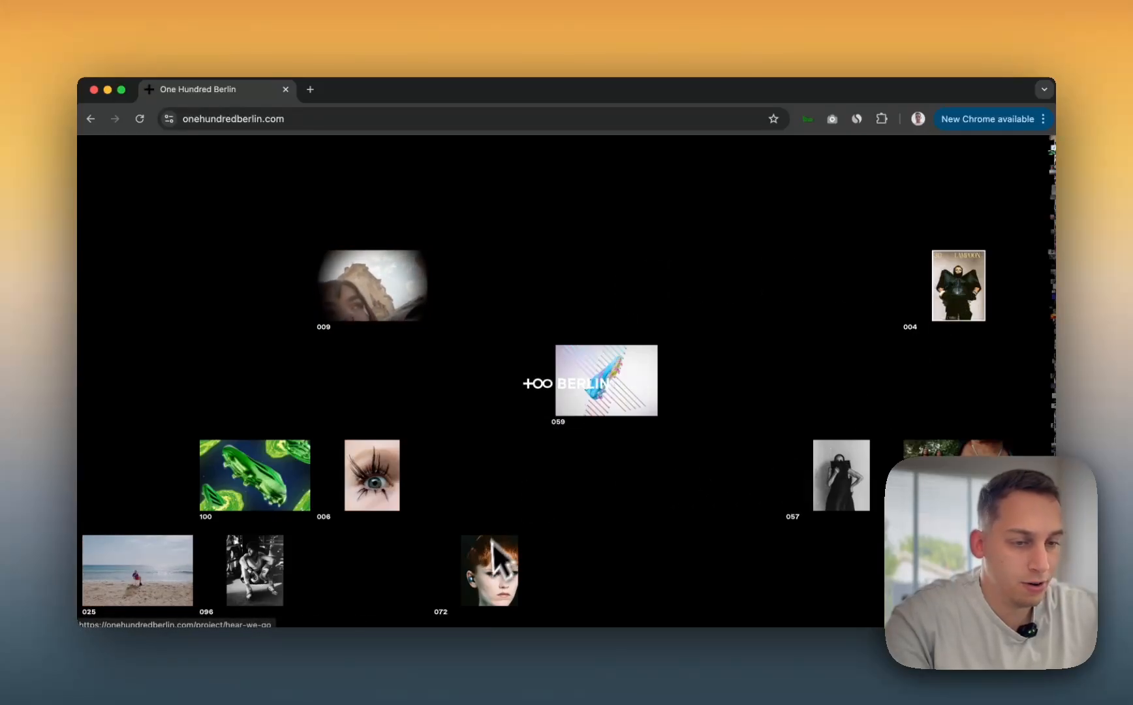
# - Examine the One Hundred Berlin homepage grid markup with the developer tools, and close them
pyautogui.scroll(-10, 482, 570)
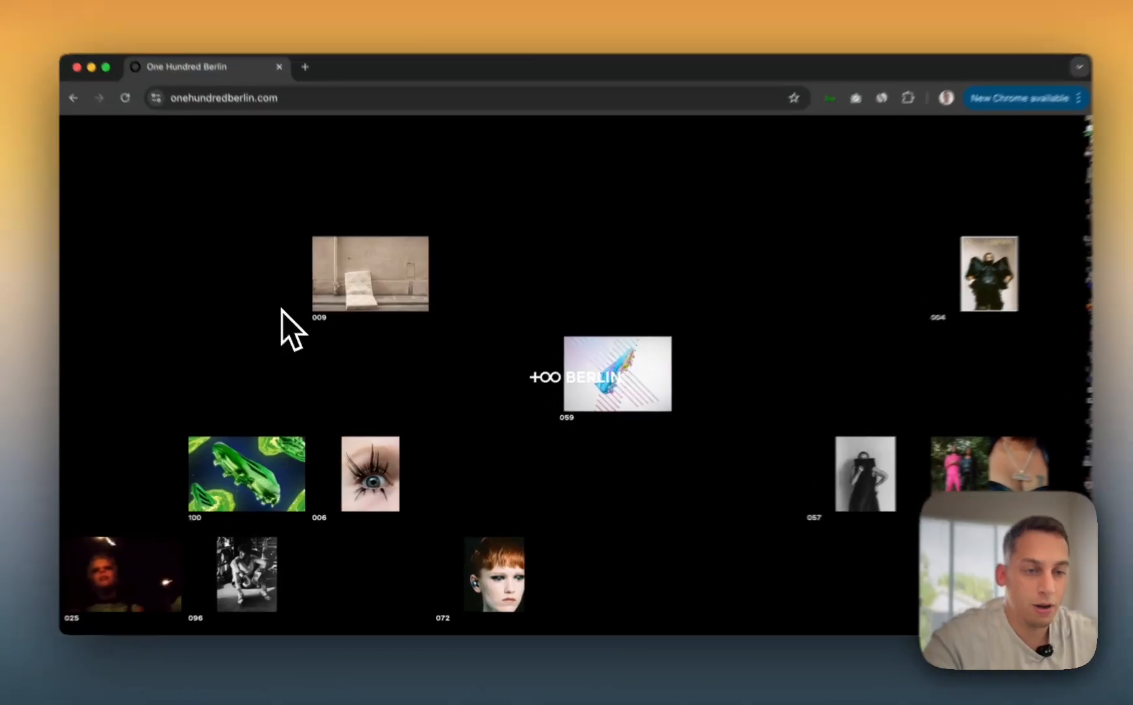
pyautogui.rightClick(288, 315)
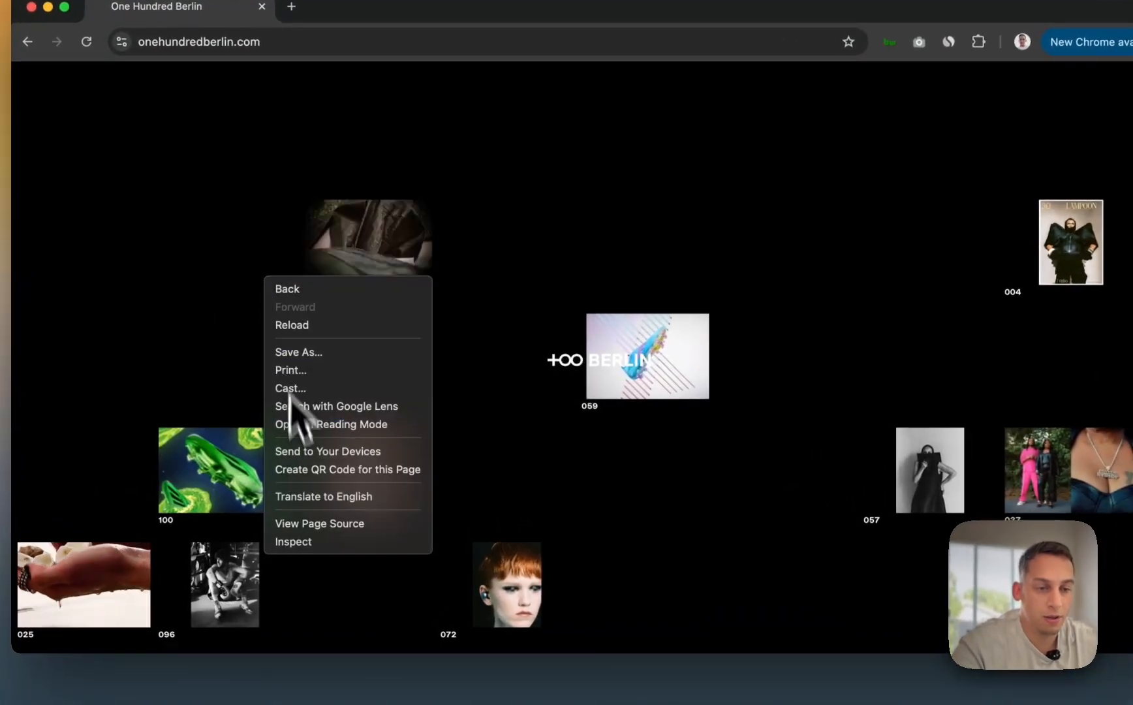
pyautogui.click(295, 541)
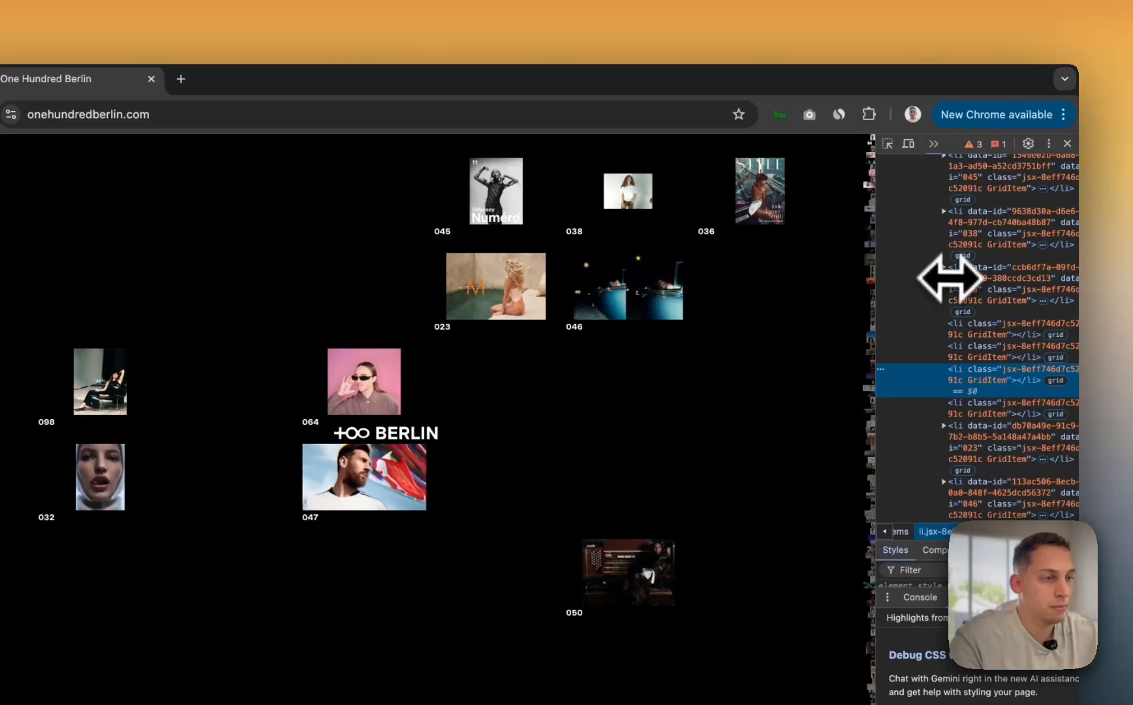
pyautogui.click(888, 143)
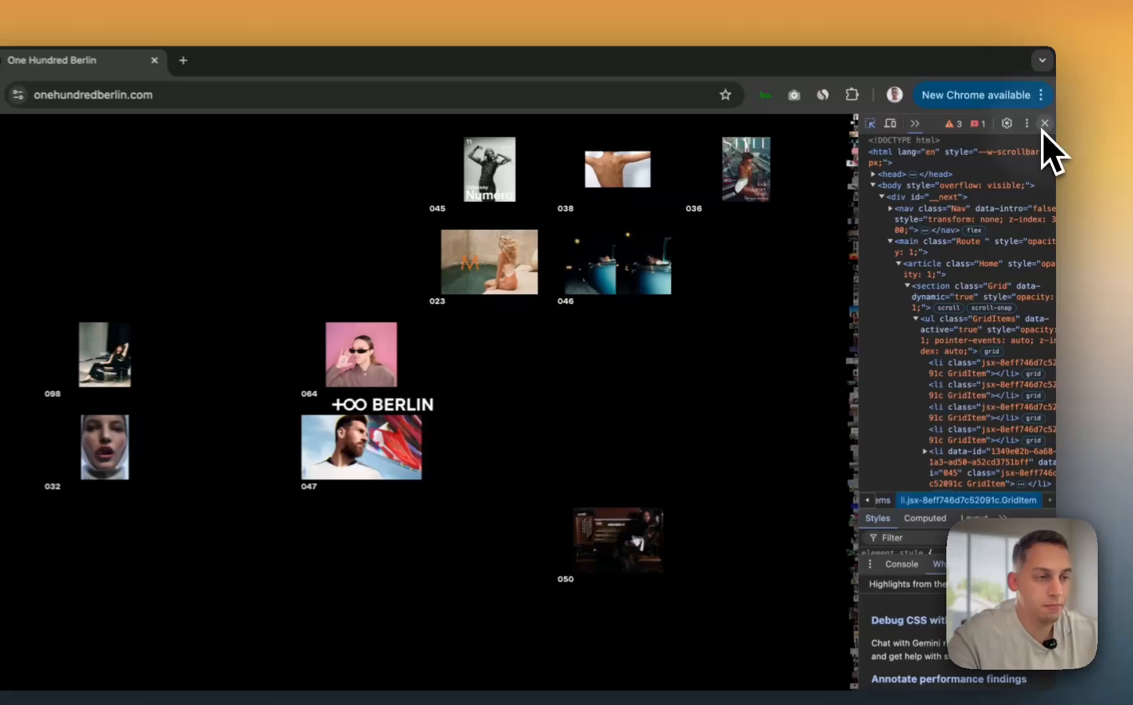
pyautogui.click(1045, 146)
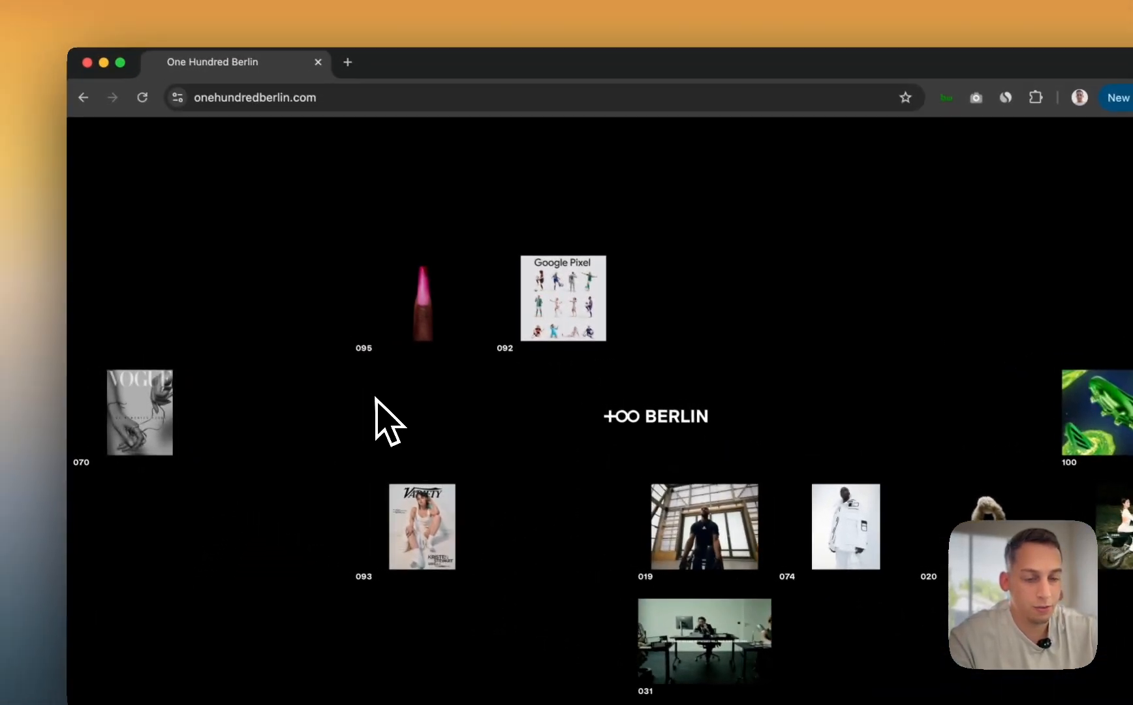
# - Capture the page area of the One Hundred Berlin site as a screenshot and paste it onto the canvas in Figma
pyautogui.press('super+shift+4')
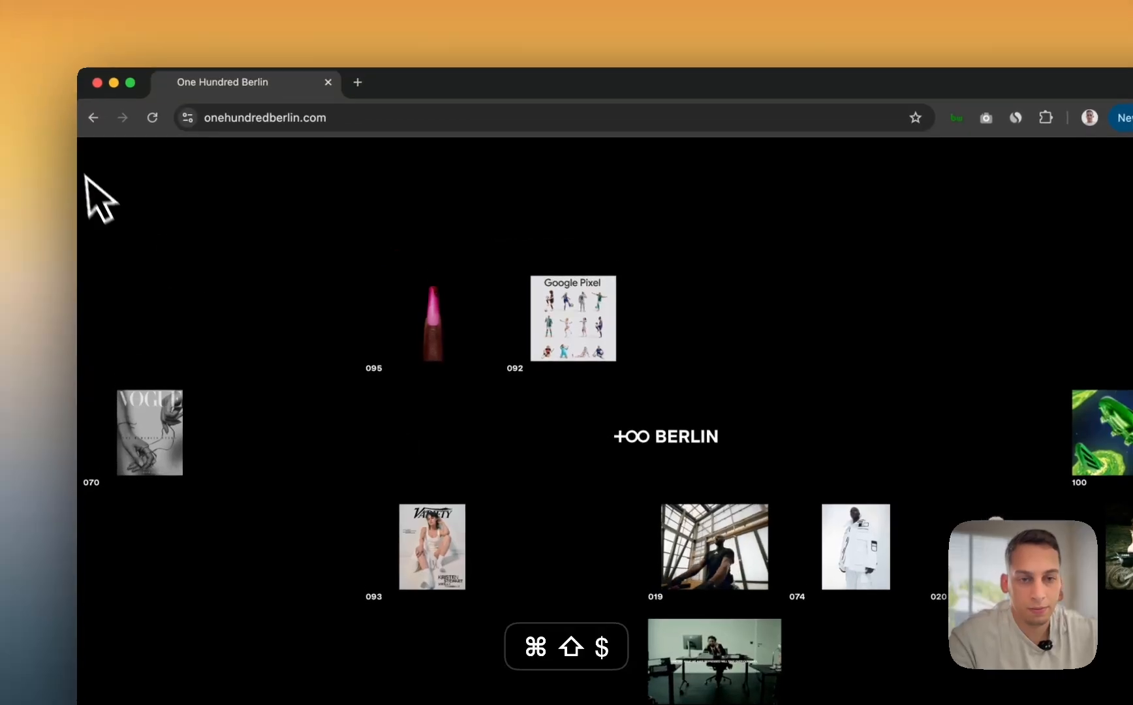
pyautogui.moveTo(77, 123); pyautogui.dragTo(1055, 627)
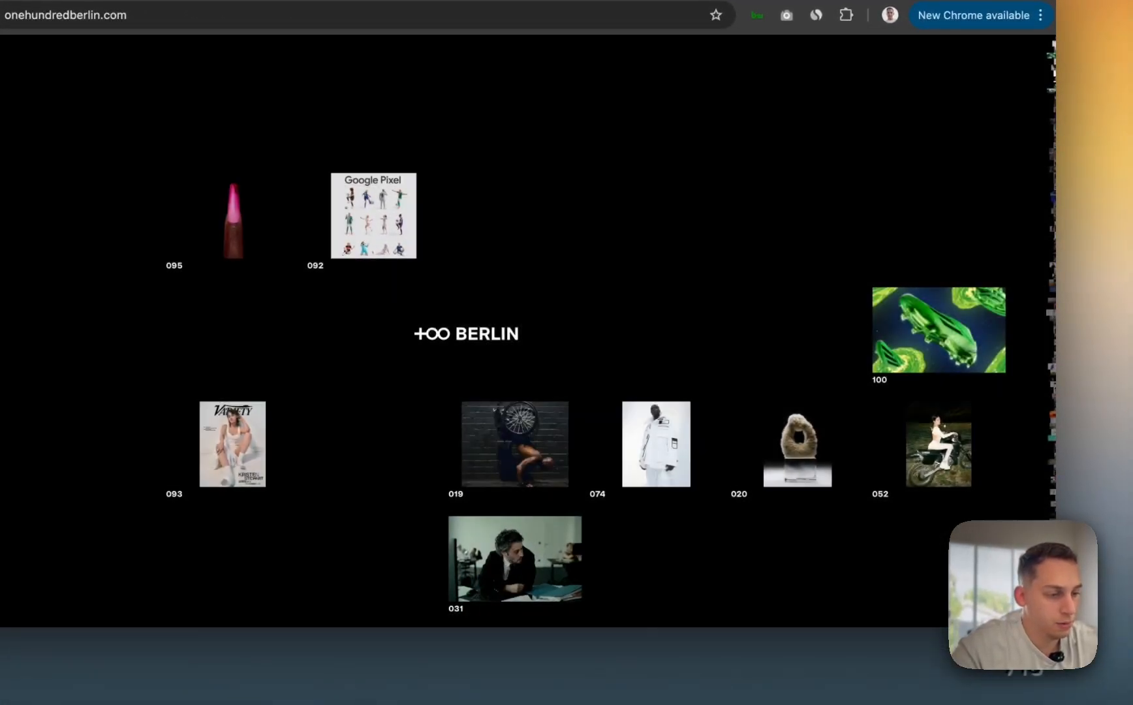
pyautogui.click(440, 672)
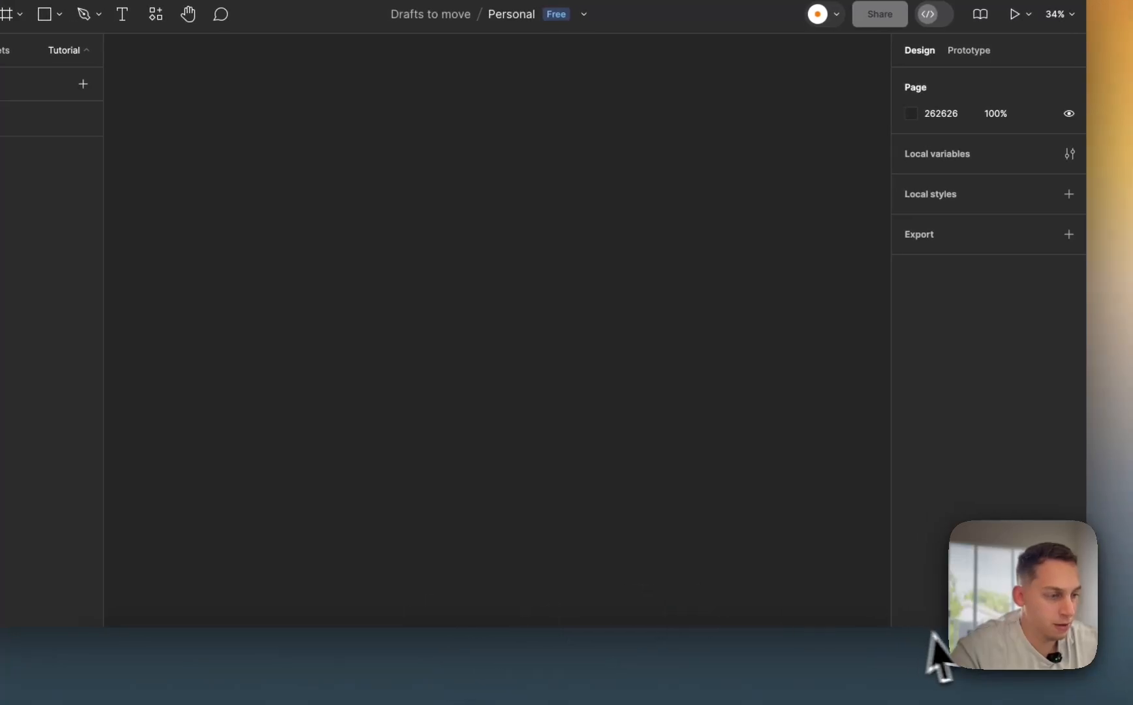
pyautogui.press('super+v')
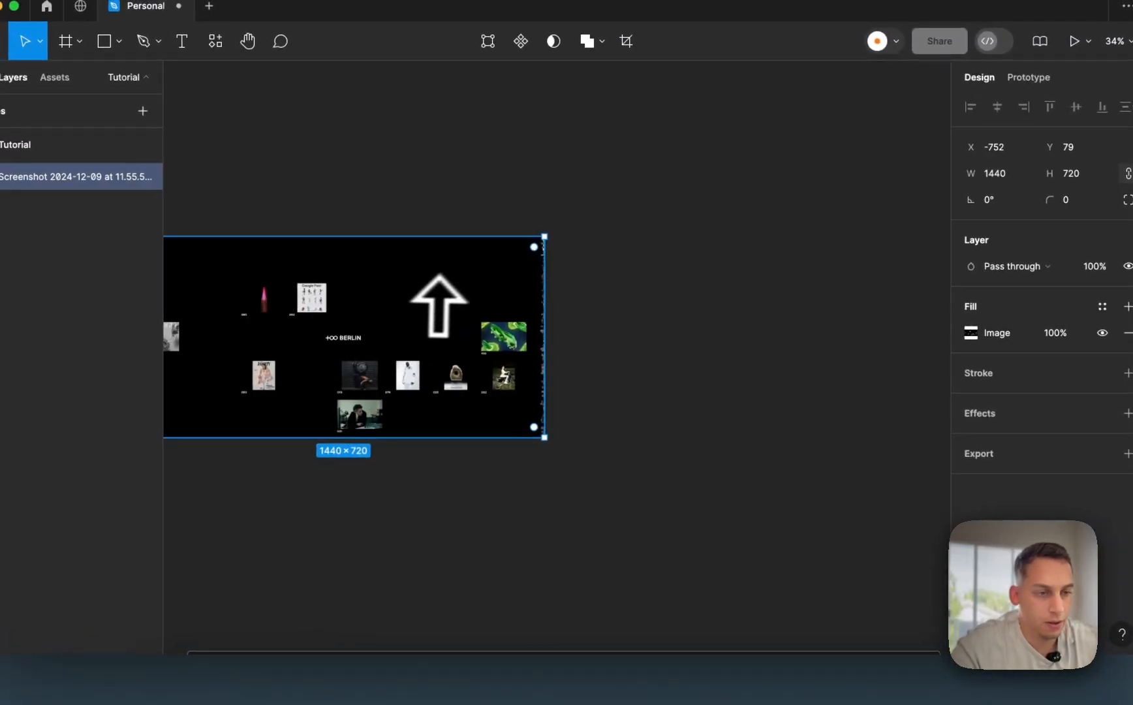
# - Draw a 1440 × 863 rectangle below the screenshot, aligned to its width, and set its fill opacity to 10%
pyautogui.hscroll(-4, 423, 308)
pyautogui.scroll(-1, 423, 309)
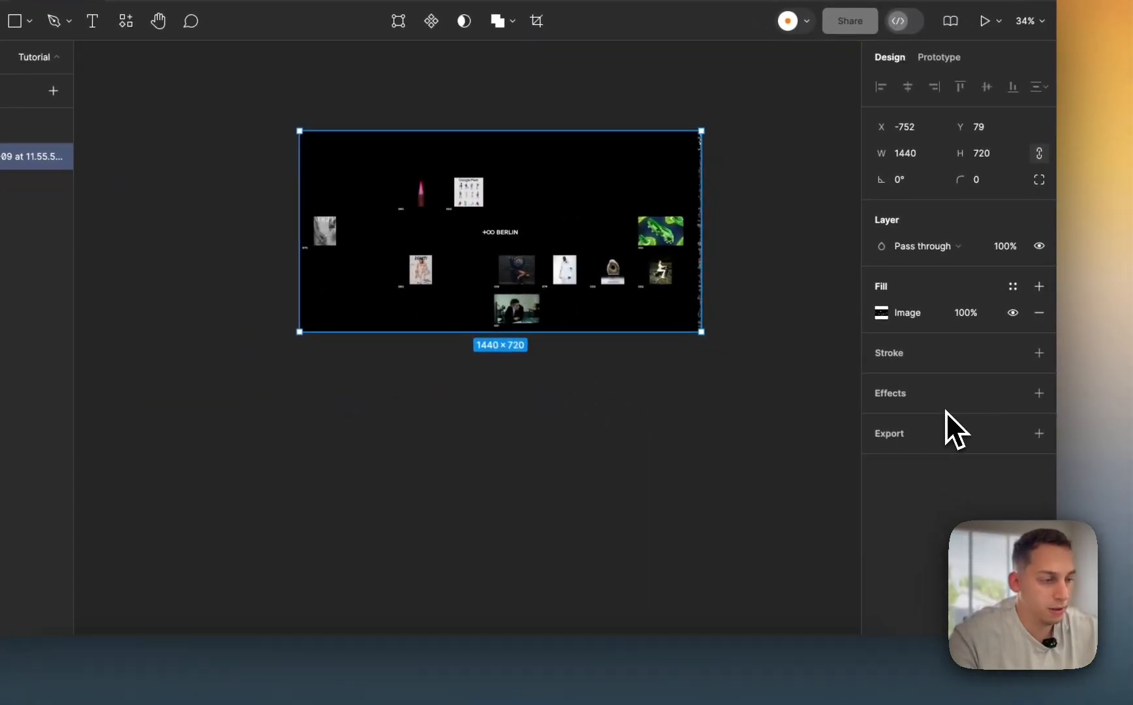
pyautogui.scroll(3, 410, 145)
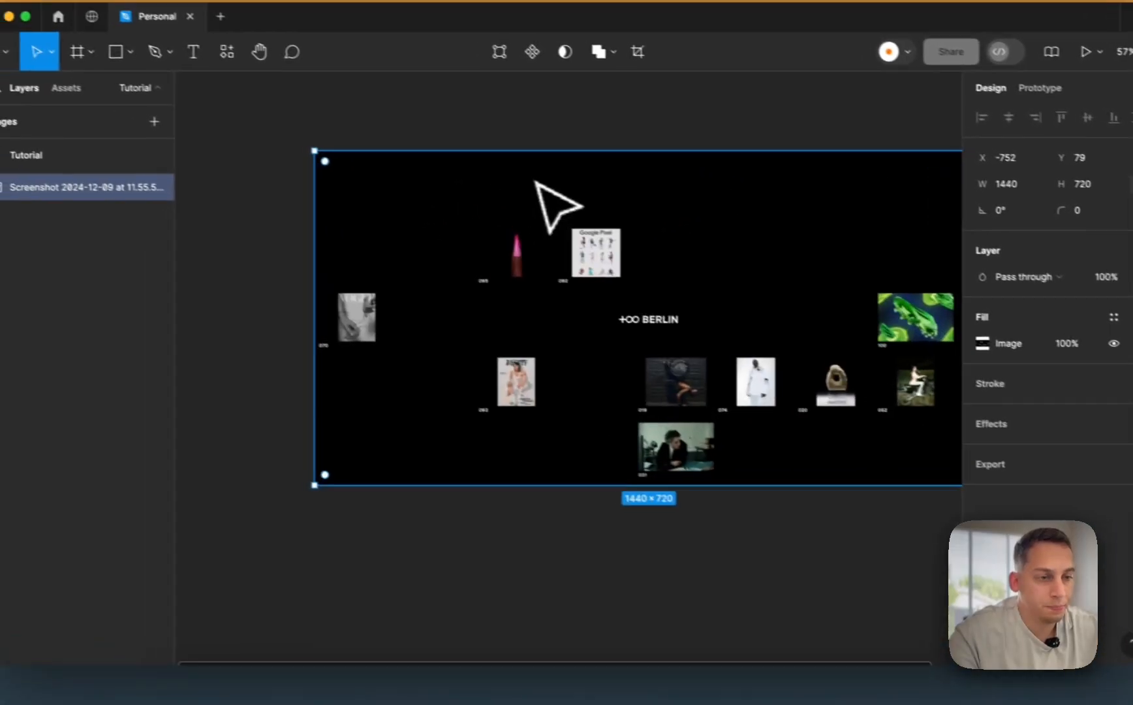
pyautogui.scroll(-3, 431, 150)
pyautogui.hscroll(2, 430, 149)
pyautogui.click(304, 449)
pyautogui.scroll(-3, 418, 470)
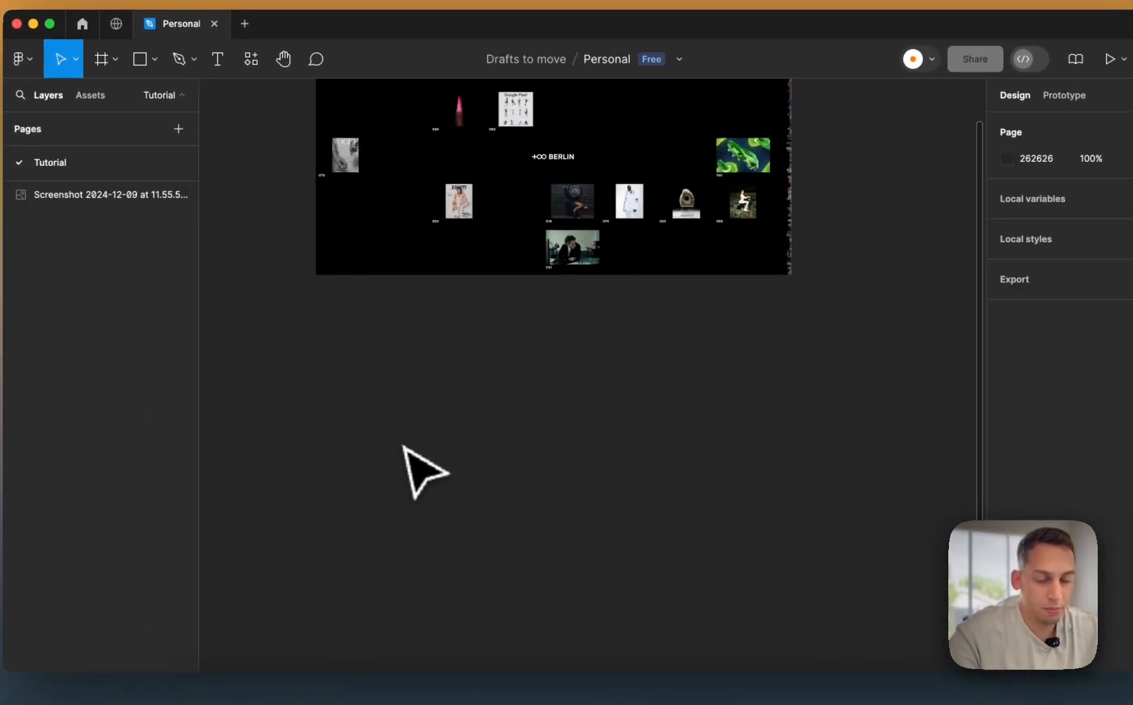
pyautogui.press('r')
pyautogui.moveTo(316, 340)
pyautogui.mouseDown()
pyautogui.moveTo(816, 611)
pyautogui.moveTo(791, 625)
pyautogui.mouseUp()
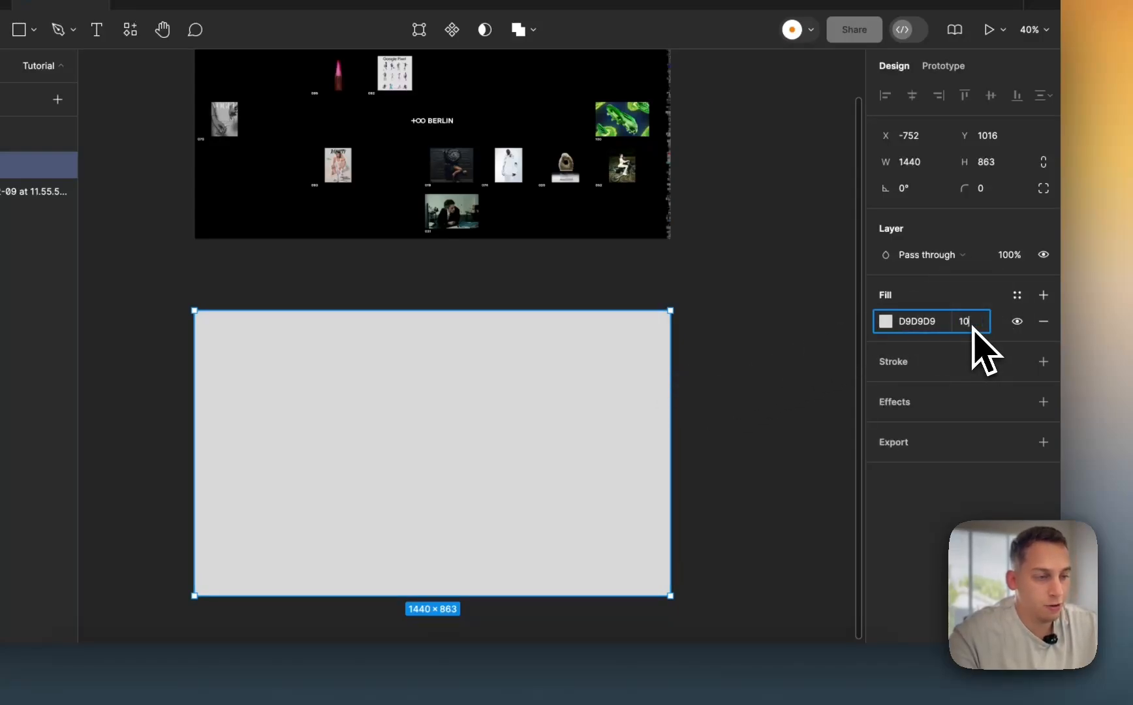
pyautogui.press('Return')
pyautogui.click(792, 387)
# - Draw a 179 × 157 rectangle in the layout area's upper-left corner and duplicate it into a row of seven with 15 spacing
pyautogui.hscroll(-2, 789, 387)
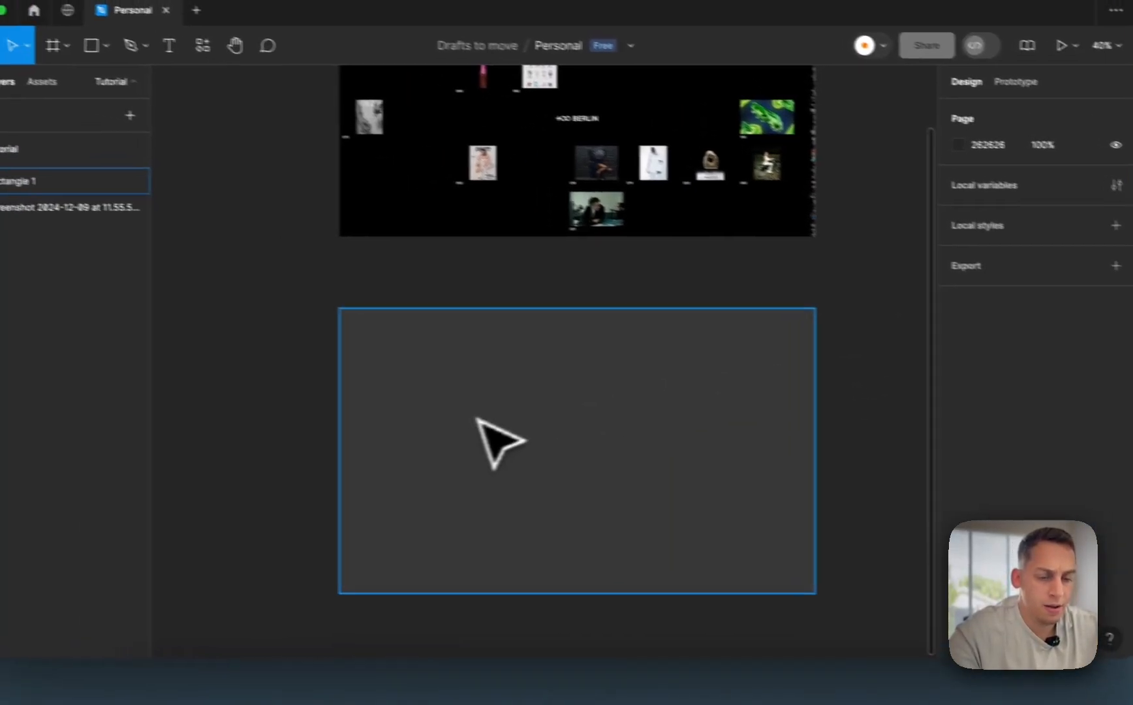
pyautogui.press('r')
pyautogui.moveTo(238, 359)
pyautogui.mouseDown()
pyautogui.moveTo(278, 390)
pyautogui.moveTo(440, 353)
pyautogui.moveTo(616, 371)
pyautogui.mouseUp()
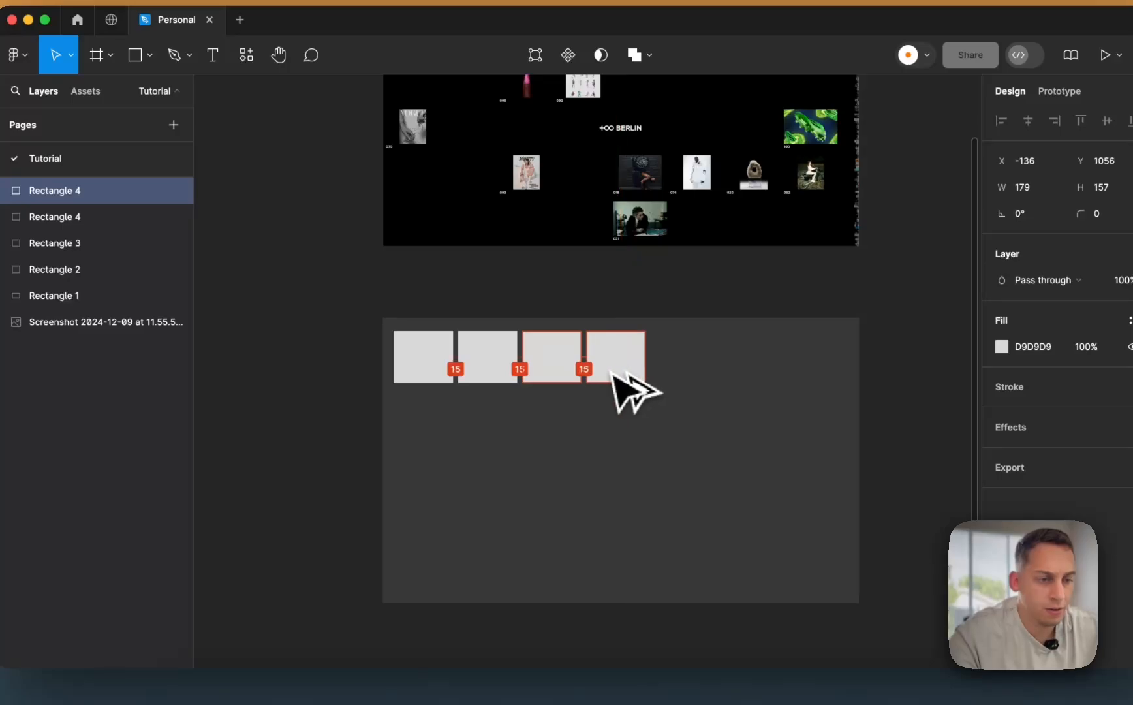
pyautogui.keyDown('shift'); pyautogui.click(531, 369); pyautogui.keyUp('shift')
pyautogui.keyDown('shift'); pyautogui.click(554, 363); pyautogui.keyUp('shift')
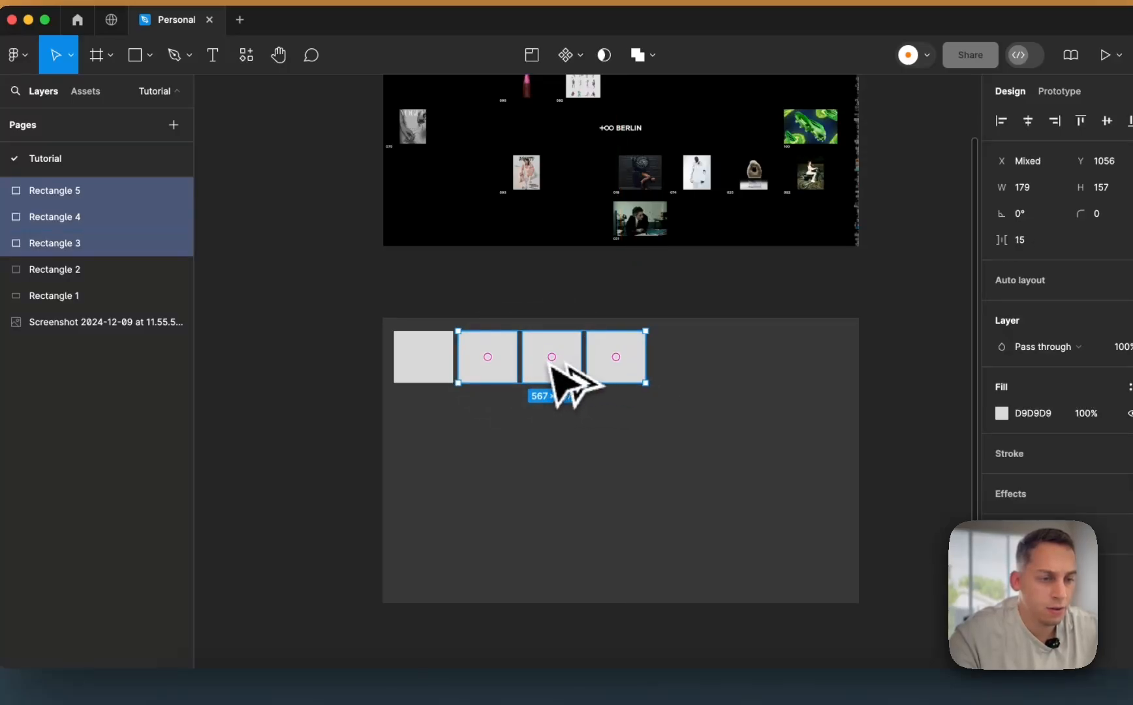
pyautogui.moveTo(555, 363); pyautogui.dragTo(732, 364)
# - Resize the whole row of seven rectangles to 1372 × 174
pyautogui.keyDown('shift'); pyautogui.click(620, 367); pyautogui.keyUp('shift')
pyautogui.keyDown('shift'); pyautogui.click(558, 363); pyautogui.keyUp('shift')
pyautogui.keyDown('shift'); pyautogui.click(502, 359); pyautogui.keyUp('shift')
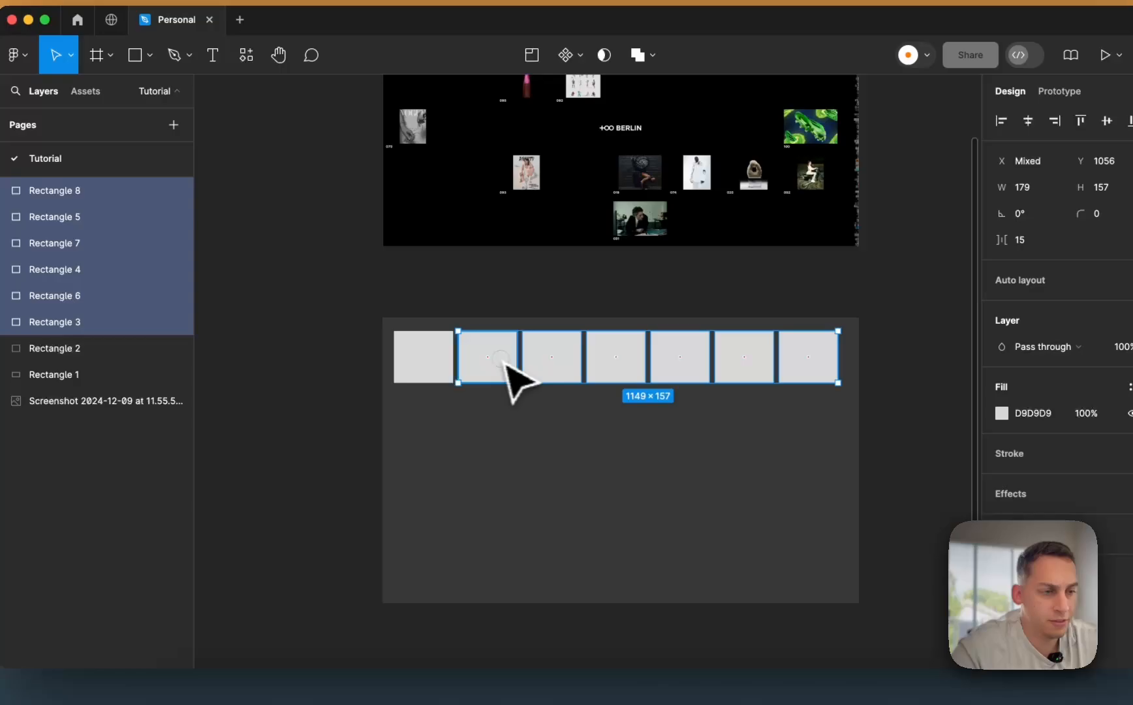
pyautogui.keyDown('shift'); pyautogui.click(448, 361); pyautogui.keyUp('shift')
pyautogui.moveTo(838, 356); pyautogui.dragTo(849, 351)
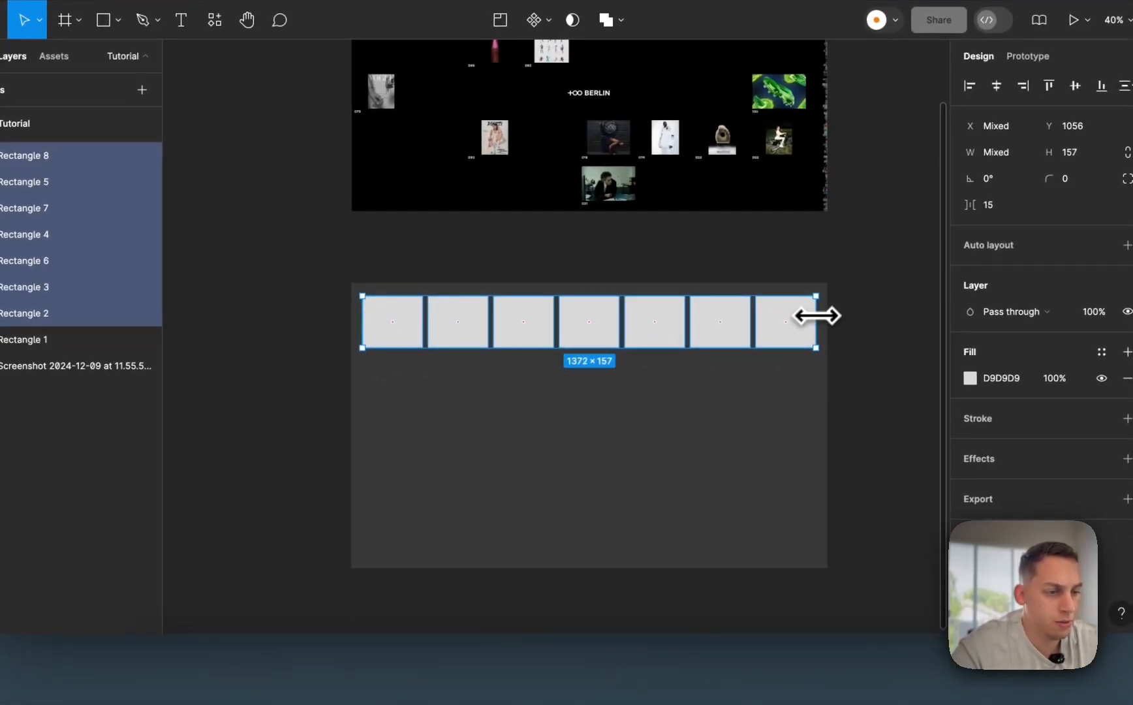
pyautogui.moveTo(570, 348); pyautogui.dragTo(542, 406)
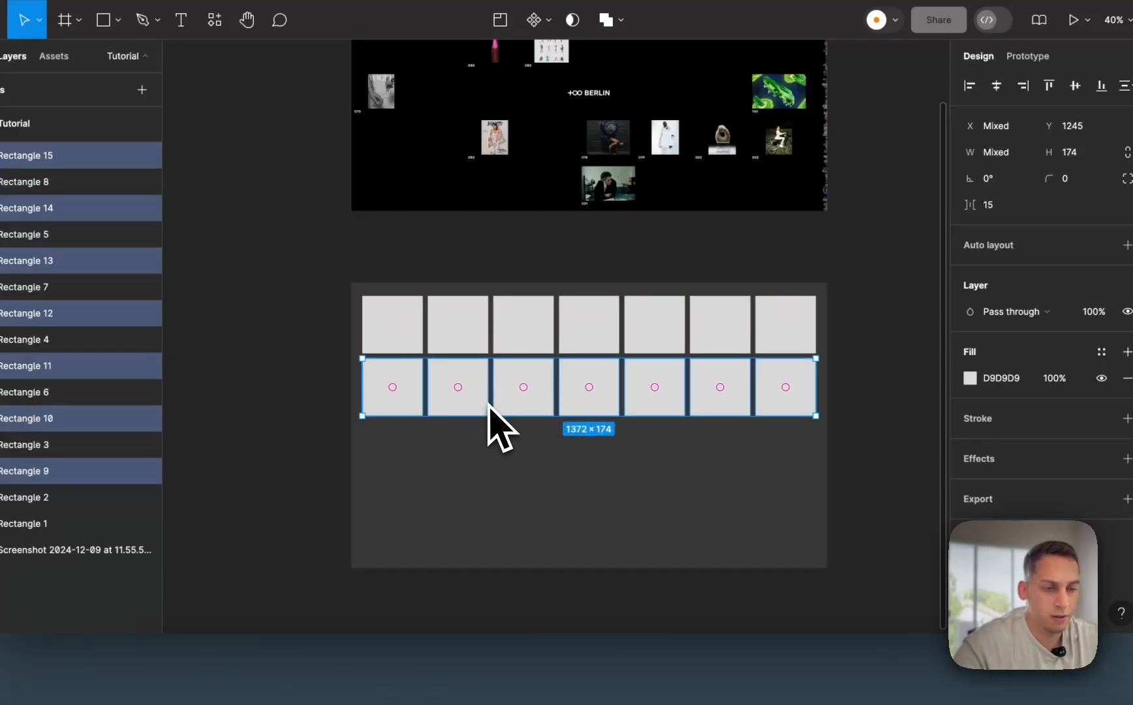
# - Undo the loose copy of the row, group the seven rectangles, and duplicate the group downward into six rows spaced 15 apart
pyautogui.press('super+z')
pyautogui.press('super+g')
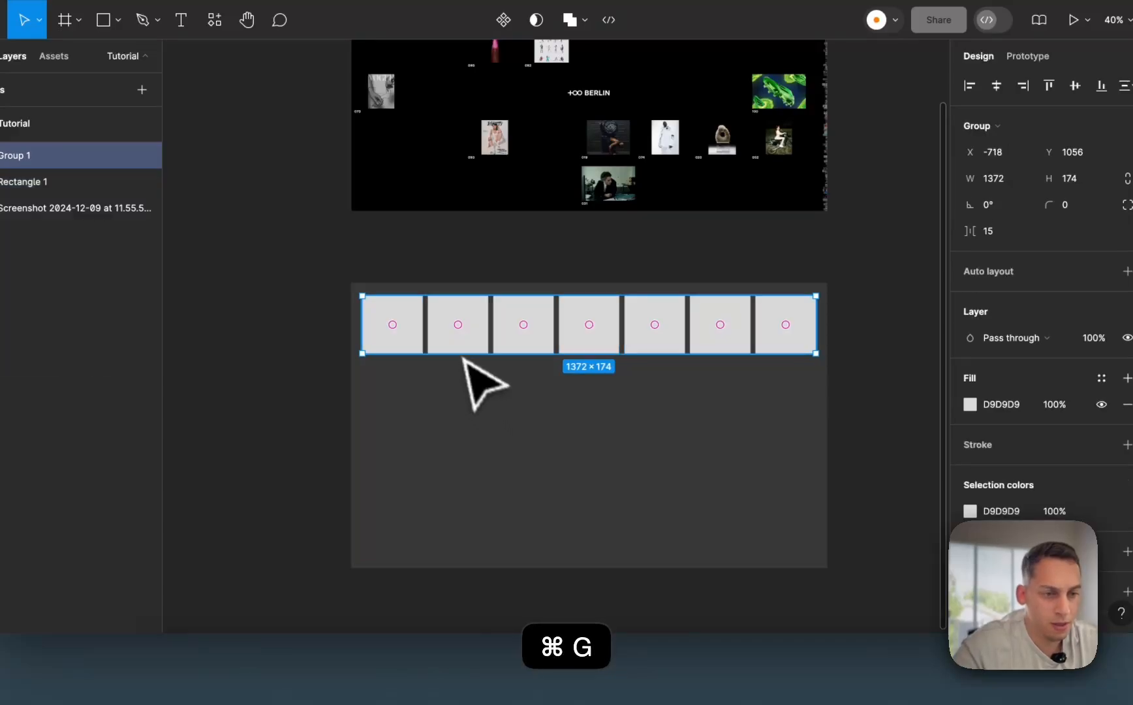
pyautogui.moveTo(446, 340); pyautogui.dragTo(455, 417)
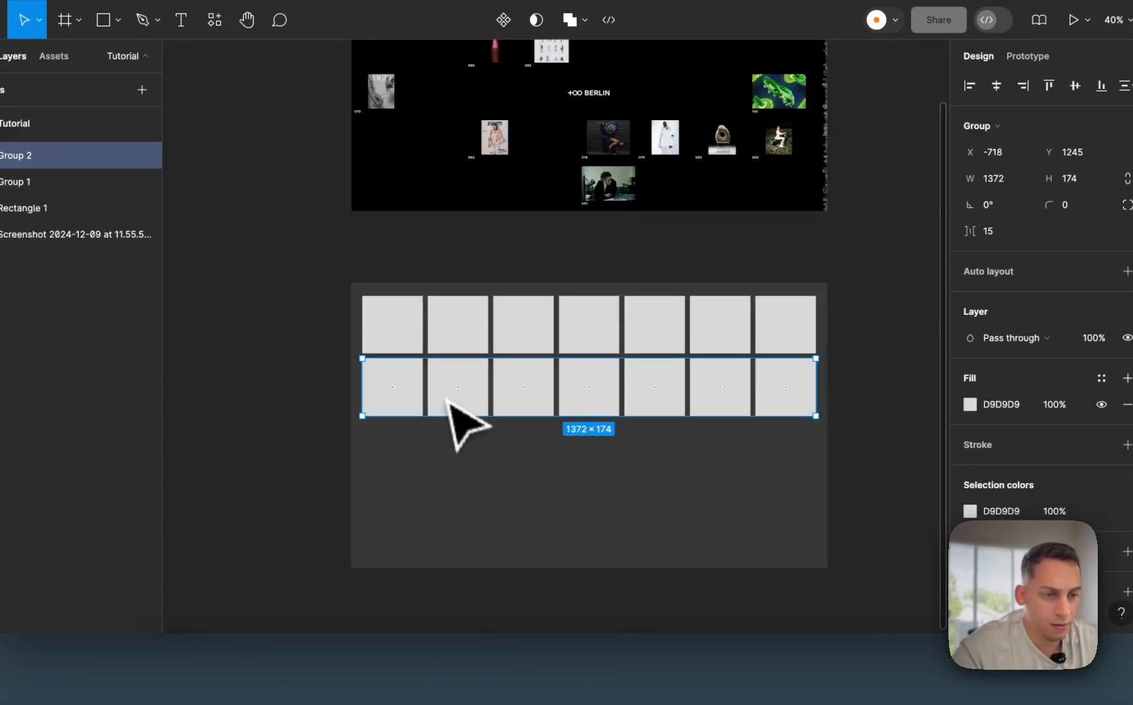
pyautogui.keyDown('shift'); pyautogui.click(411, 324); pyautogui.keyUp('shift')
pyautogui.moveTo(404, 329); pyautogui.dragTo(422, 569)
# - Select all six row groups and shrink them to 1372 × 783 with 10 spacing so they fit the layout rectangle
pyautogui.keyDown('shift'); pyautogui.click(418, 457); pyautogui.keyUp('shift')
pyautogui.keyDown('shift'); pyautogui.click(411, 385); pyautogui.keyUp('shift')
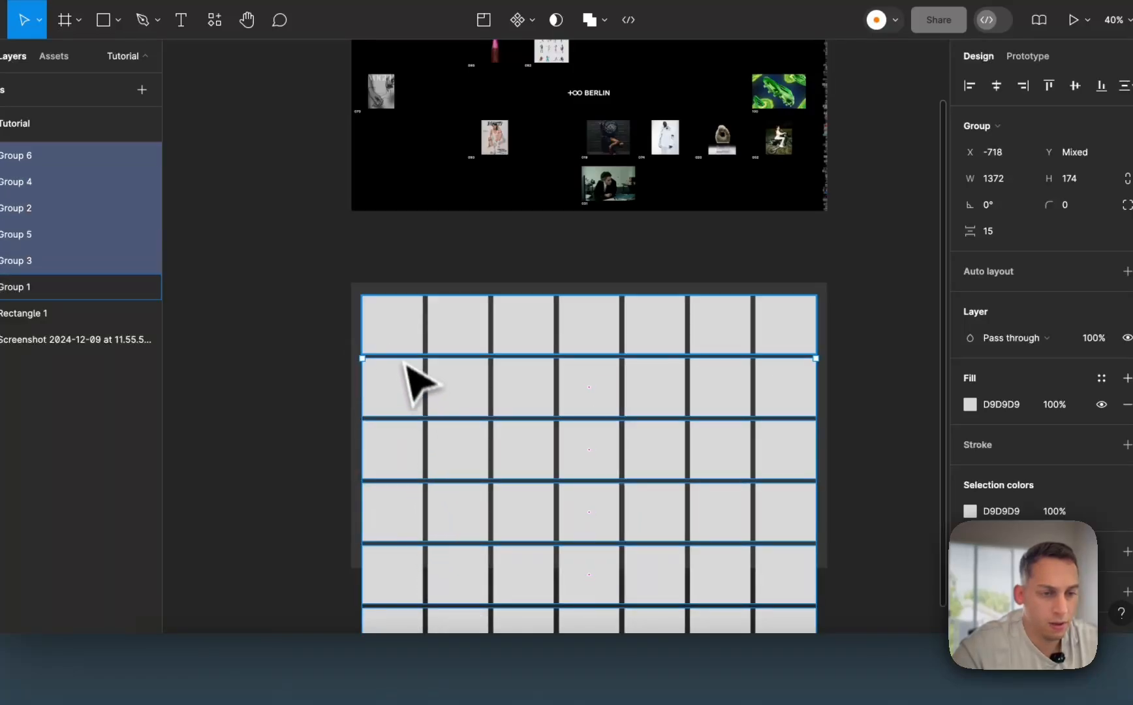
pyautogui.keyDown('shift'); pyautogui.click(404, 330); pyautogui.keyUp('shift')
pyautogui.scroll(-5, 404, 349)
pyautogui.moveTo(421, 475); pyautogui.dragTo(423, 380)
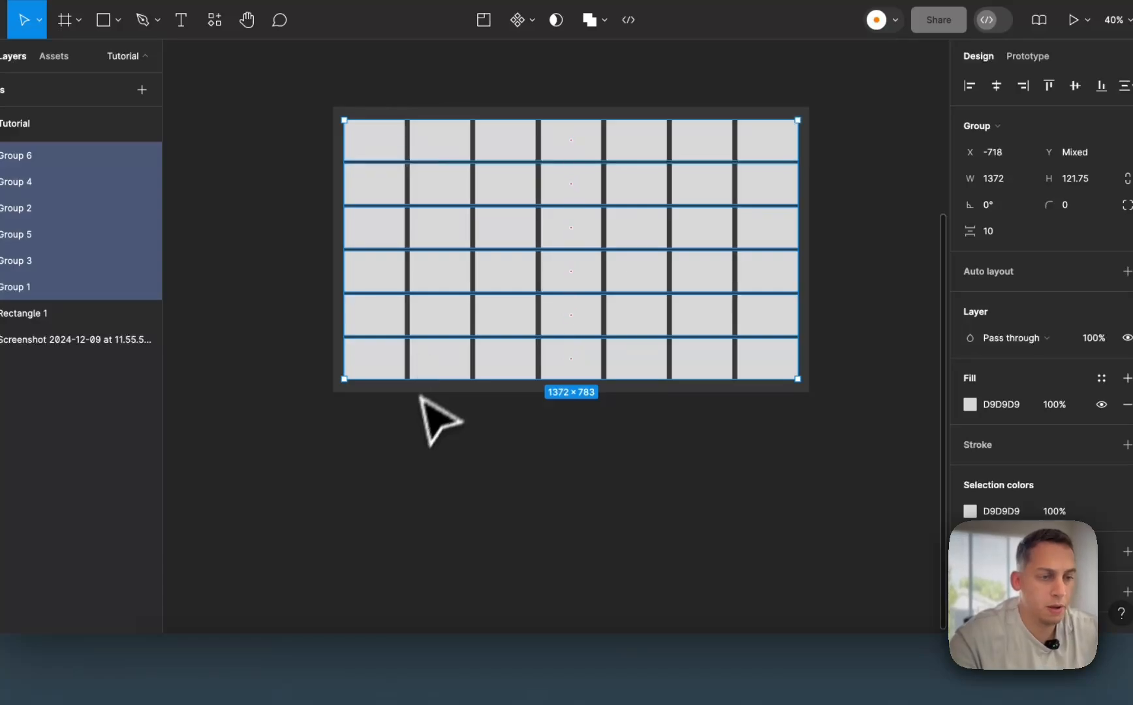
pyautogui.click(421, 395)
pyautogui.scroll(5, 405, 424)
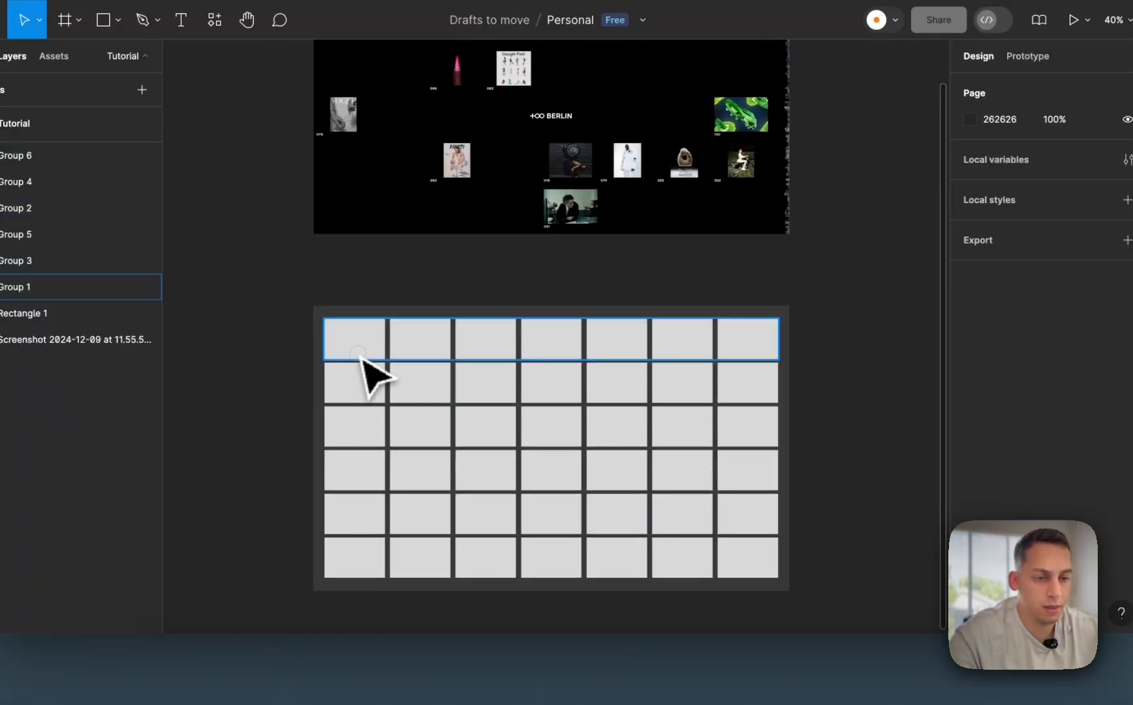
# - Set the layer opacity of all six row groups to 20%
pyautogui.click(357, 353)
pyautogui.keyDown('shift'); pyautogui.click(354, 398); pyautogui.keyUp('shift')
pyautogui.keyDown('shift'); pyautogui.click(355, 436); pyautogui.keyUp('shift')
pyautogui.keyDown('shift'); pyautogui.click(351, 468); pyautogui.keyUp('shift')
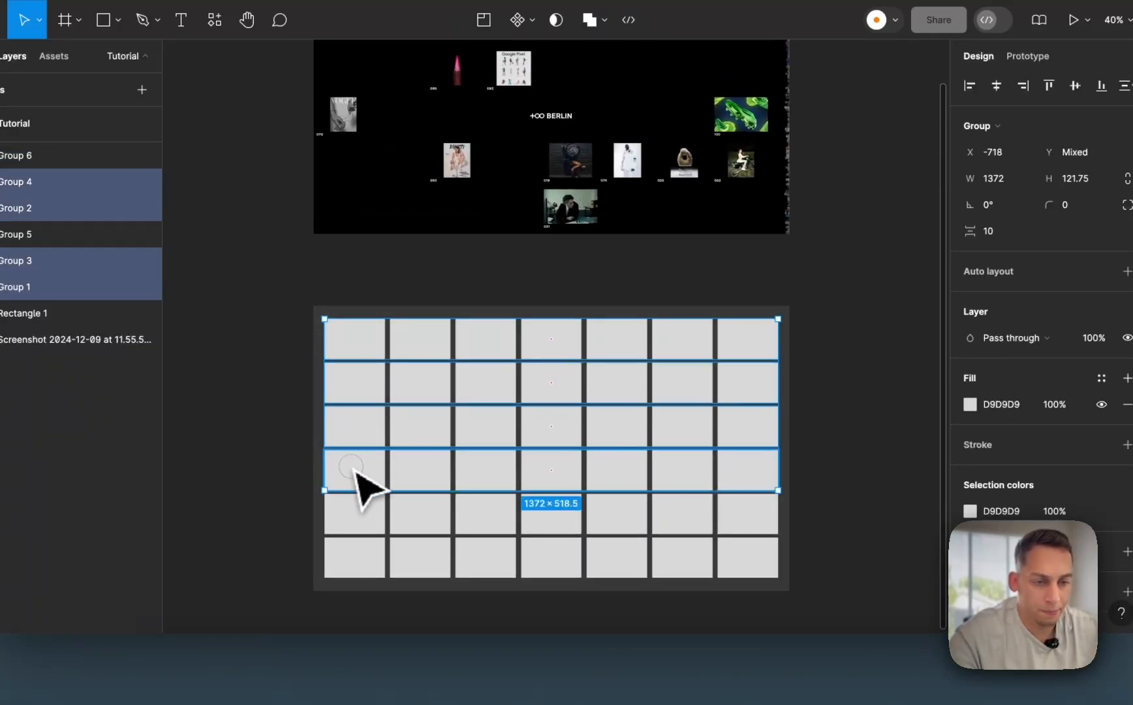
pyautogui.keyDown('shift'); pyautogui.click(367, 522); pyautogui.keyUp('shift')
pyautogui.keyDown('shift'); pyautogui.click(372, 560); pyautogui.keyUp('shift')
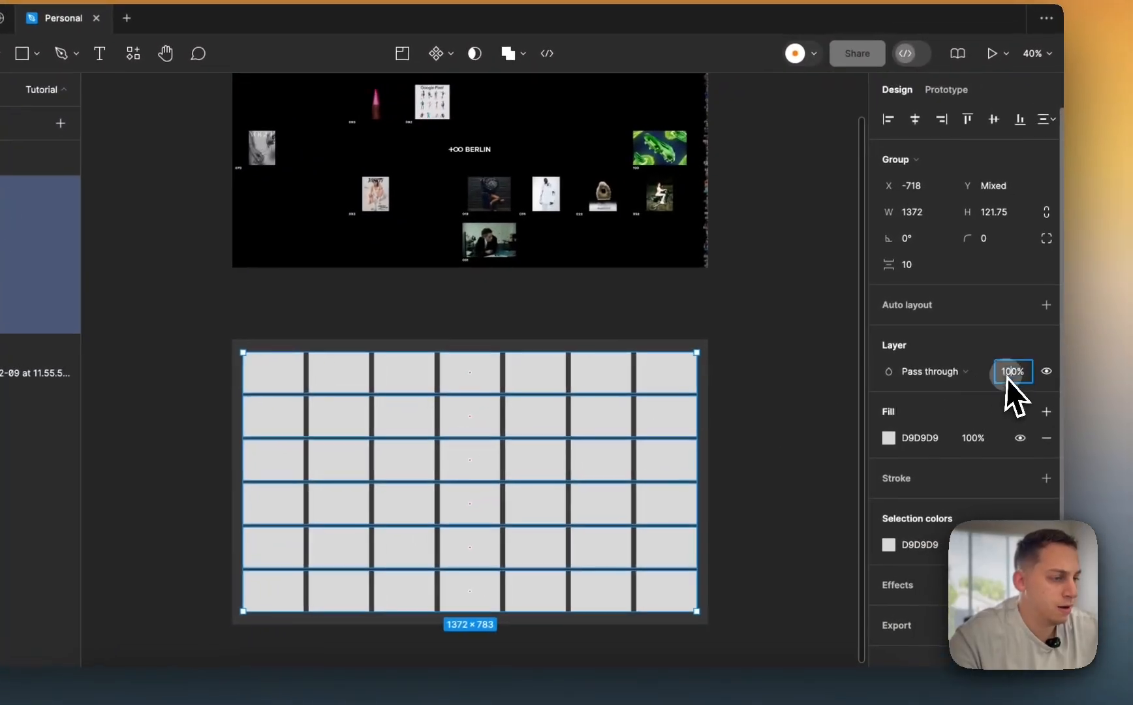
pyautogui.hotkey('shift', 'Down')
pyautogui.hotkey('shift', 'Down')
pyautogui.hotkey('shift', 'Down')
pyautogui.hotkey('shift', 'Down')
pyautogui.hotkey('shift', 'Down')
pyautogui.hotkey('shift', 'Down')
pyautogui.hotkey('shift', 'Down')
pyautogui.hotkey('shift', 'Down')
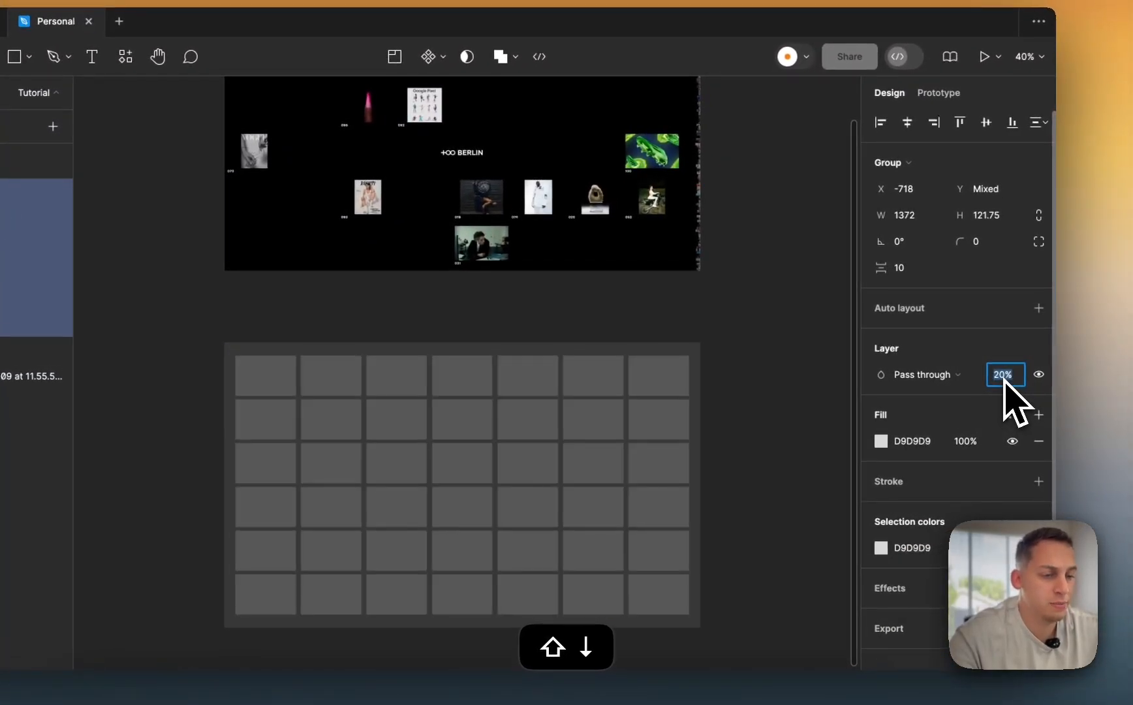
pyautogui.hotkey('shift', 'Down')
pyautogui.hotkey('shift', 'Up')
pyautogui.click(730, 367)
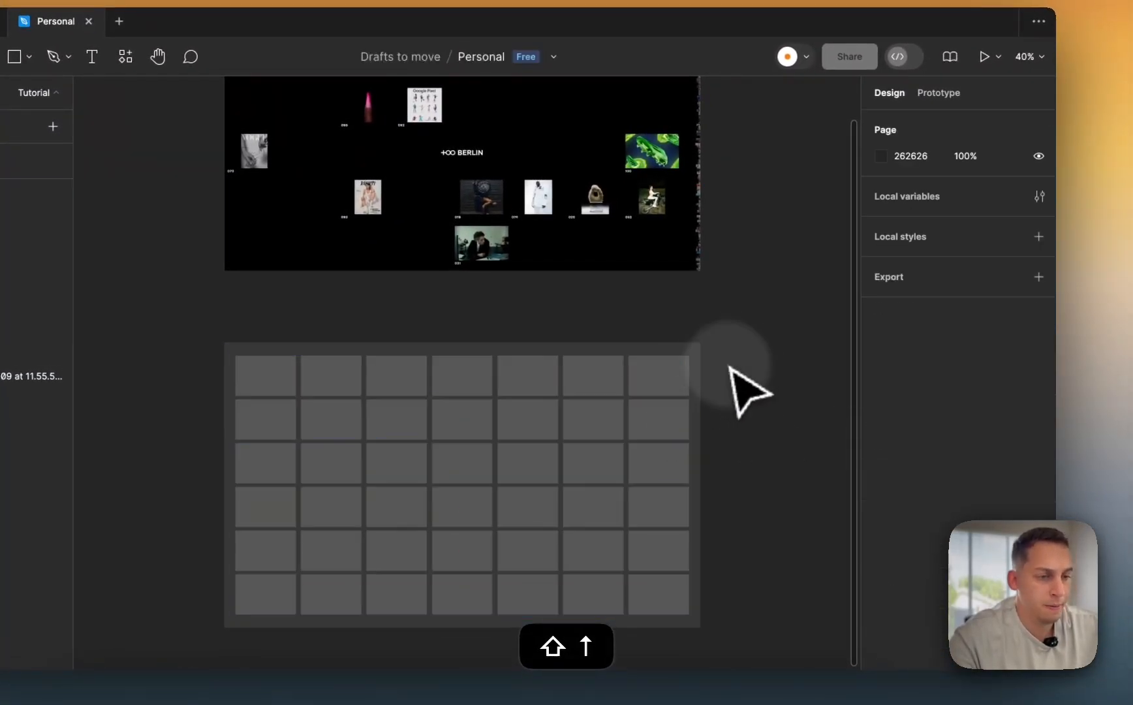
# - Fill grid cells light green DFFFAC: row 2 columns 3–4, row 4 columns 1 and 7, row 5 columns 2 and 4–7, row 6 column 4
pyautogui.scroll(-1, 730, 366)
pyautogui.scroll(2, 730, 367)
pyautogui.scroll(-2, 316, 313)
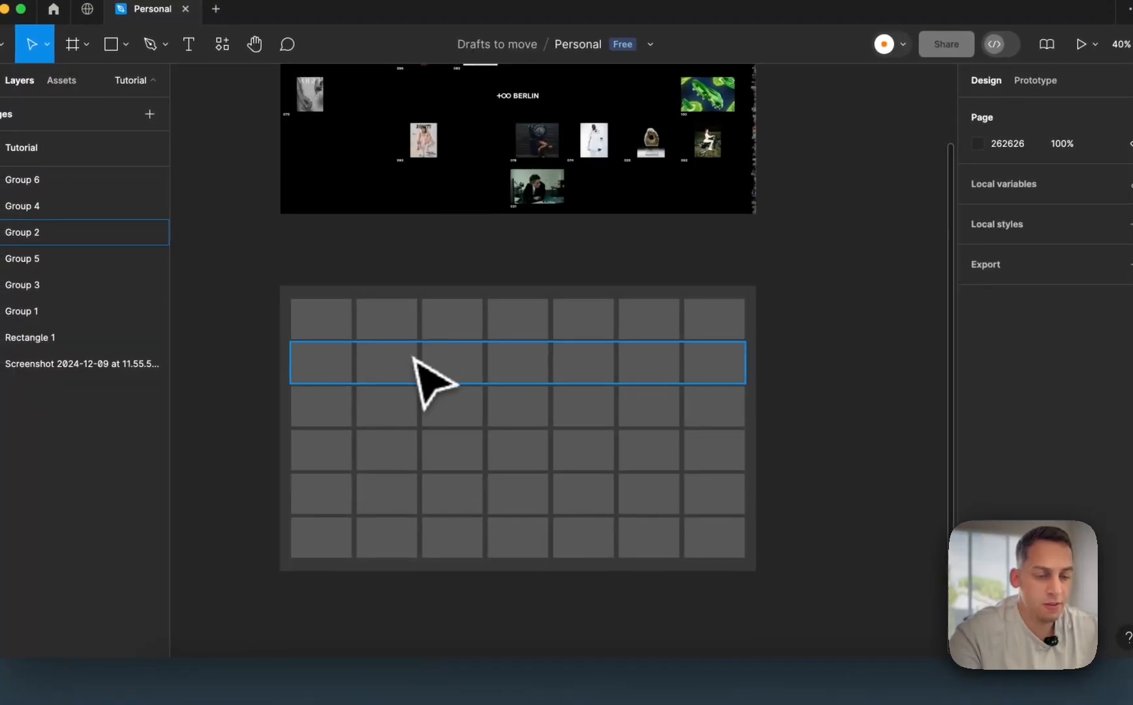
pyautogui.scroll(4, 415, 376)
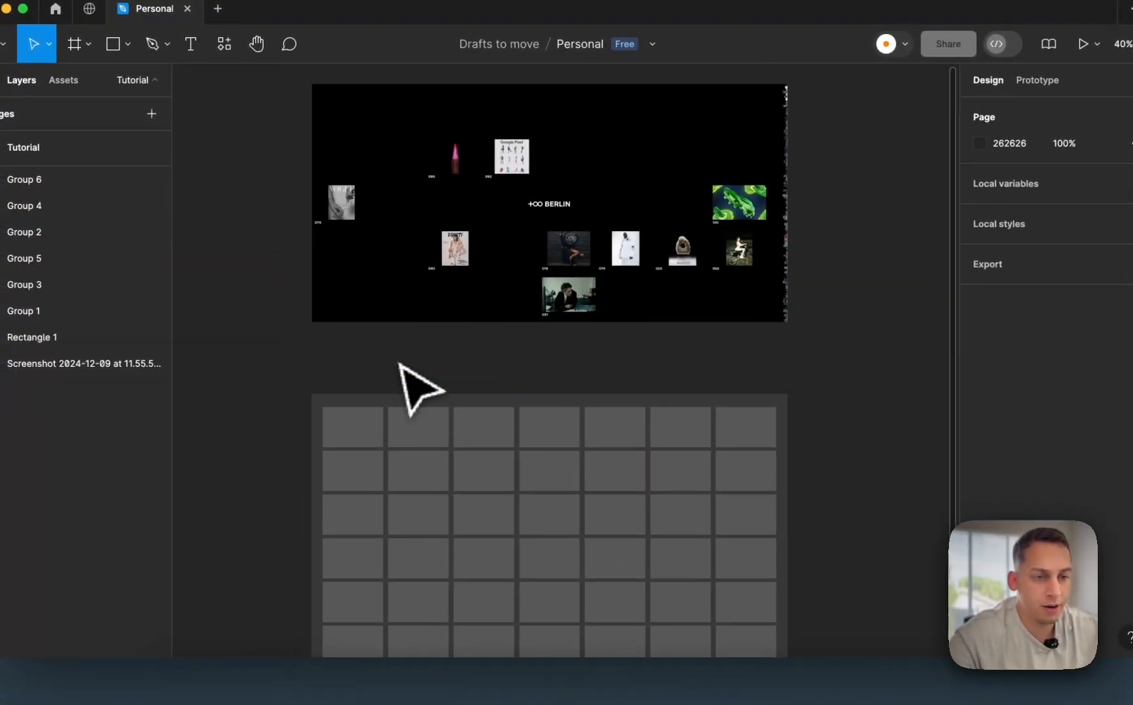
pyautogui.scroll(-3, 418, 390)
pyautogui.click(448, 445)
pyautogui.scroll(2, 448, 440)
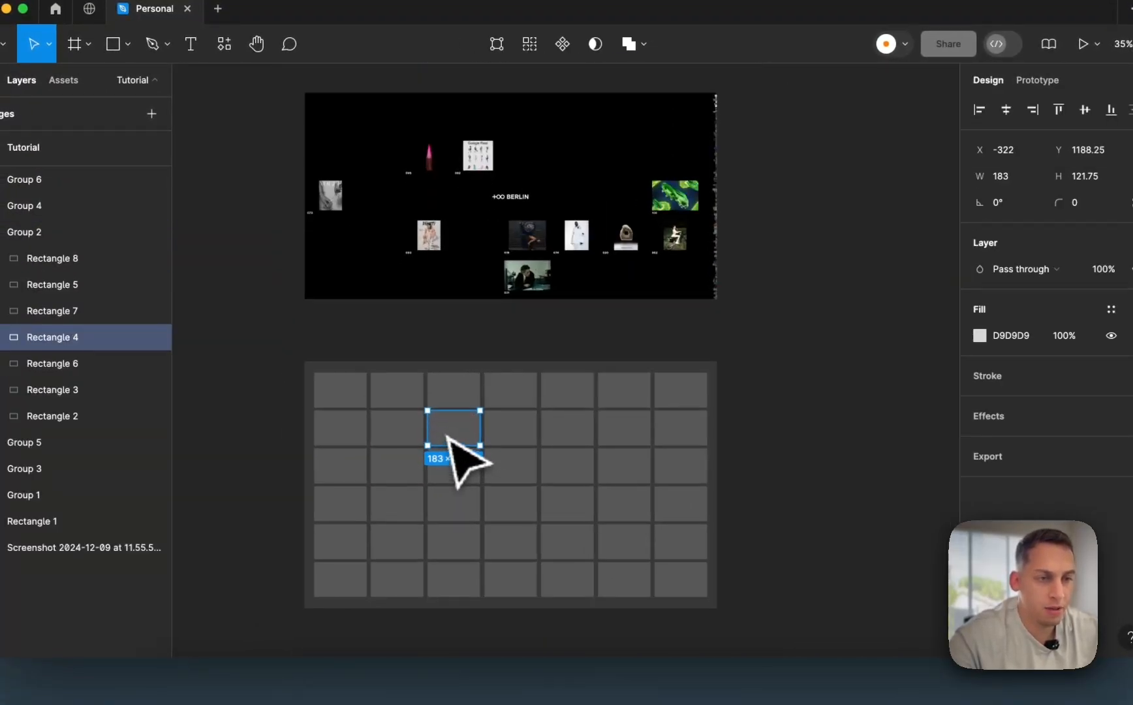
pyautogui.keyDown('shift'); pyautogui.click(506, 438); pyautogui.keyUp('shift')
pyautogui.keyDown('shift'); pyautogui.click(676, 503); pyautogui.keyUp('shift')
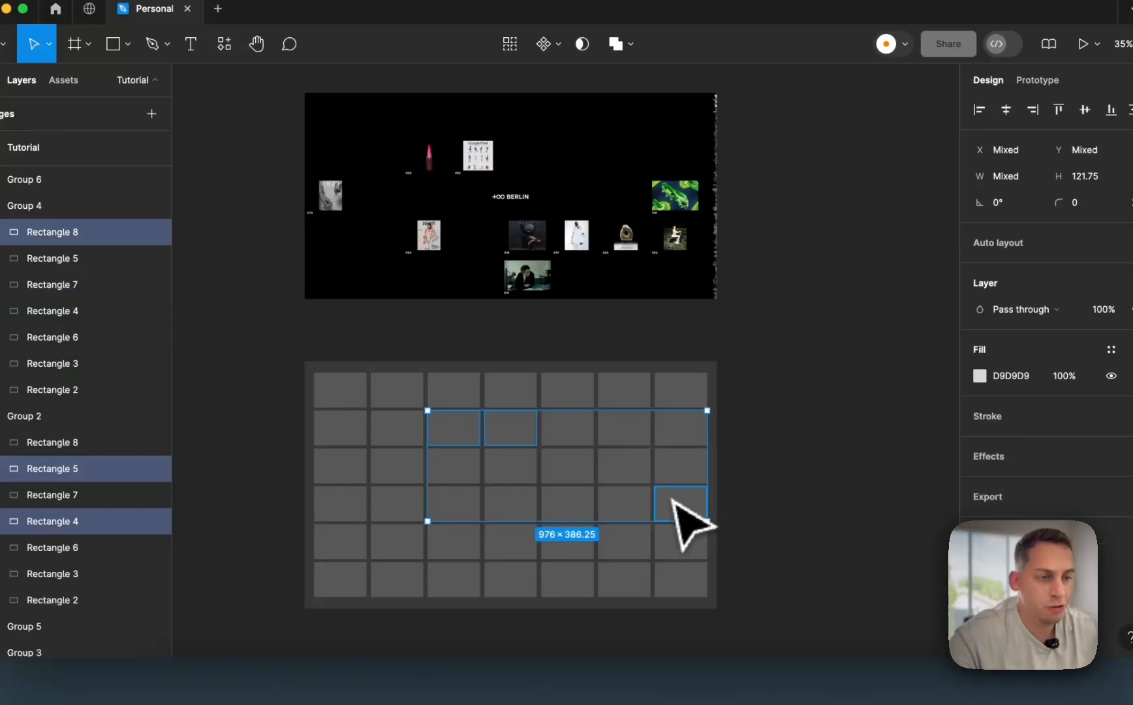
pyautogui.keyDown('shift'); pyautogui.click(629, 537); pyautogui.keyUp('shift')
pyautogui.keyDown('shift'); pyautogui.click(551, 537); pyautogui.keyUp('shift')
pyautogui.keyDown('shift'); pyautogui.click(503, 541); pyautogui.keyUp('shift')
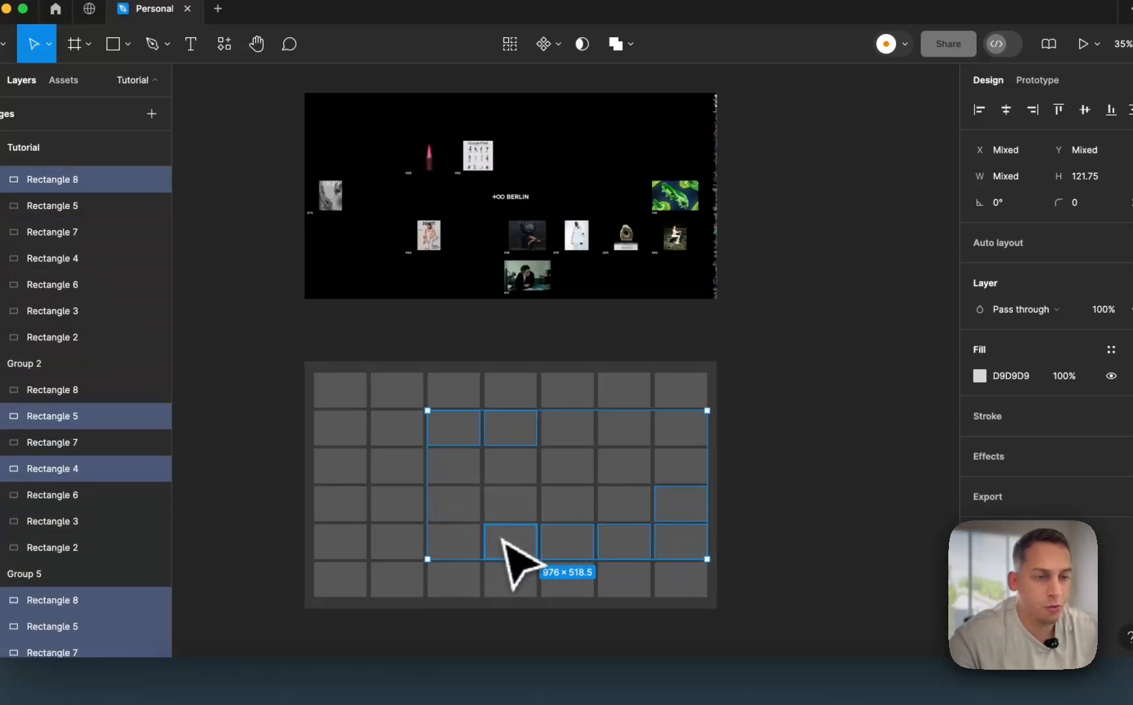
pyautogui.keyDown('shift'); pyautogui.click(411, 540); pyautogui.keyUp('shift')
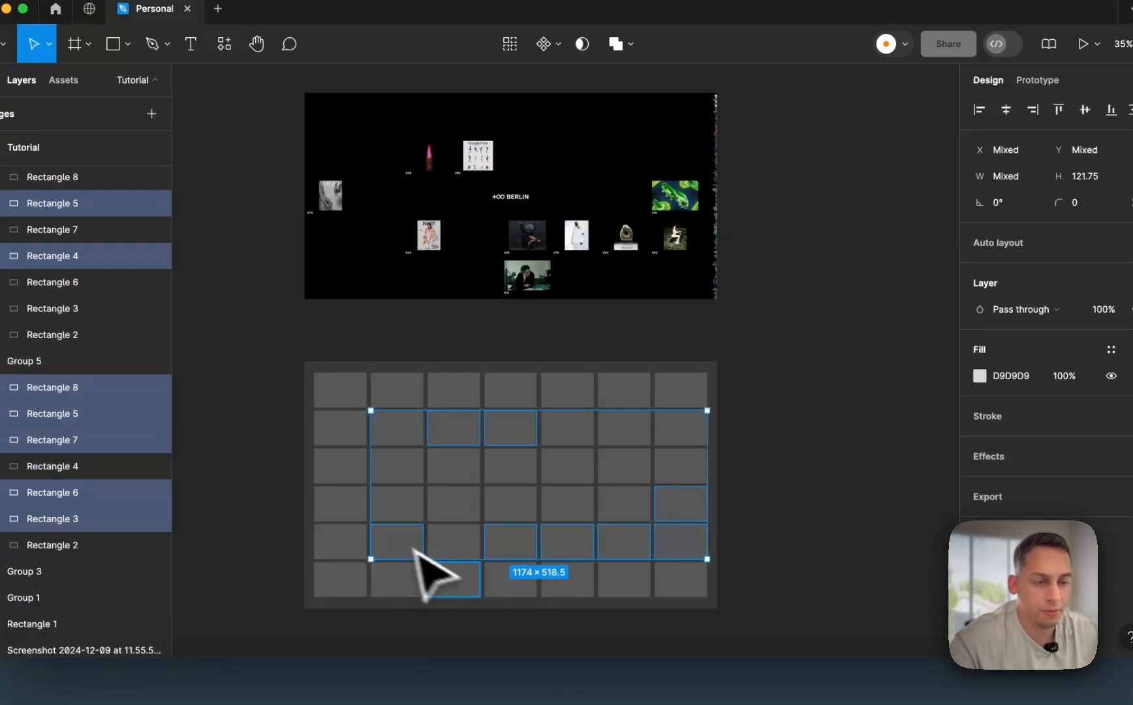
pyautogui.keyDown('shift'); pyautogui.click(530, 587); pyautogui.keyUp('shift')
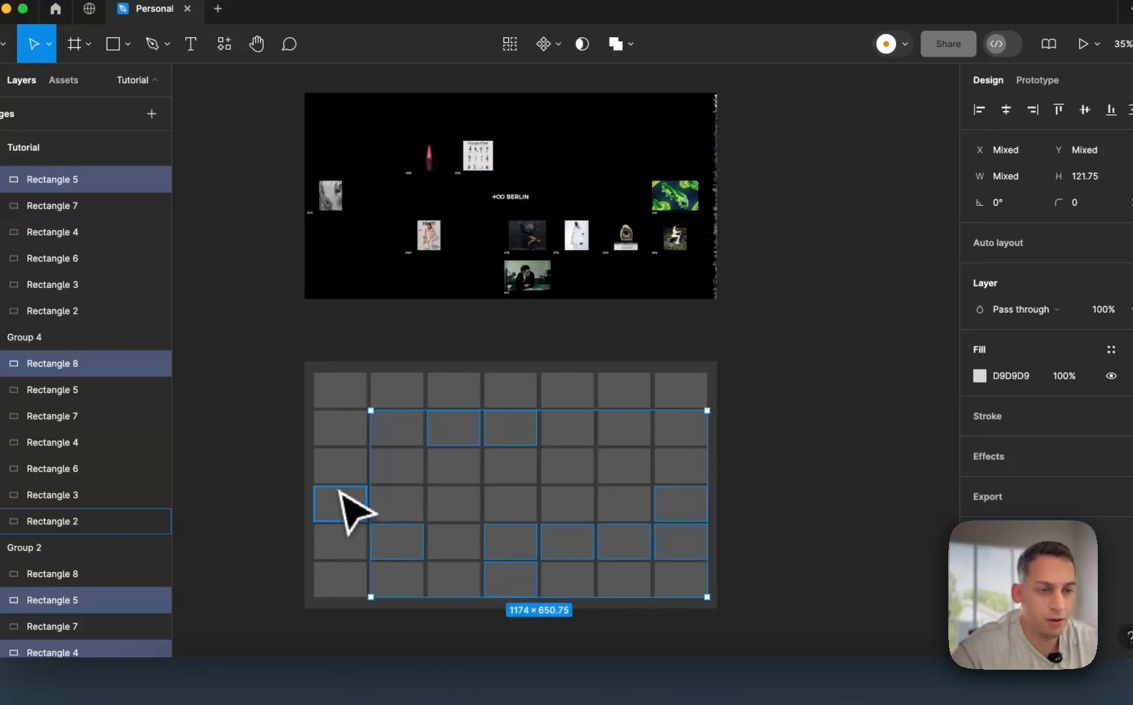
pyautogui.keyDown('shift'); pyautogui.click(346, 509); pyautogui.keyUp('shift')
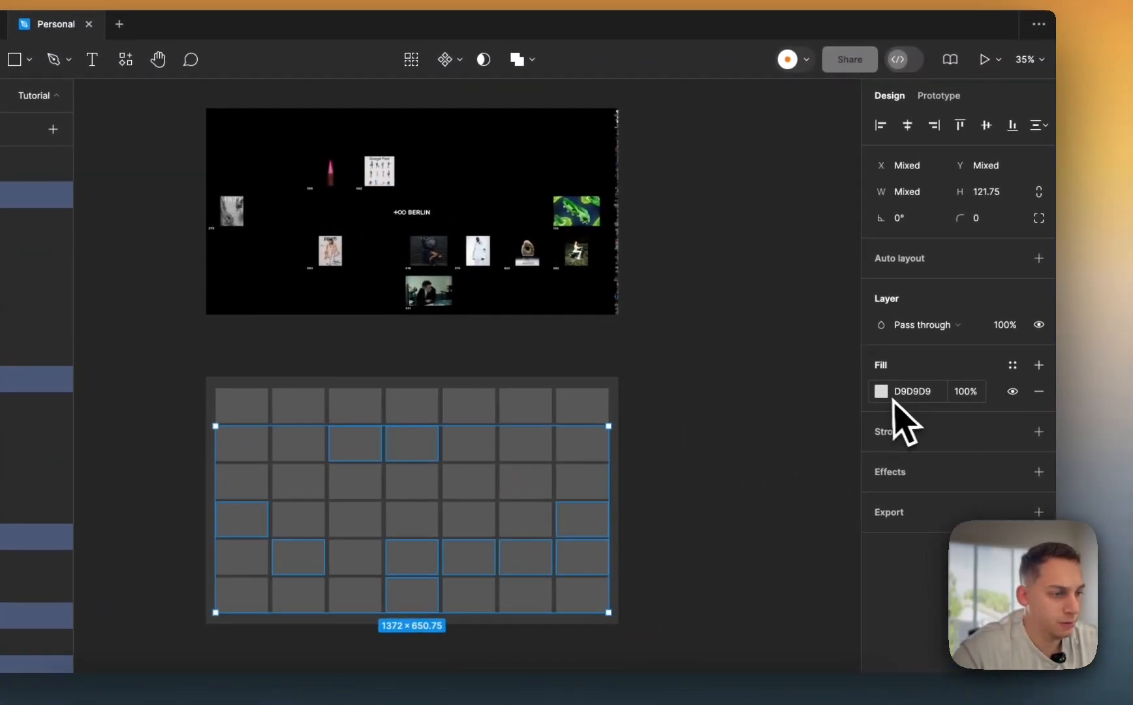
pyautogui.click(881, 393)
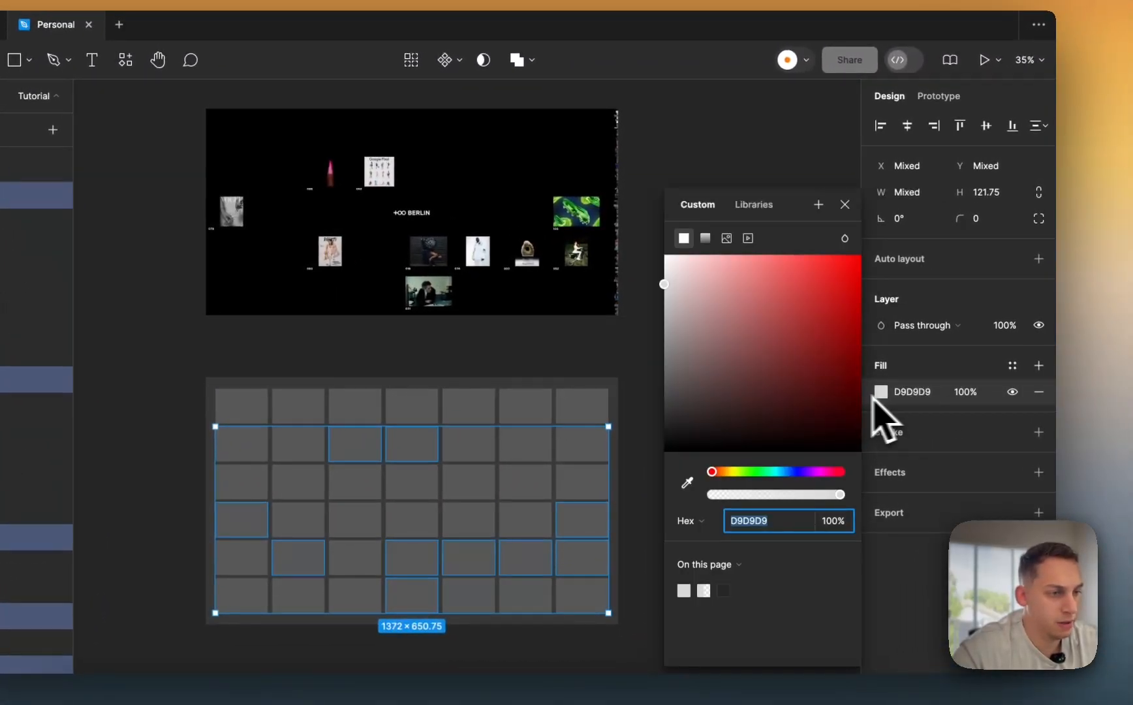
pyautogui.click(797, 472)
pyautogui.moveTo(820, 308); pyautogui.dragTo(728, 237)
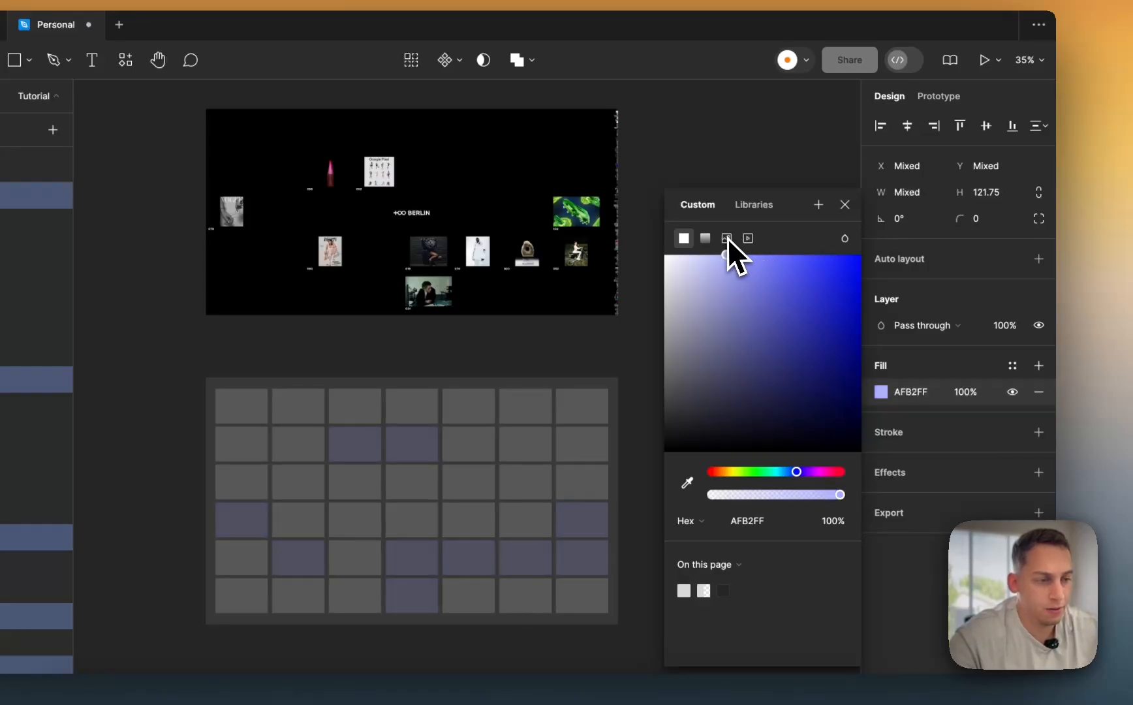
pyautogui.click(728, 476)
pyautogui.moveTo(728, 478); pyautogui.dragTo(743, 477)
pyautogui.click(612, 359)
# - Compare the grid's highlighted and empty cells with the image placement in the reference screenshot
pyautogui.scroll(-3, 610, 353)
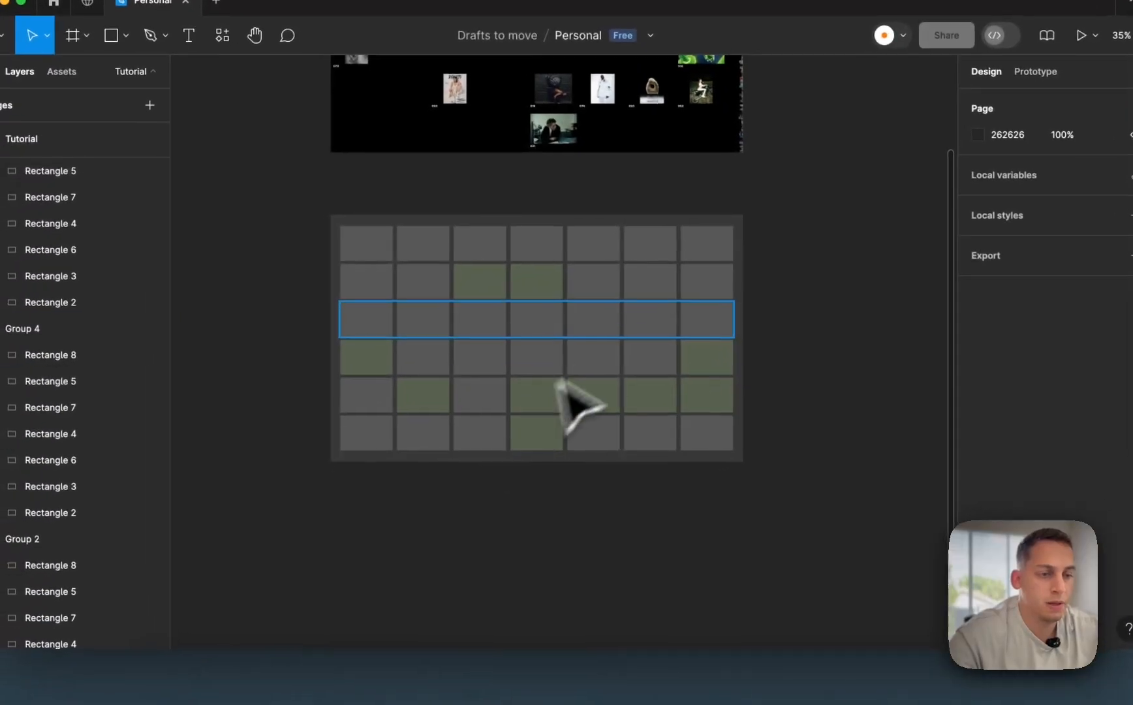
pyautogui.scroll(2, 526, 359)
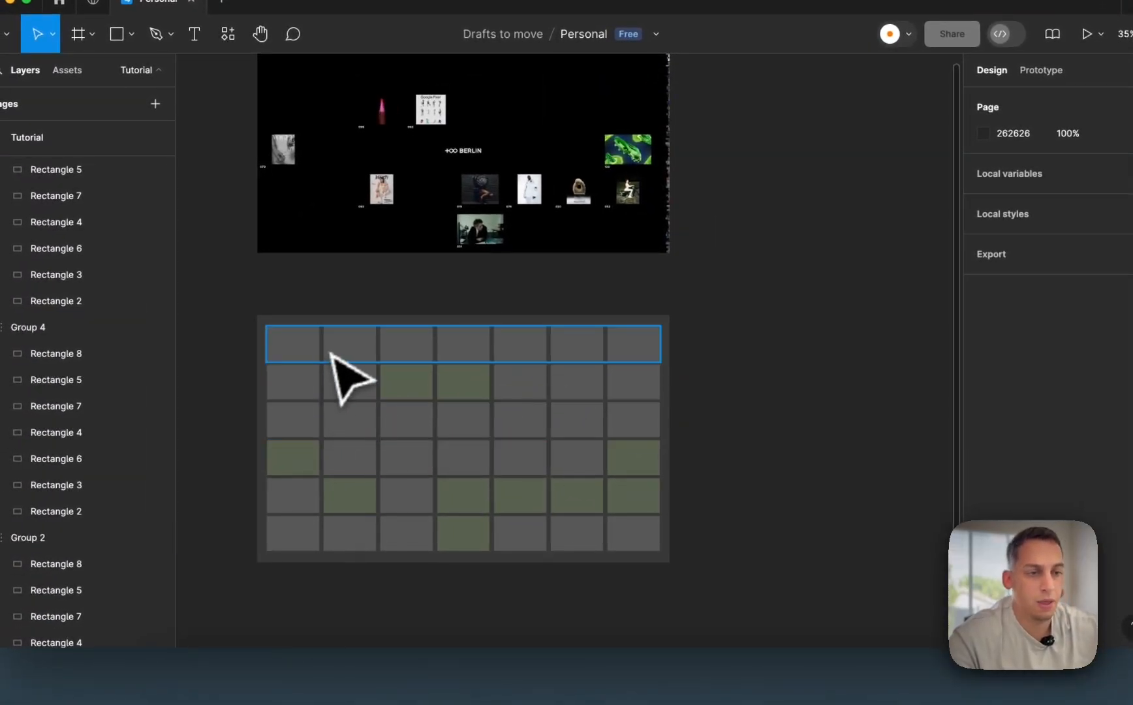
pyautogui.scroll(4, 333, 353)
pyautogui.scroll(-5, 346, 355)
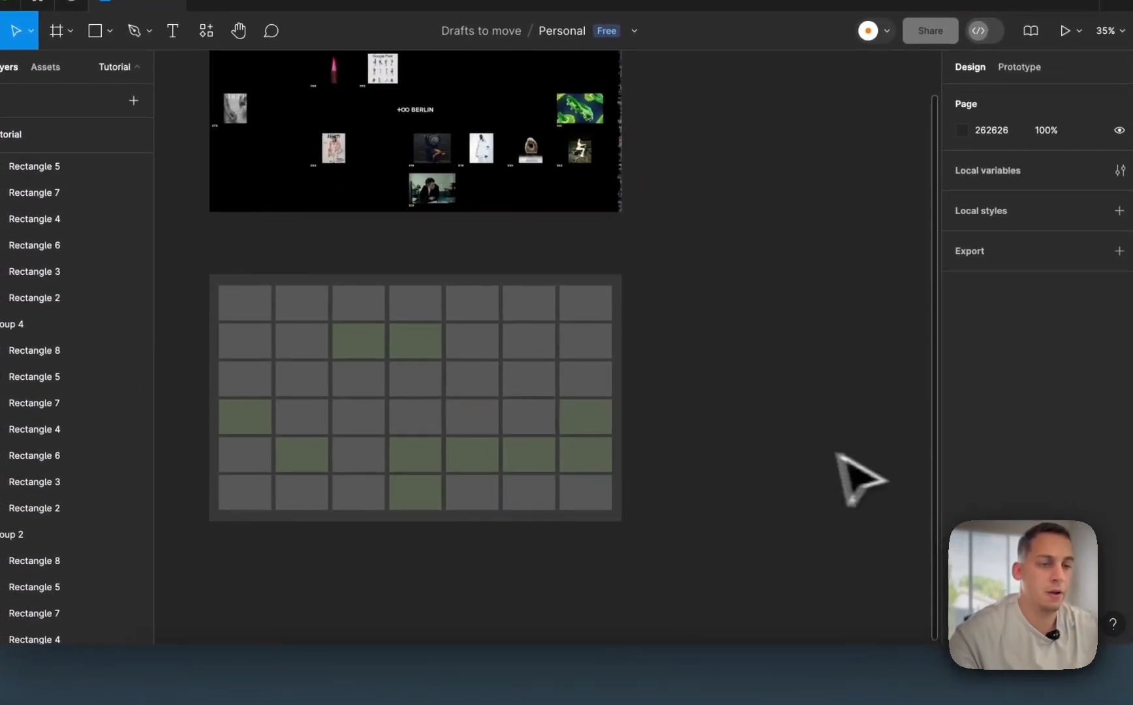
pyautogui.hscroll(-3, 474, 362)
pyautogui.hscroll(2, 473, 362)
pyautogui.scroll(3, 425, 496)
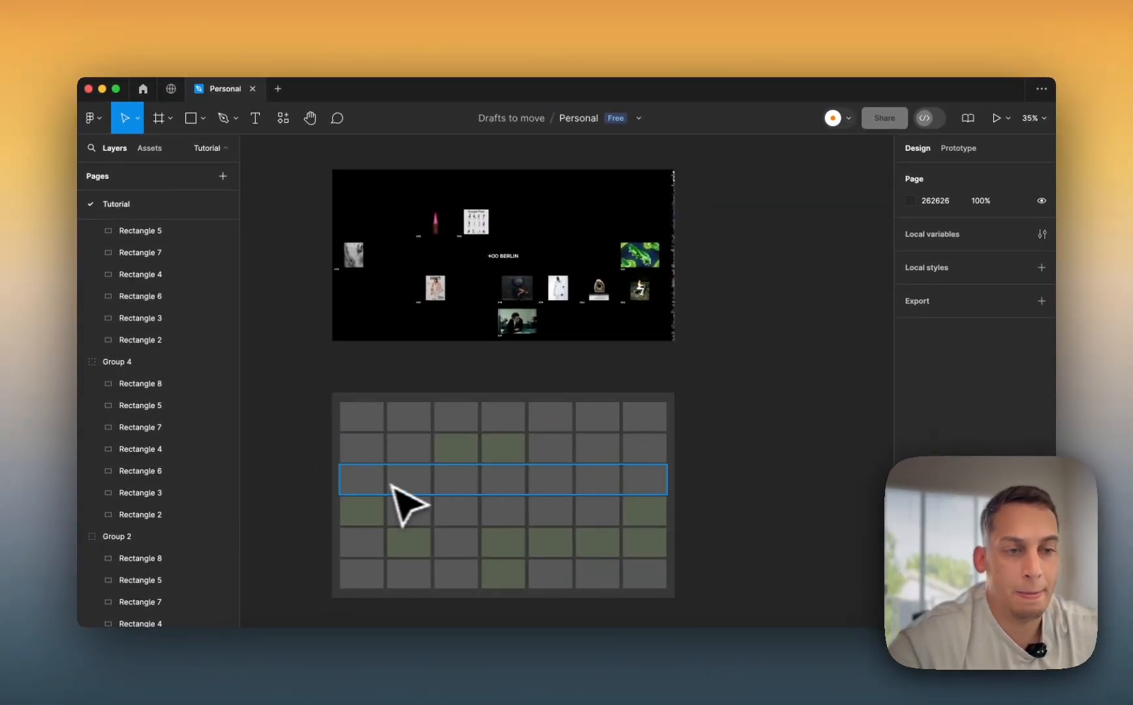
pyautogui.hscroll(2, 372, 483)
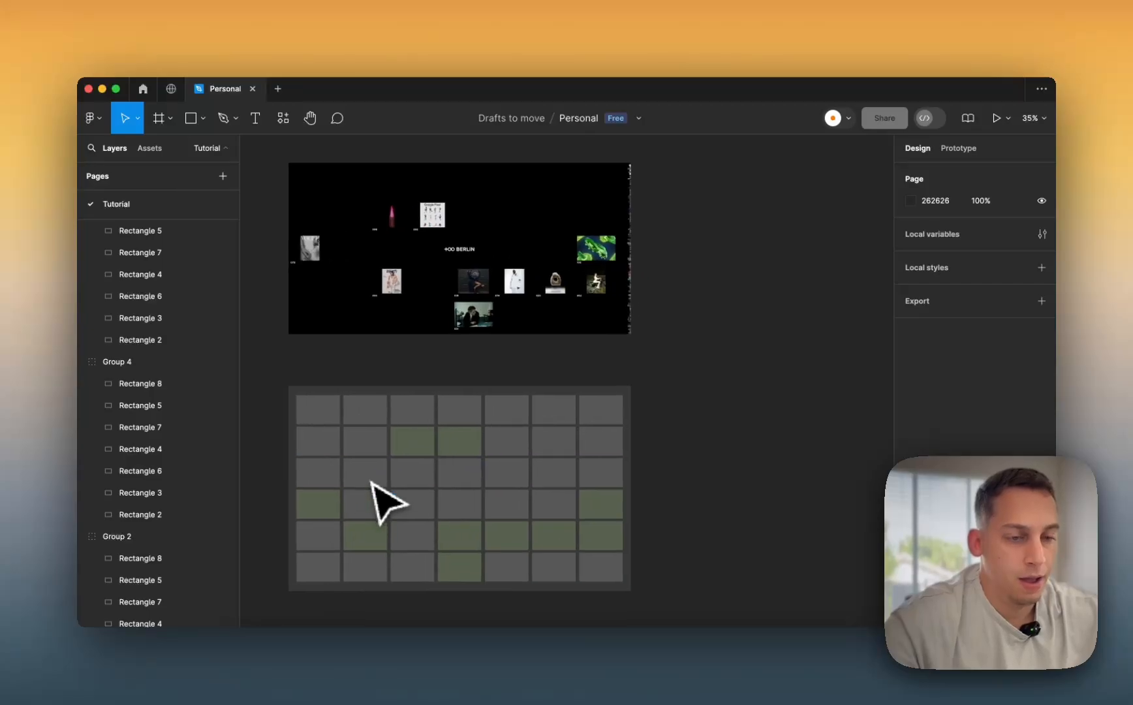
pyautogui.hscroll(-4, 372, 483)
pyautogui.click(338, 434)
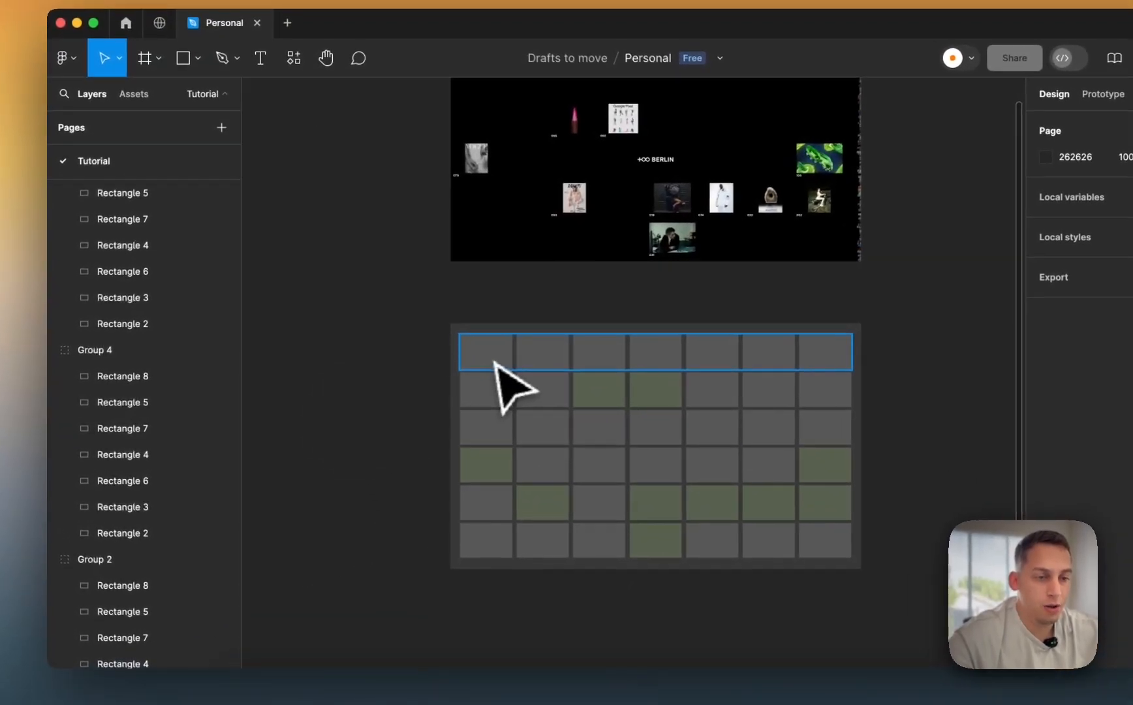
pyautogui.scroll(5, 486, 375)
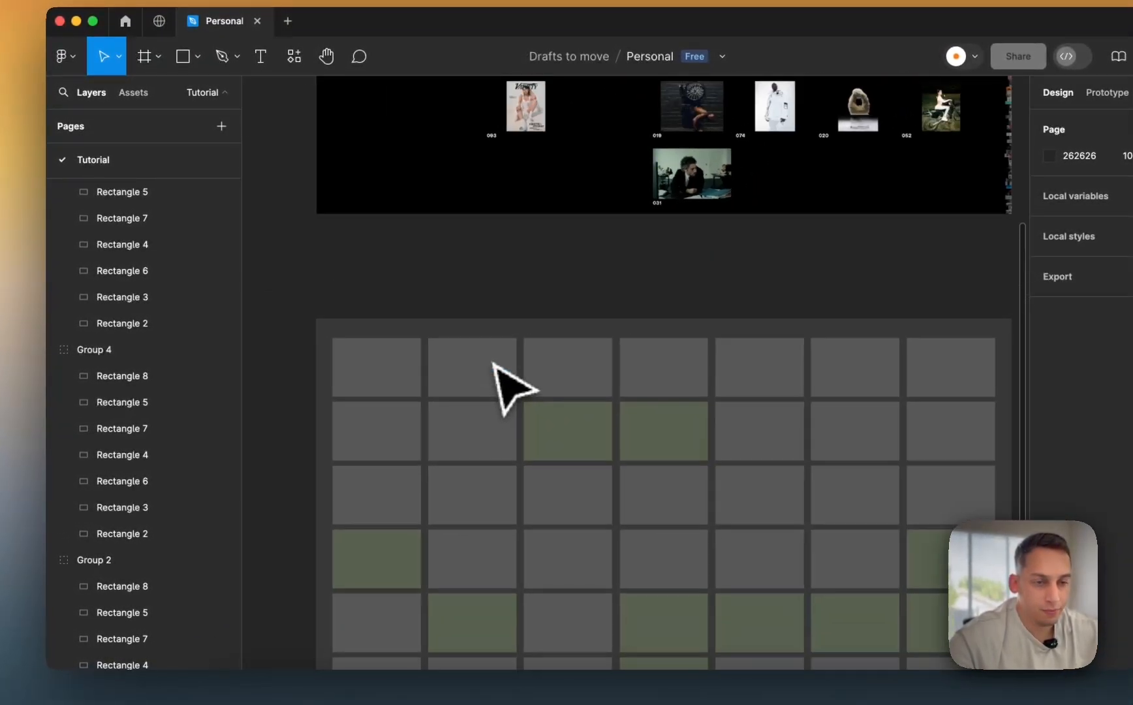
pyautogui.click(396, 378)
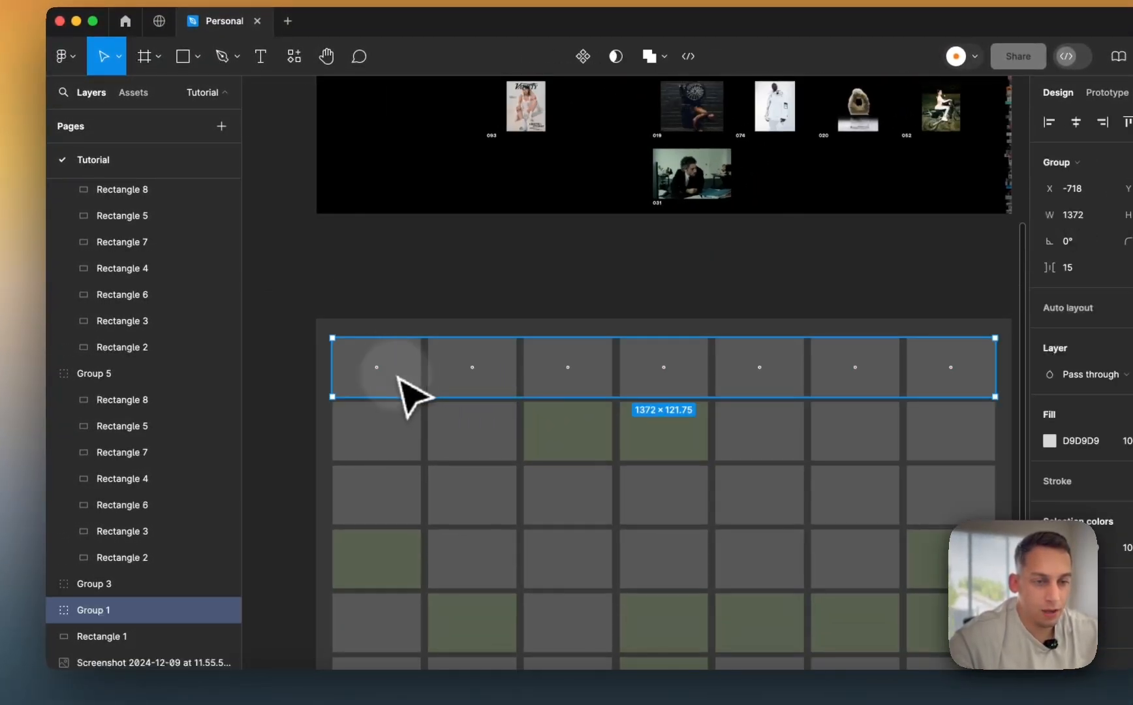
pyautogui.doubleClick(399, 385)
pyautogui.click(411, 275)
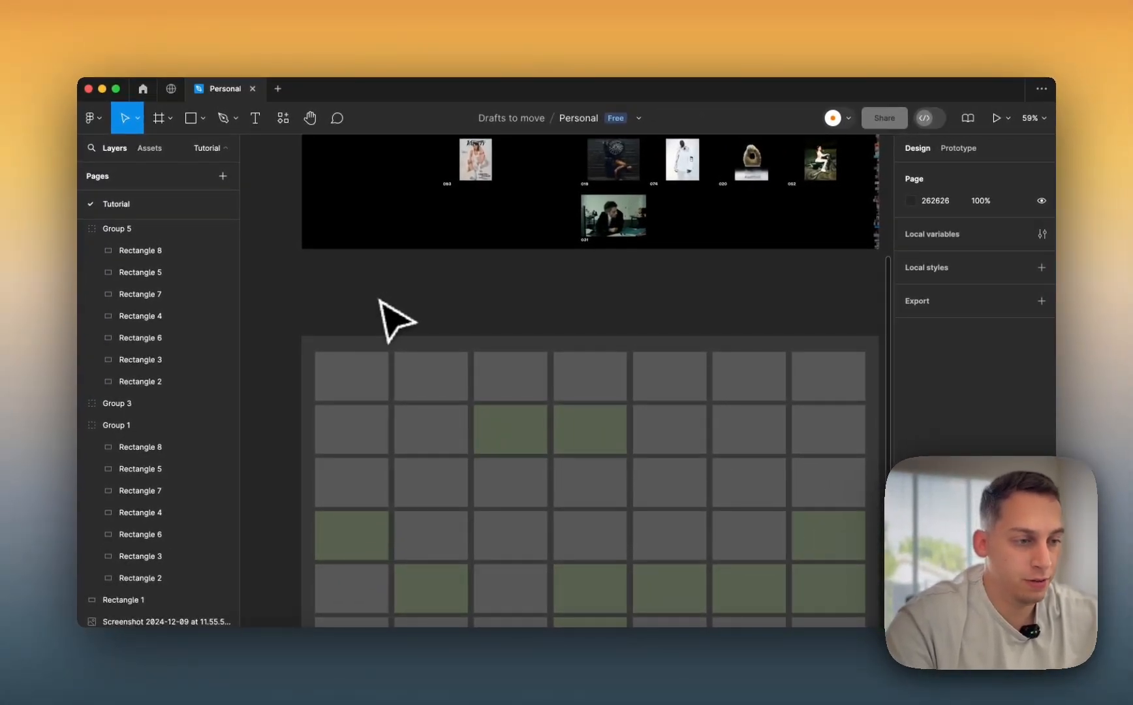
# - Select the highlighted cells in row 2, row 4 column 1, and row 5 columns 2 and 4–6 to review the image slots
pyautogui.doubleClick(500, 445)
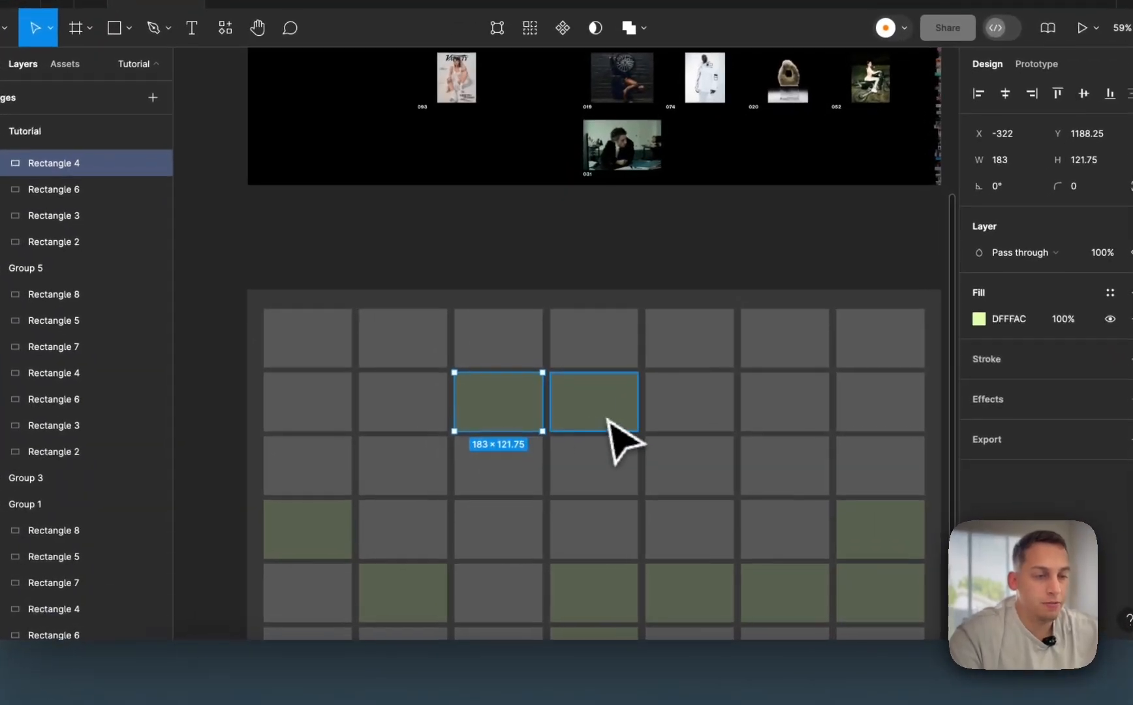
pyautogui.keyDown('shift'); pyautogui.click(609, 419); pyautogui.keyUp('shift')
pyautogui.scroll(-5, 614, 425)
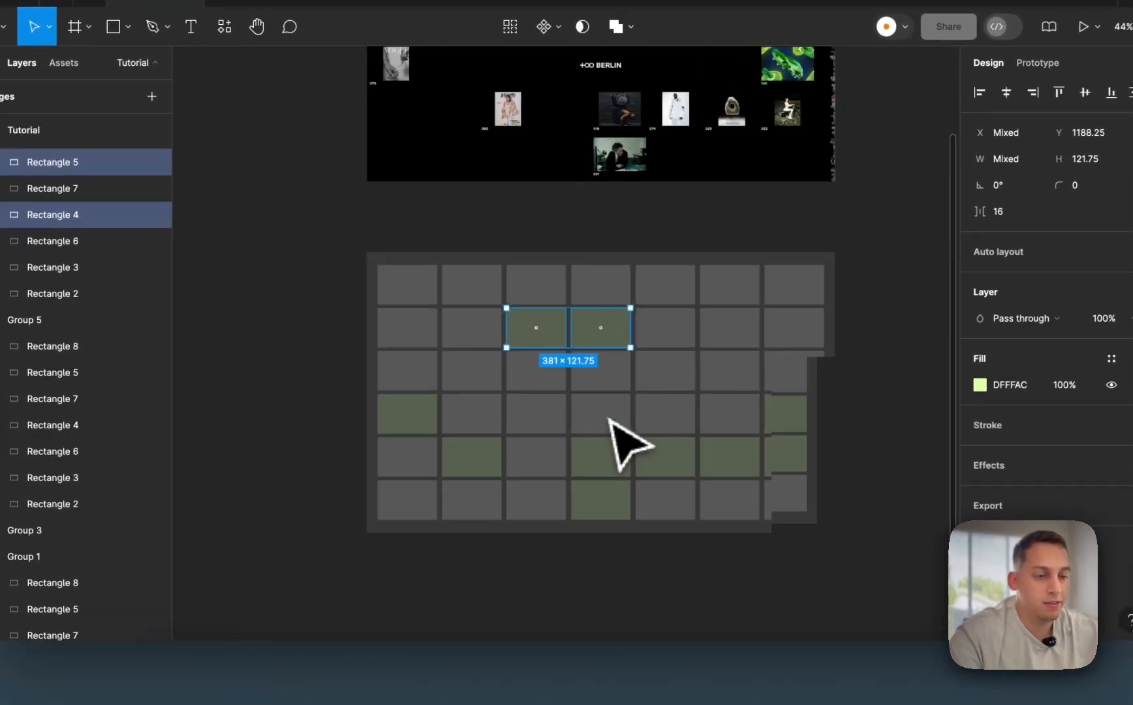
pyautogui.keyDown('shift'); pyautogui.click(451, 421); pyautogui.keyUp('shift')
pyautogui.keyDown('shift'); pyautogui.click(486, 444); pyautogui.keyUp('shift')
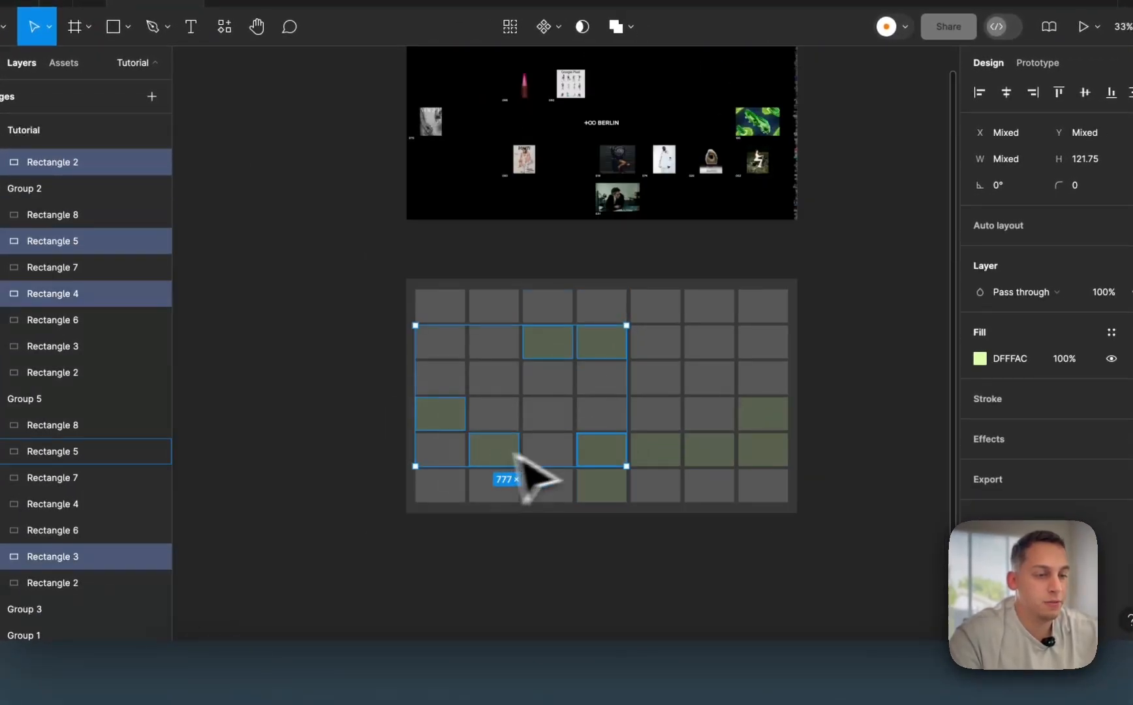
pyautogui.keyDown('shift'); pyautogui.click(617, 454); pyautogui.keyUp('shift')
pyautogui.keyDown('shift'); pyautogui.click(656, 451); pyautogui.keyUp('shift')
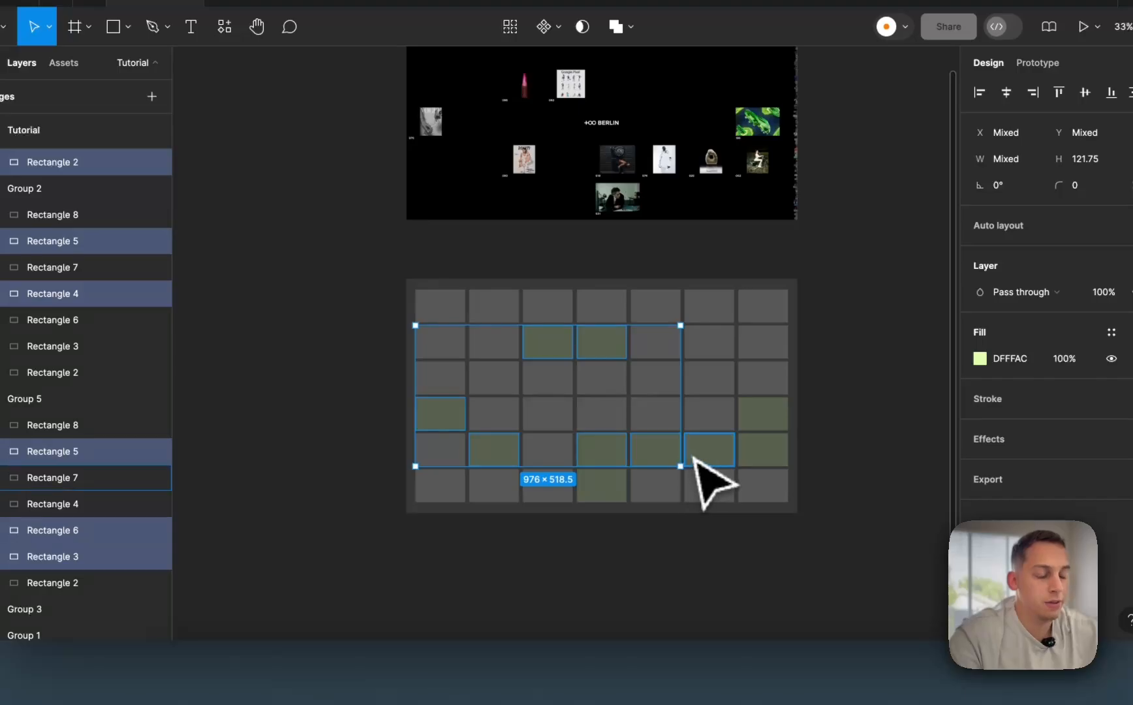
pyautogui.keyDown('shift'); pyautogui.click(704, 469); pyautogui.keyUp('shift')
# - Examine how the differently sized images and their number labels sit inside the grid positions of the reference screenshot
pyautogui.hscroll(3, 709, 476)
pyautogui.hscroll(-4, 607, 494)
pyautogui.scroll(2, 607, 493)
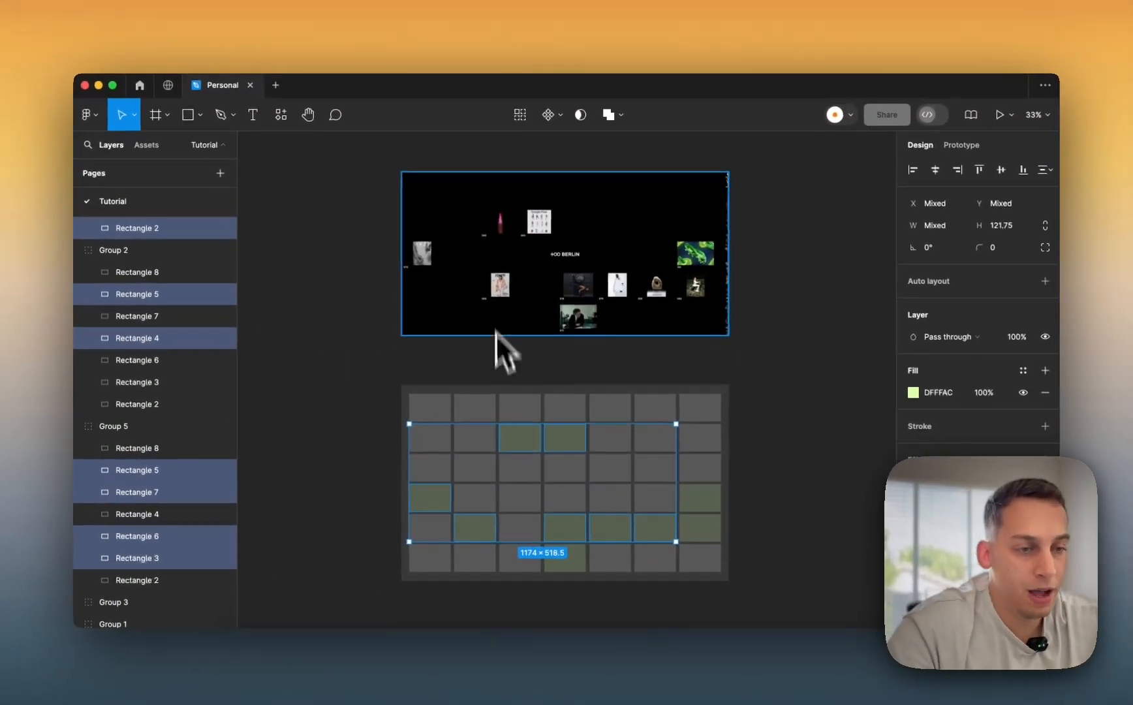
pyautogui.scroll(10, 478, 262)
pyautogui.scroll(-6, 602, 237)
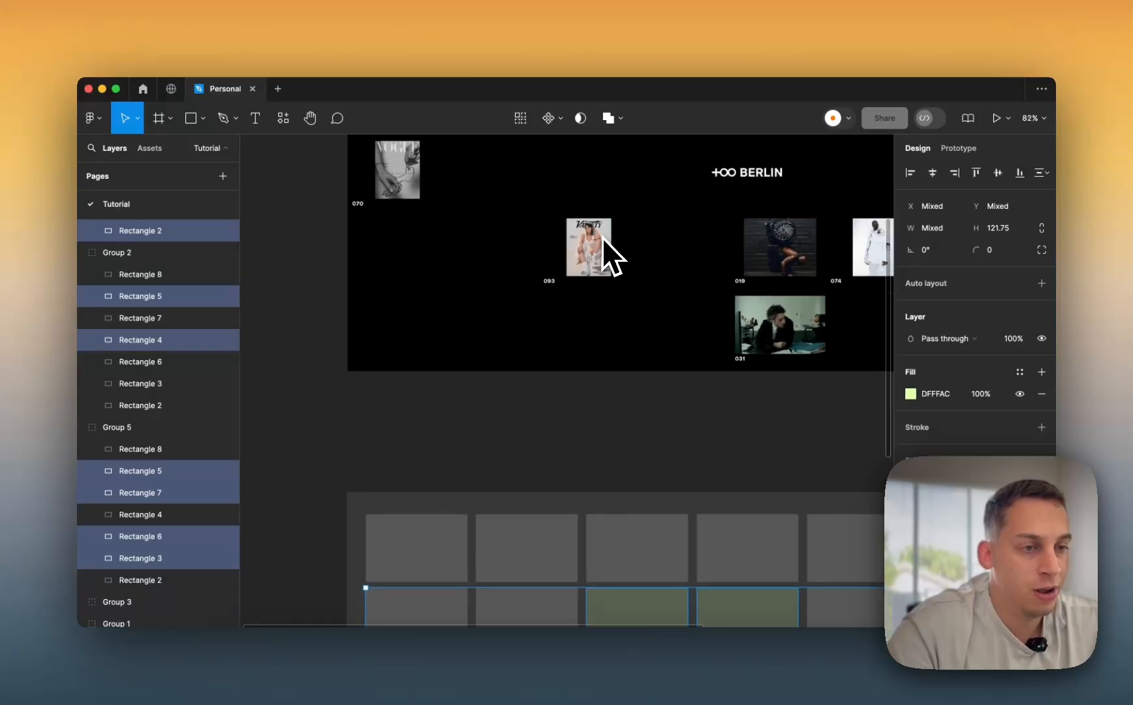
pyautogui.scroll(4, 592, 244)
pyautogui.hscroll(3, 592, 244)
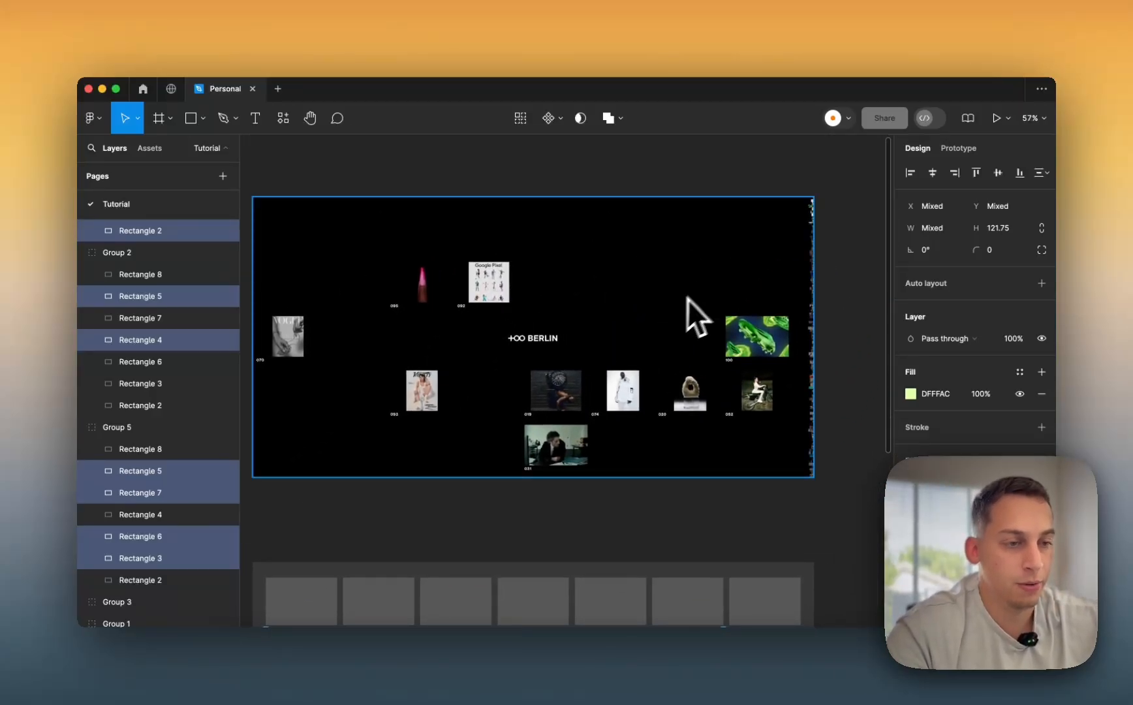
pyautogui.scroll(-9, 538, 369)
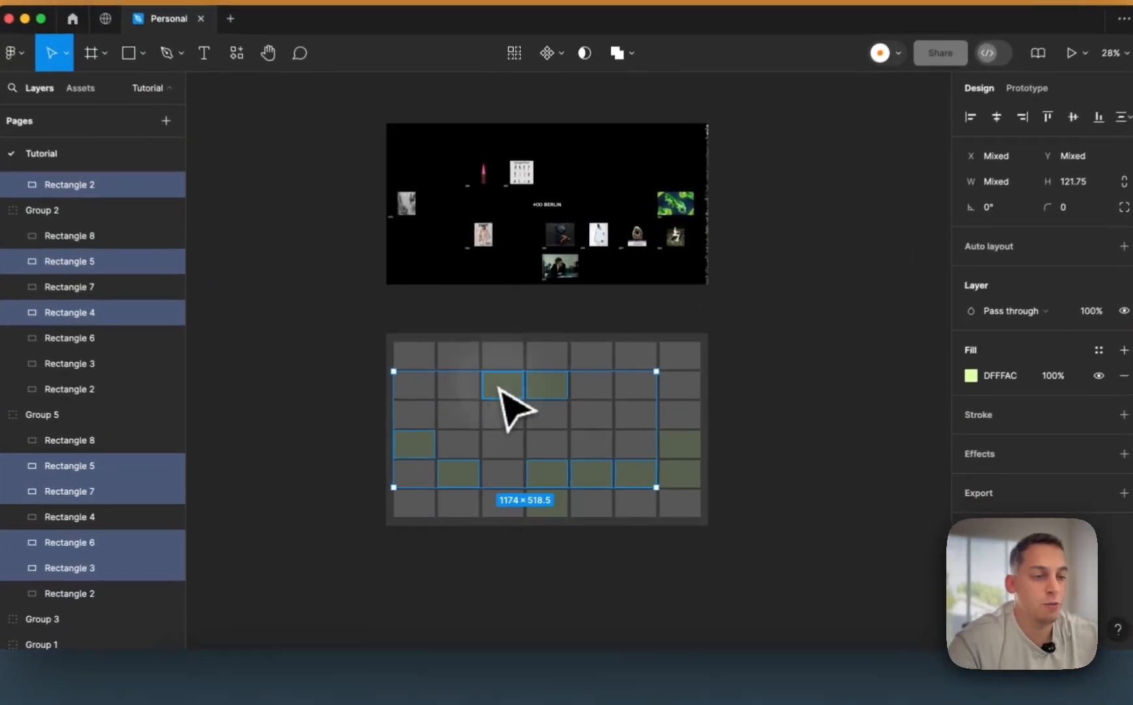
# - Inspect the grid's individual cells, including row 4 columns 3 and 4, as possible content slots
pyautogui.click(558, 405)
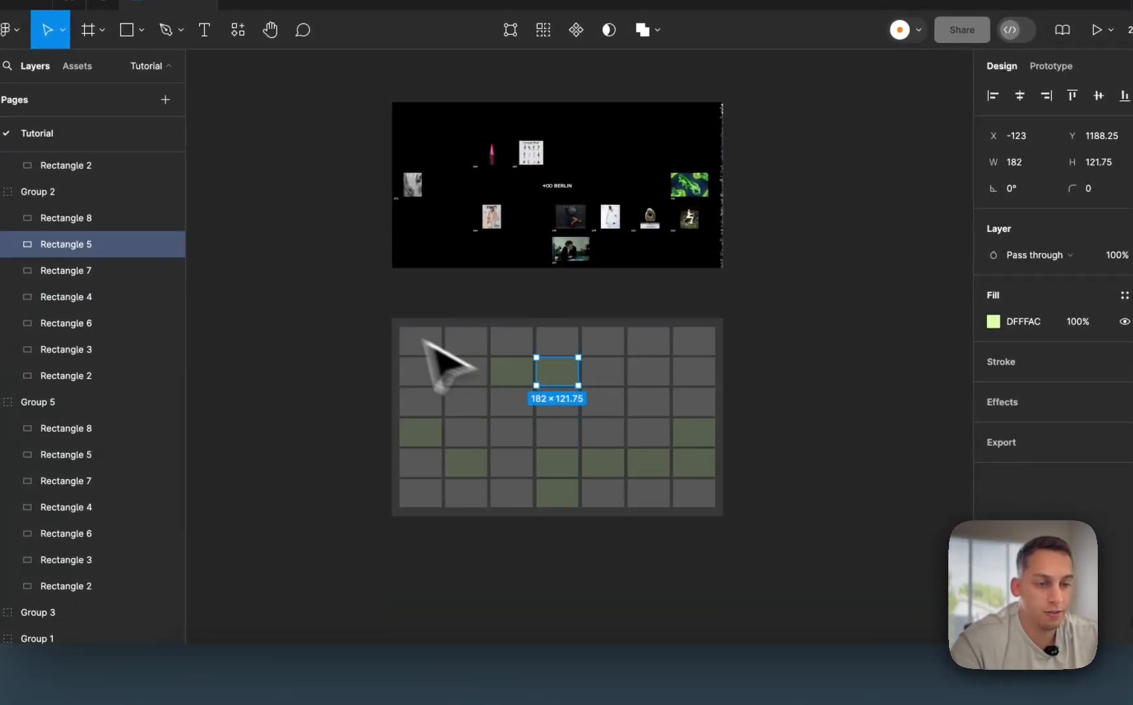
pyautogui.moveTo(331, 303); pyautogui.dragTo(755, 541)
pyautogui.click(725, 550)
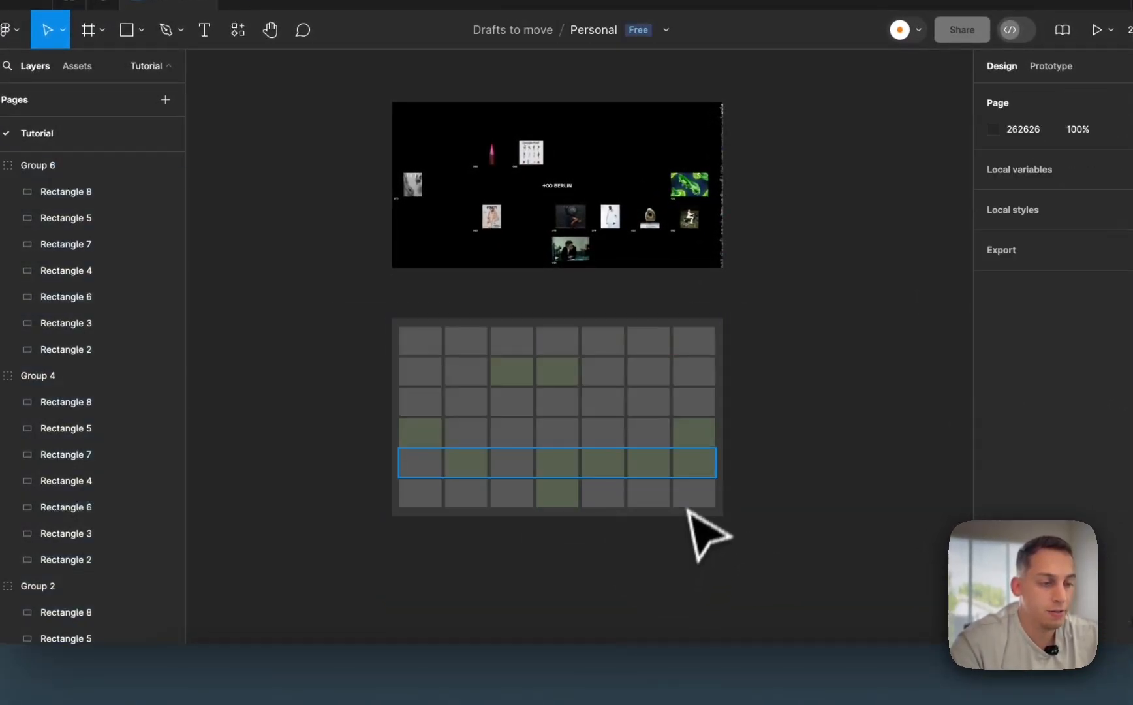
pyautogui.moveTo(692, 457); pyautogui.dragTo(554, 496)
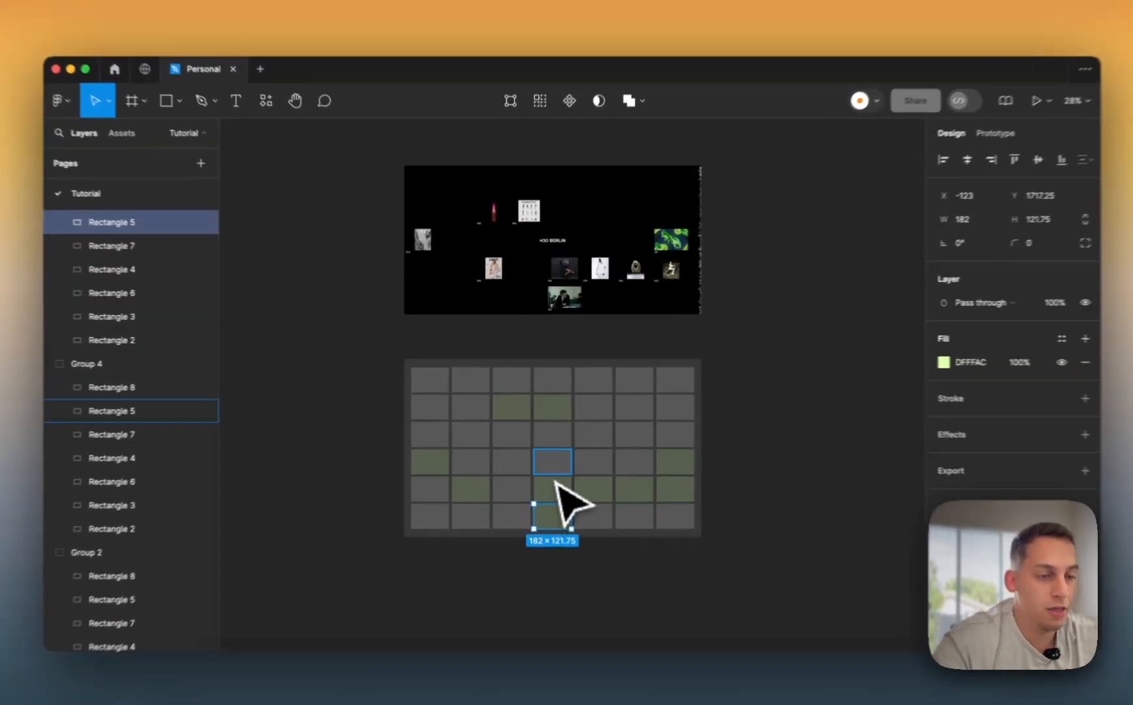
pyautogui.keyDown('super'); pyautogui.click(548, 455); pyautogui.keyUp('super')
pyautogui.keyDown('shift'); pyautogui.click(507, 454); pyautogui.keyUp('shift')
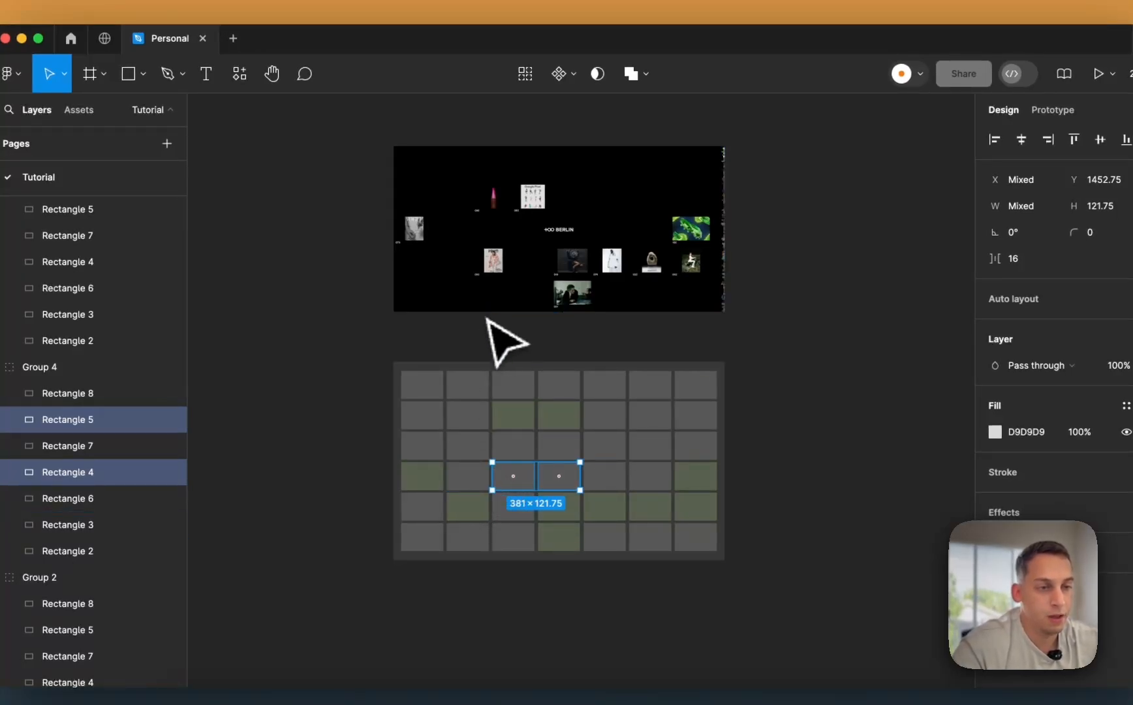
pyautogui.click(516, 324)
pyautogui.scroll(5, 542, 185)
pyautogui.scroll(-5, 562, 365)
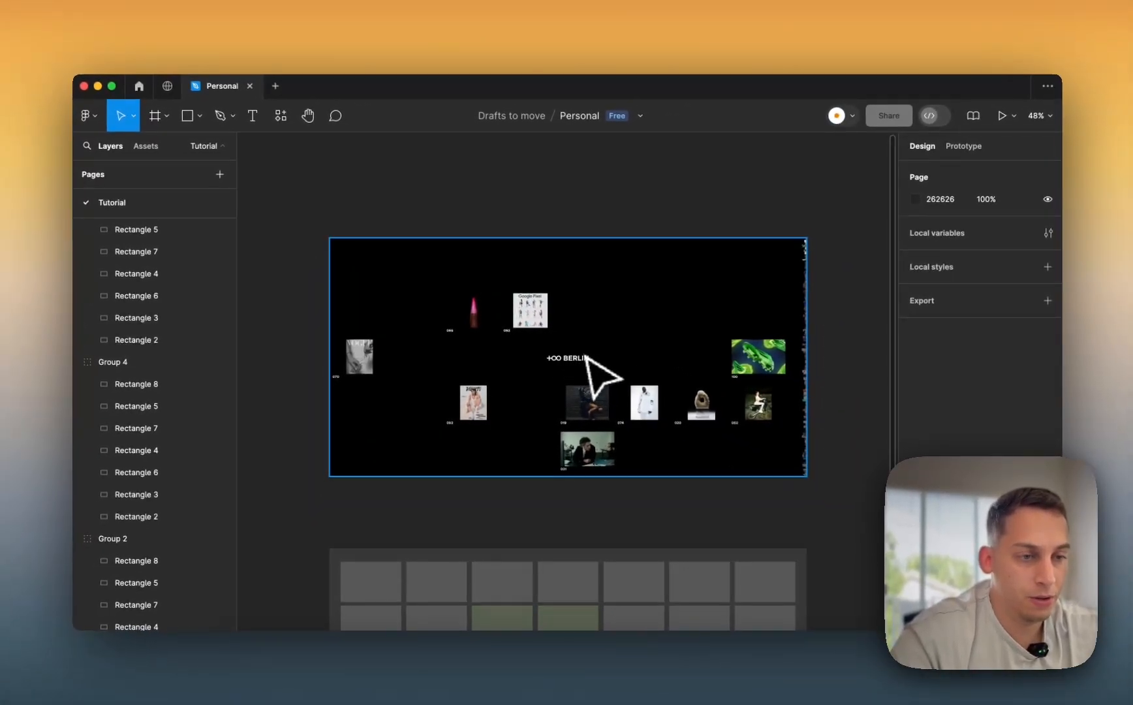
pyautogui.scroll(-4, 553, 364)
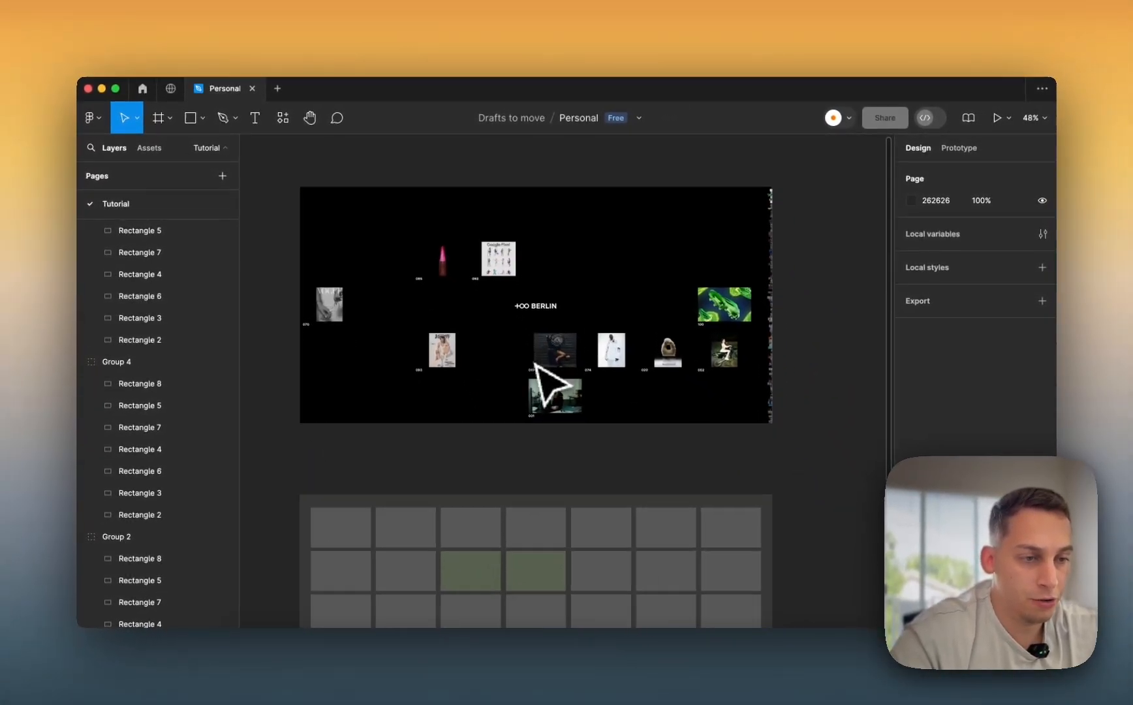
pyautogui.scroll(-3, 525, 391)
pyautogui.hscroll(-2, 516, 418)
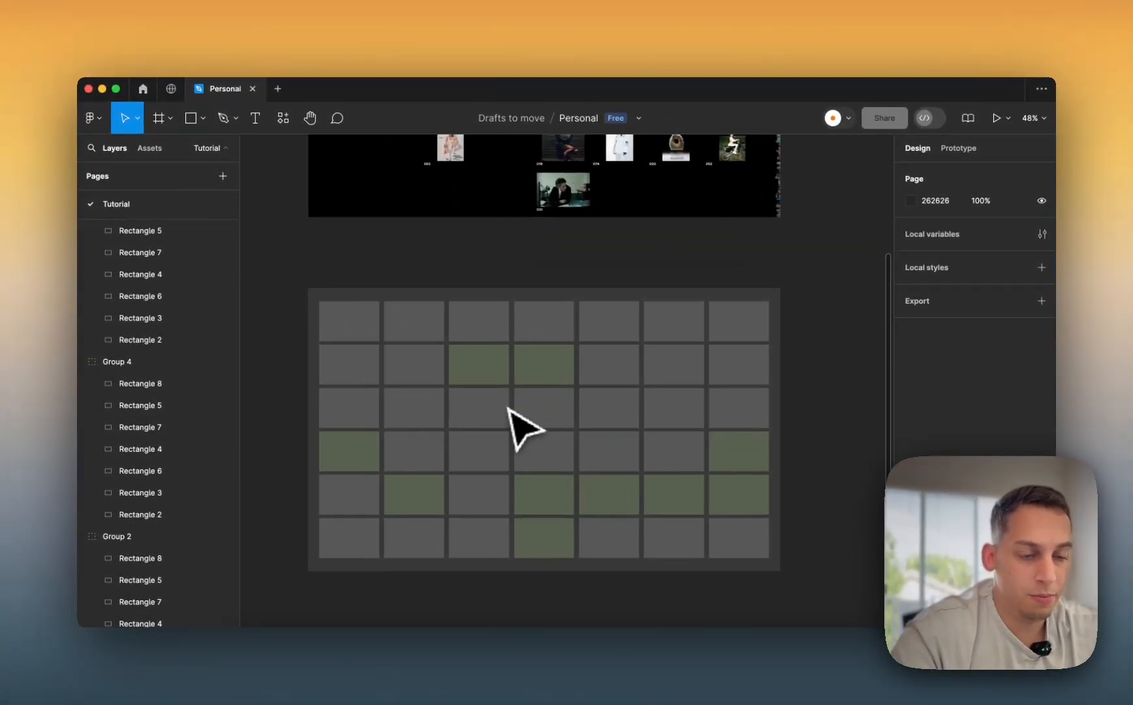
pyautogui.press('f')
pyautogui.scroll(-5, 507, 407)
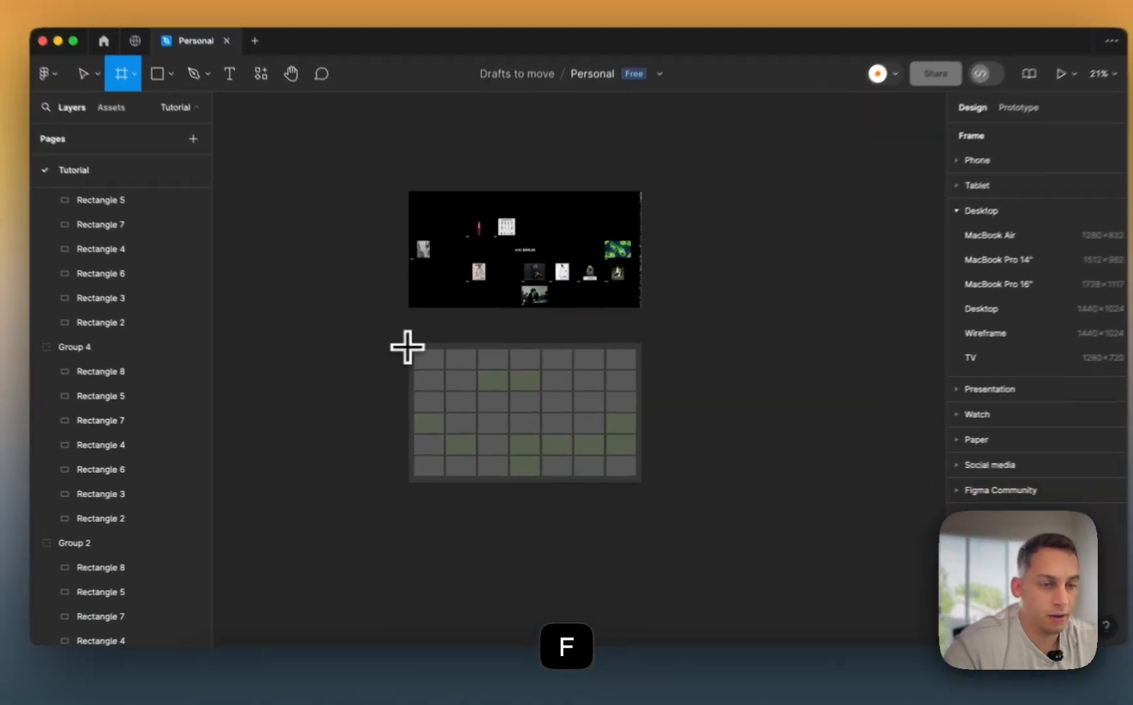
pyautogui.moveTo(412, 356); pyautogui.dragTo(649, 470)
pyautogui.press('BackSpace')
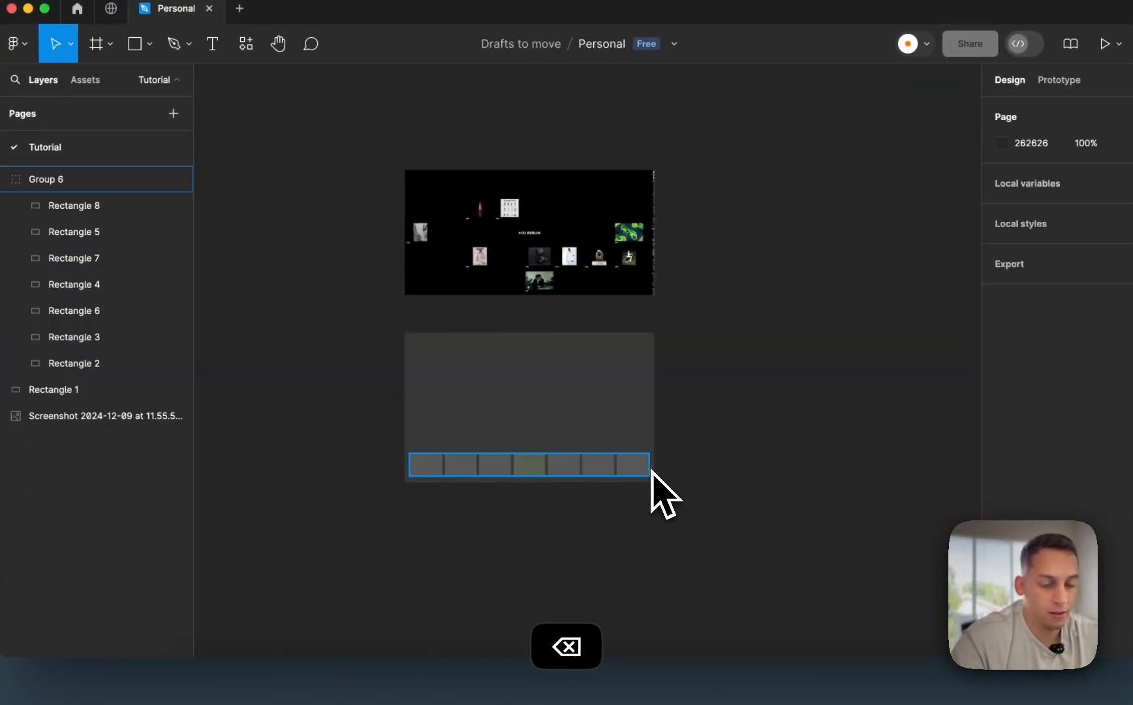
pyautogui.press('super+z')
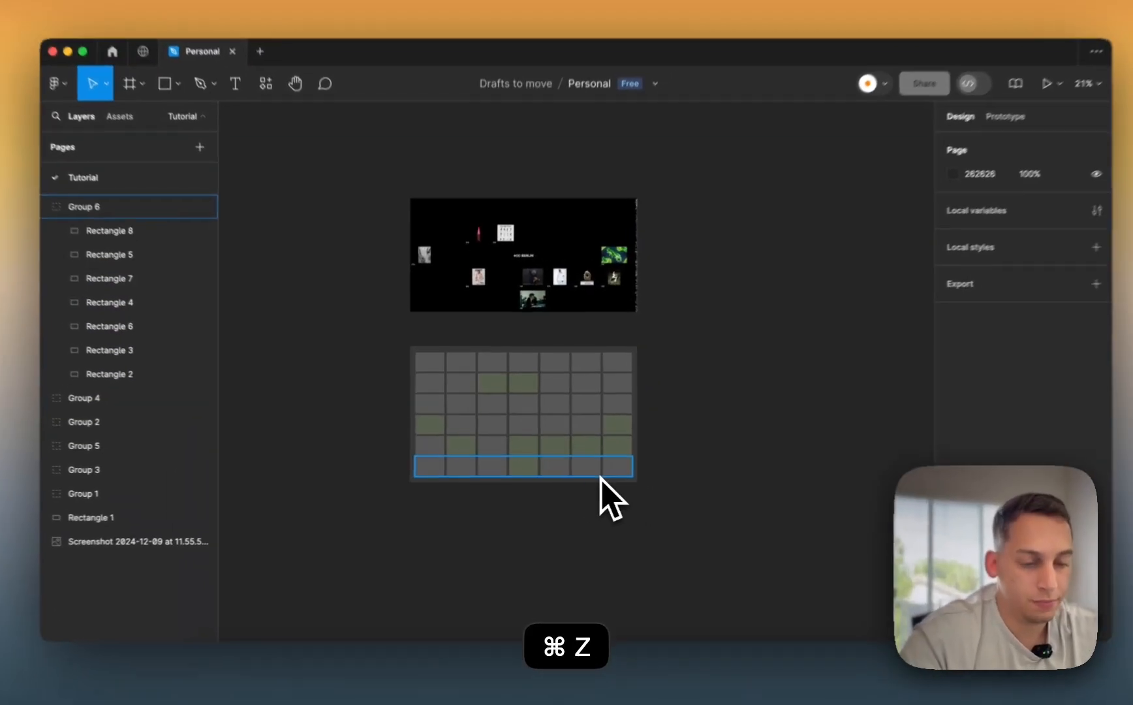
# - Draw a 1440 × 912 rectangle covering the grid mock-up and fill it with blue 4C53FF
pyautogui.press('r')
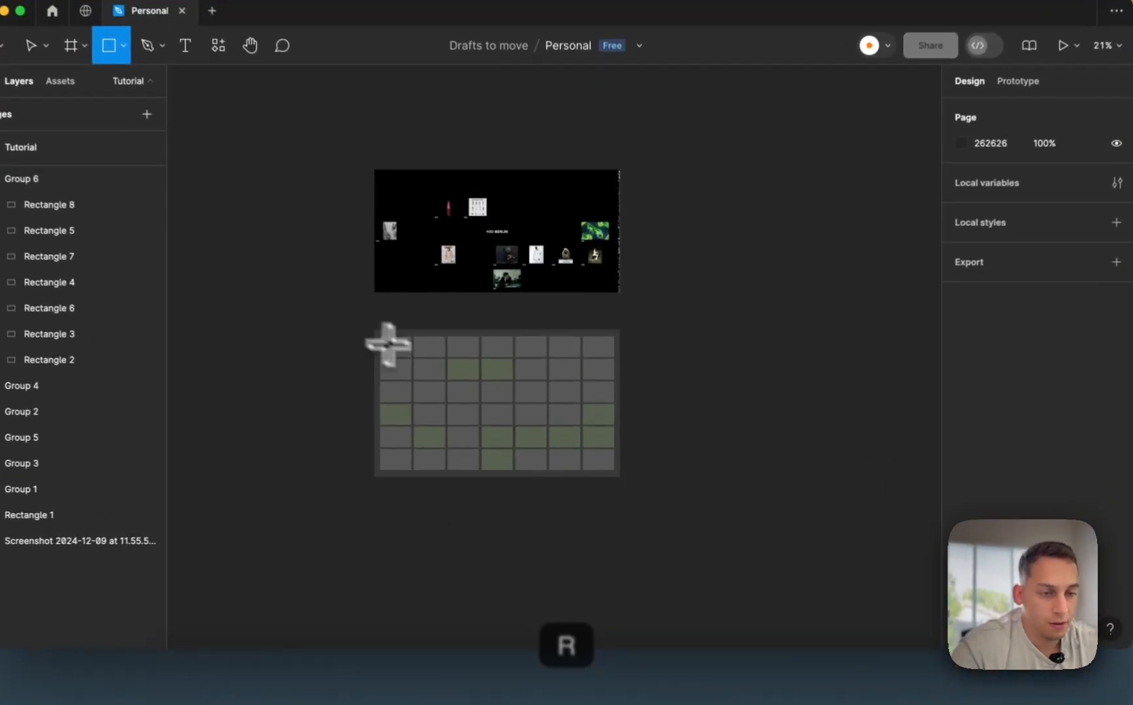
pyautogui.moveTo(416, 359); pyautogui.dragTo(624, 486)
pyautogui.click(966, 329)
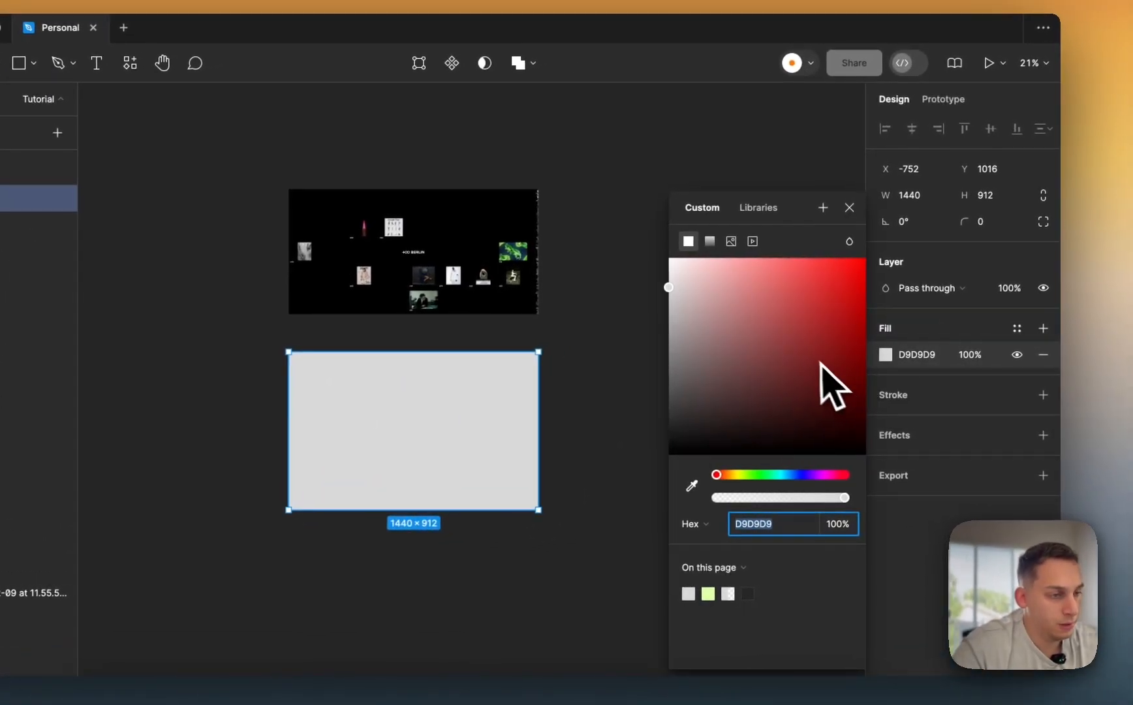
pyautogui.moveTo(821, 364); pyautogui.dragTo(809, 234)
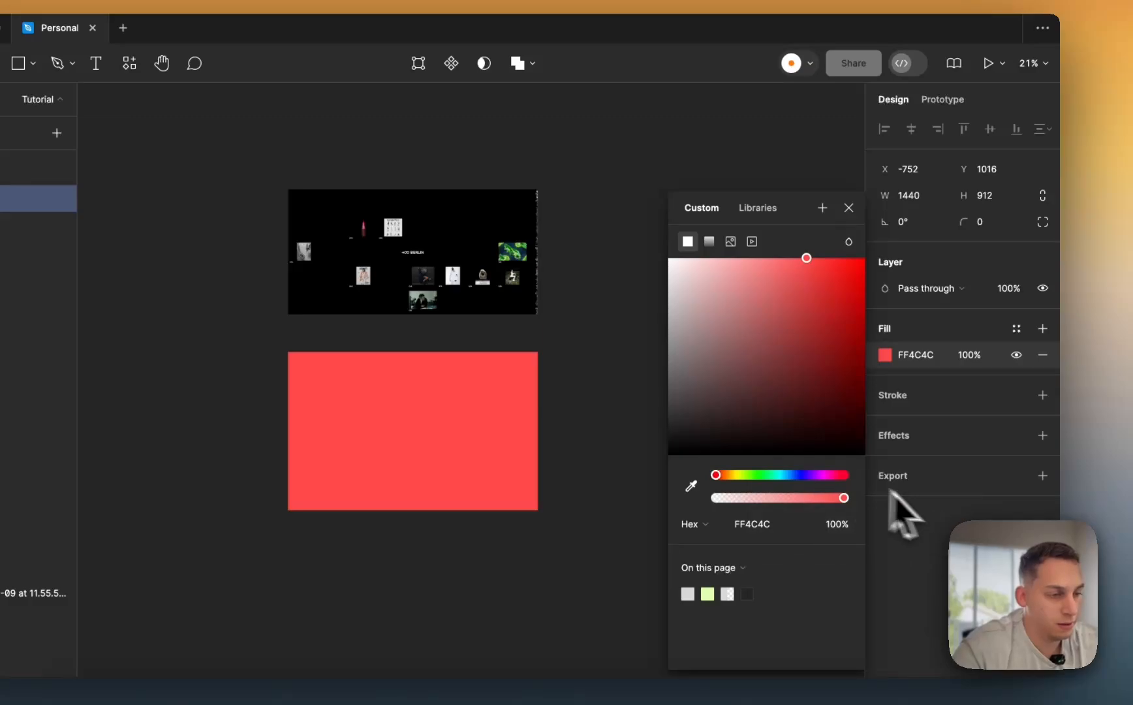
pyautogui.moveTo(808, 475); pyautogui.dragTo(801, 475)
# - Lower the blue rectangle's fill opacity to 20% and move it beside the grid, at X 1034
pyautogui.click(969, 357)
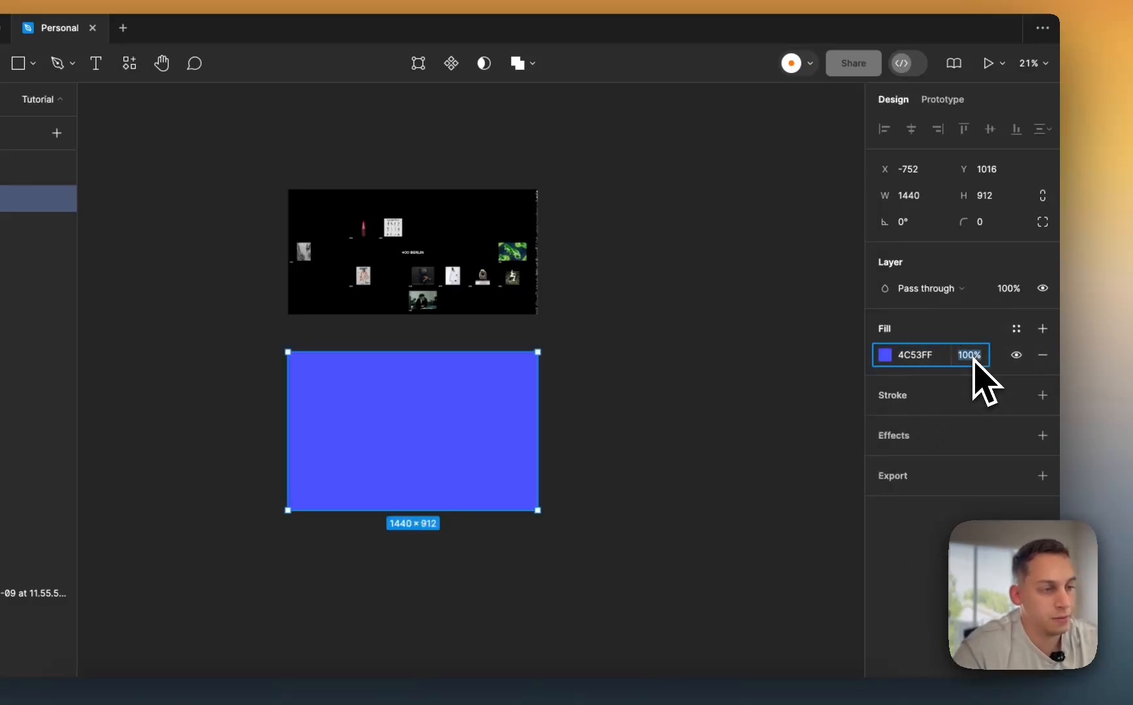
pyautogui.hotkey('shift', 'Down')
pyautogui.hotkey('shift', 'Down')
pyautogui.hotkey('shift', 'Down')
pyautogui.hotkey('shift', 'Down')
pyautogui.hotkey('shift', 'Down')
pyautogui.hotkey('shift', 'Down')
pyautogui.hotkey('shift', 'Down')
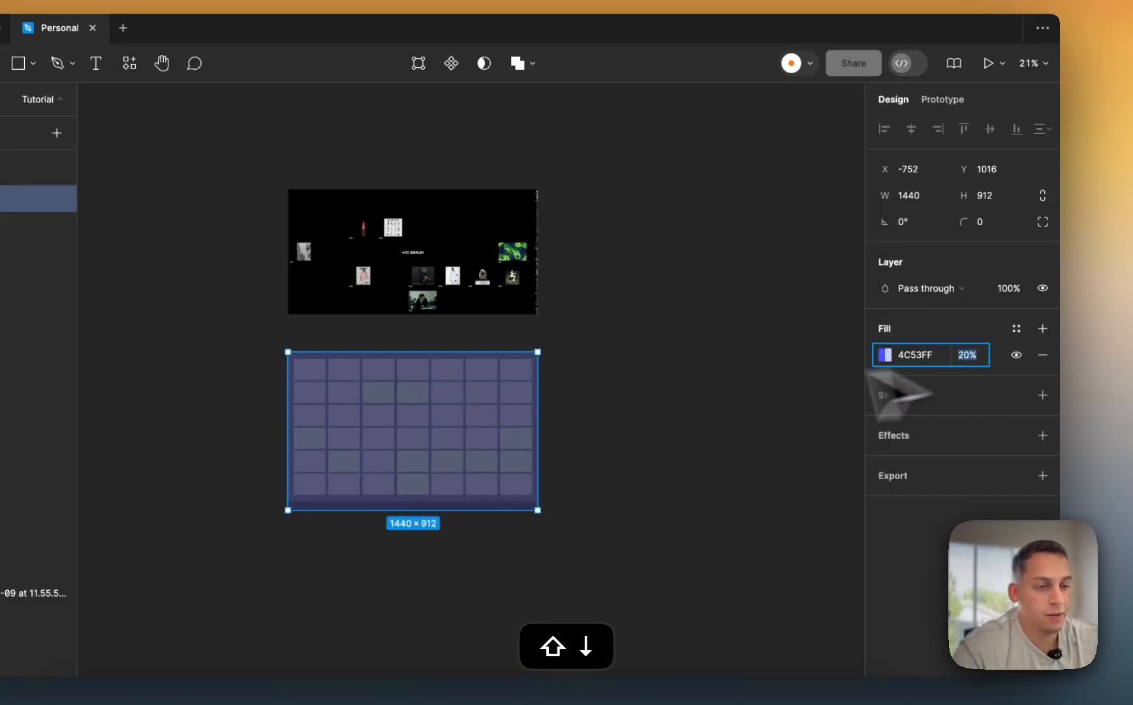
pyautogui.moveTo(399, 465); pyautogui.dragTo(701, 411)
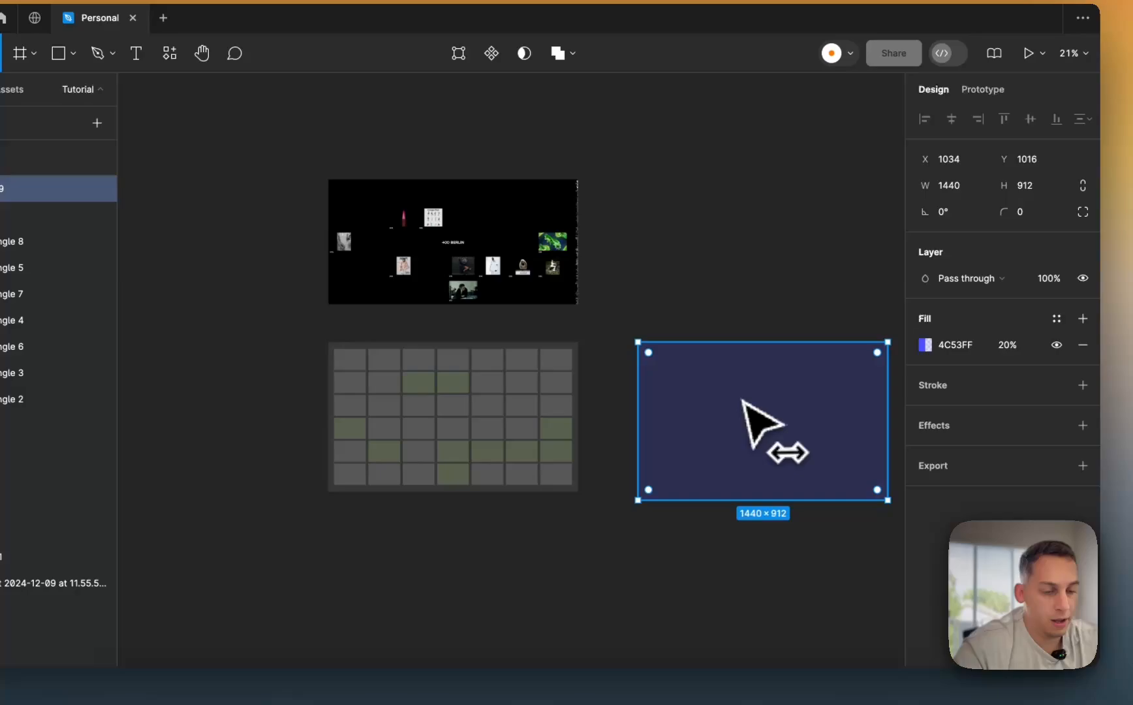
# - Draw a title bar about 313 × 72 in the centre of the blue rectangle and fill it with 4C53FF at 50% opacity
pyautogui.hscroll(5, 742, 403)
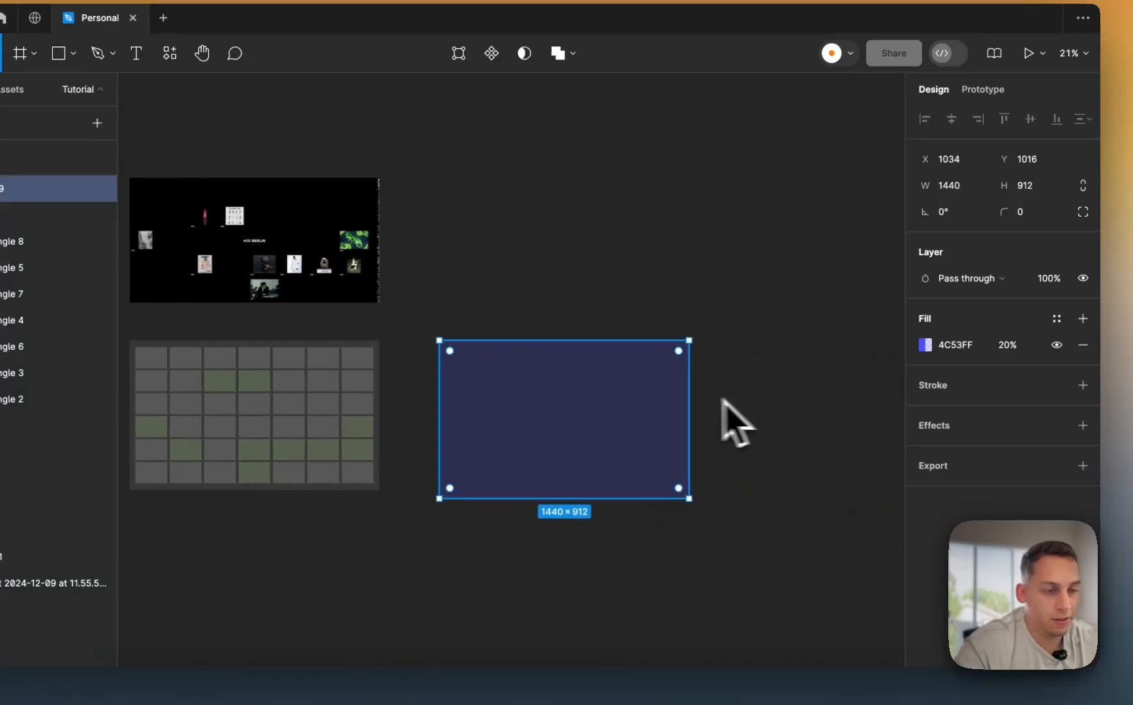
pyautogui.press('r')
pyautogui.moveTo(534, 414)
pyautogui.mouseDown()
pyautogui.moveTo(595, 435)
pyautogui.moveTo(565, 422)
pyautogui.mouseUp()
pyautogui.click(925, 345)
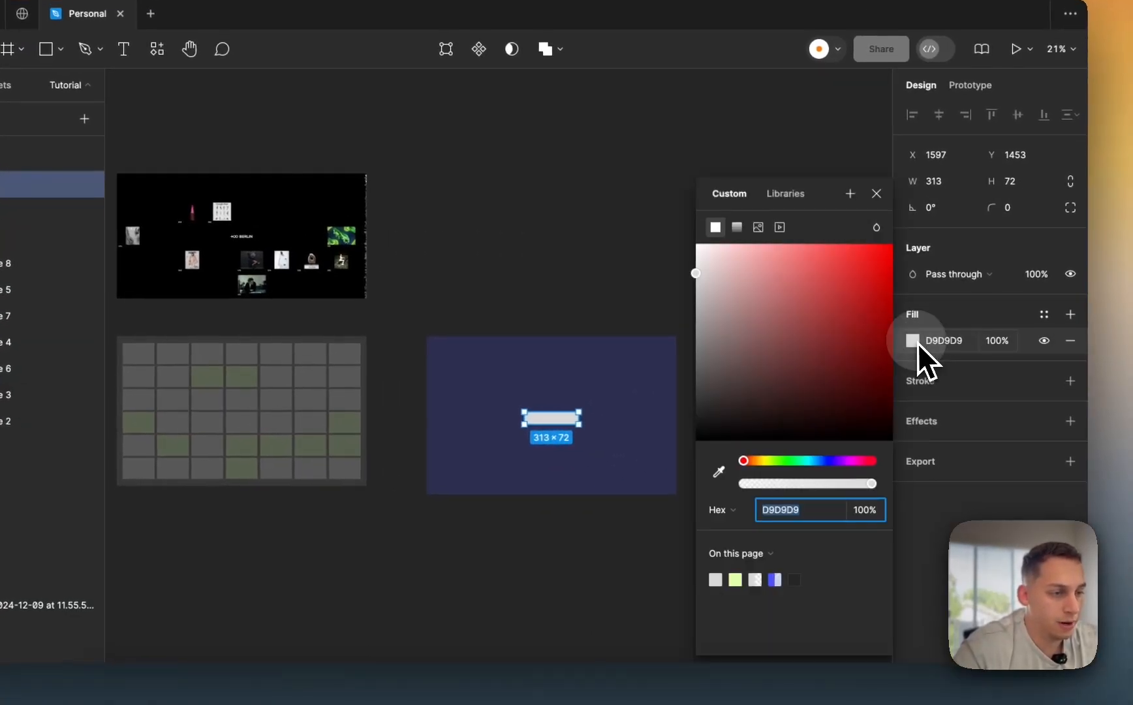
pyautogui.click(777, 578)
pyautogui.hotkey('shift', 'Up')
pyautogui.hotkey('shift', 'Up')
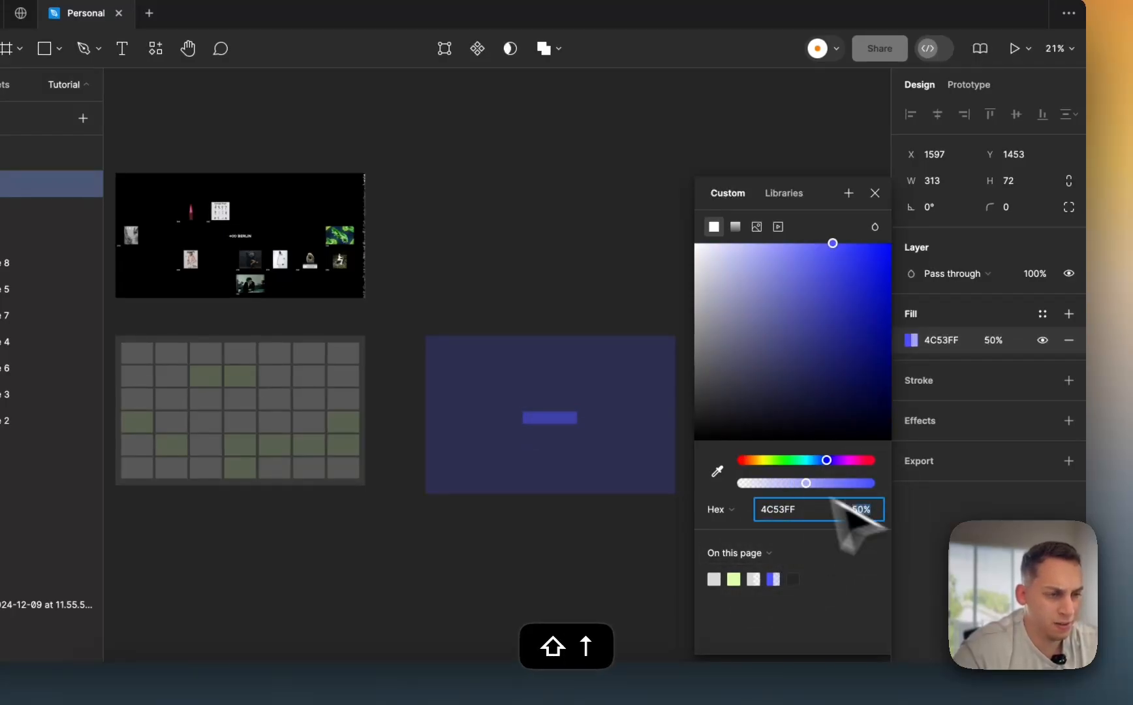
# - Copy the title bar to the blue rectangle's right edge and narrow the copy to about 59 × 72
pyautogui.click(546, 332)
pyautogui.hscroll(2, 523, 324)
pyautogui.click(498, 405)
pyautogui.moveTo(496, 406); pyautogui.dragTo(590, 409)
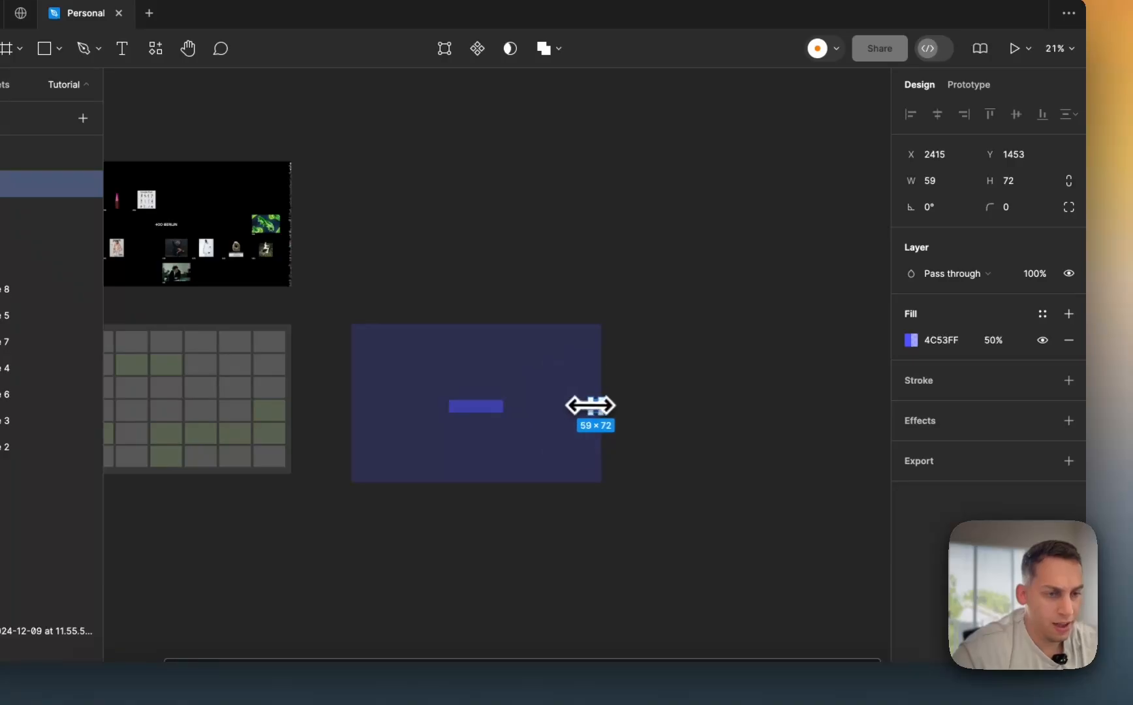
# - Examine the thumbnail strip along the right edge of the reference screenshot and its relation to the larger images
pyautogui.scroll(3, 590, 405)
pyautogui.hscroll(-6, 587, 399)
pyautogui.scroll(2, 587, 398)
pyautogui.scroll(8, 483, 132)
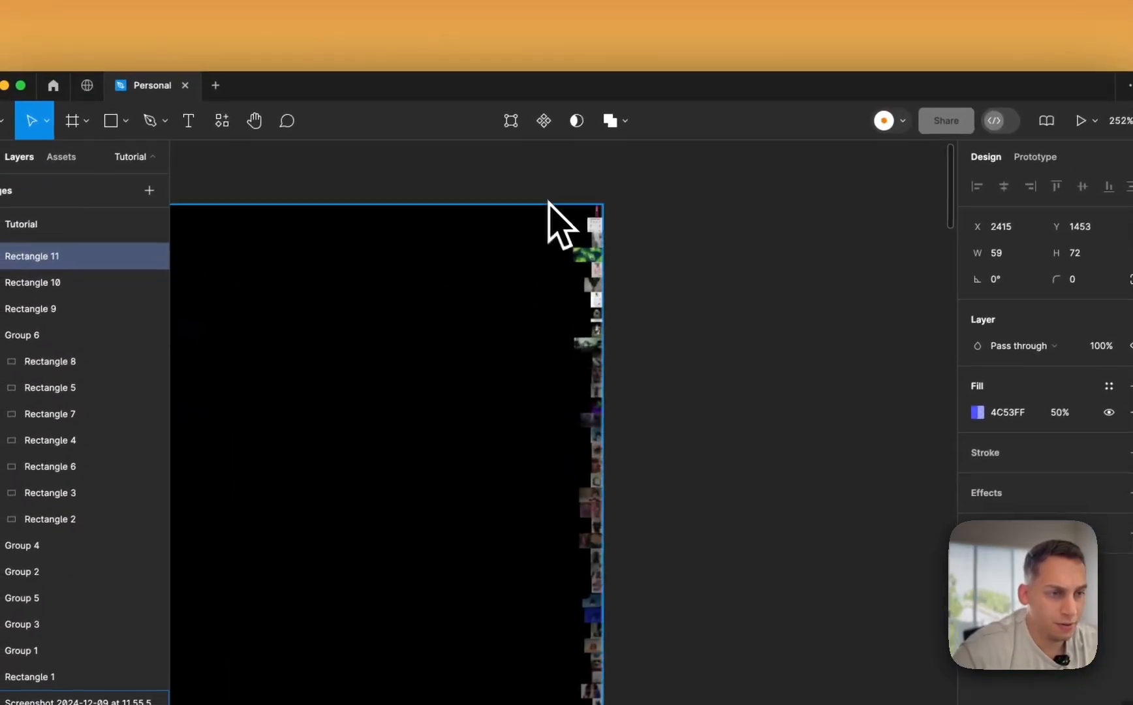
pyautogui.scroll(-10, 596, 290)
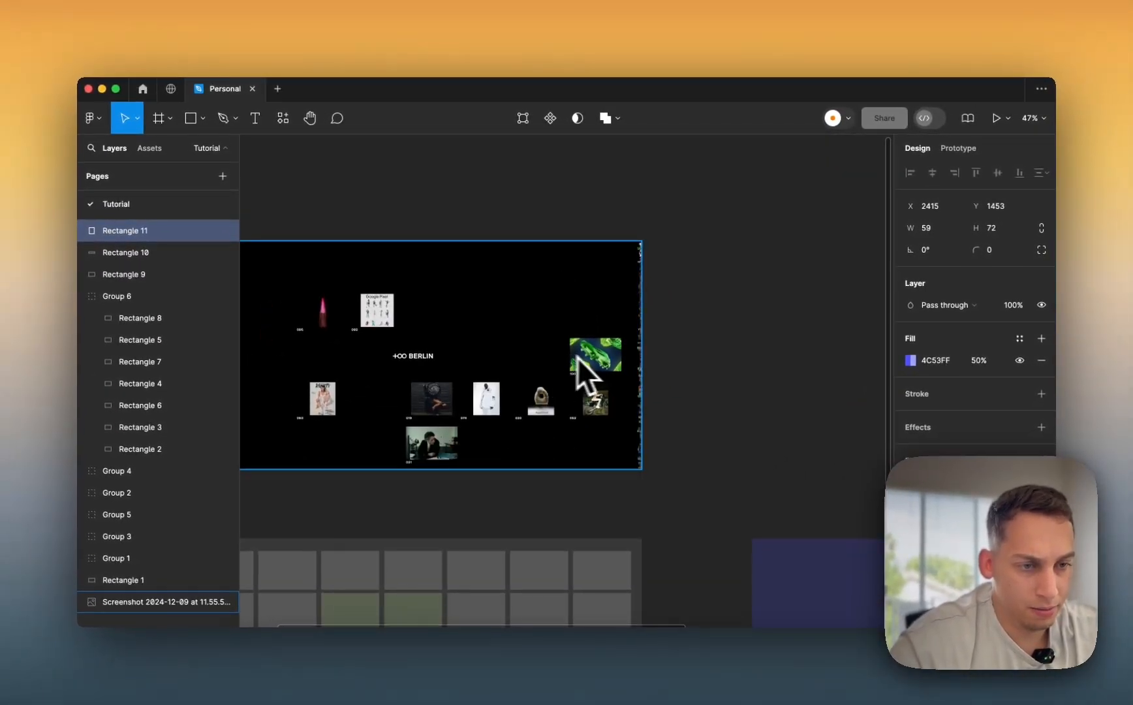
pyautogui.hscroll(-5, 577, 357)
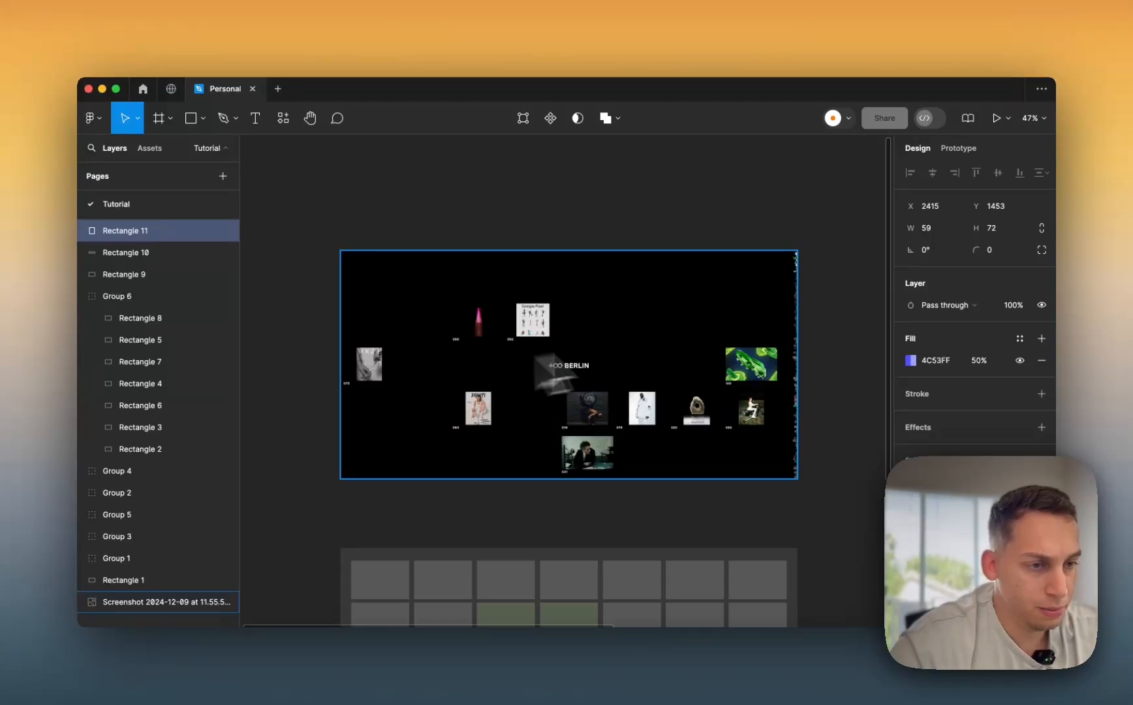
pyautogui.scroll(-5, 696, 392)
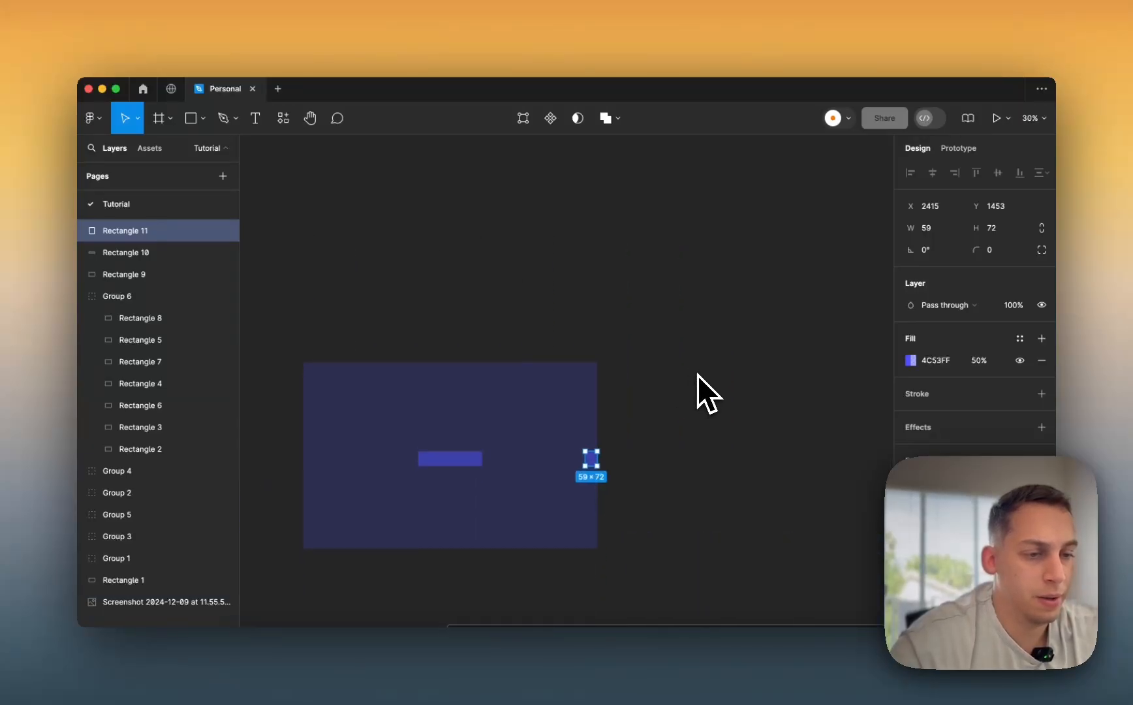
# - Move the small cell to the blue rectangle's top-right corner and place a copy with 20% fill opacity directly beneath it
pyautogui.scroll(5, 589, 481)
pyautogui.moveTo(643, 423); pyautogui.dragTo(639, 194)
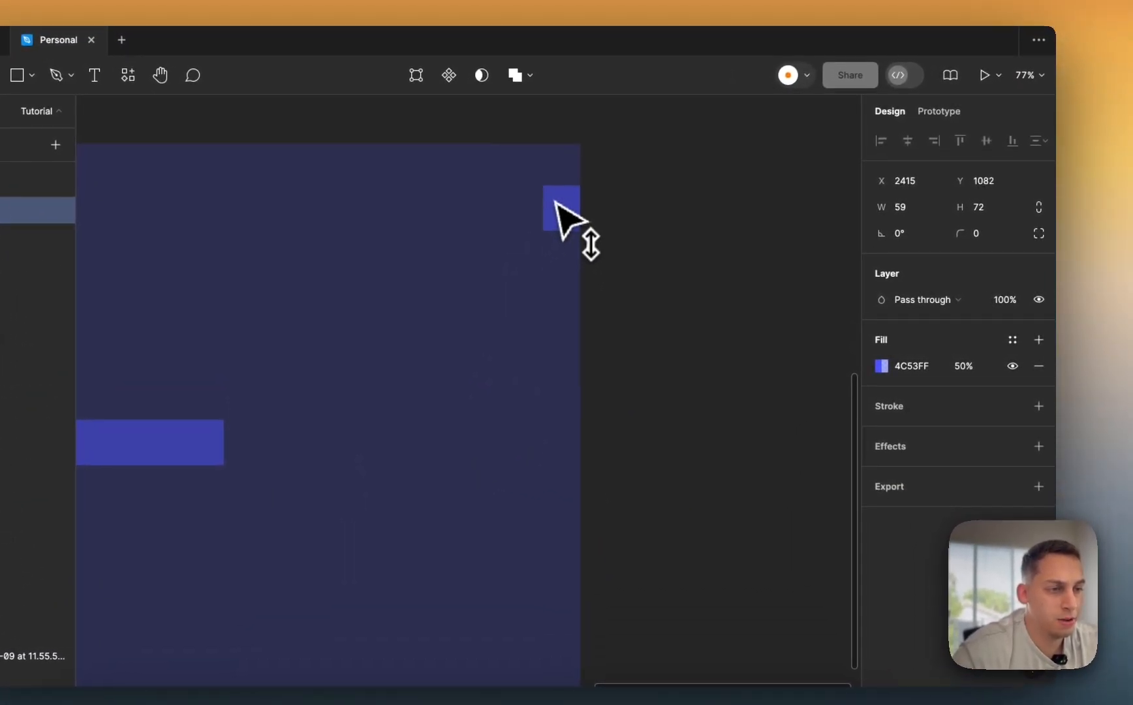
pyautogui.moveTo(555, 163); pyautogui.dragTo(566, 214)
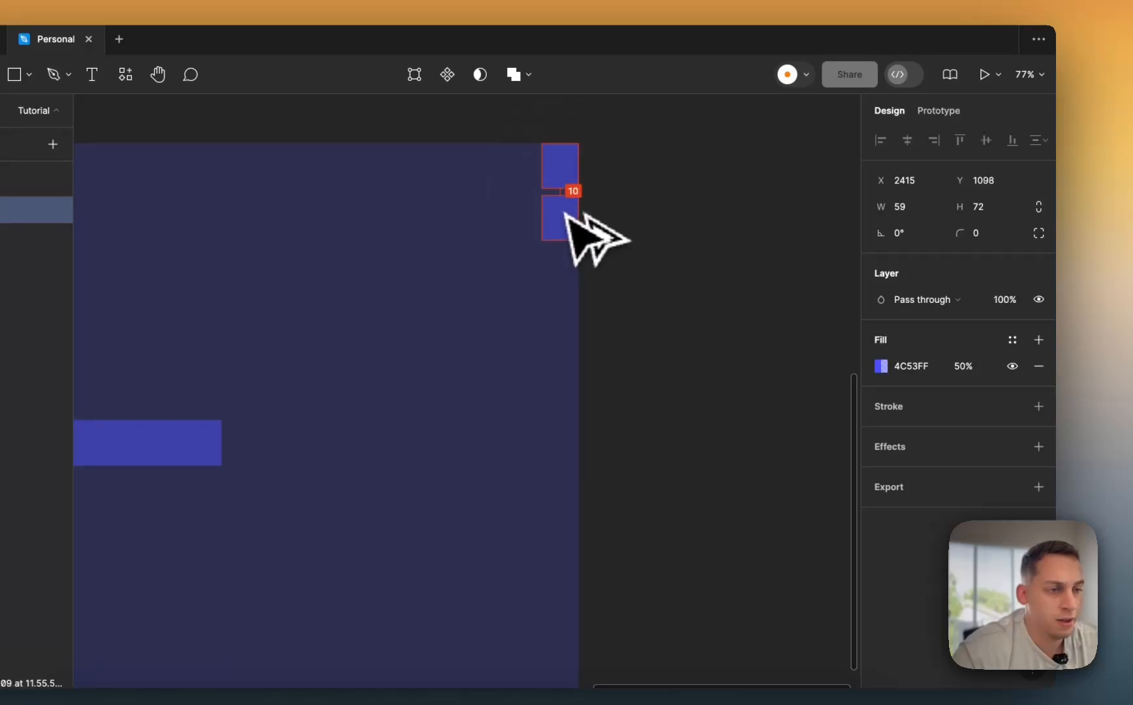
pyautogui.hotkey('shift', 'Down')
pyautogui.hotkey('shift', 'Down')
pyautogui.hotkey('shift', 'Down')
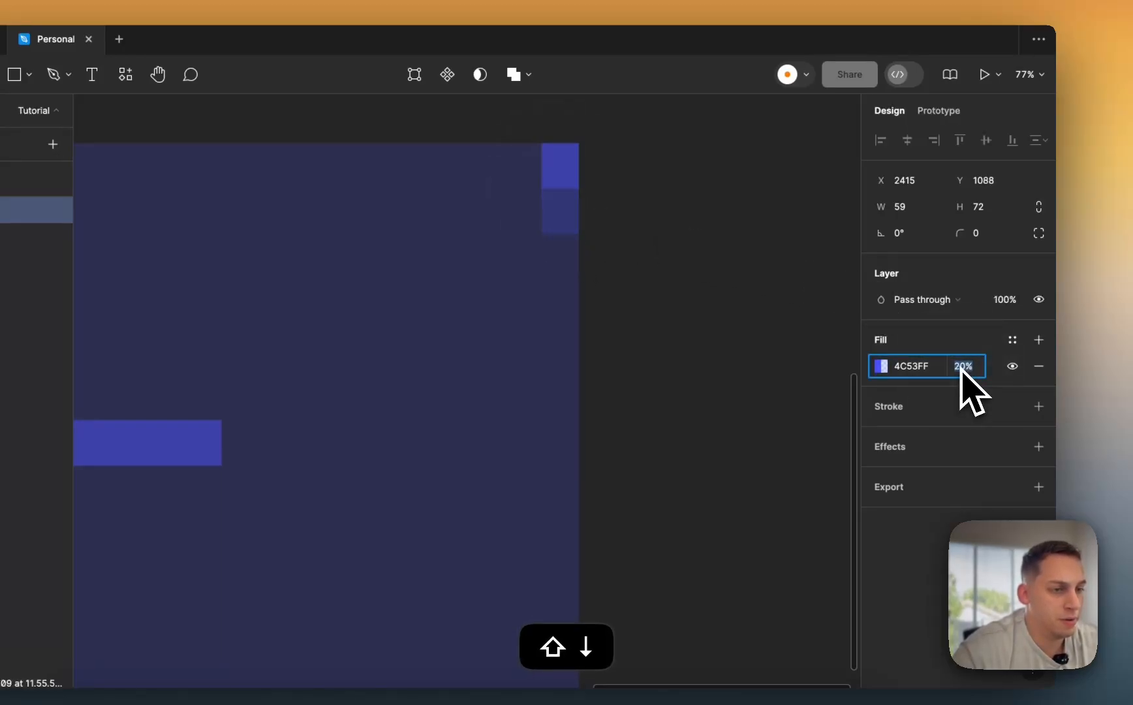
# - Duplicate the 20% cell down the blue rectangle's right edge into a flush column of twelve faint cells
pyautogui.moveTo(548, 216); pyautogui.dragTo(554, 275)
pyautogui.keyDown('shift'); pyautogui.click(548, 221); pyautogui.keyUp('shift')
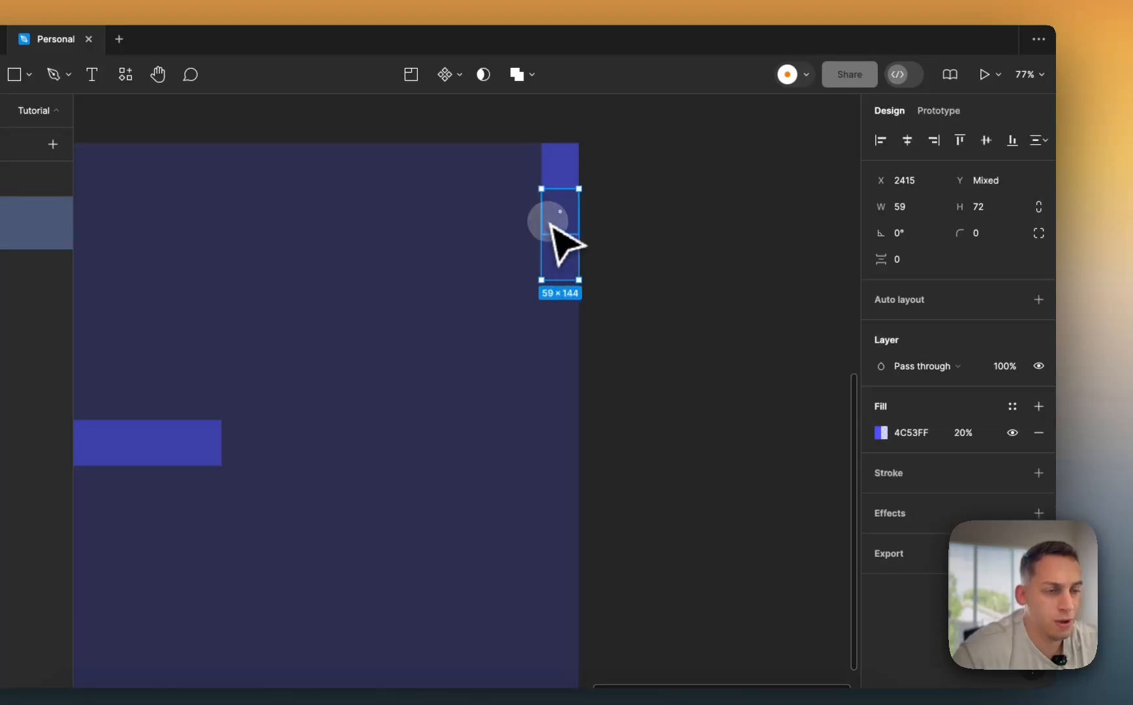
pyautogui.moveTo(551, 255); pyautogui.dragTo(556, 411)
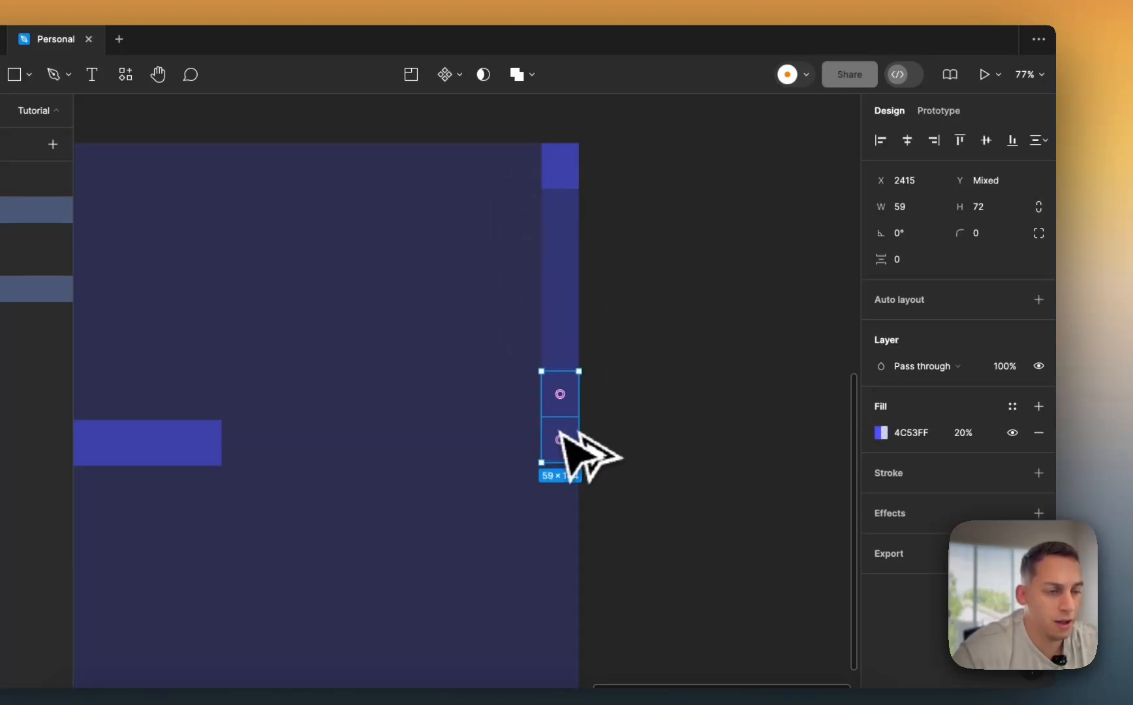
pyautogui.keyDown('shift'); pyautogui.click(559, 307); pyautogui.keyUp('shift')
pyautogui.keyDown('shift'); pyautogui.click(558, 260); pyautogui.keyUp('shift')
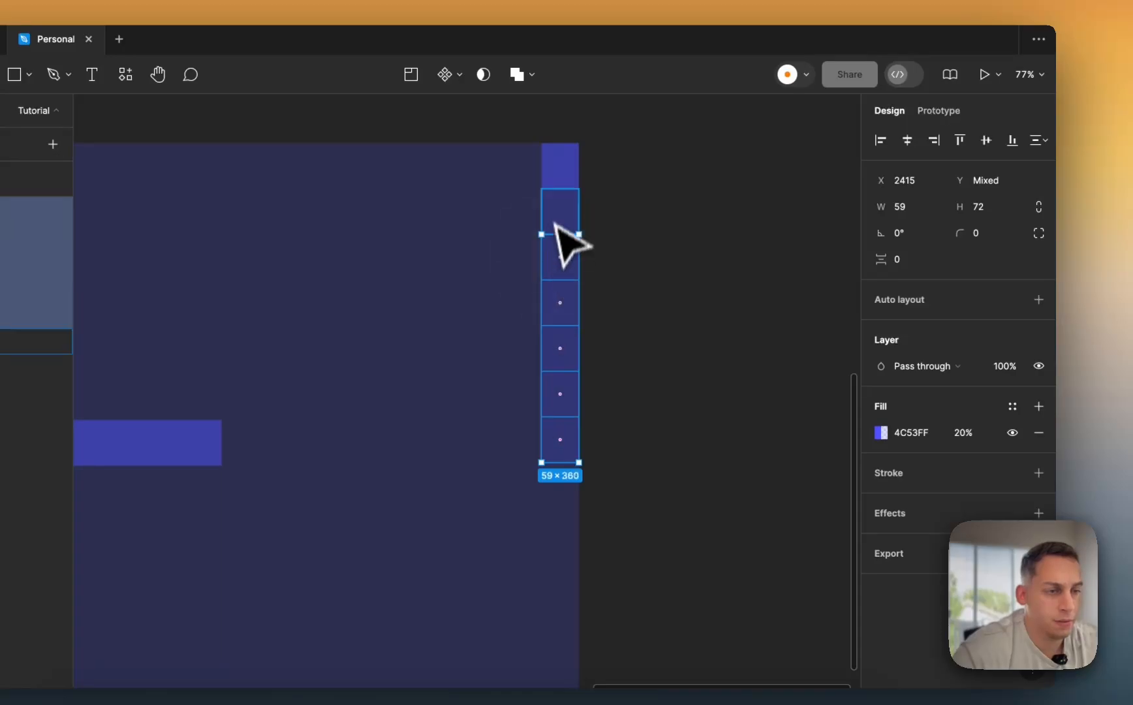
pyautogui.keyDown('shift'); pyautogui.click(555, 213); pyautogui.keyUp('shift')
pyautogui.scroll(-4, 554, 201)
pyautogui.moveTo(554, 221); pyautogui.dragTo(554, 393)
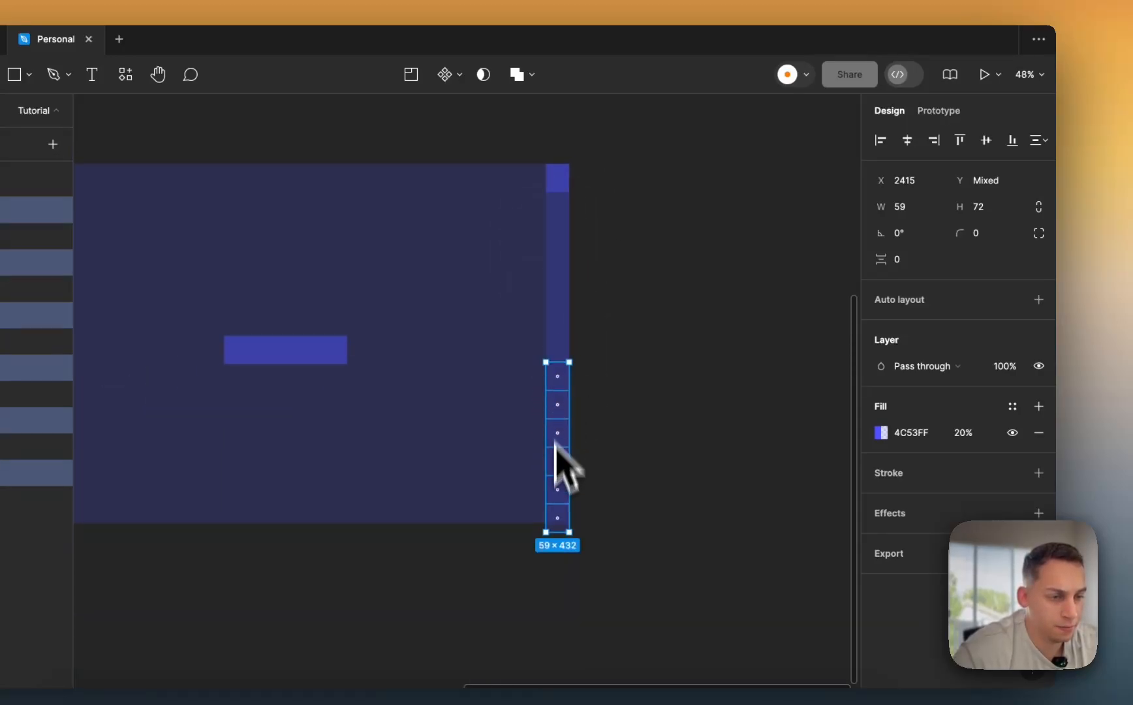
# - Space all thirteen strip cells 5 apart vertically and resize the strip to 912 high to fit the blue rectangle
pyautogui.keyDown('shift'); pyautogui.click(557, 350); pyautogui.keyUp('shift')
pyautogui.keyDown('shift'); pyautogui.click(558, 323); pyautogui.keyUp('shift')
pyautogui.keyDown('shift'); pyautogui.click(557, 295); pyautogui.keyUp('shift')
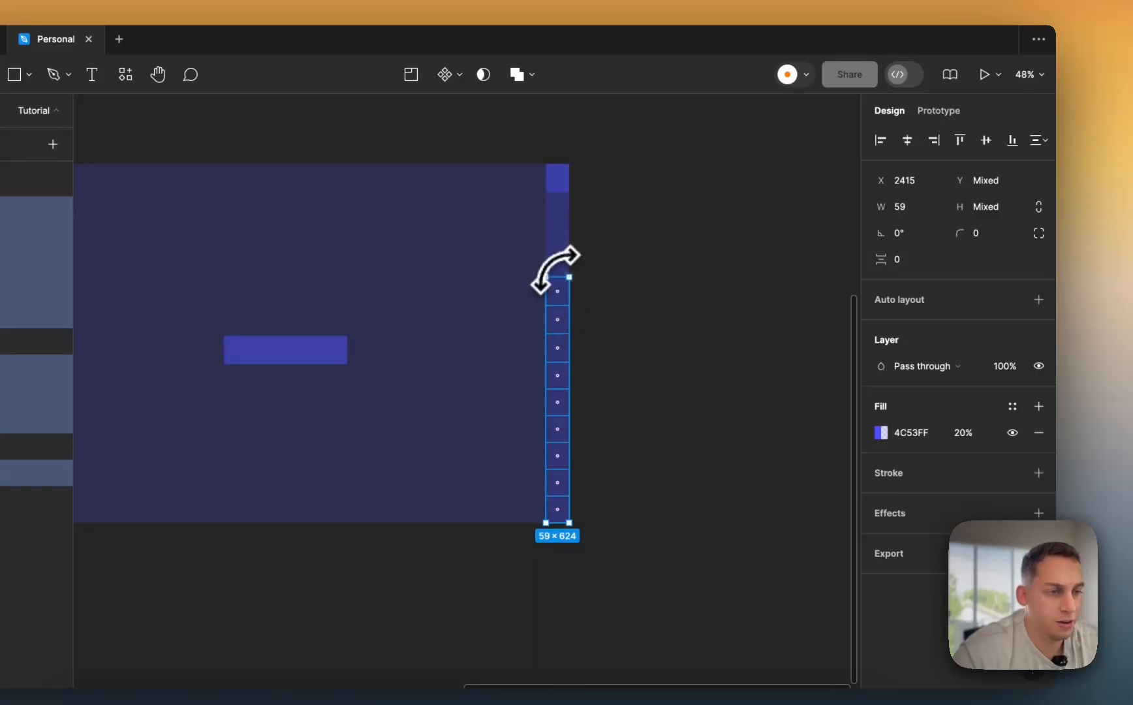
pyautogui.keyDown('shift'); pyautogui.click(557, 234); pyautogui.keyUp('shift')
pyautogui.keyDown('shift'); pyautogui.click(557, 207); pyautogui.keyUp('shift')
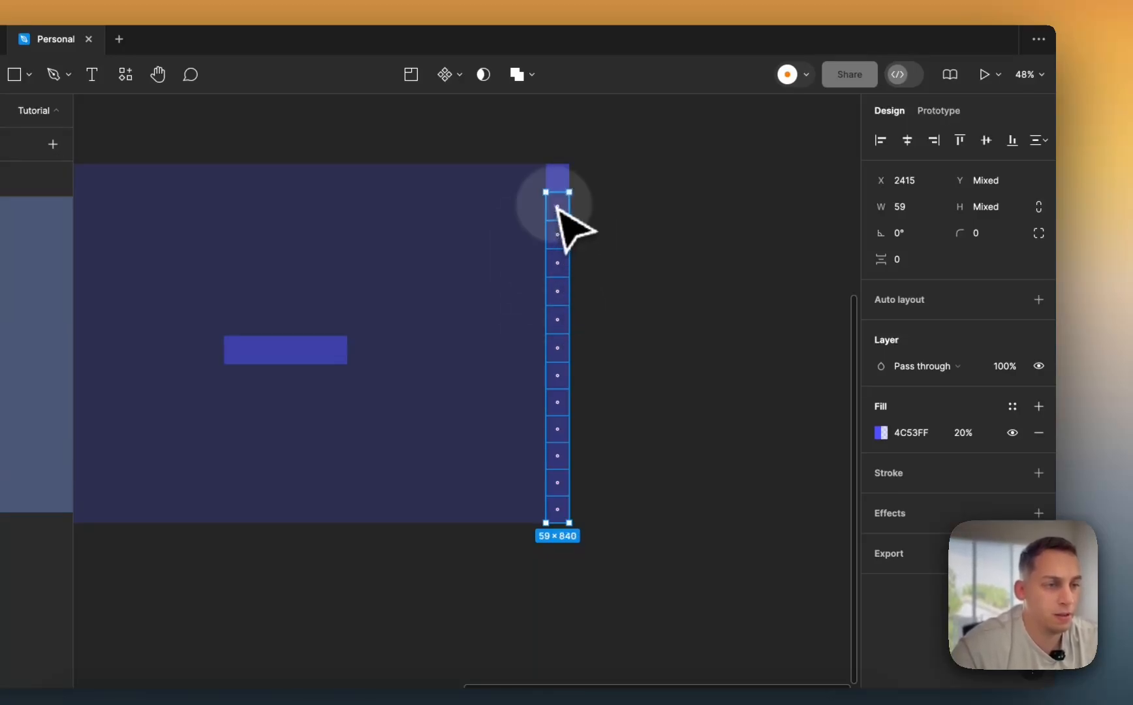
pyautogui.keyDown('shift'); pyautogui.click(557, 179); pyautogui.keyUp('shift')
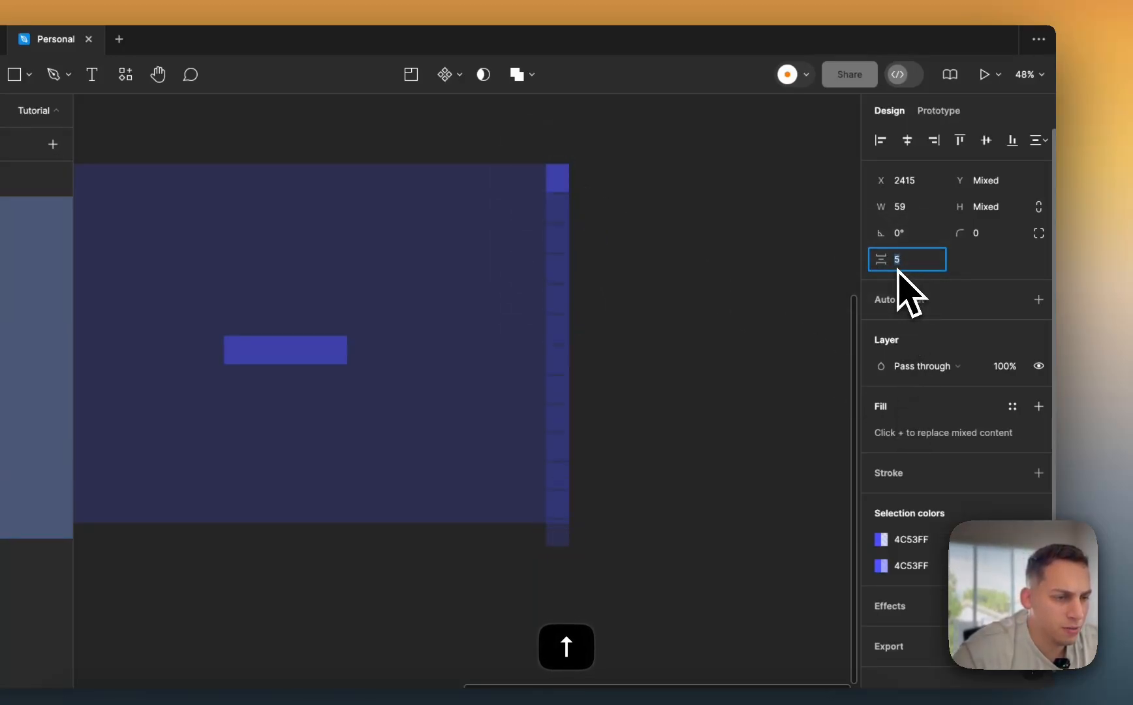
pyautogui.moveTo(555, 547); pyautogui.dragTo(555, 526)
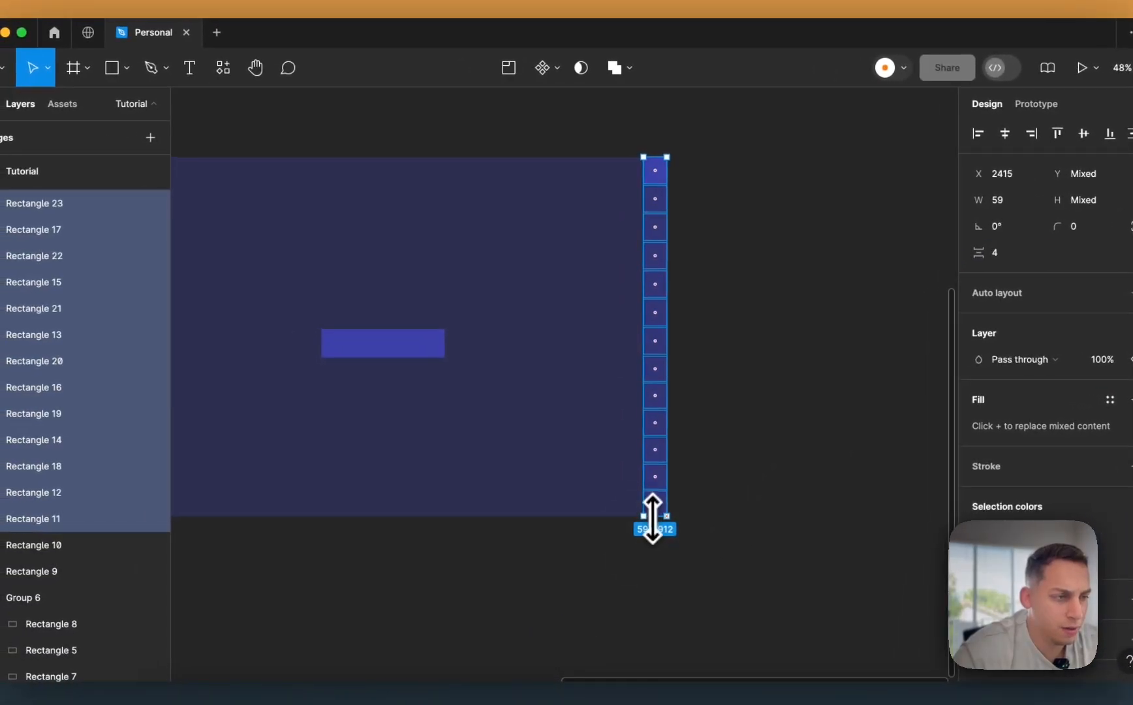
pyautogui.moveTo(652, 519); pyautogui.dragTo(652, 519)
pyautogui.click(741, 514)
pyautogui.scroll(5, 734, 322)
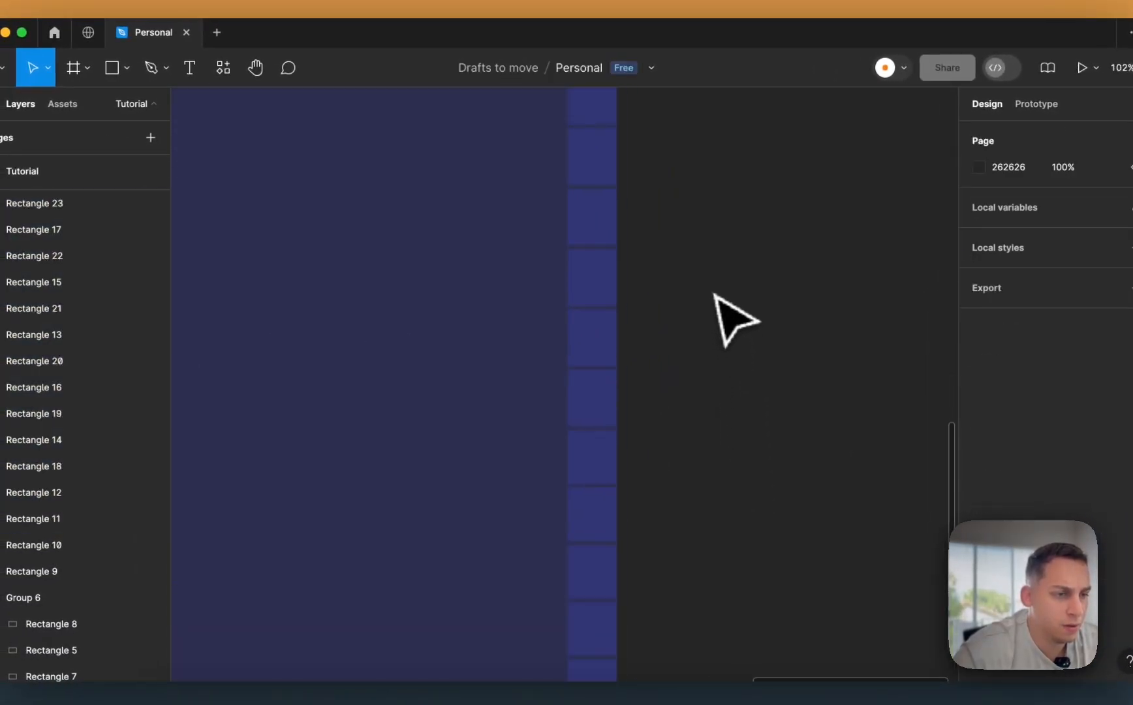
pyautogui.scroll(-5, 720, 235)
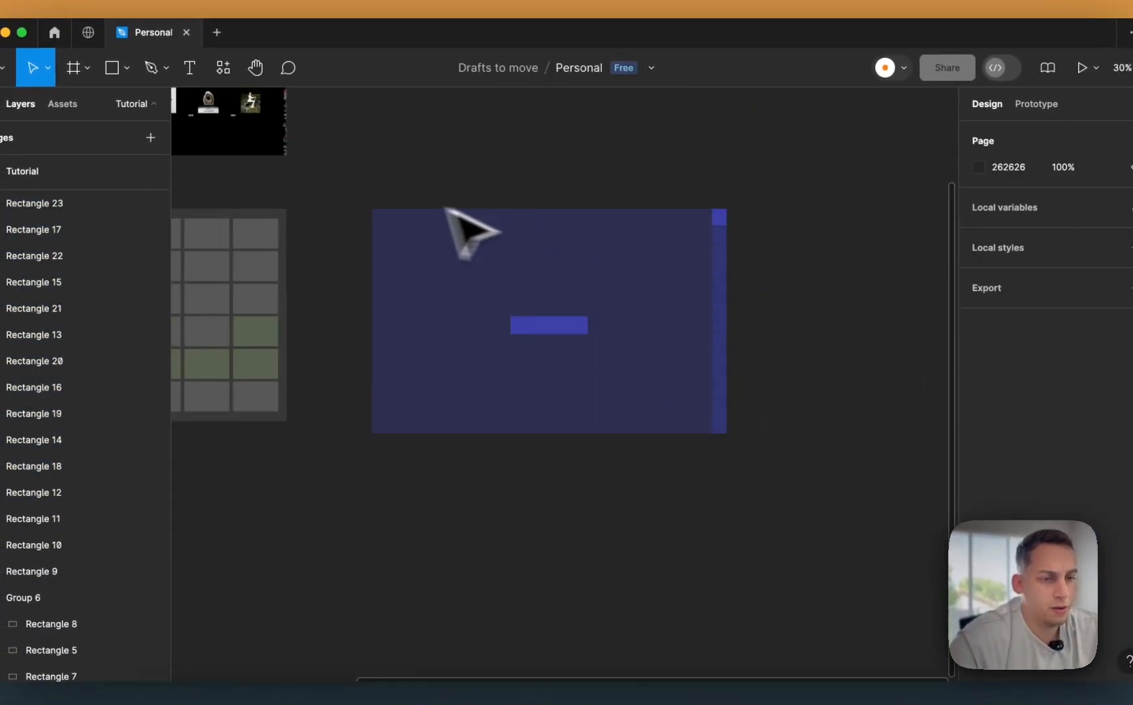
pyautogui.moveTo(335, 193); pyautogui.dragTo(371, 167)
pyautogui.click(782, 475)
pyautogui.hscroll(-3, 735, 475)
pyautogui.hscroll(3, 741, 476)
pyautogui.click(327, 186)
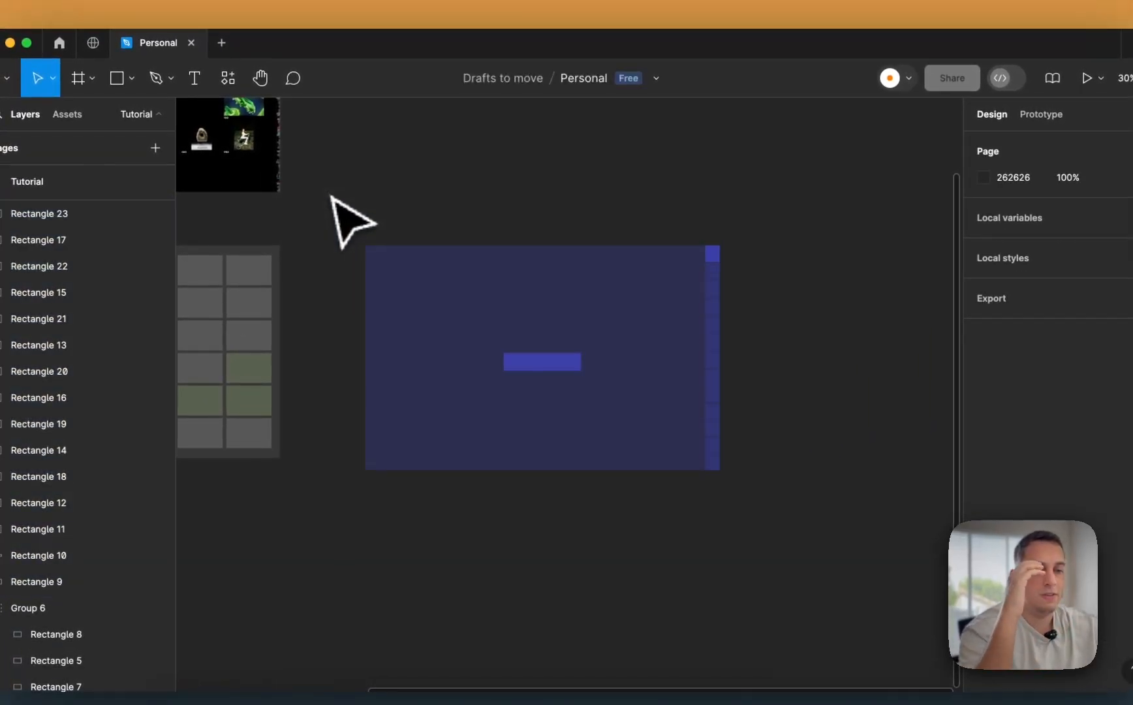
# - Select the first three cells of the thumbnail strip one after another to review them as individual slots
pyautogui.click(713, 258)
pyautogui.click(713, 277)
pyautogui.click(714, 288)
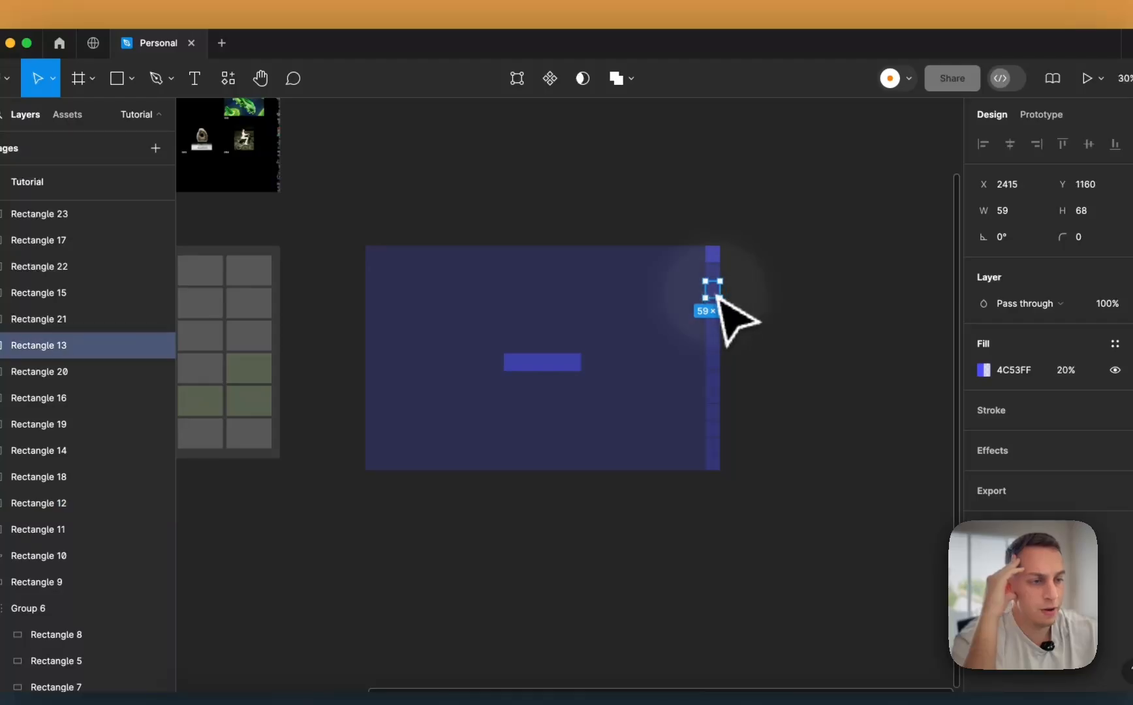
# - Select the centred title bar and the strip's first two cells to review the overlay's elements and highlighted slot
pyautogui.moveTo(328, 232); pyautogui.dragTo(752, 467)
pyautogui.click(562, 363)
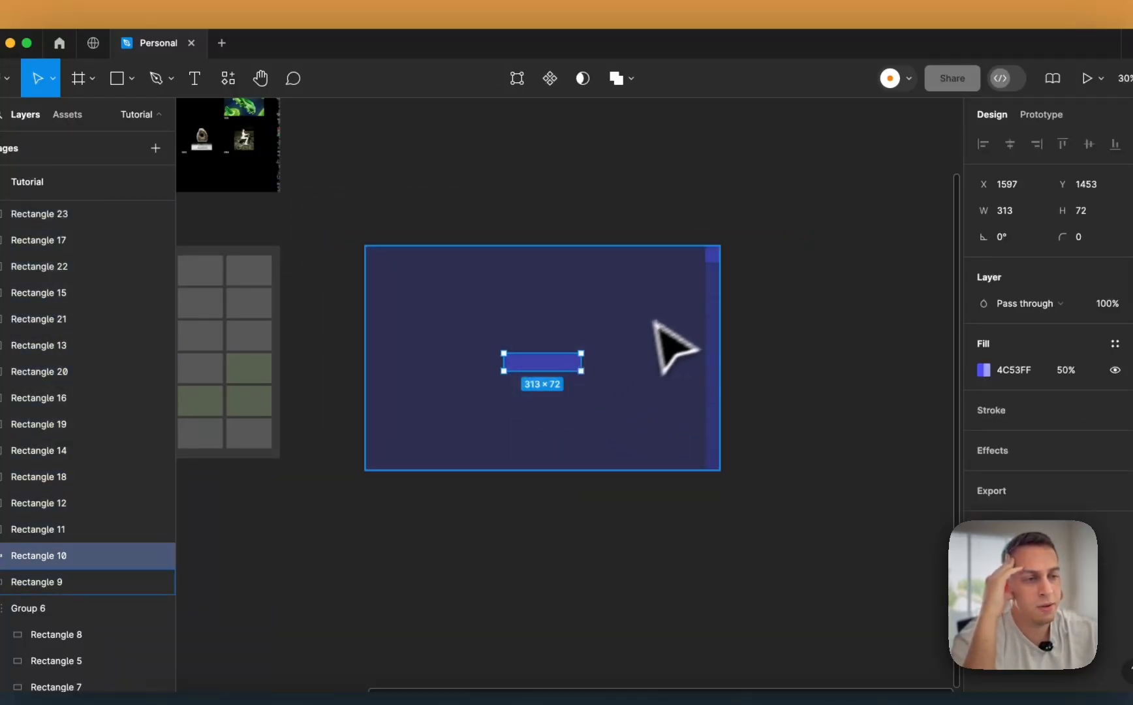
pyautogui.click(715, 259)
pyautogui.click(716, 287)
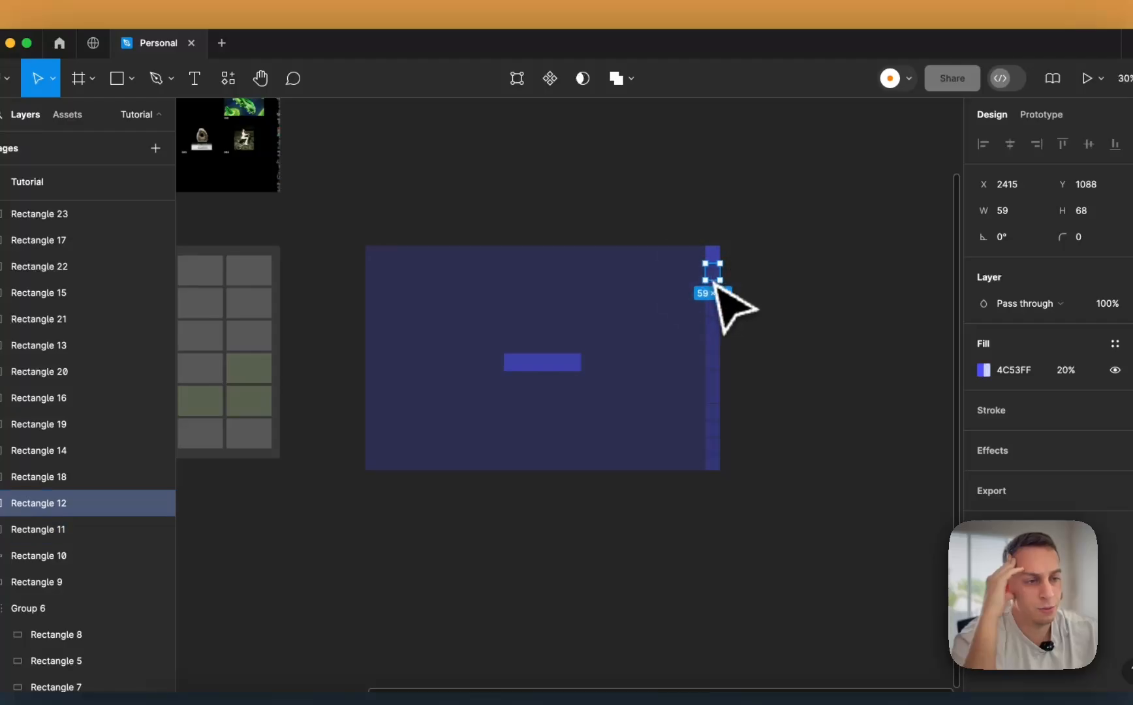
pyautogui.scroll(5, 715, 280)
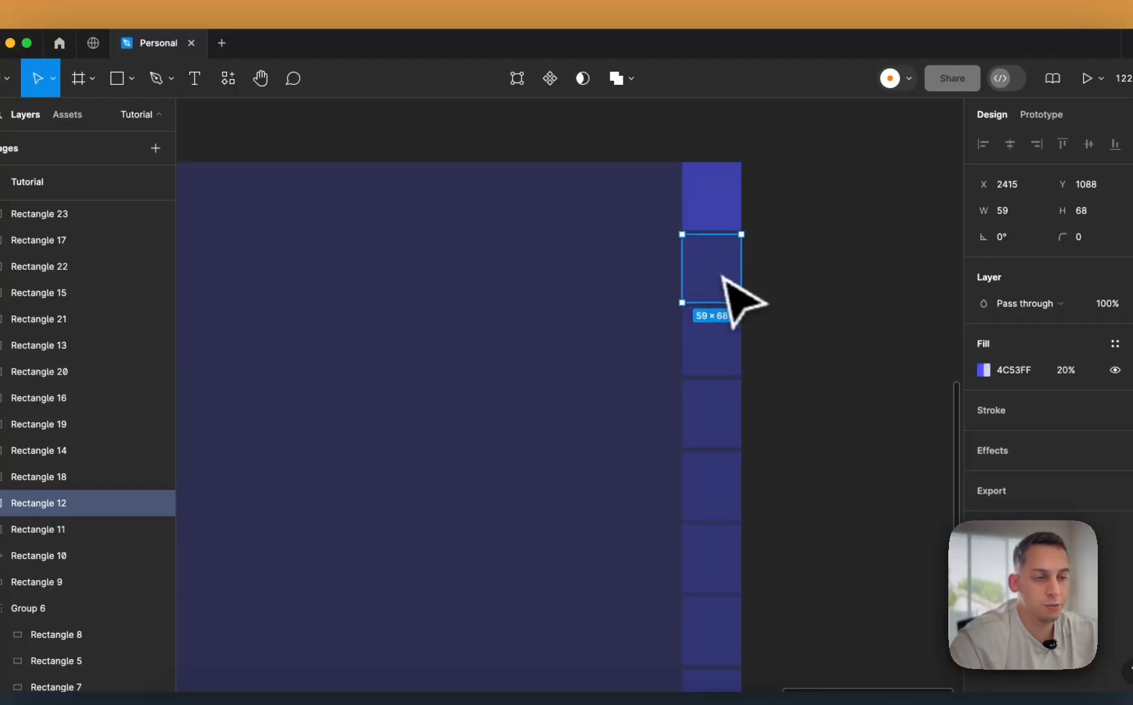
pyautogui.click(702, 214)
pyautogui.scroll(-5, 705, 222)
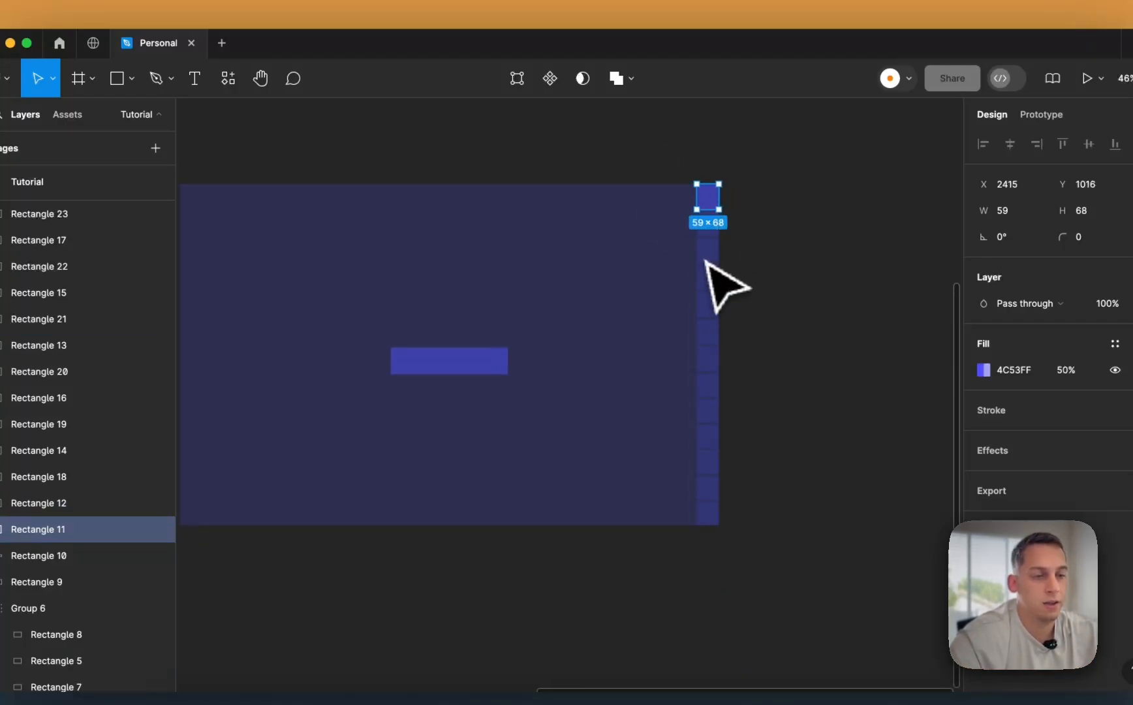
pyautogui.scroll(-5, 698, 264)
pyautogui.click(620, 219)
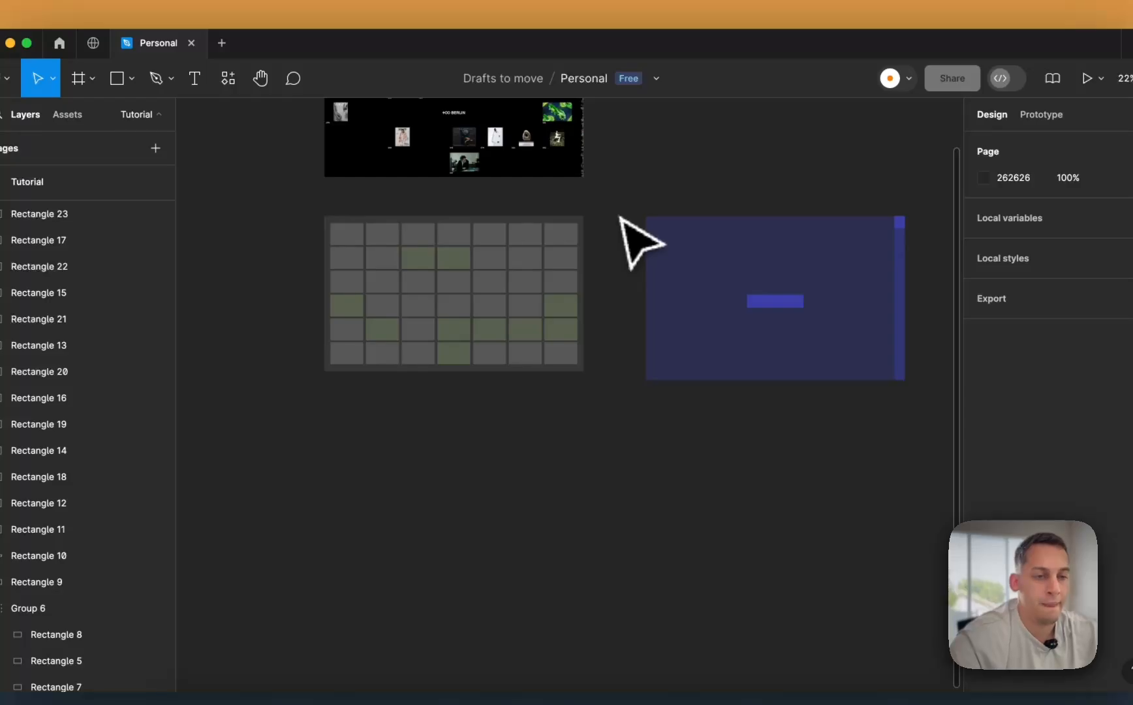
# - Move the complete image grid with its background rectangle directly below the blue overlay
pyautogui.moveTo(287, 212); pyautogui.dragTo(613, 378)
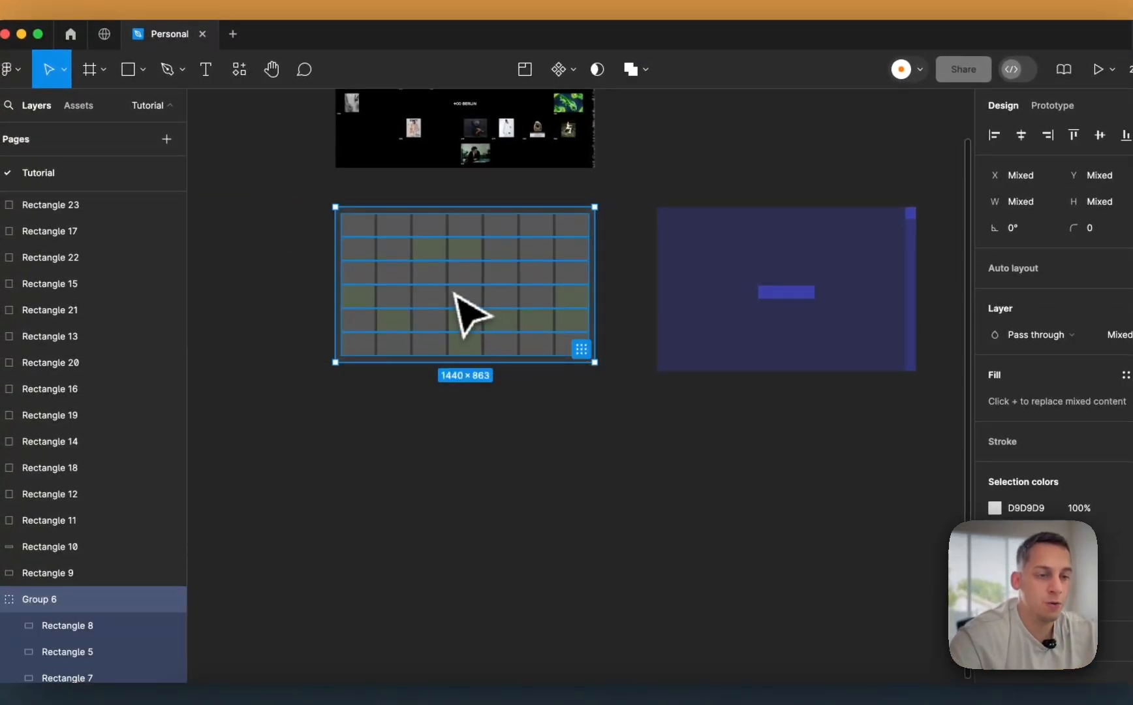
pyautogui.moveTo(455, 293); pyautogui.dragTo(792, 526)
pyautogui.click(556, 428)
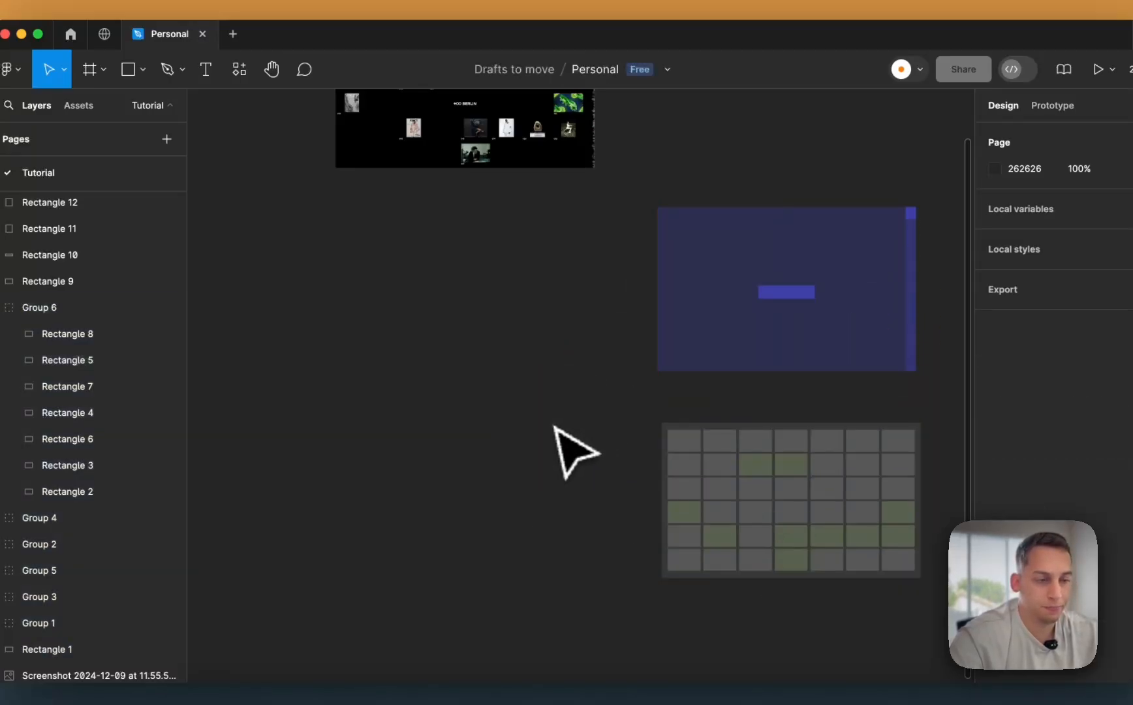
pyautogui.moveTo(641, 226); pyautogui.dragTo(952, 387)
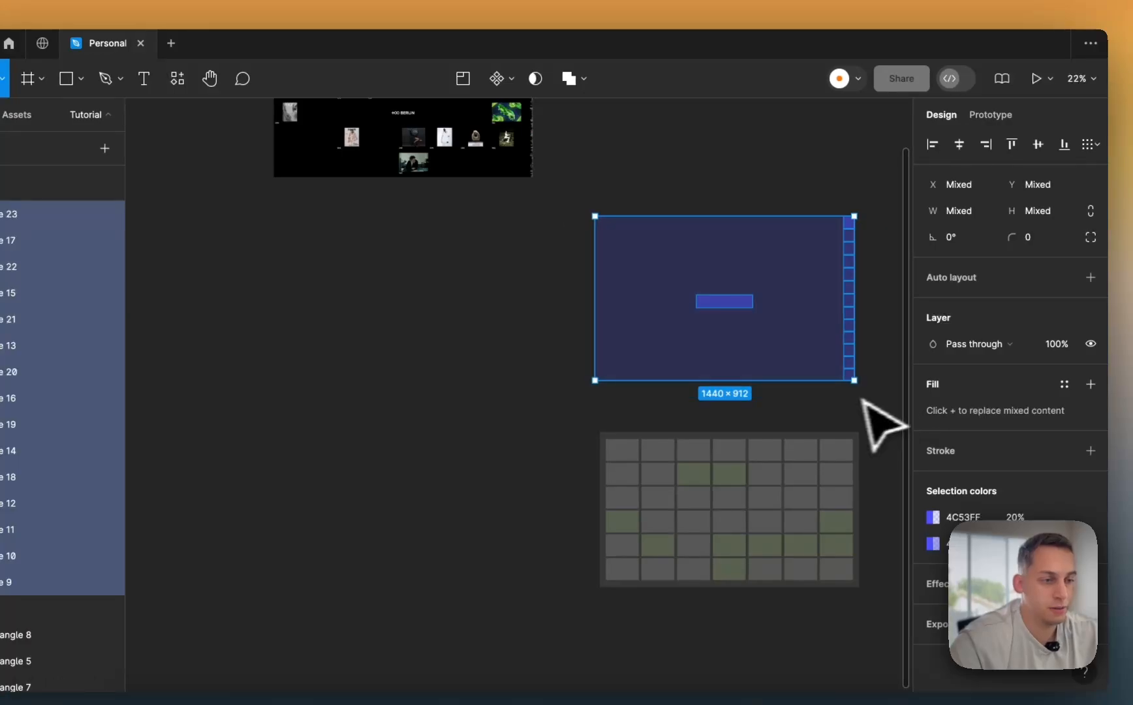
pyautogui.hscroll(3, 865, 402)
pyautogui.click(446, 420)
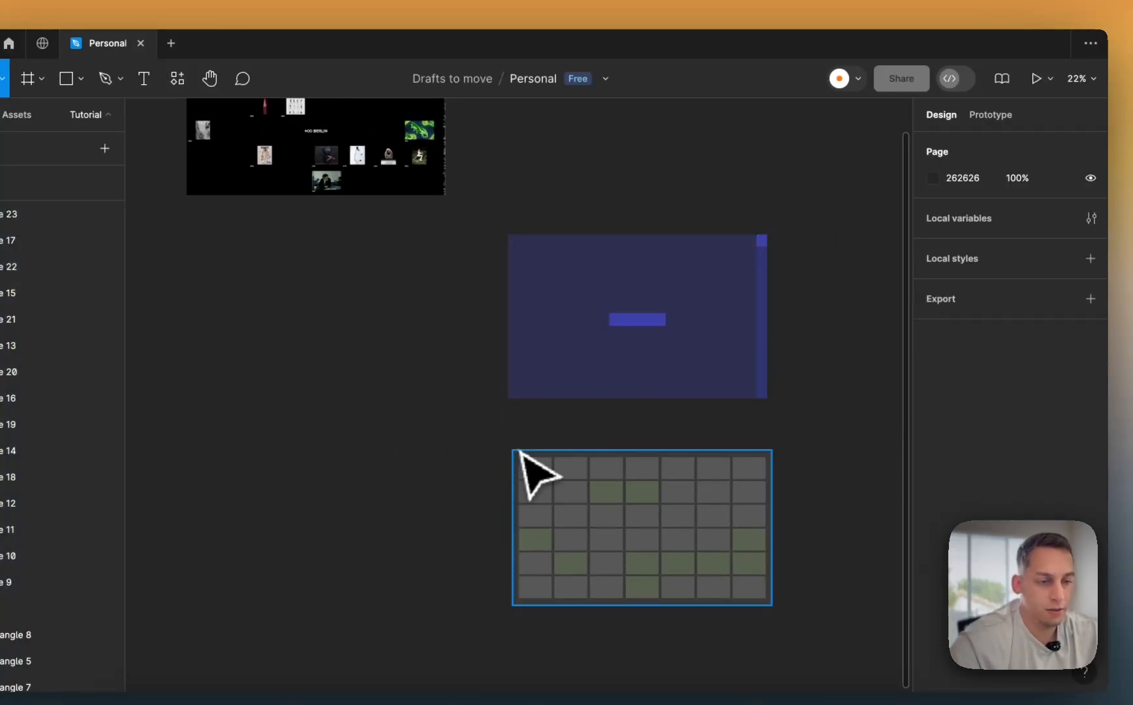
# - Place a copy of the grid's 1440 × 863 background rectangle below the website screenshot, leaving room above it for a label
pyautogui.moveTo(518, 453); pyautogui.dragTo(195, 242)
pyautogui.moveTo(325, 211); pyautogui.dragTo(326, 205)
pyautogui.moveTo(367, 359); pyautogui.dragTo(367, 543)
pyautogui.press('super+z')
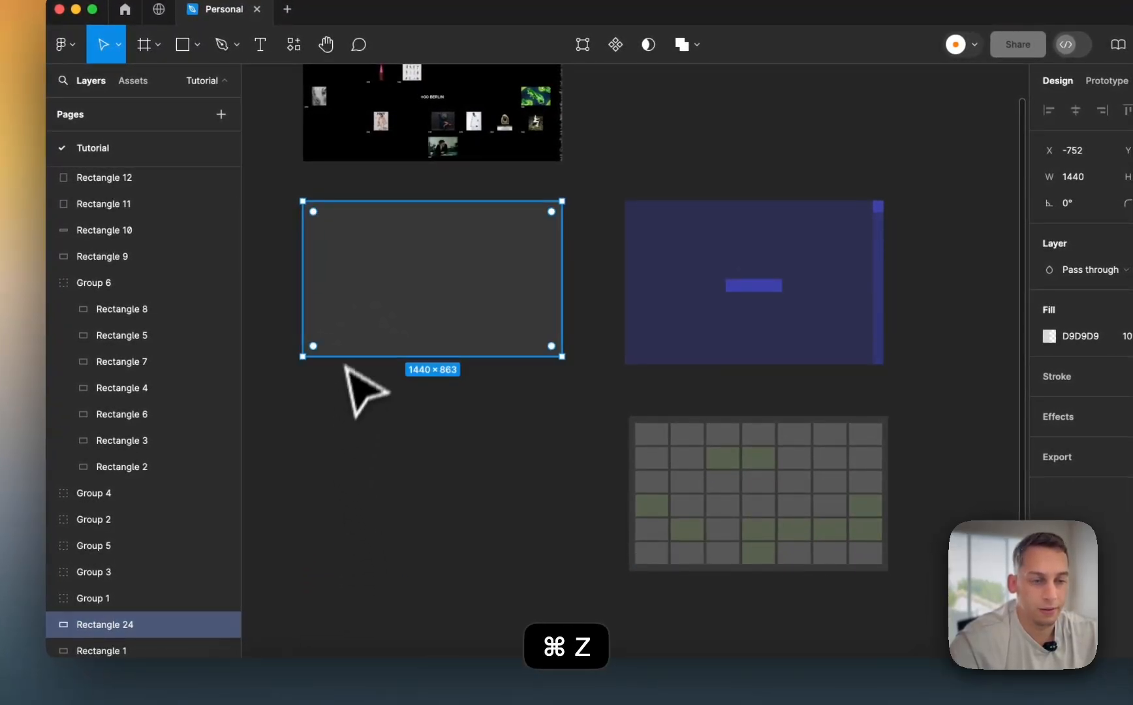
pyautogui.moveTo(353, 342); pyautogui.dragTo(354, 468)
pyautogui.click(281, 302)
# - Add a "Home page" text label above the blank background rectangle, aligned with its left edge
pyautogui.scroll(2, 281, 301)
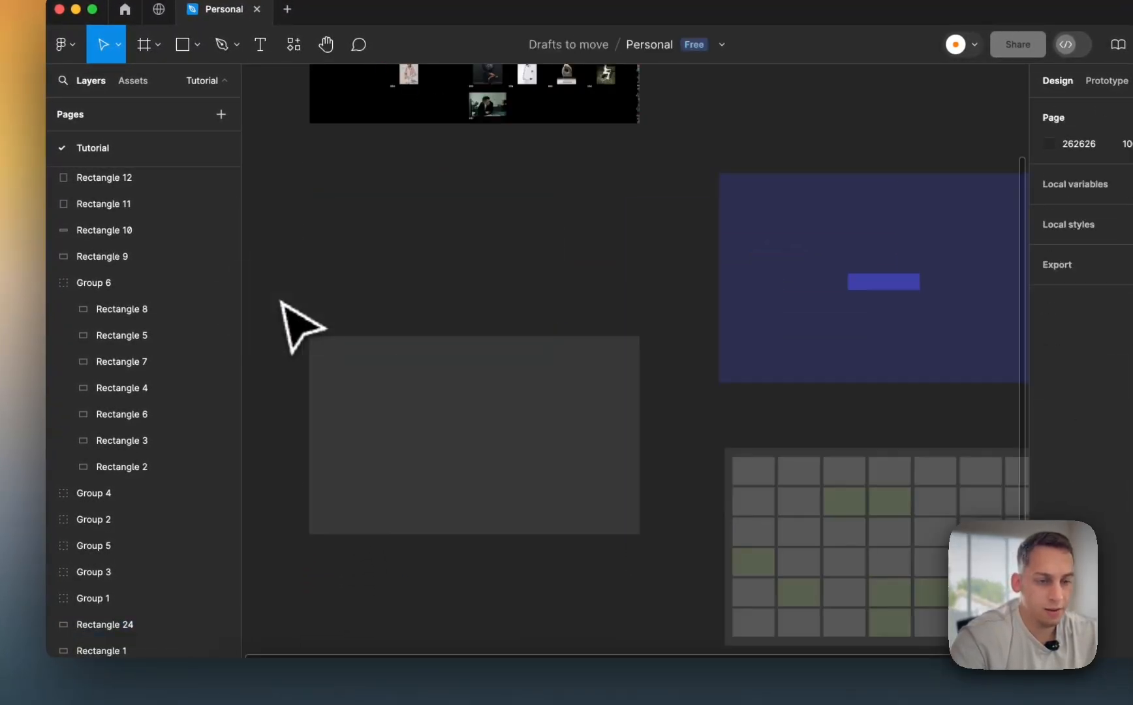
pyautogui.press('t')
pyautogui.click(295, 320)
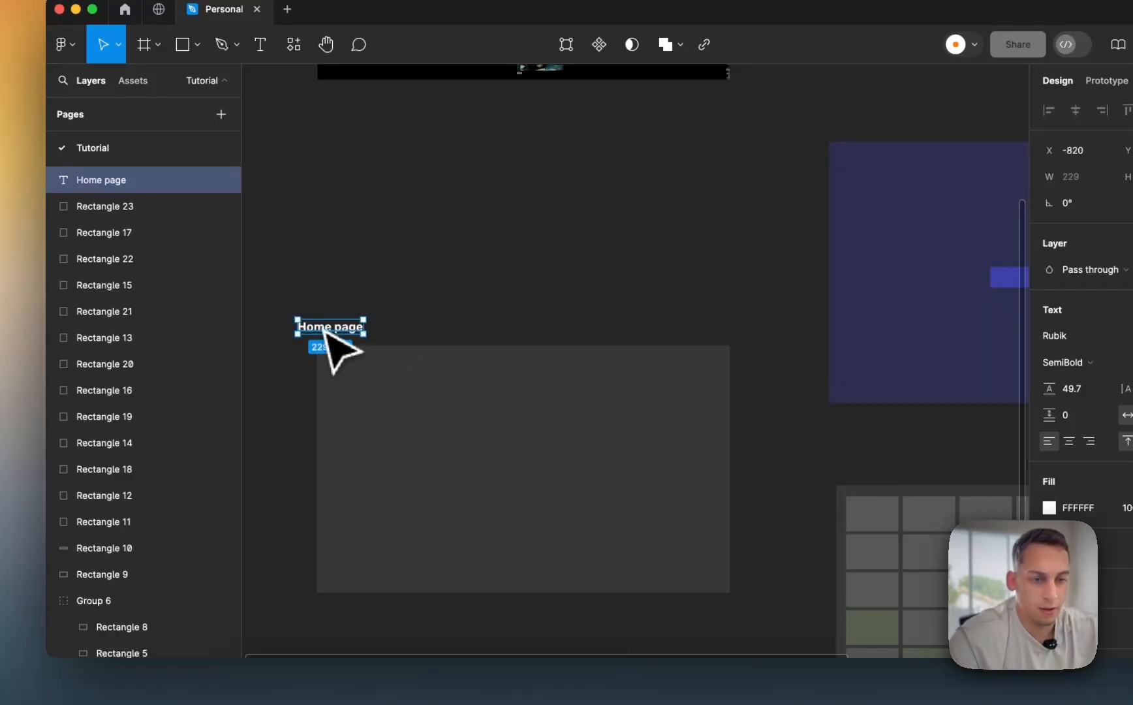
pyautogui.scroll(-3, 343, 331)
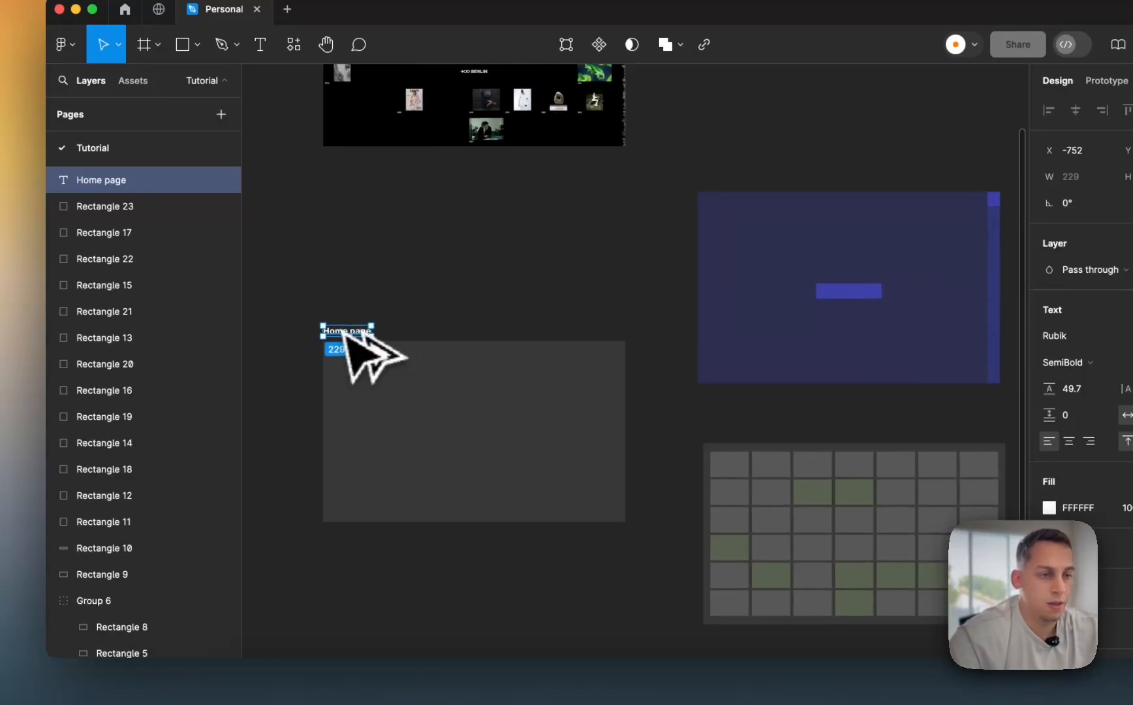
# - Copy the label above the blue overlay as "Overlay Component" and above the image grid as "Grid Component"
pyautogui.moveTo(343, 332); pyautogui.dragTo(631, 221)
pyautogui.write('lay Component')
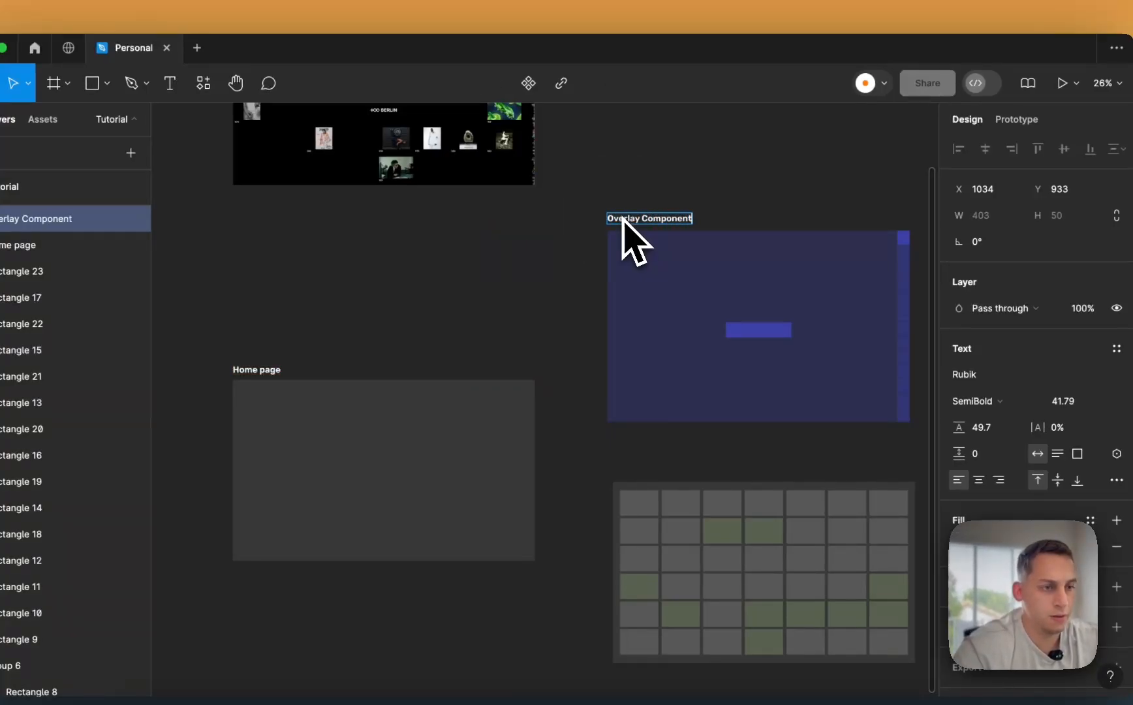
pyautogui.click(571, 211)
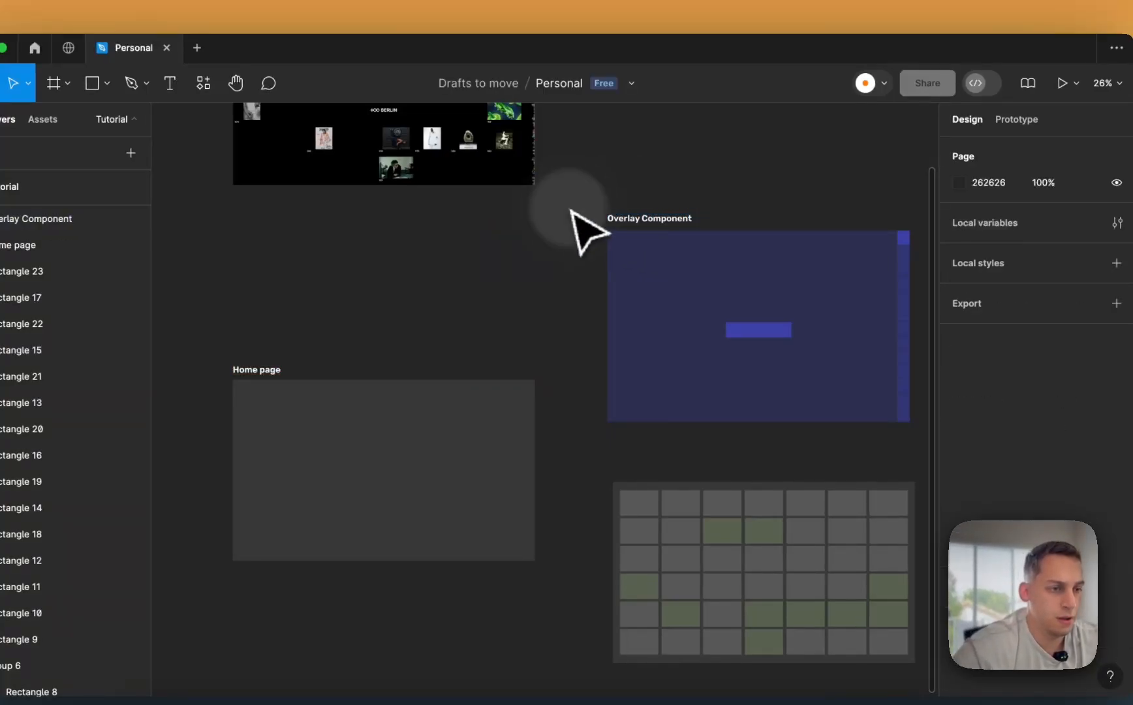
pyautogui.moveTo(632, 218); pyautogui.dragTo(643, 465)
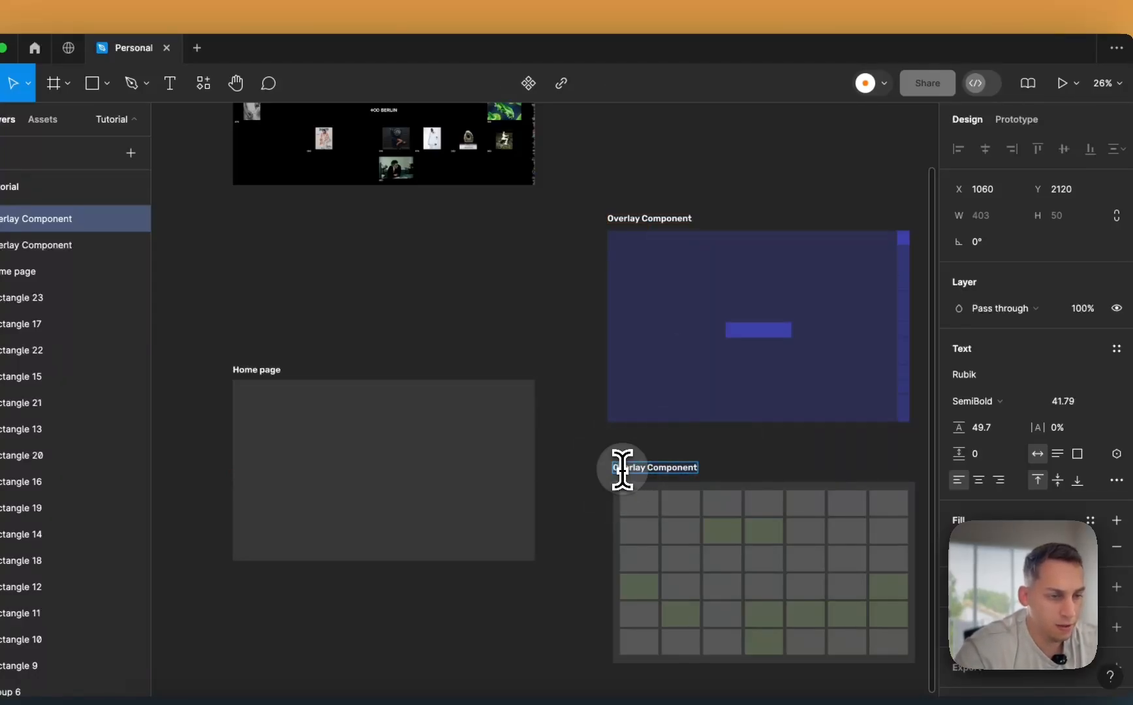
pyautogui.click(576, 481)
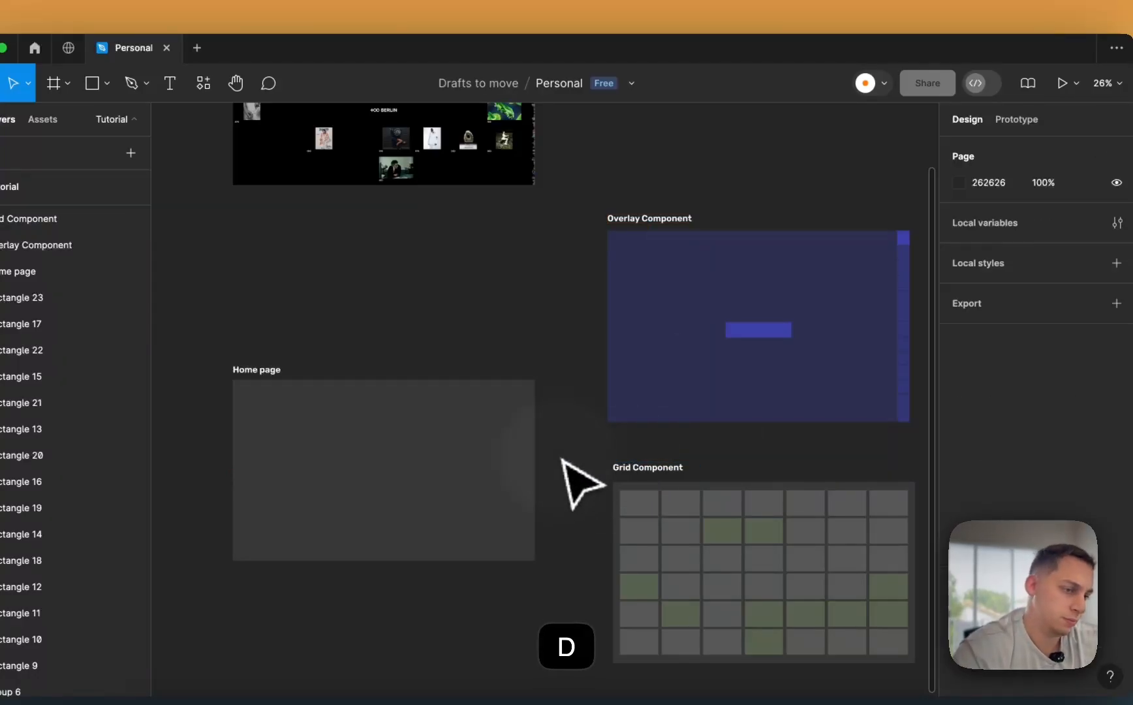
# - Move the labelled overlay and grid components together farther right, opening a wide gap beside the home page rectangle
pyautogui.hscroll(5, 578, 482)
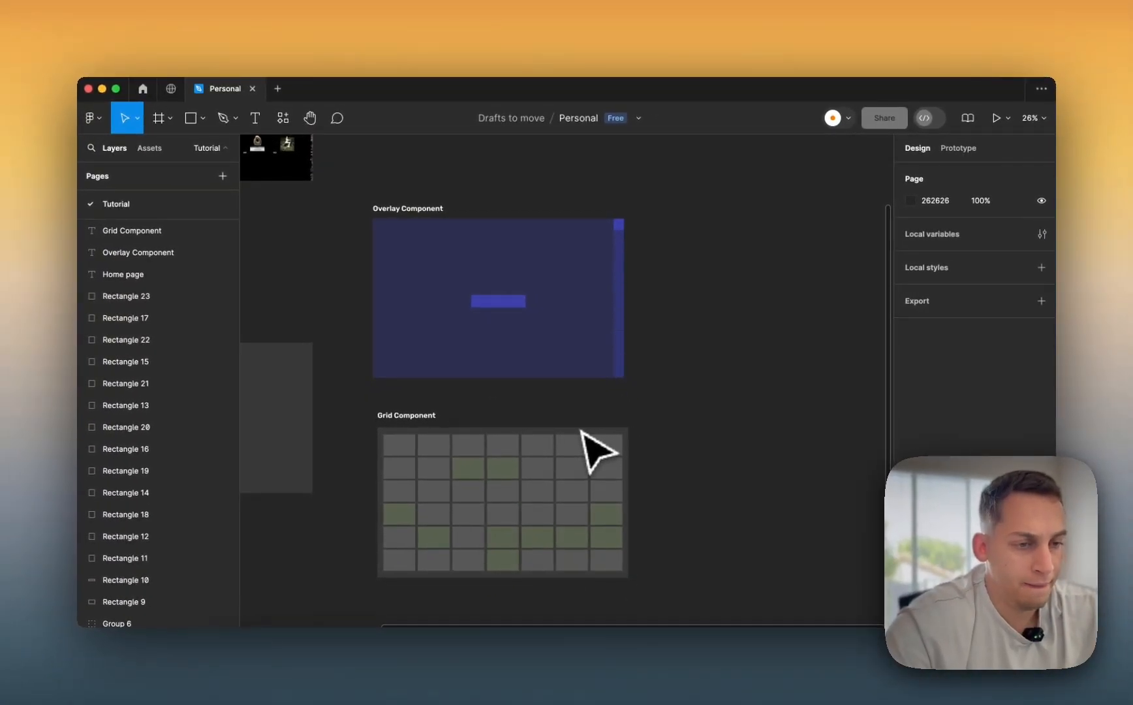
pyautogui.hscroll(-2, 580, 431)
pyautogui.scroll(-1, 580, 431)
pyautogui.moveTo(448, 332); pyautogui.dragTo(725, 528)
pyautogui.scroll(-5, 656, 525)
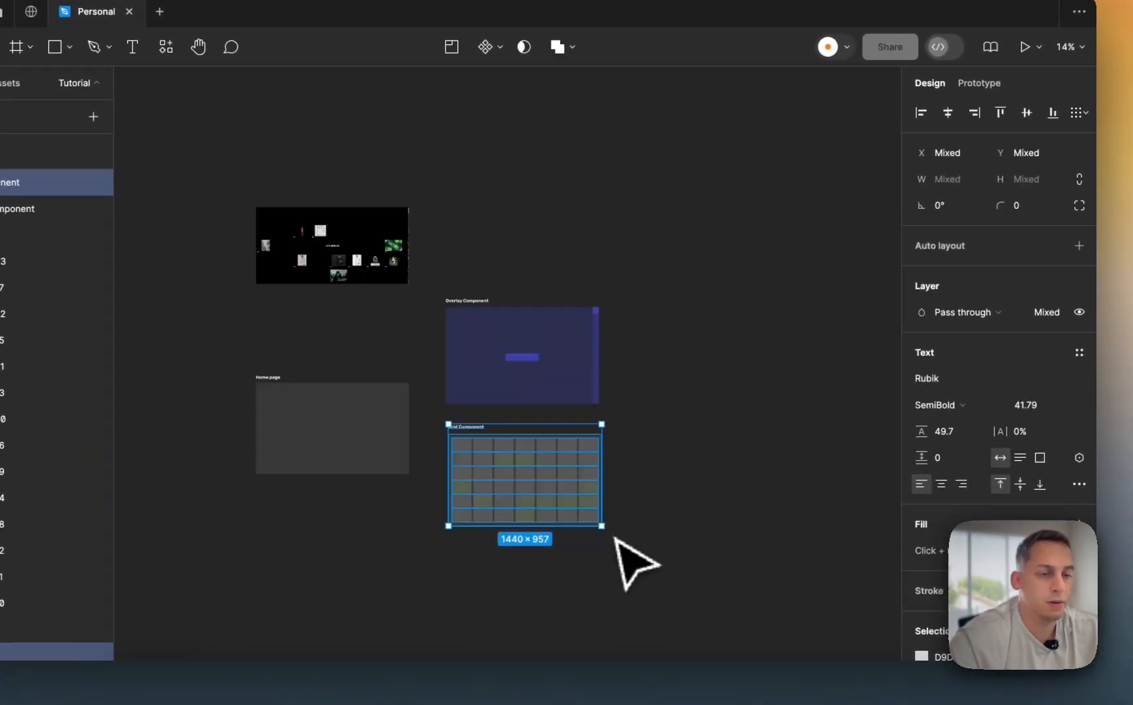
pyautogui.moveTo(431, 280); pyautogui.dragTo(625, 523)
pyautogui.moveTo(548, 403); pyautogui.dragTo(775, 395)
pyautogui.click(600, 404)
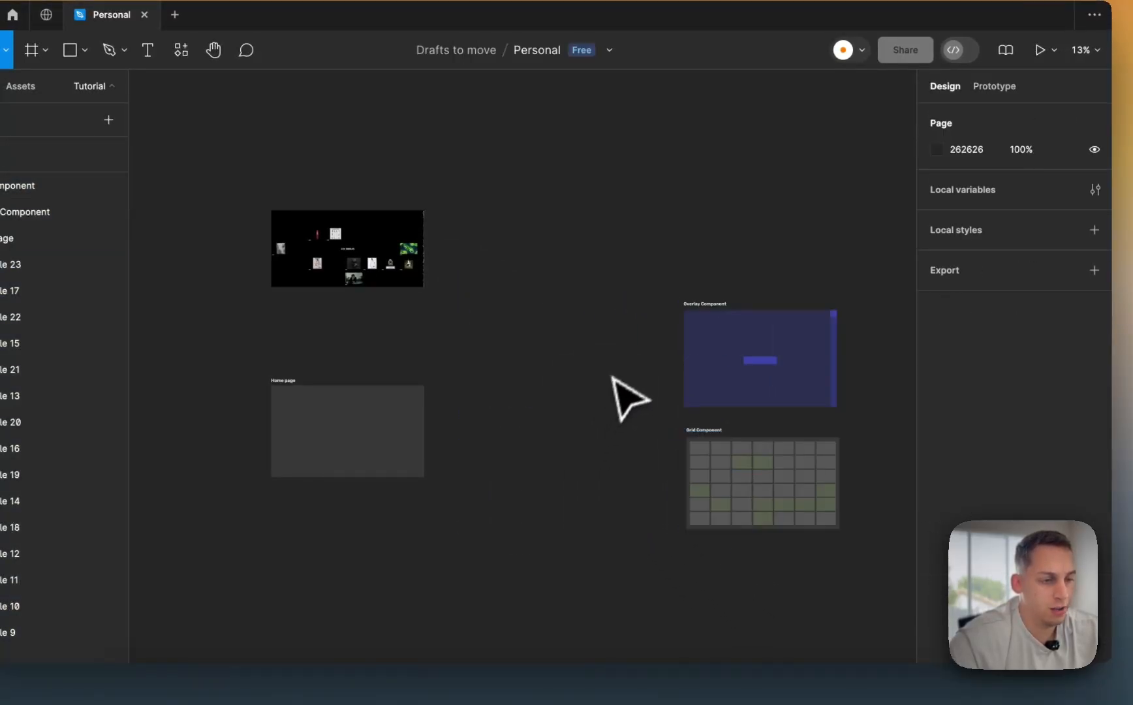
# - Copy the grid and the overlay into the gap beside the home page, stacking the overlay on top of the grid
pyautogui.moveTo(679, 439); pyautogui.dragTo(881, 532)
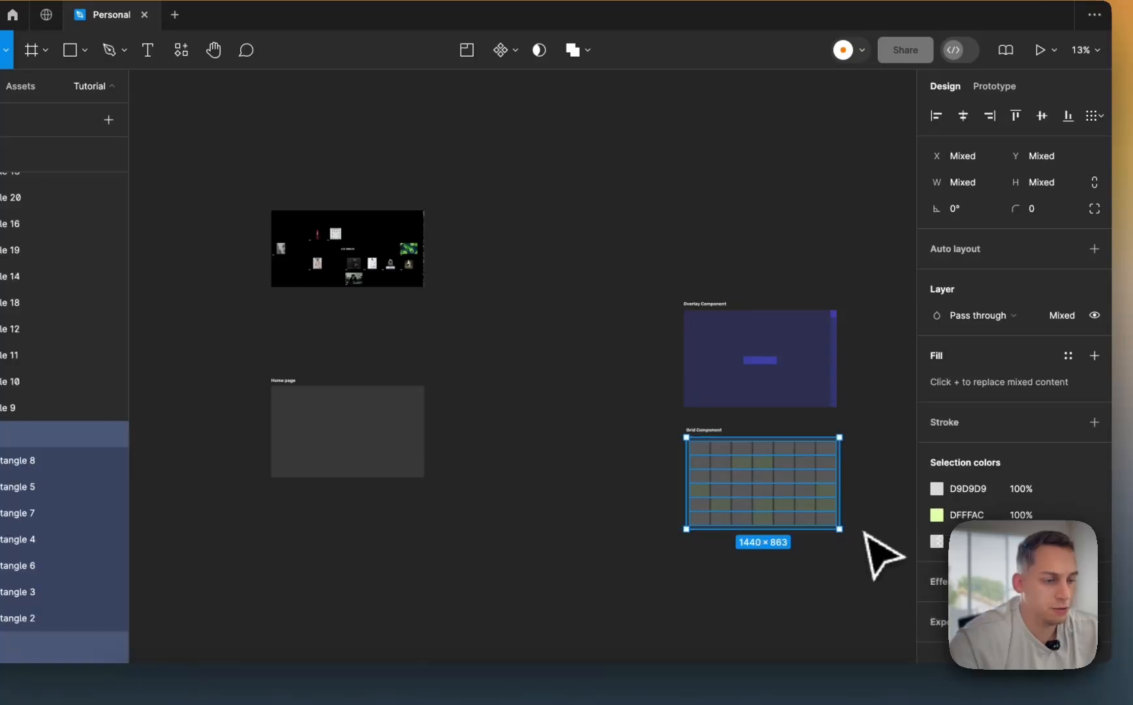
pyautogui.moveTo(815, 509); pyautogui.dragTo(598, 451)
pyautogui.click(668, 309)
pyautogui.moveTo(669, 308); pyautogui.dragTo(878, 429)
pyautogui.moveTo(799, 372); pyautogui.dragTo(602, 444)
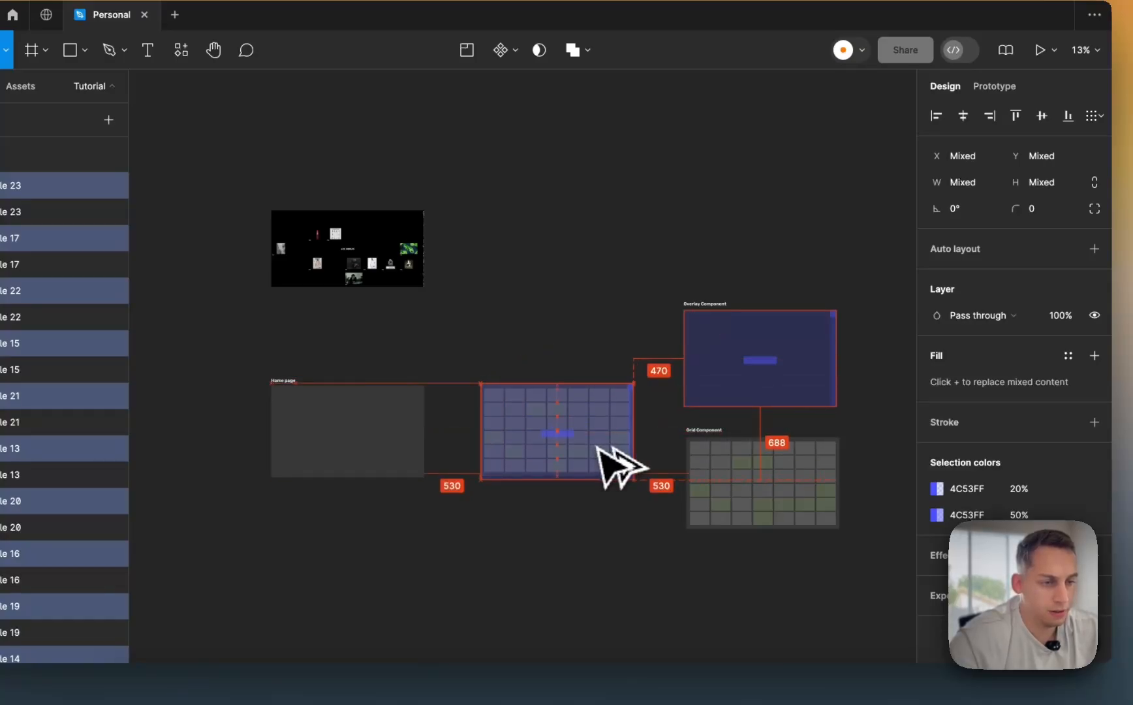
pyautogui.click(582, 359)
pyautogui.scroll(5, 602, 362)
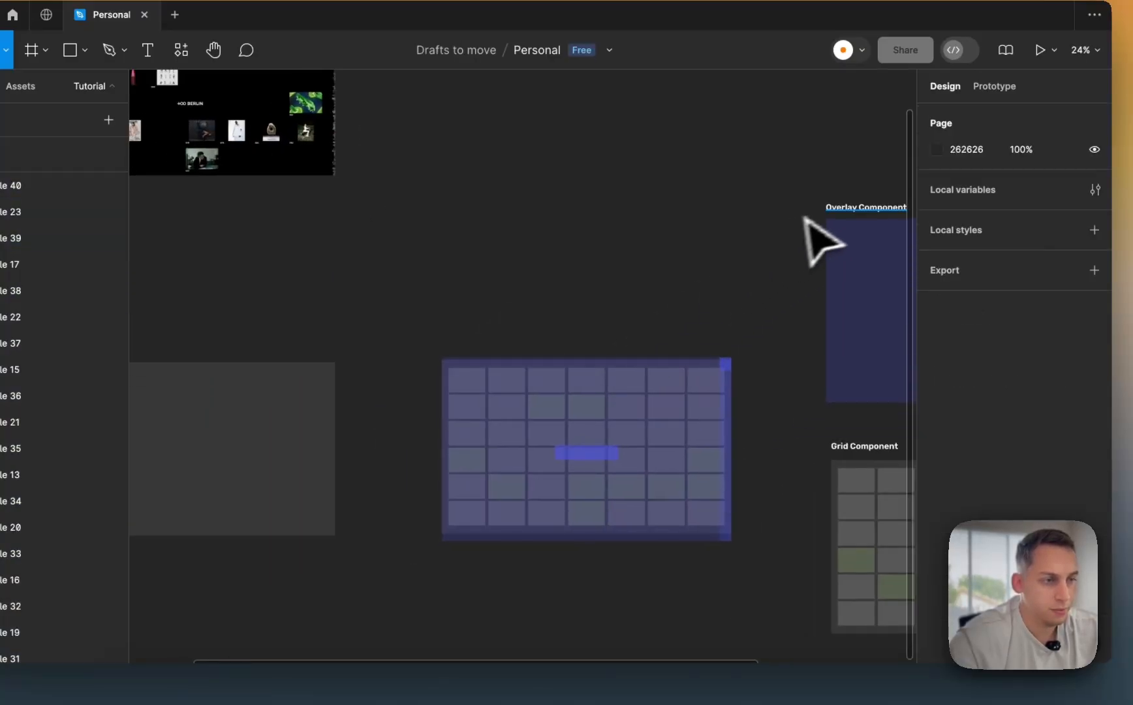
# - Copy the overlay's label above the stacked grid and overlay, and change its text to "Feed Component"
pyautogui.click(859, 210)
pyautogui.moveTo(859, 210); pyautogui.dragTo(496, 328)
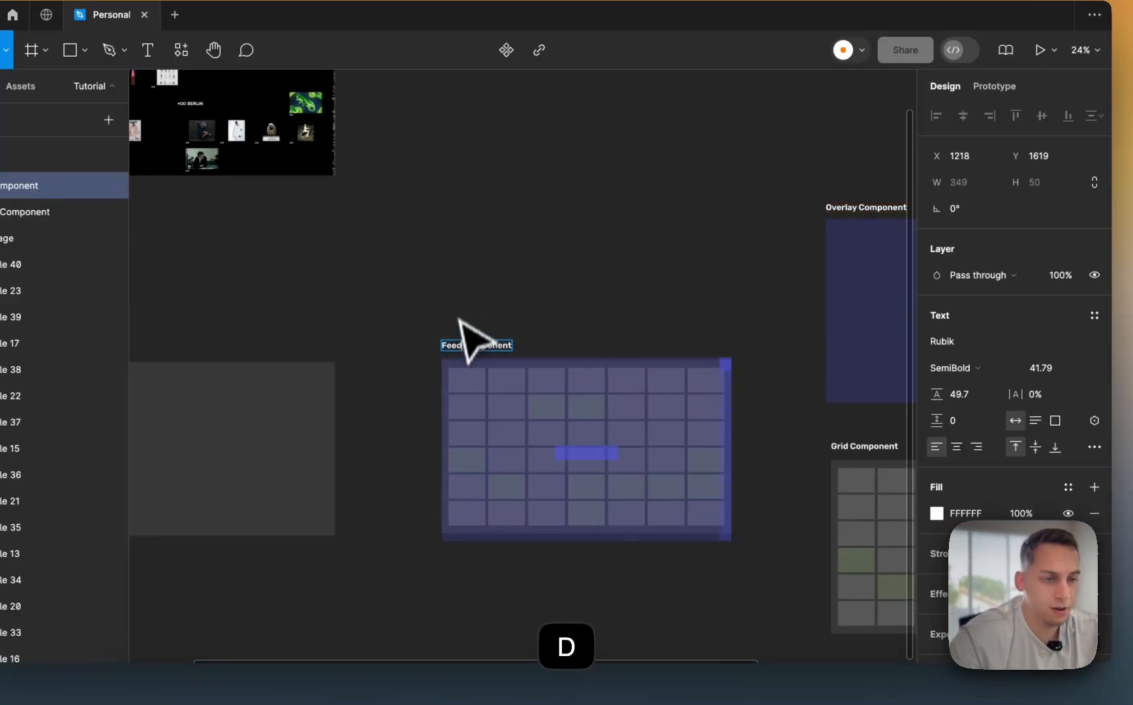
pyautogui.click(458, 297)
# - Duplicate the whole Feed Component with its label directly beneath the original
pyautogui.hscroll(3, 458, 297)
pyautogui.scroll(-5, 458, 297)
pyautogui.hscroll(-1, 458, 297)
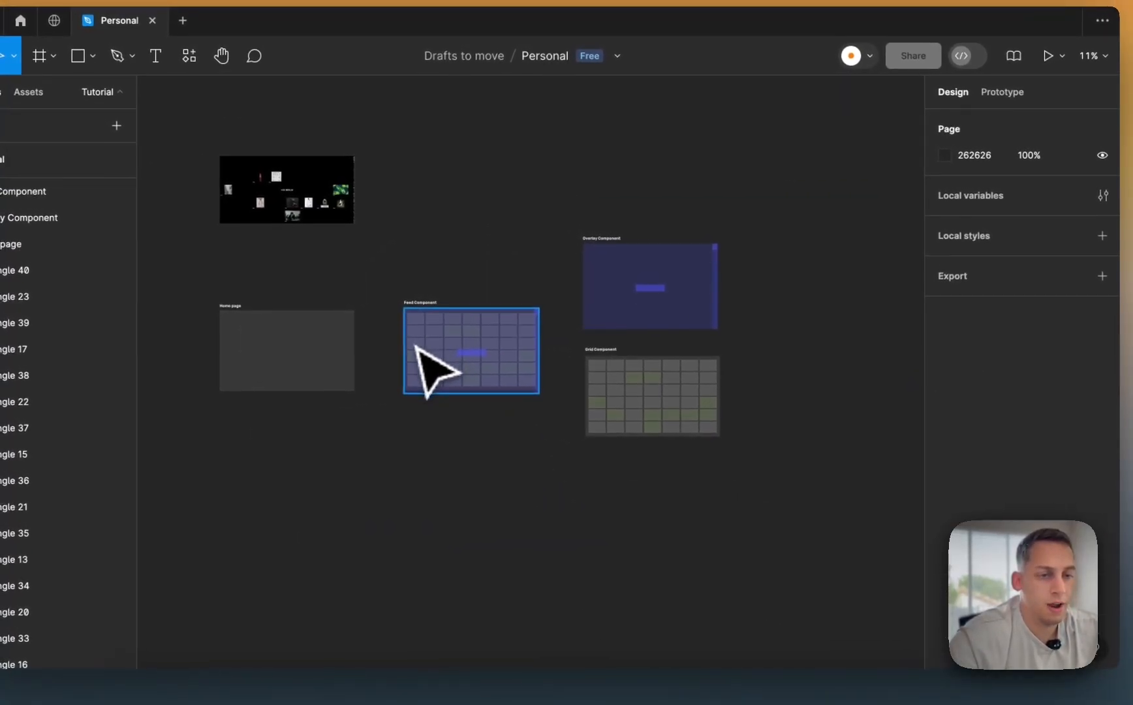
pyautogui.moveTo(399, 303); pyautogui.dragTo(581, 435)
pyautogui.scroll(3, 574, 417)
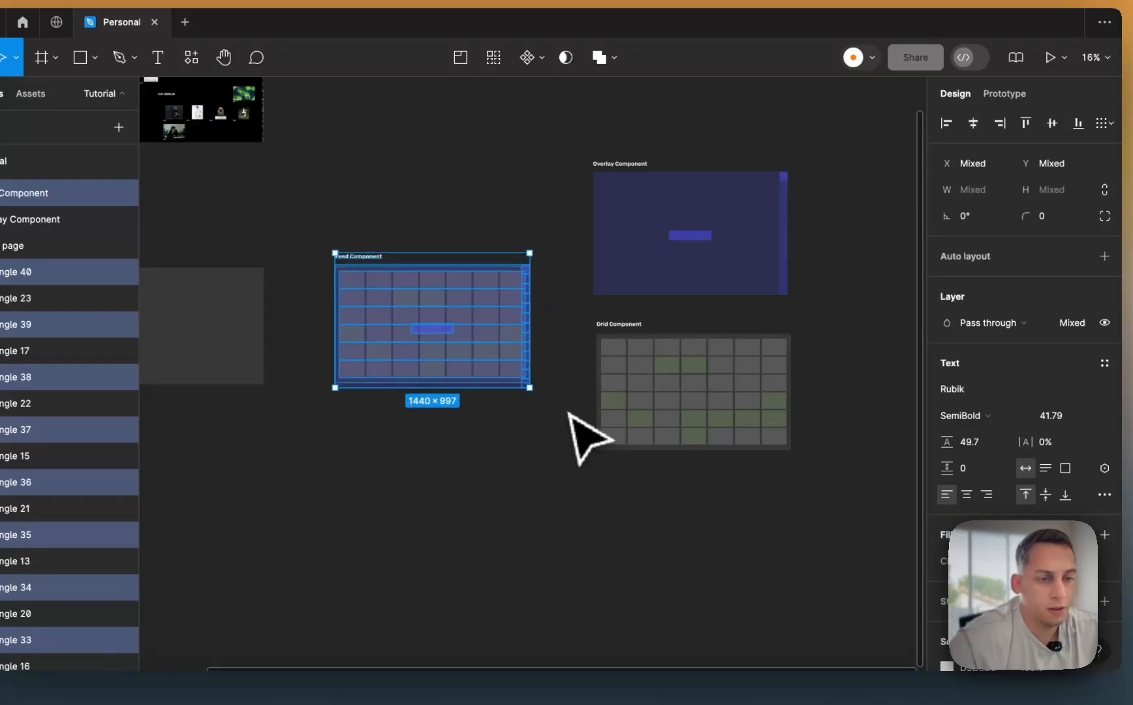
pyautogui.moveTo(462, 333); pyautogui.dragTo(459, 465)
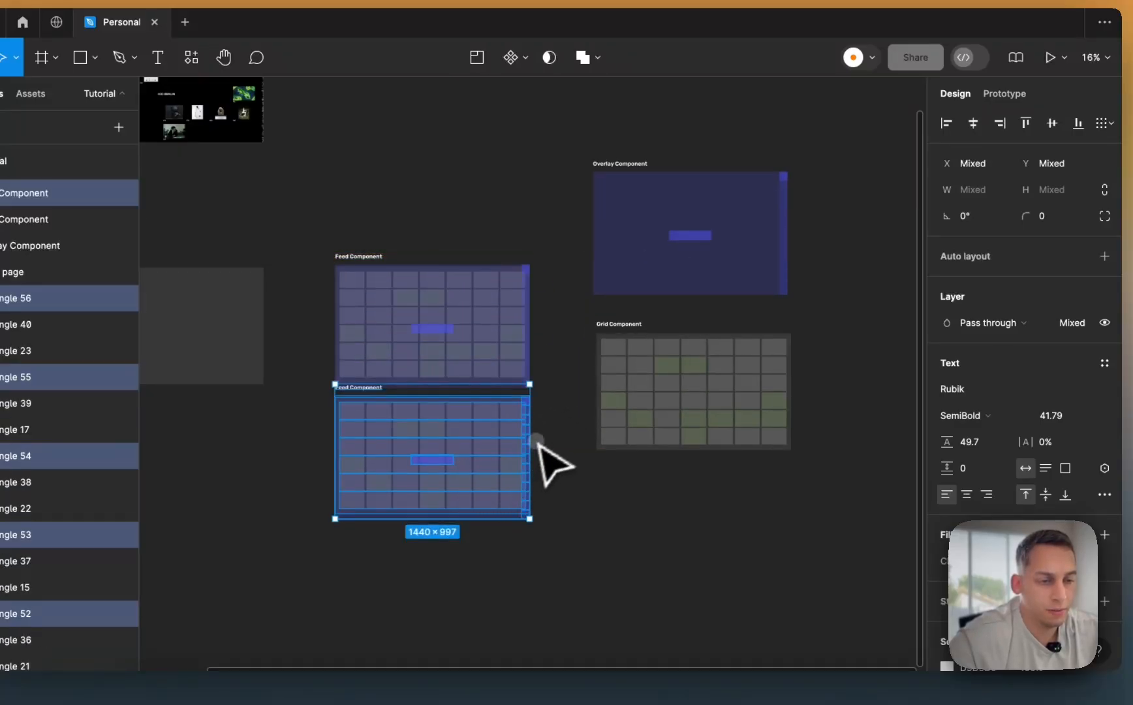
pyautogui.click(552, 463)
# - In the lower feed copy's strip, set the top cell's fill opacity to 20% and the second cell's to 60%
pyautogui.scroll(5, 543, 457)
pyautogui.click(517, 369)
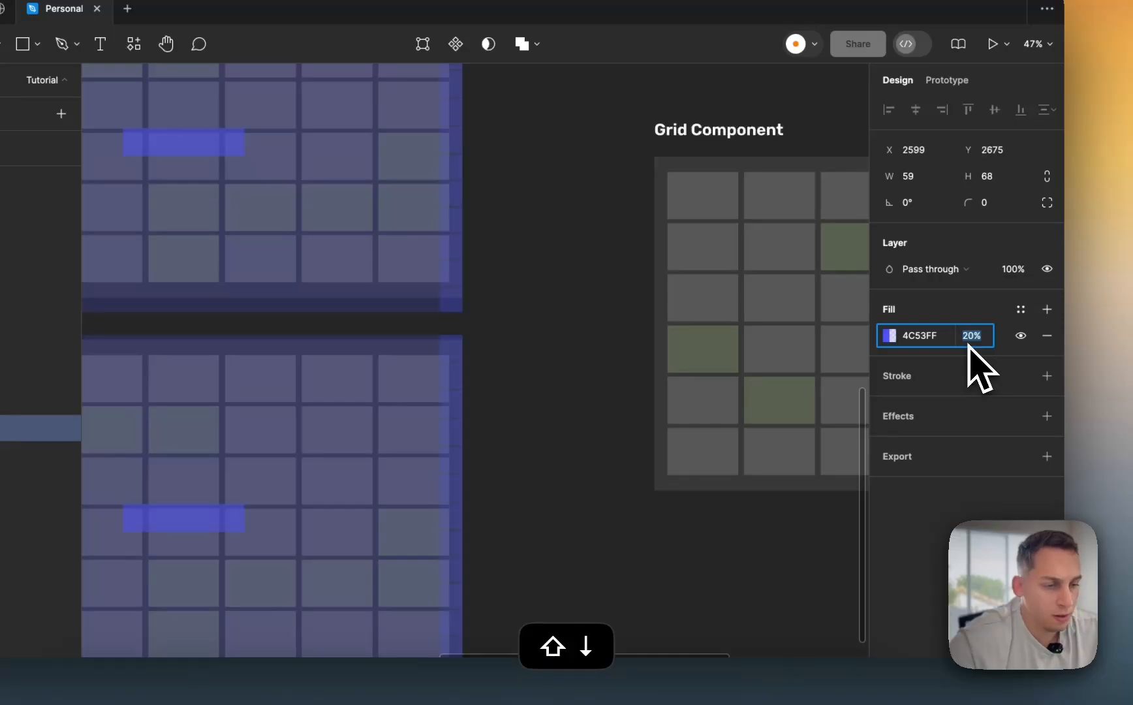
pyautogui.click(457, 377)
pyautogui.click(970, 339)
pyautogui.hotkey('shift', 'Up')
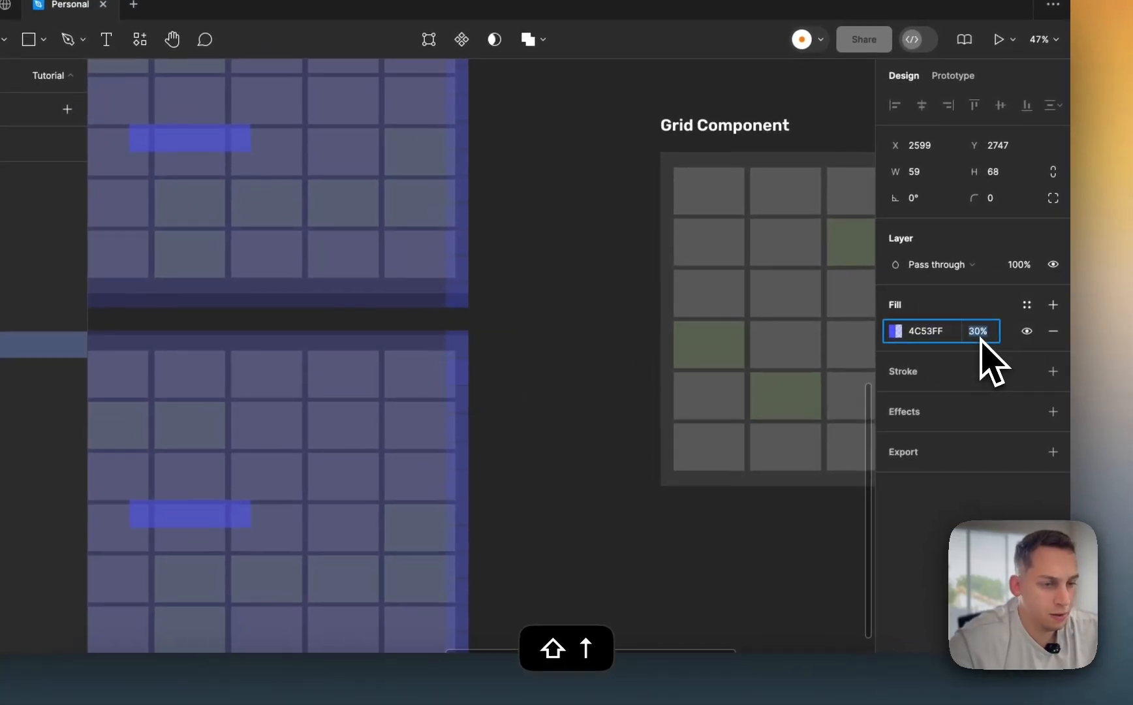
pyautogui.hscroll(-4, 542, 463)
pyautogui.scroll(-2, 541, 464)
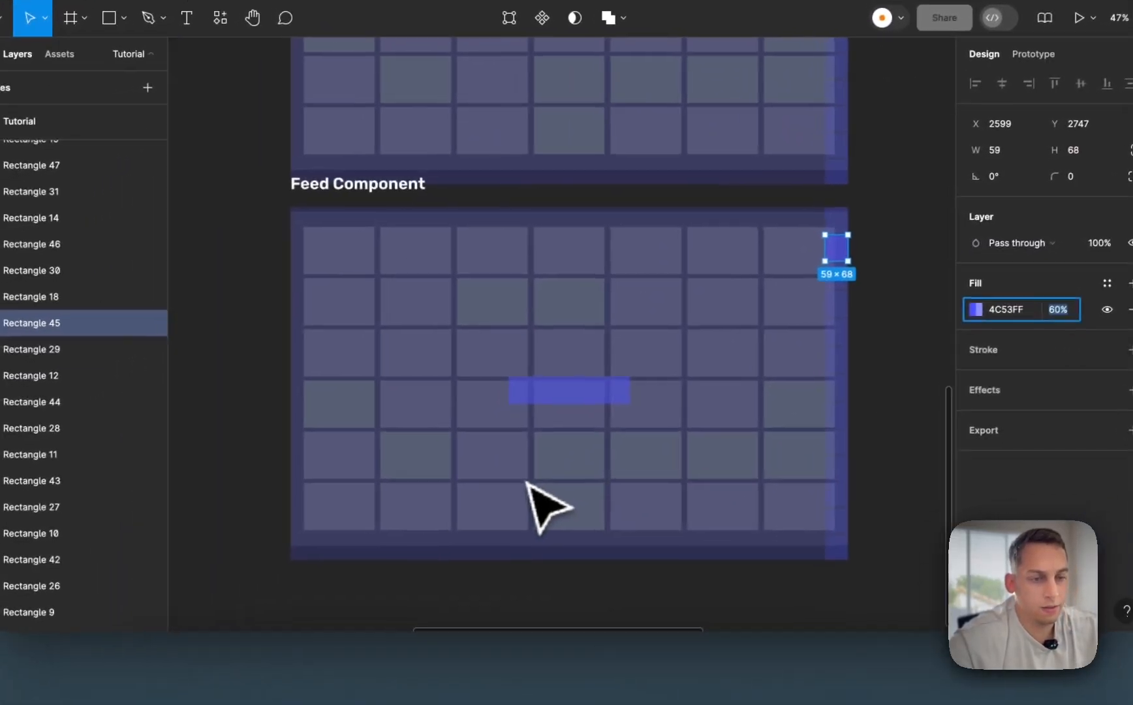
# - Lock the lower feed copy's overlay background, then set the fill of the two green cells in its second row to D9D9D9
pyautogui.click(467, 375)
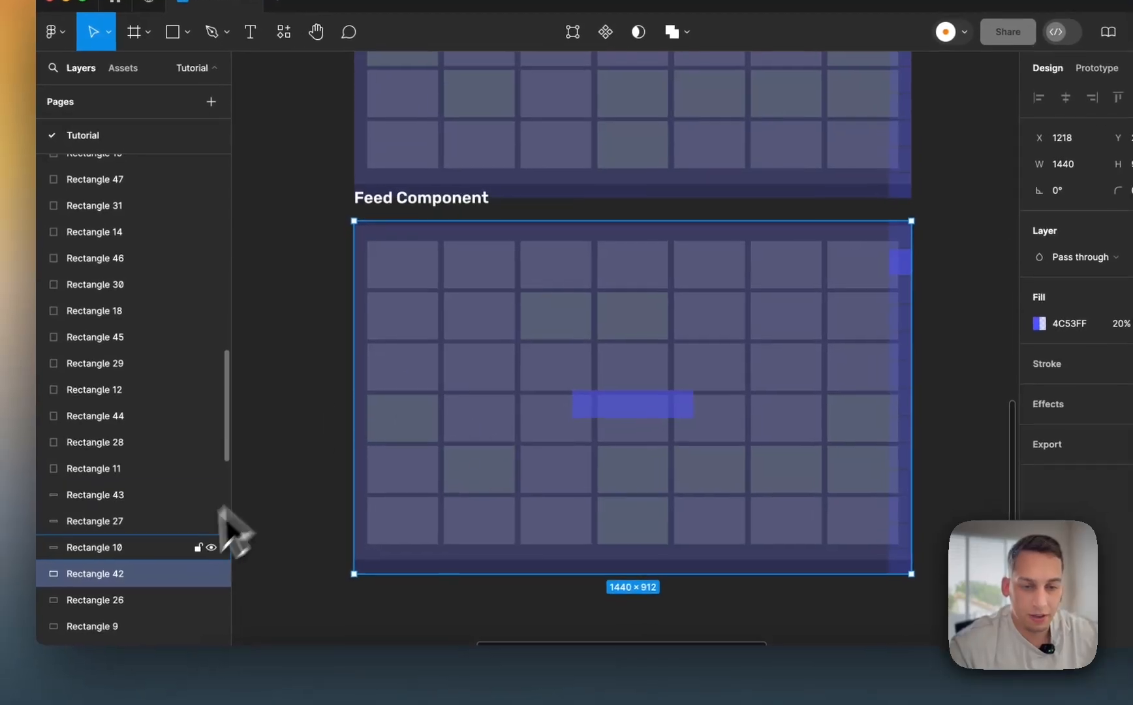
pyautogui.click(285, 430)
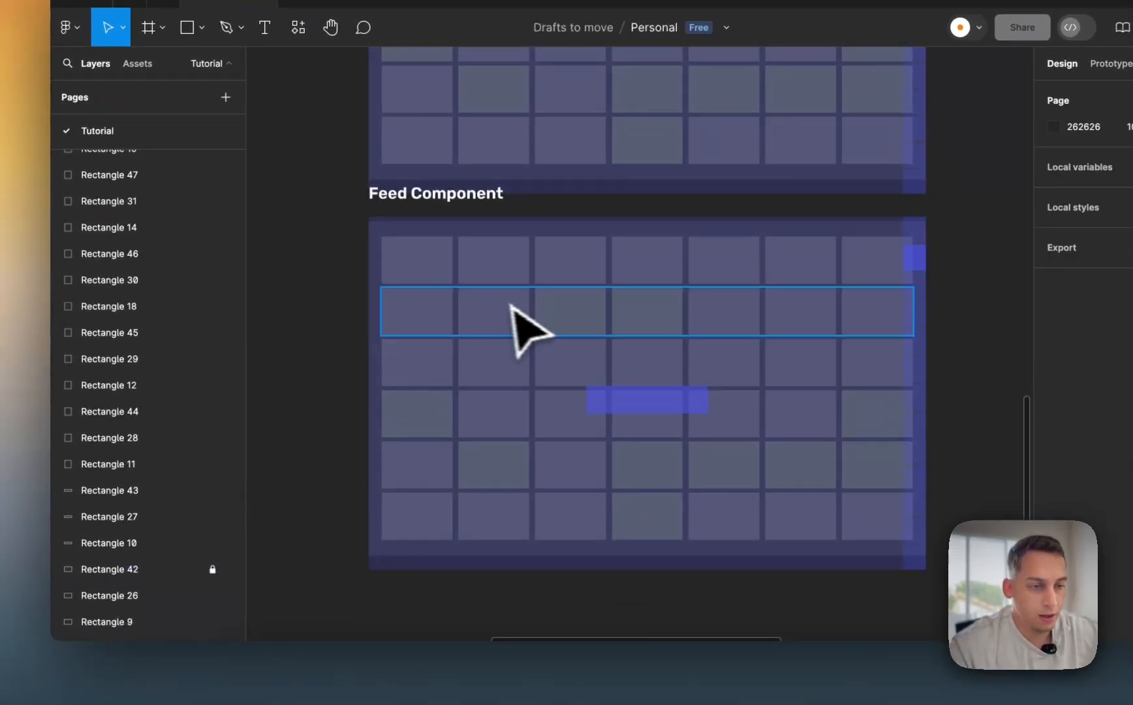
pyautogui.click(587, 317)
pyautogui.keyDown('shift'); pyautogui.click(656, 326); pyautogui.keyUp('shift')
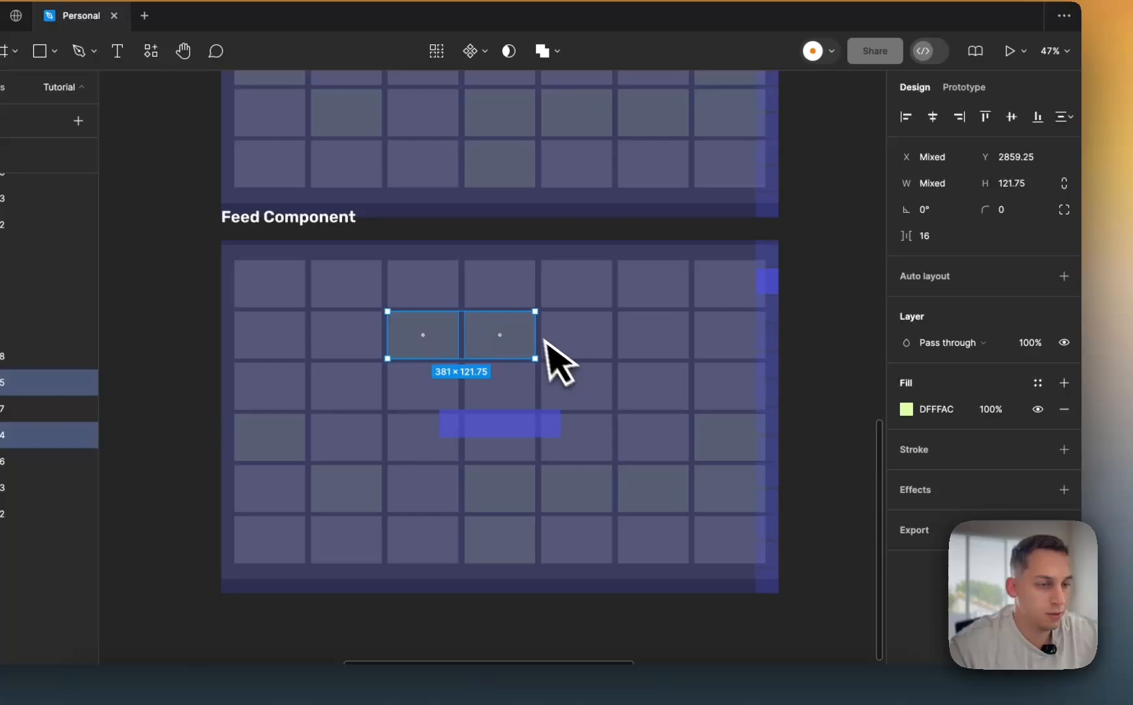
pyautogui.doubleClick(542, 329)
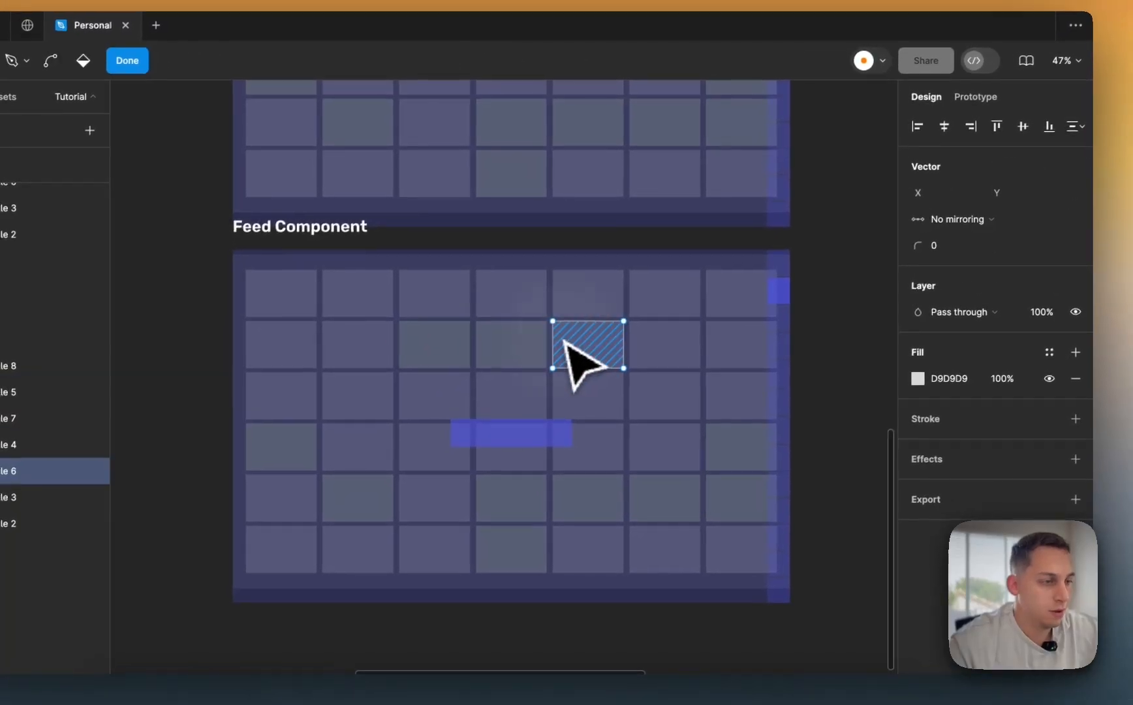
pyautogui.press('Escape')
pyautogui.click(519, 336)
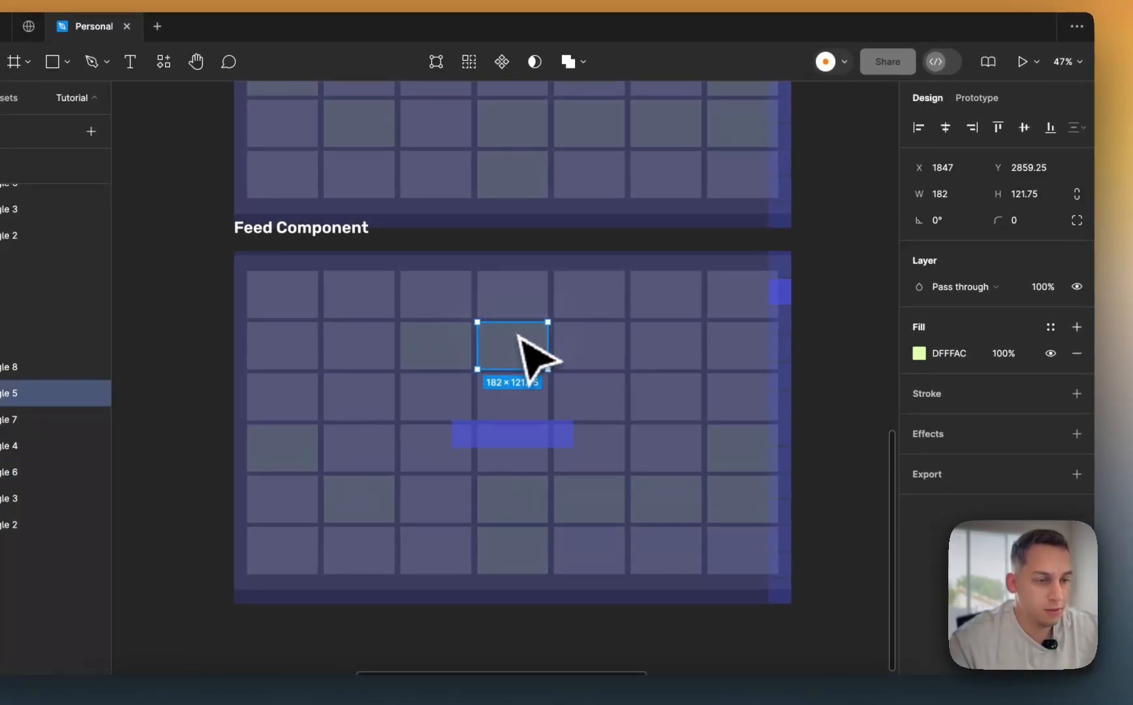
pyautogui.keyDown('shift'); pyautogui.click(450, 355); pyautogui.keyUp('shift')
pyautogui.click(953, 421)
pyautogui.write('d')
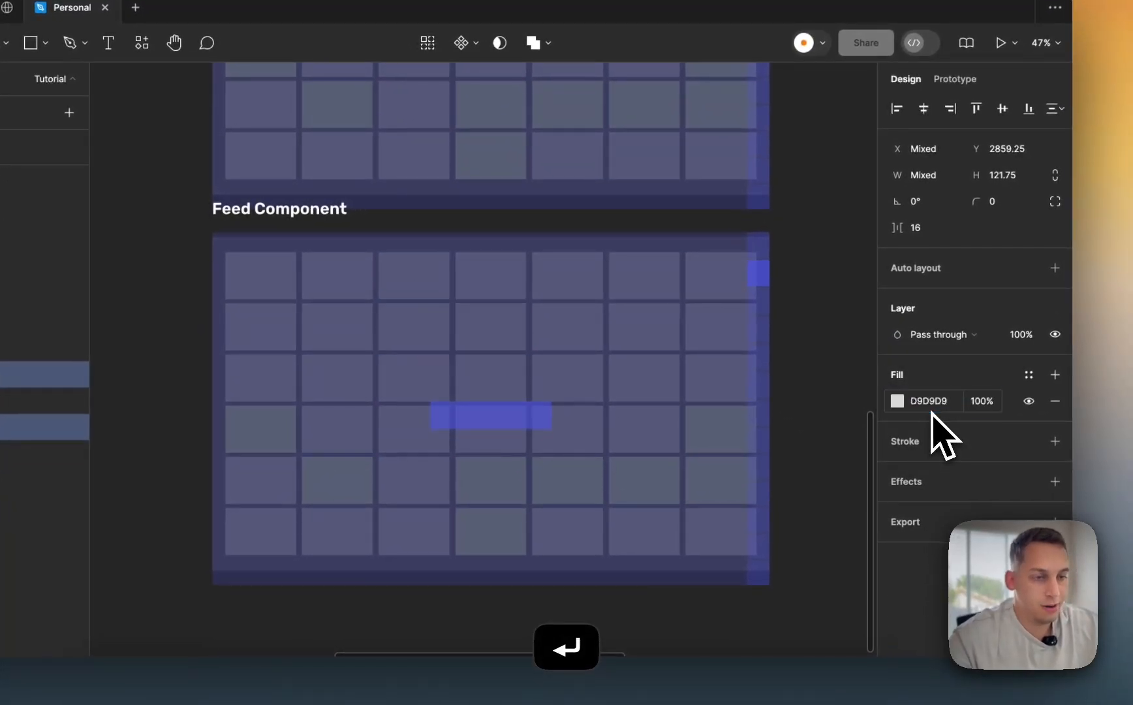
# - Set all remaining green cells in the lower feed copy's bottom three rows to the grey fill D9D9D9
pyautogui.click(271, 436)
pyautogui.keyDown('shift'); pyautogui.click(323, 474); pyautogui.keyUp('shift')
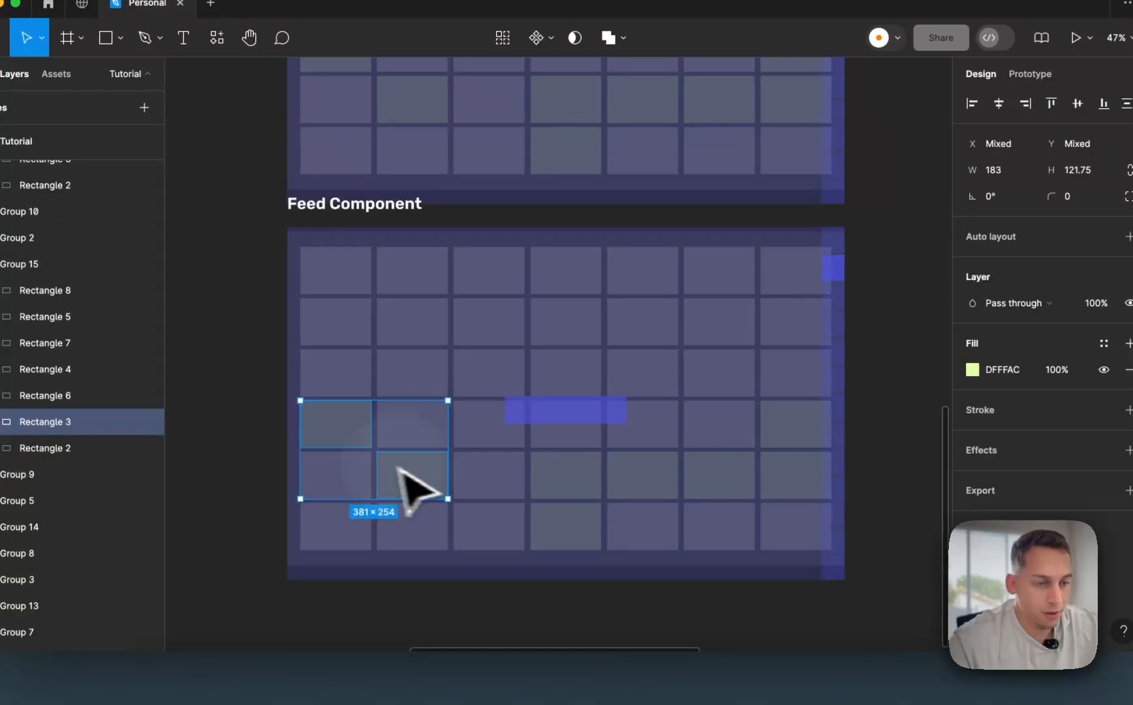
pyautogui.keyDown('shift'); pyautogui.click(559, 484); pyautogui.keyUp('shift')
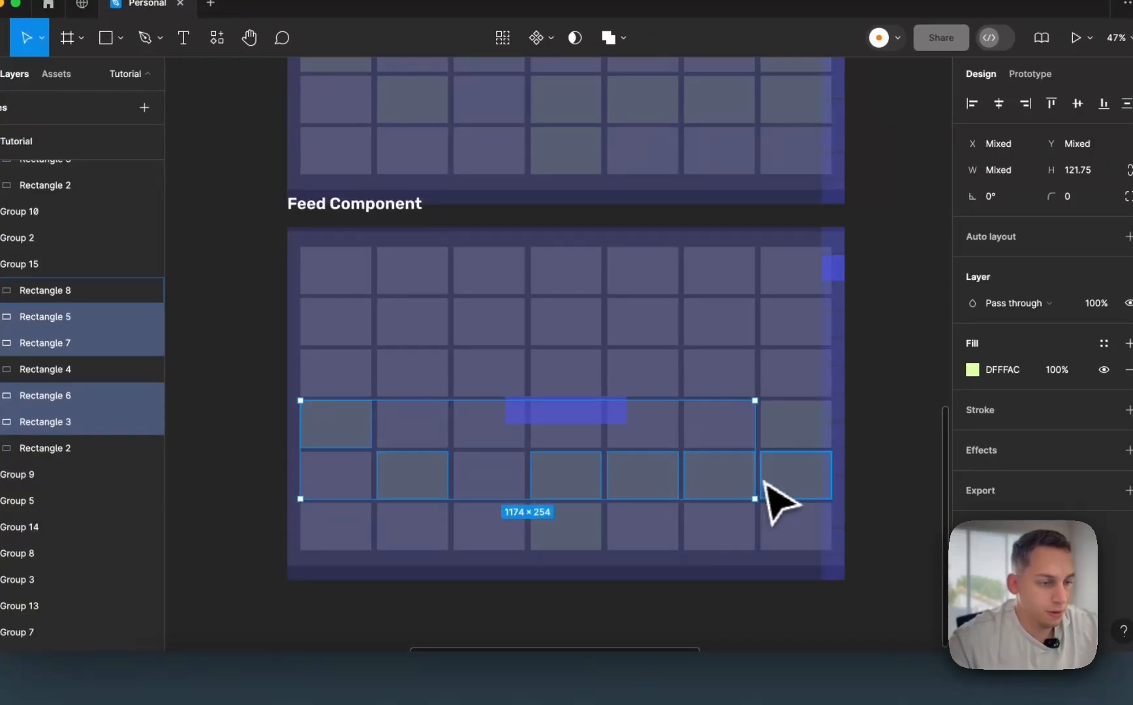
pyautogui.keyDown('shift'); pyautogui.click(571, 529); pyautogui.keyUp('shift')
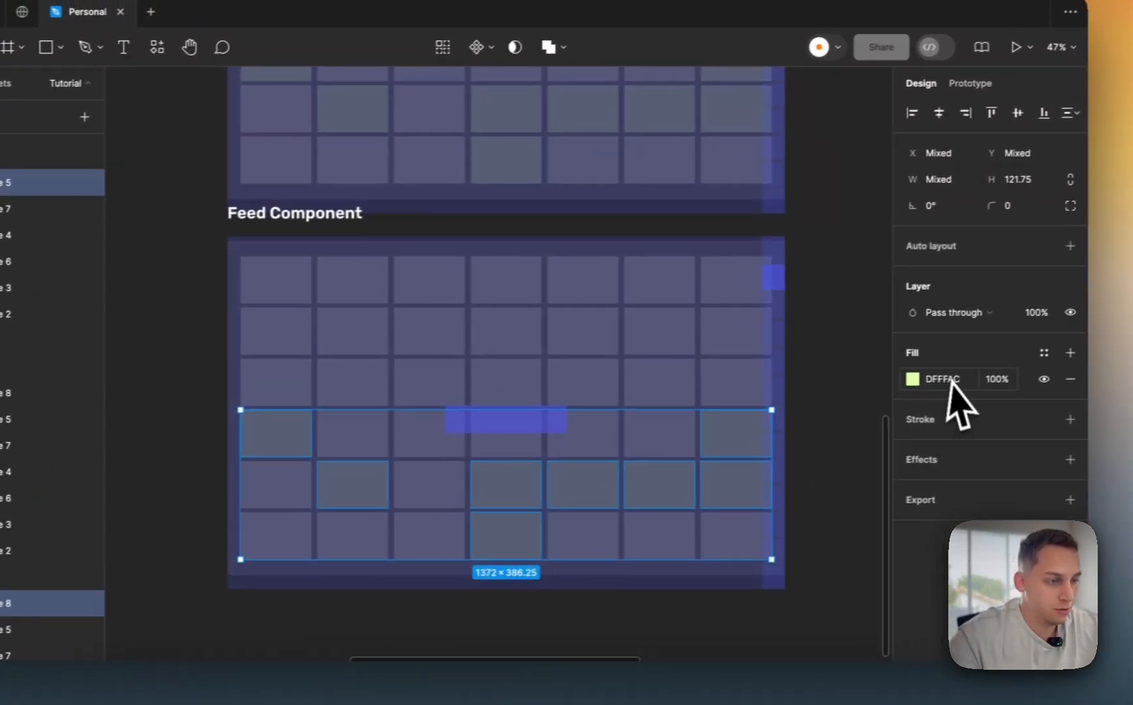
pyautogui.click(1008, 373)
pyautogui.press('super+c')
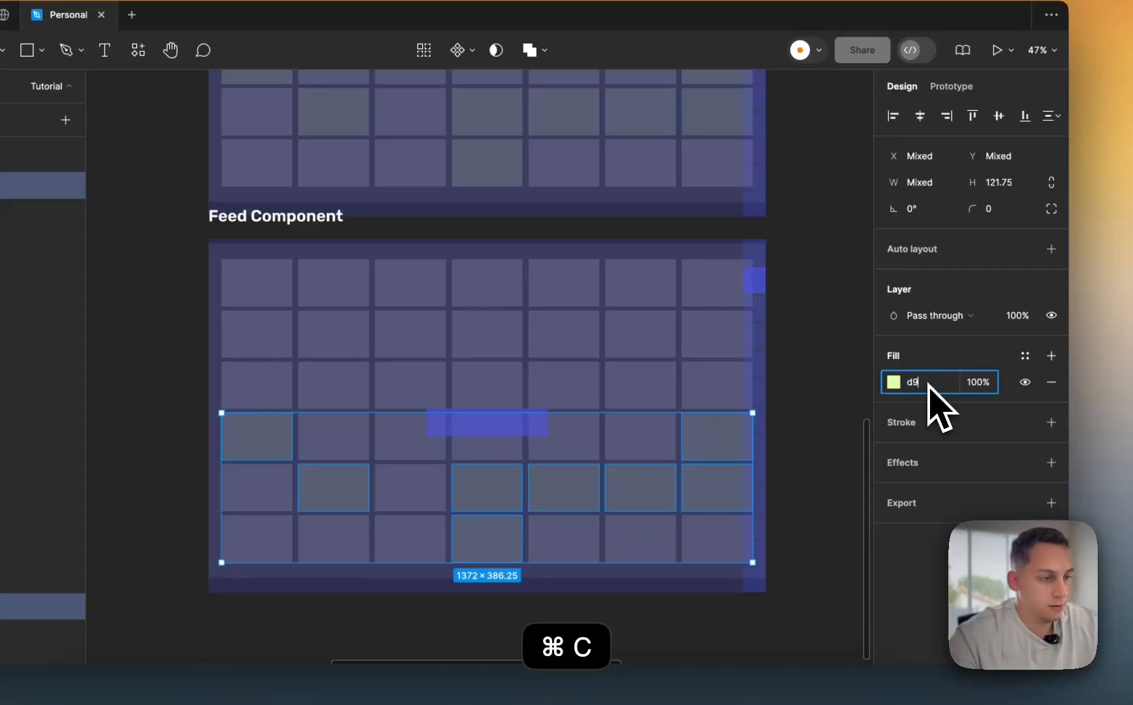
# - Give six scattered cells of the lower feed copy, in rows two, three, five and six, the green fill DFFFAC
pyautogui.click(663, 390)
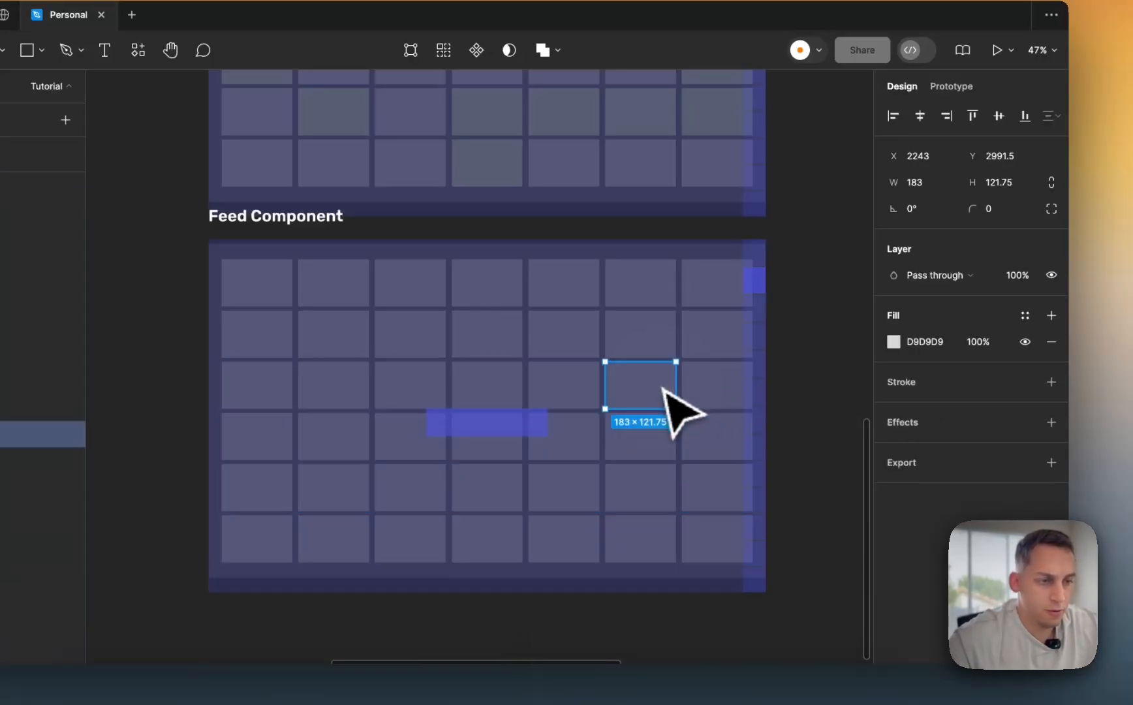
pyautogui.keyDown('shift'); pyautogui.click(559, 328); pyautogui.keyUp('shift')
pyautogui.keyDown('shift'); pyautogui.click(356, 336); pyautogui.keyUp('shift')
pyautogui.keyDown('shift'); pyautogui.click(330, 505); pyautogui.keyUp('shift')
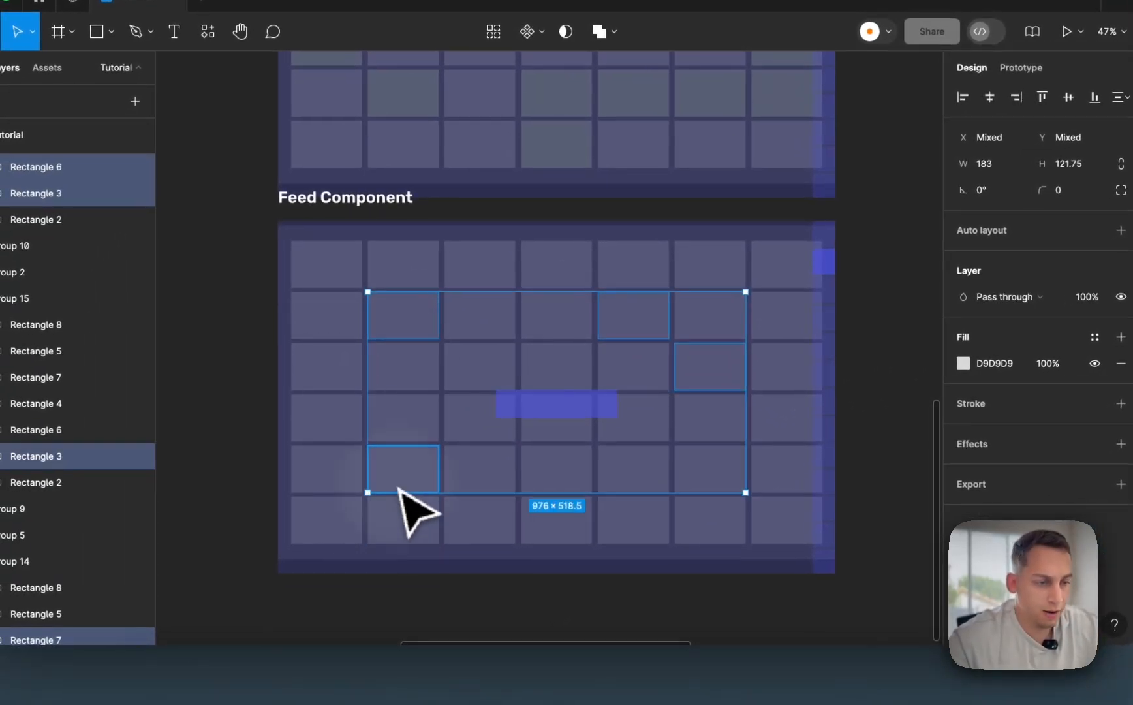
pyautogui.keyDown('shift'); pyautogui.click(662, 543); pyautogui.keyUp('shift')
pyautogui.keyDown('shift'); pyautogui.click(684, 532); pyautogui.keyUp('shift')
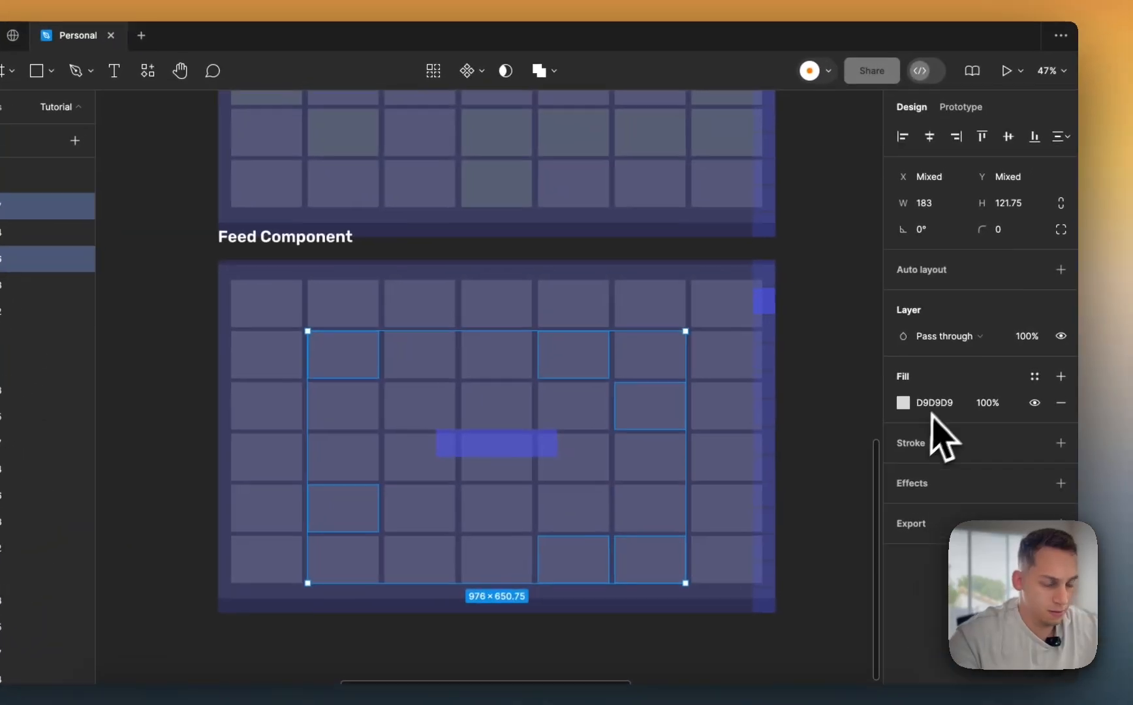
pyautogui.click(993, 364)
pyautogui.press('super+v')
pyautogui.press('Return')
pyautogui.click(815, 391)
pyautogui.scroll(-5, 806, 390)
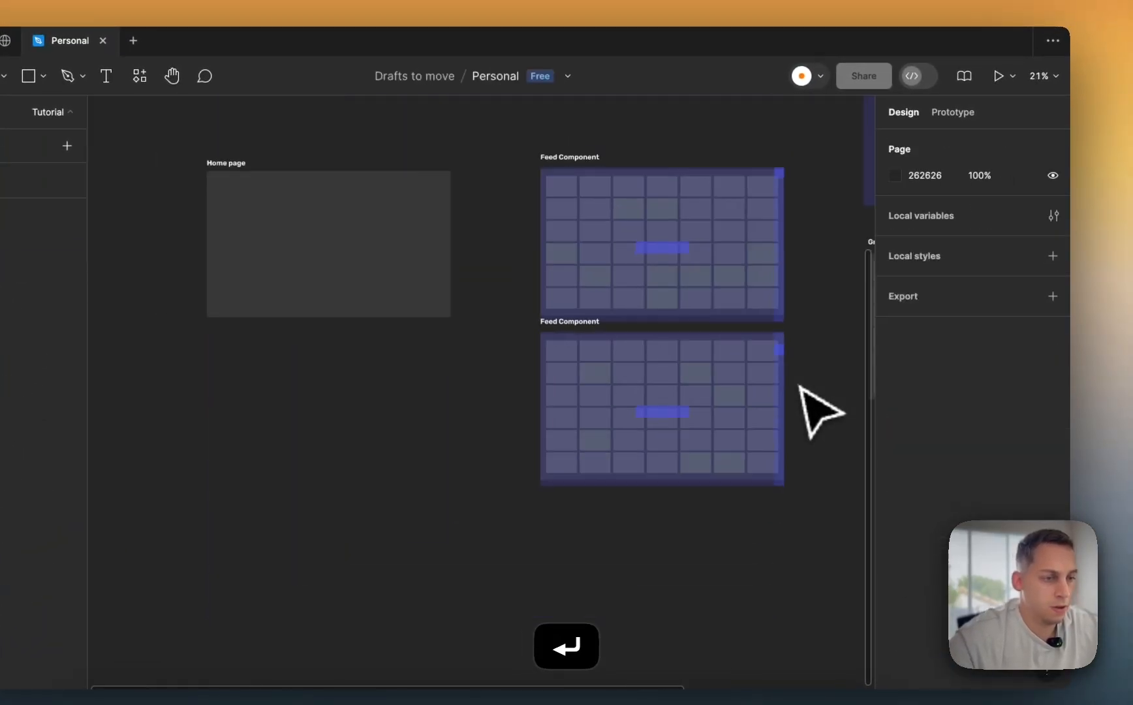
# - Delete the "Feed Component" label above the lower feed copy
pyautogui.scroll(2, 800, 388)
pyautogui.hscroll(1, 800, 389)
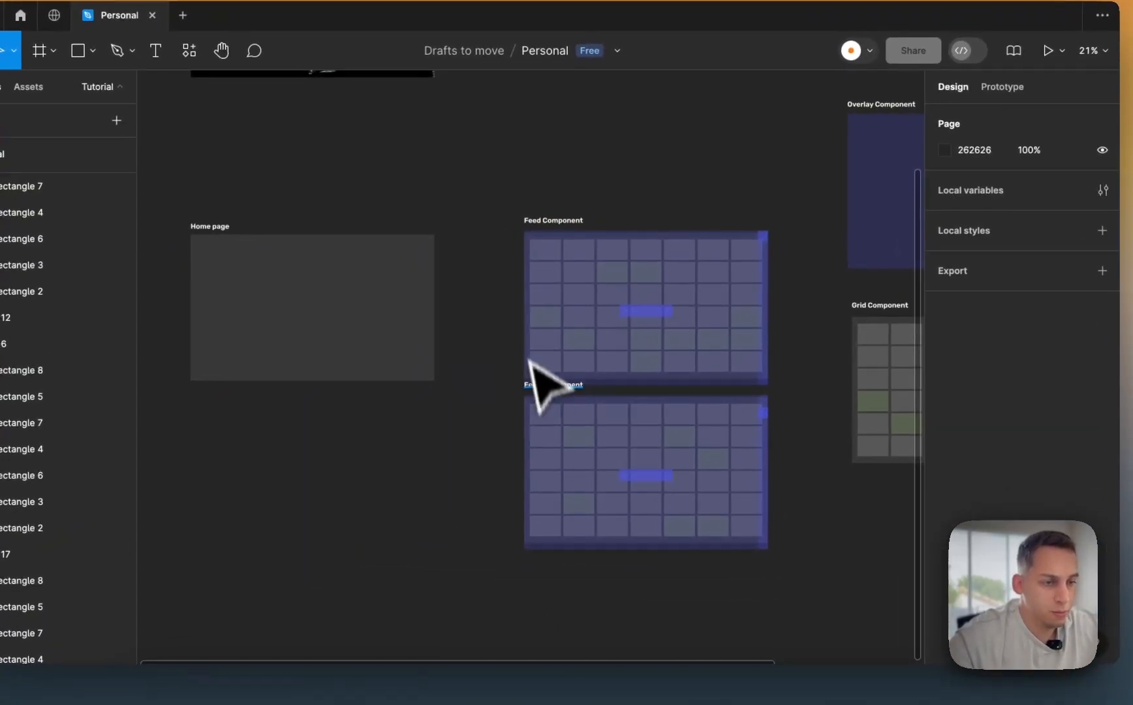
pyautogui.click(537, 385)
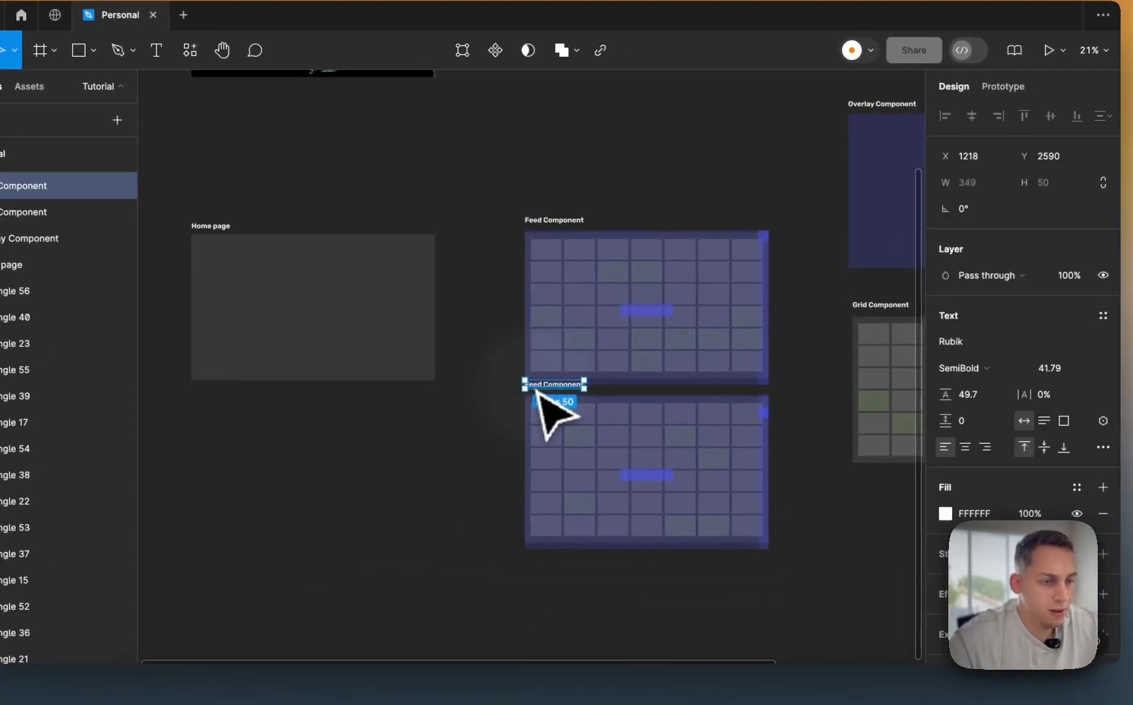
pyautogui.press('BackSpace')
pyautogui.moveTo(511, 397); pyautogui.dragTo(822, 610)
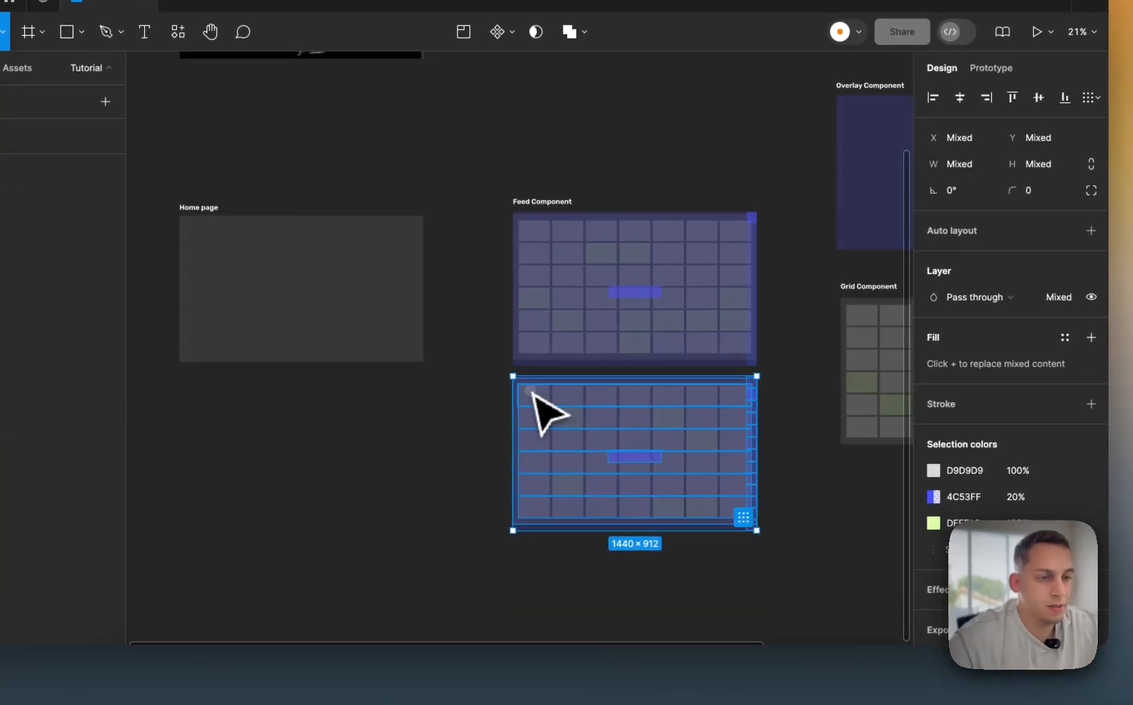
pyautogui.moveTo(532, 392); pyautogui.dragTo(532, 418)
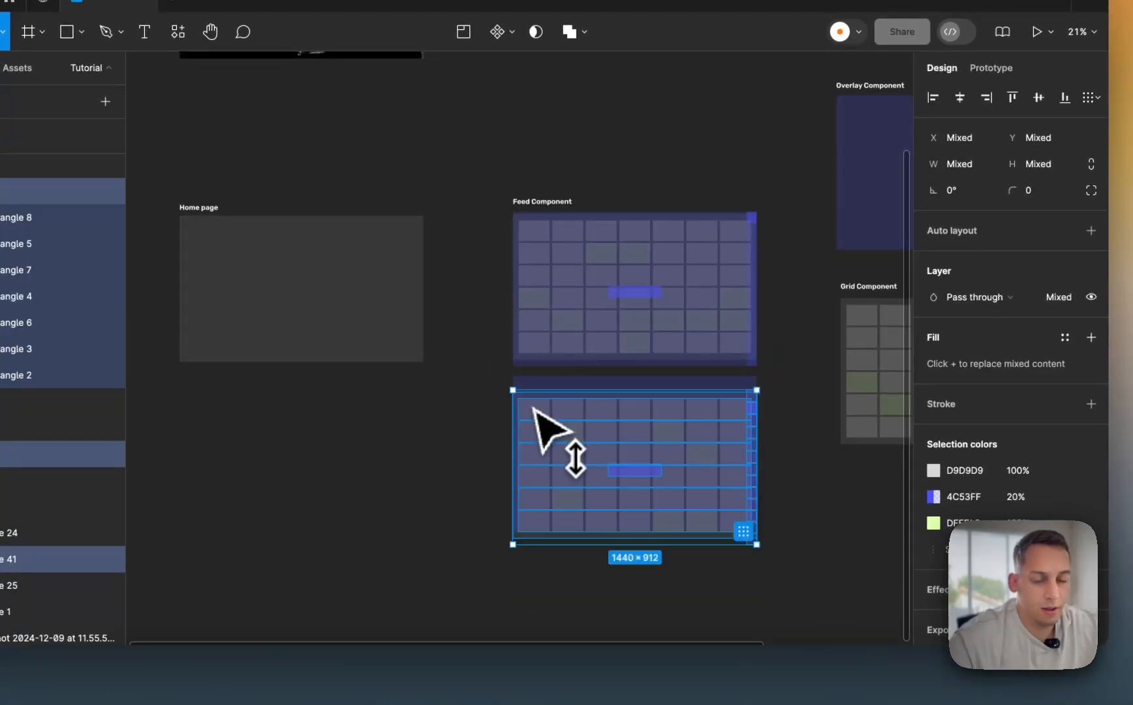
pyautogui.press('super+z')
pyautogui.press('super+z')
pyautogui.press('super+z')
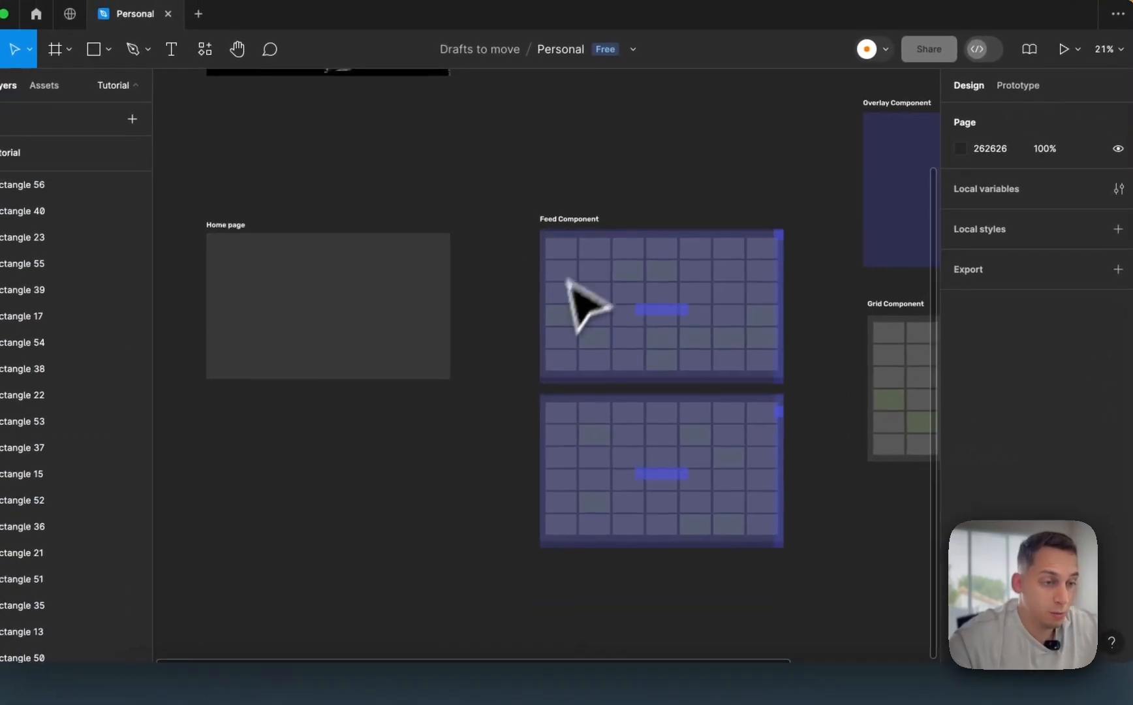
# - Unlock the lower feed copy's overlay background, Rectangle 42
pyautogui.hscroll(5, 746, 493)
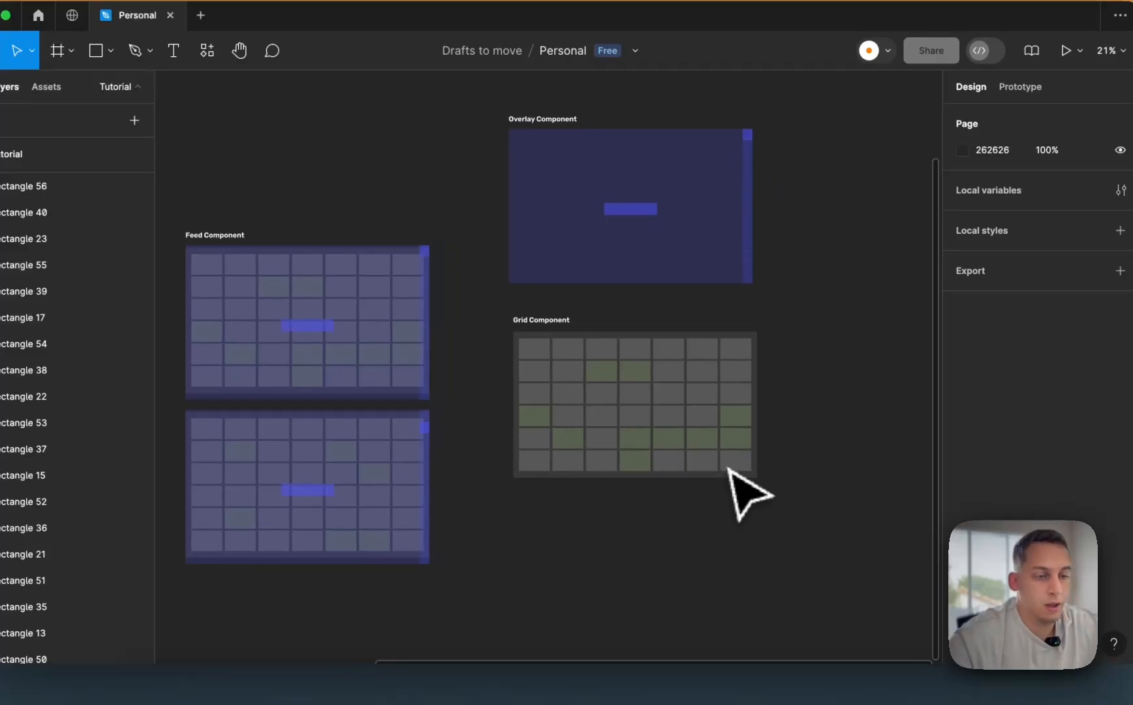
pyautogui.hscroll(-3, 746, 494)
pyautogui.moveTo(345, 167); pyautogui.dragTo(656, 612)
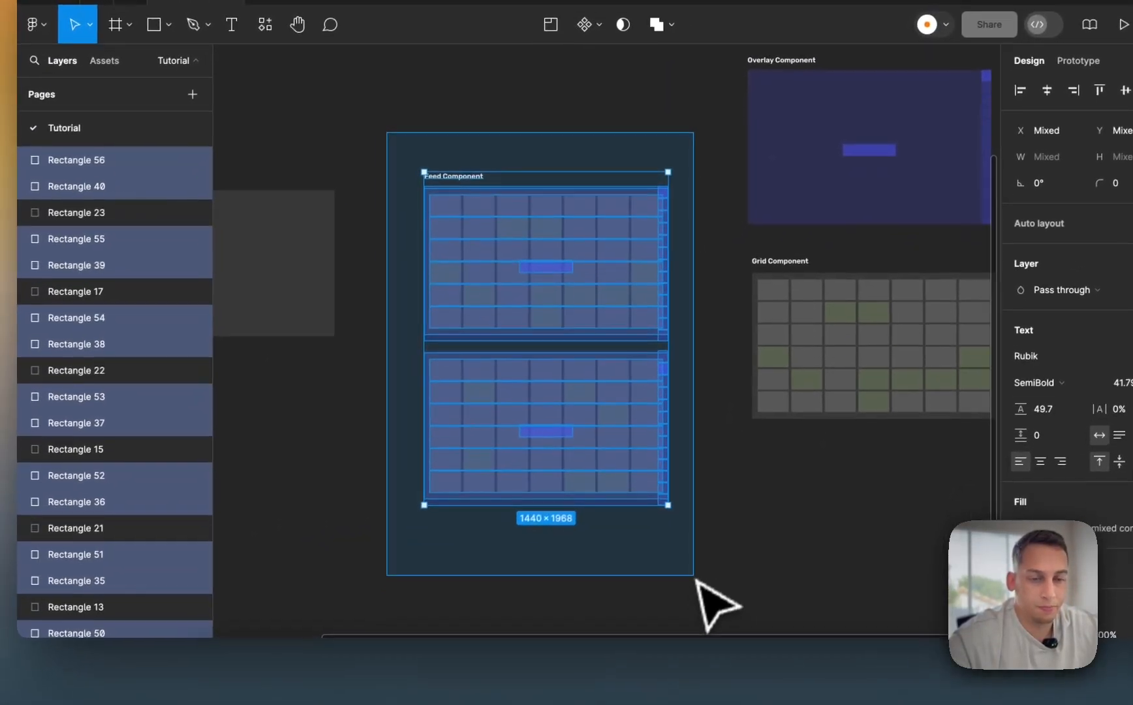
pyautogui.scroll(-3, 142, 526)
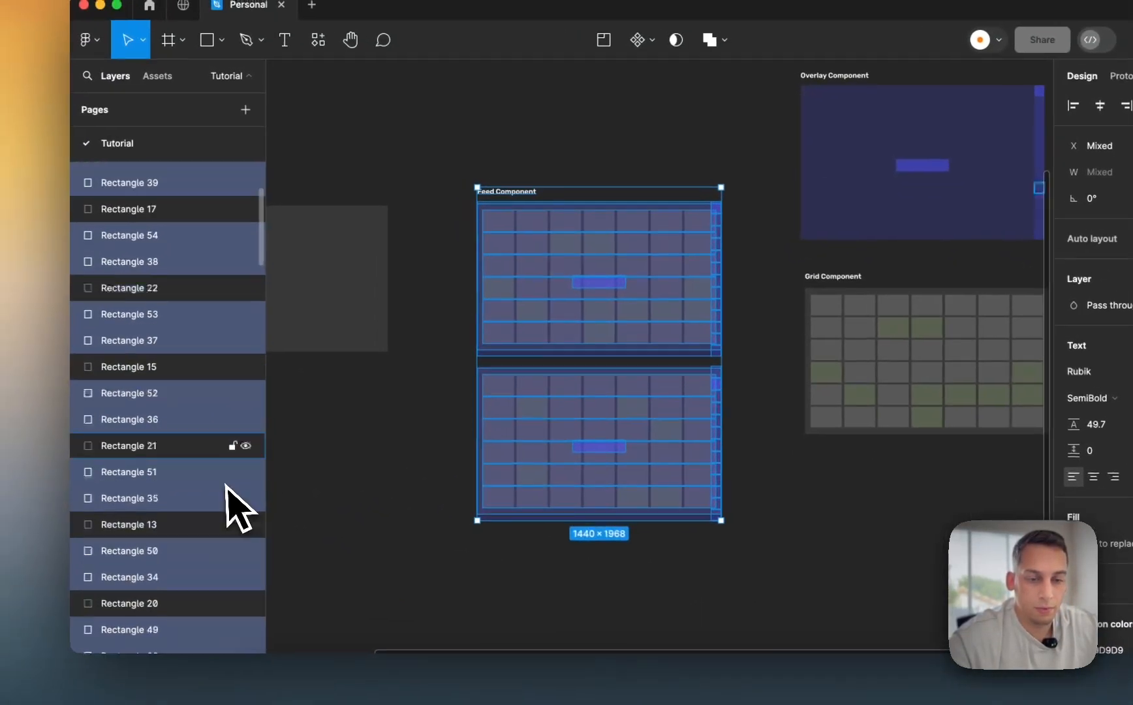
pyautogui.scroll(-10, 225, 485)
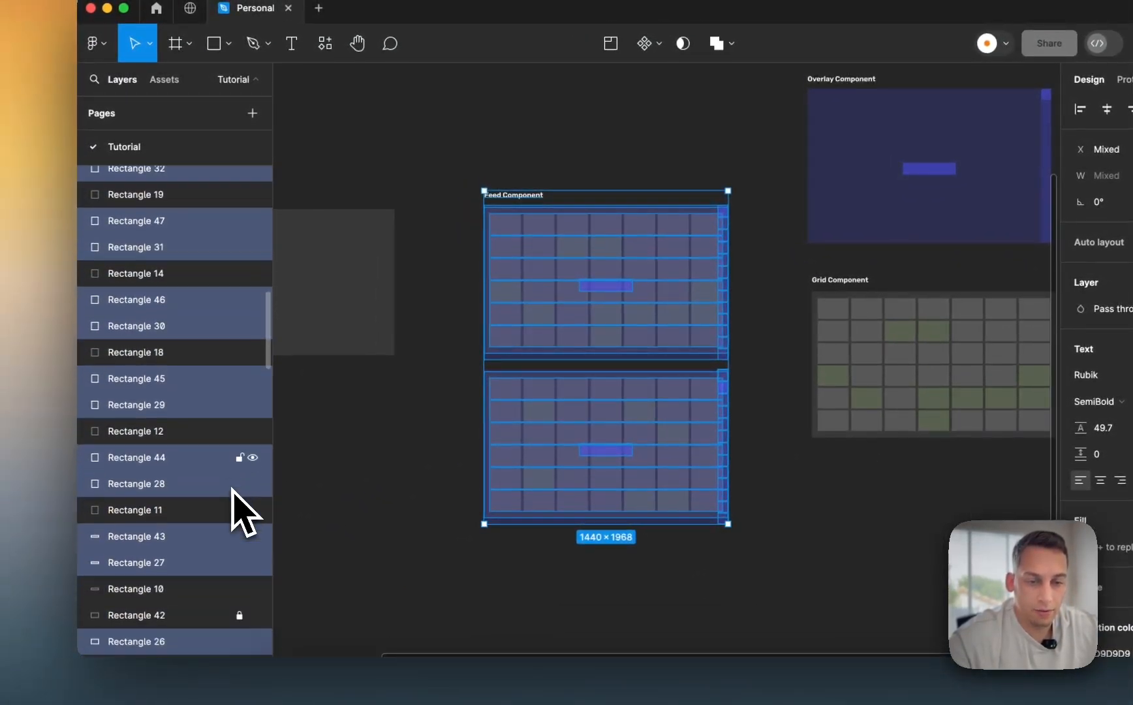
pyautogui.click(313, 509)
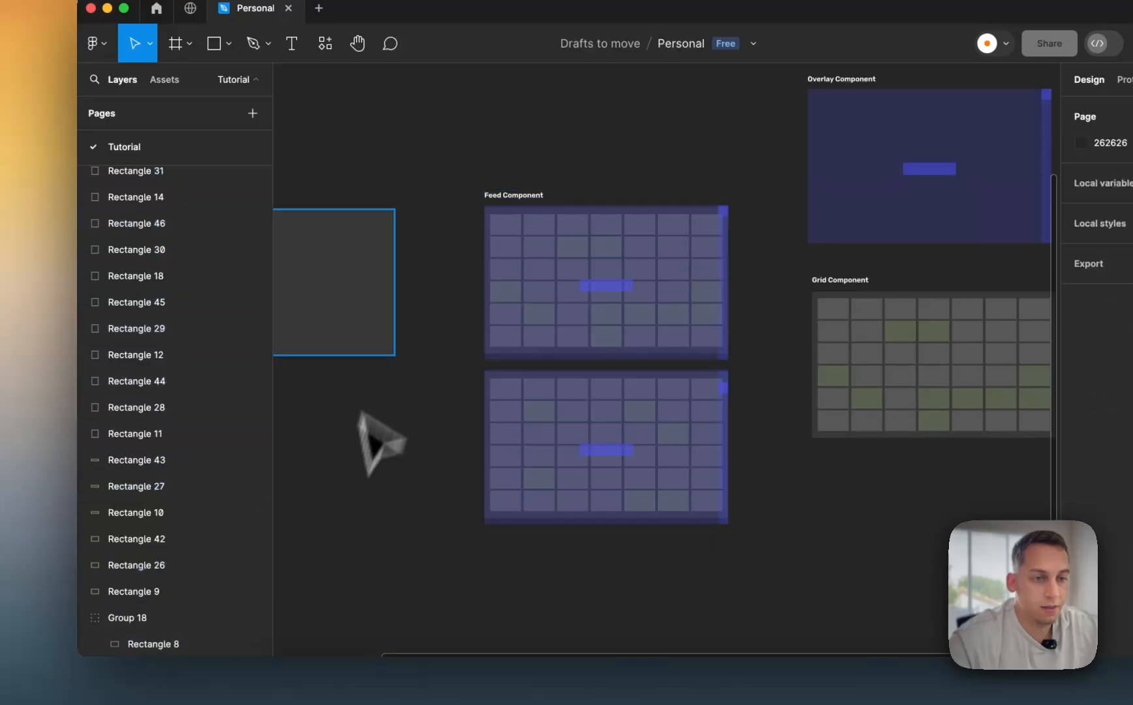
# - Move both feed components together with their label up, roughly level with the Overlay Component
pyautogui.moveTo(458, 178); pyautogui.dragTo(744, 549)
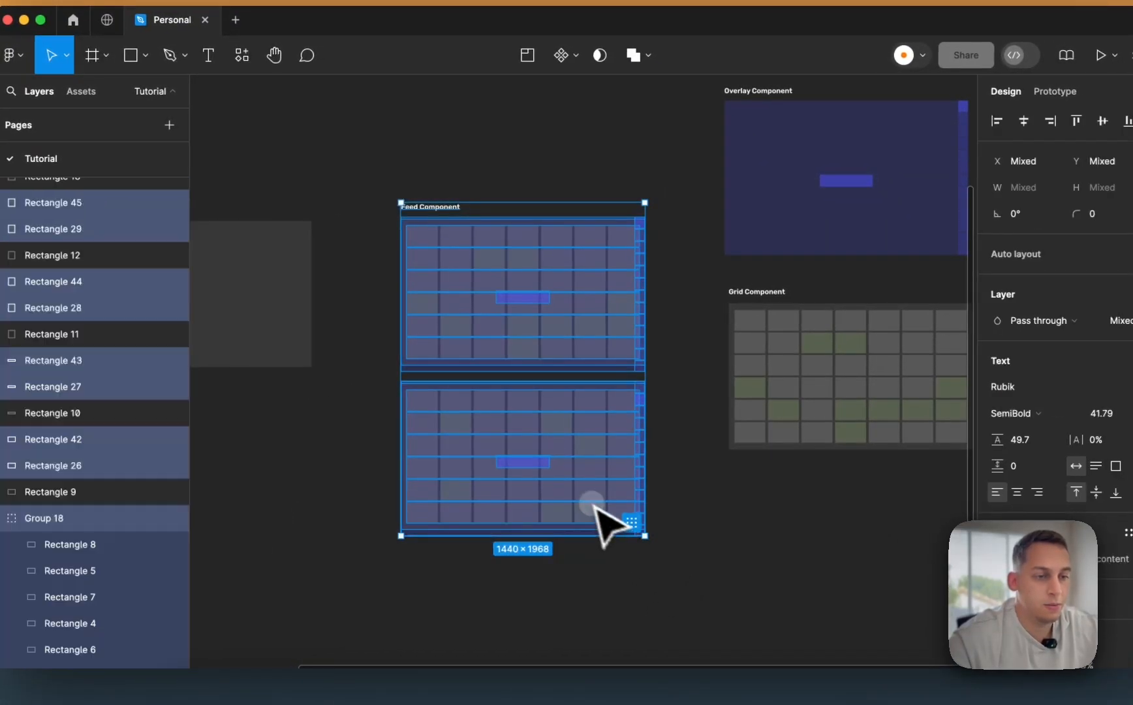
pyautogui.moveTo(589, 498); pyautogui.dragTo(579, 397)
pyautogui.scroll(5, 579, 397)
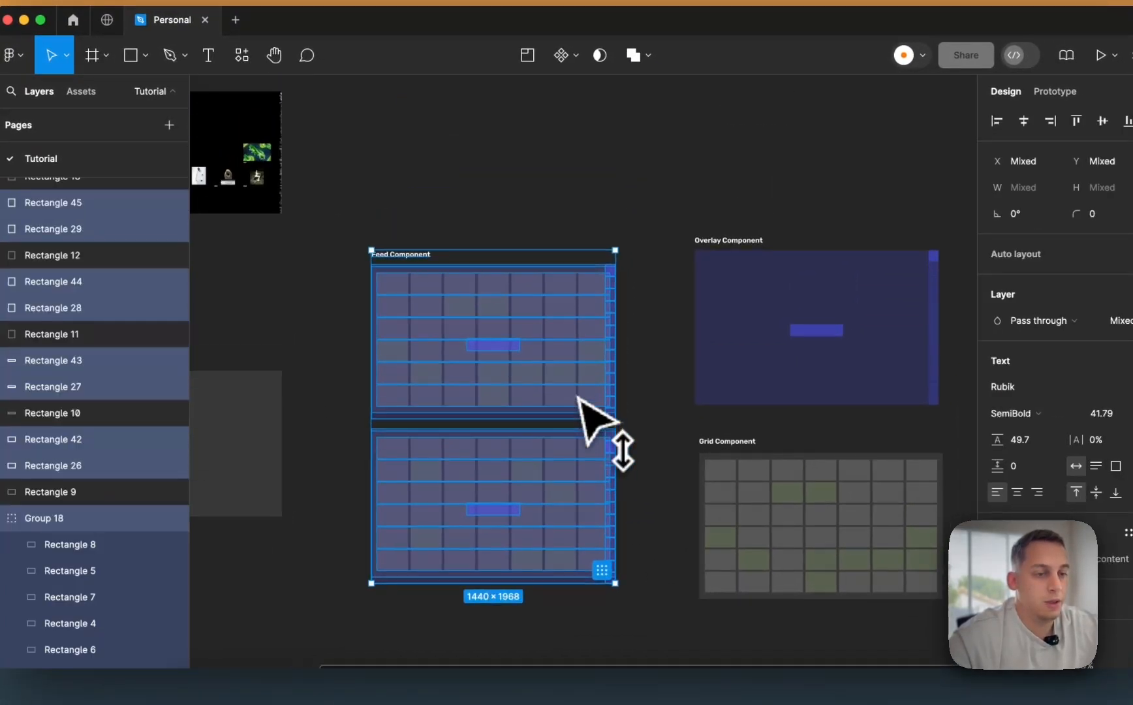
pyautogui.click(637, 405)
# - Scale the lower feed copy to 720 × 456 and align its right edge with the upper feed's right edge
pyautogui.moveTo(347, 425); pyautogui.dragTo(497, 498)
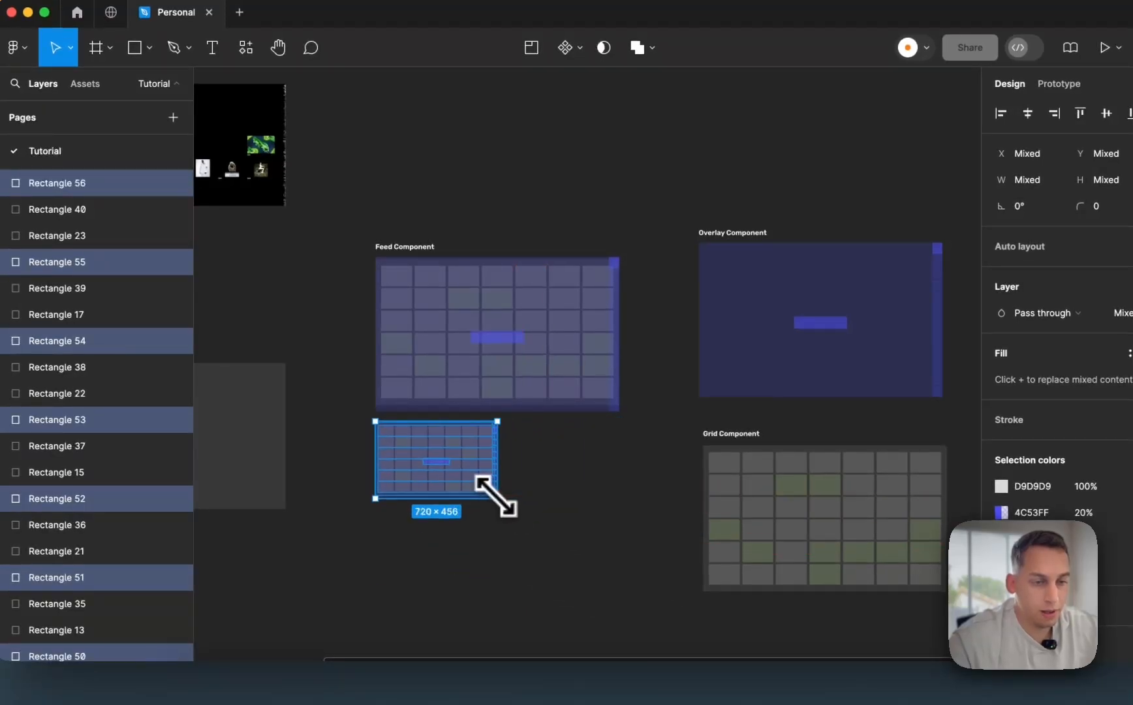
pyautogui.moveTo(428, 458); pyautogui.dragTo(443, 464)
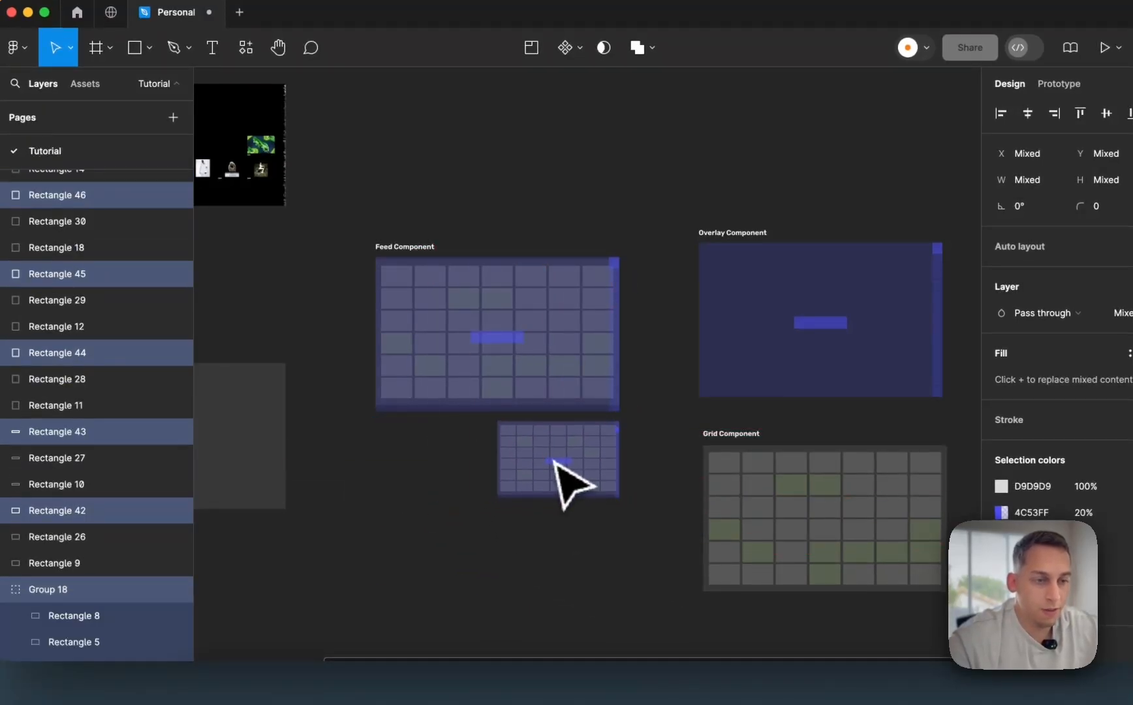
pyautogui.click(650, 330)
pyautogui.hscroll(3, 651, 320)
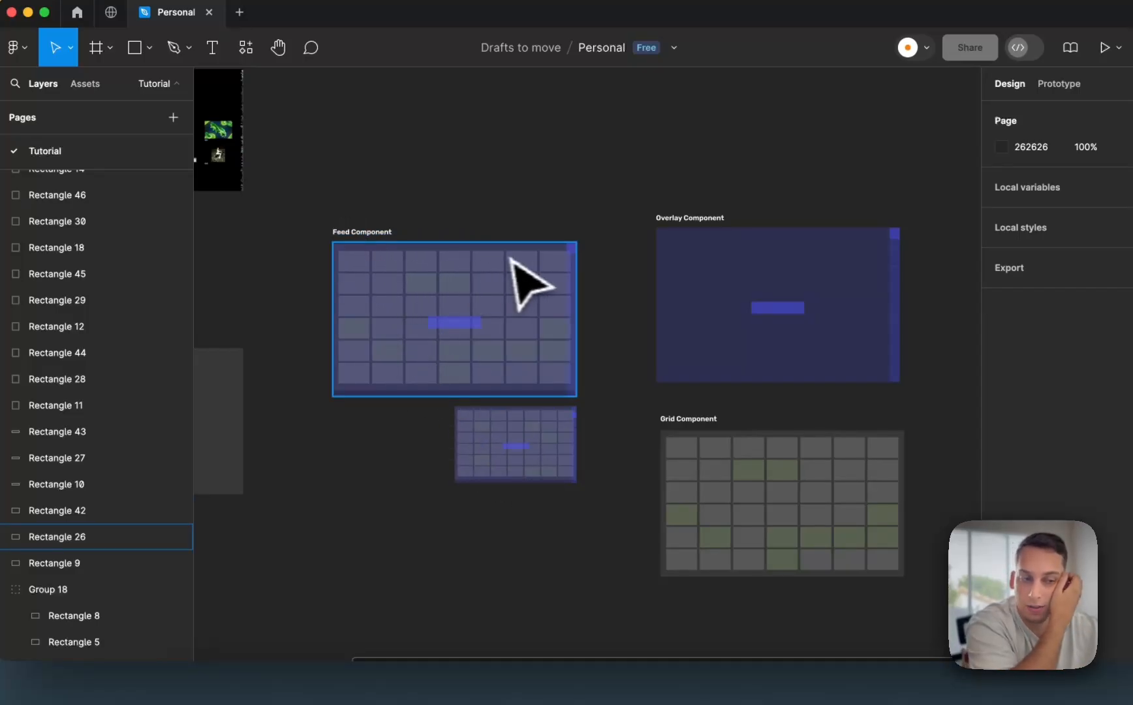
pyautogui.moveTo(604, 195); pyautogui.dragTo(620, 287)
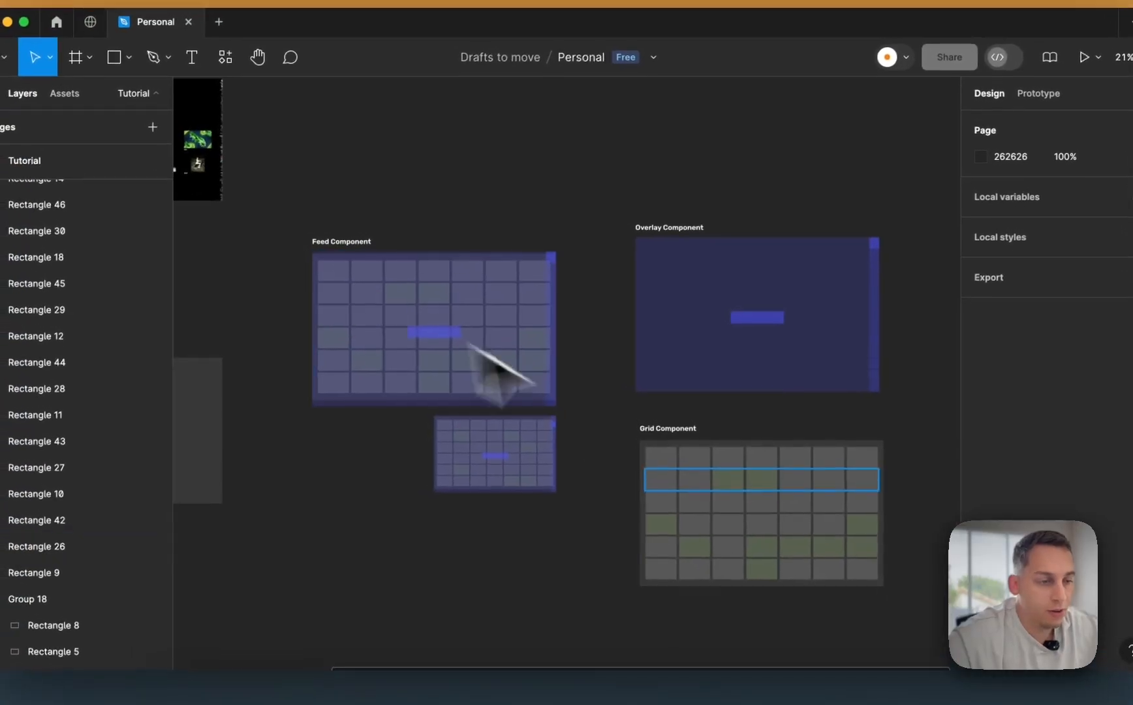
# - Copy the "Grid Component" label into the grid's first cell and change the copy's text to "CMS"
pyautogui.click(646, 446)
pyautogui.doubleClick(669, 465)
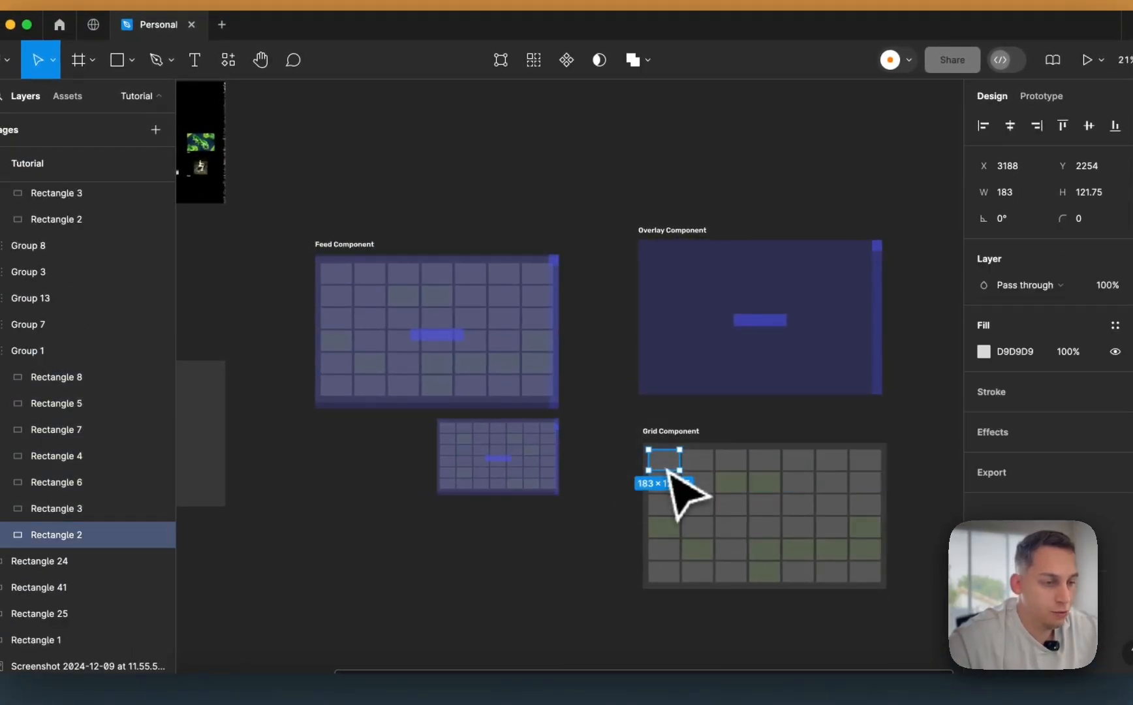
pyautogui.scroll(5, 656, 490)
pyautogui.hscroll(3, 662, 496)
pyautogui.click(344, 429)
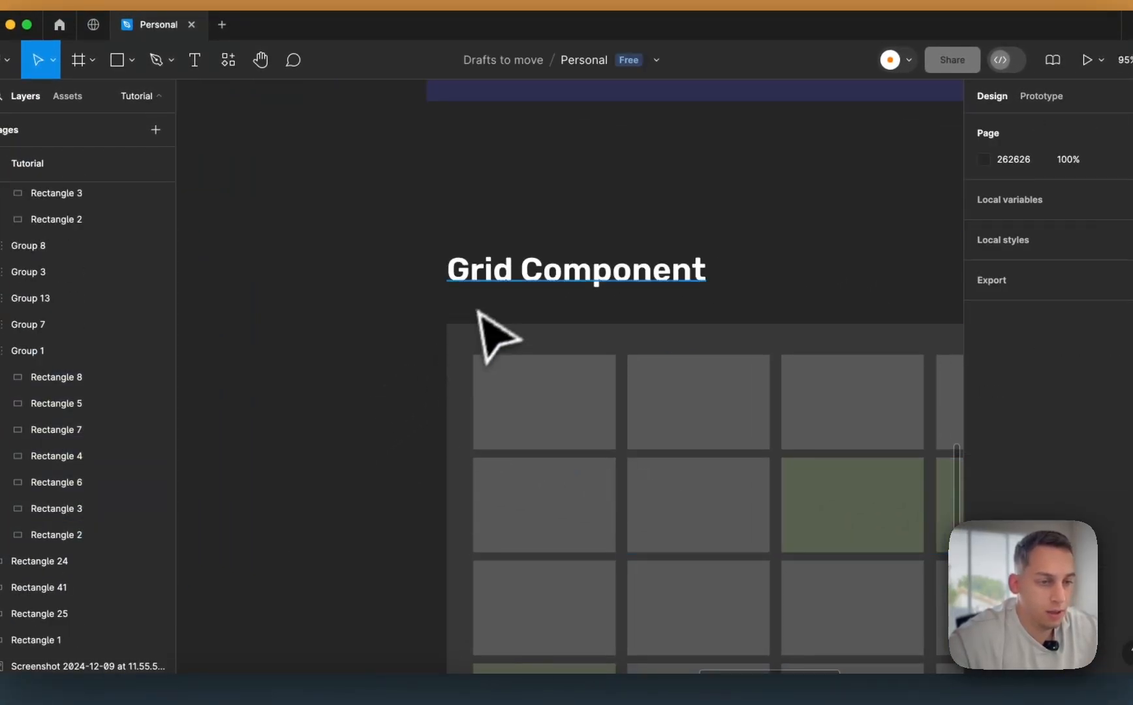
pyautogui.moveTo(483, 287); pyautogui.dragTo(573, 449)
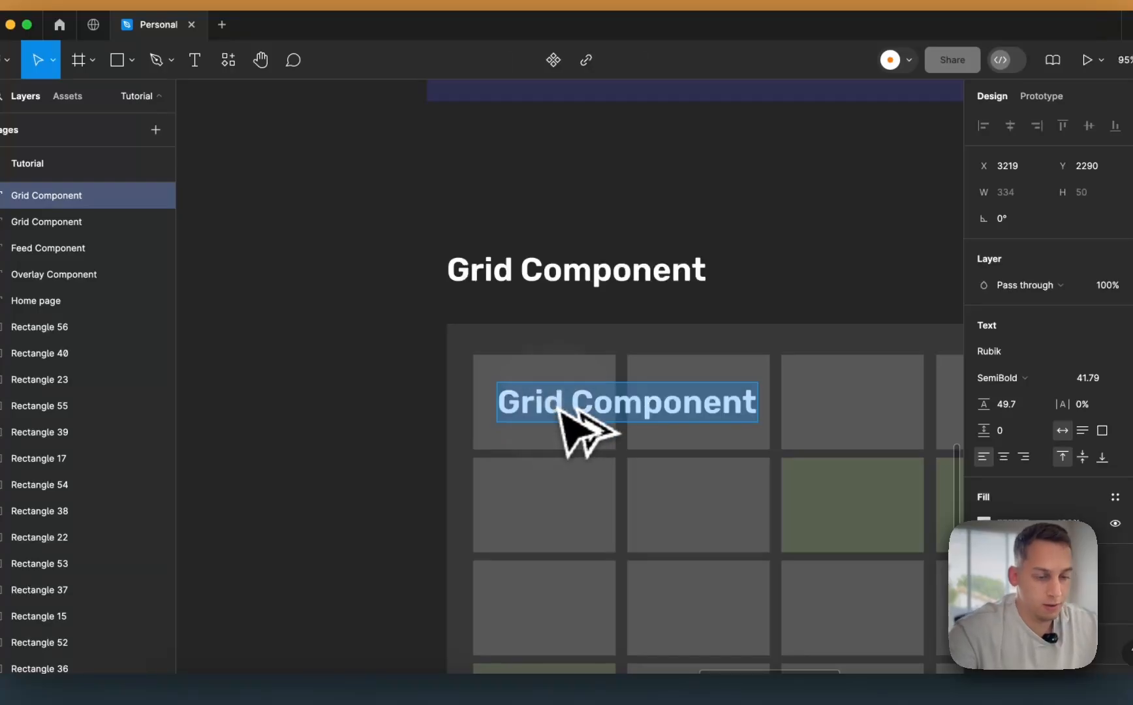
pyautogui.write('CMS')
pyautogui.click(458, 397)
# - Duplicate the "CMS" text just beneath itself in the first grid cell and set the copy's font size to 20
pyautogui.click(530, 403)
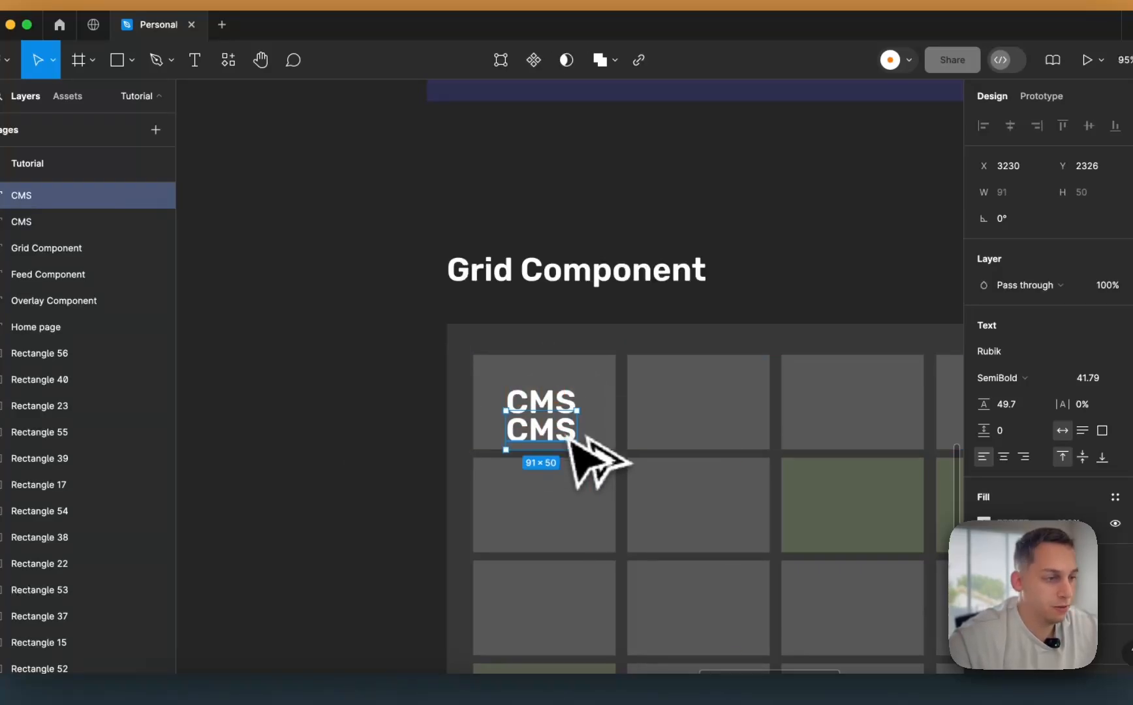
pyautogui.click(1091, 382)
pyautogui.write('20')
pyautogui.press('Return')
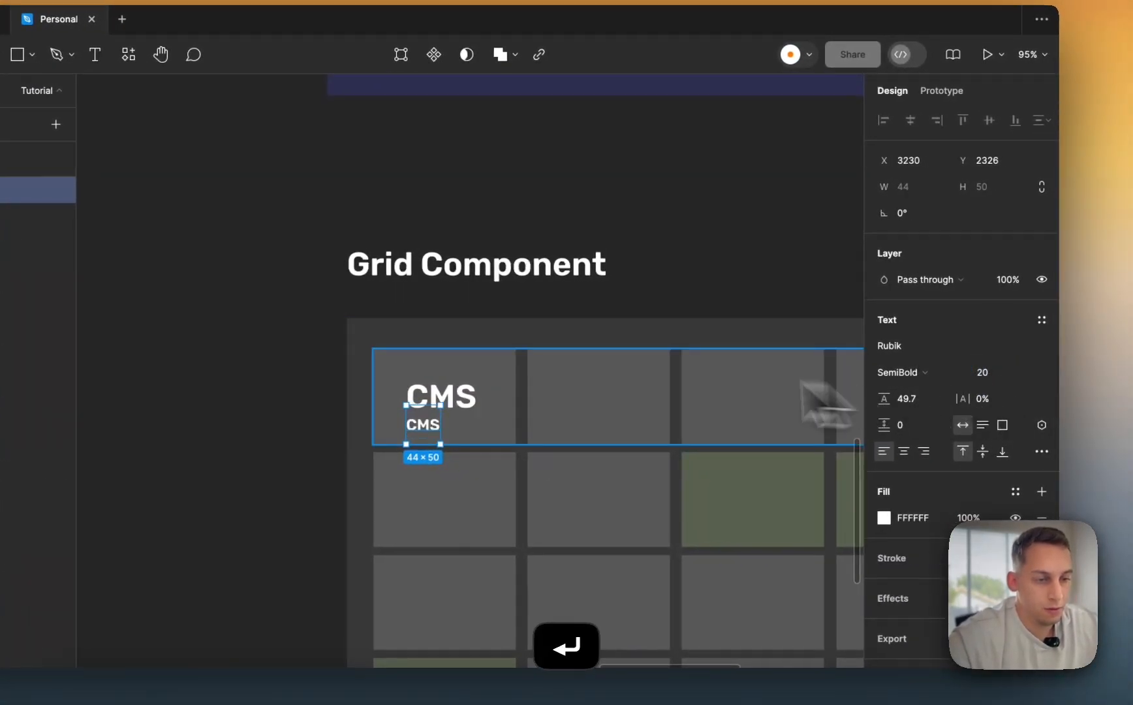
# - Change the smaller text in the first grid cell to "filter" and centre it beneath "CMS"
pyautogui.doubleClick(421, 425)
pyautogui.write('filter')
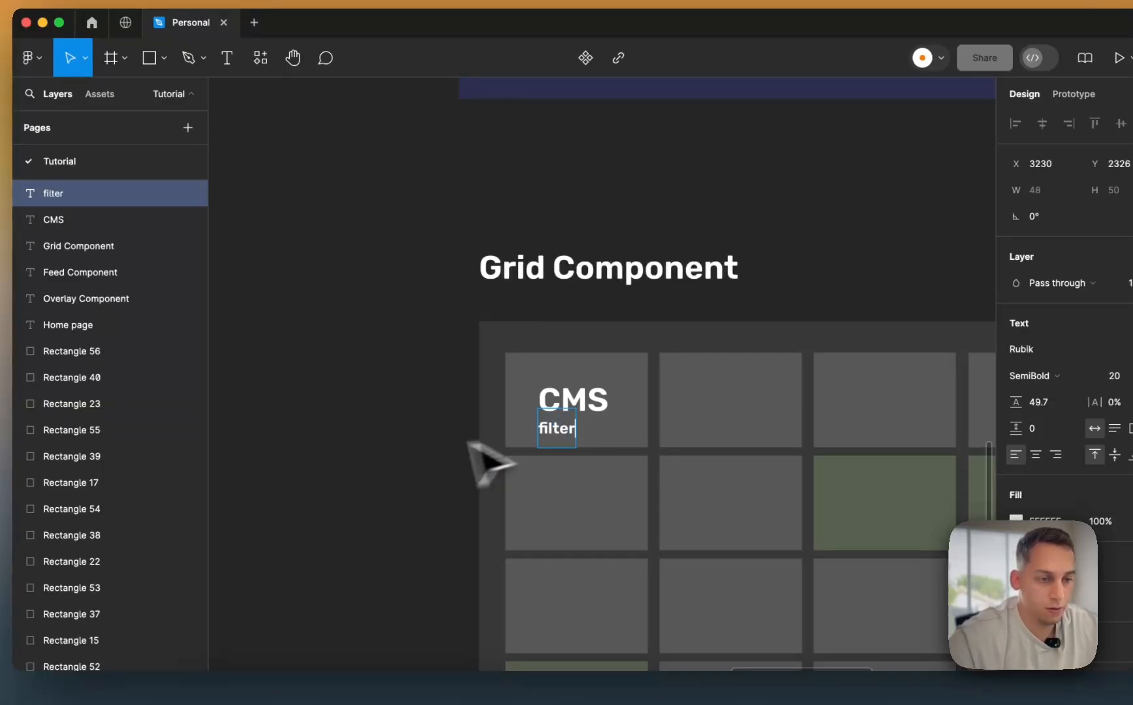
pyautogui.click(469, 444)
pyautogui.click(558, 433)
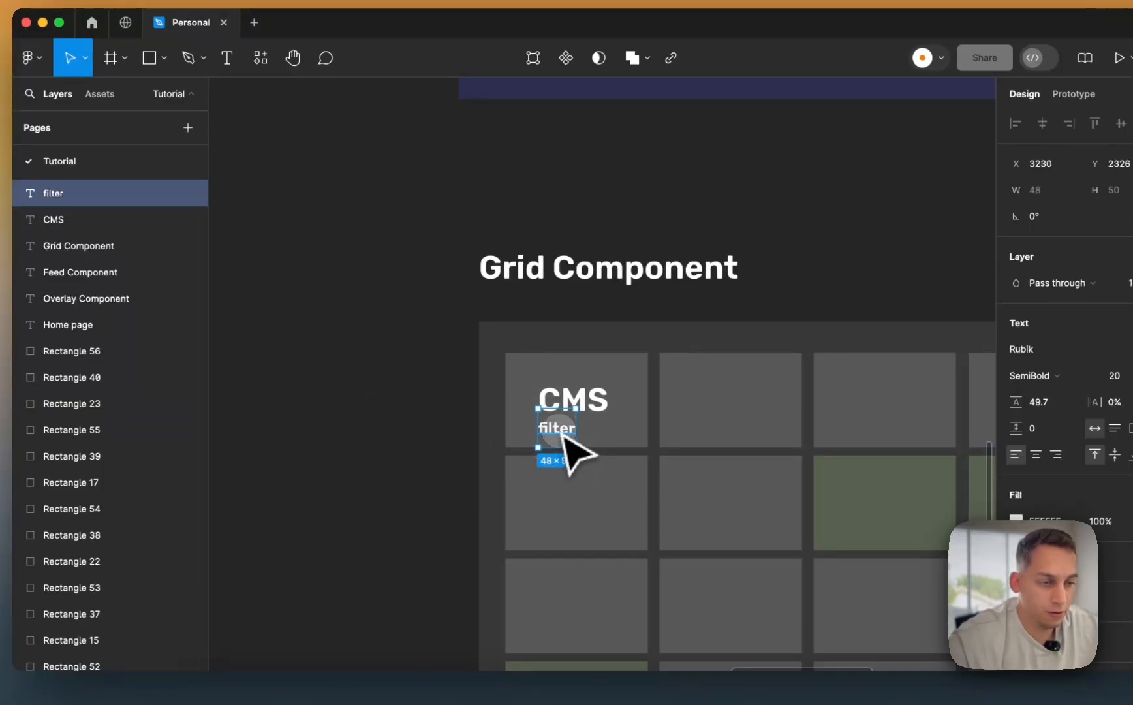
pyautogui.scroll(-5, 581, 436)
pyautogui.click(442, 448)
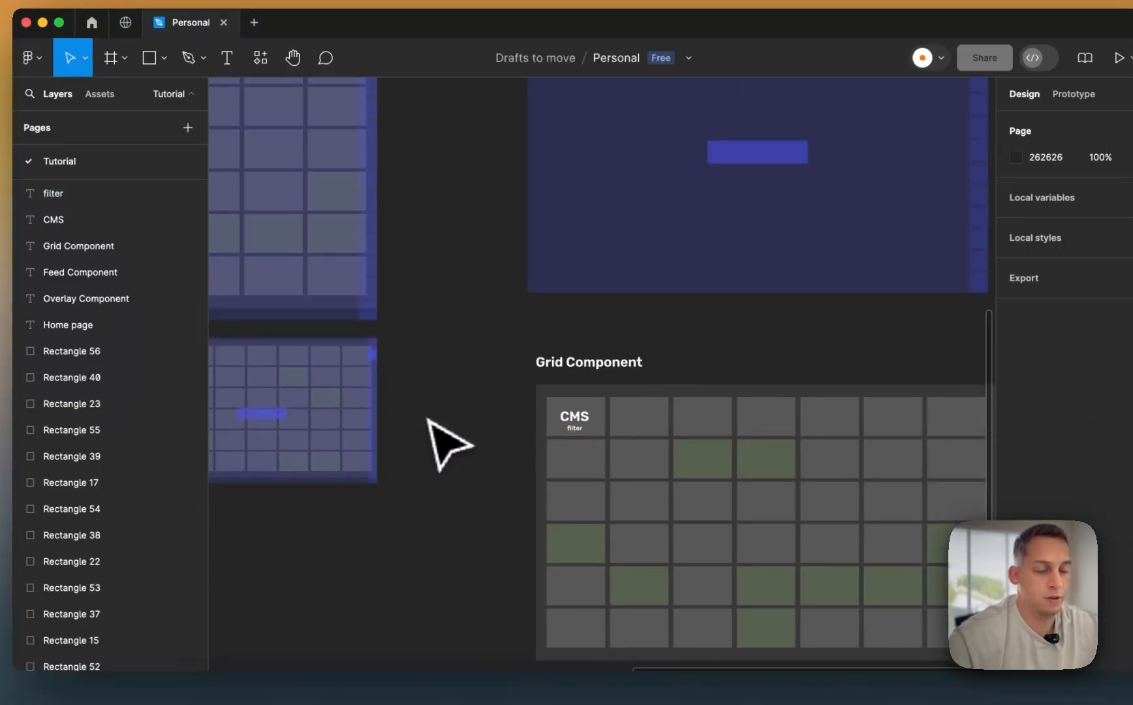
pyautogui.scroll(-3, 443, 448)
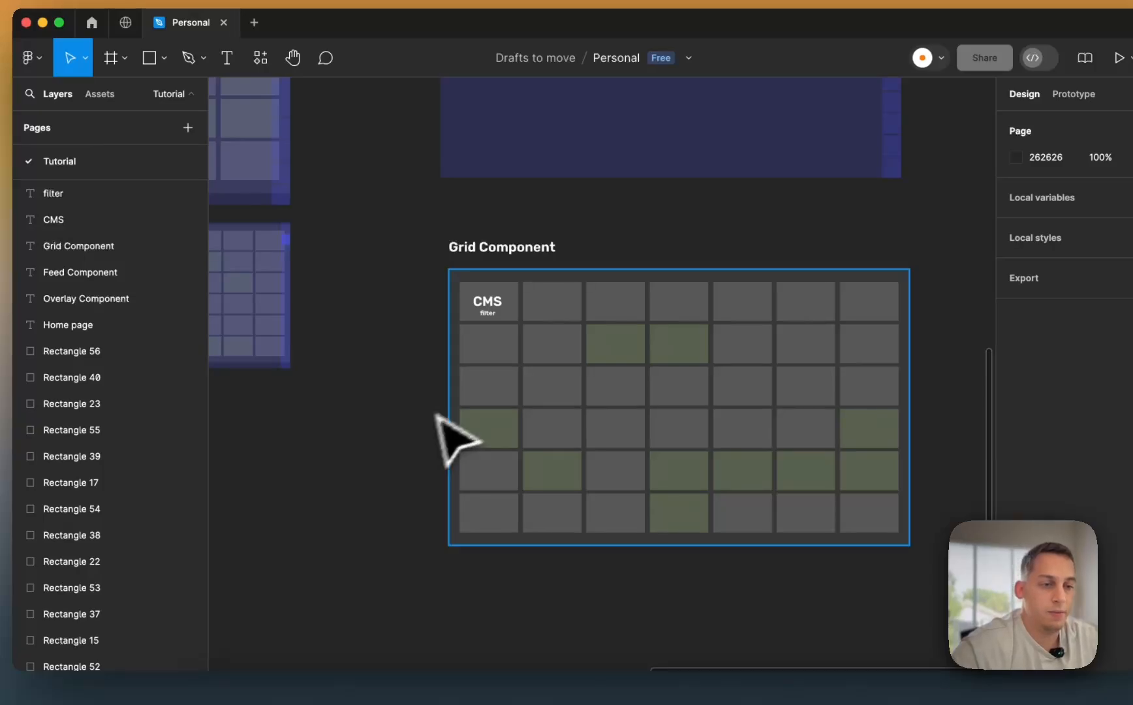
pyautogui.click(489, 316)
pyautogui.scroll(-5, 489, 309)
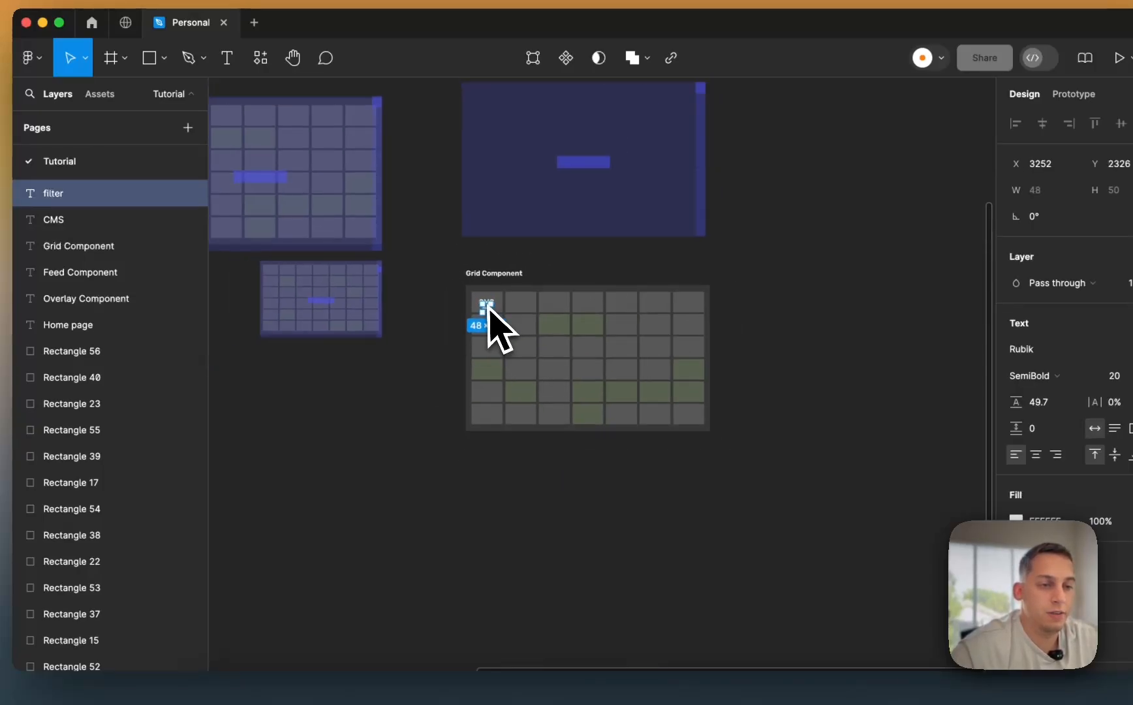
# - Move the Home page rectangle and its label up together, roughly level with the Feed Component
pyautogui.hscroll(-4, 488, 309)
pyautogui.moveTo(467, 341)
pyautogui.mouseDown()
pyautogui.moveTo(637, 379)
pyautogui.moveTo(637, 441)
pyautogui.moveTo(433, 374)
pyautogui.moveTo(446, 337)
pyautogui.mouseUp()
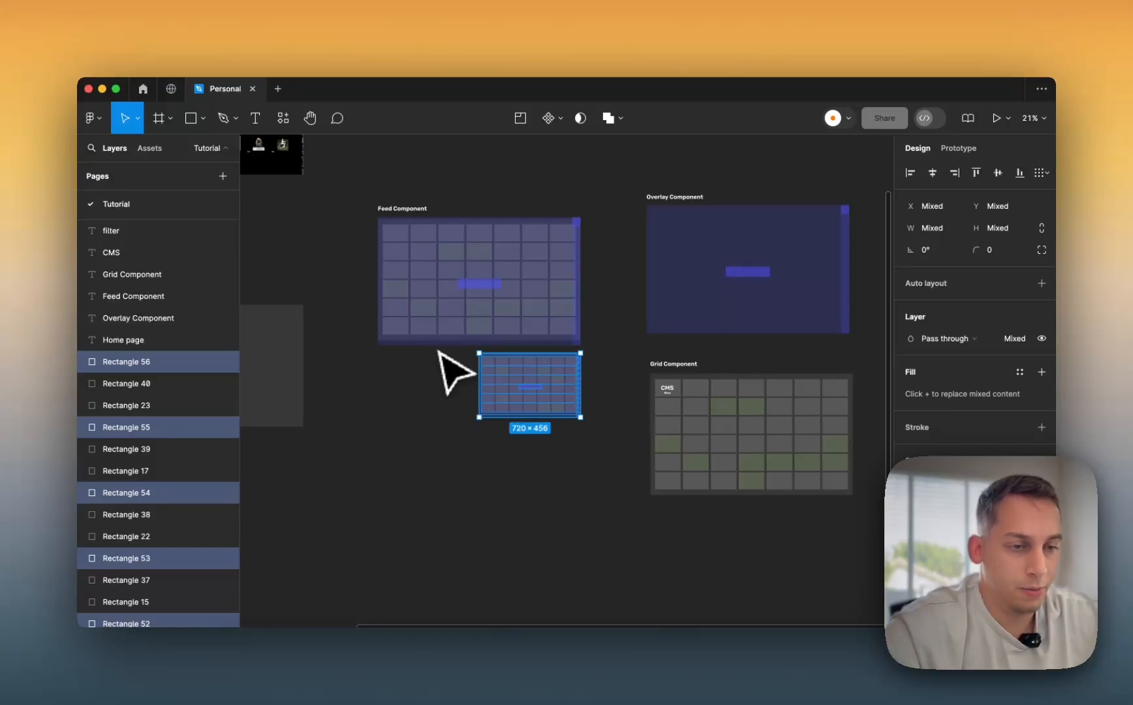
pyautogui.hscroll(-5, 438, 356)
pyautogui.click(277, 299)
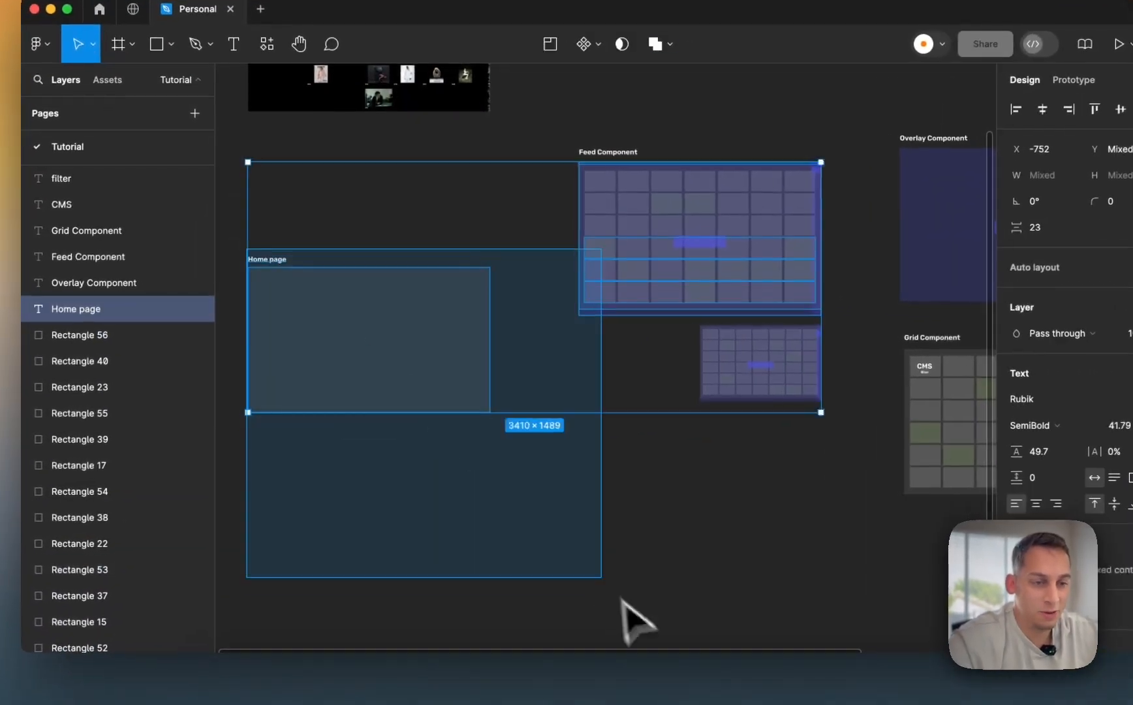
pyautogui.moveTo(441, 398); pyautogui.dragTo(411, 287)
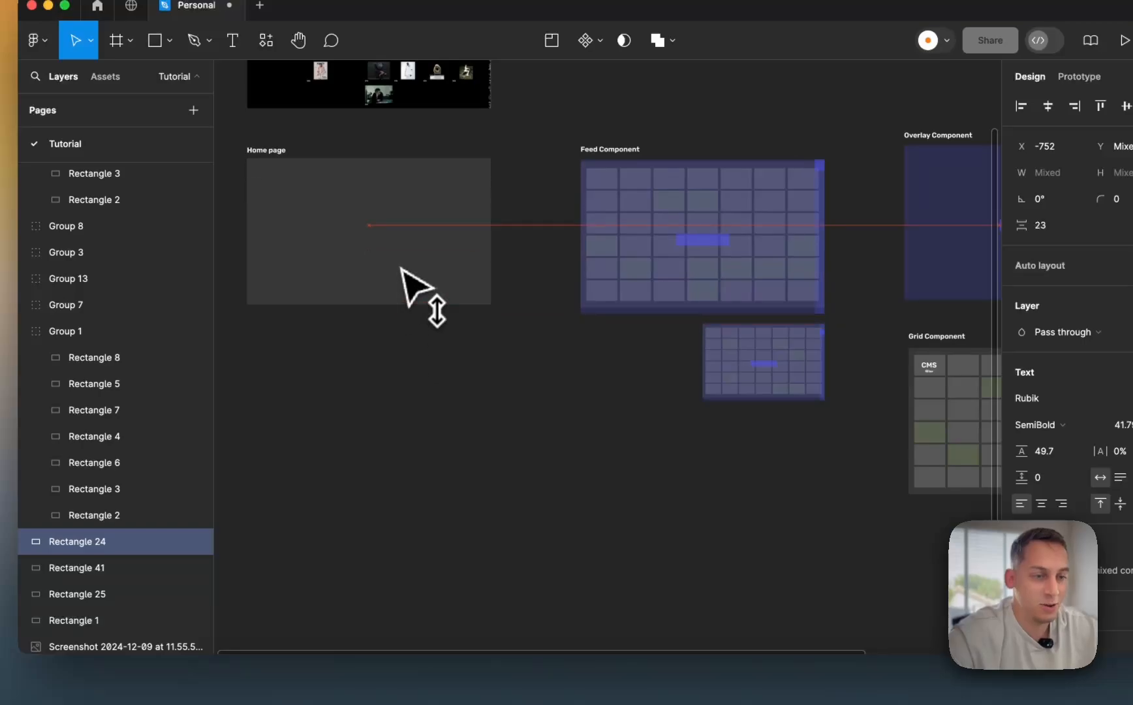
pyautogui.click(515, 308)
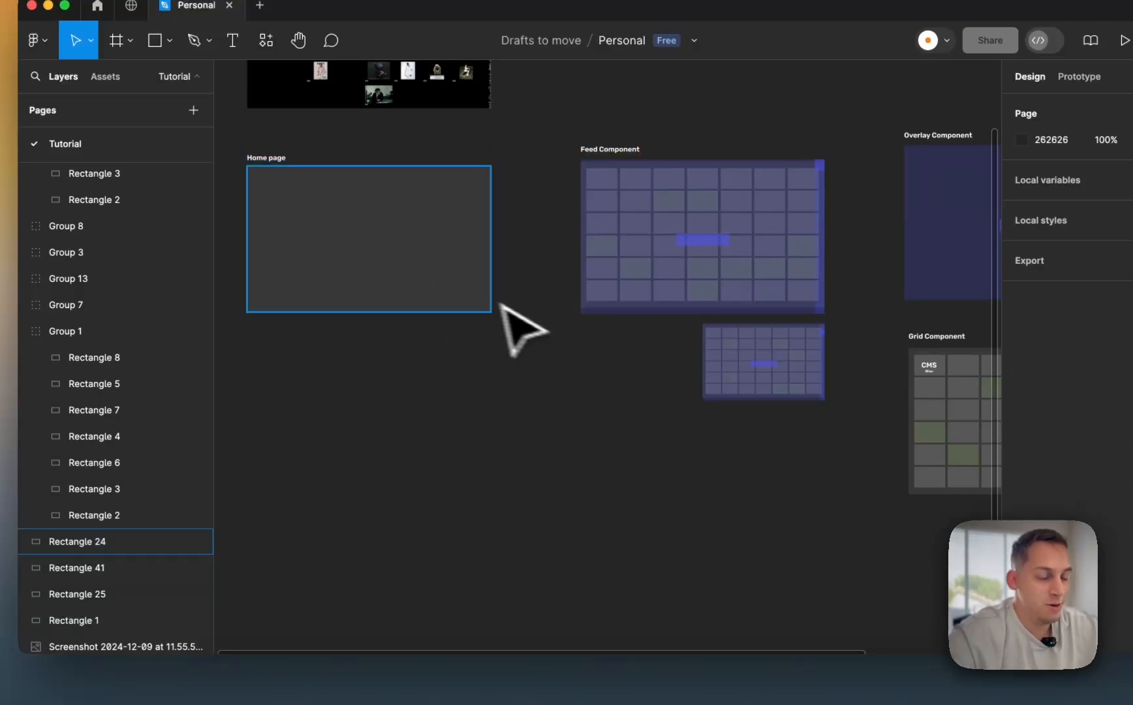
pyautogui.scroll(-5, 452, 289)
pyautogui.moveTo(332, 228); pyautogui.dragTo(826, 467)
pyautogui.moveTo(670, 294); pyautogui.dragTo(669, 331)
pyautogui.press('super+z')
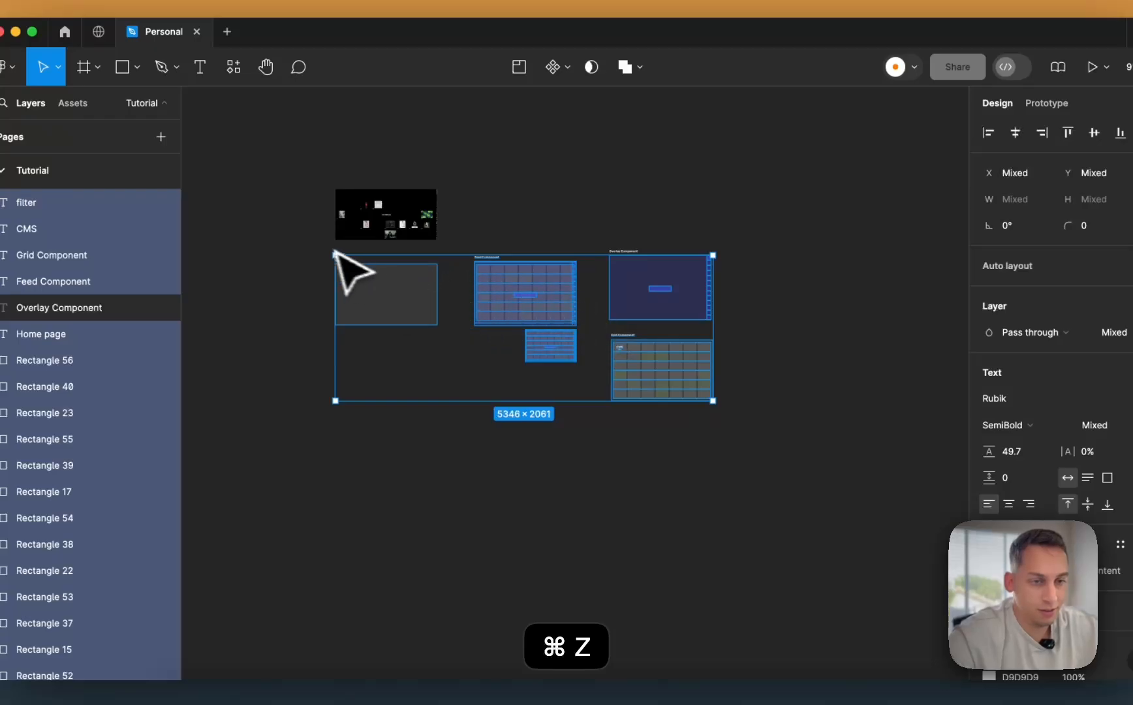
# - Move all the component mockups and their labels down together, leaving a clear gap below the website screenshot
pyautogui.moveTo(311, 245); pyautogui.dragTo(789, 469)
pyautogui.moveTo(657, 309); pyautogui.dragTo(655, 368)
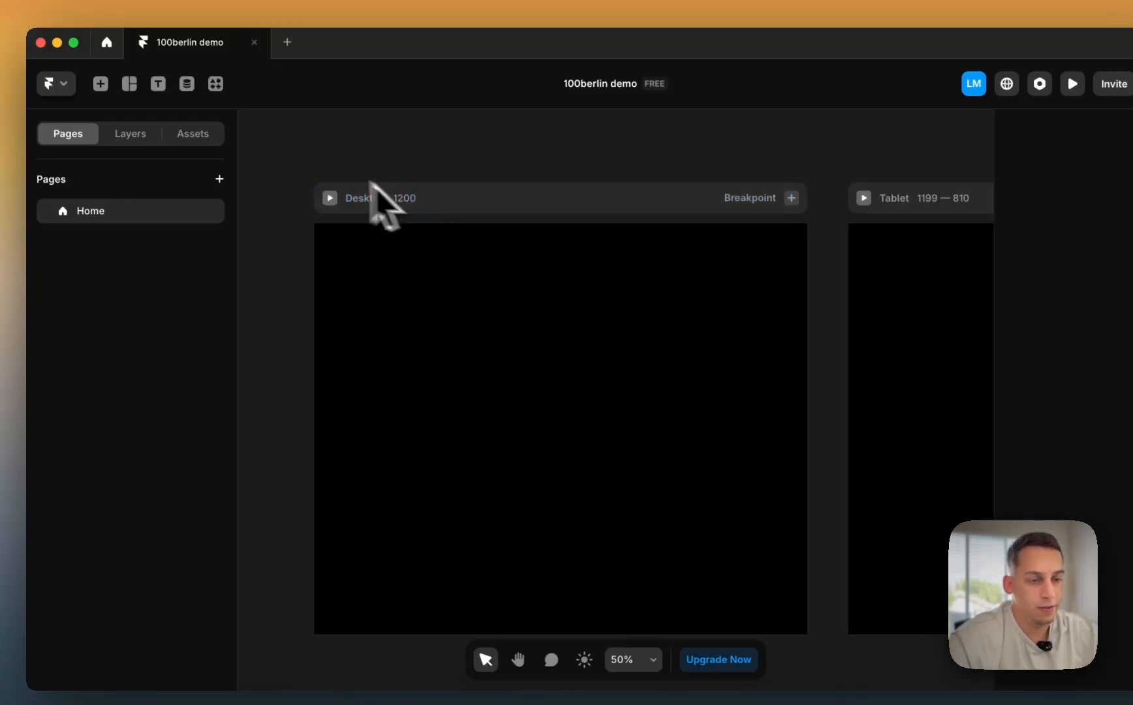
# - Switch to Figma and capture a screenshot of the area containing all four labelled component mockups
pyautogui.scroll(-2, 369, 324)
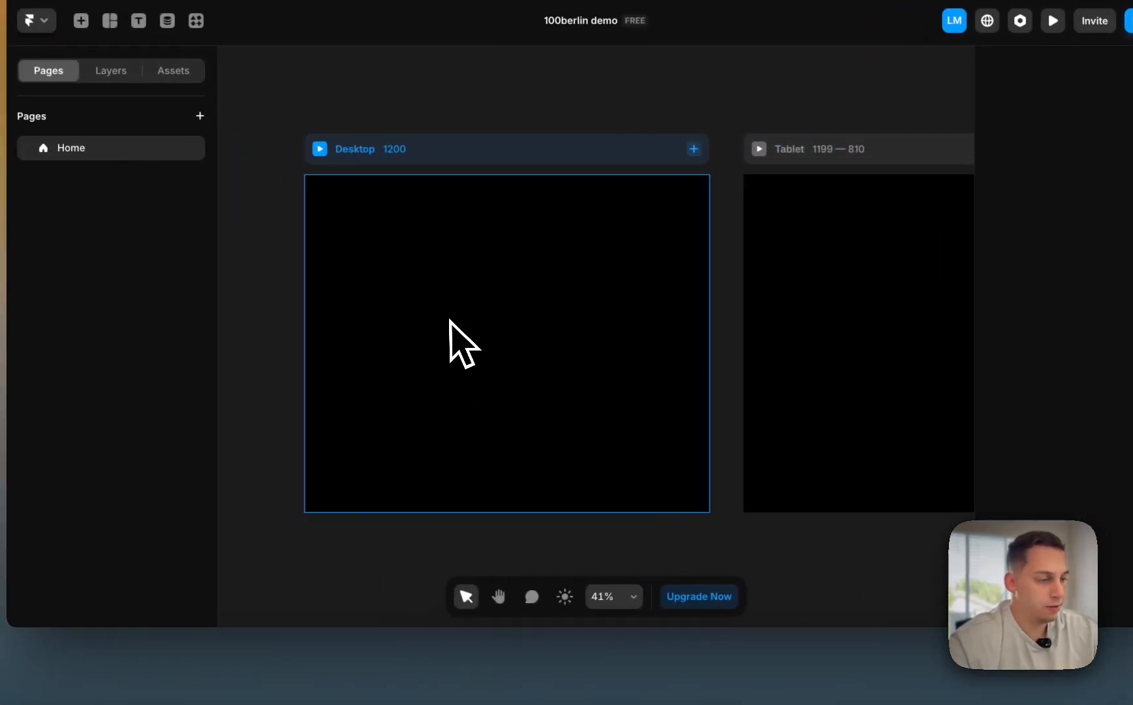
pyautogui.click(538, 676)
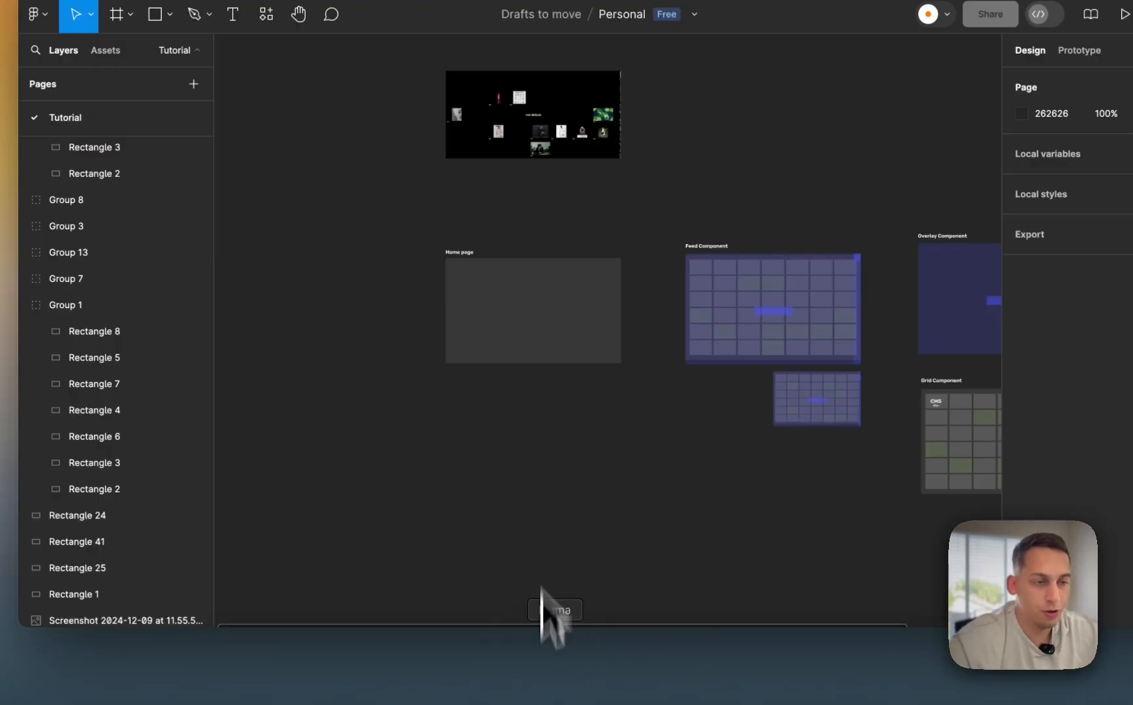
pyautogui.hscroll(4, 537, 445)
pyautogui.hscroll(-1, 535, 441)
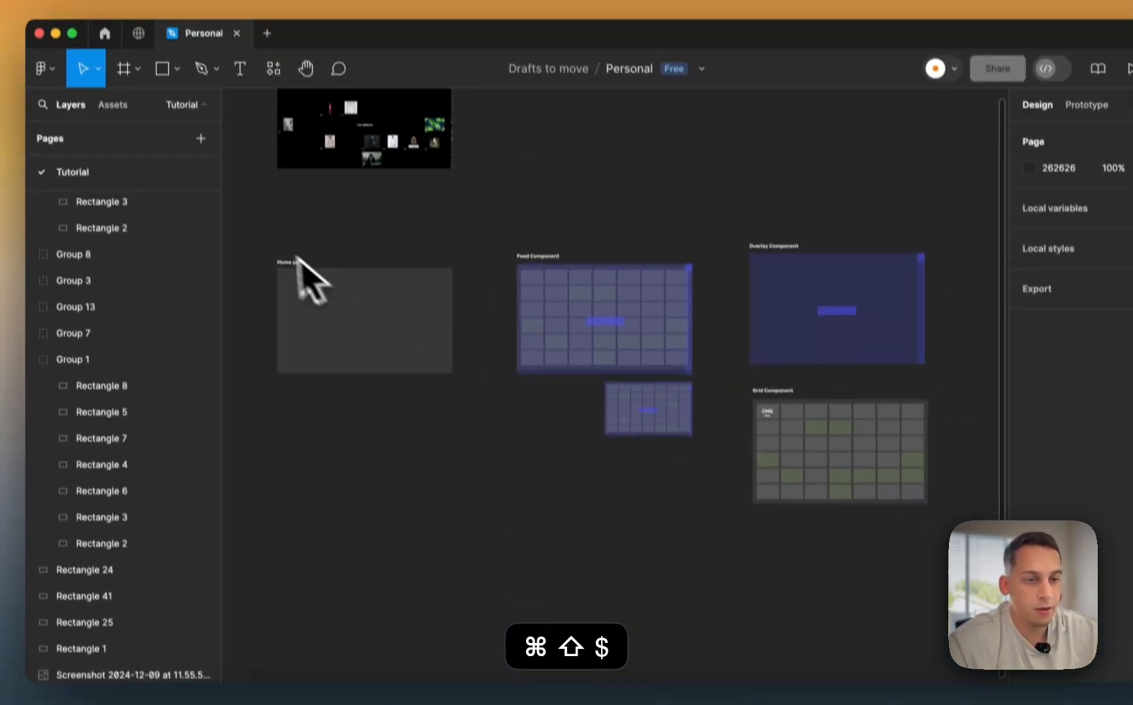
pyautogui.moveTo(248, 164); pyautogui.dragTo(950, 478)
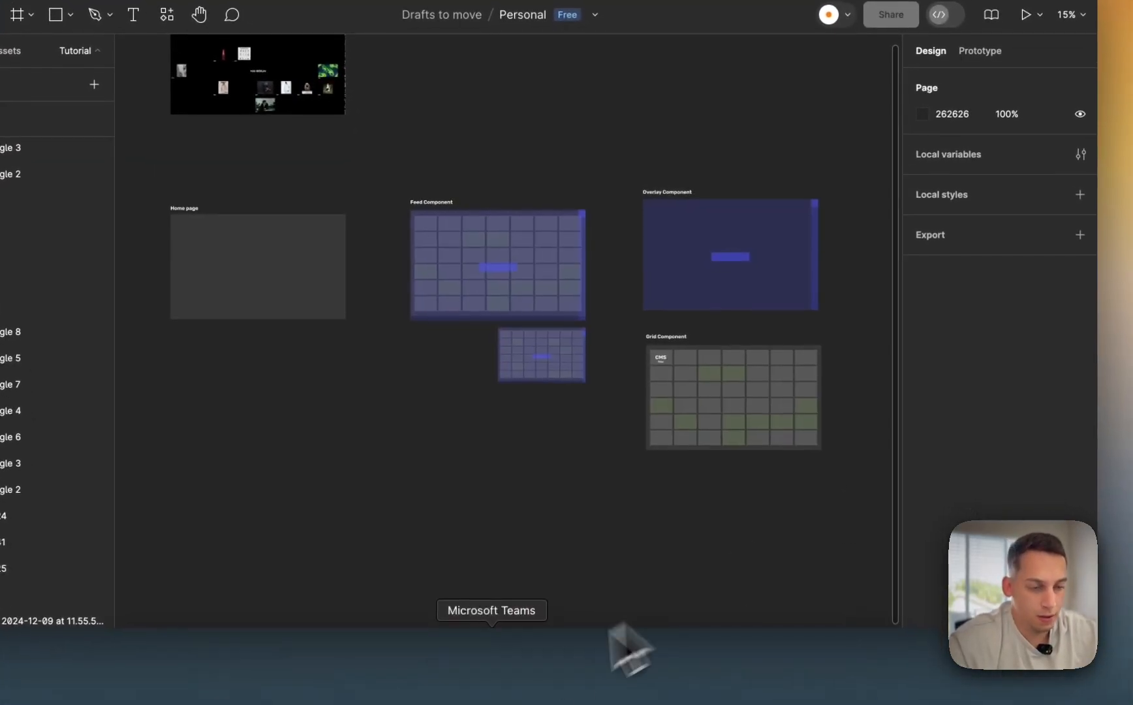
# - Switch to the 100berlin demo project in Framer and place the captured screenshot on the canvas beside the Desktop breakpoint
pyautogui.click(535, 675)
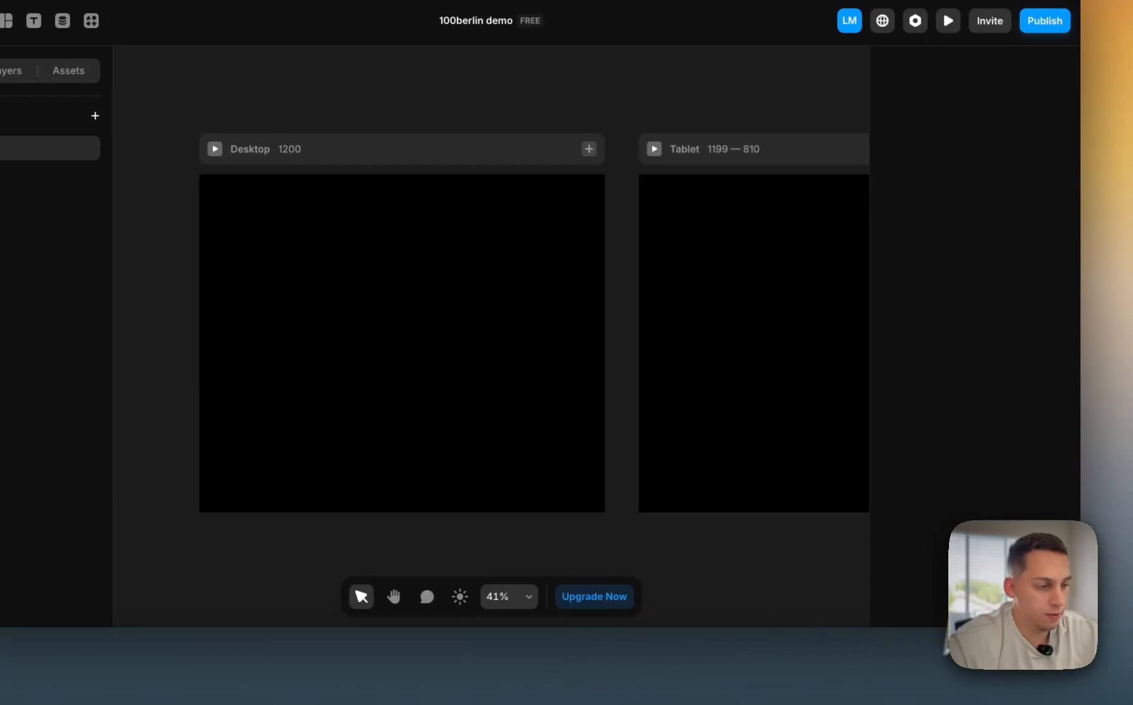
pyautogui.moveTo(1057, 660); pyautogui.dragTo(295, 446)
pyautogui.hscroll(-3, 294, 445)
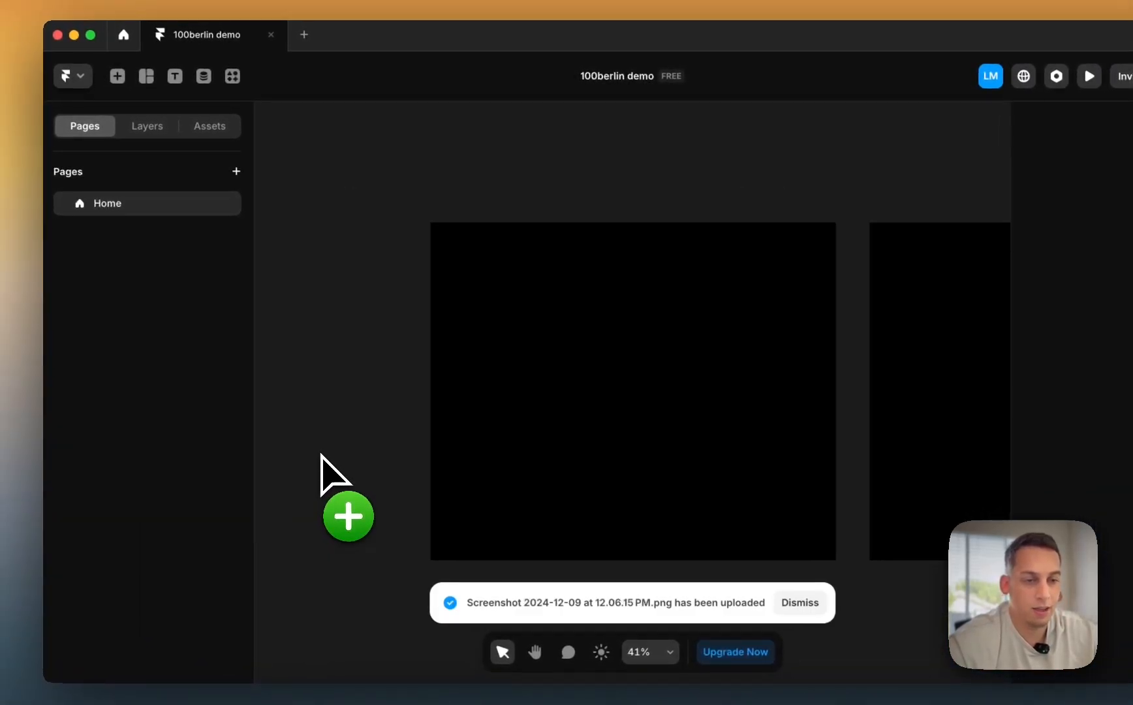
pyautogui.scroll(-2, 294, 445)
pyautogui.scroll(-1, 320, 454)
# - Position the captured image just left of the Desktop breakpoint and enlarge it to about 1537 × 692.5
pyautogui.moveTo(396, 450); pyautogui.dragTo(313, 339)
pyautogui.hscroll(-3, 324, 356)
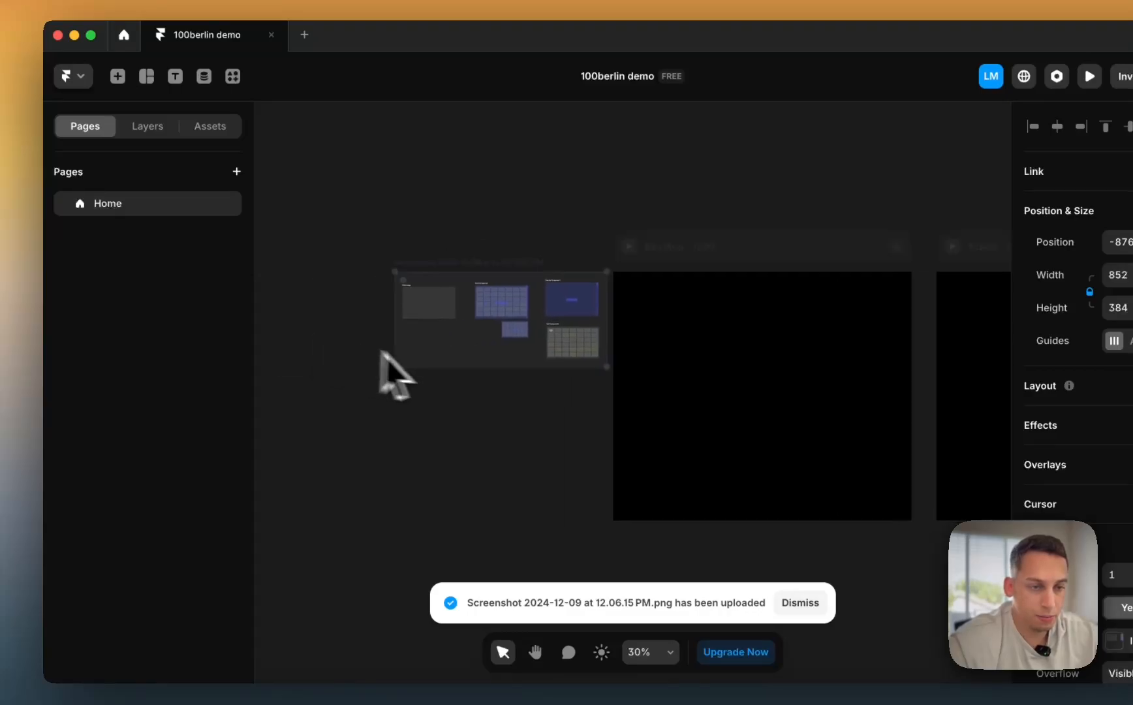
pyautogui.moveTo(393, 369); pyautogui.dragTo(287, 486)
pyautogui.click(287, 487)
pyautogui.hscroll(3, 541, 278)
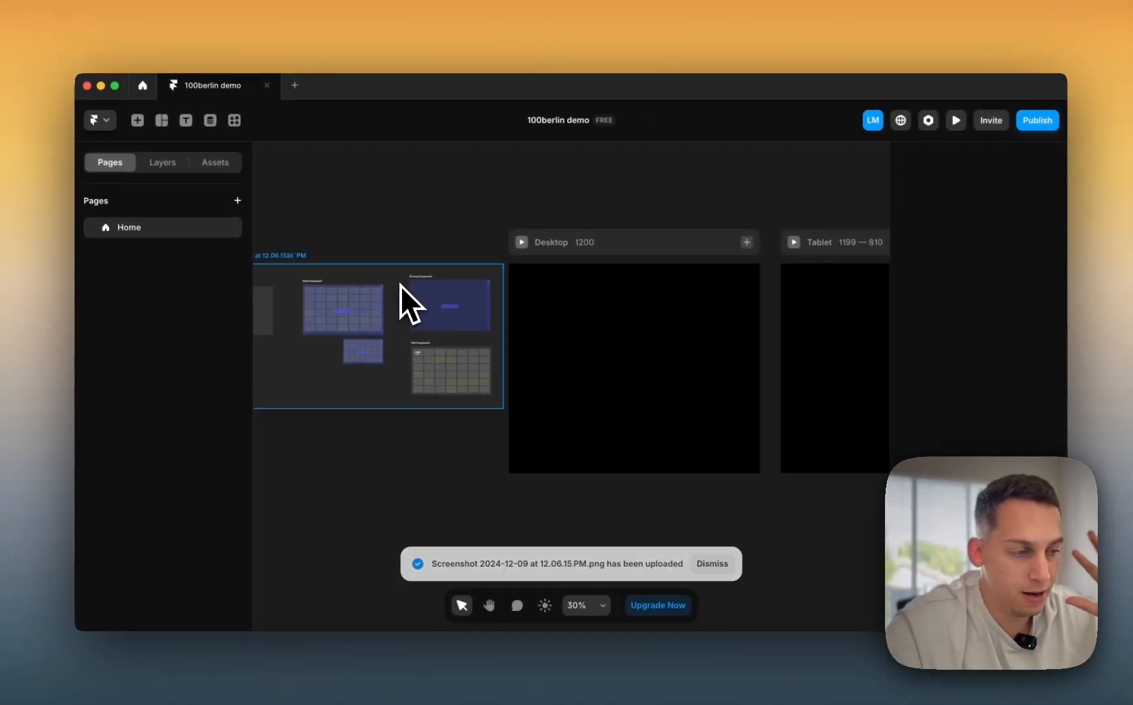
pyautogui.hscroll(-5, 345, 538)
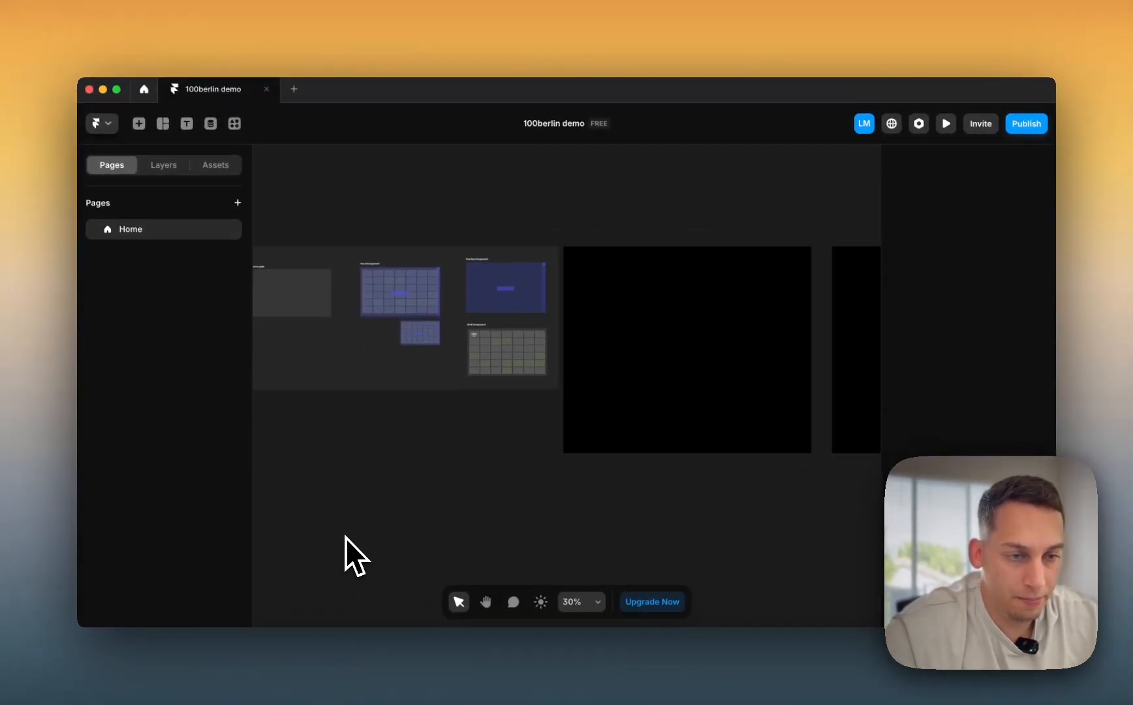
pyautogui.click(430, 366)
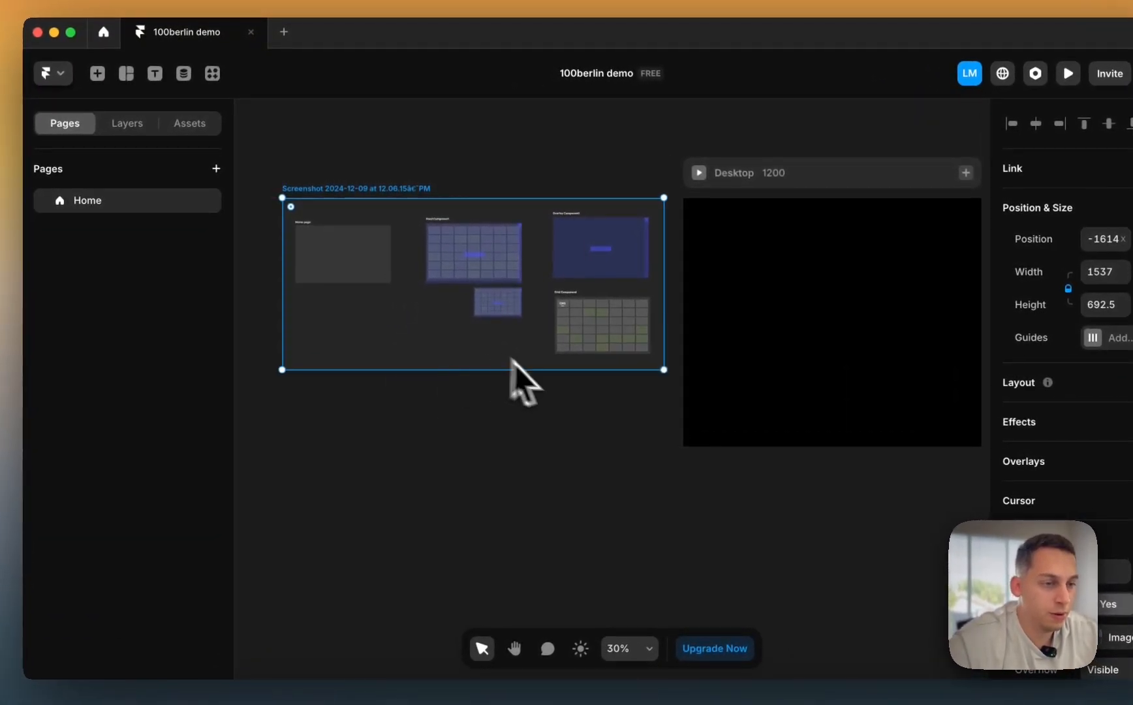
pyautogui.click(630, 386)
# - Draw a Grid layout about 1134 × 853 inside the Desktop breakpoint
pyautogui.scroll(5, 714, 298)
pyautogui.hscroll(6, 713, 298)
pyautogui.scroll(-3, 712, 297)
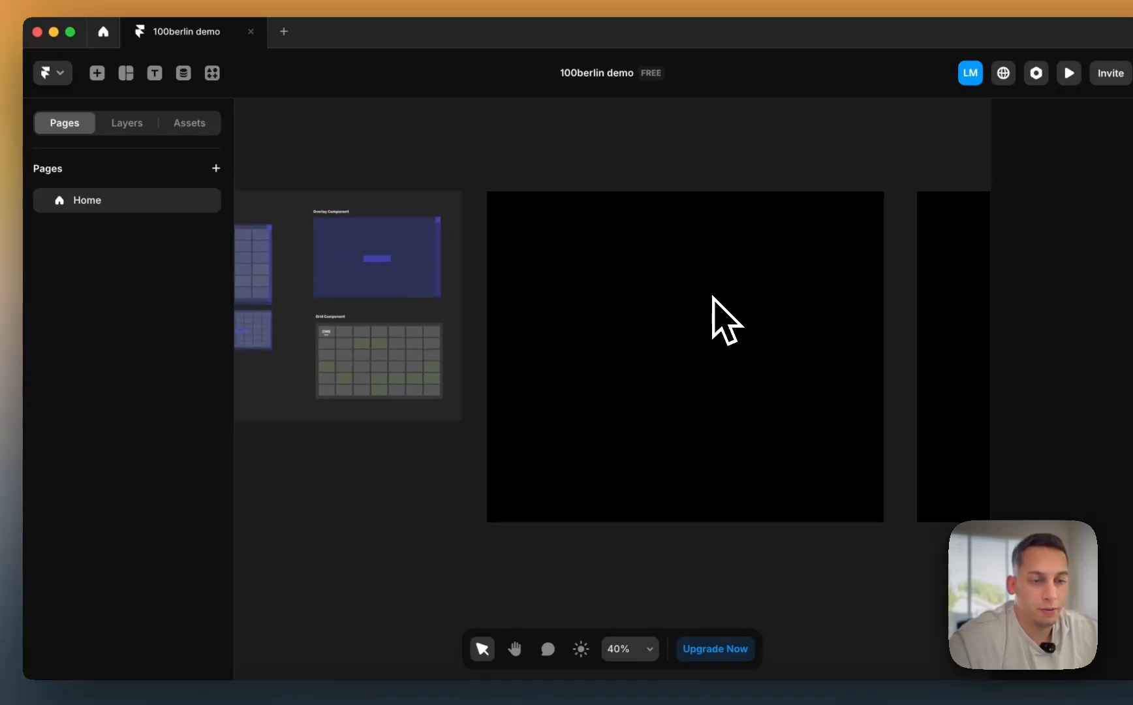
pyautogui.hscroll(-5, 385, 375)
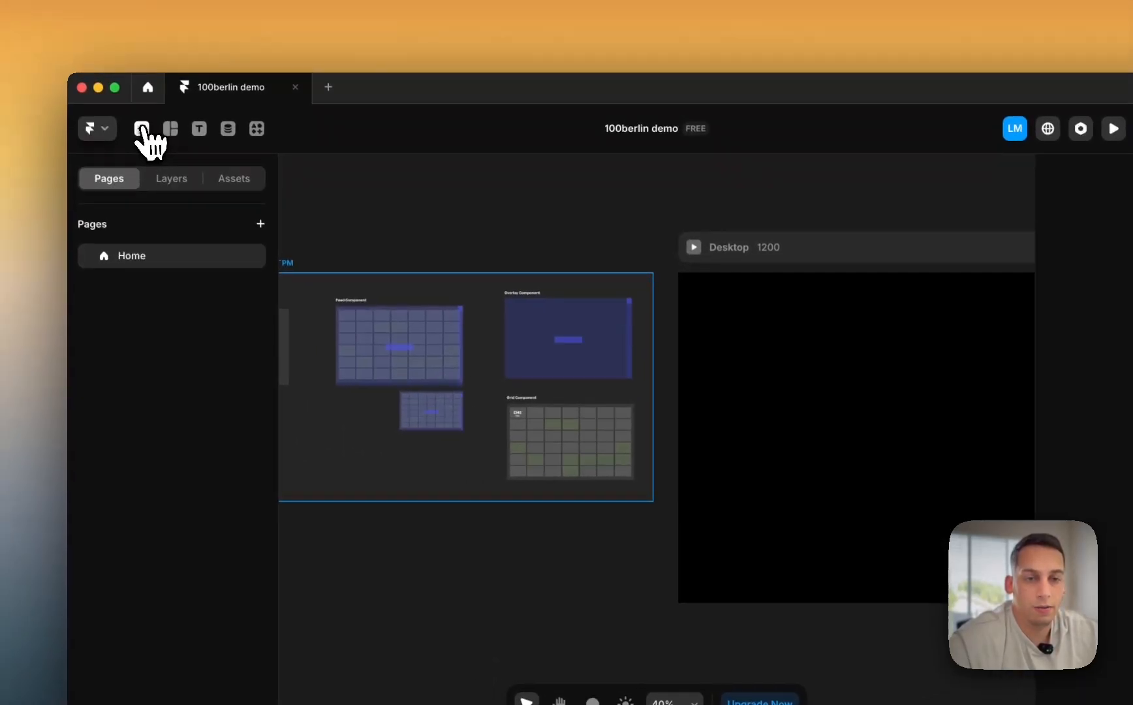
pyautogui.click(97, 72)
pyautogui.click(175, 134)
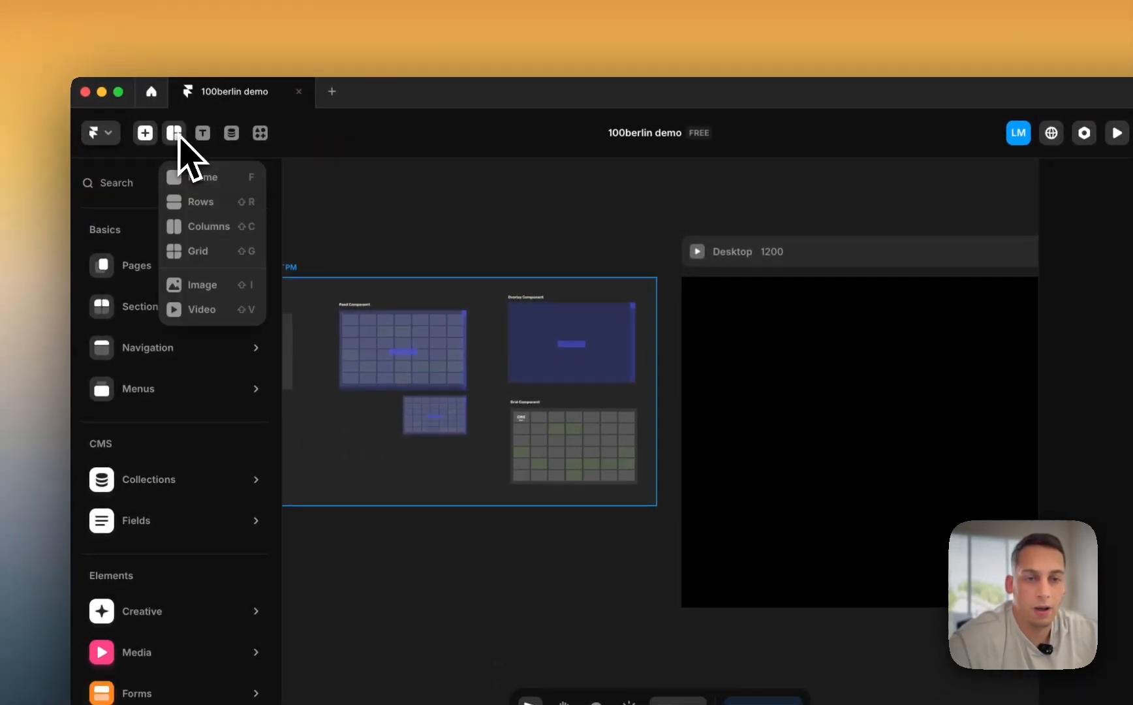
pyautogui.click(197, 248)
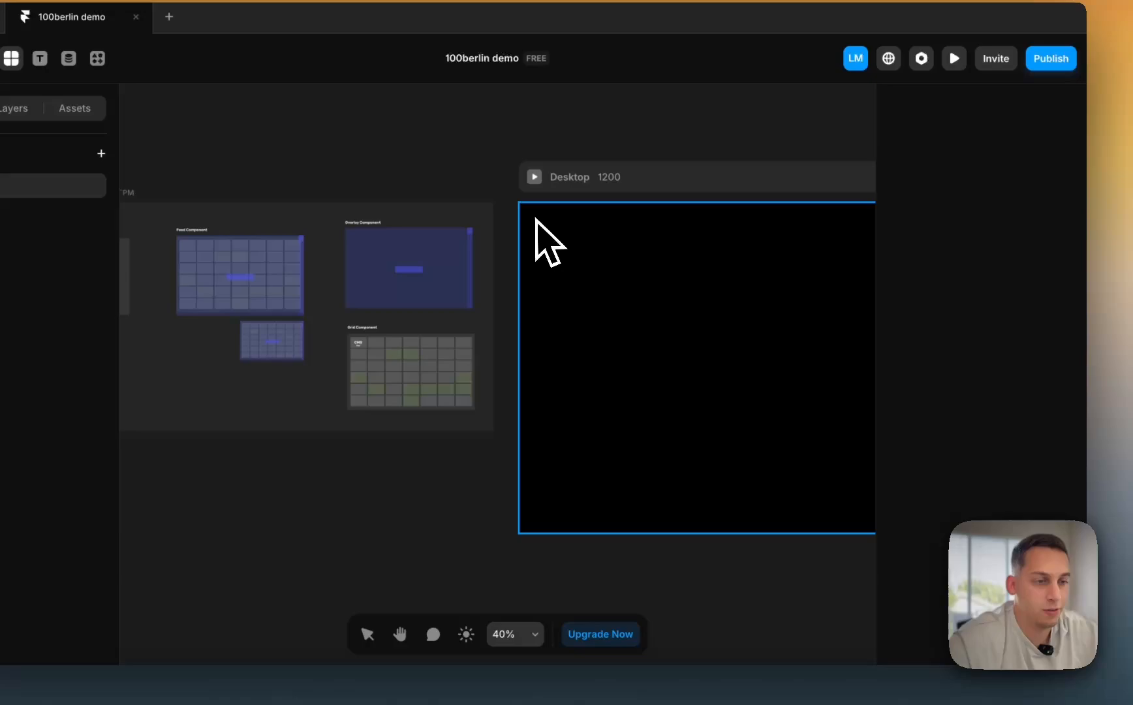
pyautogui.press('f')
pyautogui.moveTo(534, 217)
pyautogui.mouseDown()
pyautogui.moveTo(885, 483)
pyautogui.moveTo(805, 496)
pyautogui.mouseUp()
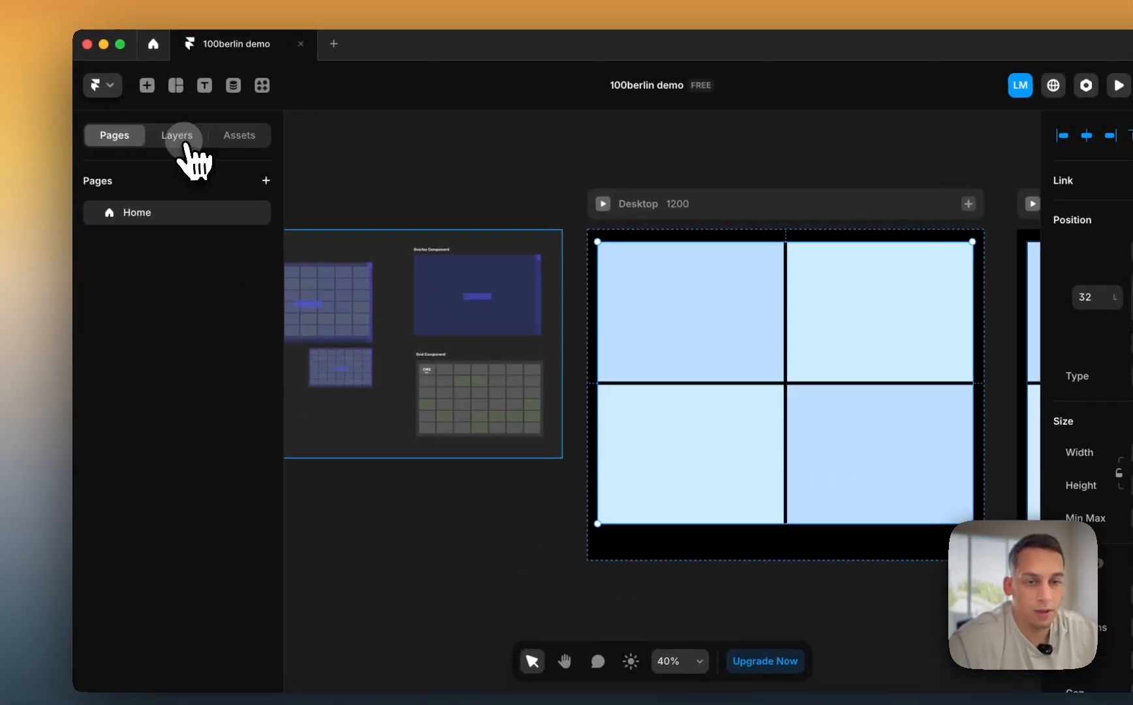
# - Show the page's layer structure and set the grid to 7 columns and 6 rows
pyautogui.click(13, 106)
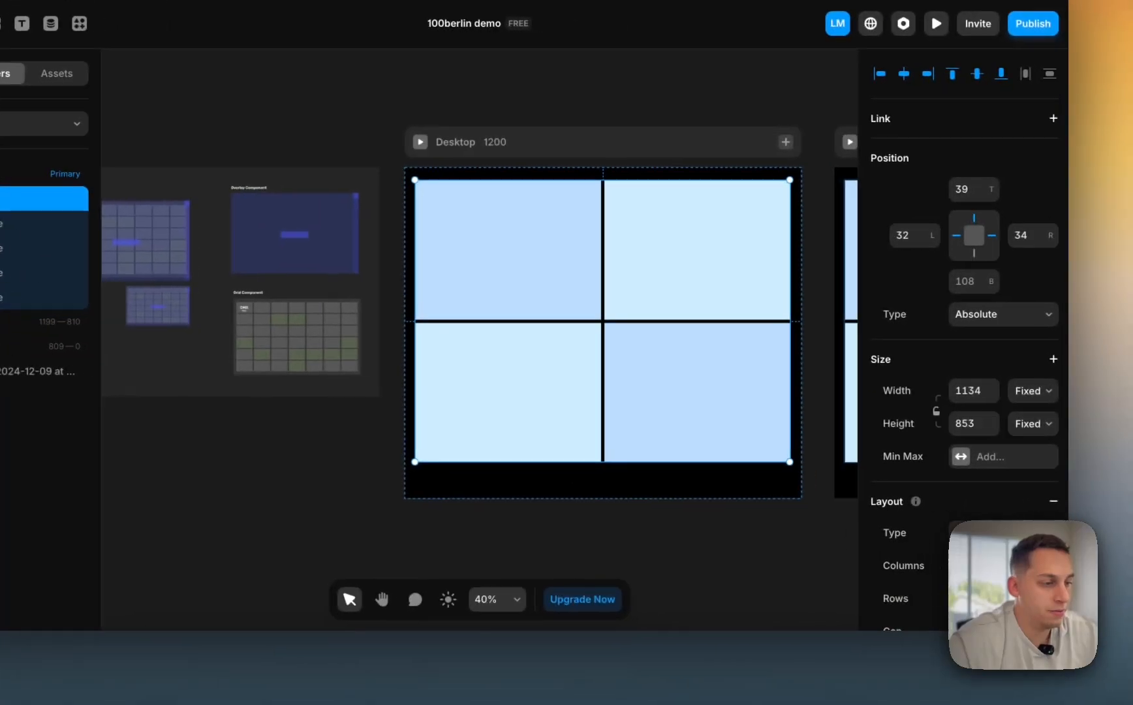
pyautogui.click(1034, 566)
pyautogui.click(1034, 566)
pyautogui.click(1034, 566)
pyautogui.click(1033, 565)
pyautogui.click(1034, 566)
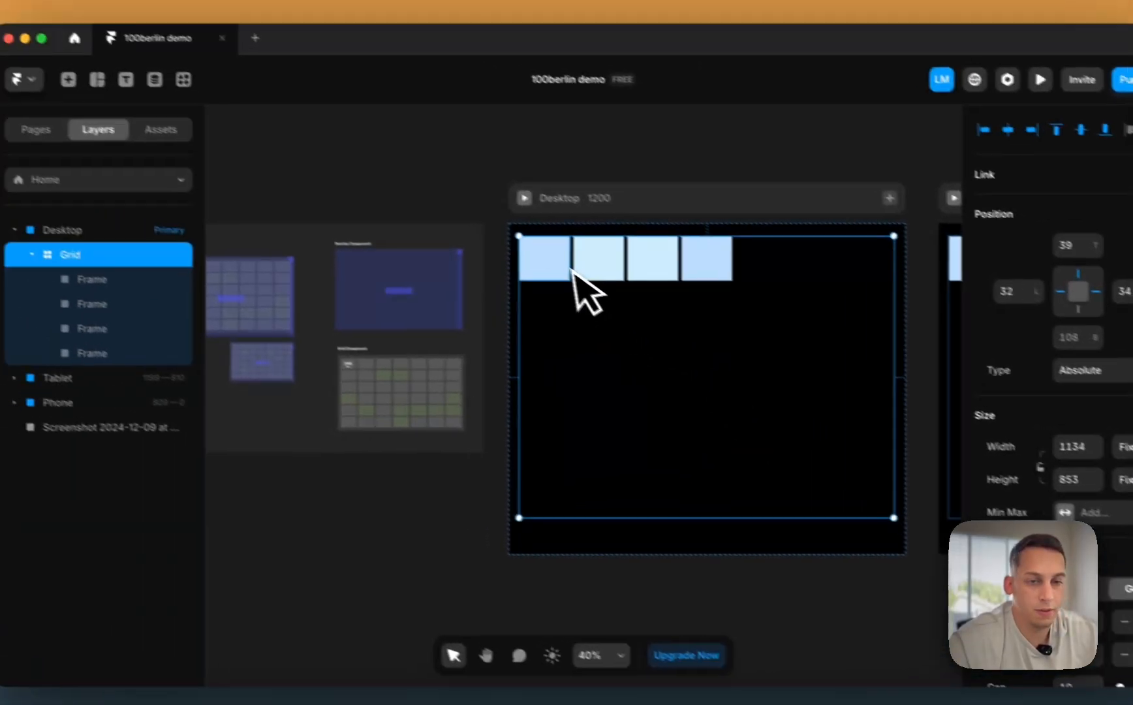
# - Delete all grid cell frames except the first one and turn that remaining frame into a stack
pyautogui.click(465, 207)
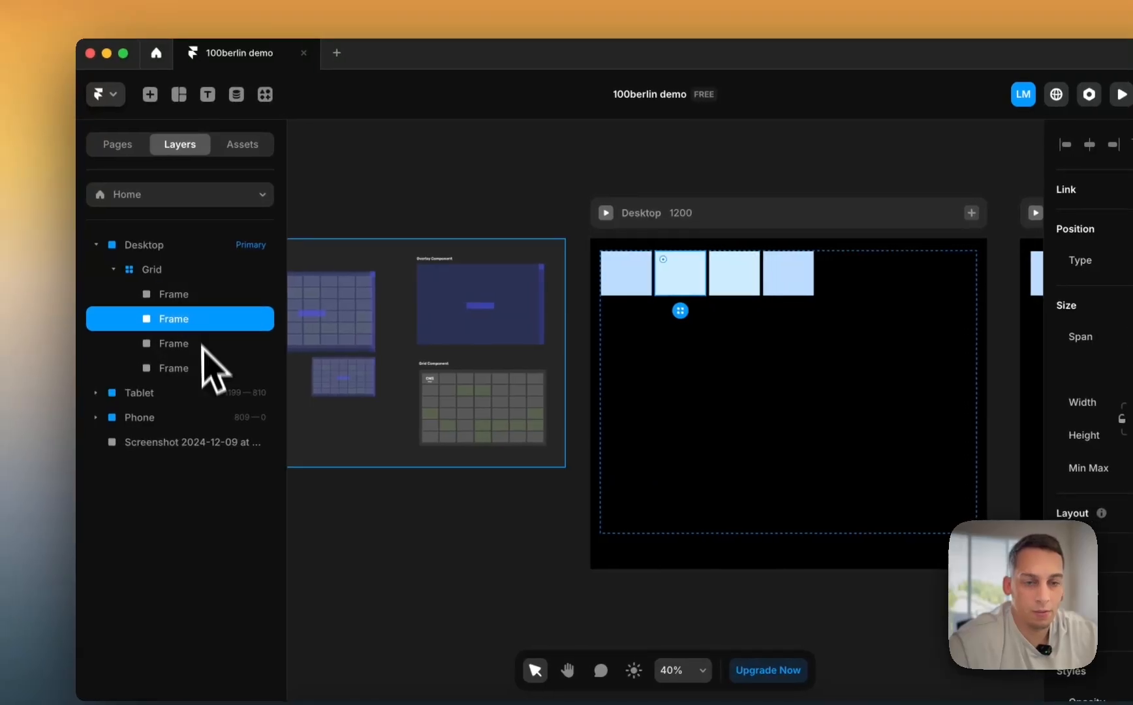
pyautogui.keyDown('shift'); pyautogui.click(204, 369); pyautogui.keyUp('shift')
pyautogui.press('BackSpace')
pyautogui.rightClick(186, 301)
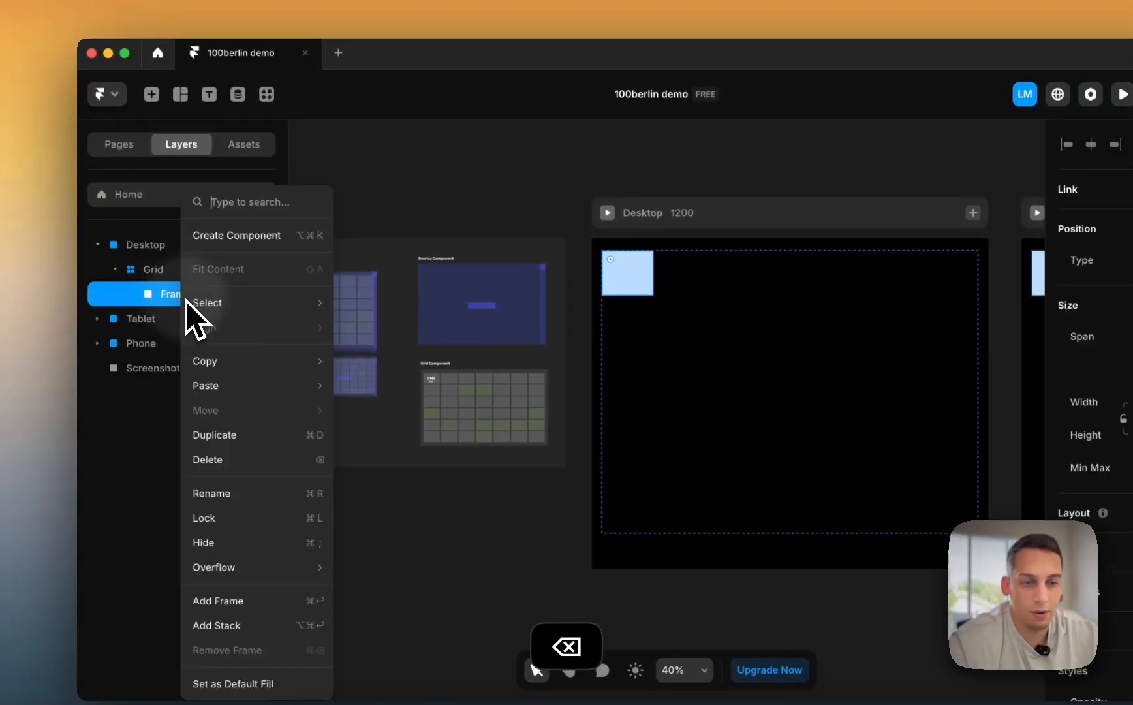
pyautogui.click(116, 320)
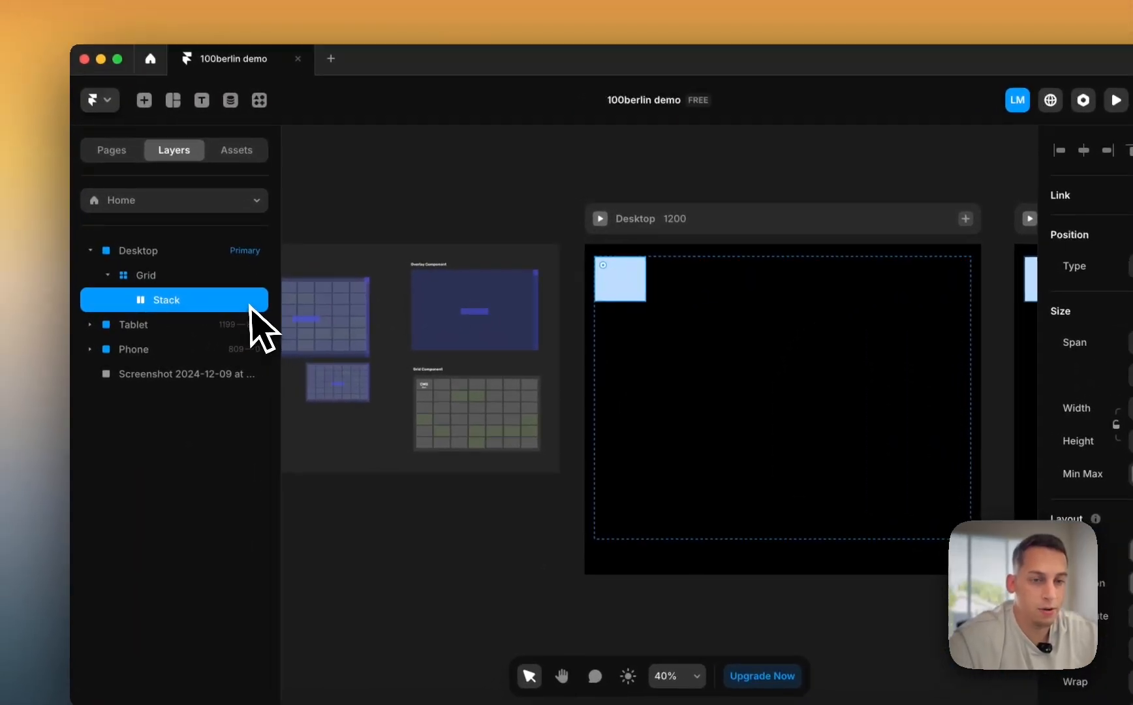
# - Duplicate the stack cell 20 times to fill the first three rows of the Desktop grid
pyautogui.press('super+d')
pyautogui.press('super+d')
pyautogui.press('super+d')
pyautogui.press('super+d')
pyautogui.press('super+d')
pyautogui.press('super+d')
pyautogui.press('super+d')
pyautogui.press('super+d')
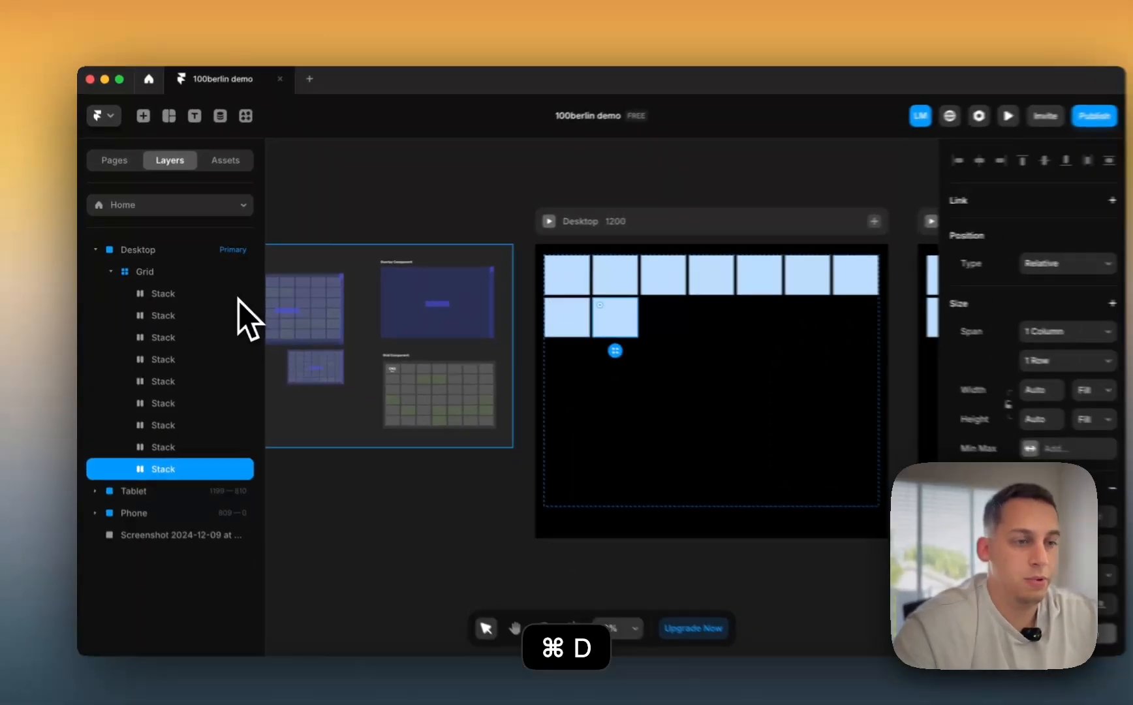
pyautogui.press('super+d')
pyautogui.press('super+d')
pyautogui.press('super+d')
pyautogui.press('super+d')
pyautogui.press('super+d')
pyautogui.press('super+d')
pyautogui.press('super+d')
pyautogui.press('super+d')
pyautogui.press('super+d')
pyautogui.press('super+d')
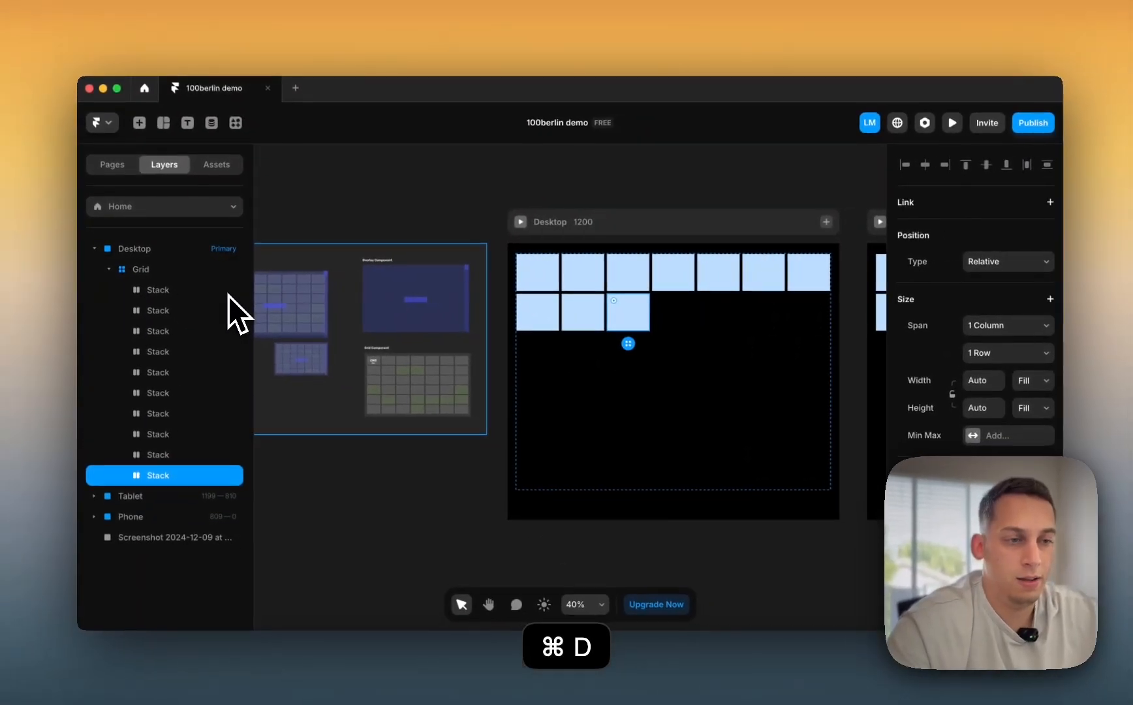
pyautogui.press('super+d')
pyautogui.press('super+d')
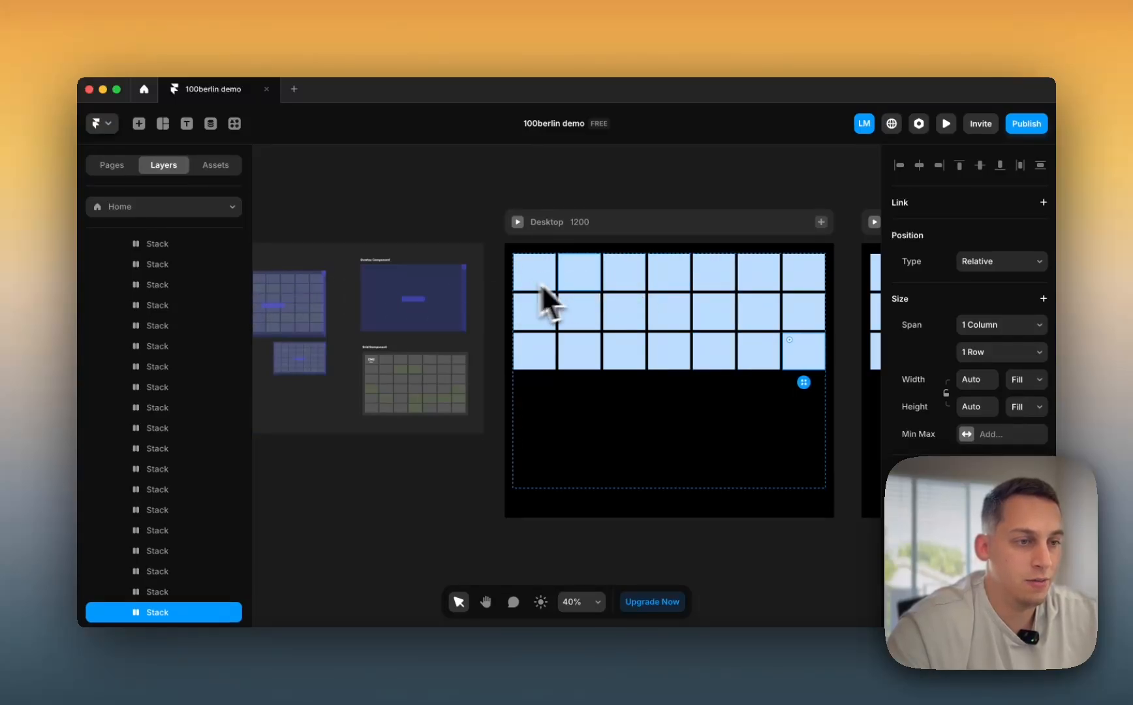
pyautogui.hscroll(10, 549, 311)
pyautogui.hscroll(-7, 527, 314)
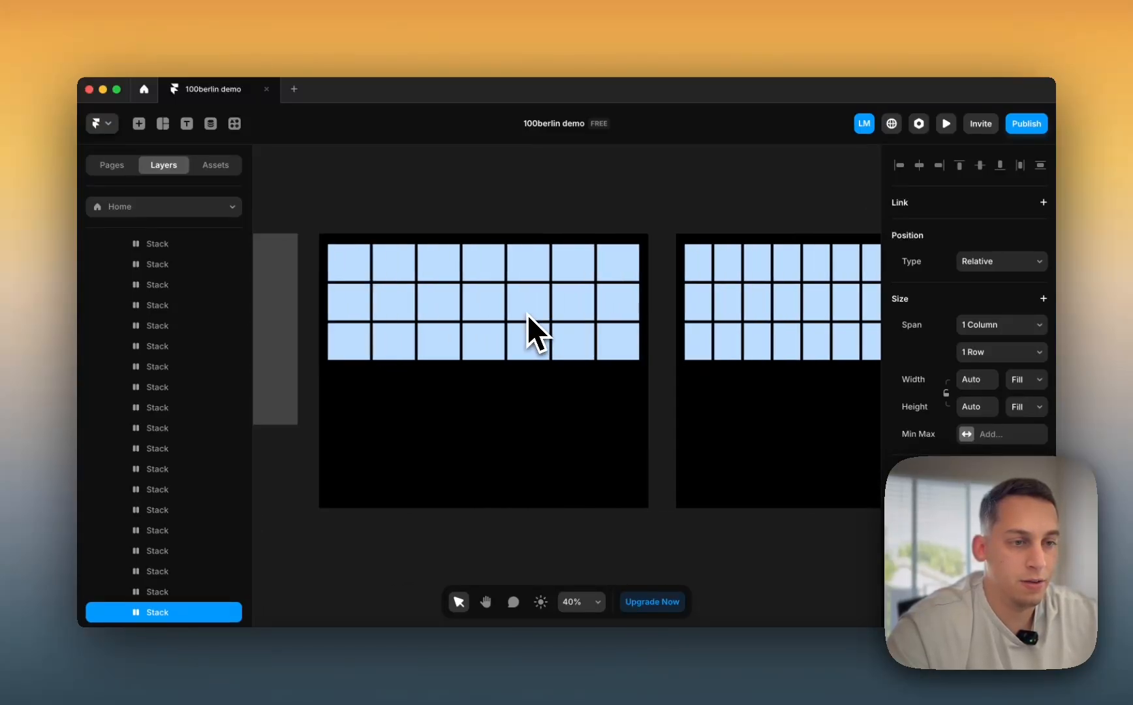
# - Duplicate the stack cell 21 more times to fill the last three rows of the Desktop grid
pyautogui.press('super+d')
pyautogui.press('super+d')
pyautogui.press('super+d')
pyautogui.press('super+d')
pyautogui.press('super+d')
pyautogui.press('super+d')
pyautogui.press('super+d')
pyautogui.press('super+d')
pyautogui.press('super+d')
pyautogui.press('super+d')
pyautogui.press('super+d')
pyautogui.press('super+d')
pyautogui.press('super+d')
pyautogui.press('super+d')
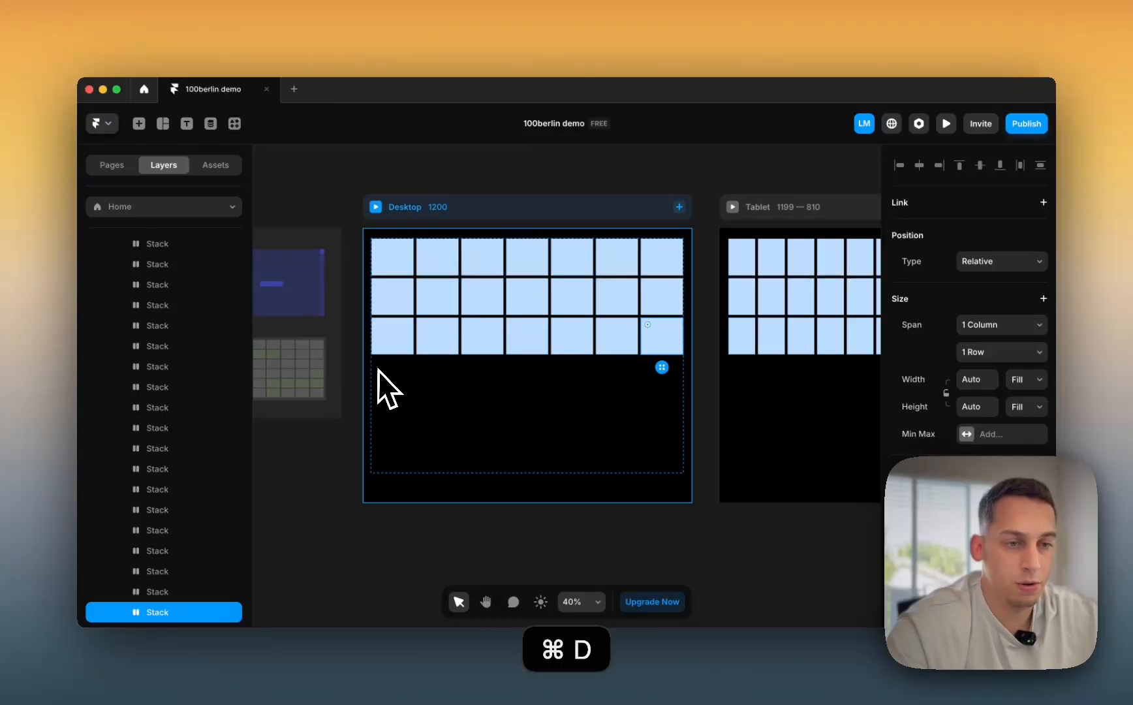
pyautogui.press('super+d')
pyautogui.press('super+d')
pyautogui.press('super+d')
pyautogui.press('super+d')
pyautogui.press('super+d')
pyautogui.press('super+d')
pyautogui.press('super+d')
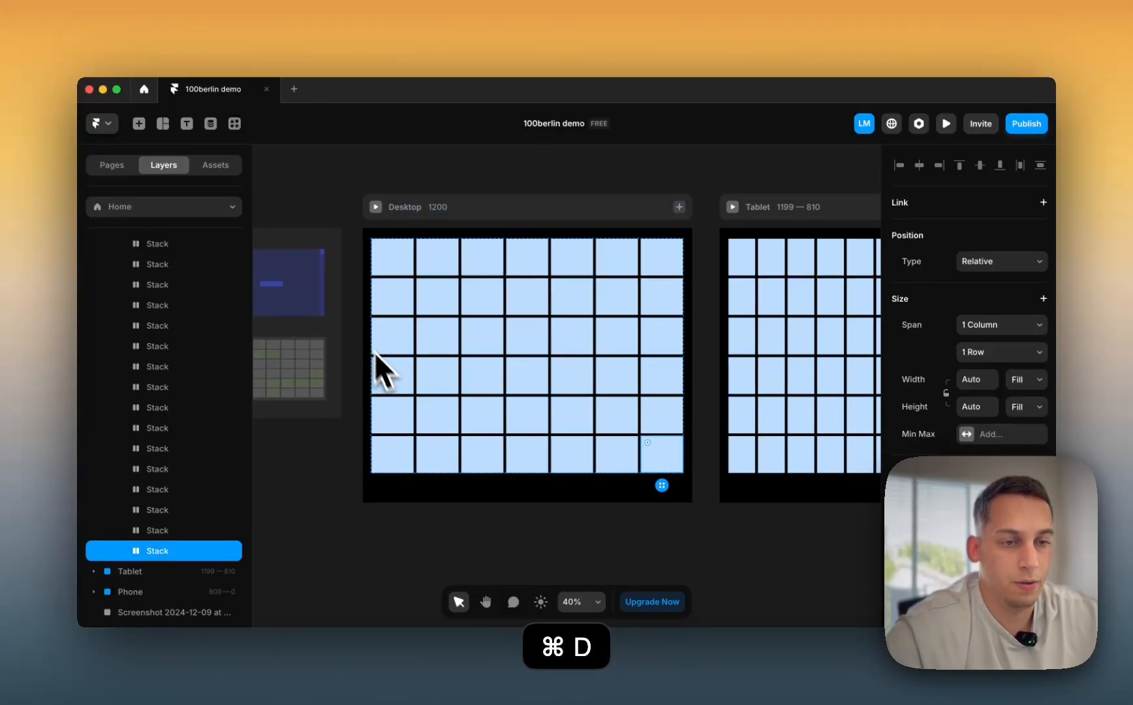
pyautogui.click(350, 289)
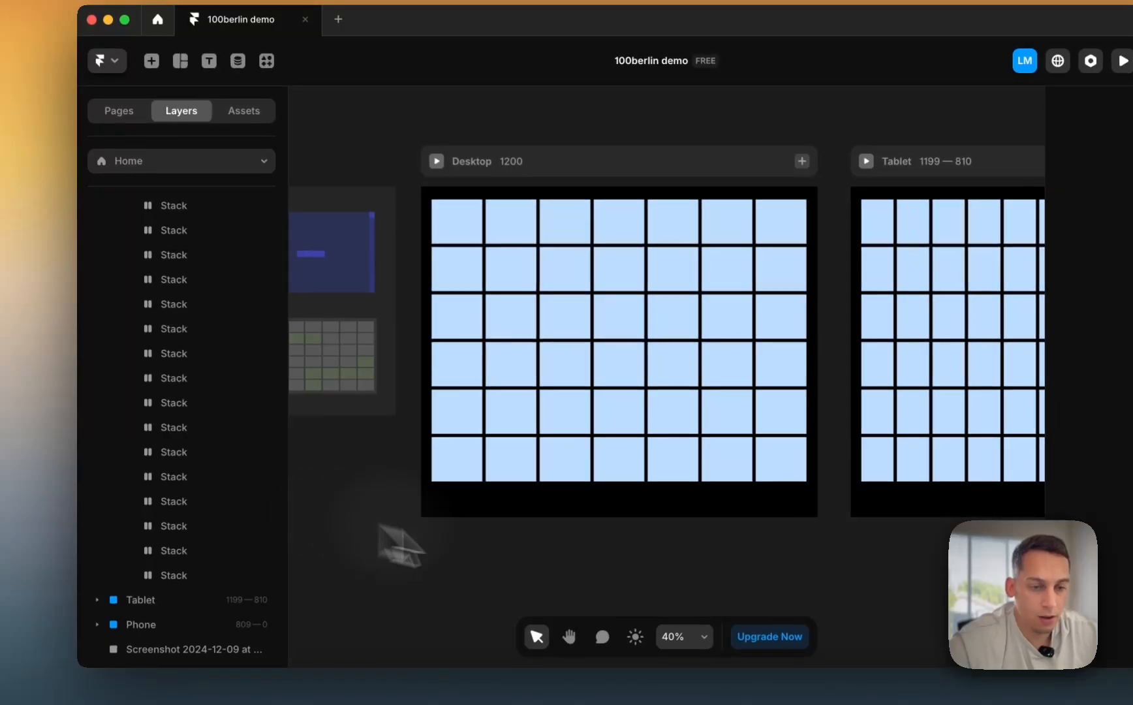
# - Select all stack cells in the Desktop grid and lower their fill opacity to 10%
pyautogui.click(196, 575)
pyautogui.scroll(3, 190, 303)
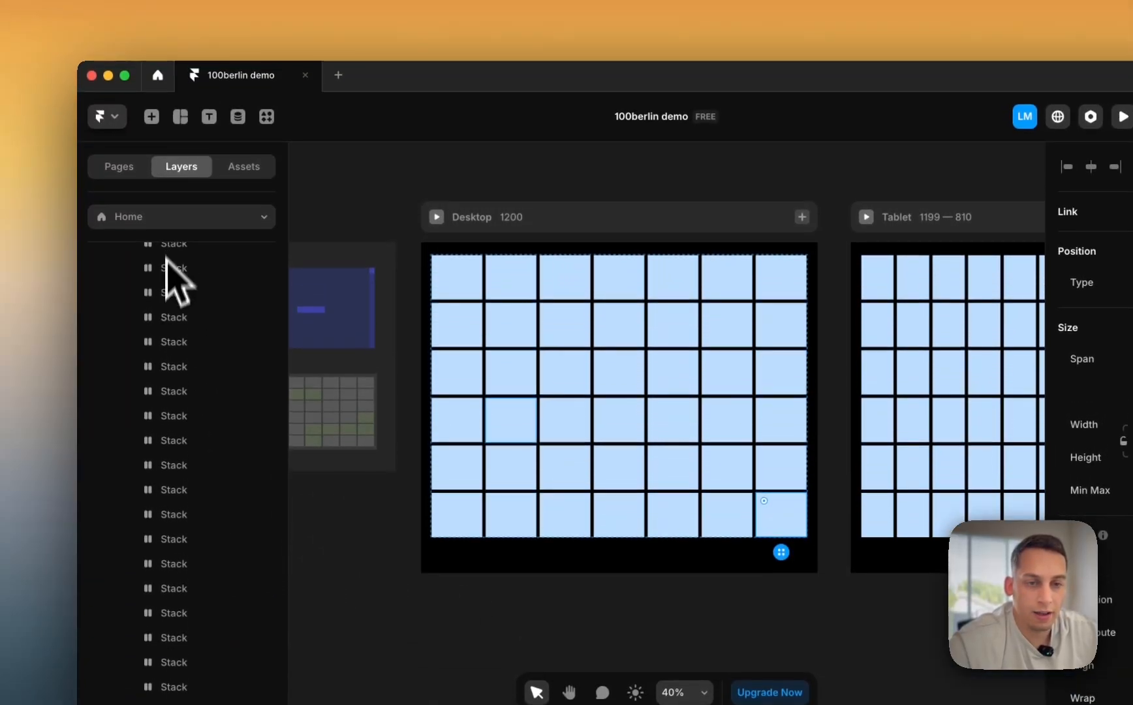
pyautogui.scroll(2, 165, 294)
pyautogui.keyDown('shift'); pyautogui.click(167, 316); pyautogui.keyUp('shift')
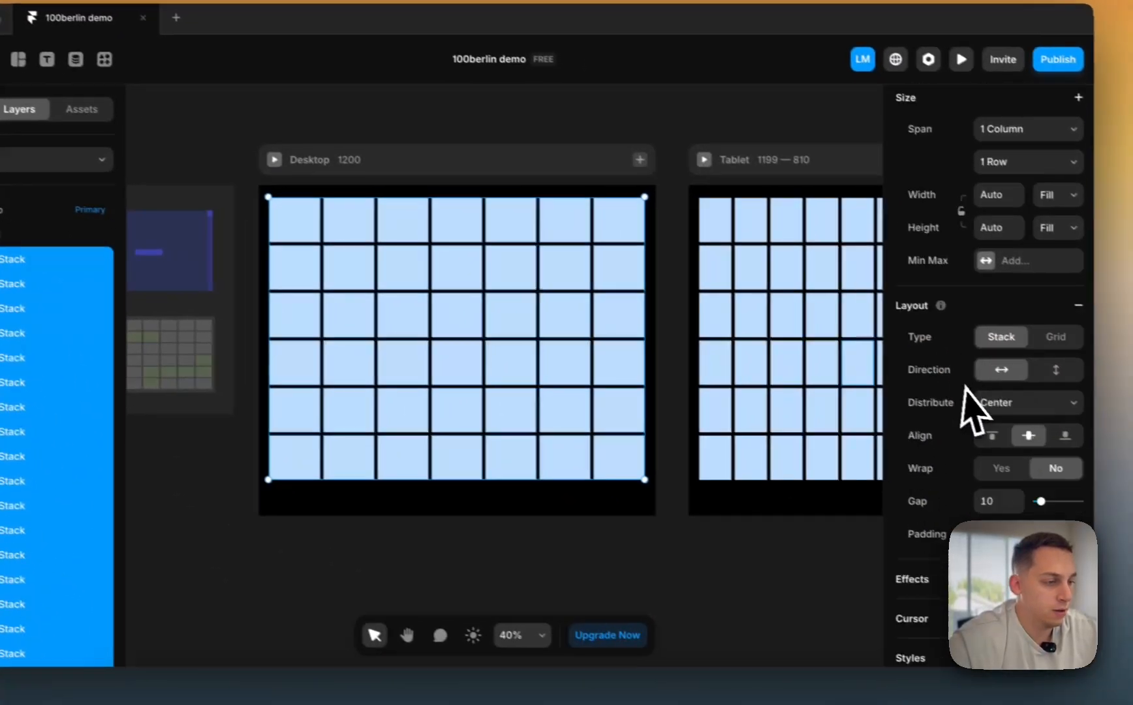
pyautogui.scroll(-5, 973, 408)
pyautogui.click(987, 501)
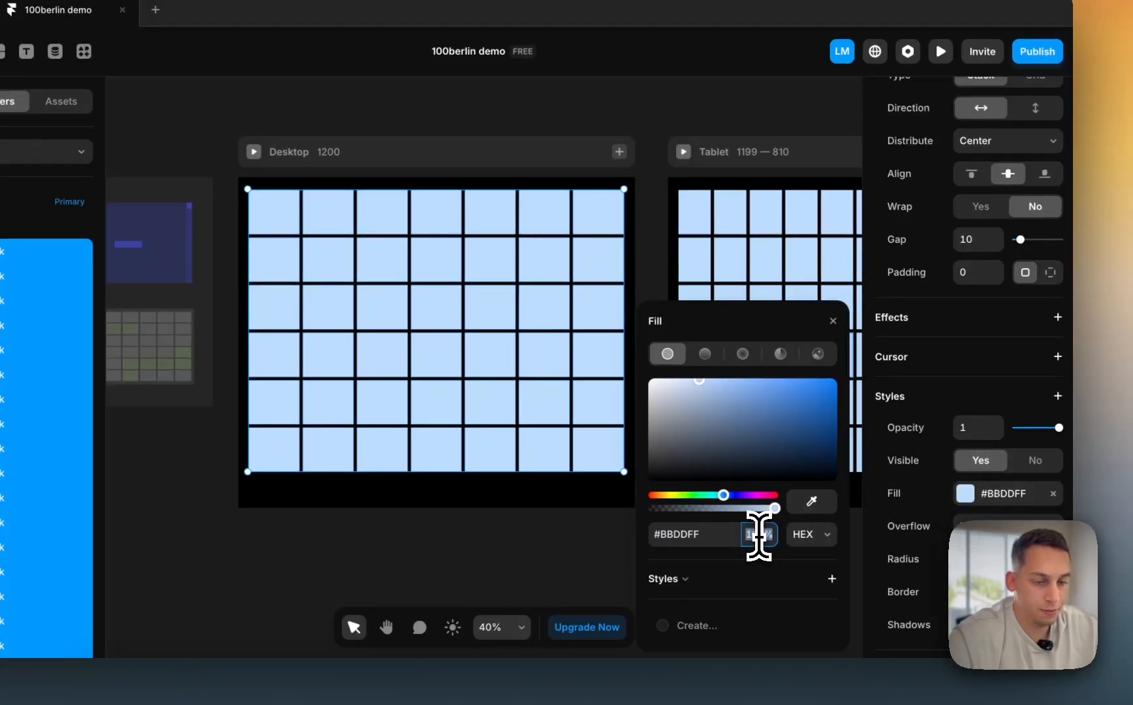
pyautogui.write('20')
pyautogui.press('Return')
pyautogui.hotkey('shift', 'Down')
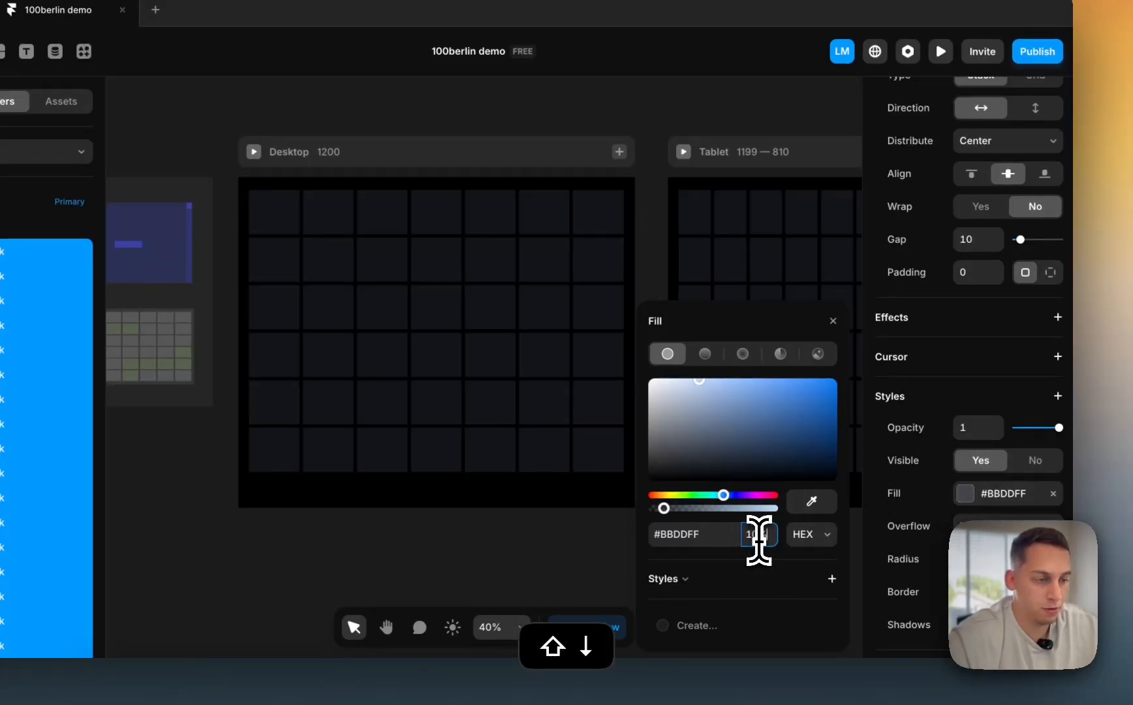
pyautogui.click(514, 570)
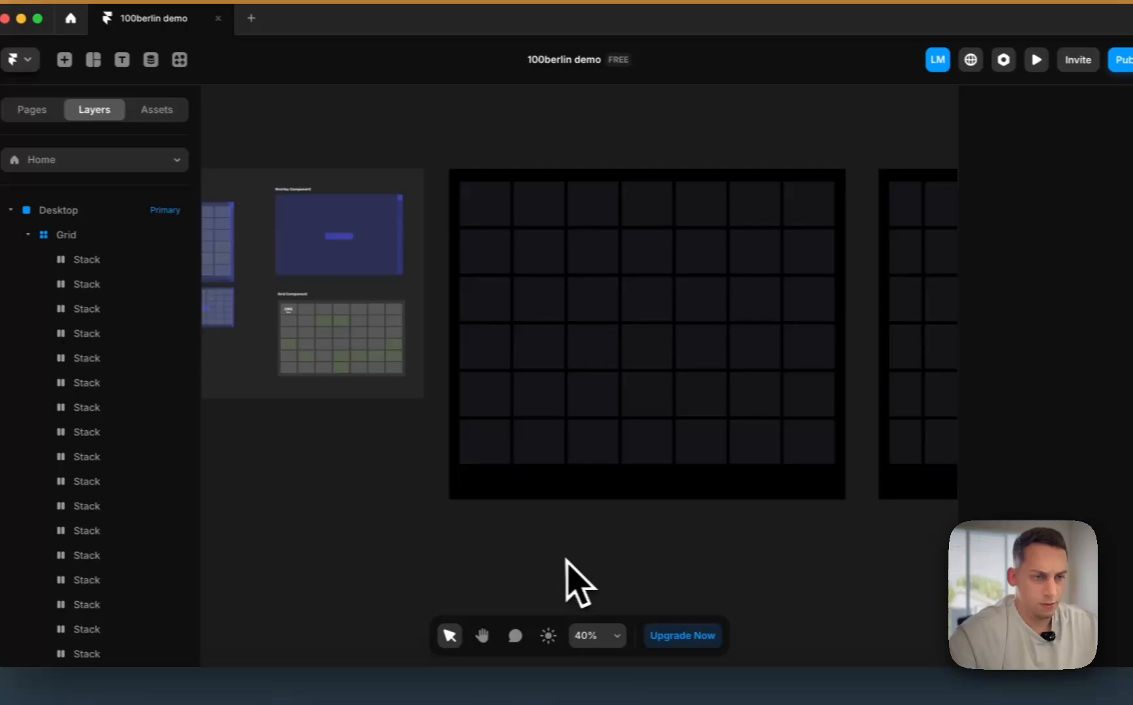
# - Set the Desktop breakpoint's height to Fit Content
pyautogui.hscroll(-2, 566, 560)
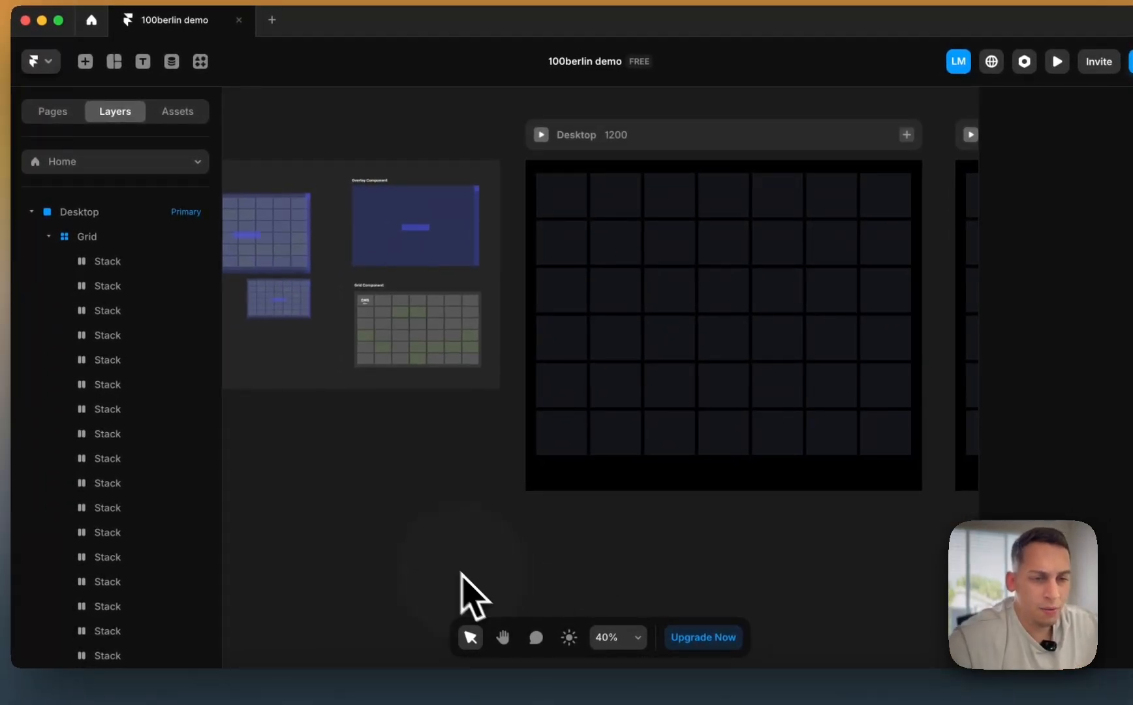
pyautogui.click(669, 134)
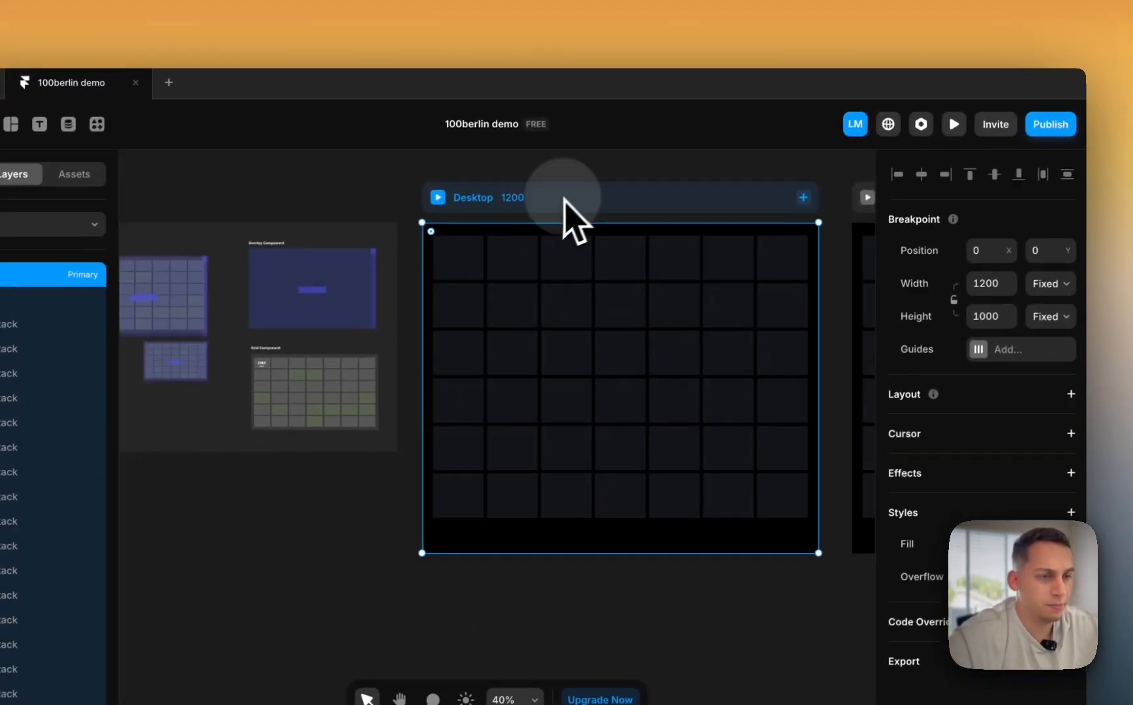
pyautogui.click(1042, 295)
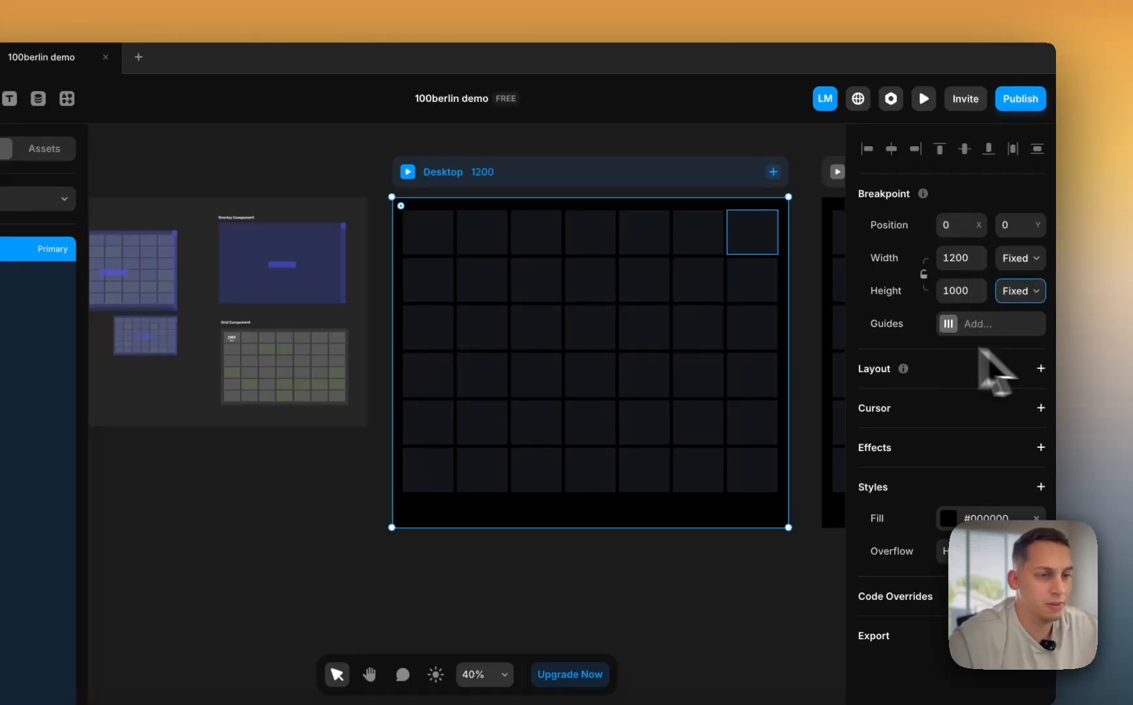
pyautogui.click(981, 351)
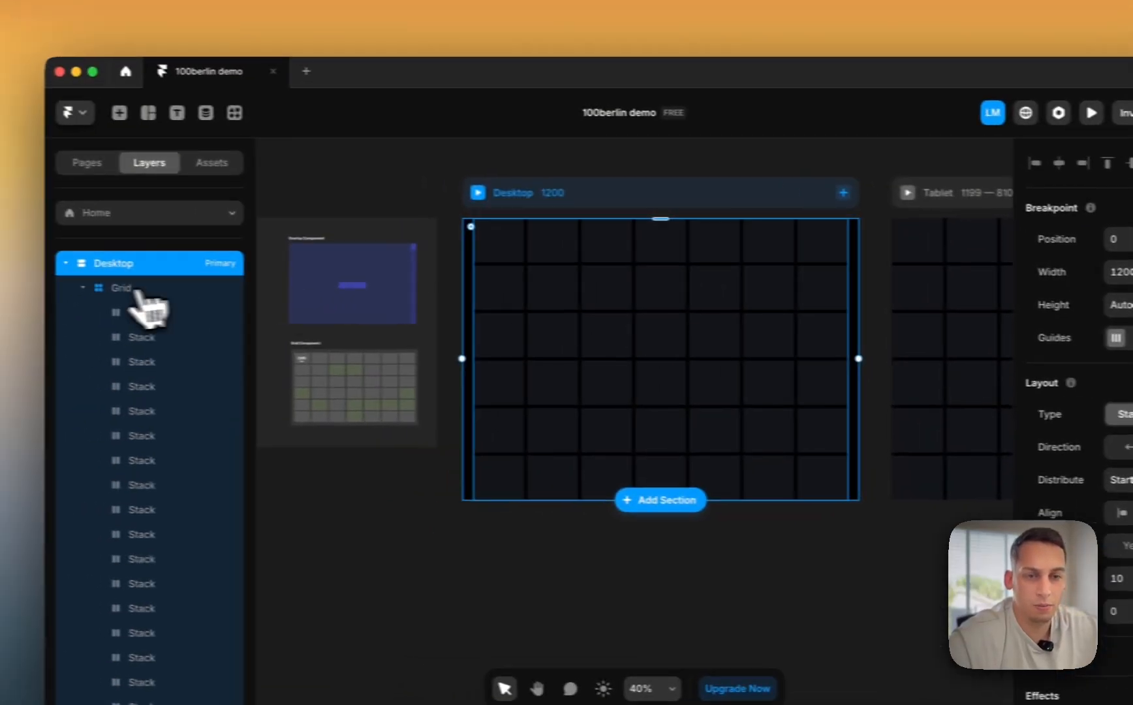
# - Collapse the grid's layers and set the grid's width to Fill
pyautogui.click(82, 288)
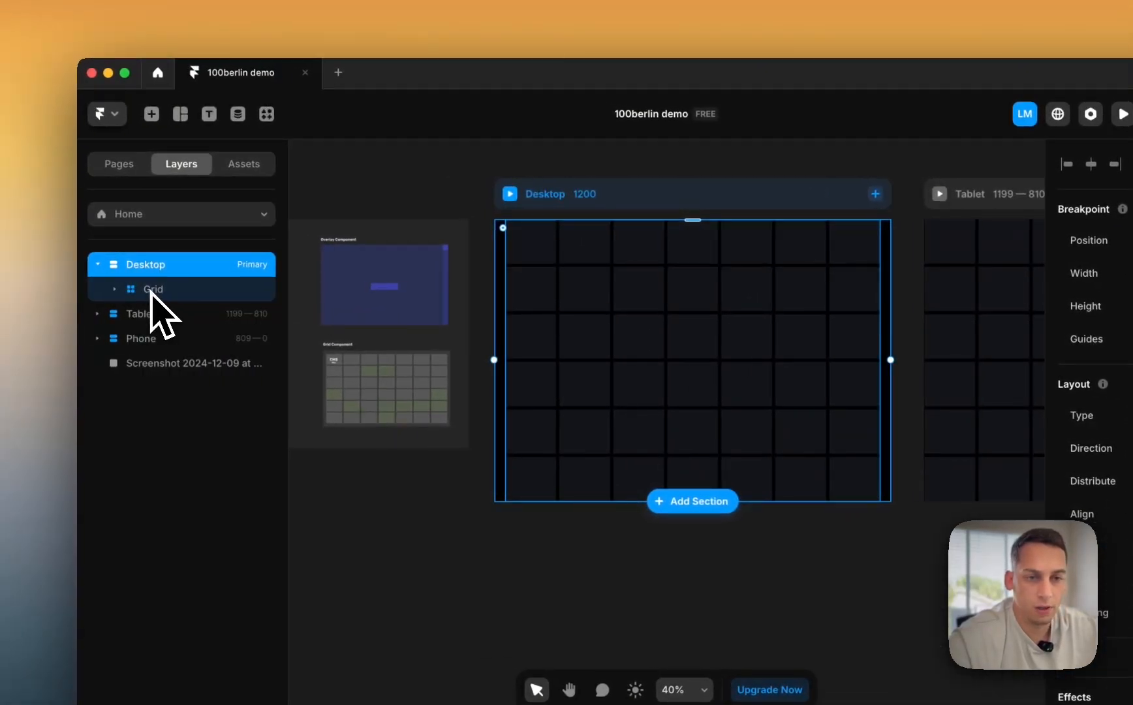
pyautogui.click(152, 289)
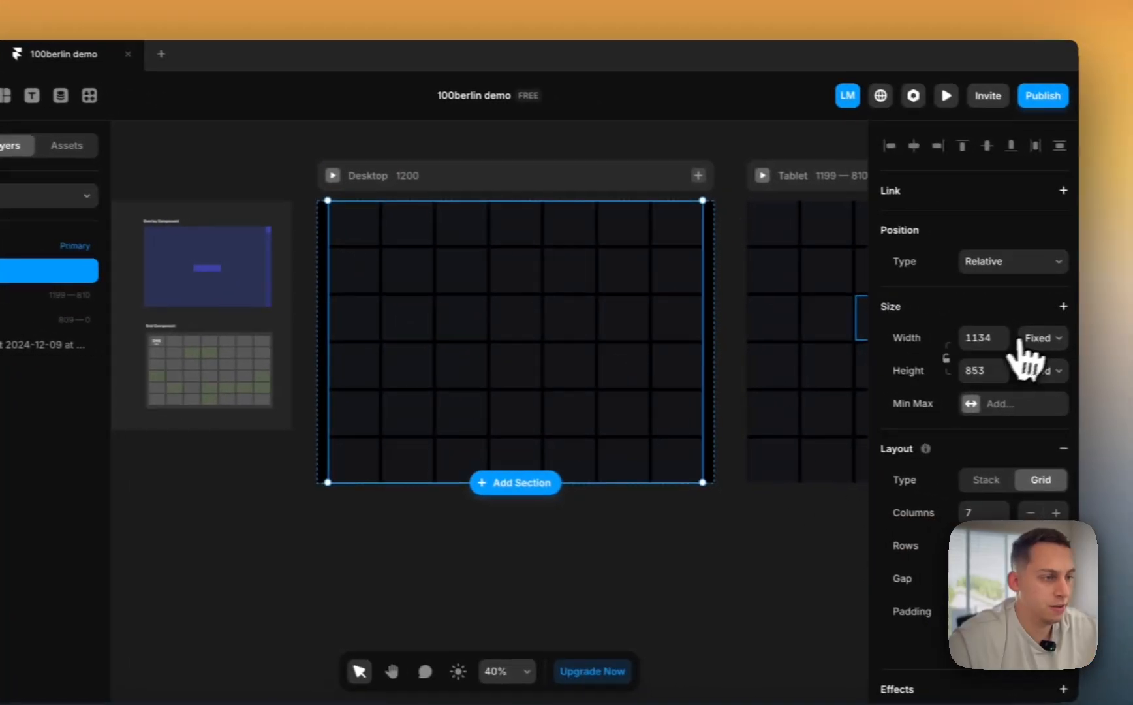
pyautogui.click(1021, 335)
pyautogui.click(998, 372)
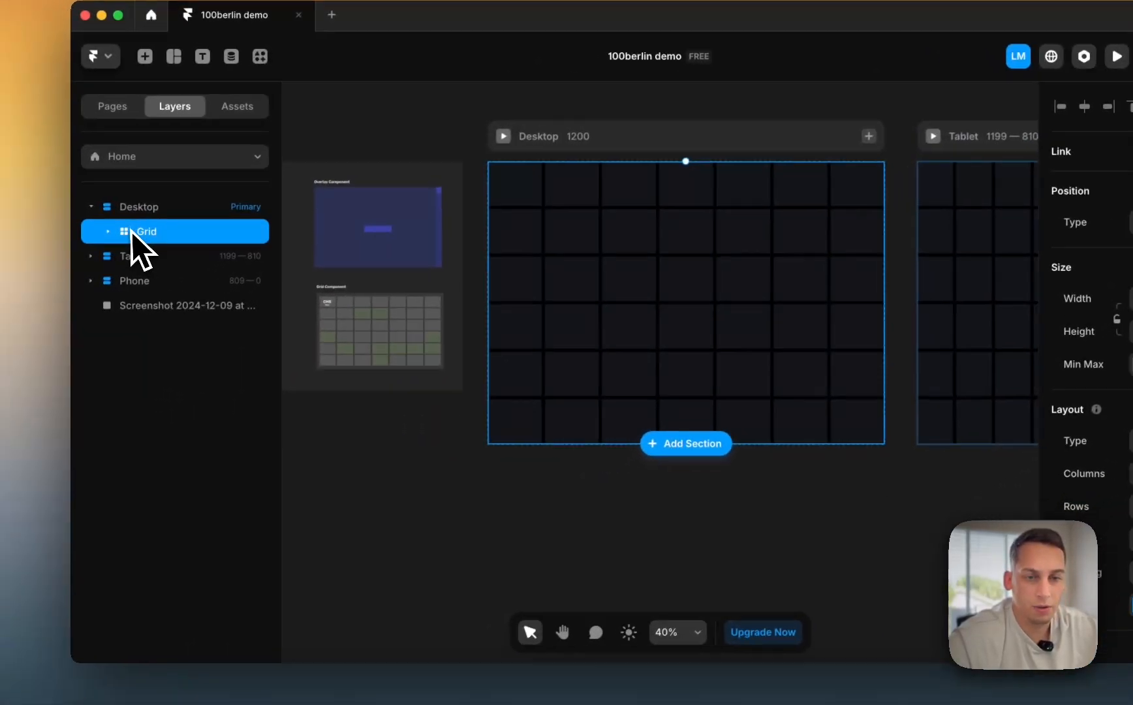
# - Wrap the grid in a stack named Max Width and give it a fixed maximum width of 1200
pyautogui.rightClick(77, 274)
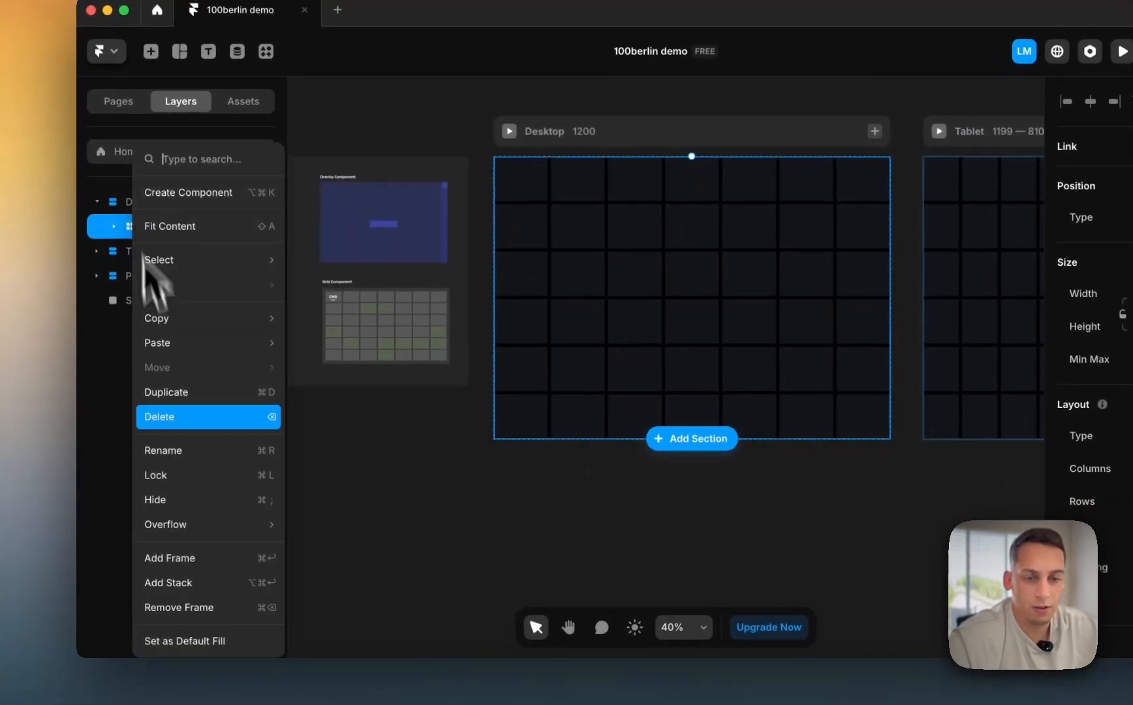
pyautogui.click(122, 628)
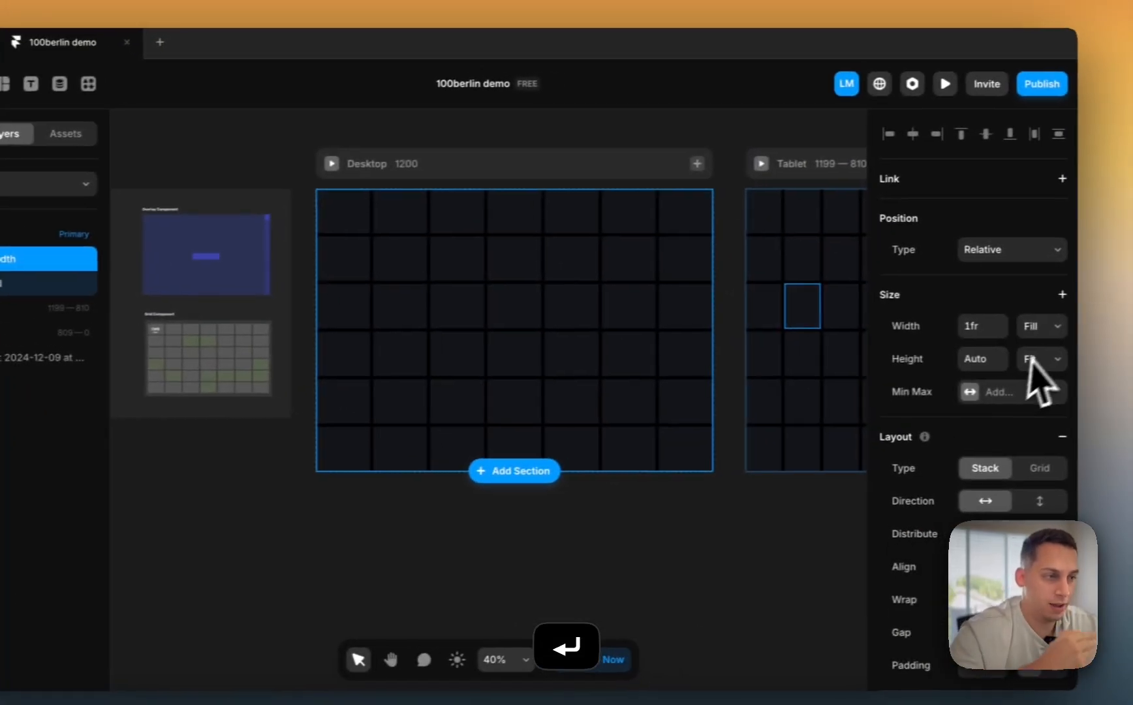
pyautogui.click(1040, 298)
pyautogui.click(992, 318)
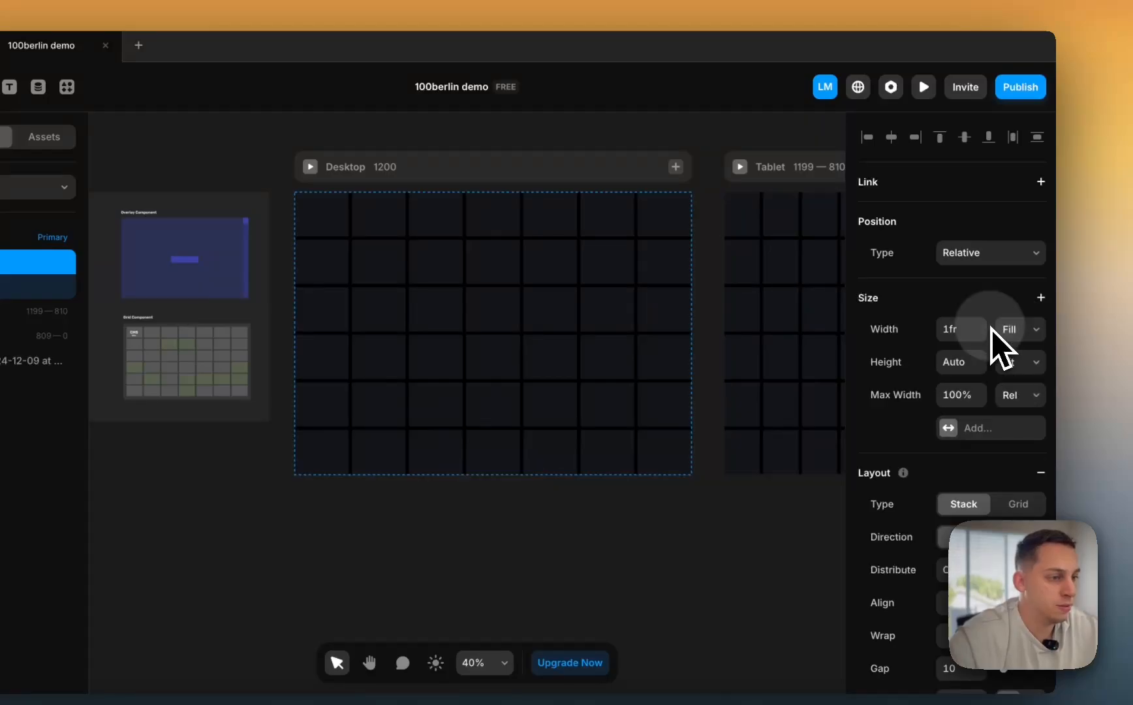
pyautogui.click(1037, 412)
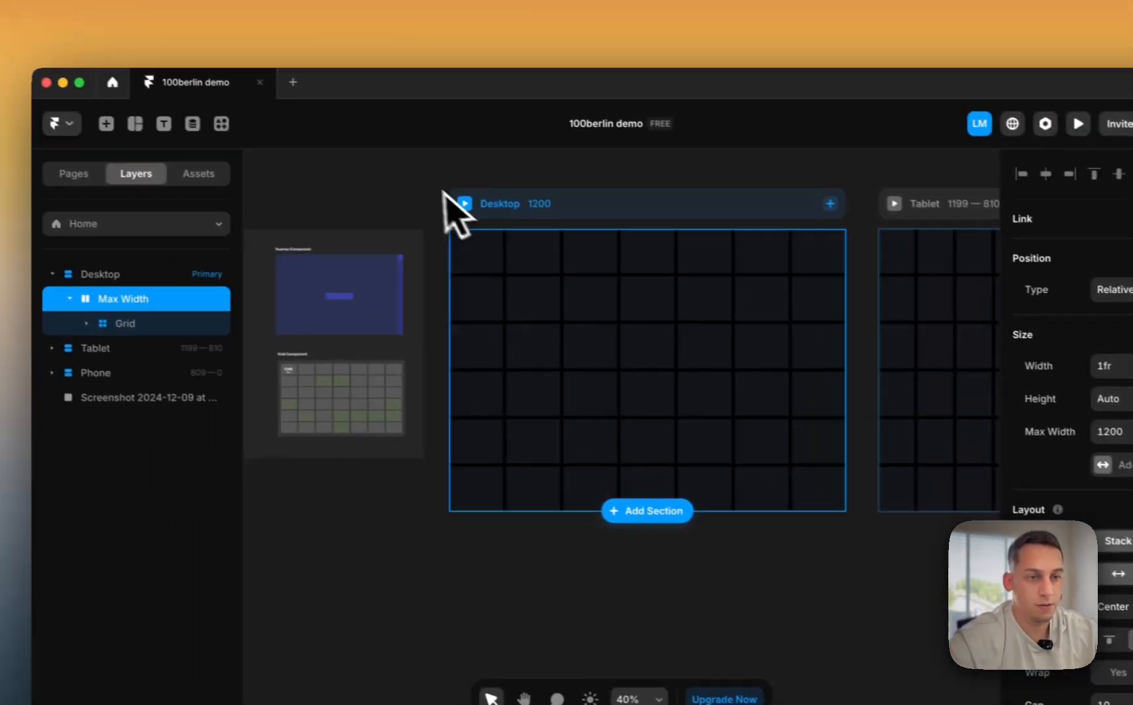
# - Preview the Desktop breakpoint and resize the preview to check how the grid behaves at another width
pyautogui.click(310, 166)
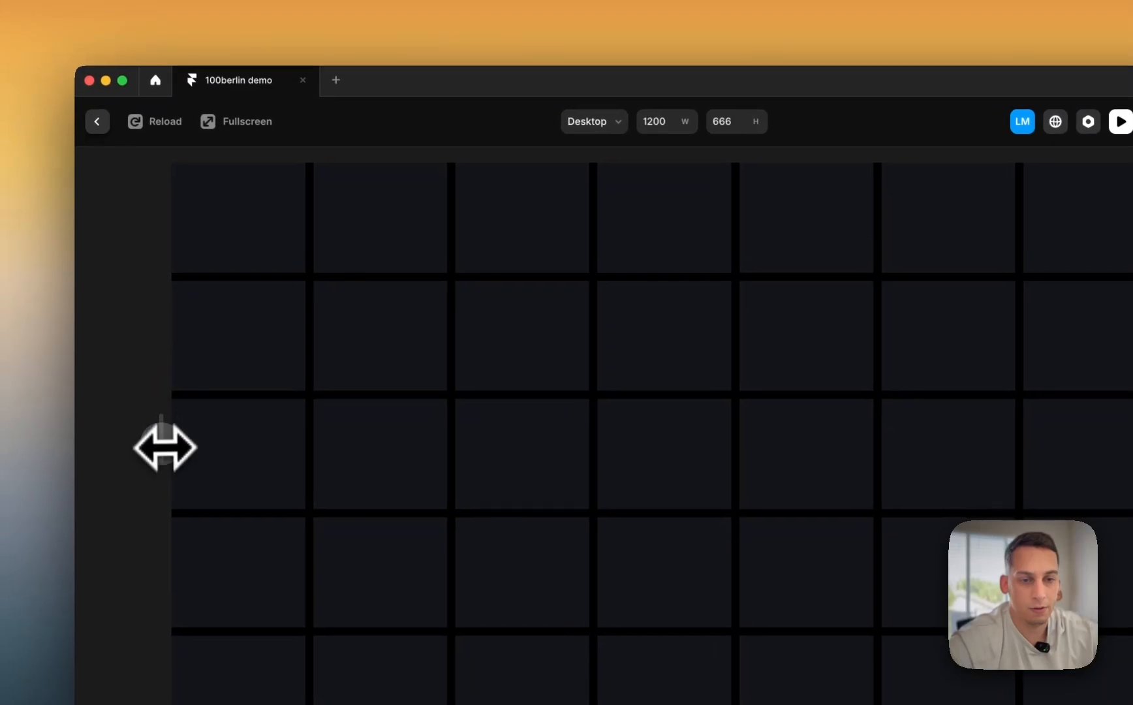
pyautogui.moveTo(143, 451); pyautogui.dragTo(58, 454)
pyautogui.click(102, 118)
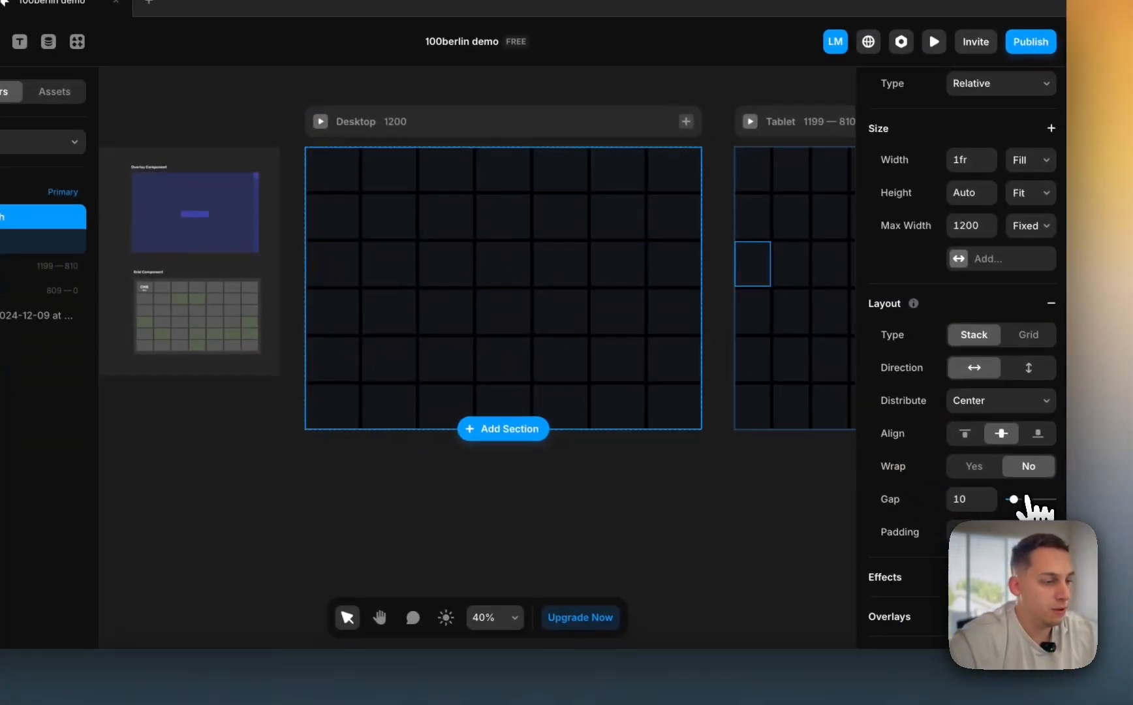
# - Set the Max Width stack's padding to 40 on all sides
pyautogui.click(972, 522)
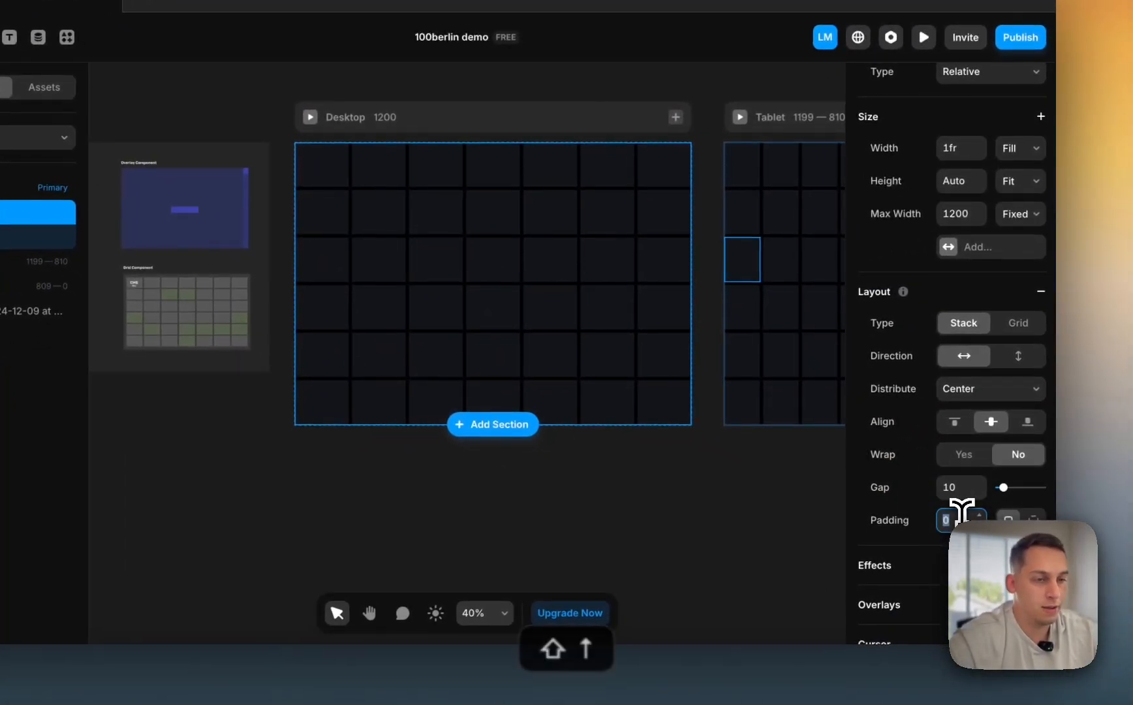
pyautogui.hotkey('shift', 'Up')
pyautogui.hotkey('shift', 'Up')
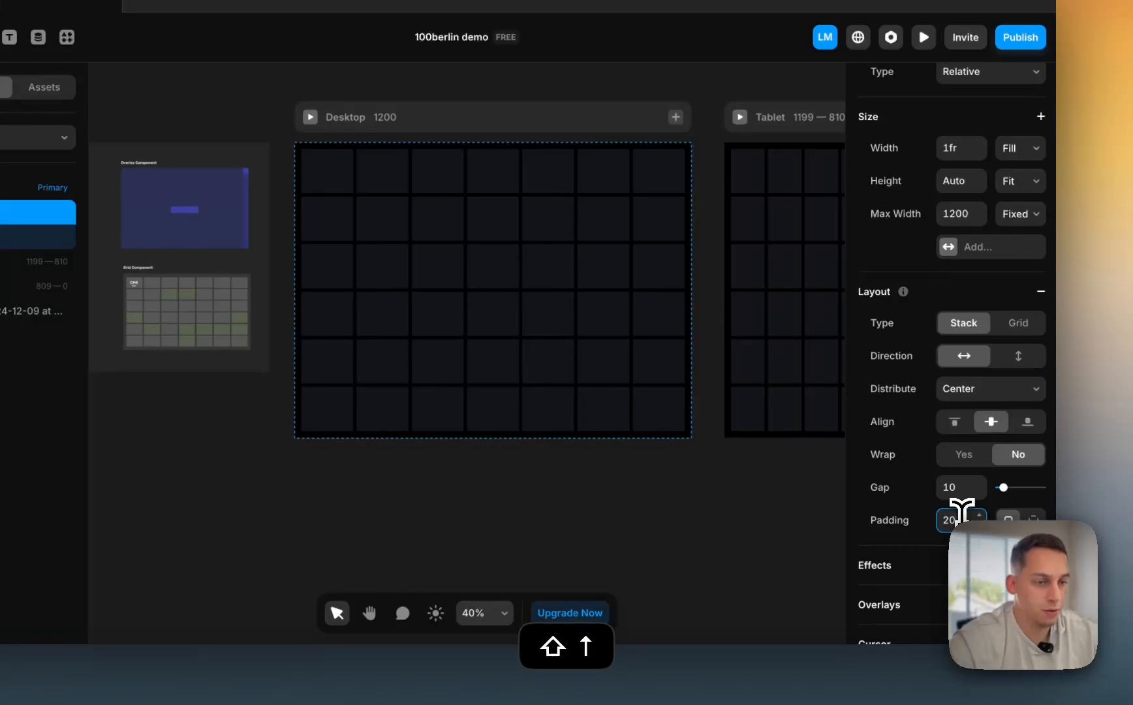
pyautogui.hotkey('shift', 'Up')
pyautogui.hotkey('shift', 'Up')
pyautogui.click(572, 611)
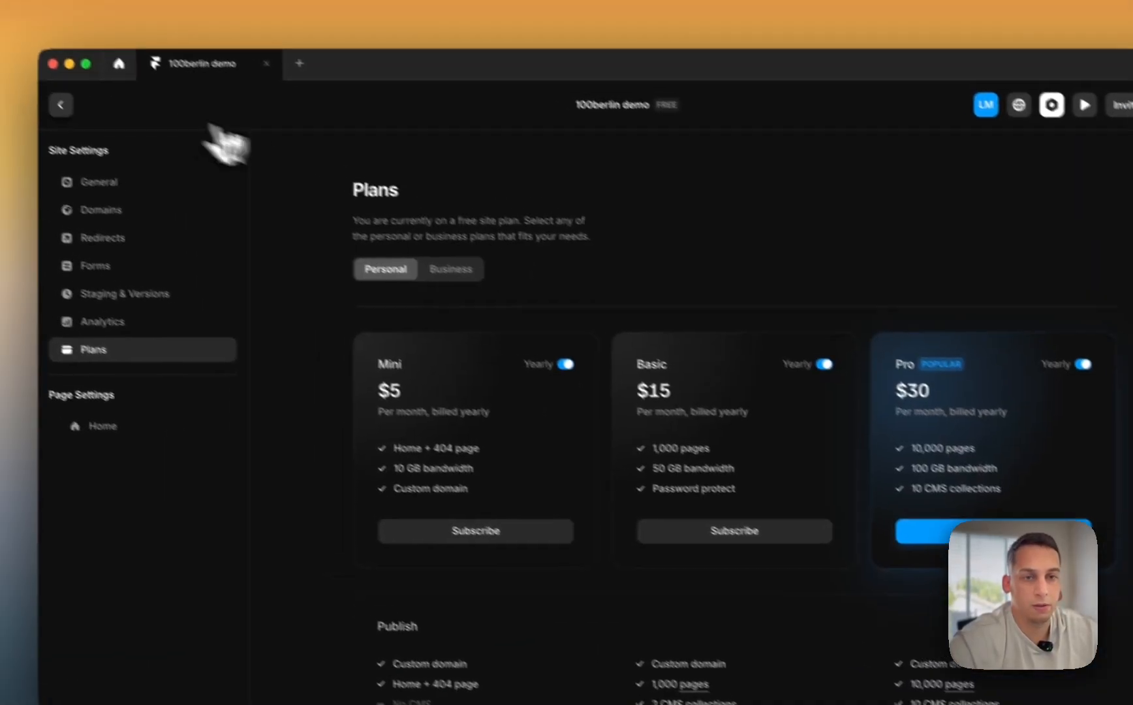
pyautogui.click(61, 105)
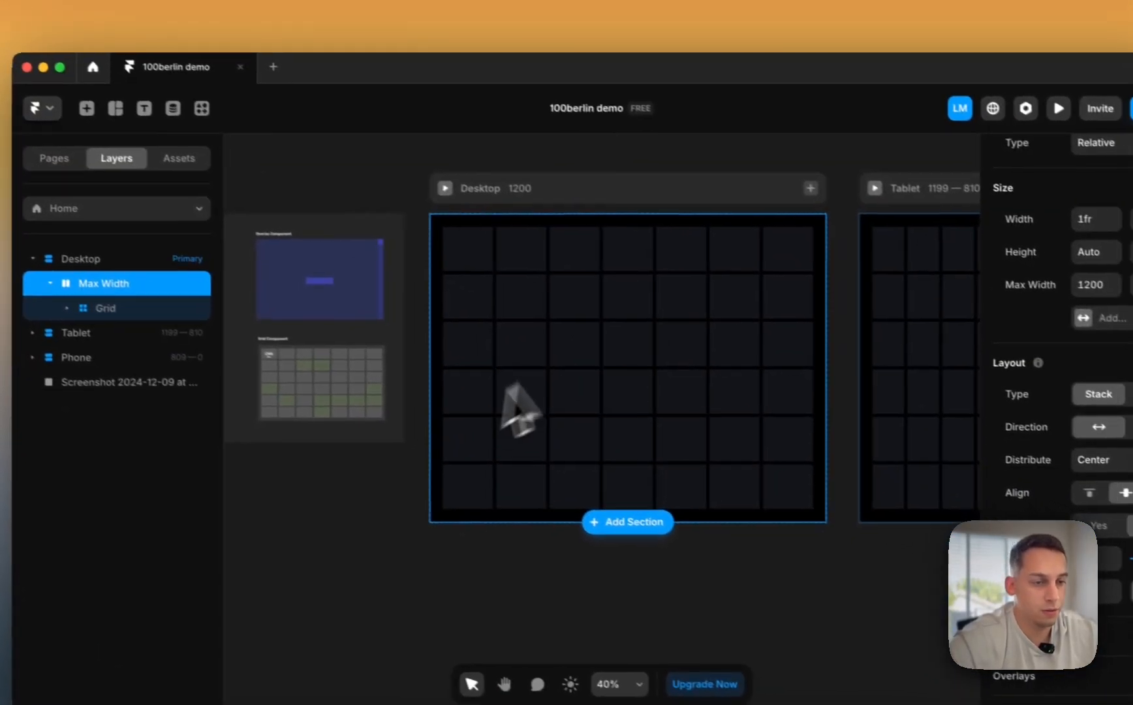
pyautogui.click(406, 441)
# - Change the height sizing of the grid inside the Max Width stack from Fixed to Viewport
pyautogui.hscroll(-3, 398, 460)
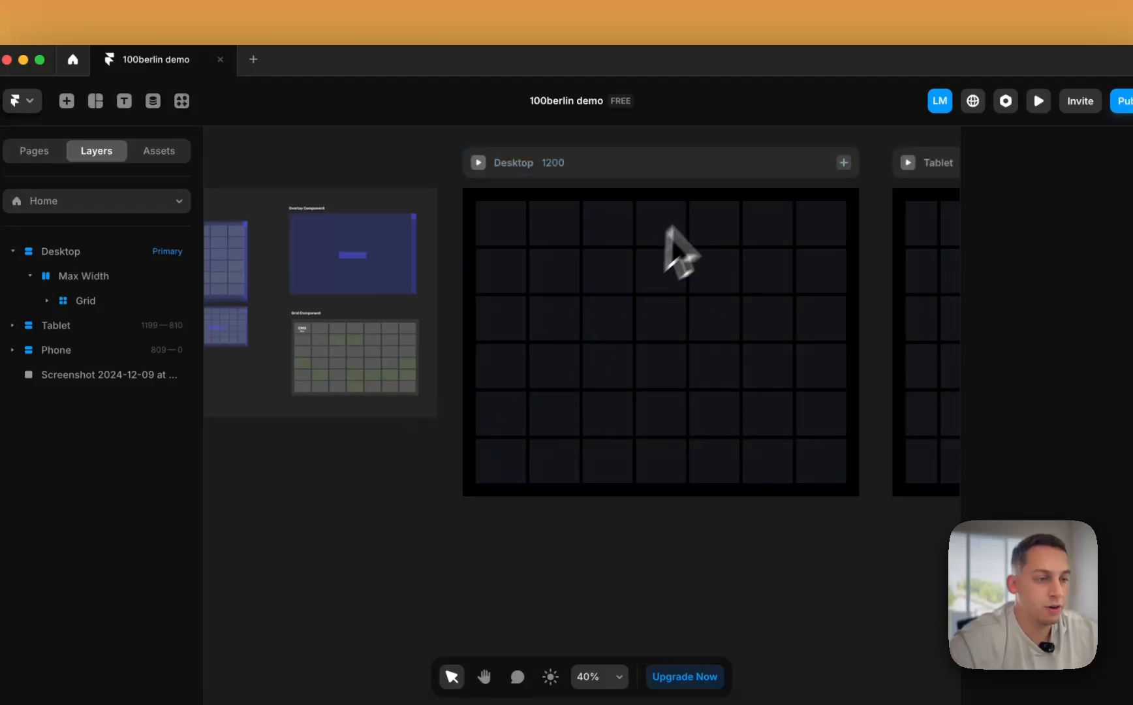
pyautogui.click(697, 178)
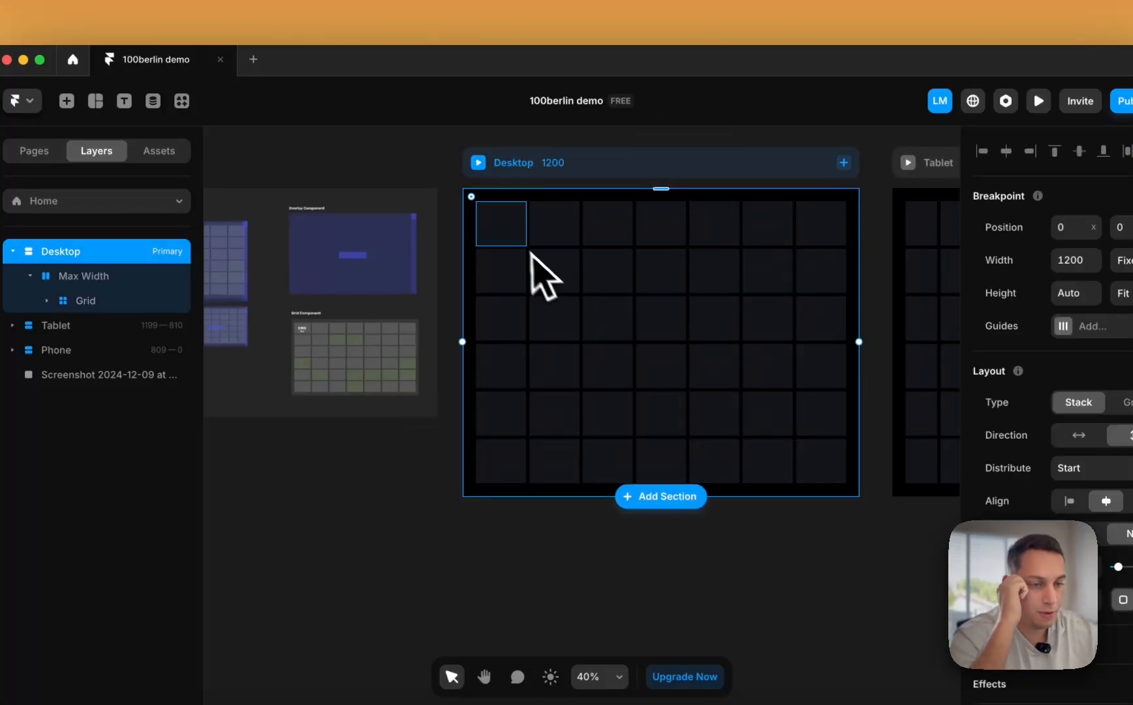
pyautogui.keyDown('super'); pyautogui.click(515, 236); pyautogui.keyUp('super')
pyautogui.click(58, 300)
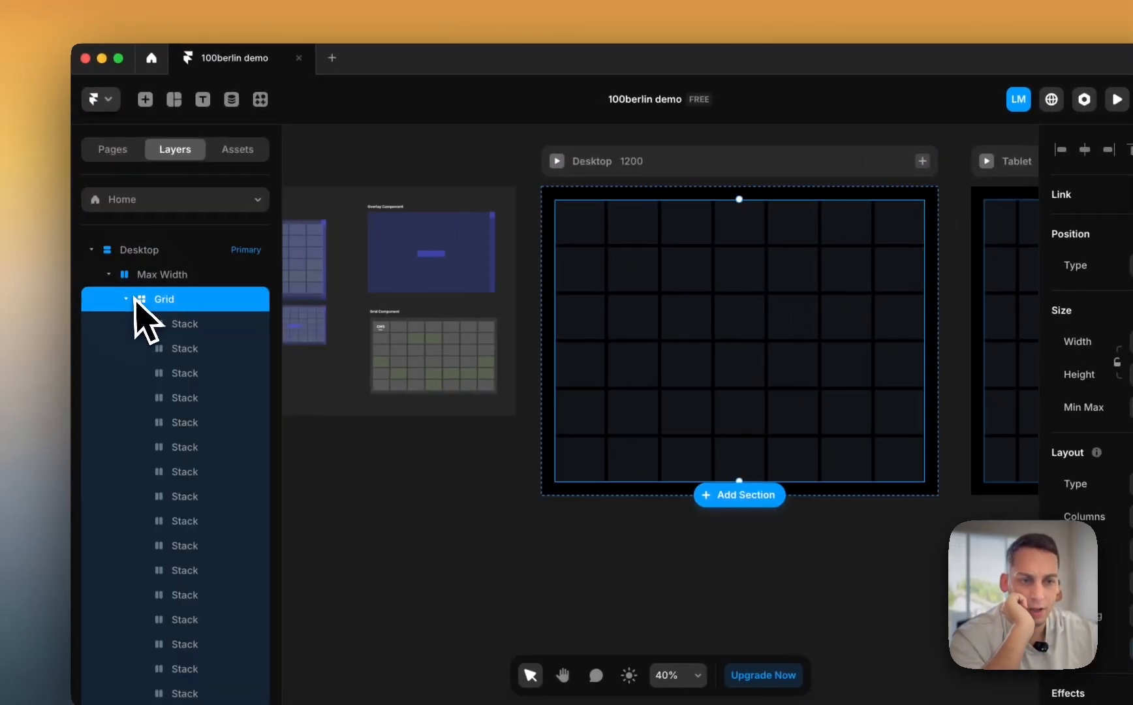
pyautogui.click(48, 301)
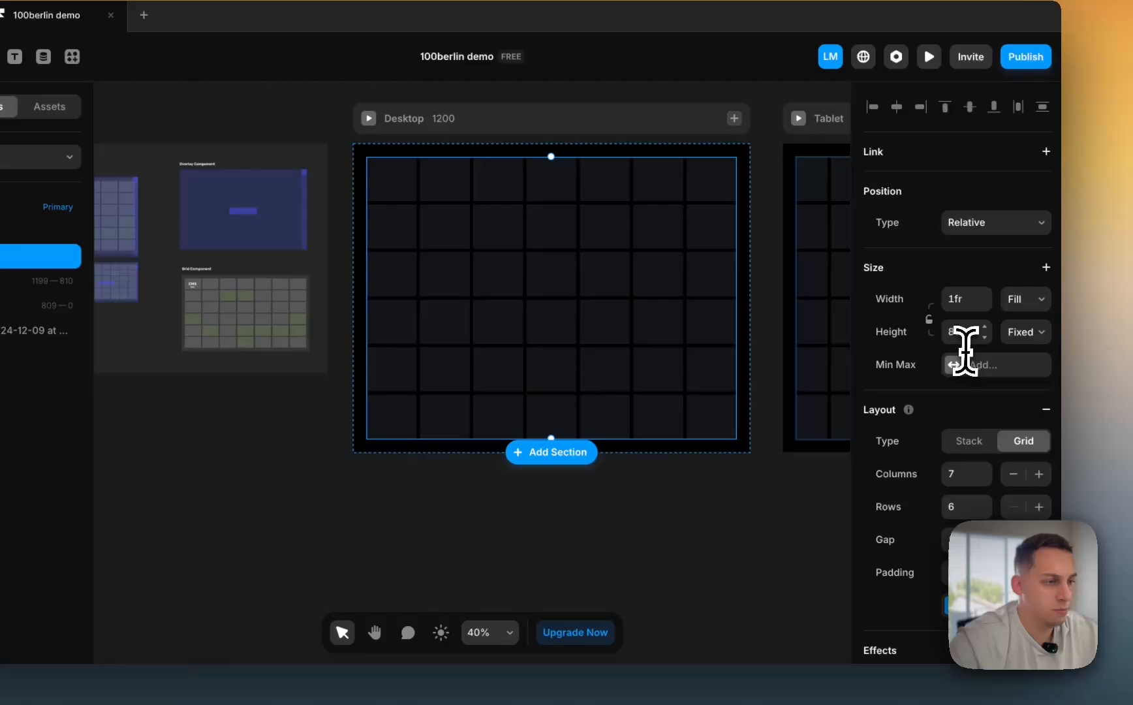
pyautogui.click(956, 332)
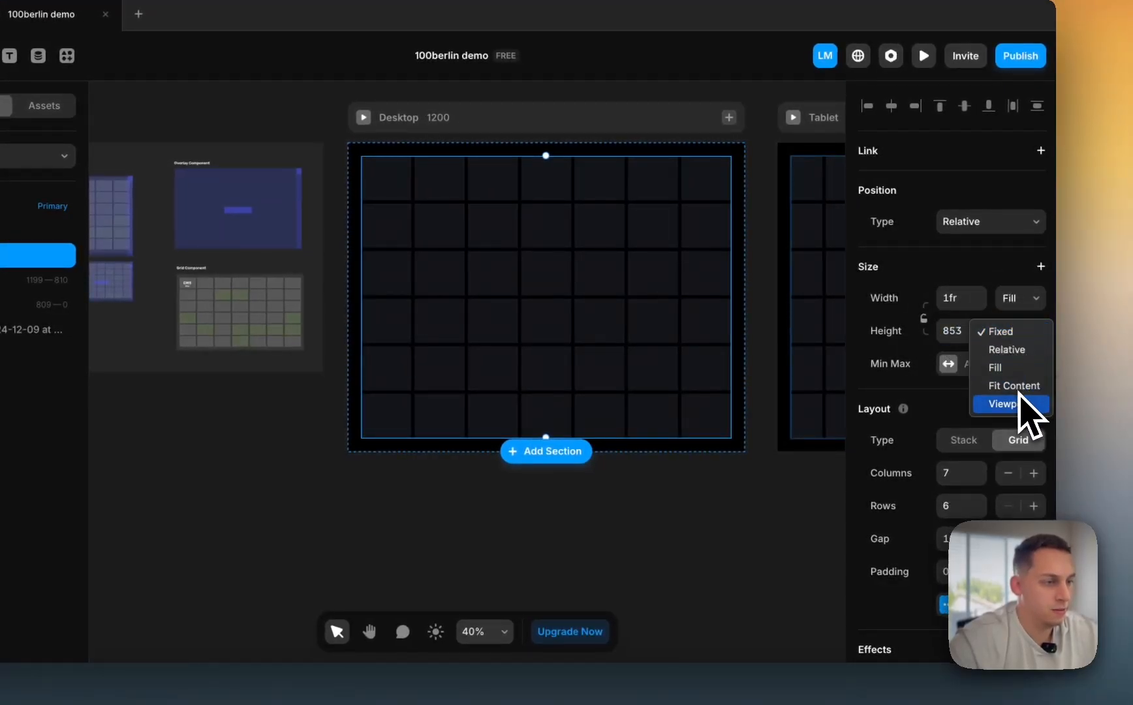
pyautogui.click(1016, 403)
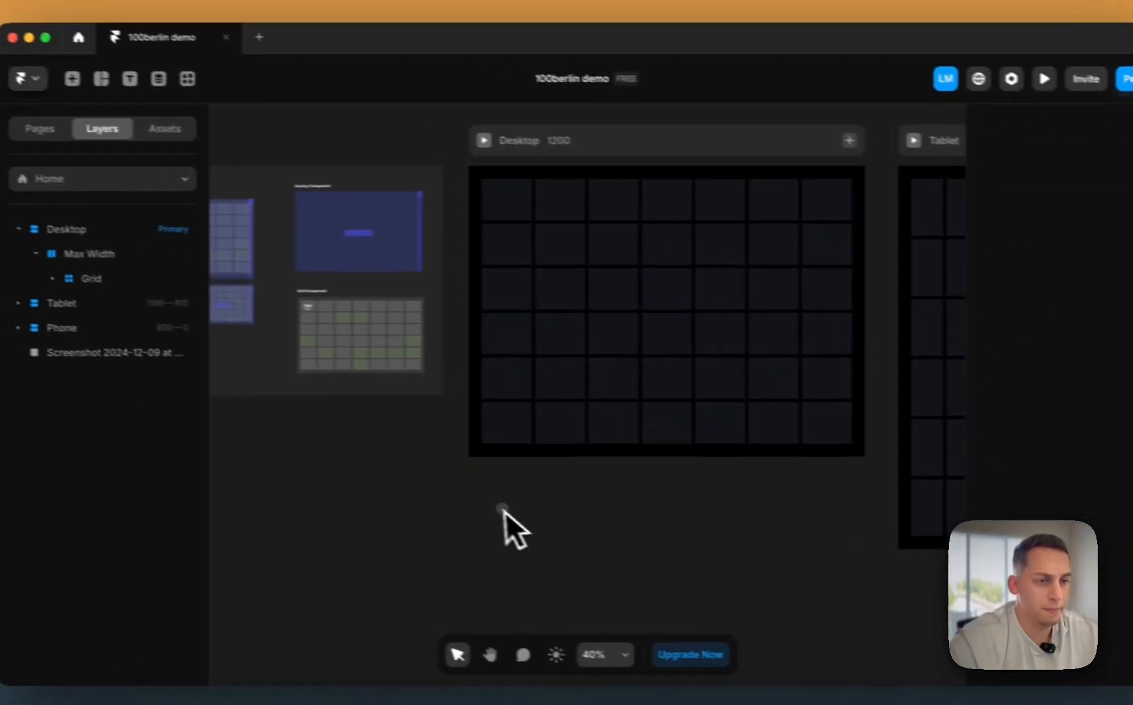
# - Preview the Desktop page and check how the viewport-height grid fits the screen
pyautogui.click(363, 117)
pyautogui.scroll(-2, 531, 331)
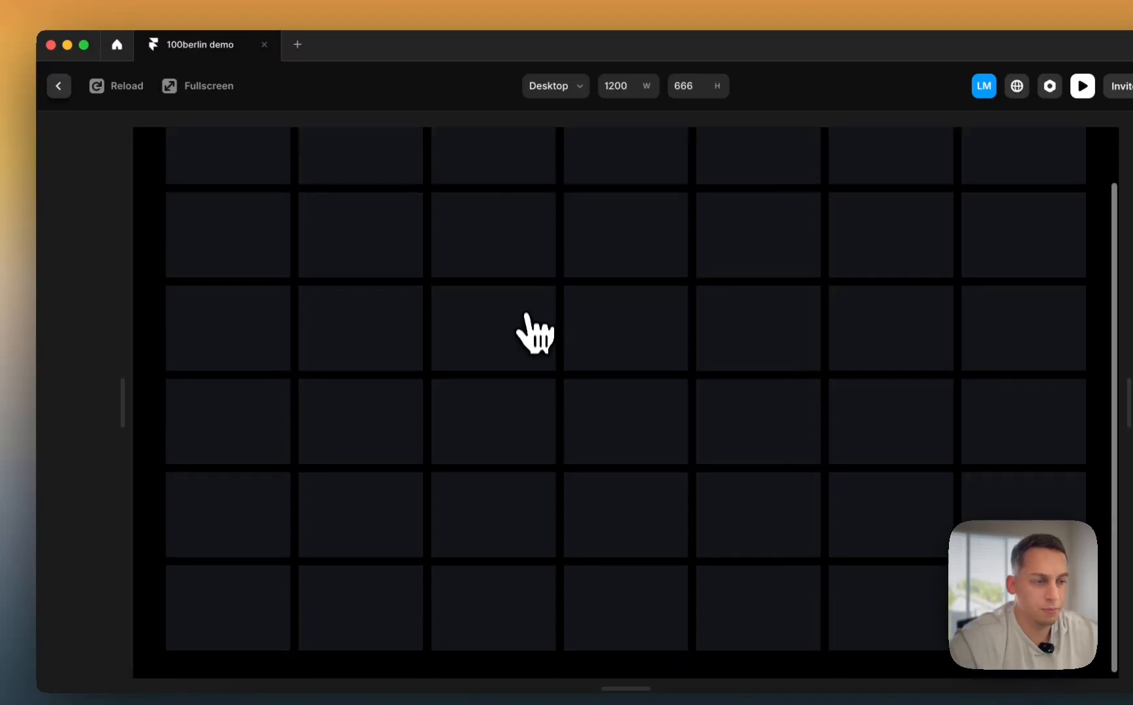
pyautogui.scroll(2, 532, 341)
pyautogui.click(59, 85)
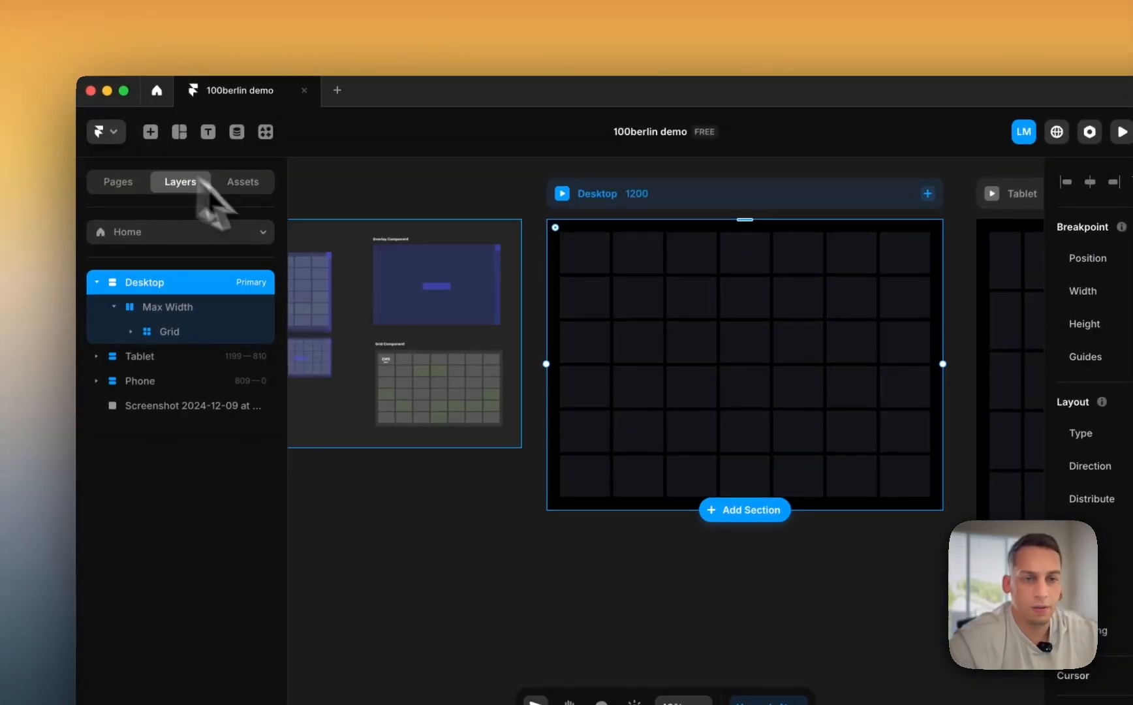
# - Change the Max Width stack's height sizing from Fit Content to Viewport
pyautogui.click(173, 307)
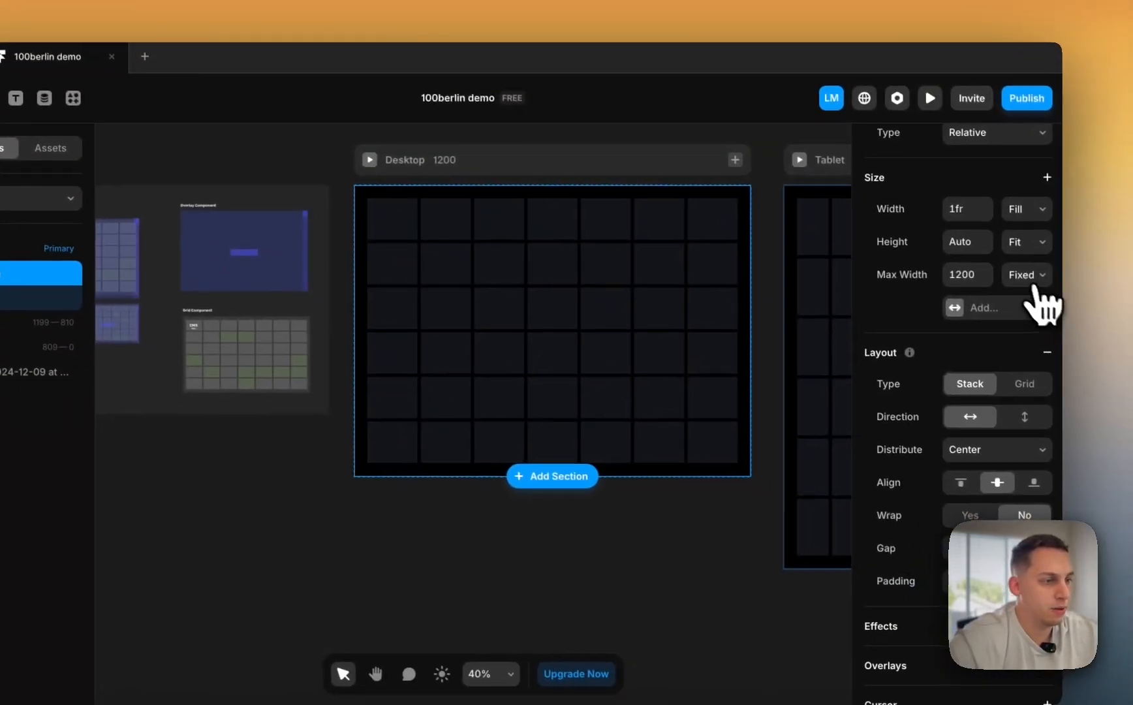
pyautogui.click(1083, 287)
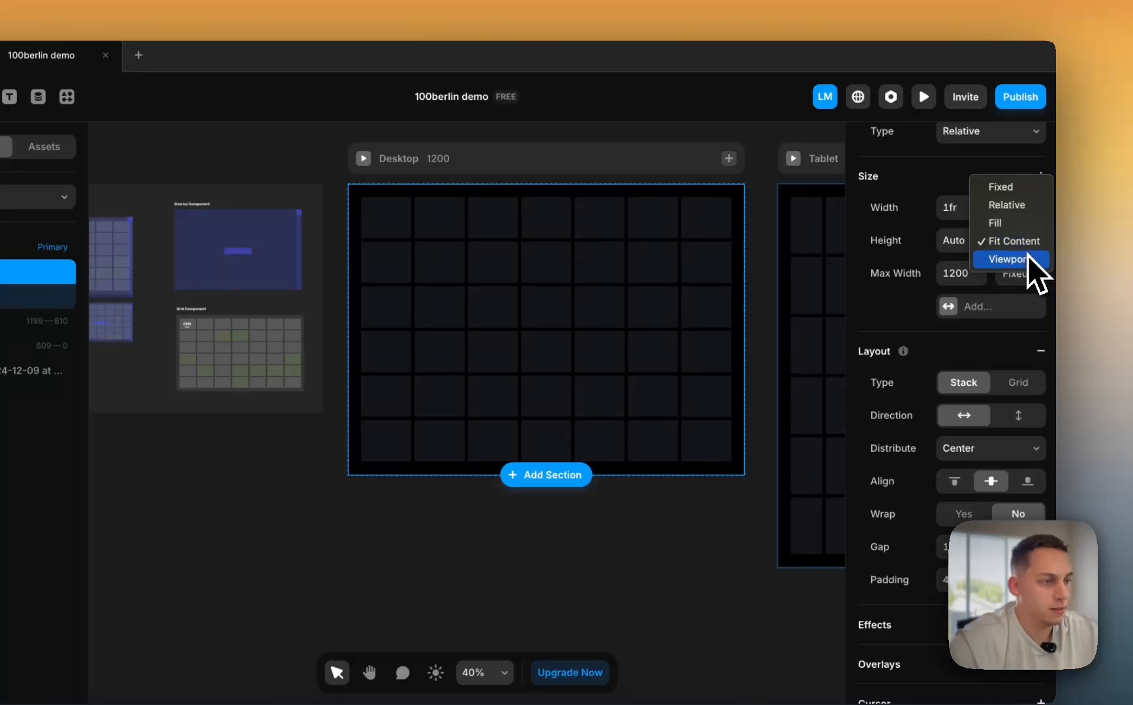
pyautogui.click(1026, 262)
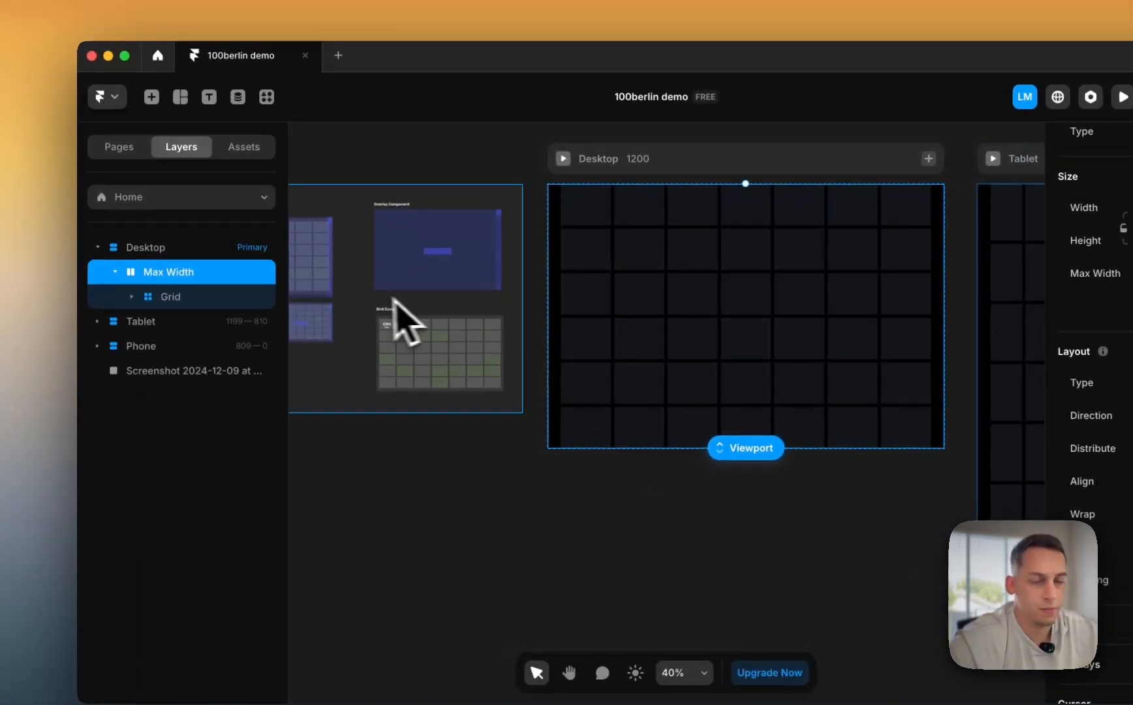
# - Set the height sizing of the grid inside the Max Width stack to Fill
pyautogui.click(195, 296)
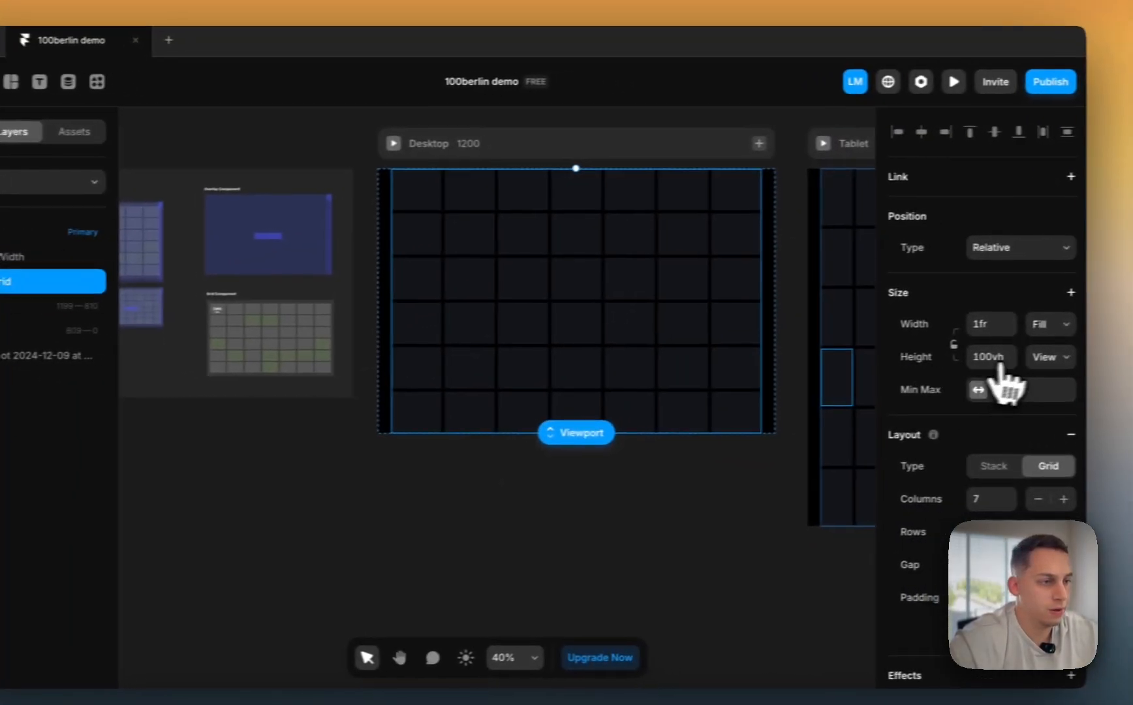
pyautogui.click(1019, 361)
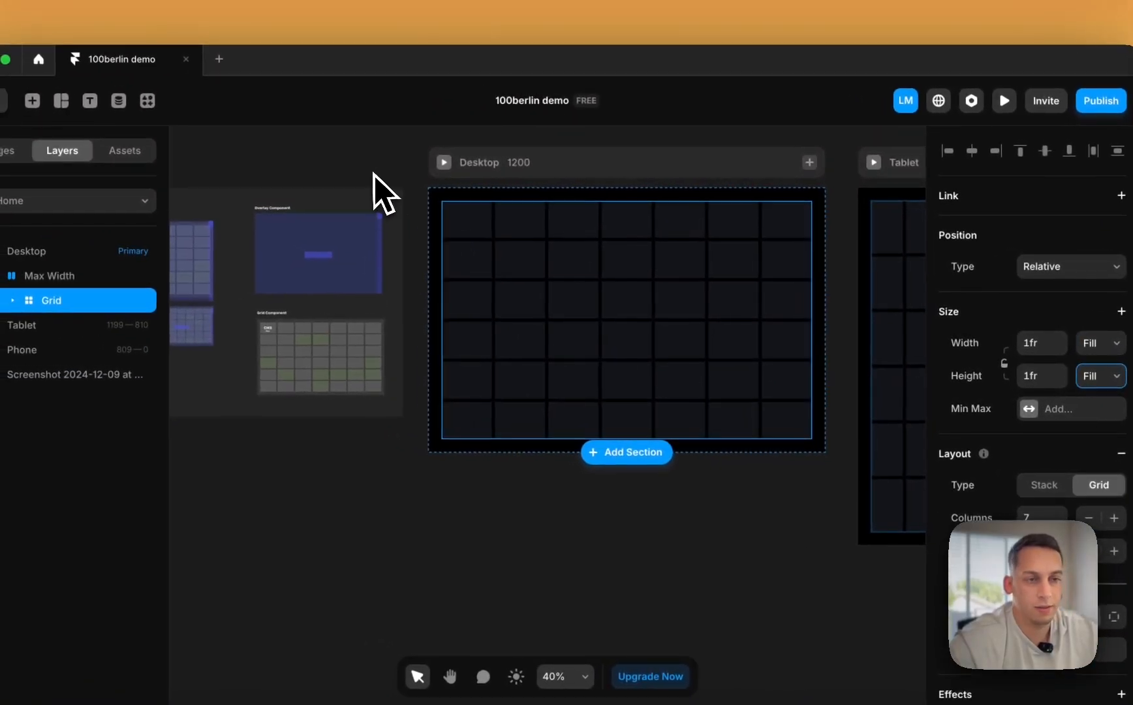
pyautogui.click(291, 154)
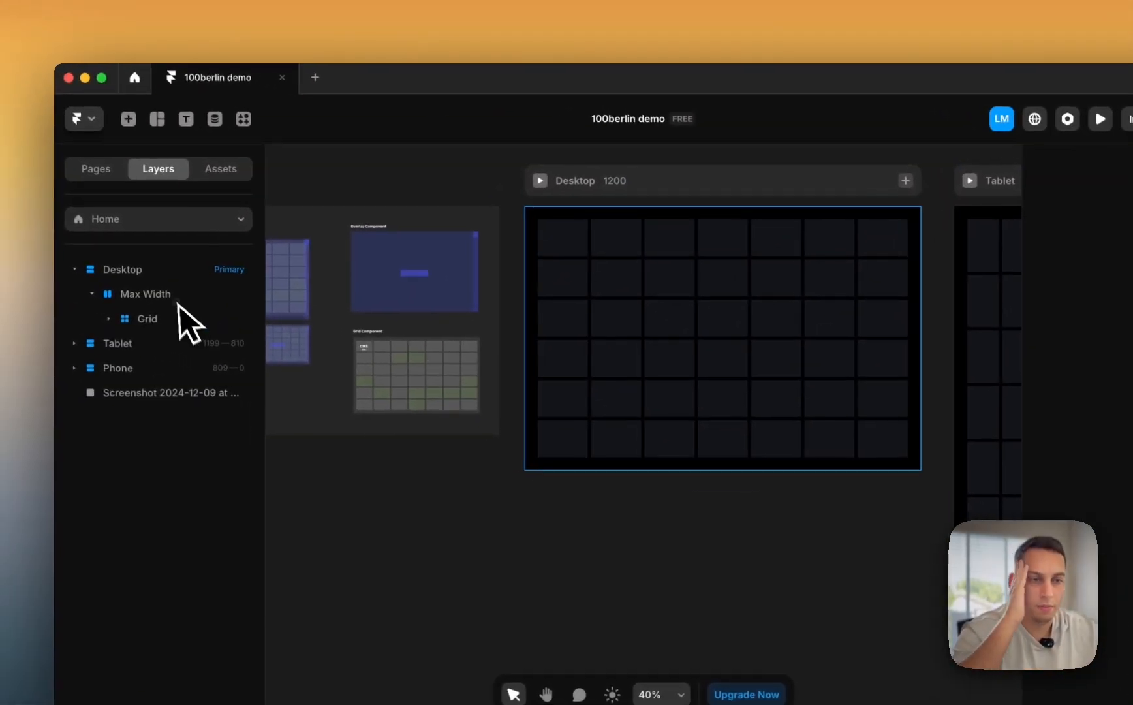
# - Preview the Desktop breakpoint to check how the padded grid fills the viewport, and return to the canvas
pyautogui.click(85, 279)
pyautogui.click(426, 198)
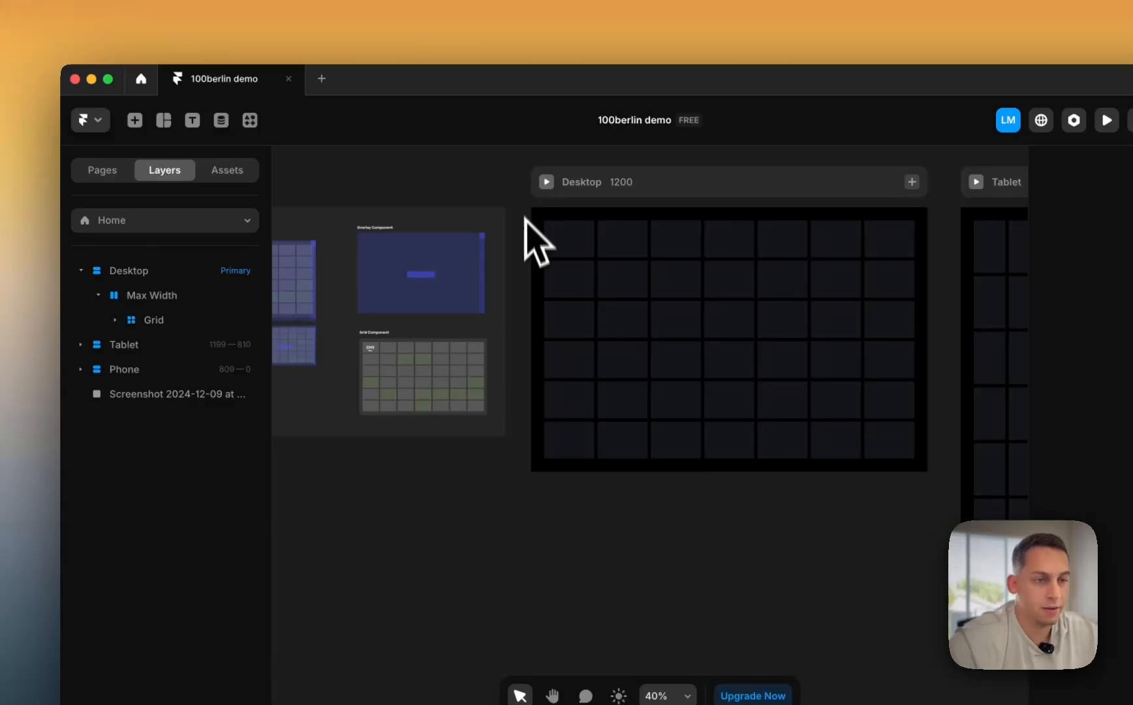
pyautogui.click(547, 183)
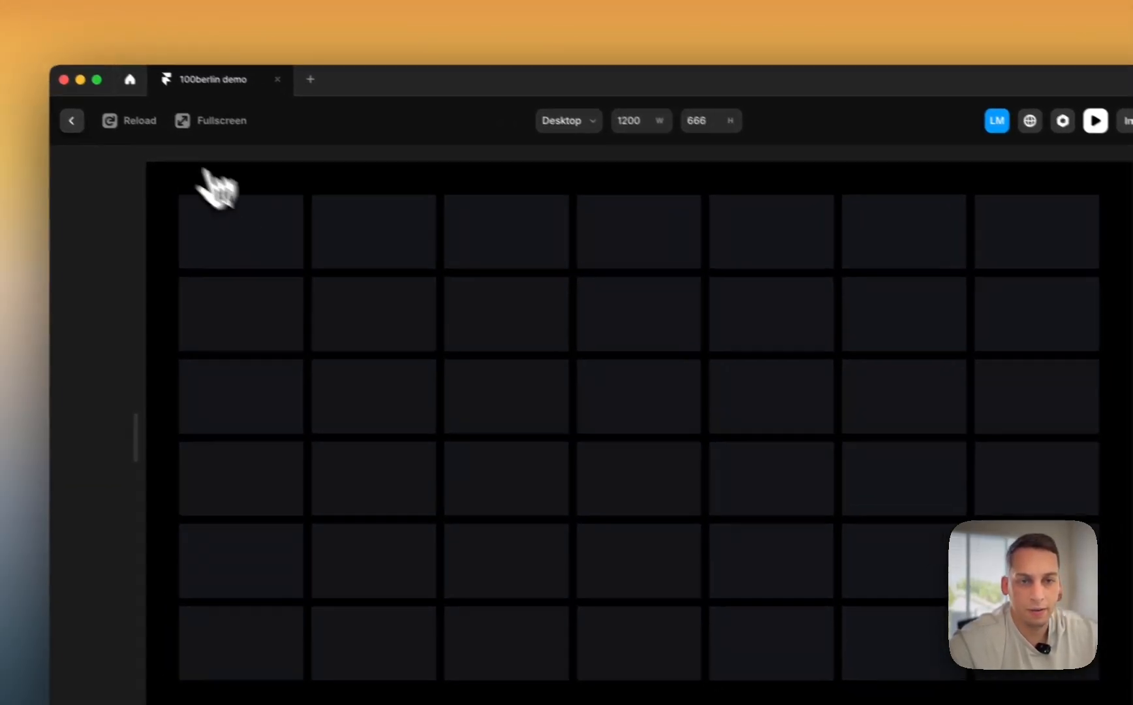
pyautogui.click(39, 106)
pyautogui.click(500, 477)
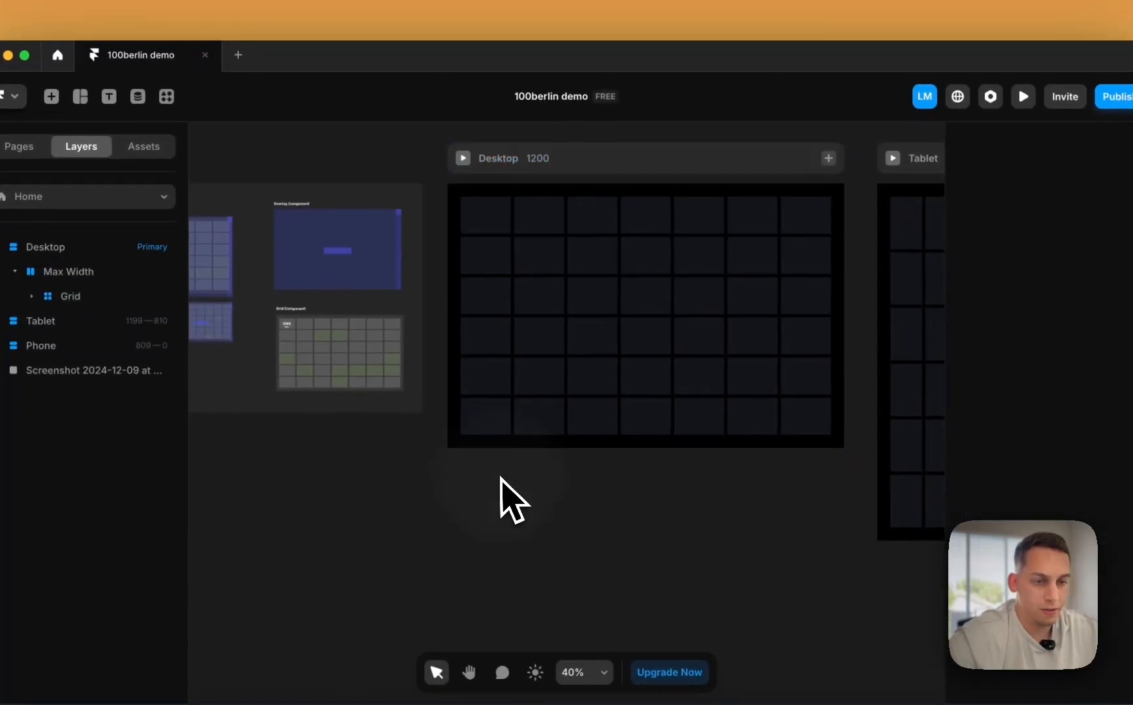
# - Open the project's CMS and add the sample Blog collections
pyautogui.click(488, 219)
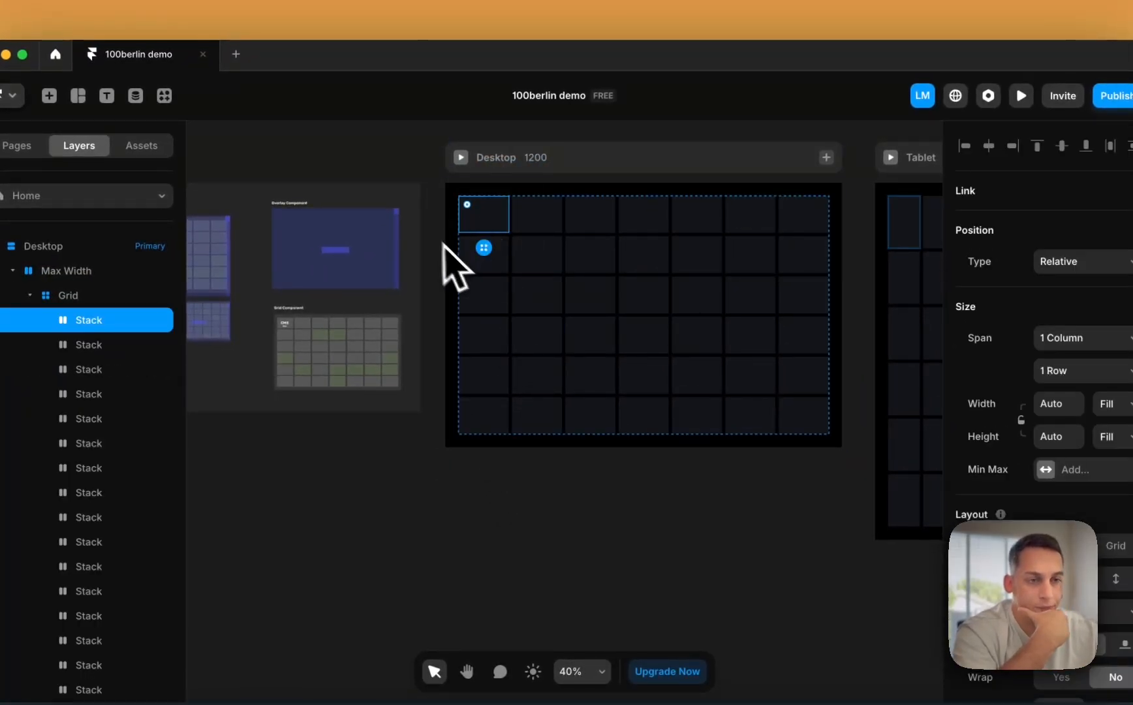
pyautogui.click(135, 95)
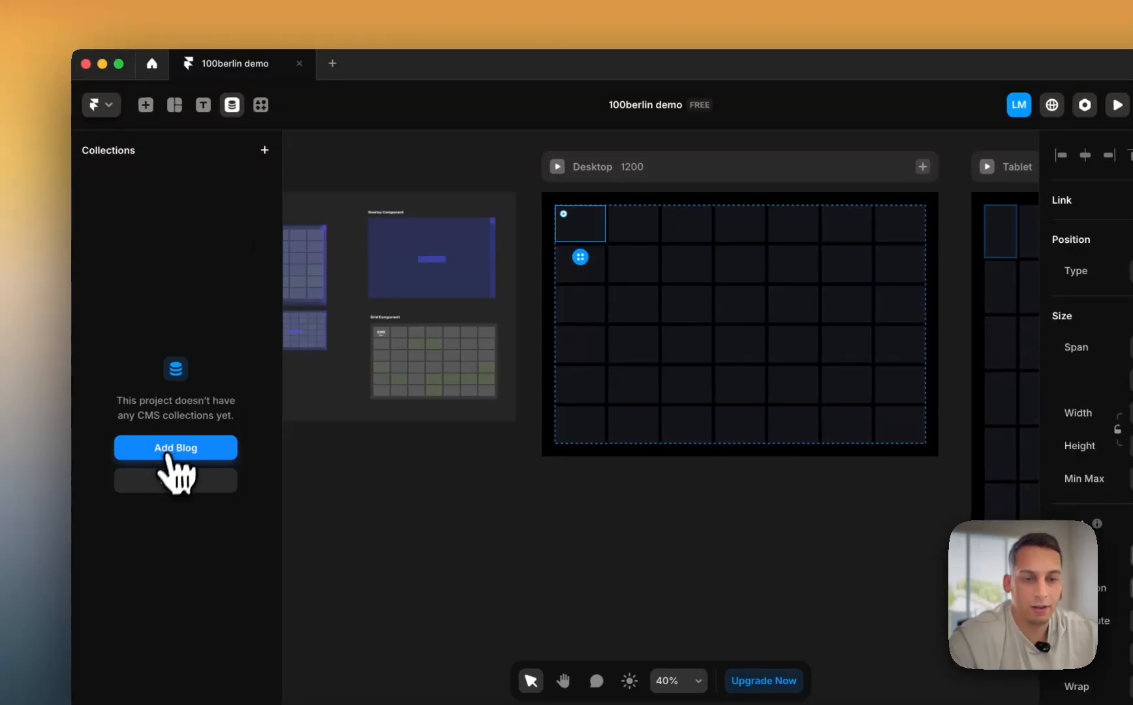
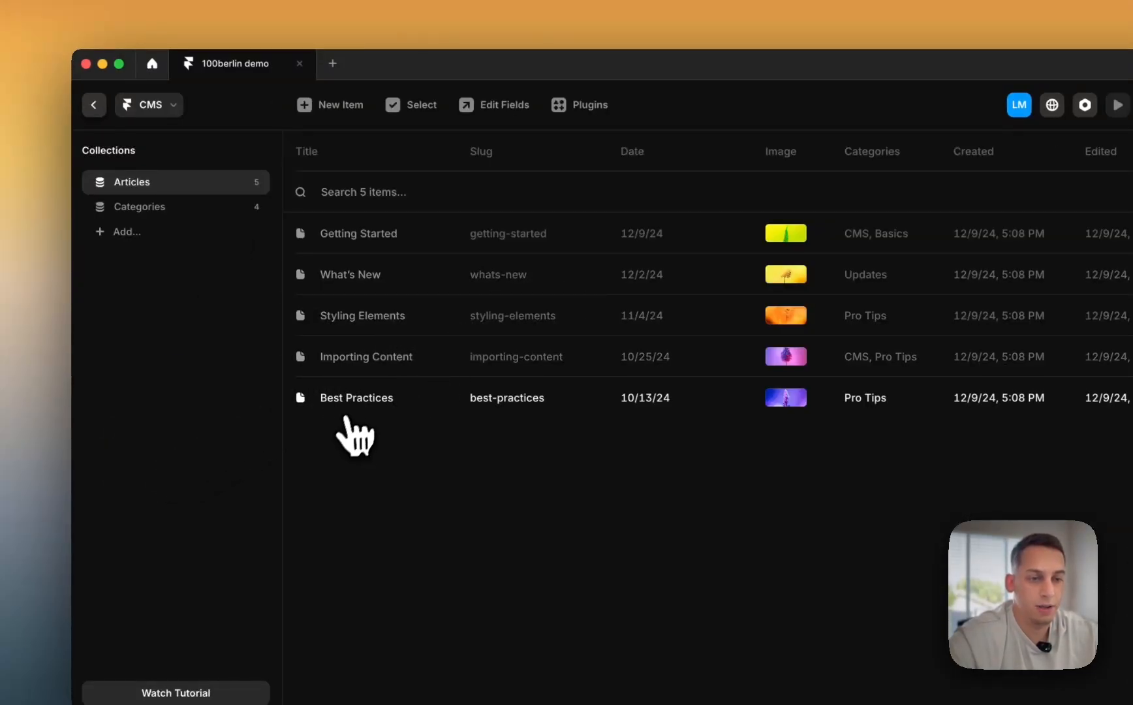
# - Save a duplicate of the Best Practices article with its image replaced by a red Unsplash photo
pyautogui.rightClick(377, 396)
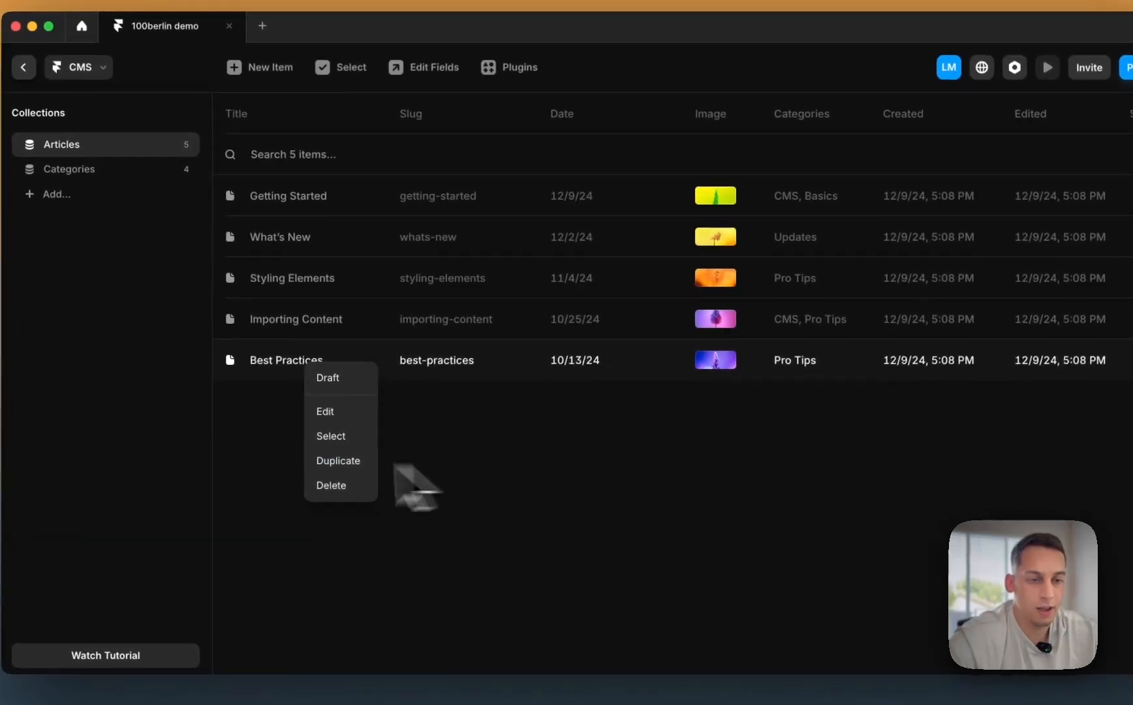
pyautogui.click(406, 496)
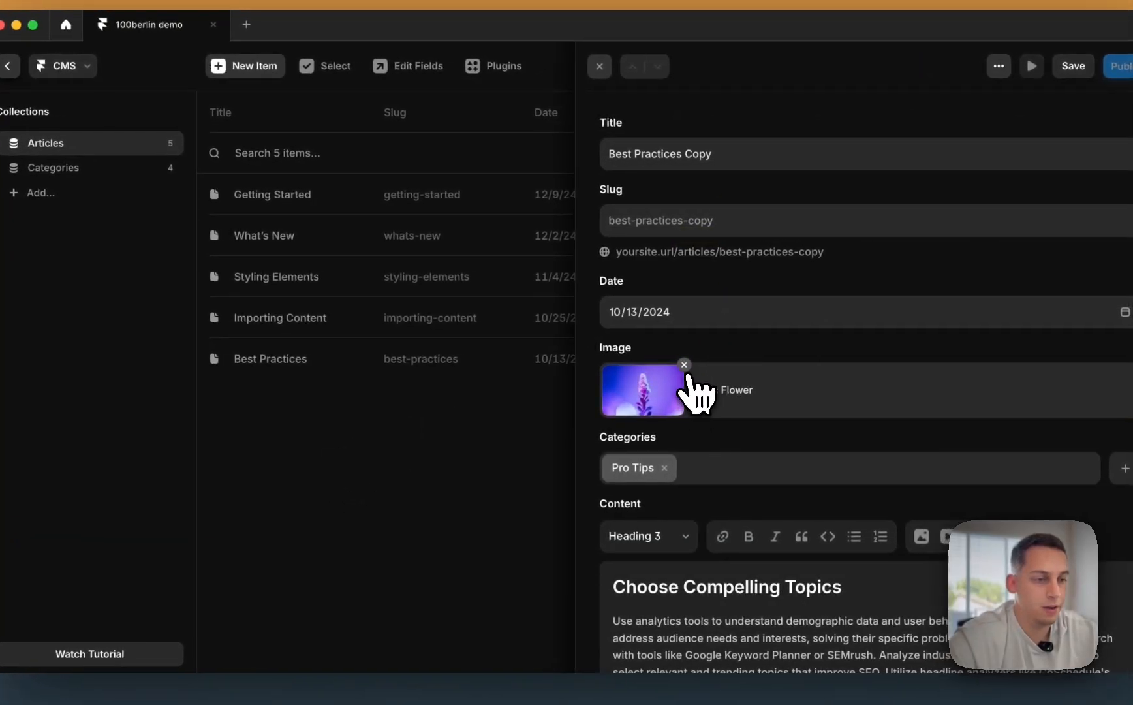
pyautogui.click(675, 388)
pyautogui.click(539, 530)
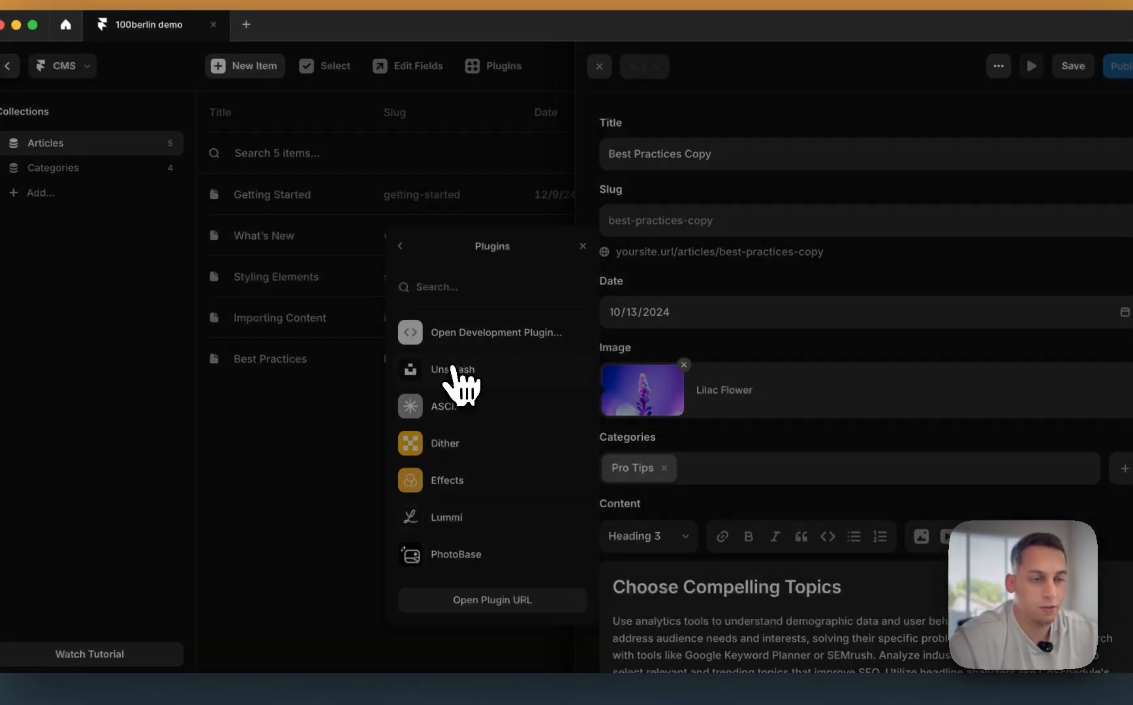
pyautogui.click(457, 370)
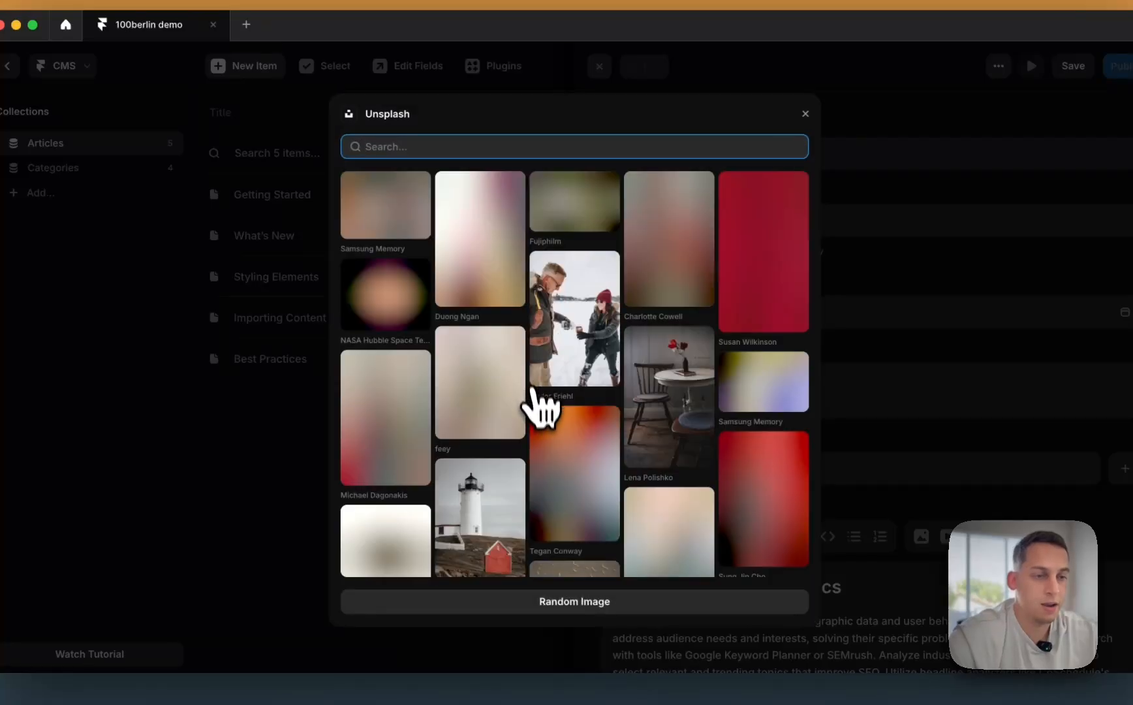
pyautogui.click(765, 254)
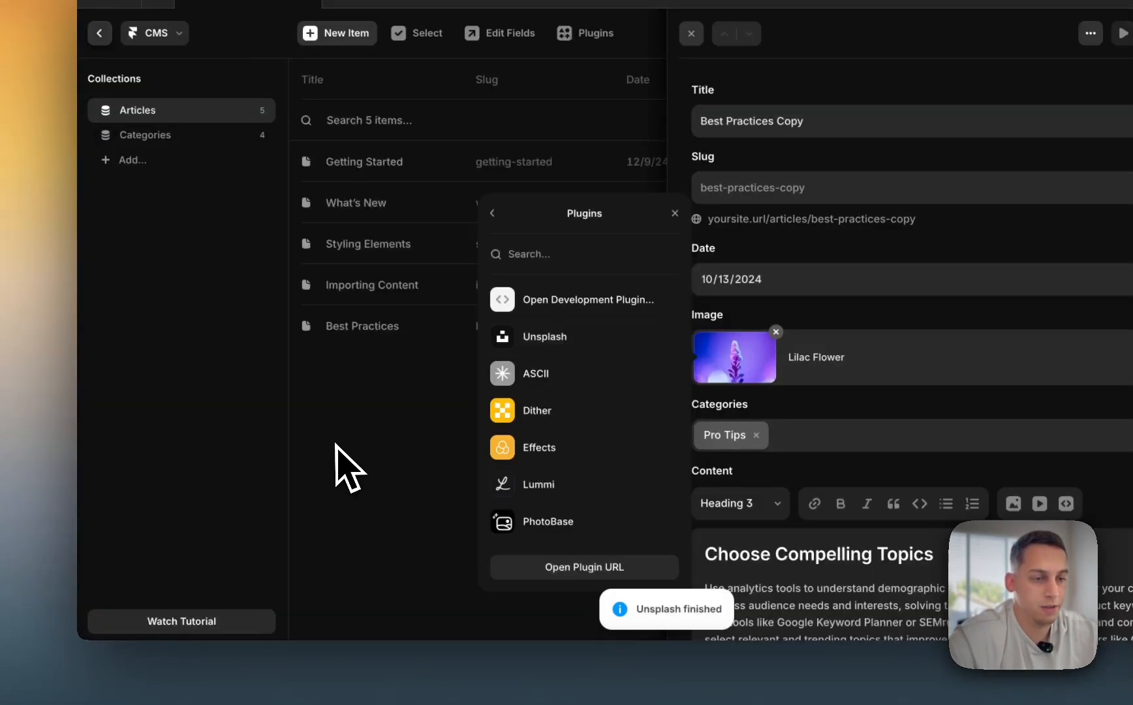
pyautogui.click(349, 440)
pyautogui.click(374, 444)
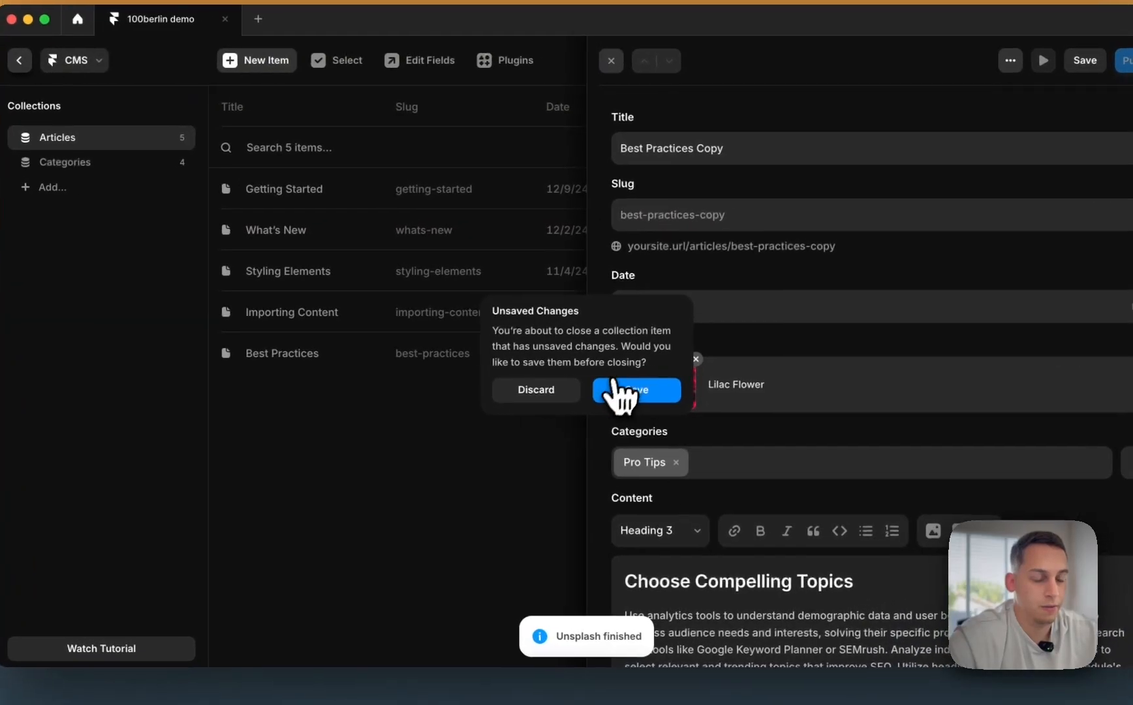
pyautogui.click(710, 364)
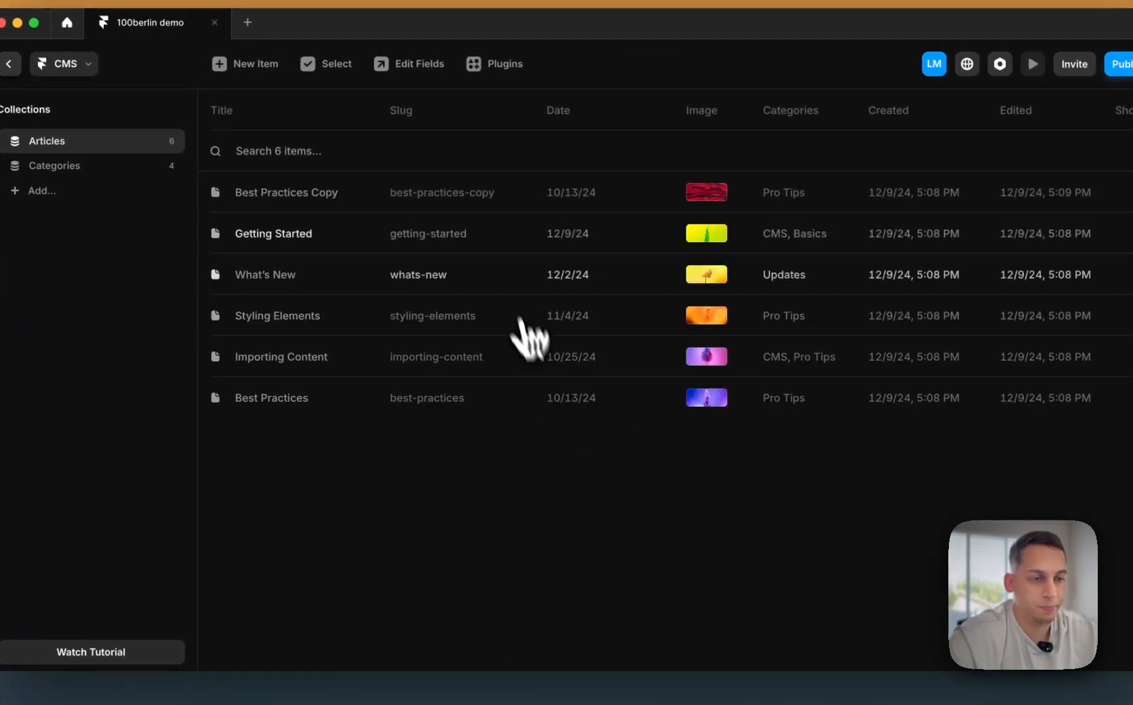
# - Duplicate the Getting Started article and browse Unsplash for a replacement image for the copy
pyautogui.rightClick(396, 250)
pyautogui.click(426, 349)
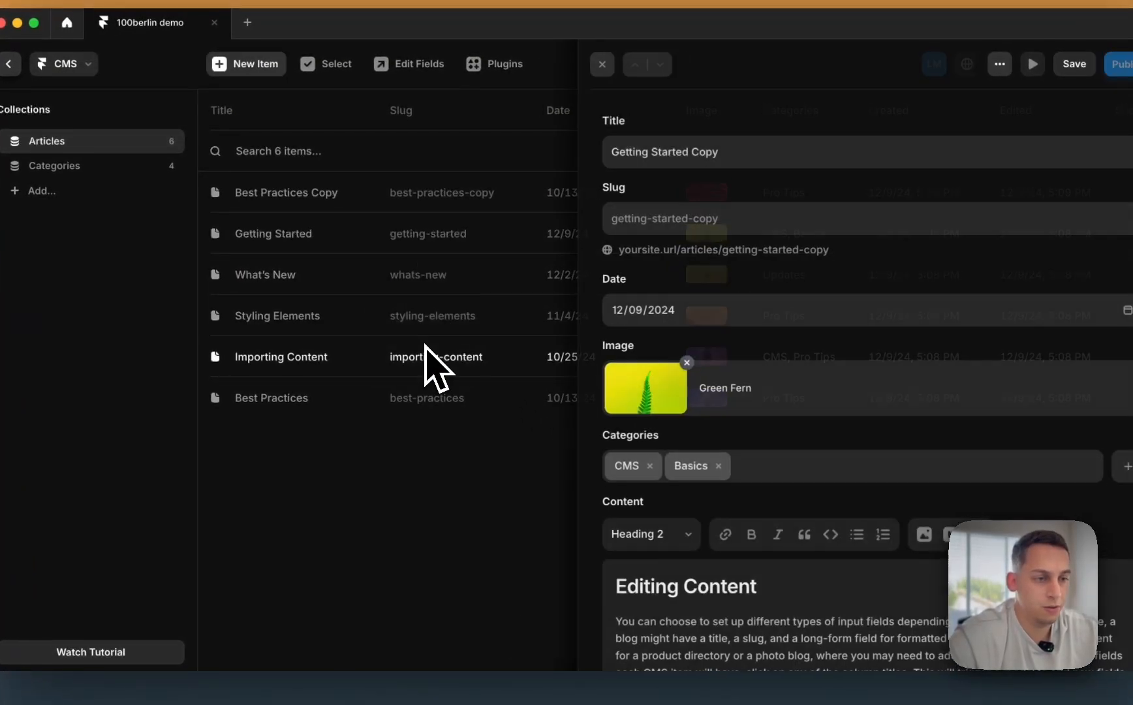
pyautogui.click(663, 392)
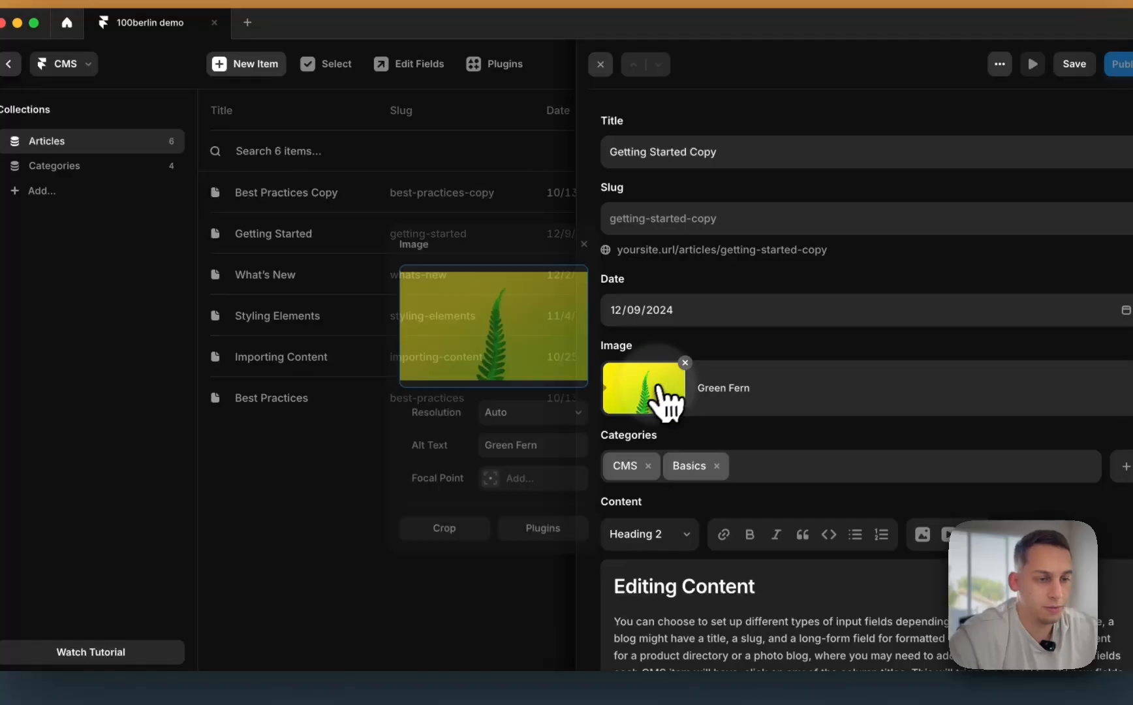
pyautogui.click(539, 527)
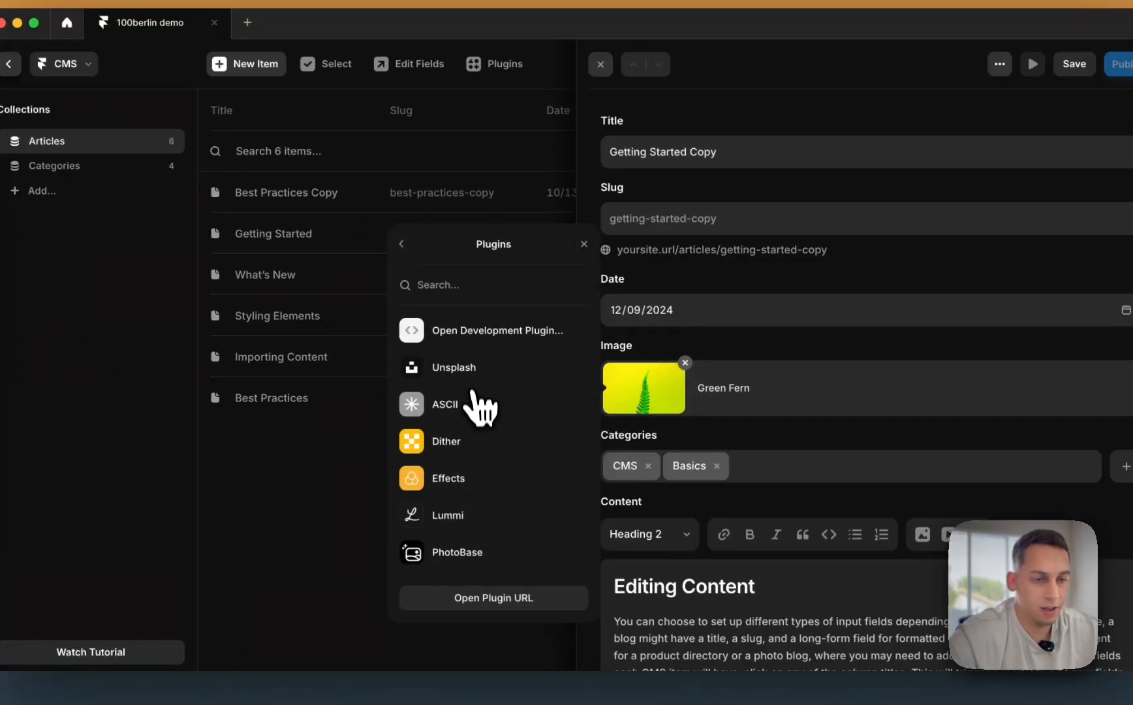
pyautogui.click(473, 377)
pyautogui.scroll(-10, 454, 404)
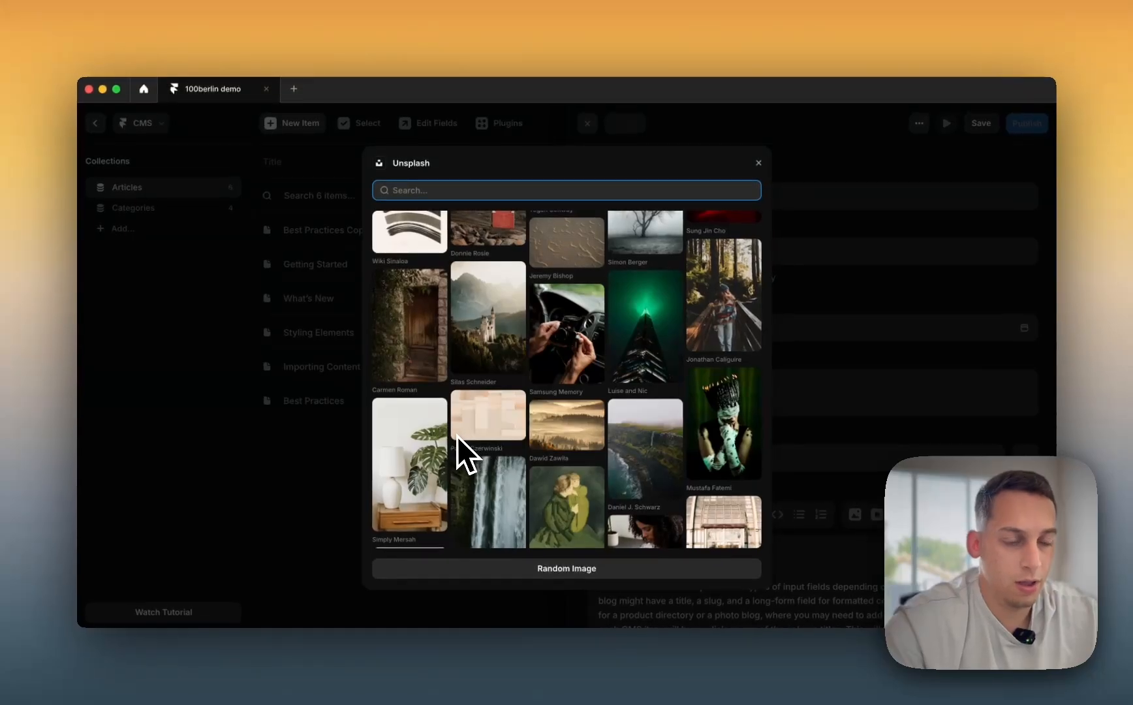
pyautogui.scroll(-3, 470, 444)
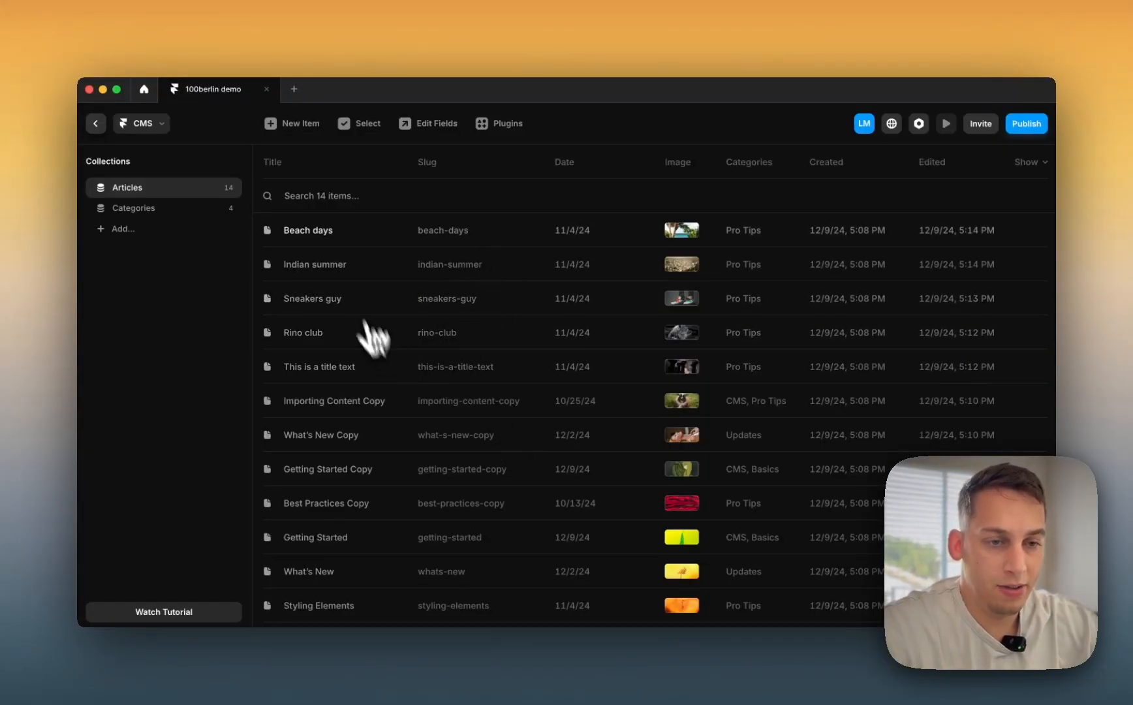
# - Review the Articles items and try to delete the Categories collection
pyautogui.scroll(-2, 477, 440)
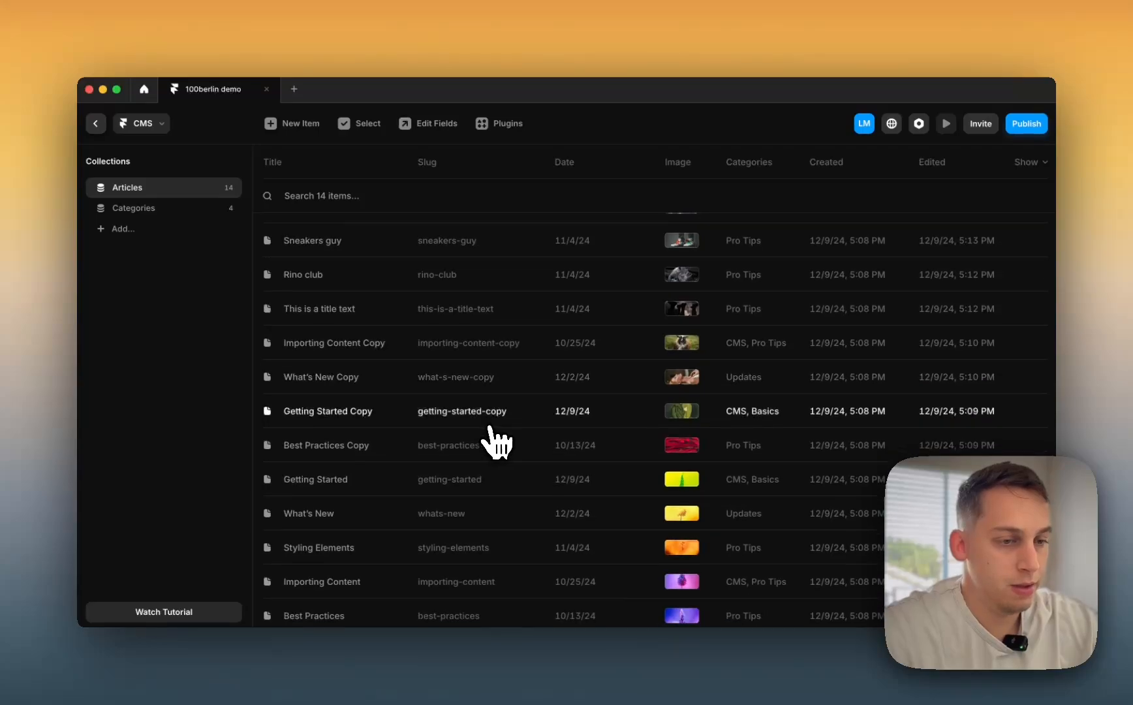
pyautogui.scroll(2, 495, 440)
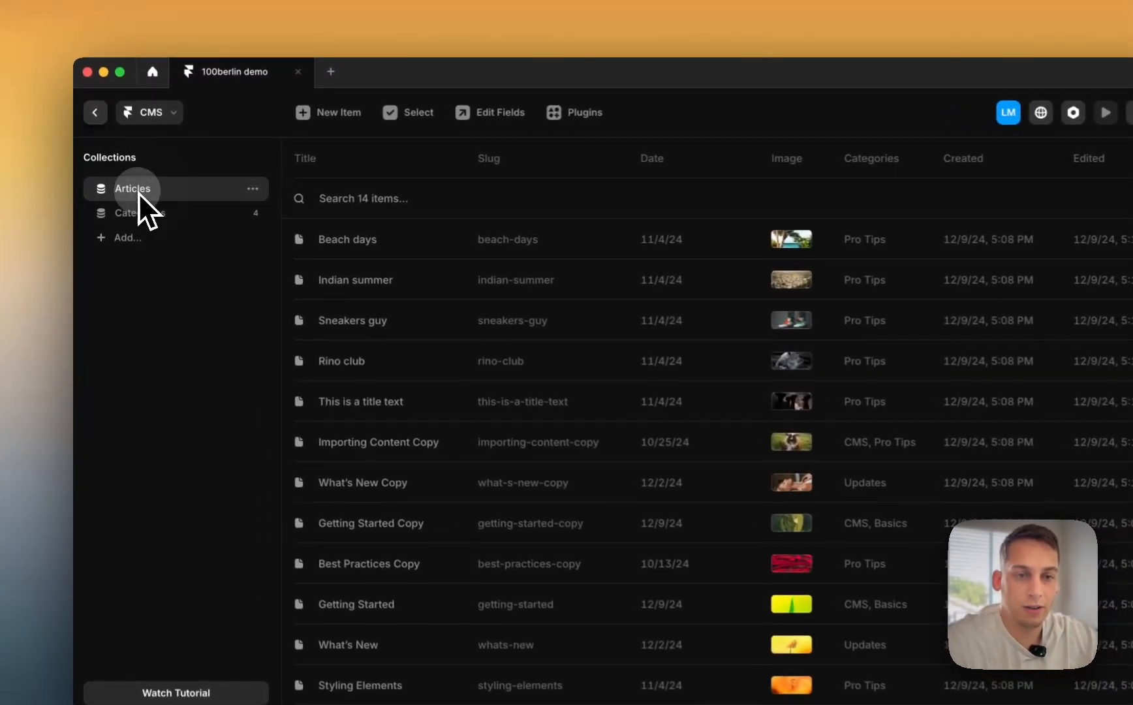
pyautogui.doubleClick(142, 189)
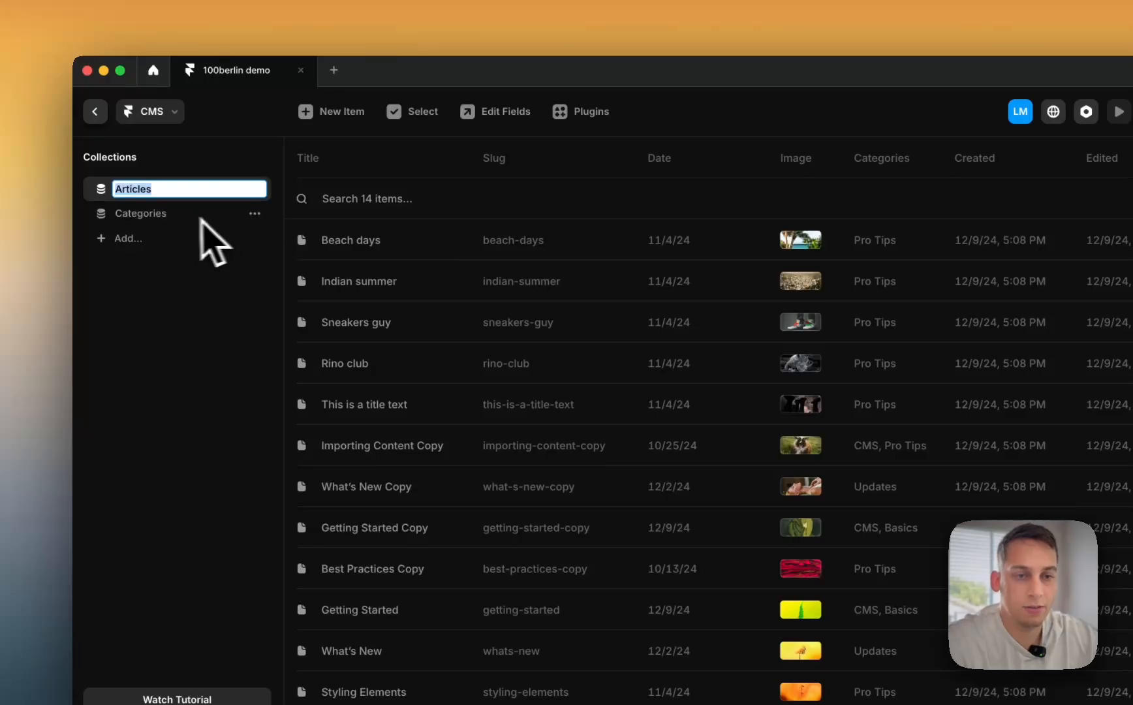
pyautogui.click(252, 215)
pyautogui.click(266, 373)
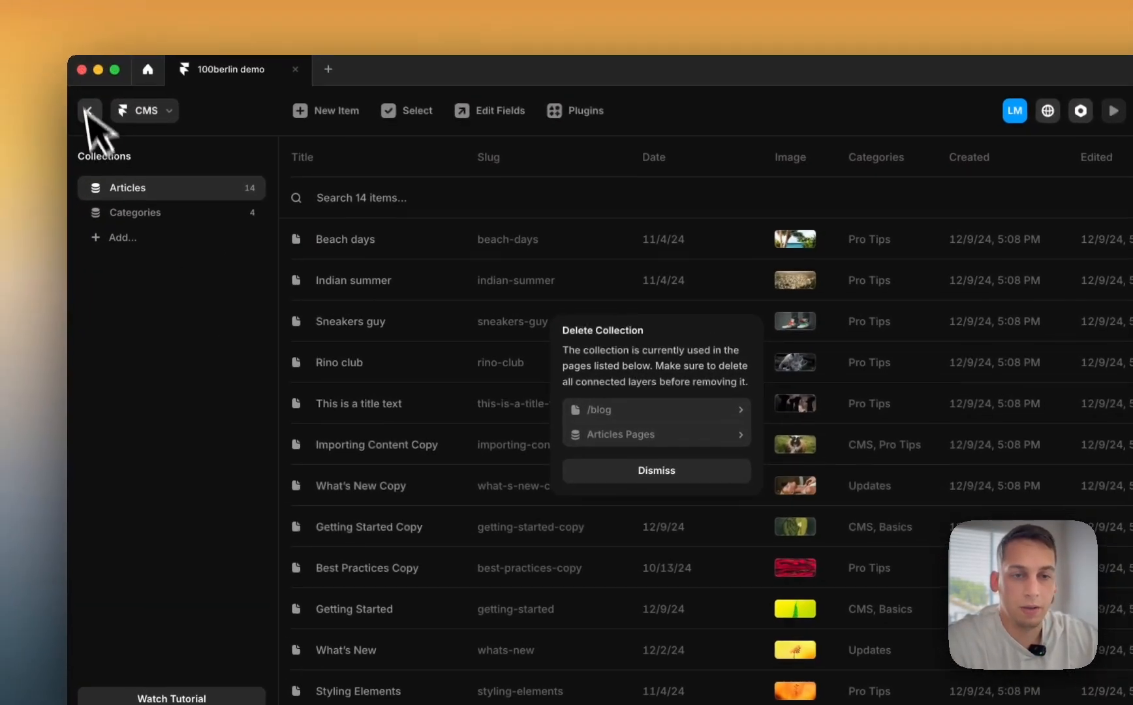
# - Return to the canvas and delete the /blog page together with its contents
pyautogui.click(64, 83)
pyautogui.click(60, 90)
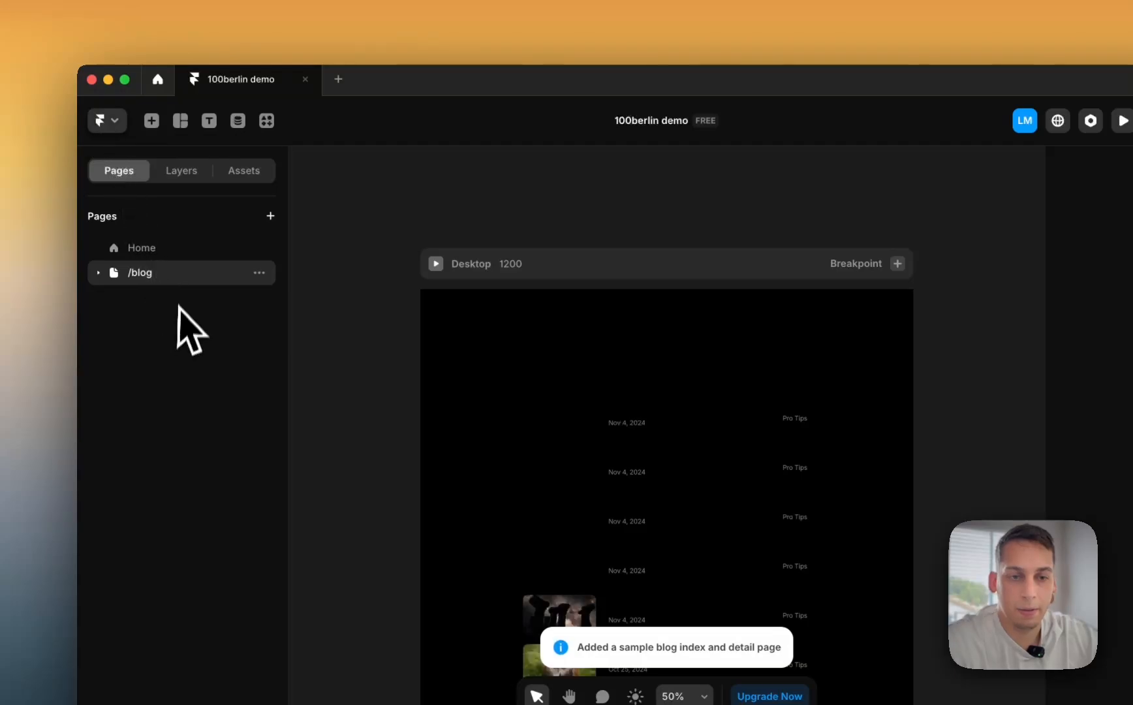
pyautogui.click(259, 272)
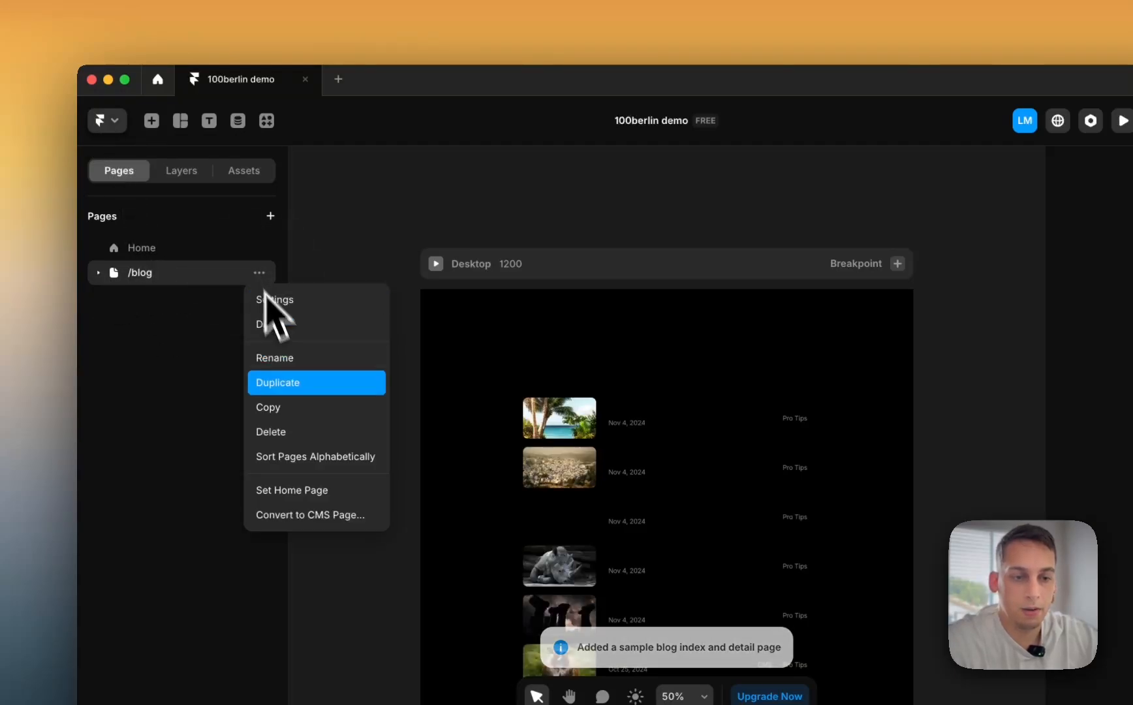
pyautogui.click(305, 432)
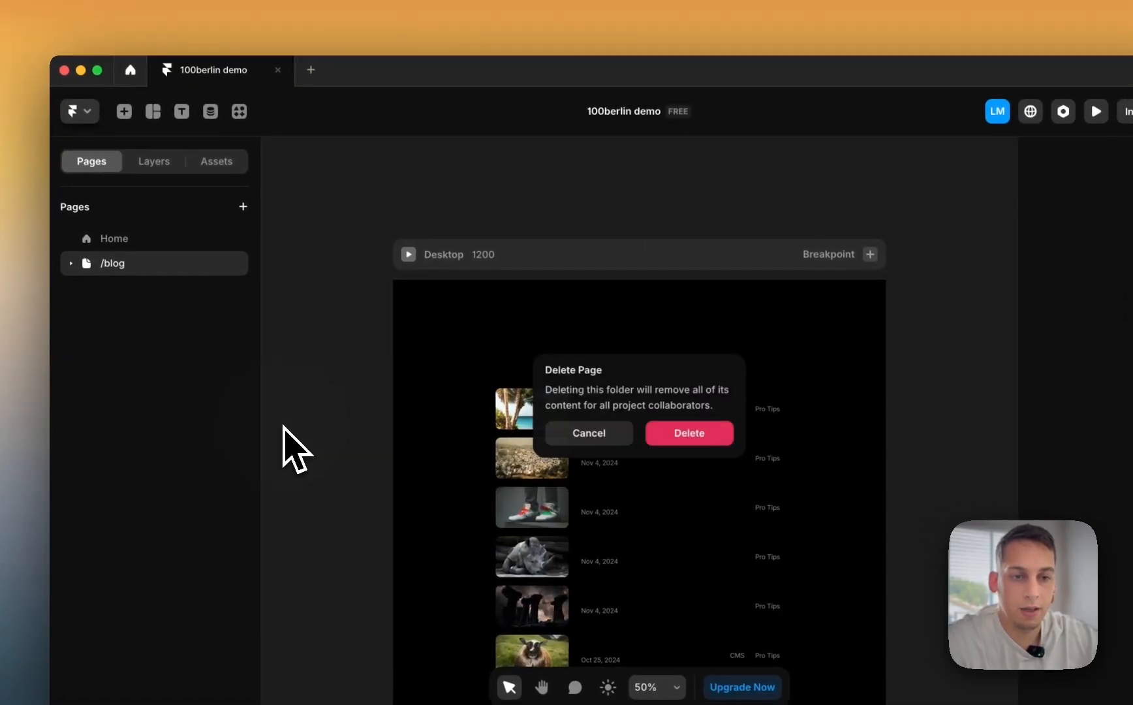
pyautogui.click(672, 432)
# - Delete the Categories collection from the CMS
pyautogui.click(211, 112)
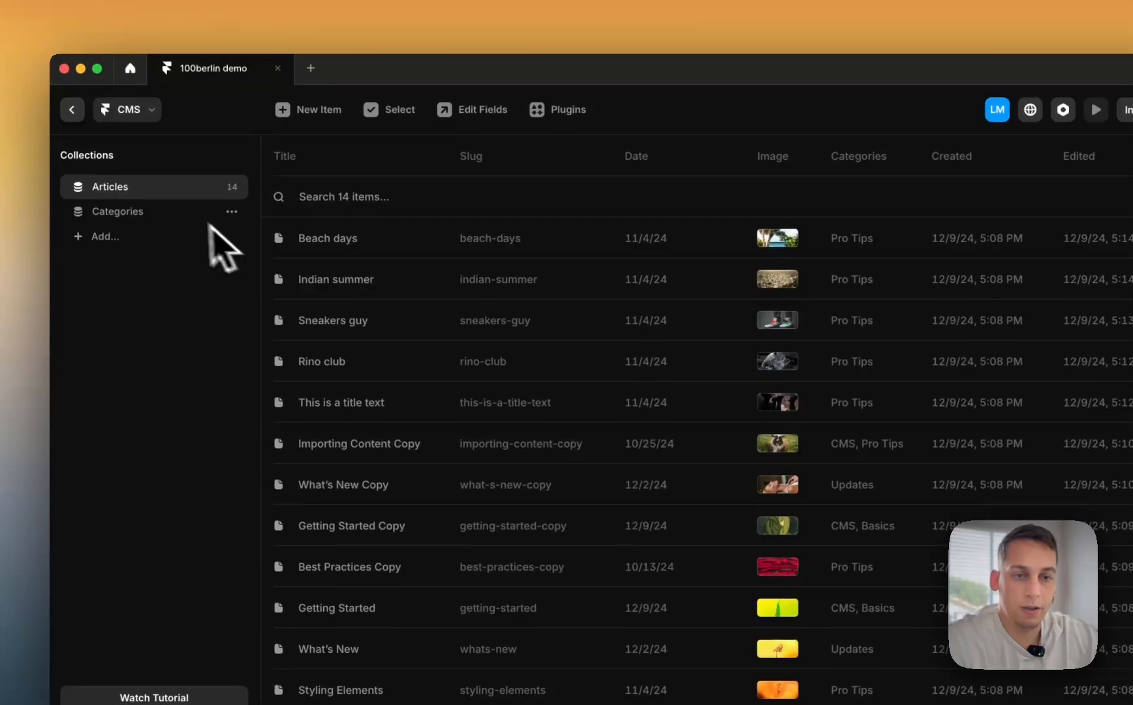
pyautogui.click(232, 212)
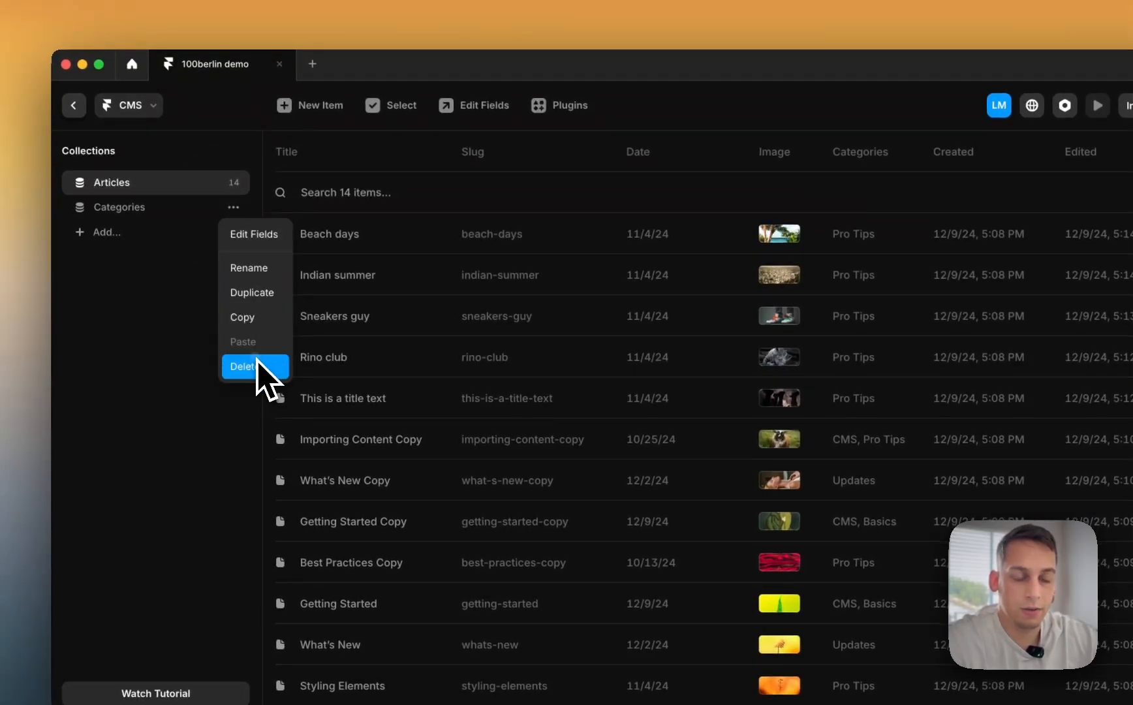
pyautogui.click(257, 366)
pyautogui.click(691, 425)
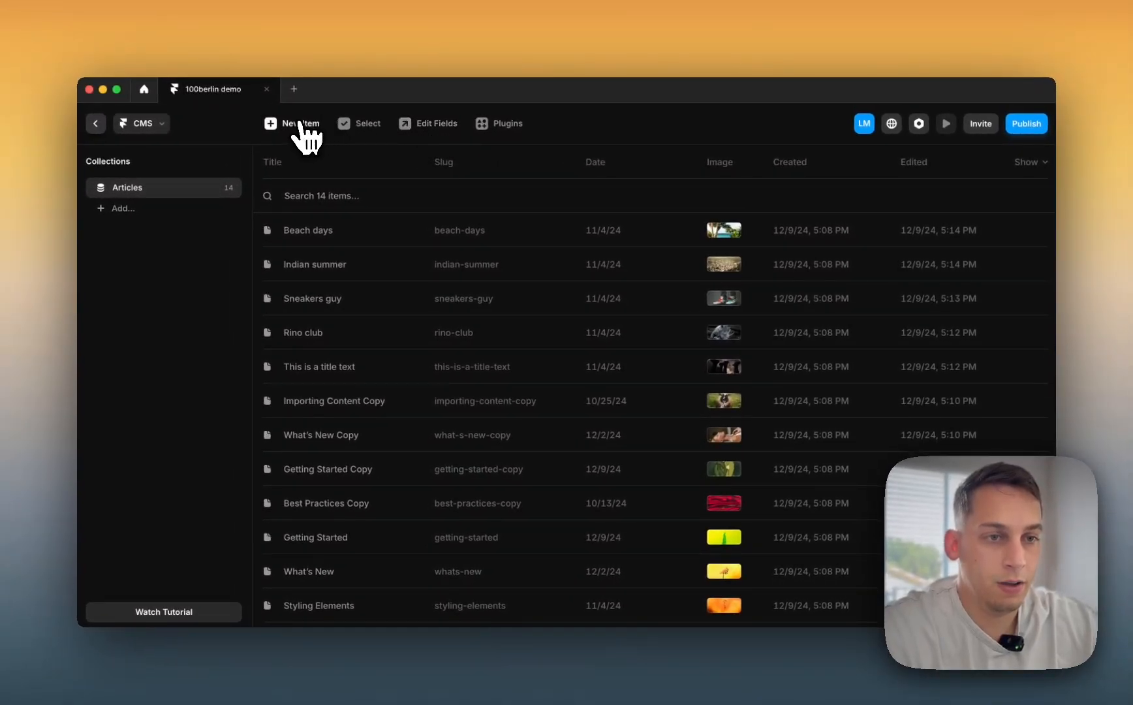
# - Add a plain text field named Variant to the Articles collection
pyautogui.click(421, 128)
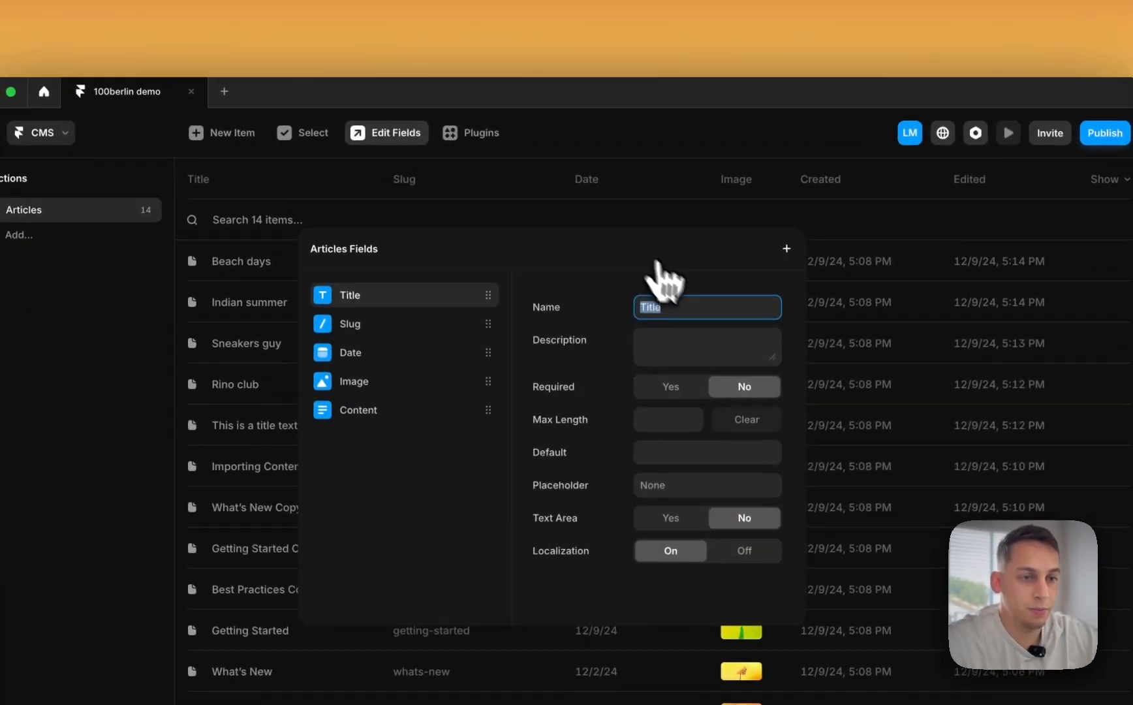
pyautogui.click(787, 251)
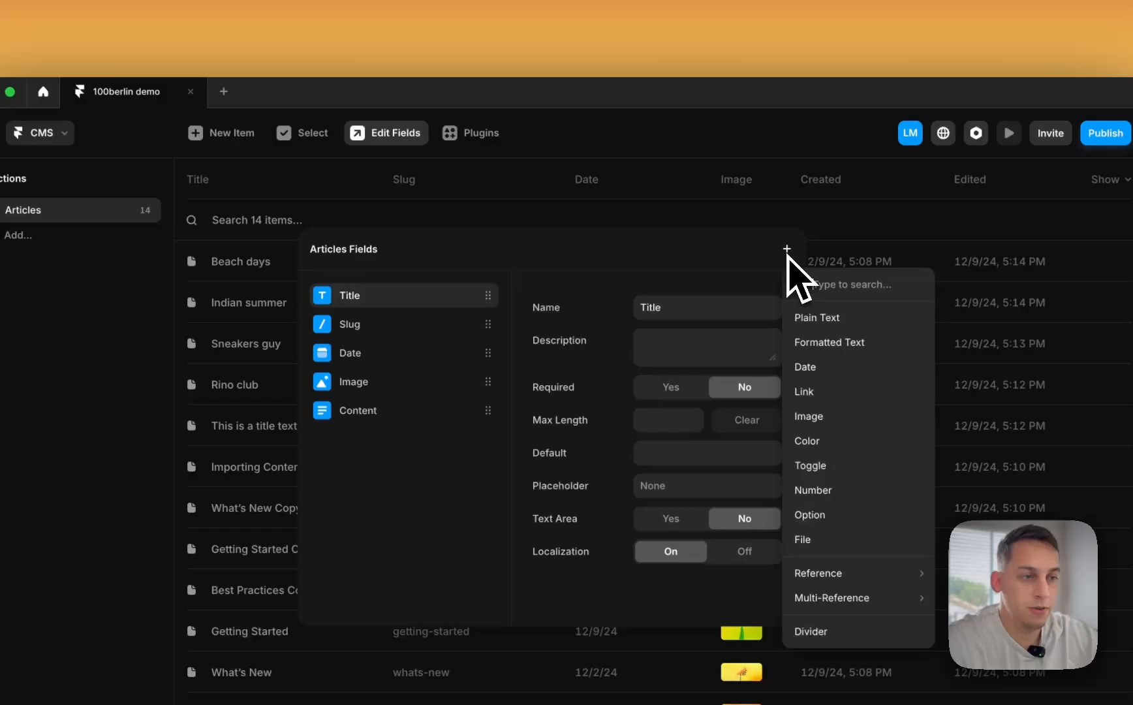
pyautogui.click(806, 316)
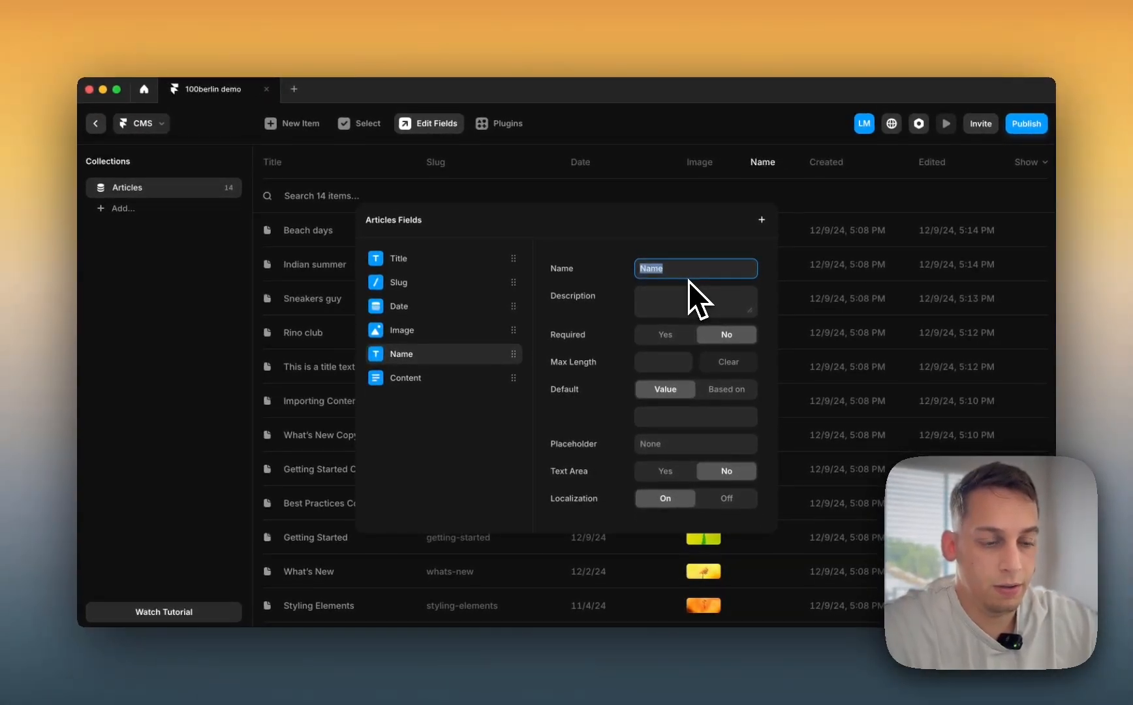
pyautogui.write('Variant')
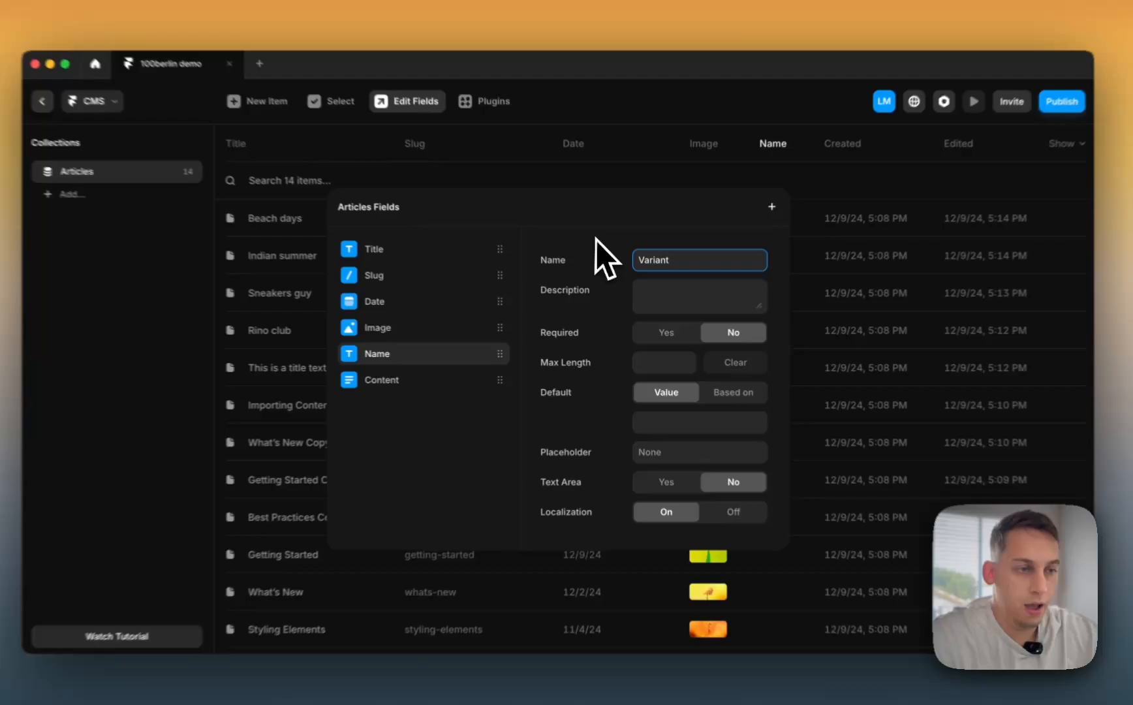
pyautogui.click(608, 246)
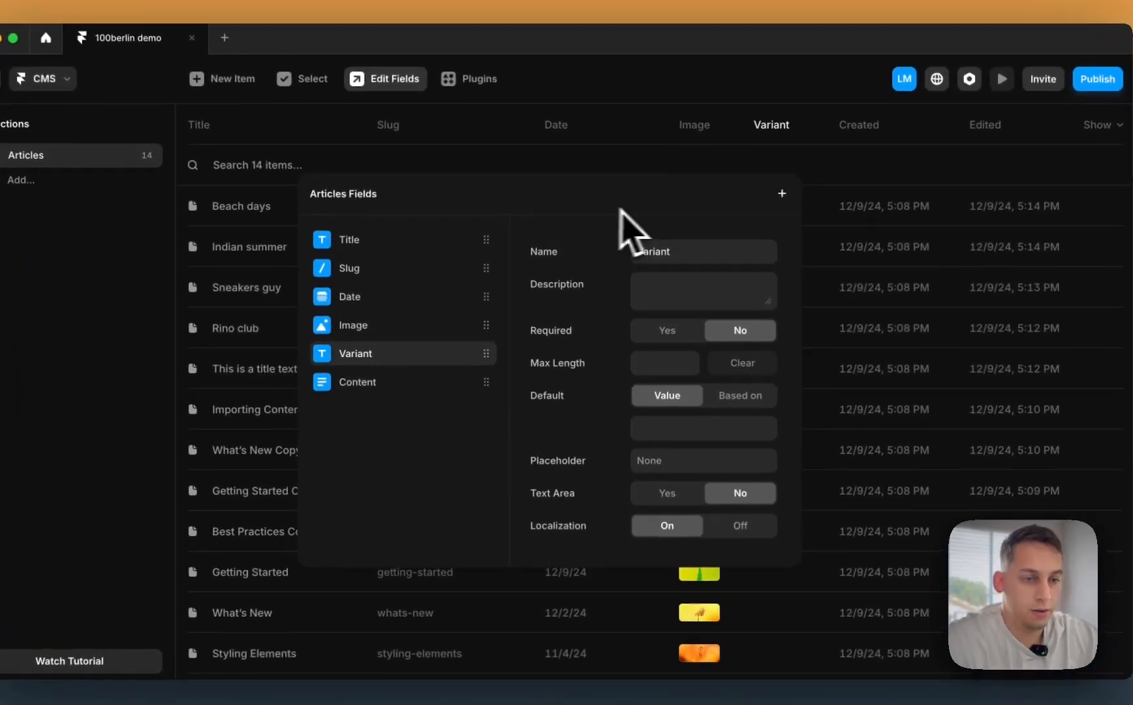
pyautogui.click(832, 200)
# - Set the Variant to 1 for the Beach days and Indian summer articles and to 2 for Sneakers guy
pyautogui.click(822, 199)
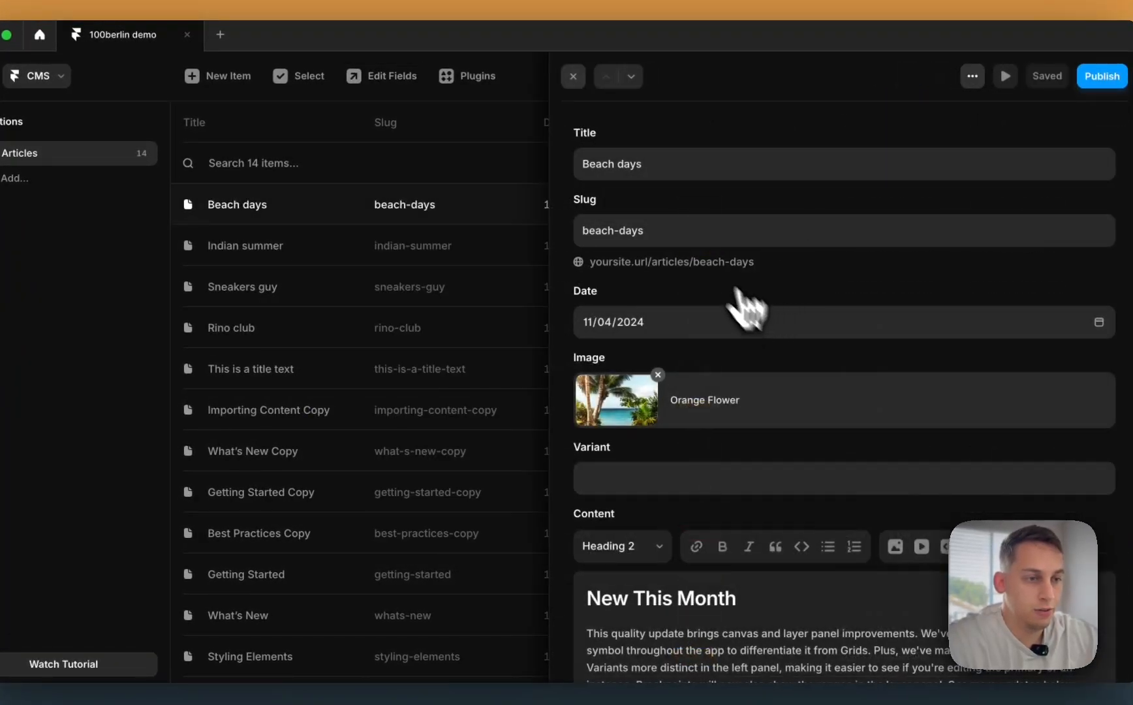
pyautogui.click(477, 452)
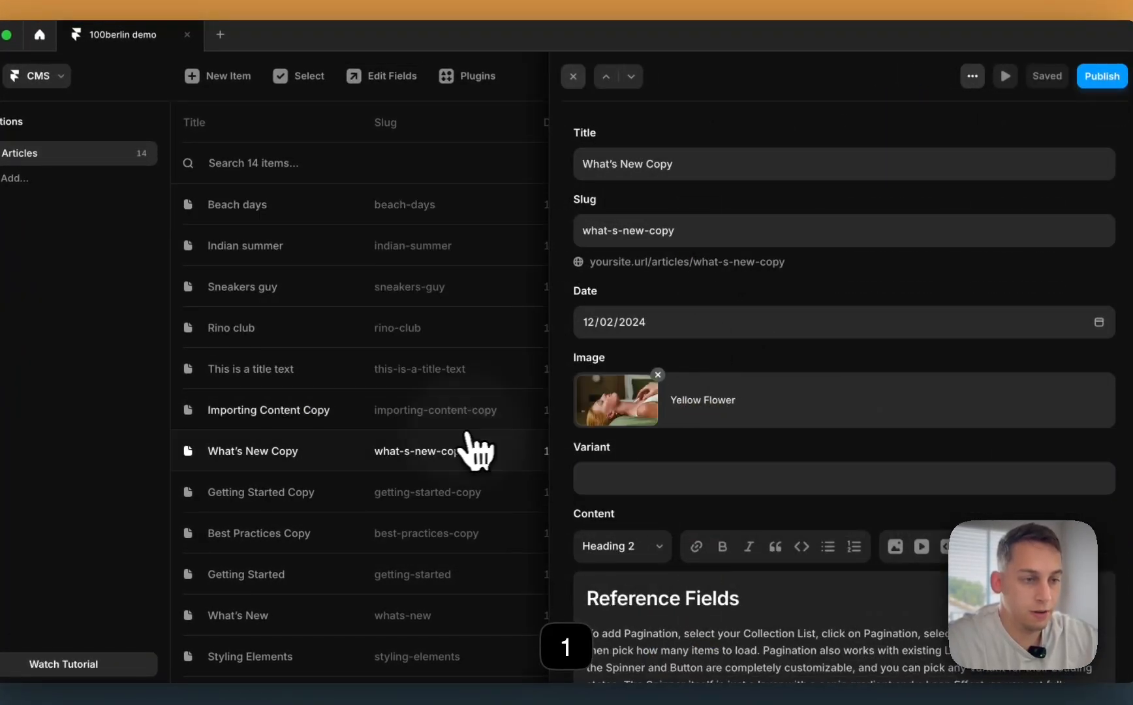
pyautogui.click(444, 252)
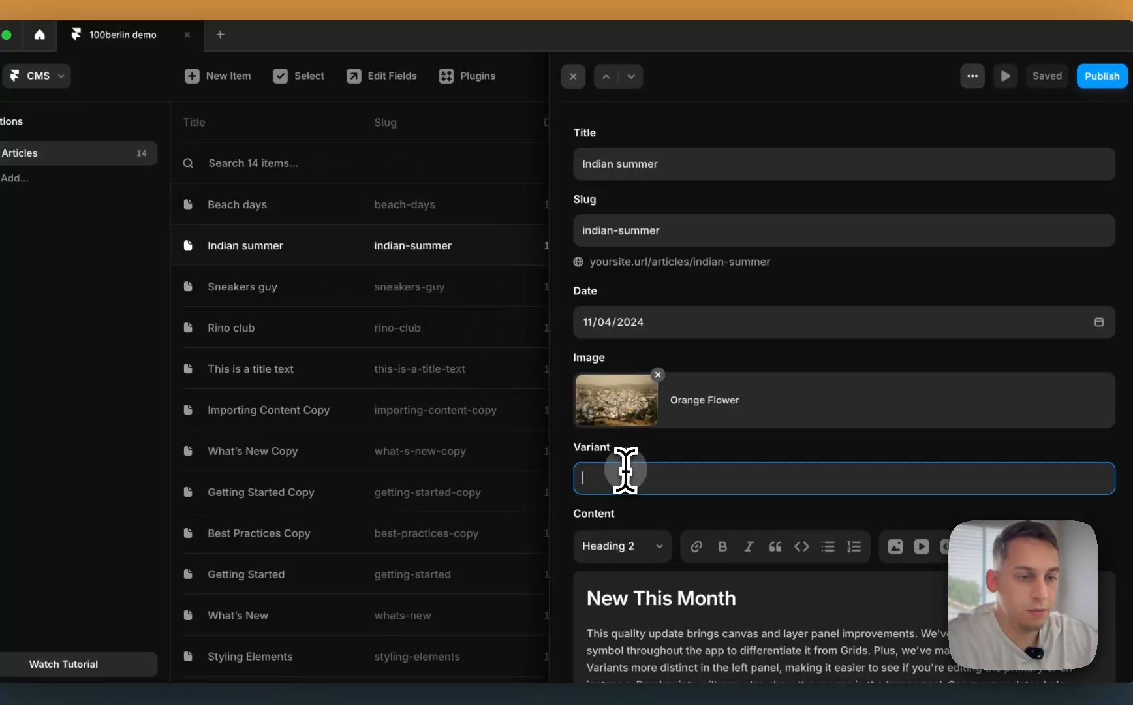
pyautogui.click(394, 299)
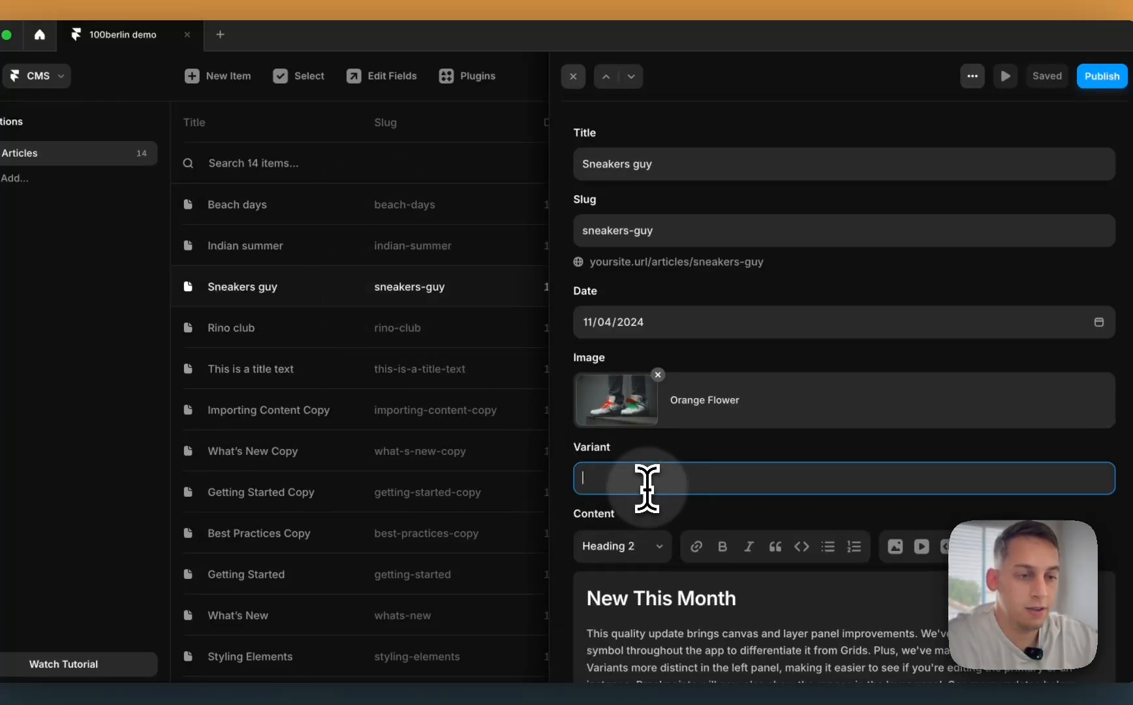
pyautogui.write('2')
# - Set the Variant to 2 for Rino club, 1 for This is a title text, and "1, 3" for Importing Content Copy
pyautogui.click(280, 328)
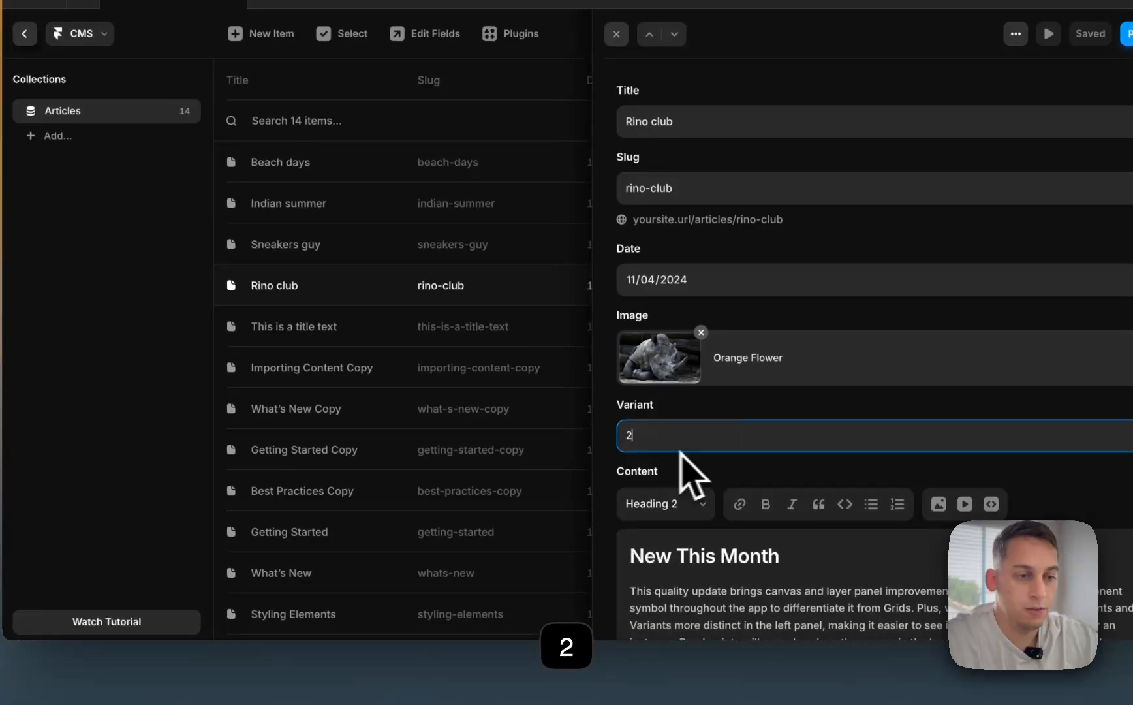
pyautogui.click(412, 330)
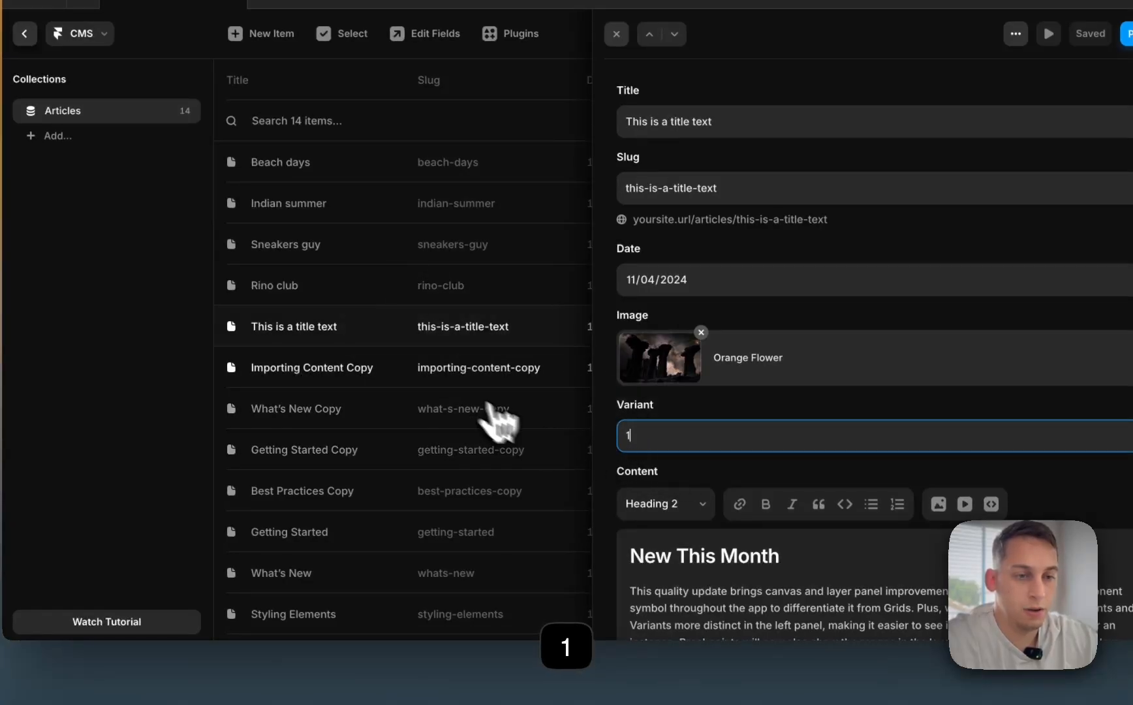
pyautogui.write('1')
pyautogui.click(493, 382)
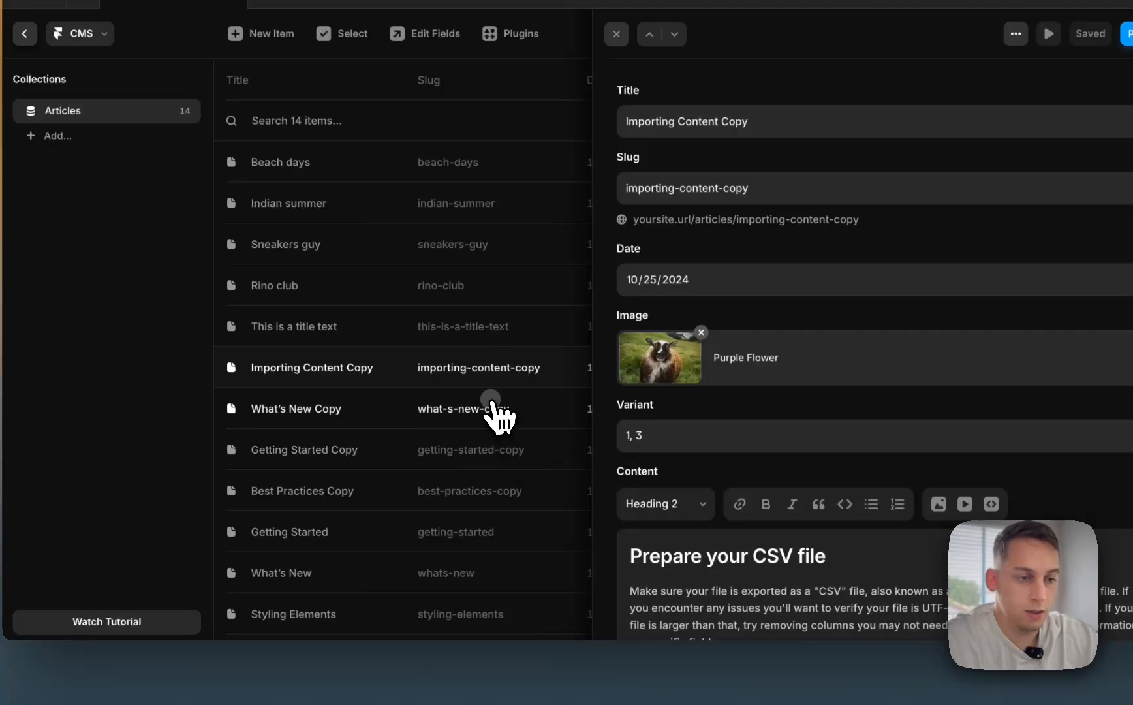
# - Set the Variant to 3 for What's New Copy, 2 for Getting Started Copy, and 3 for Best Practices Copy
pyautogui.click(491, 401)
pyautogui.click(649, 434)
pyautogui.click(532, 449)
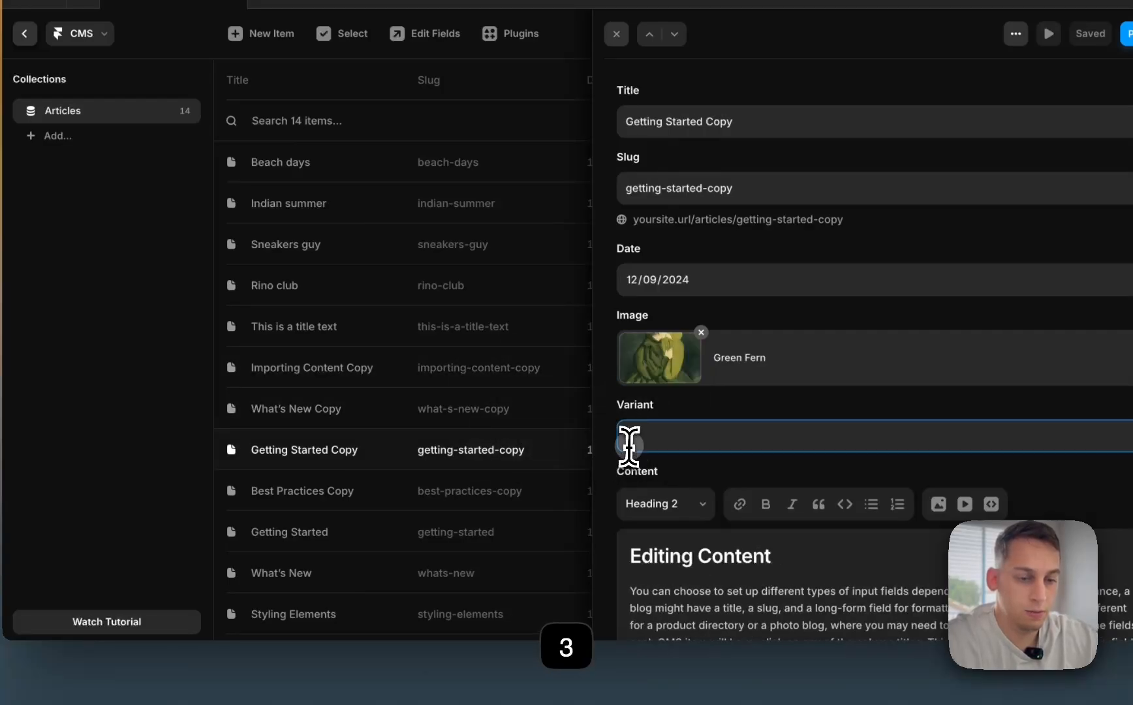
pyautogui.click(540, 504)
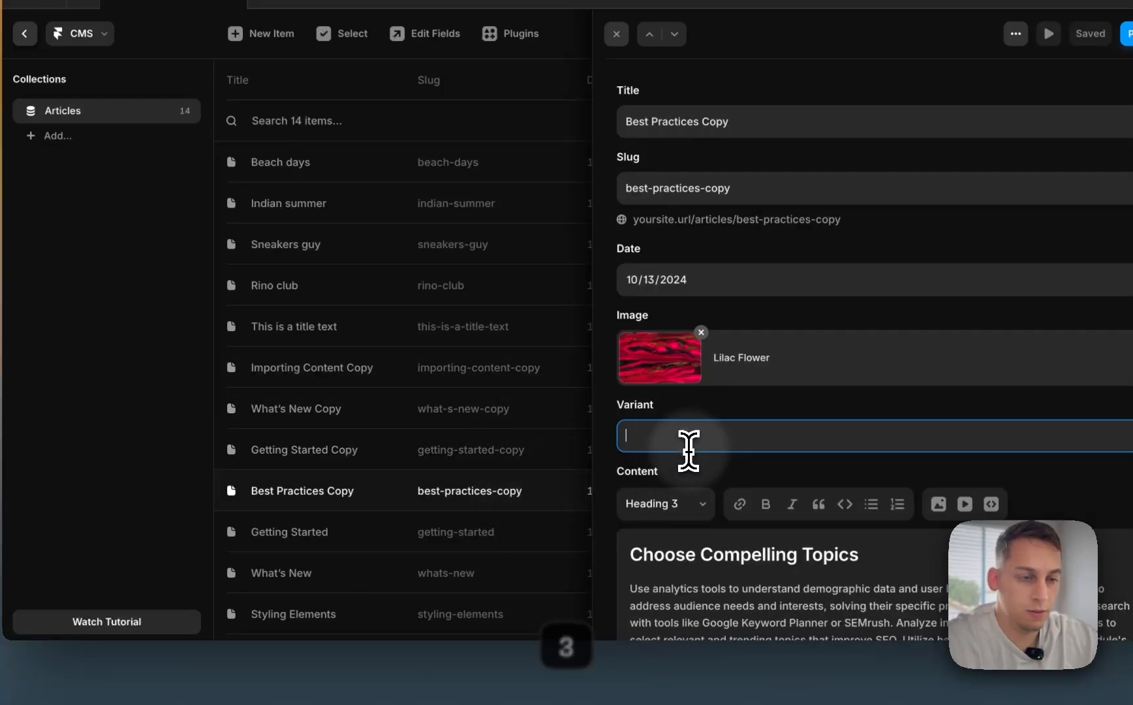
# - Set the Variant to 3 for Getting Started and 1 for What's New and Styling Elements, and close the item editor
pyautogui.click(578, 529)
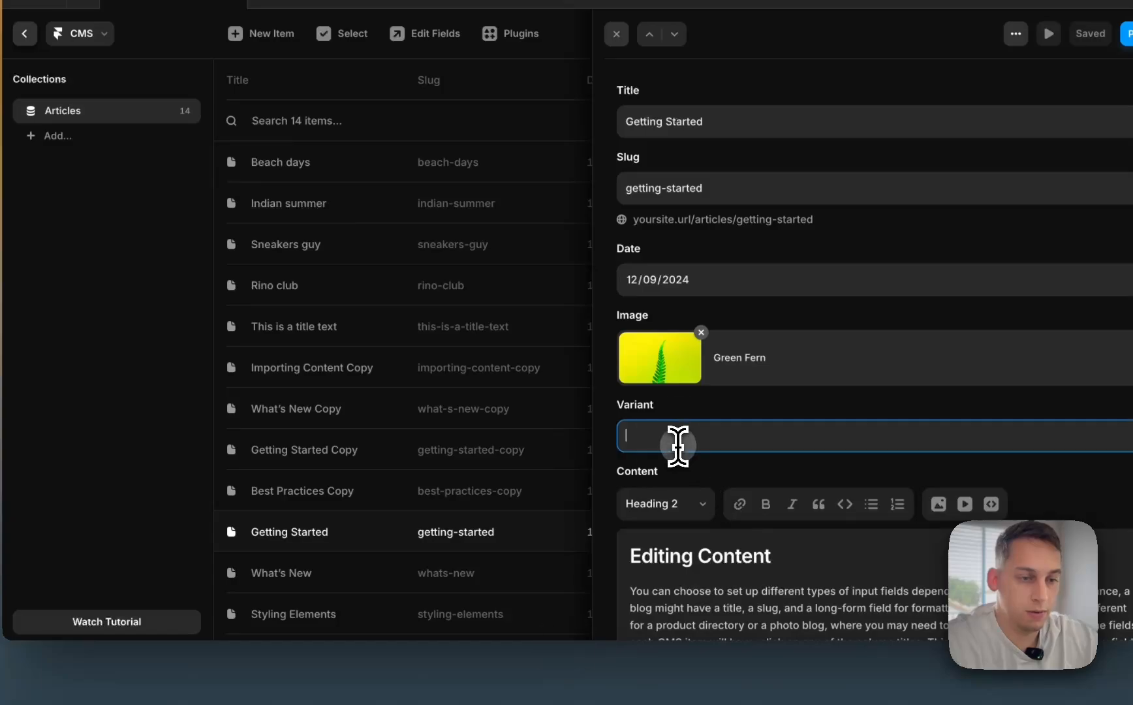
pyautogui.write('3')
pyautogui.click(560, 572)
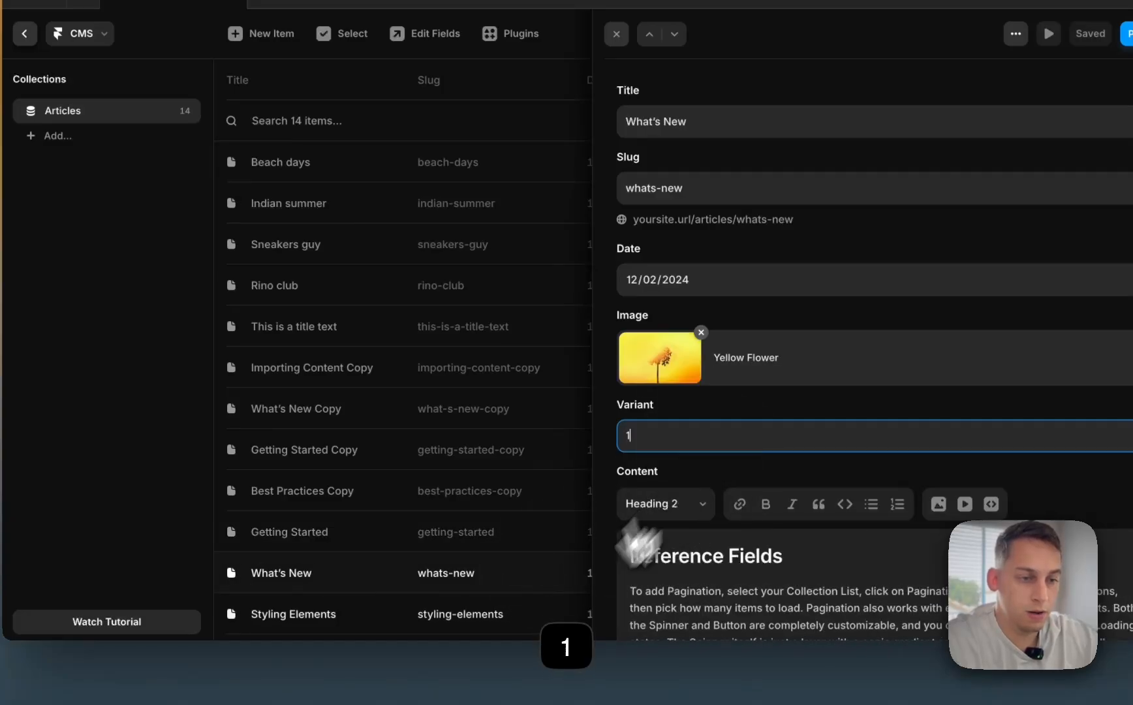
pyautogui.click(513, 619)
pyautogui.click(657, 444)
pyautogui.write('1')
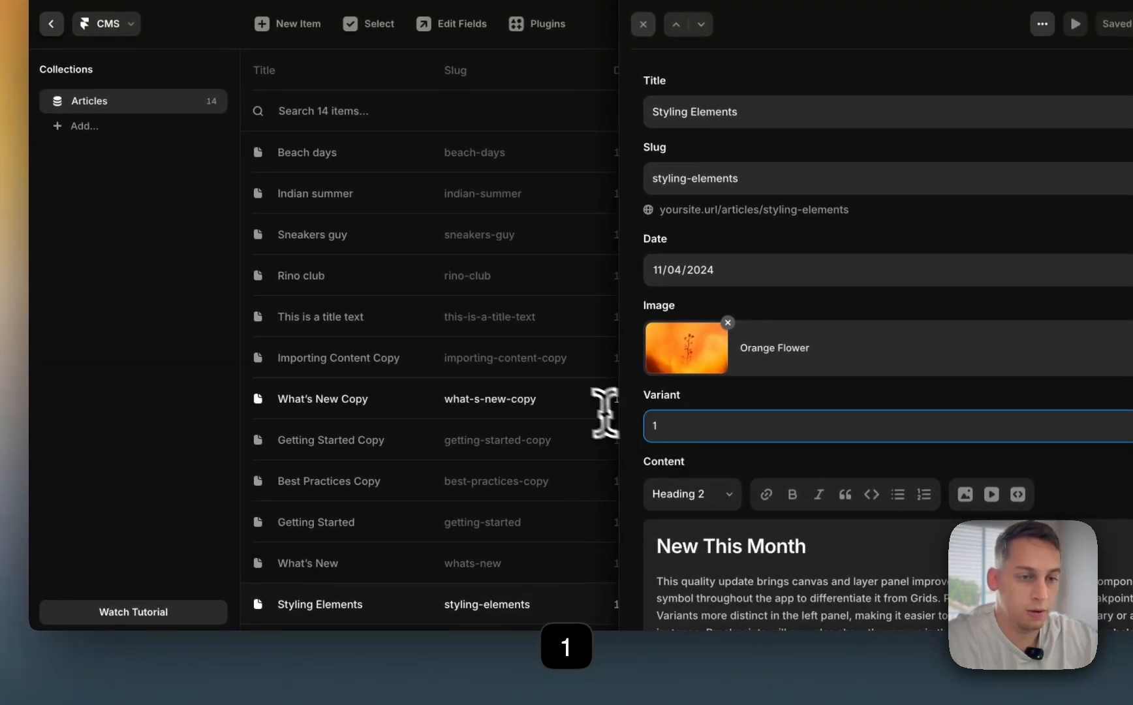
pyautogui.click(225, 267)
pyautogui.click(643, 24)
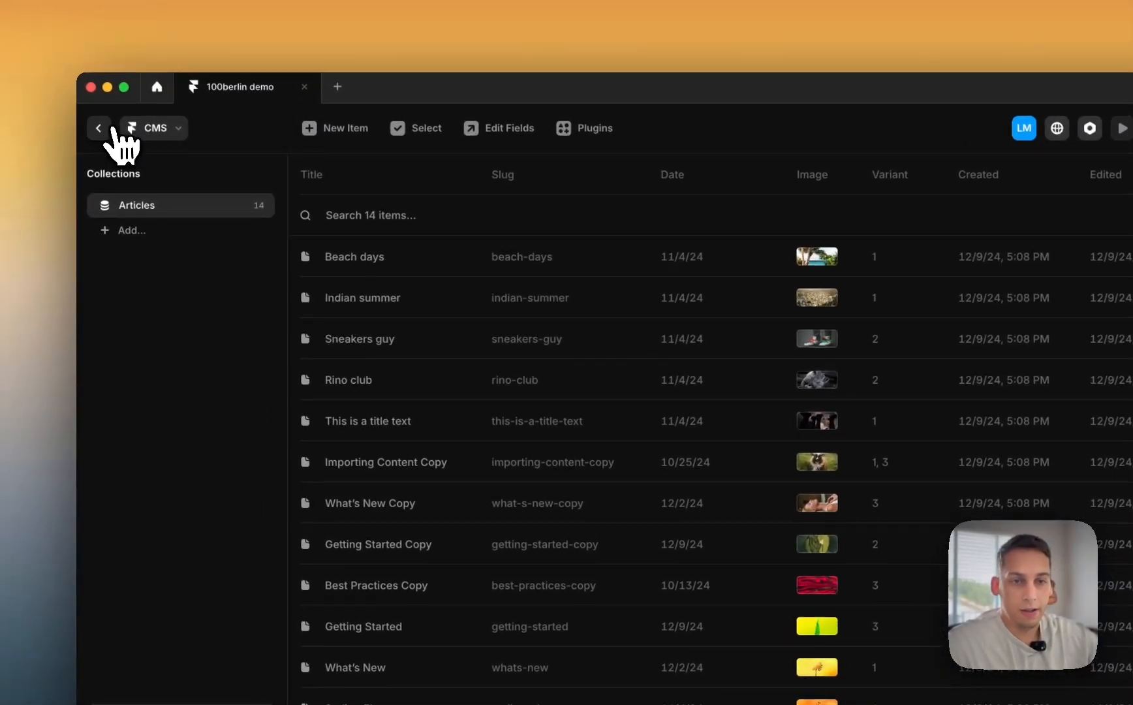
# - Return to the canvas and delete every Stack cell in the Desktop grid except the first
pyautogui.click(98, 128)
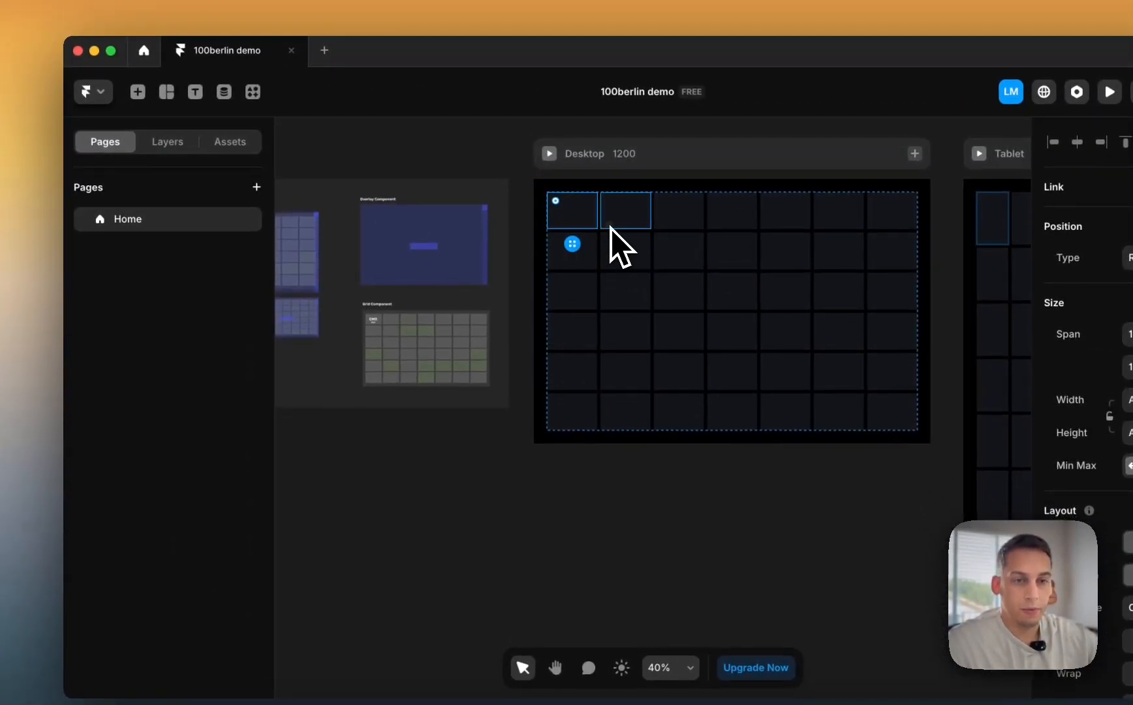
pyautogui.click(171, 144)
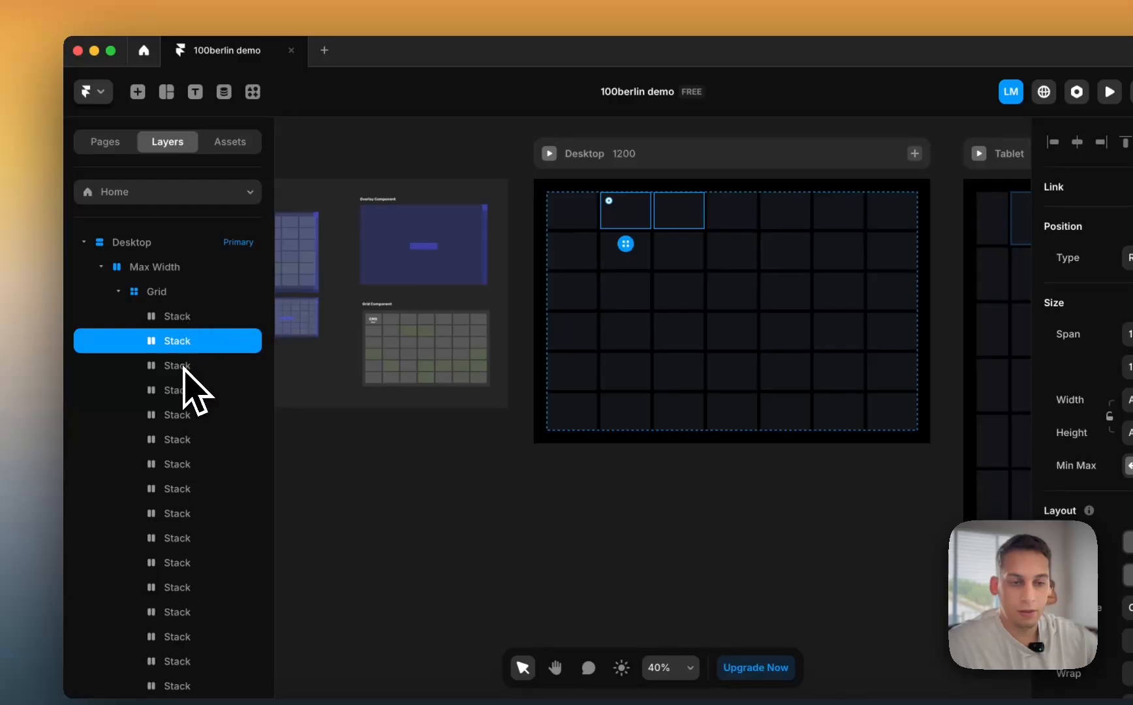
pyautogui.scroll(-10, 190, 386)
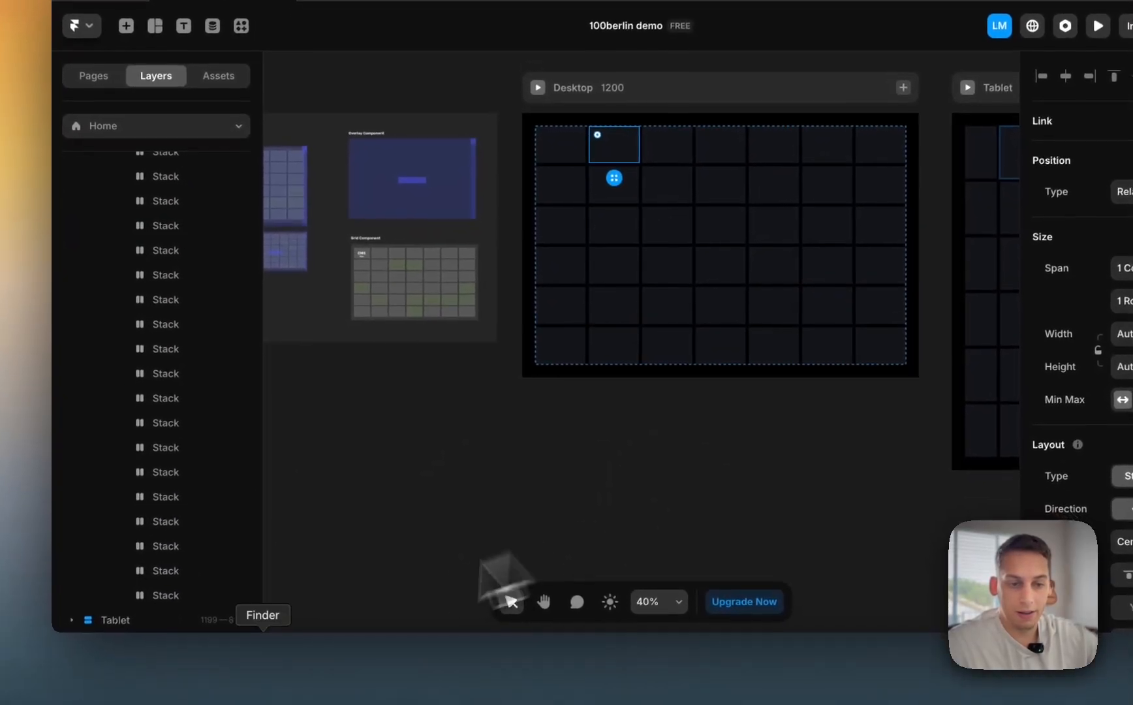
pyautogui.keyDown('shift'); pyautogui.click(196, 598); pyautogui.keyUp('shift')
pyautogui.press('BackSpace')
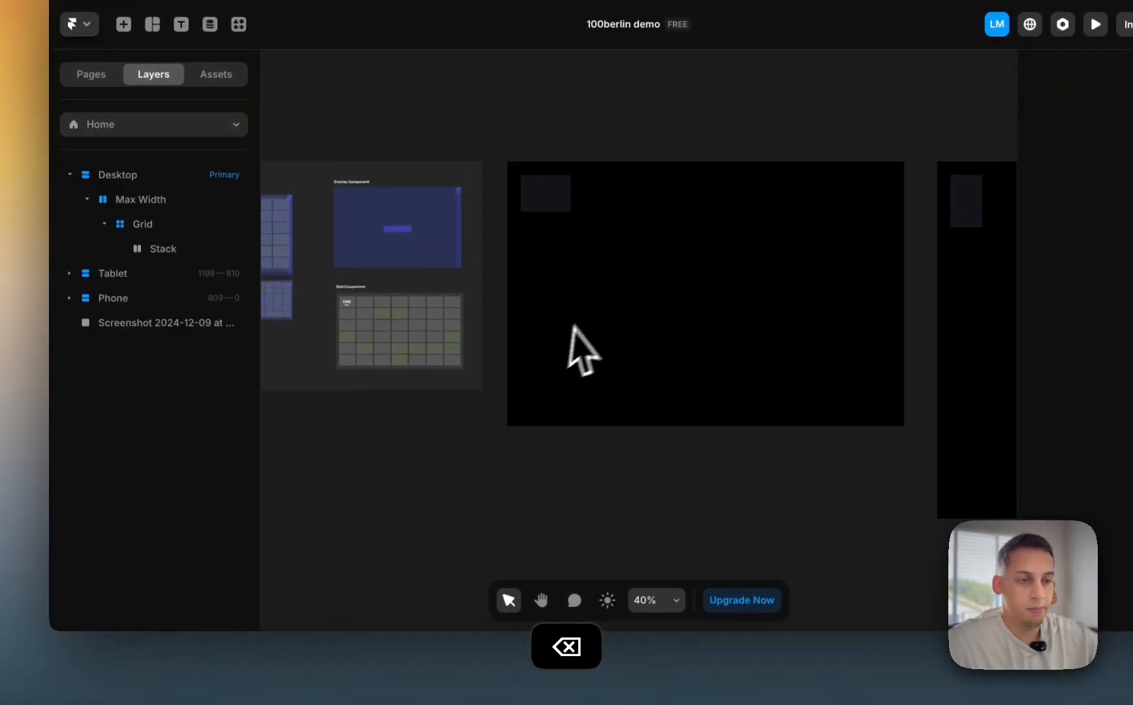
# - Set the grid to 4 columns on the Tablet breakpoint and 2 columns on the Phone breakpoint
pyautogui.scroll(1, 565, 313)
pyautogui.hscroll(5, 810, 281)
pyautogui.keyDown('super'); pyautogui.click(766, 297); pyautogui.keyUp('super')
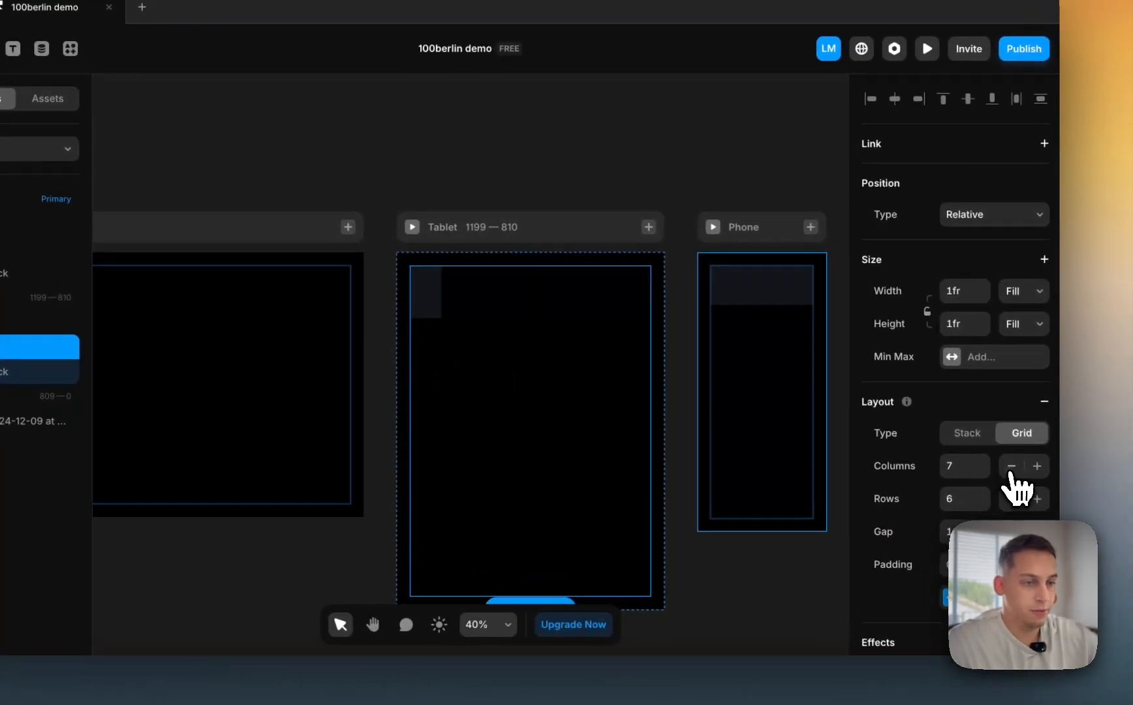
pyautogui.click(1102, 491)
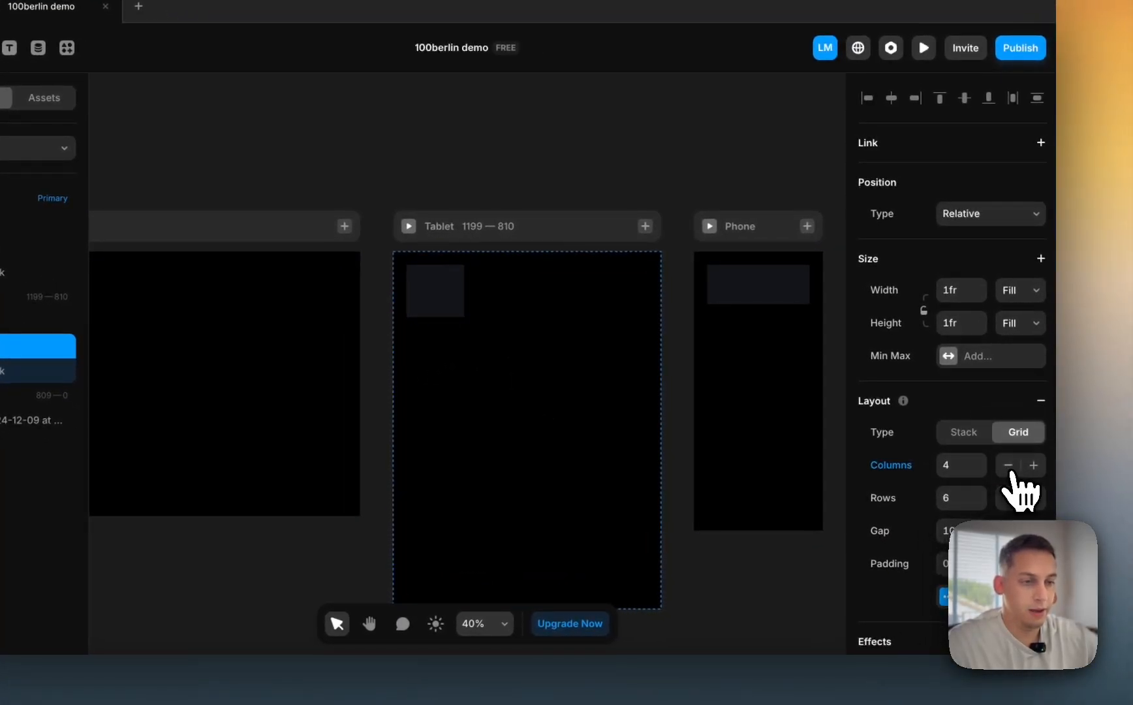
pyautogui.click(741, 347)
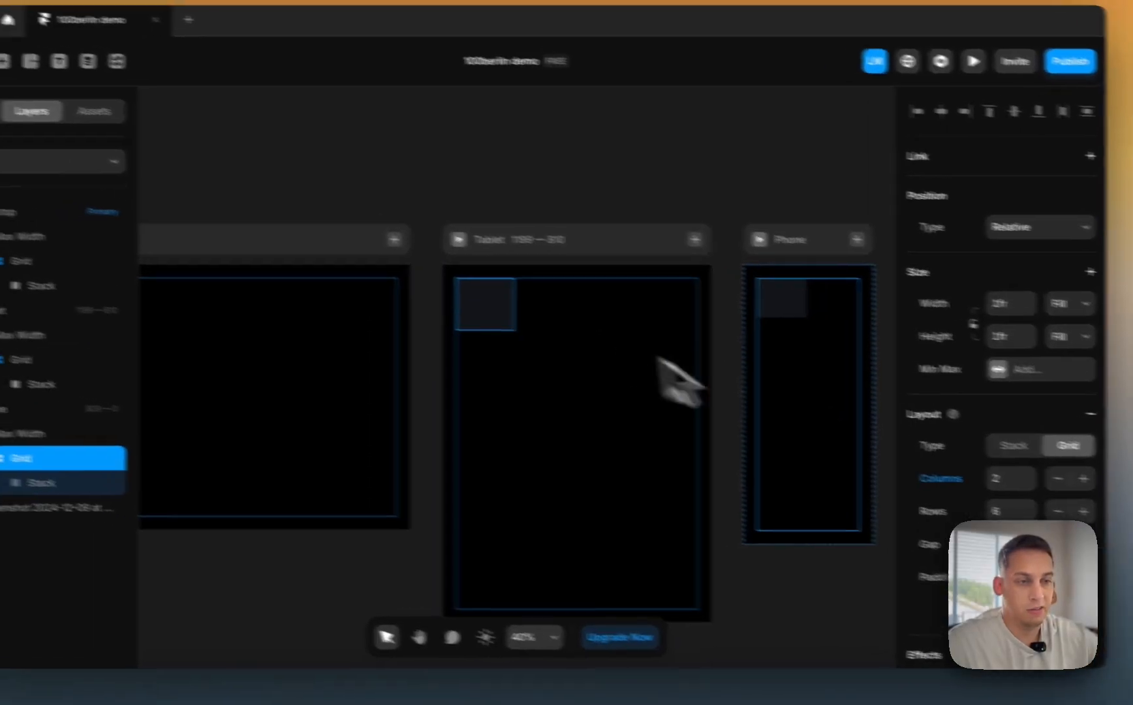
# - Insert the Articles collection list into the remaining Stack cell of the Desktop grid
pyautogui.hscroll(-3, 603, 323)
pyautogui.click(397, 320)
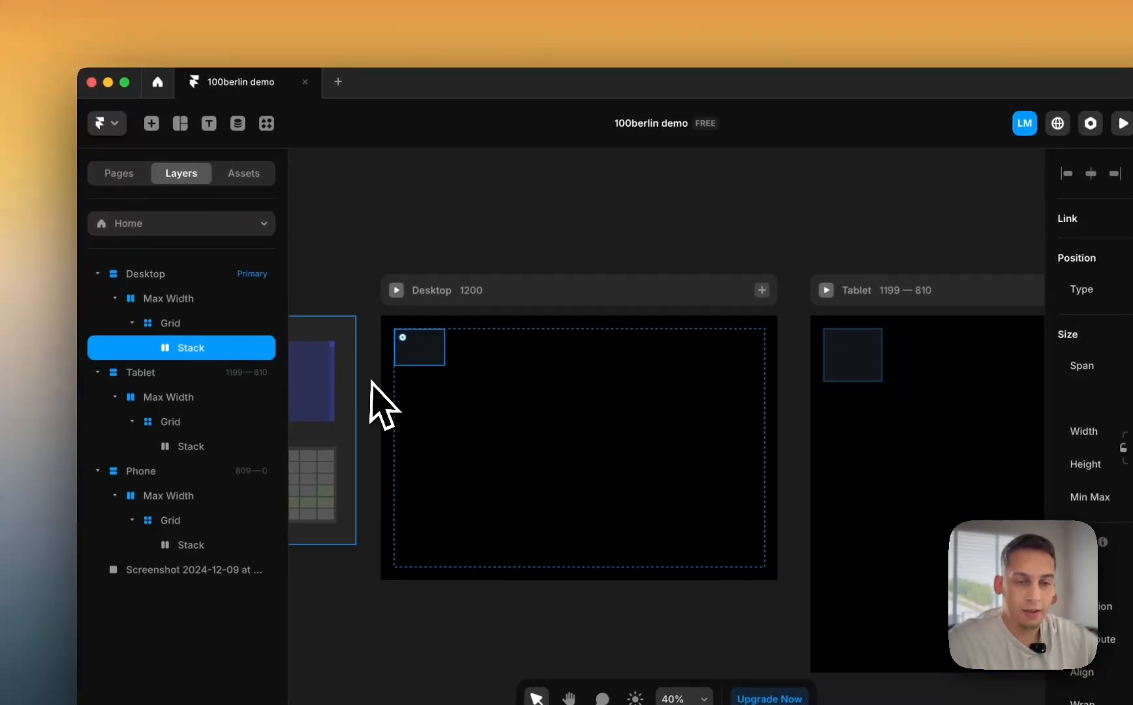
pyautogui.hscroll(-3, 468, 348)
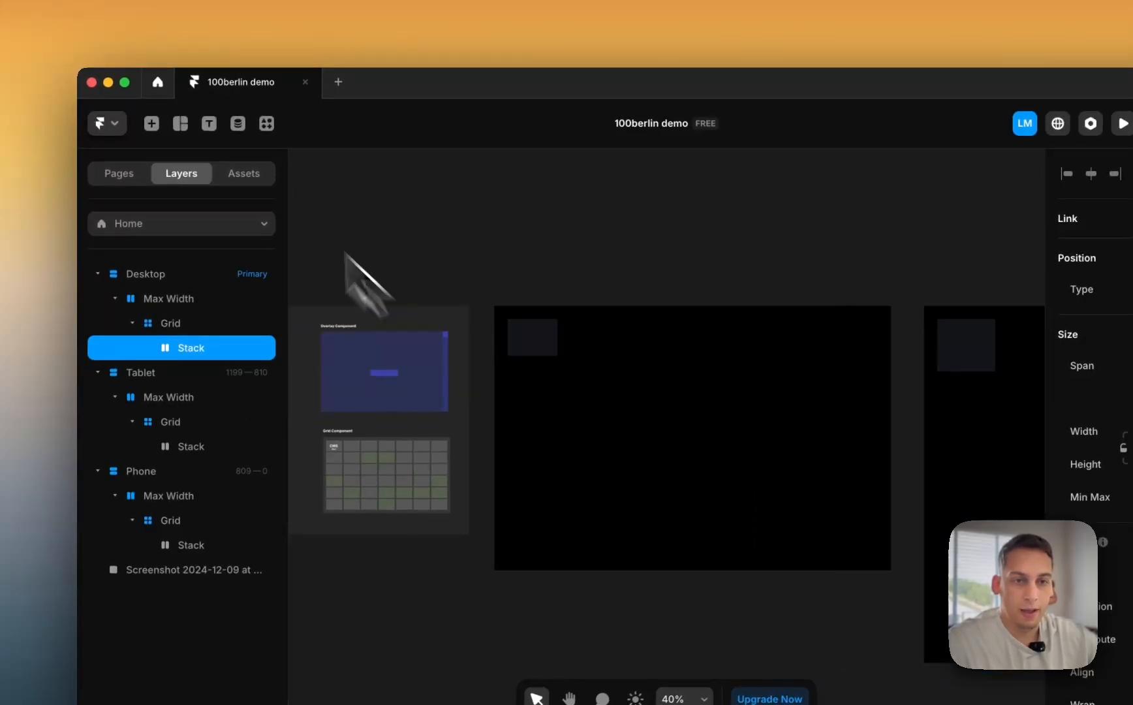
pyautogui.click(151, 124)
pyautogui.moveTo(169, 377)
pyautogui.moveTo(163, 471)
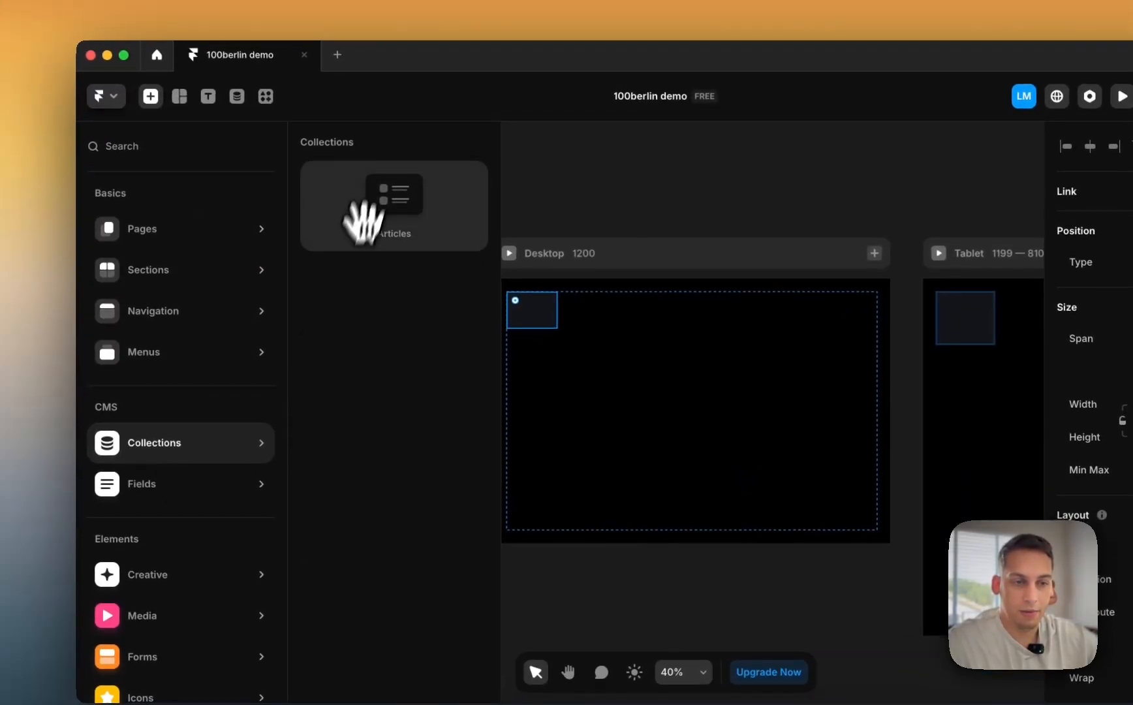
pyautogui.moveTo(363, 242); pyautogui.dragTo(528, 316)
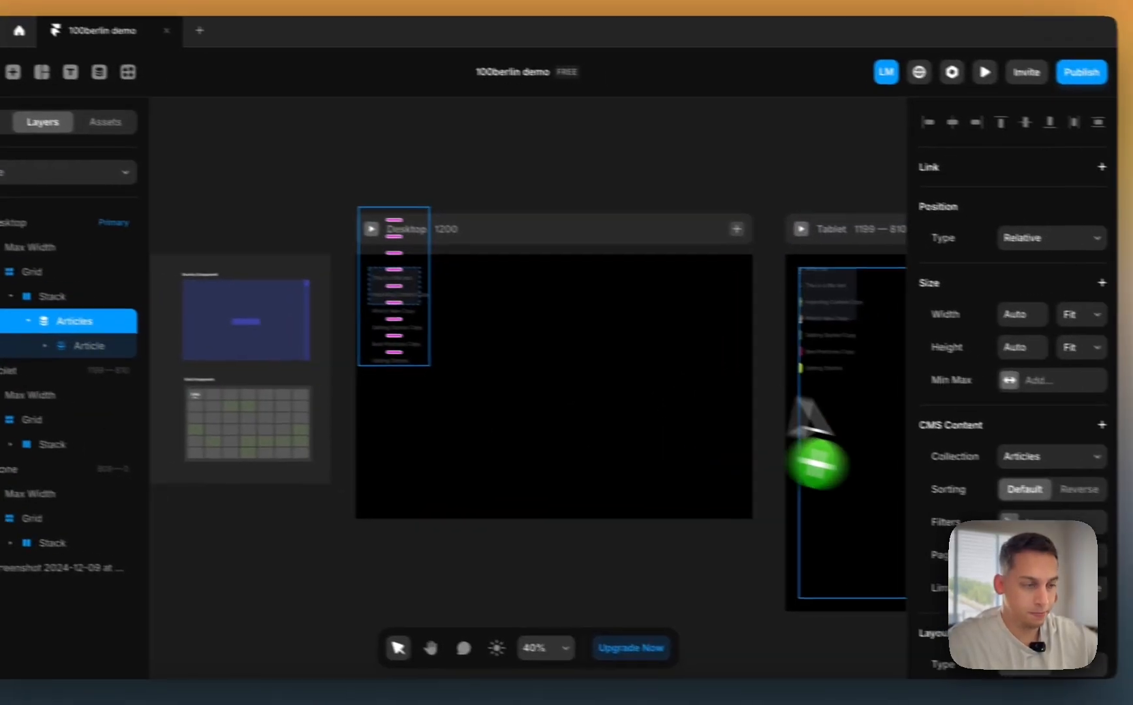
# - Set both the width and height of the Articles collection list to Fill
pyautogui.scroll(-3, 1116, 477)
pyautogui.scroll(-2, 964, 442)
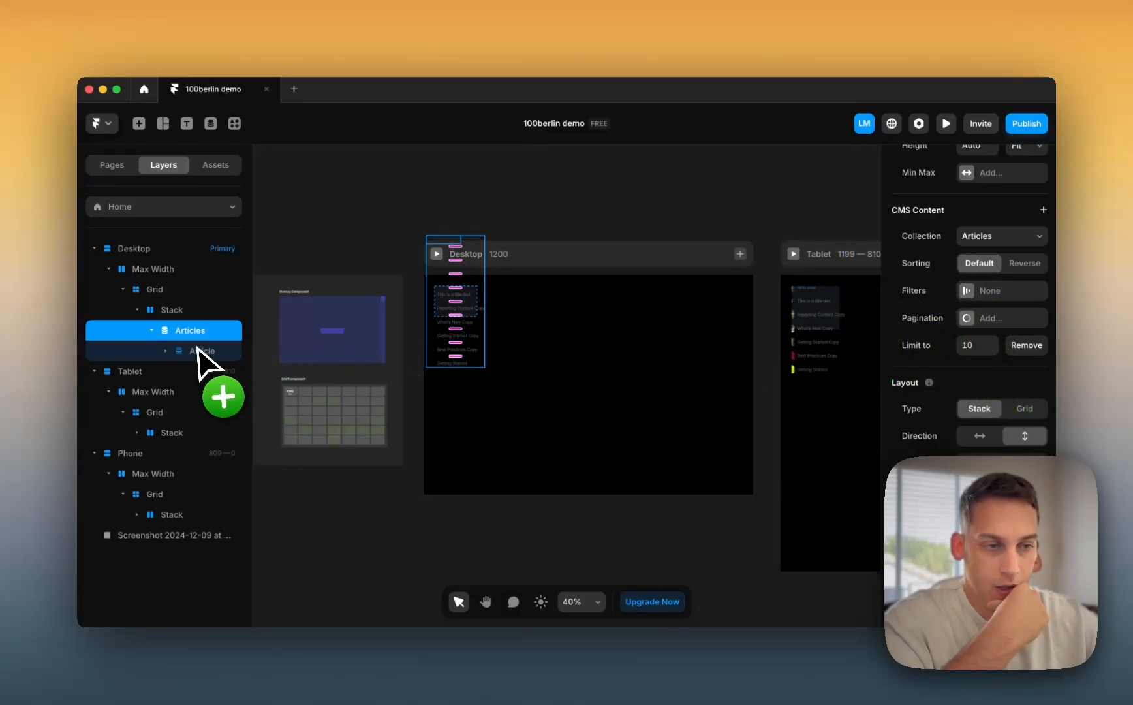
pyautogui.scroll(3, 967, 375)
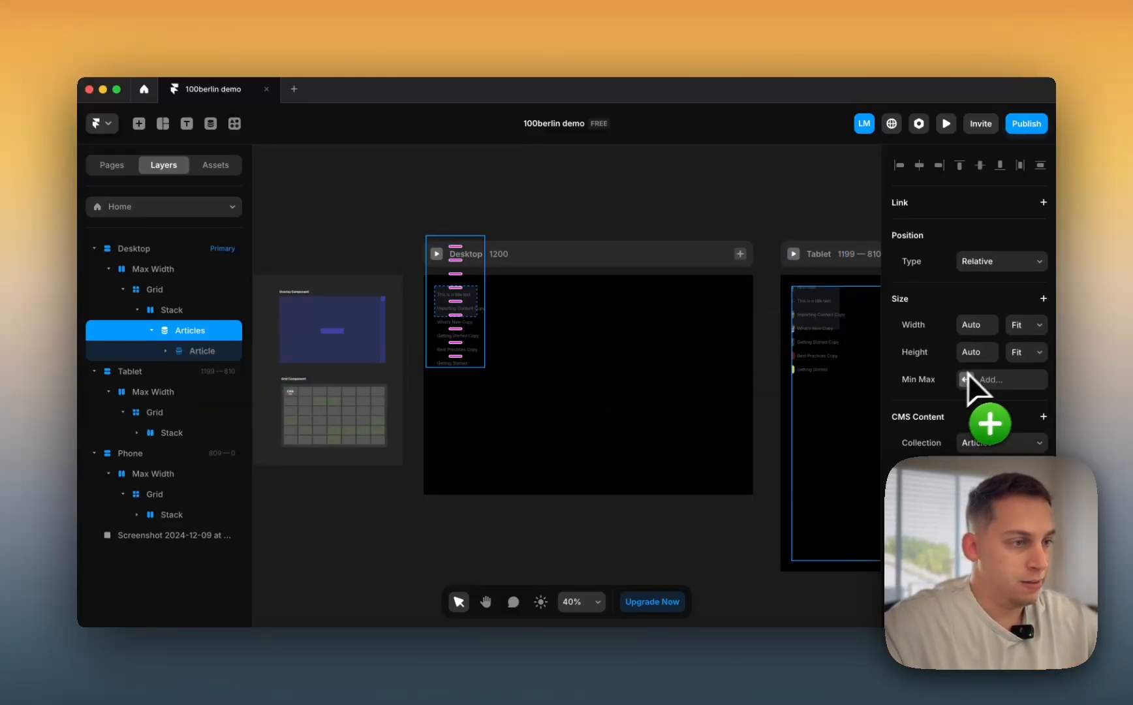
pyautogui.click(1035, 327)
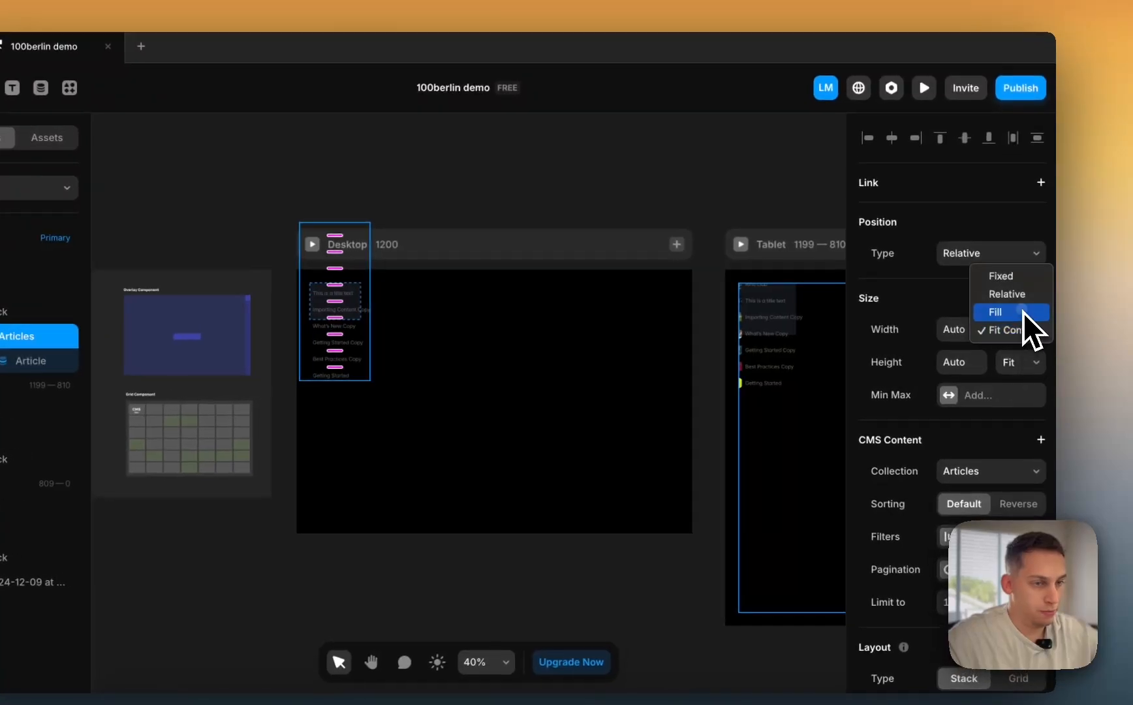
pyautogui.click(1022, 311)
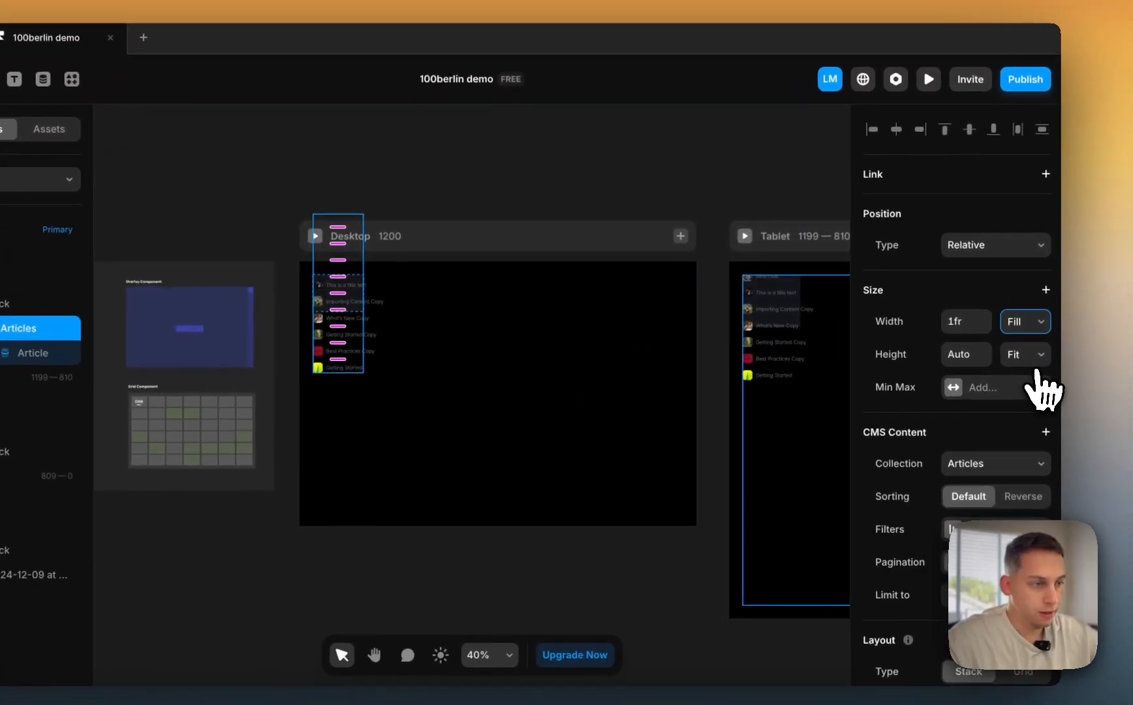
pyautogui.click(1037, 362)
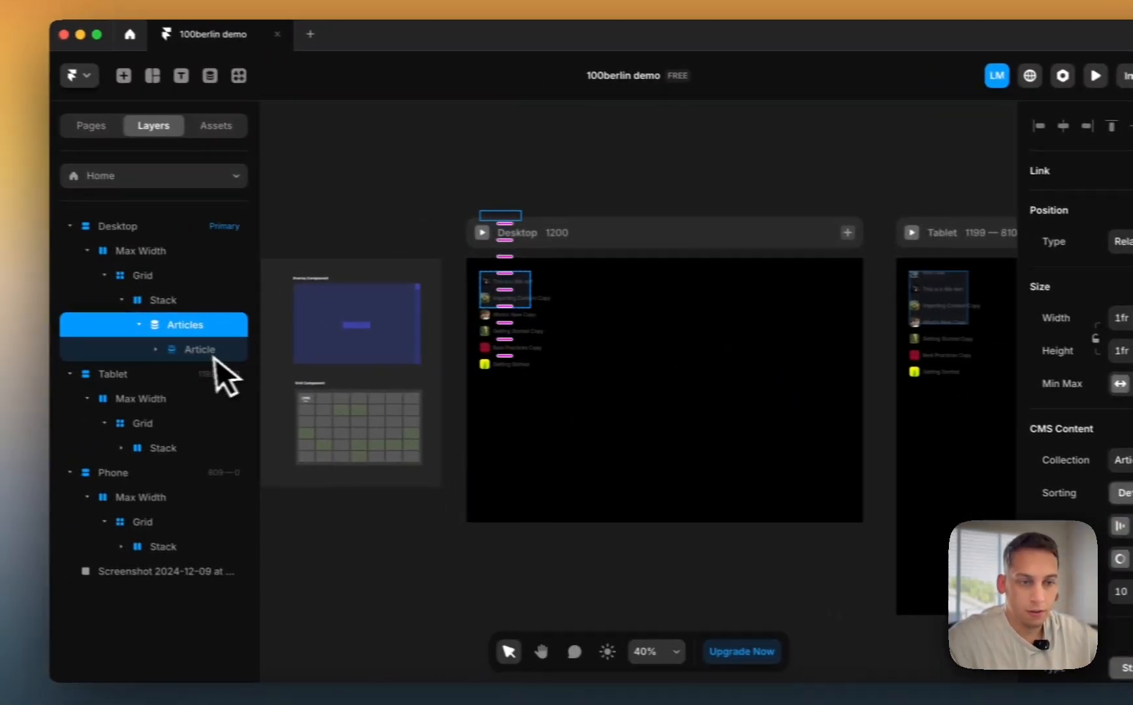
# - Limit the Articles collection list in the Desktop grid cell to 1 item
pyautogui.click(28, 351)
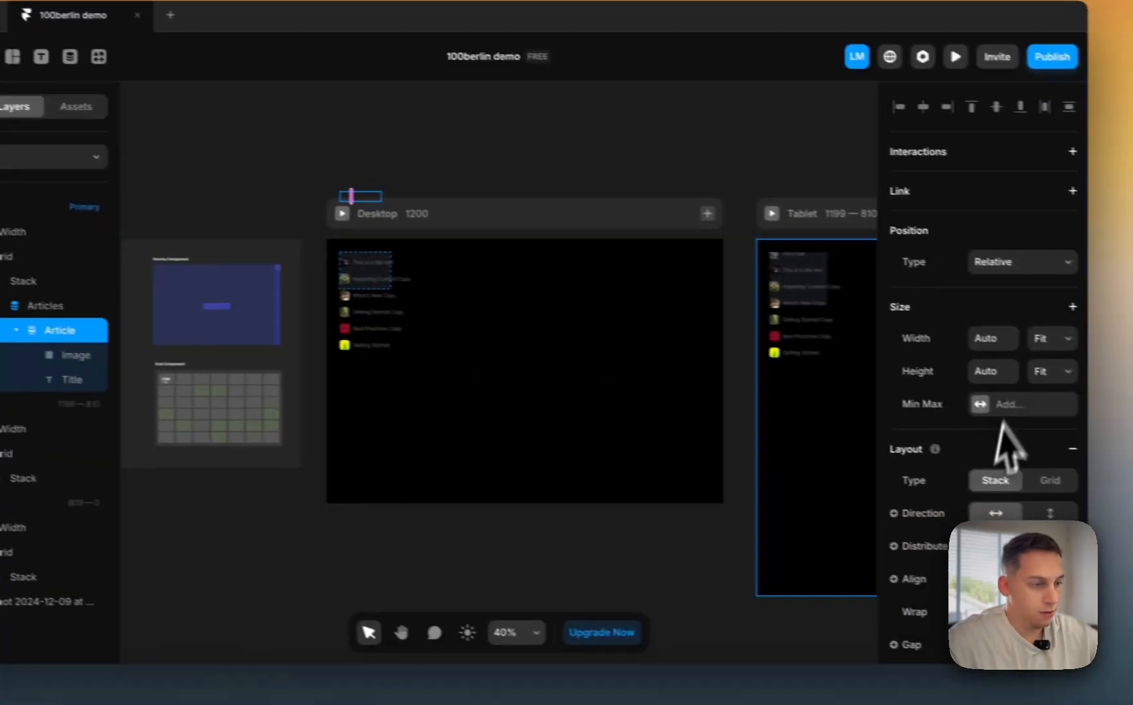
pyautogui.scroll(-6, 1109, 483)
pyautogui.scroll(-5, 977, 489)
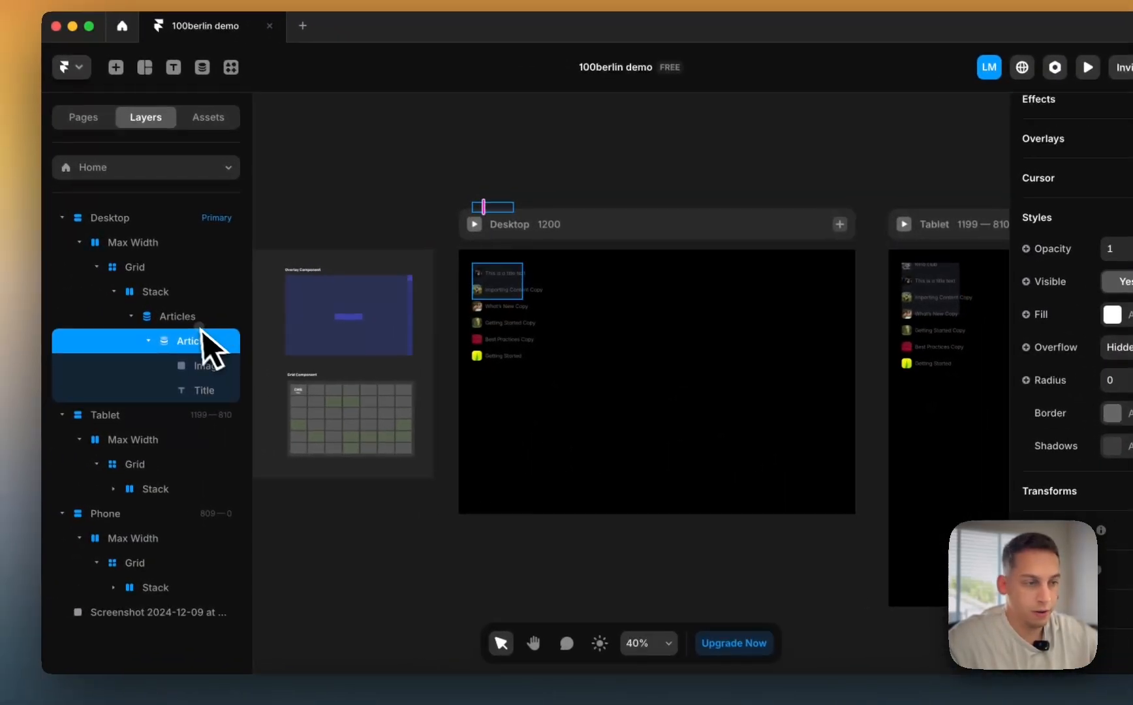
pyautogui.click(192, 317)
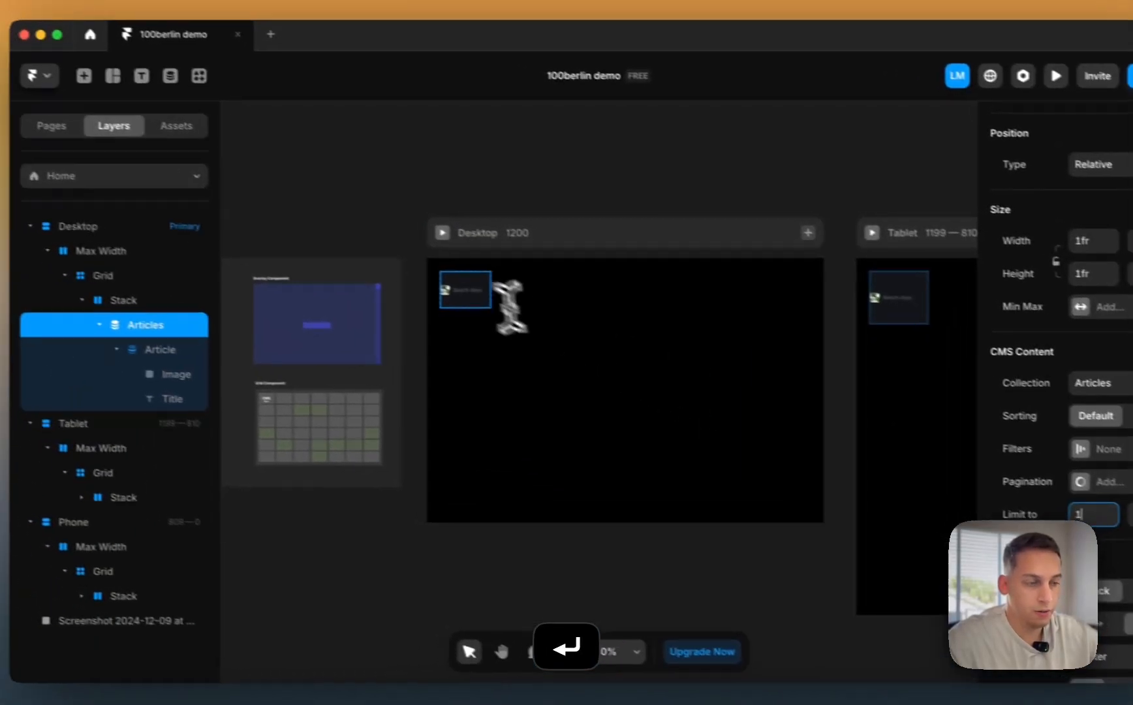
pyautogui.scroll(5, 392, 277)
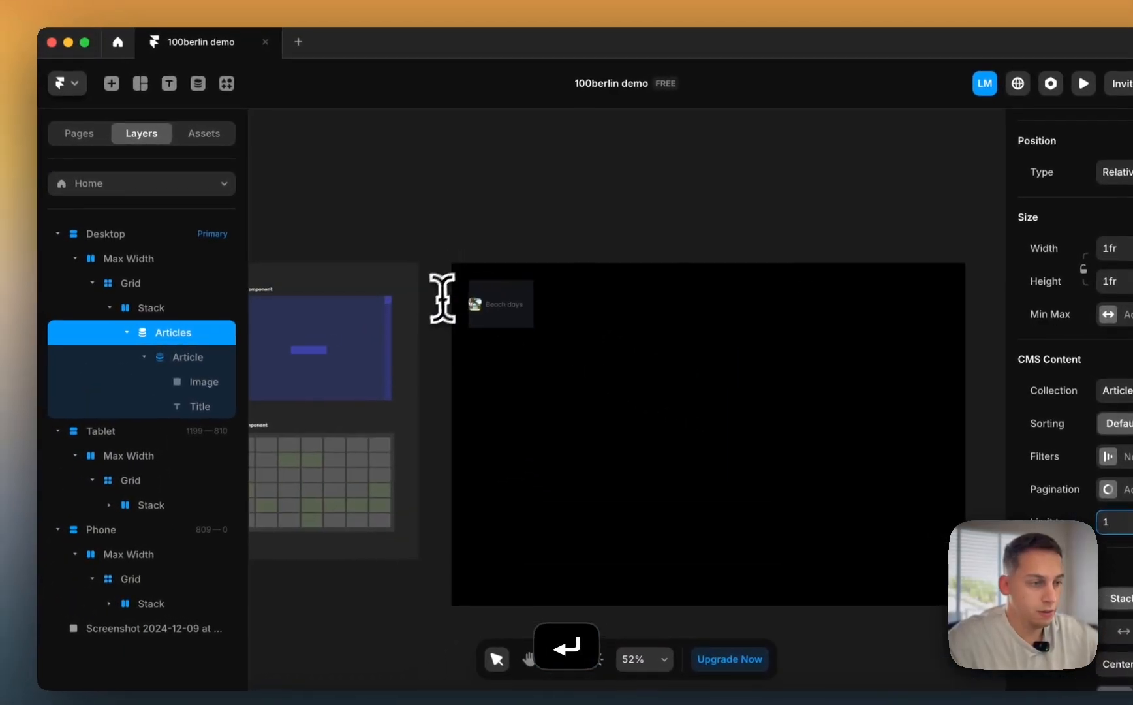
# - Set the Article item's stack direction to vertical and both its width and height to Fill
pyautogui.click(222, 360)
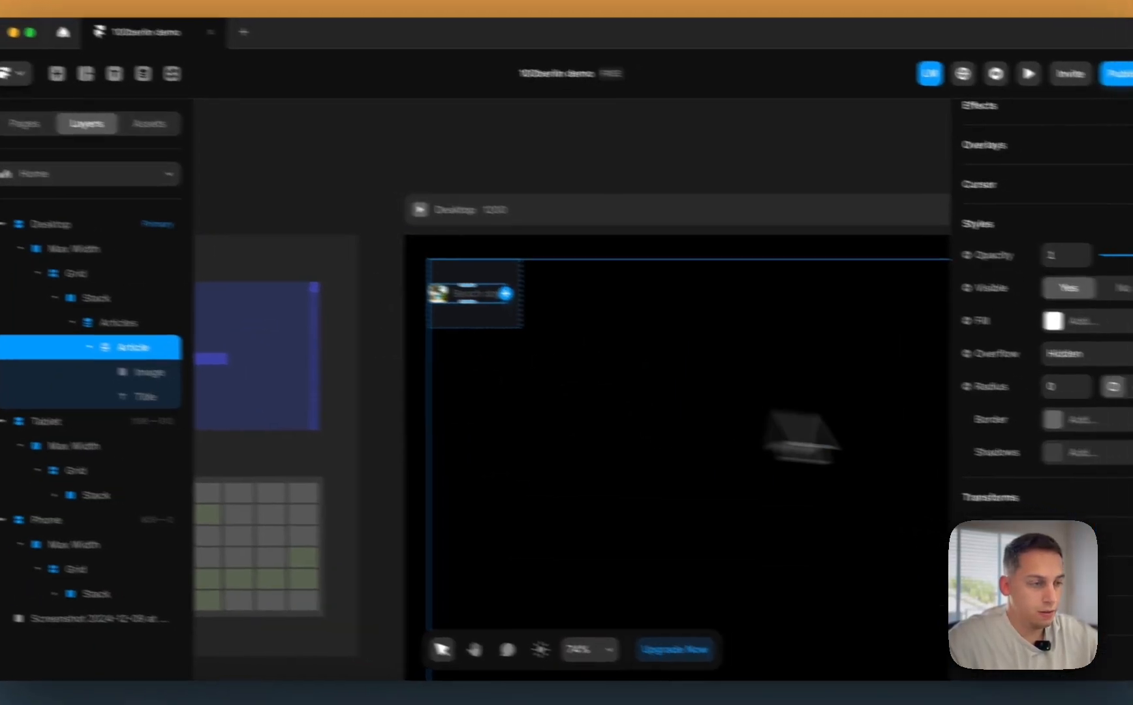
pyautogui.scroll(10, 933, 470)
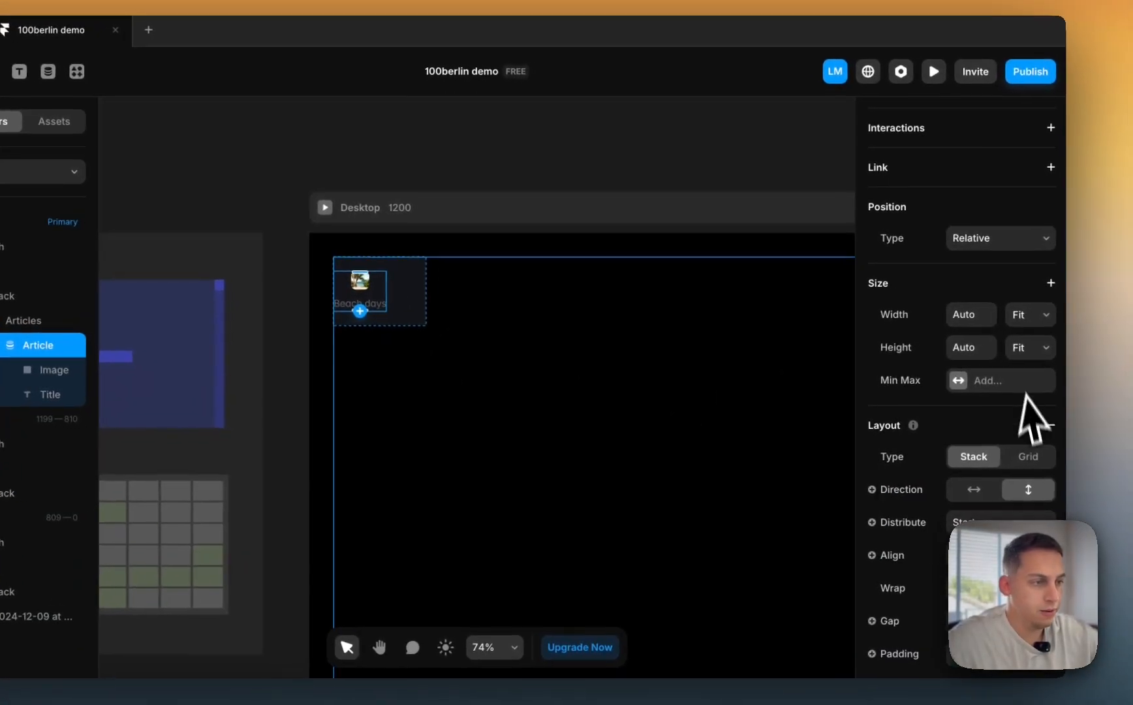
pyautogui.click(1020, 297)
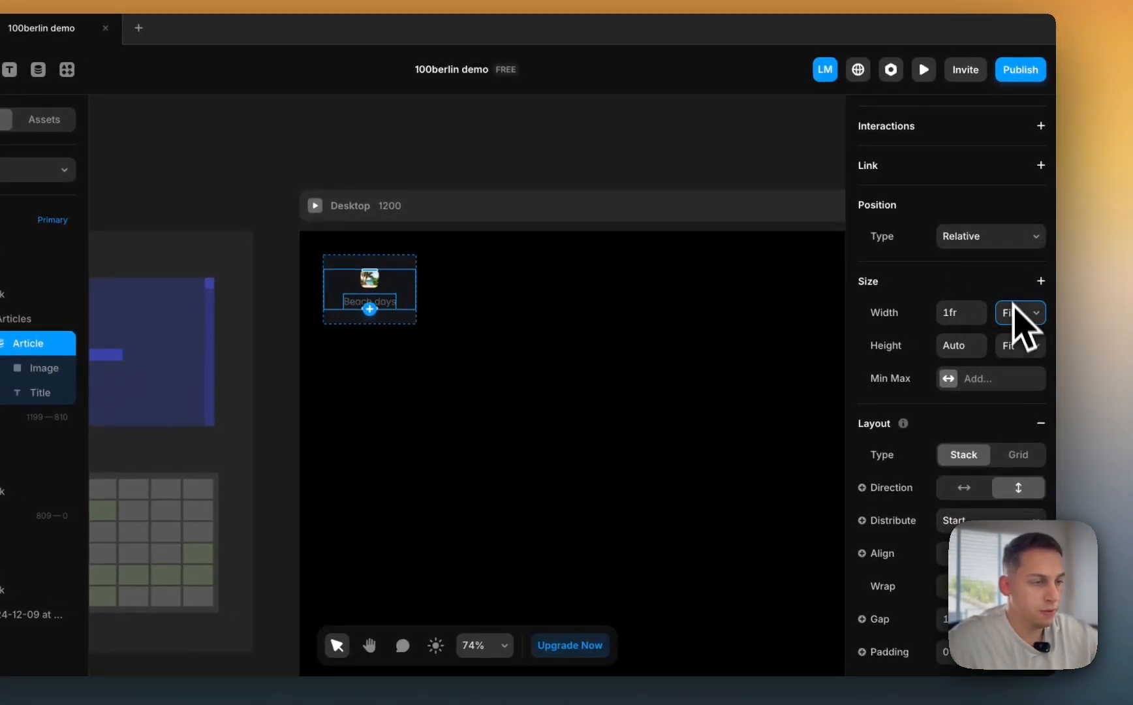
pyautogui.click(1009, 335)
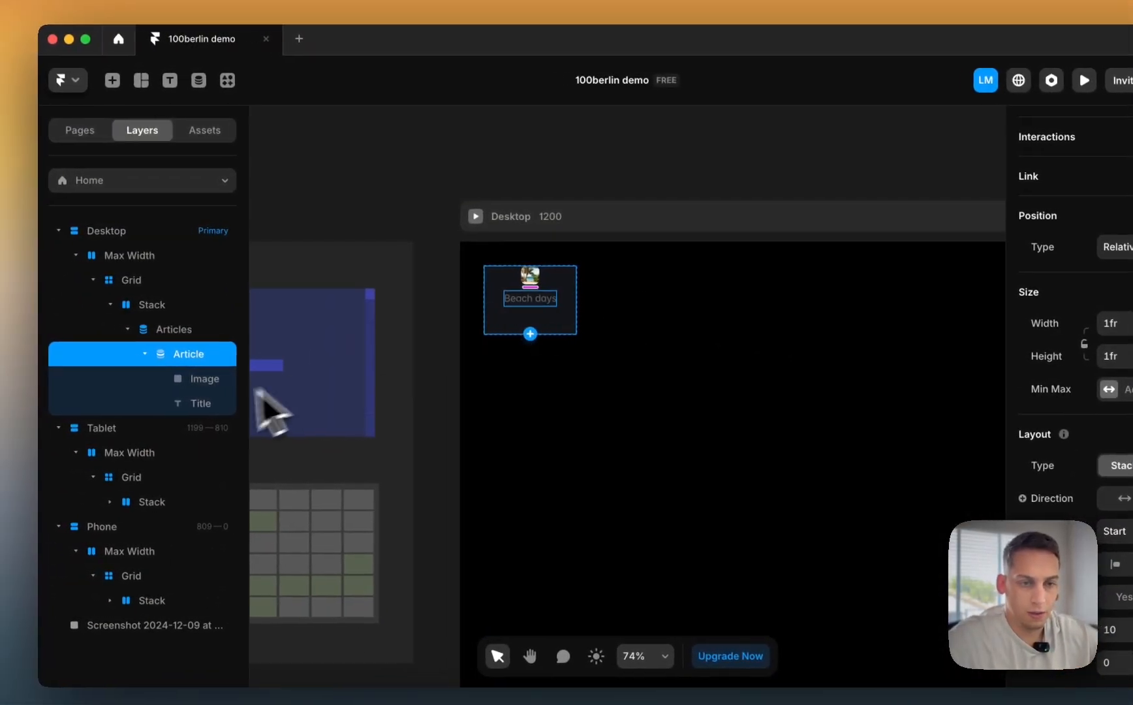
# - Set the Article's Image width to Fill and increase its fixed height to 75
pyautogui.click(192, 402)
pyautogui.click(180, 378)
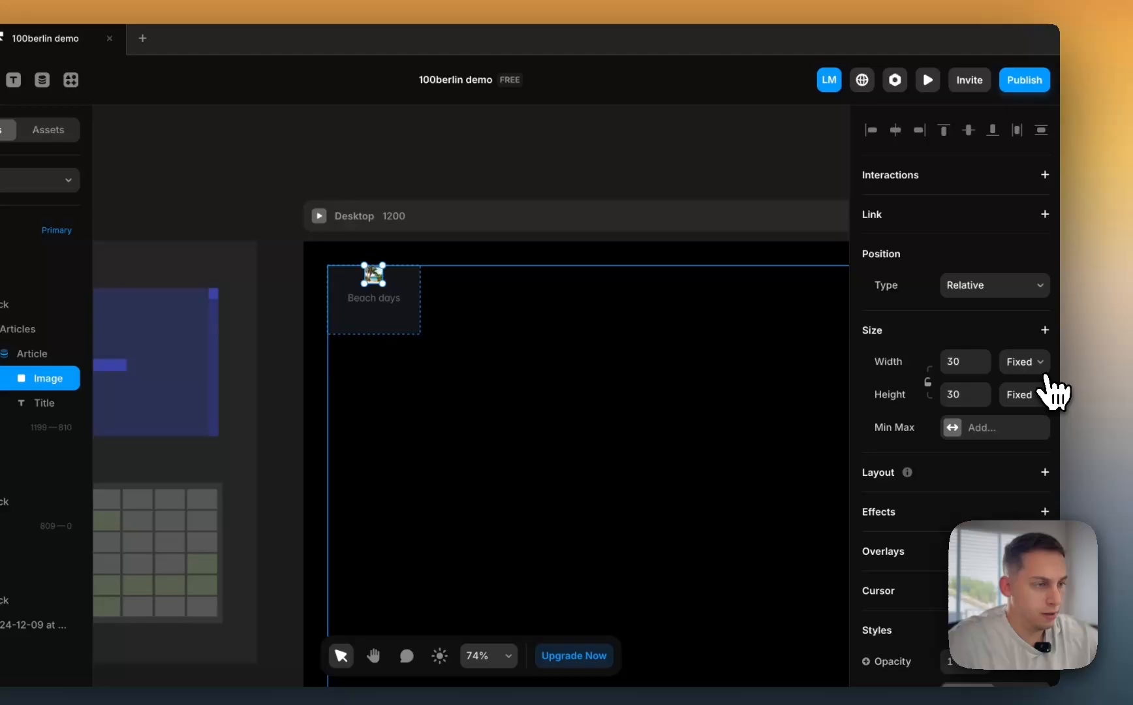
pyautogui.click(1038, 369)
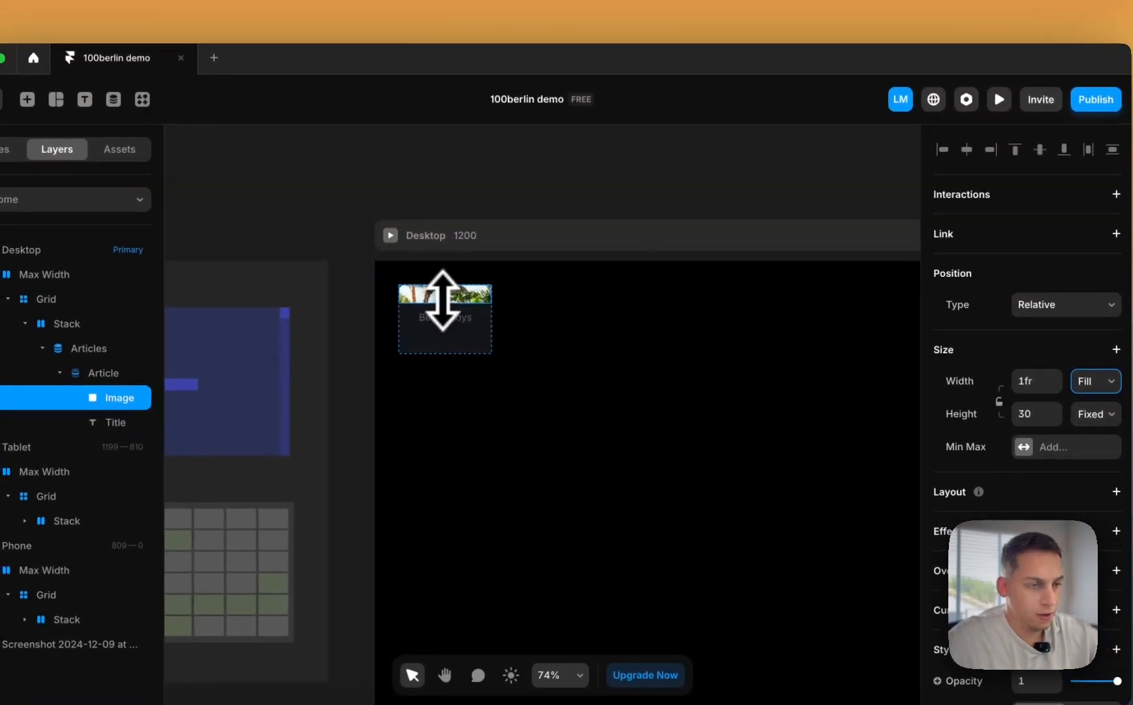
pyautogui.moveTo(369, 283); pyautogui.dragTo(370, 303)
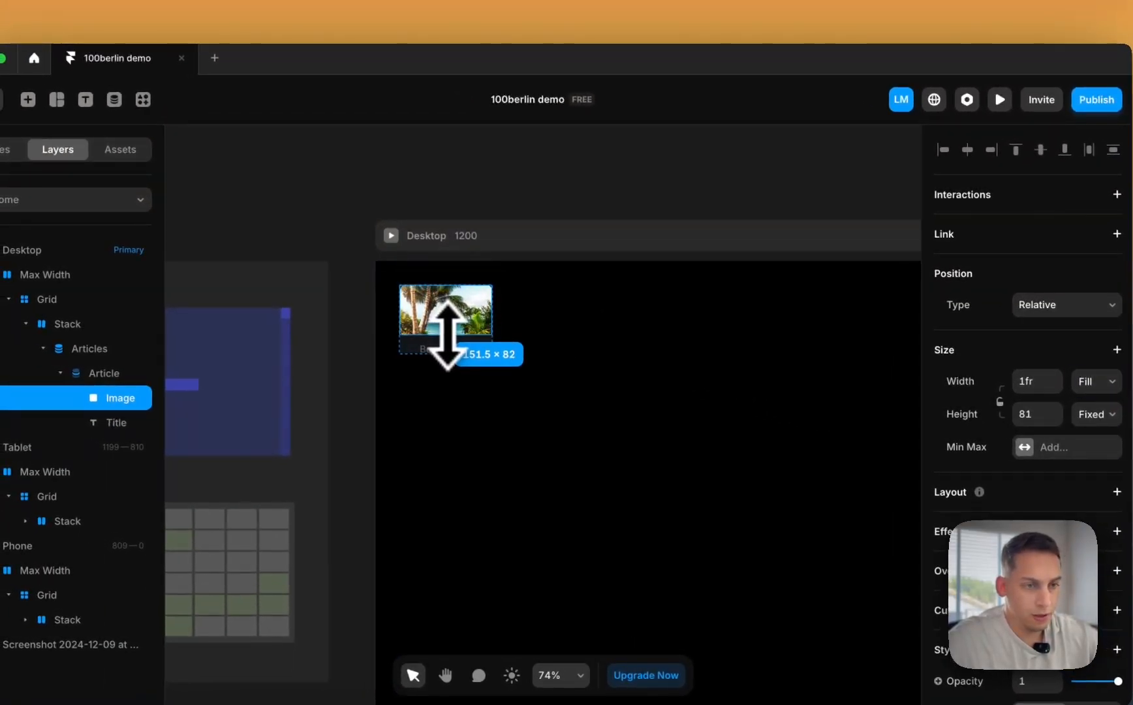
pyautogui.scroll(5, 449, 333)
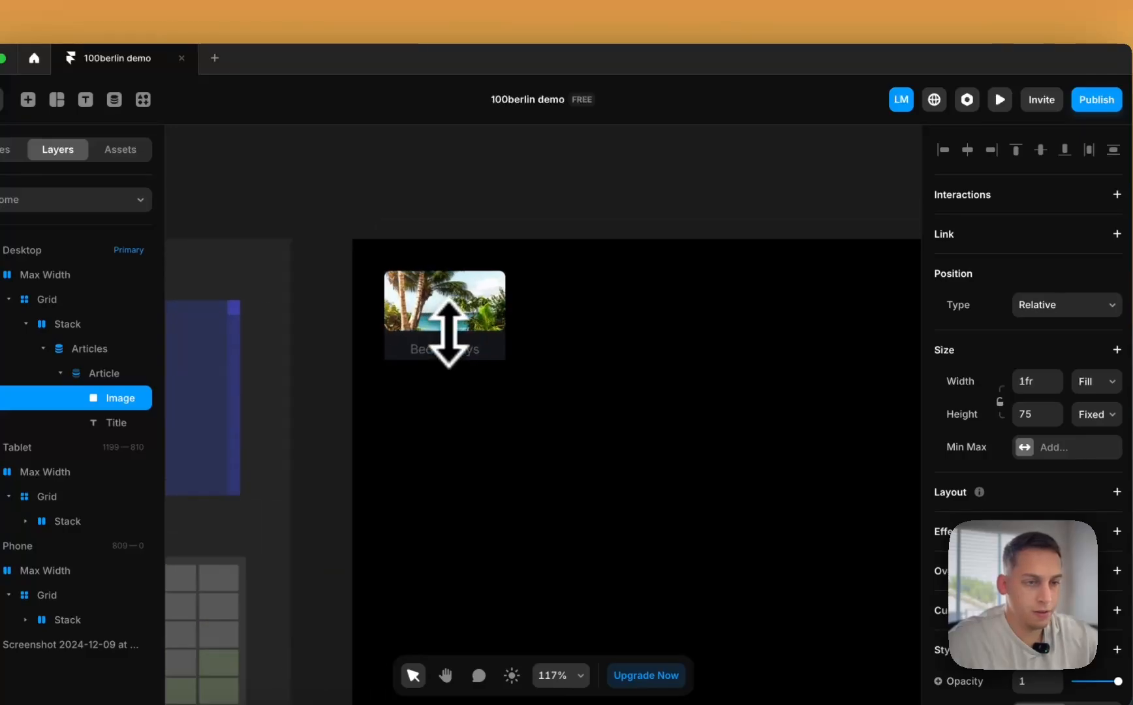
# - Set the Article Image's corner radius to 0 and check its square corners up close
pyautogui.scroll(-3, 1071, 397)
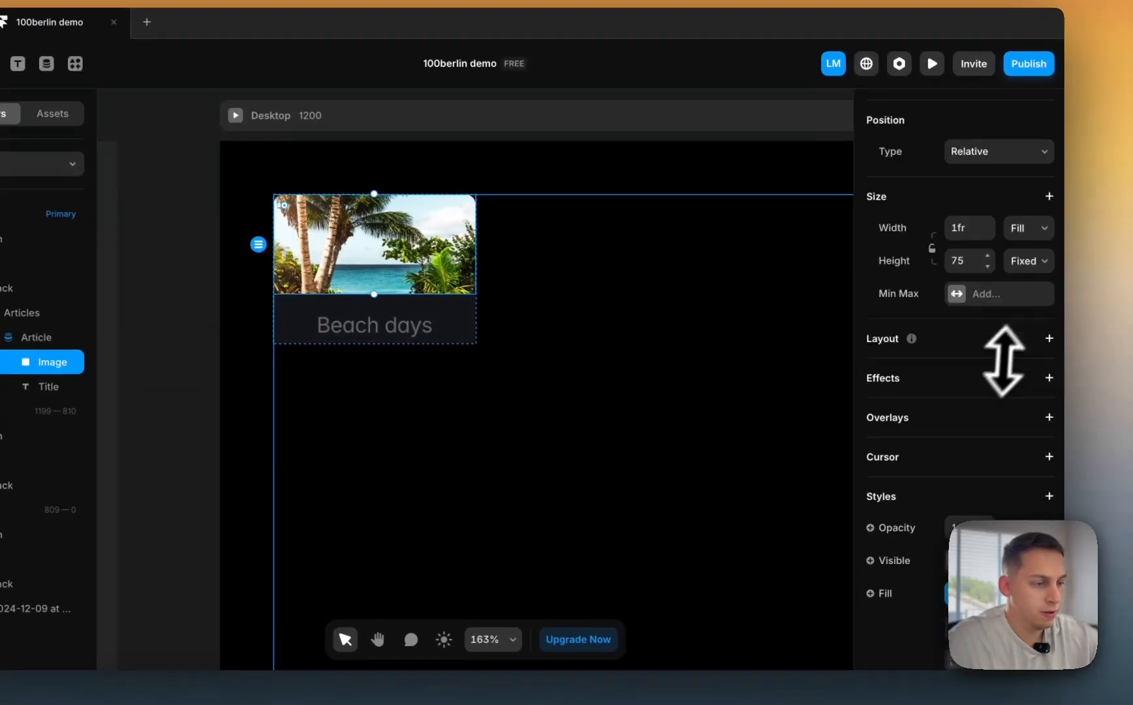
pyautogui.scroll(-3, 1004, 361)
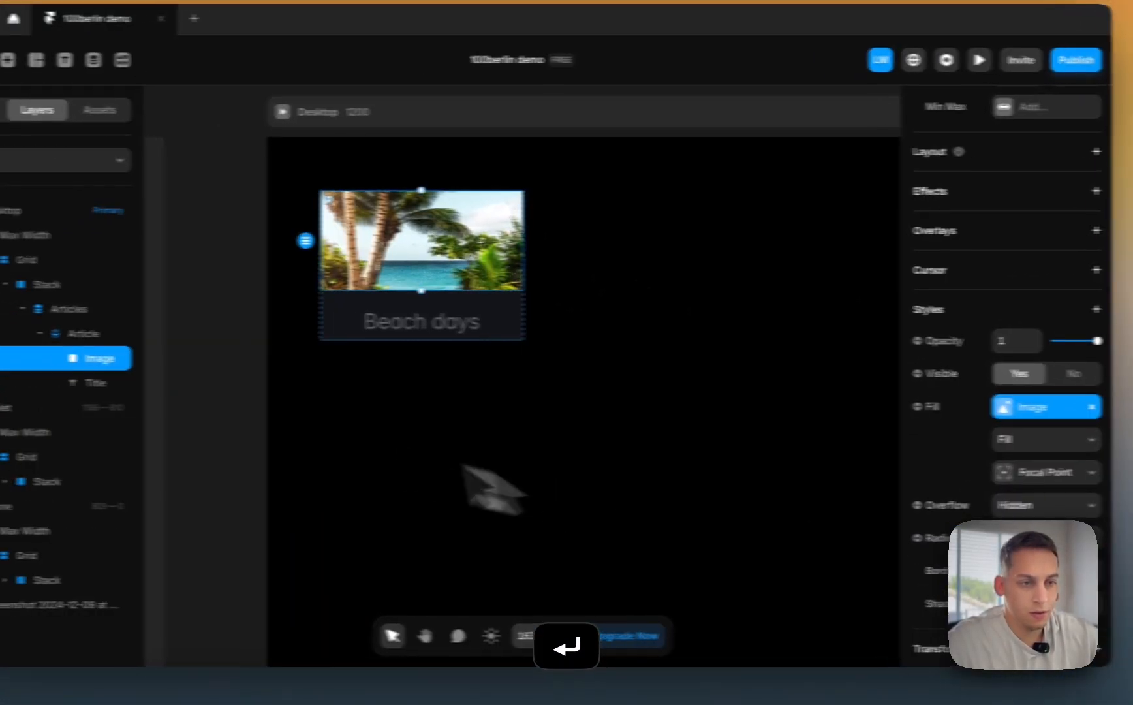
pyautogui.click(156, 390)
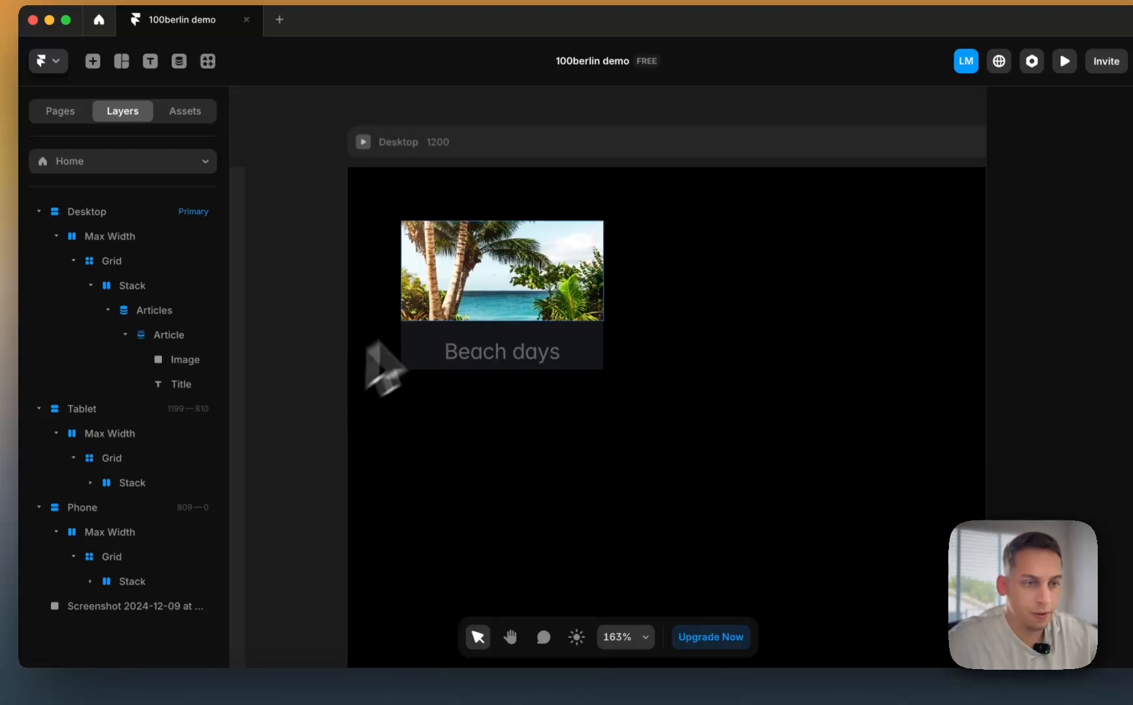
pyautogui.click(503, 285)
pyautogui.scroll(5, 498, 299)
pyautogui.scroll(-10, 494, 328)
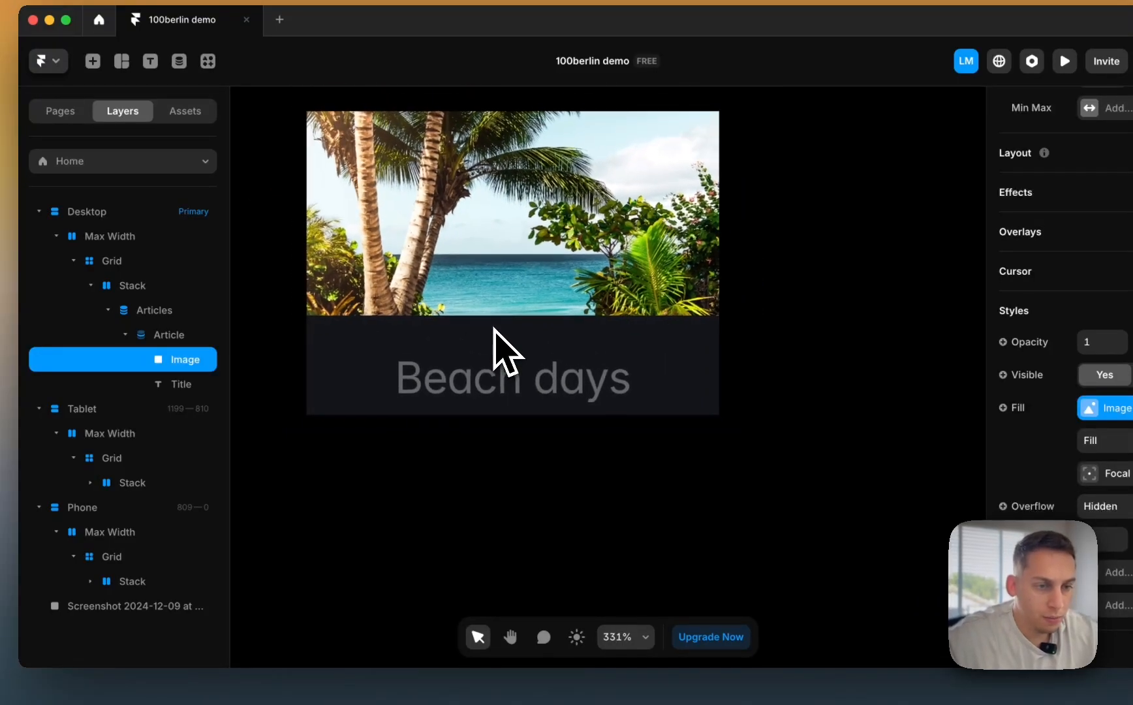
pyautogui.scroll(-5, 472, 348)
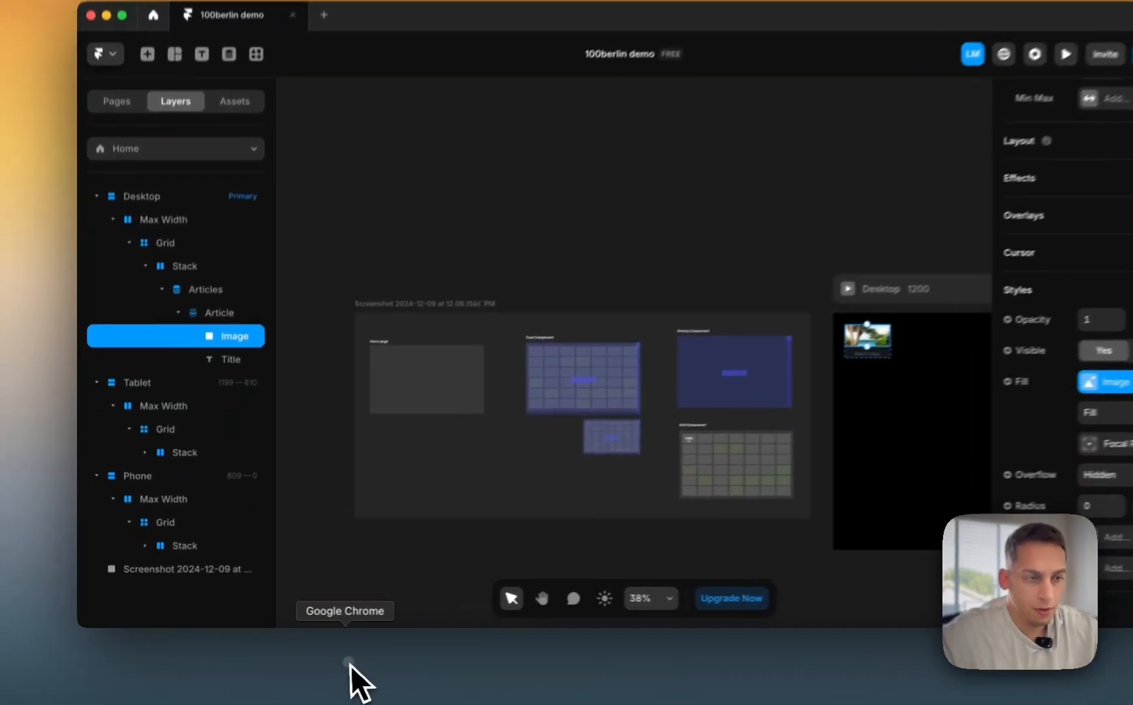
# - Switch to Chrome and inspect the grid item elements on onehundredberlin.com with the developer tools
pyautogui.click(327, 673)
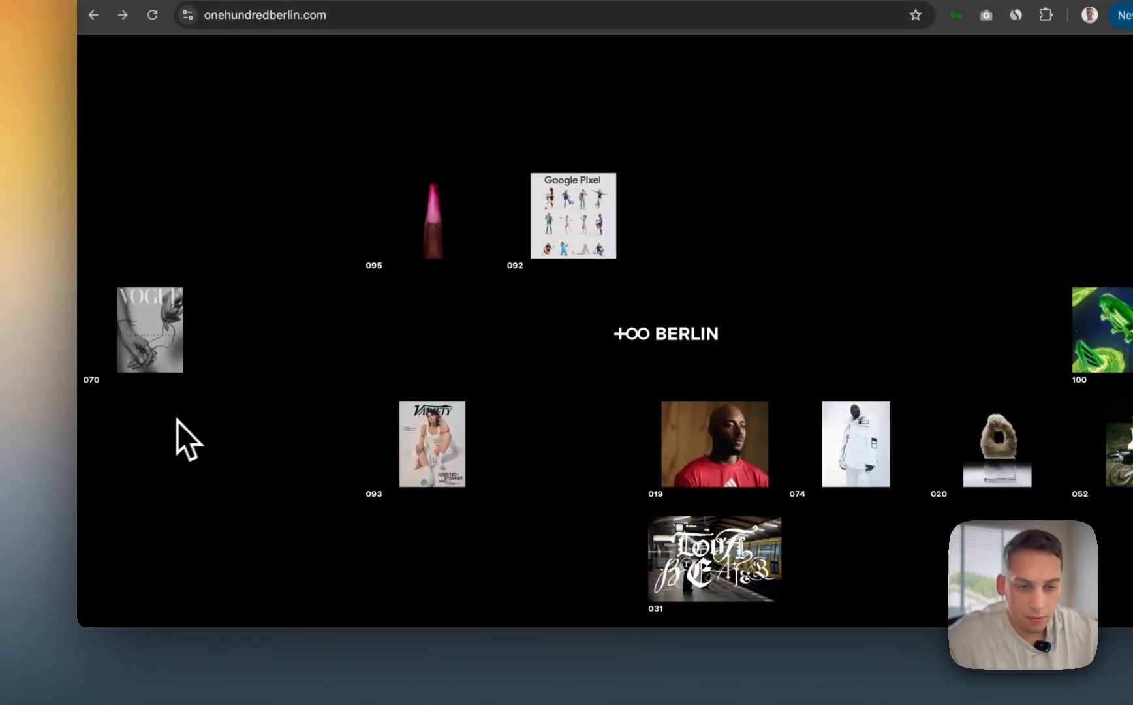
pyautogui.rightClick(189, 436)
pyautogui.click(248, 620)
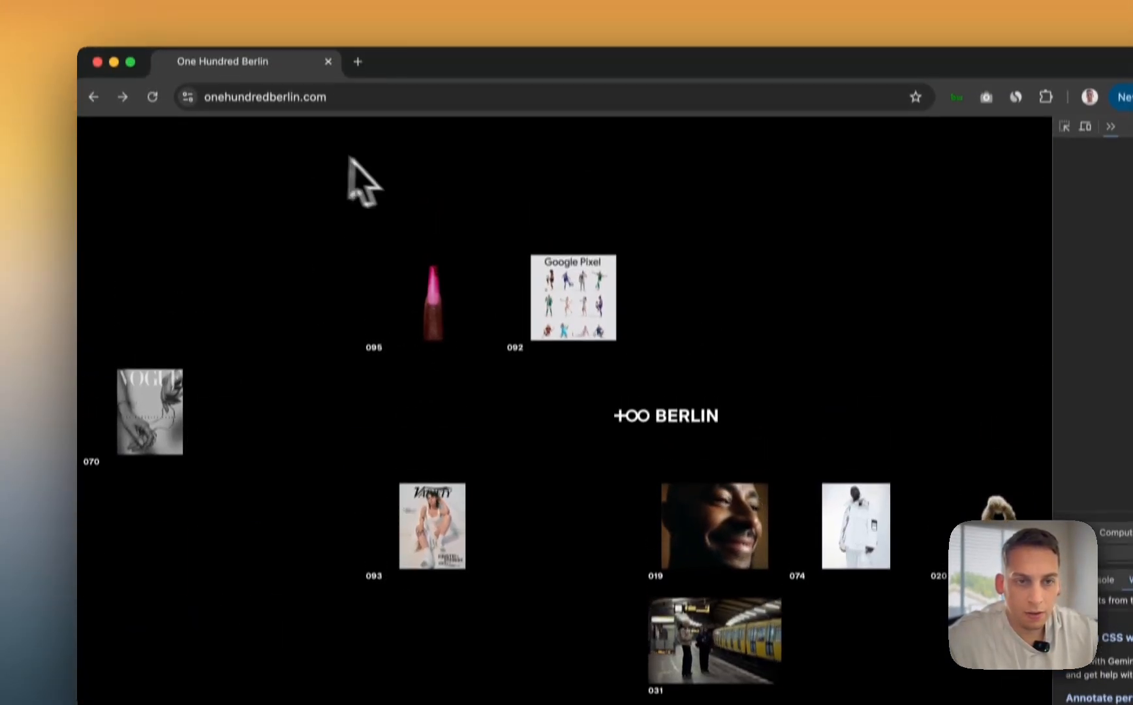
pyautogui.click(935, 144)
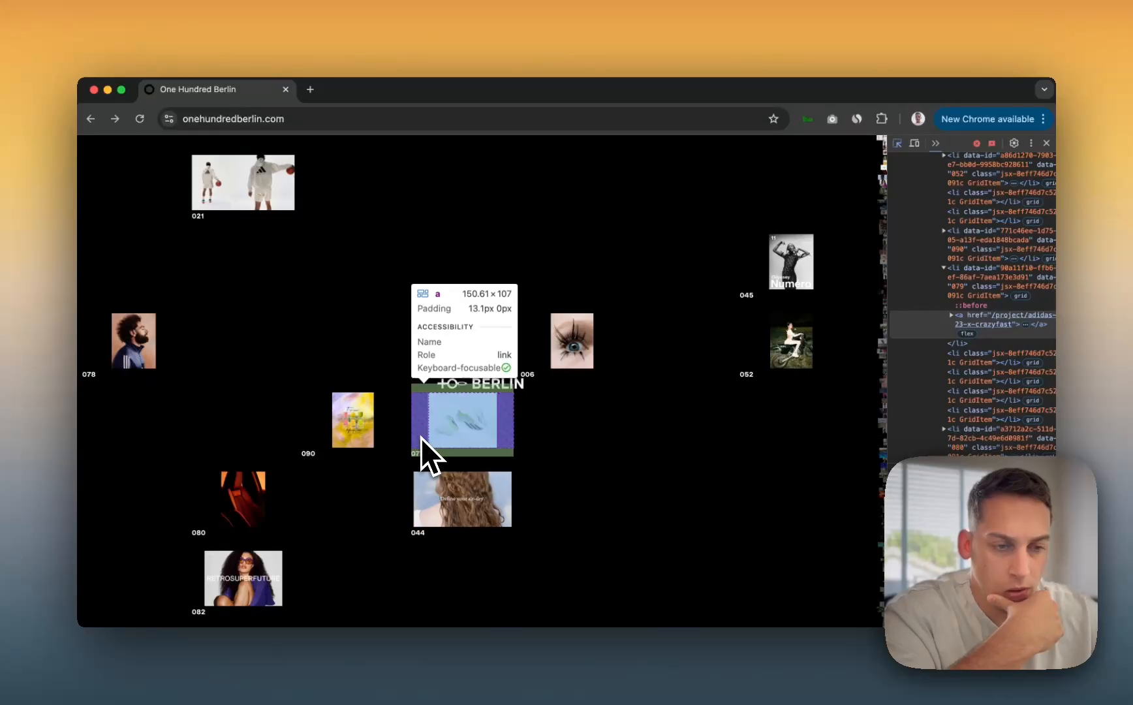
pyautogui.click(419, 538)
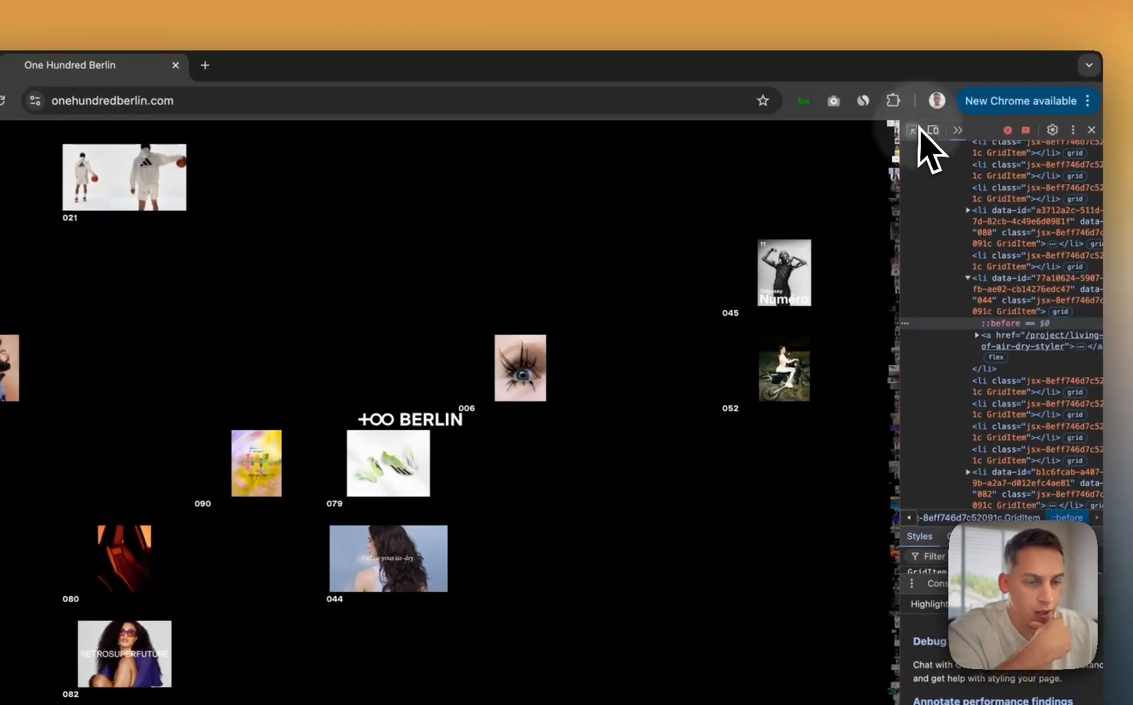
pyautogui.click(914, 130)
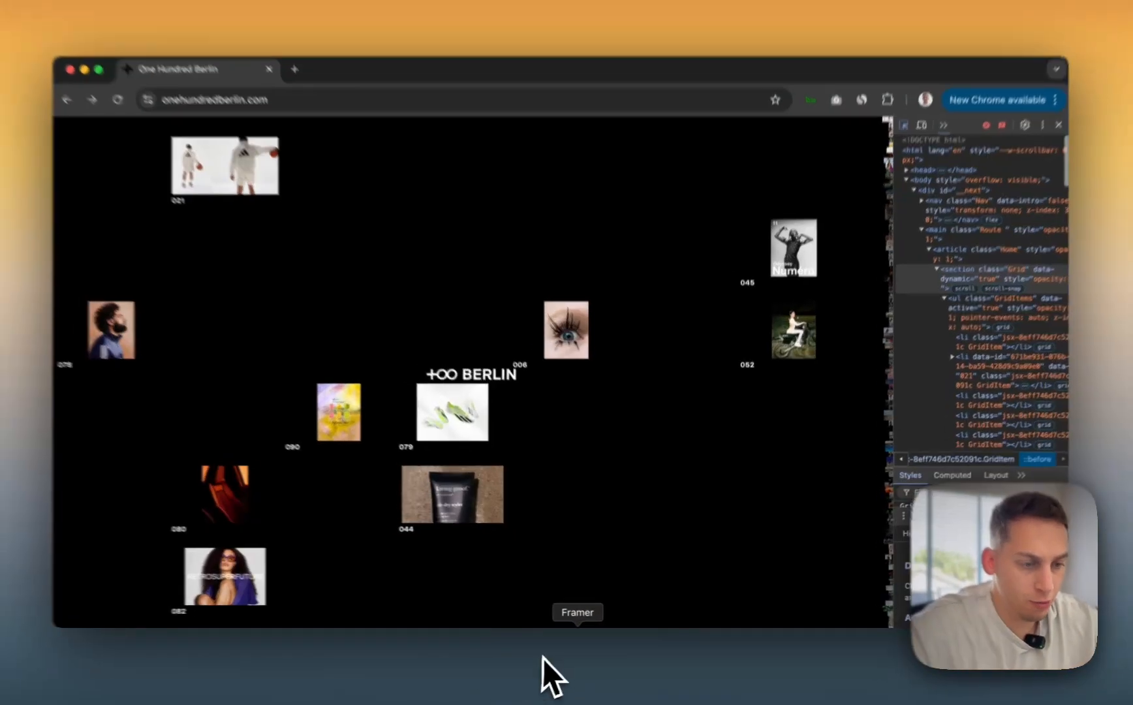
# - Switch back to Framer and align the Article stack's contents, including its Title, to the left
pyautogui.click(565, 661)
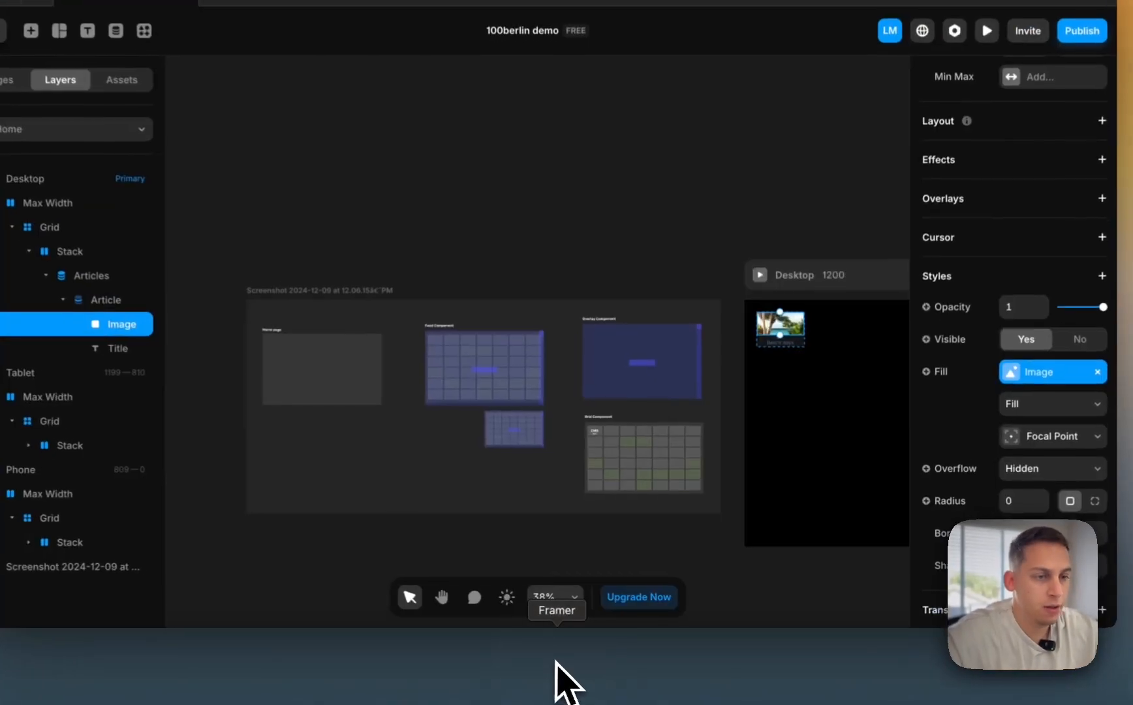
pyautogui.hscroll(3, 875, 369)
pyautogui.scroll(5, 566, 352)
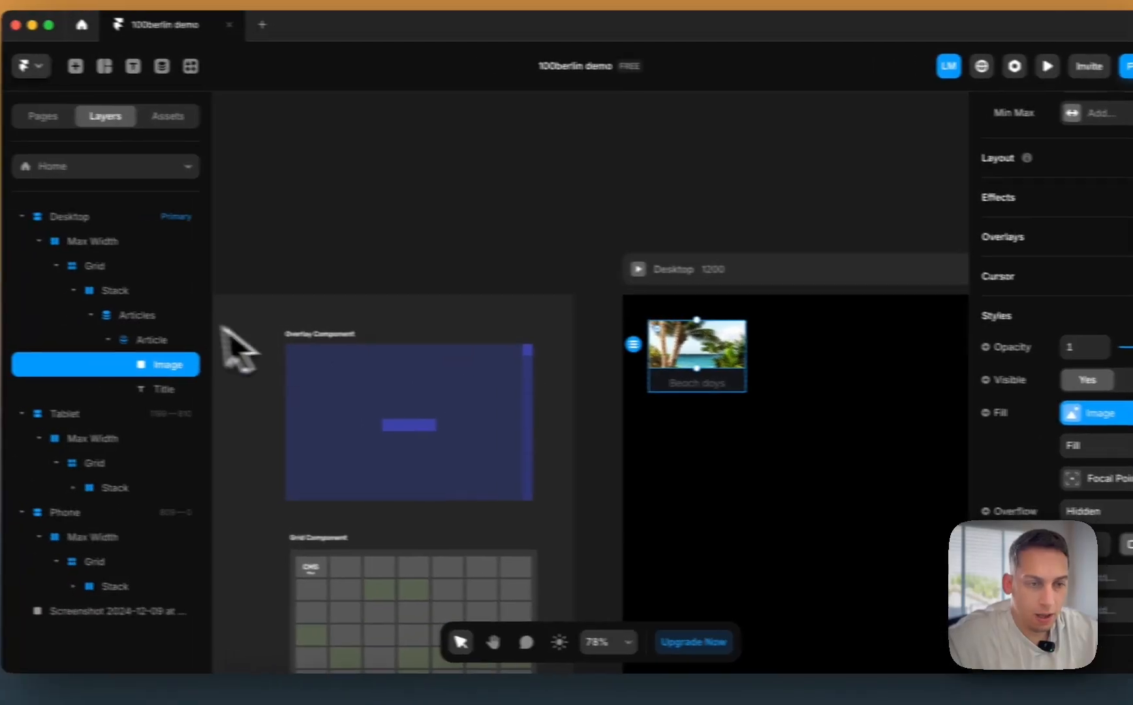
pyautogui.click(157, 340)
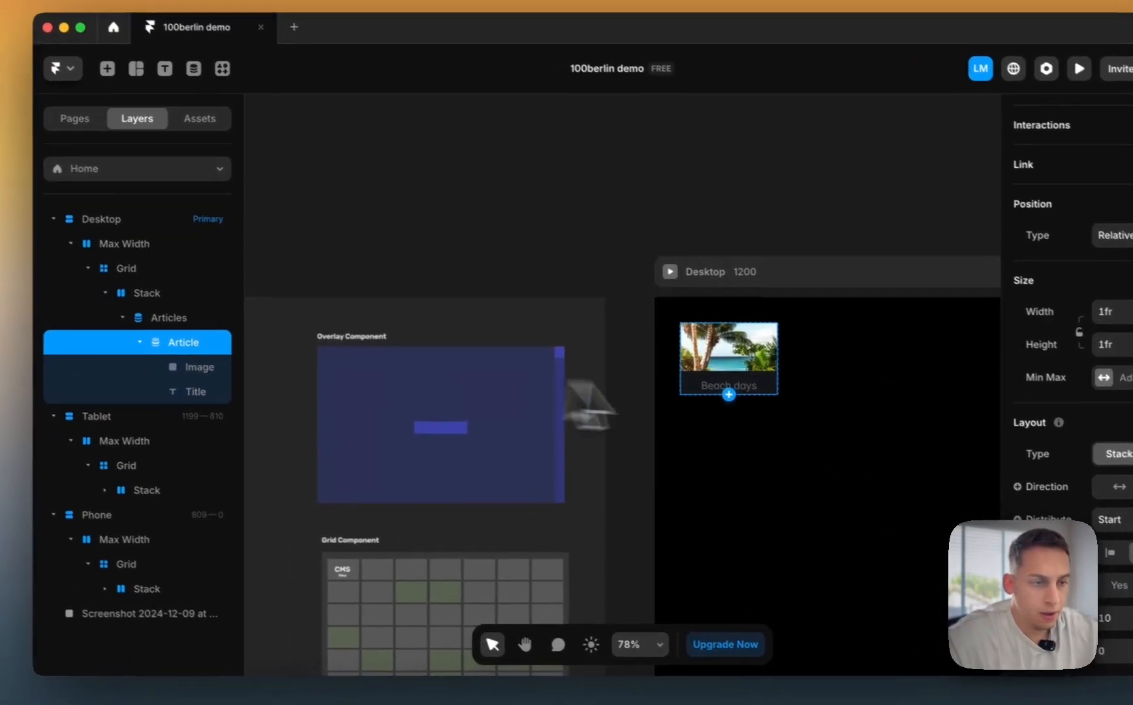
pyautogui.scroll(5, 726, 412)
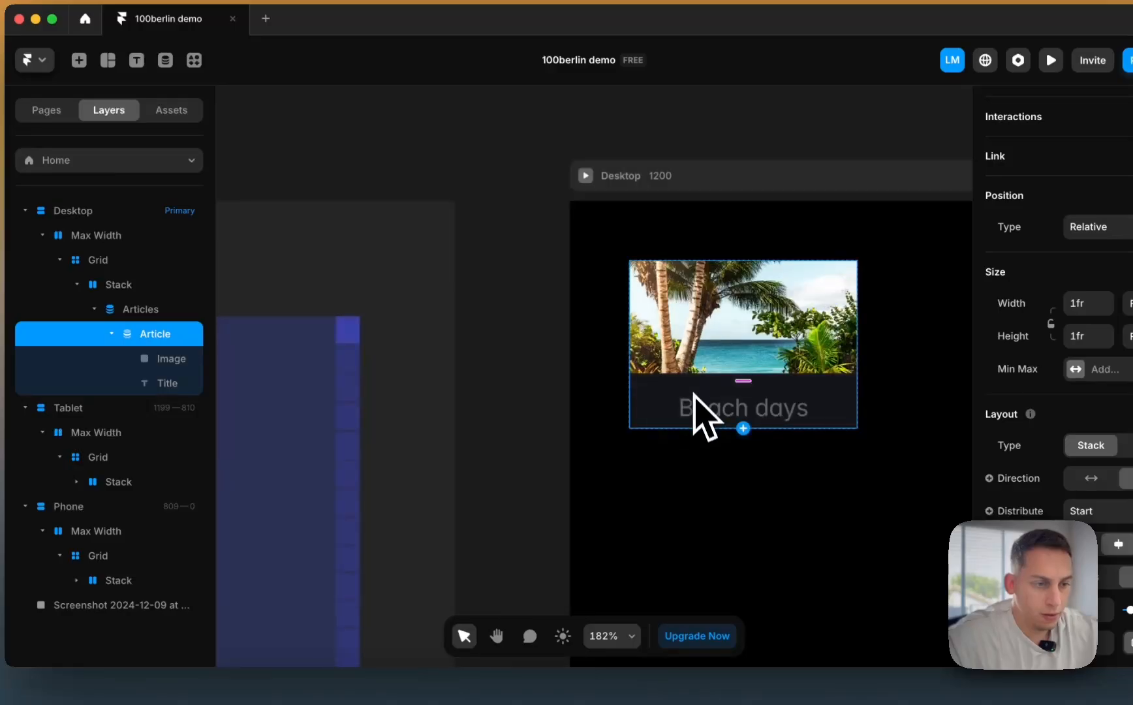
pyautogui.click(165, 384)
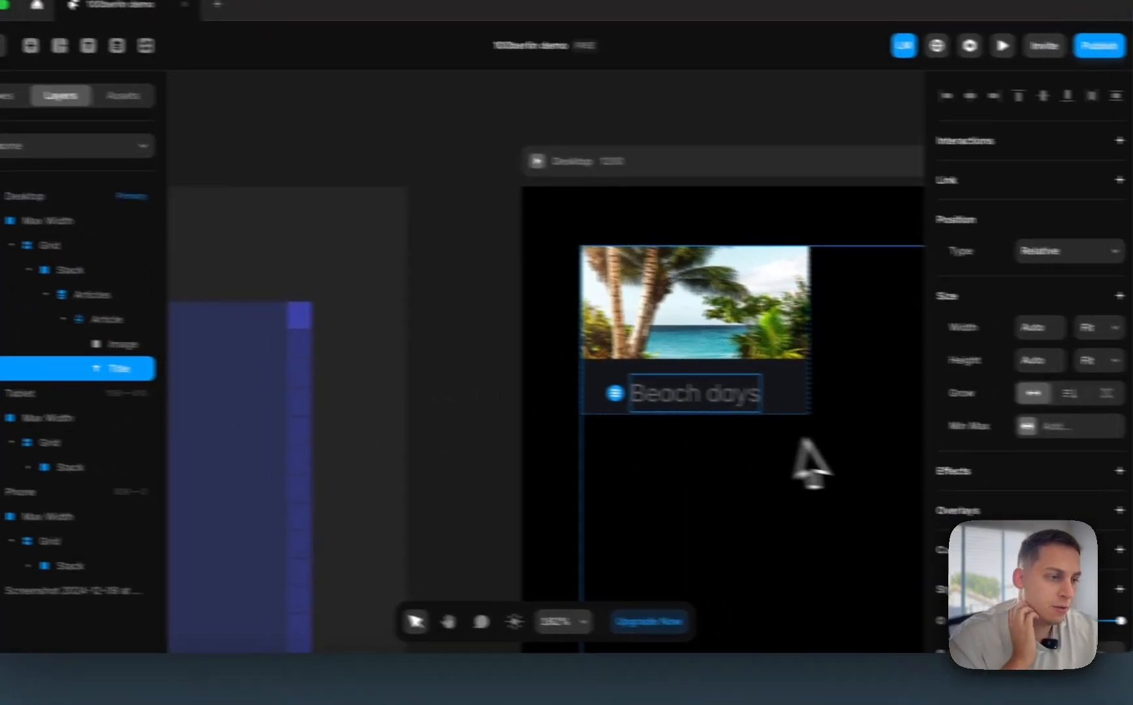
pyautogui.scroll(-6, 1022, 490)
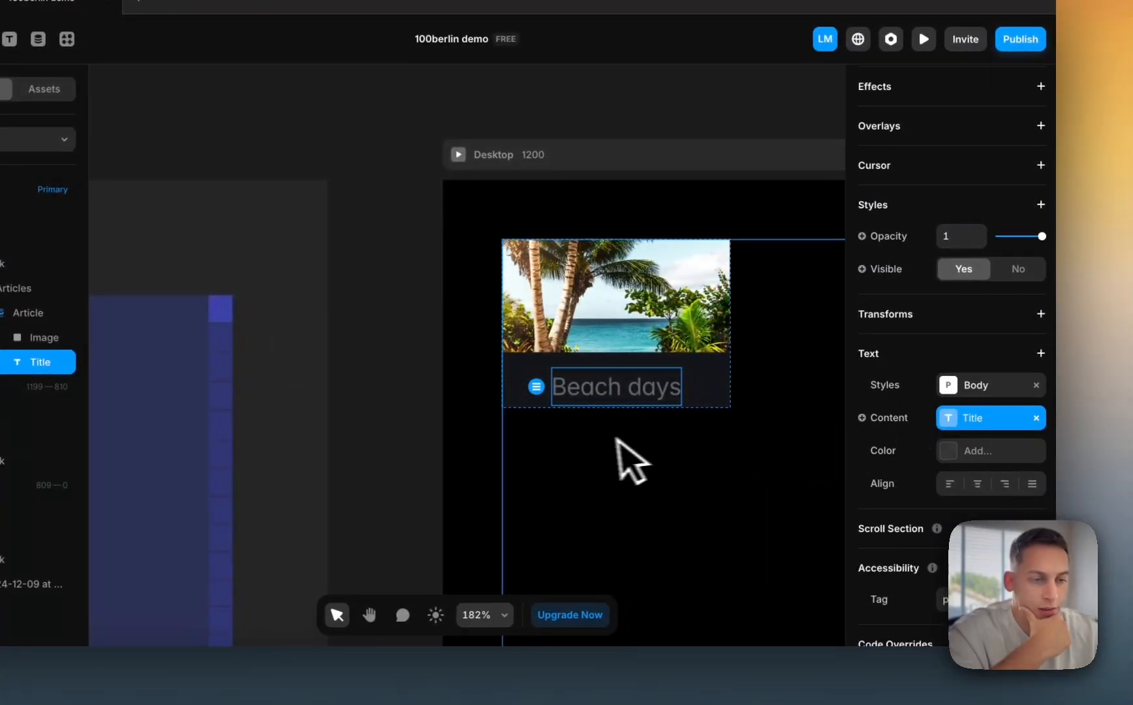
pyautogui.hscroll(5, 564, 384)
pyautogui.click(371, 329)
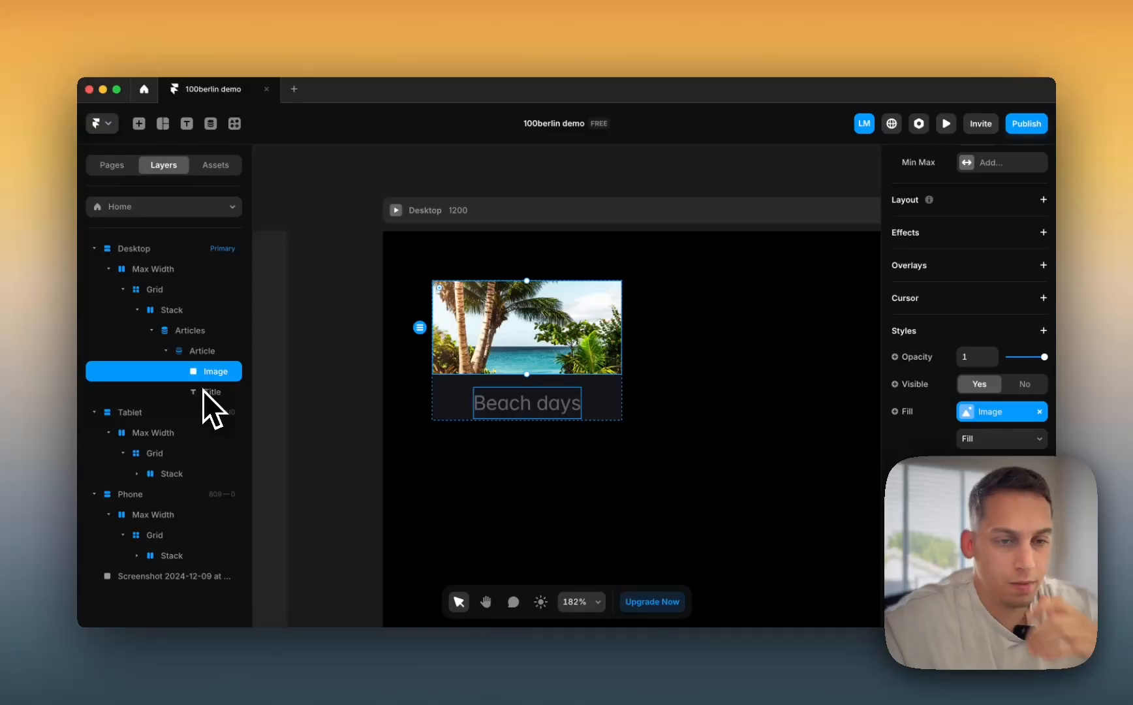
pyautogui.click(196, 351)
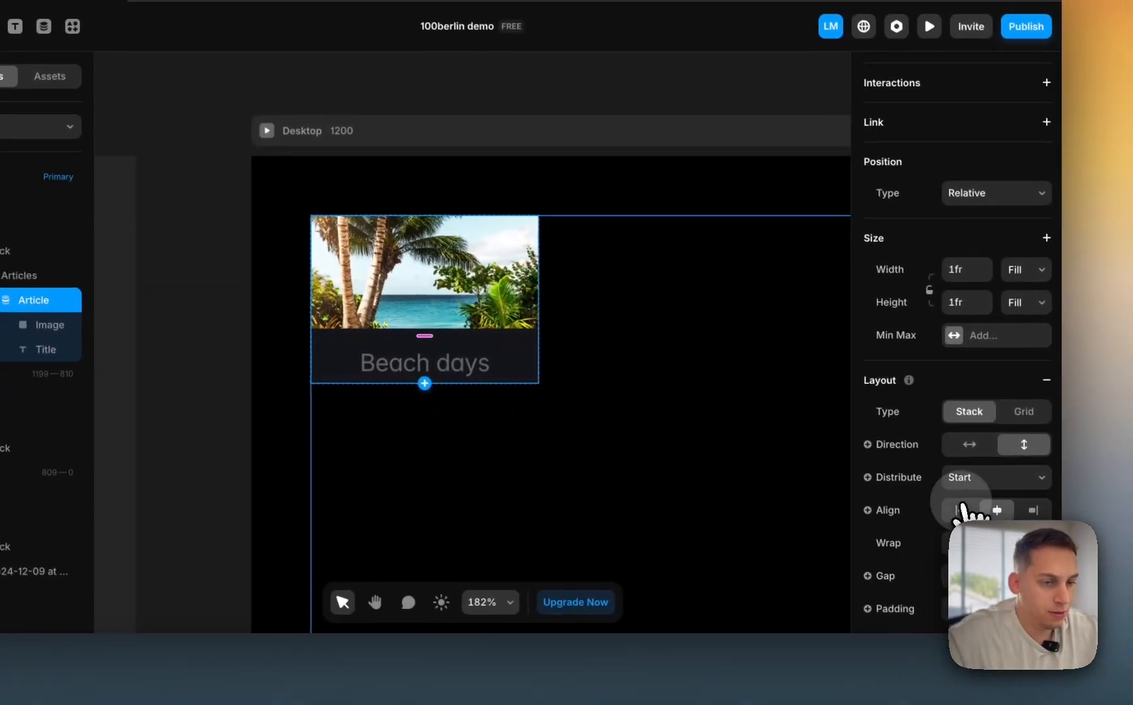
pyautogui.click(959, 509)
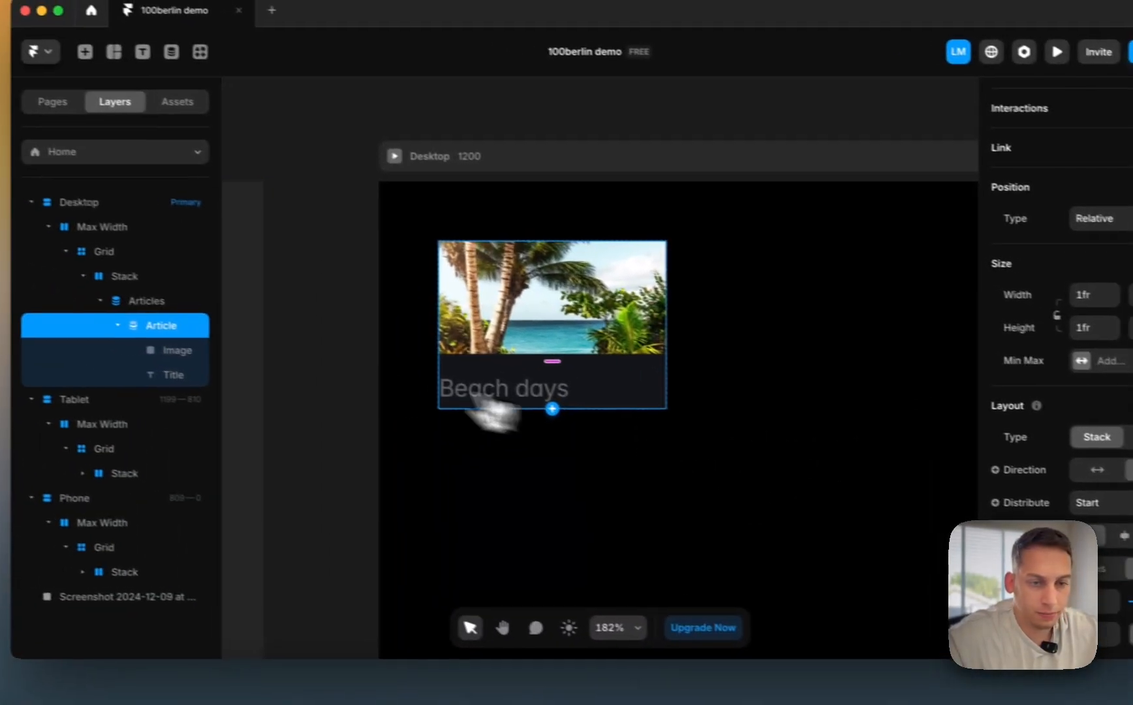
# - Change the Article Image's position type to Absolute and set its width and height to 100%
pyautogui.click(43, 327)
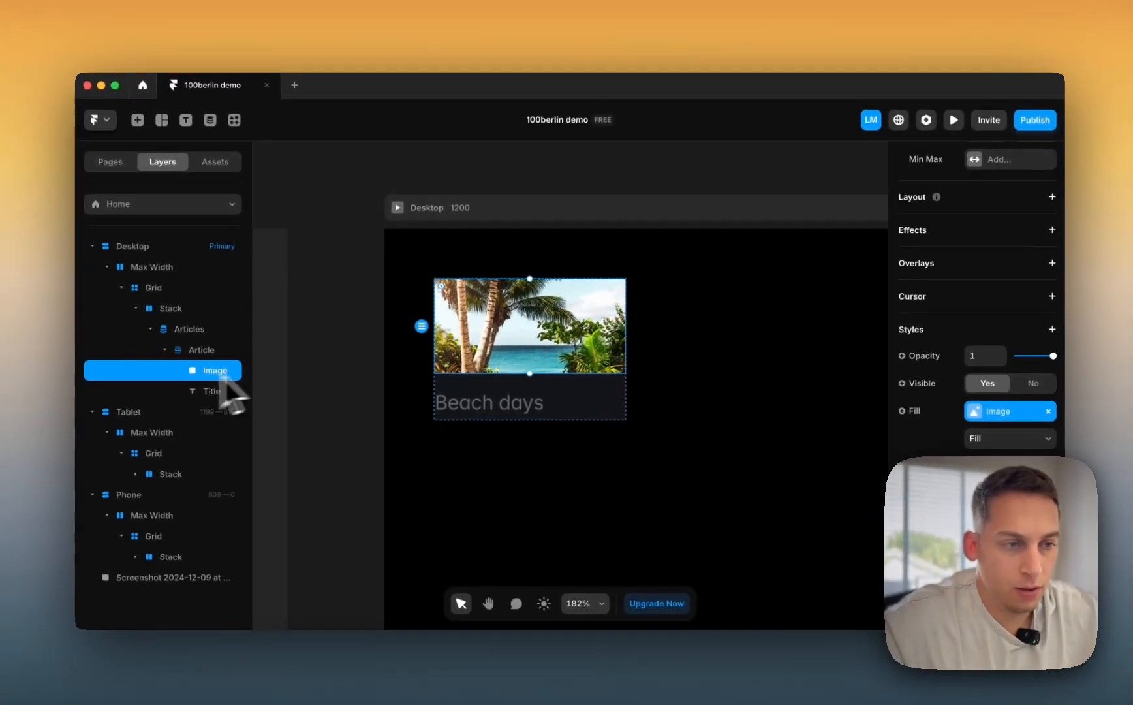
pyautogui.scroll(5, 1100, 296)
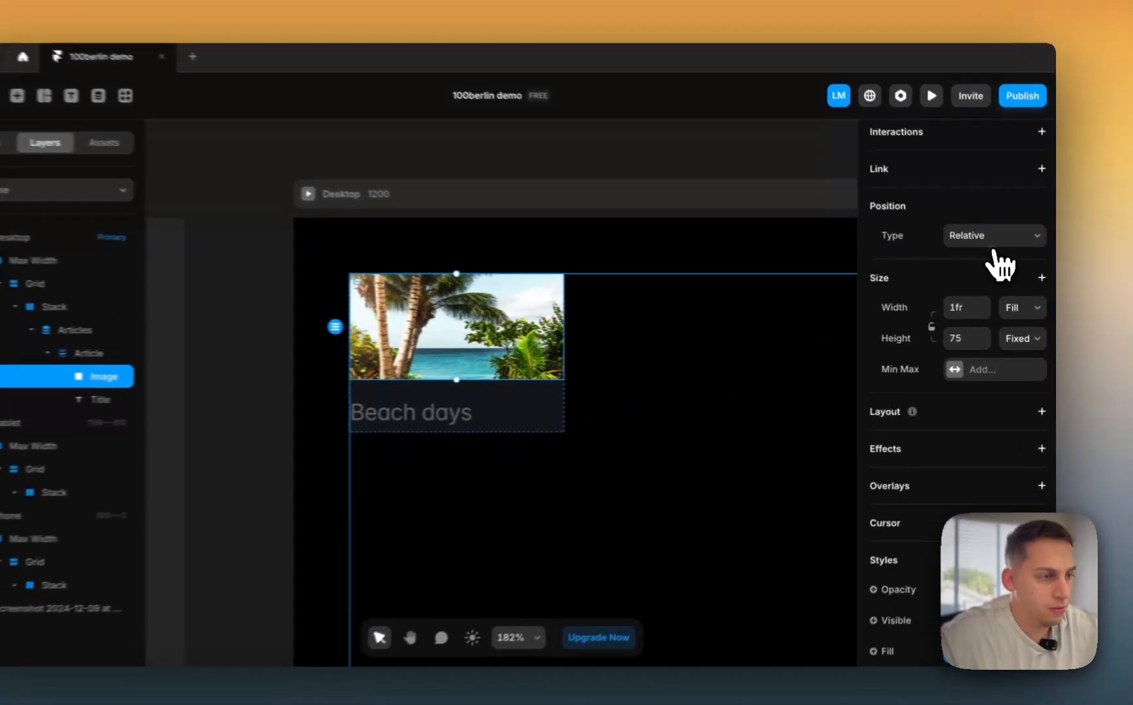
pyautogui.click(993, 236)
pyautogui.click(970, 213)
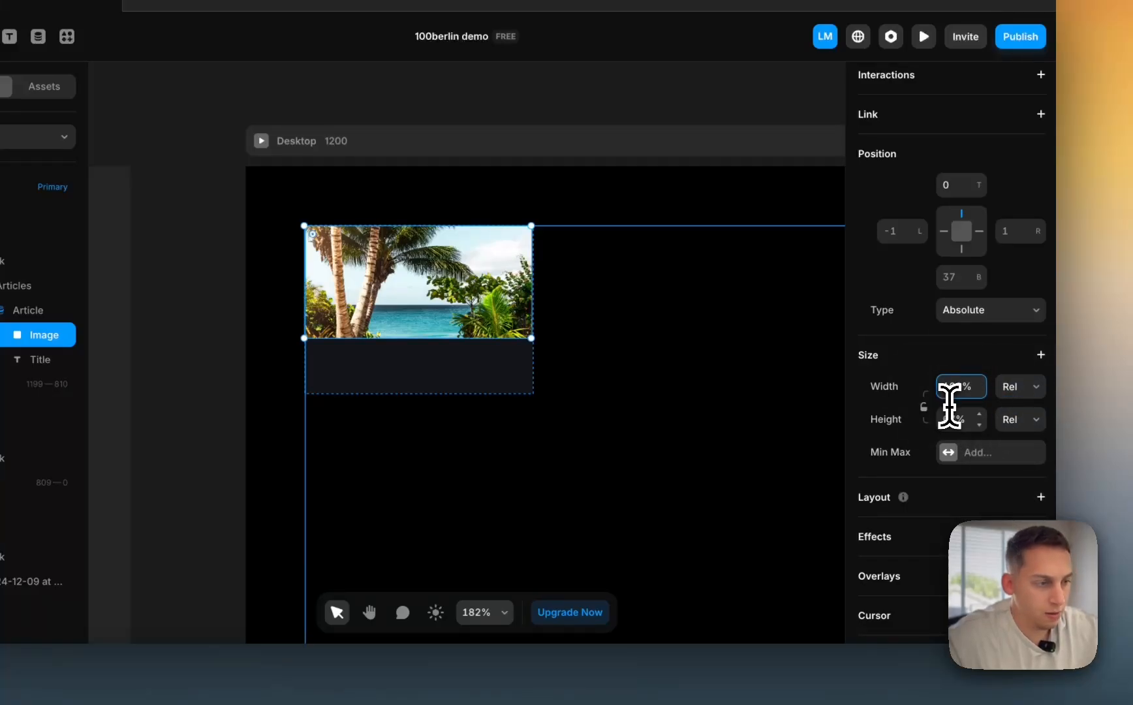
pyautogui.press('Return')
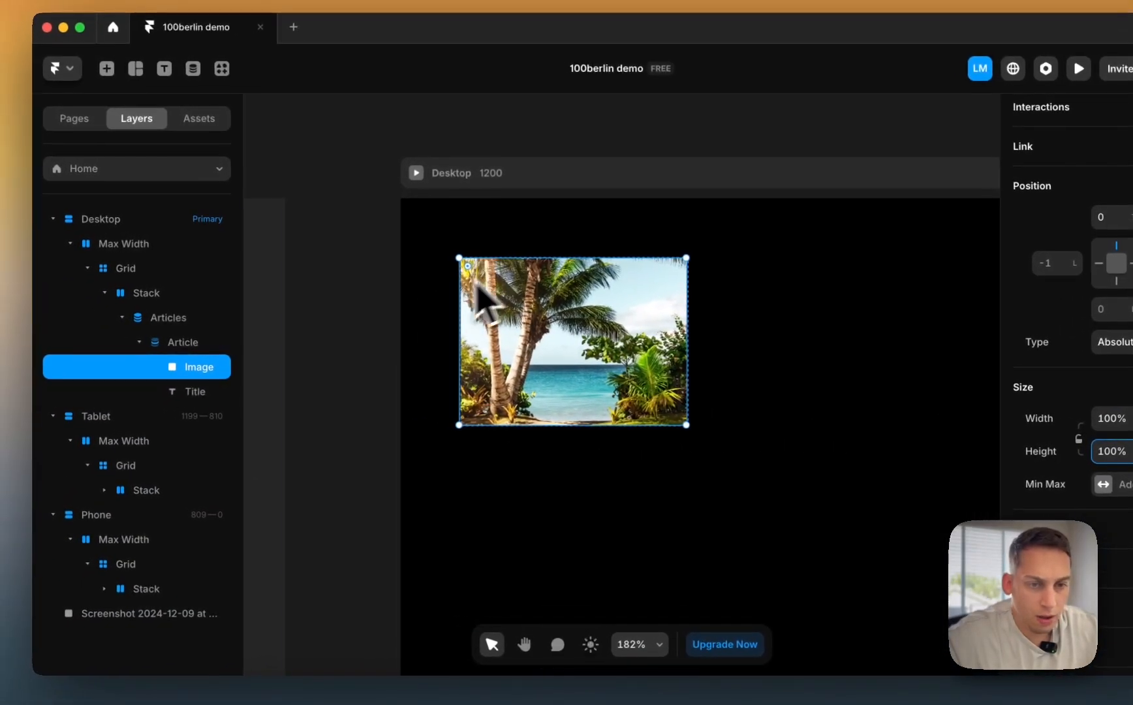
# - Move the Title before the Image in the Article's layer order and give the Title a Z Index of 2
pyautogui.click(184, 392)
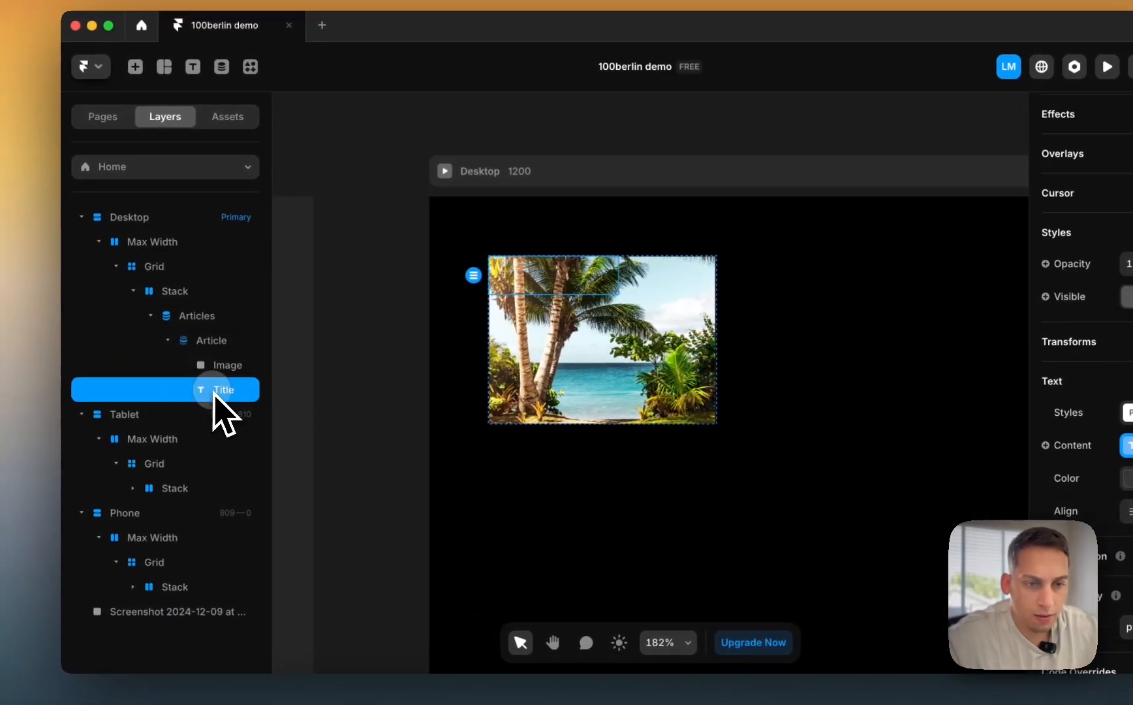
pyautogui.moveTo(186, 394); pyautogui.dragTo(183, 357)
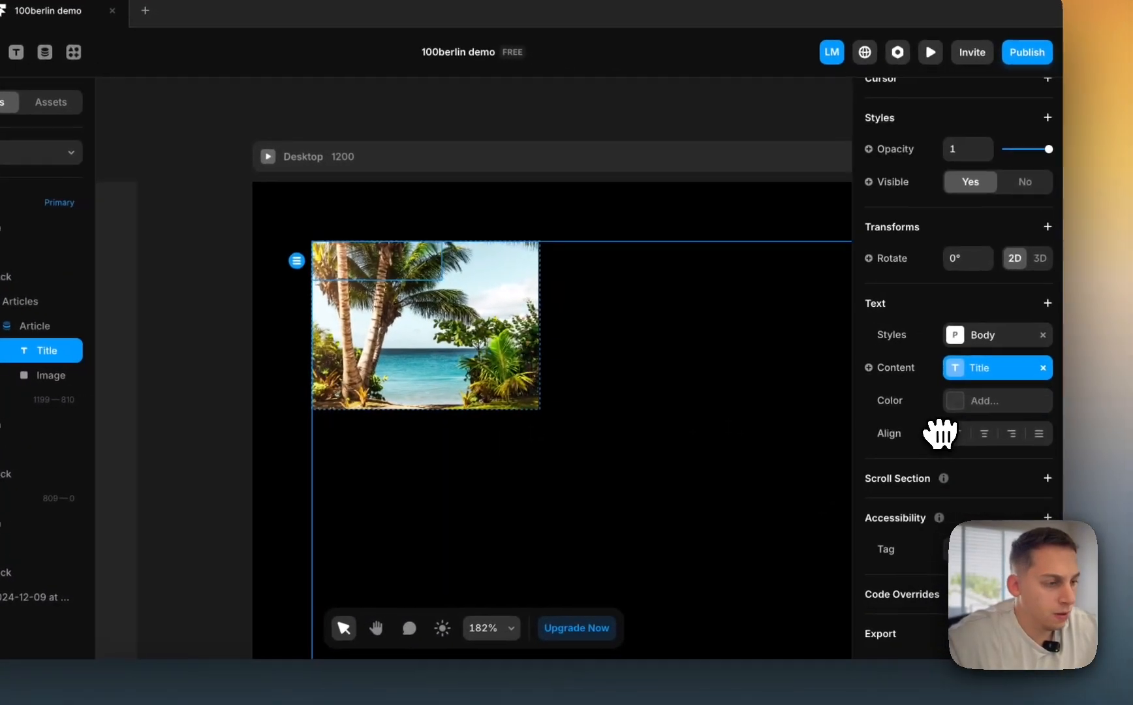
pyautogui.scroll(1, 975, 410)
pyautogui.click(1042, 277)
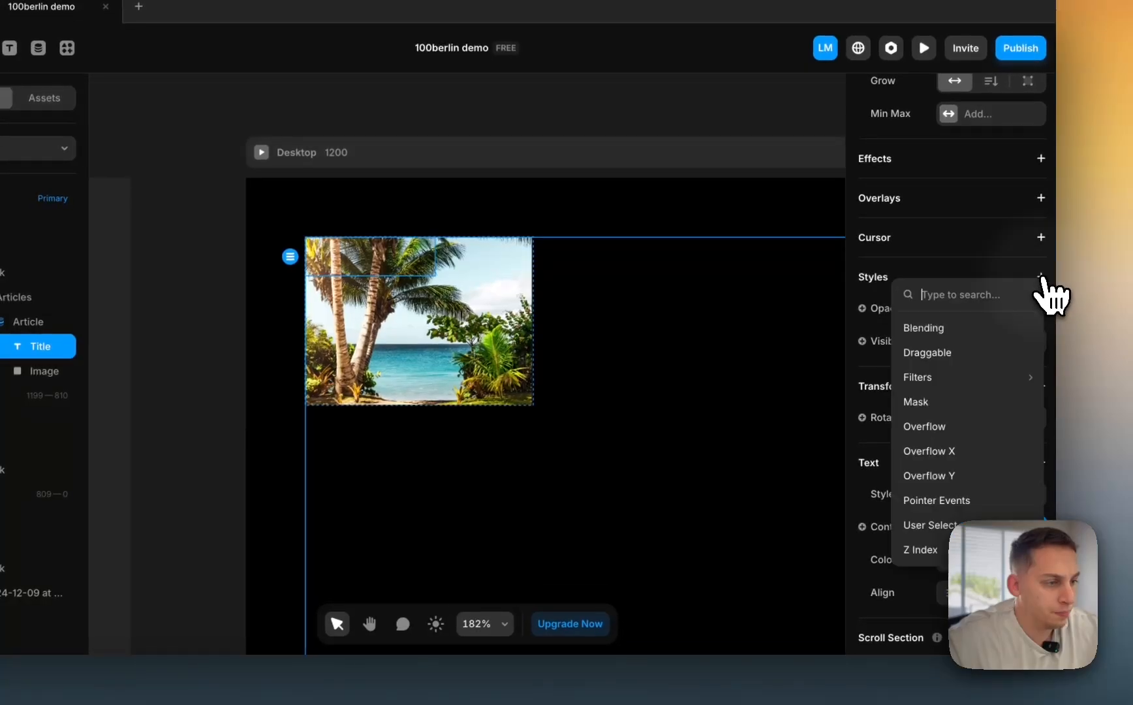
pyautogui.click(920, 549)
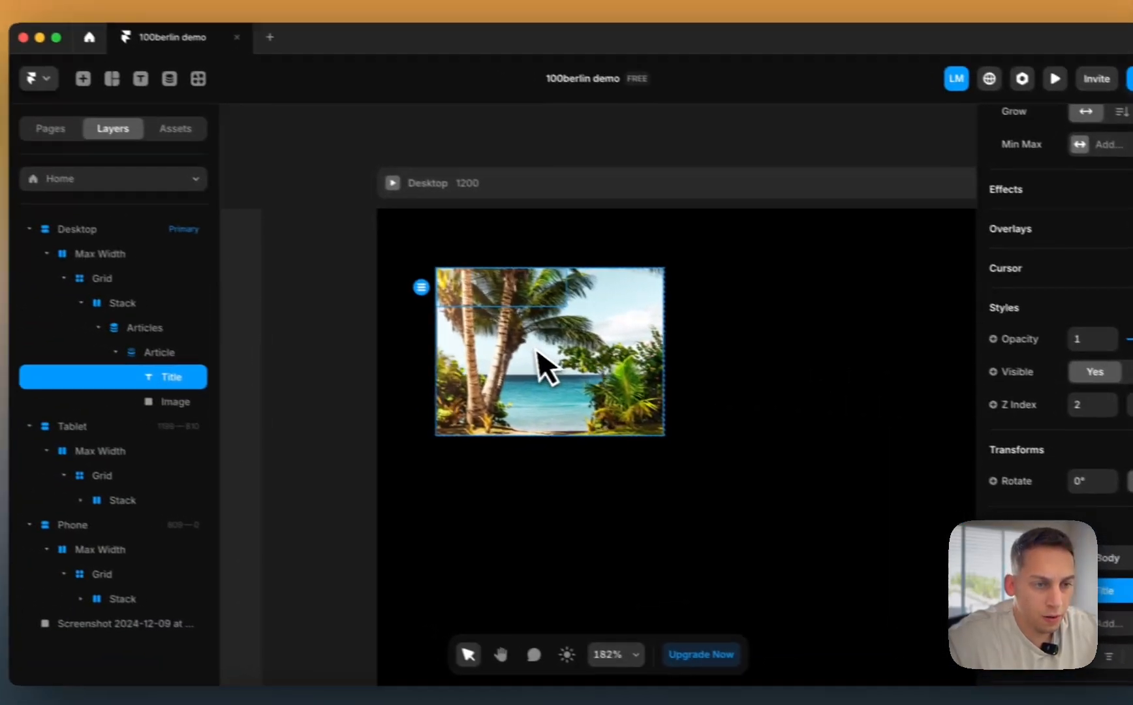
# - Set the Article stack's distribution to End so the title sits at the bottom of the image
pyautogui.click(403, 342)
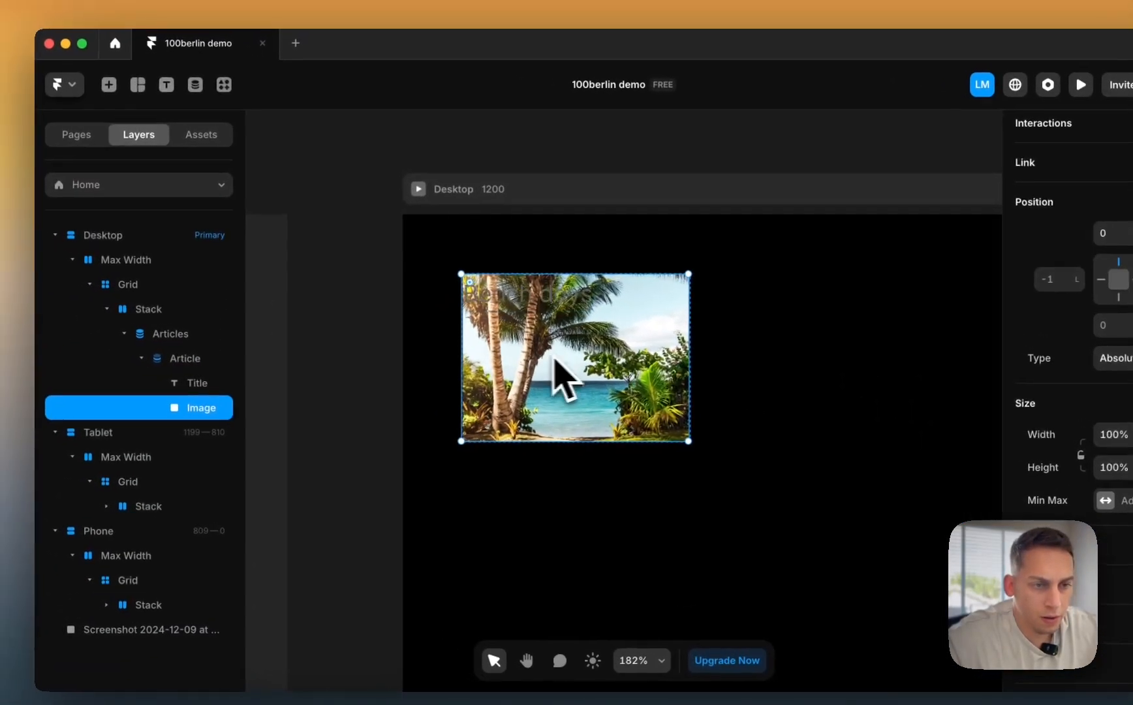
pyautogui.click(501, 297)
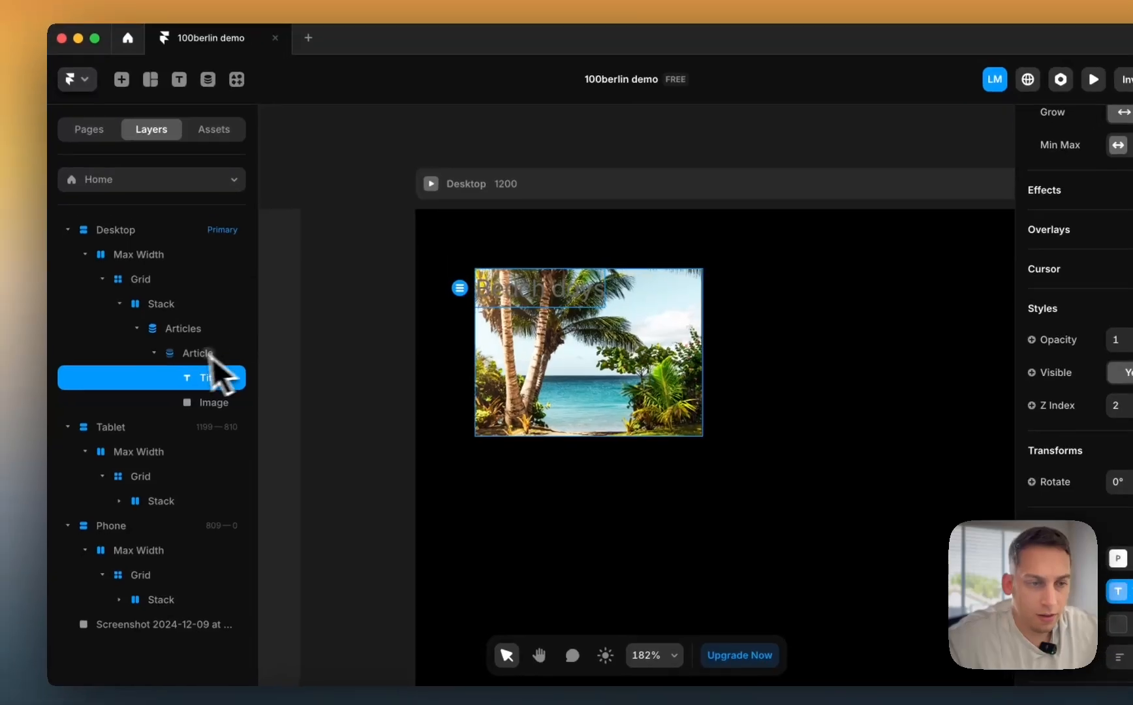
pyautogui.click(203, 359)
pyautogui.click(989, 495)
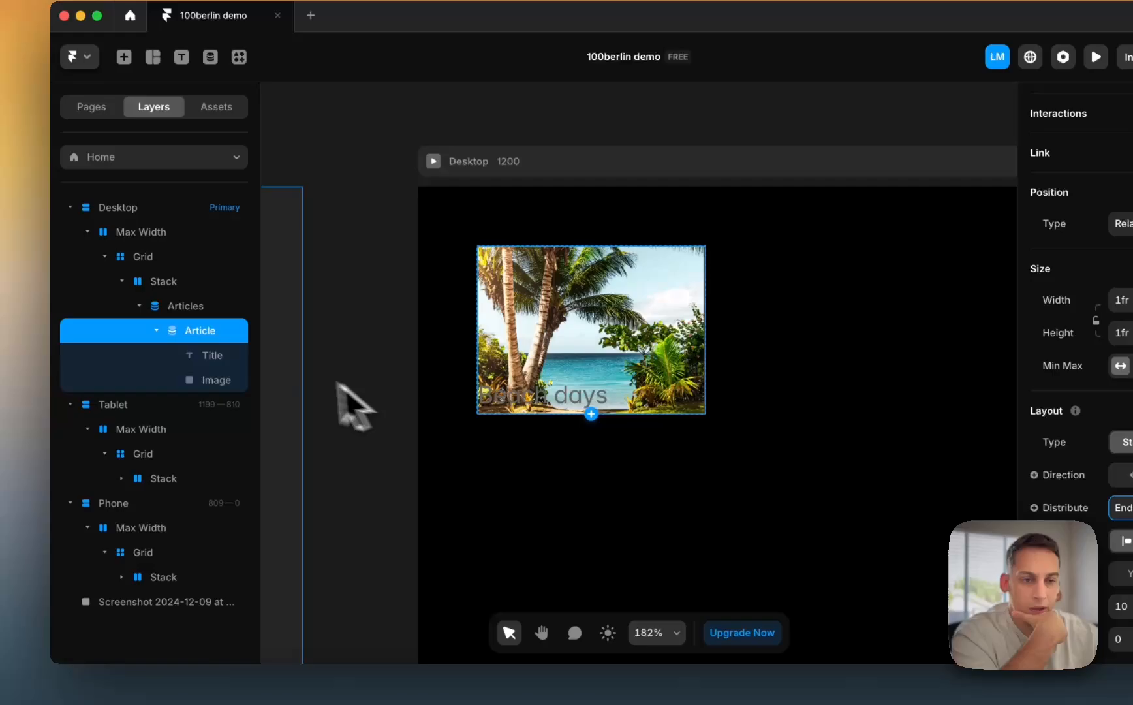
# - Move the Title out of the Article to sit below it in Articles, and wrap it in its own stack
pyautogui.click(221, 355)
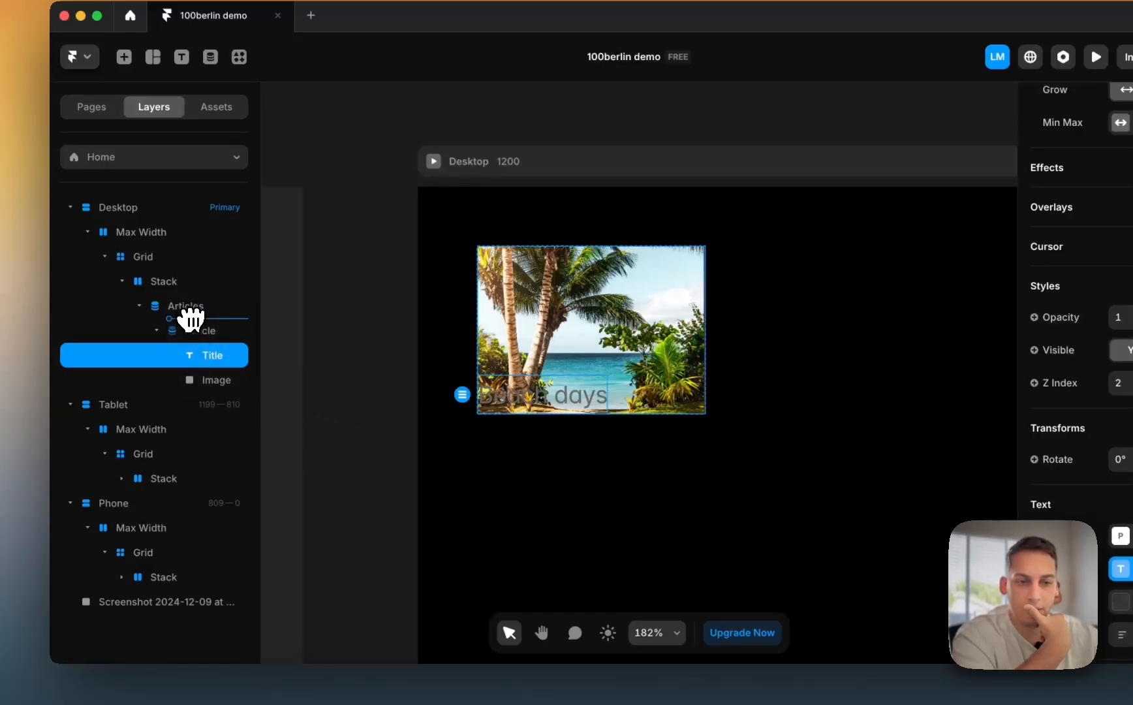
pyautogui.moveTo(189, 322); pyautogui.dragTo(215, 307)
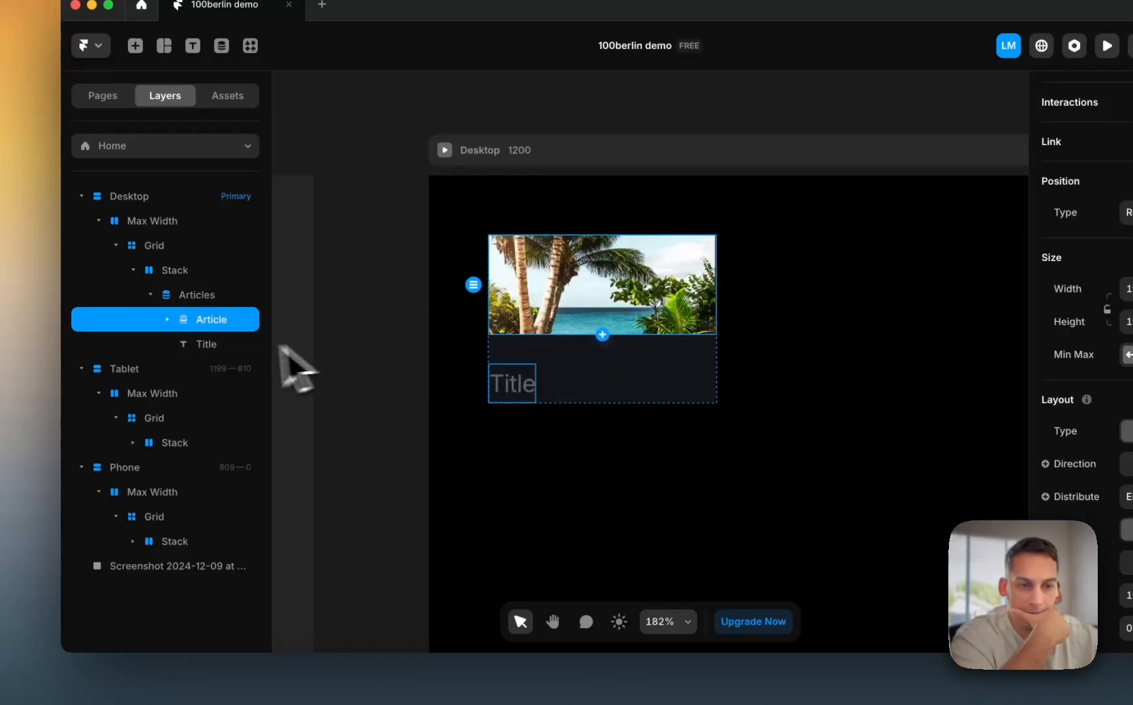
pyautogui.click(192, 351)
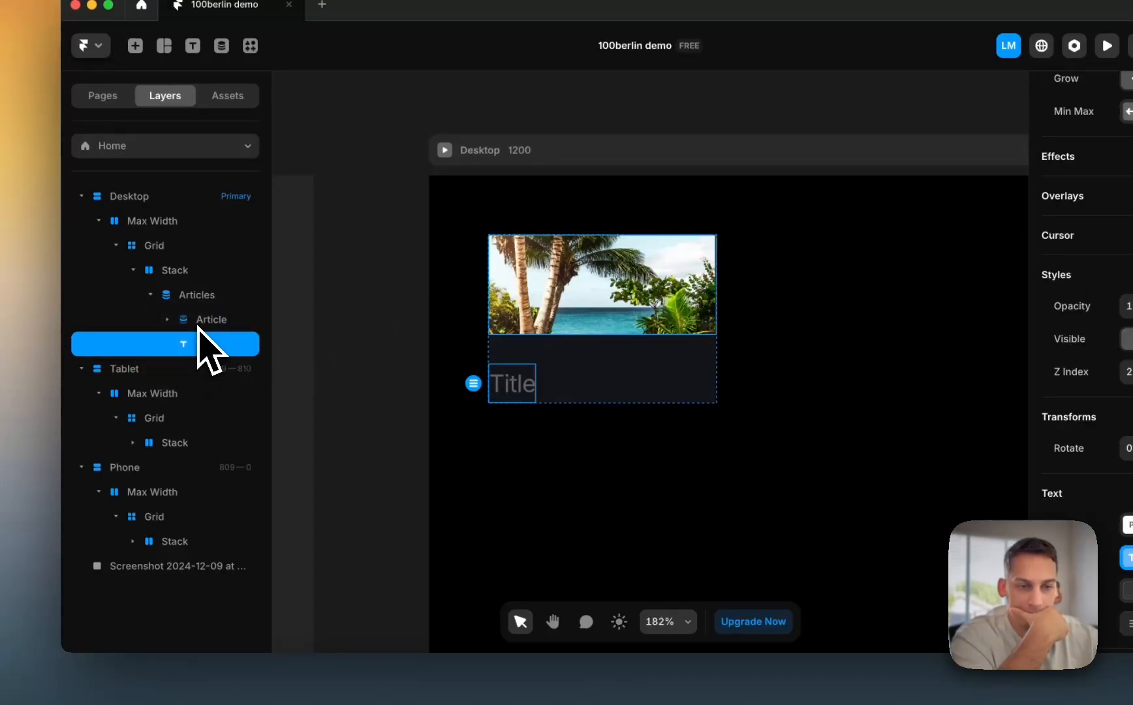
pyautogui.rightClick(197, 347)
pyautogui.click(239, 535)
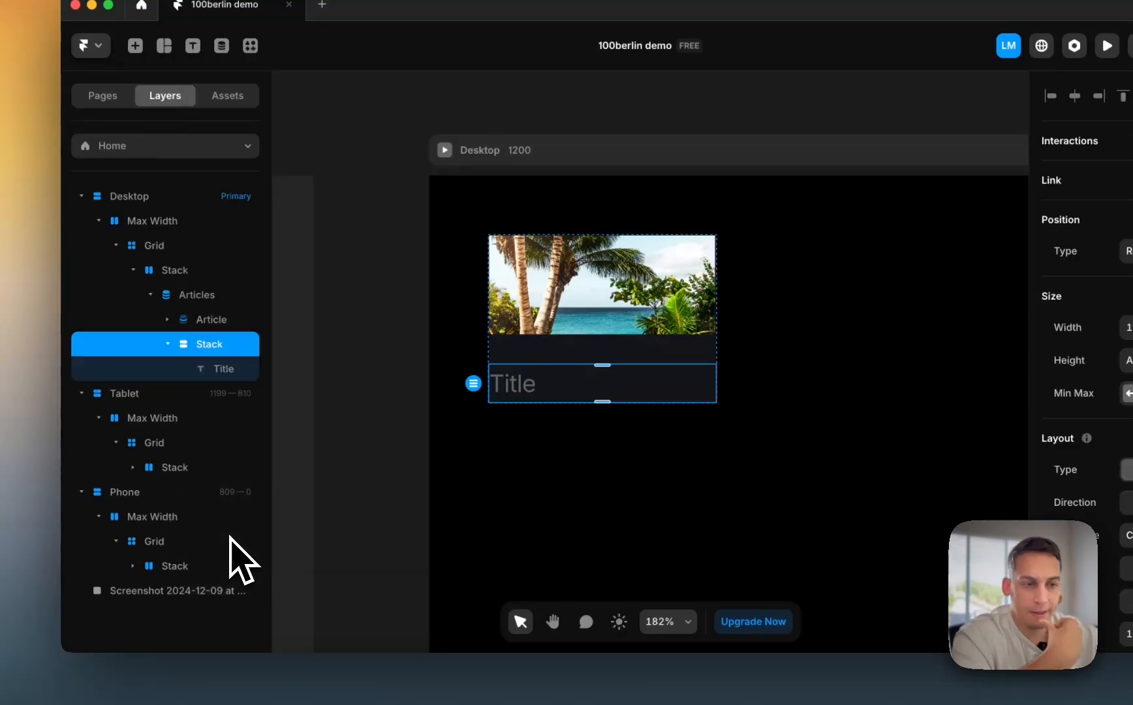
# - Set the gap of Articles to 0 and align the contents of the Title's stack to the left
pyautogui.click(224, 319)
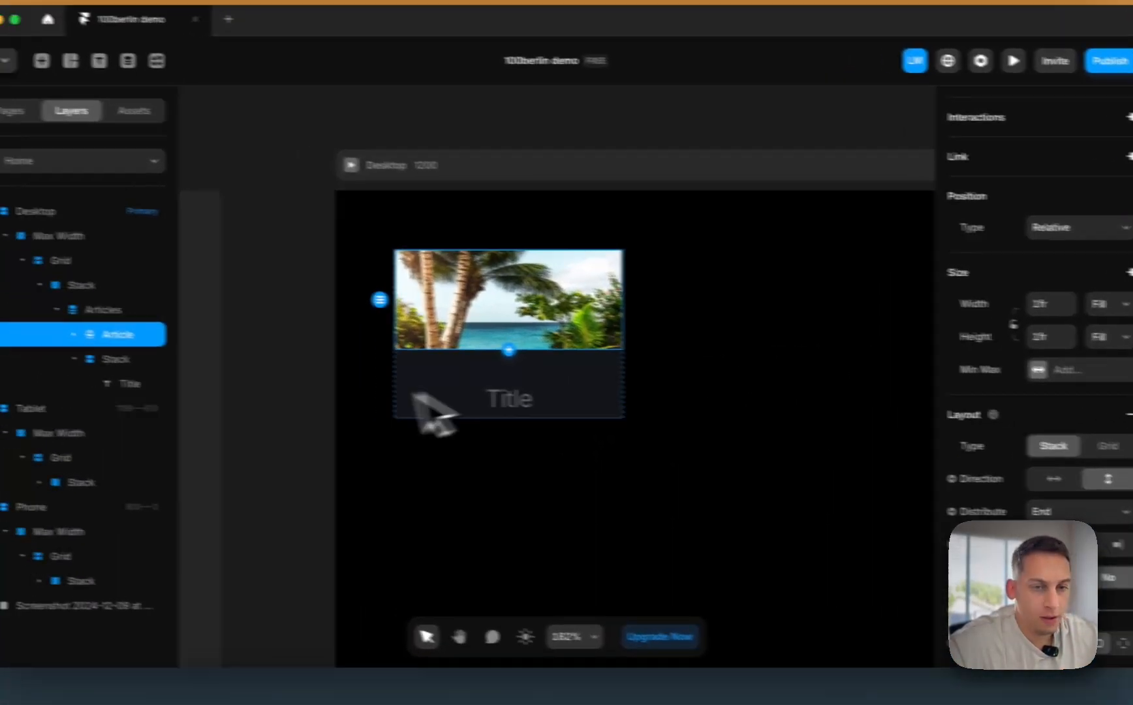
pyautogui.click(198, 302)
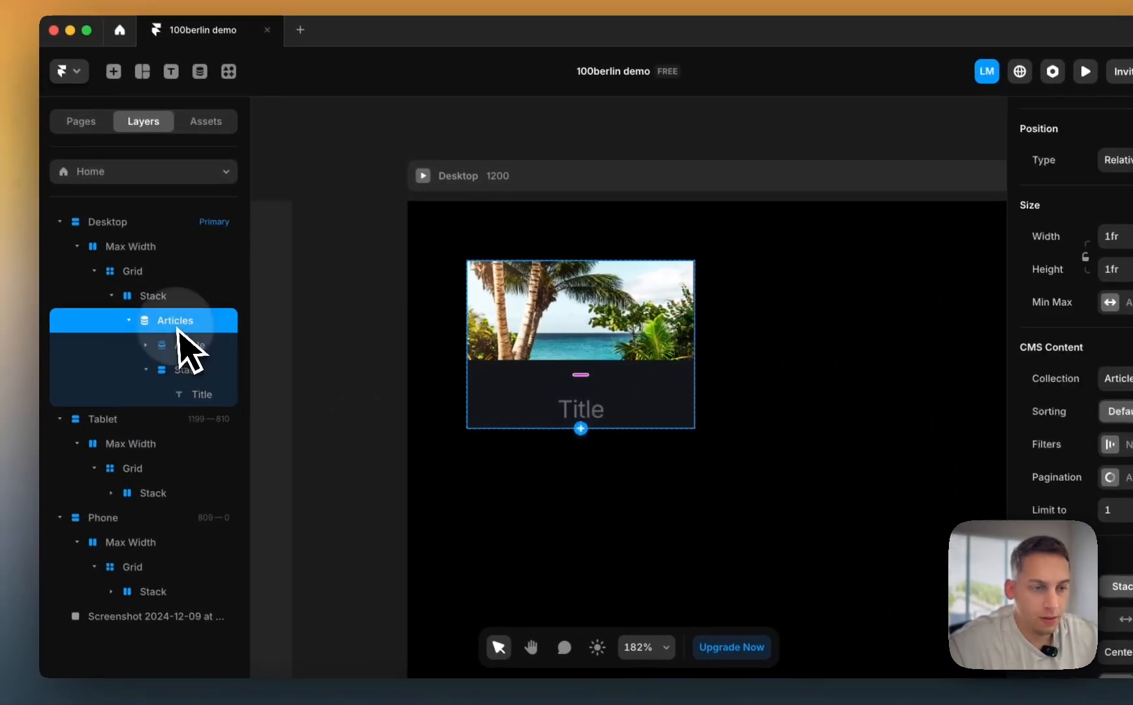
pyautogui.scroll(-5, 1124, 552)
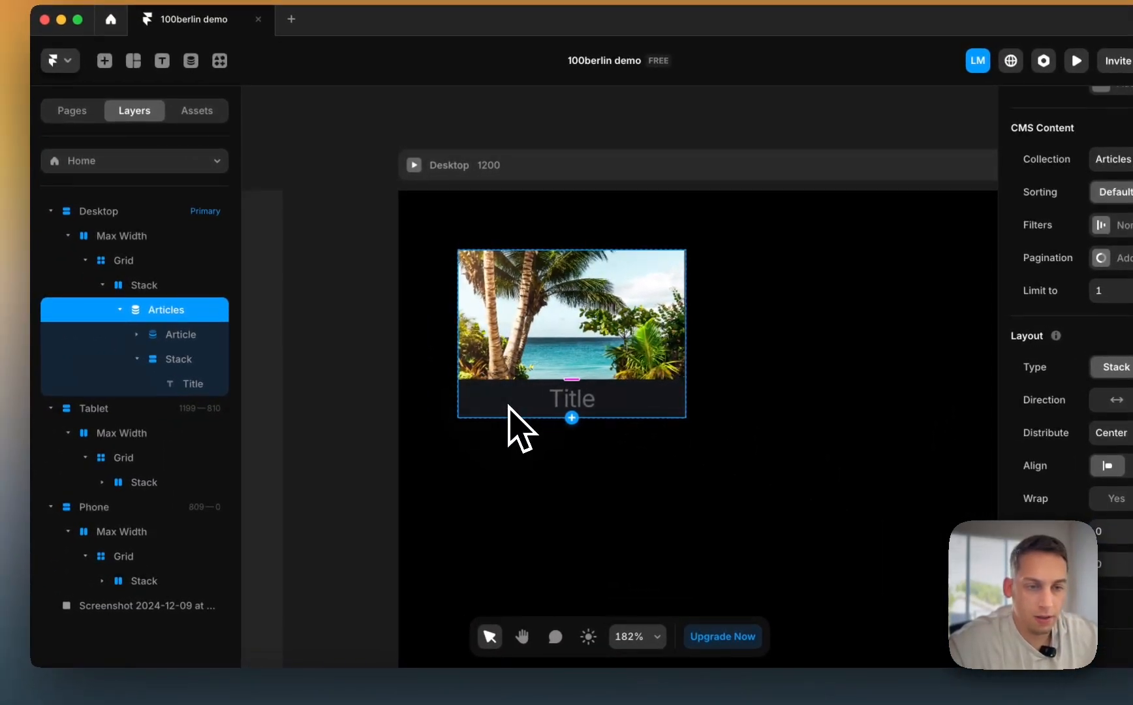
pyautogui.click(274, 373)
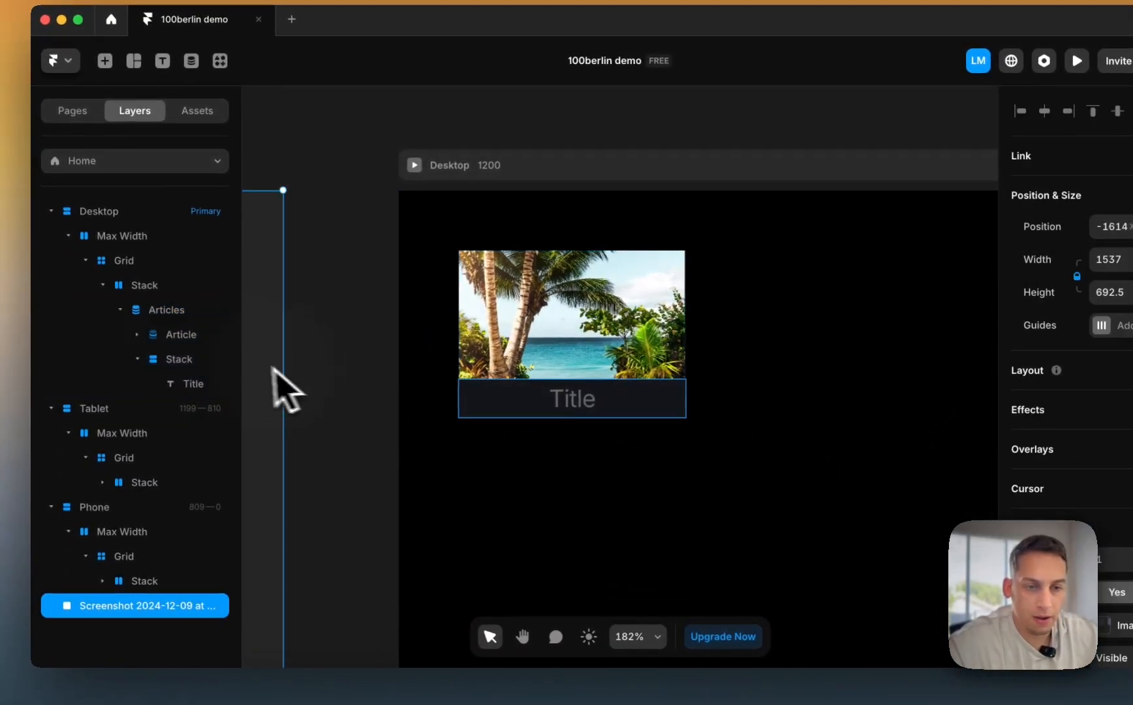
pyautogui.click(195, 360)
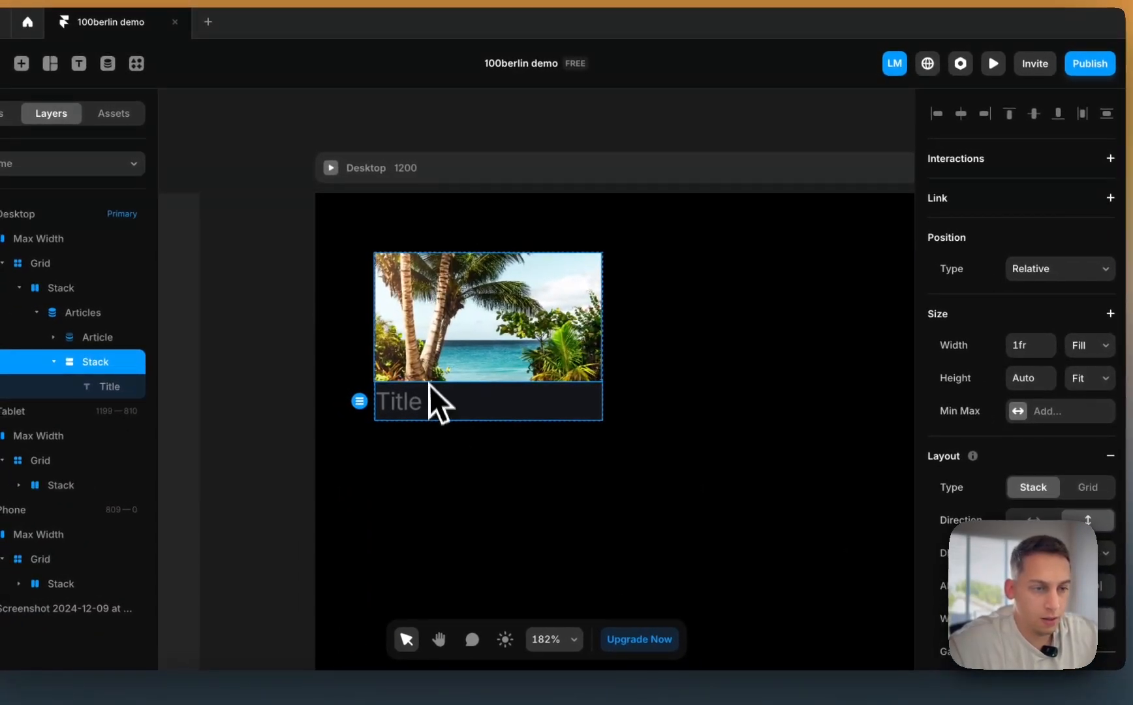
# - Change the position type of the Article's Image to Relative
pyautogui.click(428, 382)
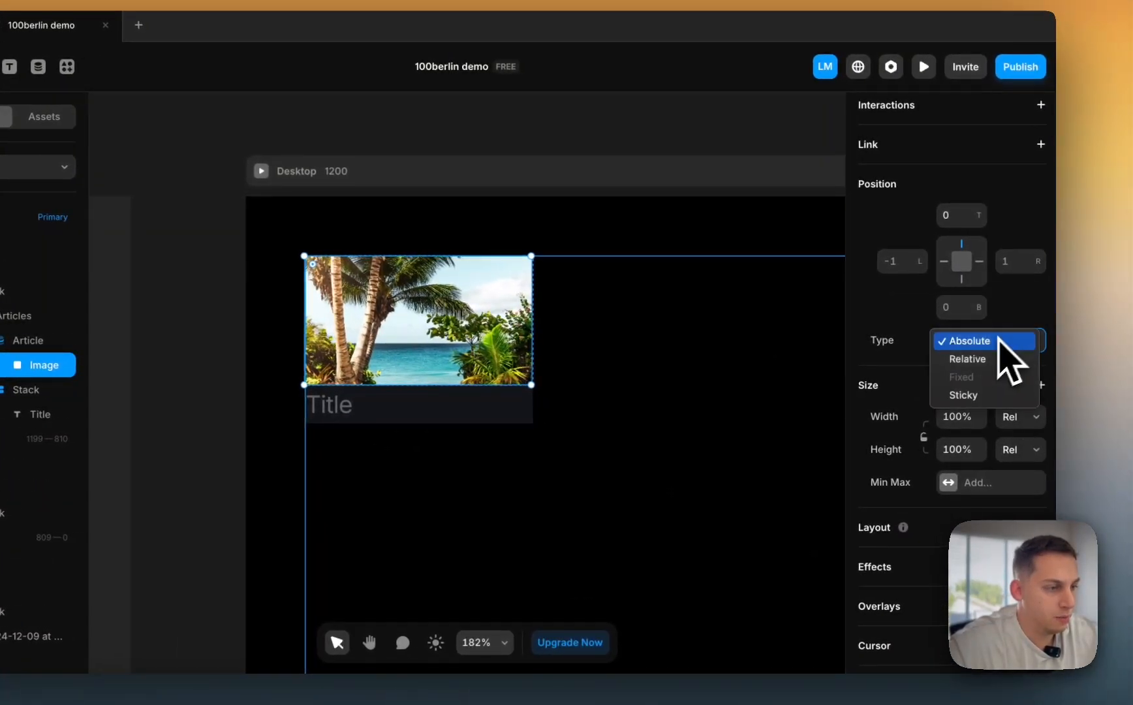
pyautogui.click(972, 359)
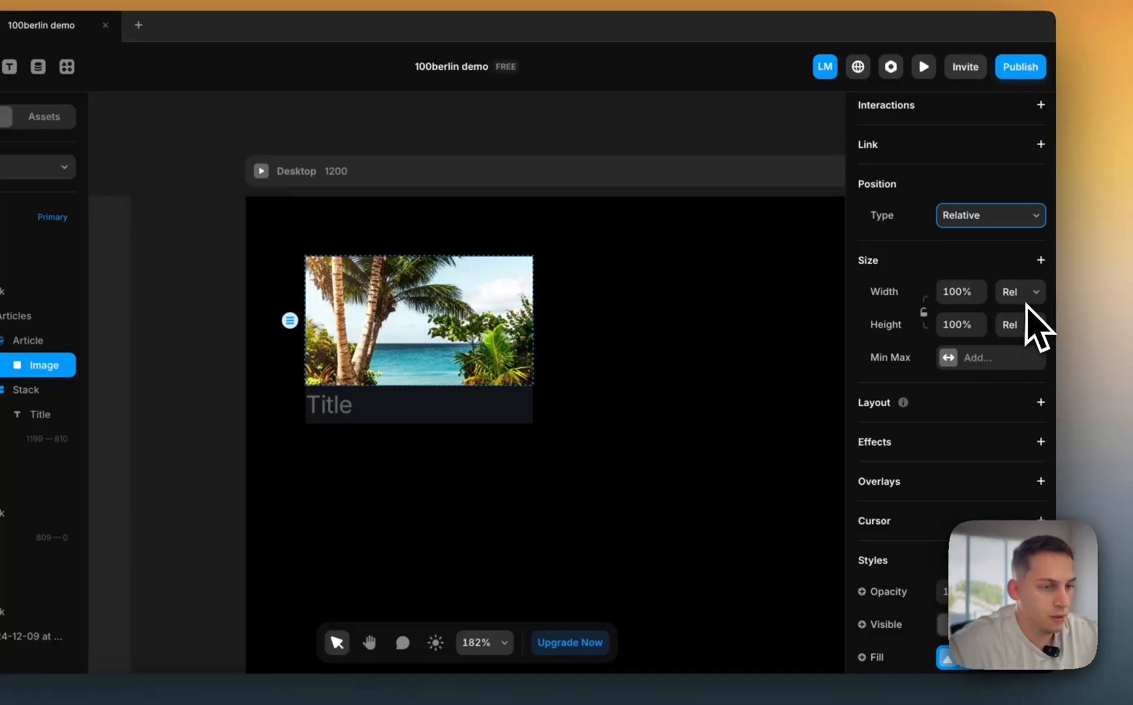
pyautogui.scroll(-5, 194, 401)
pyautogui.click(193, 400)
pyautogui.scroll(-2, 192, 400)
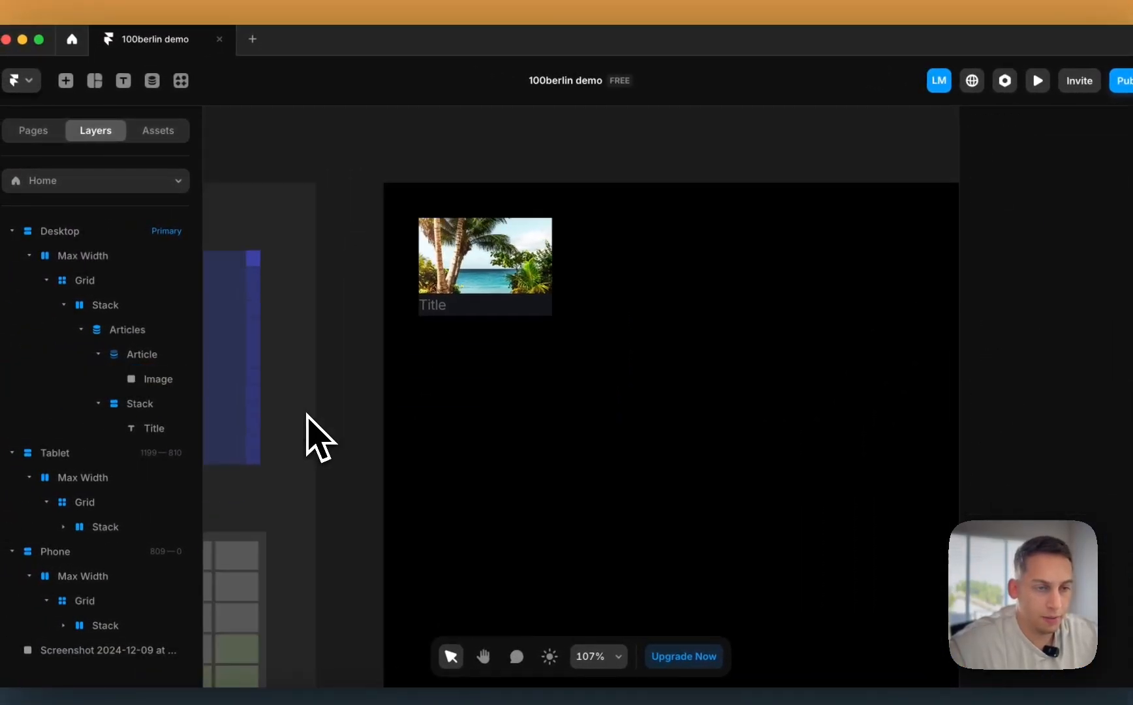
# - Find the dark background behind the title and remove the fill from the Stack directly inside the desktop Grid
pyautogui.click(555, 307)
pyautogui.scroll(5, 555, 307)
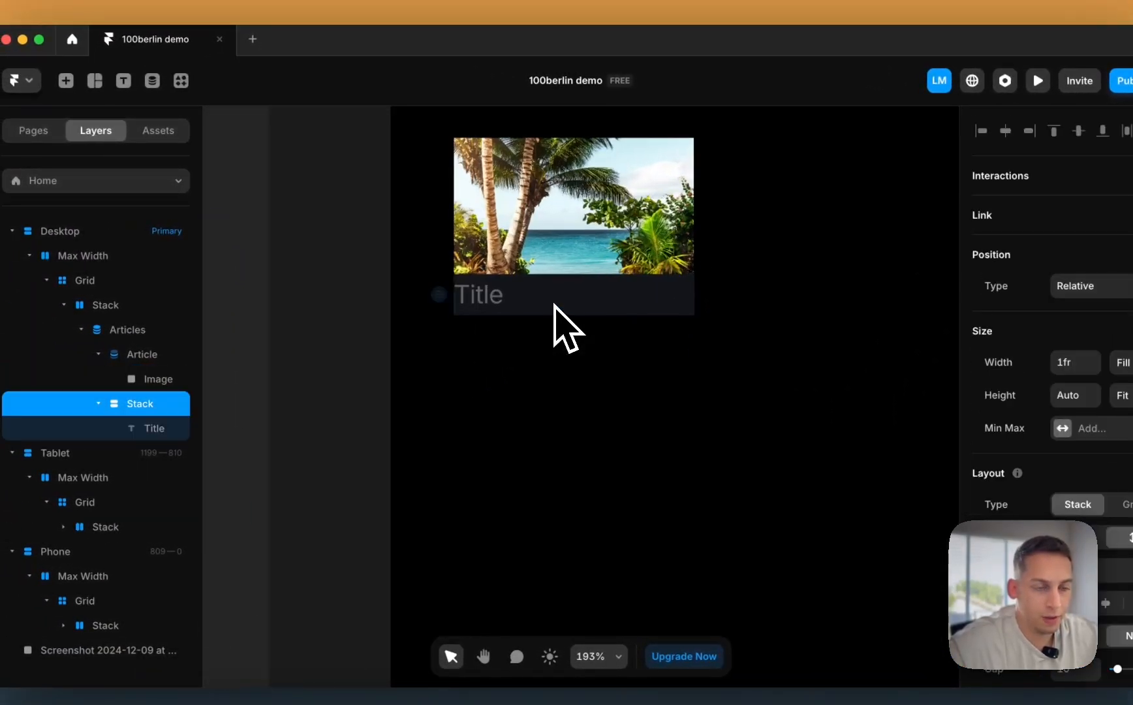
pyautogui.scroll(2, 555, 307)
pyautogui.hscroll(-5, 554, 307)
pyautogui.scroll(-5, 555, 307)
pyautogui.hscroll(2, 555, 307)
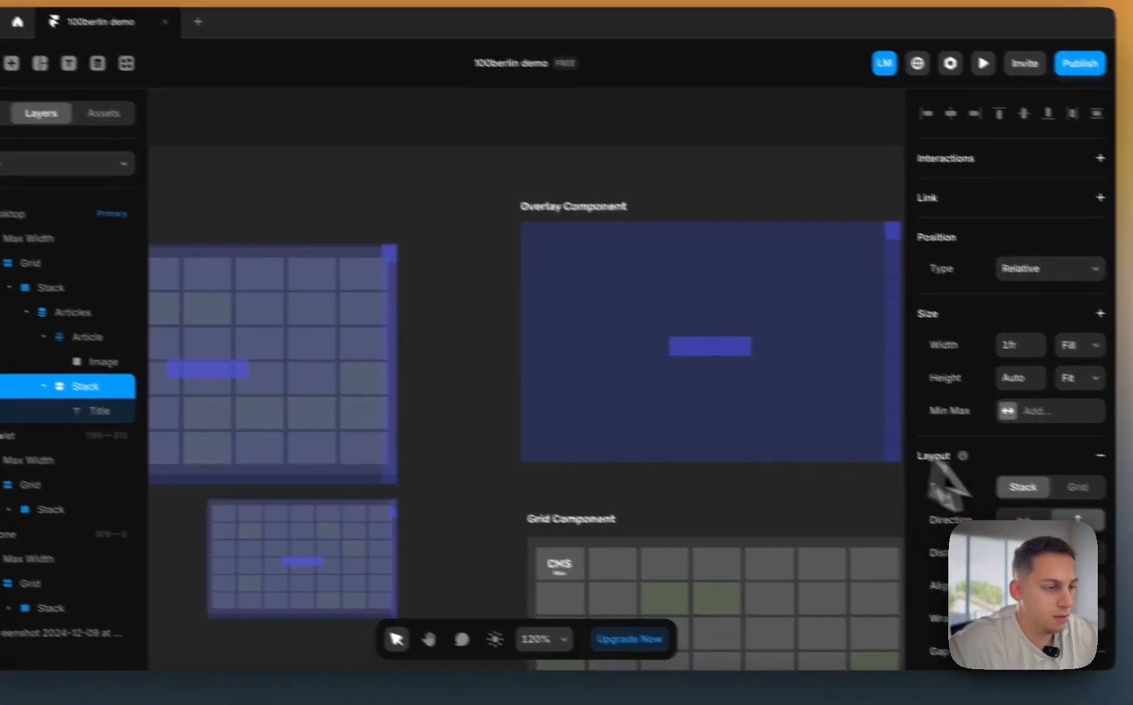
pyautogui.hscroll(8, 937, 461)
pyautogui.scroll(-10, 994, 493)
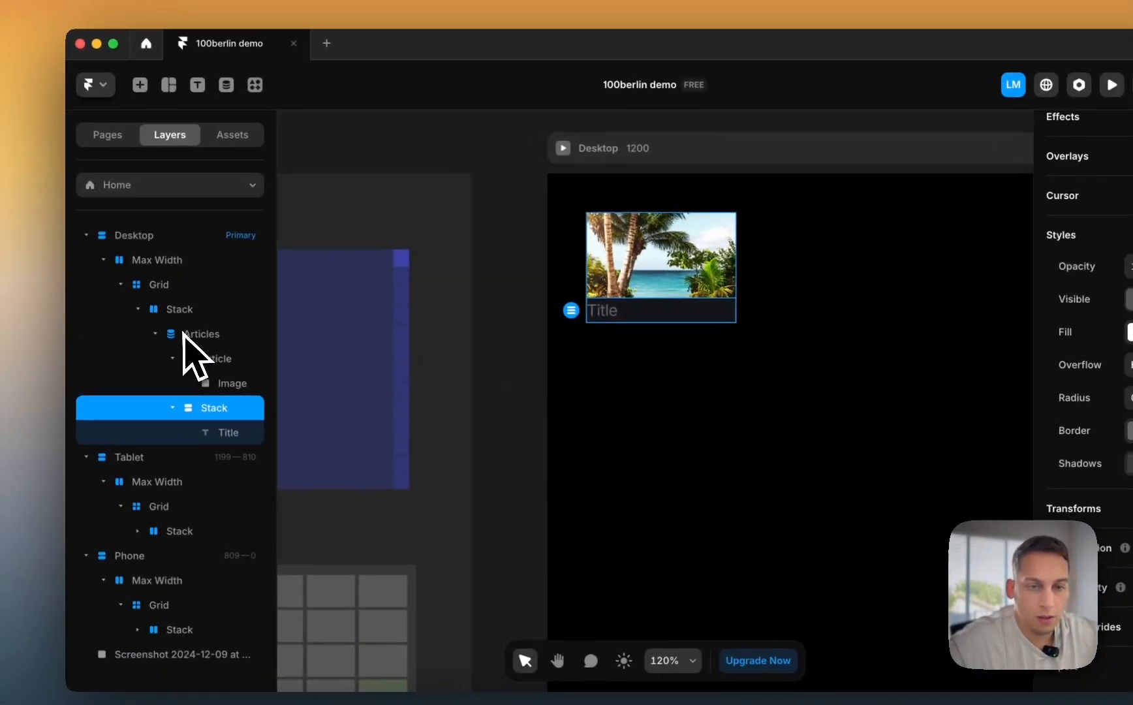
pyautogui.click(155, 334)
pyautogui.click(212, 311)
pyautogui.scroll(-3, 1104, 546)
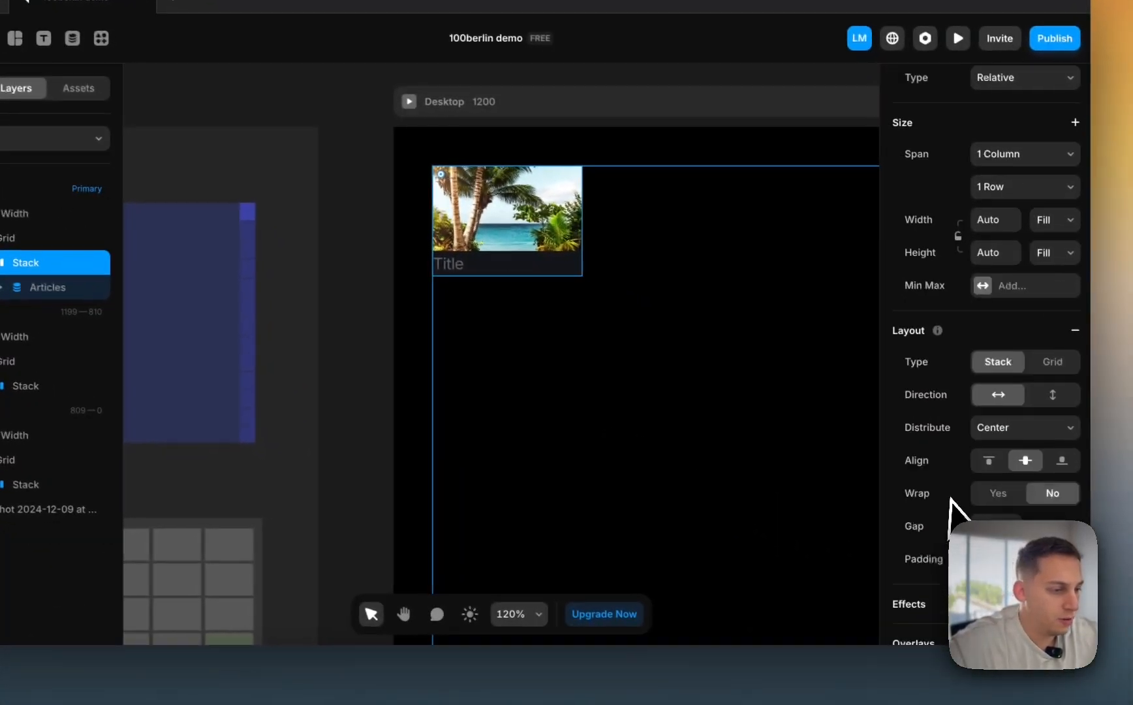
pyautogui.scroll(-5, 954, 505)
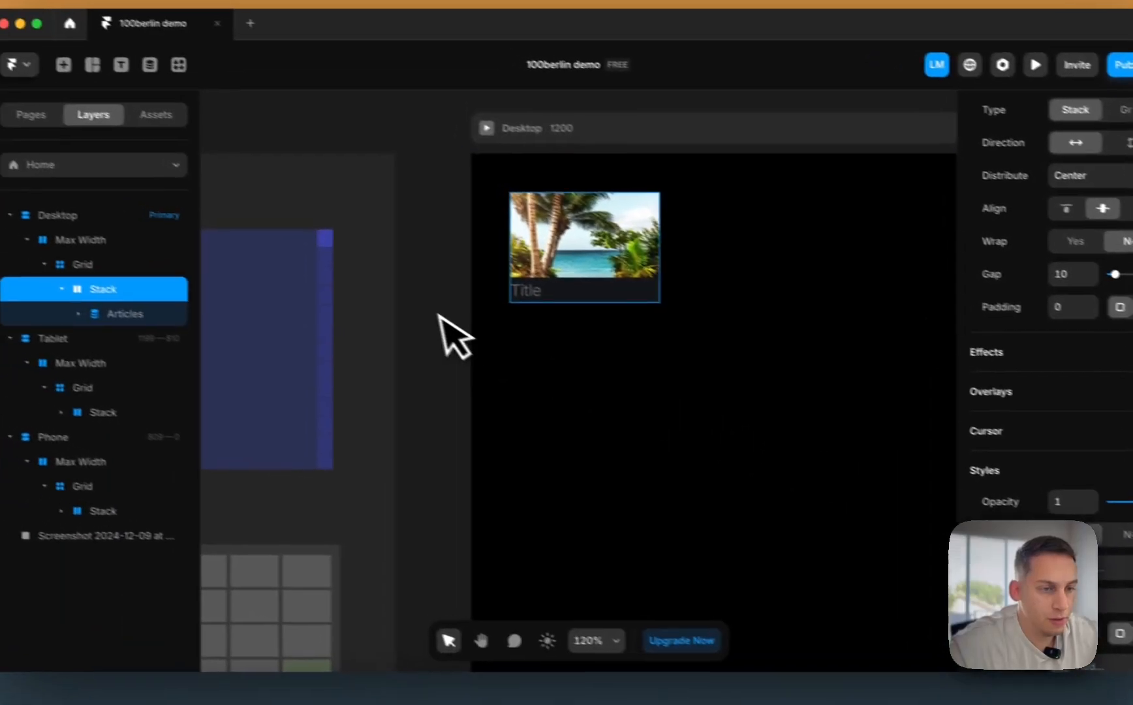
pyautogui.click(422, 309)
pyautogui.hscroll(2, 422, 309)
pyautogui.hscroll(-5, 422, 309)
pyautogui.scroll(-2, 421, 309)
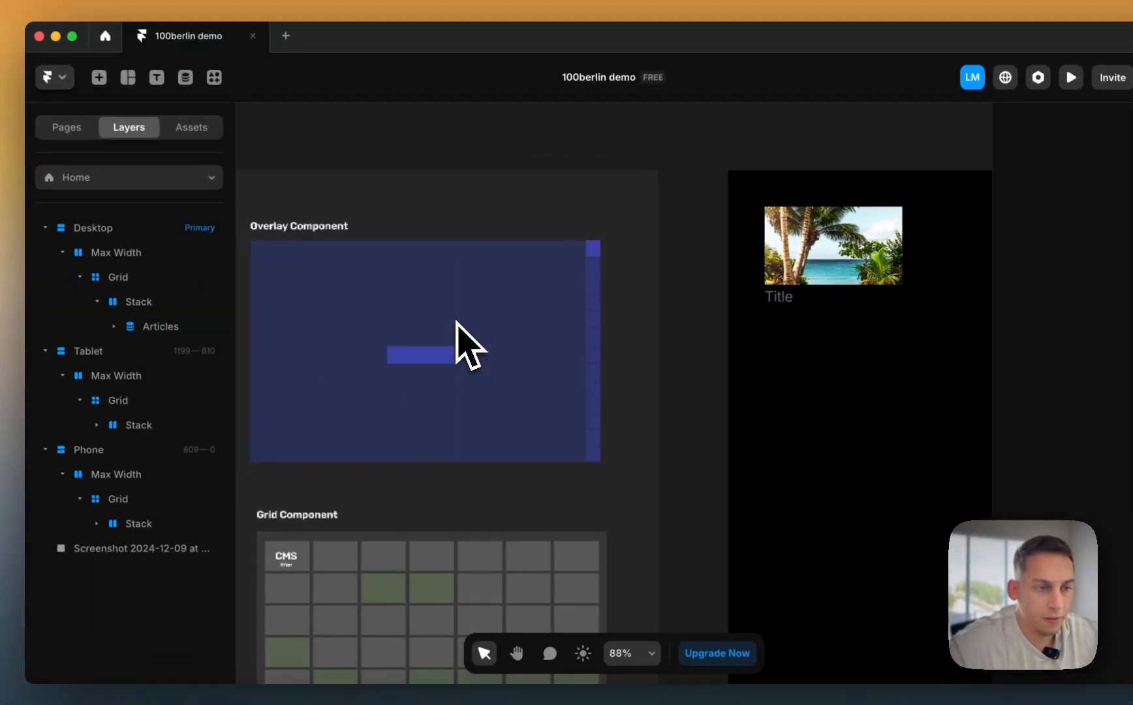
pyautogui.scroll(-3, 456, 321)
# - Clear the Title's missing Content variable and move its stack into the Article below the Image
pyautogui.click(629, 307)
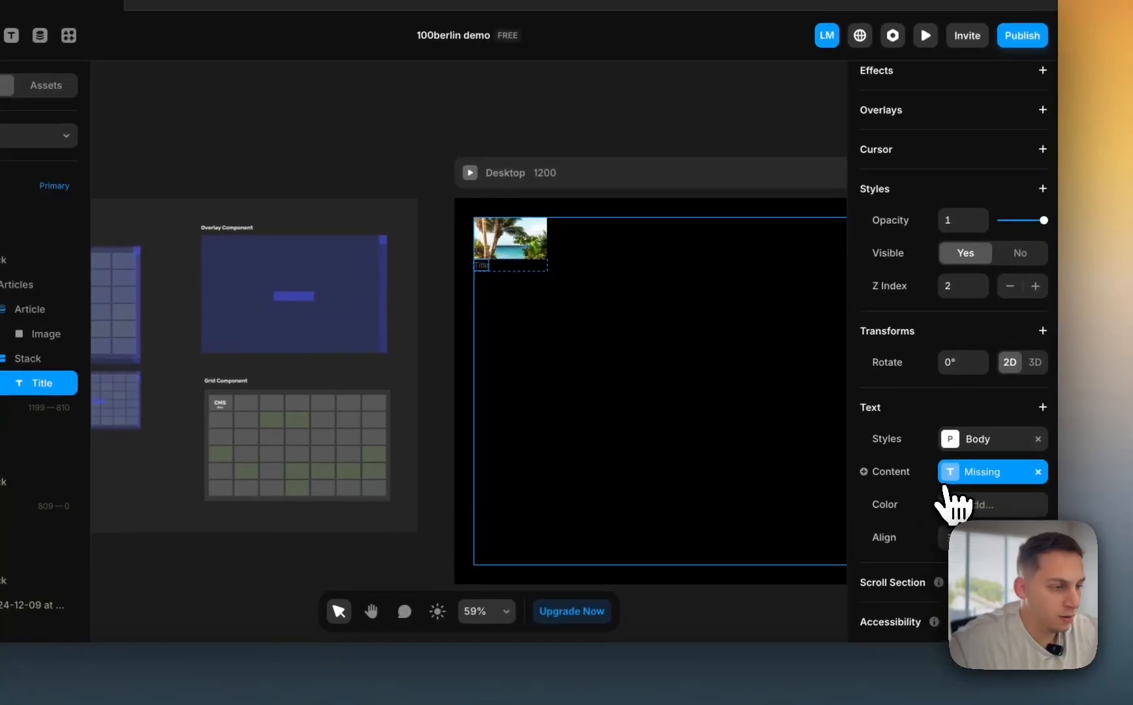
pyautogui.click(1036, 472)
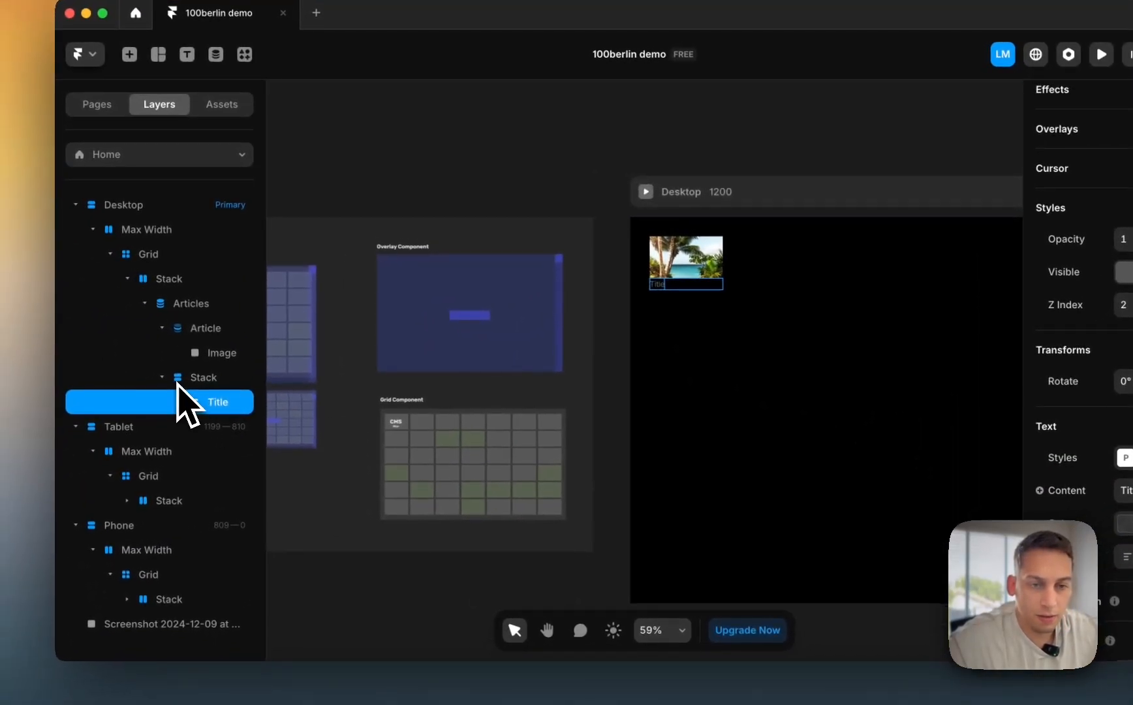
pyautogui.moveTo(185, 379); pyautogui.dragTo(207, 353)
pyautogui.click(181, 353)
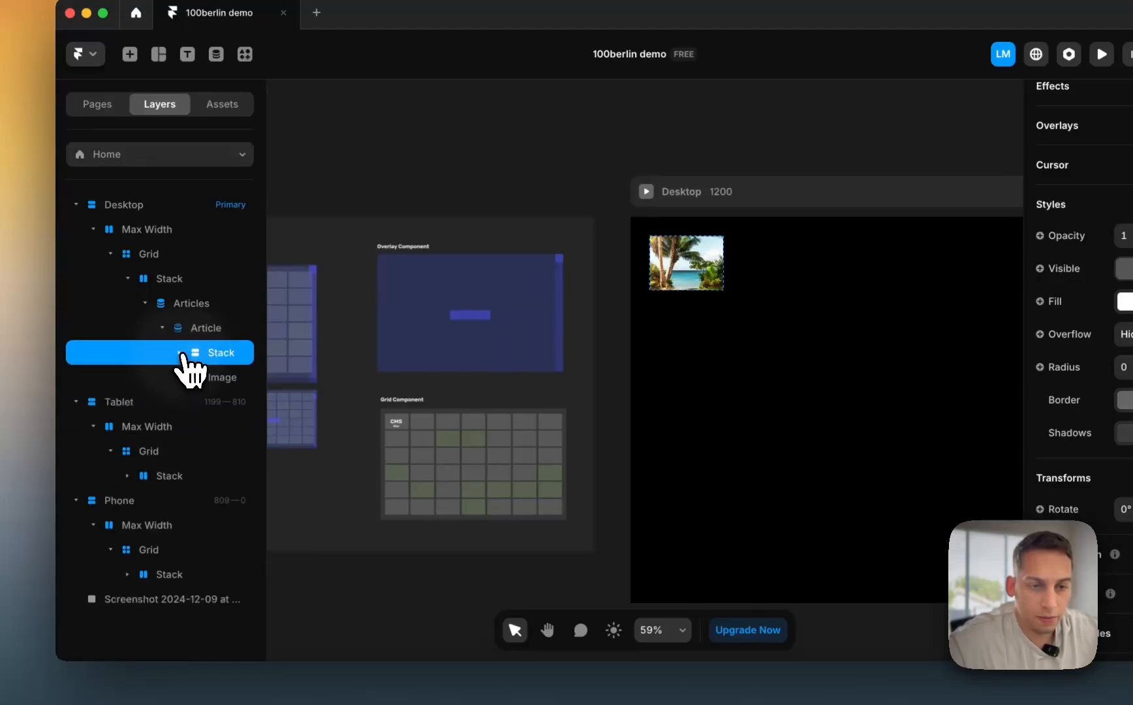
pyautogui.moveTo(208, 386); pyautogui.dragTo(210, 392)
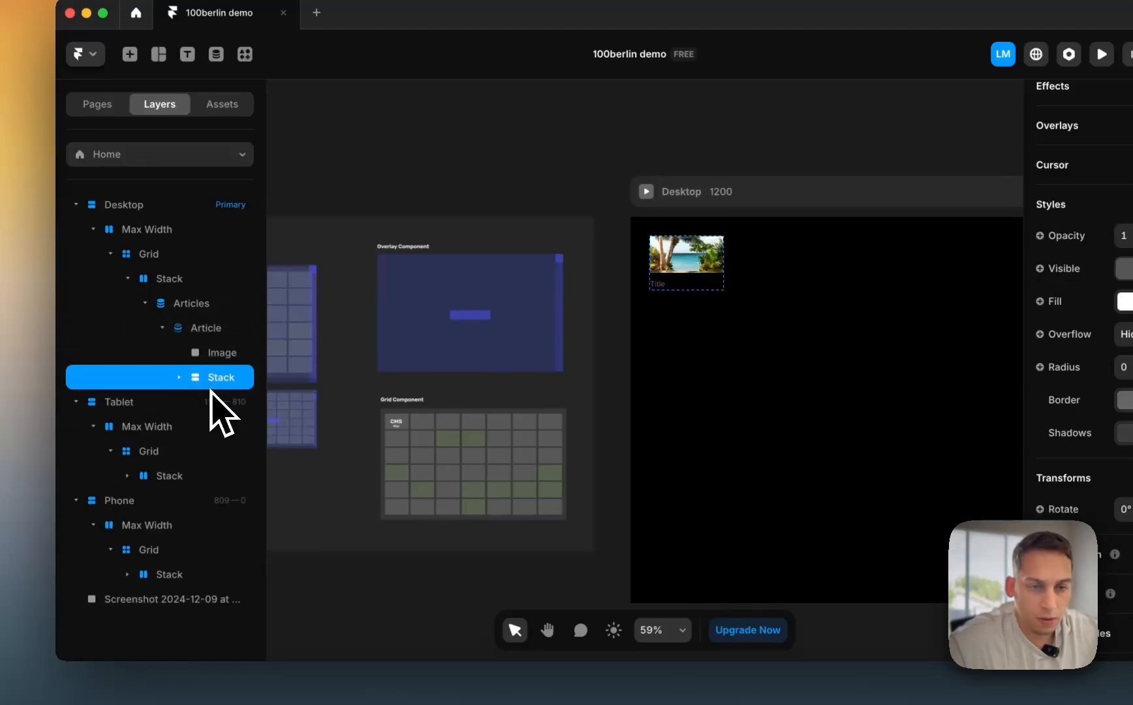
# - Wrap the Image and the Title's stack together in a new stack inside the Article
pyautogui.keyDown('shift'); pyautogui.click(211, 354); pyautogui.keyUp('shift')
pyautogui.rightClick(212, 354)
pyautogui.click(225, 439)
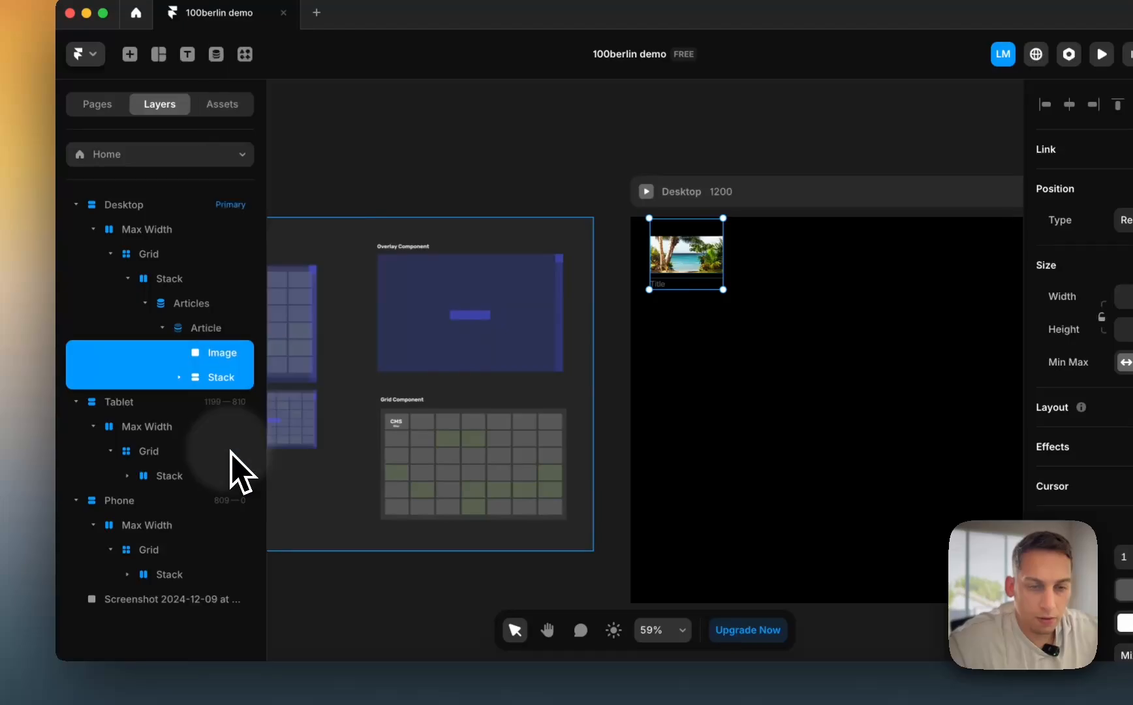
pyautogui.click(220, 406)
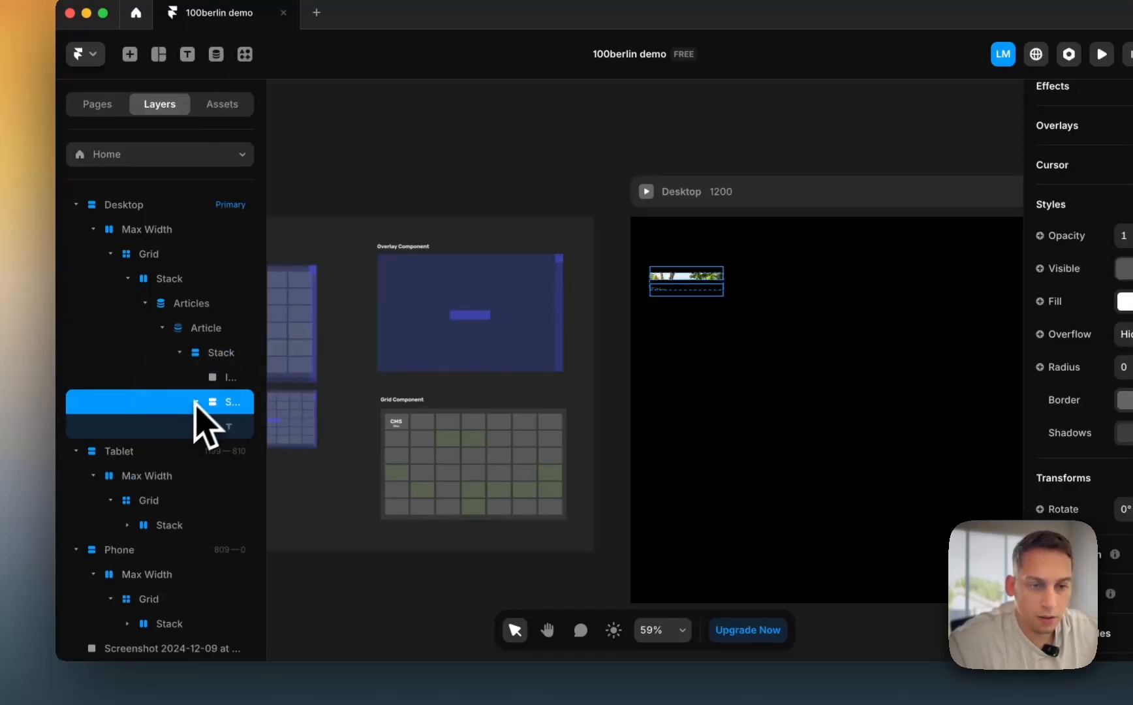
# - Try setting the new wrapping stack's width to Fit, and undo the change
pyautogui.click(208, 356)
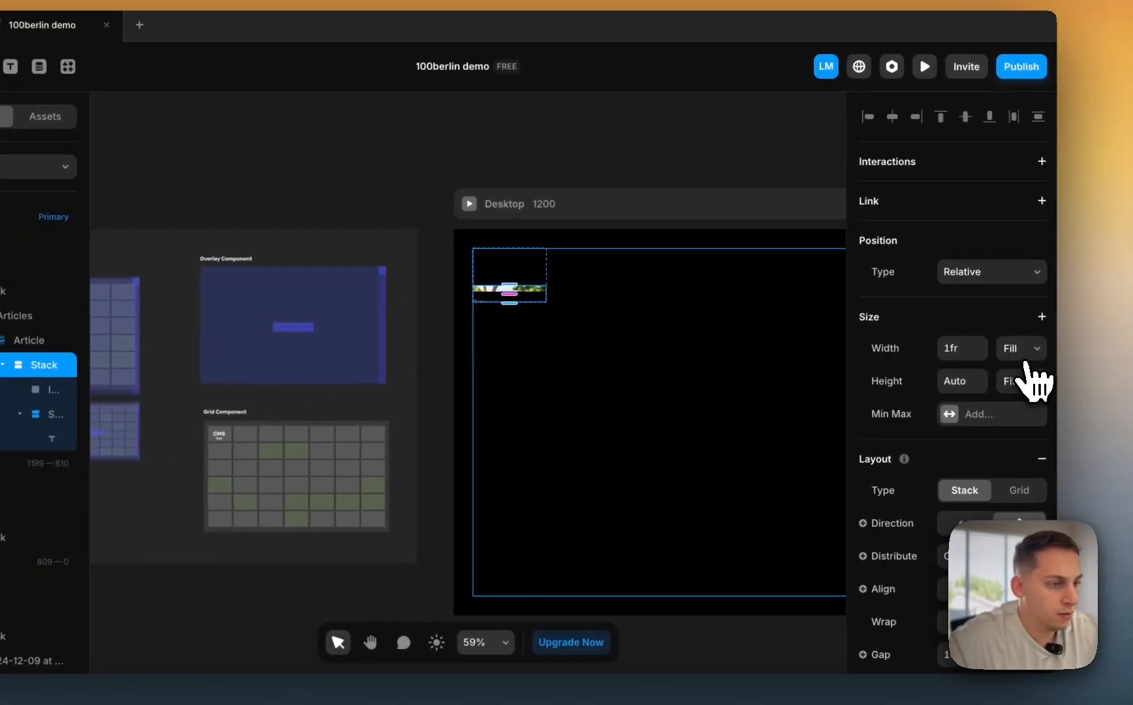
pyautogui.click(1035, 355)
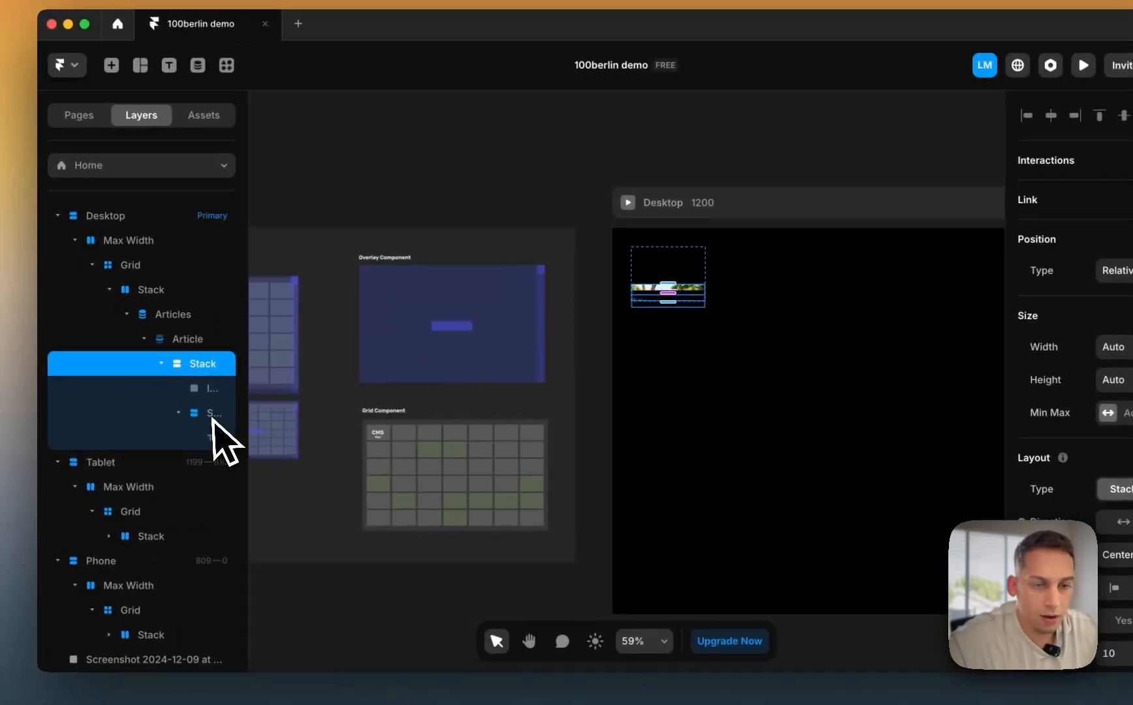
pyautogui.press('super+z')
# - Set the width and height of the stack wrapping the Image and Title to Fill, and set the Image's height to Fill
pyautogui.click(26, 342)
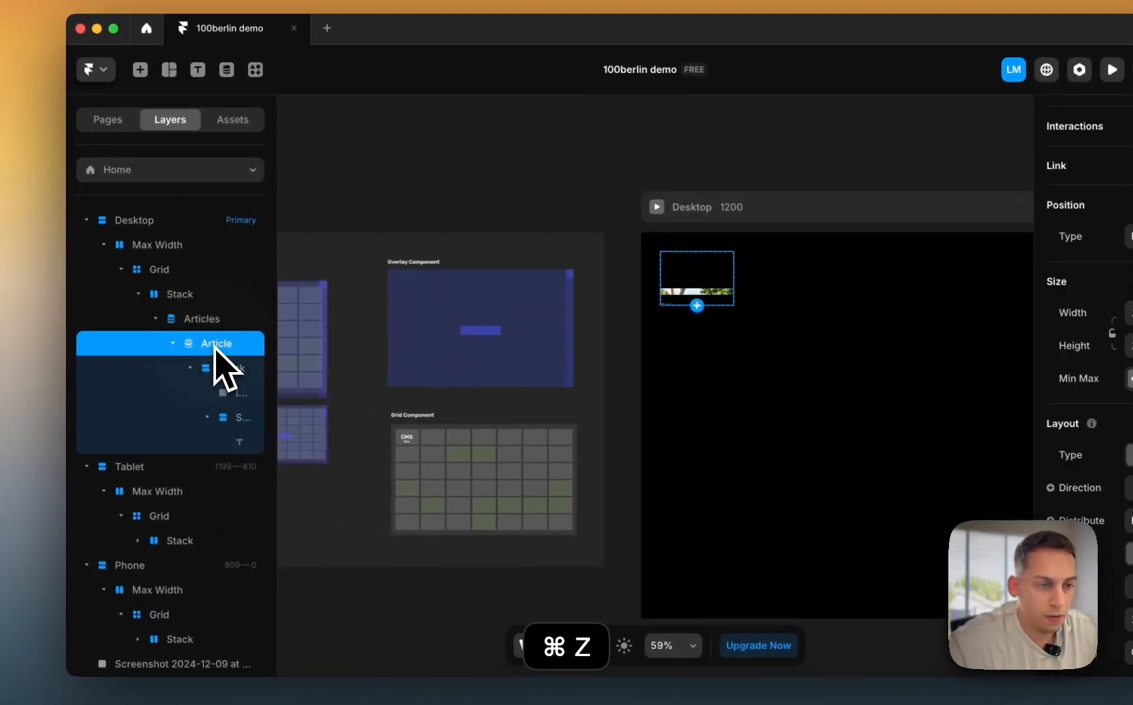
pyautogui.click(215, 368)
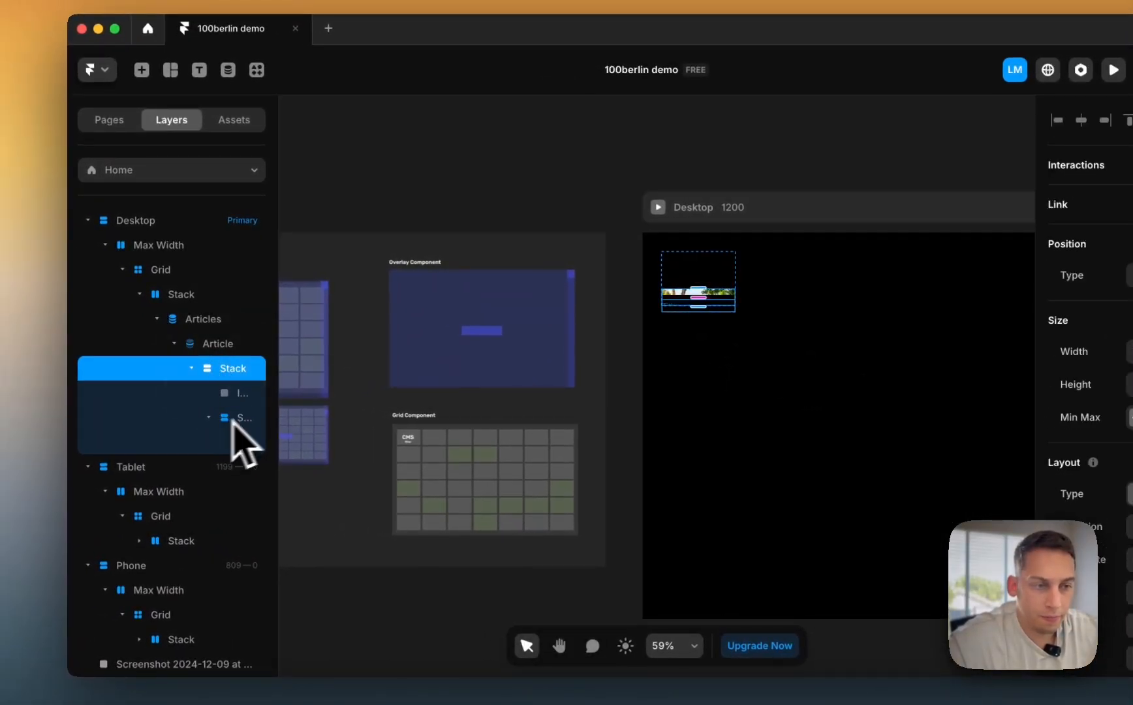
pyautogui.scroll(10, 819, 279)
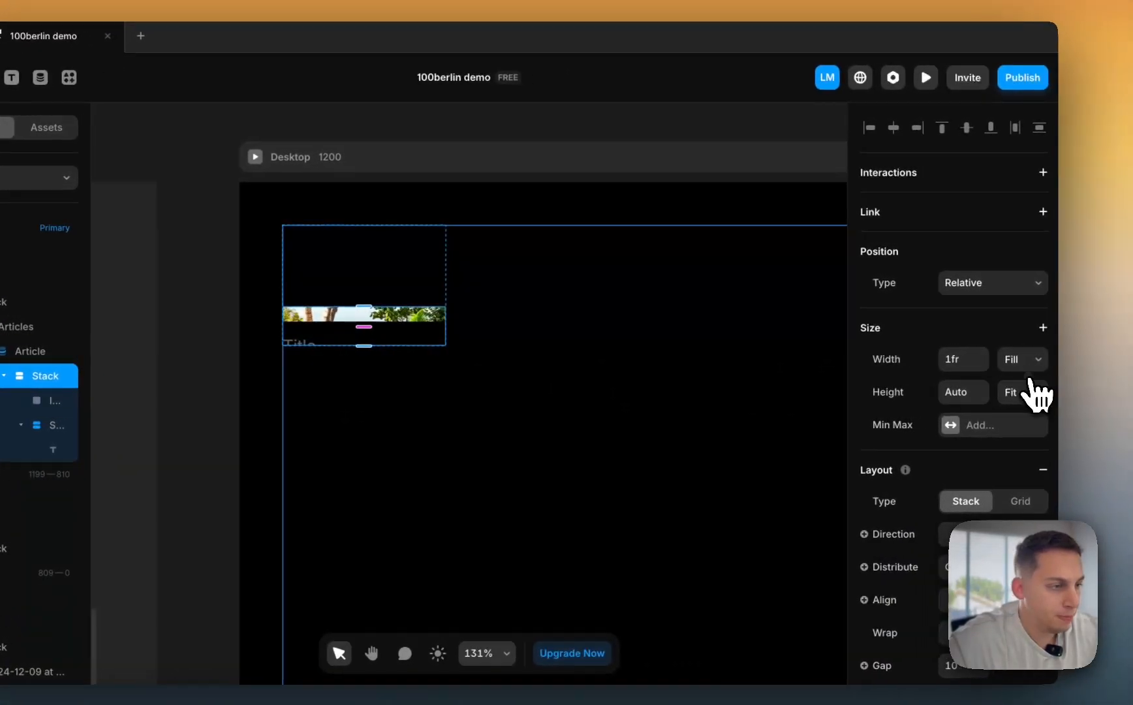
pyautogui.click(1031, 391)
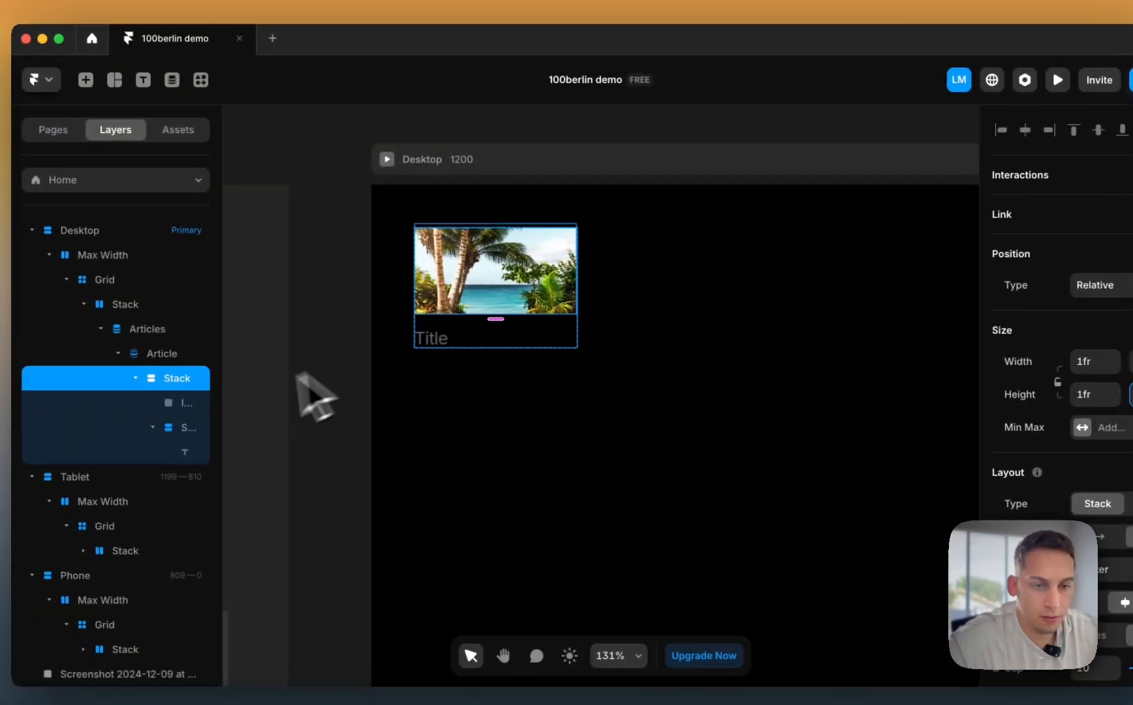
pyautogui.click(52, 401)
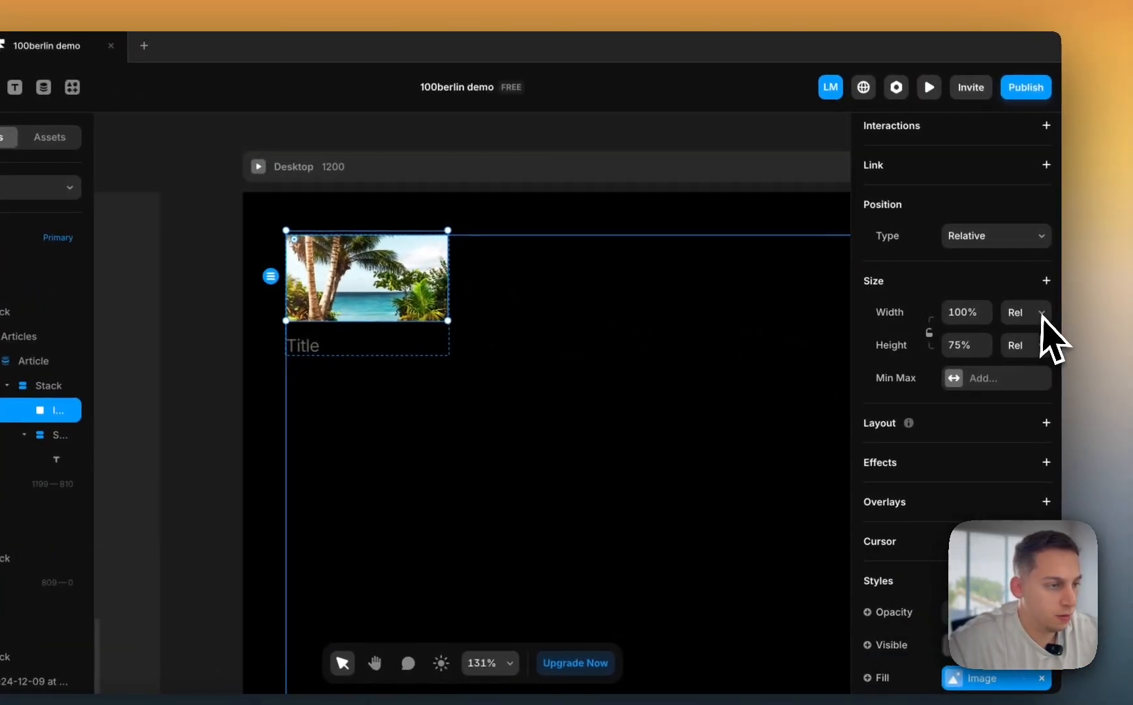
pyautogui.click(1036, 312)
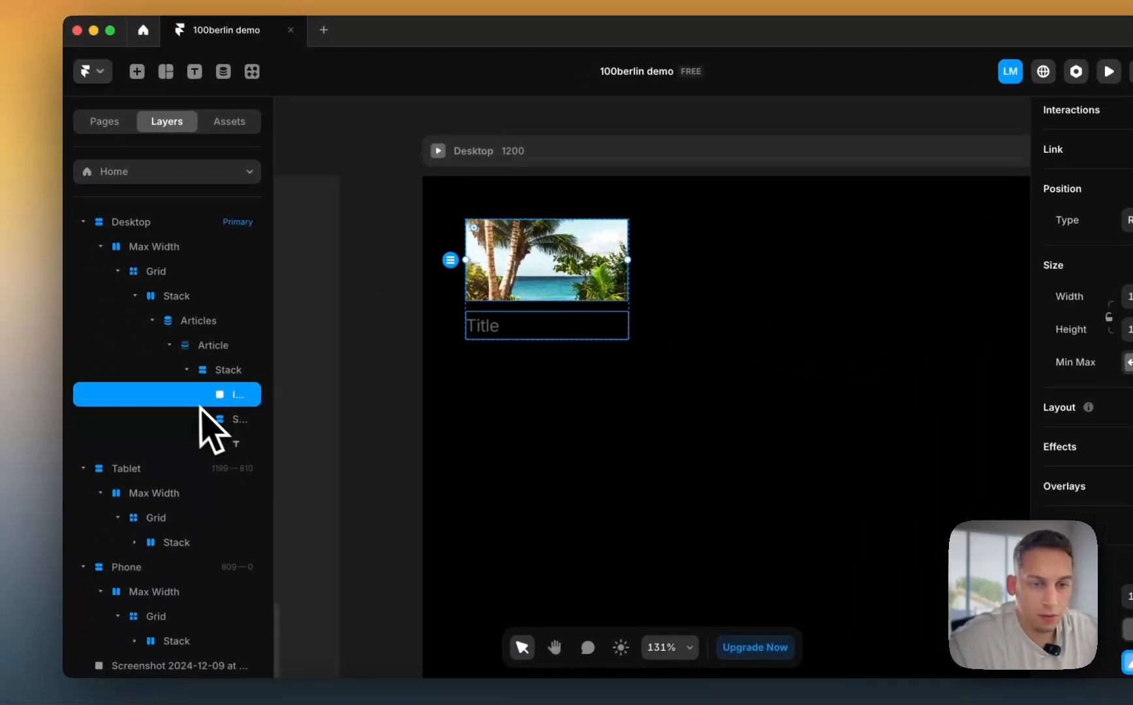
# - Set the gap of the stack wrapping the Image and the Title's stack to 0
pyautogui.click(39, 435)
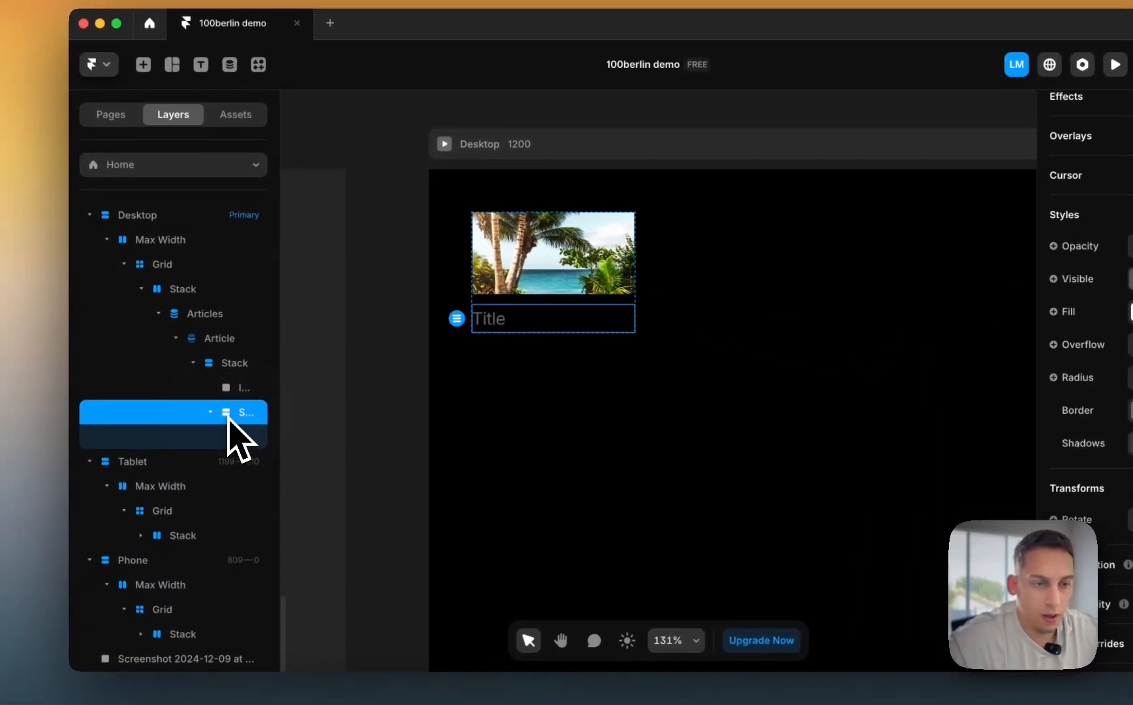
pyautogui.click(230, 363)
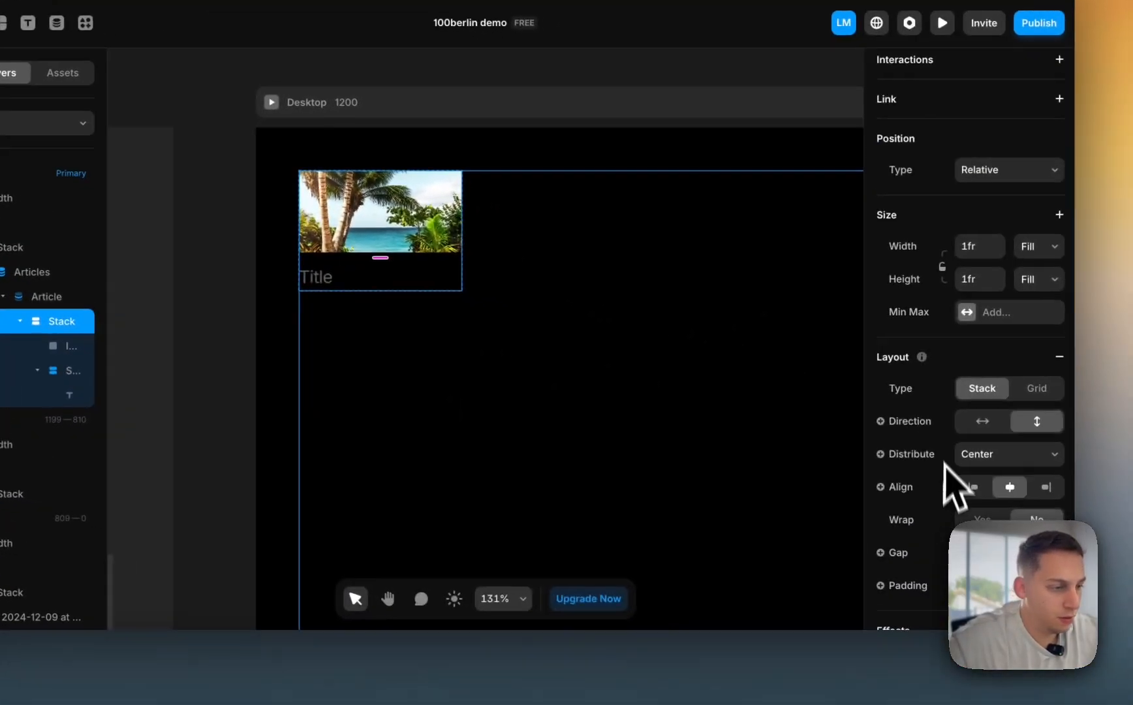
pyautogui.click(881, 553)
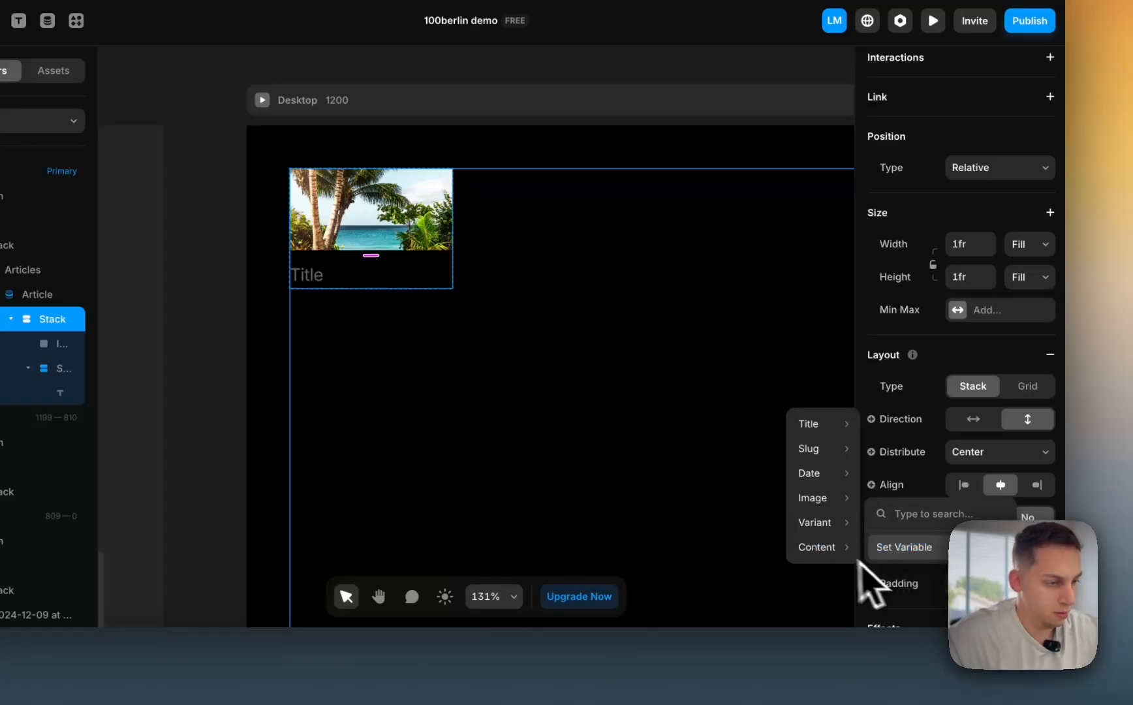
pyautogui.click(885, 591)
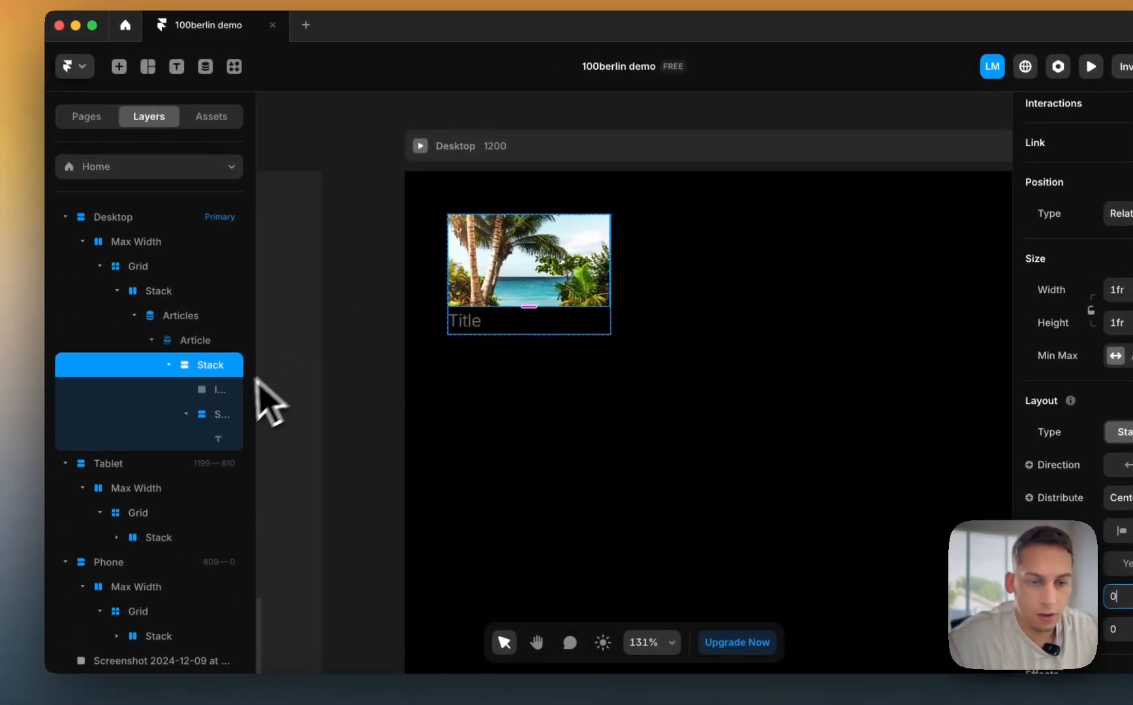
# - Bind the Content of the title text below the Image to the CMS Title variable
pyautogui.click(223, 418)
pyautogui.click(223, 436)
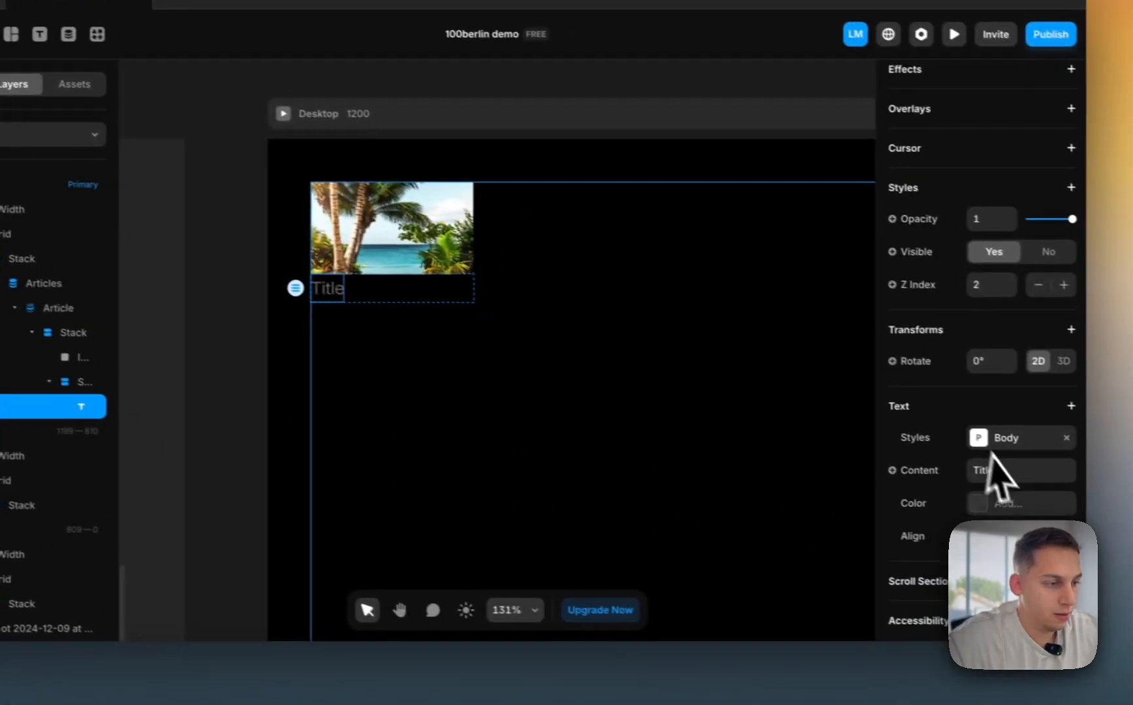
pyautogui.click(872, 465)
pyautogui.moveTo(878, 531)
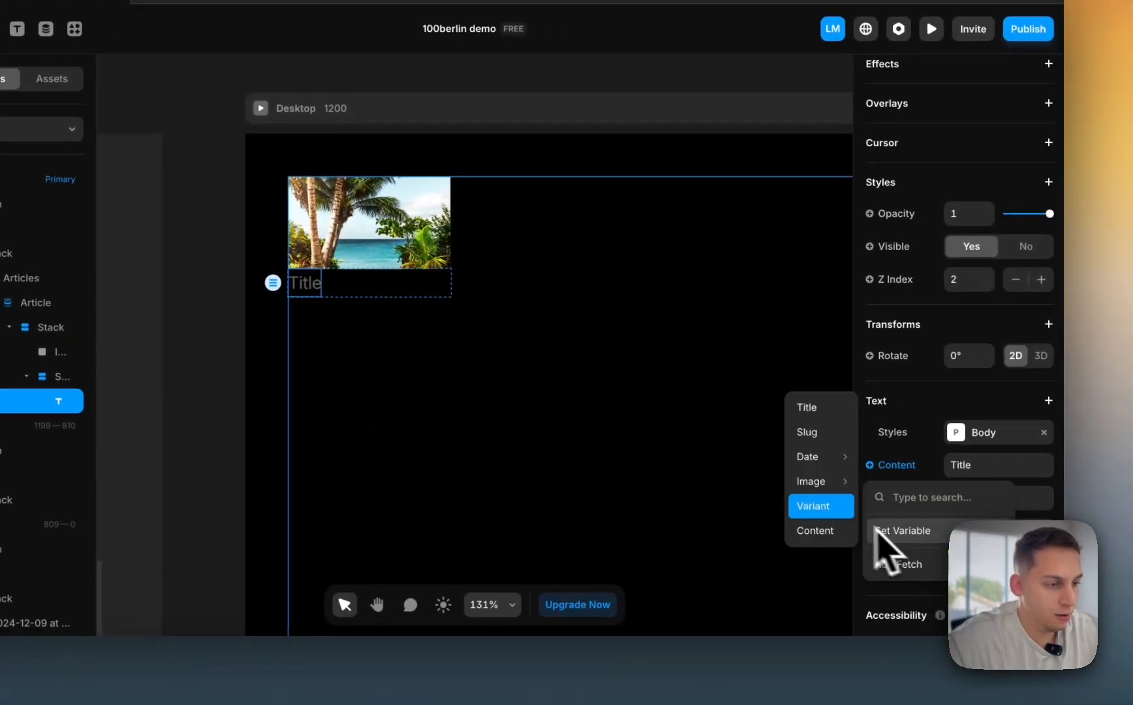
pyautogui.click(810, 417)
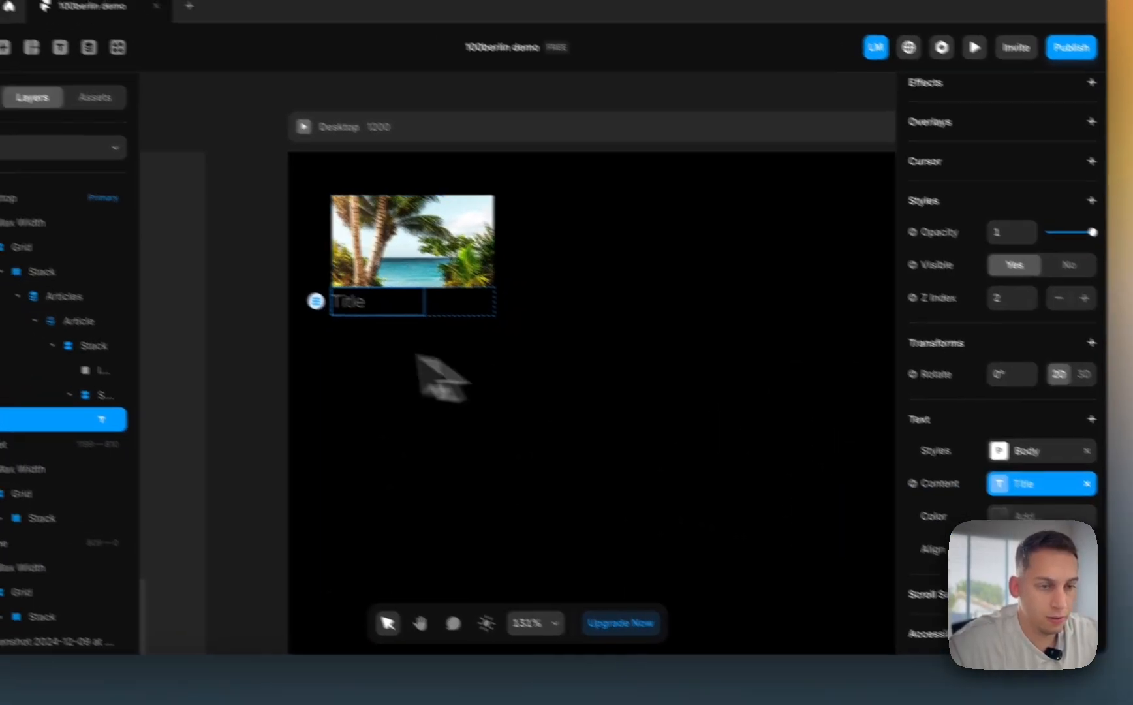
# - Set the width of the title text below the Image to Fill
pyautogui.scroll(-3, 295, 346)
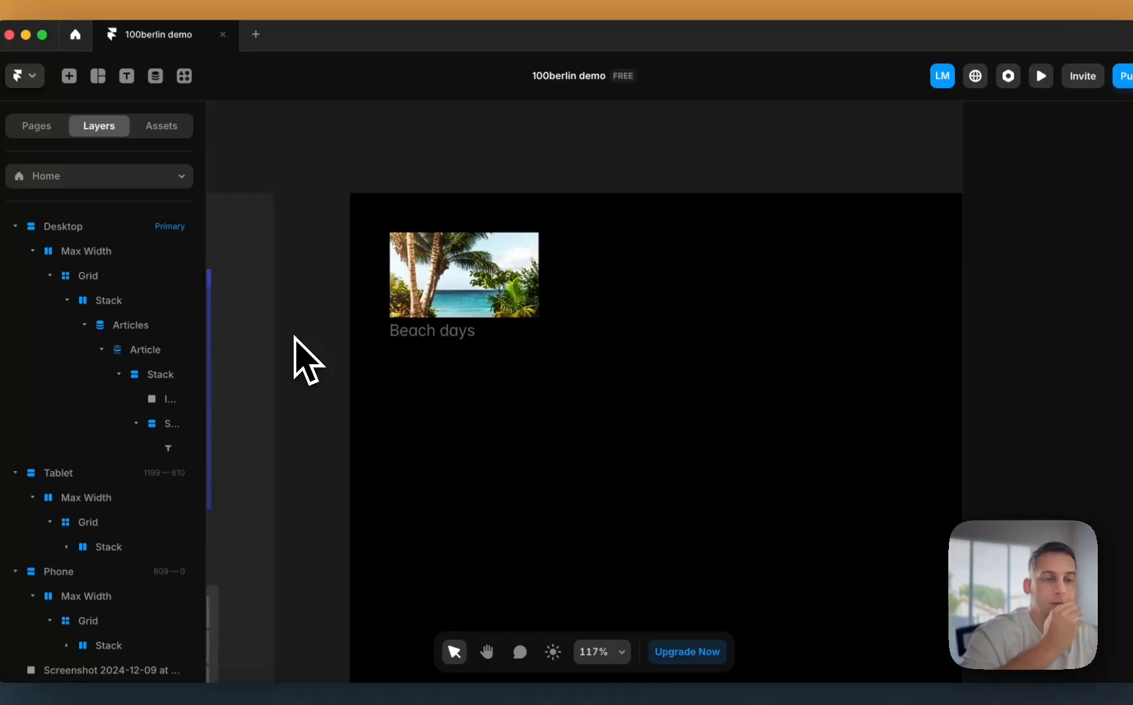
pyautogui.click(457, 335)
pyautogui.scroll(5, 1119, 336)
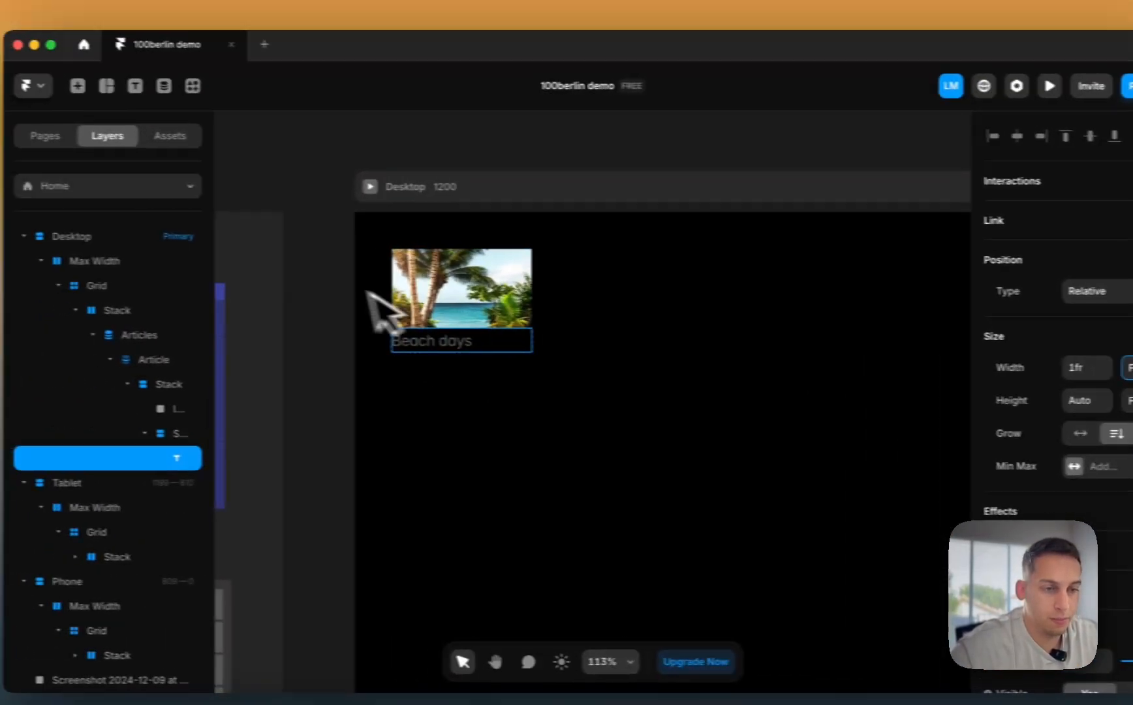
pyautogui.click(190, 281)
pyautogui.hscroll(2, 190, 281)
pyautogui.scroll(-4, 189, 281)
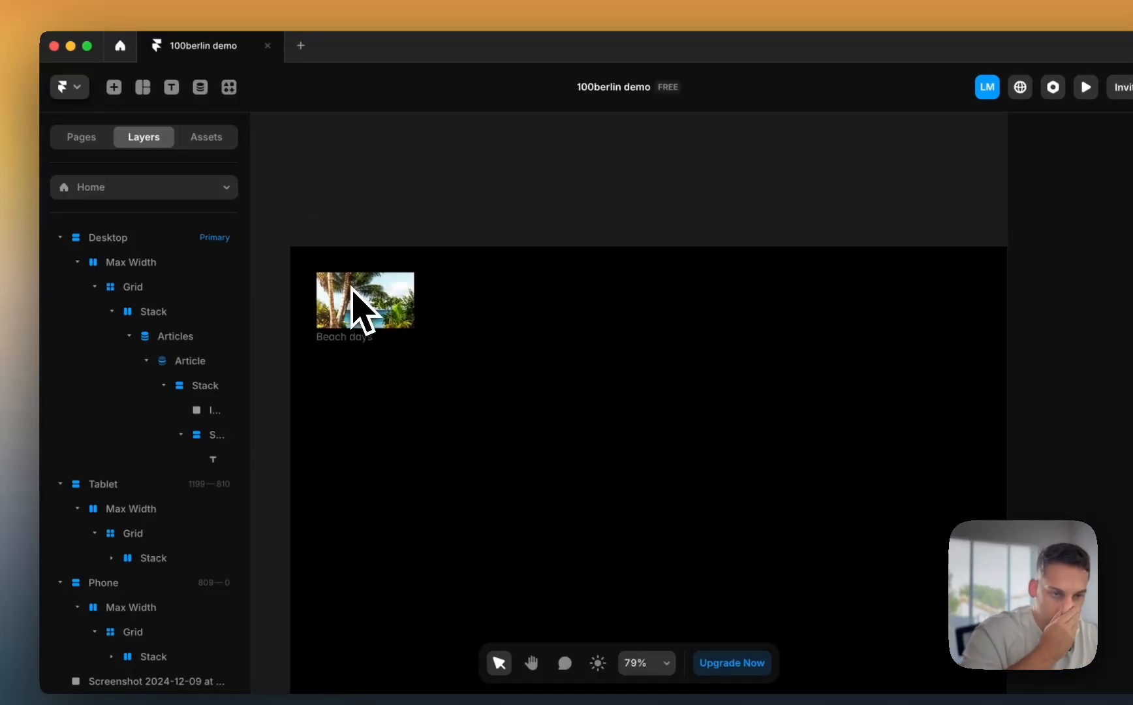
pyautogui.click(364, 308)
pyautogui.scroll(-3, 368, 319)
pyautogui.hscroll(-2, 370, 321)
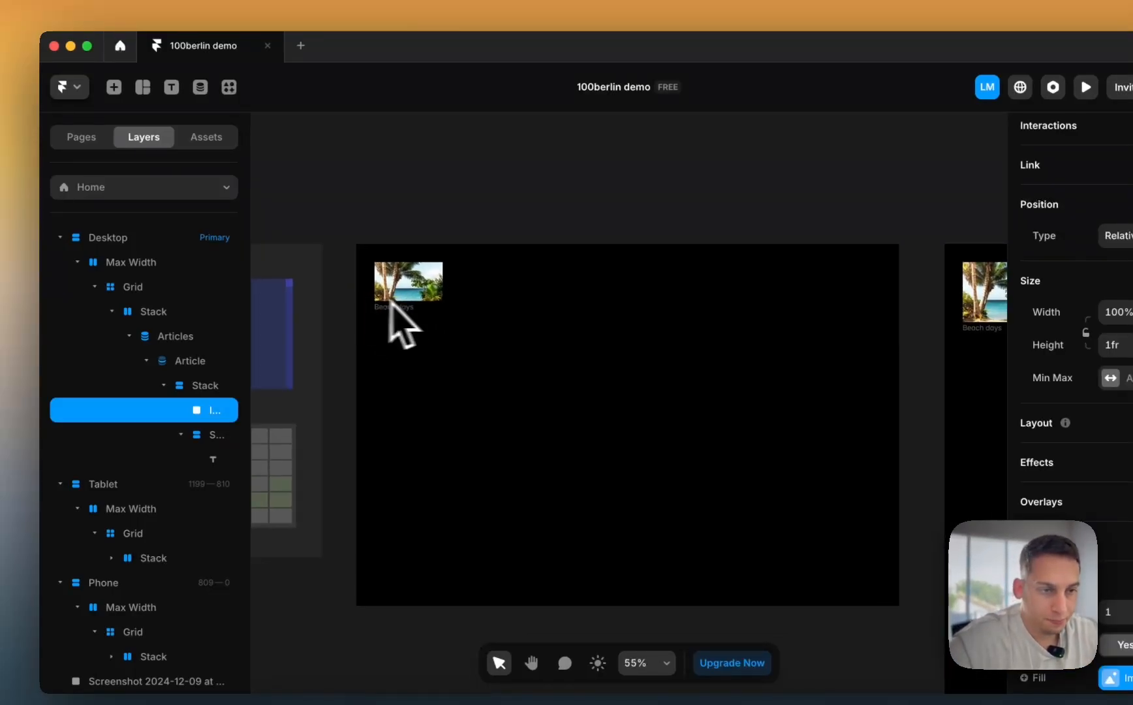
# - Try duplicating the Articles collection inside the Desktop grid's stack, and undo the duplicate
pyautogui.click(163, 385)
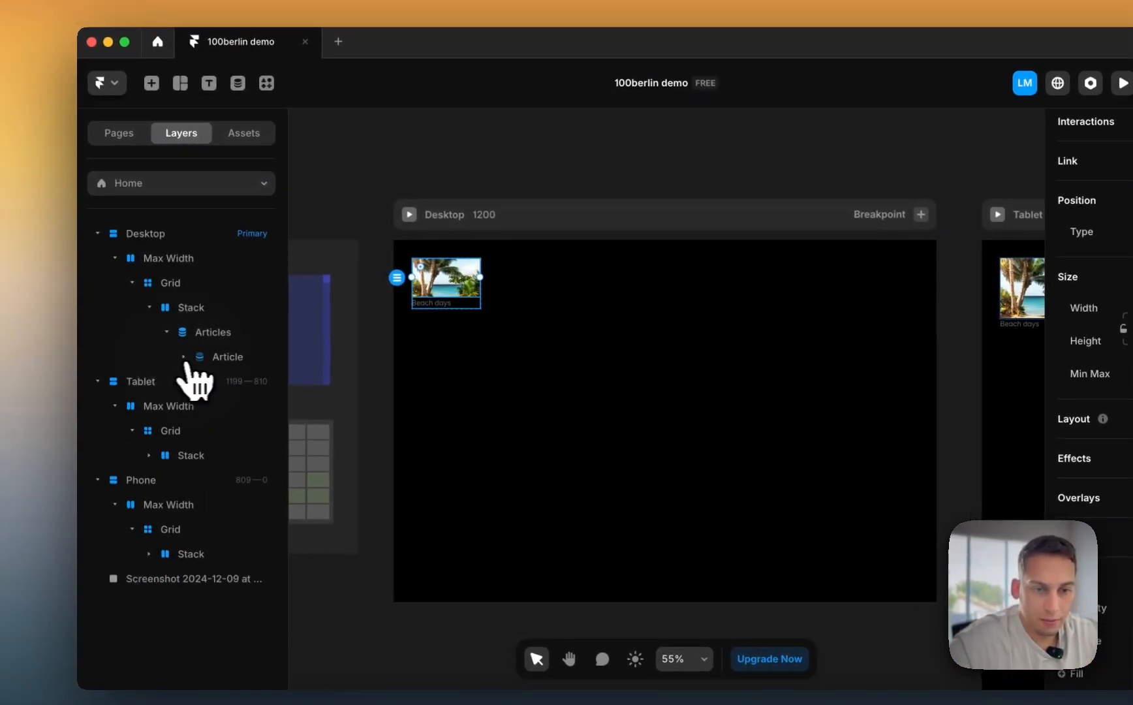
pyautogui.click(214, 336)
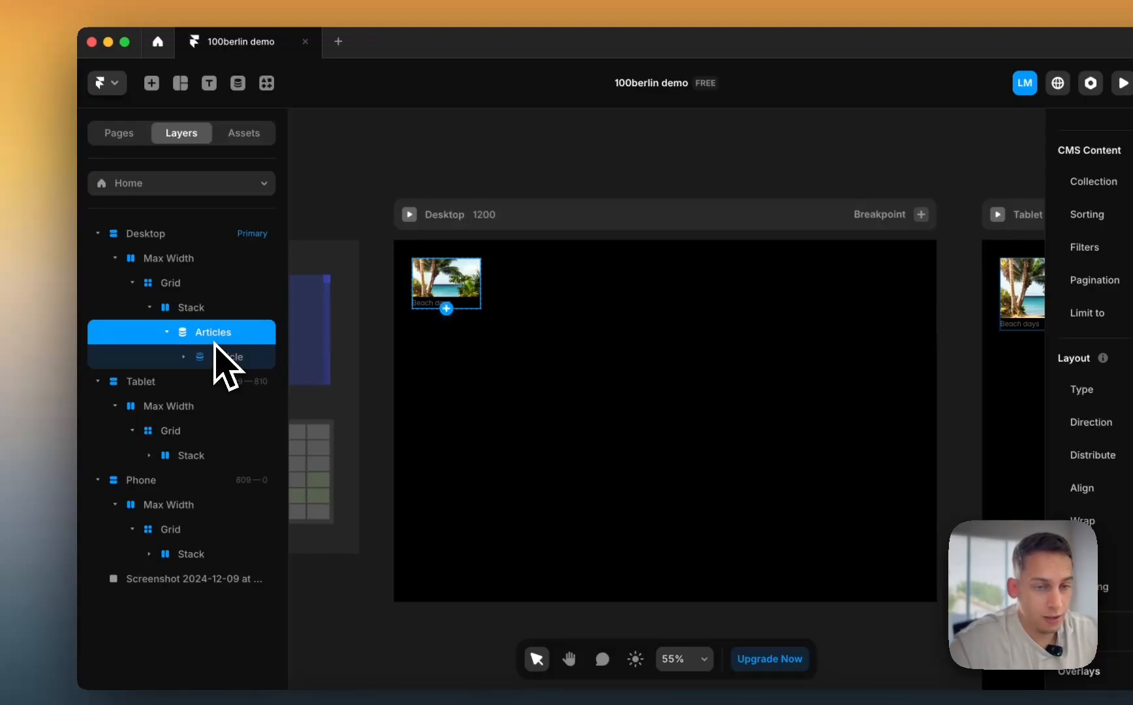
pyautogui.click(167, 332)
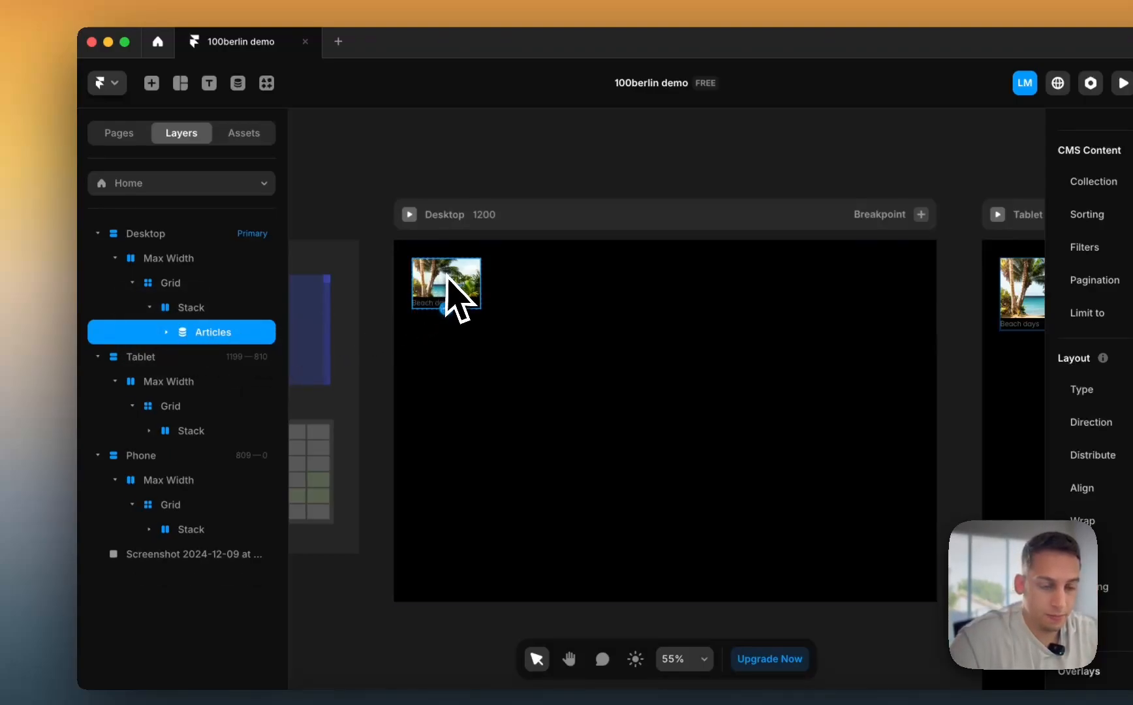
pyautogui.press('super+d')
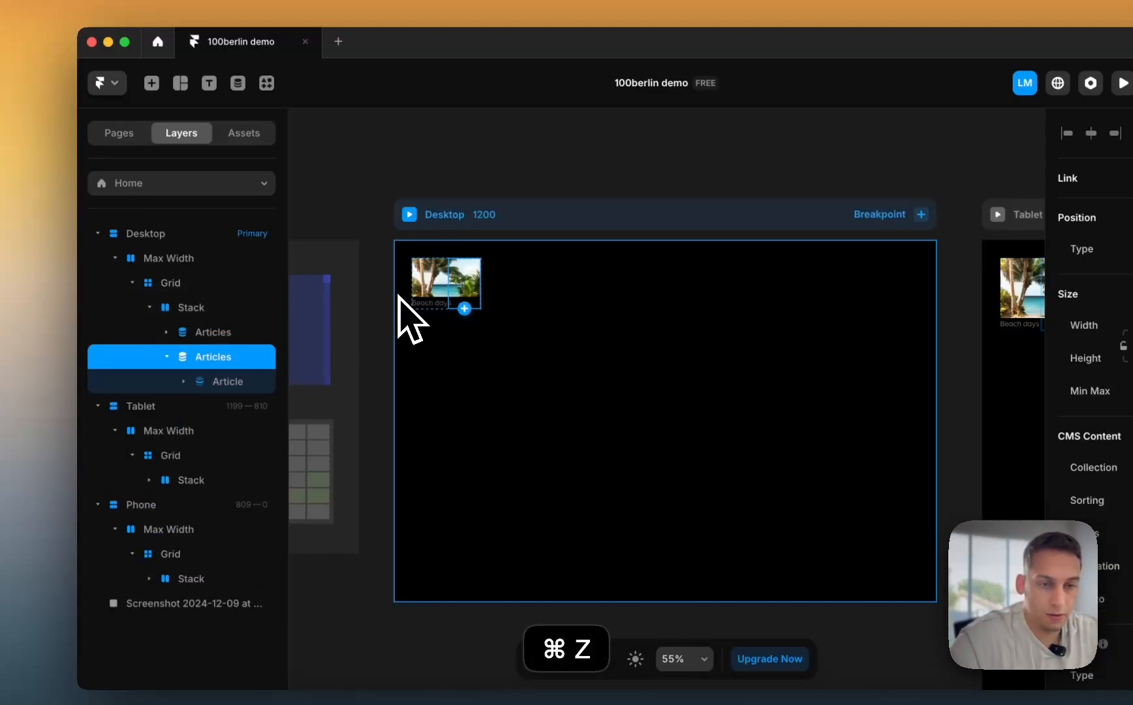
pyautogui.press('super+z')
# - Duplicate the stack holding the Articles collection until the Desktop grid has six rows of seven, deleting the surplus copy
pyautogui.click(168, 332)
pyautogui.click(208, 356)
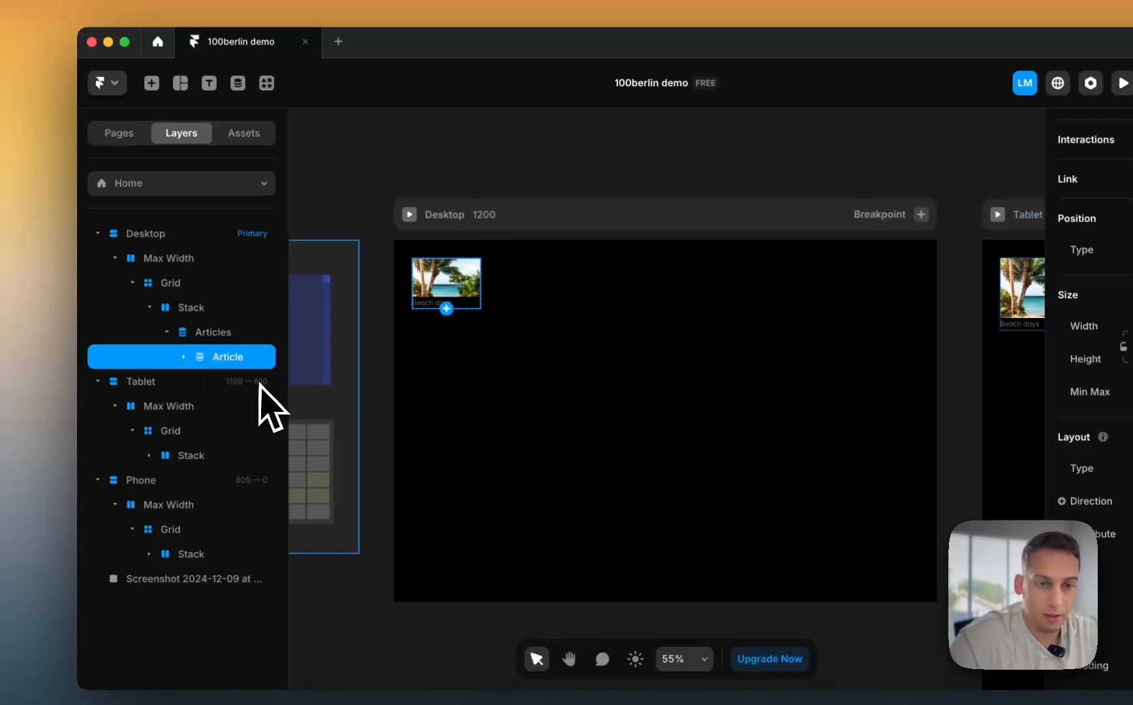
pyautogui.click(168, 332)
pyautogui.click(150, 307)
pyautogui.click(186, 308)
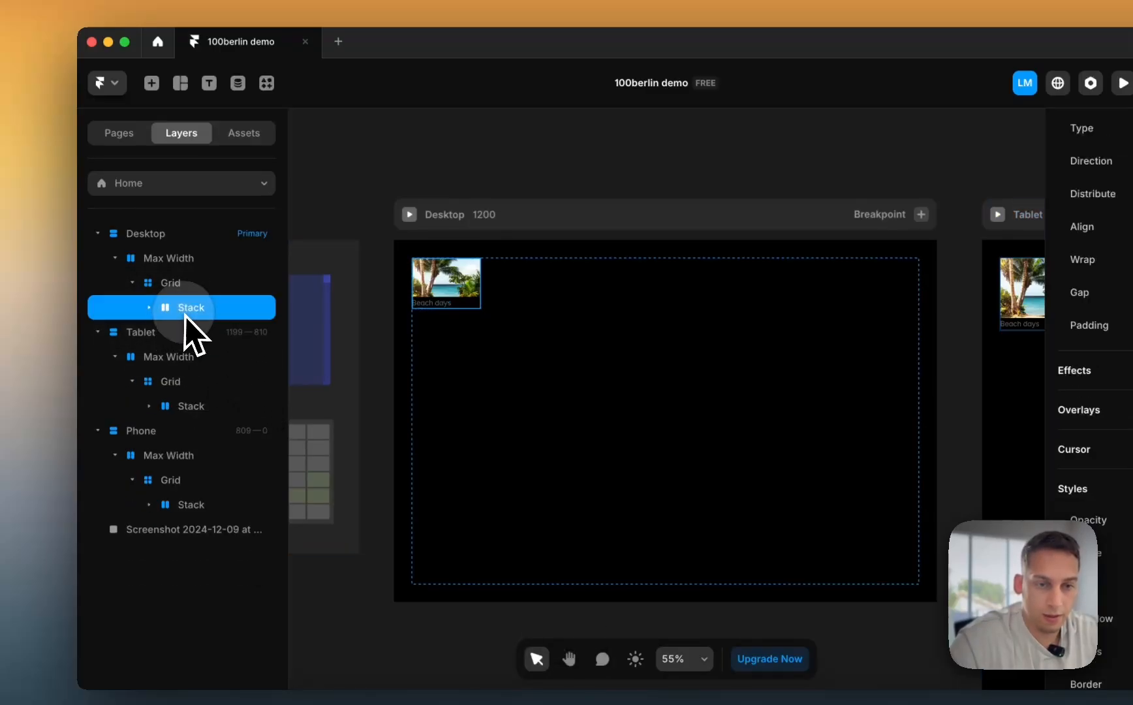
pyautogui.press('super+d')
pyautogui.press('super+d')
pyautogui.press('super+d')
pyautogui.press('super+d')
pyautogui.press('super+d')
pyautogui.press('super+d')
pyautogui.press('super+d')
pyautogui.press('super+d')
pyautogui.press('super+d')
pyautogui.press('super+d')
pyautogui.press('super+d')
pyautogui.press('super+d')
pyautogui.press('super+d')
pyautogui.press('super+d')
pyautogui.press('super+d')
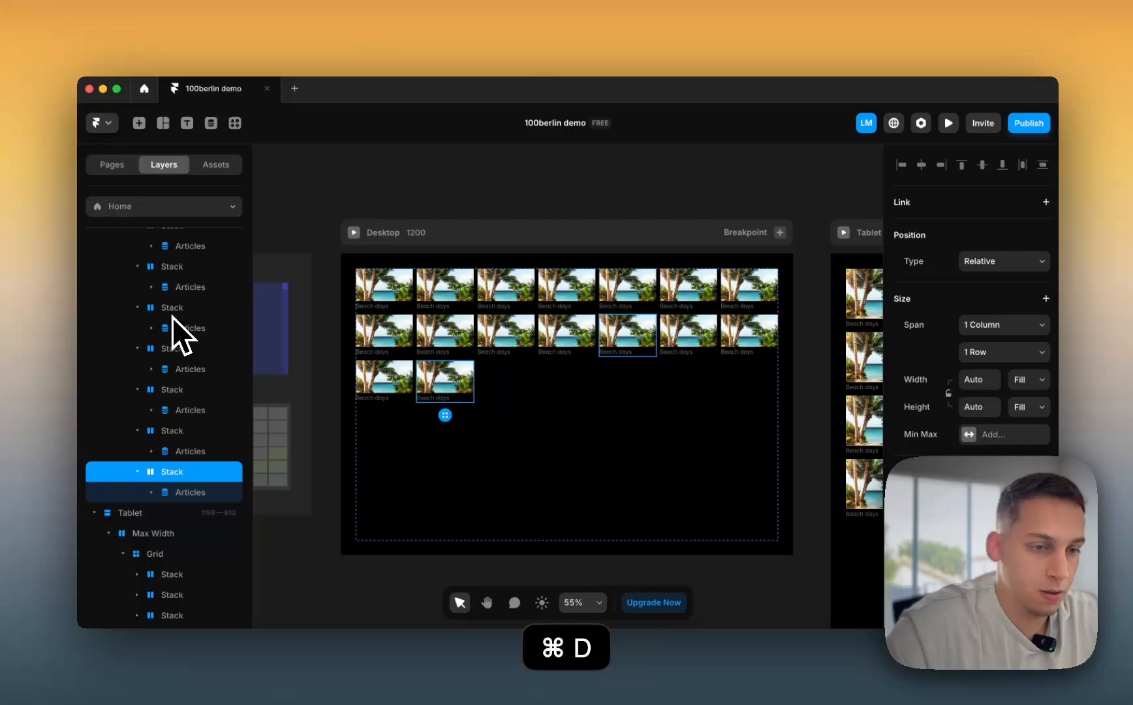
pyautogui.press('super+d')
pyautogui.press('super+d')
pyautogui.press('super+d')
pyautogui.press('super+d')
pyautogui.press('super+d')
pyautogui.press('super+d')
pyautogui.press('super+d')
pyautogui.press('super+d')
pyautogui.press('super+d')
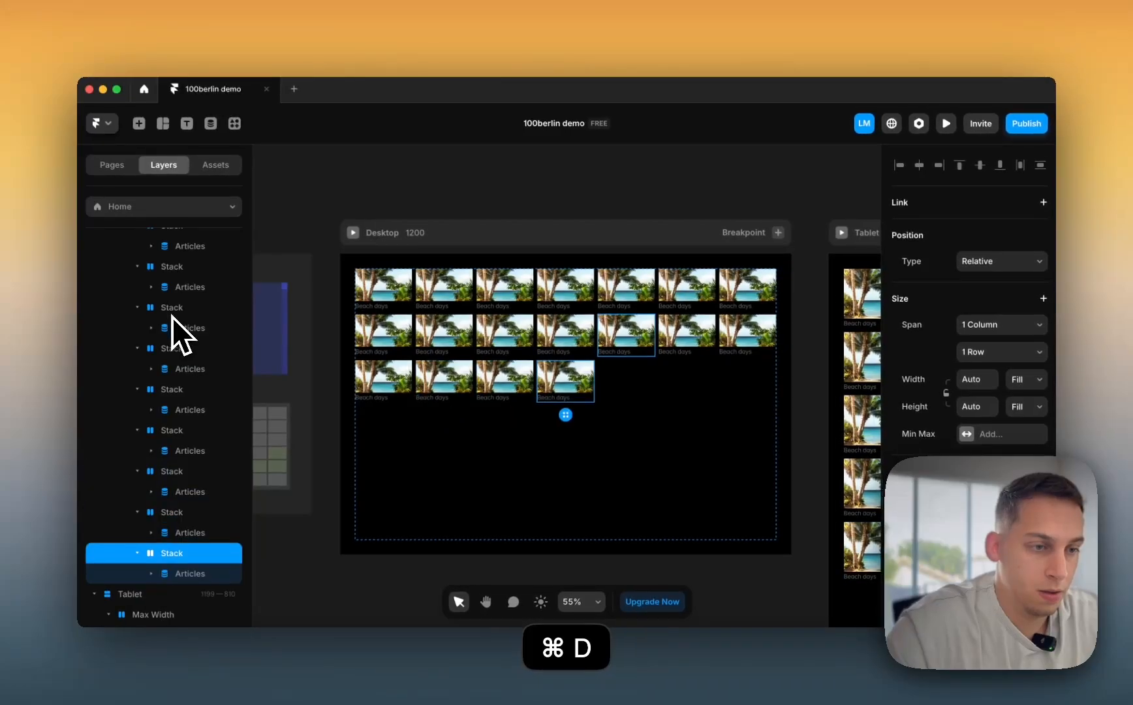
pyautogui.press('super+d')
pyautogui.press('super+d')
pyautogui.press('super+d')
pyautogui.press('super+d')
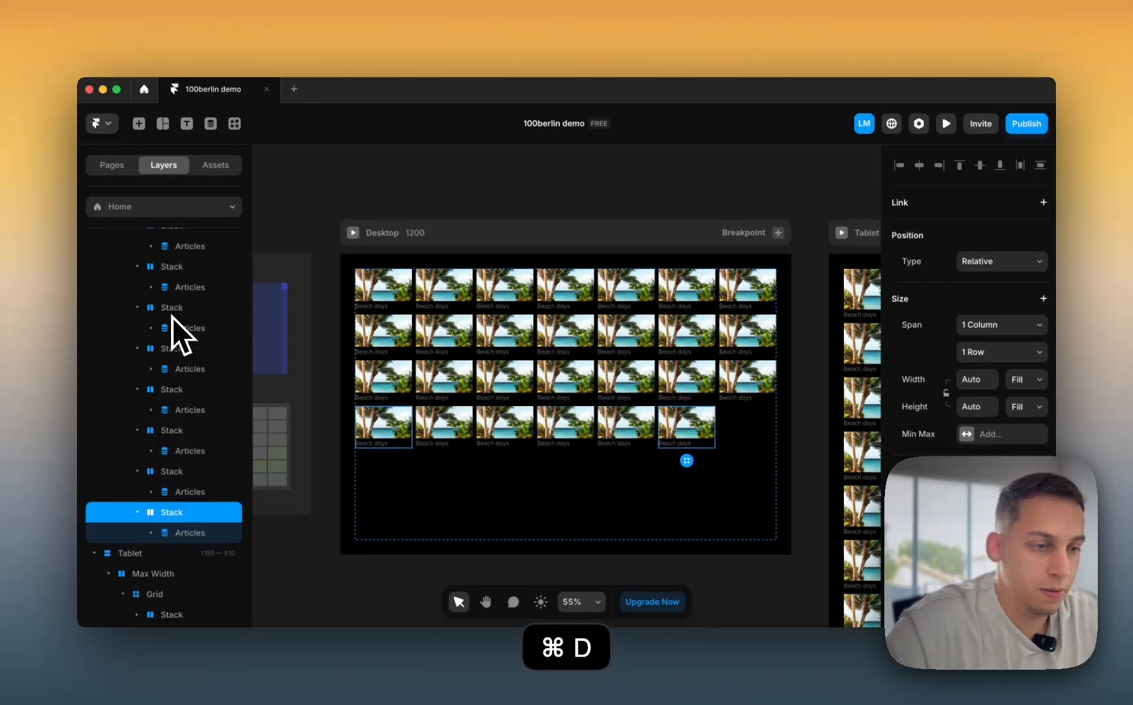
pyautogui.press('super+d')
pyautogui.press('super+d')
pyautogui.press('super+d')
pyautogui.press('super+d')
pyautogui.press('super+d')
pyautogui.press('super+d')
pyautogui.press('super+d')
pyautogui.press('super+d')
pyautogui.press('super+d')
pyautogui.press('super+d')
pyautogui.press('super+d')
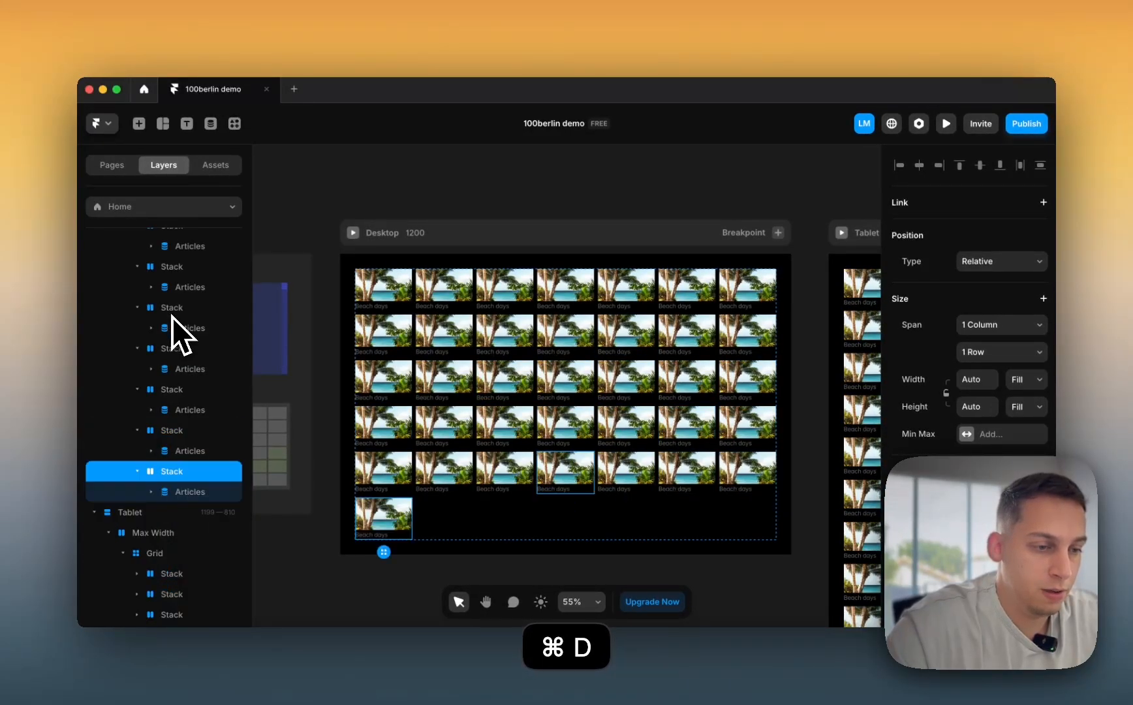
pyautogui.press('super+d')
pyautogui.press('super+d')
pyautogui.press('super+d')
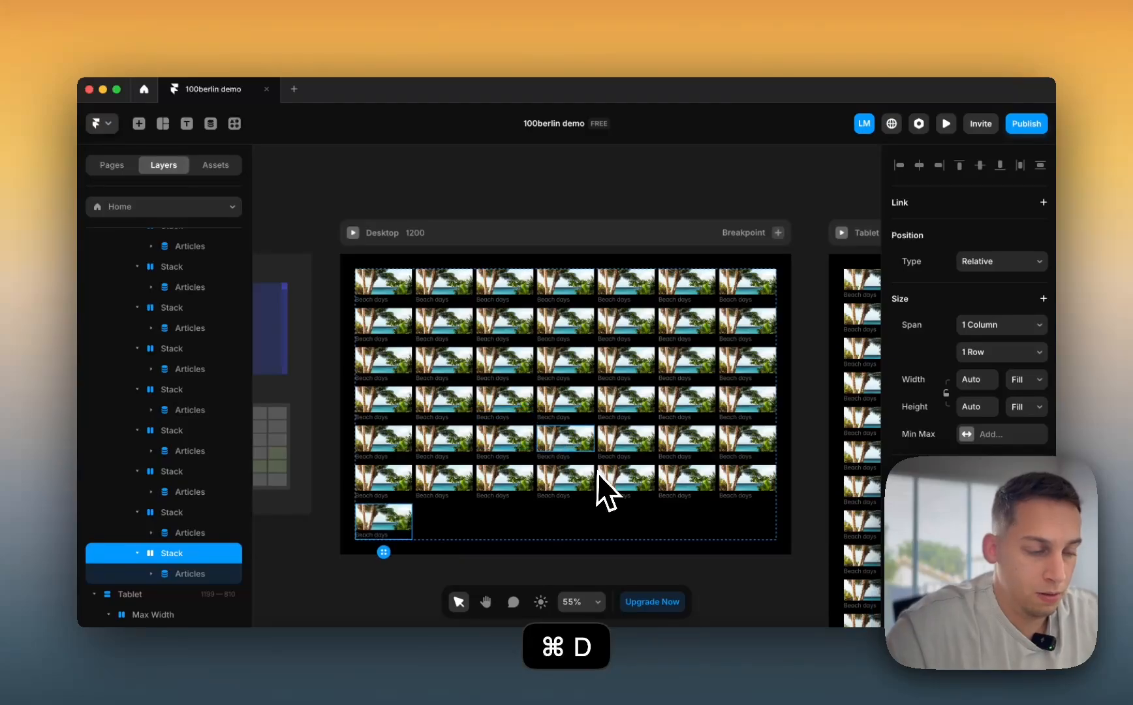
pyautogui.press('BackSpace')
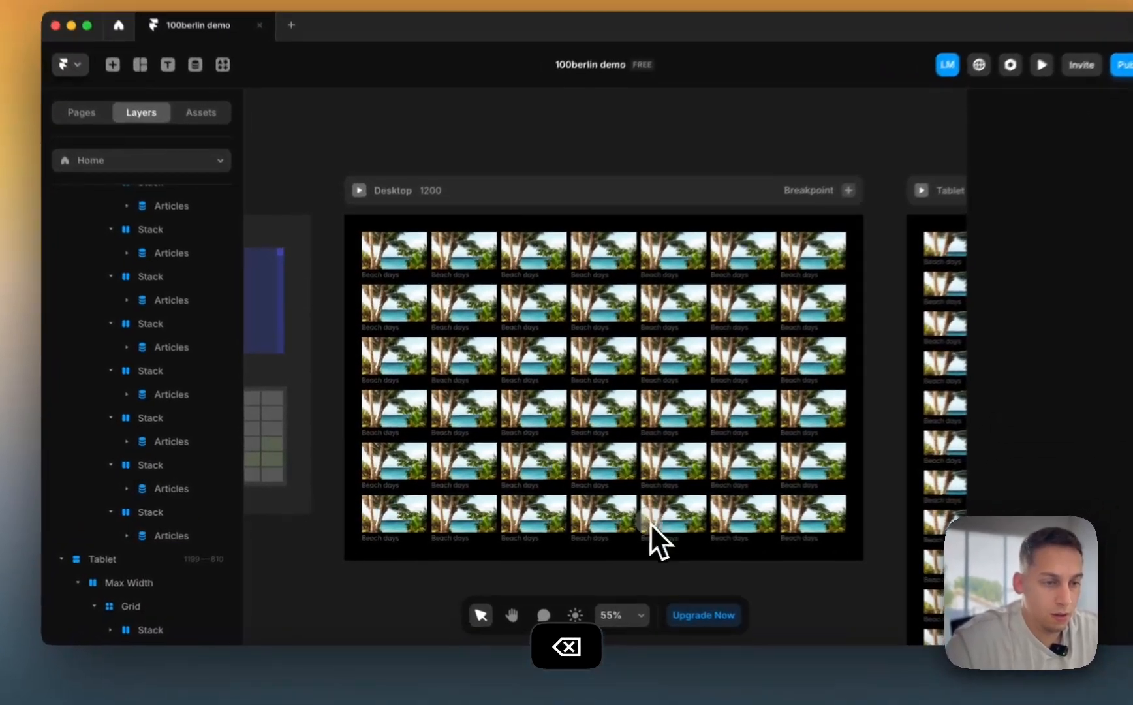
# - Add a filter to the Articles collection in the grid's second cell so that Variant contains 1
pyautogui.hscroll(-5, 381, 348)
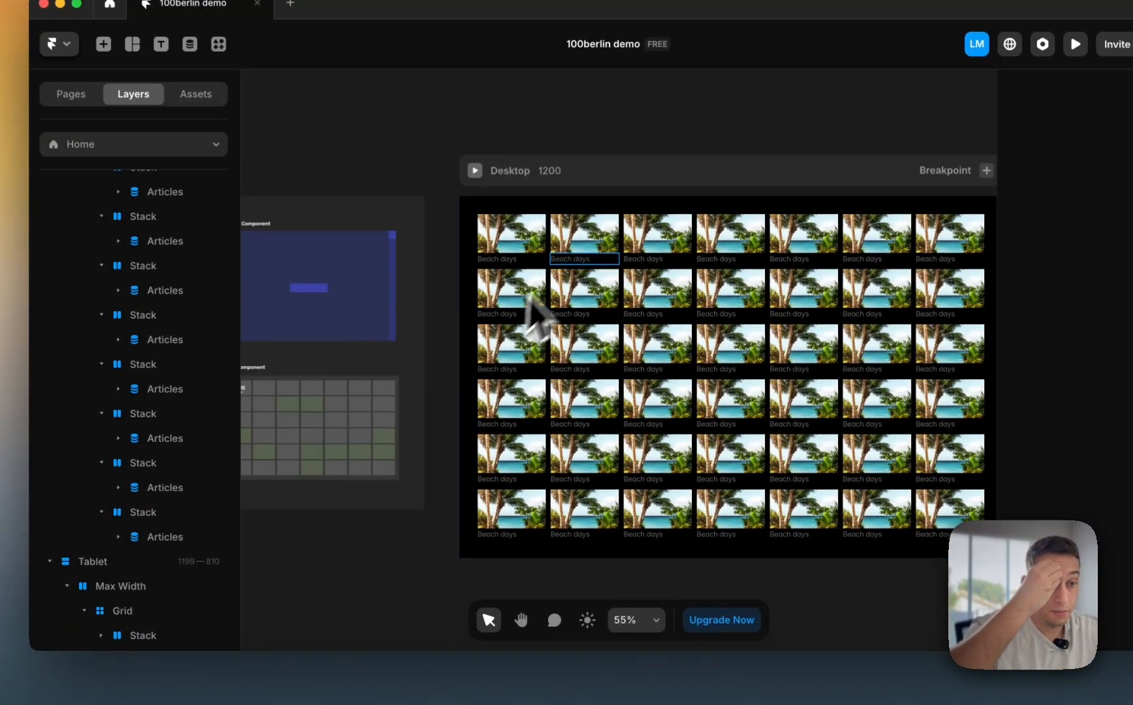
pyautogui.click(578, 247)
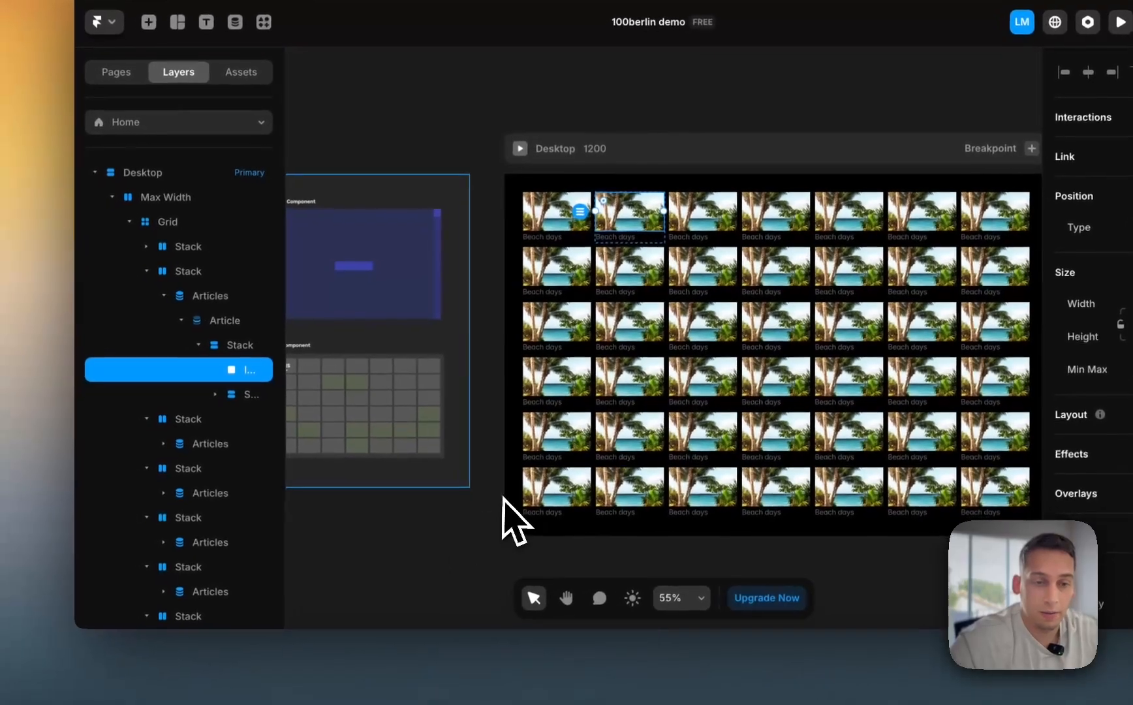
pyautogui.click(167, 294)
pyautogui.click(196, 295)
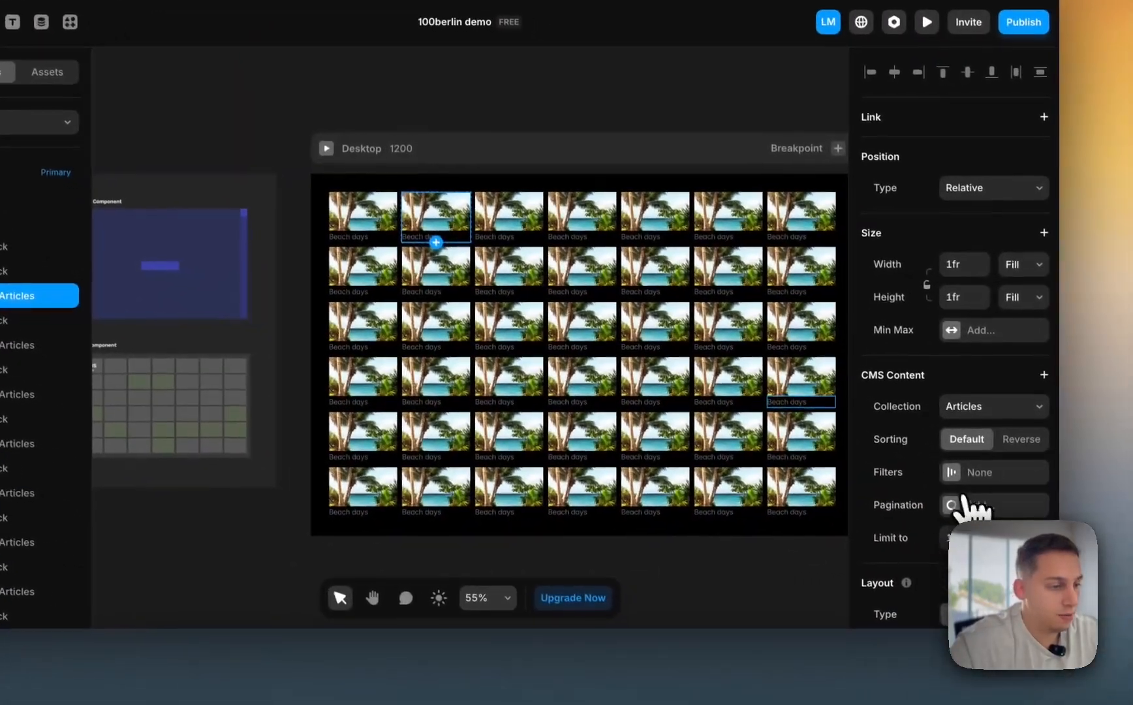
pyautogui.click(986, 490)
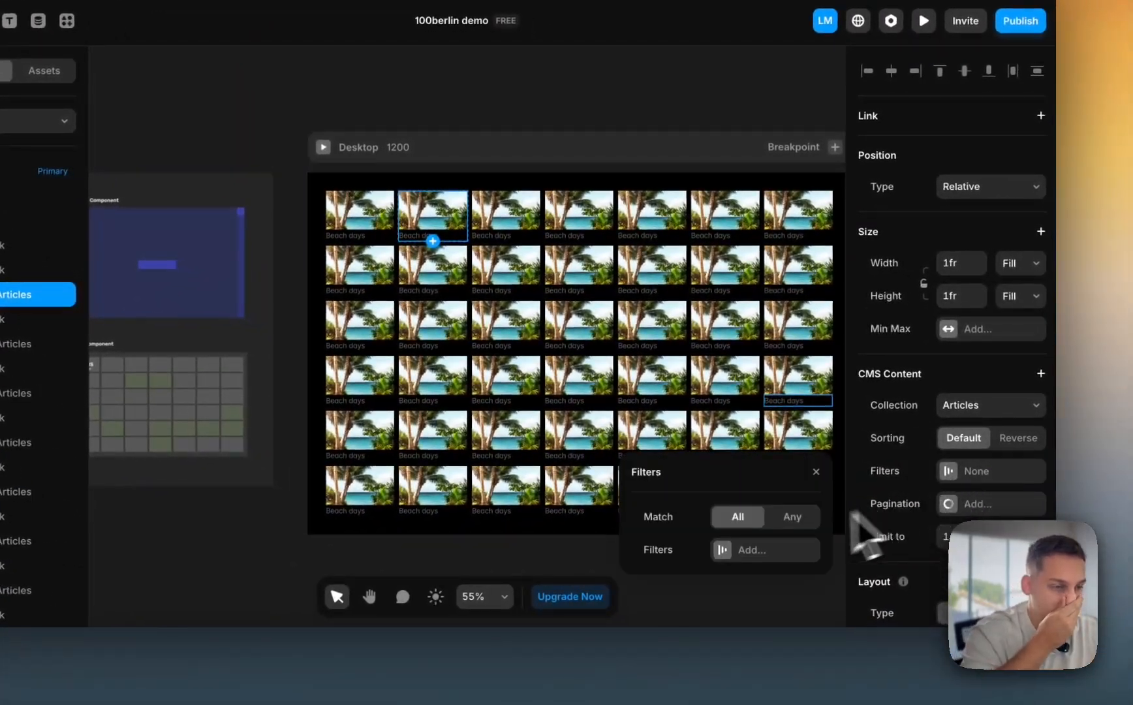
pyautogui.click(764, 517)
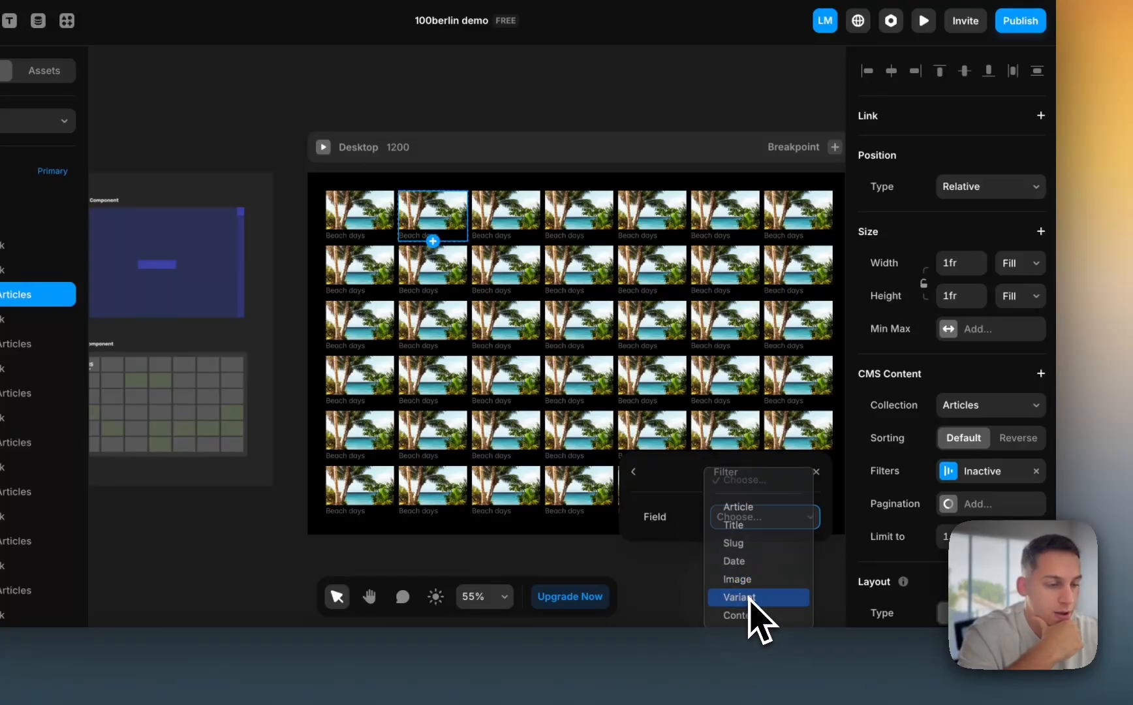
pyautogui.click(756, 597)
pyautogui.click(747, 551)
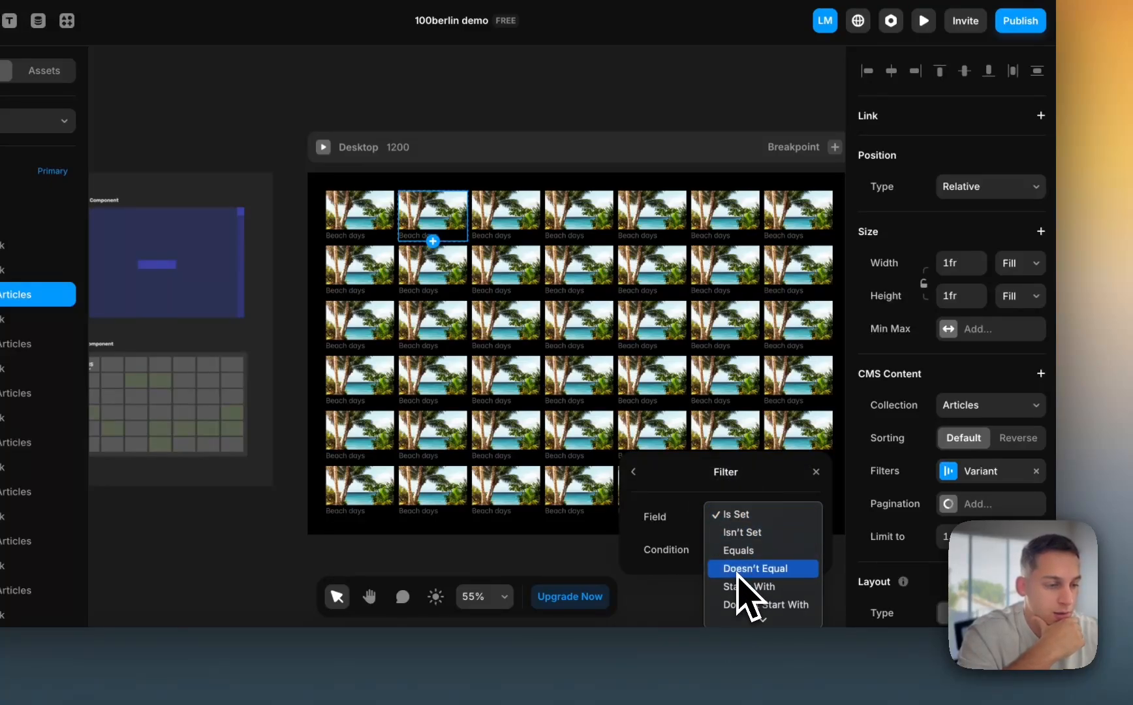
pyautogui.scroll(-3, 738, 572)
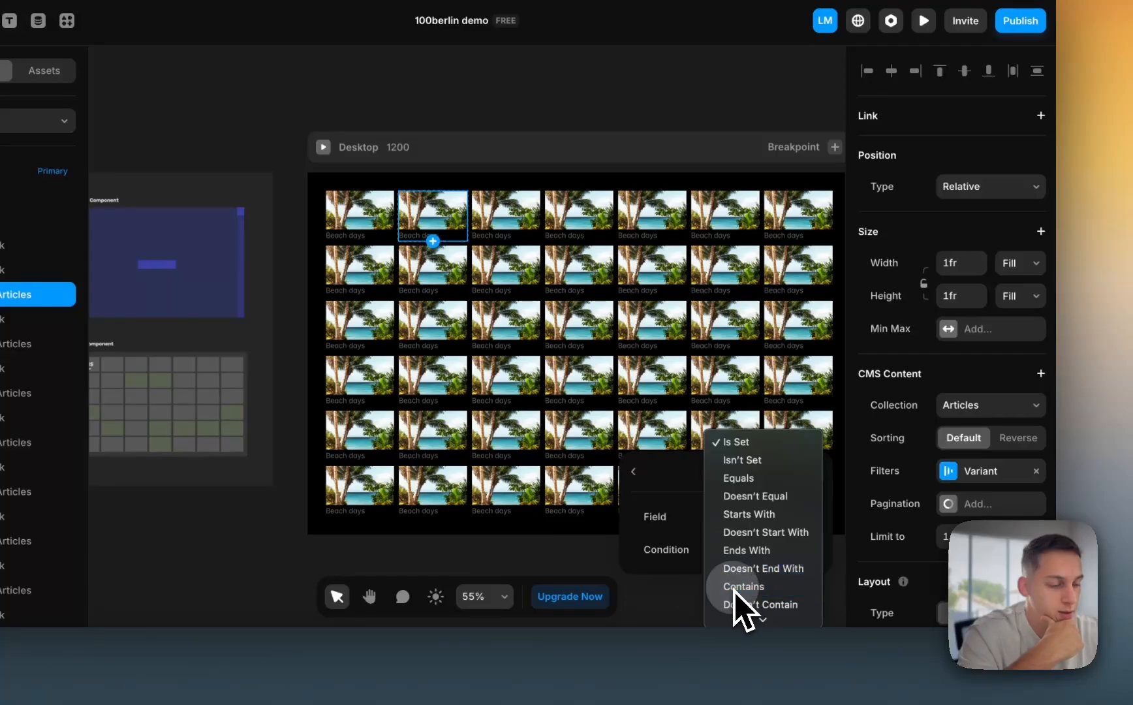
pyautogui.click(735, 587)
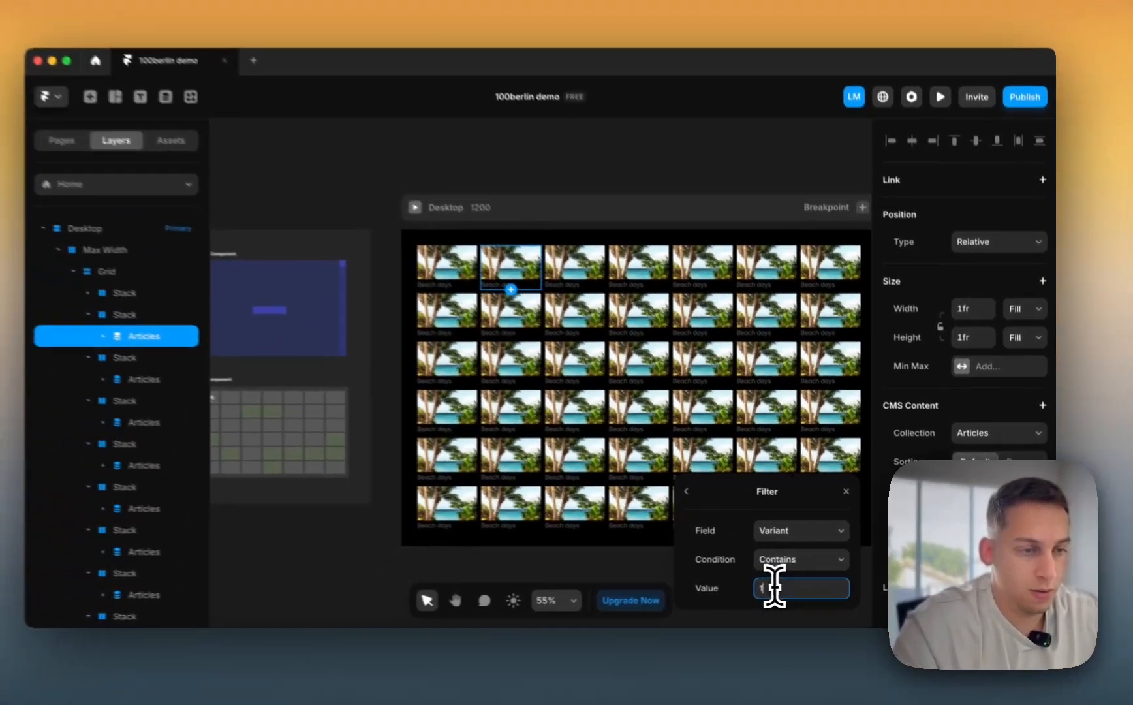
pyautogui.press('Return')
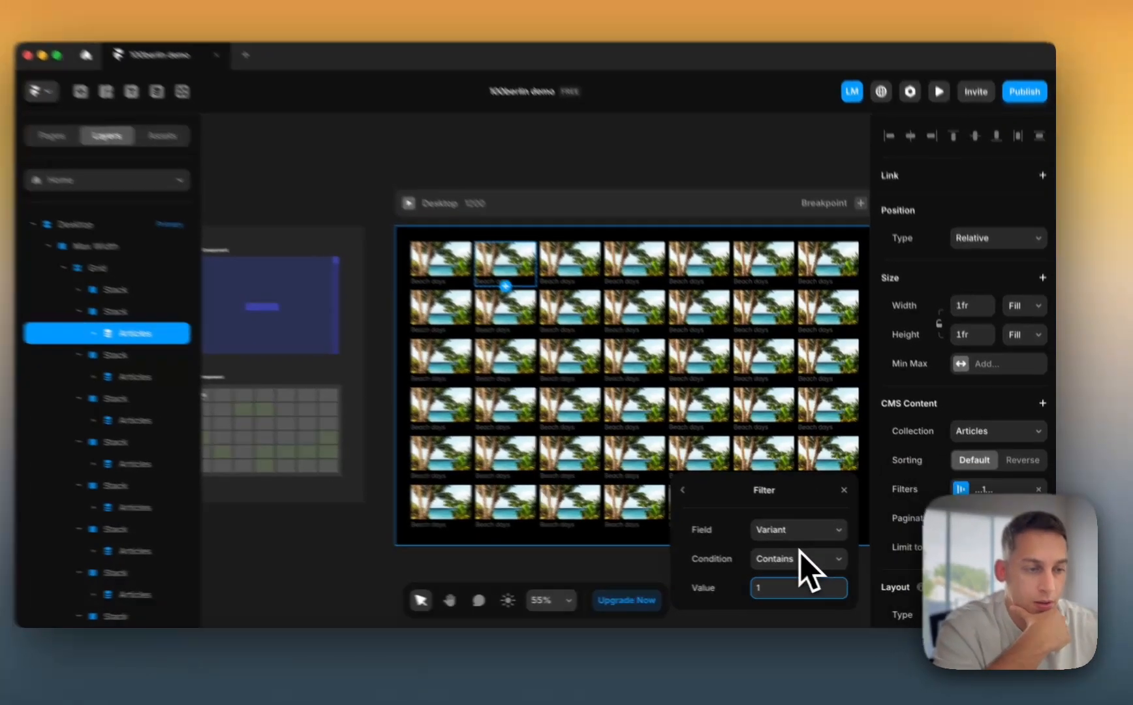
# - Set the Variant filter's condition to Doesn't Contain, and remove the filter from the collection
pyautogui.click(812, 563)
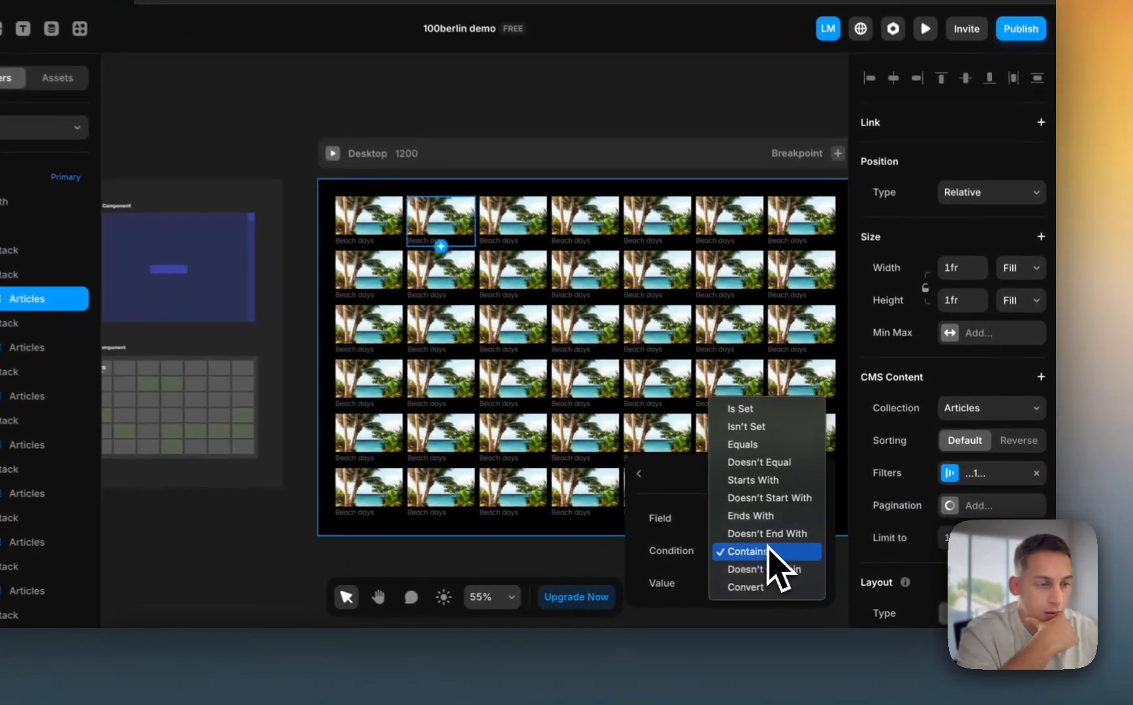
pyautogui.press('Escape')
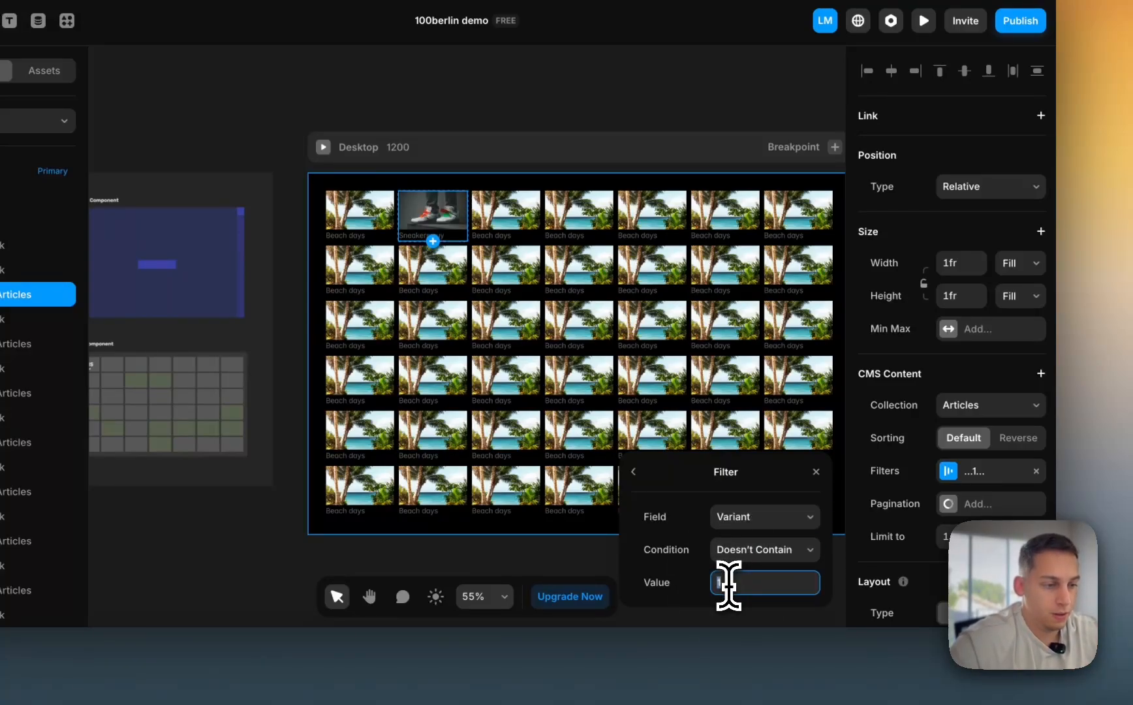
pyautogui.click(733, 551)
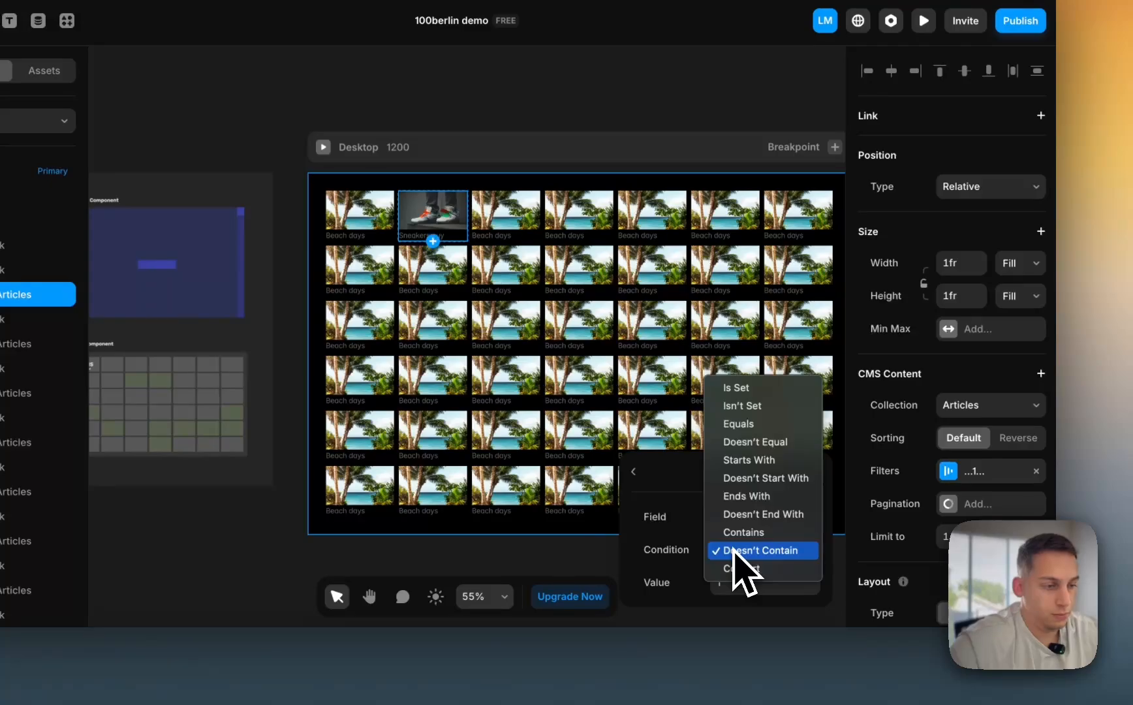
pyautogui.click(631, 476)
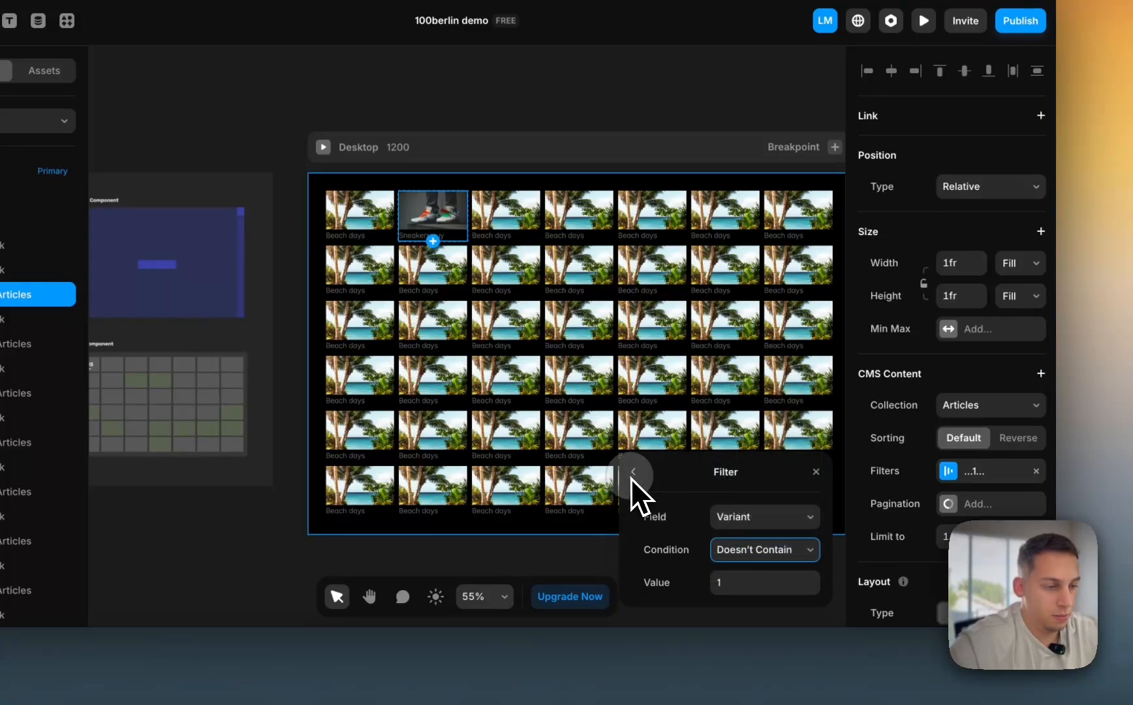
pyautogui.click(810, 550)
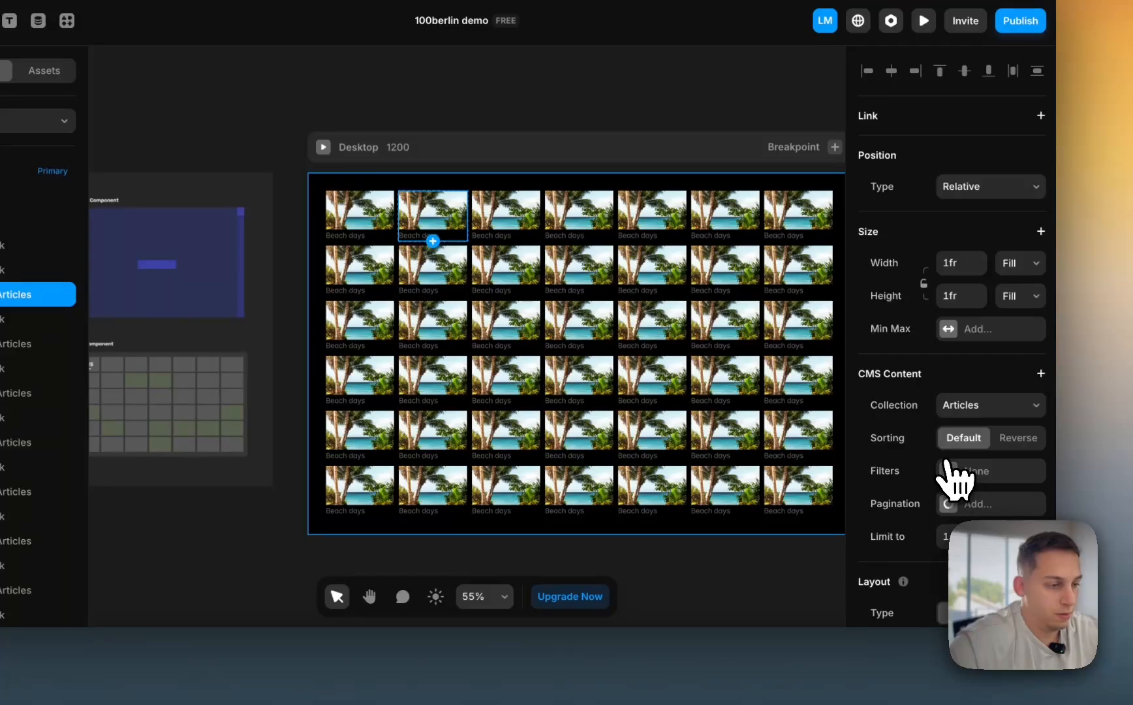
# - Examine the settings of the grid's second cell, both its stack and its Articles collection, for a variable-driven visibility option
pyautogui.scroll(-5, 953, 473)
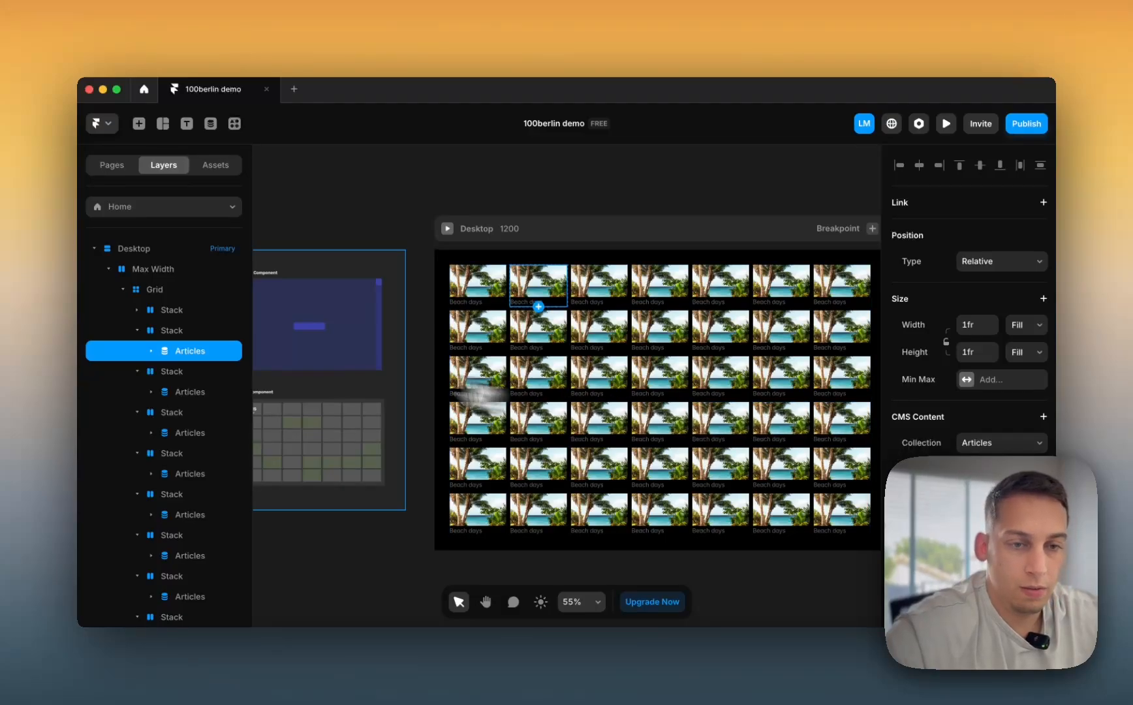
pyautogui.click(172, 330)
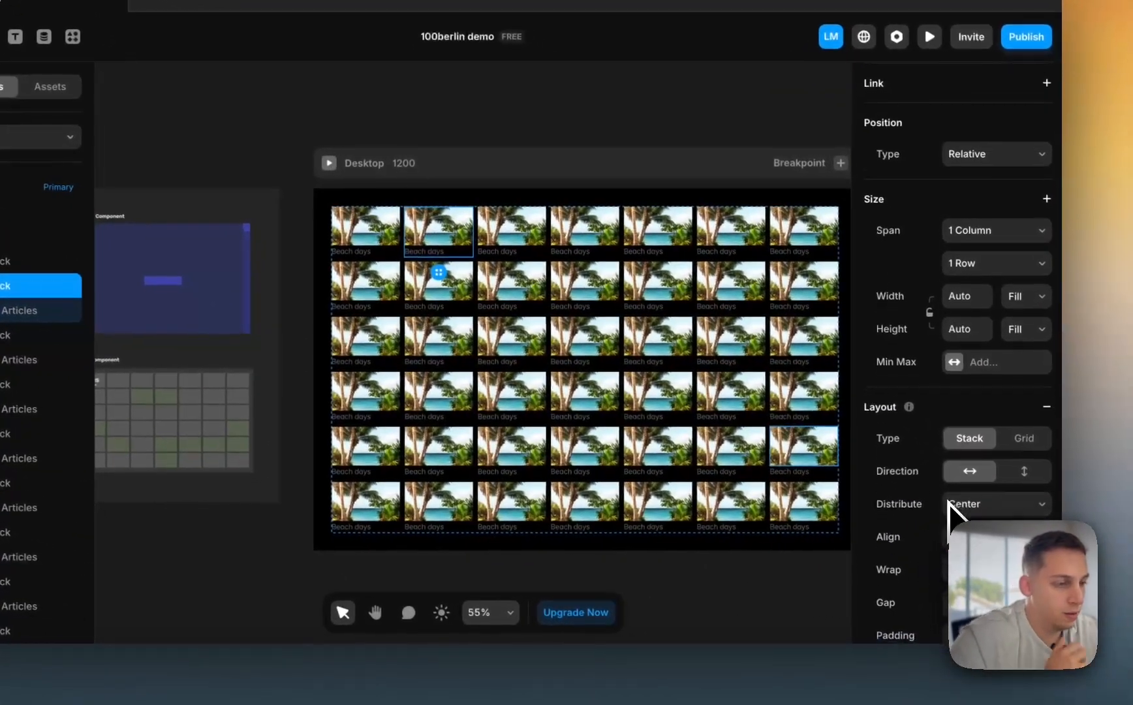
pyautogui.scroll(-3, 948, 503)
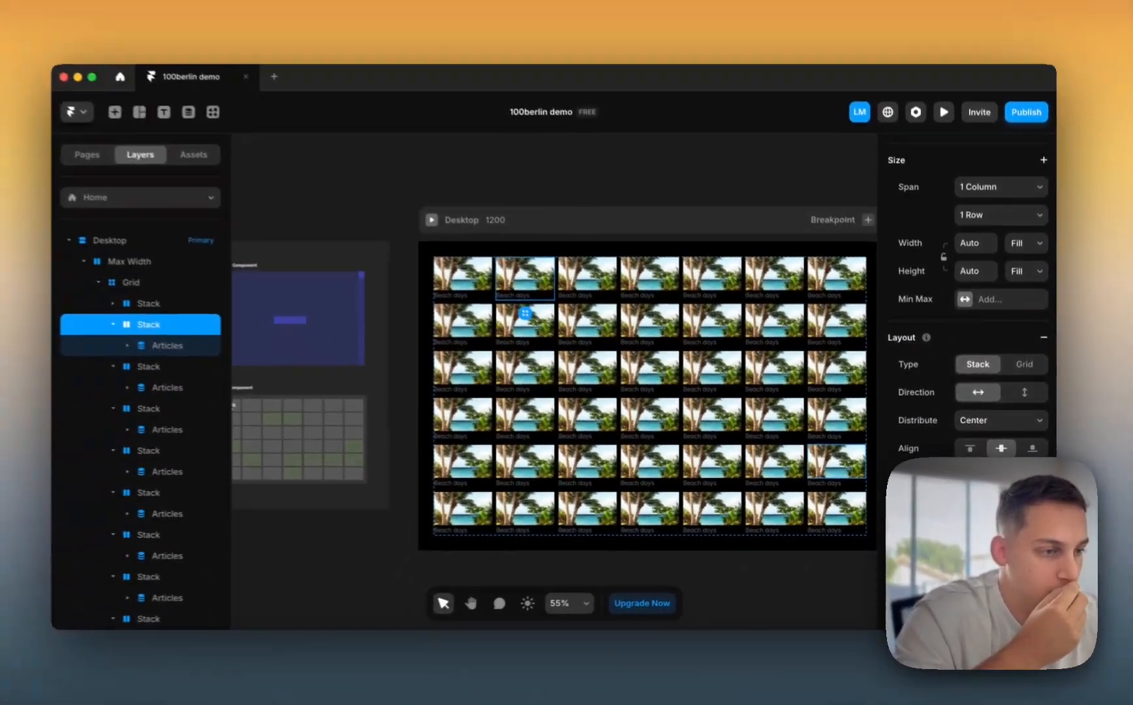
pyautogui.scroll(-3, 966, 326)
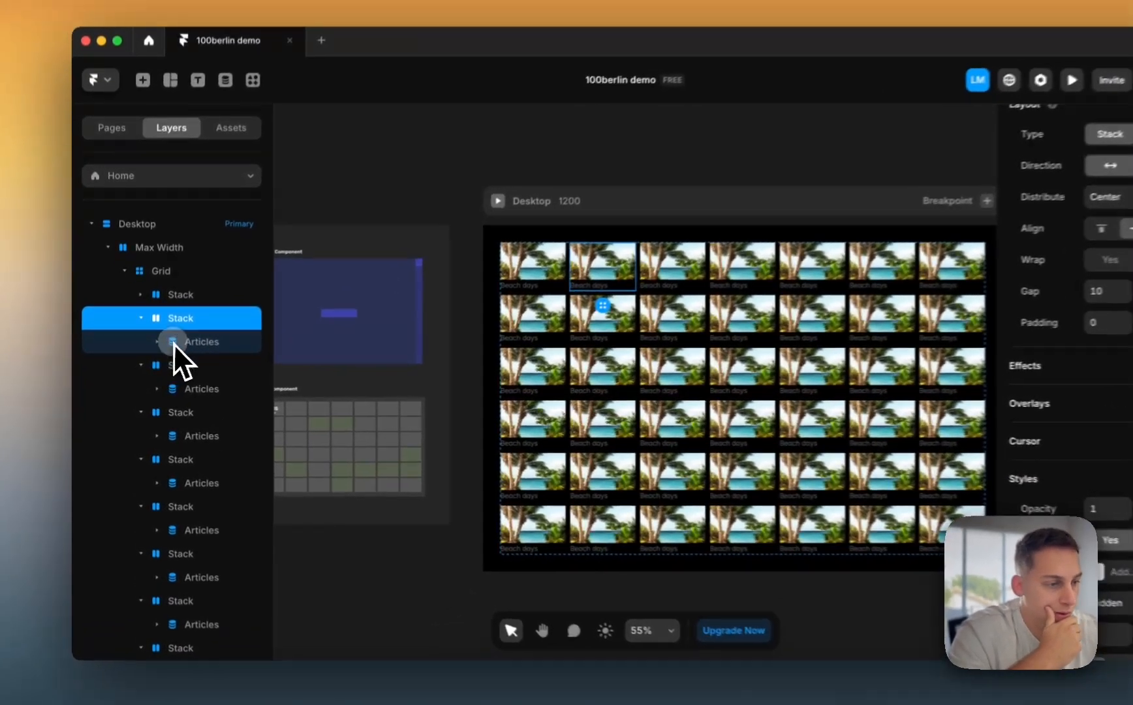
pyautogui.click(177, 351)
pyautogui.scroll(-4, 950, 551)
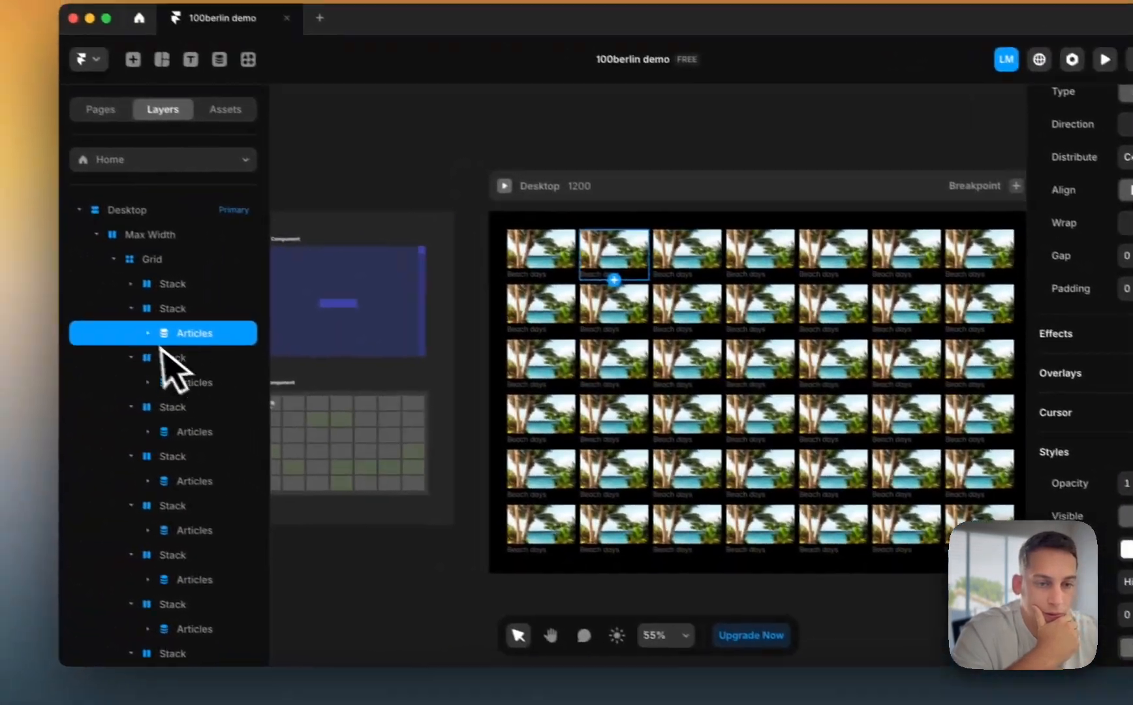
# - Make the visibility of the Article item in the grid's second cell conditional on Variant, using the Contains condition
pyautogui.click(0, 294)
pyautogui.click(8, 319)
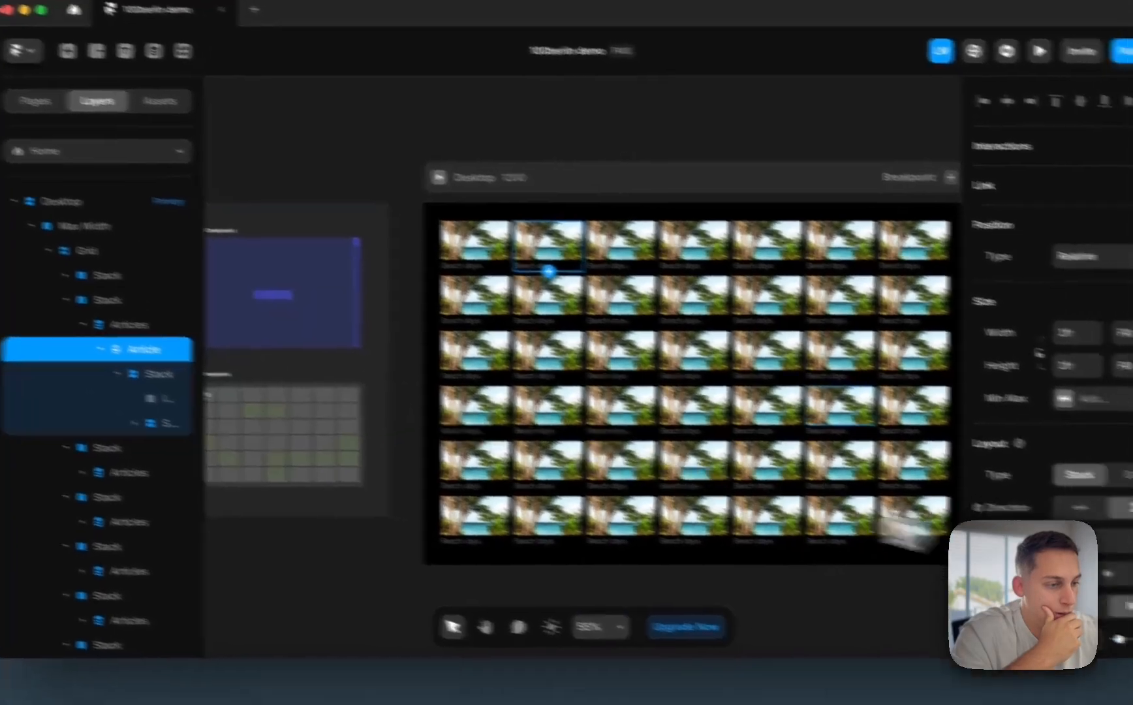
pyautogui.scroll(-6, 936, 506)
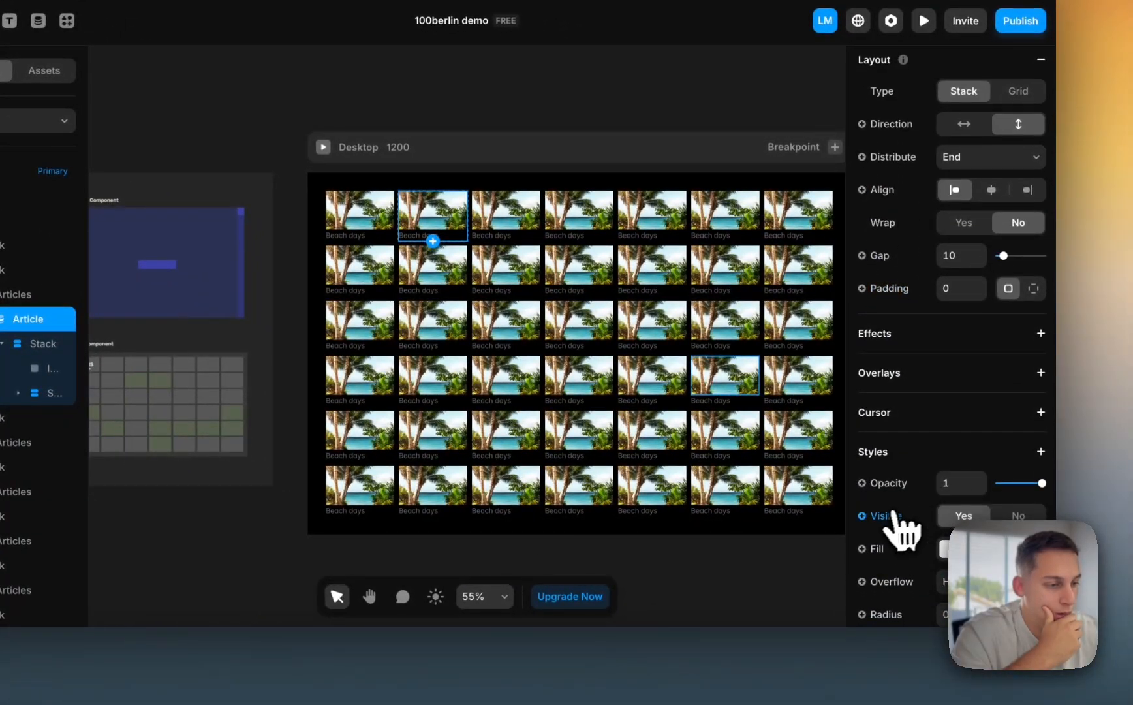
pyautogui.click(863, 516)
pyautogui.moveTo(891, 575)
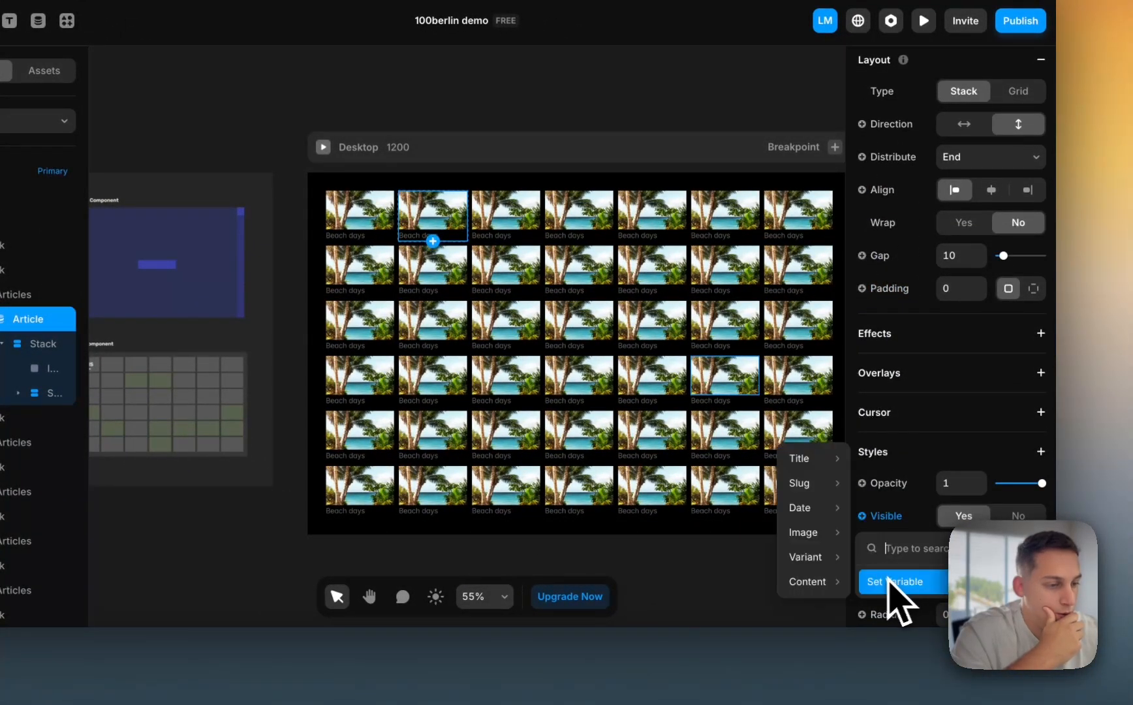
pyautogui.moveTo(812, 561)
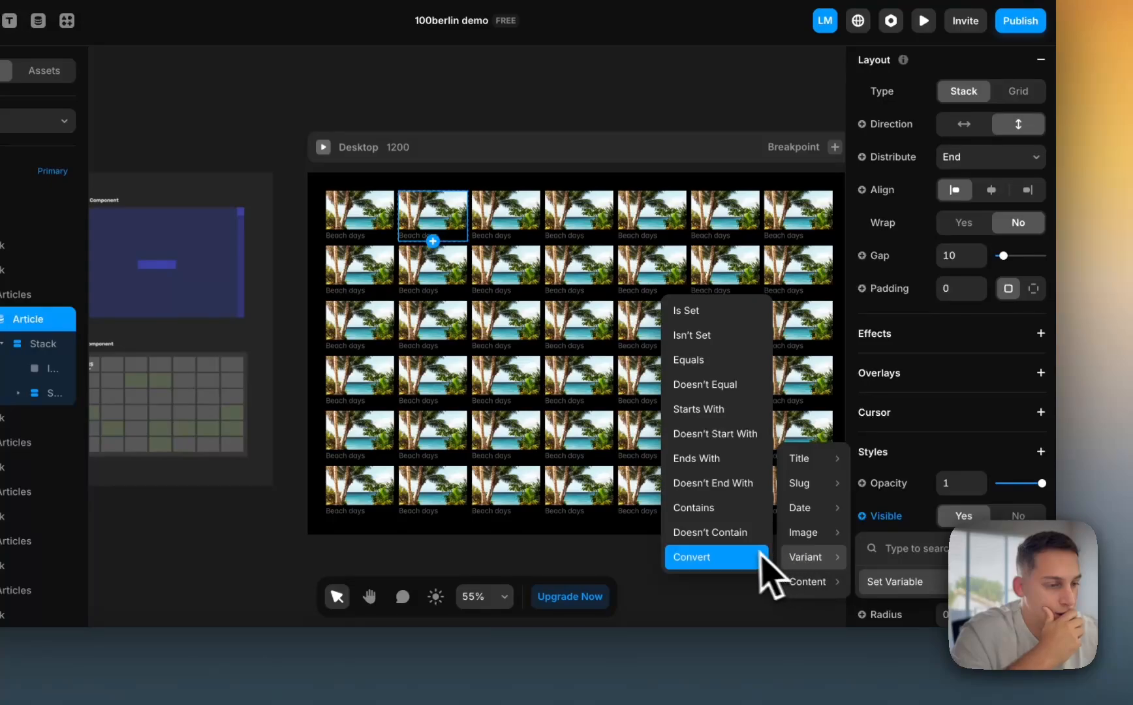
pyautogui.click(694, 508)
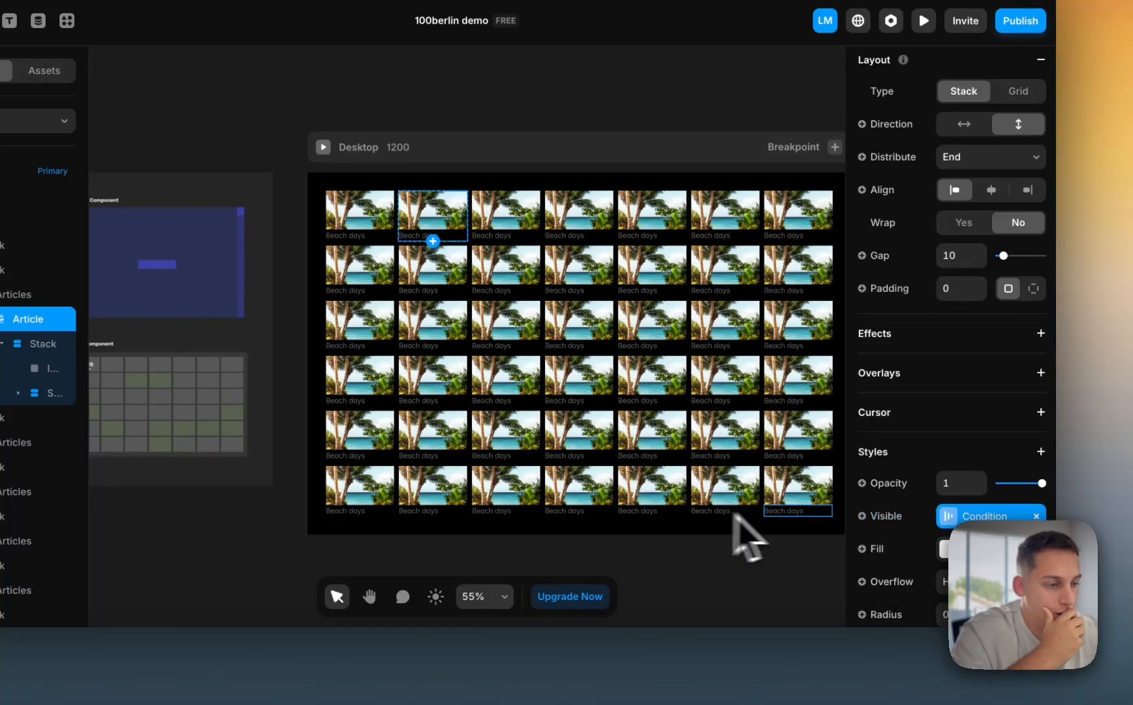
# - Enter 1 as the Article's visibility condition value, change it to 2, and collapse the Articles collection
pyautogui.click(953, 521)
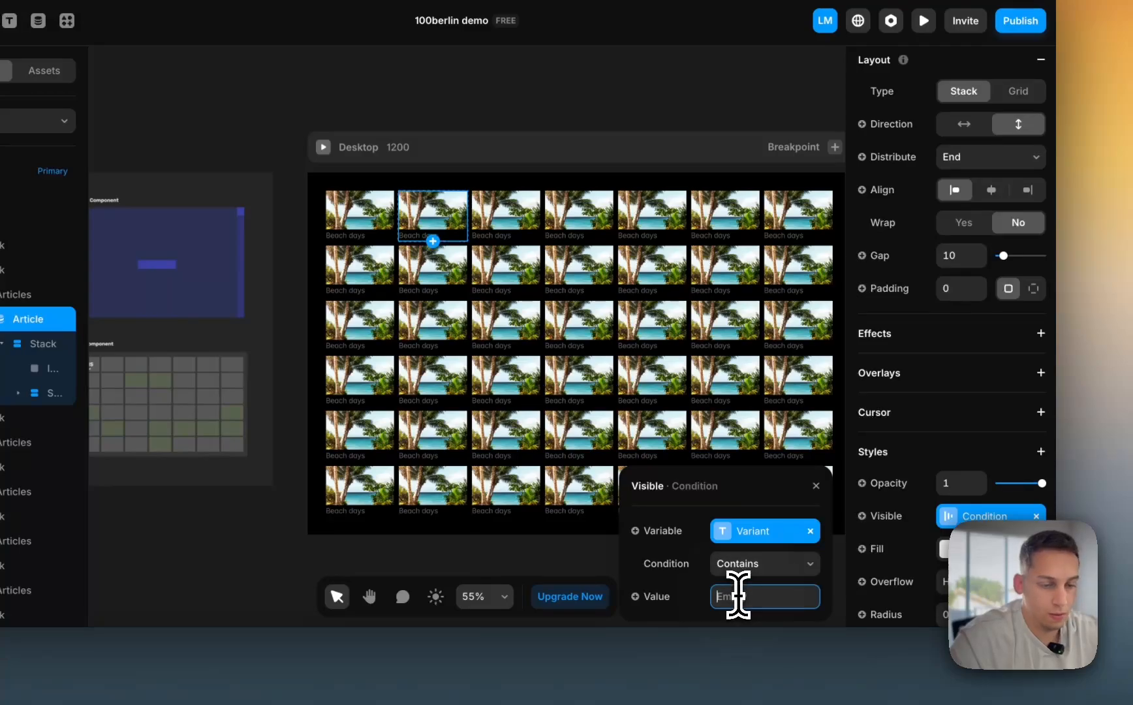
pyautogui.write('1')
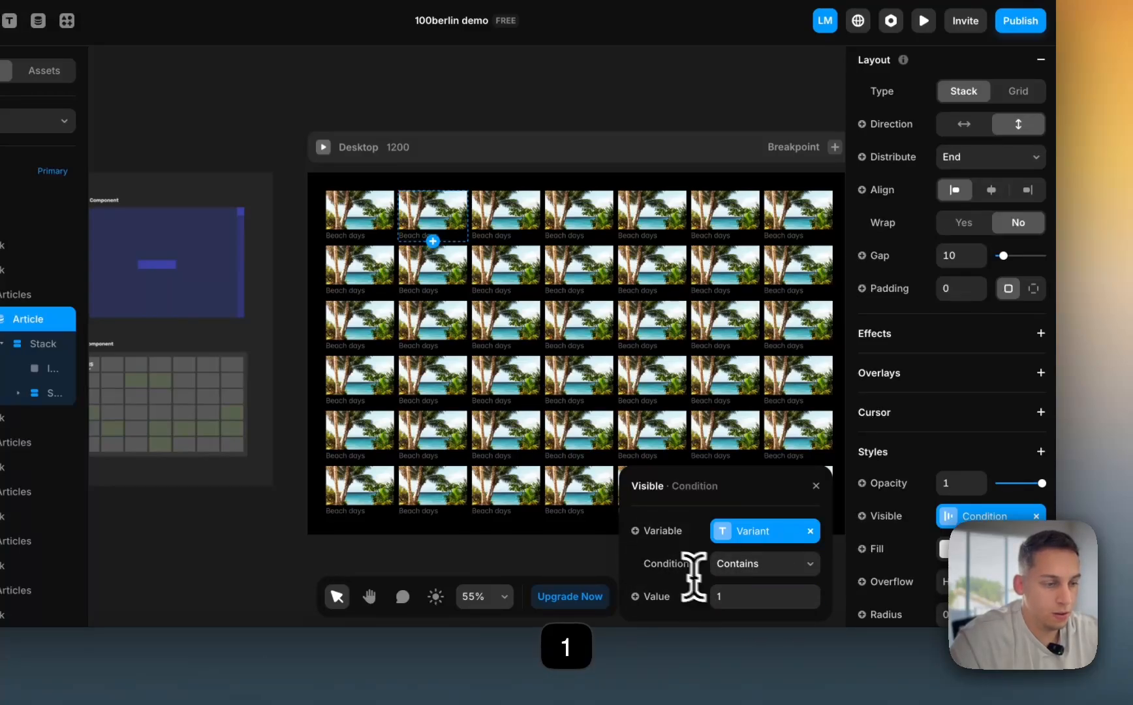
pyautogui.click(648, 574)
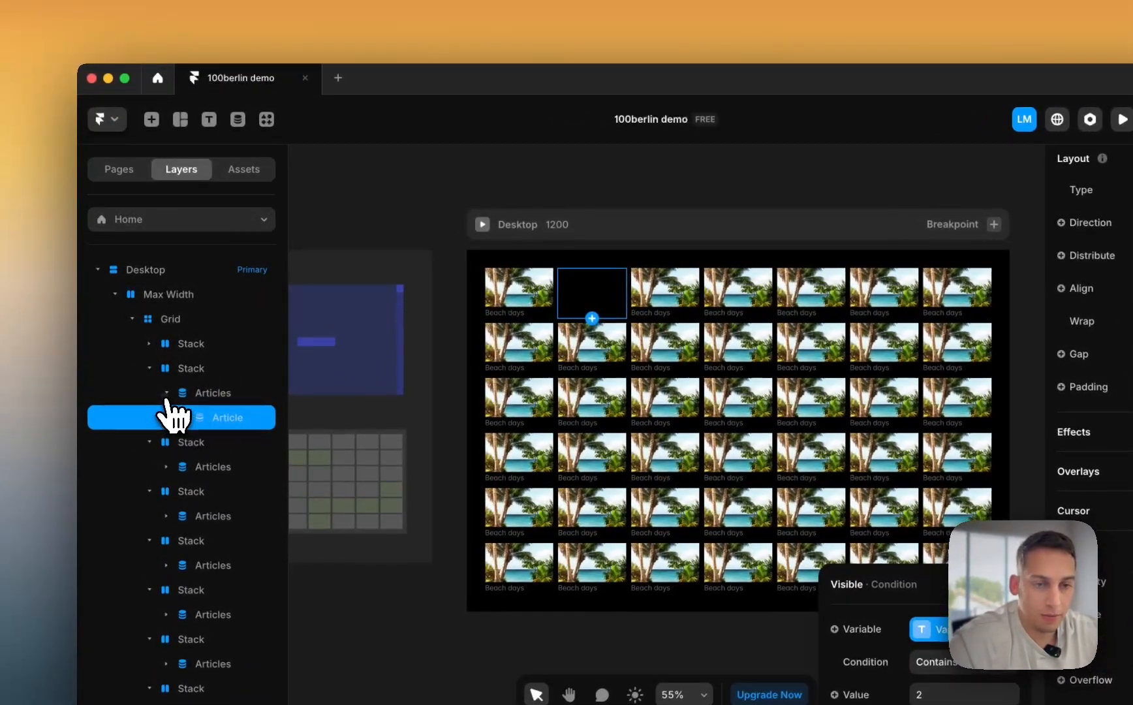
pyautogui.click(151, 352)
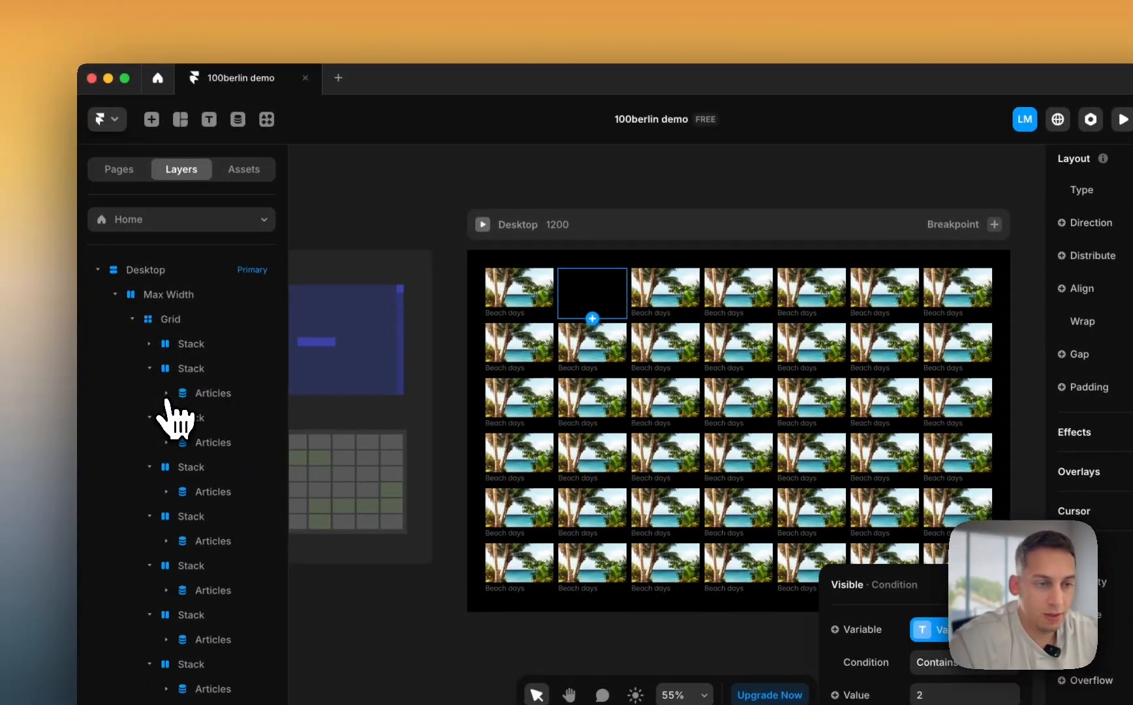
# - Preview the Desktop page, return to the canvas, and inspect the Articles collection in the grid's first cell
pyautogui.click(482, 225)
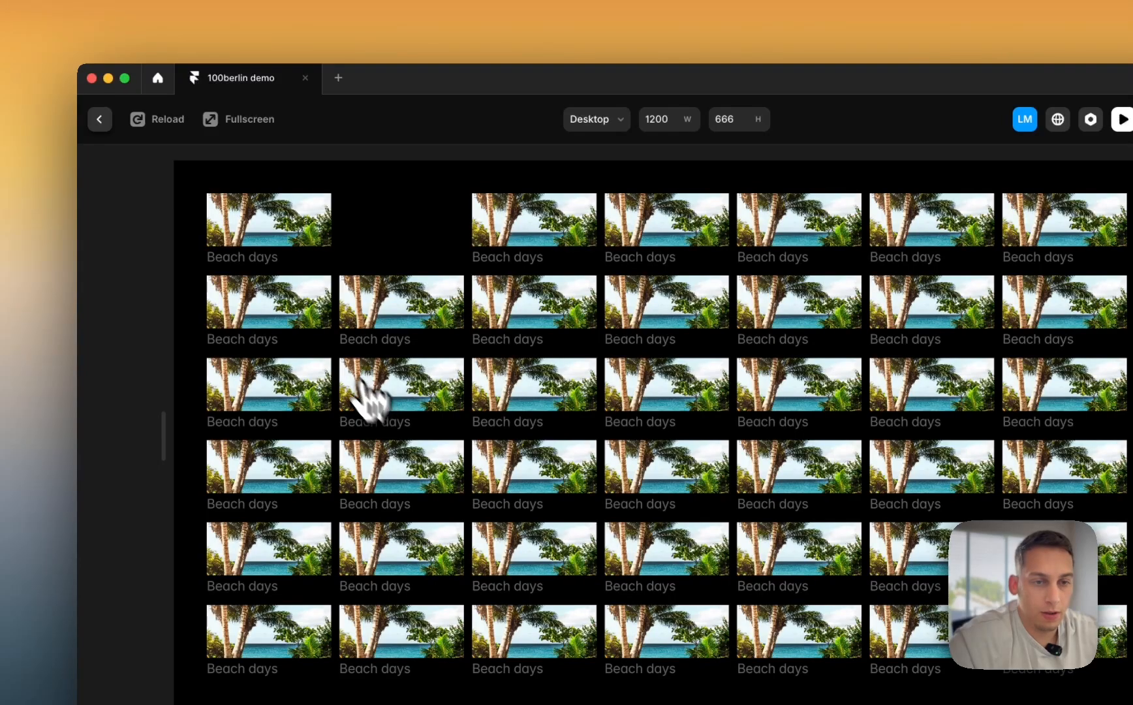
pyautogui.click(109, 128)
pyautogui.click(591, 280)
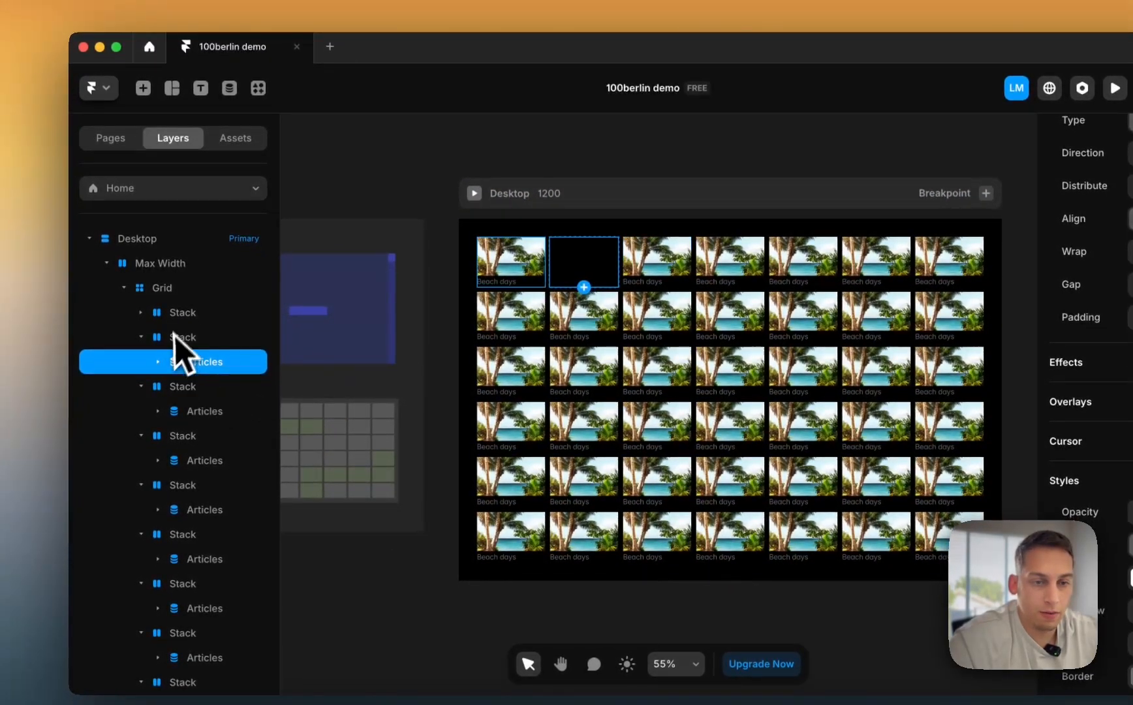
pyautogui.click(168, 316)
pyautogui.click(140, 313)
pyautogui.click(193, 337)
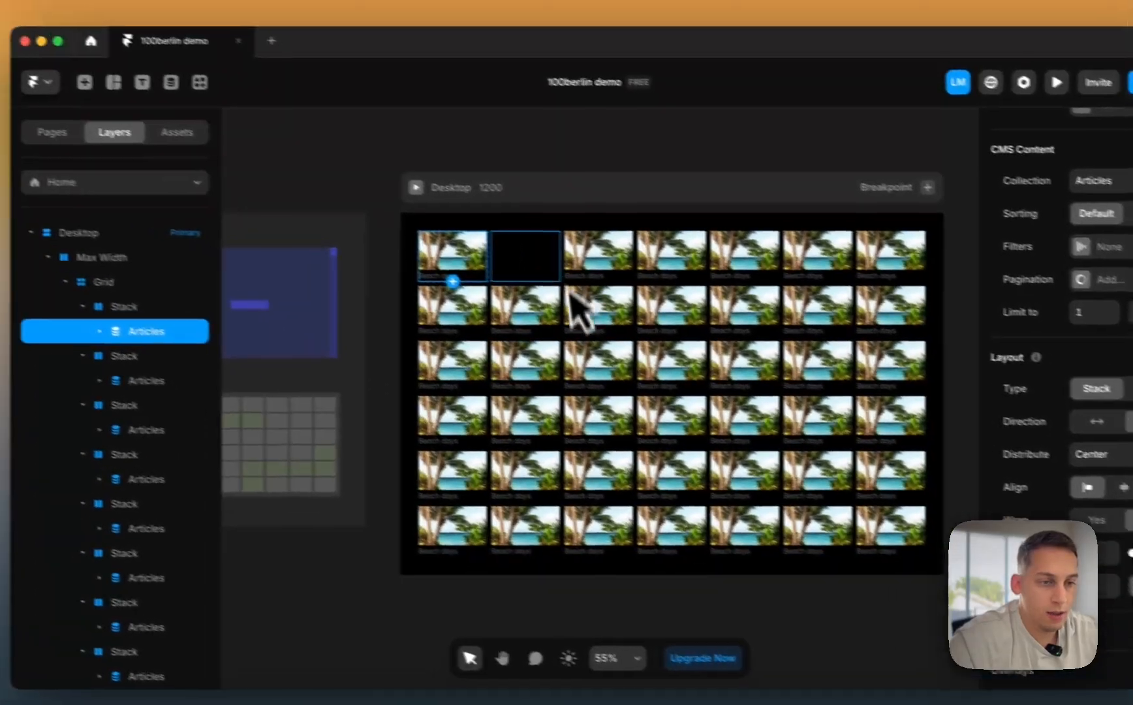
# - Open the visibility condition of the Article item inside the grid's second cell for review
pyautogui.click(519, 242)
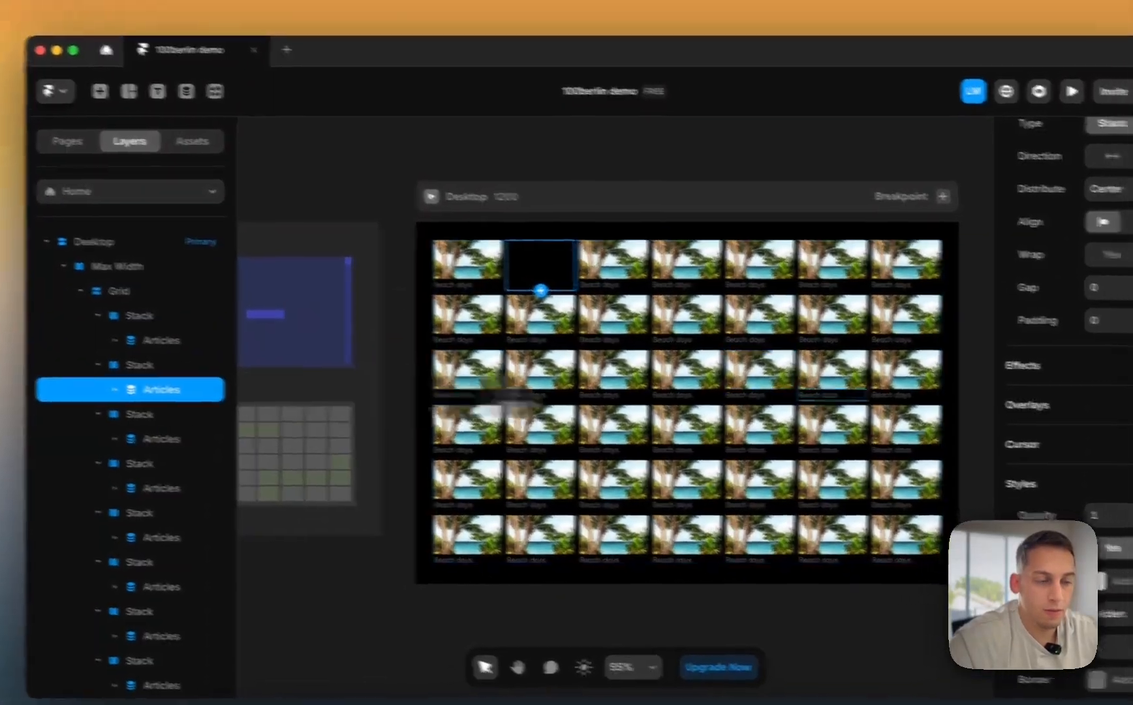
pyautogui.scroll(-4, 1045, 411)
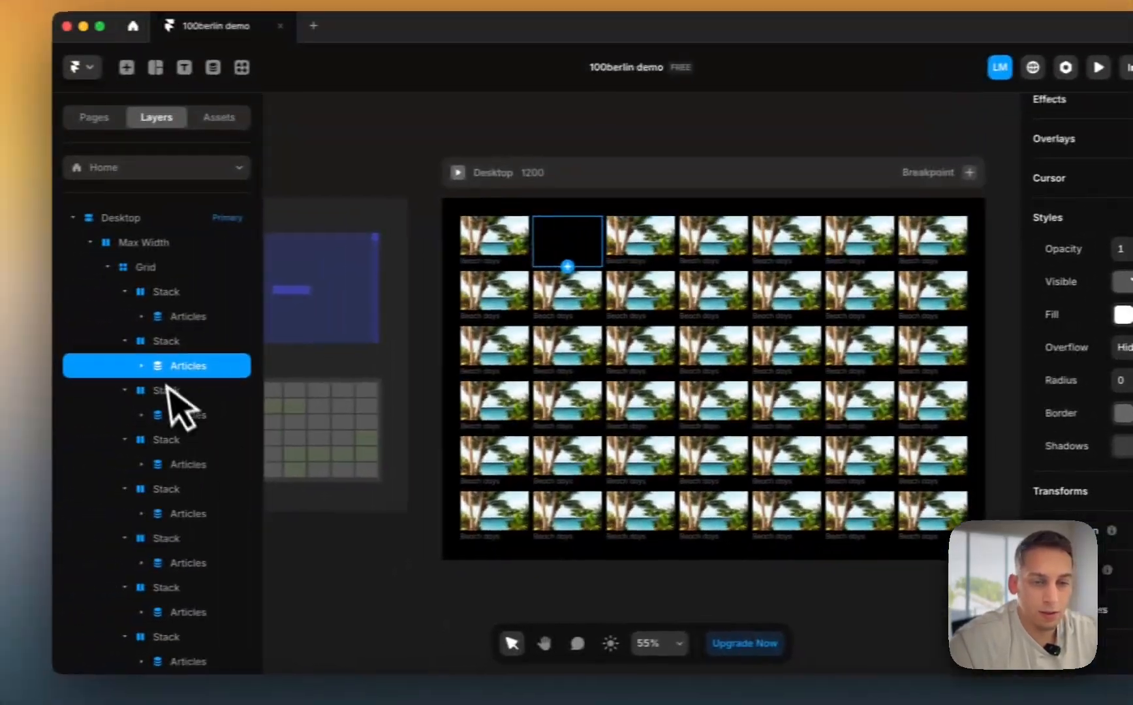
pyautogui.click(141, 366)
pyautogui.click(187, 392)
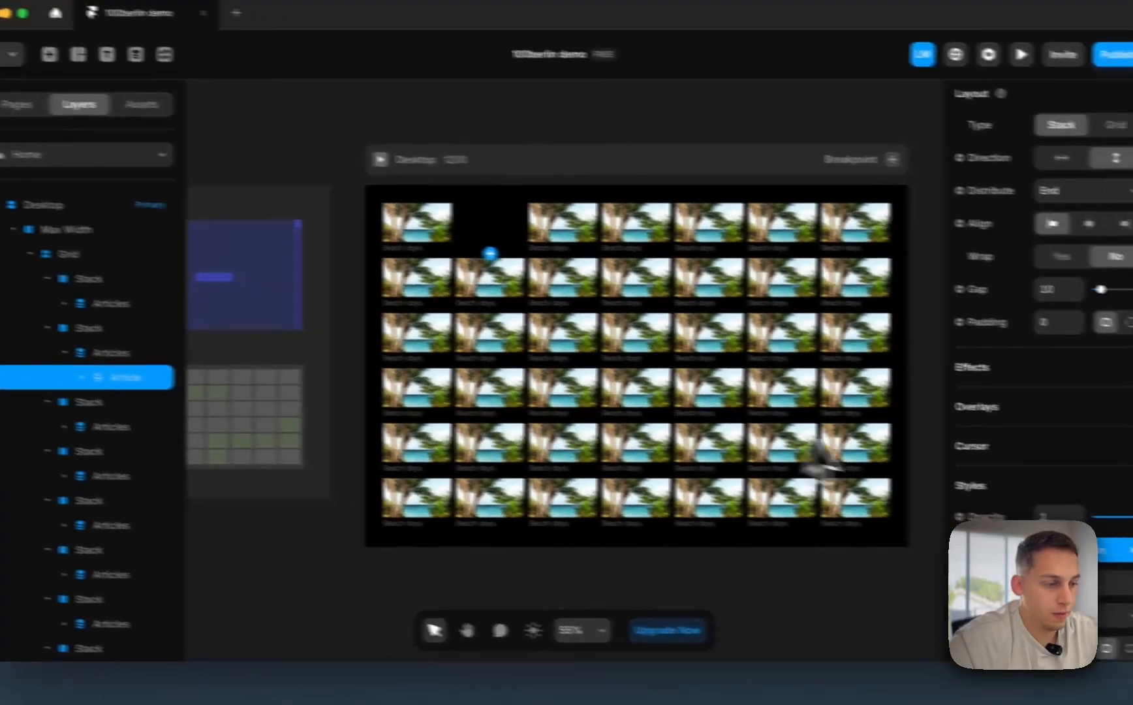
pyautogui.click(1089, 550)
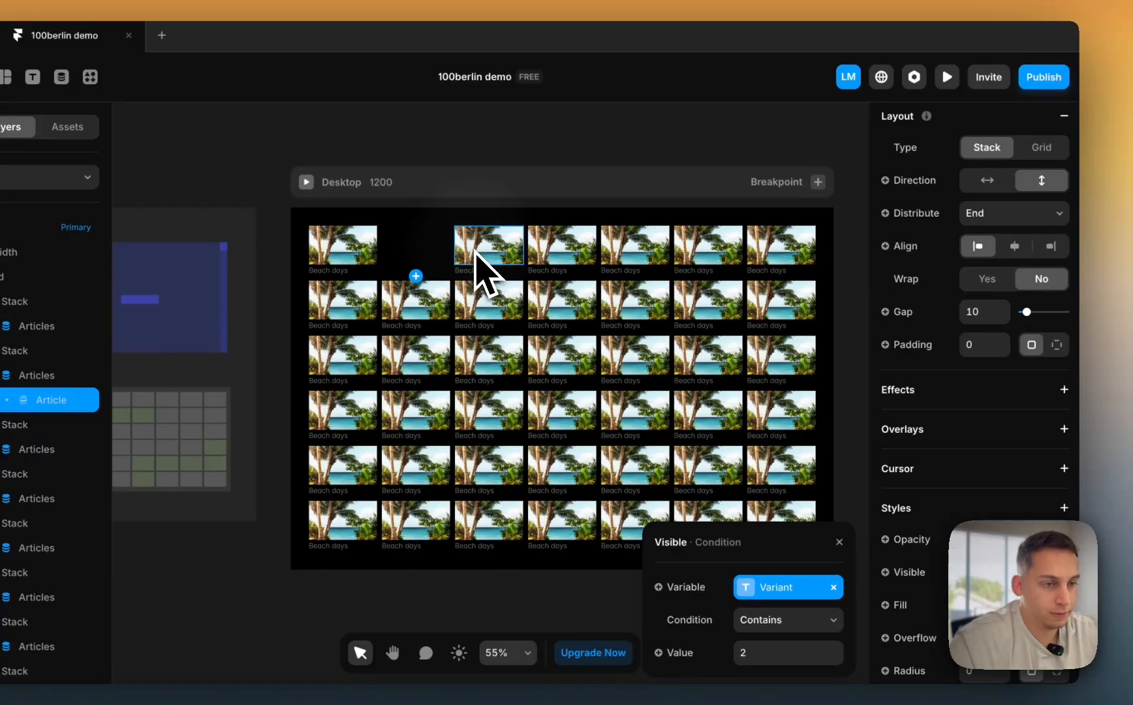
# - Check the style and visibility settings of the Article in the third cell, and inspect the first cell's layers
pyautogui.click(474, 254)
pyautogui.scroll(-5, 972, 481)
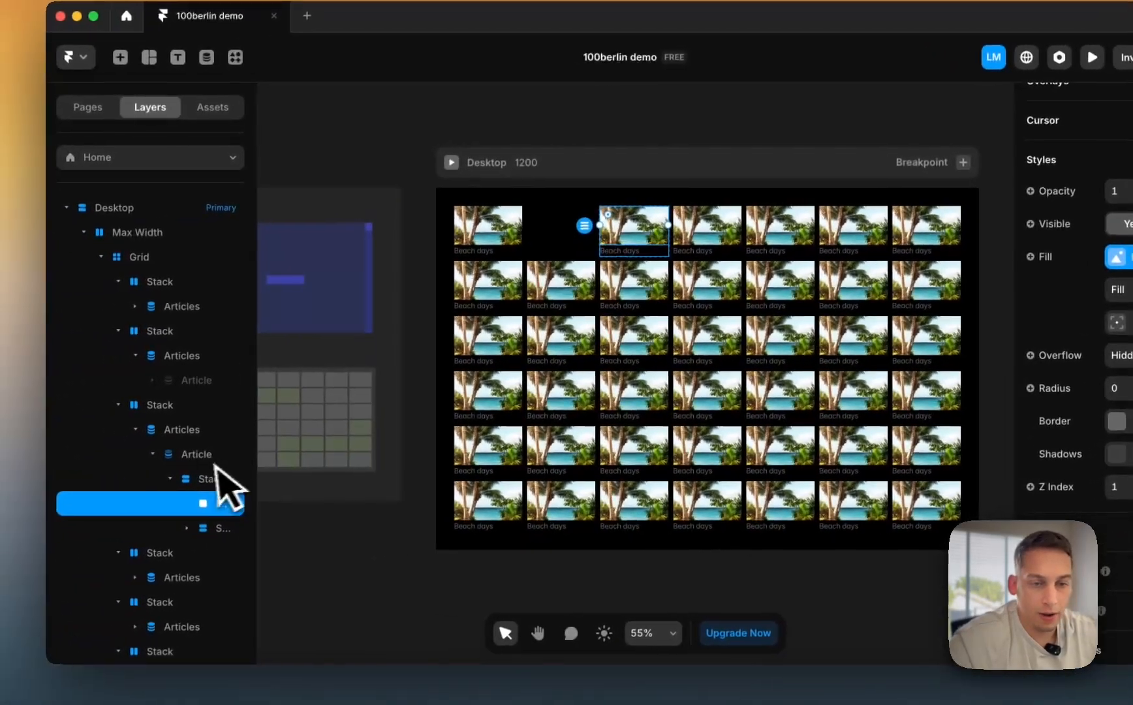
pyautogui.click(42, 468)
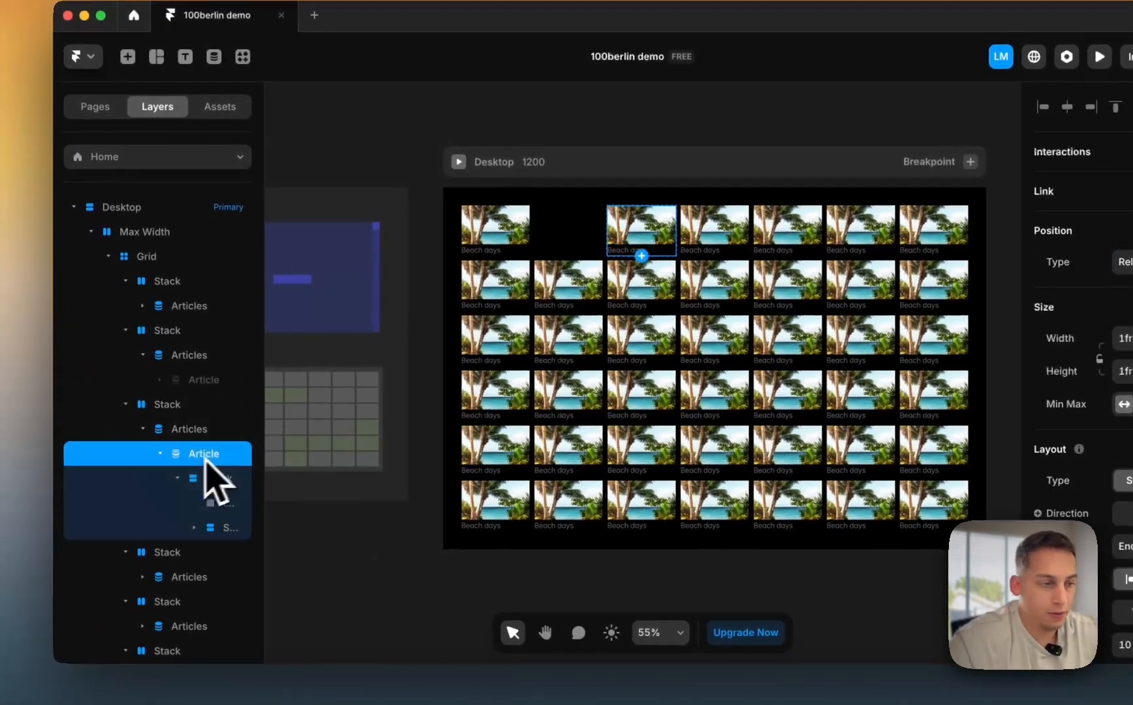
pyautogui.scroll(-10, 1038, 496)
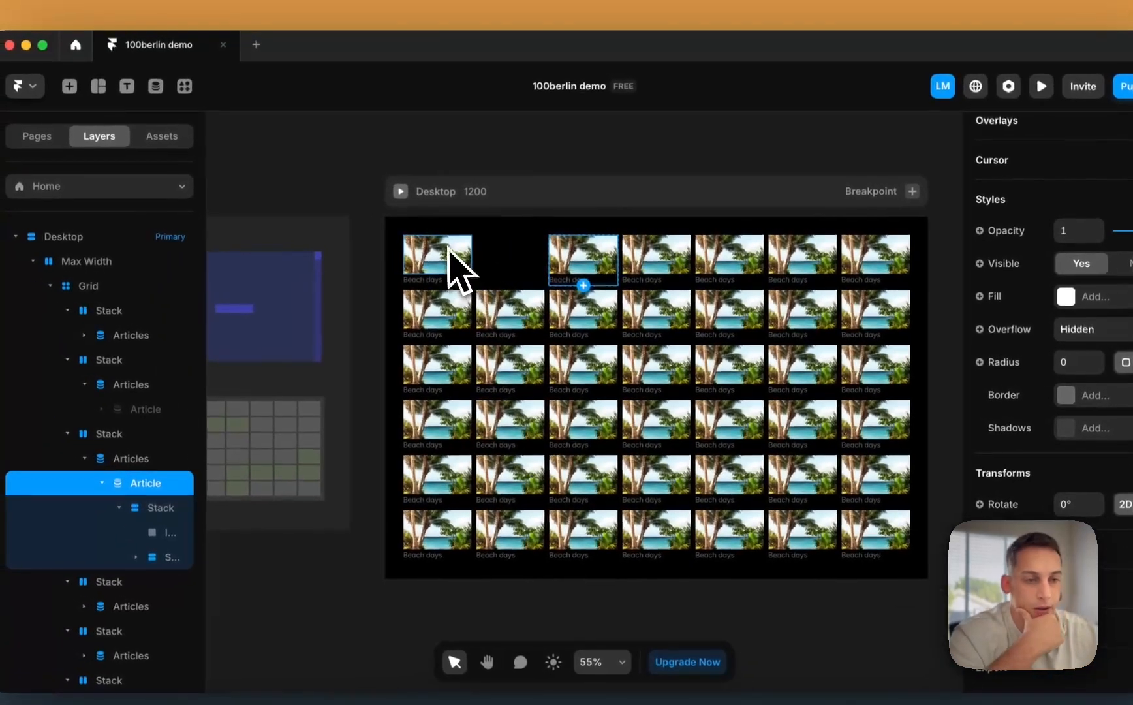
pyautogui.click(330, 203)
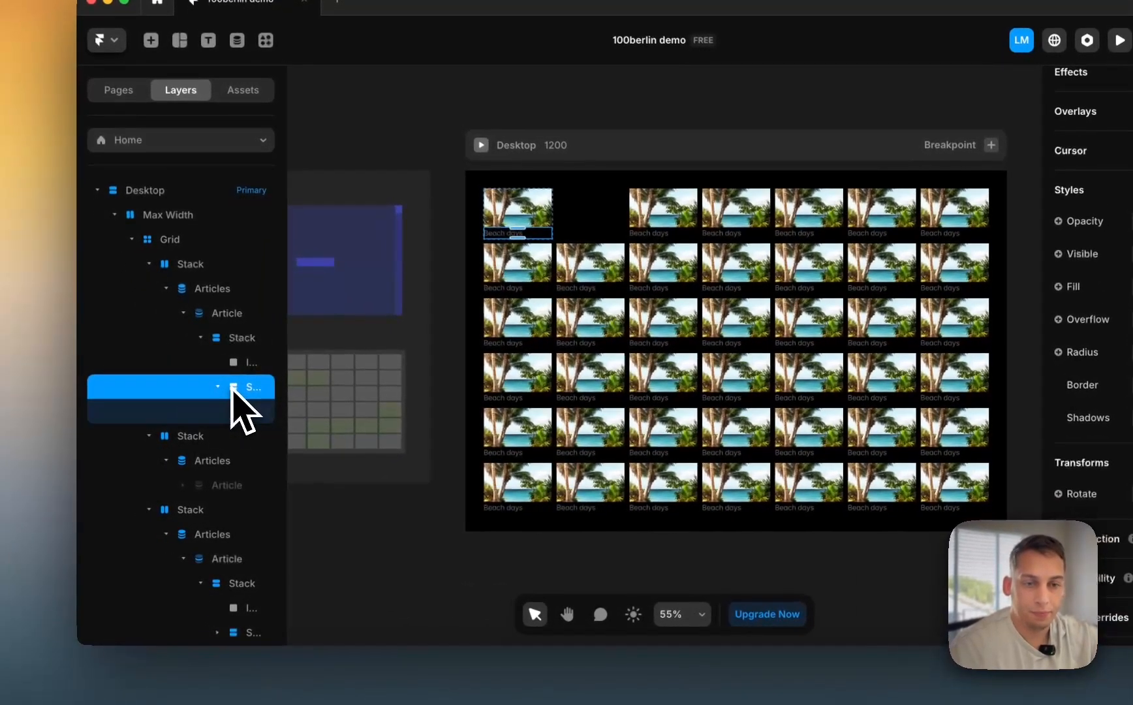
# - Reopen the second cell Article's visibility condition, and check the Variant field of the Beach days CMS entry
pyautogui.click(177, 477)
pyautogui.click(222, 486)
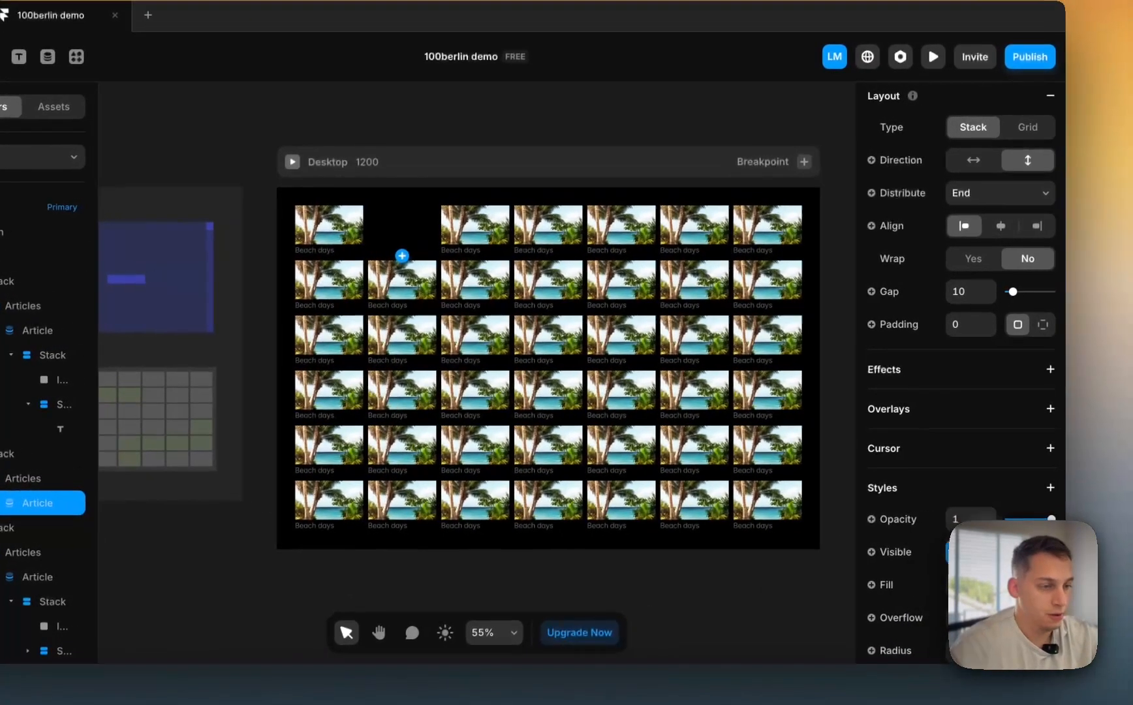
pyautogui.click(980, 553)
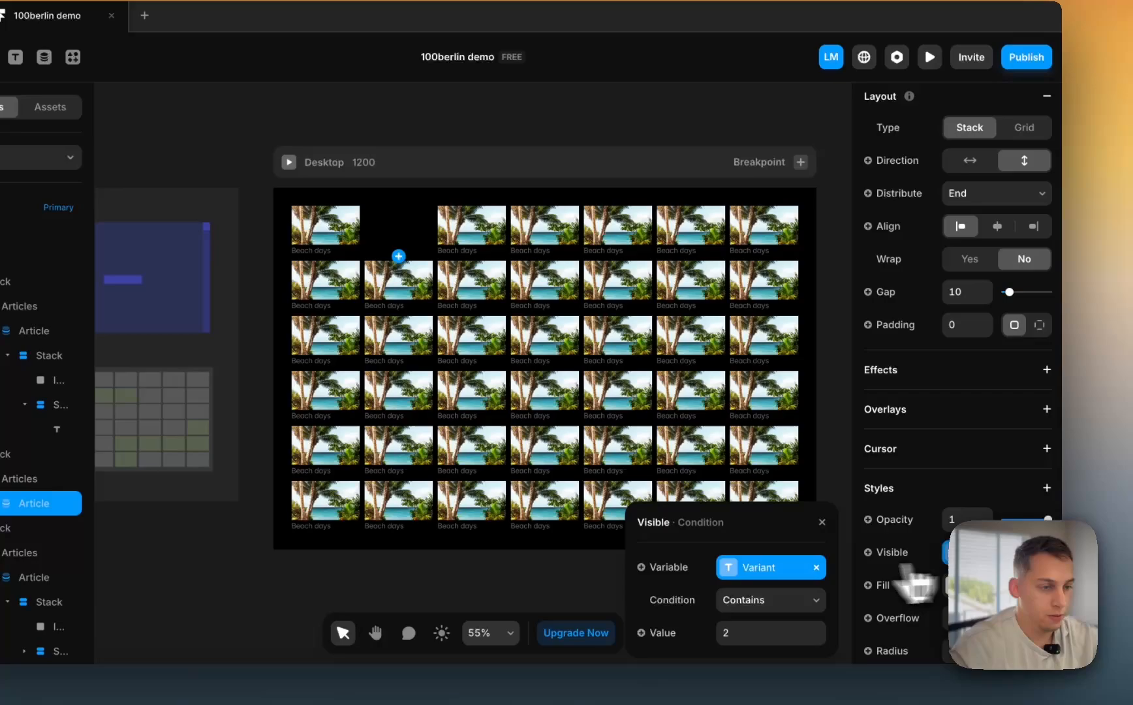
pyautogui.click(767, 569)
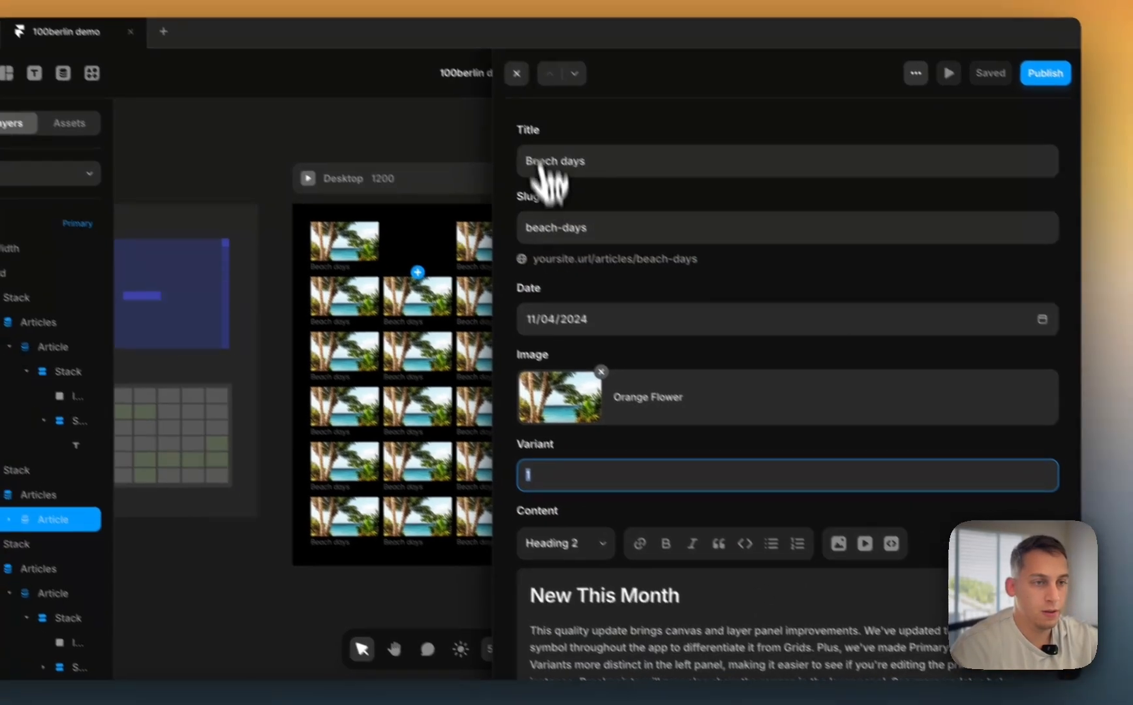
pyautogui.click(516, 73)
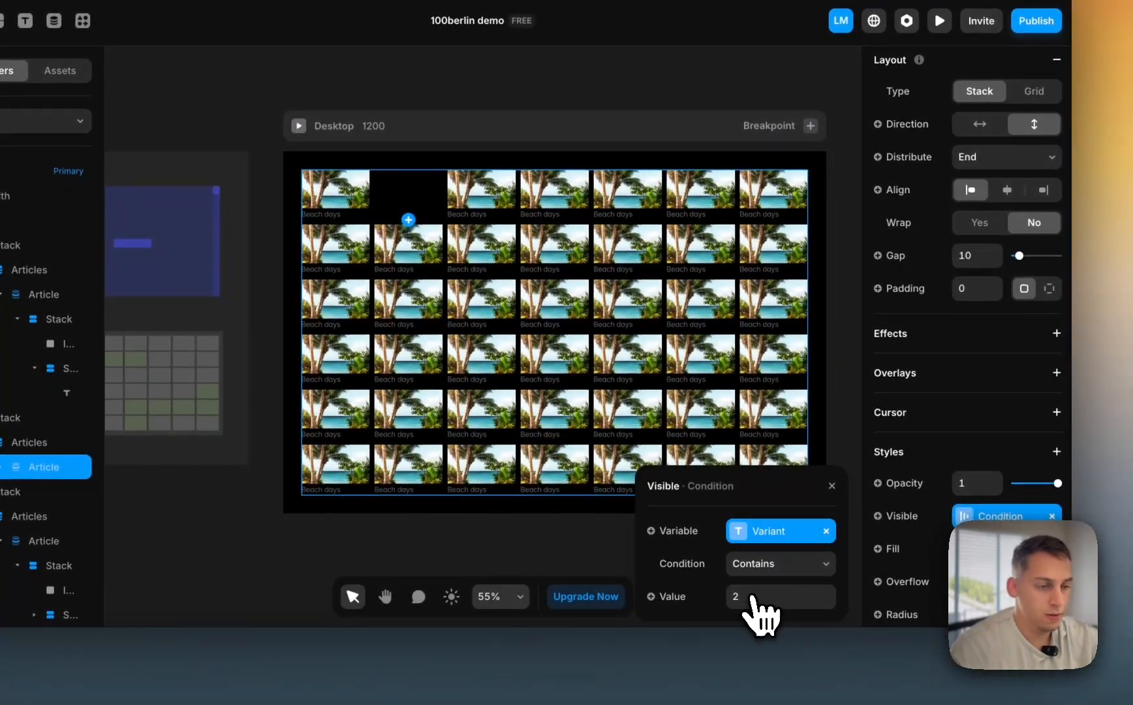
# - Set the second cell Article's visibility condition to Variant Doesn't Contain 1
pyautogui.click(752, 589)
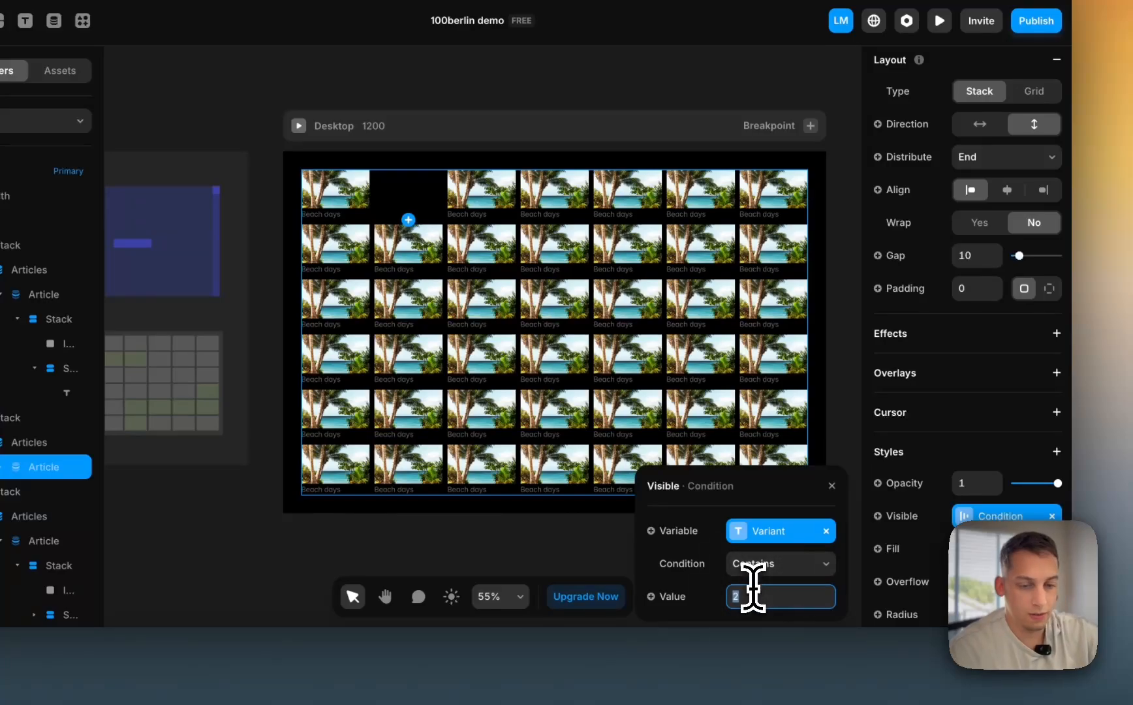
pyautogui.click(751, 571)
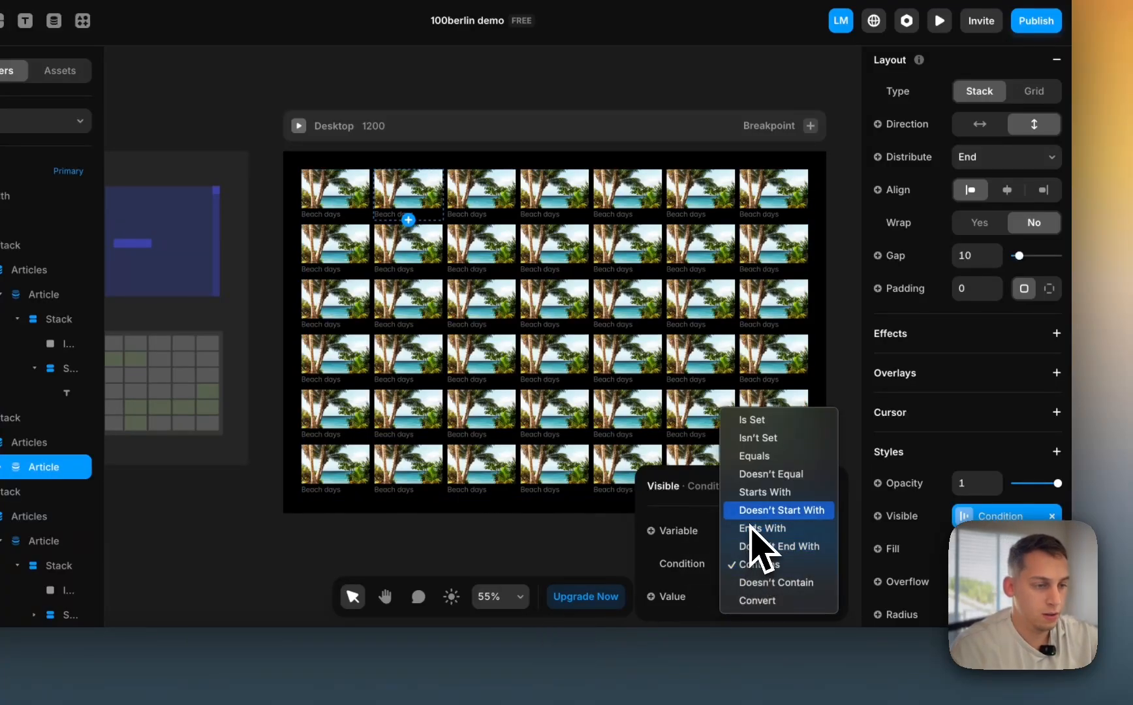
pyautogui.click(755, 574)
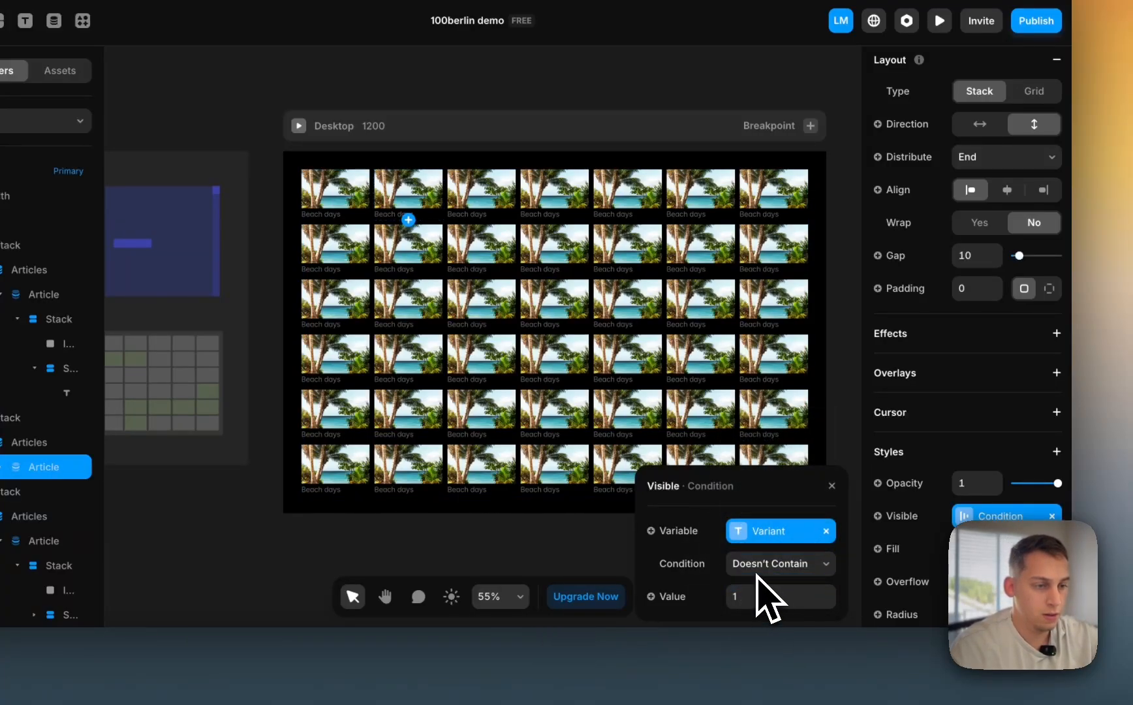
pyautogui.press('BackSpace')
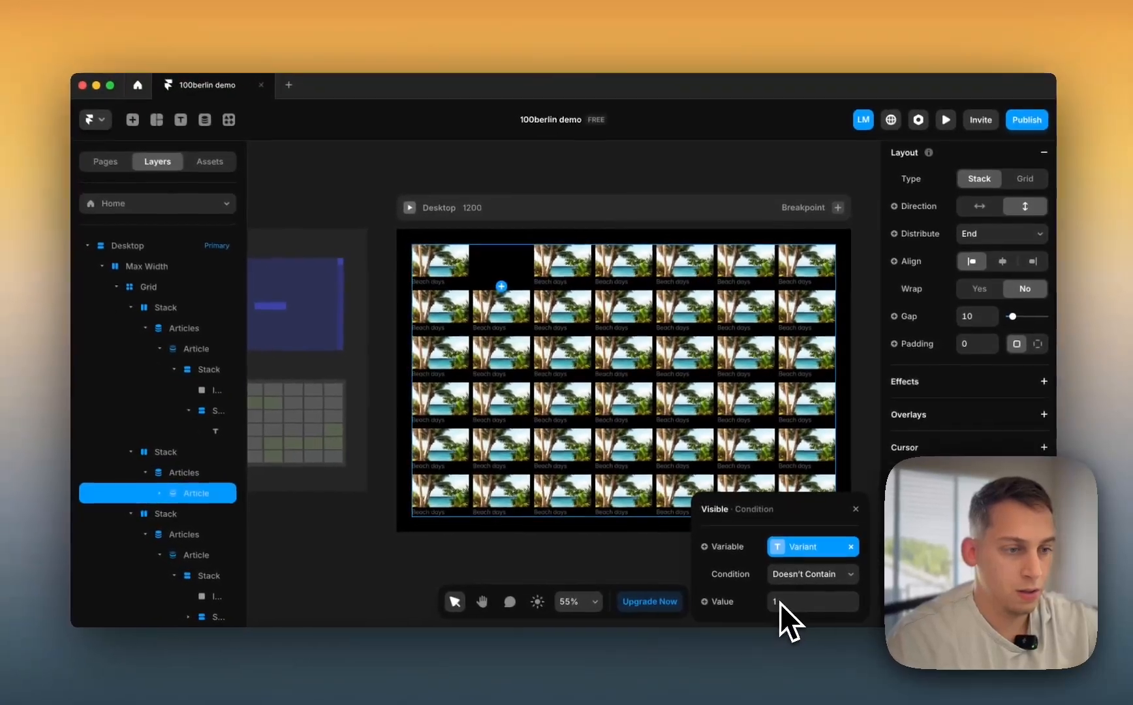
pyautogui.write('1')
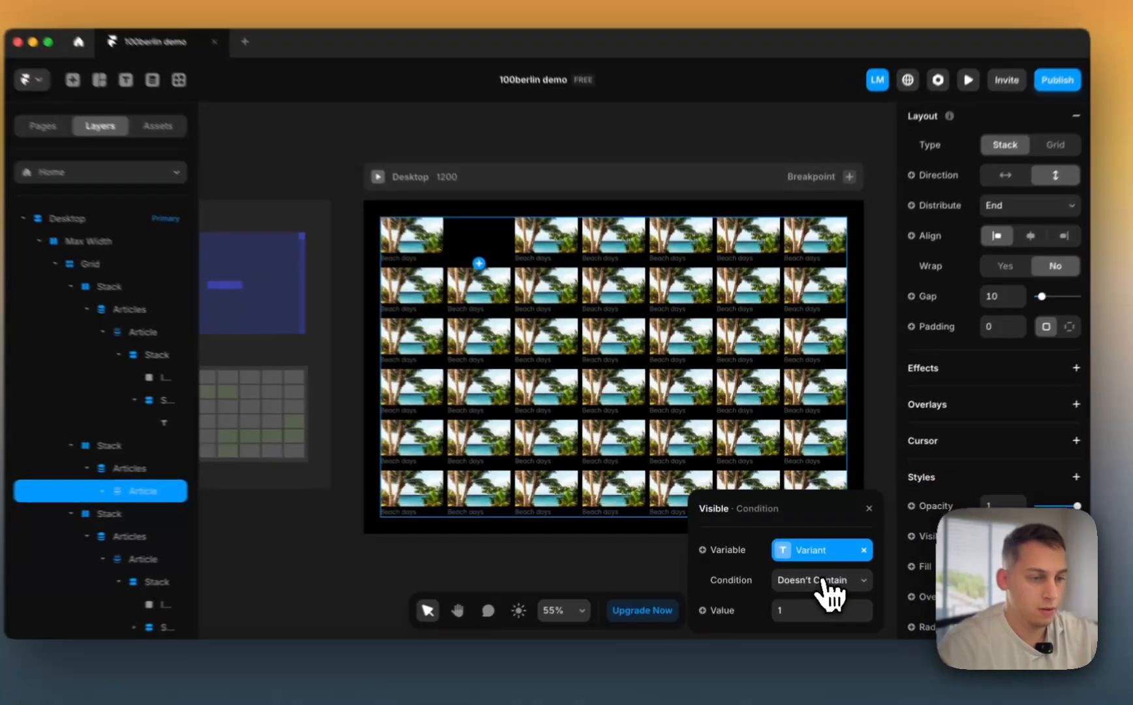
# - Switch the second cell Article's visibility condition operator to Contains
pyautogui.click(825, 575)
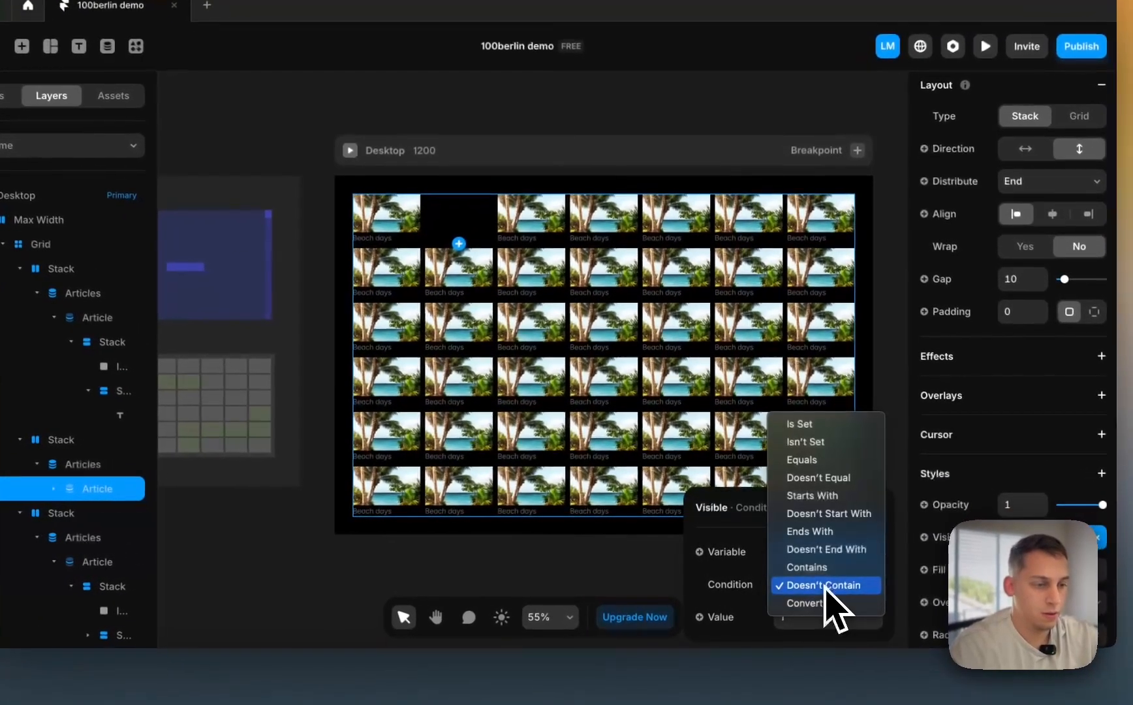
pyautogui.click(817, 568)
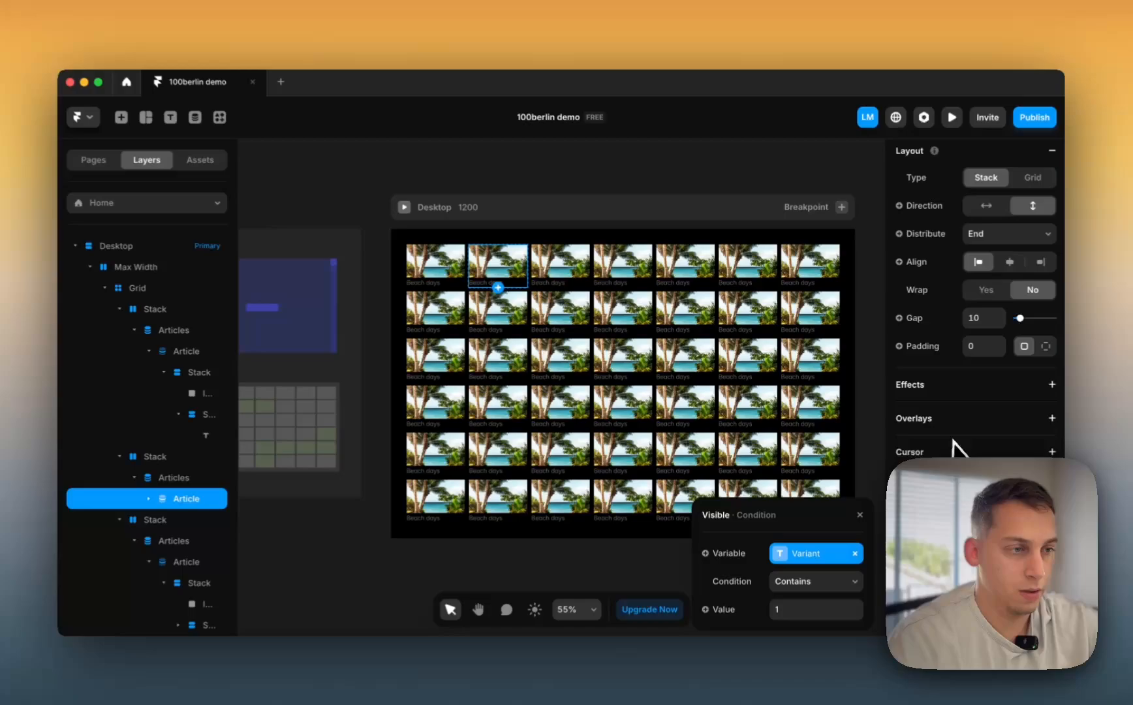
pyautogui.scroll(-3, 957, 450)
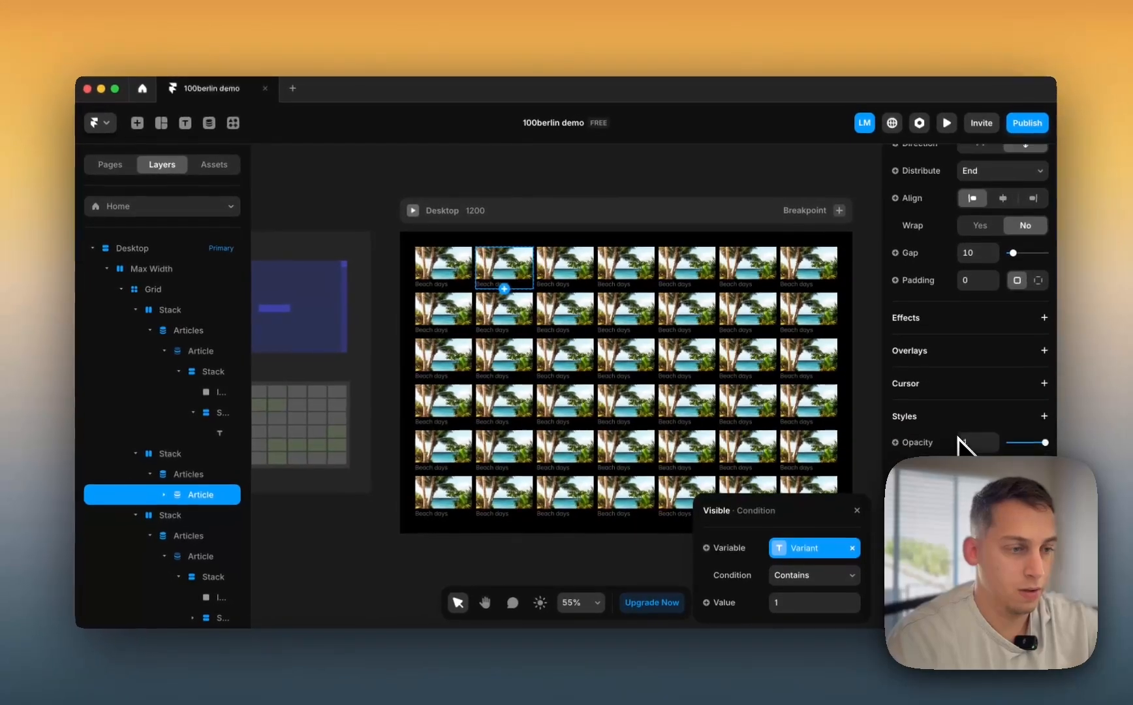
pyautogui.scroll(5, 955, 441)
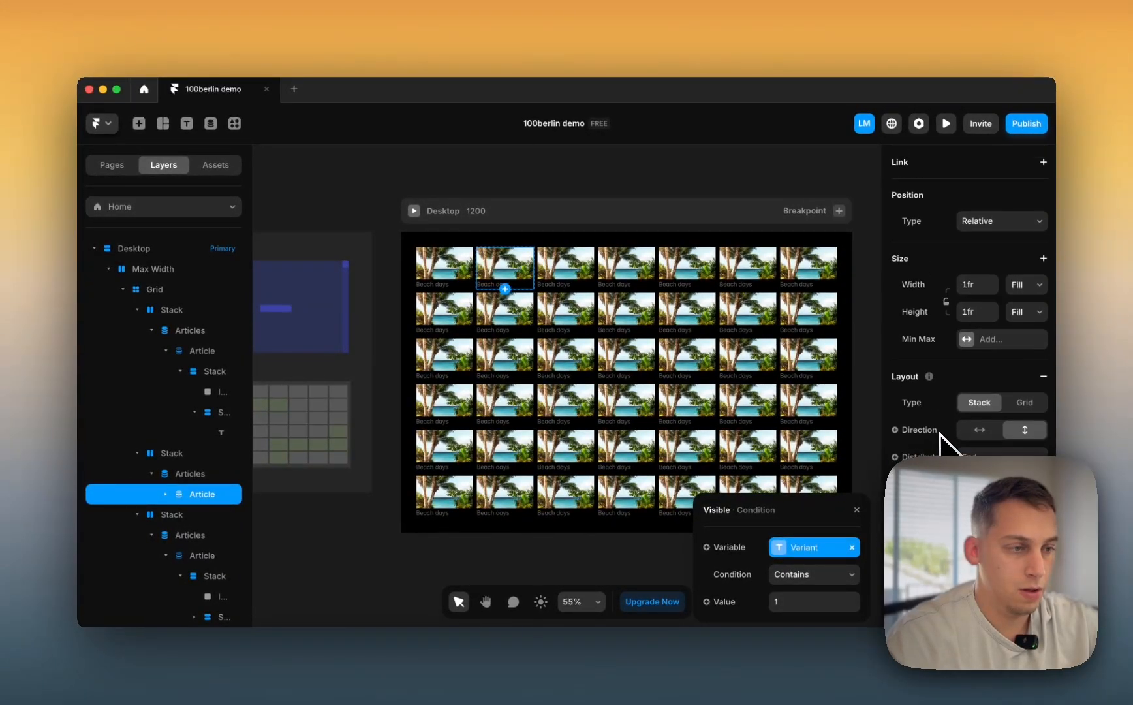
# - Review the CMS content filters of the Articles collection in the grid's second cell, then deselect it
pyautogui.click(190, 473)
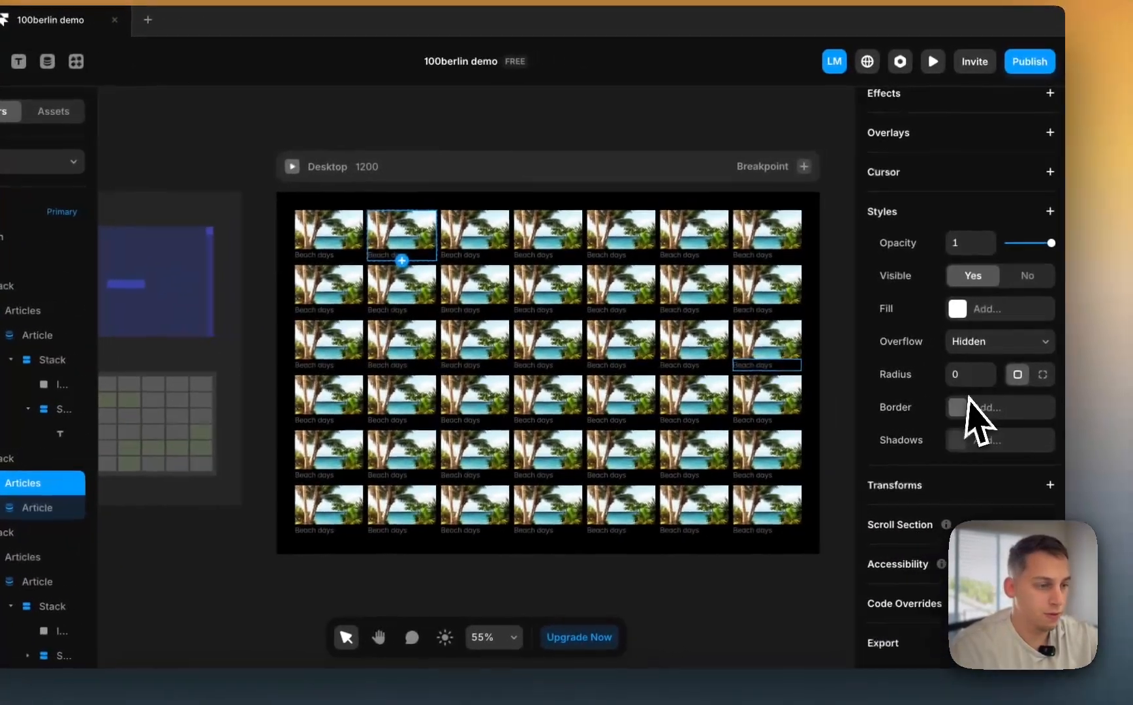
pyautogui.scroll(8, 1057, 415)
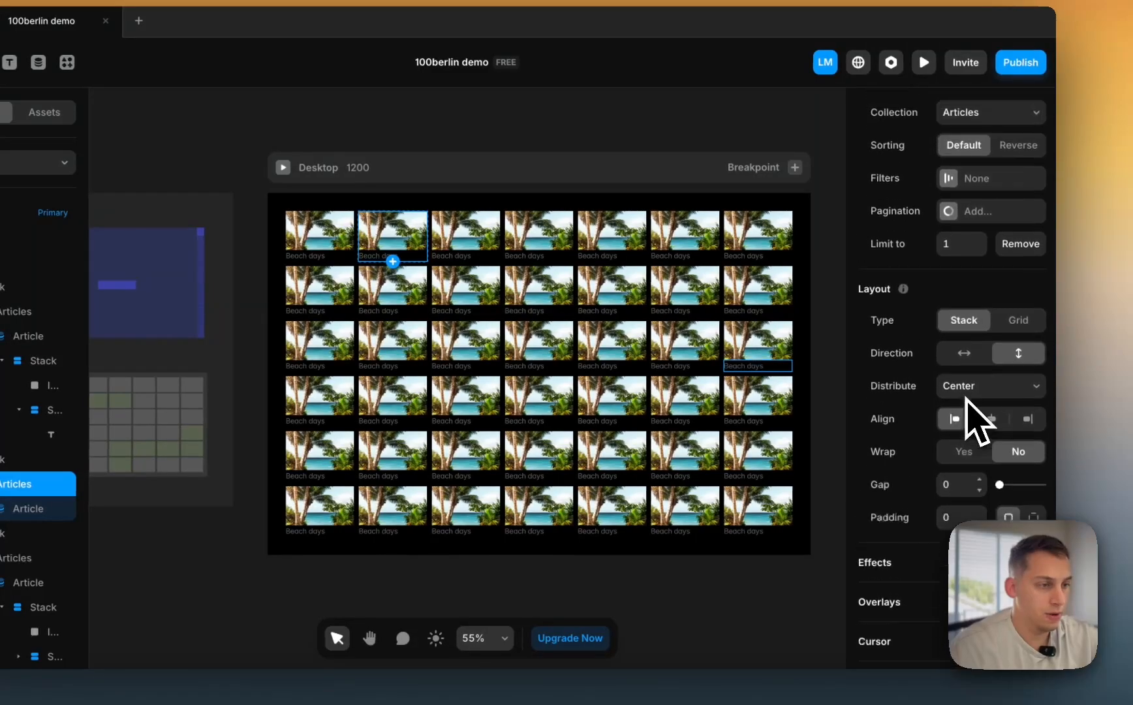
pyautogui.scroll(3, 868, 380)
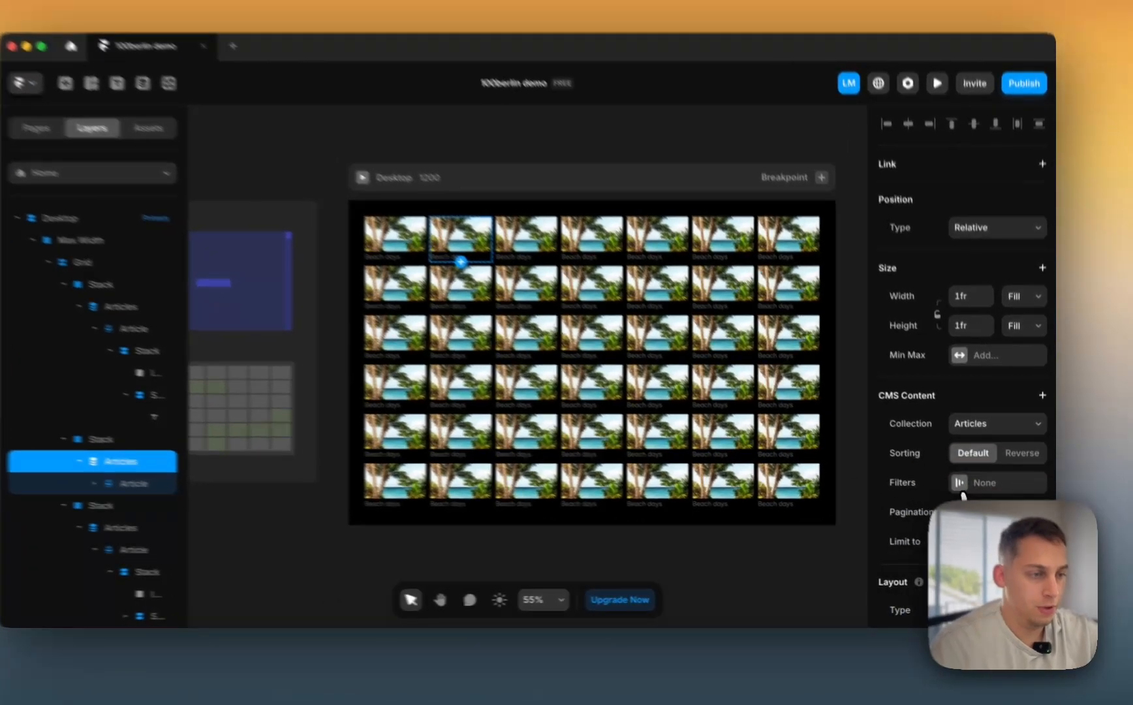
pyautogui.click(980, 492)
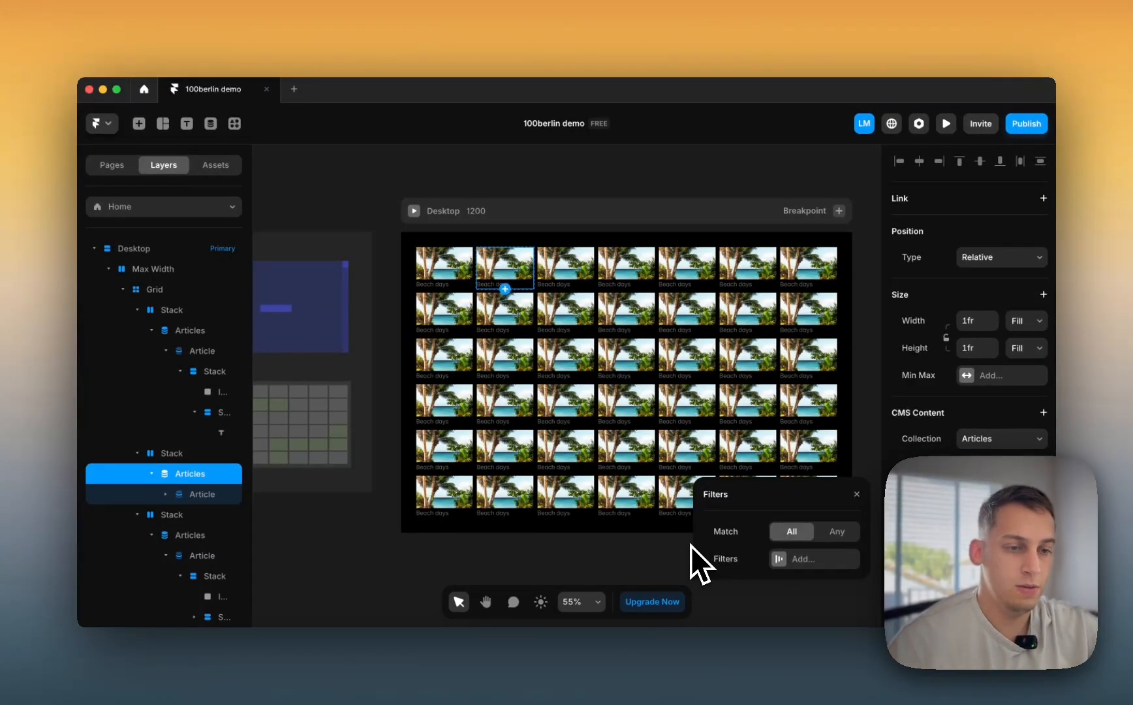
pyautogui.click(381, 259)
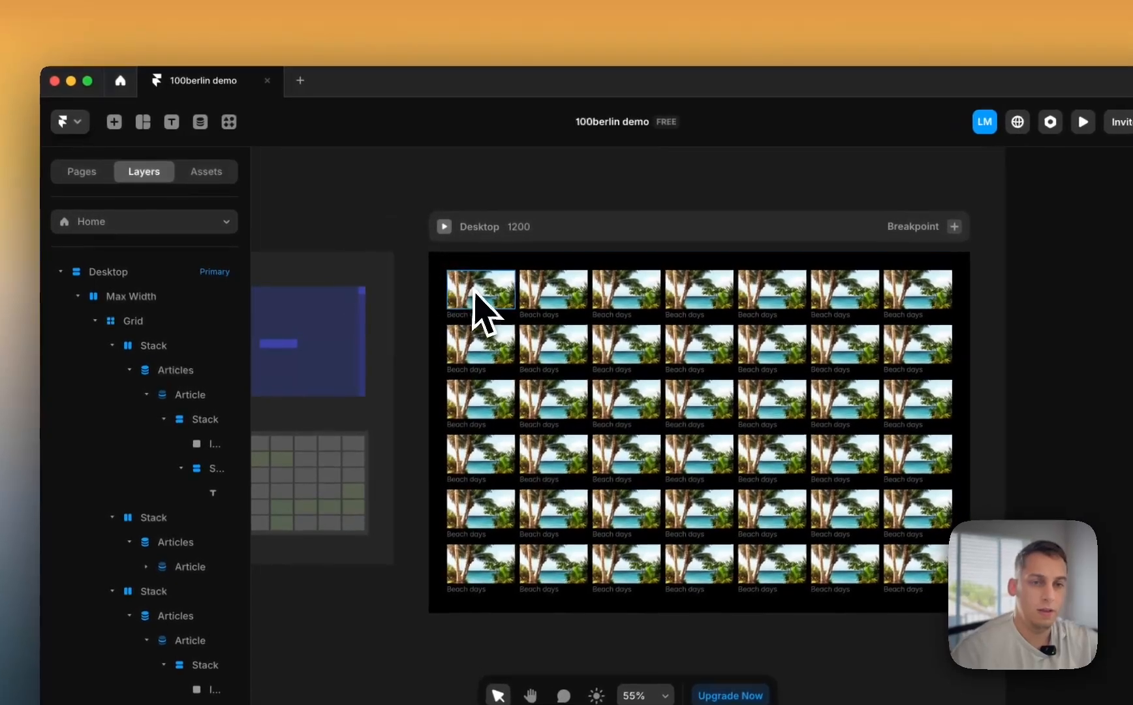
# - Open the CMS and add a plain text field named Page to the Articles collection
pyautogui.click(200, 121)
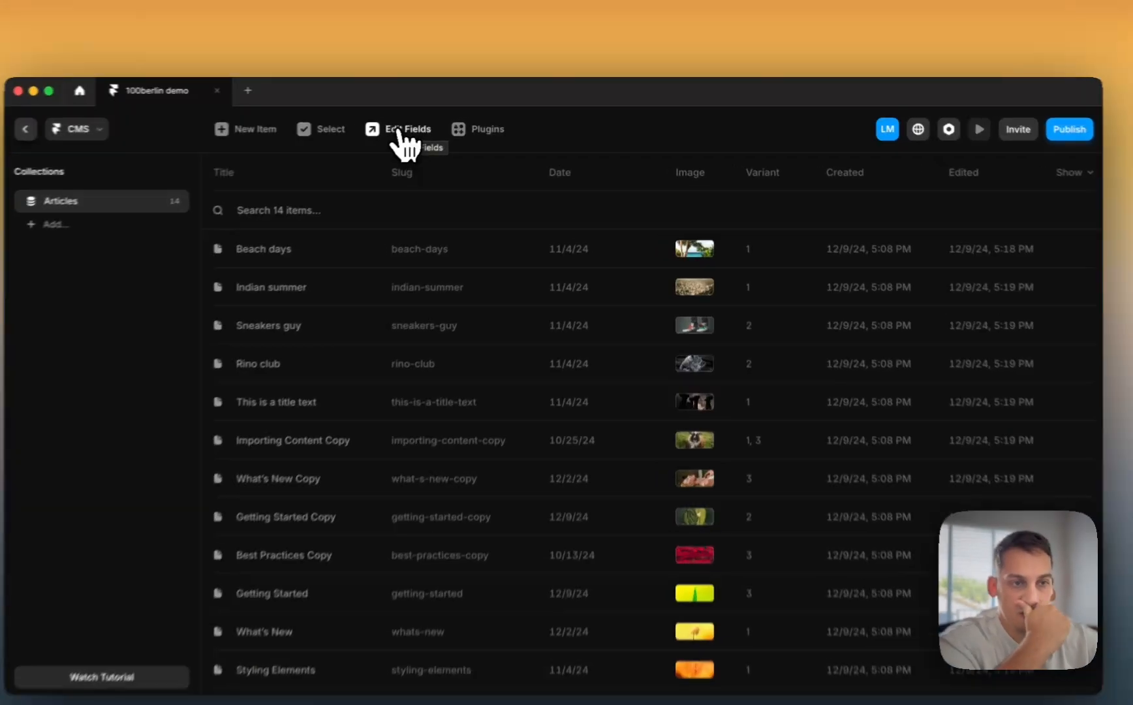
pyautogui.click(428, 124)
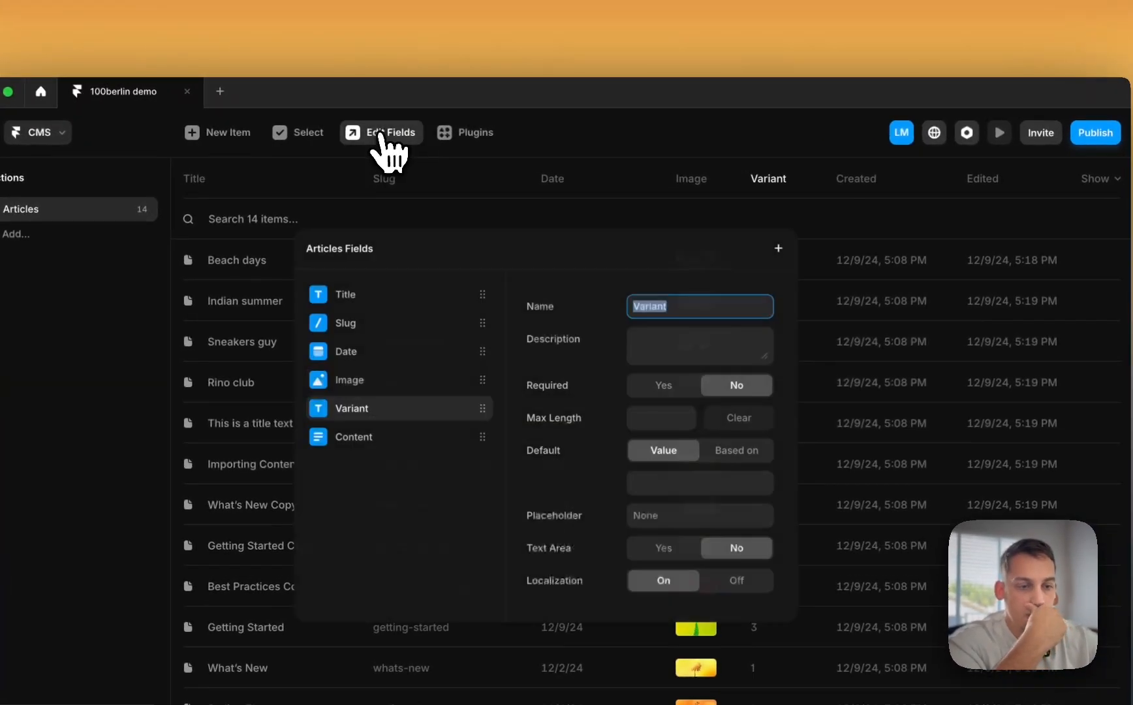
pyautogui.click(780, 250)
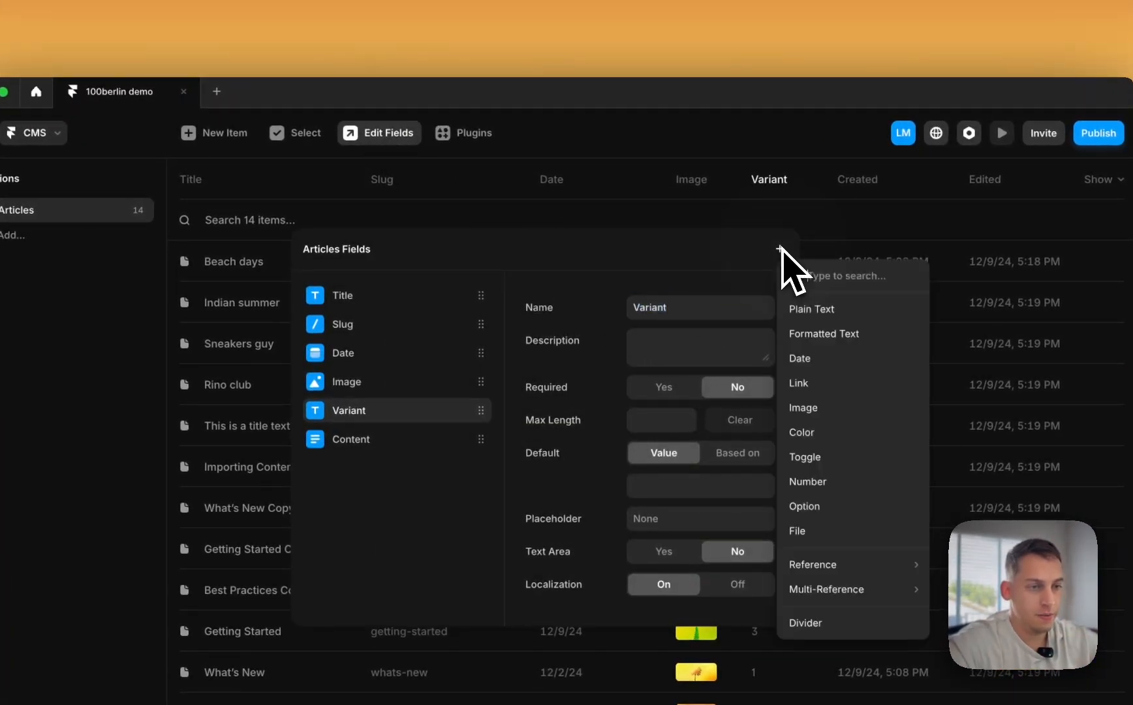
pyautogui.click(842, 311)
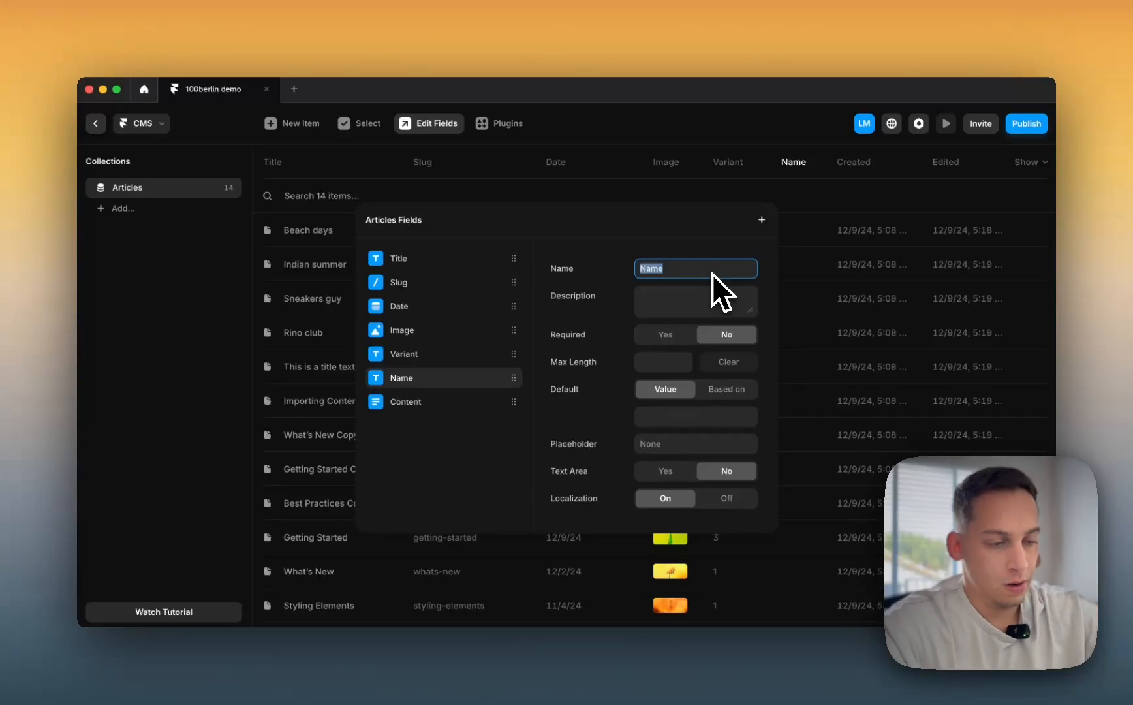
pyautogui.write('Pagel')
pyautogui.press('BackSpace')
pyautogui.press('BackSpace')
pyautogui.write('e')
pyautogui.press('Return')
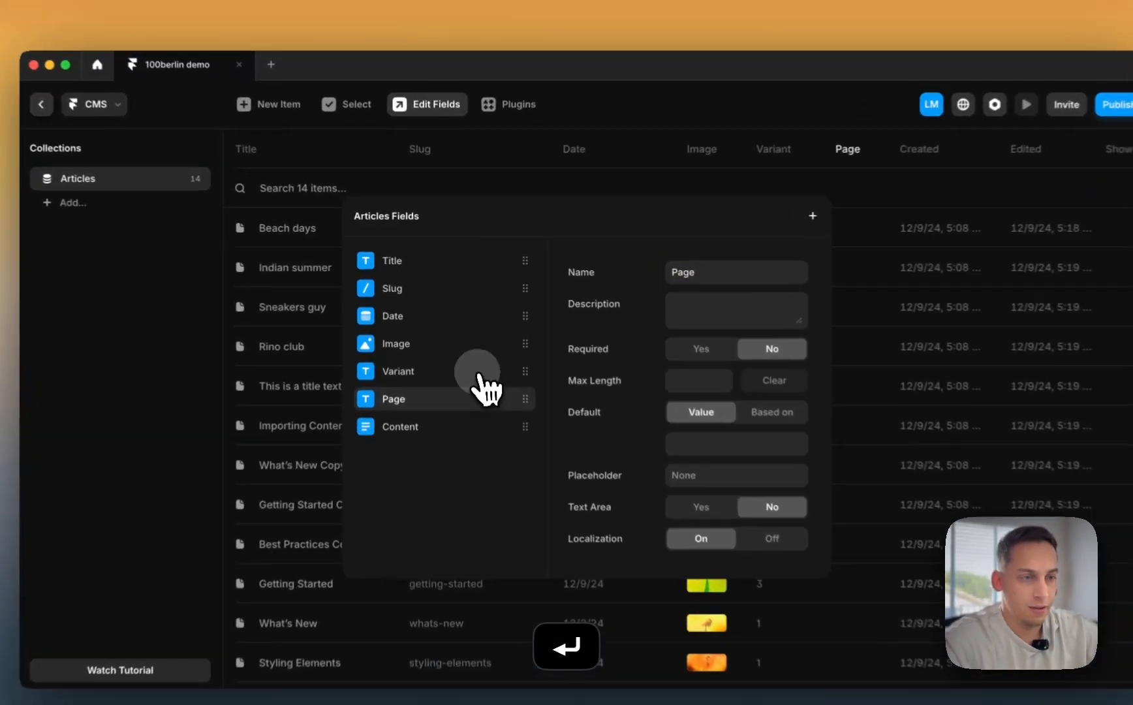
# - Review the settings of the Variant and Page fields, then close the Articles field editor
pyautogui.click(481, 354)
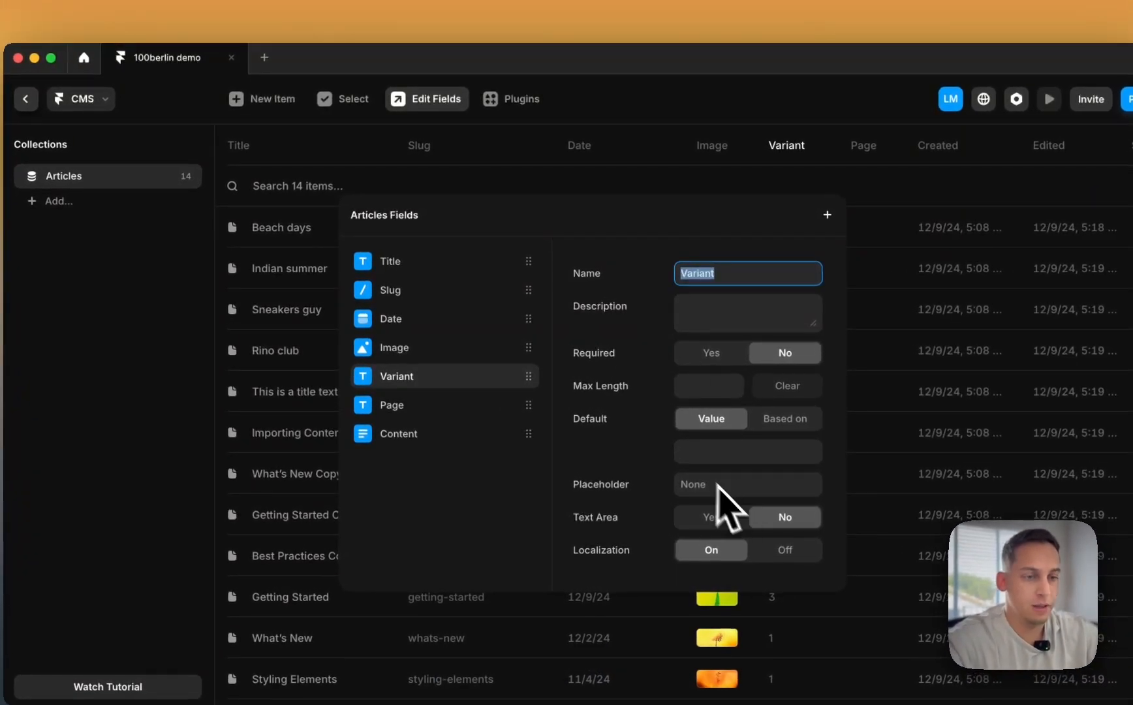
pyautogui.click(391, 406)
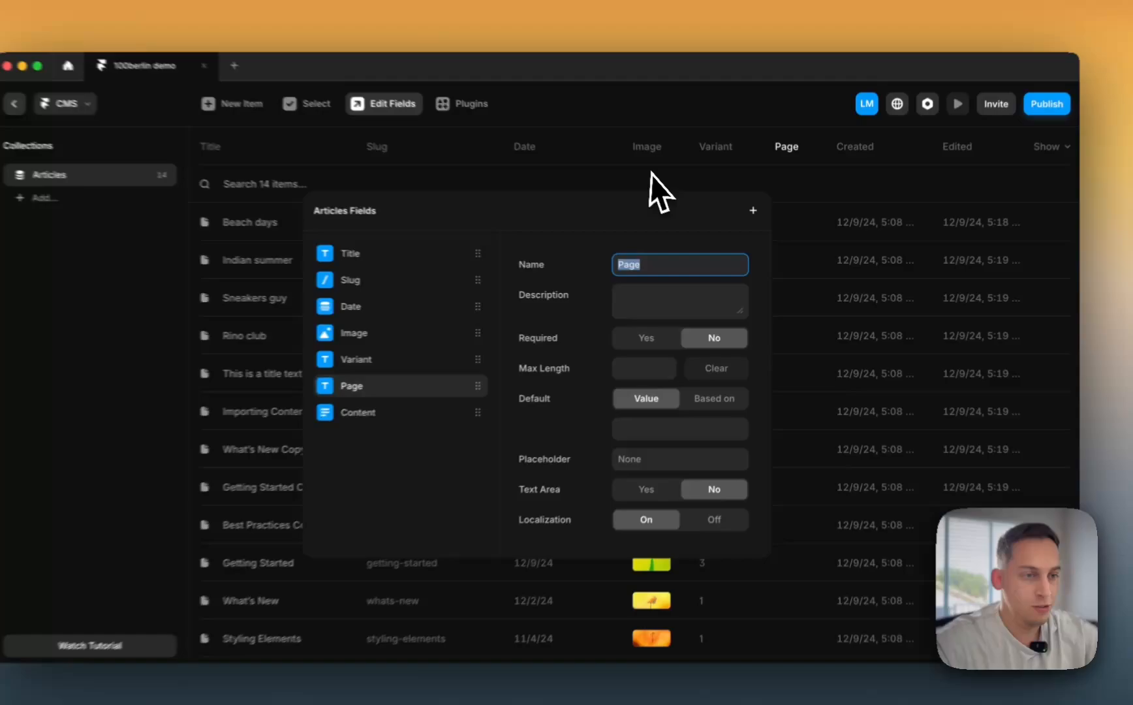
pyautogui.click(653, 195)
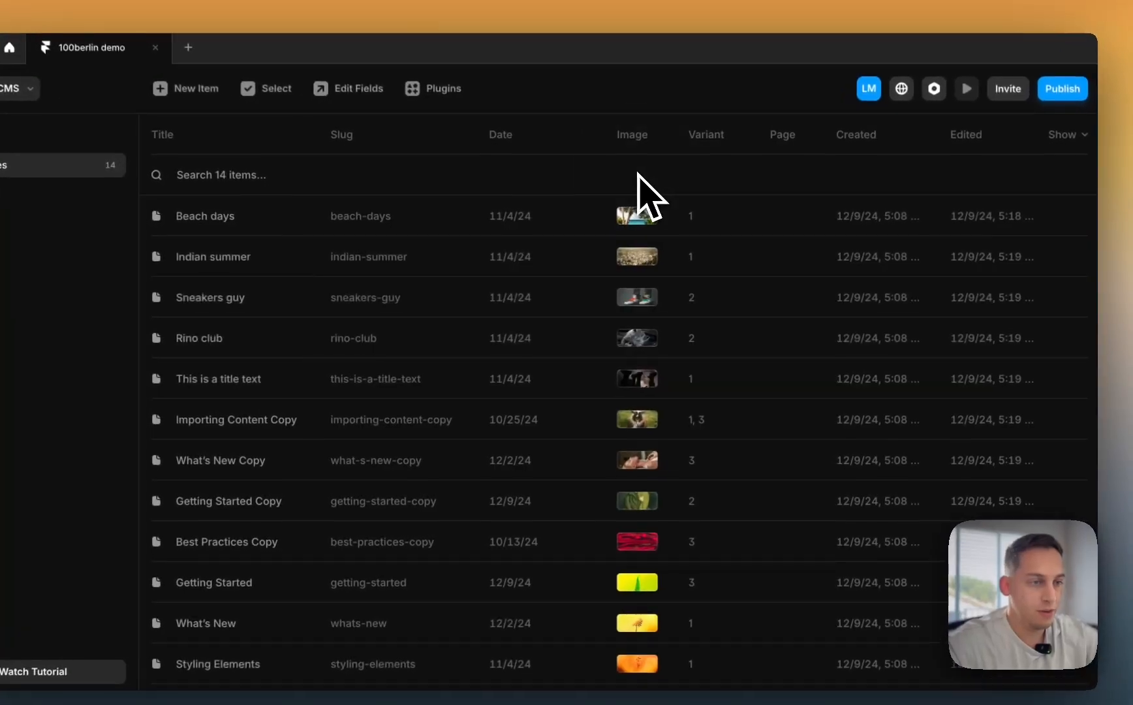
# - Move the value 1 from the Variant field to the Page field of the Beach days entry
pyautogui.click(716, 242)
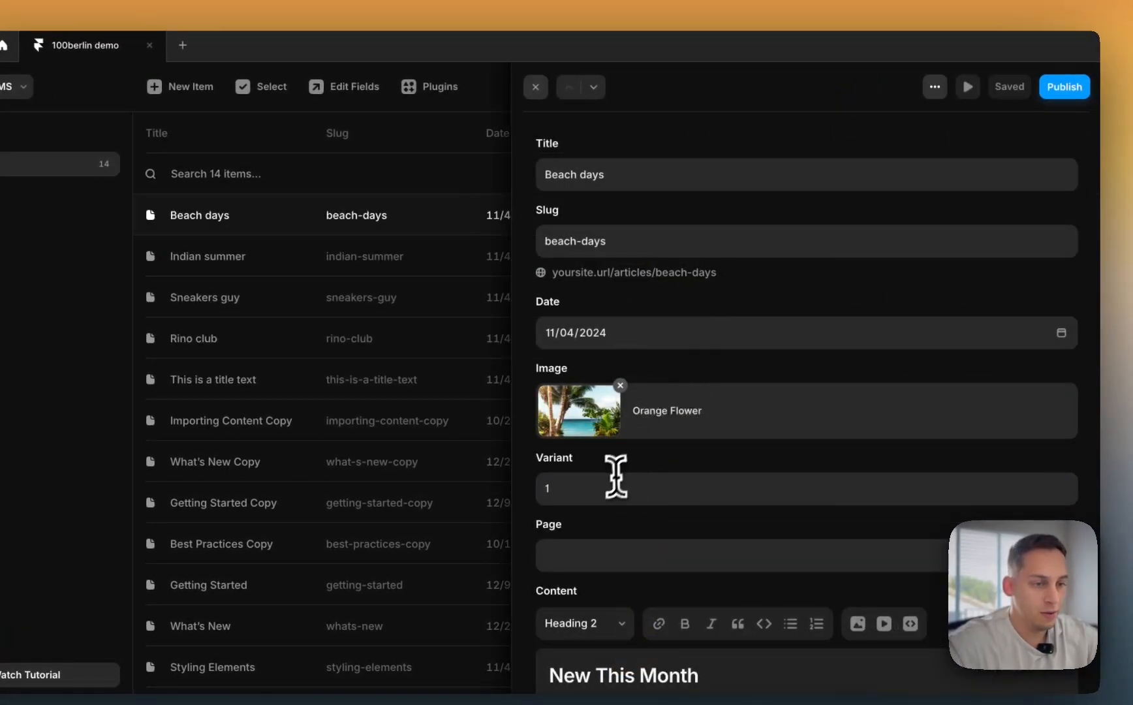
pyautogui.click(606, 486)
pyautogui.press('super+x')
pyautogui.click(606, 554)
pyautogui.press('super+v')
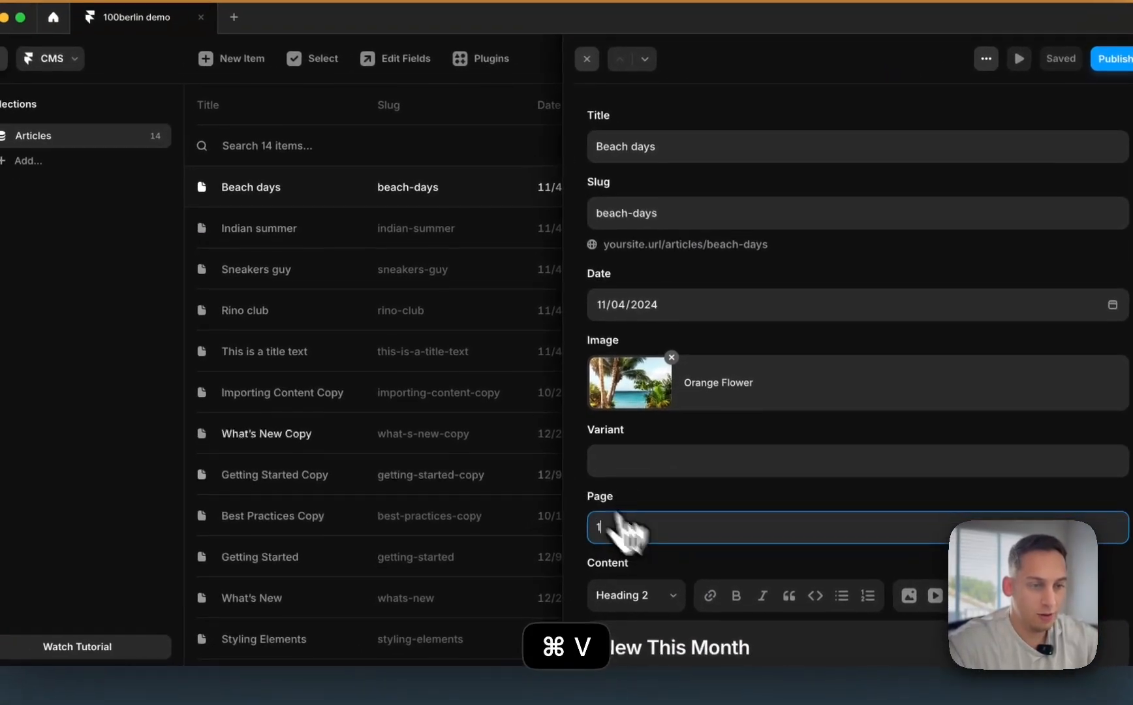
pyautogui.click(457, 379)
# - Move the value 1 from Variant to Page in the Indian summer entry
pyautogui.click(534, 229)
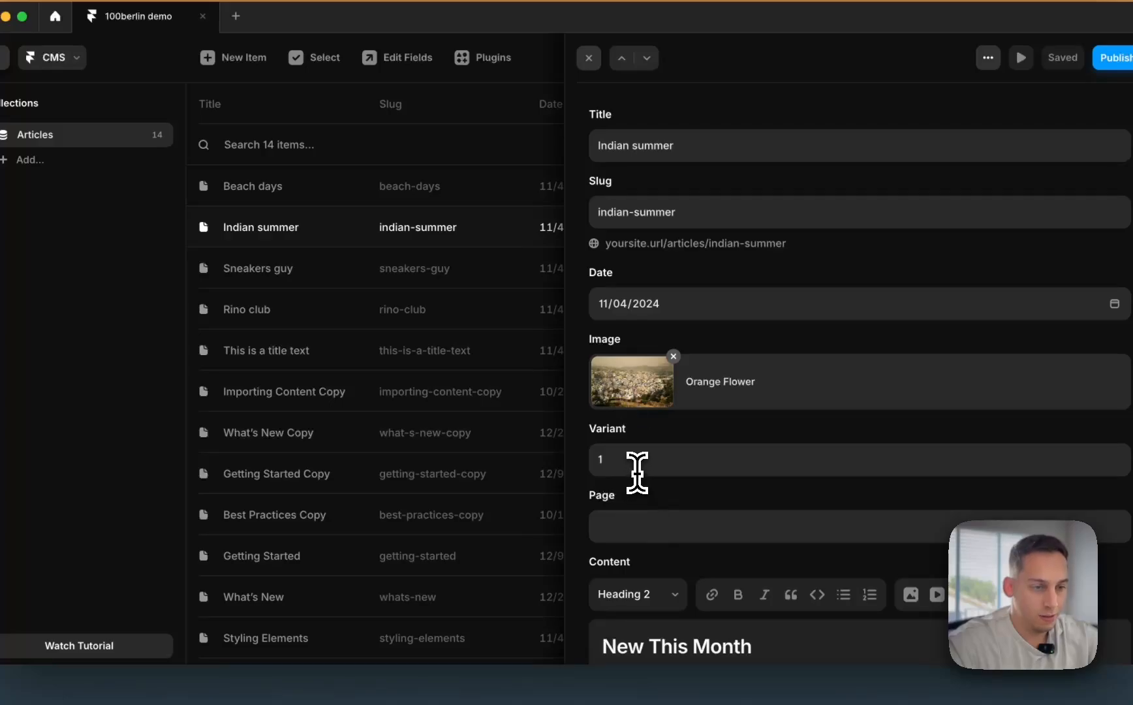
pyautogui.press('super+x')
pyautogui.click(620, 526)
pyautogui.press('super+v')
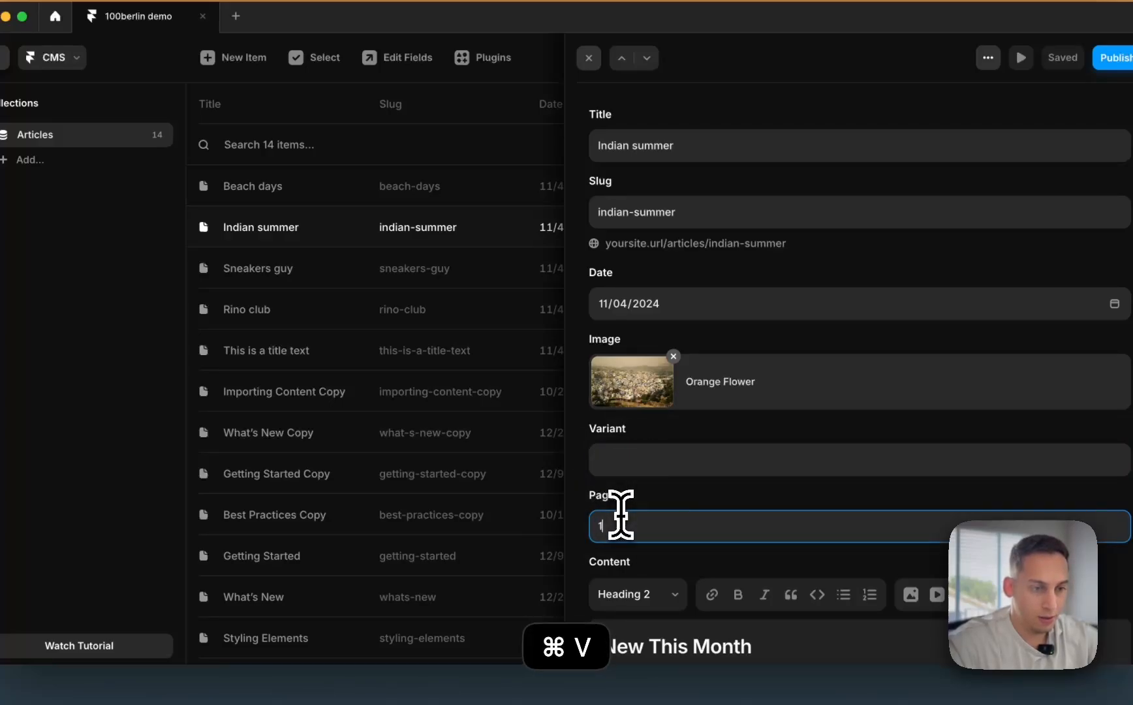
# - Move the value 2 from Variant to Page in the Sneakers guy entry
pyautogui.click(496, 274)
pyautogui.doubleClick(624, 471)
pyautogui.press('super+x')
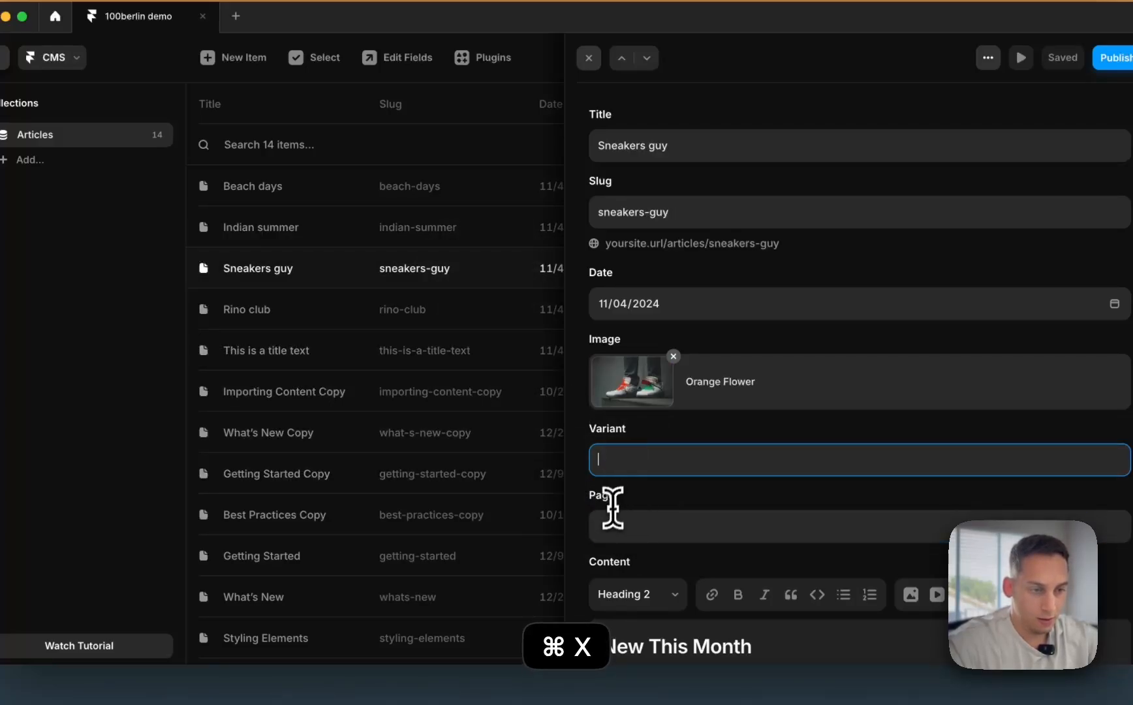
pyautogui.click(610, 521)
pyautogui.press('super+v')
# - Move the Variant values into Page for the Rino club entry (2) and the This is a title text entry (1)
pyautogui.click(519, 312)
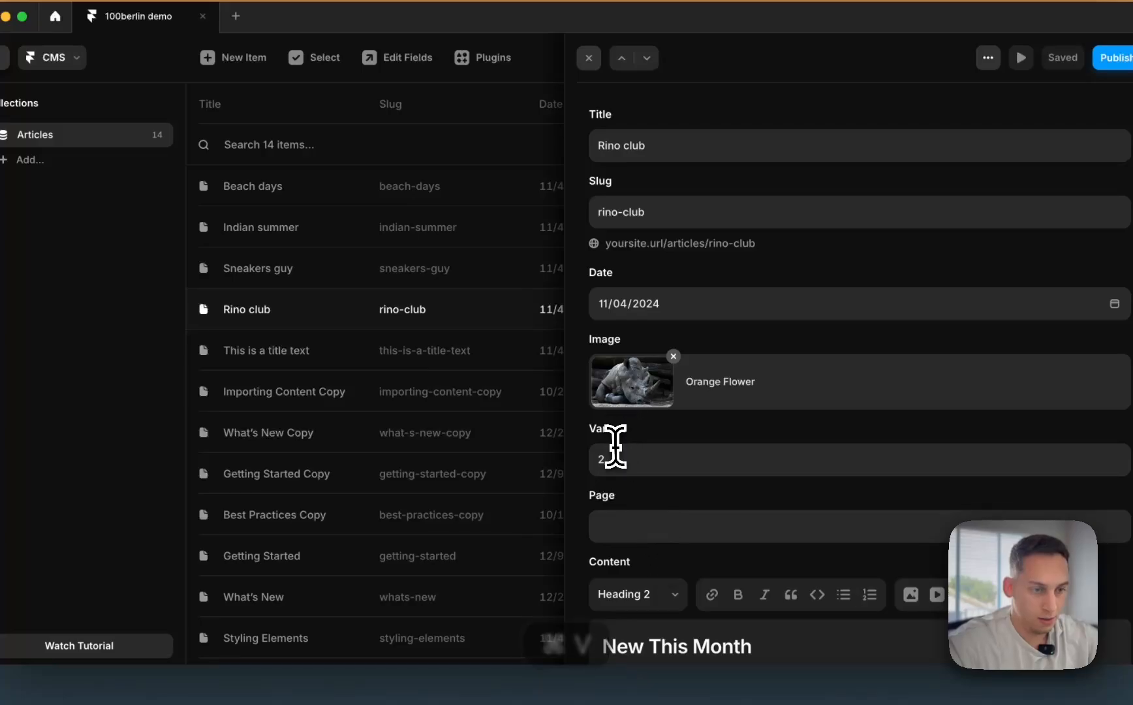
pyautogui.click(617, 522)
pyautogui.press('super+v')
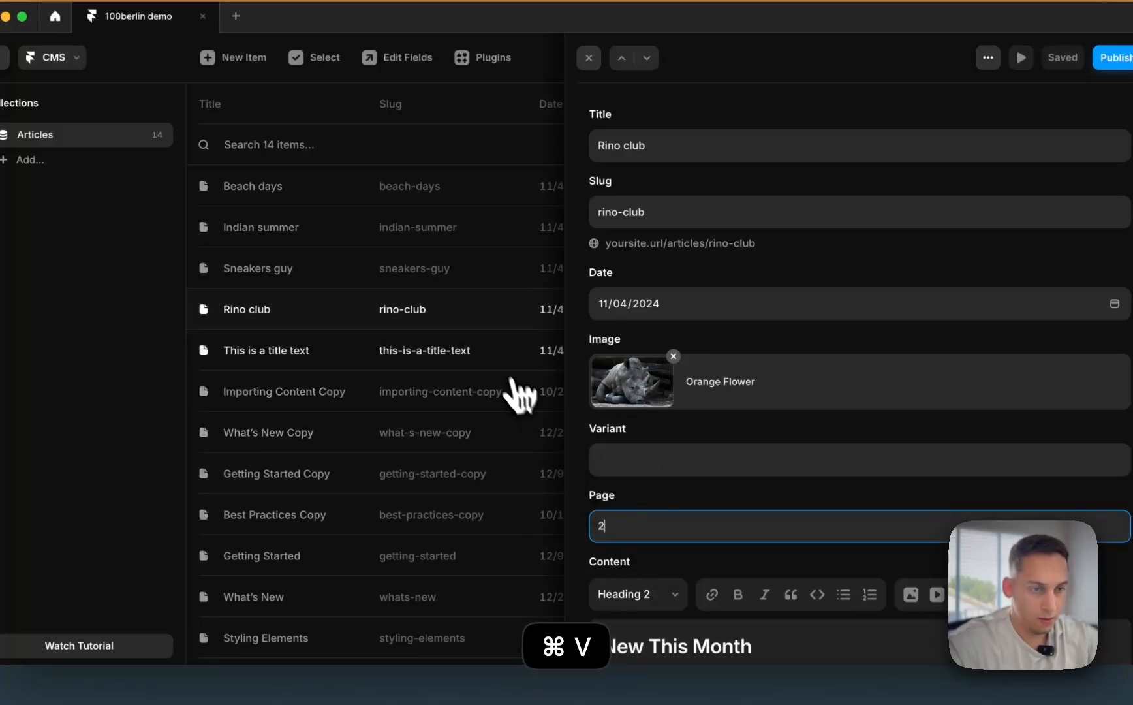
pyautogui.click(509, 350)
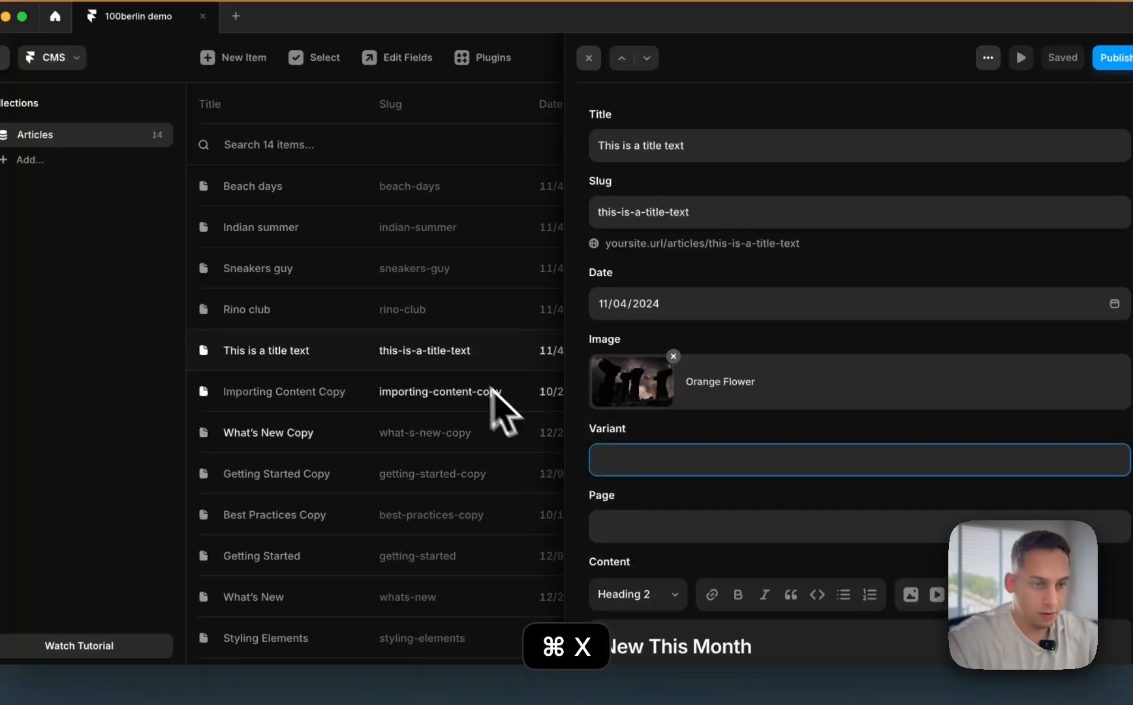
pyautogui.click(615, 523)
pyautogui.press('super+v')
# - Move the Variant values into Page for the Importing Content Copy entry (1, 3) and the What's New Copy entry (3)
pyautogui.click(516, 394)
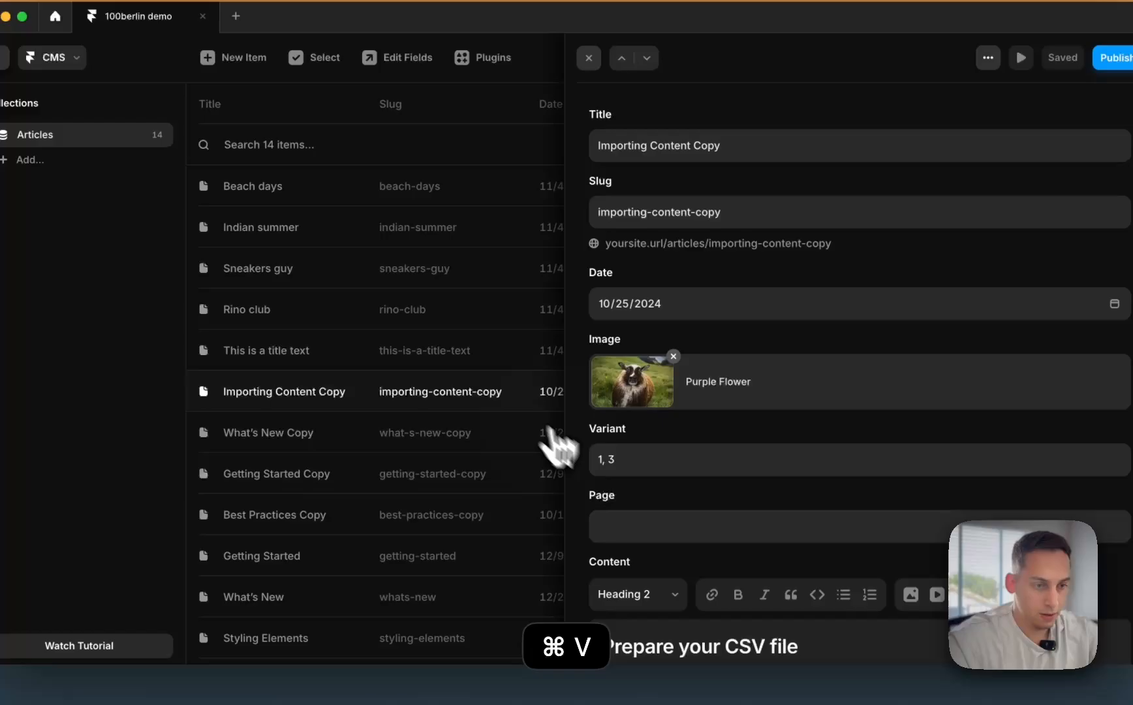
pyautogui.click(633, 474)
pyautogui.click(624, 526)
pyautogui.press('super+v')
pyautogui.click(519, 436)
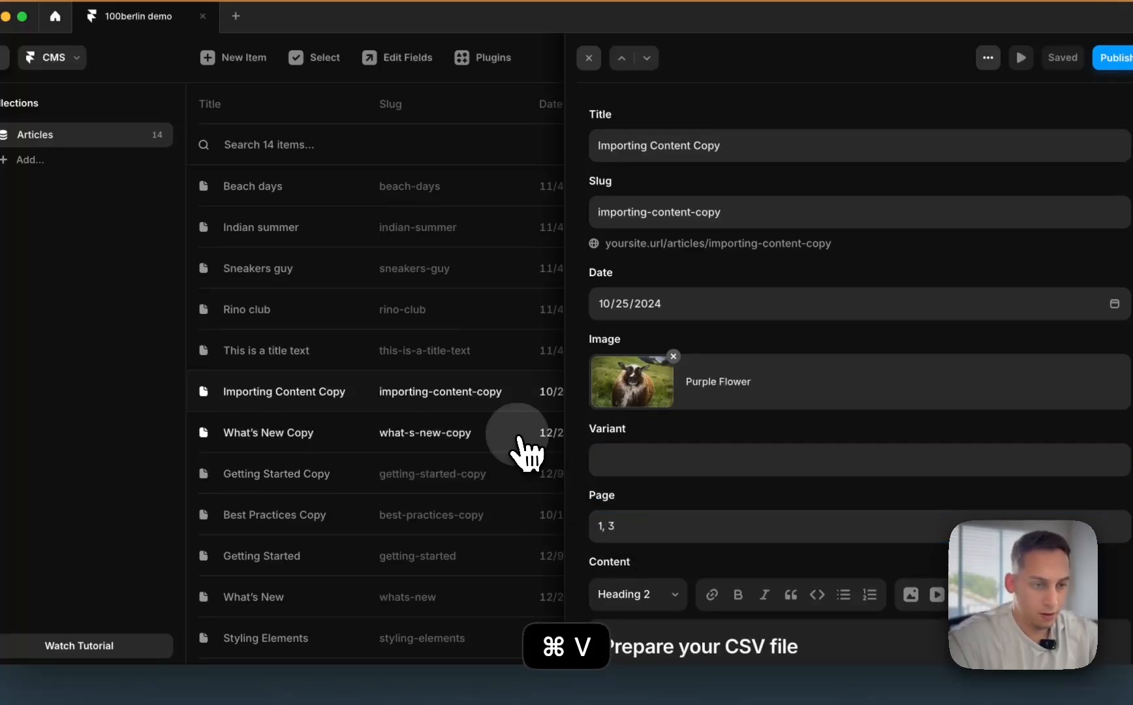
pyautogui.click(614, 525)
pyautogui.press('super+v')
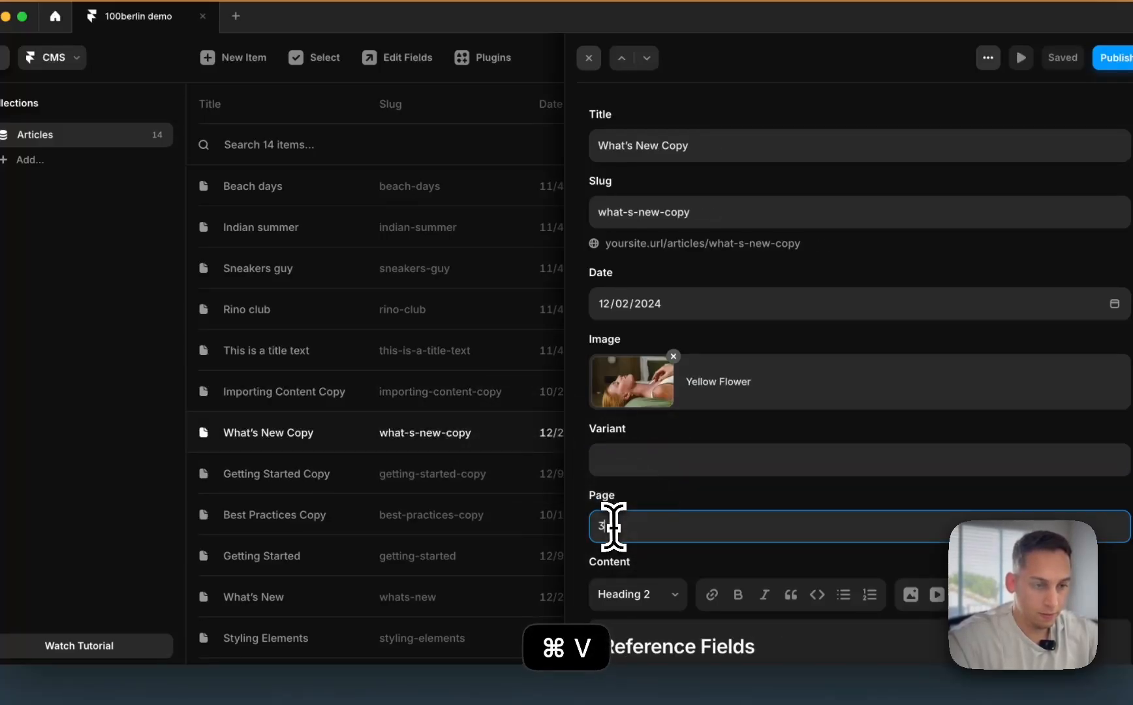
# - Move the value 2 from Variant to Page in the Getting Started Copy entry
pyautogui.click(558, 484)
pyautogui.click(635, 474)
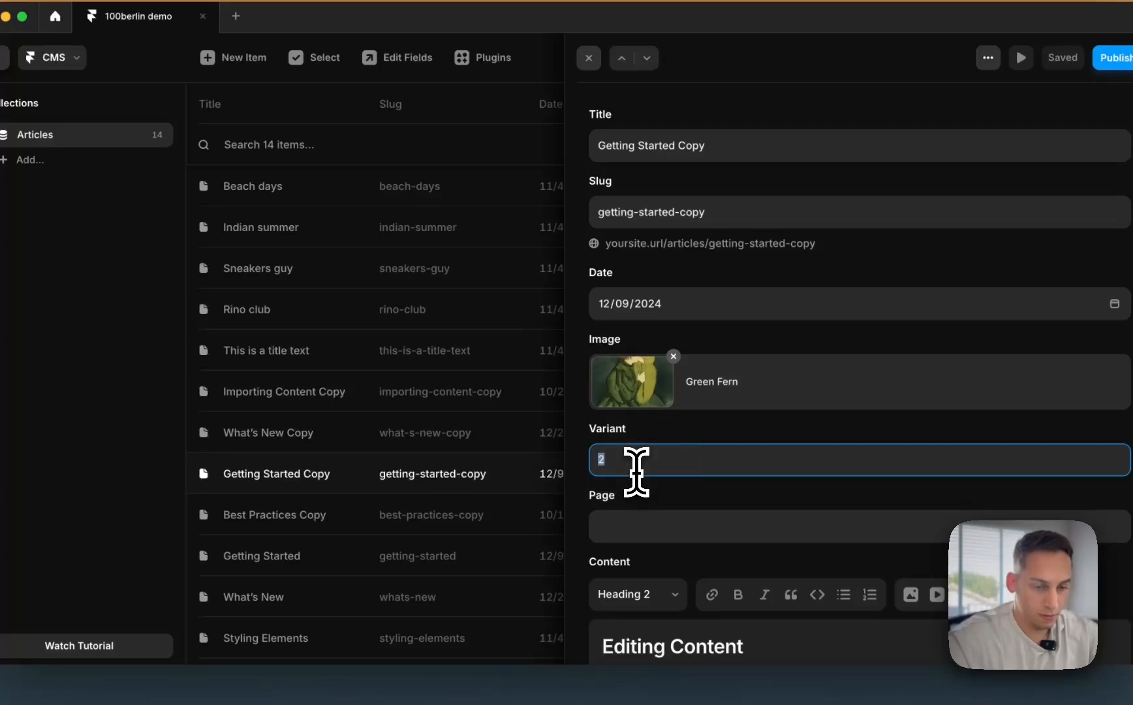
pyautogui.click(615, 526)
pyautogui.press('super+v')
# - Move the value 3 from Variant to Page in the Best Practices Copy and Getting Started entries
pyautogui.click(548, 517)
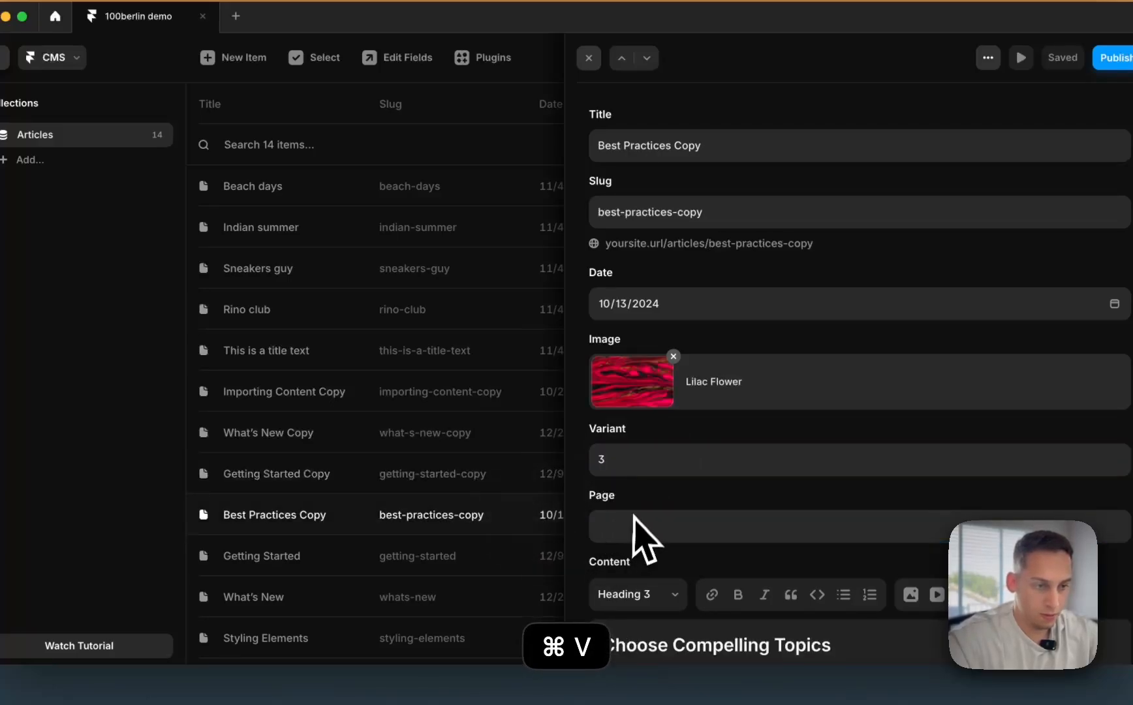
pyautogui.click(620, 461)
pyautogui.click(627, 523)
pyautogui.press('super+v')
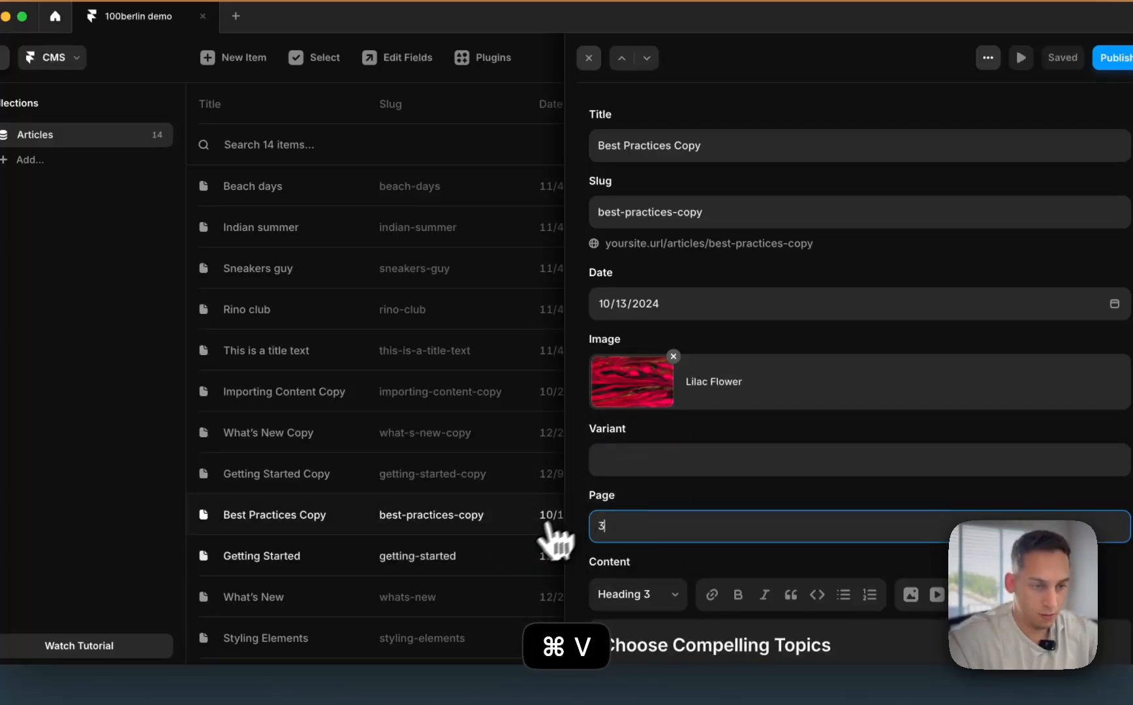
pyautogui.click(552, 547)
pyautogui.click(620, 515)
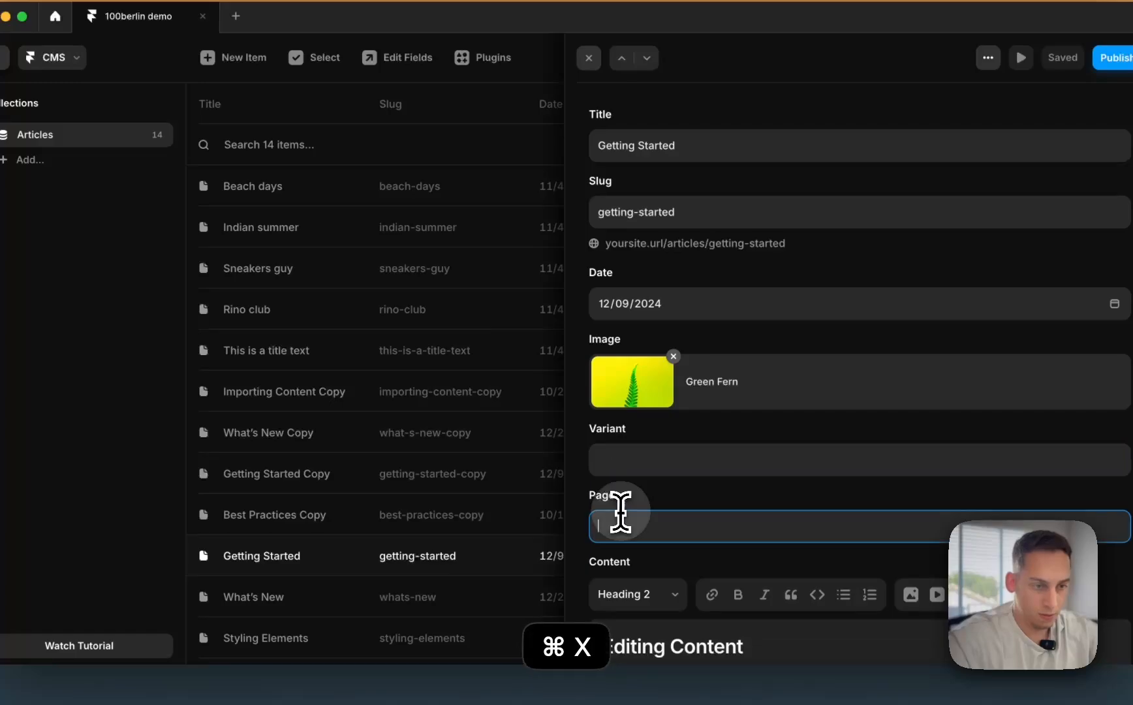
# - Move the value 1 from Variant to Page in the What's New and Styling Elements entries
pyautogui.scroll(-1, 532, 591)
pyautogui.click(612, 463)
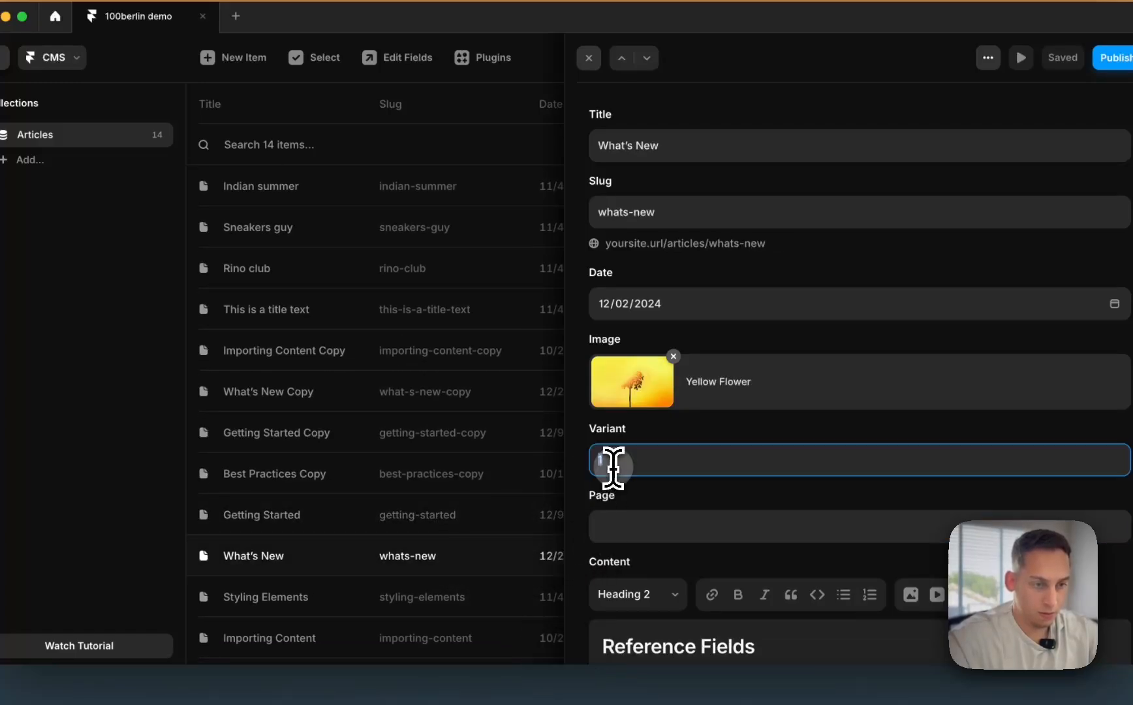
pyautogui.click(616, 525)
pyautogui.press('super+v')
pyautogui.click(522, 596)
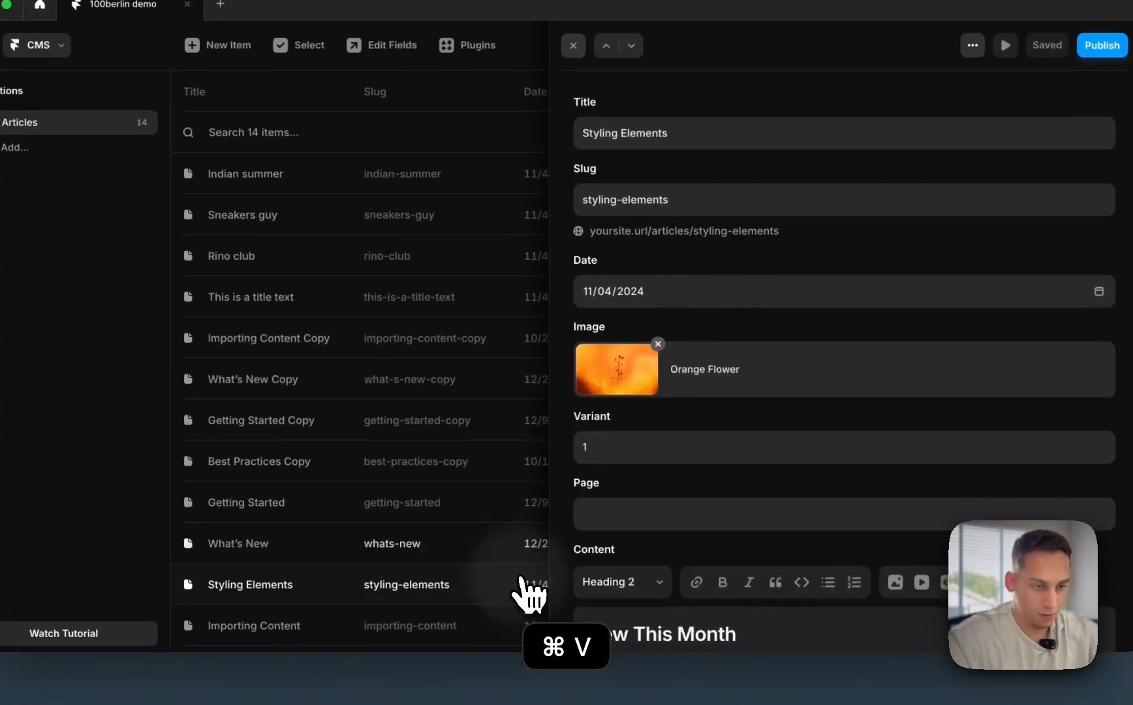
pyautogui.click(605, 460)
pyautogui.press('super+x')
pyautogui.click(602, 516)
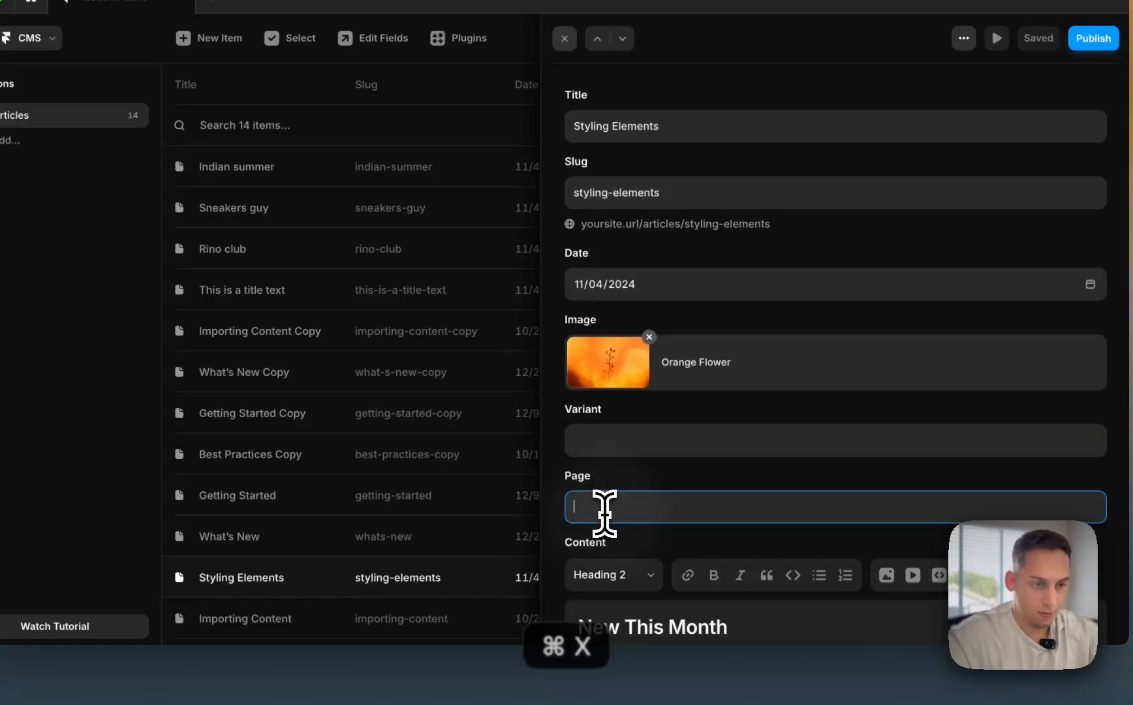
pyautogui.press('super+v')
# - Set Page to 2 in the Importing Content entry and to 1 in the Best Practices entry
pyautogui.scroll(-1, 503, 575)
pyautogui.click(500, 589)
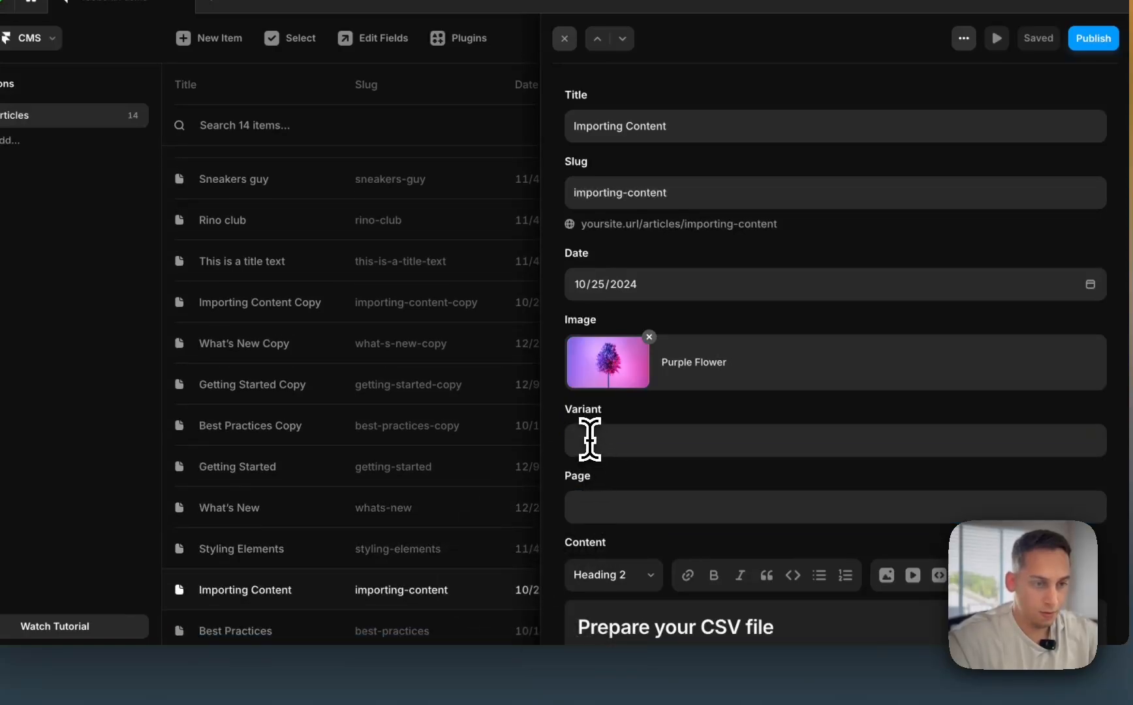
pyautogui.click(609, 506)
pyautogui.write('2')
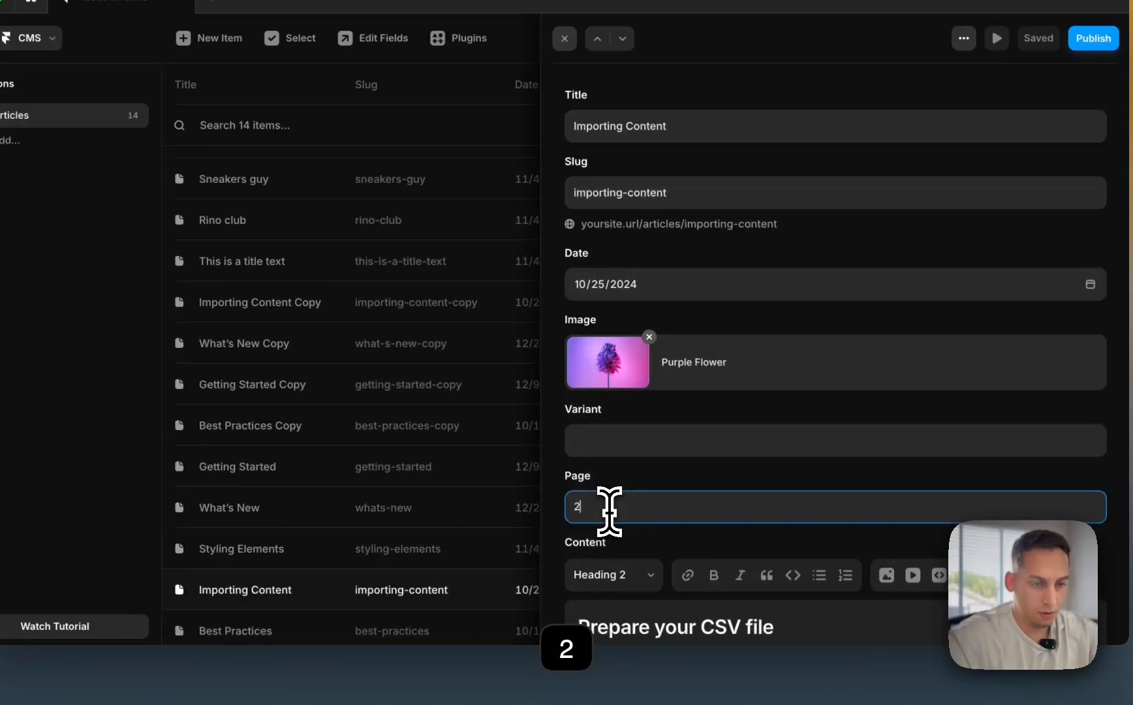
pyautogui.click(522, 626)
pyautogui.click(603, 510)
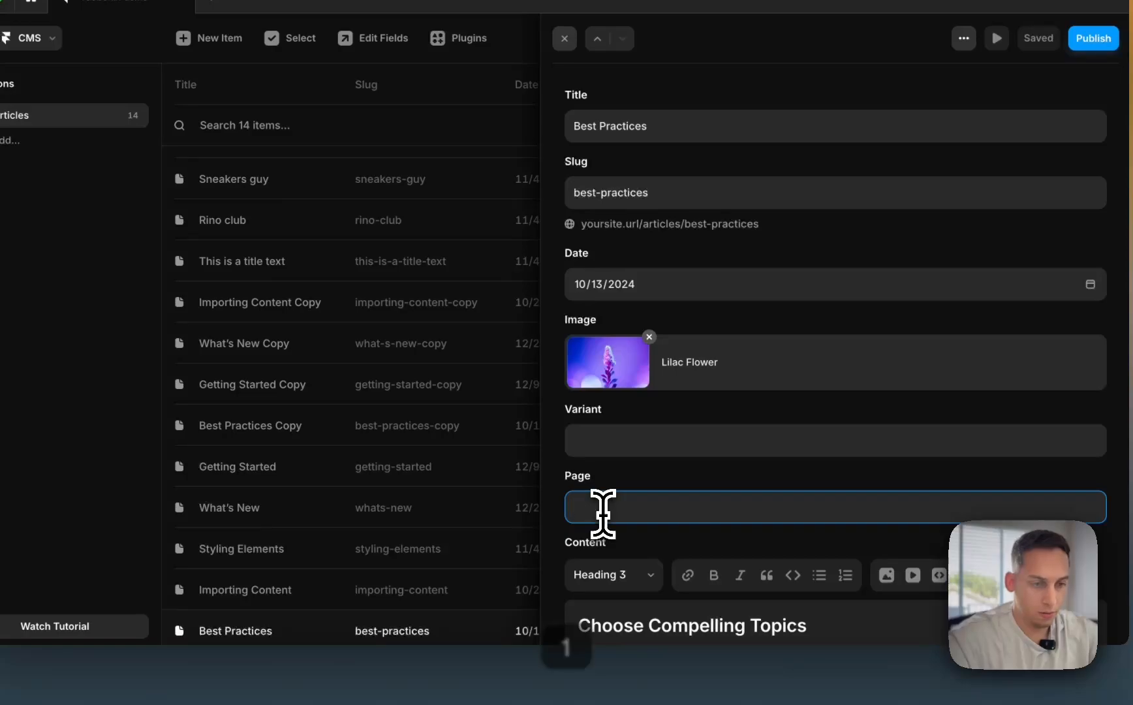
pyautogui.click(470, 466)
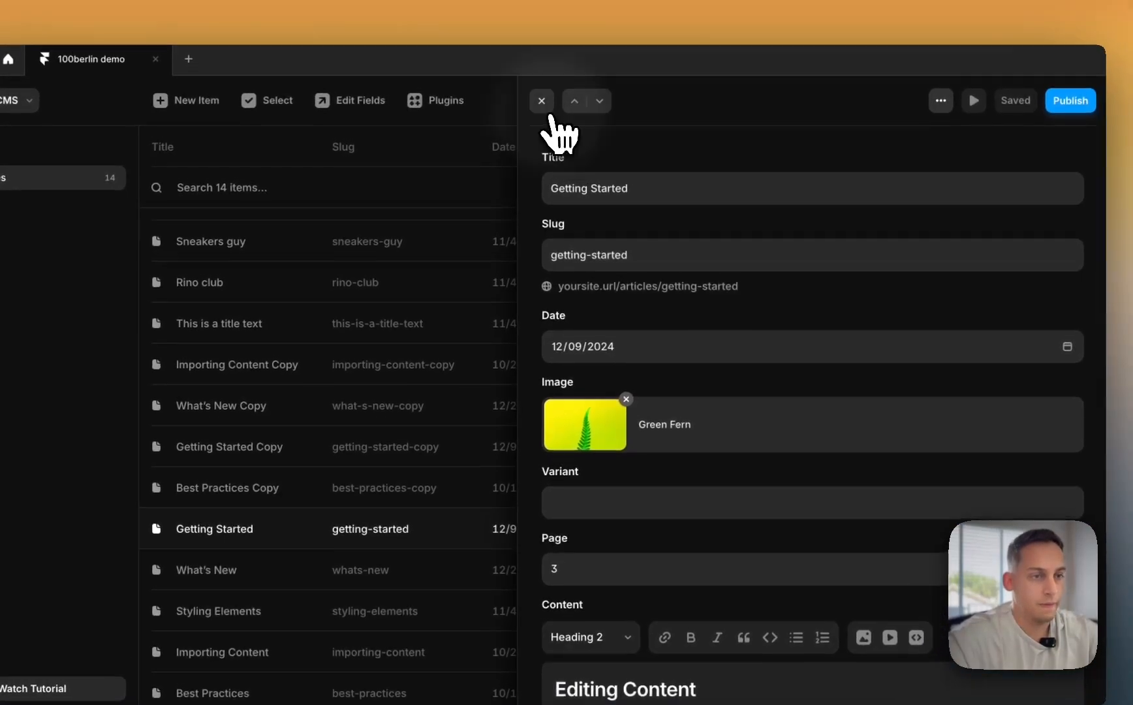
pyautogui.click(565, 39)
pyautogui.scroll(2, 685, 281)
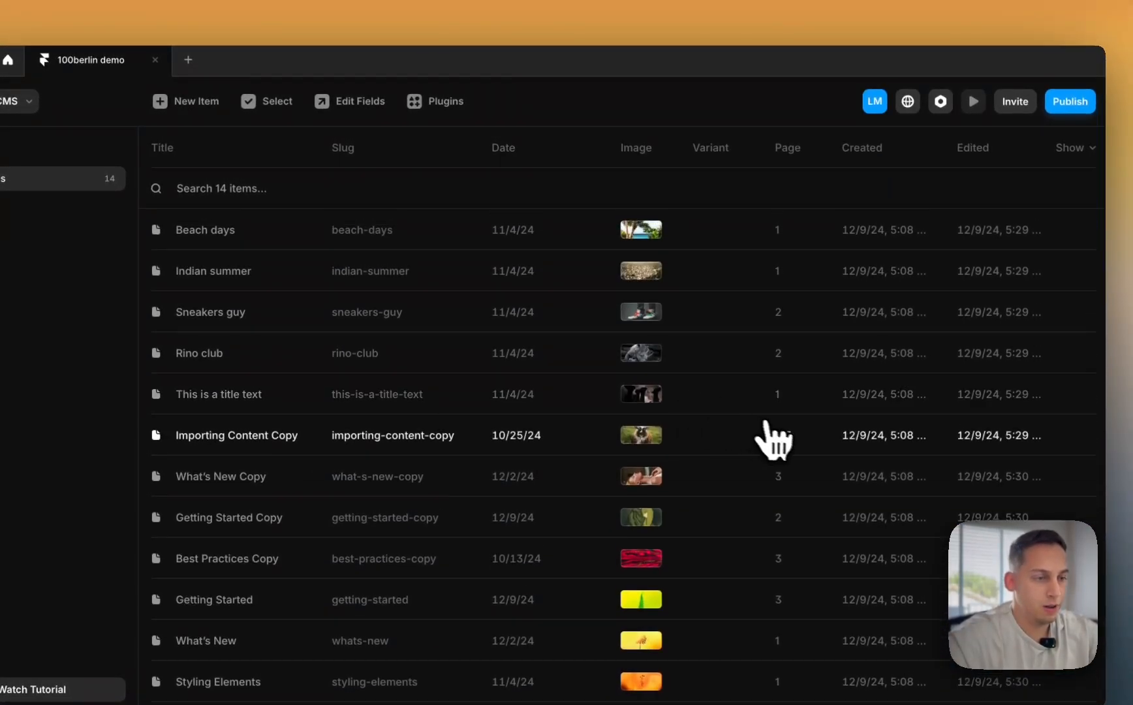
# - Change the Page value of the Importing Content Copy entry to 3
pyautogui.click(777, 439)
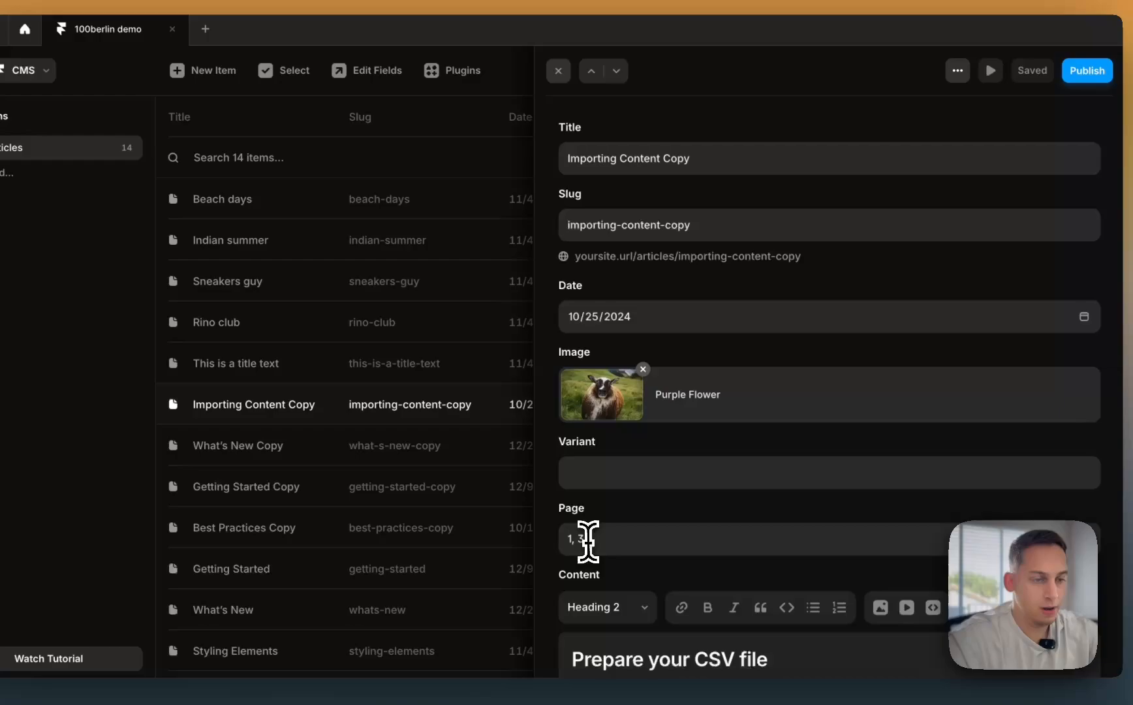
pyautogui.click(568, 569)
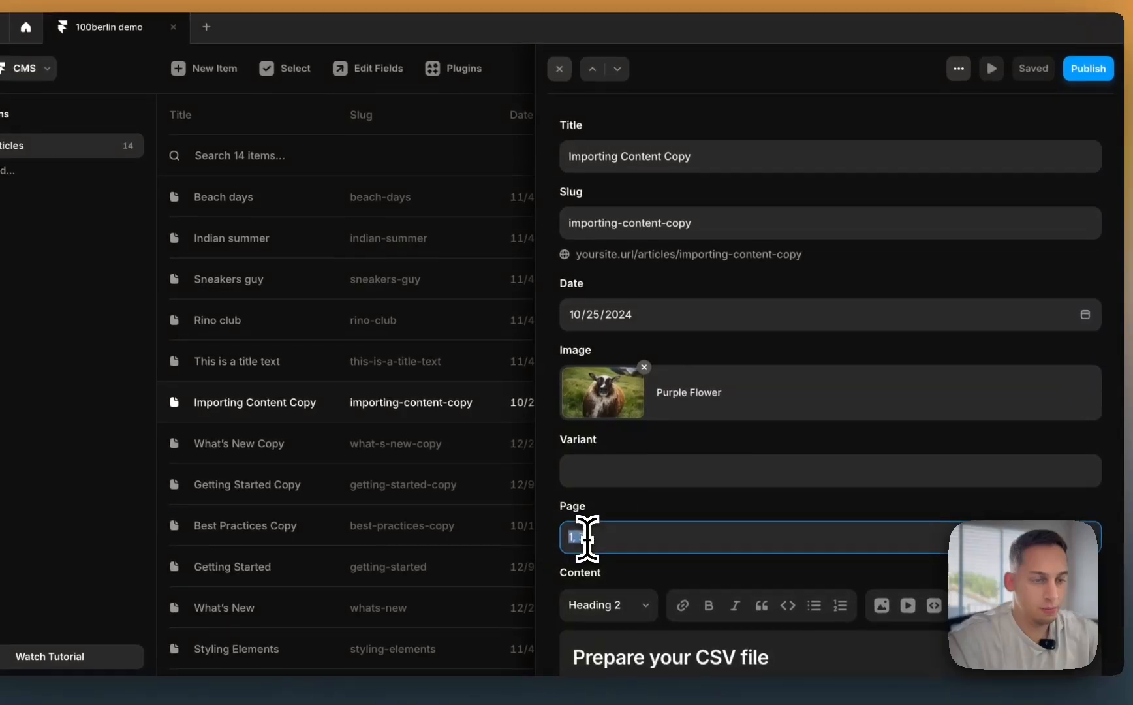
pyautogui.click(511, 397)
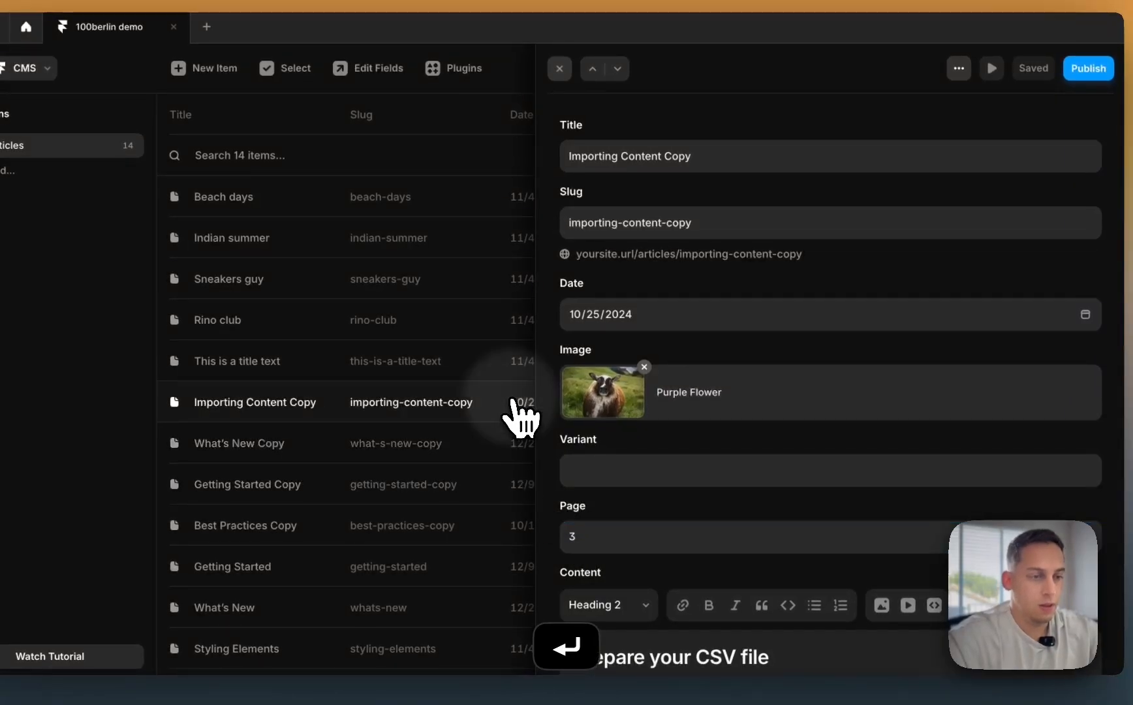
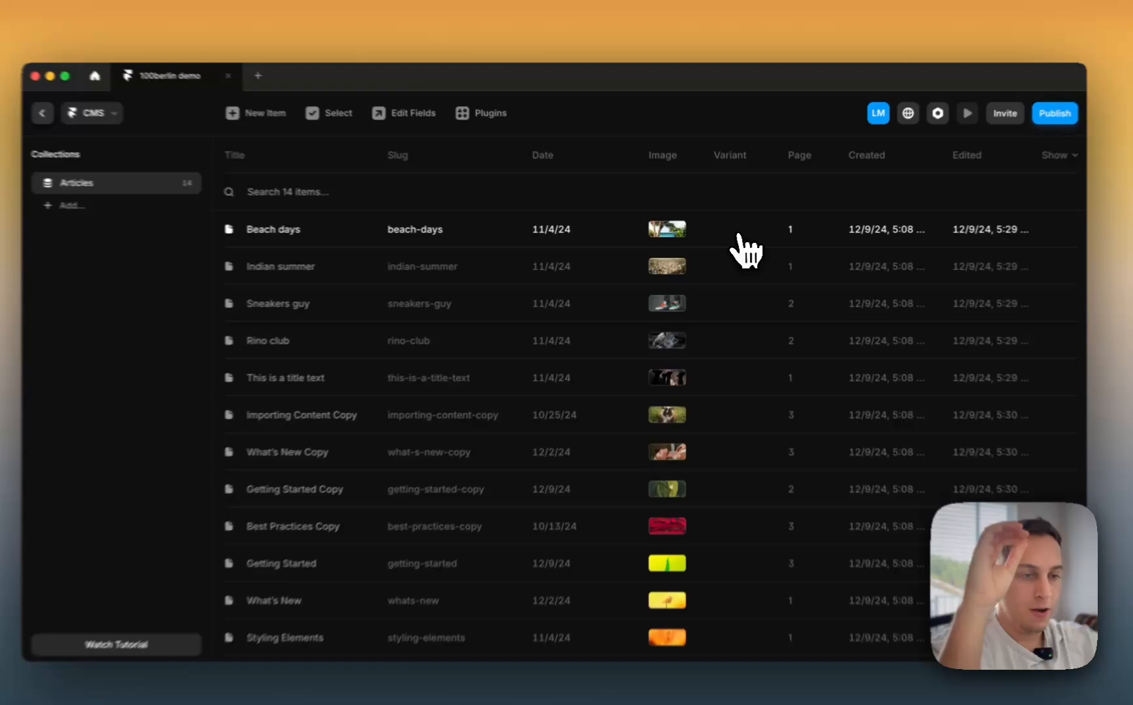
# - Set Variant to 1 in the Beach days entry and to 2 in the Indian summer entry
pyautogui.click(746, 240)
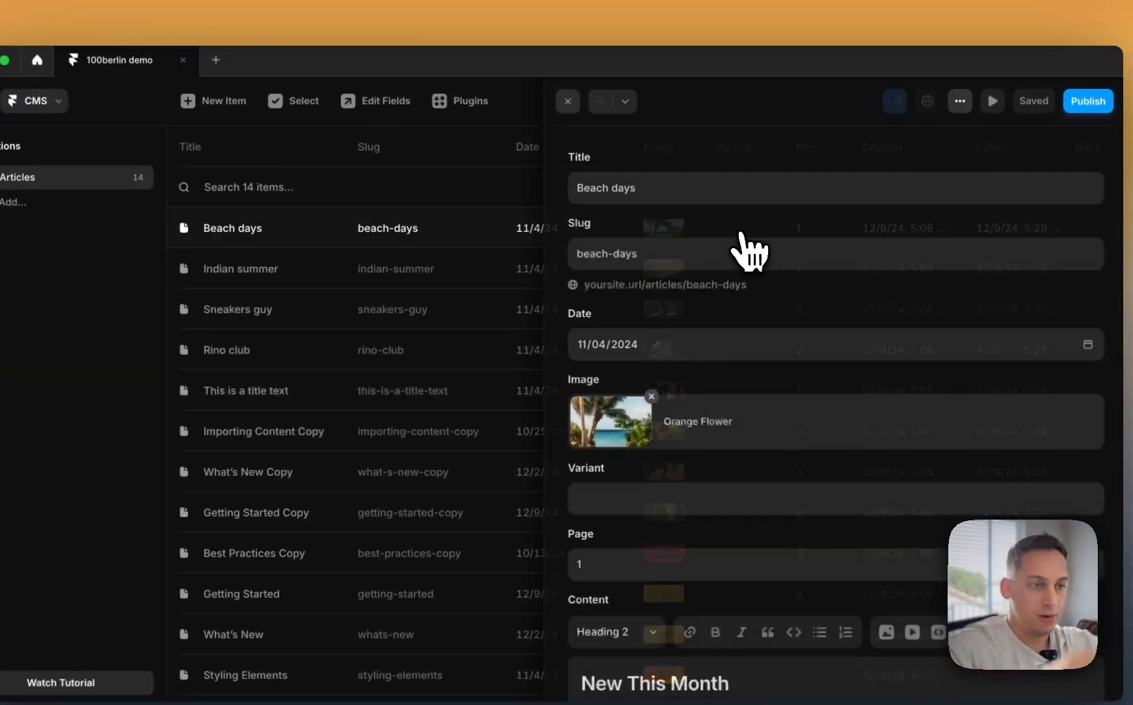
pyautogui.click(650, 499)
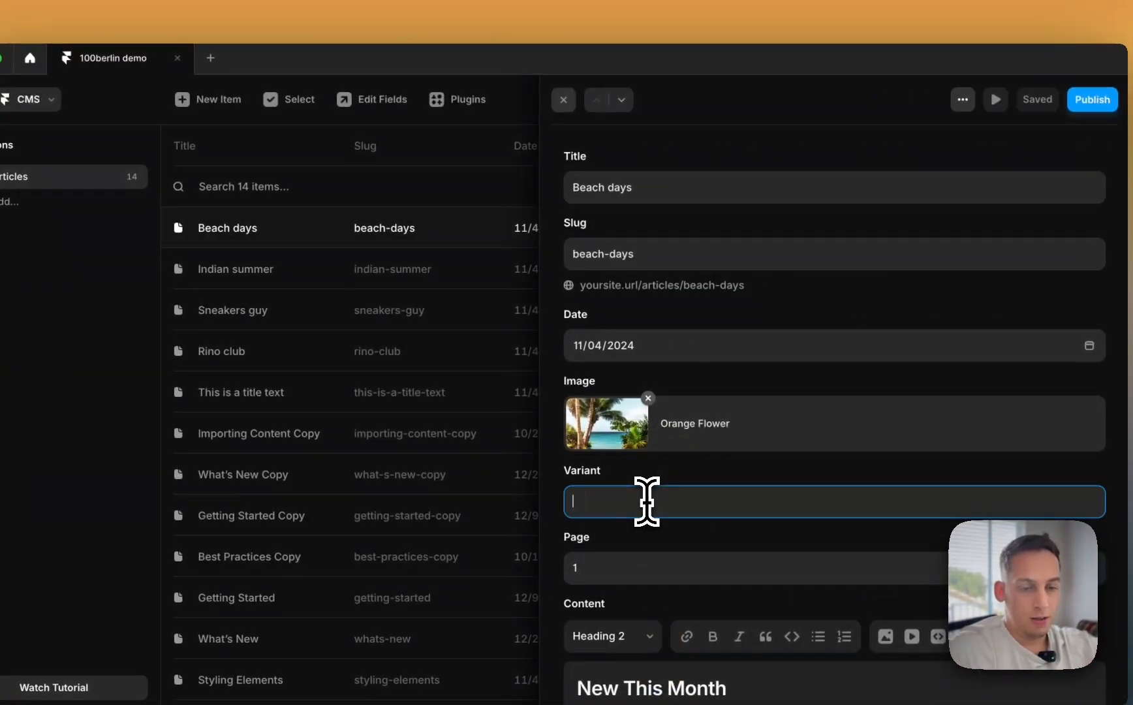
pyautogui.click(564, 99)
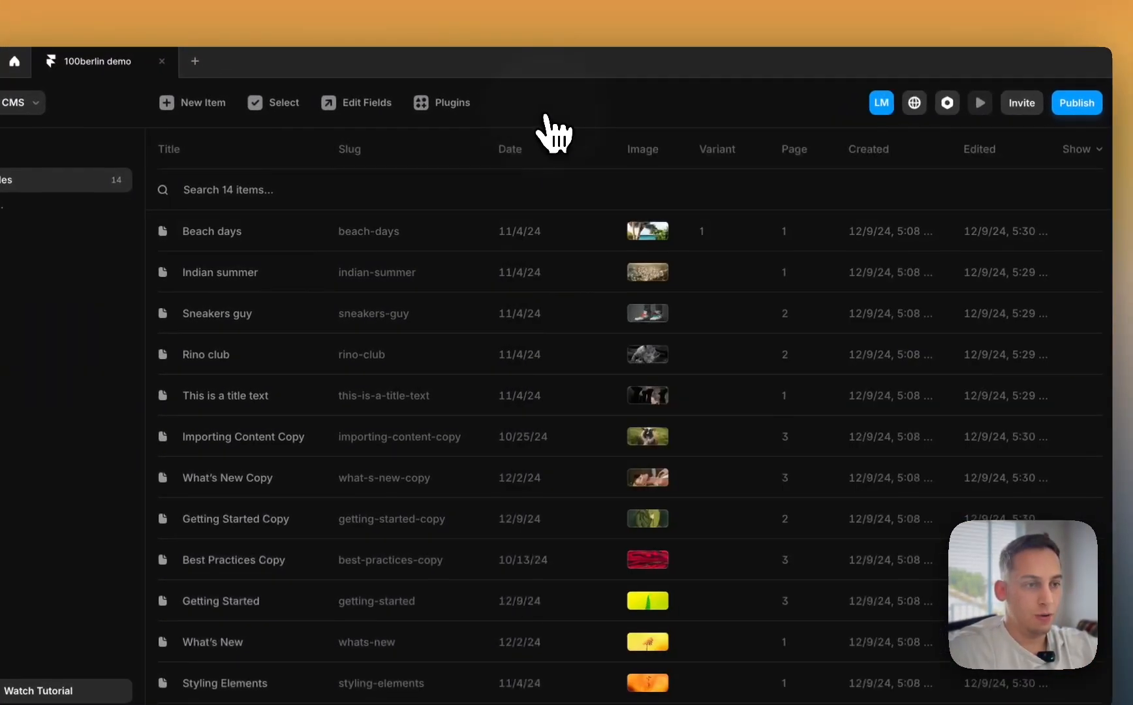
pyautogui.click(738, 271)
pyautogui.click(582, 501)
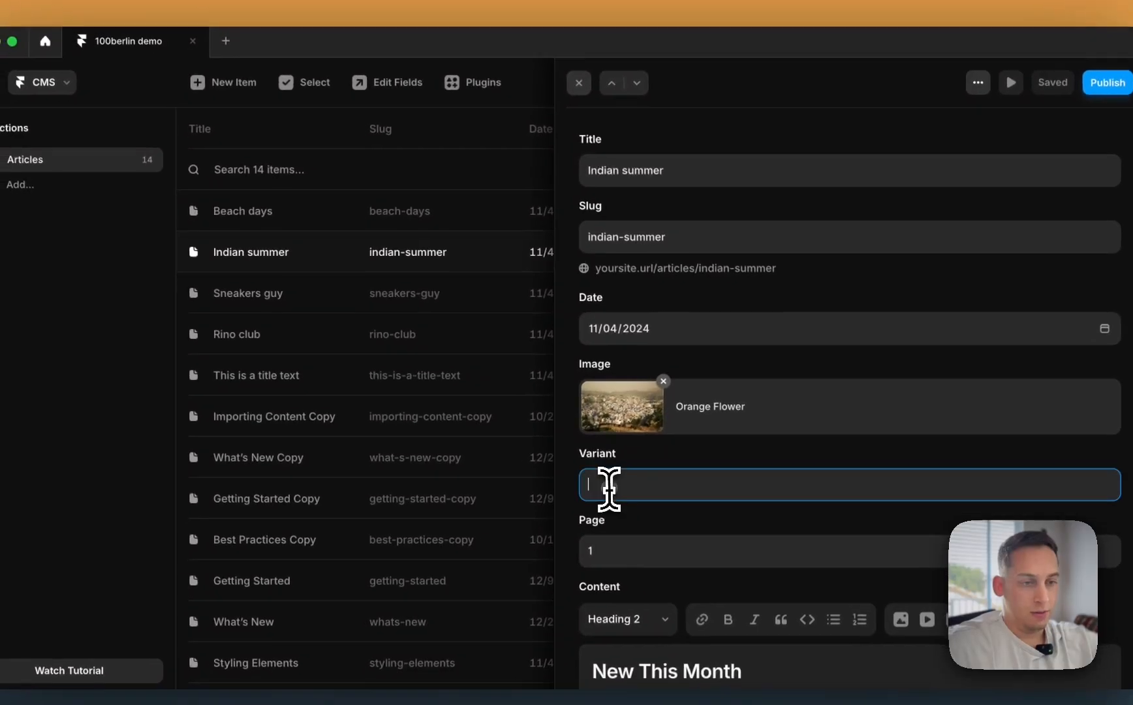
pyautogui.write('2')
pyautogui.click(582, 81)
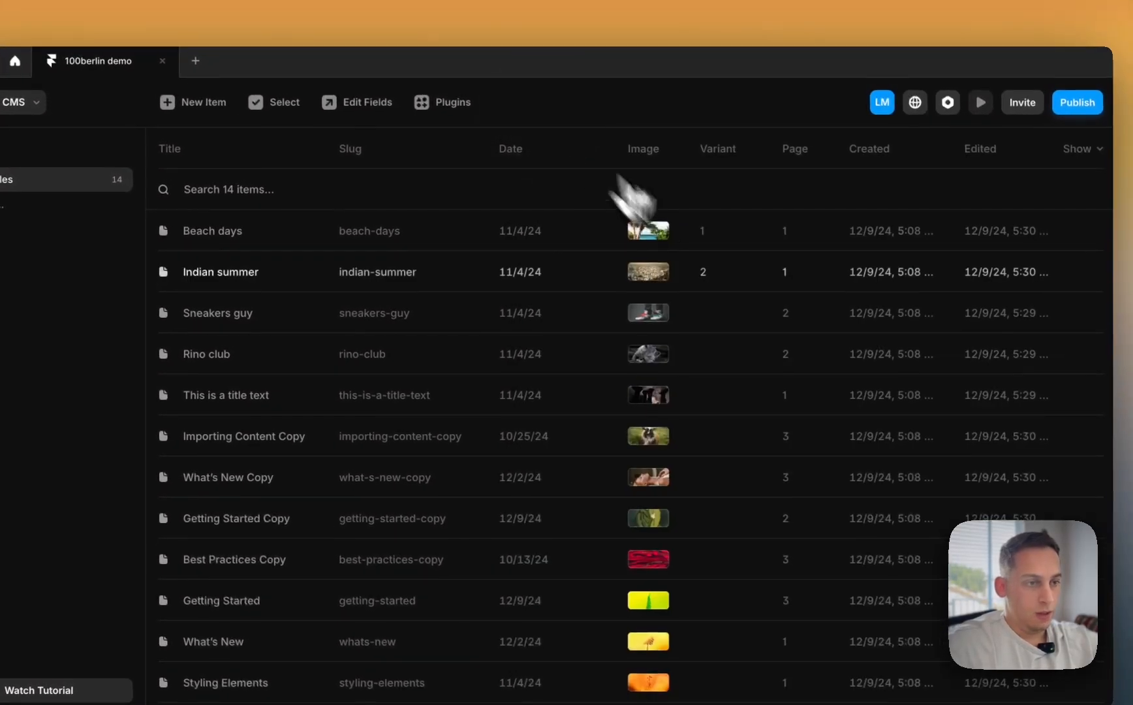
# - Set Variant to 1 in the Sneakers guy entry and to 2 in the Rino club entry
pyautogui.click(731, 327)
pyautogui.click(643, 474)
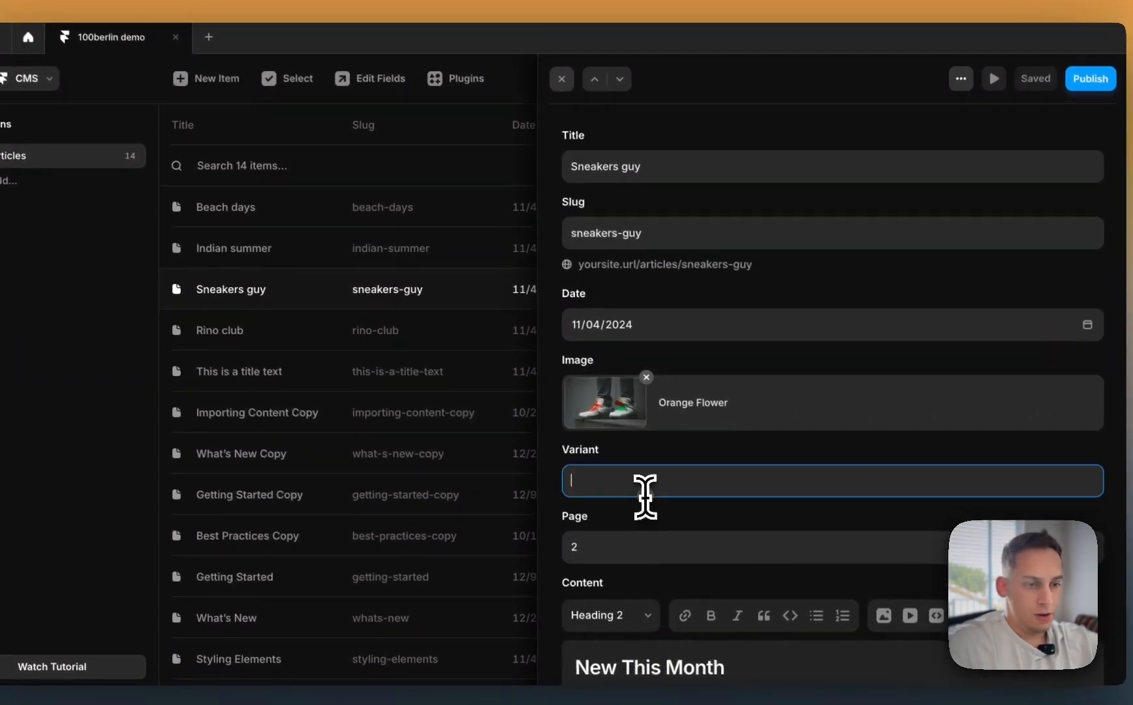
pyautogui.write('1')
pyautogui.click(551, 96)
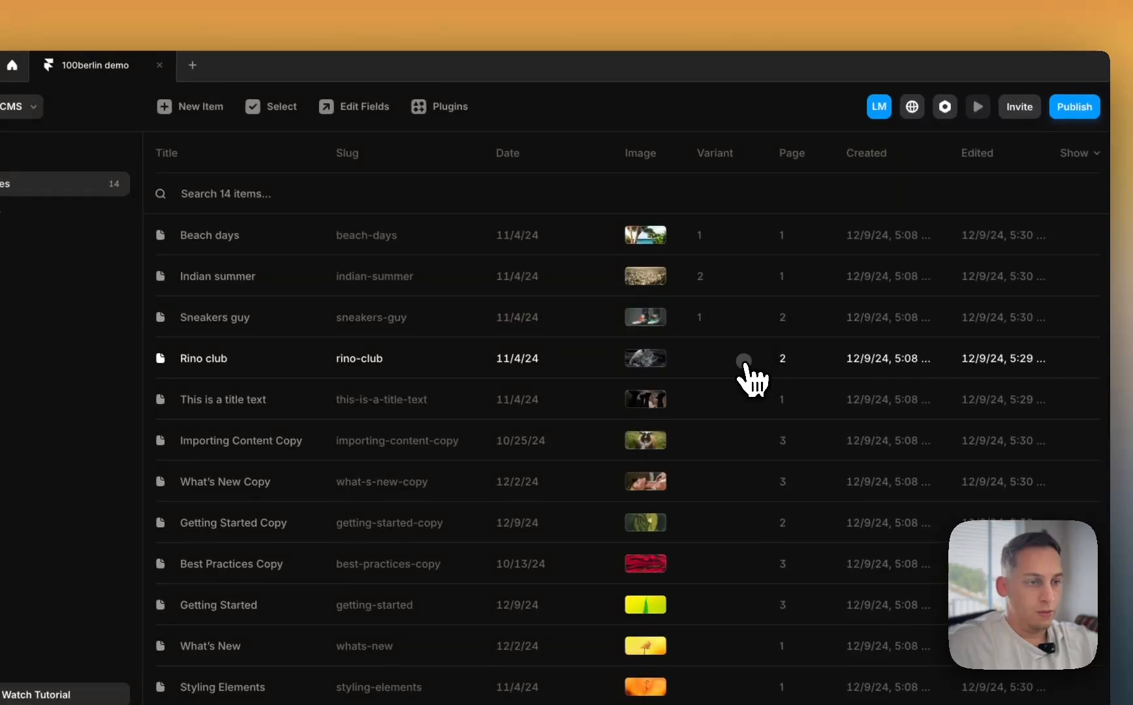
pyautogui.click(749, 365)
pyautogui.click(616, 488)
pyautogui.write('2')
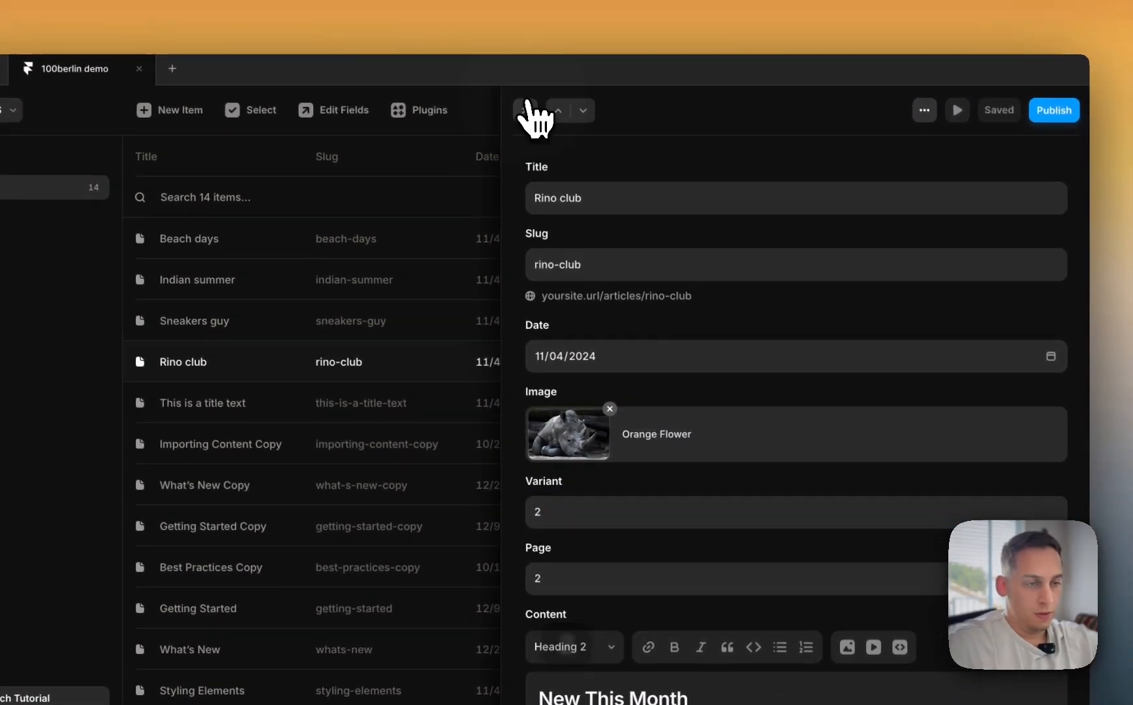
pyautogui.click(526, 109)
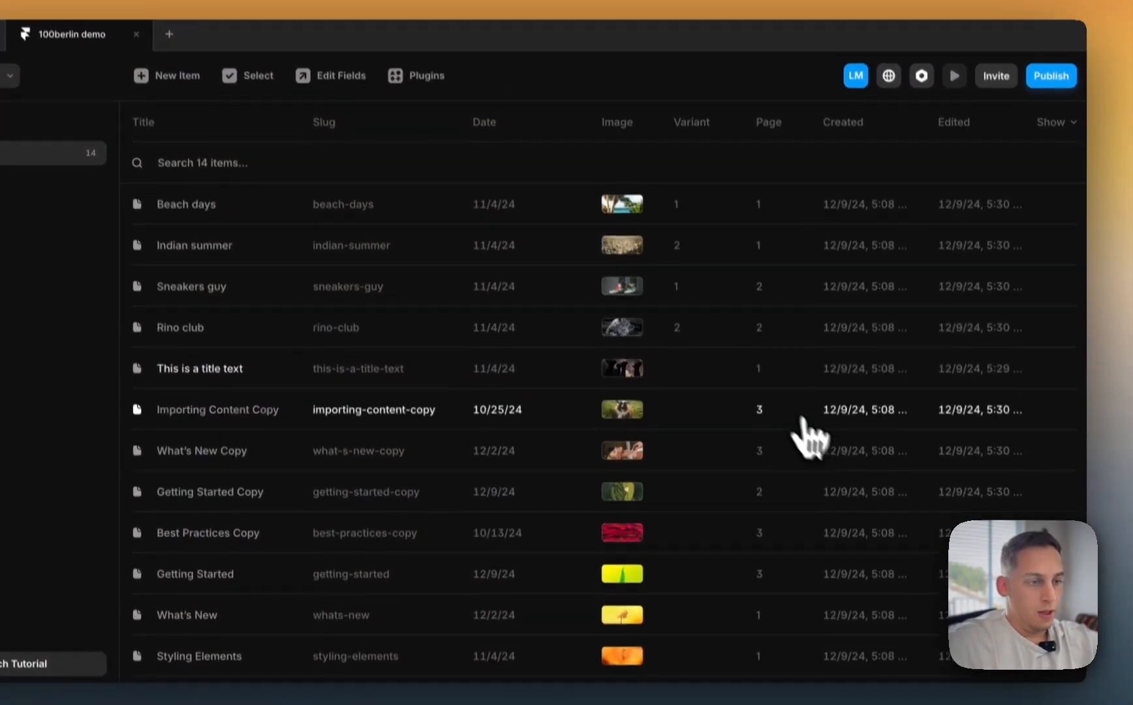
# - Set Variant to 3 in the This is a title text entry
pyautogui.click(751, 405)
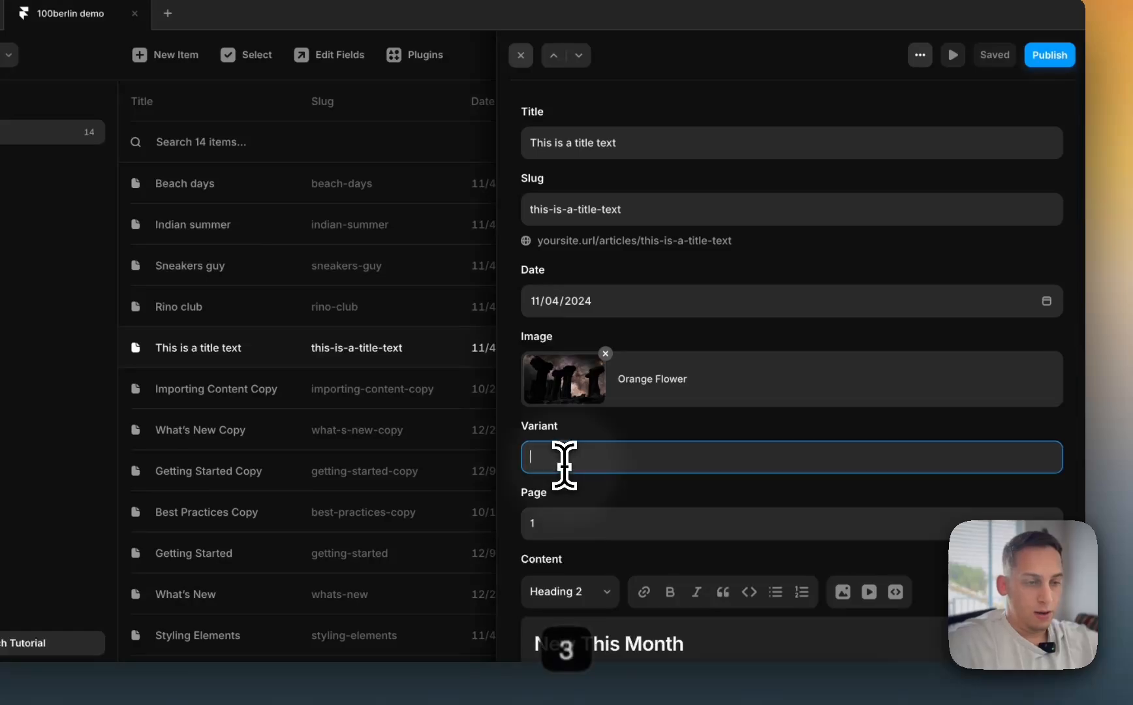
pyautogui.write('3')
pyautogui.click(521, 55)
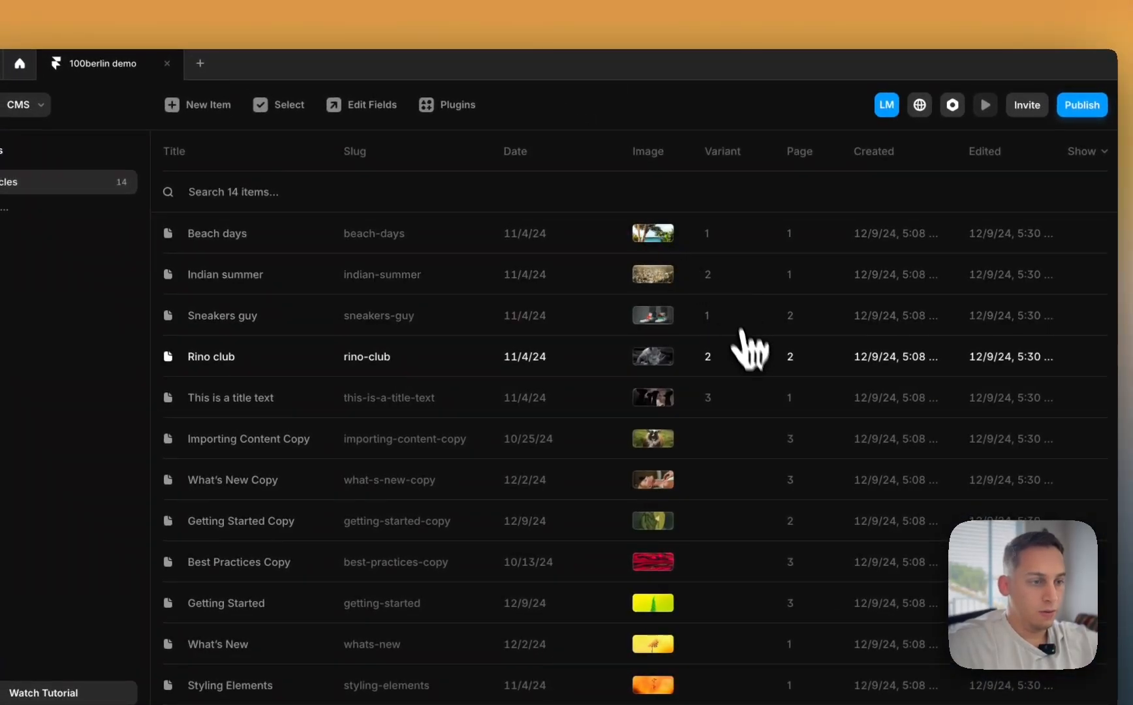
# - Set Variant to 1 in the Importing Content Copy entry and to 2 in the What's New Copy entry
pyautogui.click(687, 493)
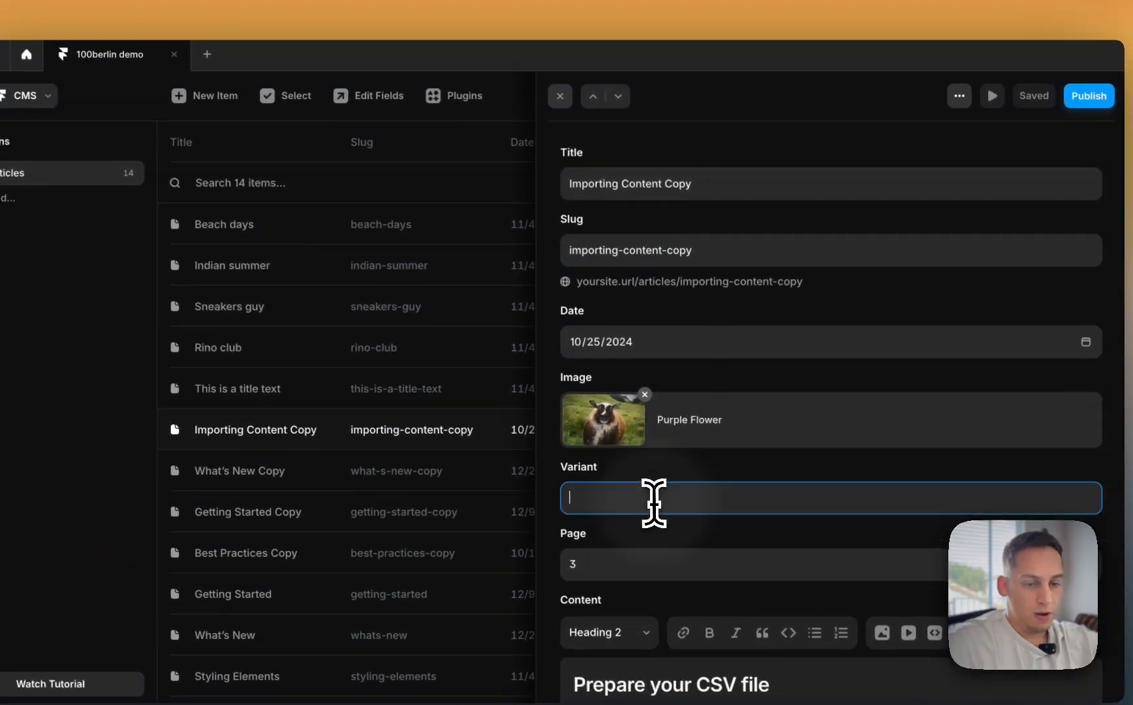
pyautogui.write('1')
pyautogui.click(556, 102)
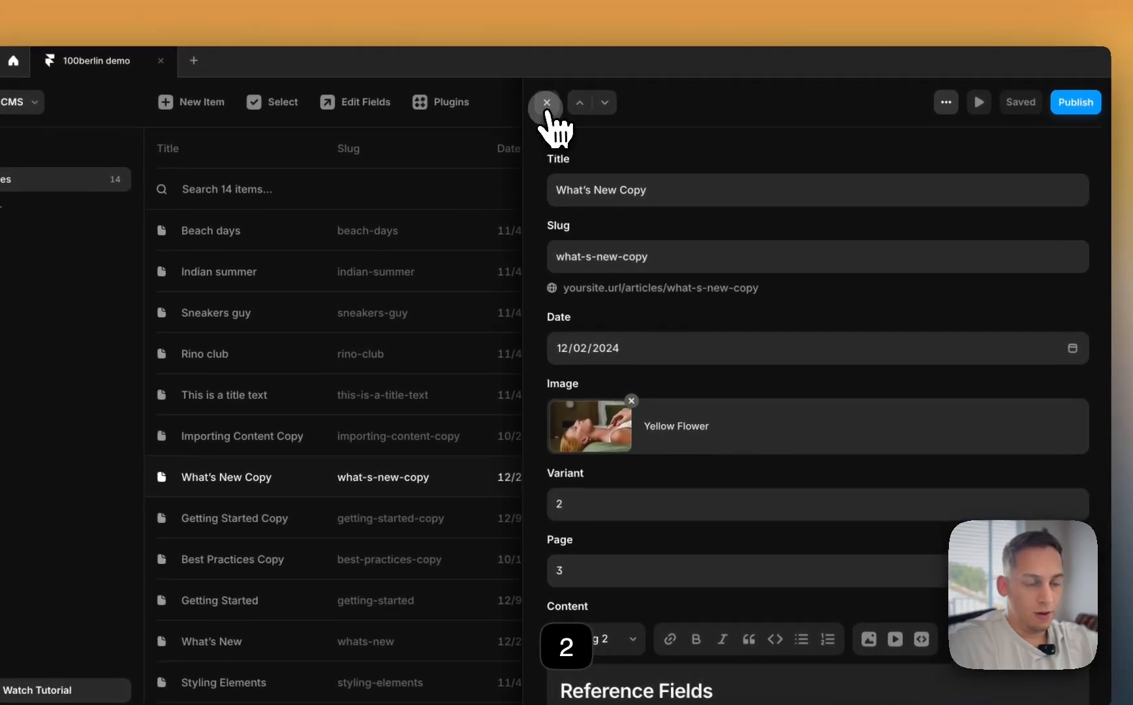
pyautogui.click(552, 88)
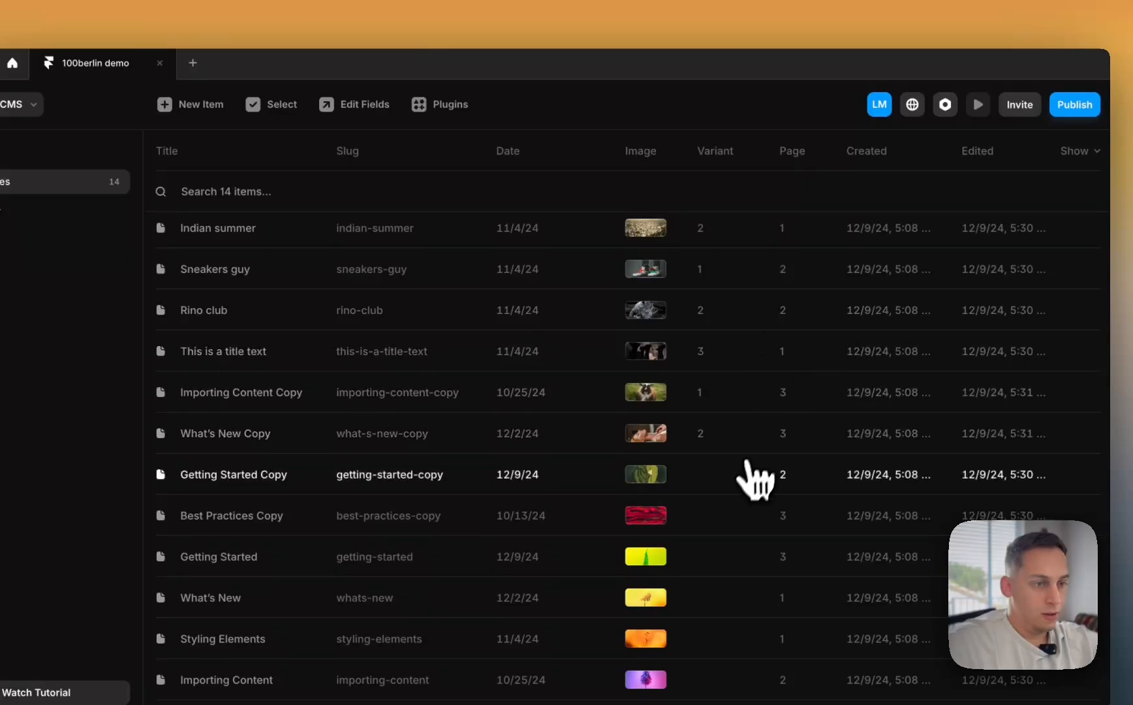
# - Set Variant to 3 in both the Getting Started Copy and Best Practices Copy entries
pyautogui.click(755, 477)
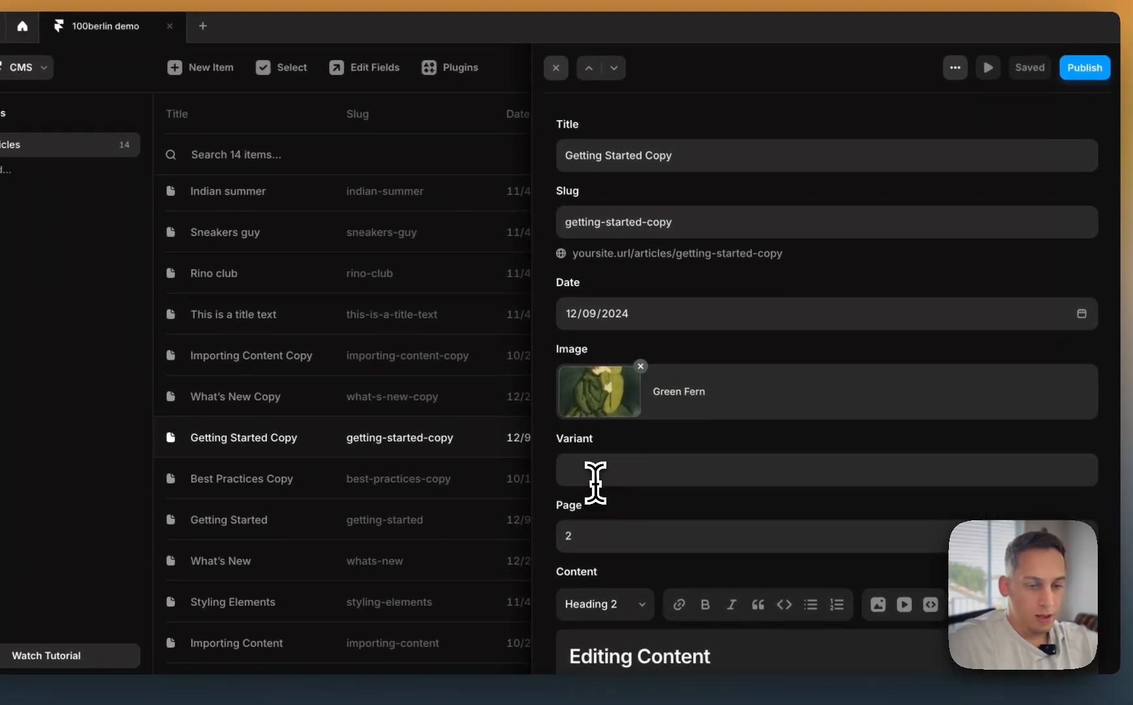
pyautogui.click(593, 474)
pyautogui.write('3')
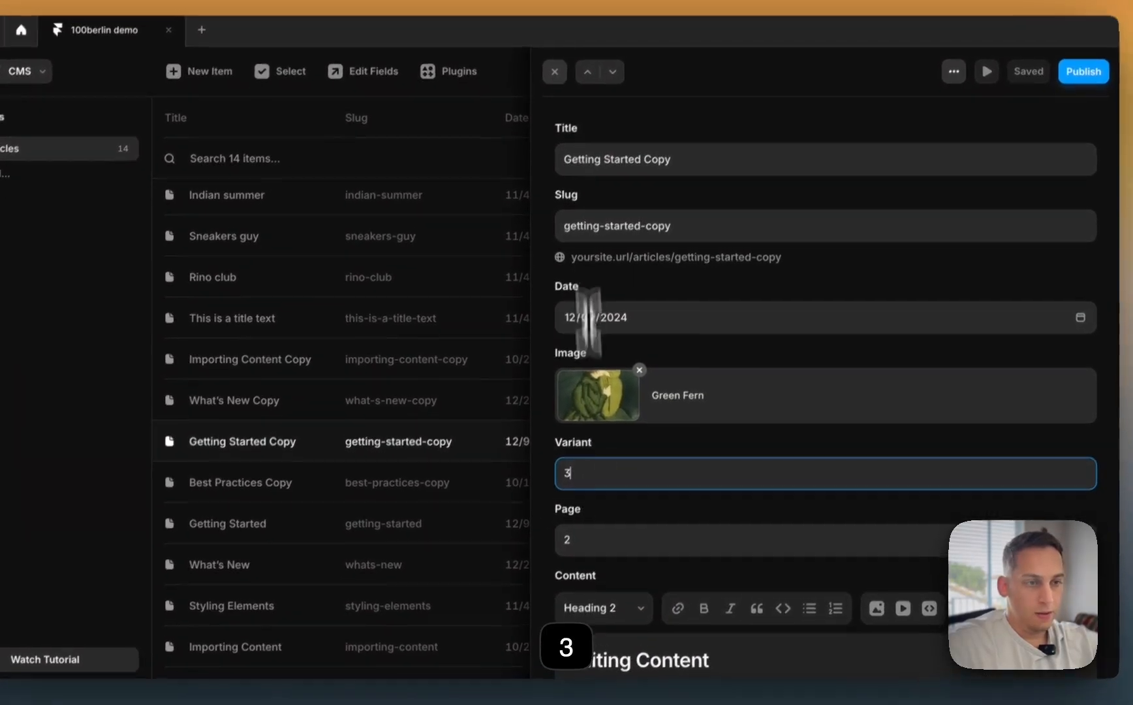
pyautogui.click(554, 71)
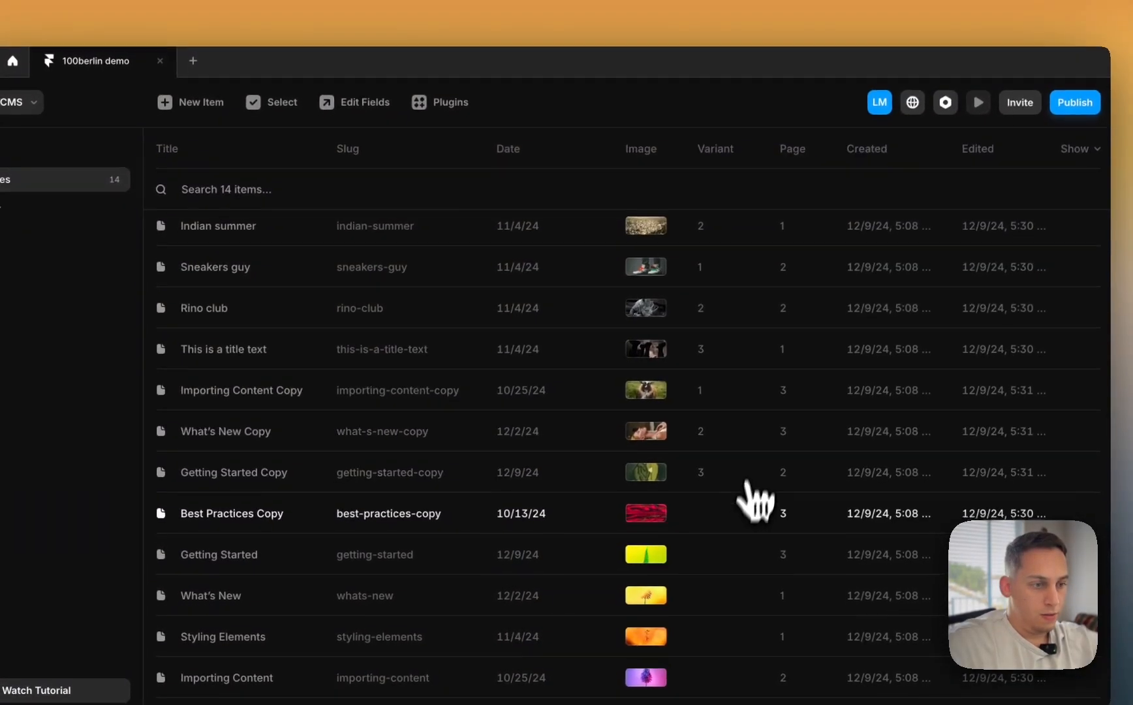
pyautogui.write('3')
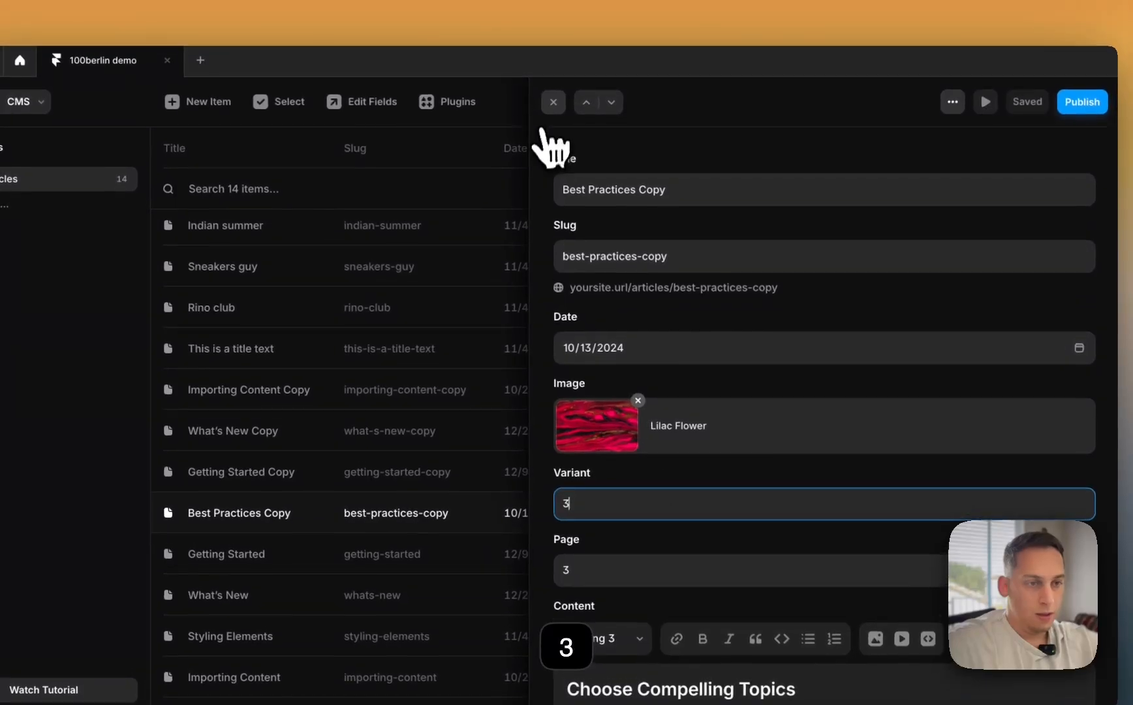
pyautogui.click(552, 92)
# - Set Variant to 4 in the Getting Started entry
pyautogui.click(745, 542)
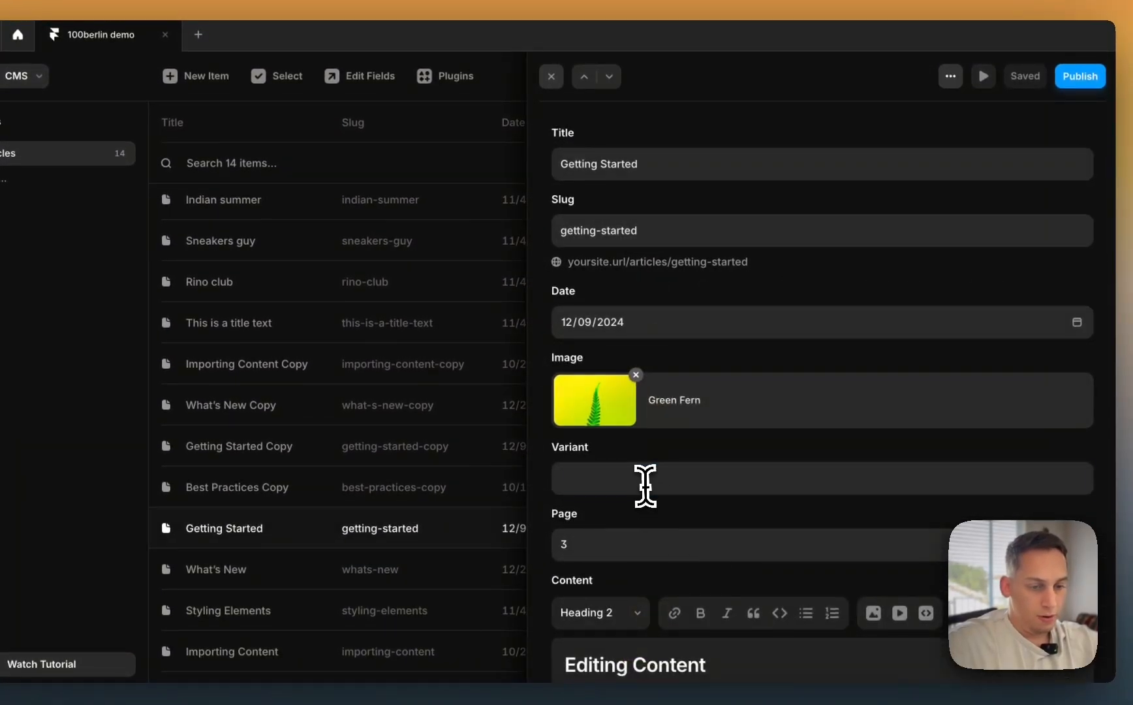
pyautogui.write('4')
pyautogui.click(552, 76)
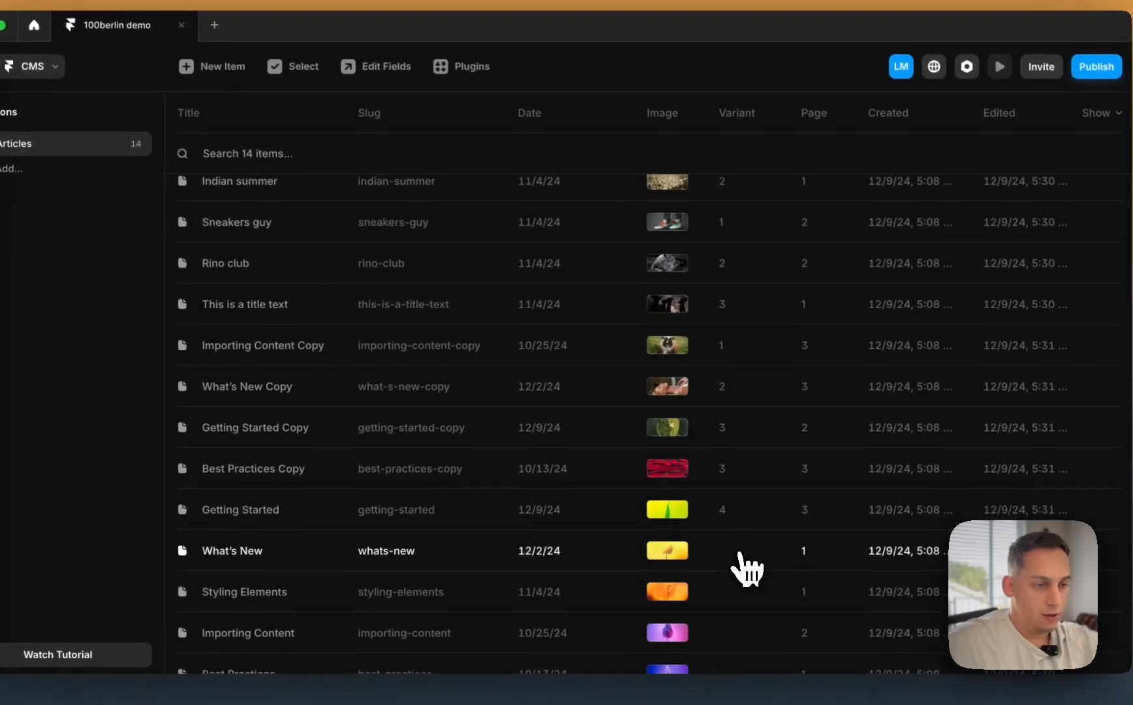
# - Set Variant to 4 in the What's New entry and to 5 in the Styling Elements entry
pyautogui.click(732, 623)
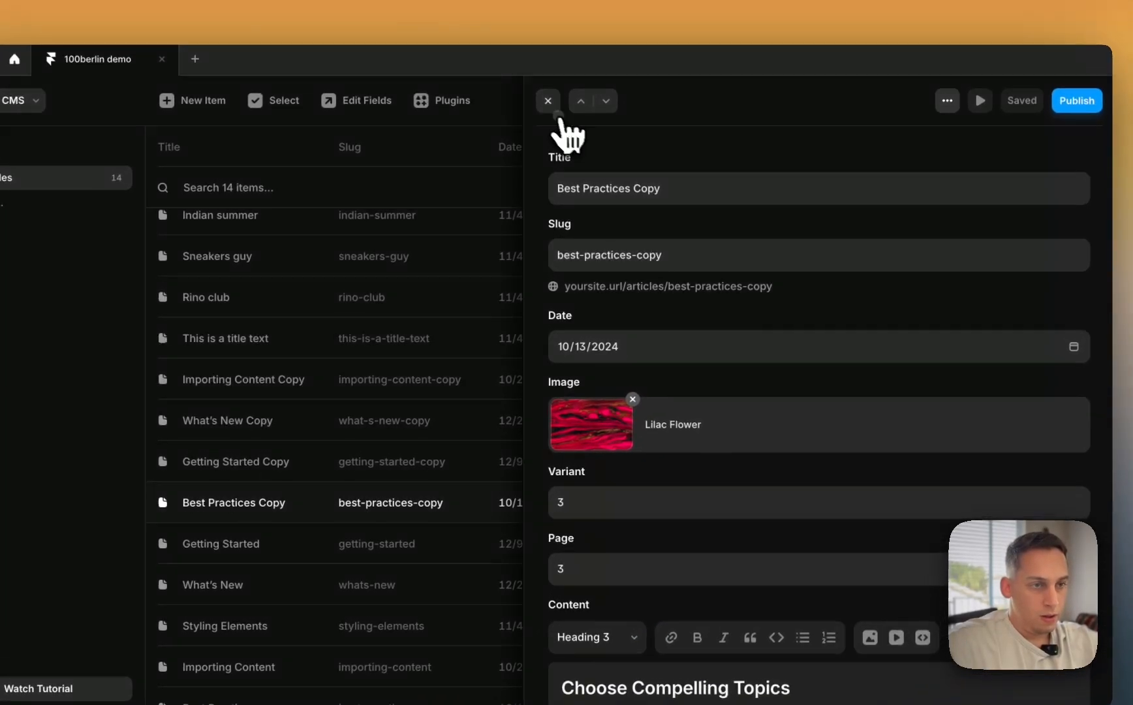
pyautogui.click(568, 65)
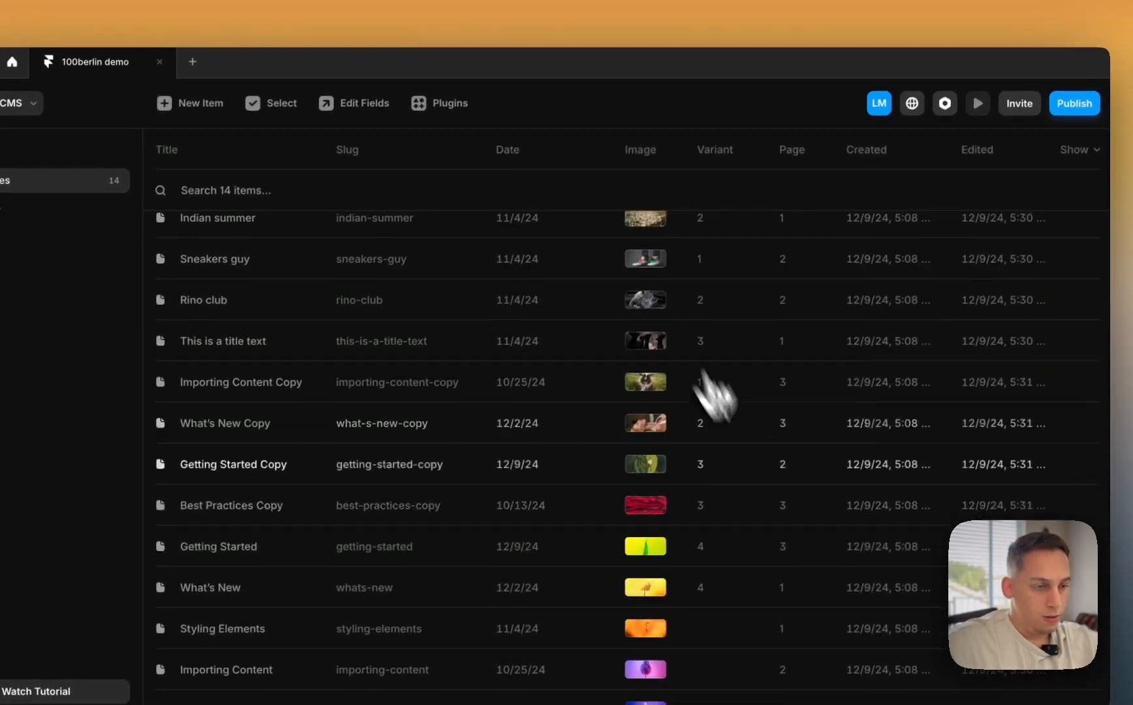
pyautogui.click(782, 583)
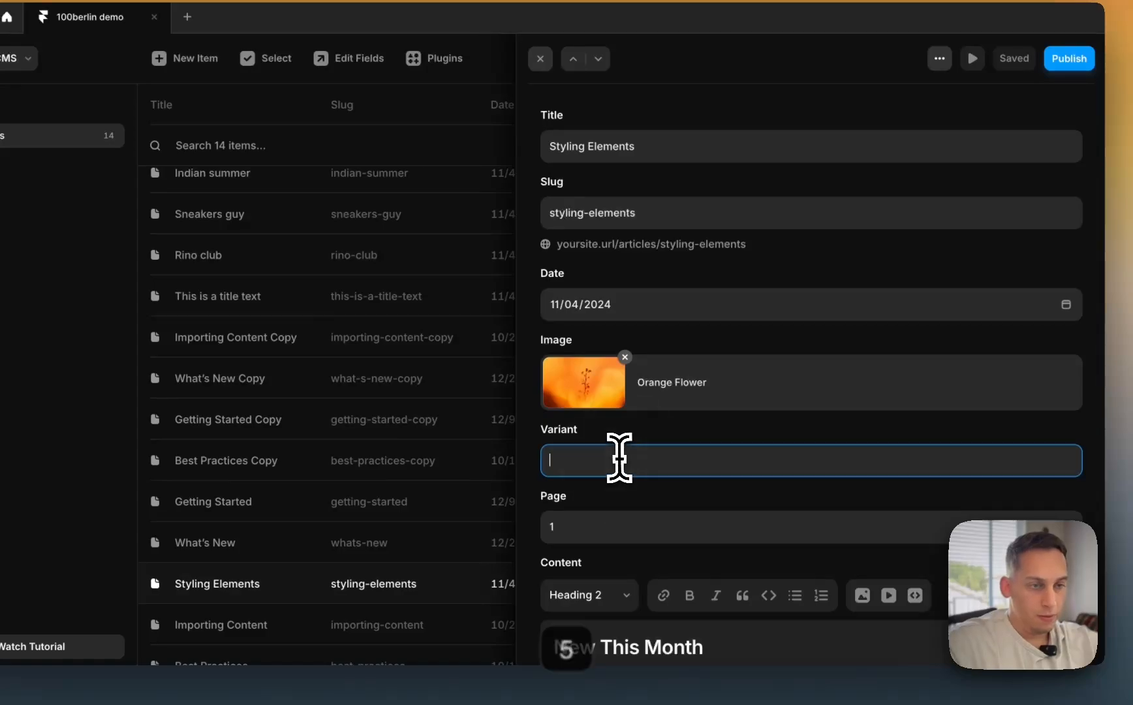
pyautogui.write('5')
pyautogui.click(540, 59)
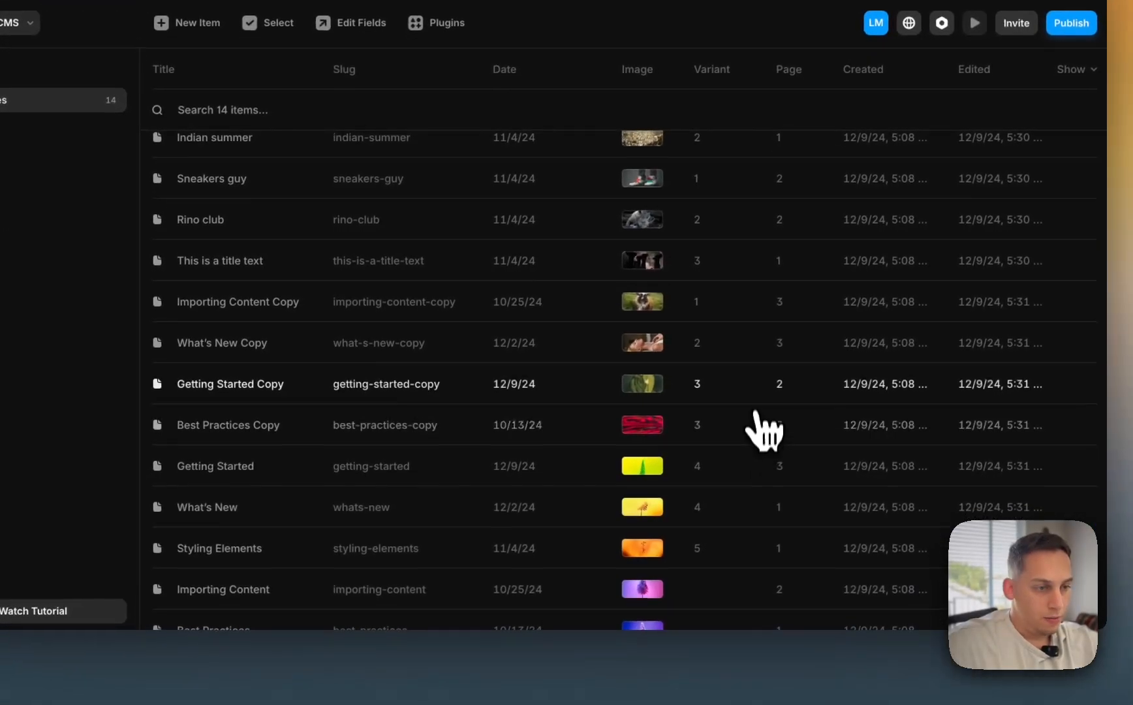
# - Set Variant to 4 in the Importing Content entry and to 6 in the Best Practices entry
pyautogui.scroll(-1, 729, 424)
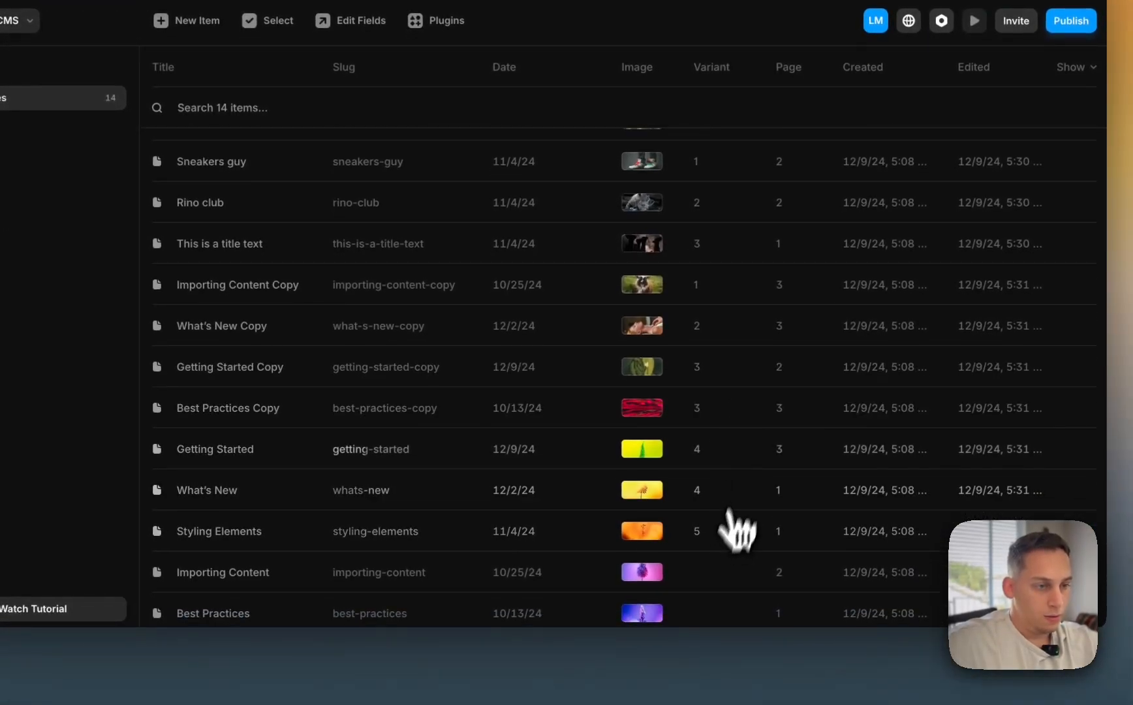
pyautogui.click(721, 573)
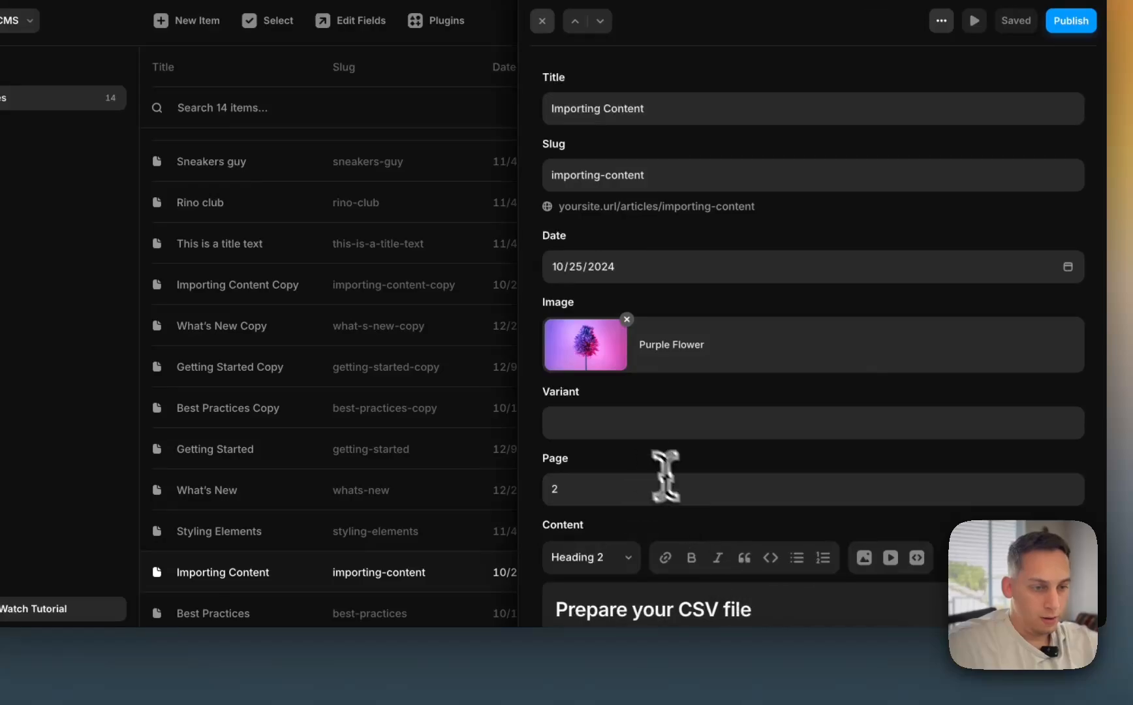
pyautogui.write('4')
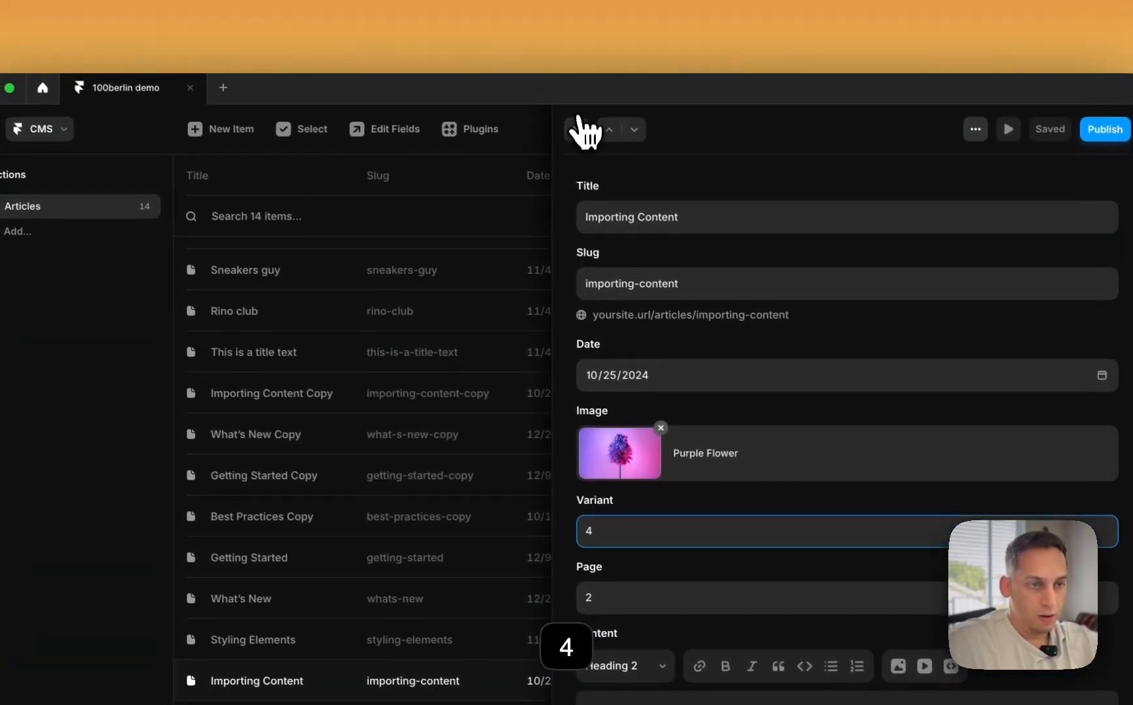
pyautogui.click(542, 20)
pyautogui.click(777, 635)
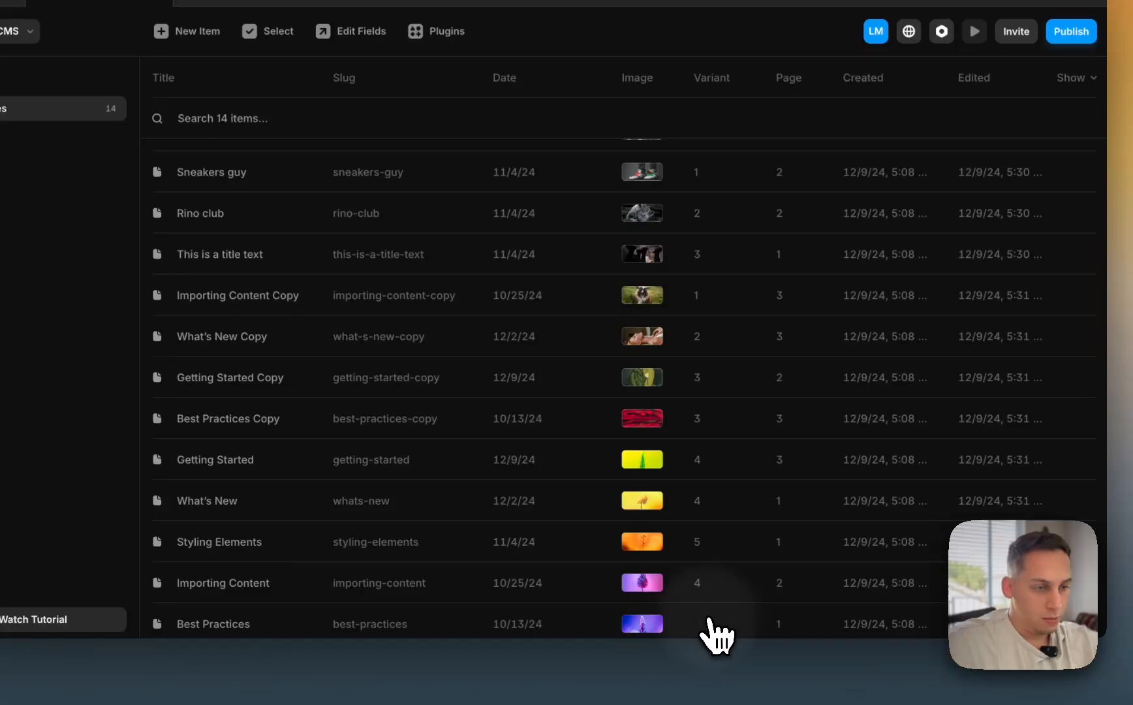
pyautogui.click(711, 623)
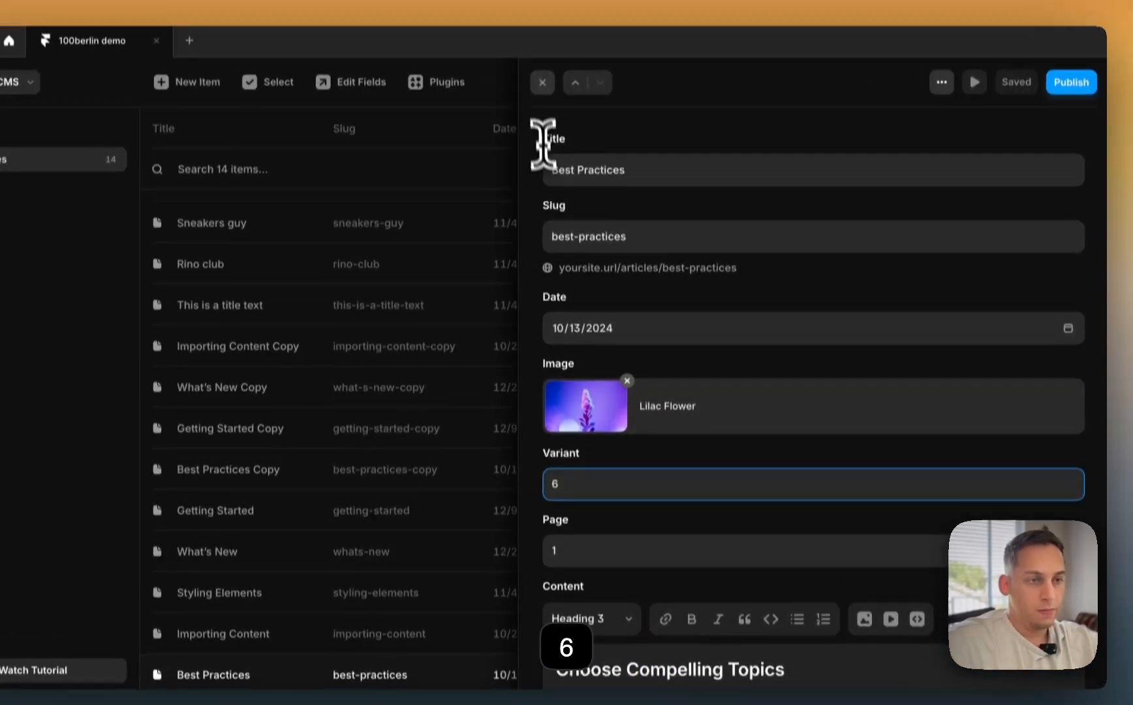
pyautogui.click(542, 31)
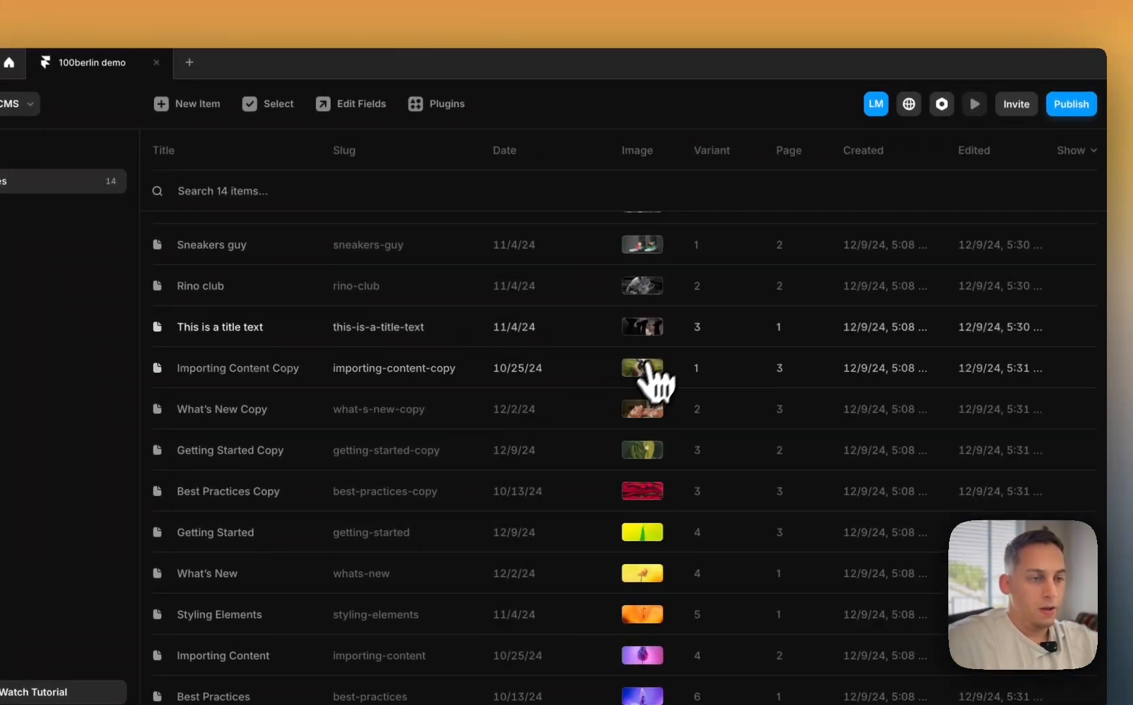
# - Return from the CMS to the Home page canvas and collapse every stack inside the Desktop grid in the layer tree
pyautogui.scroll(2, 772, 316)
pyautogui.scroll(-2, 780, 352)
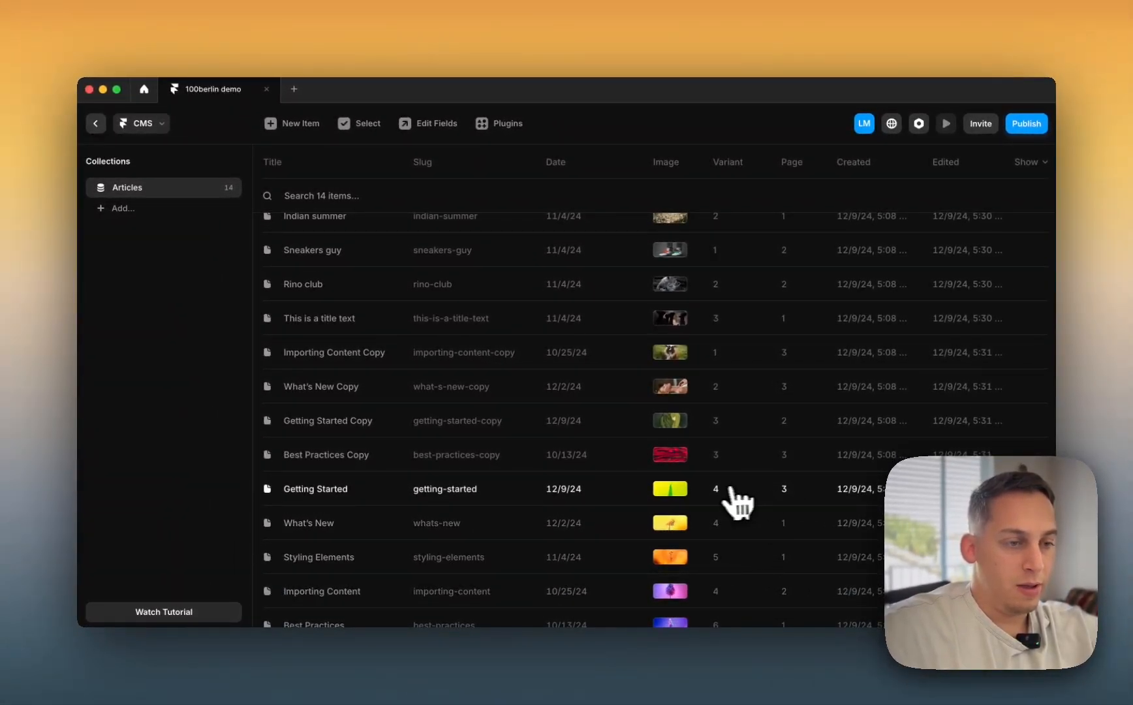
pyautogui.scroll(1, 725, 489)
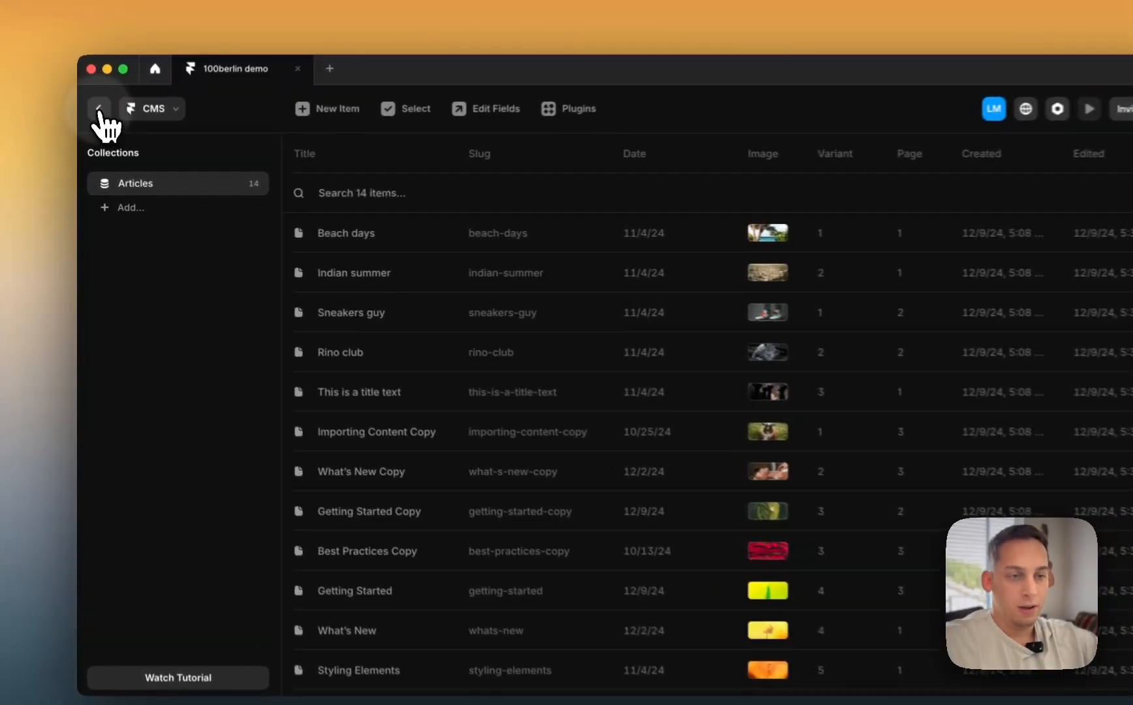
pyautogui.click(96, 123)
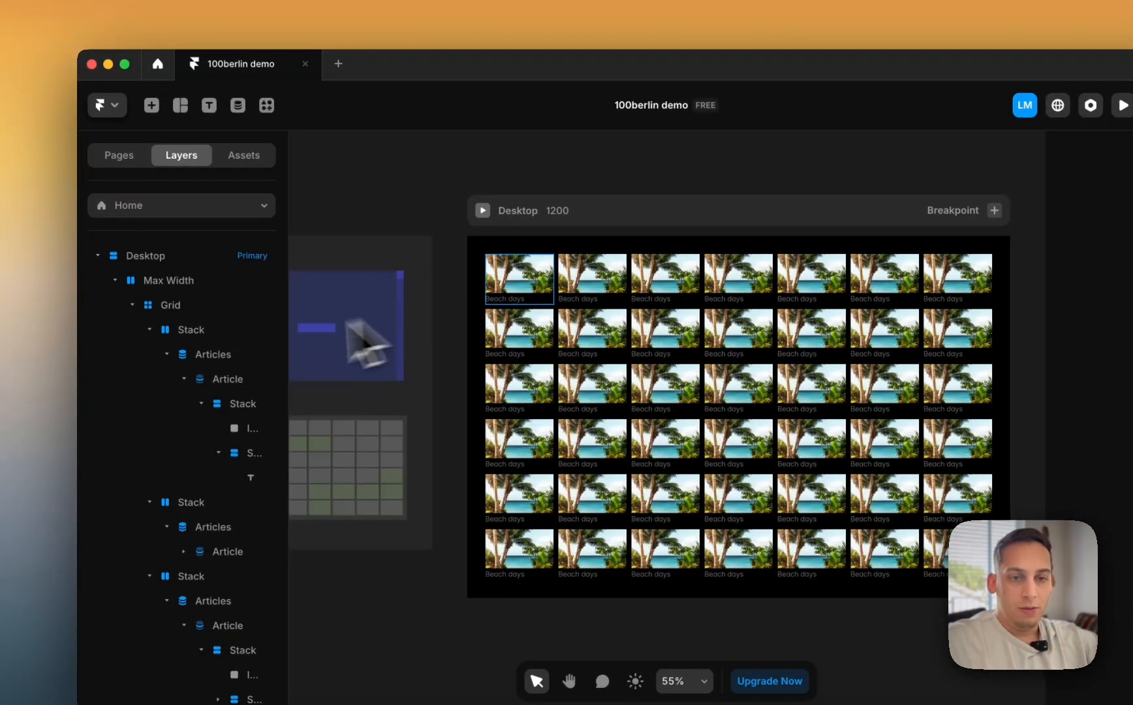
pyautogui.click(149, 330)
pyautogui.click(150, 355)
pyautogui.click(150, 379)
pyautogui.click(149, 403)
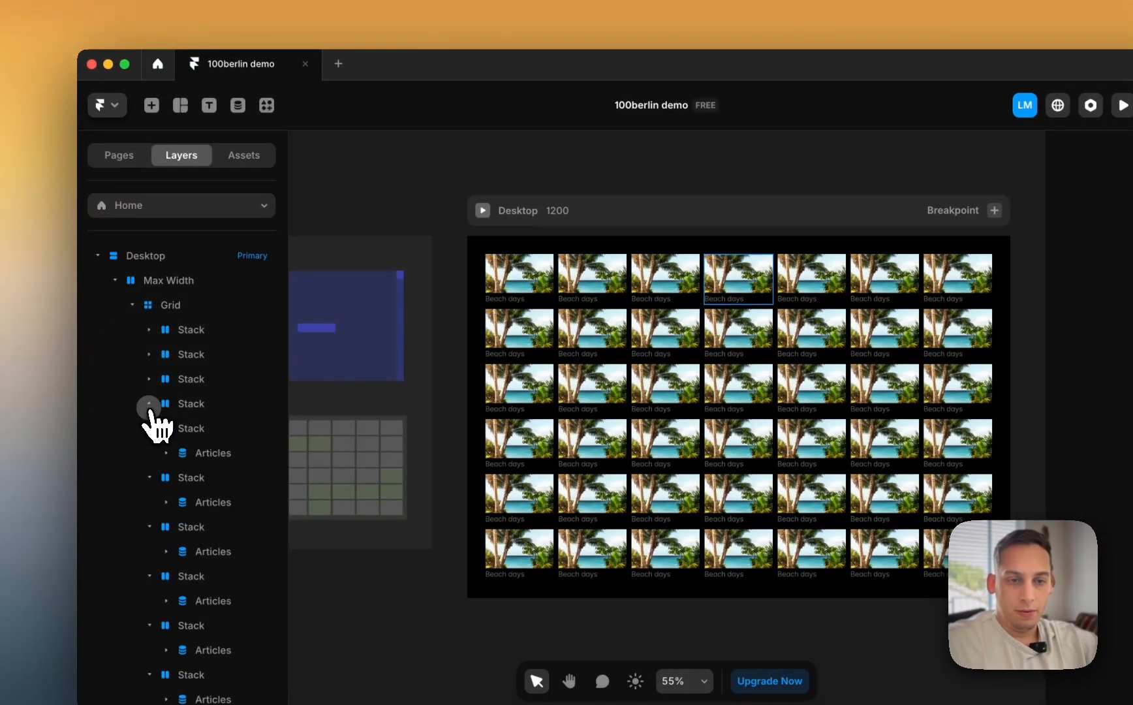
pyautogui.click(150, 428)
pyautogui.click(149, 453)
pyautogui.click(149, 477)
pyautogui.click(150, 502)
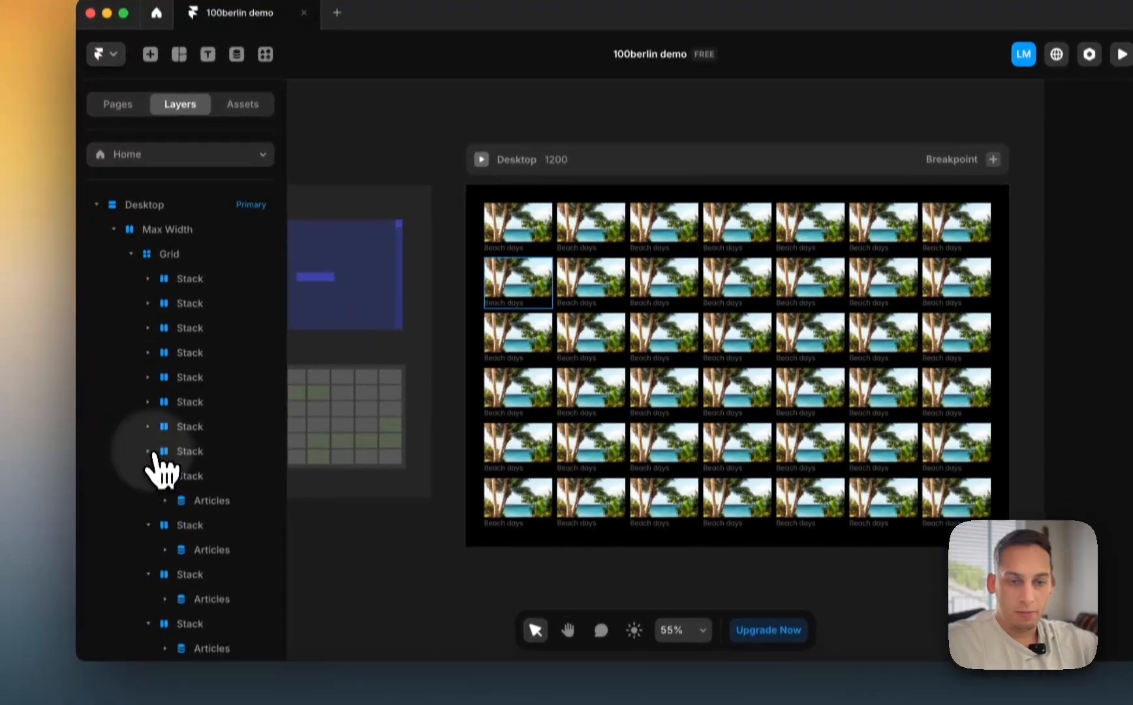
pyautogui.click(149, 527)
pyautogui.click(149, 551)
pyautogui.click(148, 505)
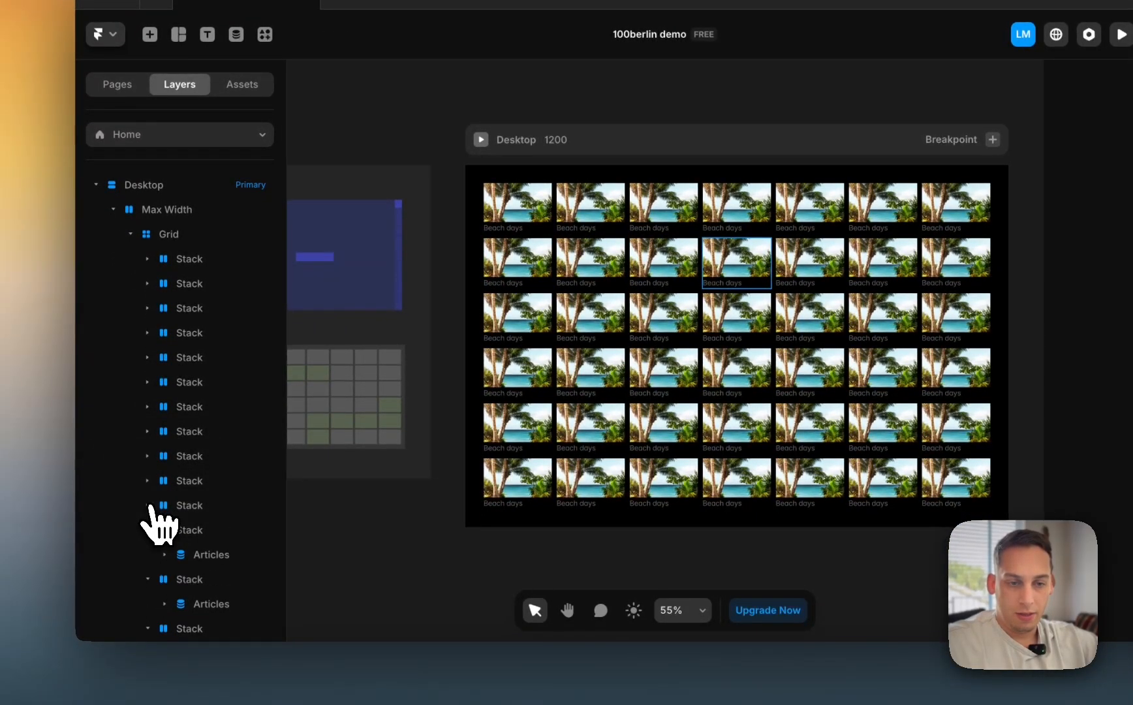
pyautogui.click(148, 529)
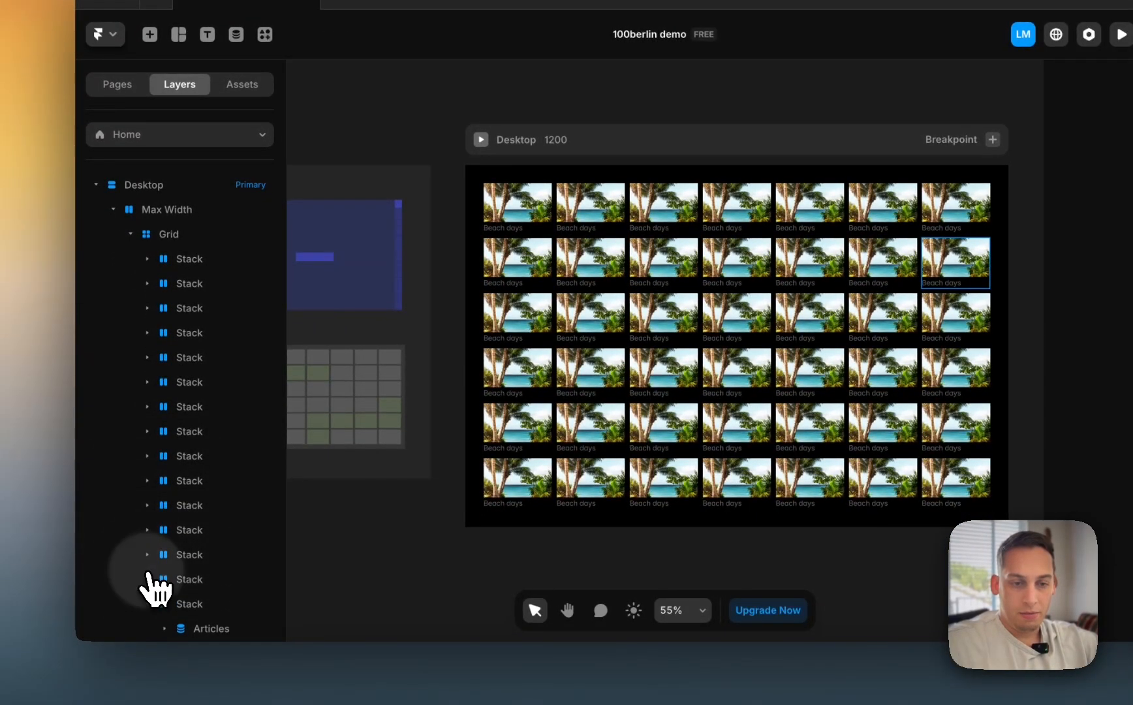
pyautogui.scroll(-2, 149, 604)
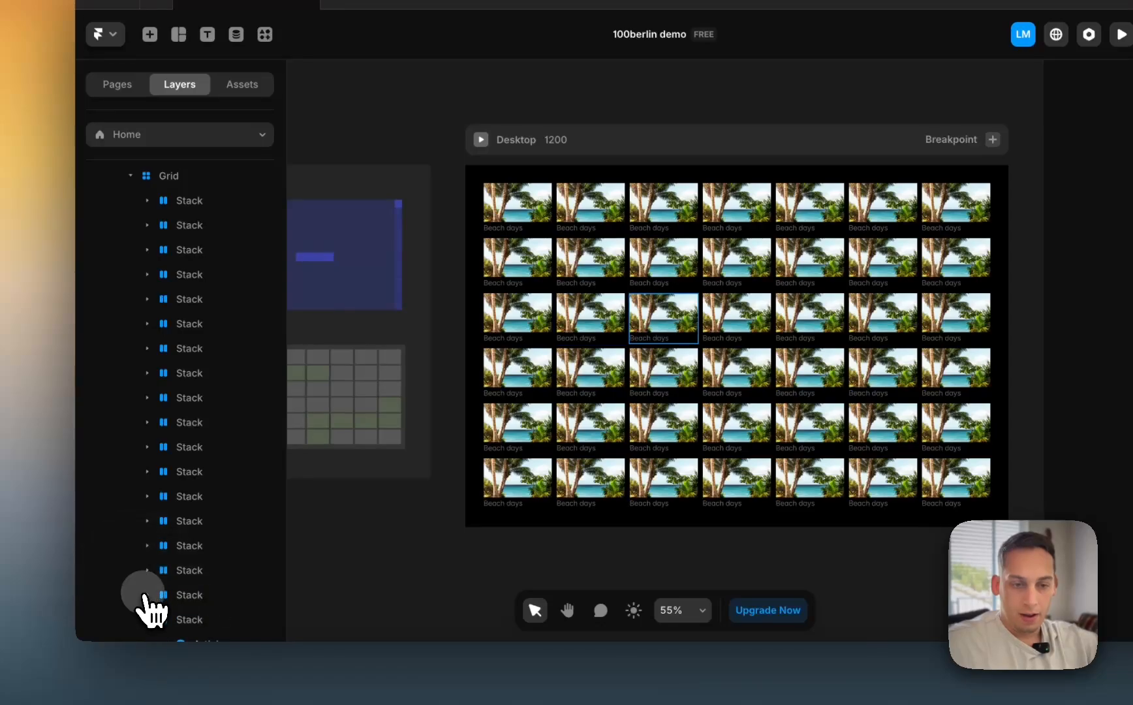
pyautogui.scroll(-2, 153, 620)
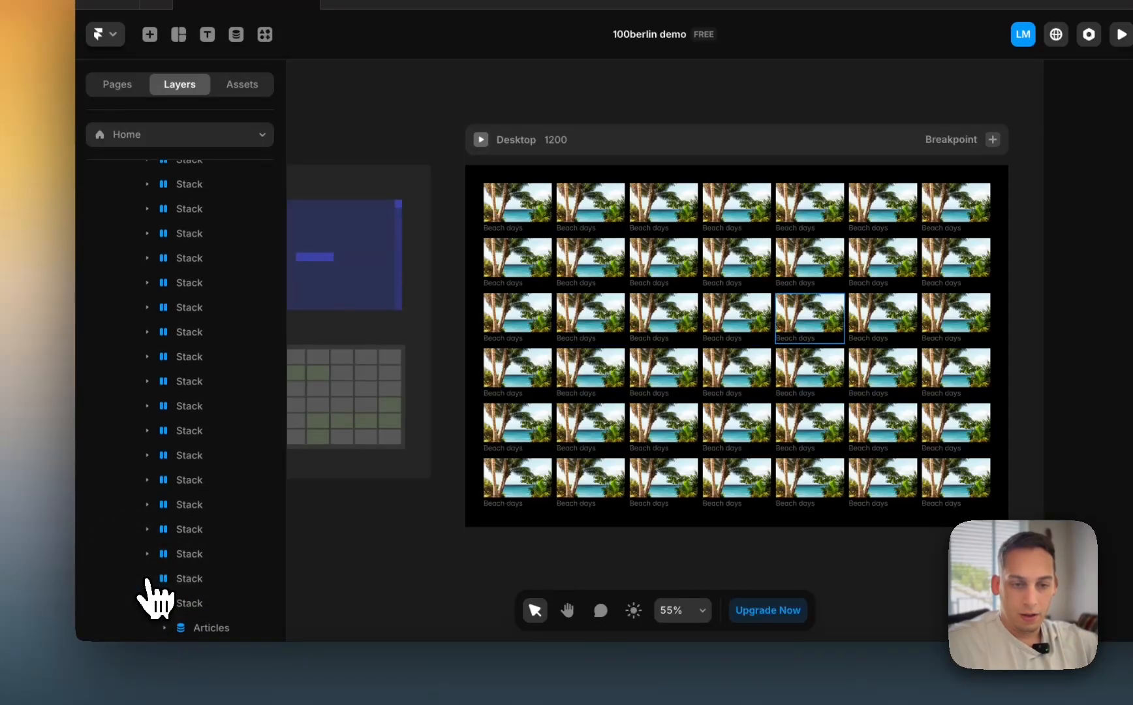
pyautogui.scroll(-2, 151, 602)
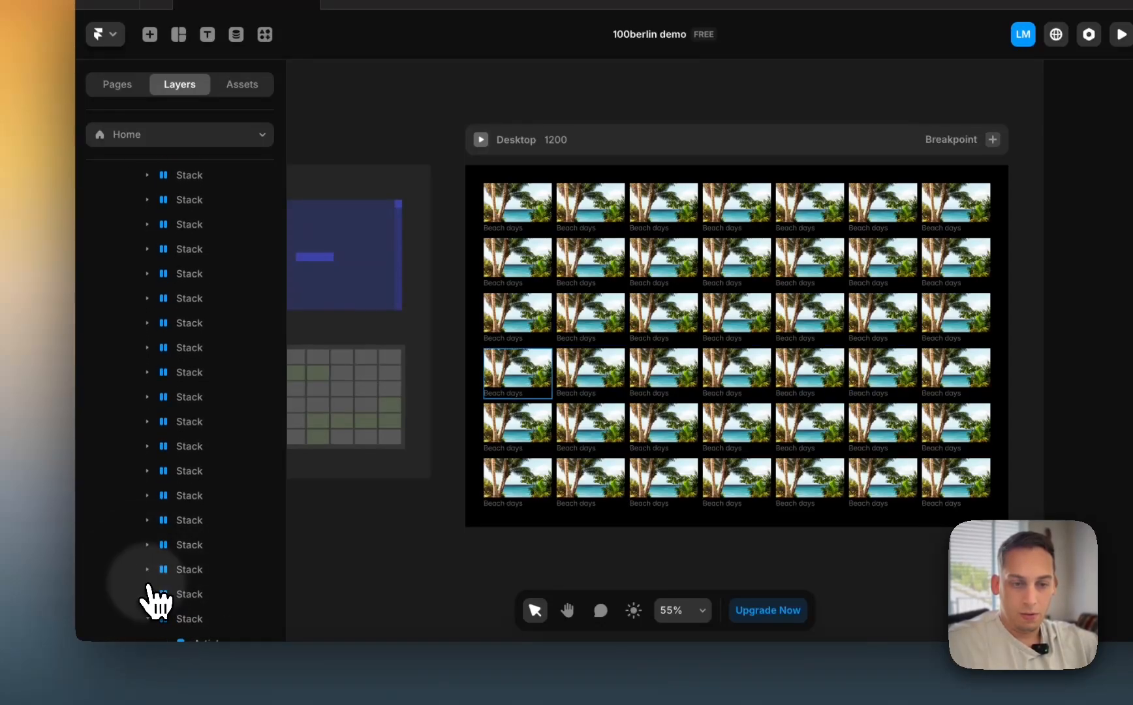
pyautogui.scroll(-2, 153, 604)
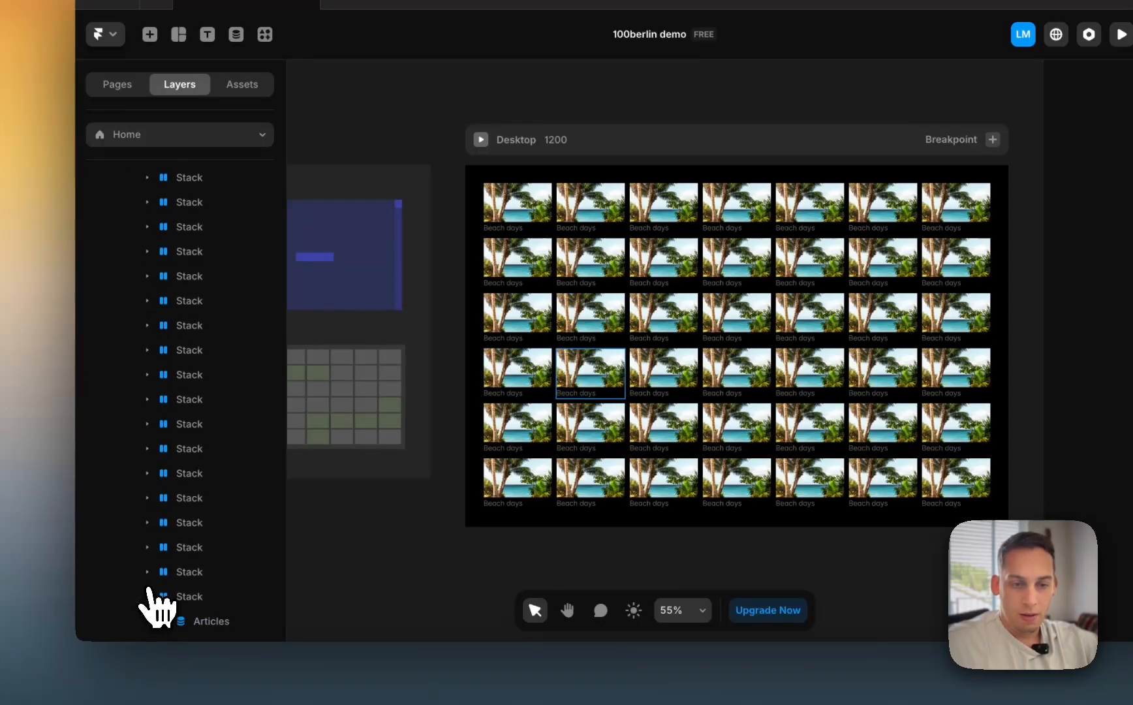
pyautogui.click(146, 530)
pyautogui.scroll(-3, 153, 591)
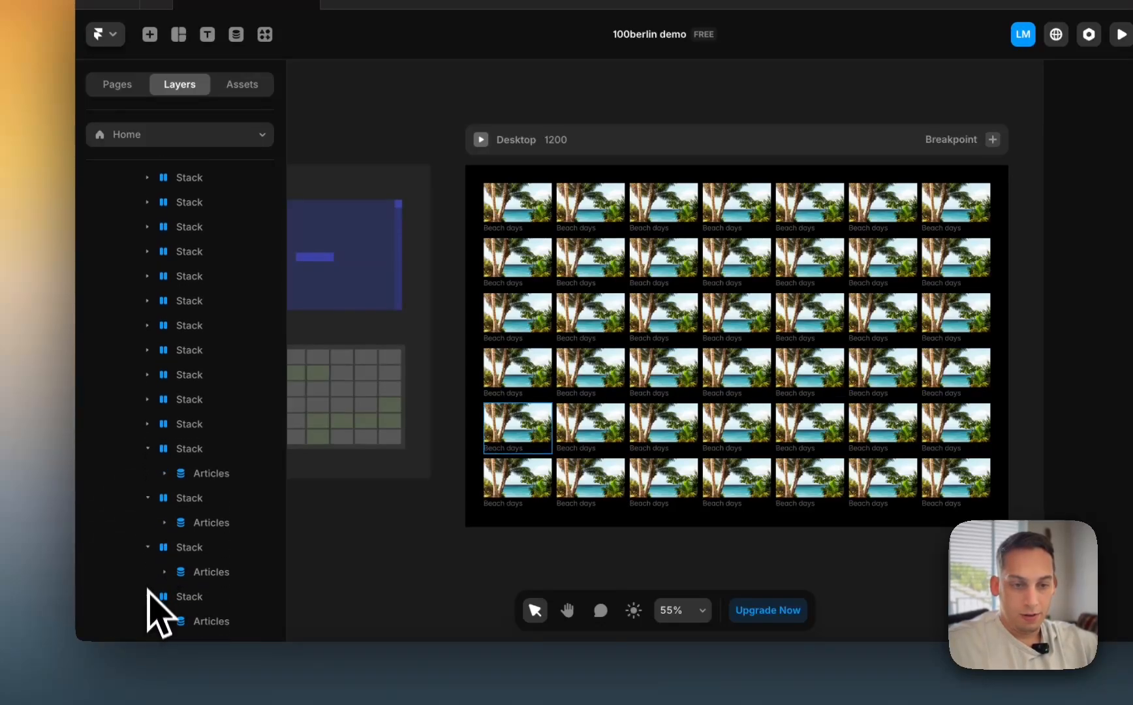
pyautogui.click(147, 498)
pyautogui.click(148, 450)
pyautogui.click(148, 498)
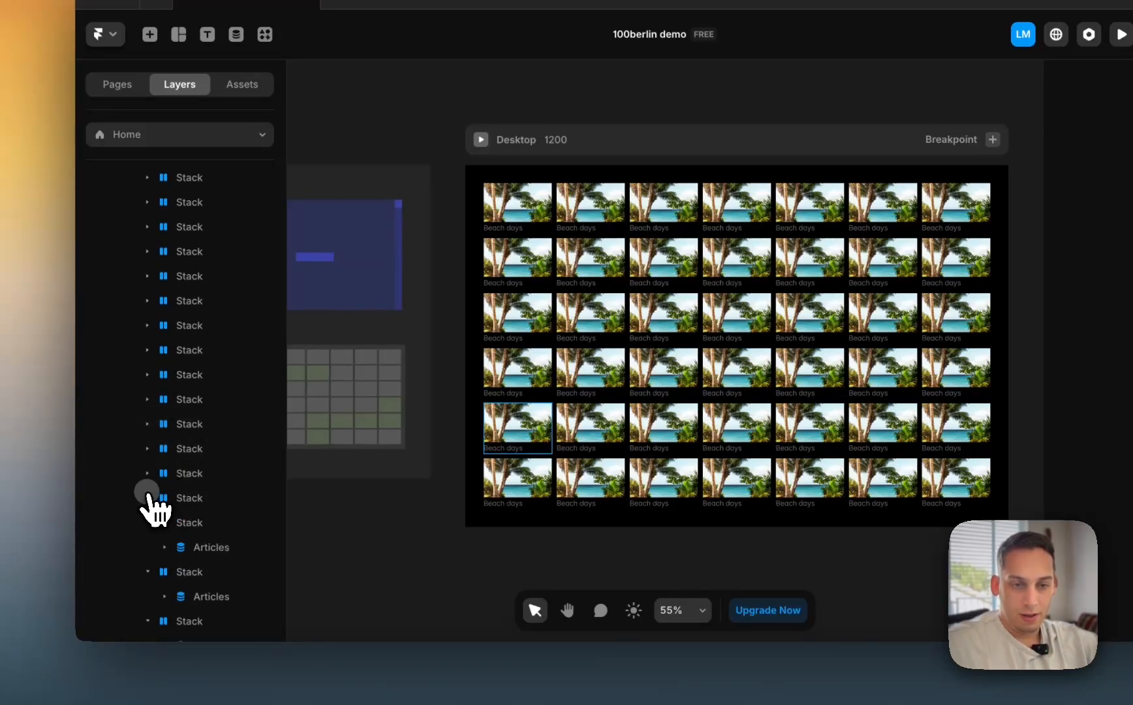
pyautogui.click(148, 547)
pyautogui.scroll(-1, 148, 547)
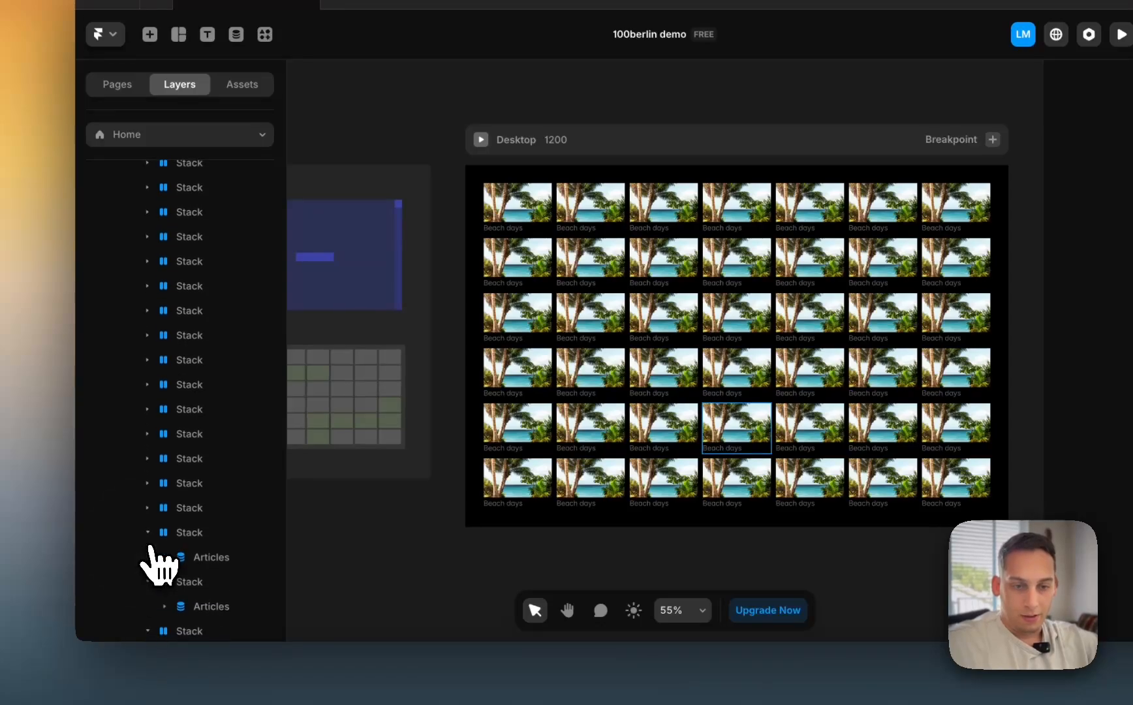
pyautogui.click(148, 534)
pyautogui.click(148, 557)
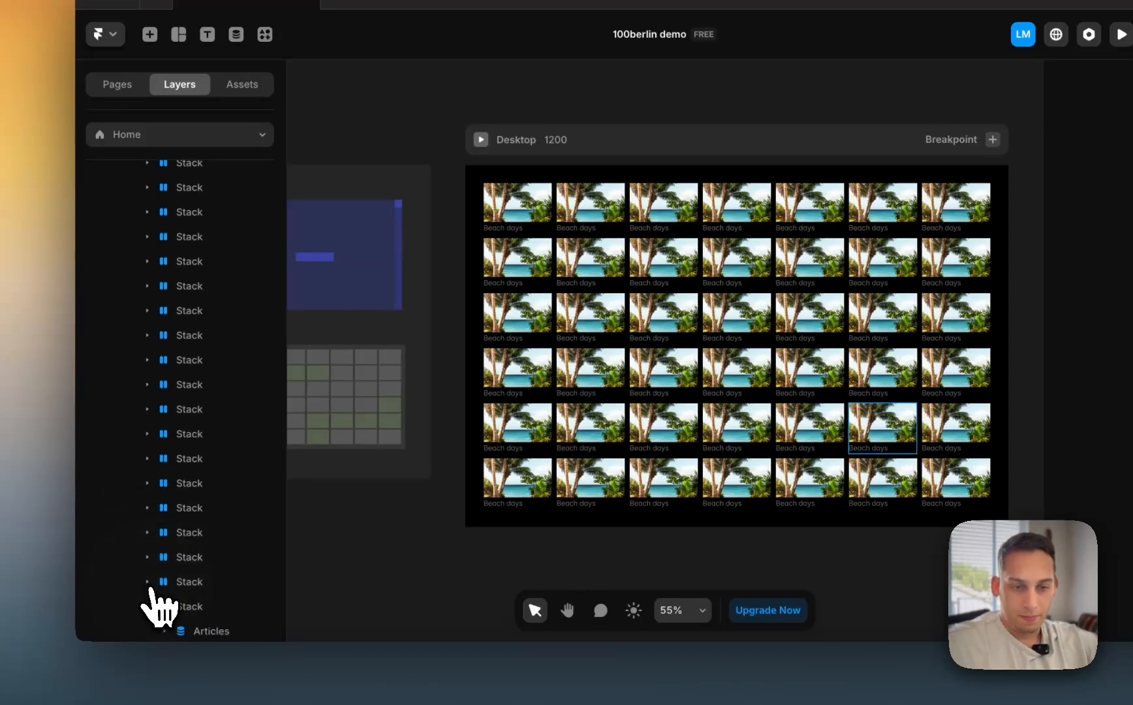
pyautogui.scroll(-4, 150, 591)
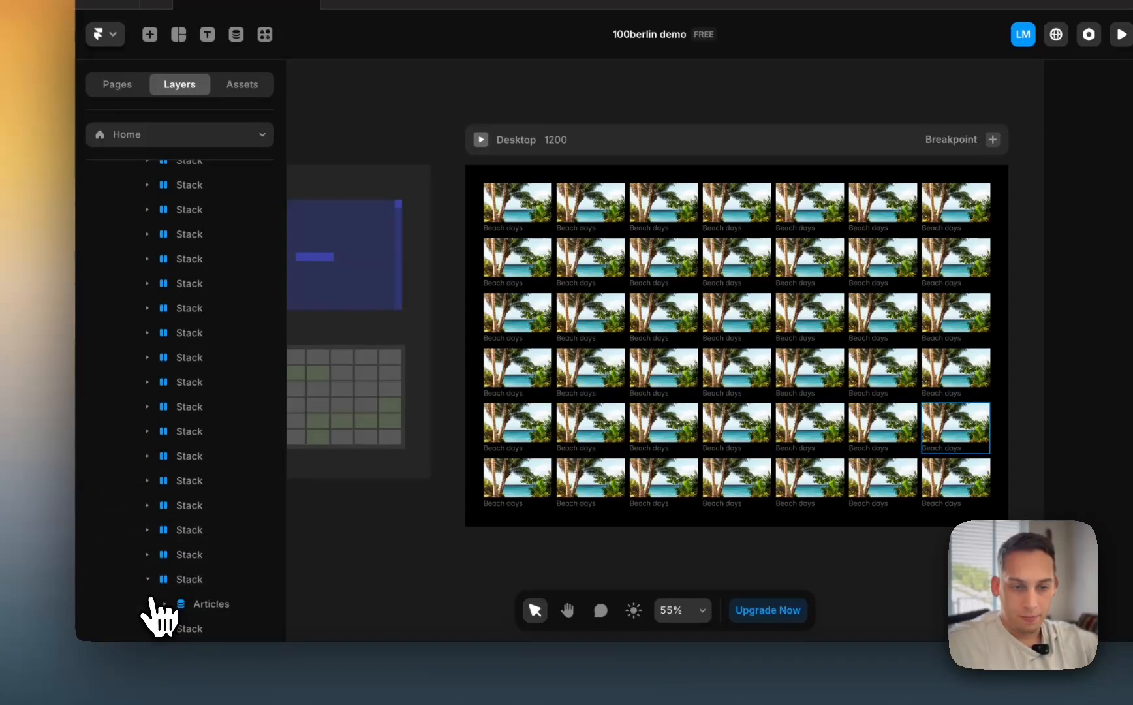
pyautogui.click(148, 473)
pyautogui.click(147, 547)
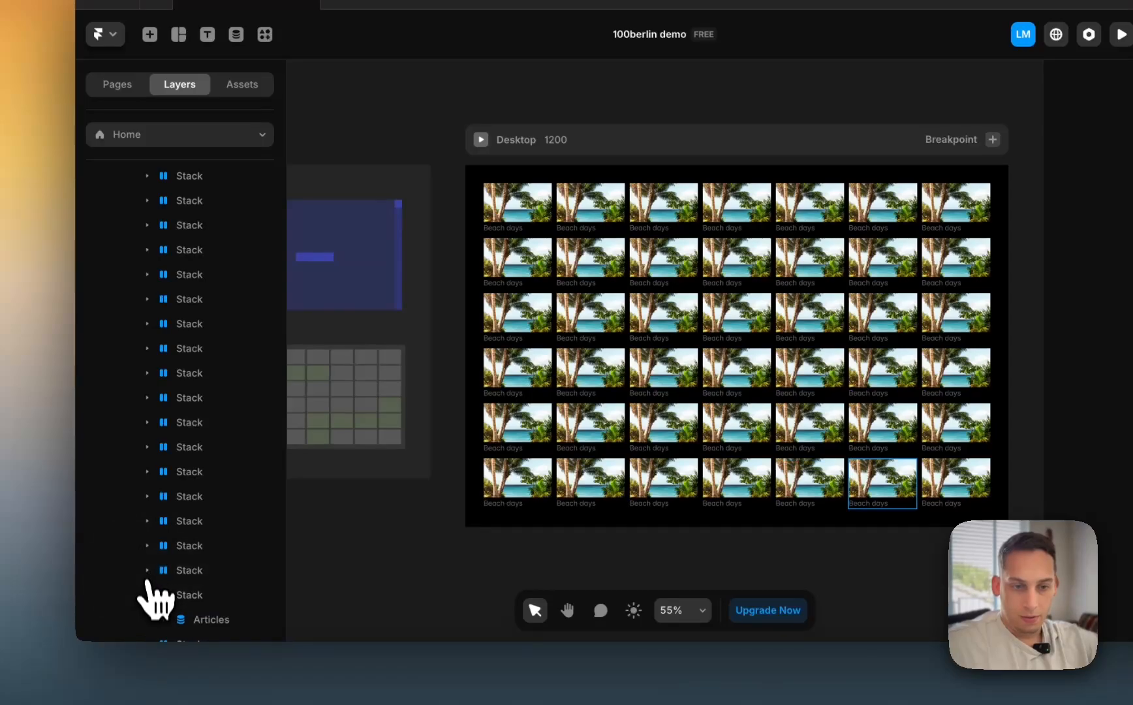
pyautogui.scroll(-1, 150, 614)
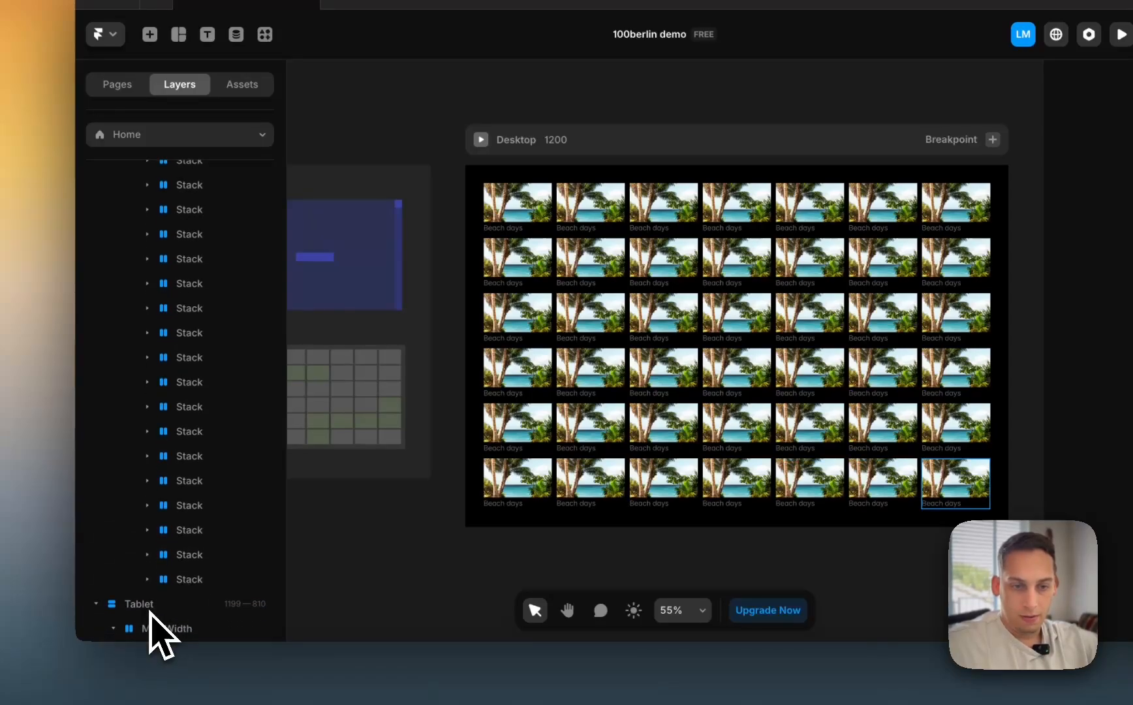
# - Delete all stacks in the Desktop grid except the first one
pyautogui.click(169, 585)
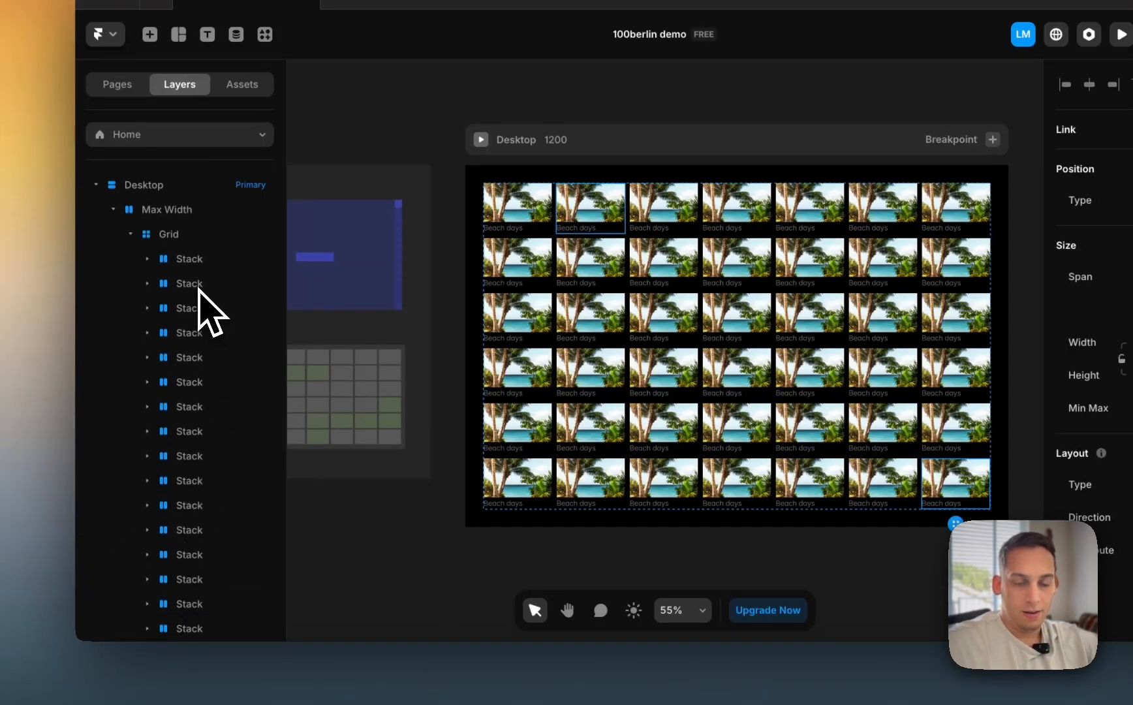
pyautogui.keyDown('shift'); pyautogui.click(199, 284); pyautogui.keyUp('shift')
pyautogui.press('BackSpace')
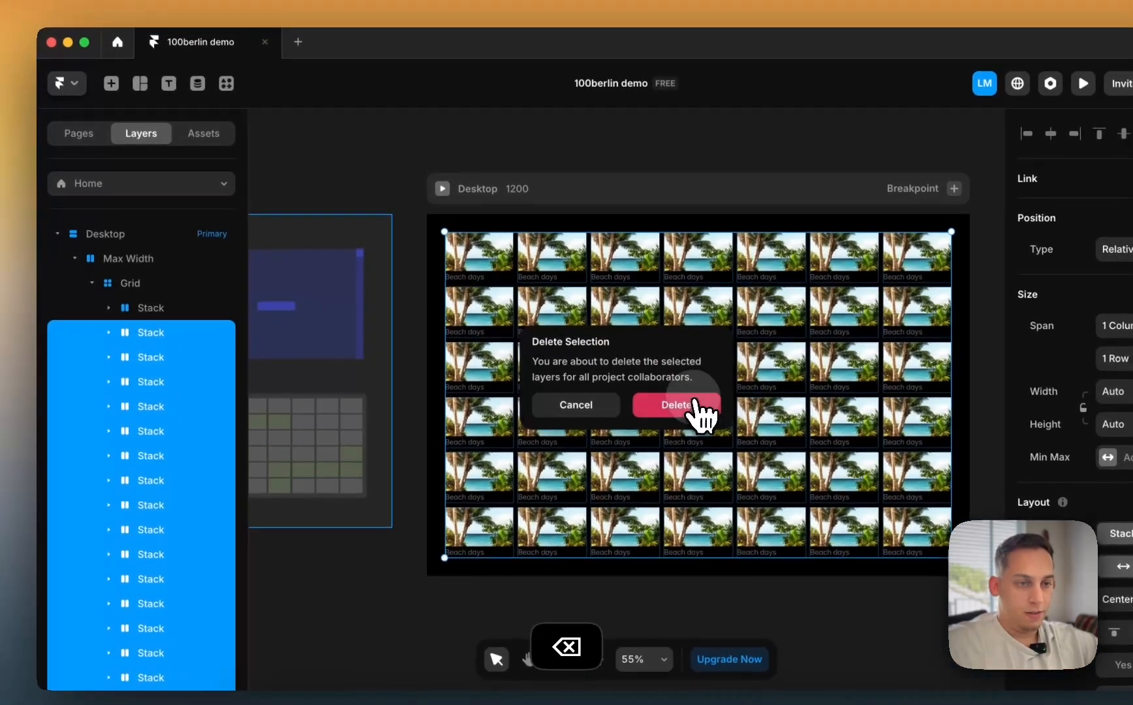
pyautogui.click(727, 356)
# - Examine which CMS fields and conditions can control the visibility of the stack inside the Desktop grid's Article layer
pyautogui.keyDown('super'); pyautogui.click(493, 267); pyautogui.keyUp('super')
pyautogui.scroll(5, 491, 263)
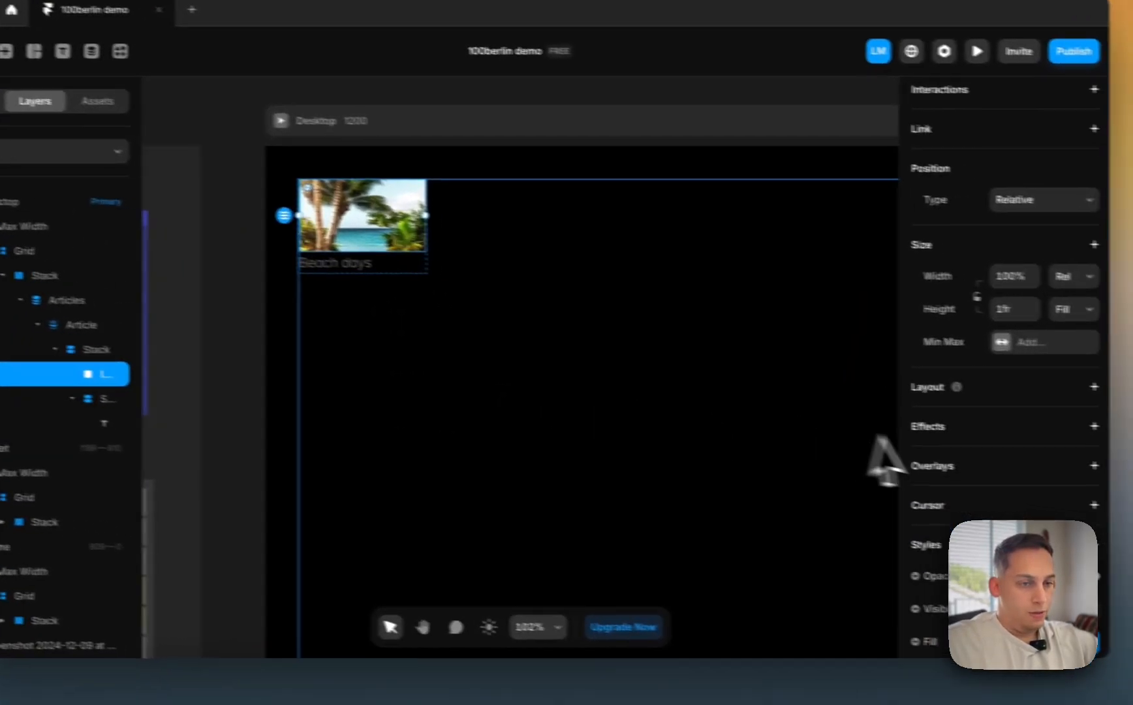
pyautogui.scroll(-5, 1113, 468)
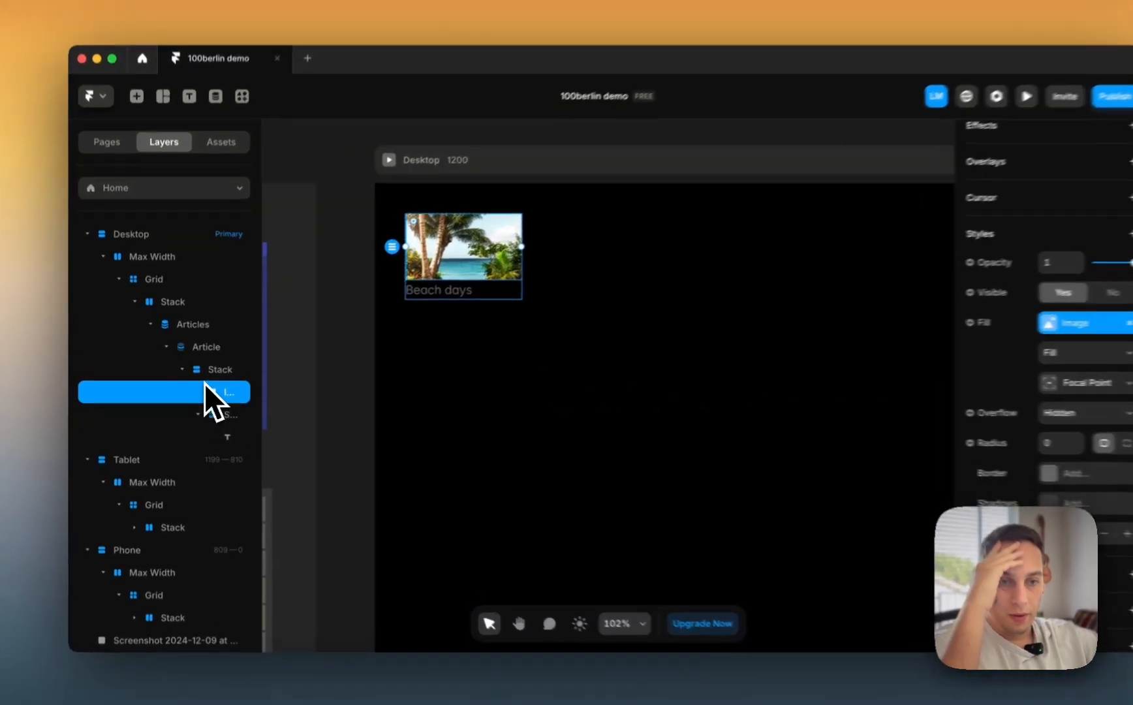
pyautogui.click(208, 371)
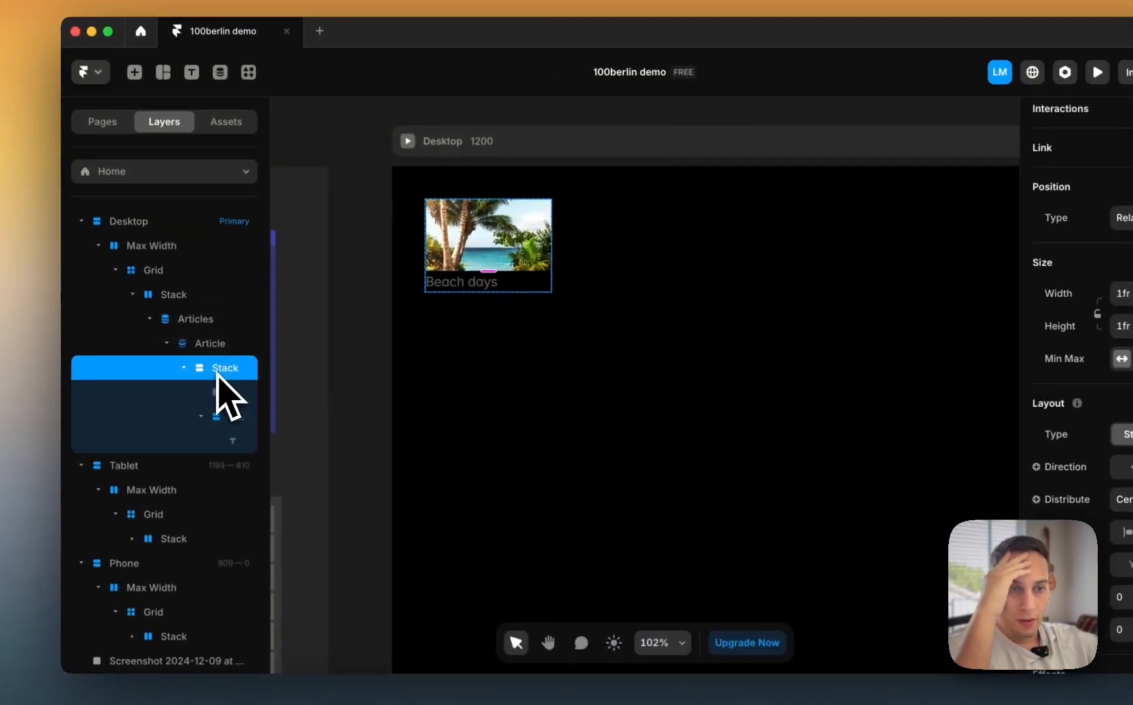
pyautogui.scroll(-8, 1002, 414)
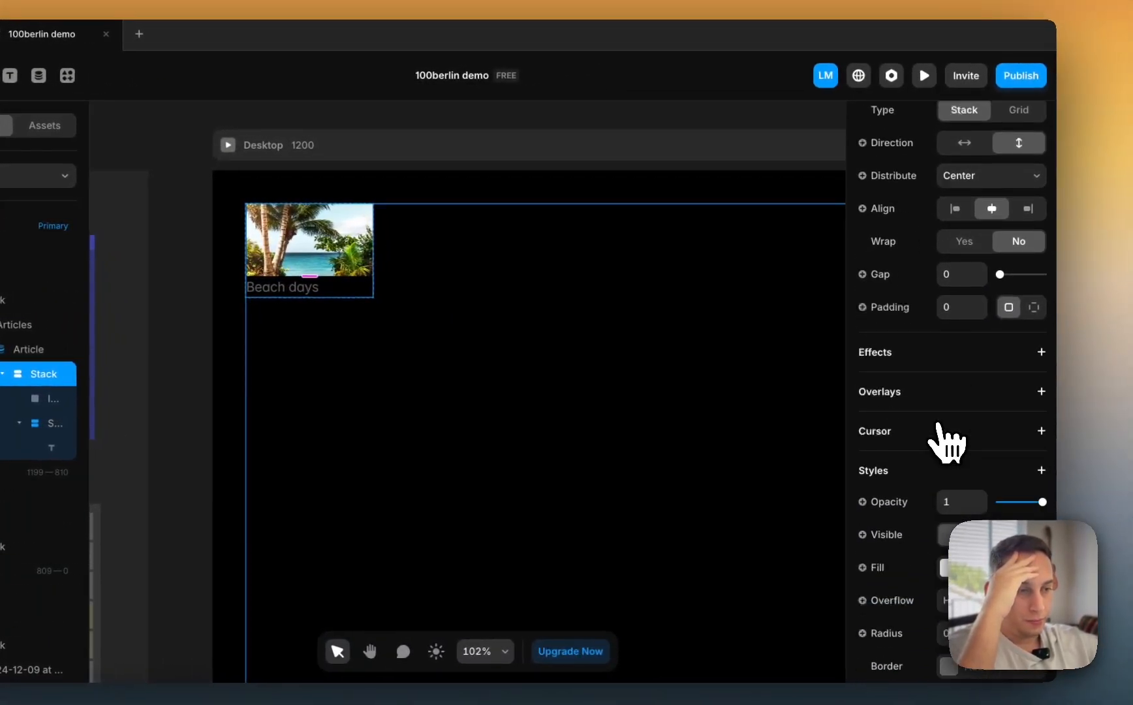
pyautogui.click(869, 313)
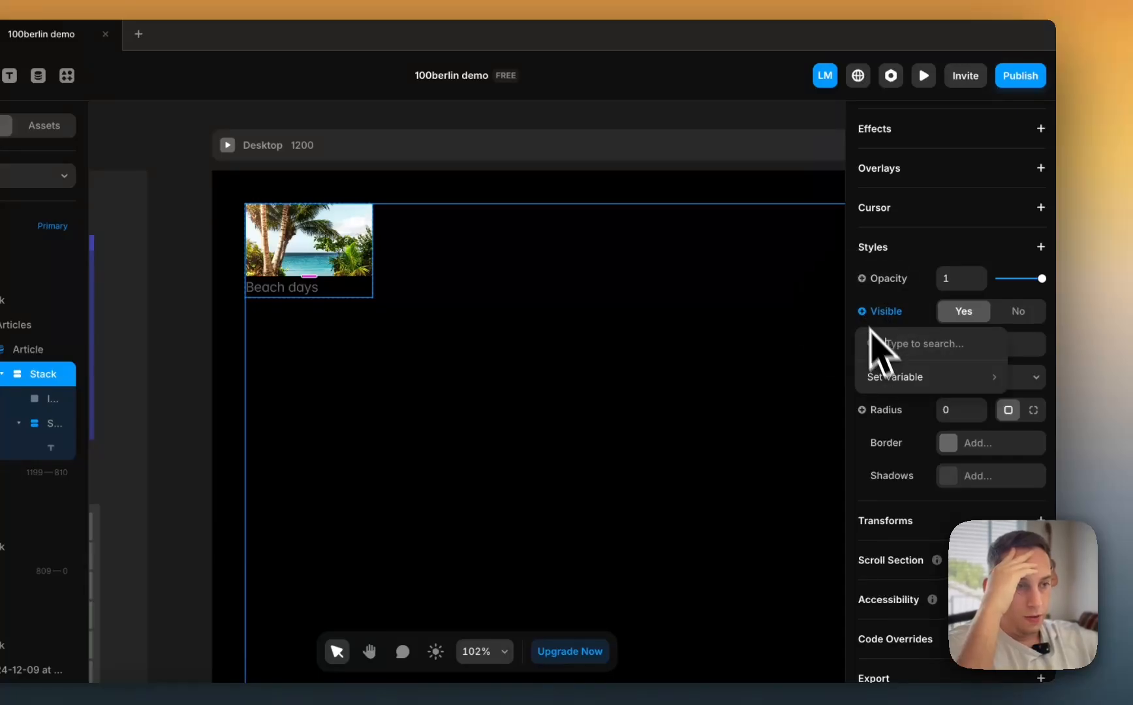
pyautogui.moveTo(901, 392)
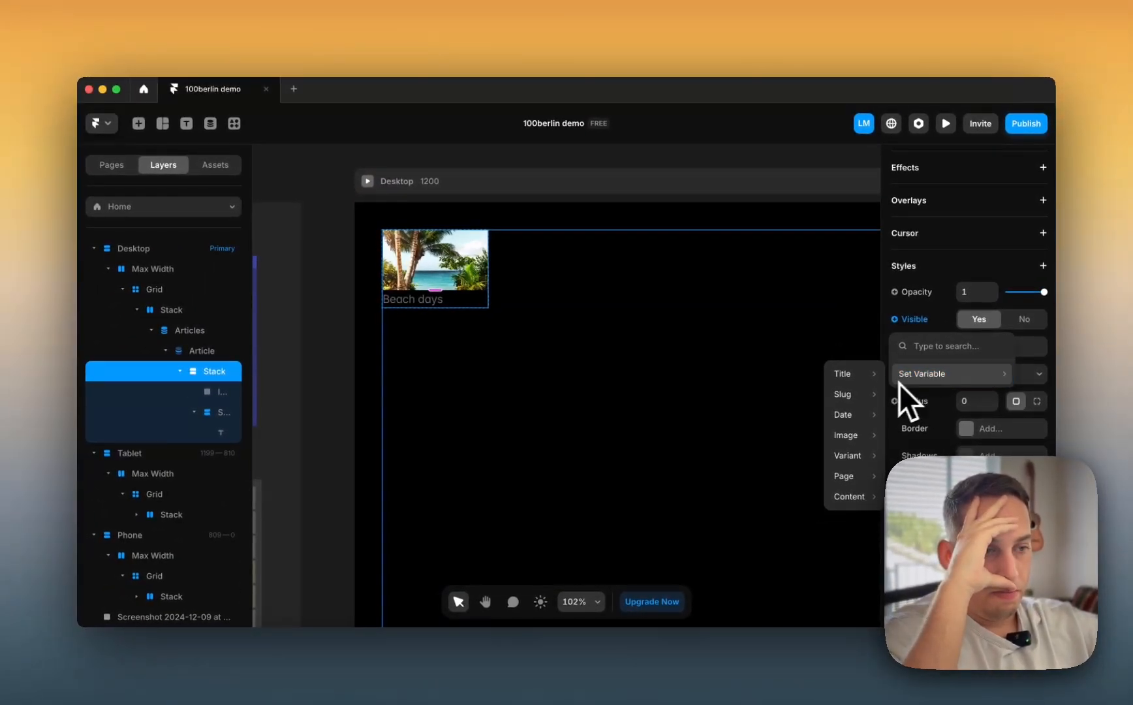
pyautogui.moveTo(822, 522)
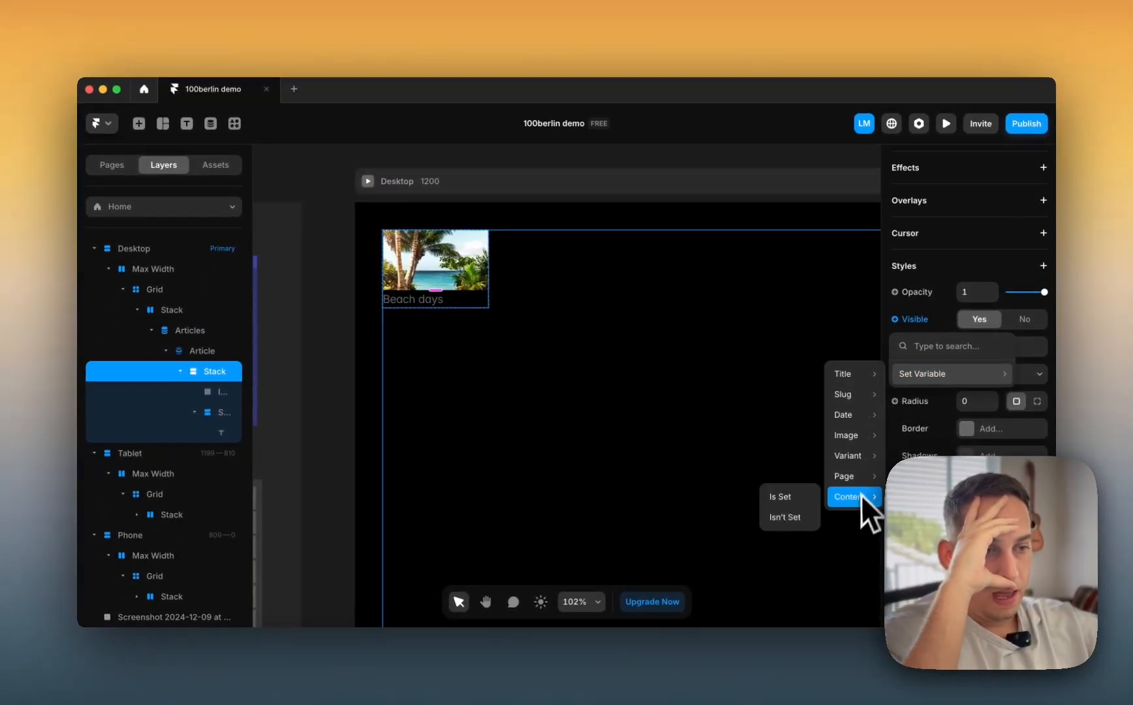
pyautogui.moveTo(851, 487)
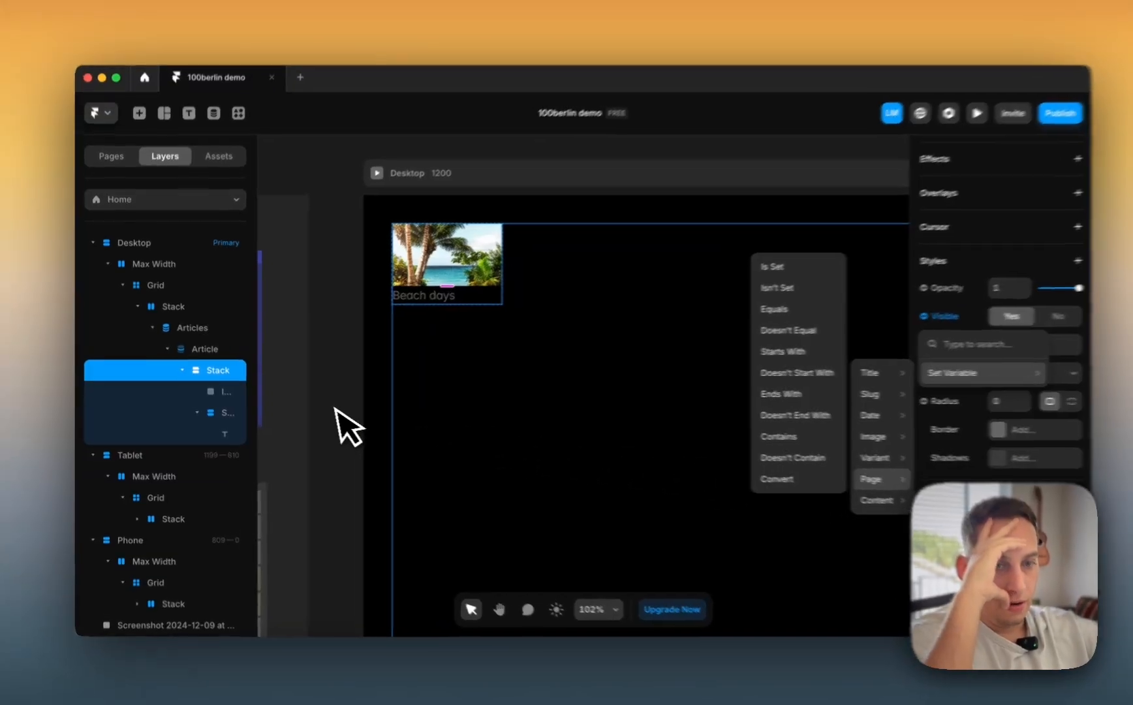
pyautogui.click(349, 427)
# - Inspect the layout and style settings of the Article layer and the nested stack holding the title
pyautogui.click(199, 350)
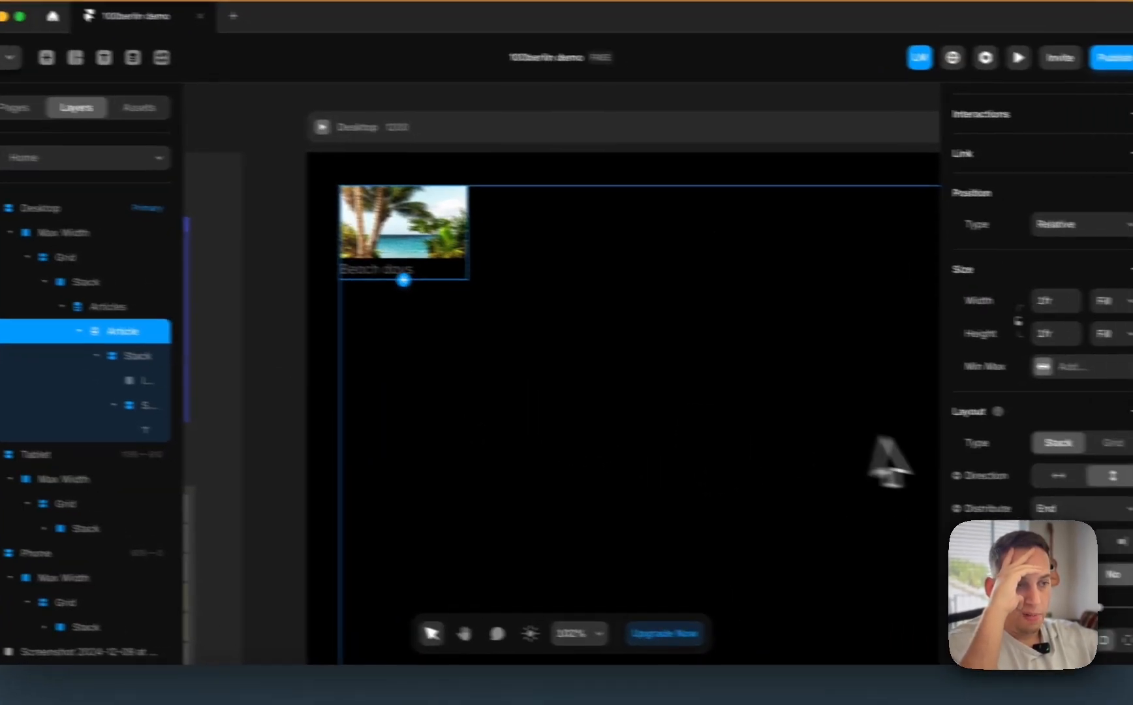
pyautogui.scroll(-3, 992, 473)
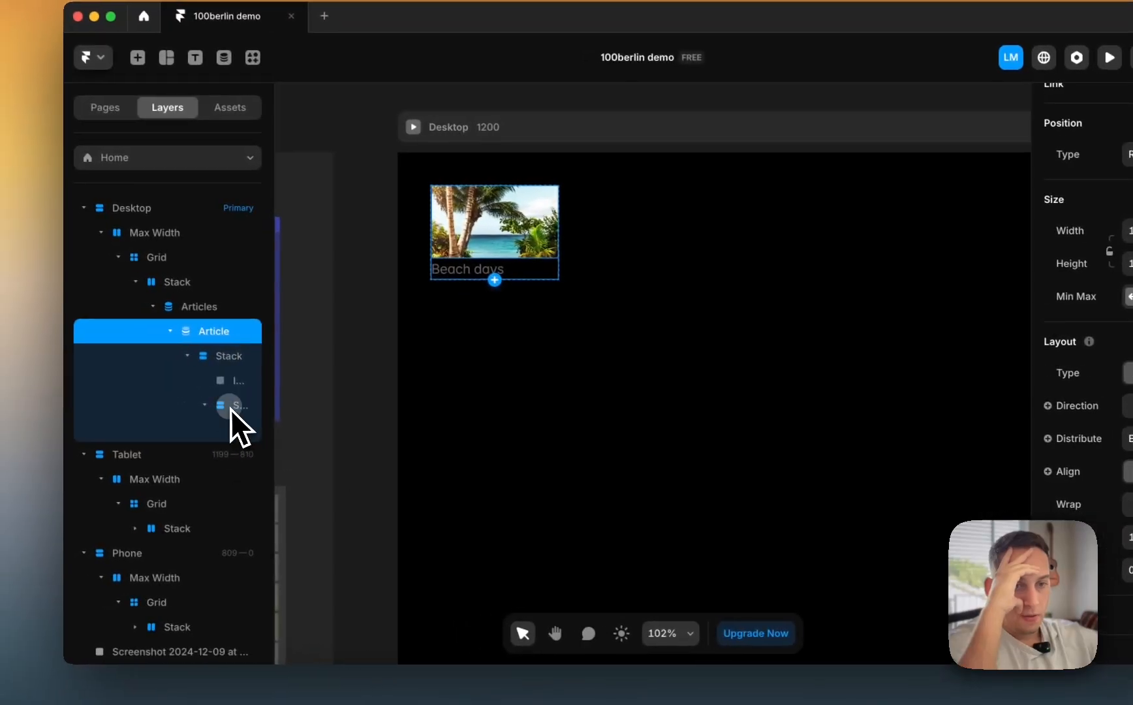
pyautogui.click(230, 406)
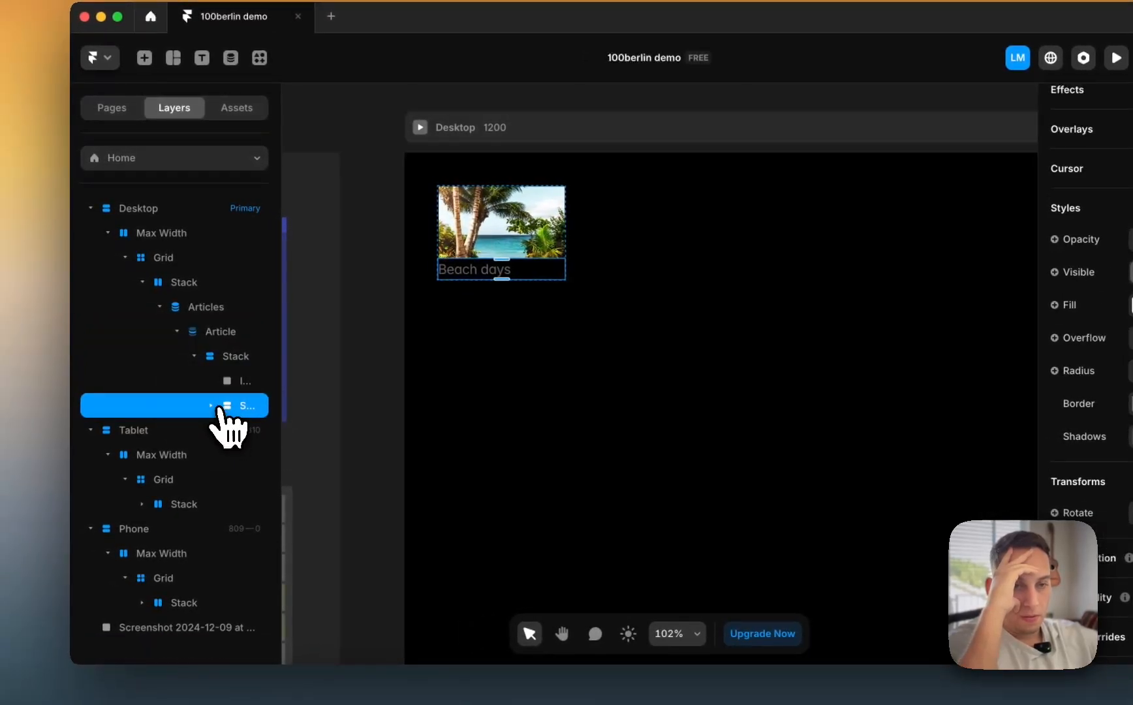
pyautogui.click(212, 406)
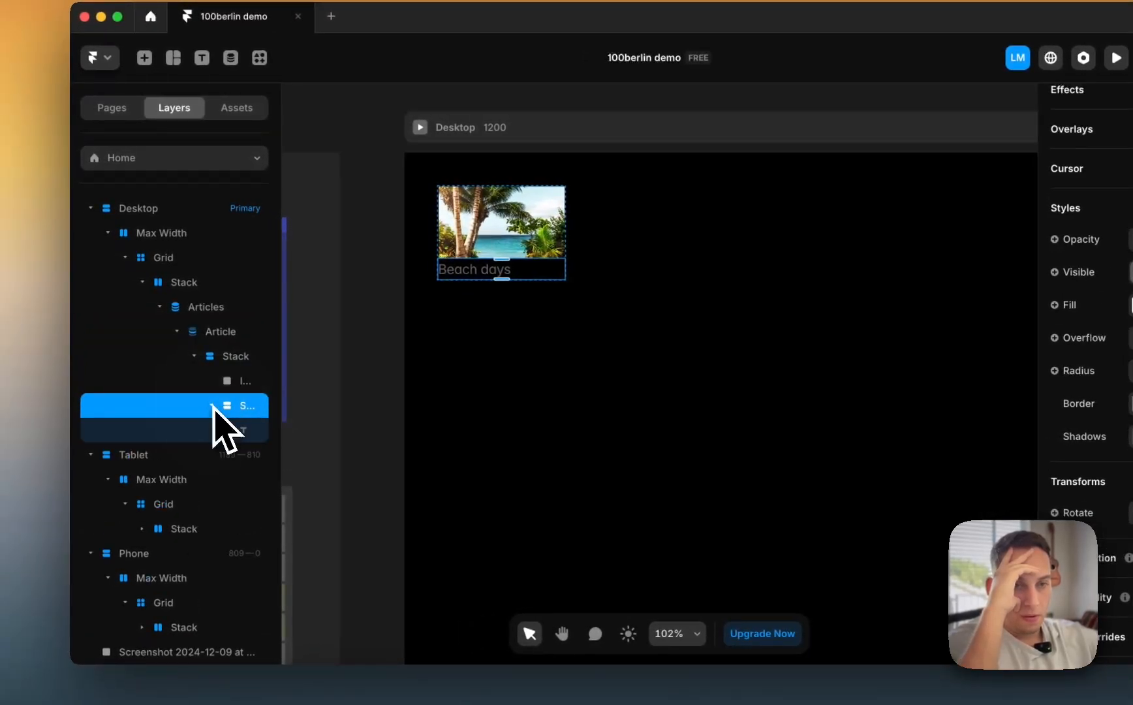
pyautogui.click(212, 340)
pyautogui.scroll(-5, 1119, 486)
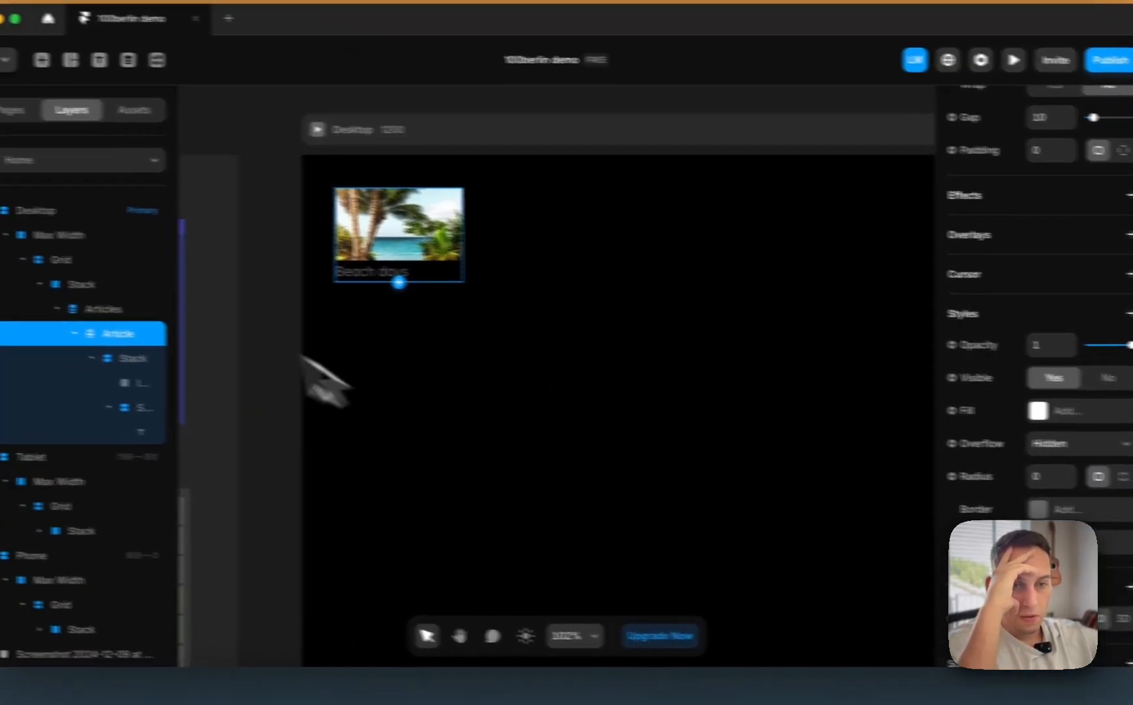
# - Filter the Desktop grid's Articles collection list to entries whose Page field equals 1
pyautogui.click(131, 309)
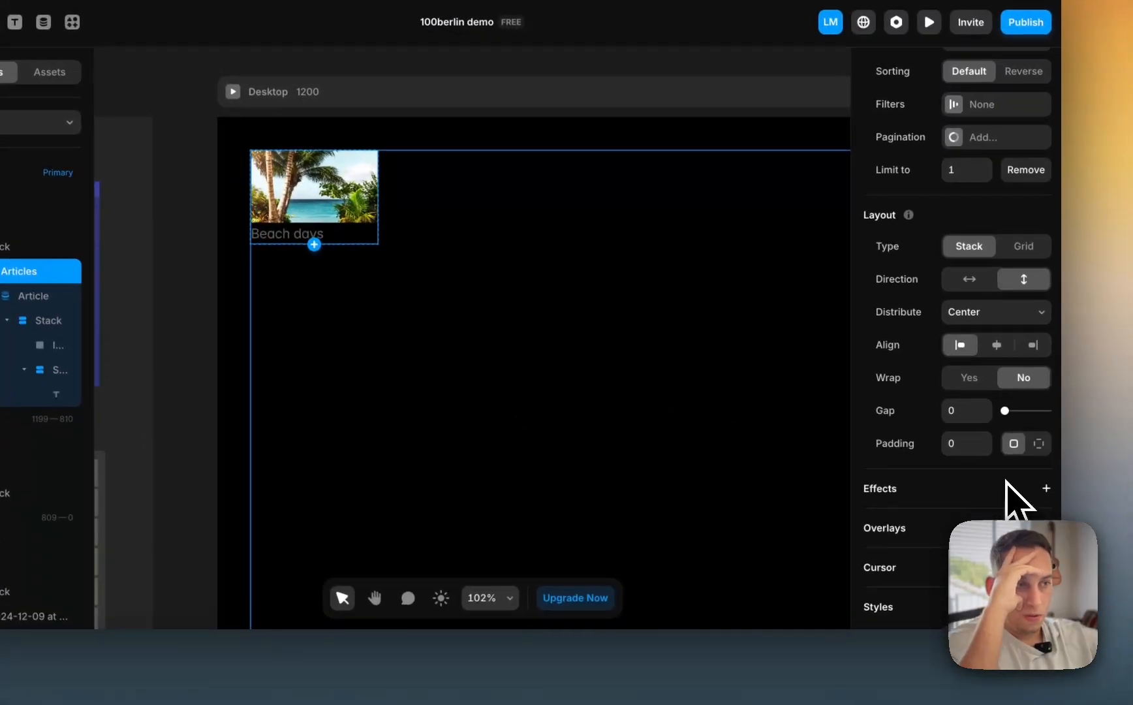
pyautogui.scroll(5, 1098, 533)
pyautogui.click(981, 406)
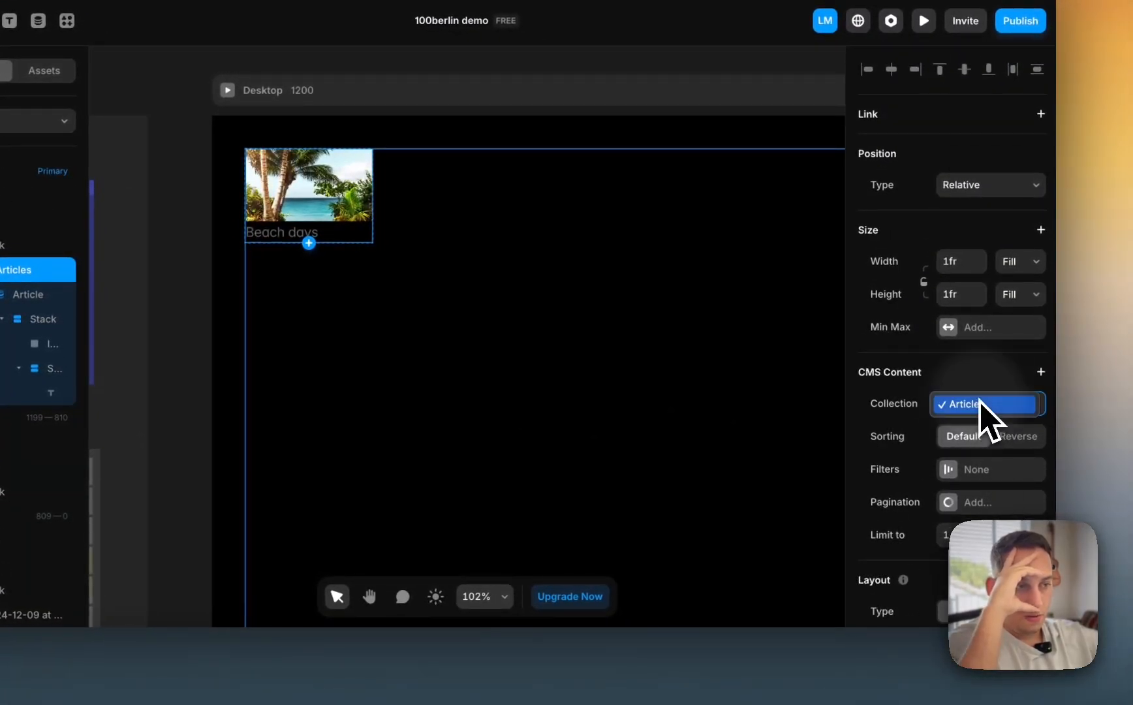
pyautogui.click(966, 404)
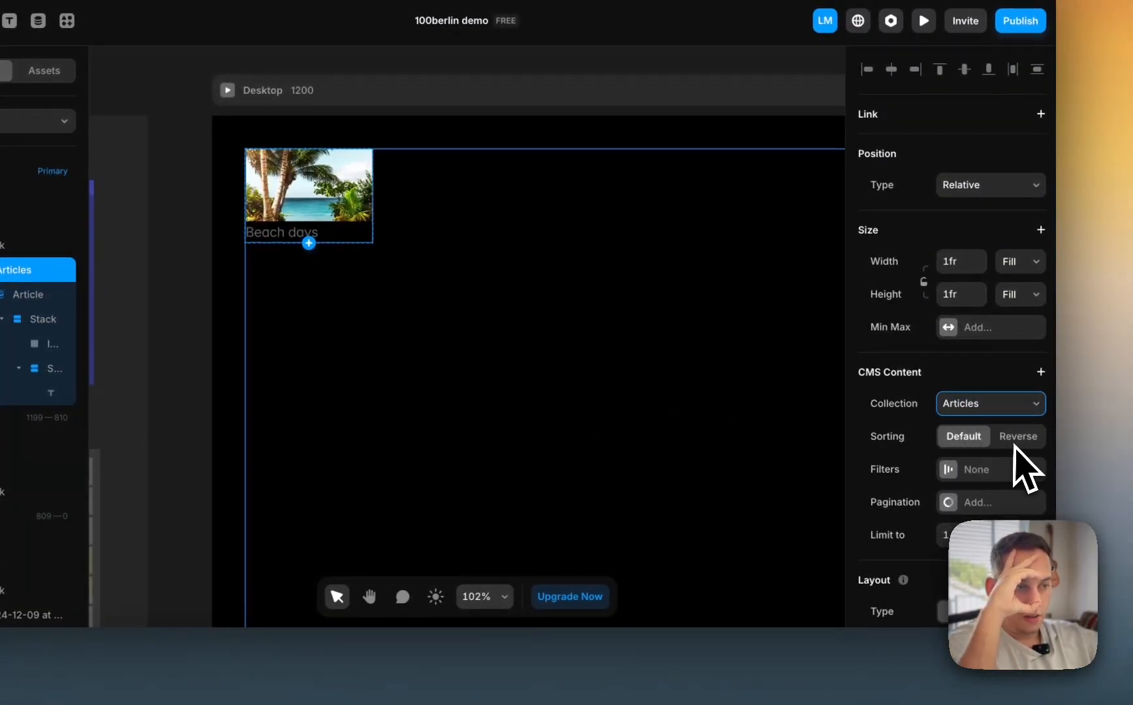
pyautogui.click(953, 470)
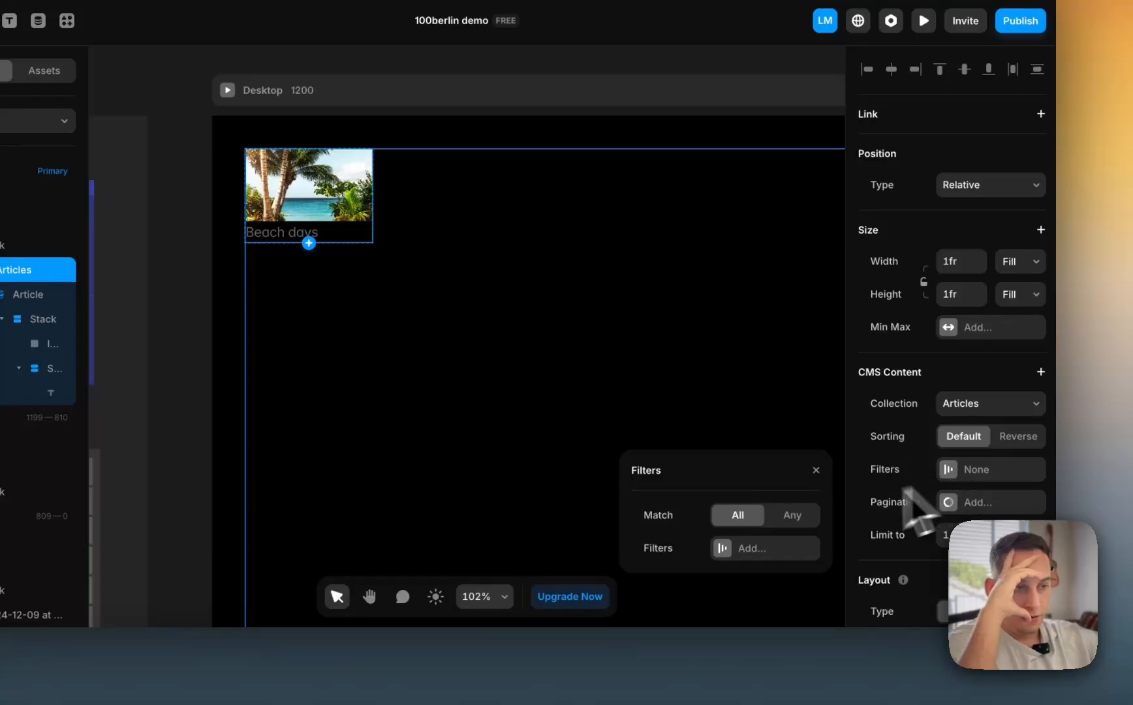
pyautogui.click(741, 550)
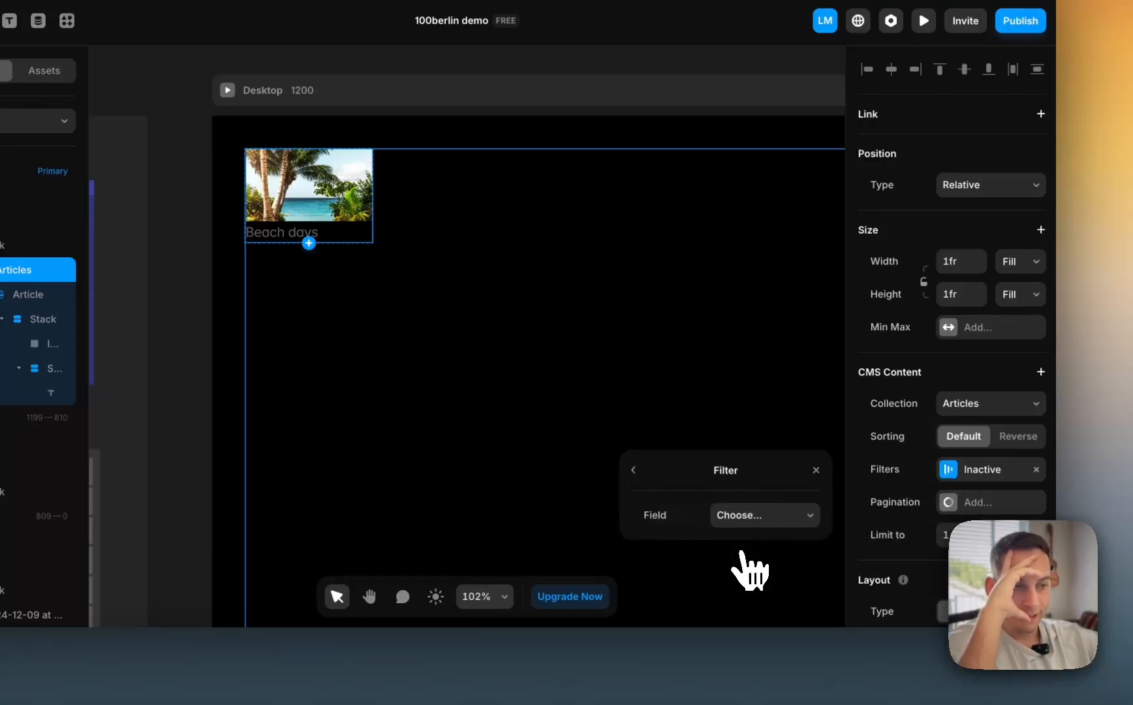
pyautogui.click(761, 518)
pyautogui.scroll(-2, 750, 556)
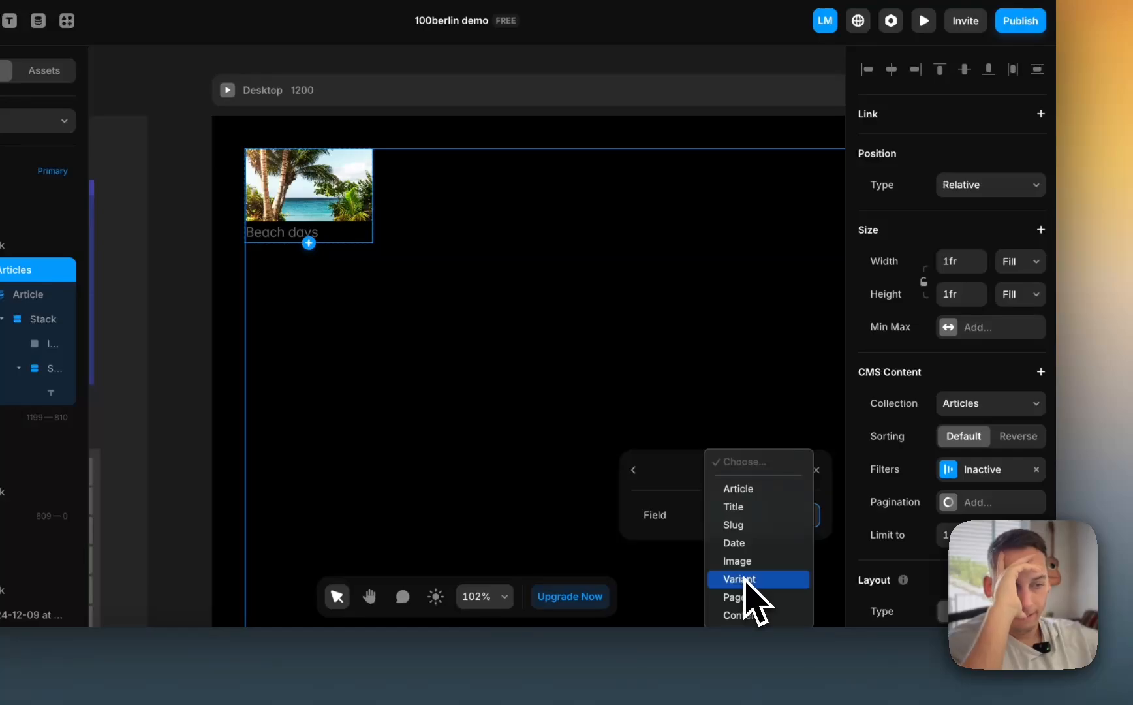
pyautogui.click(743, 599)
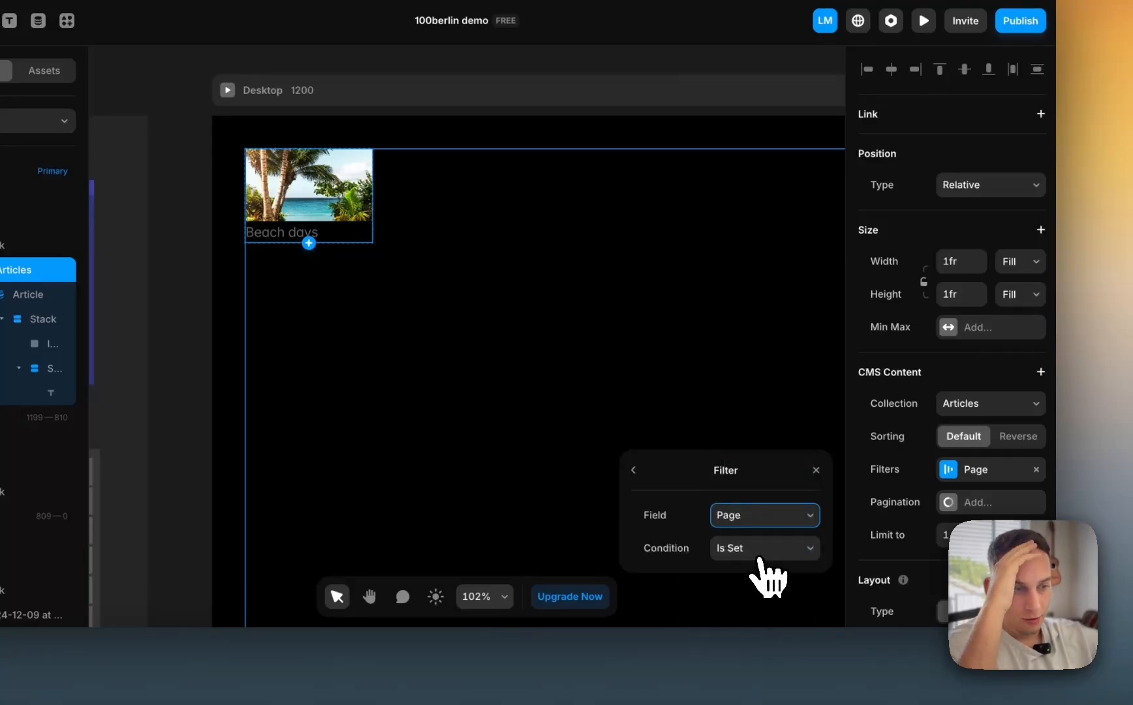
pyautogui.click(751, 558)
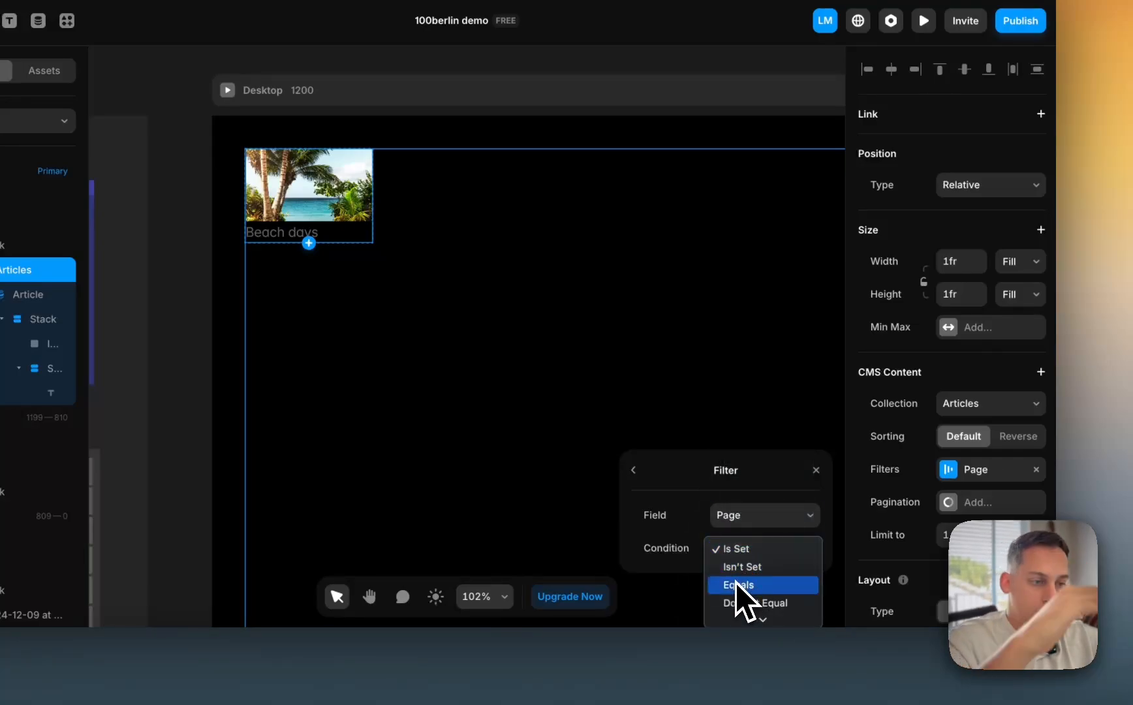
pyautogui.click(737, 586)
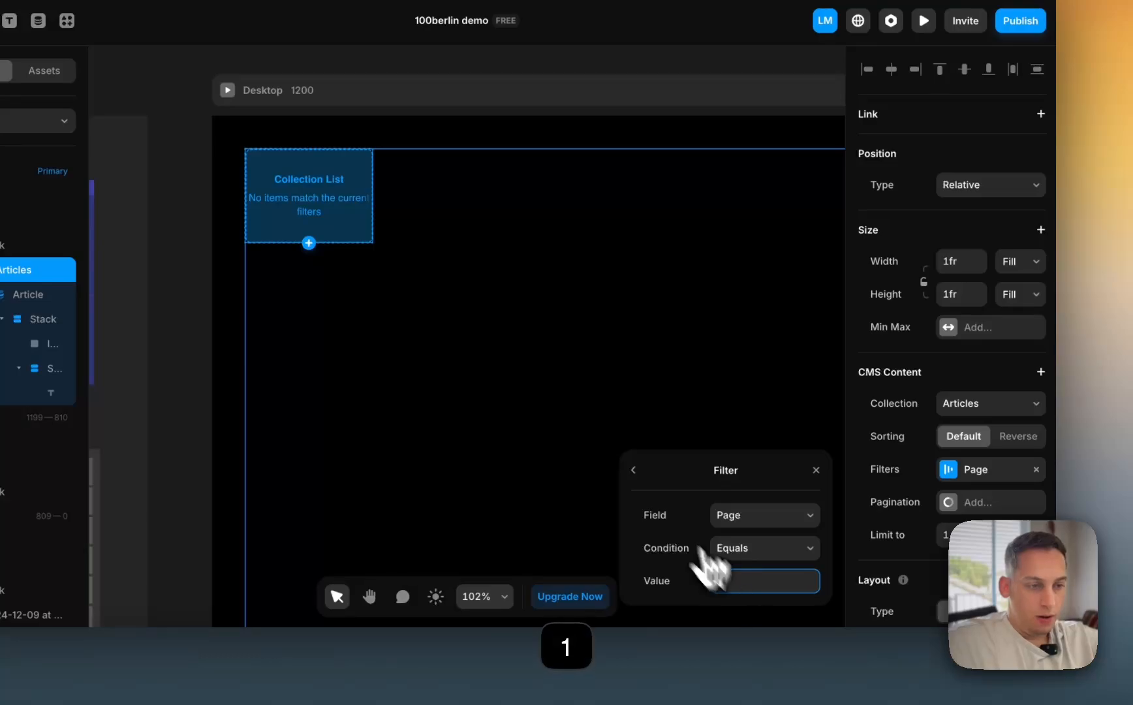
pyautogui.click(631, 465)
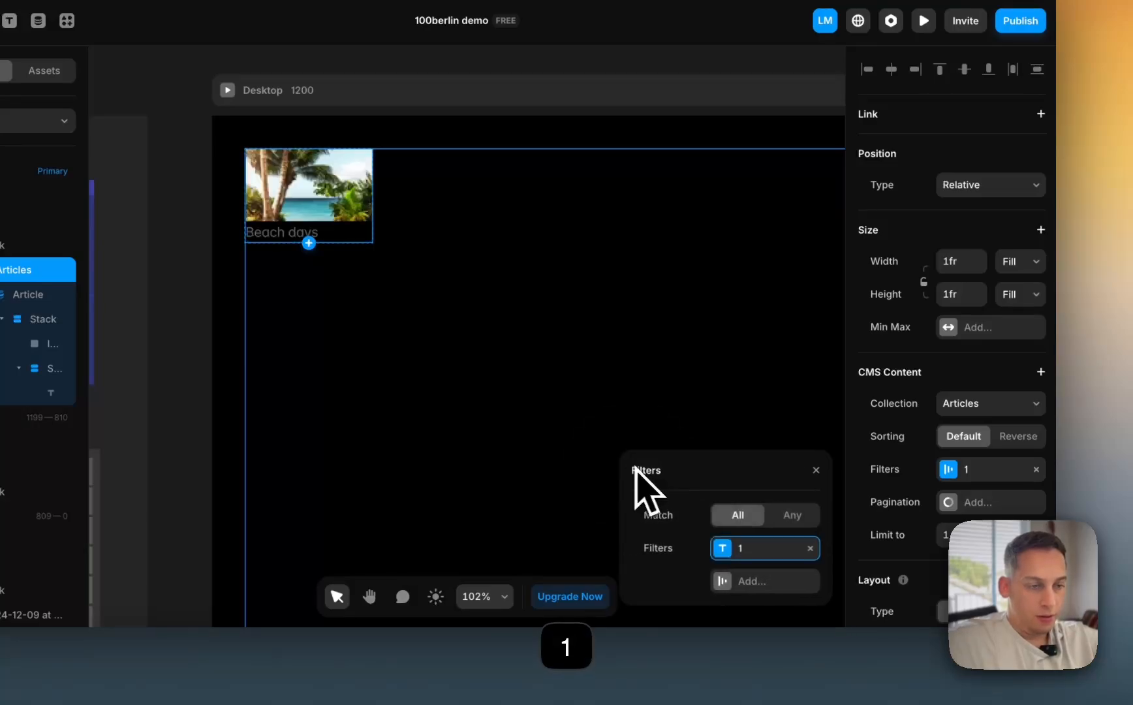
# - Add a second filter to the Articles collection list requiring the Variant field to equal 1
pyautogui.click(748, 584)
pyautogui.click(752, 518)
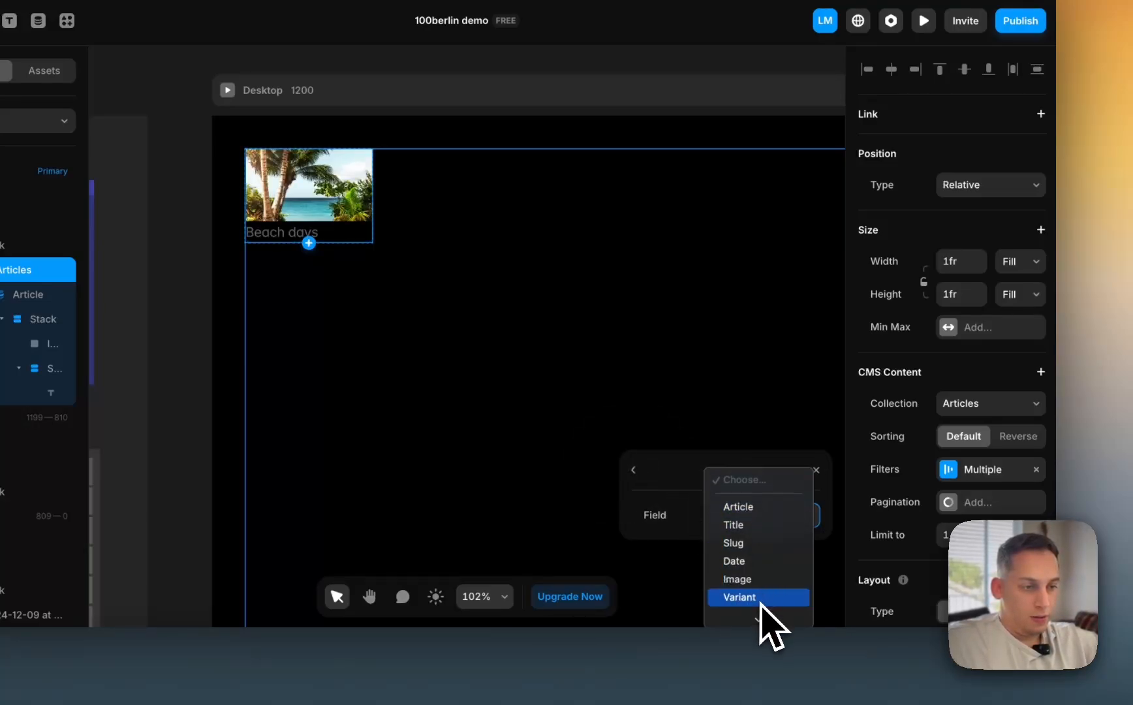
pyautogui.click(756, 579)
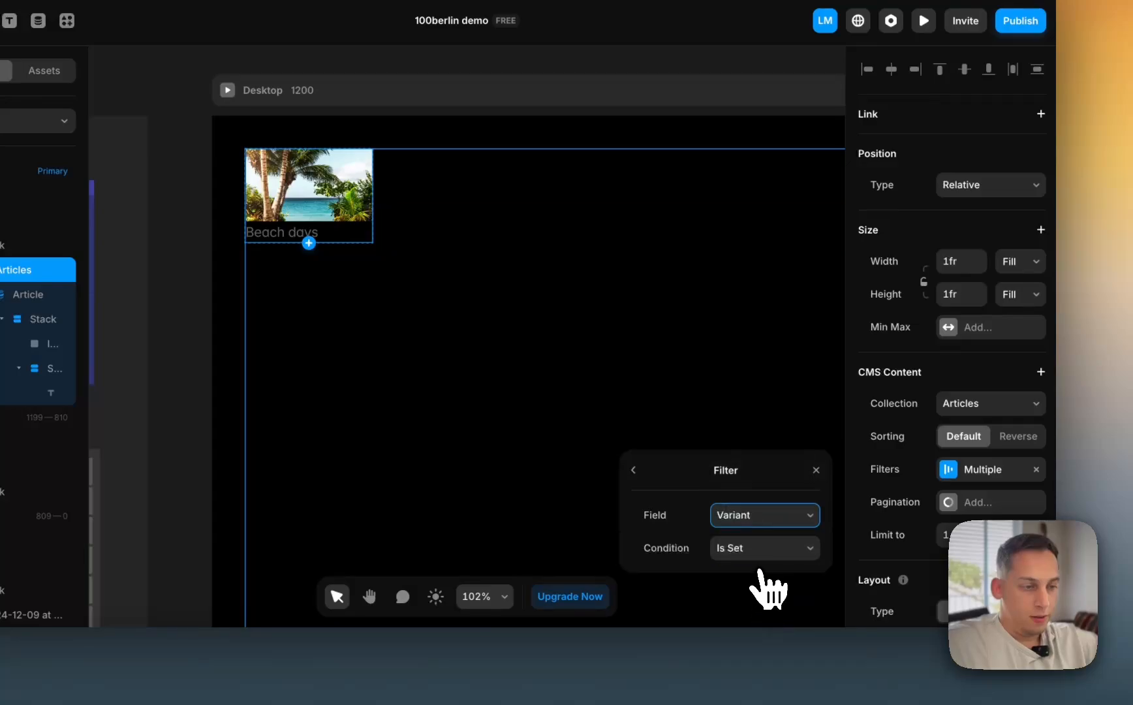
pyautogui.click(757, 550)
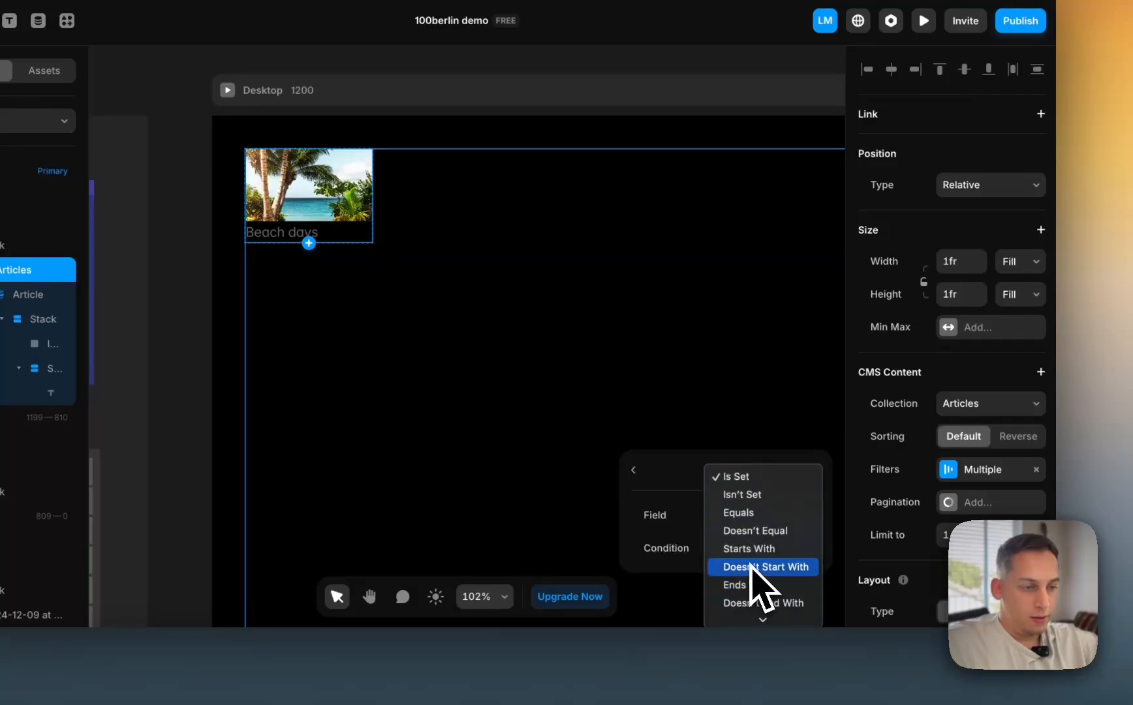
pyautogui.scroll(-2, 751, 564)
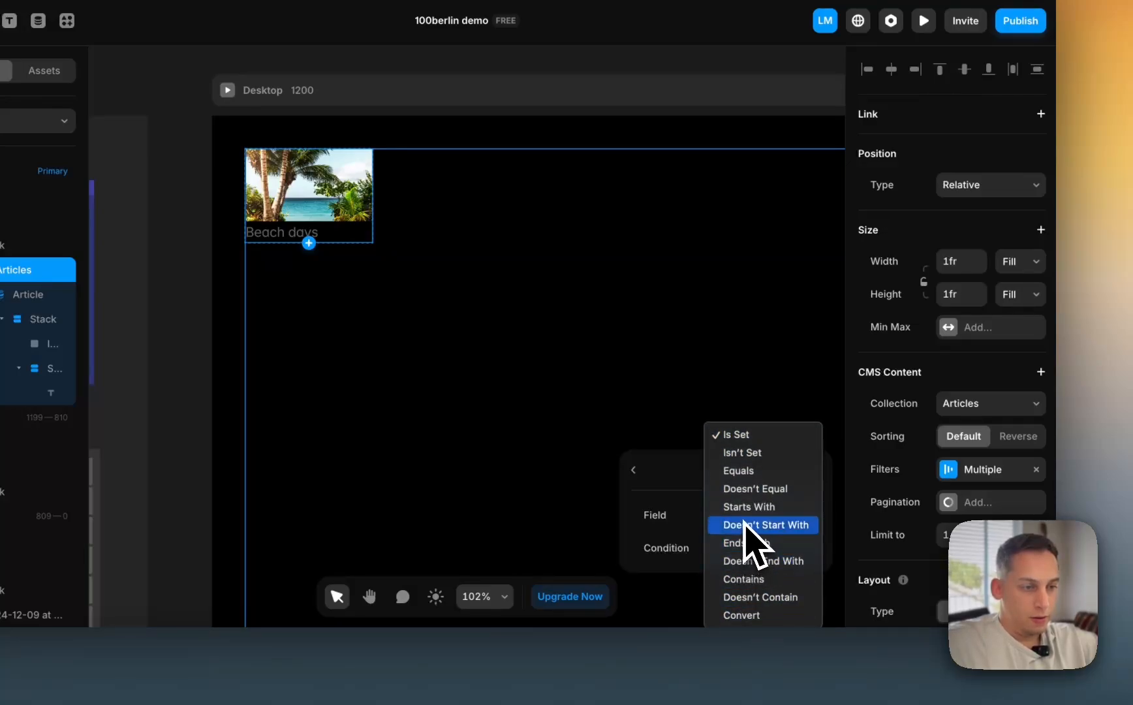
pyautogui.click(751, 471)
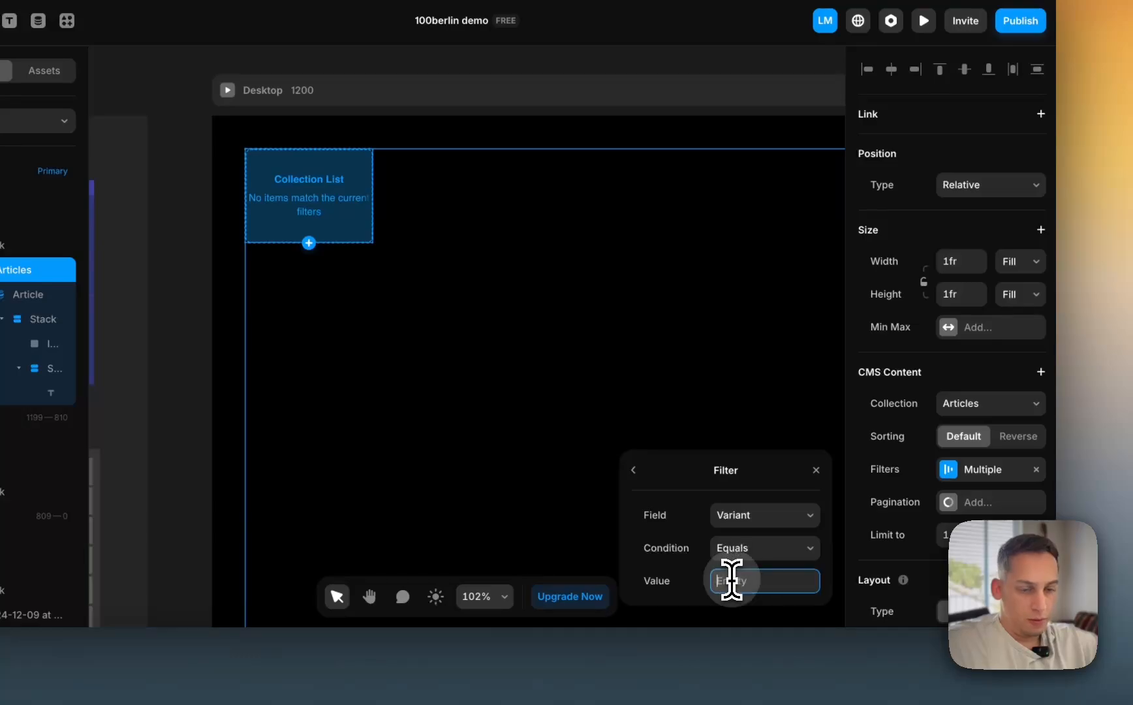
pyautogui.click(635, 470)
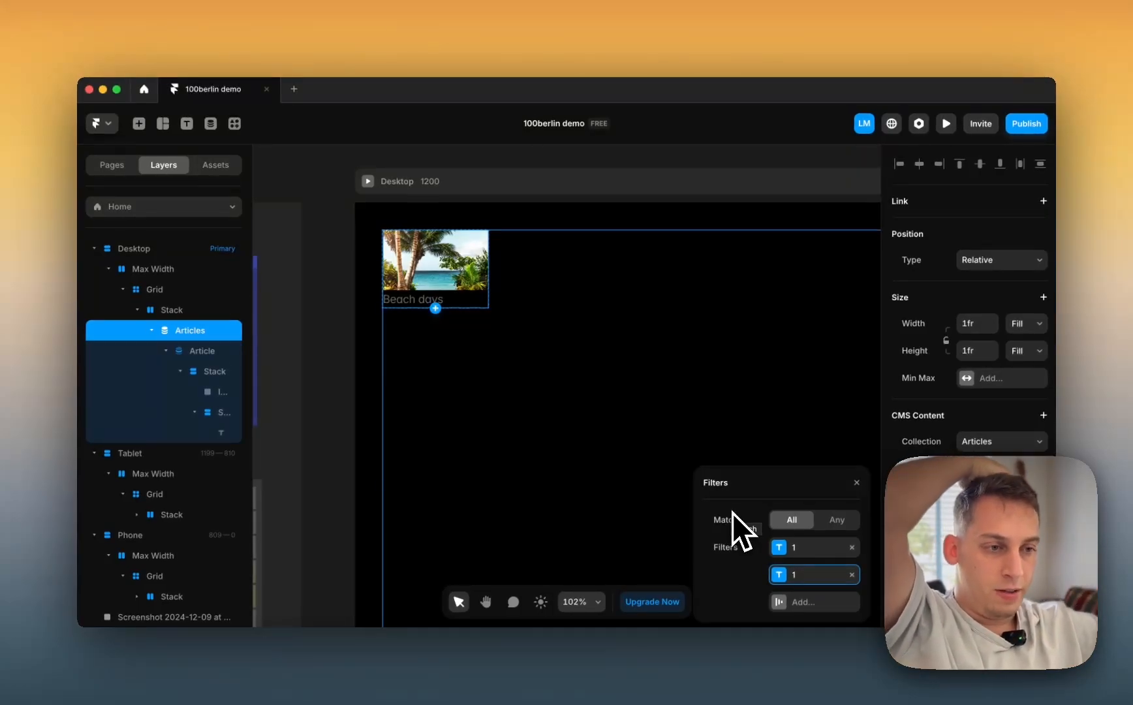
pyautogui.scroll(-3, 927, 483)
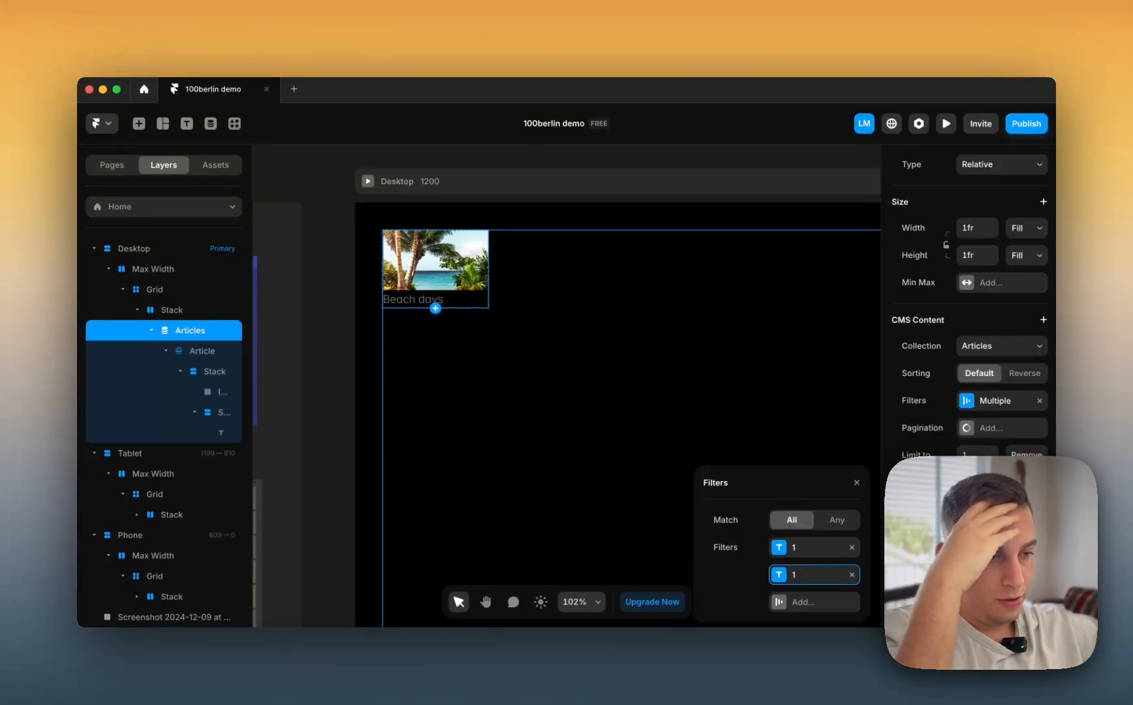
pyautogui.scroll(-10, 970, 300)
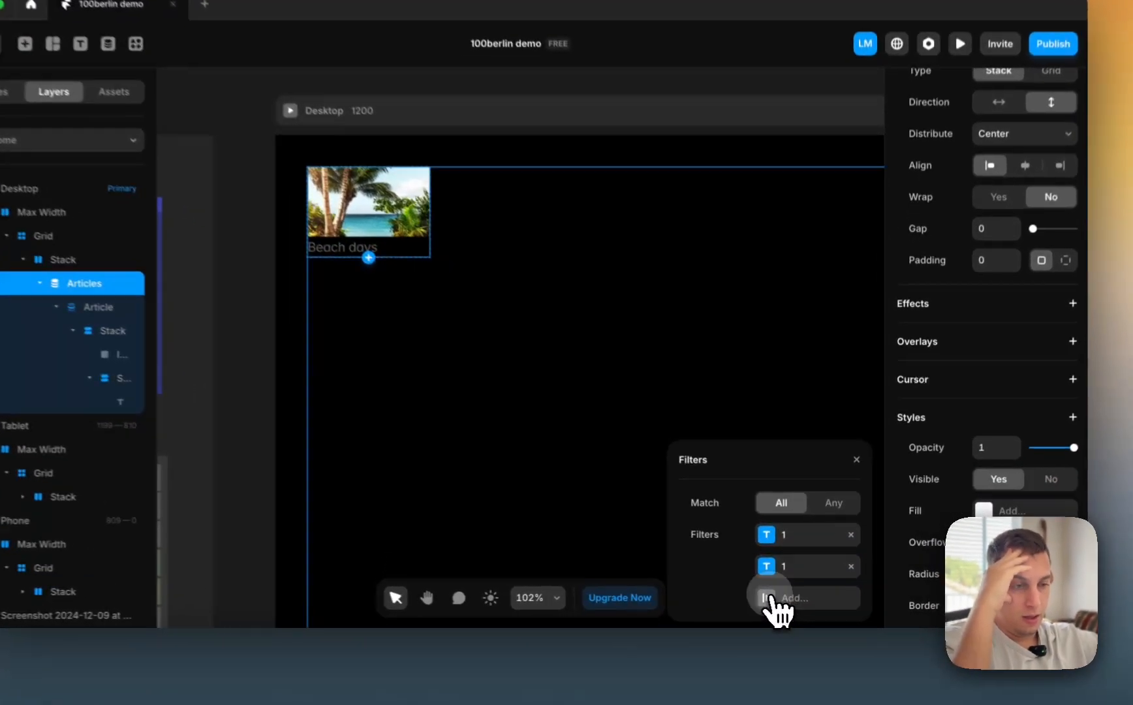
pyautogui.click(783, 601)
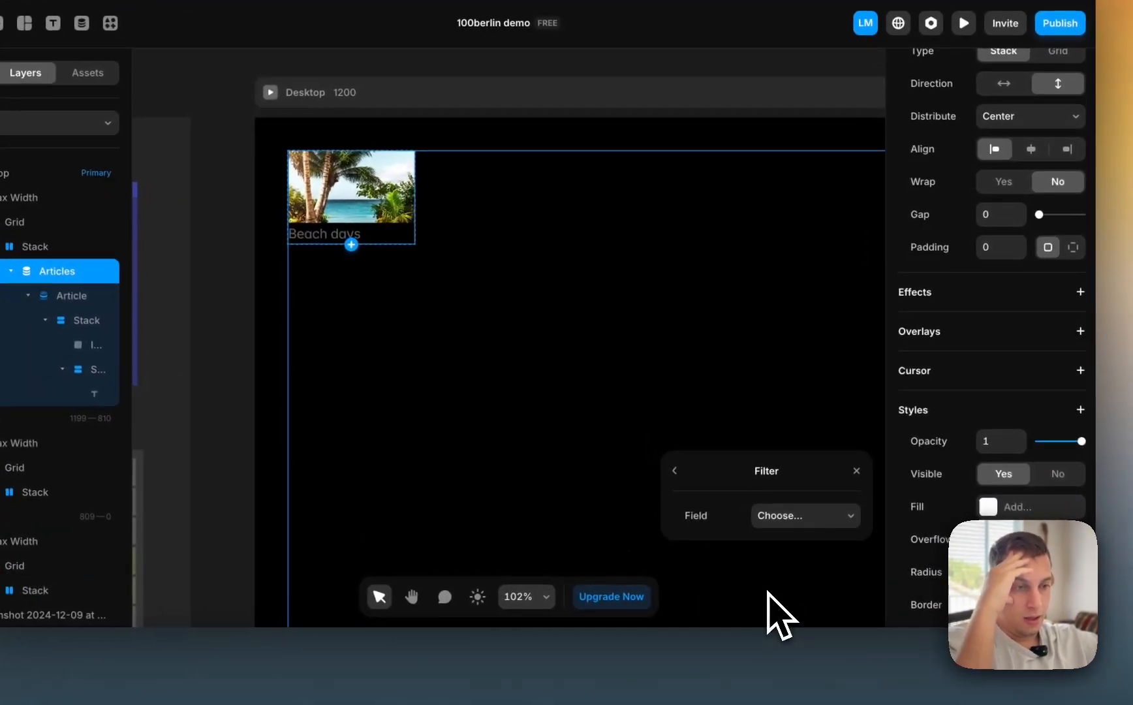
pyautogui.click(797, 508)
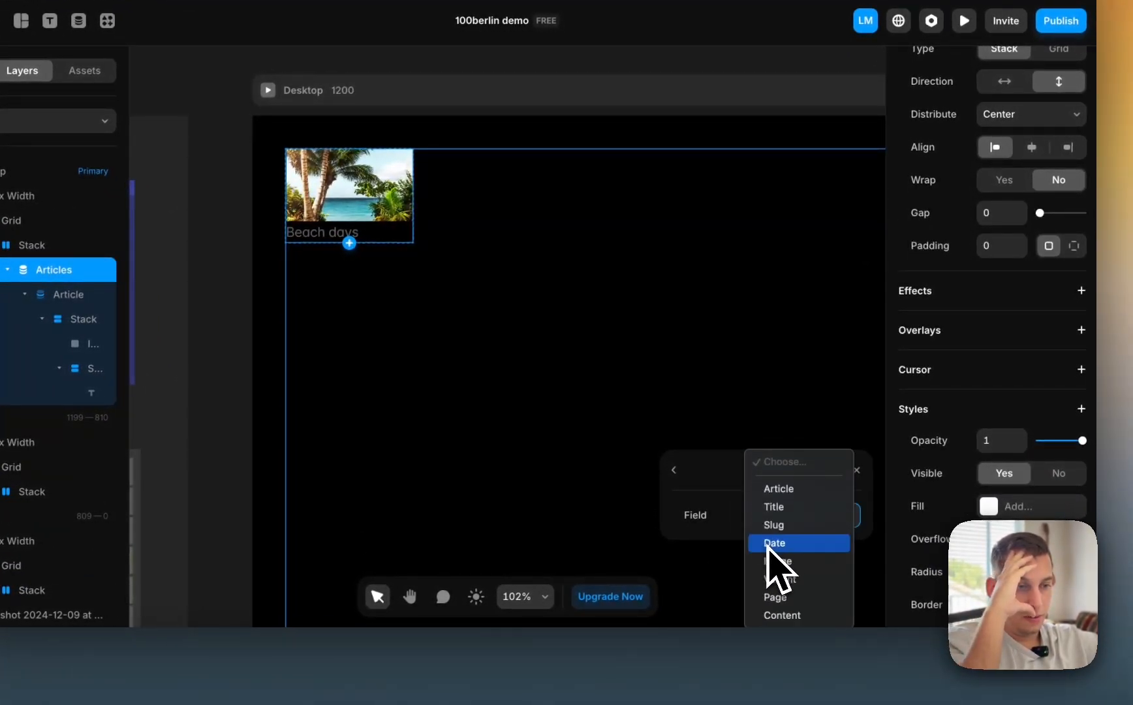
pyautogui.click(682, 483)
pyautogui.click(677, 472)
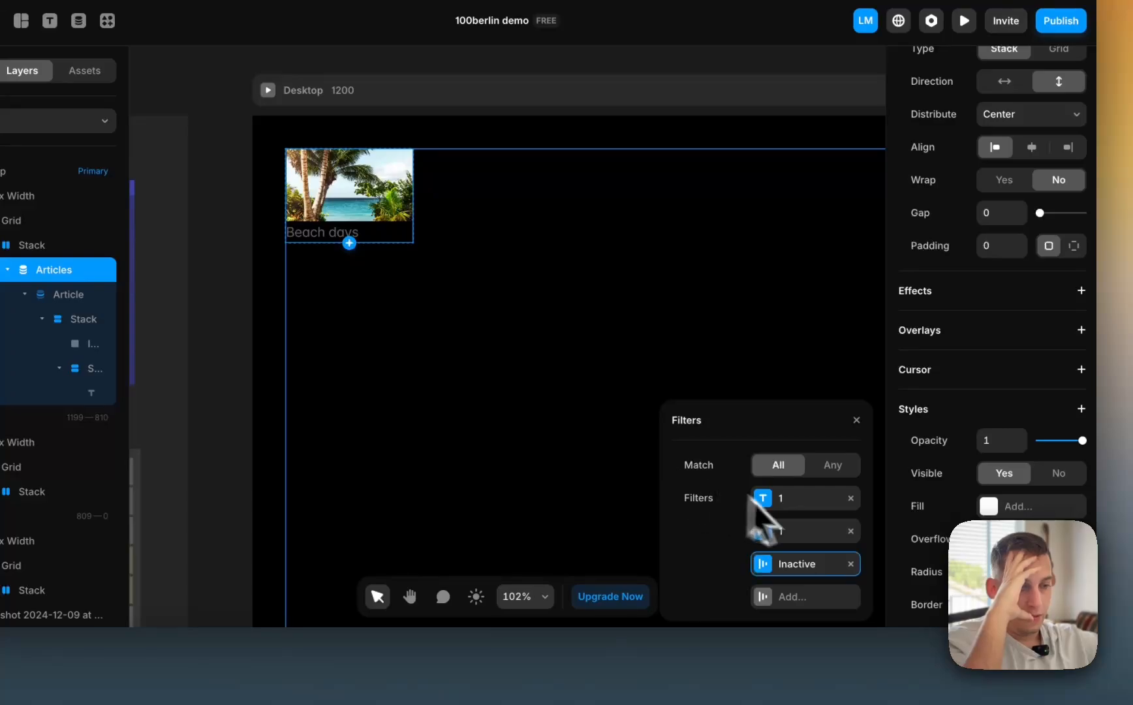
pyautogui.click(851, 564)
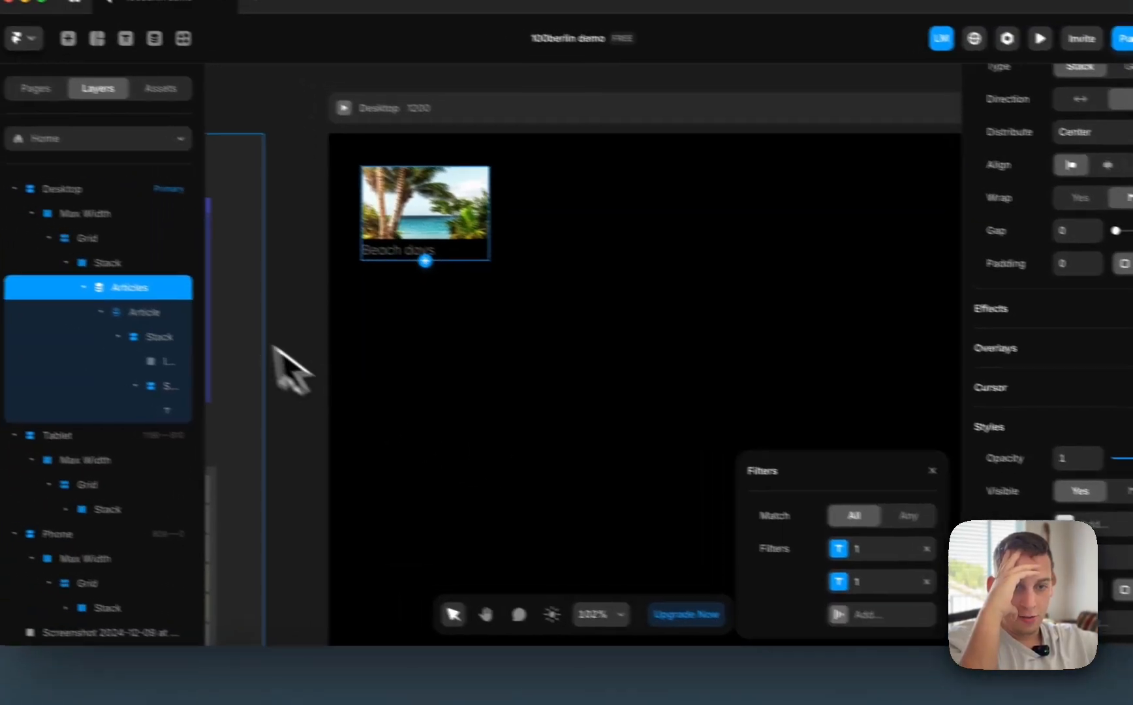
# - Try to make the Article layer's visibility depend on the Variant field not equalling the Page field
pyautogui.click(70, 295)
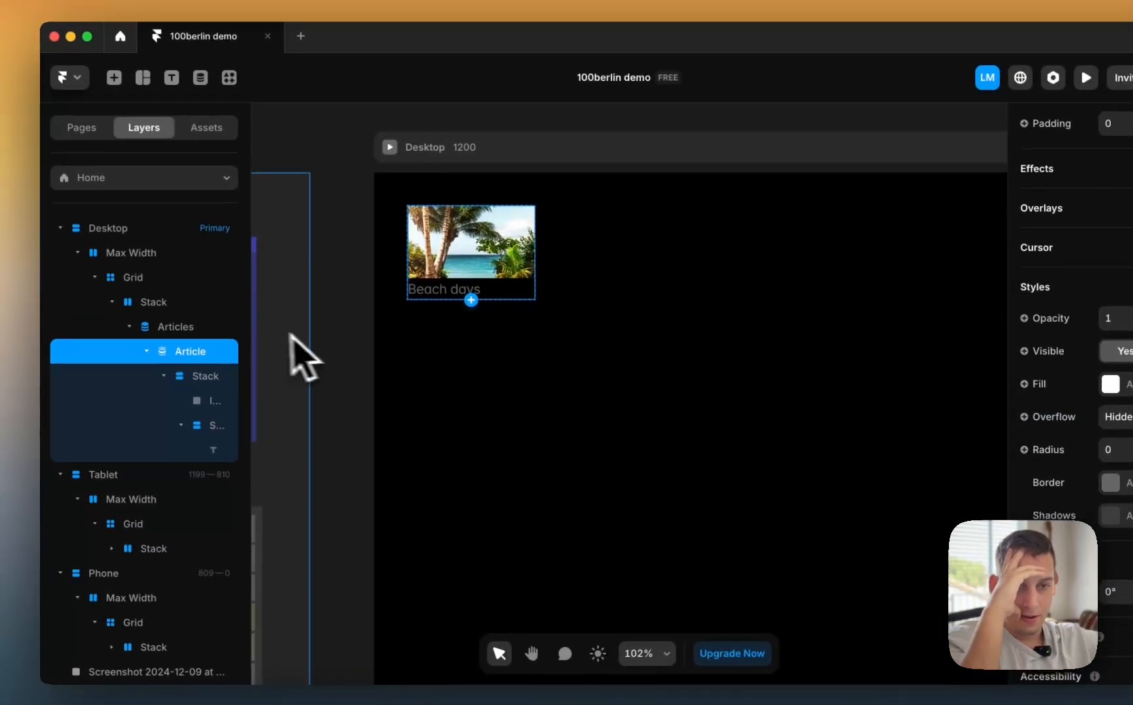
pyautogui.click(176, 328)
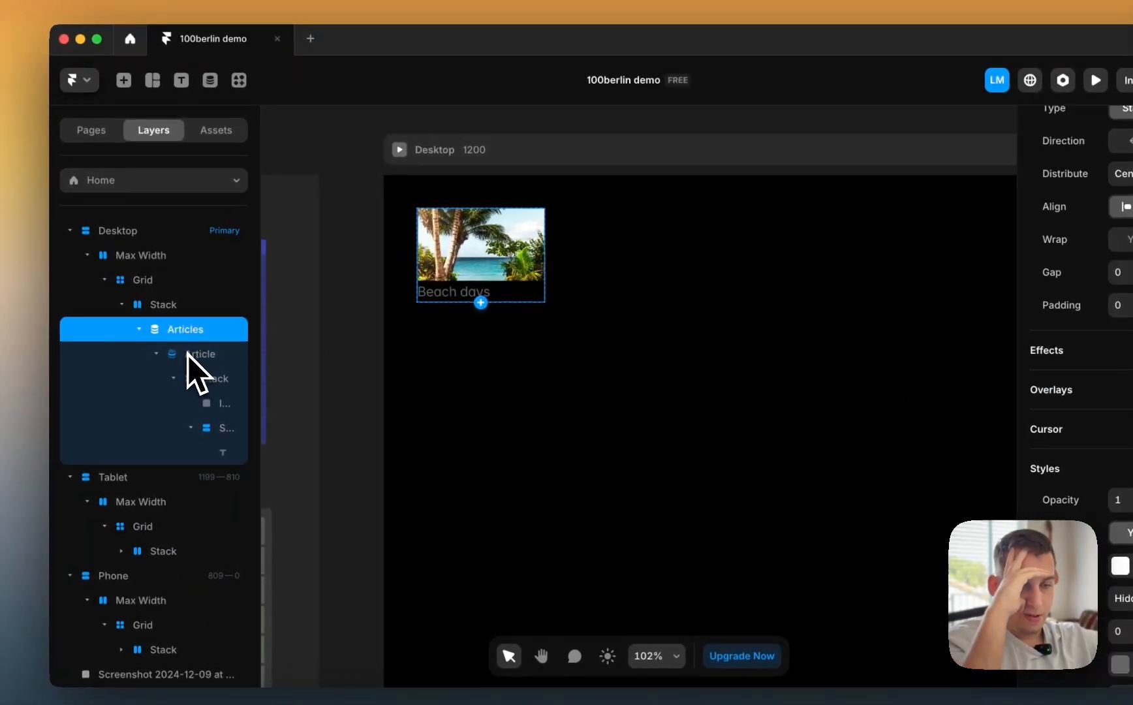
pyautogui.click(188, 354)
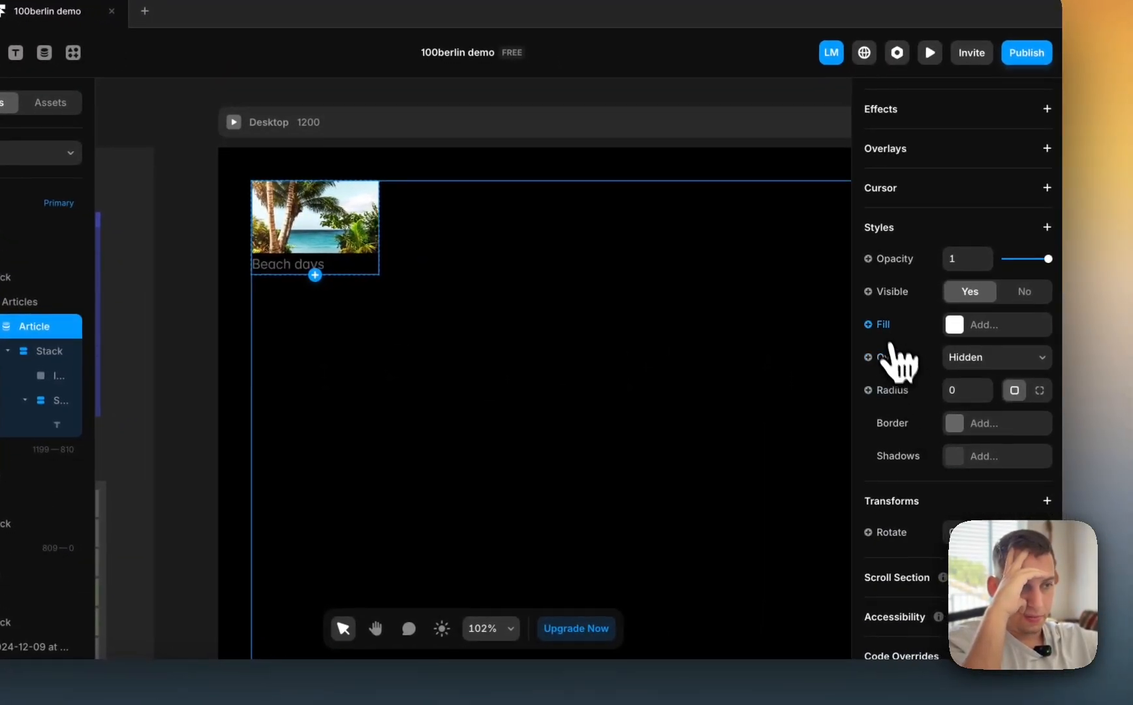
pyautogui.click(875, 293)
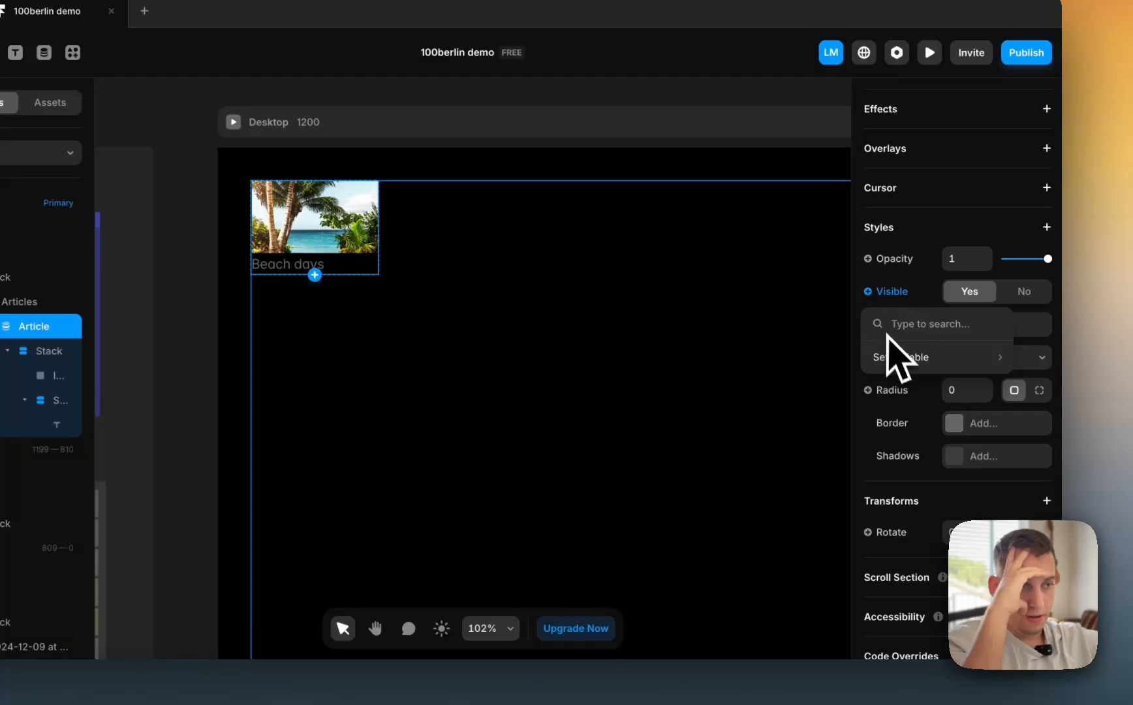
pyautogui.moveTo(898, 358)
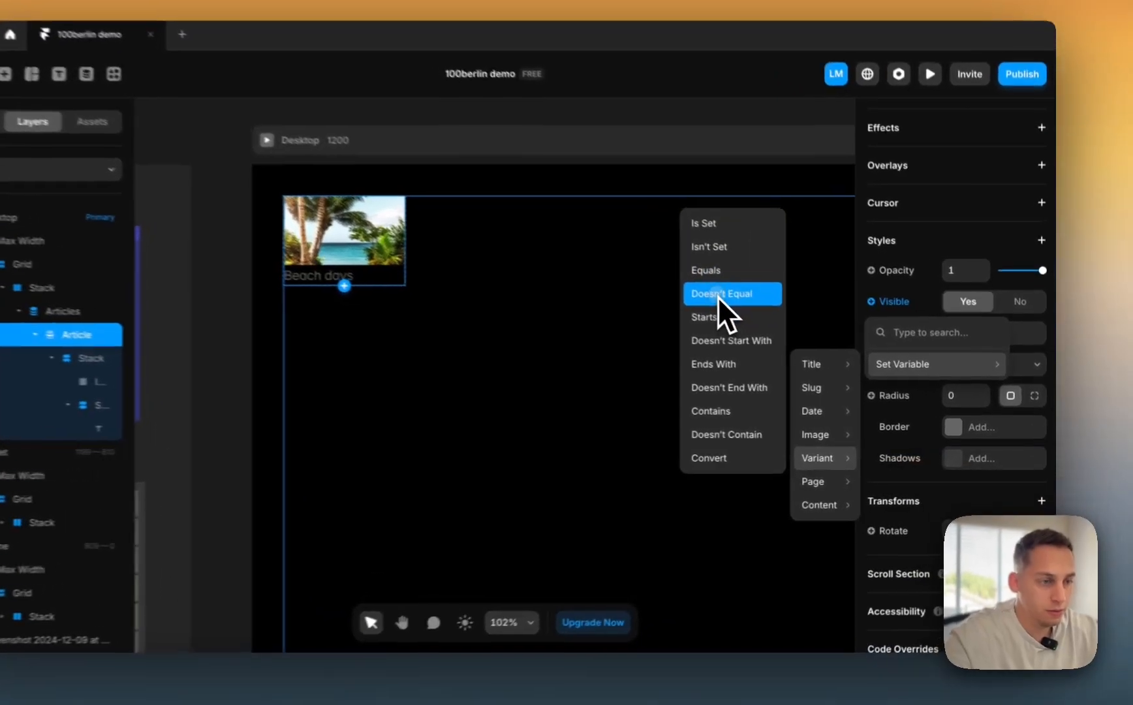
pyautogui.click(718, 296)
pyautogui.click(965, 302)
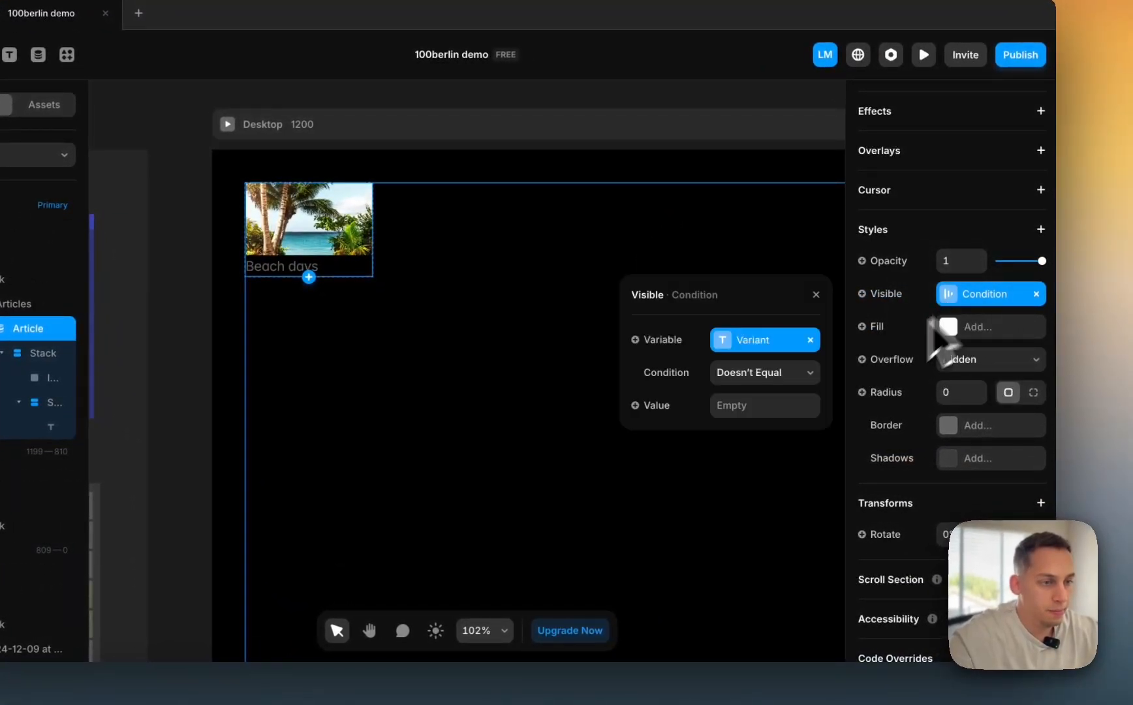
pyautogui.click(657, 406)
pyautogui.moveTo(650, 444)
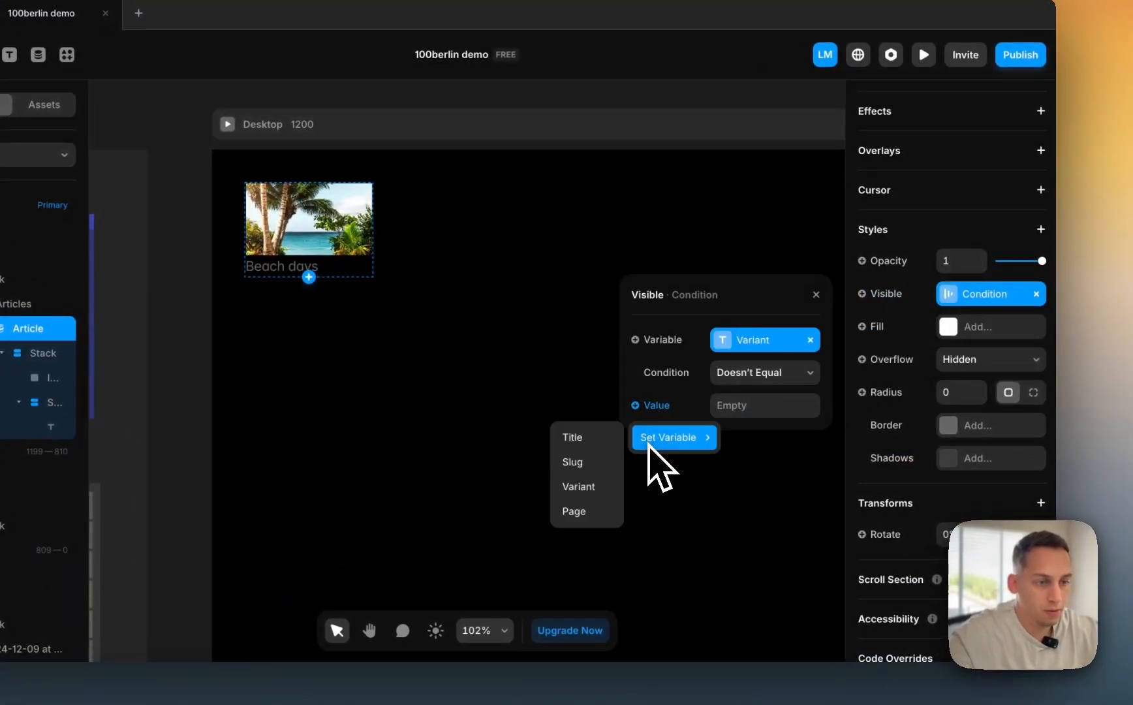
pyautogui.click(581, 510)
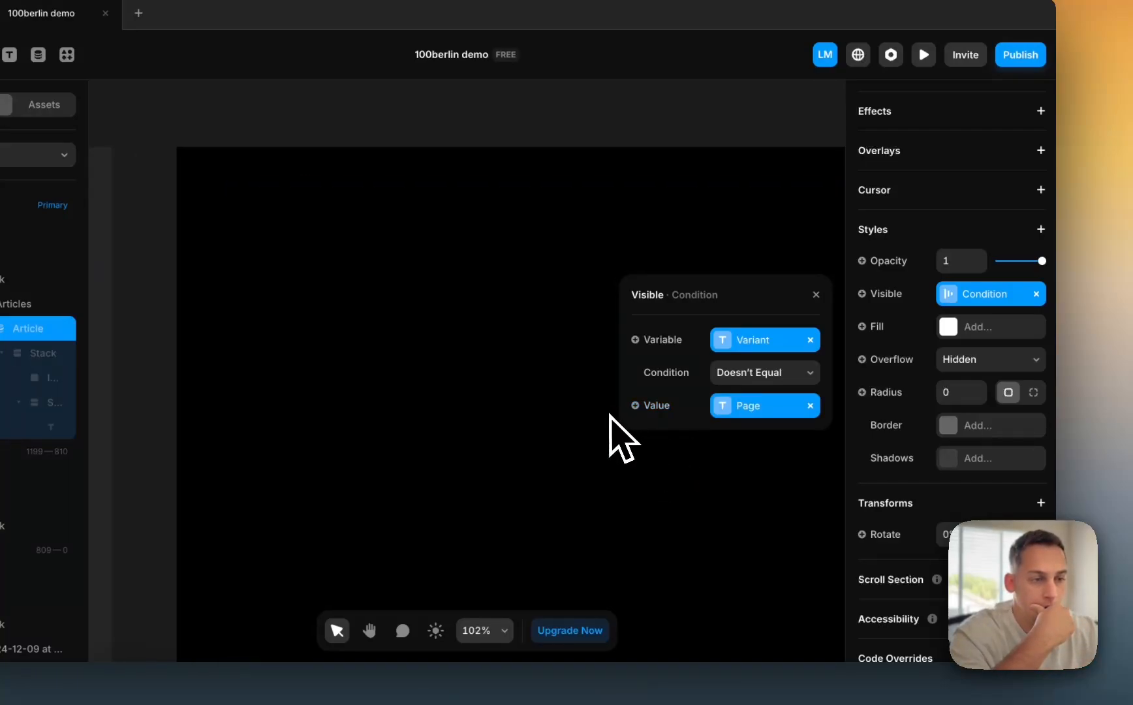
# - Check the Page and Variant fields of the Beach days article entry
pyautogui.click(748, 416)
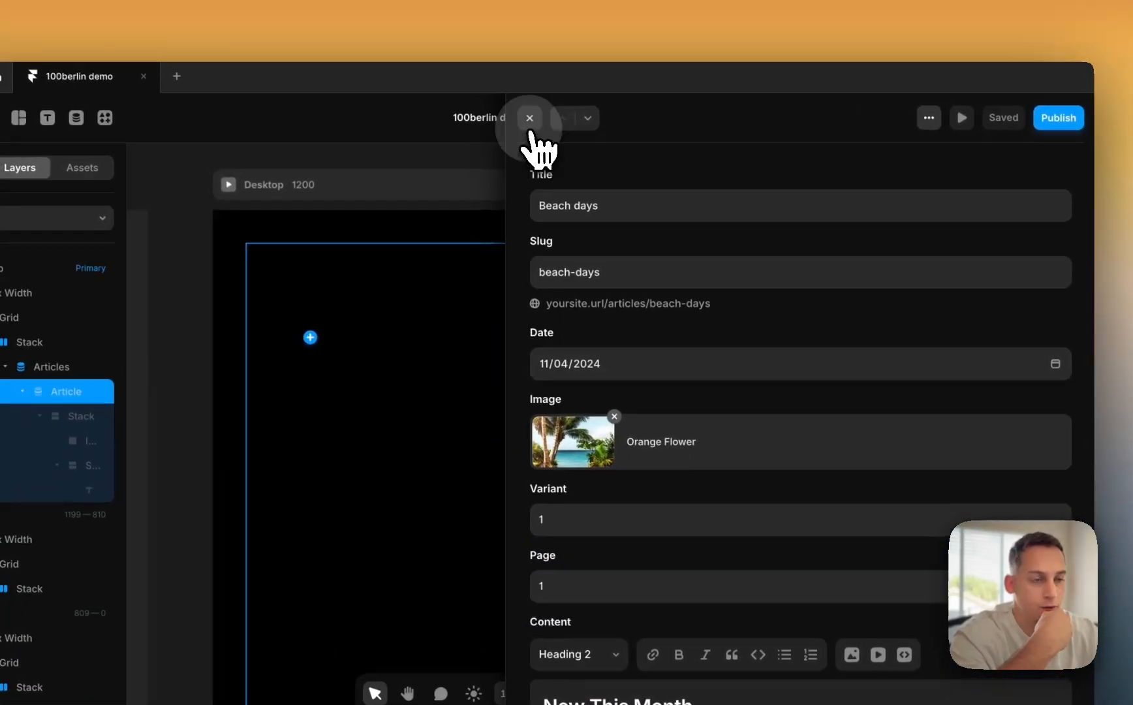
pyautogui.click(529, 118)
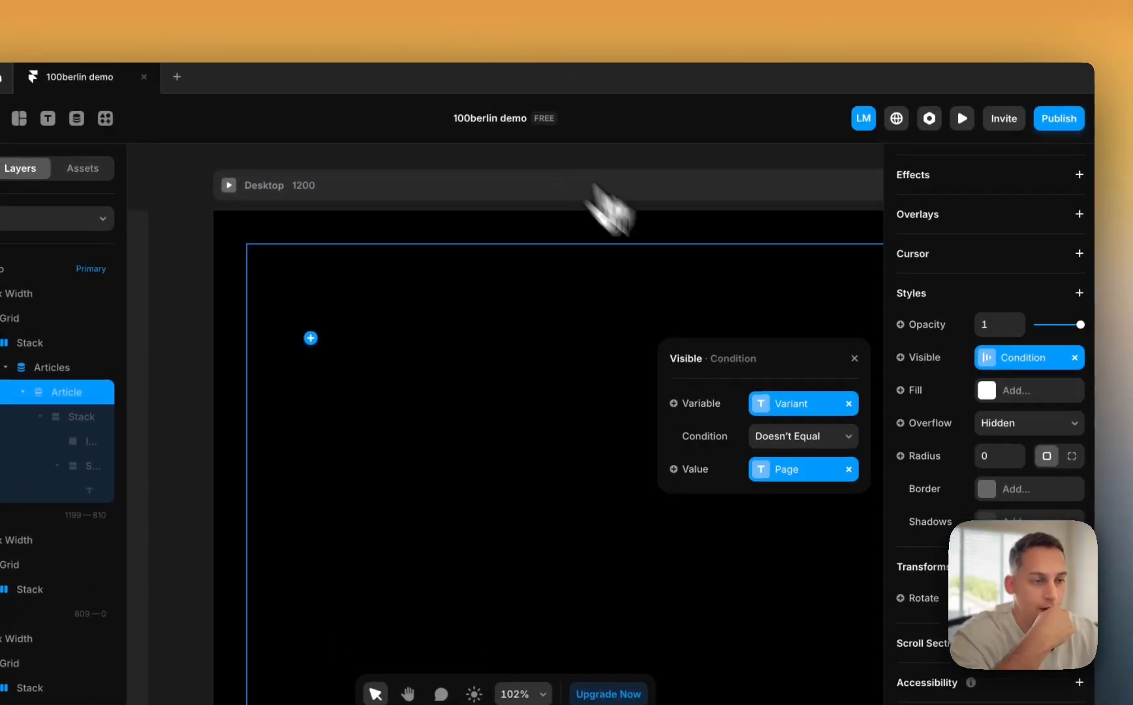
pyautogui.click(766, 411)
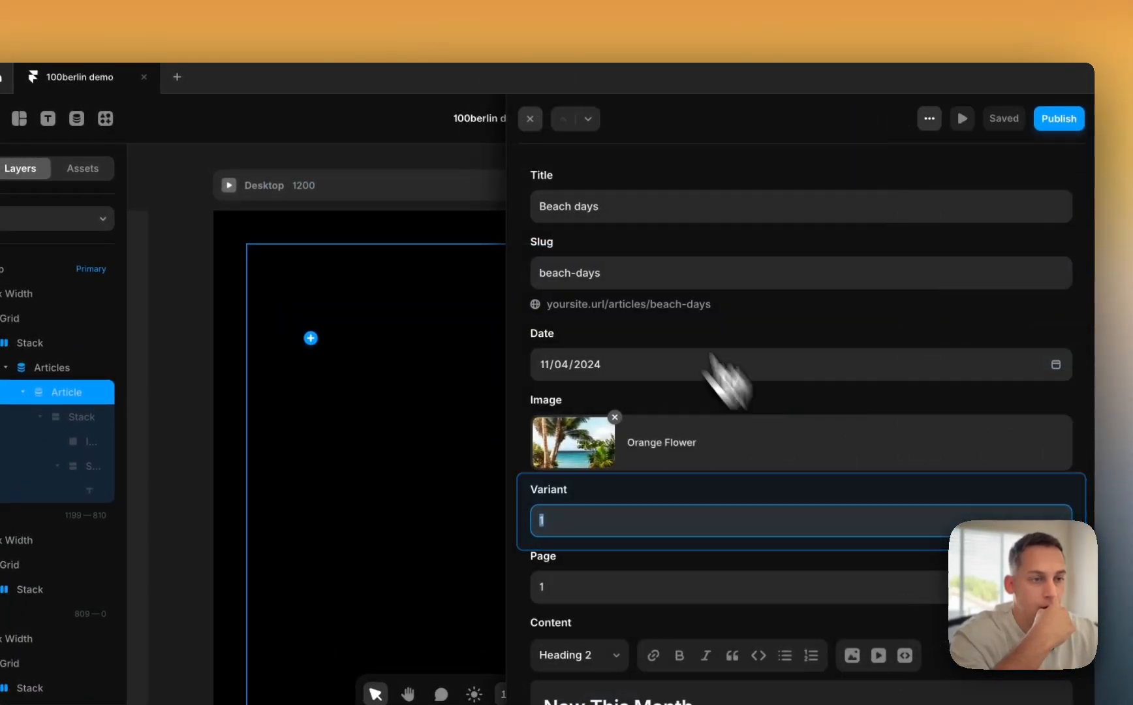
pyautogui.click(538, 120)
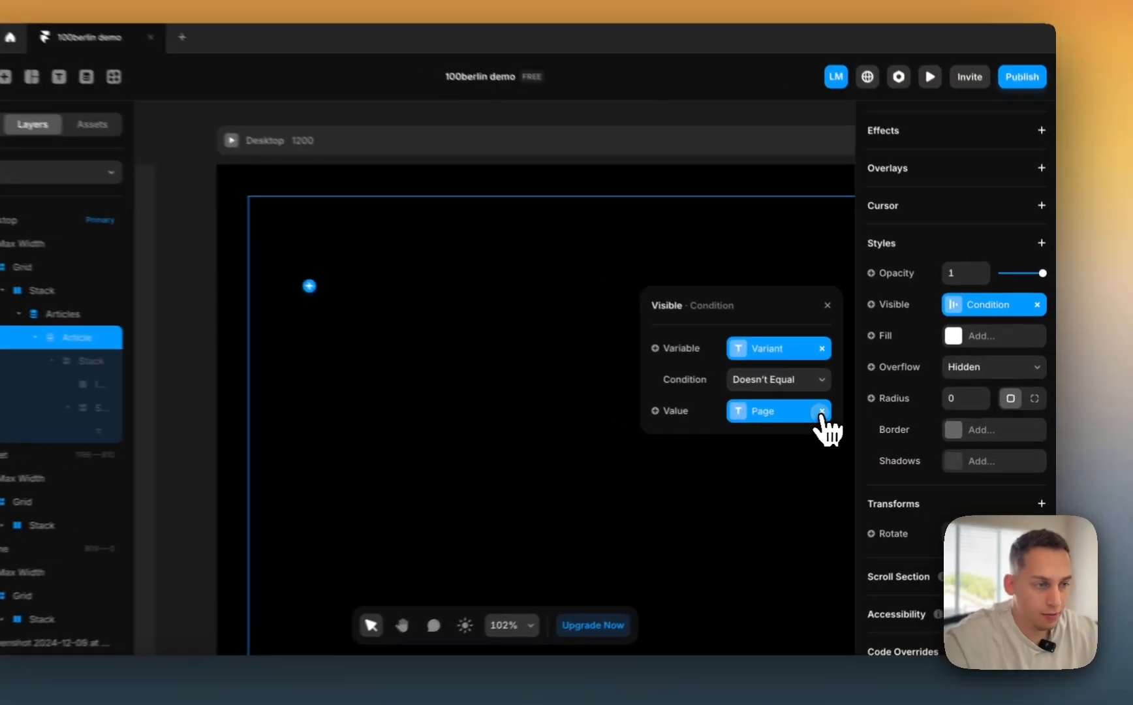
# - Clear the Page comparison value and remove the Variant condition from the Article layer's visibility
pyautogui.click(852, 415)
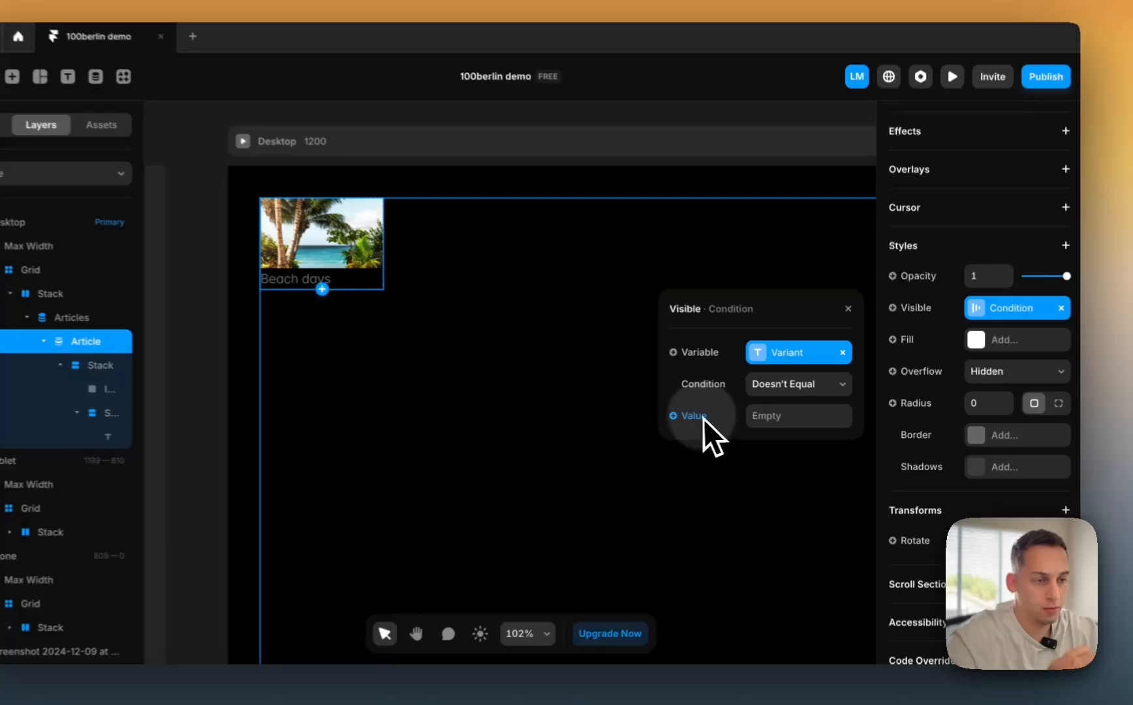
pyautogui.click(729, 416)
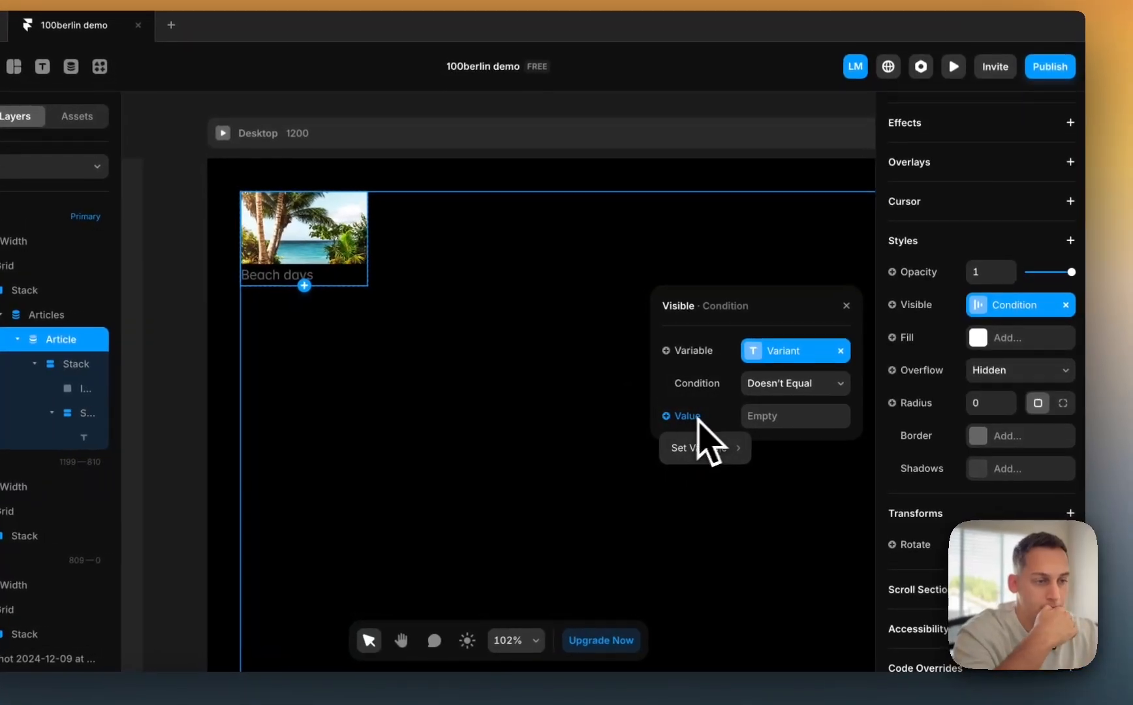
pyautogui.moveTo(713, 449)
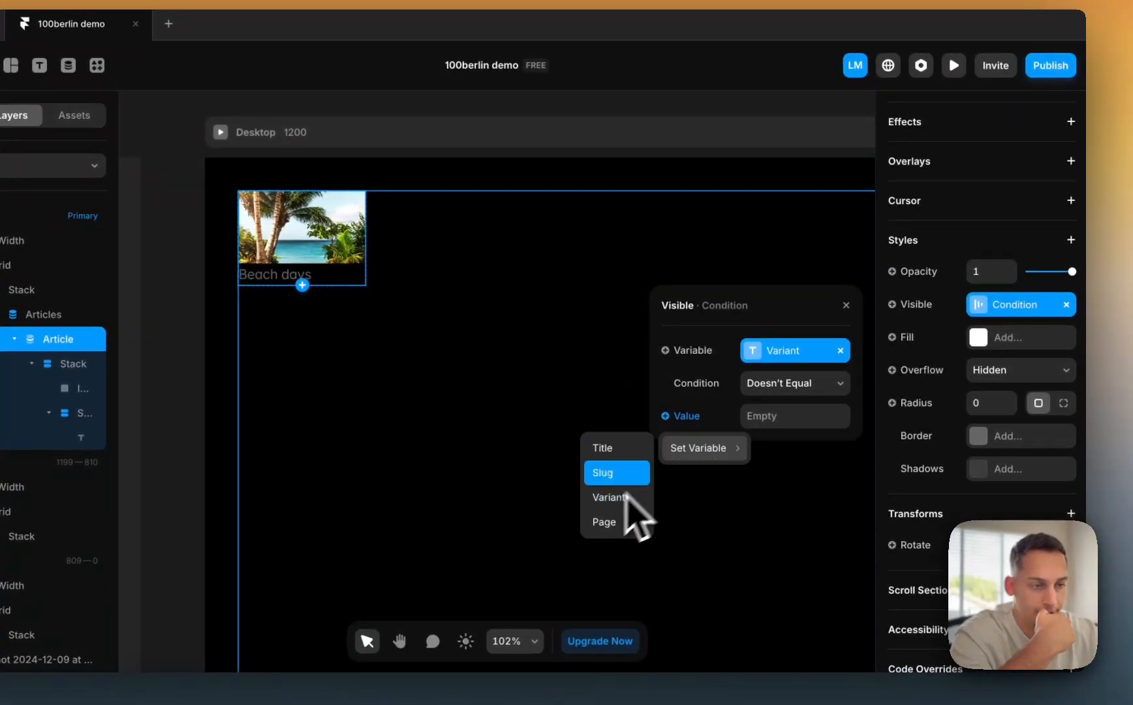
pyautogui.click(761, 419)
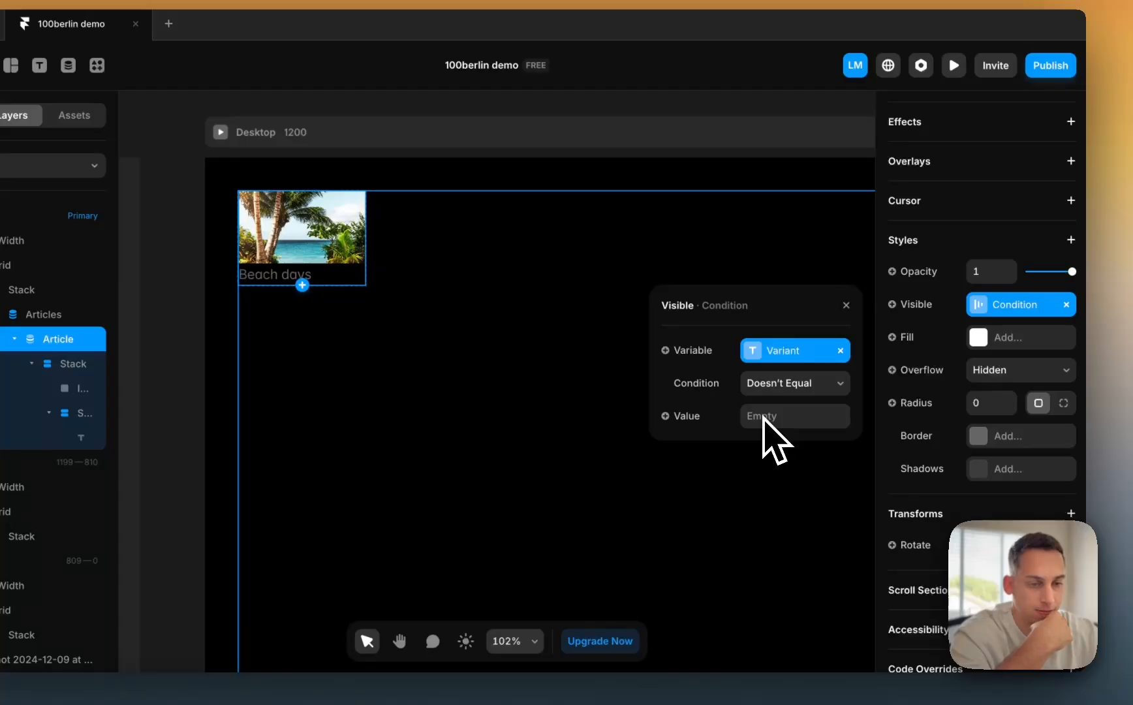
pyautogui.click(840, 351)
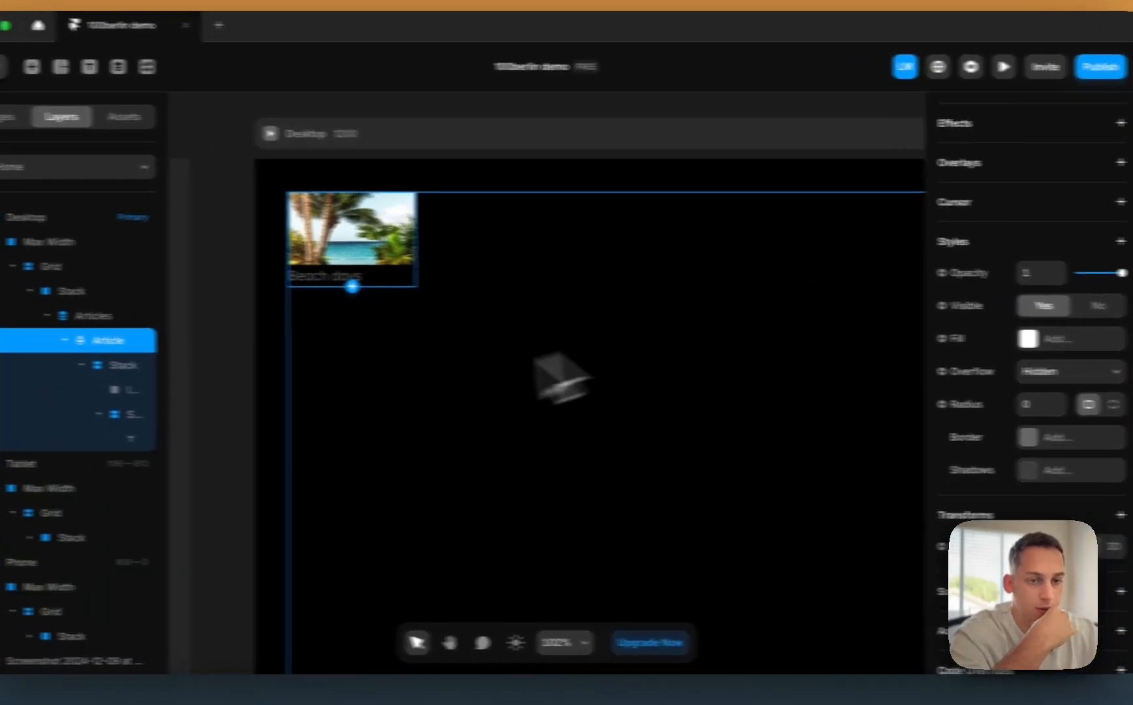
# - Review the Desktop Articles list's filters, and try duplicating the list inside its stack before undoing the copy
pyautogui.click(196, 320)
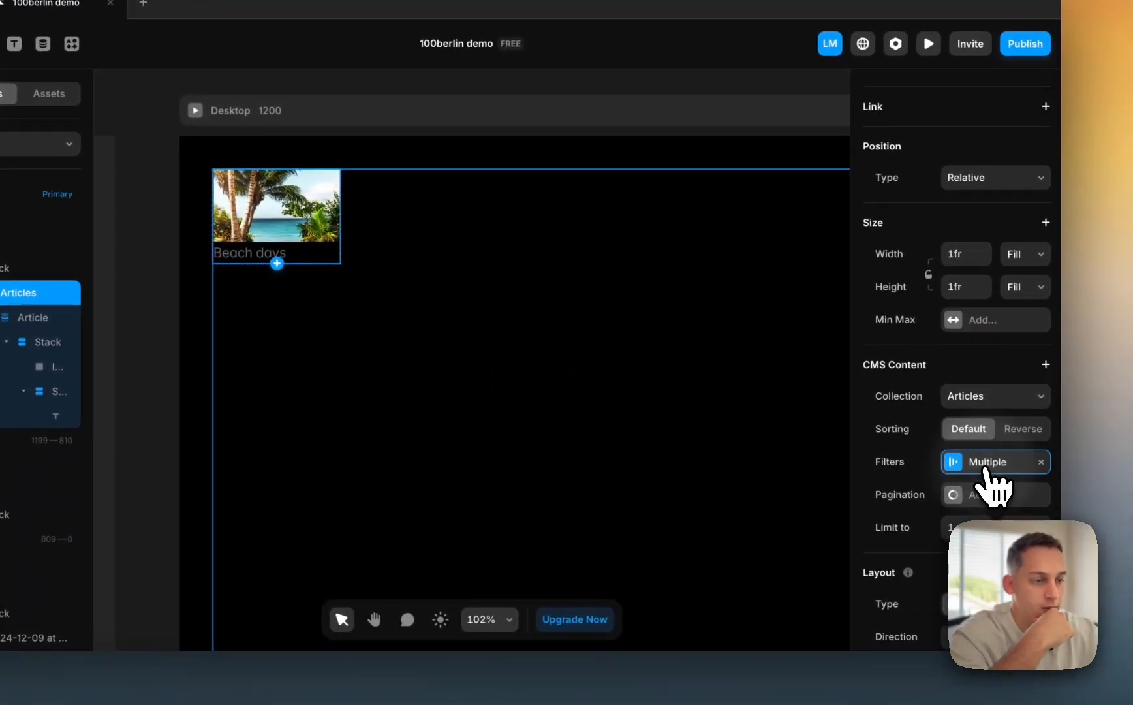
pyautogui.click(986, 463)
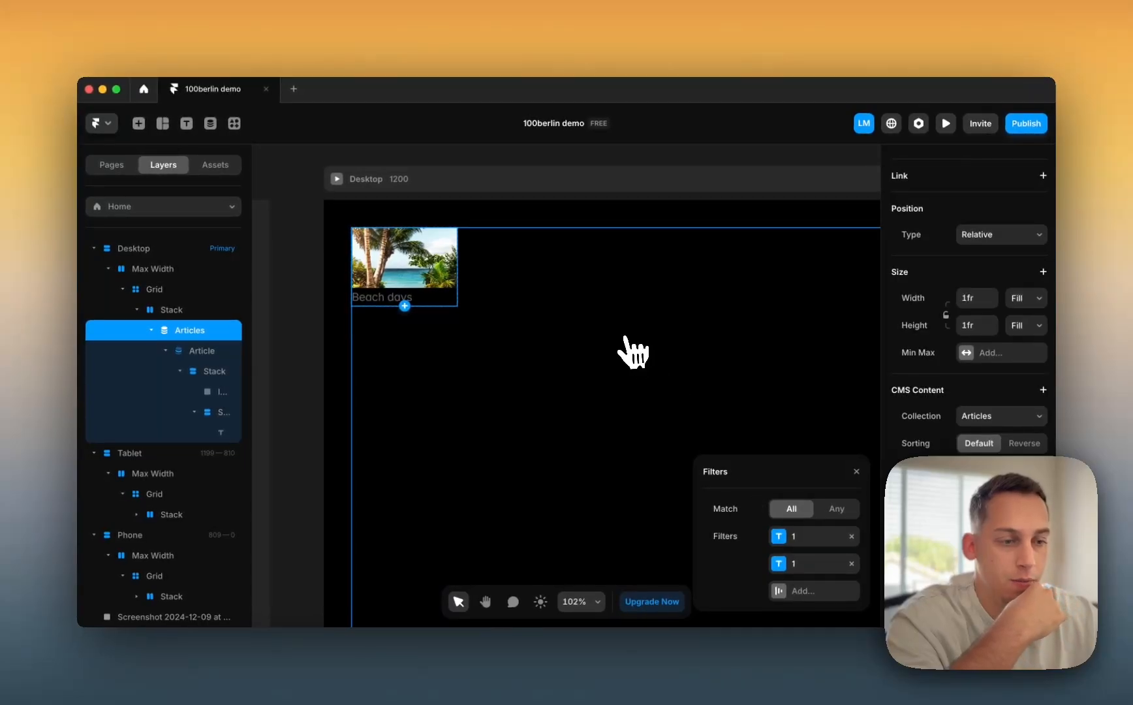
pyautogui.scroll(-3, 467, 329)
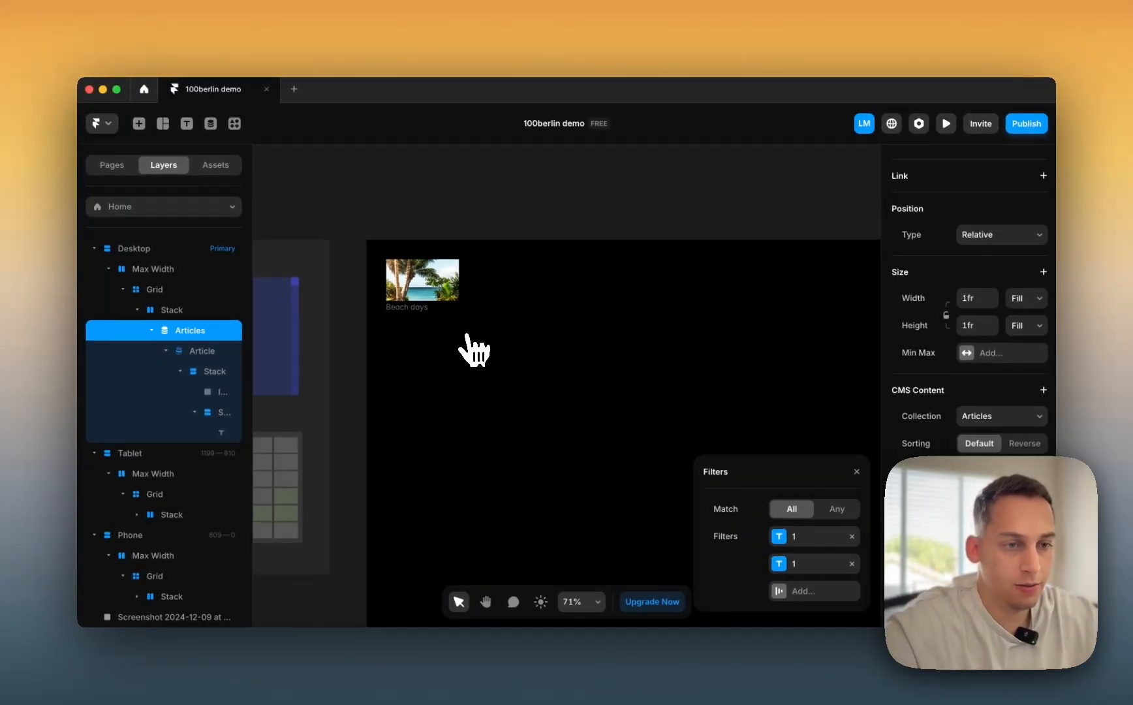
pyautogui.hscroll(2, 457, 331)
pyautogui.scroll(-2, 410, 300)
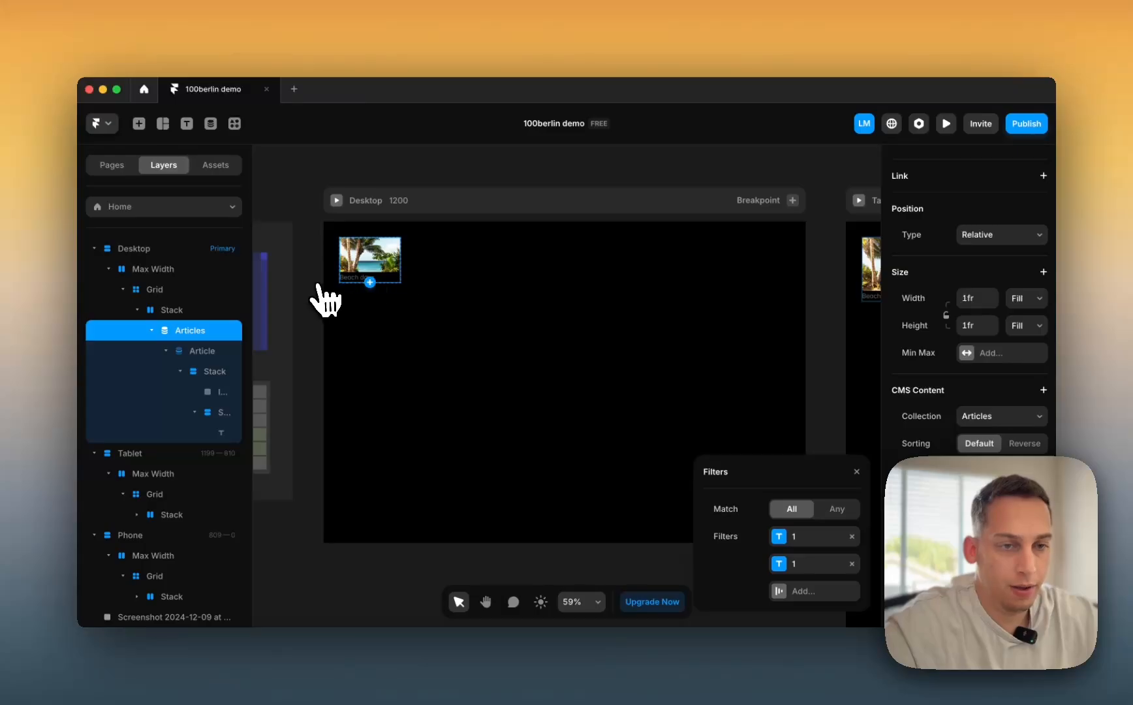
pyautogui.press('super+d')
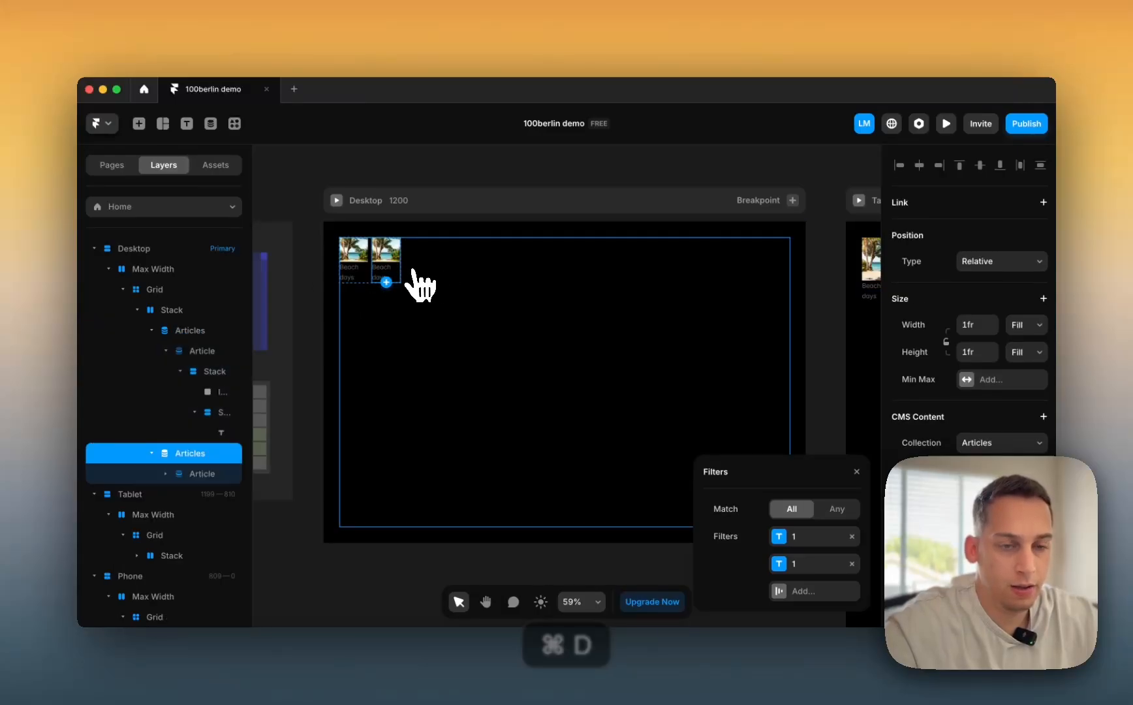
pyautogui.press('super+z')
# - Add a visibility condition to the Desktop Article layer requiring that the Page field doesn't equal 1
pyautogui.click(222, 351)
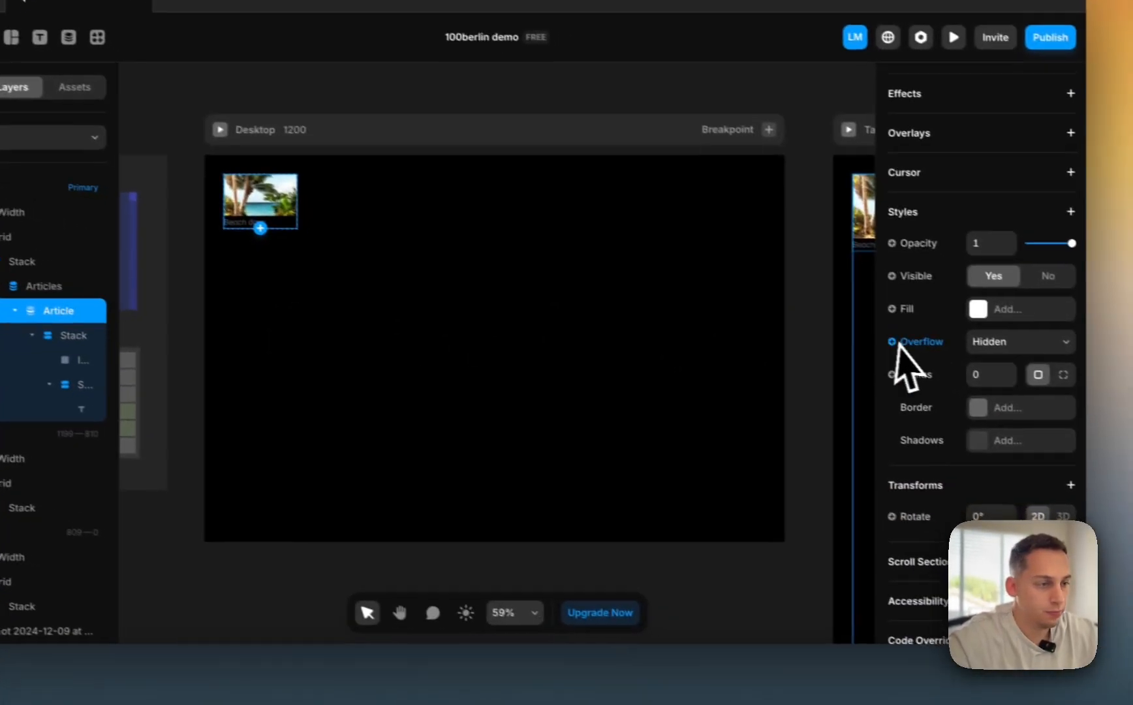
pyautogui.scroll(5, 904, 359)
pyautogui.scroll(-2, 903, 355)
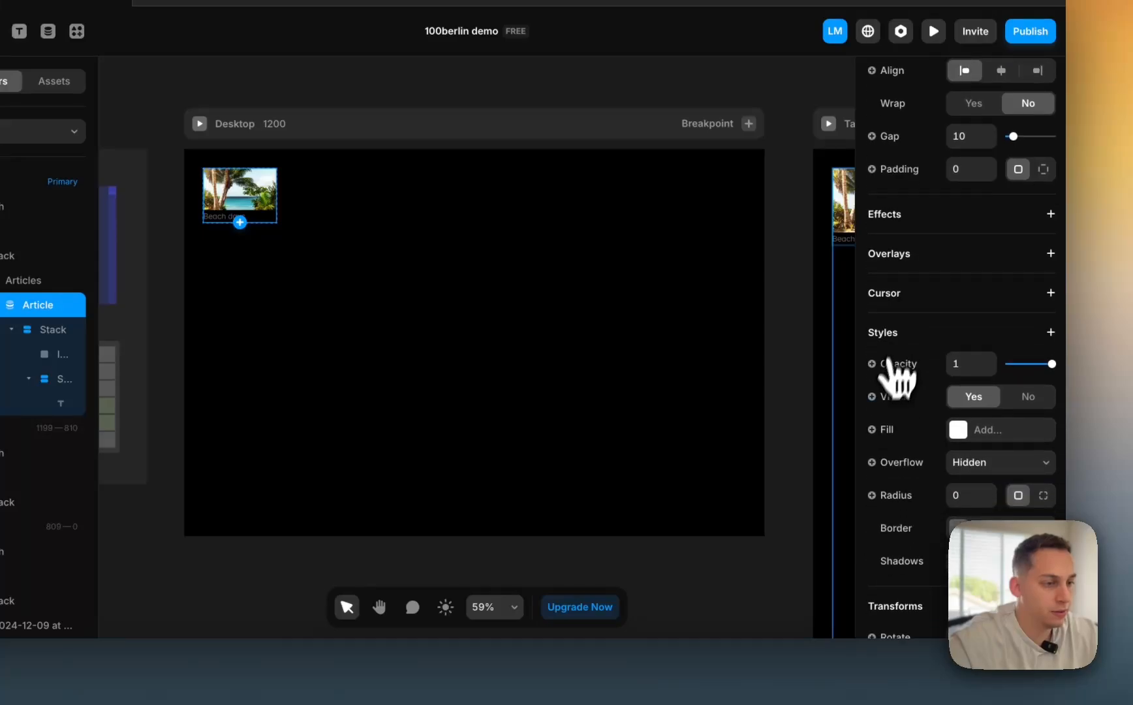
pyautogui.click(873, 397)
pyautogui.moveTo(902, 464)
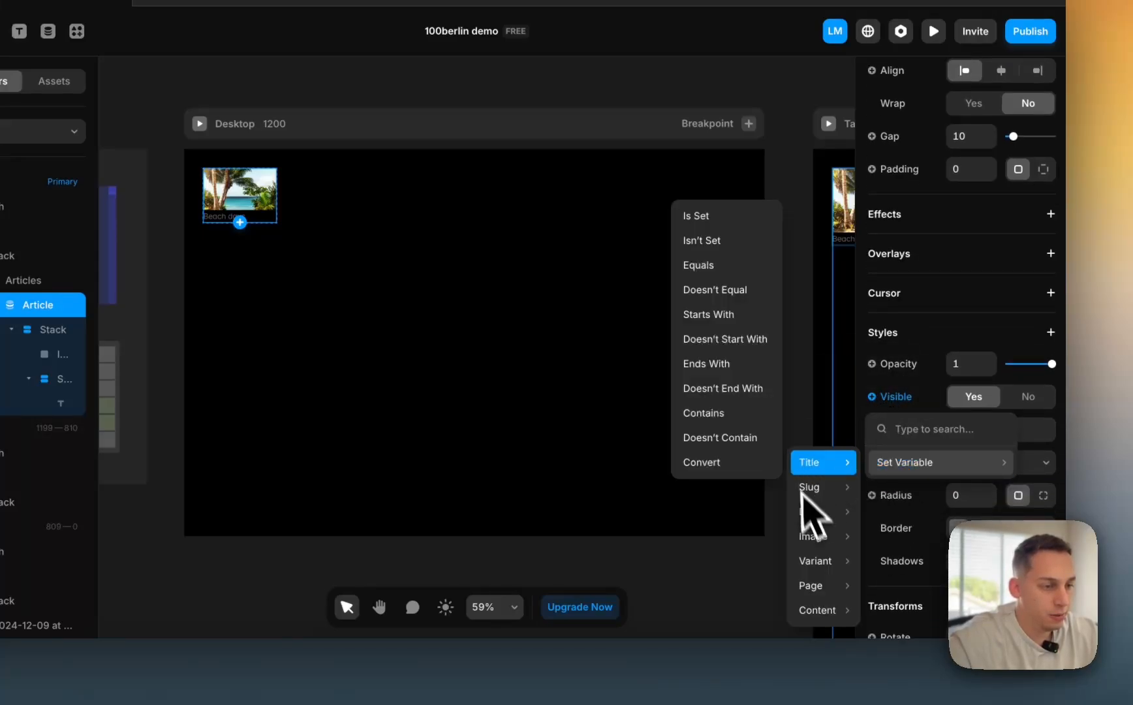
pyautogui.moveTo(816, 568)
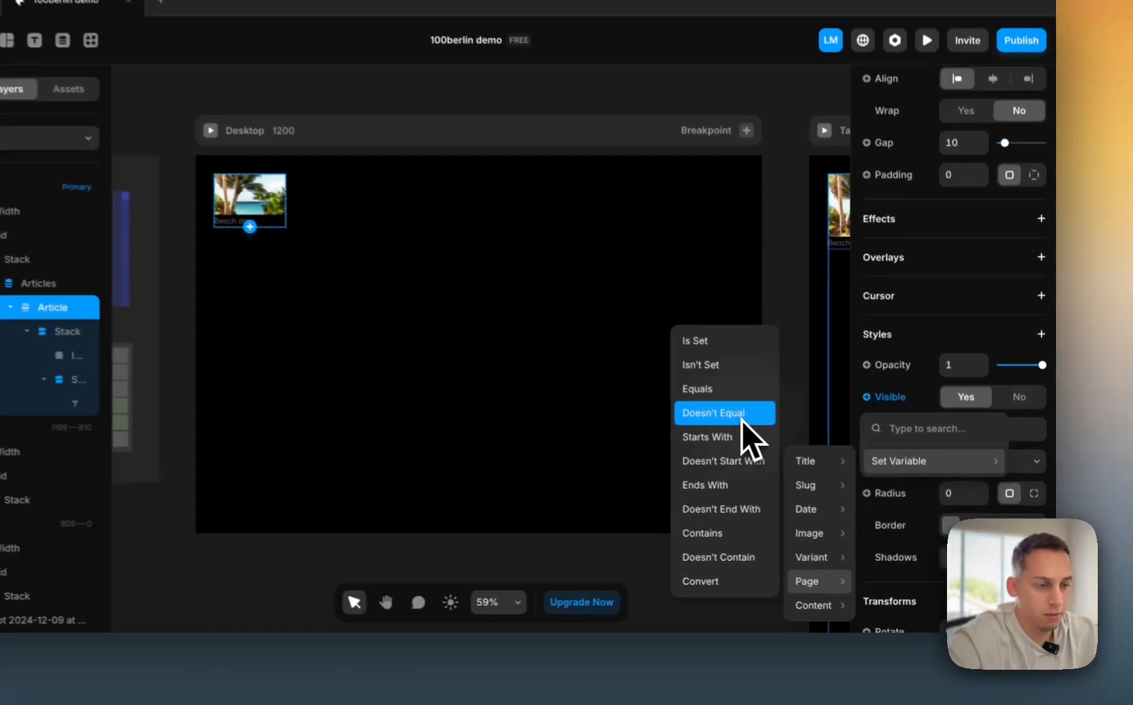
pyautogui.click(788, 447)
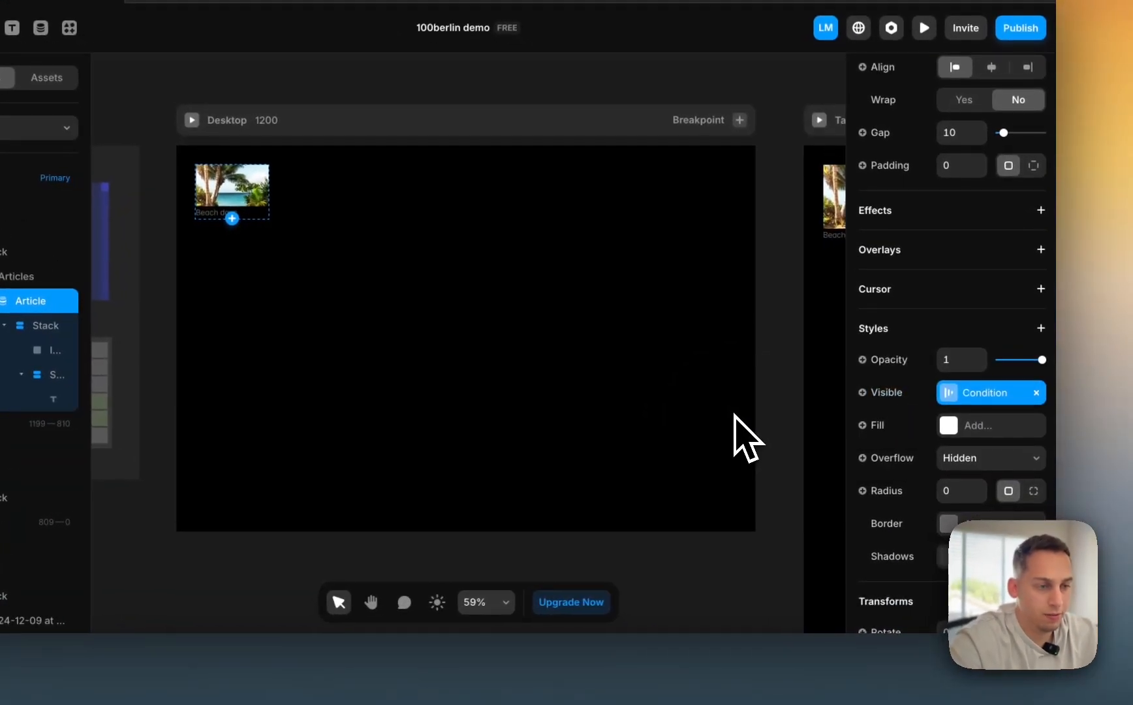
pyautogui.click(953, 398)
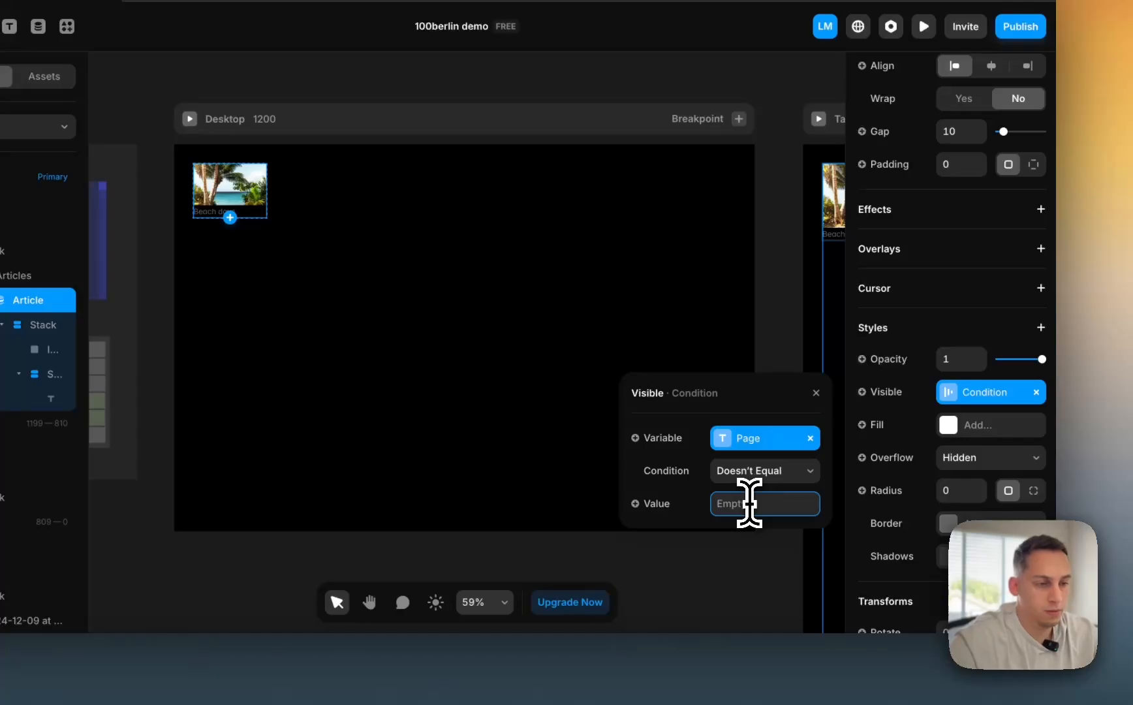
pyautogui.write('1')
pyautogui.press('Return')
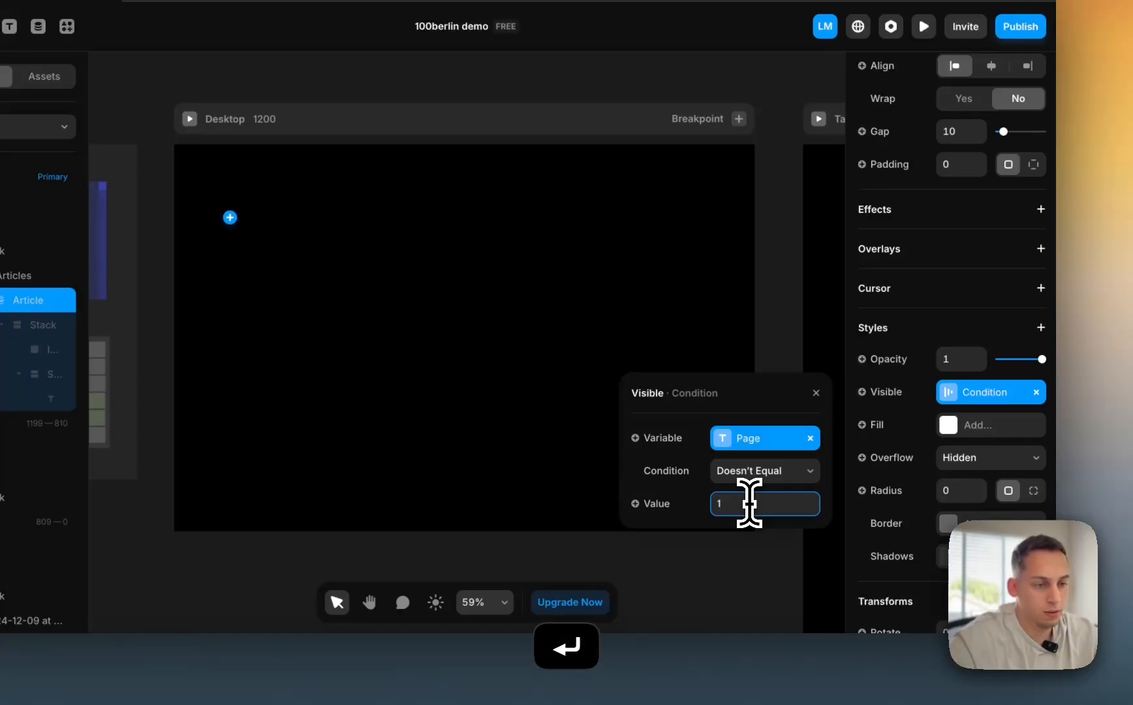
# - Try 2 and the combined value "2, 3" as the comparison value of the Page visibility condition
pyautogui.press('BackSpace')
pyautogui.write('2')
pyautogui.press('Return')
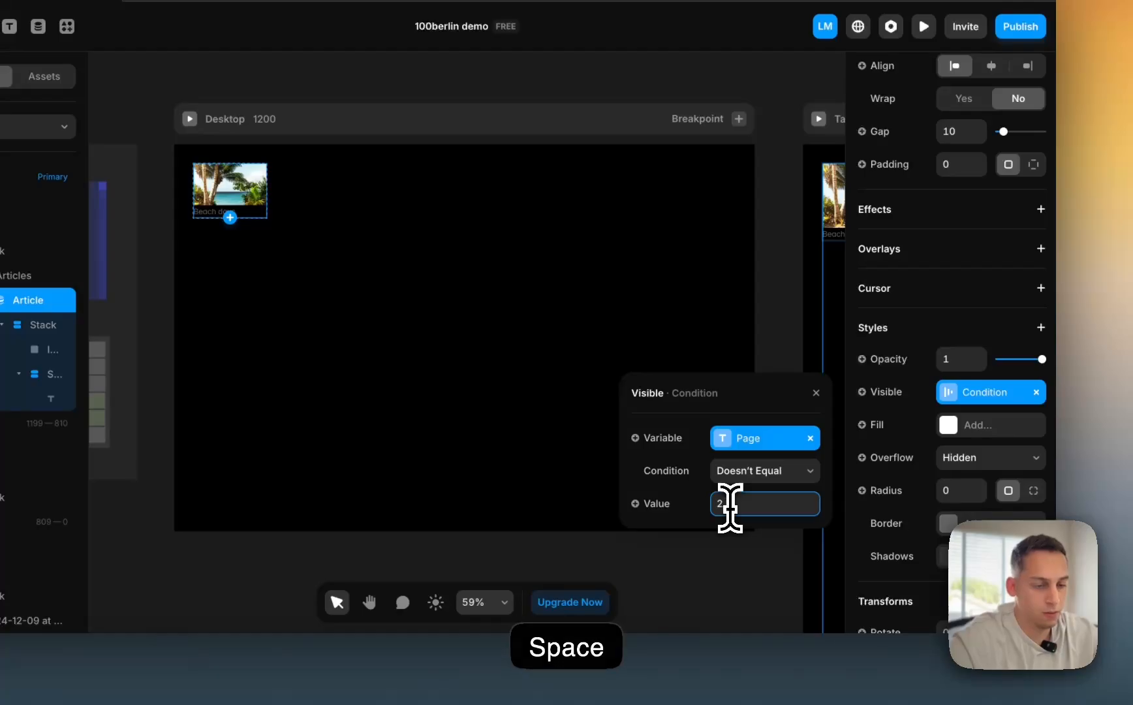
pyautogui.press('Return')
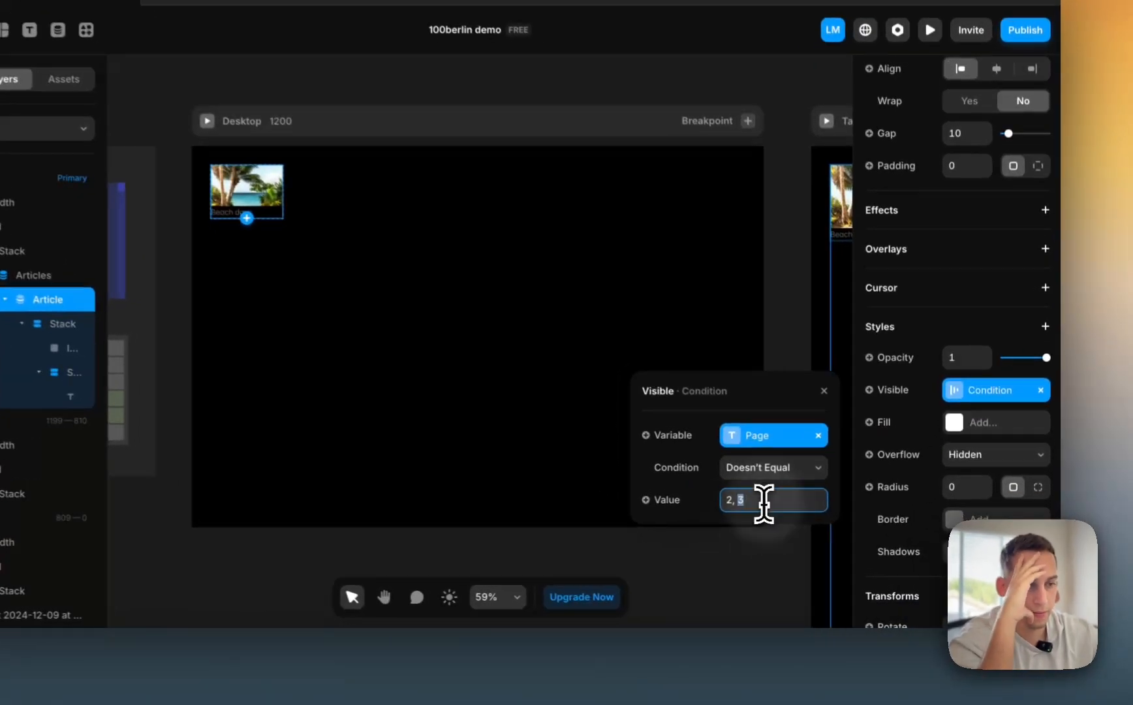
# - Change the Article layer's visibility condition so that it shows when Page equals 1
pyautogui.tripleClick(798, 517)
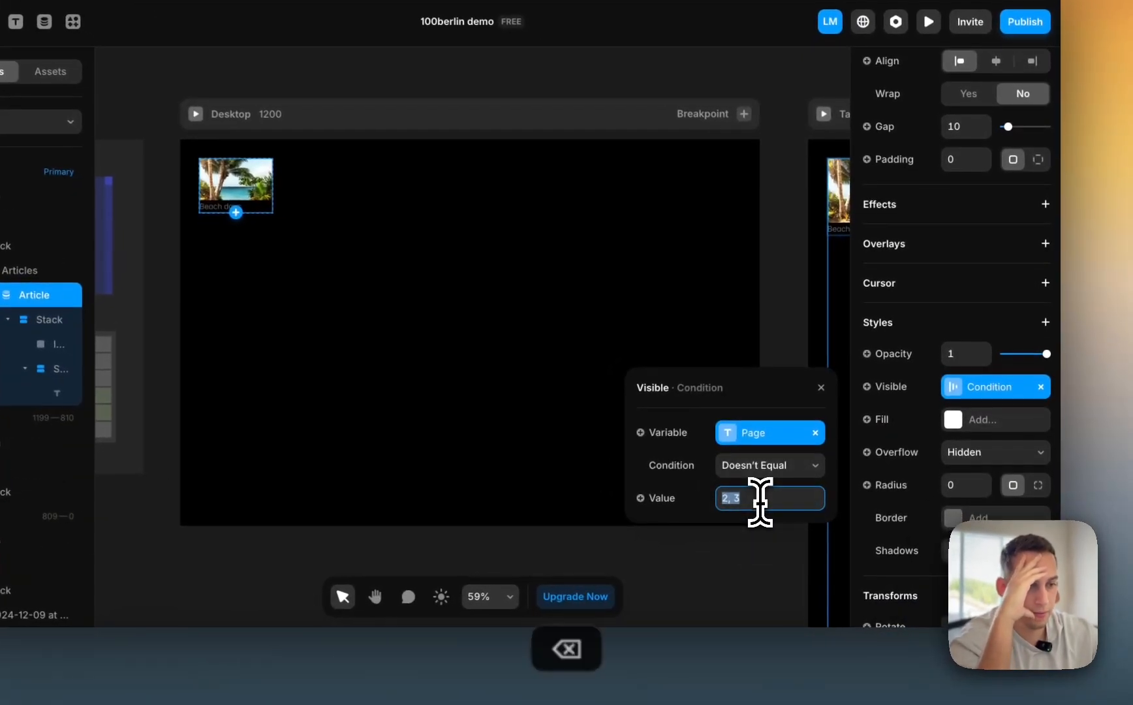
pyautogui.press('BackSpace')
pyautogui.write('1')
pyautogui.click(770, 465)
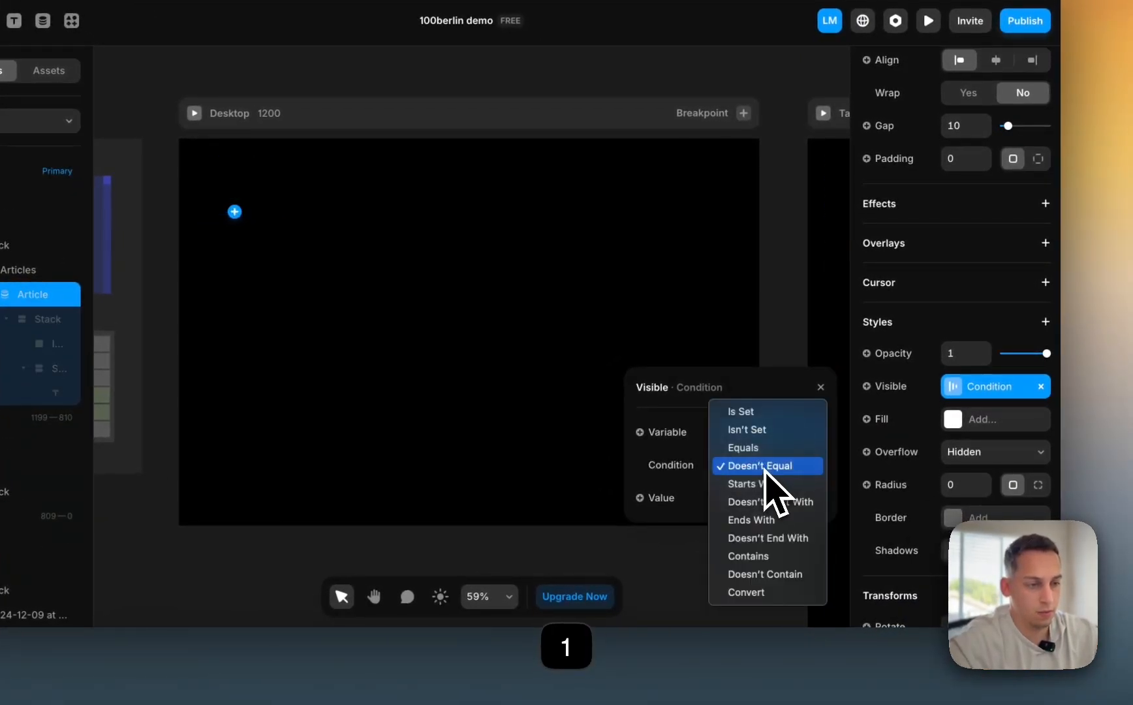
pyautogui.click(751, 449)
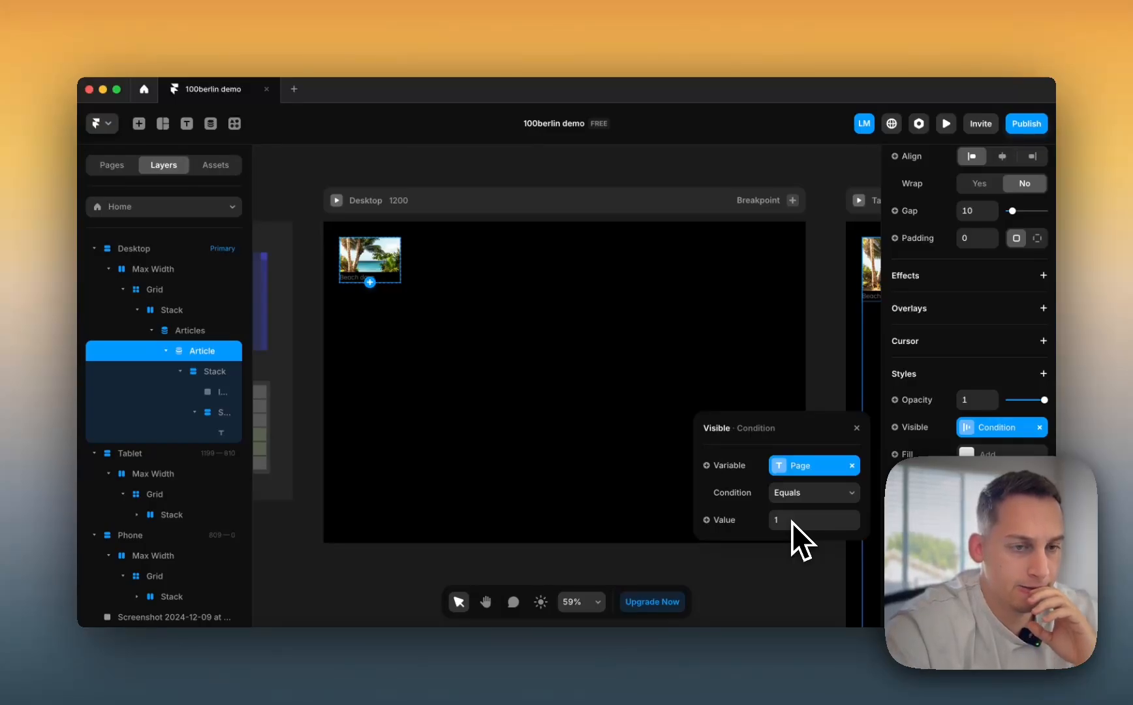
pyautogui.click(302, 371)
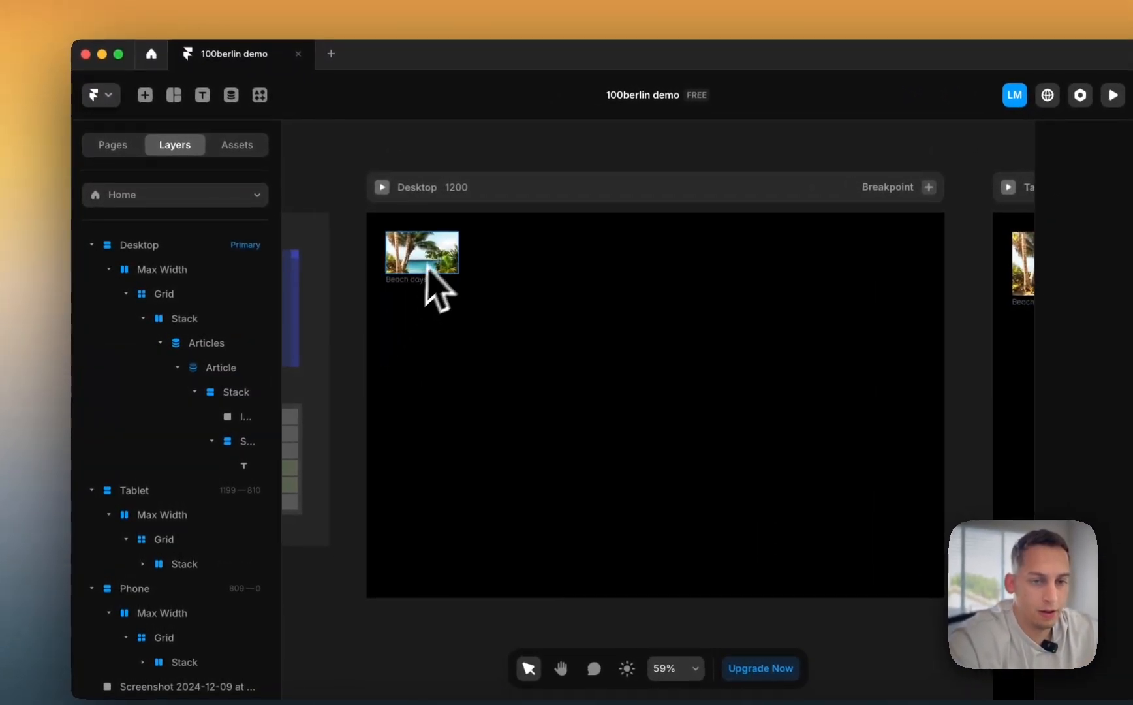
# - Duplicate the stack containing the Articles list within the Desktop grid
pyautogui.click(180, 320)
pyautogui.press('super+d')
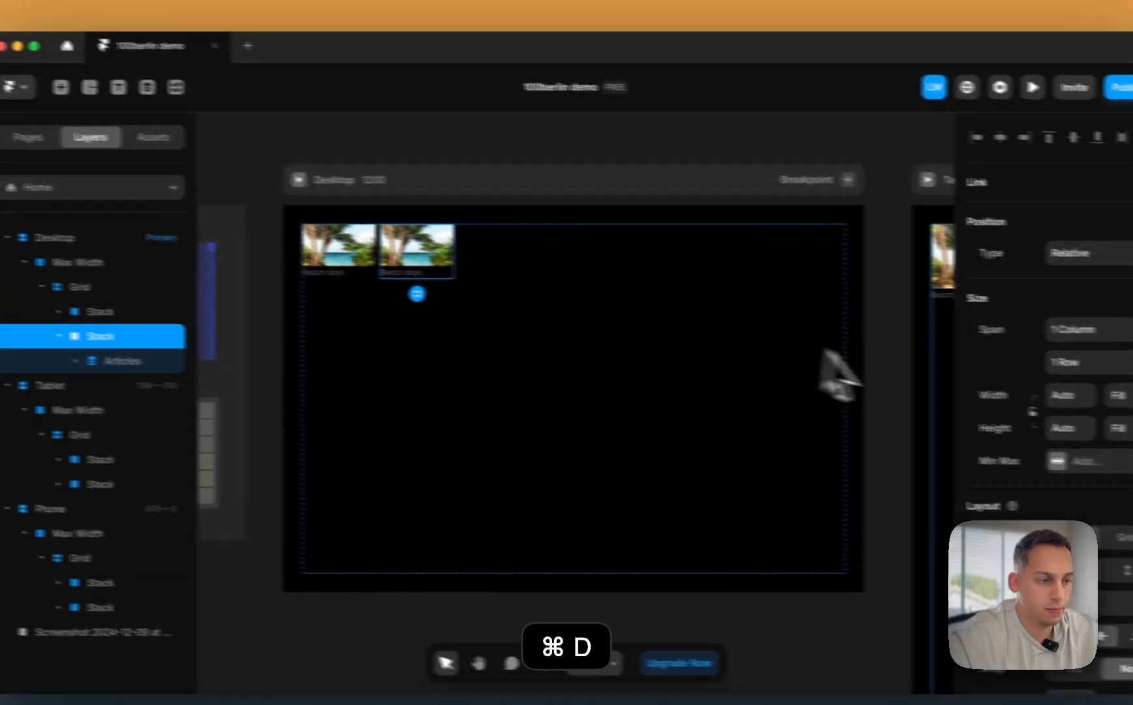
pyautogui.scroll(-10, 1101, 464)
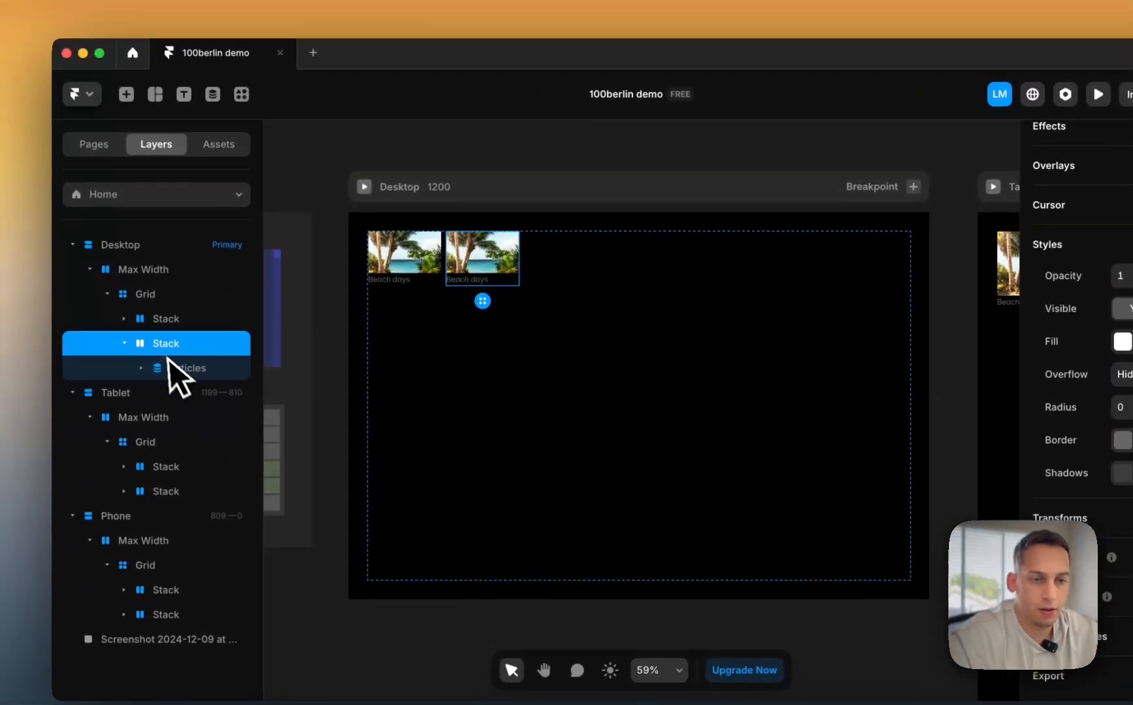
# - In the duplicated stack's Articles list, review both filters and set the Variant filter's value to 2
pyautogui.click(32, 353)
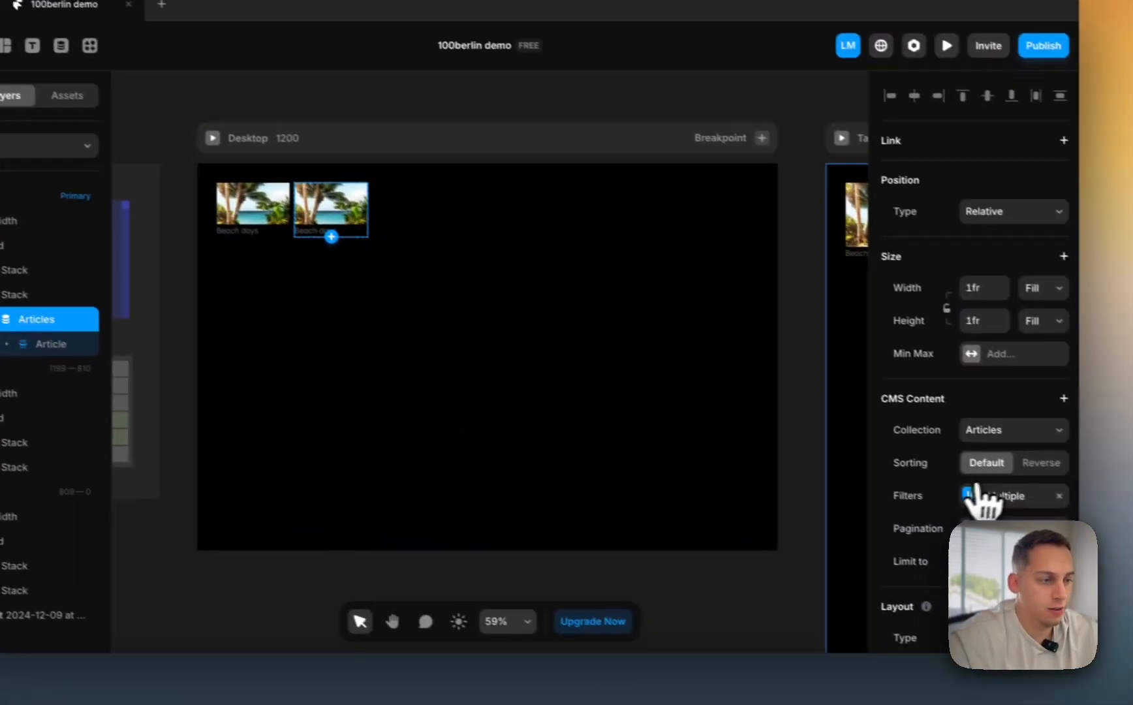
pyautogui.click(969, 496)
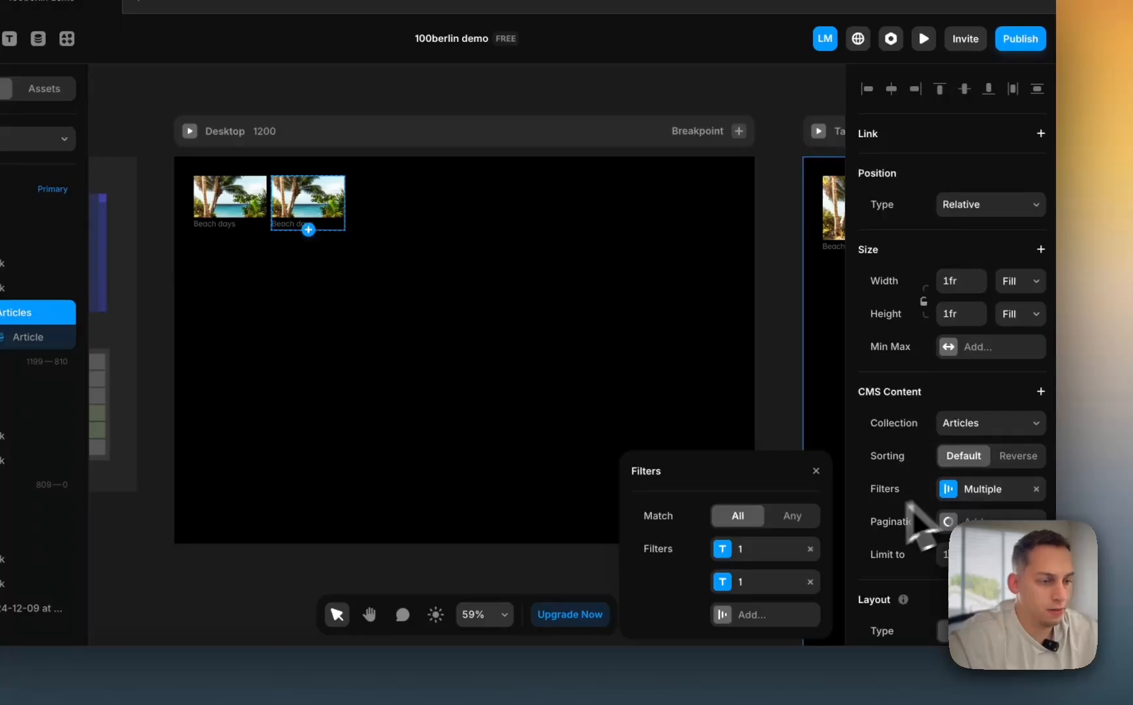
pyautogui.click(756, 590)
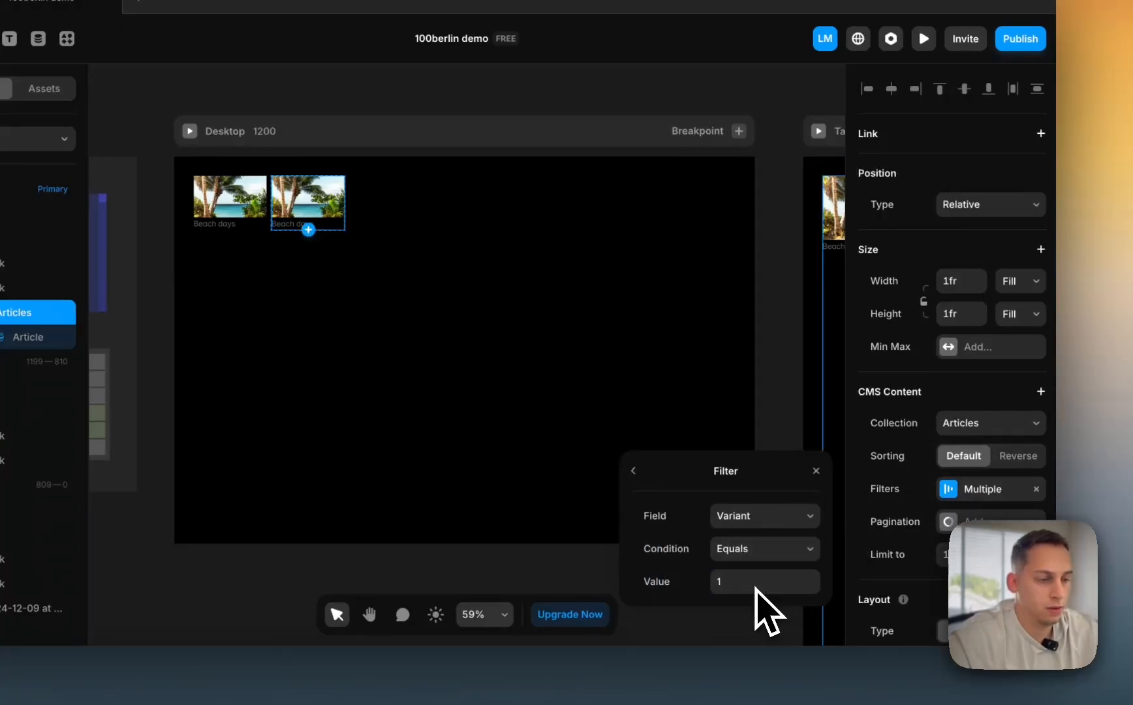
pyautogui.click(634, 471)
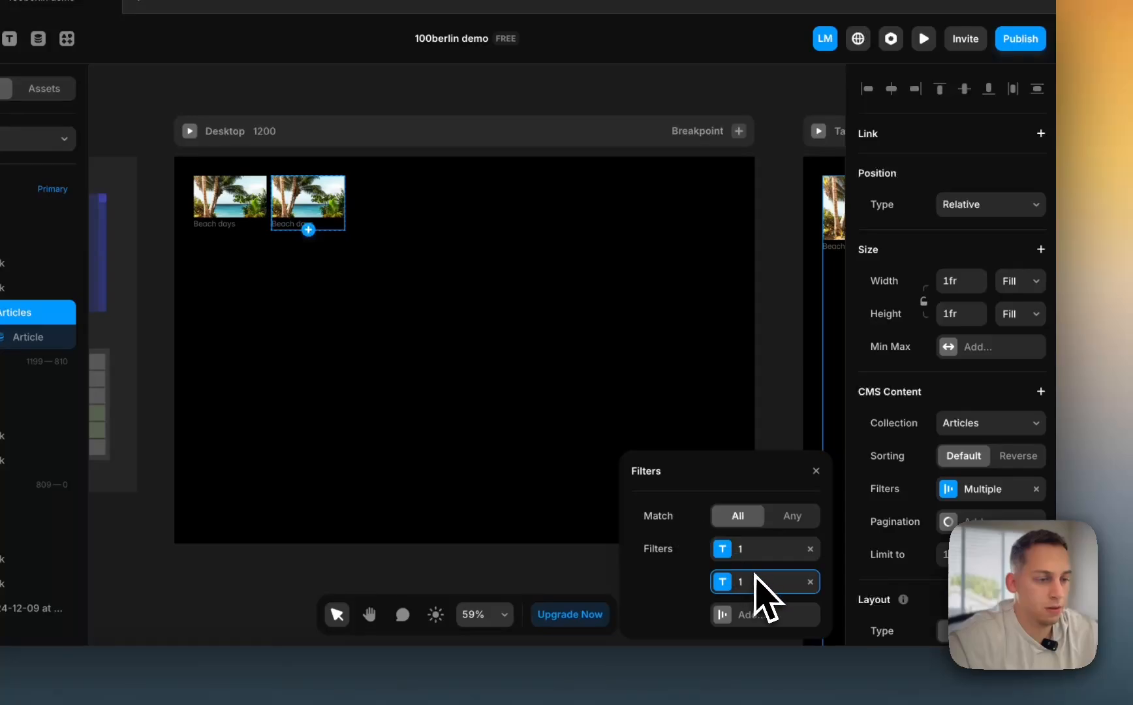
pyautogui.click(741, 551)
pyautogui.click(635, 476)
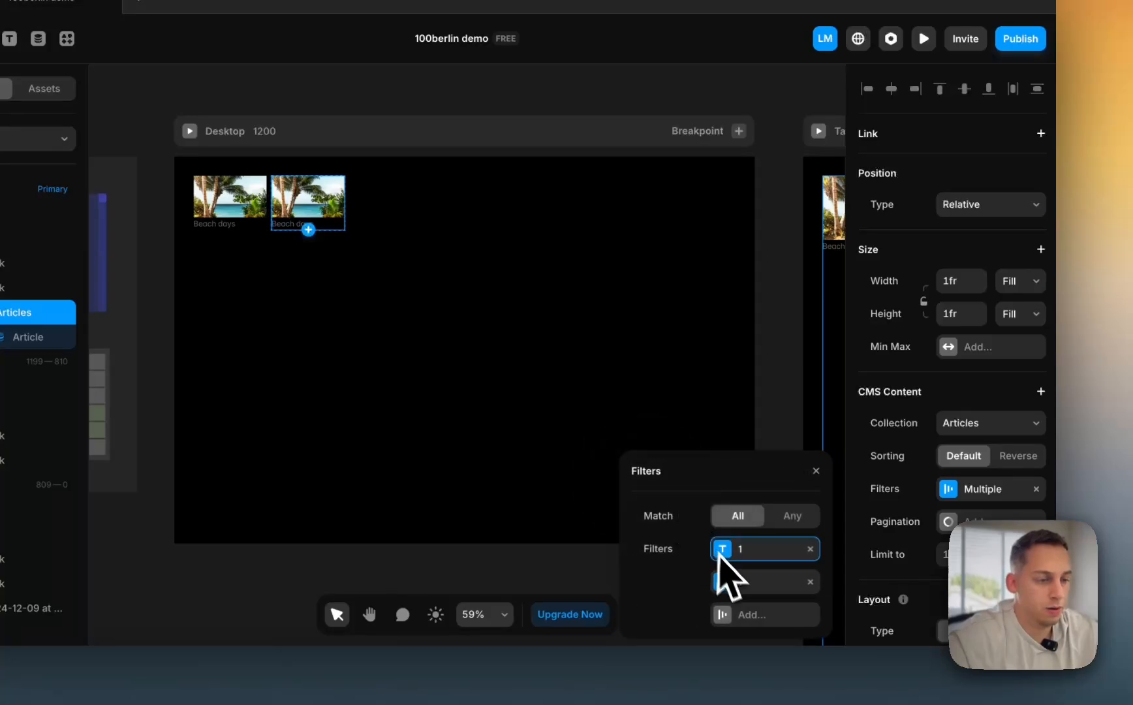
pyautogui.click(751, 579)
pyautogui.click(754, 581)
pyautogui.write('2')
pyautogui.press('Return')
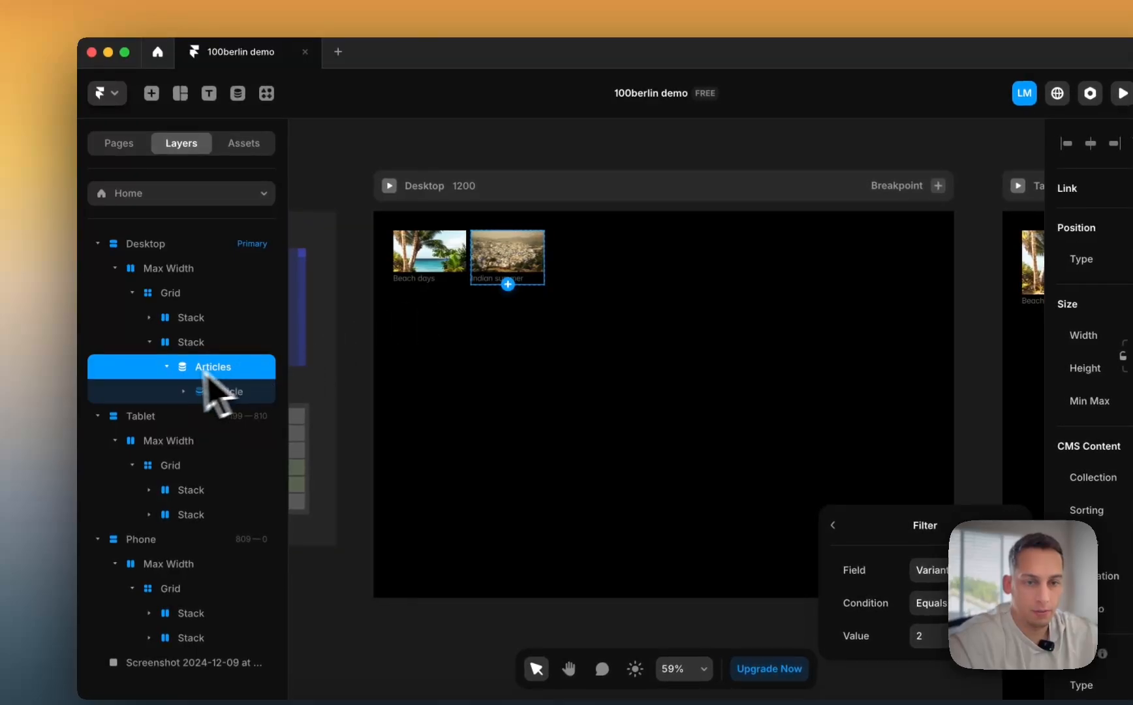
# - Duplicate the second stack repeatedly until the Desktop grid has six full rows of seven cells, deleting the surplus copy
pyautogui.click(167, 367)
pyautogui.click(149, 342)
pyautogui.click(185, 345)
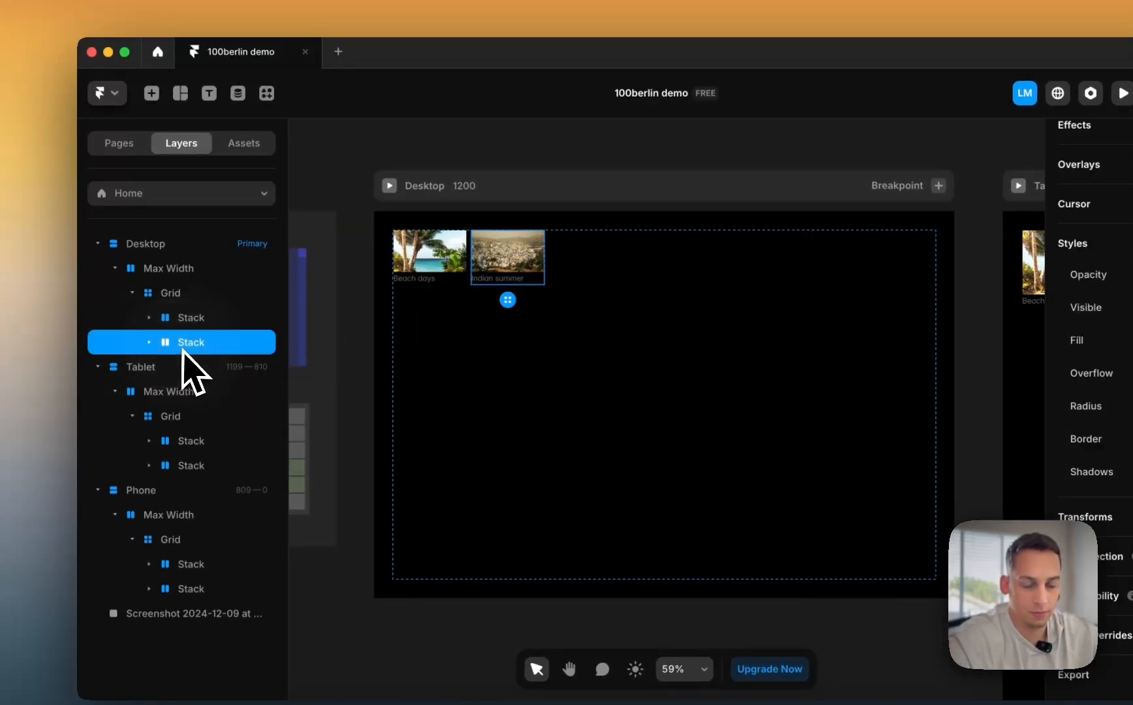
pyautogui.press('super+d')
pyautogui.press('super+d')
pyautogui.press('super+d')
pyautogui.press('super+d')
pyautogui.press('super+d')
pyautogui.press('super+d')
pyautogui.press('super+d')
pyautogui.press('super+d')
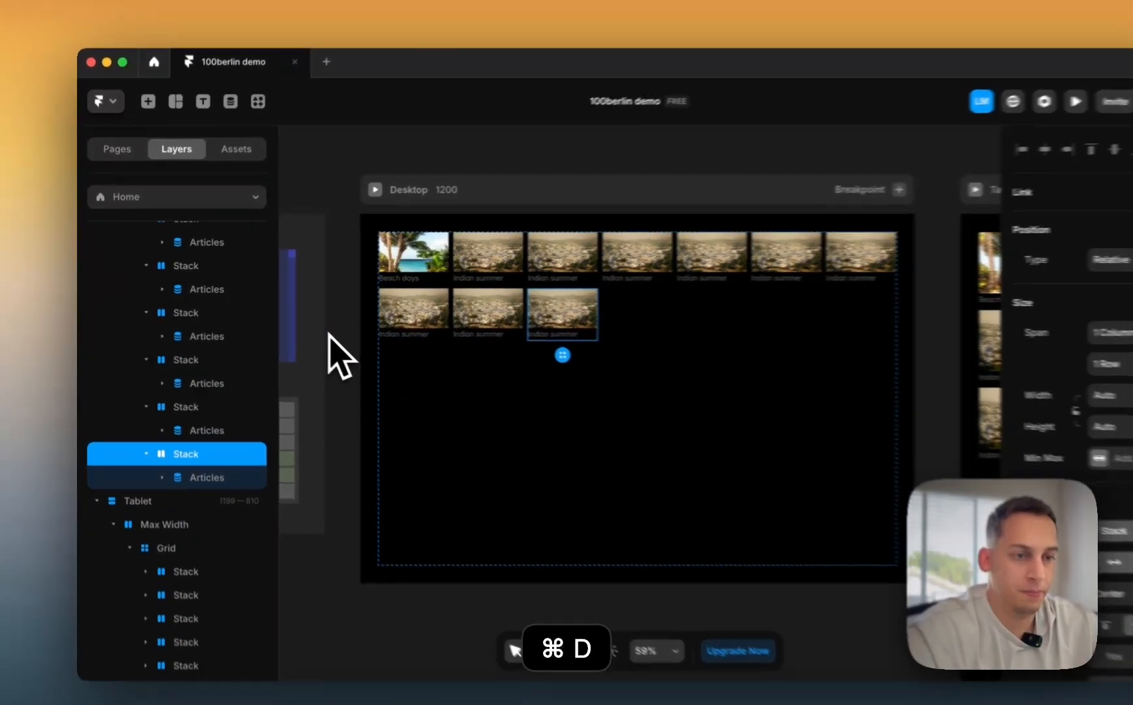
pyautogui.press('super+d')
pyautogui.press('super+d')
pyautogui.press('super+d')
pyautogui.press('super+d')
pyautogui.press('super+d')
pyautogui.press('super+d')
pyautogui.press('super+d')
pyautogui.press('super+d')
pyautogui.press('super+d')
pyautogui.press('super+d')
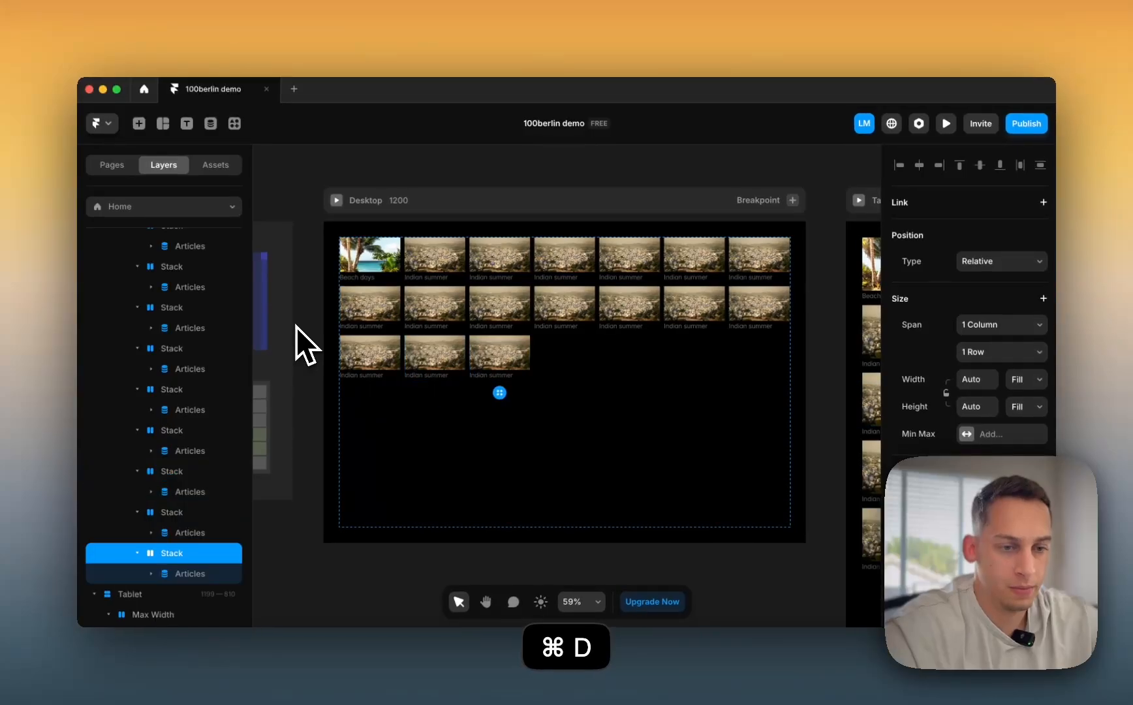
pyautogui.press('super+d')
pyautogui.press('super+d')
pyautogui.press('super+d')
pyautogui.press('super+d')
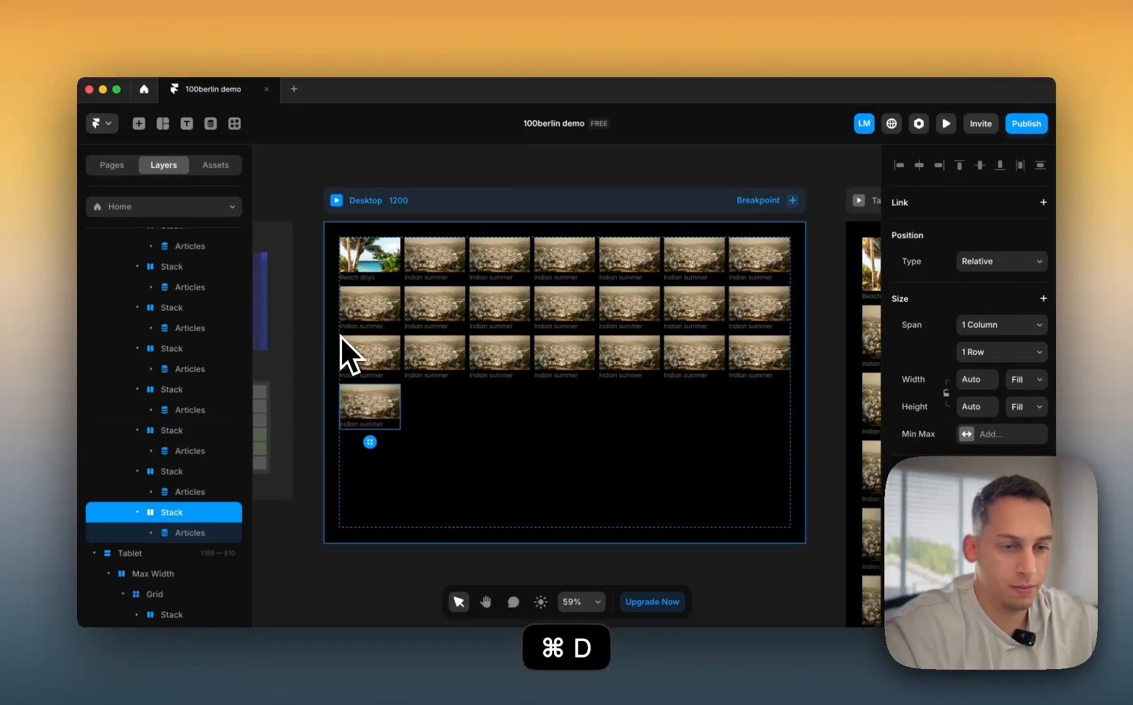
pyautogui.press('super+d')
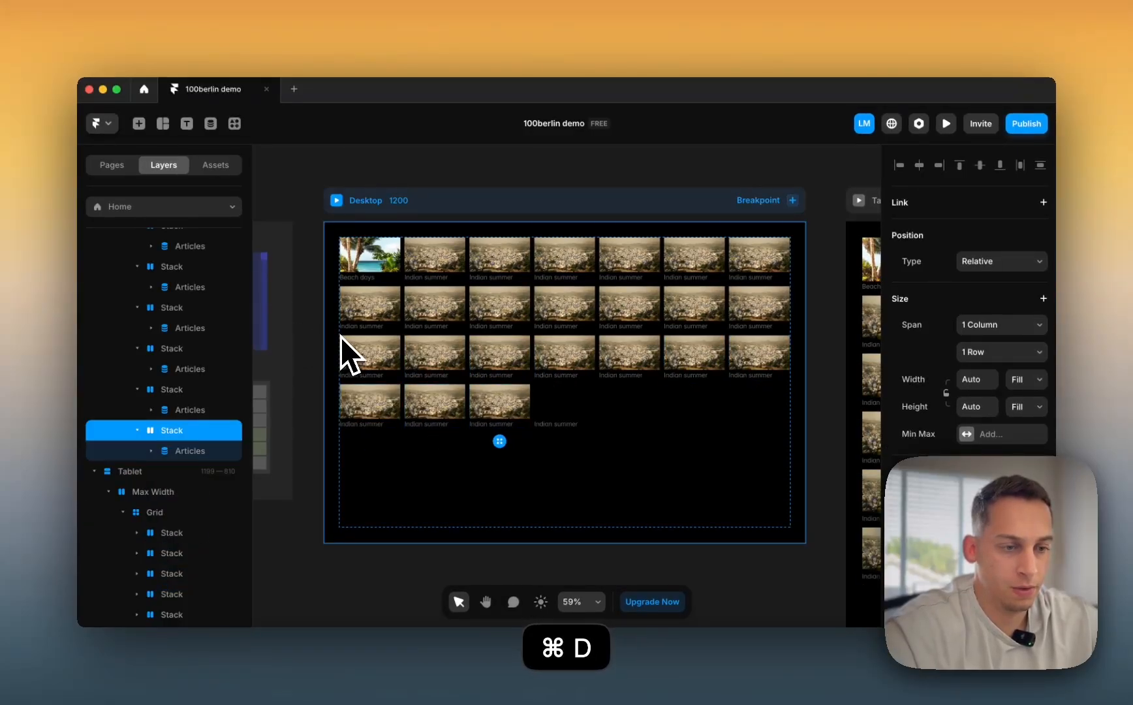
pyautogui.press('super+d')
pyautogui.press('super+d')
pyautogui.press('super+d')
pyautogui.press('super+d')
pyautogui.press('super+d')
pyautogui.press('super+d')
pyautogui.press('super+d')
pyautogui.press('super+d')
pyautogui.press('super+d')
pyautogui.press('super+d')
pyautogui.press('super+d')
pyautogui.press('super+d')
pyautogui.press('super+d')
pyautogui.press('super+d')
pyautogui.press('super+d')
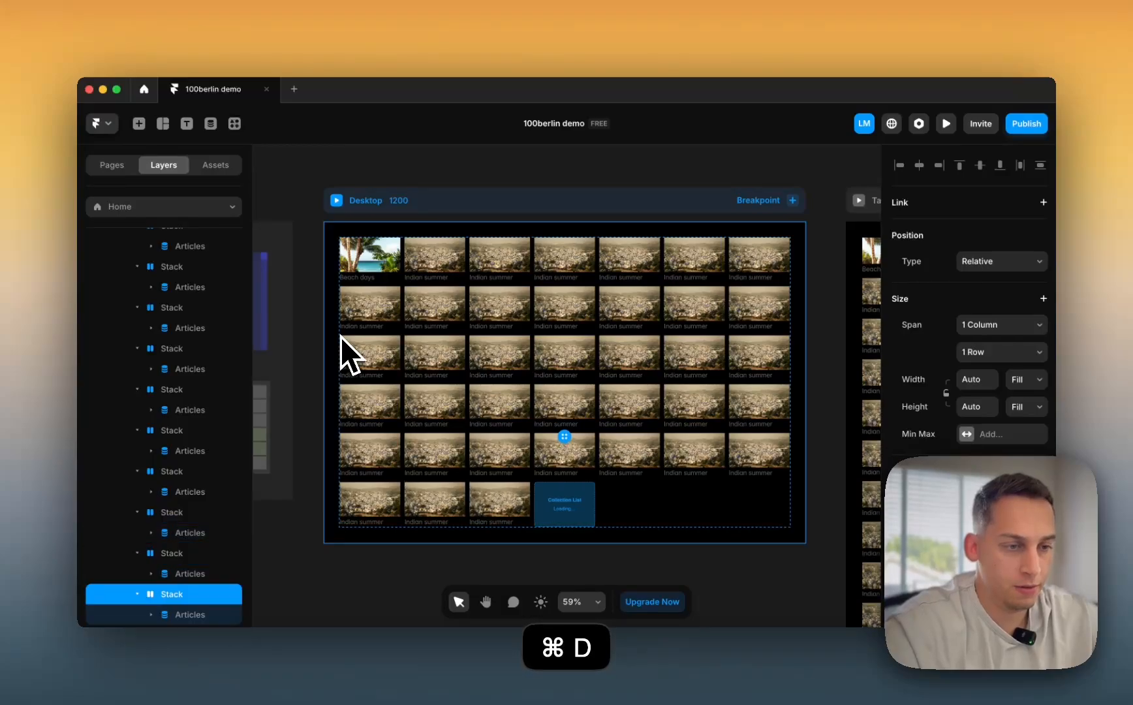
pyautogui.press('super+d')
pyautogui.press('super+d')
pyautogui.press('super+d')
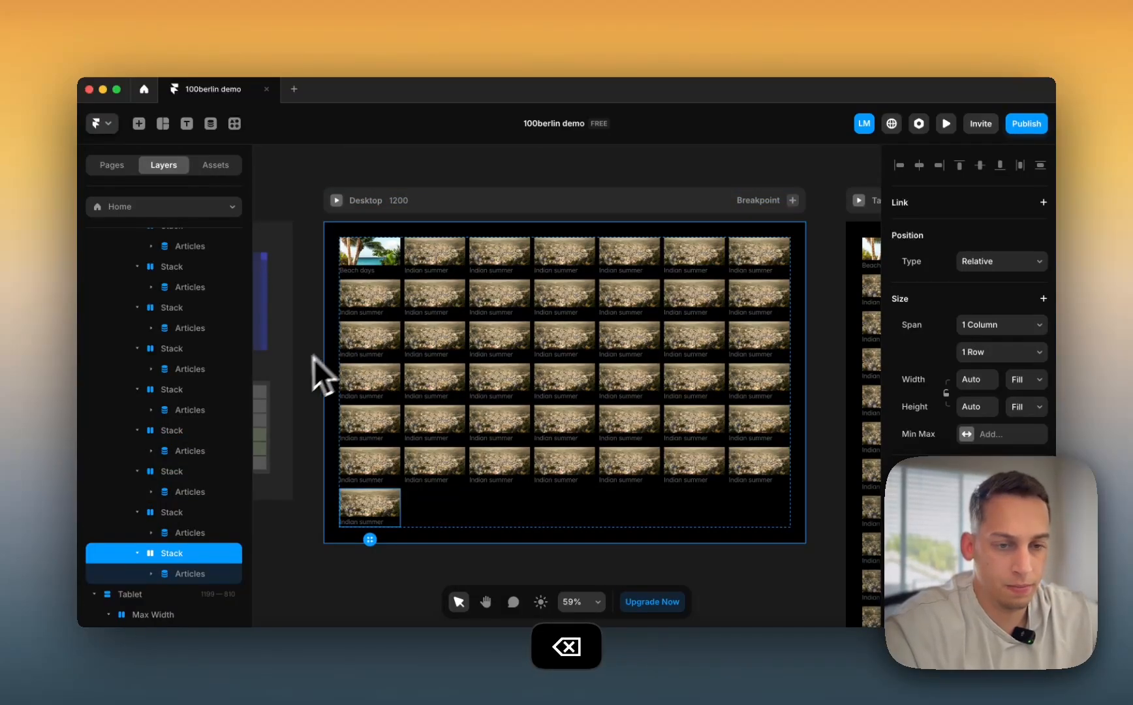
pyautogui.press('BackSpace')
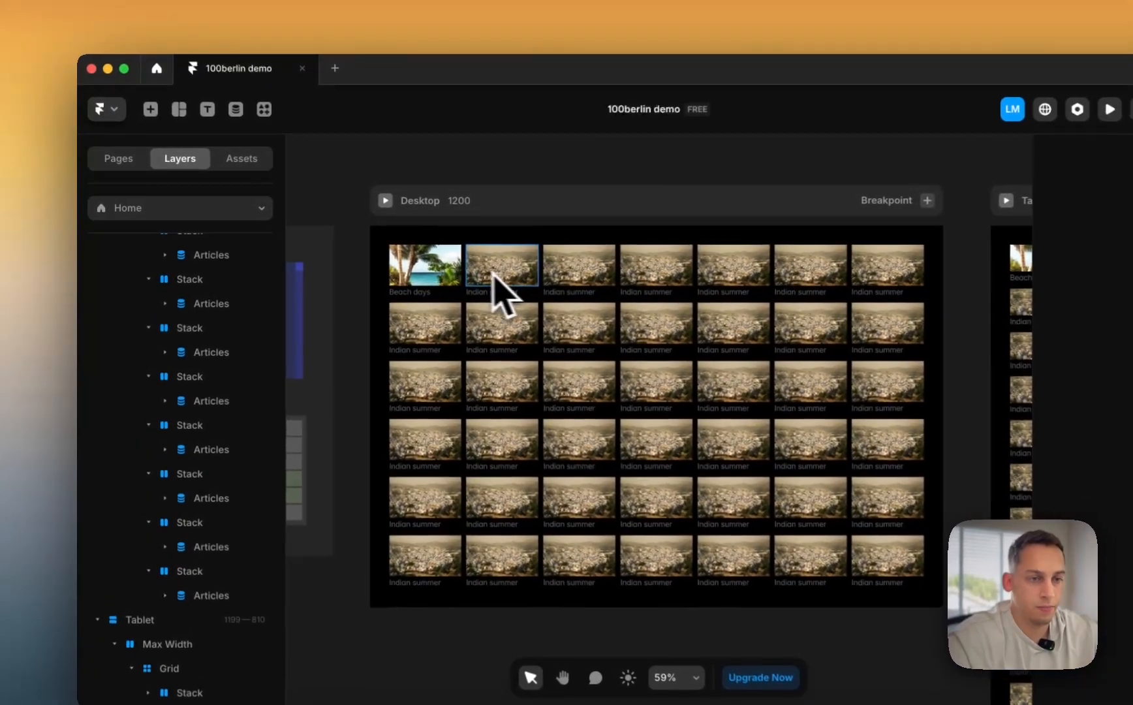
# - Examine the Variant and Page values of the entries in the CMS Articles collection
pyautogui.click(509, 261)
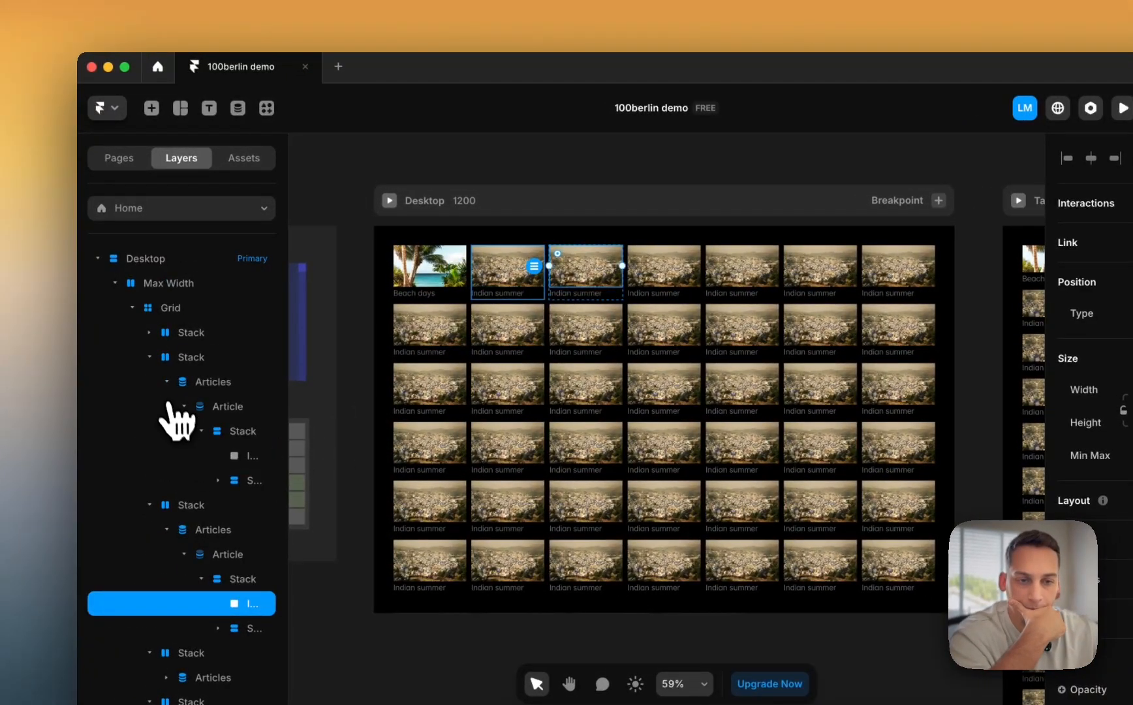
pyautogui.click(150, 358)
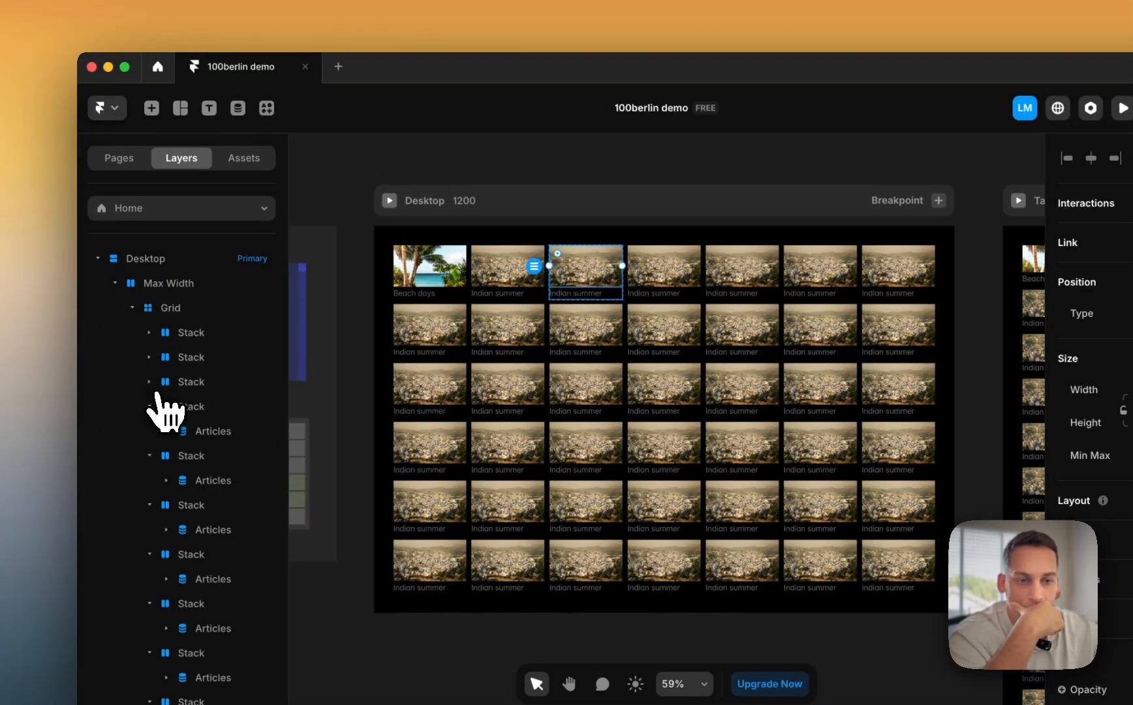
pyautogui.click(239, 109)
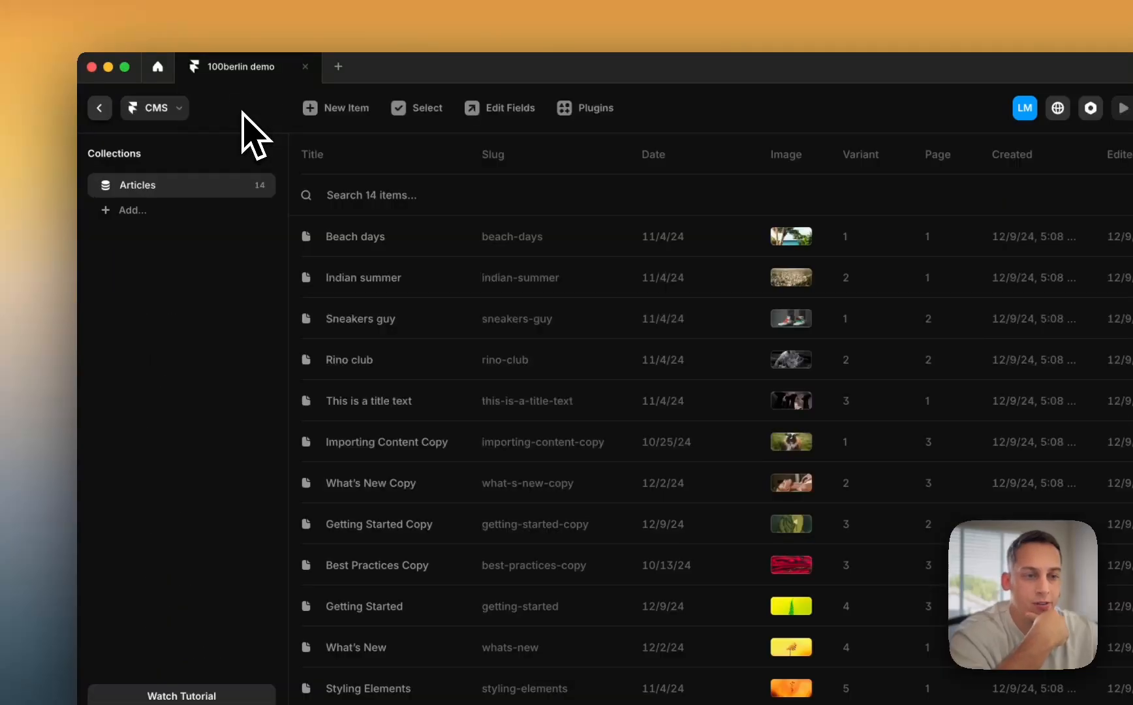
pyautogui.scroll(-2, 456, 333)
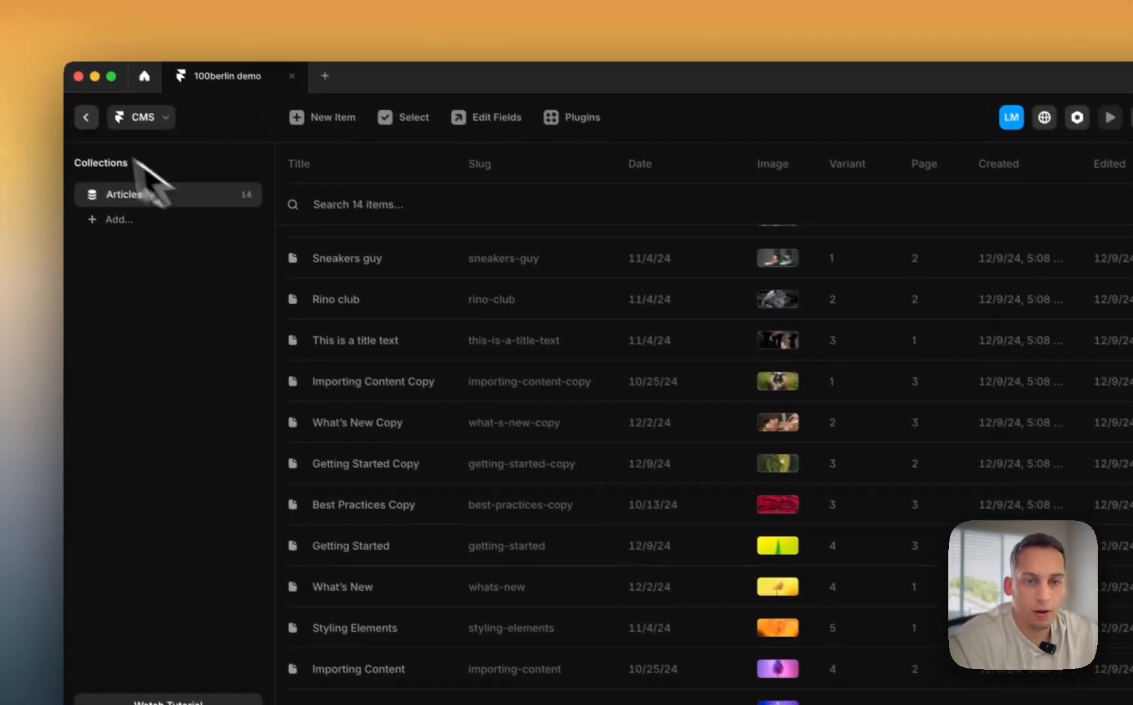
pyautogui.click(97, 128)
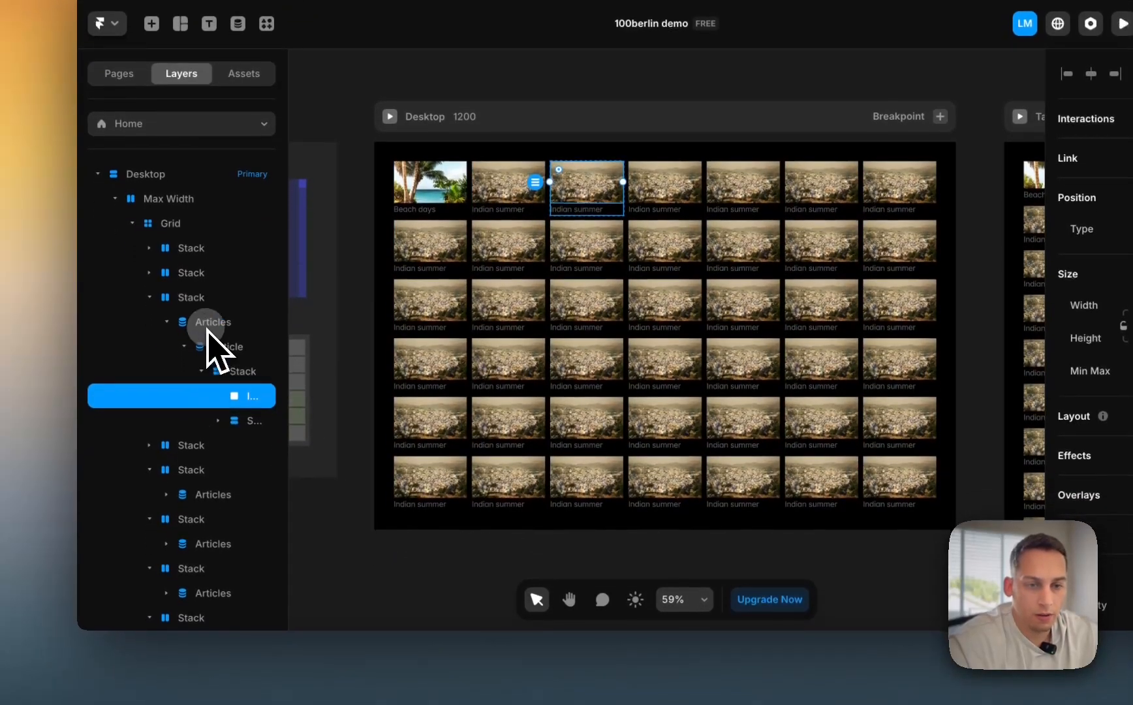
# - Set the Variant filter of the Articles list in the first row's third cell to equal 3
pyautogui.click(208, 349)
pyautogui.click(998, 488)
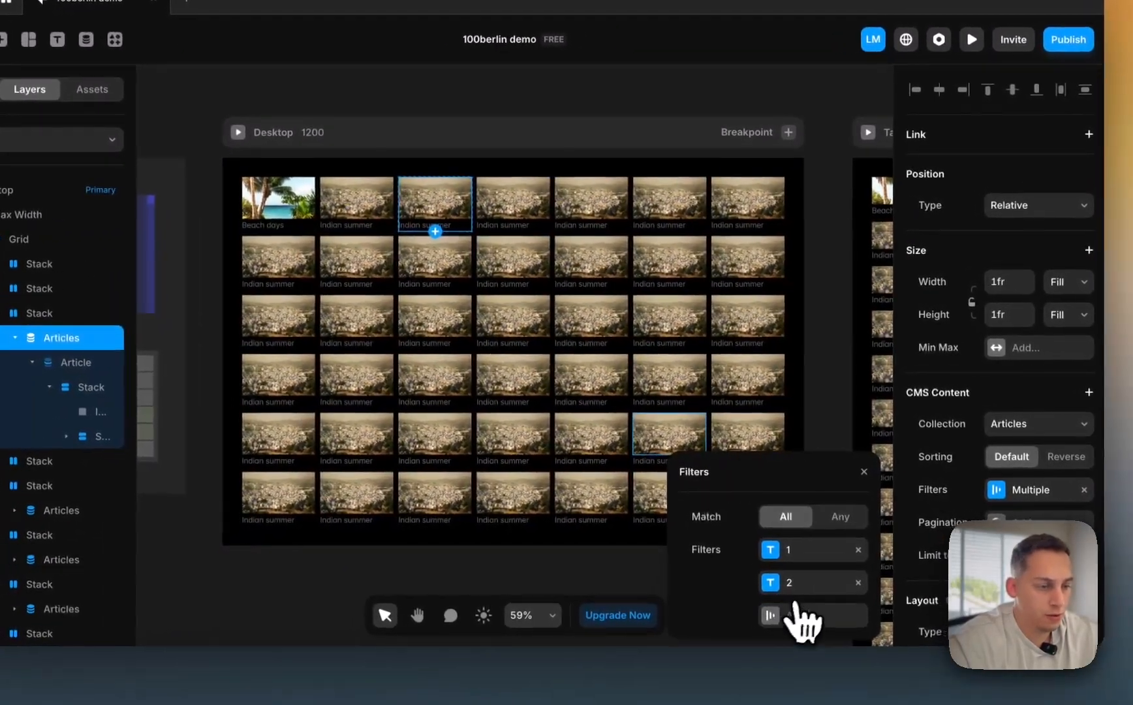
pyautogui.click(796, 611)
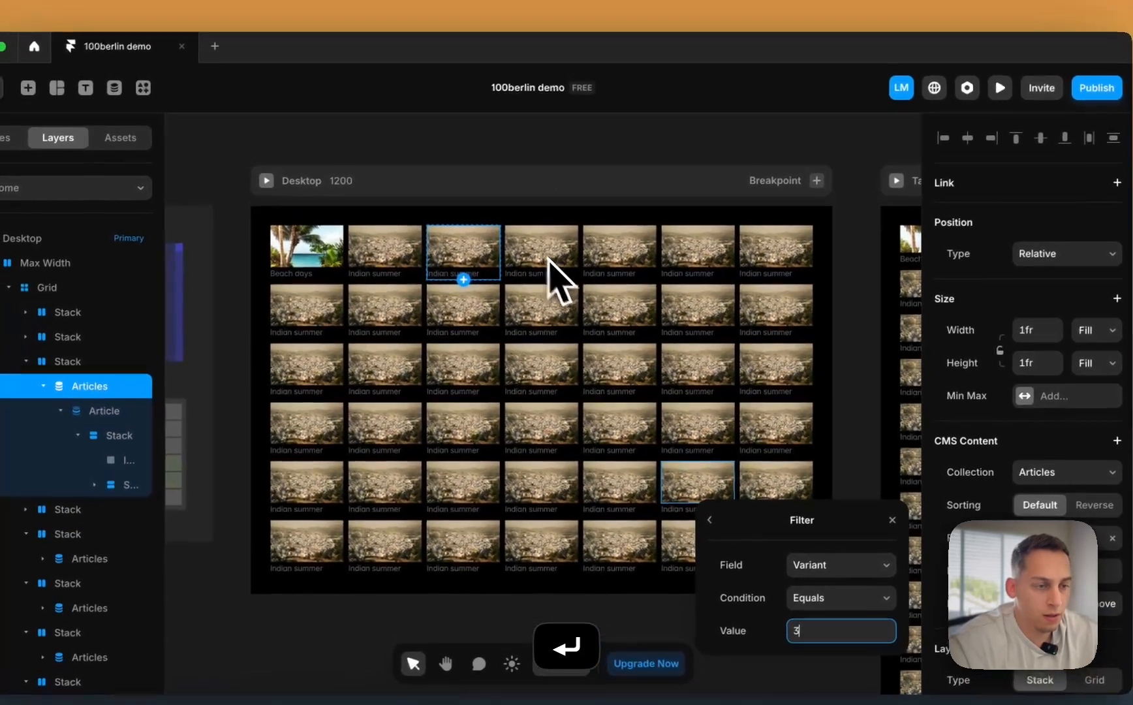
# - Check the visibility condition of the first row's fourth article, and set its Articles list's Variant filter to equal 4
pyautogui.click(515, 205)
pyautogui.click(178, 534)
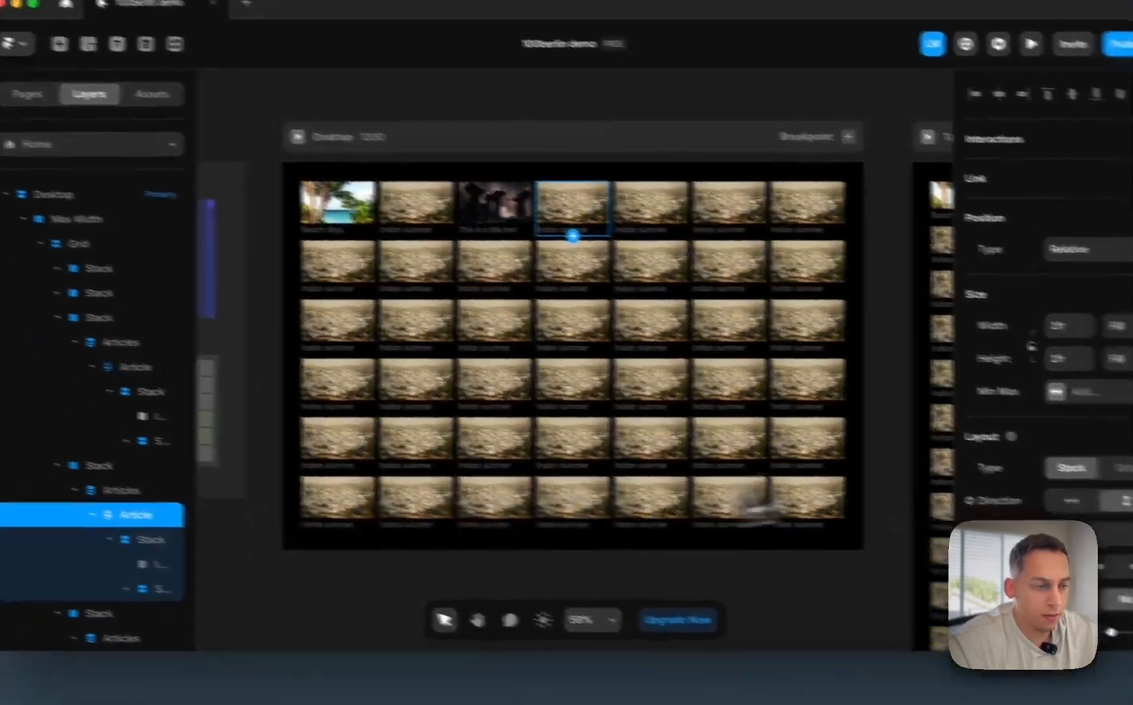
pyautogui.scroll(-5, 1124, 562)
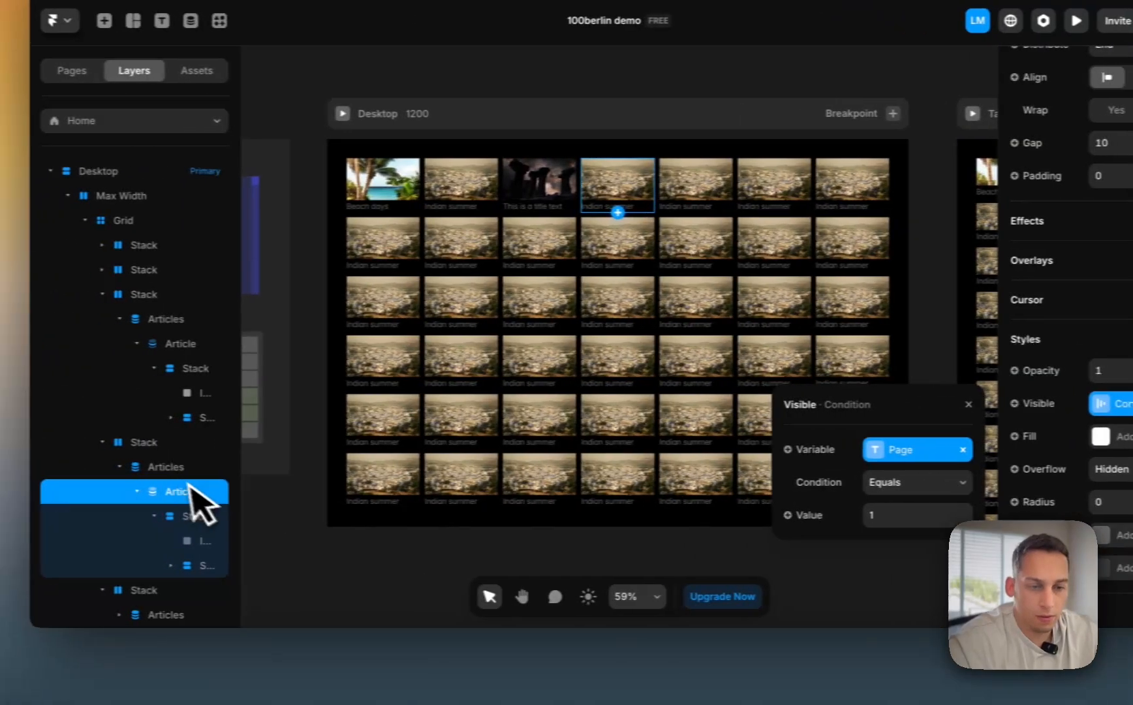
pyautogui.click(26, 467)
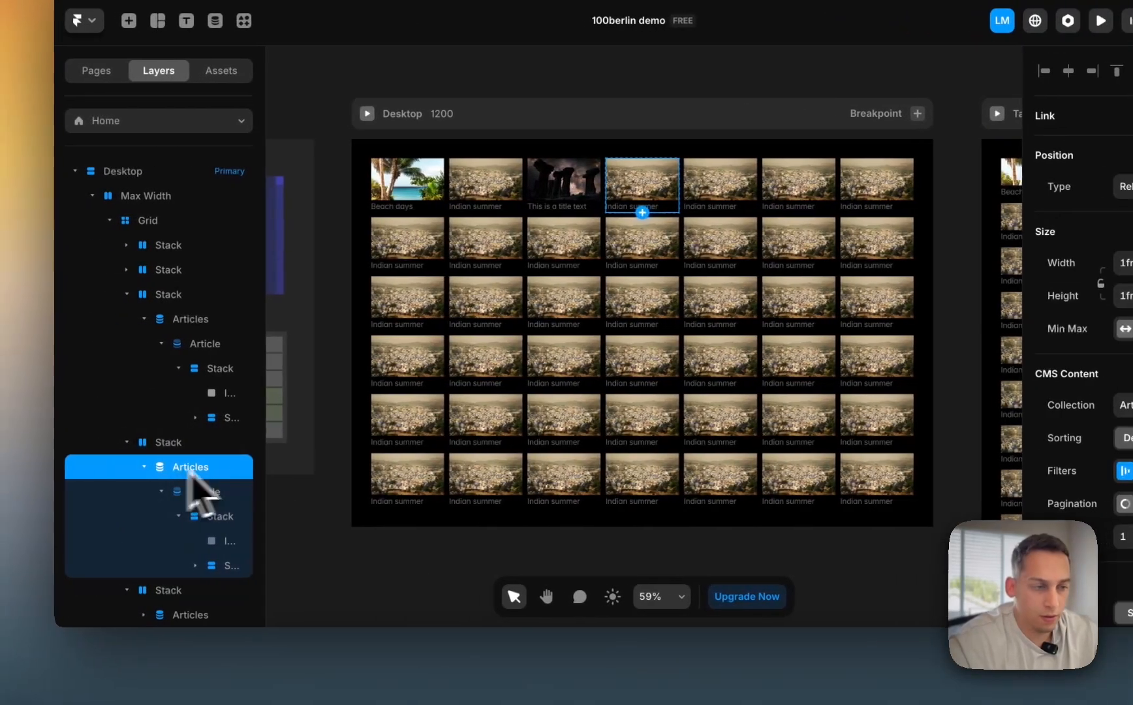
pyautogui.click(955, 472)
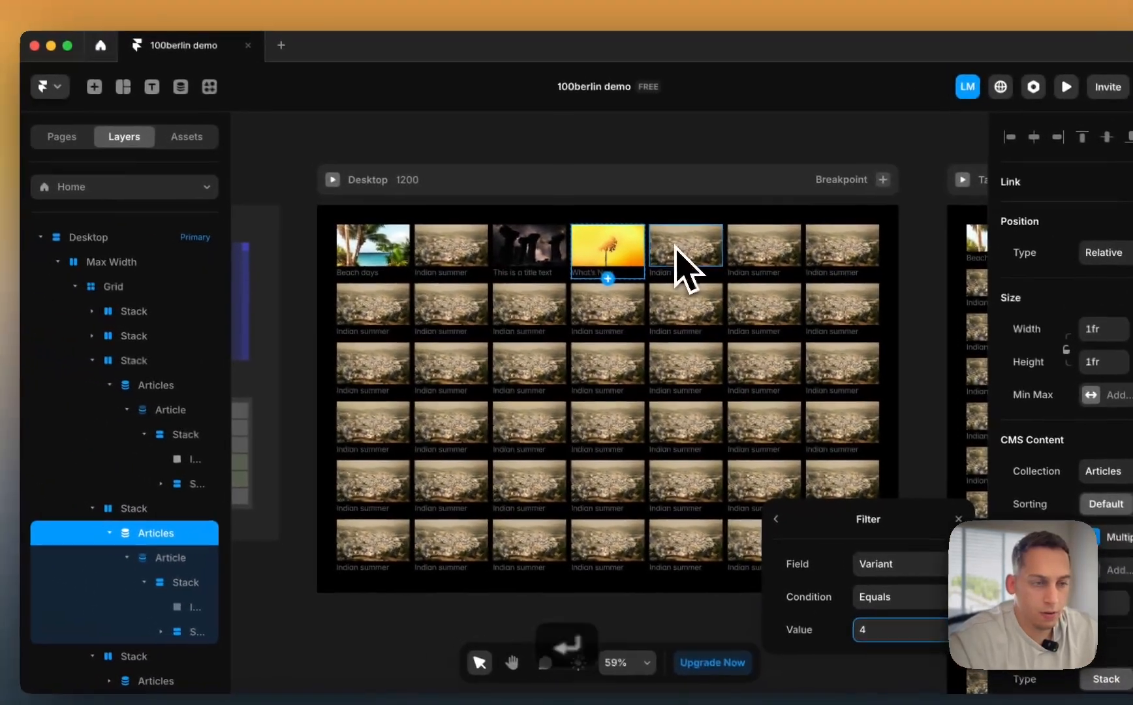
# - Set the Variant filter of the Articles list in the first row's fifth cell to equal 5
pyautogui.click(554, 216)
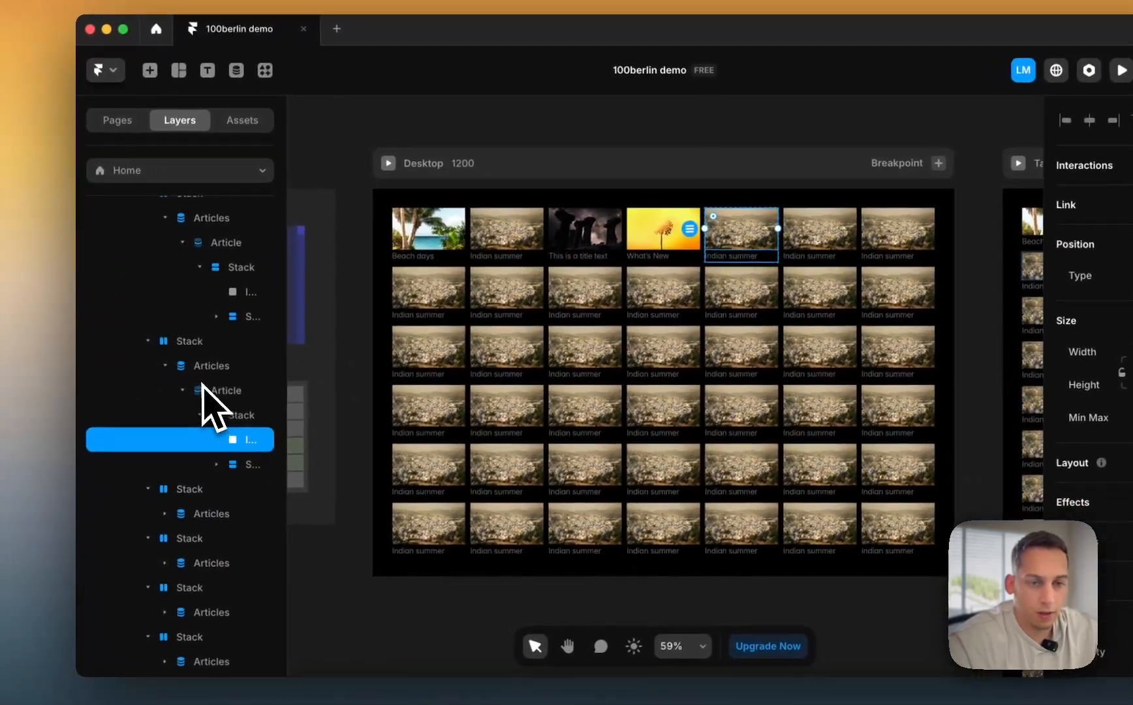
pyautogui.click(198, 372)
pyautogui.click(1018, 505)
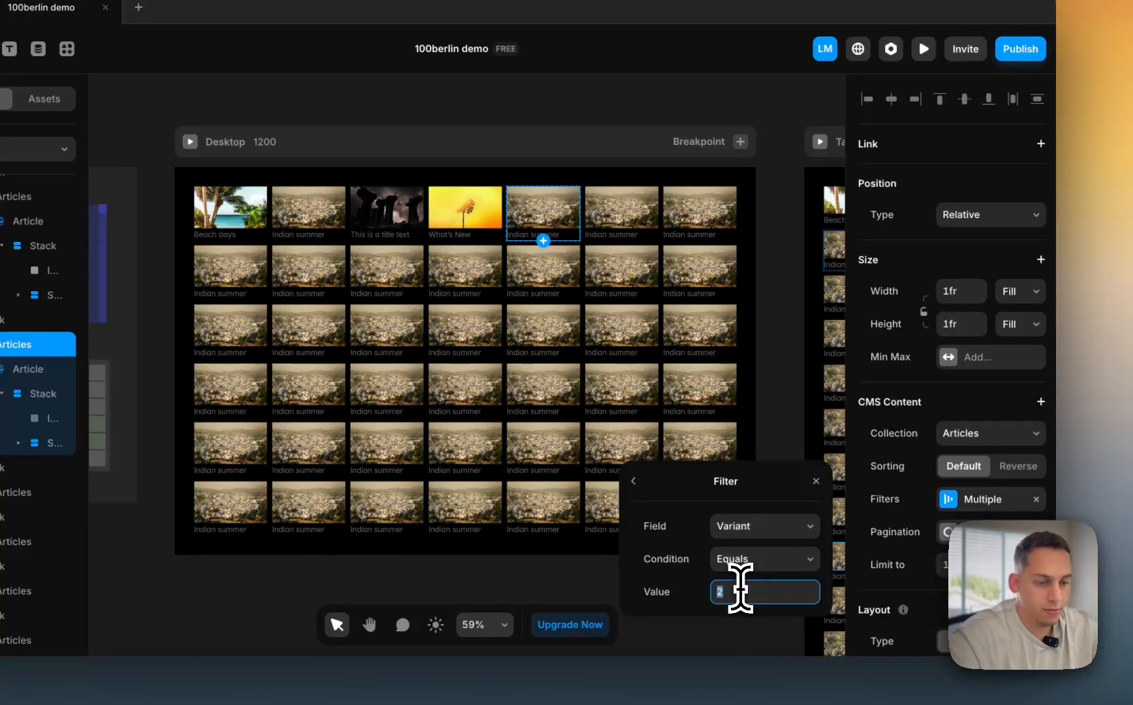
# - Set the Variant filter of the Articles list in the first row's sixth cell to equal 6
pyautogui.click(621, 209)
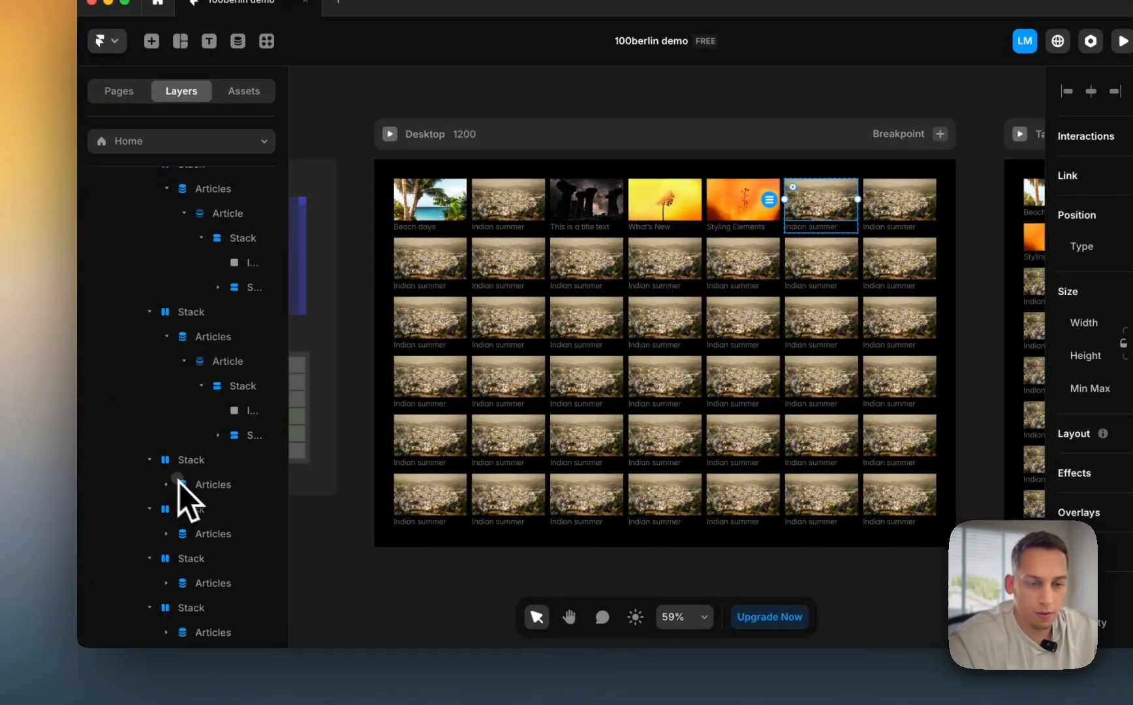
pyautogui.click(184, 485)
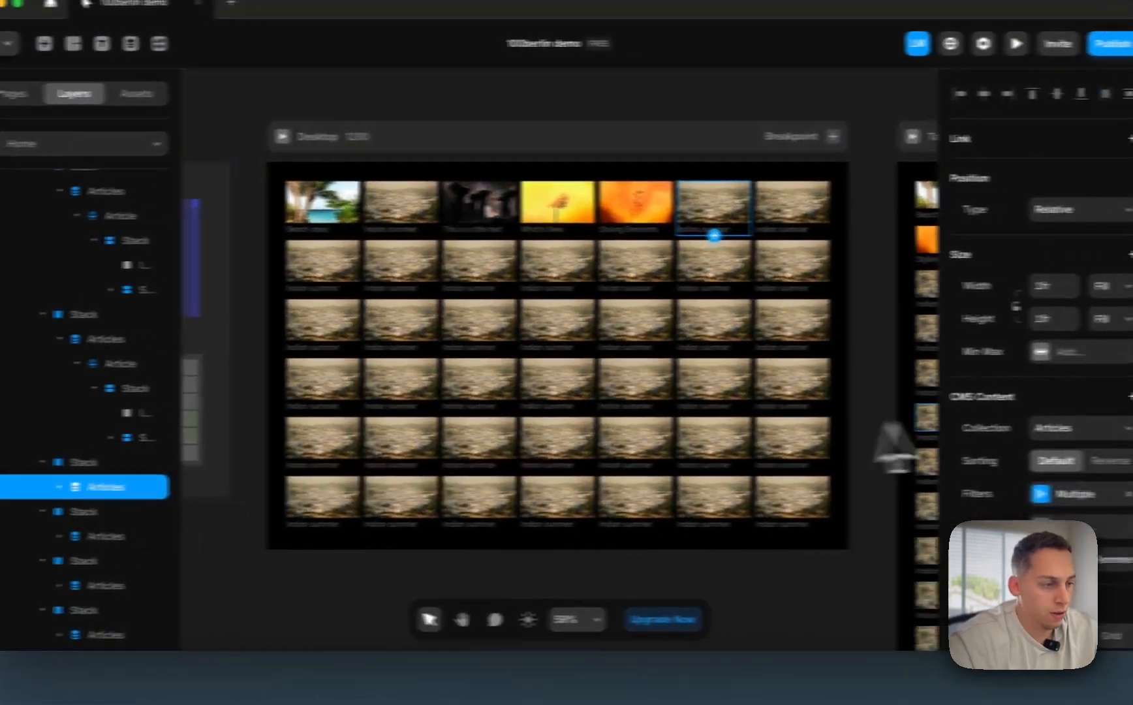
pyautogui.click(964, 501)
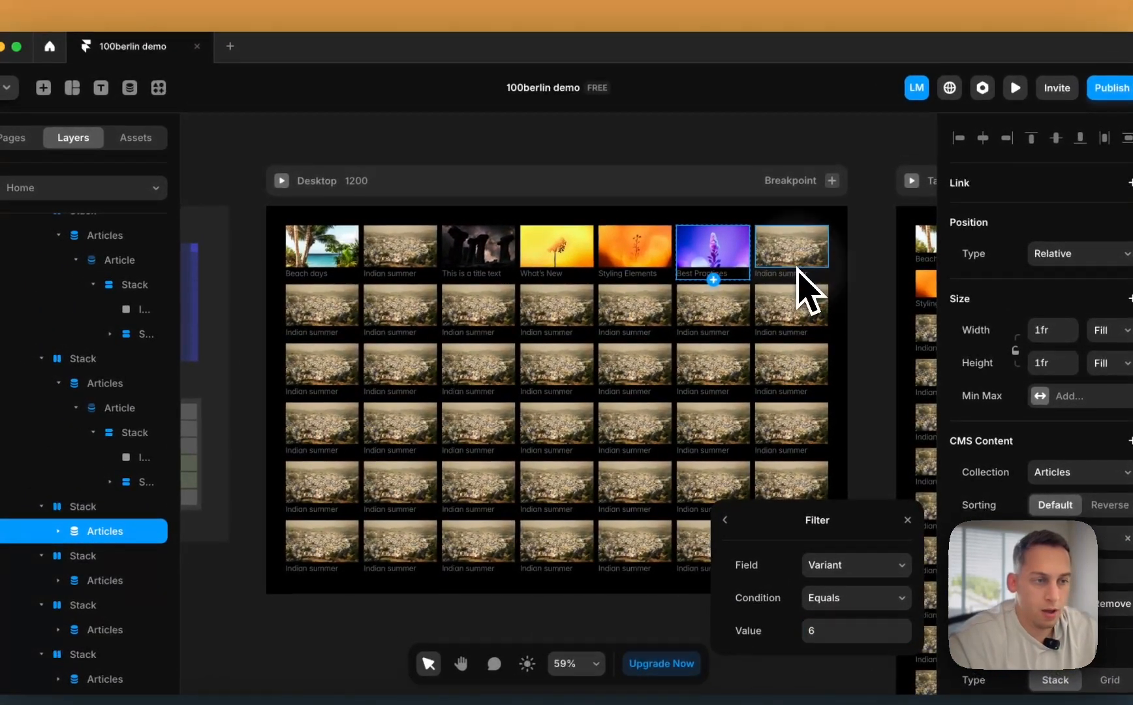
pyautogui.click(710, 225)
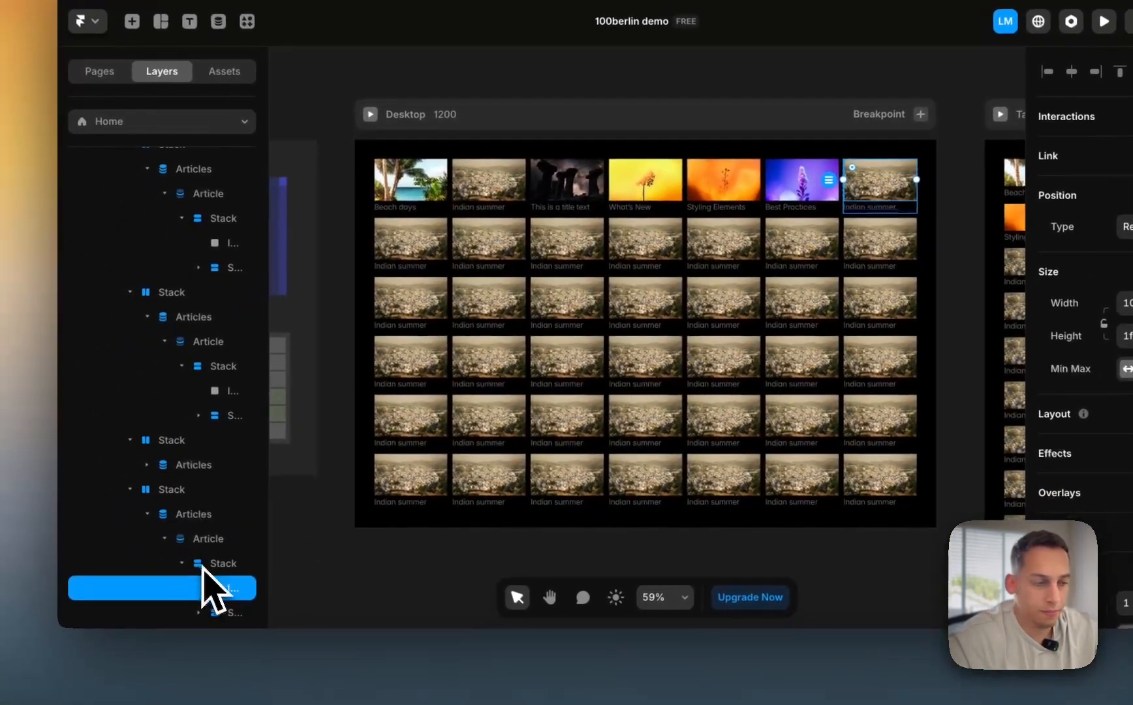
pyautogui.scroll(-2, 129, 629)
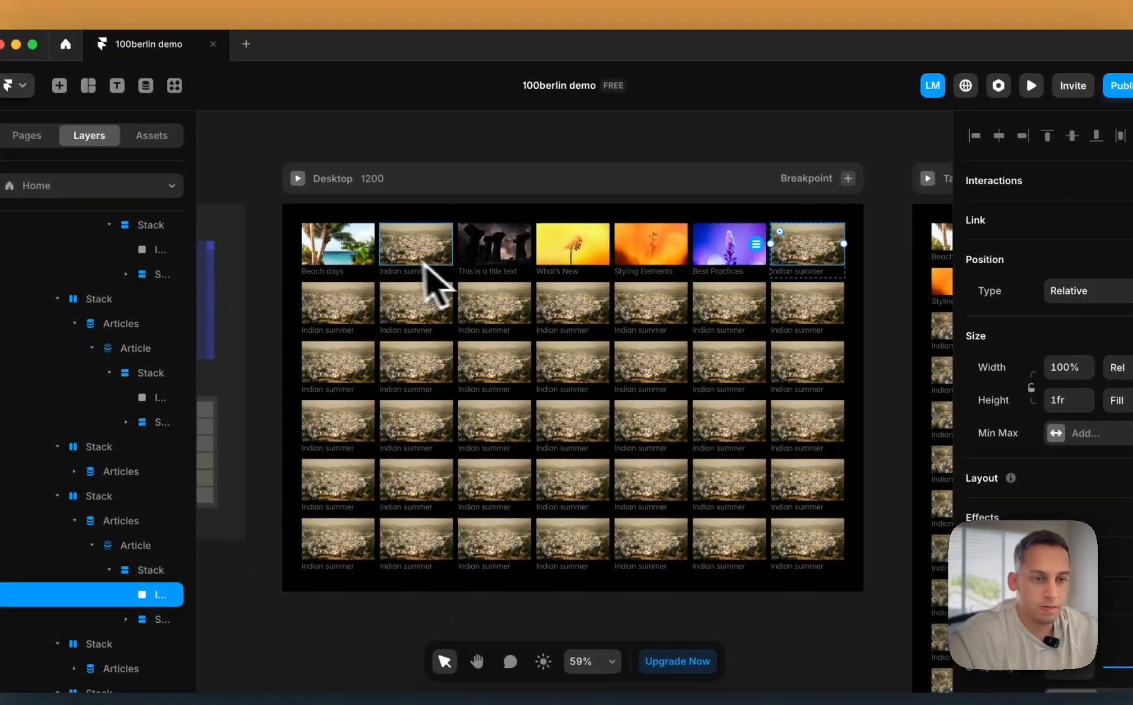
pyautogui.click(423, 264)
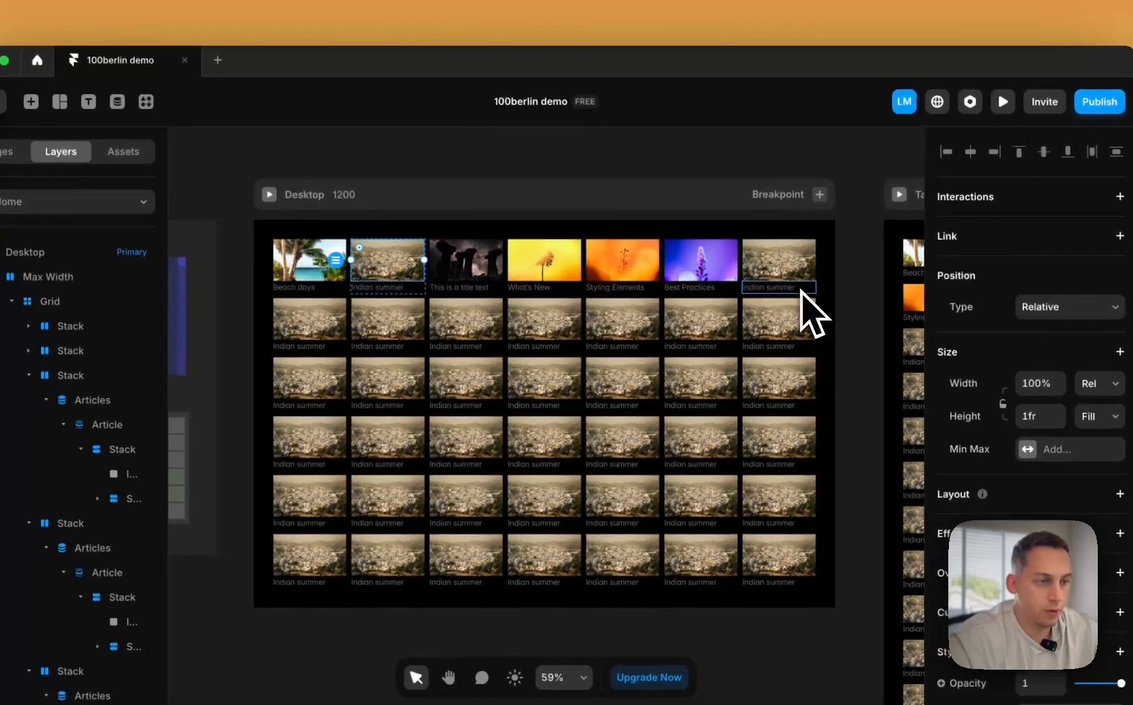
pyautogui.click(812, 288)
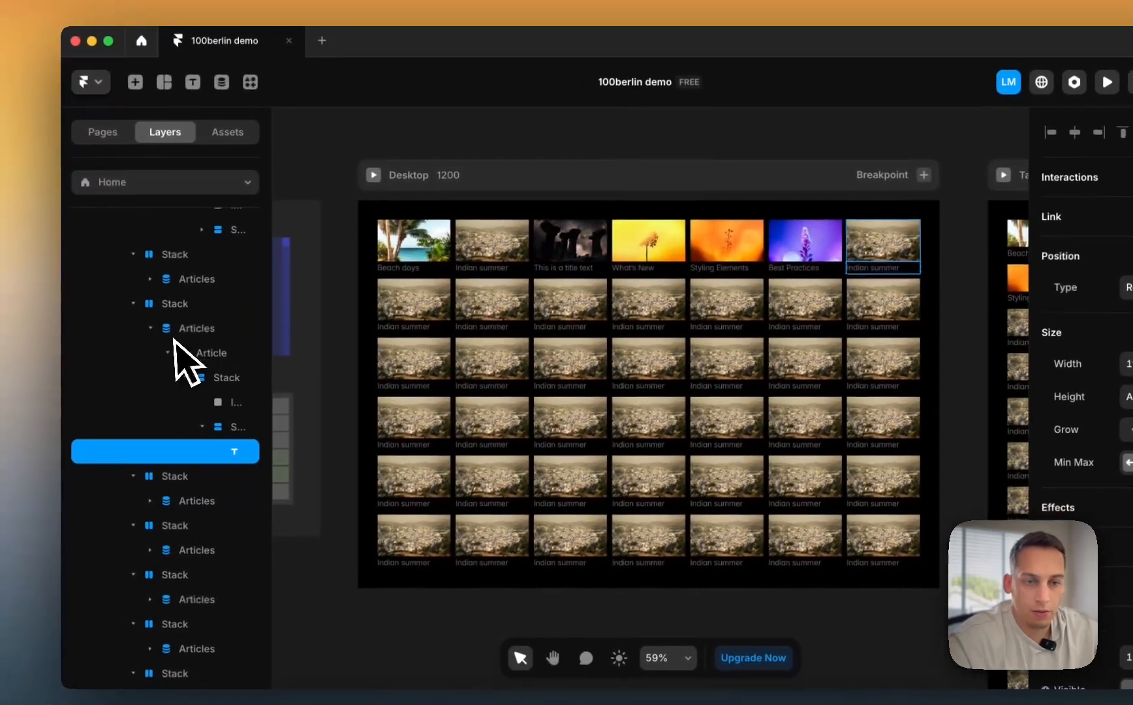
pyautogui.scroll(-5, 44, 356)
pyautogui.click(189, 333)
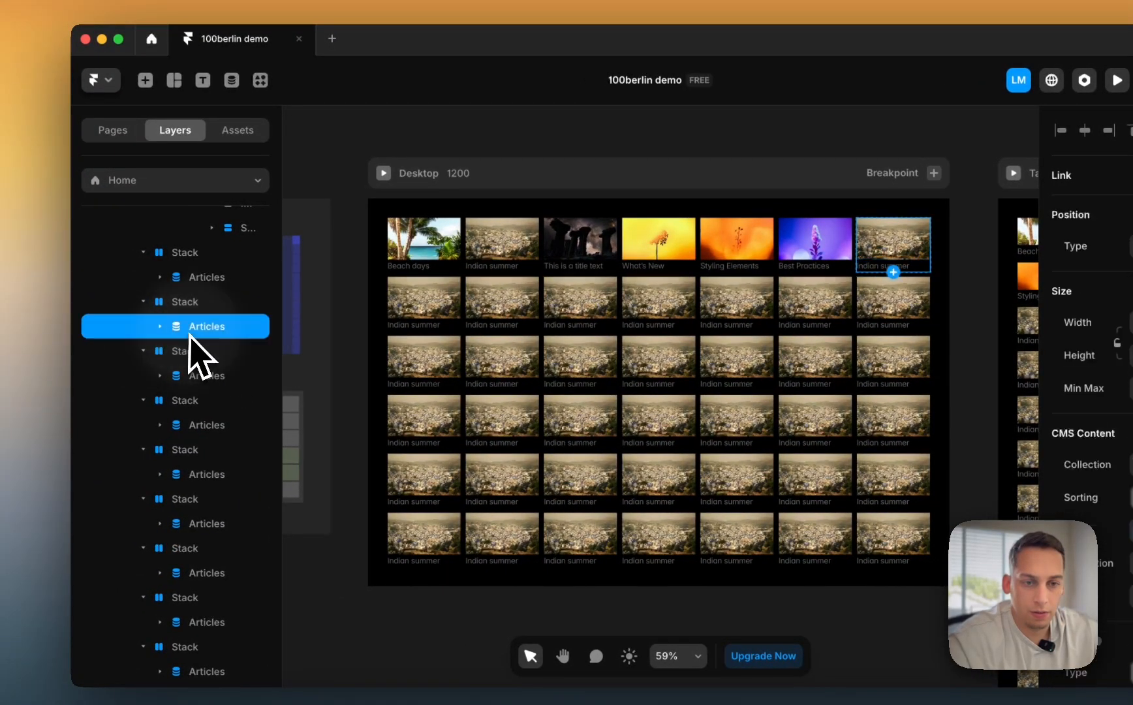
pyautogui.keyDown('shift'); pyautogui.click(205, 376); pyautogui.keyUp('shift')
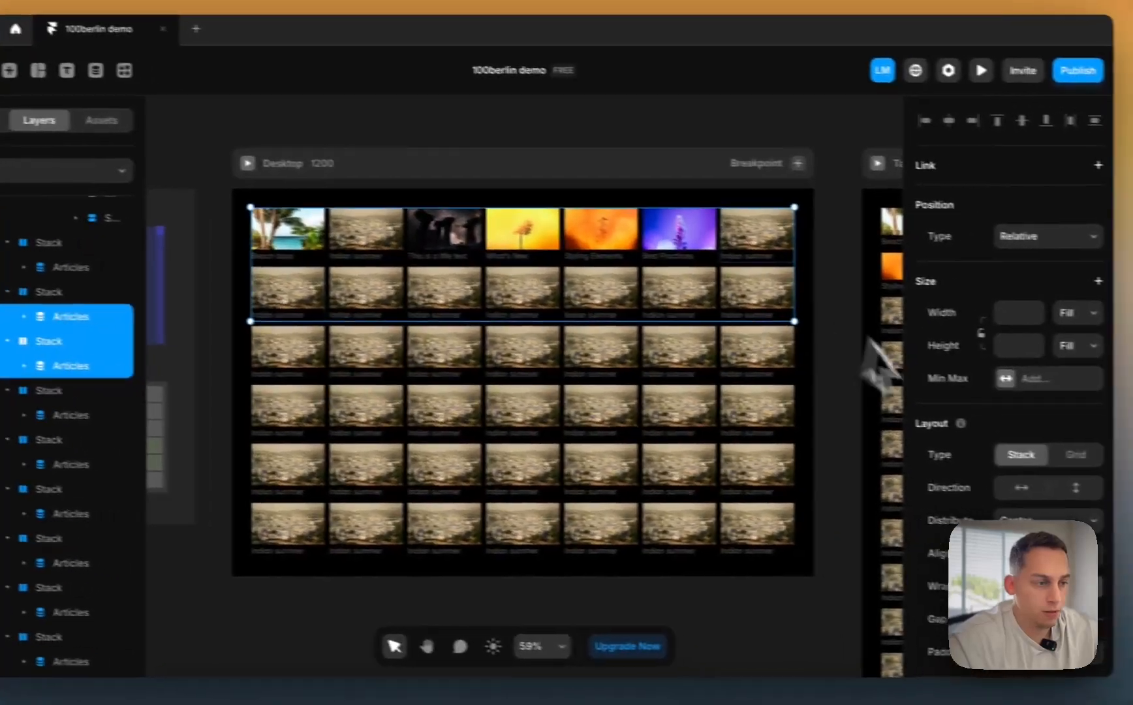
pyautogui.scroll(-3, 1097, 457)
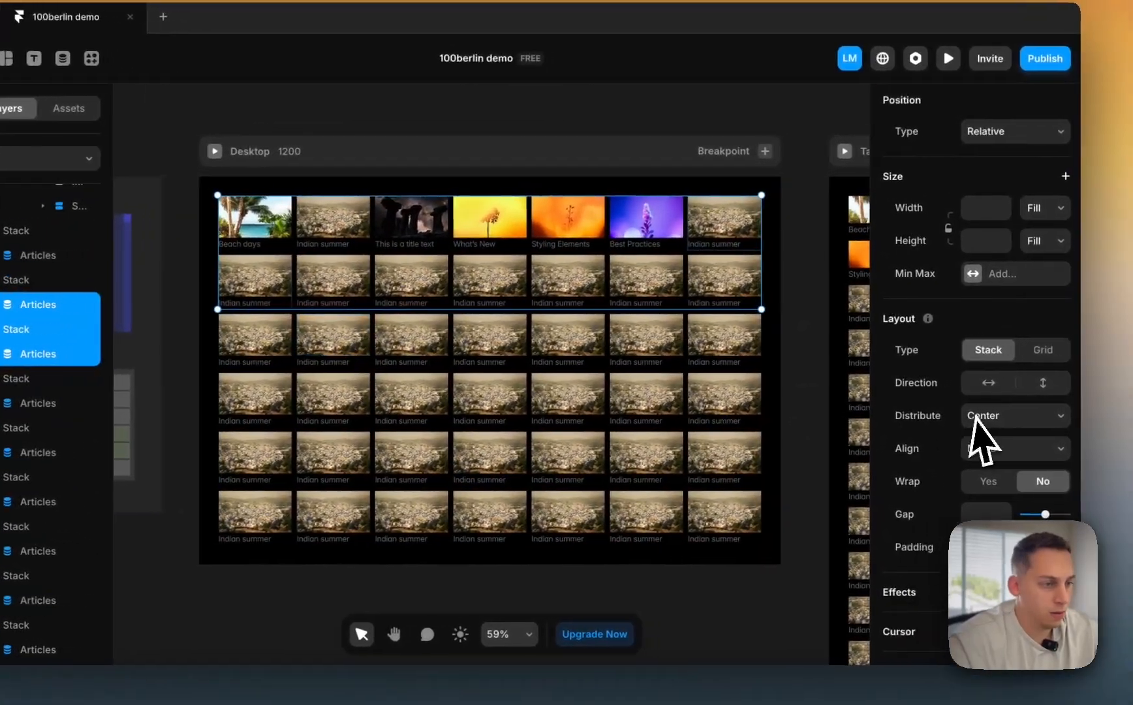
pyautogui.scroll(-7, 1025, 434)
pyautogui.scroll(3, 1029, 437)
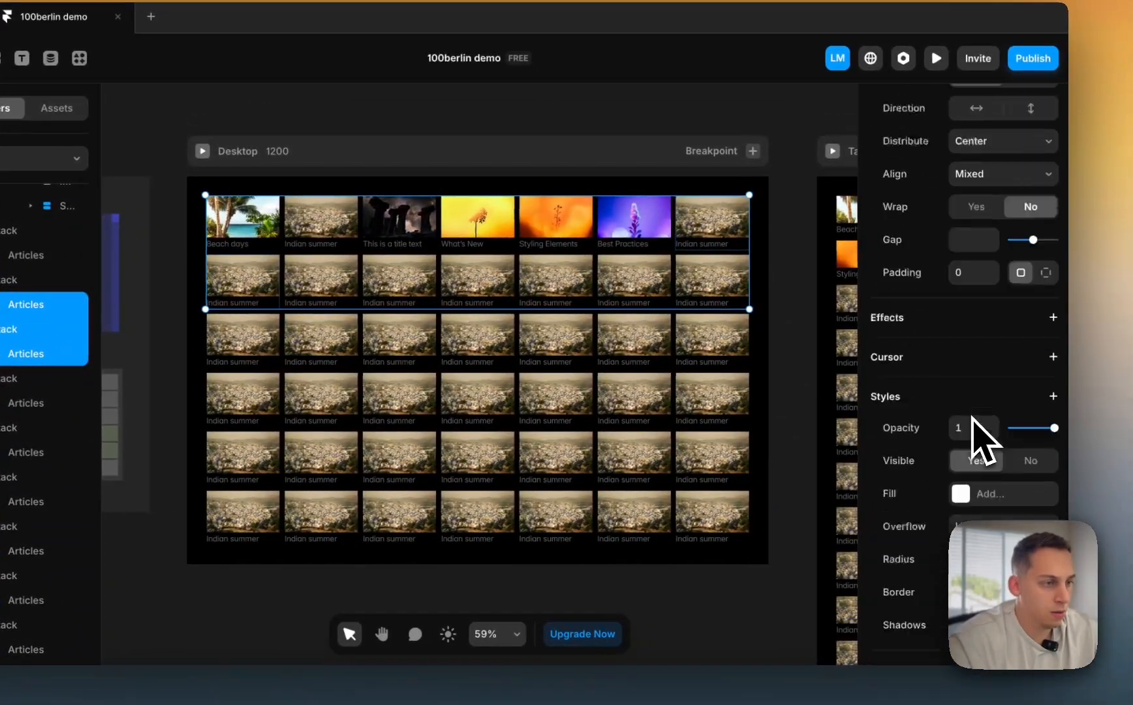
# - Check the visibility condition of the article in the first row's seventh cell
pyautogui.click(788, 280)
pyautogui.click(713, 239)
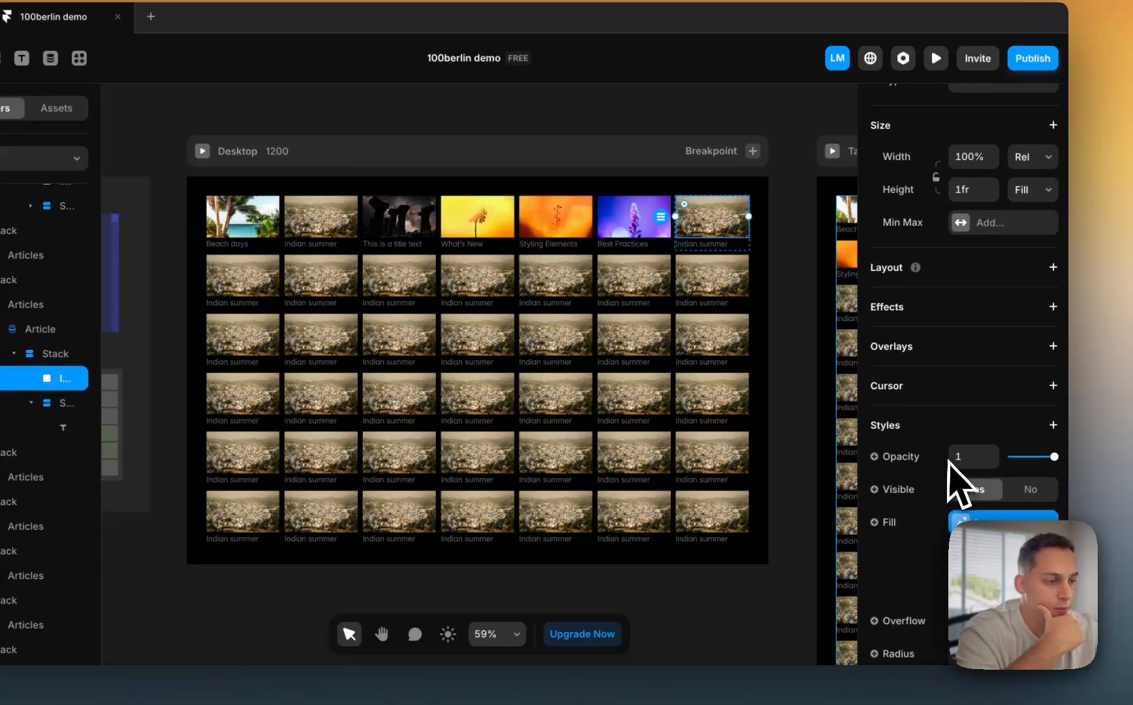
pyautogui.scroll(-1, 950, 460)
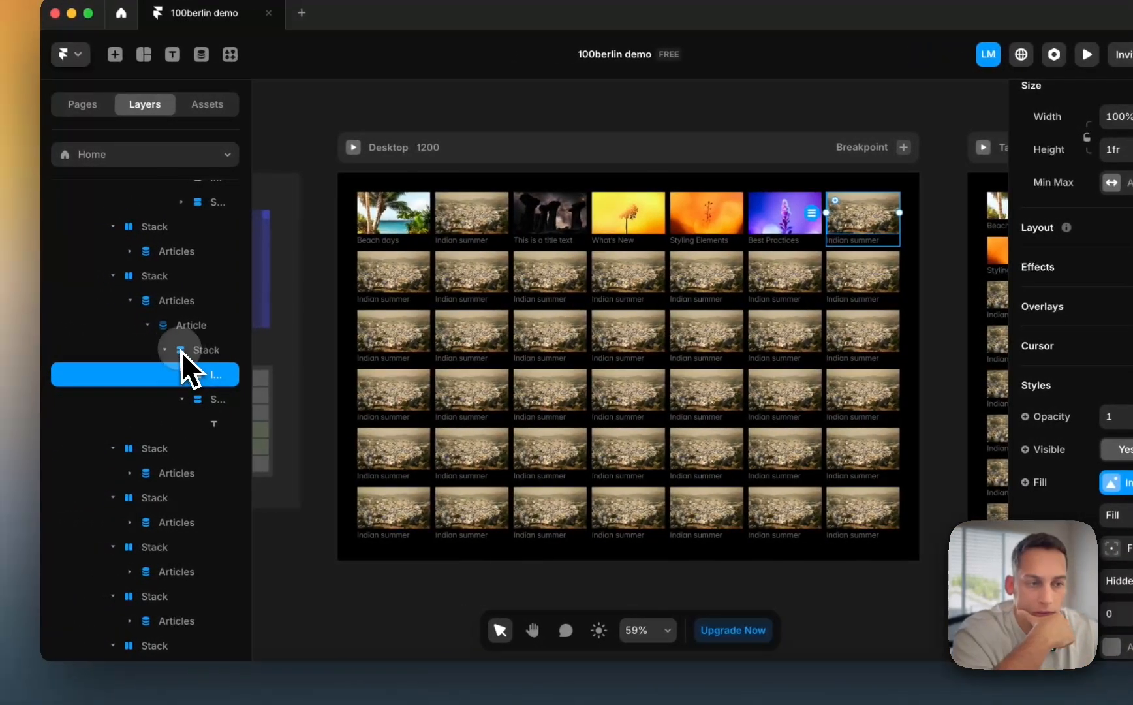
pyautogui.click(59, 353)
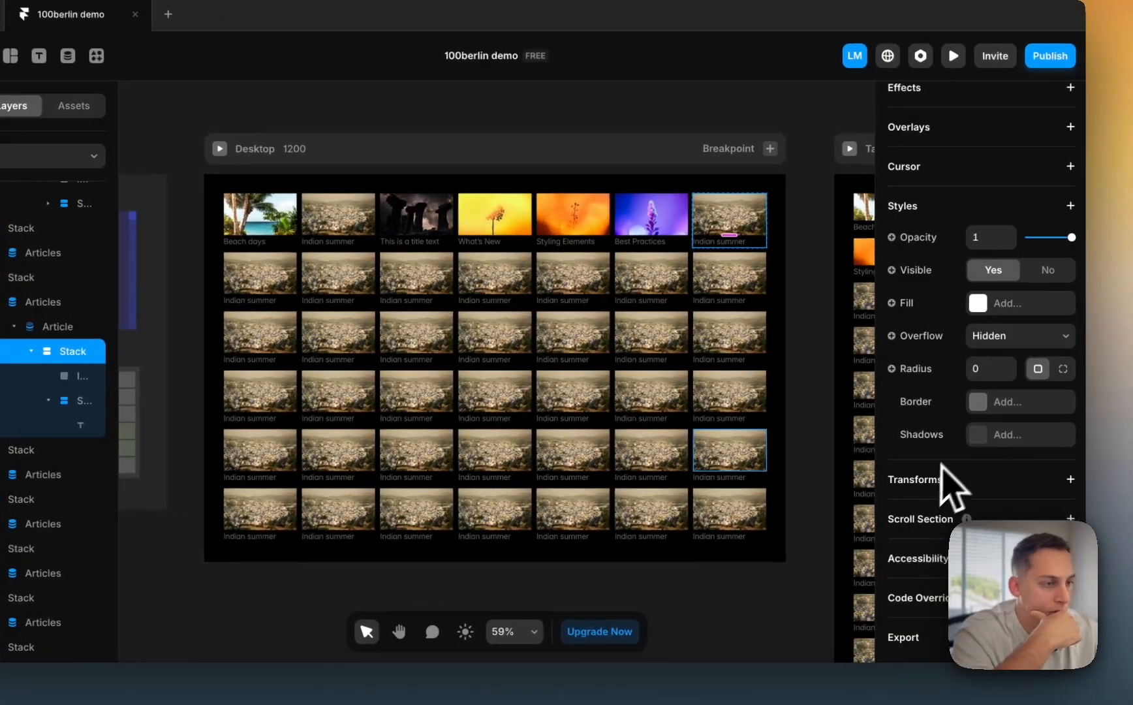
pyautogui.scroll(10, 954, 468)
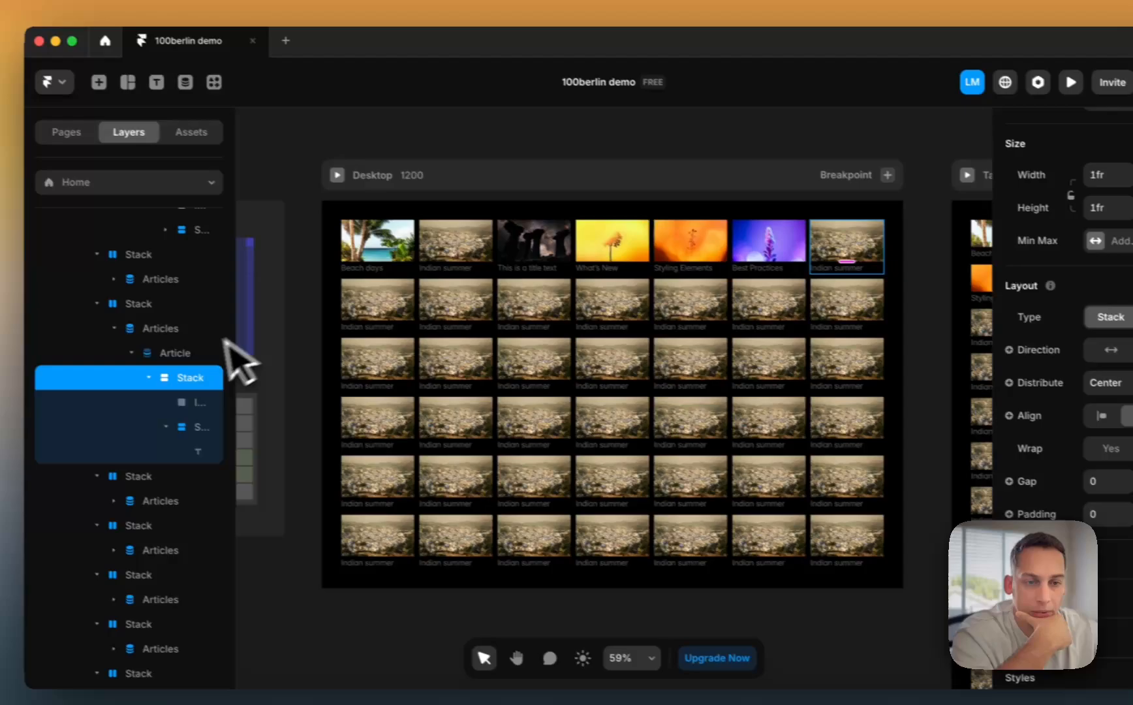
pyautogui.click(62, 326)
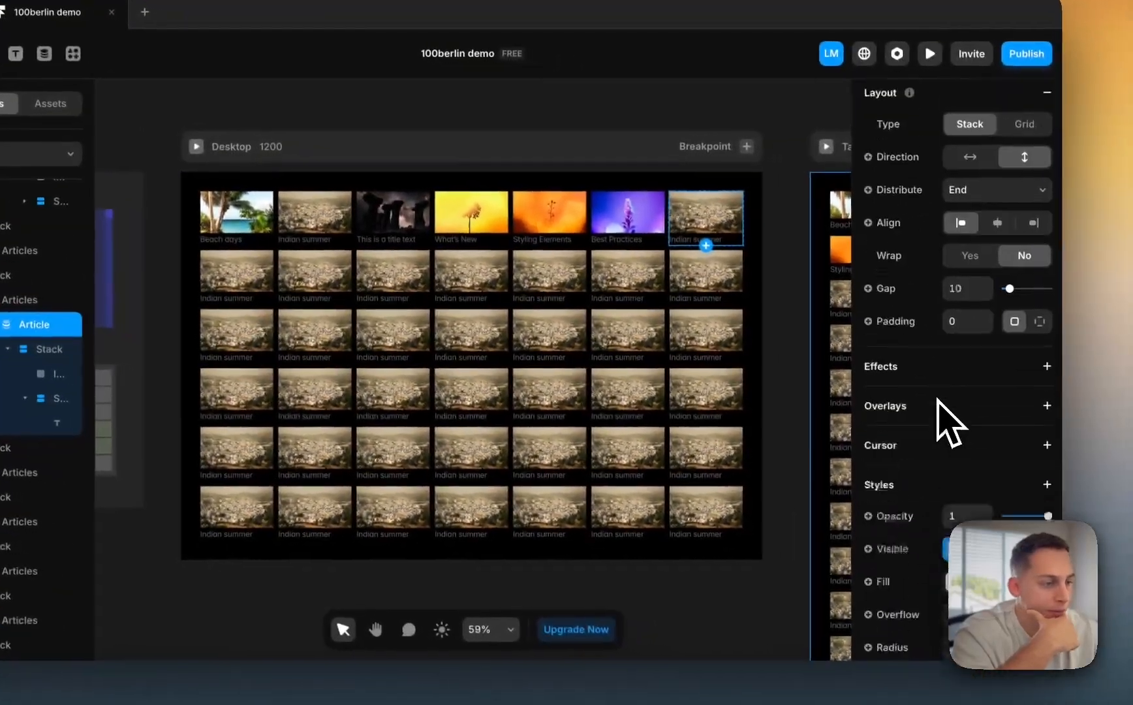
pyautogui.scroll(-3, 940, 402)
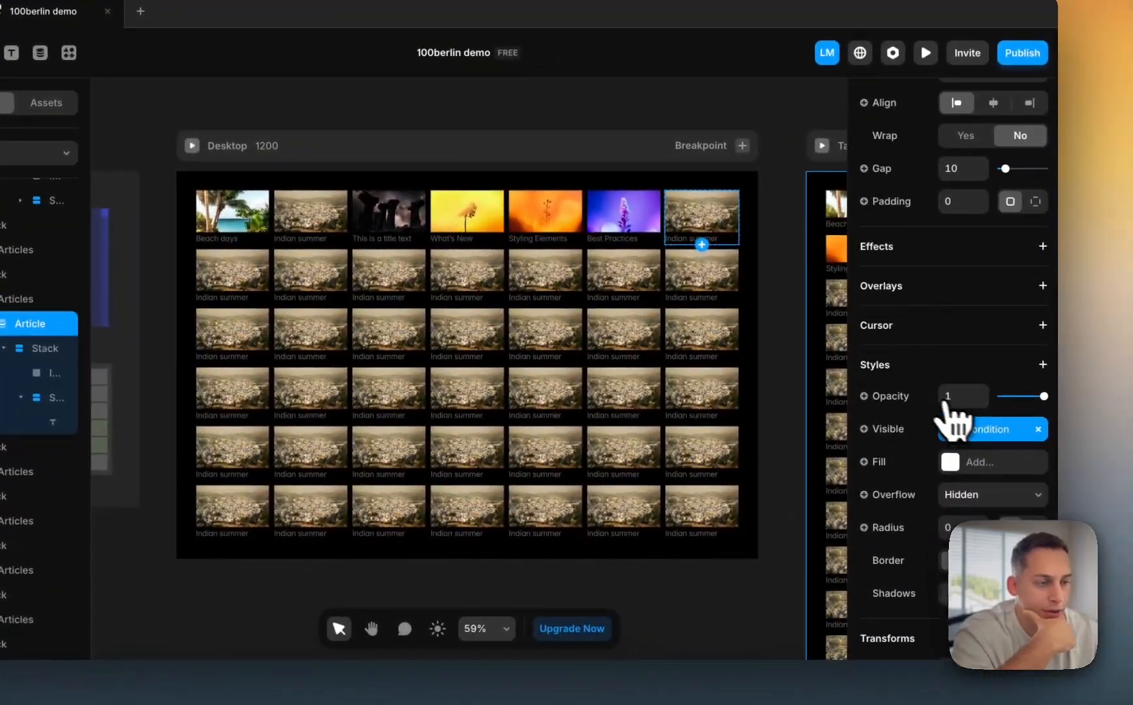
pyautogui.click(955, 436)
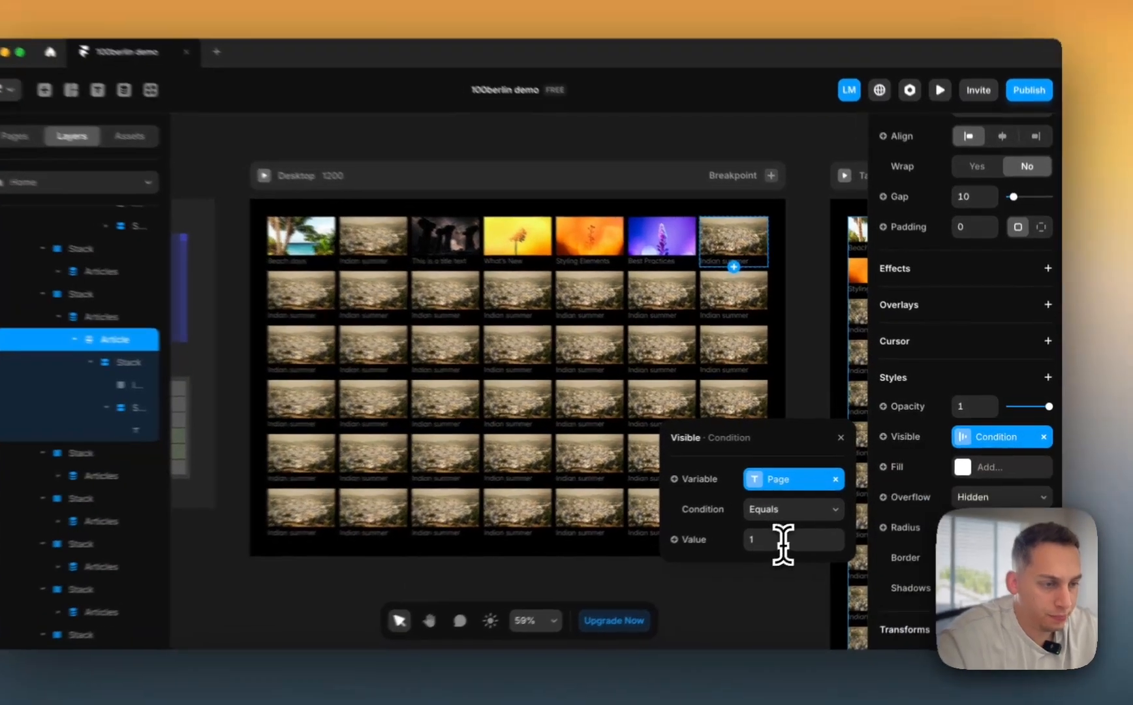
pyautogui.click(804, 529)
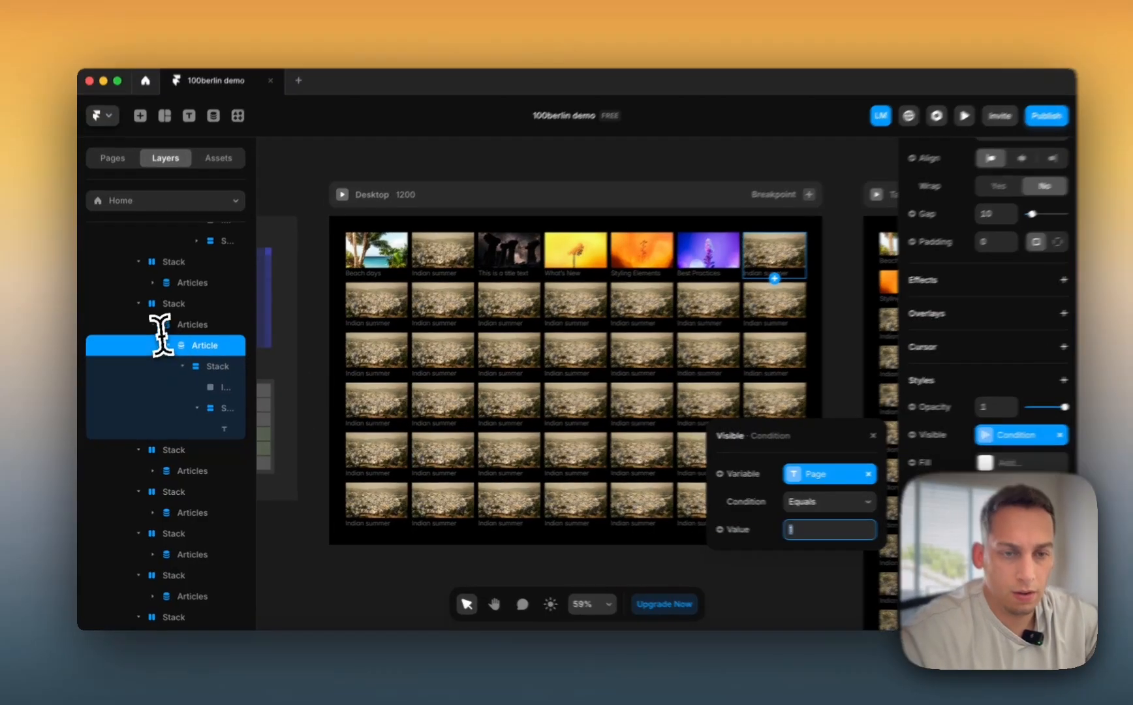
# - Delete all Desktop grid stacks from the first row's seventh cell through the last cell, keeping only the first six articles
pyautogui.click(137, 308)
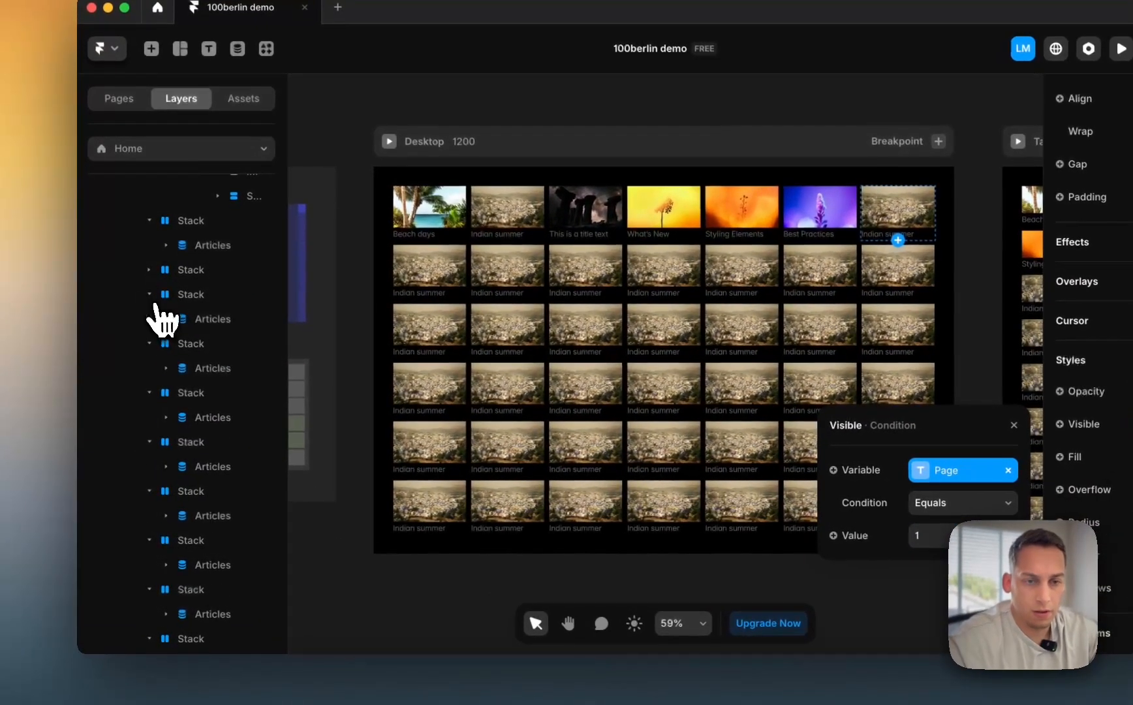
pyautogui.click(147, 298)
pyautogui.click(148, 322)
pyautogui.click(175, 274)
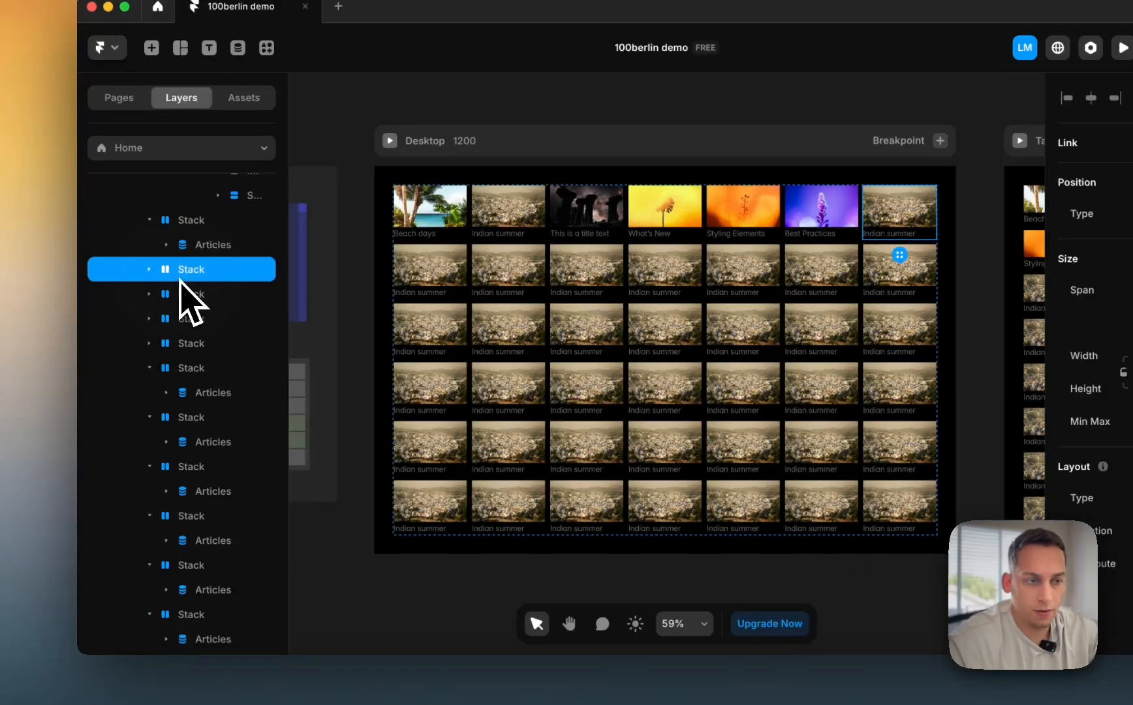
pyautogui.scroll(-5, 265, 522)
pyautogui.scroll(-2, 266, 556)
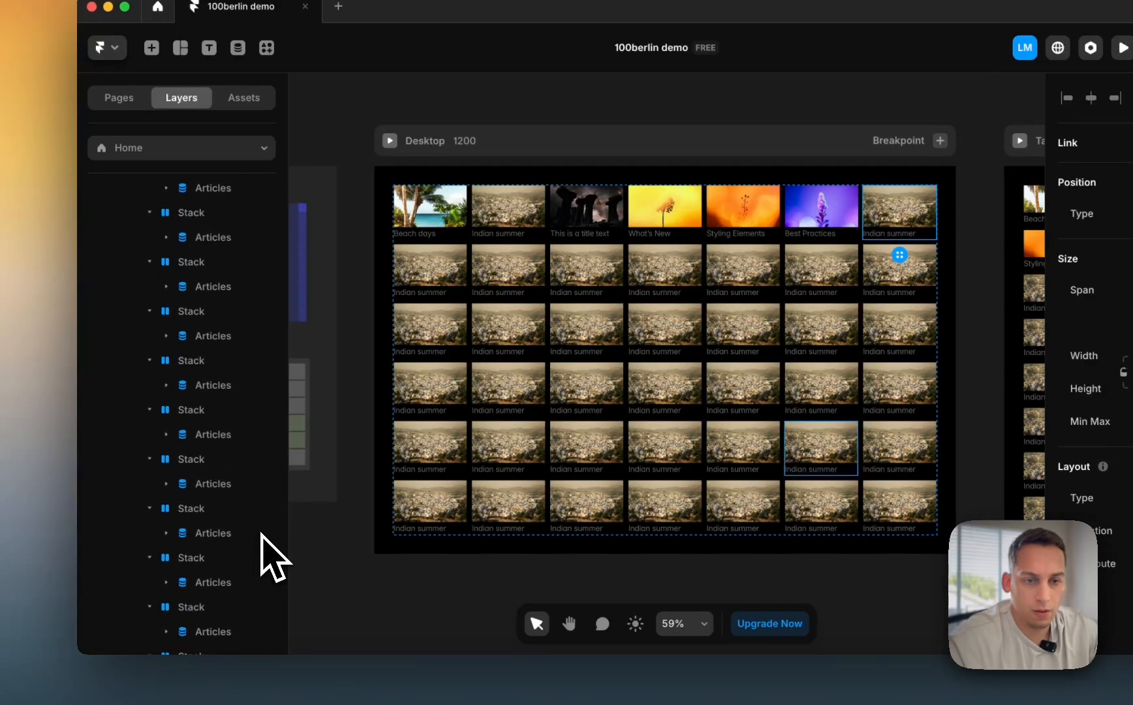
pyautogui.keyDown('shift'); pyautogui.click(198, 502); pyautogui.keyUp('shift')
pyautogui.press('BackSpace')
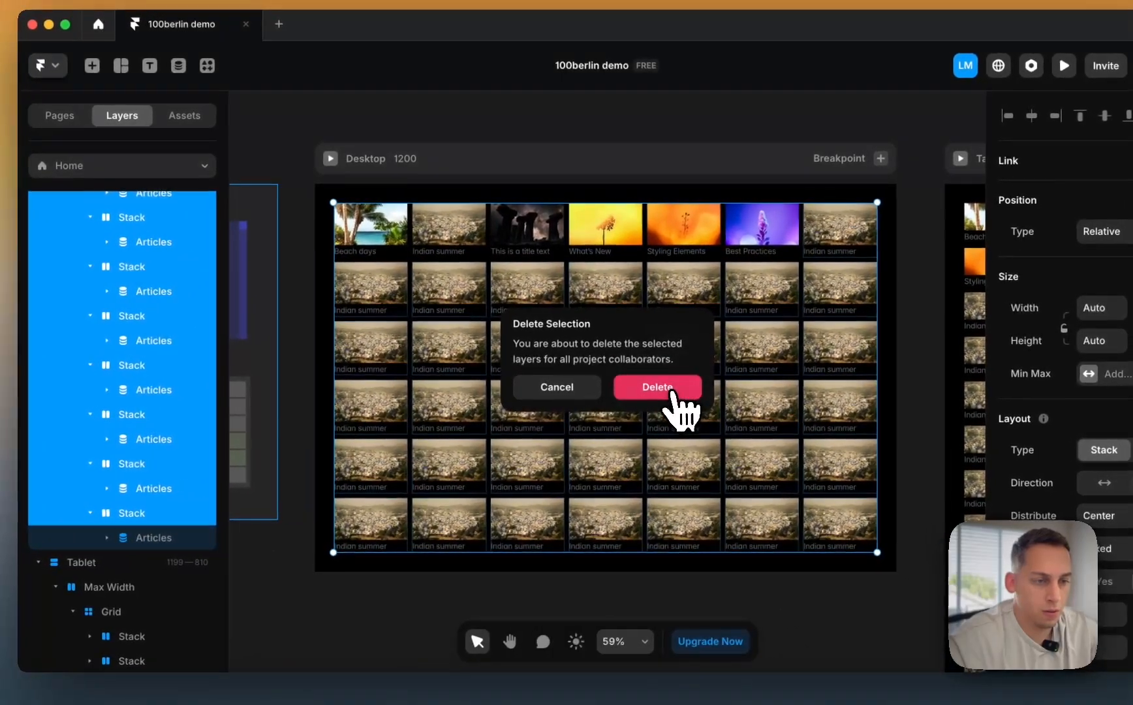
pyautogui.click(718, 369)
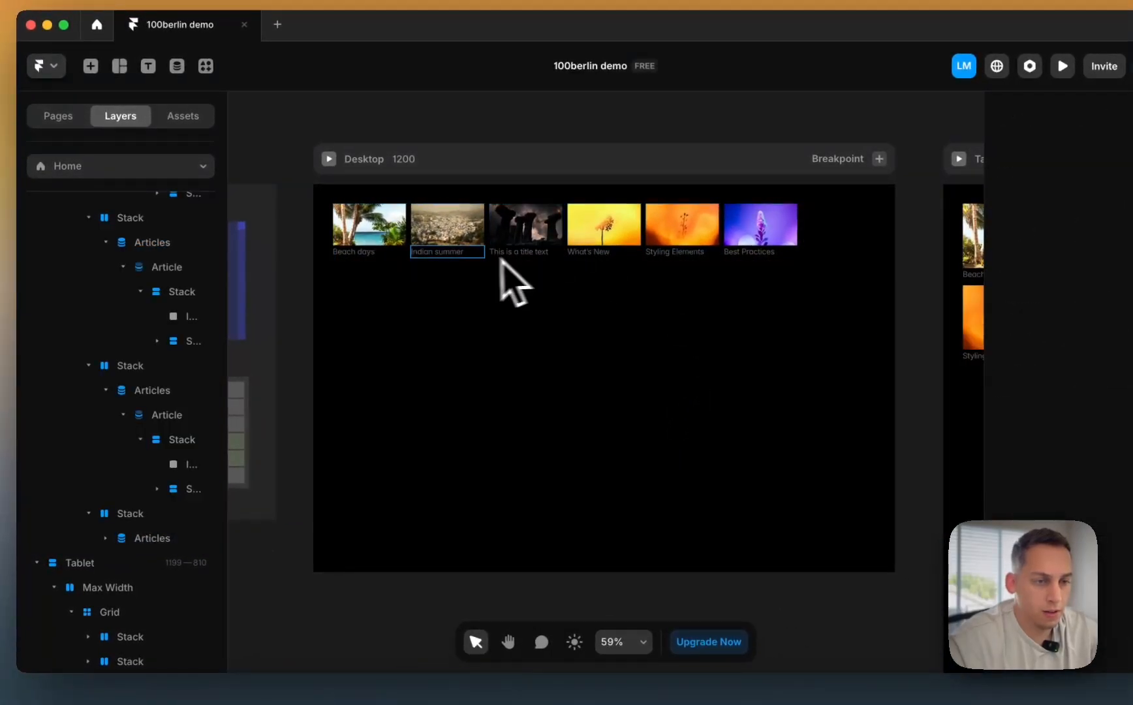
# - Turn the Desktop breakpoint's Max Width stack into a new component named Grid
pyautogui.scroll(-5, 579, 260)
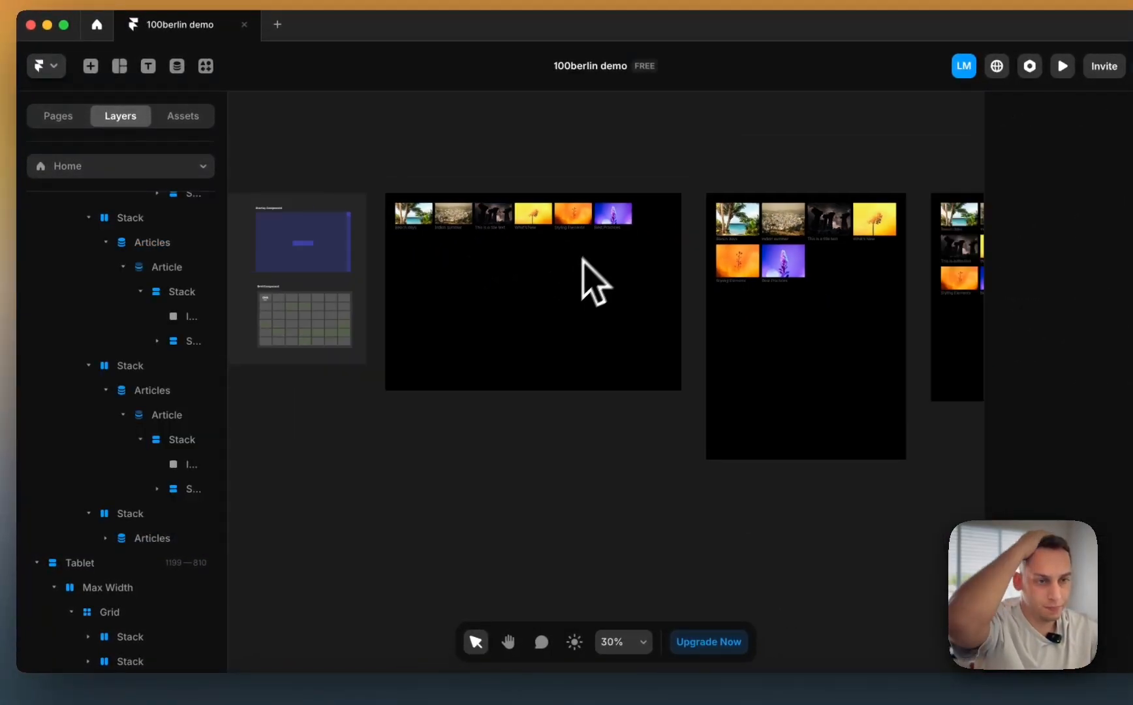
pyautogui.click(536, 304)
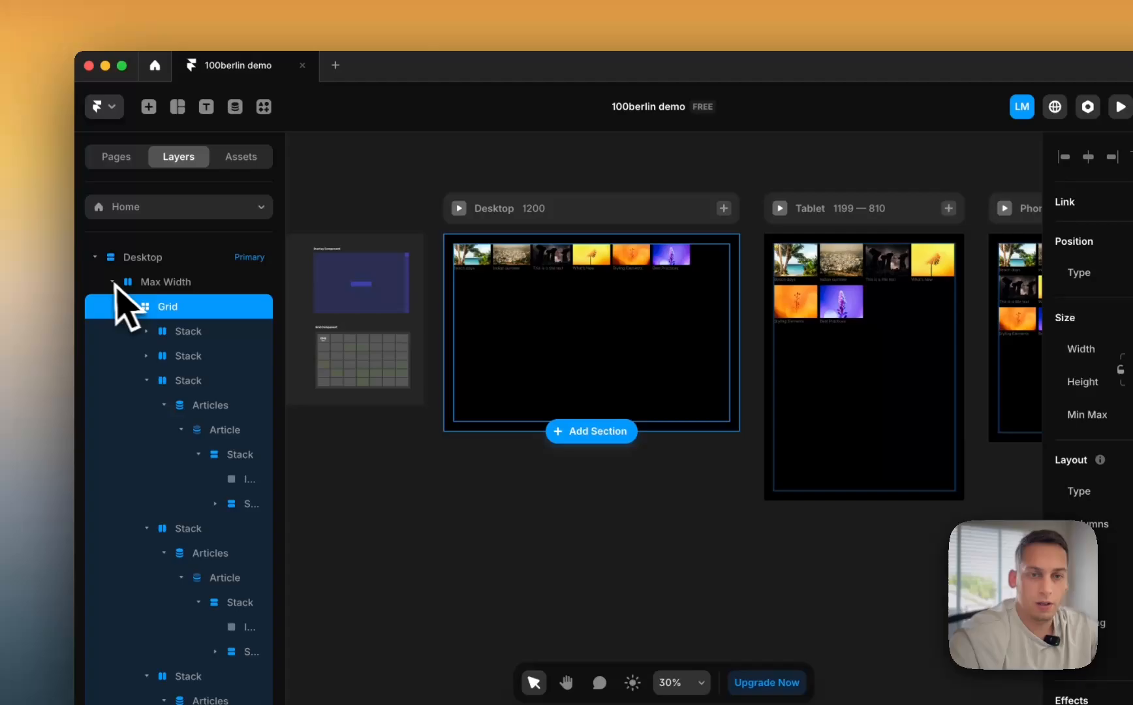
pyautogui.click(98, 240)
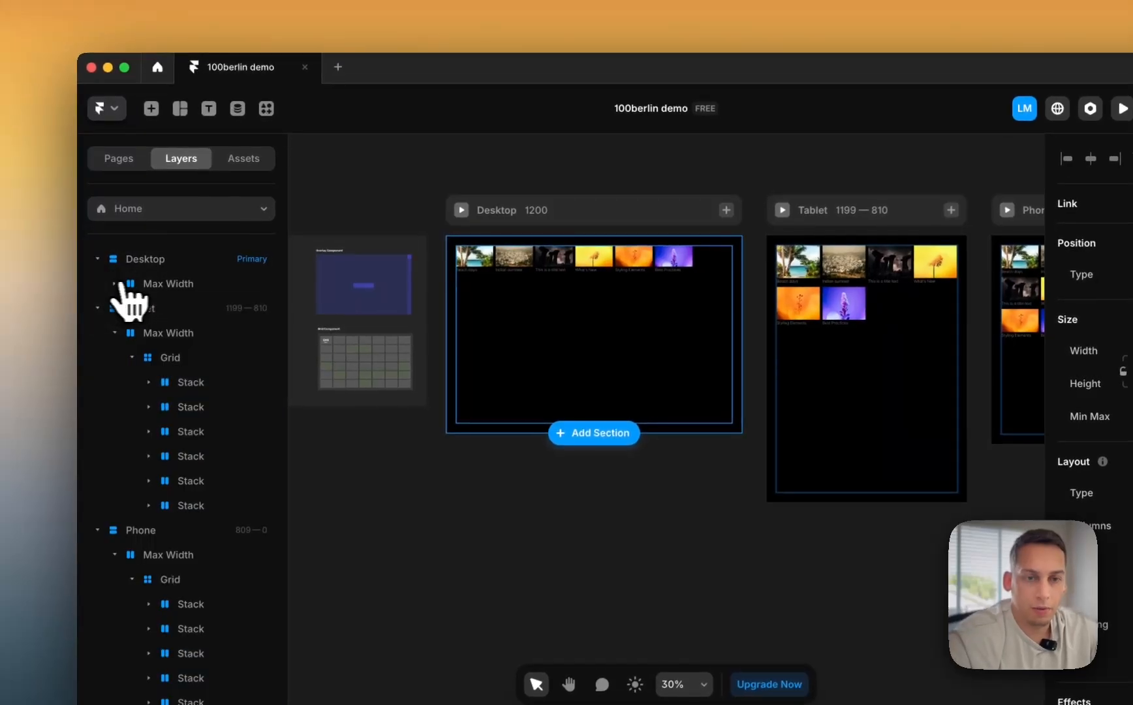
pyautogui.rightClick(171, 283)
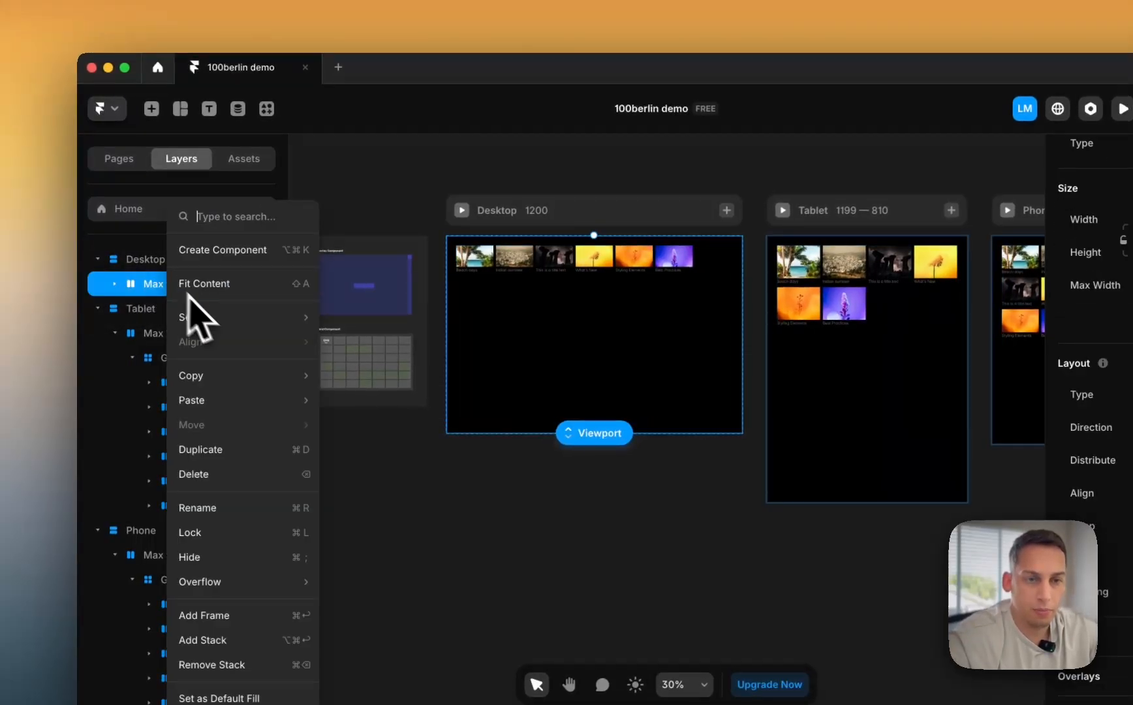
pyautogui.click(236, 252)
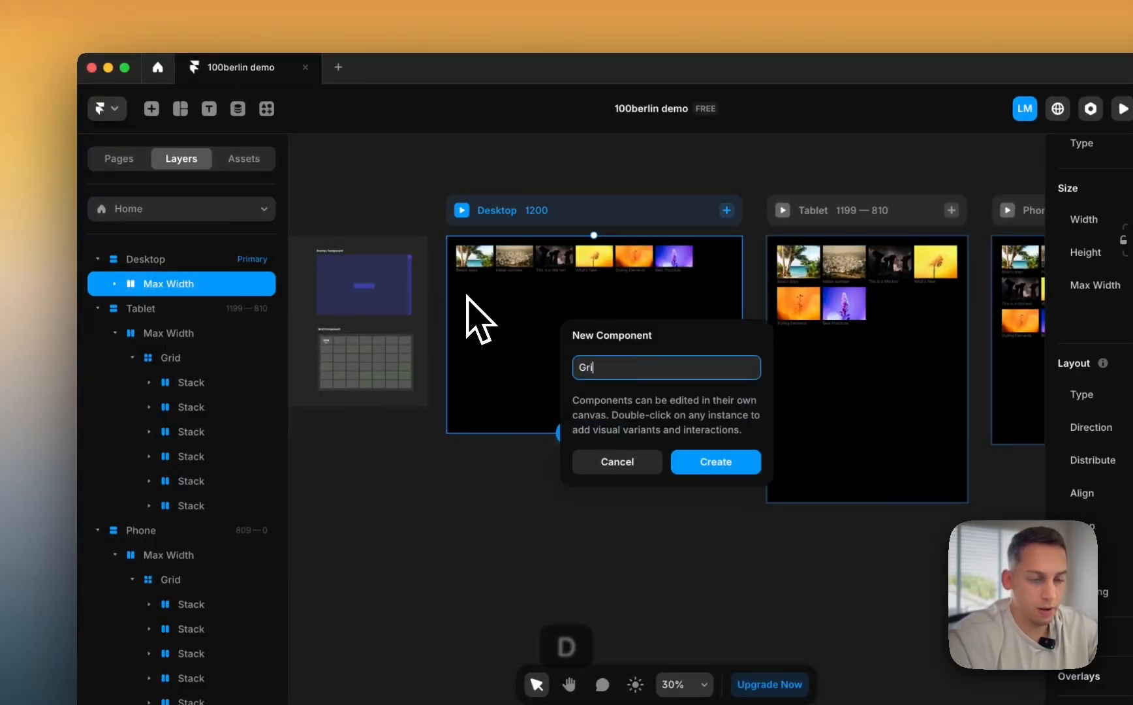
pyautogui.press('Return')
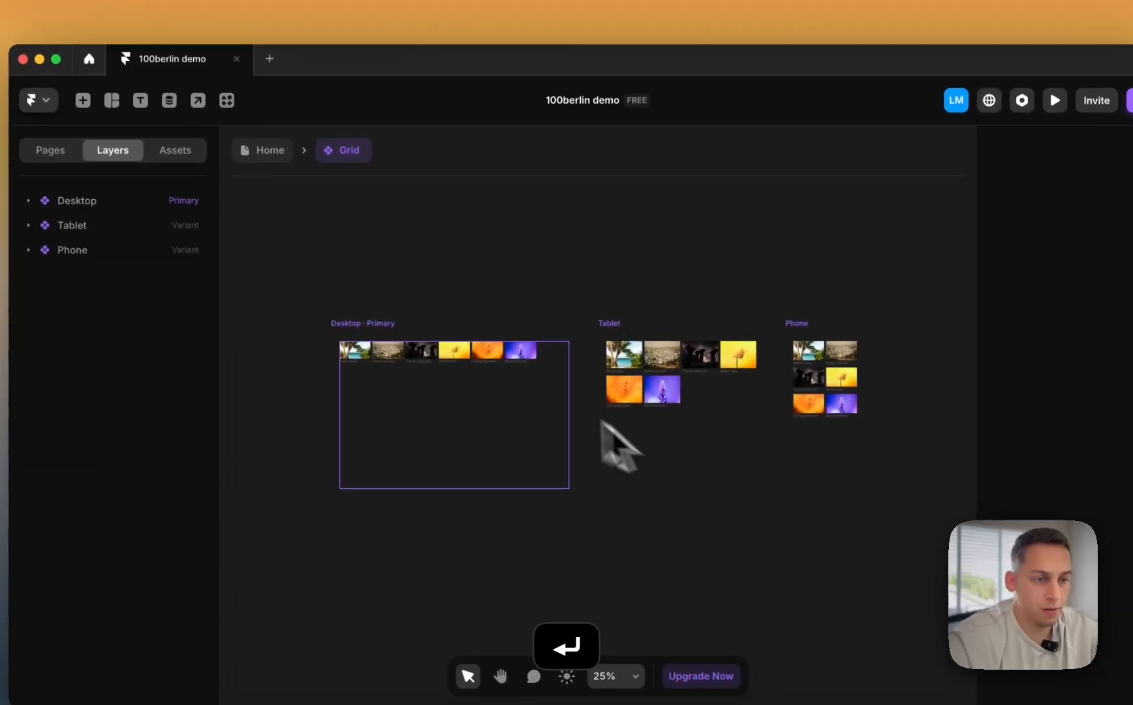
# - Return to the Home page and examine the Grid Component sketch beside the Desktop breakpoint
pyautogui.hscroll(-5, 602, 422)
pyautogui.click(279, 163)
pyautogui.hscroll(-5, 470, 312)
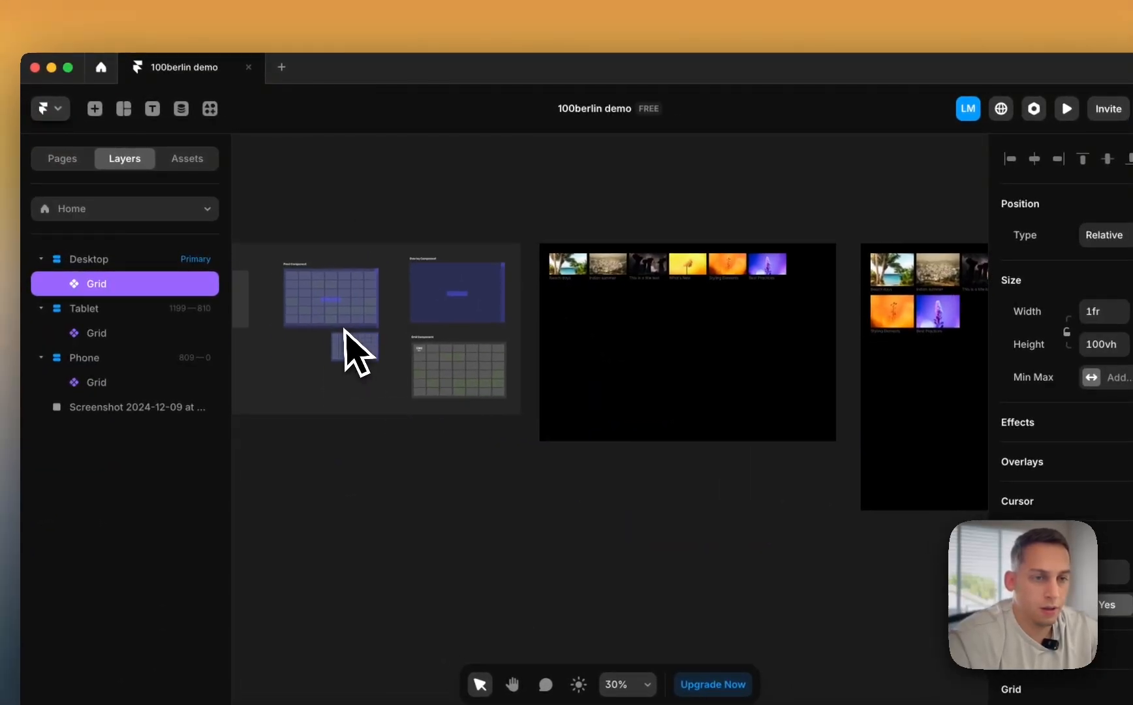
pyautogui.scroll(3, 488, 417)
pyautogui.scroll(3, 455, 378)
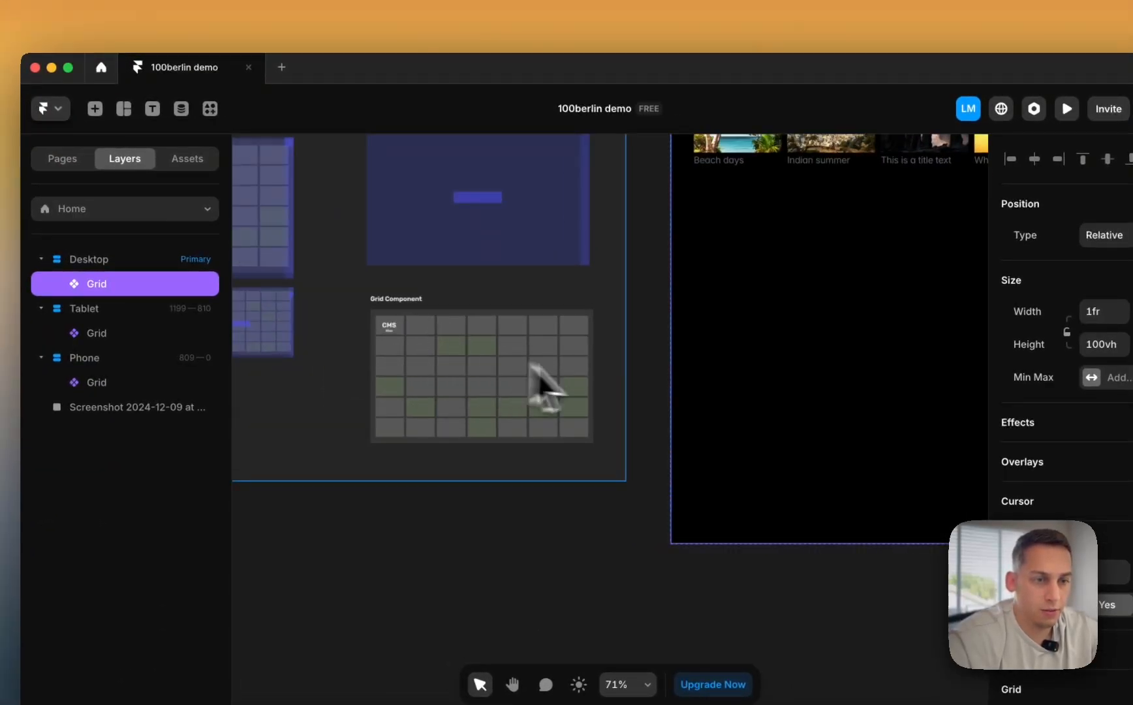
pyautogui.hscroll(3, 532, 366)
pyautogui.scroll(-3, 511, 379)
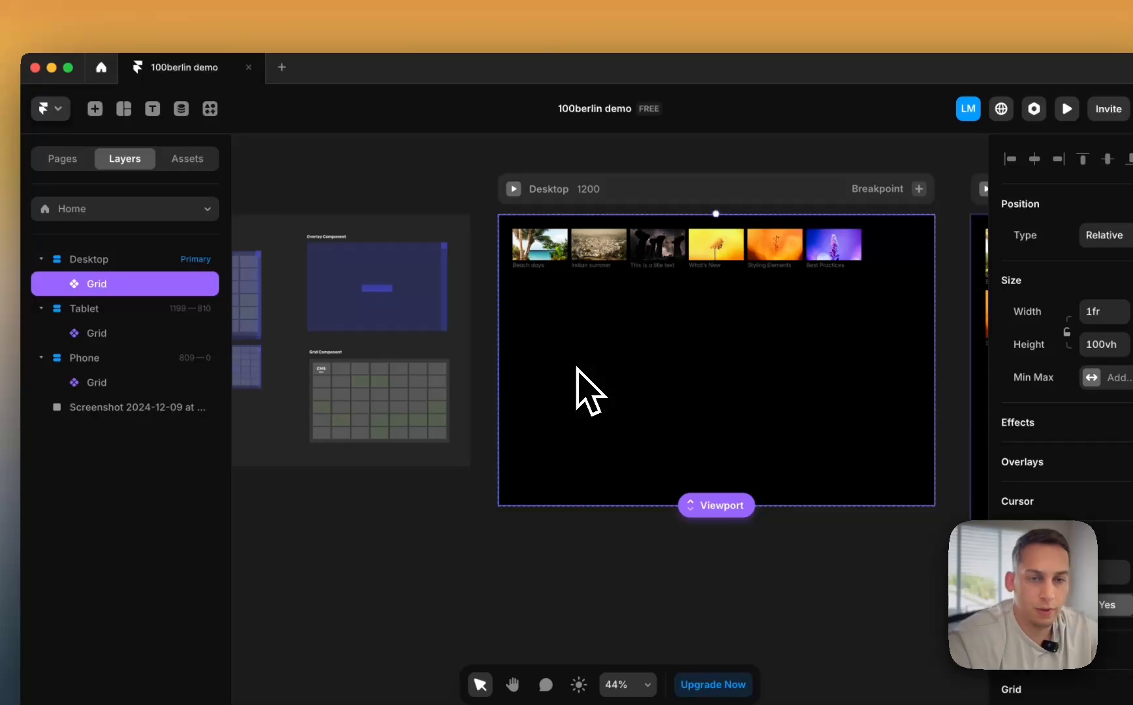
# - Open the Grid component for editing from its Desktop instance, and bring all three variants into view with nothing selected
pyautogui.doubleClick(544, 333)
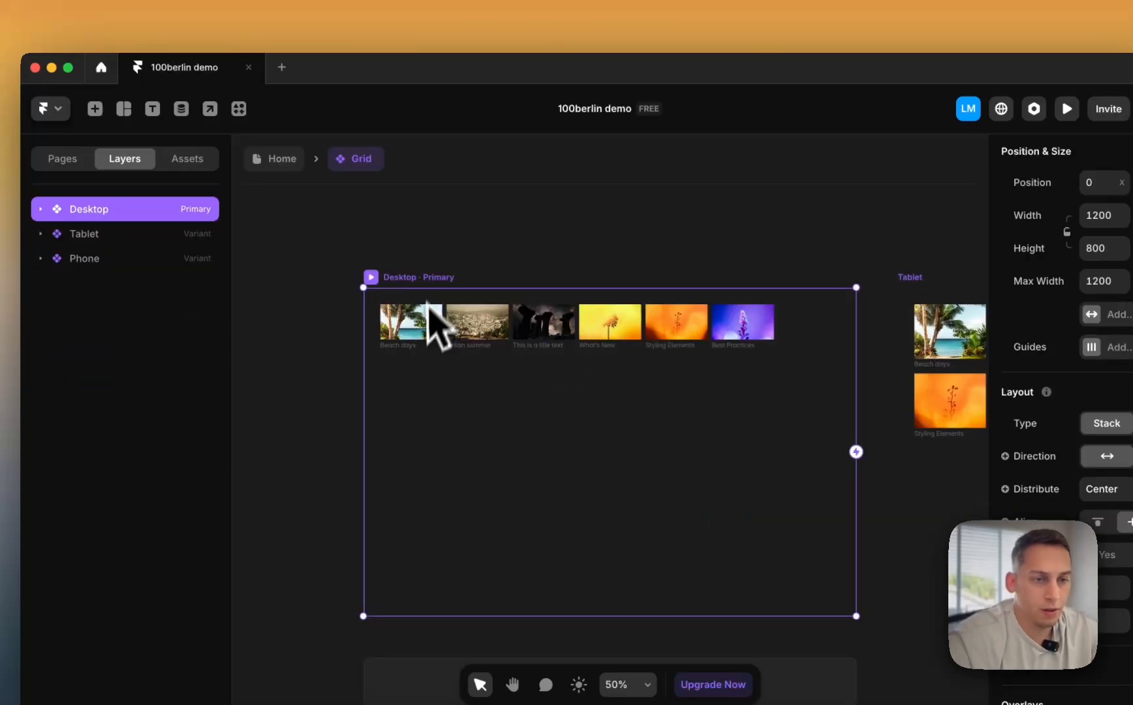
pyautogui.scroll(-3, 432, 294)
pyautogui.scroll(-3, 437, 284)
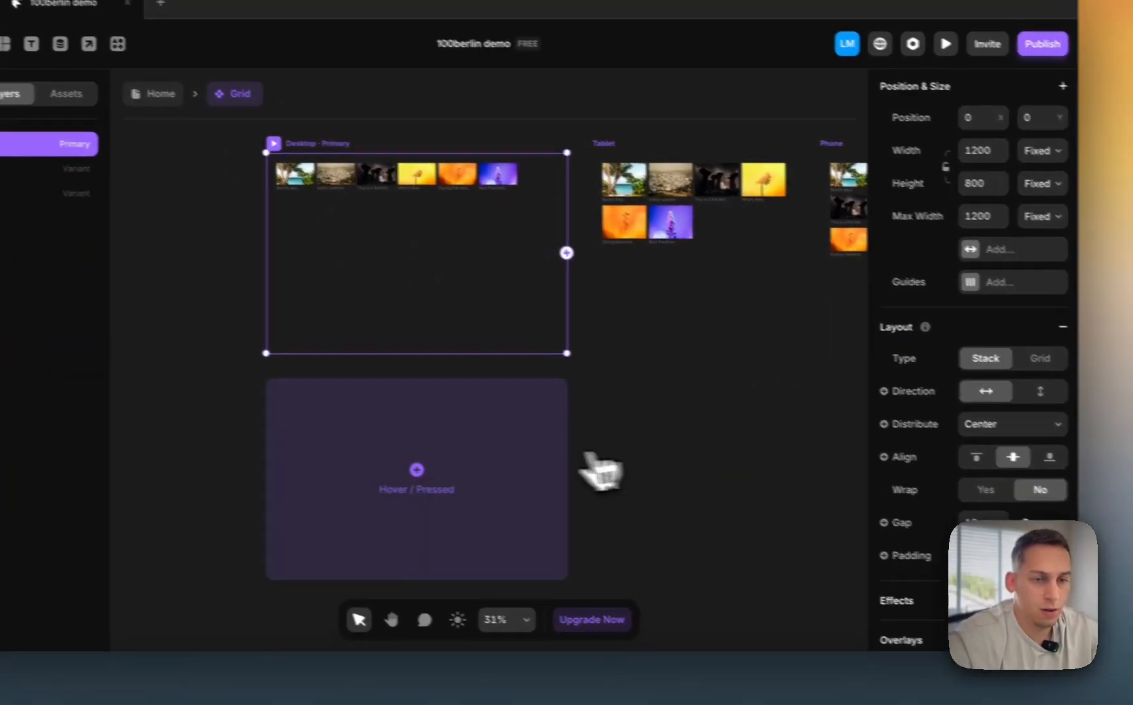
pyautogui.click(575, 542)
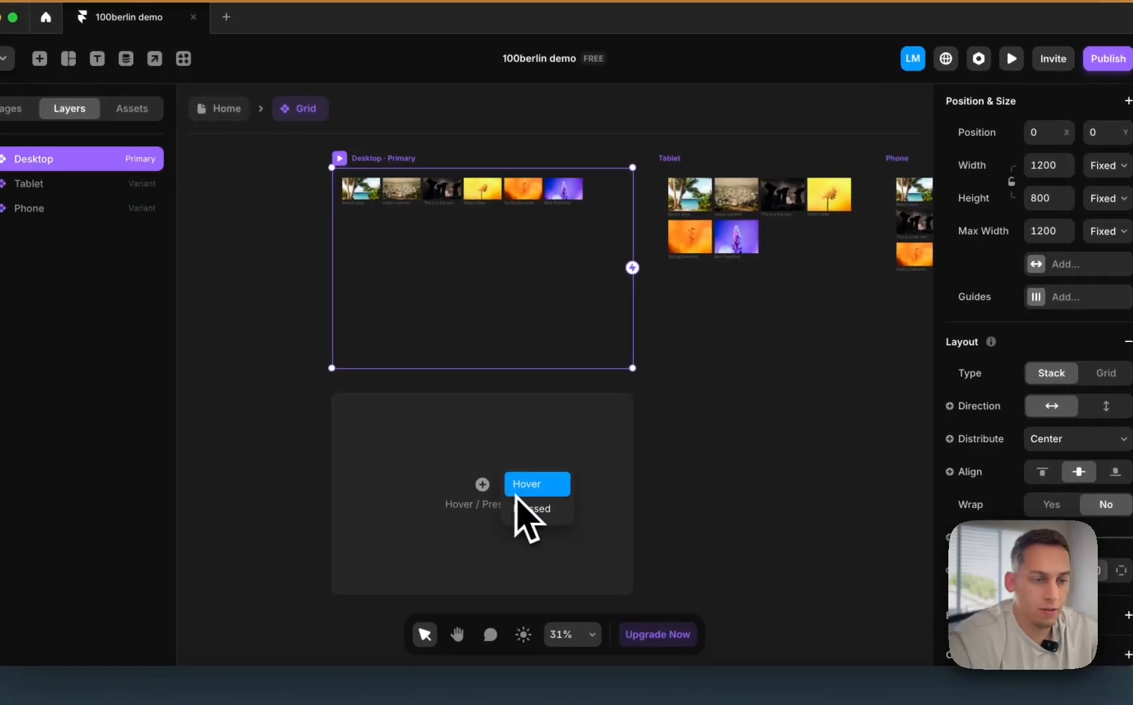
pyautogui.scroll(-4, 572, 405)
pyautogui.click(395, 247)
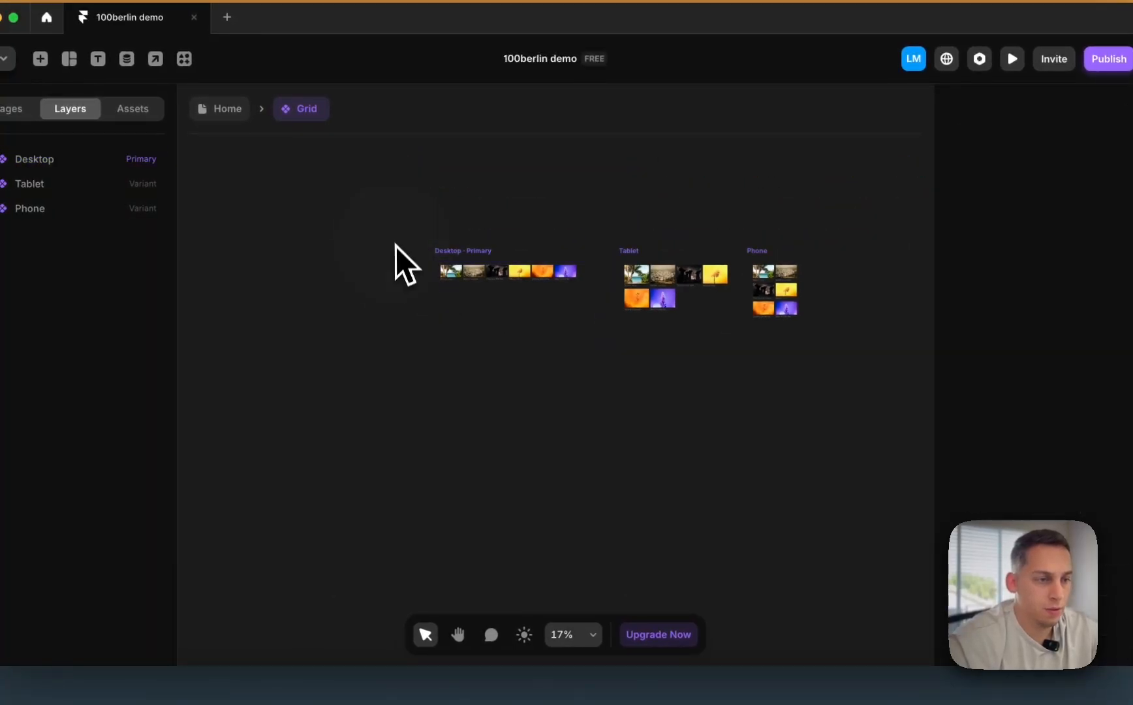
# - Duplicate the Desktop, Tablet and Phone variants together twice, placing the copies as rows below at Y 1371 and Y 2742
pyautogui.moveTo(395, 246); pyautogui.dragTo(818, 436)
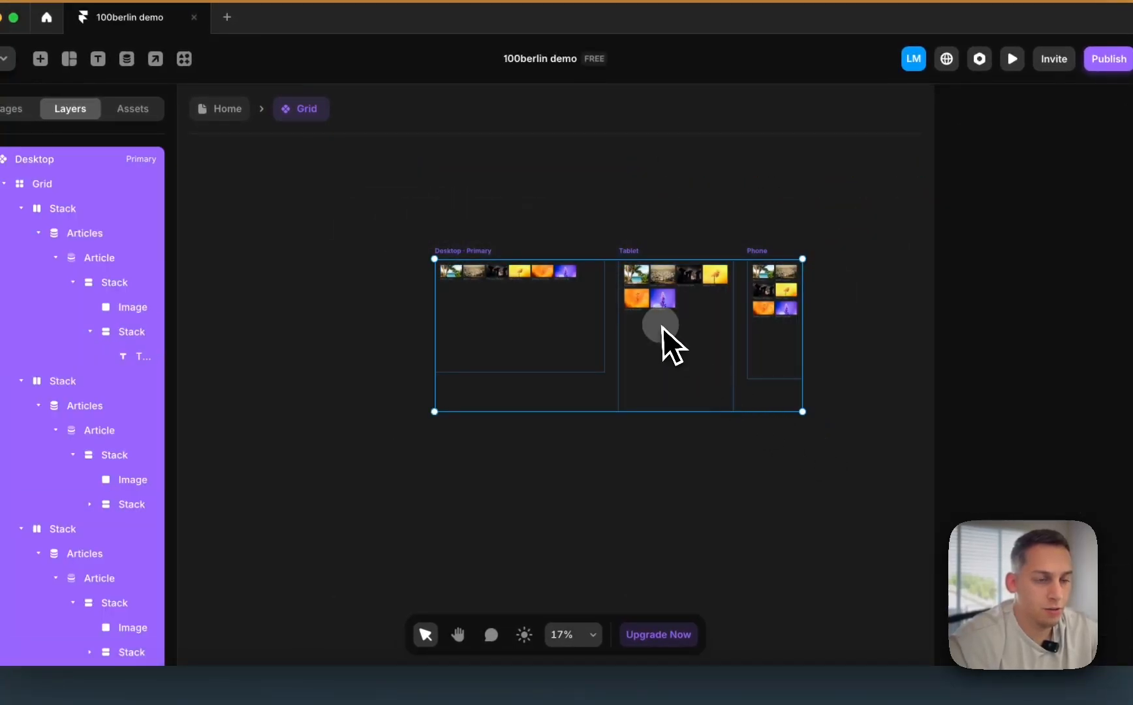
pyautogui.moveTo(659, 545); pyautogui.dragTo(660, 517)
pyautogui.scroll(-4, 659, 518)
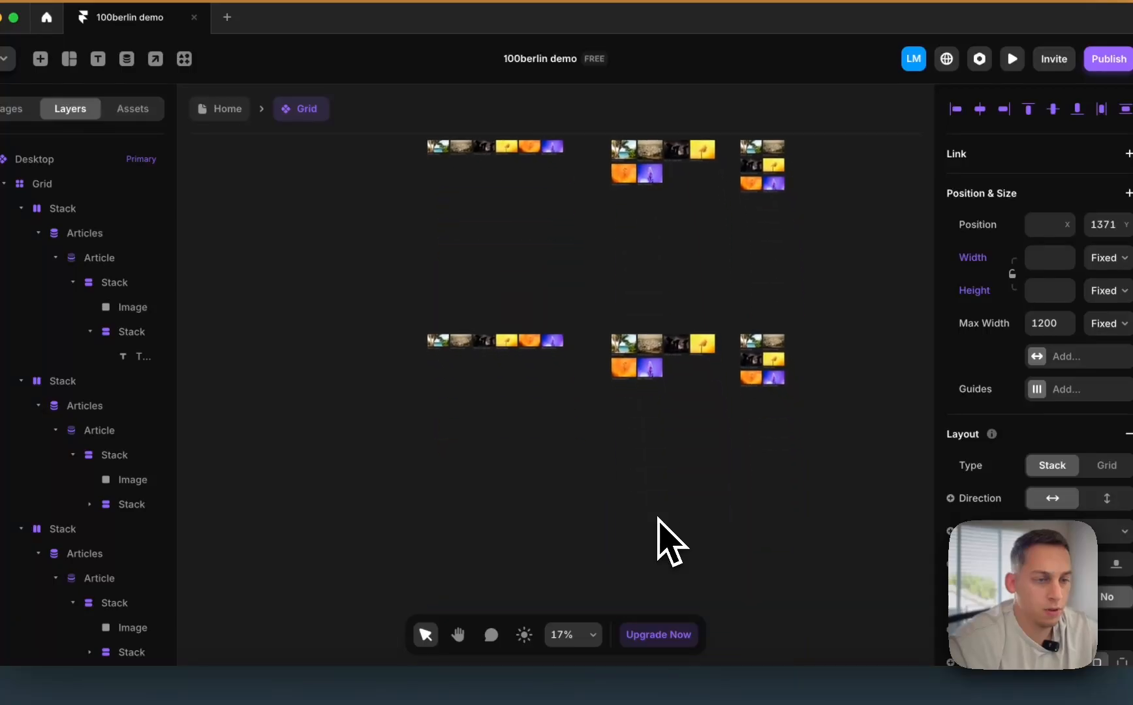
pyautogui.moveTo(639, 258); pyautogui.dragTo(639, 453)
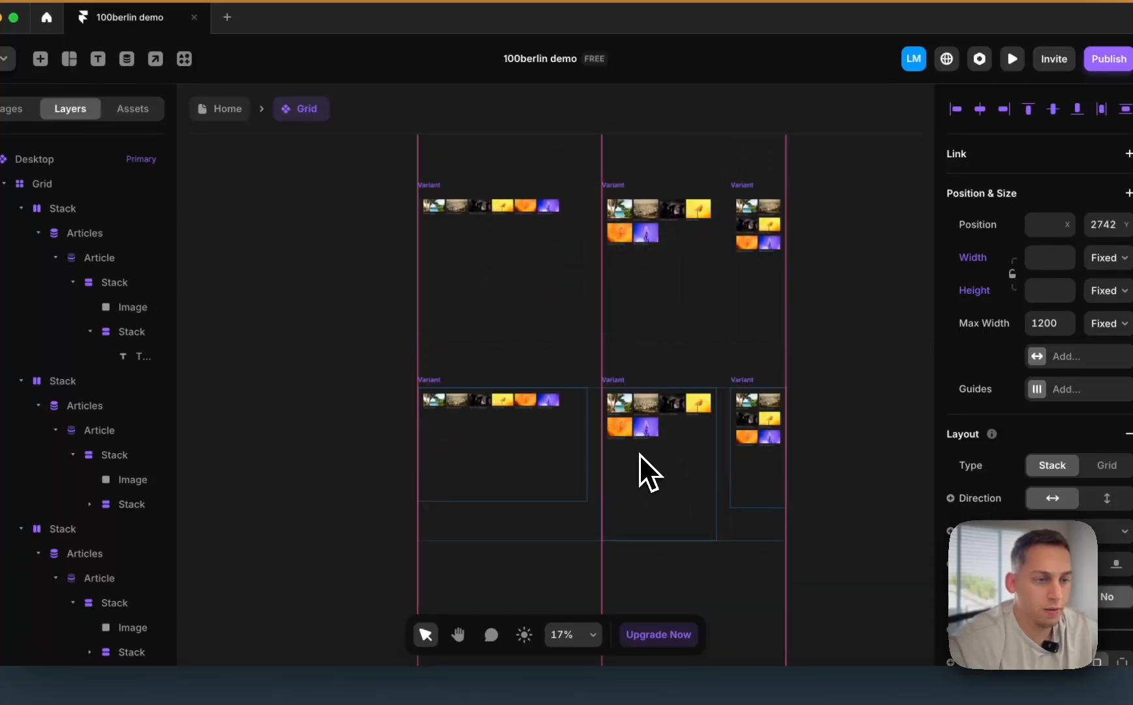
# - Rename the primary Desktop variant as Desktop - 1
pyautogui.scroll(5, 548, 372)
pyautogui.click(449, 240)
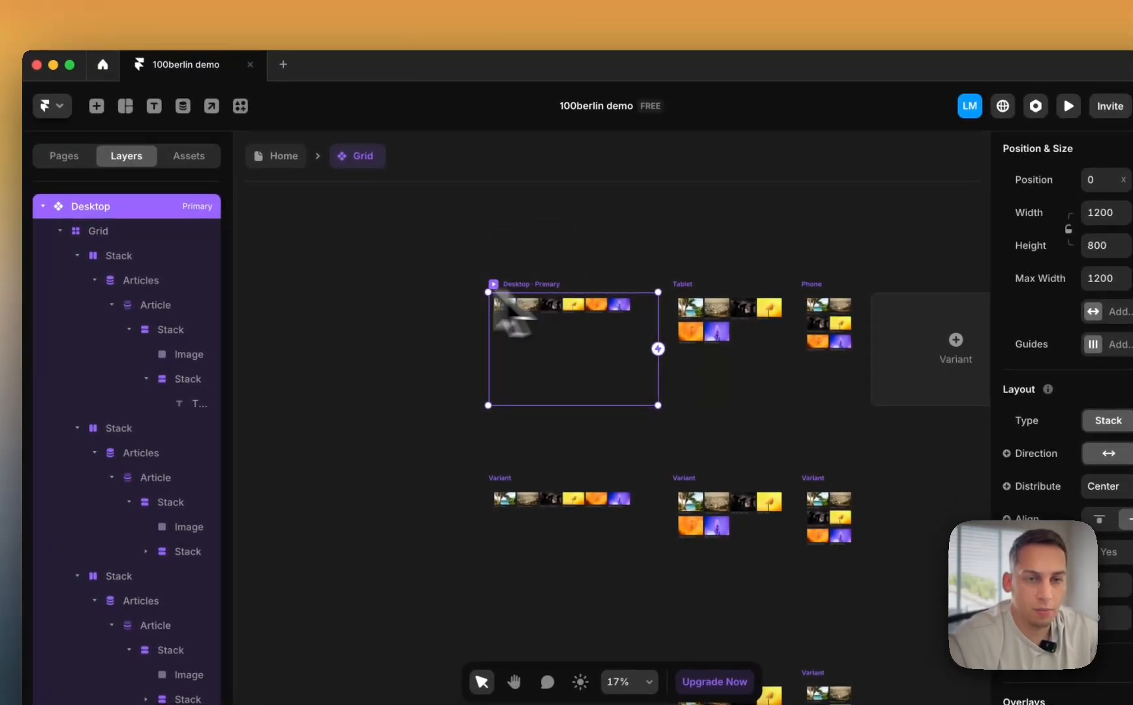
pyautogui.doubleClick(137, 214)
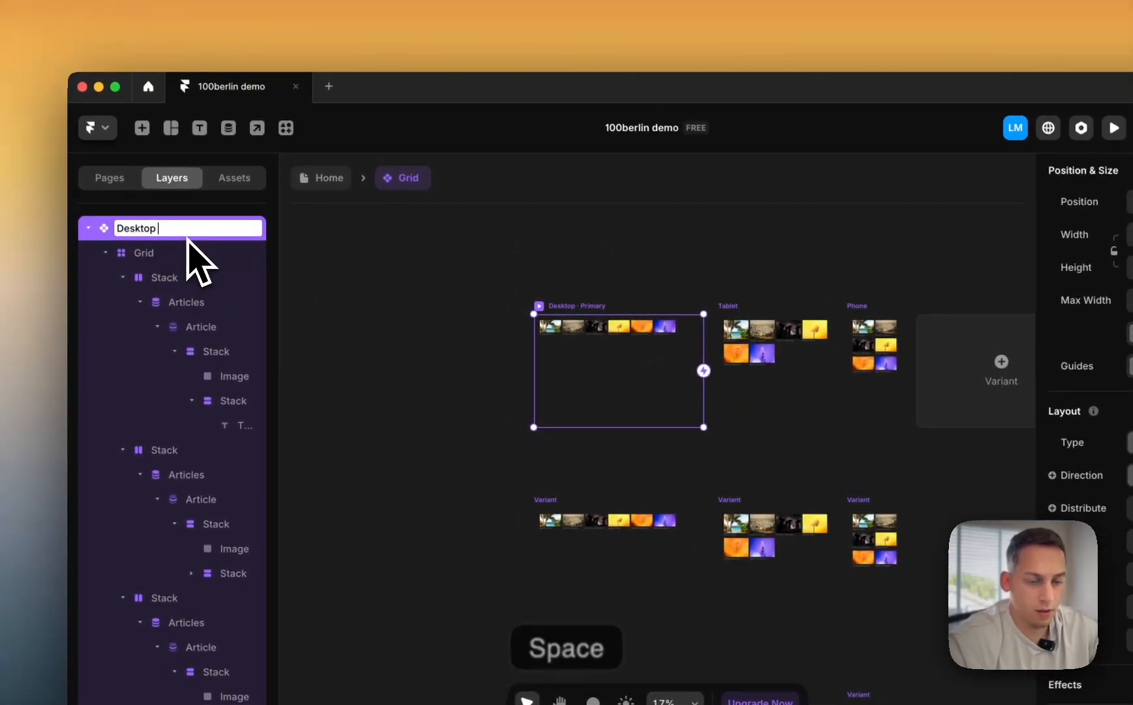
pyautogui.write('- ')
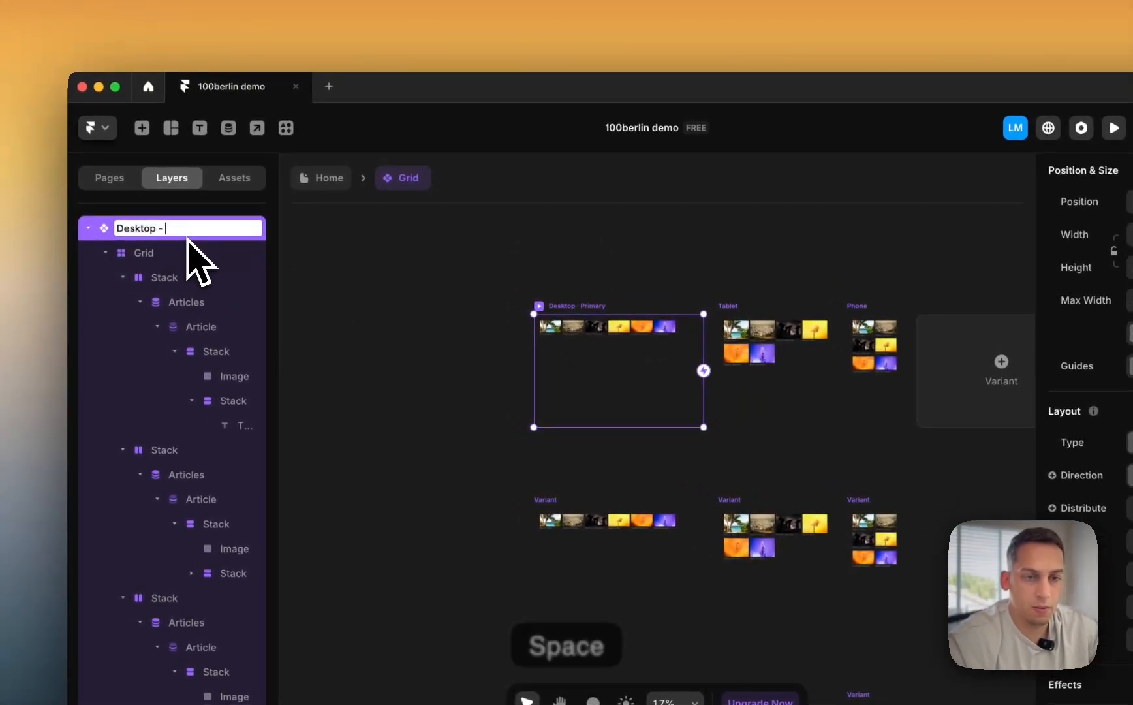
pyautogui.write('1')
pyautogui.press('Return')
# - Rename the first row's Tablet and Phone variants as Tablet - 1 and Phone - 1
pyautogui.click(730, 306)
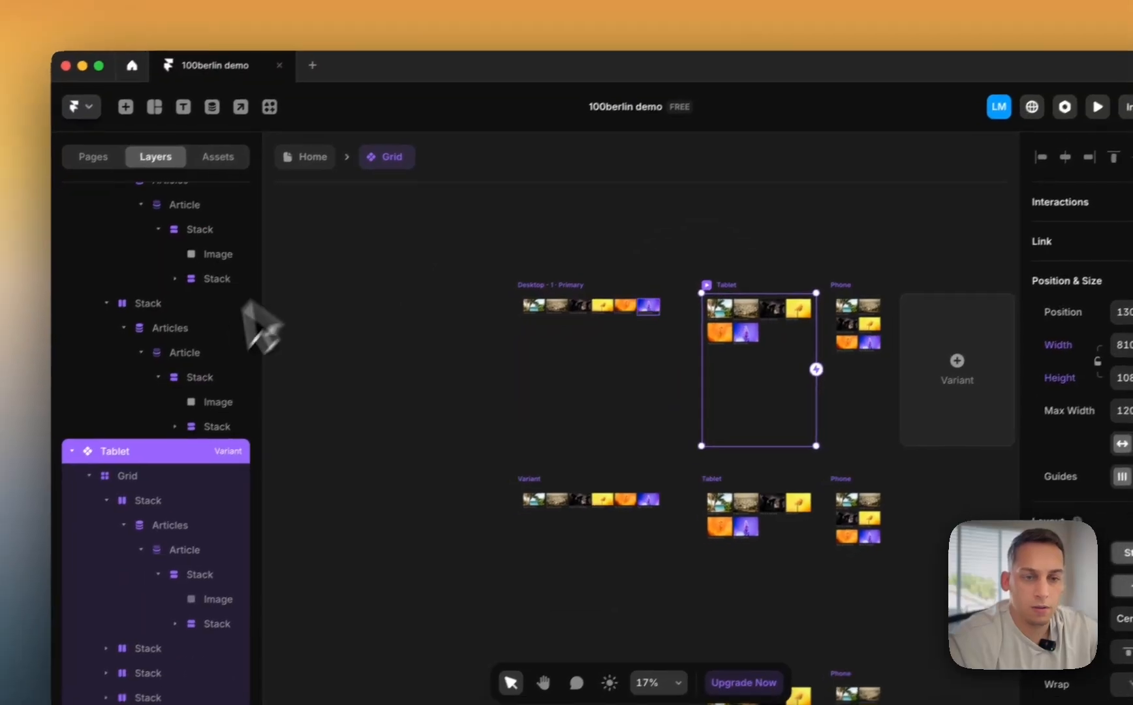
pyautogui.doubleClick(130, 453)
pyautogui.press('Right')
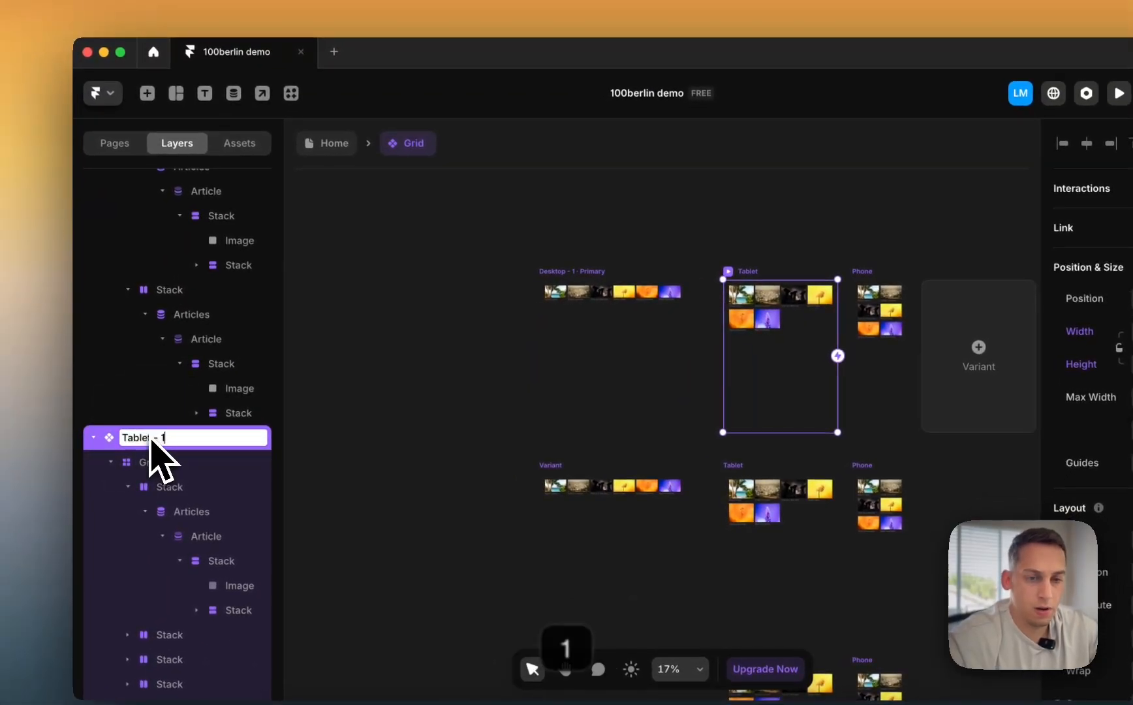
pyautogui.click(863, 273)
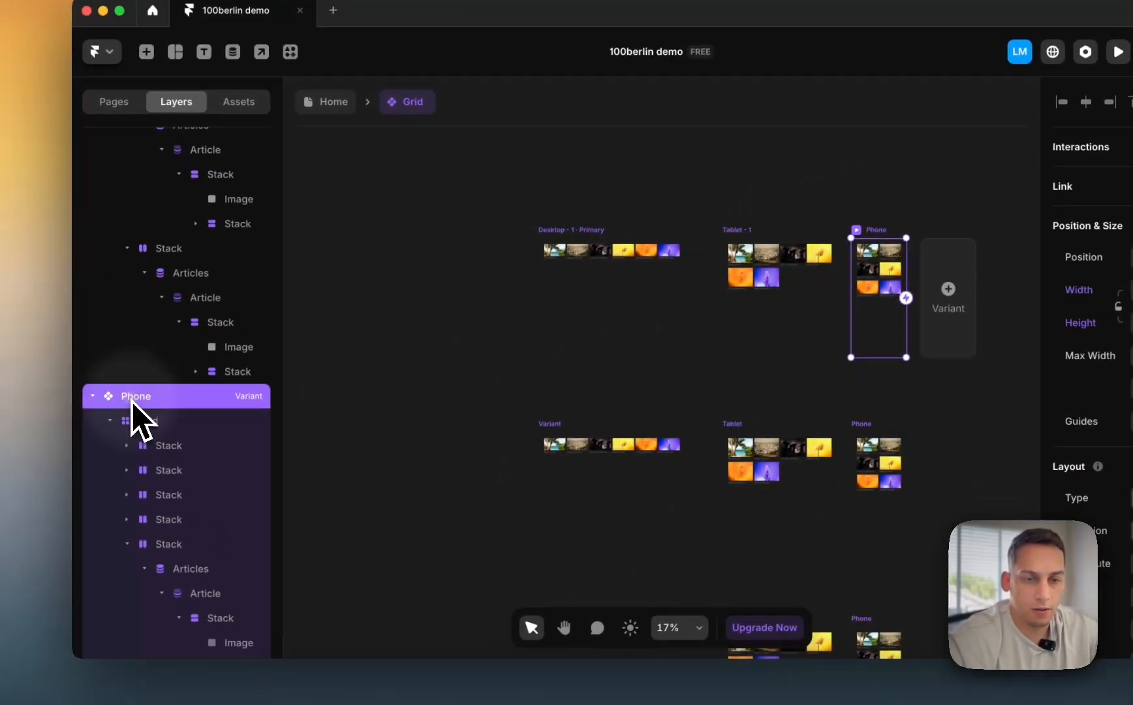
pyautogui.doubleClick(133, 396)
pyautogui.press('Right')
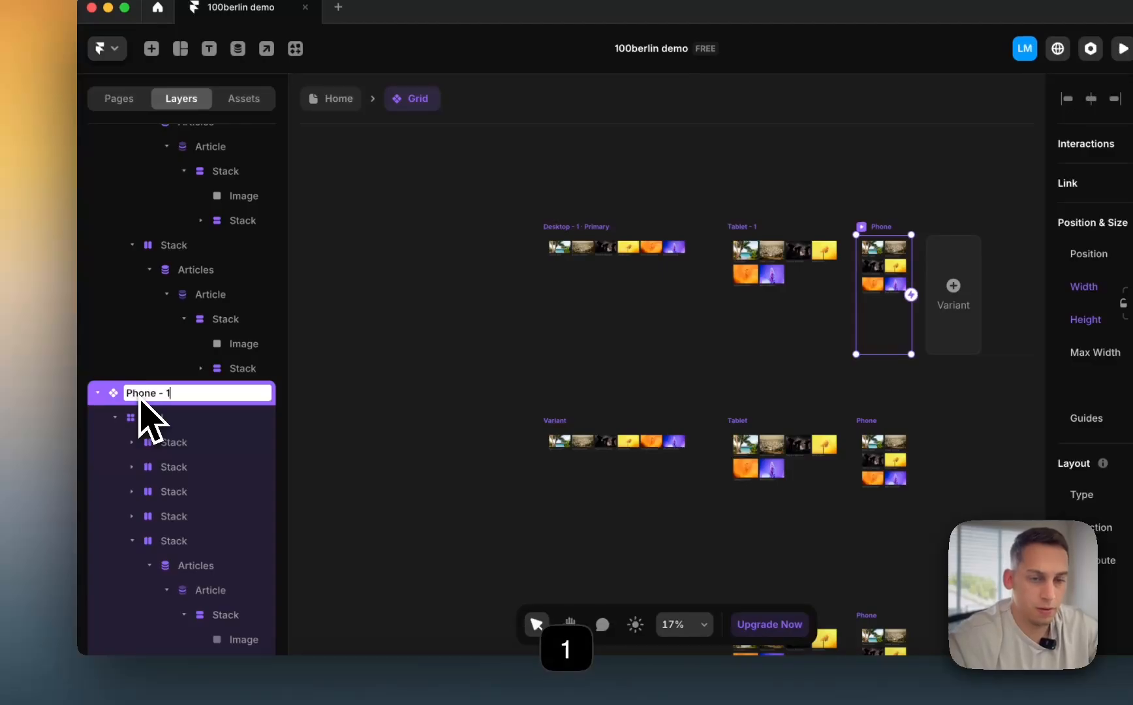
# - Rename the second row's variants as Desktop - 2, Tablet - 2 and Phone - 2
pyautogui.click(565, 447)
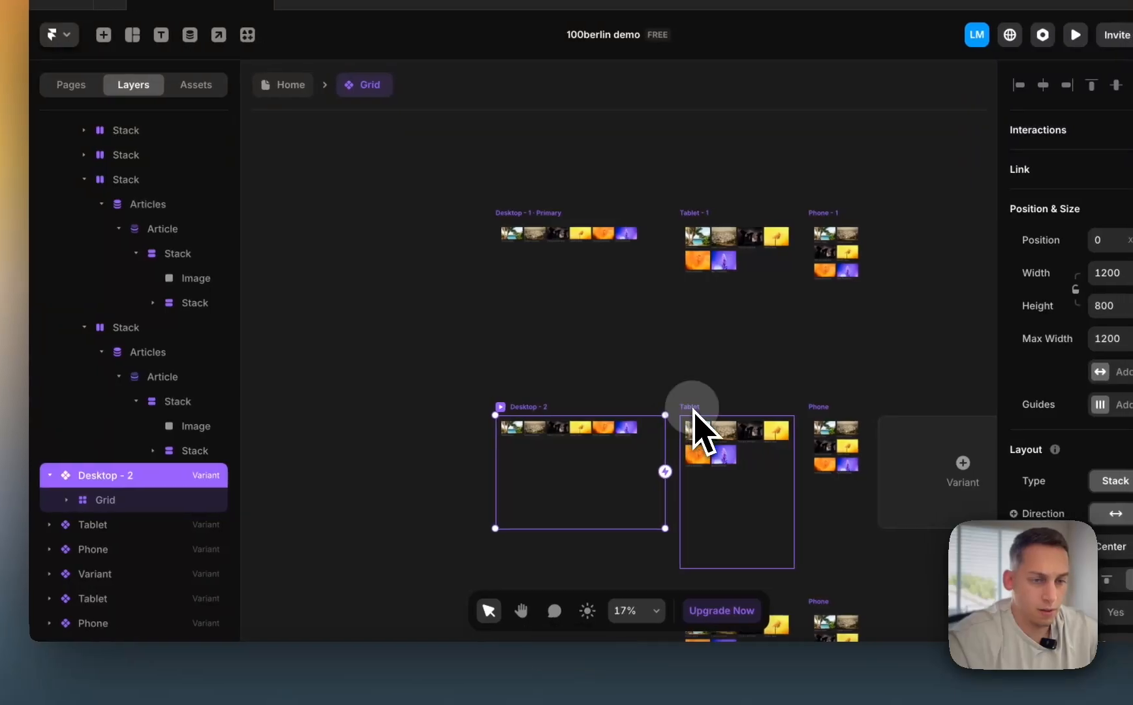
pyautogui.click(751, 419)
pyautogui.doubleClick(153, 526)
pyautogui.press('Right')
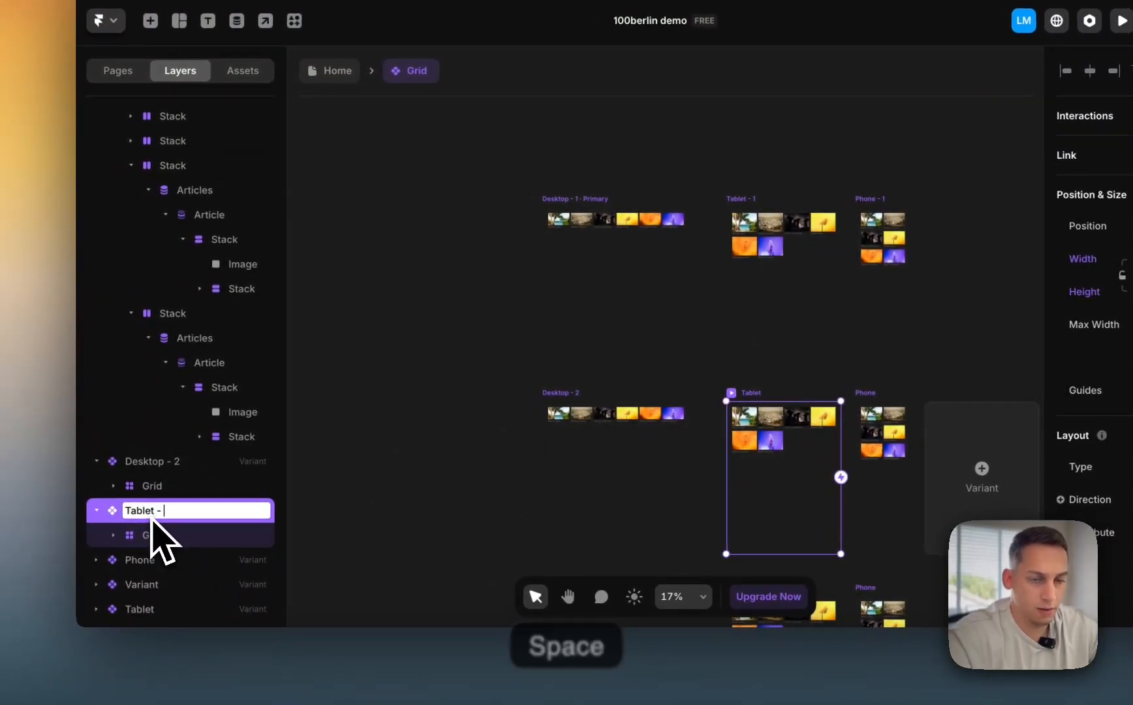
pyautogui.click(878, 410)
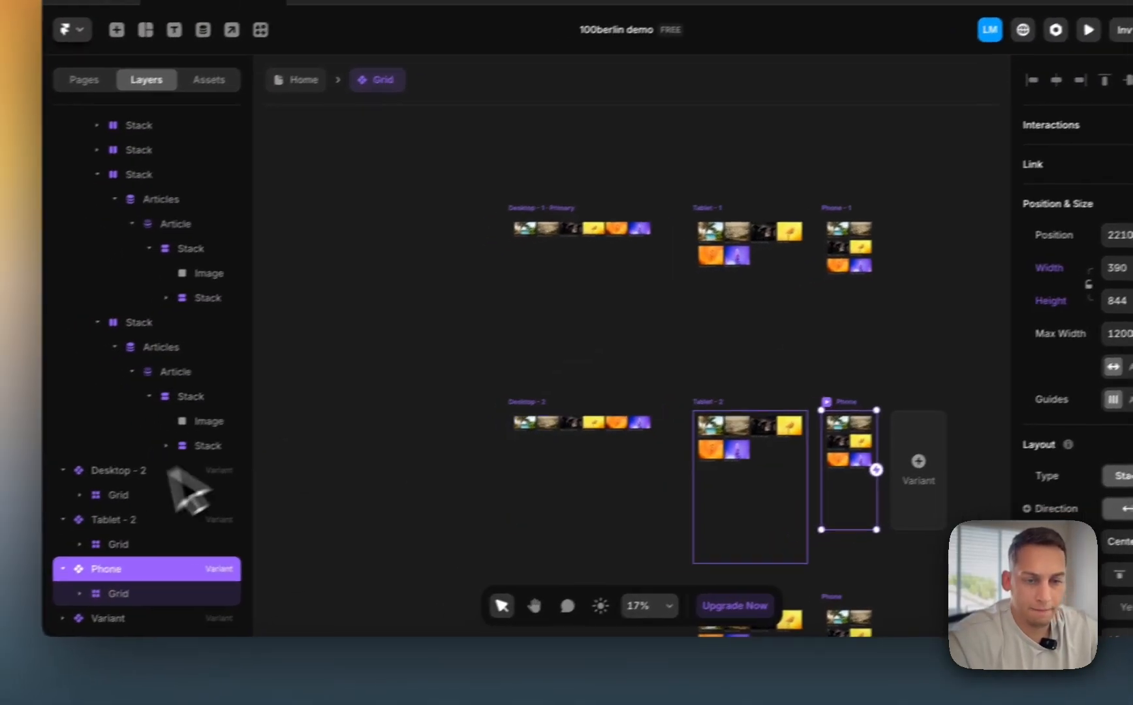
pyautogui.doubleClick(140, 569)
pyautogui.press('Right')
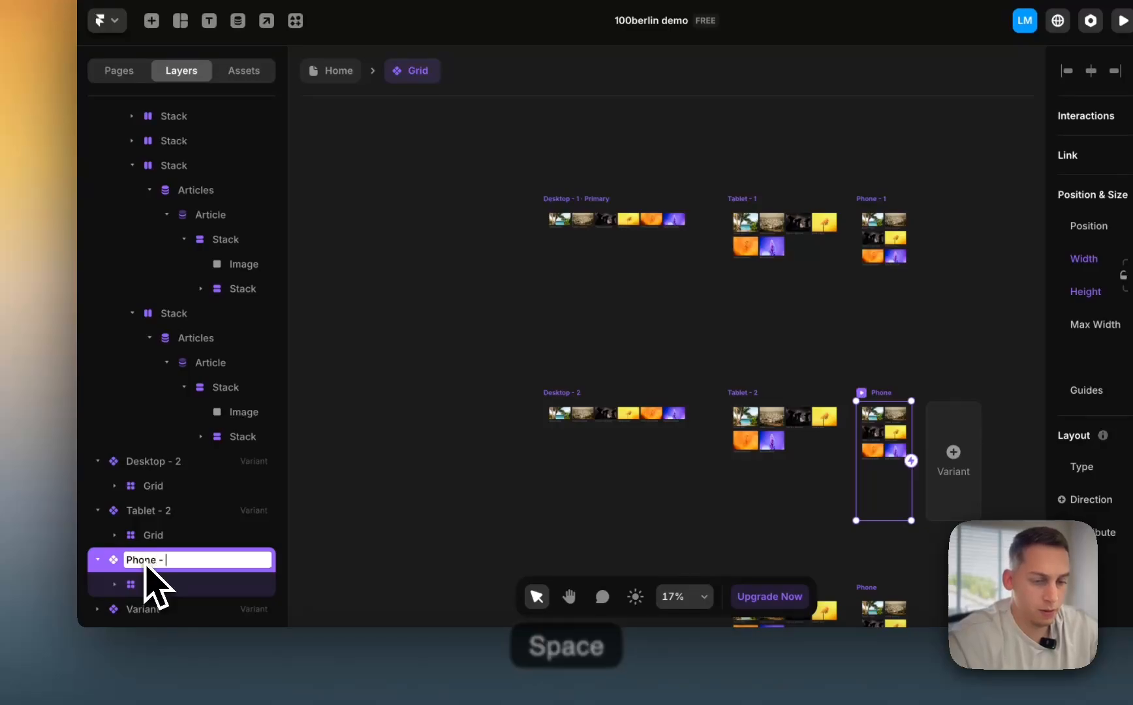
# - Rename the third row's variants as Desktop - 3, Tablet - 3 and Phone - 3
pyautogui.scroll(-5, 592, 382)
pyautogui.click(568, 352)
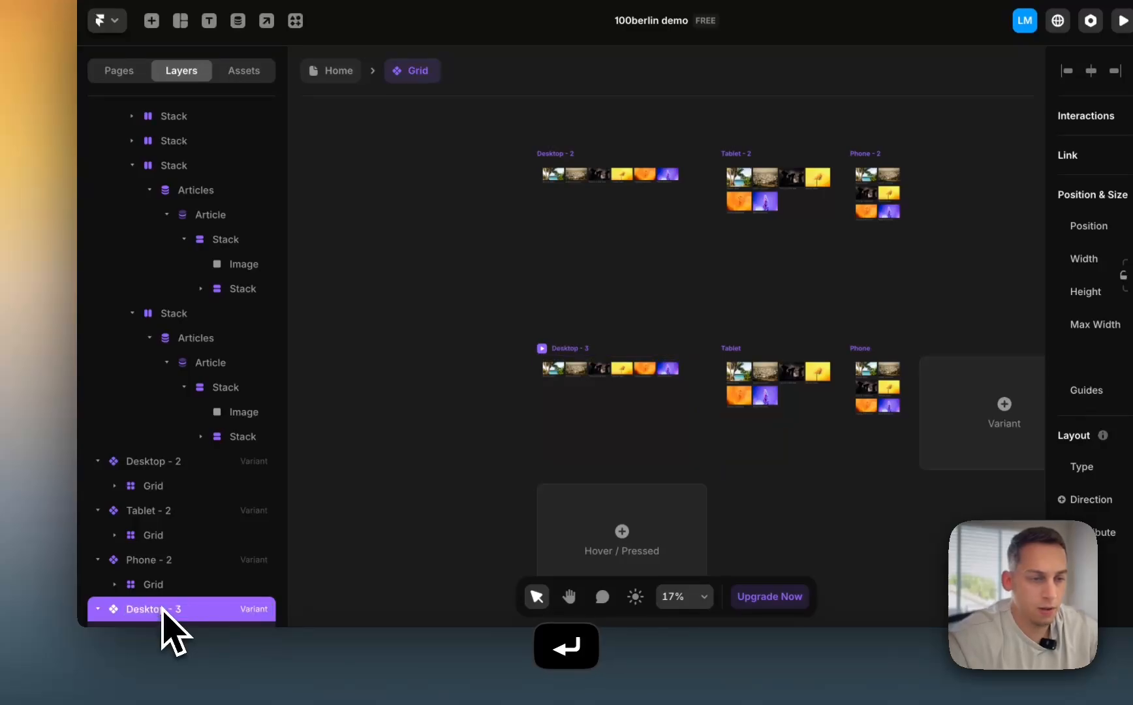
pyautogui.click(757, 375)
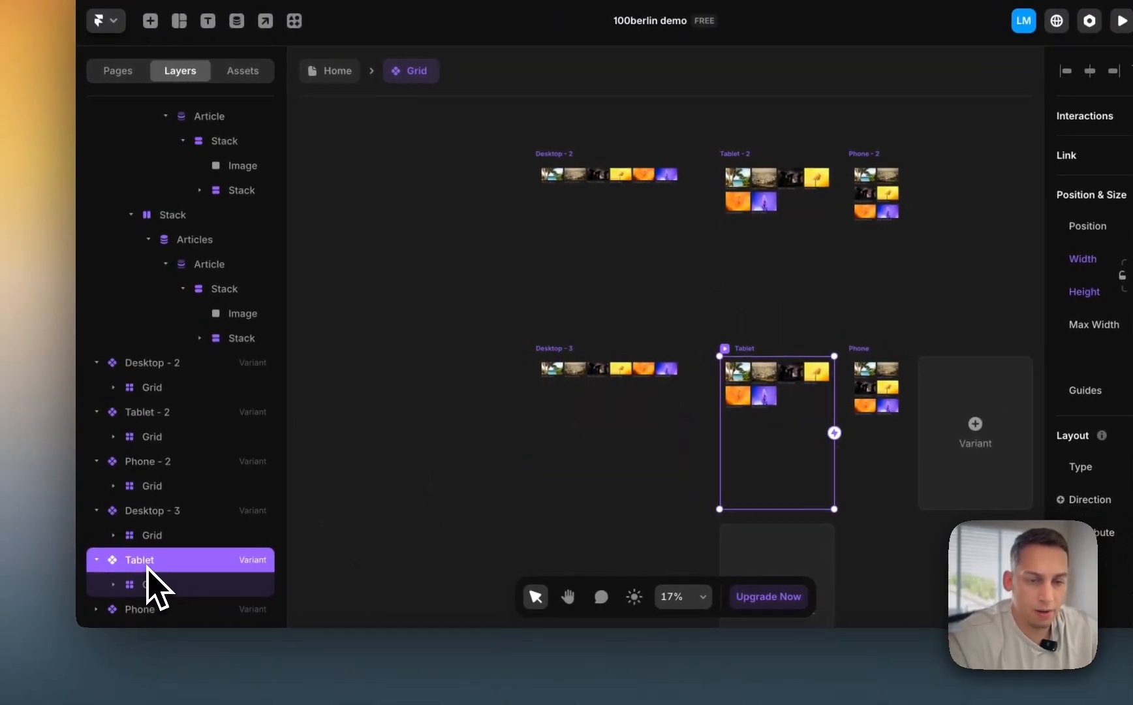
pyautogui.doubleClick(147, 565)
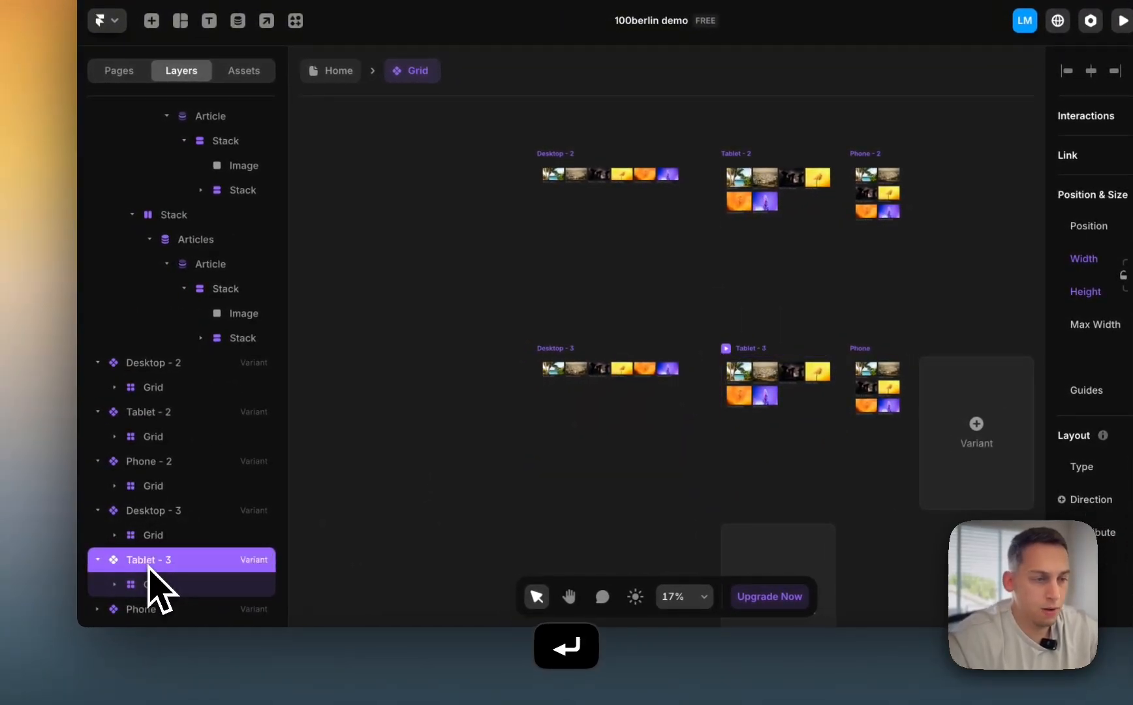
pyautogui.click(868, 372)
pyautogui.doubleClick(141, 609)
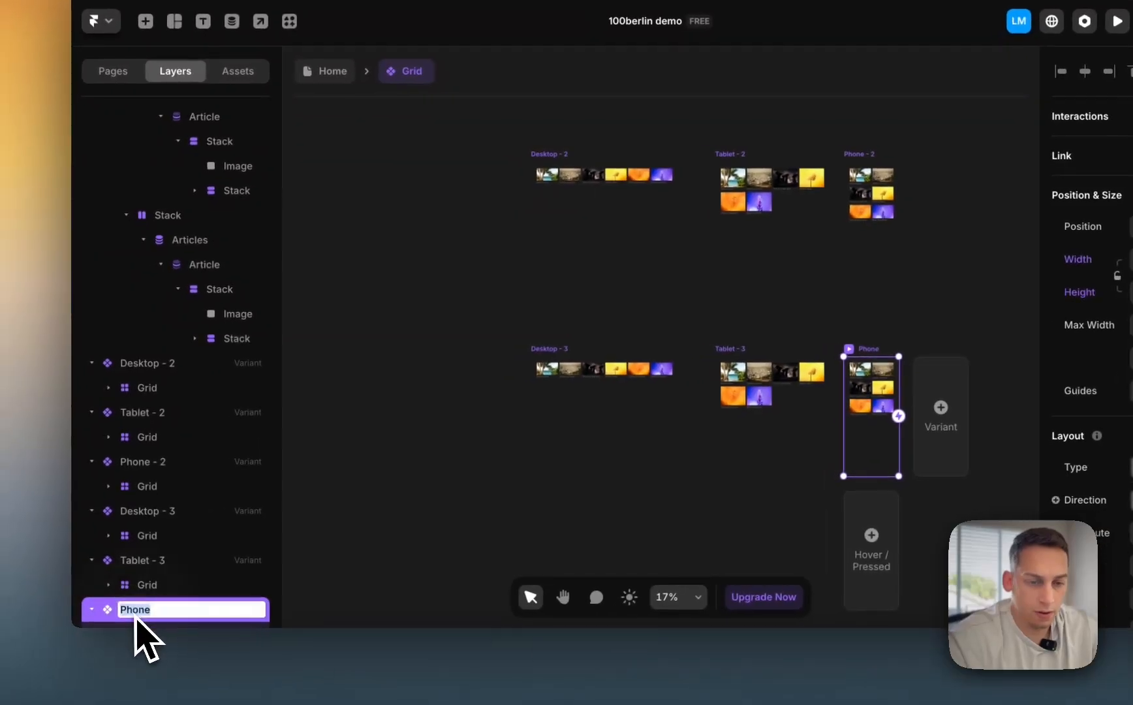
pyautogui.press('Right')
pyautogui.write('- 3')
pyautogui.press('Return')
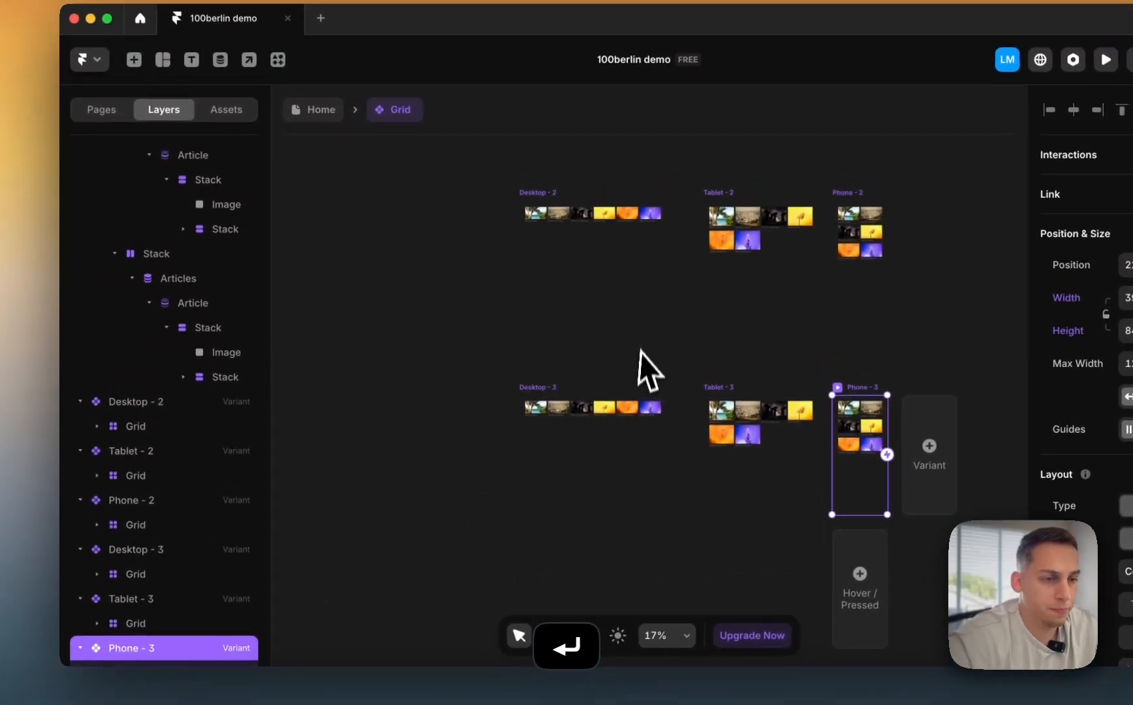
# - Set the Page filter of the first Articles list in the Desktop - 2 variant to equal 2
pyautogui.click(656, 320)
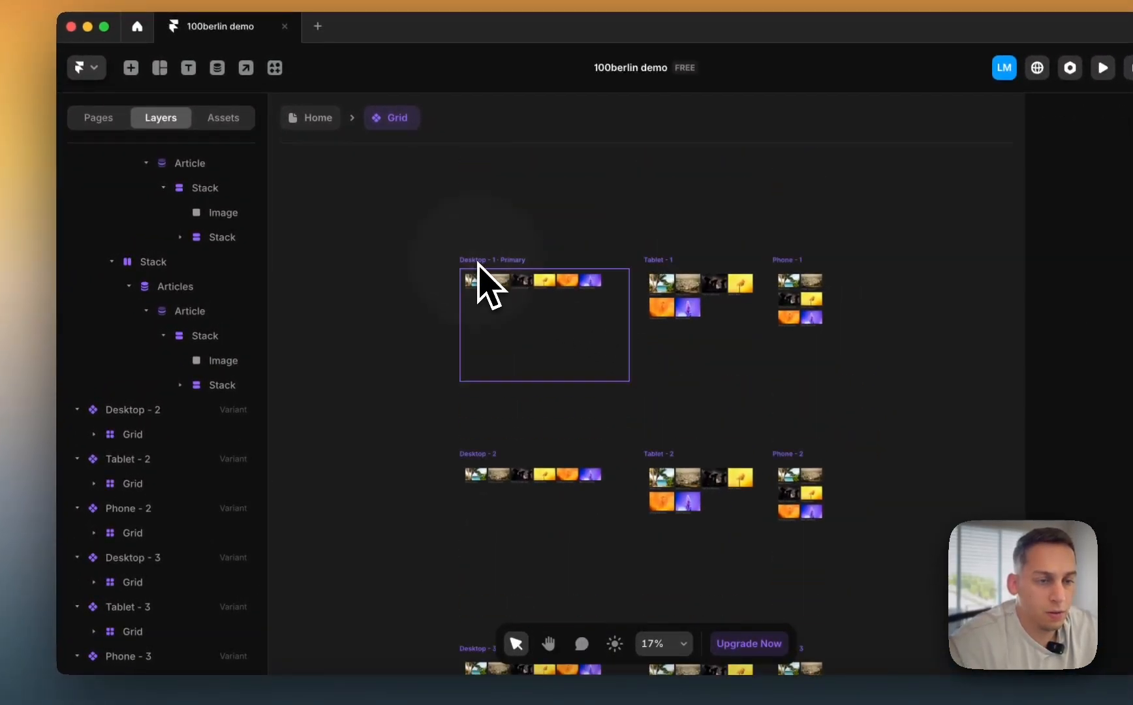
pyautogui.click(480, 261)
pyautogui.scroll(3, 479, 265)
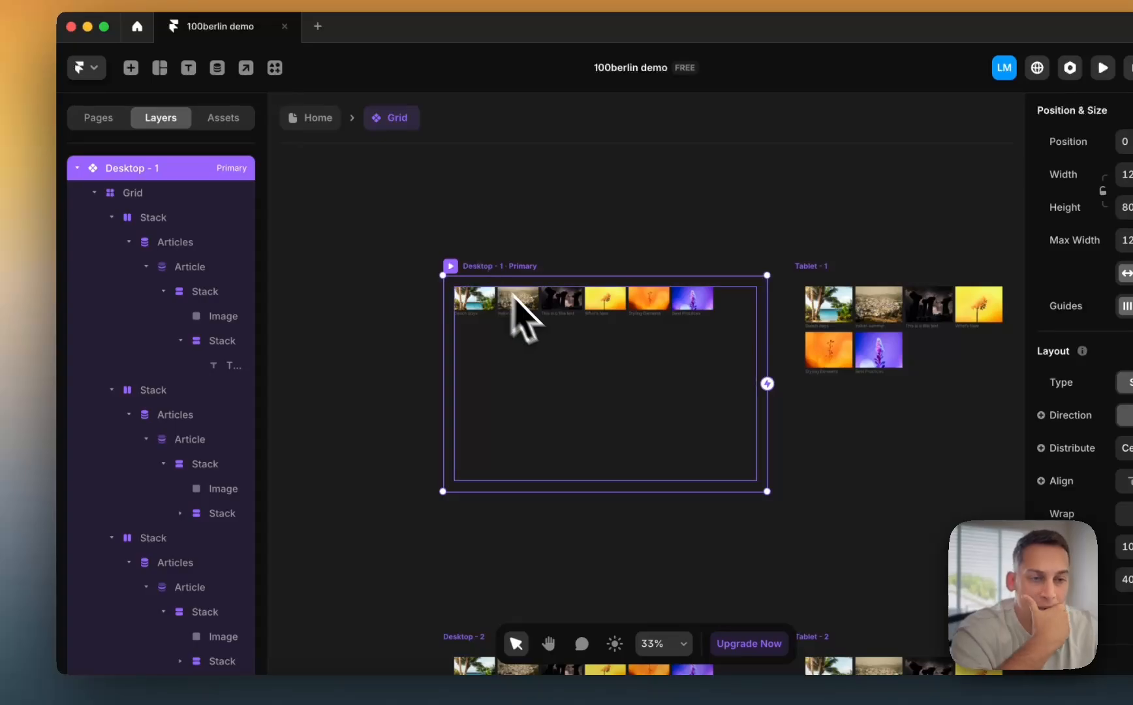
pyautogui.scroll(-5, 521, 314)
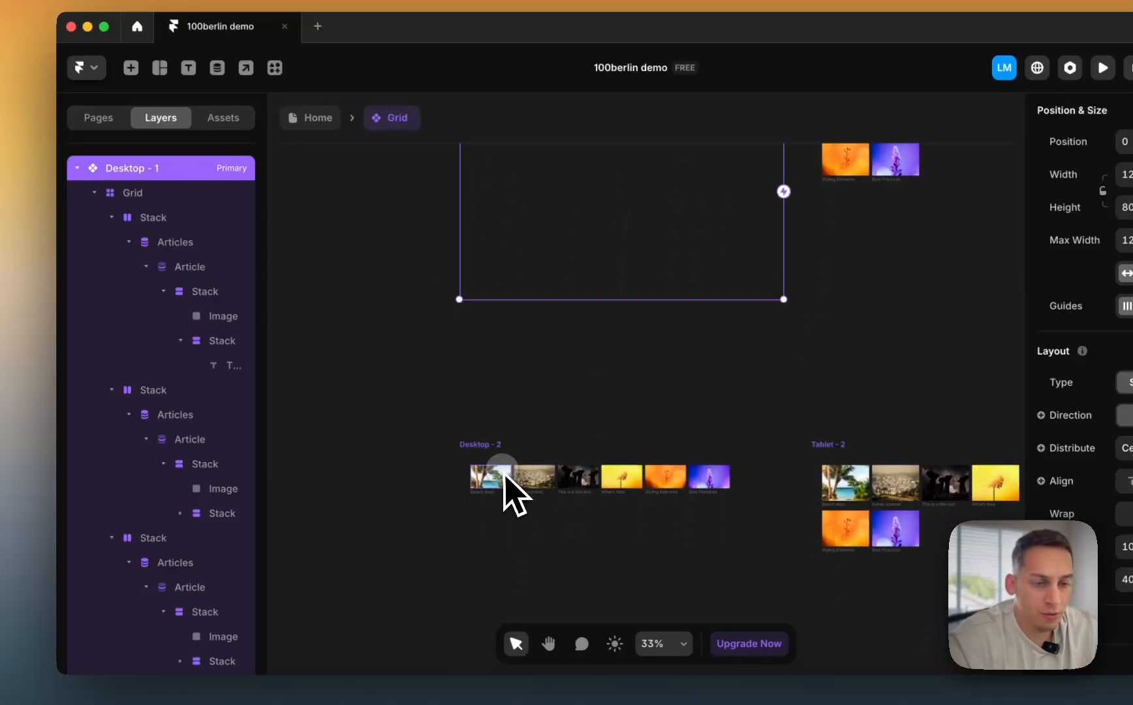
pyautogui.click(505, 480)
pyautogui.click(128, 338)
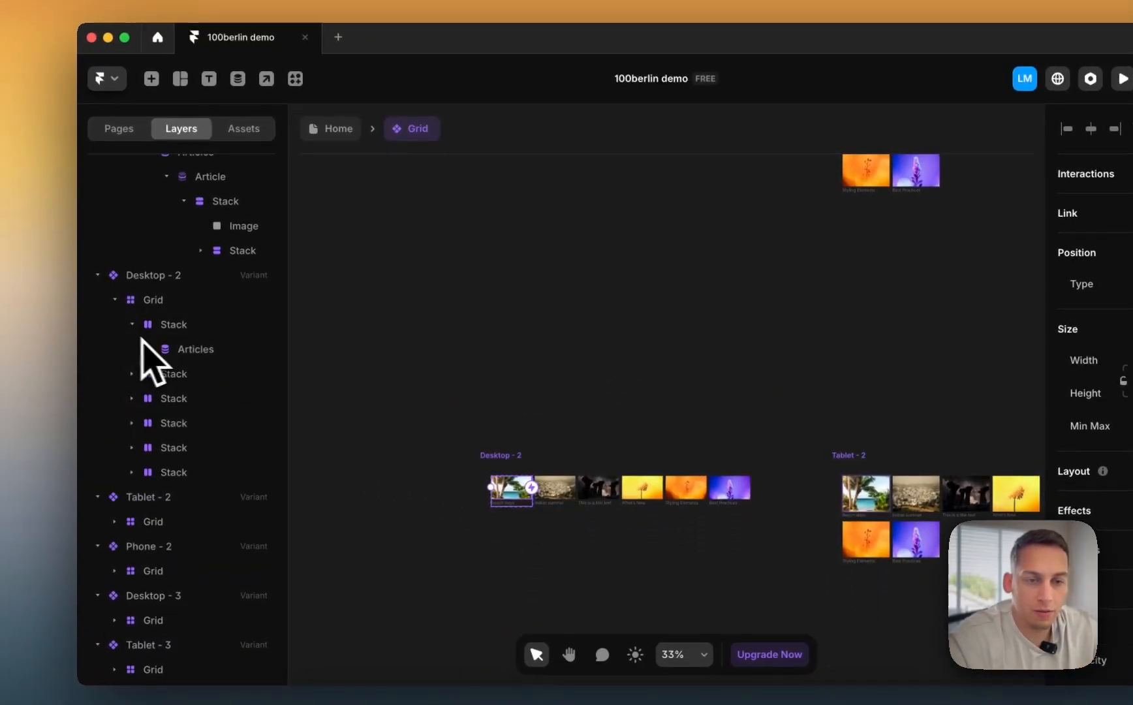
pyautogui.click(142, 342)
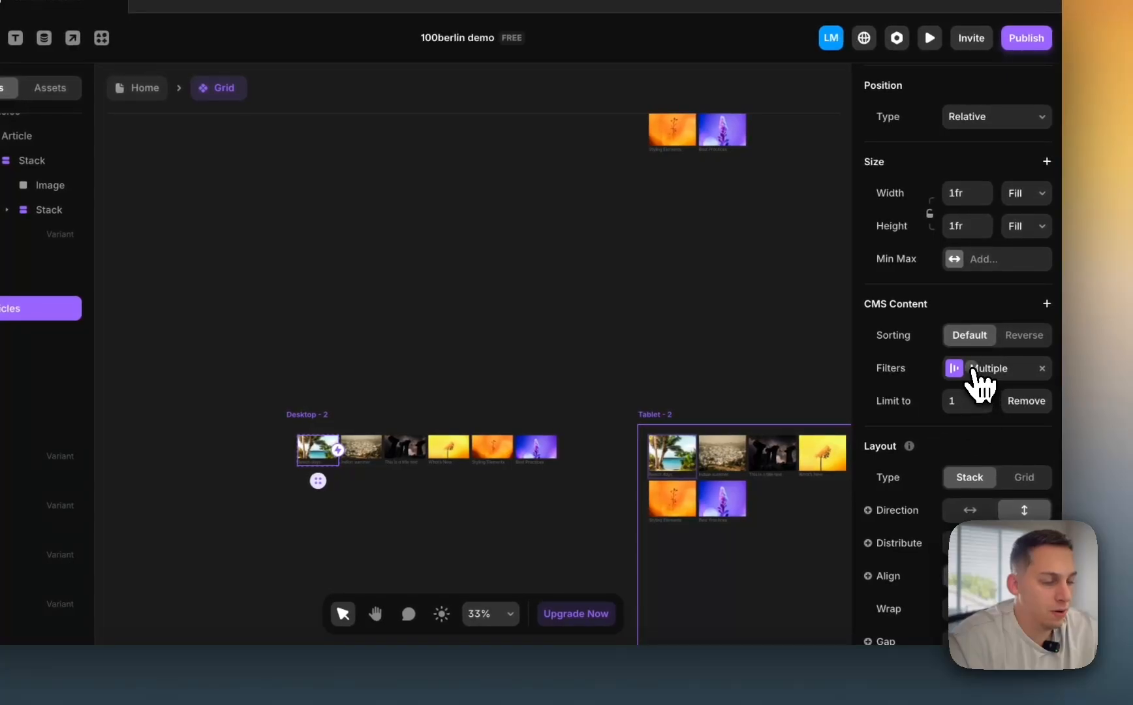
pyautogui.click(977, 369)
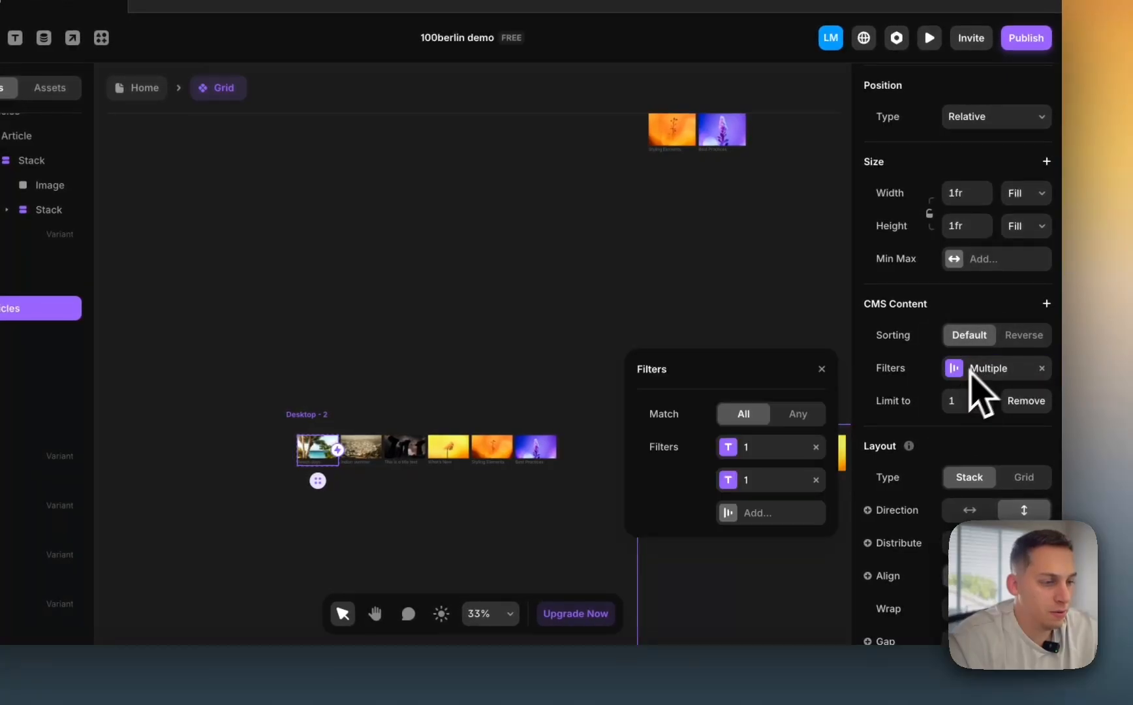
pyautogui.click(767, 468)
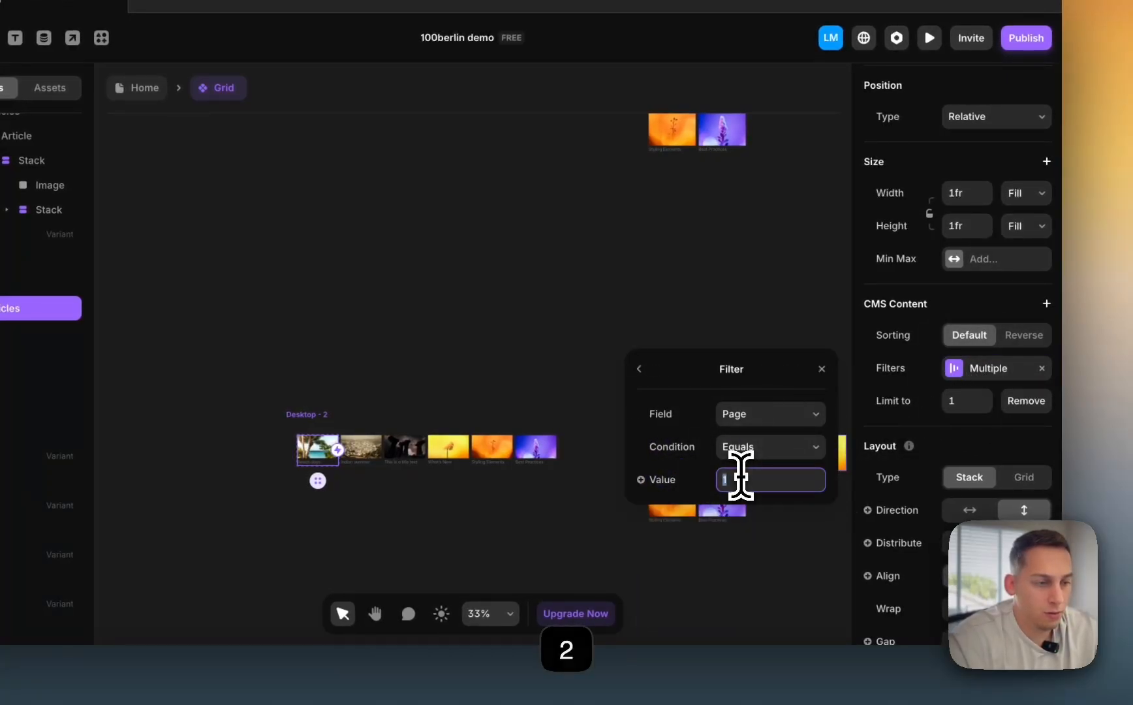
pyautogui.click(638, 368)
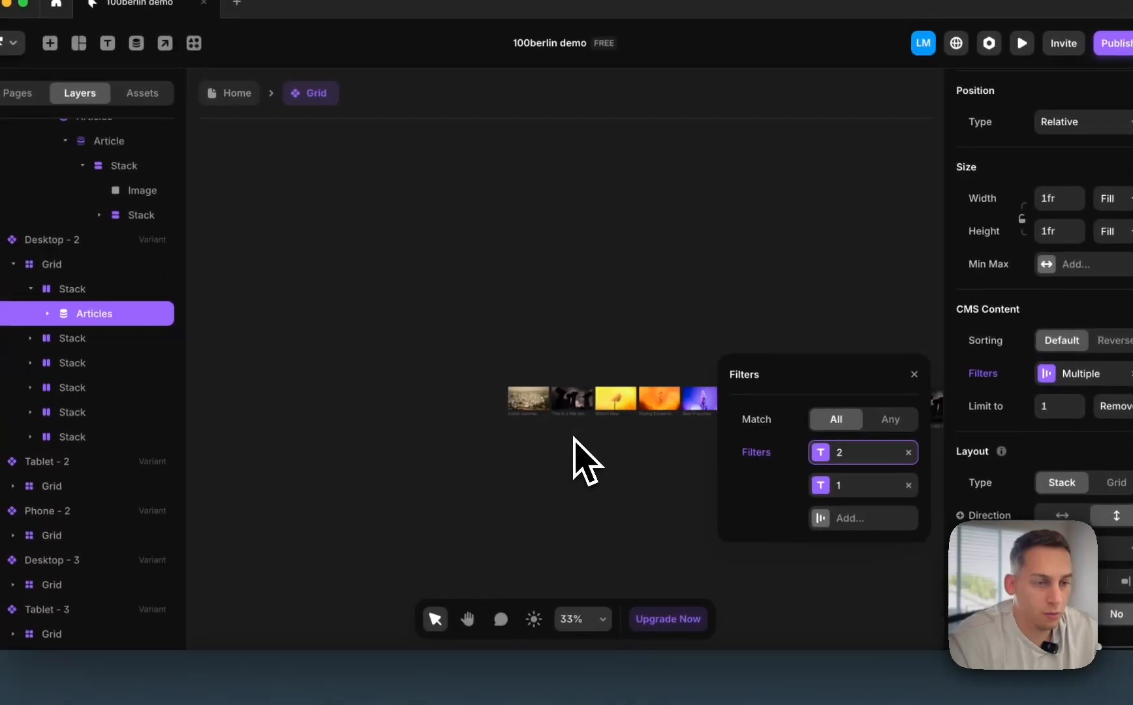
# - Set the visibility condition of the first Article in Desktop - 2 to Page equals 2
pyautogui.scroll(1, 528, 406)
pyautogui.scroll(5, 528, 409)
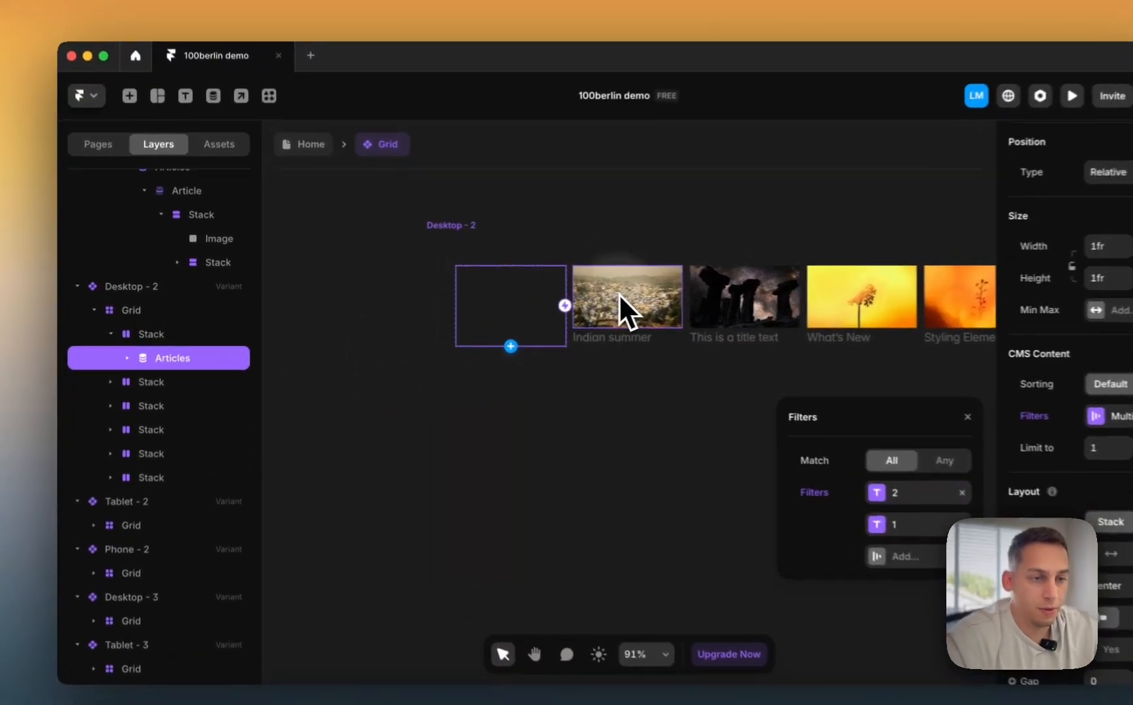
pyautogui.keyDown('super'); pyautogui.click(561, 293); pyautogui.keyUp('super')
pyautogui.keyDown('super'); pyautogui.click(477, 305); pyautogui.keyUp('super')
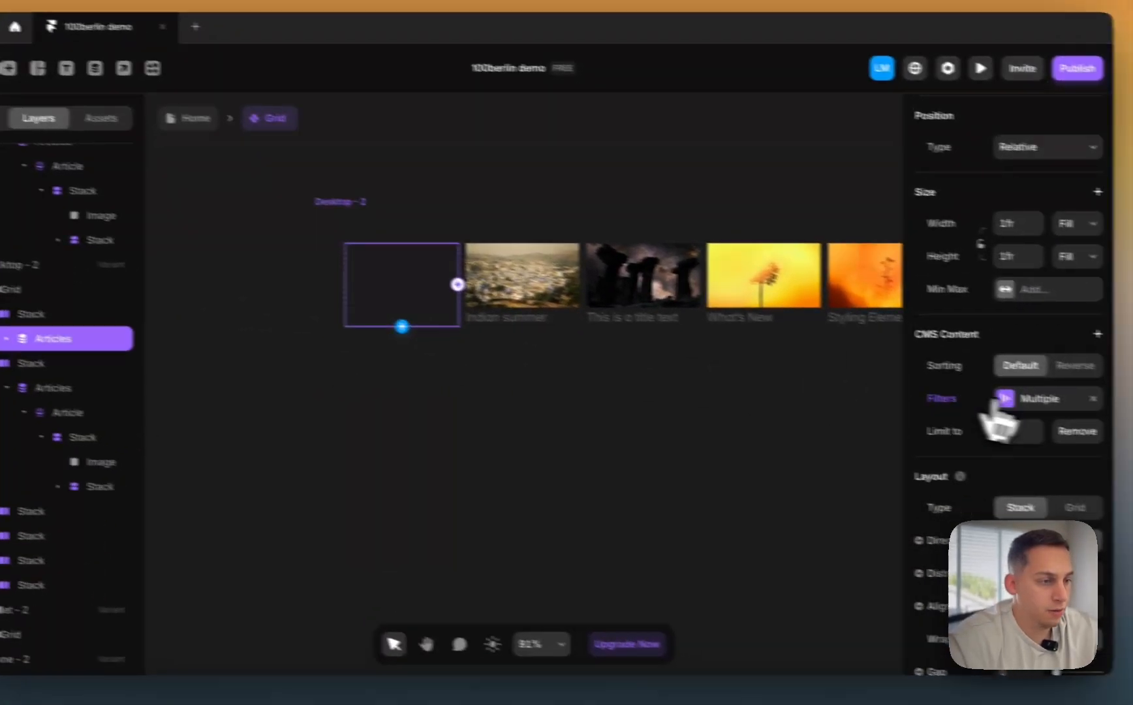
pyautogui.click(998, 401)
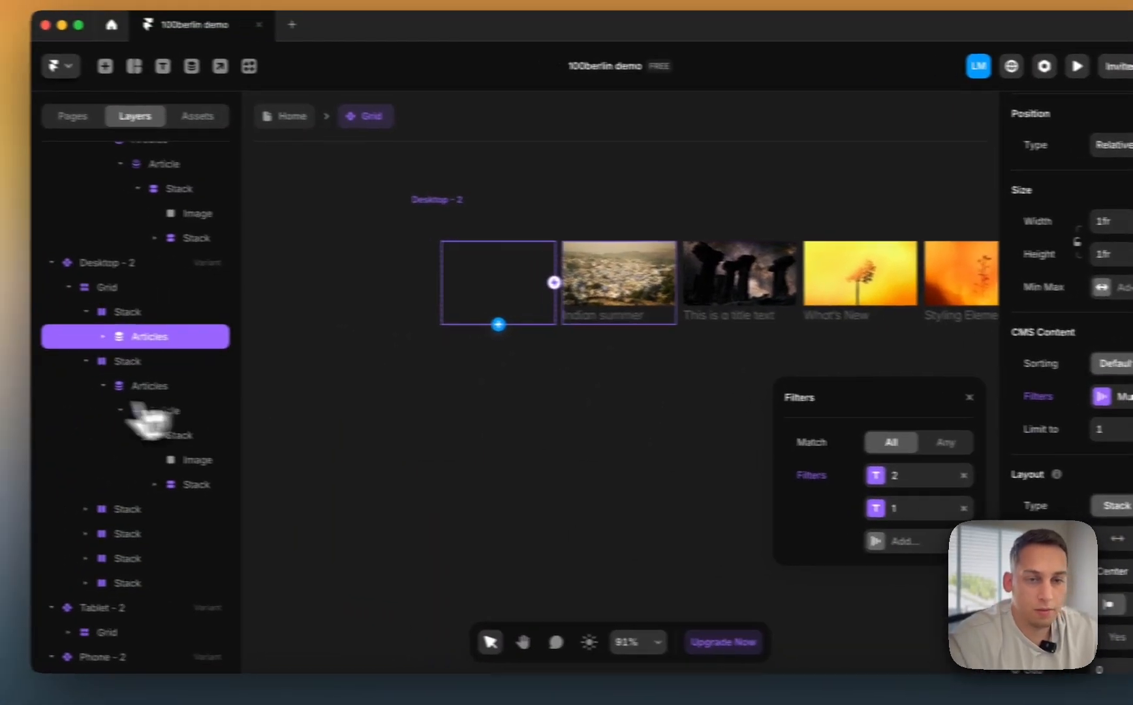
pyautogui.click(114, 343)
pyautogui.click(170, 368)
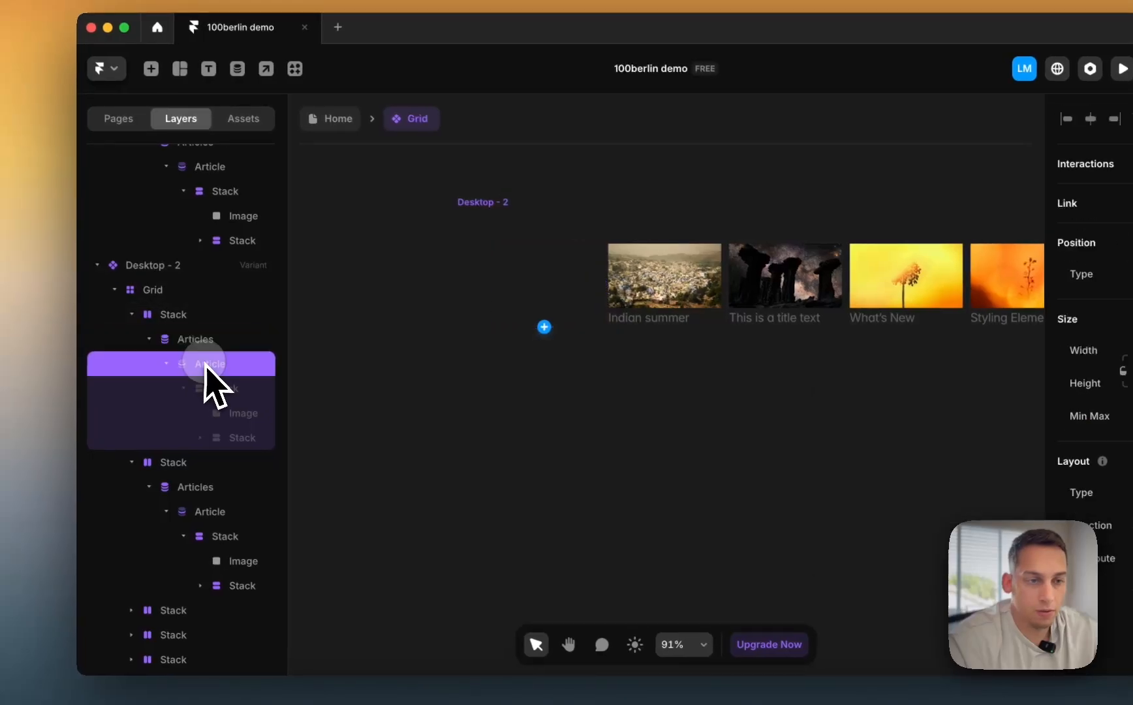
pyautogui.scroll(-6, 1109, 452)
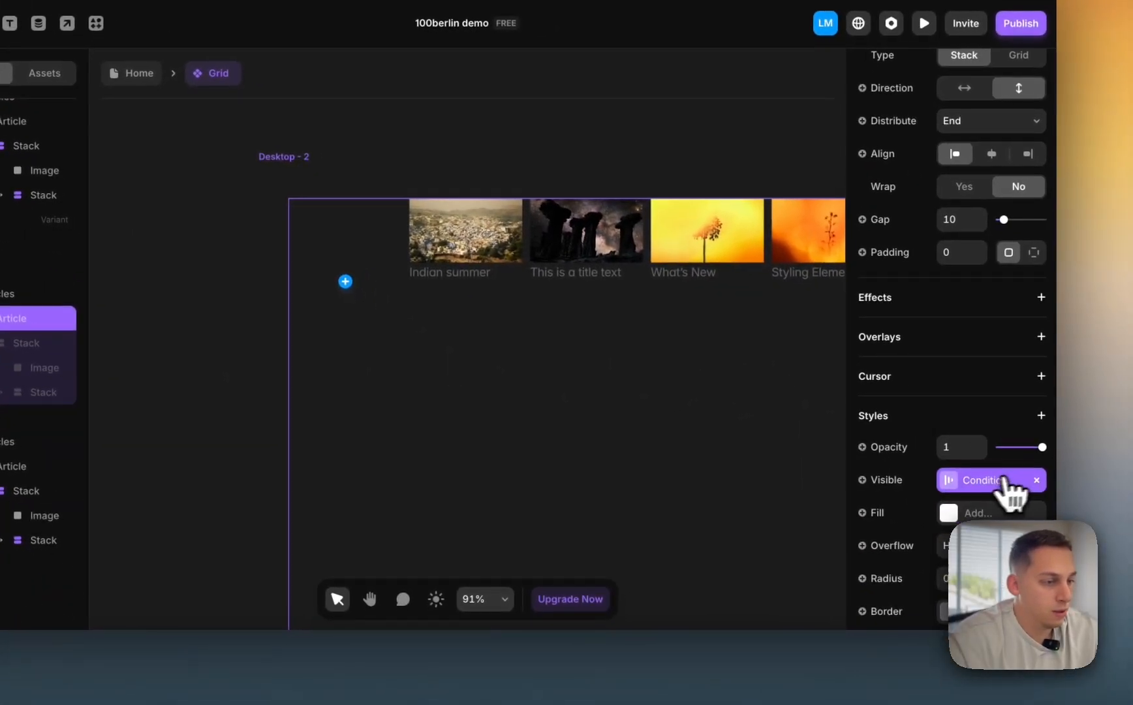
pyautogui.click(1132, 527)
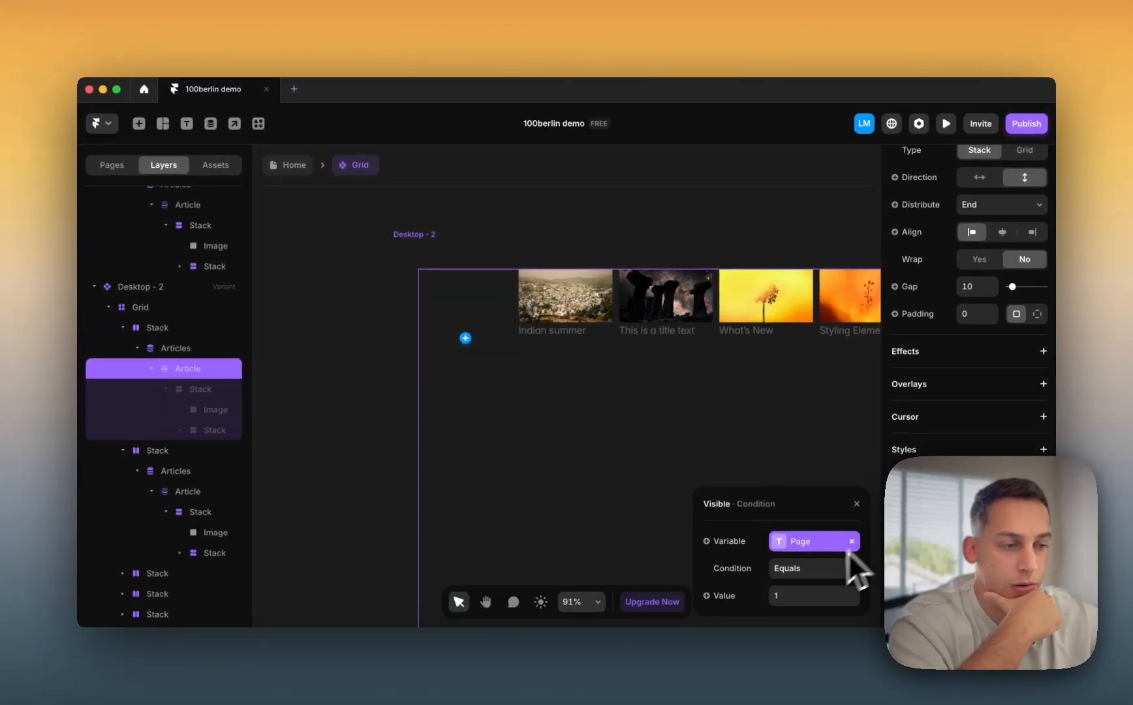
pyautogui.click(823, 597)
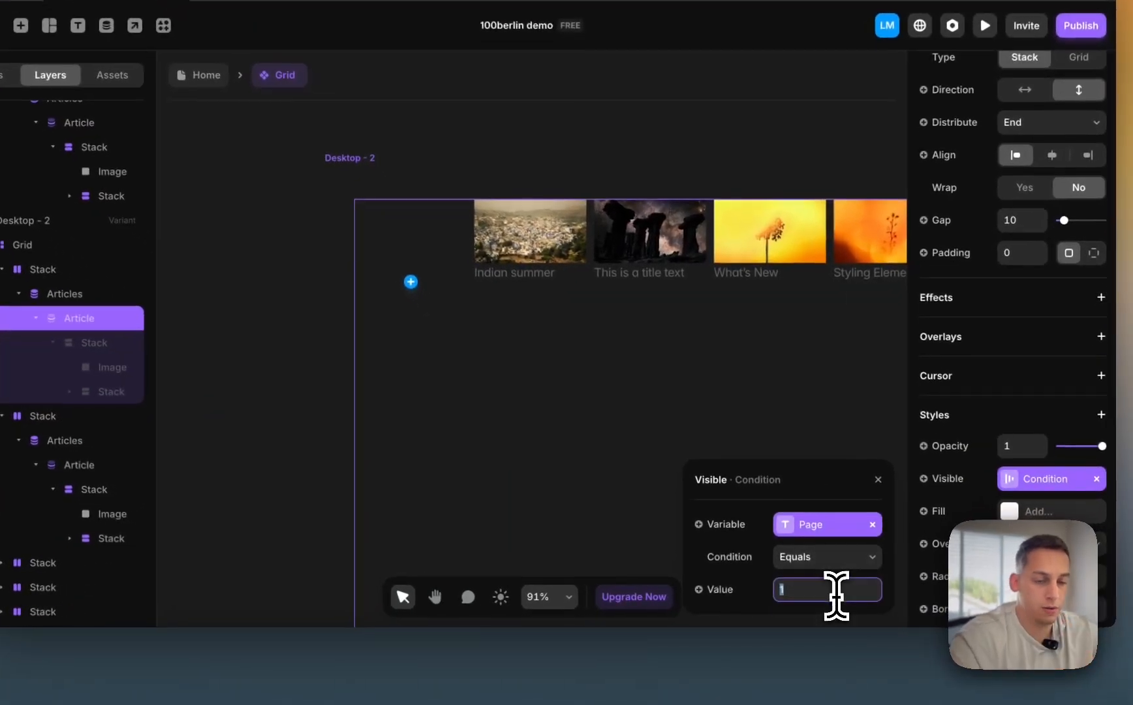
pyautogui.write('2')
pyautogui.press('Return')
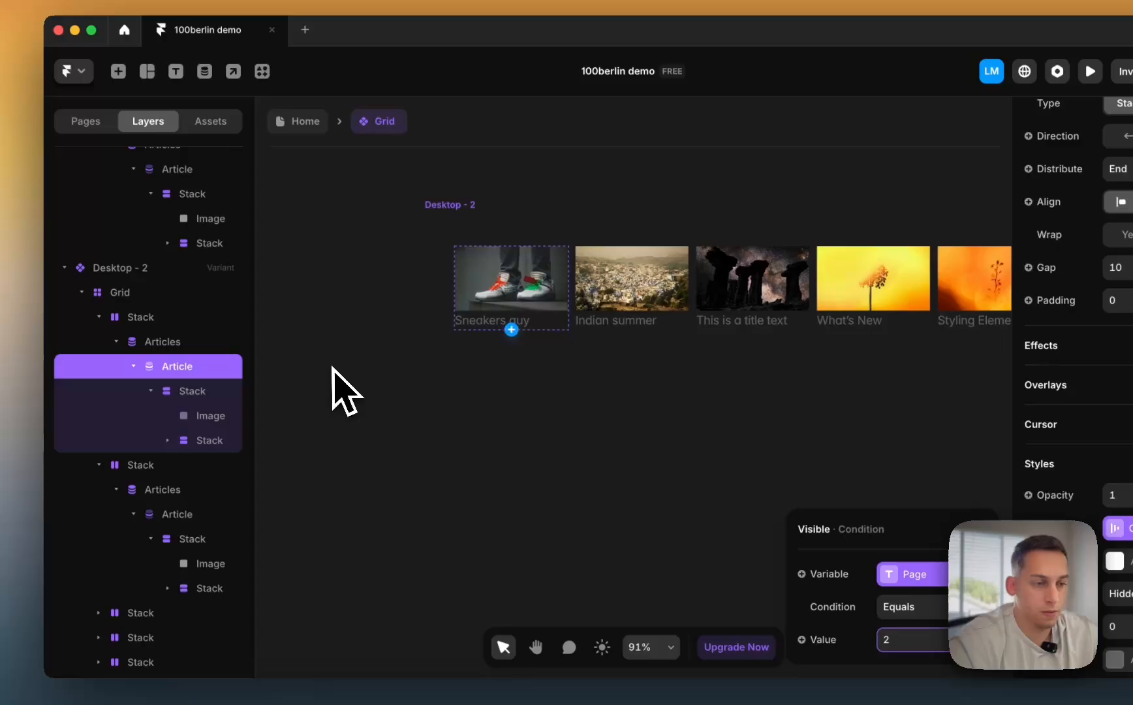
# - Compare the first article in the Desktop - 2 row with the one in Desktop - 1
pyautogui.click(230, 333)
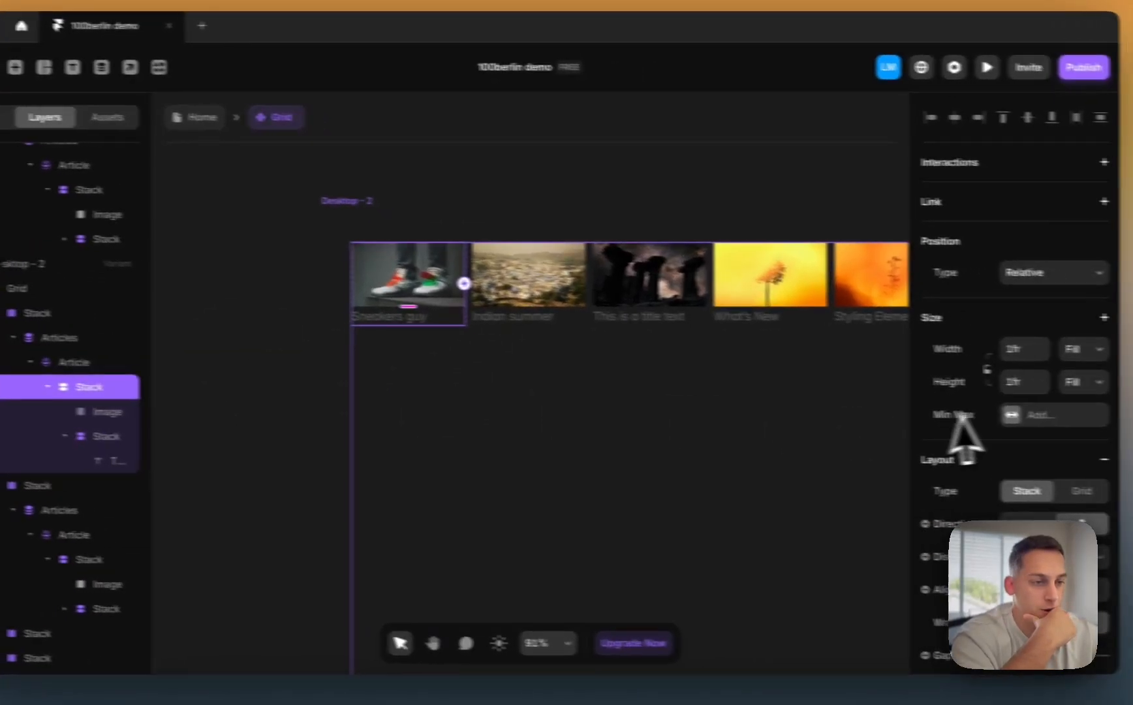
pyautogui.hscroll(2, 992, 415)
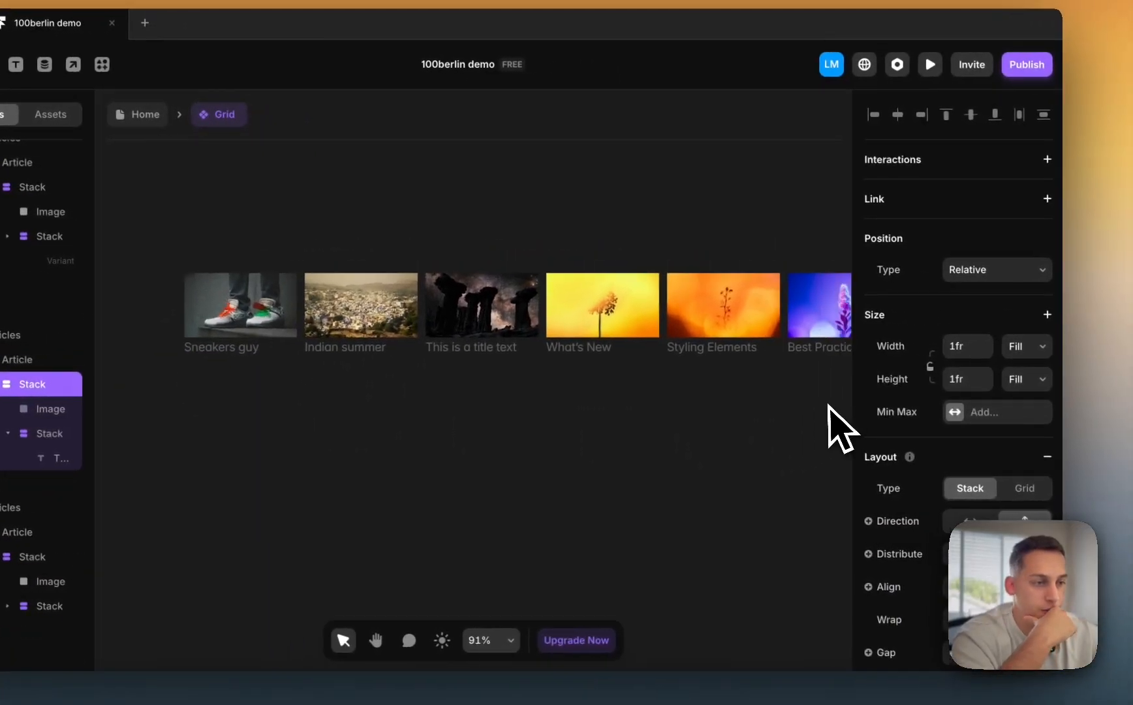
pyautogui.scroll(-5, 990, 413)
pyautogui.scroll(4, 821, 405)
pyautogui.hscroll(2, 821, 405)
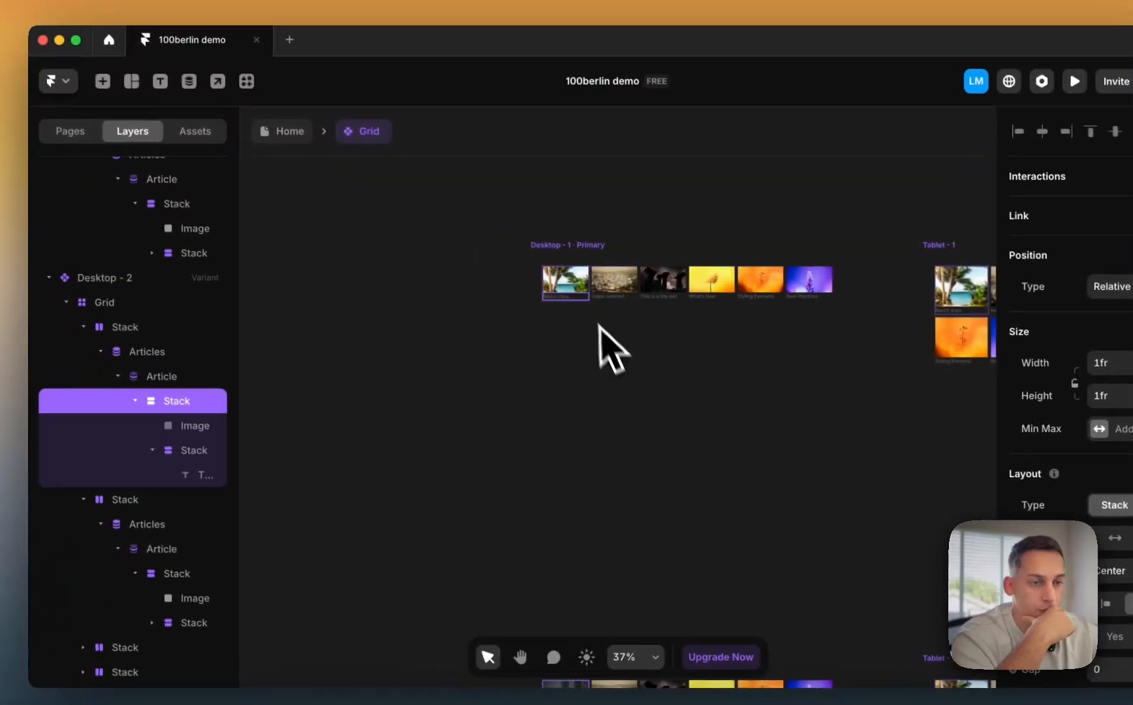
# - Remove the visibility conditions from the first and second Article in the Desktop - 1 variant
pyautogui.click(594, 299)
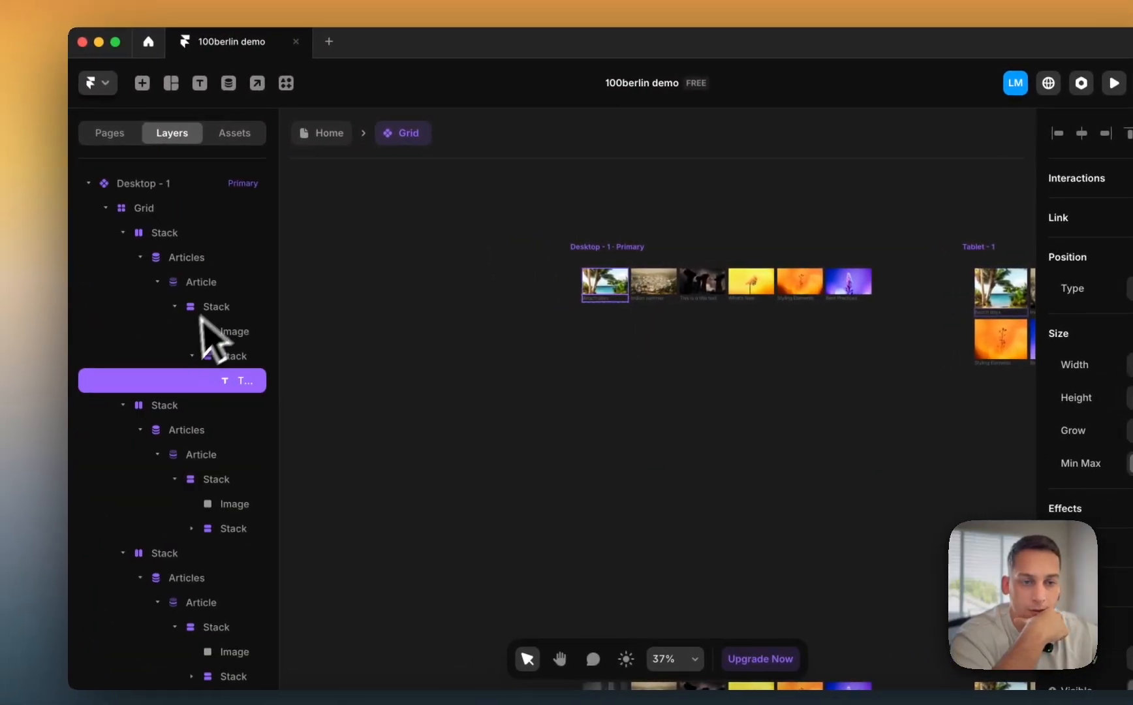
pyautogui.click(201, 306)
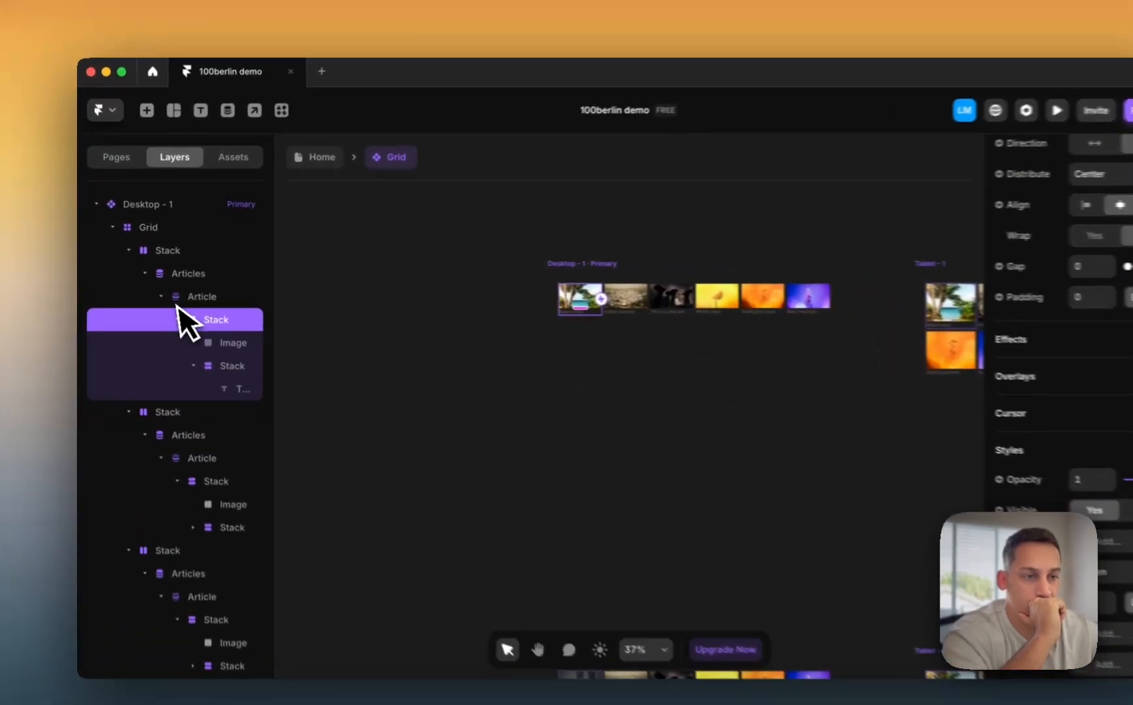
pyautogui.click(187, 288)
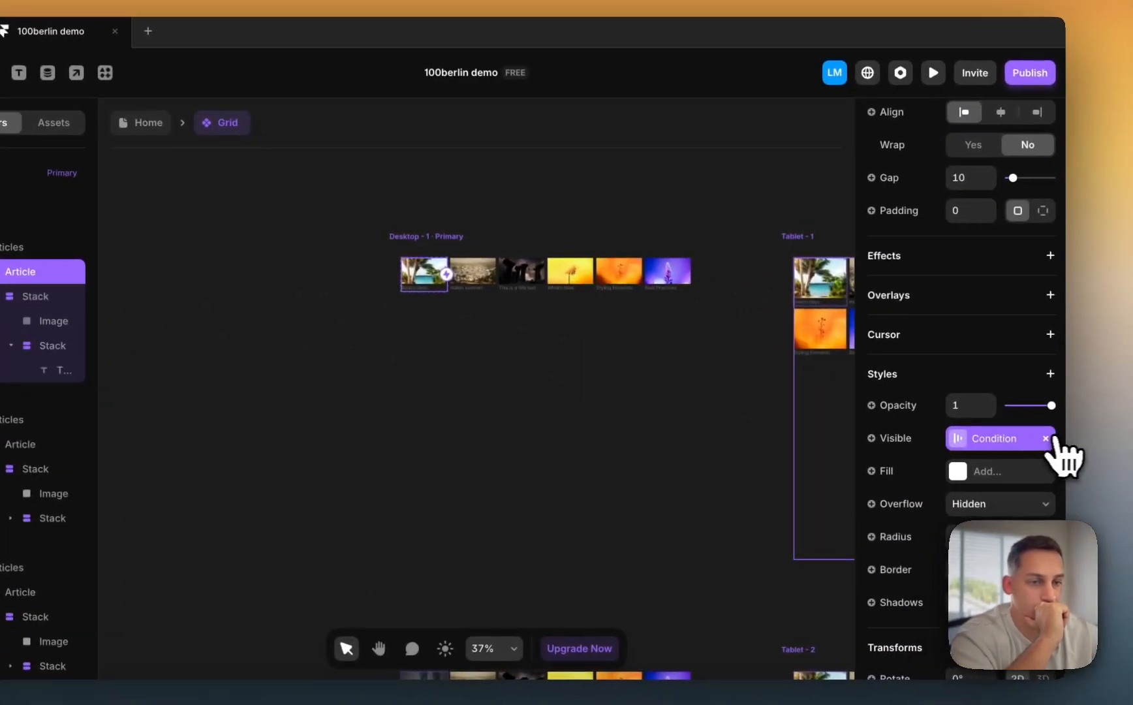
pyautogui.click(1047, 438)
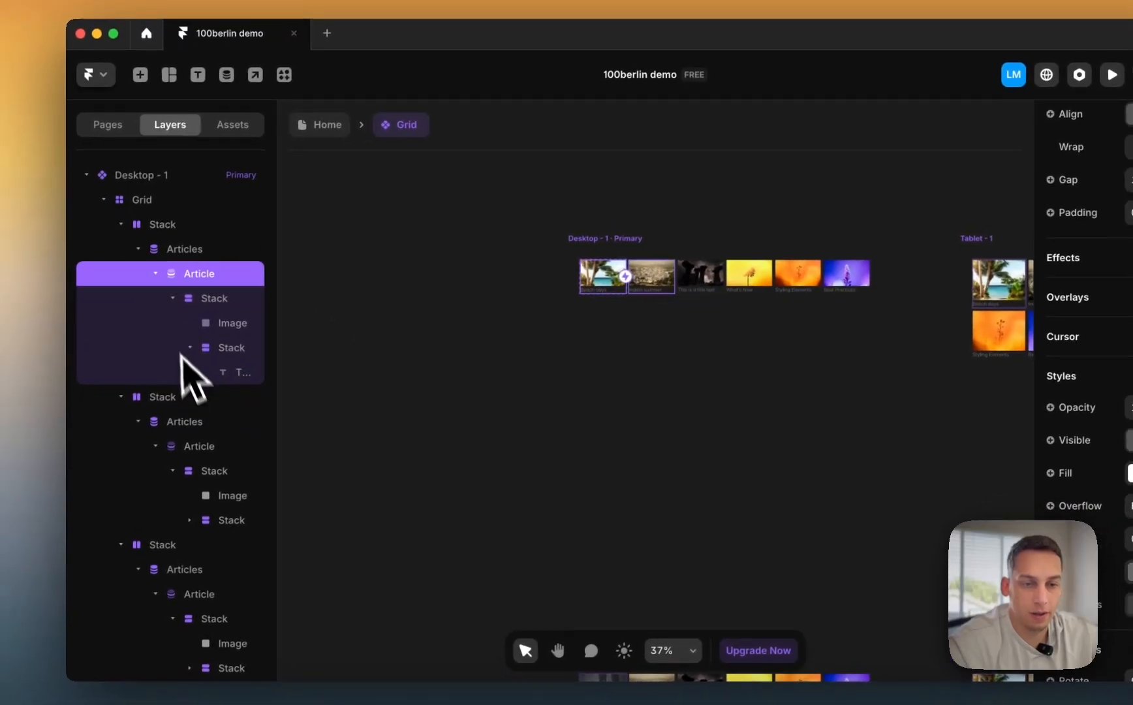
pyautogui.click(202, 418)
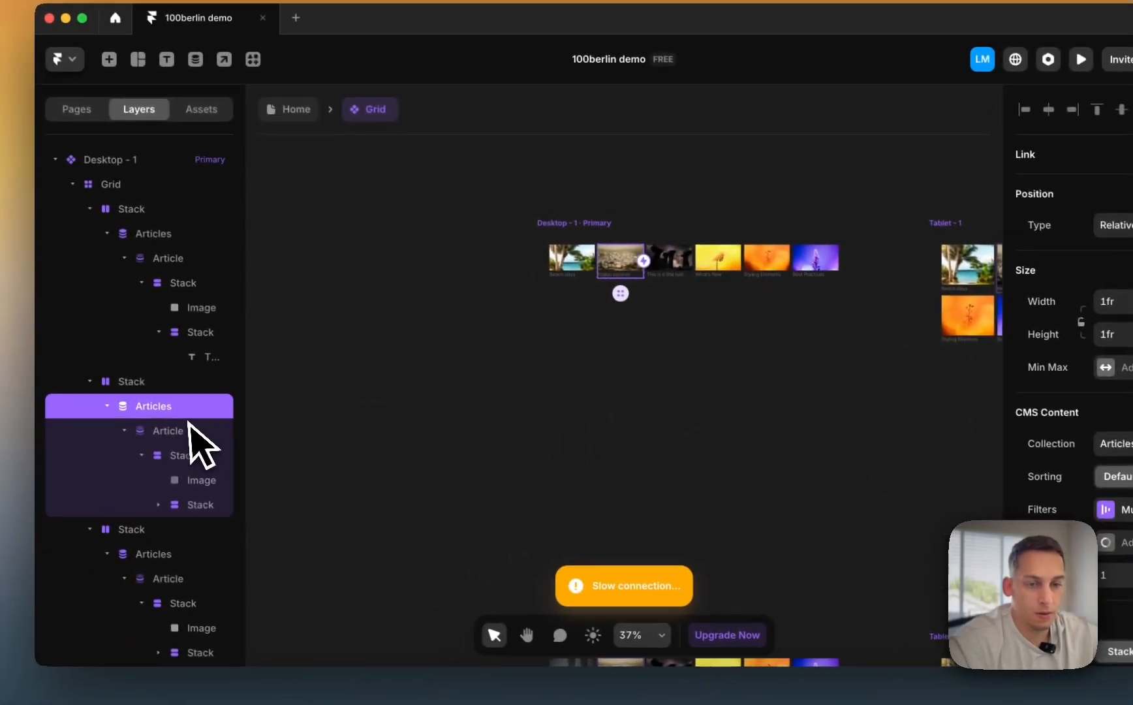
pyautogui.click(189, 427)
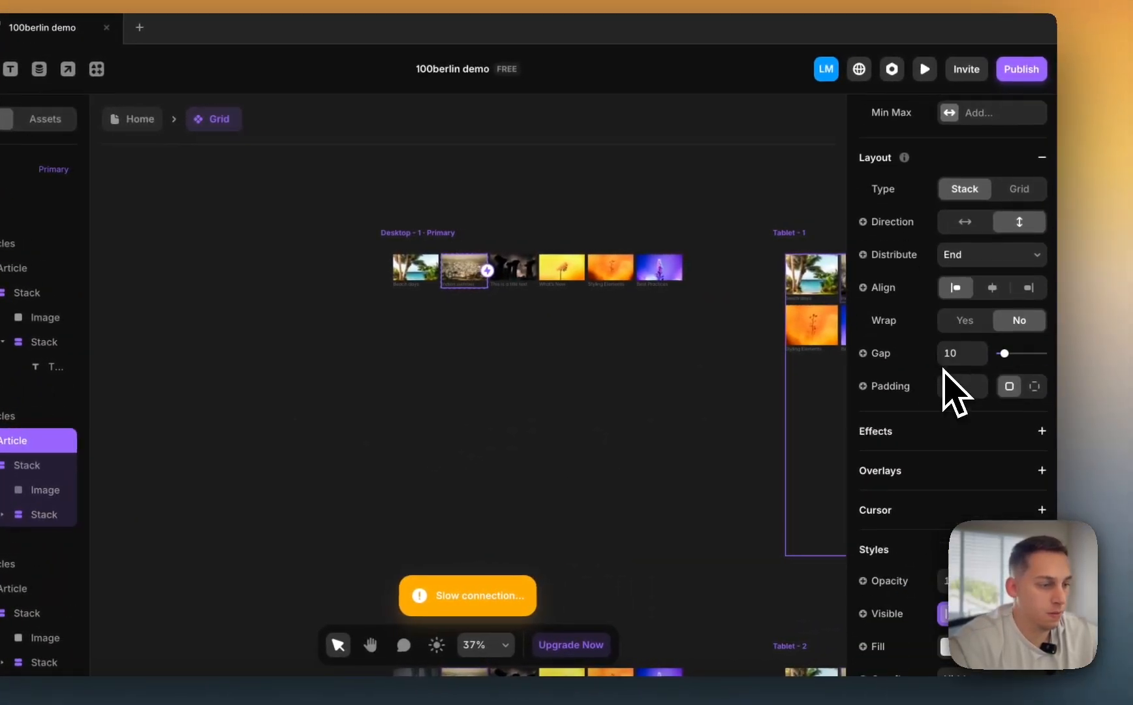
pyautogui.click(1036, 450)
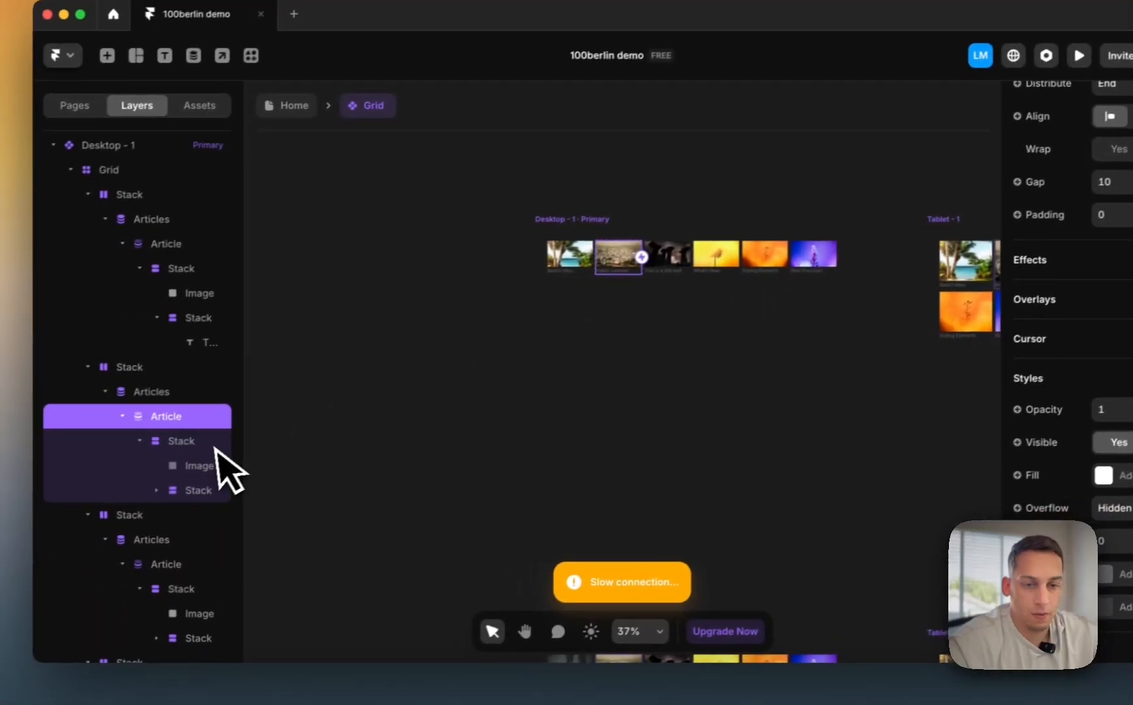
# - Remove the visibility conditions from the third and fourth Article in the Desktop - 1 variant
pyautogui.scroll(-3, 66, 463)
pyautogui.click(44, 454)
pyautogui.scroll(-7, 1009, 499)
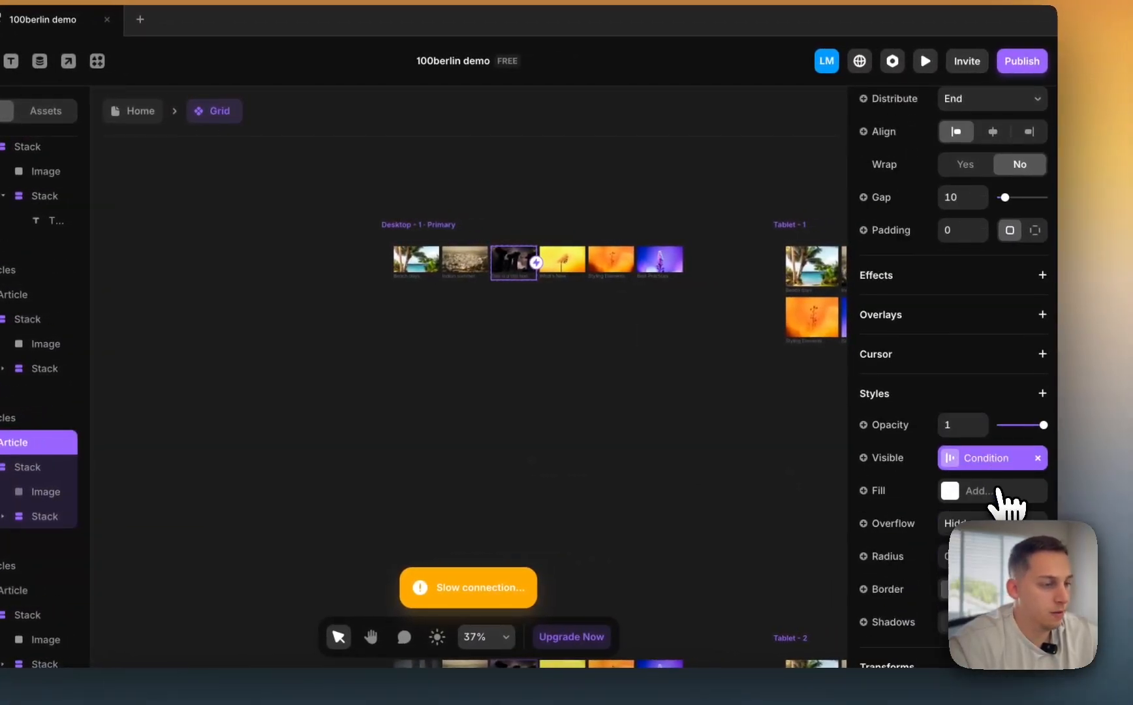
pyautogui.click(1037, 458)
pyautogui.scroll(-3, 4, 463)
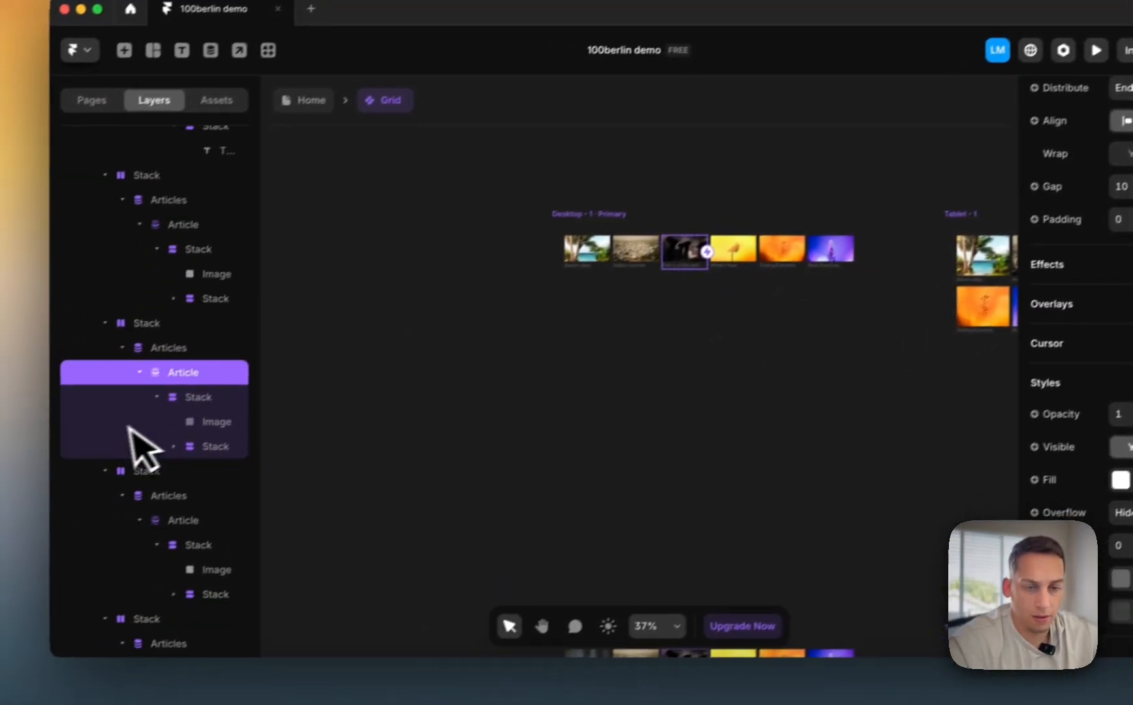
pyautogui.click(26, 518)
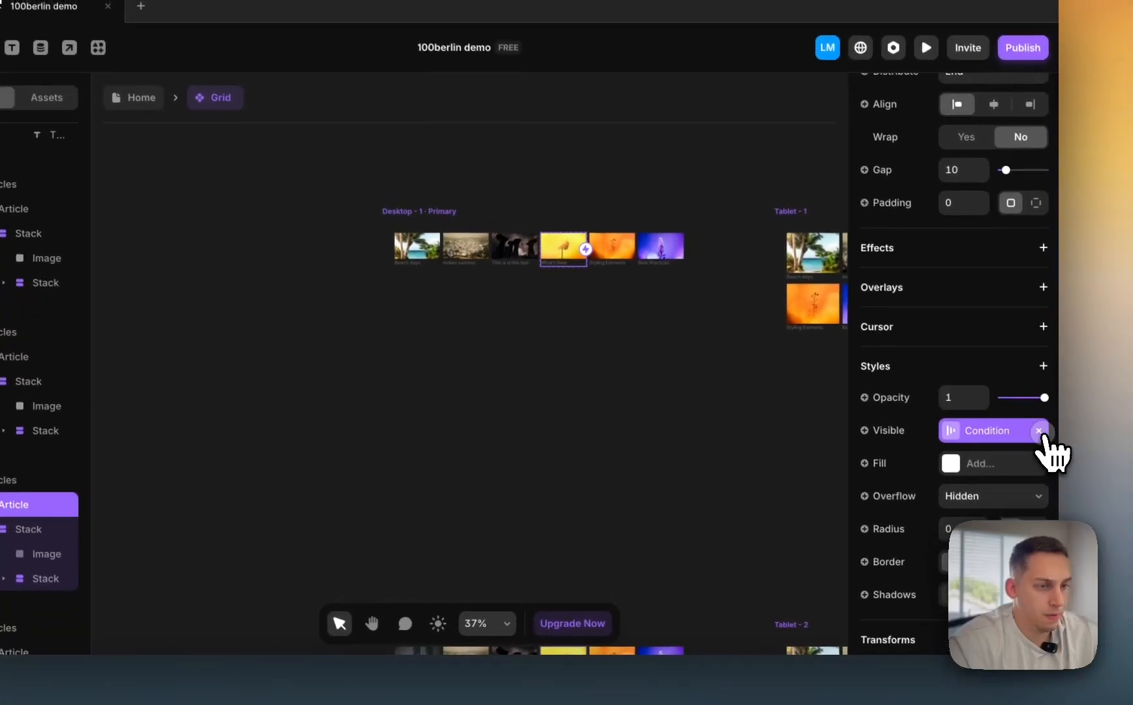
pyautogui.click(1044, 450)
# - Remove the visibility conditions from the fifth and sixth Article in the Desktop - 1 variant
pyautogui.scroll(-3, 183, 555)
pyautogui.scroll(-3, 189, 529)
pyautogui.click(199, 504)
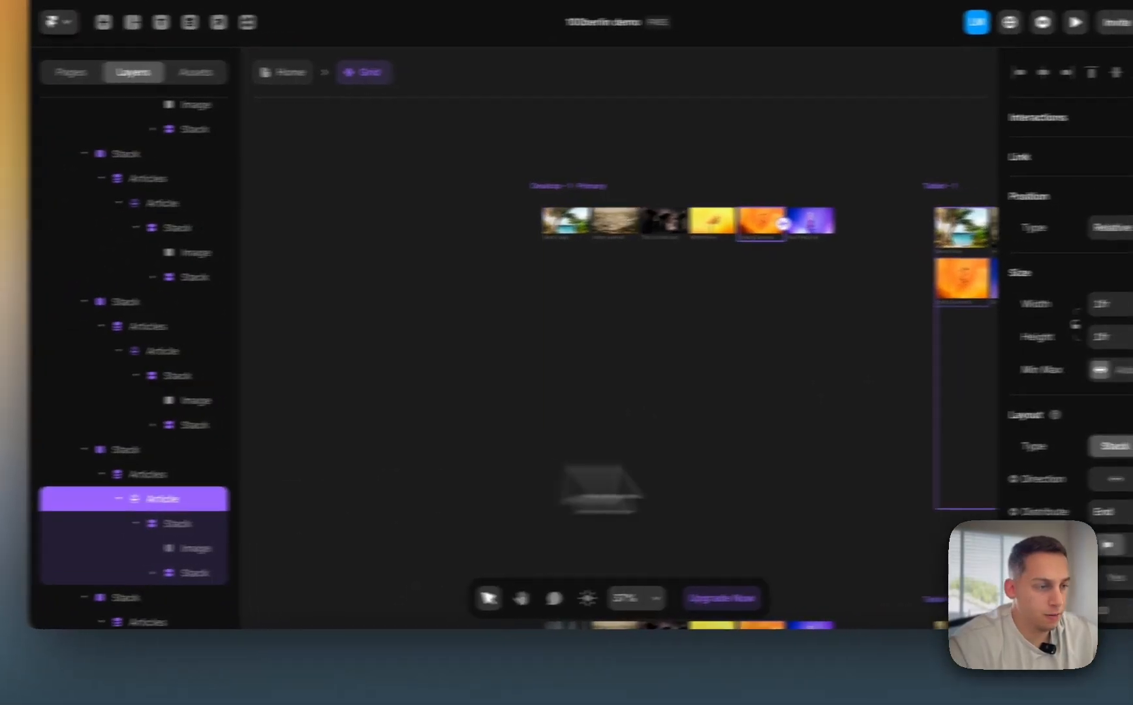
pyautogui.scroll(-5, 981, 492)
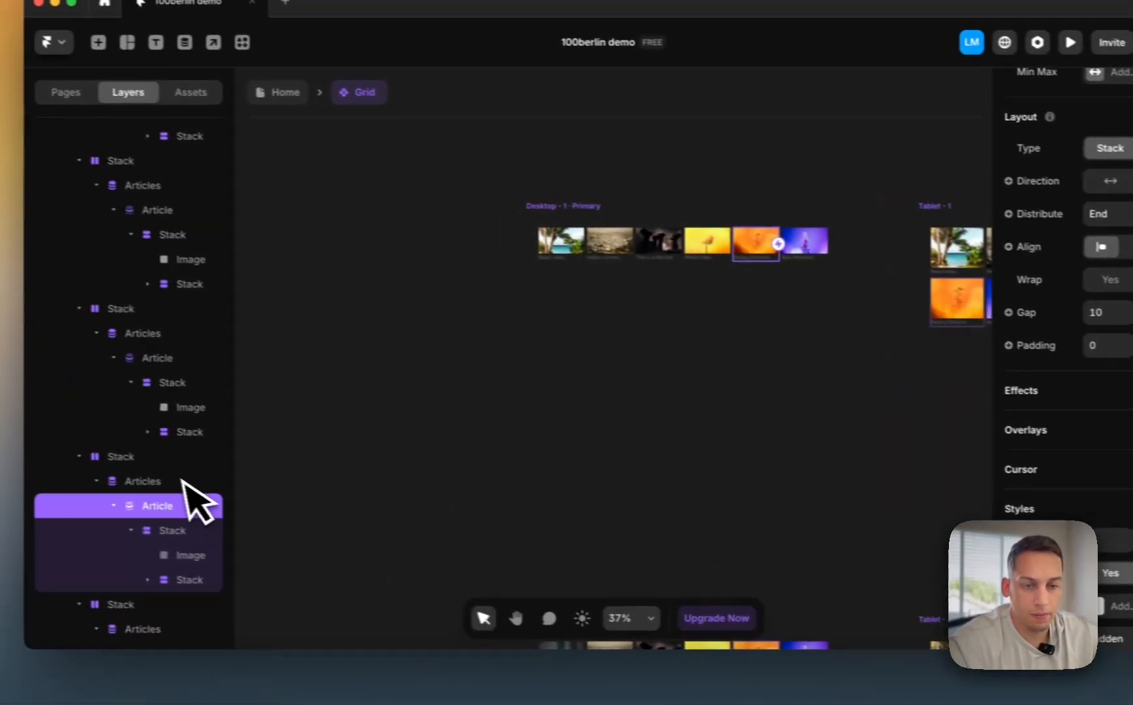
pyautogui.scroll(-5, 17, 393)
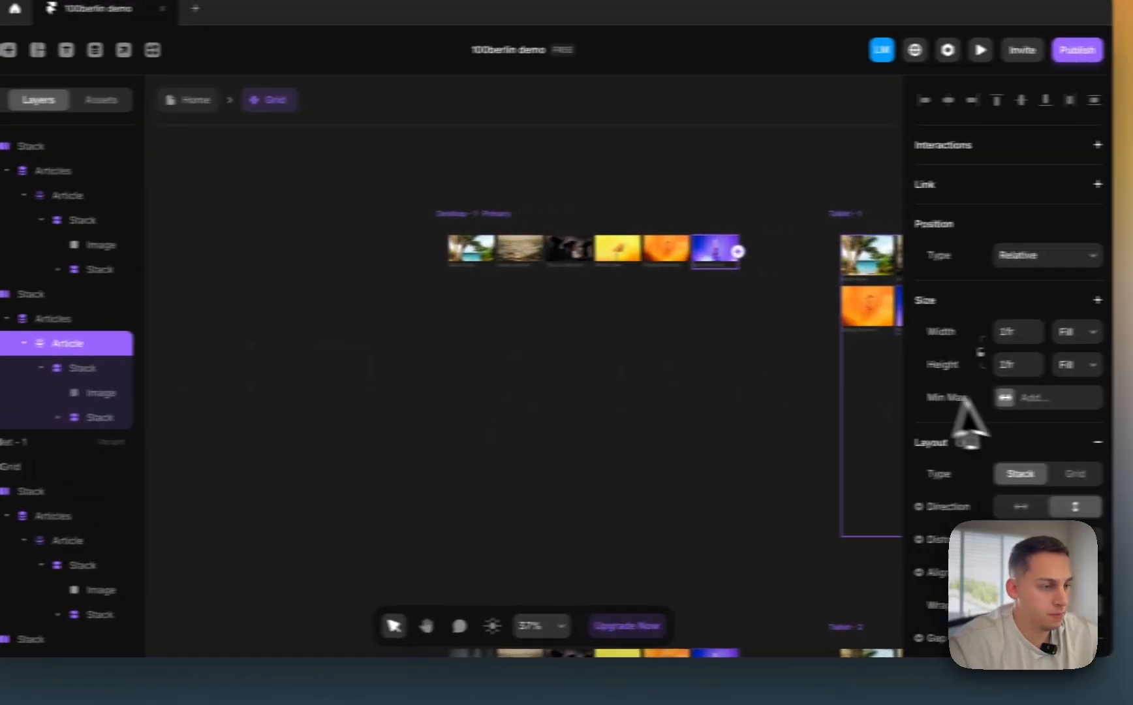
pyautogui.scroll(-5, 1077, 411)
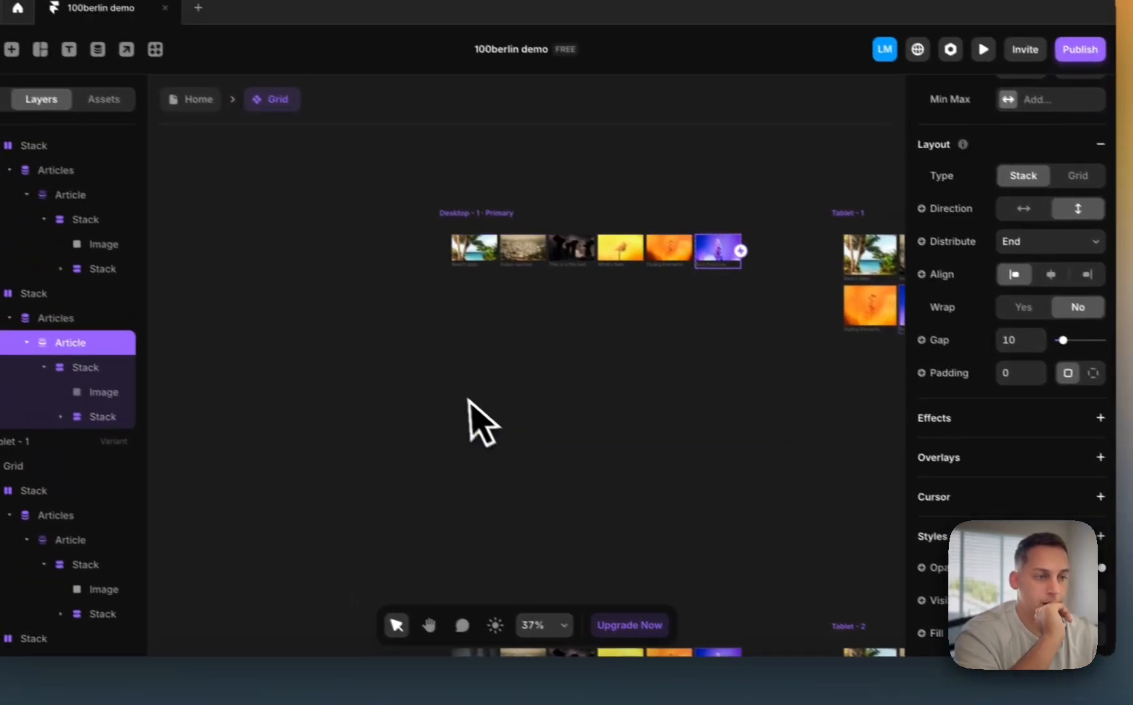
# - Check the Visible setting of the second Article in the Tablet - 1 and Desktop - 2 variants
pyautogui.click(360, 326)
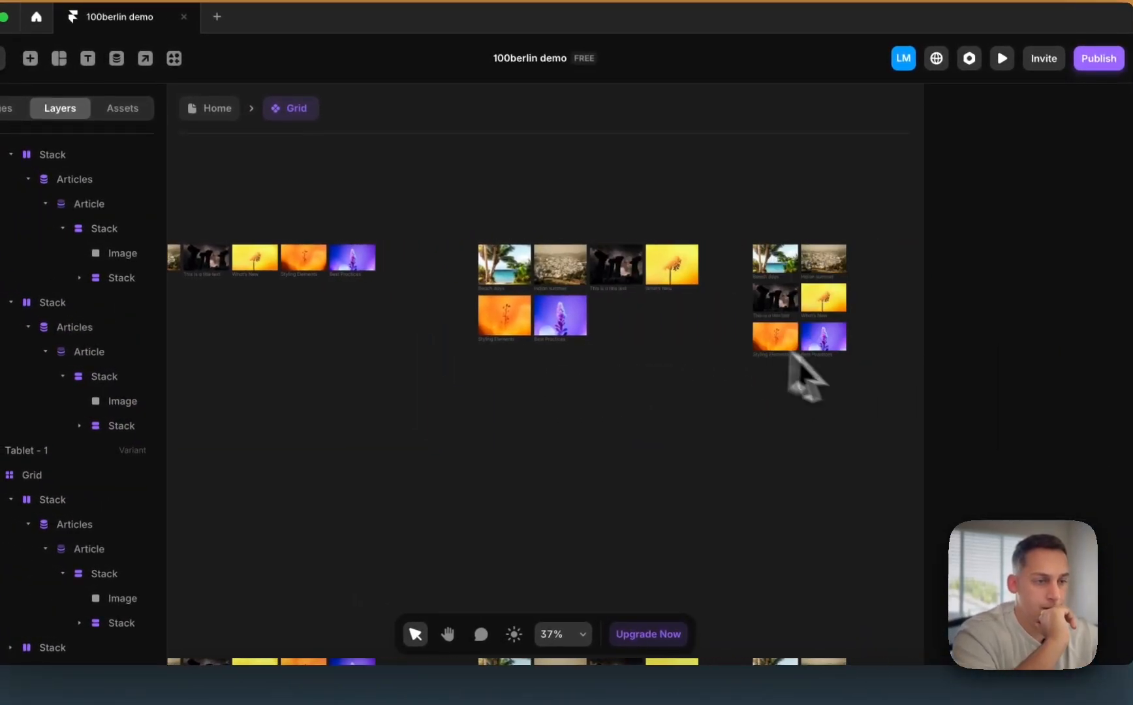
pyautogui.click(93, 356)
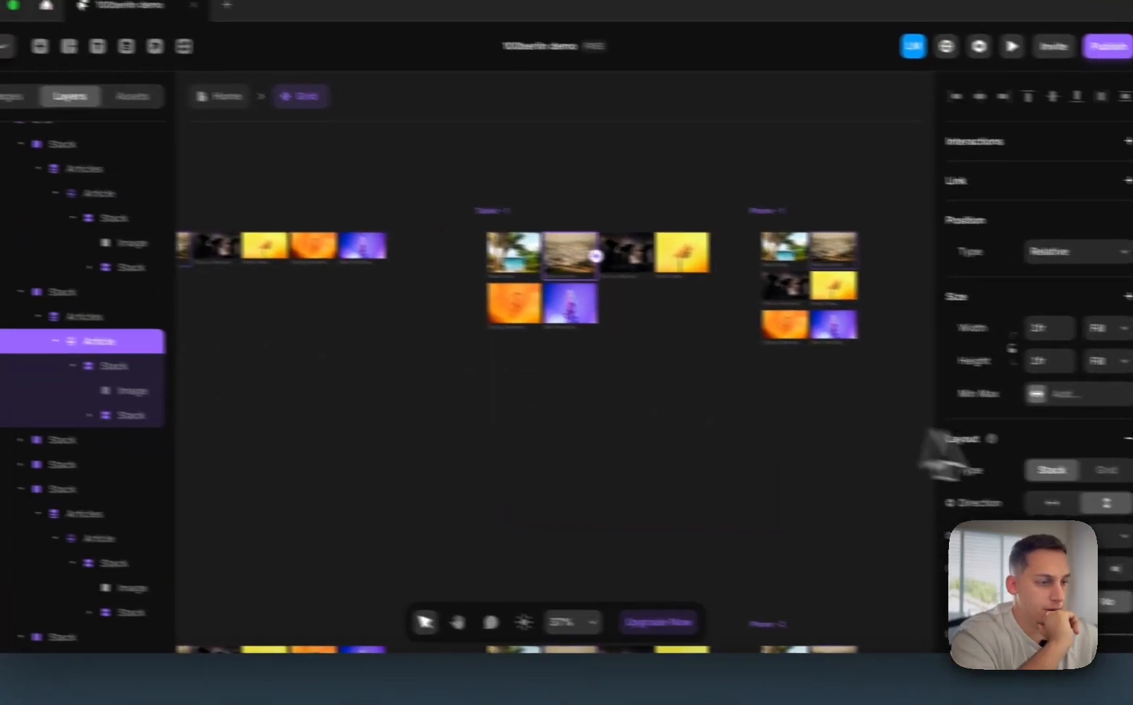
pyautogui.scroll(-6, 1084, 470)
pyautogui.scroll(-1, 1012, 451)
pyautogui.scroll(2, 679, 473)
pyautogui.hscroll(-2, 679, 473)
pyautogui.scroll(-1, 676, 471)
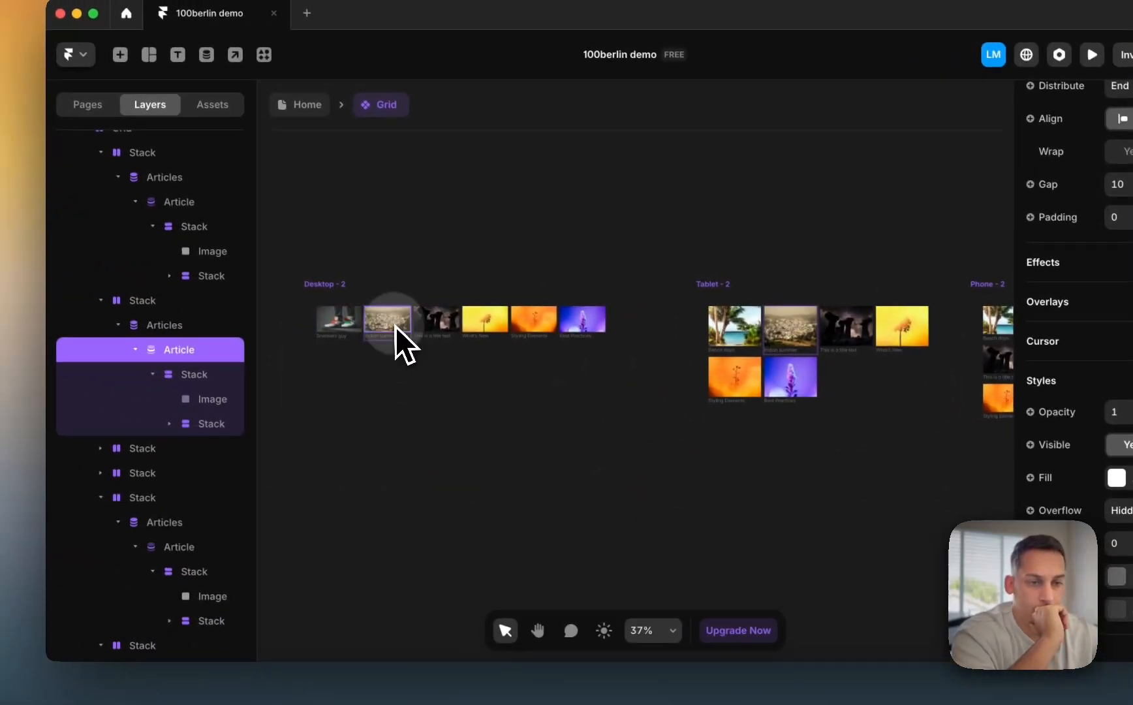
pyautogui.click(219, 304)
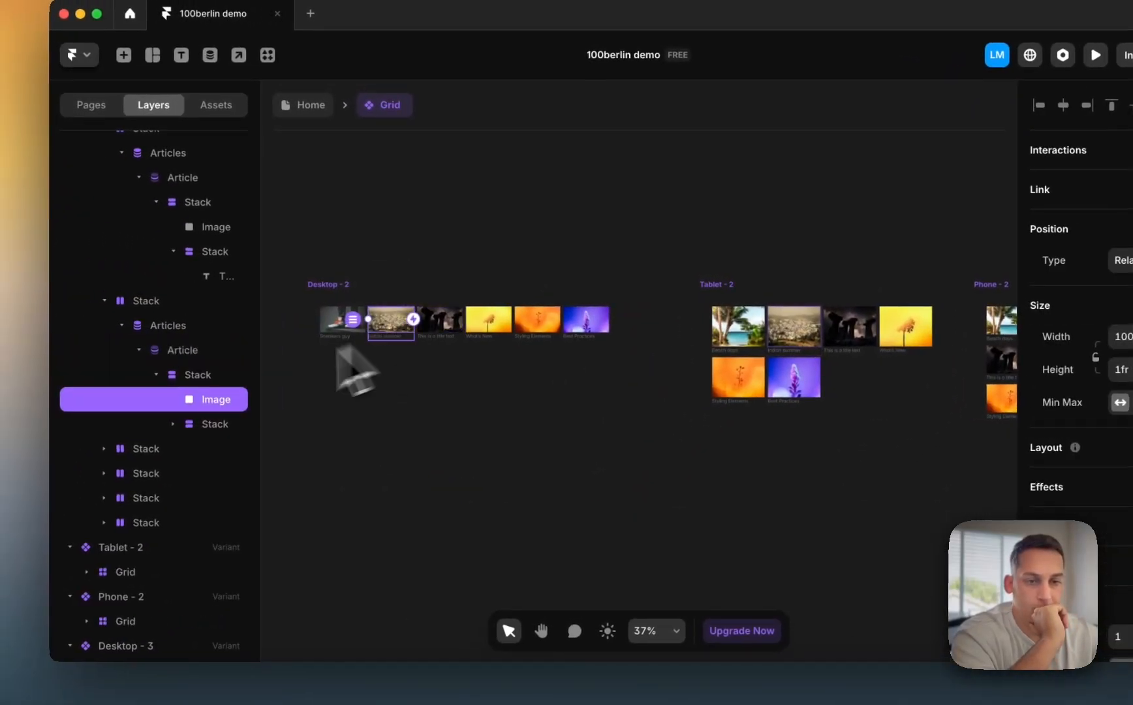
pyautogui.scroll(-4, 1067, 379)
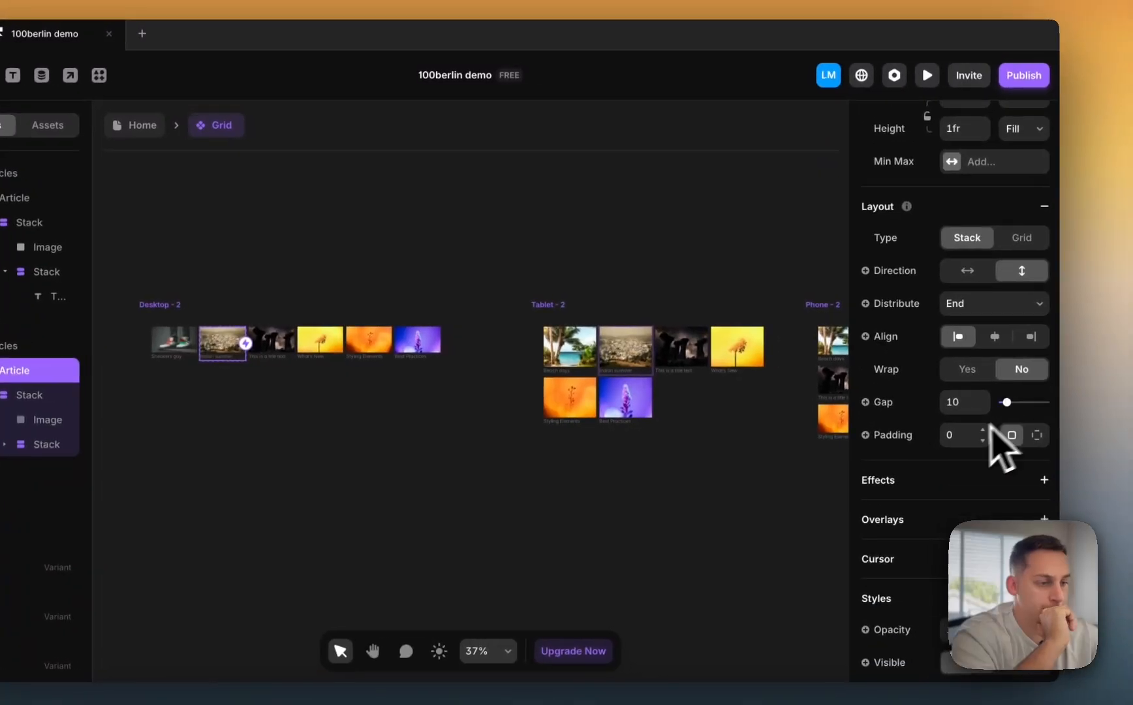
# - Remove the visibility condition from the first Article in Desktop - 2 and check the fifth Article's Visible setting
pyautogui.click(171, 340)
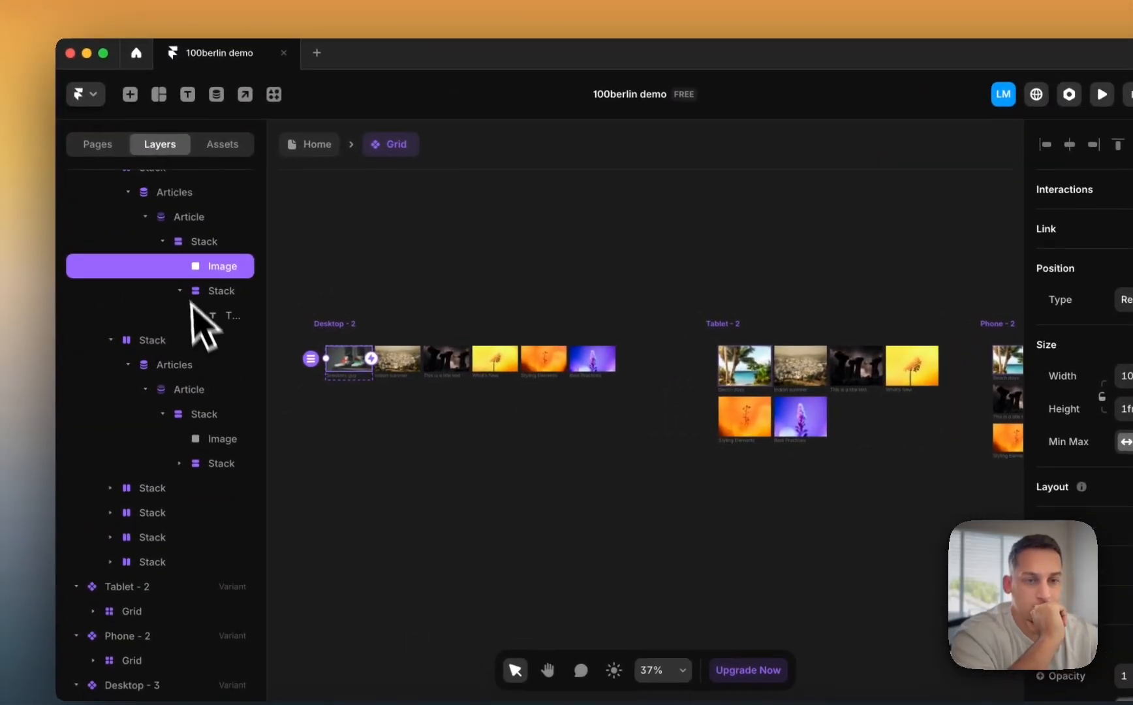
pyautogui.click(193, 224)
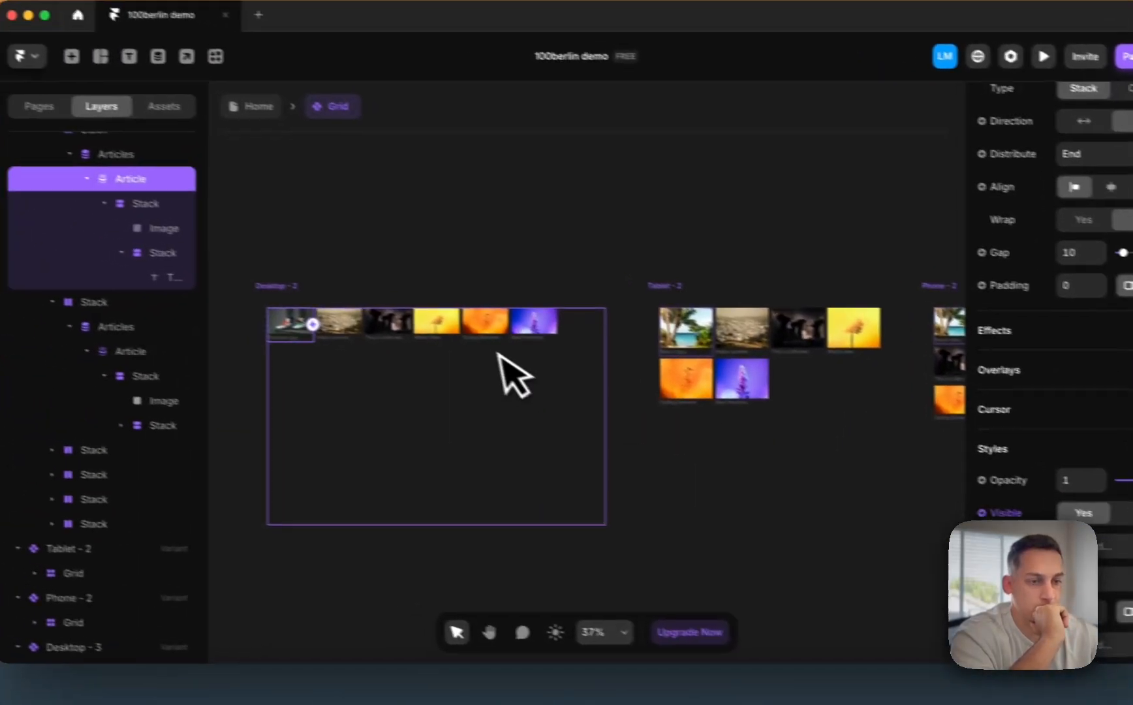
pyautogui.click(486, 323)
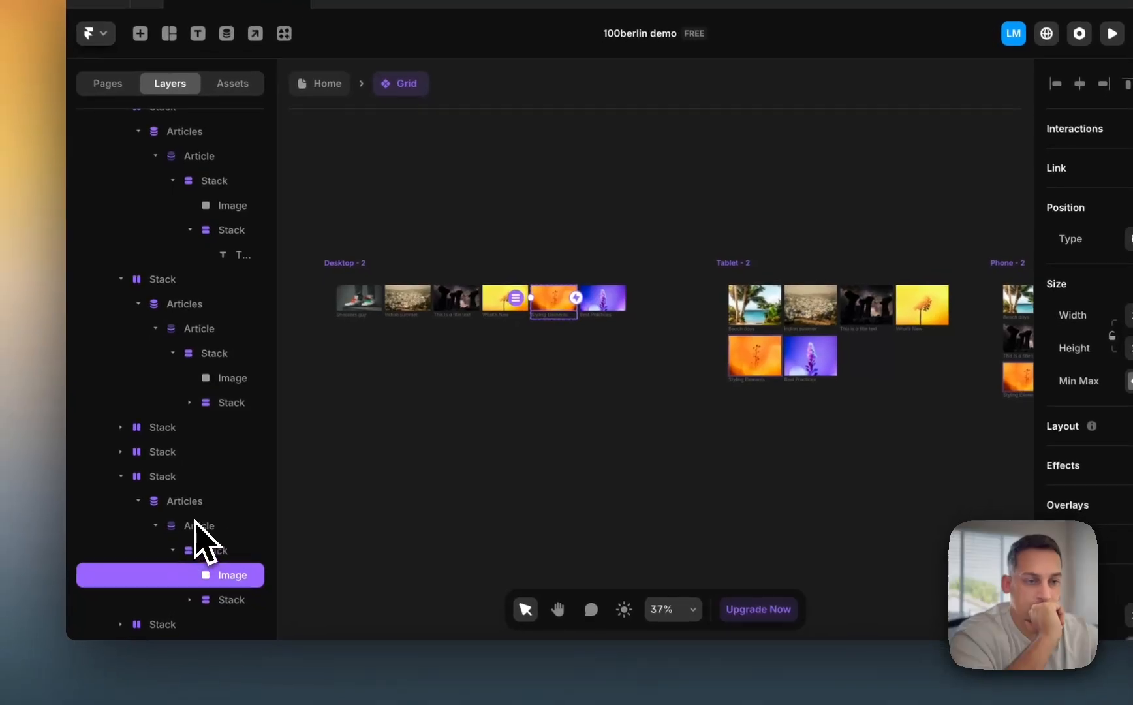
pyautogui.click(127, 545)
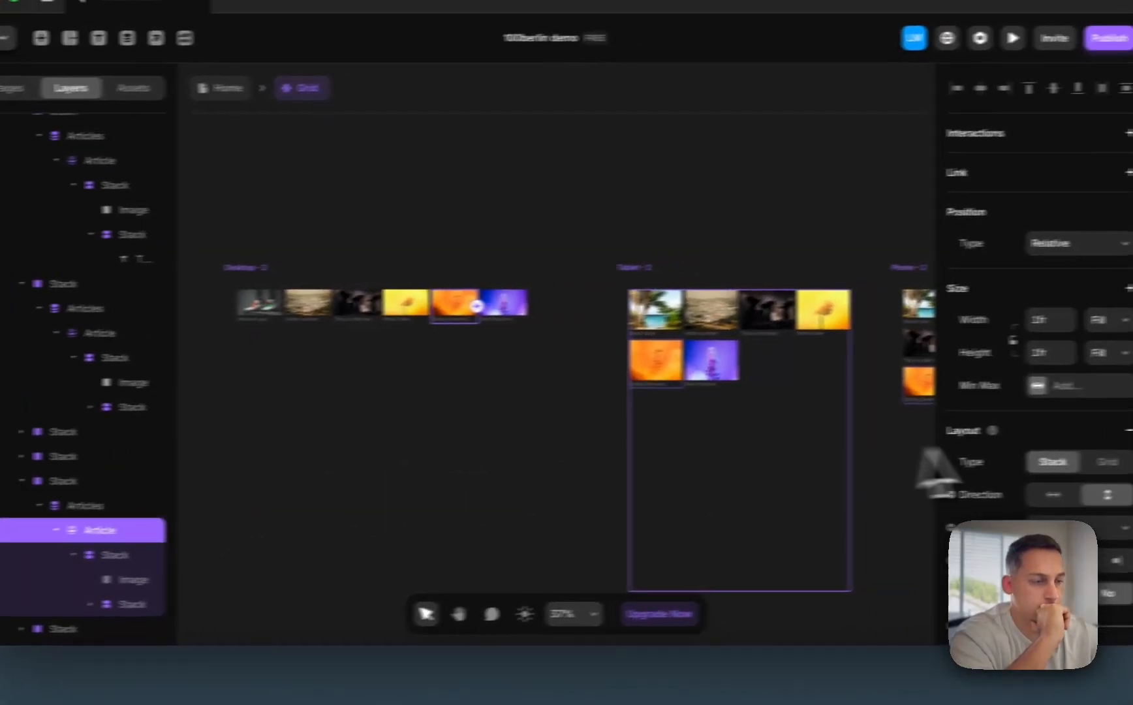
pyautogui.scroll(-10, 1077, 457)
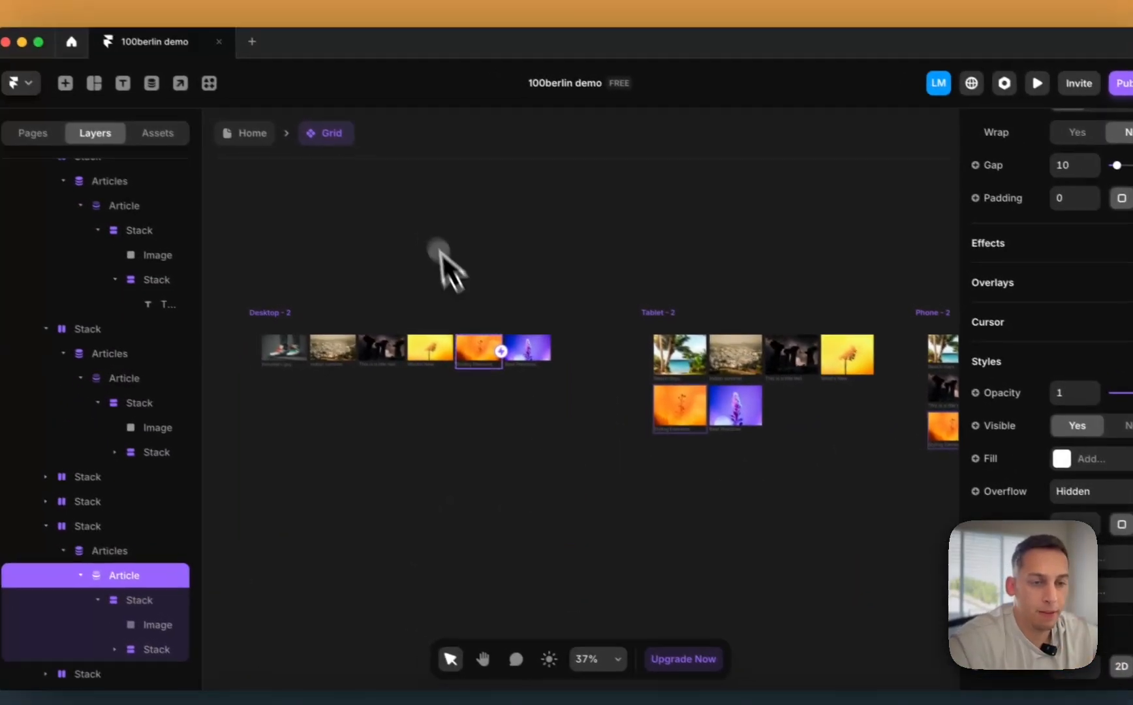
# - Set the Page filter of the second Articles list in the Desktop - 2 variant to equal 2
pyautogui.click(440, 252)
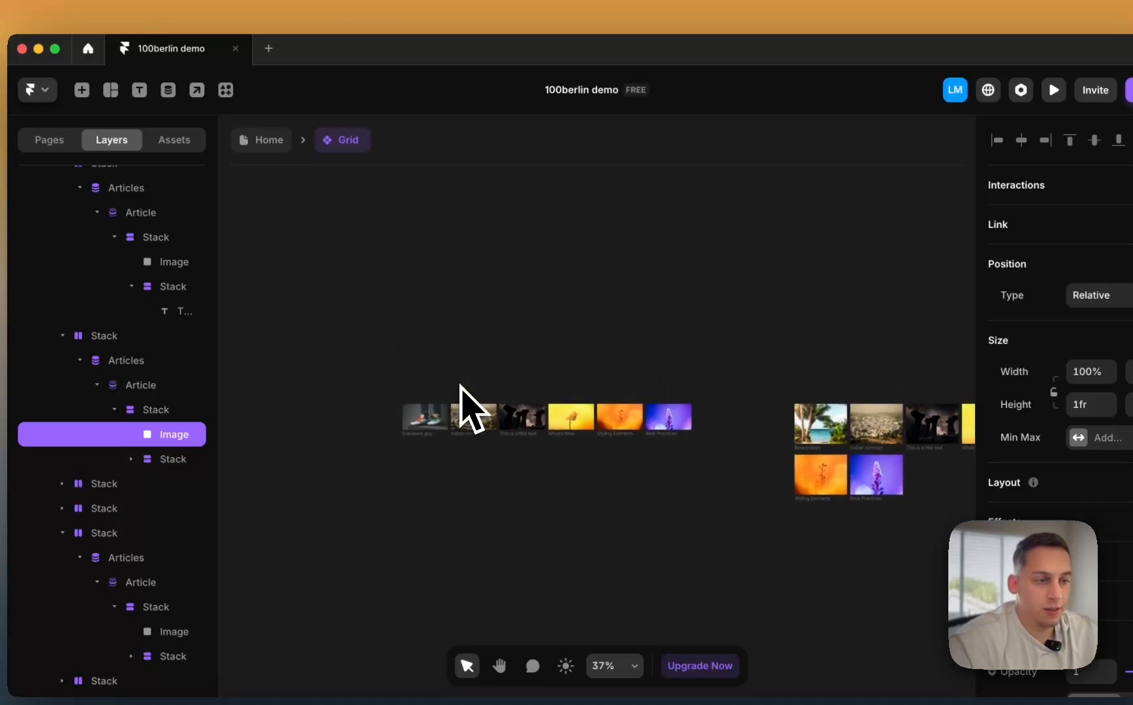
pyautogui.scroll(2, 460, 385)
pyautogui.hscroll(2, 460, 385)
pyautogui.scroll(-5, 460, 385)
pyautogui.scroll(-1, 460, 385)
pyautogui.hscroll(-1, 460, 385)
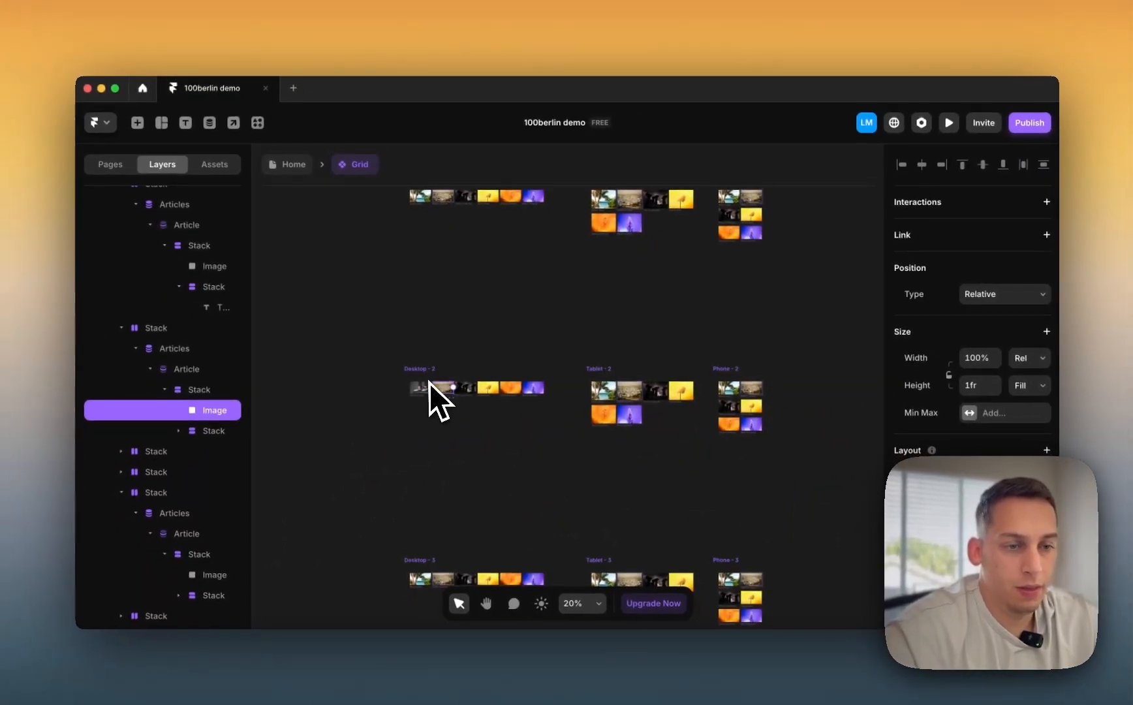
pyautogui.scroll(5, 430, 383)
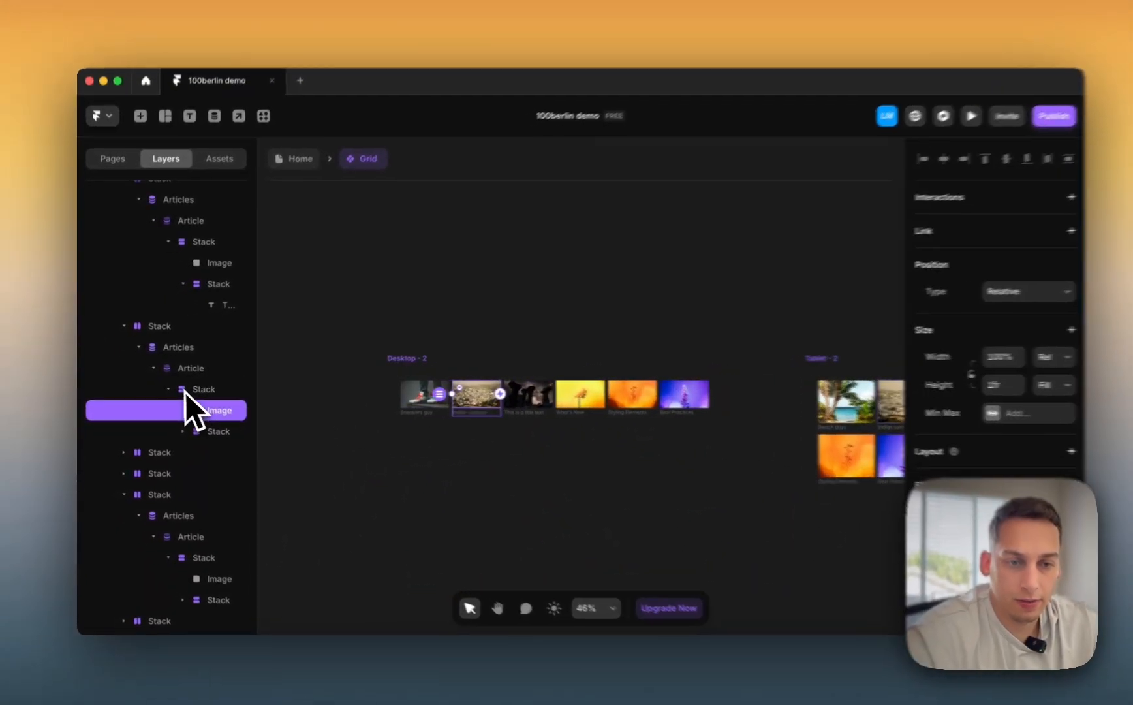
pyautogui.click(195, 368)
pyautogui.click(189, 348)
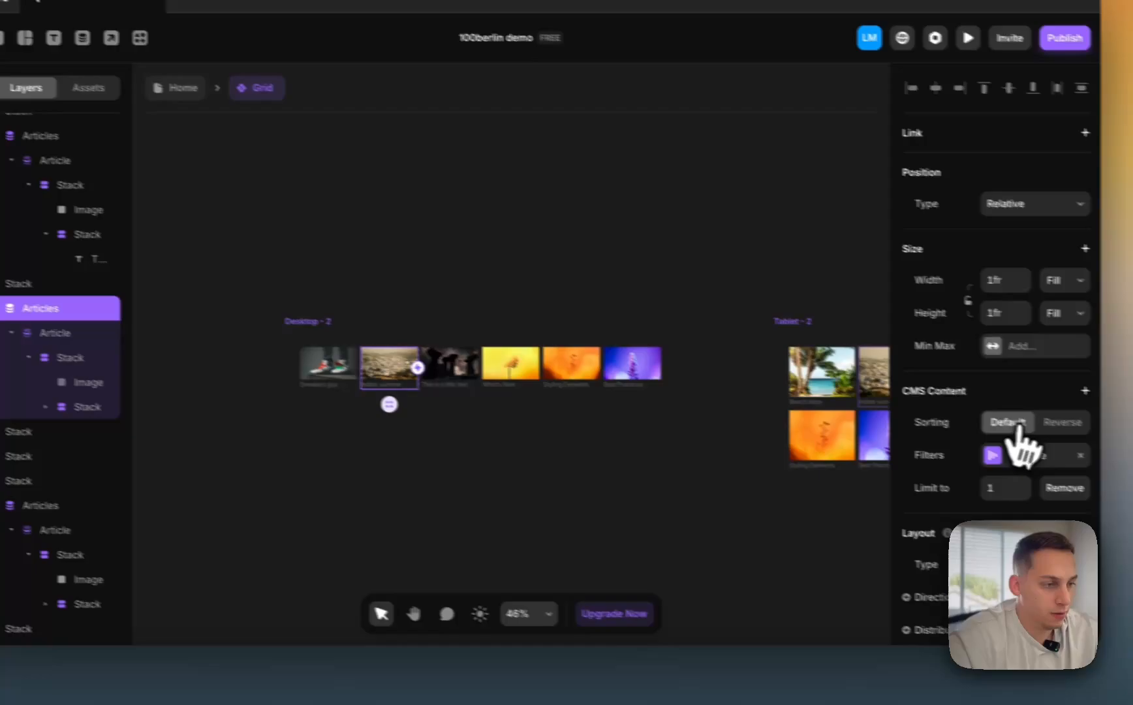
pyautogui.click(1019, 455)
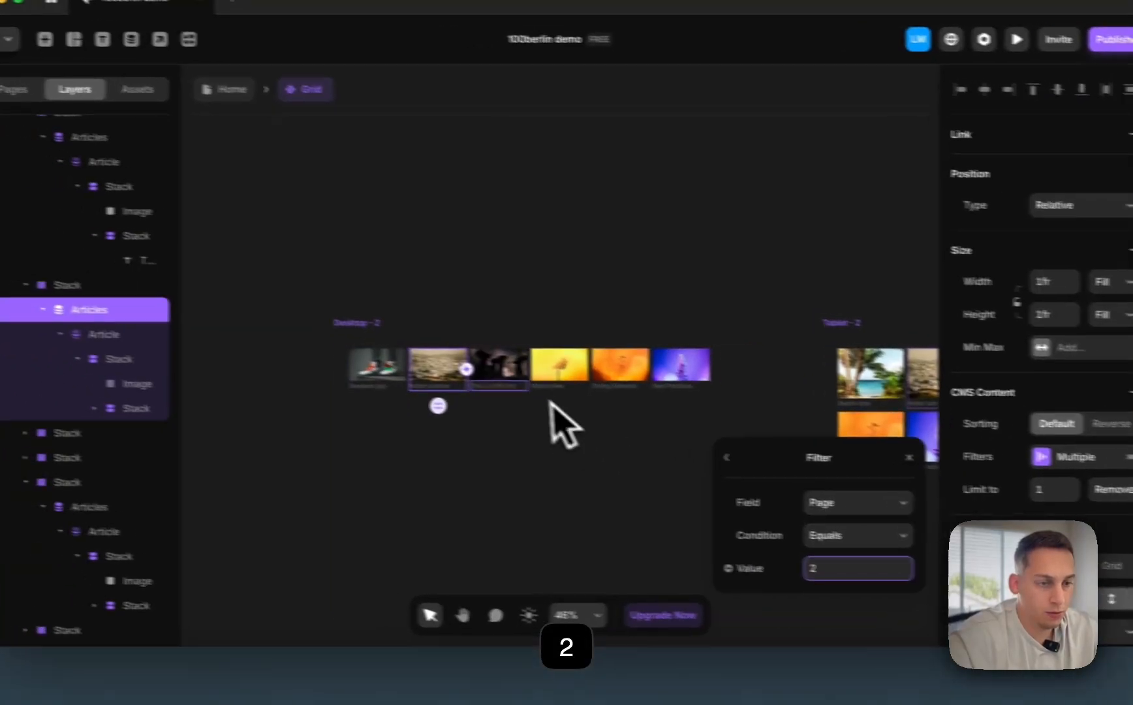
# - Set the Page filter of the third Articles list in the Desktop - 2 variant to equal 2
pyautogui.click(418, 356)
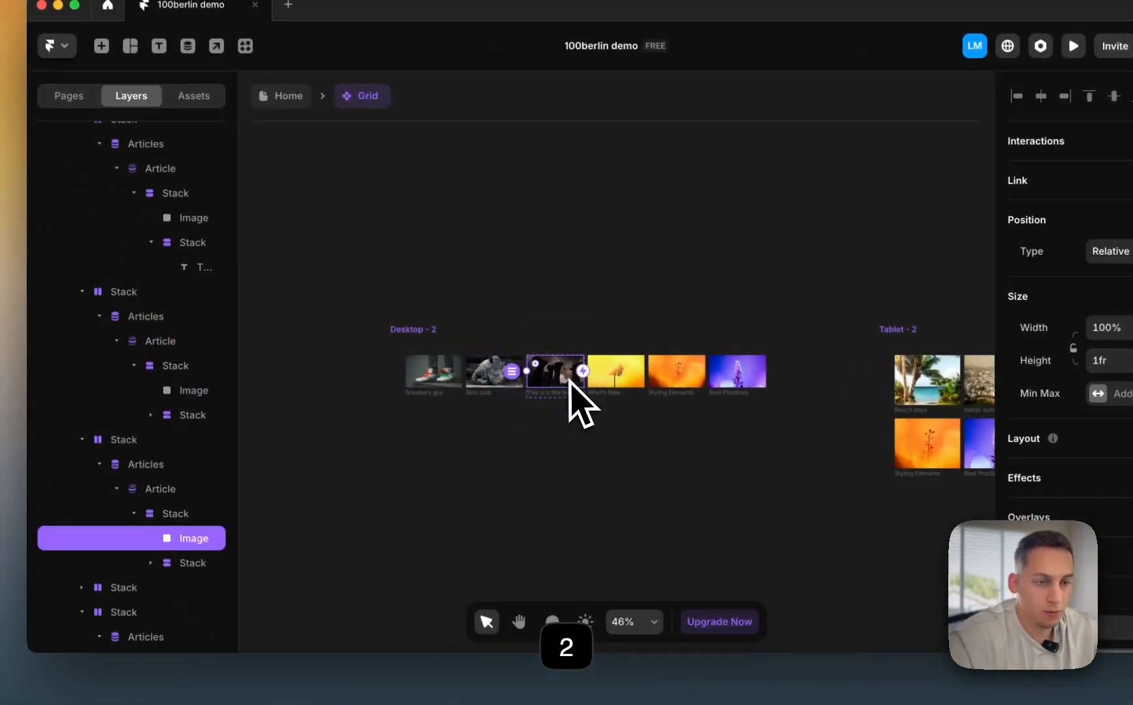
pyautogui.click(14, 497)
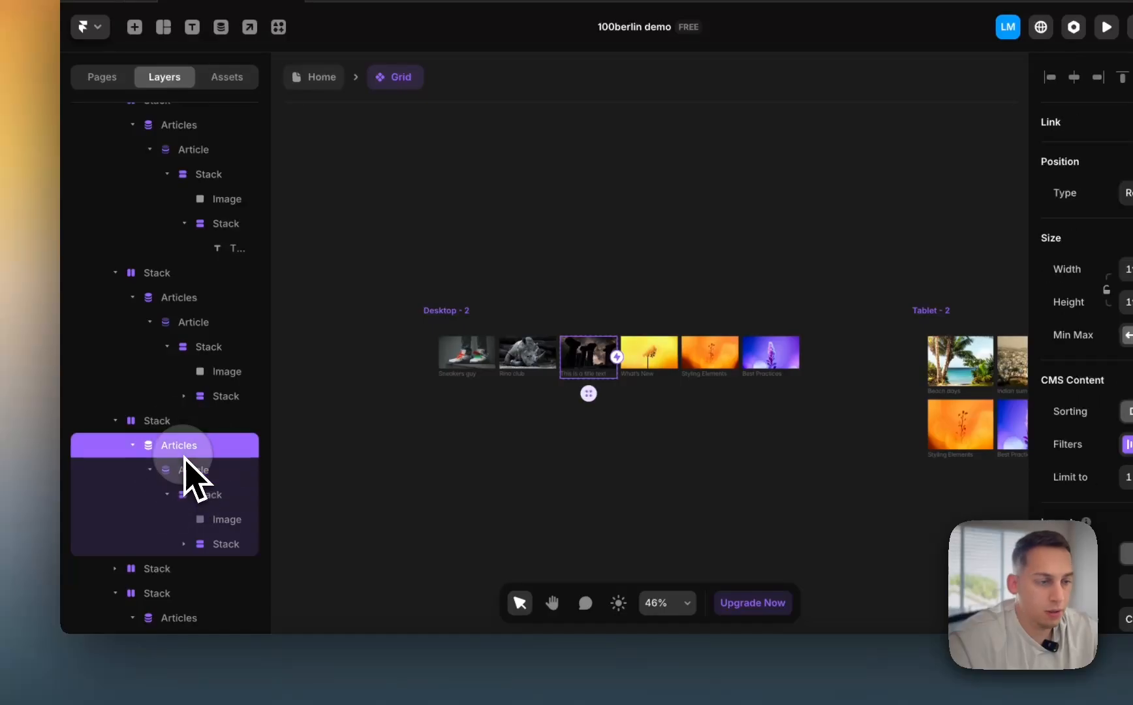
pyautogui.click(1129, 444)
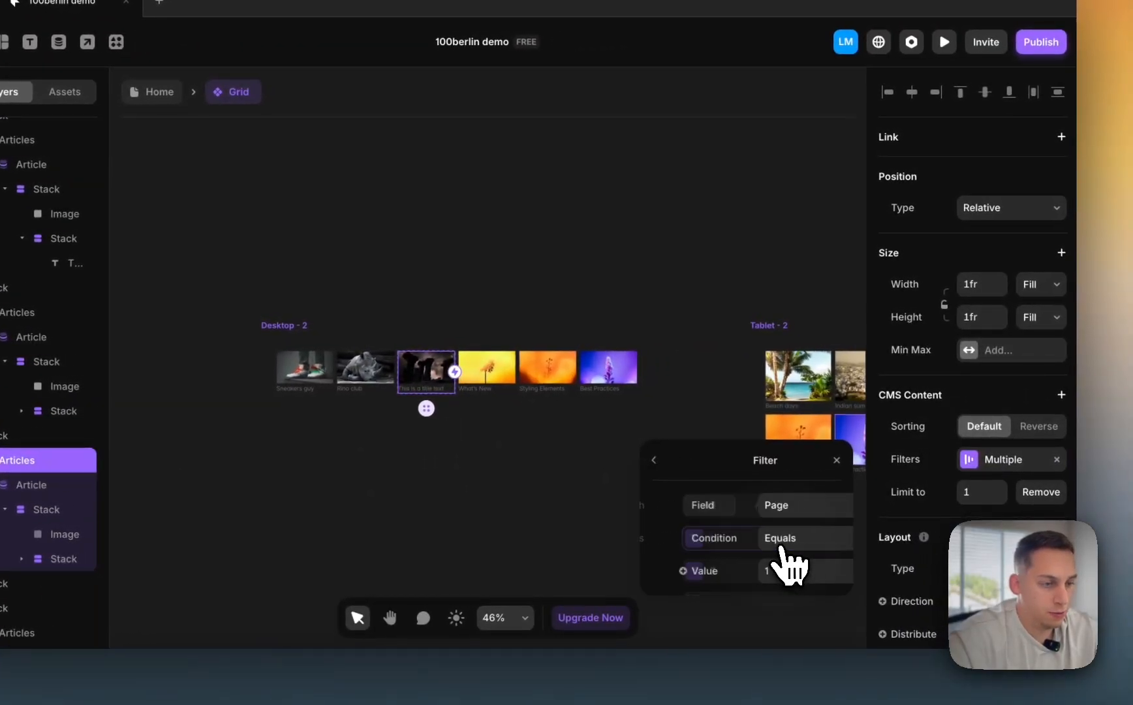
# - Check the fourth Article's Visible setting in the Desktop - 2 variant and set its Articles list's Page filter to equal 2
pyautogui.click(501, 379)
pyautogui.click(33, 337)
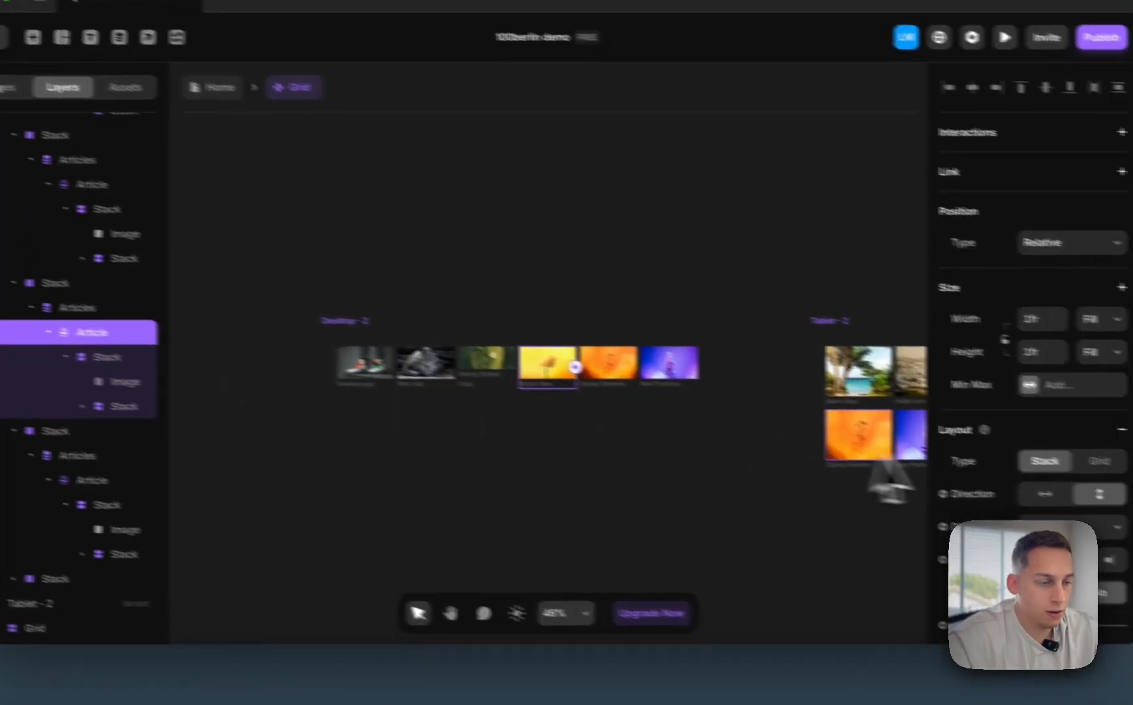
pyautogui.scroll(-8, 1005, 522)
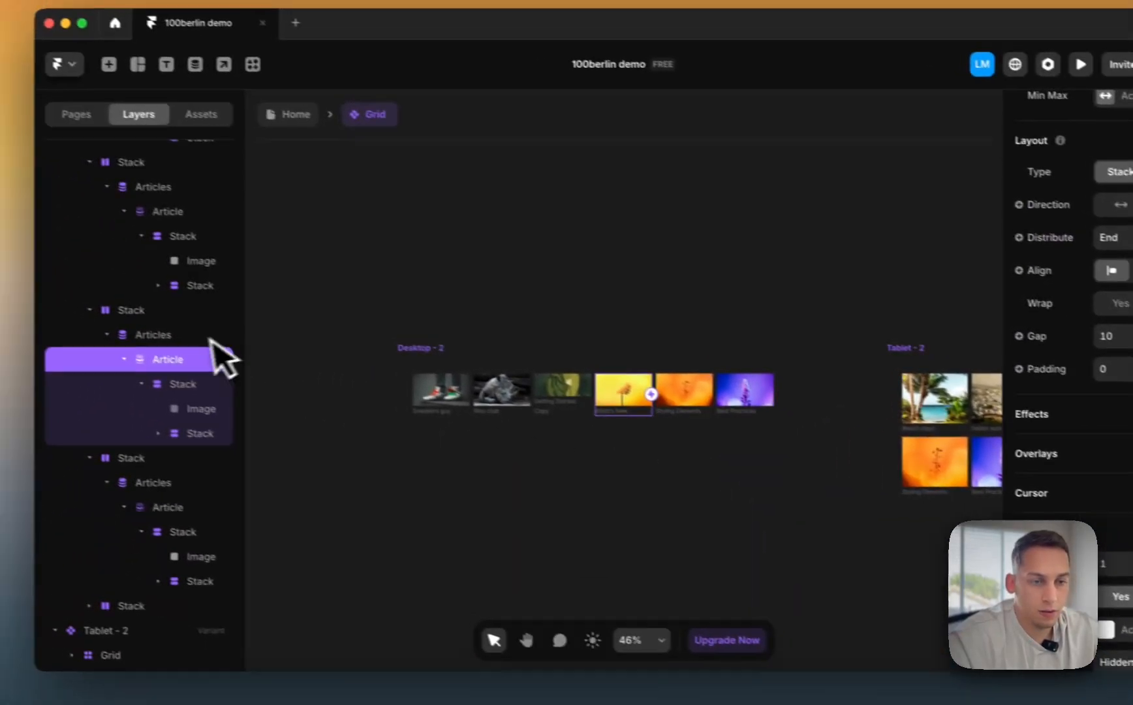
pyautogui.click(147, 309)
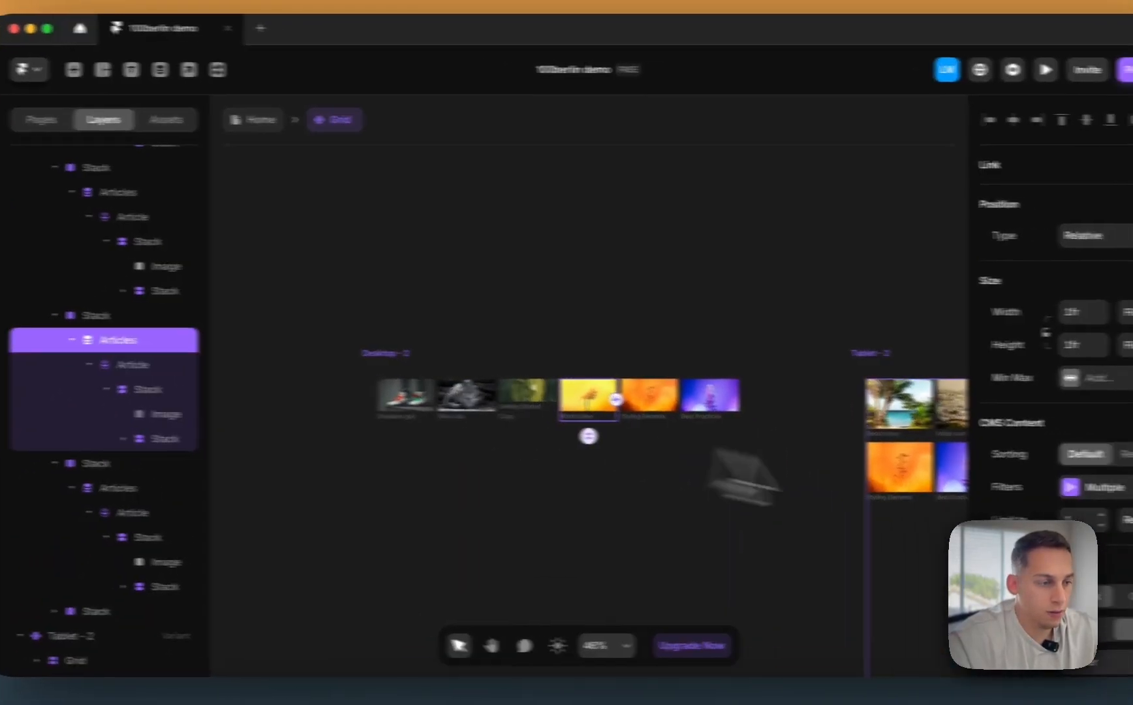
pyautogui.scroll(-5, 1065, 516)
pyautogui.scroll(2, 1061, 381)
pyautogui.click(1071, 236)
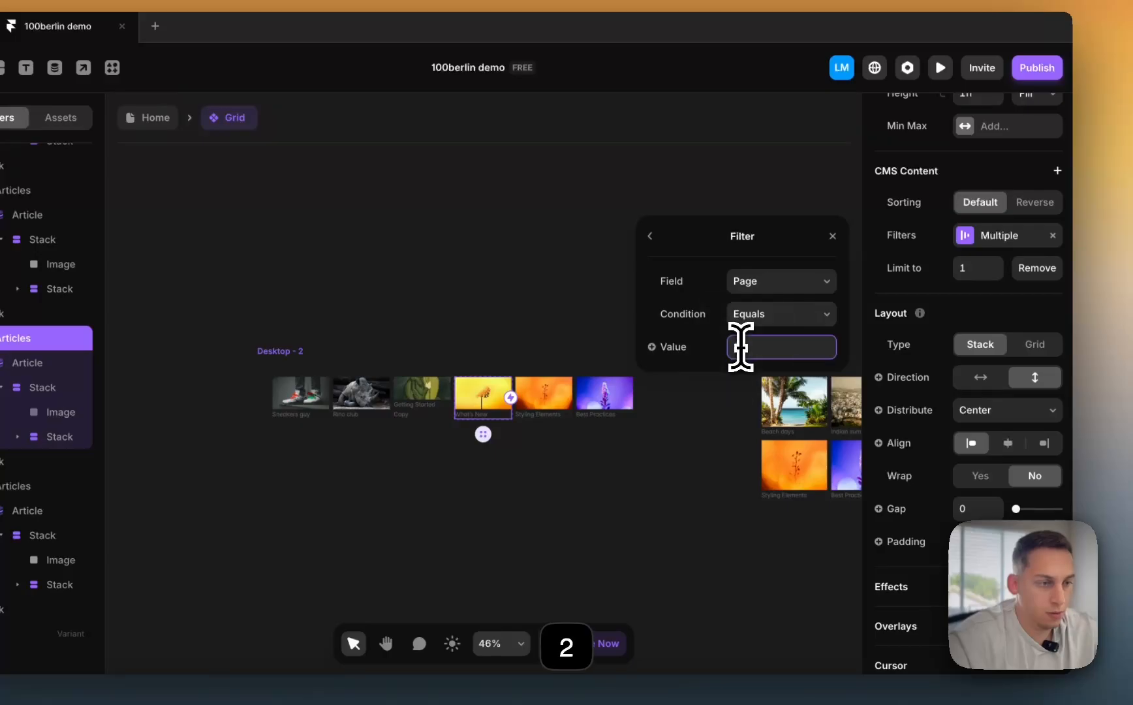
# - Set the Page filter of the fifth Articles list in the Desktop - 2 variant to equal 2
pyautogui.click(563, 378)
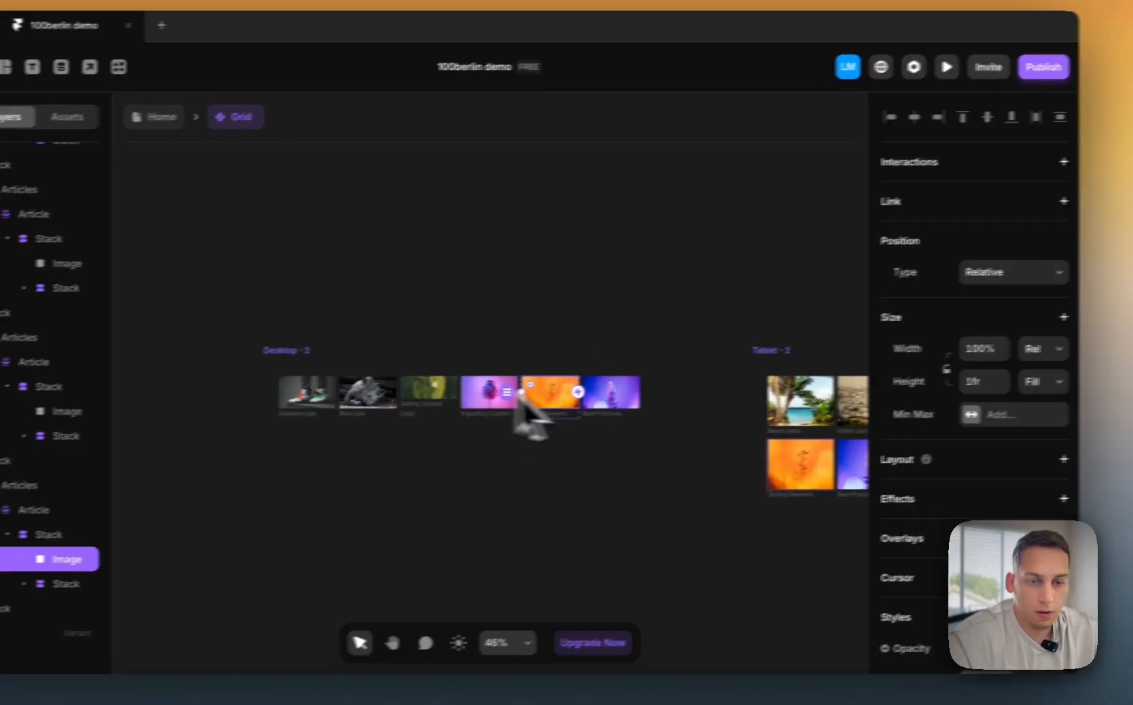
pyautogui.click(20, 487)
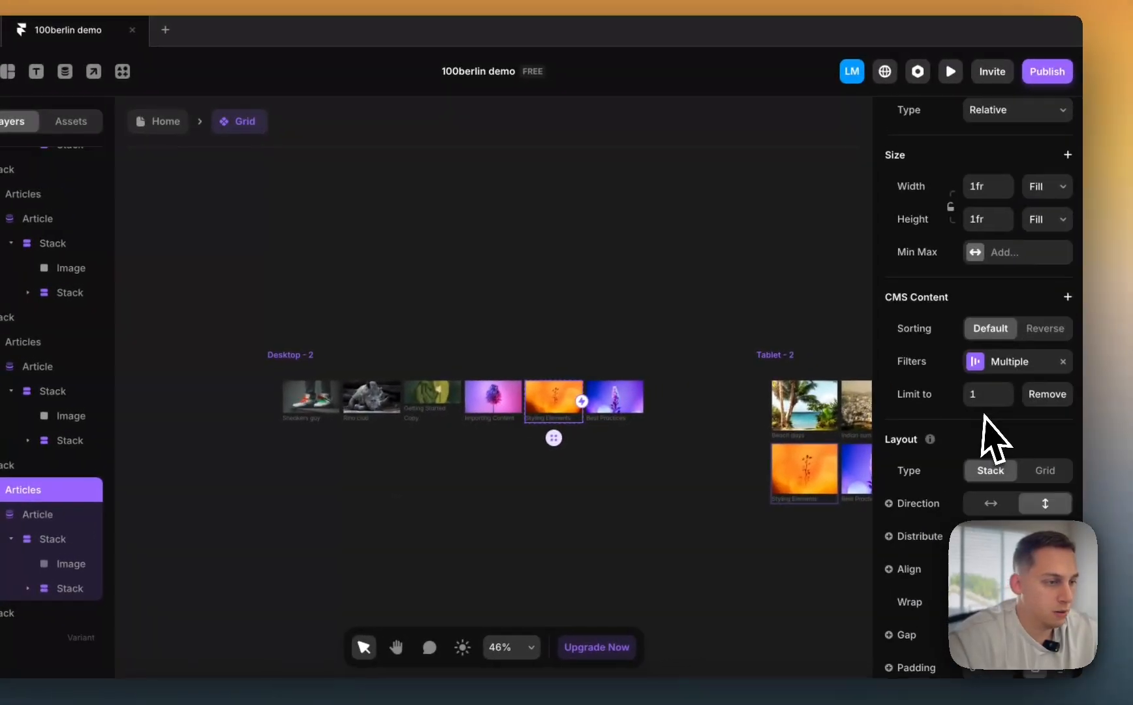
pyautogui.scroll(-2, 995, 437)
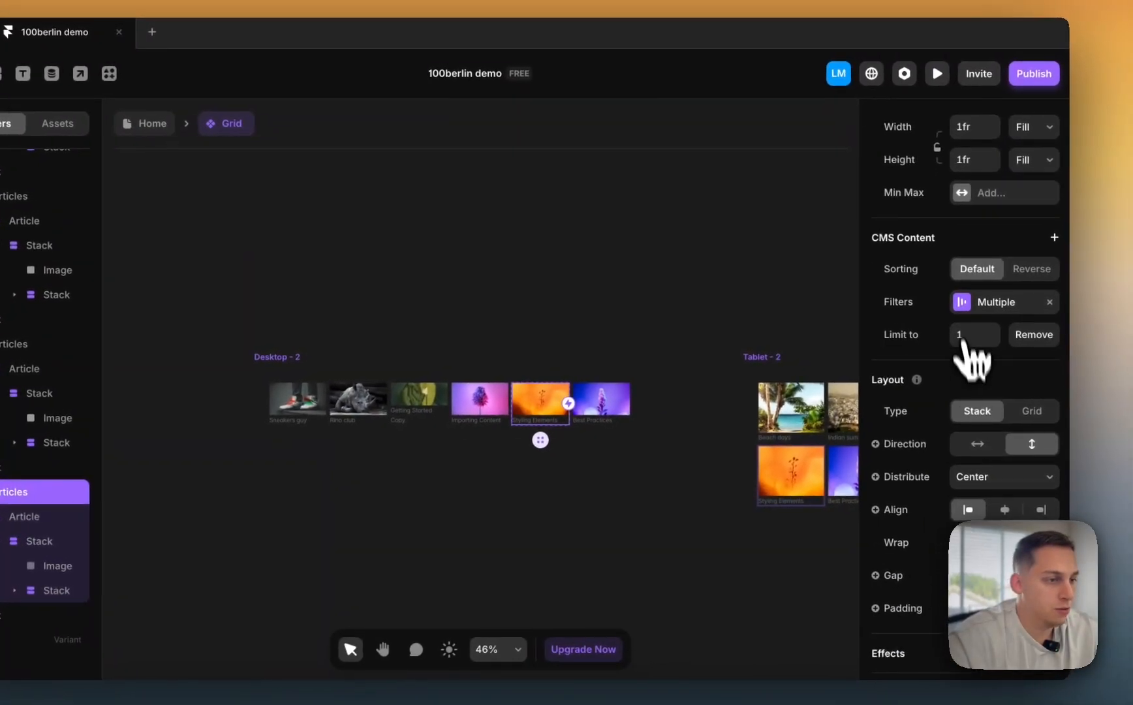
pyautogui.click(961, 307)
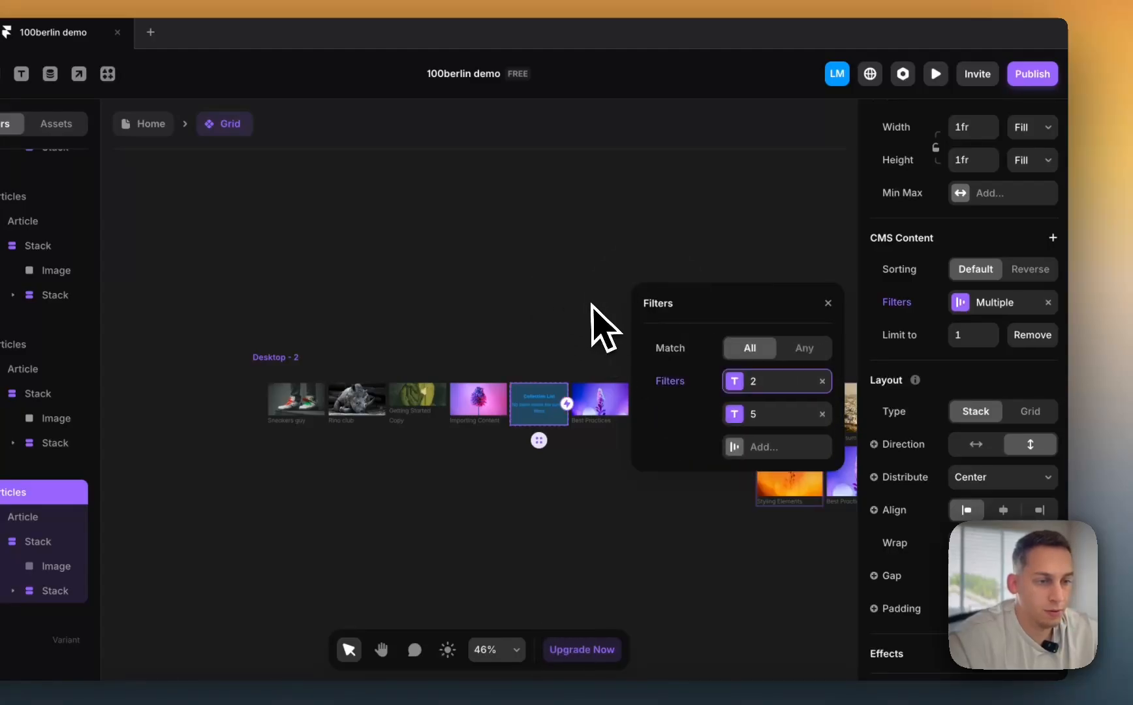
pyautogui.click(606, 323)
# - Check the sixth Article's Visible setting in Desktop - 2 and change its Articles list's Page filter value to match the other lists in the variant
pyautogui.click(604, 419)
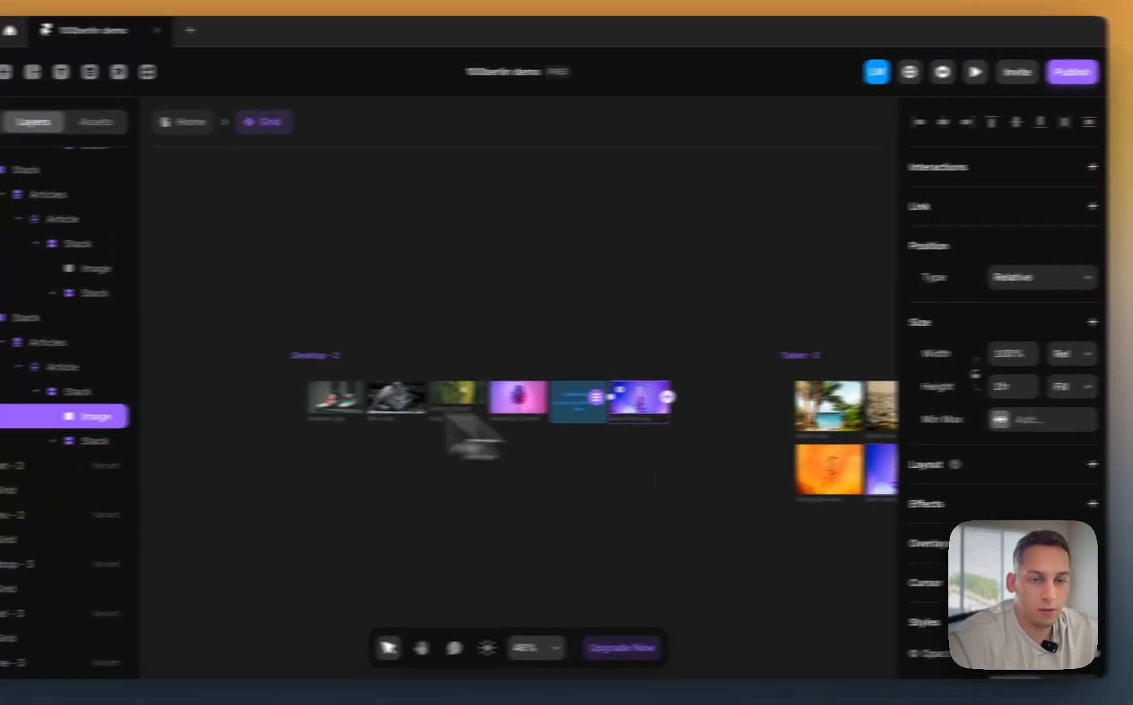
pyautogui.click(21, 371)
pyautogui.scroll(-3, 922, 470)
pyautogui.scroll(-4, 941, 455)
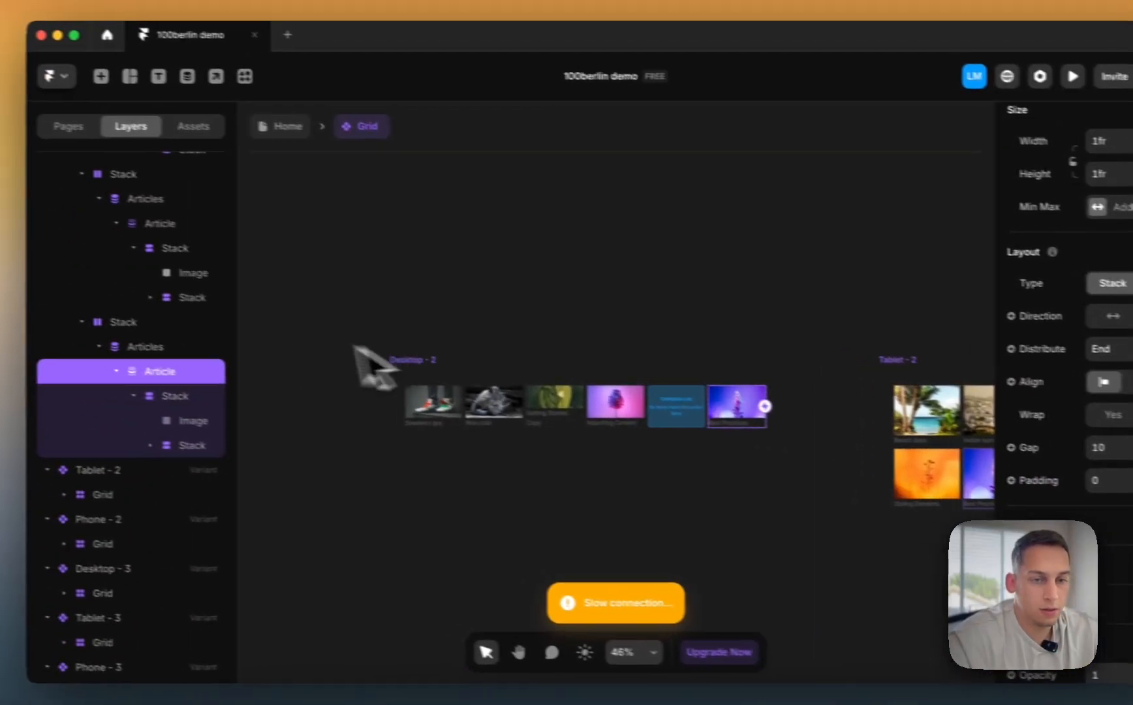
pyautogui.click(2, 337)
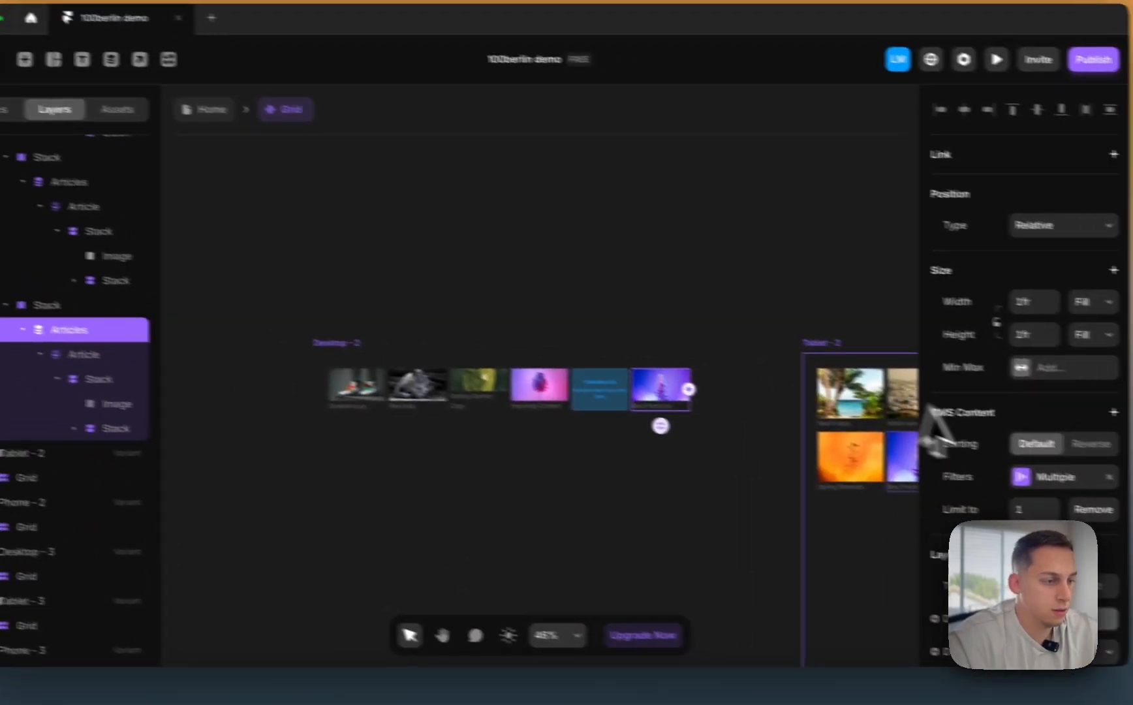
pyautogui.click(1130, 498)
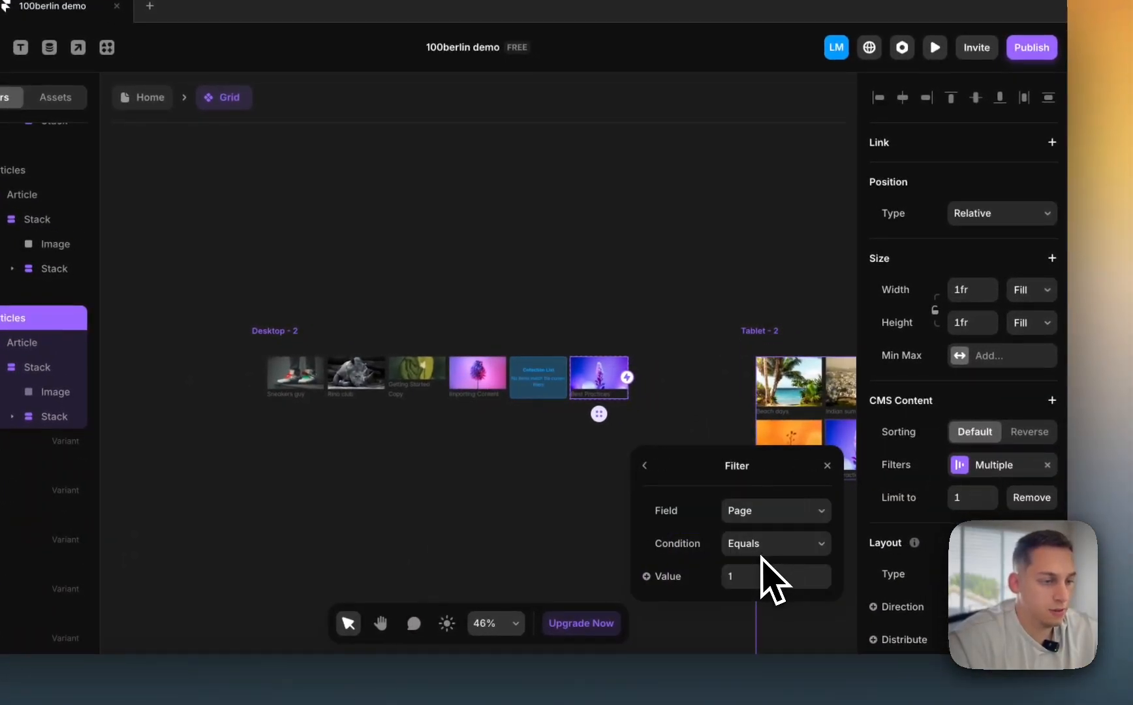
pyautogui.click(669, 250)
# - Open the Page filter value of the first Articles list in the Desktop - 3 variant for editing
pyautogui.scroll(-9, 560, 335)
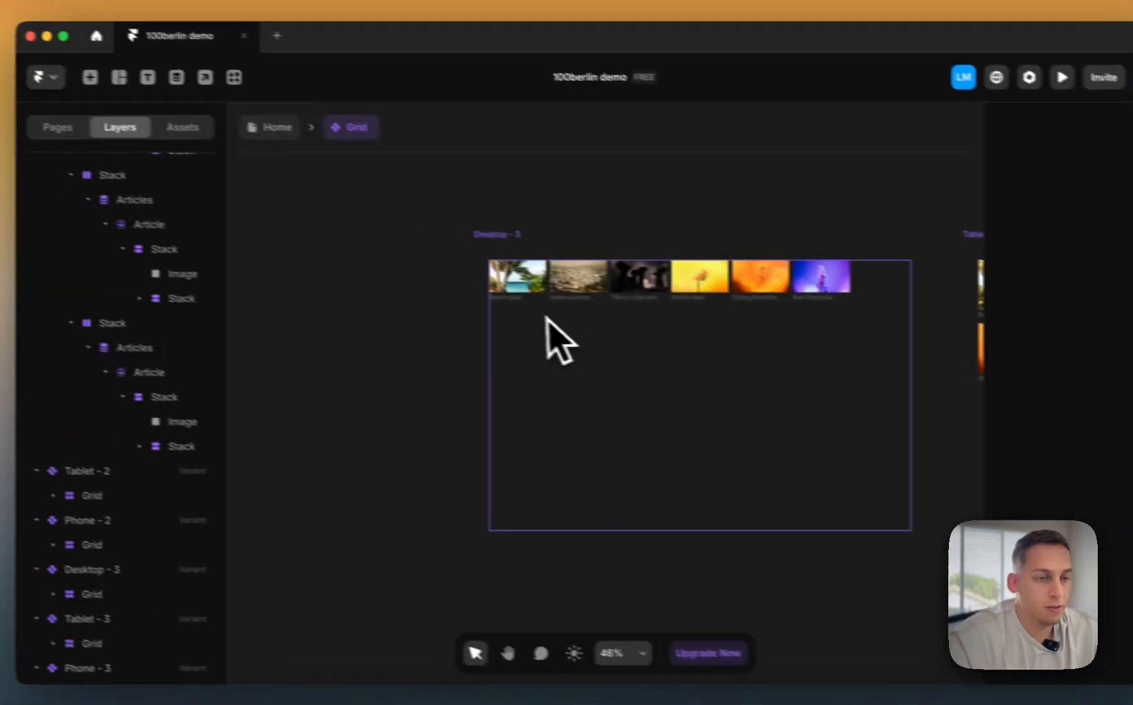
pyautogui.scroll(1, 413, 284)
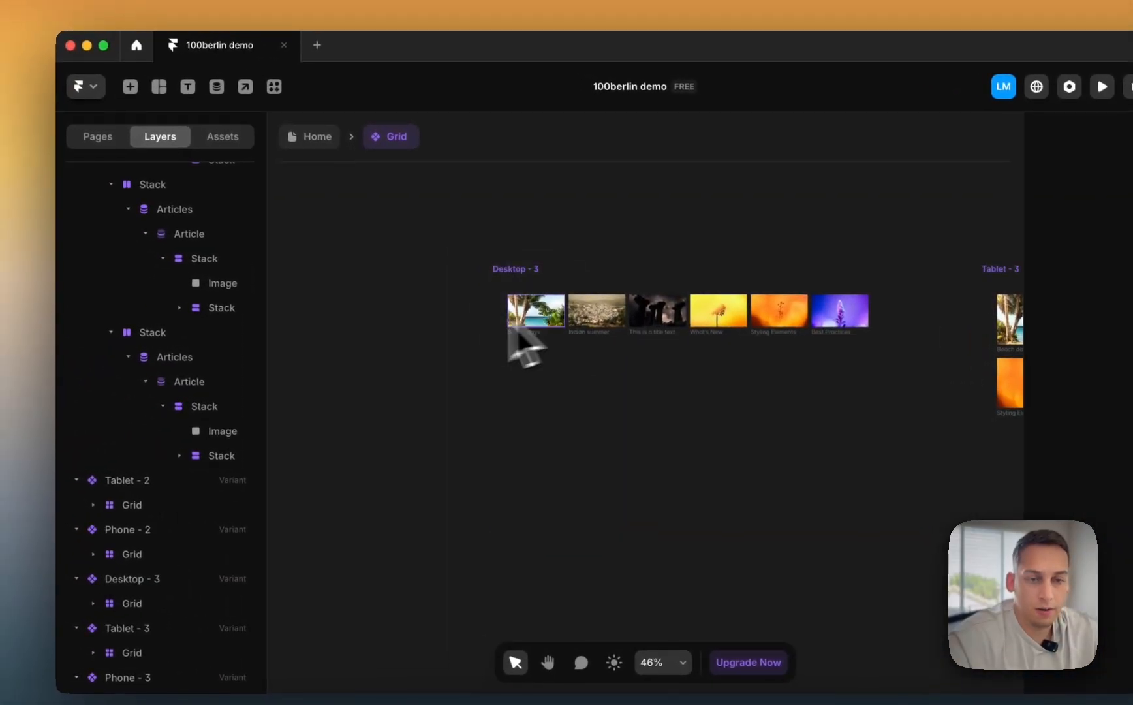
pyautogui.keyDown('super'); pyautogui.click(348, 284); pyautogui.keyUp('super')
pyautogui.click(214, 356)
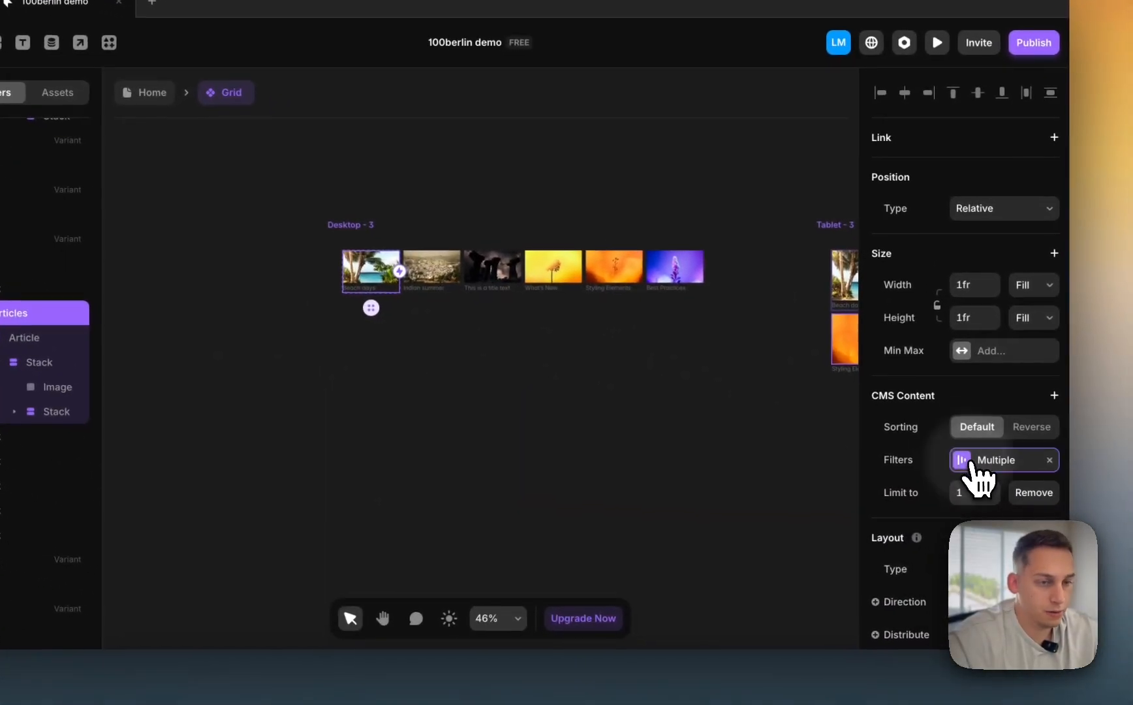
pyautogui.click(1128, 504)
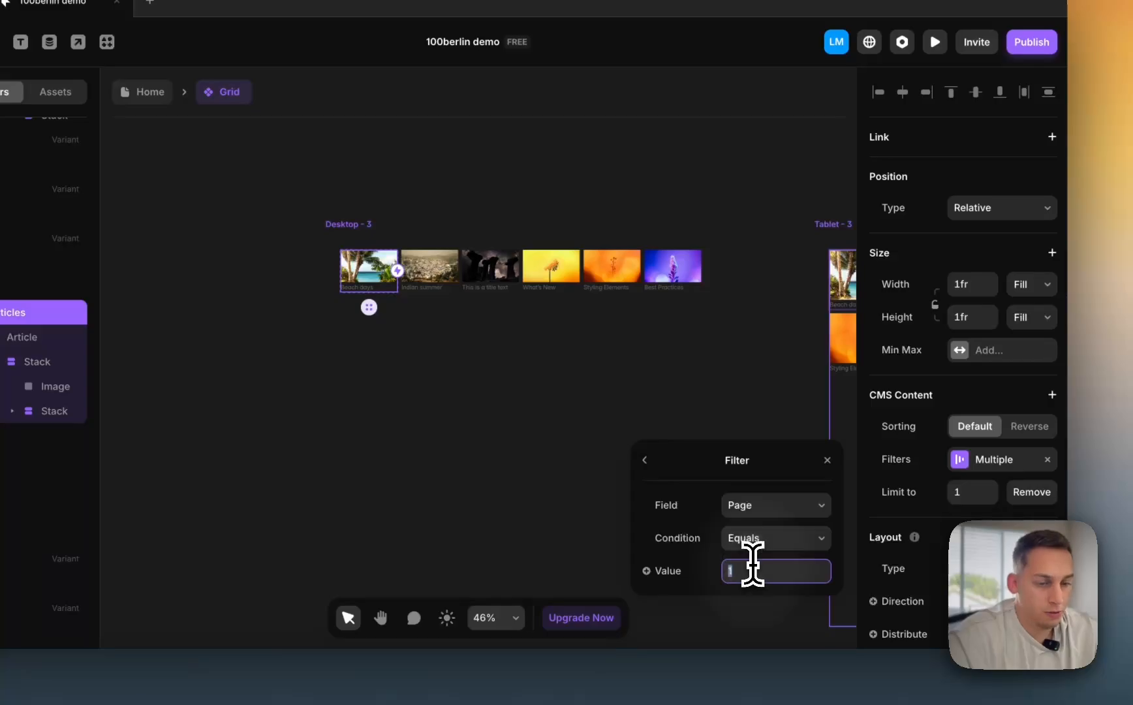
# - Set the Page filter of the first and second article lists in the Desktop - 3 grid to 3
pyautogui.click(645, 454)
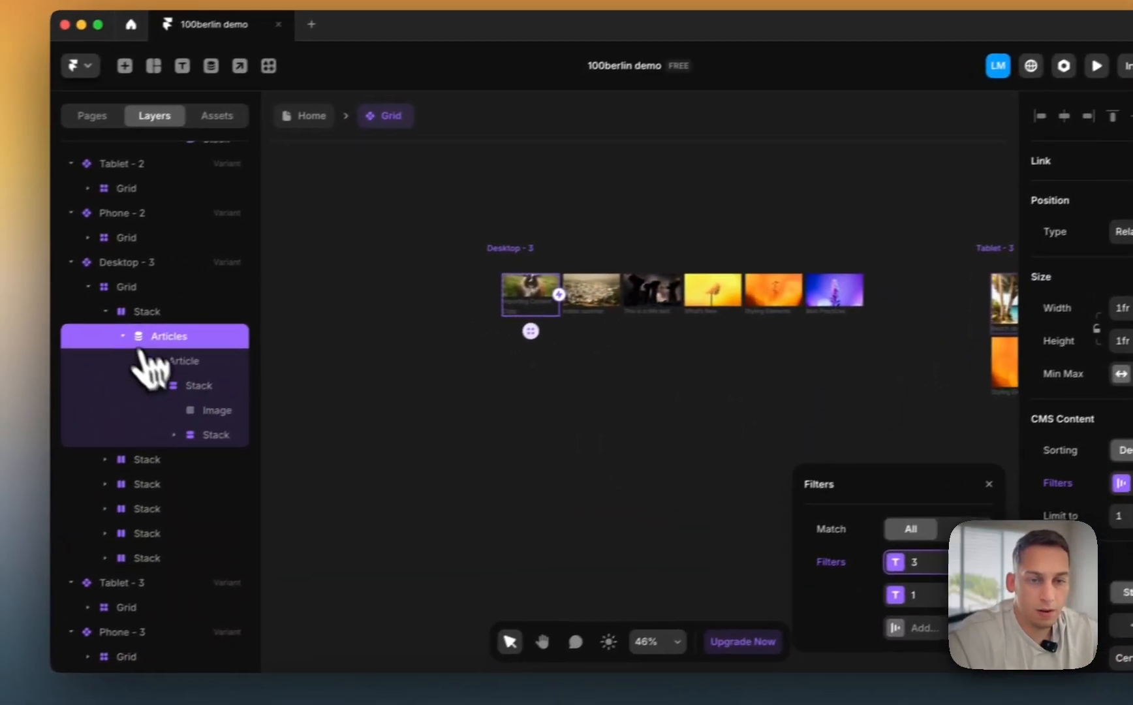
pyautogui.click(147, 328)
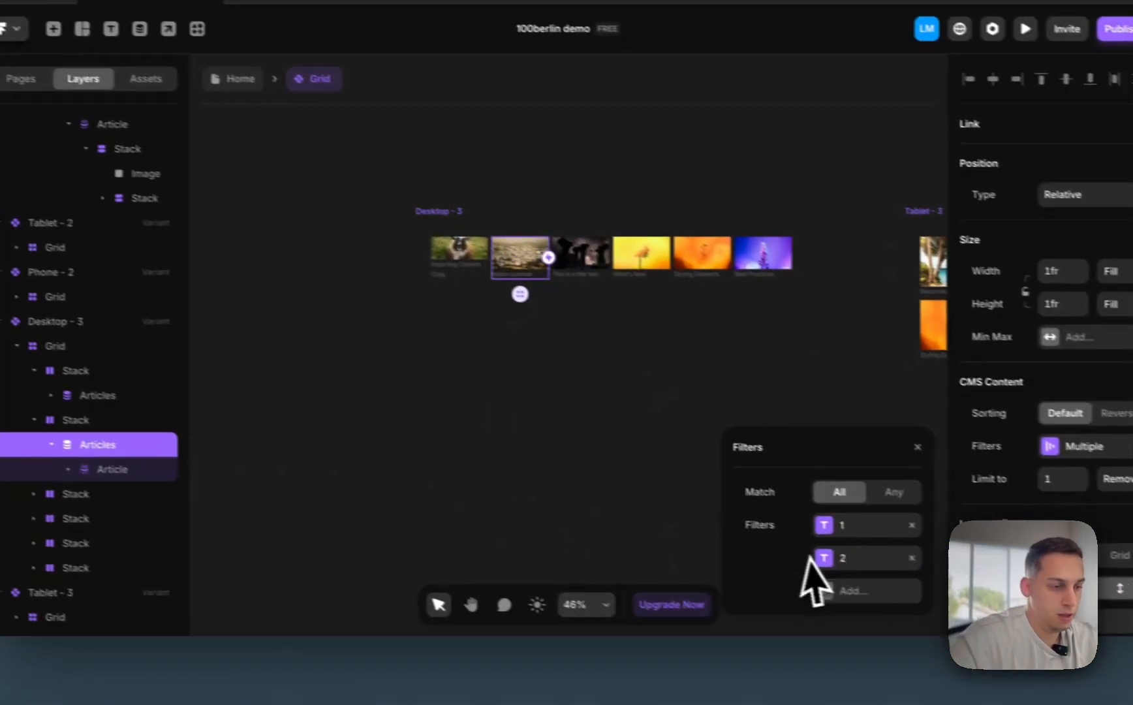
pyautogui.click(922, 581)
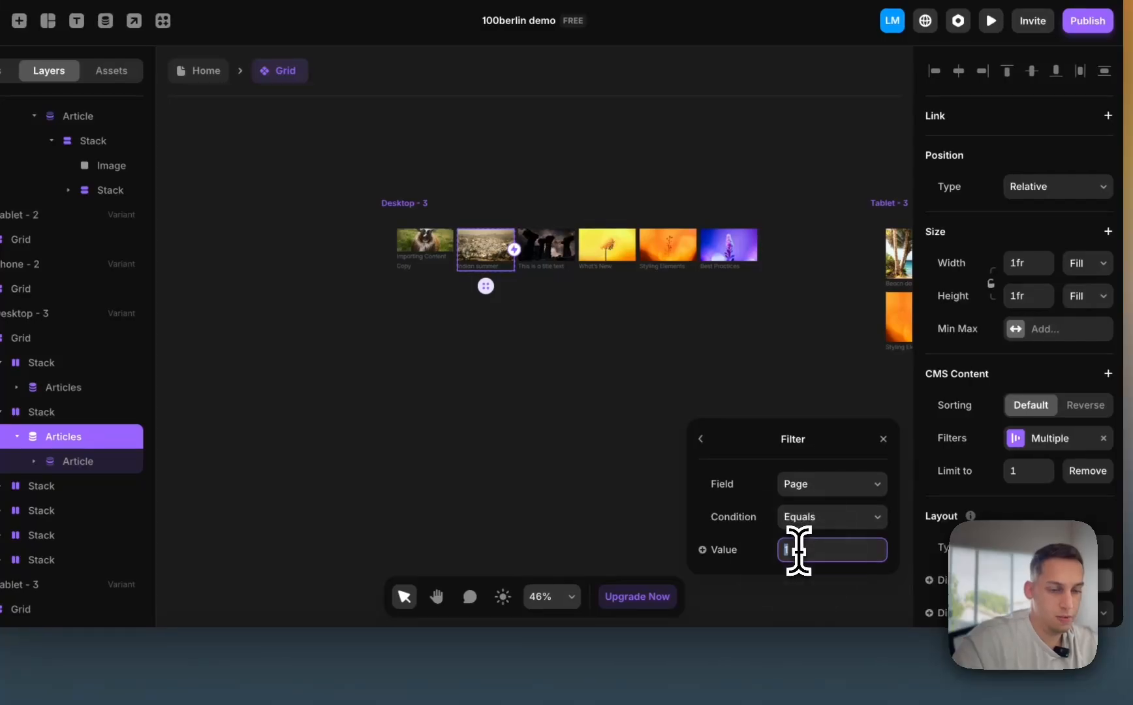
pyautogui.write('3')
# - Set the Page filter of the third article list in Desktop - 3 to 3
pyautogui.click(0, 486)
pyautogui.click(64, 510)
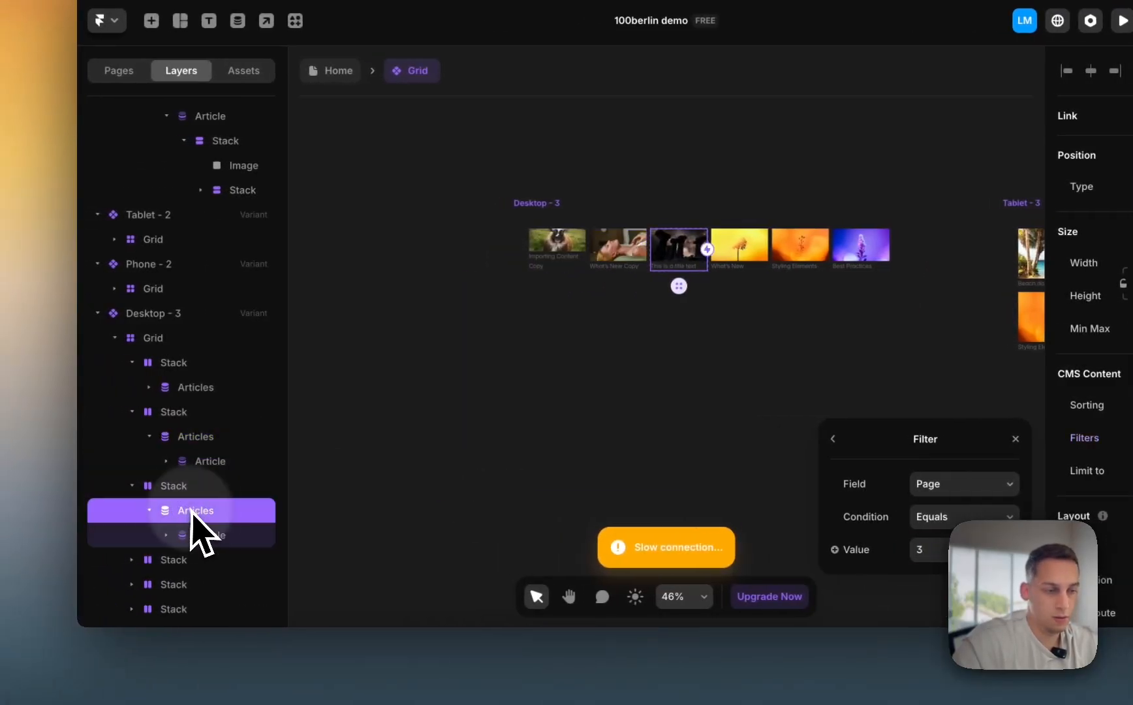
pyautogui.click(935, 550)
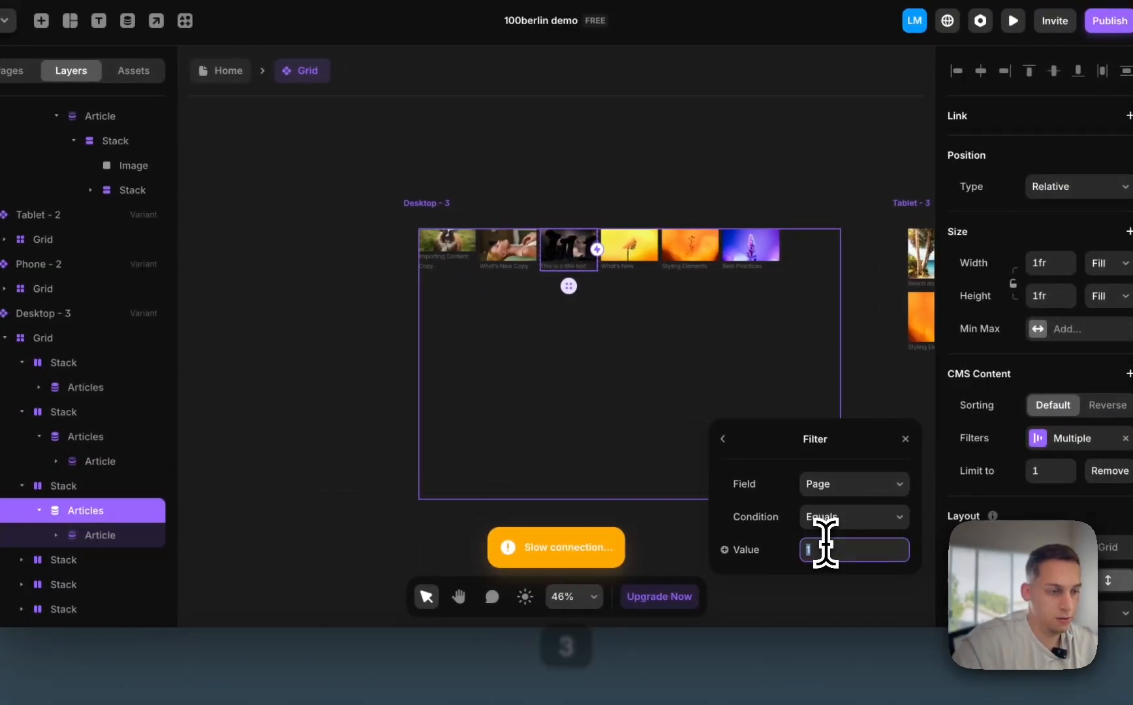
pyautogui.write('3')
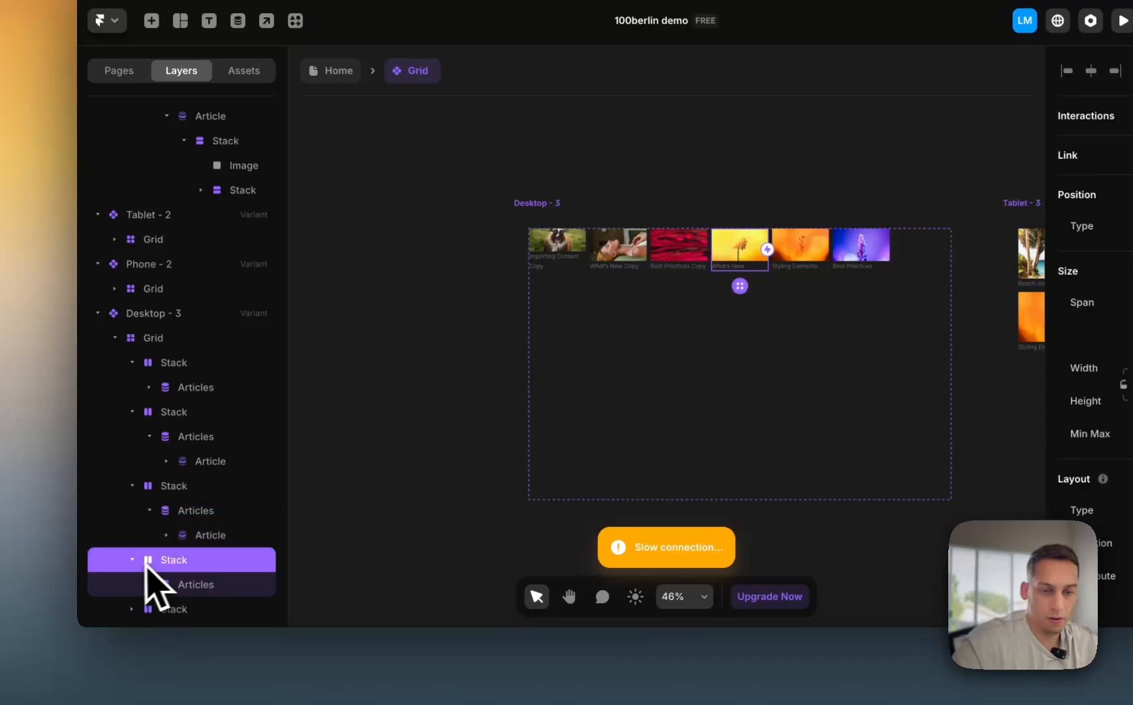
# - Set the Page filter of the fourth and fifth article lists in Desktop - 3 to 3
pyautogui.scroll(-2, 170, 568)
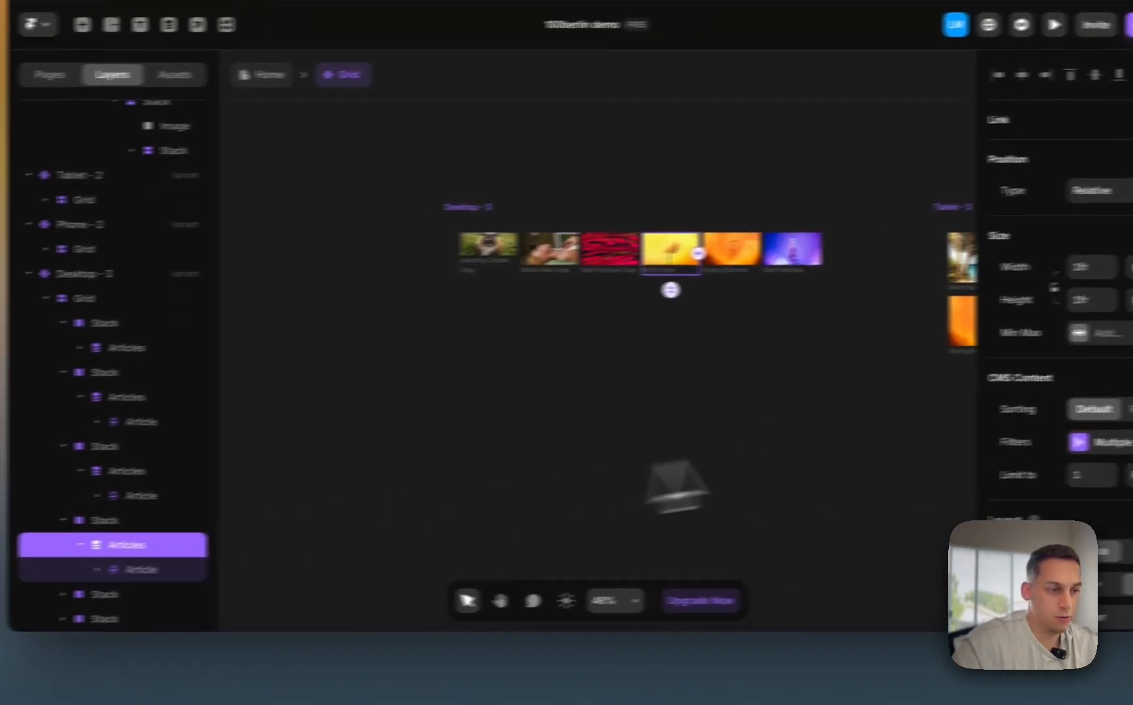
pyautogui.click(961, 439)
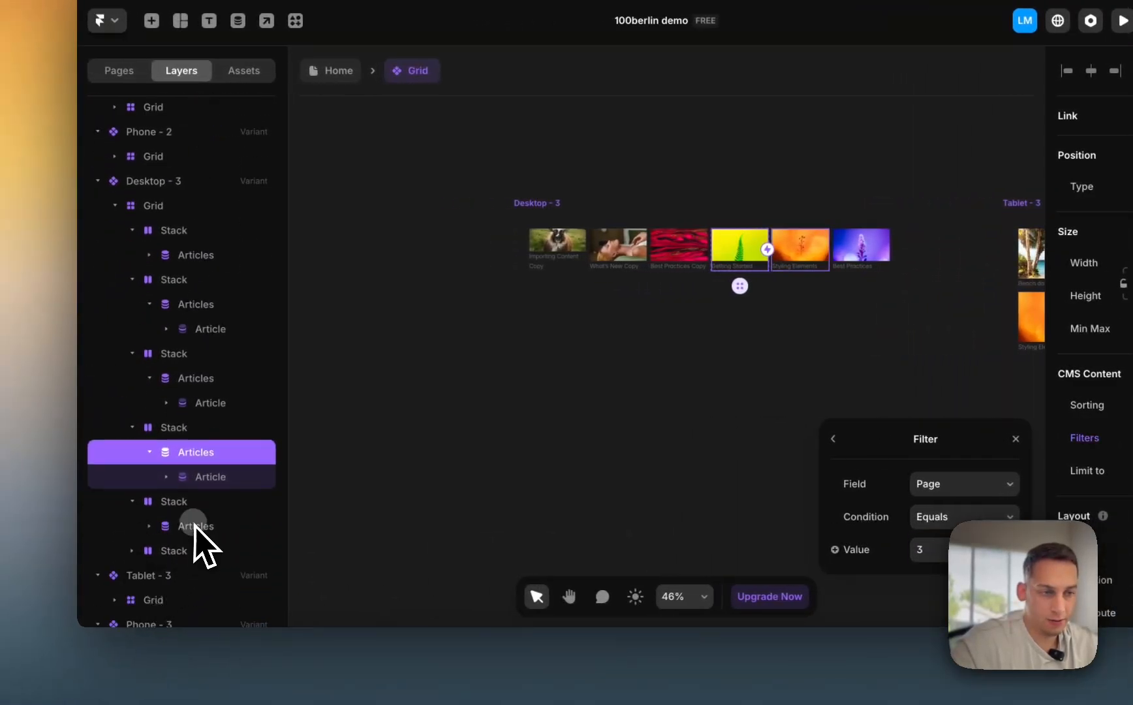
pyautogui.click(196, 525)
pyautogui.click(931, 549)
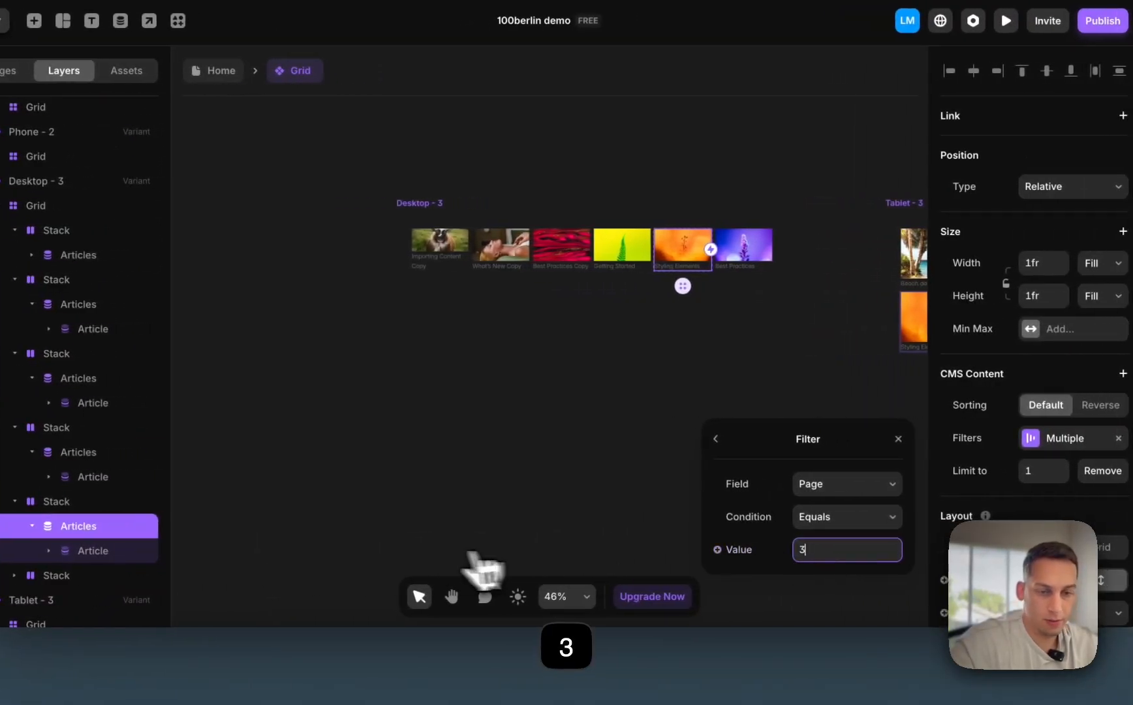
# - Set the Page filter of the sixth article list in Desktop - 3 to 3
pyautogui.click(14, 575)
pyautogui.click(72, 600)
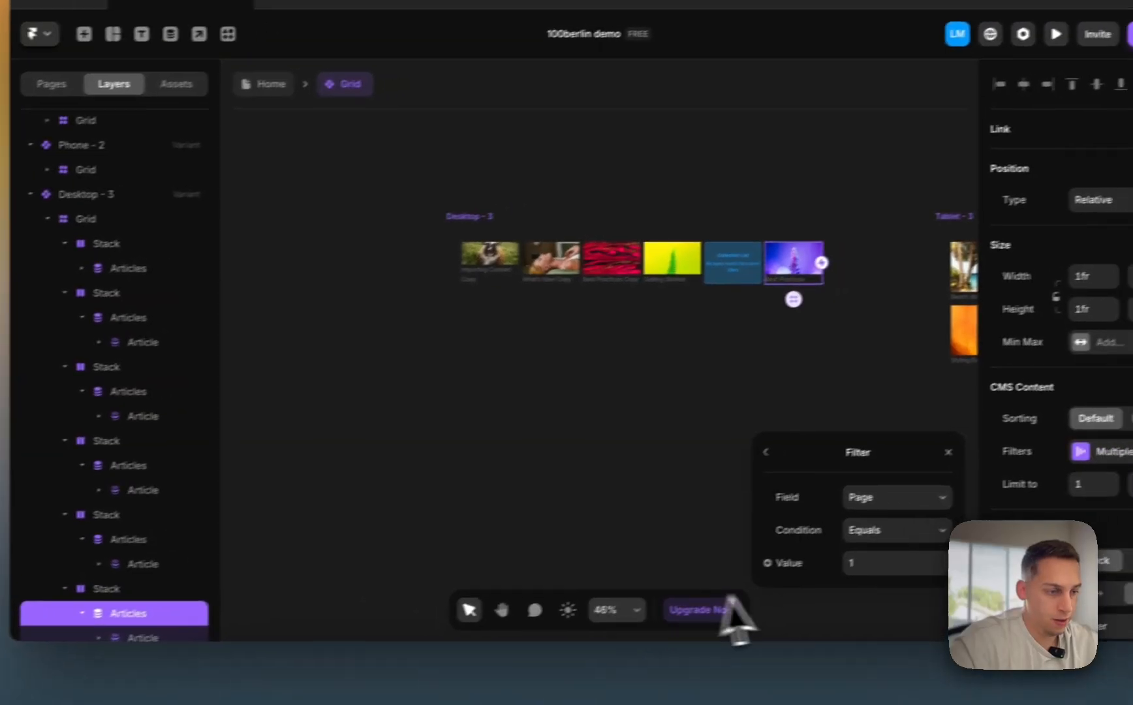
pyautogui.click(852, 564)
pyautogui.write('3')
pyautogui.click(712, 406)
# - Set the Page filter of the first article list in the Tablet - 2 variant to 2
pyautogui.scroll(-3, 712, 405)
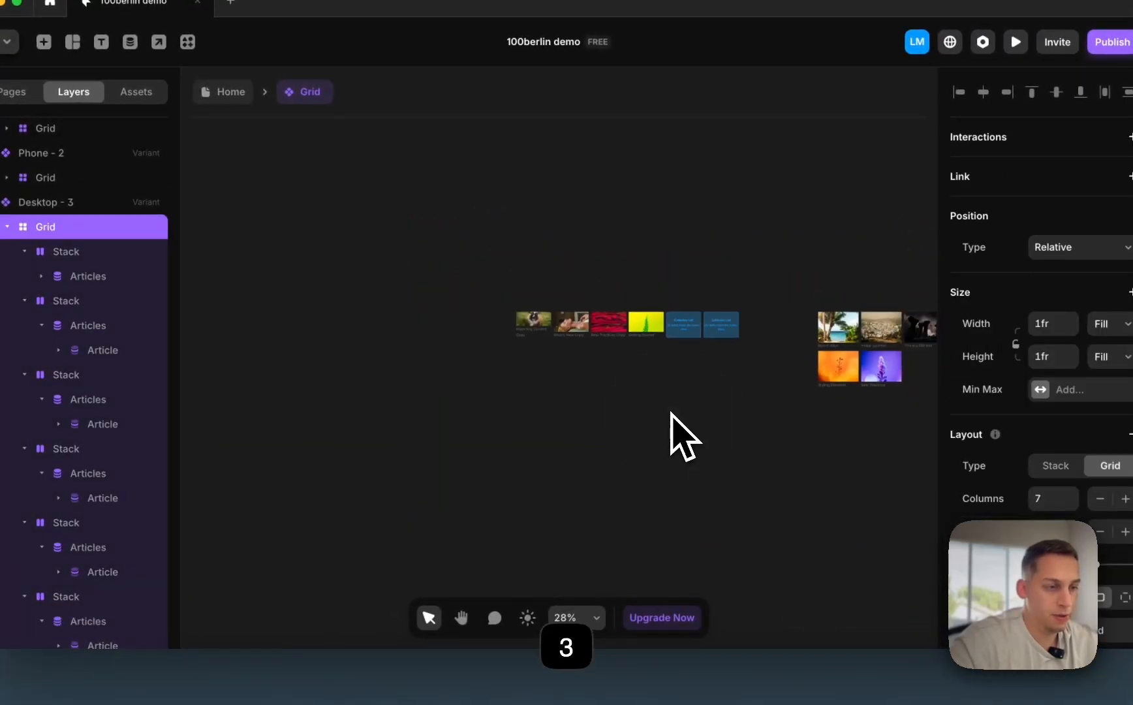
pyautogui.hscroll(5, 671, 413)
pyautogui.scroll(2, 672, 414)
pyautogui.scroll(-4, 673, 413)
pyautogui.scroll(6, 477, 273)
pyautogui.hscroll(-2, 476, 273)
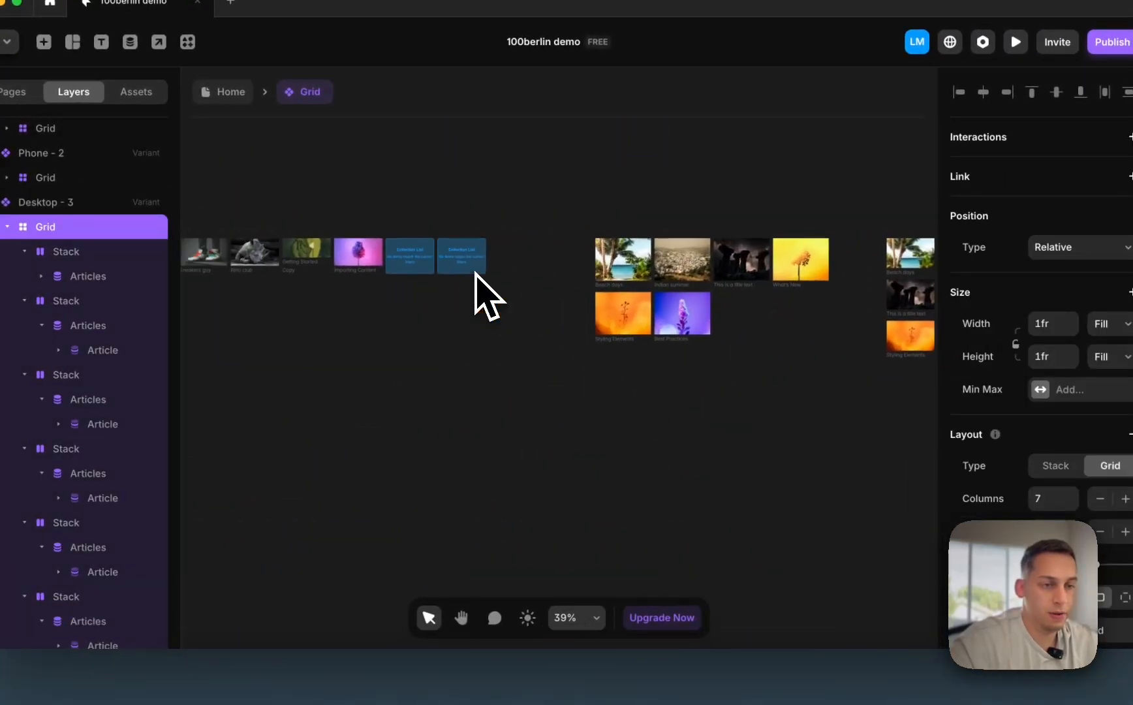
pyautogui.scroll(-4, 475, 273)
pyautogui.scroll(3, 567, 281)
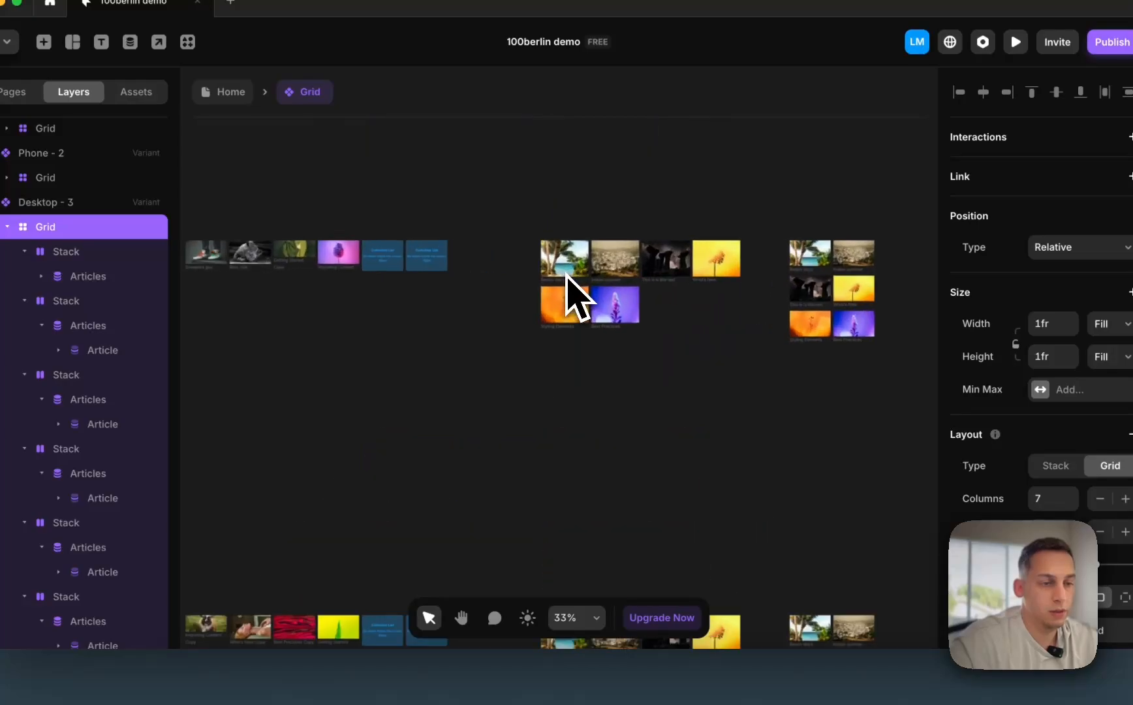
pyautogui.click(565, 257)
pyautogui.click(88, 186)
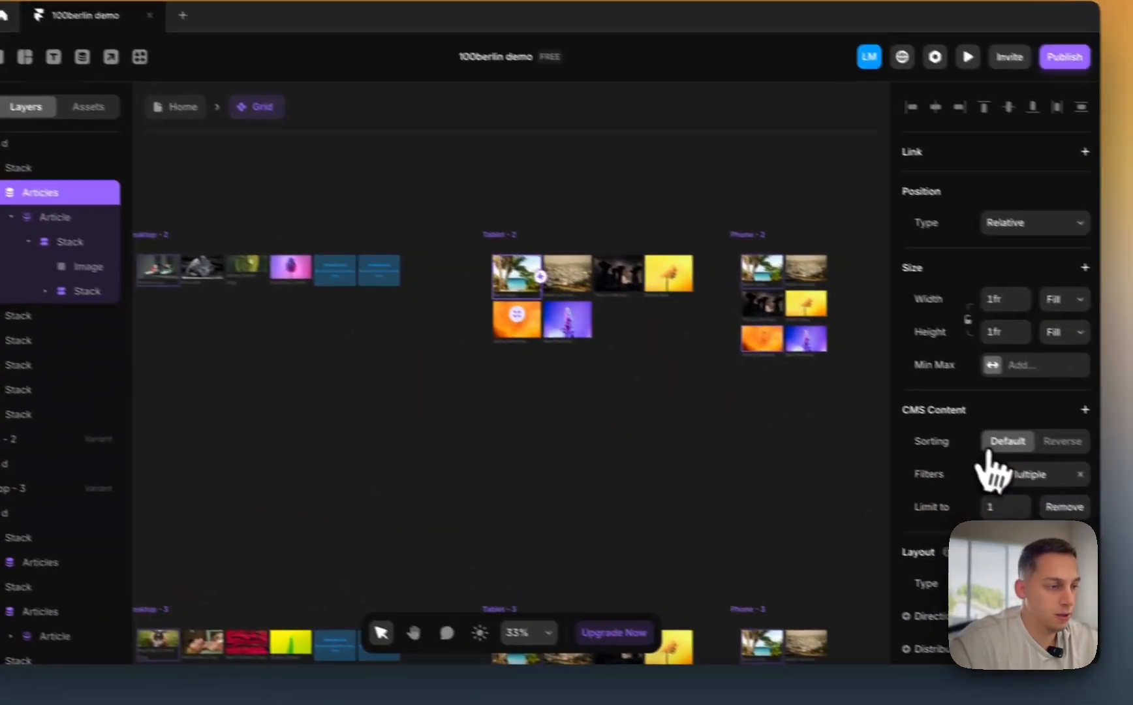
pyautogui.click(992, 471)
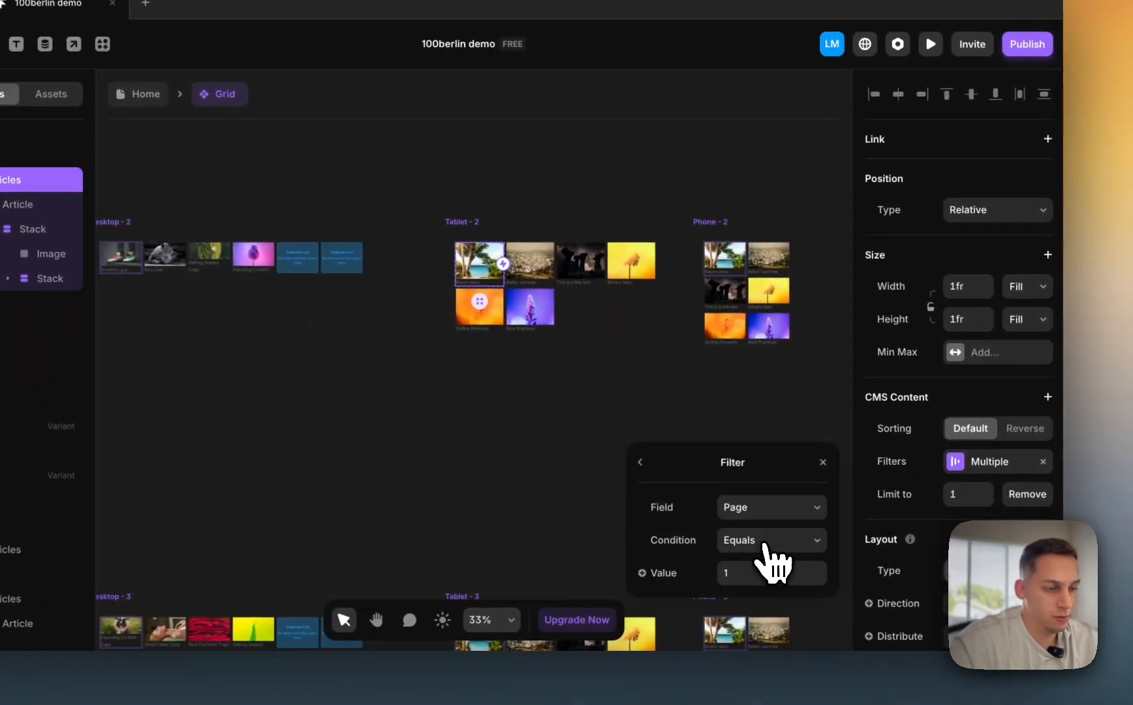
# - Set the Page filter of Phone - 2's first article list to 2, and select the second article list in Tablet - 2
pyautogui.click(735, 270)
pyautogui.click(203, 532)
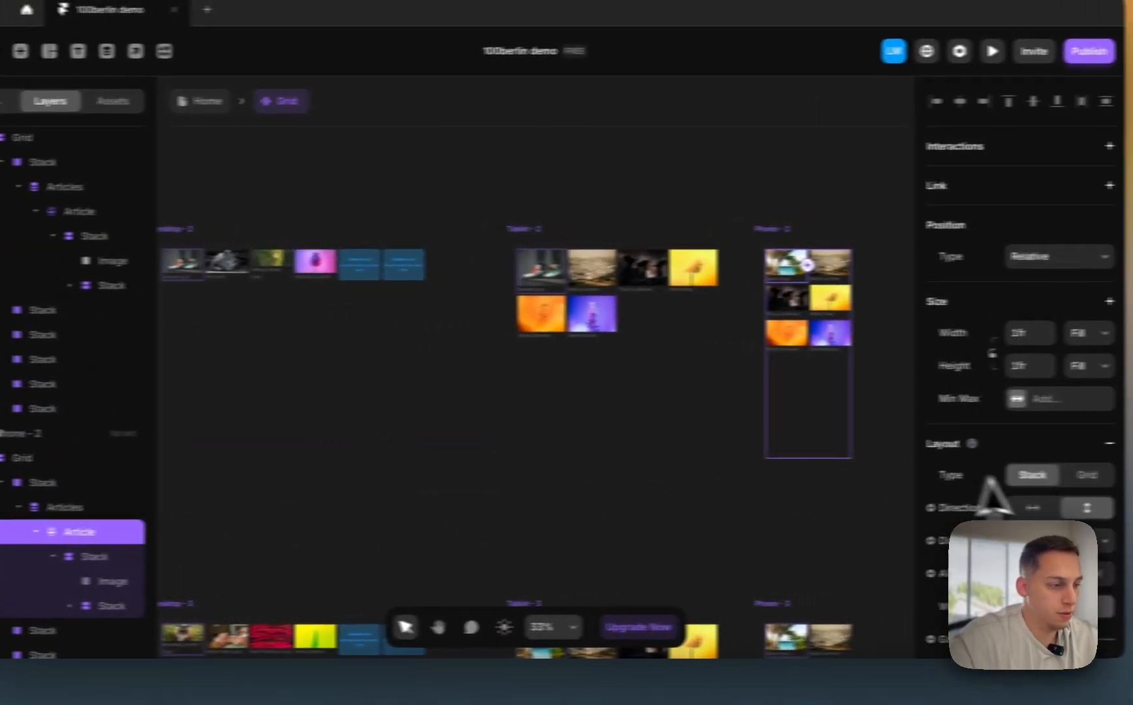
pyautogui.scroll(-6, 1005, 484)
pyautogui.scroll(6, 1022, 486)
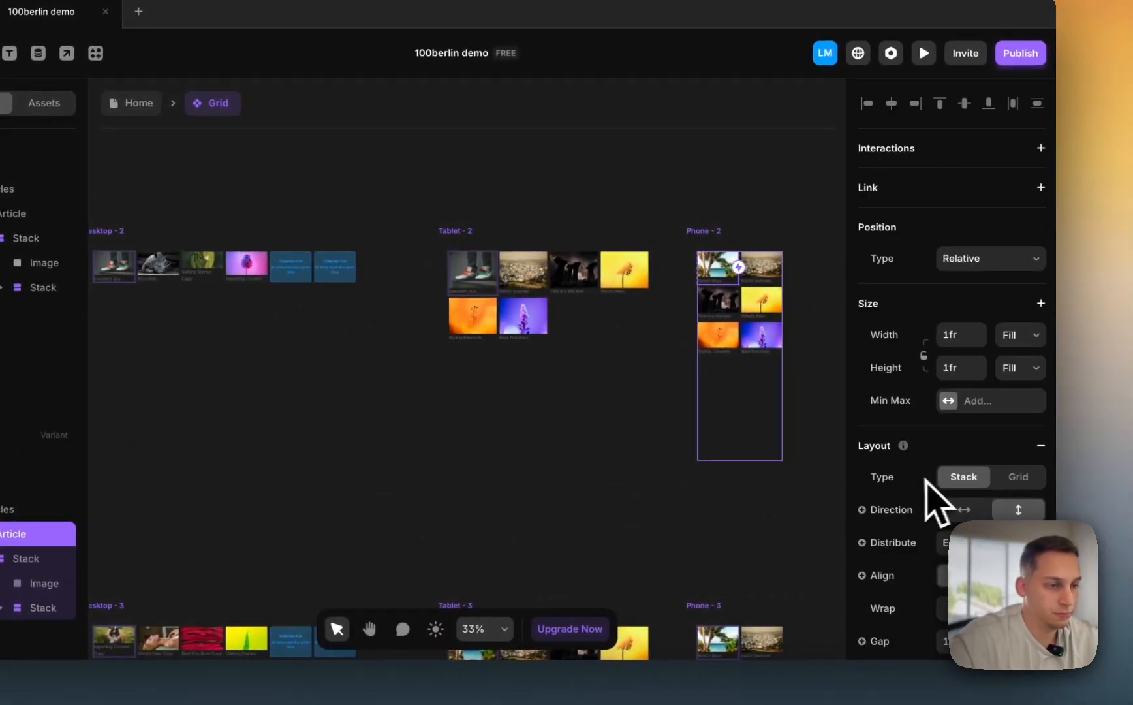
pyautogui.click(40, 509)
pyautogui.click(956, 495)
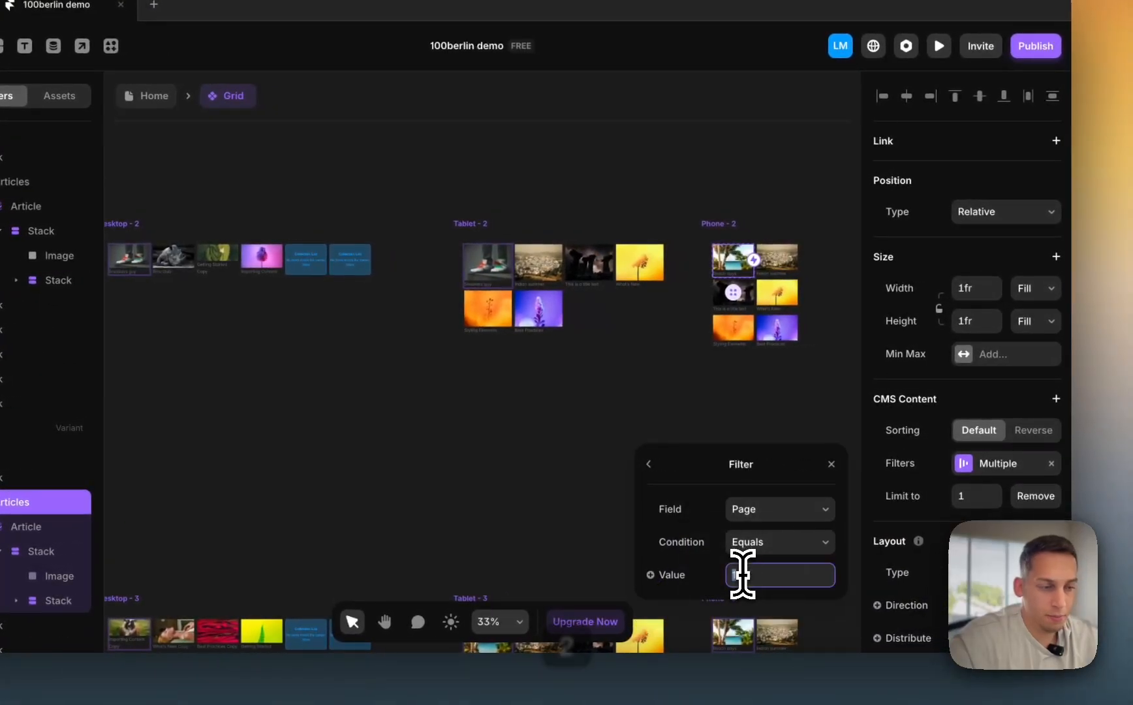
pyautogui.click(535, 275)
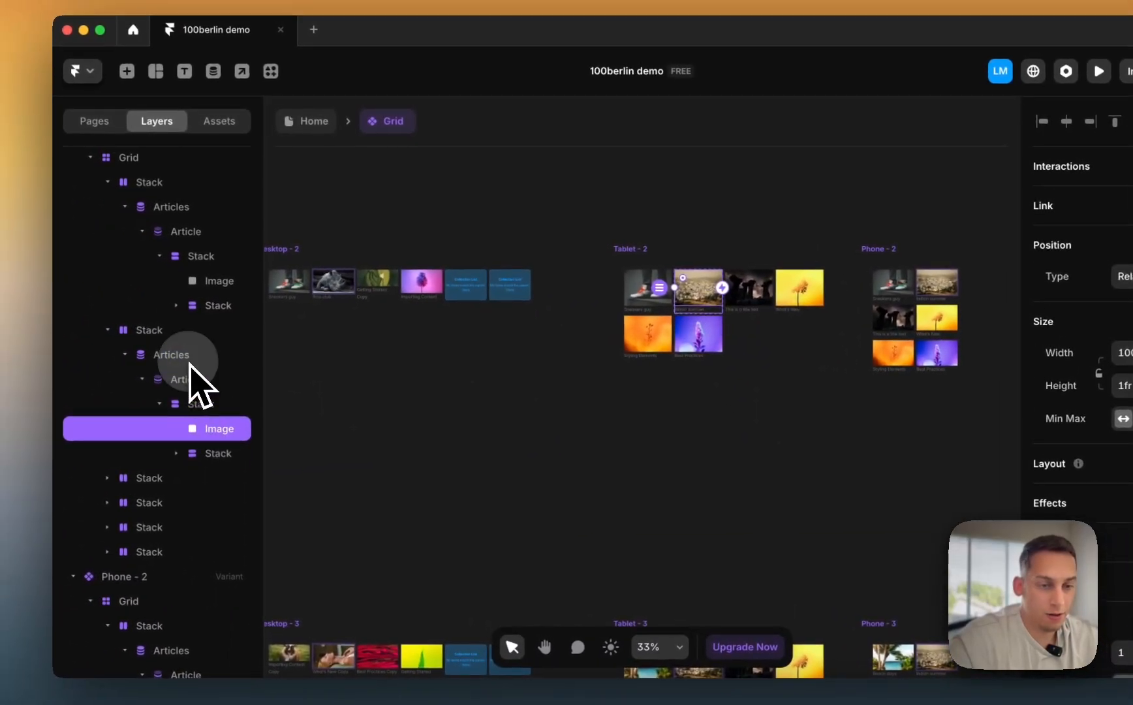
pyautogui.click(188, 360)
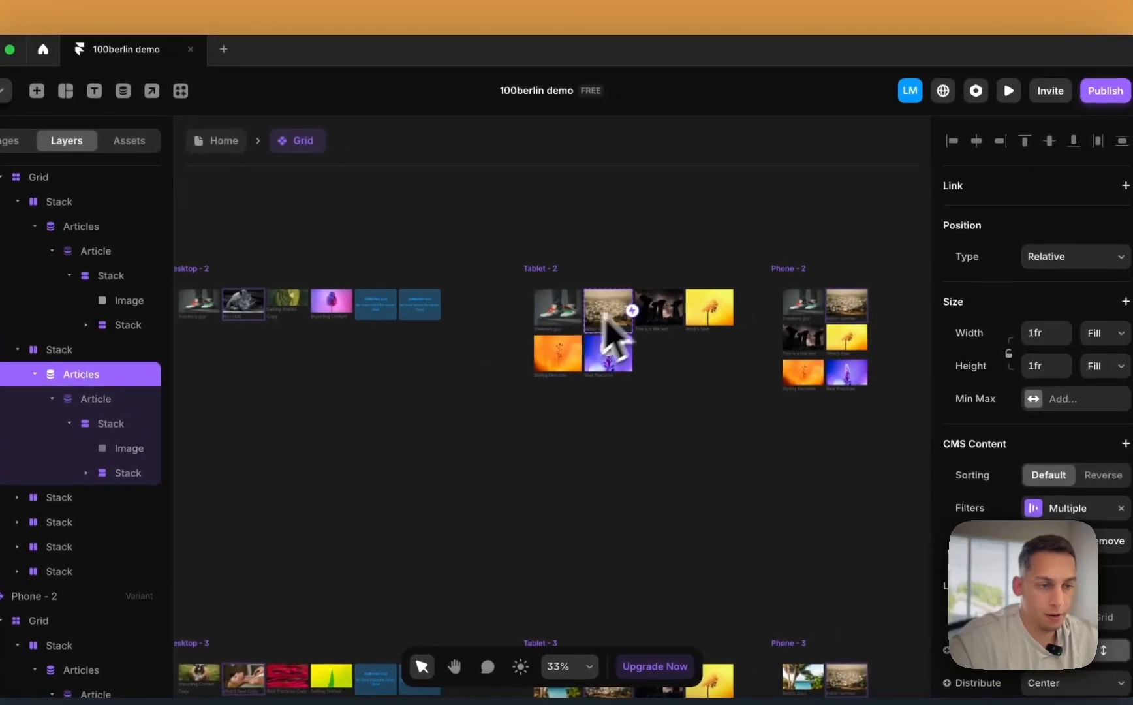
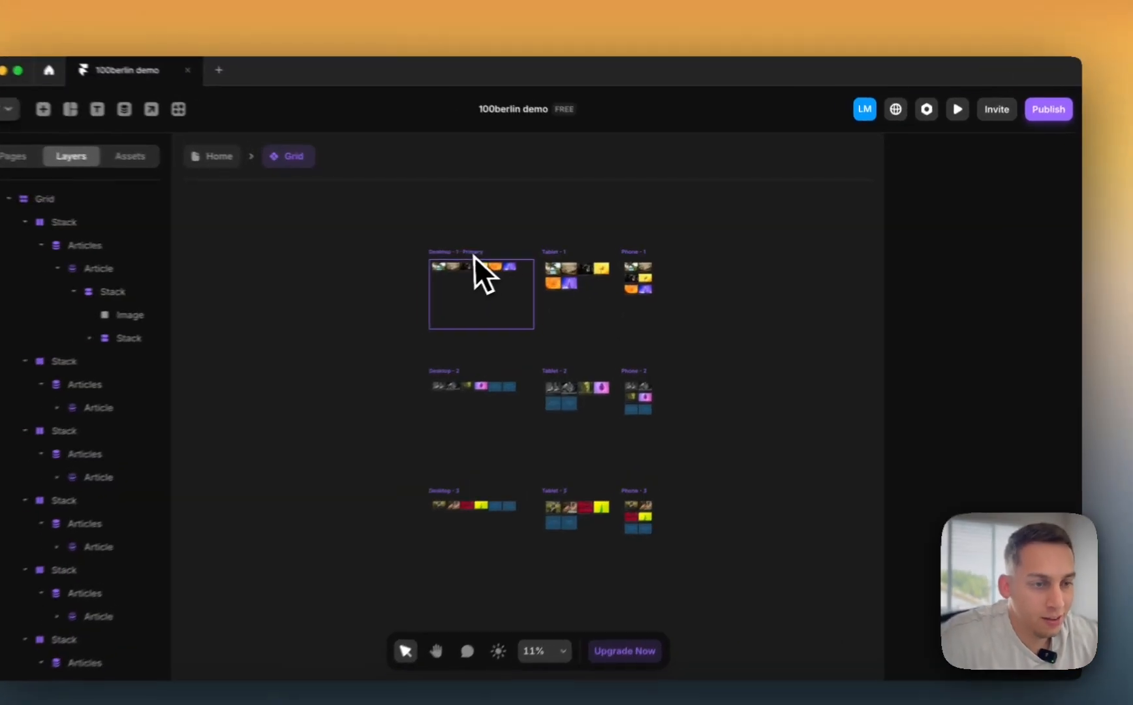
# - Give the primary Desktop - 1 variant a solid black fill, #000000
pyautogui.click(523, 258)
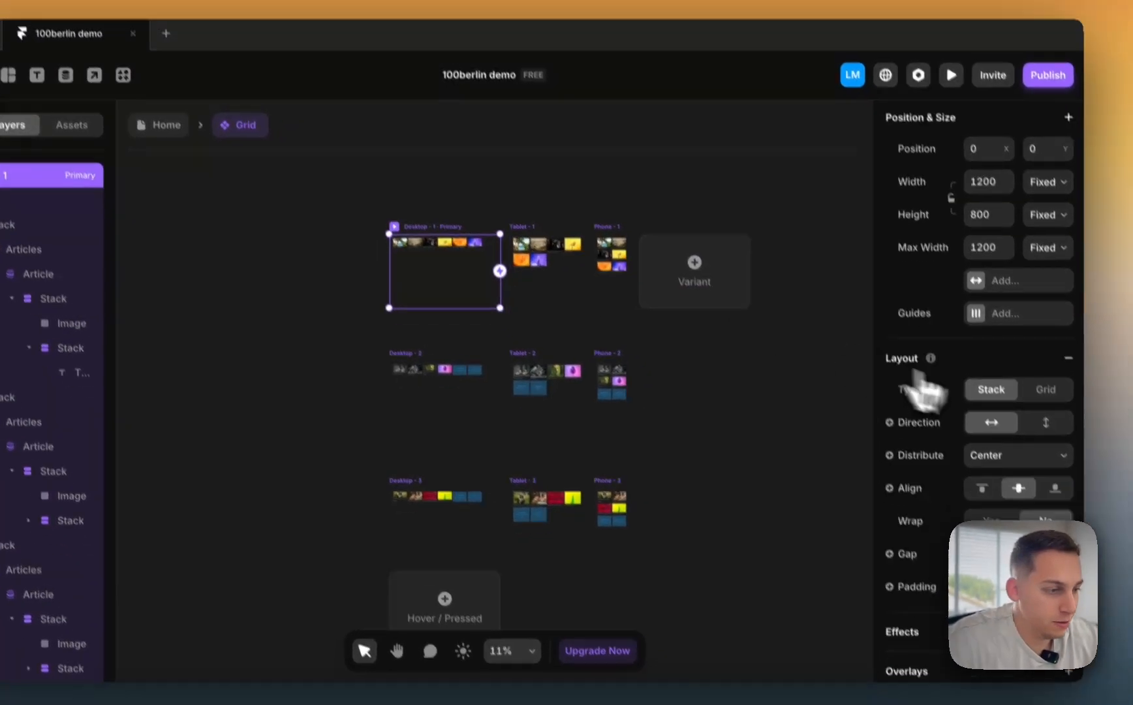
pyautogui.scroll(-8, 998, 443)
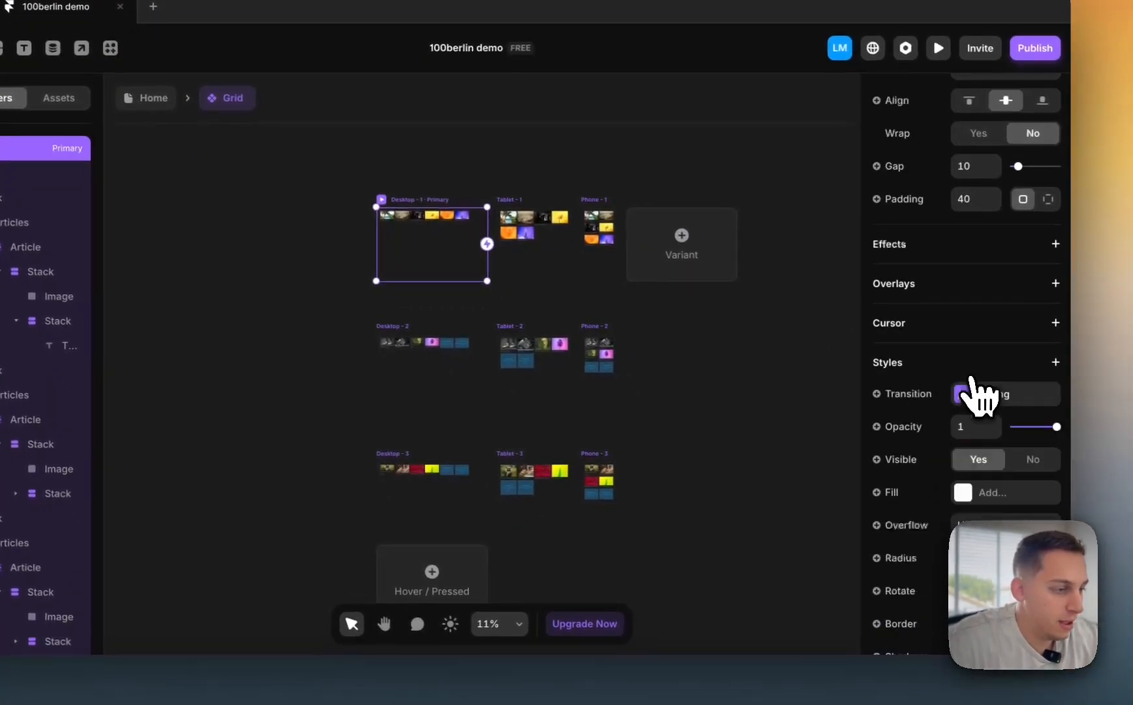
pyautogui.click(971, 341)
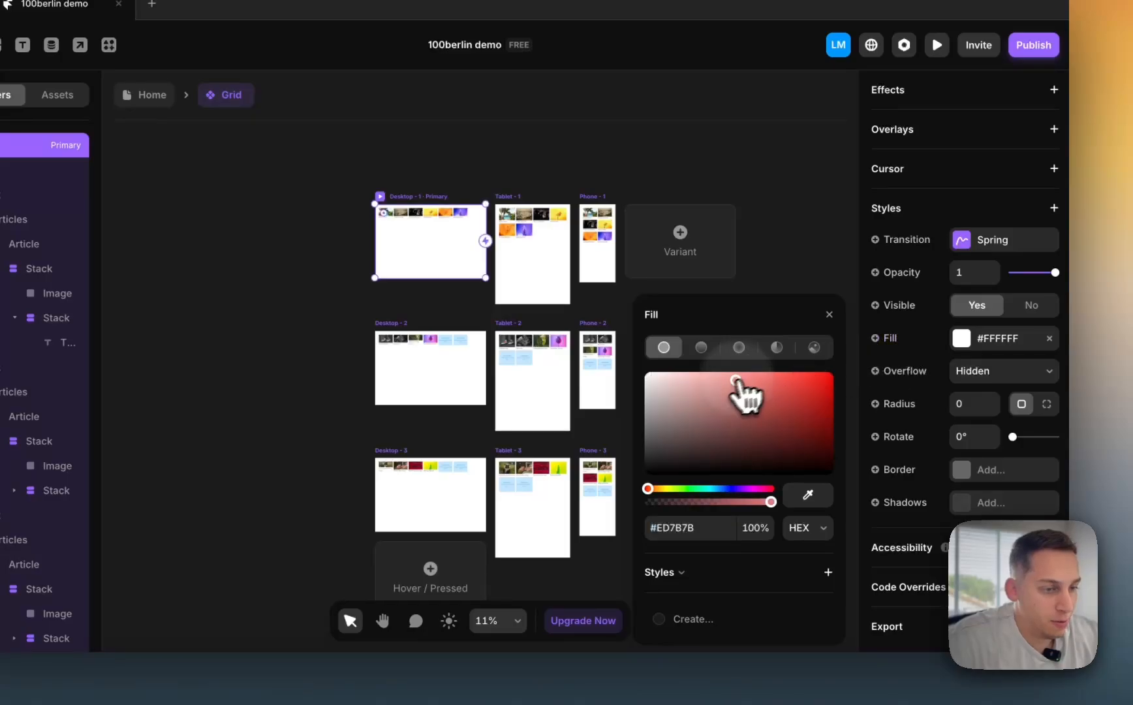
pyautogui.moveTo(735, 381); pyautogui.dragTo(564, 504)
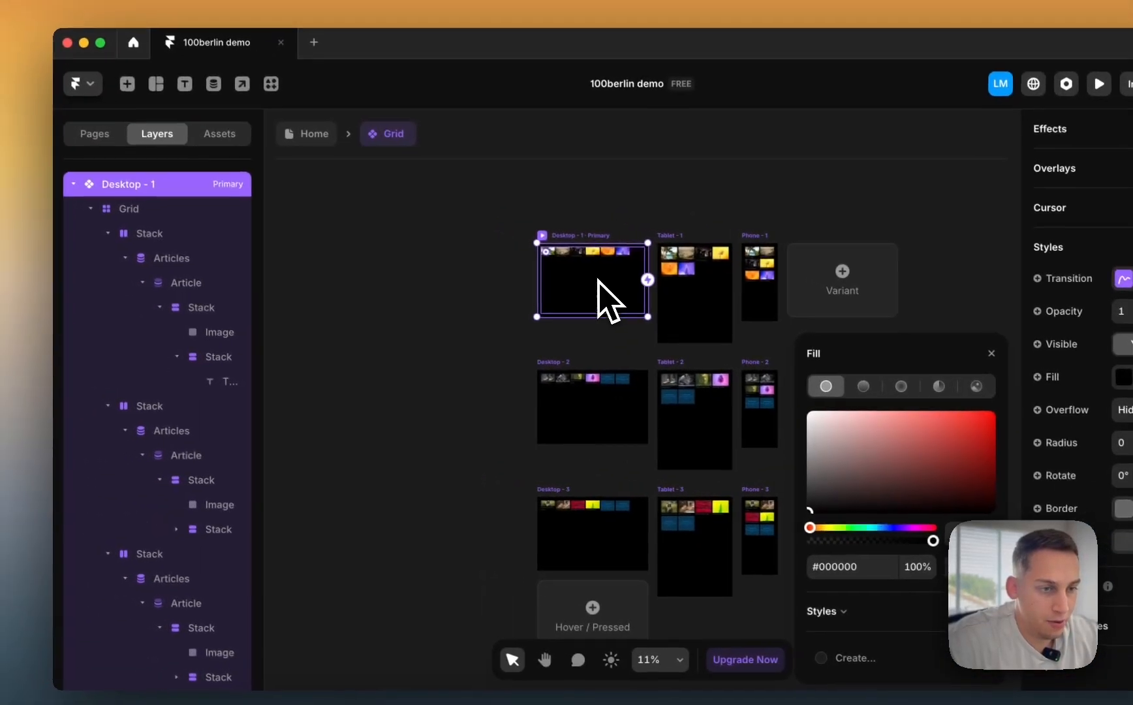
# - Collapse all the article stacks inside Desktop - 1's Grid in the layer tree
pyautogui.click(436, 236)
pyautogui.scroll(4, 432, 231)
pyautogui.click(114, 234)
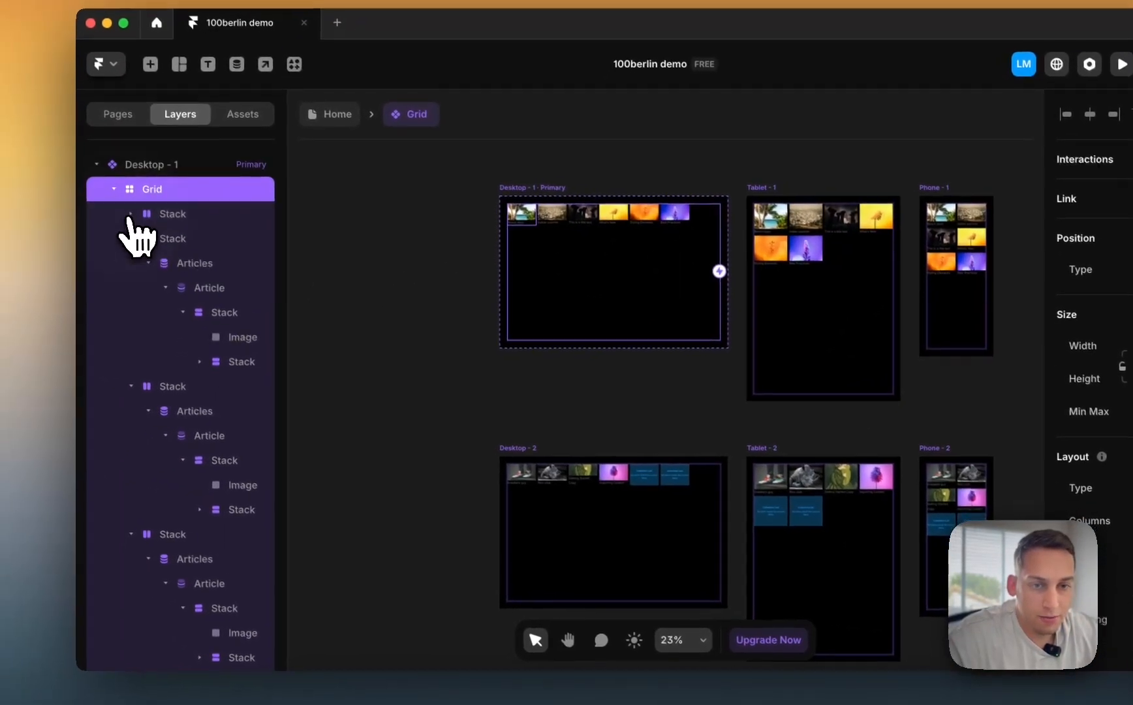
pyautogui.click(113, 259)
pyautogui.click(131, 286)
pyautogui.click(131, 311)
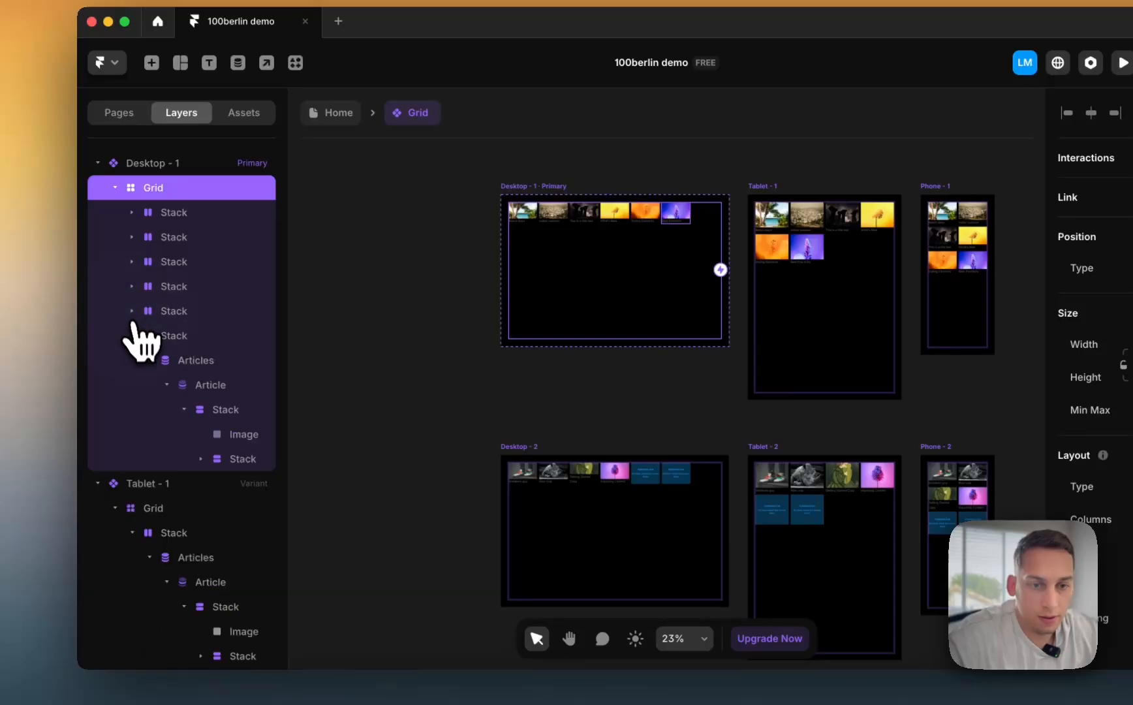
pyautogui.click(132, 335)
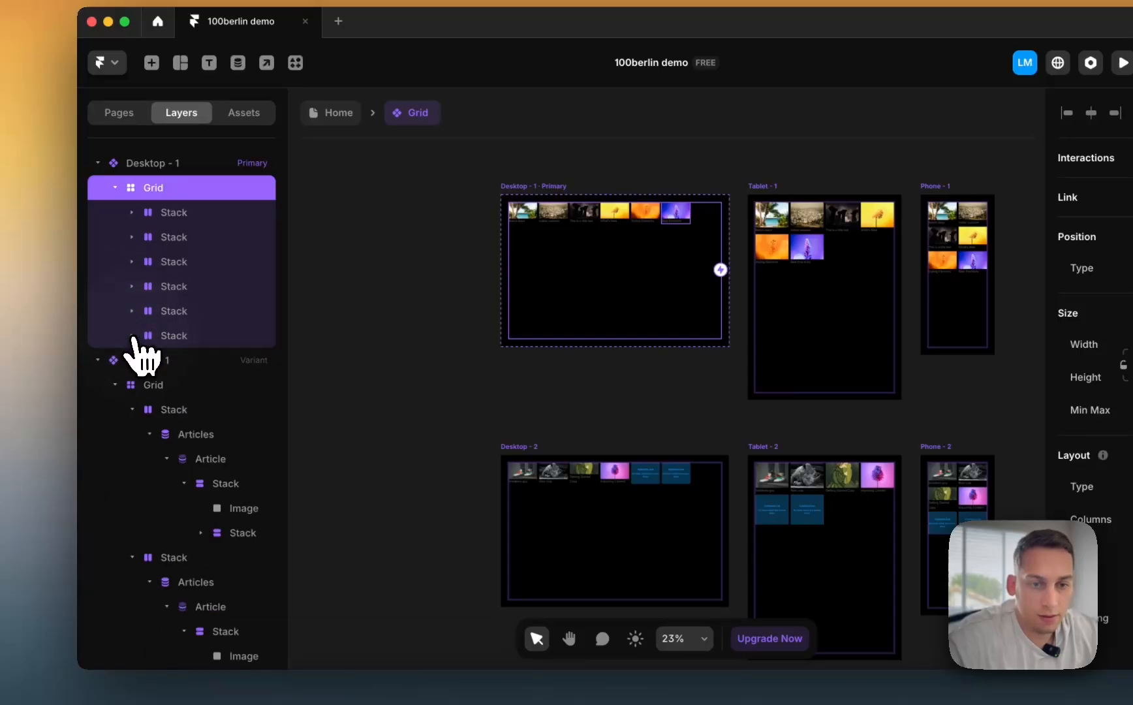
# - Duplicate the first article stack in Desktop - 1's Grid and delete the duplicate's contents to leave an empty stack
pyautogui.click(169, 214)
pyautogui.click(132, 212)
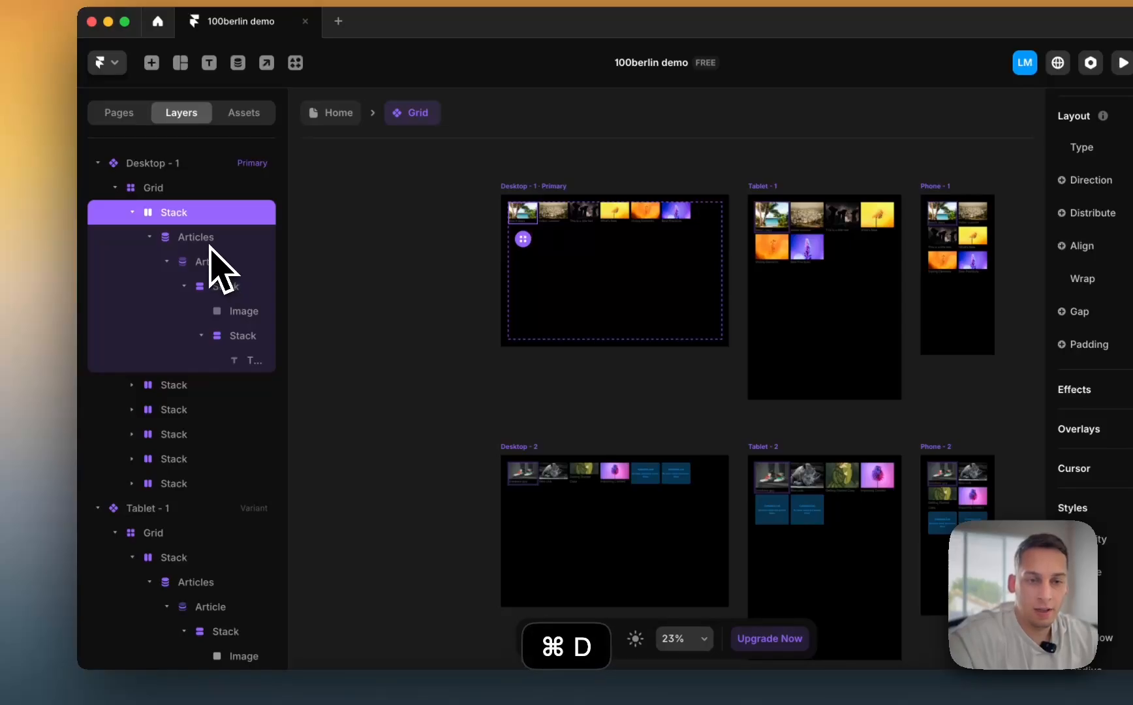
pyautogui.press('super+d')
pyautogui.click(183, 410)
pyautogui.press('BackSpace')
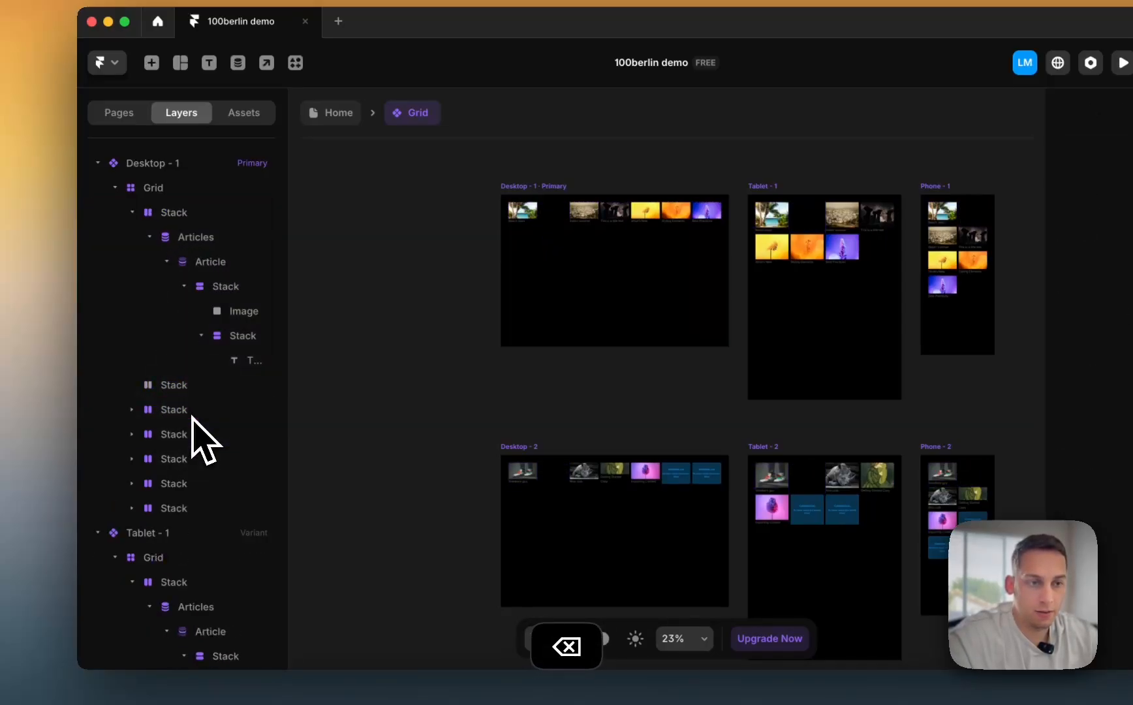
# - Duplicate the empty stack after the first article three times
pyautogui.click(147, 387)
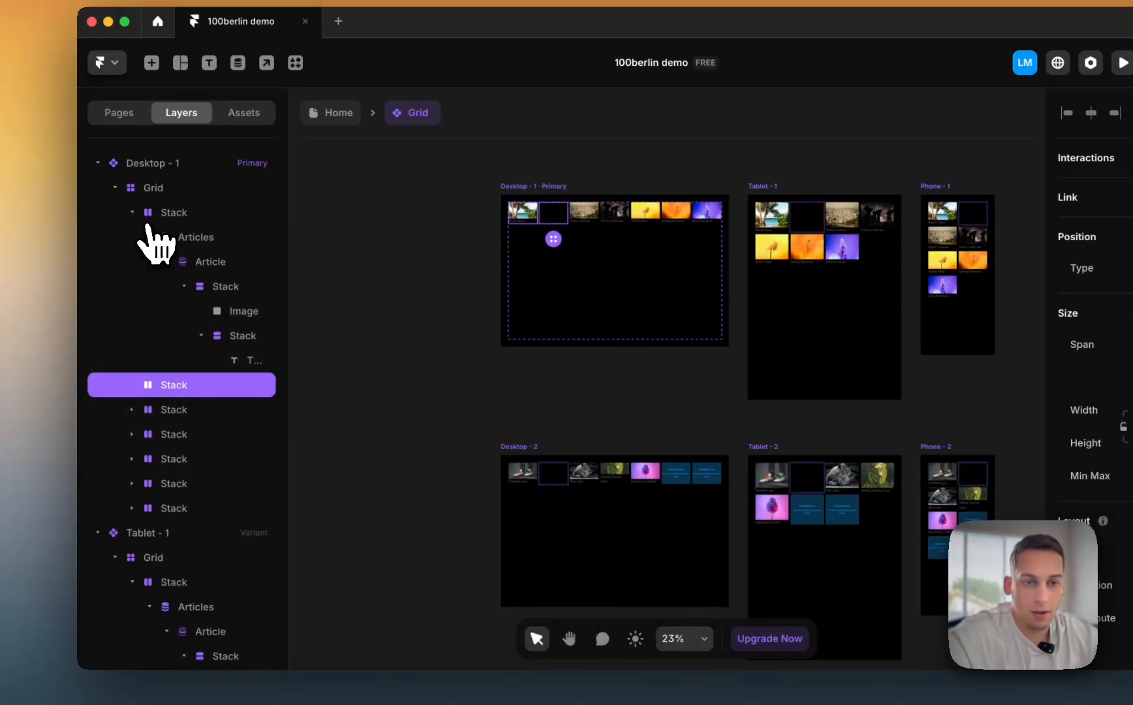
pyautogui.moveTo(148, 226); pyautogui.dragTo(138, 217)
pyautogui.press('super+d')
pyautogui.press('super+d')
pyautogui.press('super+d')
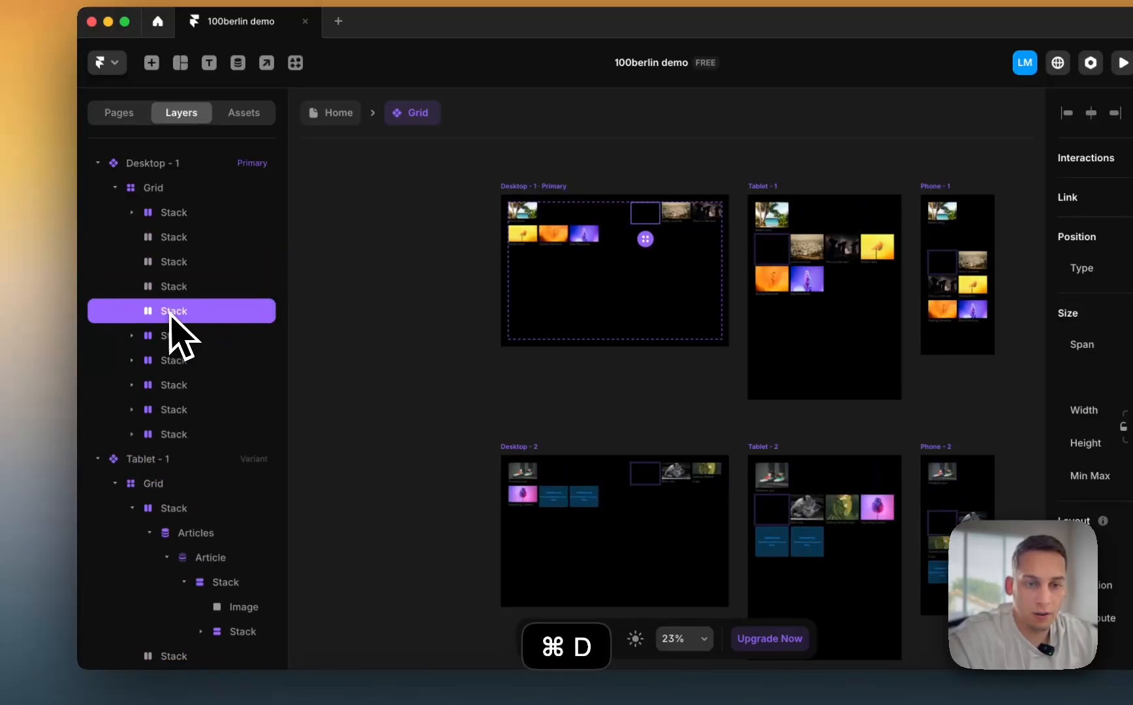
# - Move the last empty stack after the second article stack and duplicate it three times
pyautogui.moveTo(172, 312); pyautogui.dragTo(171, 343)
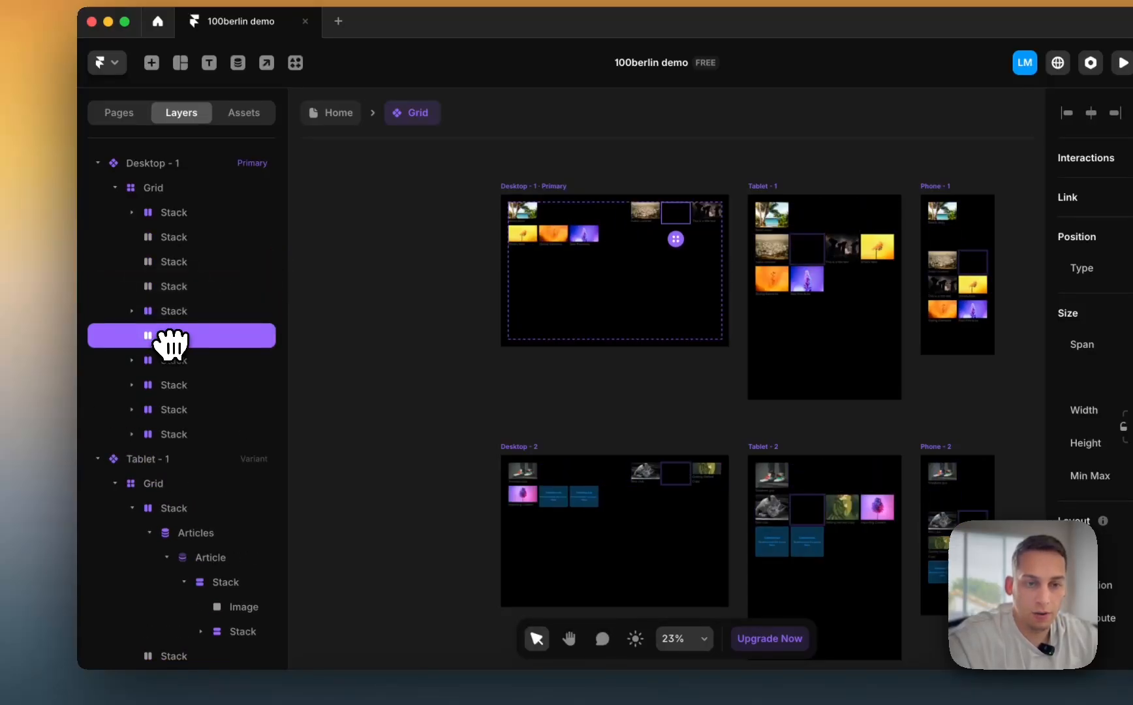
pyautogui.press('super+d')
pyautogui.press('super+d')
pyautogui.press('super+d')
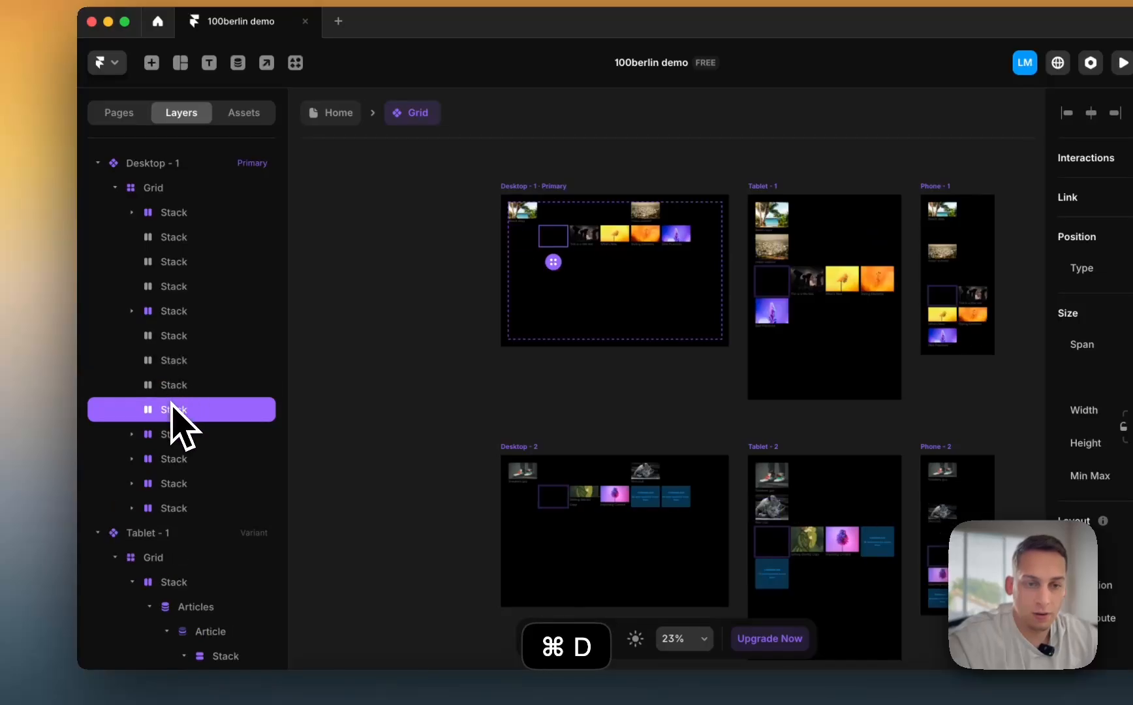
# - Move the last empty stack after the third article stack and duplicate it there three times
pyautogui.moveTo(169, 447); pyautogui.dragTo(170, 446)
pyautogui.press('super+d')
pyautogui.press('super+d')
pyautogui.press('super+d')
pyautogui.press('super+d')
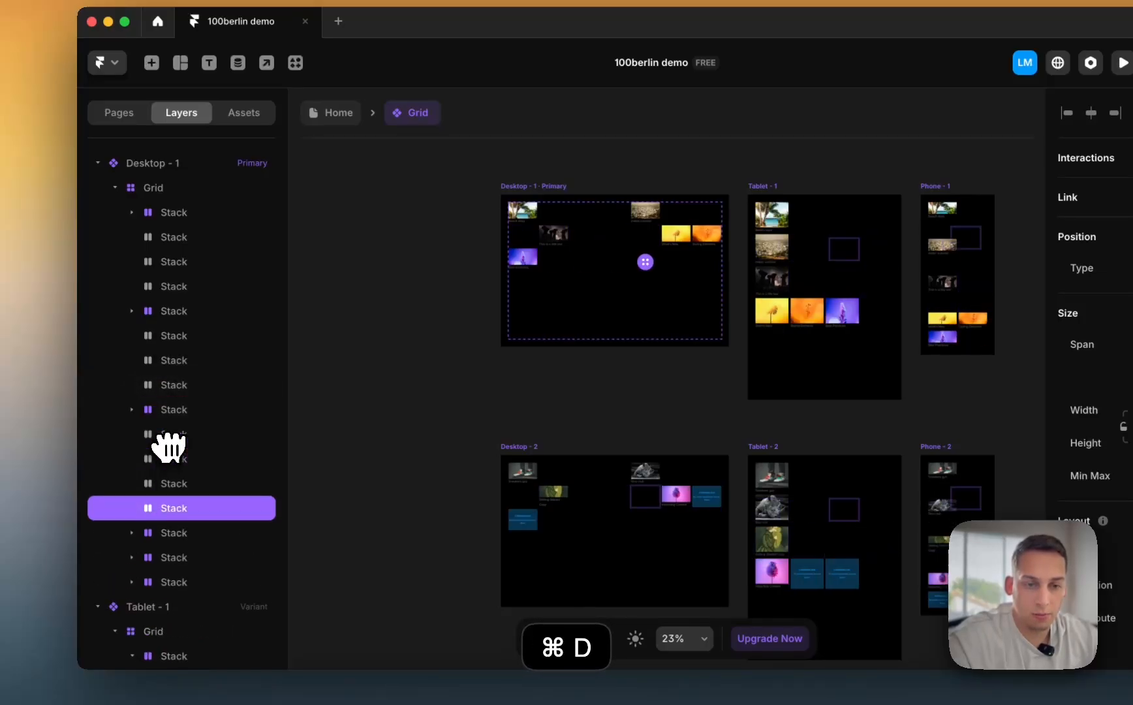
# - Move an empty stack after the fifth article in Desktop - 1 and duplicate it until twelve empty stacks precede the last article
pyautogui.scroll(-1, 168, 542)
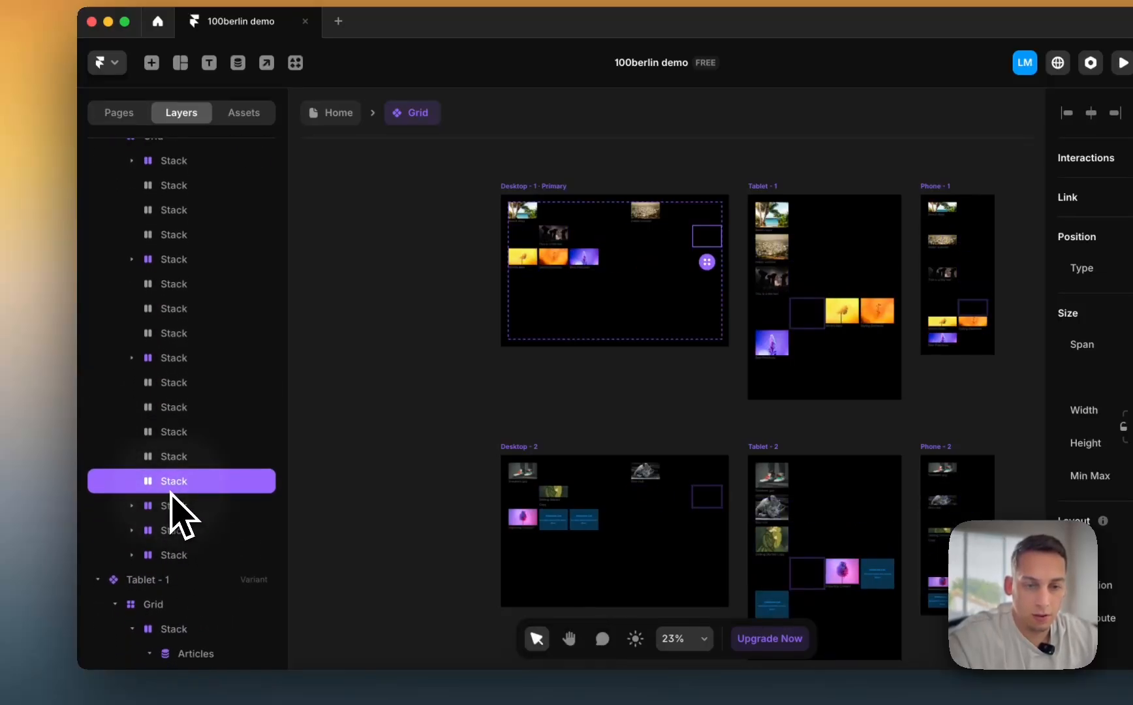
pyautogui.press('super+d')
pyautogui.press('super+d')
pyautogui.press('super+d')
pyautogui.press('super+d')
pyautogui.press('super+d')
pyautogui.press('super+d')
pyautogui.press('super+d')
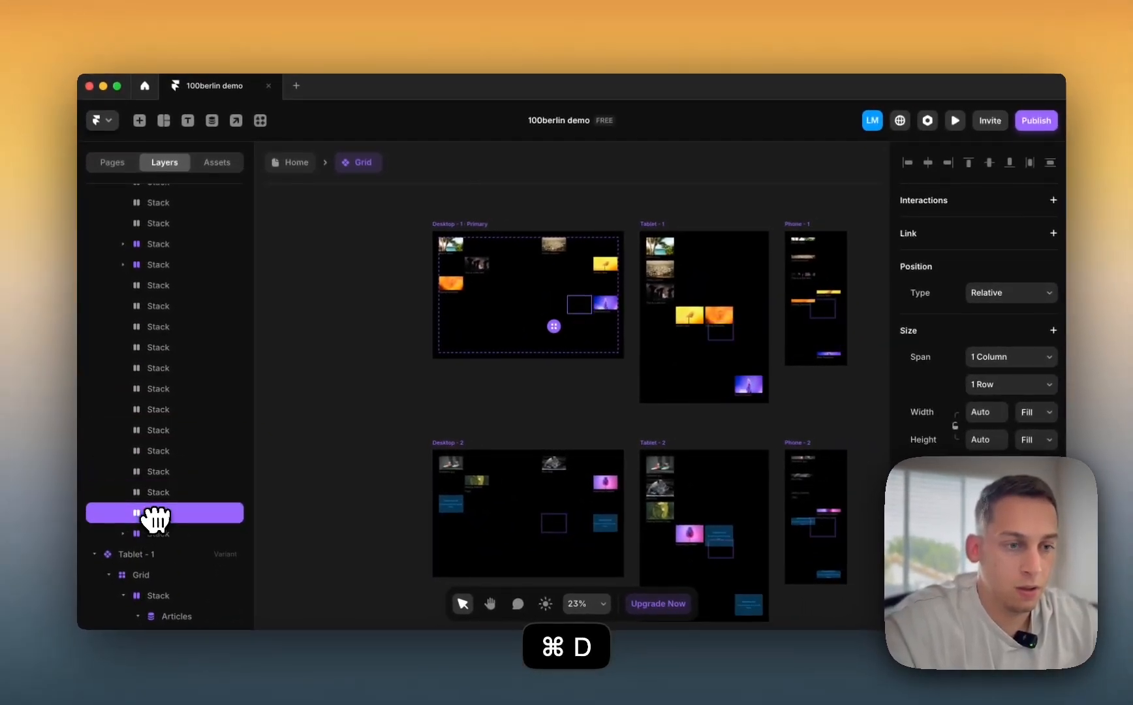
# - Delete one empty stack before the last article in Tablet - 1 and another in Phone - 1
pyautogui.scroll(-5, 338, 433)
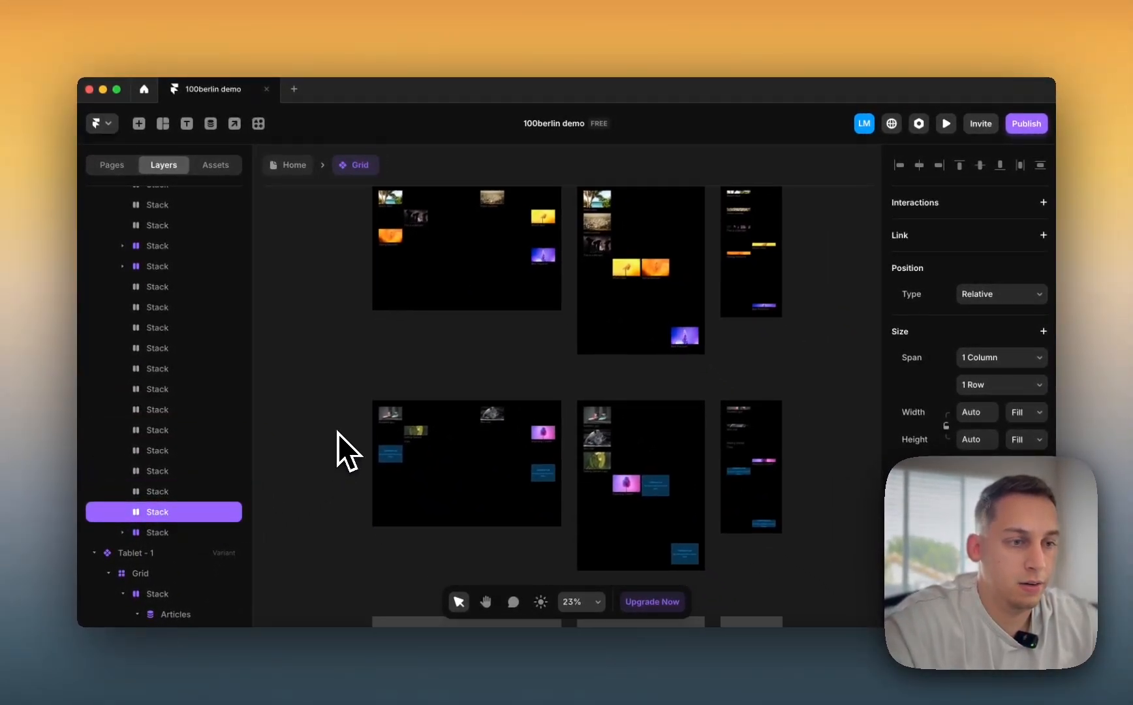
pyautogui.scroll(3, 338, 432)
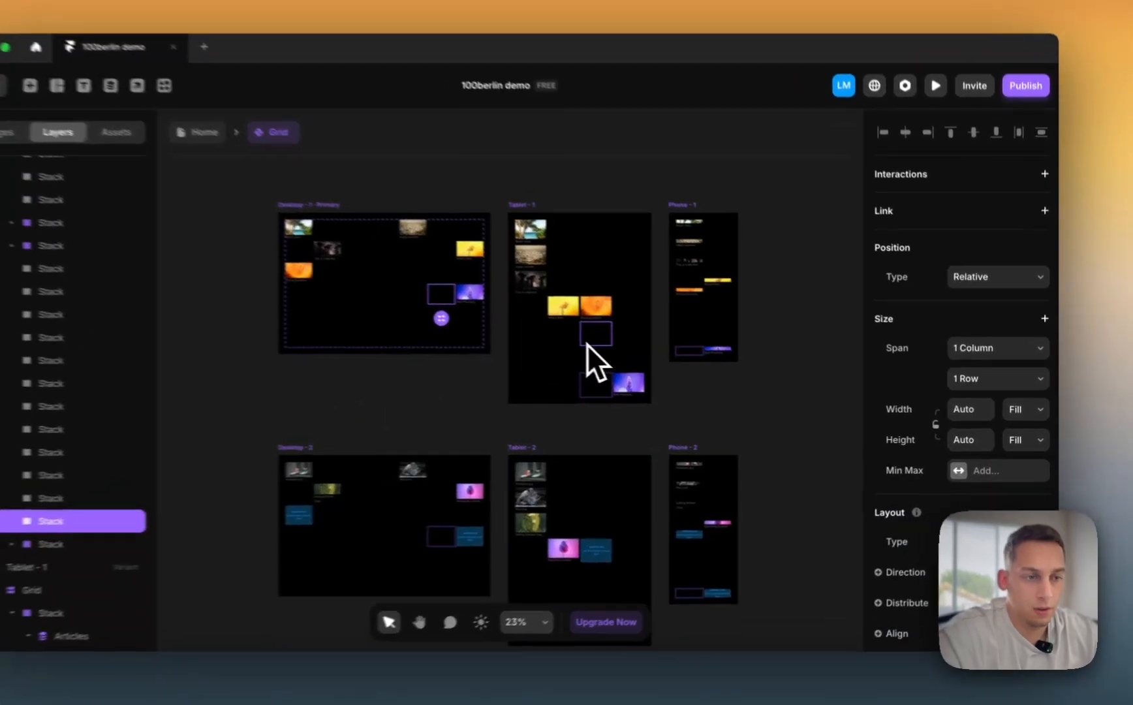
pyautogui.click(637, 351)
pyautogui.moveTo(530, 367); pyautogui.dragTo(522, 371)
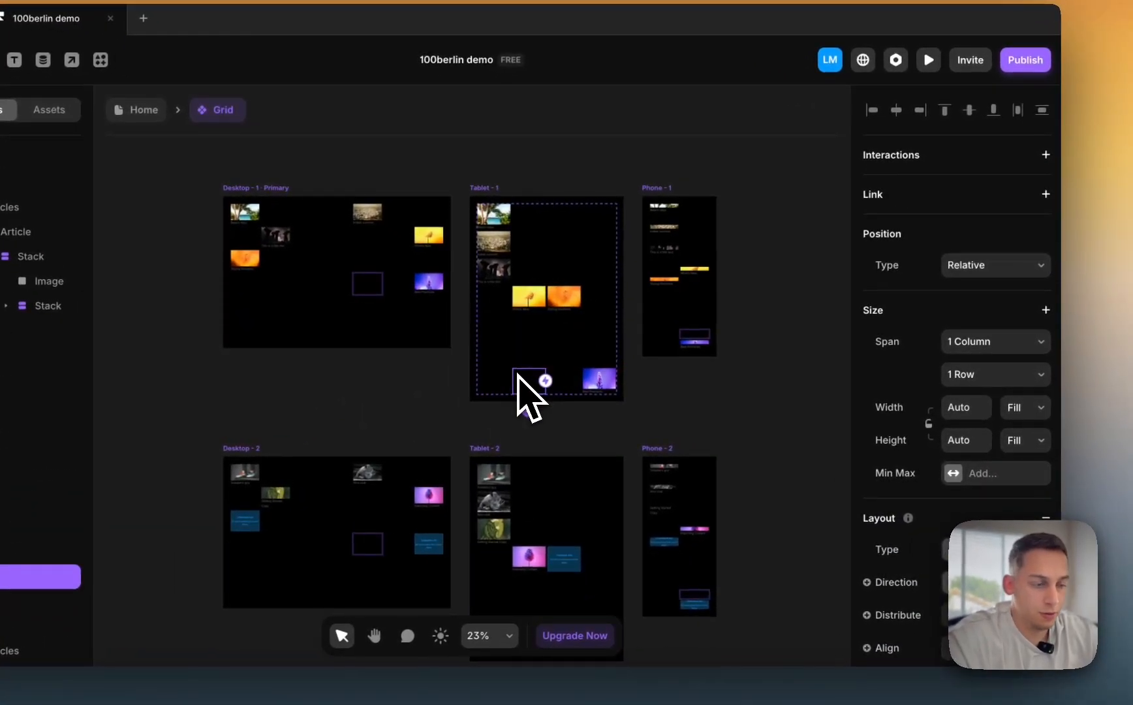
pyautogui.press('BackSpace')
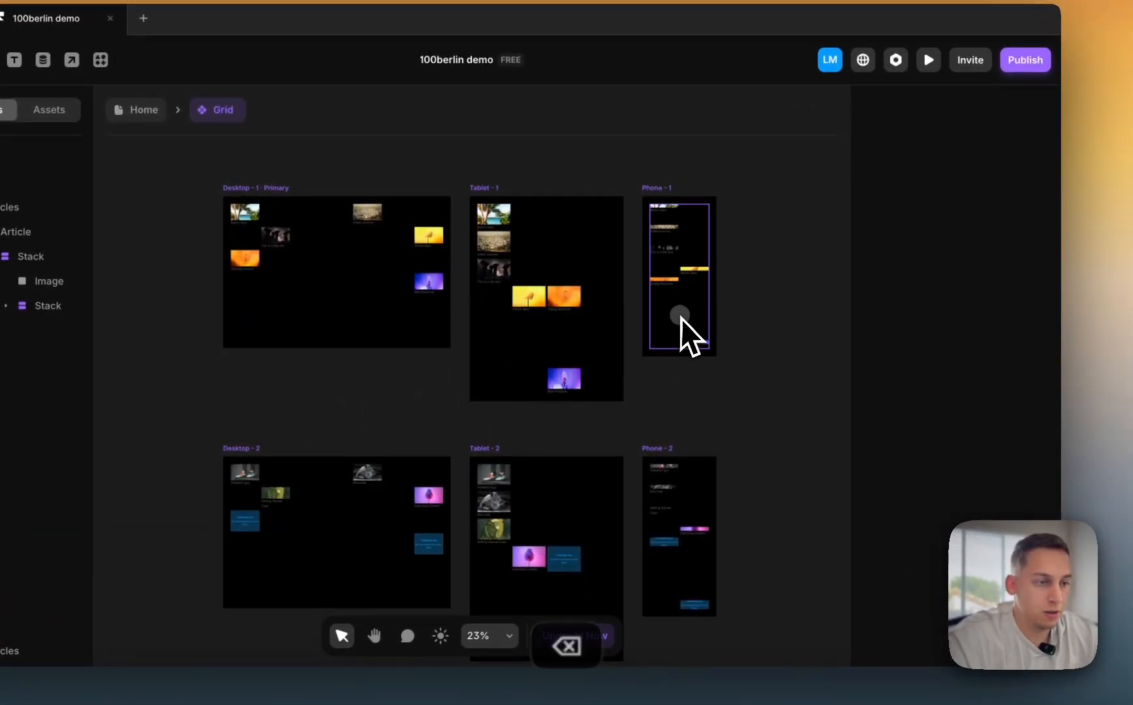
pyautogui.press('BackSpace')
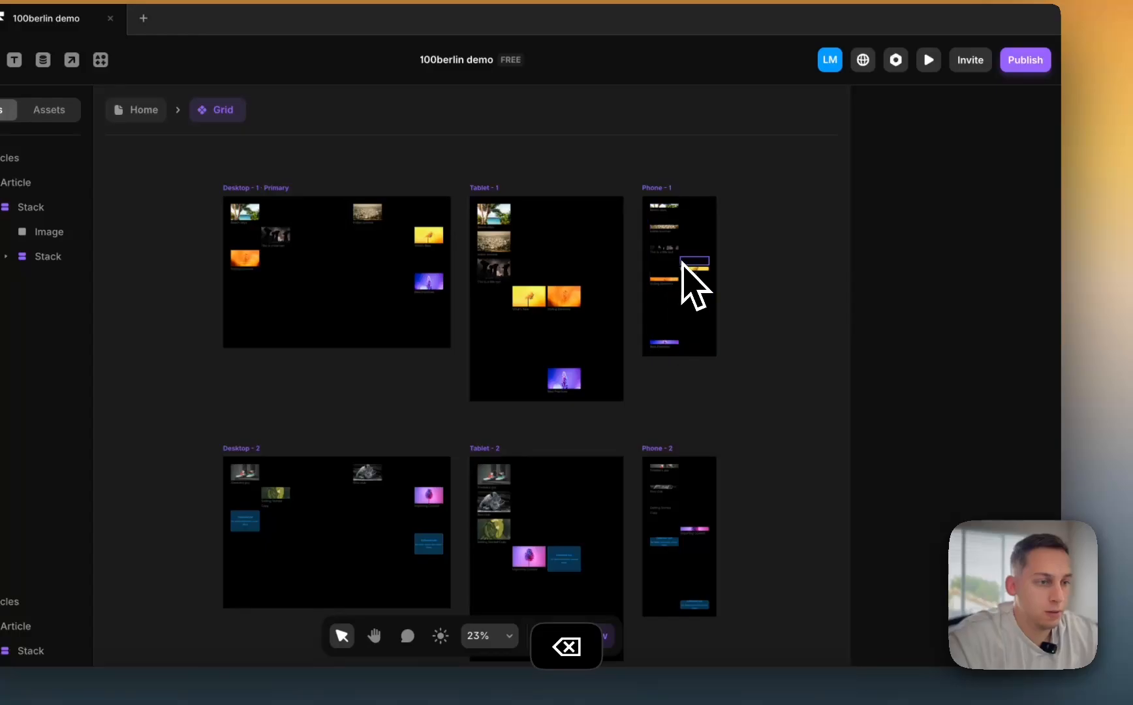
# - Try four columns in the Grid of Phone - 1
pyautogui.click(683, 258)
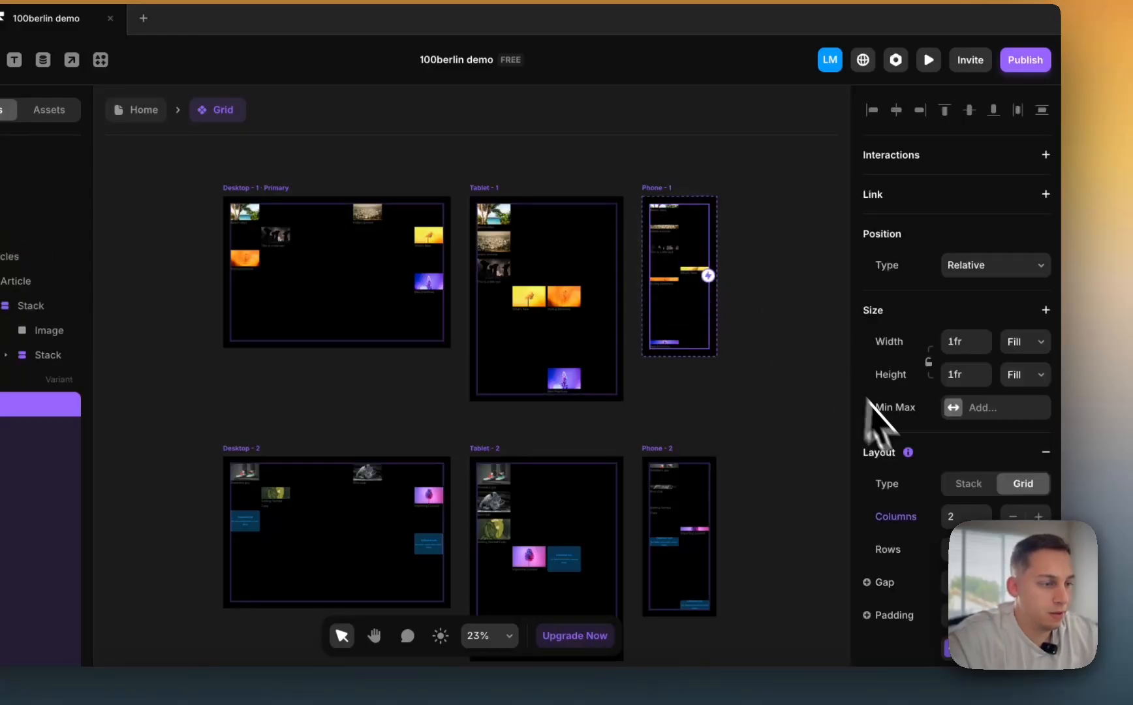
pyautogui.click(1034, 523)
pyautogui.click(1034, 522)
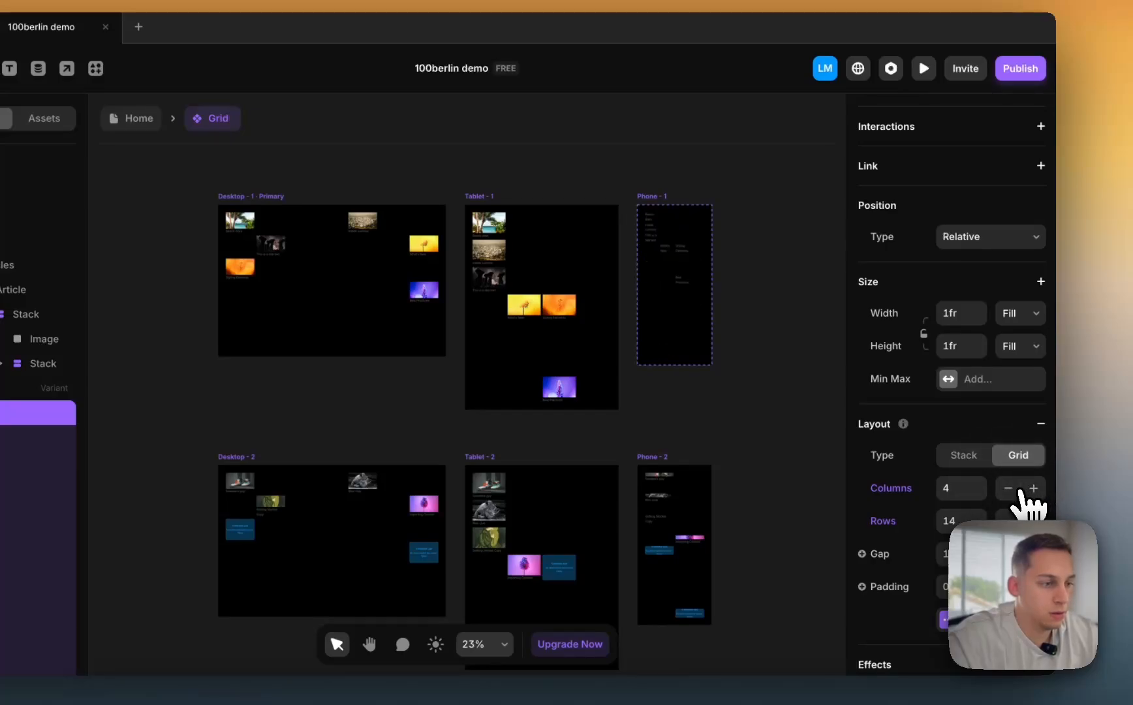
pyautogui.scroll(5, 645, 278)
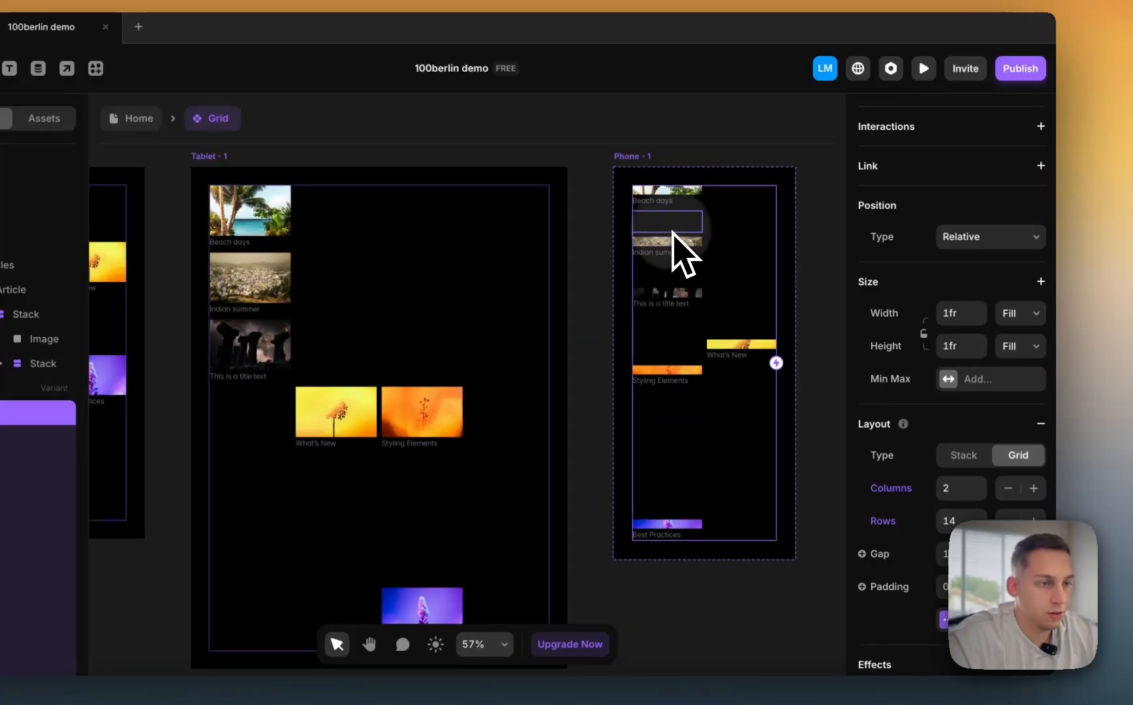
# - Set the gap of Phone - 1's Grid to 0
pyautogui.doubleClick(672, 231)
pyautogui.click(158, 423)
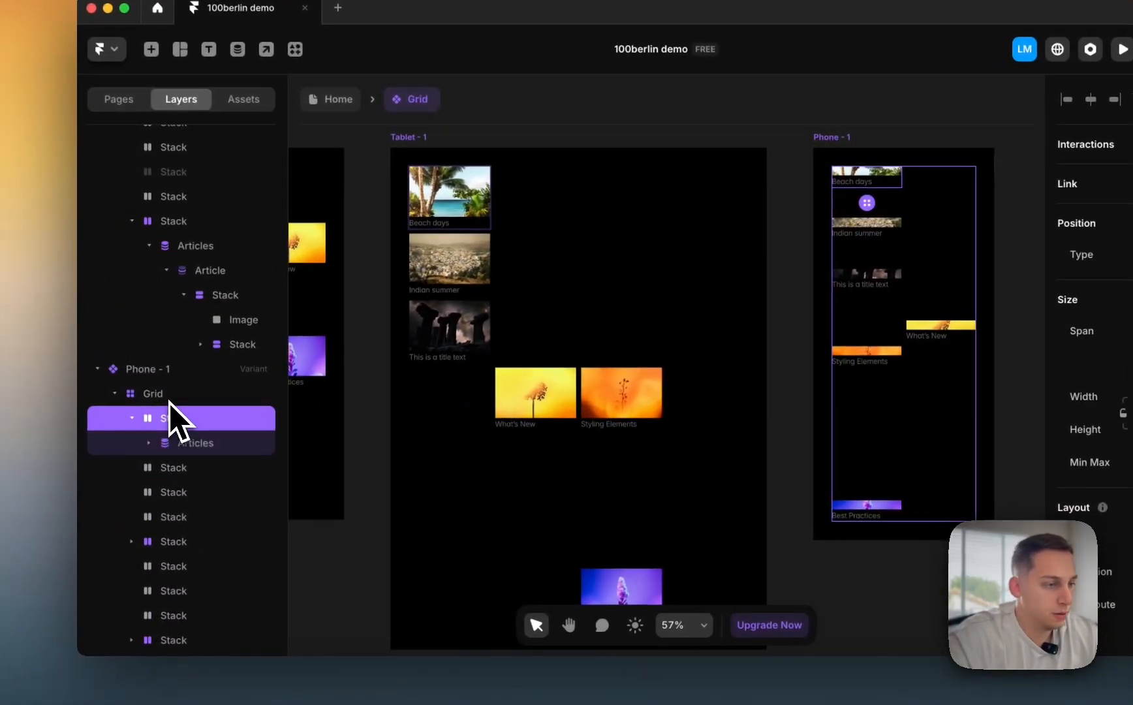
pyautogui.click(170, 403)
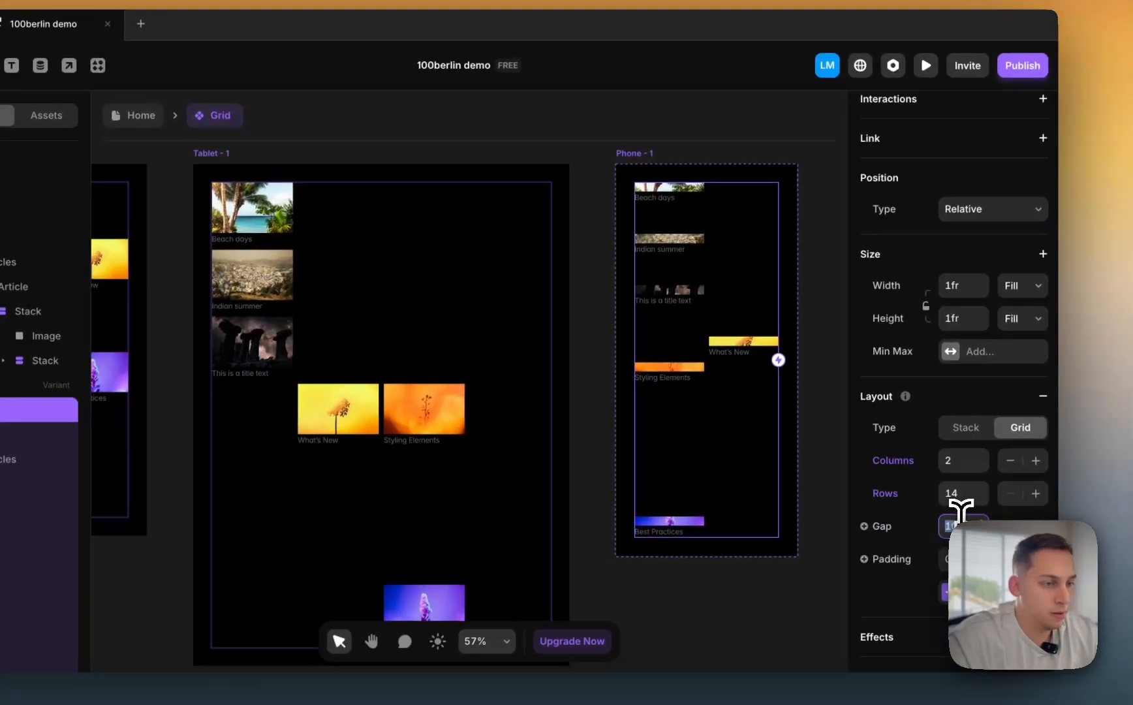
pyautogui.hotkey('shift', 'Down')
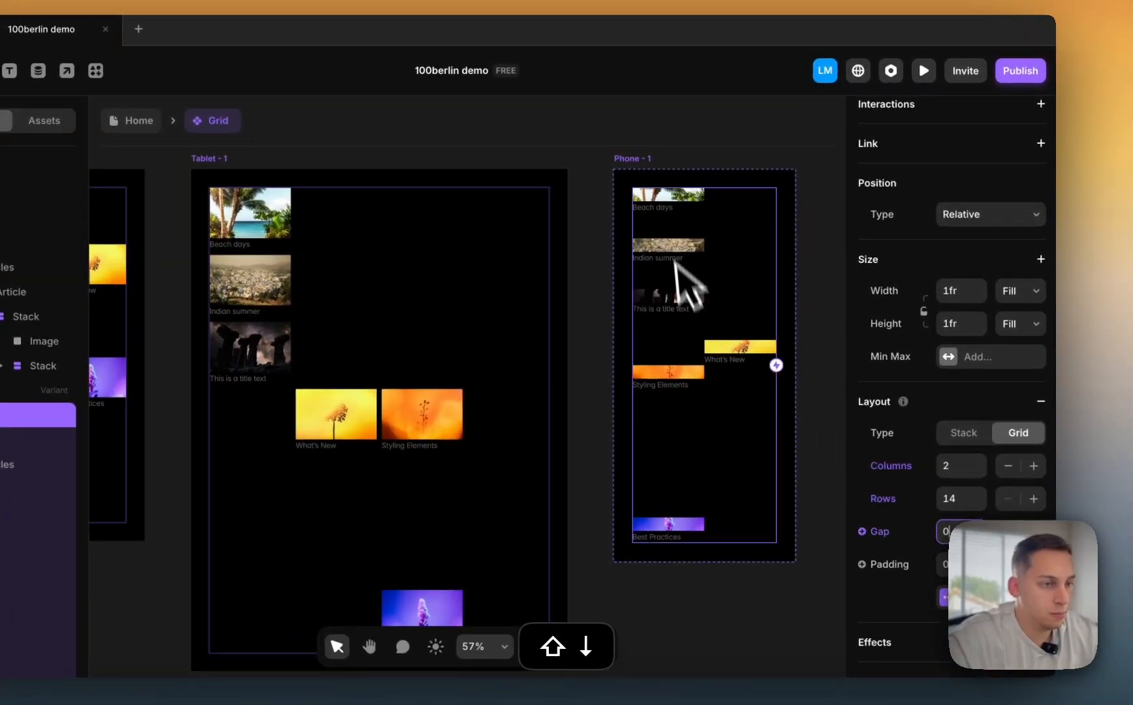
# - Delete two empty stacks before the last article in Desktop - 2
pyautogui.scroll(4, 698, 203)
pyautogui.hscroll(2, 697, 203)
pyautogui.scroll(-8, 697, 204)
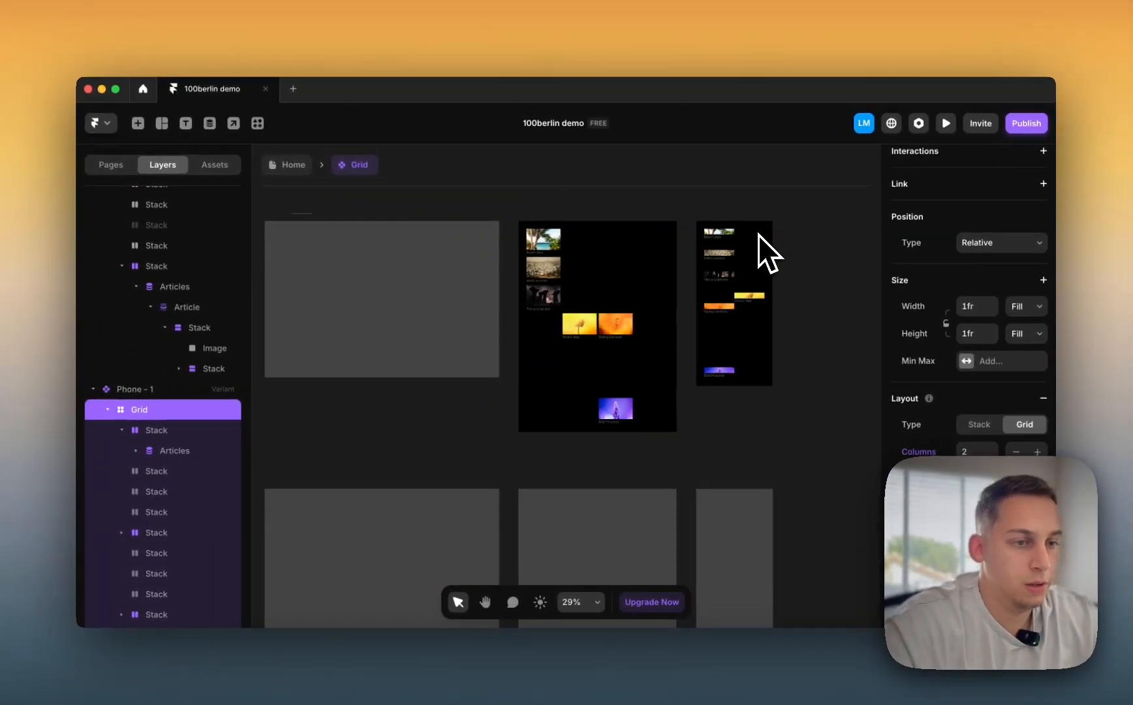
pyautogui.scroll(-2, 758, 234)
pyautogui.hscroll(-2, 759, 234)
pyautogui.scroll(-3, 759, 235)
pyautogui.keyDown('super'); pyautogui.click(556, 358); pyautogui.keyUp('super')
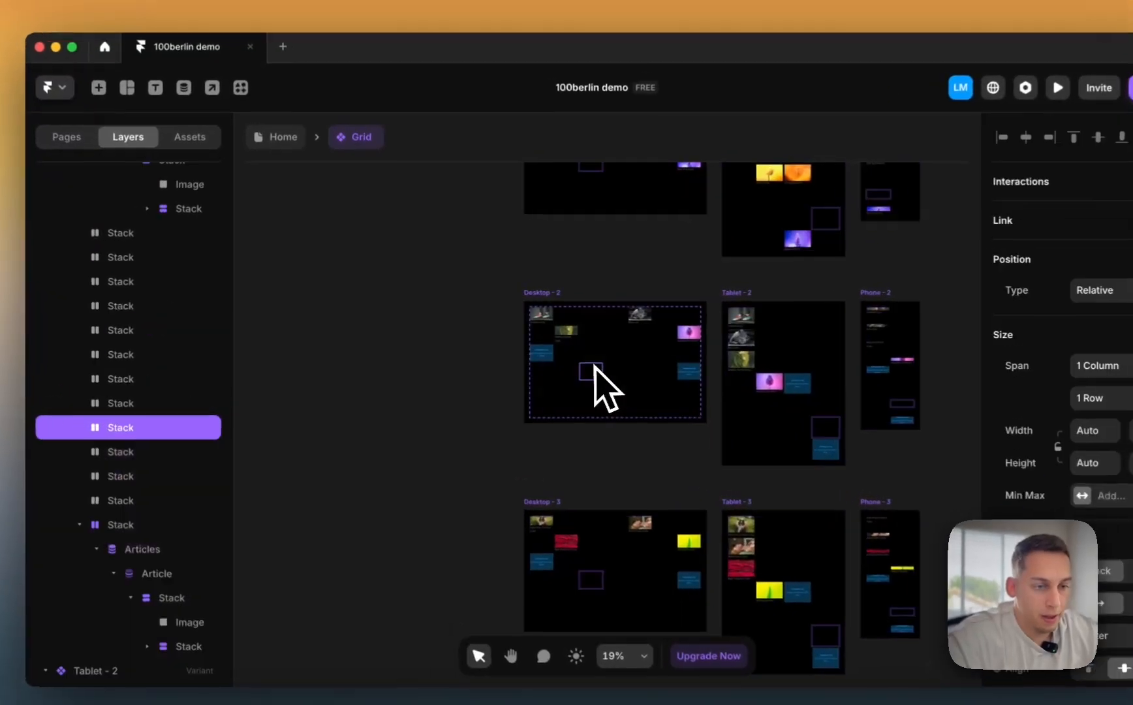
pyautogui.scroll(-3, 596, 374)
pyautogui.scroll(2, 594, 392)
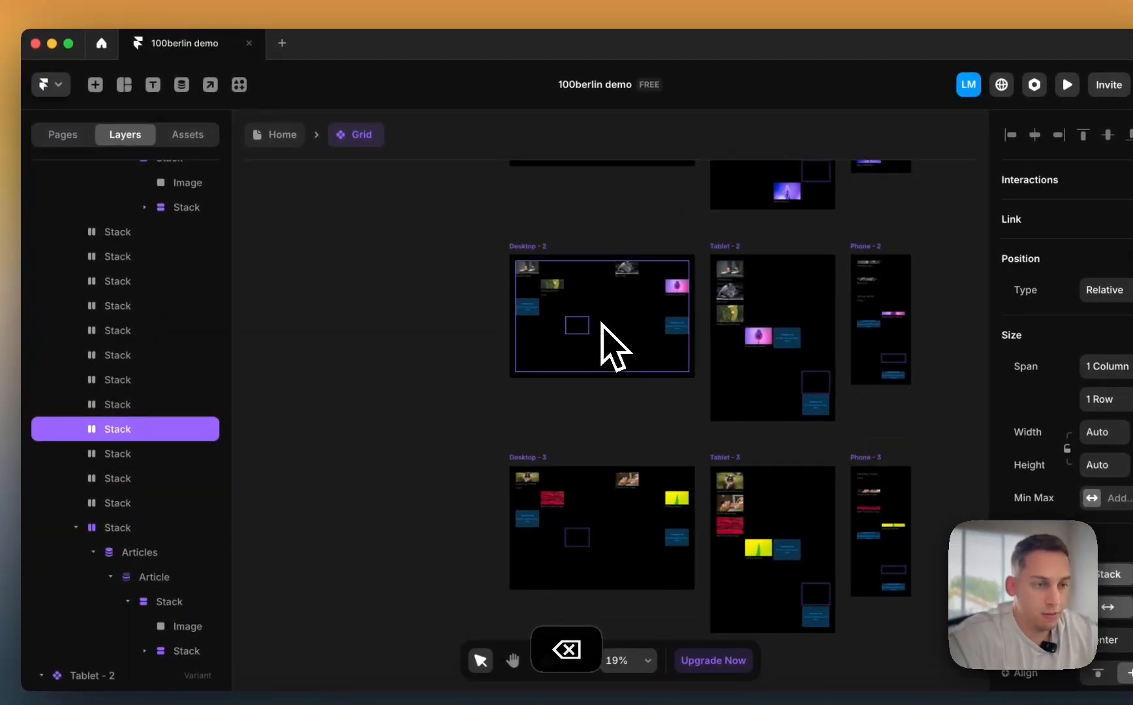
pyautogui.press('BackSpace')
pyautogui.press('BackSpace')
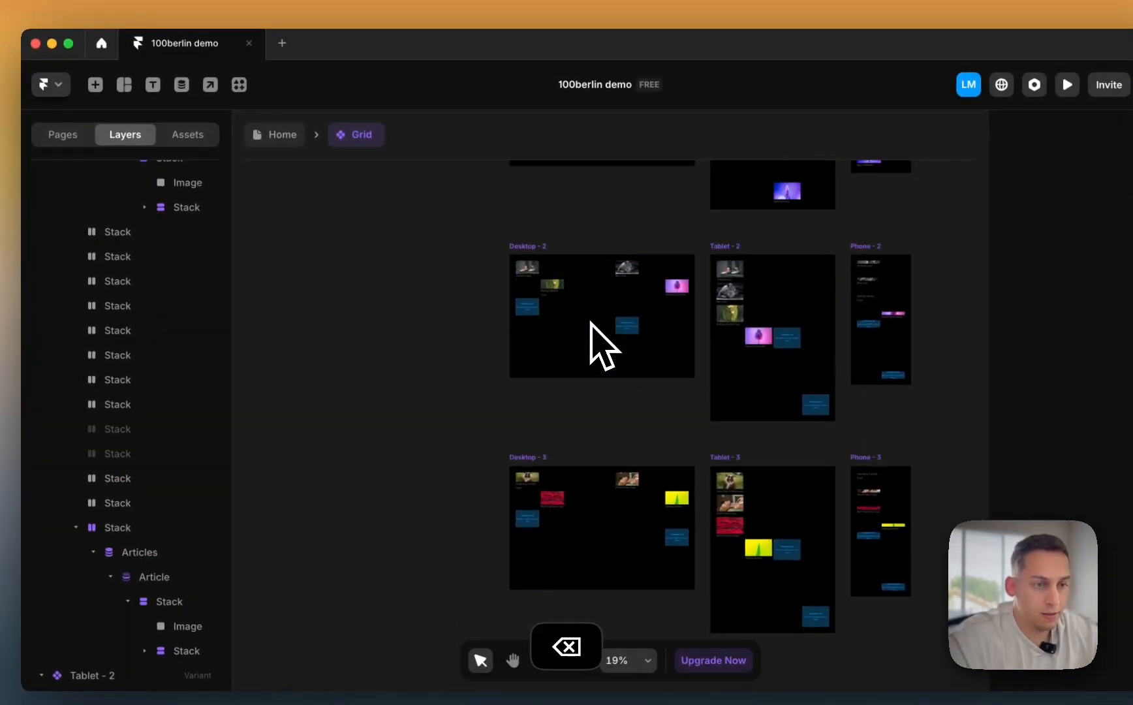
# - Duplicate the empty stack between the second and third articles in Desktop - 2 until the third article sits in the sixth column
pyautogui.press('super+d')
pyautogui.press('super+d')
pyautogui.press('super+d')
pyautogui.press('super+d')
pyautogui.press('super+d')
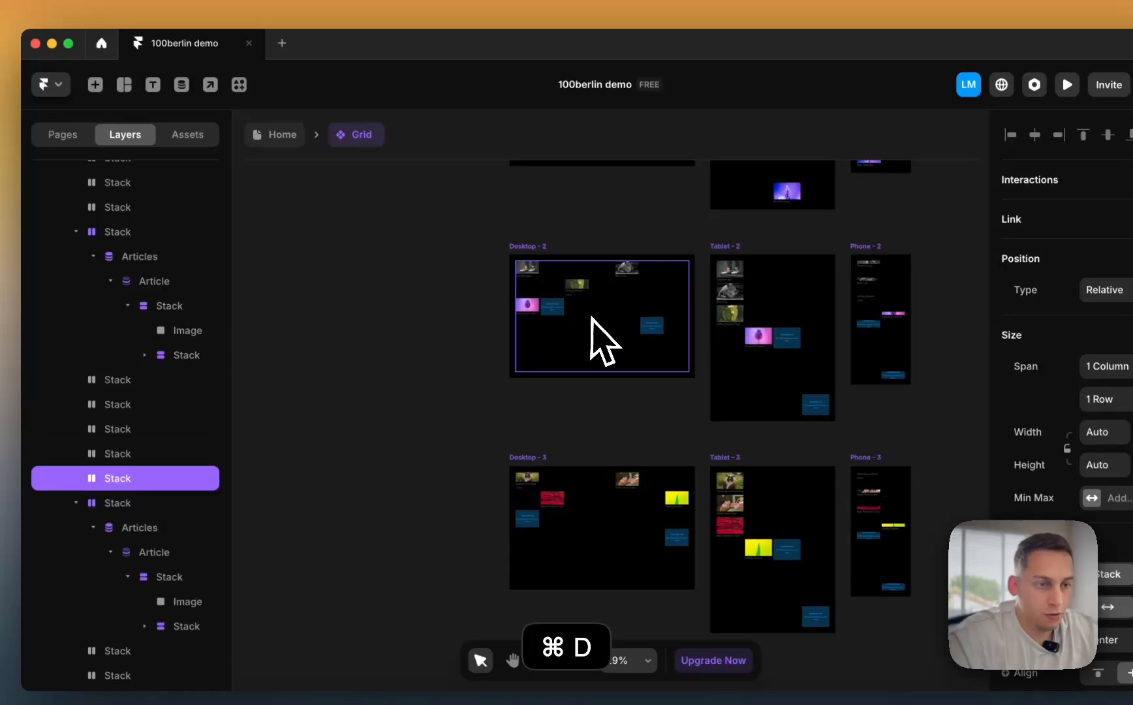
pyautogui.press('super+d')
pyautogui.press('super+d')
pyautogui.press('super+d')
# - Duplicate the empty stacks after the third article and between the first and second articles in Desktop - 2
pyautogui.press('super+d')
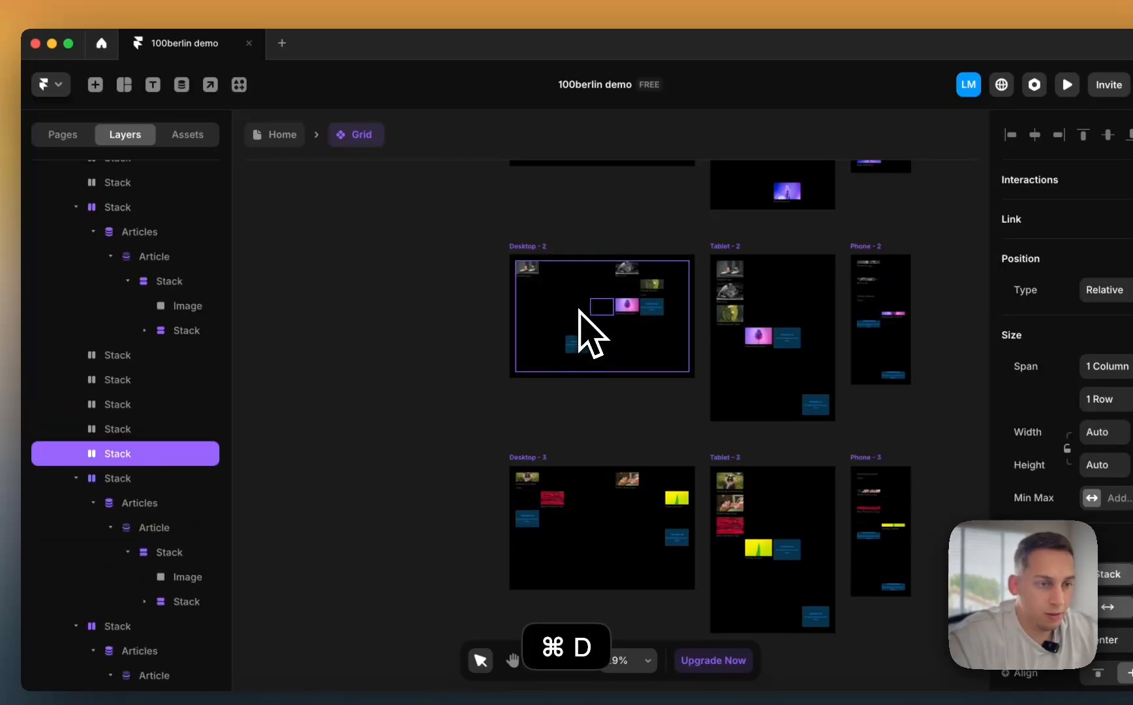
pyautogui.press('super+d')
pyautogui.press('super+d')
pyautogui.press('super+d')
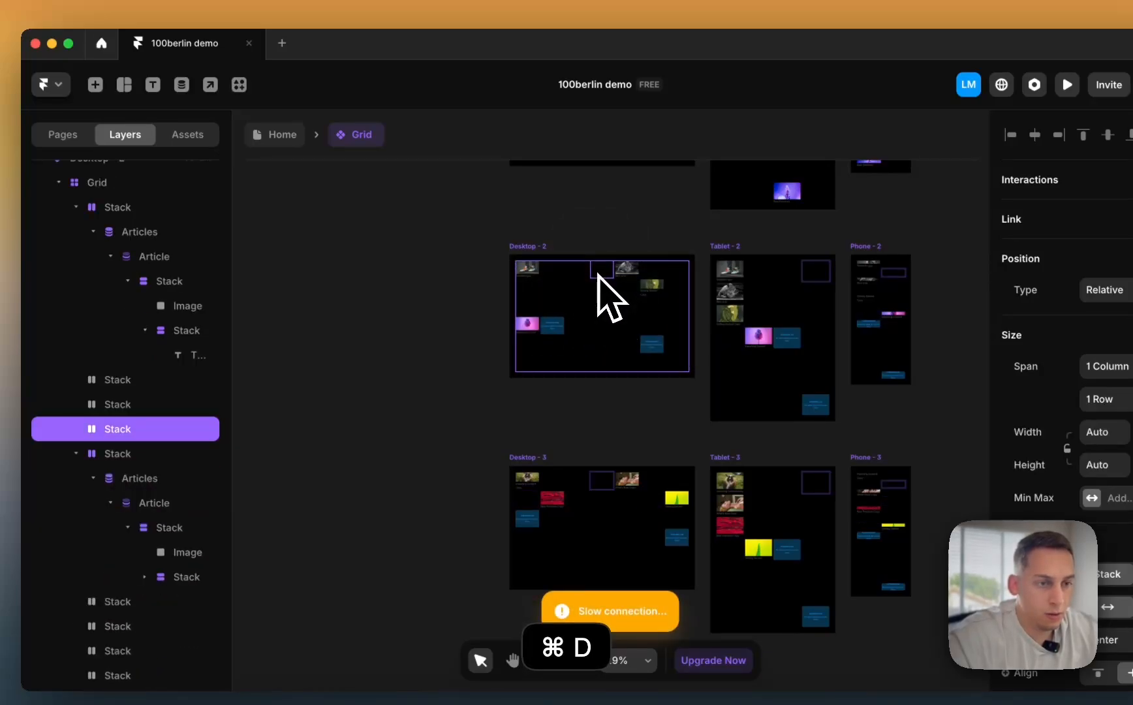
pyautogui.press('super+d')
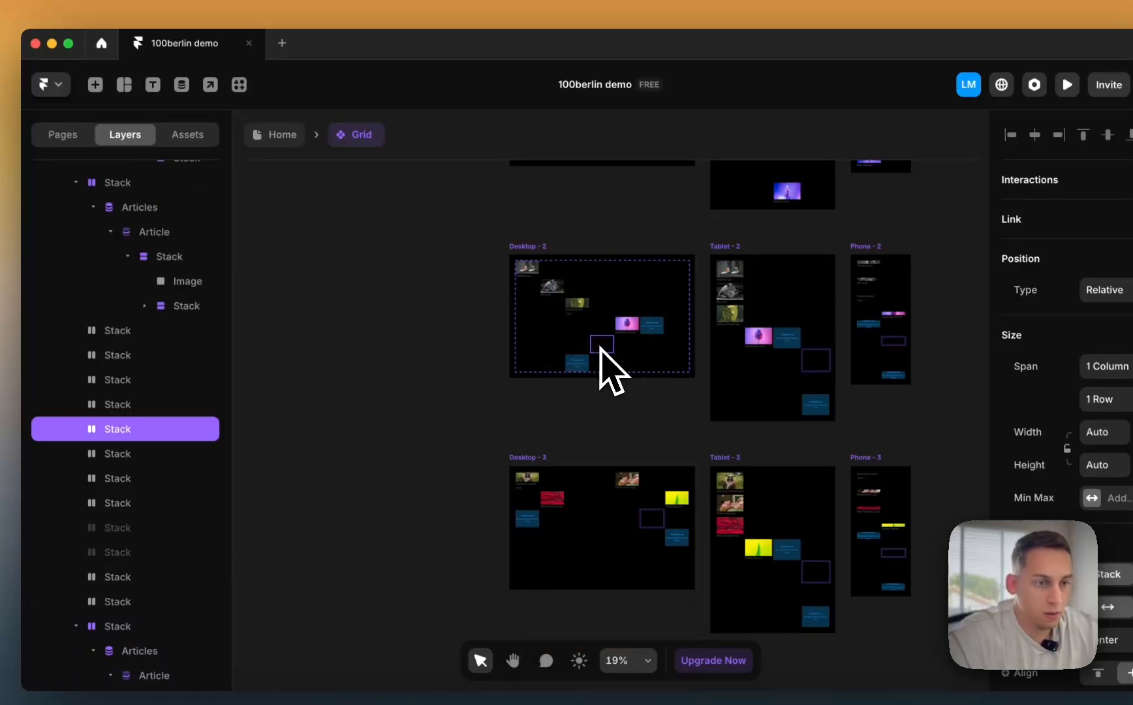
# - Delete the surplus empty stacks before the fourth and last articles in Desktop - 2
pyautogui.press('BackSpace')
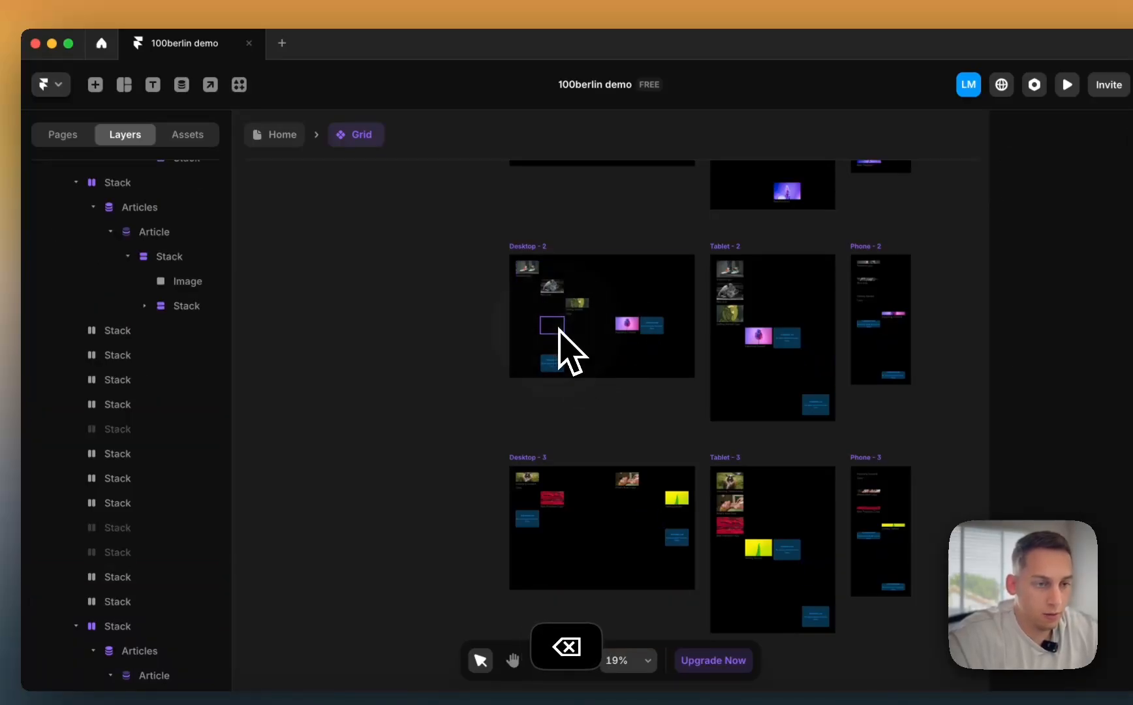
pyautogui.press('BackSpace')
pyautogui.click(541, 335)
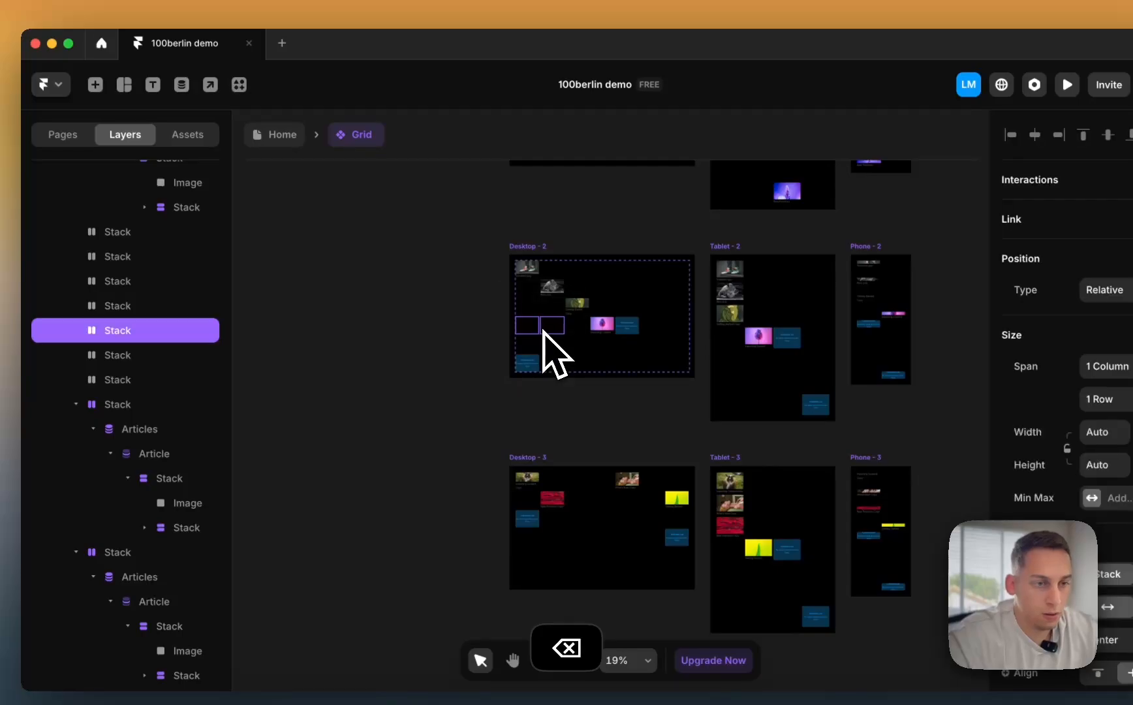
pyautogui.press('BackSpace')
# - Duplicate the empty stack before the third article in Desktop - 3 three times
pyautogui.scroll(-2, 616, 369)
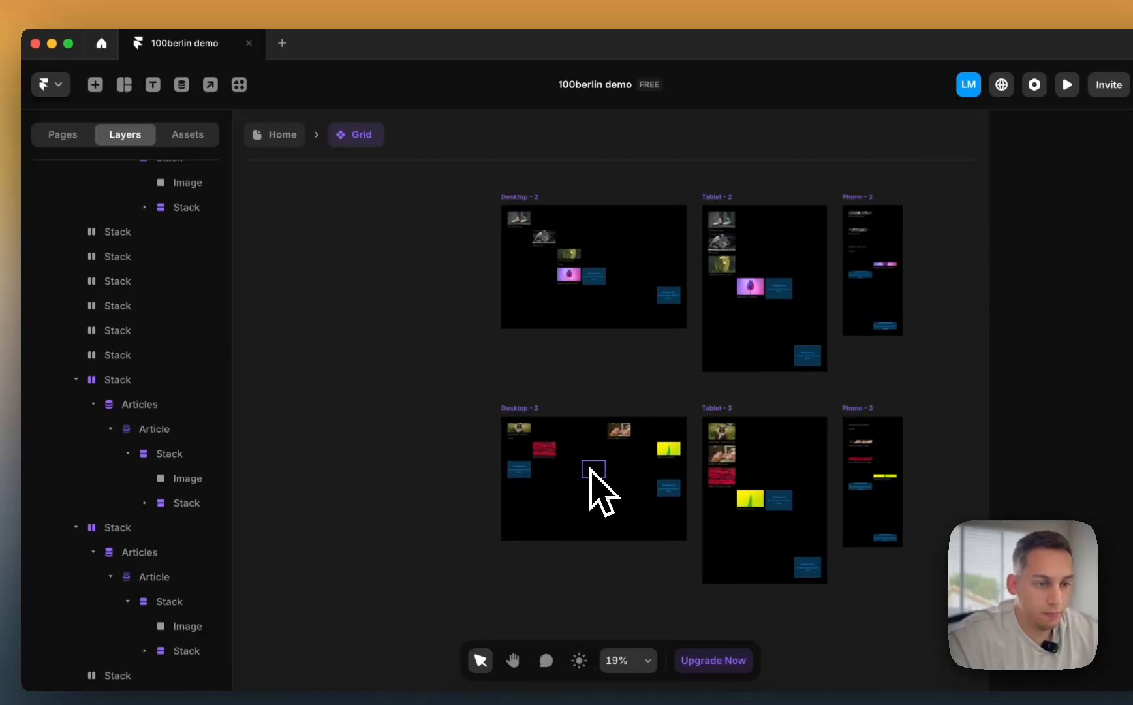
pyautogui.click(509, 455)
pyautogui.press('super+d')
pyautogui.press('super+d')
pyautogui.press('super+d')
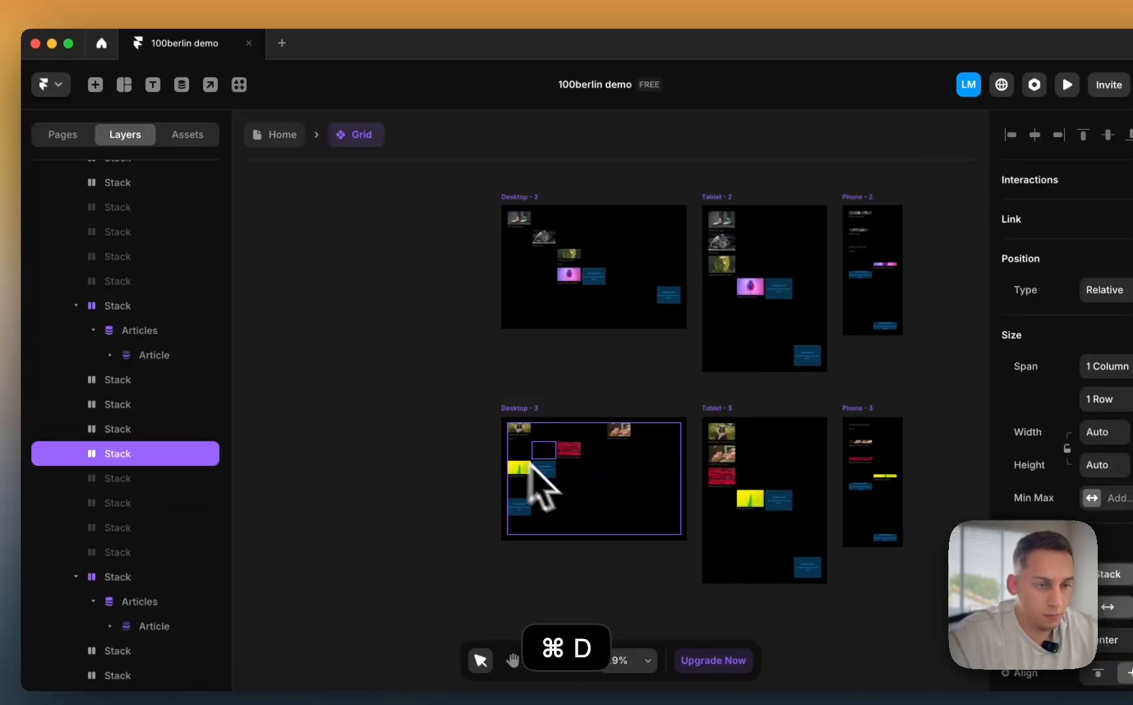
# - Duplicate the empty stack before the fourth article in Desktop - 3 twice
pyautogui.click(542, 476)
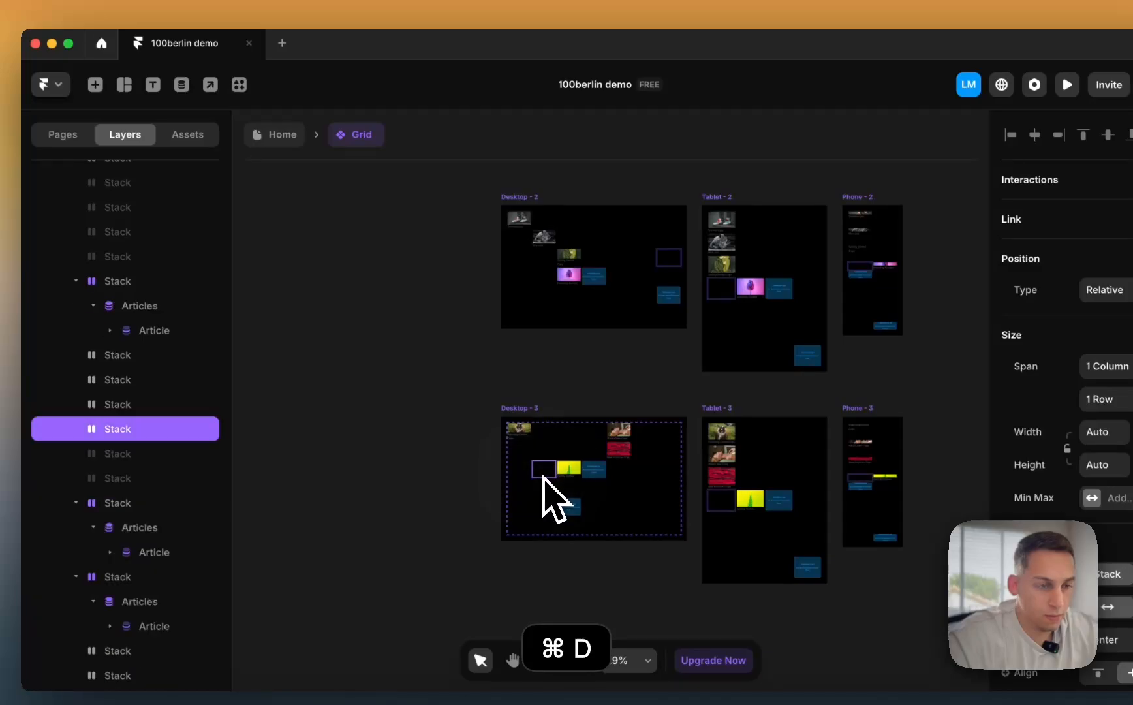
pyautogui.press('super+d')
pyautogui.press('super+d')
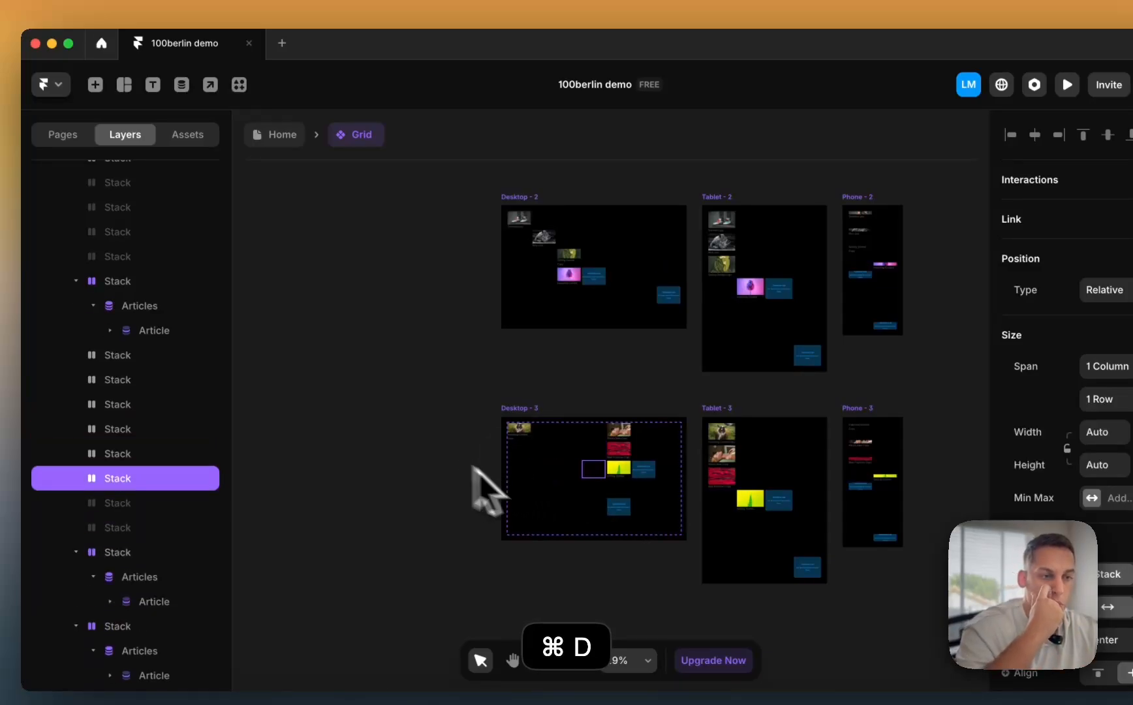
# - Leave the Grid component and return to the Home page
pyautogui.scroll(-3, 582, 493)
pyautogui.scroll(5, 582, 494)
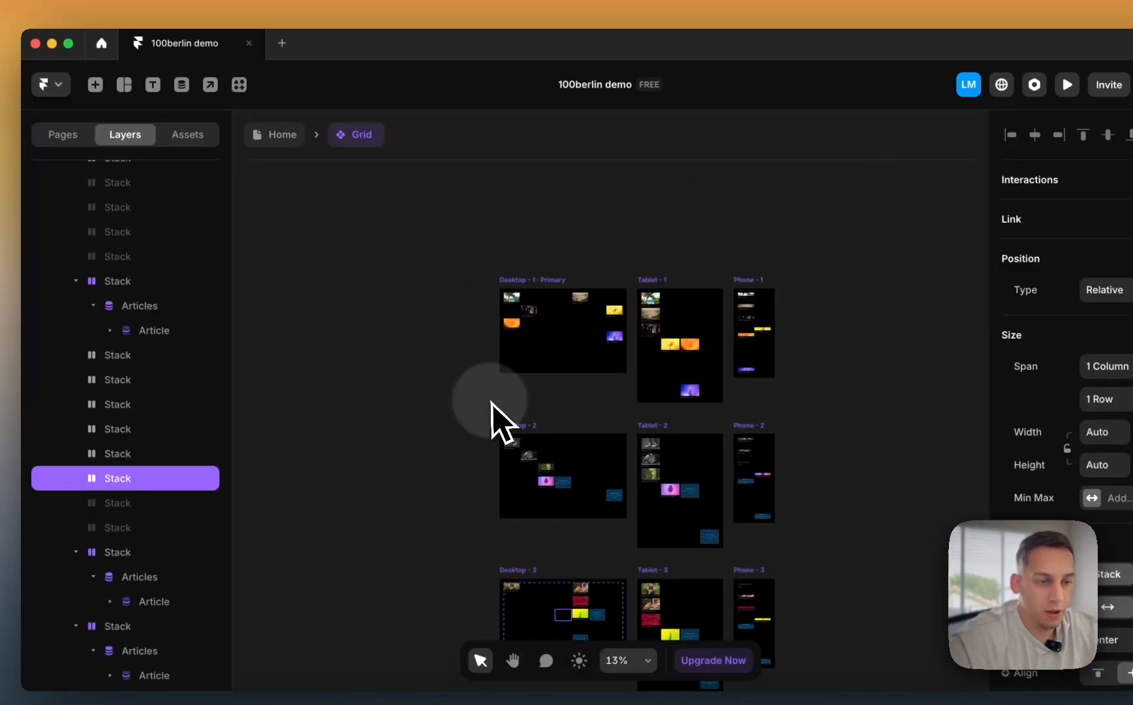
pyautogui.click(491, 402)
pyautogui.scroll(3, 607, 405)
pyautogui.hscroll(-2, 611, 404)
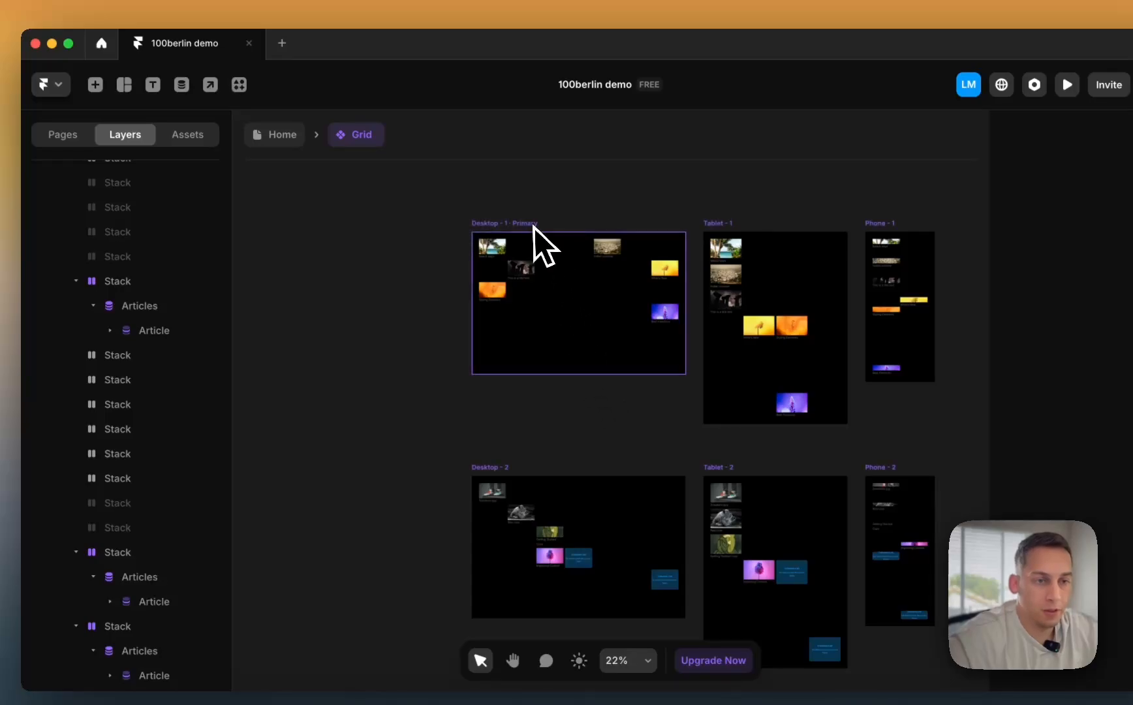
pyautogui.click(533, 225)
pyautogui.click(285, 135)
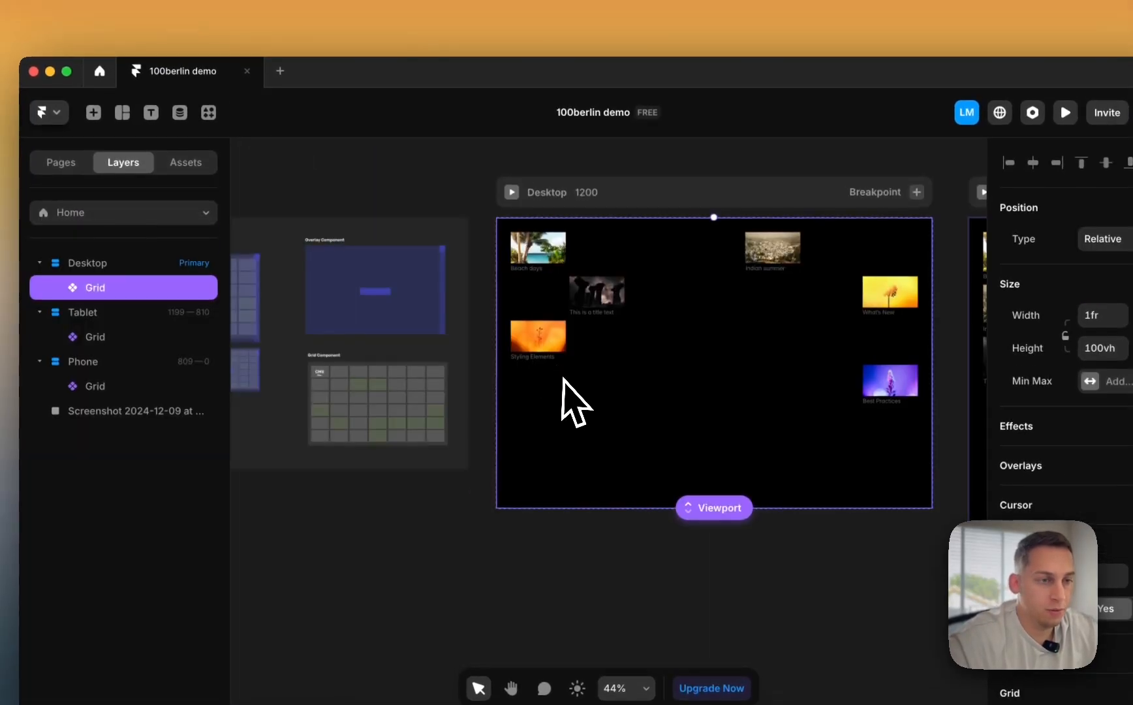
# - Check the variant settings of the Grid instances in the Tablet and Phone breakpoints
pyautogui.scroll(-5, 574, 402)
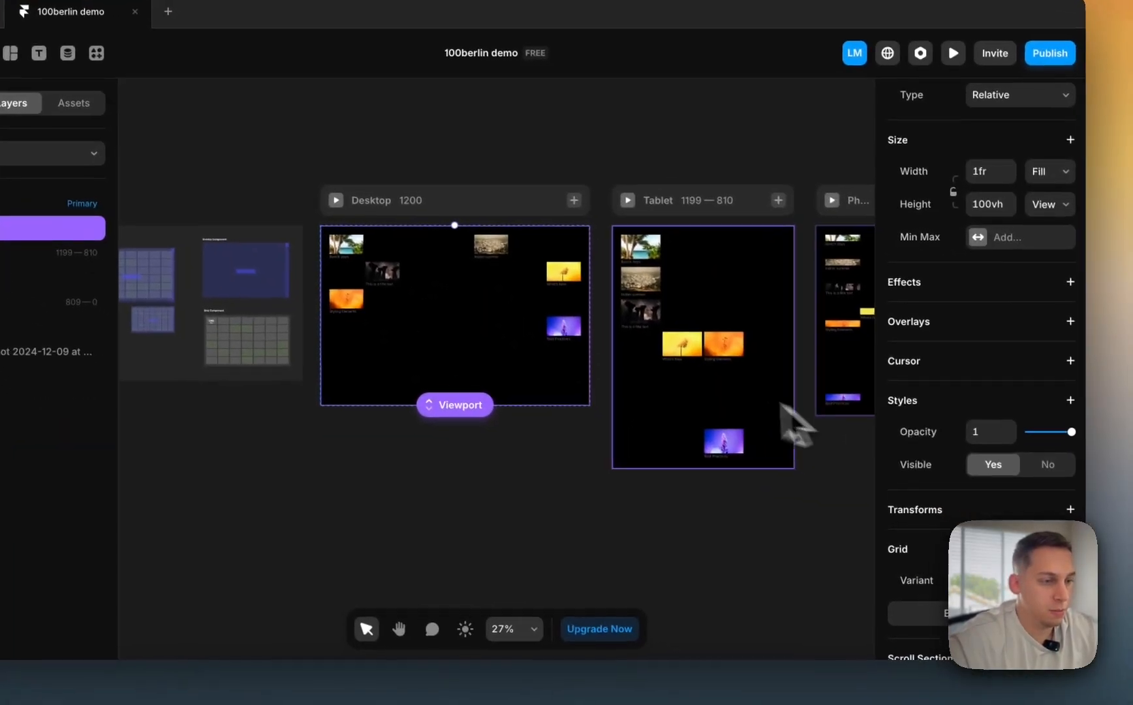
pyautogui.click(781, 404)
pyautogui.scroll(-3, 880, 392)
pyautogui.click(864, 325)
pyautogui.scroll(-1, 934, 443)
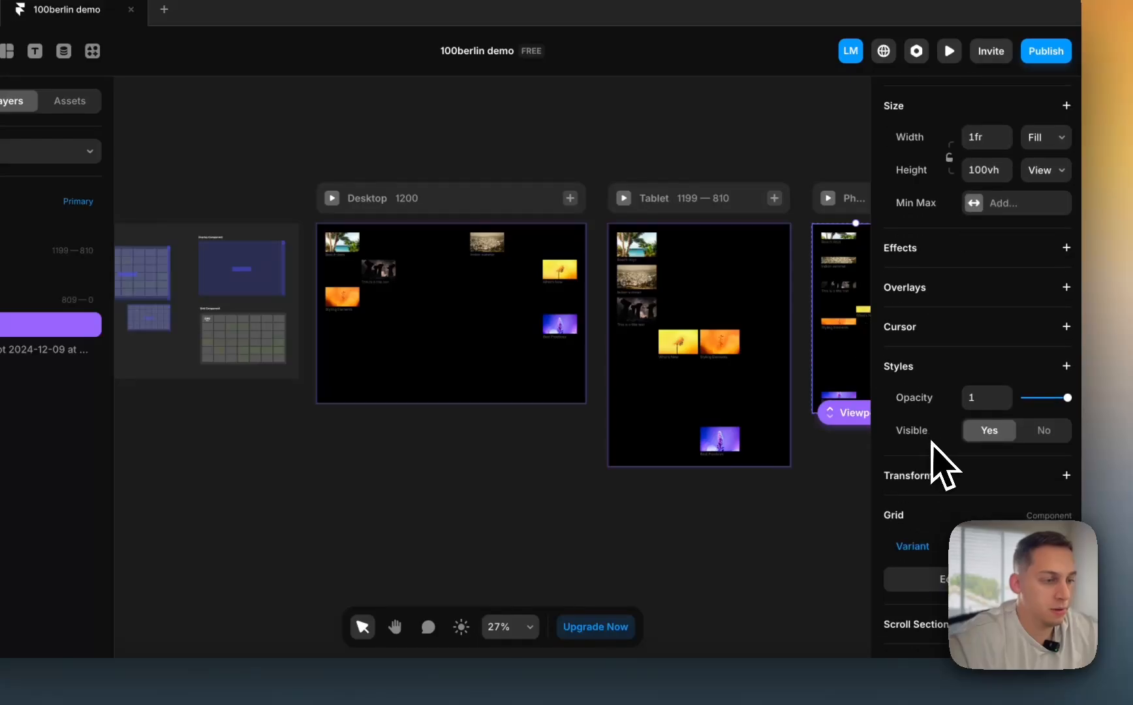
# - Preview the Desktop breakpoint of the Home page and return to the canvas
pyautogui.click(465, 446)
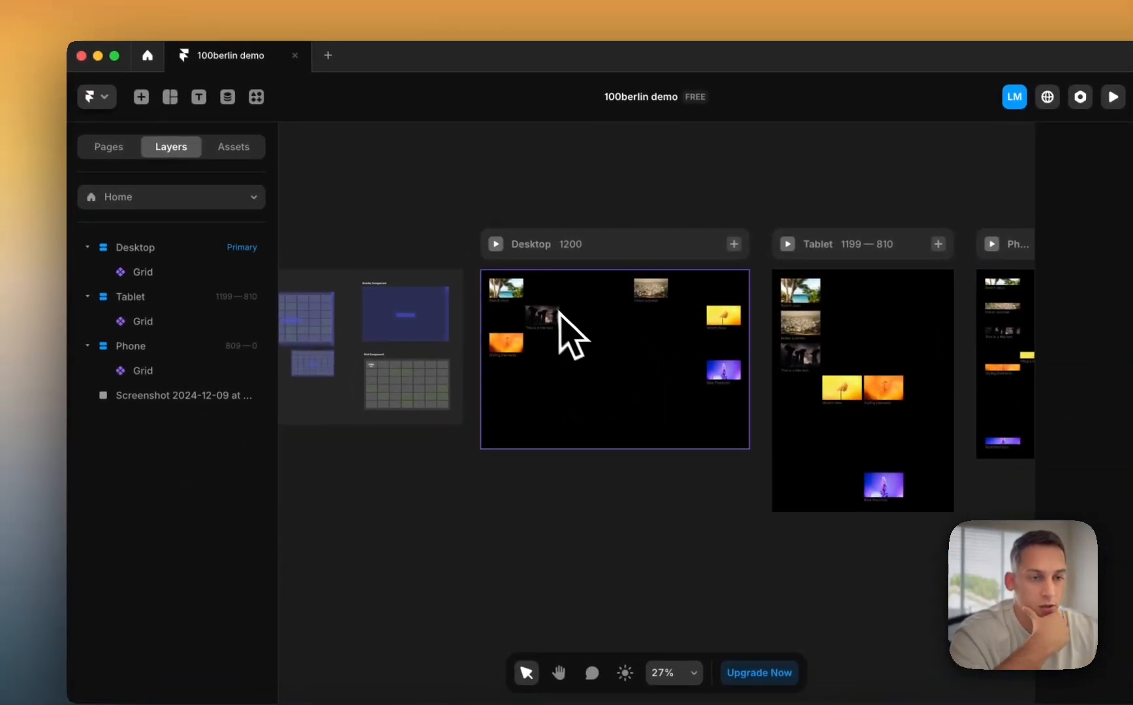
pyautogui.click(496, 244)
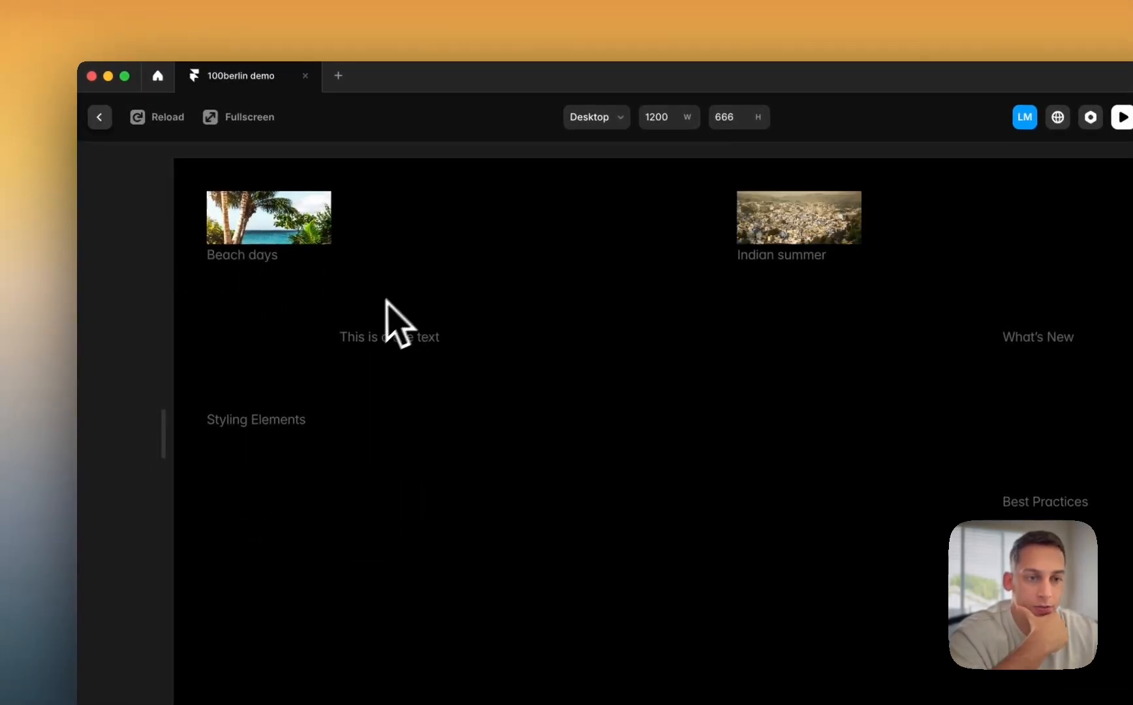
pyautogui.click(101, 119)
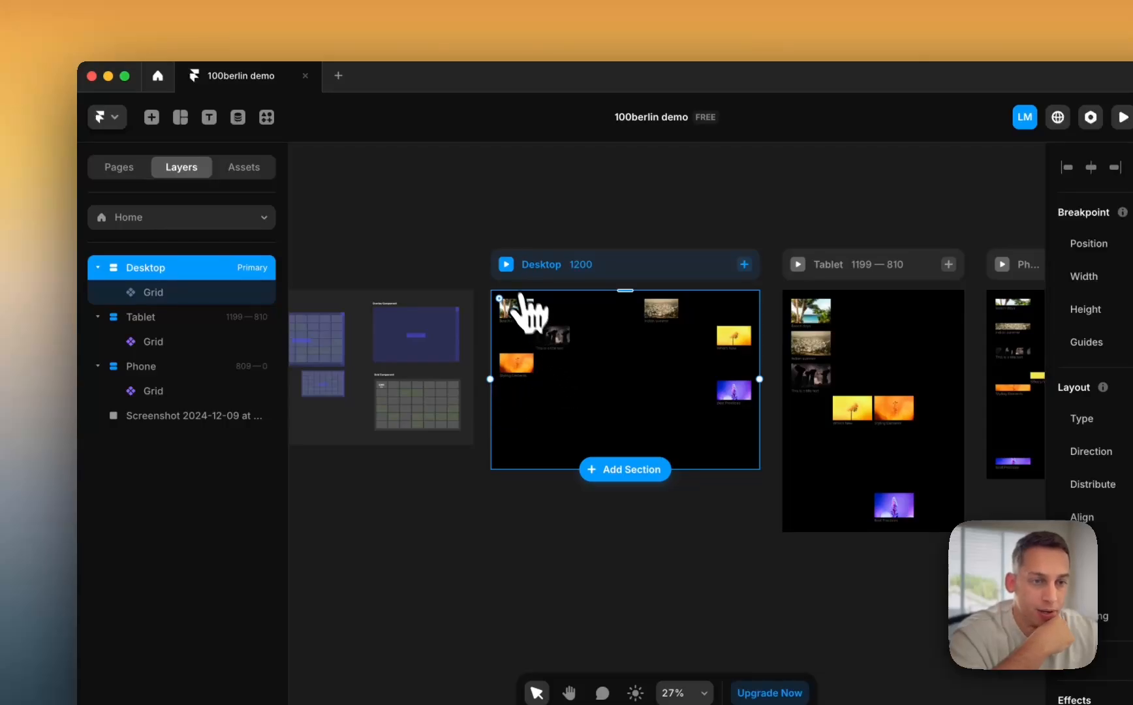
# - Preview the Grid in the Desktop breakpoint once more and go back to editing the Home page
pyautogui.click(462, 261)
pyautogui.hscroll(-5, 457, 258)
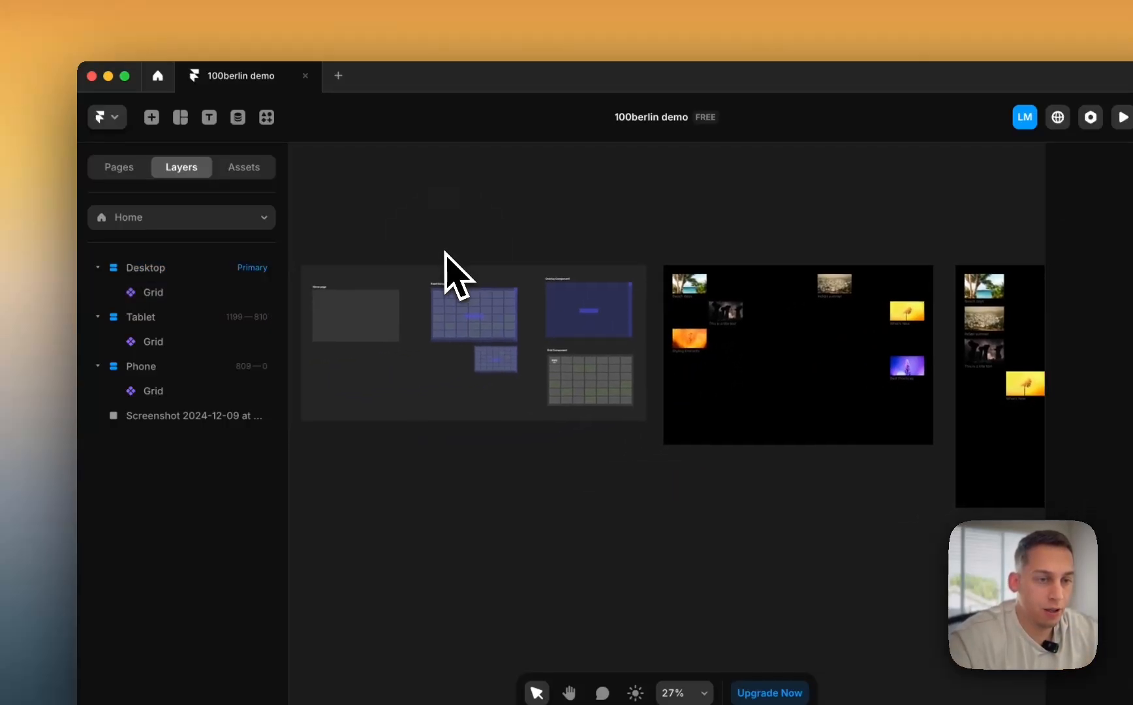
pyautogui.hscroll(9, 534, 264)
pyautogui.hscroll(-3, 534, 264)
pyautogui.click(441, 281)
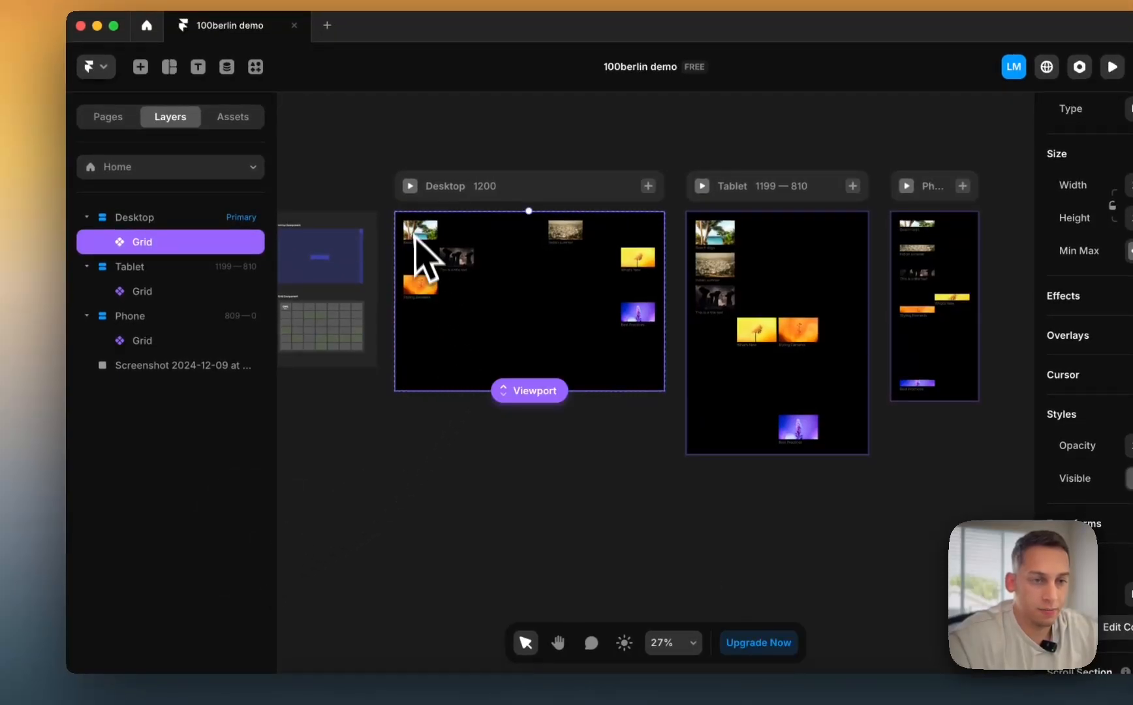
pyautogui.click(410, 186)
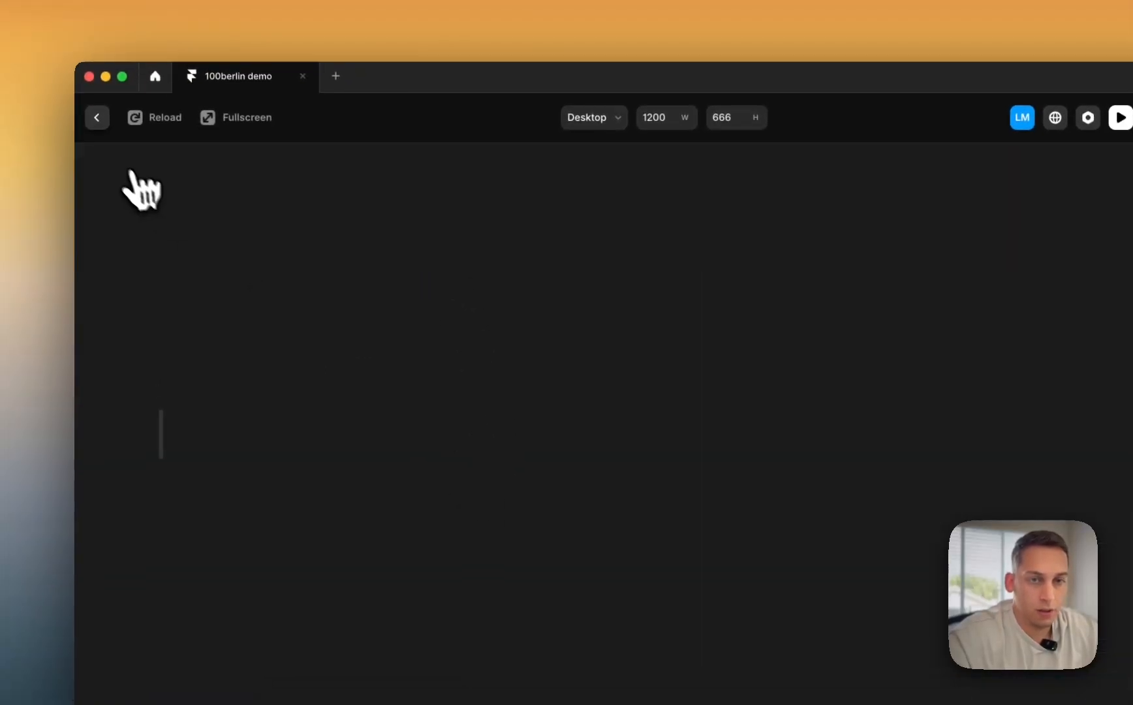
pyautogui.click(88, 66)
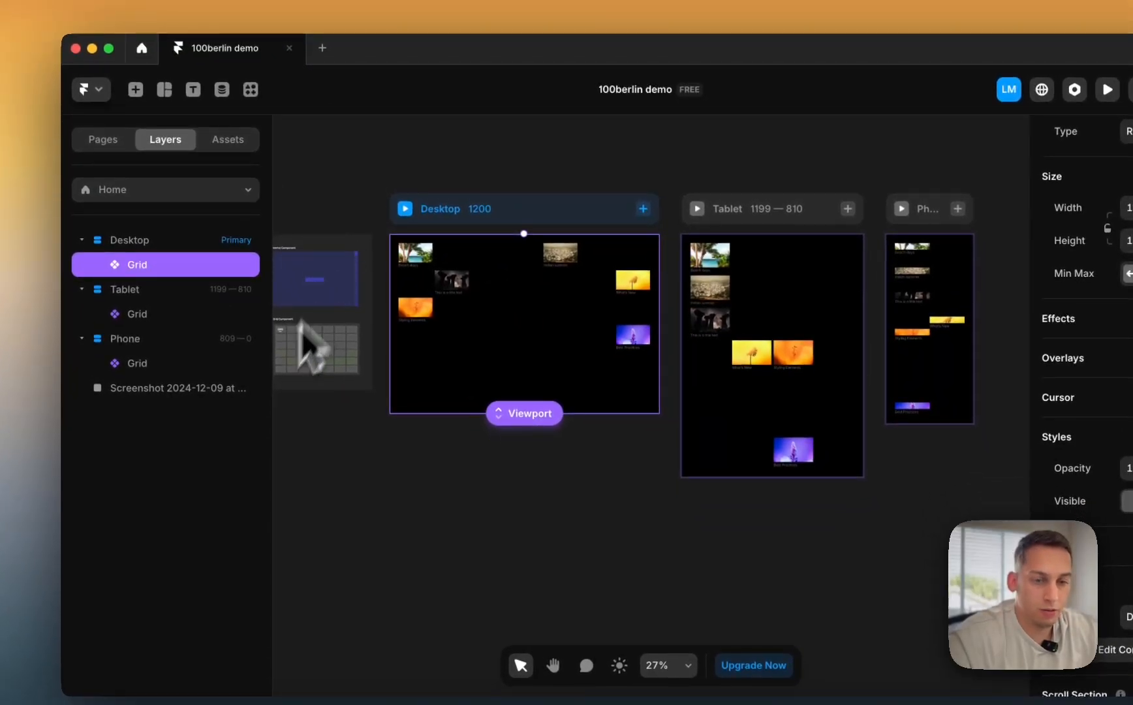
pyautogui.hscroll(-1, 301, 329)
pyautogui.click(240, 436)
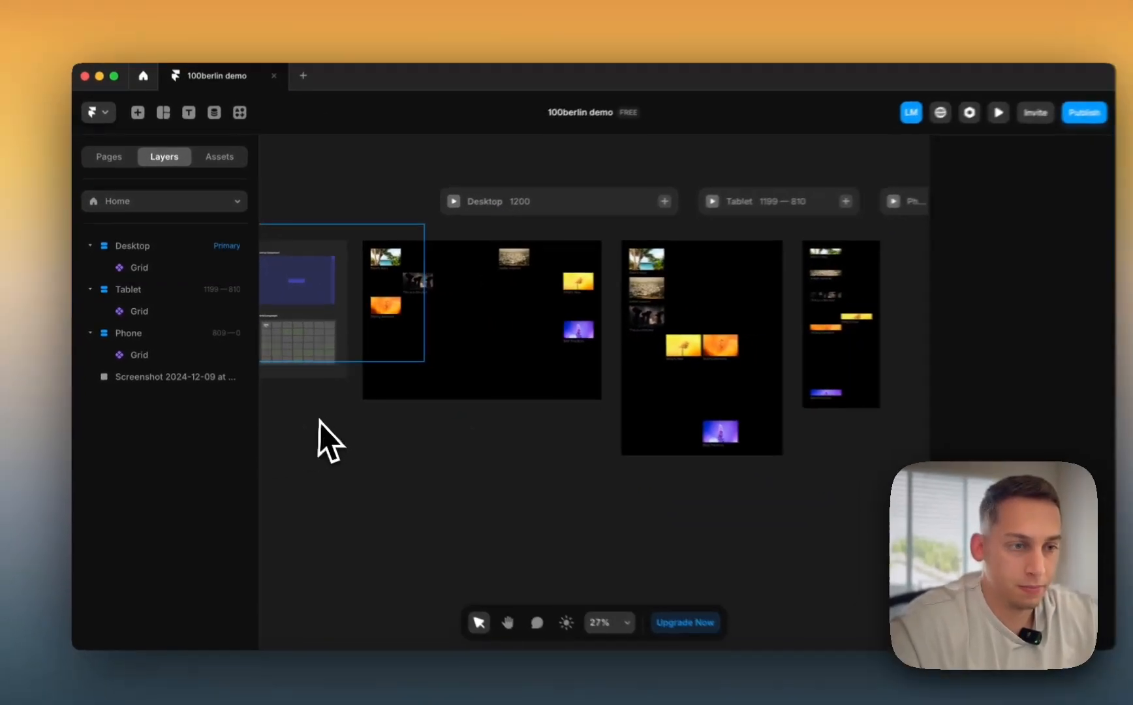
# - Publish the site and open its live page at strange-click-074496.framer.app
pyautogui.click(517, 354)
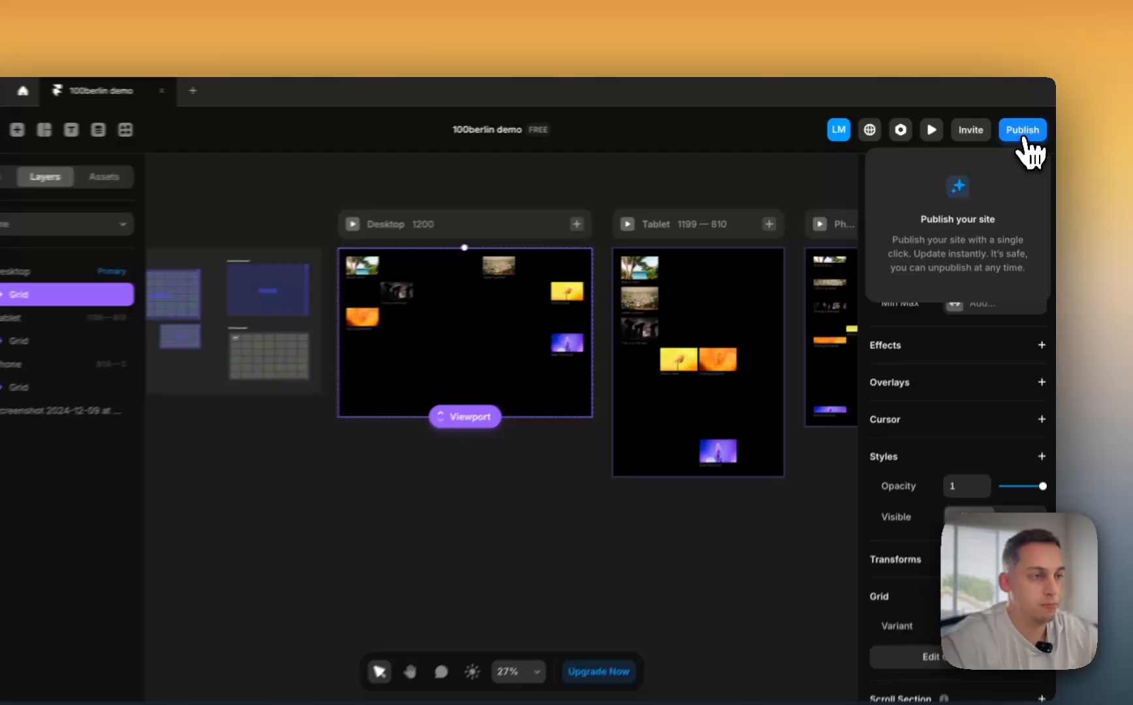
pyautogui.click(1029, 128)
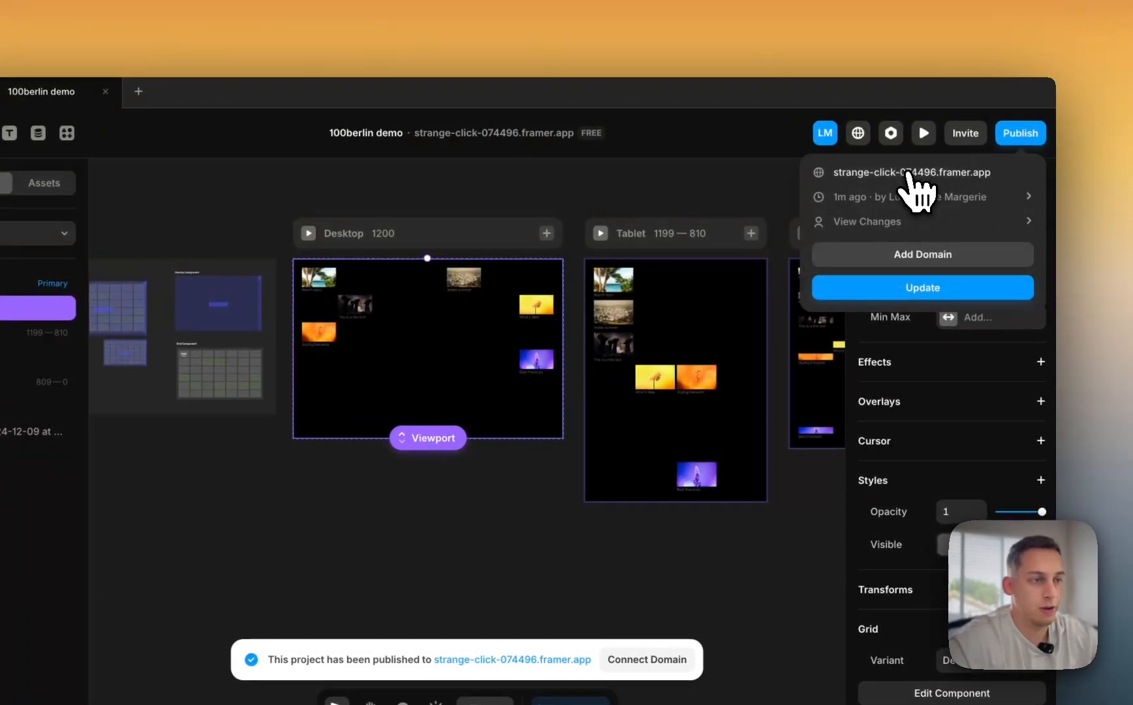
pyautogui.click(911, 173)
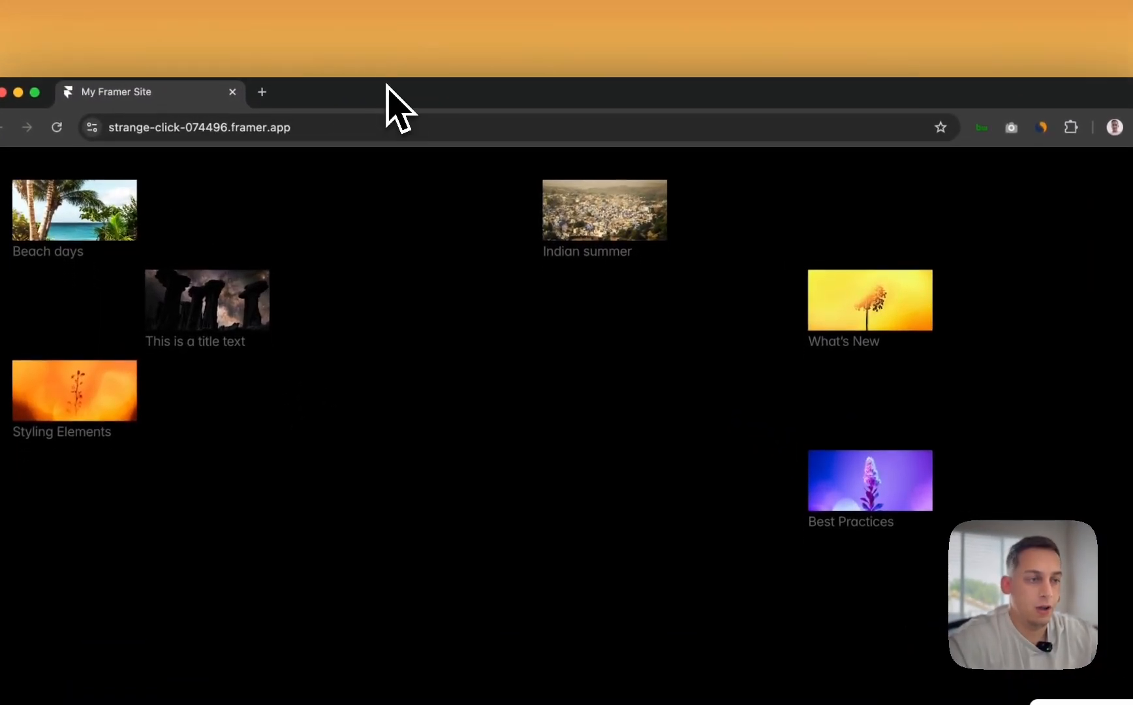
pyautogui.moveTo(1103, 147); pyautogui.dragTo(1110, 221)
# - Close the live site and the browser's profile chooser, and dismiss the publishing details in Framer
pyautogui.click(91, 94)
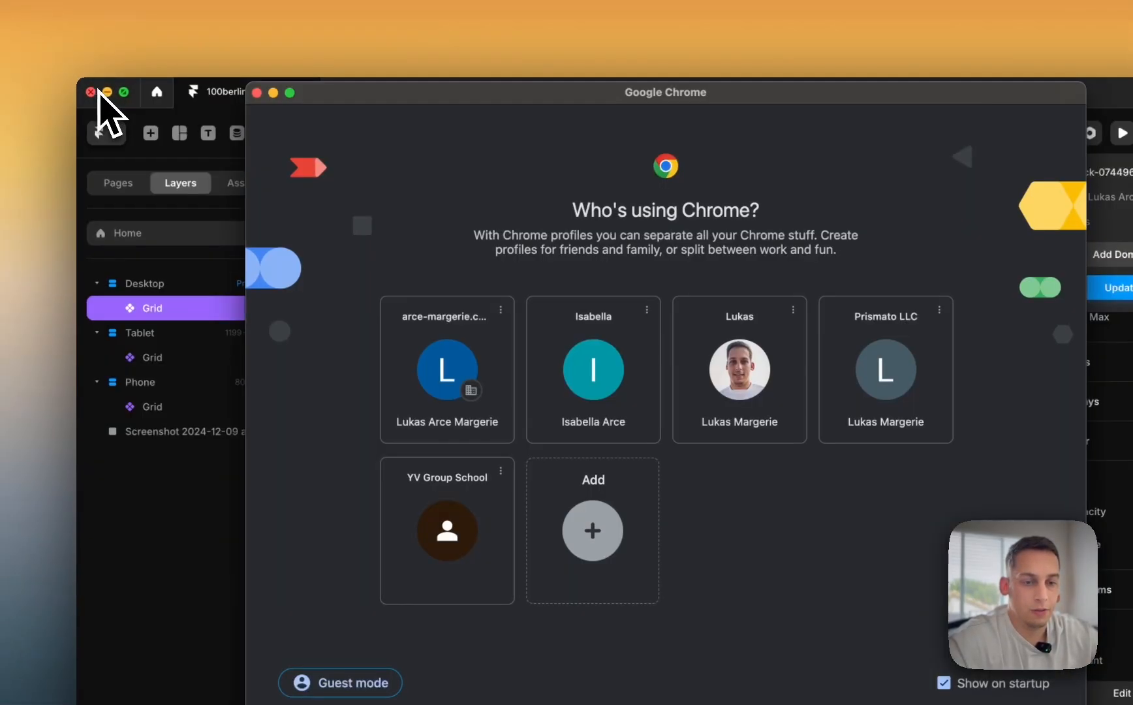
pyautogui.click(258, 93)
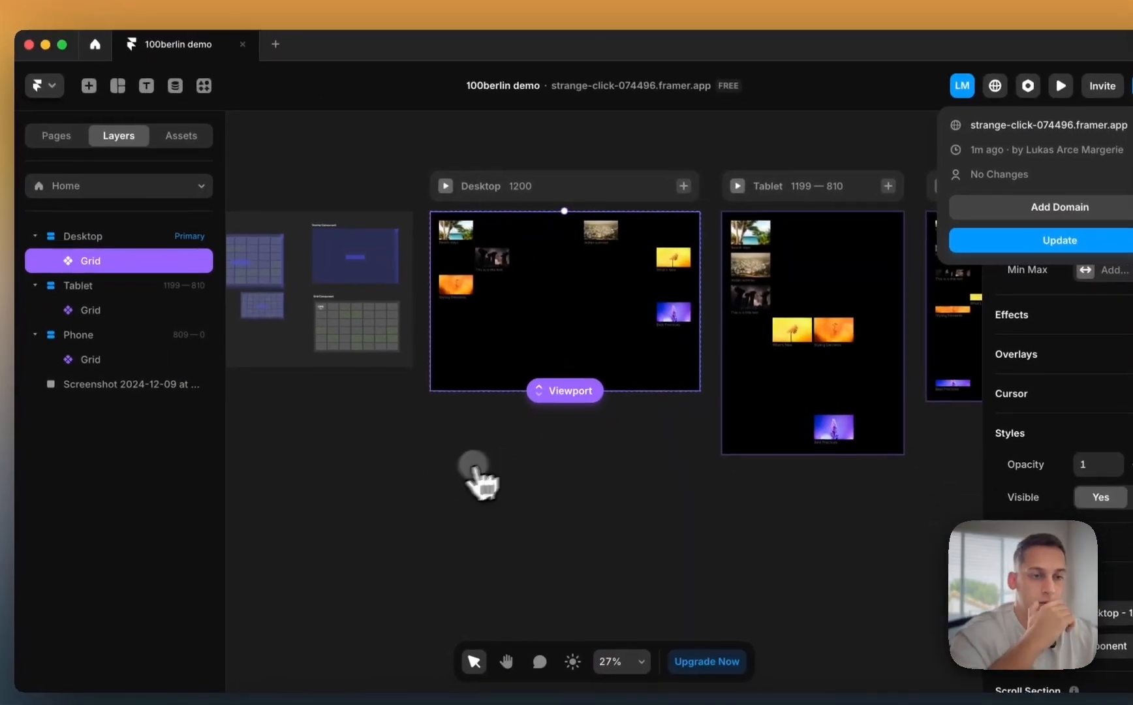
pyautogui.click(382, 445)
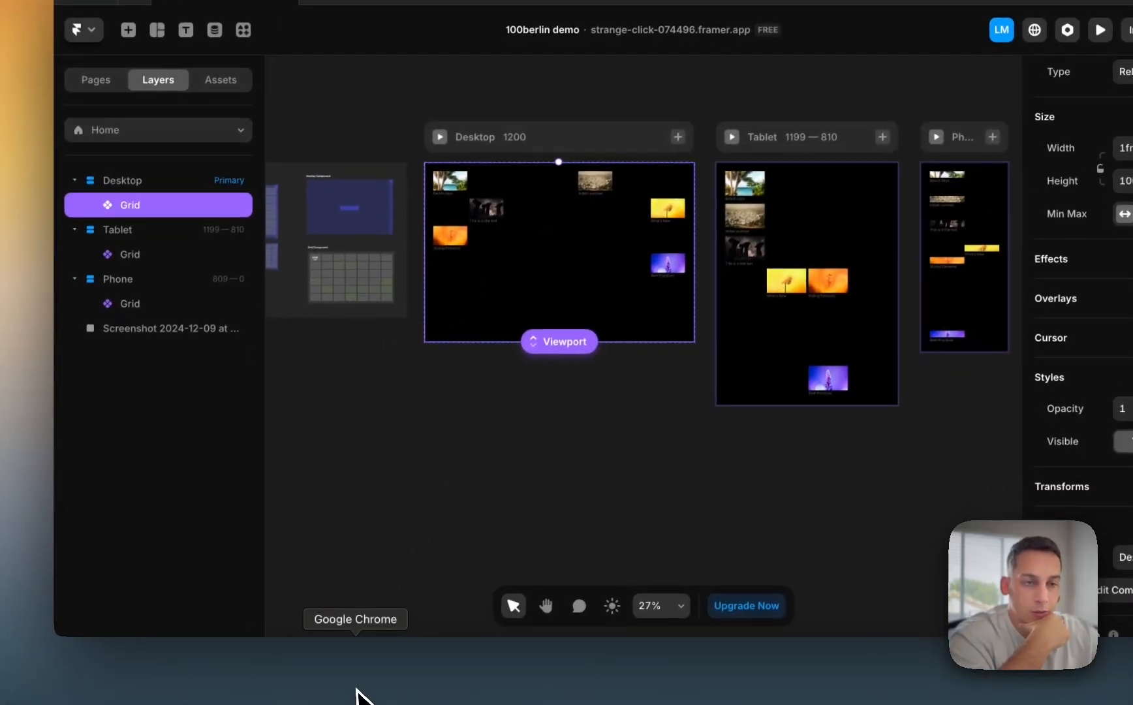
# - Switch to Google Chrome and open a new browser window with the personal profile
pyautogui.click(359, 702)
pyautogui.click(646, 325)
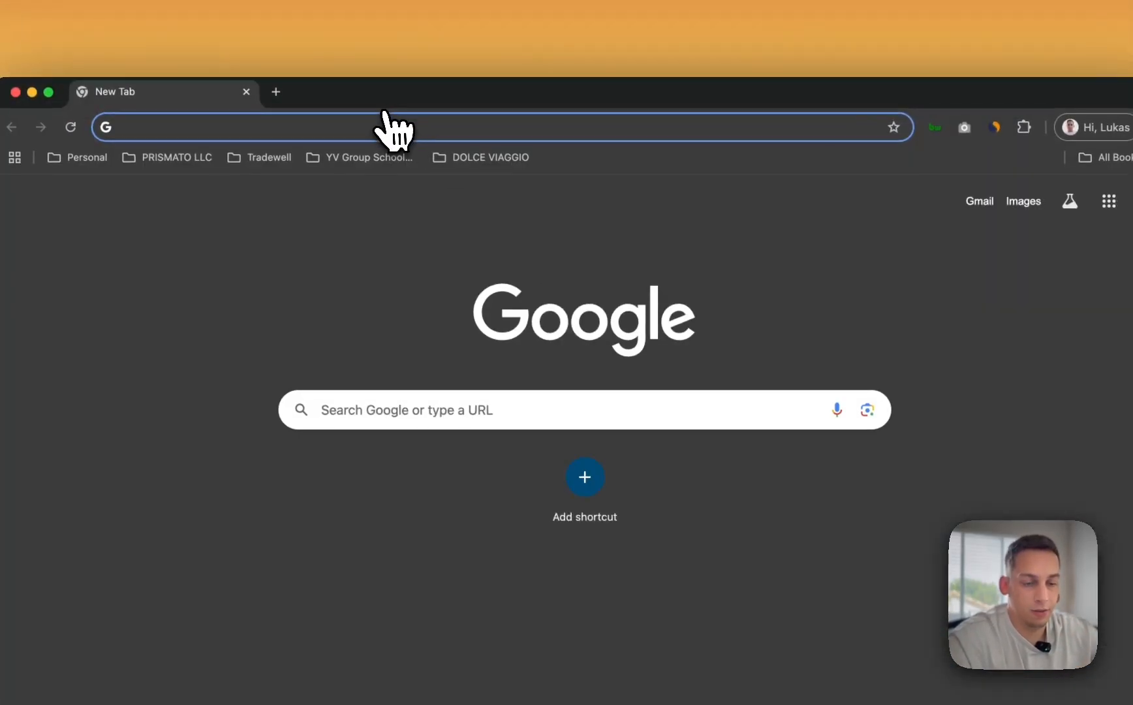
pyautogui.write('100ber')
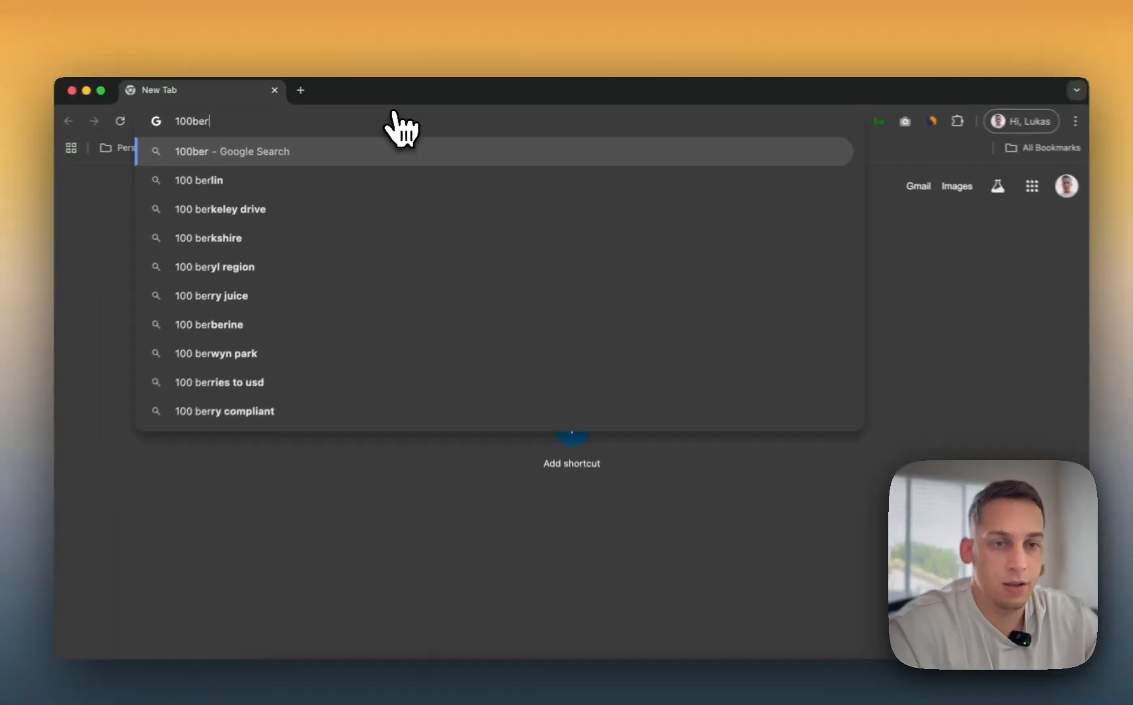
pyautogui.press('BackSpace')
pyautogui.press('BackSpace')
pyautogui.press('BackSpace')
pyautogui.press('BackSpace')
pyautogui.press('BackSpace')
pyautogui.press('BackSpace')
# - Go to the reference site onehundredberlin.com
pyautogui.write('onehundred')
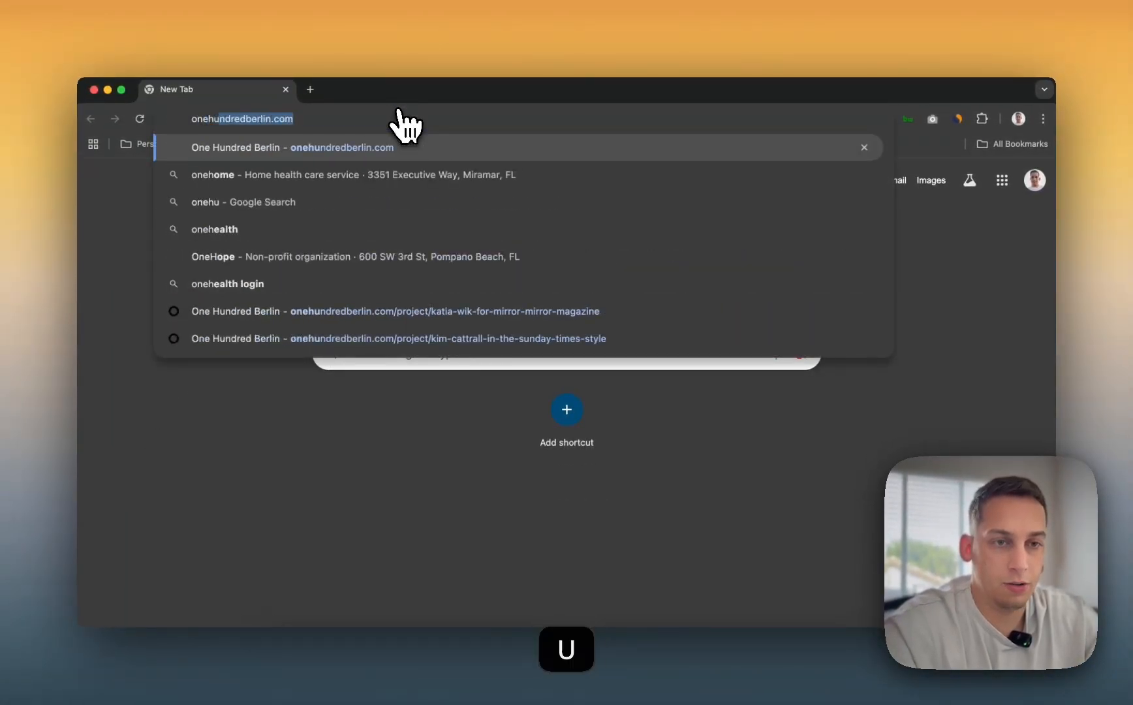
pyautogui.press('Return')
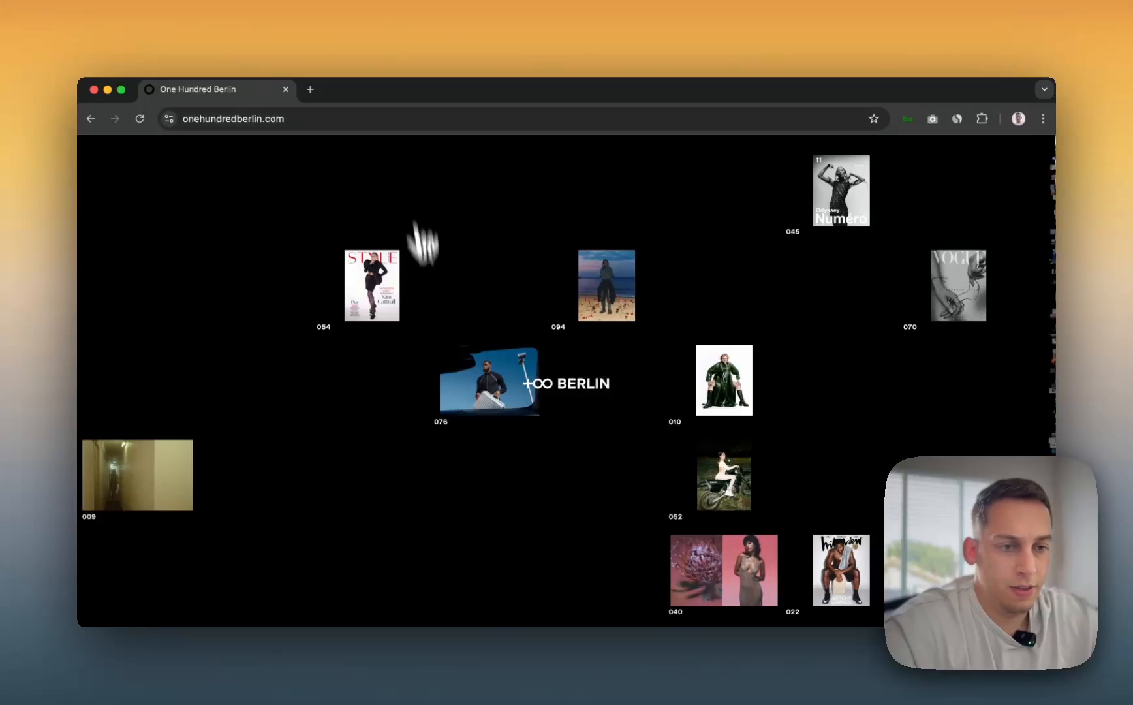
# - Examine how the One Hundred Berlin home page scatters its projects across the successive grid sections
pyautogui.scroll(-5, 430, 352)
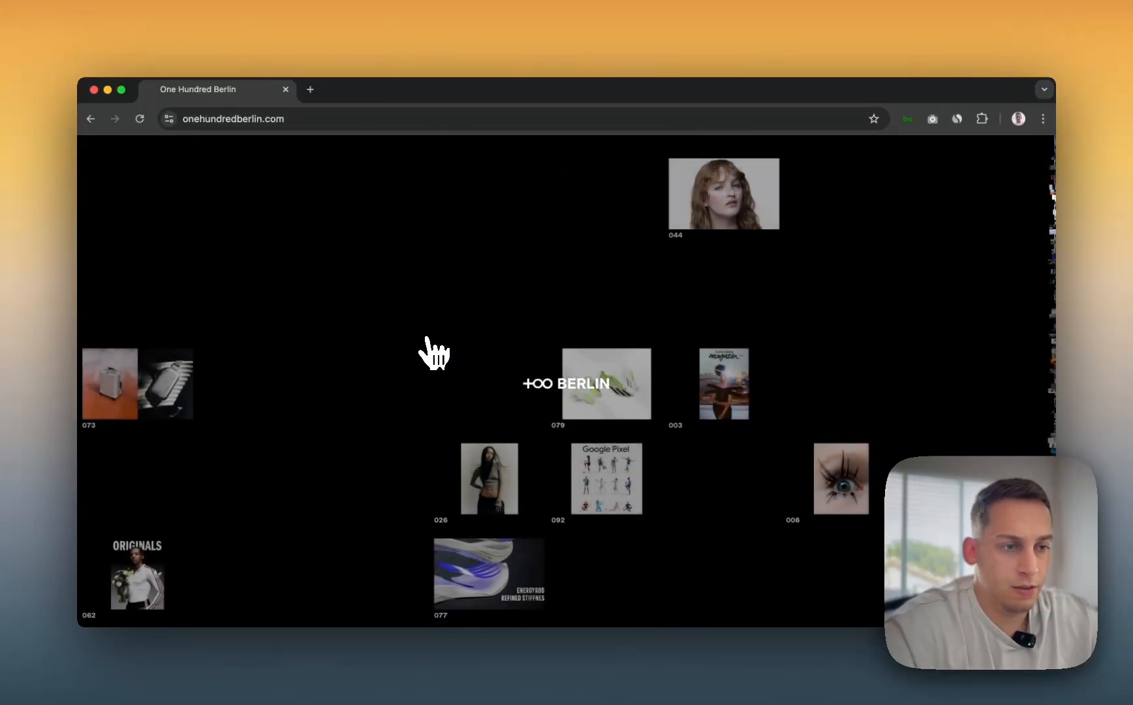
pyautogui.scroll(3, 432, 352)
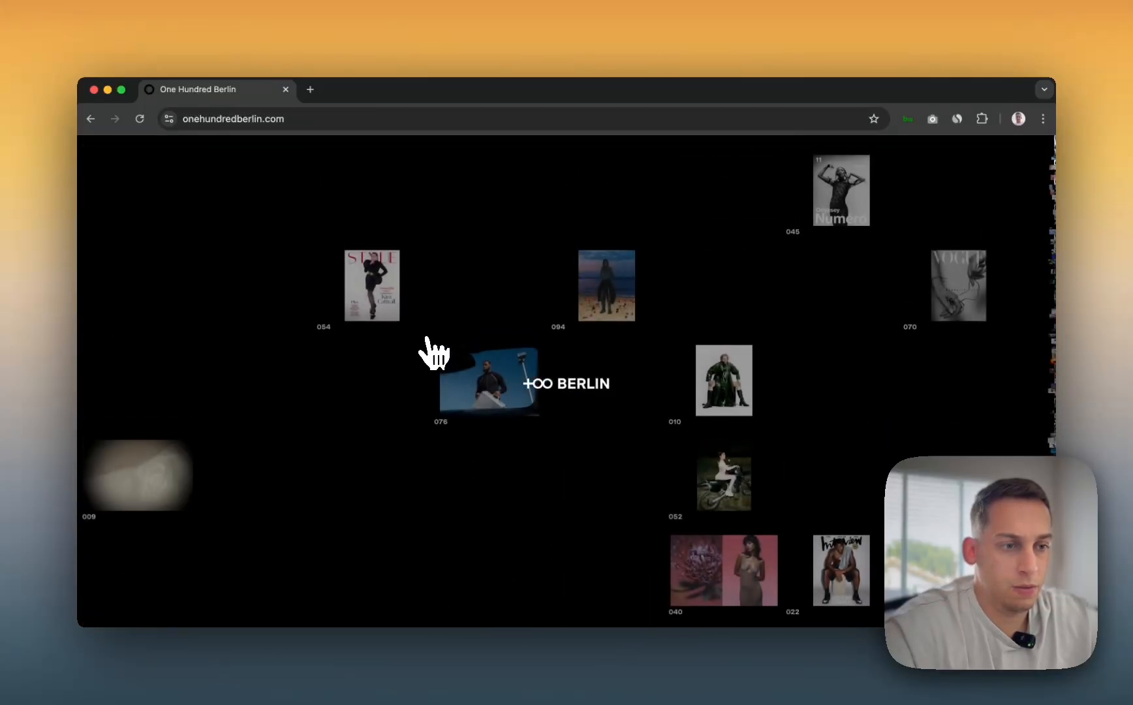
pyautogui.scroll(-2, 432, 353)
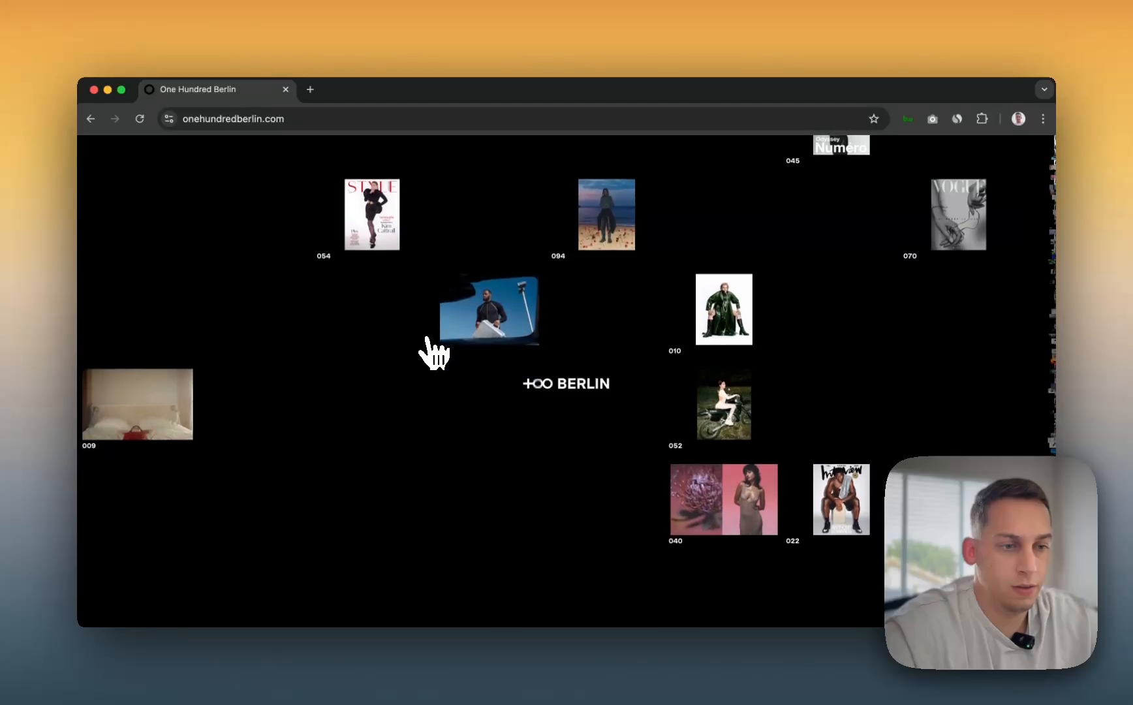
pyautogui.scroll(-5, 427, 339)
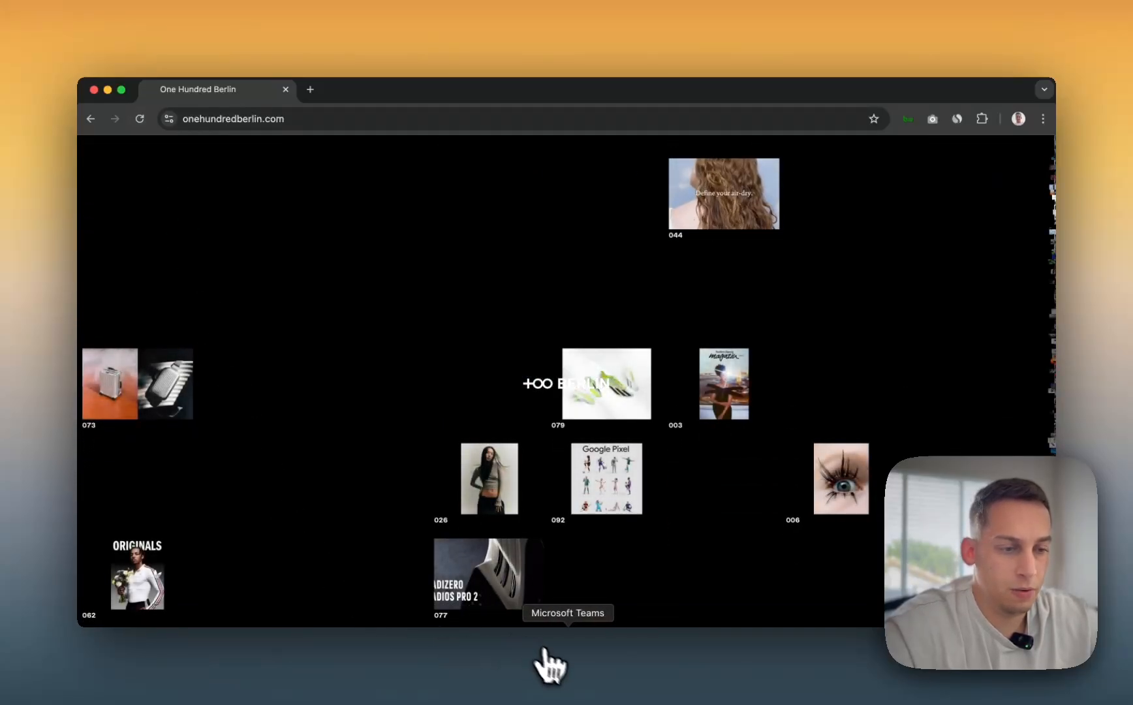
pyautogui.click(451, 513)
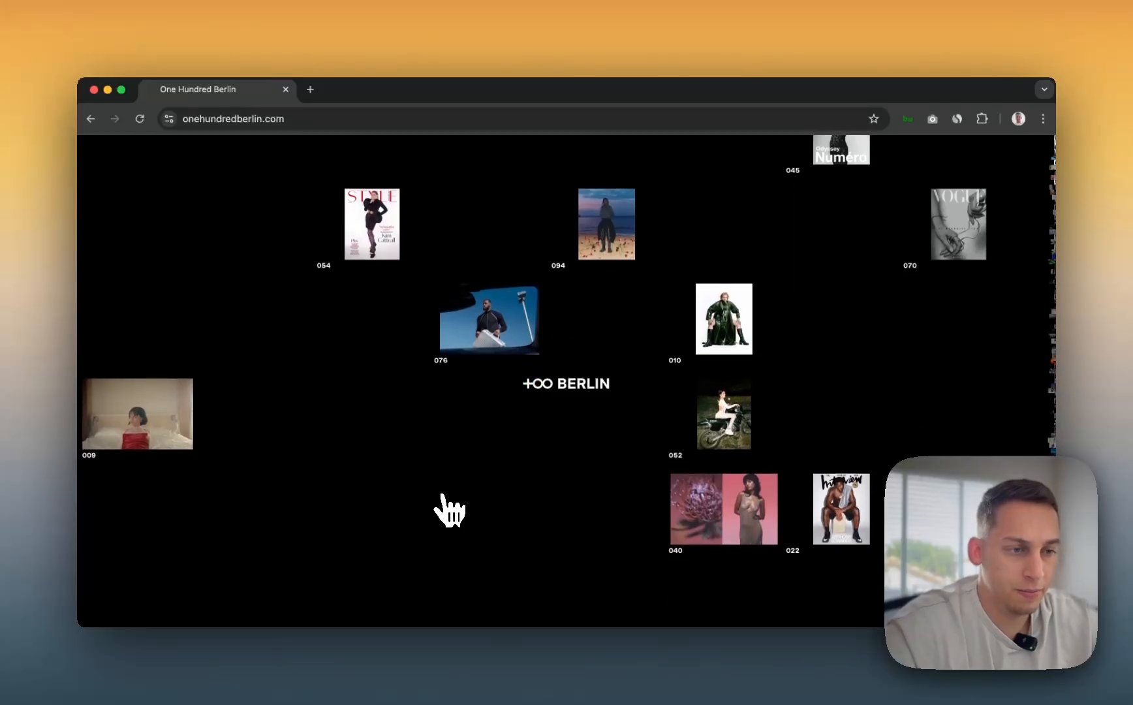
pyautogui.scroll(-3, 450, 512)
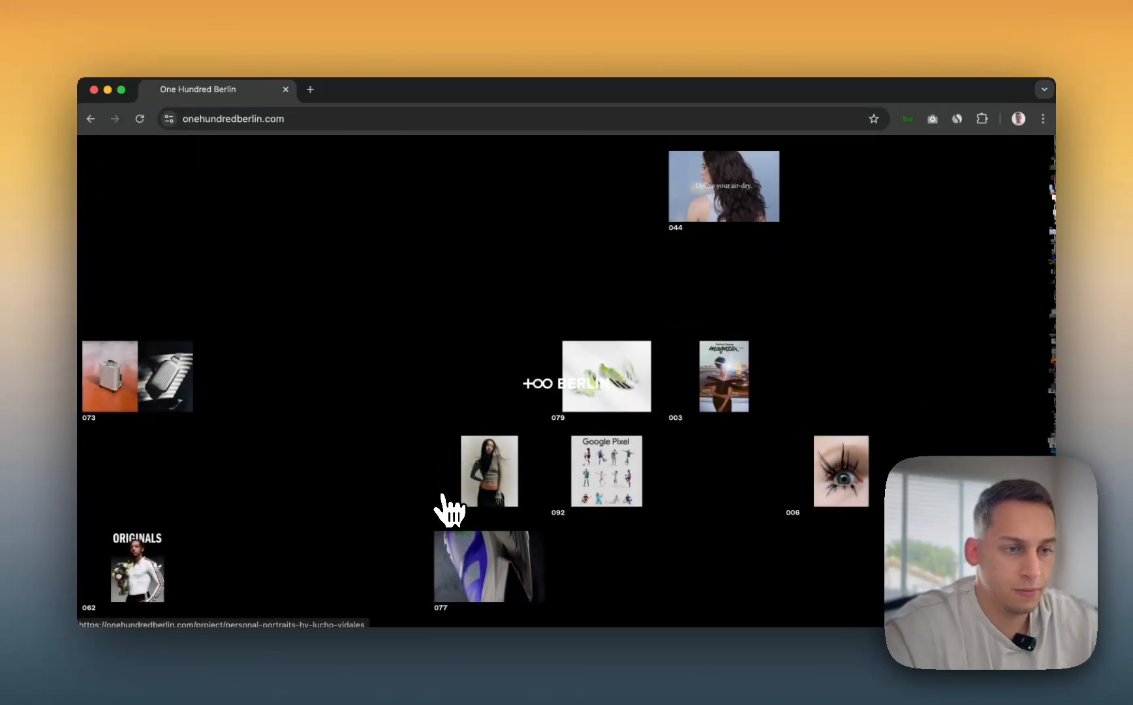
pyautogui.scroll(3, 442, 497)
pyautogui.moveTo(534, 377)
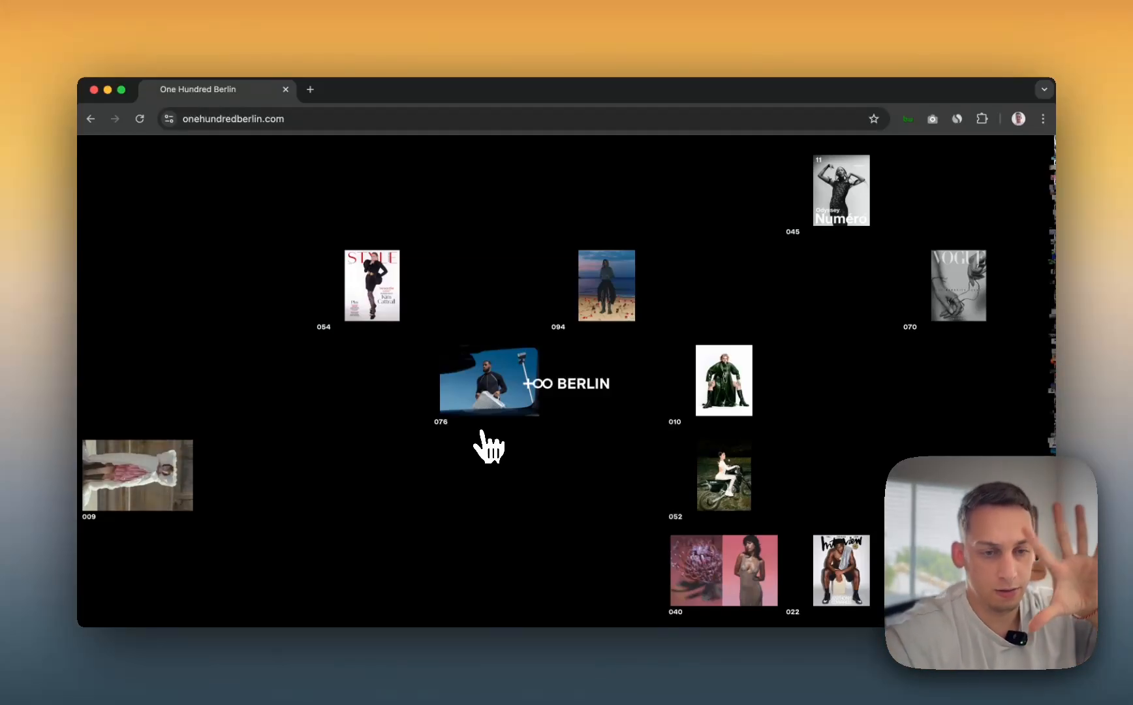
pyautogui.scroll(-2, 481, 431)
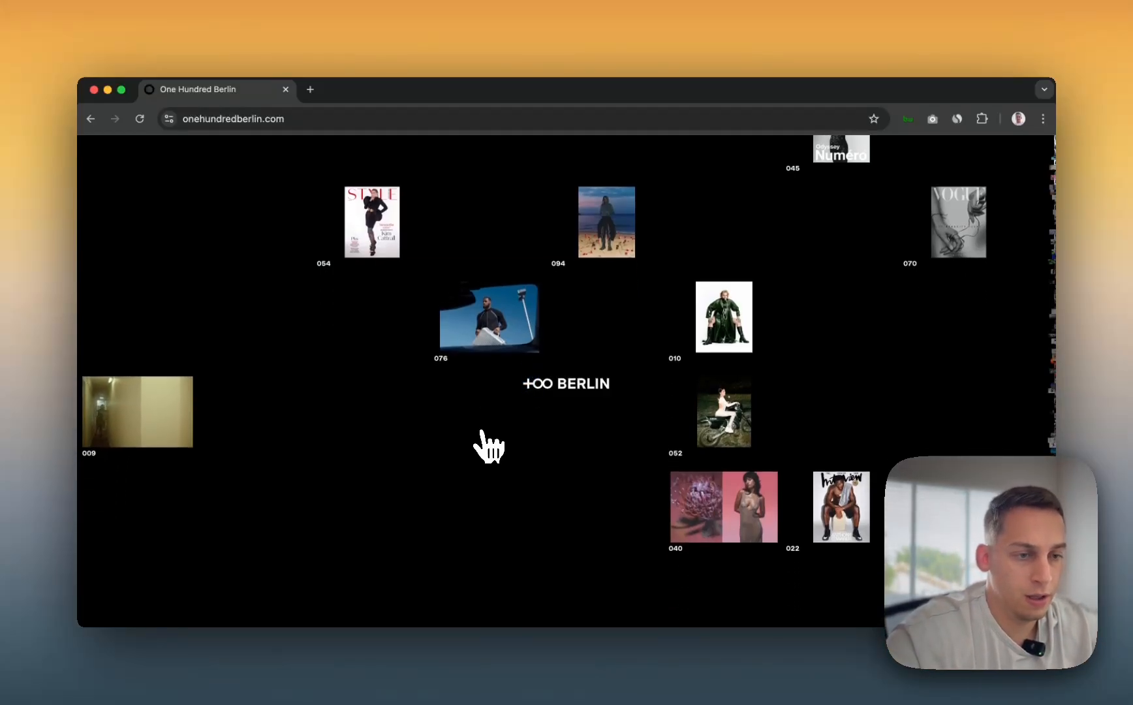
pyautogui.scroll(2, 481, 430)
pyautogui.scroll(-7, 482, 430)
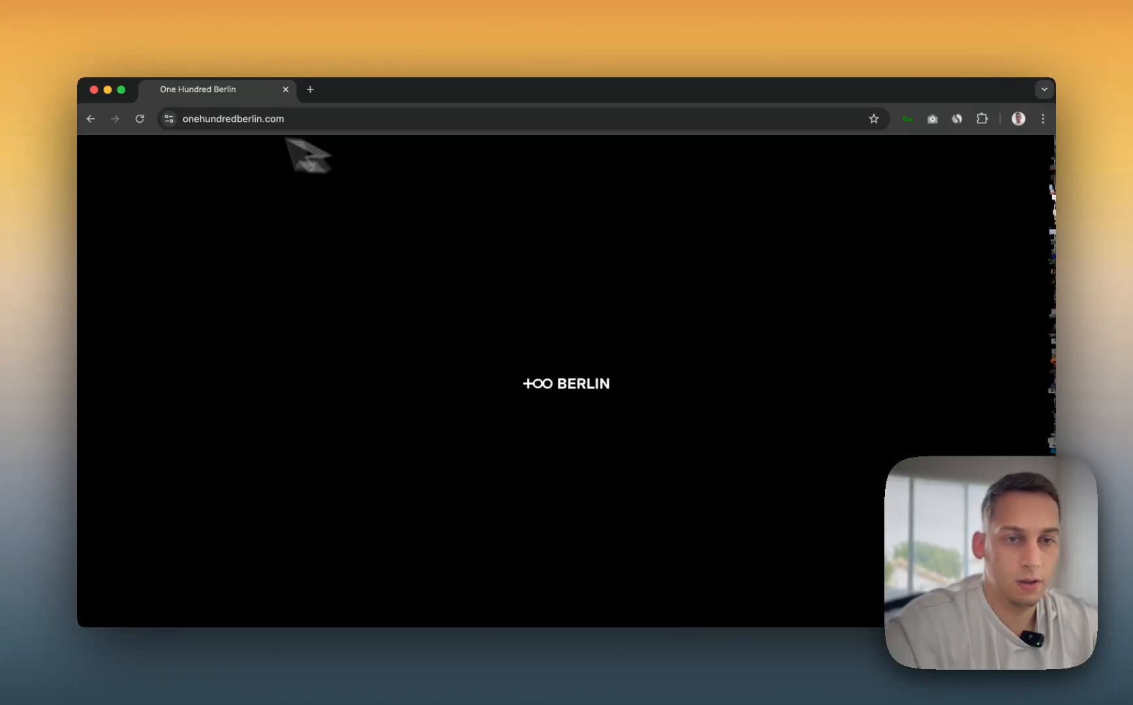
# - Reload the One Hundred Berlin page, look at its project layout again and switch back to Framer
pyautogui.click(140, 119)
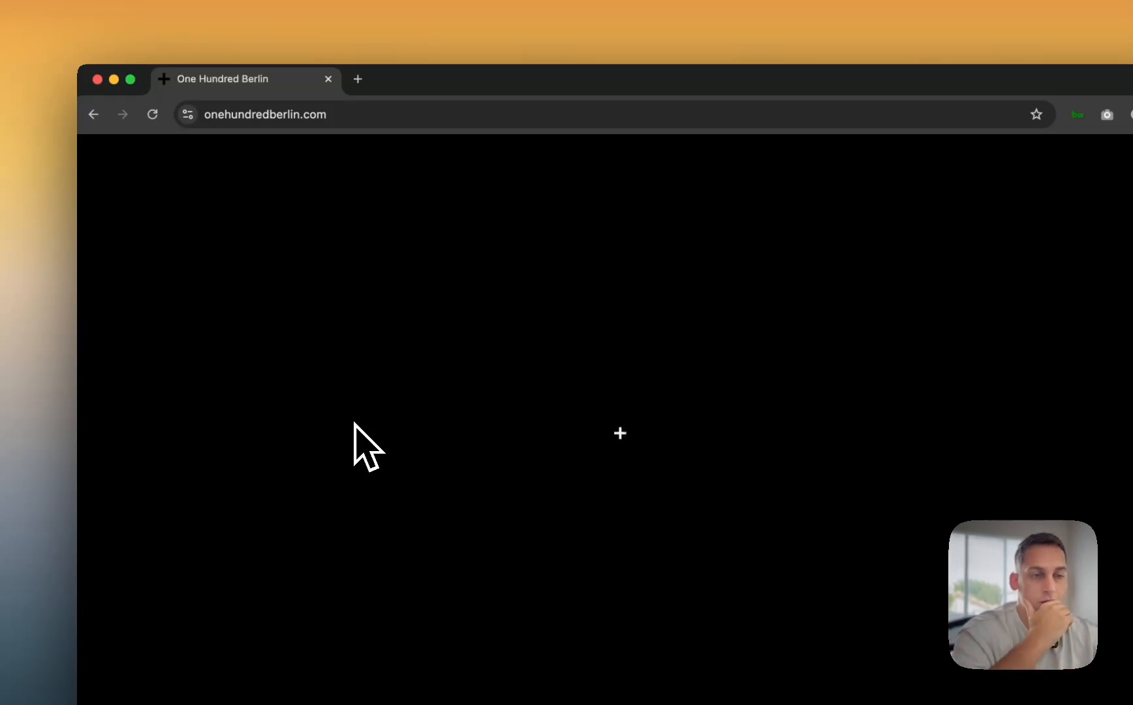
pyautogui.scroll(-2, 345, 411)
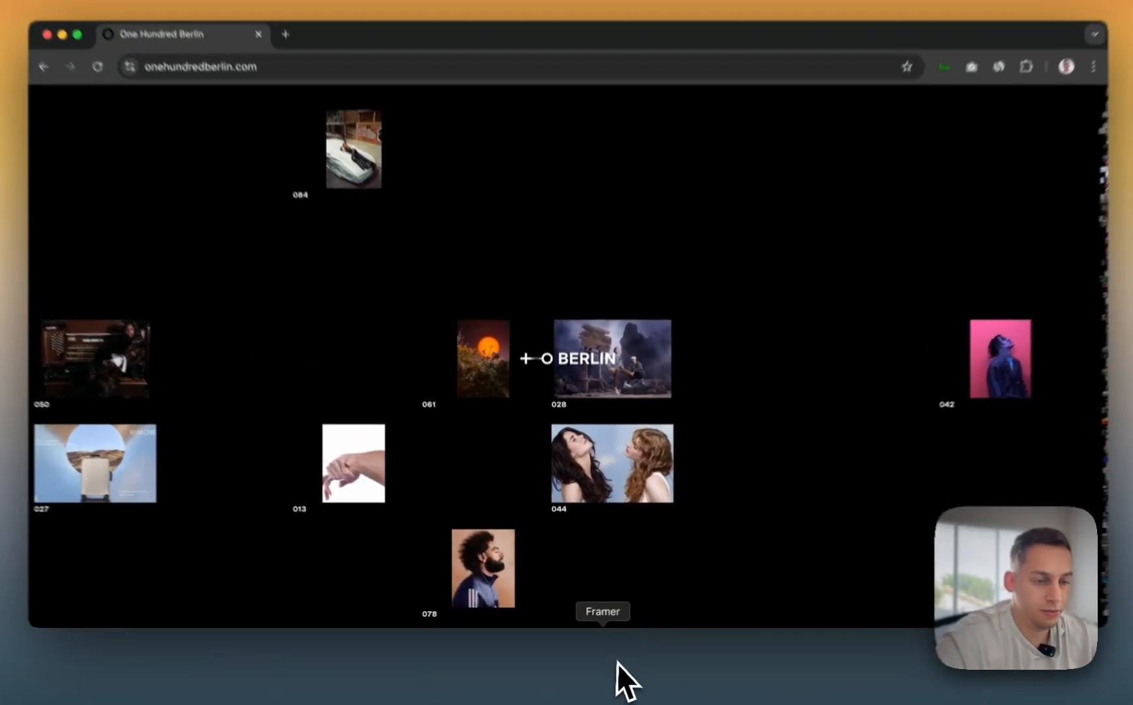
pyautogui.click(617, 668)
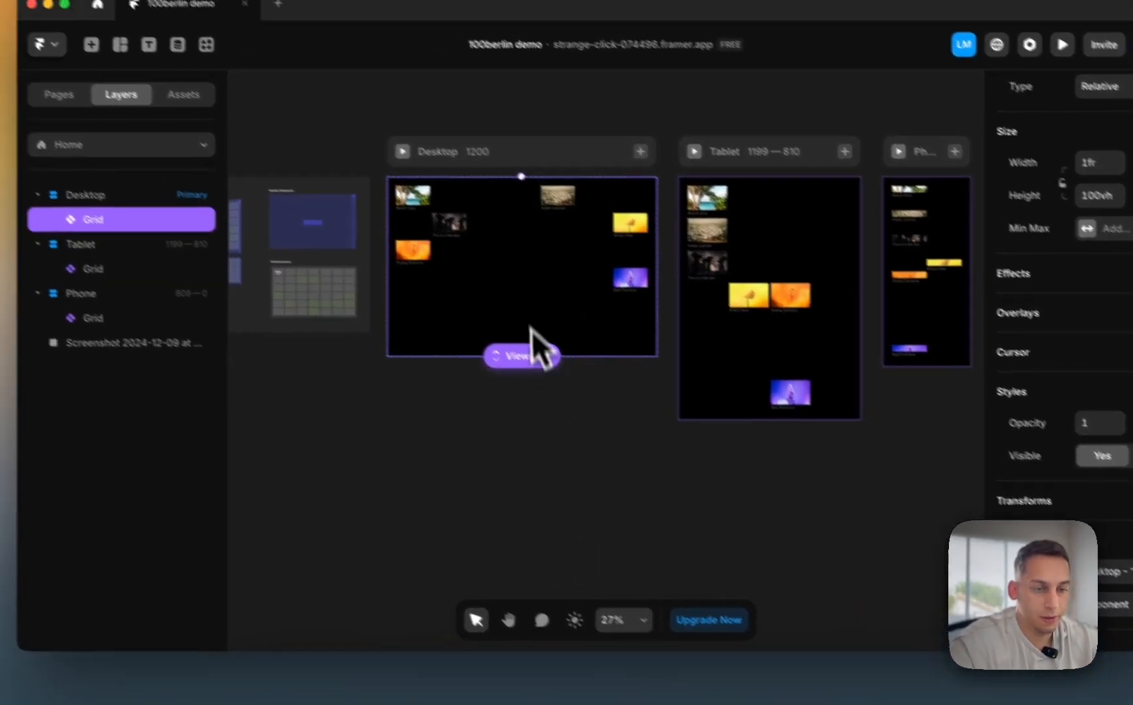
# - Duplicate the Grid instance in the Desktop breakpoint twice
pyautogui.press('super+d')
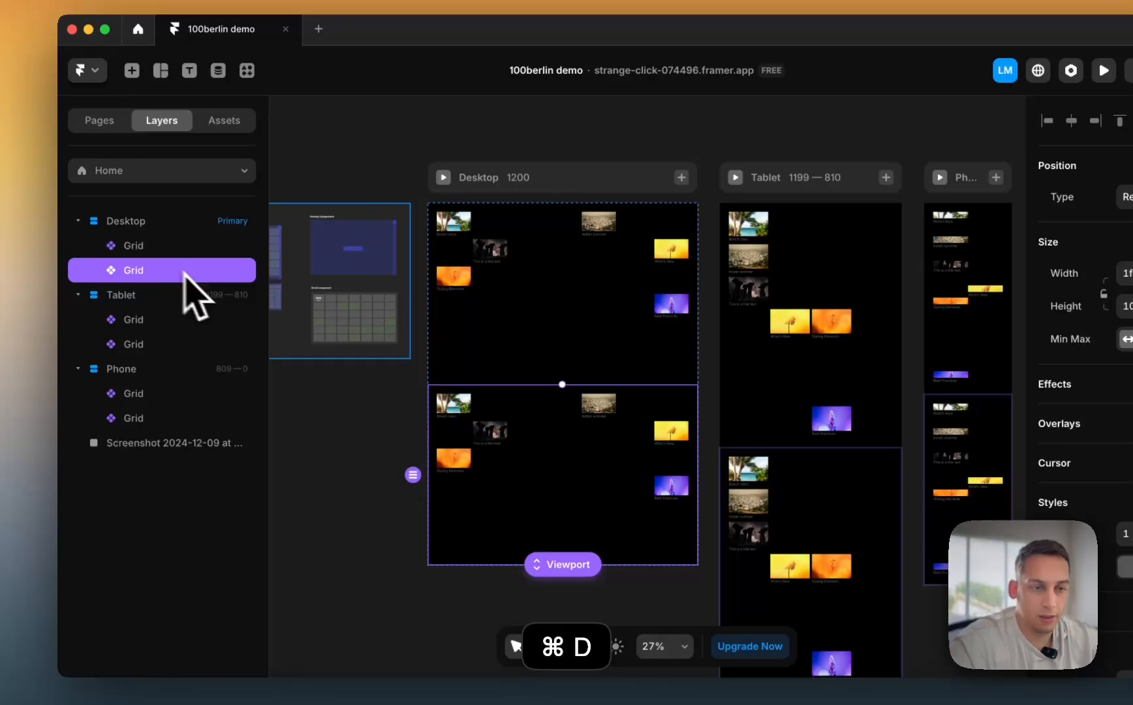
pyautogui.press('super+d')
pyautogui.scroll(-2, 441, 460)
# - Set the second Grid in the Desktop breakpoint to the Desktop - 2 variant and the third to Desktop - 3
pyautogui.click(506, 400)
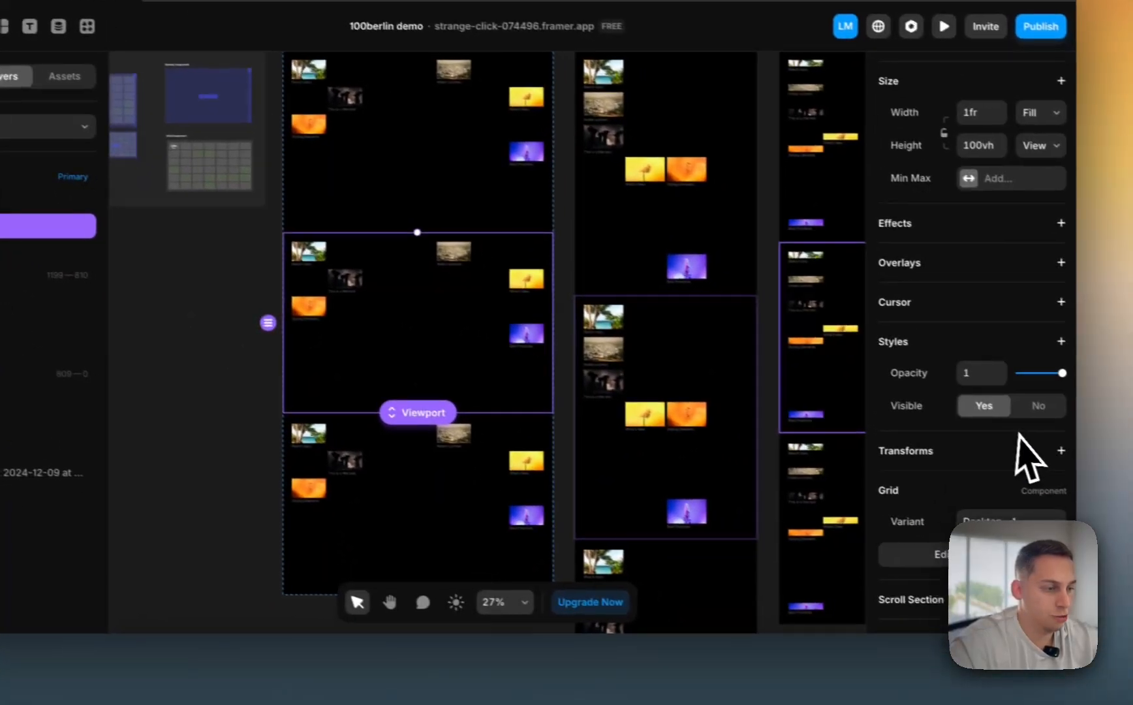
pyautogui.scroll(-2, 1018, 444)
pyautogui.click(1058, 477)
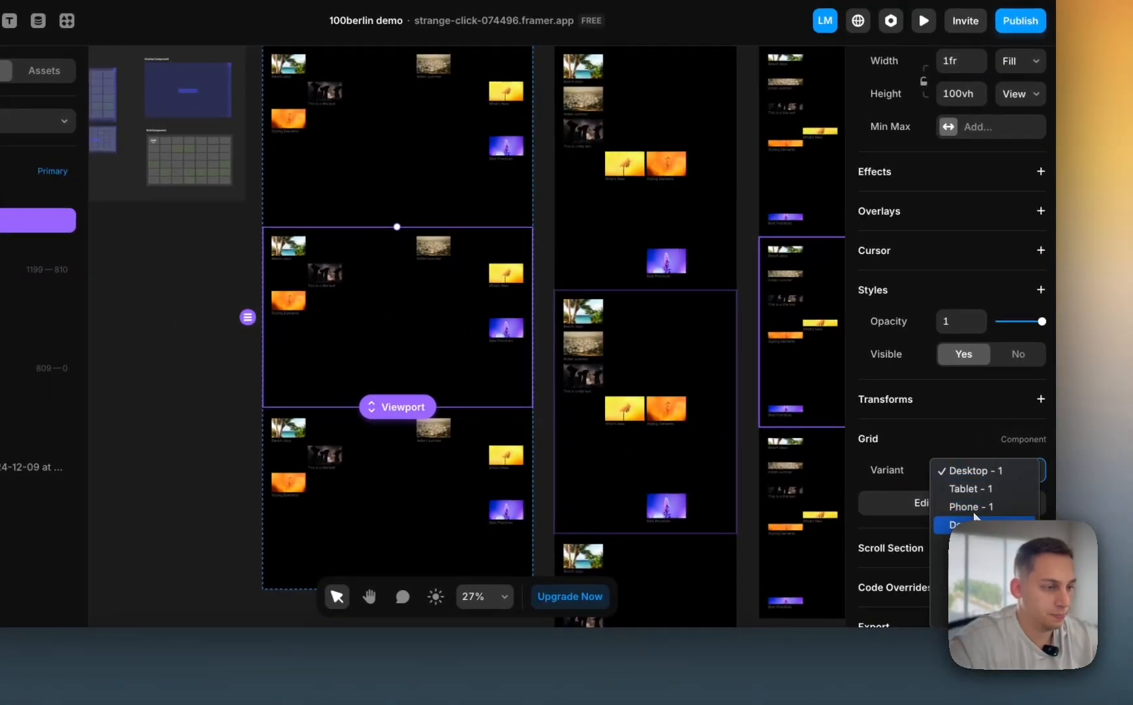
pyautogui.click(409, 467)
pyautogui.scroll(-2, 931, 481)
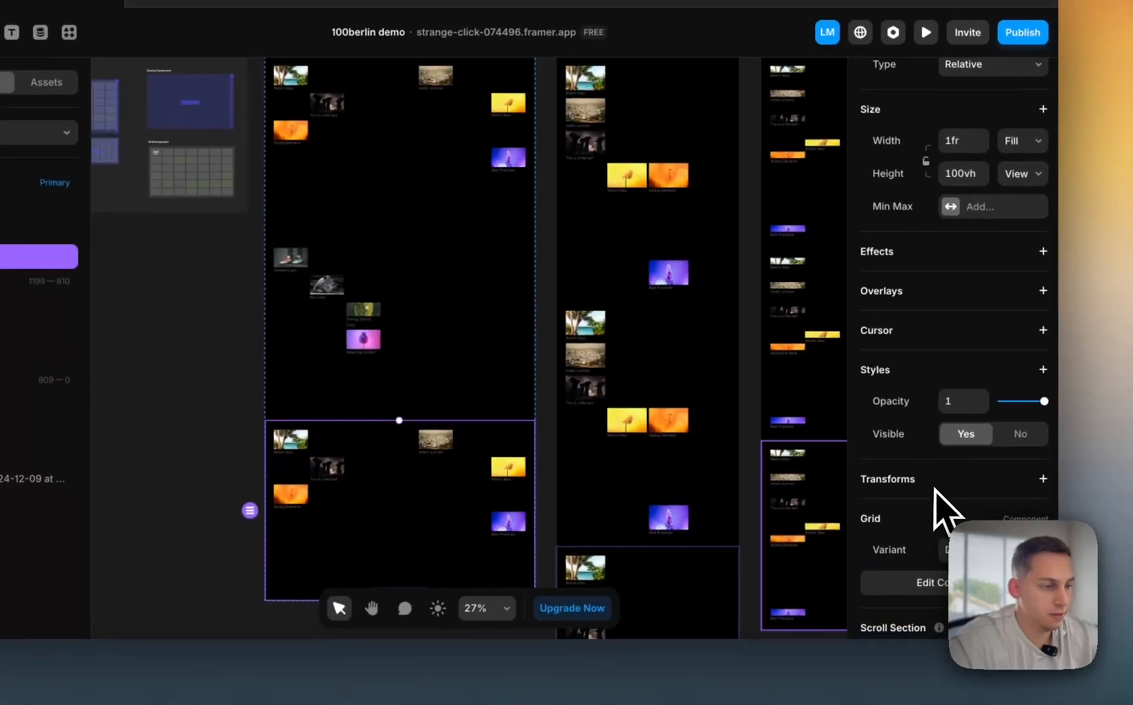
pyautogui.click(979, 538)
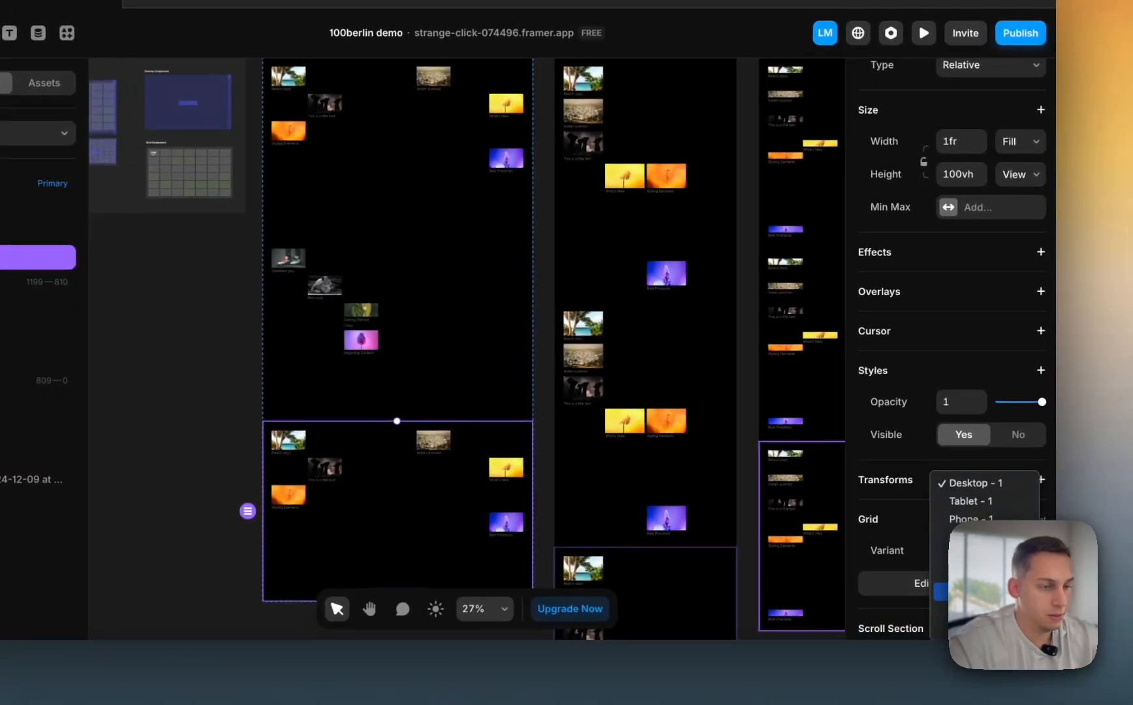
# - Set the second Grid in the Tablet breakpoint to the Tablet - 2 variant
pyautogui.click(669, 281)
pyautogui.click(655, 380)
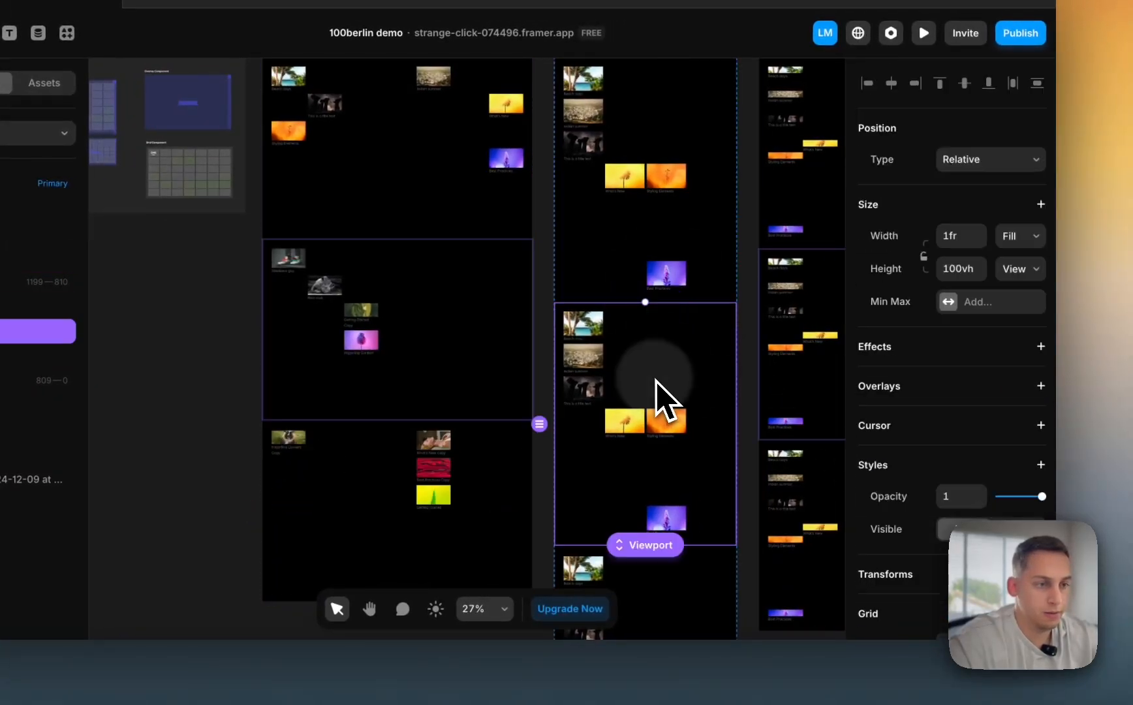
pyautogui.scroll(-3, 912, 452)
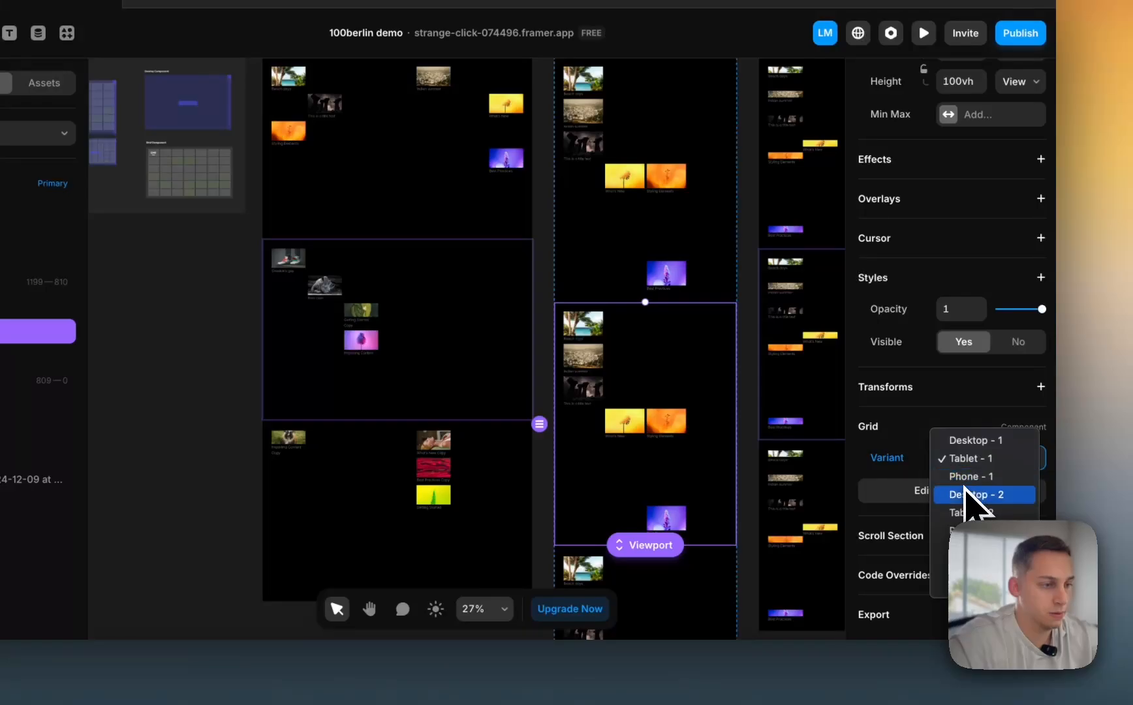
pyautogui.click(965, 513)
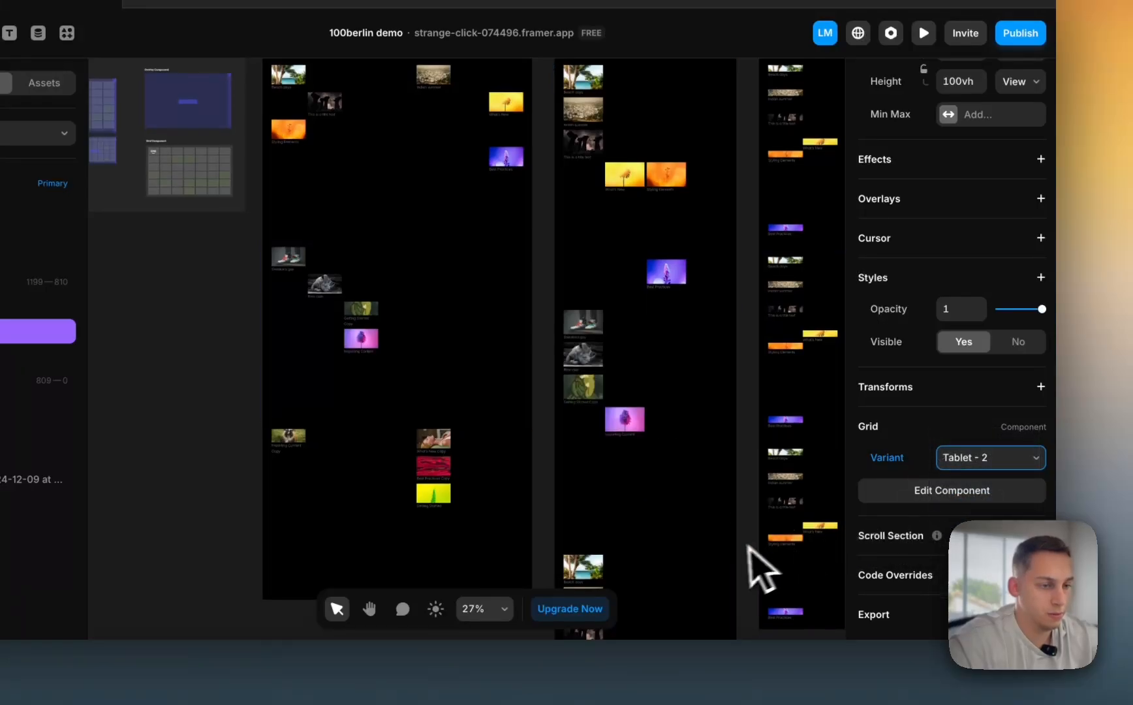
# - Set the third Grid in the Tablet breakpoint to the Tablet - 3 variant
pyautogui.scroll(-3, 718, 561)
pyautogui.click(688, 556)
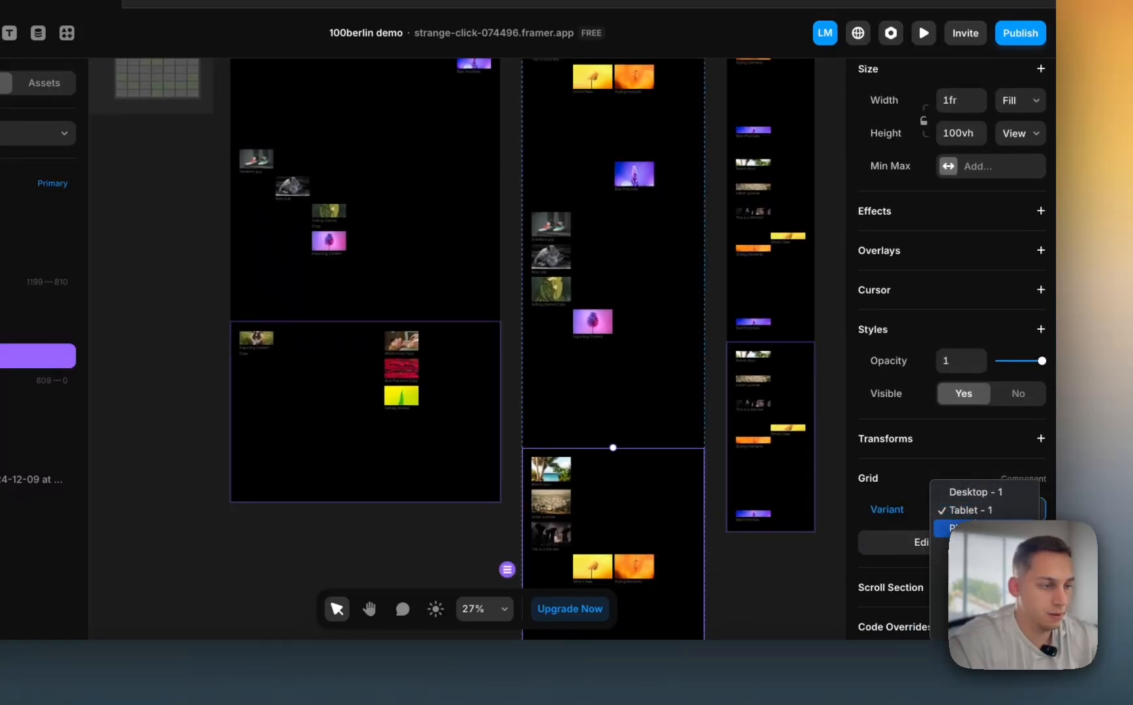
pyautogui.scroll(4, 733, 463)
pyautogui.hscroll(2, 733, 463)
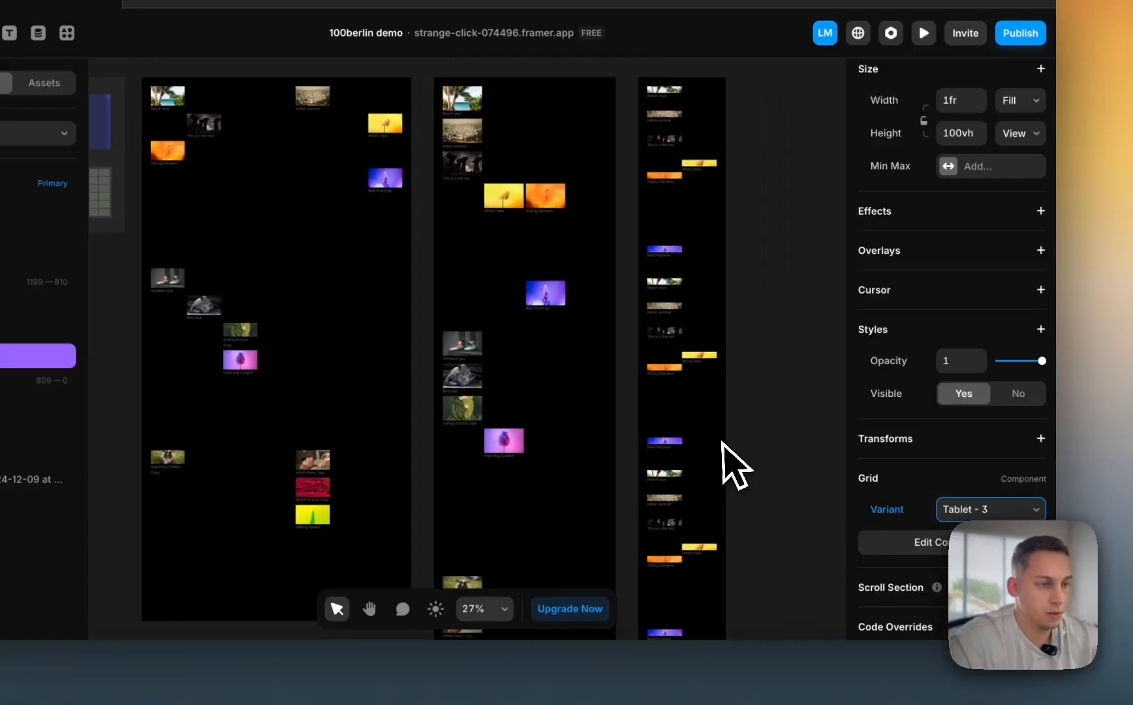
# - Set the second Grid in the Phone breakpoint to the Phone - 2 variant
pyautogui.click(673, 415)
pyautogui.scroll(-5, 941, 489)
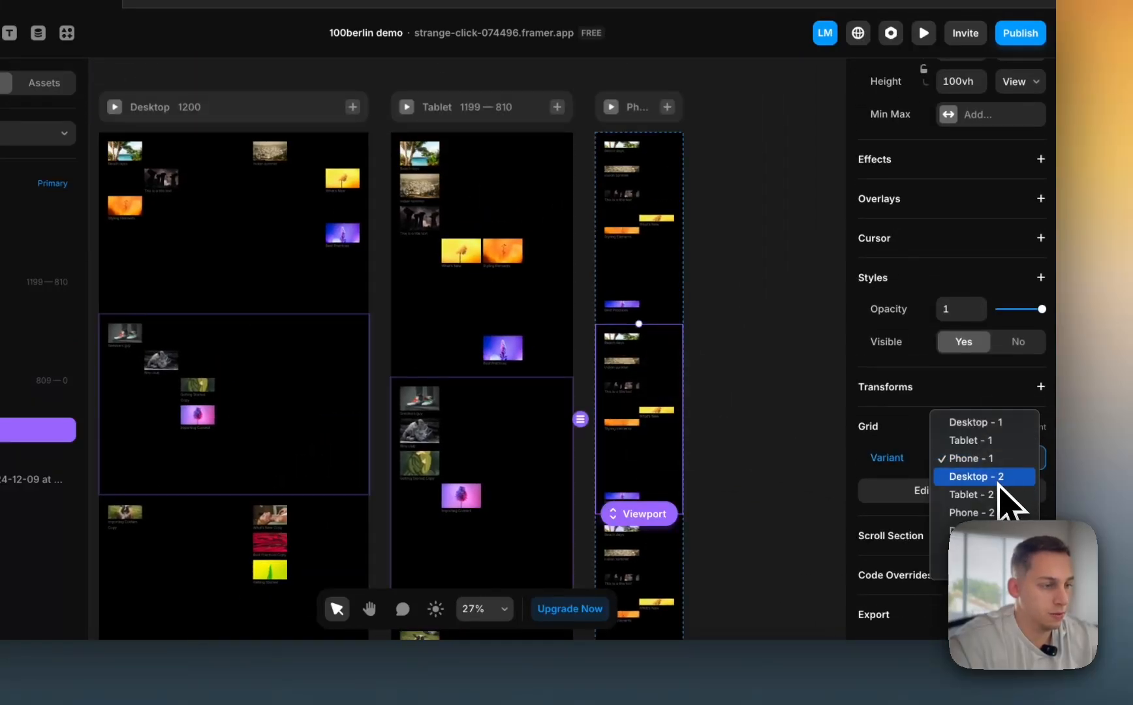
pyautogui.scroll(-3, 718, 444)
# - Set the third Grid in the Phone breakpoint to the Phone - 3 variant and deselect it
pyautogui.click(658, 451)
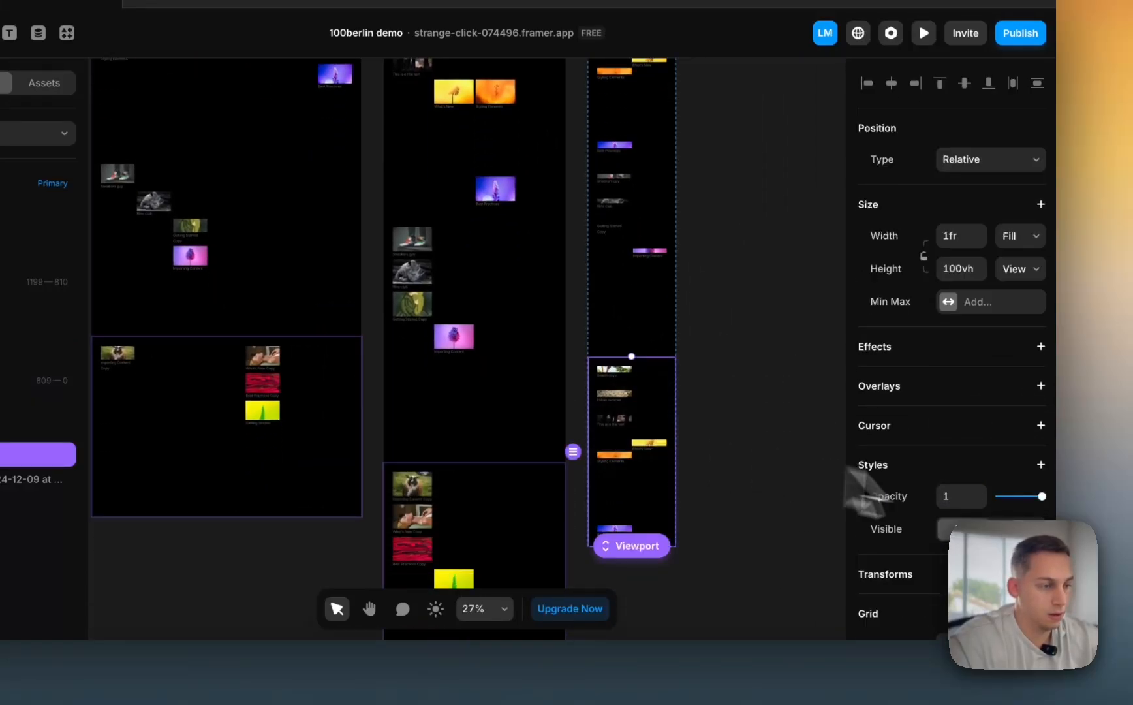
pyautogui.scroll(-5, 855, 480)
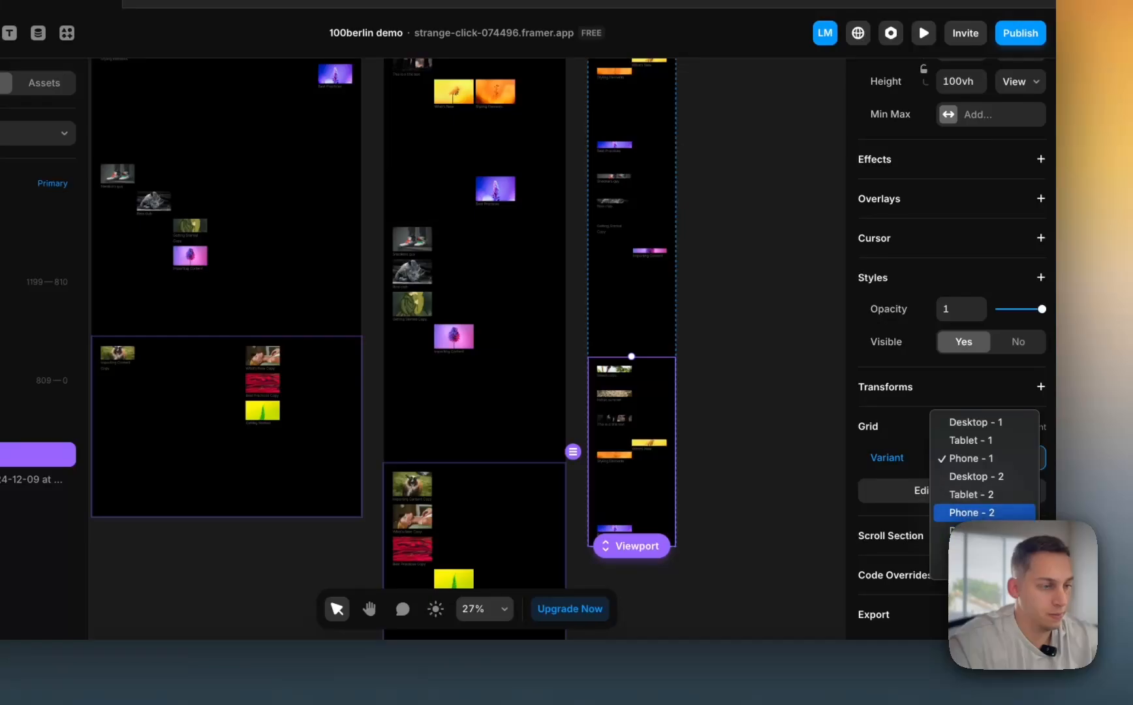
pyautogui.click(1002, 463)
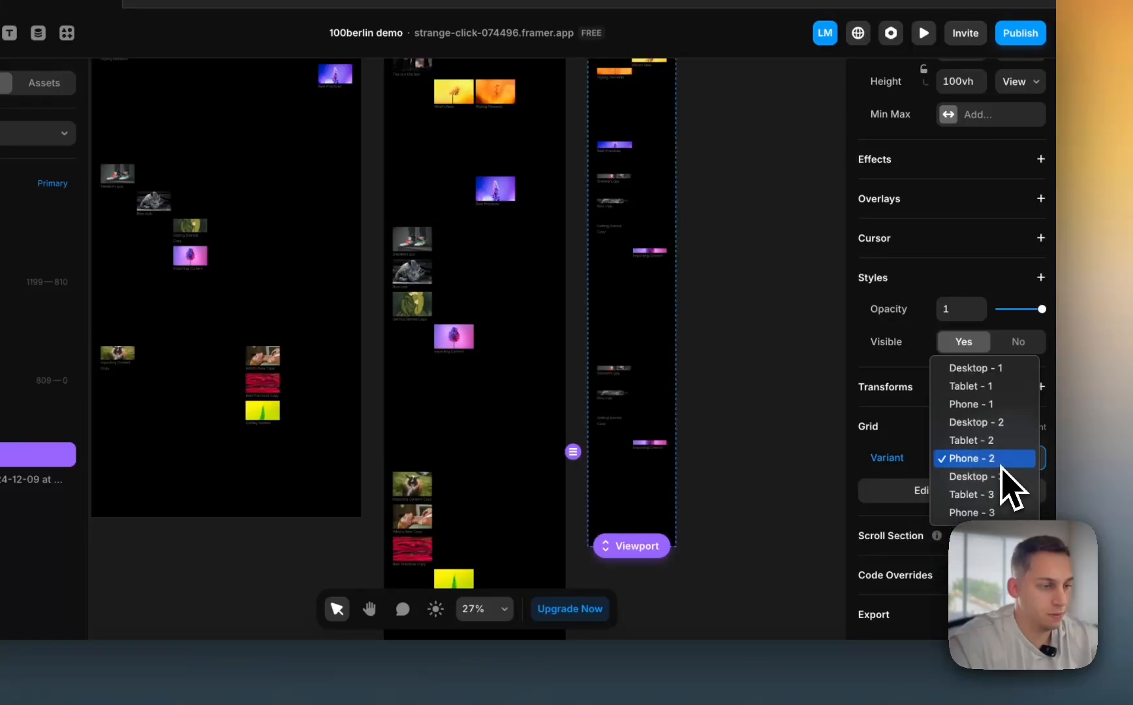
pyautogui.click(987, 511)
pyautogui.click(752, 359)
pyautogui.scroll(-4, 751, 359)
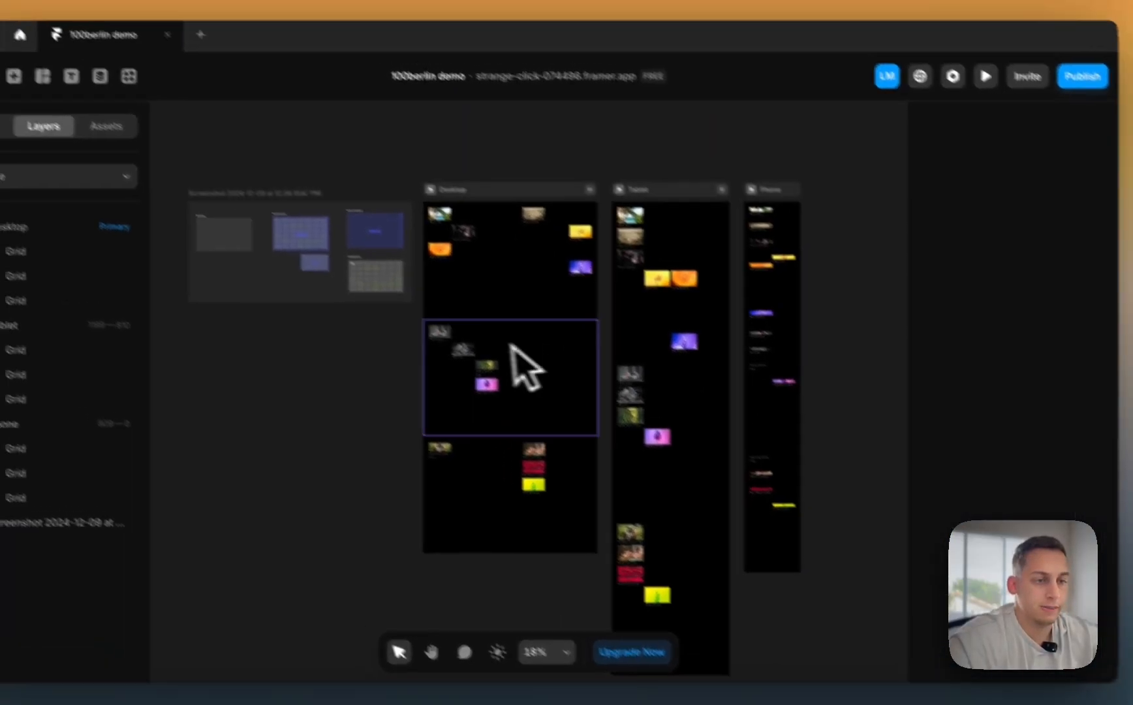
# - Preview the Desktop breakpoint, look through its three stacked grid pages and return to the canvas with nothing selected
pyautogui.scroll(4, 486, 341)
pyautogui.click(484, 218)
pyautogui.scroll(1, 476, 215)
pyautogui.click(431, 189)
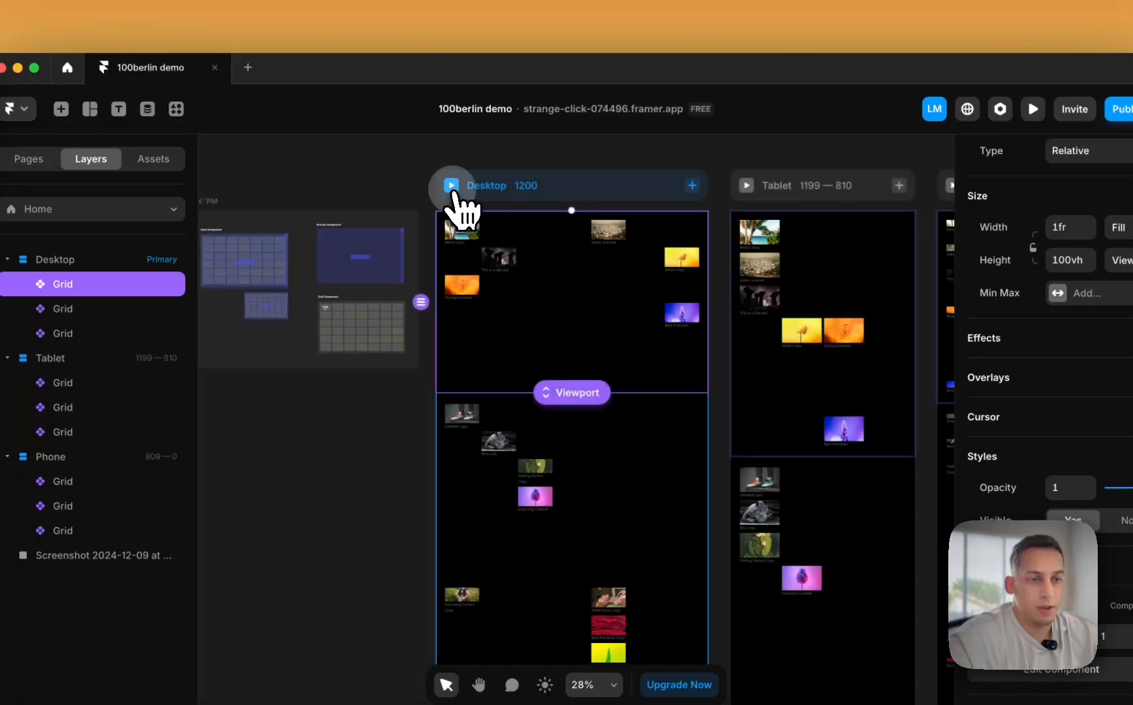
pyautogui.scroll(-10, 483, 392)
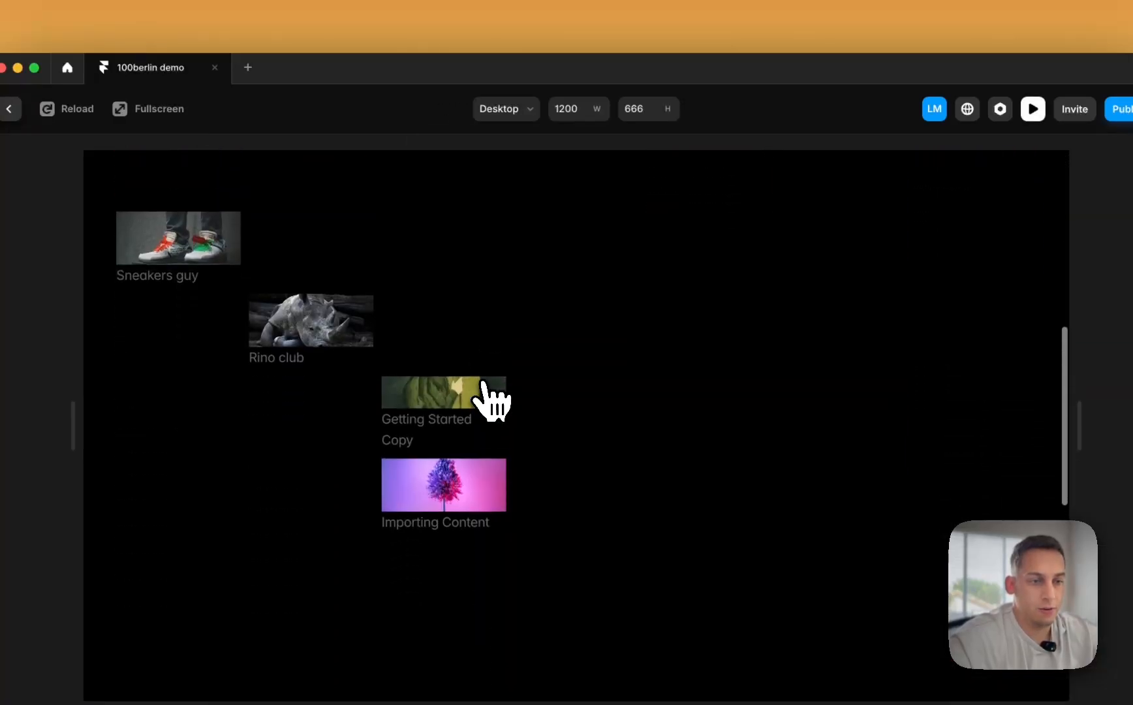
pyautogui.scroll(-15, 486, 391)
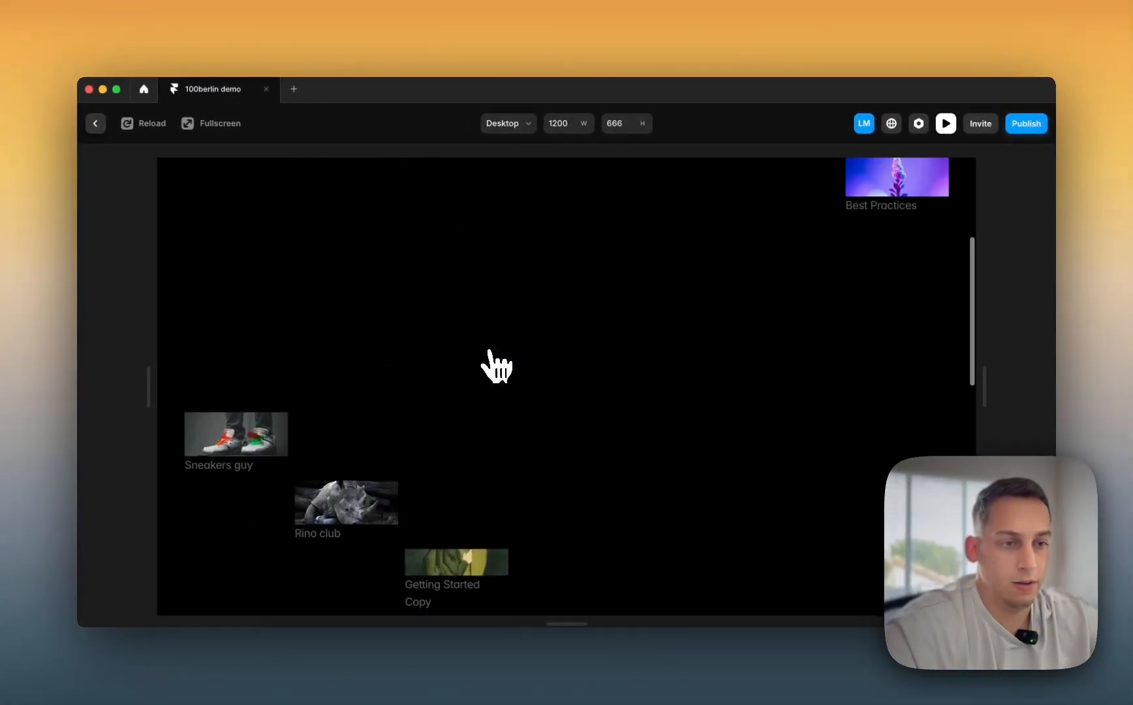
pyautogui.scroll(-6, 496, 366)
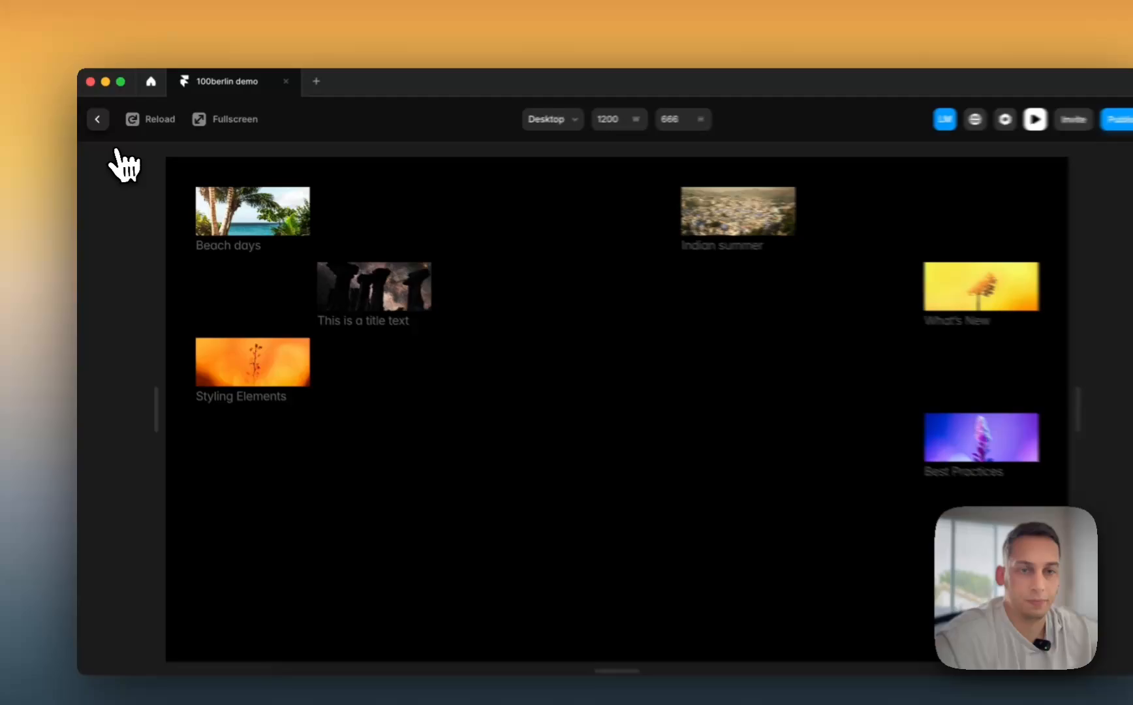
pyautogui.click(95, 123)
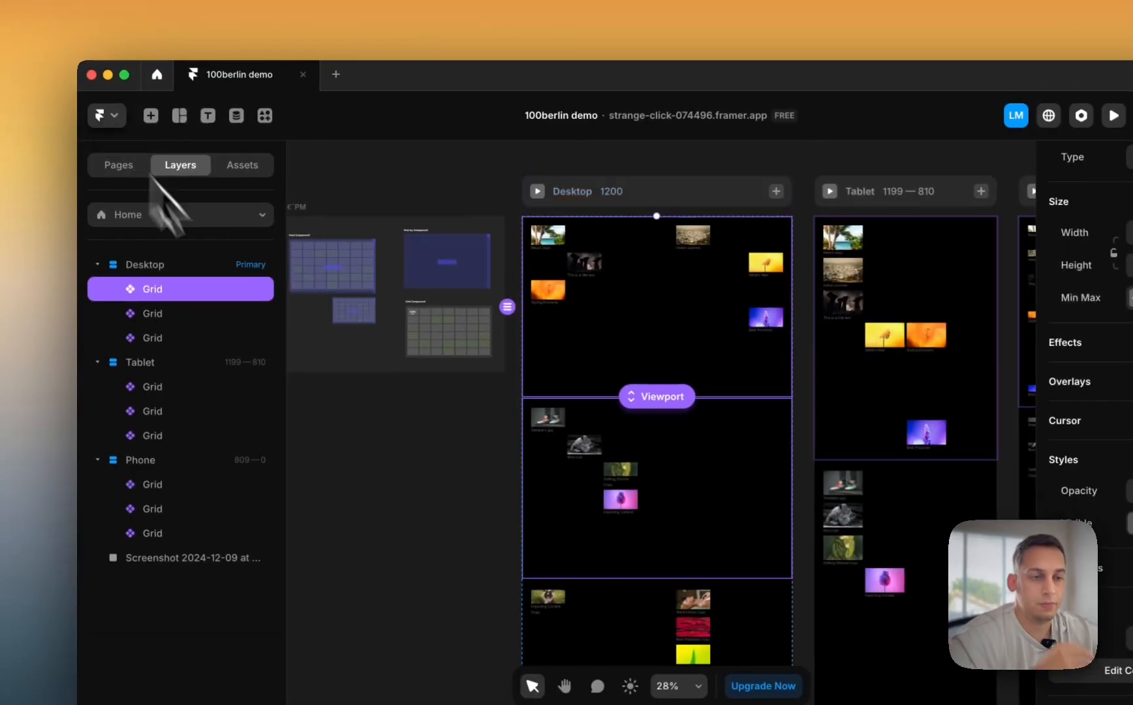
pyautogui.click(373, 435)
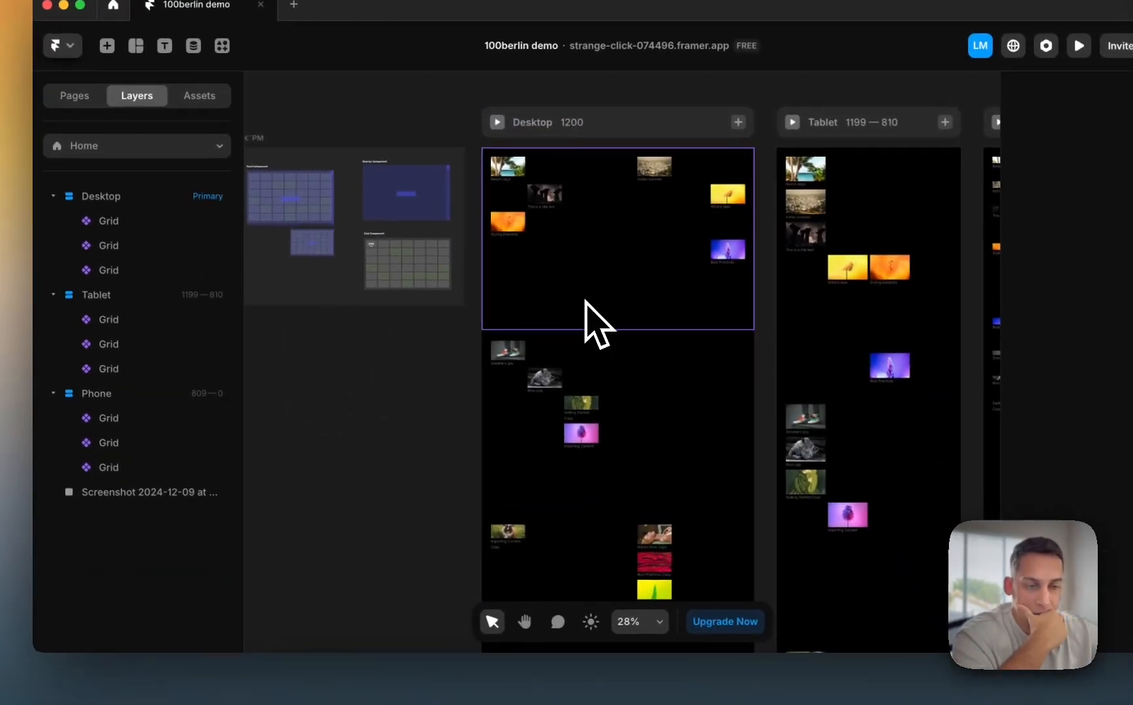
# - Add a Layer in View Scroll Animation with replay and the Fade In preset to all three Desktop Grids and open its Enter effect
pyautogui.click(354, 689)
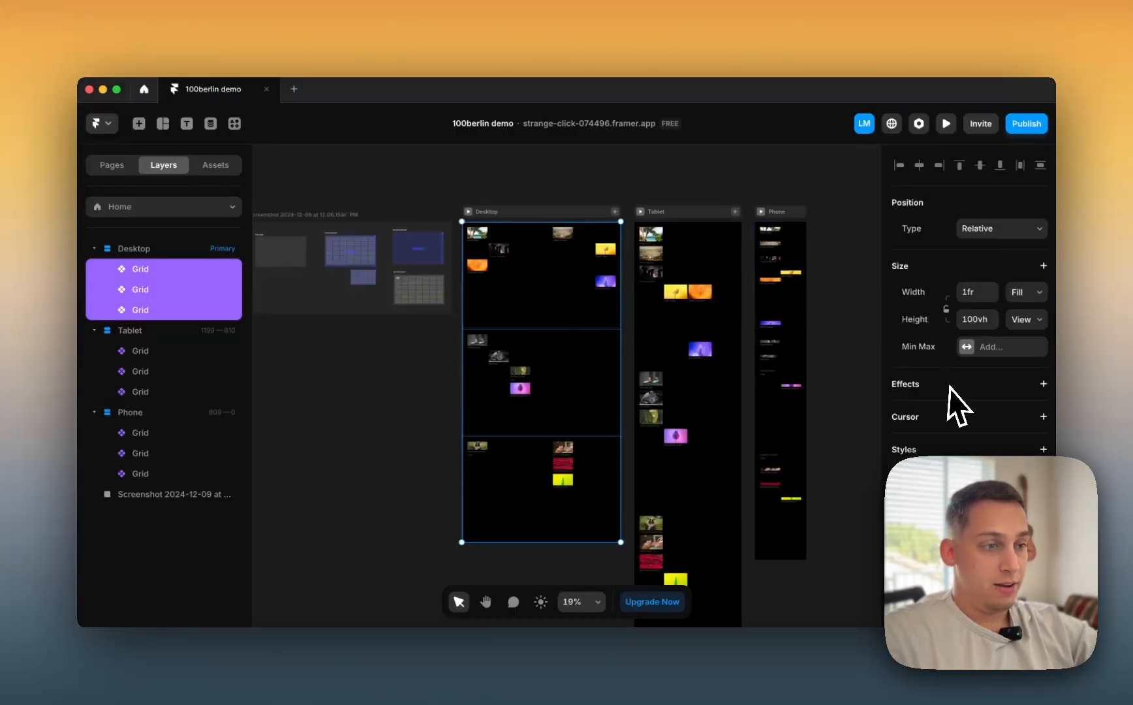
pyautogui.scroll(-3, 953, 405)
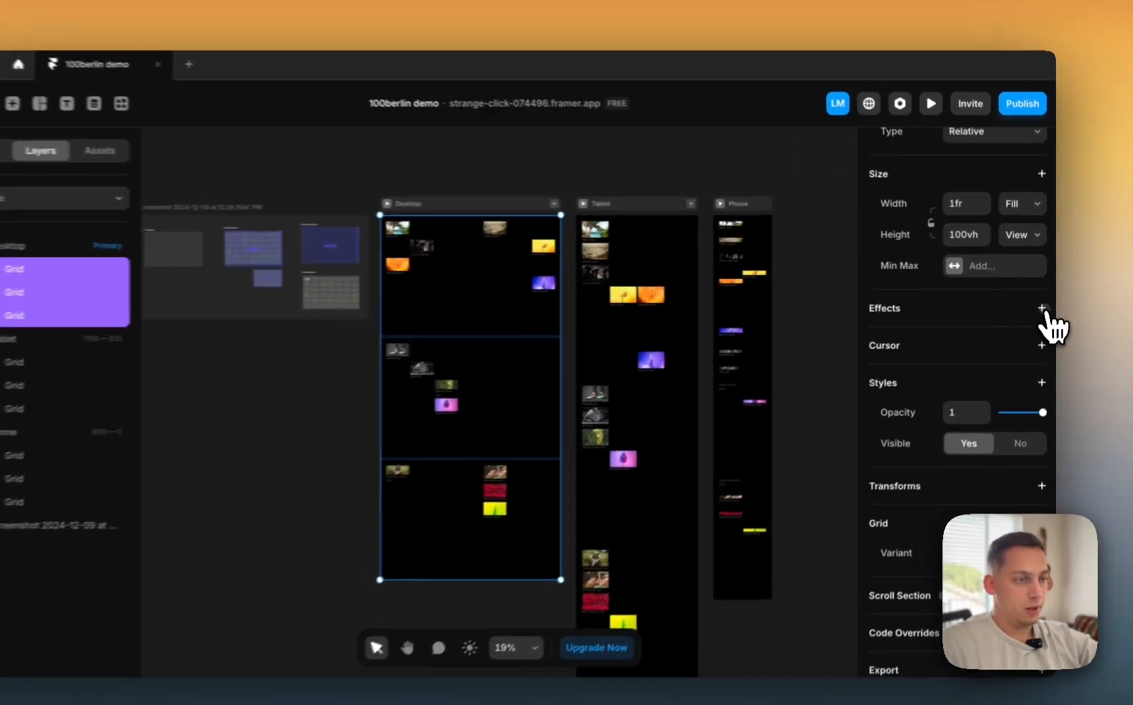
pyautogui.click(1043, 304)
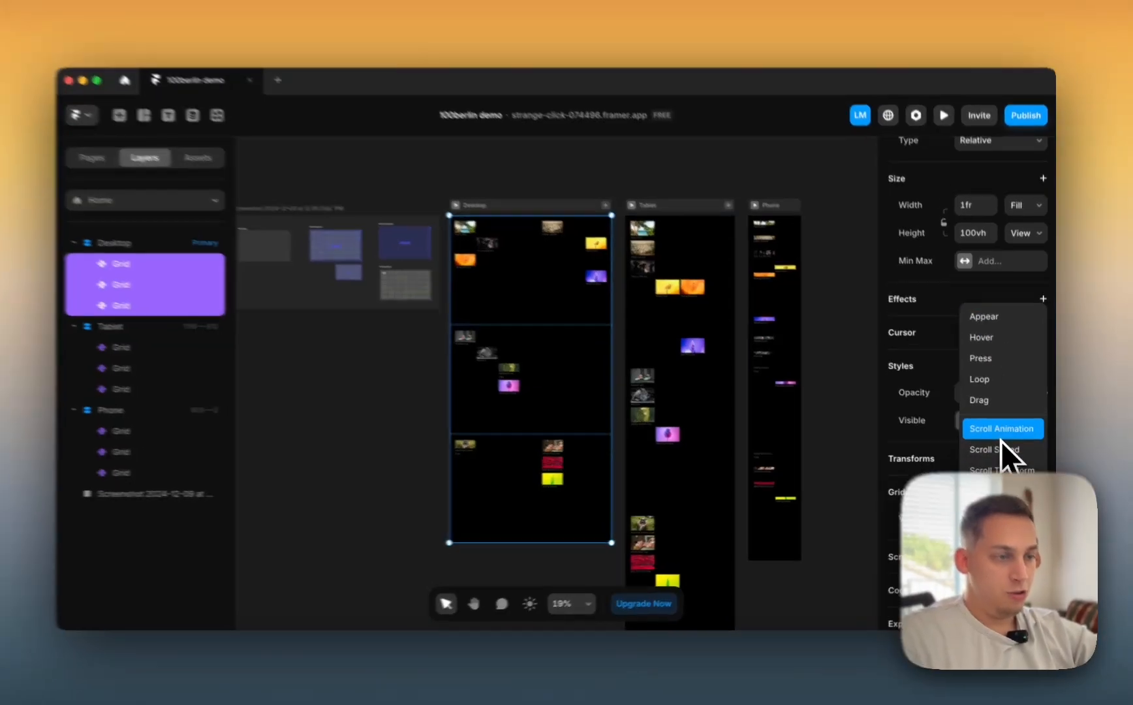
pyautogui.click(1001, 437)
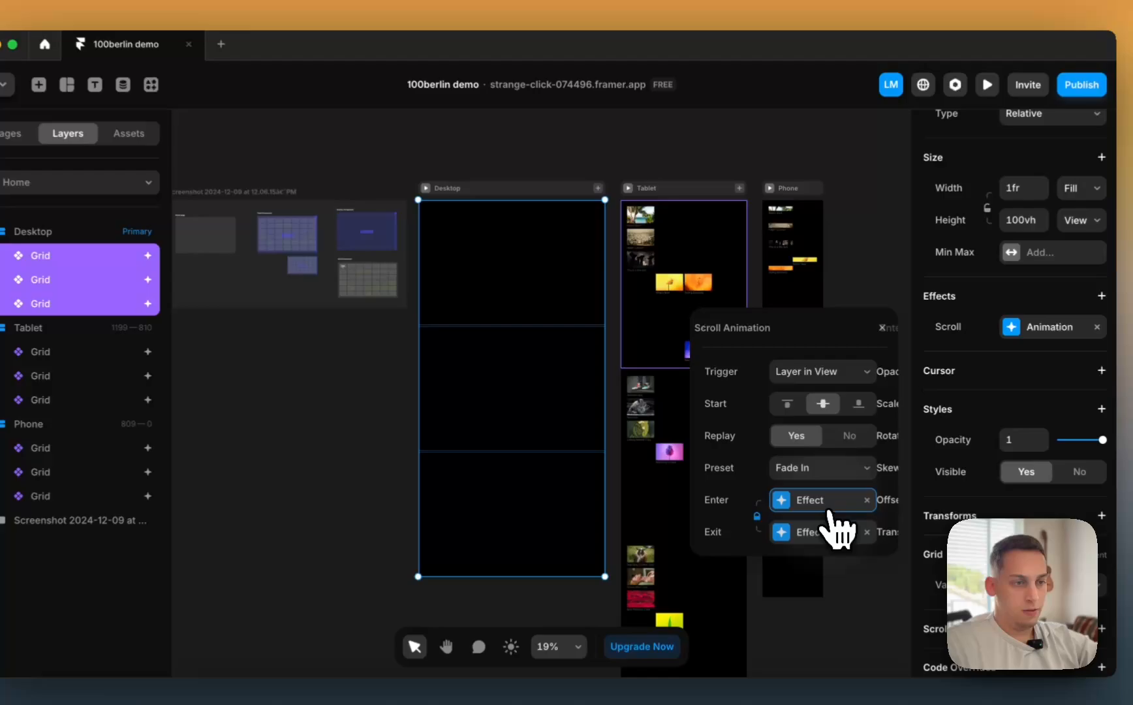
pyautogui.click(803, 477)
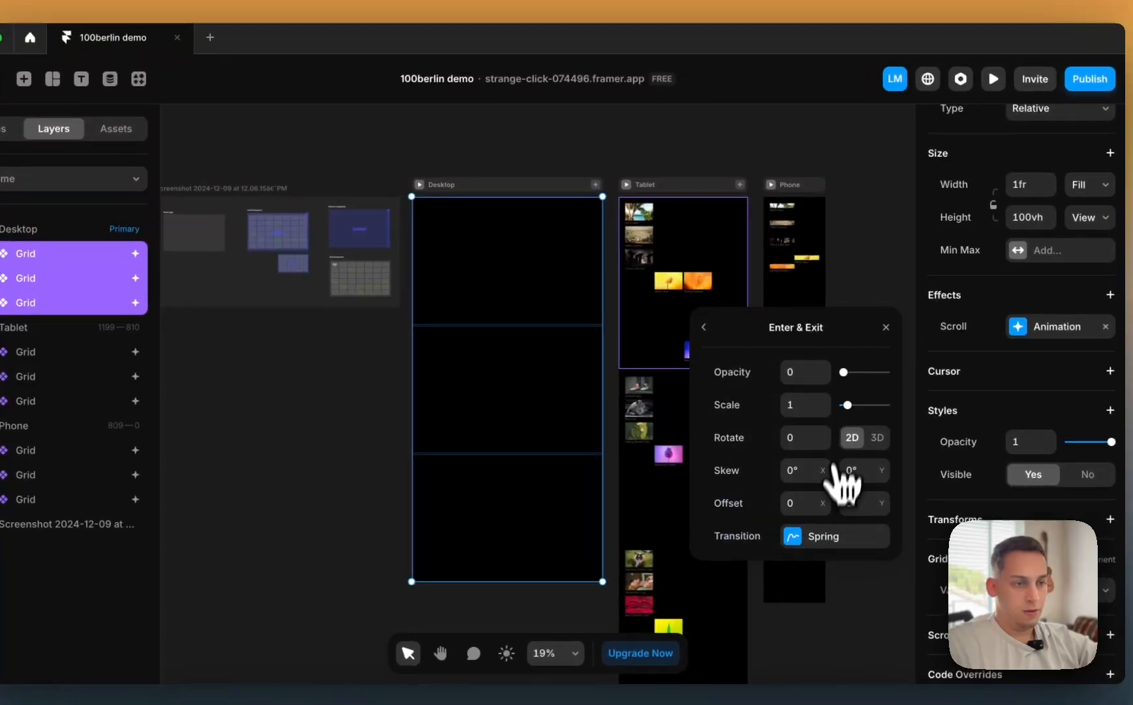
# - Preview the Desktop breakpoint to examine how the grids fade while scrolling, and return to the canvas
pyautogui.click(421, 185)
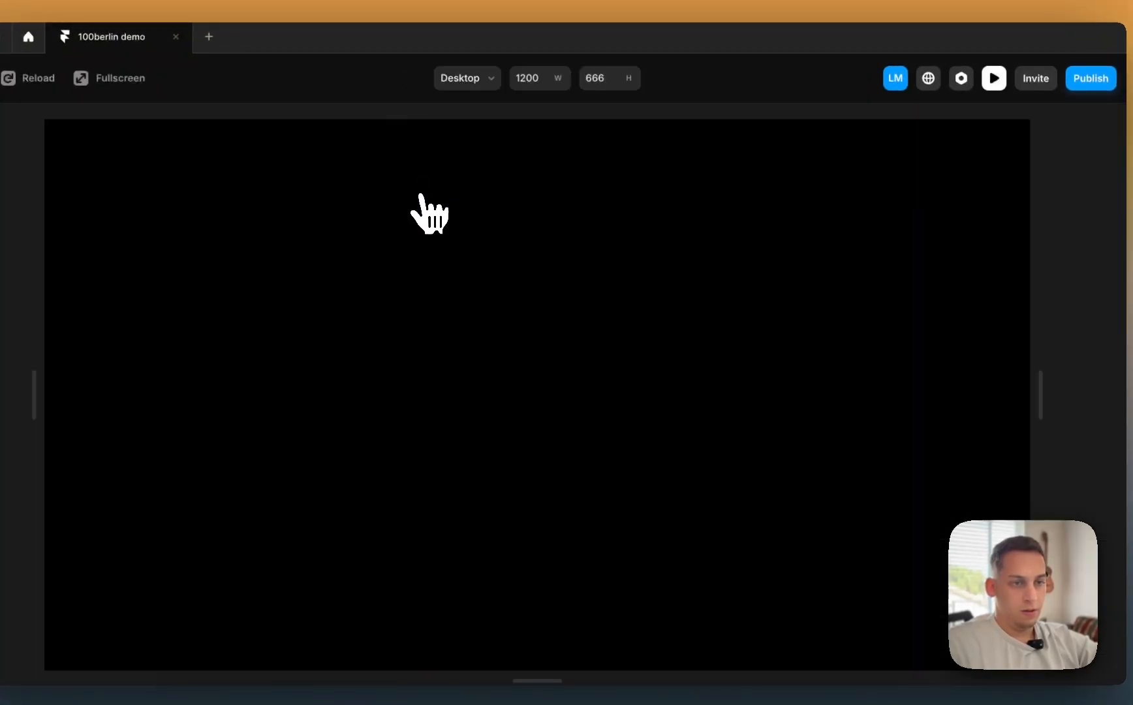
pyautogui.scroll(-5, 421, 288)
pyautogui.scroll(-10, 413, 291)
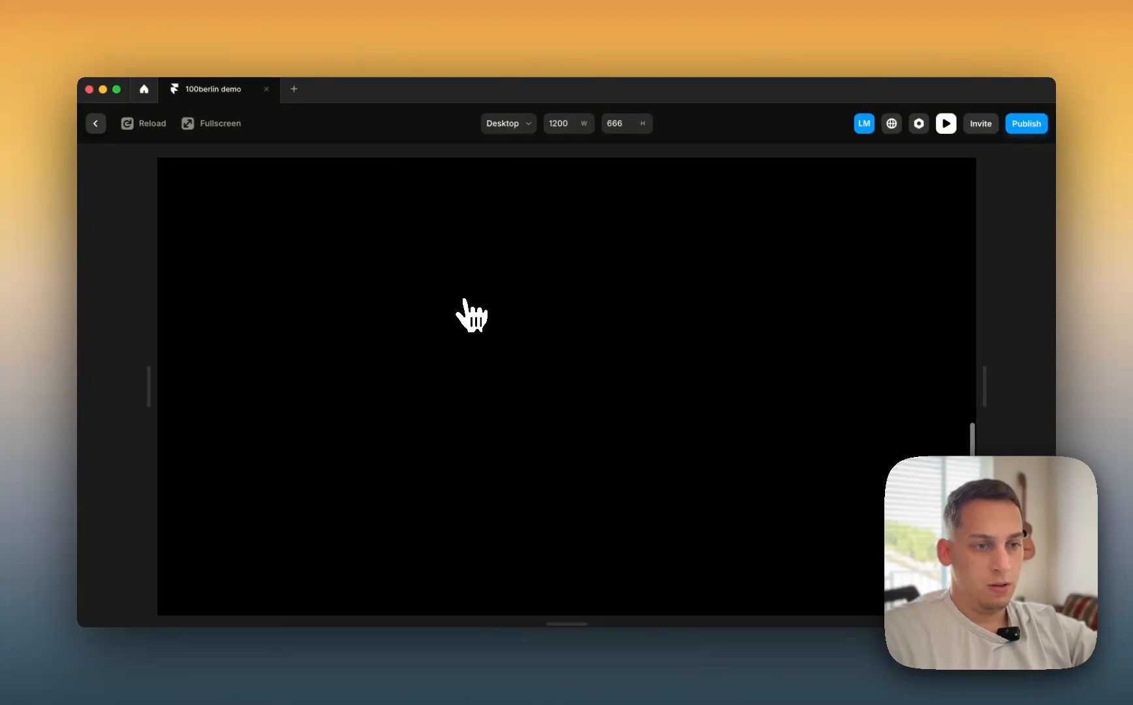
pyautogui.scroll(12, 465, 301)
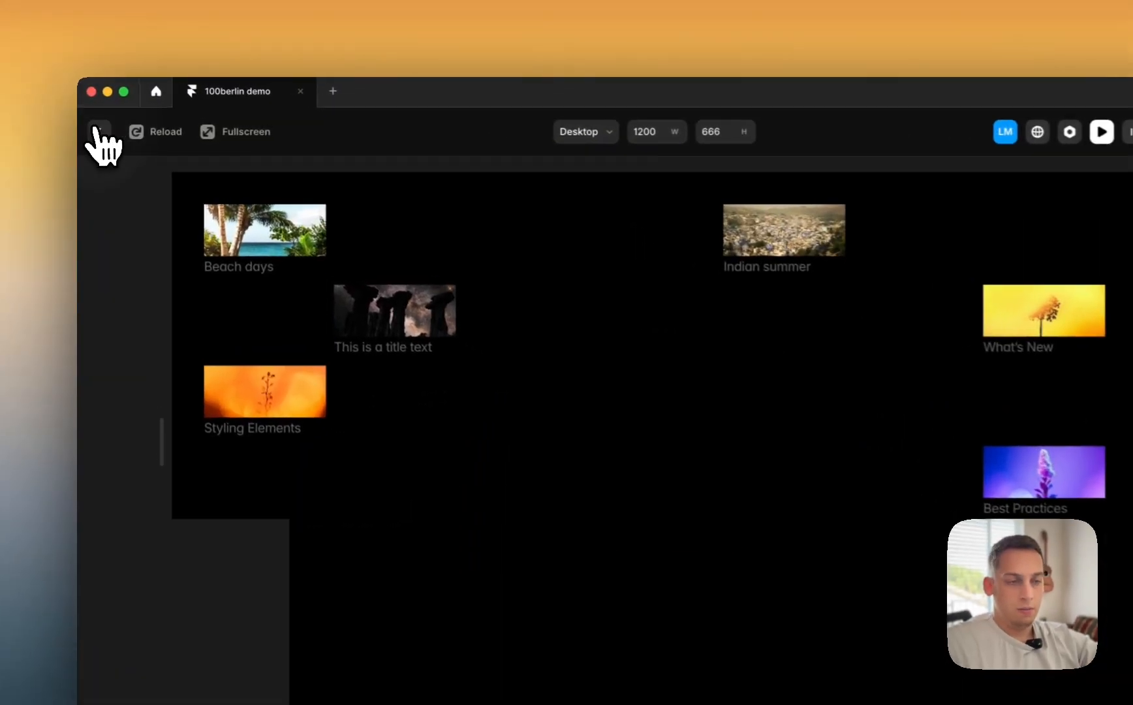
pyautogui.click(96, 123)
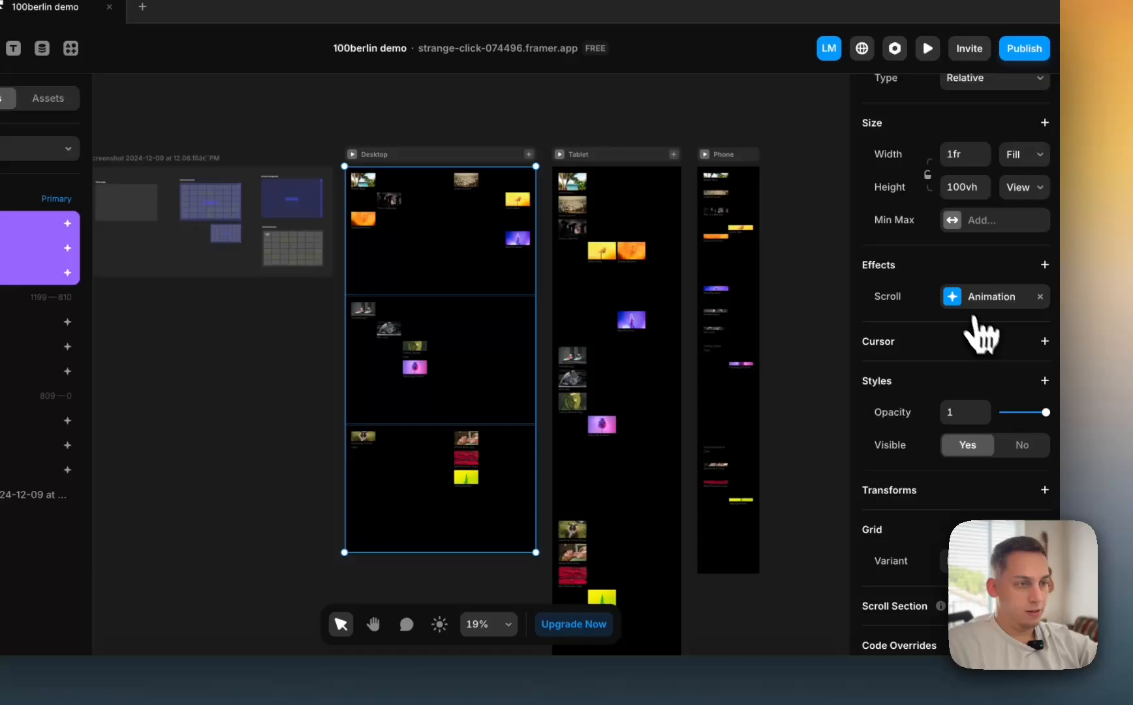
# - Keep the Fade In preset on the Desktop Grids' Scroll Animation and set its Enter & Exit Spring transition time to 2 s
pyautogui.click(998, 327)
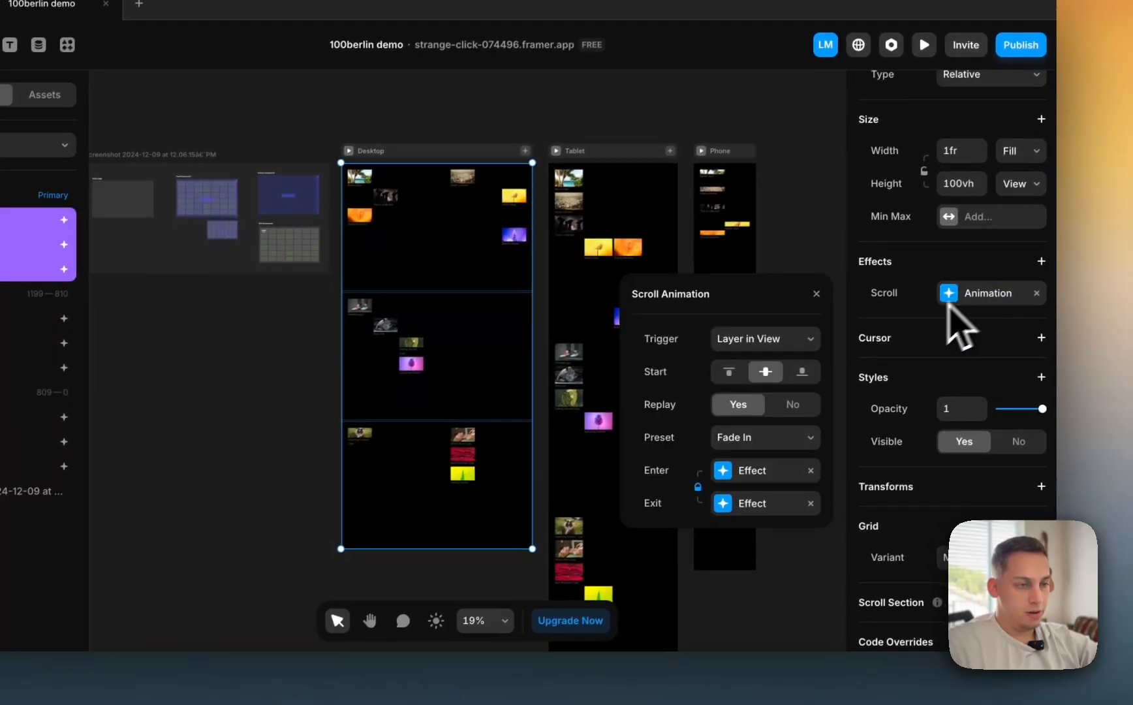
pyautogui.click(756, 450)
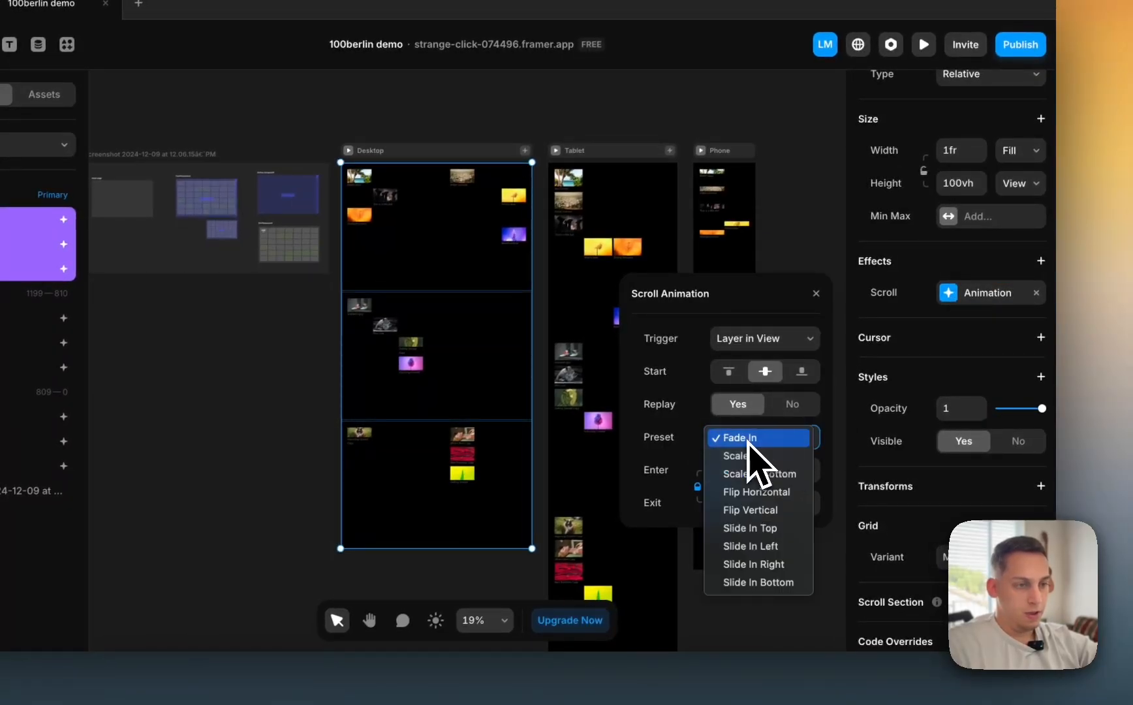
pyautogui.click(747, 440)
pyautogui.click(754, 471)
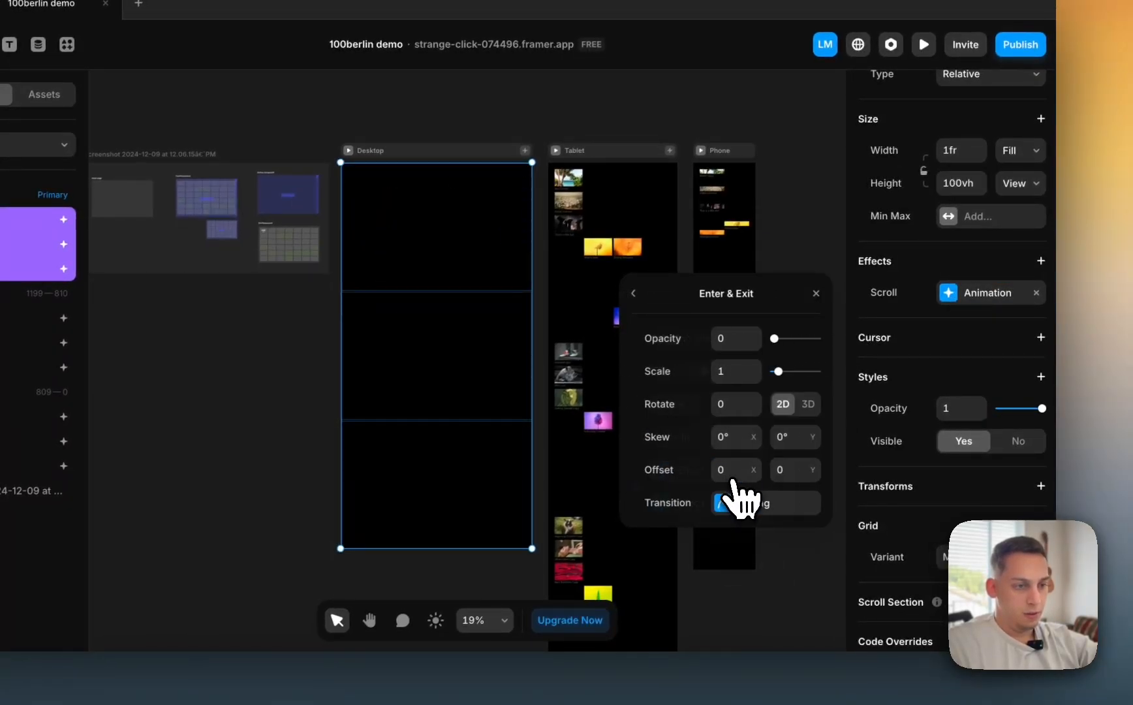
pyautogui.click(754, 512)
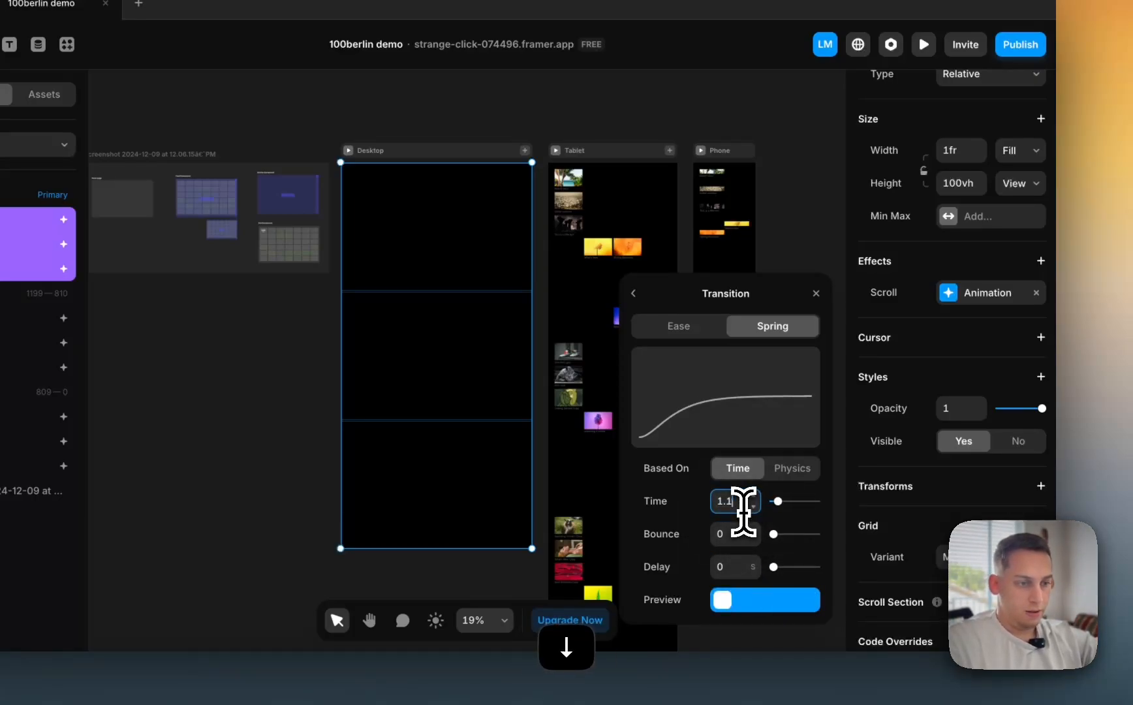
pyautogui.press('Up')
pyautogui.hotkey('shift', 'Up')
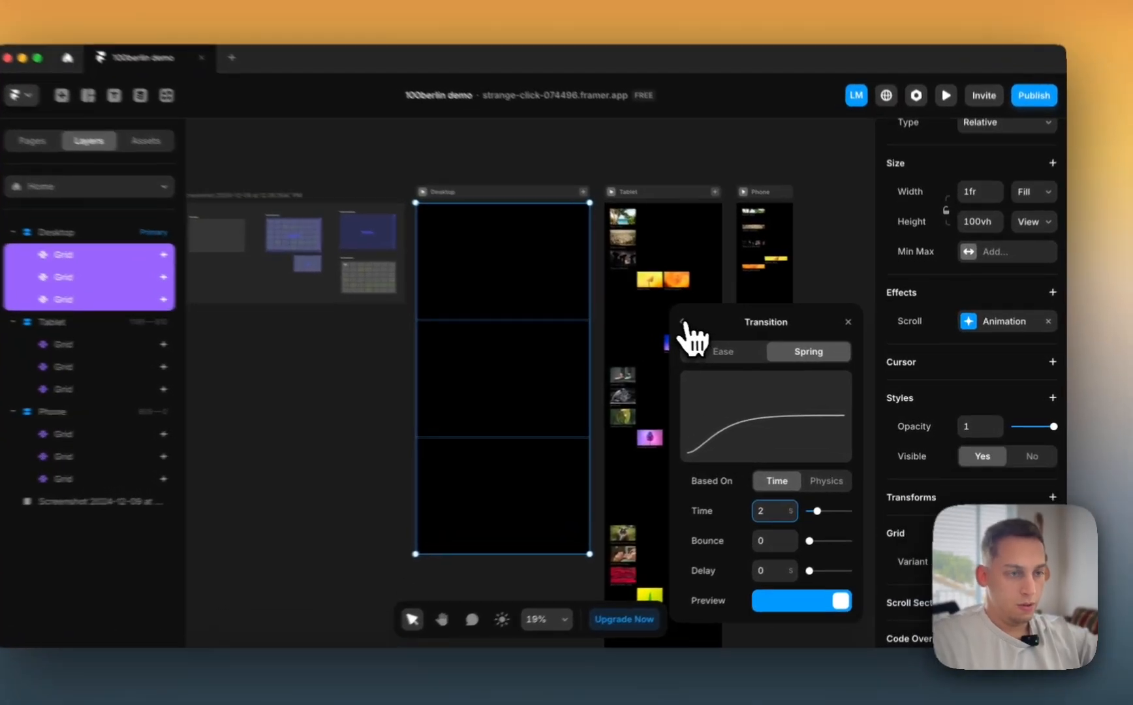
pyautogui.click(706, 330)
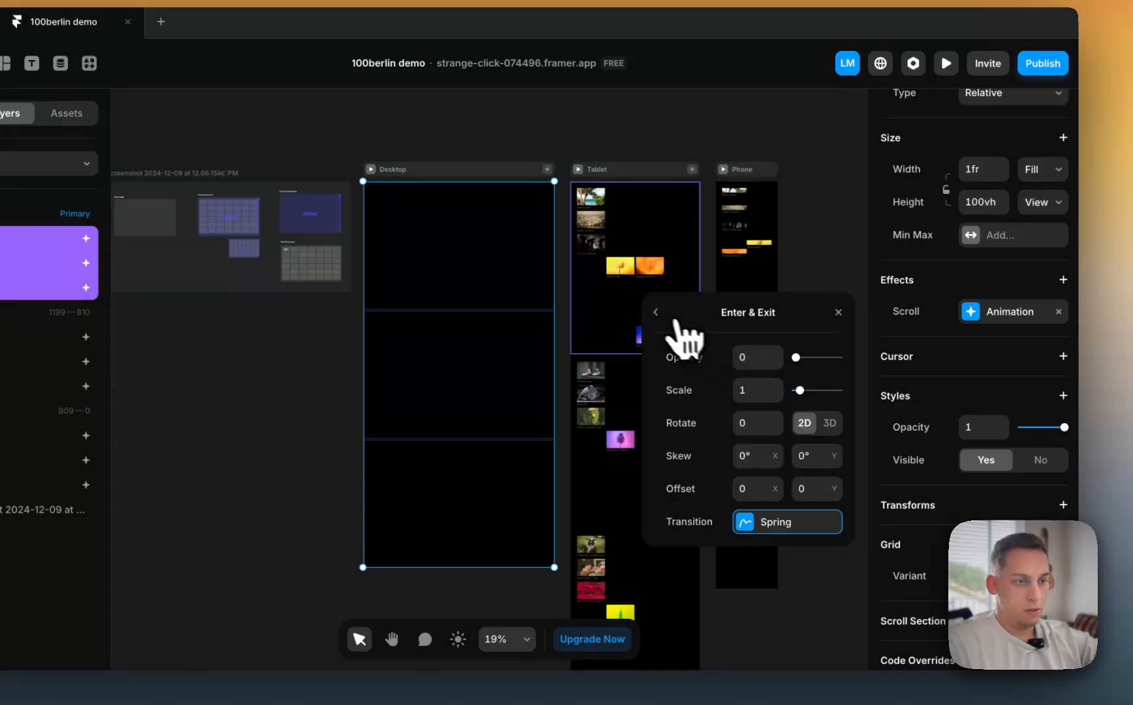
pyautogui.click(656, 313)
# - Recheck the Enter & Exit transition settings and close the Scroll Animation settings
pyautogui.click(757, 530)
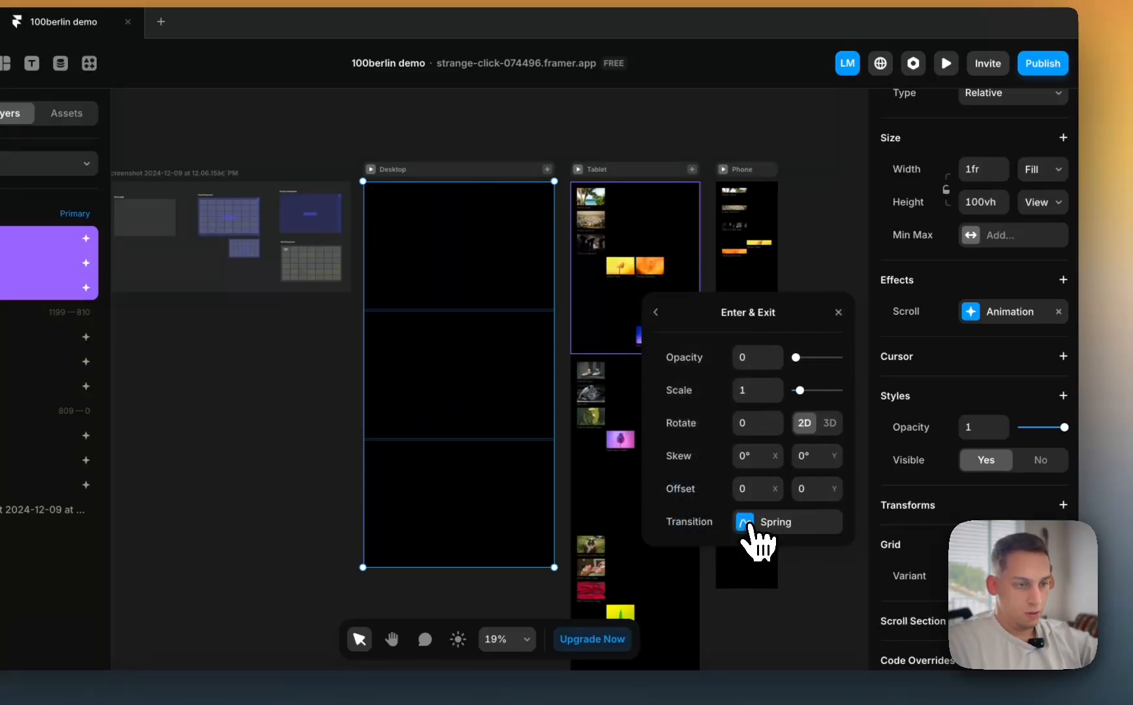
pyautogui.click(748, 524)
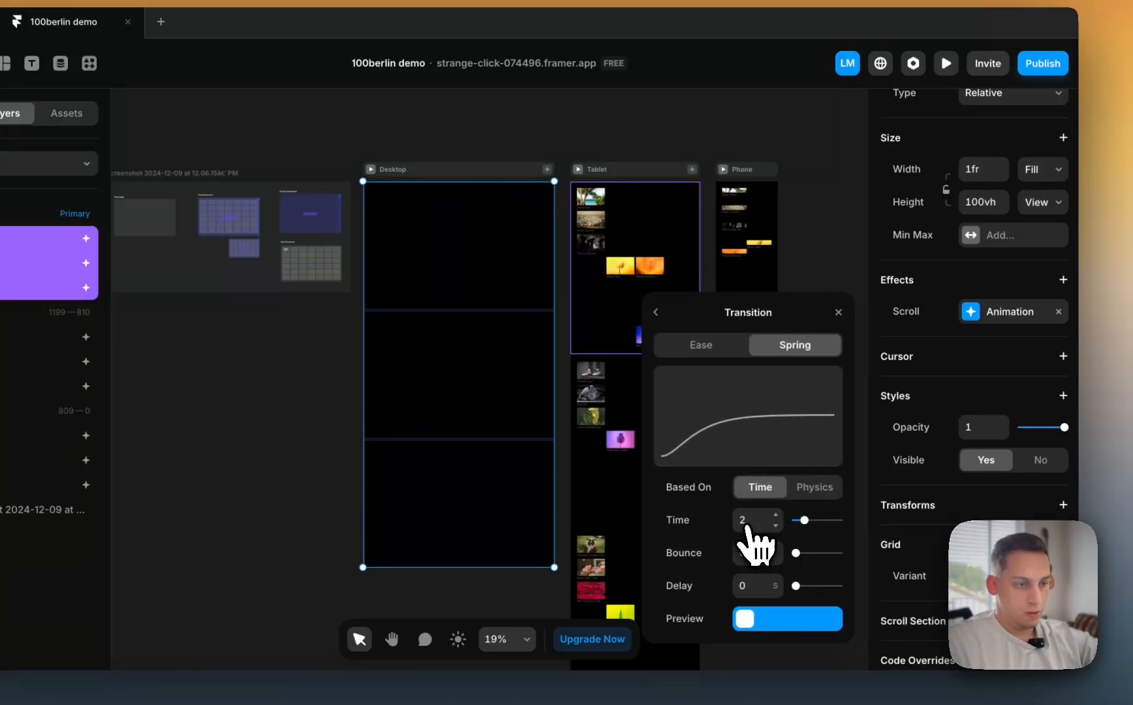
pyautogui.click(656, 312)
pyautogui.click(841, 313)
# - Publish the site update and open the live strange-click-074496.framer.app page to check the grids' scroll fade
pyautogui.click(1044, 63)
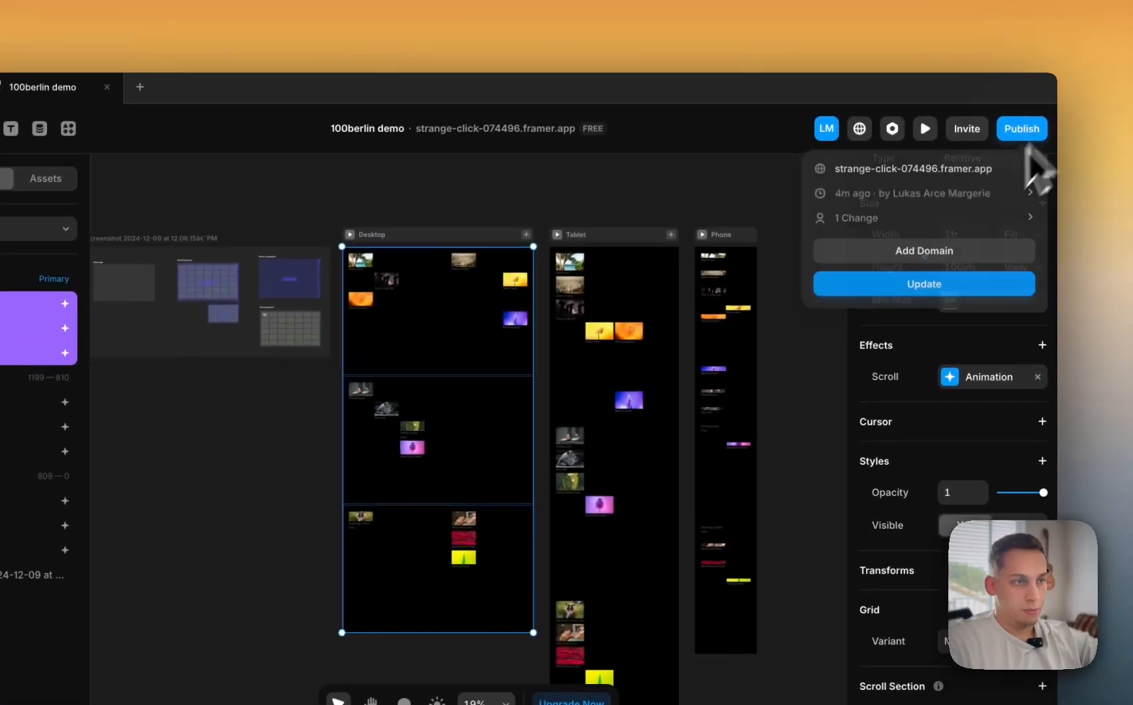
pyautogui.click(933, 221)
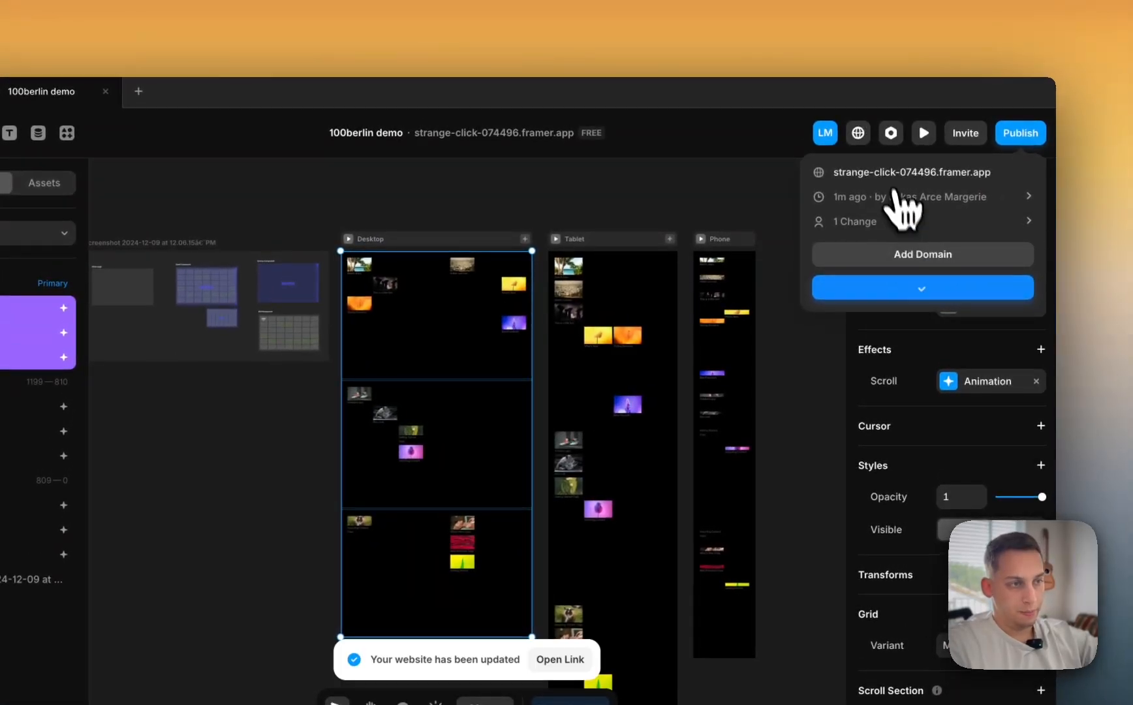
pyautogui.click(895, 173)
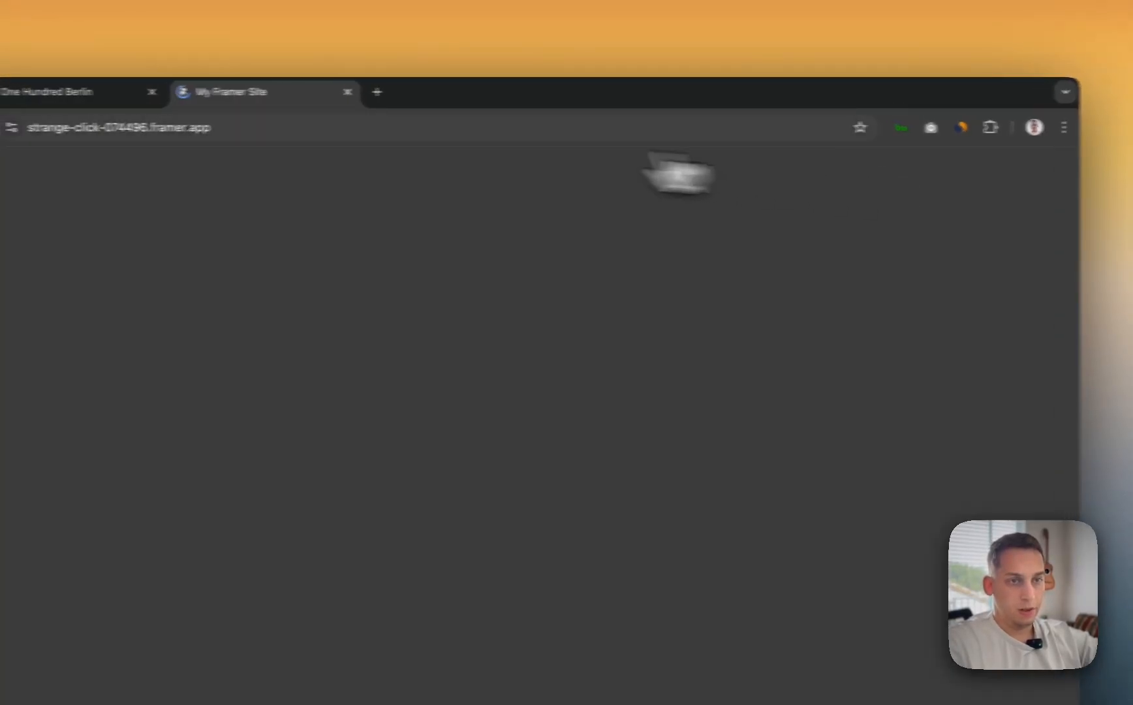
pyautogui.scroll(-12, 439, 336)
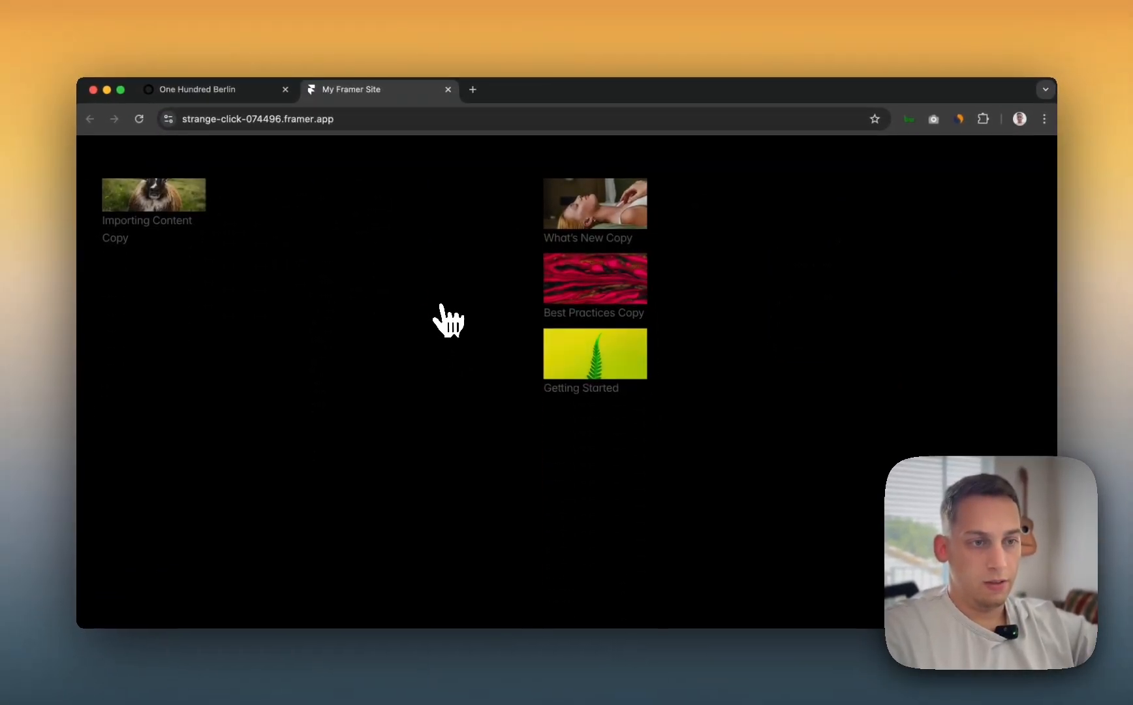
pyautogui.scroll(15, 441, 306)
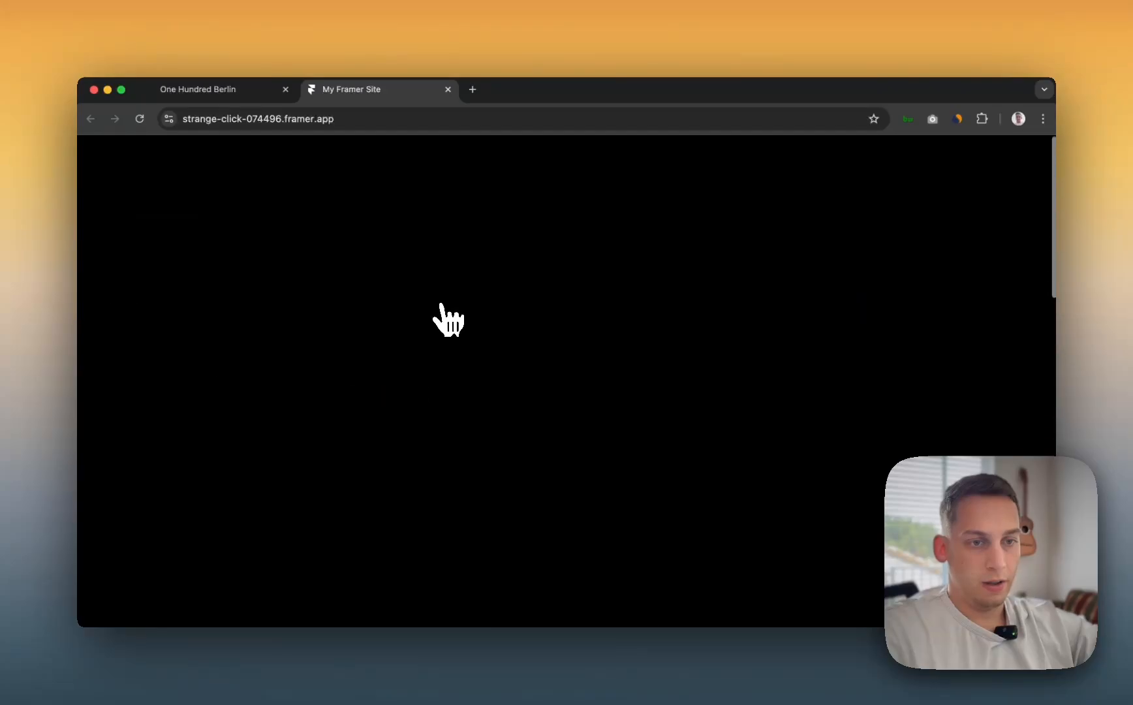
# - Scroll through the published page to examine how the grids fade in and out, and compare it with the One Hundred Berlin site
pyautogui.scroll(-10, 448, 319)
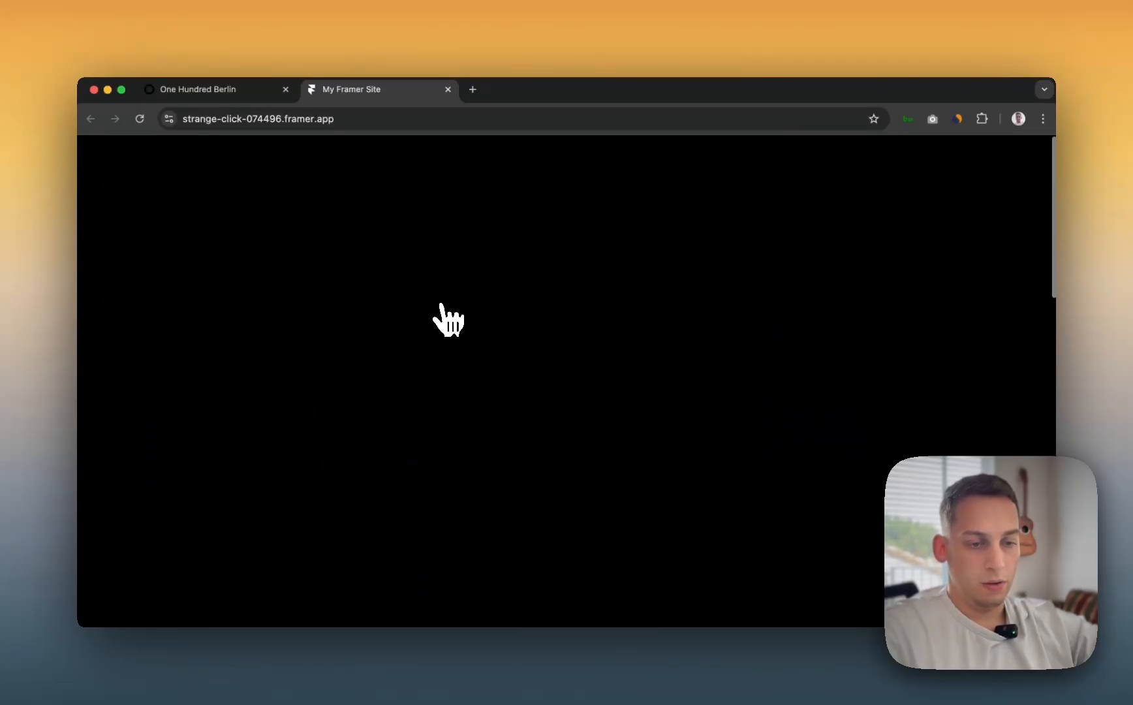
pyautogui.scroll(-5, 448, 320)
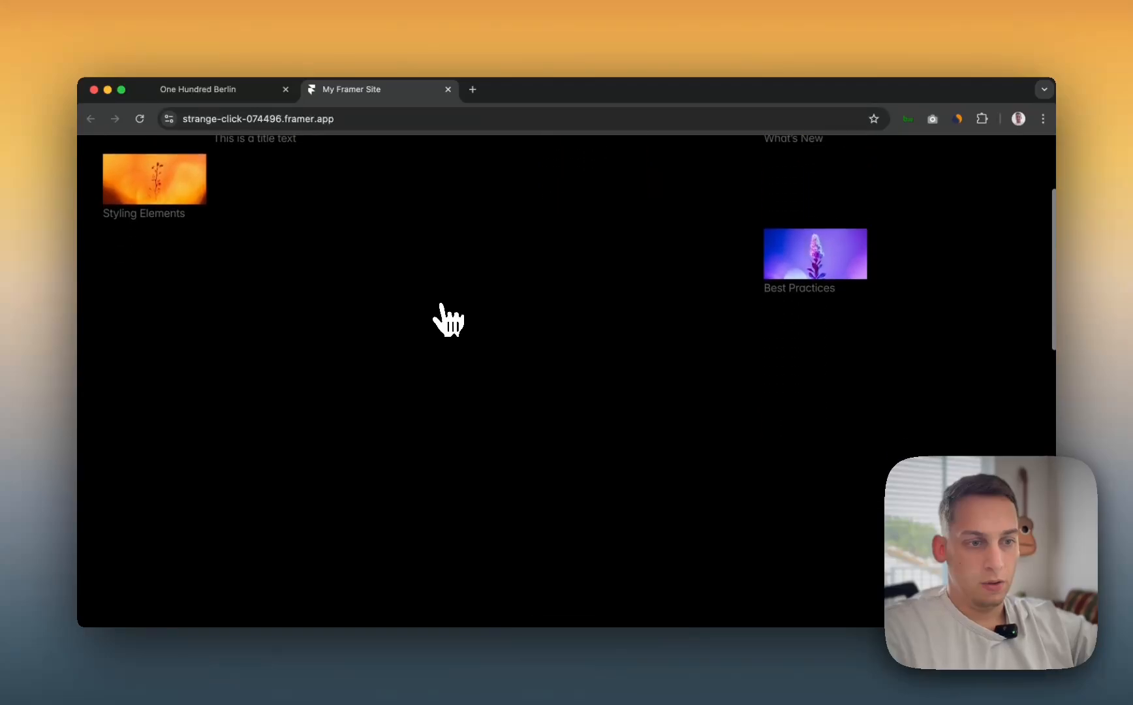
pyautogui.scroll(-8, 448, 320)
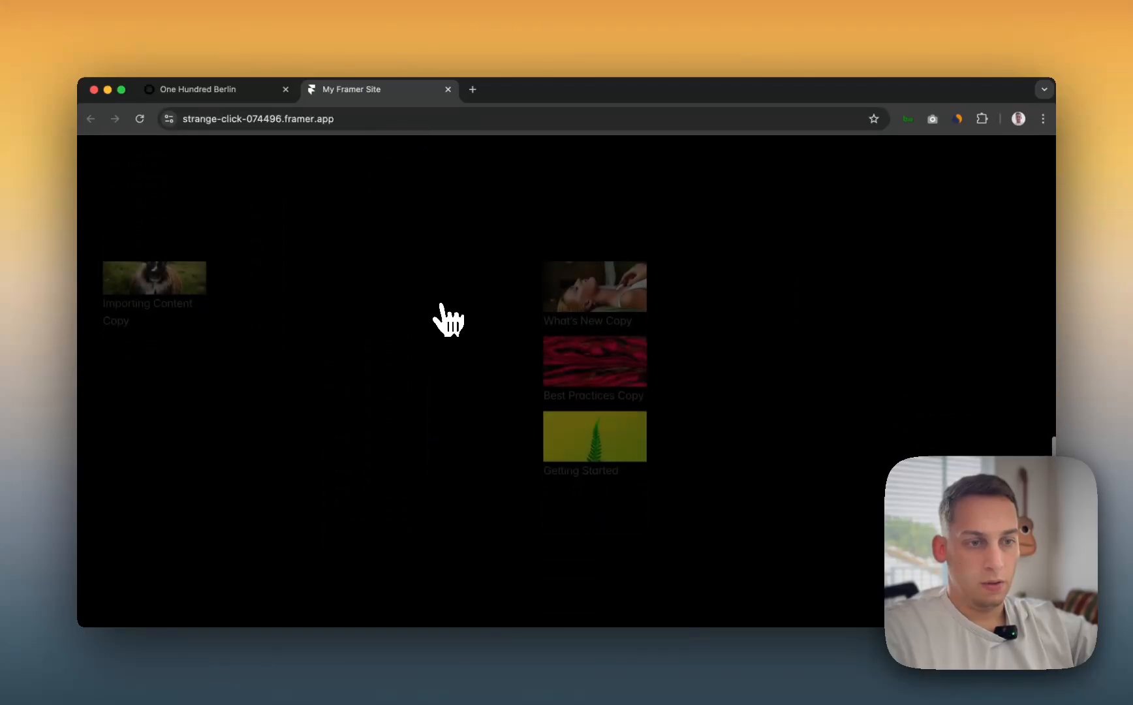
pyautogui.scroll(5, 448, 320)
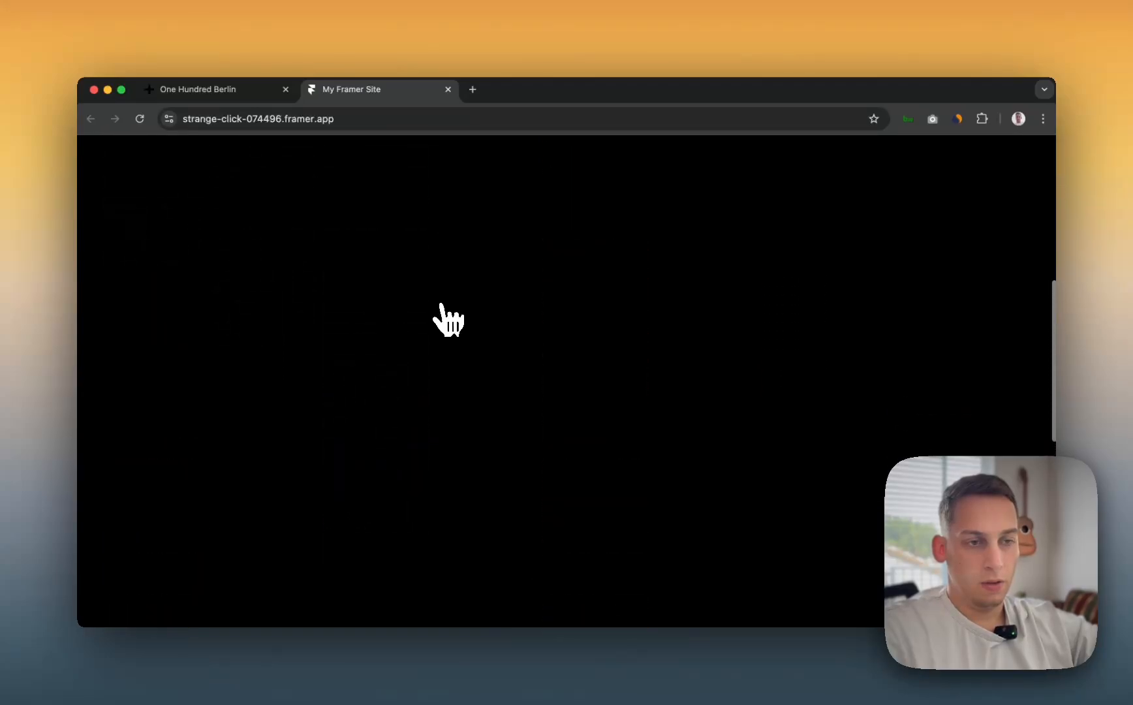
pyautogui.scroll(3, 448, 320)
pyautogui.scroll(-3, 448, 320)
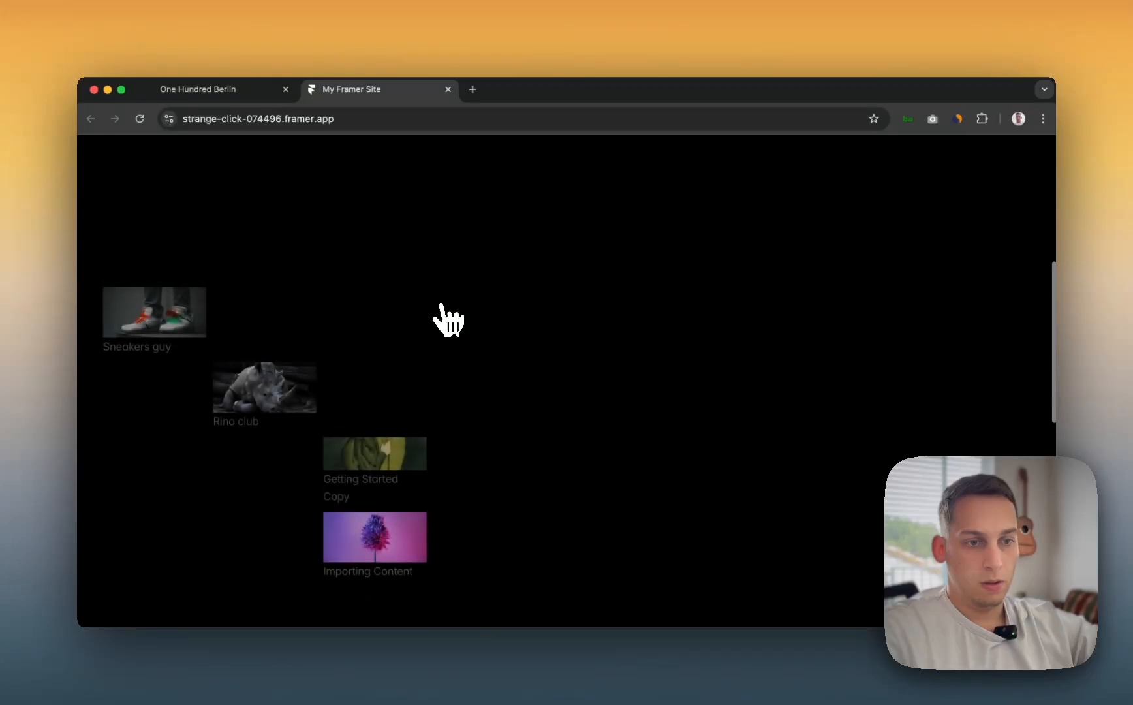
pyautogui.scroll(-10, 448, 320)
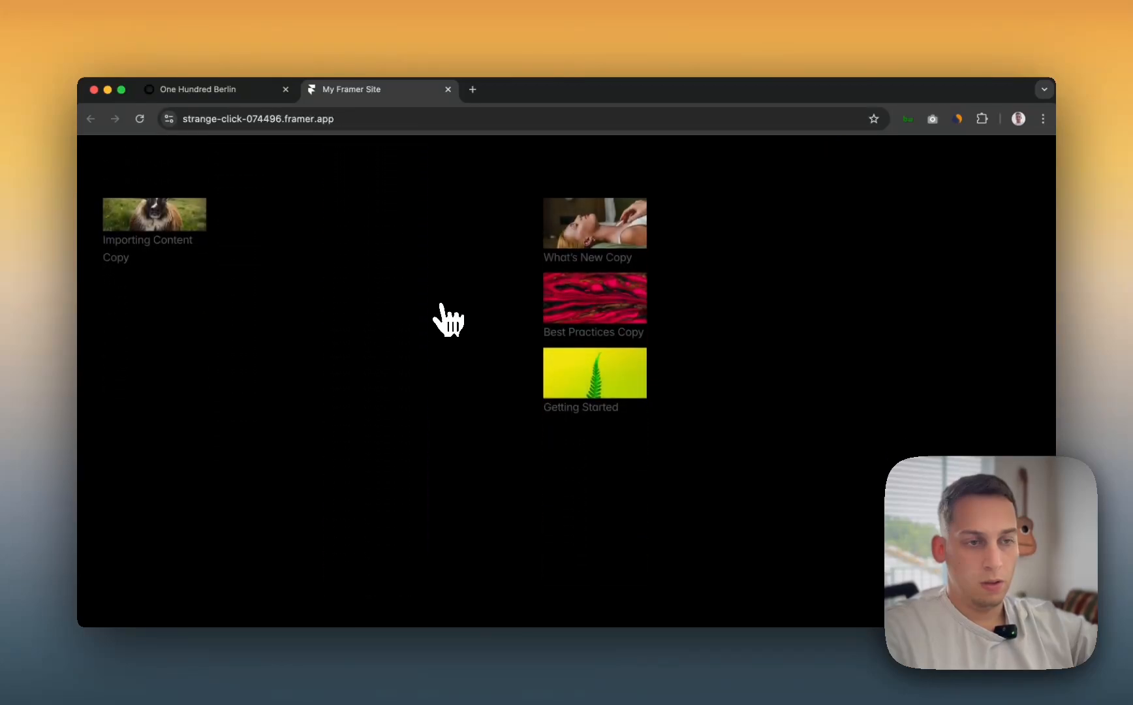
pyautogui.scroll(5, 448, 320)
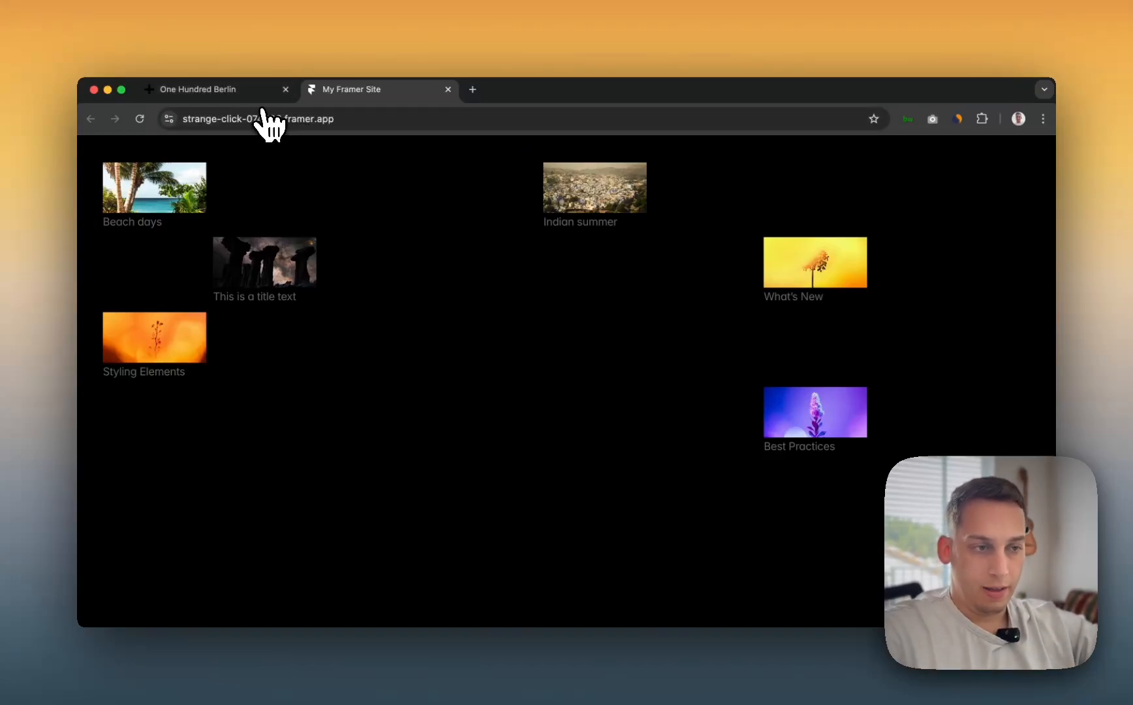
pyautogui.scroll(-2, 357, 278)
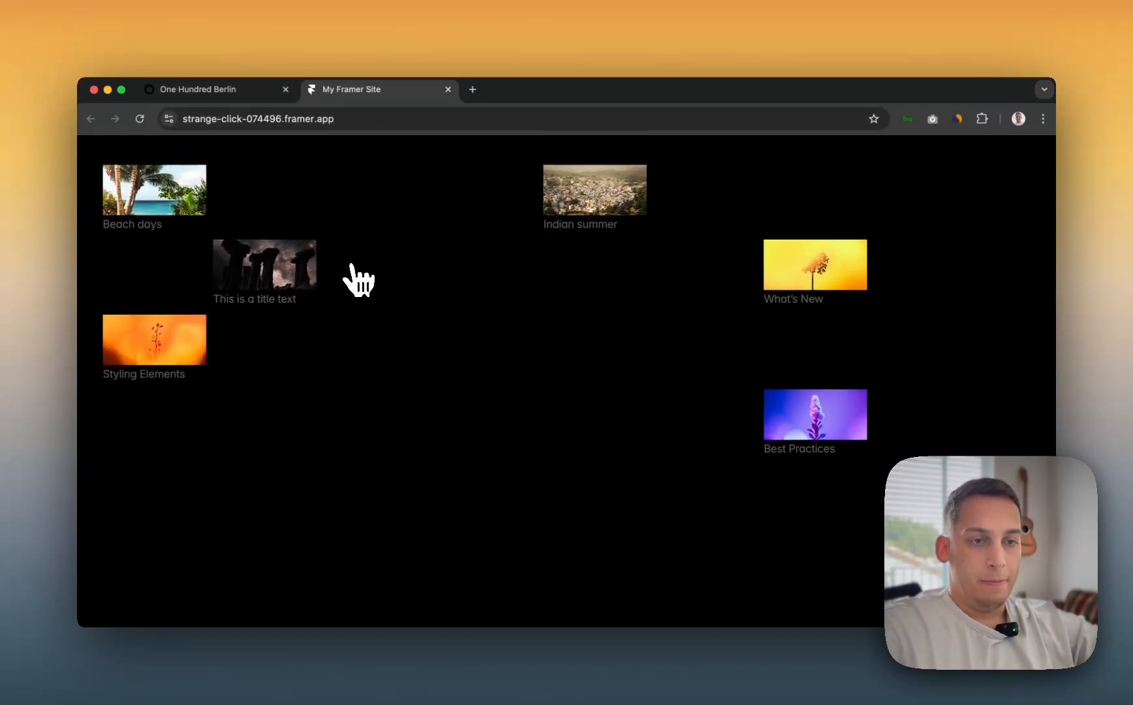
pyautogui.scroll(1, 352, 265)
pyautogui.scroll(1, 269, 173)
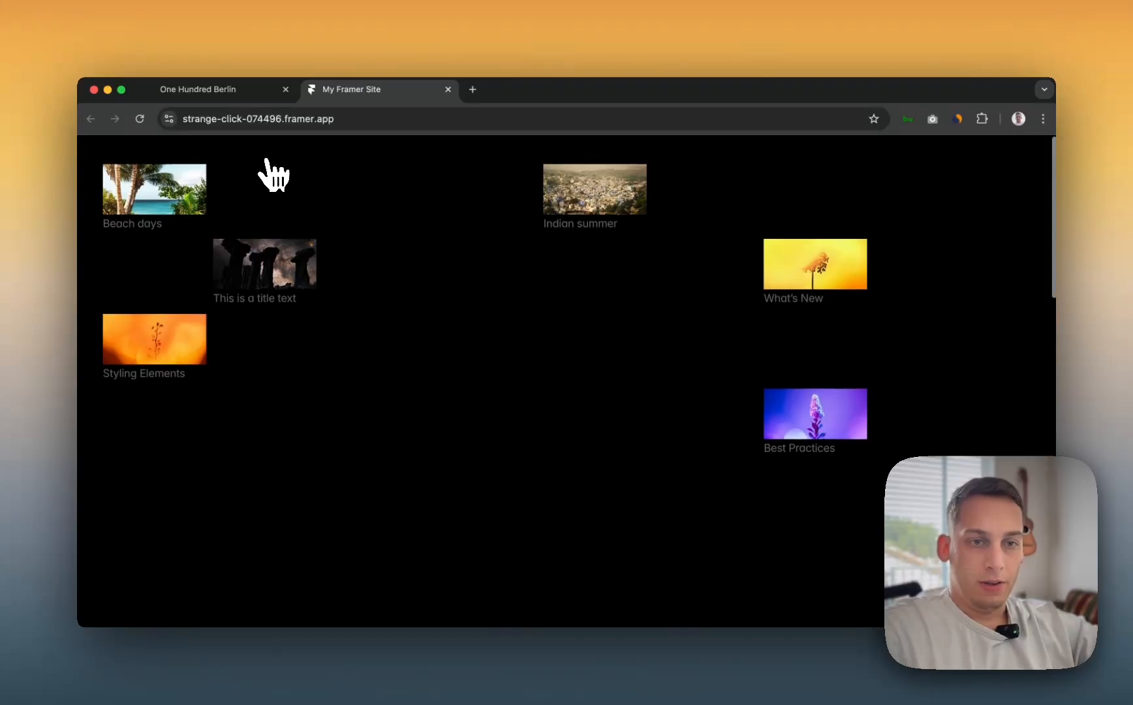
pyautogui.click(261, 94)
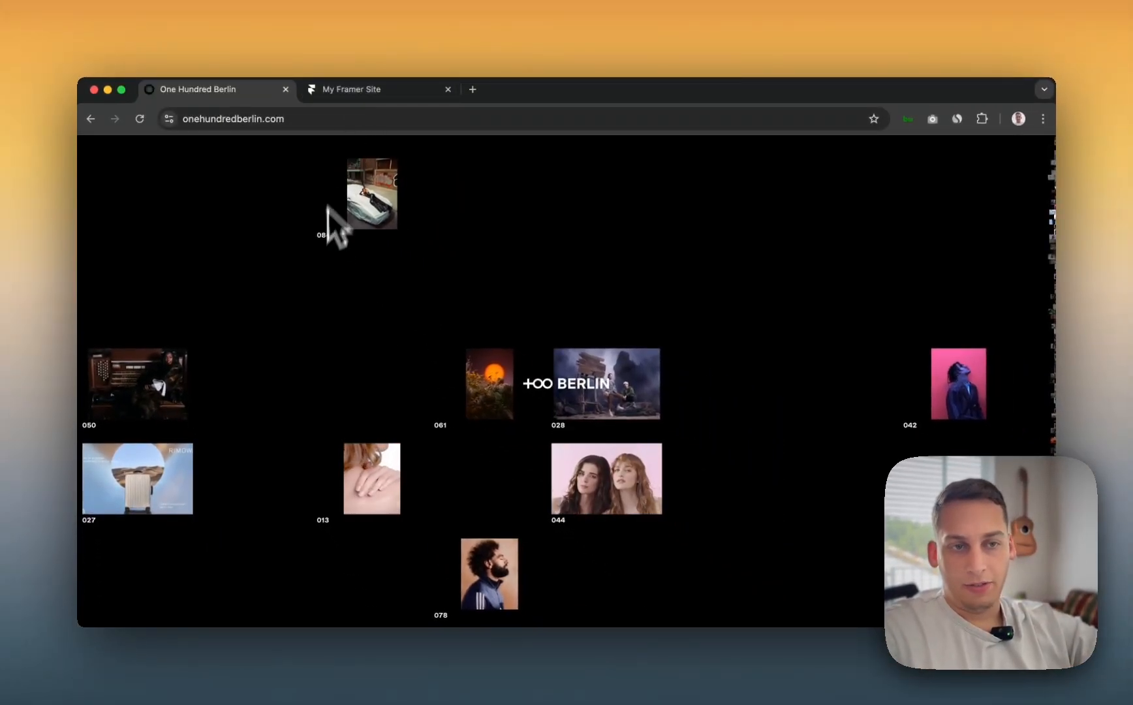
pyautogui.click(375, 88)
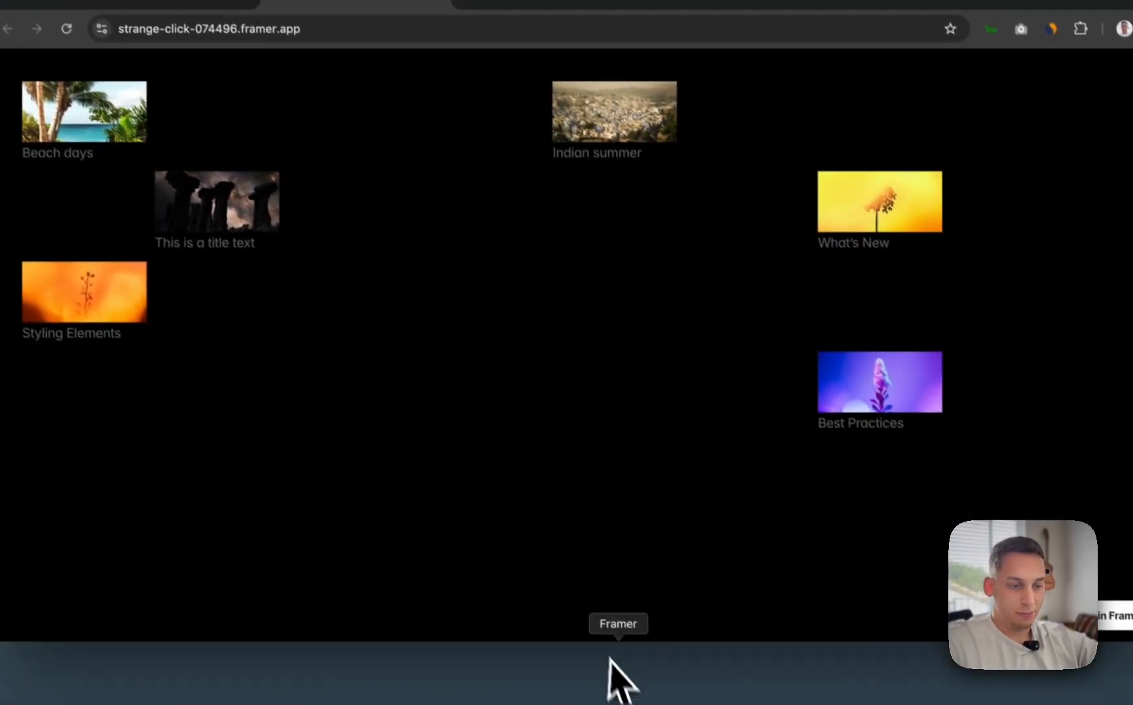
# - Switch back to Framer and open the Desktop Grid component for editing
pyautogui.click(602, 685)
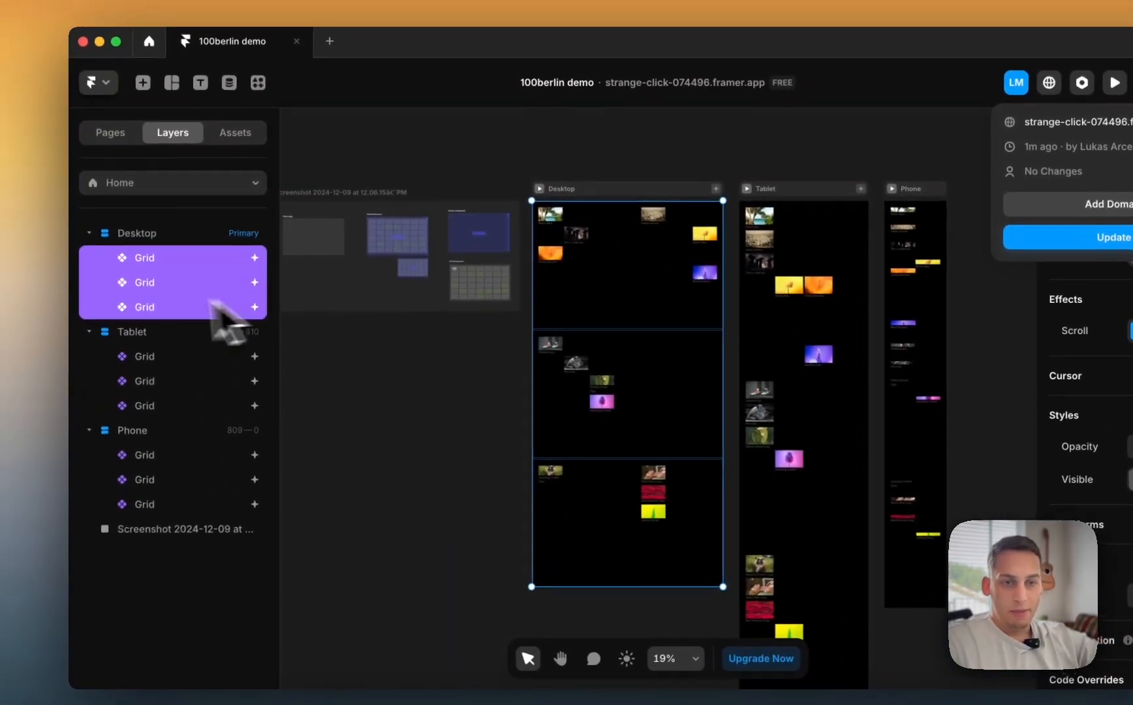
pyautogui.doubleClick(511, 208)
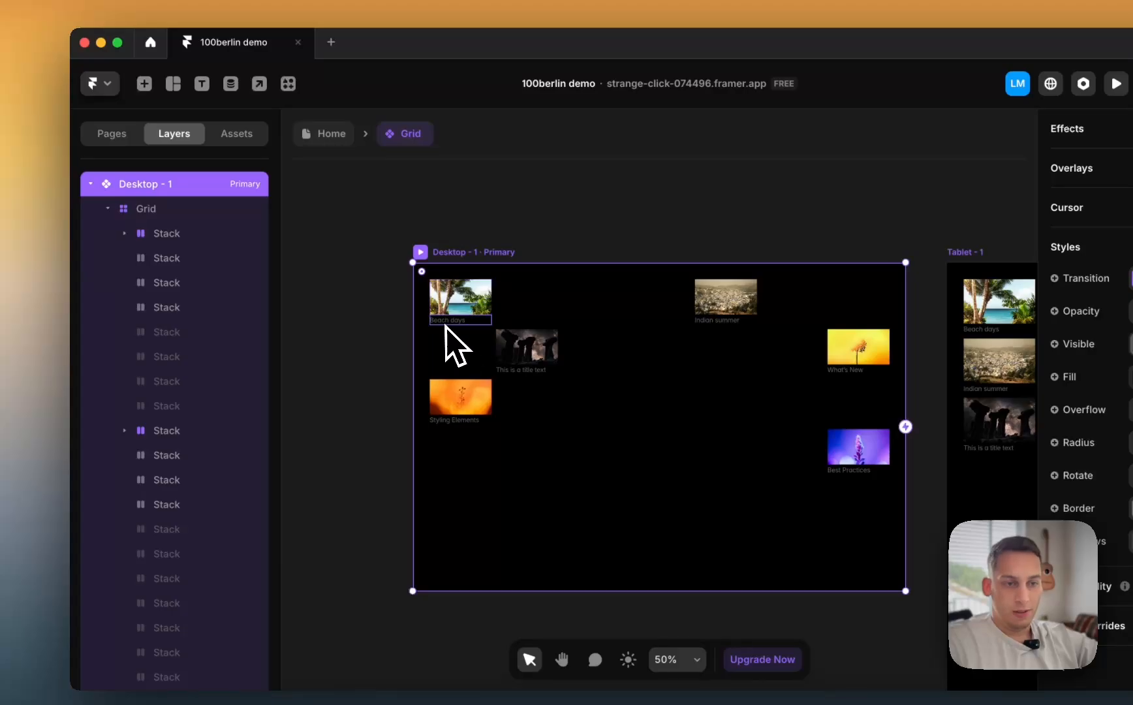
# - Try to select all the article title texts in the Desktop - 1 variant together
pyautogui.click(447, 326)
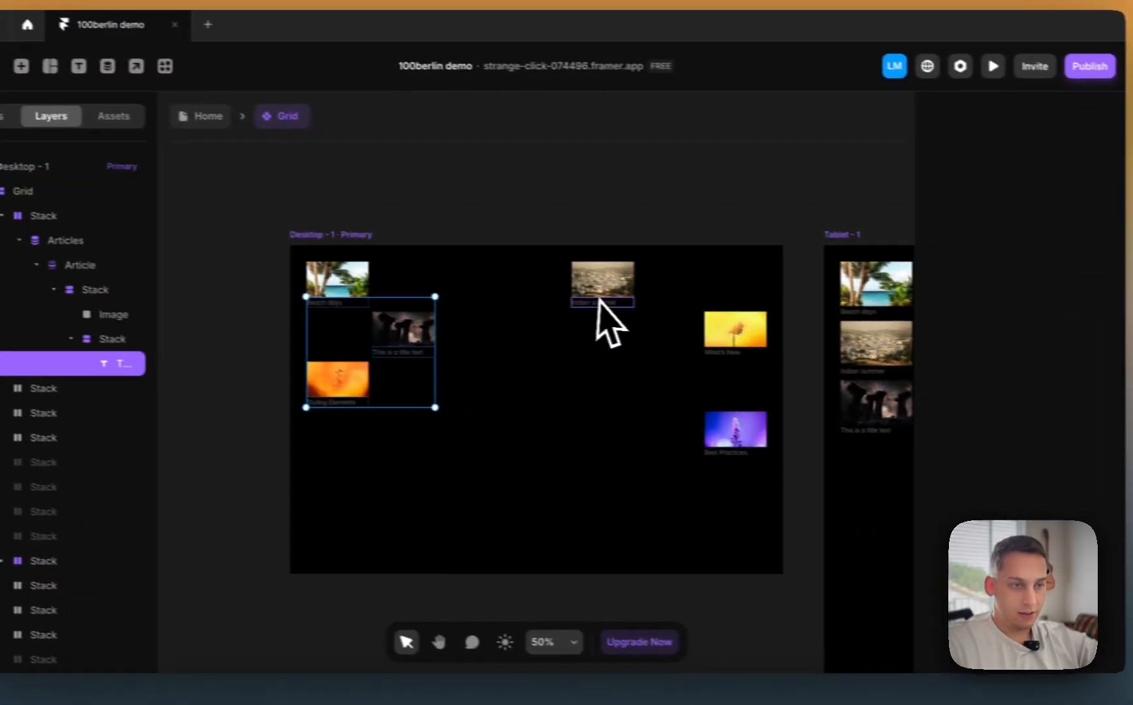
pyautogui.keyDown('shift'); pyautogui.click(724, 319); pyautogui.keyUp('shift')
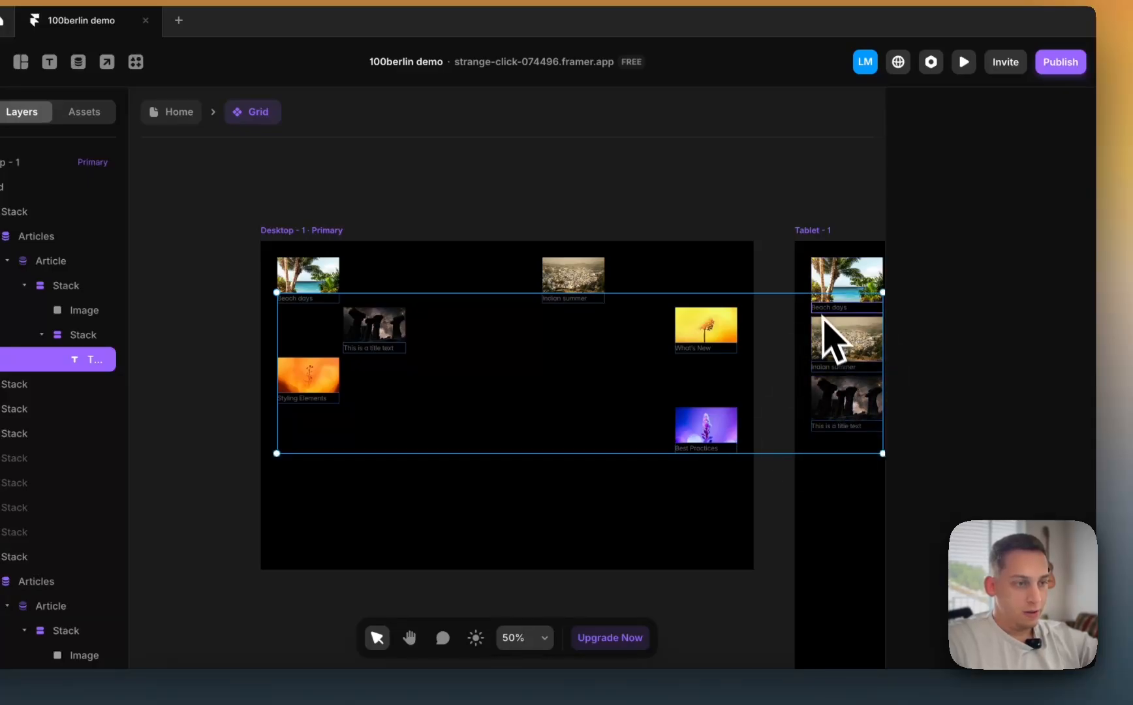
pyautogui.hscroll(5, 821, 310)
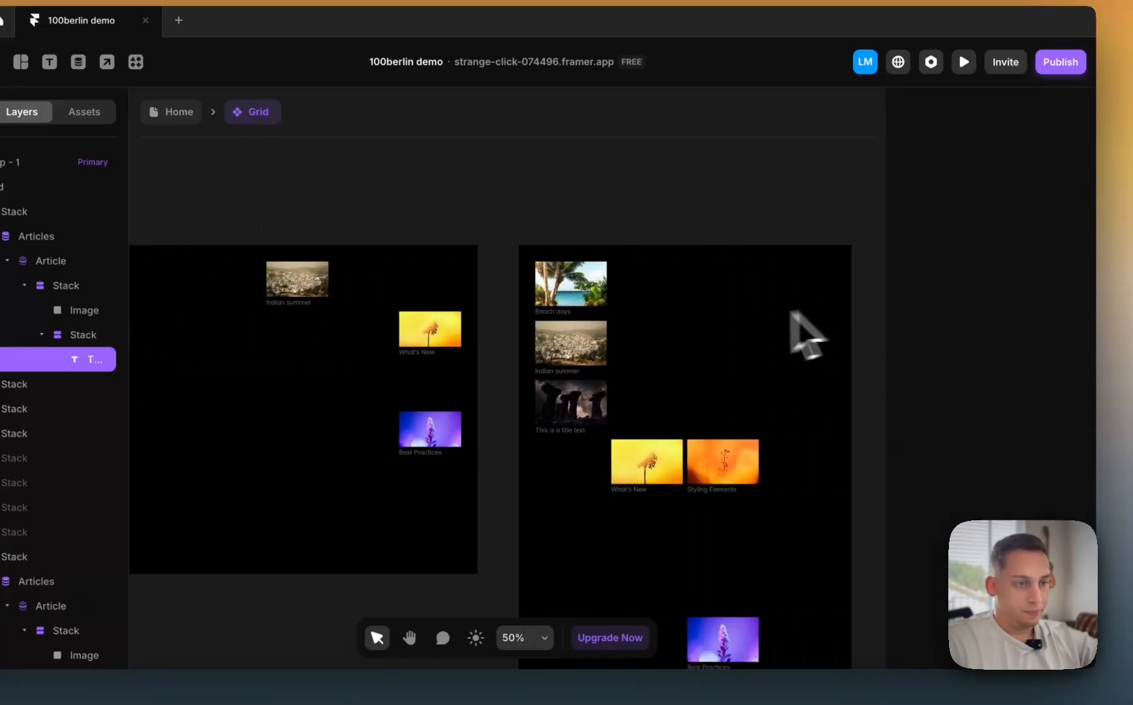
pyautogui.click(638, 493)
pyautogui.hscroll(-7, 563, 430)
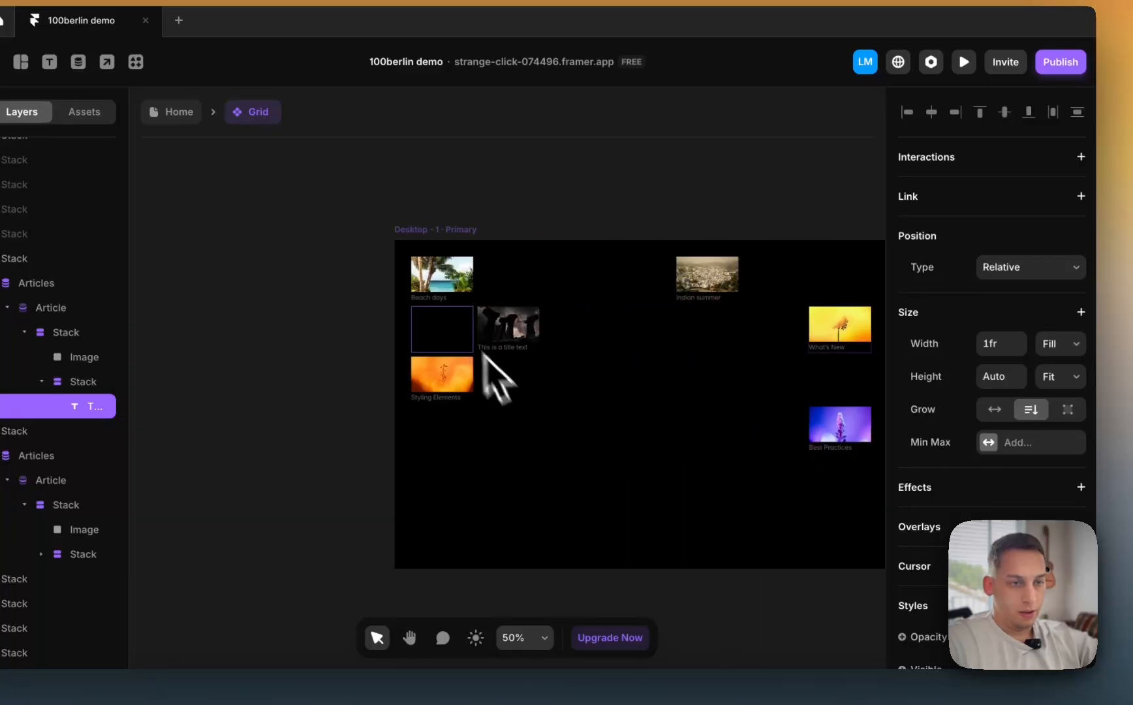
pyautogui.click(440, 301)
pyautogui.keyDown('shift'); pyautogui.click(494, 349); pyautogui.keyUp('shift')
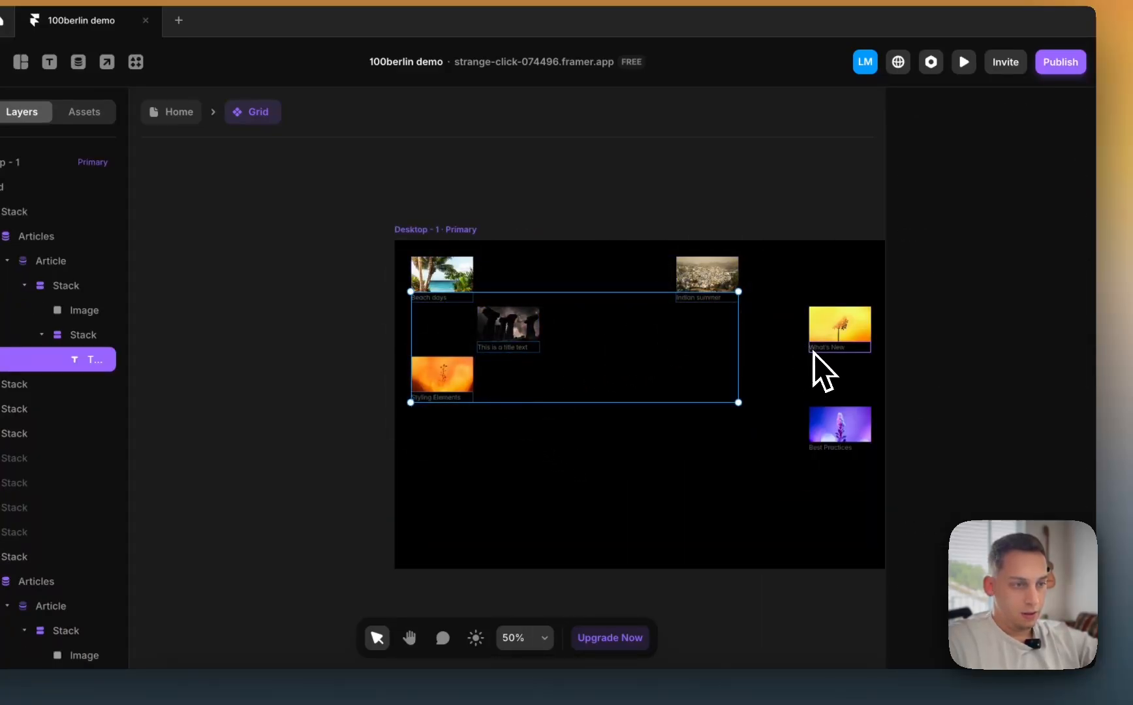
pyautogui.keyDown('shift'); pyautogui.click(819, 446); pyautogui.keyUp('shift')
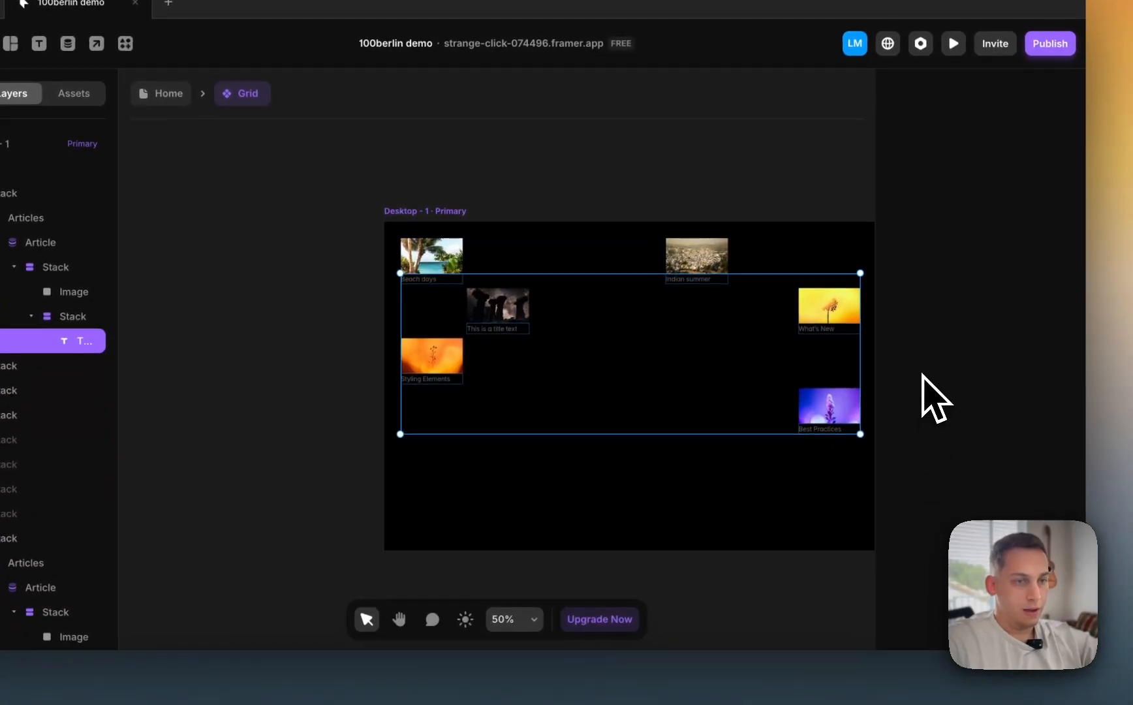
pyautogui.click(420, 280)
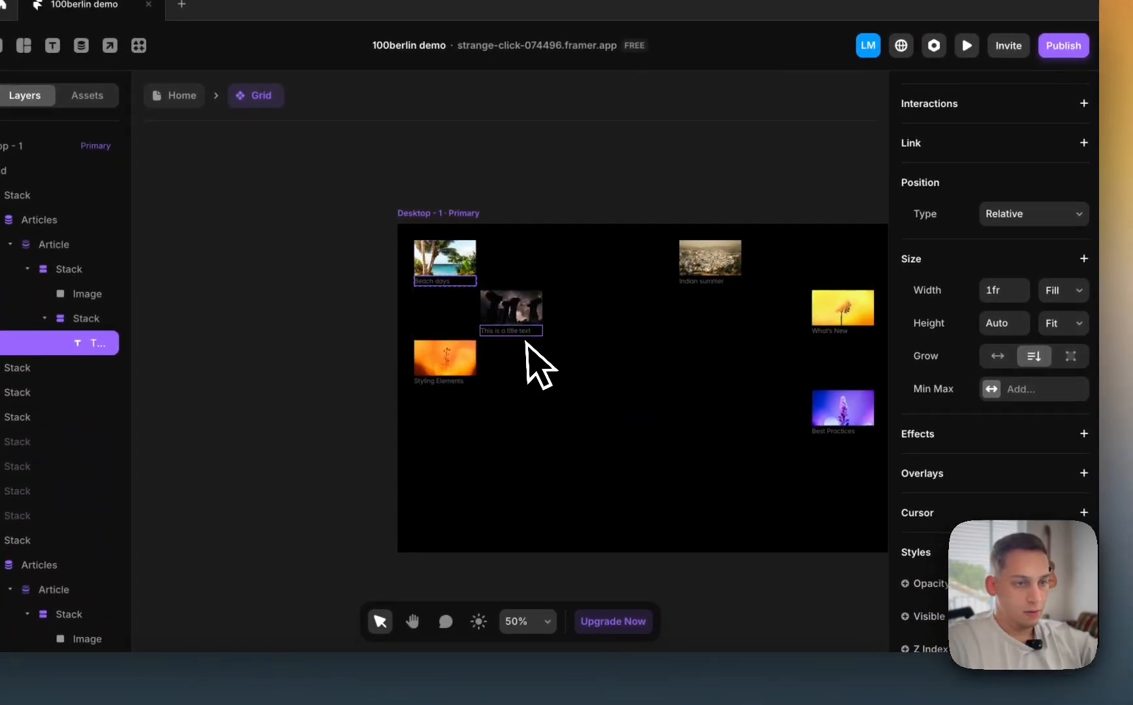
pyautogui.keyDown('shift'); pyautogui.click(539, 342); pyautogui.keyUp('shift')
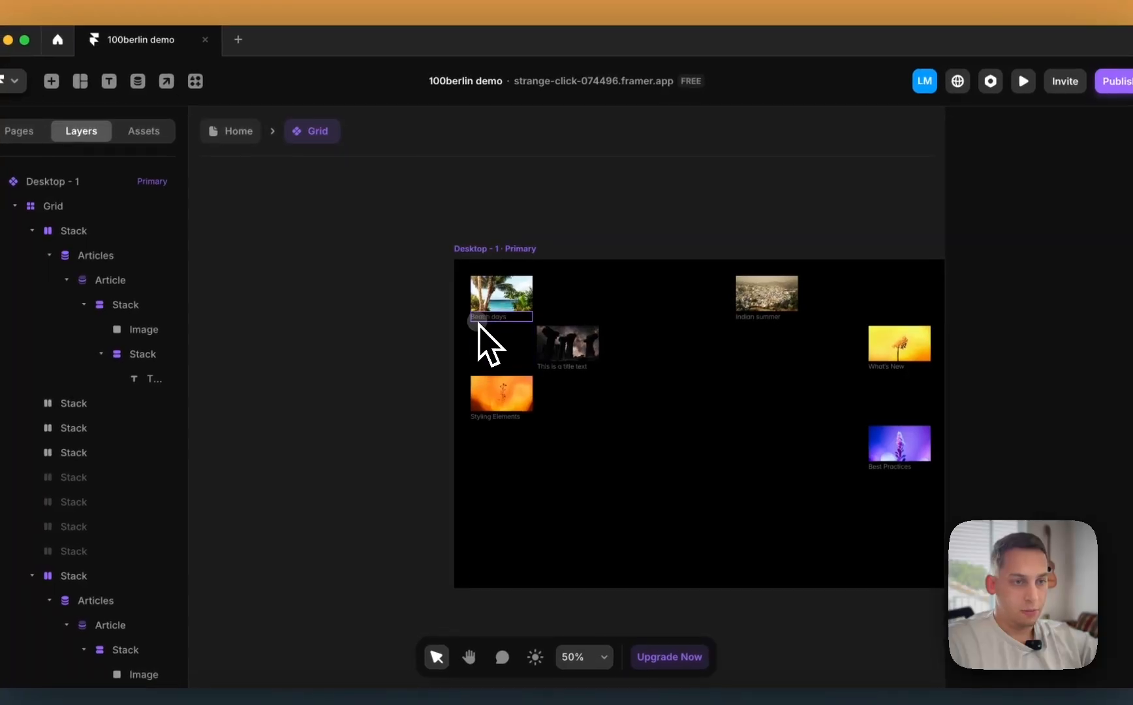
# - Set the "Beach days" title in Desktop - 1 to color #FFFFFF and the Geist Mono font
pyautogui.click(450, 292)
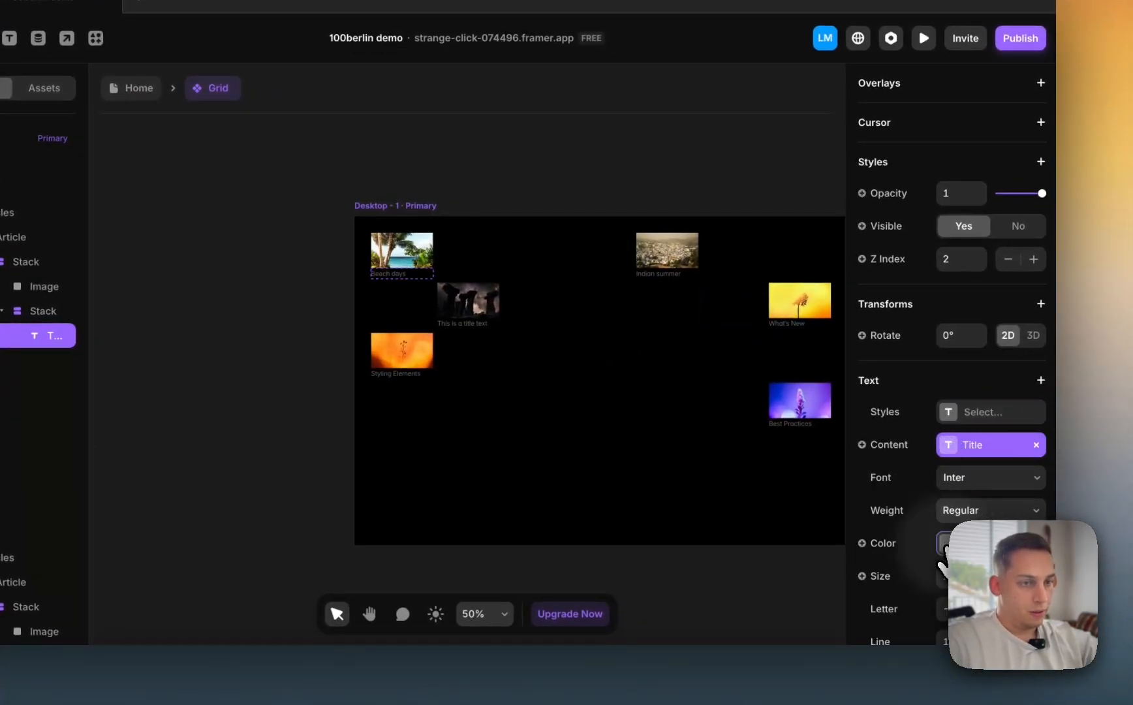
pyautogui.click(945, 543)
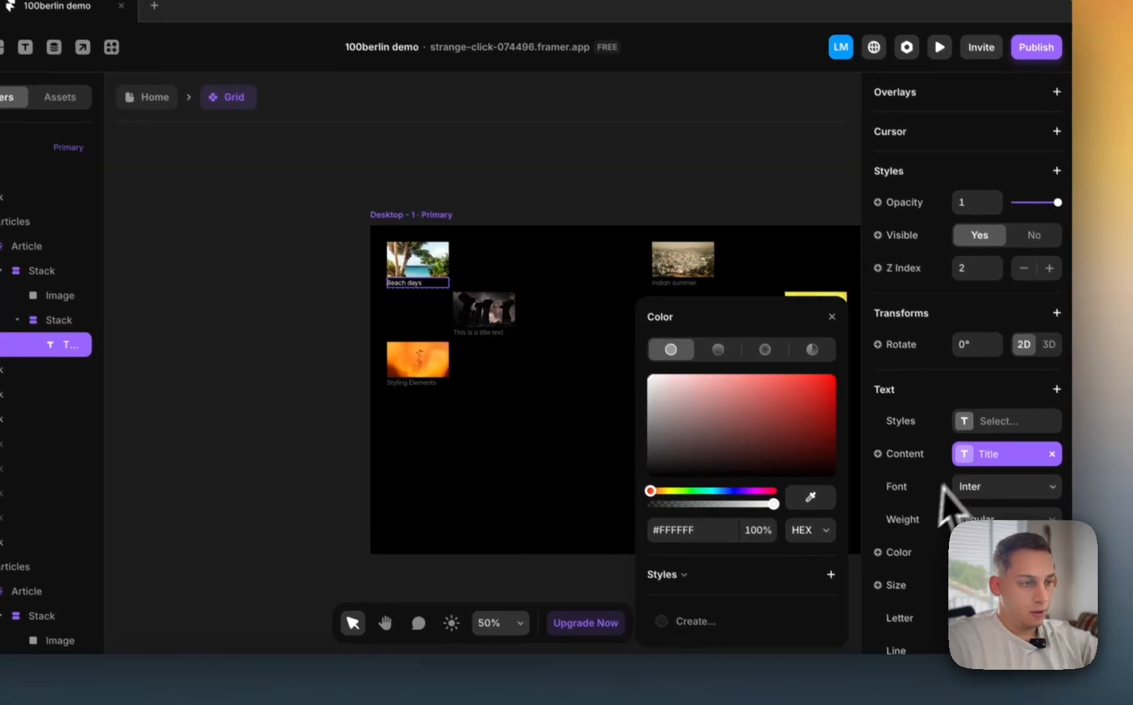
pyautogui.click(969, 408)
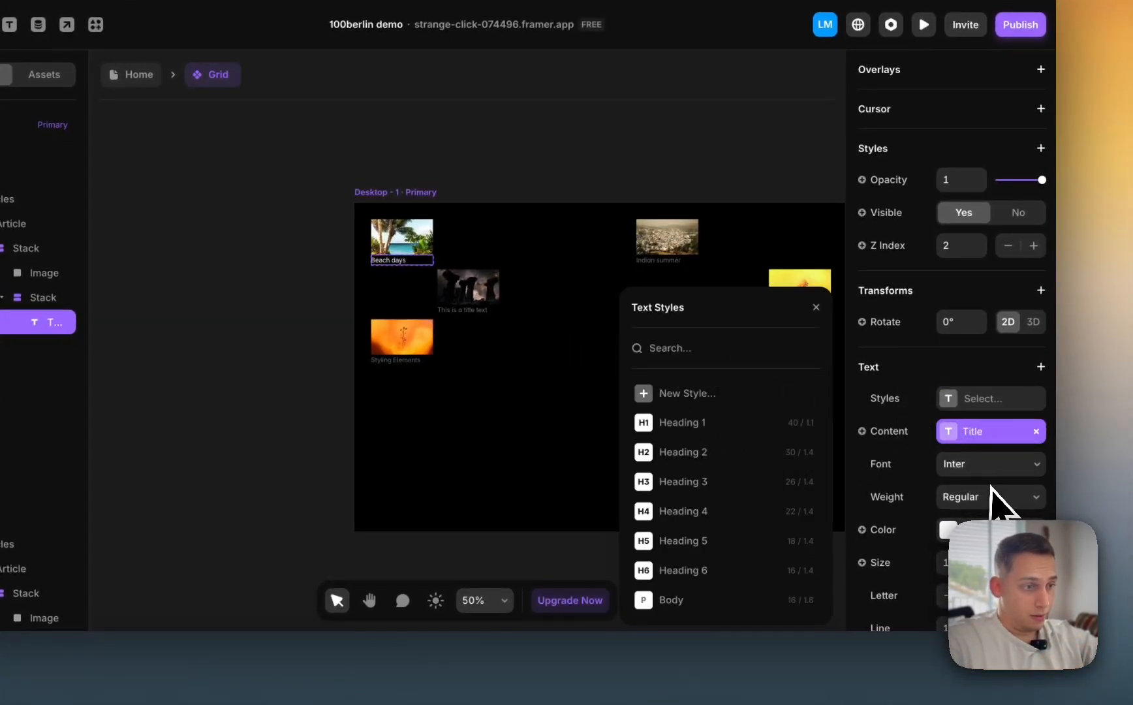
pyautogui.click(982, 465)
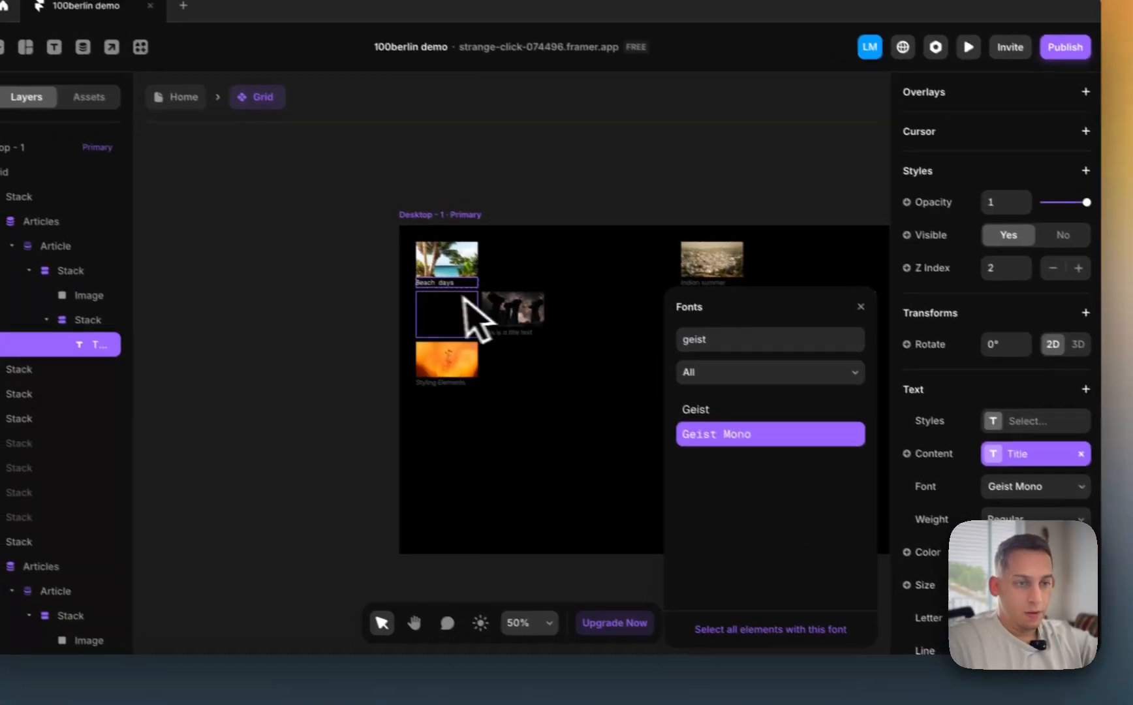
pyautogui.click(351, 280)
# - Set the text transform of the "Beach days" title in Desktop - 1 to uppercase
pyautogui.click(477, 310)
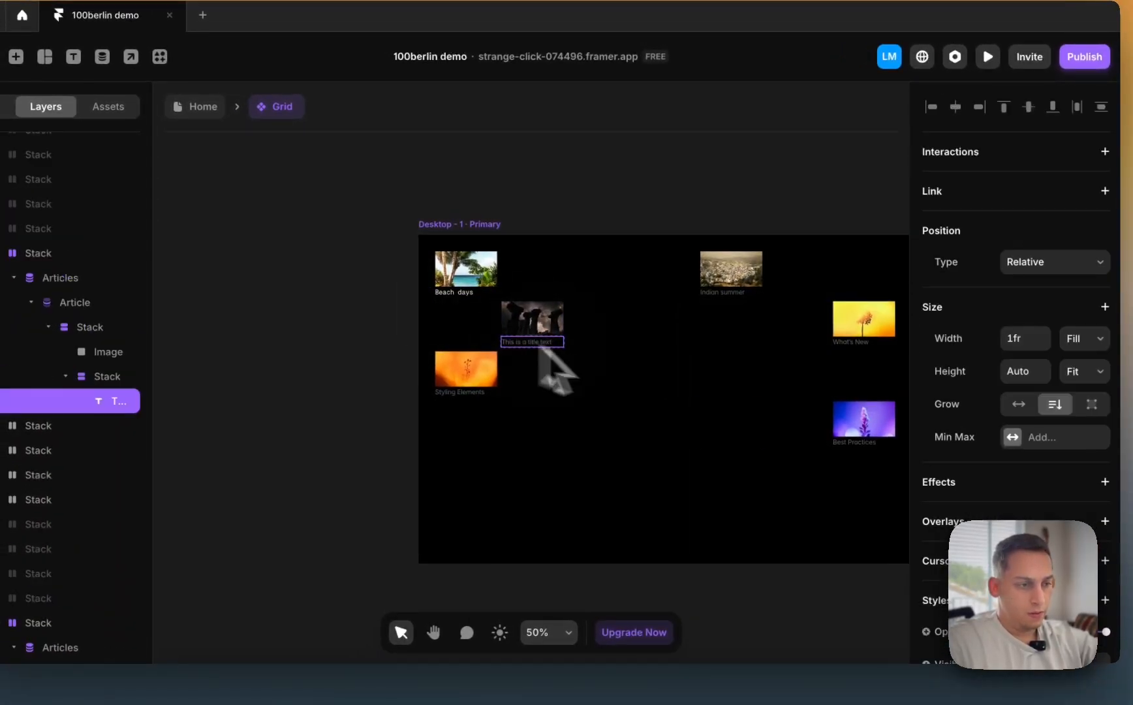
pyautogui.scroll(-5, 934, 552)
pyautogui.hscroll(5, 843, 519)
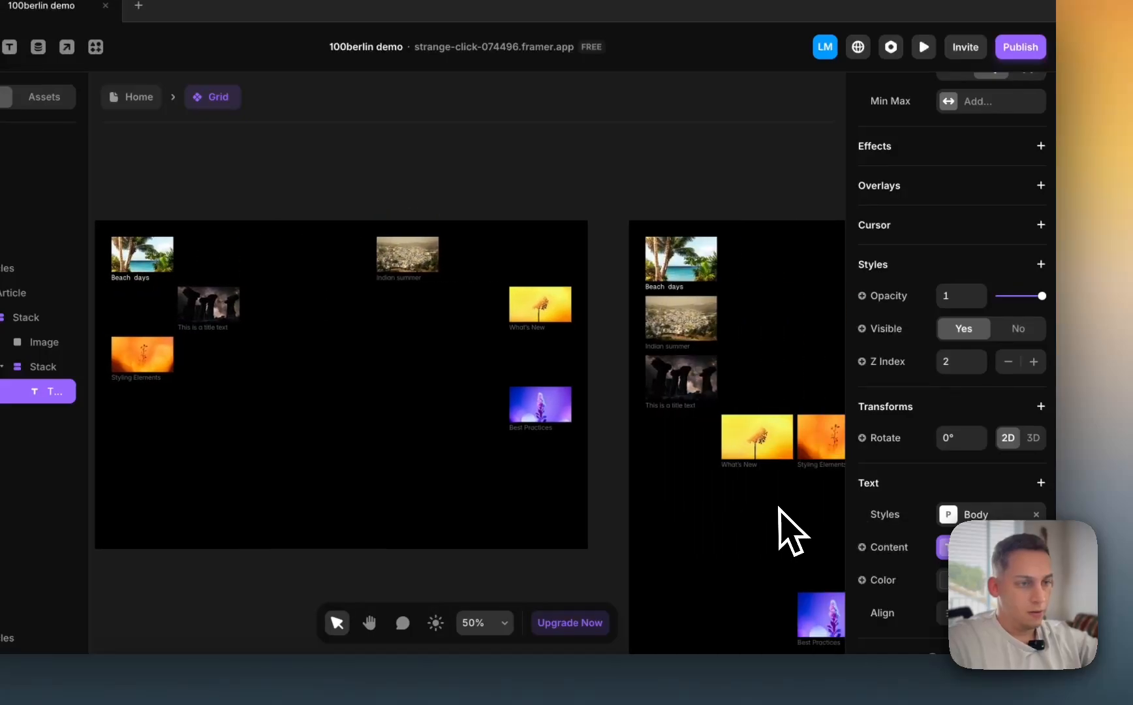
pyautogui.hscroll(-3, 673, 297)
pyautogui.scroll(5, 359, 325)
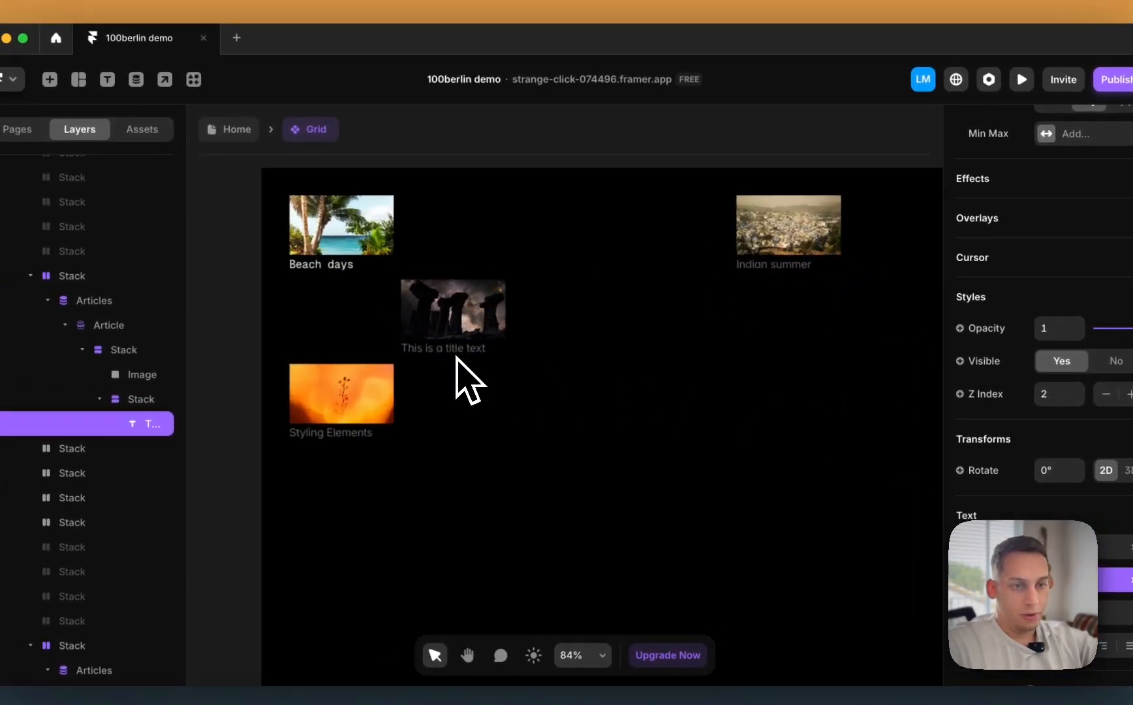
pyautogui.click(332, 267)
pyautogui.scroll(-3, 1018, 587)
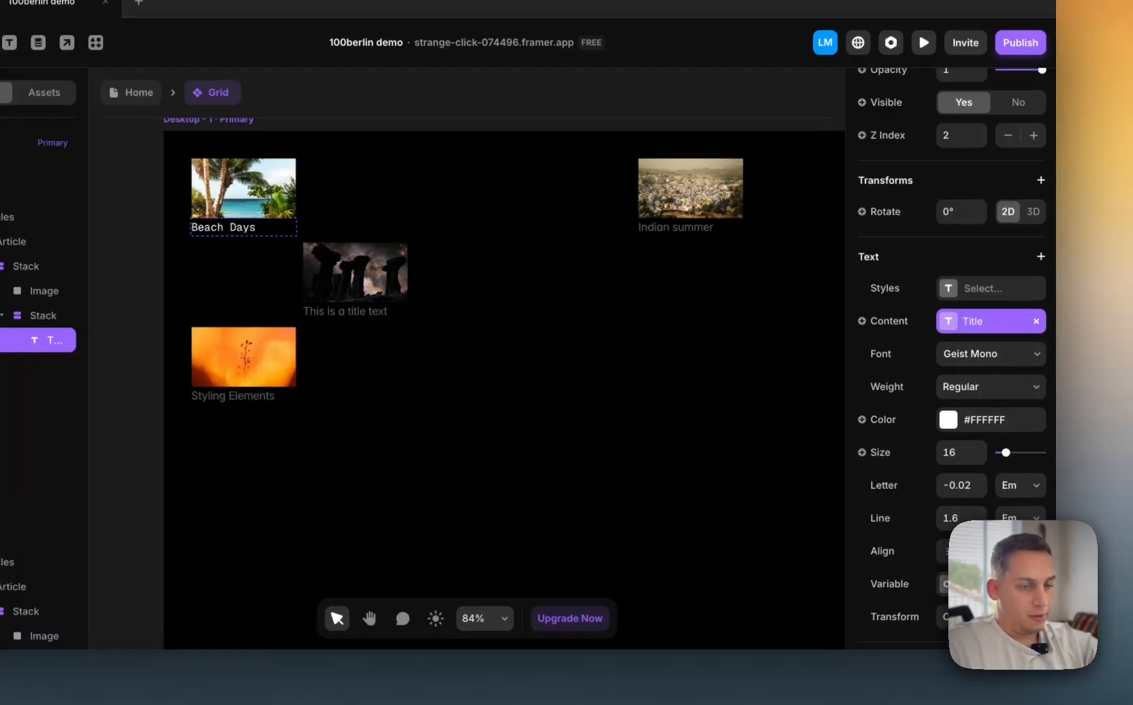
pyautogui.click(991, 617)
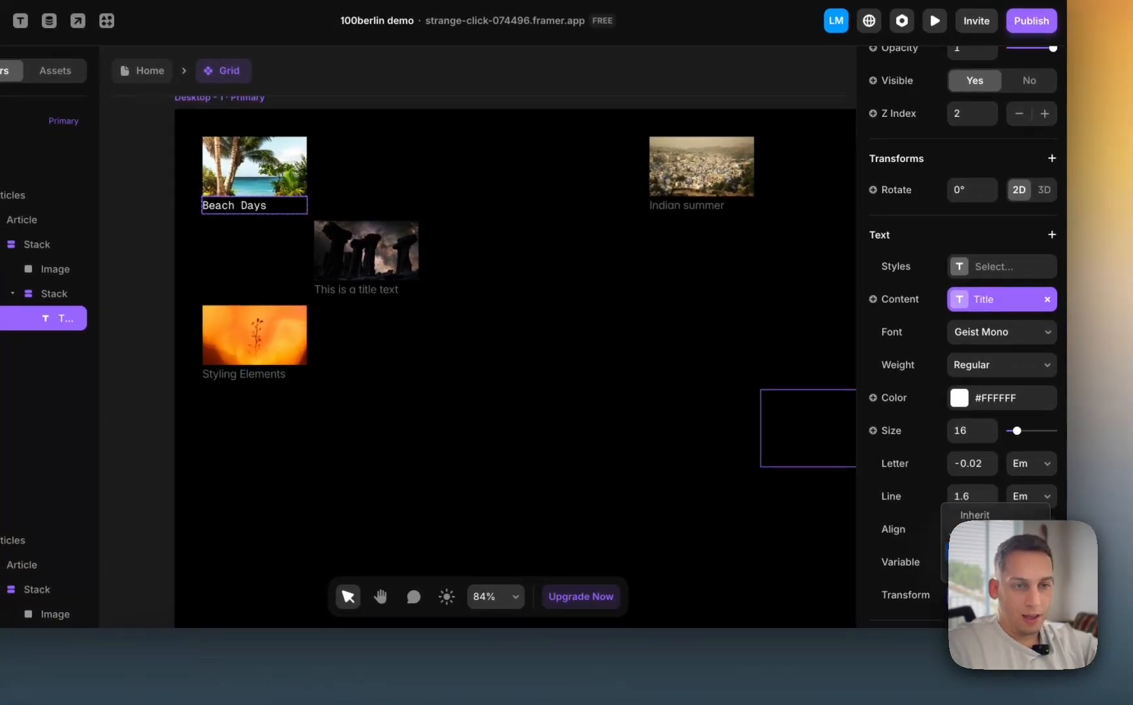
pyautogui.click(986, 552)
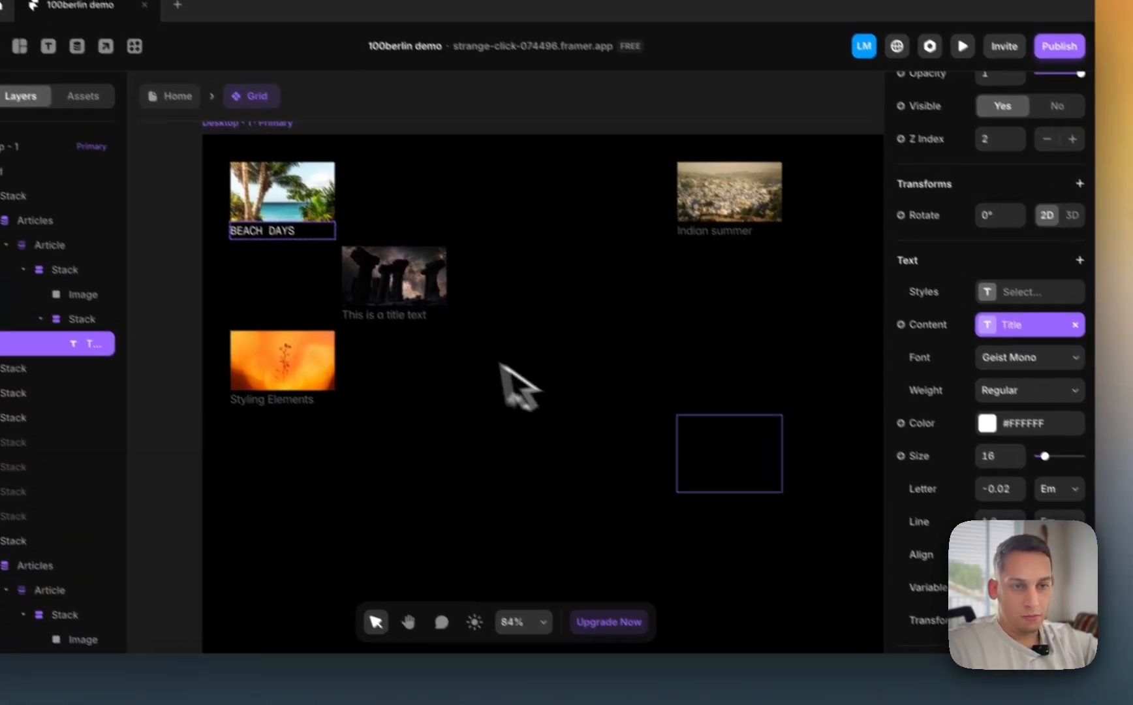
# - Set the "This is a title text" title in Desktop - 1 to color #FFFFFF and the Geist Mono font
pyautogui.click(359, 294)
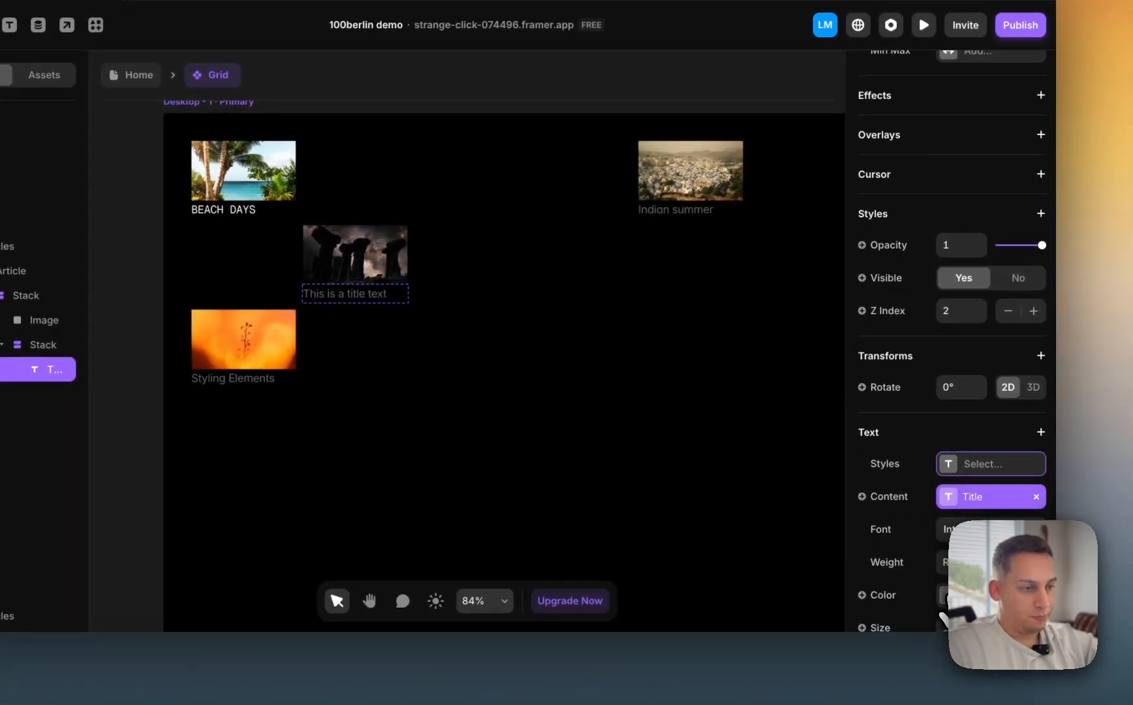
pyautogui.click(943, 595)
pyautogui.moveTo(747, 428); pyautogui.dragTo(552, 298)
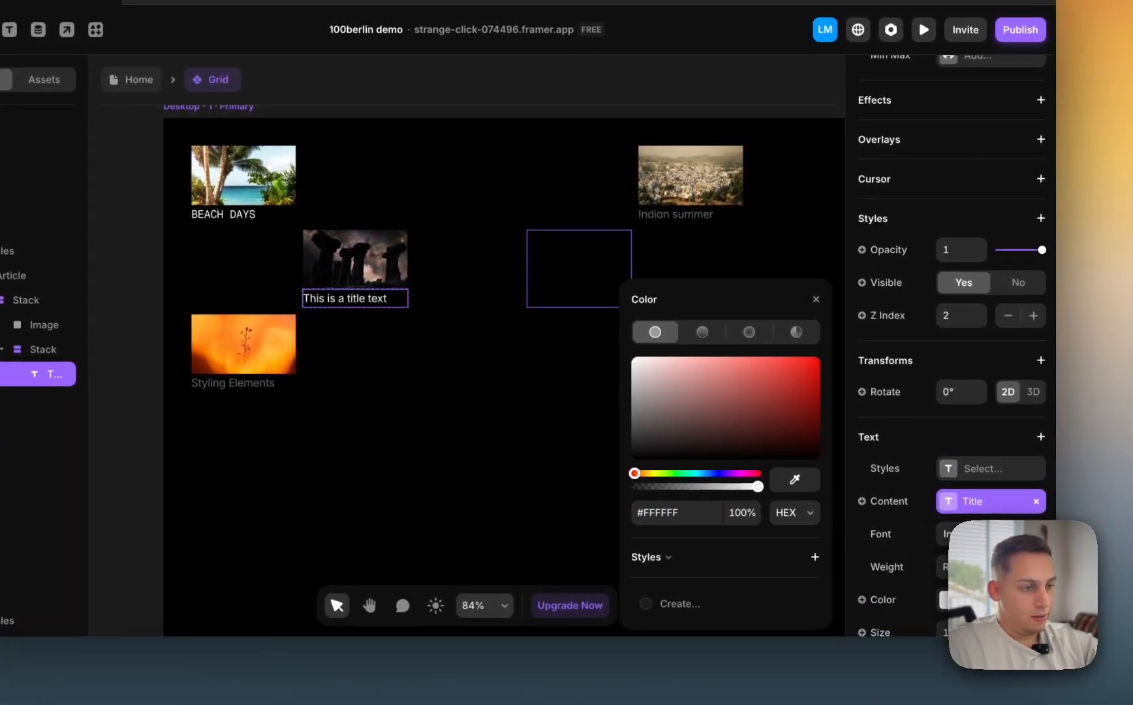
pyautogui.click(987, 530)
pyautogui.write('geist')
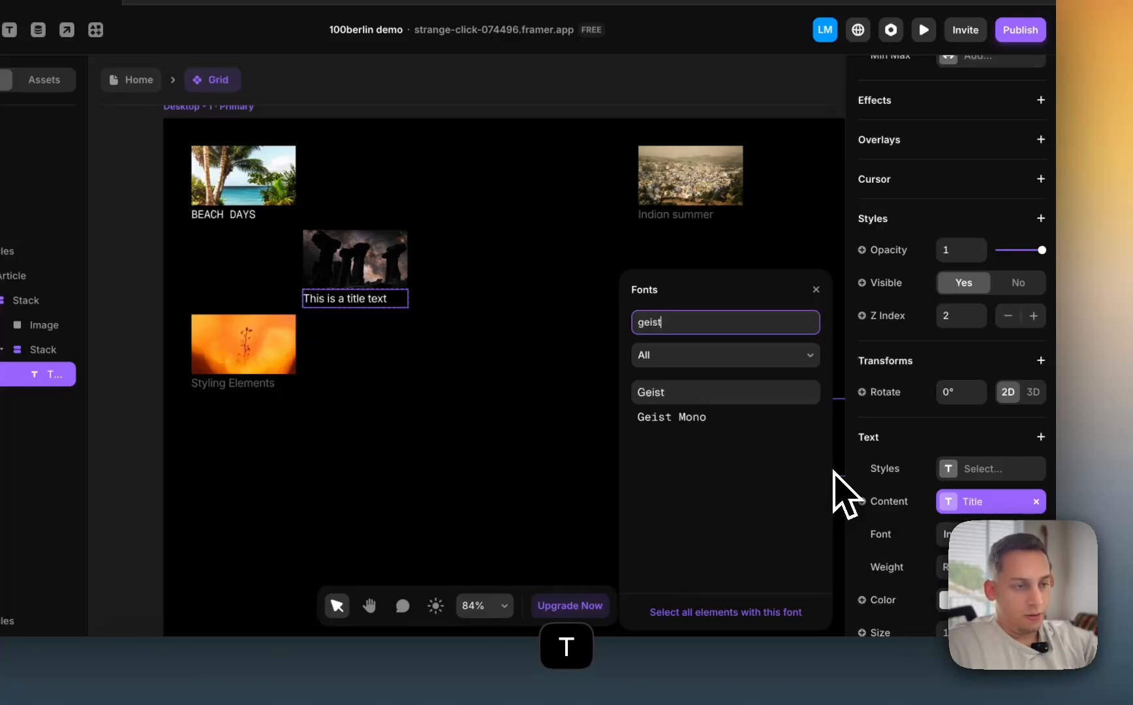
pyautogui.scroll(-5, 923, 552)
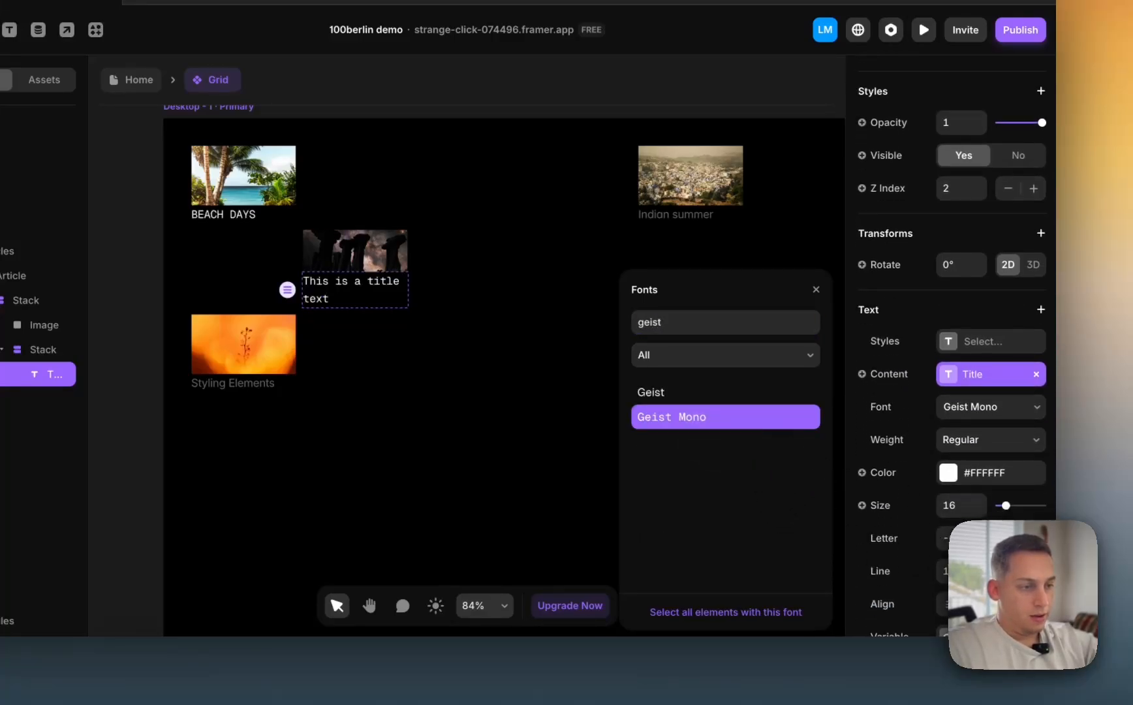
# - Set the text transform of the "This is a title text" title in Desktop - 1 to uppercase
pyautogui.click(1040, 277)
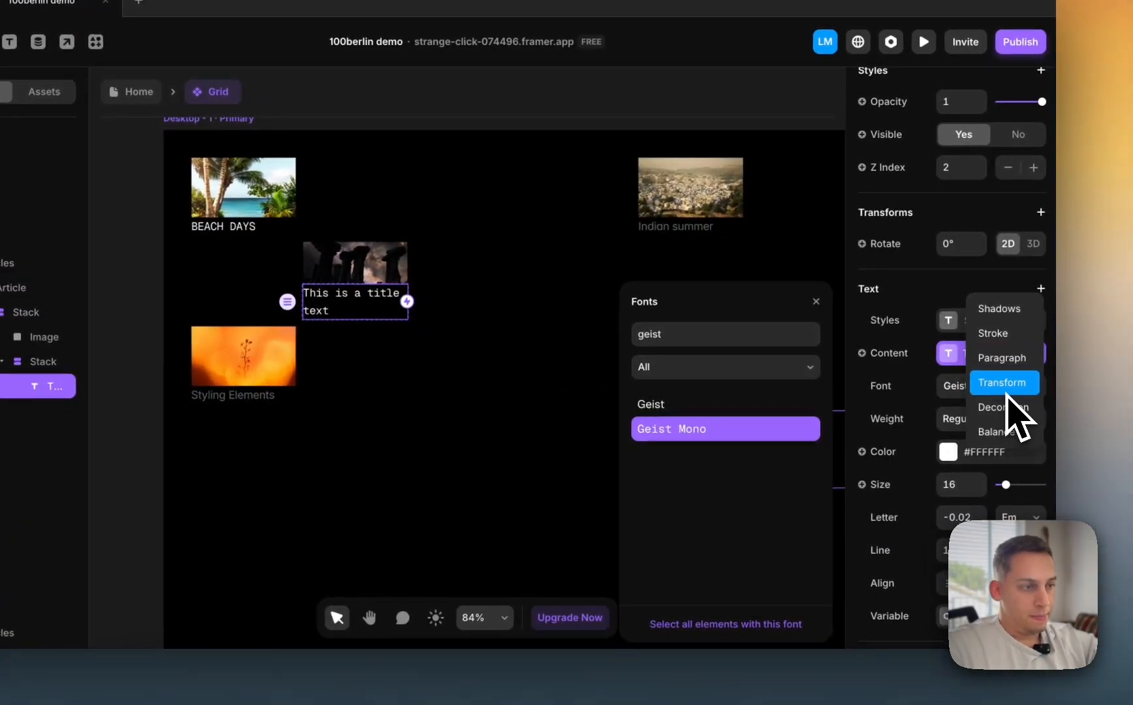
pyautogui.scroll(-2, 977, 514)
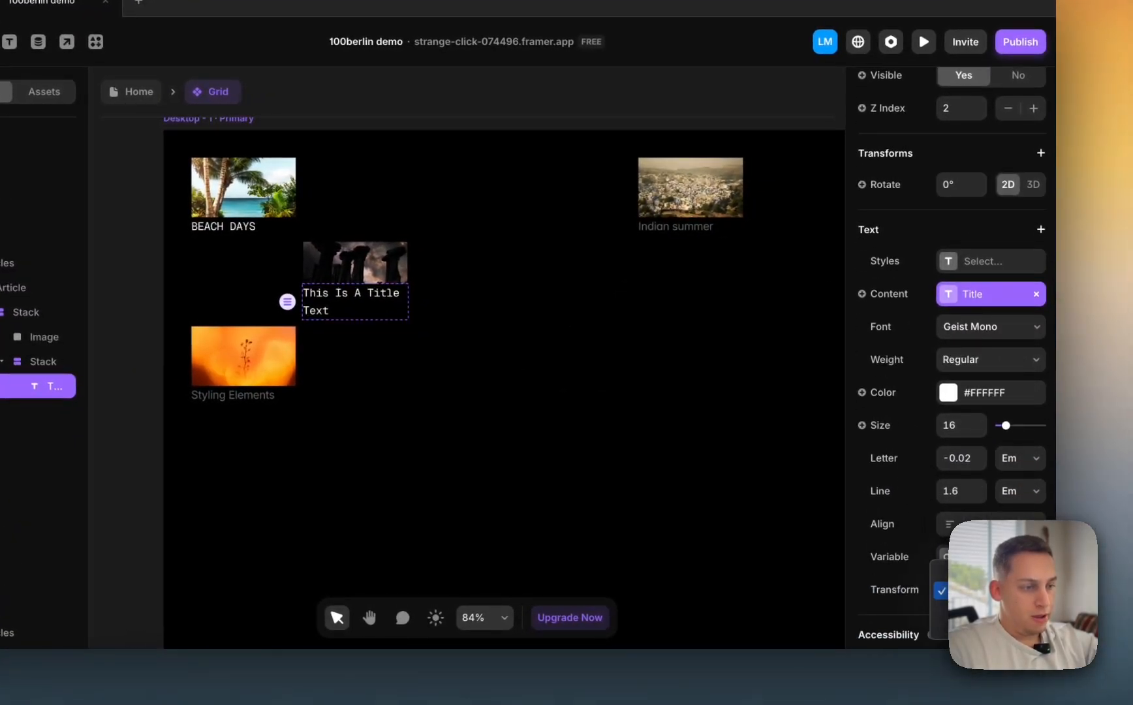
pyautogui.click(971, 609)
pyautogui.scroll(-5, 297, 370)
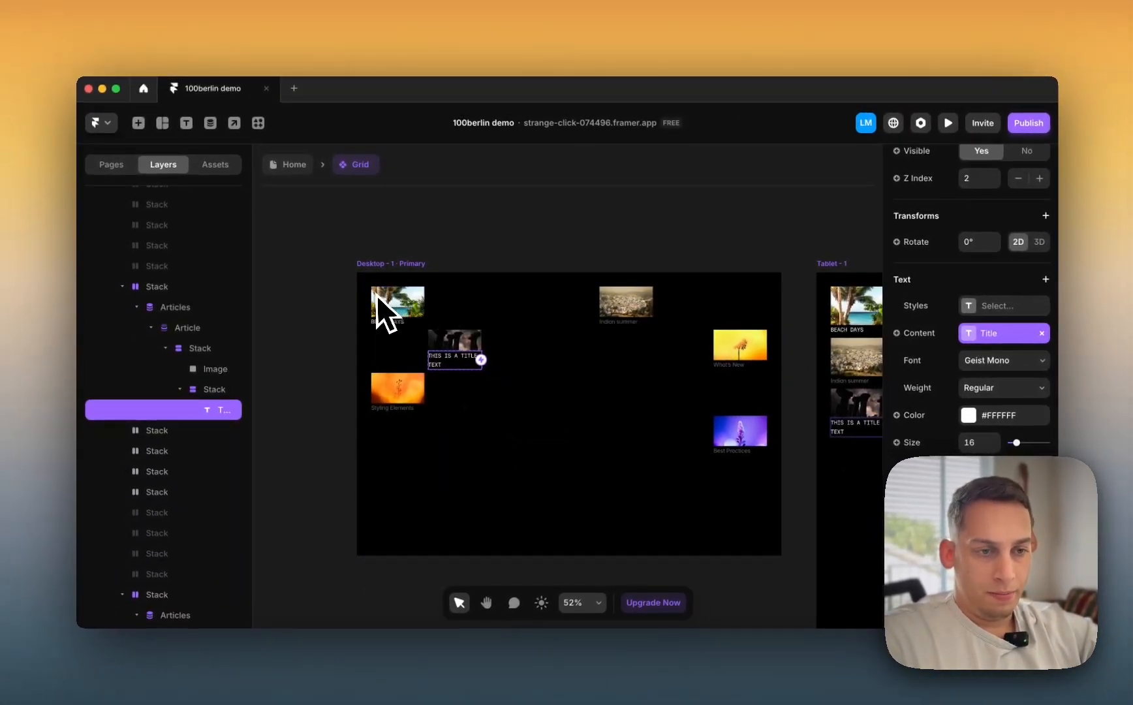
# - Examine the article title styling across the desktop, tablet and phone variants of the Grid component
pyautogui.hscroll(5, 388, 292)
pyautogui.scroll(-5, 372, 295)
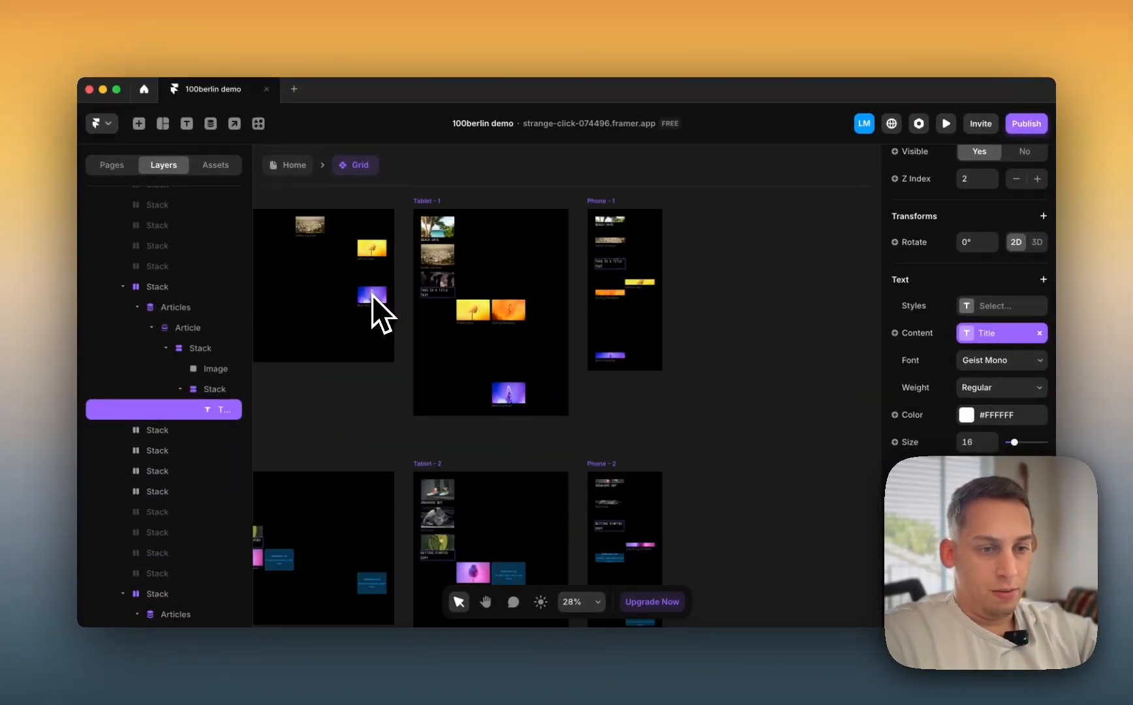
pyautogui.scroll(-2, 372, 295)
pyautogui.hscroll(-3, 372, 295)
pyautogui.scroll(5, 346, 374)
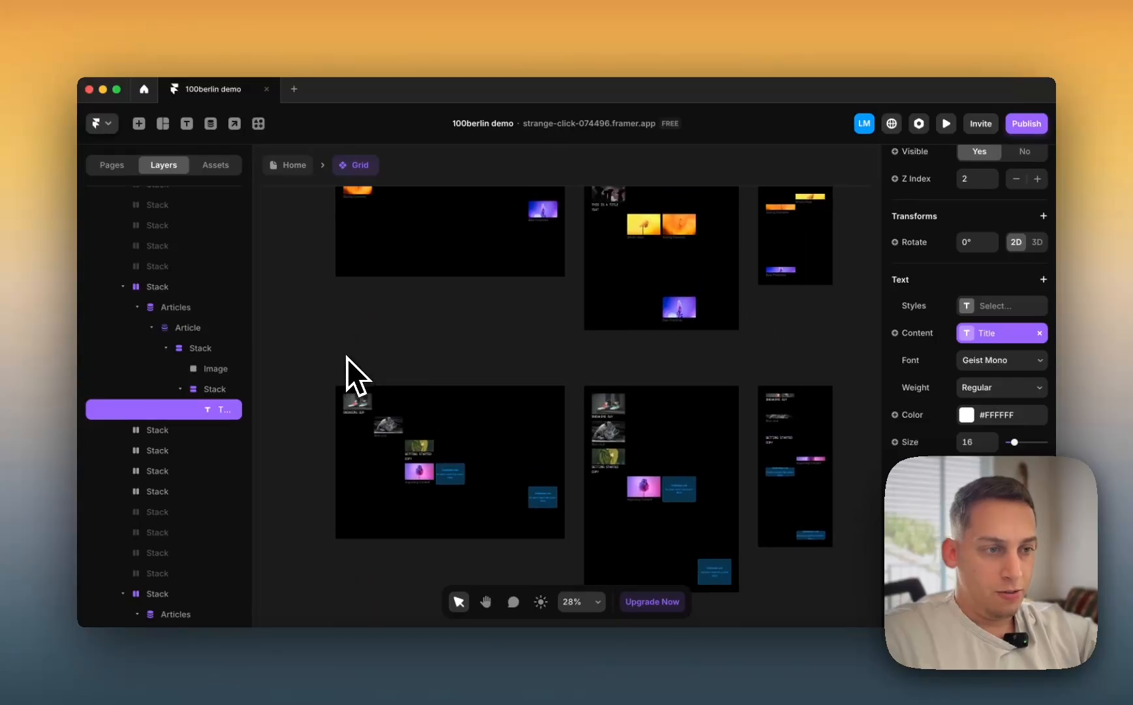
pyautogui.scroll(4, 350, 230)
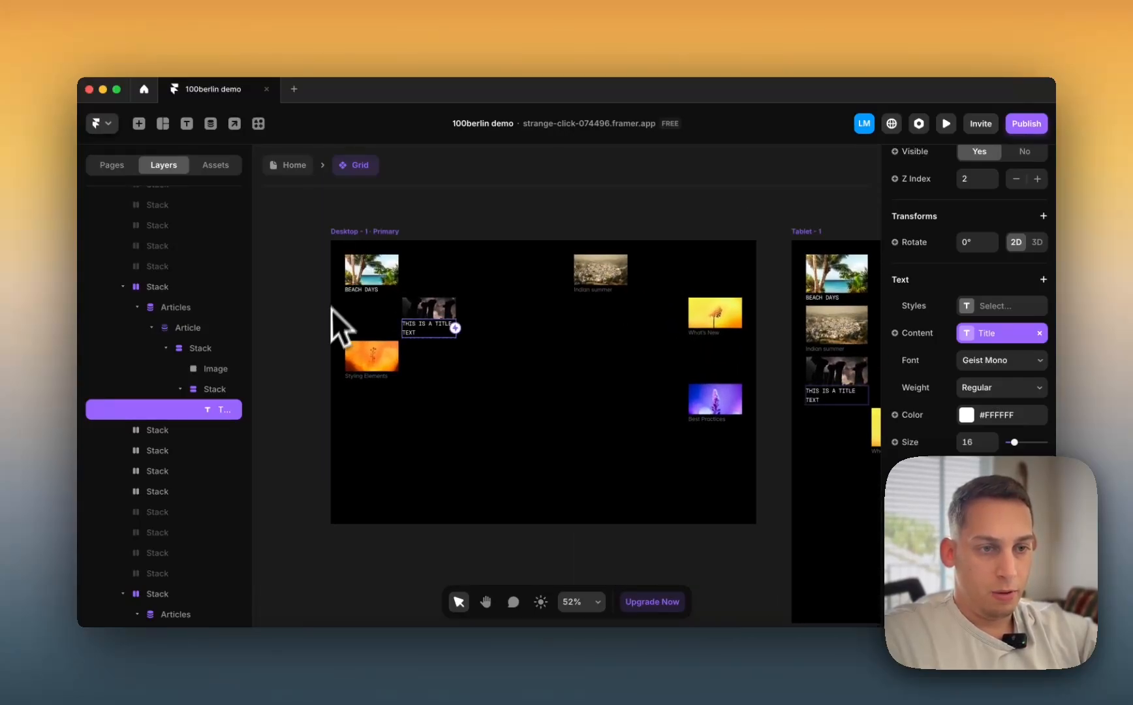
pyautogui.scroll(2, 329, 323)
# - Return to the Home page and inspect the article titles in the Desktop breakpoint
pyautogui.doubleClick(326, 328)
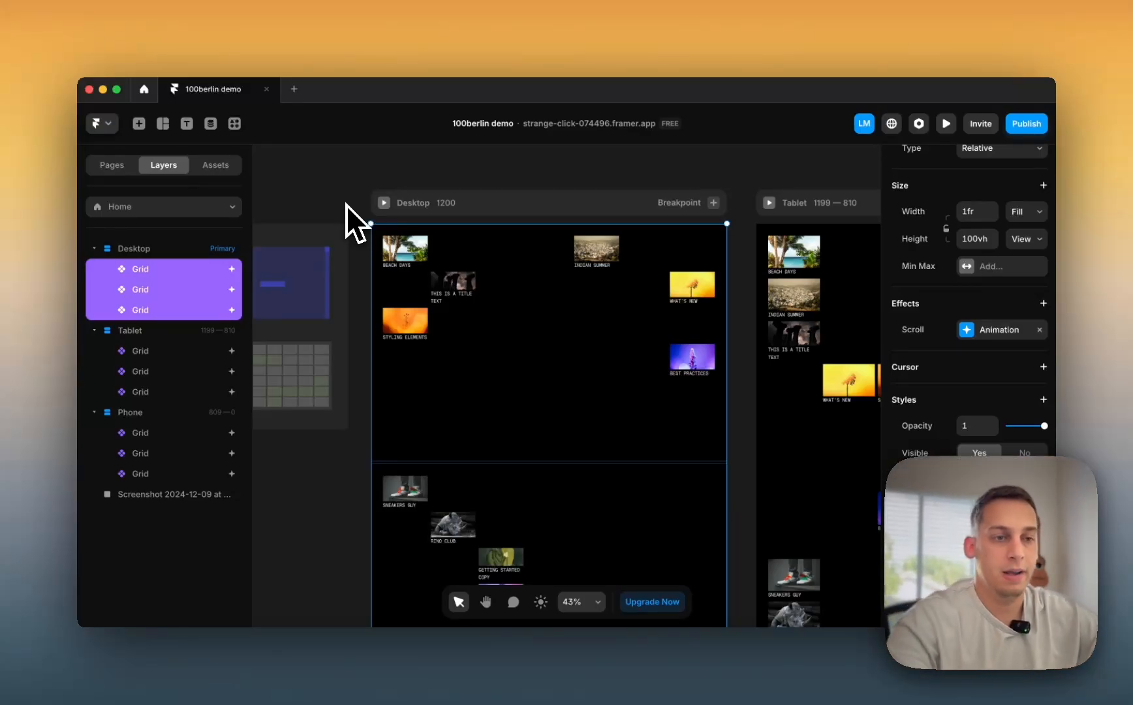
pyautogui.scroll(5, 415, 286)
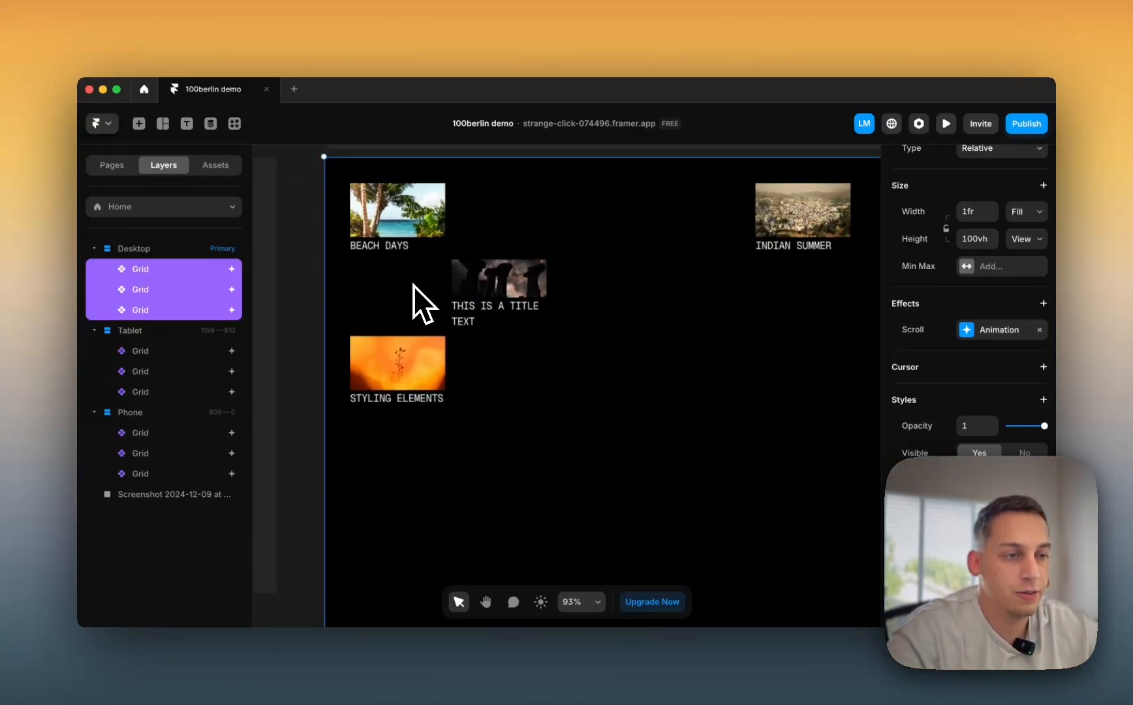
pyautogui.scroll(-3, 413, 285)
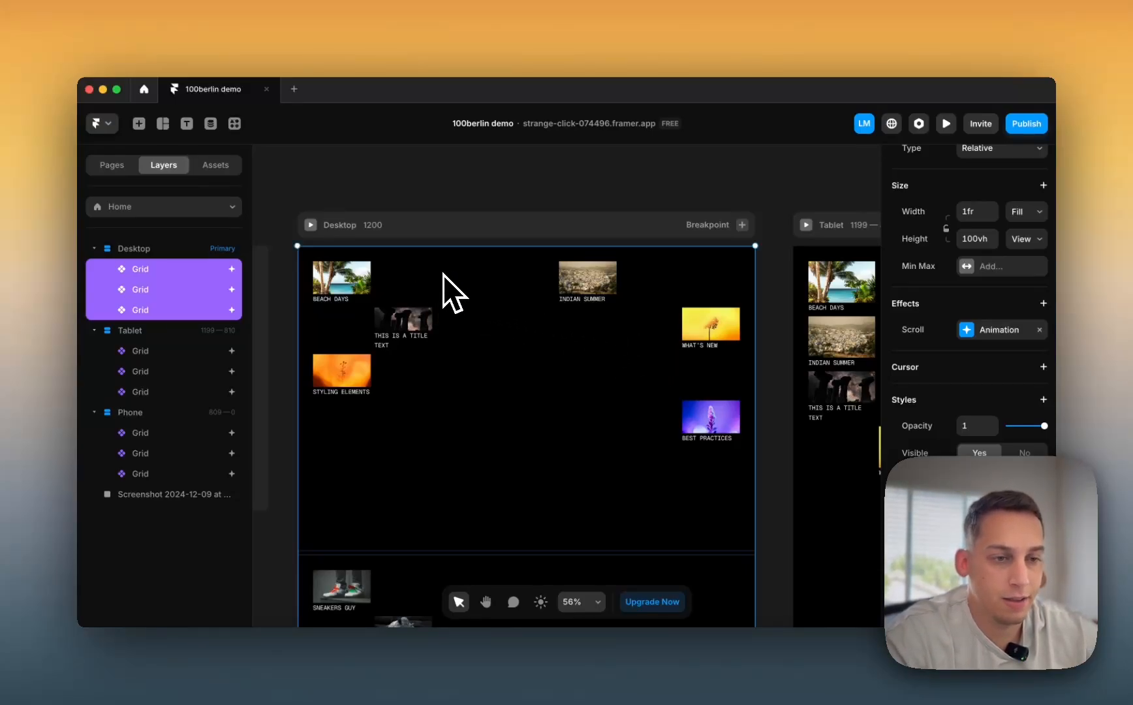
pyautogui.click(447, 189)
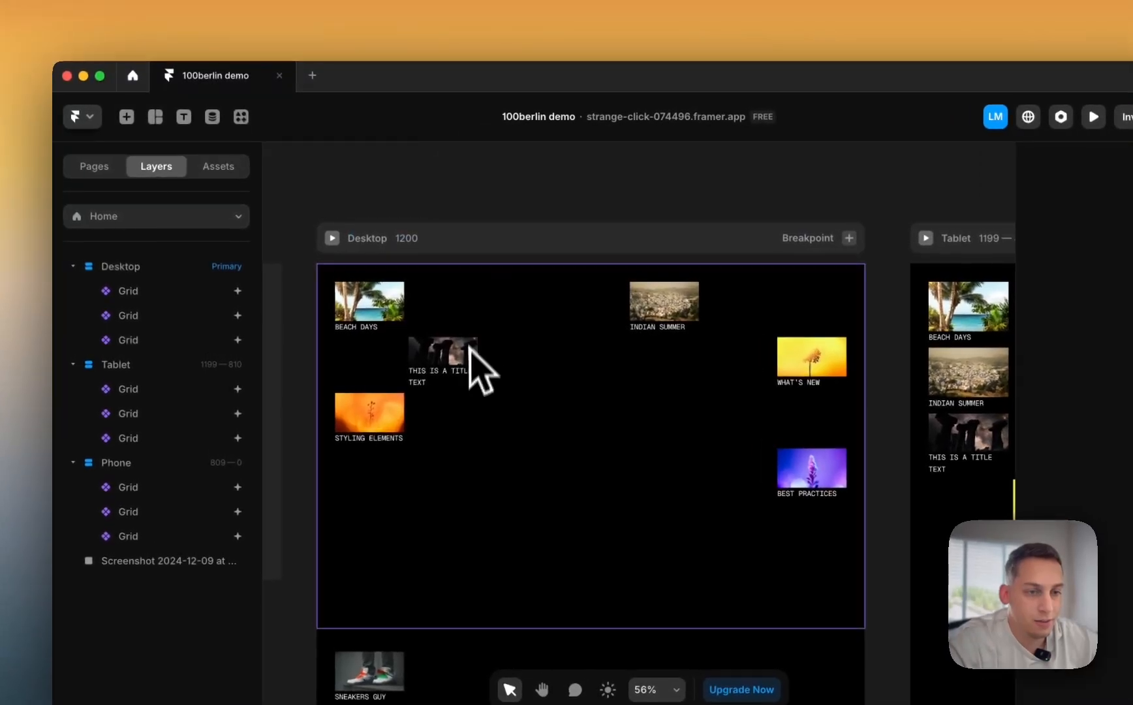
pyautogui.scroll(4, 457, 365)
pyautogui.scroll(-5, 450, 359)
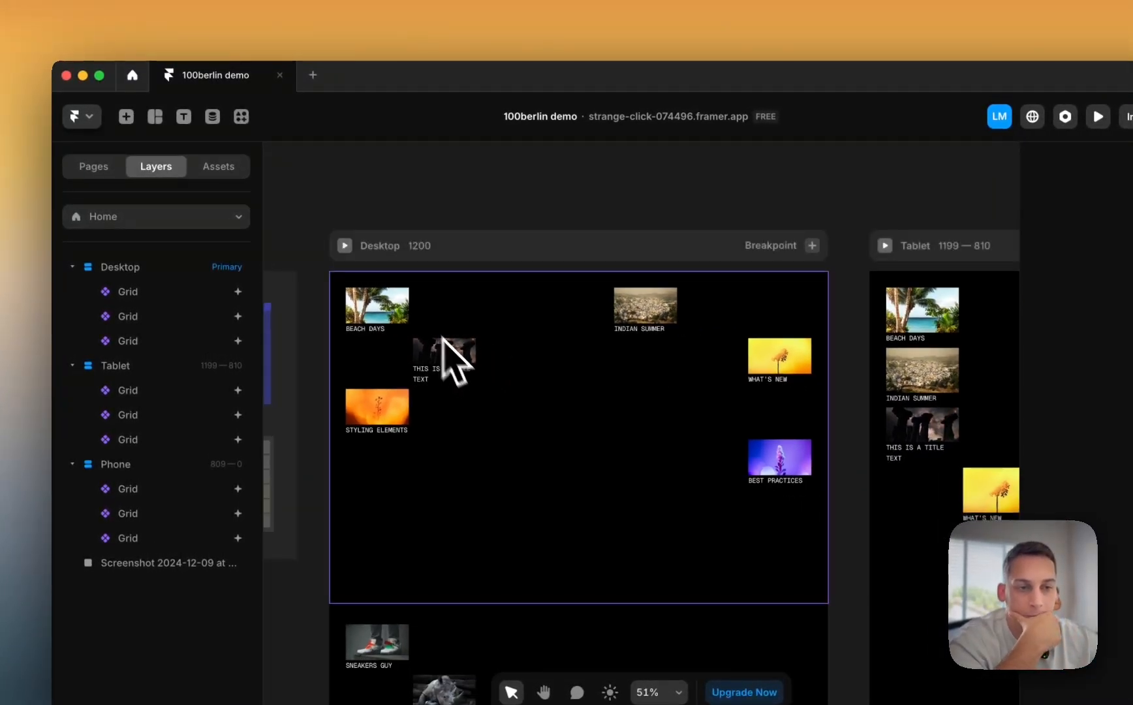
# - Preview the Desktop breakpoint, check how the grids fade while scrolling, and return to the canvas
pyautogui.click(344, 246)
pyautogui.scroll(-8, 384, 374)
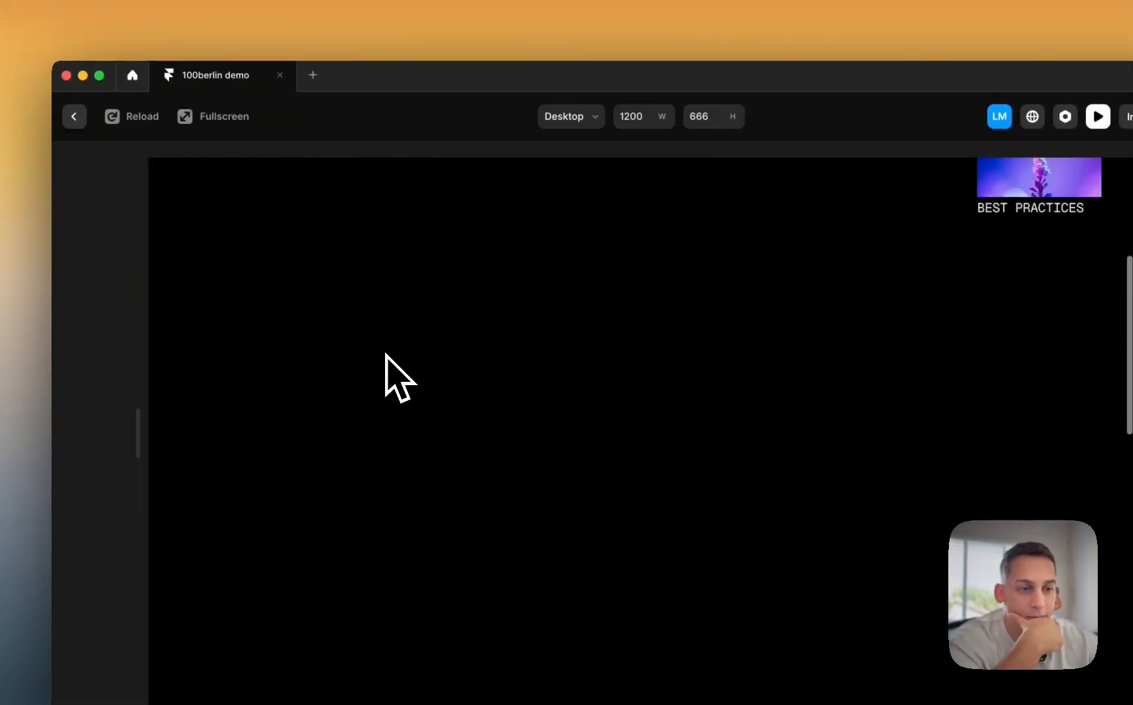
pyautogui.scroll(-10, 385, 357)
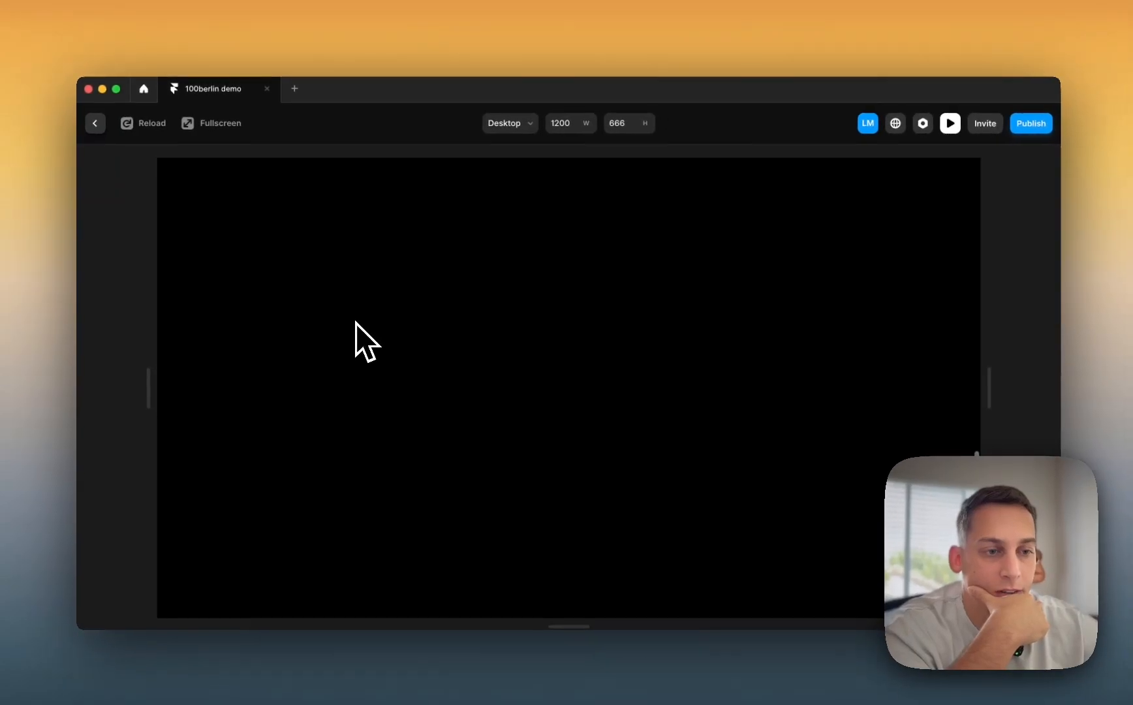
pyautogui.scroll(10, 354, 322)
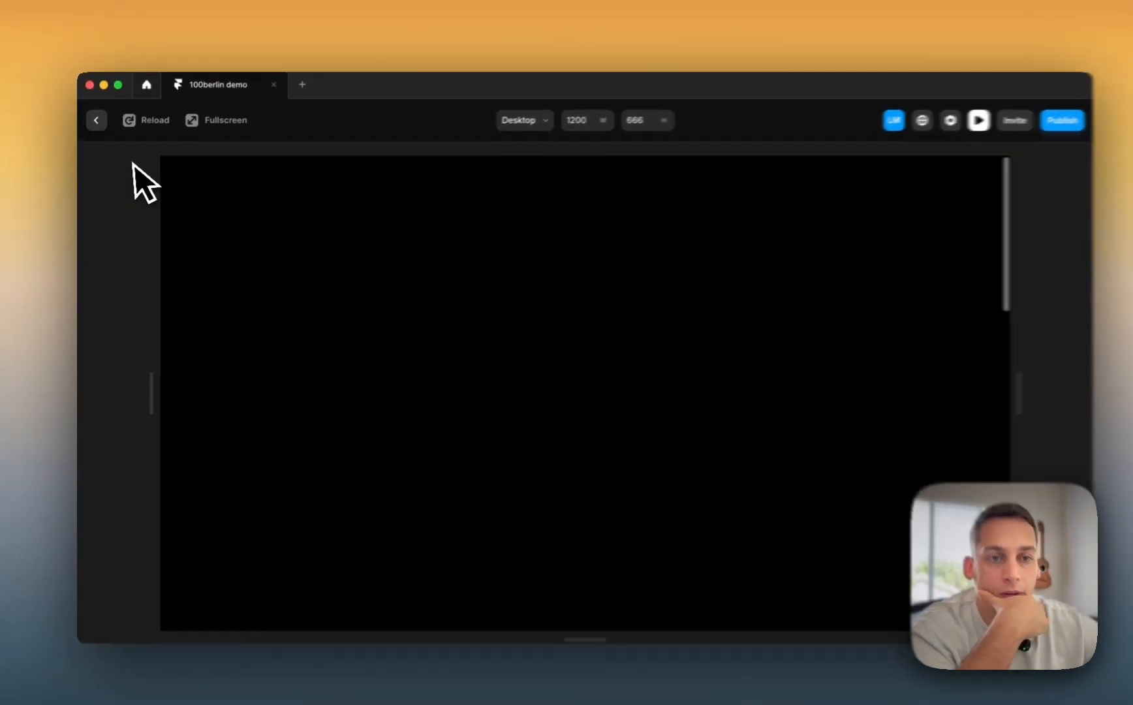
pyautogui.click(95, 124)
pyautogui.click(327, 328)
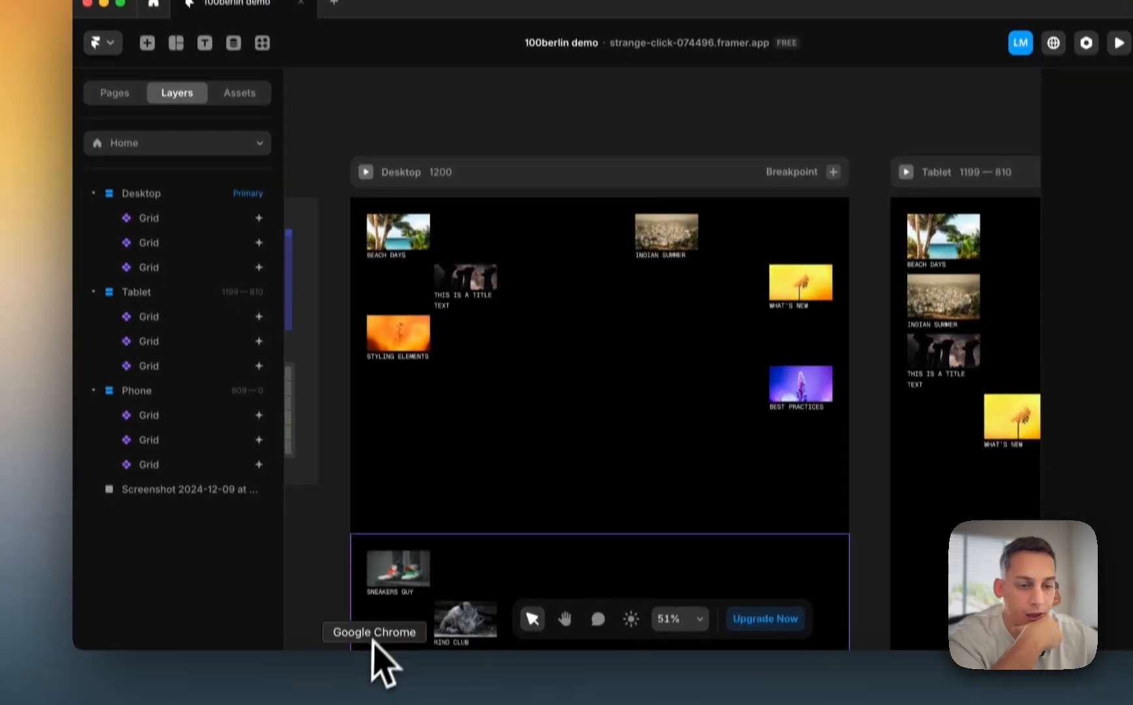
# - Switch to Chrome, reload the published site and compare it with the One Hundred Berlin page
pyautogui.click(391, 688)
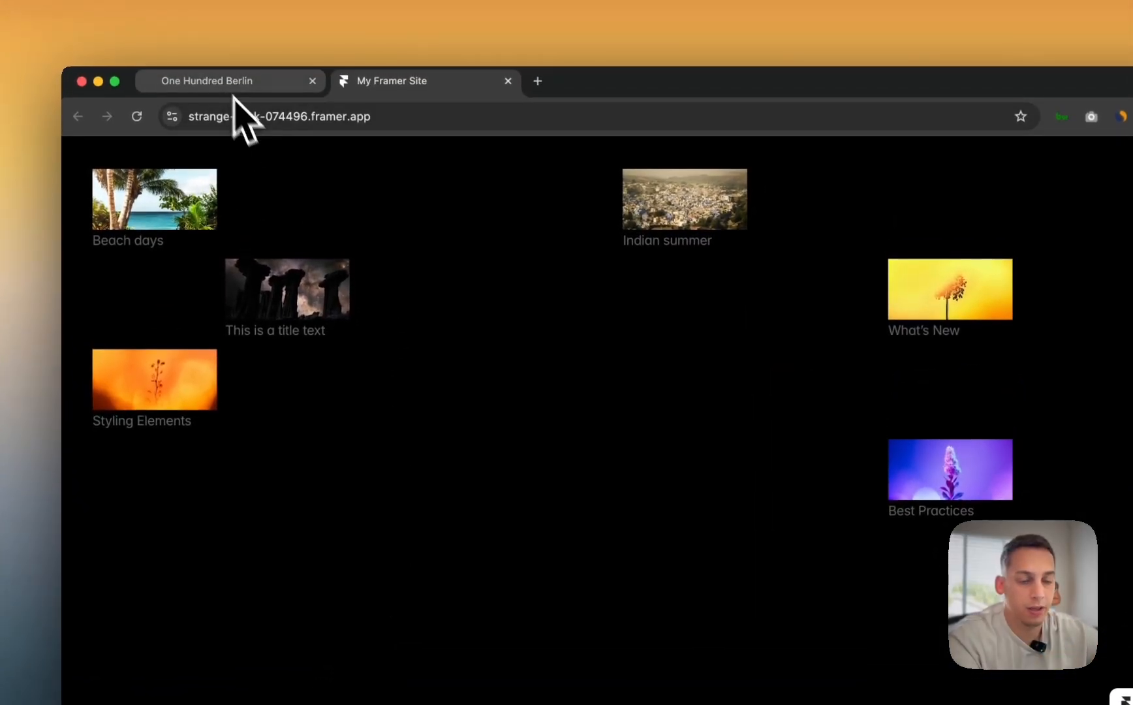
pyautogui.press('super+r')
pyautogui.click(259, 84)
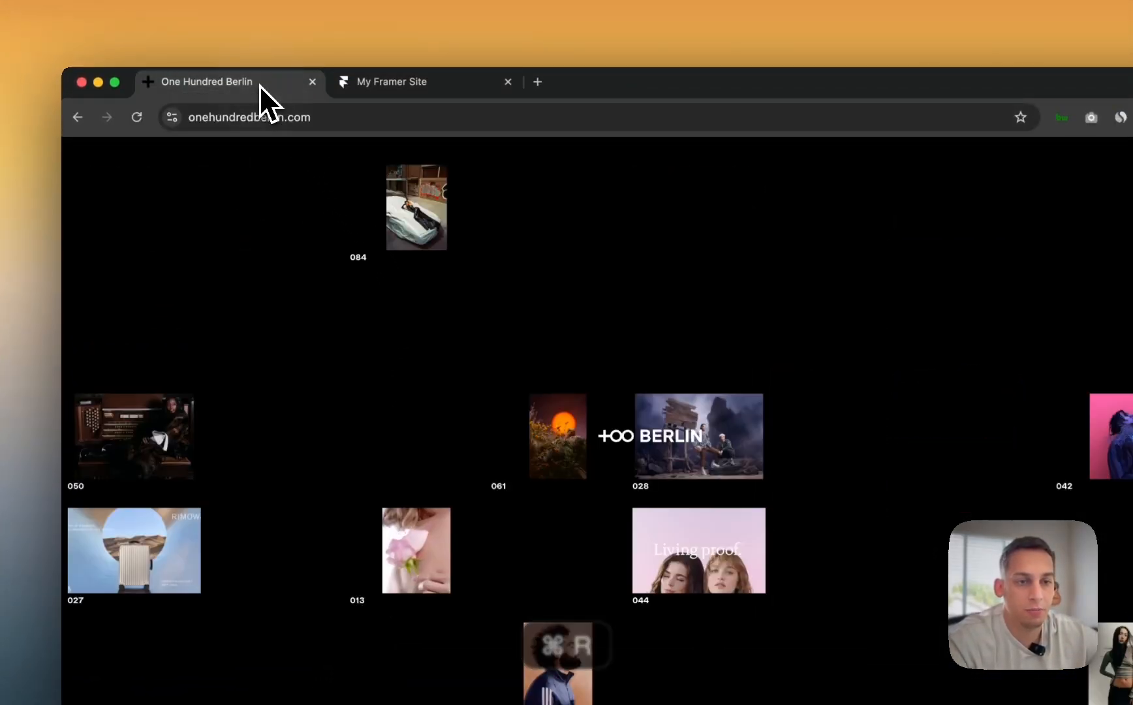
pyautogui.click(359, 86)
# - Publish the latest site changes from Framer and reload the live site in Chrome
pyautogui.click(587, 683)
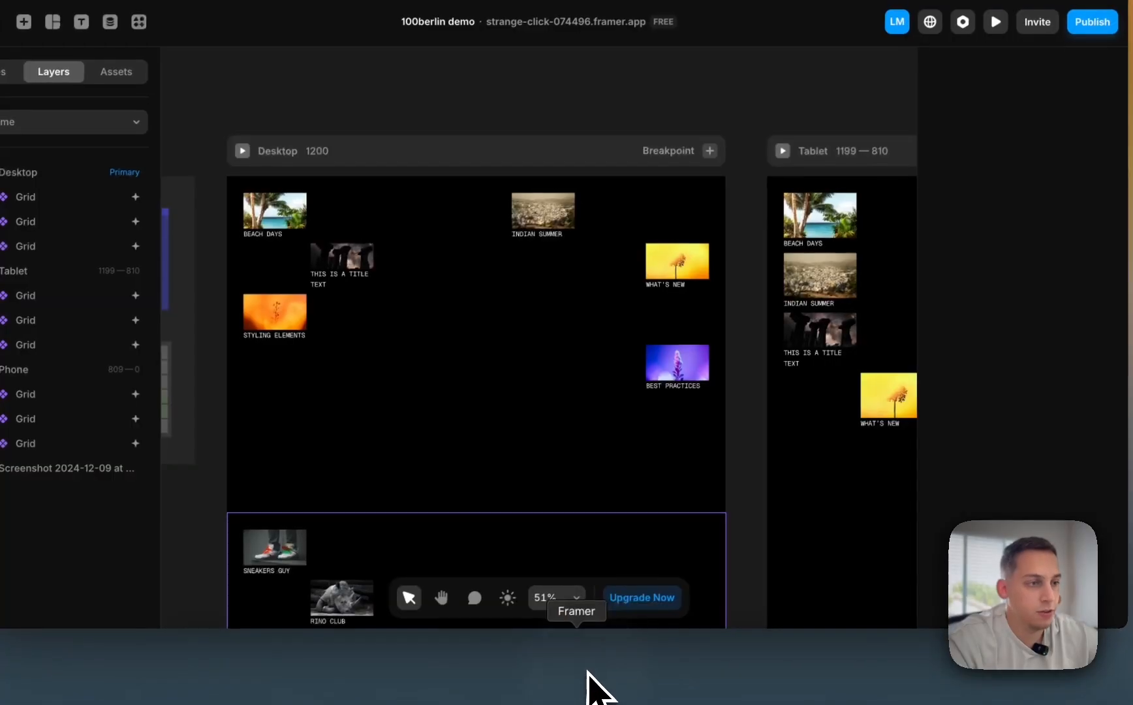
pyautogui.click(1095, 21)
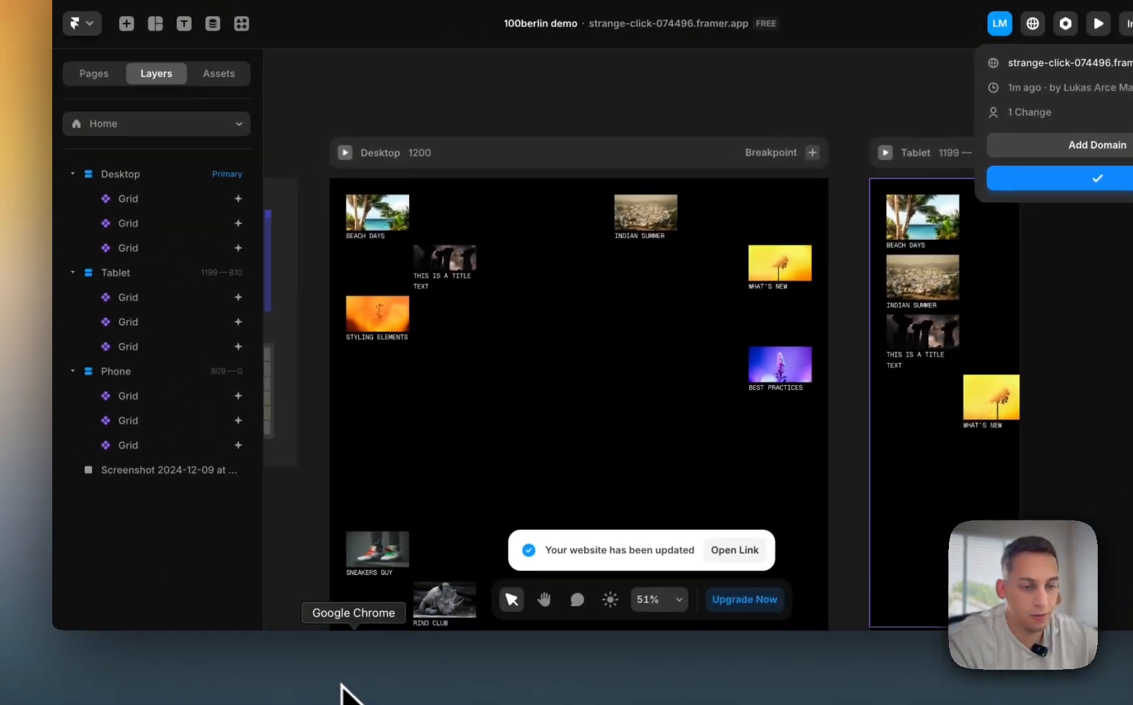
pyautogui.click(346, 690)
pyautogui.press('super+r')
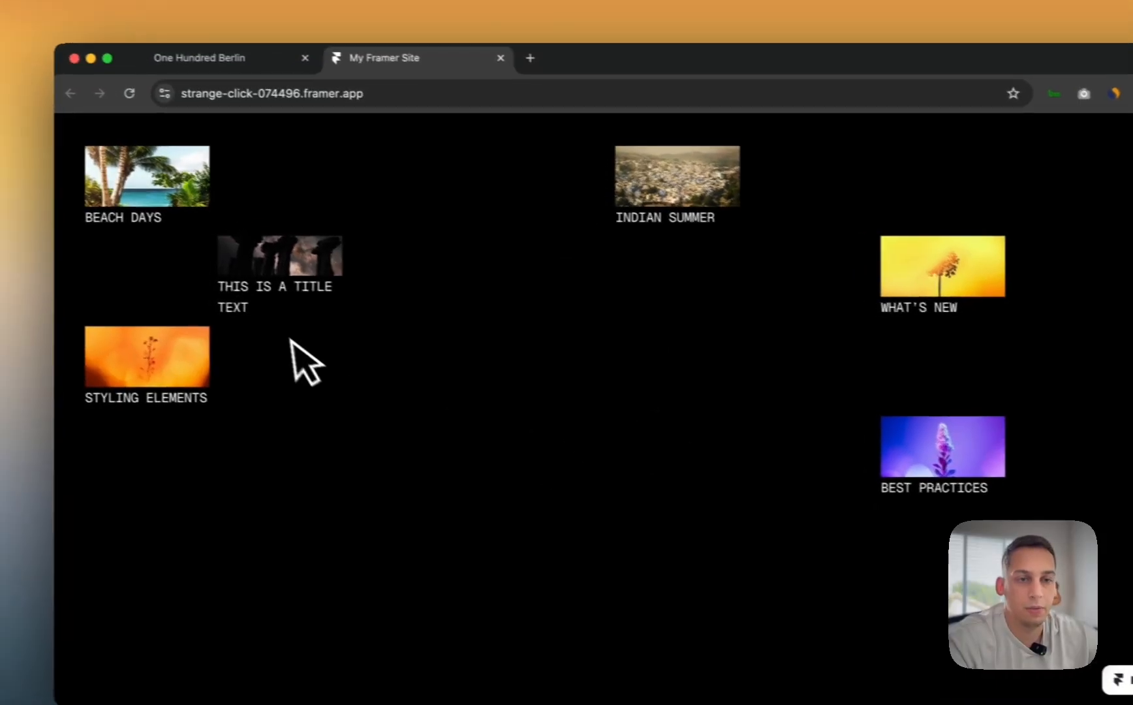
# - Examine the scroll fades on the One Hundred Berlin page and return to the published demo site
pyautogui.click(262, 59)
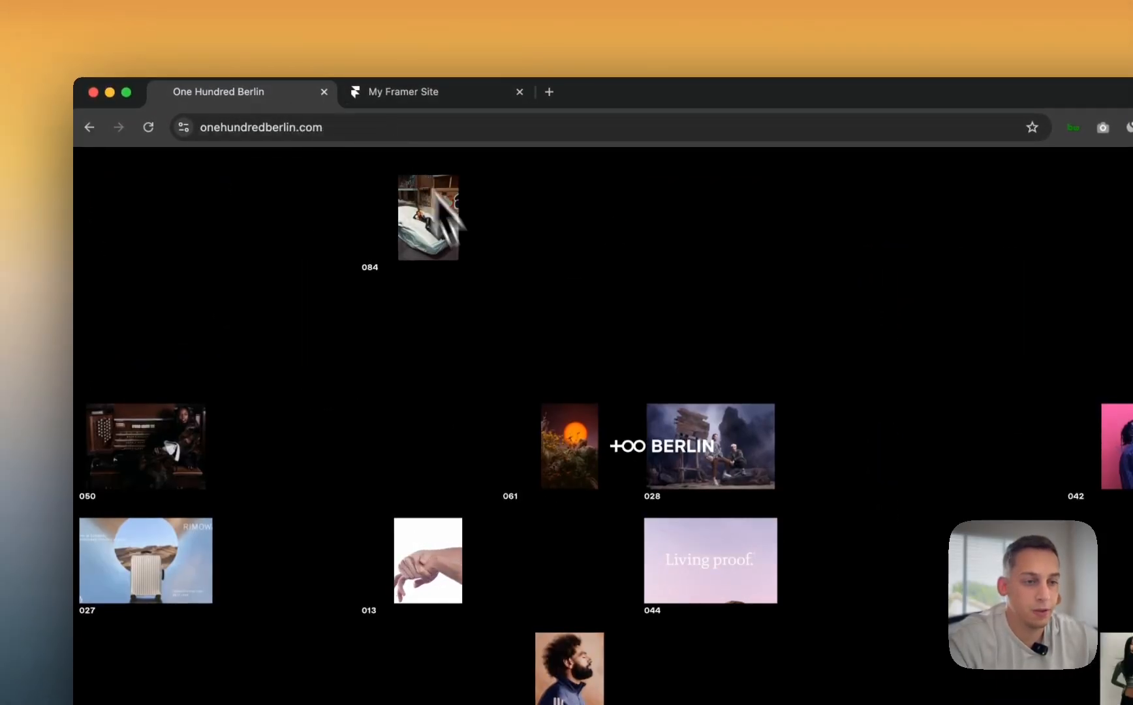
pyautogui.scroll(-10, 474, 301)
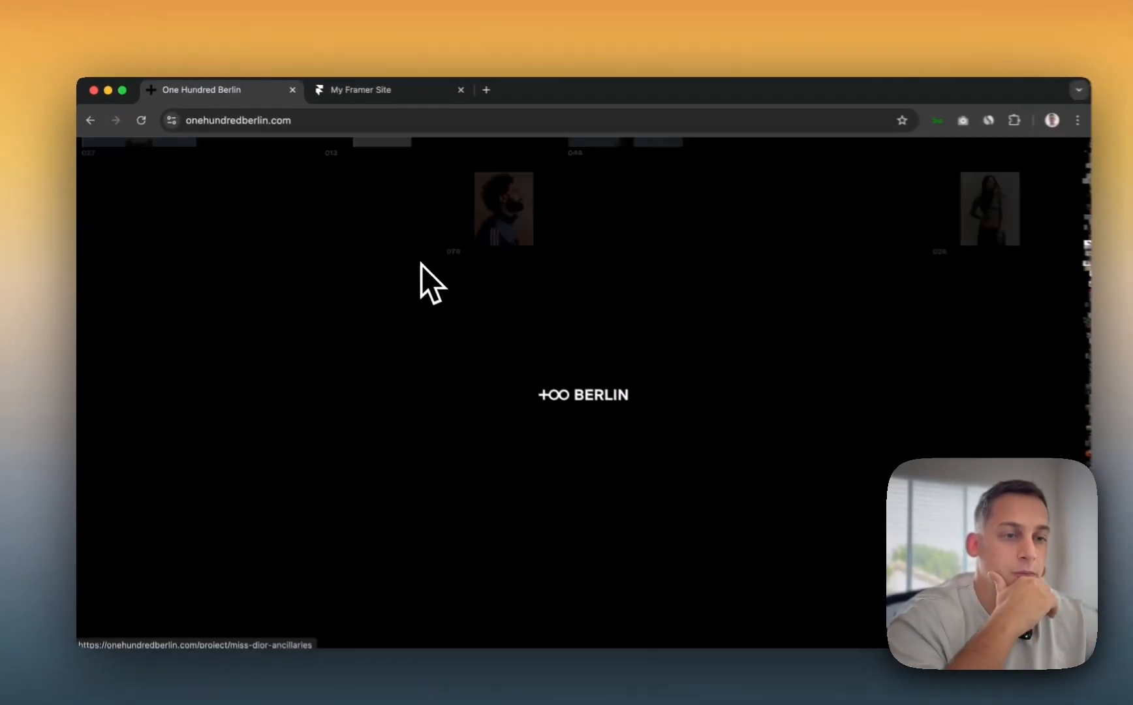
pyautogui.scroll(-5, 409, 258)
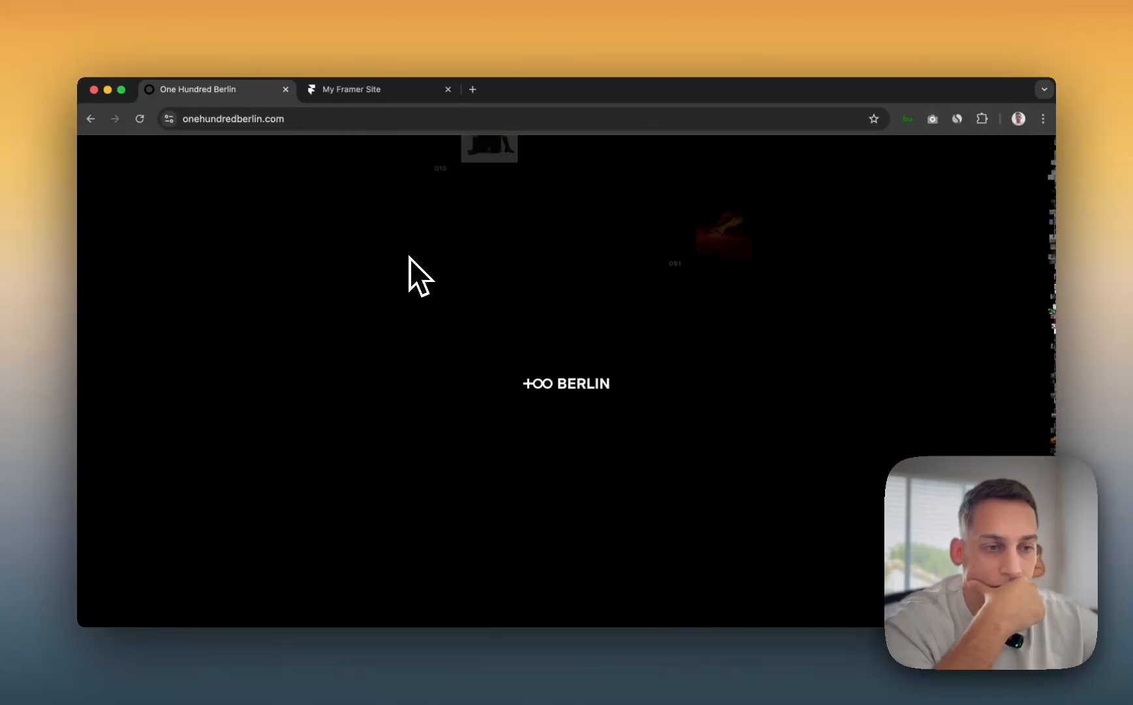
pyautogui.scroll(10, 410, 257)
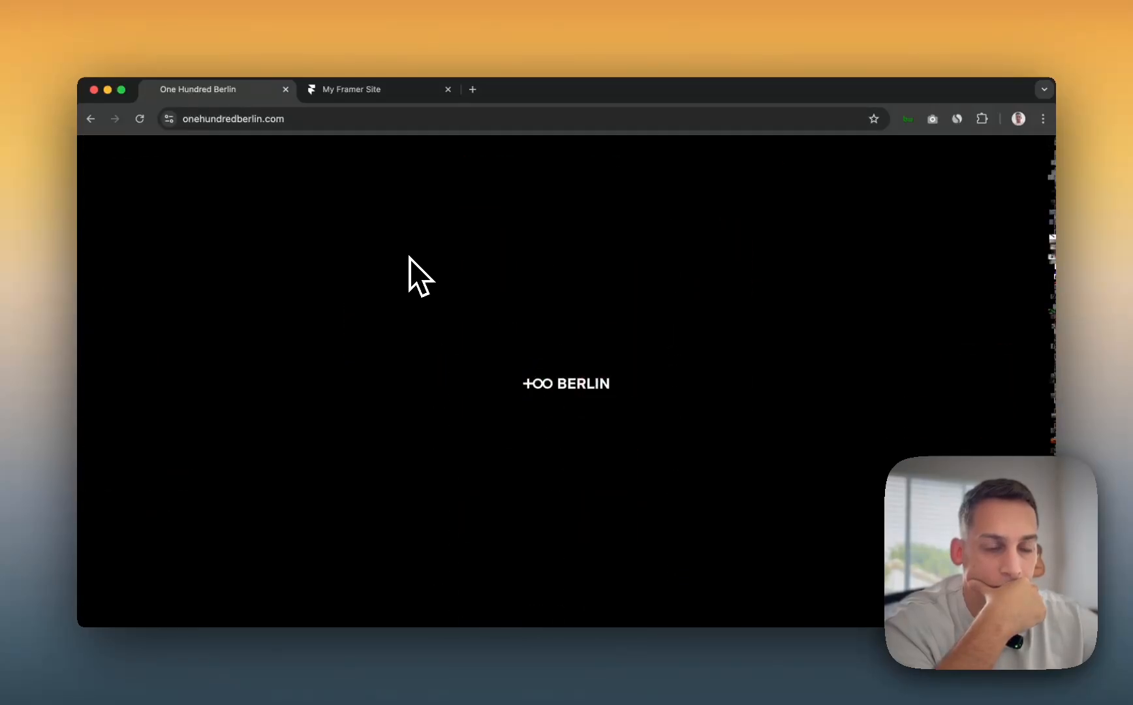
pyautogui.scroll(10, 409, 258)
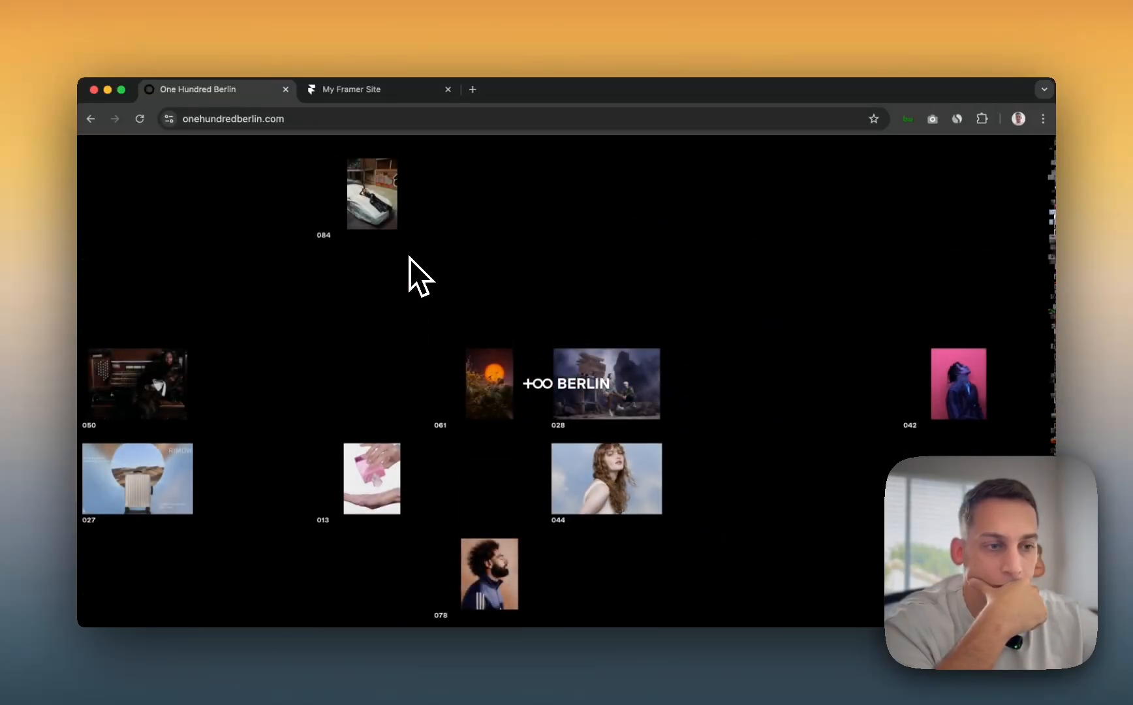
pyautogui.click(382, 98)
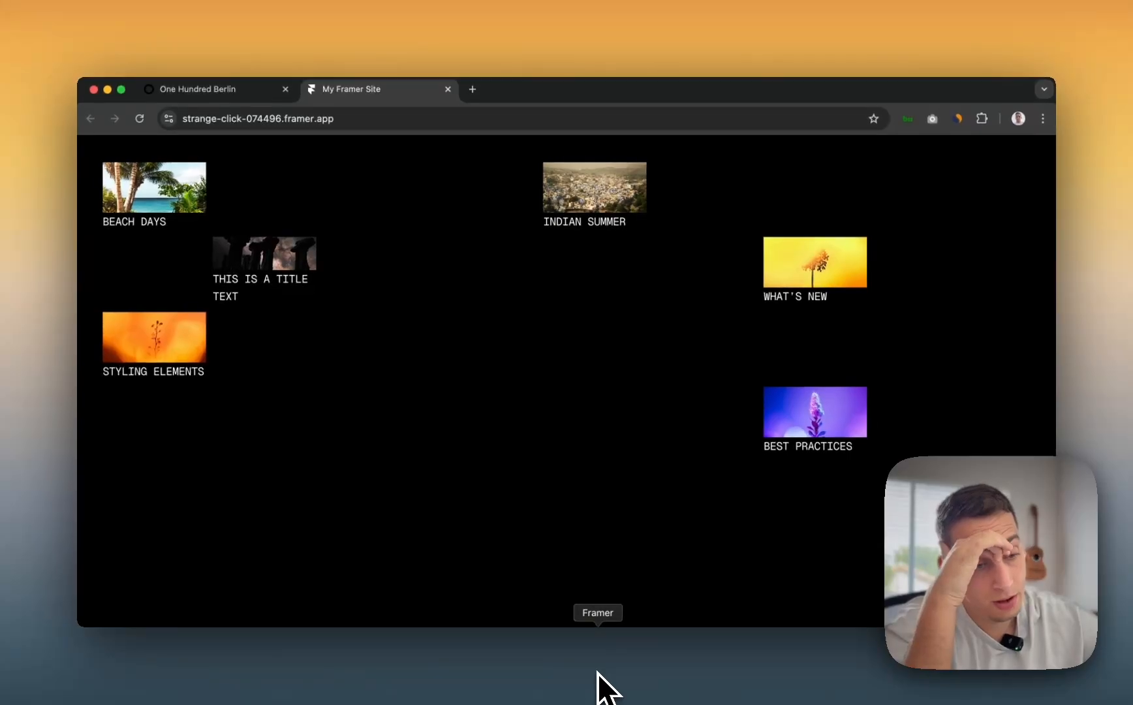
# - Switch to Framer and draw a full-width frame about 658 px high at the top of the Desktop breakpoint, above the first grid
pyautogui.click(600, 672)
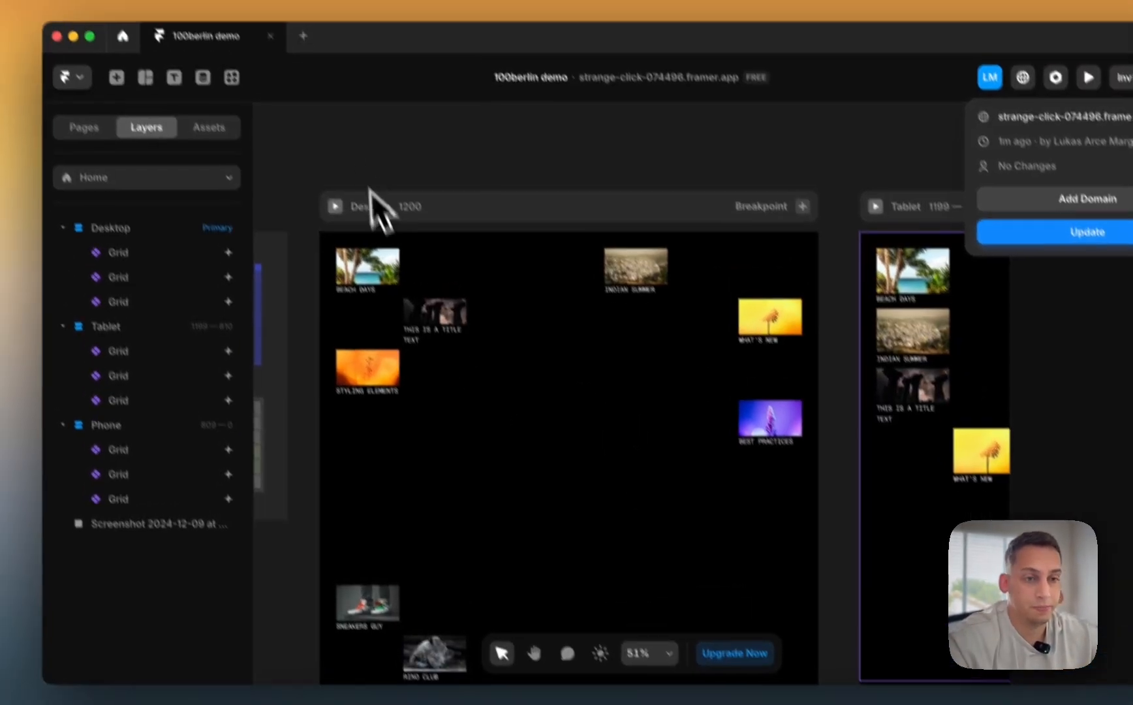
pyautogui.click(299, 122)
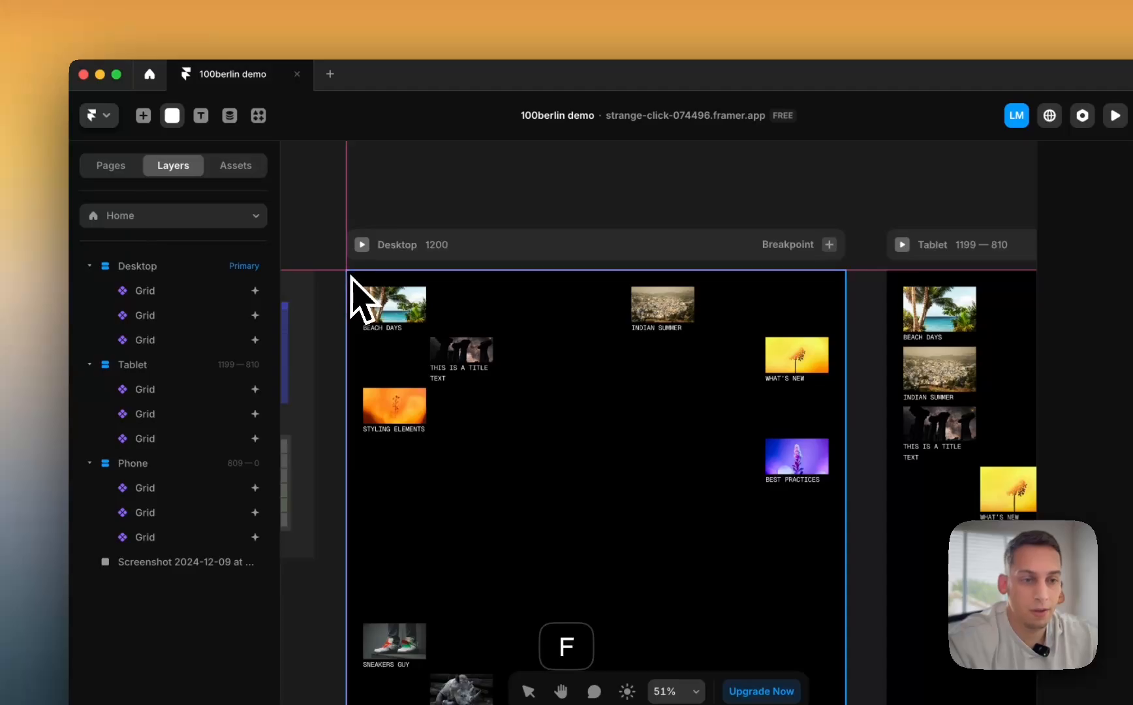
pyautogui.moveTo(350, 275); pyautogui.dragTo(846, 544)
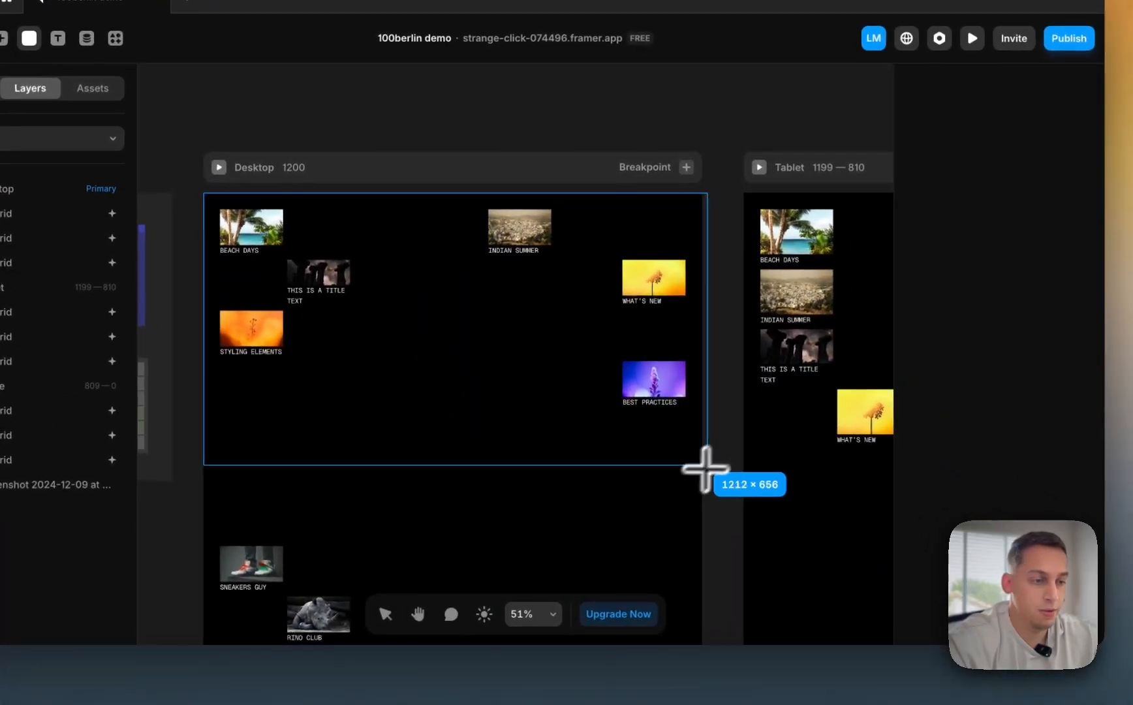
pyautogui.moveTo(701, 466); pyautogui.dragTo(700, 466)
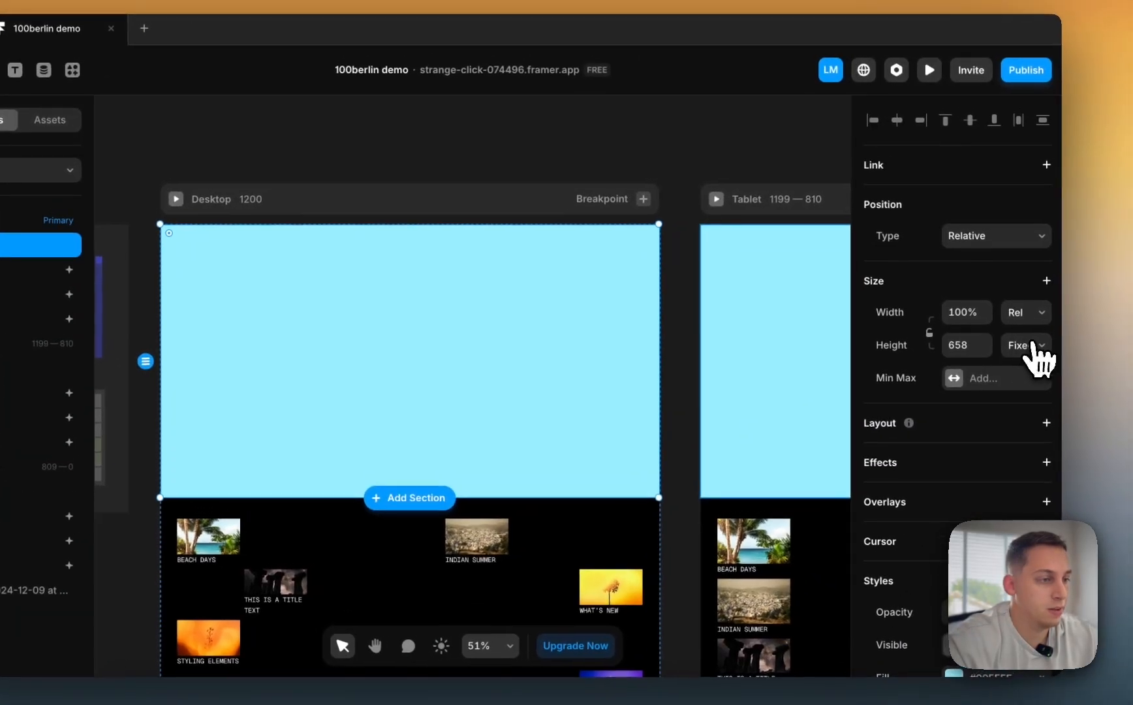
# - Set the new frame's height to 100vh in viewport units and add a stack layout to it
pyautogui.click(1074, 312)
pyautogui.click(1008, 422)
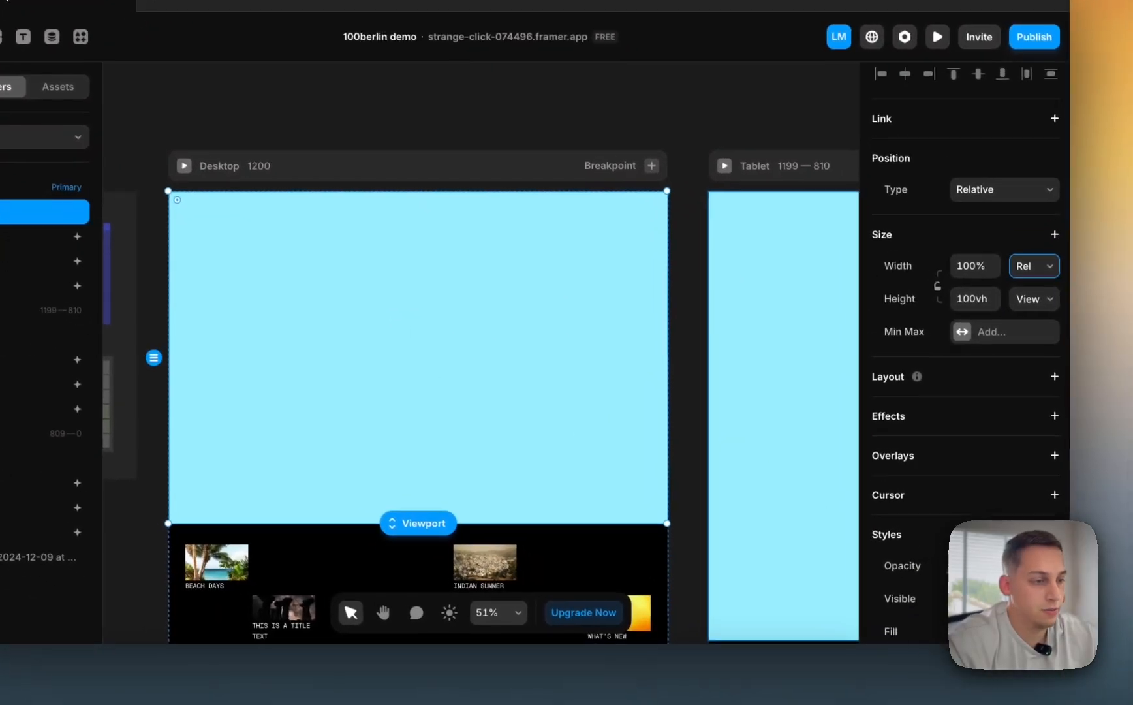
pyautogui.click(1040, 348)
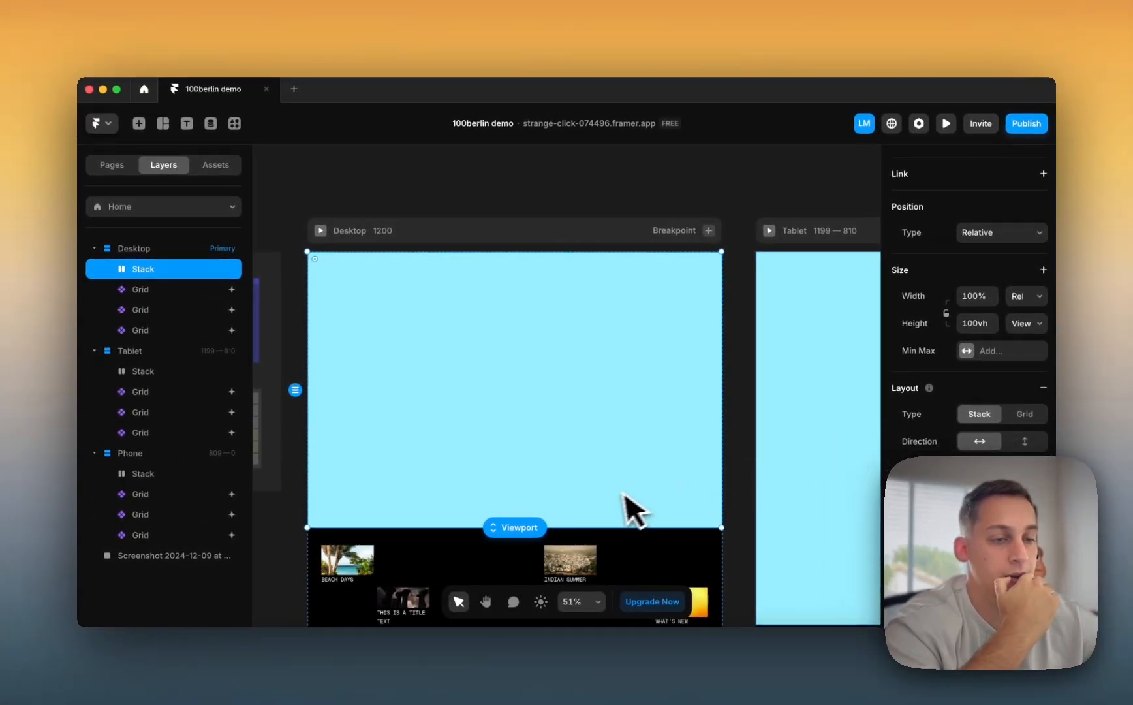
# - Reduce the opacity of the new stack's #99EEFF fill to 10
pyautogui.scroll(-10, 981, 437)
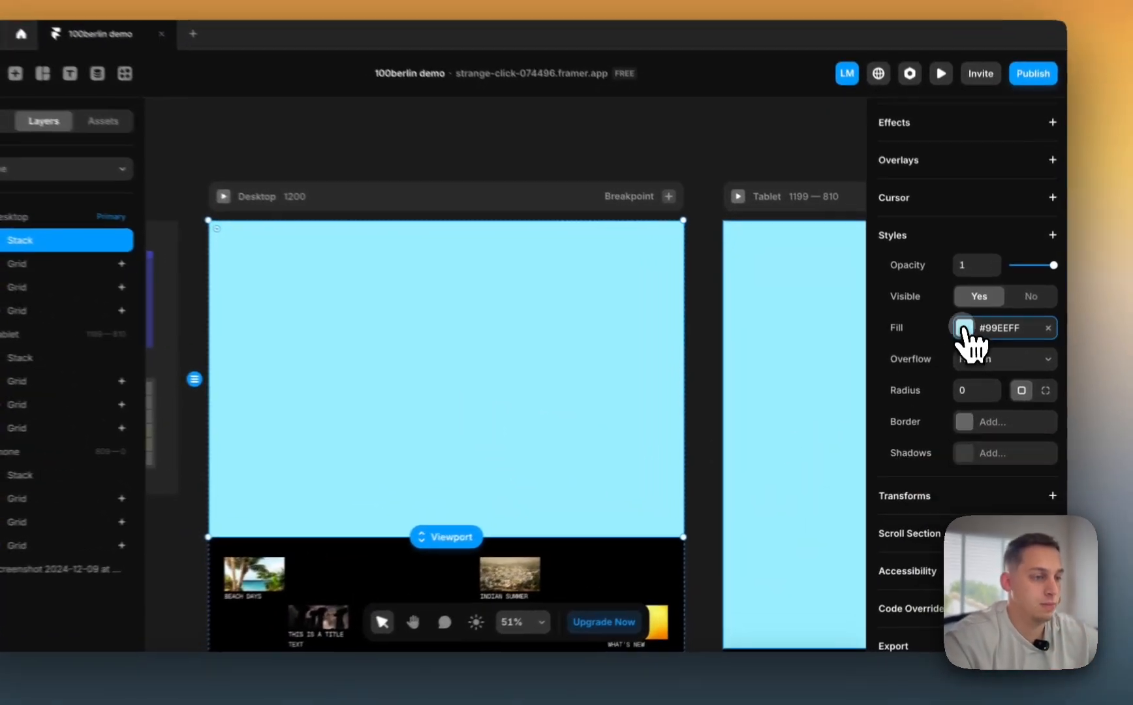
pyautogui.click(966, 344)
pyautogui.click(765, 535)
pyautogui.write('10')
pyautogui.press('Return')
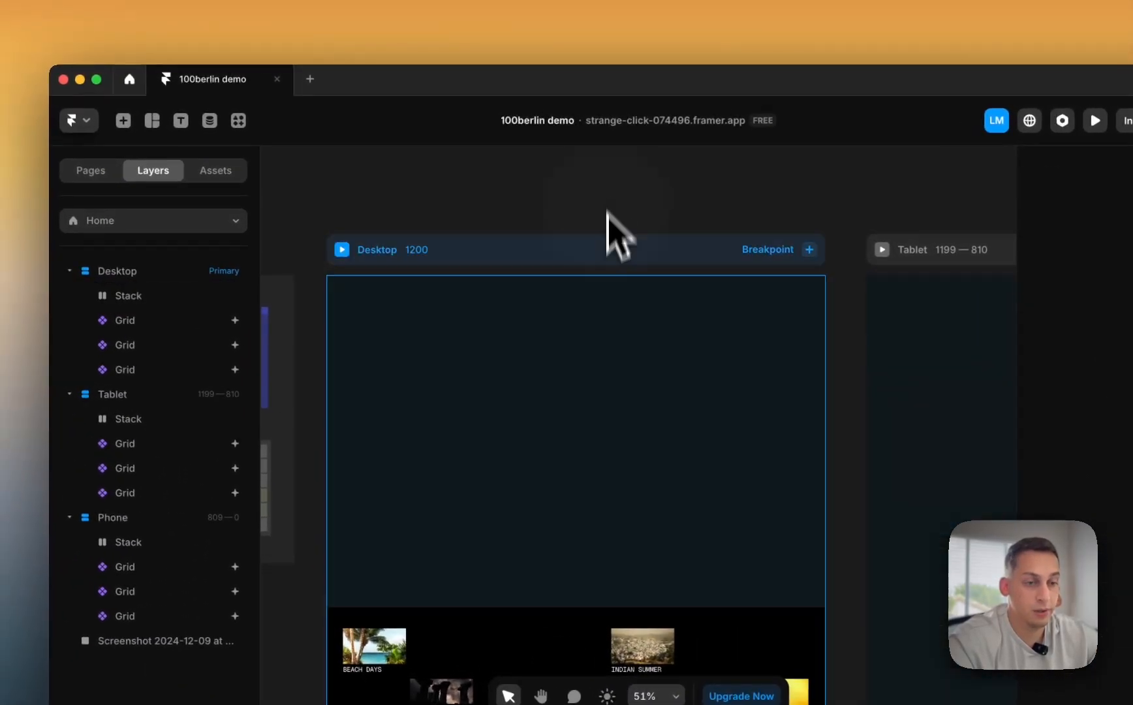
pyautogui.click(613, 375)
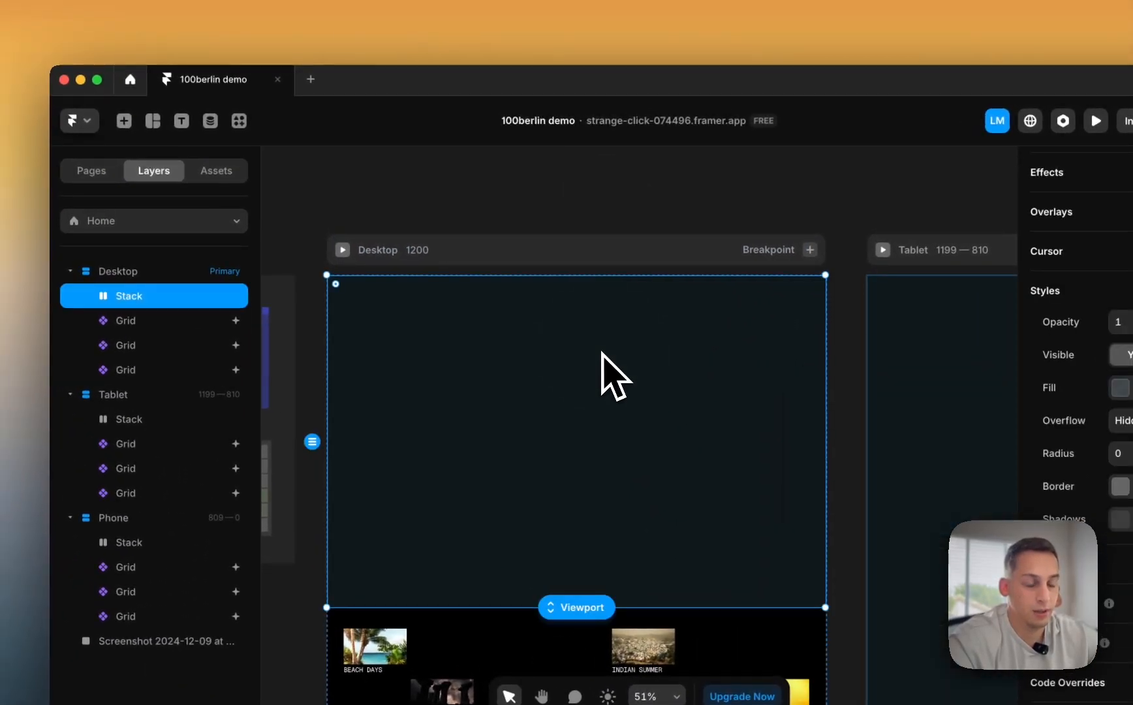
# - Draw a frame about 182 × 38 px and place it in the centre of the Desktop breakpoint's full-viewport stack
pyautogui.rightClick(603, 354)
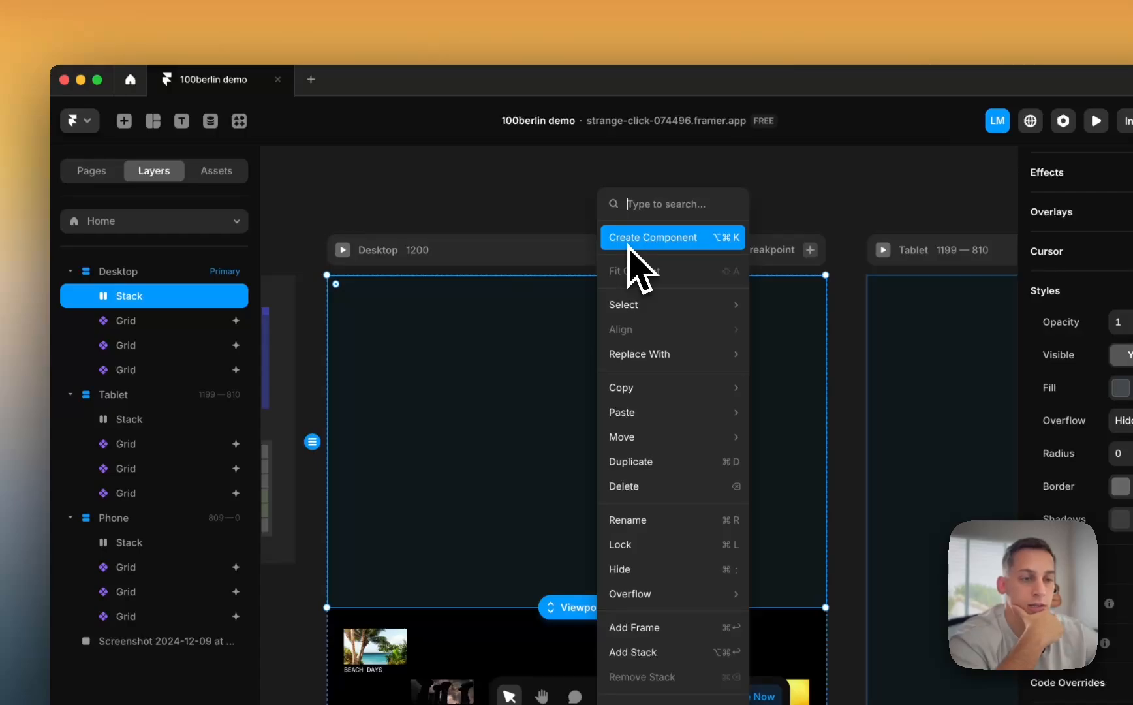
pyautogui.click(517, 219)
pyautogui.hscroll(-3, 372, 324)
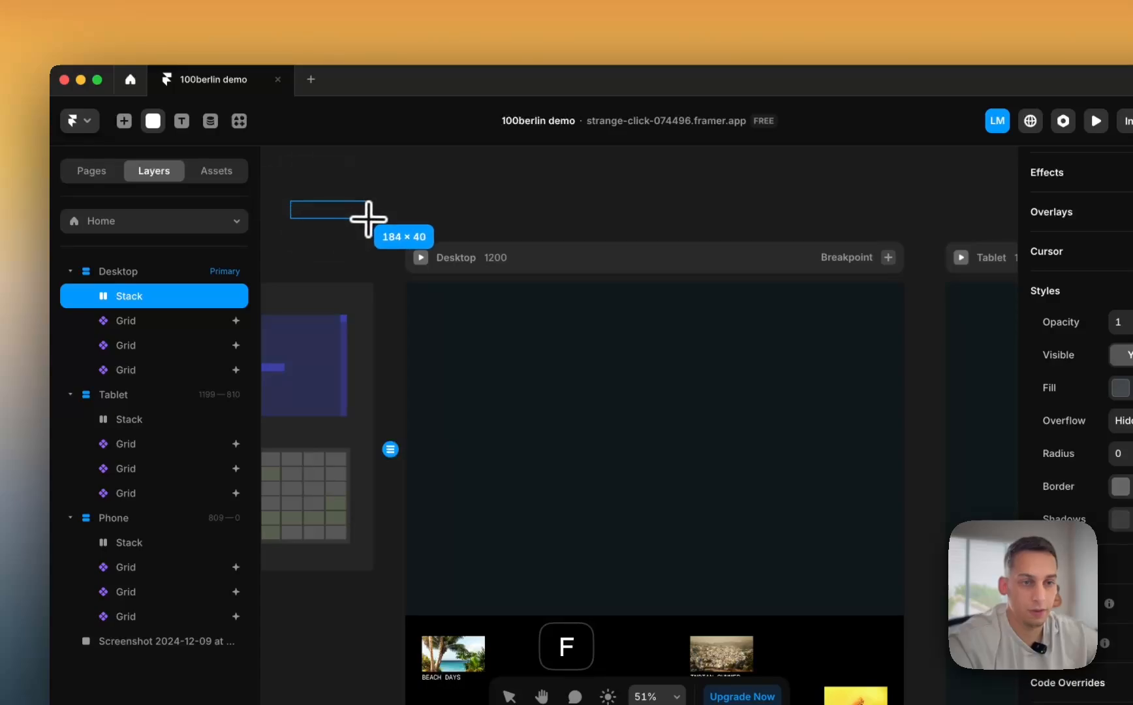
pyautogui.moveTo(368, 219); pyautogui.dragTo(686, 462)
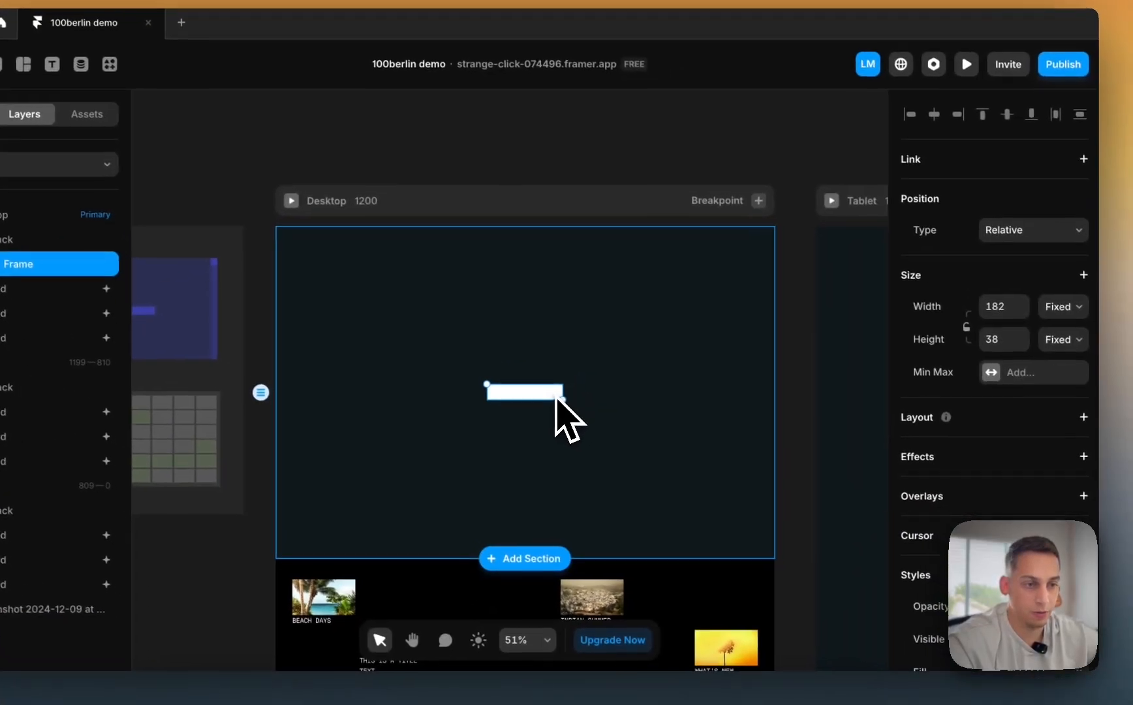
# - Change the small frame's fill to an image fill without choosing an image
pyautogui.scroll(-3, 940, 496)
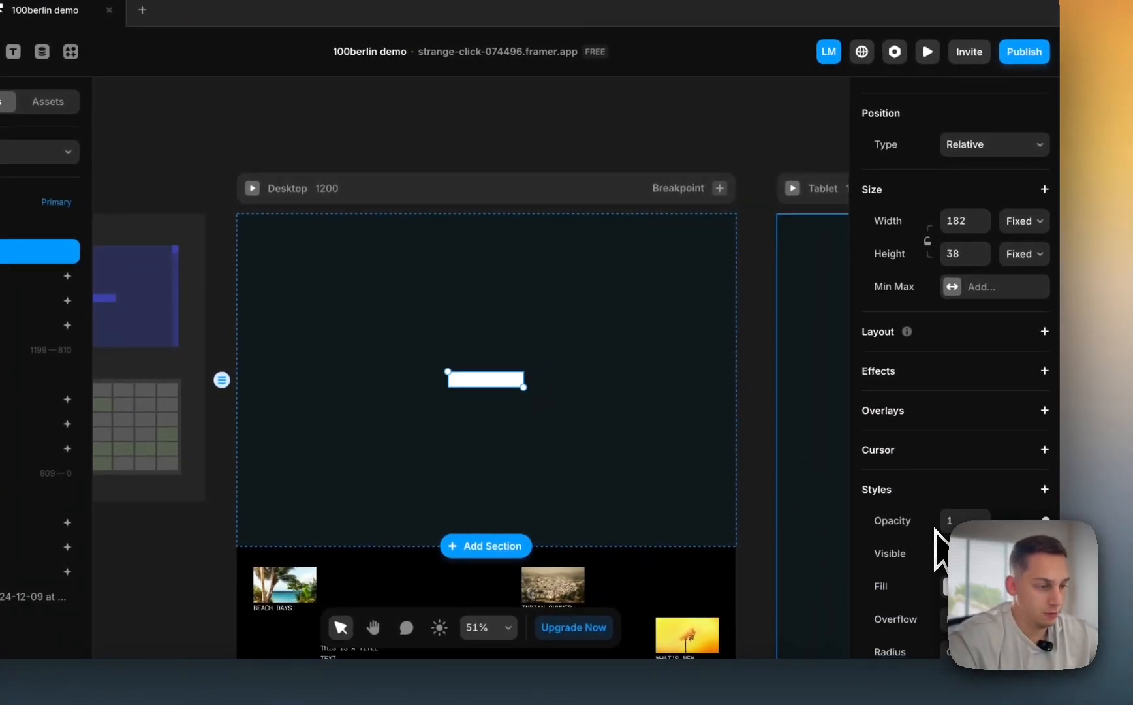
pyautogui.click(945, 586)
pyautogui.click(808, 361)
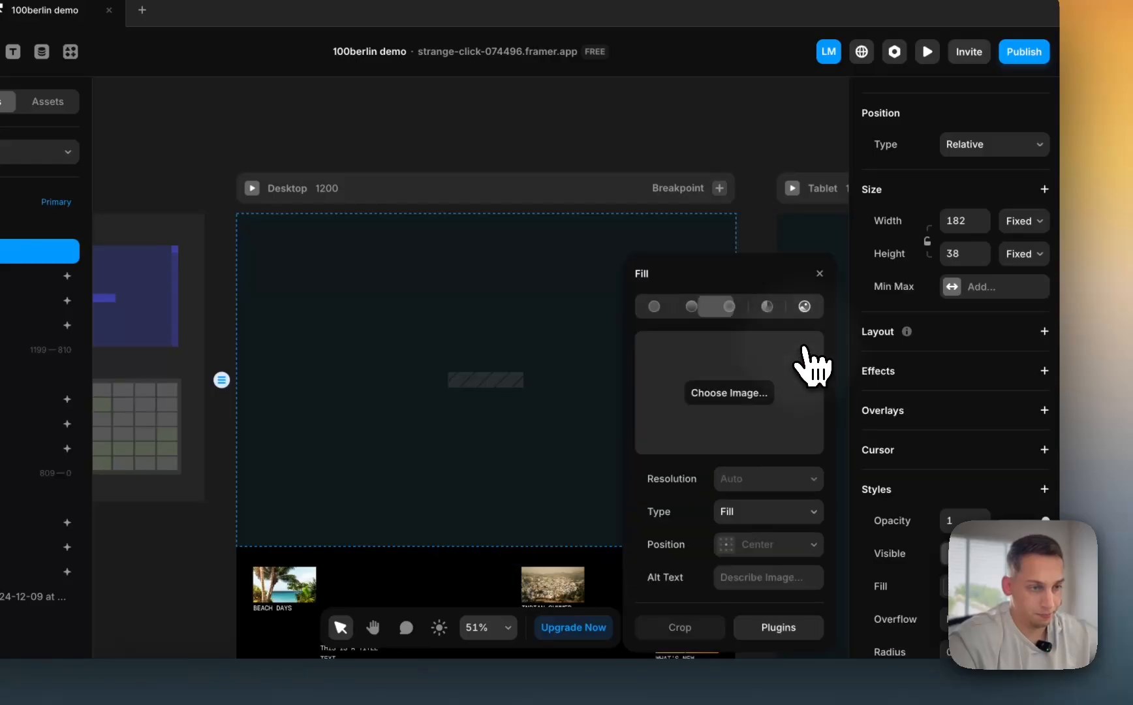
pyautogui.click(504, 167)
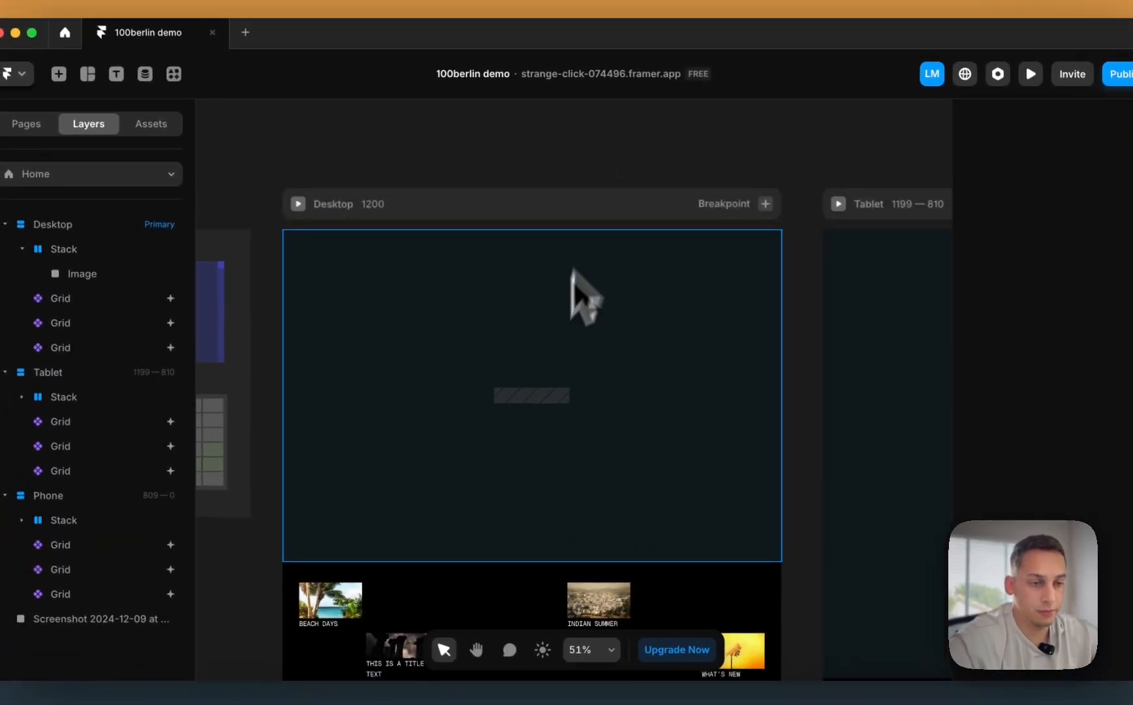
# - Switch to the browser, examine the scrolling grids on the One Hundred Berlin page and compare them with the published demo site
pyautogui.click(541, 399)
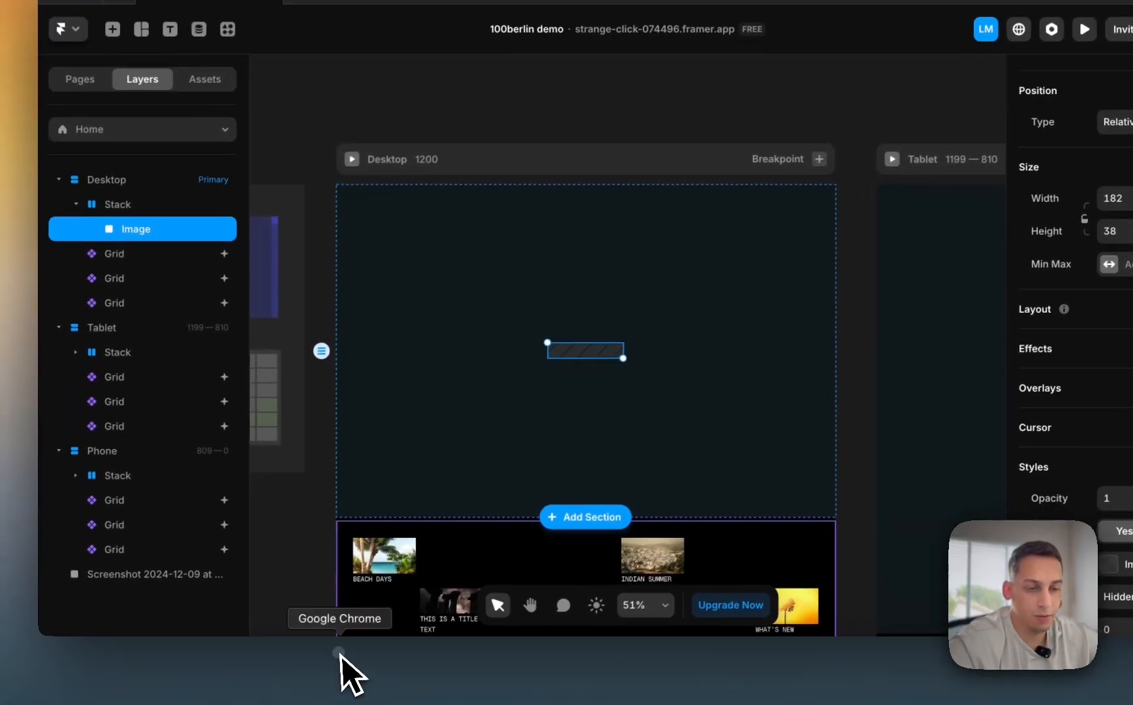
pyautogui.click(290, 703)
pyautogui.click(163, 87)
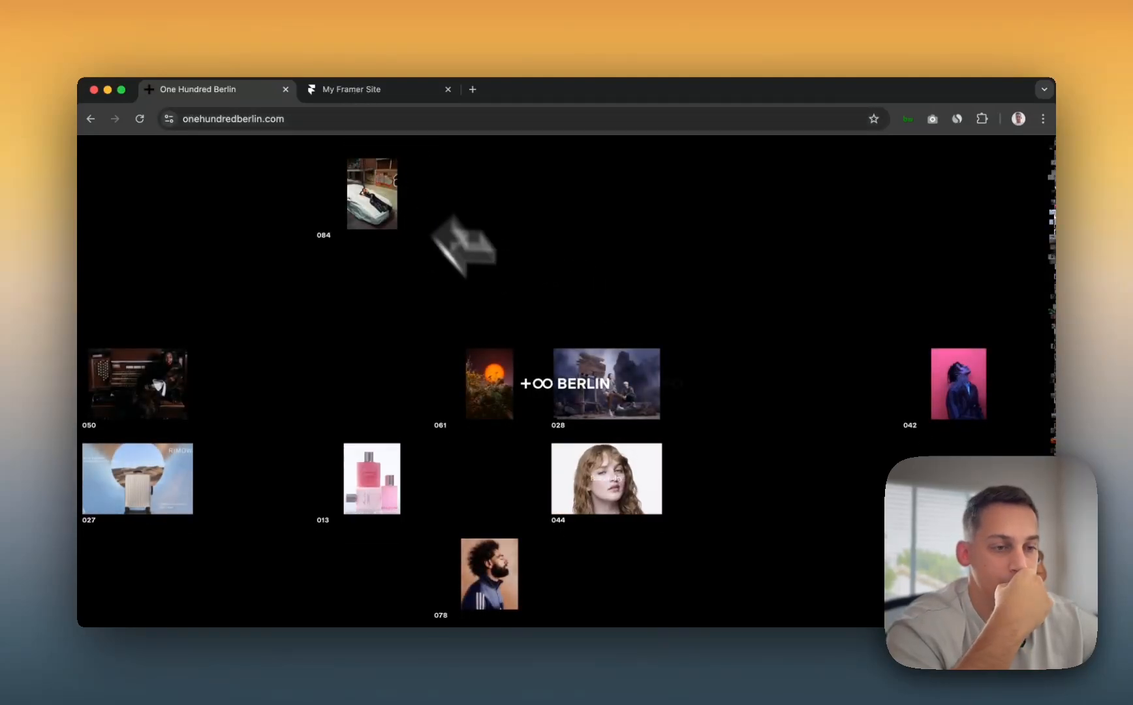
pyautogui.scroll(-5, 552, 410)
pyautogui.scroll(-5, 551, 410)
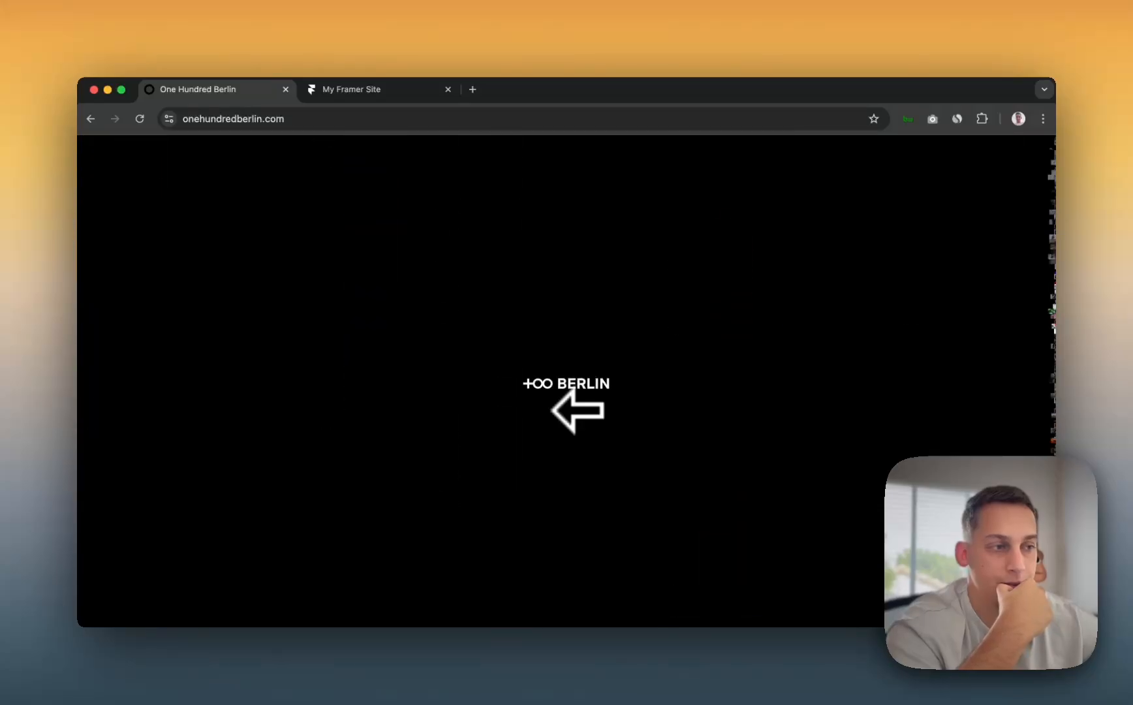
pyautogui.scroll(-5, 552, 410)
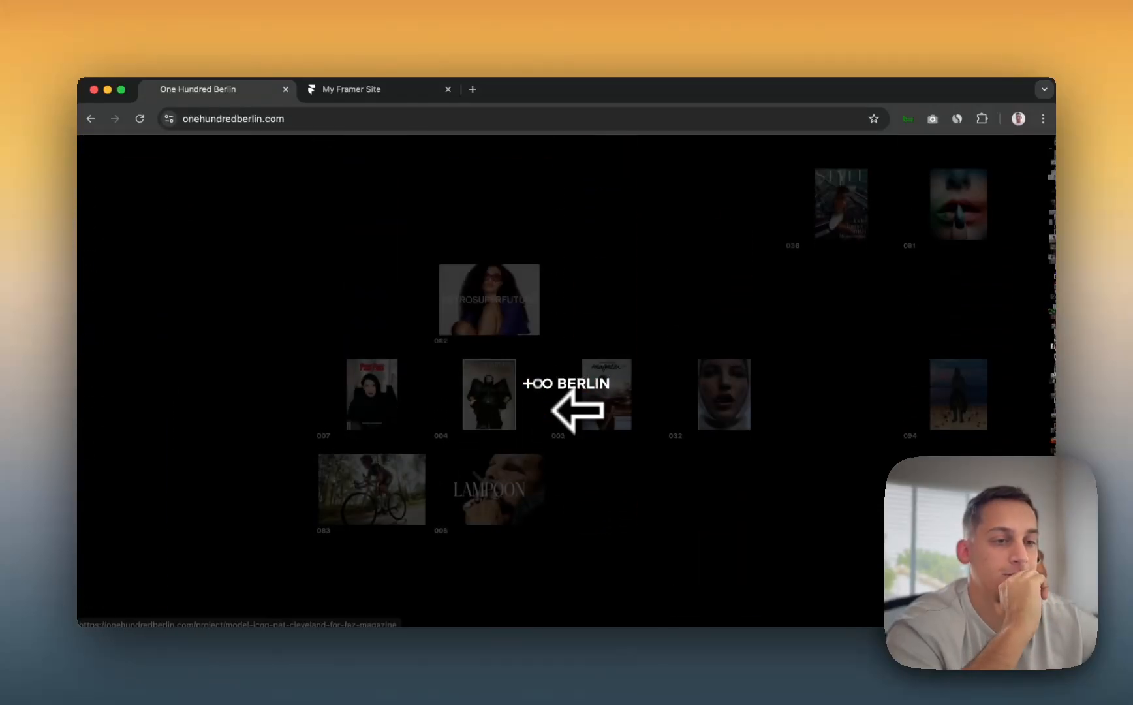
pyautogui.scroll(-5, 551, 410)
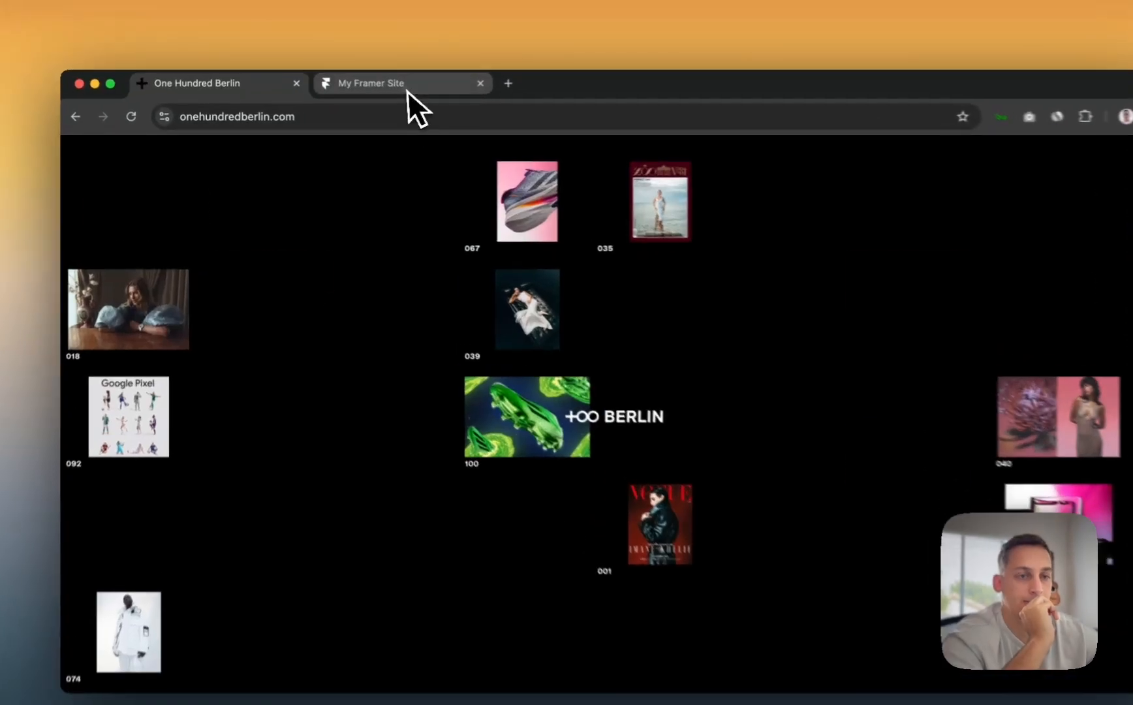
pyautogui.click(355, 89)
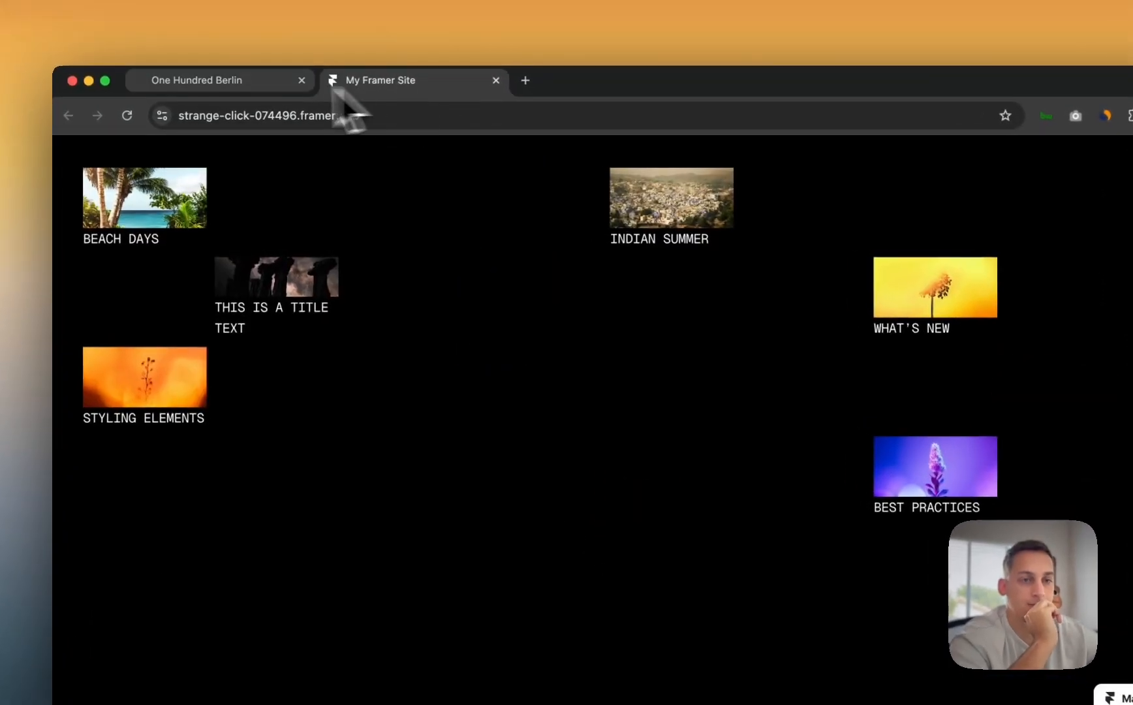
pyautogui.click(196, 90)
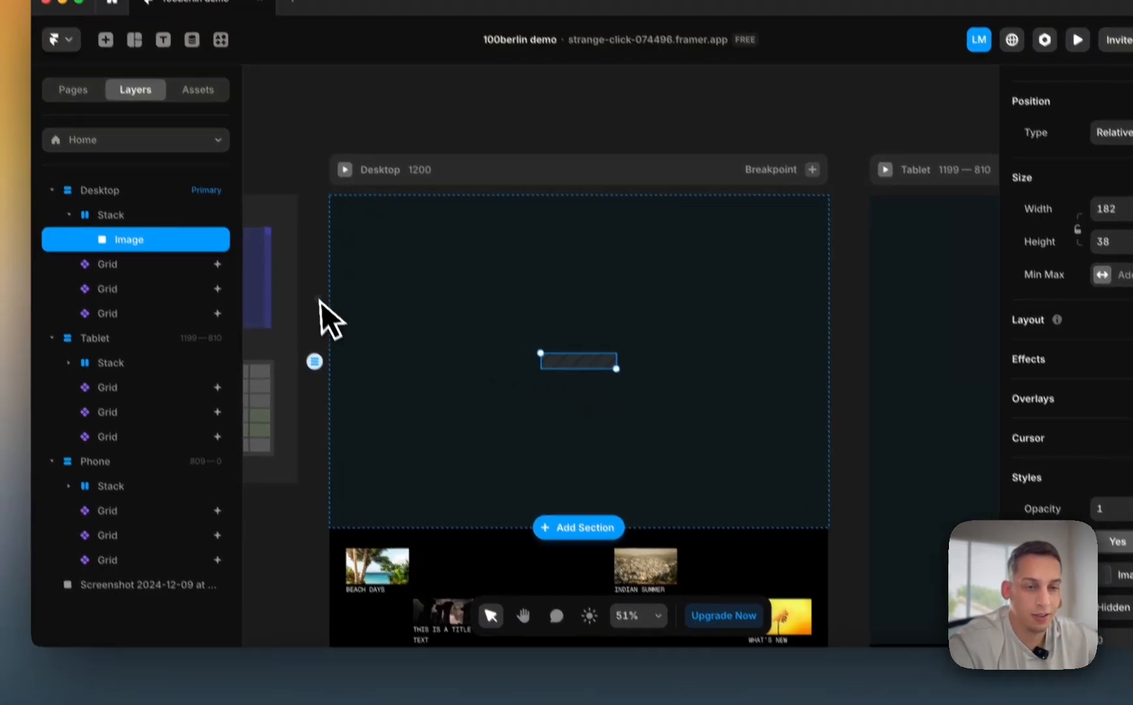
pyautogui.click(311, 282)
pyautogui.moveTo(554, 343); pyautogui.dragTo(567, 330)
pyautogui.moveTo(591, 384); pyautogui.dragTo(617, 365)
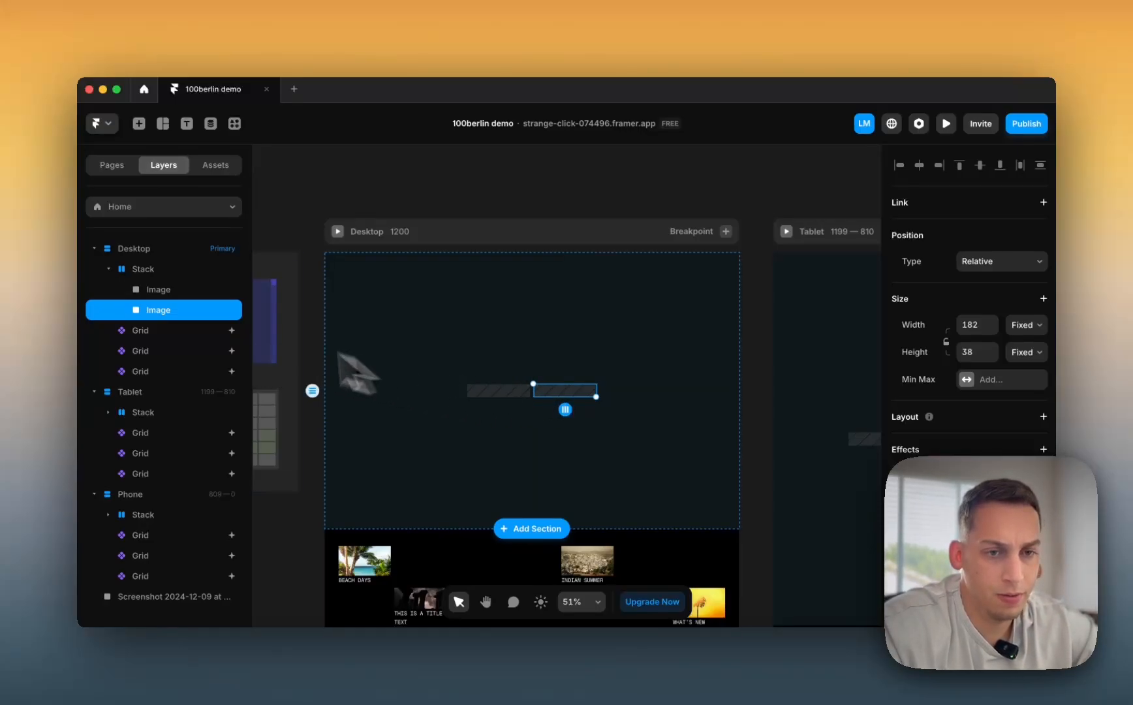
pyautogui.click(167, 289)
pyautogui.press('BackSpace')
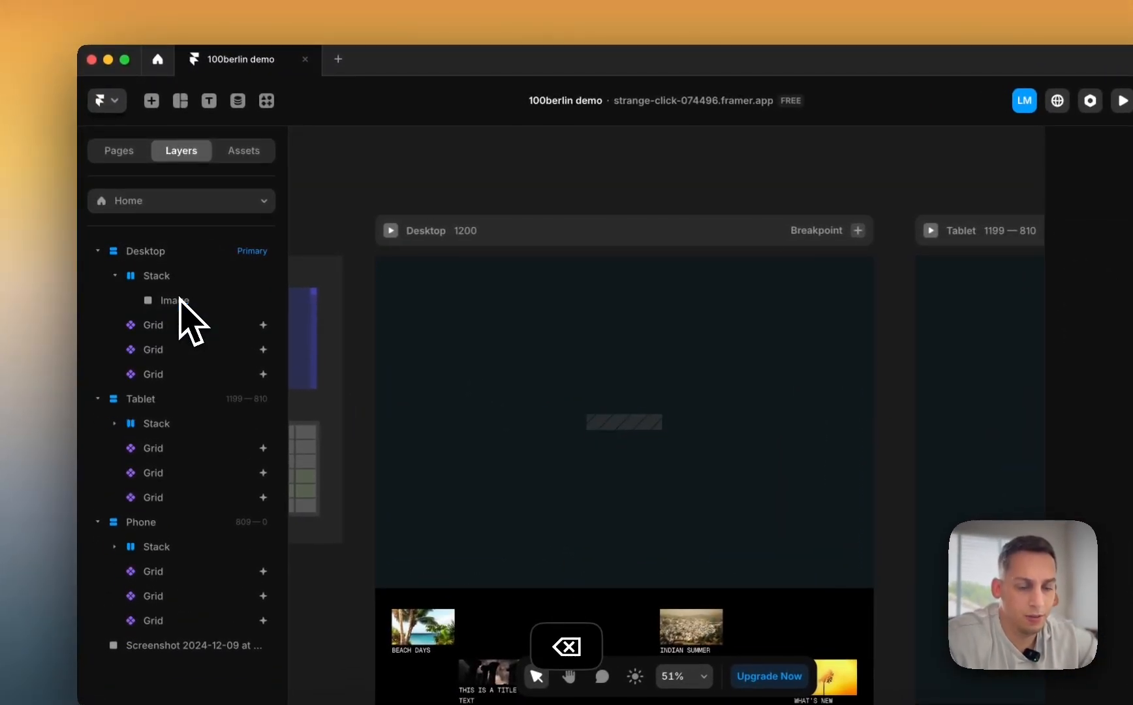
# - Set the full-viewport stack's distribution to End and its alignment to top
pyautogui.click(188, 277)
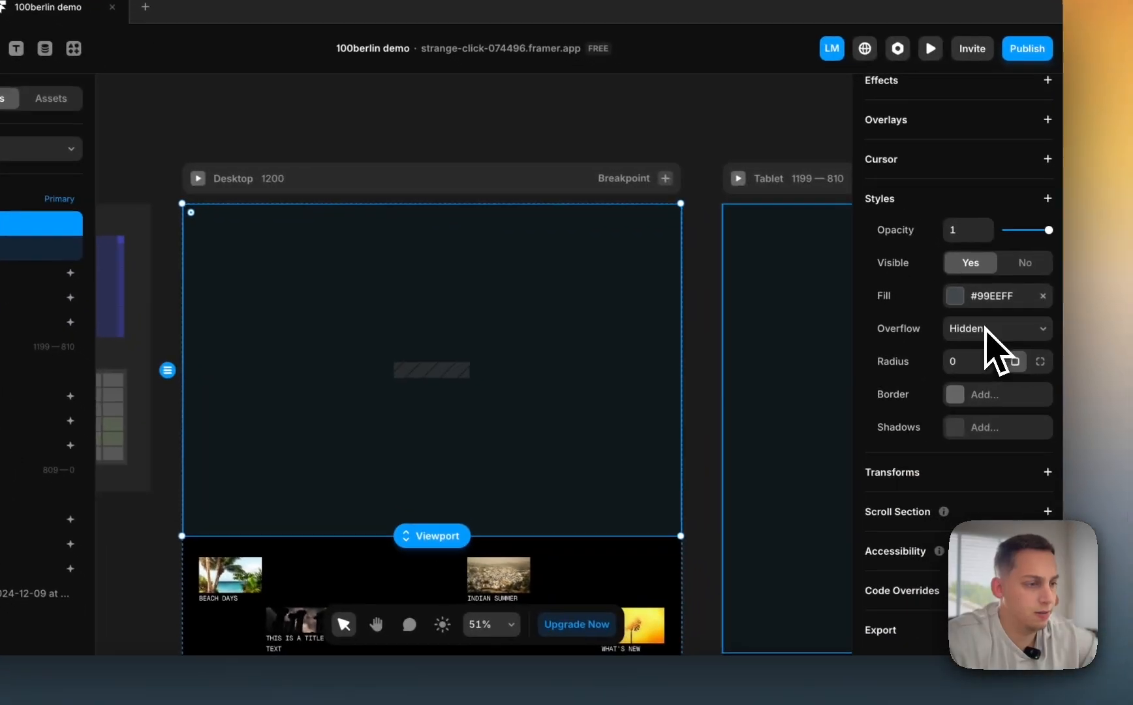
pyautogui.scroll(10, 978, 325)
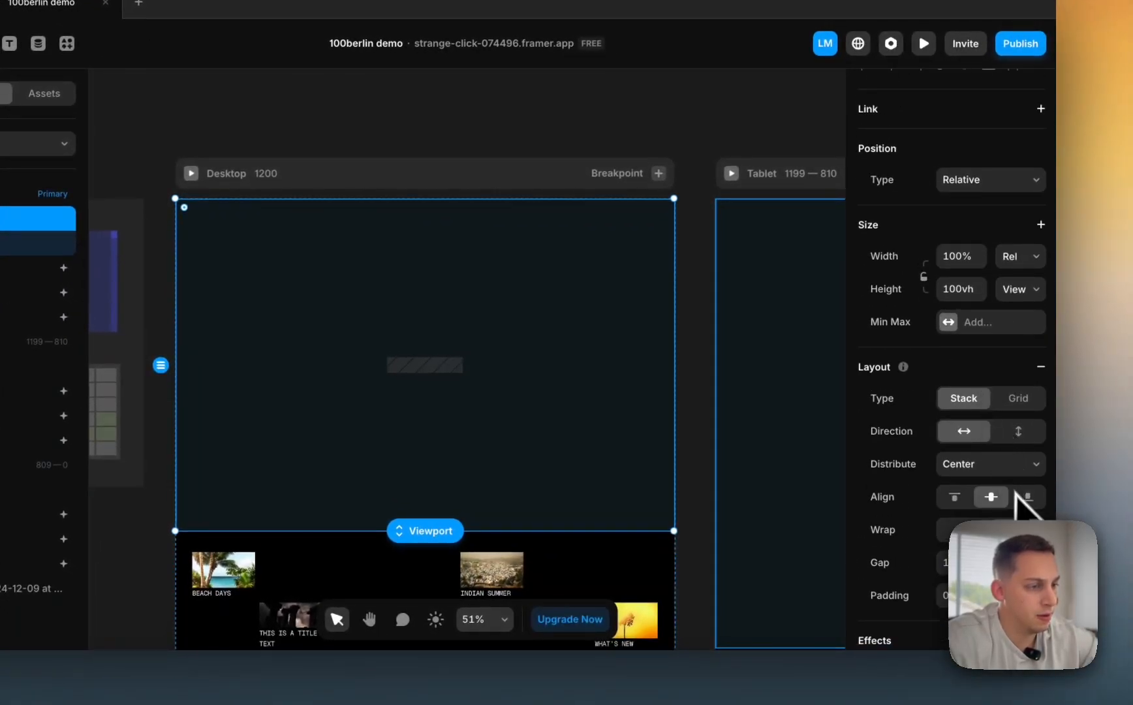
pyautogui.click(1031, 472)
pyautogui.click(985, 483)
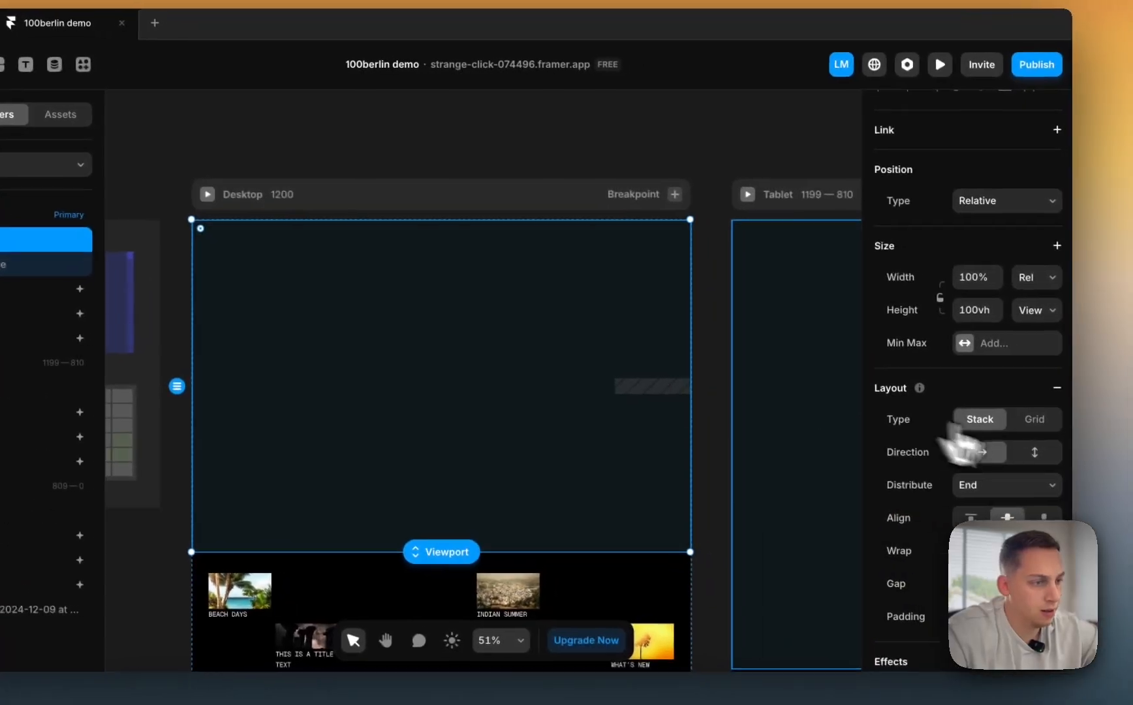
pyautogui.click(995, 463)
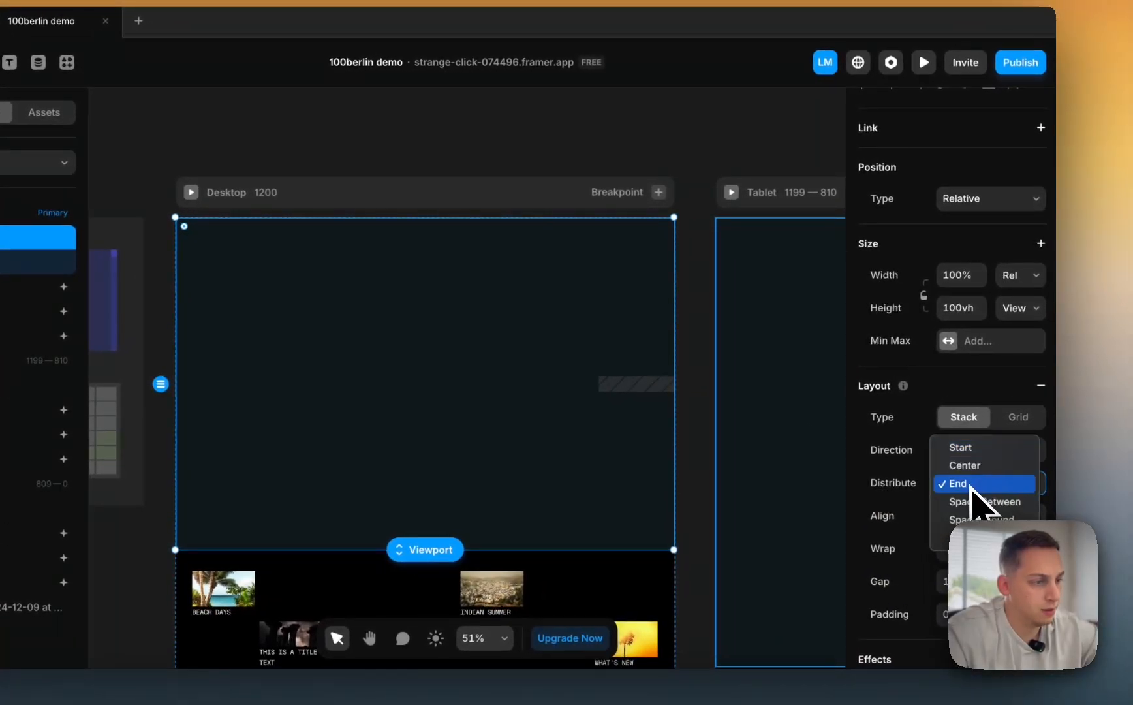
pyautogui.click(972, 487)
pyautogui.click(954, 516)
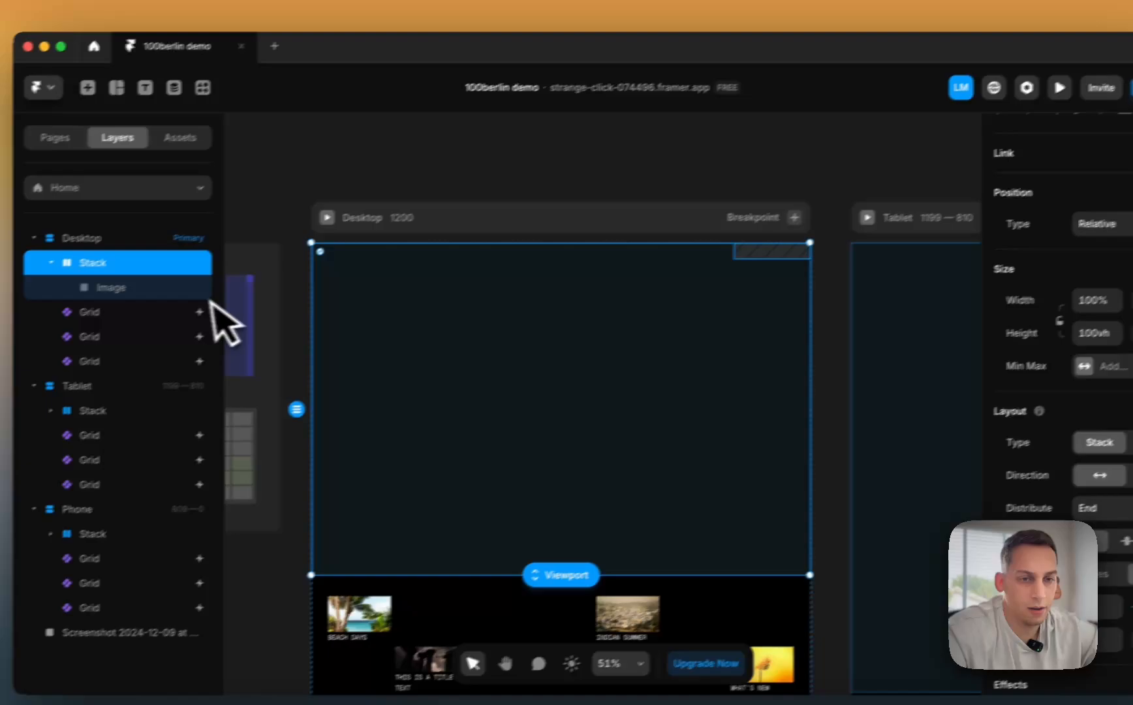
# - Duplicate the image twice inside the full-viewport stack and wrap all three images in a new nested stack
pyautogui.click(38, 264)
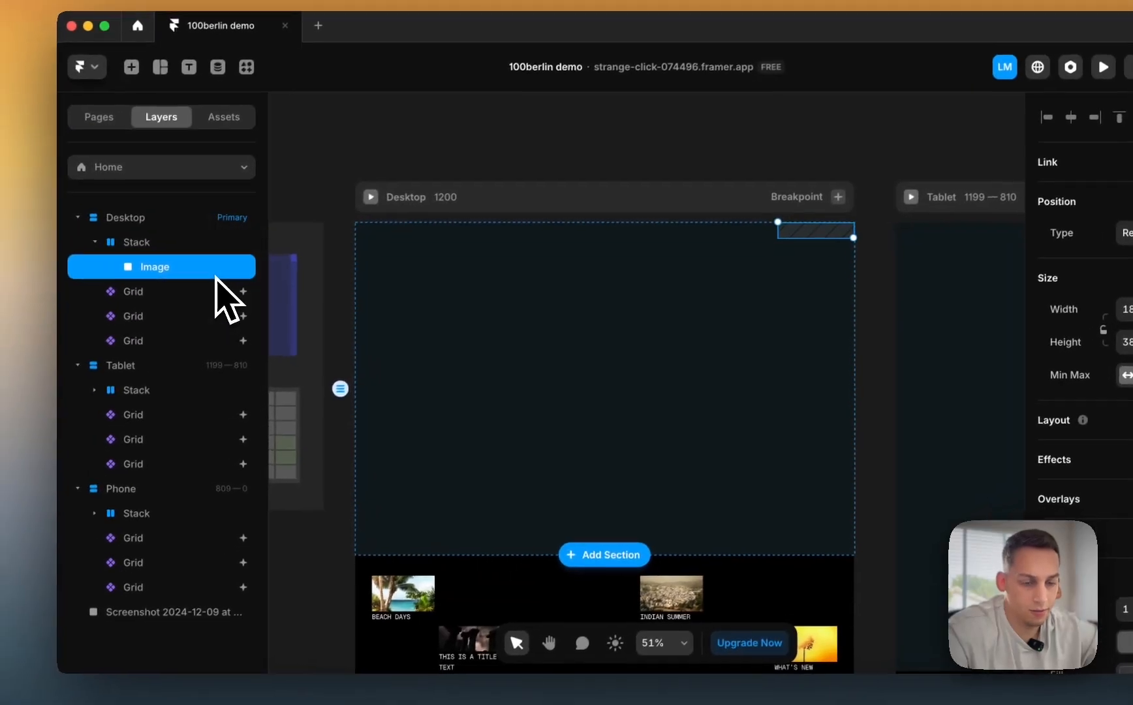
pyautogui.press('super+d')
pyautogui.press('super+d')
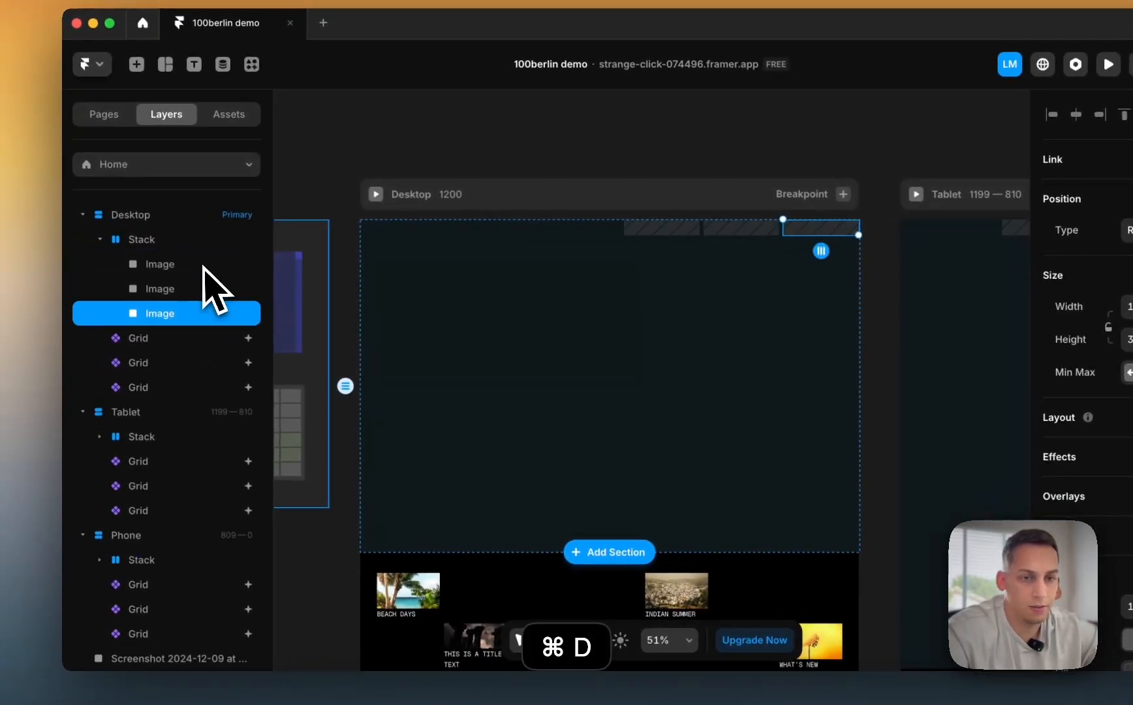
pyautogui.click(170, 264)
pyautogui.keyDown('shift'); pyautogui.click(168, 318); pyautogui.keyUp('shift')
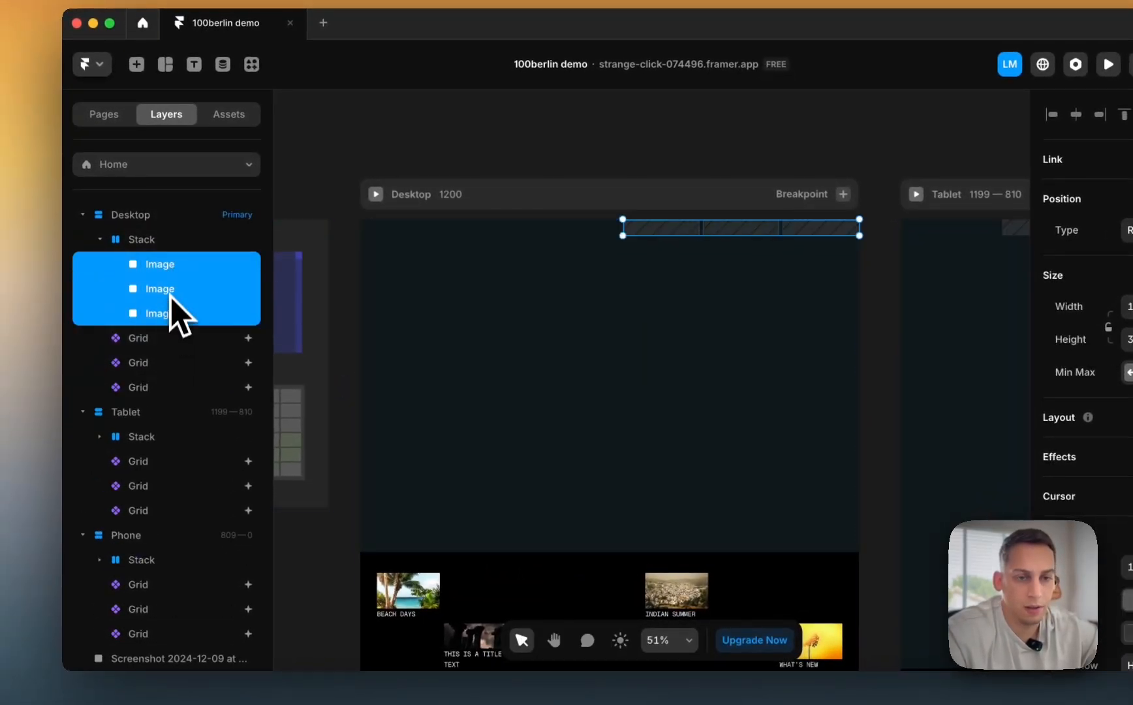
pyautogui.rightClick(171, 312)
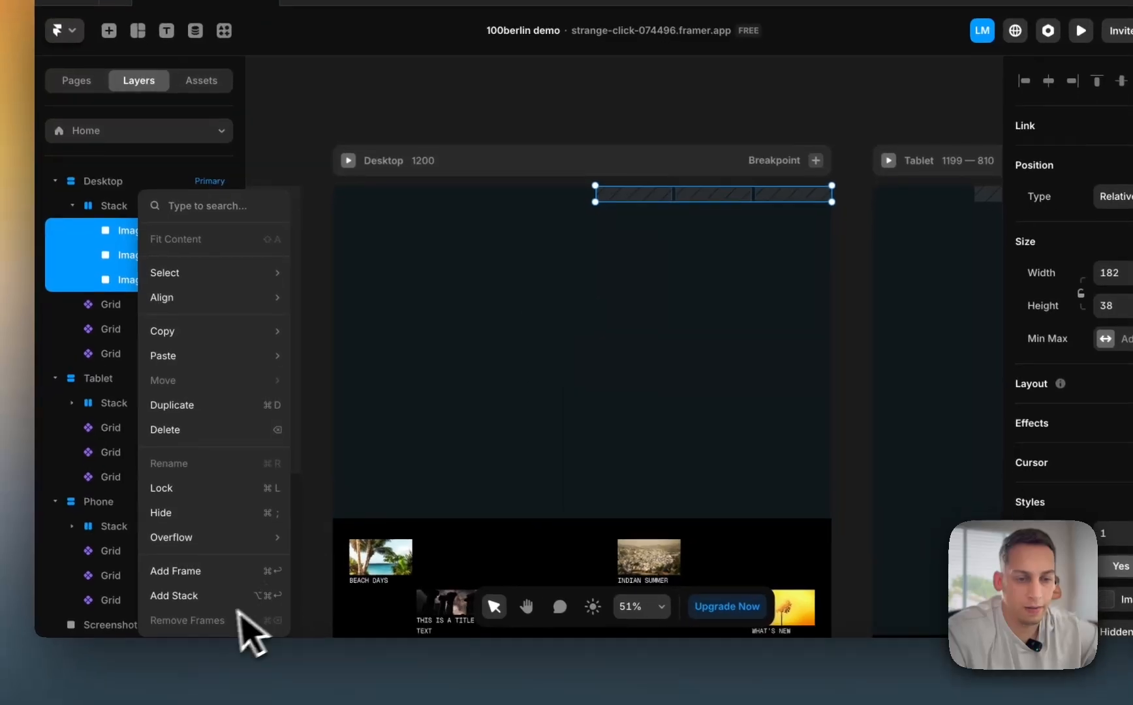
pyautogui.click(239, 597)
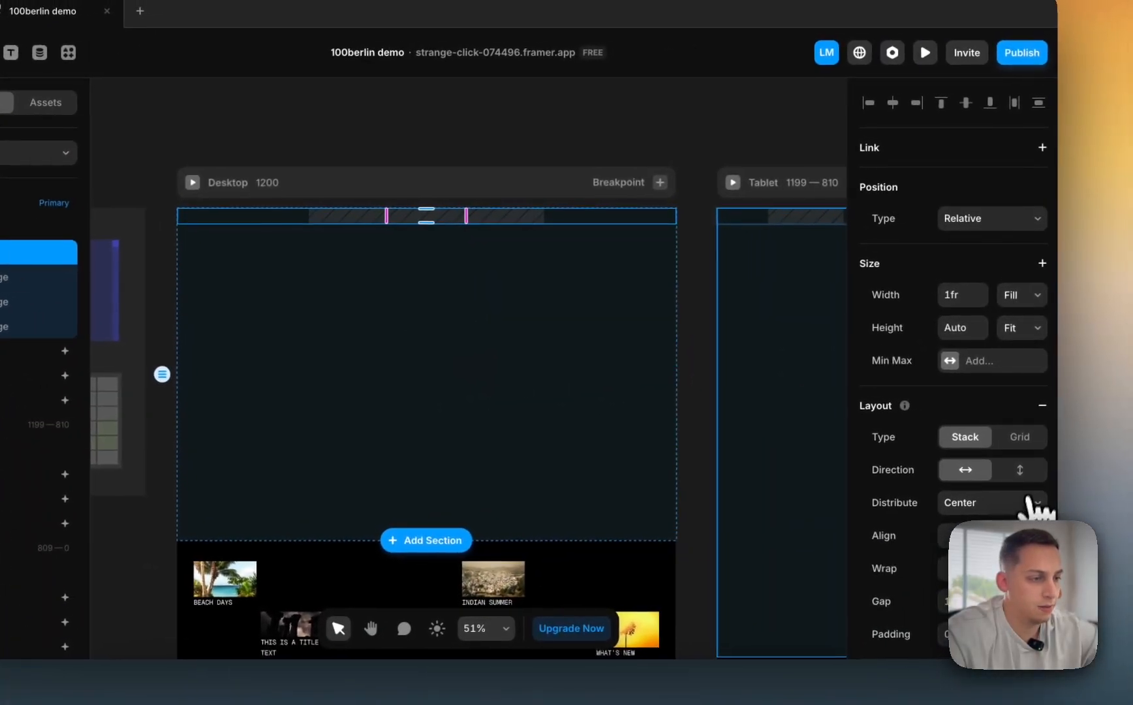
# - Give the nested stack a vertical direction, End distribution, right alignment and Fit Content width
pyautogui.click(1020, 470)
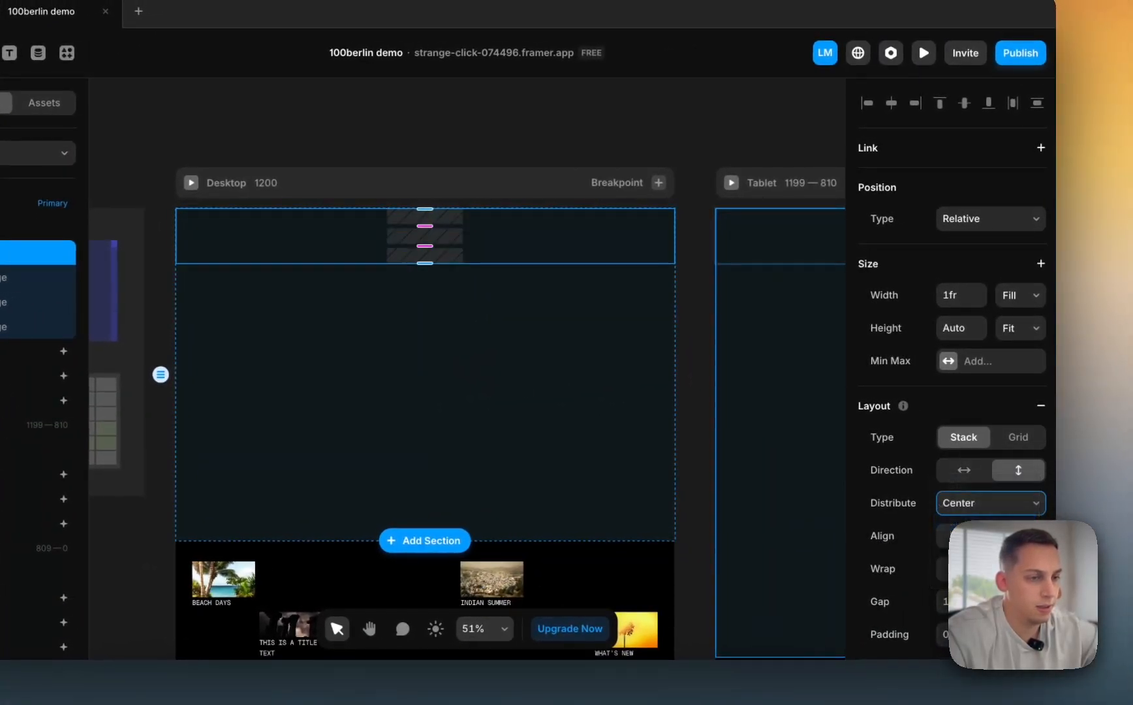
pyautogui.click(972, 530)
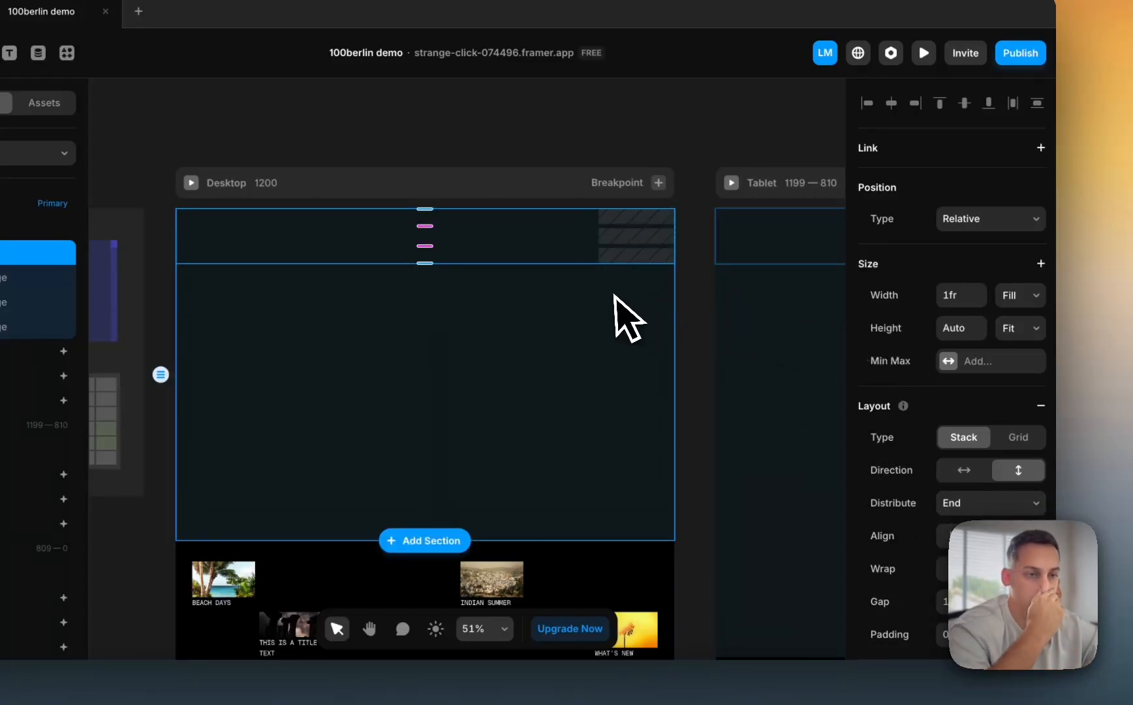
pyautogui.click(1031, 299)
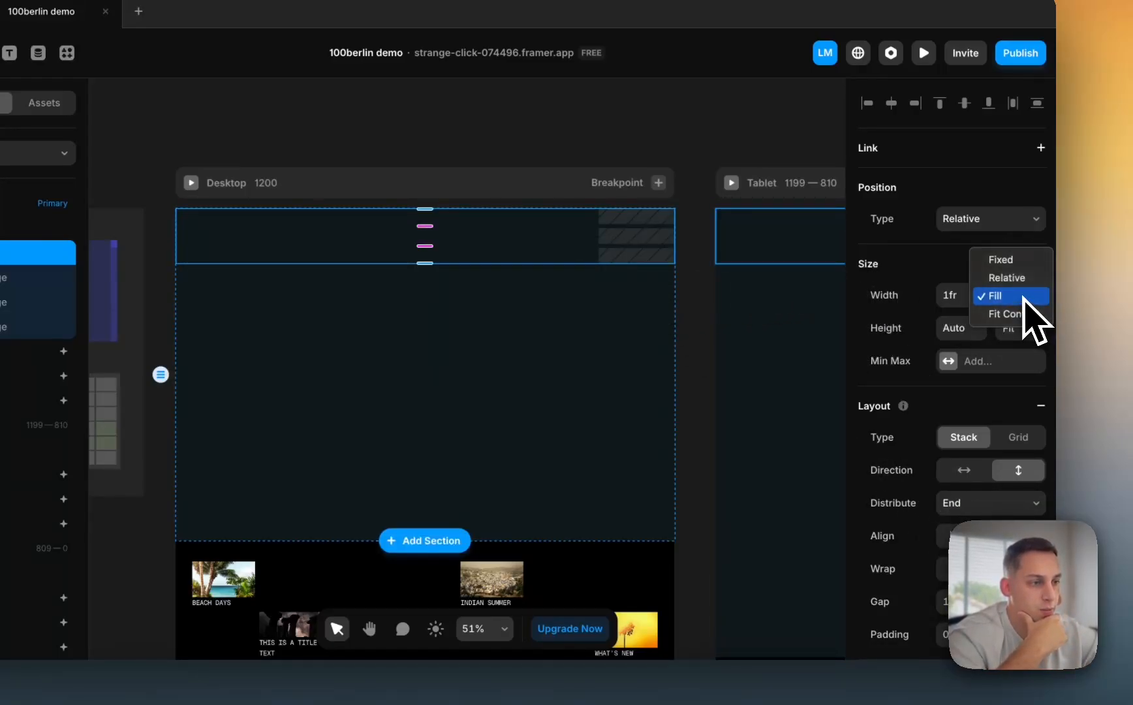
pyautogui.click(1015, 314)
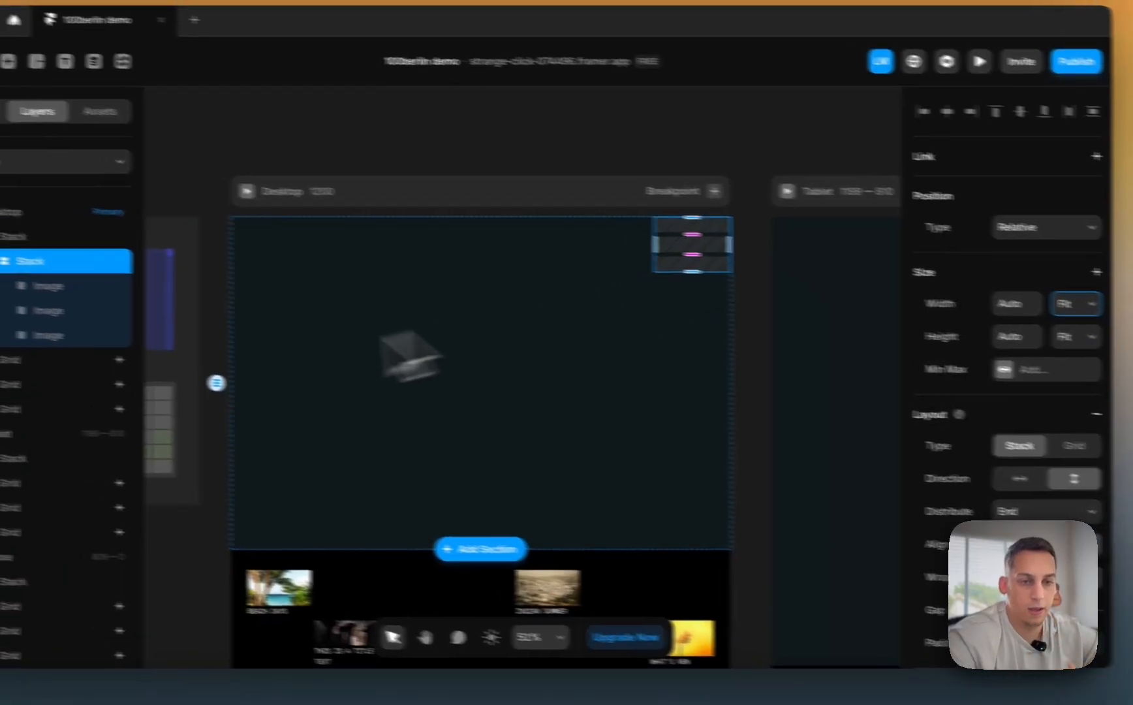
# - Duplicate the last image four times so the nested stack holds seven images
pyautogui.click(28, 327)
pyautogui.press('super+d')
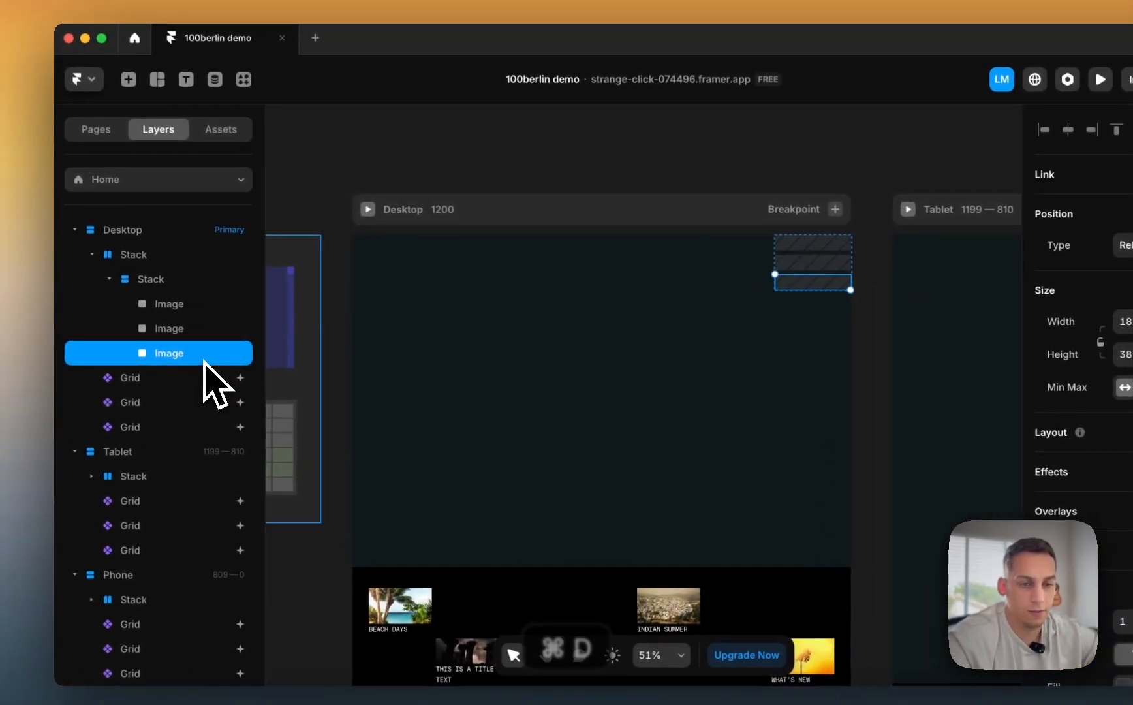
pyautogui.press('super+d')
pyautogui.press('super+d')
pyautogui.press('super+d')
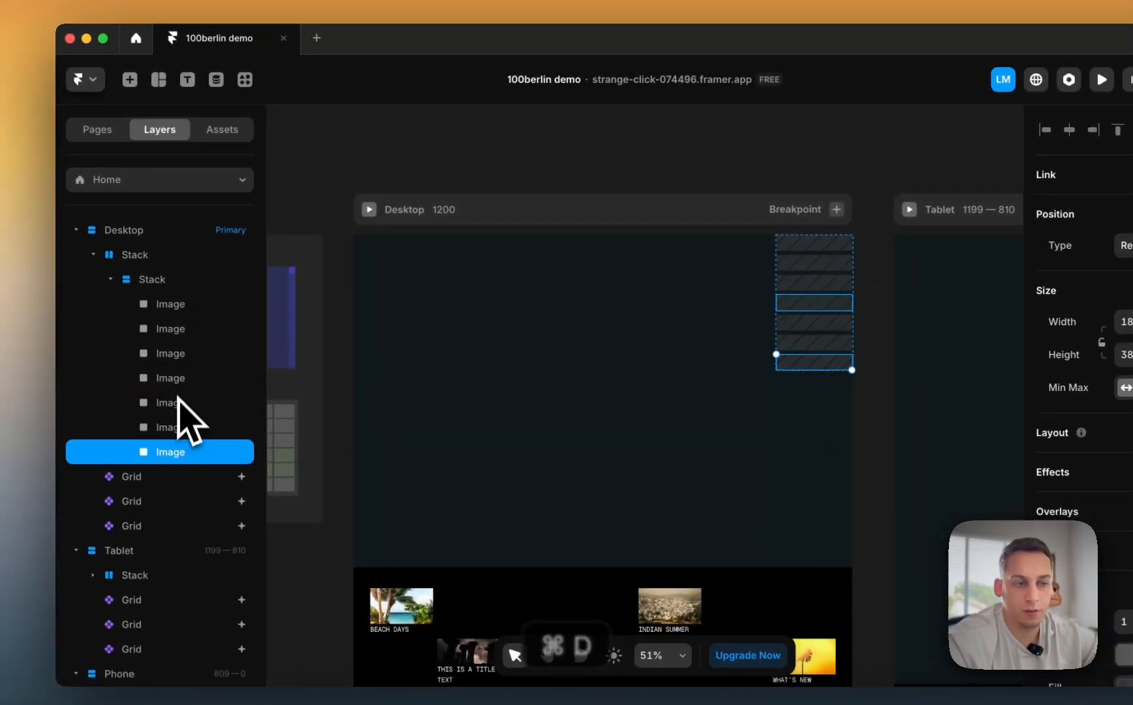
# - Try Fill for the nested stack's width, undo it, and set the stack's height to Fill instead
pyautogui.click(152, 279)
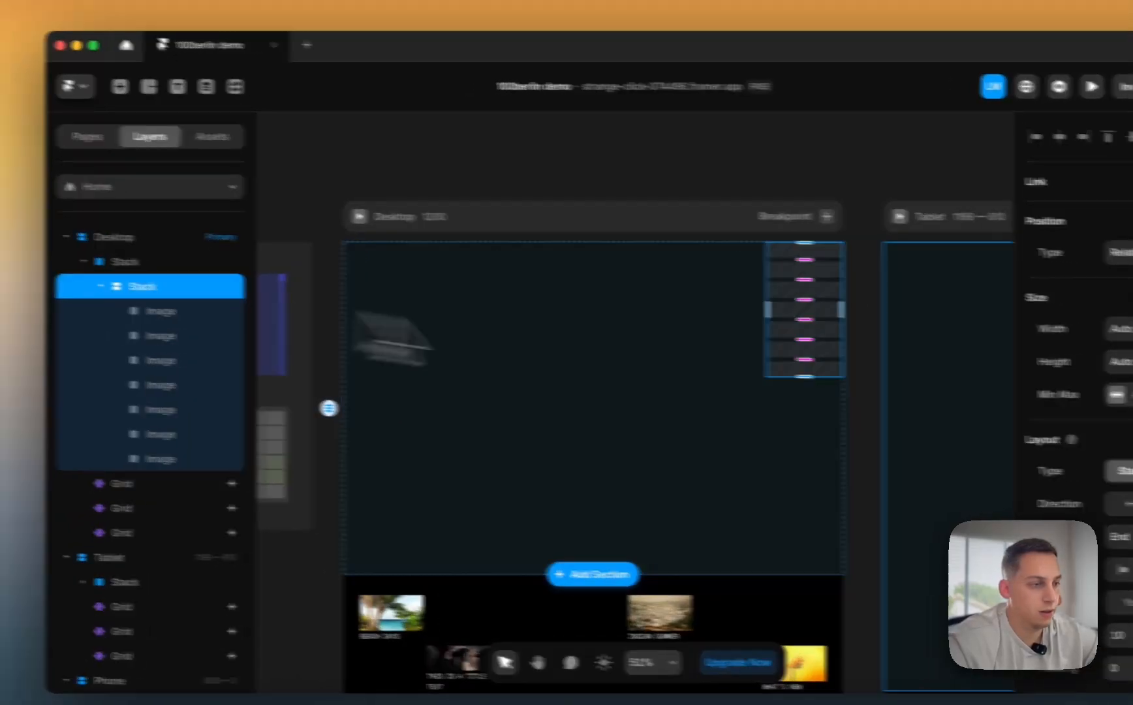
pyautogui.click(1032, 306)
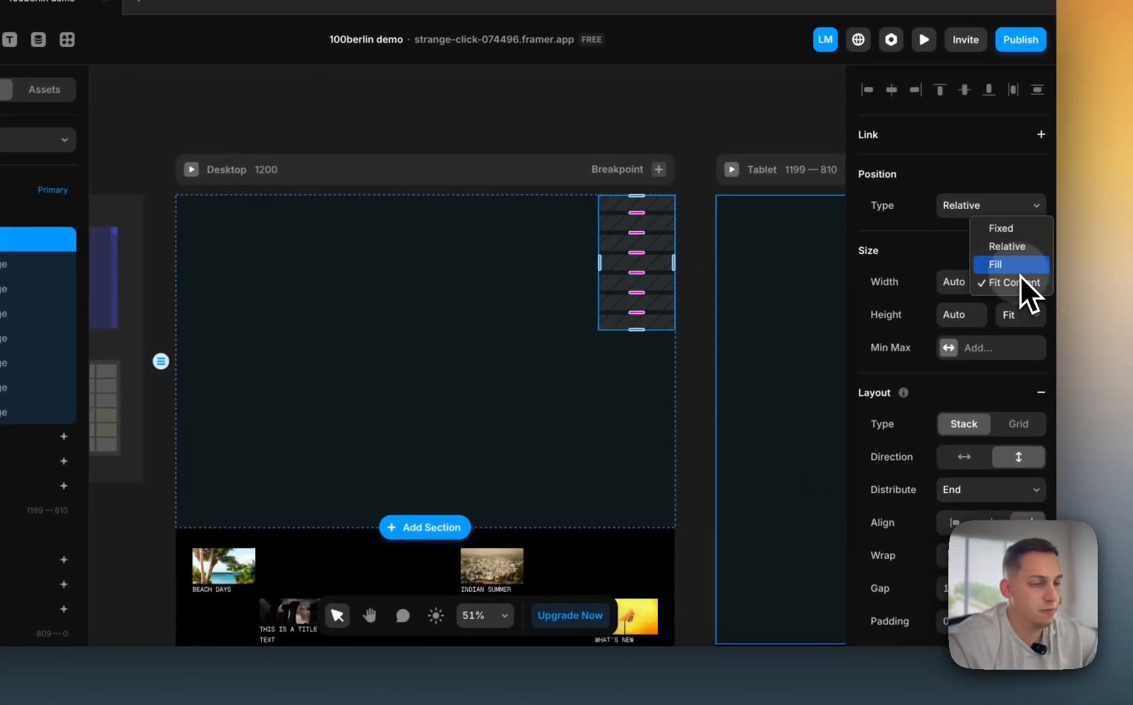
pyautogui.click(1015, 266)
pyautogui.press('super+z')
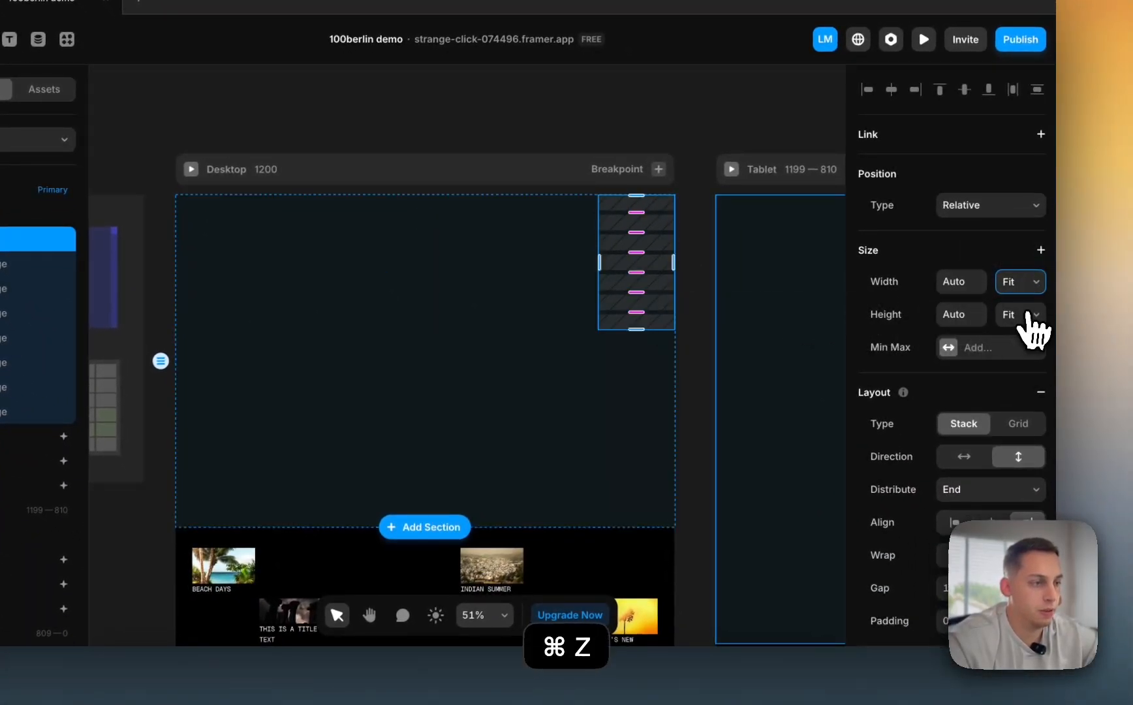
pyautogui.click(1025, 316)
pyautogui.click(1012, 297)
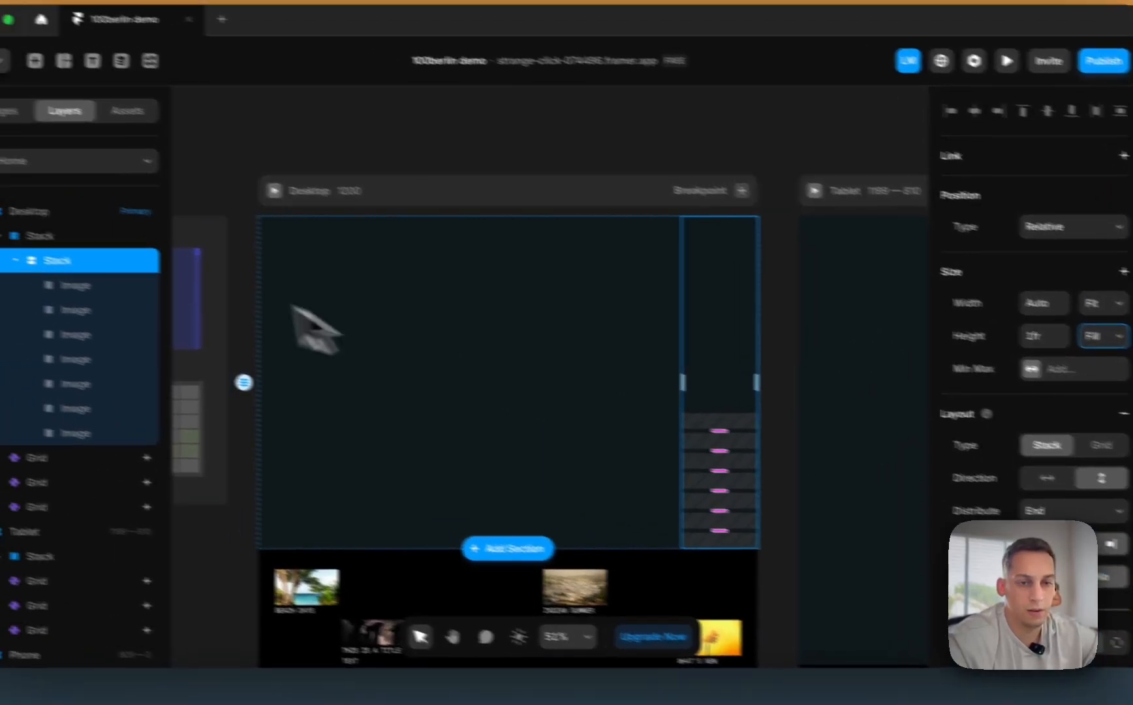
# - Set the height of all seven images in the nested stack to Fill and narrow their width to 30
pyautogui.click(196, 304)
pyautogui.keyDown('shift'); pyautogui.click(194, 447); pyautogui.keyUp('shift')
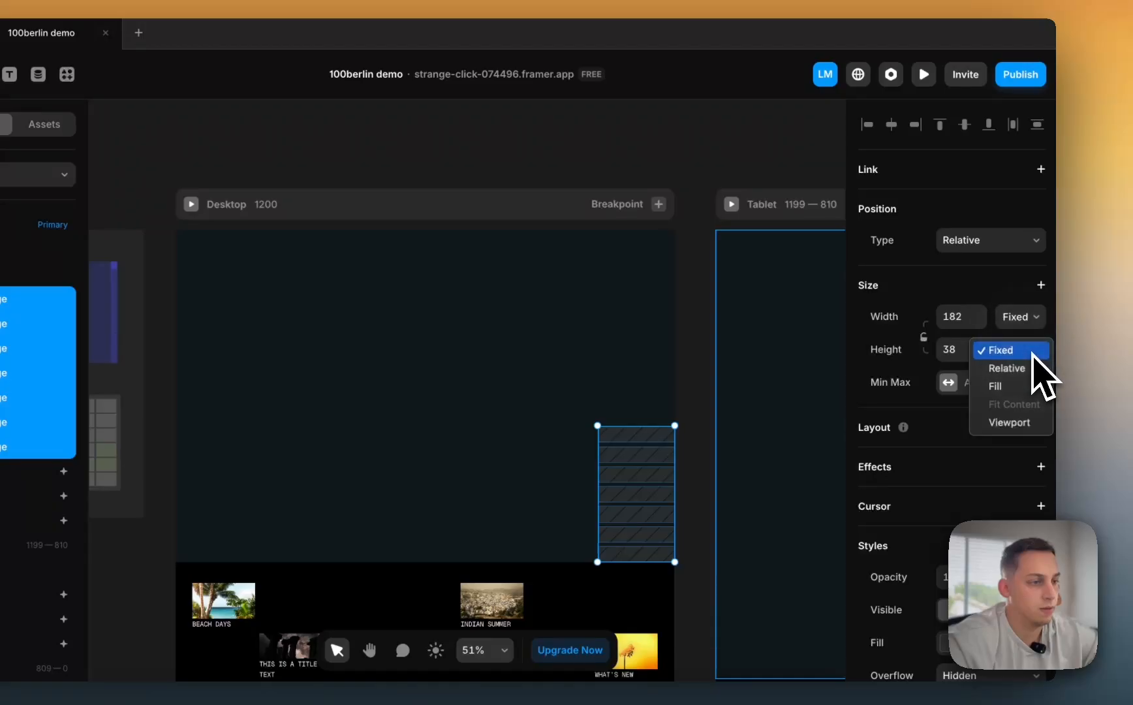
pyautogui.click(1013, 384)
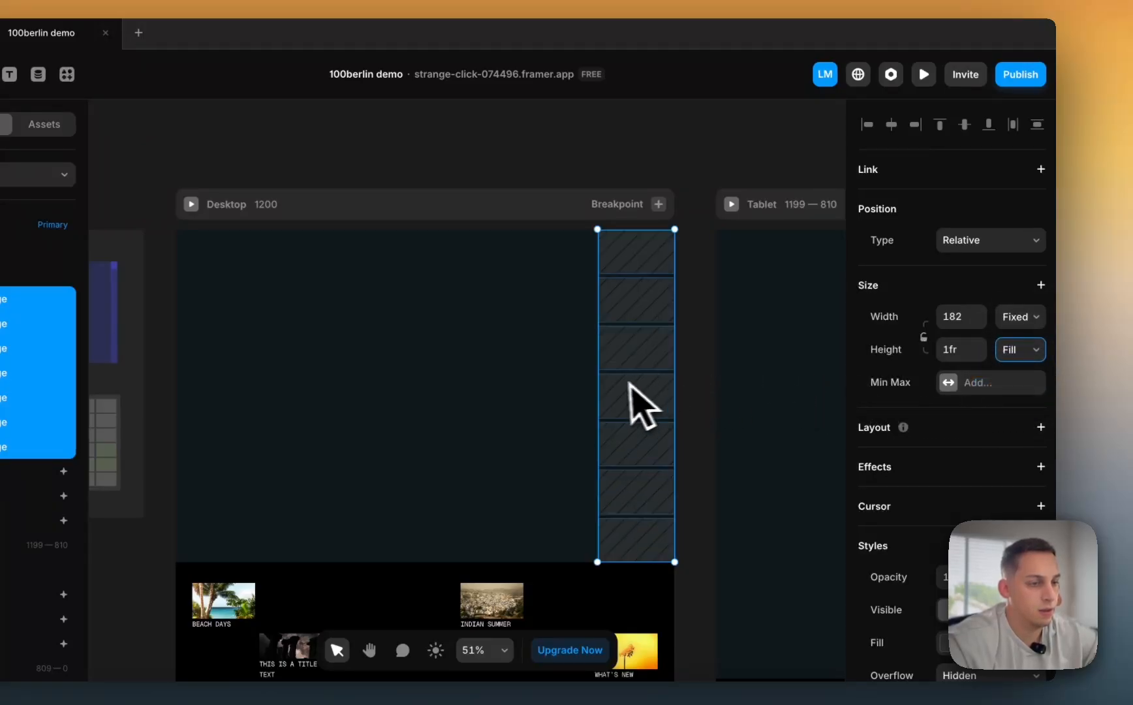
pyautogui.moveTo(596, 387); pyautogui.dragTo(673, 413)
pyautogui.click(695, 379)
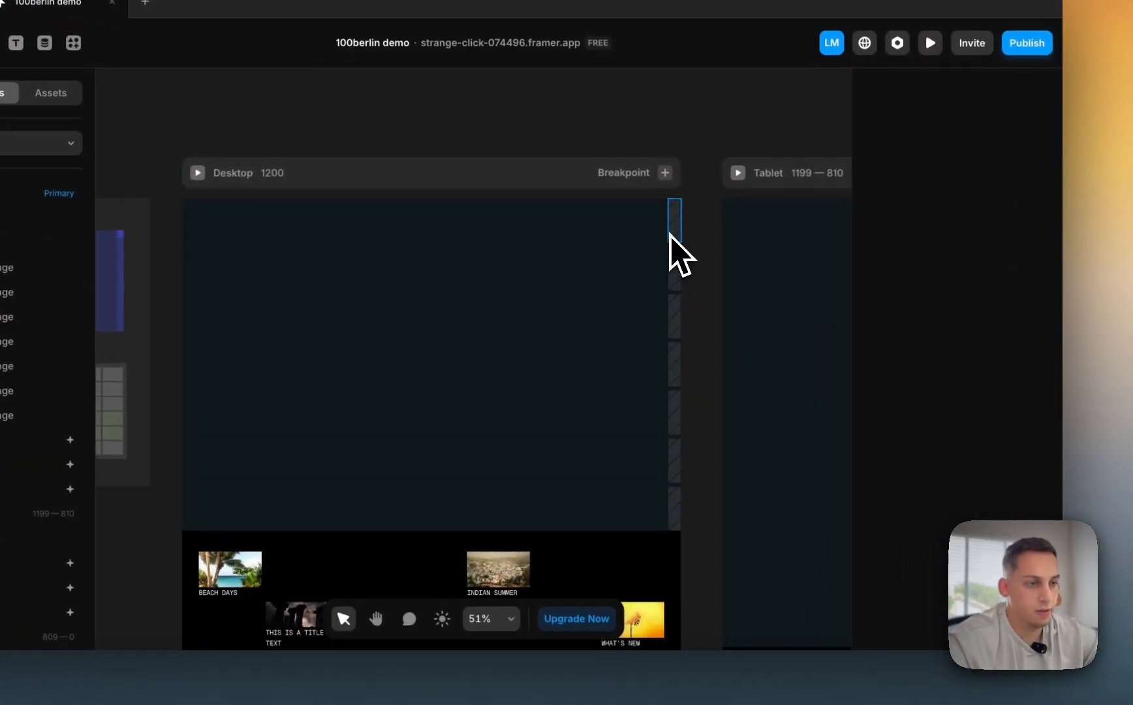
pyautogui.click(808, 255)
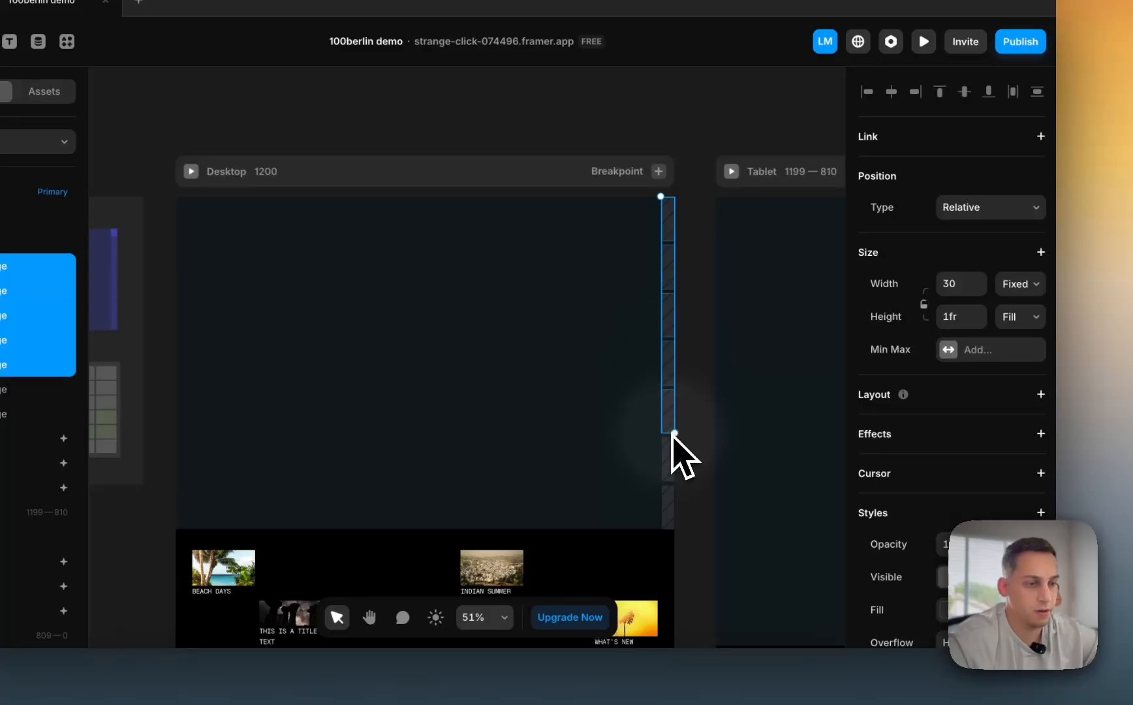
# - Change the fill of all seven images from image to solid white (#FFFFFF)
pyautogui.click(943, 612)
pyautogui.click(659, 305)
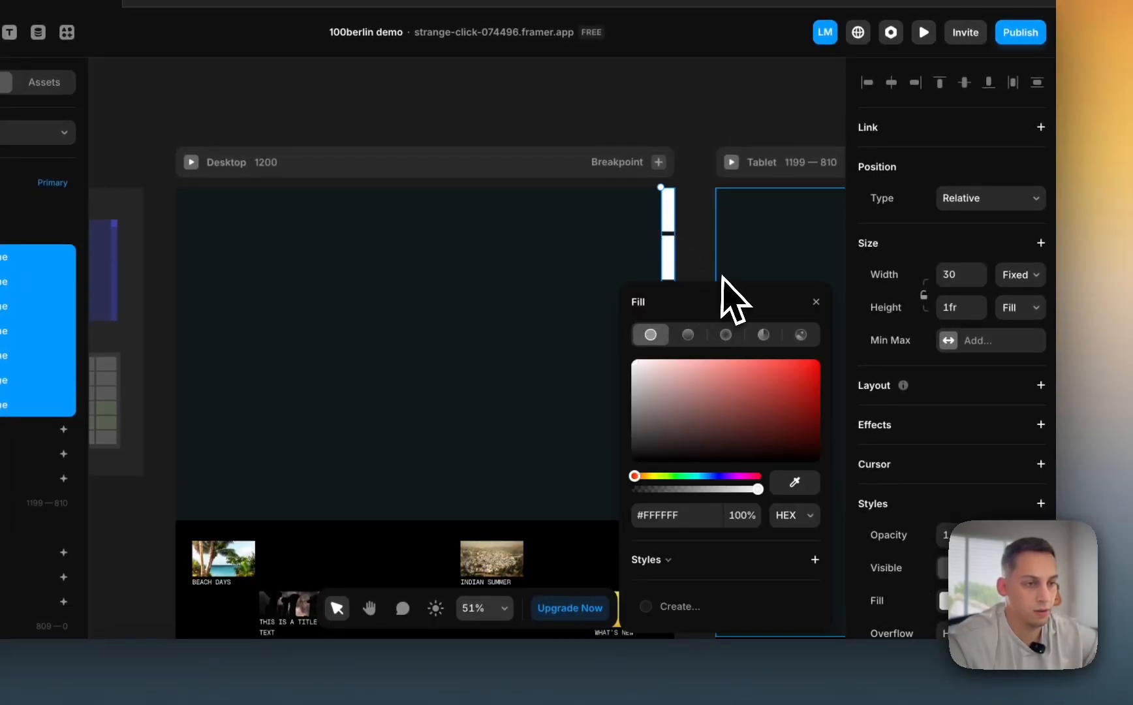
pyautogui.click(699, 271)
# - Reduce the white fill's opacity to 10% on every frame in the column except the first
pyautogui.hscroll(1, 697, 273)
pyautogui.click(660, 263)
pyautogui.keyDown('shift'); pyautogui.click(658, 292); pyautogui.keyUp('shift')
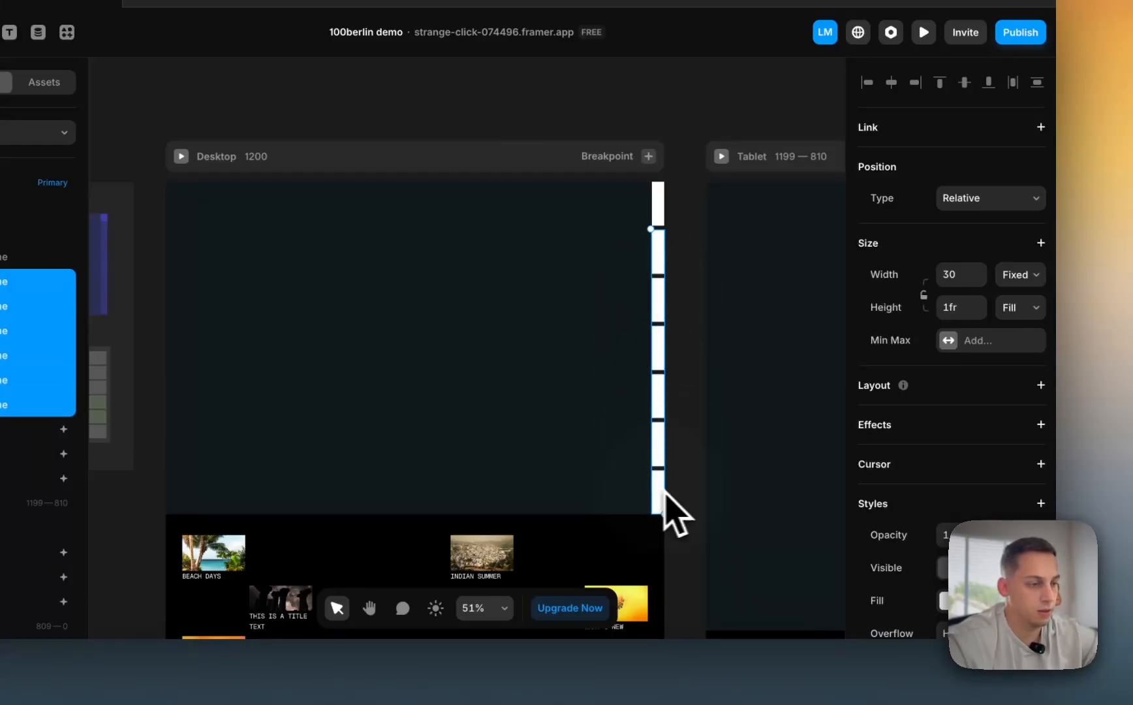
pyautogui.click(940, 607)
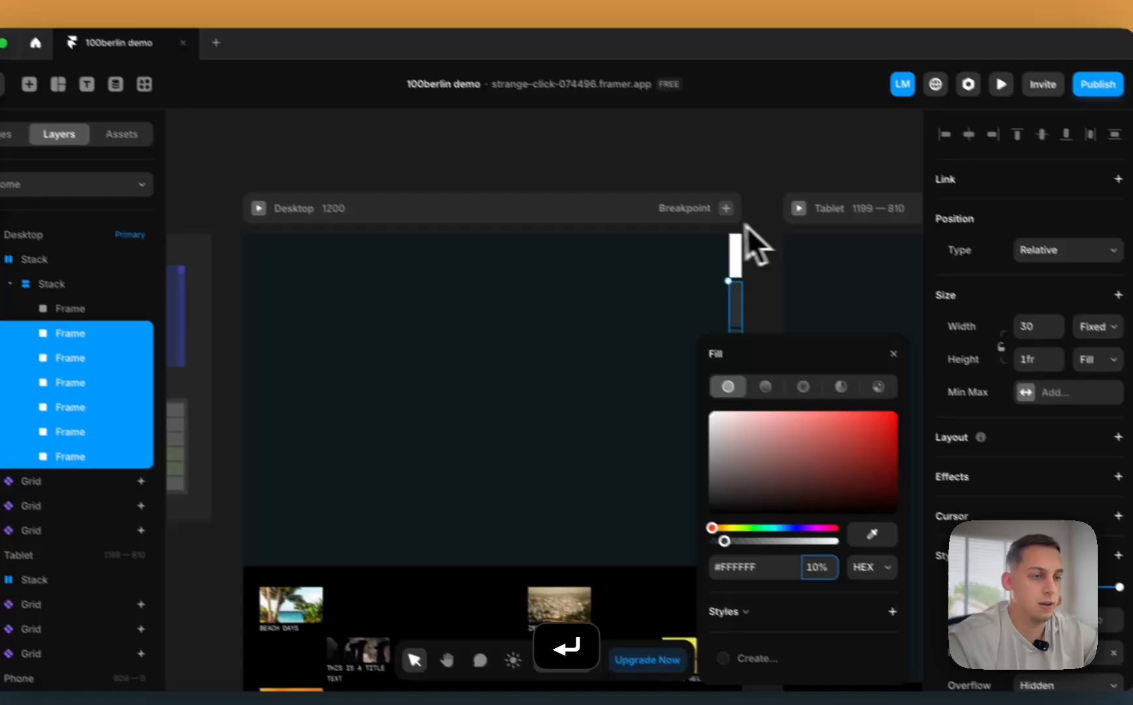
pyautogui.click(685, 175)
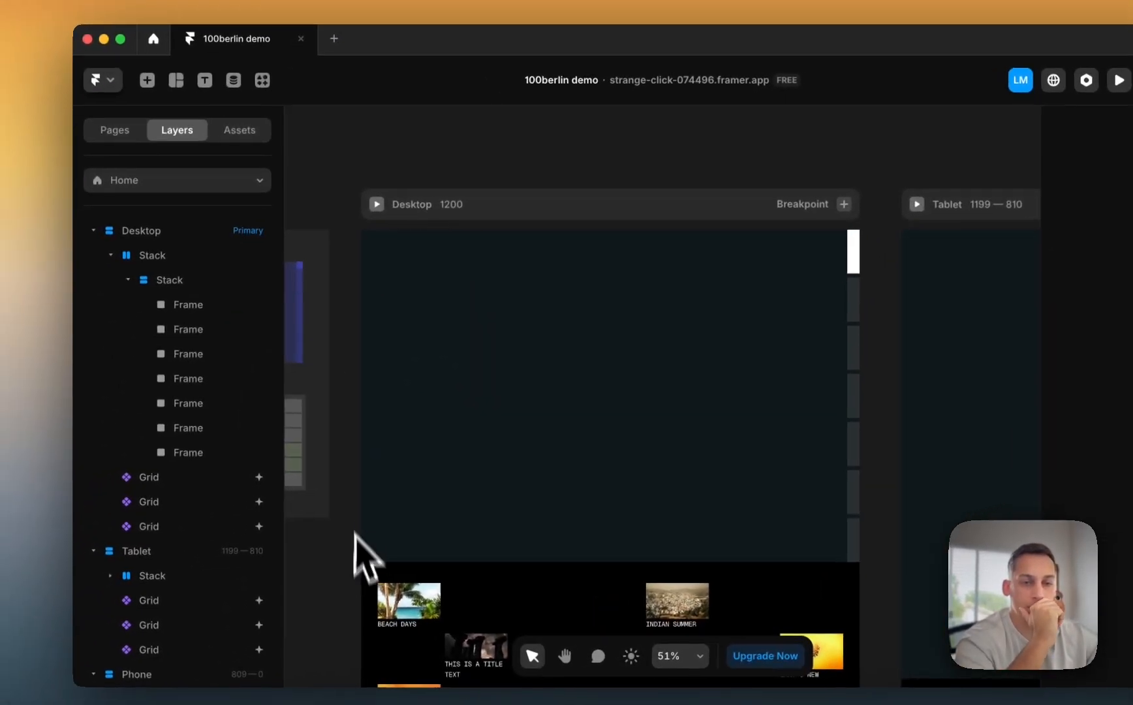
# - Draw a frame about 275 by 67 on the empty canvas above the reference screenshot and give it an image fill
pyautogui.click(131, 280)
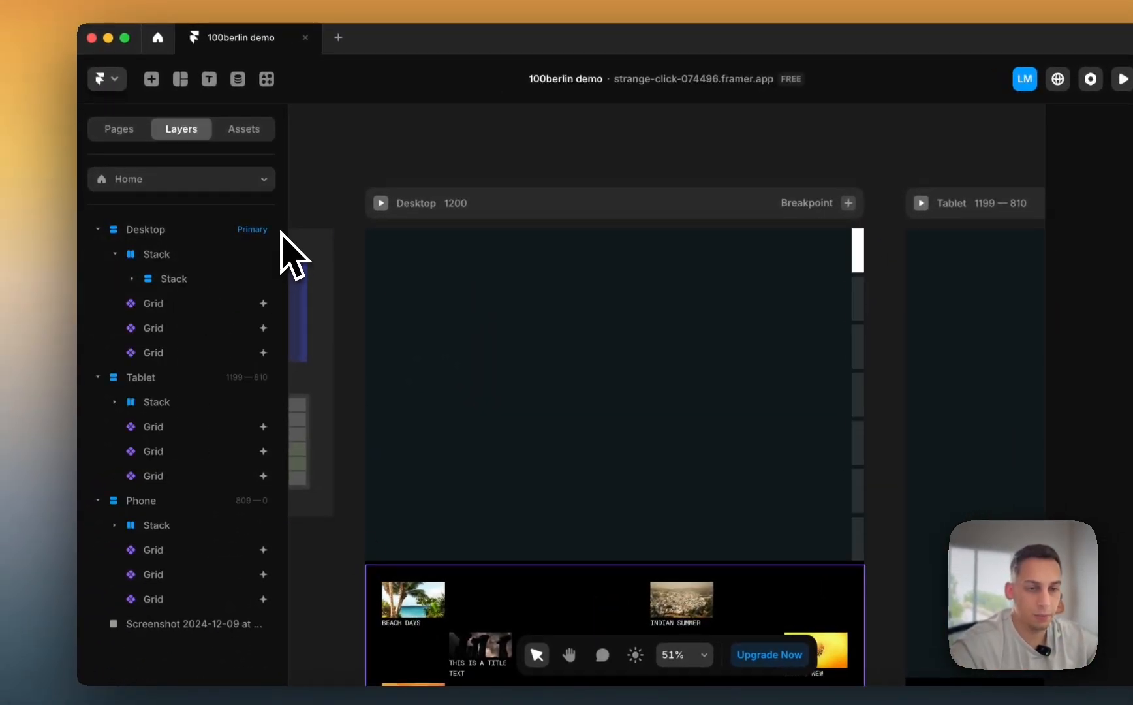
pyautogui.hscroll(-5, 305, 220)
pyautogui.press('f')
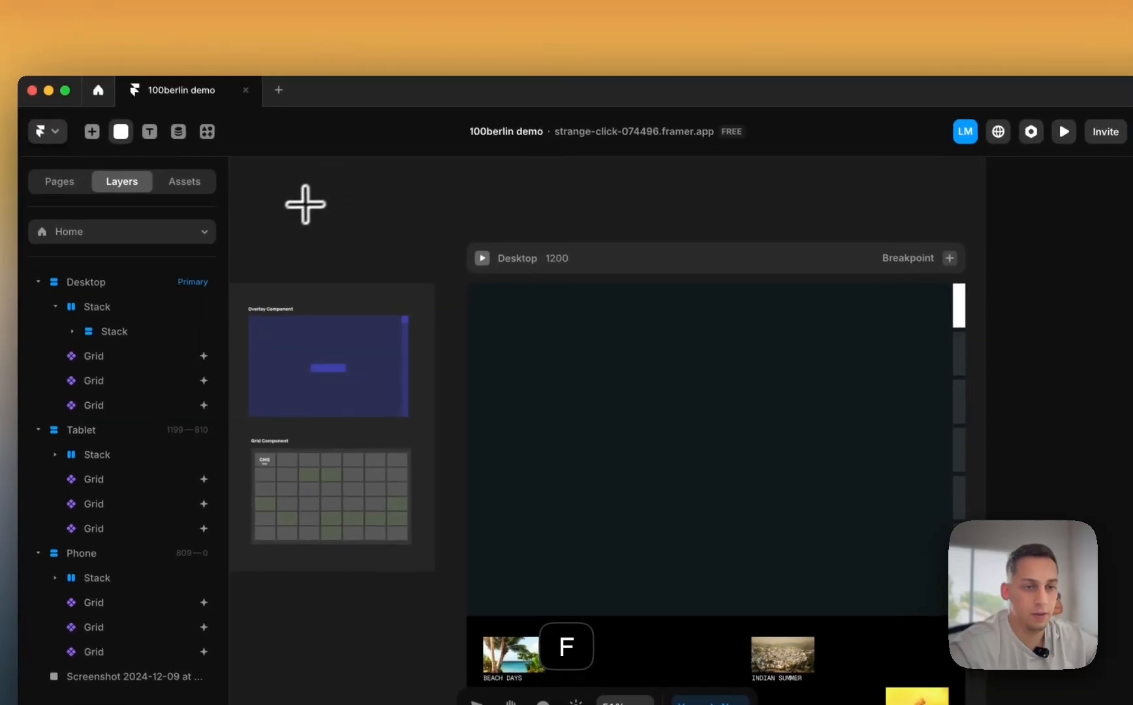
pyautogui.moveTo(350, 155); pyautogui.dragTo(470, 187)
pyautogui.moveTo(405, 241); pyautogui.dragTo(405, 240)
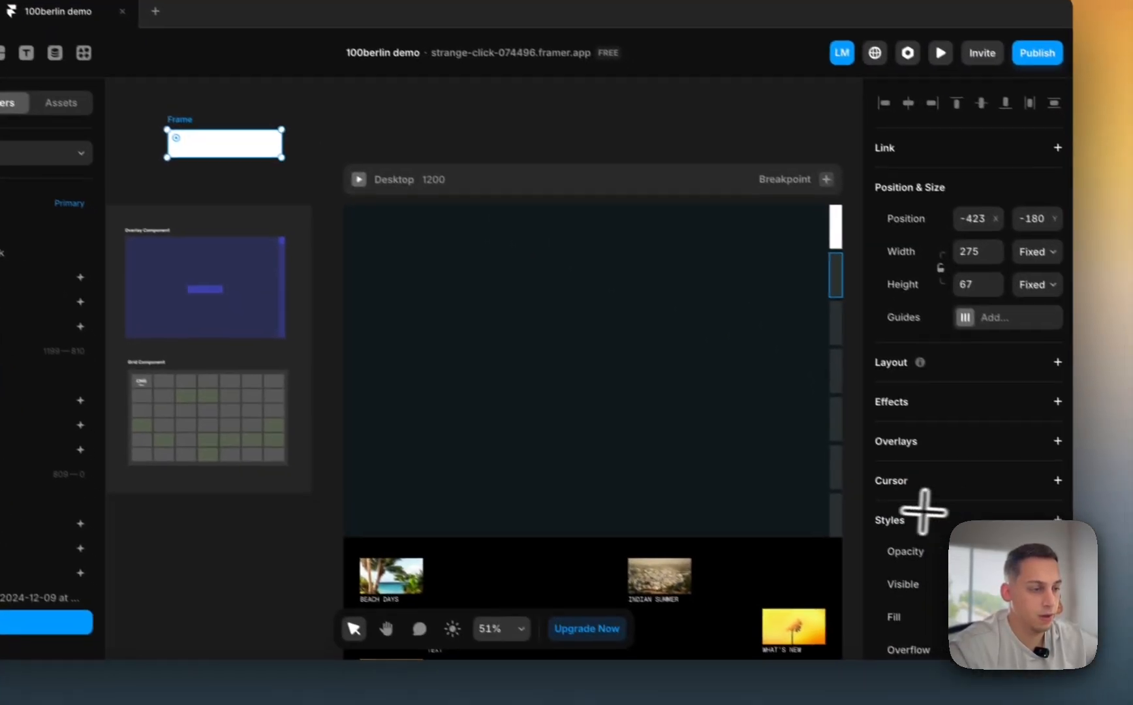
pyautogui.click(943, 606)
pyautogui.click(801, 344)
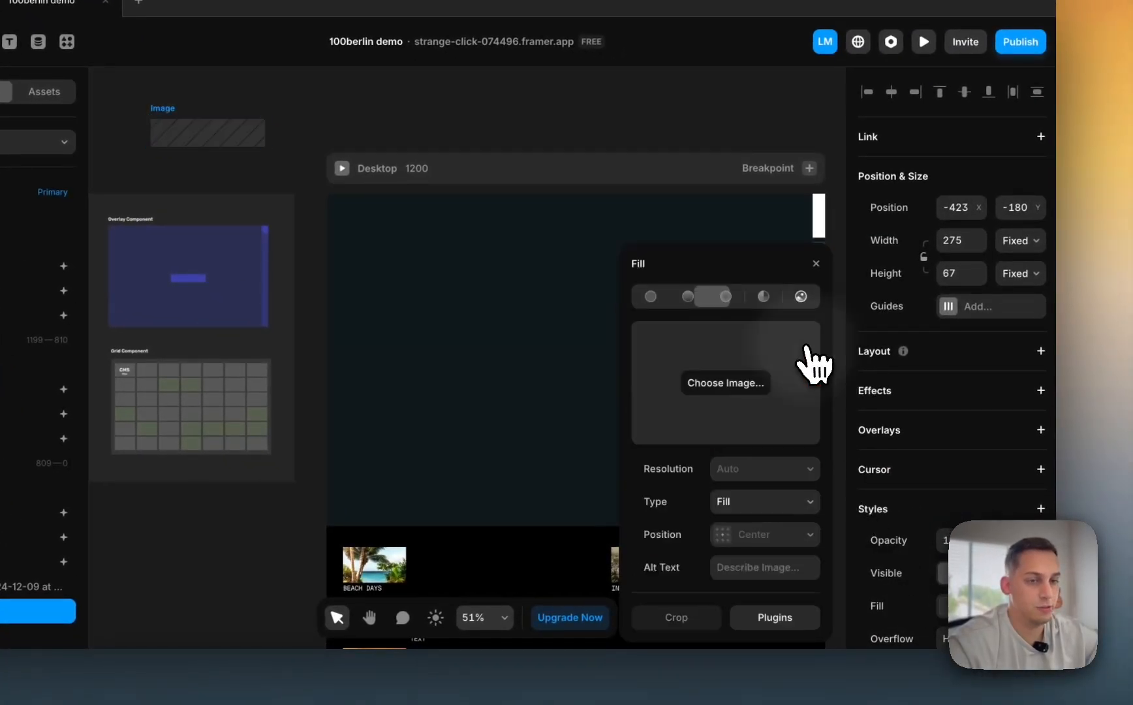
# - Move the image into the Desktop full-viewport stack, make its position Absolute, and center it horizontally and vertically
pyautogui.moveTo(215, 129); pyautogui.dragTo(366, 213)
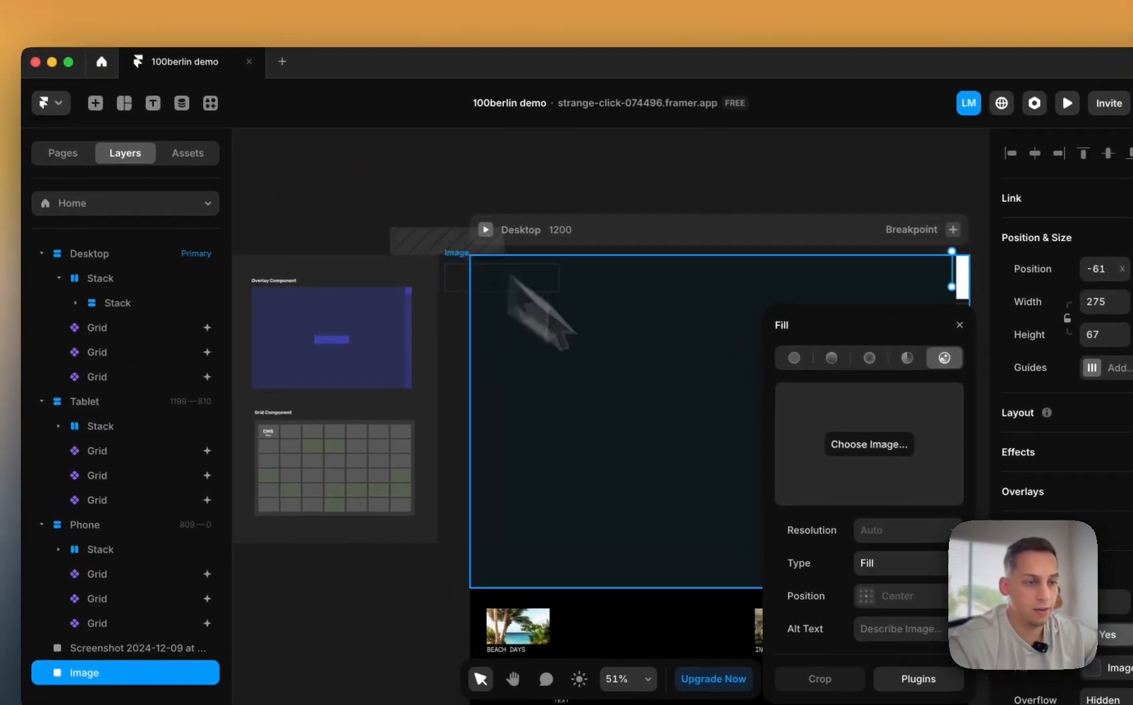
pyautogui.moveTo(509, 275); pyautogui.dragTo(700, 412)
pyautogui.hscroll(5, 700, 412)
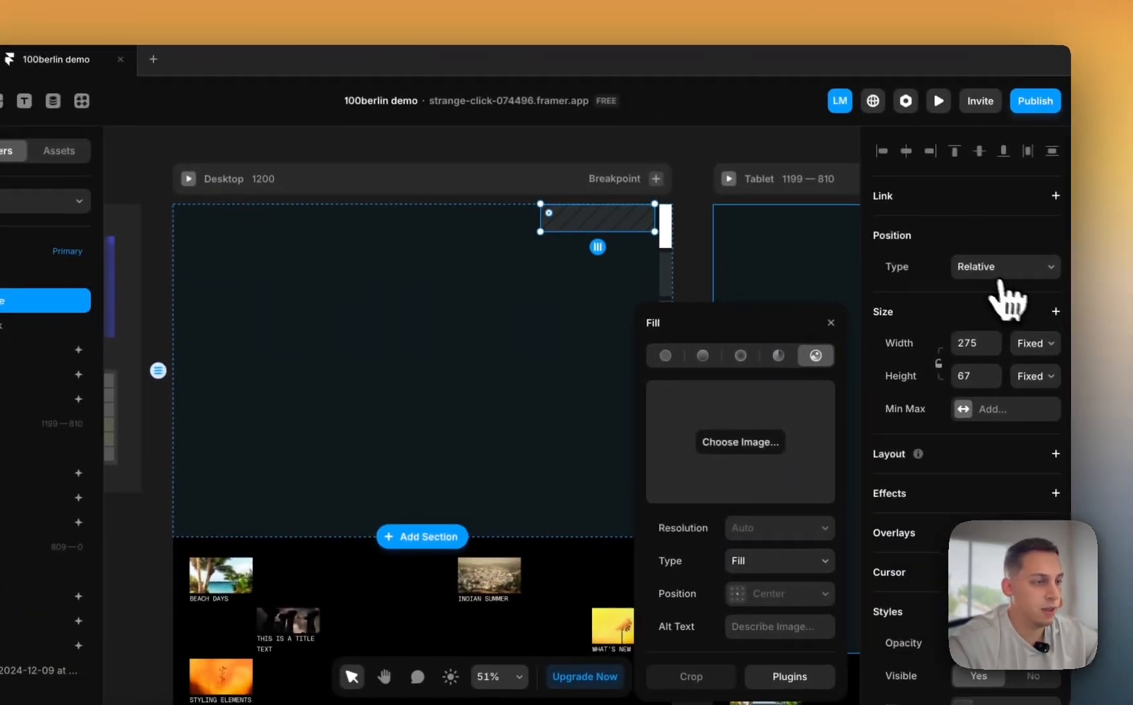
pyautogui.click(1008, 271)
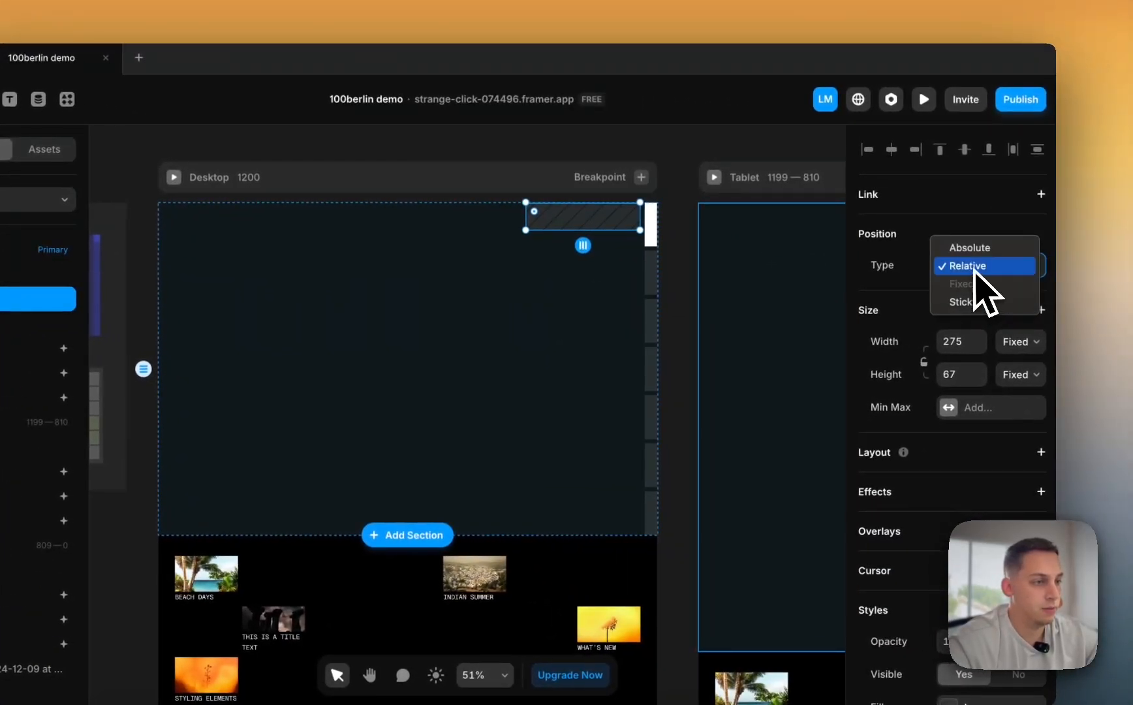
pyautogui.click(989, 248)
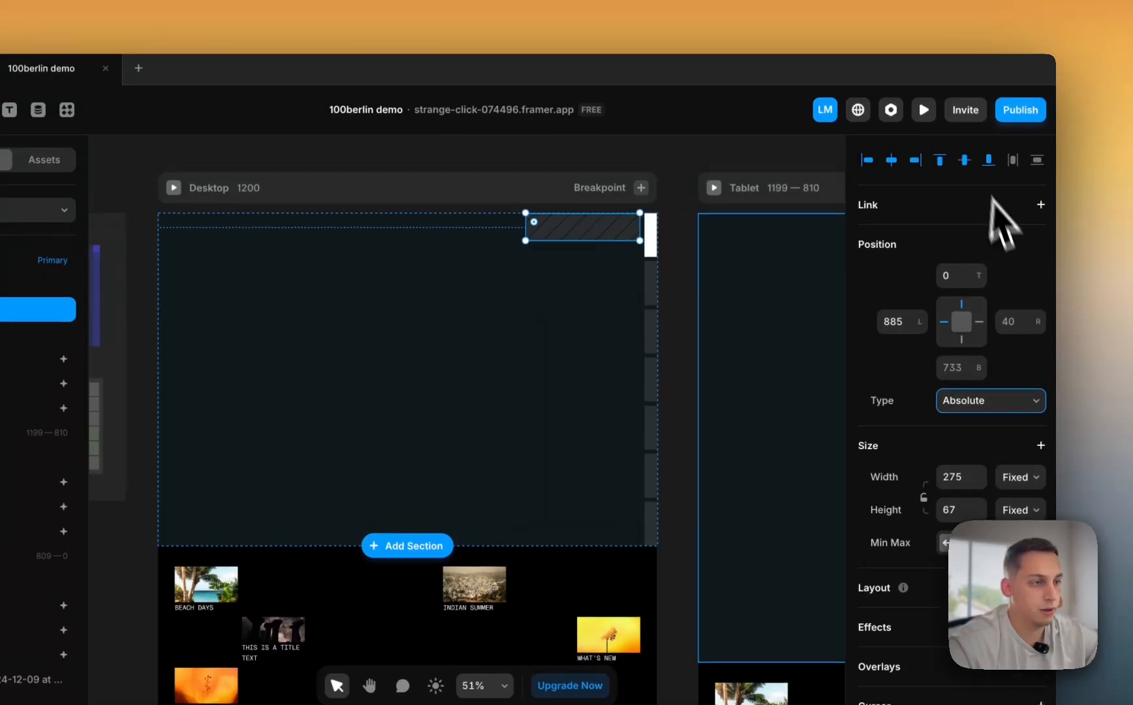
pyautogui.click(891, 149)
pyautogui.click(965, 167)
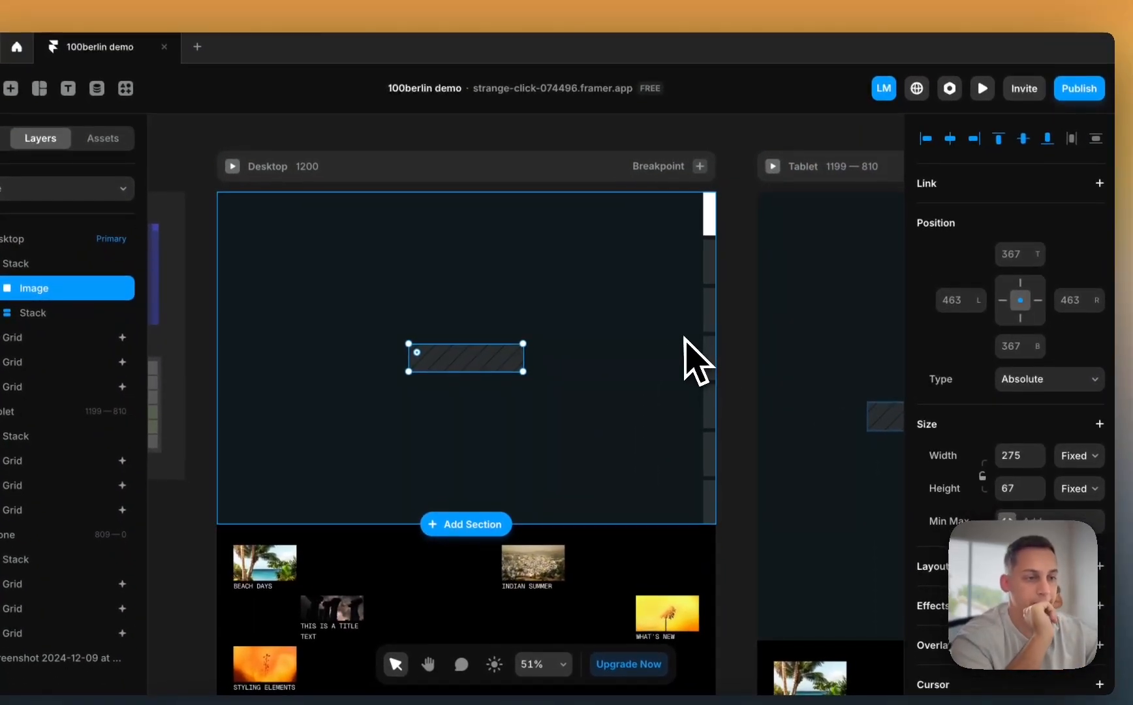
pyautogui.click(754, 347)
# - Turn the Desktop full-viewport stack into a new component titled "Overlay"
pyautogui.hscroll(7, 746, 348)
pyautogui.scroll(-4, 744, 348)
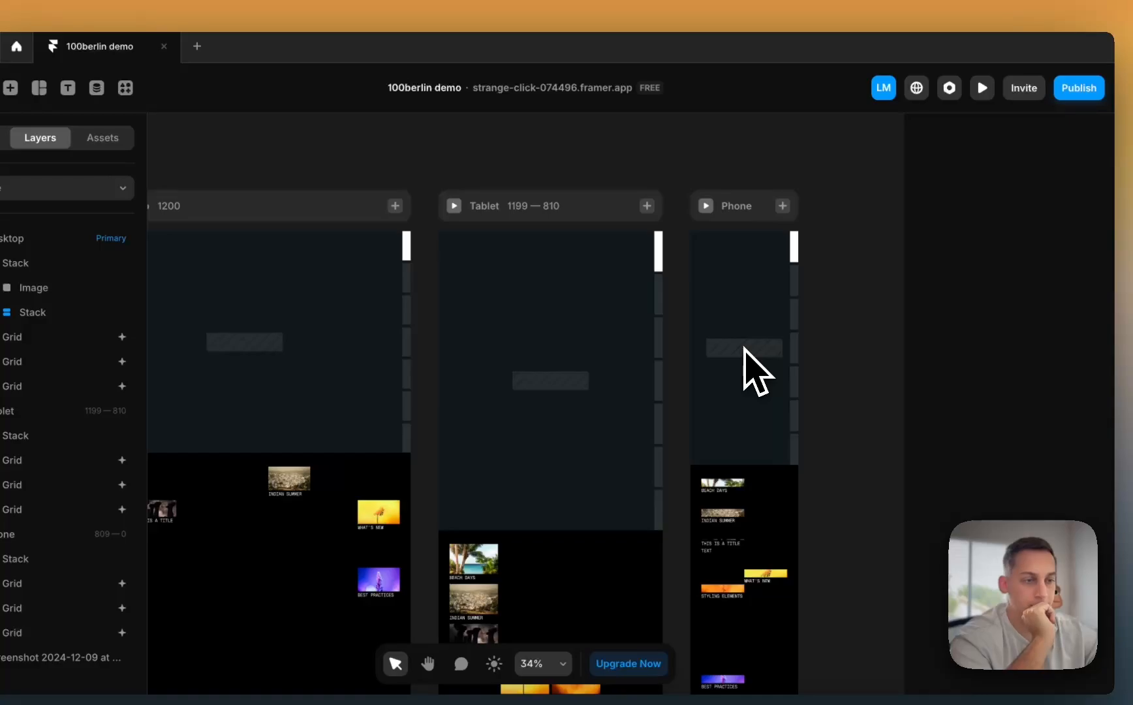
pyautogui.hscroll(-5, 587, 323)
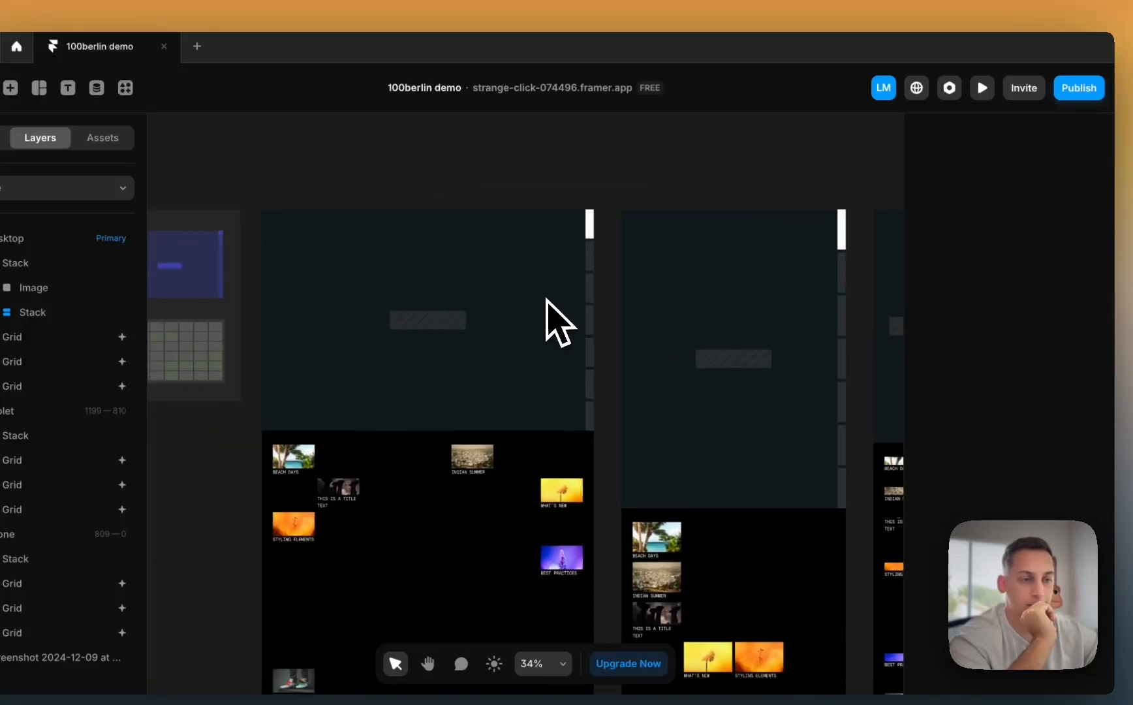
pyautogui.click(457, 287)
pyautogui.click(80, 279)
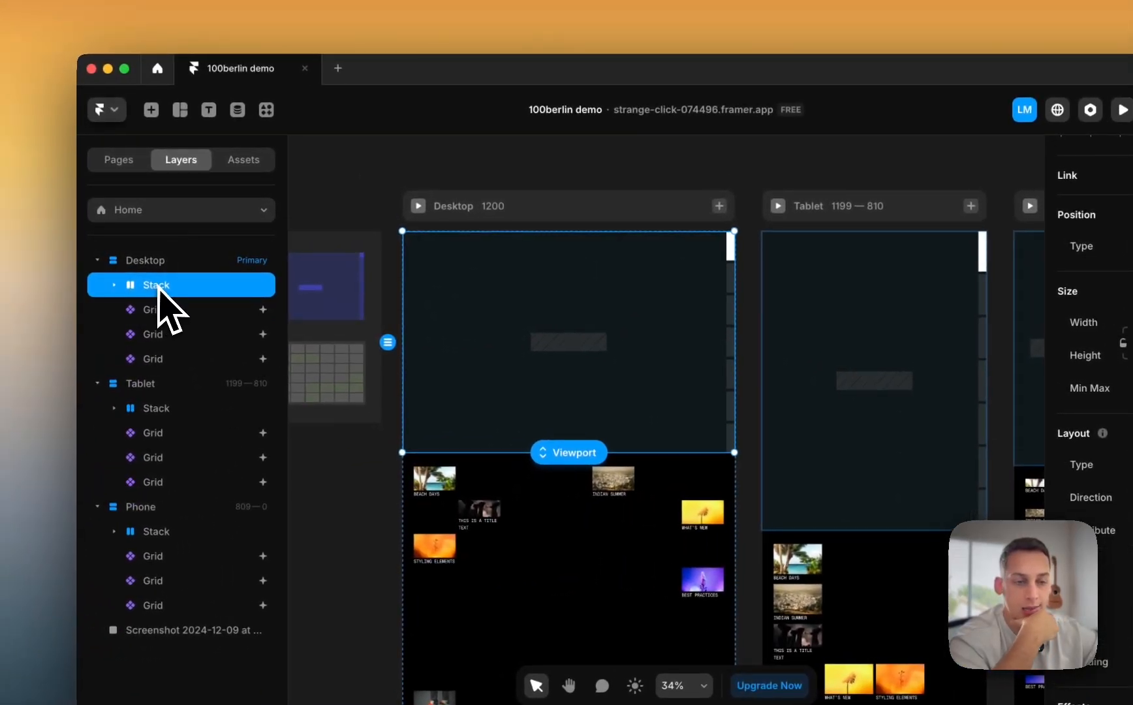
pyautogui.rightClick(159, 287)
pyautogui.click(228, 229)
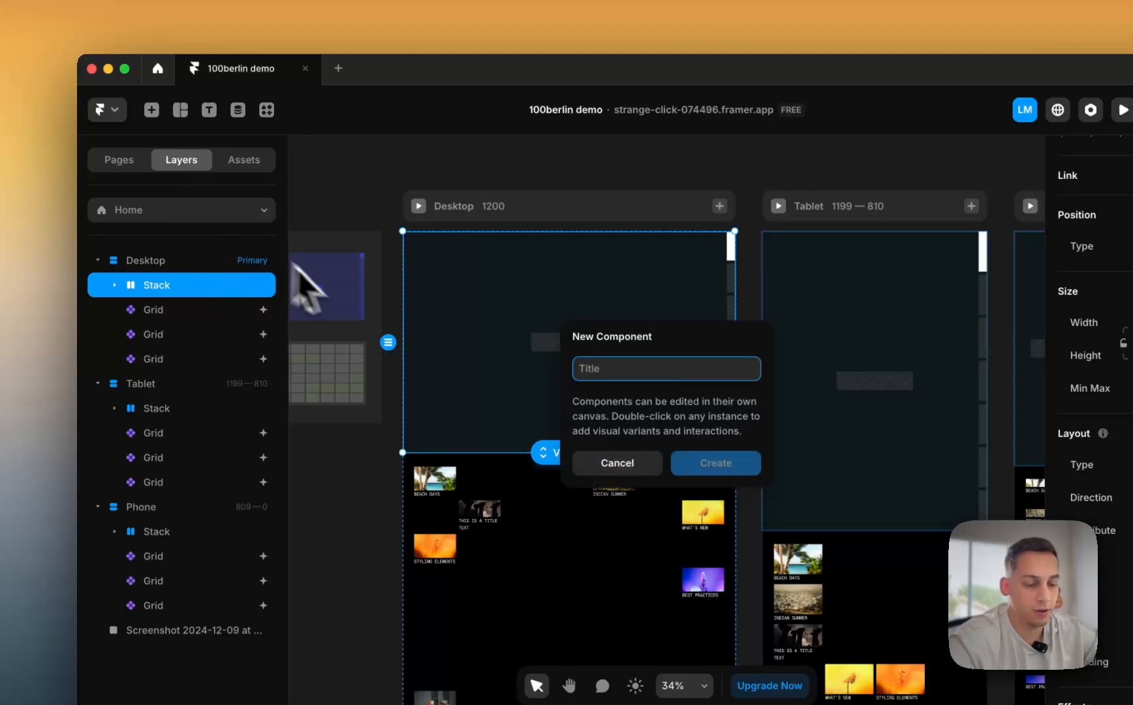
pyautogui.write('Overlay')
pyautogui.press('Return')
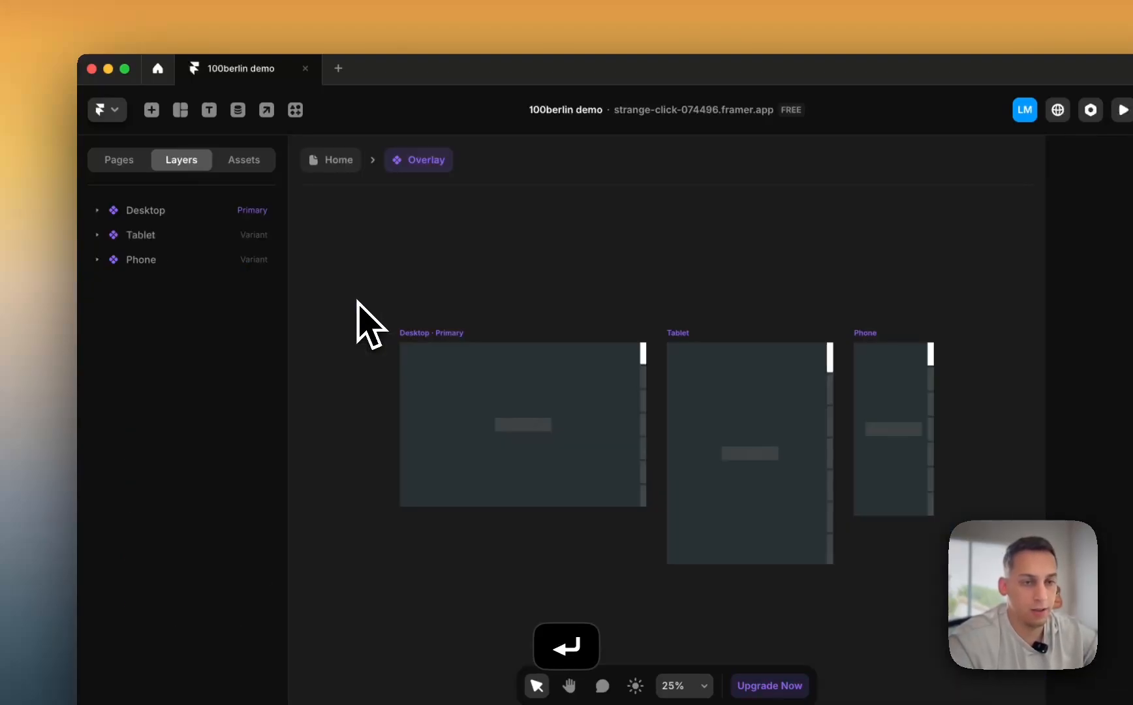
# - Return to the Home page and move the Overlay instance out of the Desktop breakpoint onto the empty canvas
pyautogui.click(333, 163)
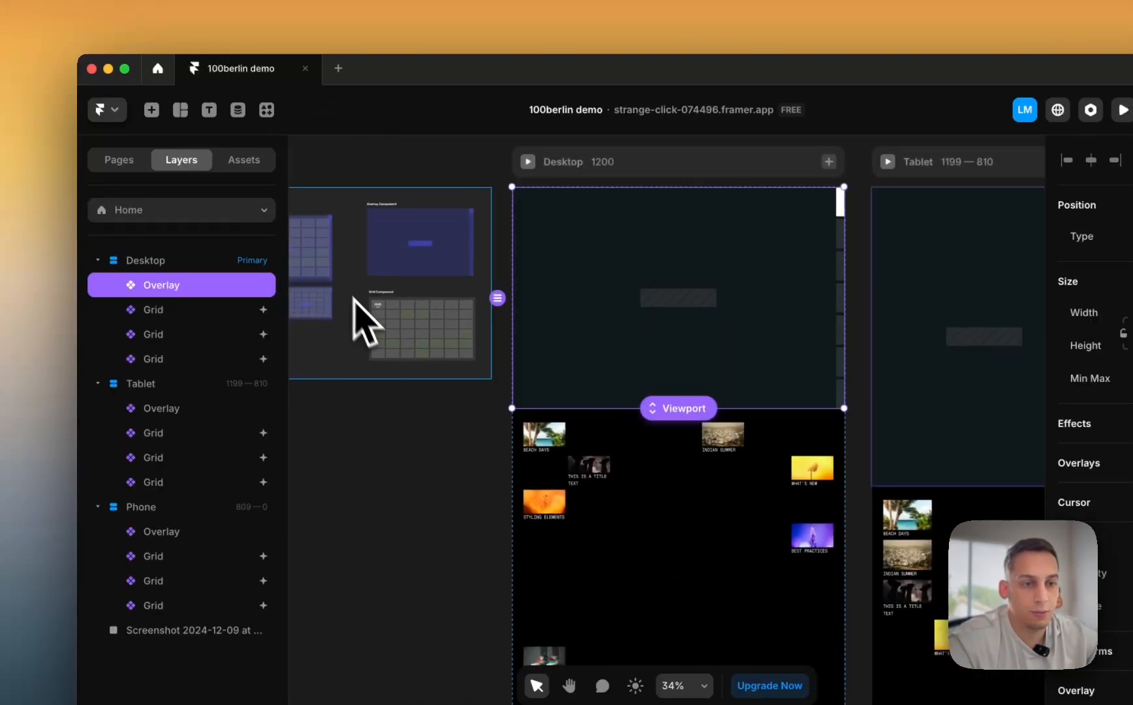
pyautogui.scroll(3, 356, 313)
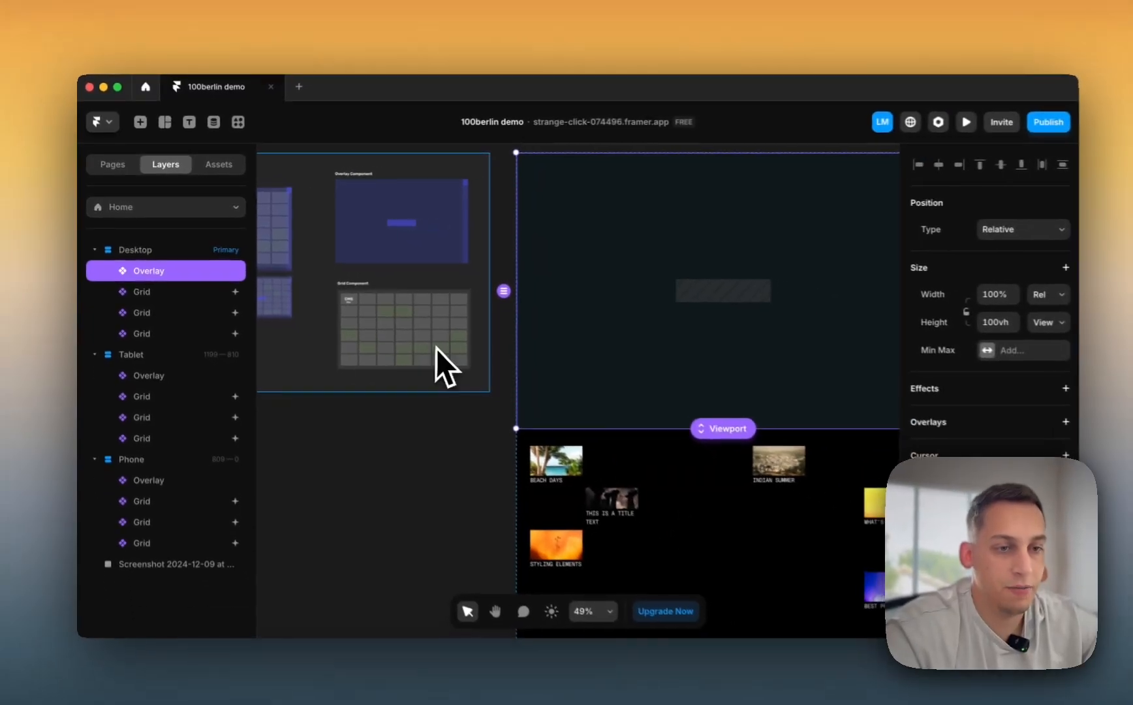
pyautogui.scroll(-5, 400, 235)
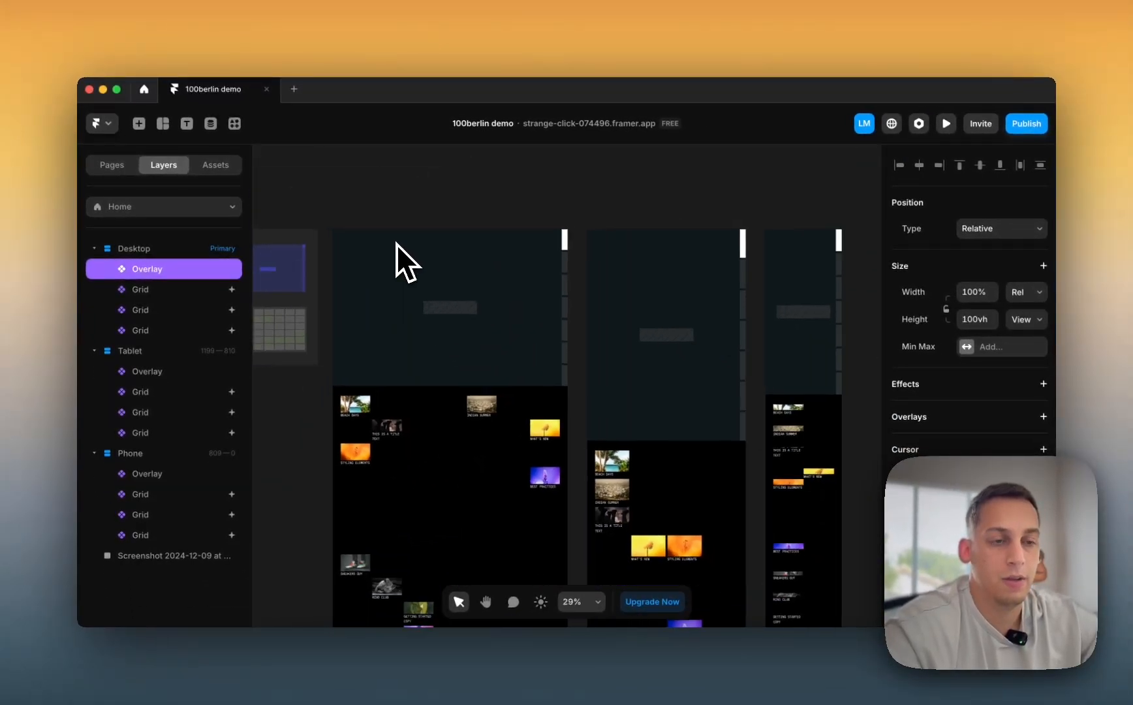
pyautogui.click(397, 243)
pyautogui.scroll(-3, 441, 249)
pyautogui.moveTo(441, 248); pyautogui.dragTo(302, 384)
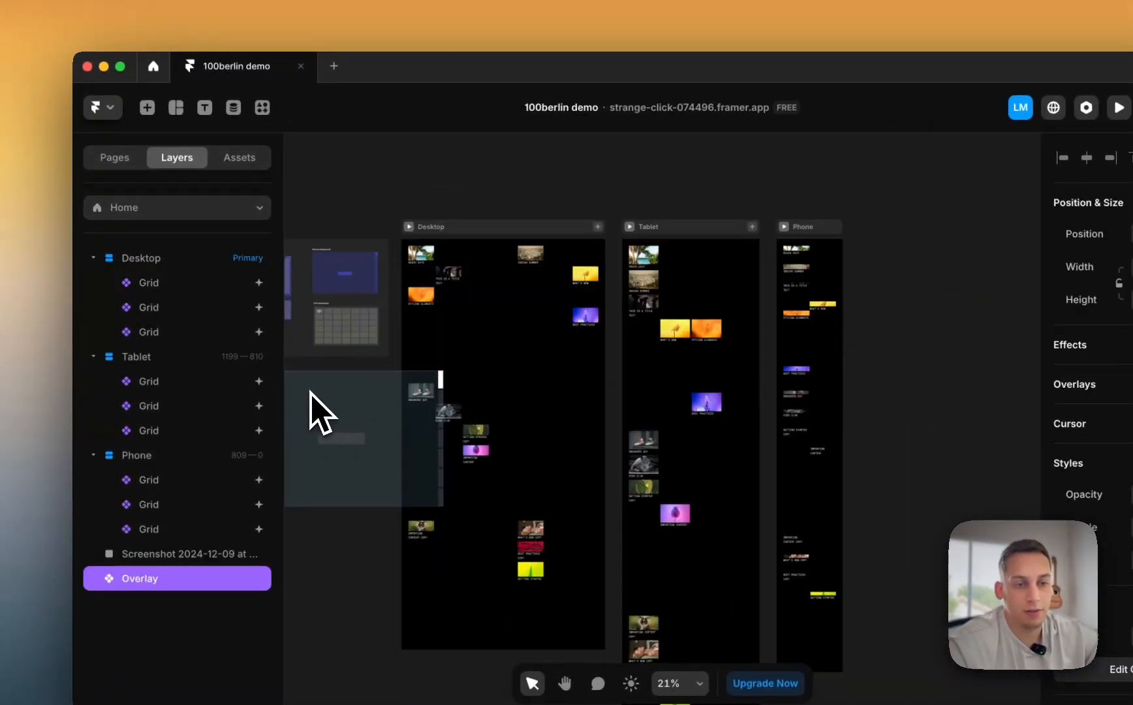
pyautogui.hscroll(-3, 302, 384)
# - Open the Overlay component for editing and expand the Desktop variant's layers down to the frames in its stack
pyautogui.doubleClick(411, 420)
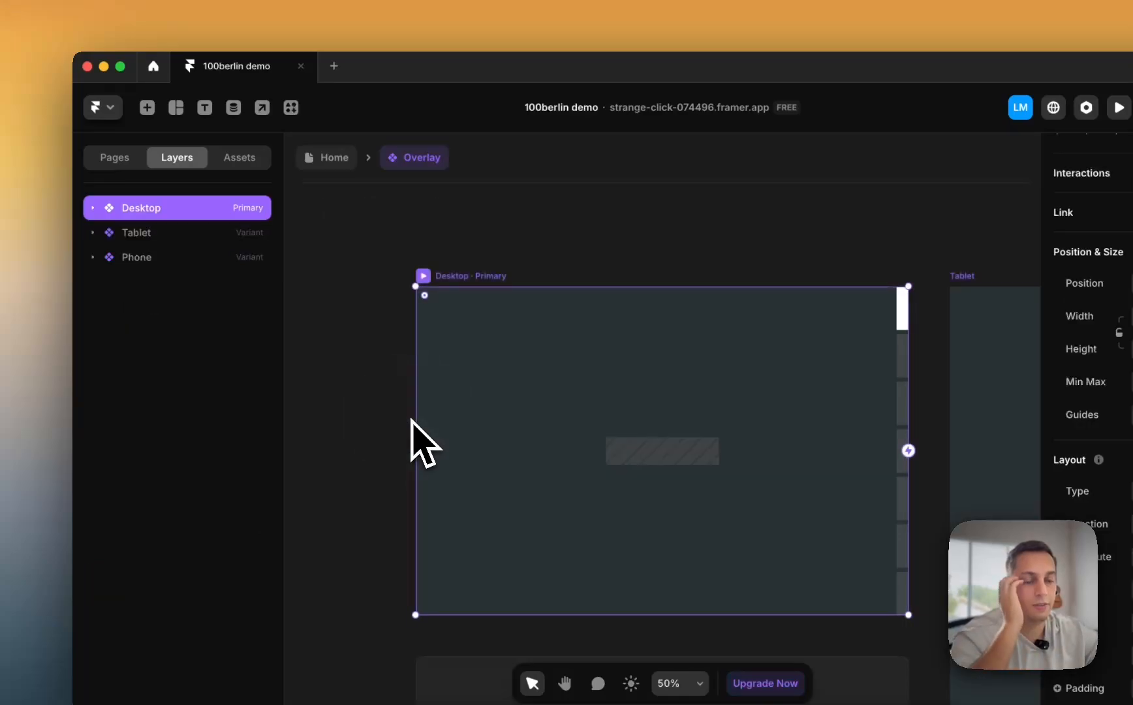
pyautogui.scroll(-4, 411, 419)
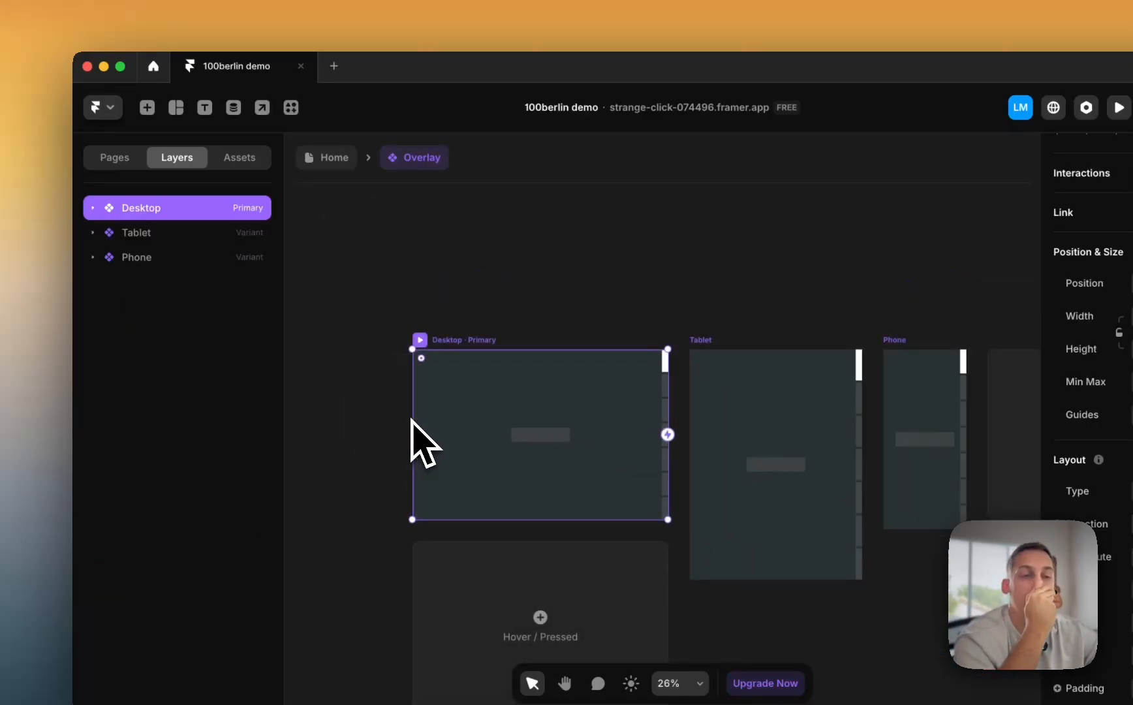
pyautogui.scroll(-3, 412, 420)
pyautogui.scroll(-2, 558, 424)
pyautogui.click(422, 222)
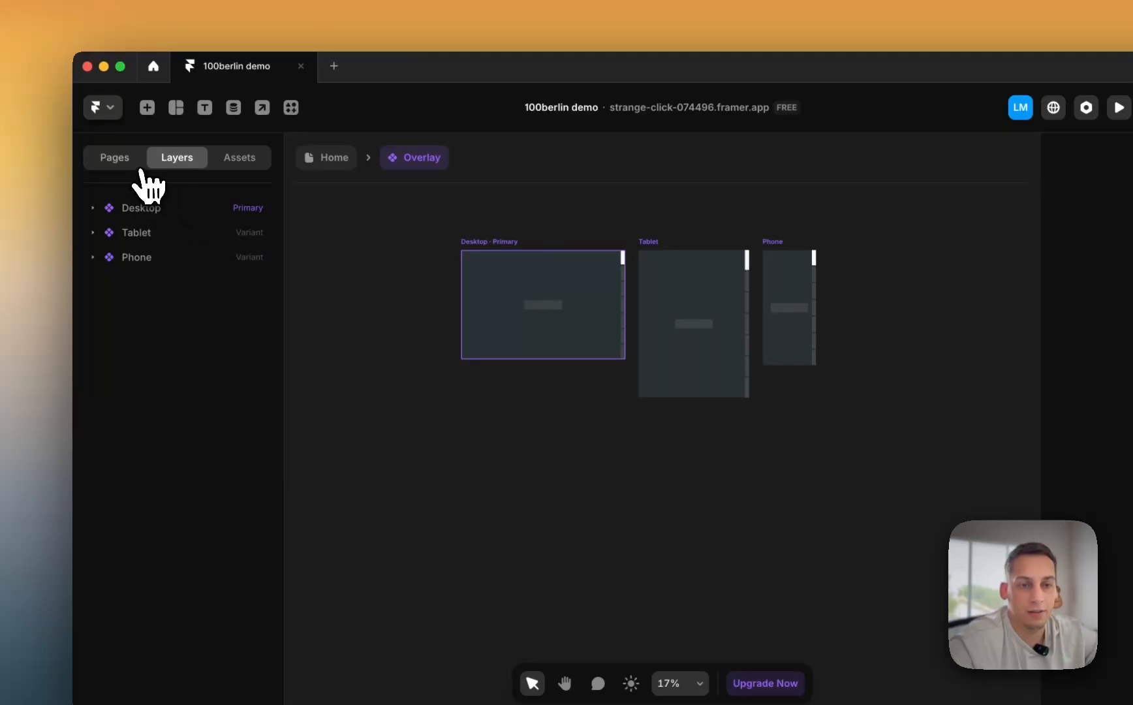
pyautogui.click(175, 160)
pyautogui.scroll(3, 607, 278)
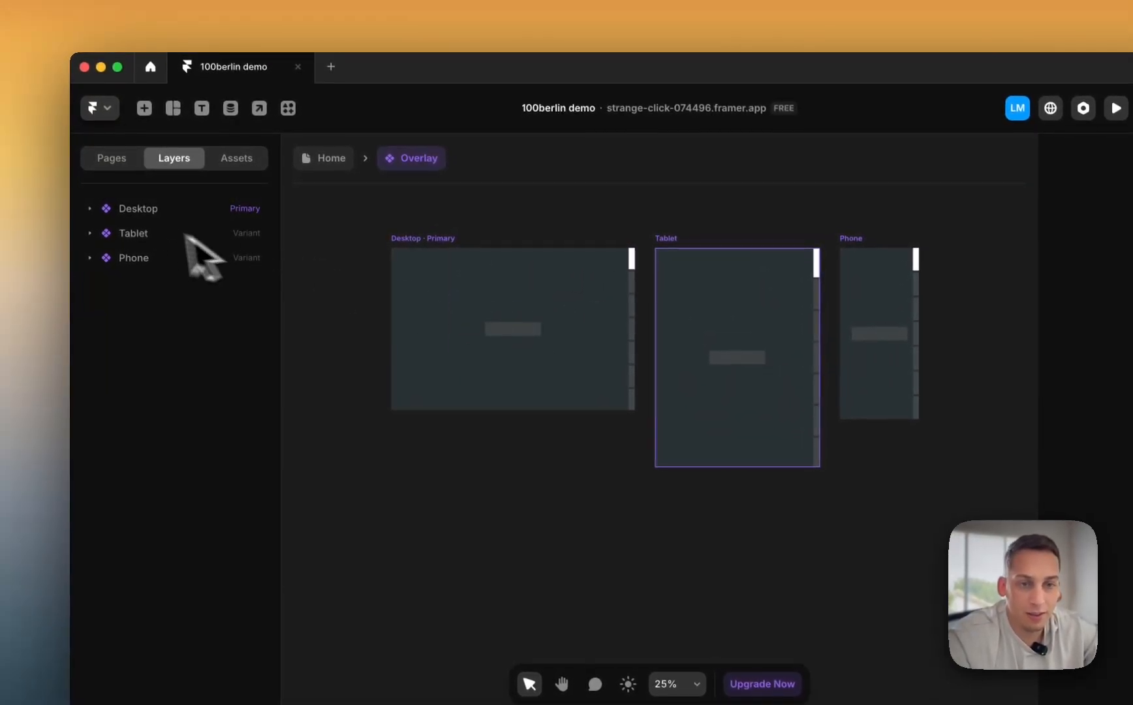
pyautogui.click(90, 208)
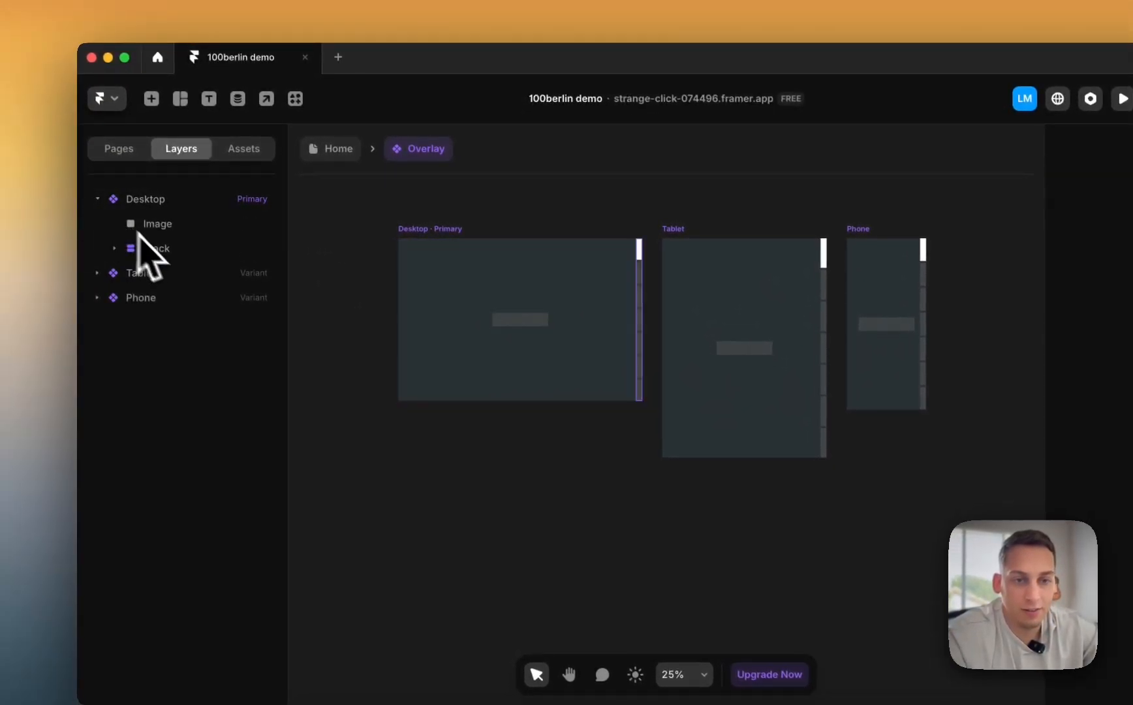
pyautogui.click(108, 257)
# - Delete the last four frames from the stack in the Overlay component's Desktop variant
pyautogui.click(203, 337)
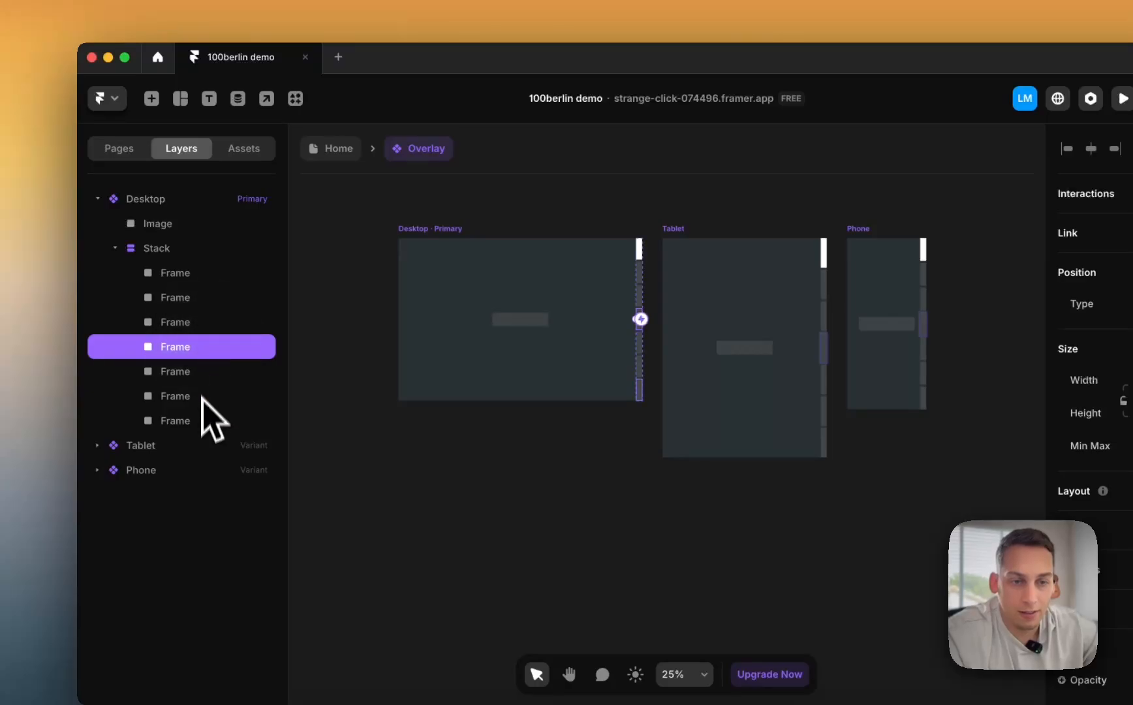
pyautogui.click(203, 421)
pyautogui.press('BackSpace')
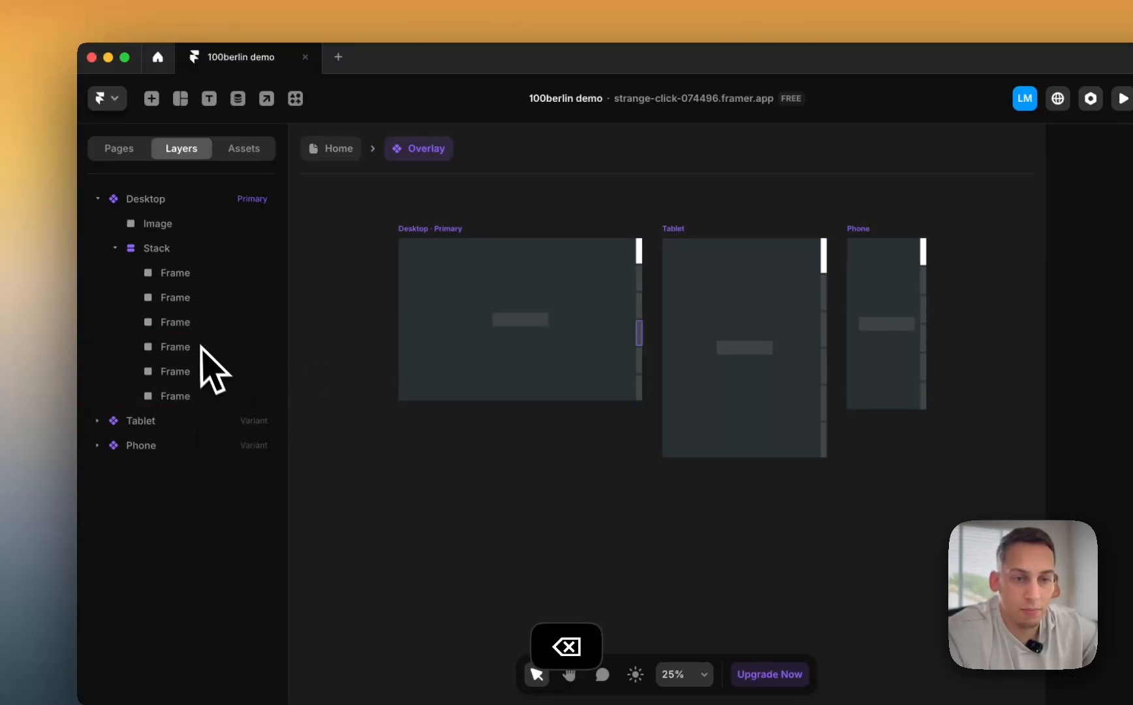
pyautogui.click(200, 346)
pyautogui.keyDown('shift'); pyautogui.click(194, 396); pyautogui.keyUp('shift')
pyautogui.press('BackSpace')
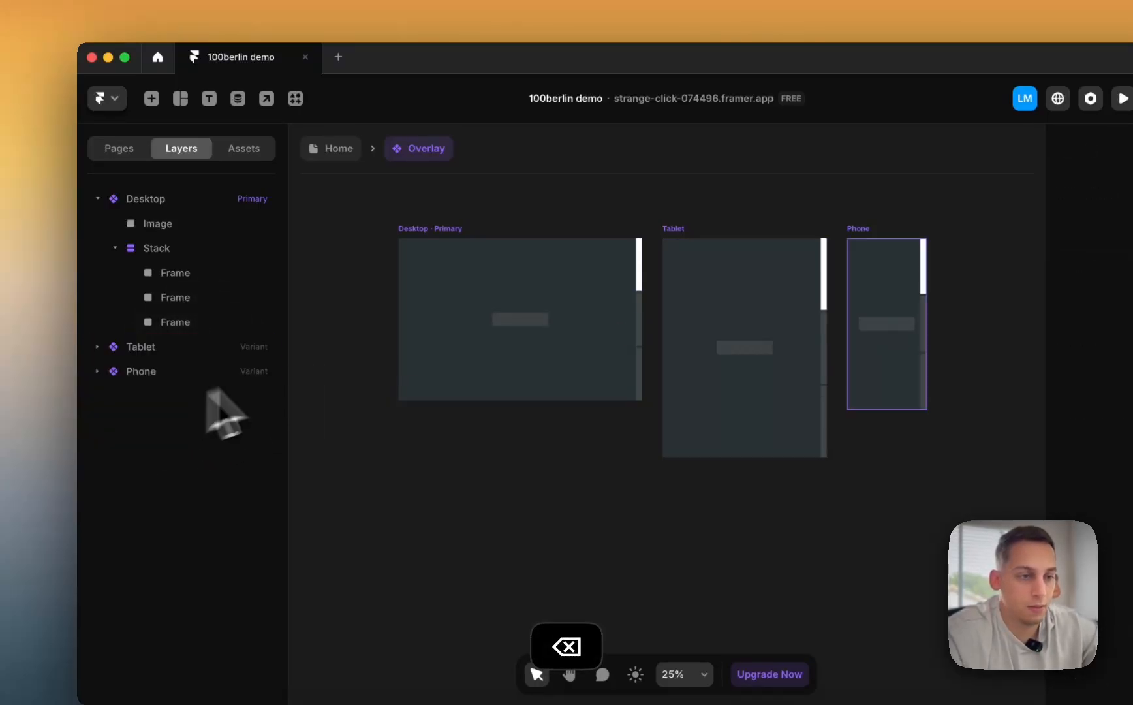
# - Duplicate the Overlay component's Desktop, Tablet and Phone variants twice, placing the copies as two additional rows below the originals
pyautogui.scroll(-3, 380, 199)
pyautogui.moveTo(371, 201); pyautogui.dragTo(925, 426)
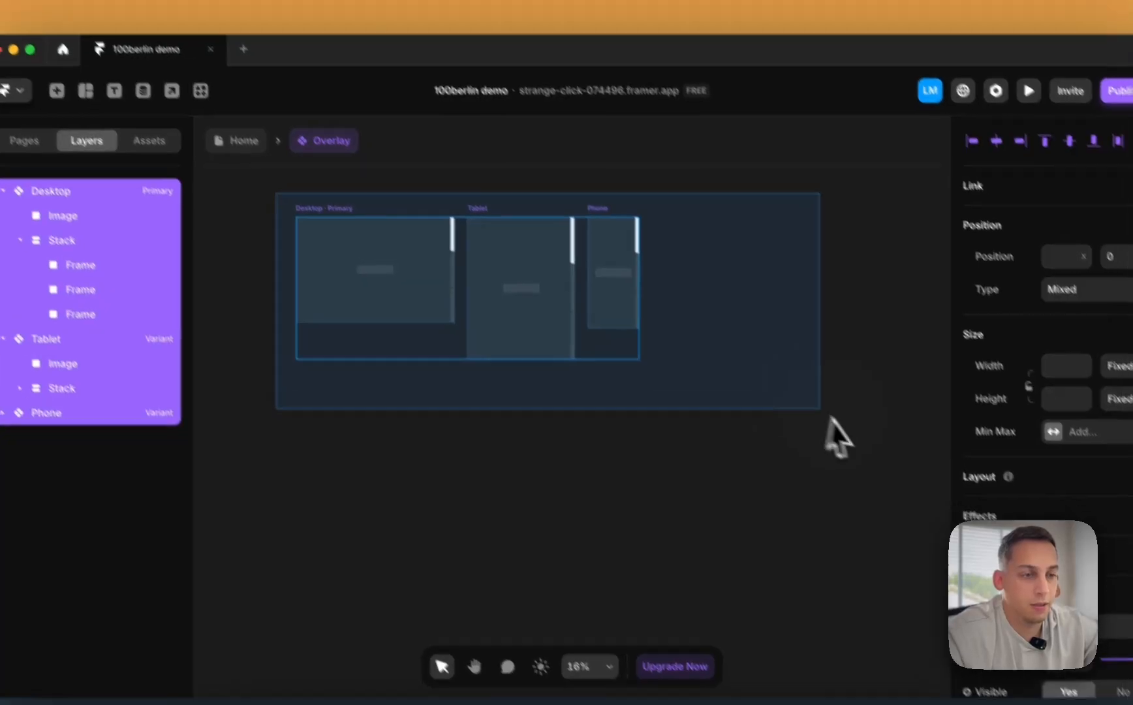
pyautogui.moveTo(518, 315); pyautogui.dragTo(519, 485)
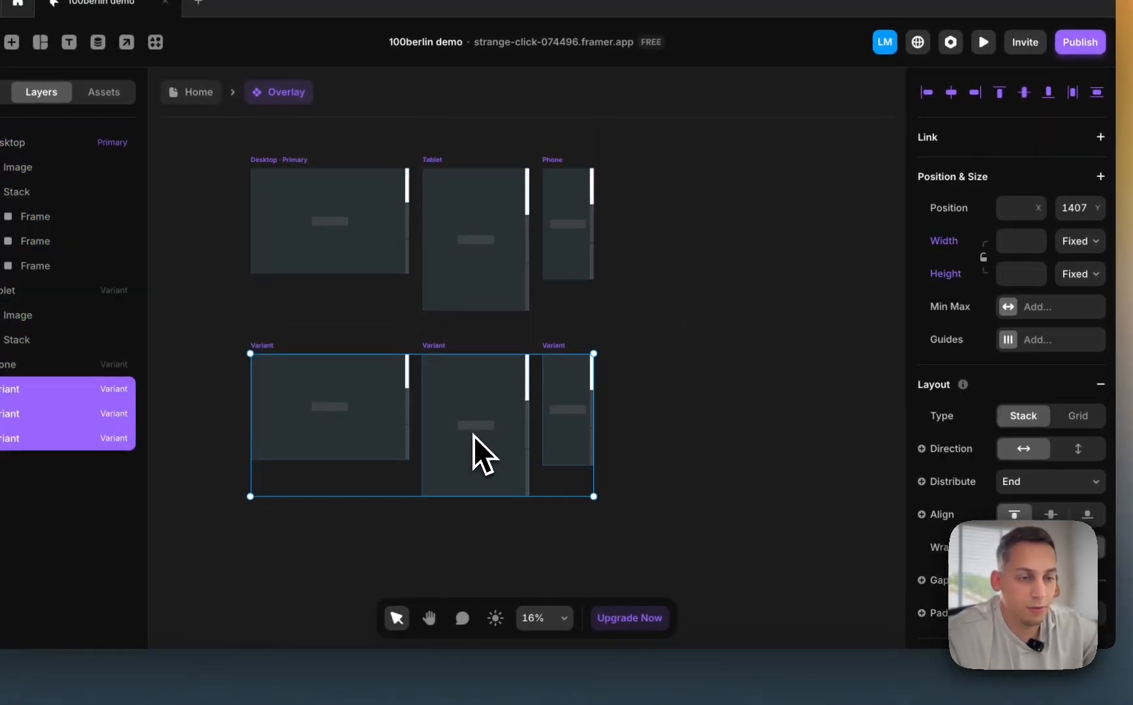
pyautogui.moveTo(473, 434); pyautogui.dragTo(473, 601)
pyautogui.scroll(-3, 473, 483)
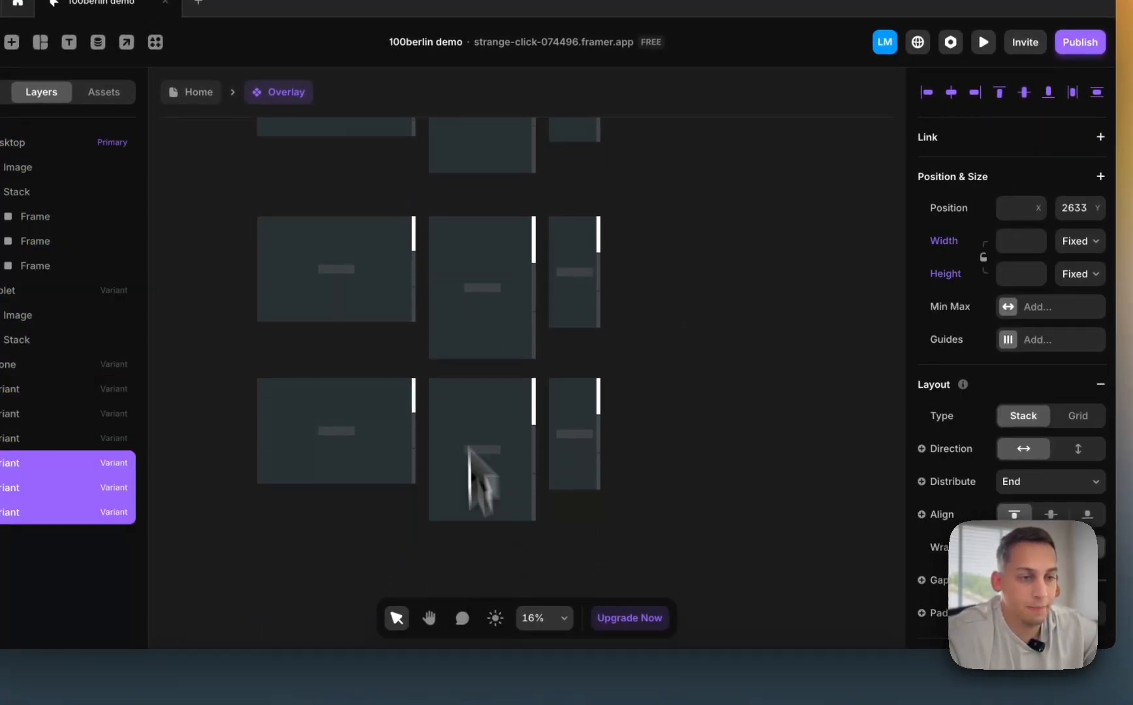
pyautogui.click(415, 268)
pyautogui.scroll(-5, 1025, 391)
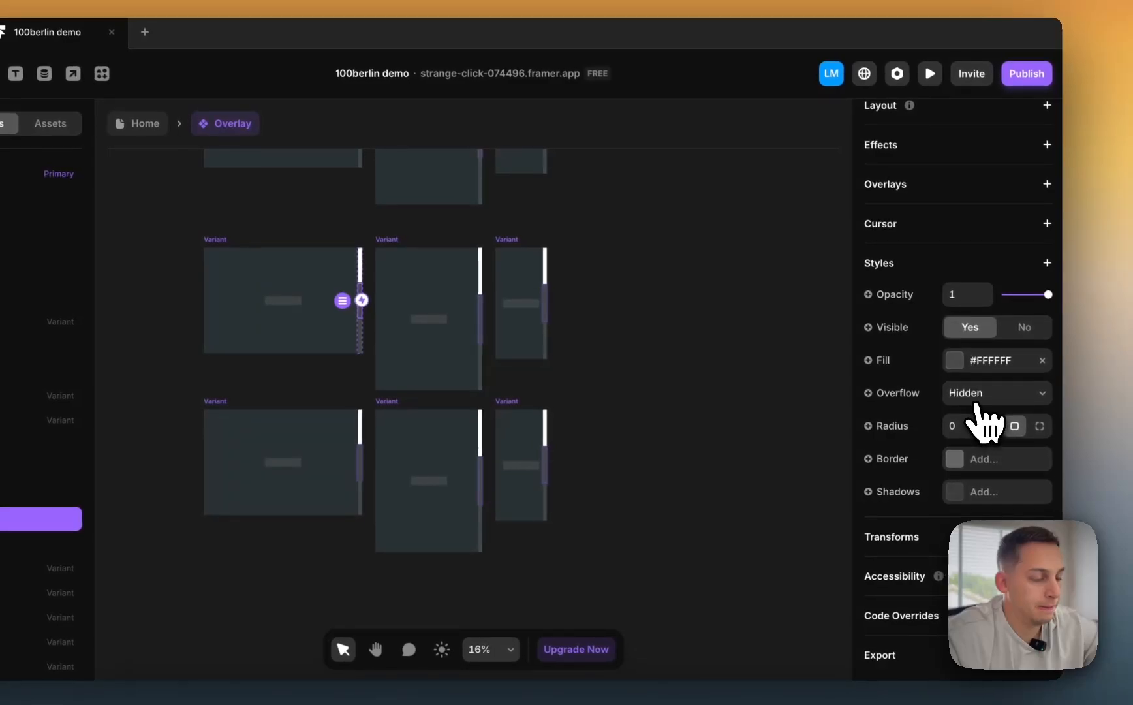
pyautogui.click(952, 361)
pyautogui.click(766, 329)
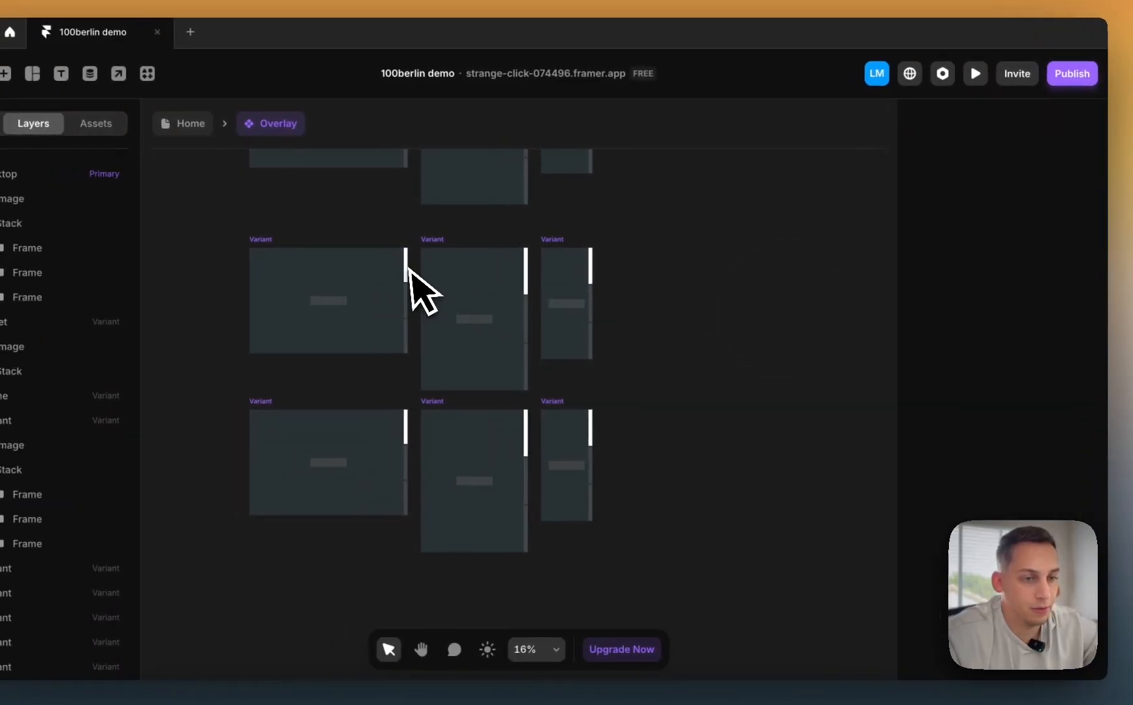
# - Set the fill opacity to 10% for the first stack frame in the second-row and third-row Overlay variants
pyautogui.click(360, 269)
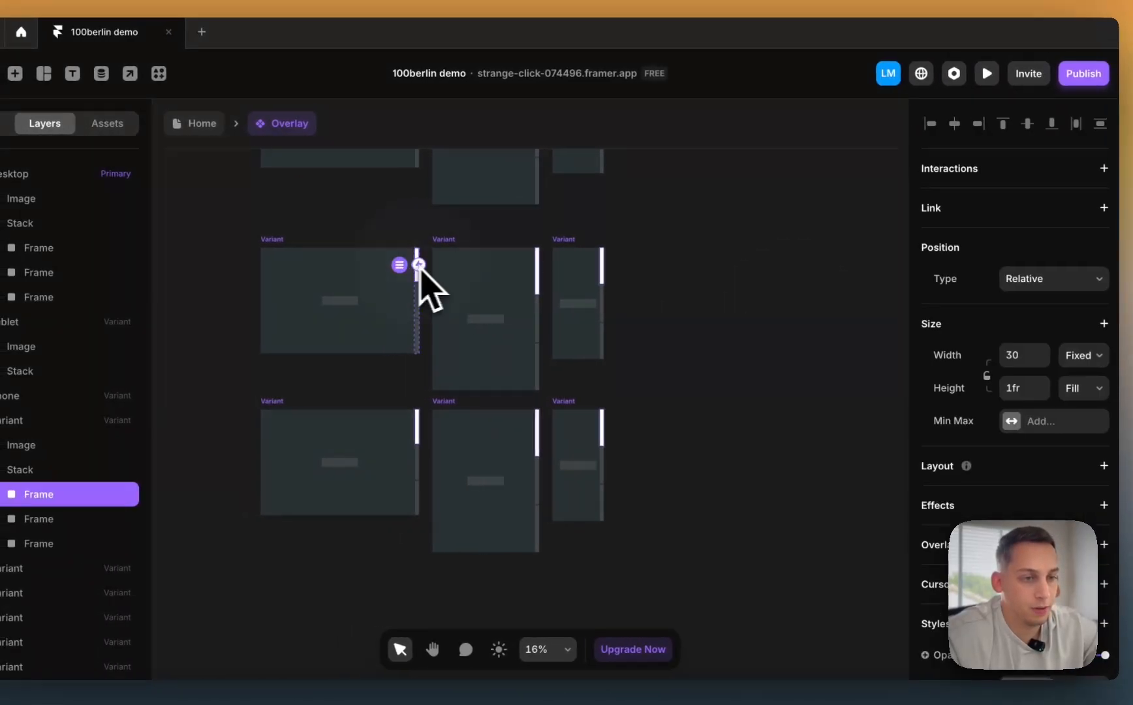
pyautogui.keyDown('shift'); pyautogui.click(541, 273); pyautogui.keyUp('shift')
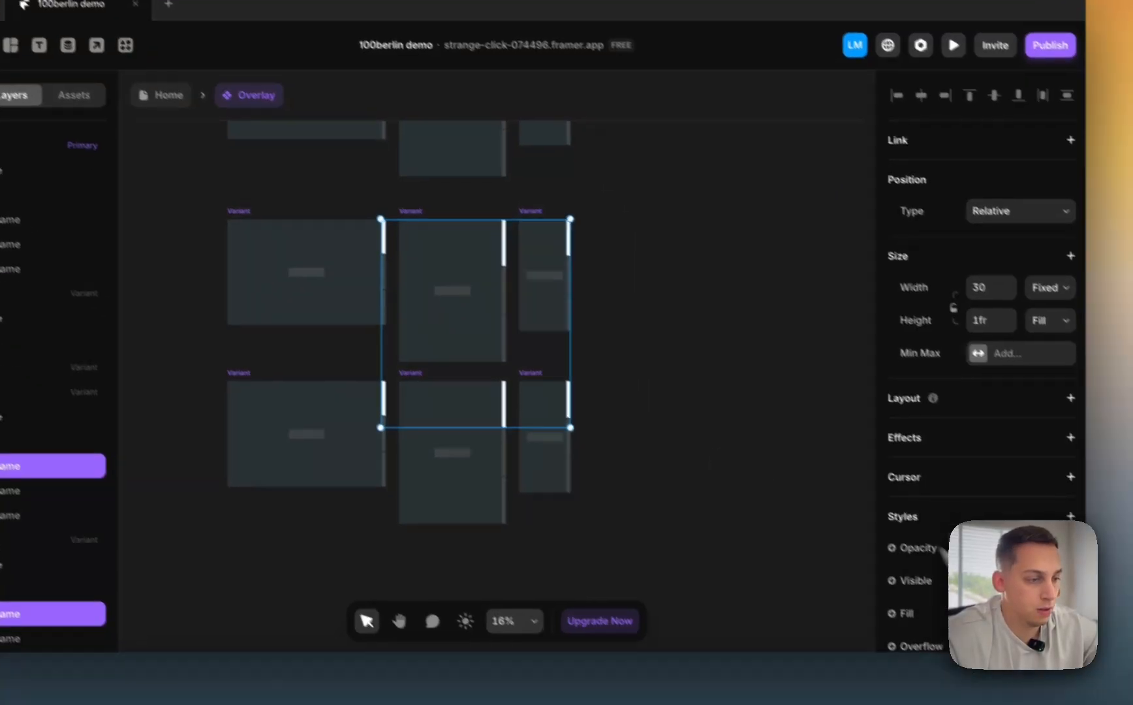
pyautogui.click(1009, 641)
pyautogui.click(750, 503)
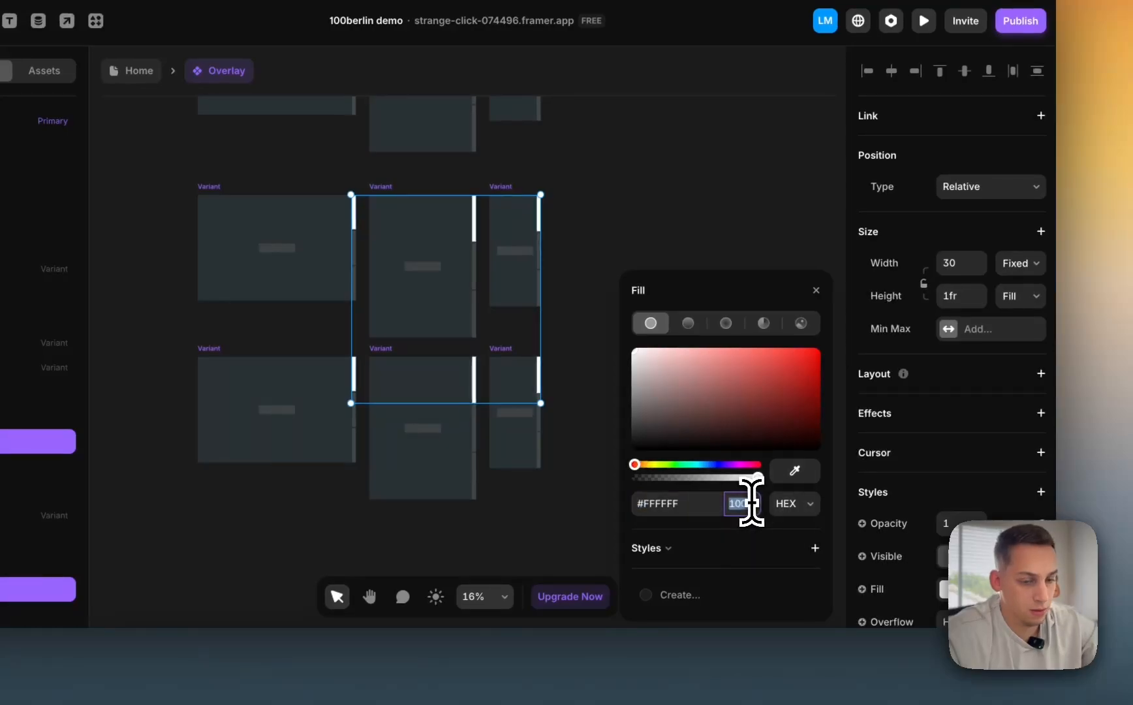
pyautogui.write('10')
pyautogui.press('Return')
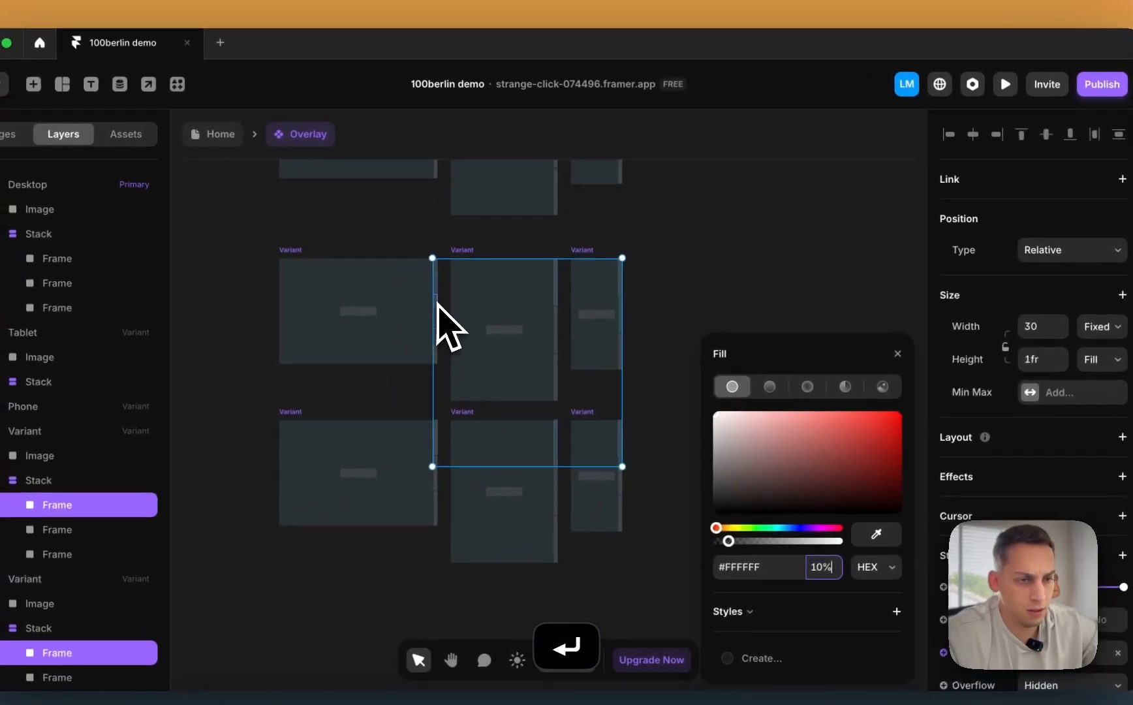
pyautogui.click(355, 243)
pyautogui.click(554, 328)
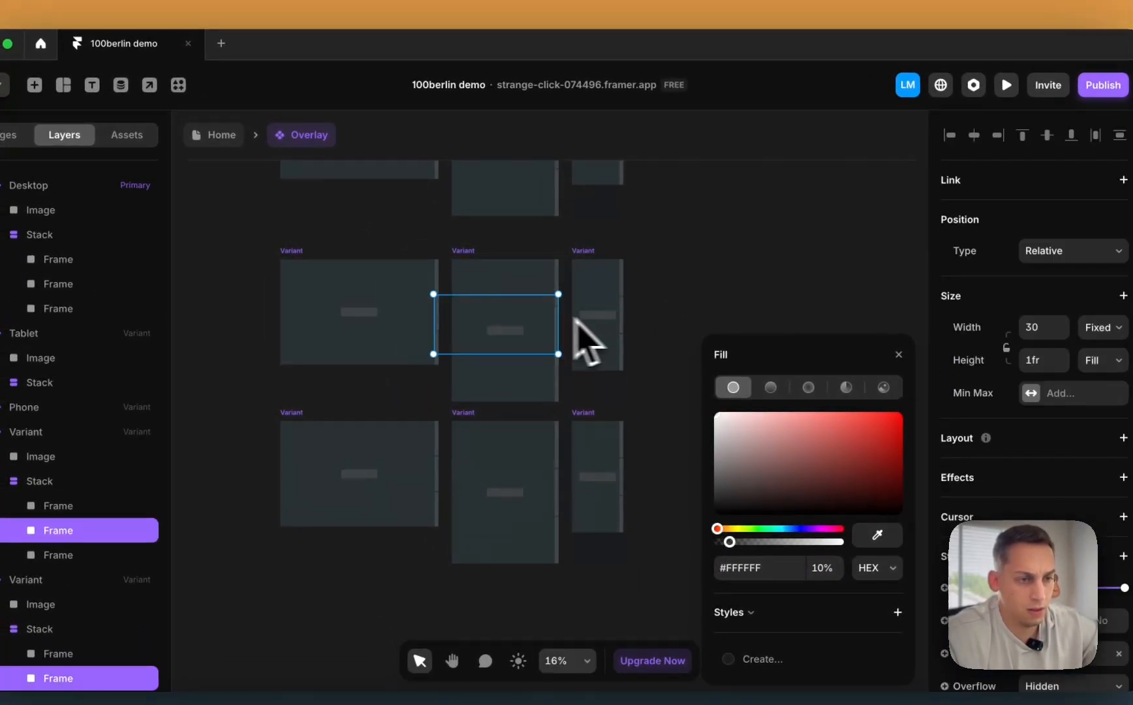
pyautogui.click(641, 317)
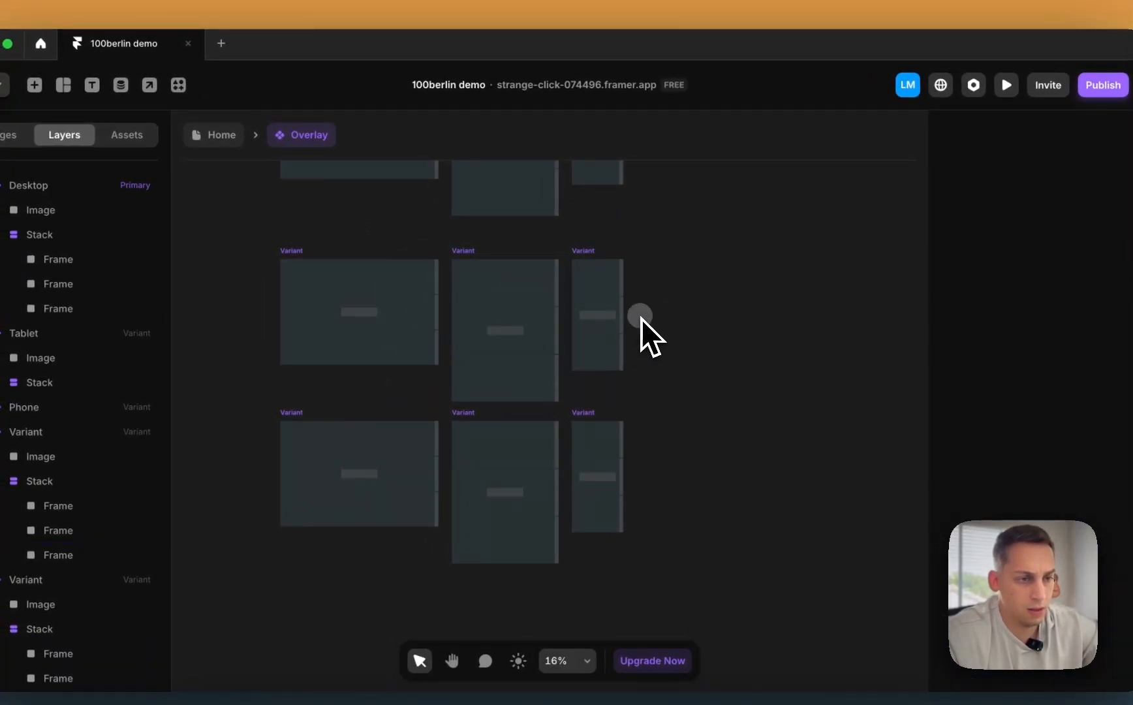
pyautogui.click(436, 323)
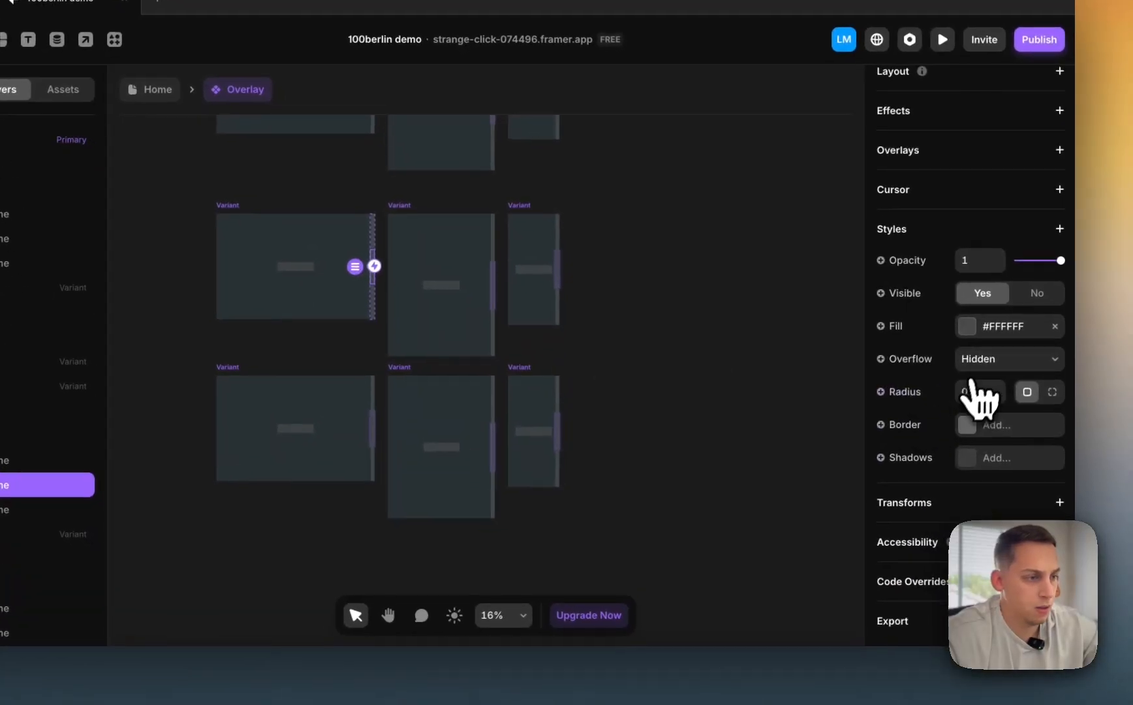
pyautogui.click(1037, 383)
pyautogui.click(967, 329)
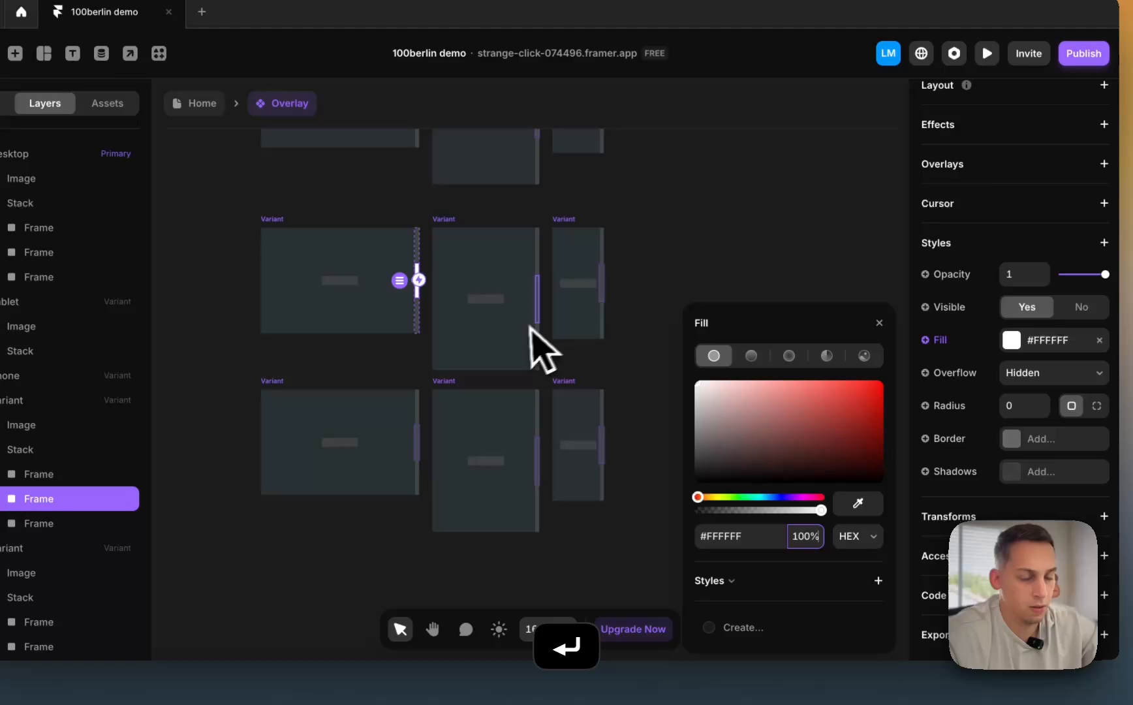
pyautogui.press('super+z')
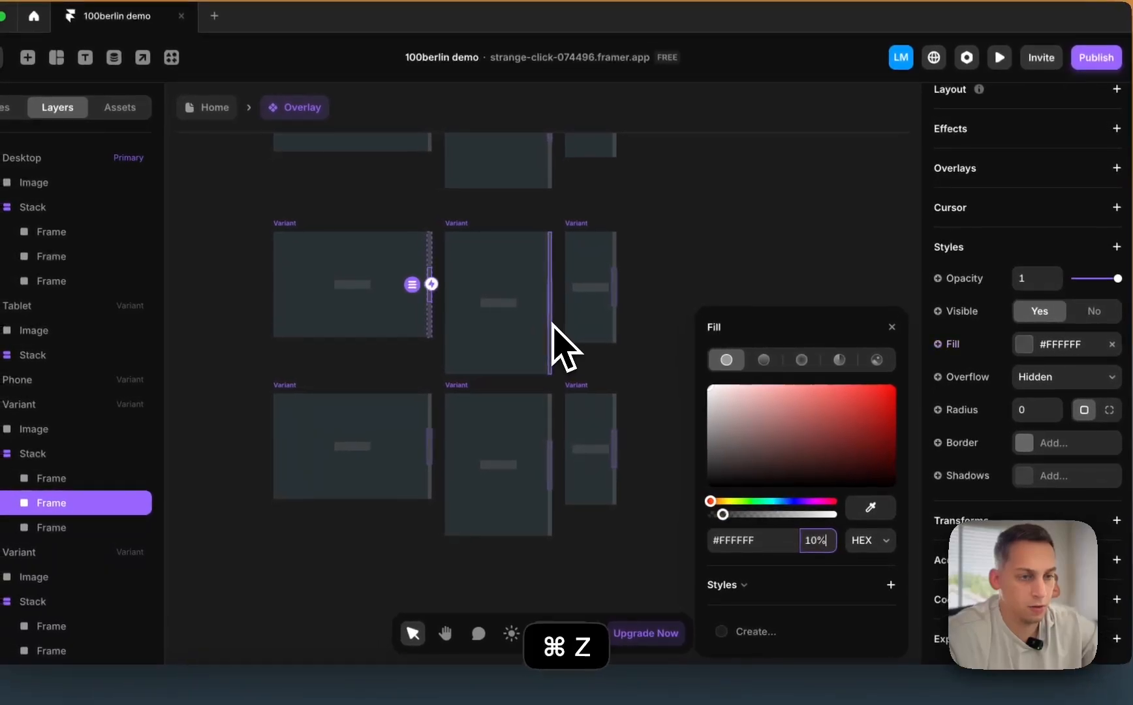
# - Set the fill opacity to 100% for the second frame in the second-row variants and the third frame in the third-row variants
pyautogui.click(551, 312)
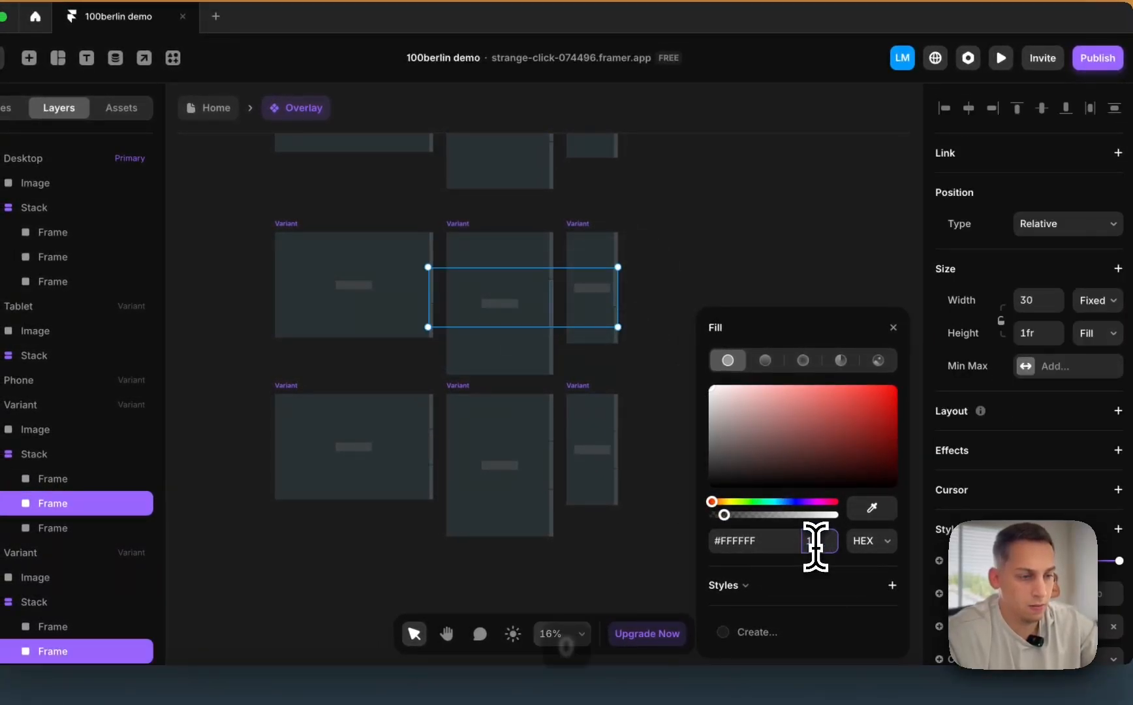
pyautogui.click(432, 488)
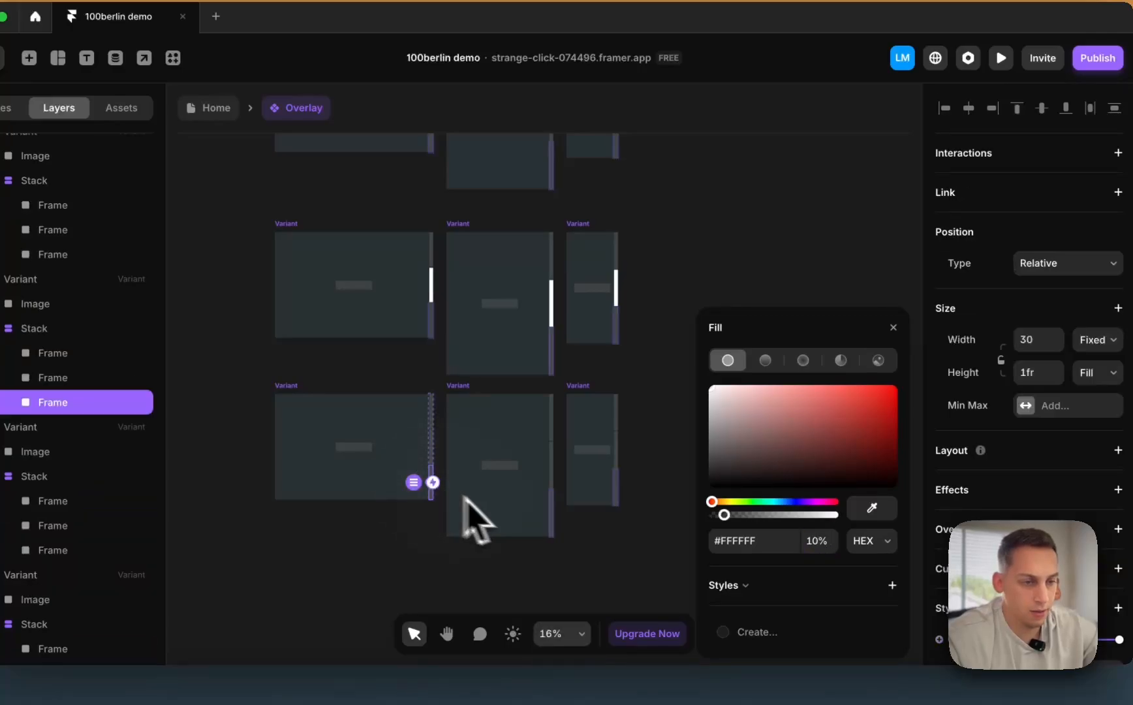
pyautogui.keyDown('shift'); pyautogui.click(552, 520); pyautogui.keyUp('shift')
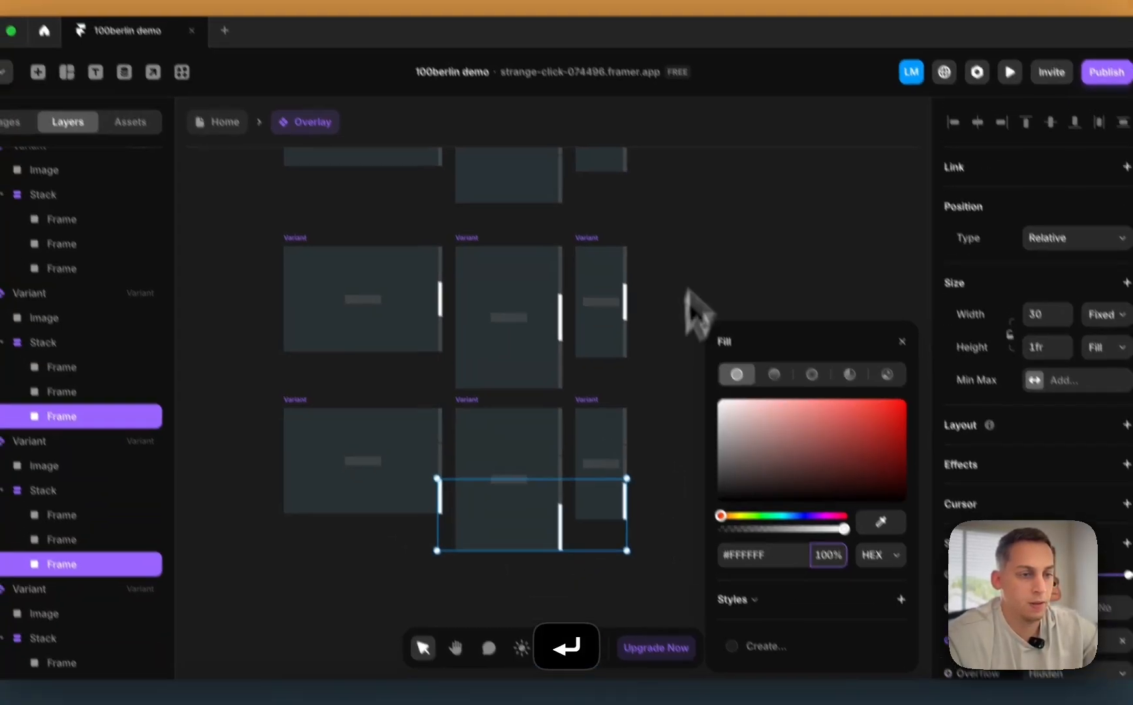
pyautogui.click(702, 218)
pyautogui.scroll(-3, 714, 185)
pyautogui.scroll(2, 714, 185)
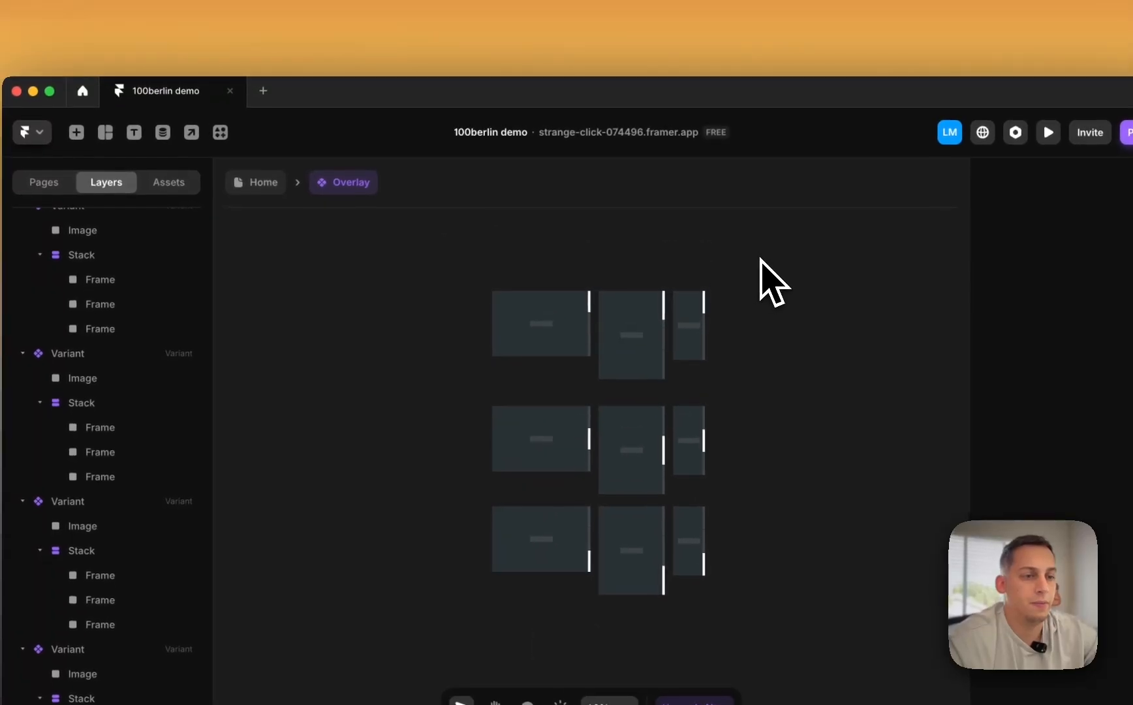
# - Copy the Overlay instance from the Home page and paste it into the Grid component's Desktop - 1 variant
pyautogui.click(514, 283)
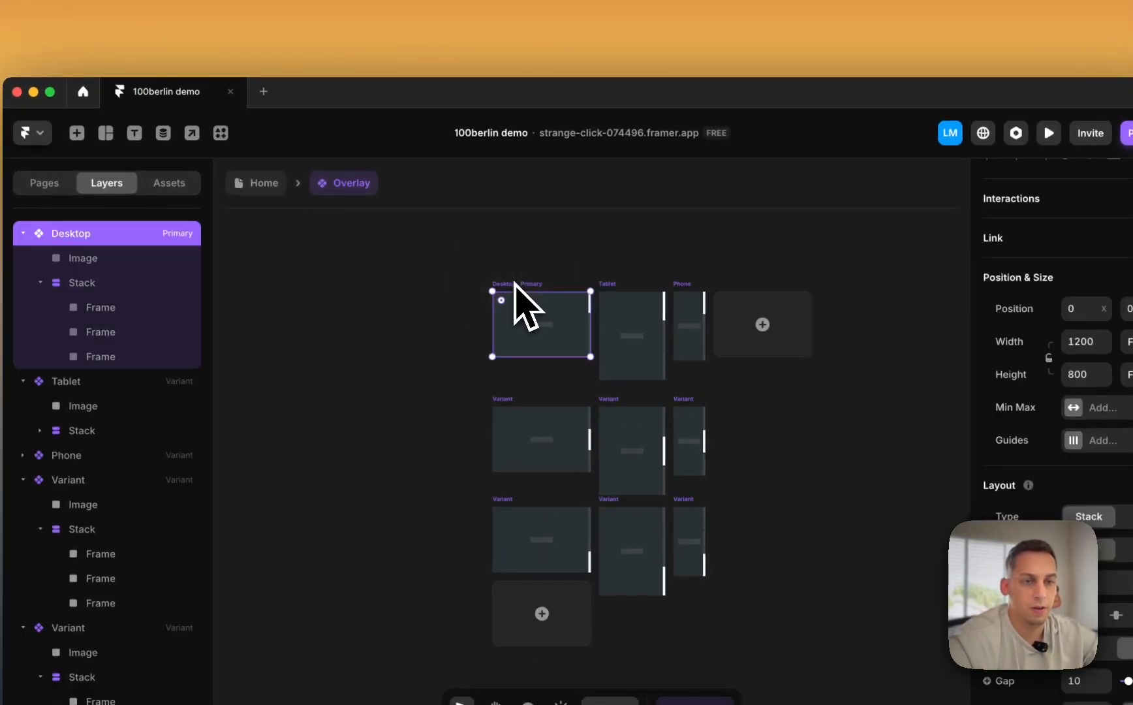
pyautogui.press('super+c')
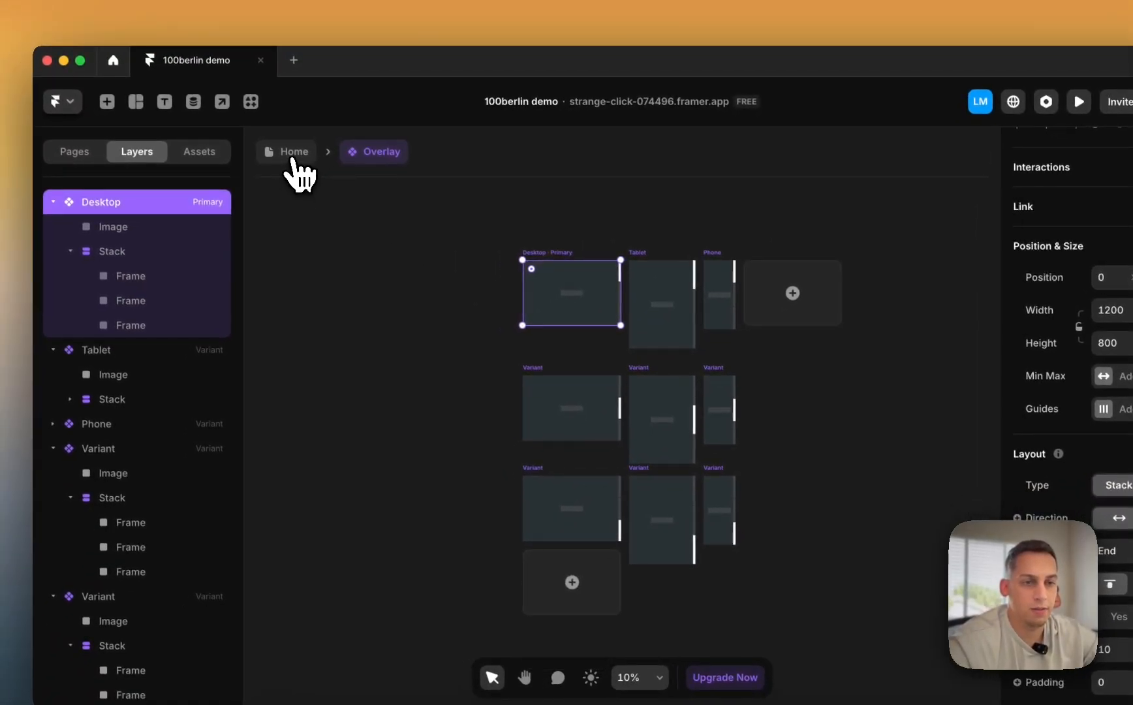
pyautogui.click(292, 157)
pyautogui.press('super+c')
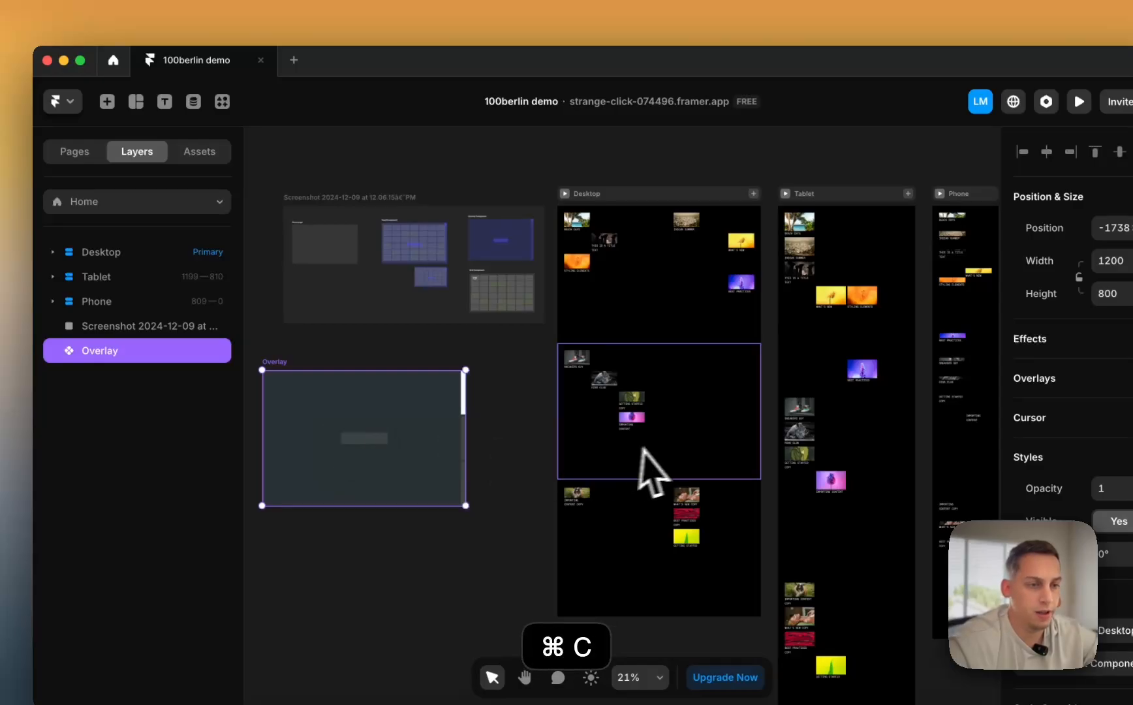
pyautogui.doubleClick(673, 318)
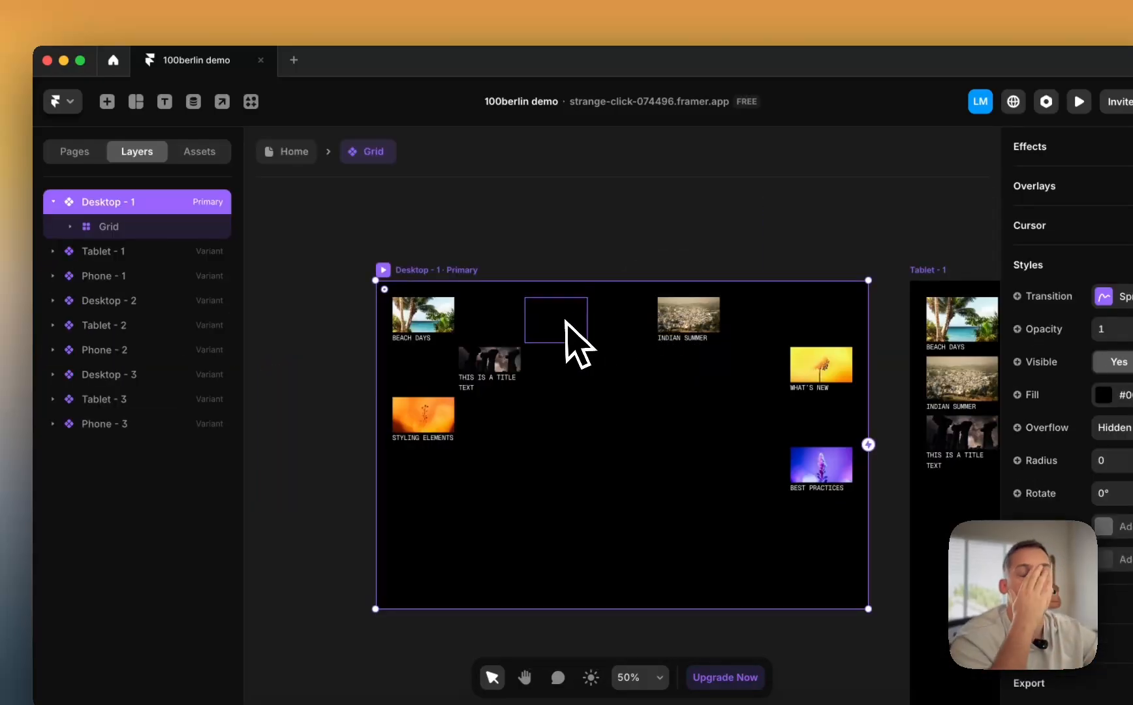
pyautogui.scroll(-5, 565, 322)
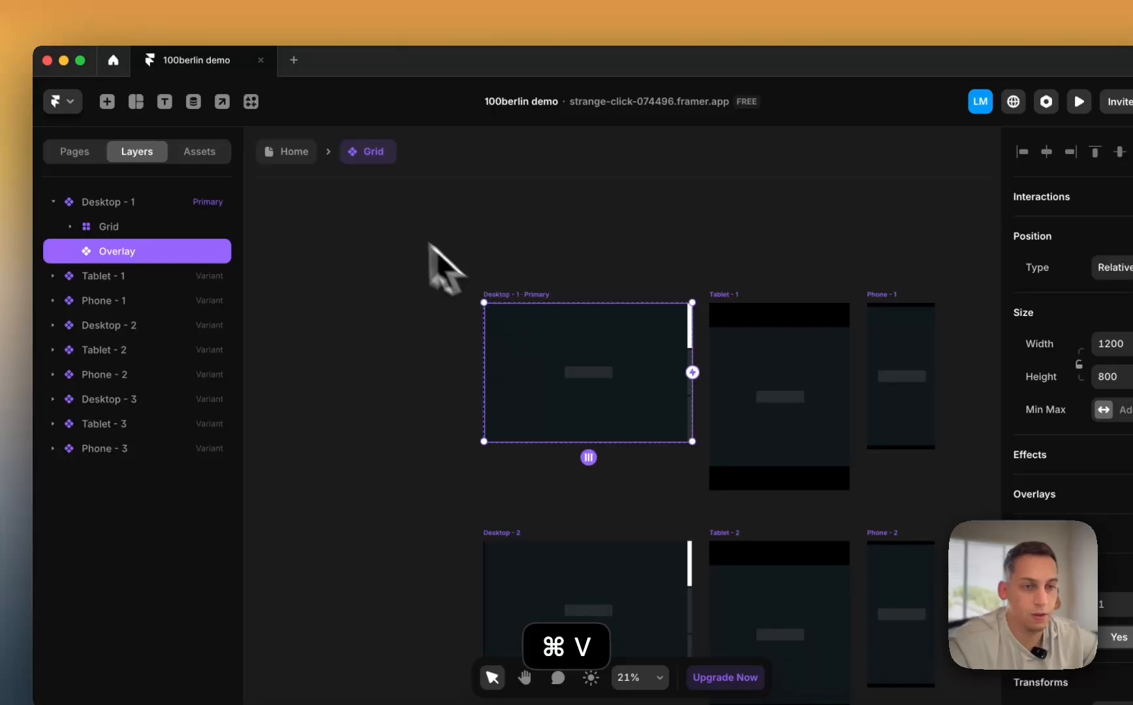
# - Open the Overlay component for editing and rename its primary Desktop variant as "Desktop - 1"
pyautogui.doubleClick(507, 344)
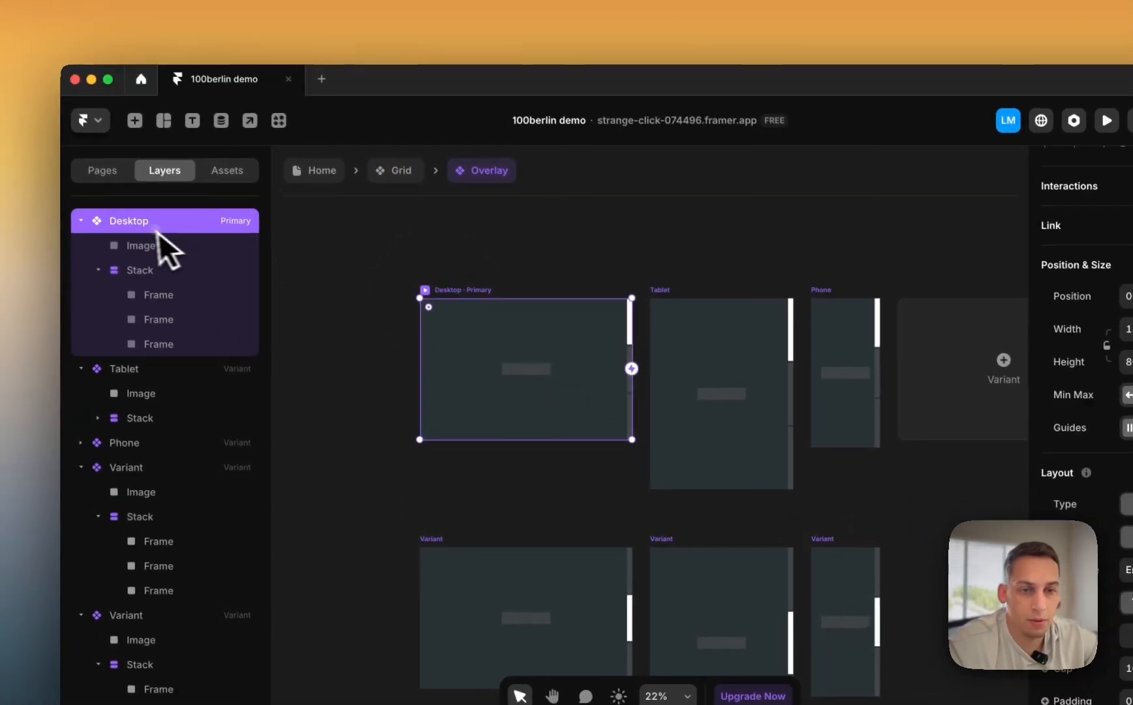
pyautogui.doubleClick(106, 208)
pyautogui.press('Right')
pyautogui.write('-')
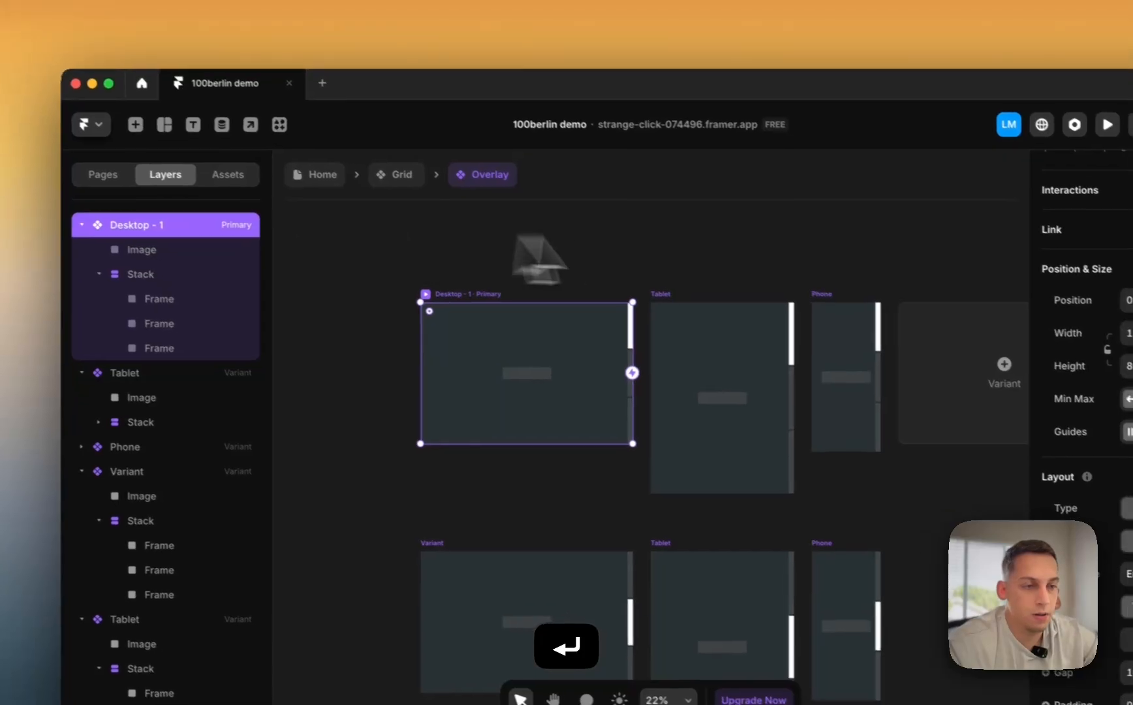
# - Rename the first-row Tablet variant as "Tablet - 1" and the first-row Phone variant as "Phone - 1"
pyautogui.click(669, 298)
pyautogui.click(670, 298)
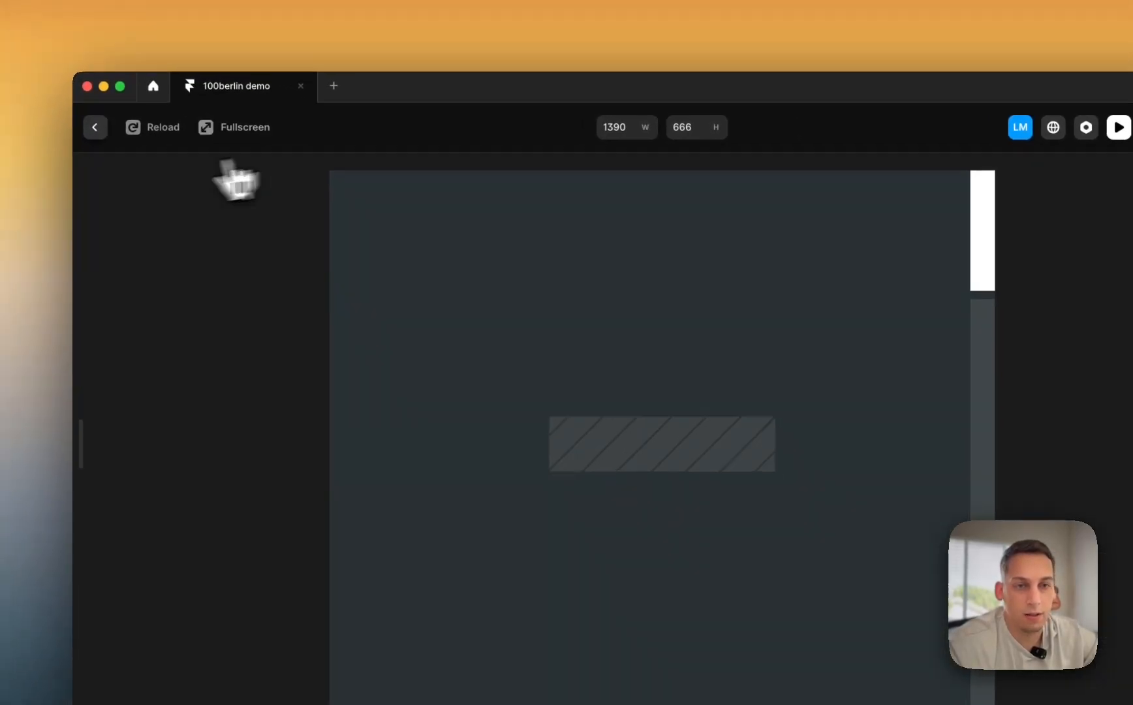
pyautogui.click(94, 127)
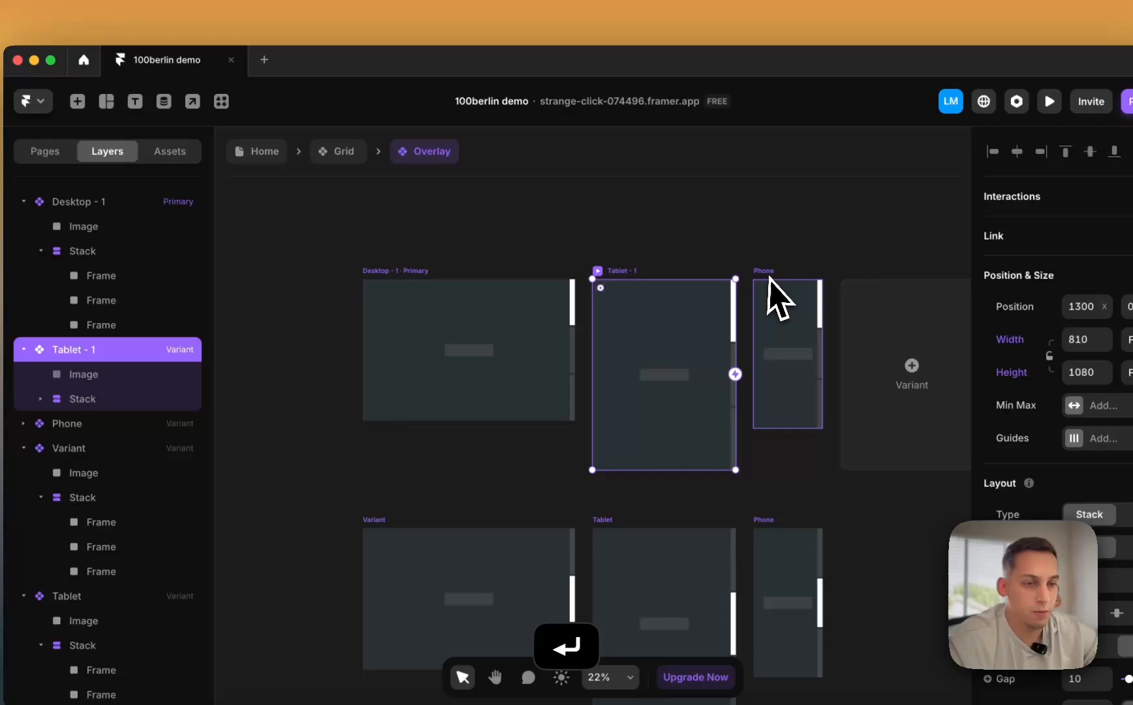
pyautogui.click(841, 300)
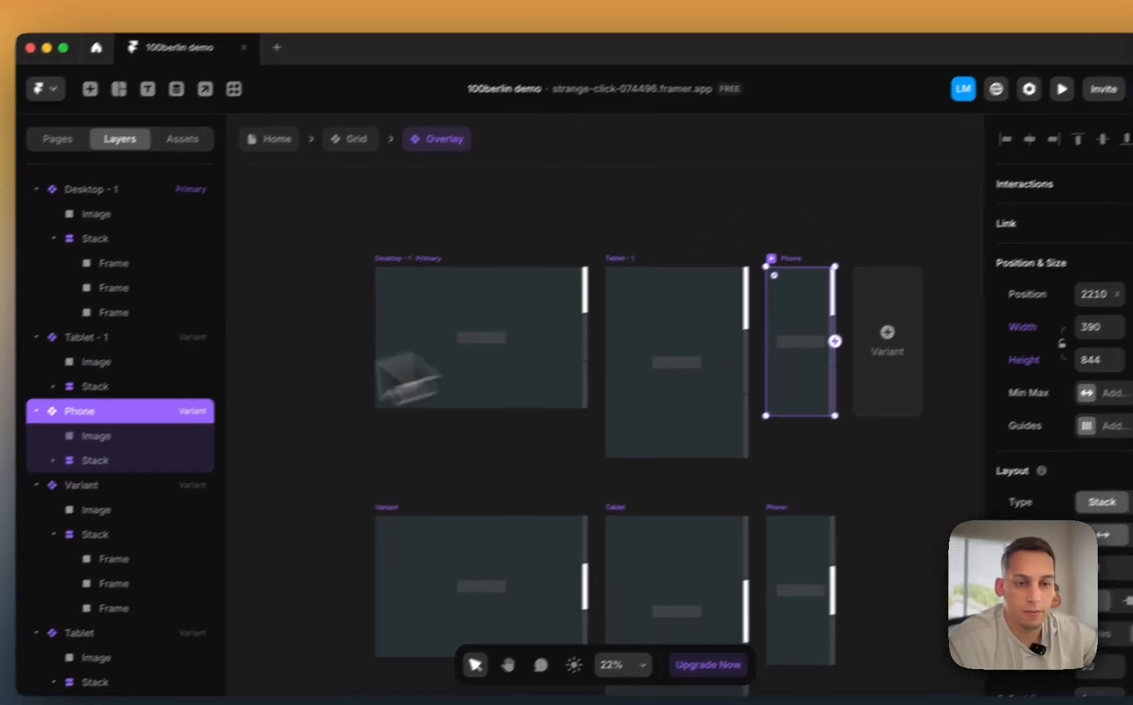
pyautogui.click(137, 459)
pyautogui.doubleClick(129, 390)
pyautogui.press('Right')
pyautogui.write('- 1')
pyautogui.press('Return')
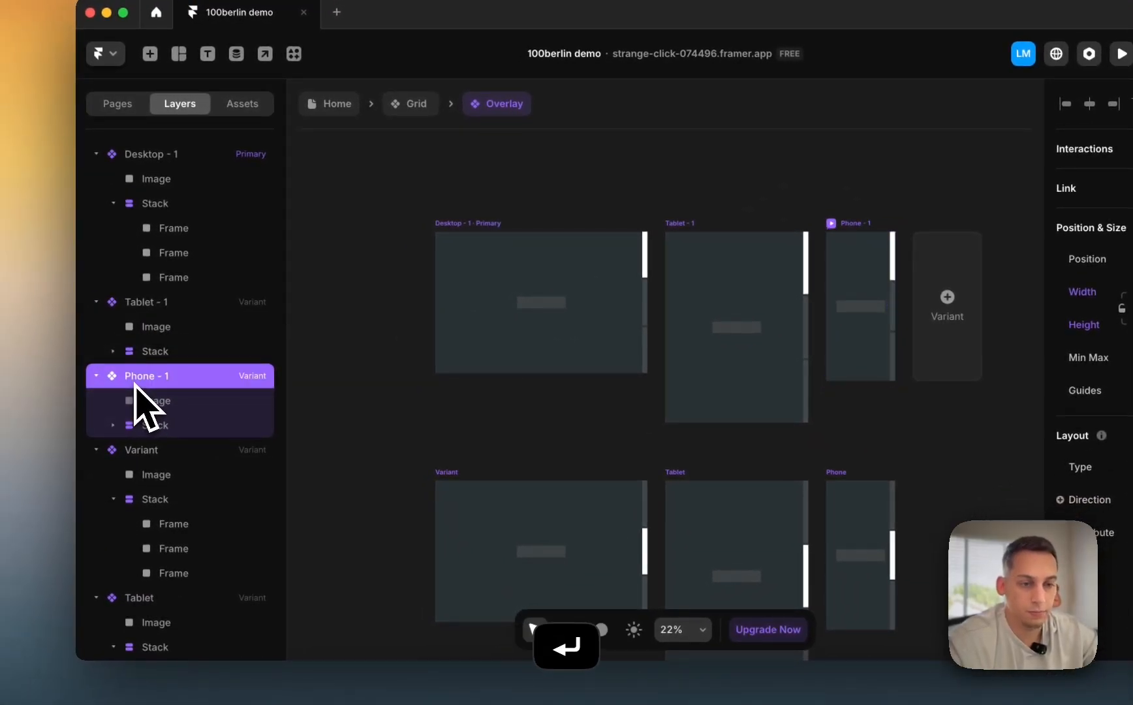
# - Rename the second-row desktop-size variant as "Desktop - 2" and the second-row Tablet variant as "Tablet - 2"
pyautogui.click(450, 470)
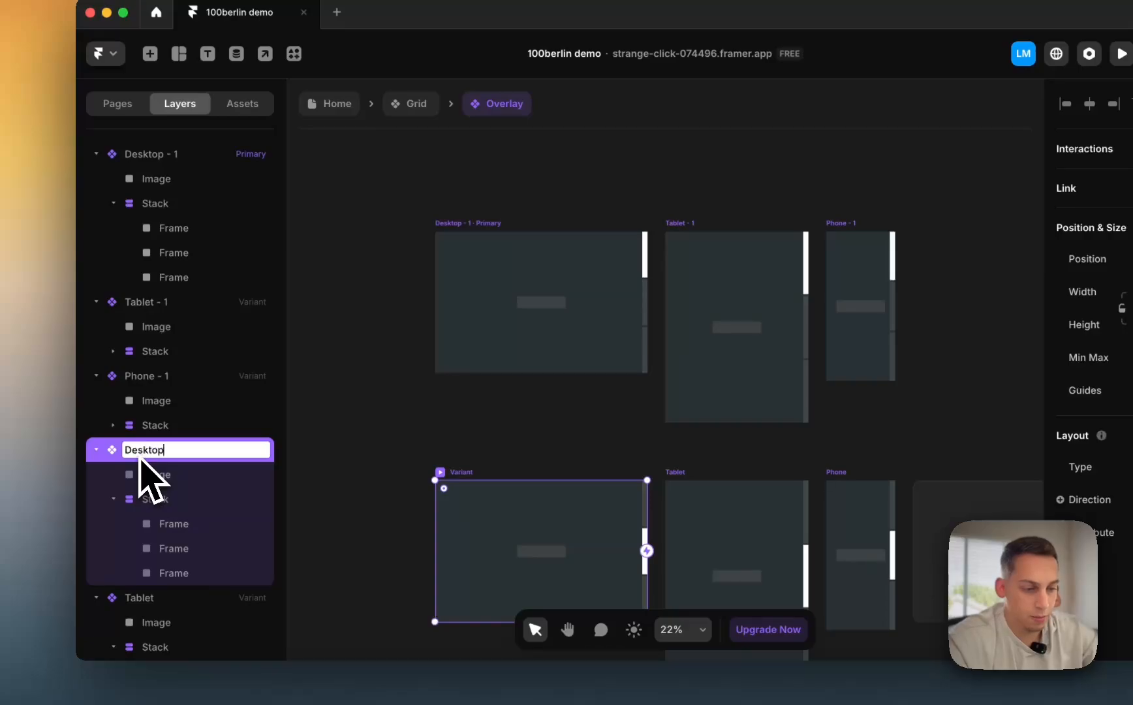
pyautogui.write('Desktop - 2')
pyautogui.press('Return')
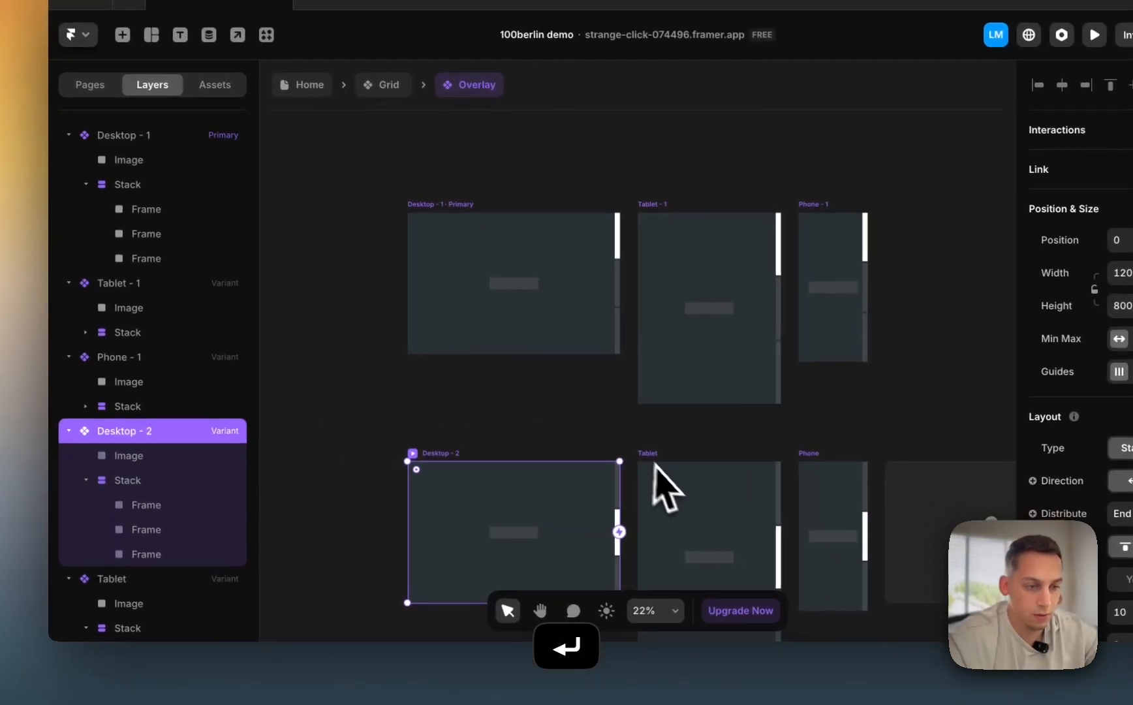
pyautogui.click(674, 483)
pyautogui.doubleClick(123, 577)
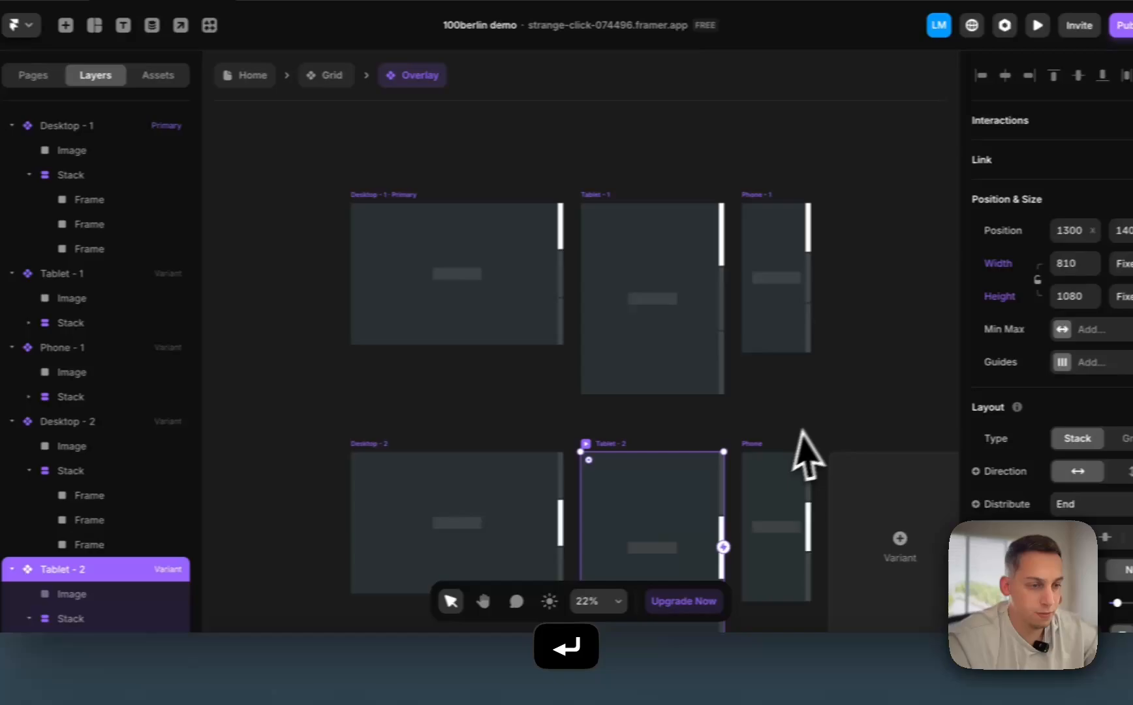
# - Rename the second-row Phone variant as "Phone - 2" and the third-row desktop-size variant as "Desktop - 3"
pyautogui.click(835, 441)
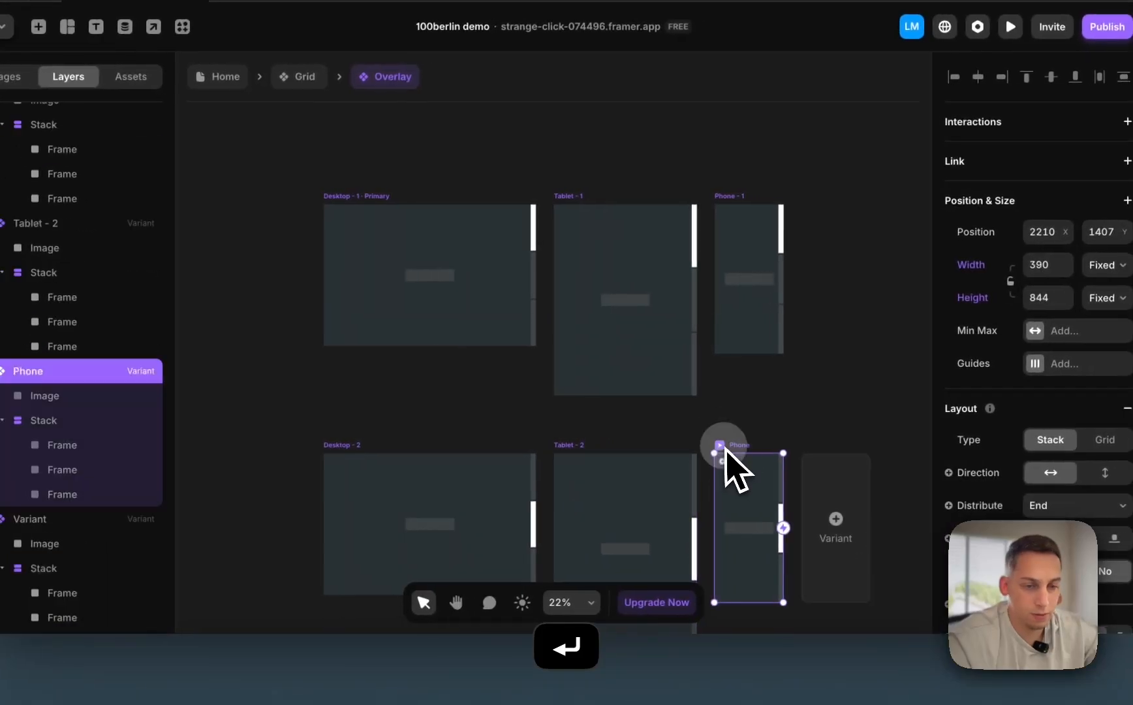
pyautogui.doubleClick(153, 370)
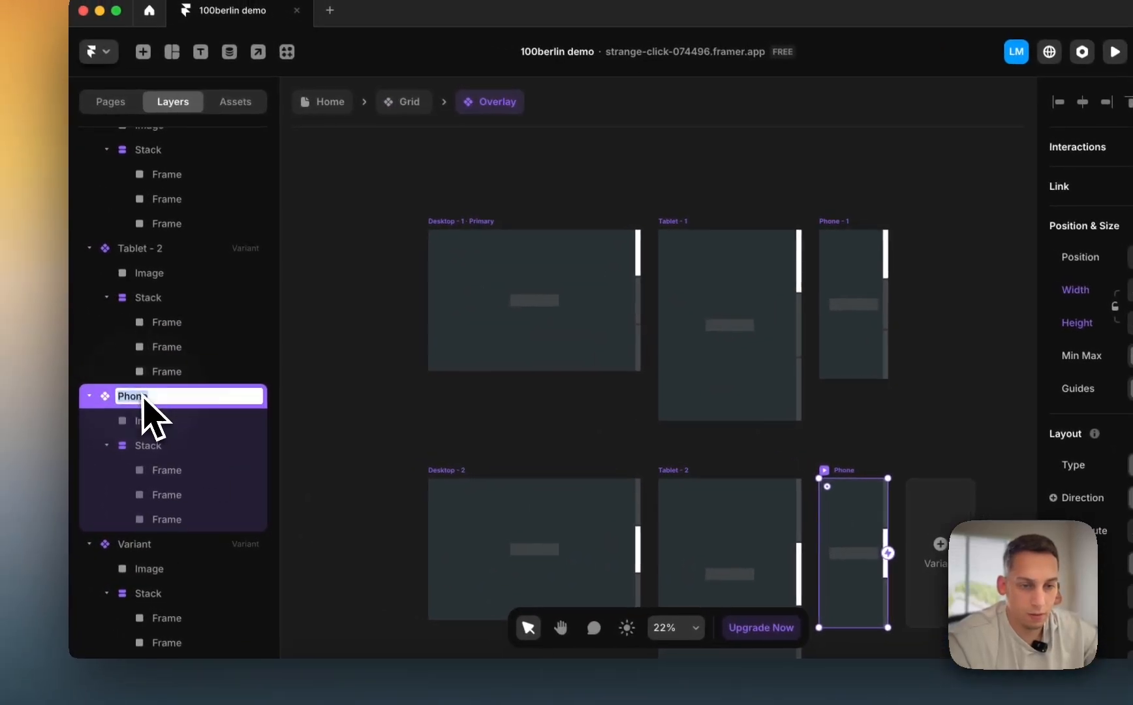
pyautogui.press('Right')
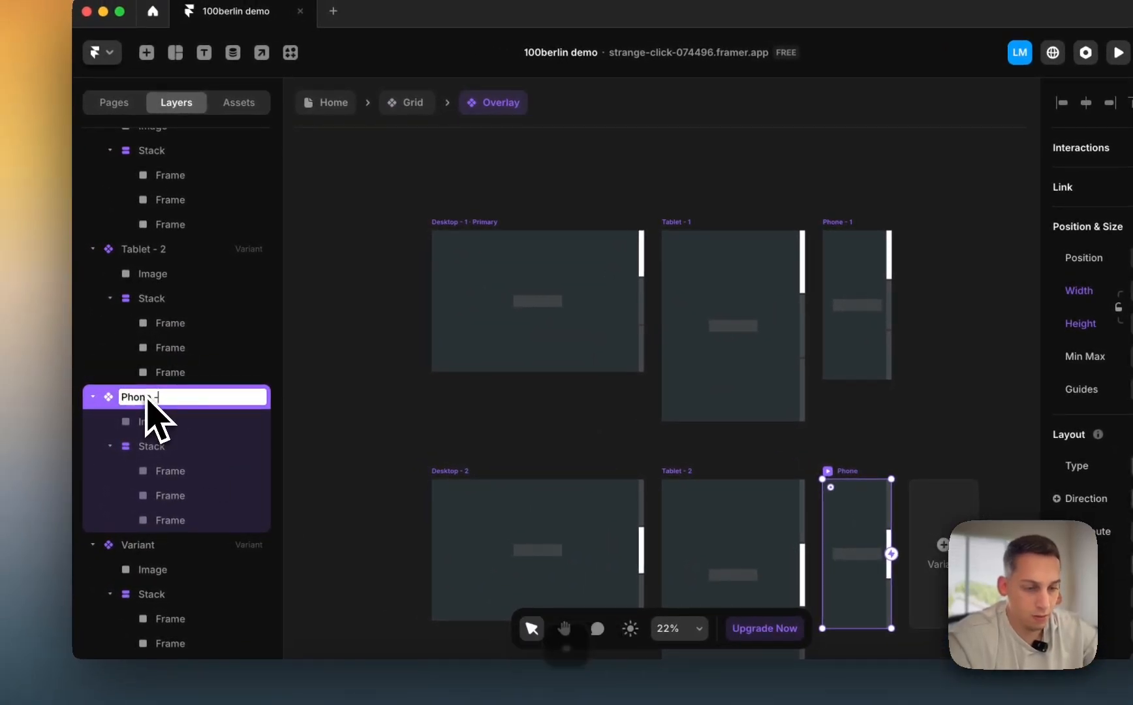
pyautogui.scroll(-5, 466, 382)
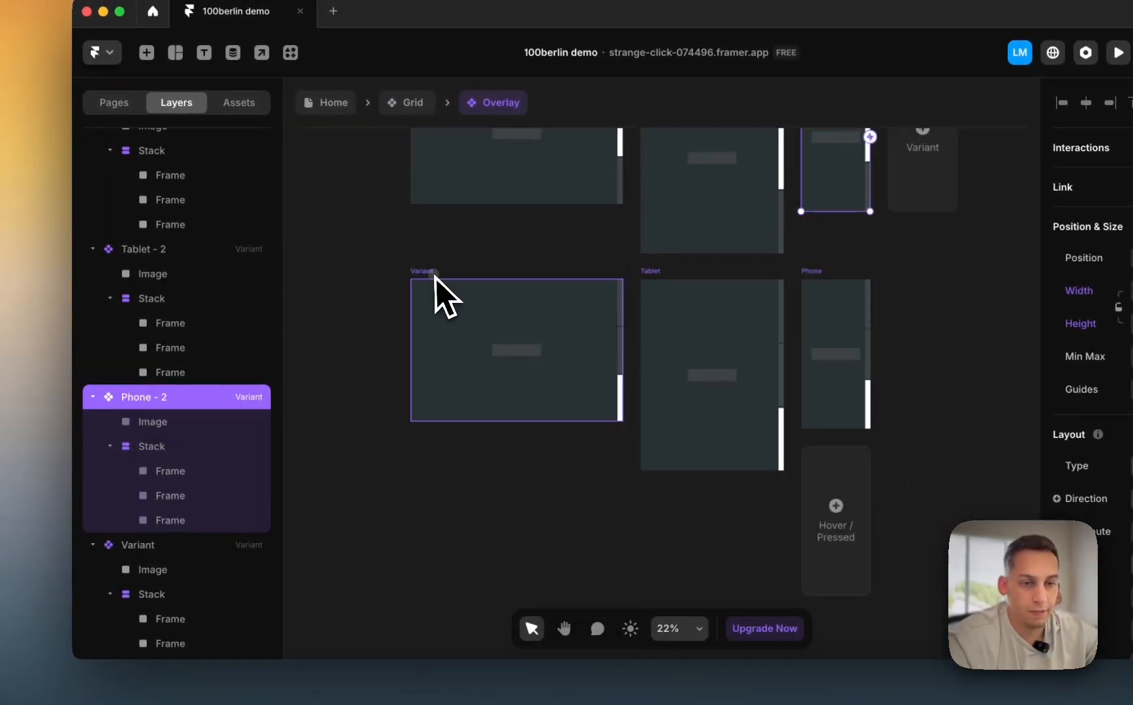
pyautogui.click(443, 296)
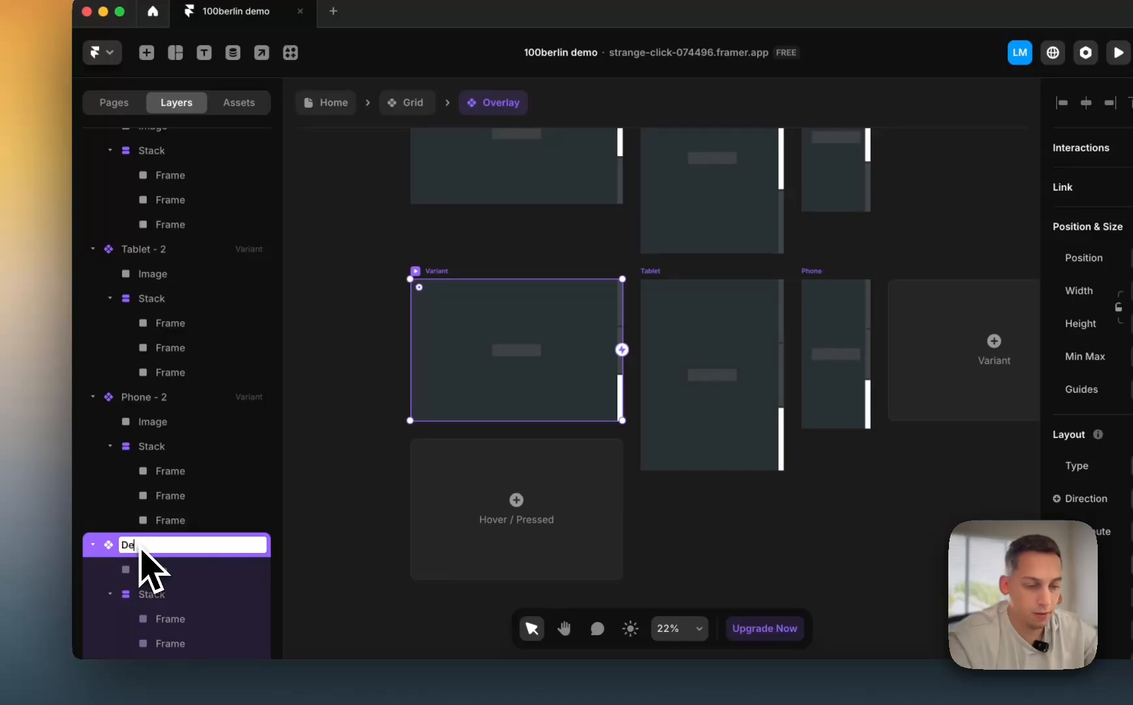
pyautogui.press('Return')
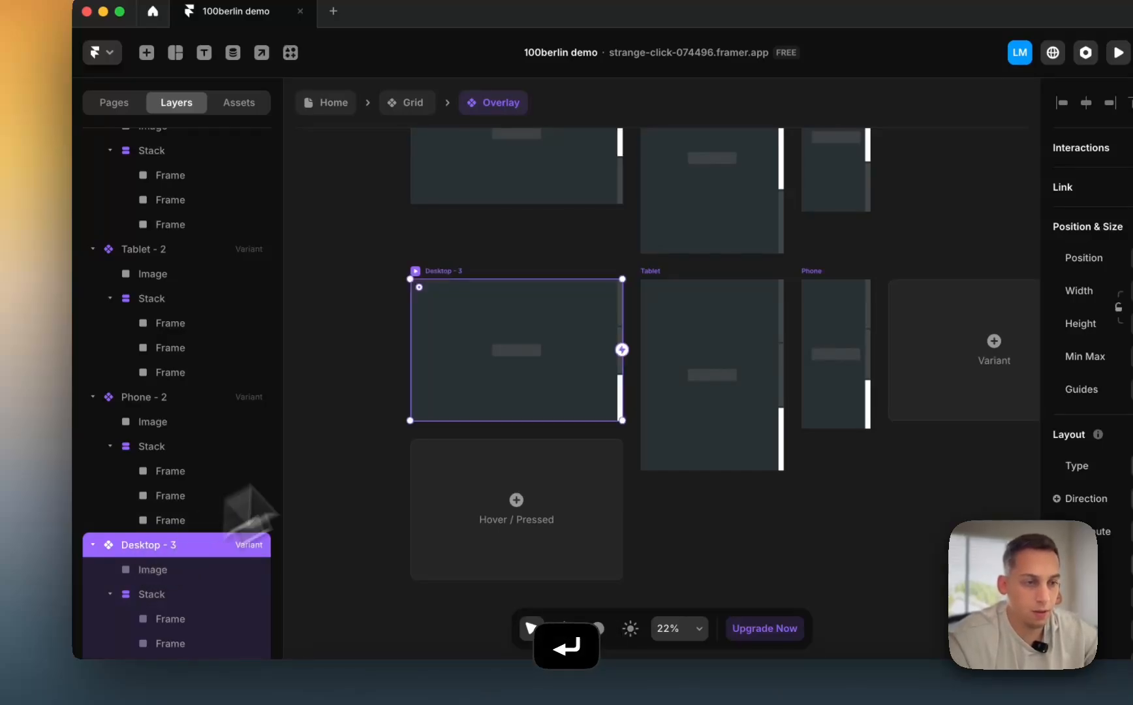
# - Rename the third-row Tablet variant as "Tablet - 3" and the third-row Phone variant as "Phone - 3"
pyautogui.click(643, 275)
pyautogui.doubleClick(143, 406)
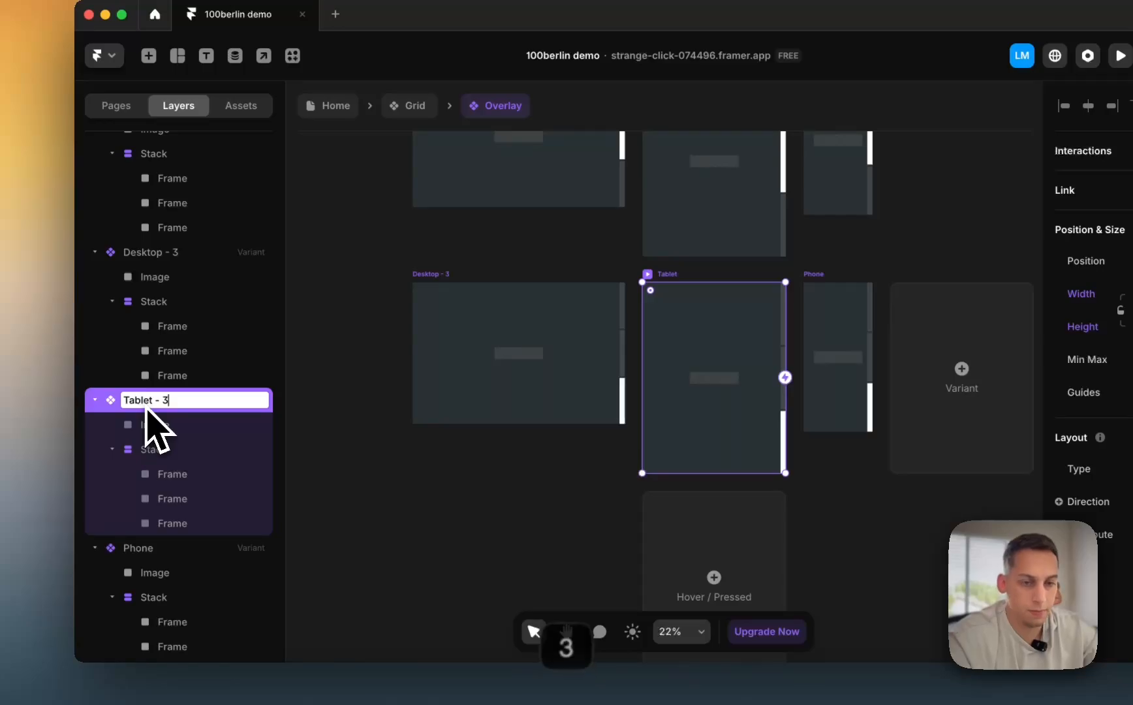
pyautogui.write('- 3')
pyautogui.press('Return')
pyautogui.click(821, 297)
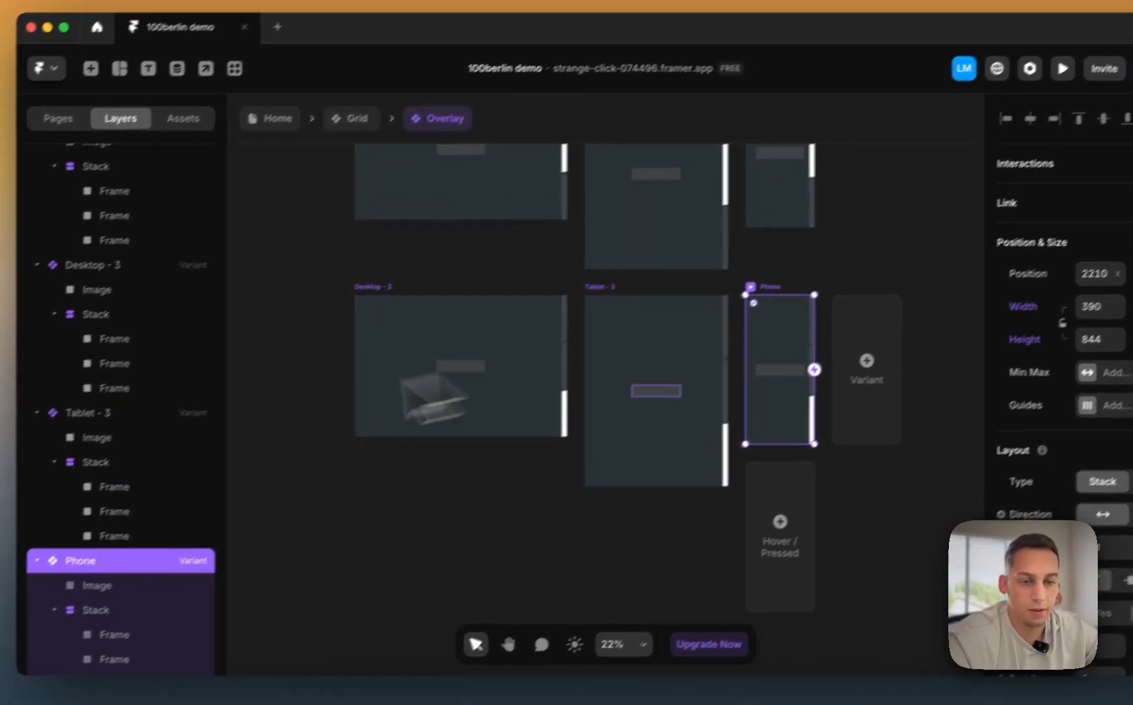
pyautogui.doubleClick(88, 561)
pyautogui.press('Right')
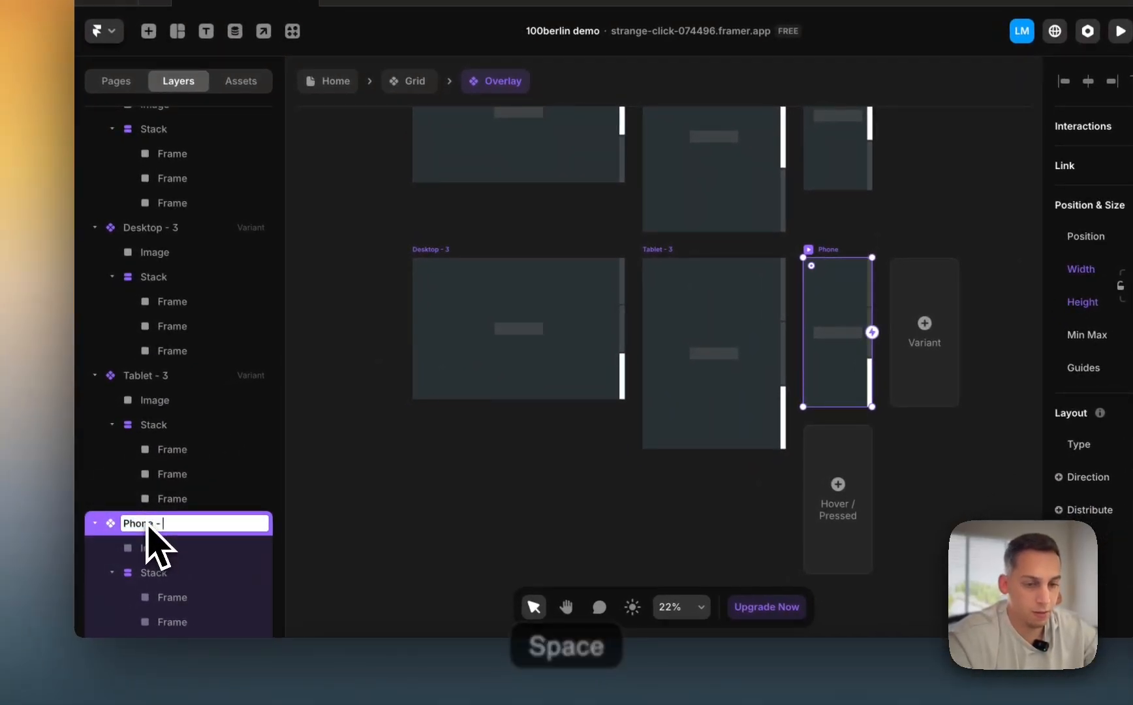
# - Return to the Grid component and set the position type of the Overlay in Desktop - 1 to Absolute
pyautogui.scroll(3, 693, 325)
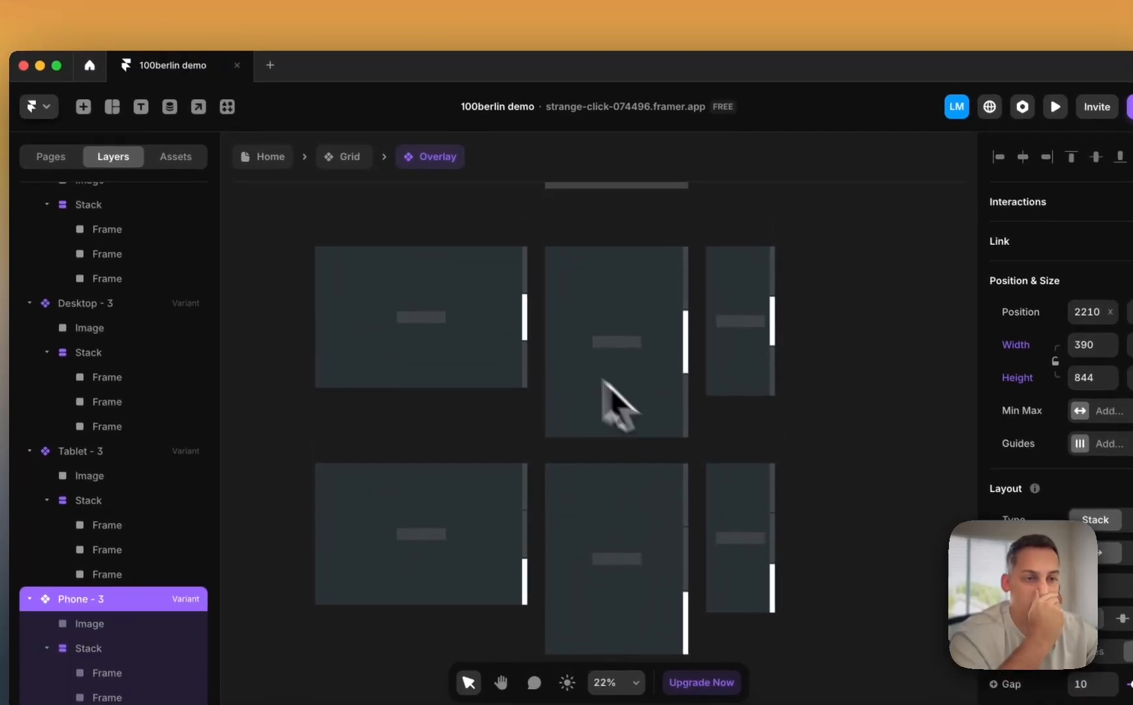
pyautogui.click(416, 83)
pyautogui.scroll(-2, 568, 392)
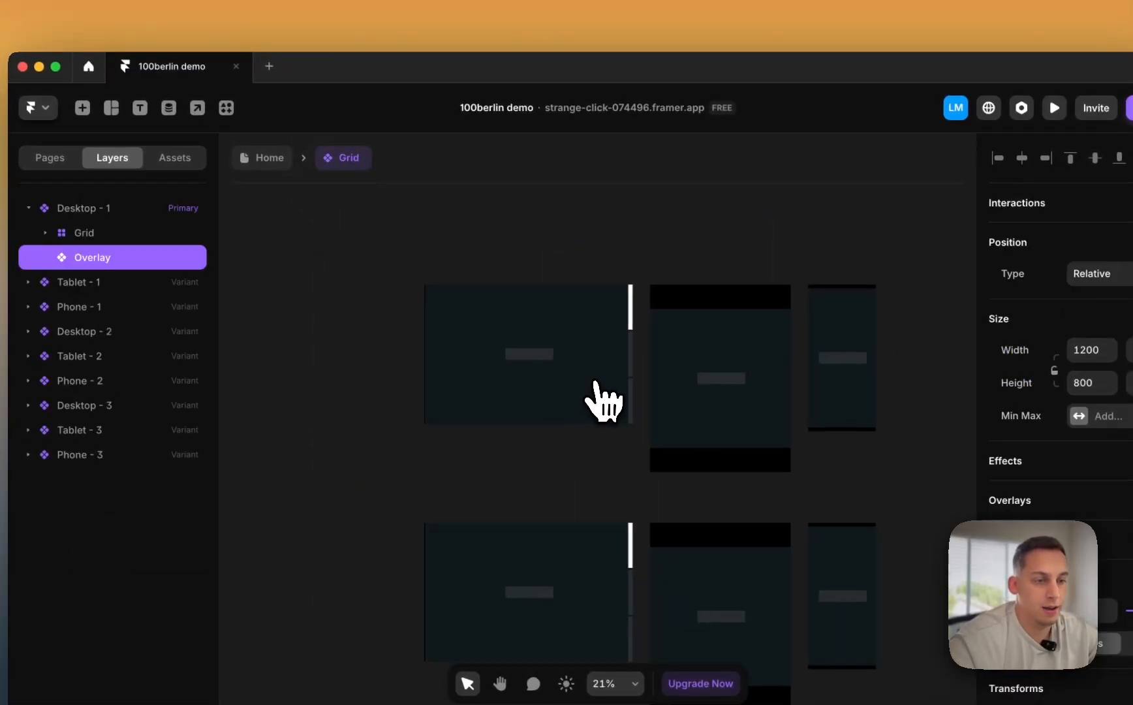
pyautogui.scroll(-3, 522, 392)
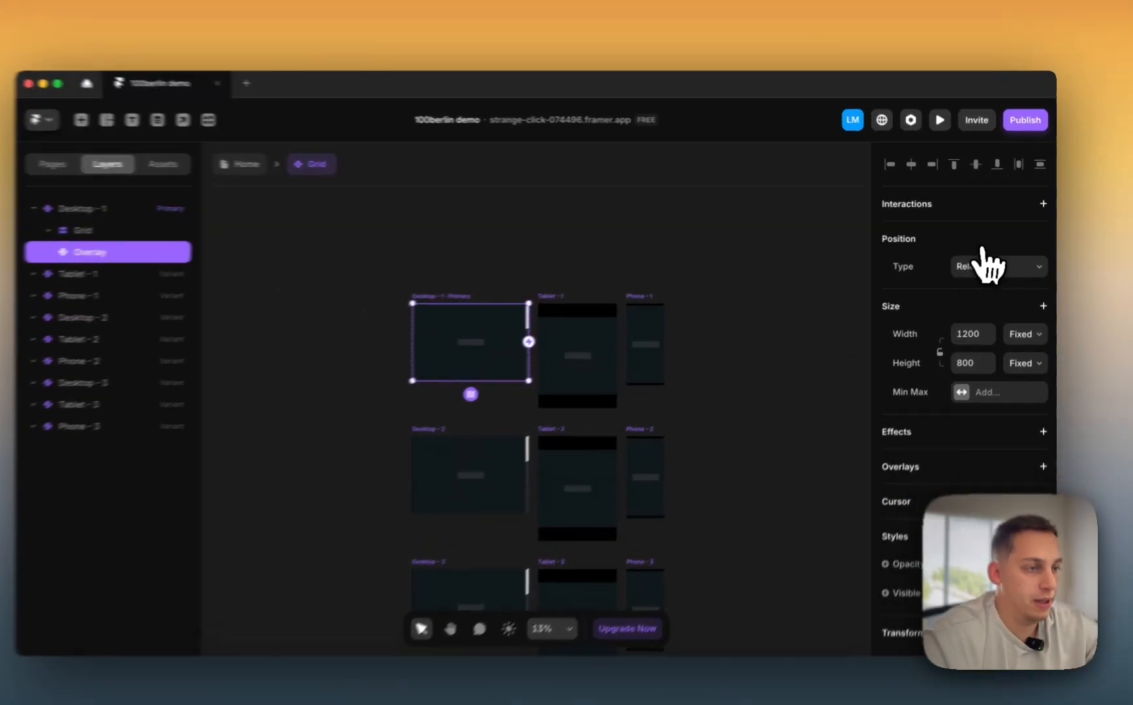
pyautogui.click(998, 262)
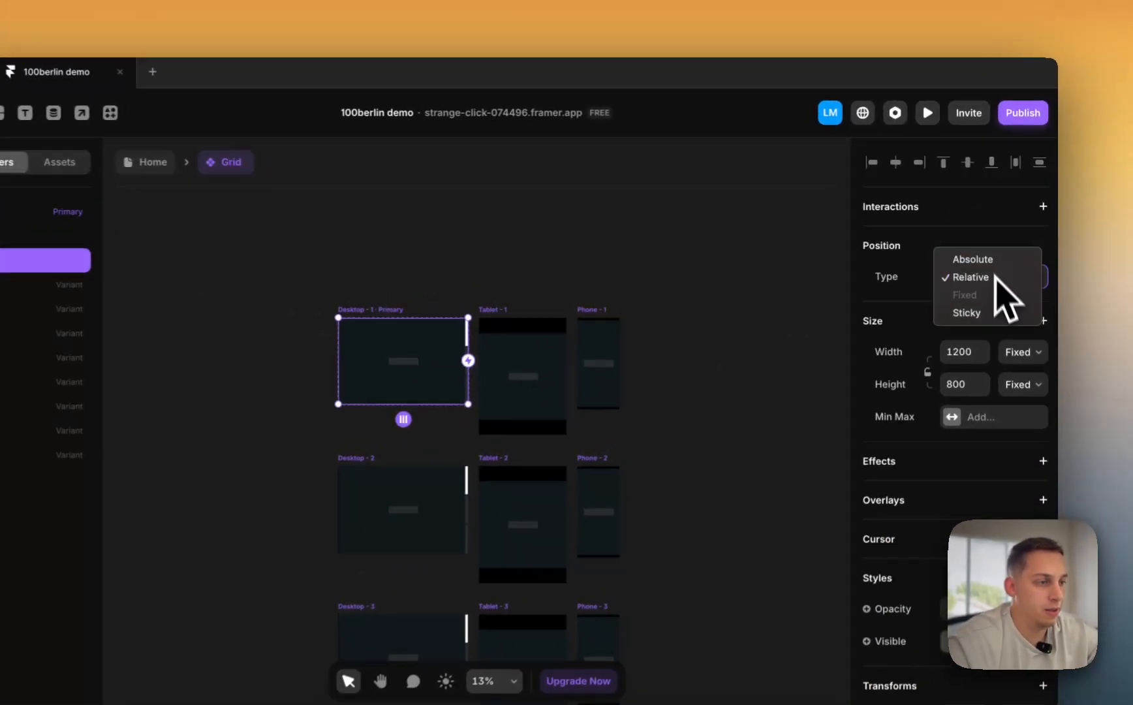
pyautogui.click(959, 261)
# - Move the Overlay layer above the Grid layer in Desktop - 1 and set its Z Index to 2
pyautogui.scroll(5, 351, 357)
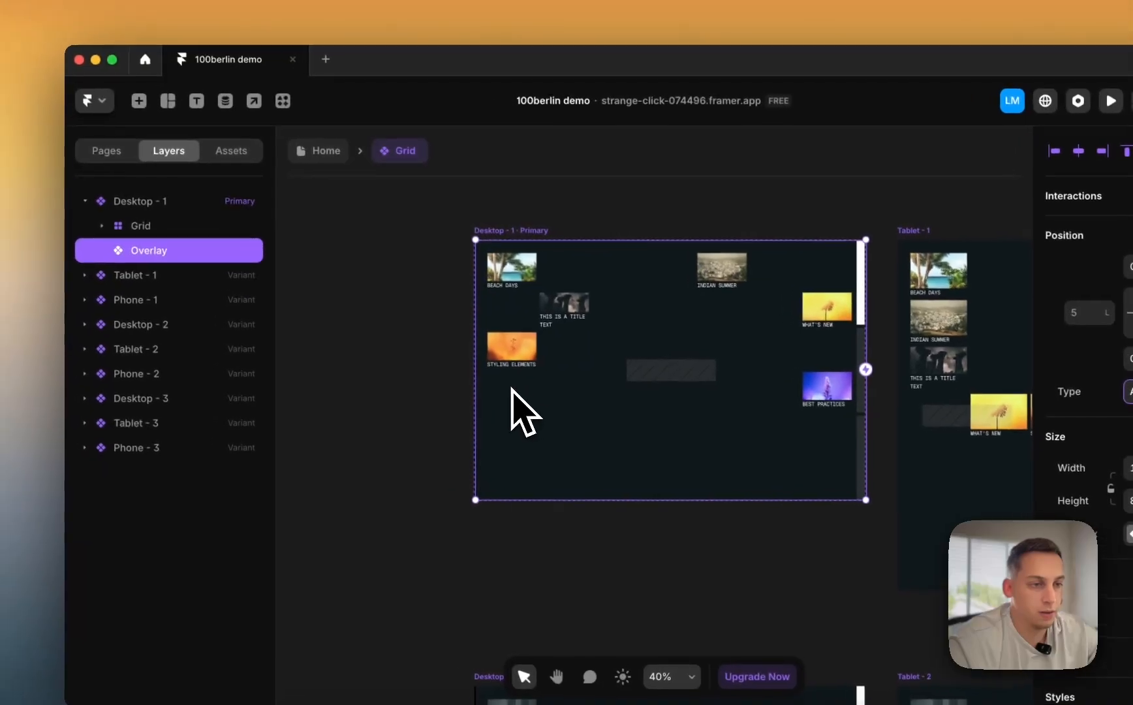
pyautogui.moveTo(156, 252); pyautogui.dragTo(146, 214)
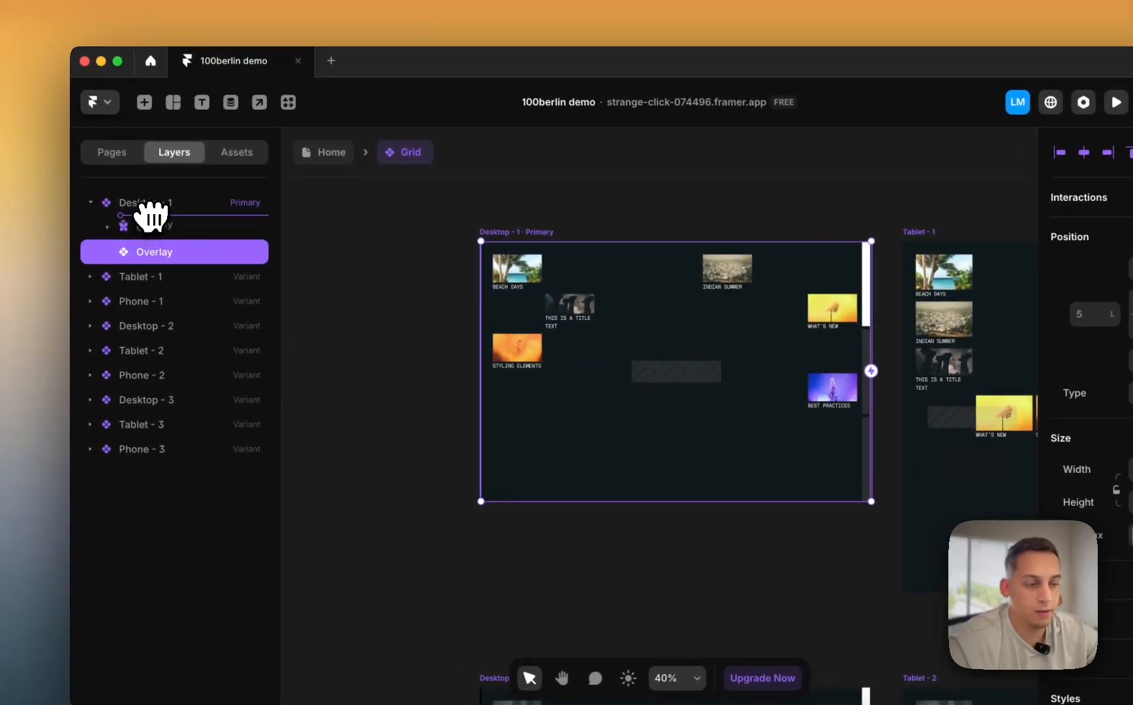
pyautogui.scroll(-6, 979, 407)
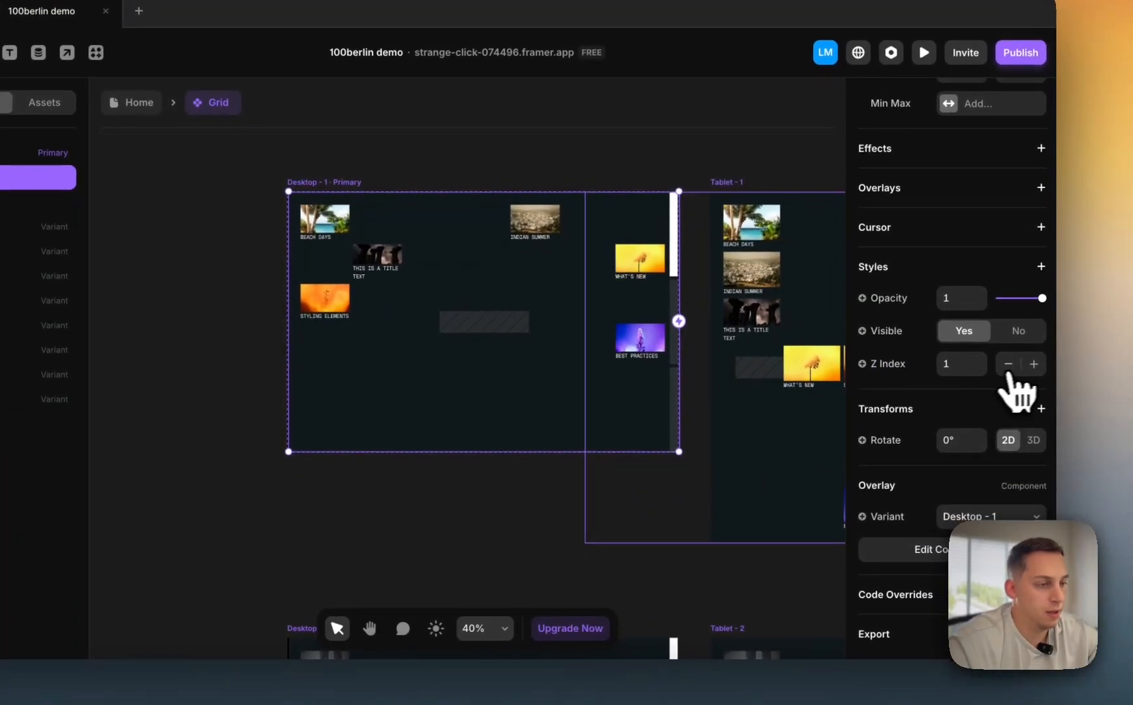
pyautogui.click(1123, 403)
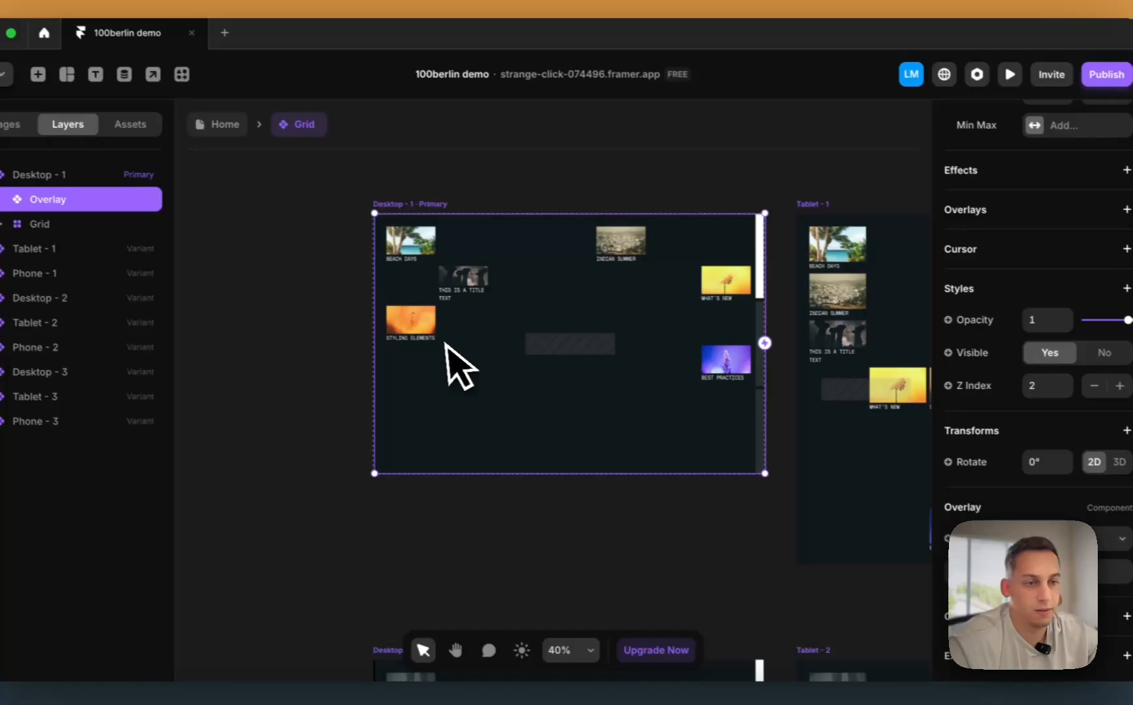
# - Set the Overlay's width and height to 100% relative and centre it within the Desktop - 1 variant
pyautogui.scroll(6, 261, 293)
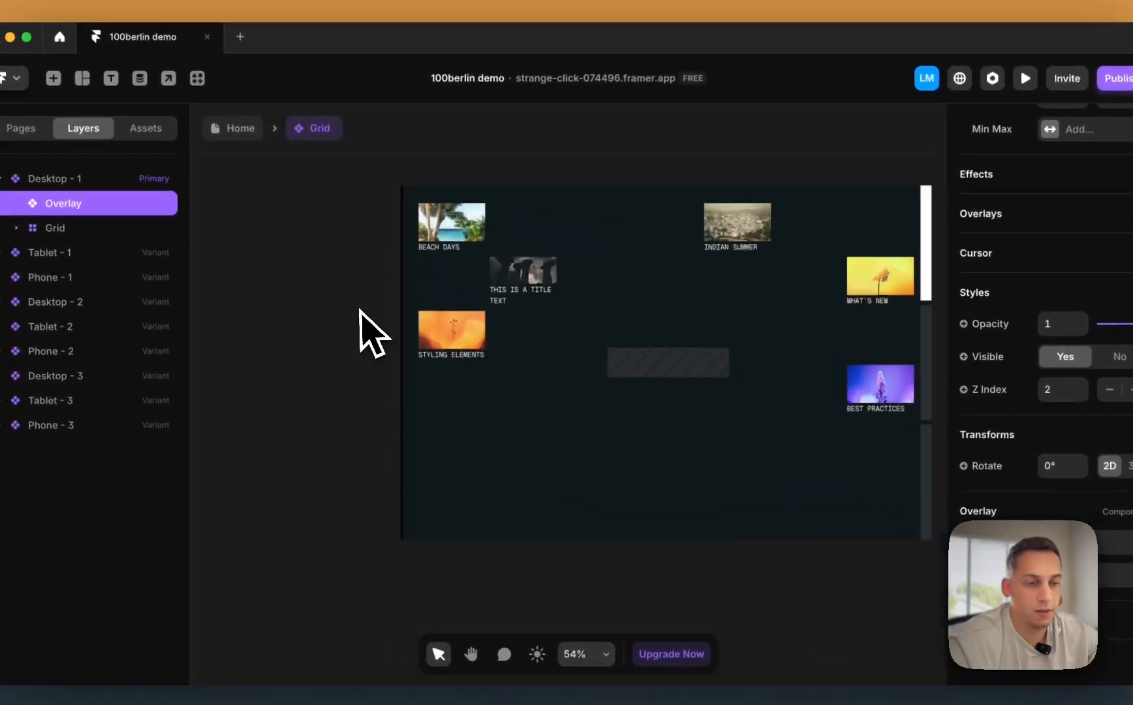
pyautogui.scroll(-6, 363, 319)
pyautogui.scroll(6, 1077, 326)
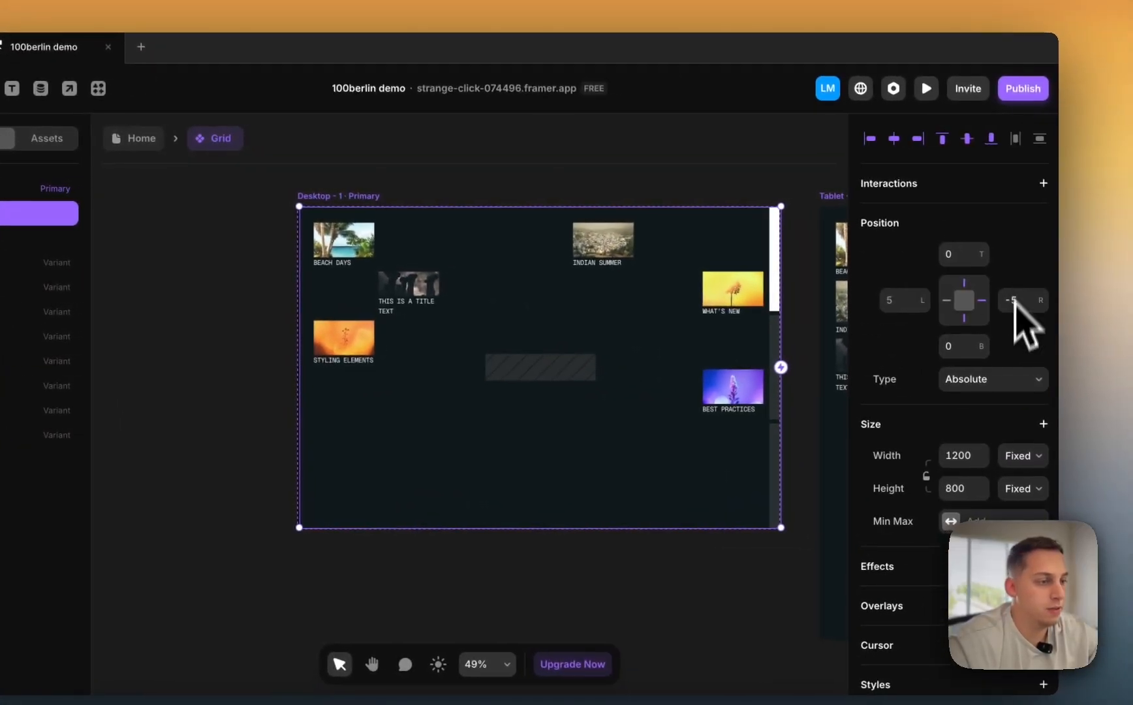
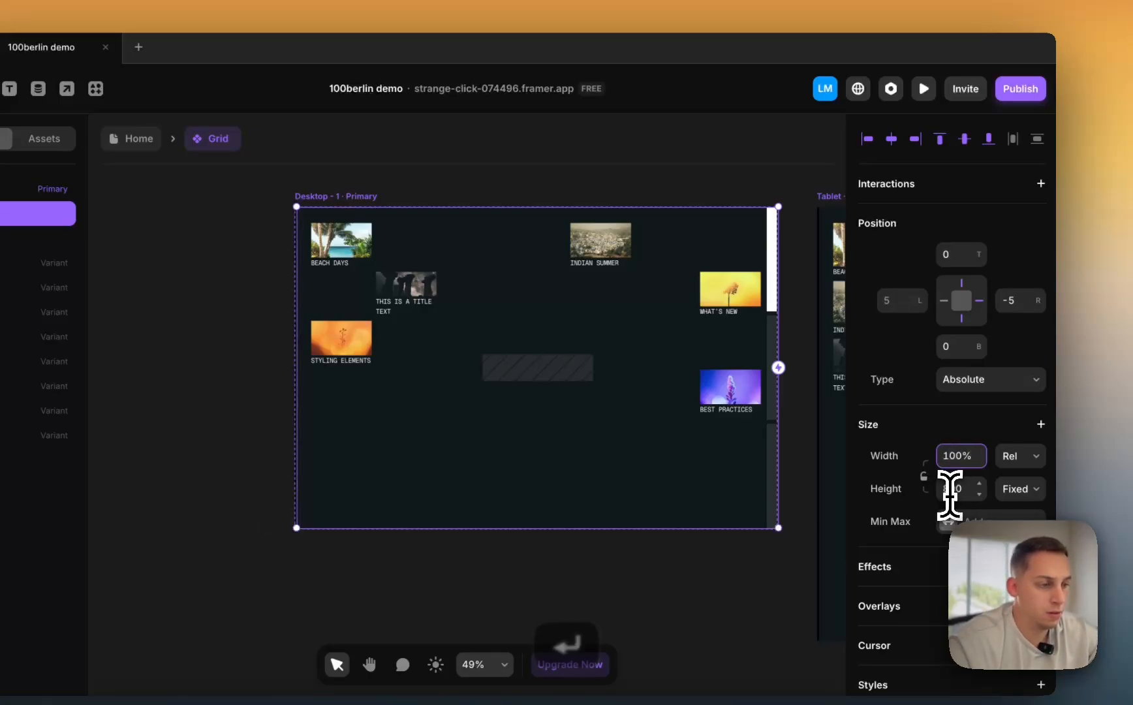
pyautogui.click(1007, 512)
pyautogui.press('Return')
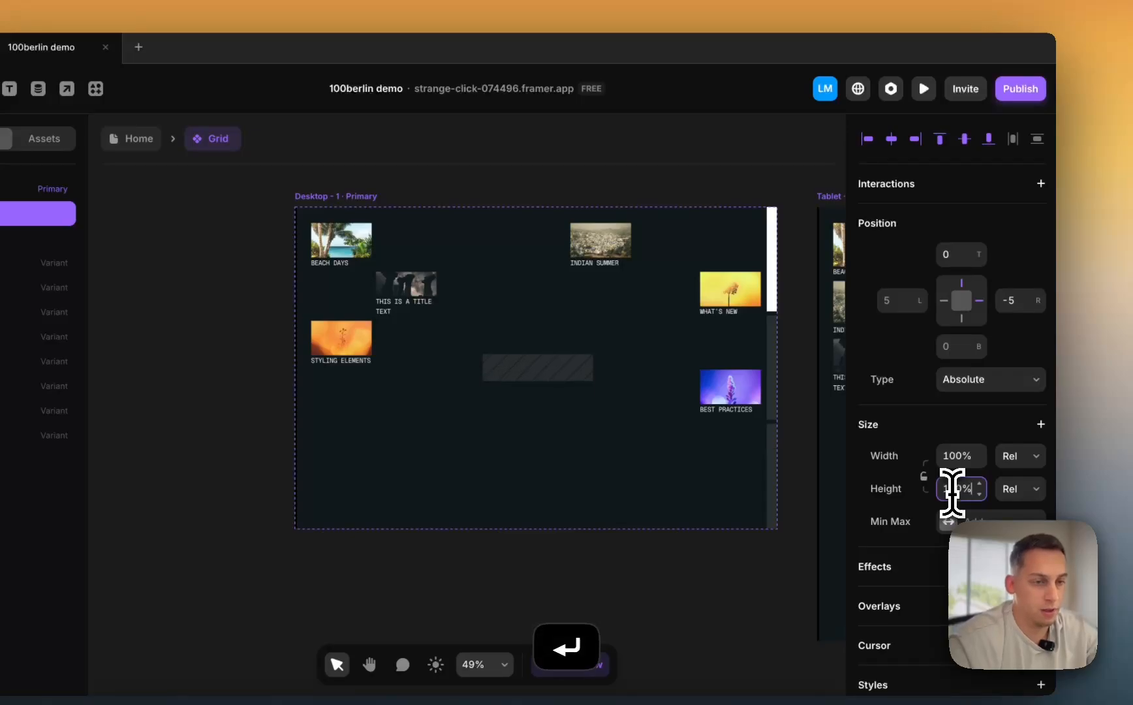
pyautogui.click(892, 140)
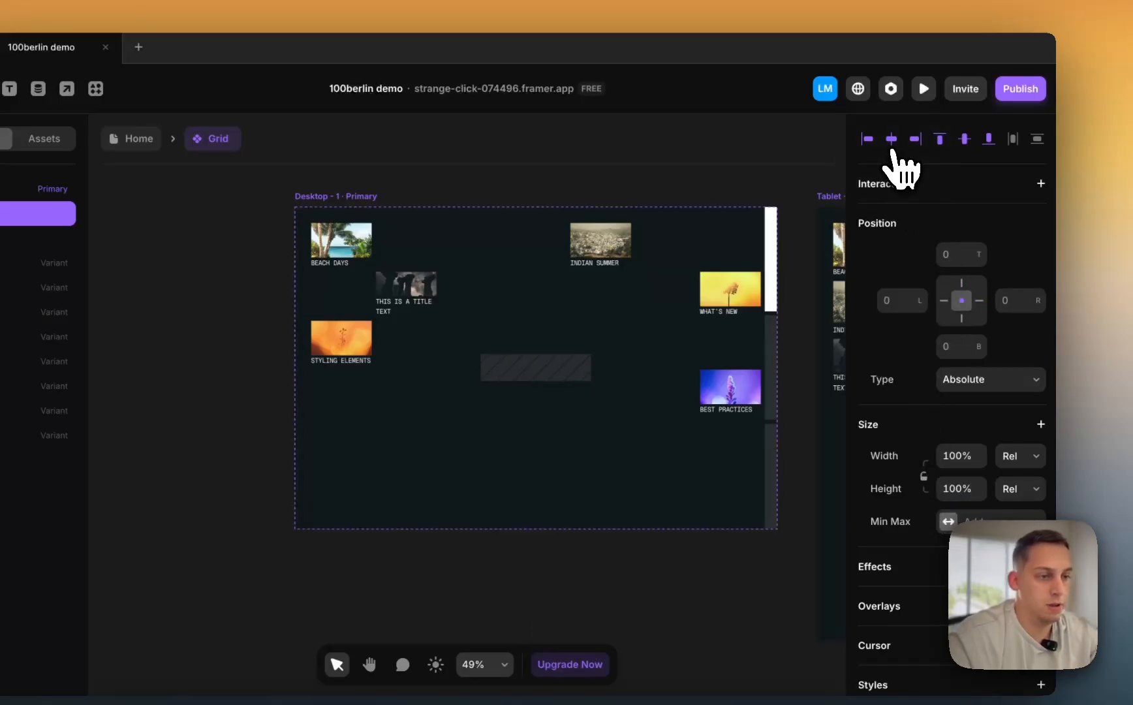
pyautogui.click(651, 173)
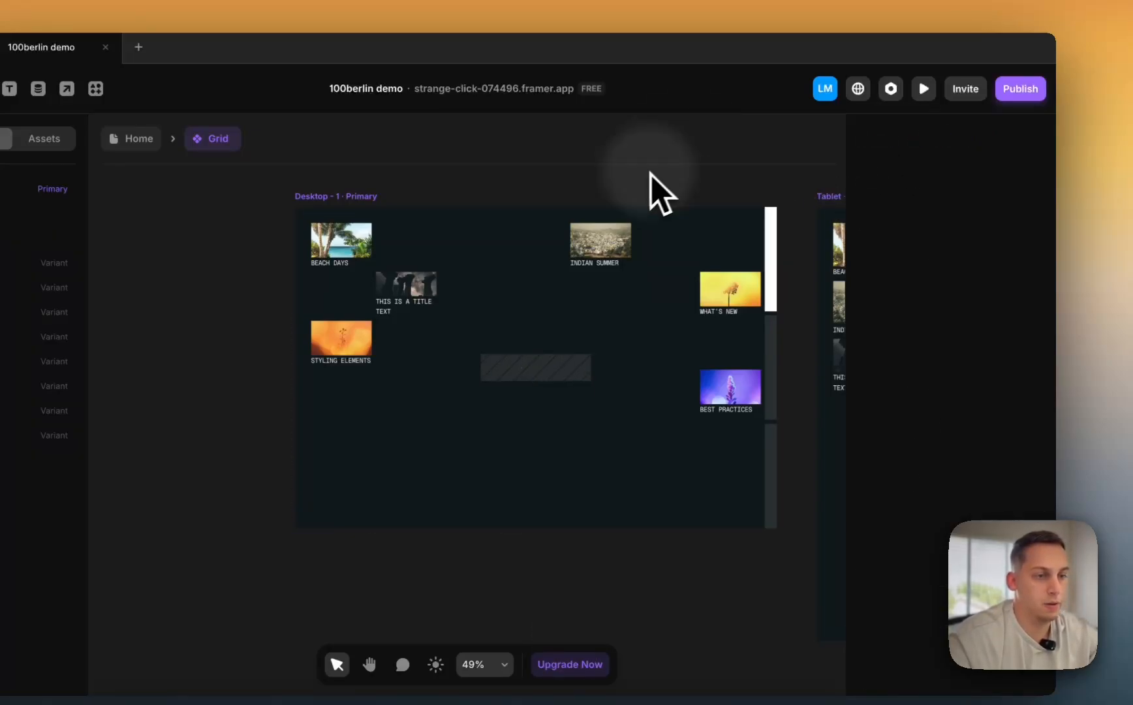
# - Switch the Overlay instances in the Grid's Tablet - 1 and Phone - 1 variants to the Overlay variants of the same names
pyautogui.hscroll(6, 643, 179)
pyautogui.click(525, 362)
pyautogui.scroll(-3, 962, 447)
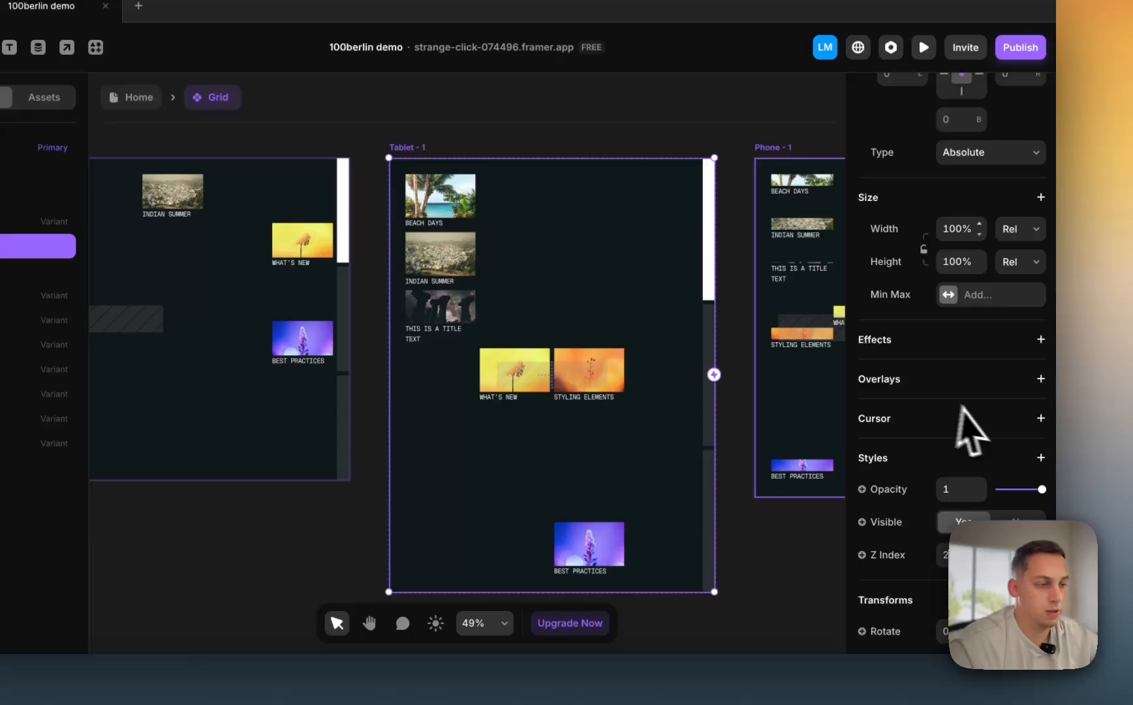
pyautogui.scroll(-3, 976, 440)
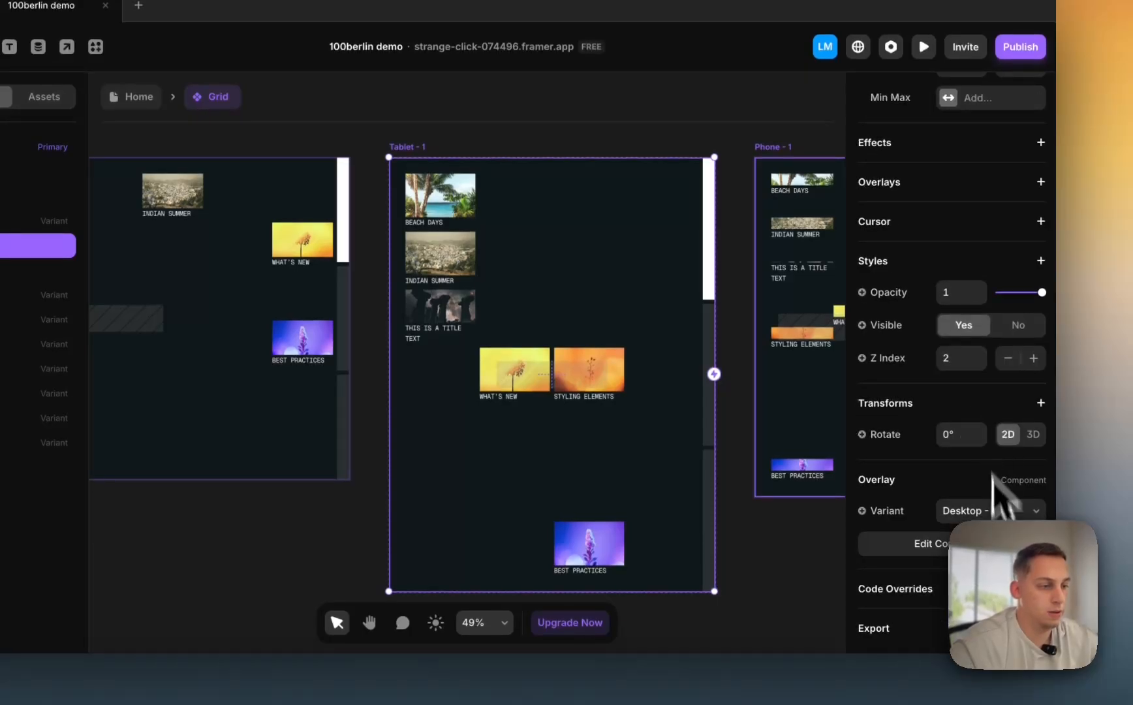
pyautogui.click(981, 529)
pyautogui.click(808, 411)
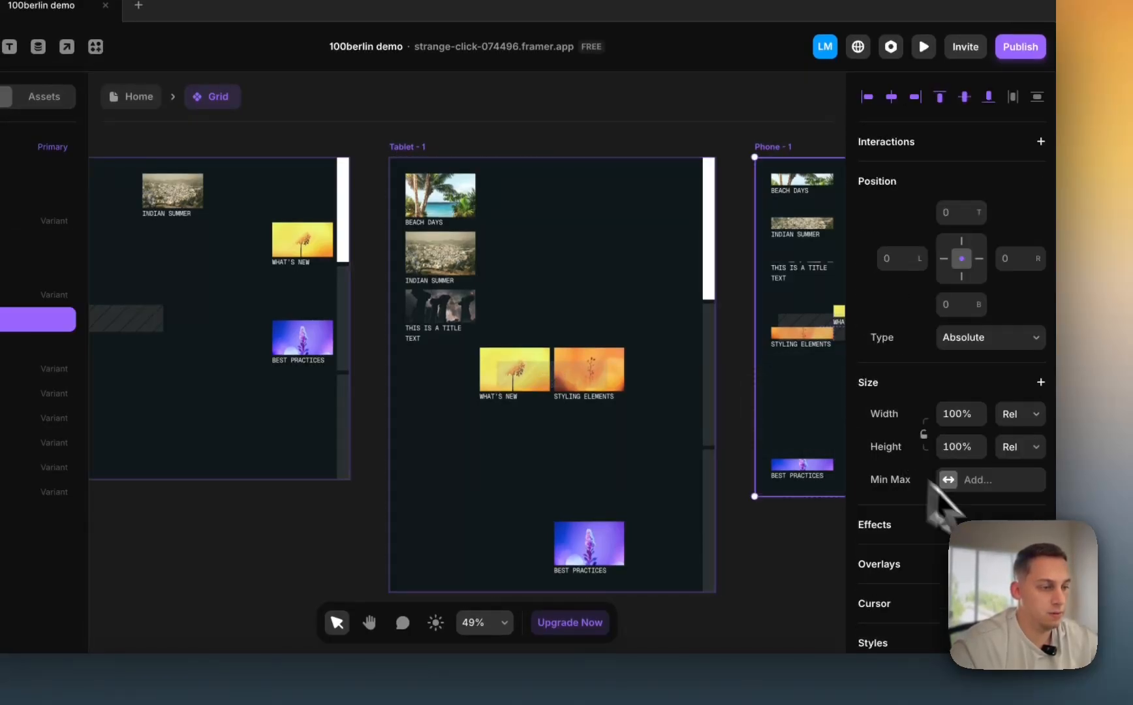
pyautogui.scroll(-6, 933, 485)
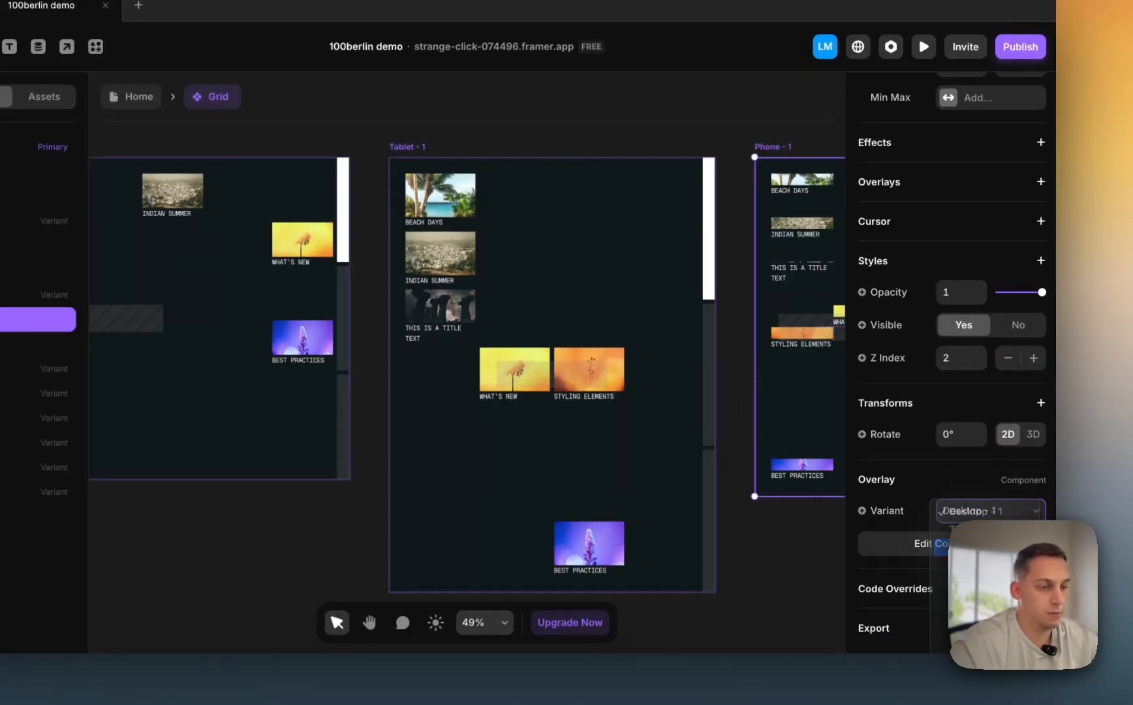
# - Switch the Overlay instance in the Grid's Desktop - 2 variant to Desktop - 2 and the one in Tablet - 2 to Tablet - 2
pyautogui.scroll(-10, 556, 449)
pyautogui.hscroll(-5, 556, 449)
pyautogui.scroll(2, 548, 446)
pyautogui.scroll(-4, 548, 447)
pyautogui.click(539, 415)
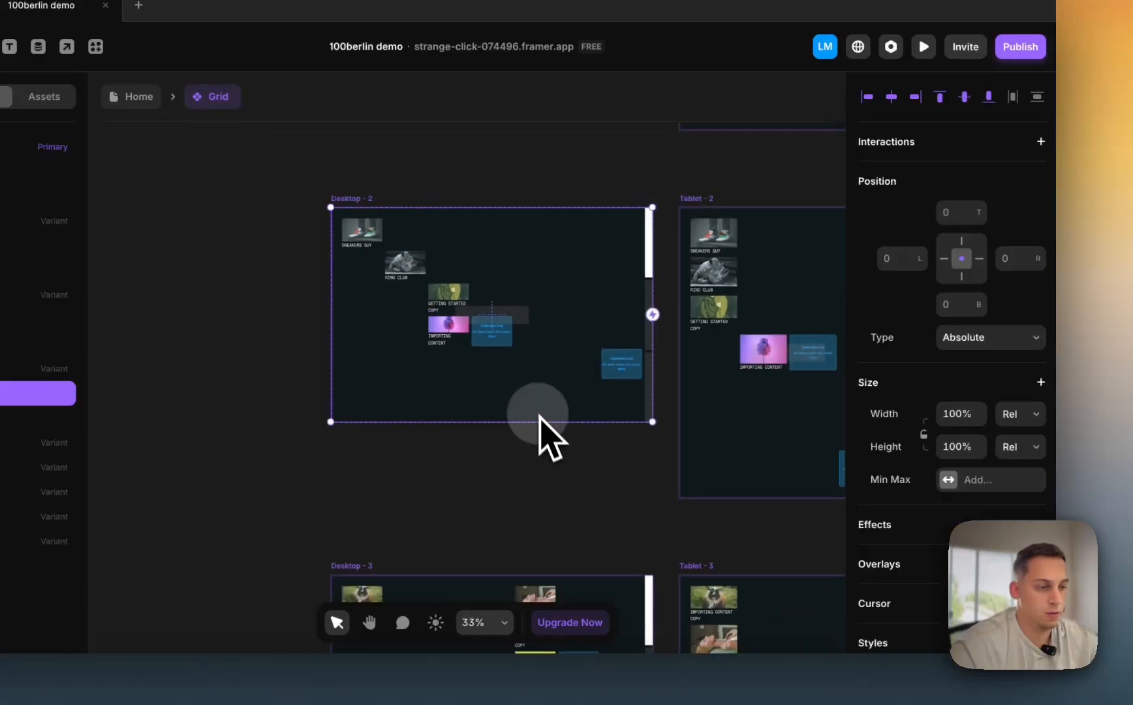
pyautogui.scroll(-6, 870, 494)
pyautogui.click(1021, 509)
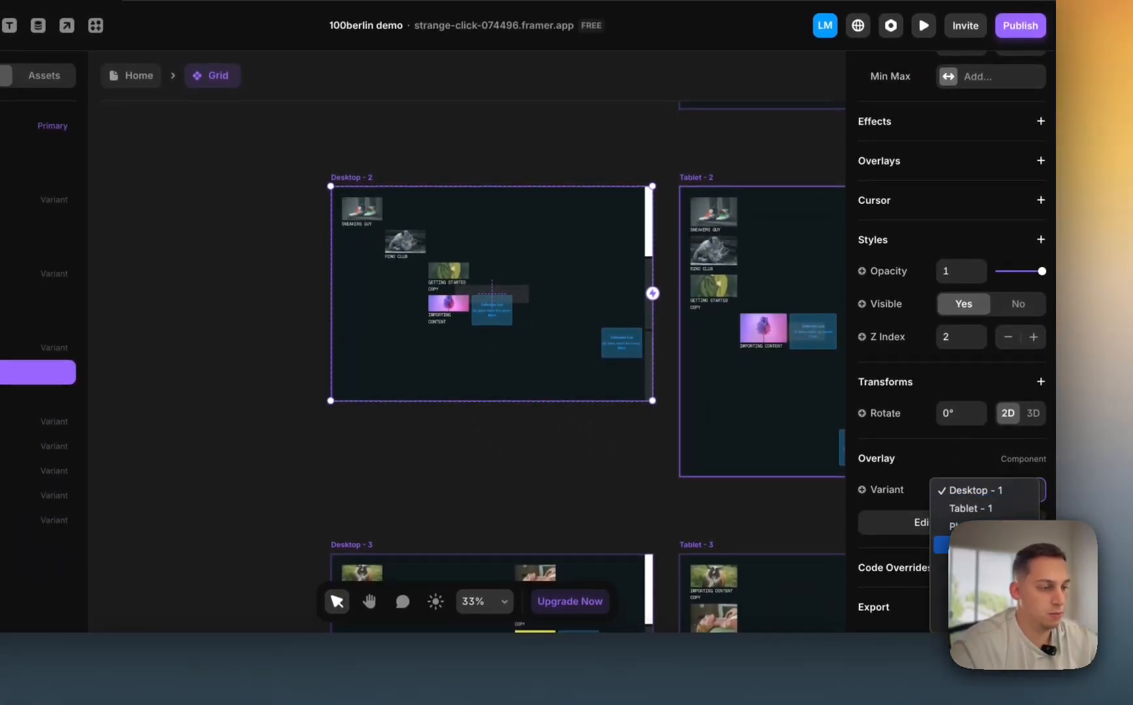
pyautogui.click(791, 412)
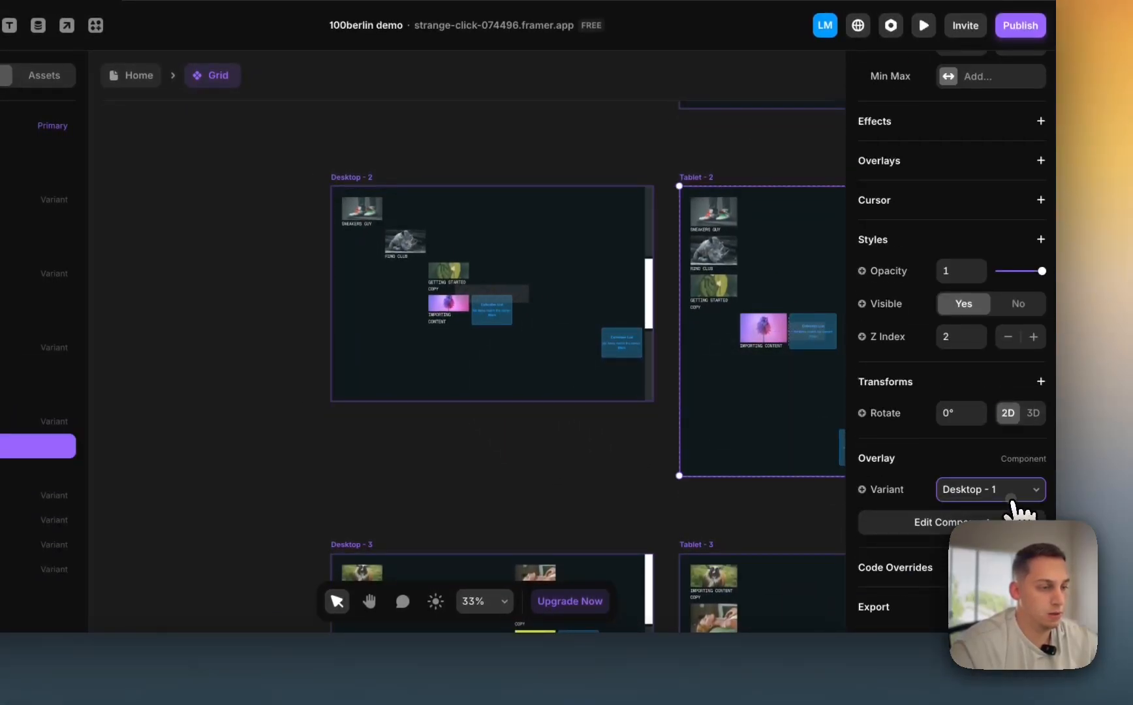
# - Switch the Overlay instance in the Grid's Phone - 2 variant to the Phone - 2 Overlay variant
pyautogui.hscroll(10, 607, 430)
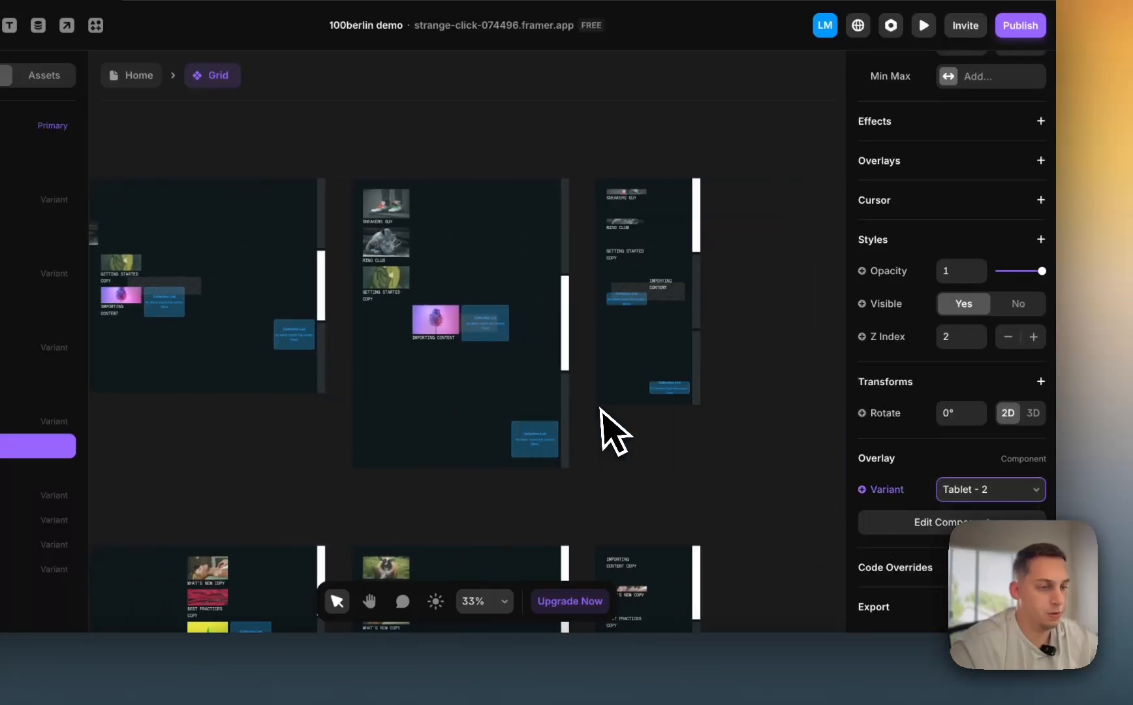
pyautogui.click(561, 374)
pyautogui.click(999, 503)
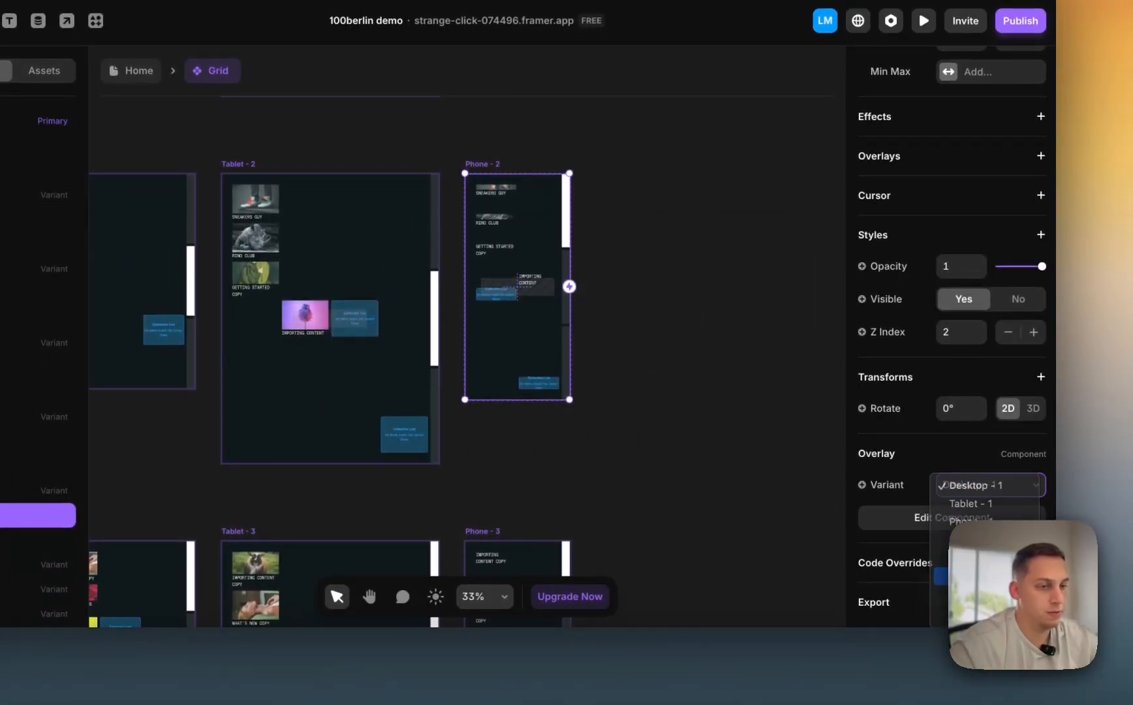
pyautogui.click(980, 576)
# - Switch the Overlay instance in the Grid's Desktop - 3 variant to Desktop - 3 and the one in Tablet - 3 to Tablet - 3
pyautogui.scroll(-5, 666, 486)
pyautogui.hscroll(-5, 666, 486)
pyautogui.click(499, 379)
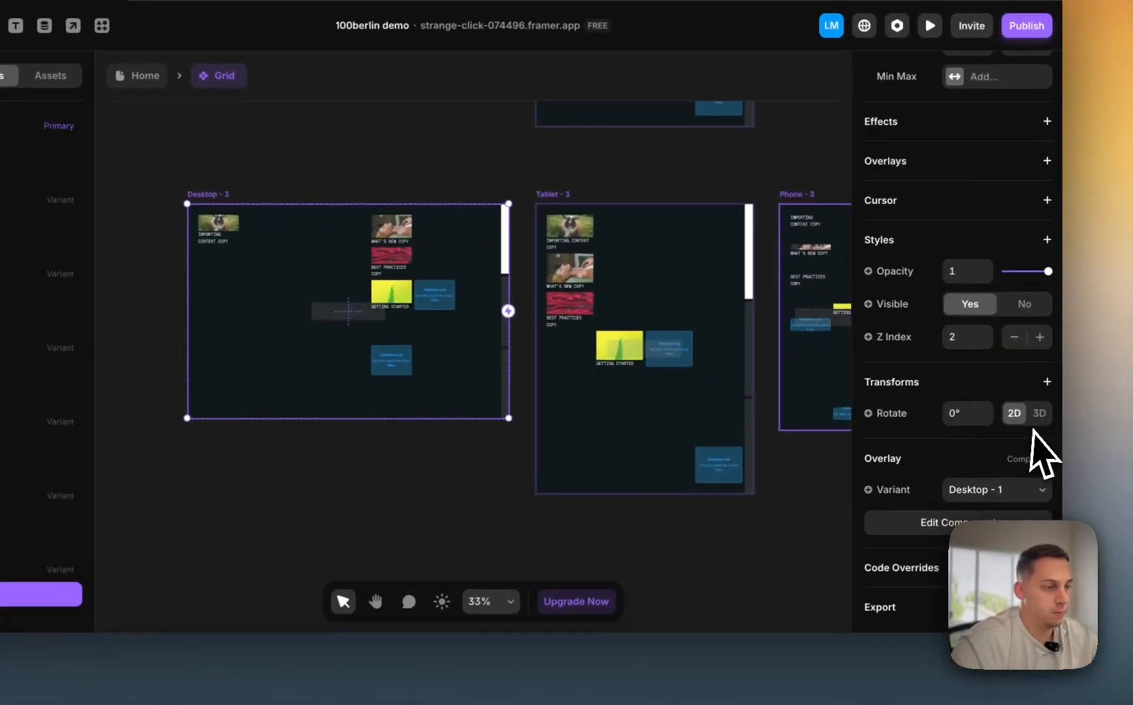
pyautogui.click(982, 494)
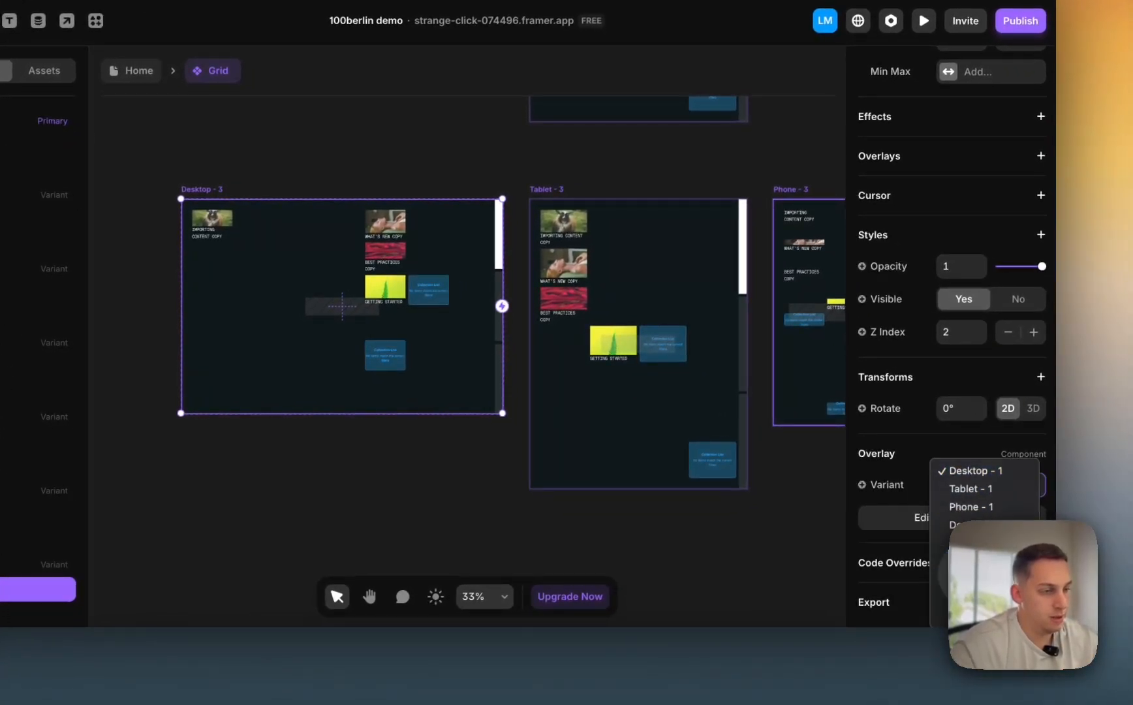
pyautogui.click(716, 410)
pyautogui.scroll(-5, 911, 460)
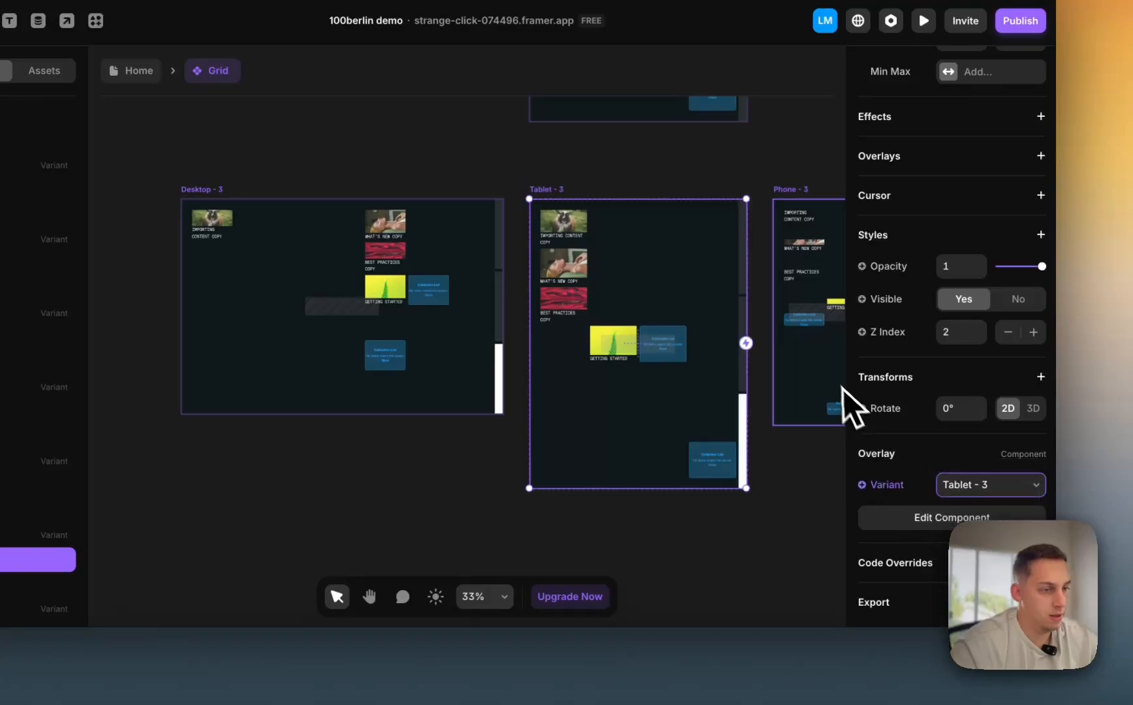
# - Switch the Overlay instance in the Grid's Phone - 3 variant to the Phone - 3 Overlay variant
pyautogui.click(842, 401)
pyautogui.scroll(-5, 981, 480)
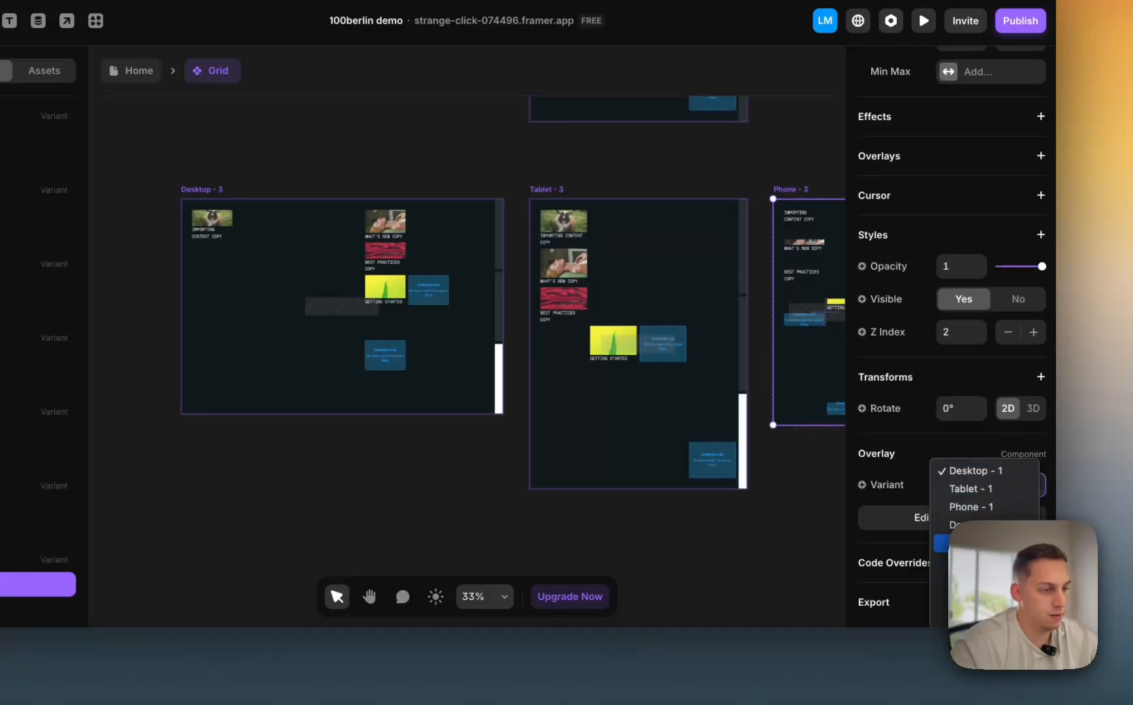
pyautogui.click(973, 616)
pyautogui.click(512, 484)
pyautogui.scroll(-4, 496, 477)
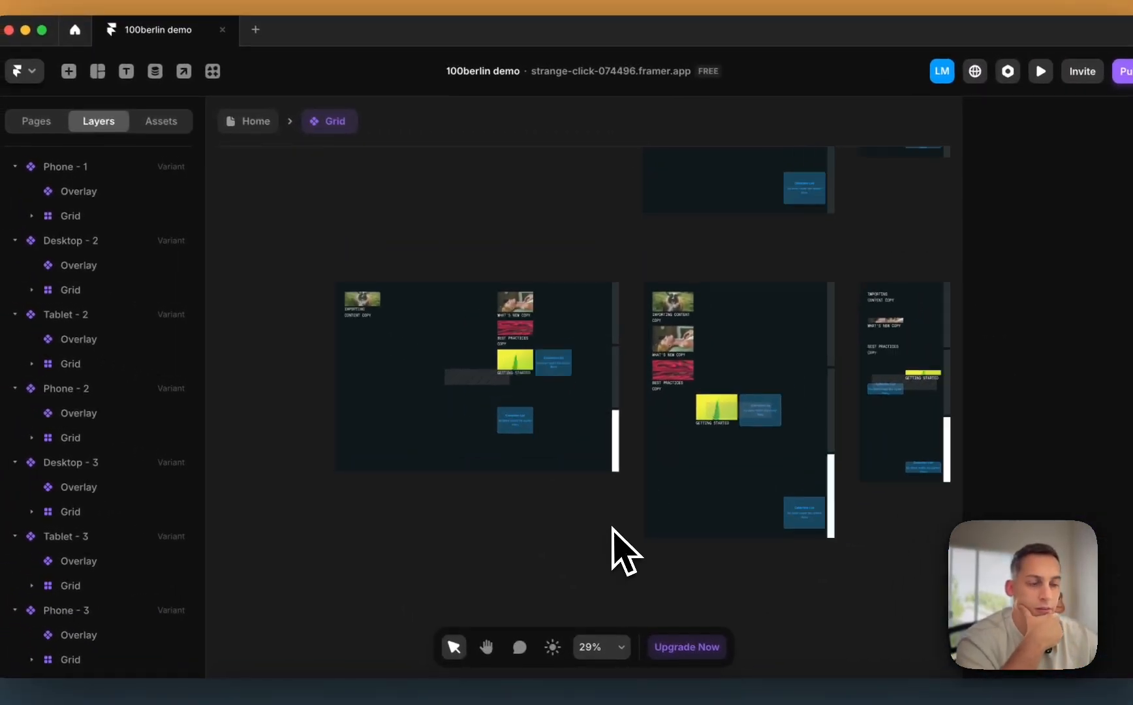
pyautogui.scroll(2, 496, 477)
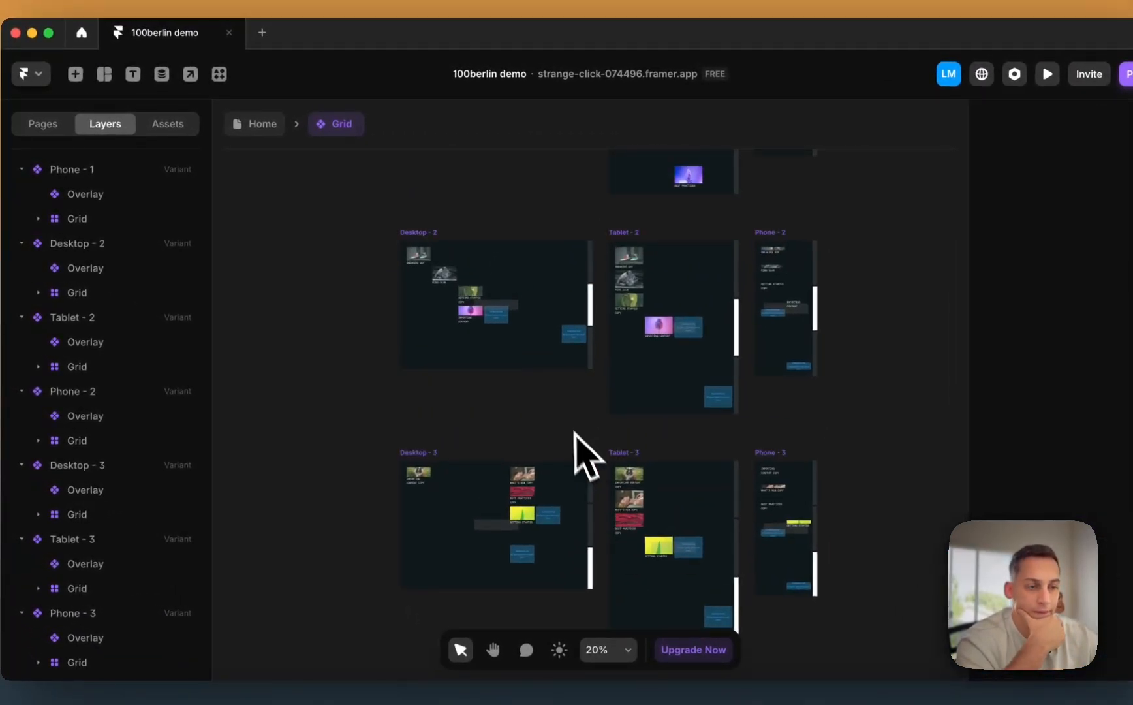
pyautogui.scroll(3, 571, 431)
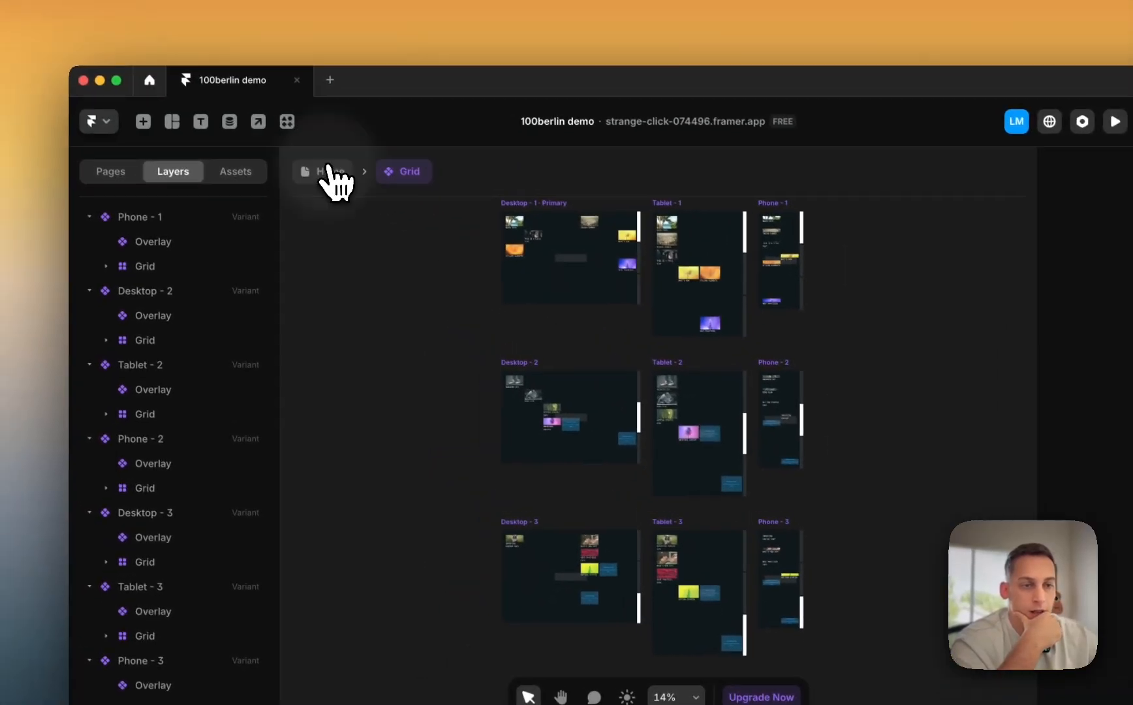
# - Return to the Home page and preview its Desktop breakpoint, checking how the stacked grids behave on scroll
pyautogui.click(257, 124)
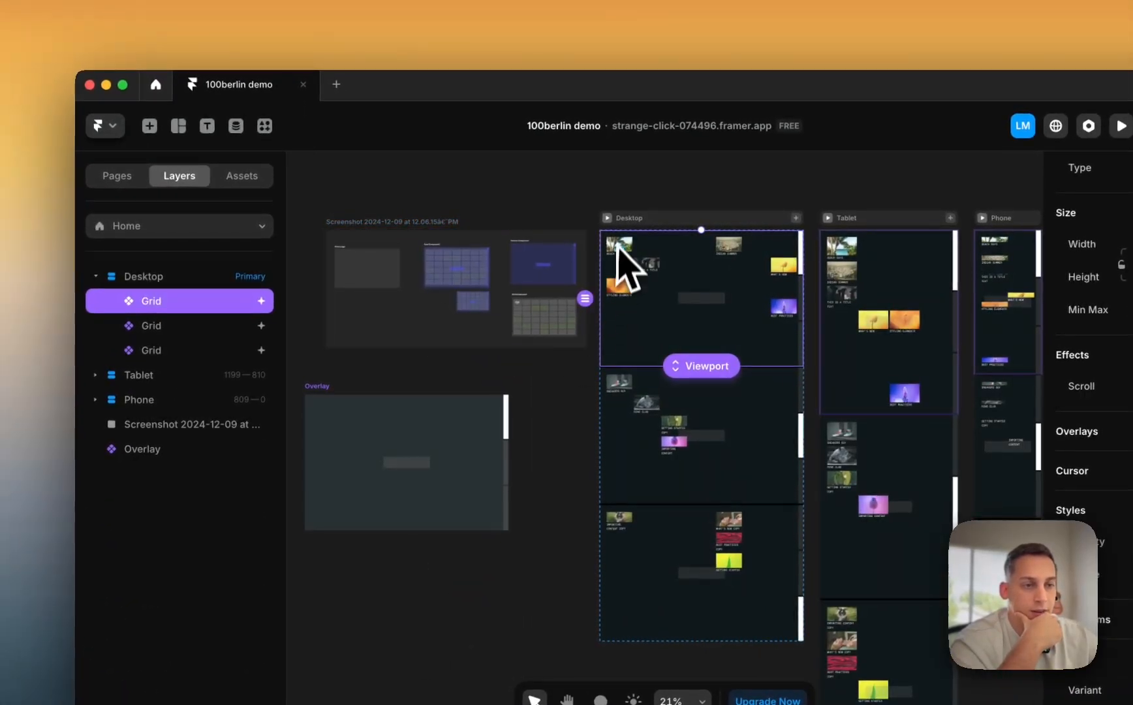
pyautogui.click(605, 218)
pyautogui.scroll(-6, 531, 404)
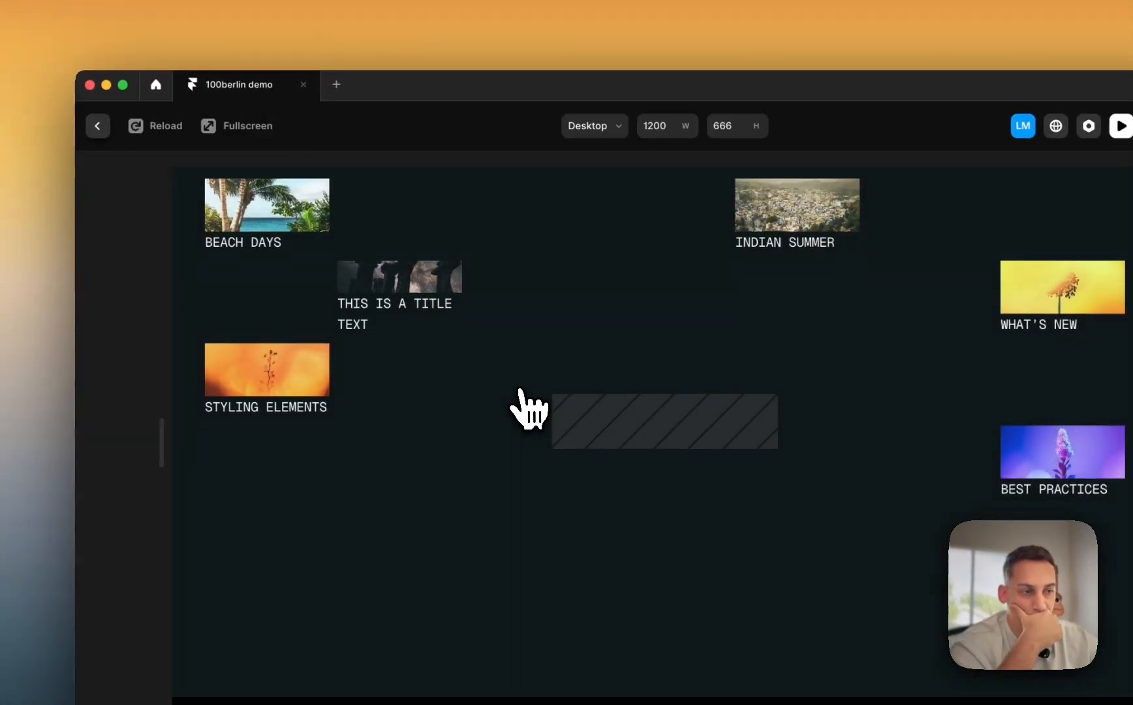
pyautogui.scroll(-5, 520, 391)
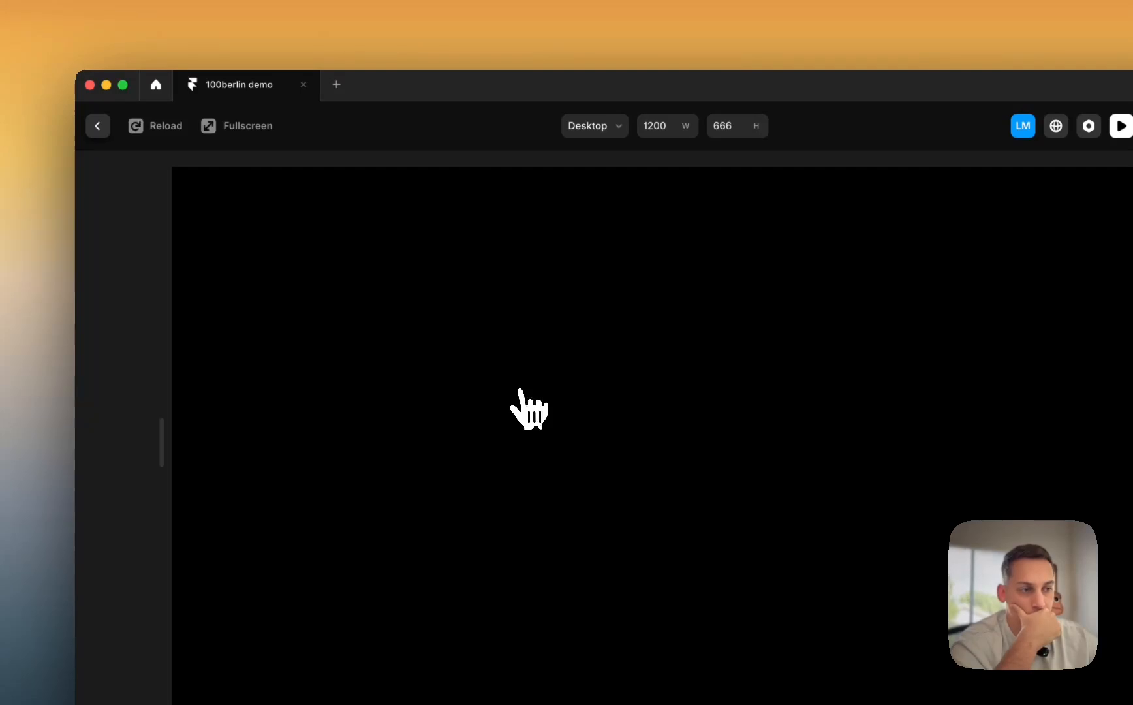
pyautogui.scroll(8, 520, 390)
pyautogui.click(97, 125)
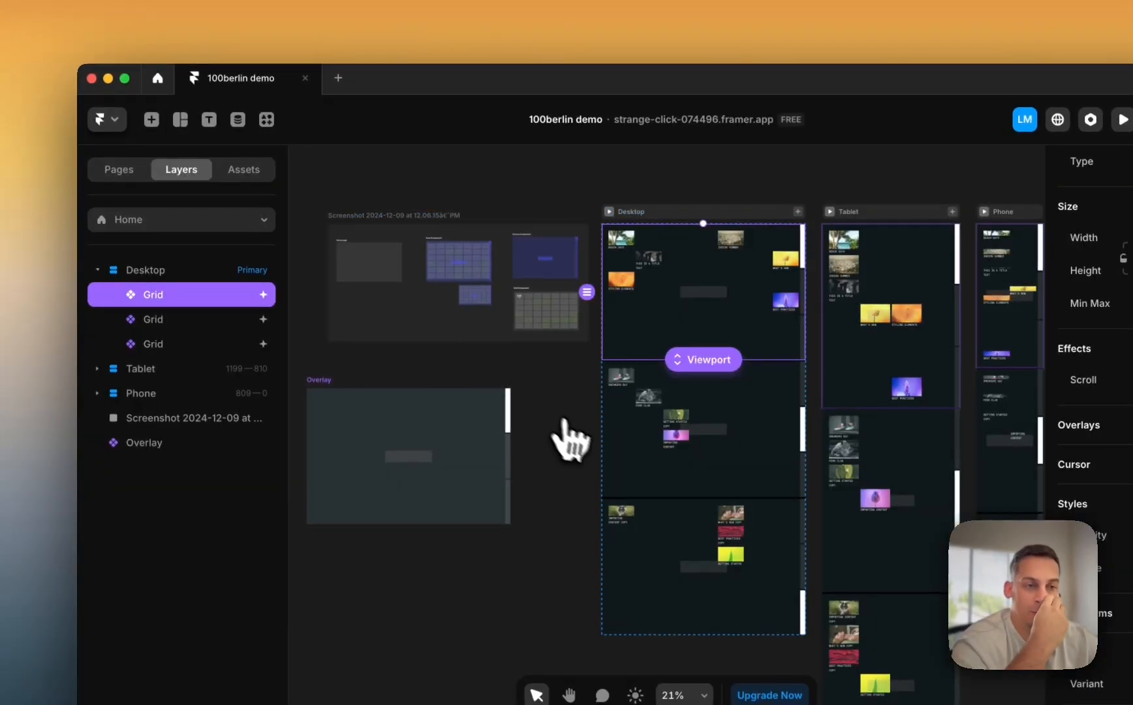
# - Delete the second and third Grid instances from the Home page's Desktop breakpoint, keeping only the first one
pyautogui.click(597, 350)
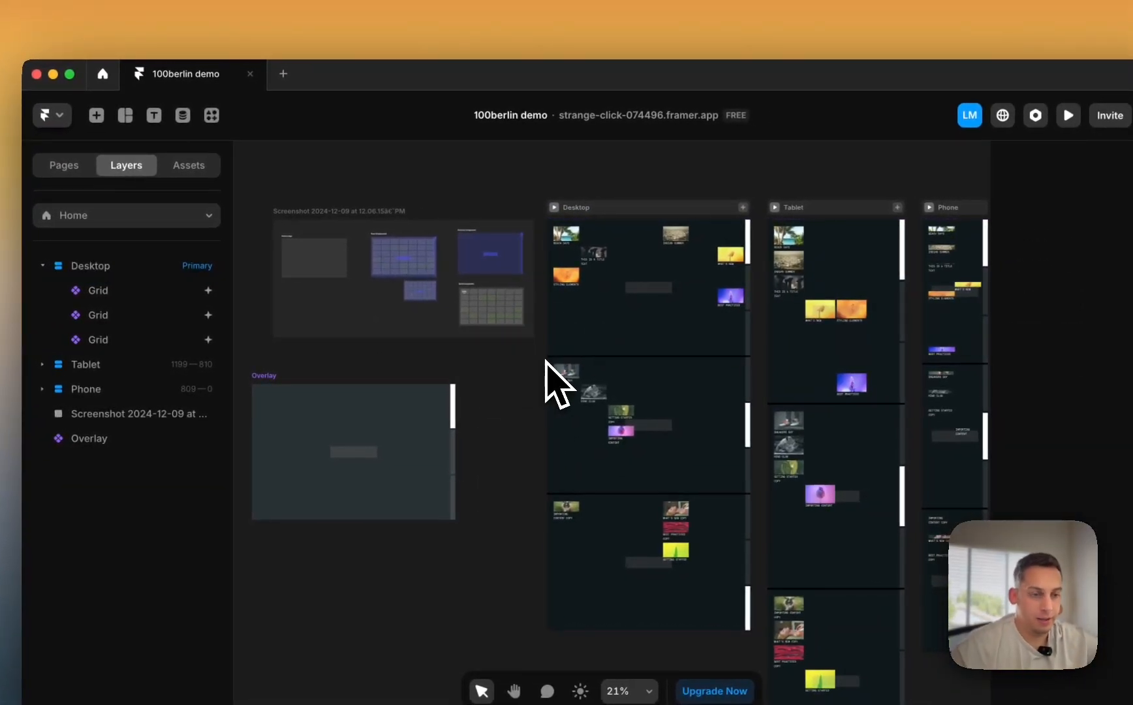
pyautogui.click(590, 365)
pyautogui.press('BackSpace')
pyautogui.press('Return')
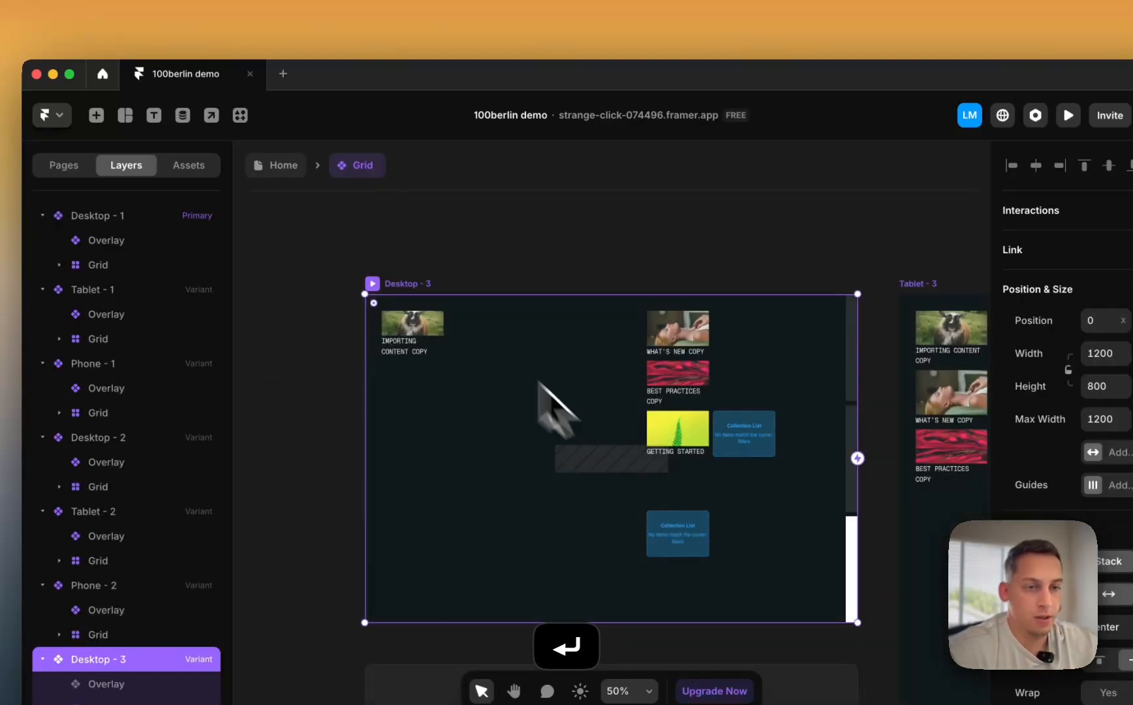
pyautogui.click(278, 168)
pyautogui.press('BackSpace')
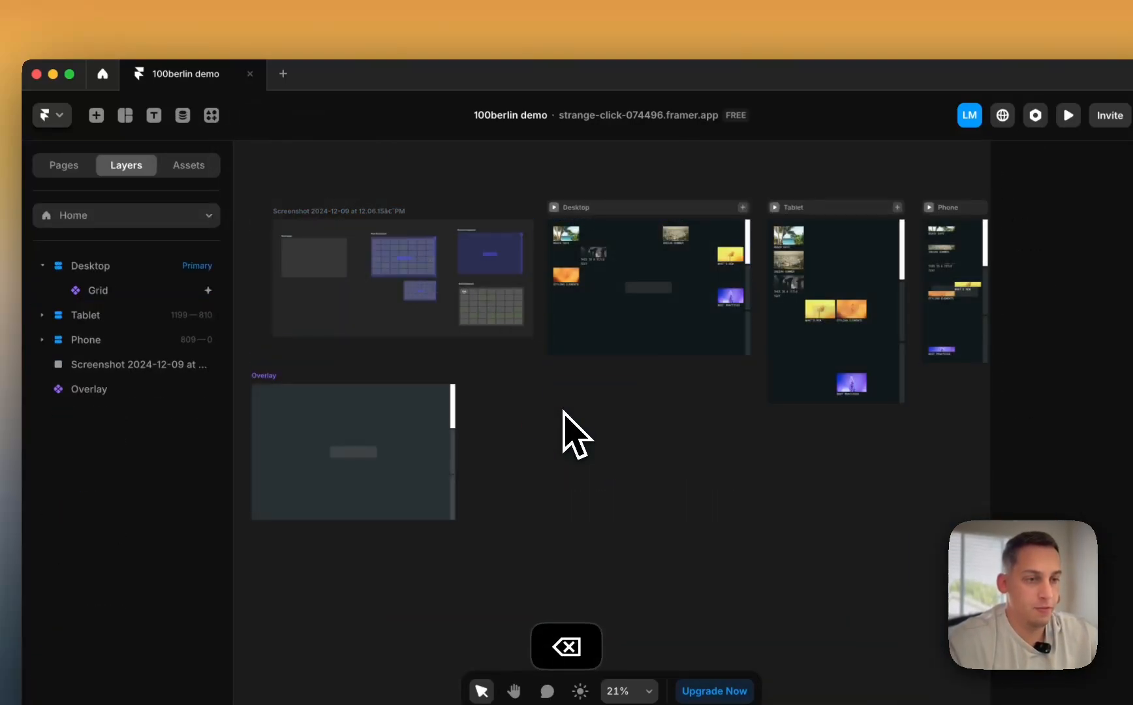
# - Remove the scroll animation effect from the remaining Grid instance on the Desktop breakpoint
pyautogui.click(590, 343)
pyautogui.scroll(-2, 1044, 477)
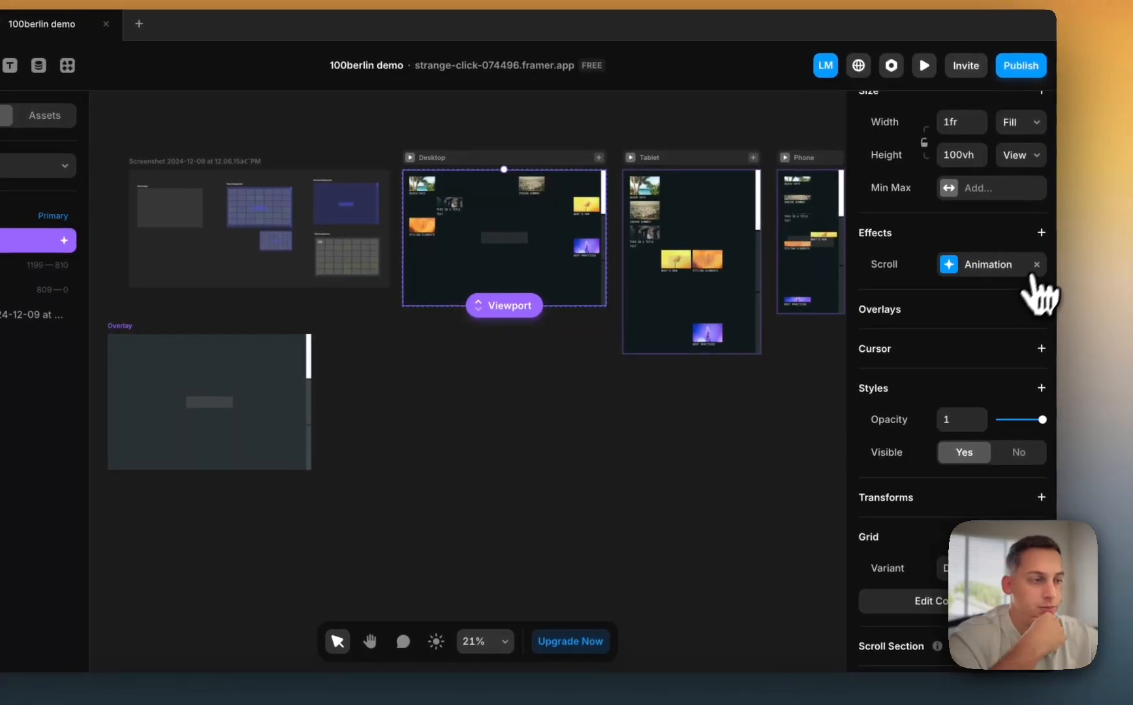
pyautogui.click(1037, 257)
pyautogui.click(896, 258)
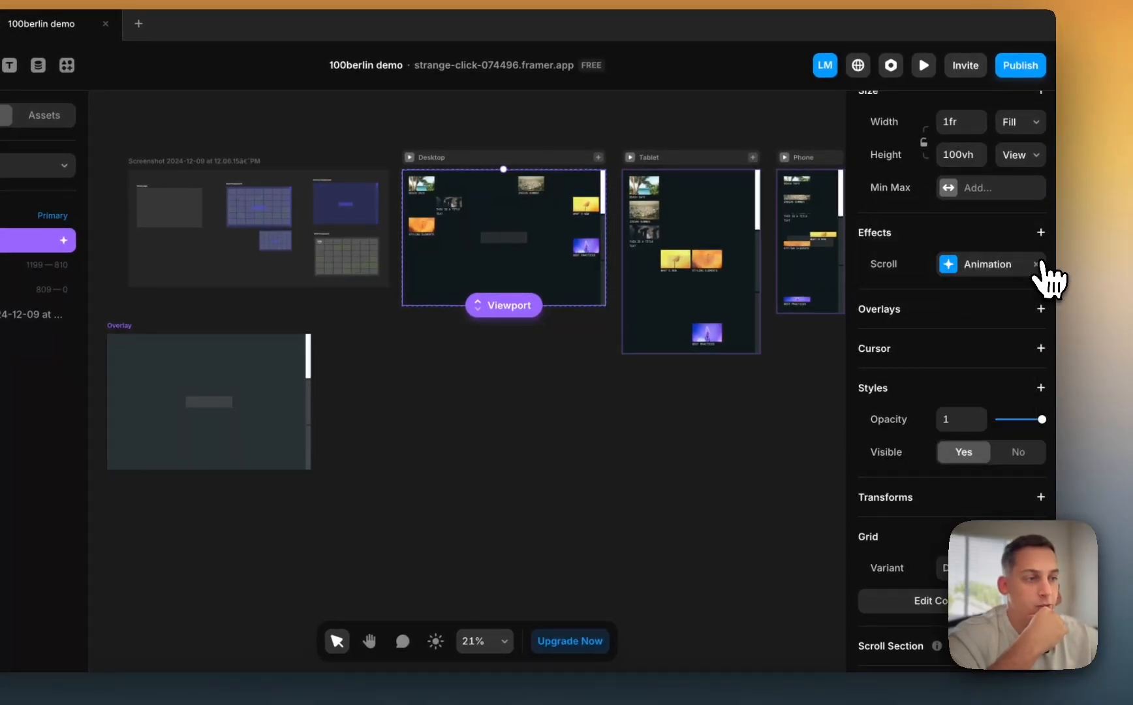
pyautogui.click(1042, 263)
pyautogui.click(1041, 234)
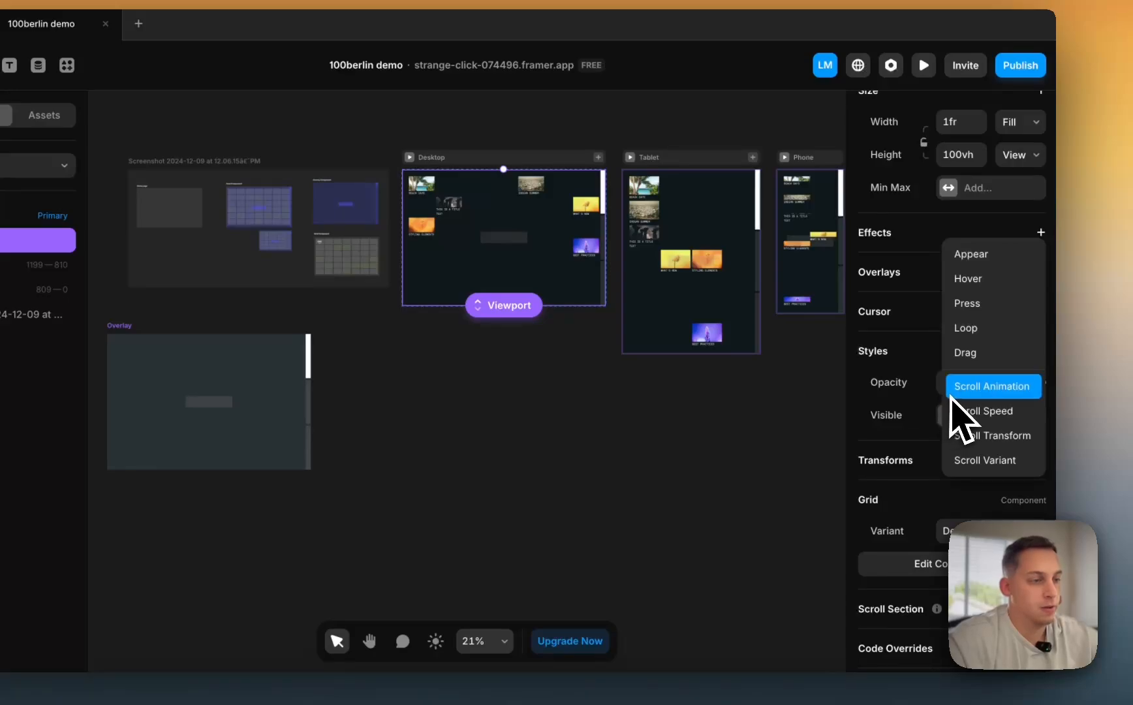
pyautogui.click(962, 437)
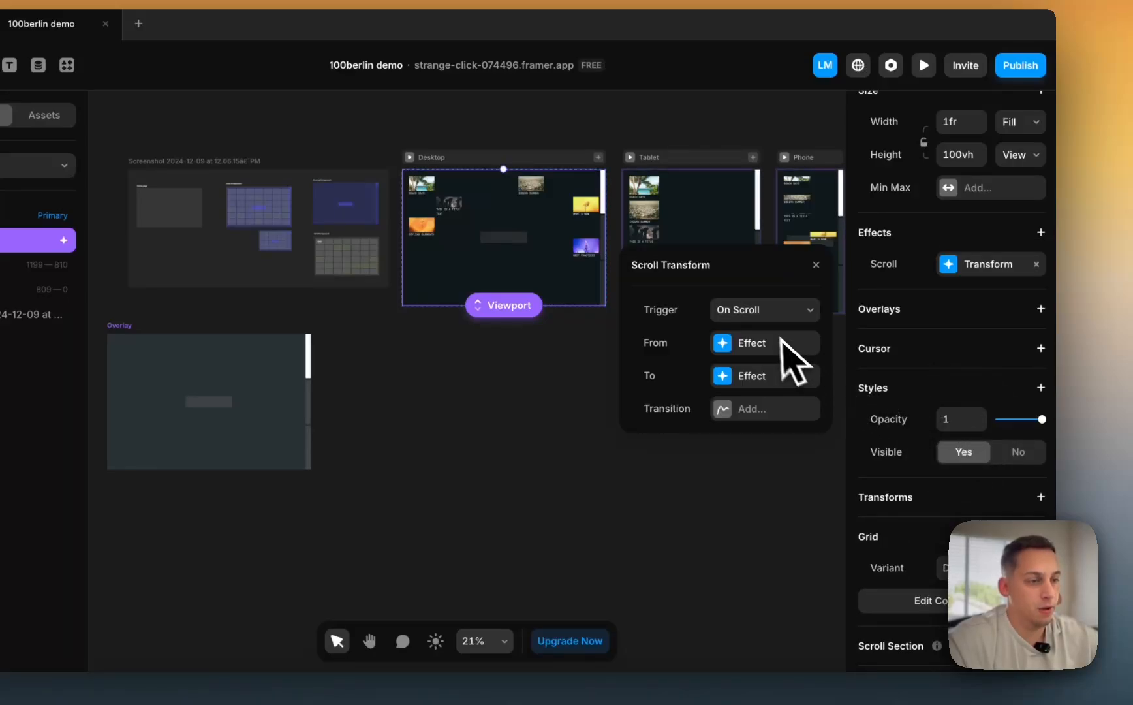
pyautogui.click(731, 344)
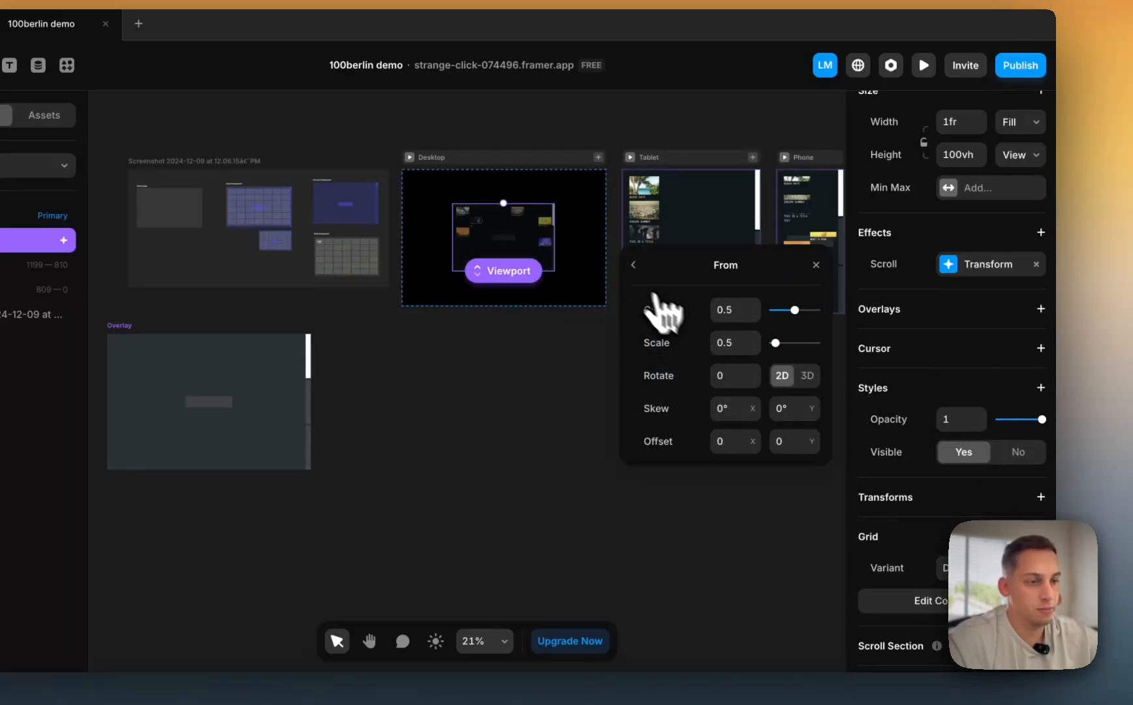
pyautogui.click(633, 264)
pyautogui.click(1036, 264)
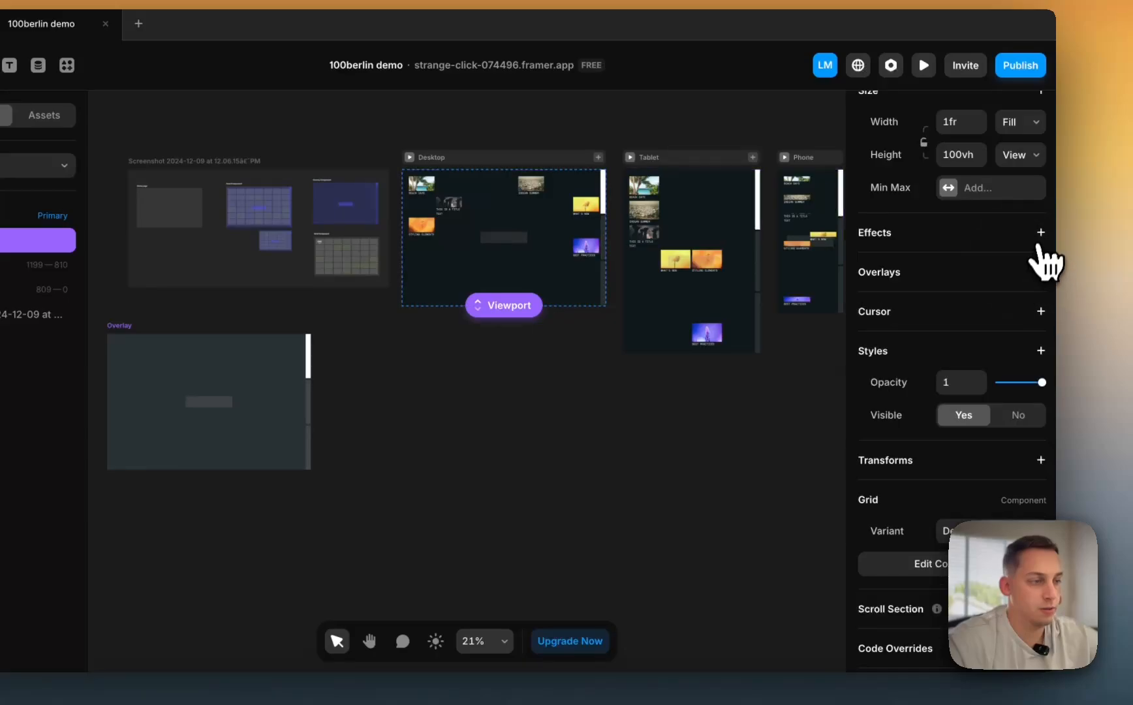
# - Add a Scroll Variant effect to the Desktop Grid instance, going from Desktop - 1 to Desktop - 2
pyautogui.click(1041, 232)
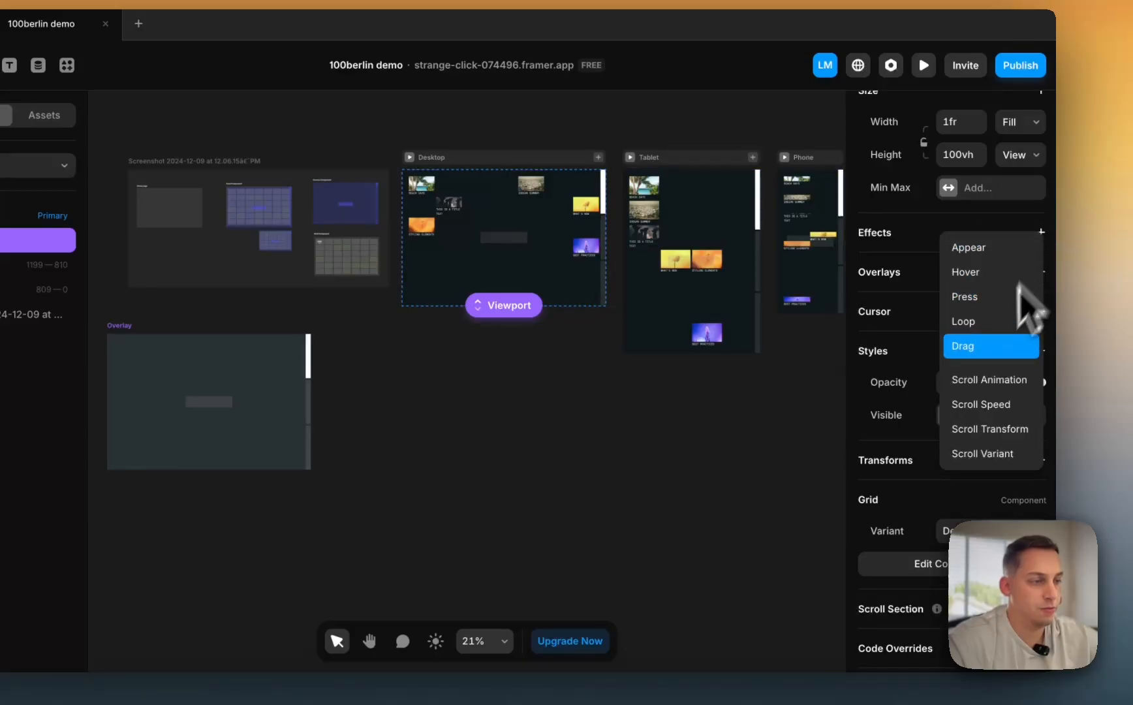
pyautogui.click(977, 455)
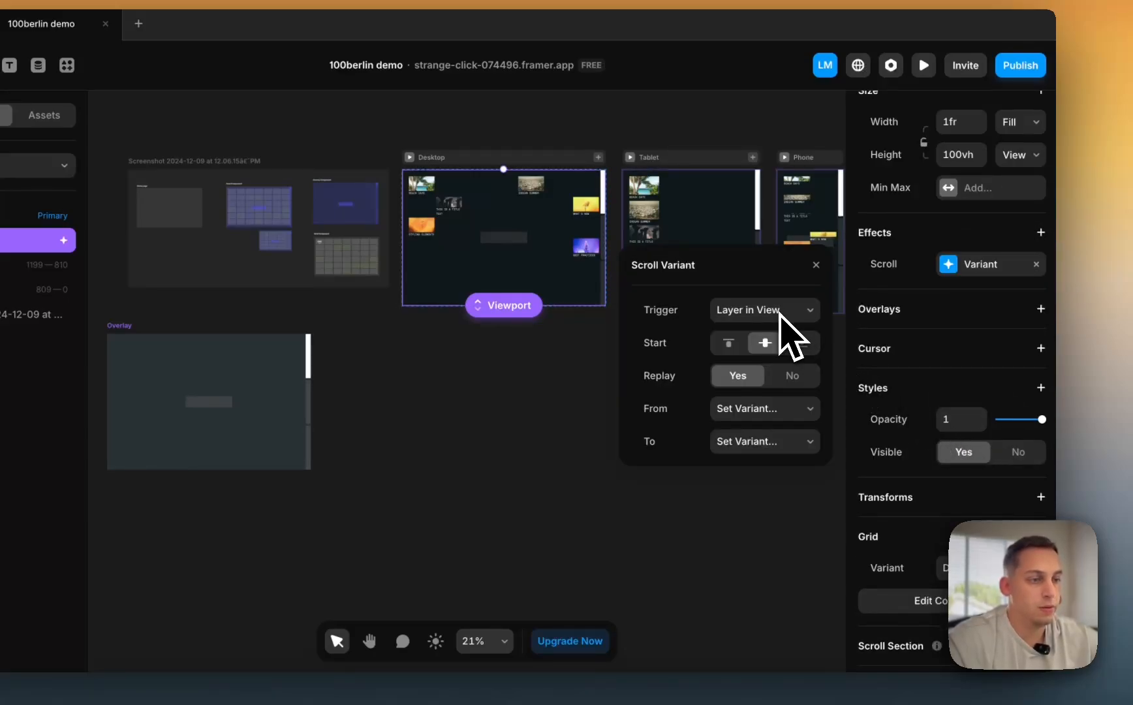
pyautogui.click(775, 423)
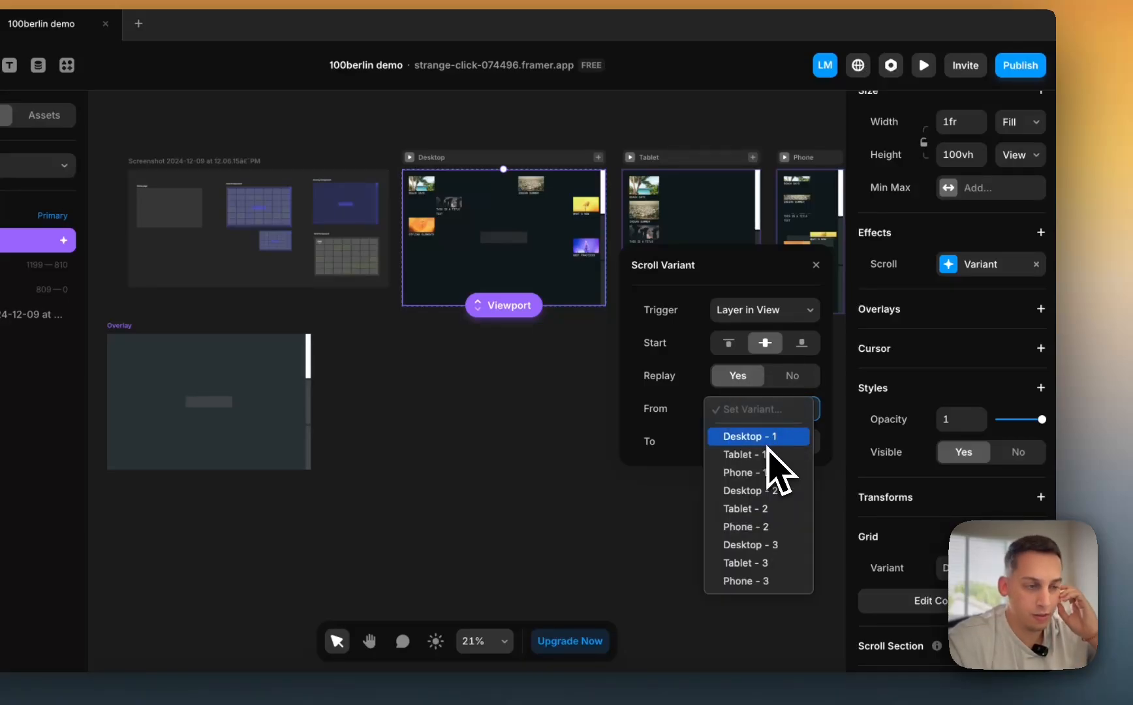
pyautogui.click(768, 437)
pyautogui.click(767, 445)
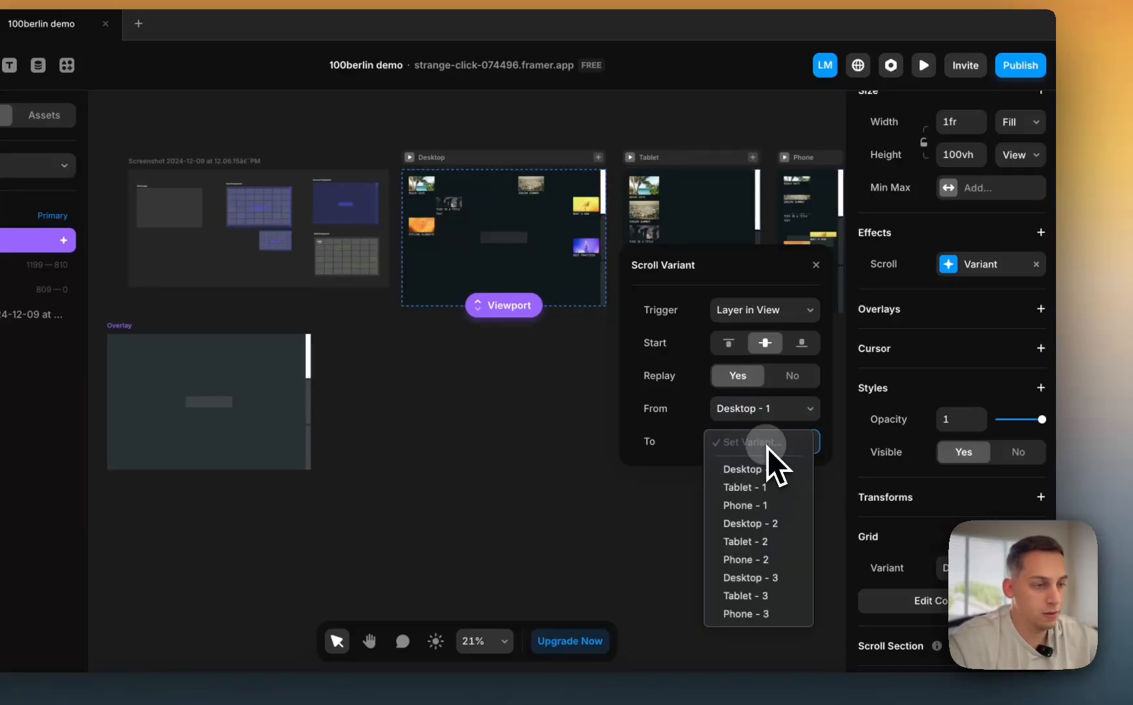
pyautogui.click(756, 523)
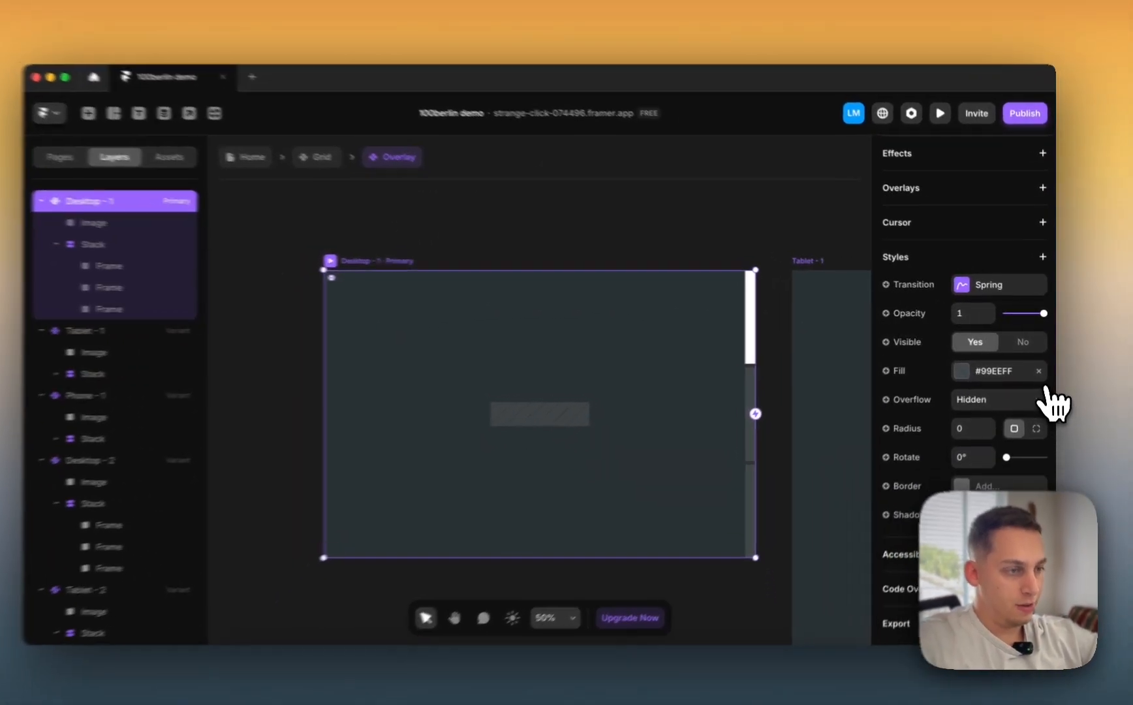
# - Remove the fill from the Overlay component's primary Desktop - 1 variant and return to the Grid component
pyautogui.click(1039, 367)
pyautogui.scroll(-5, 476, 251)
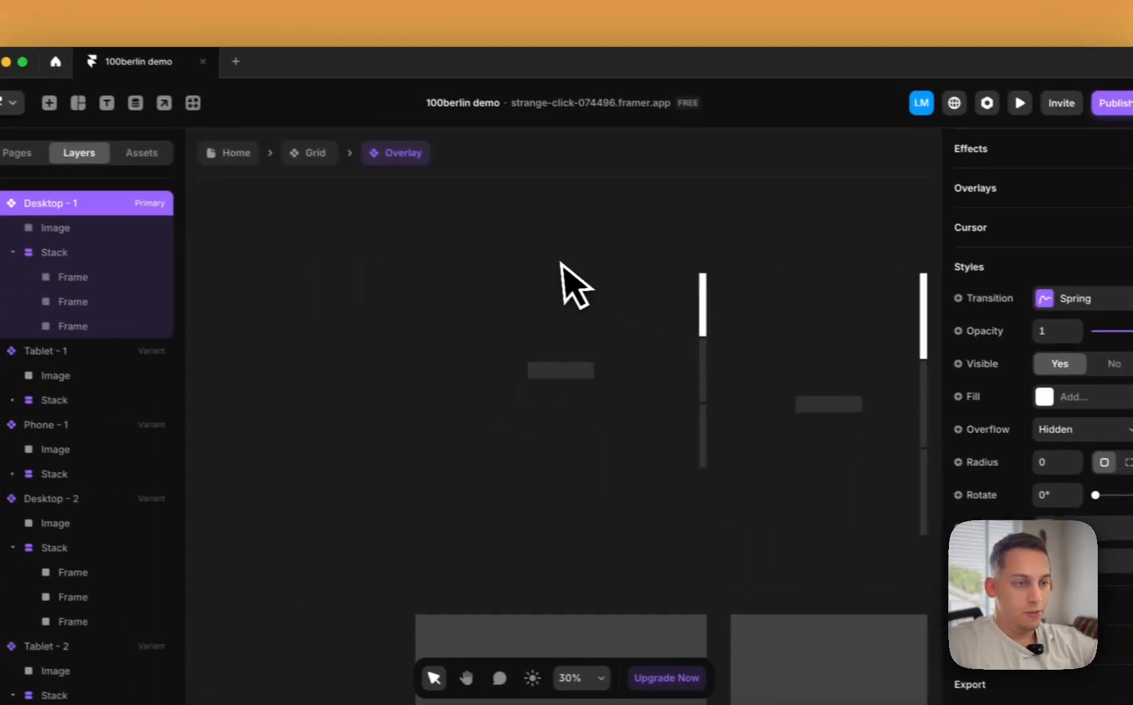
pyautogui.click(294, 299)
pyautogui.click(334, 158)
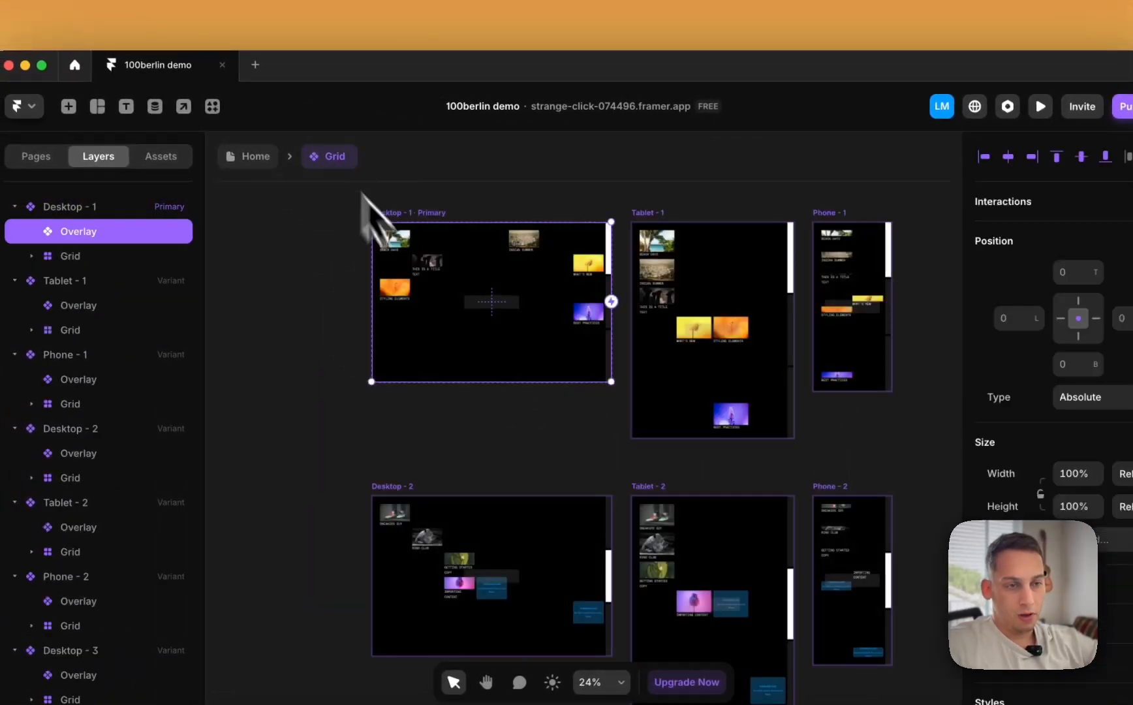
# - Examine the overlay and progress indicator across the Grid's Desktop, Tablet and Phone variants, then select the primary Desktop - 1 variant
pyautogui.scroll(5, 339, 296)
pyautogui.scroll(2, 329, 291)
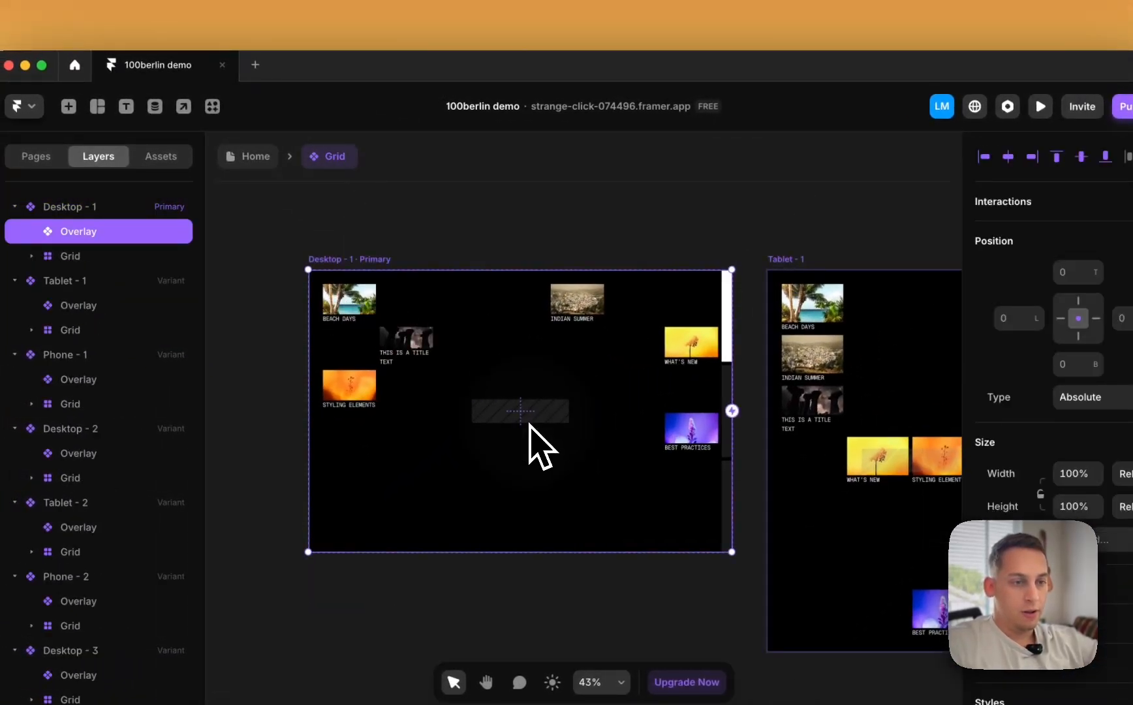
pyautogui.click(391, 211)
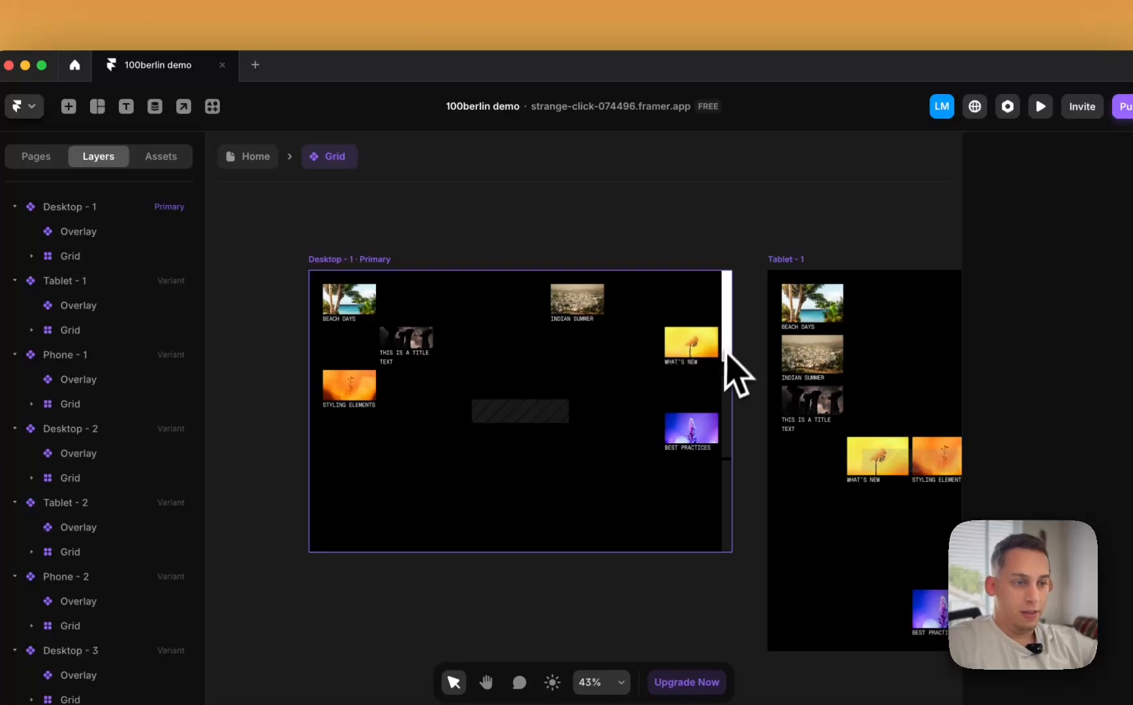
pyautogui.scroll(-5, 705, 381)
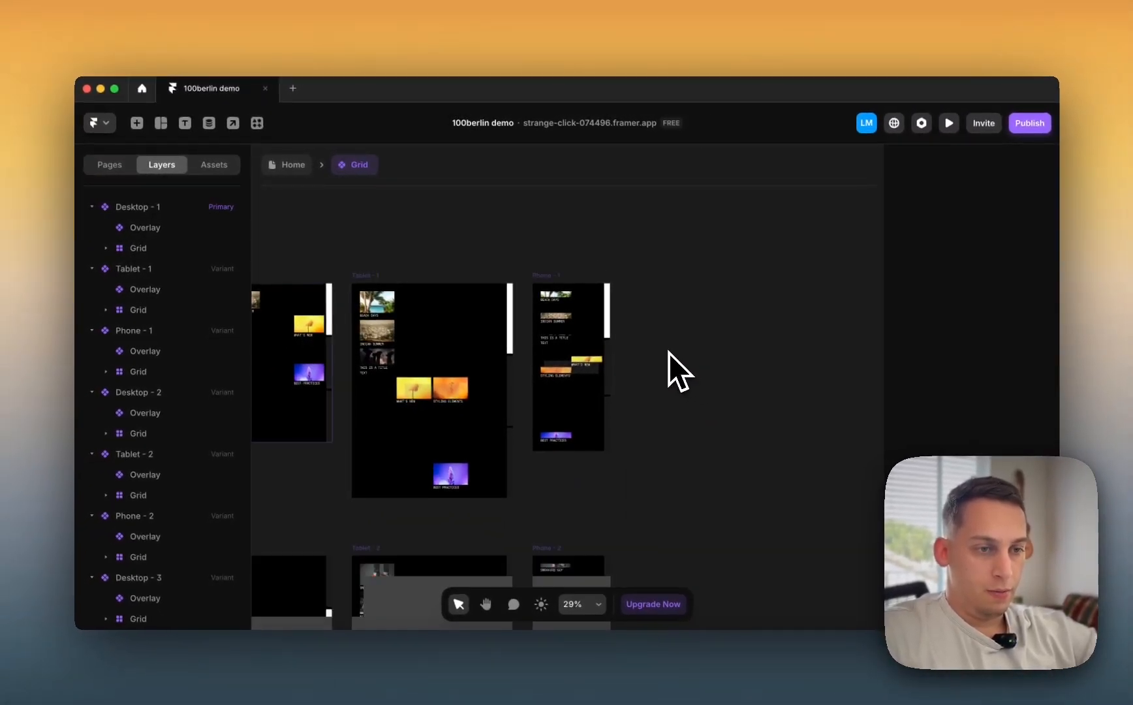
pyautogui.hscroll(-4, 668, 351)
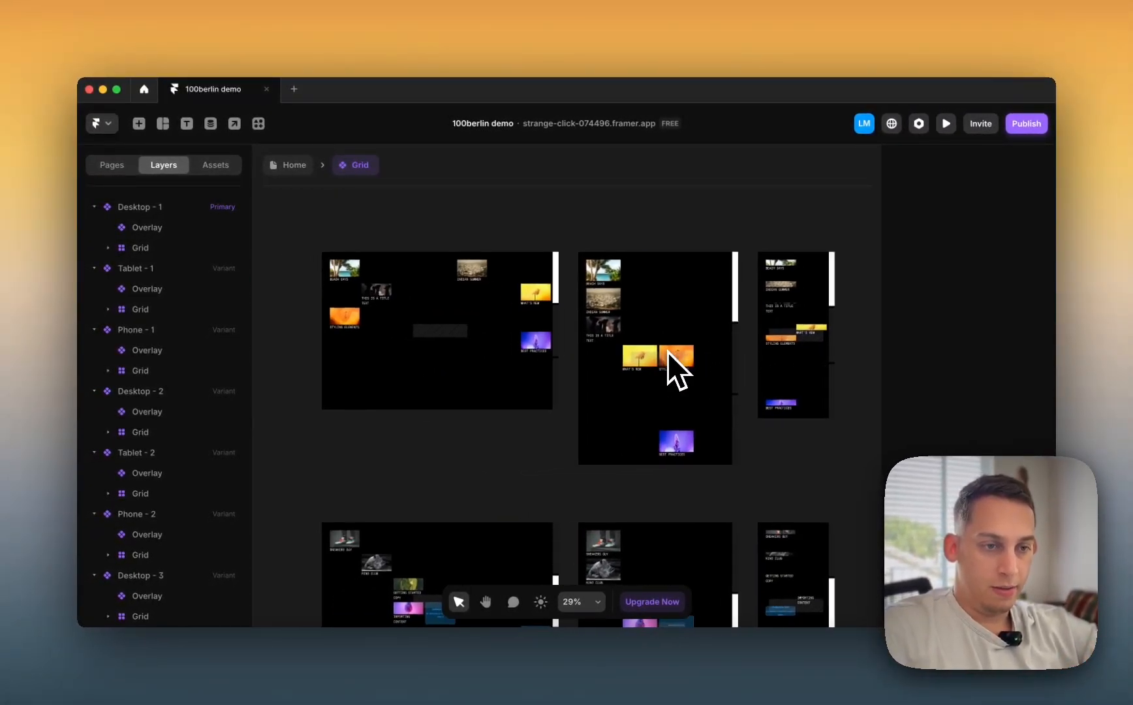
pyautogui.scroll(-5, 528, 424)
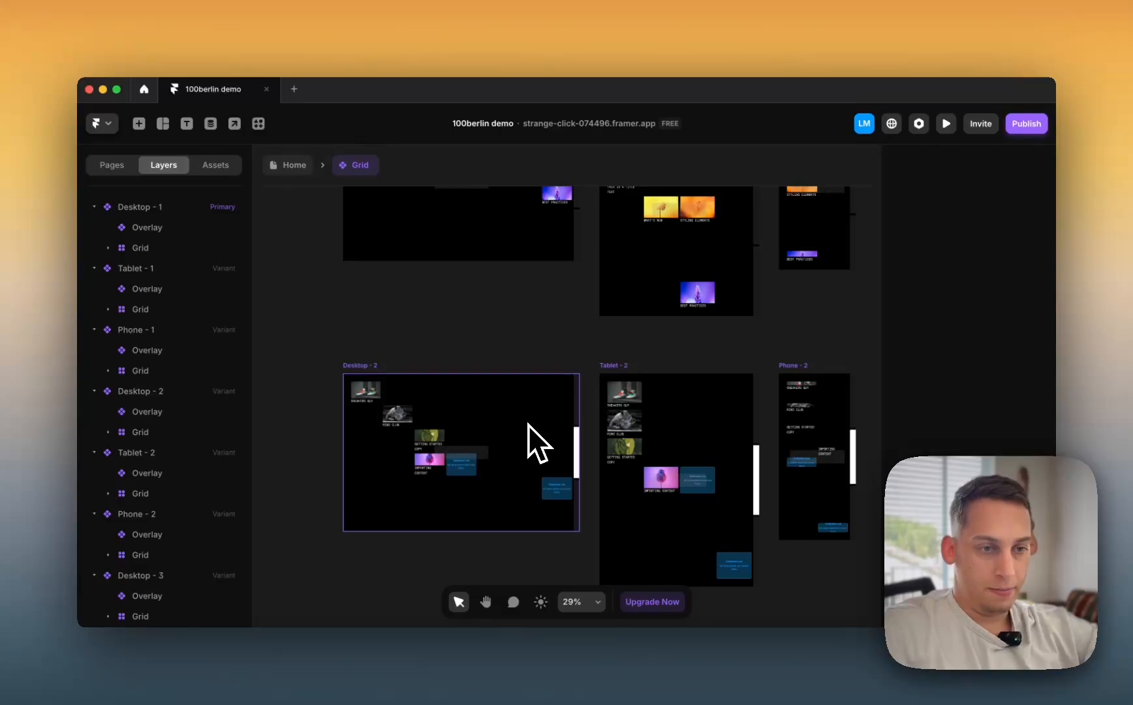
pyautogui.scroll(5, 467, 406)
pyautogui.scroll(-3, 464, 407)
pyautogui.scroll(-4, 476, 395)
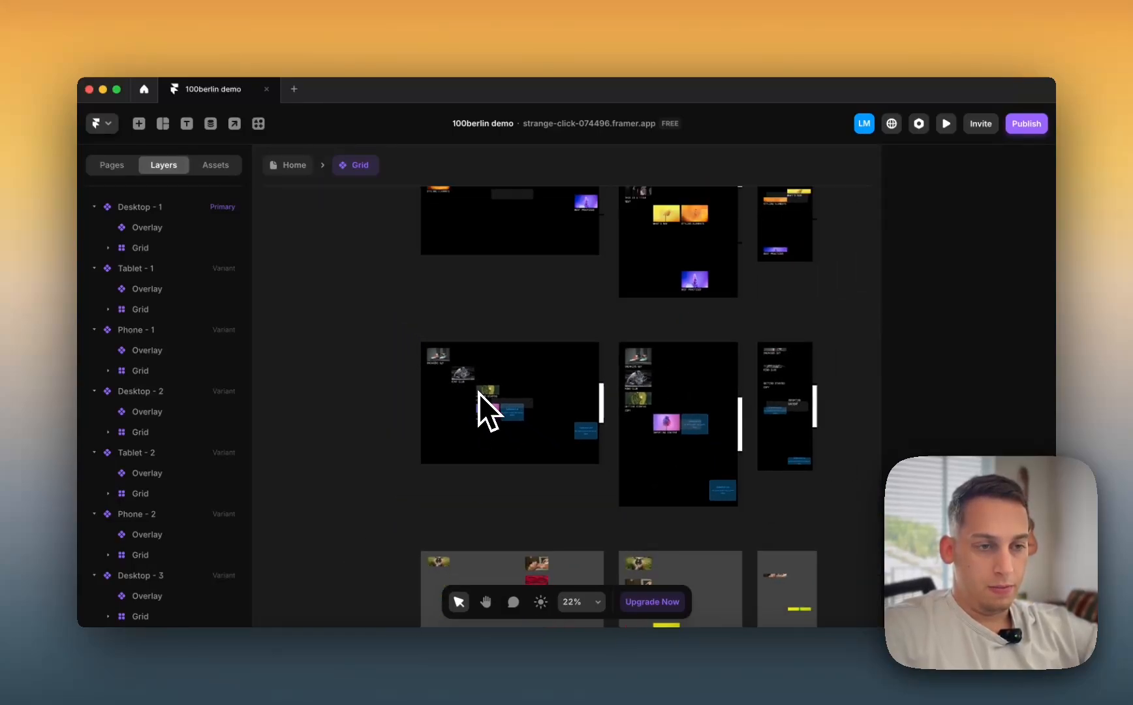
pyautogui.scroll(3, 471, 386)
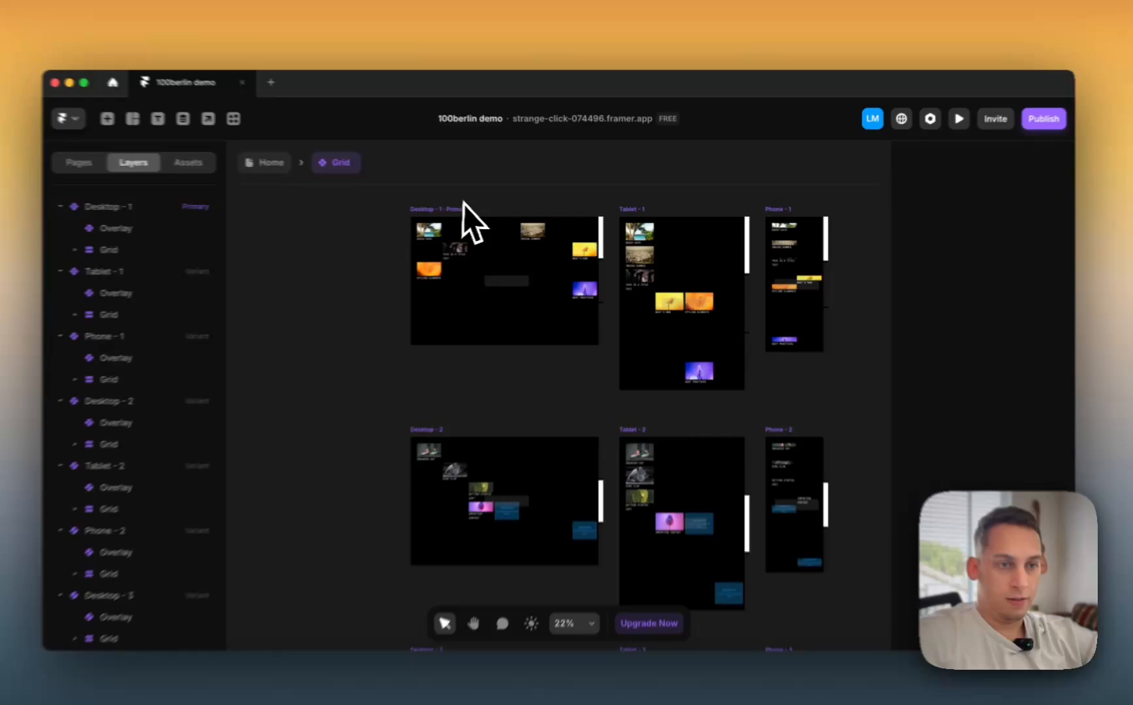
pyautogui.click(464, 209)
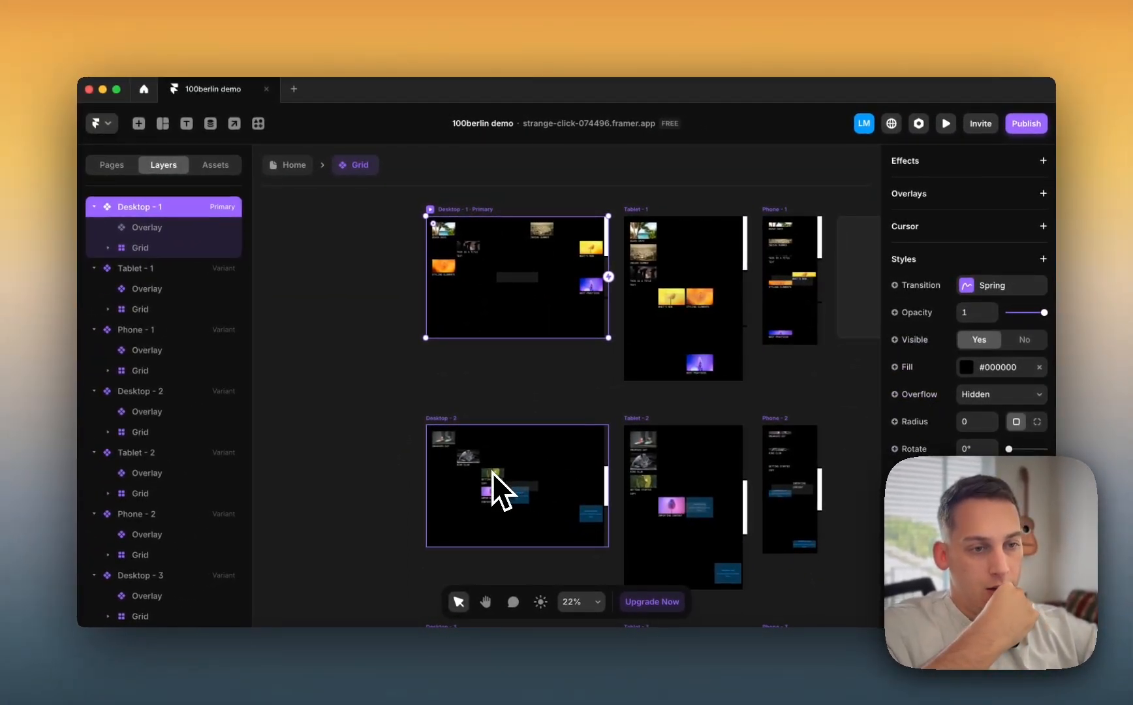
pyautogui.scroll(5, 930, 347)
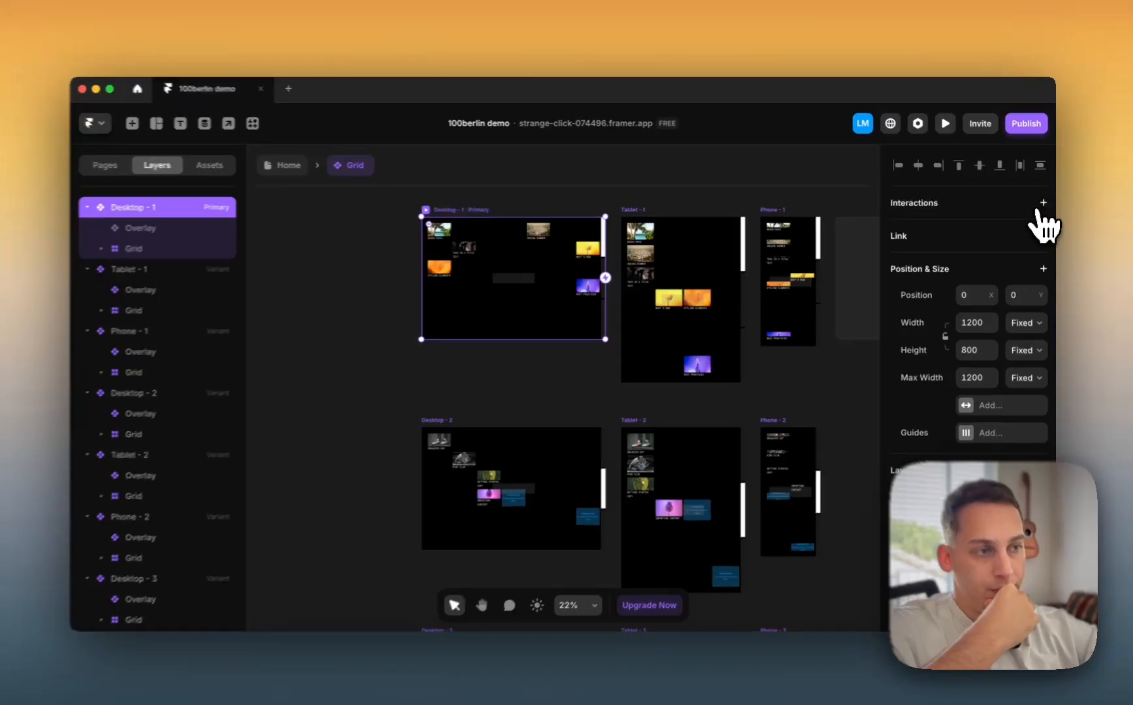
pyautogui.click(1043, 203)
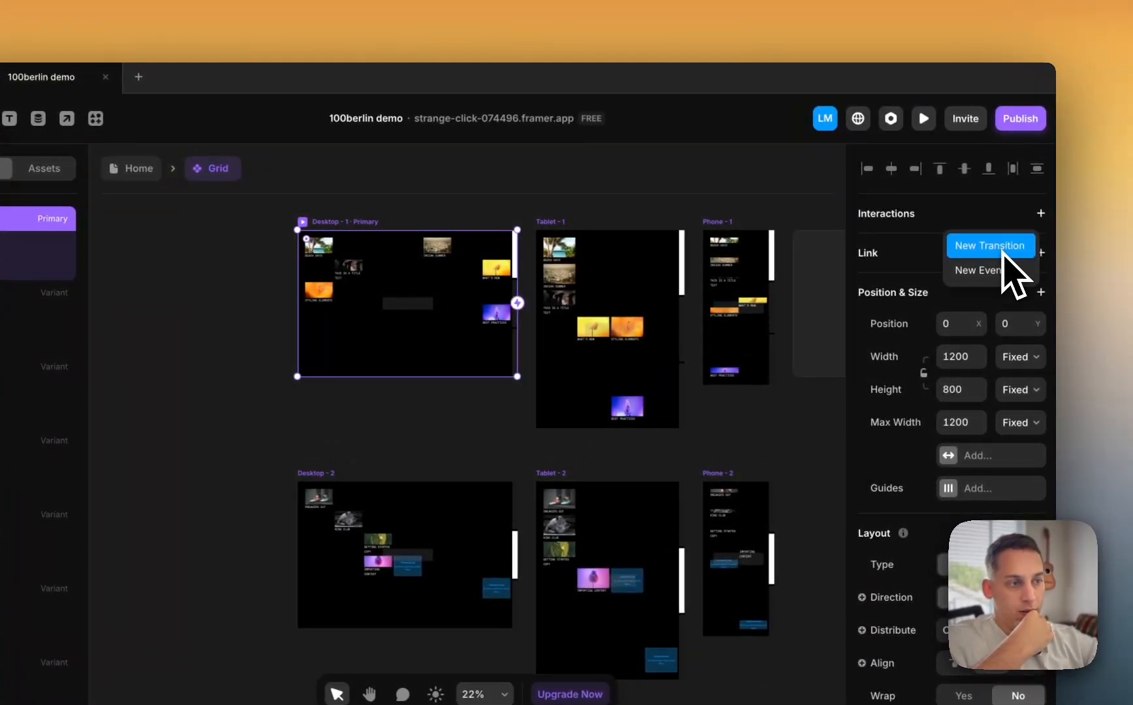
pyautogui.click(990, 271)
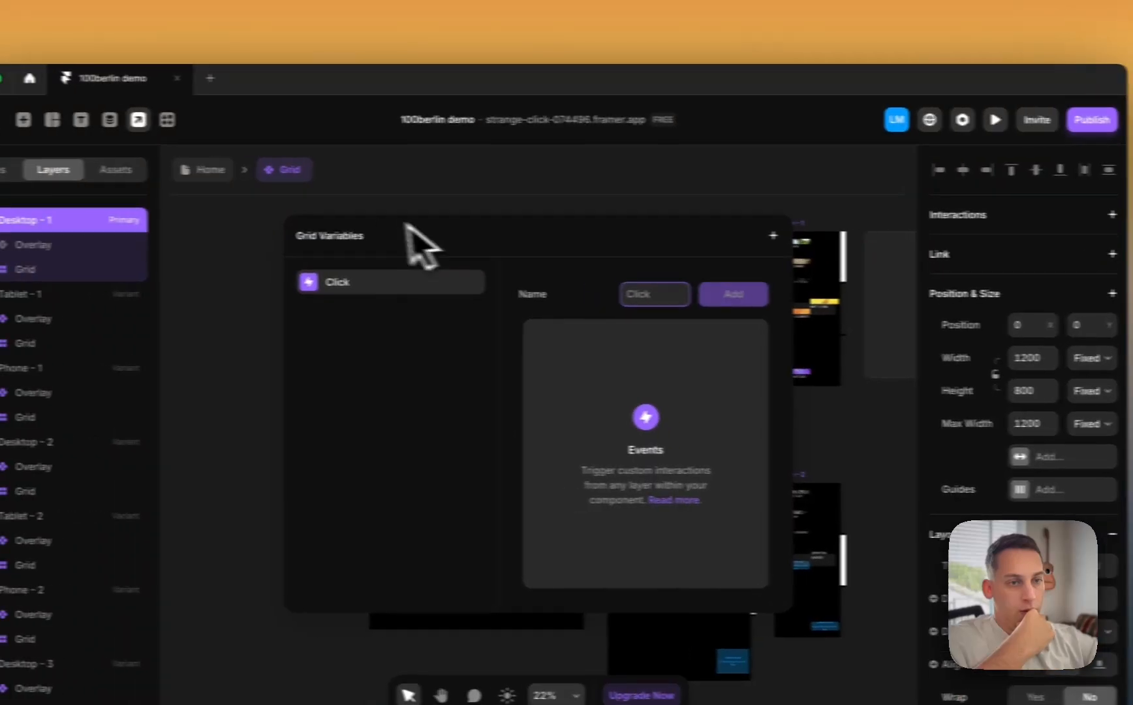
pyautogui.click(184, 235)
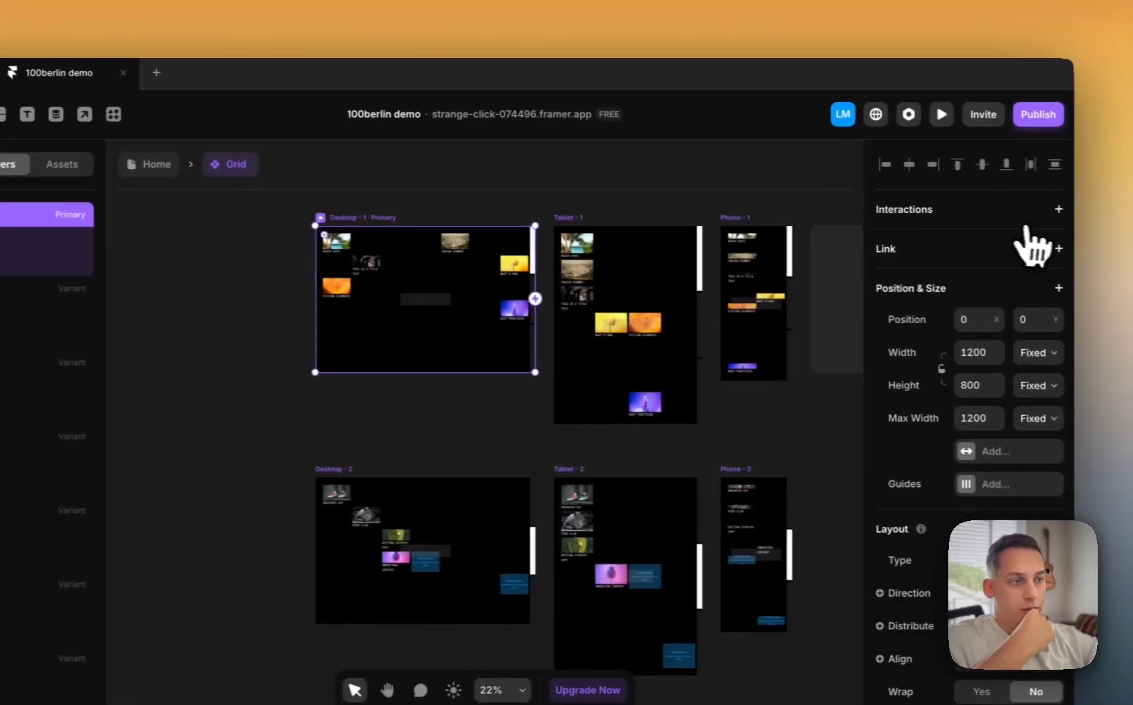
# - Try a click-triggered Set Variant transition on the Desktop - 1 variant of the Grid component, check its trigger options, and remove it
pyautogui.click(1058, 209)
pyautogui.click(984, 236)
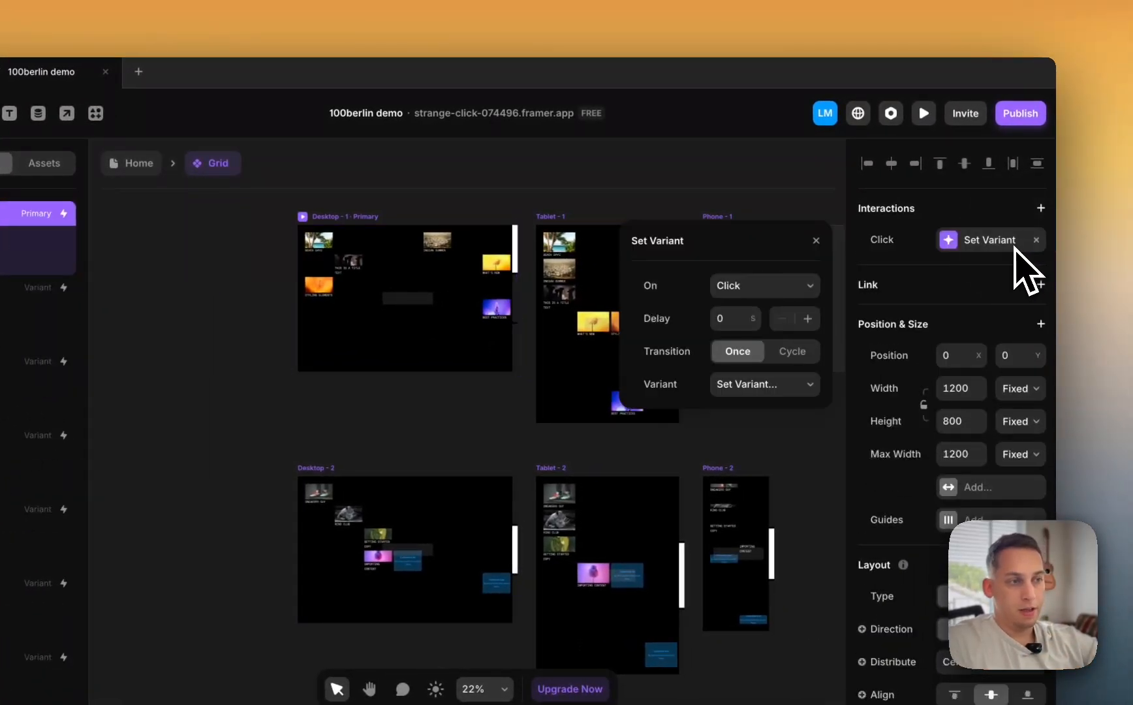
pyautogui.click(793, 291)
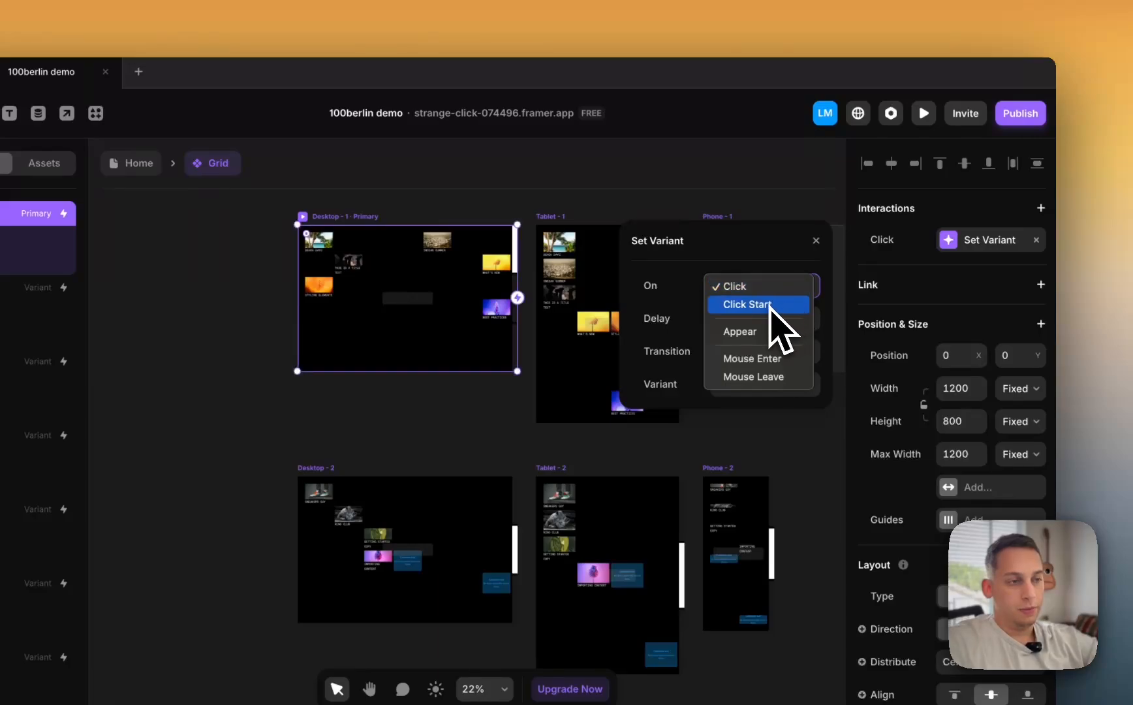
pyautogui.click(768, 285)
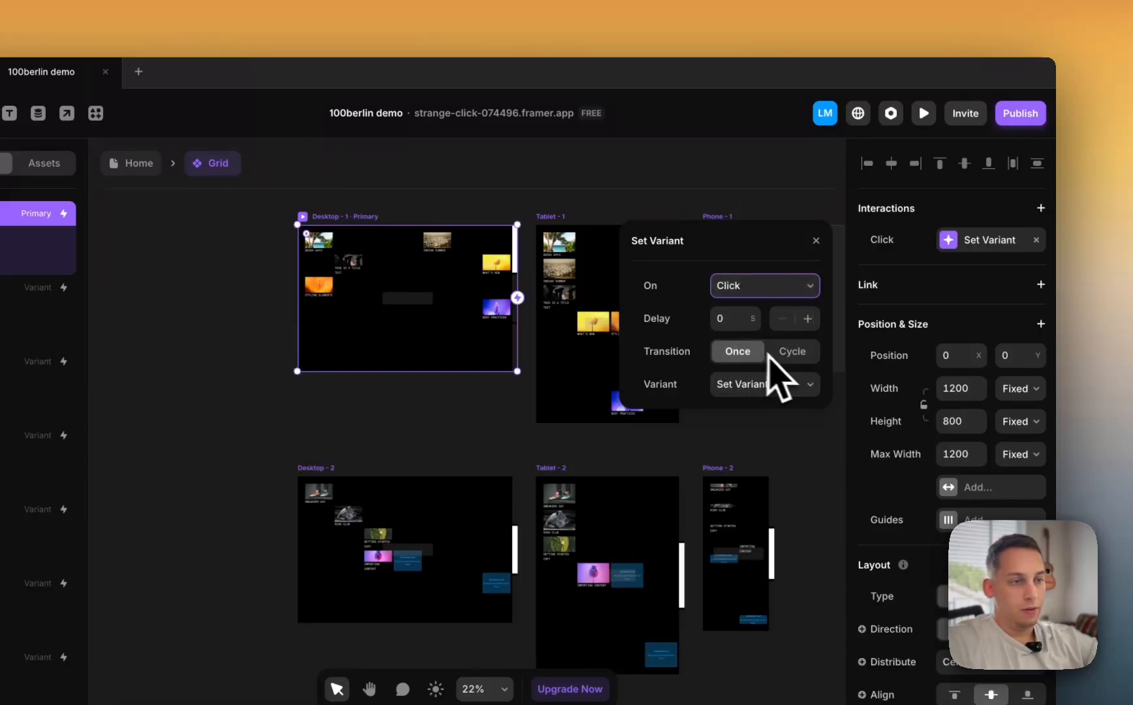
pyautogui.click(815, 240)
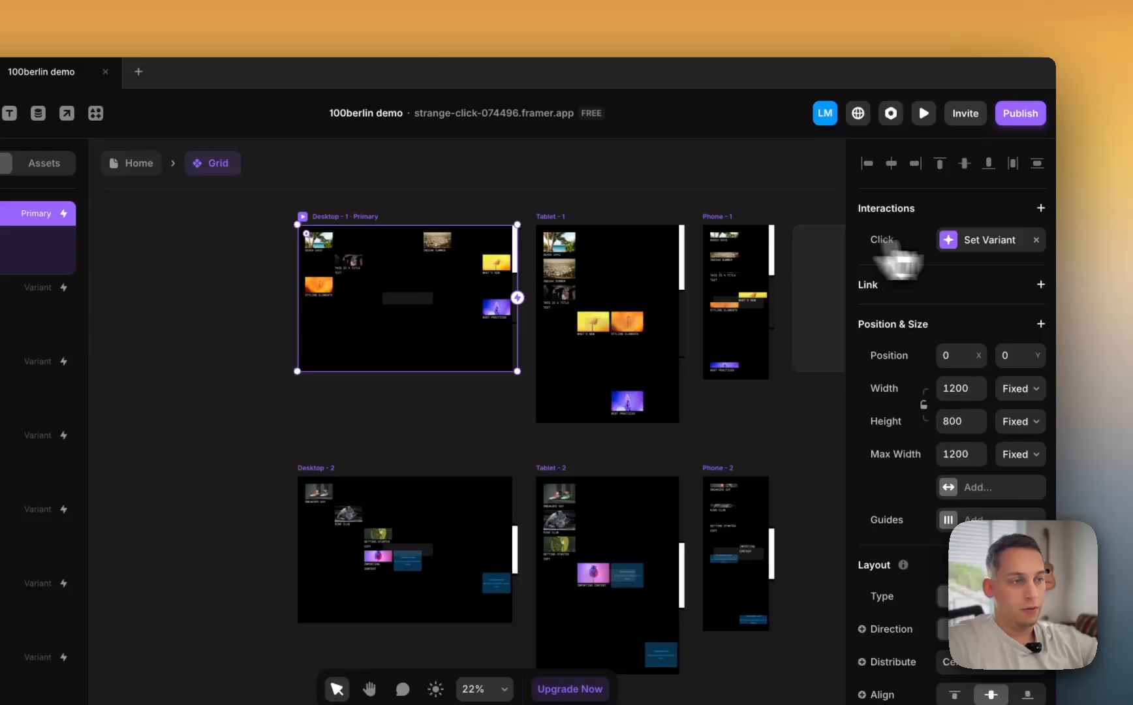
pyautogui.click(1036, 240)
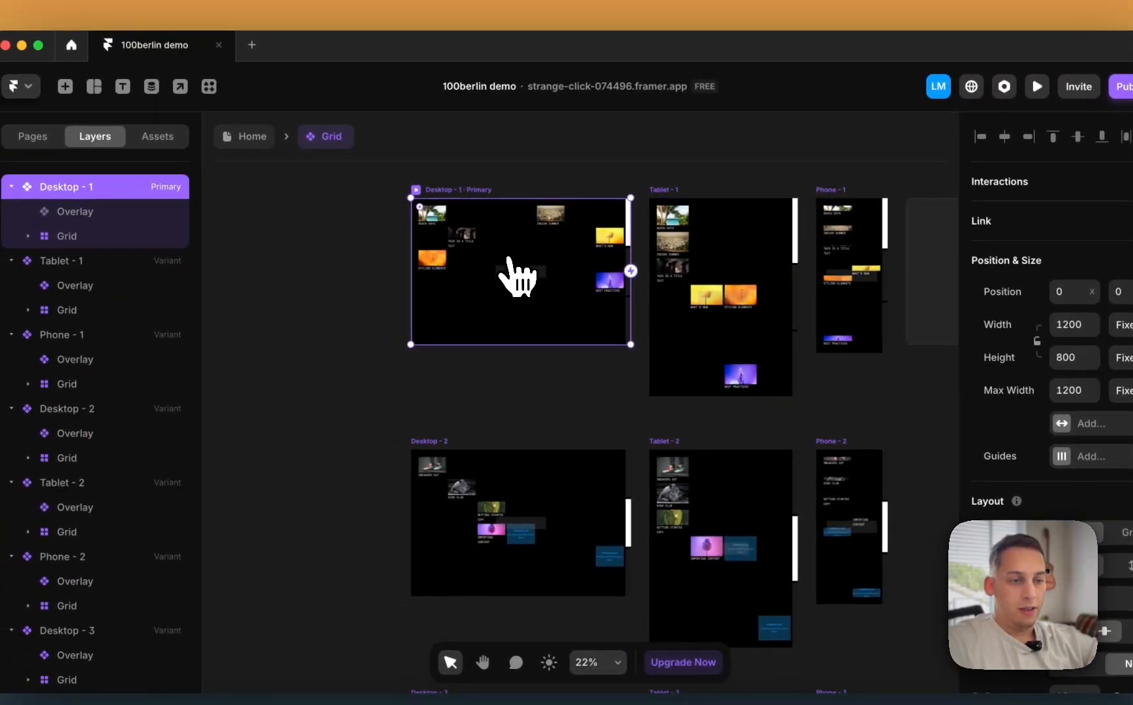
# - Try to add an interaction to the first bar frame in the Overlay component's Desktop - 1 variant, and return to the Grid component
pyautogui.scroll(-5, 522, 516)
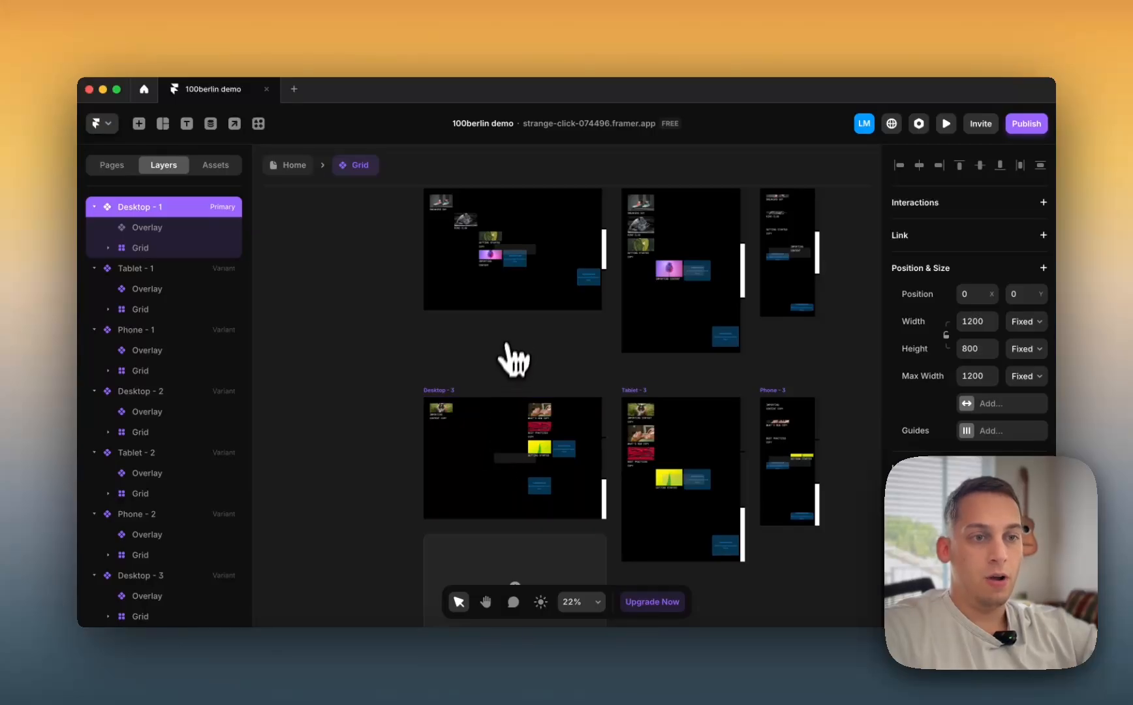
pyautogui.scroll(10, 512, 359)
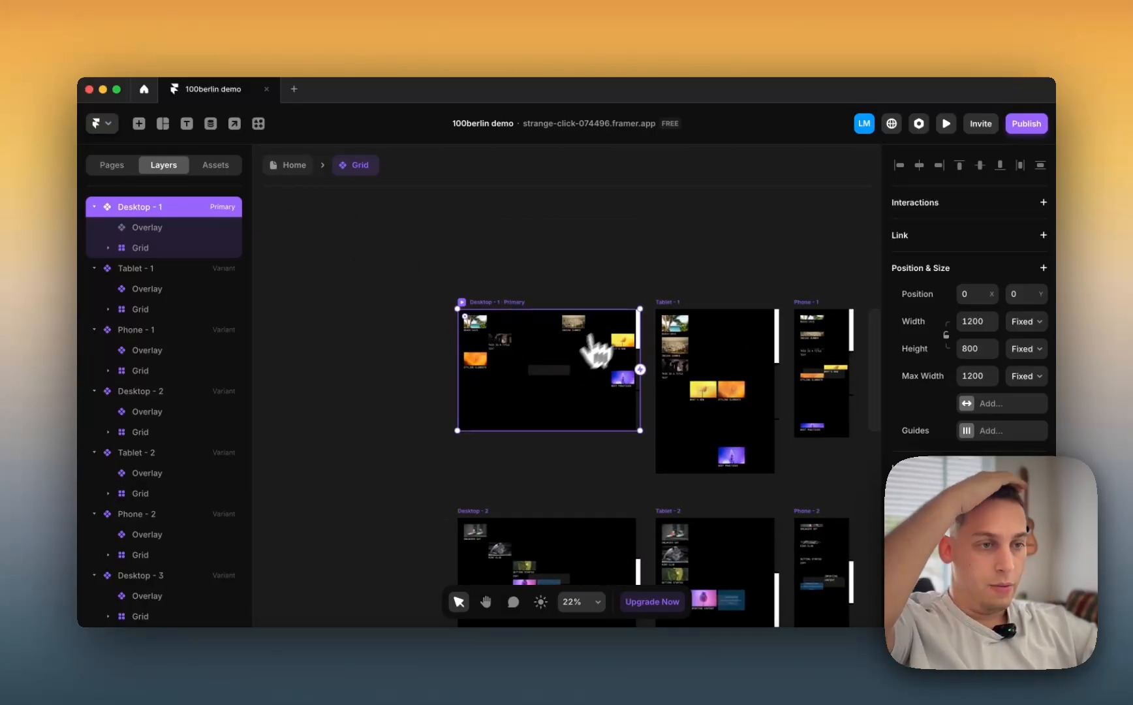
pyautogui.doubleClick(637, 337)
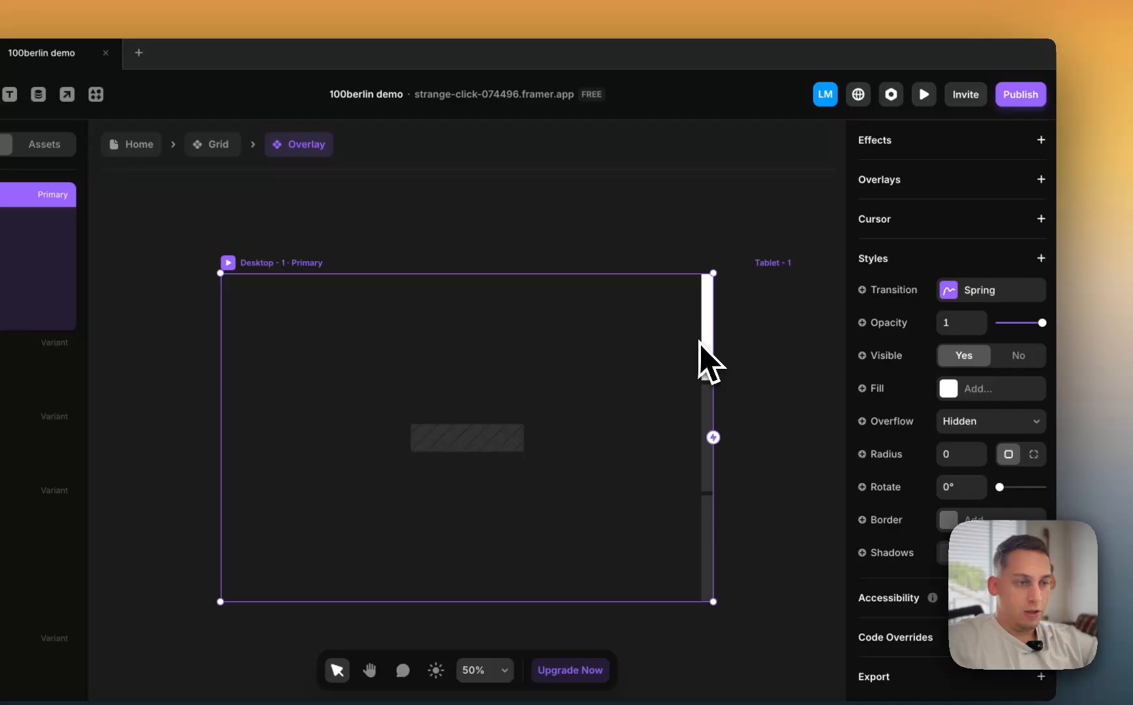
pyautogui.click(704, 342)
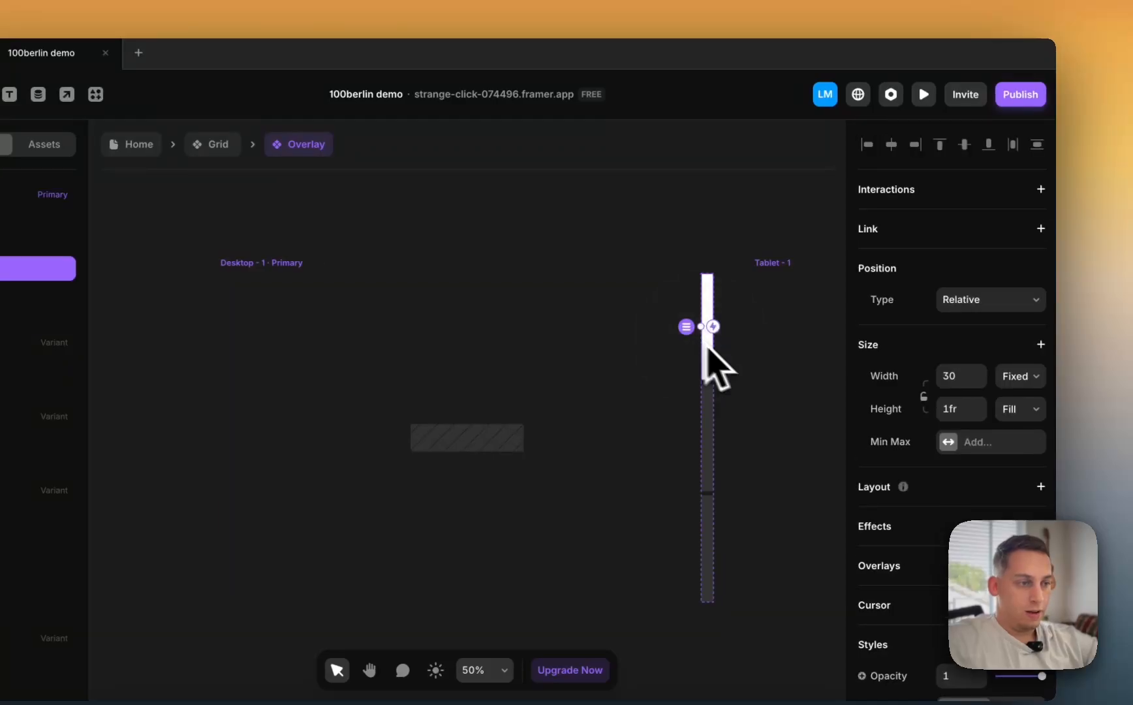
pyautogui.scroll(-5, 943, 460)
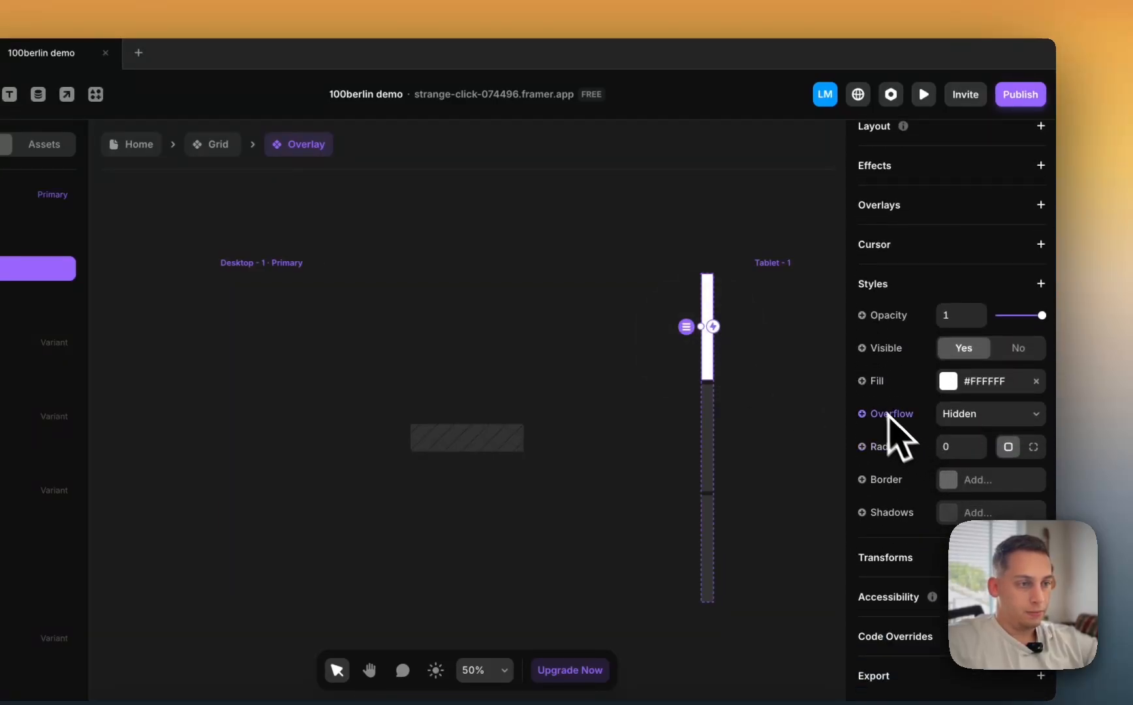
pyautogui.scroll(5, 863, 386)
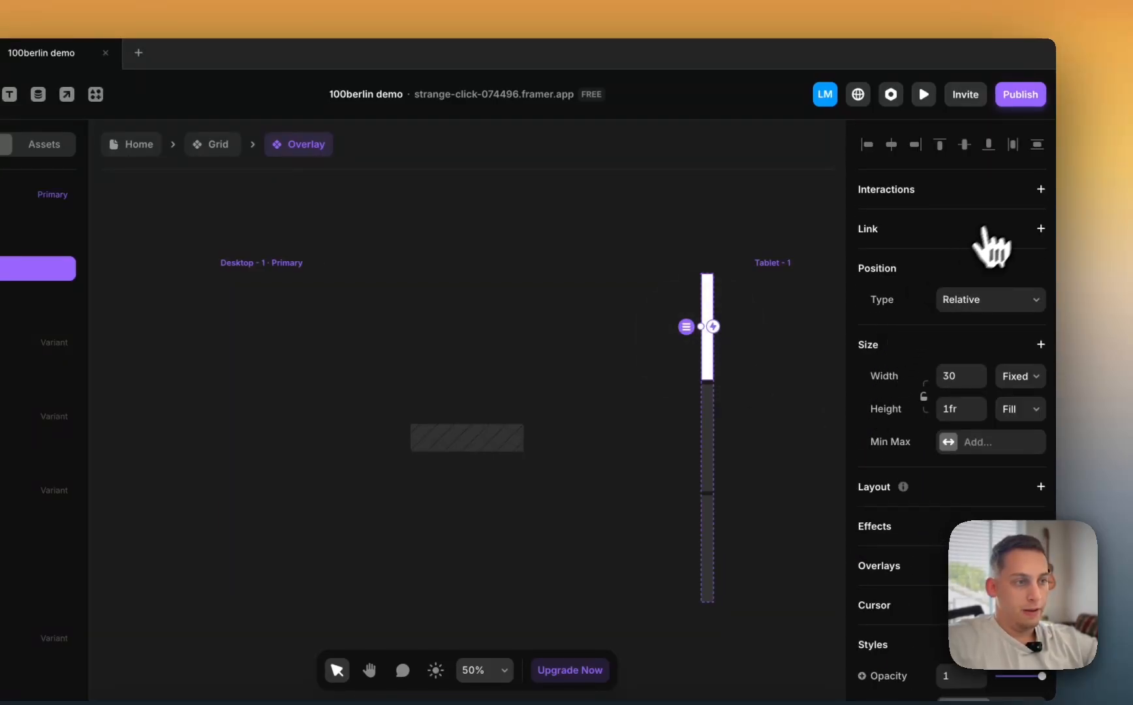
pyautogui.click(1041, 188)
pyautogui.click(999, 215)
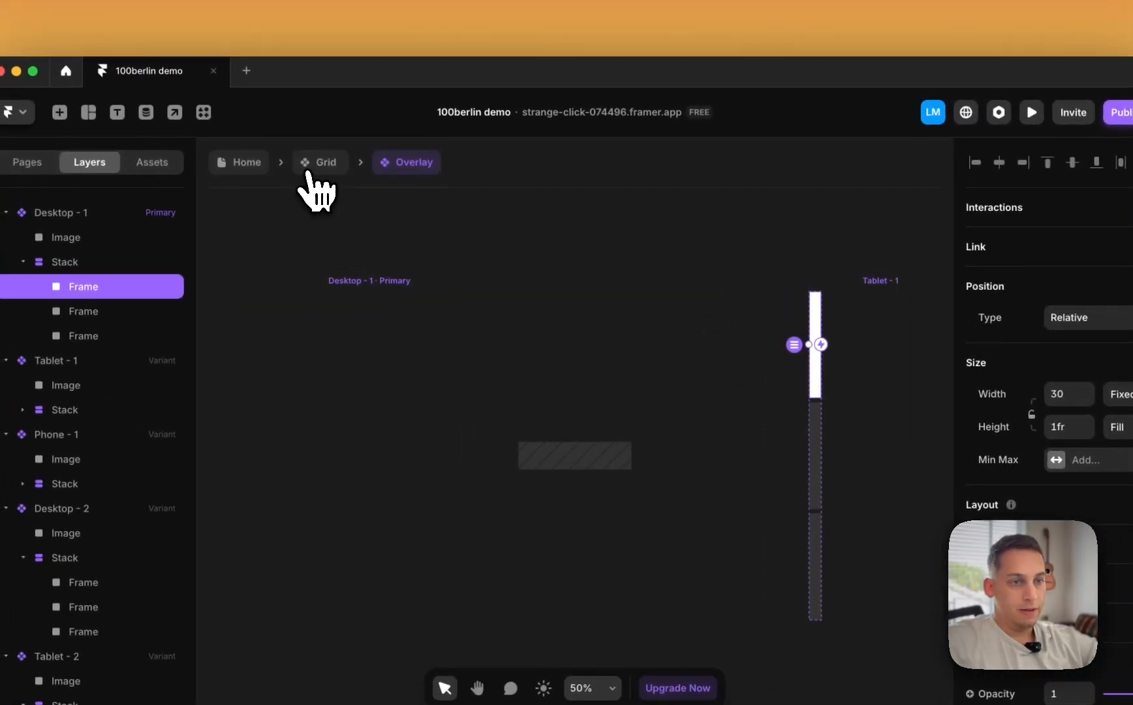
pyautogui.click(309, 171)
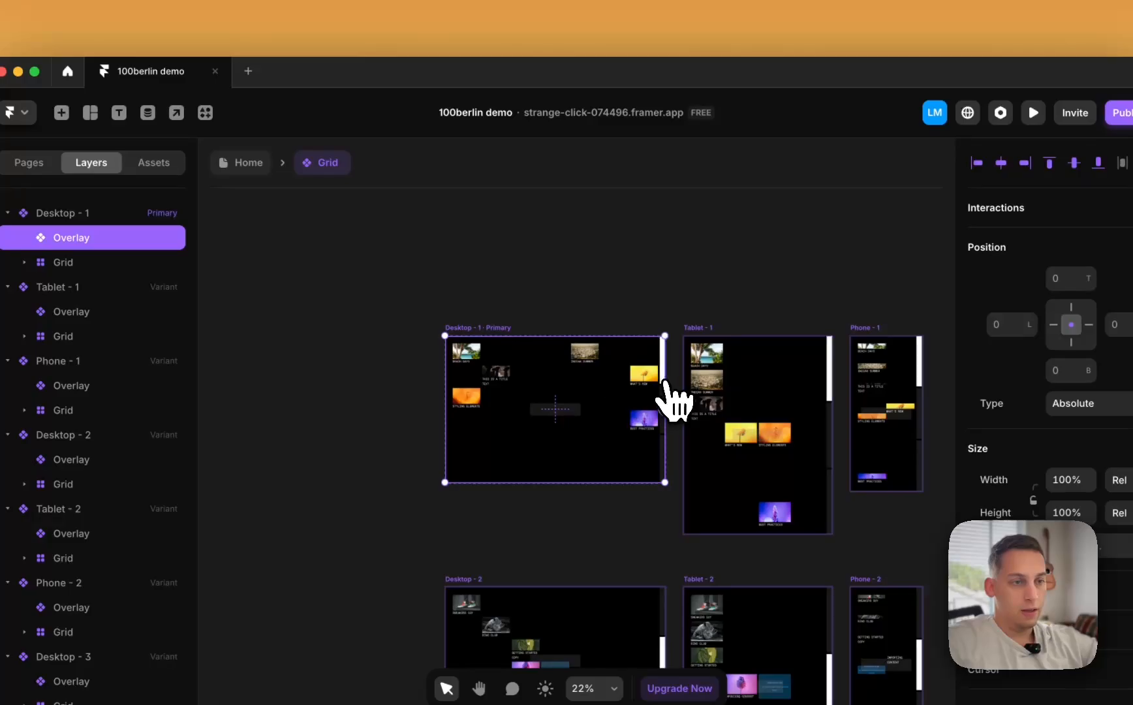
pyautogui.scroll(5, 665, 395)
pyautogui.doubleClick(664, 385)
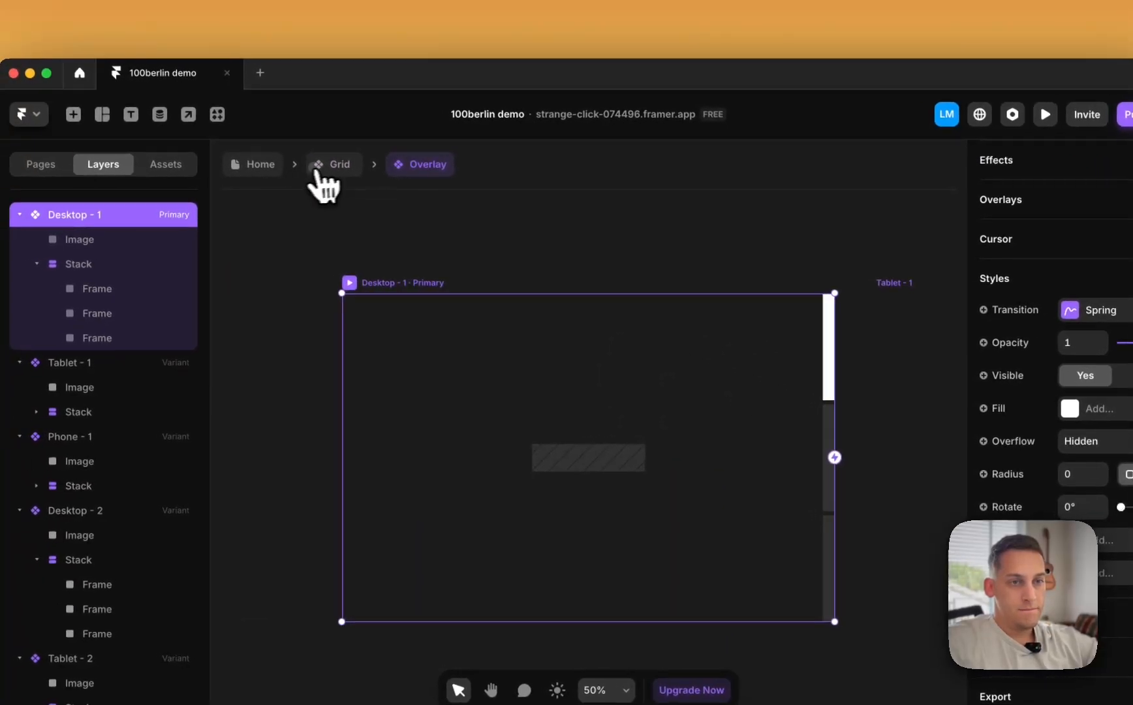
pyautogui.click(320, 173)
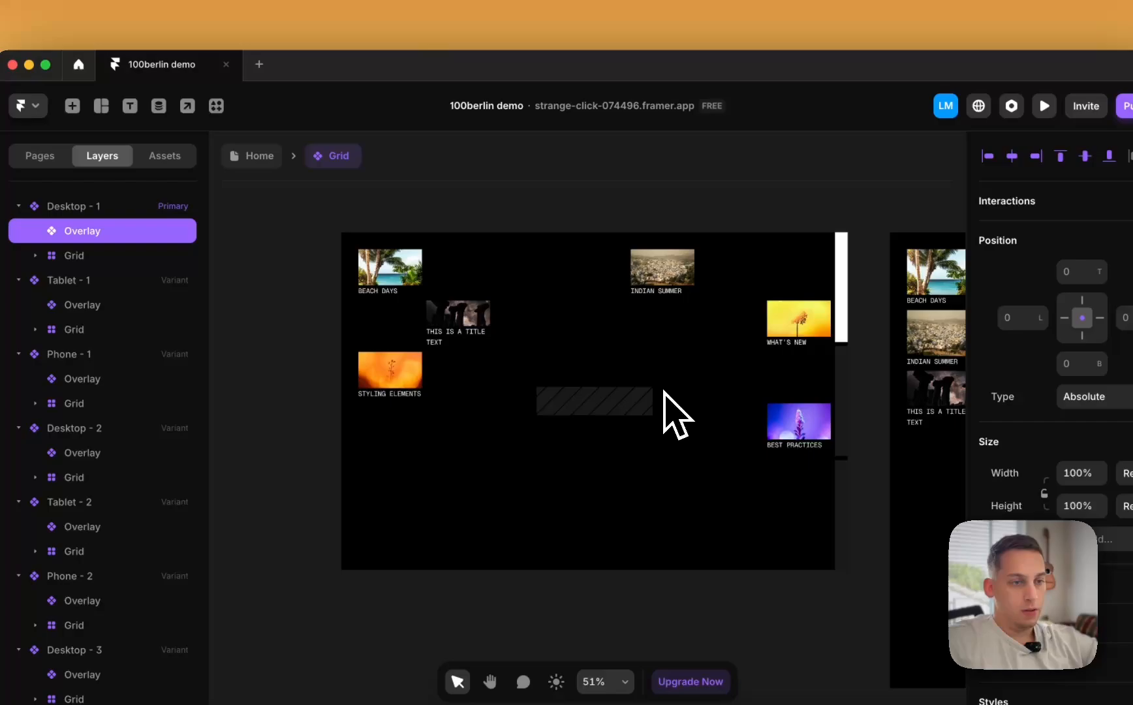
pyautogui.scroll(-3, 664, 391)
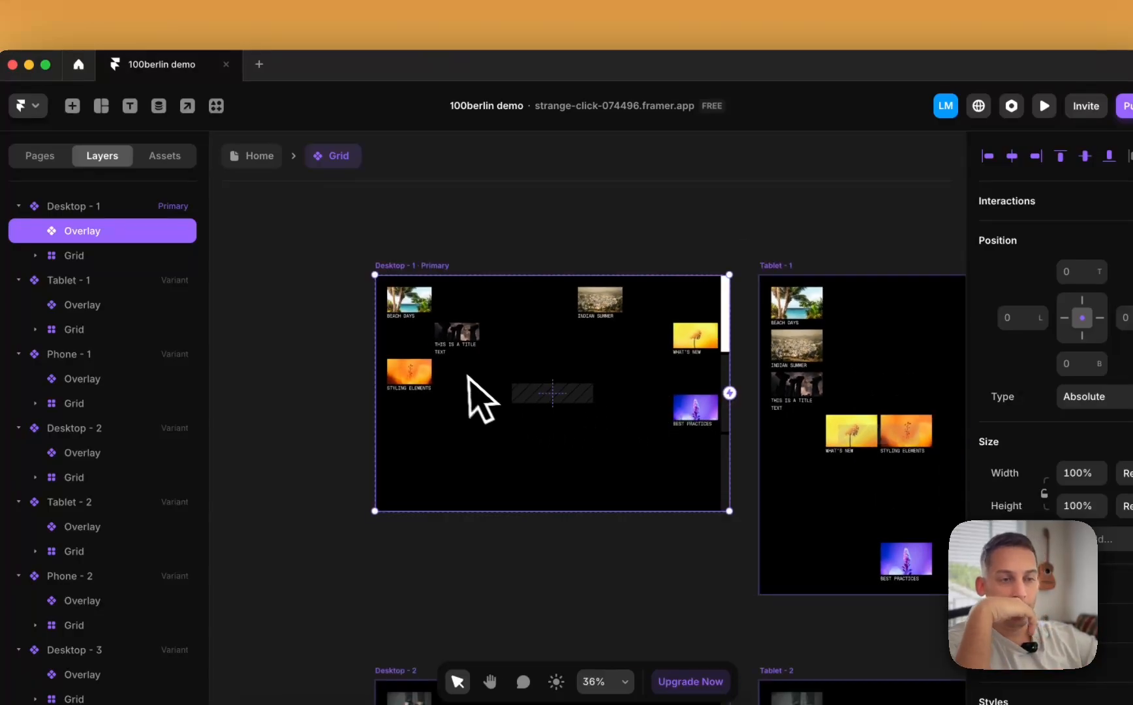
# - Return to the Home page canvas and look over the reference screenshot beside the Desktop breakpoint
pyautogui.click(254, 157)
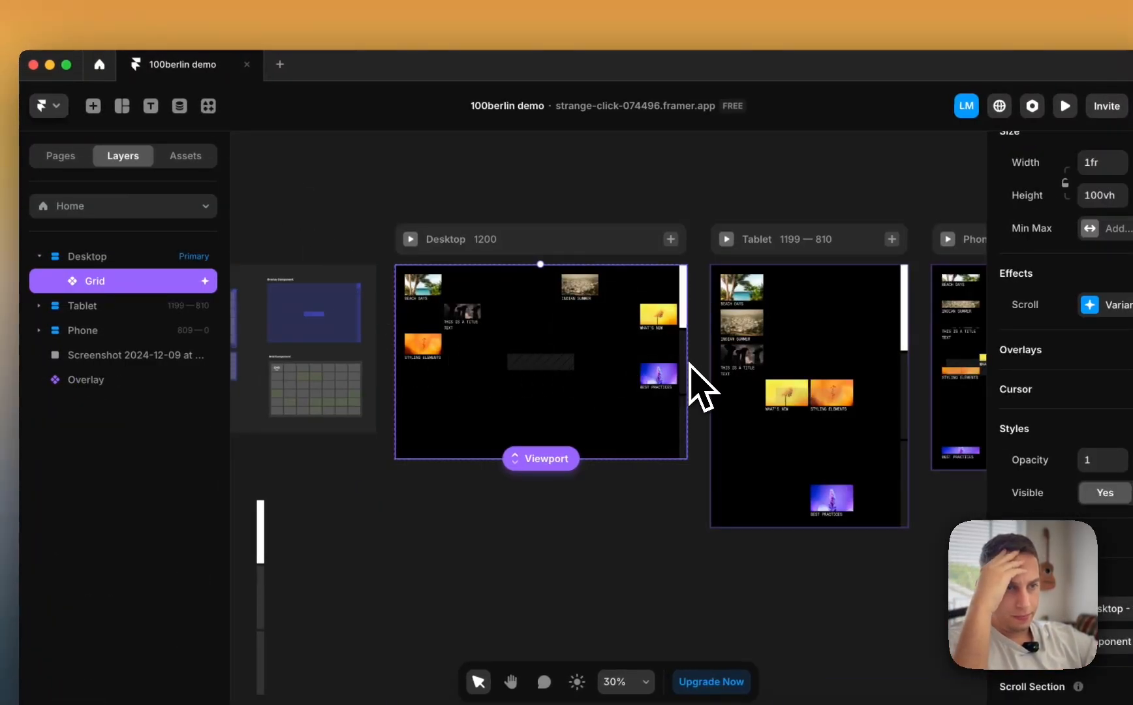
pyautogui.scroll(3, 574, 371)
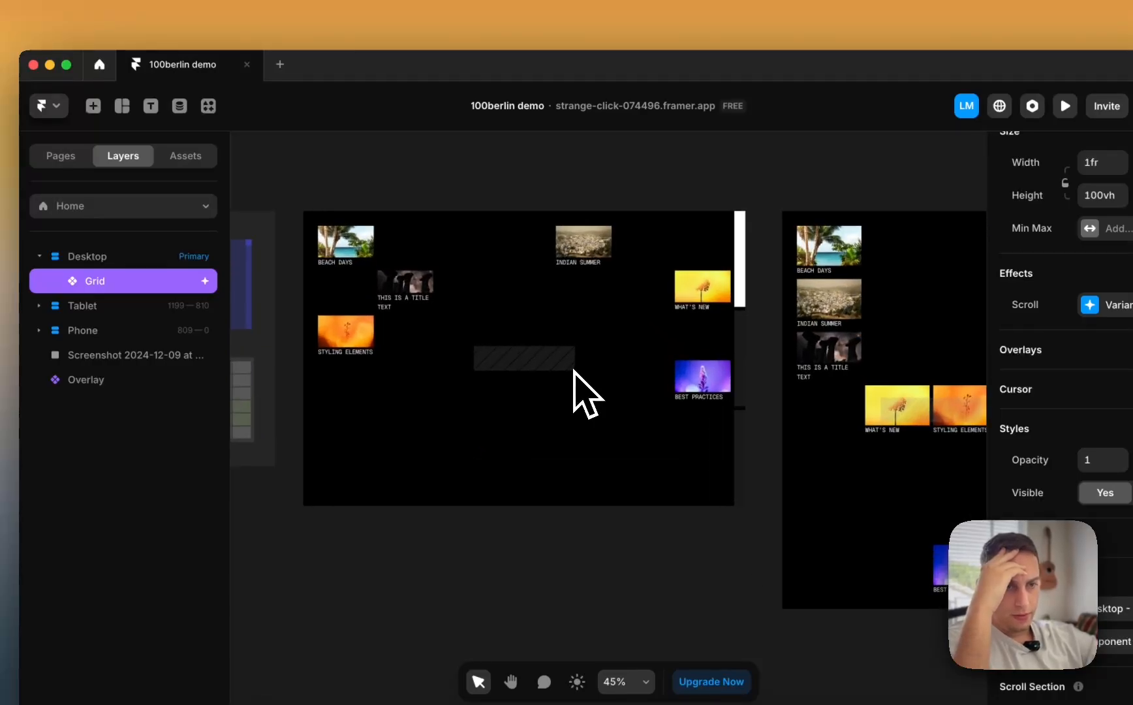
pyautogui.hscroll(-5, 573, 374)
pyautogui.hscroll(-2, 417, 385)
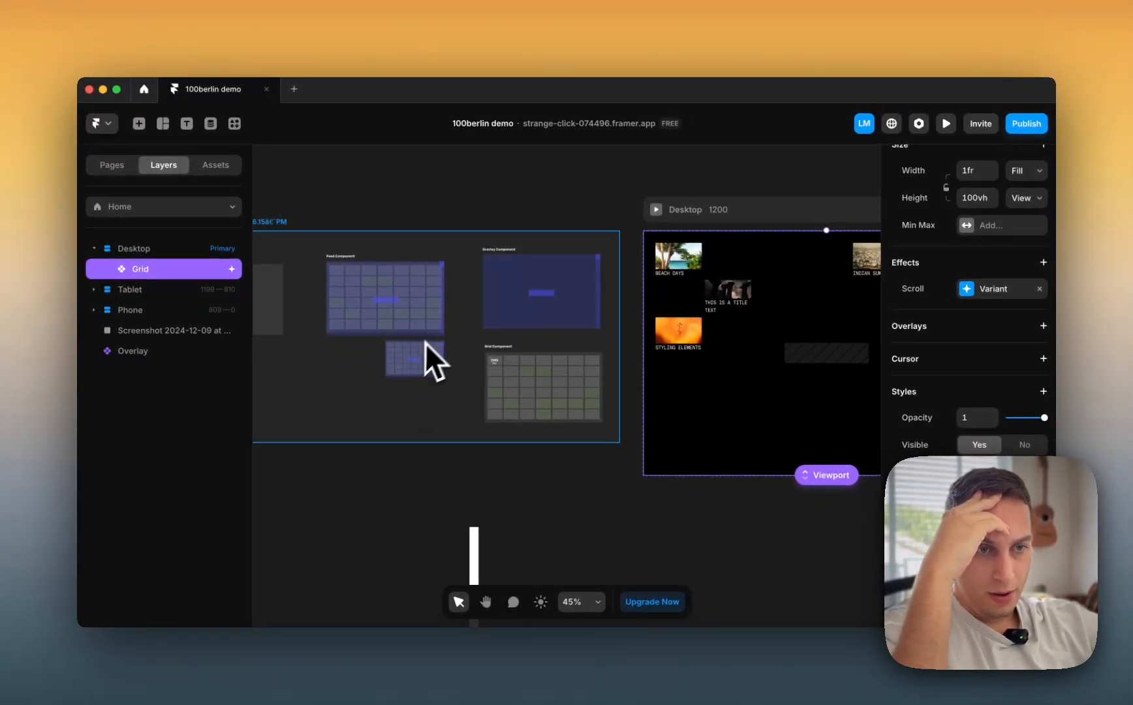
pyautogui.hscroll(-5, 395, 371)
pyautogui.hscroll(5, 387, 368)
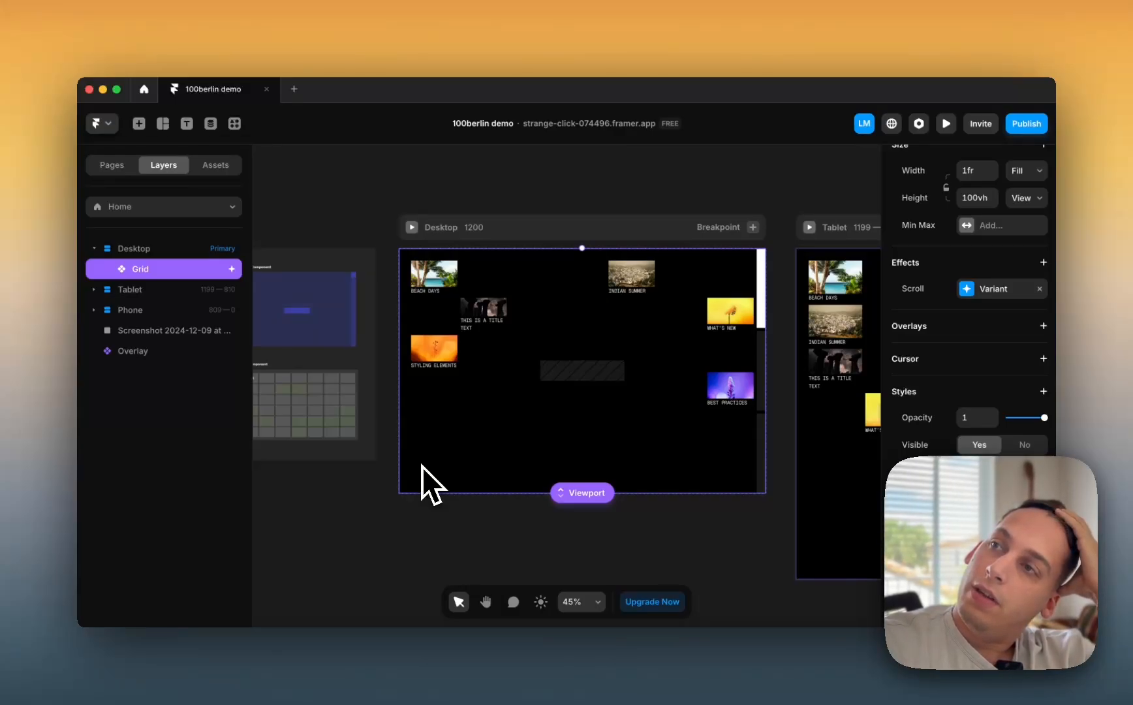
# - Try duplicating the Grid twice in the Desktop breakpoint, check a copy's Scroll Variant effect, and undo the duplicates
pyautogui.press('super+d')
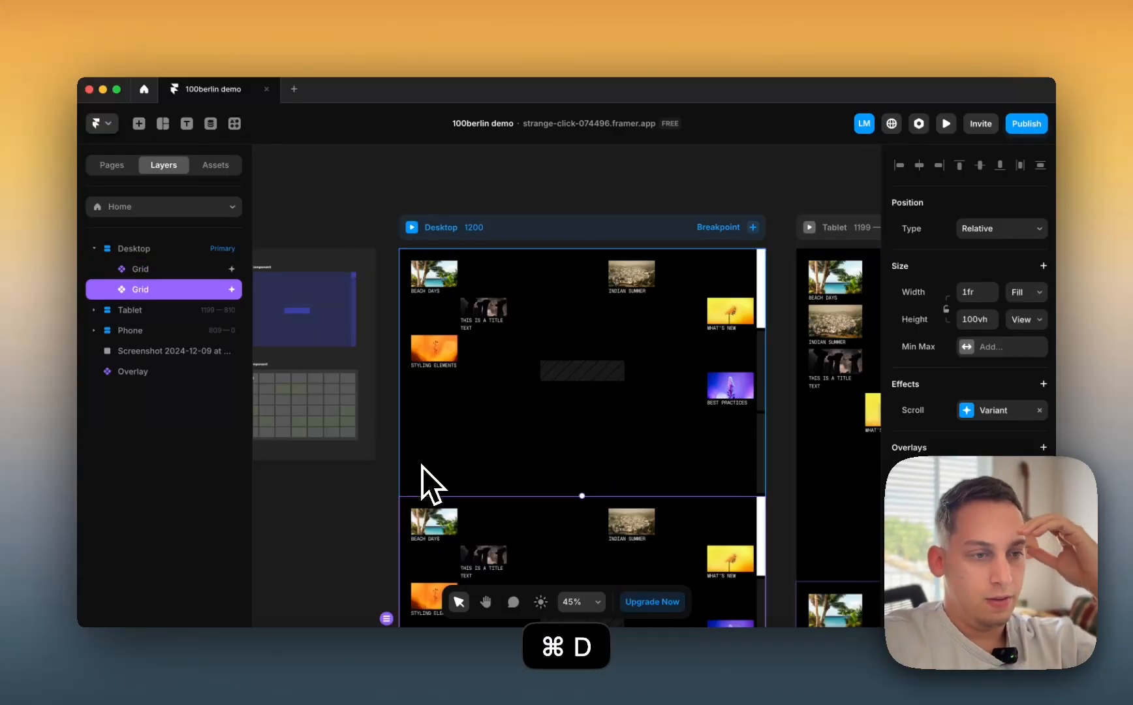
pyautogui.press('super+d')
pyautogui.scroll(-3, 421, 466)
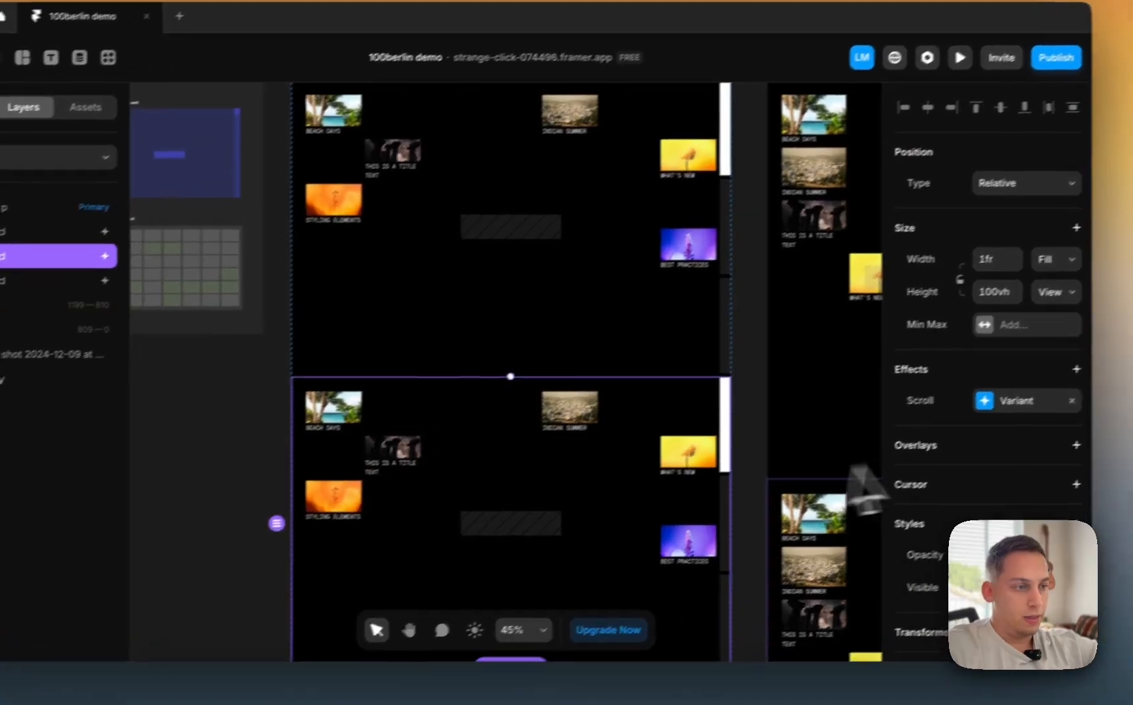
pyautogui.click(1036, 390)
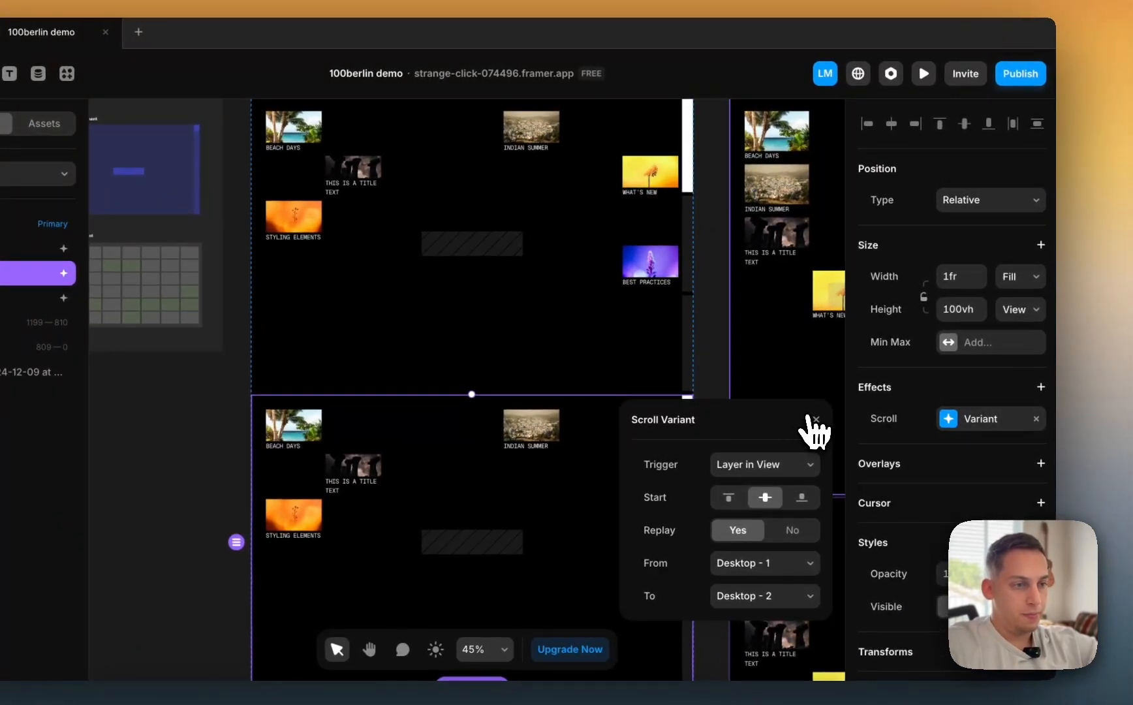
pyautogui.click(814, 419)
pyautogui.press('super+z')
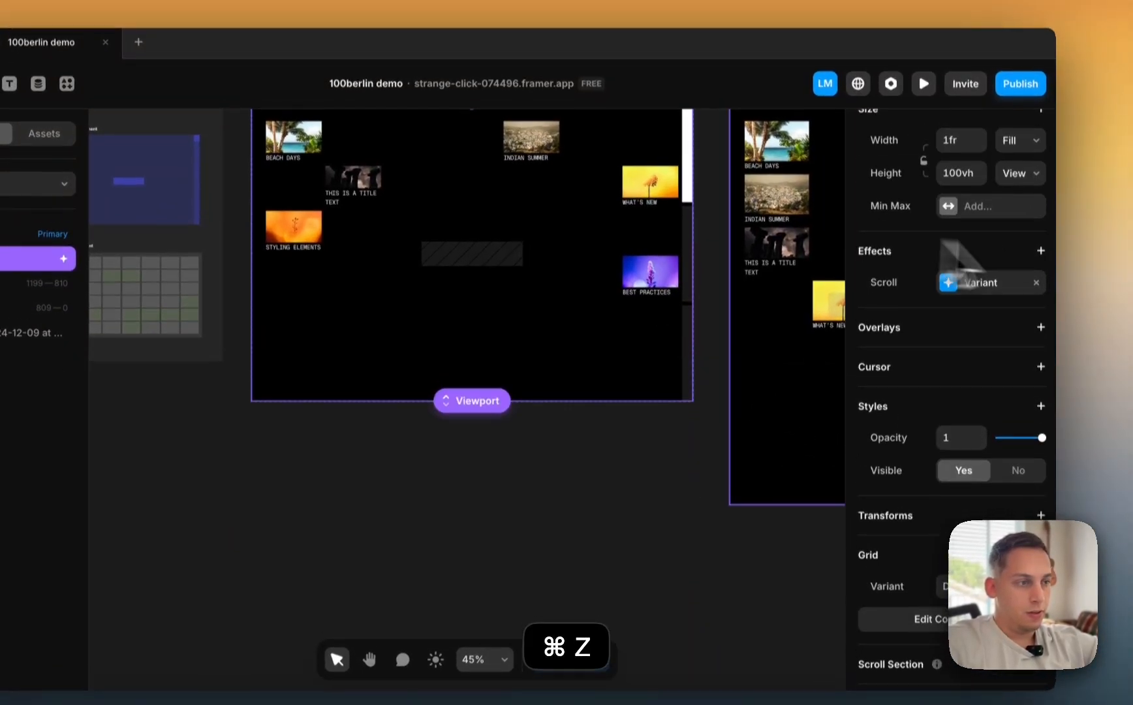
# - Remove the scroll variant effect from the Grid in the Desktop breakpoint and duplicate the Grid twice to stack three sections
pyautogui.click(1037, 272)
pyautogui.click(548, 275)
pyautogui.press('super+d')
pyautogui.press('super+d')
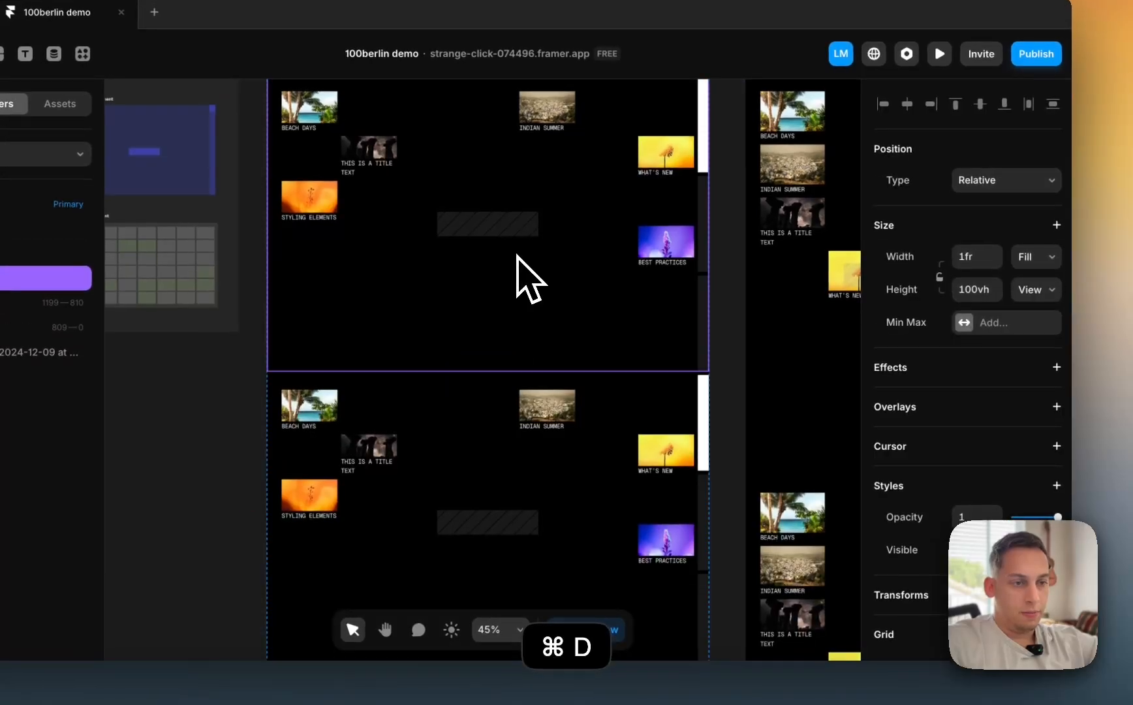
# - Set the variant of the second Grid in the Desktop breakpoint to Desktop - 2
pyautogui.scroll(-3, 519, 258)
pyautogui.scroll(-4, 522, 296)
pyautogui.scroll(-2, 522, 296)
pyautogui.scroll(2, 523, 297)
pyautogui.click(492, 354)
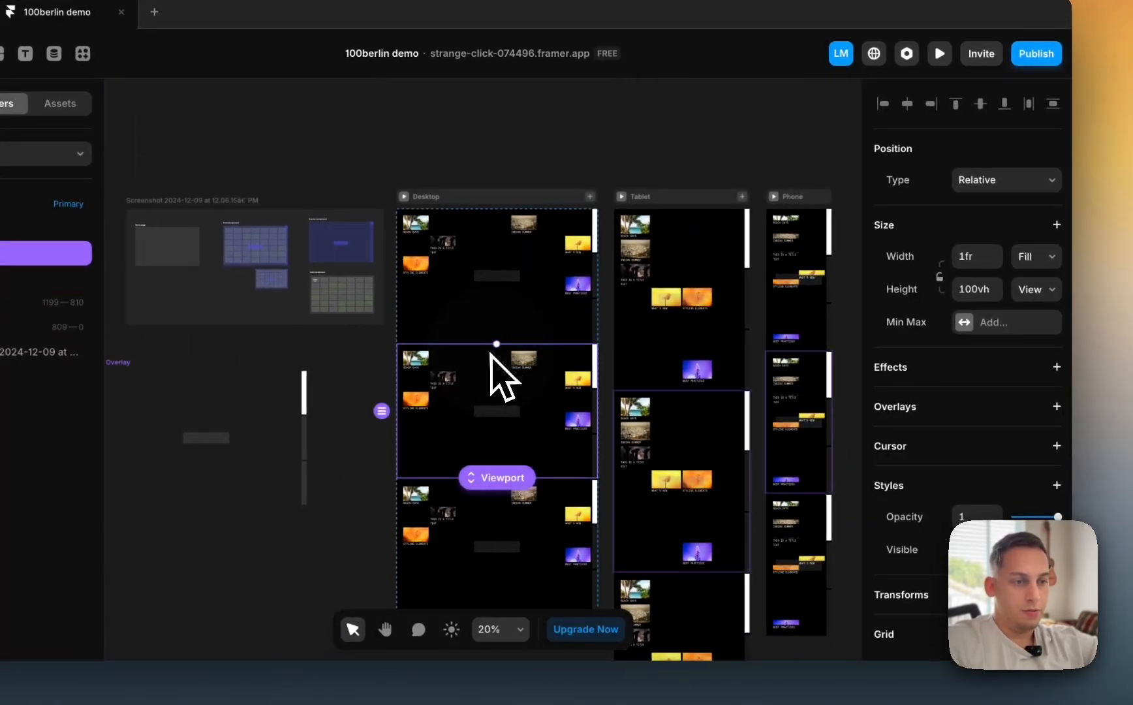
pyautogui.scroll(-3, 891, 488)
pyautogui.click(999, 510)
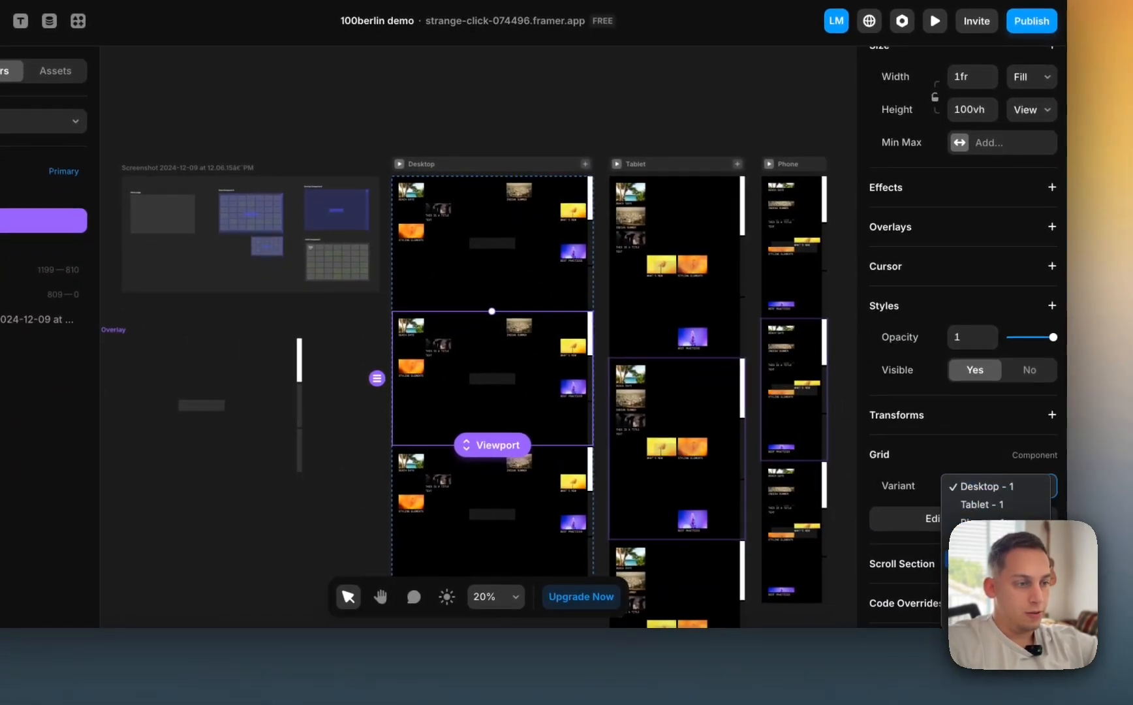
pyautogui.click(984, 541)
# - Set the variant of the third Grid in the Desktop breakpoint to Desktop - 3
pyautogui.click(498, 539)
pyautogui.scroll(-3, 966, 496)
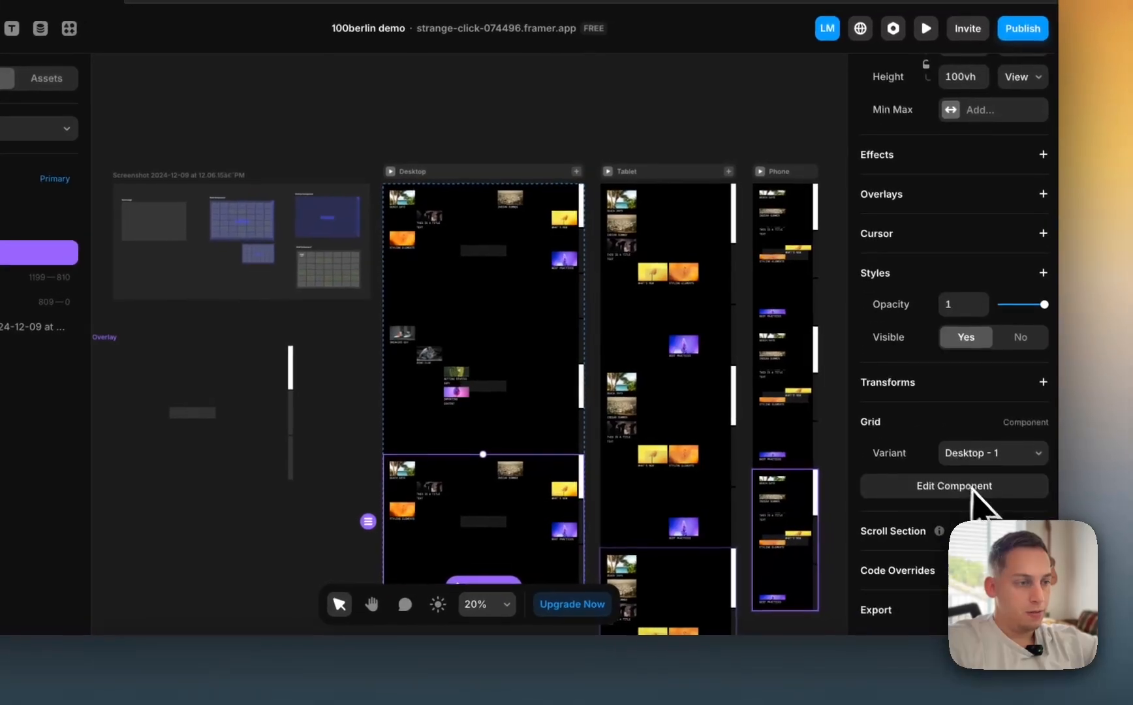
pyautogui.click(1014, 451)
pyautogui.click(962, 562)
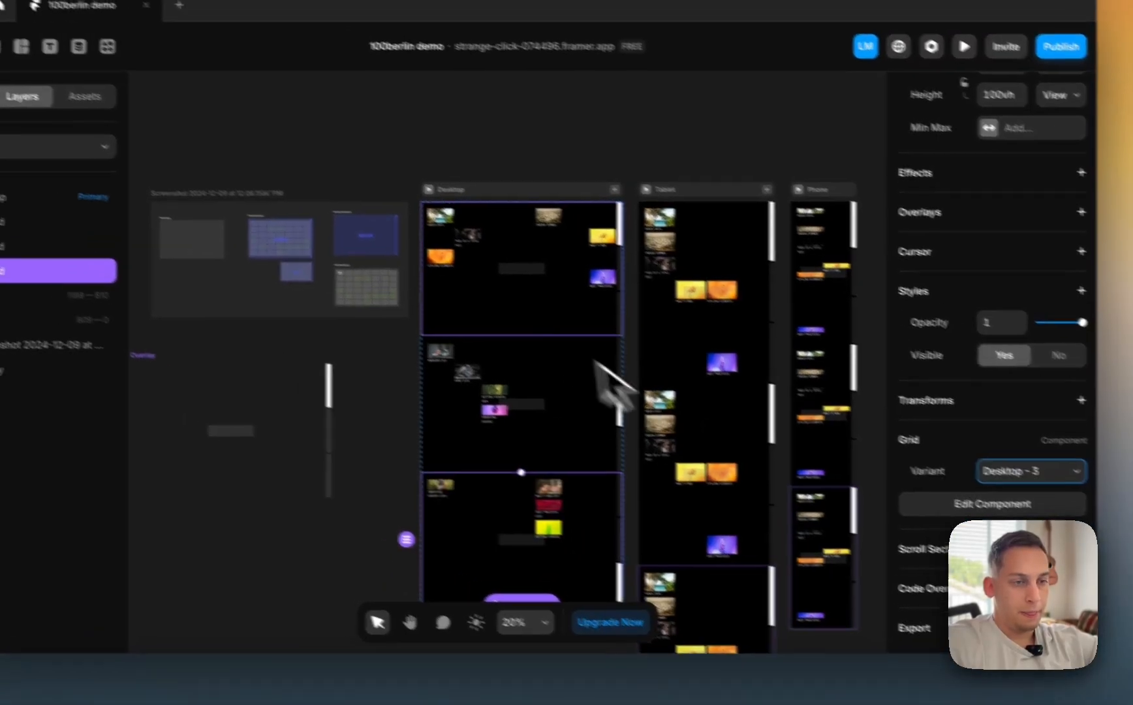
pyautogui.click(352, 328)
pyautogui.scroll(3, 559, 341)
pyautogui.scroll(2, 660, 385)
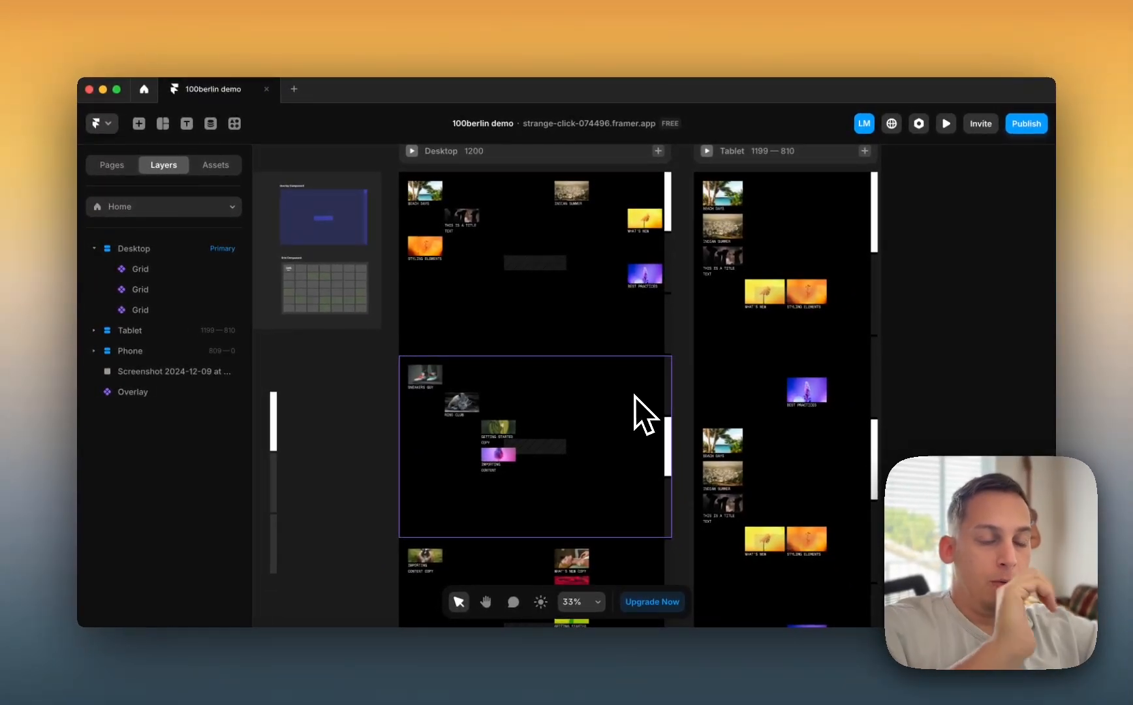
pyautogui.click(632, 398)
pyautogui.scroll(-2, 572, 388)
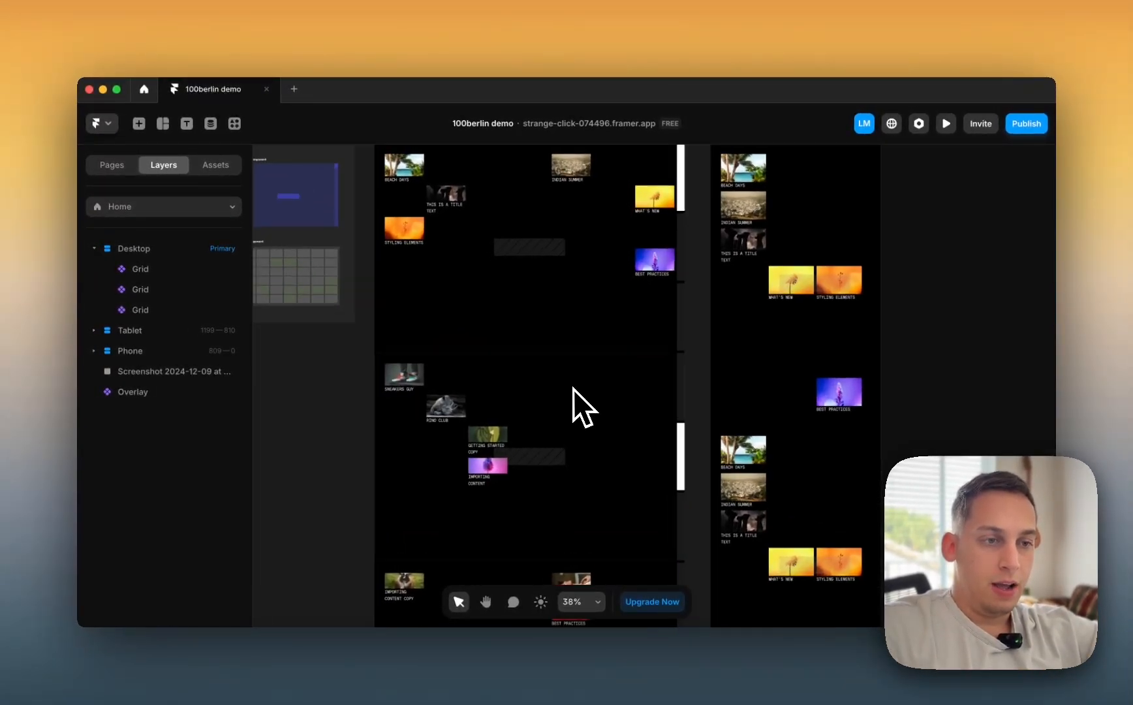
# - Undo the variant changes and both duplicates of the Grid in the Desktop breakpoint
pyautogui.scroll(-2, 579, 386)
pyautogui.press('super+z')
pyautogui.press('super+z')
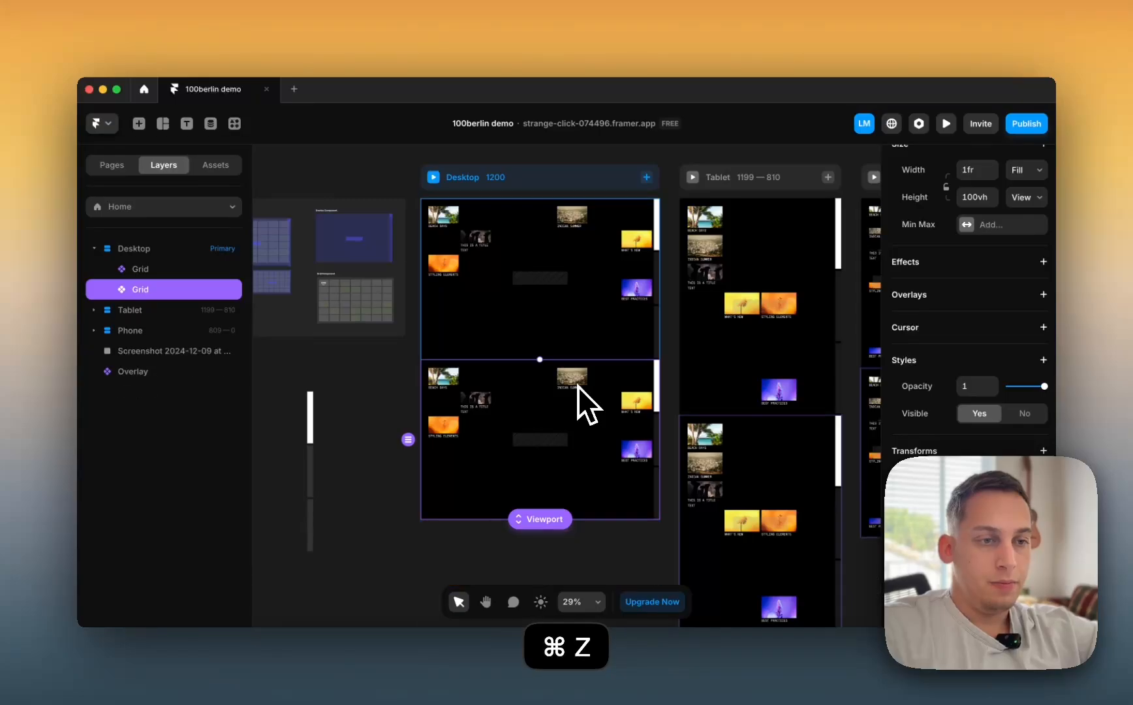
pyautogui.press('super+z')
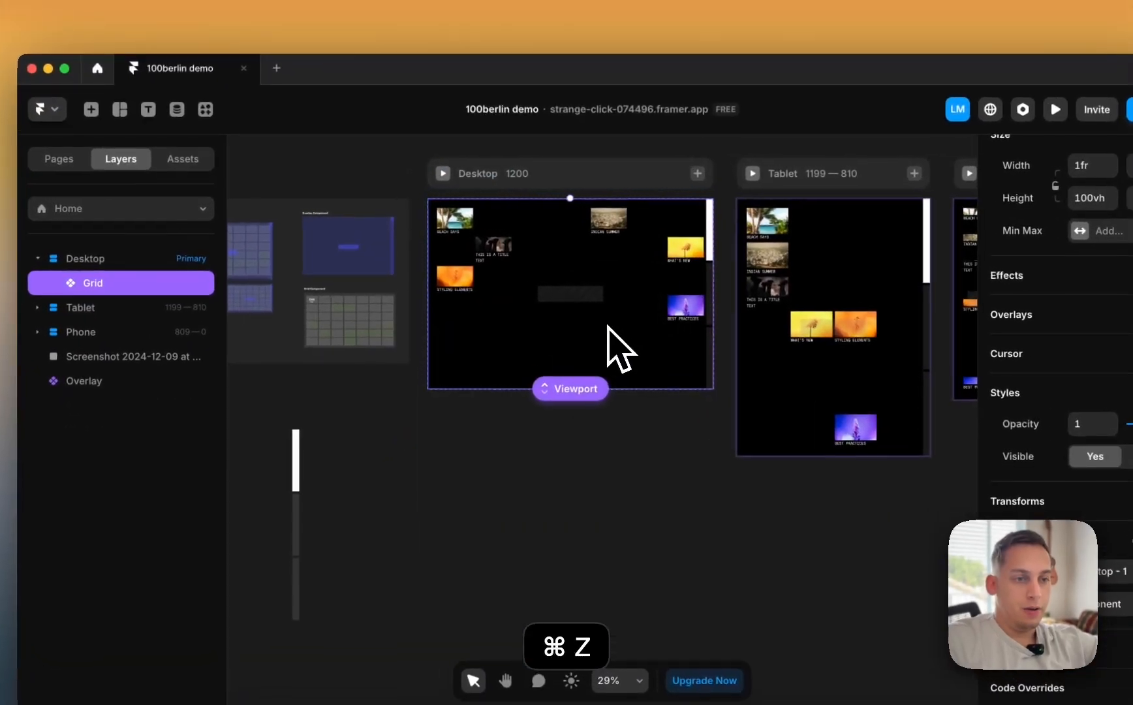
# - Open the Grid component for editing and cut the Overlay out of its primary Desktop - 1 variant
pyautogui.doubleClick(601, 329)
pyautogui.scroll(-1, 615, 330)
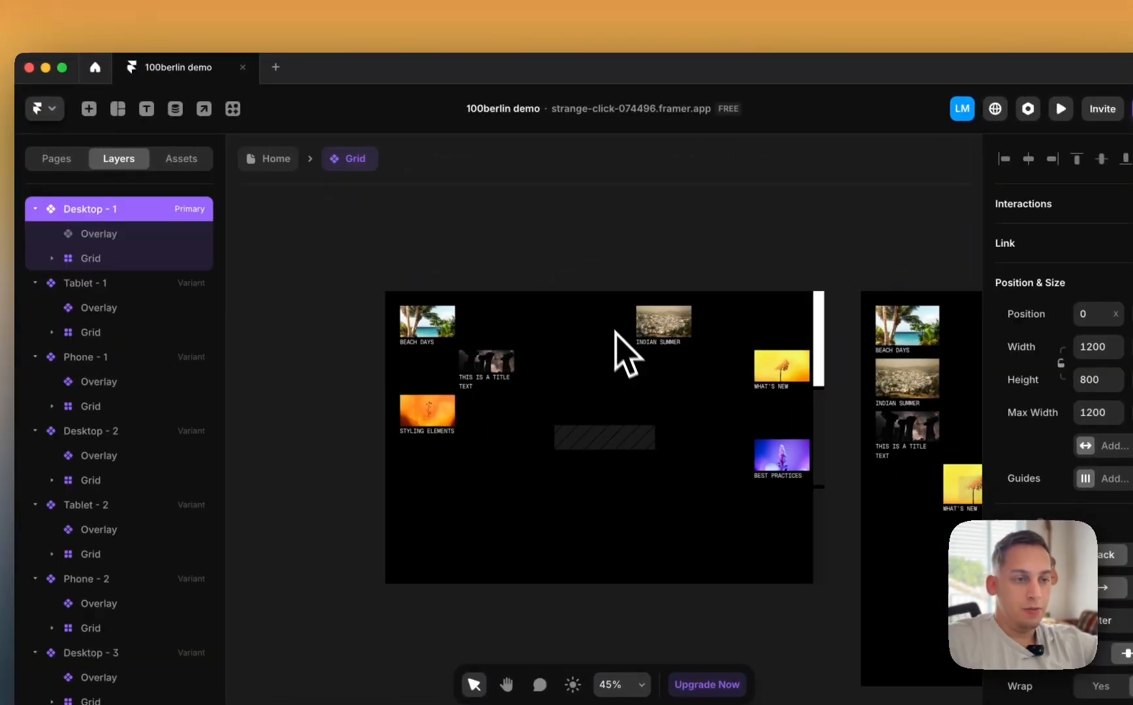
pyautogui.click(623, 356)
pyautogui.scroll(-3, 625, 356)
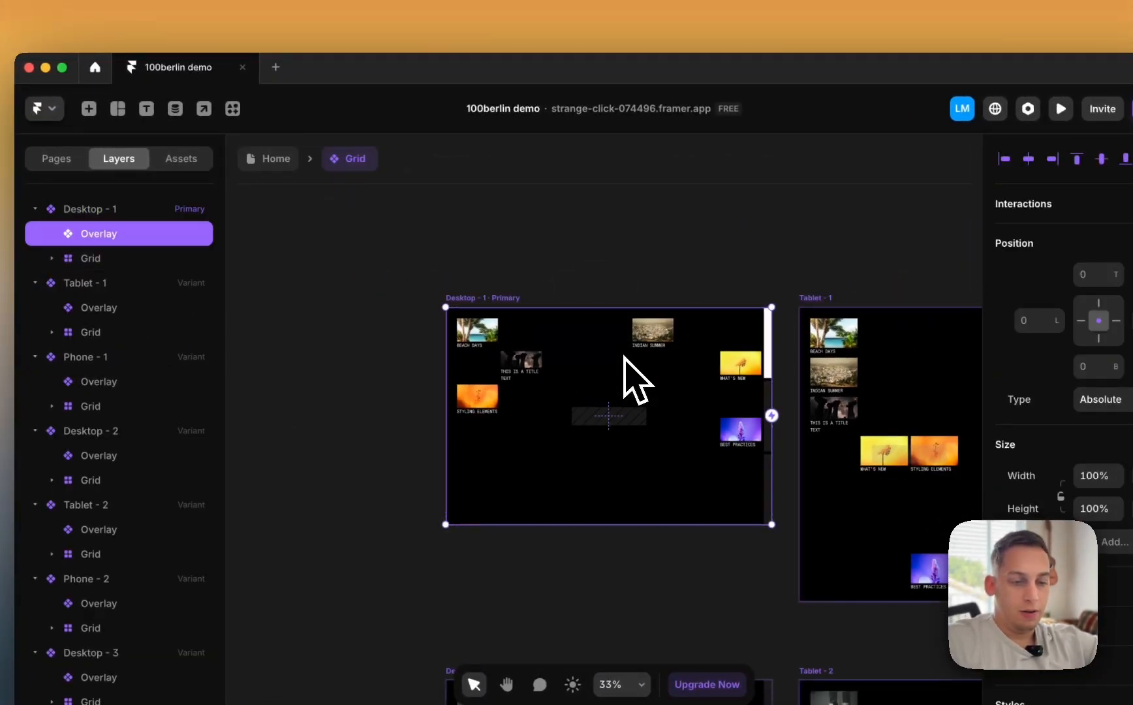
pyautogui.press('super+x')
pyautogui.scroll(-5, 625, 357)
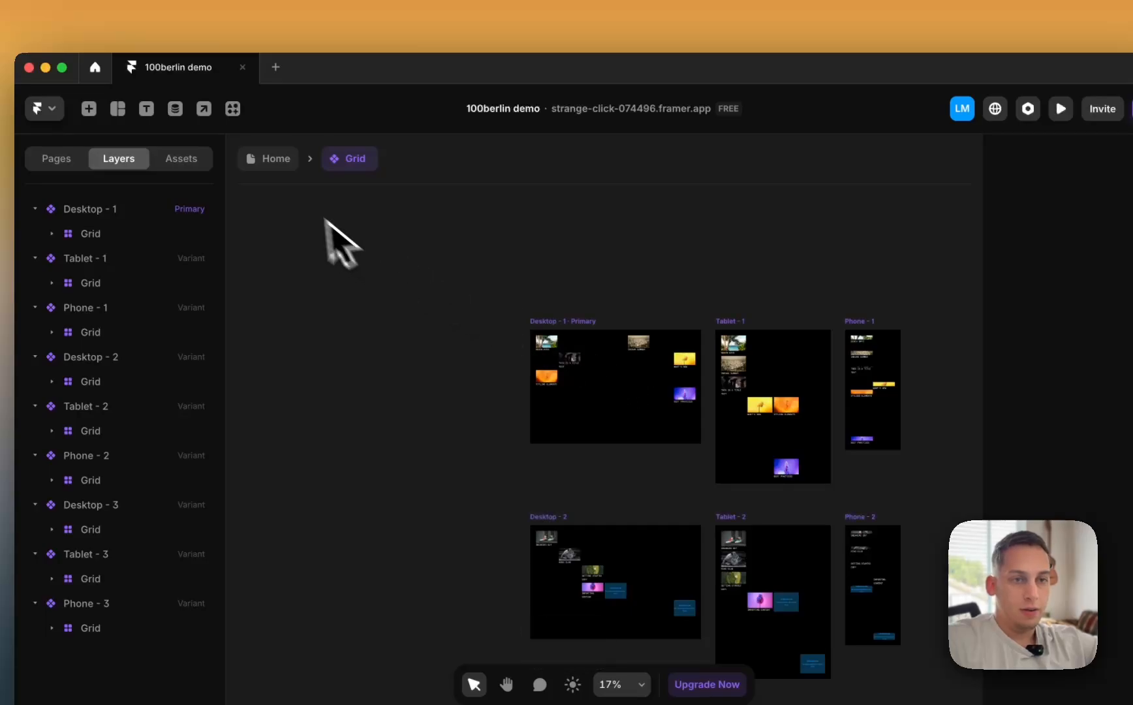
# - Return to the Home page and paste the Overlay into the Desktop breakpoint over the Grid
pyautogui.click(274, 159)
pyautogui.scroll(3, 575, 271)
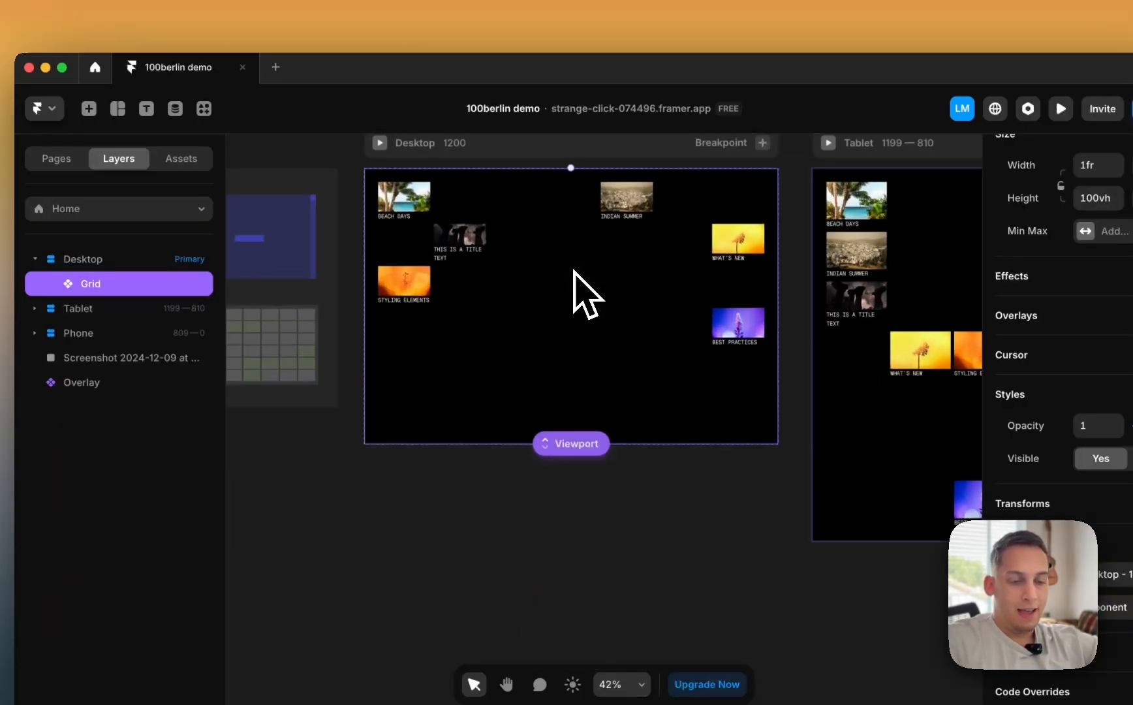
pyautogui.press('super+v')
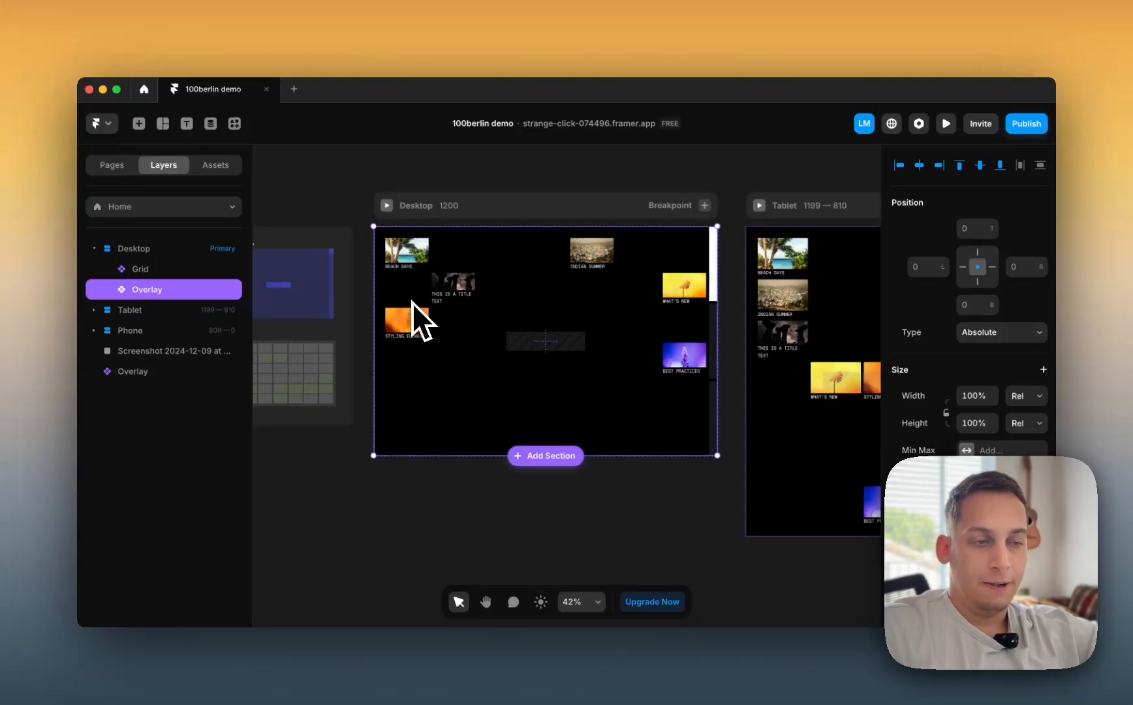
# - Duplicate the Grid in the Desktop breakpoint twice to stack three Grid sections
pyautogui.click(137, 289)
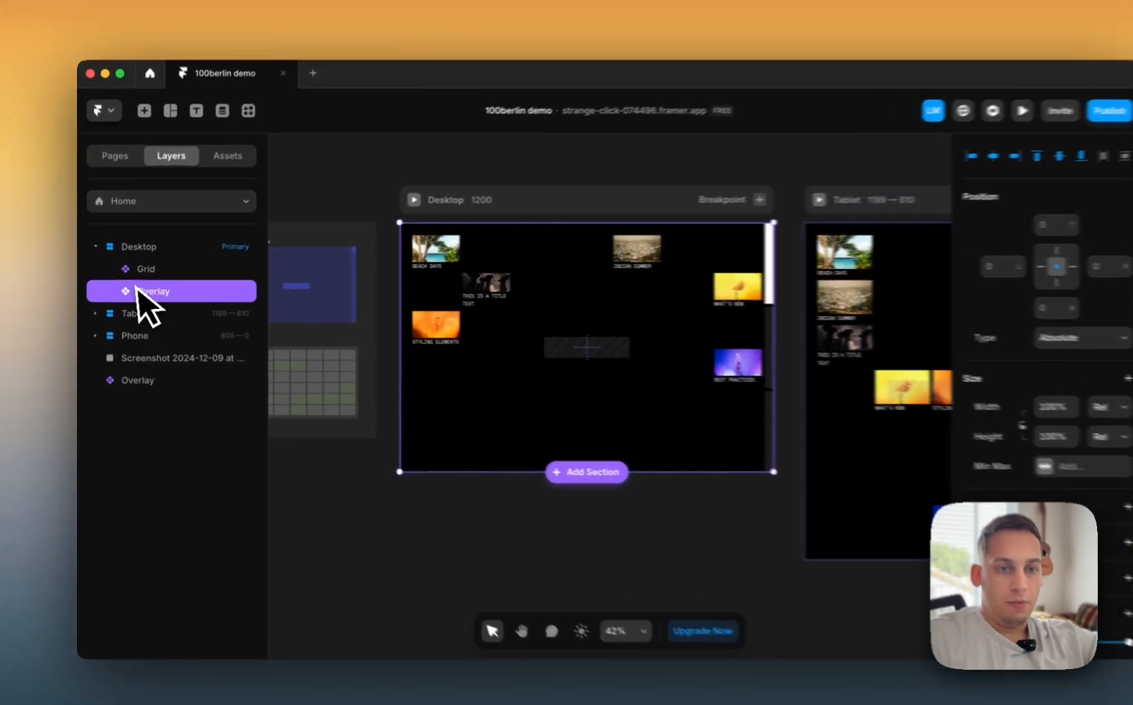
pyautogui.press('super+d')
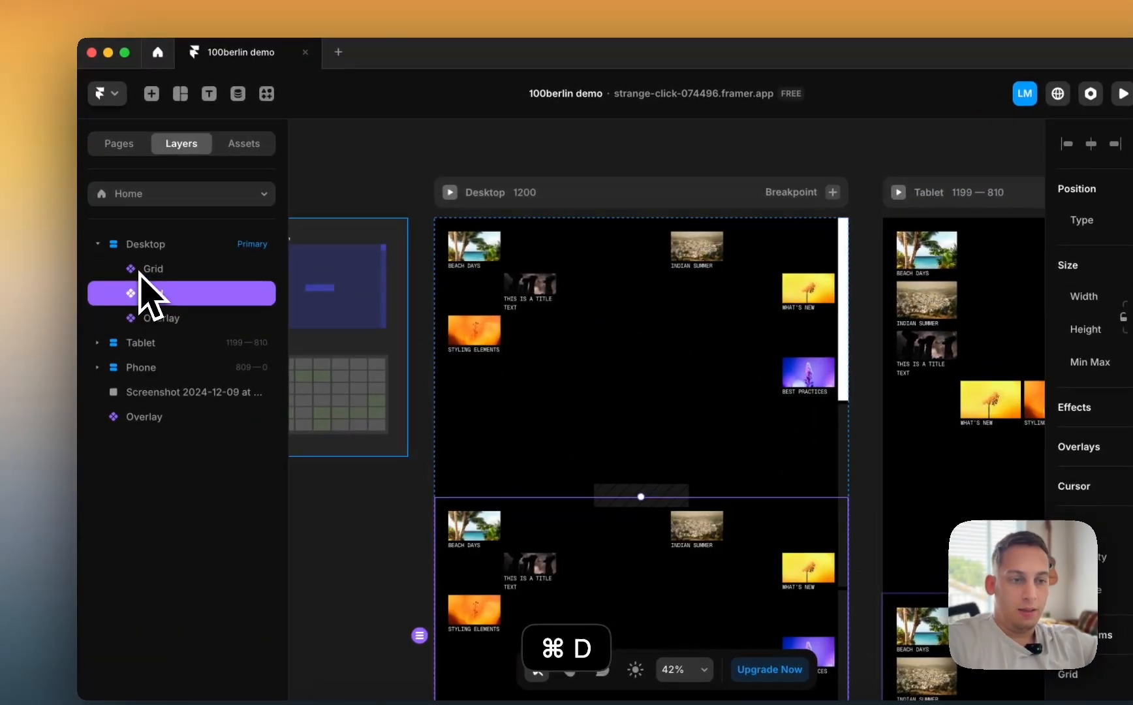
pyautogui.press('super+d')
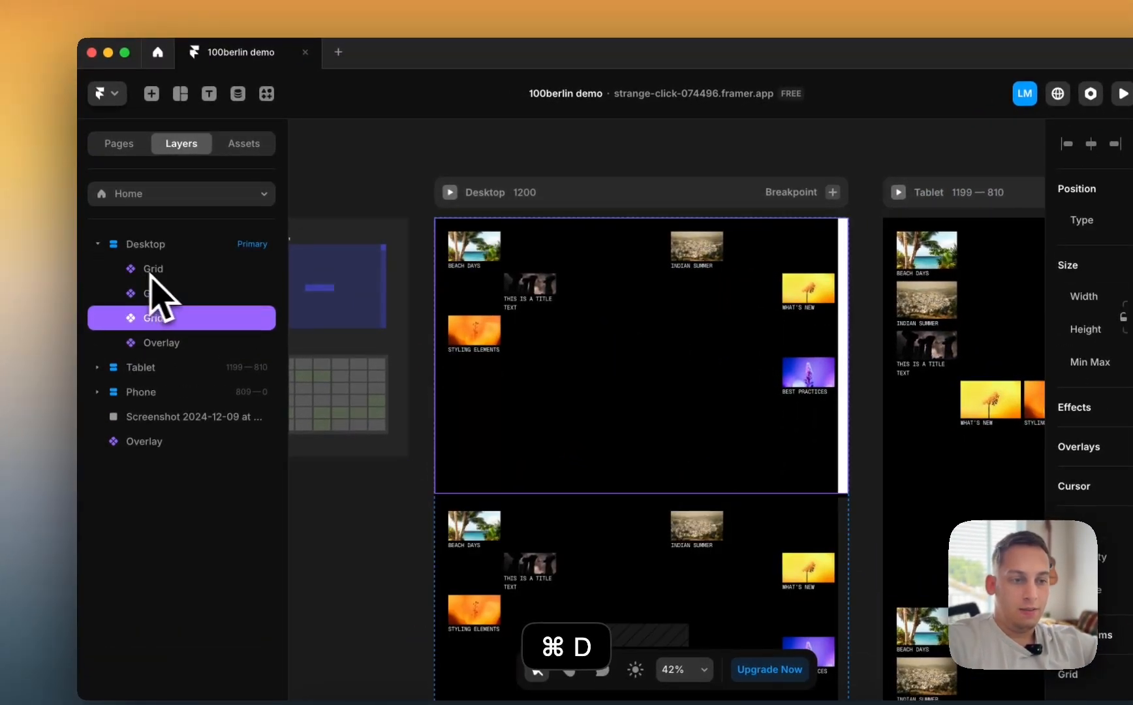
# - Set the Desktop Overlay's height to 100vh using the Viewport unit and align it to the top of the page
pyautogui.click(171, 342)
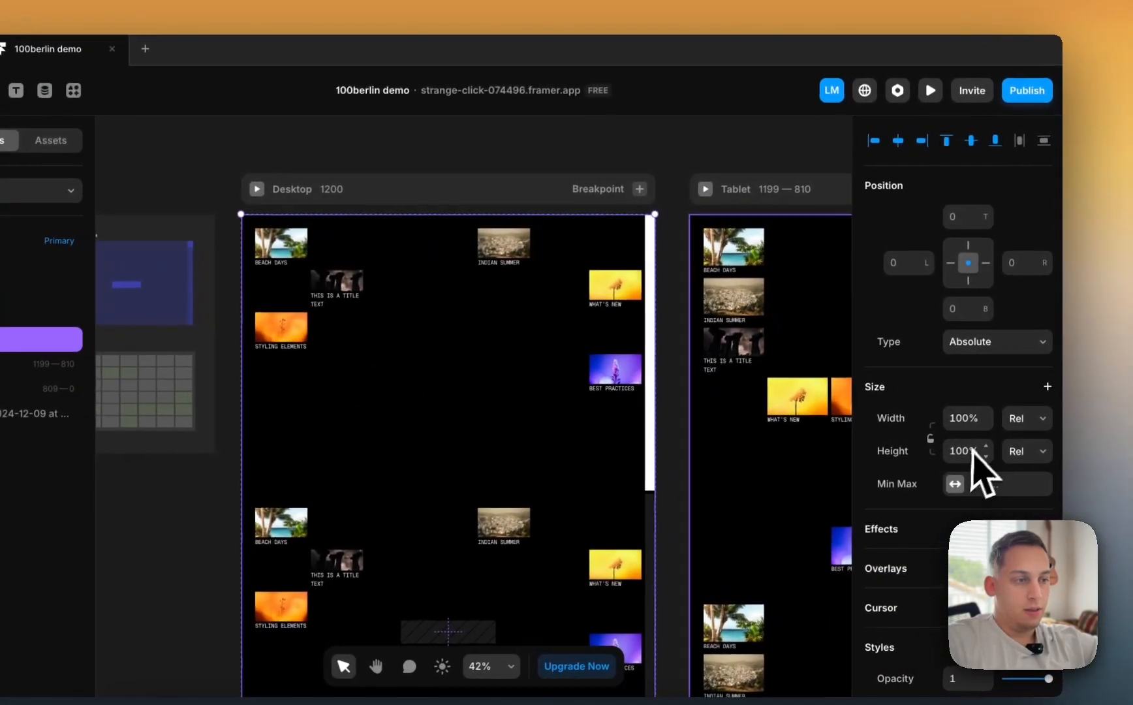
pyautogui.click(1026, 451)
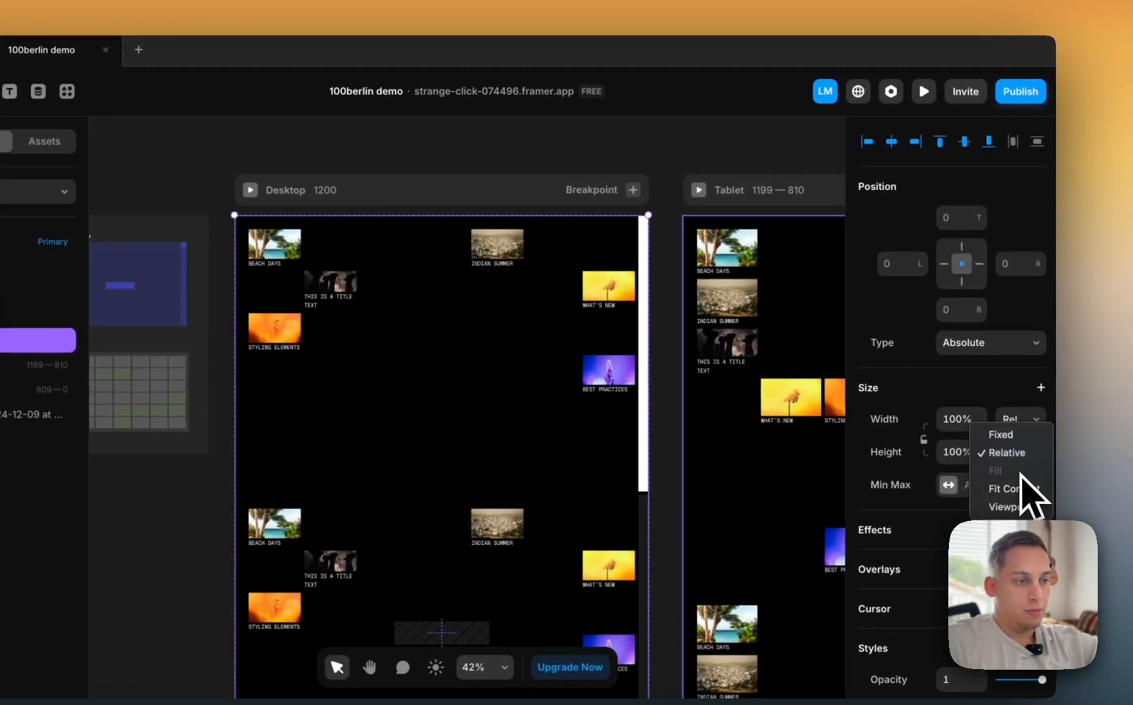
pyautogui.click(1010, 507)
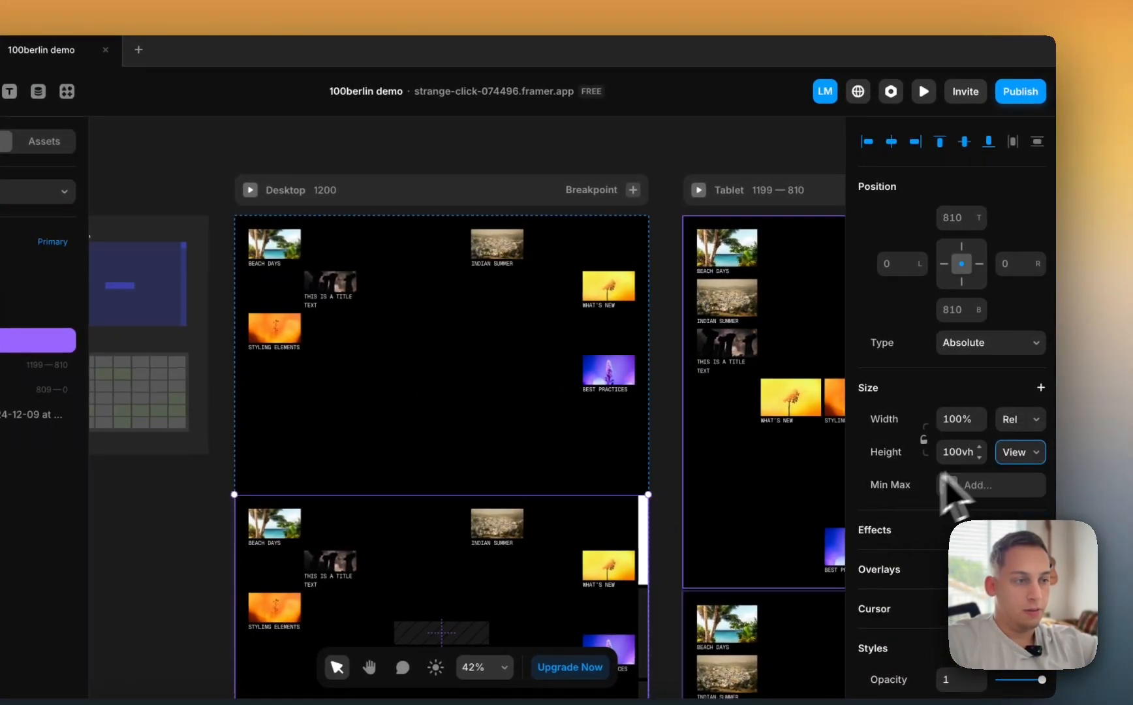
pyautogui.click(941, 142)
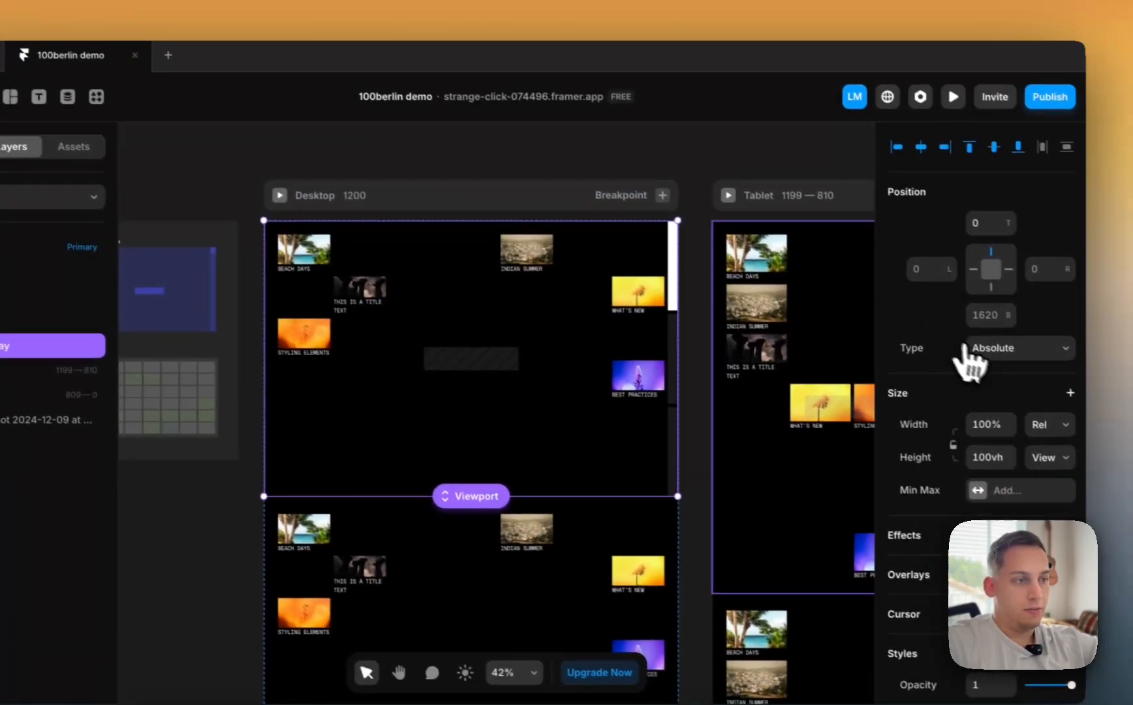
# - Set the Overlay's position type to Fixed and check it in a preview of the Desktop breakpoint
pyautogui.click(1043, 376)
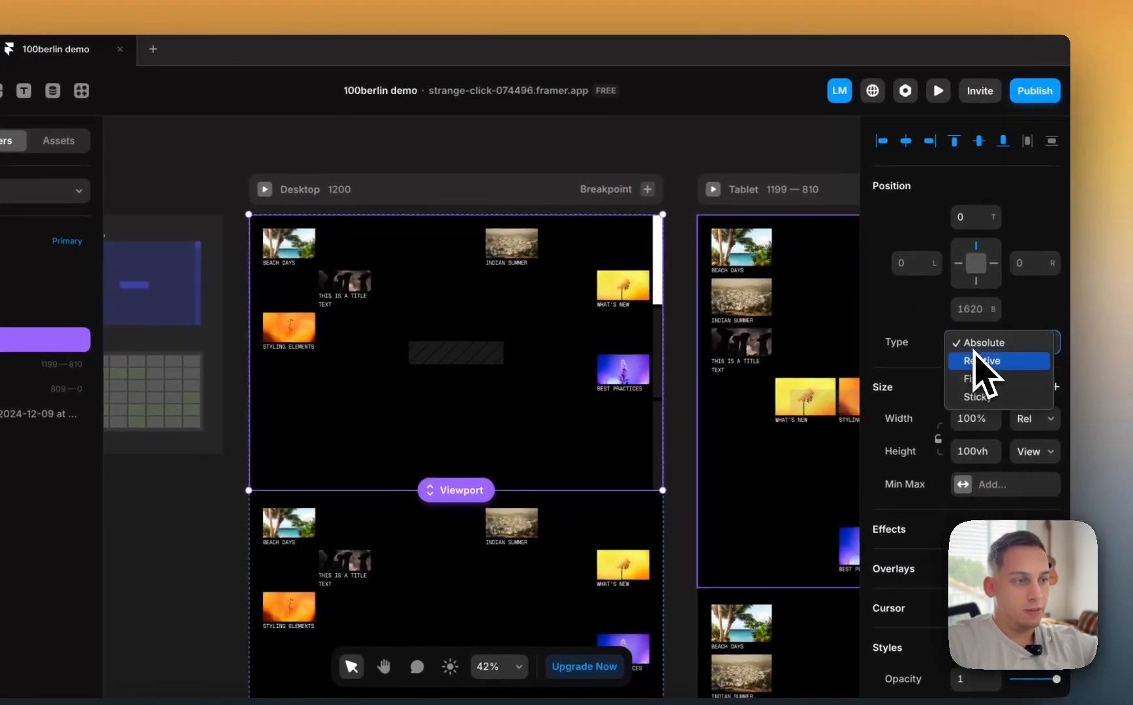
pyautogui.click(975, 378)
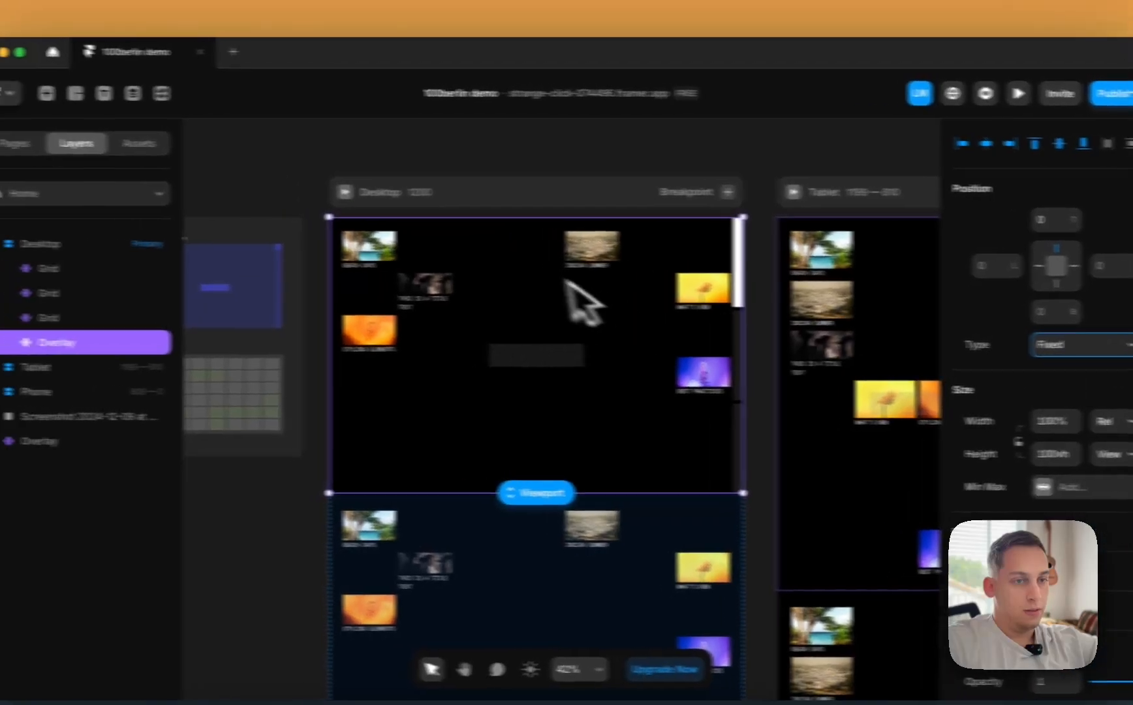
pyautogui.click(263, 189)
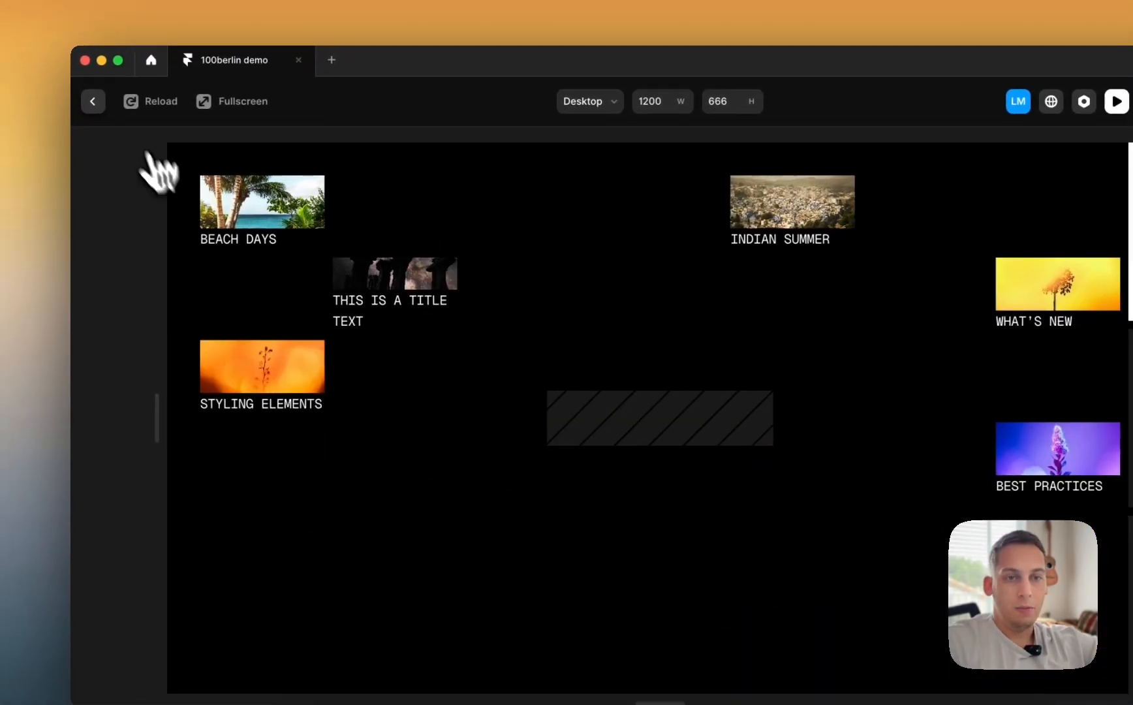
pyautogui.click(88, 97)
# - Move the Overlay above the three Grids in the Desktop layer order
pyautogui.scroll(-2, 548, 415)
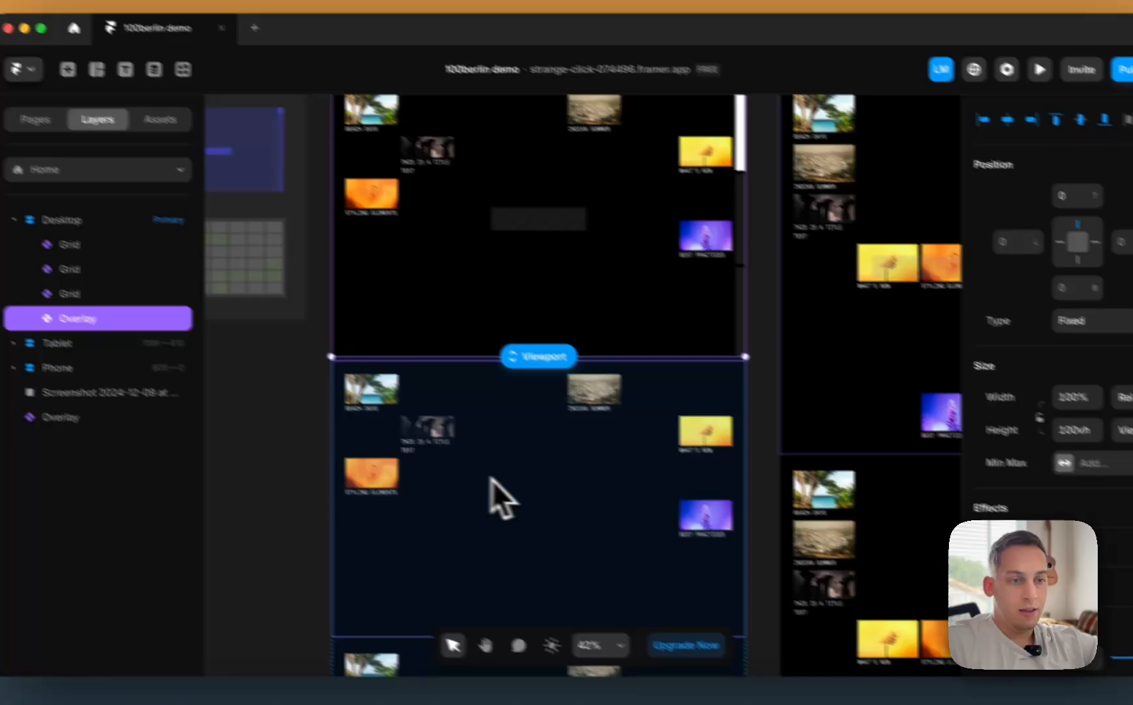
pyautogui.click(493, 480)
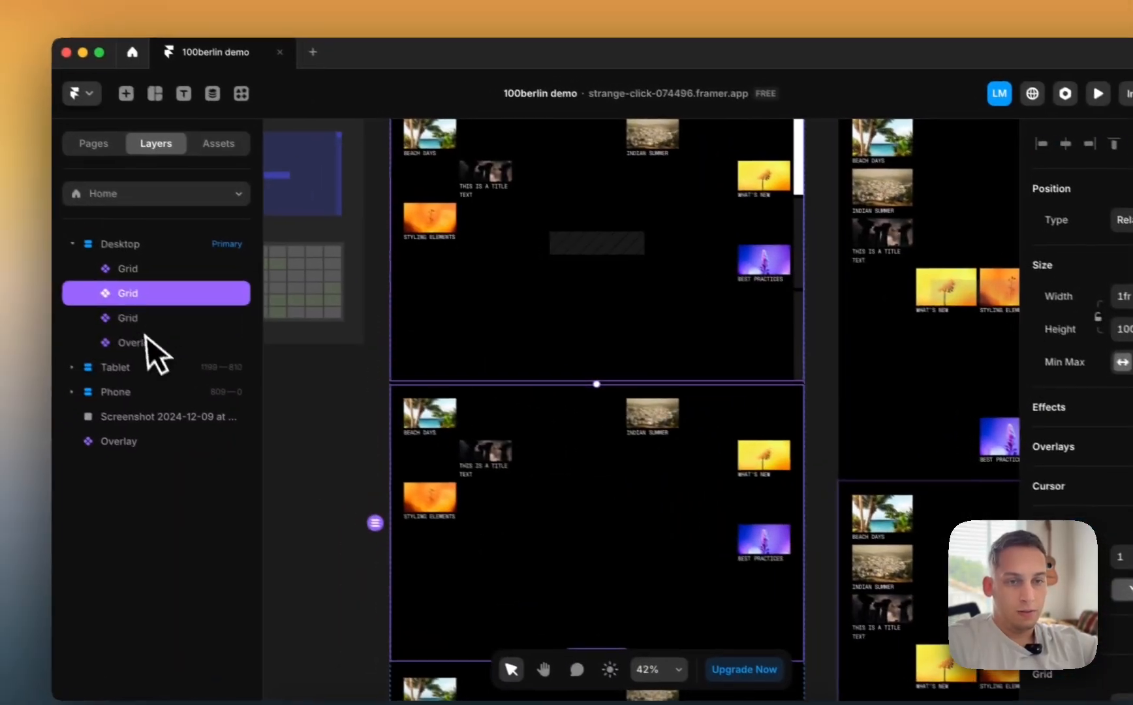
pyautogui.moveTo(33, 294); pyautogui.dragTo(26, 214)
# - Add scroll sections named 1, 2 and 3 to the first, second and third Grids in the Desktop breakpoint
pyautogui.click(32, 252)
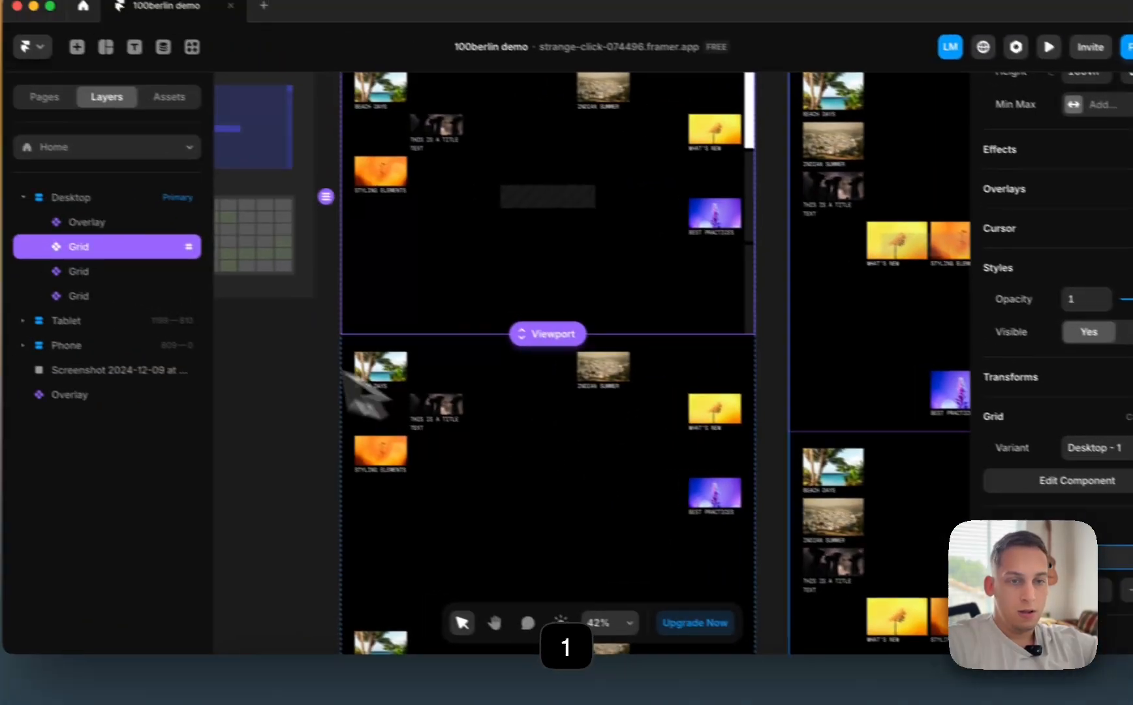
pyautogui.click(16, 247)
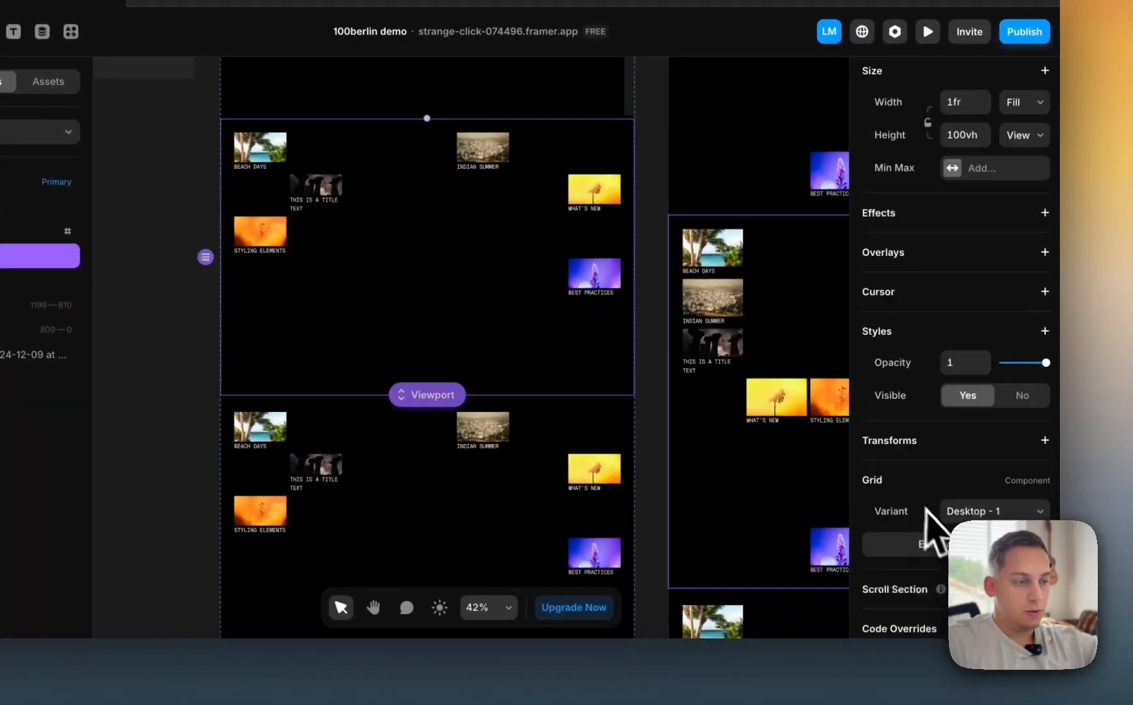
pyautogui.scroll(-2, 934, 532)
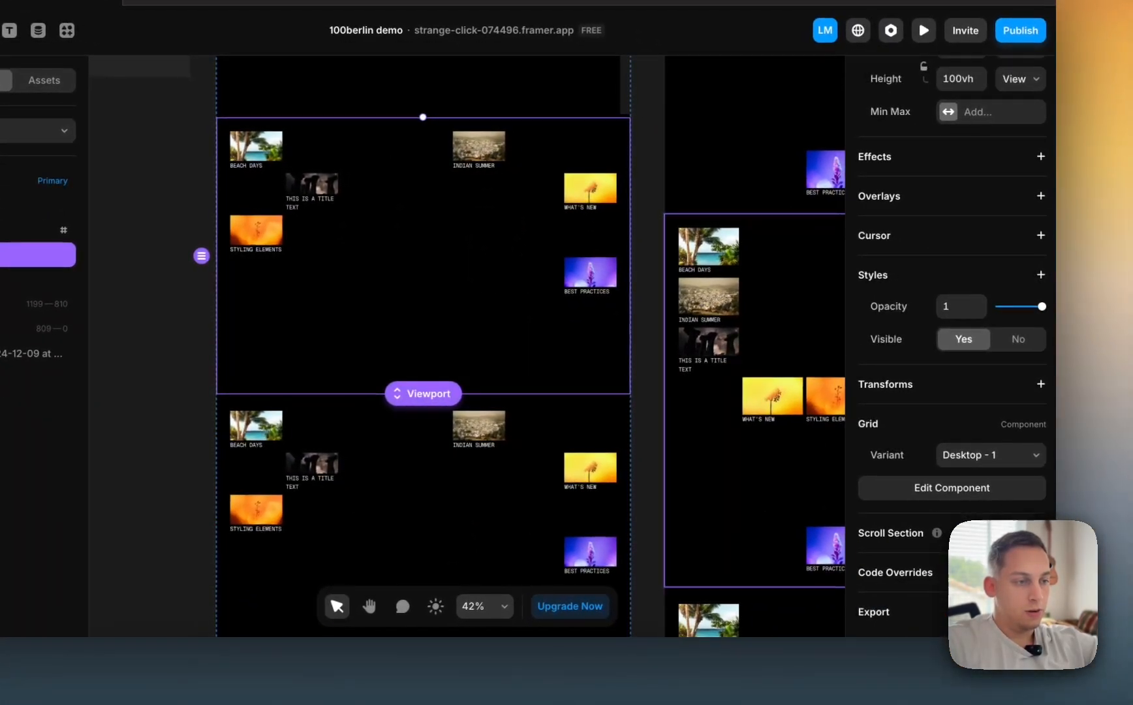
pyautogui.write('2')
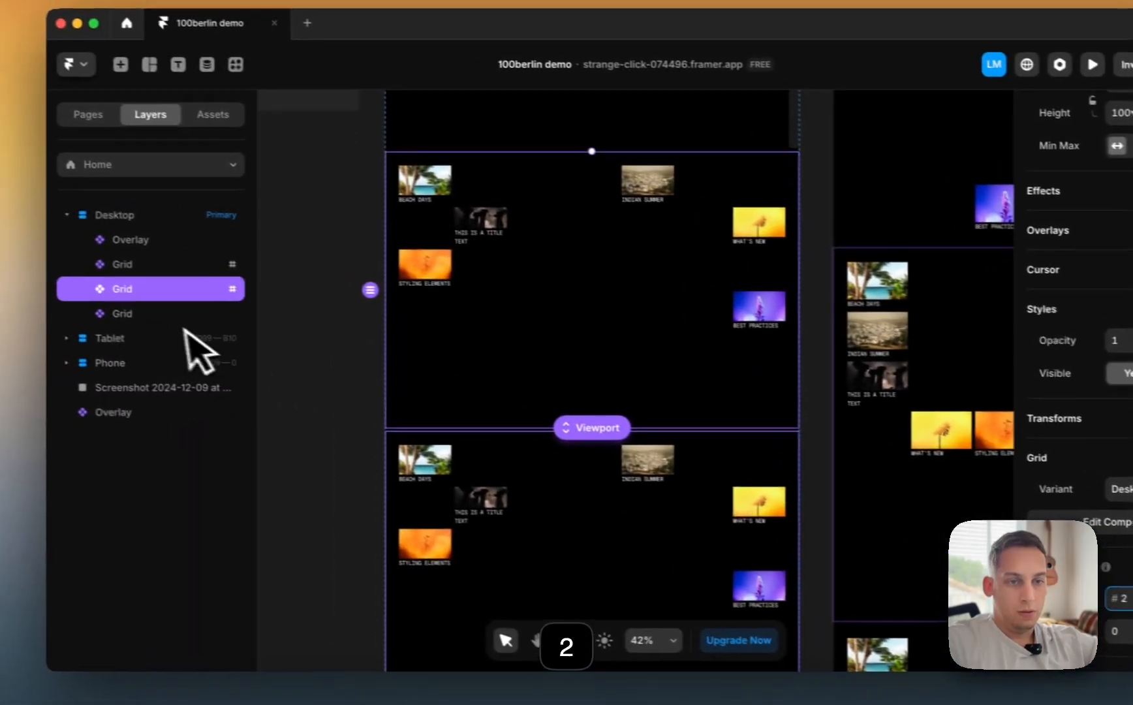
pyautogui.click(14, 281)
pyautogui.scroll(-5, 989, 474)
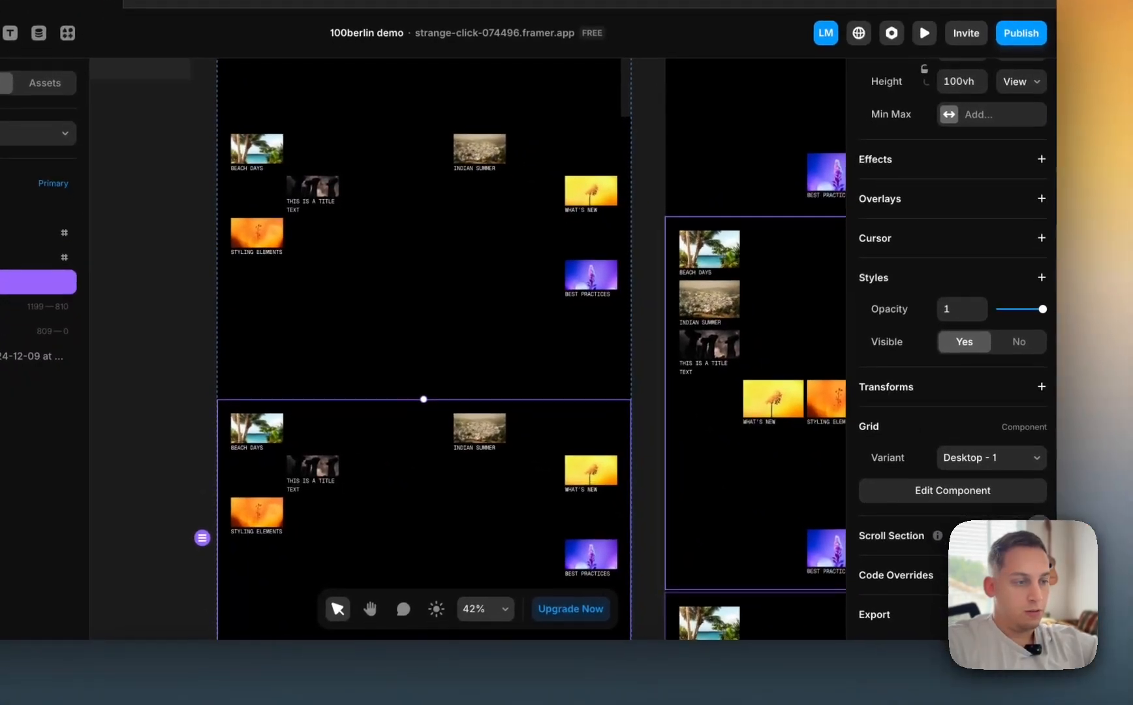
pyautogui.click(644, 434)
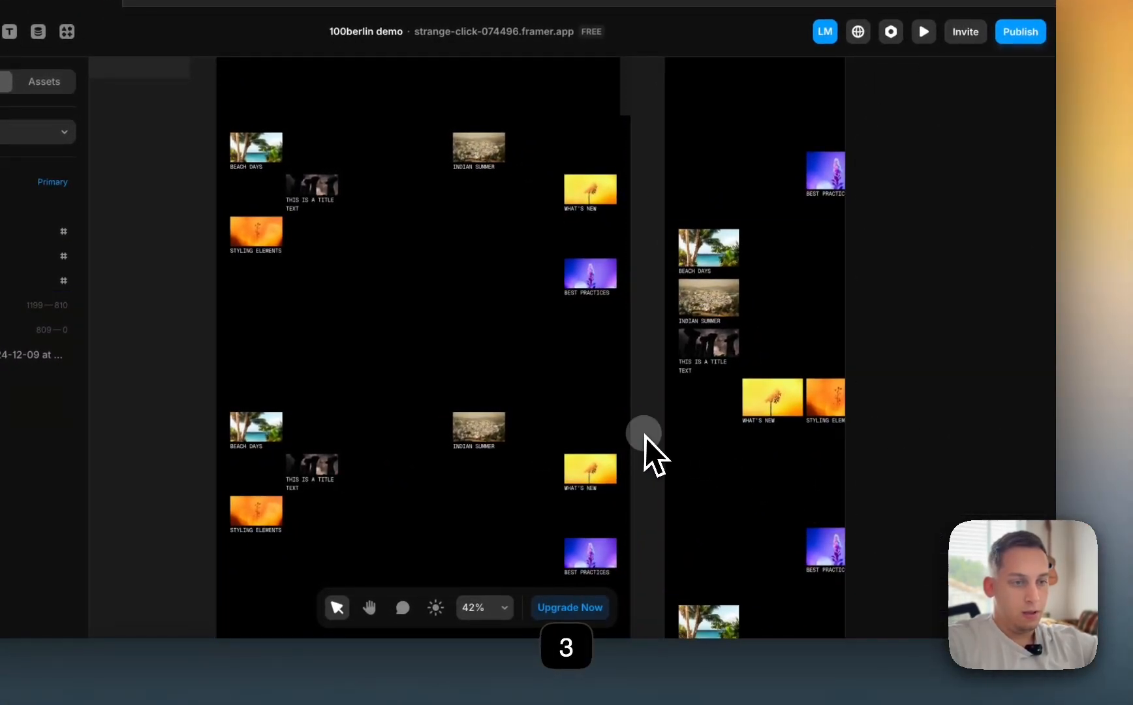
# - Add a Scroll Variant effect to the Desktop Overlay with its trigger set to Section in View
pyautogui.scroll(-1, 666, 428)
pyautogui.scroll(5, 666, 427)
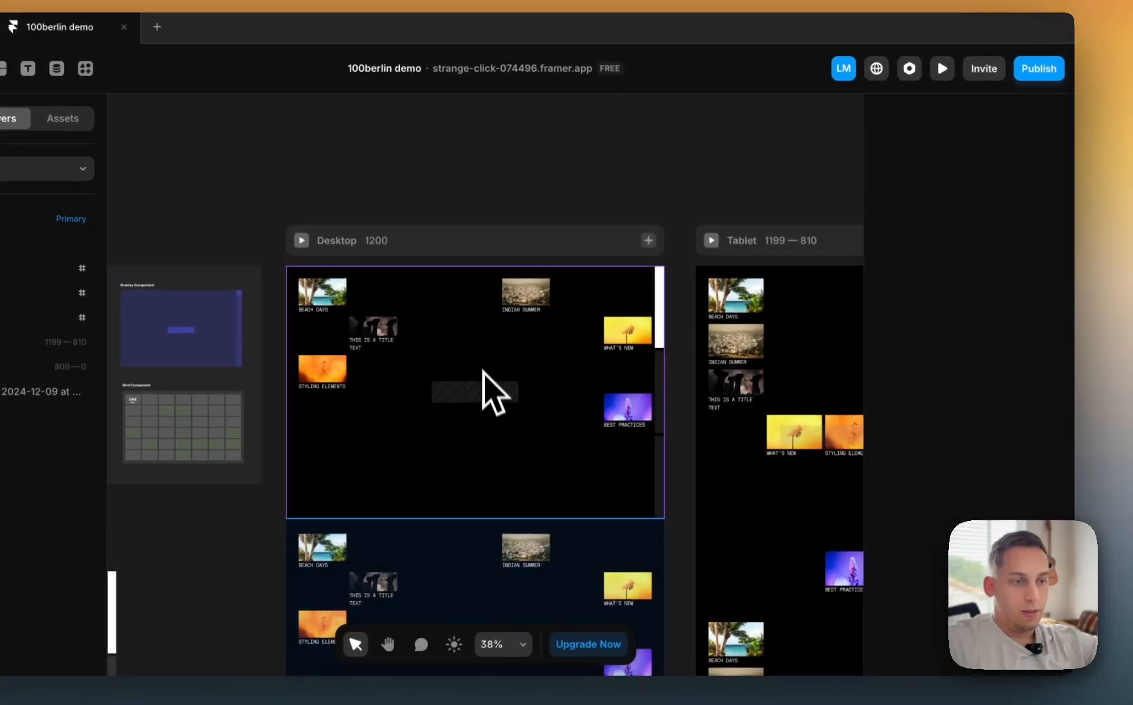
pyautogui.click(489, 387)
pyautogui.scroll(-5, 905, 481)
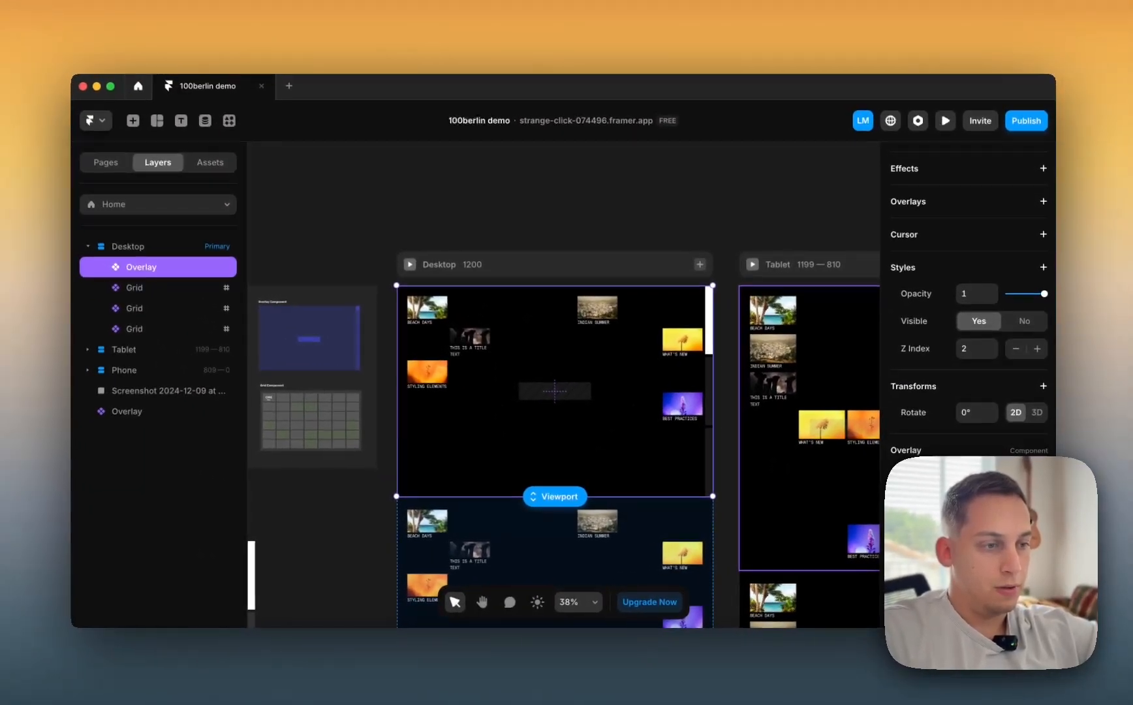
pyautogui.scroll(5, 969, 365)
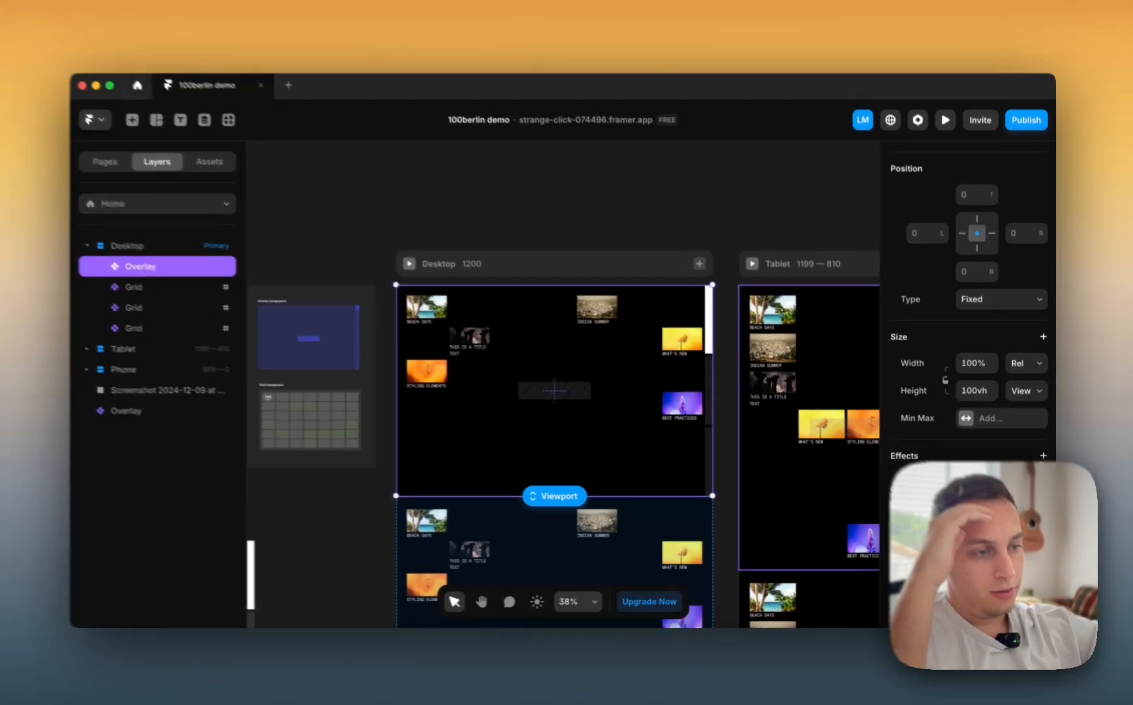
pyautogui.click(1043, 457)
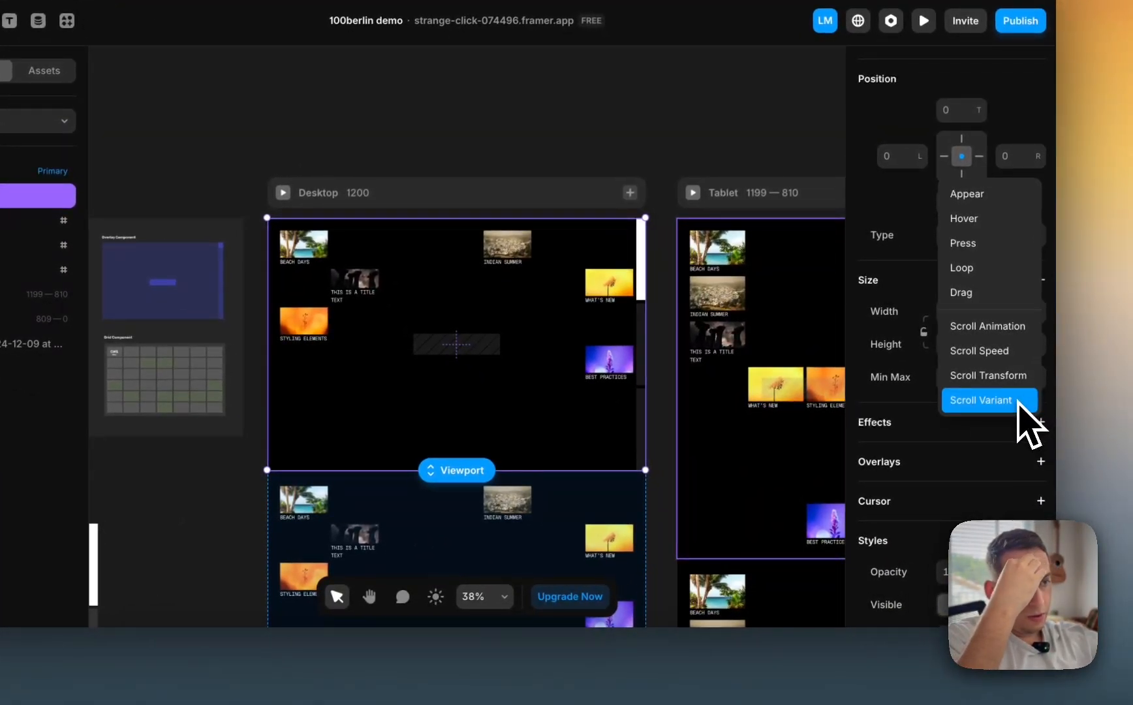
pyautogui.click(1005, 401)
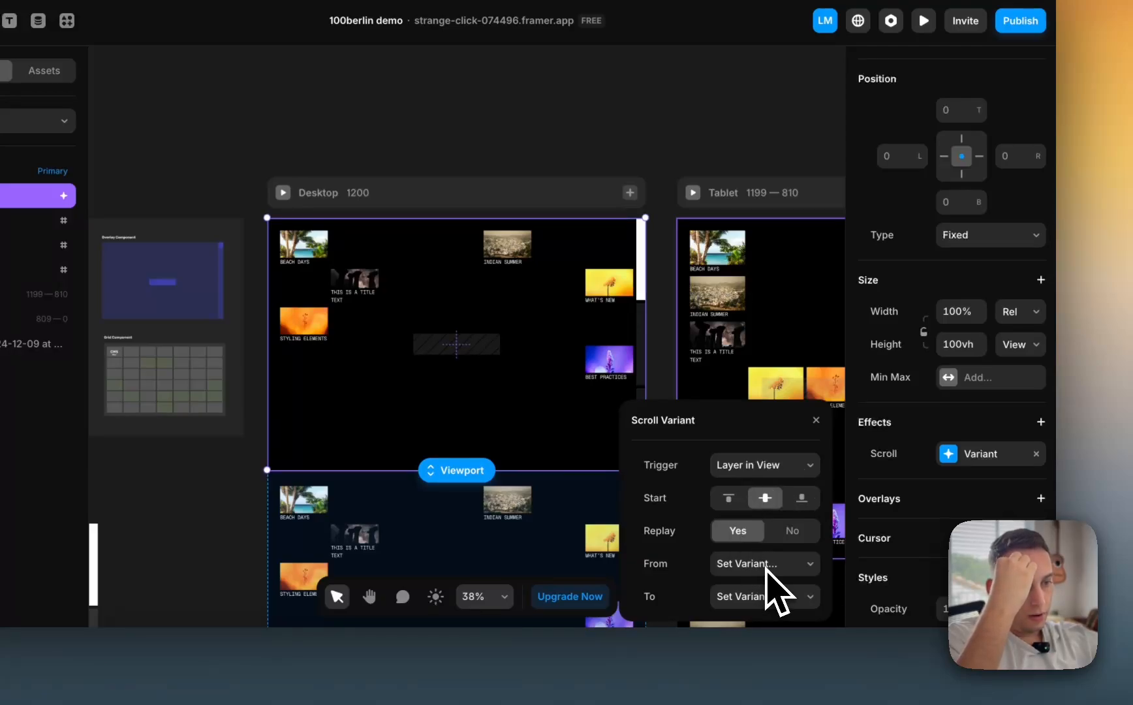
pyautogui.click(738, 483)
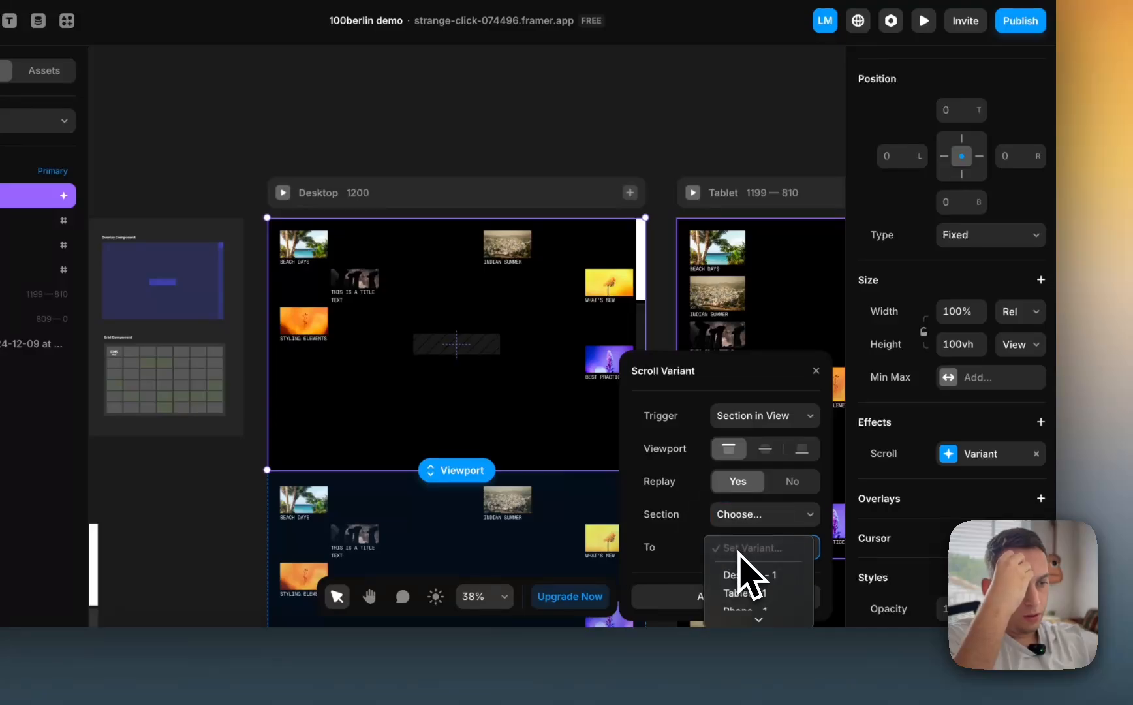
# - Set the Overlay's Scroll Variant effect to switch to the Desktop - 2 variant at section #1
pyautogui.click(701, 541)
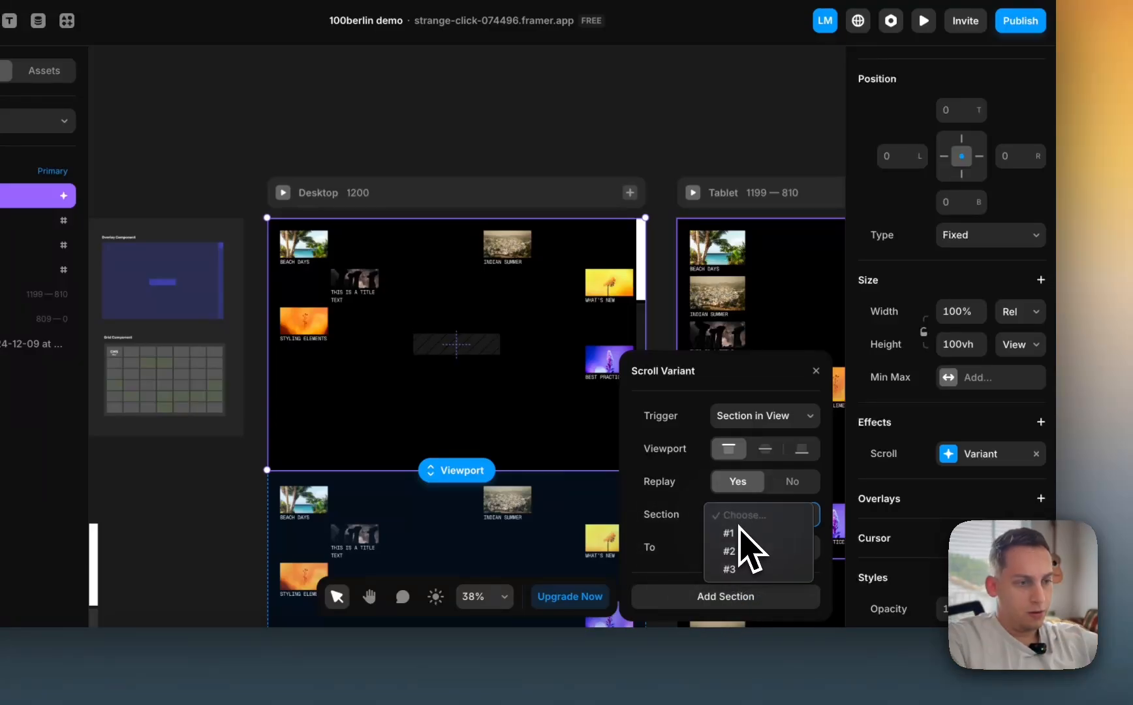
pyautogui.click(731, 550)
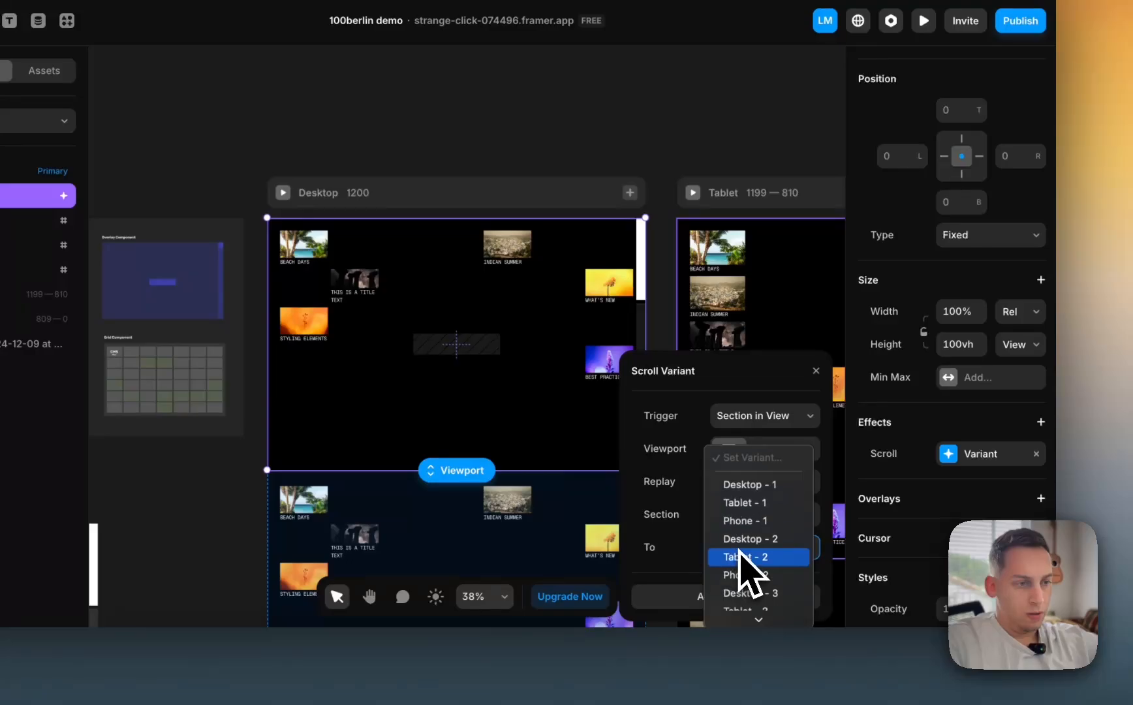
pyautogui.click(742, 541)
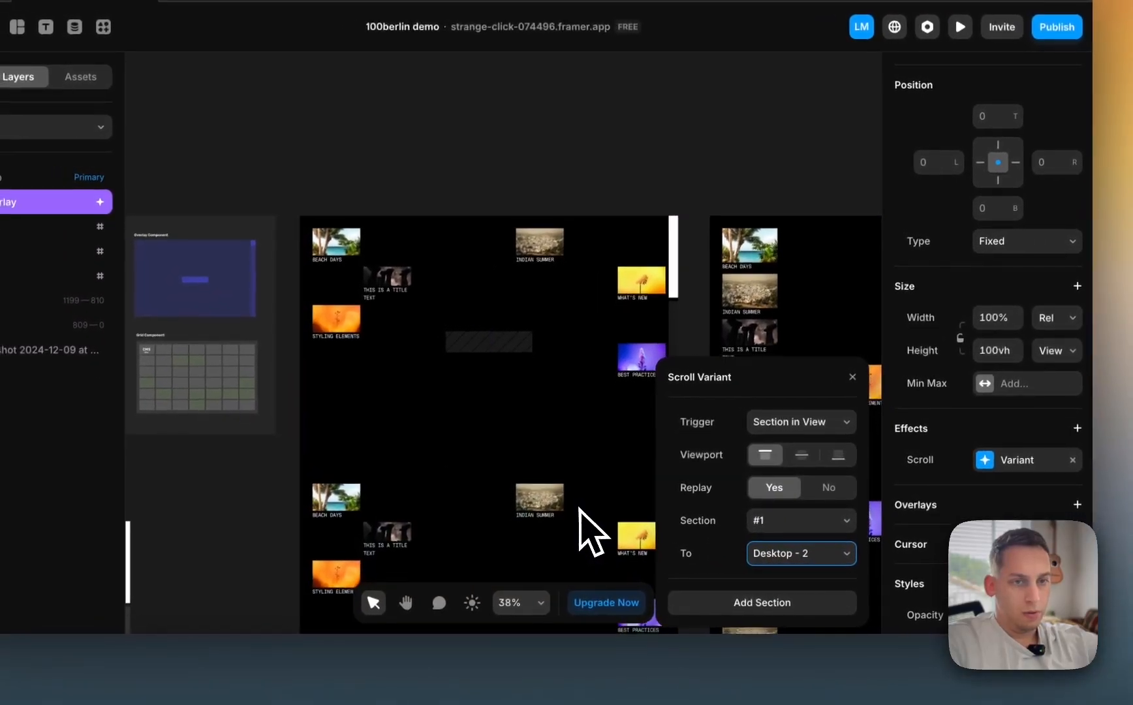
pyautogui.scroll(-1, 584, 510)
pyautogui.scroll(-2, 584, 510)
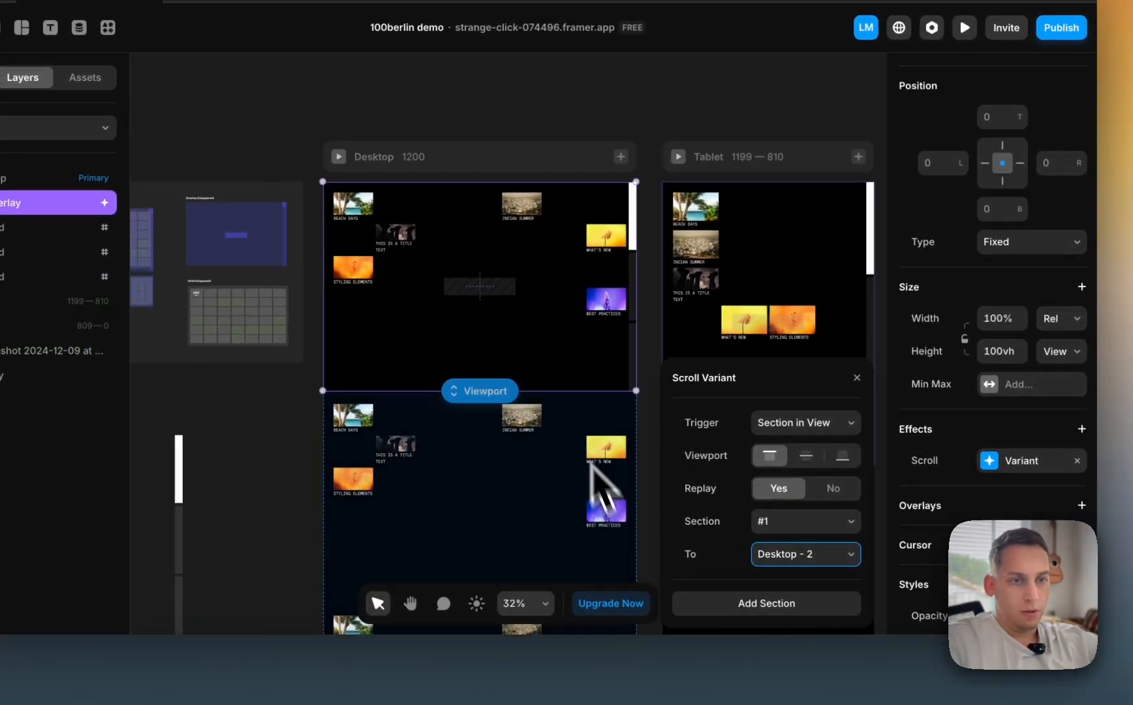
# - Set the Overlay's scroll variant for section #1 to Desktop - 1 and add section #2 switching to Desktop - 2
pyautogui.click(795, 561)
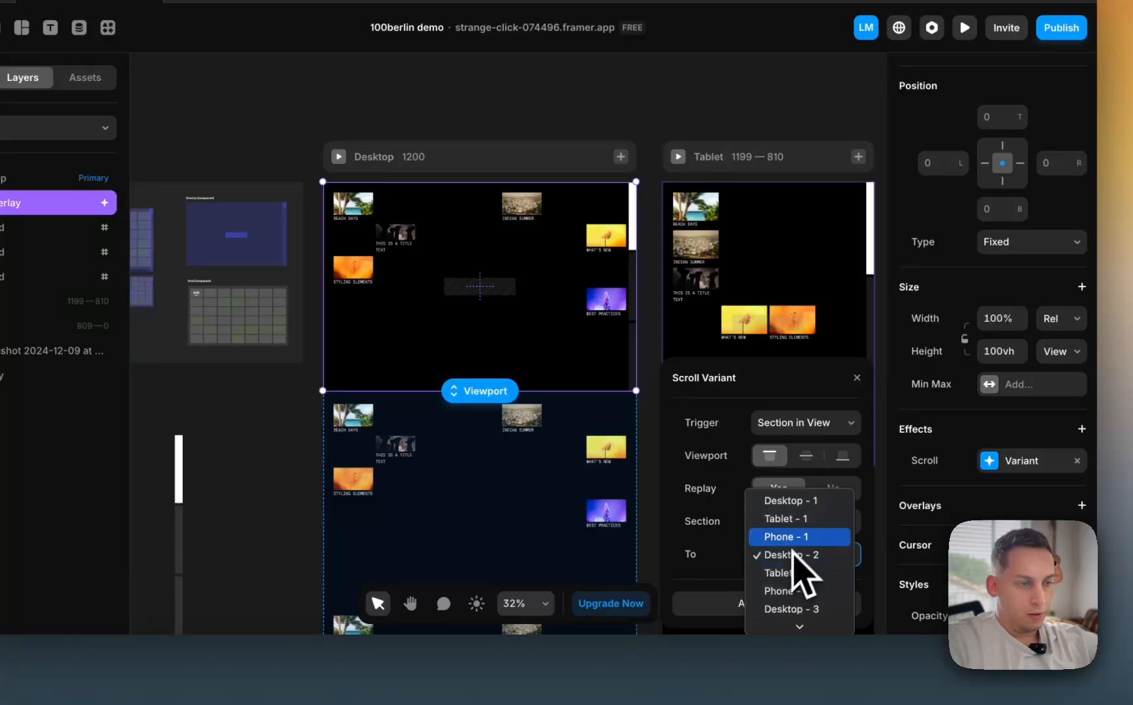
pyautogui.click(814, 506)
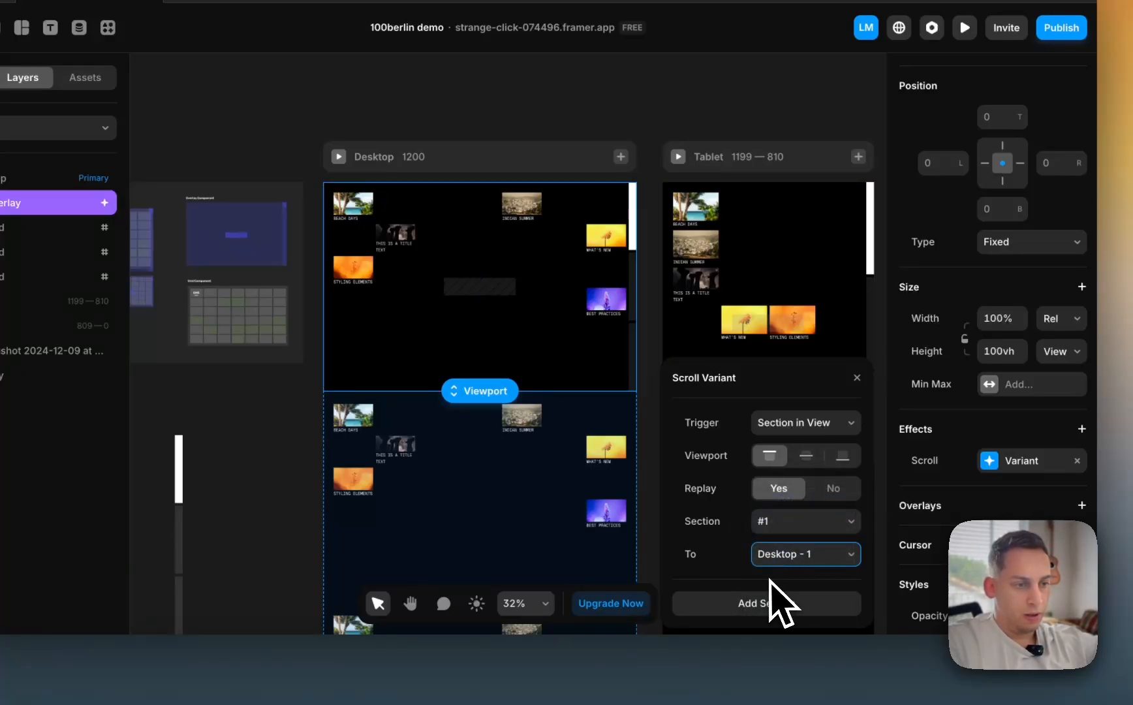
pyautogui.click(762, 604)
pyautogui.click(814, 545)
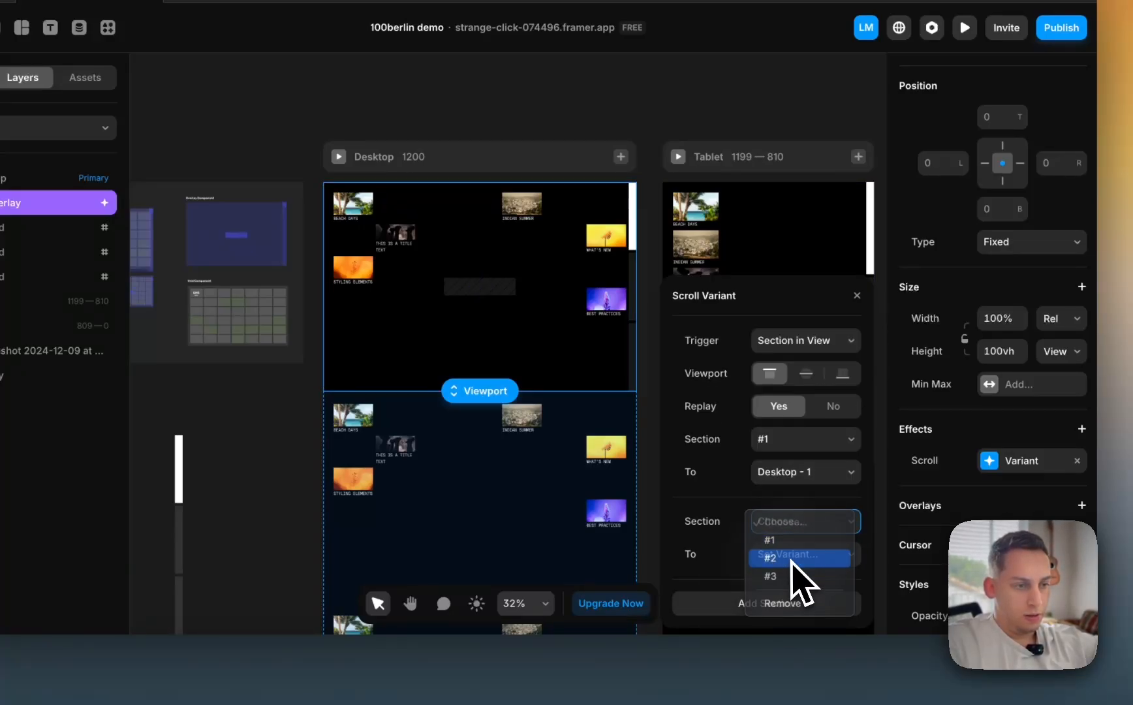
pyautogui.click(791, 560)
pyautogui.click(790, 556)
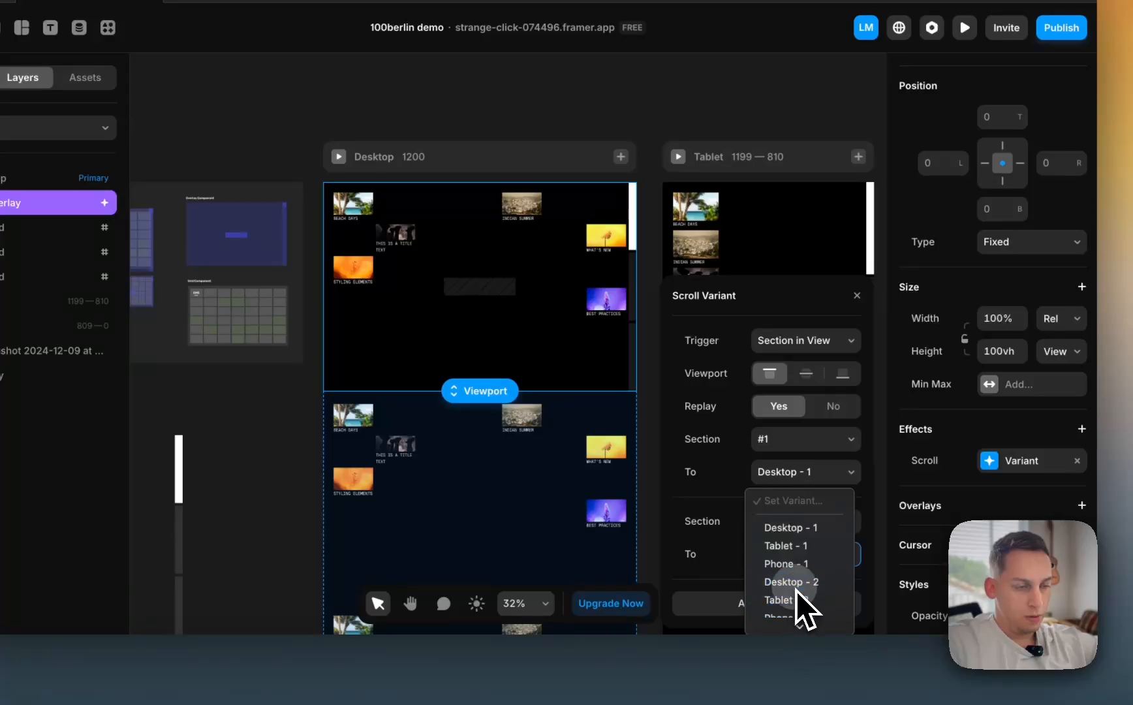
pyautogui.click(795, 584)
# - Add section #3 to the Overlay's Scroll Variant effect and make it switch to Desktop - 3
pyautogui.click(786, 602)
pyautogui.click(829, 526)
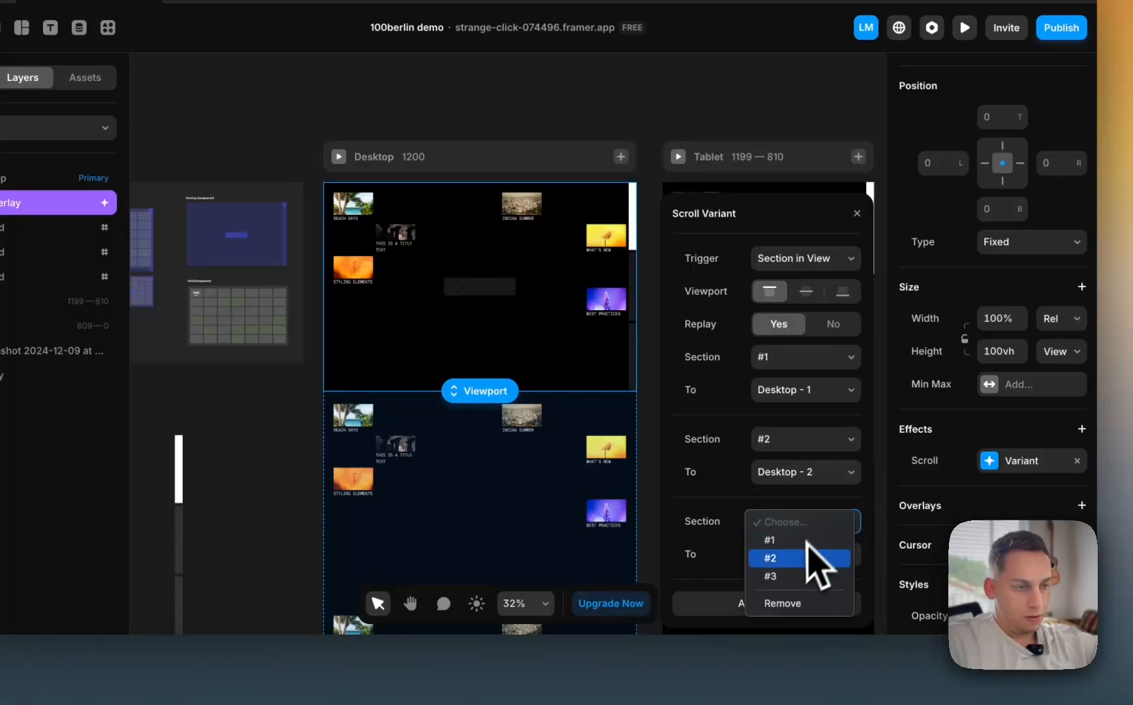
pyautogui.click(783, 584)
pyautogui.click(804, 556)
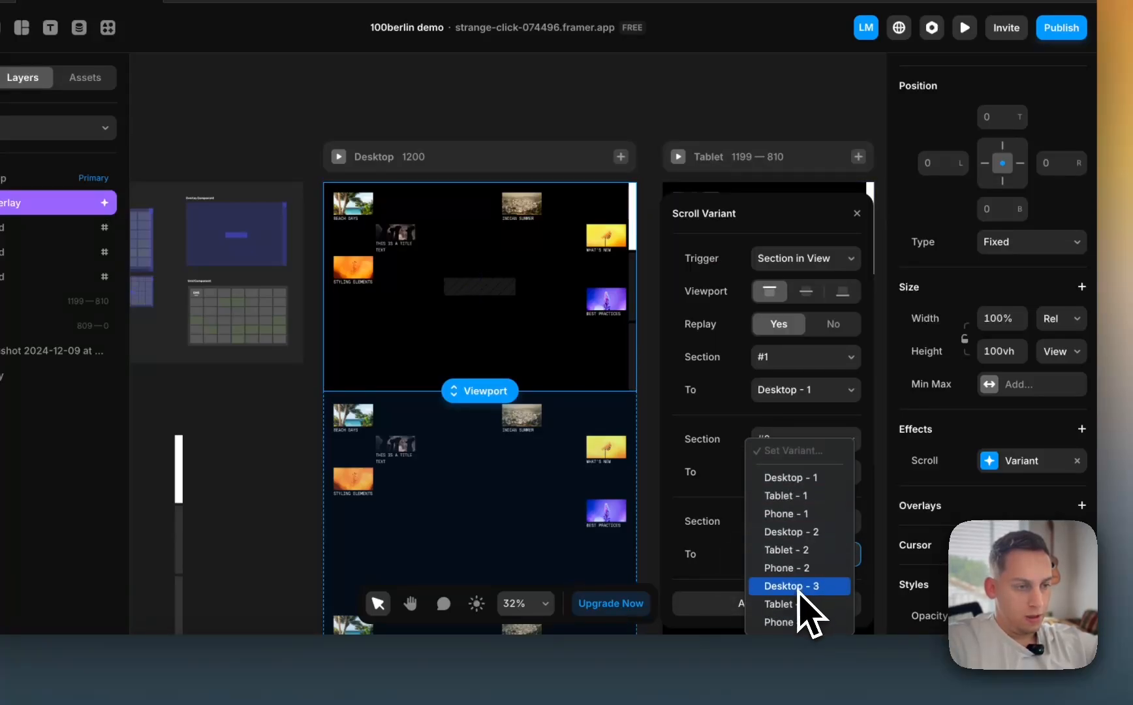
pyautogui.click(798, 587)
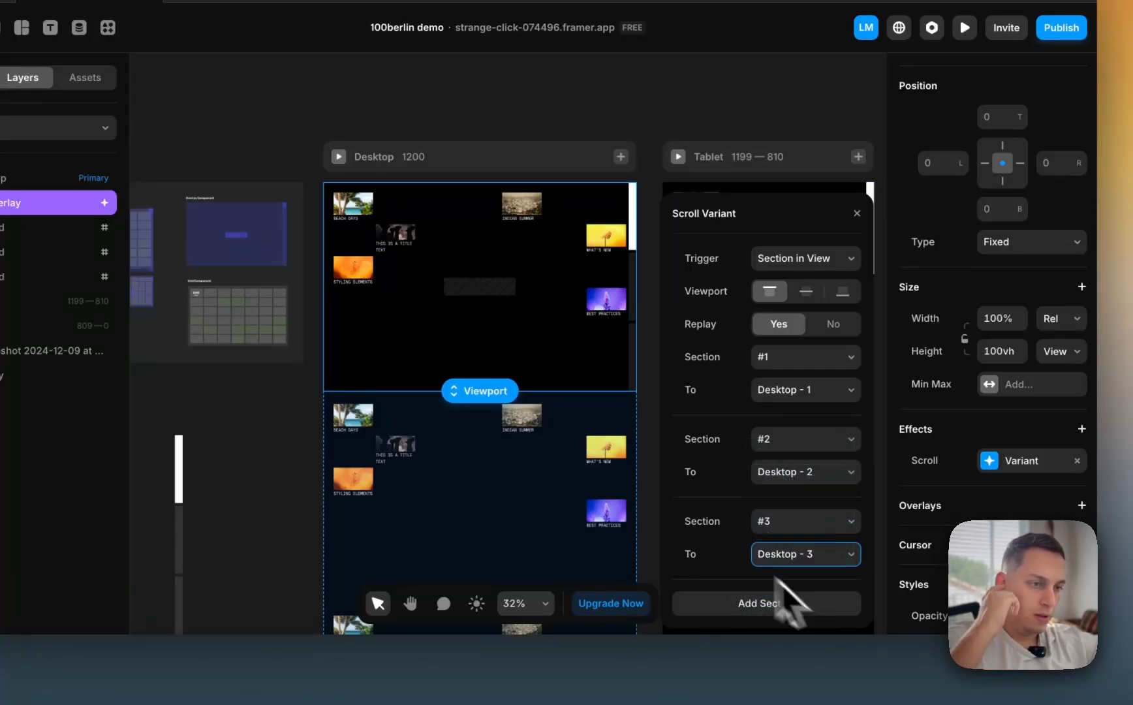
# - Preview the Desktop breakpoint to check how the Overlay changes variant while scrolling, and return to the canvas
pyautogui.click(636, 383)
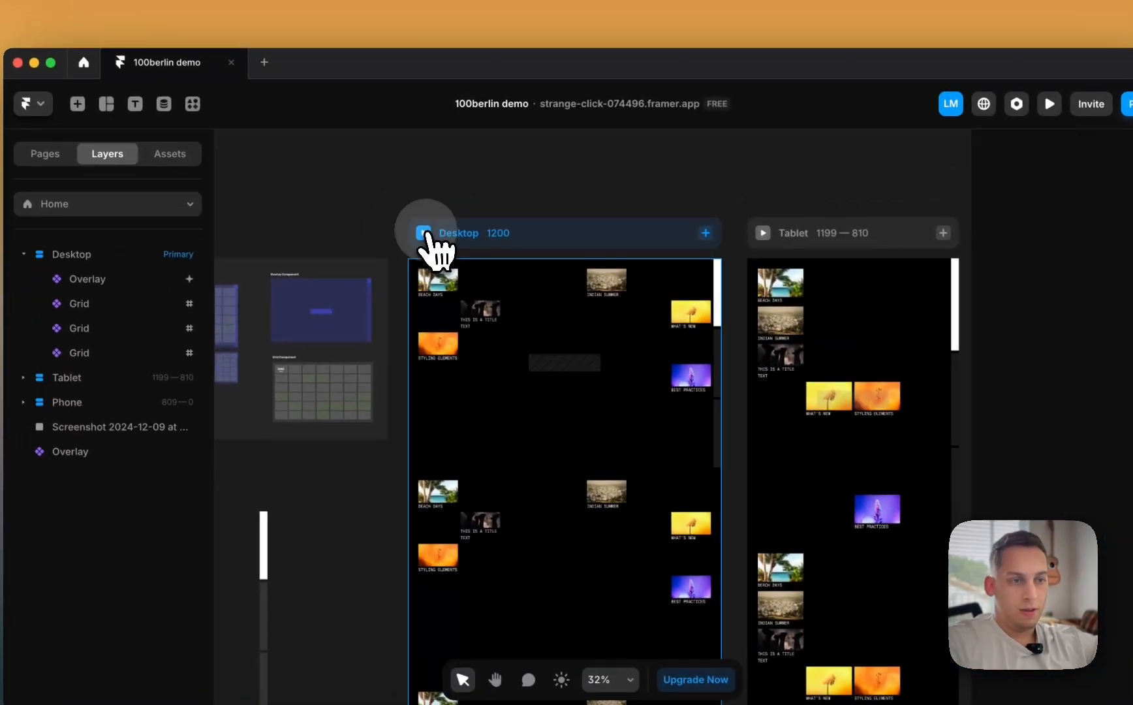
pyautogui.click(338, 157)
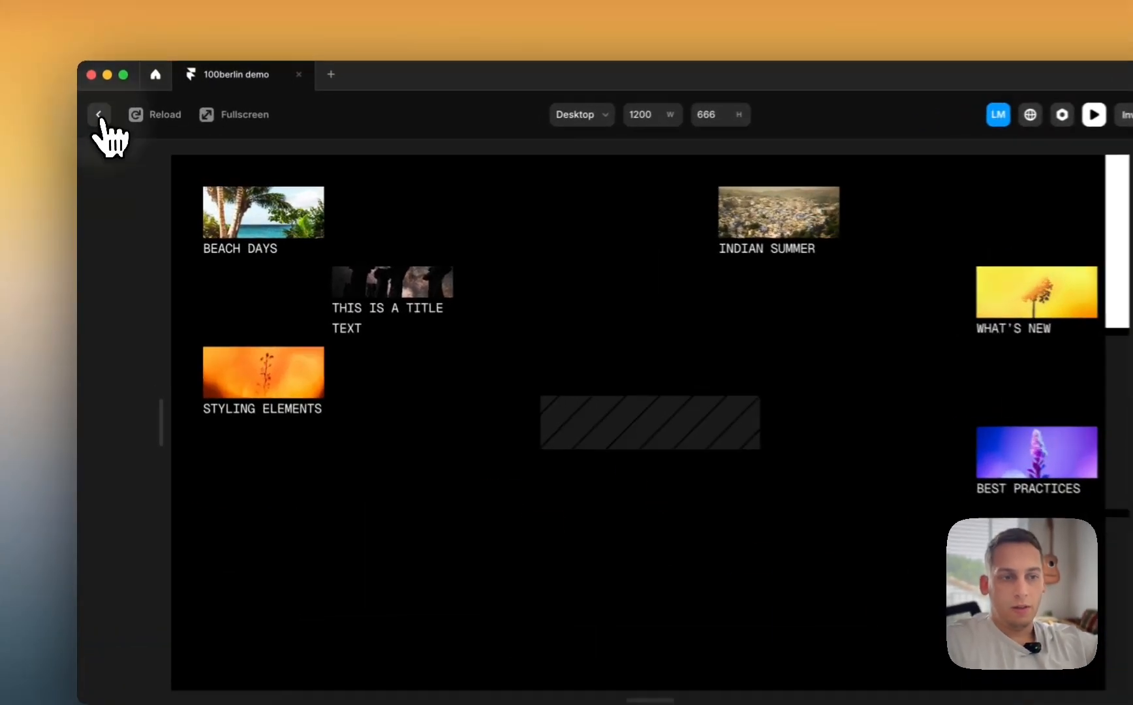
pyautogui.click(96, 124)
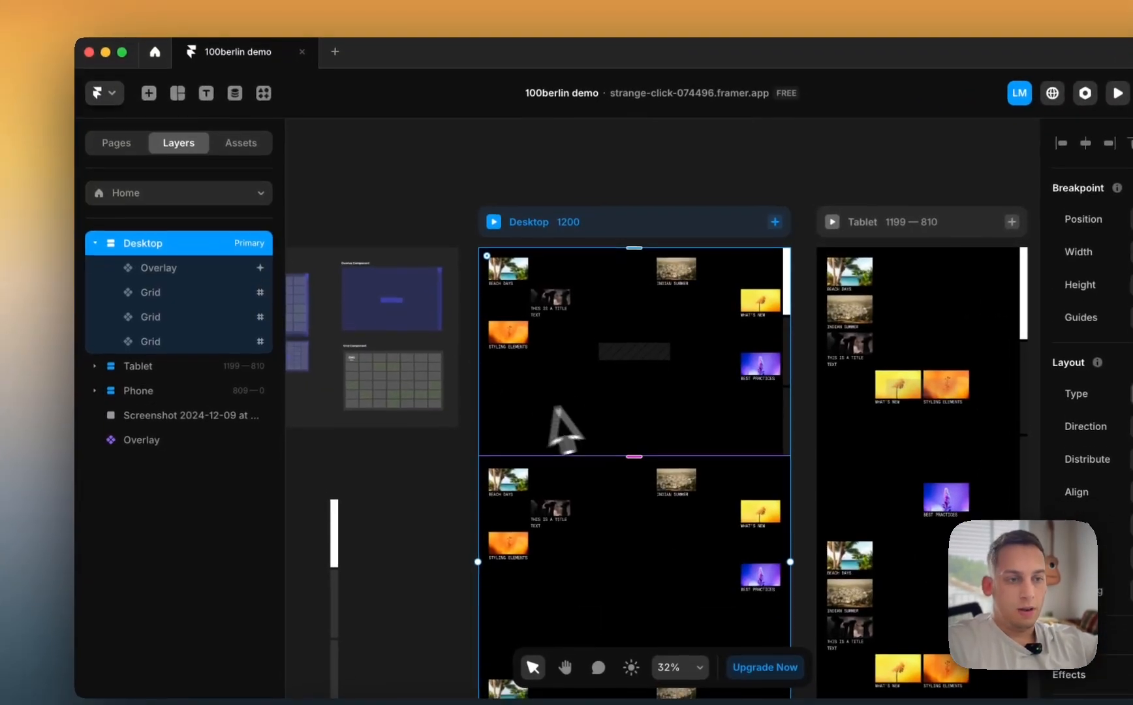
pyautogui.click(491, 372)
# - Add an Appear effect to all three Grids in the Desktop breakpoint
pyautogui.click(150, 277)
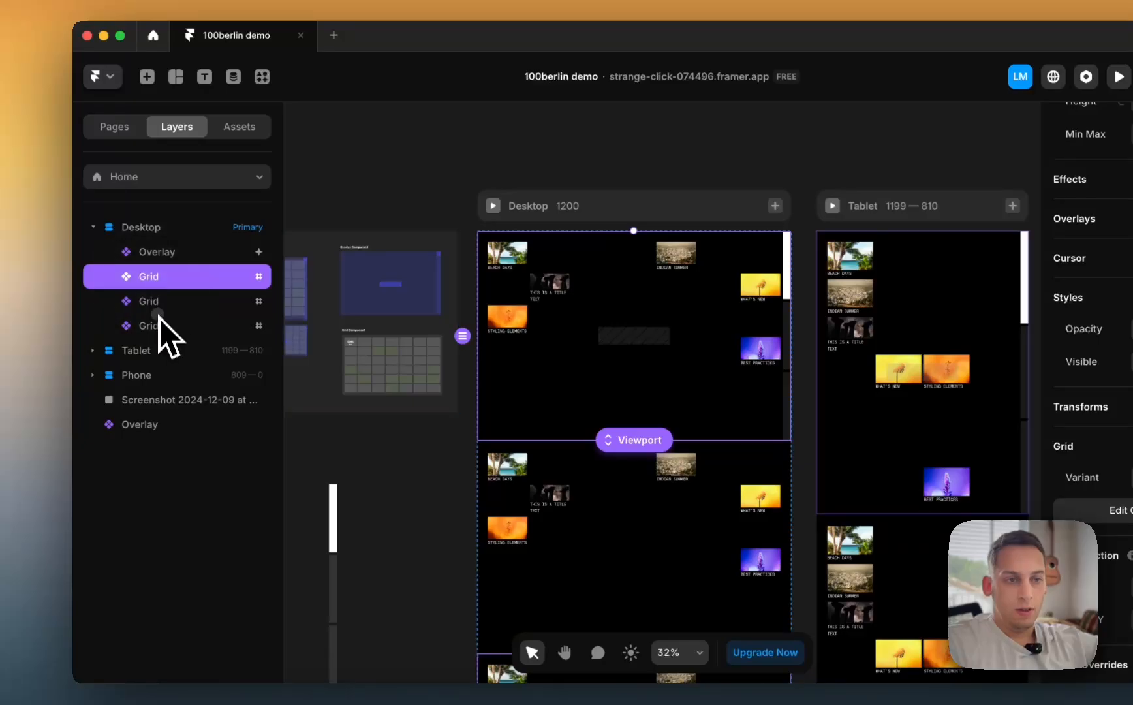
pyautogui.keyDown('shift'); pyautogui.click(159, 317); pyautogui.keyUp('shift')
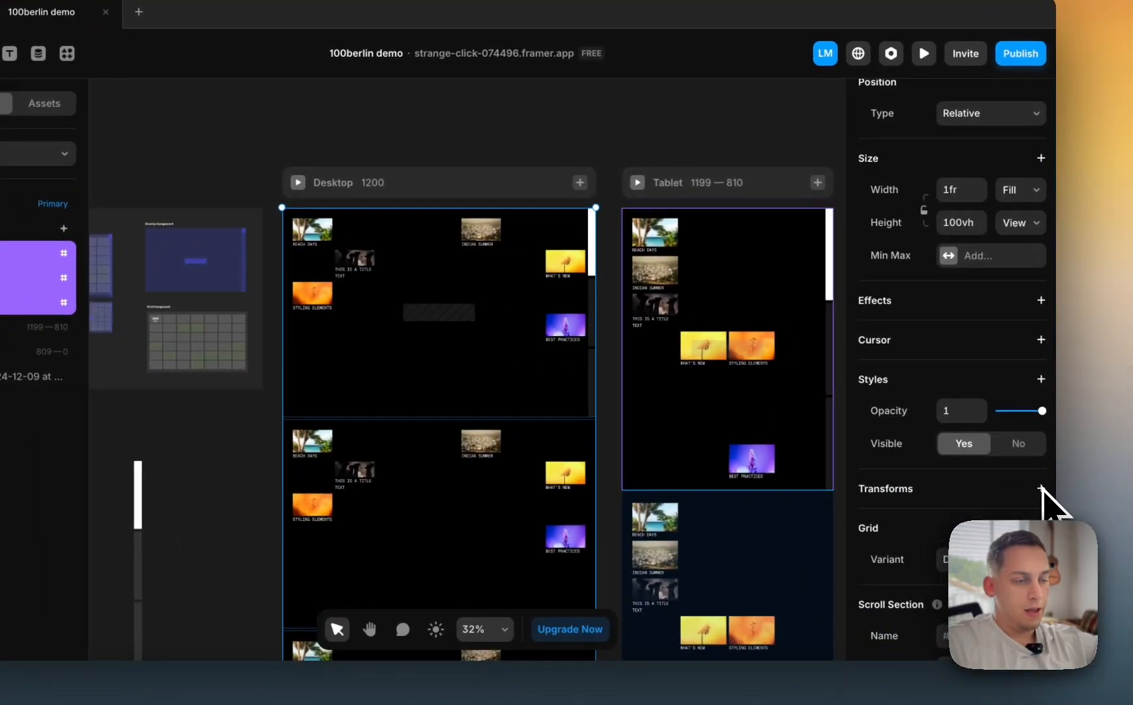
pyautogui.click(1041, 300)
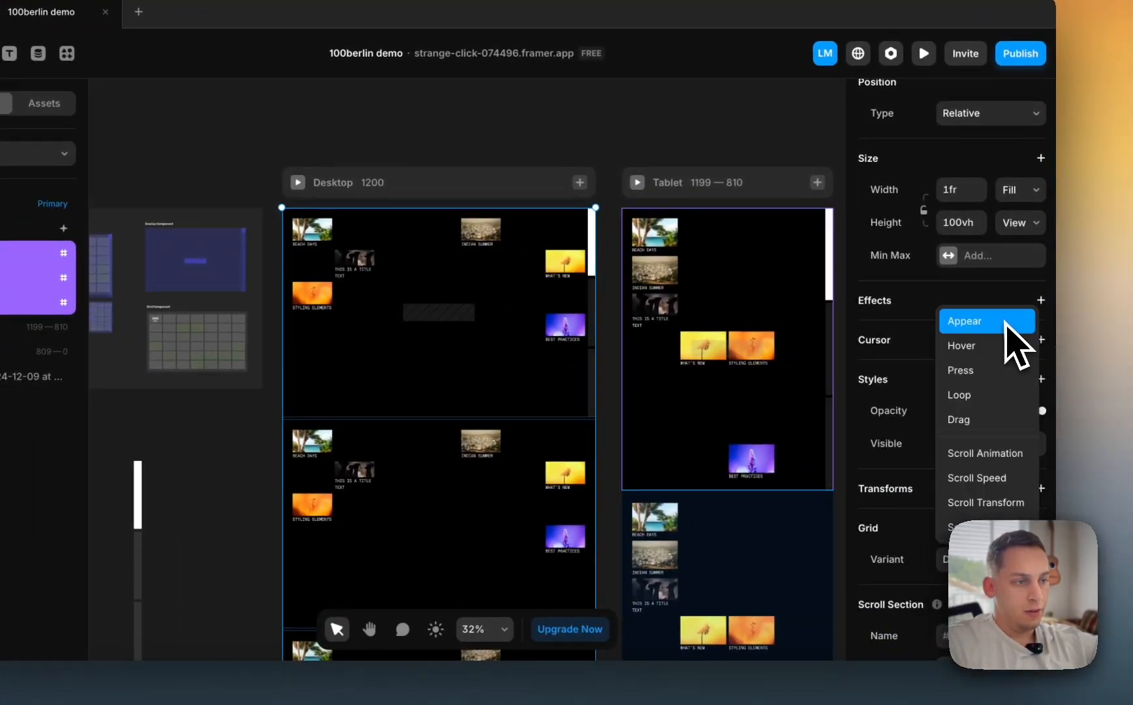
pyautogui.click(987, 322)
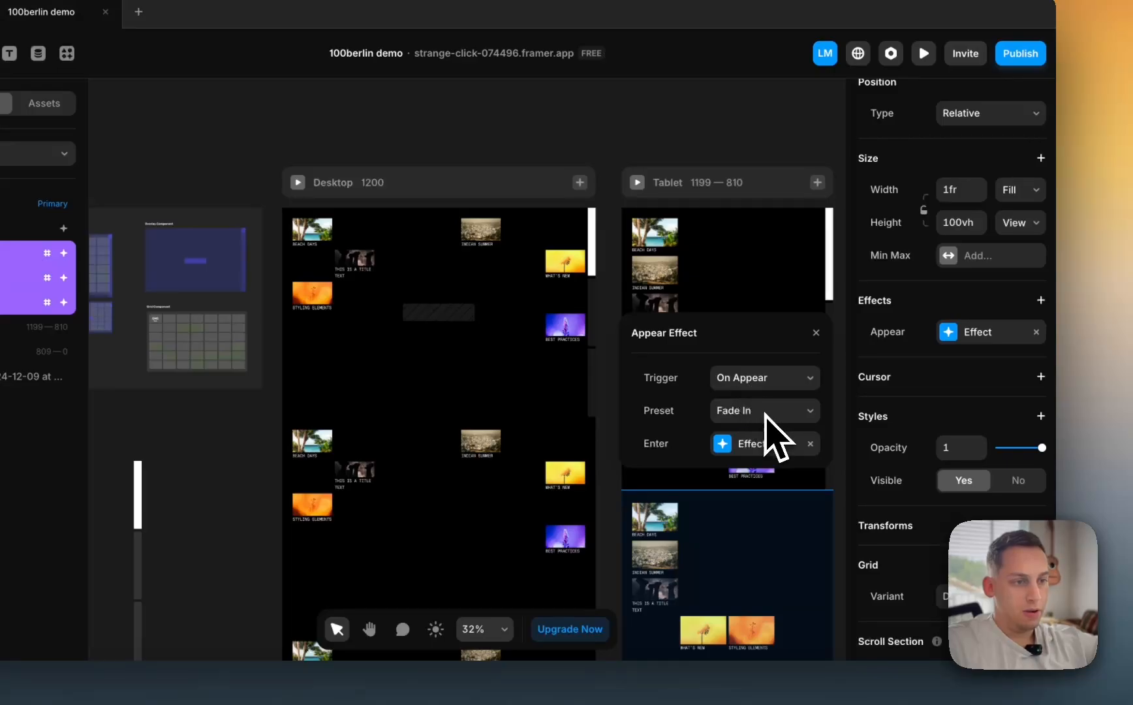
# - Set the Spring transition time of the Grids' Appear enter effect to 2 s
pyautogui.click(750, 446)
pyautogui.click(725, 543)
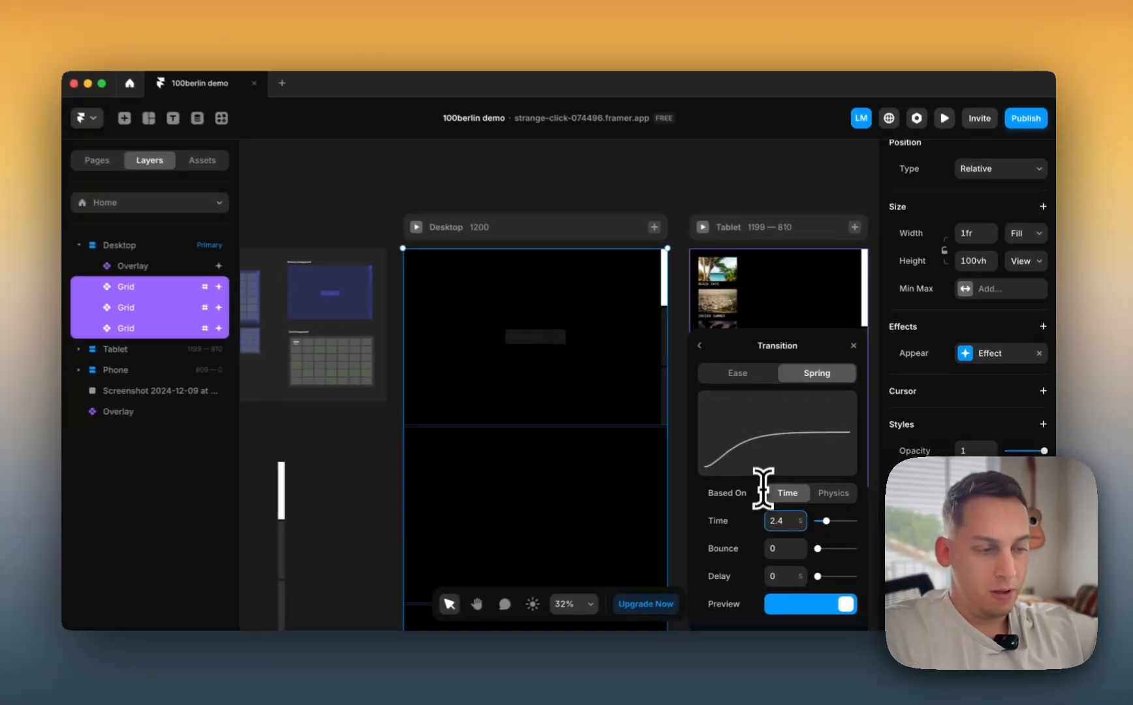
pyautogui.press('Down')
pyautogui.press('Down')
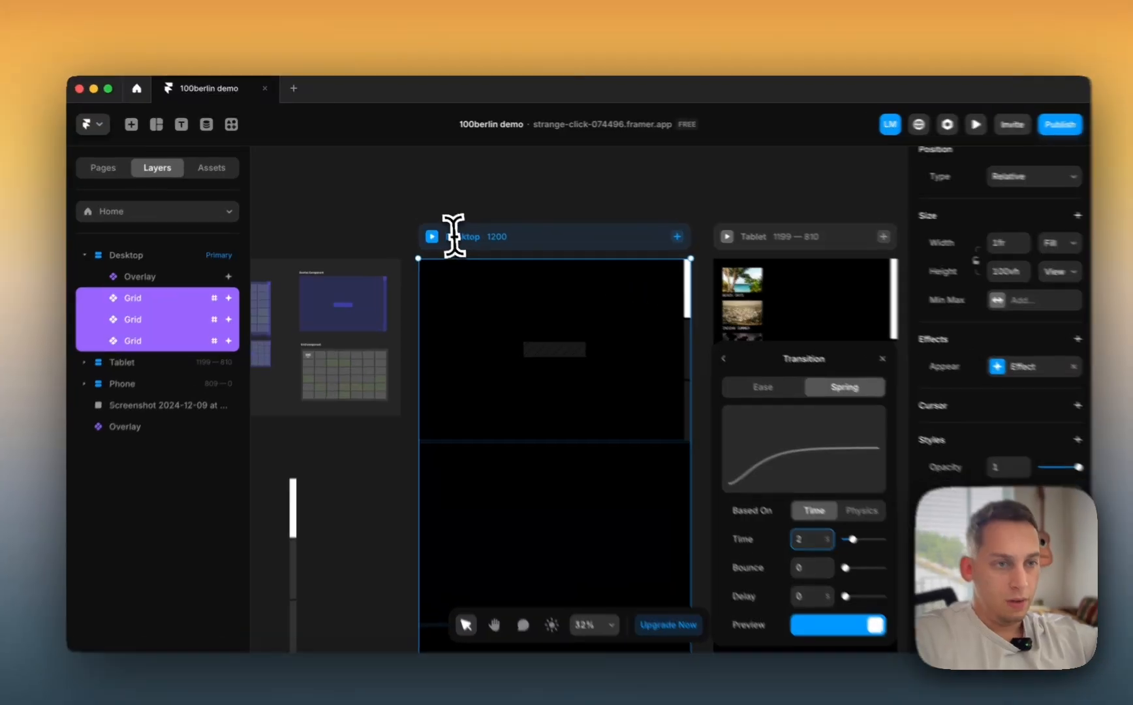
# - Preview the Desktop breakpoint to check the Grids' Appear effect while scrolling, review the Overlay and first Grid layers, and preview again
pyautogui.click(427, 231)
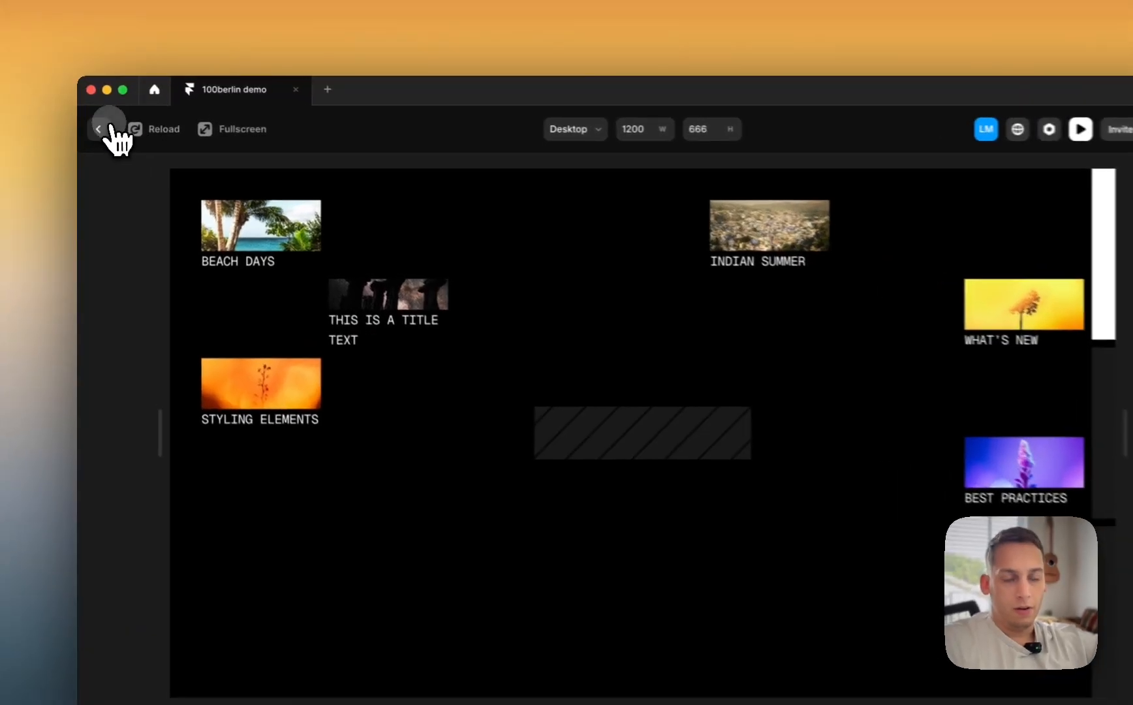
pyautogui.click(95, 123)
pyautogui.click(380, 254)
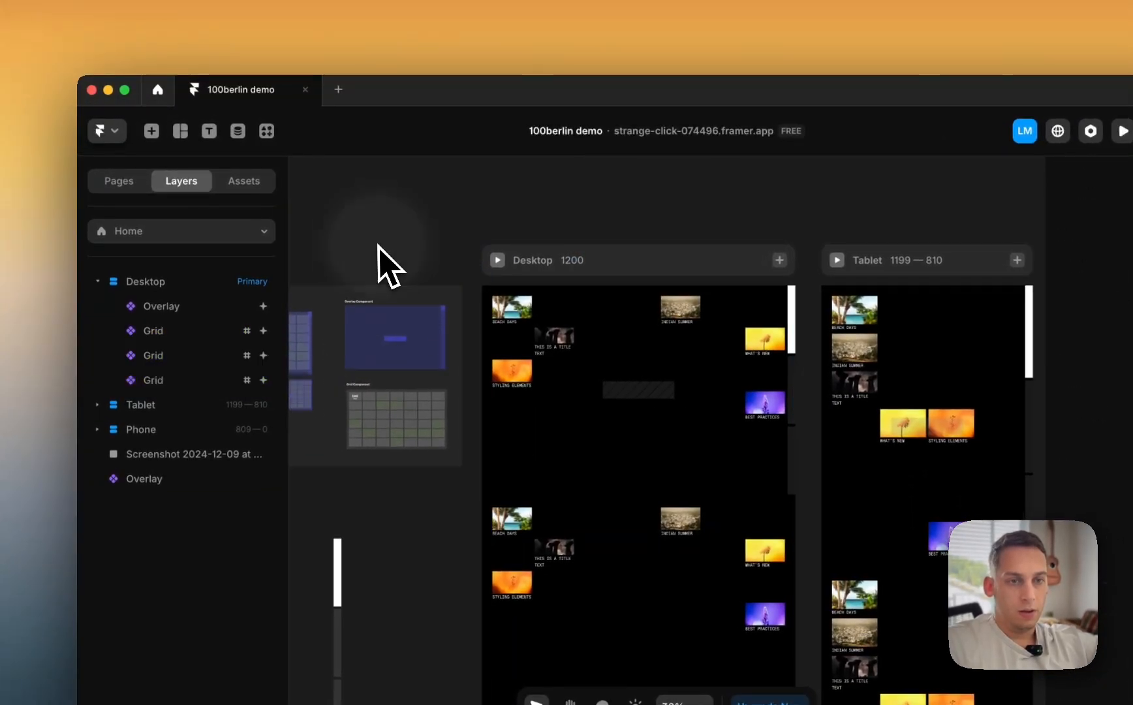
pyautogui.click(258, 306)
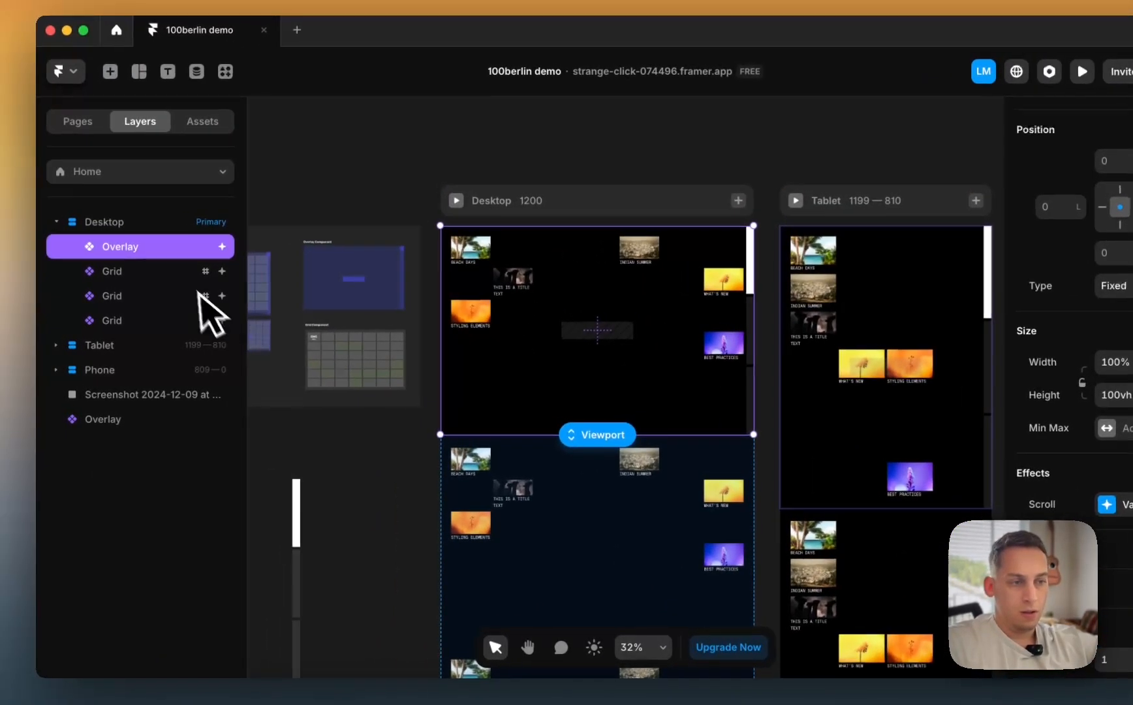
pyautogui.click(62, 269)
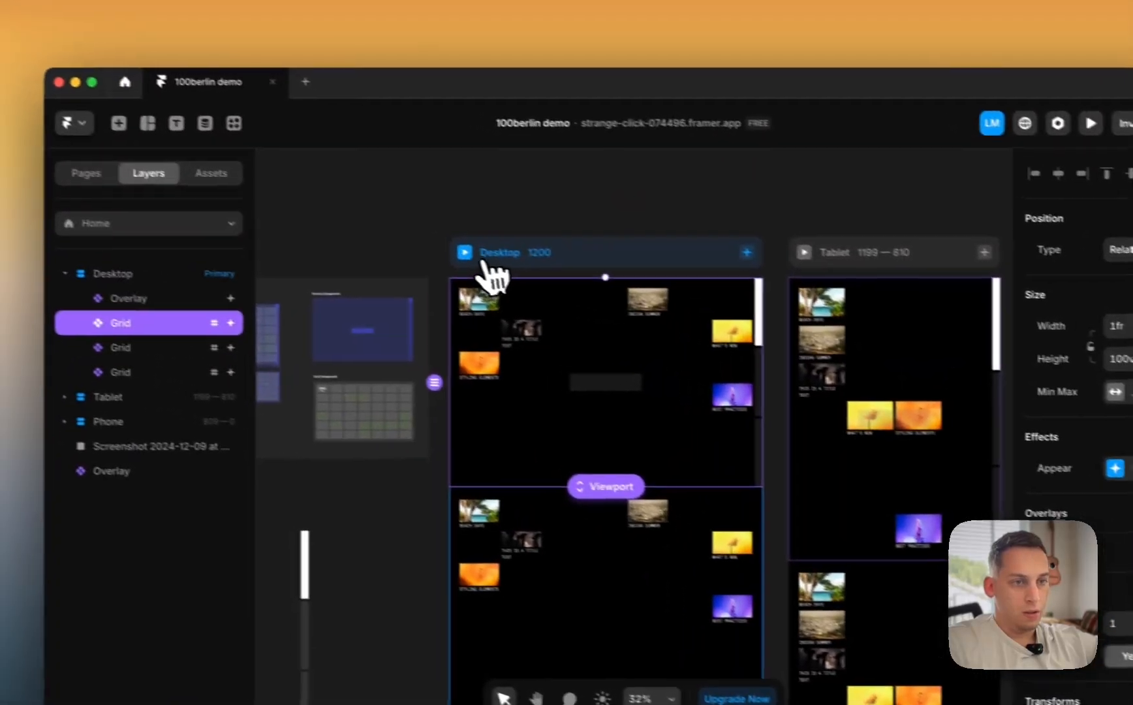
pyautogui.click(370, 208)
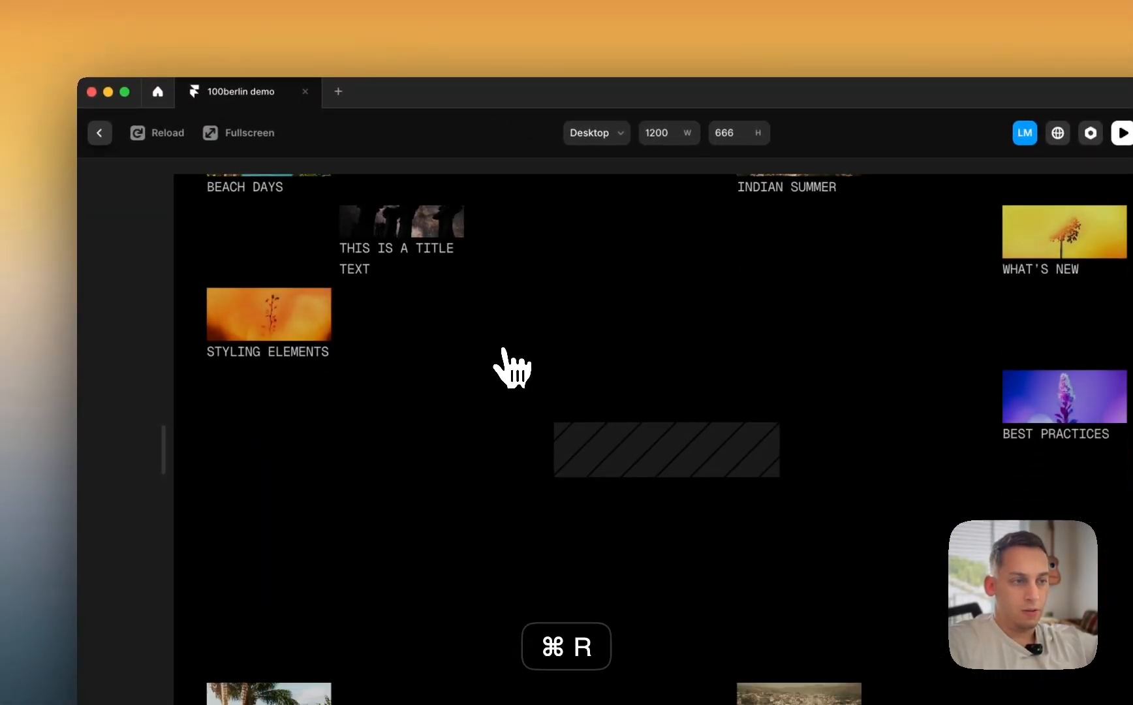
pyautogui.click(100, 123)
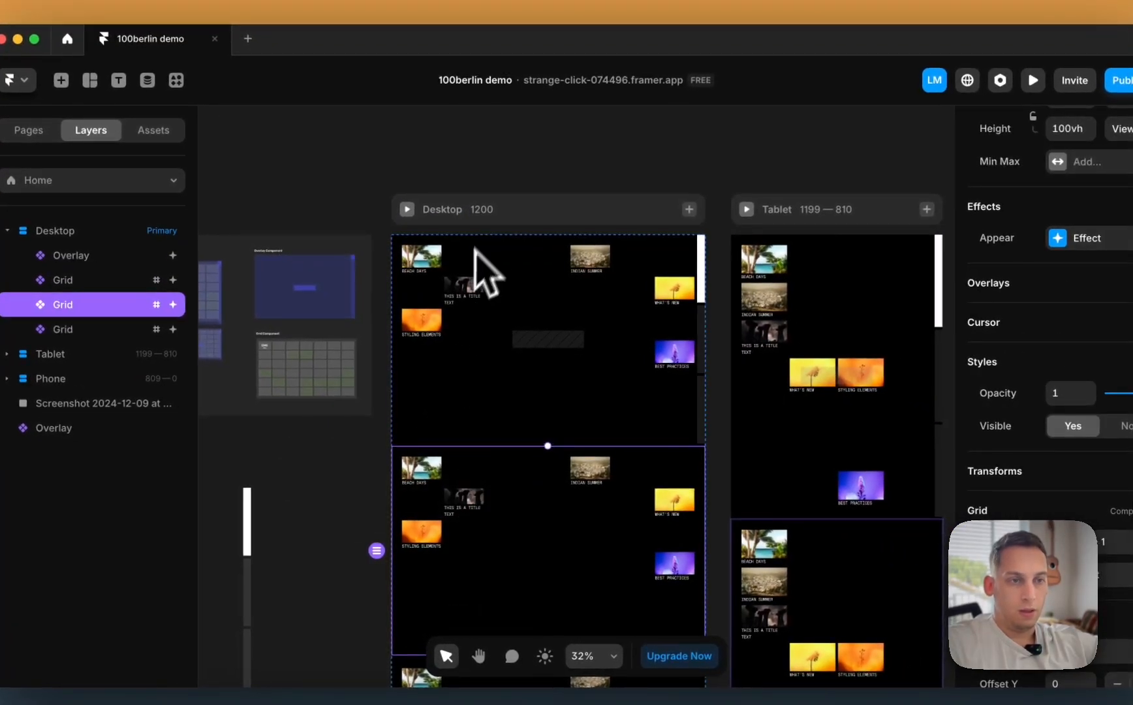
# - Set the stack gap of the Desktop breakpoint to 0
pyautogui.click(488, 220)
pyautogui.scroll(-3, 1119, 498)
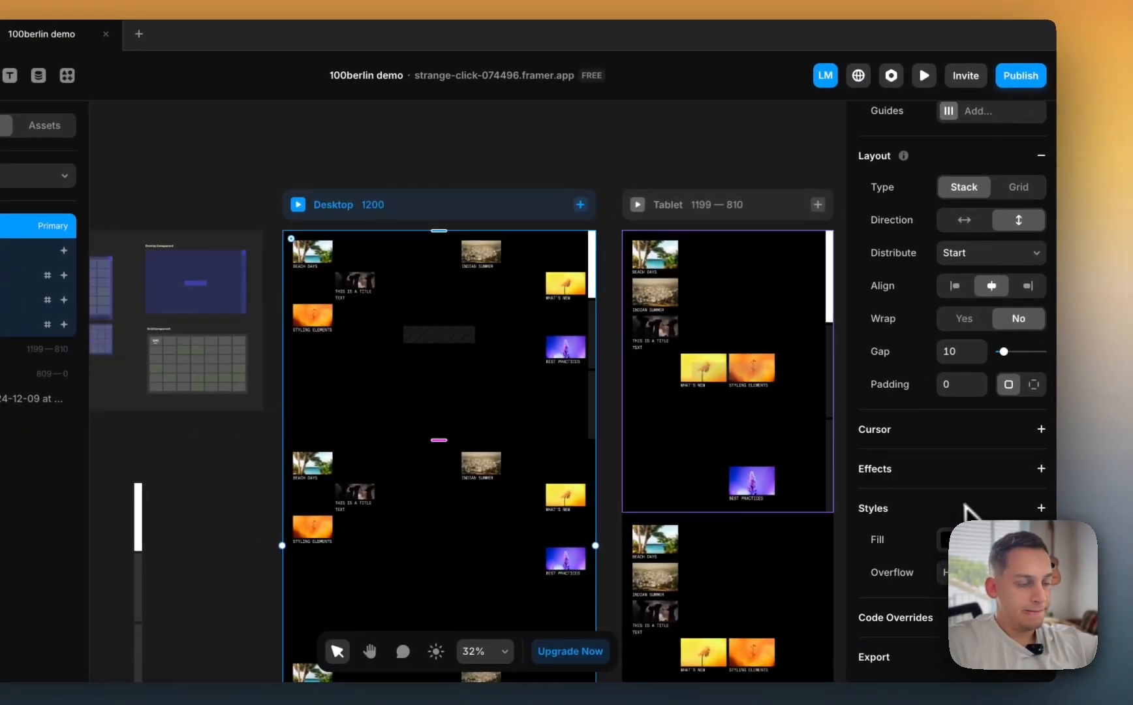
pyautogui.scroll(3, 1023, 463)
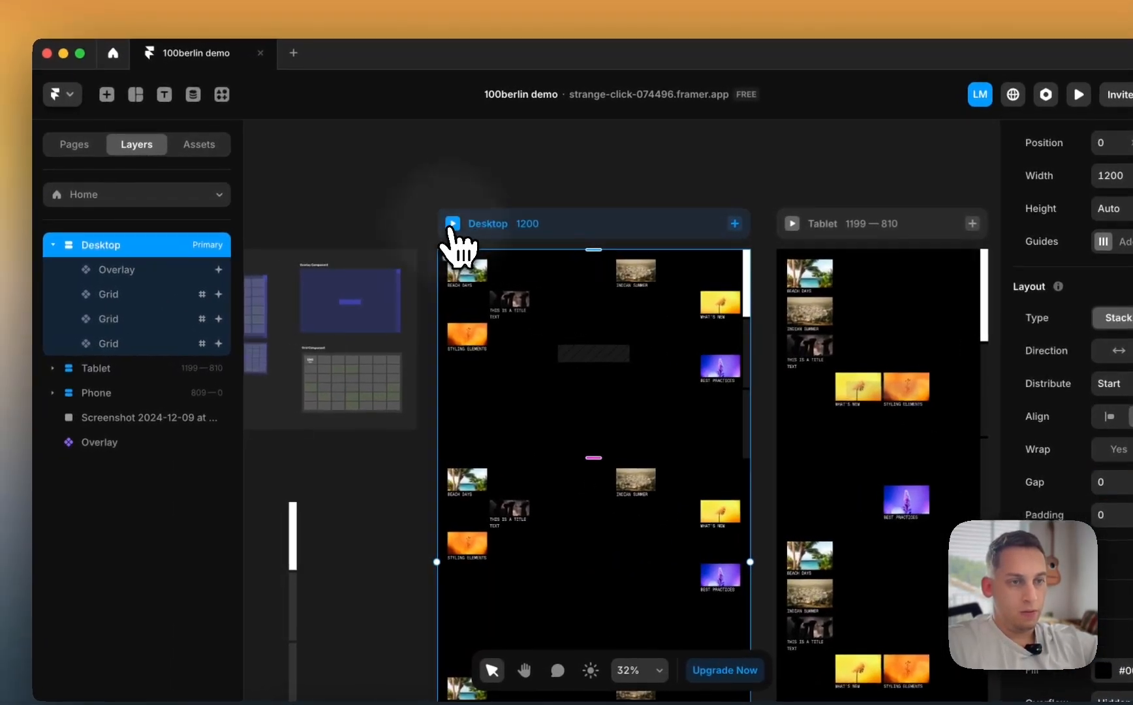
# - Preview the Desktop breakpoint to check the spacing between the Grid sections, and return to the canvas
pyautogui.click(297, 204)
pyautogui.scroll(8, 469, 310)
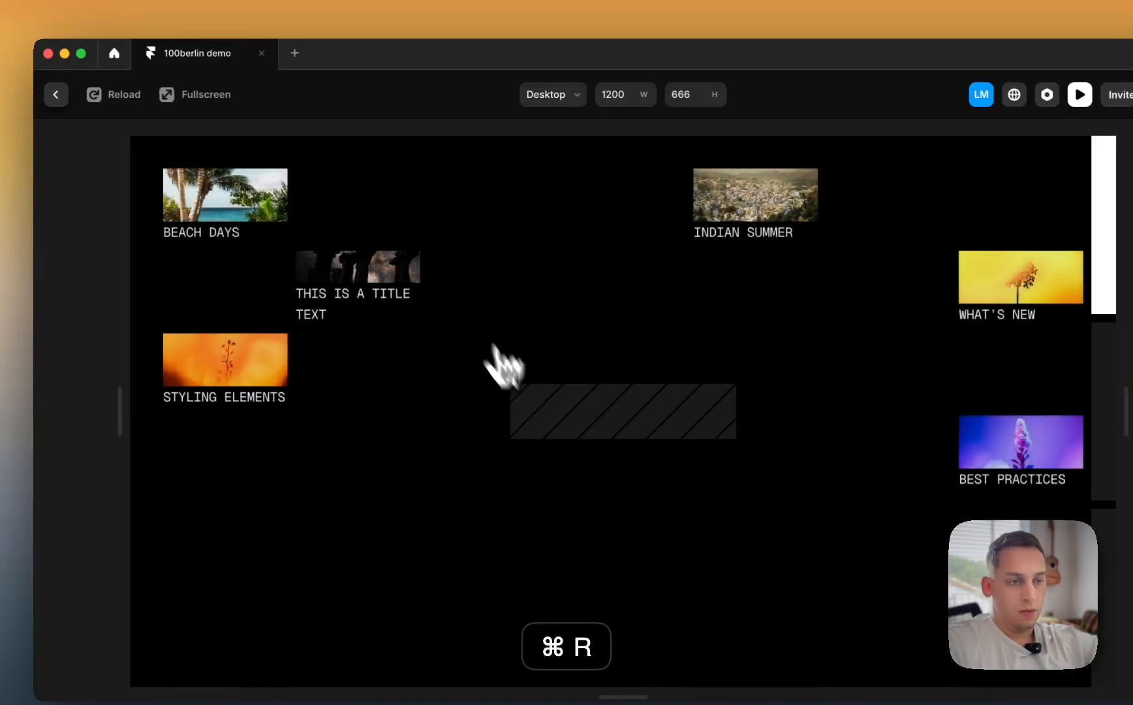
pyautogui.click(97, 132)
# - Open the Overlay component for editing and select the Image placeholder in its Desktop - 1 variant
pyautogui.doubleClick(590, 320)
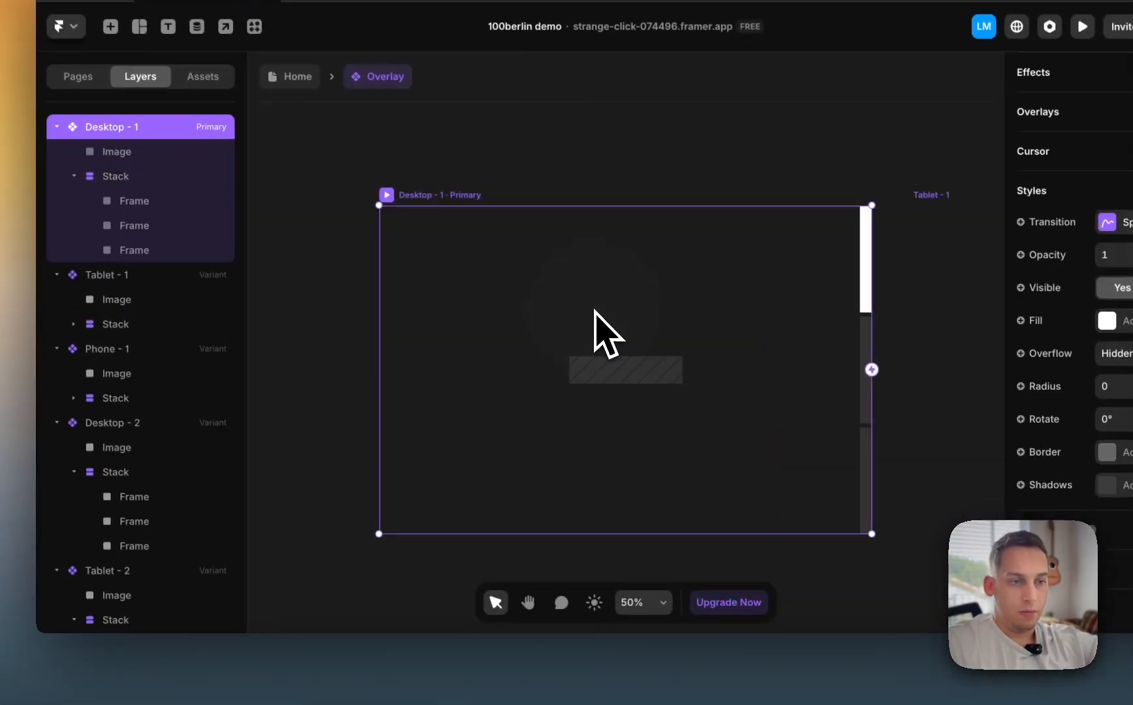
pyautogui.click(598, 353)
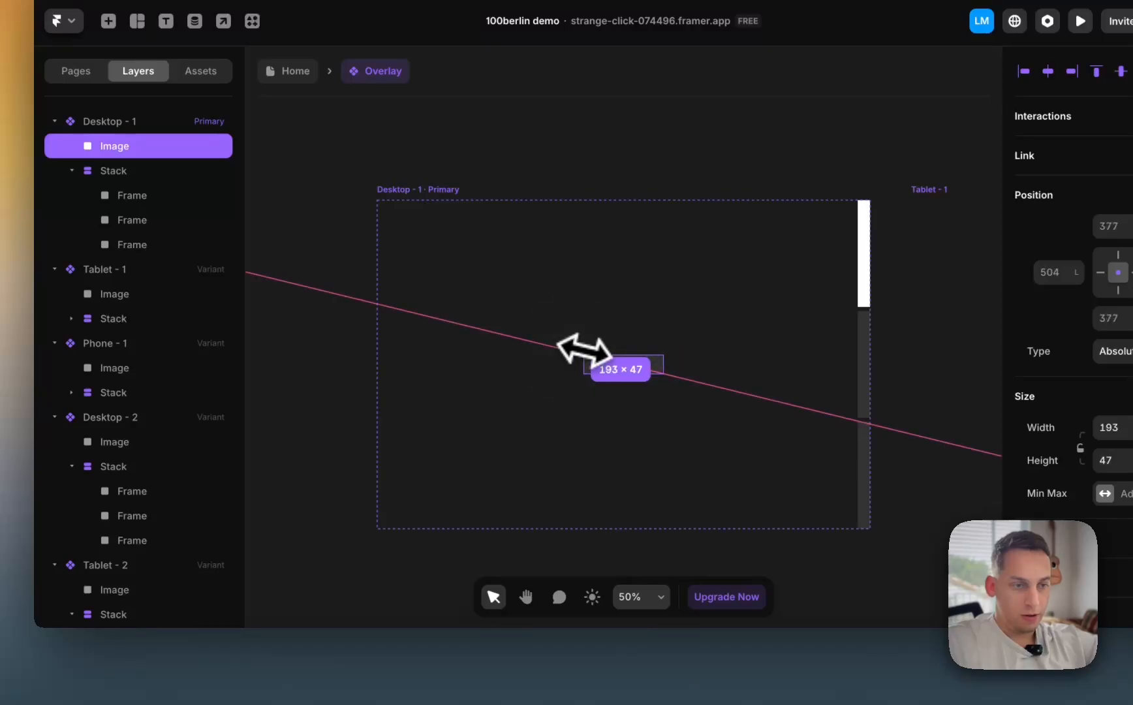
# - Switch to the Chrome window showing the onehundredberlin.com reference site
pyautogui.click(286, 681)
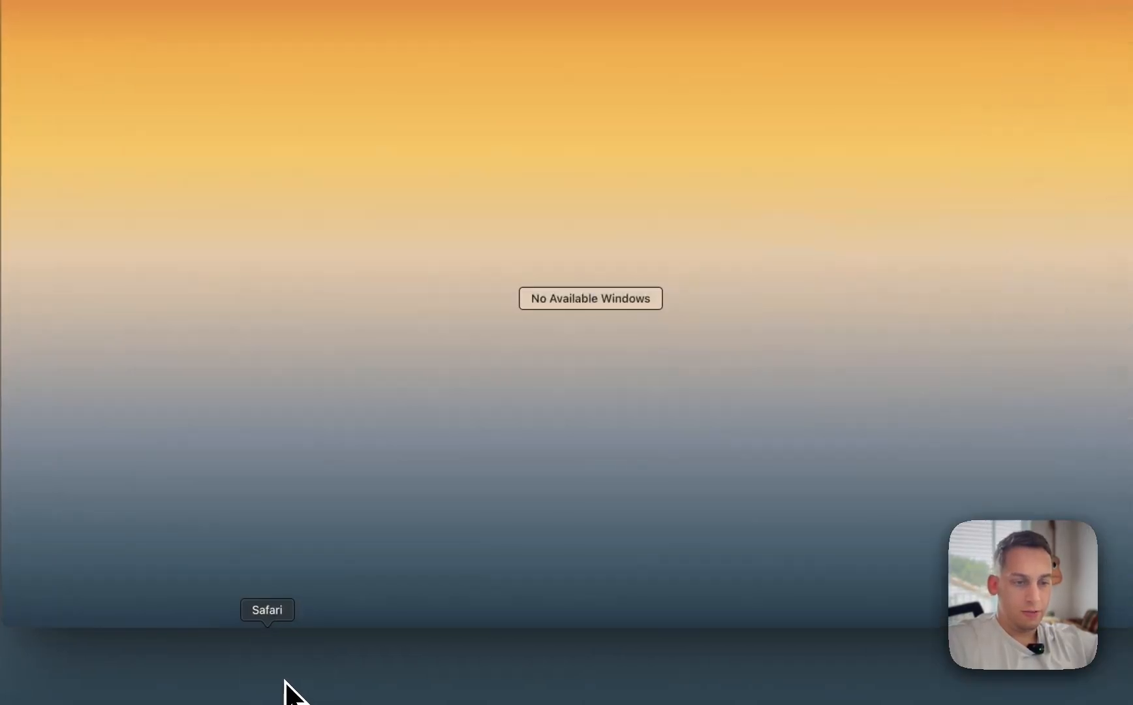
pyautogui.click(297, 676)
pyautogui.click(304, 671)
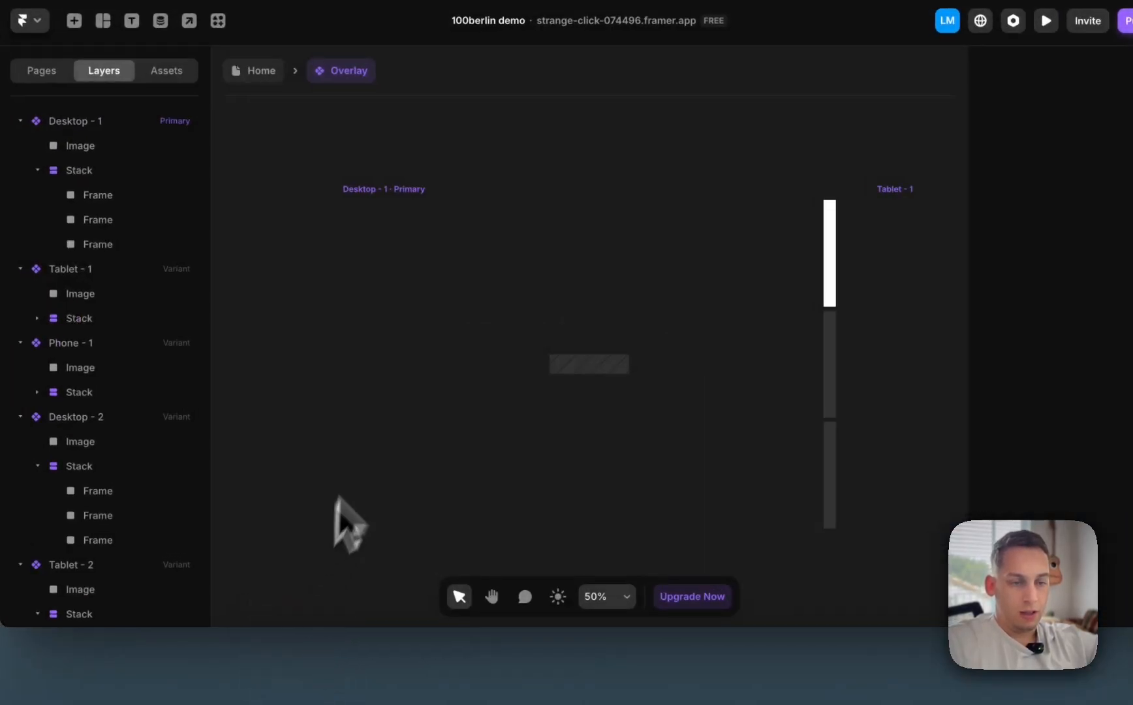
pyautogui.click(300, 659)
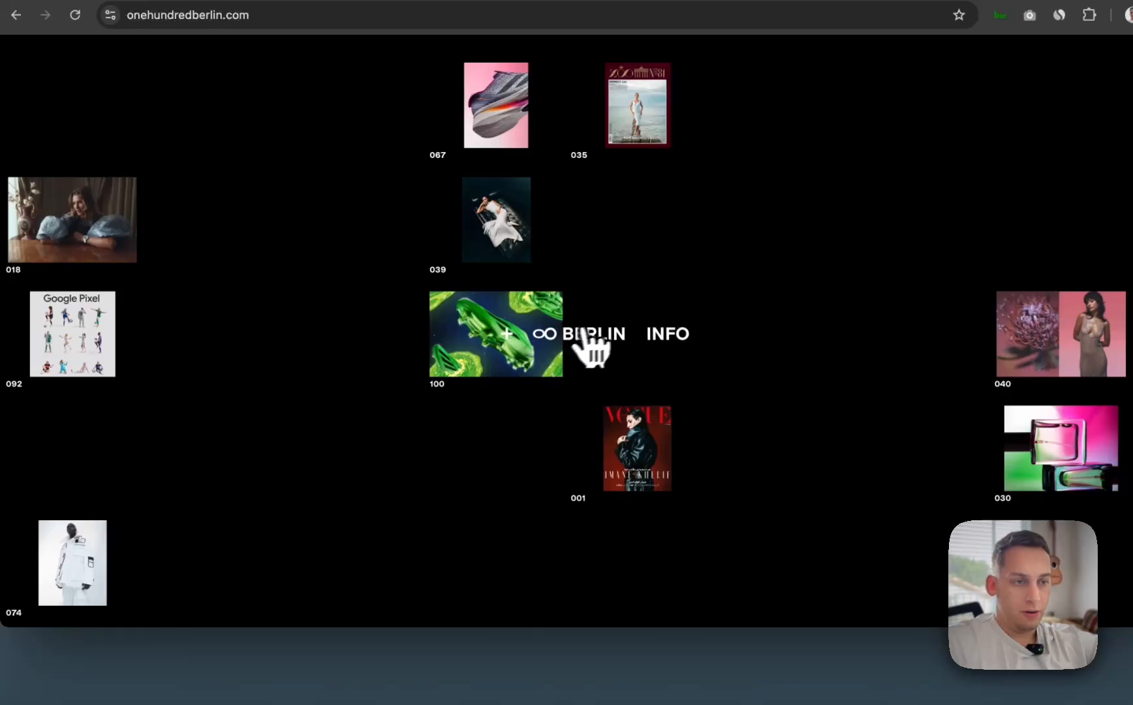
# - Inspect the infinity-symbol element of the centered Berlin logo on onehundredberlin.com in the developer tools
pyautogui.click(590, 333)
pyautogui.rightClick(634, 332)
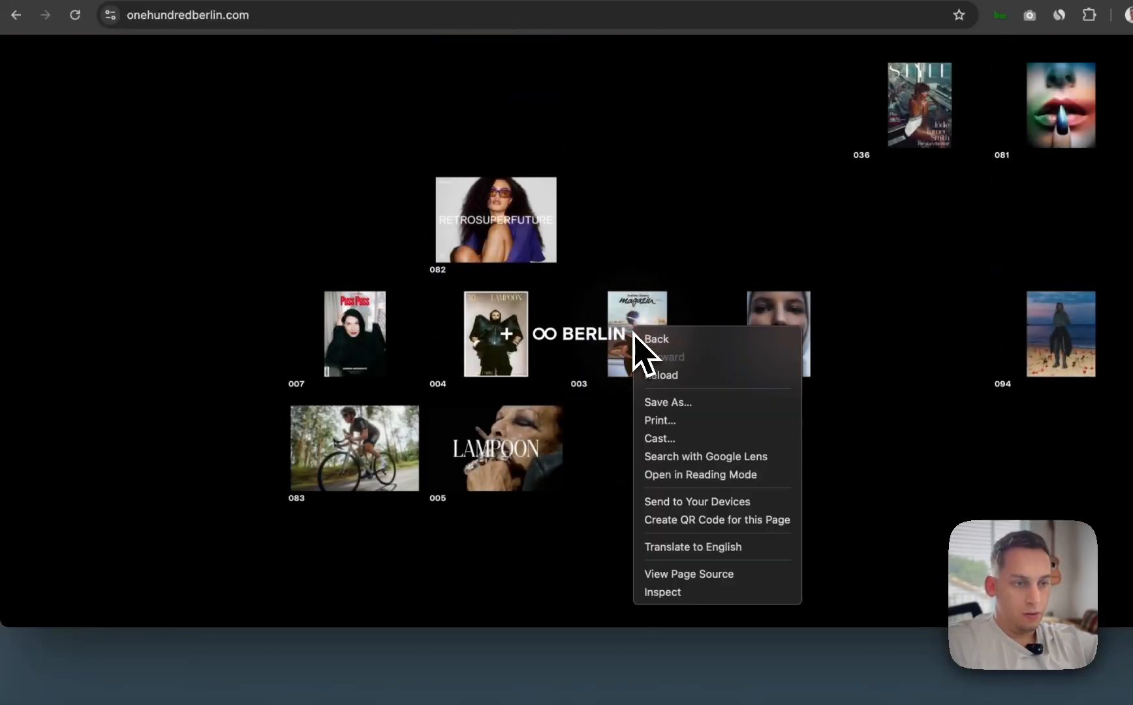
pyautogui.click(600, 506)
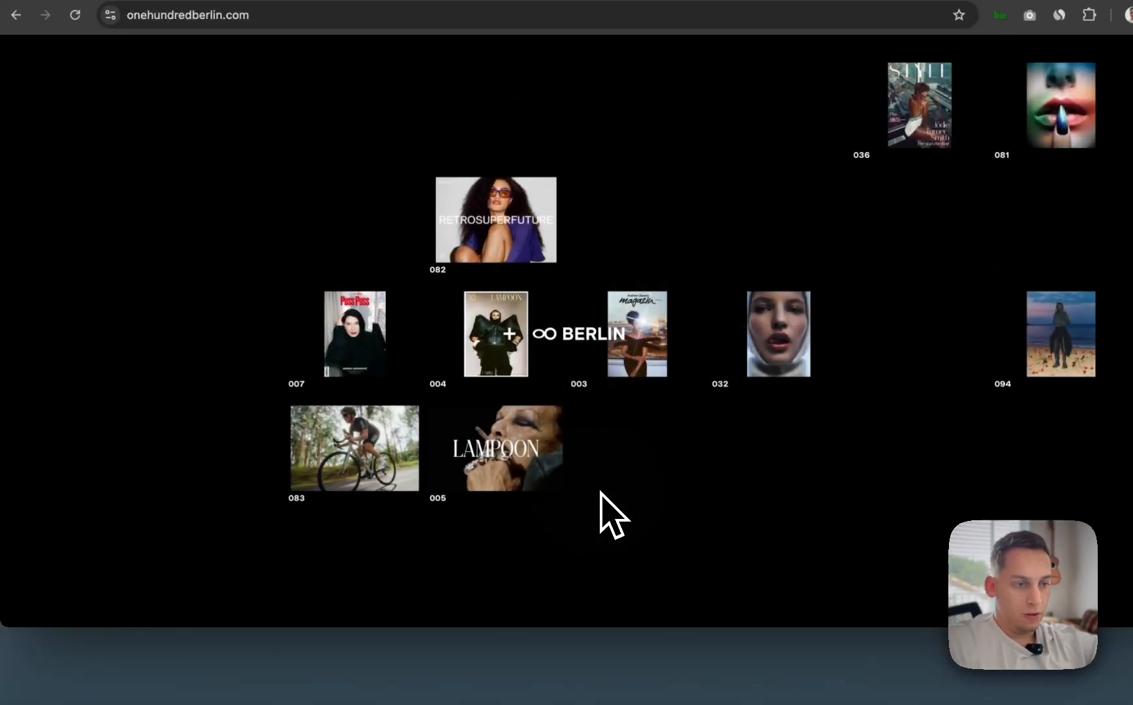
pyautogui.rightClick(607, 498)
pyautogui.click(626, 615)
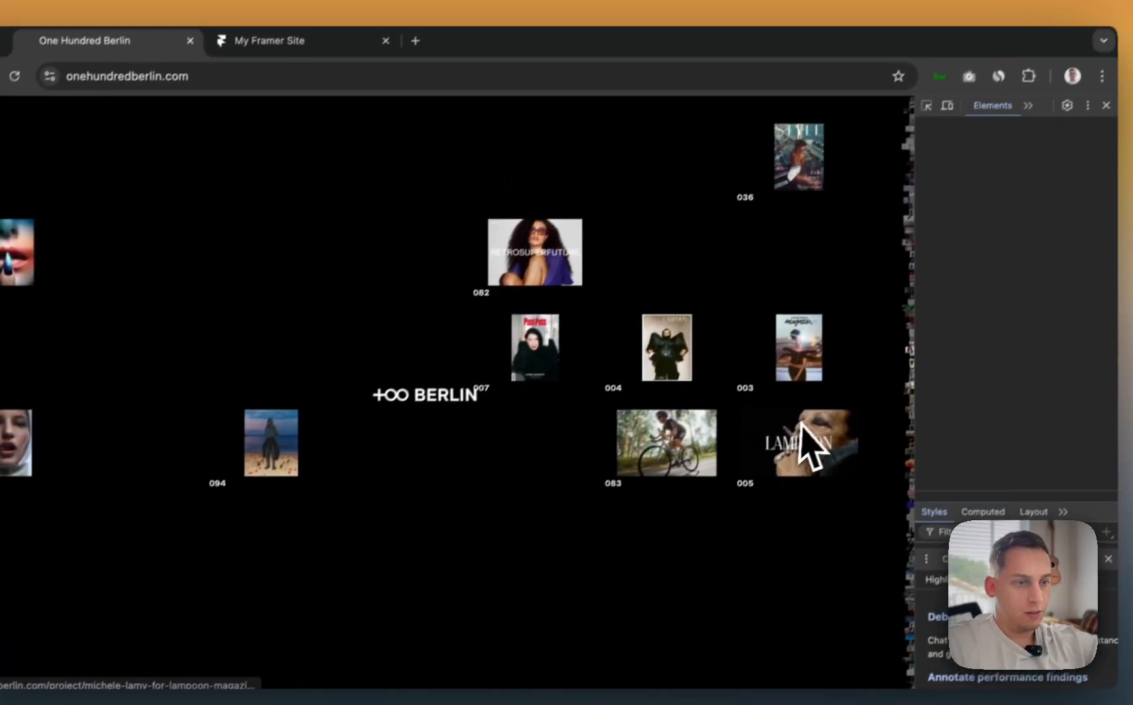
pyautogui.click(911, 121)
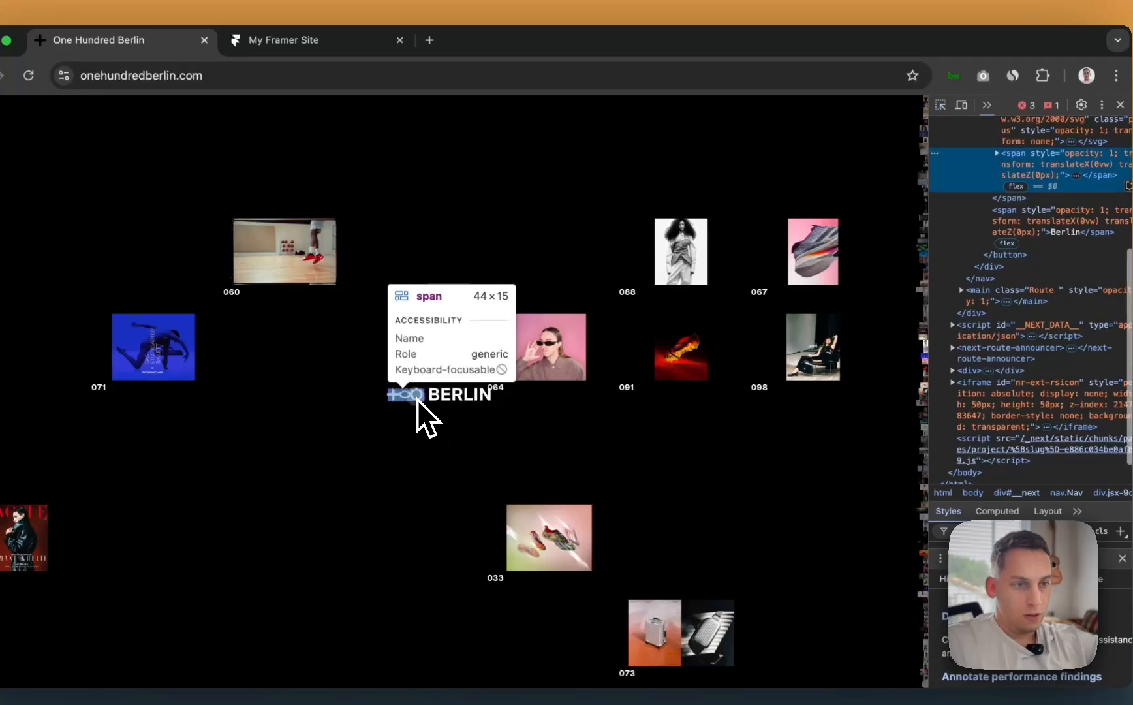
pyautogui.click(417, 399)
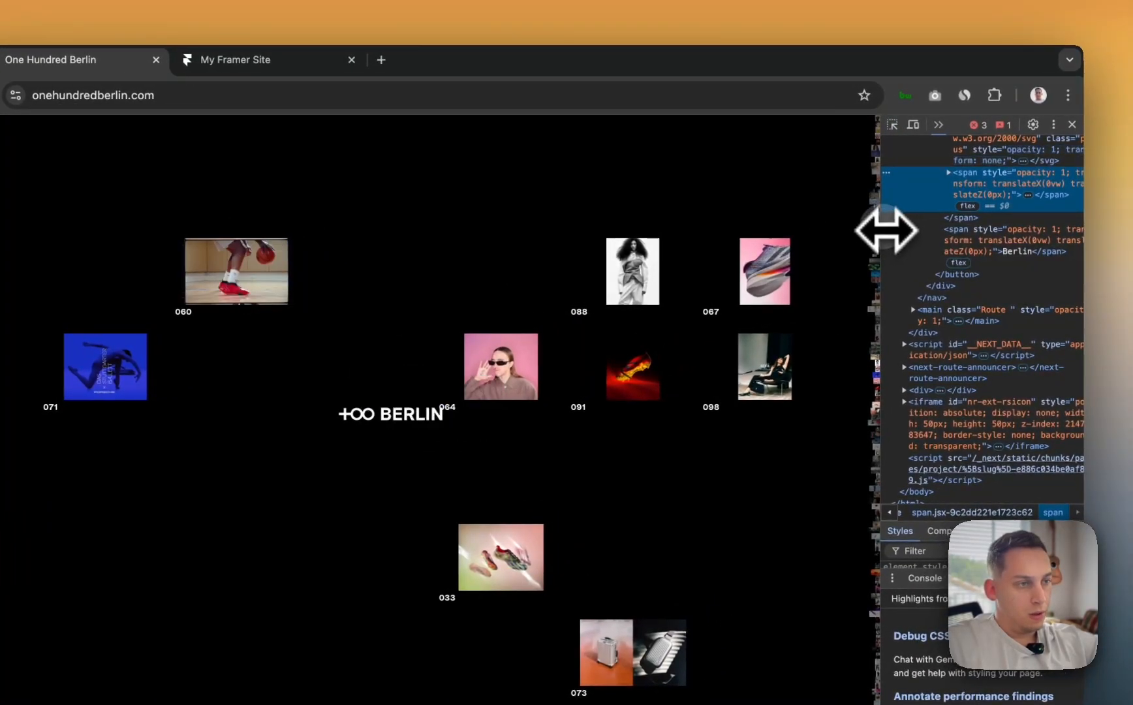
# - Widen the developer tools and examine the SVG markup and paths of the infinity symbol in the Berlin logo
pyautogui.moveTo(887, 230); pyautogui.dragTo(579, 245)
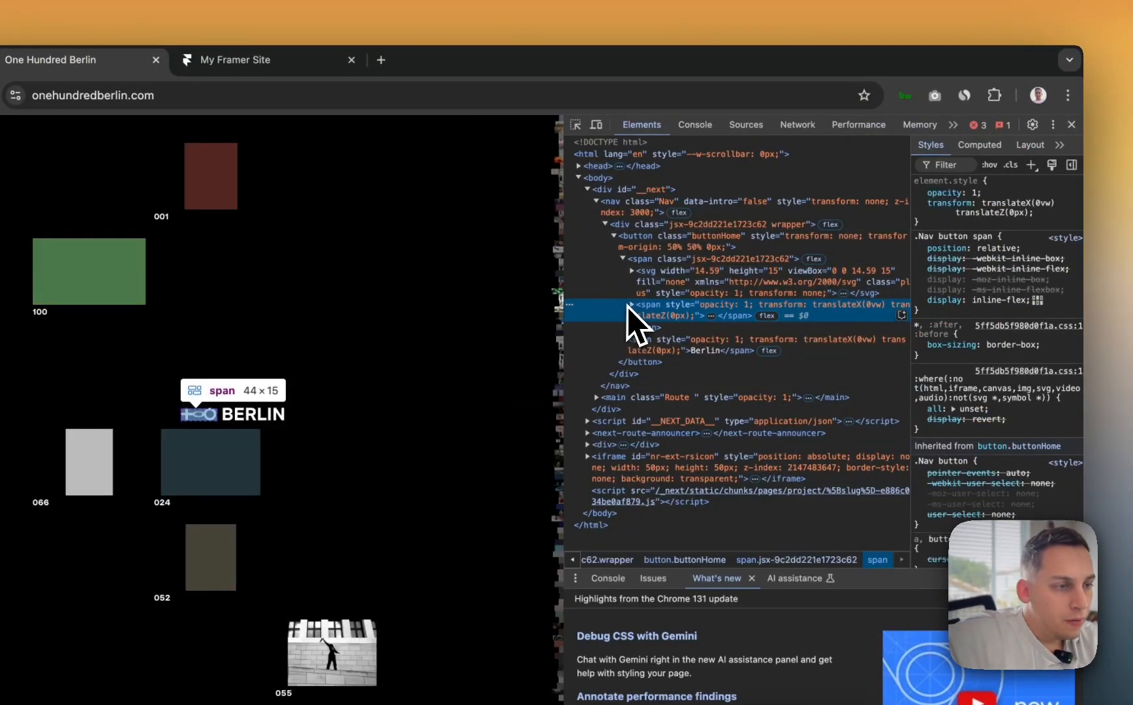
pyautogui.click(630, 304)
pyautogui.click(642, 329)
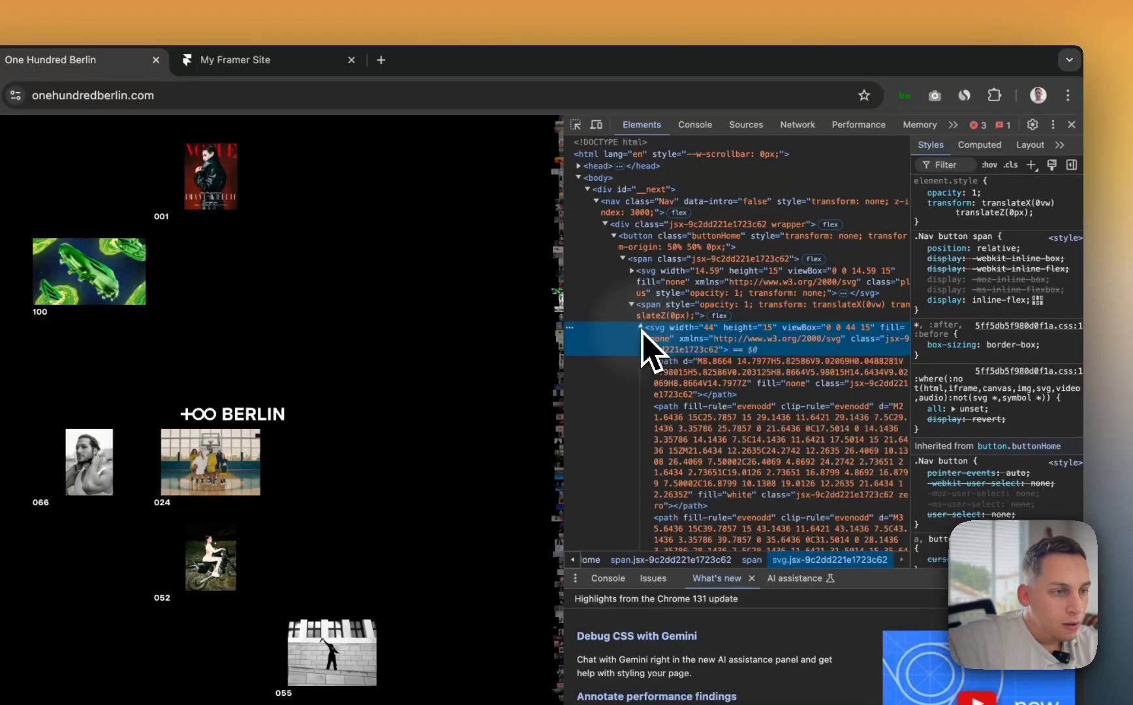
pyautogui.scroll(-3, 661, 391)
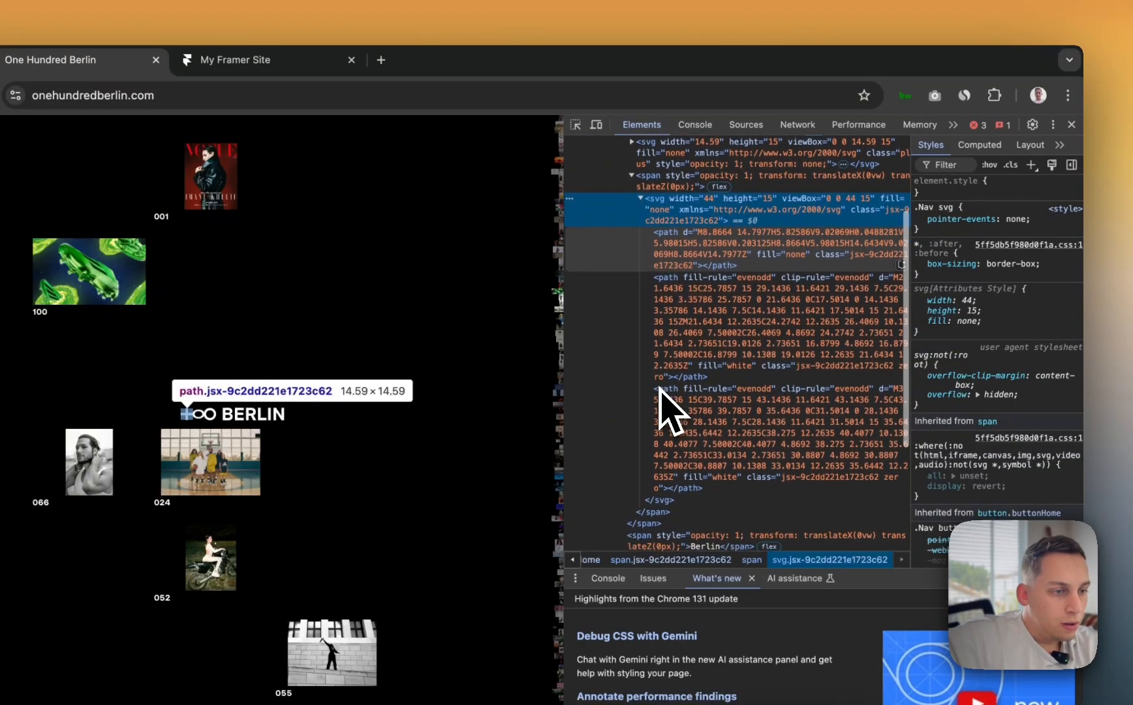
pyautogui.scroll(3, 661, 392)
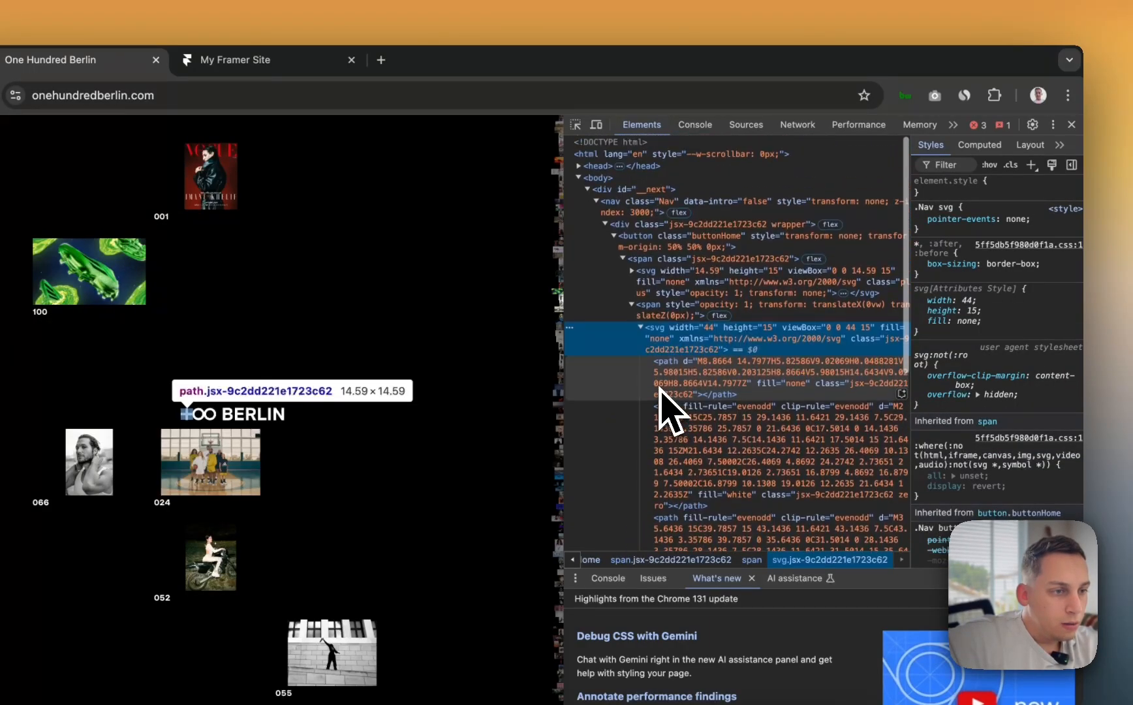
pyautogui.click(641, 330)
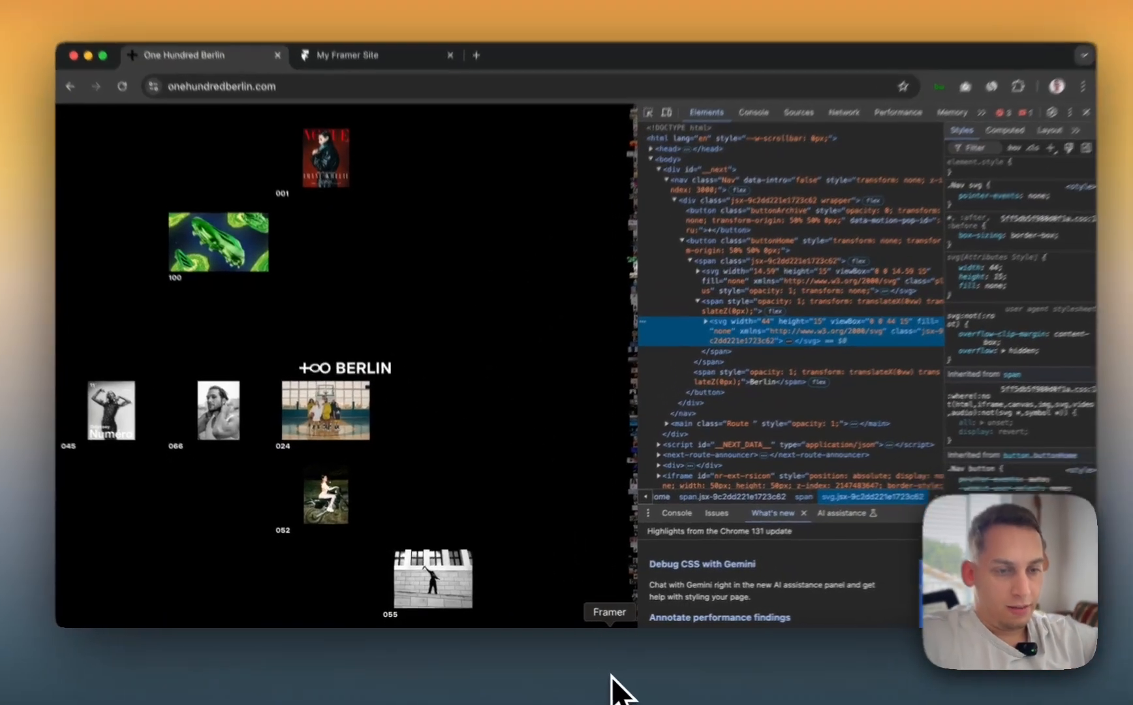
# - Switch to Framer and add the text "BERLIN" inside the centered placeholder of the Overlay's Desktop - 1 variant
pyautogui.click(603, 672)
pyautogui.click(599, 367)
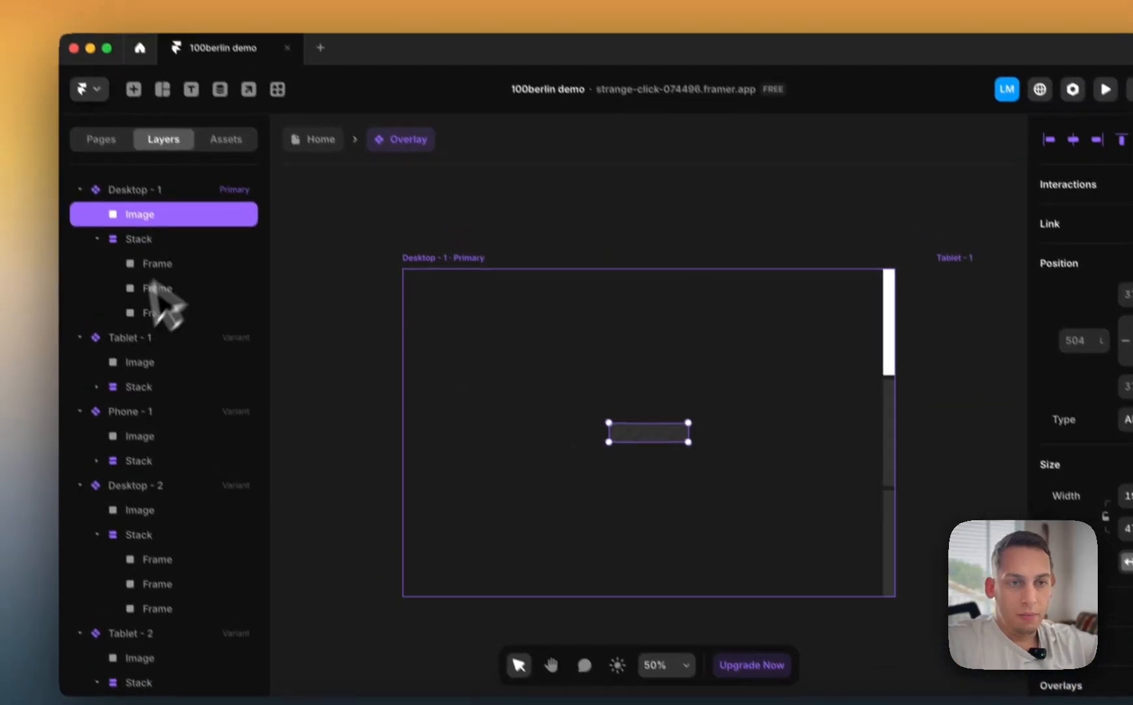
pyautogui.click(209, 113)
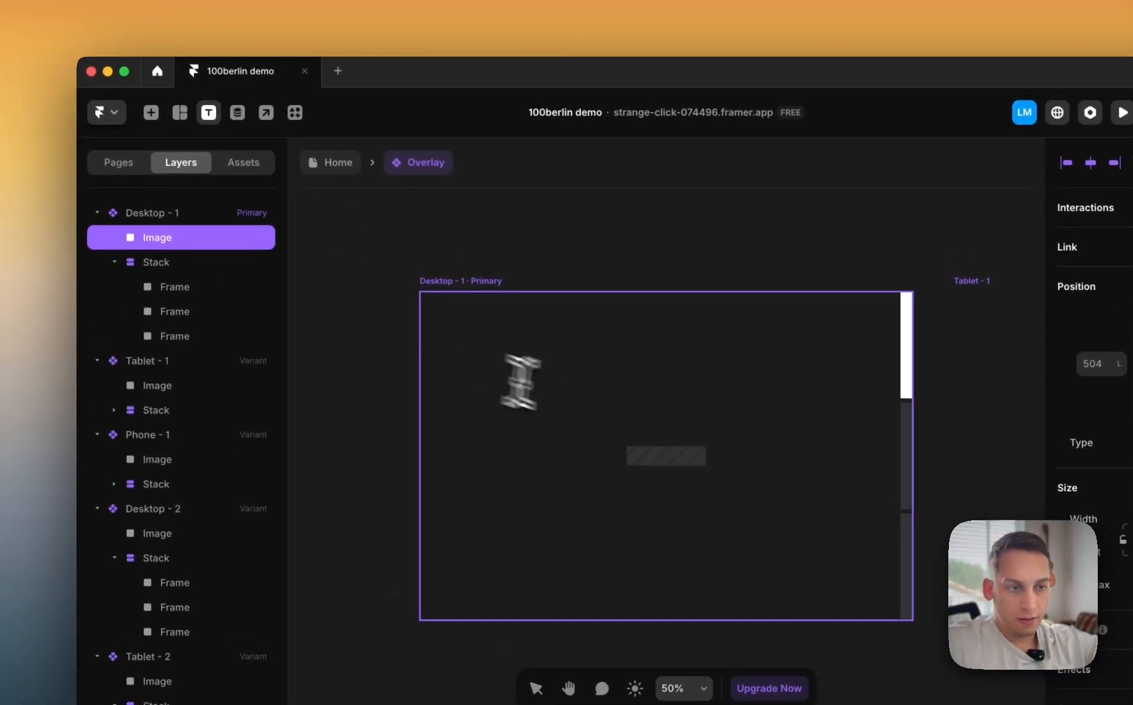
pyautogui.click(635, 457)
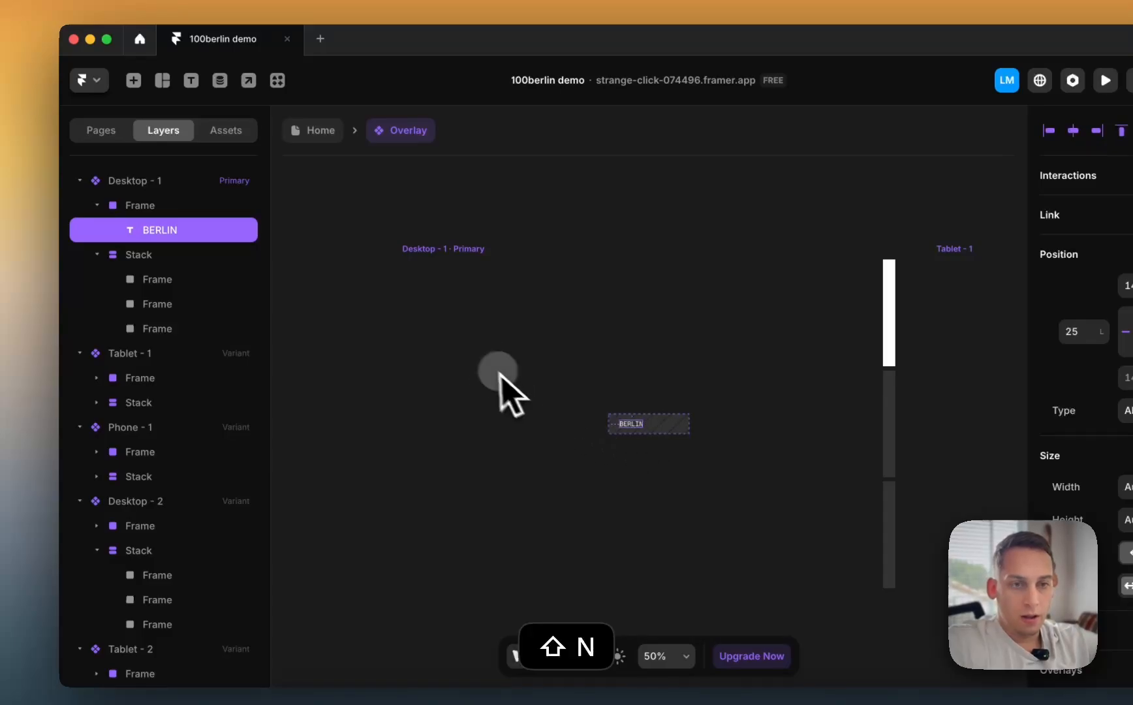
# - Turn the frame holding the BERLIN text into a stack and fit its size to the content
pyautogui.moveTo(156, 230); pyautogui.dragTo(141, 197)
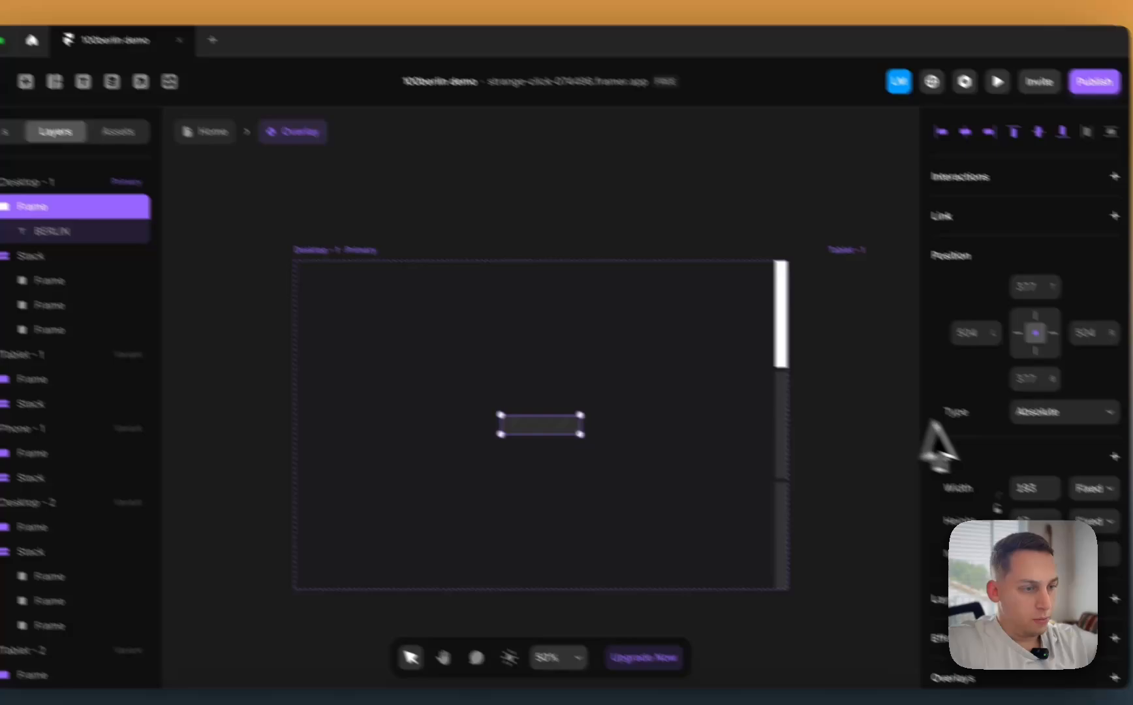
pyautogui.scroll(-2, 972, 431)
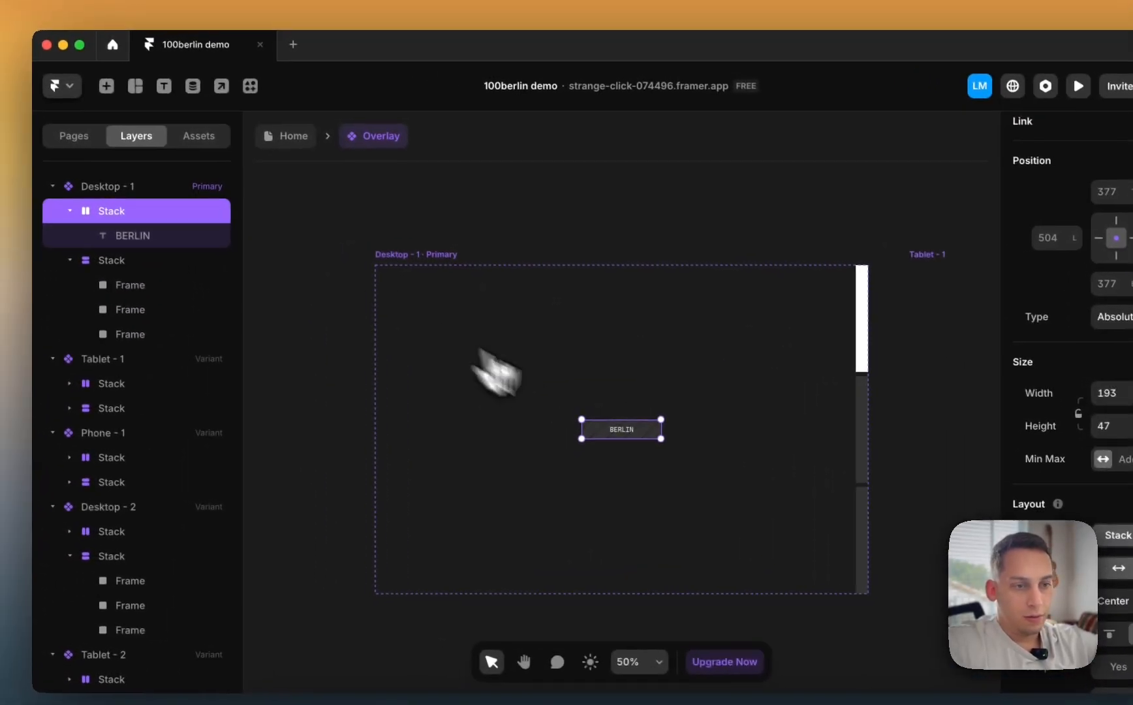
pyautogui.rightClick(599, 435)
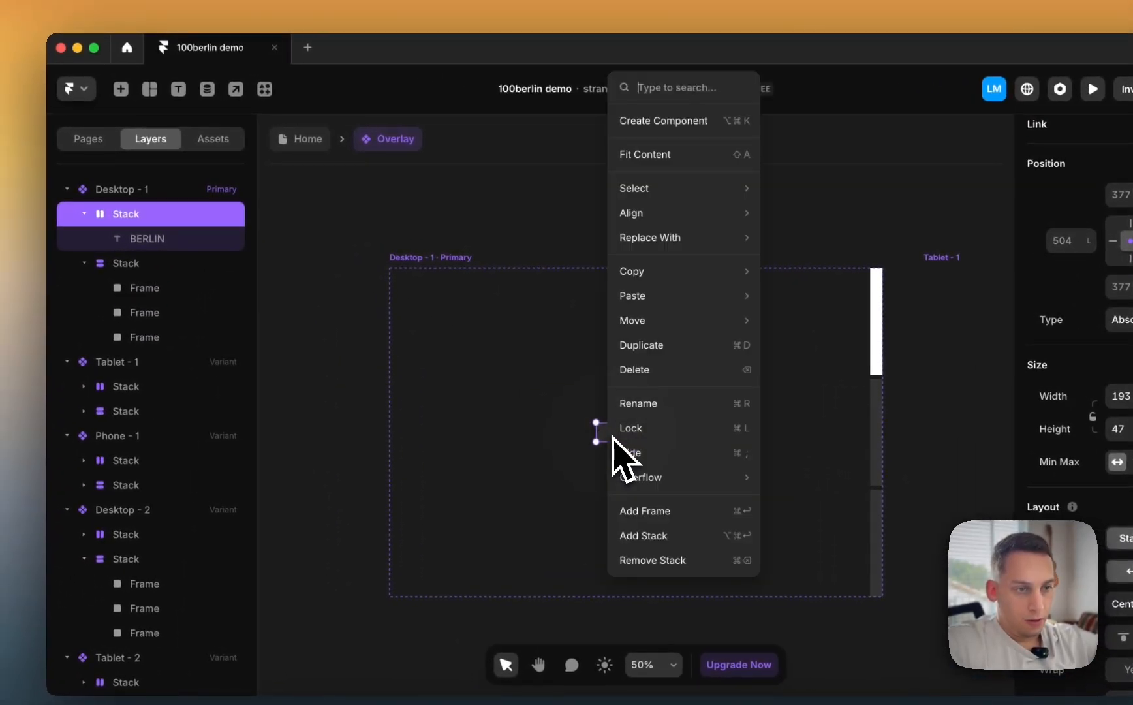
pyautogui.click(673, 162)
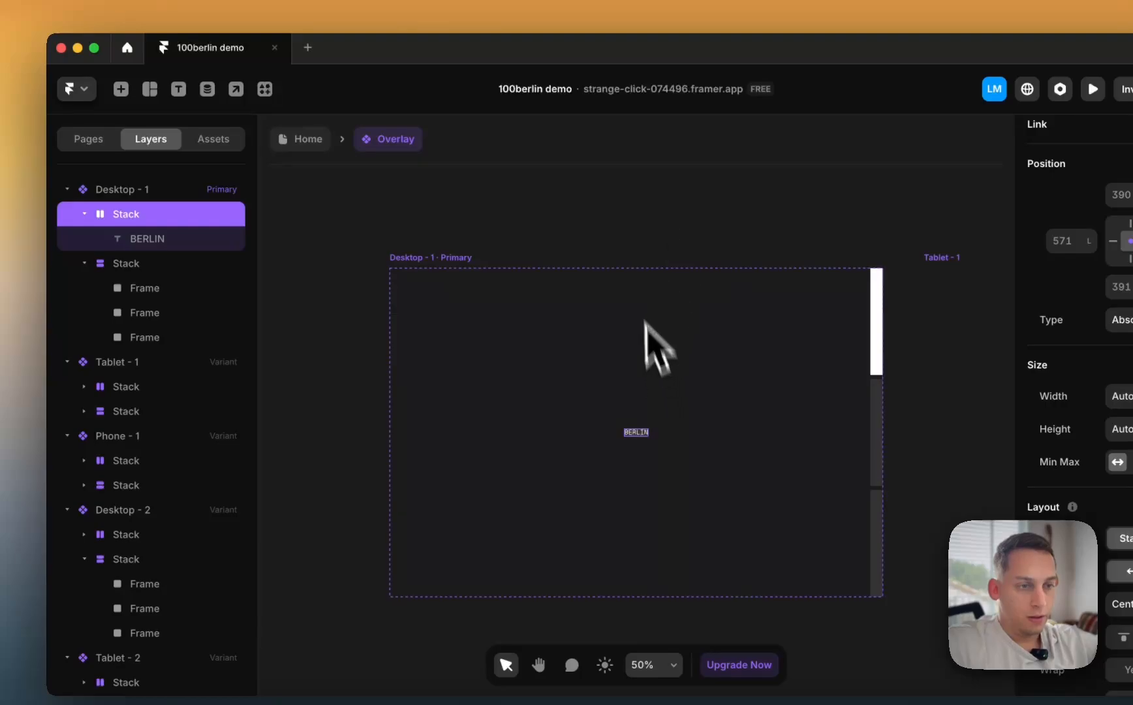
pyautogui.press('Escape')
pyautogui.click(167, 220)
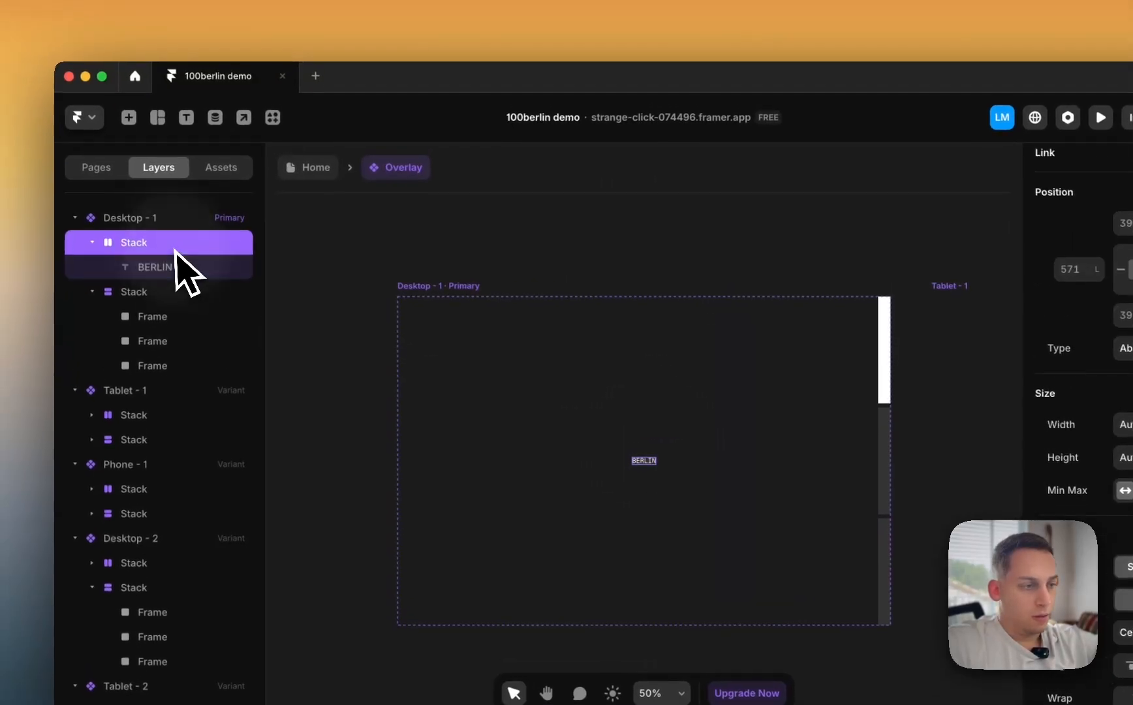
pyautogui.scroll(-10, 1129, 509)
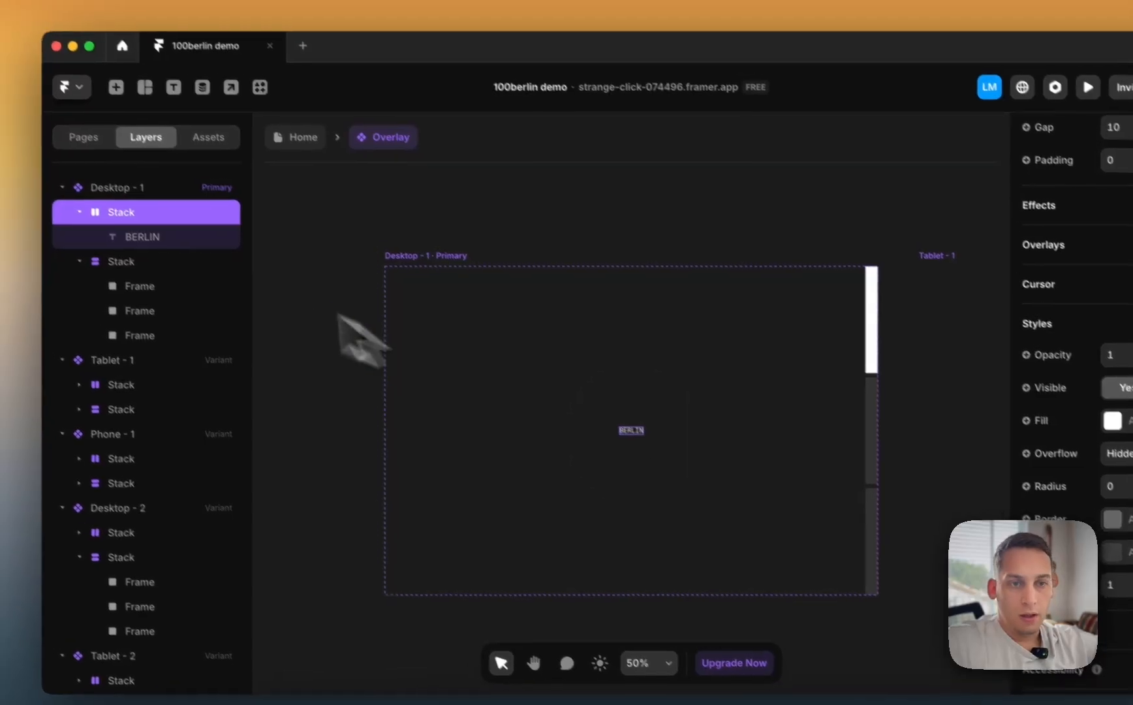
pyautogui.click(467, 409)
pyautogui.scroll(-5, 999, 480)
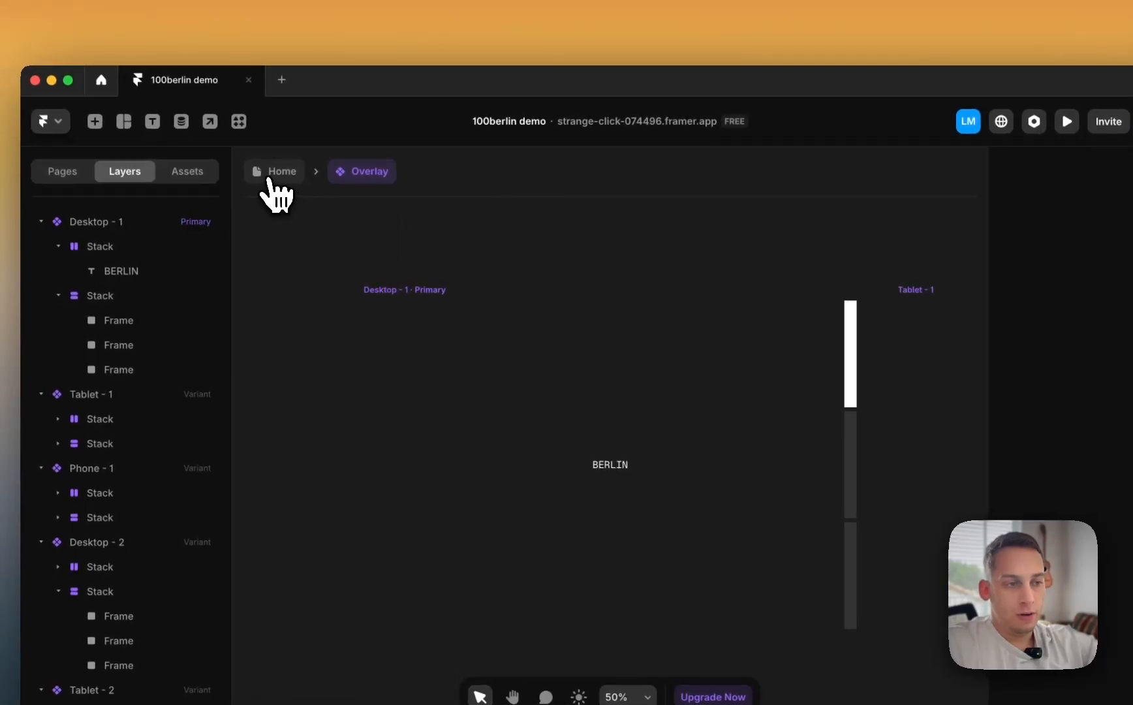
# - Reopen the Overlay component from Home and set the width of the three bar frames in Desktop - 1 to 10
pyautogui.click(143, 133)
pyautogui.doubleClick(672, 339)
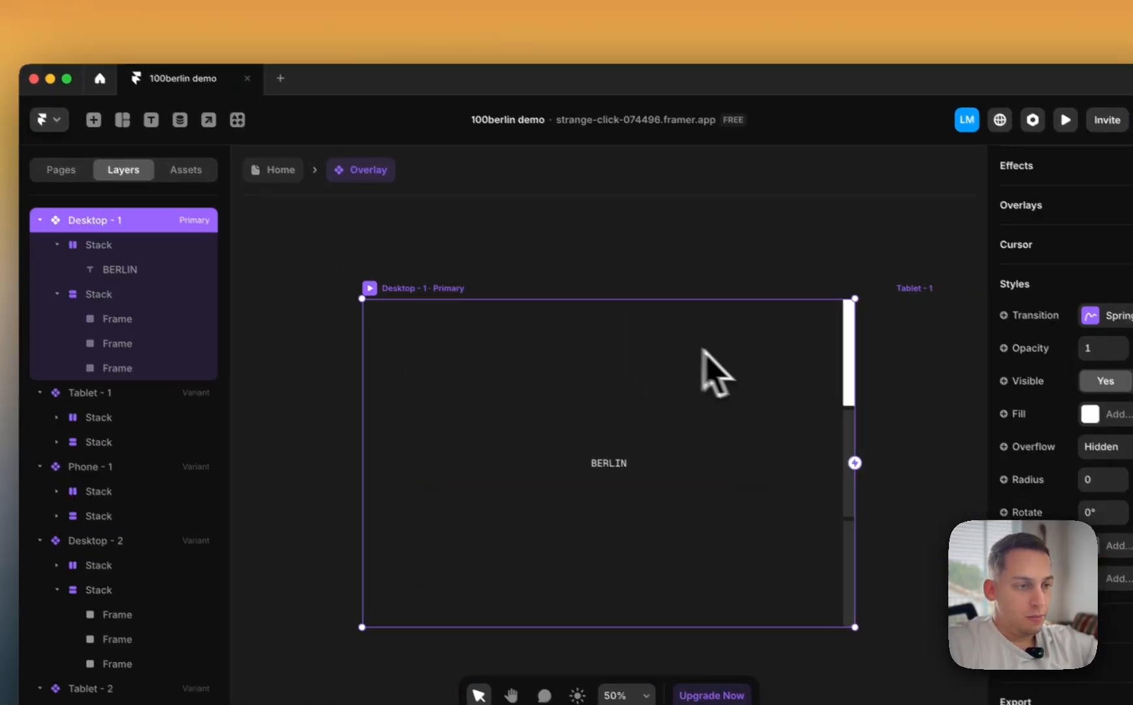
pyautogui.click(801, 375)
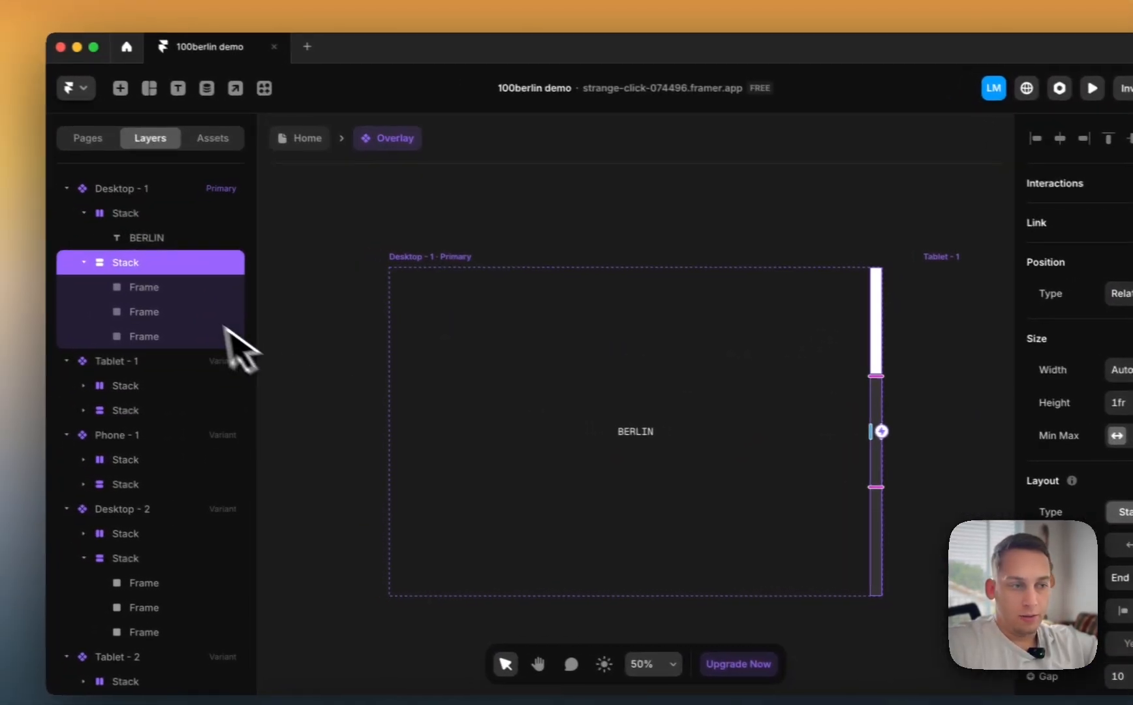
pyautogui.click(92, 282)
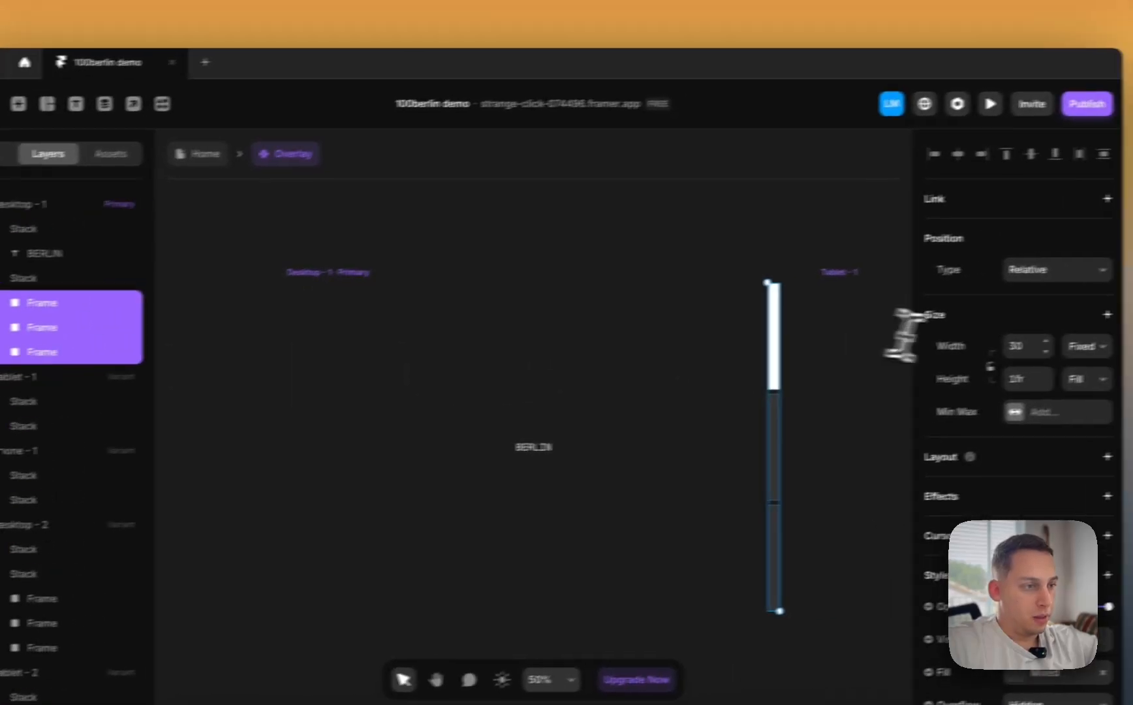
pyautogui.click(1130, 332)
pyautogui.hotkey('shift', 'Down')
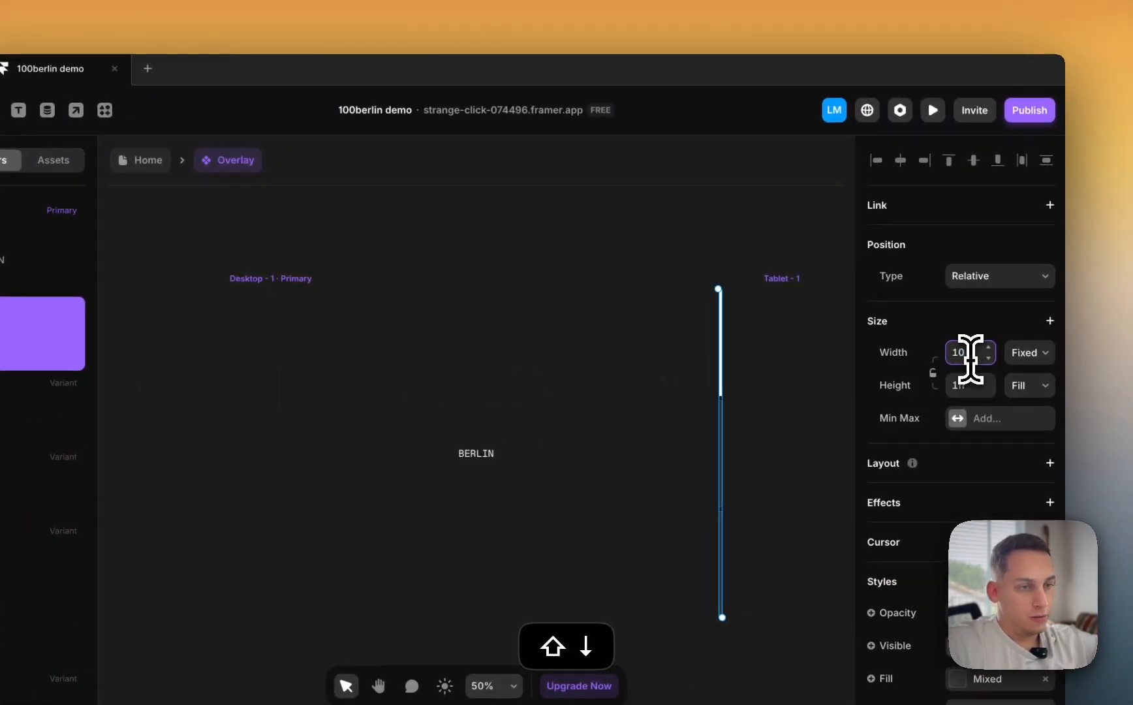
# - Return to the Home page, preview the Desktop breakpoint to check the Overlay while scrolling, and go back to the canvas
pyautogui.click(544, 219)
pyautogui.click(145, 160)
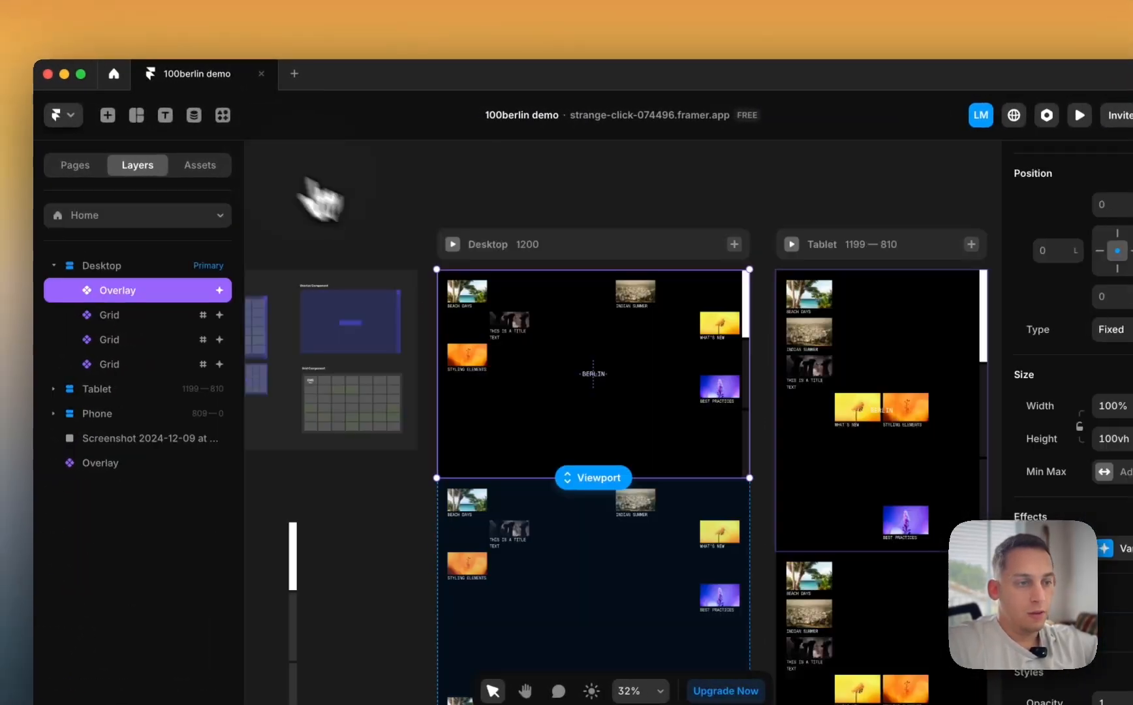
pyautogui.click(457, 245)
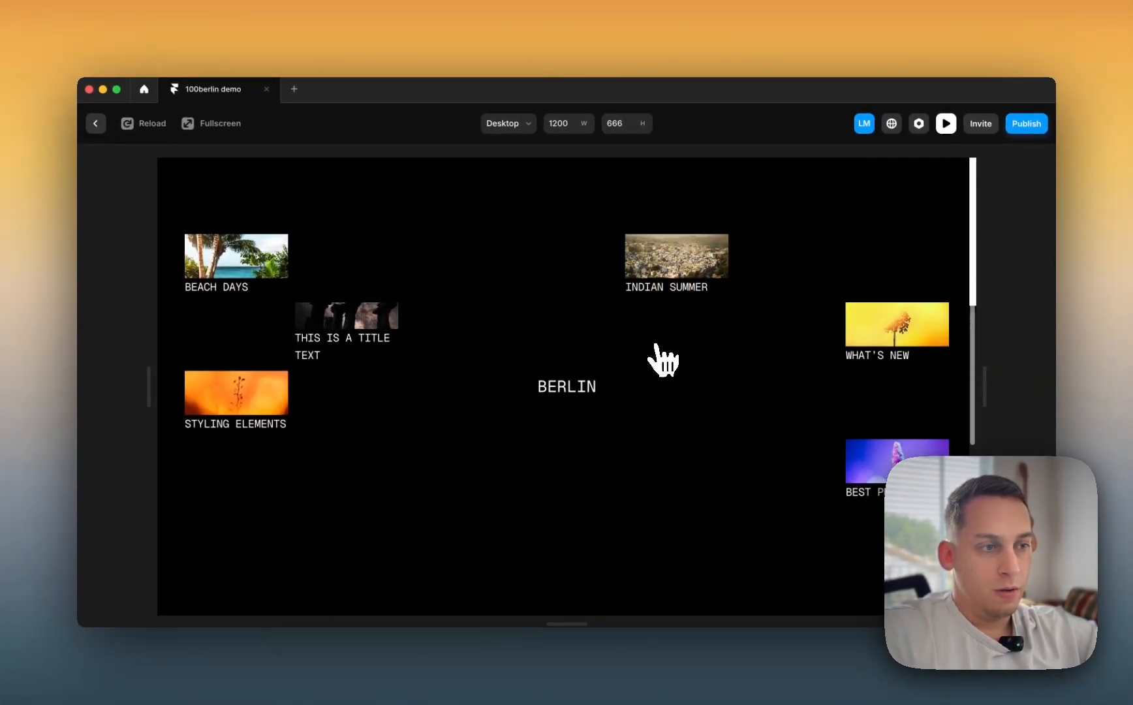
pyautogui.scroll(-4, 663, 359)
pyautogui.scroll(-5, 662, 359)
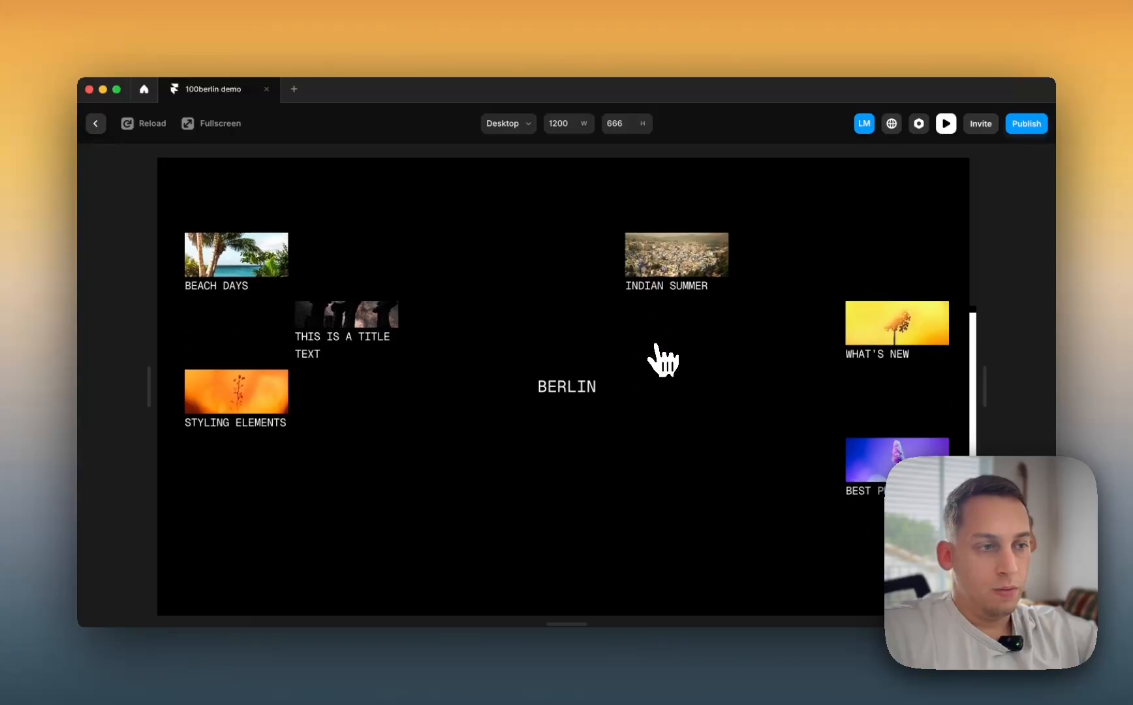
pyautogui.scroll(5, 663, 359)
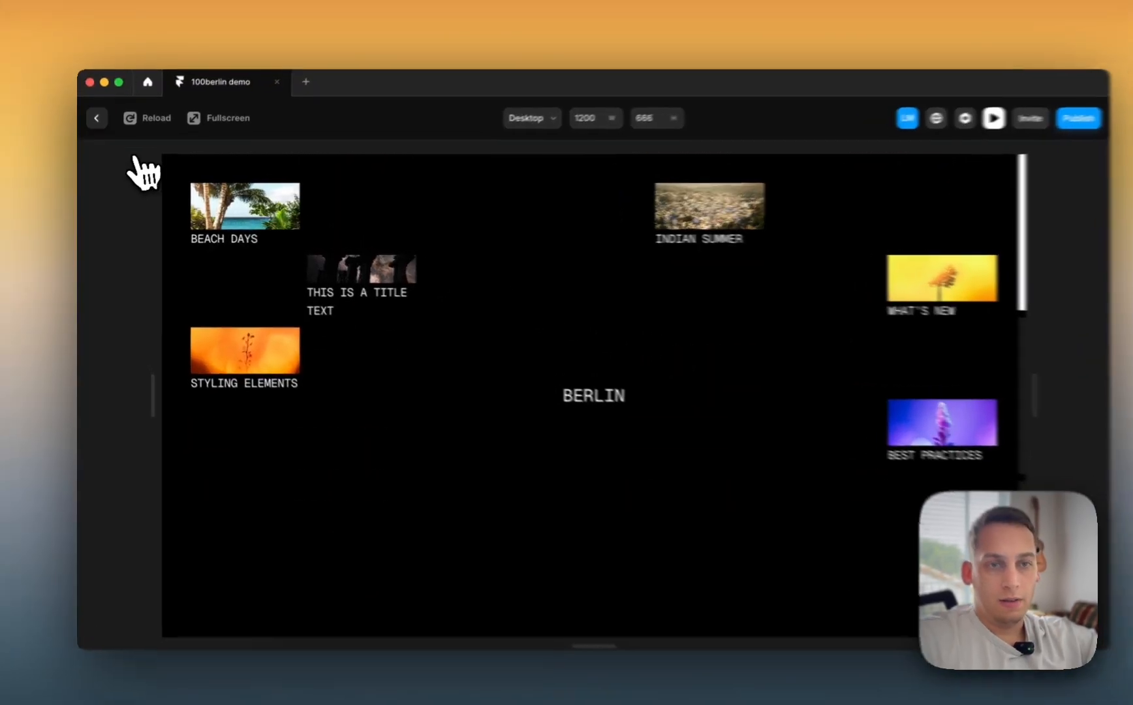
pyautogui.click(95, 124)
# - Set the second Grid section in the Desktop breakpoint to the Desktop - 2 variant and the third to Desktop - 3
pyautogui.click(568, 519)
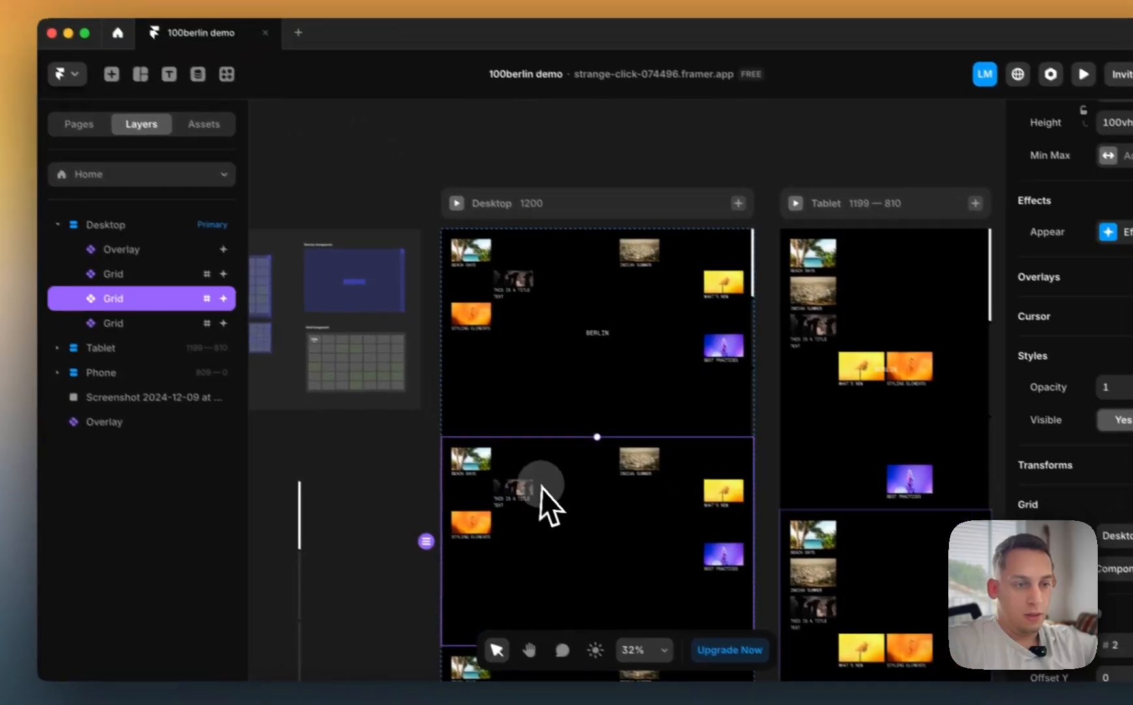
pyautogui.scroll(-5, 572, 516)
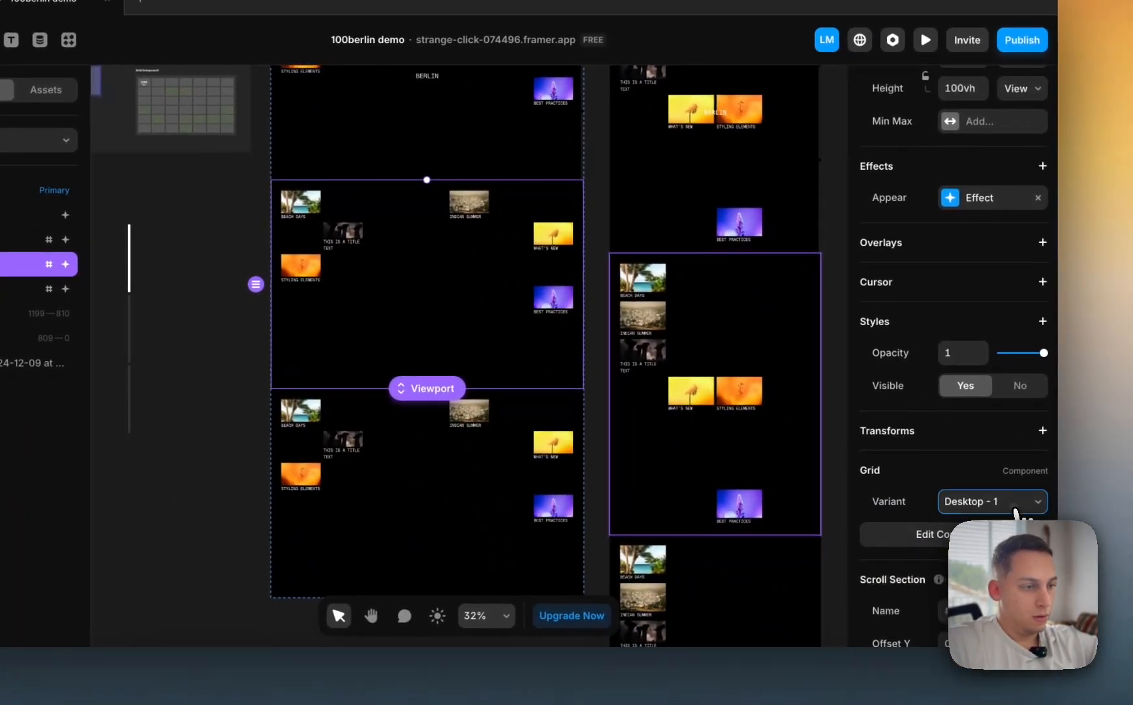
pyautogui.click(1110, 522)
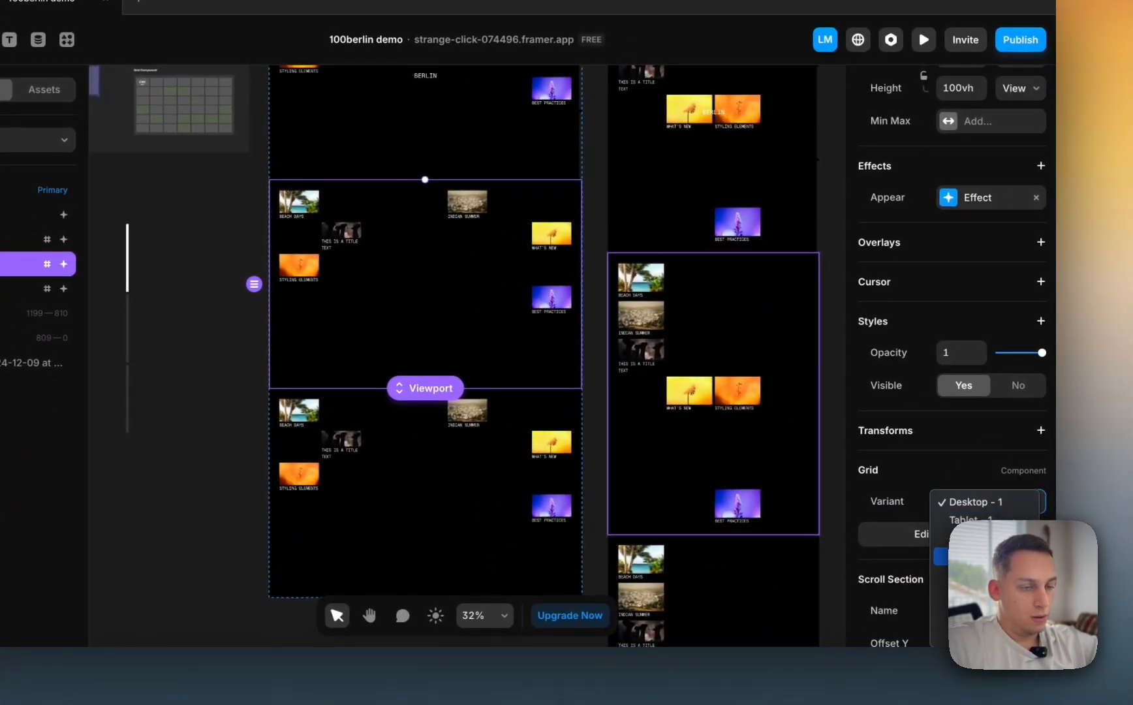
pyautogui.click(978, 556)
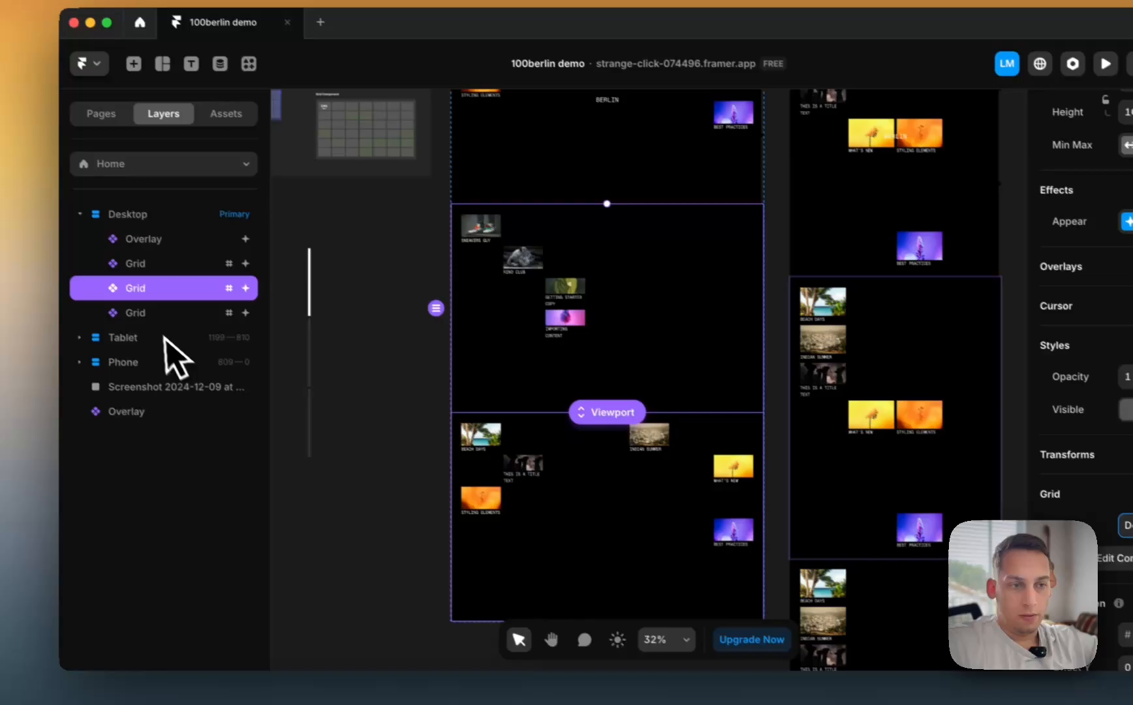
pyautogui.click(170, 318)
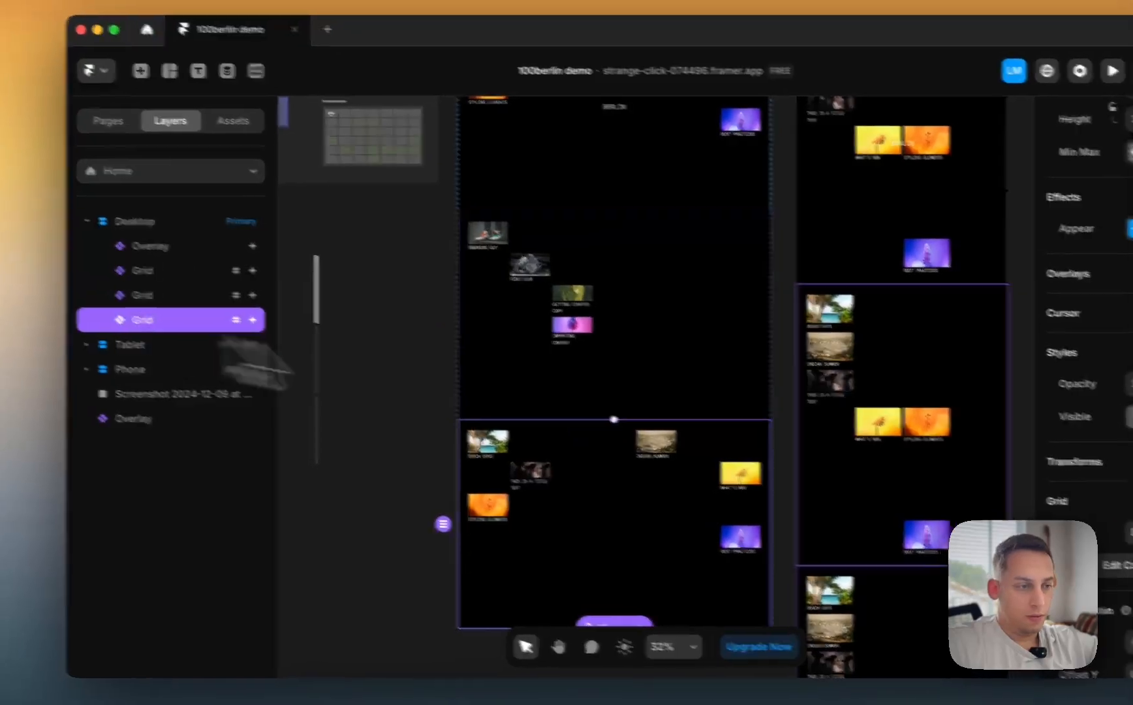
pyautogui.click(969, 490)
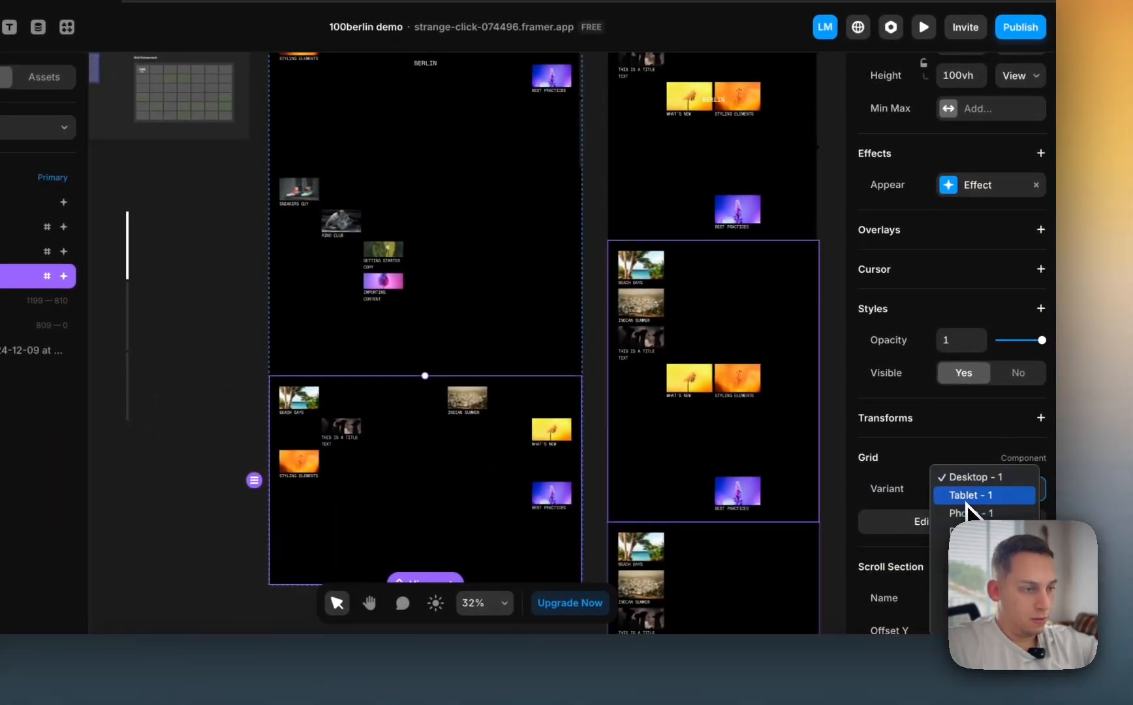
# - Set the second Grid section in the Tablet breakpoint to the Tablet - 2 variant and the third to Tablet - 3
pyautogui.scroll(3, 663, 381)
pyautogui.hscroll(1, 662, 381)
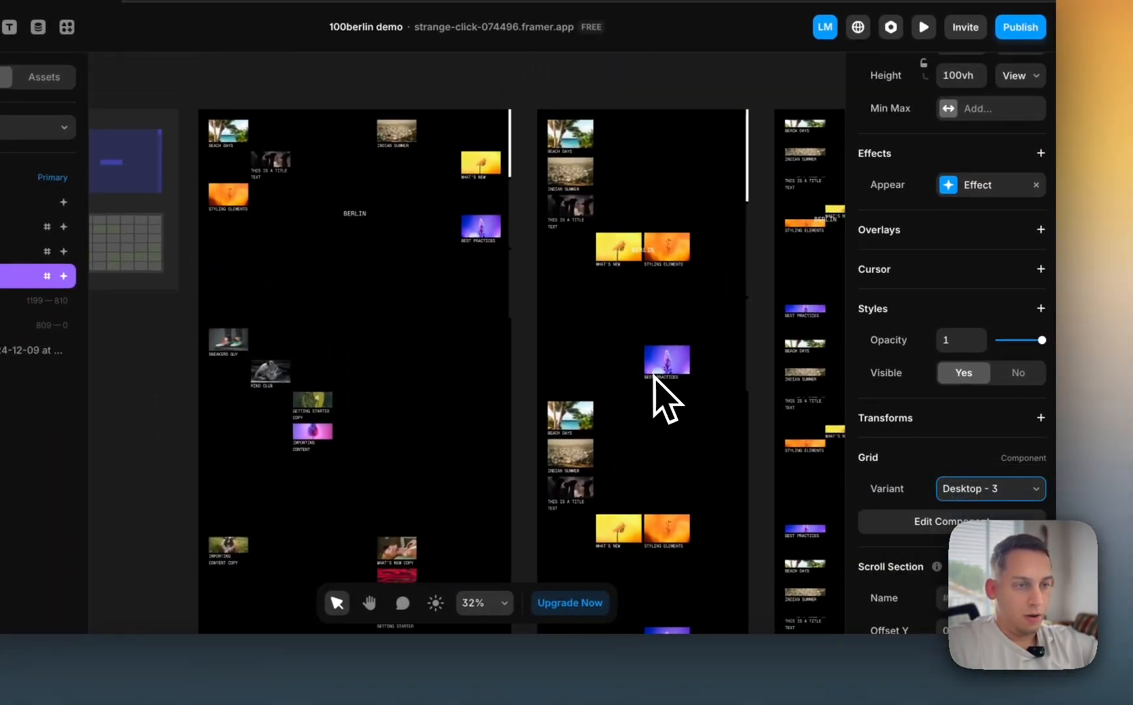
pyautogui.click(612, 392)
pyautogui.scroll(-5, 930, 428)
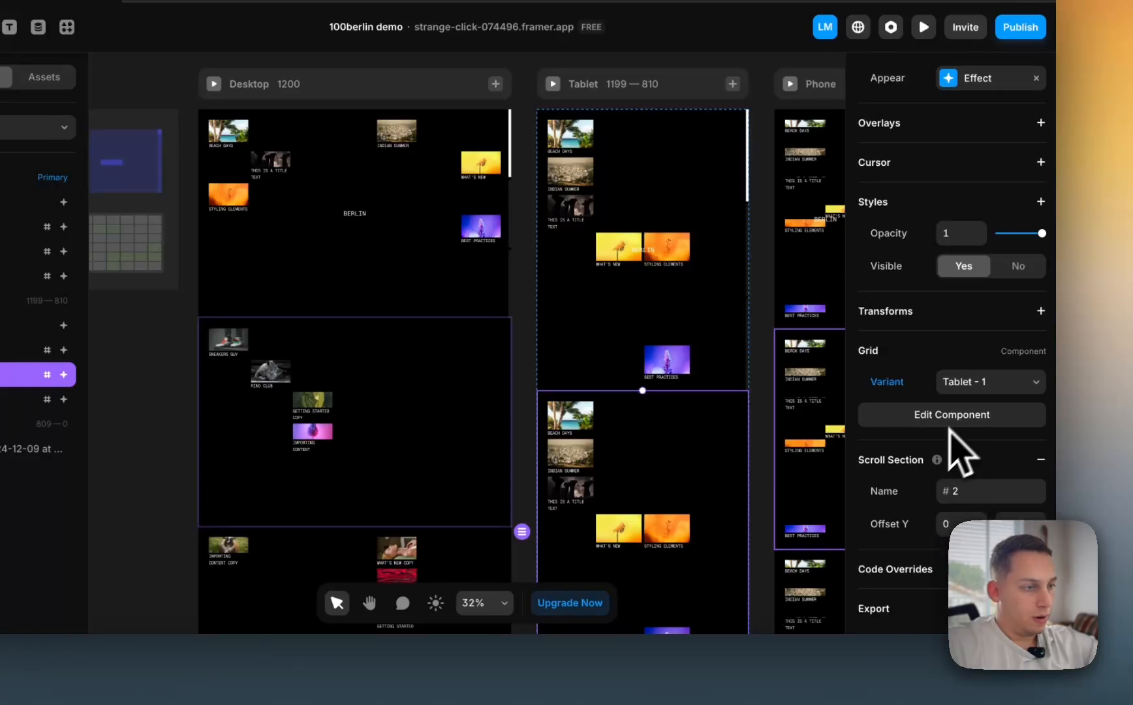
pyautogui.scroll(-5, 615, 463)
pyautogui.hscroll(1, 615, 463)
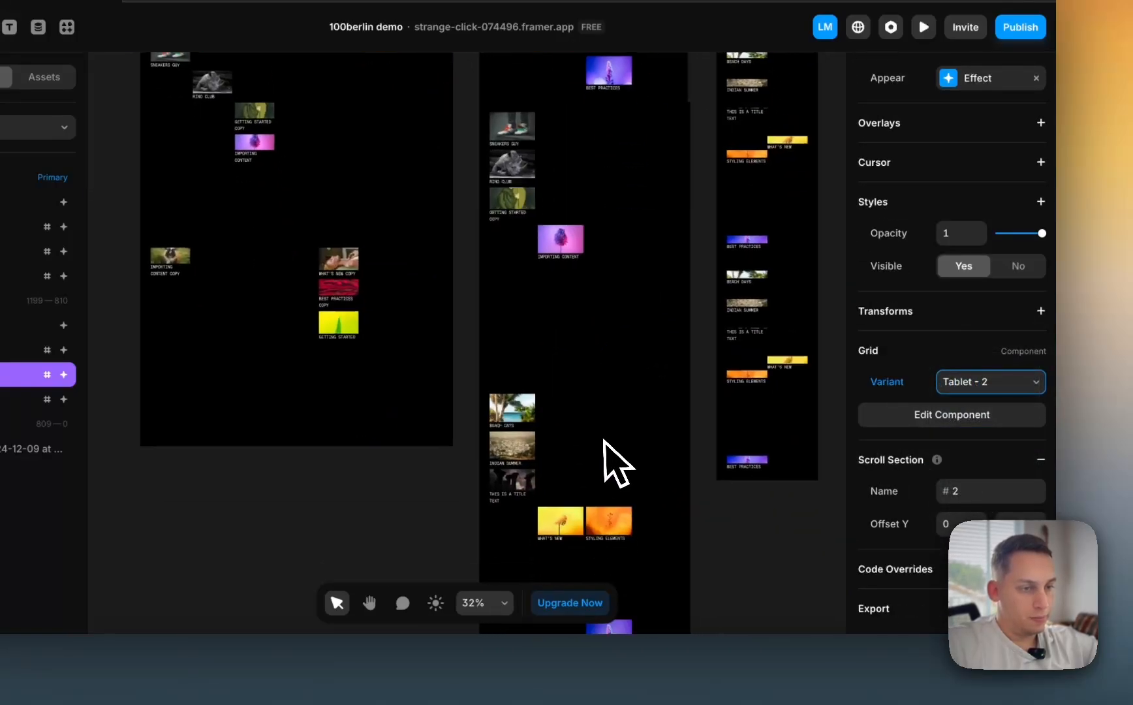
pyautogui.click(597, 474)
pyautogui.scroll(-5, 1009, 493)
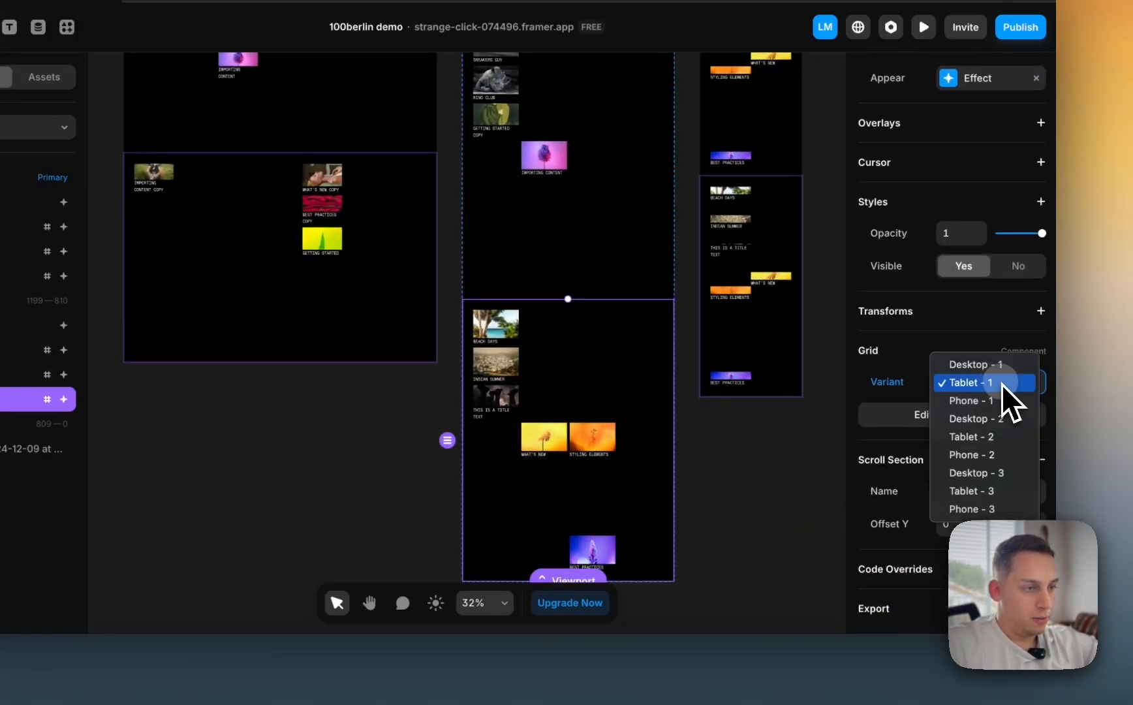
pyautogui.click(994, 490)
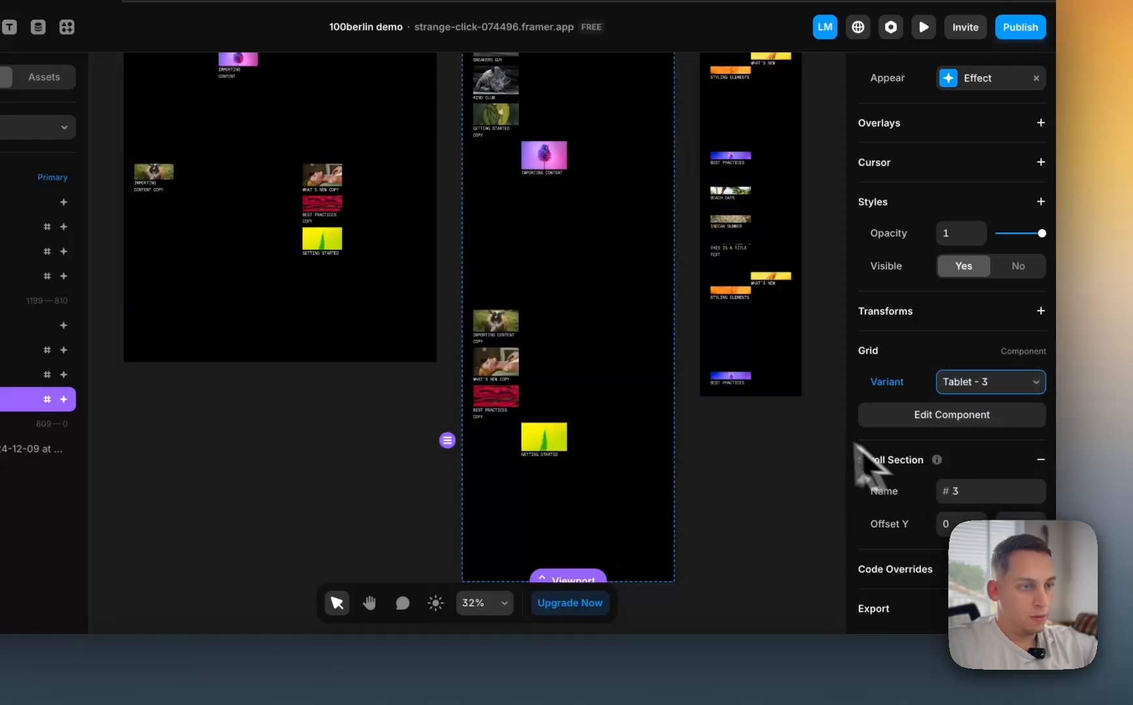
# - Set the second Grid section in the Phone breakpoint to the Phone - 2 variant and the third to Phone - 3
pyautogui.scroll(2, 804, 451)
pyautogui.hscroll(1, 804, 450)
pyautogui.click(726, 349)
pyautogui.scroll(-3, 947, 457)
pyautogui.scroll(-2, 979, 437)
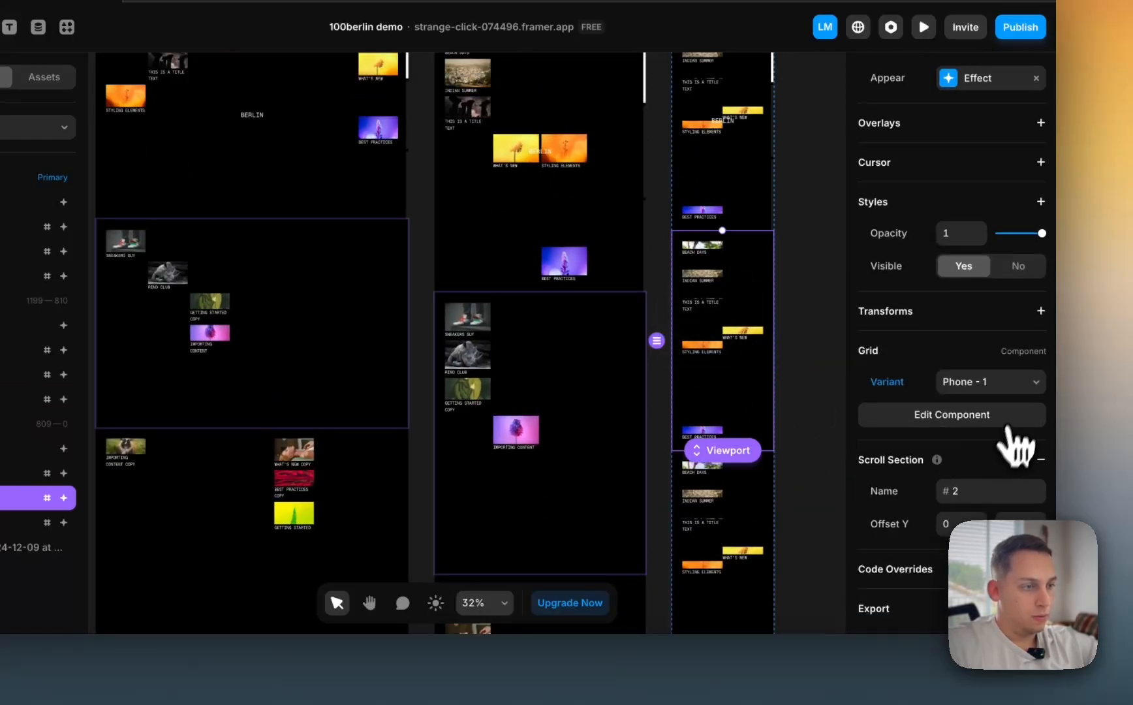
pyautogui.click(988, 437)
pyautogui.click(770, 503)
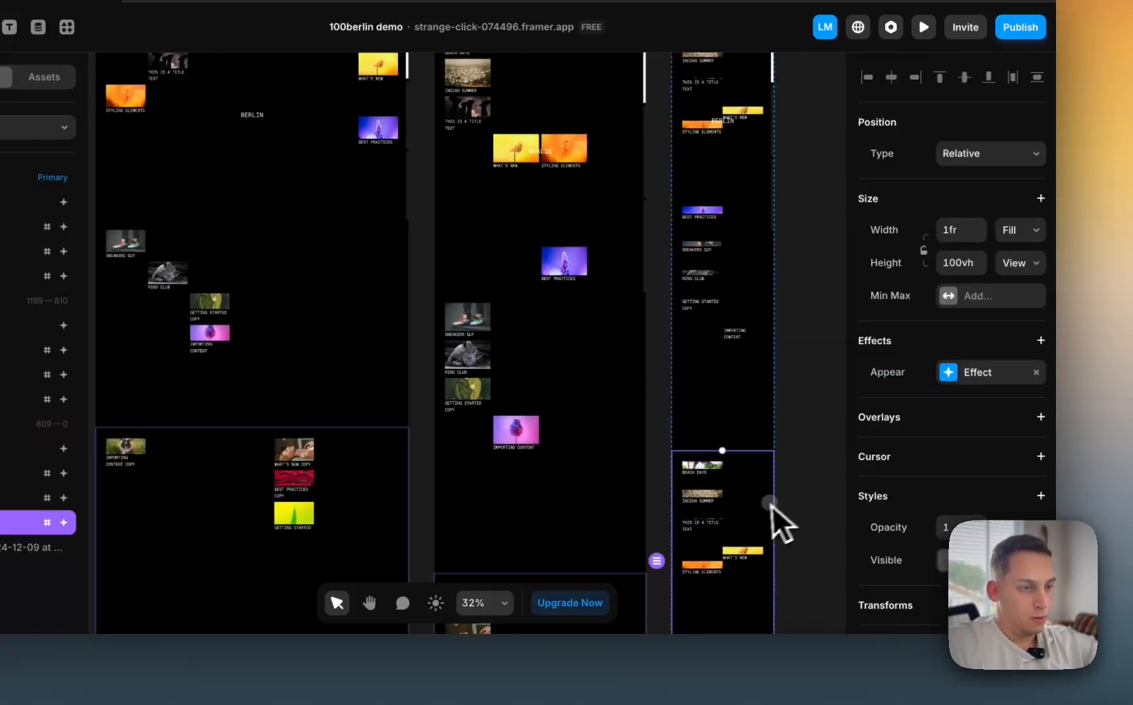
pyautogui.scroll(-5, 989, 450)
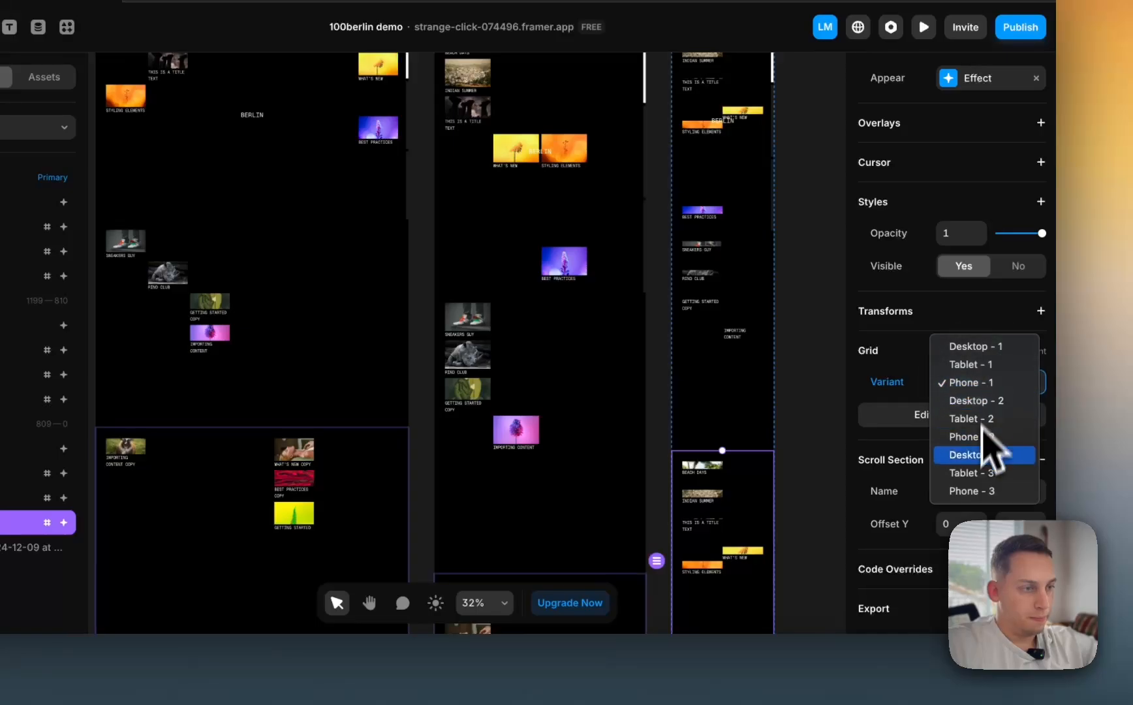
pyautogui.click(821, 424)
pyautogui.scroll(-5, 814, 423)
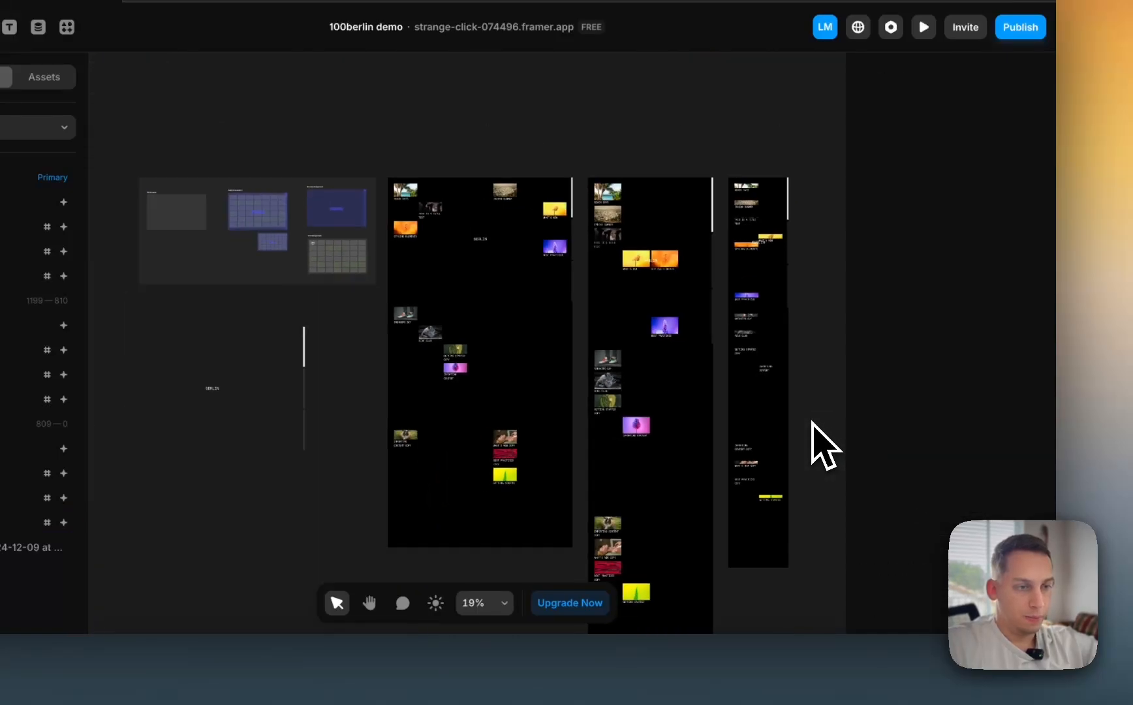
# - Preview the Desktop breakpoint, scroll through all three Grid sections to check the Overlay and progress bars, and go back to the canvas
pyautogui.scroll(4, 532, 266)
pyautogui.scroll(3, 623, 331)
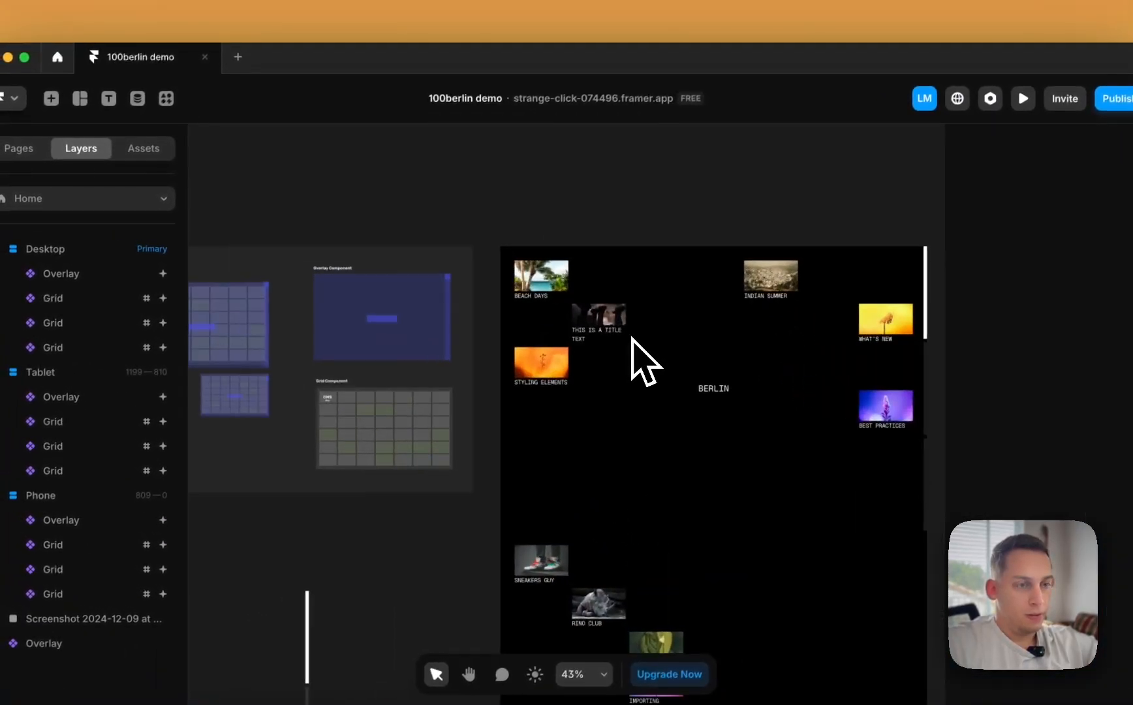
pyautogui.hscroll(5, 623, 331)
pyautogui.scroll(-4, 623, 331)
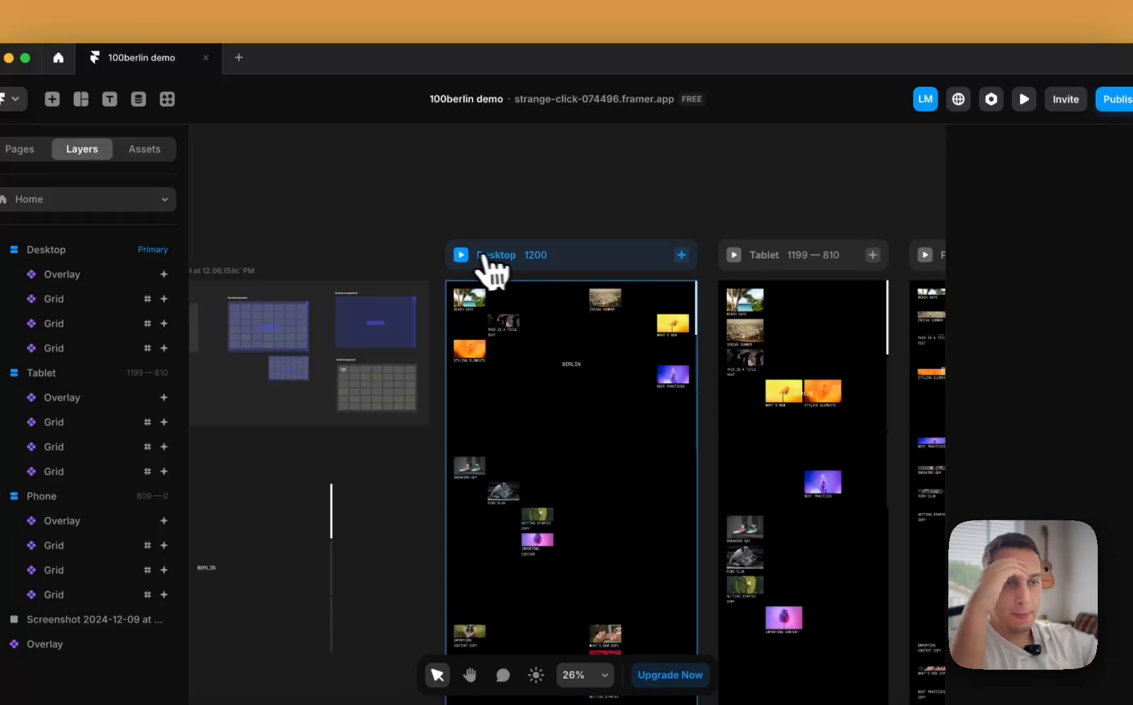
pyautogui.click(460, 255)
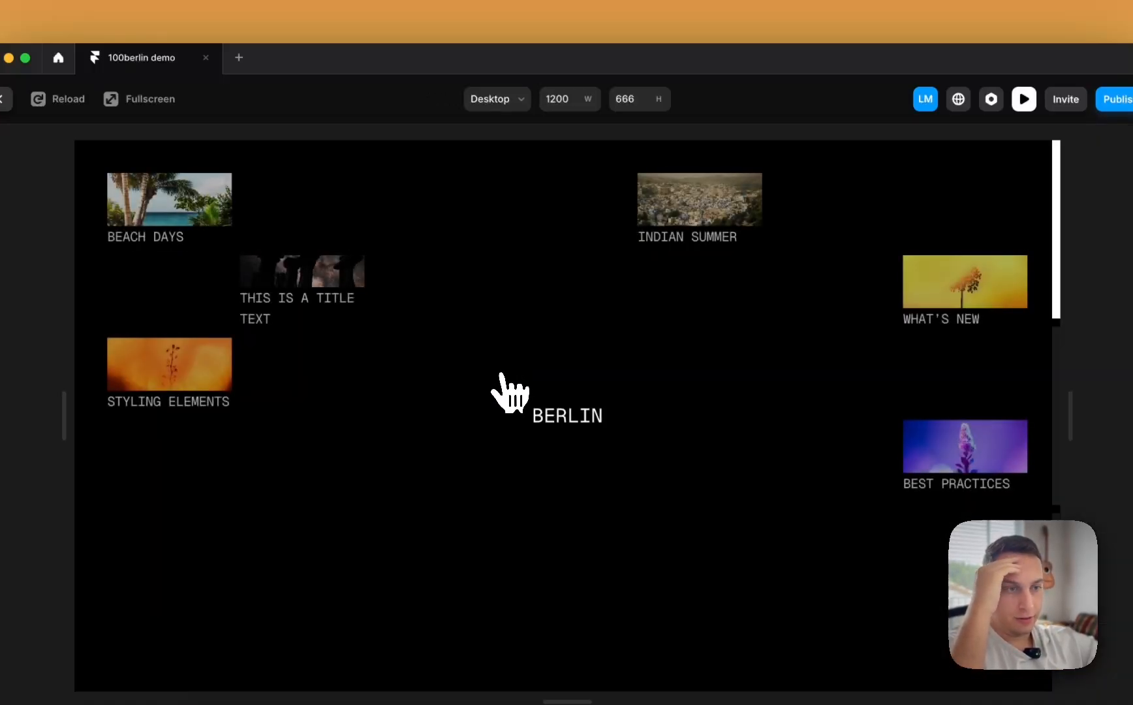
pyautogui.scroll(-8, 500, 374)
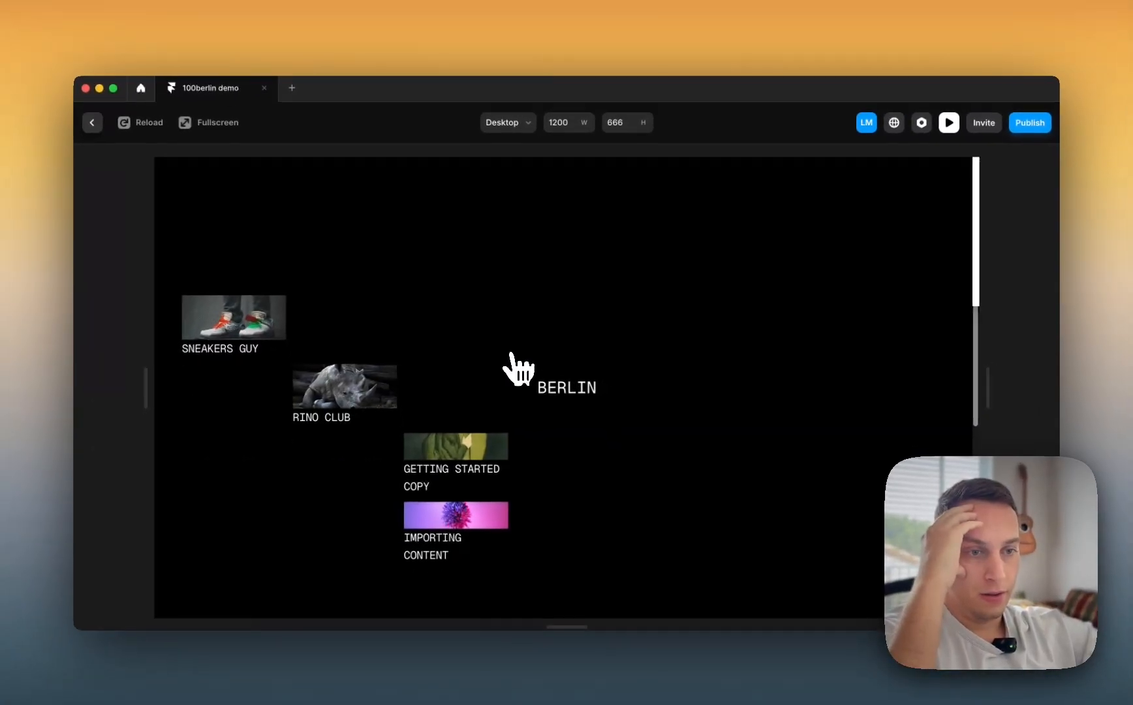
pyautogui.scroll(-5, 515, 378)
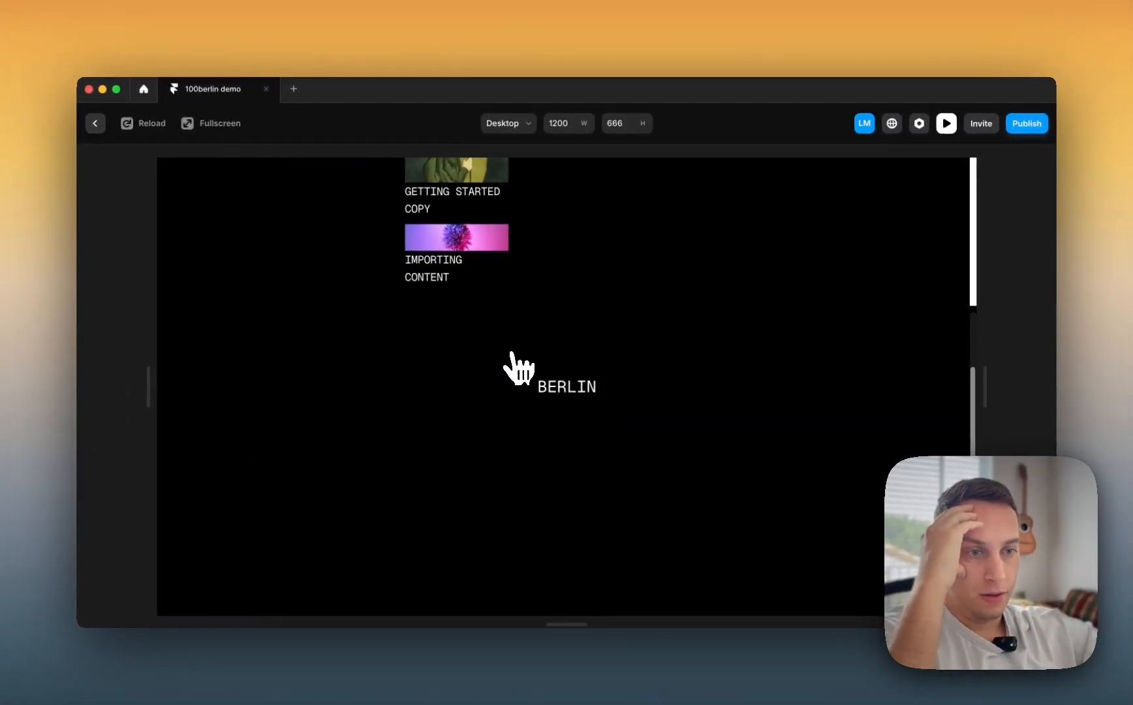
pyautogui.scroll(-5, 519, 368)
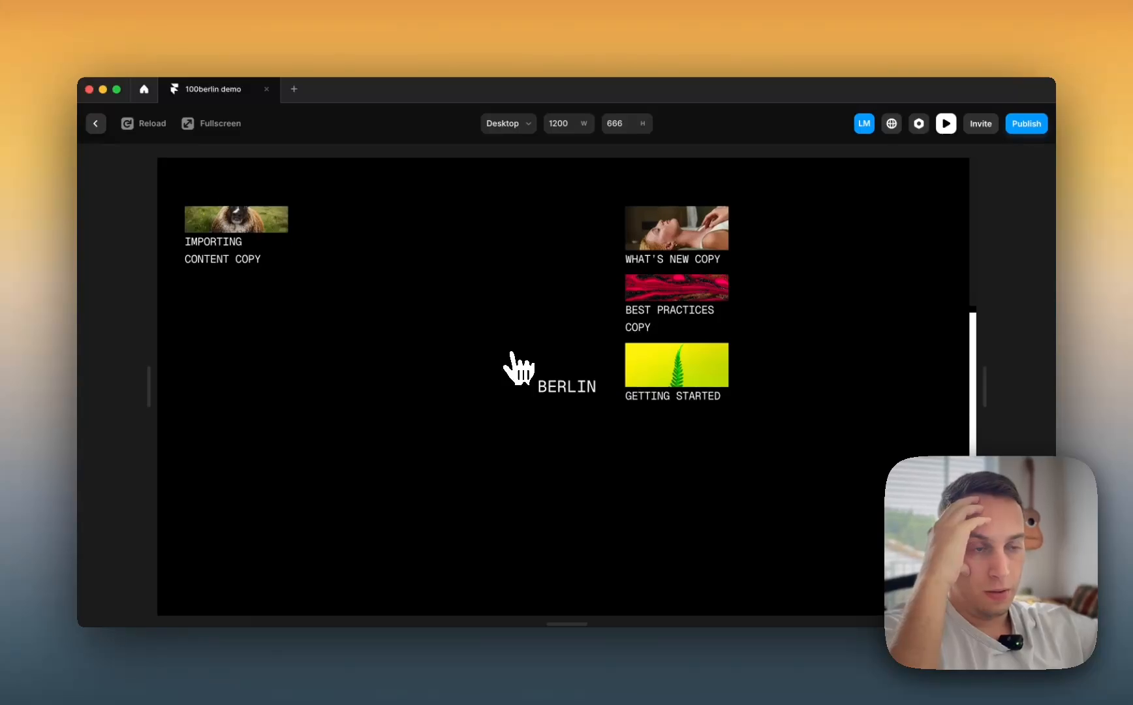
pyautogui.scroll(10, 519, 369)
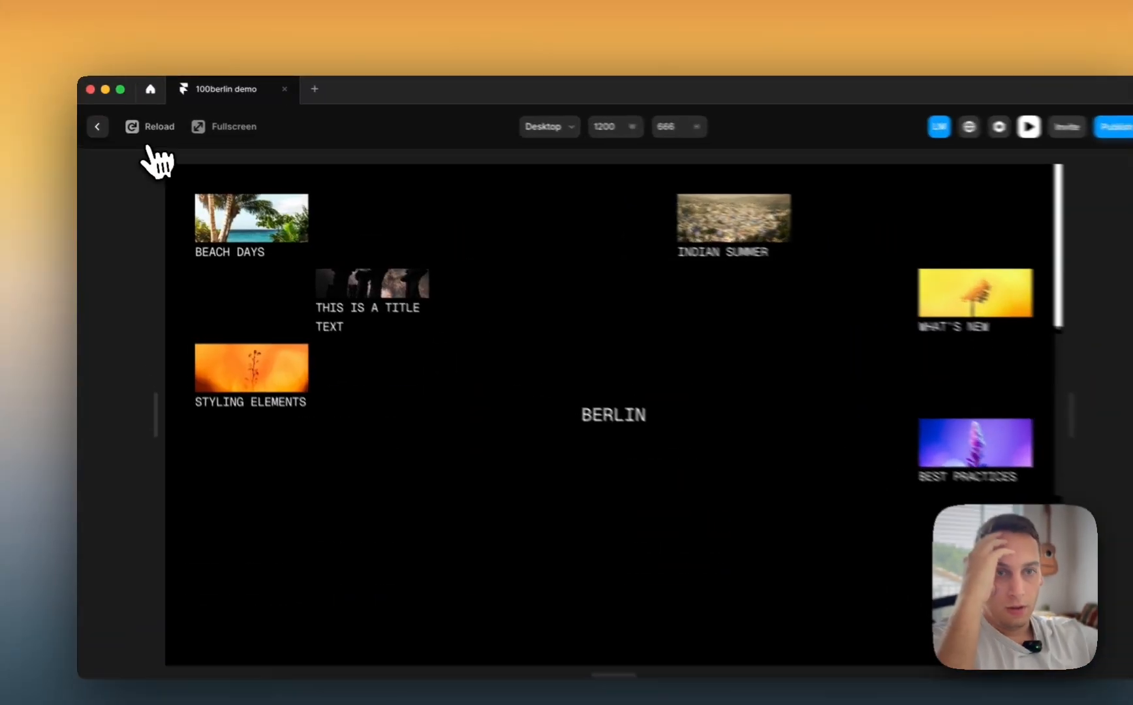
pyautogui.click(96, 124)
# - Change the first Desktop Grid section's Appear effect to an On Scroll animation with the Fade Out preset
pyautogui.click(559, 360)
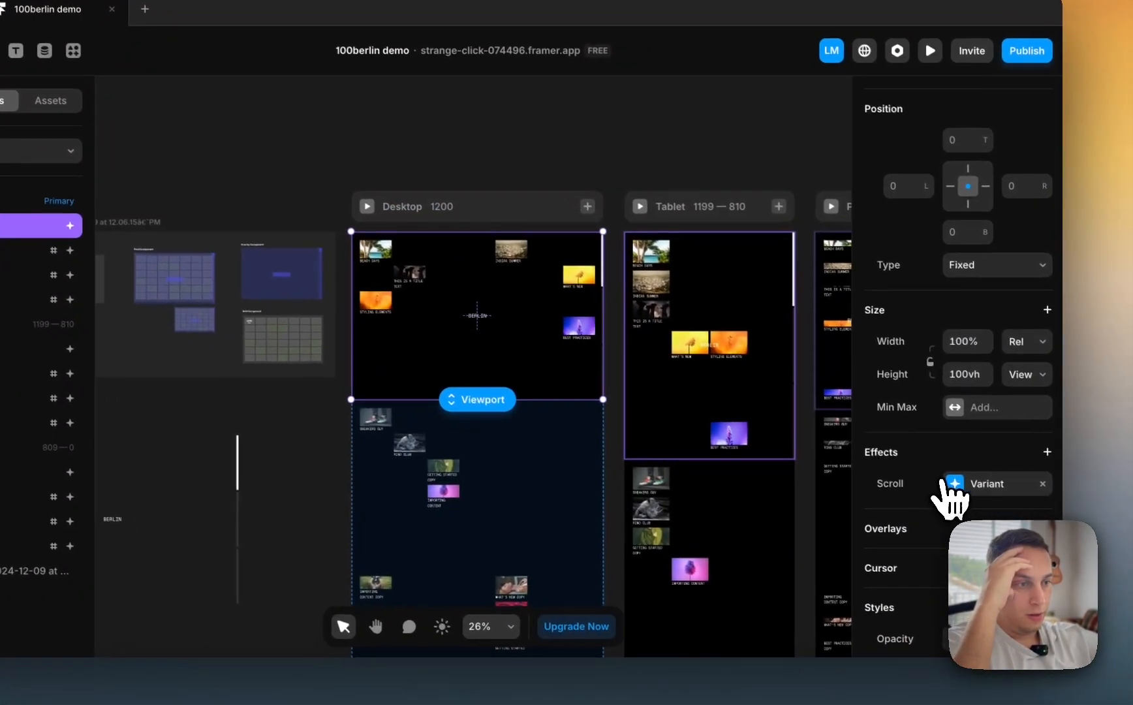
pyautogui.click(989, 497)
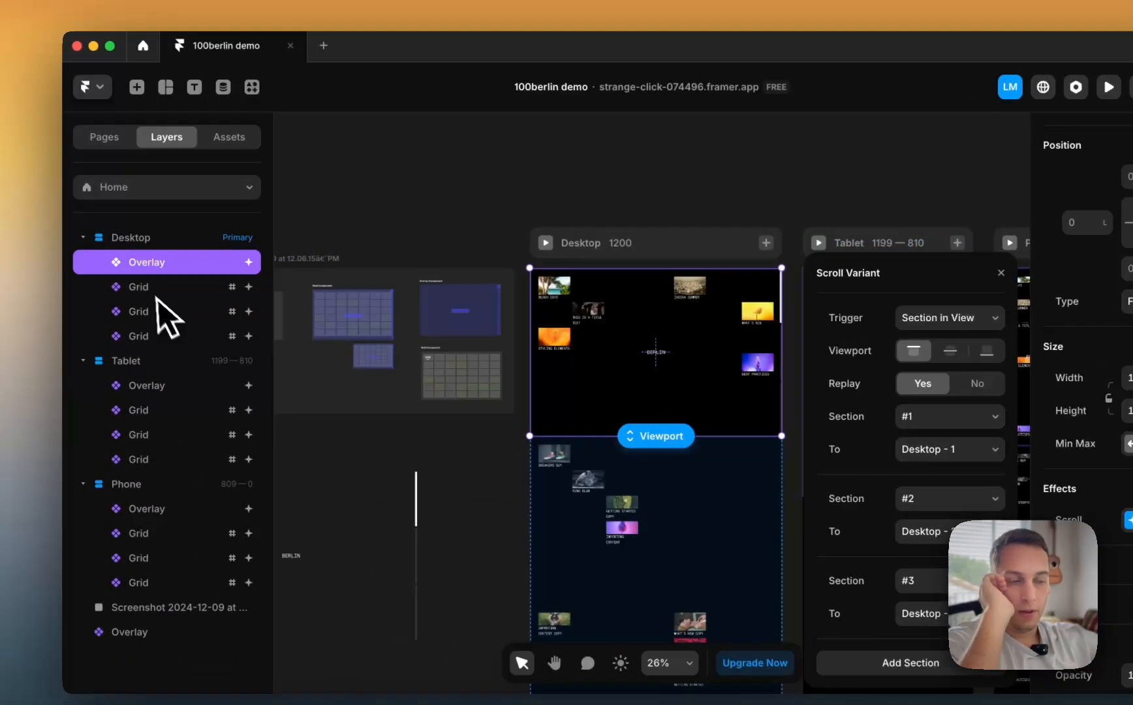
pyautogui.click(157, 299)
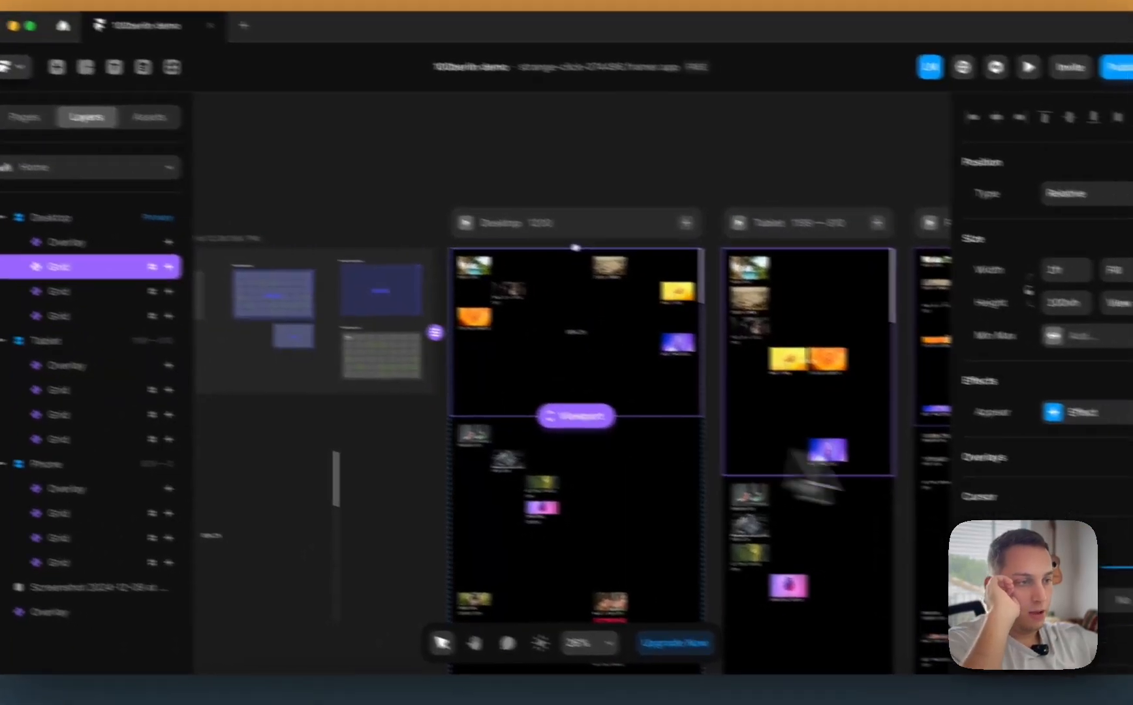
pyautogui.click(971, 403)
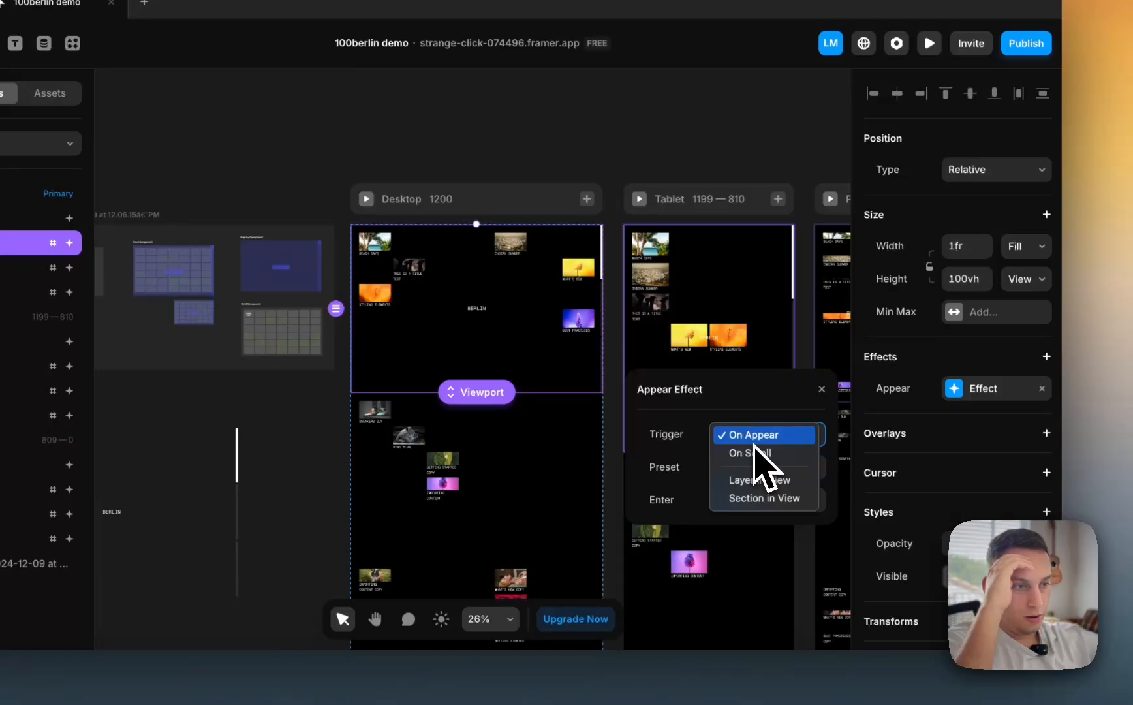
pyautogui.click(753, 452)
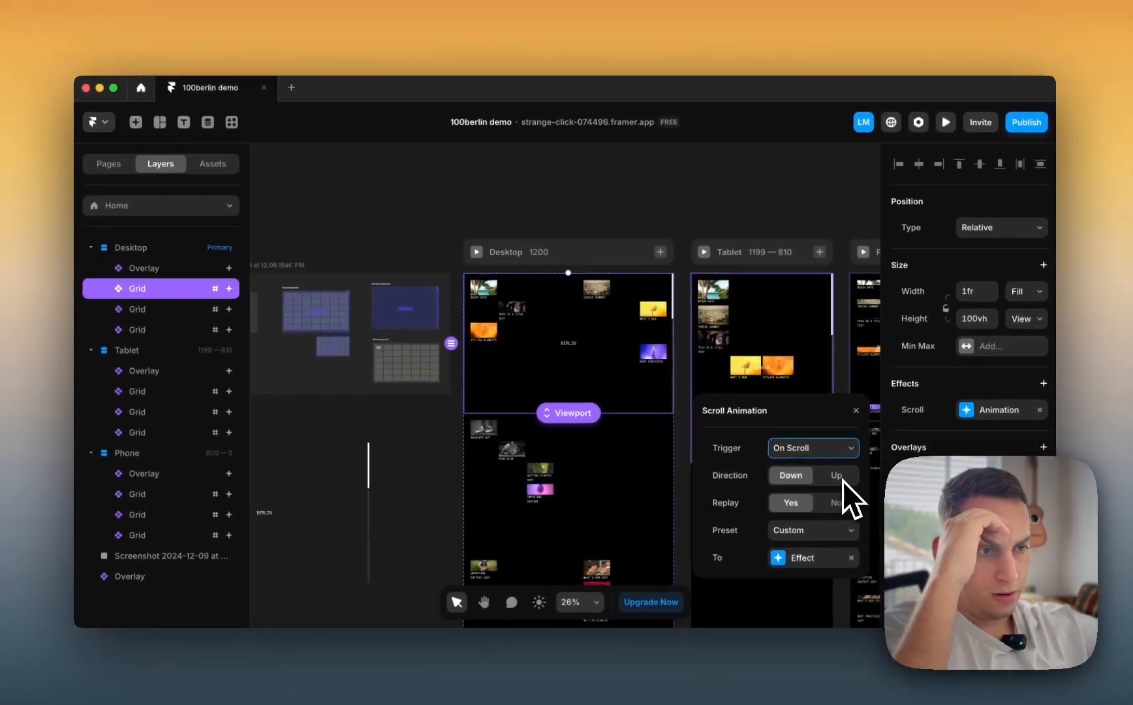
pyautogui.click(820, 531)
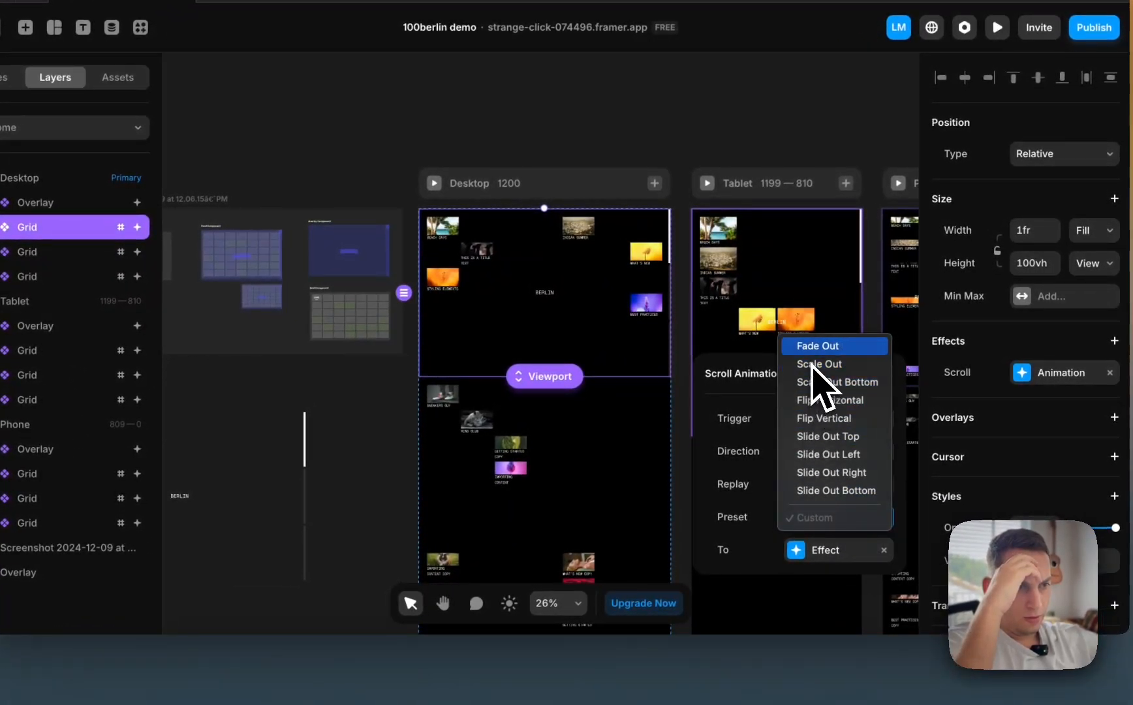
pyautogui.click(810, 349)
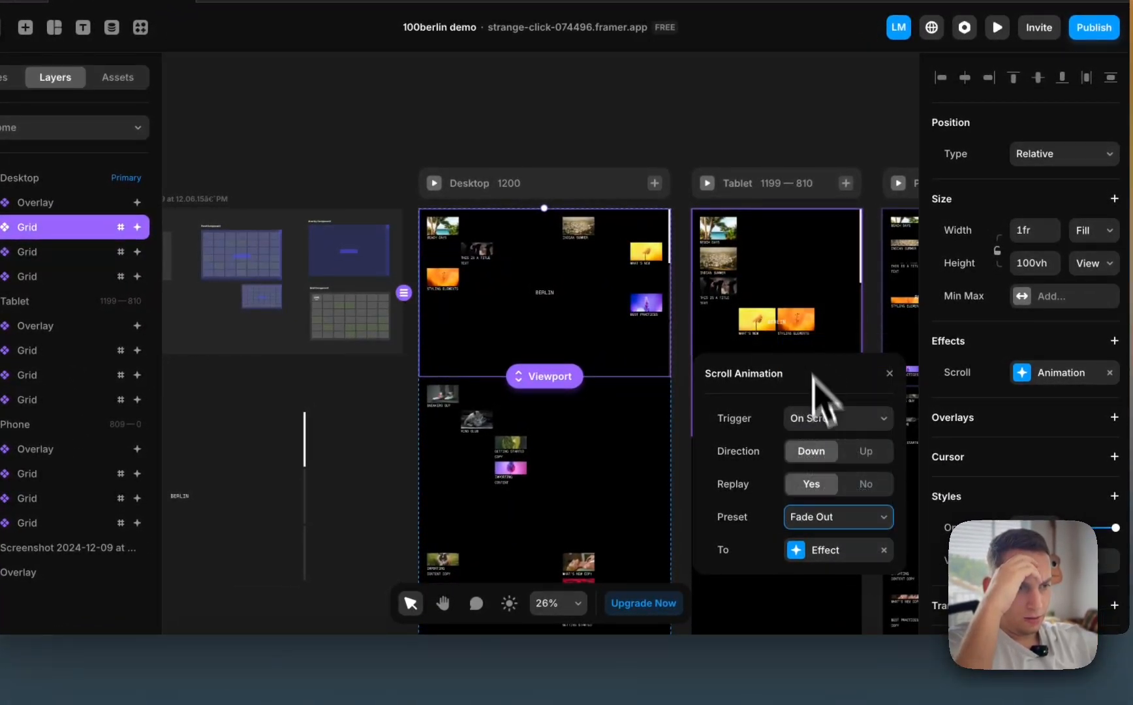
pyautogui.click(813, 550)
pyautogui.click(706, 373)
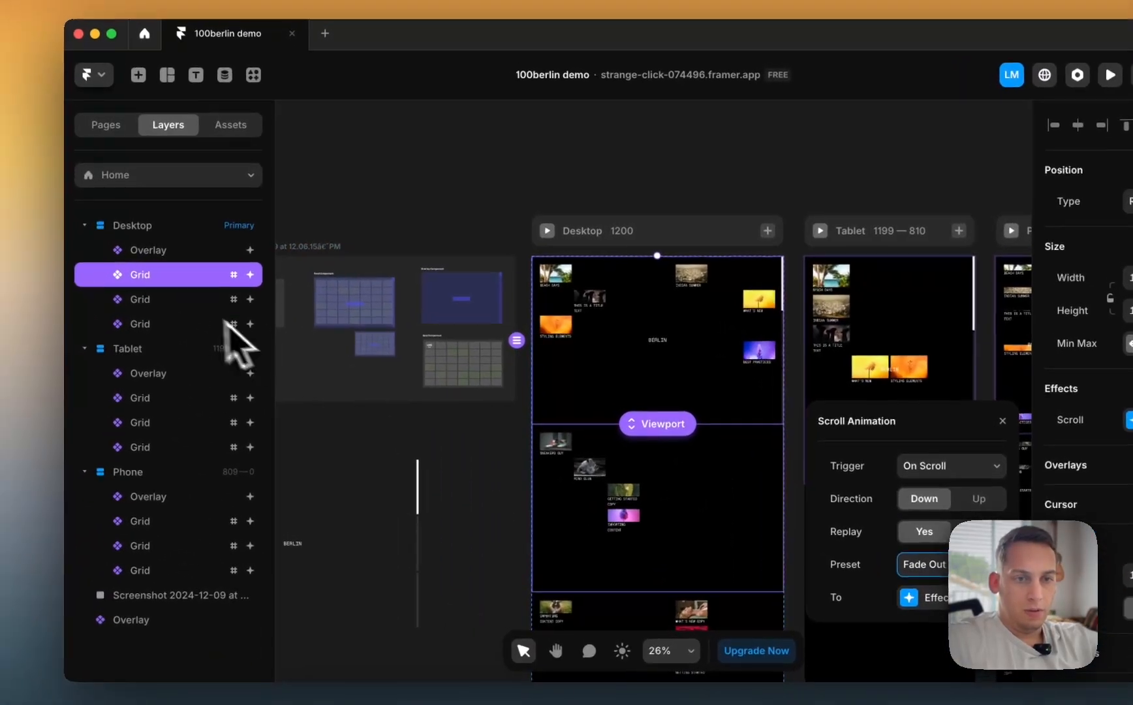
# - Remove the Appear effect from the second and third Grid sections of the Desktop breakpoint
pyautogui.click(67, 253)
pyautogui.keyDown('shift'); pyautogui.click(70, 275); pyautogui.keyUp('shift')
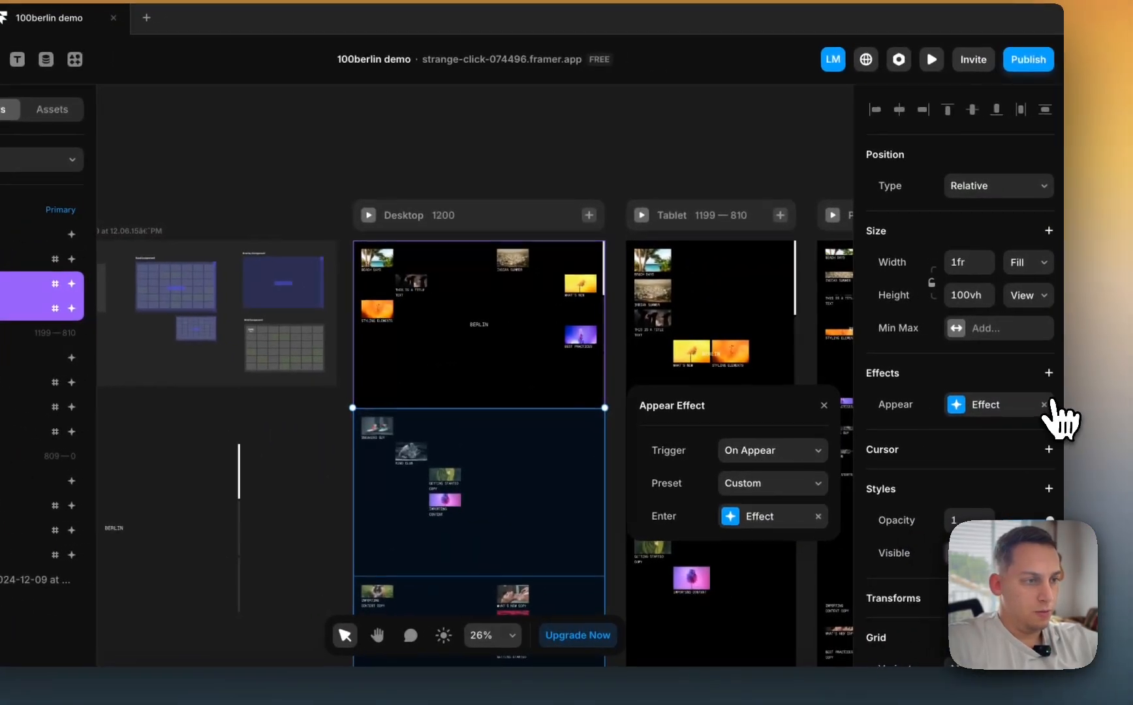
pyautogui.click(1051, 404)
# - Copy the Scroll animation effect from the first Grid section of the Desktop breakpoint
pyautogui.click(642, 370)
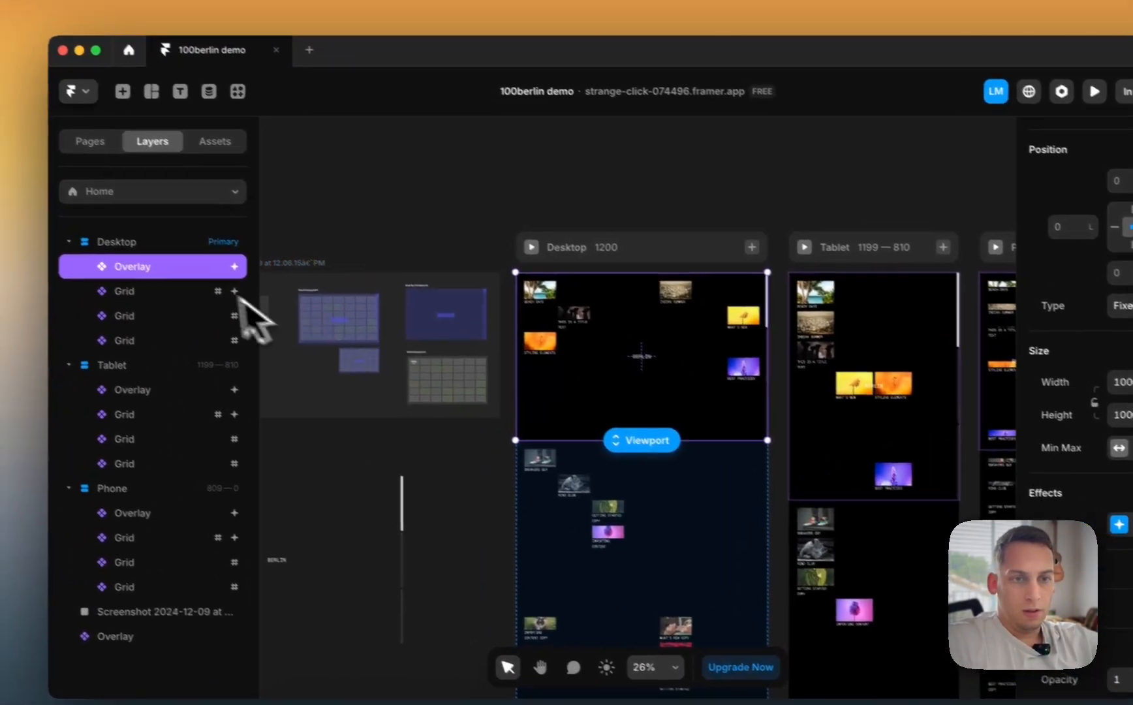
pyautogui.click(164, 281)
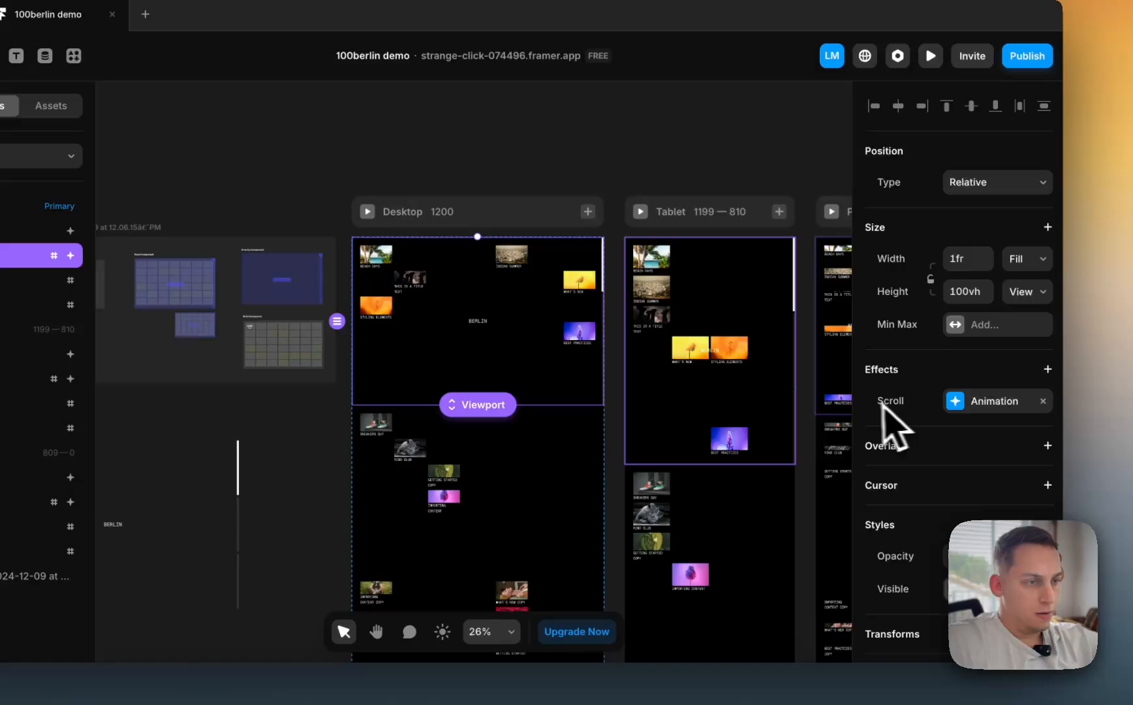
pyautogui.rightClick(871, 402)
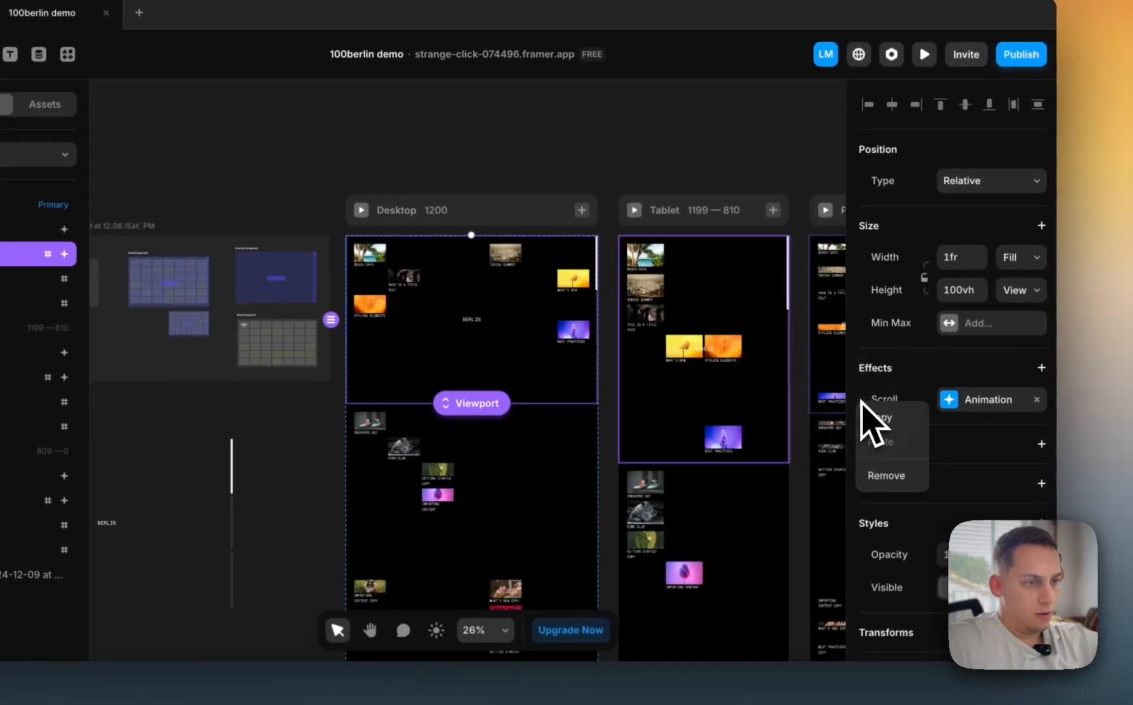
pyautogui.click(874, 422)
# - Paste the copied effect onto the second and third Grid sections of the Desktop breakpoint together
pyautogui.click(571, 490)
pyautogui.scroll(-2, 562, 495)
pyautogui.keyDown('shift'); pyautogui.click(668, 506); pyautogui.keyUp('shift')
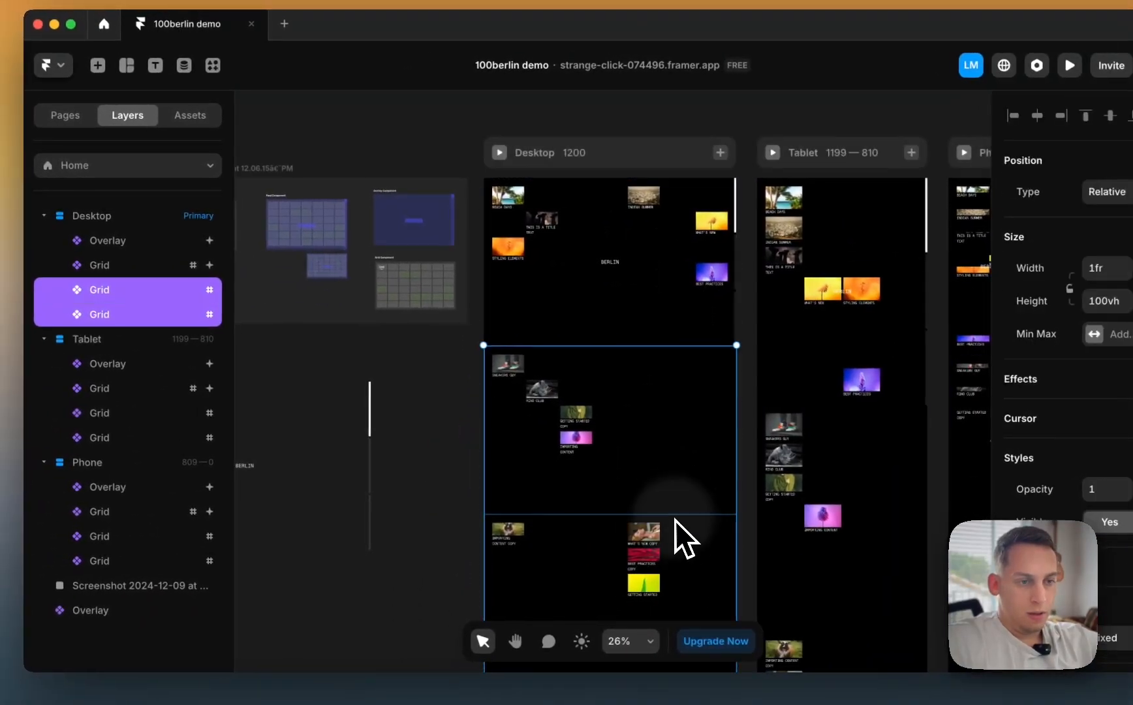
pyautogui.scroll(-2, 687, 548)
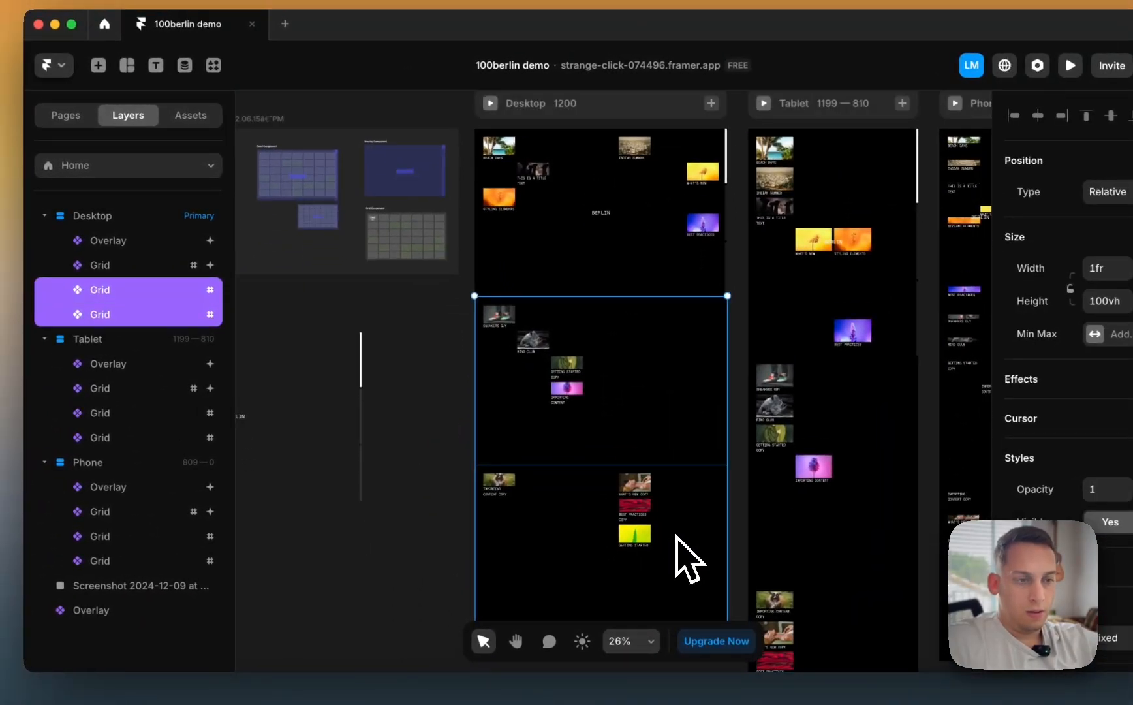
pyautogui.click(529, 443)
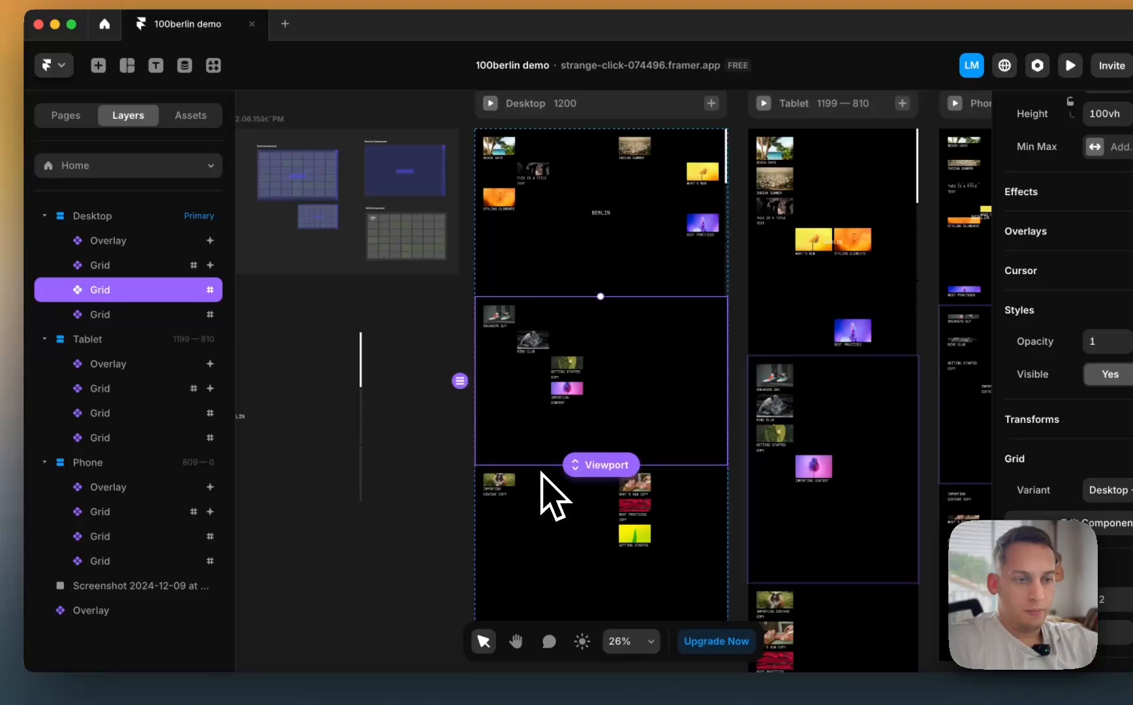
pyautogui.keyDown('shift'); pyautogui.click(523, 516); pyautogui.keyUp('shift')
pyautogui.rightClick(522, 509)
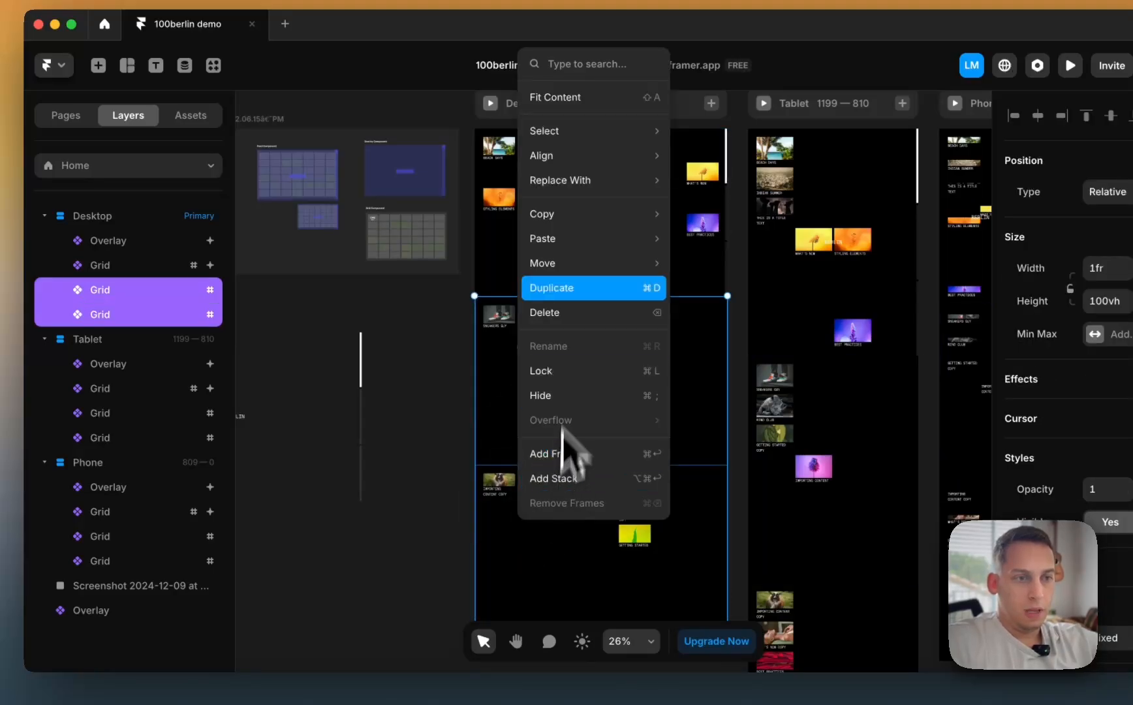
pyautogui.moveTo(568, 235)
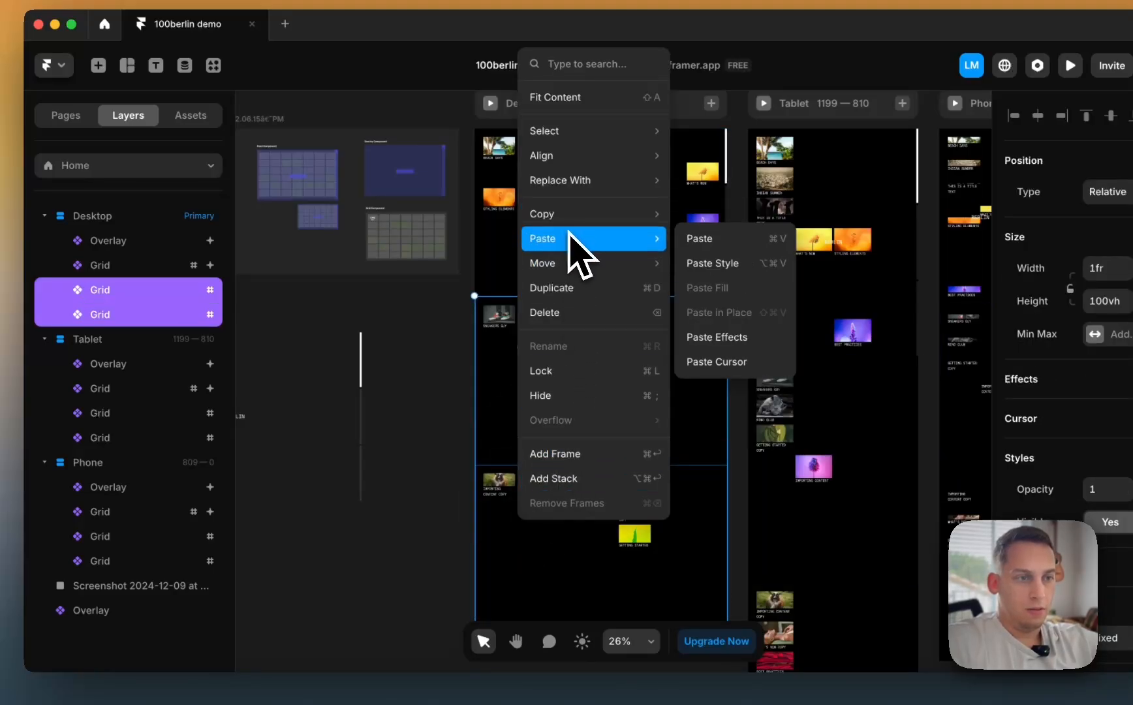
pyautogui.click(725, 336)
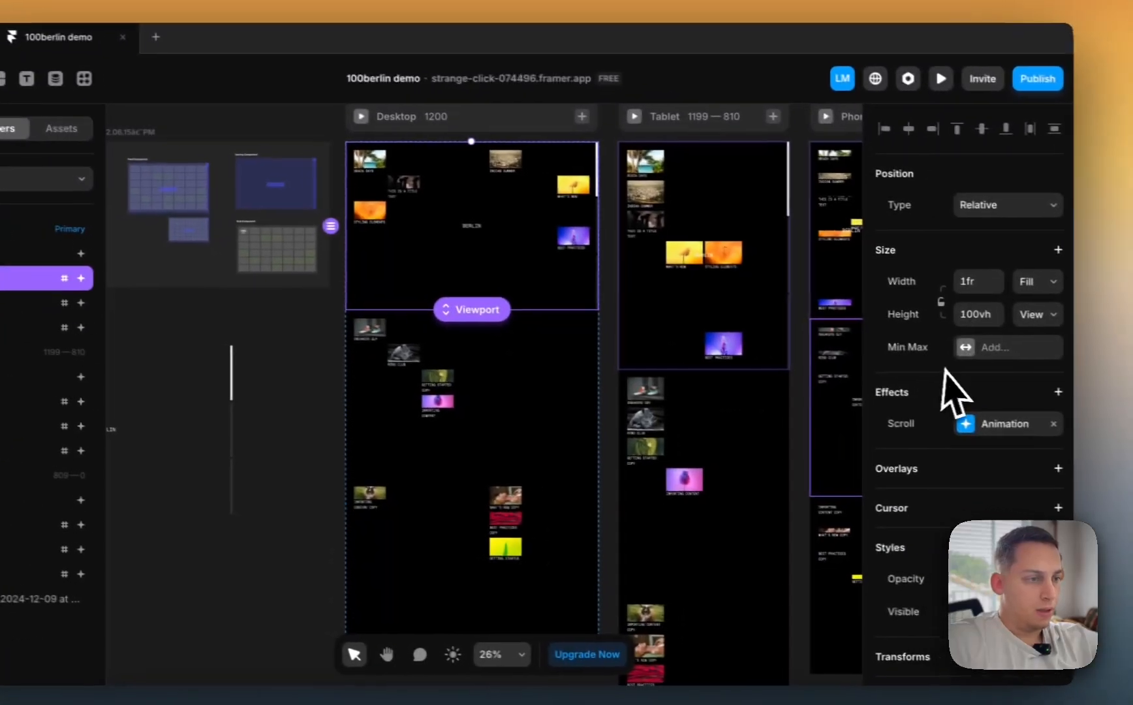
pyautogui.click(1058, 391)
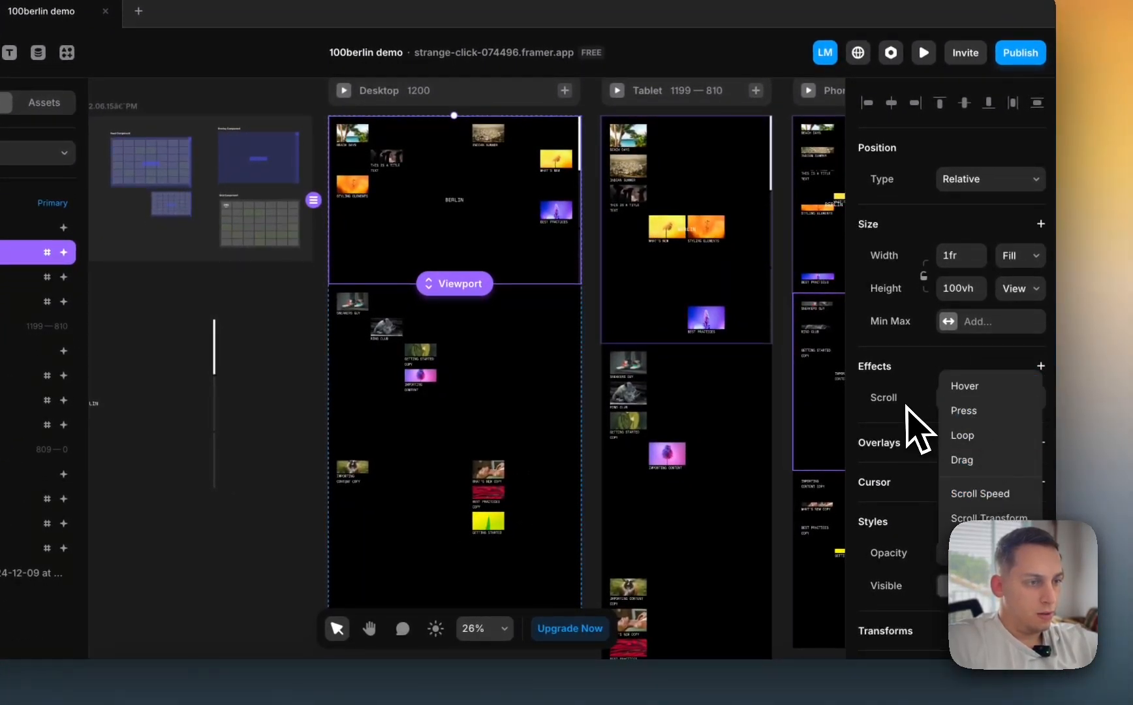
pyautogui.click(931, 389)
pyautogui.click(1041, 367)
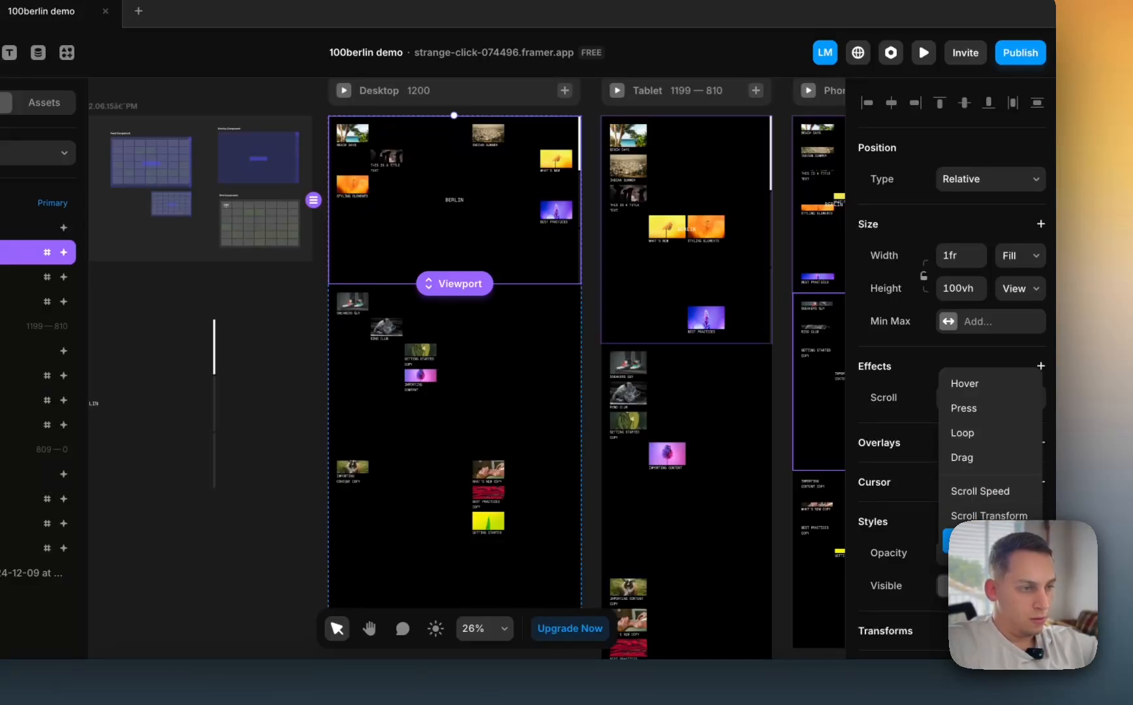
pyautogui.click(869, 395)
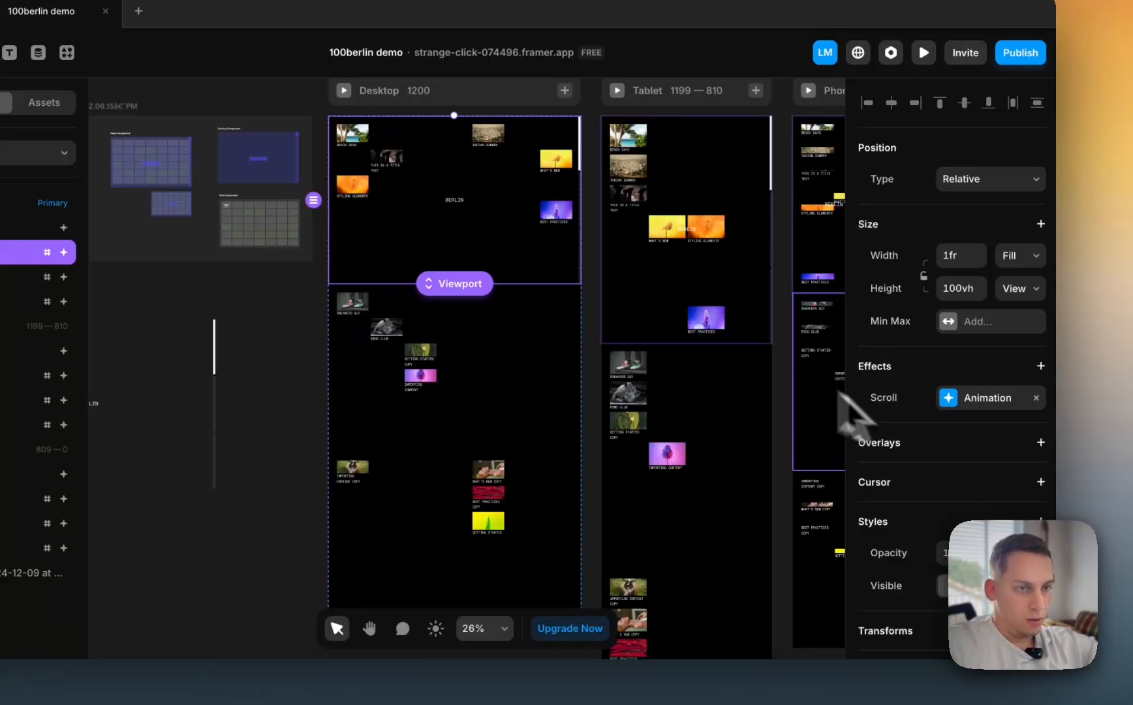
# - Paste the copied effects onto the first Grid section of the Desktop breakpoint
pyautogui.rightClick(470, 217)
pyautogui.click(394, 230)
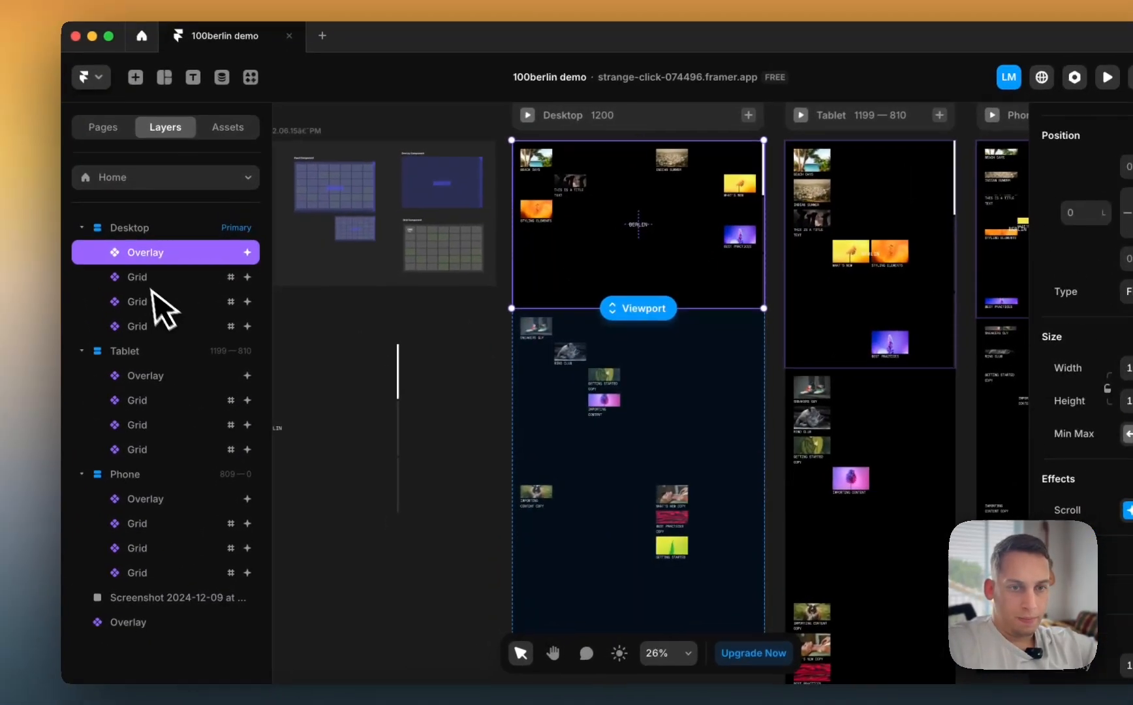
pyautogui.click(103, 306)
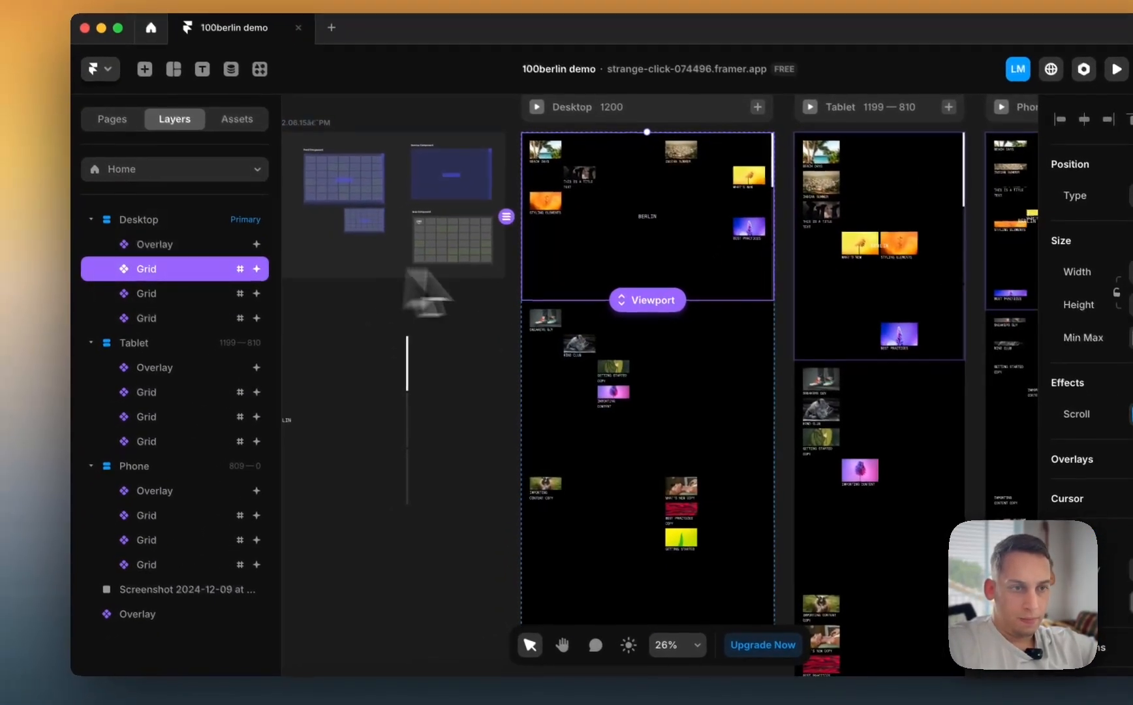
pyautogui.rightClick(545, 297)
pyautogui.click(185, 264)
pyautogui.rightClick(172, 276)
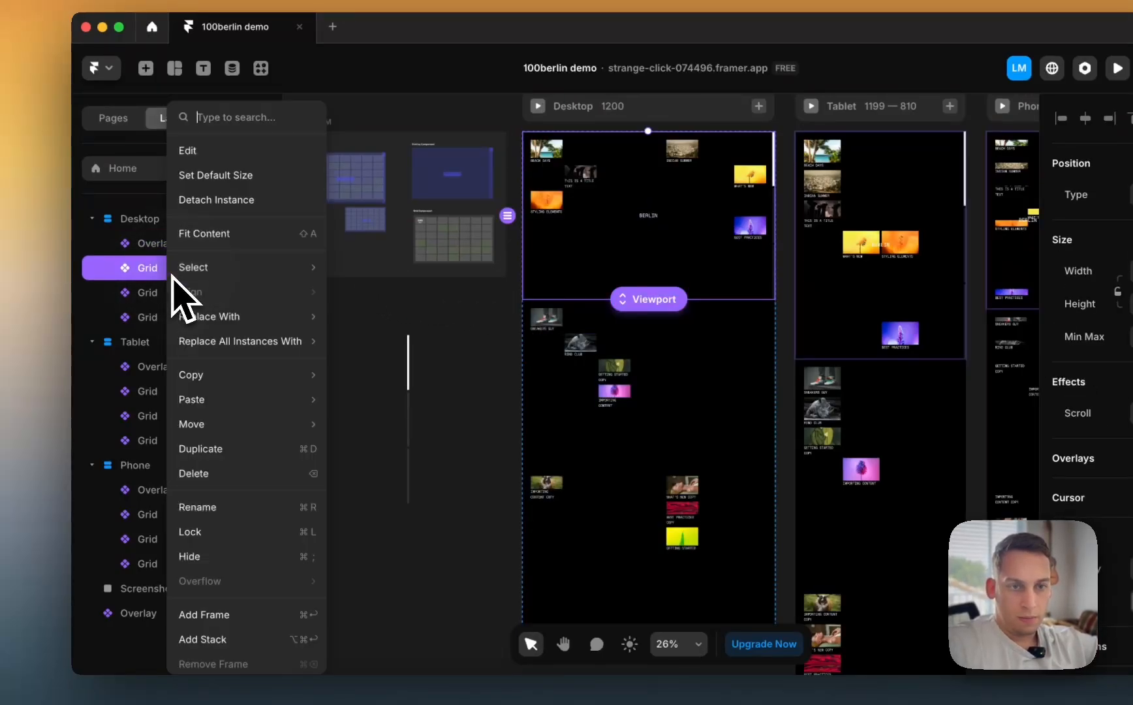
pyautogui.moveTo(247, 375)
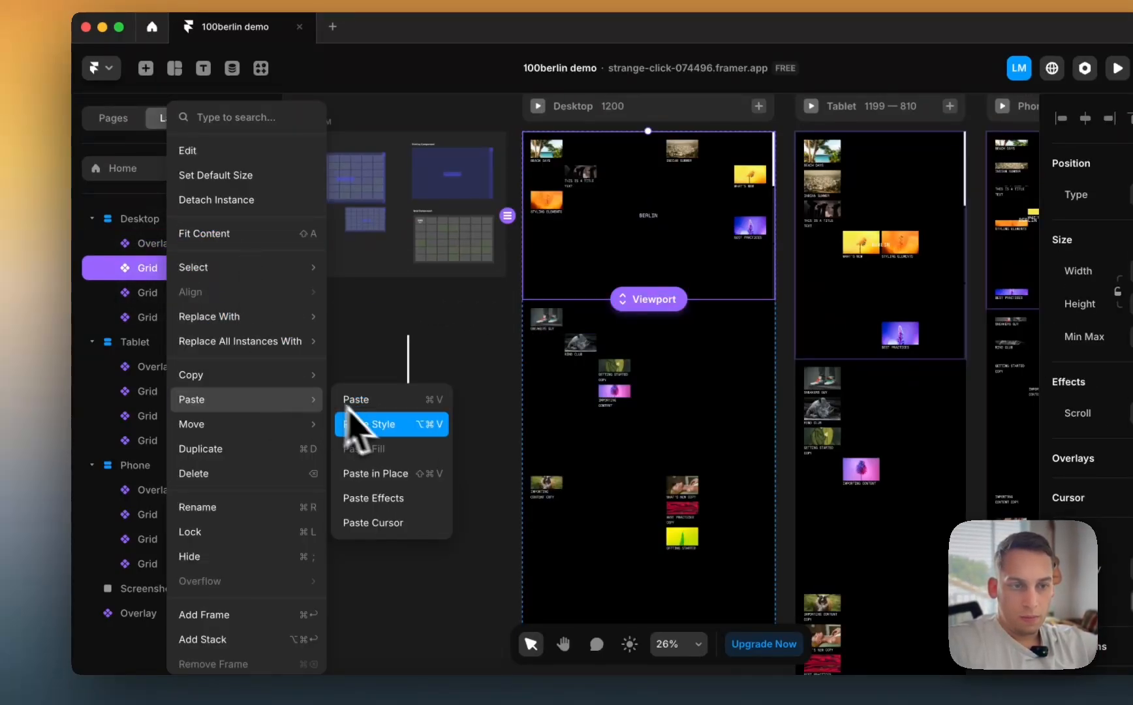
pyautogui.click(423, 497)
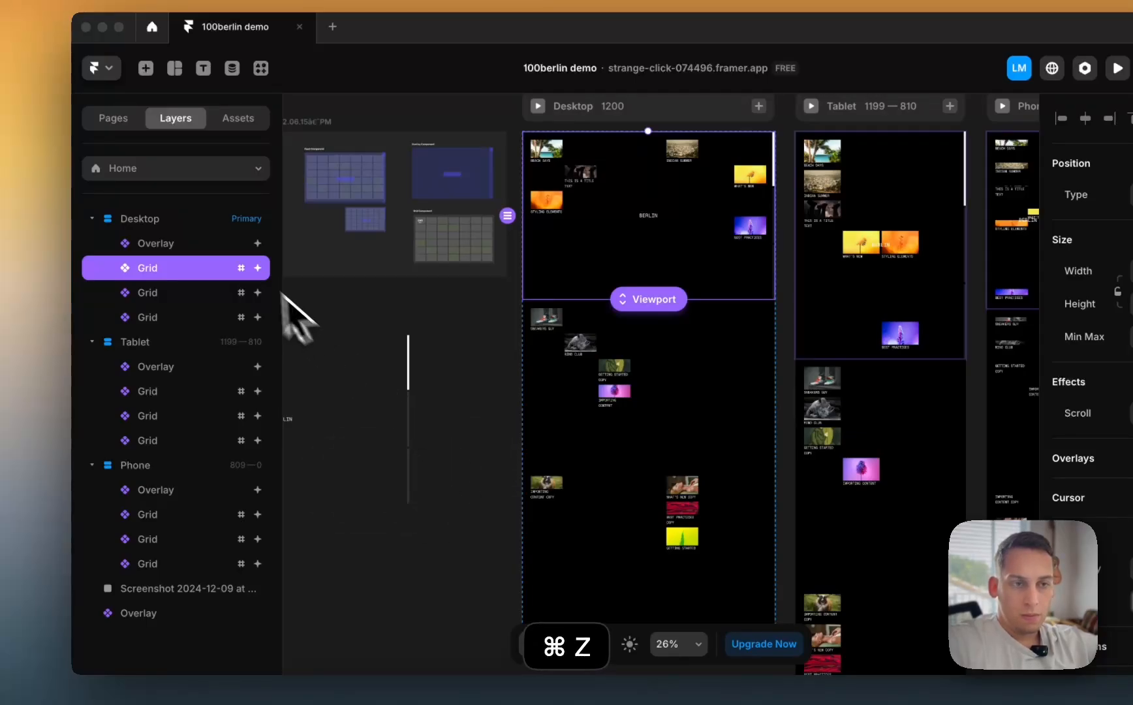
pyautogui.rightClick(198, 270)
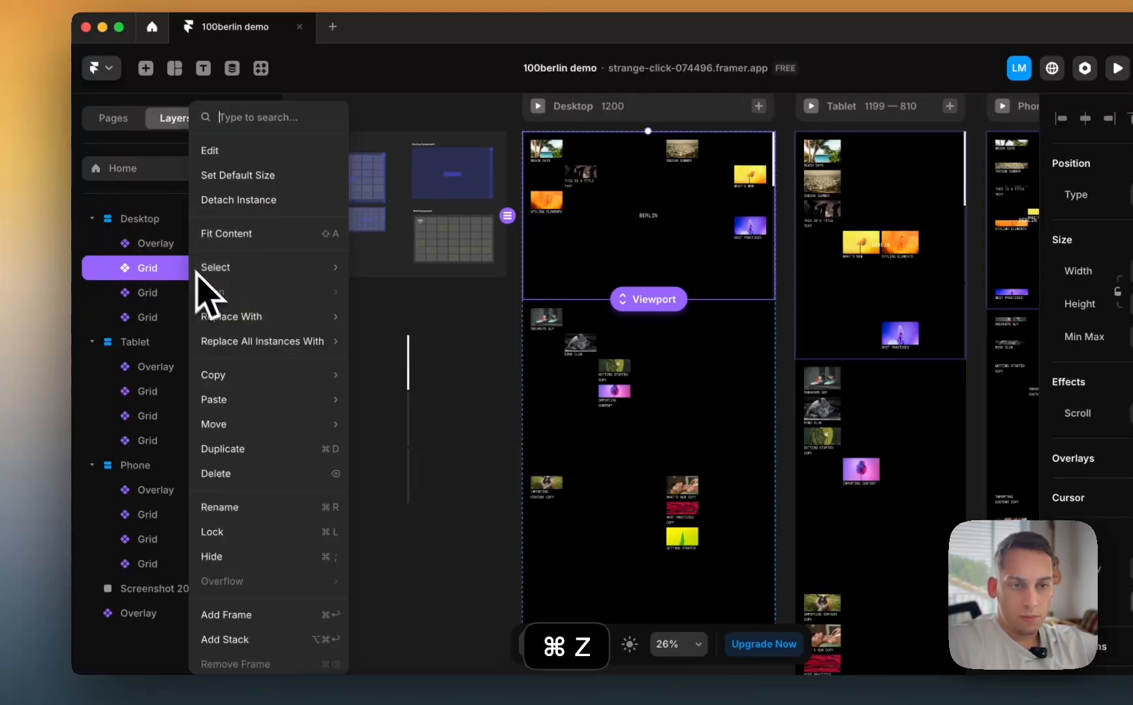
pyautogui.moveTo(271, 398)
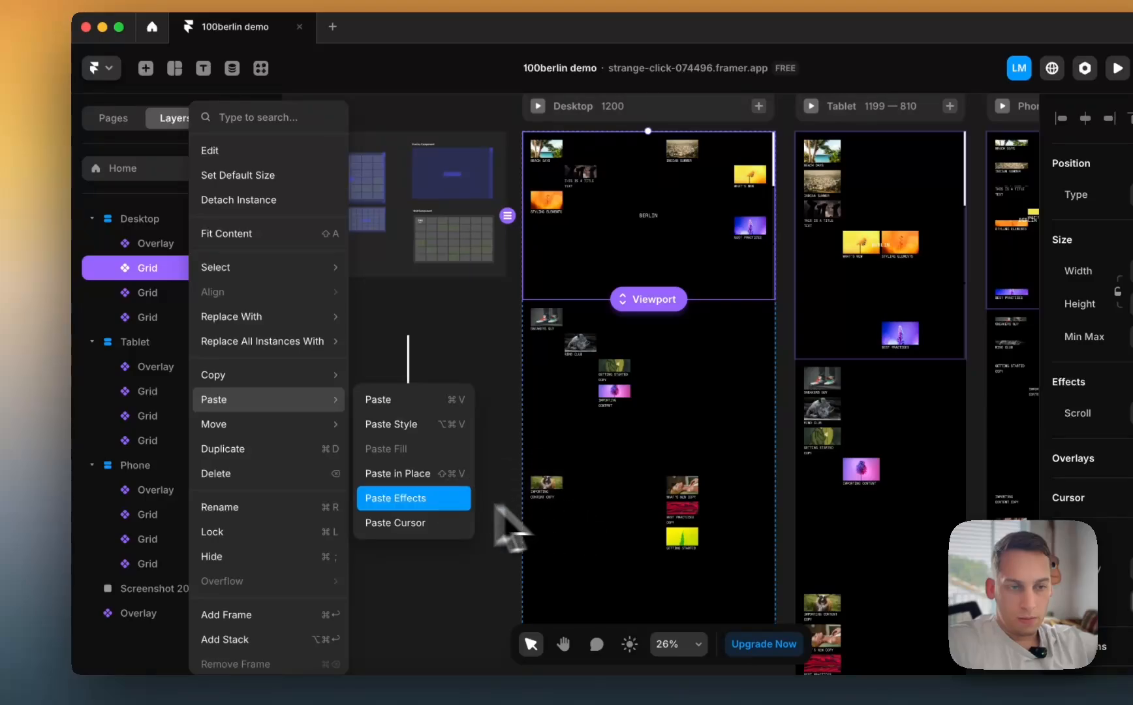
pyautogui.click(397, 500)
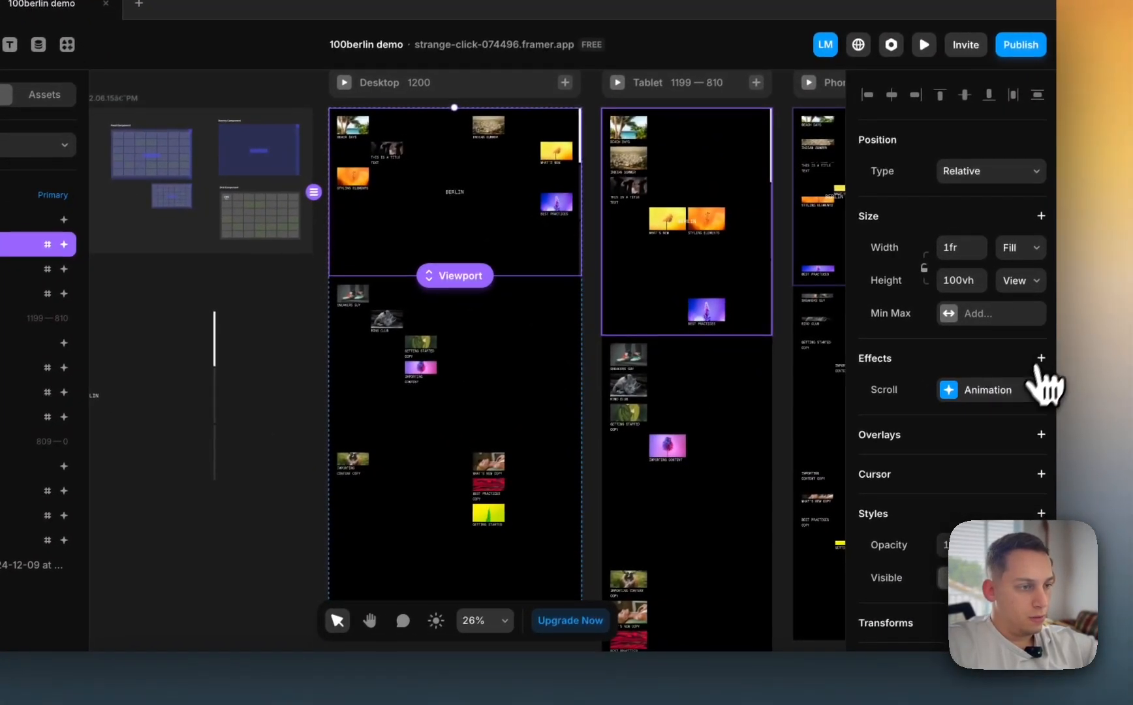
# - Try adding a Scroll Transform effect to the first Desktop Grid section alongside its Scroll Animation
pyautogui.click(1008, 392)
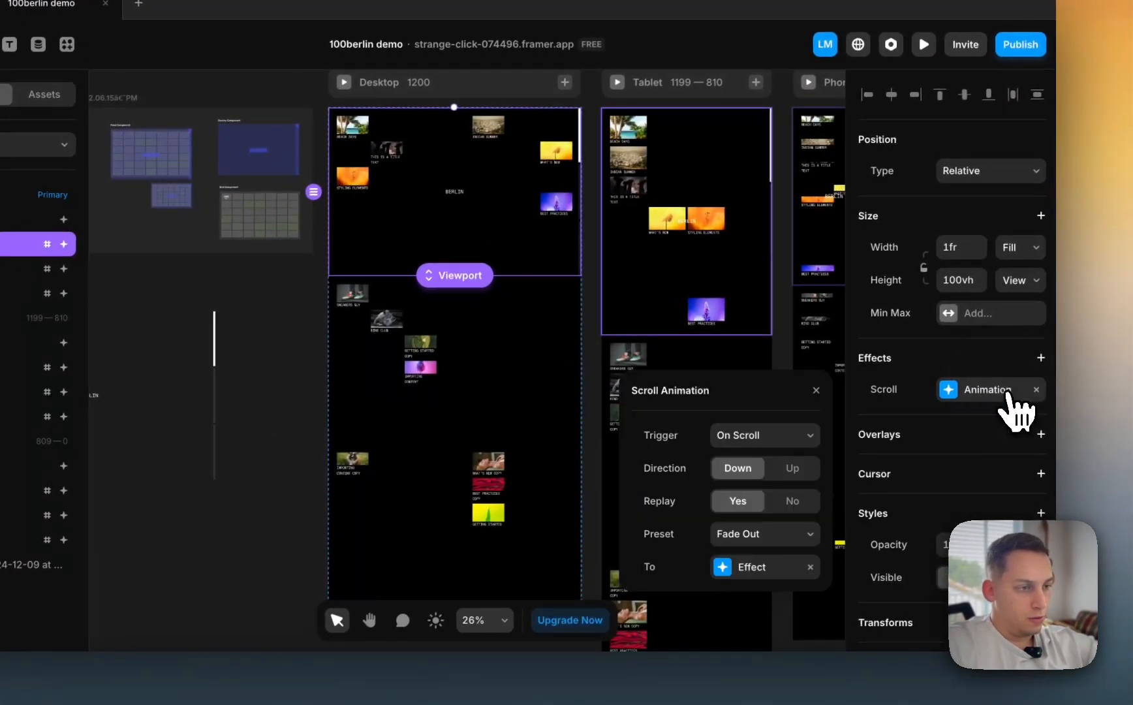
pyautogui.click(1041, 358)
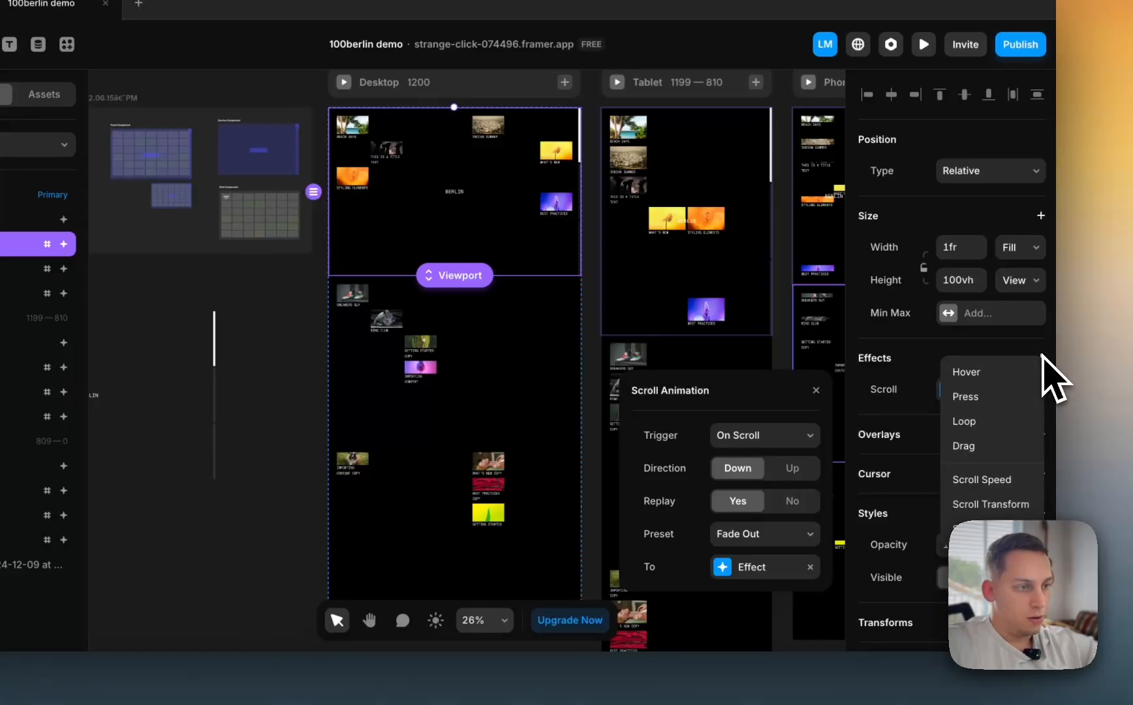
pyautogui.click(991, 504)
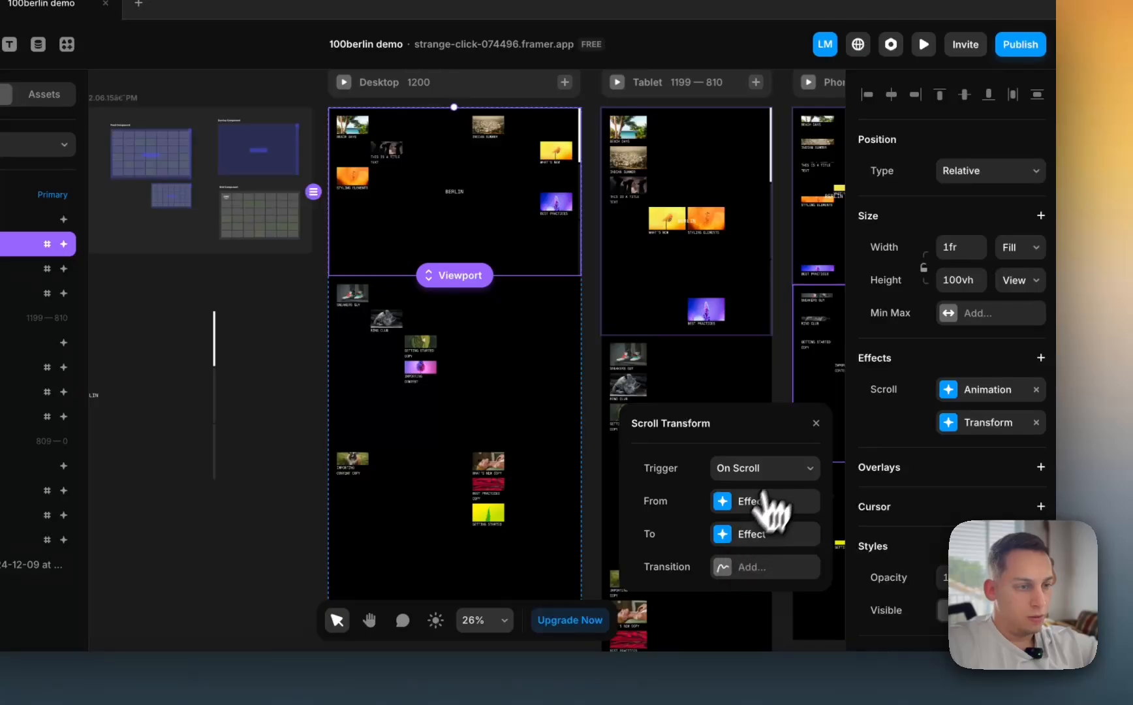
pyautogui.click(1036, 423)
pyautogui.click(1041, 359)
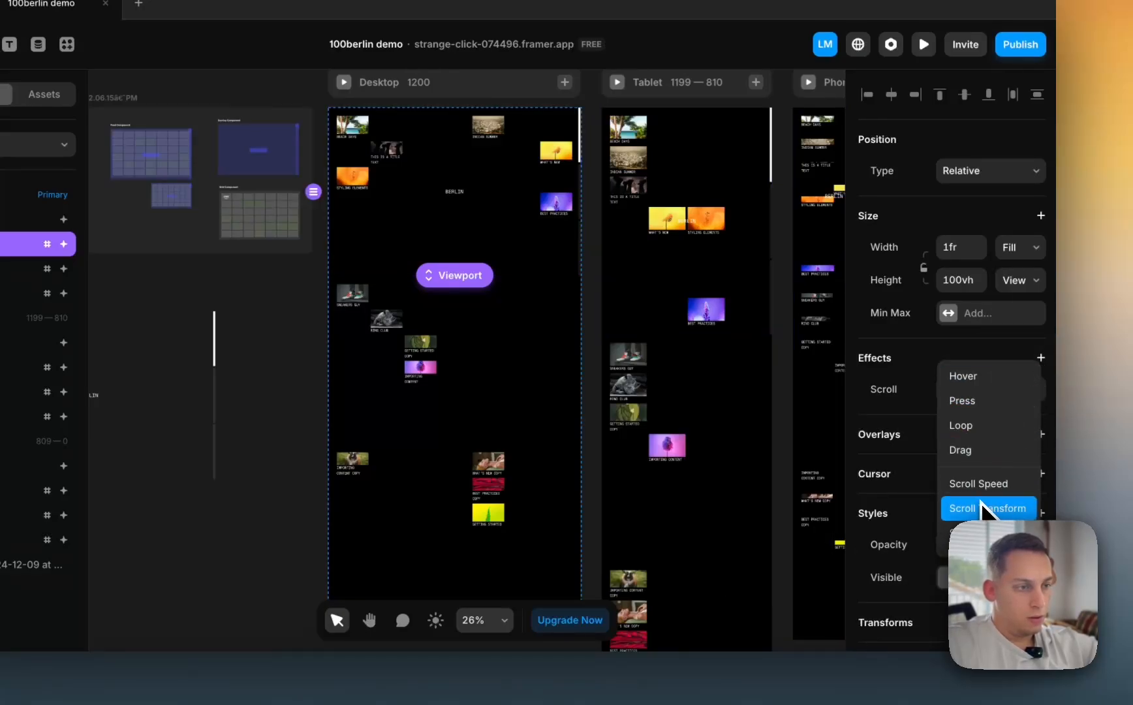
pyautogui.press('Escape')
# - Preview the Desktop breakpoint and examine how the Grid sections fade while scrolling down and back up
pyautogui.click(344, 81)
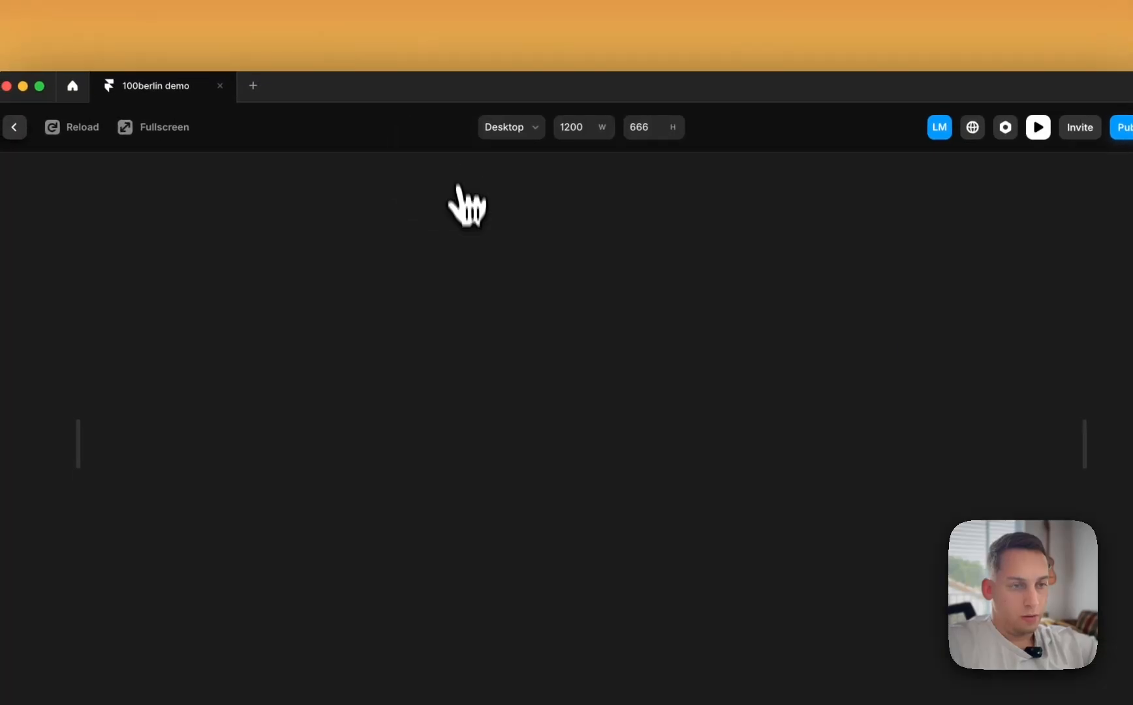
pyautogui.scroll(-5, 444, 320)
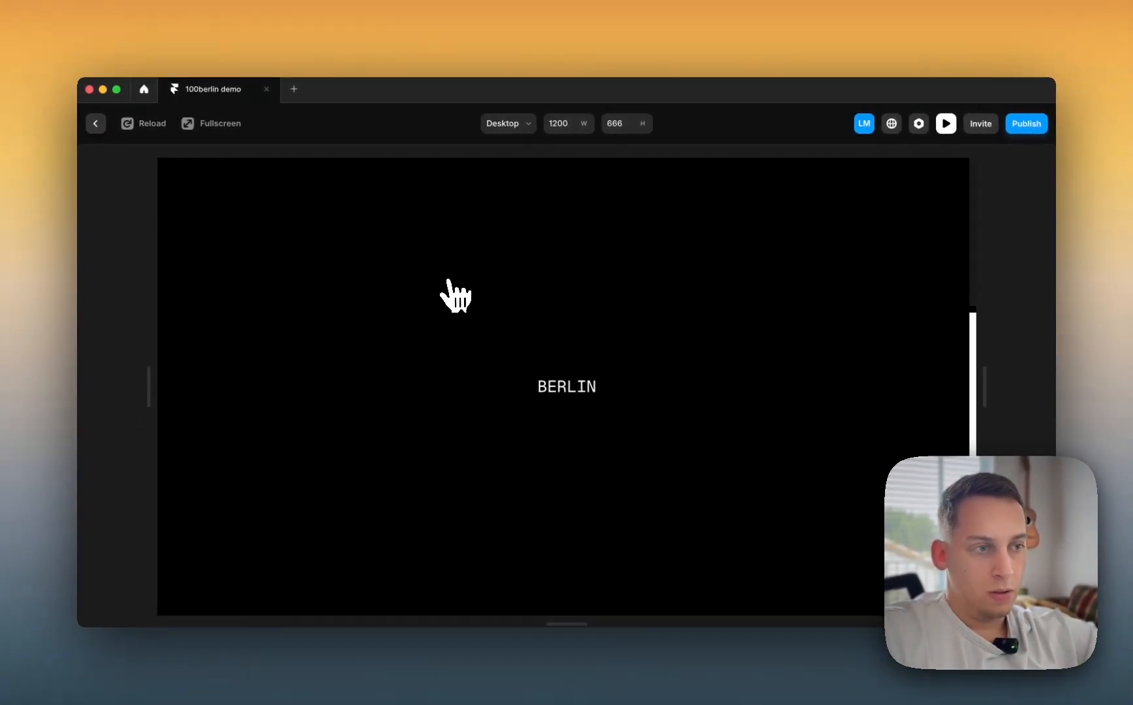
pyautogui.scroll(10, 448, 281)
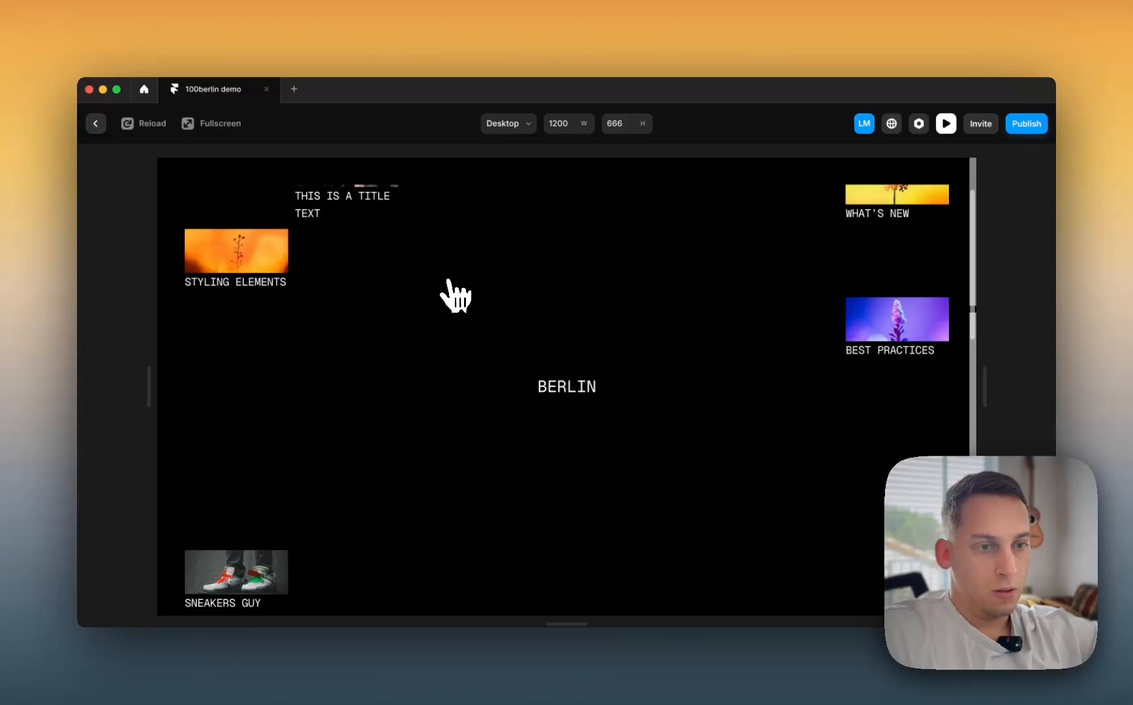
pyautogui.scroll(-3, 456, 296)
pyautogui.scroll(10, 445, 317)
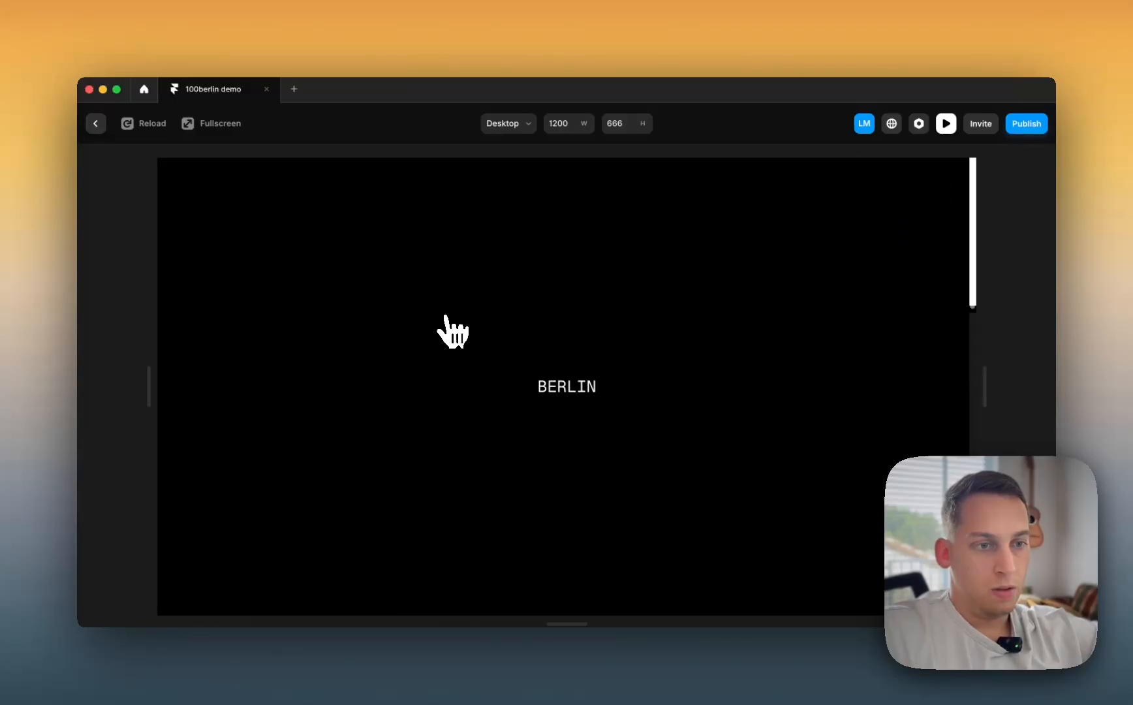
pyautogui.scroll(-5, 447, 320)
pyautogui.scroll(4, 447, 320)
pyautogui.scroll(-2, 447, 319)
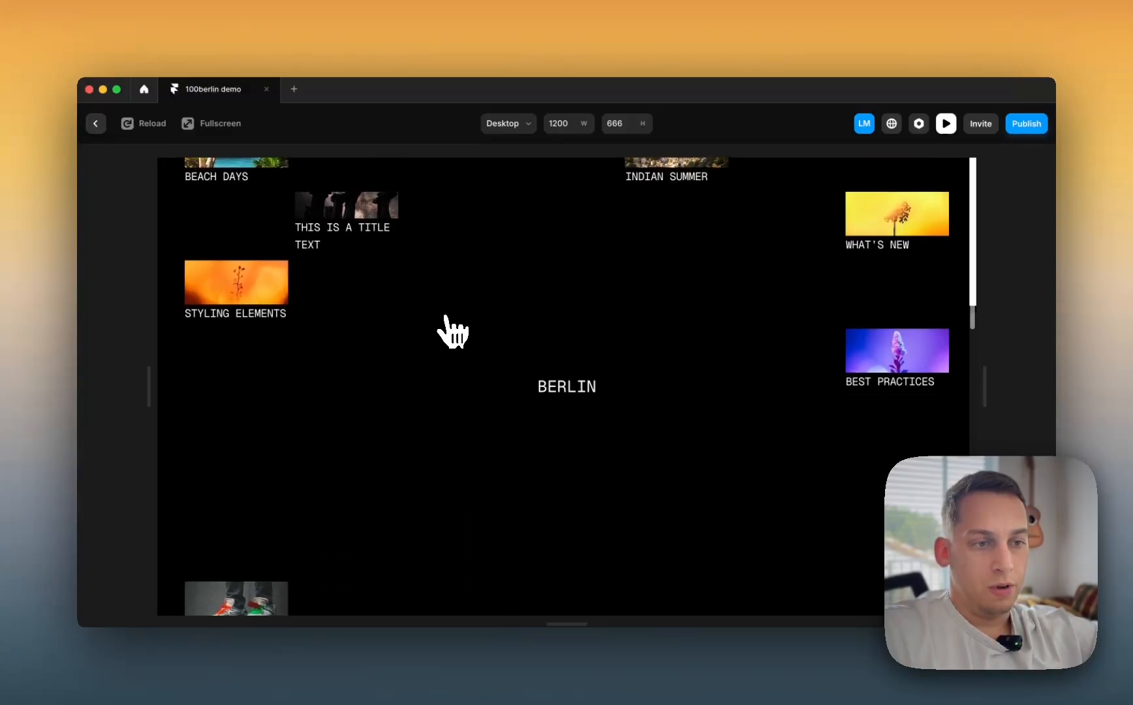
pyautogui.scroll(2, 454, 333)
pyautogui.scroll(-3, 454, 333)
pyautogui.scroll(5, 454, 333)
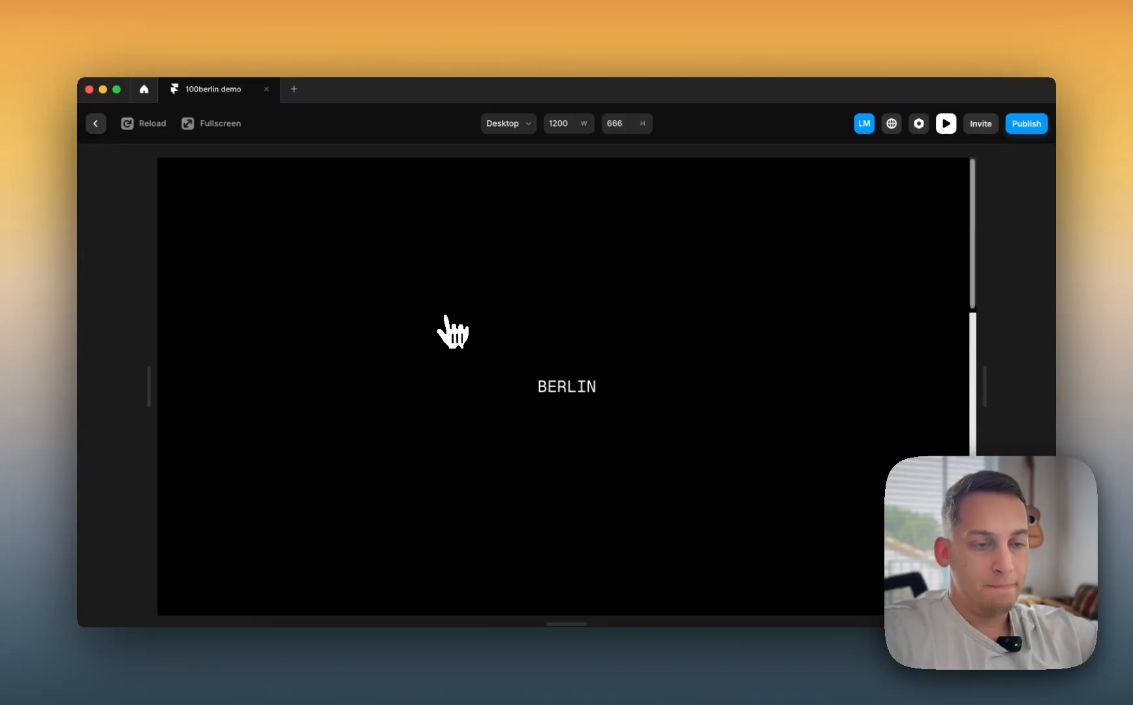
# - Leave the preview, publish the site update and open the live page
pyautogui.click(95, 123)
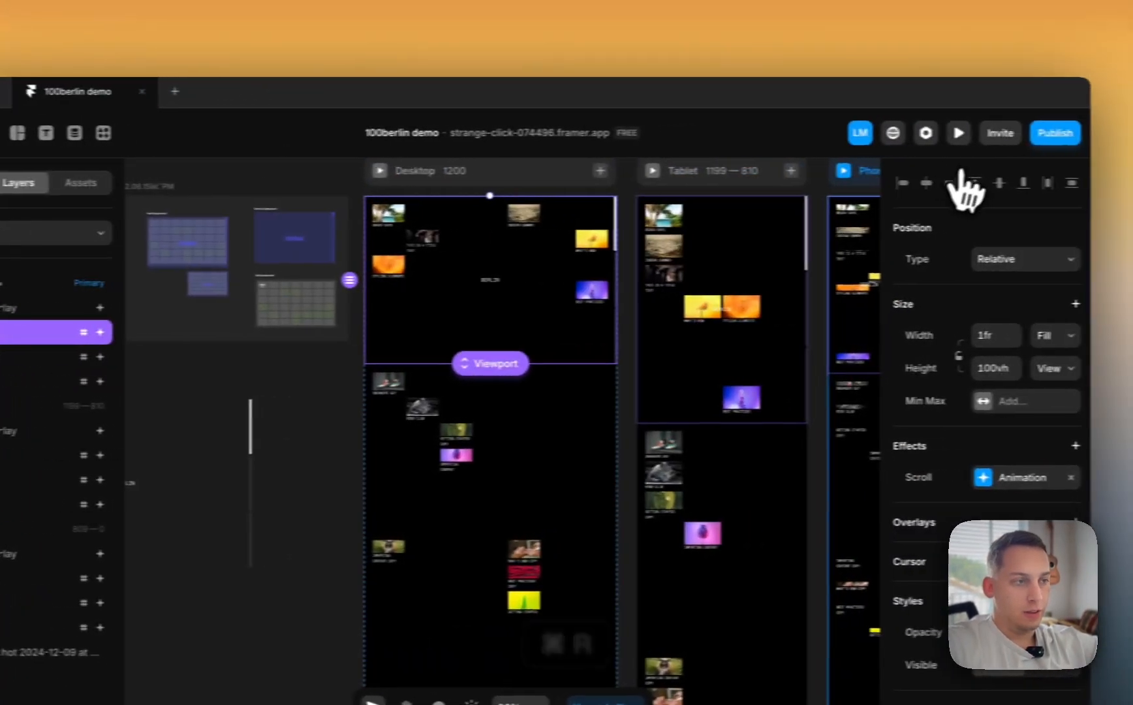
pyautogui.click(1002, 142)
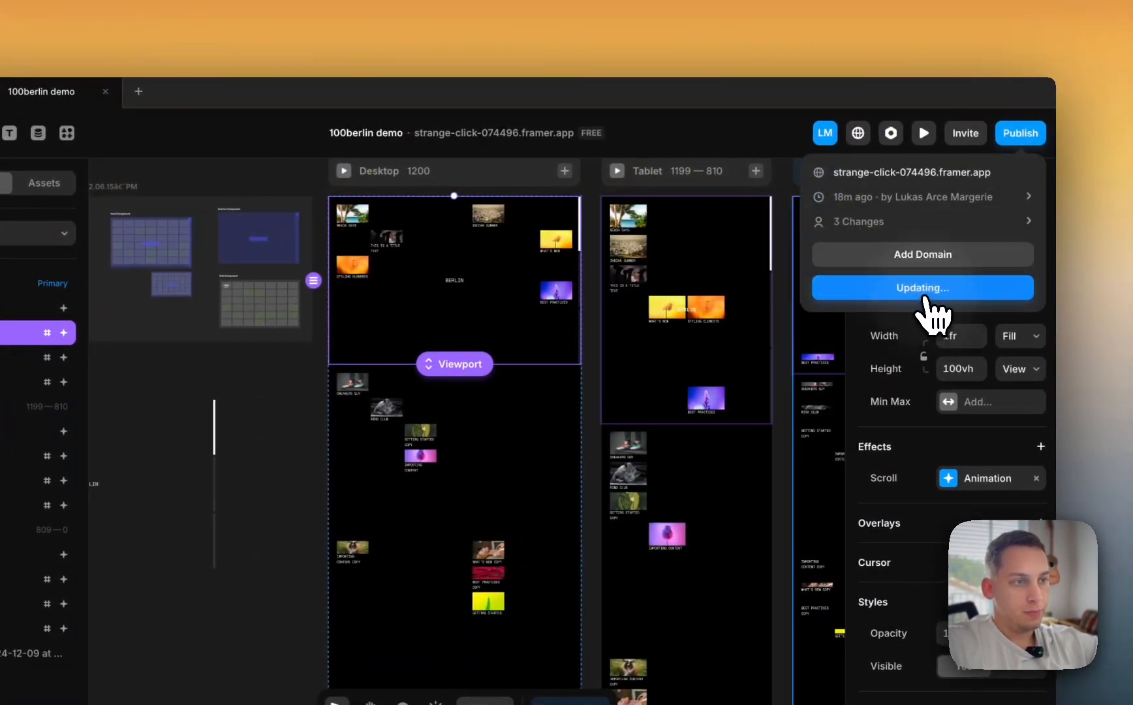
pyautogui.click(878, 171)
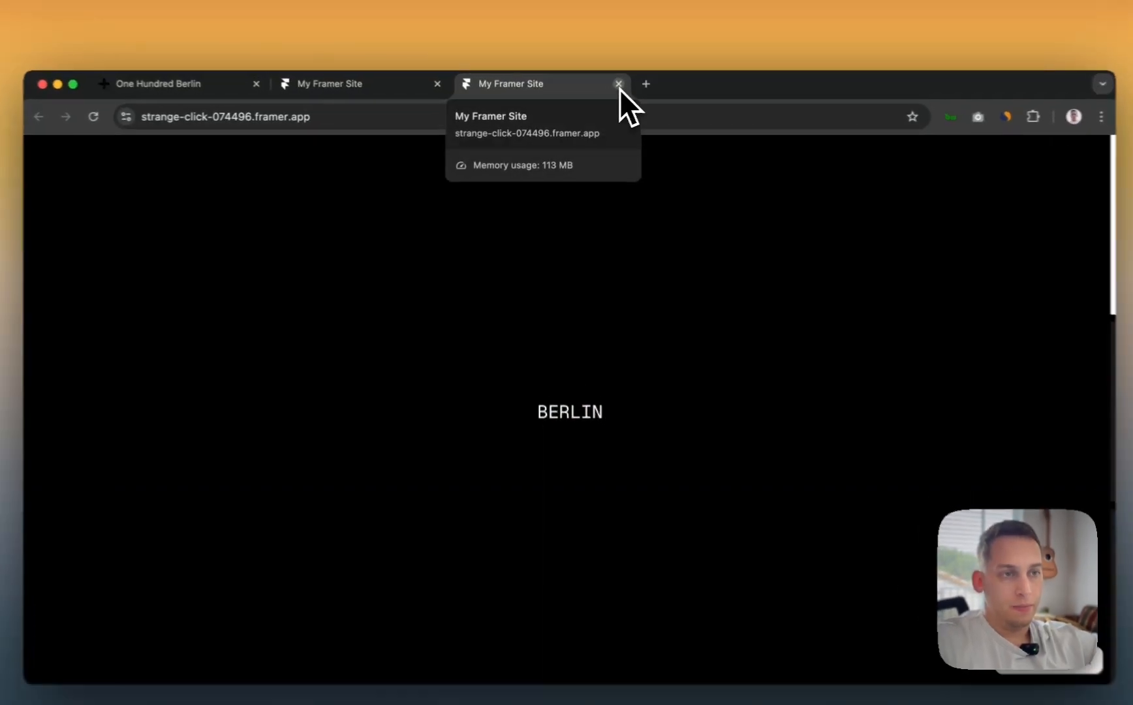
# - Close the duplicate site tab, reload the remaining live page and check how its sections fade on scroll
pyautogui.click(610, 89)
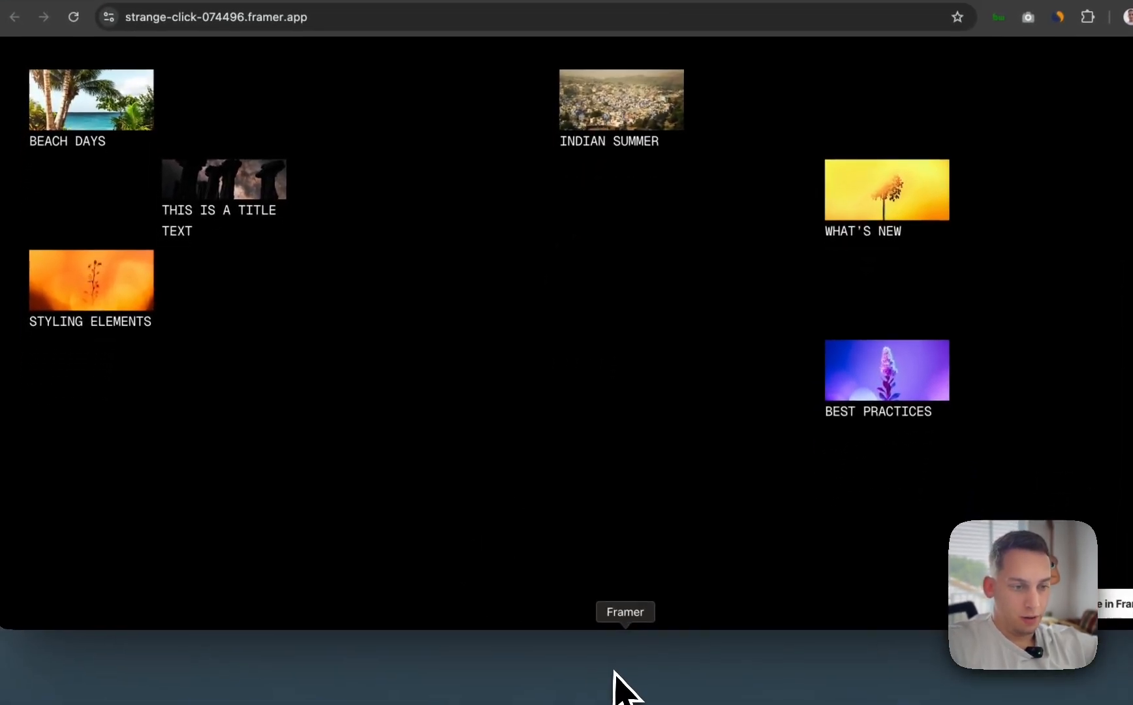
pyautogui.scroll(2, 562, 413)
pyautogui.scroll(-2, 561, 412)
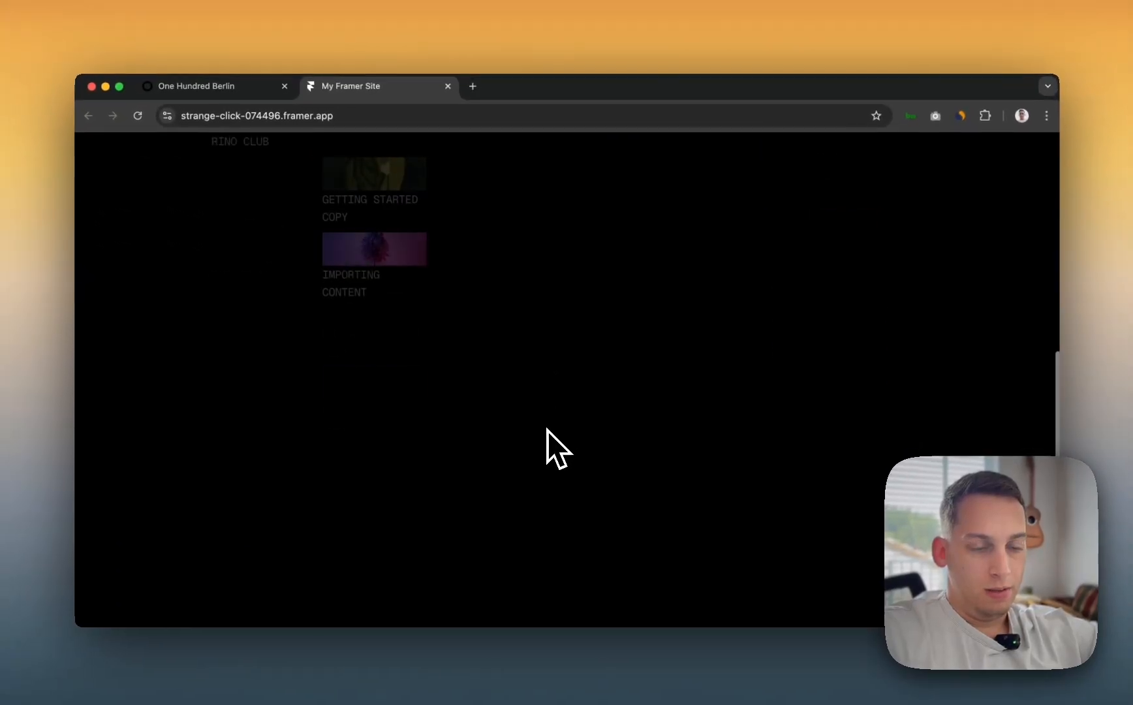
pyautogui.press('super+r')
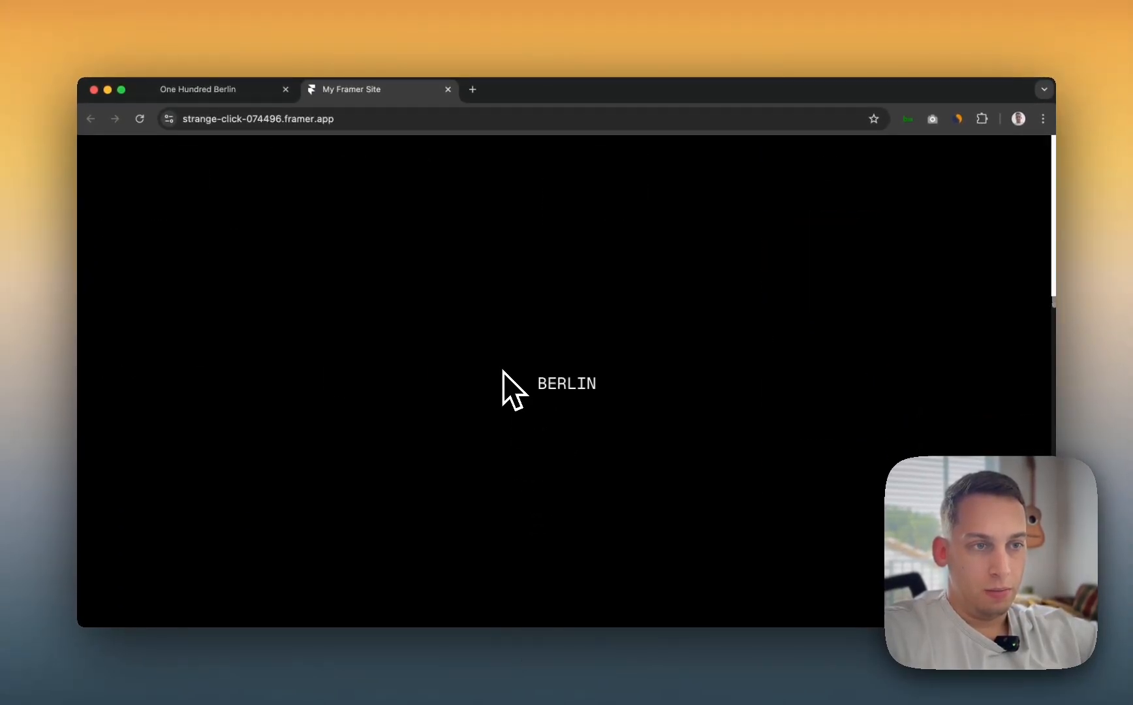
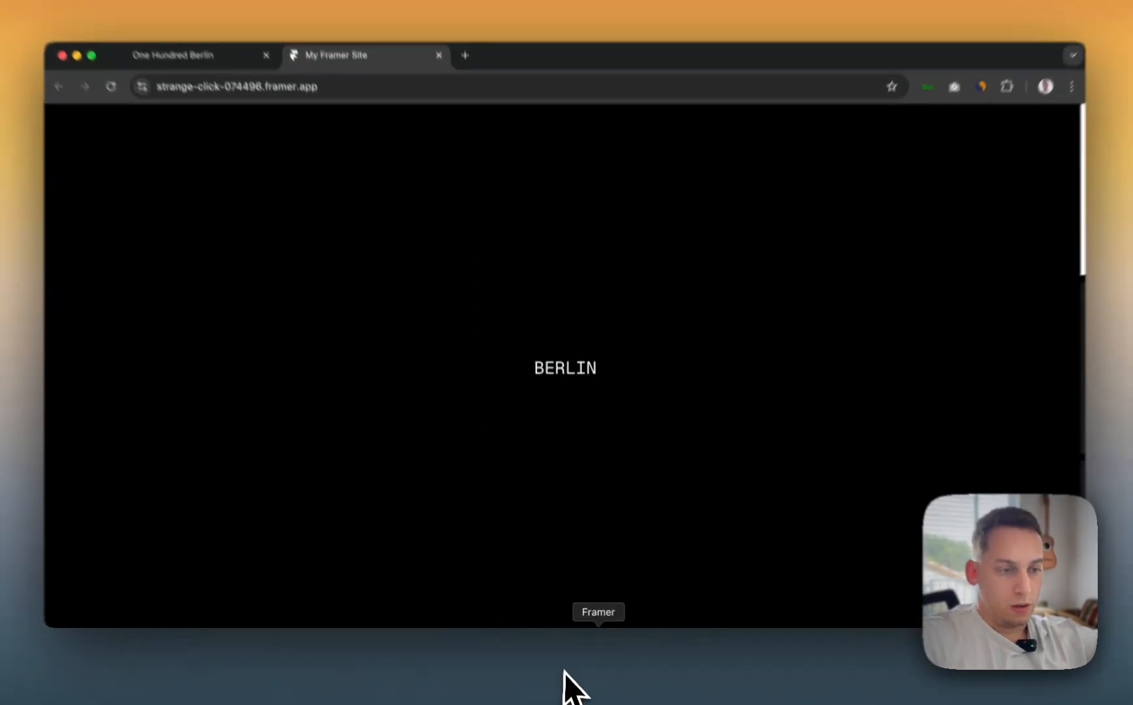
# - Switch back to Framer and undo the scroll effect changes until the Desktop Grid sections have their Appear effects again
pyautogui.click(599, 684)
pyautogui.press('super+z')
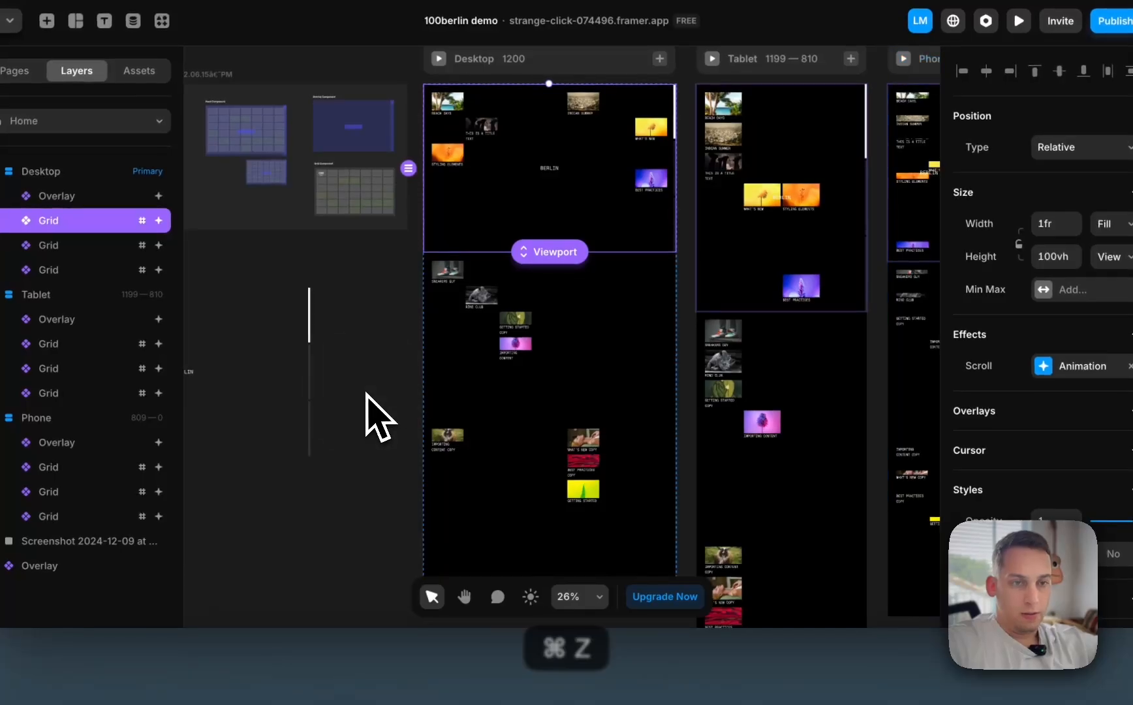
pyautogui.press('super+z')
pyautogui.press('super+z')
pyautogui.press('super+z')
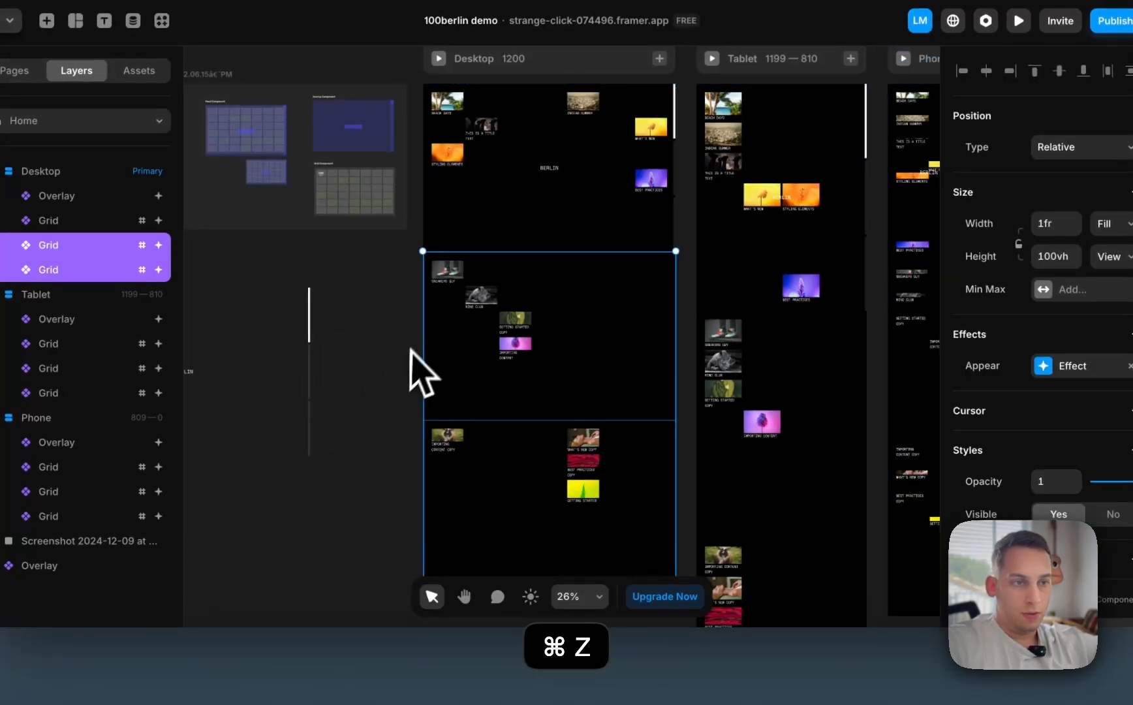
pyautogui.press('super+z')
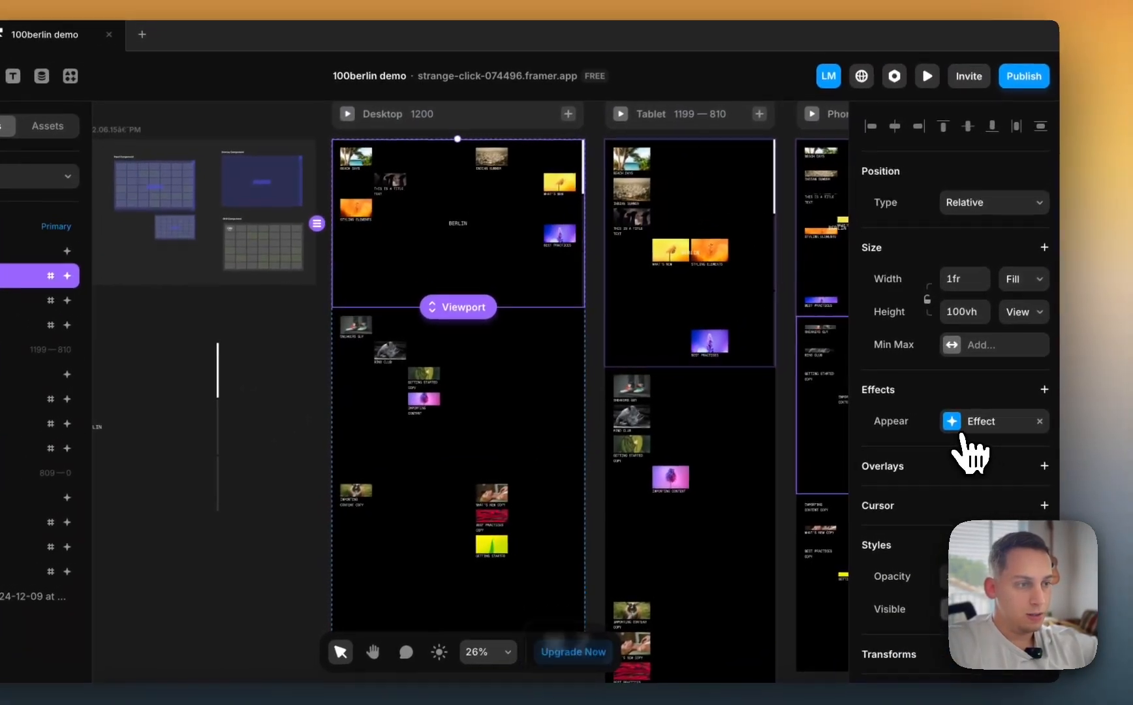
# - Check the preset and enter settings of the first Desktop Grid section's Appear effect
pyautogui.click(1053, 369)
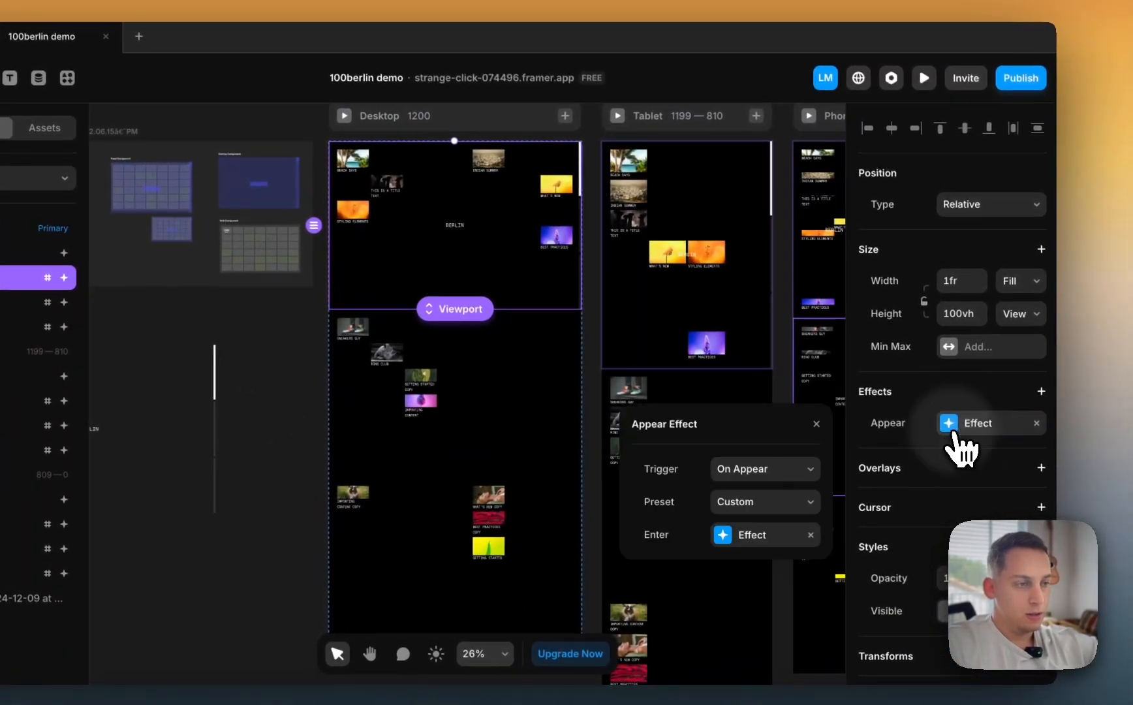
pyautogui.click(792, 509)
pyautogui.click(711, 507)
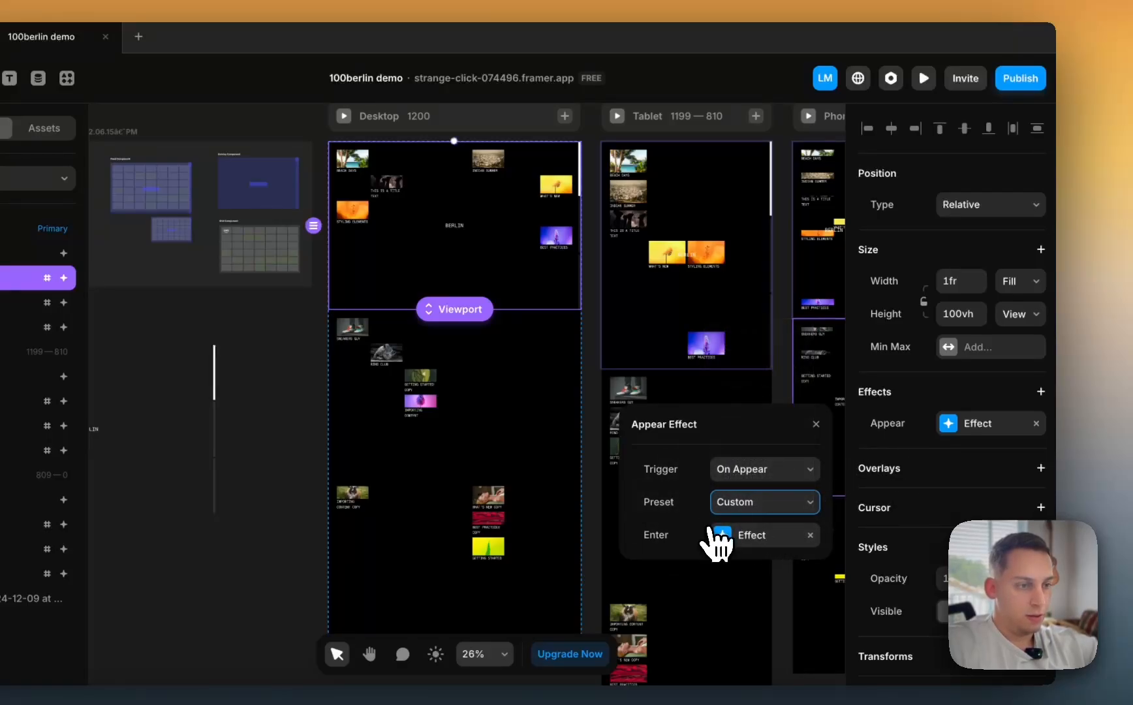
pyautogui.click(718, 537)
pyautogui.press('Escape')
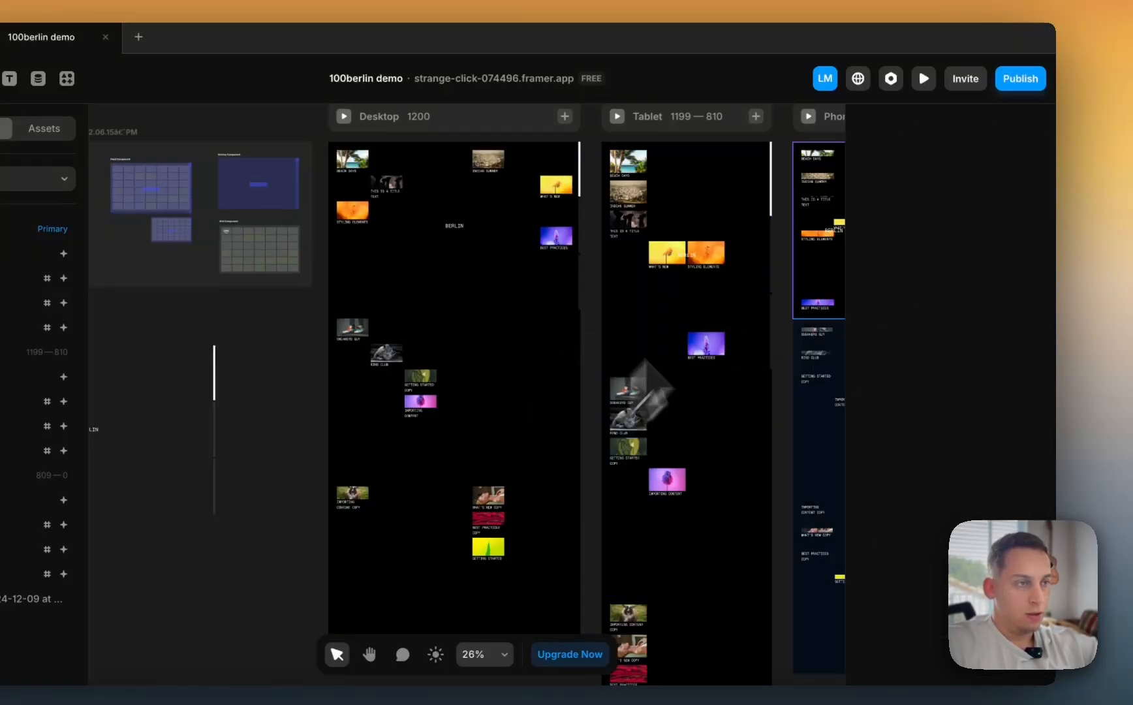
# - Publish the site with the restored Appear effects and review all sections of the live page in Chrome
pyautogui.click(1018, 77)
pyautogui.click(892, 234)
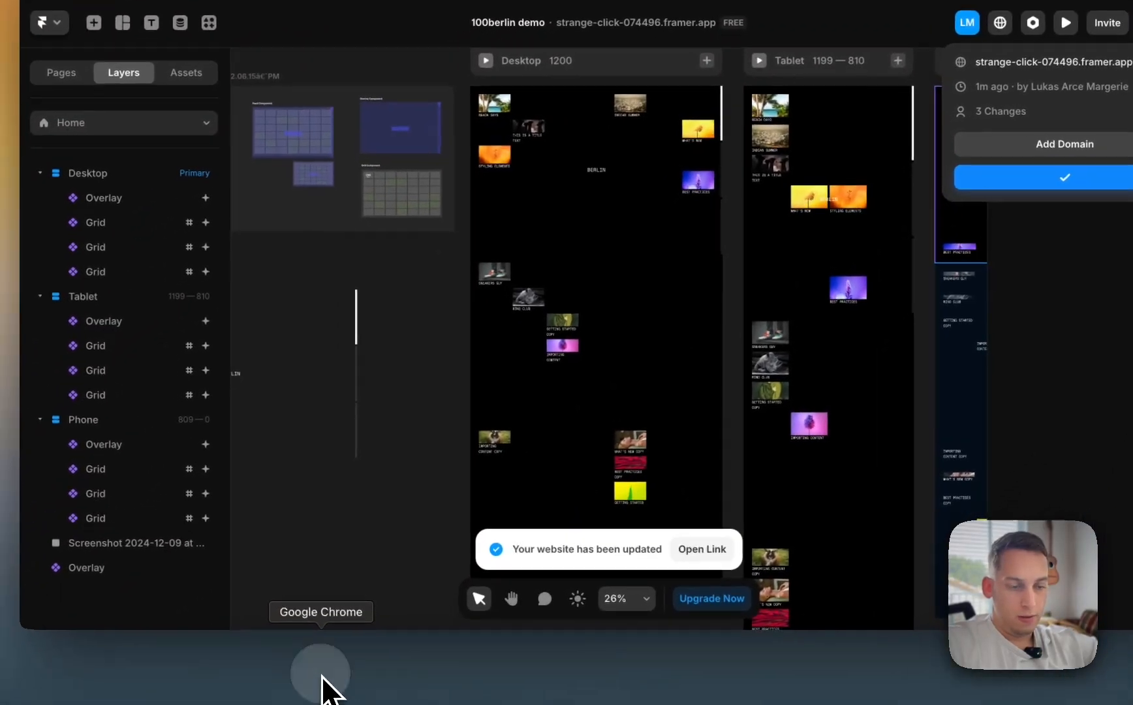
pyautogui.click(324, 681)
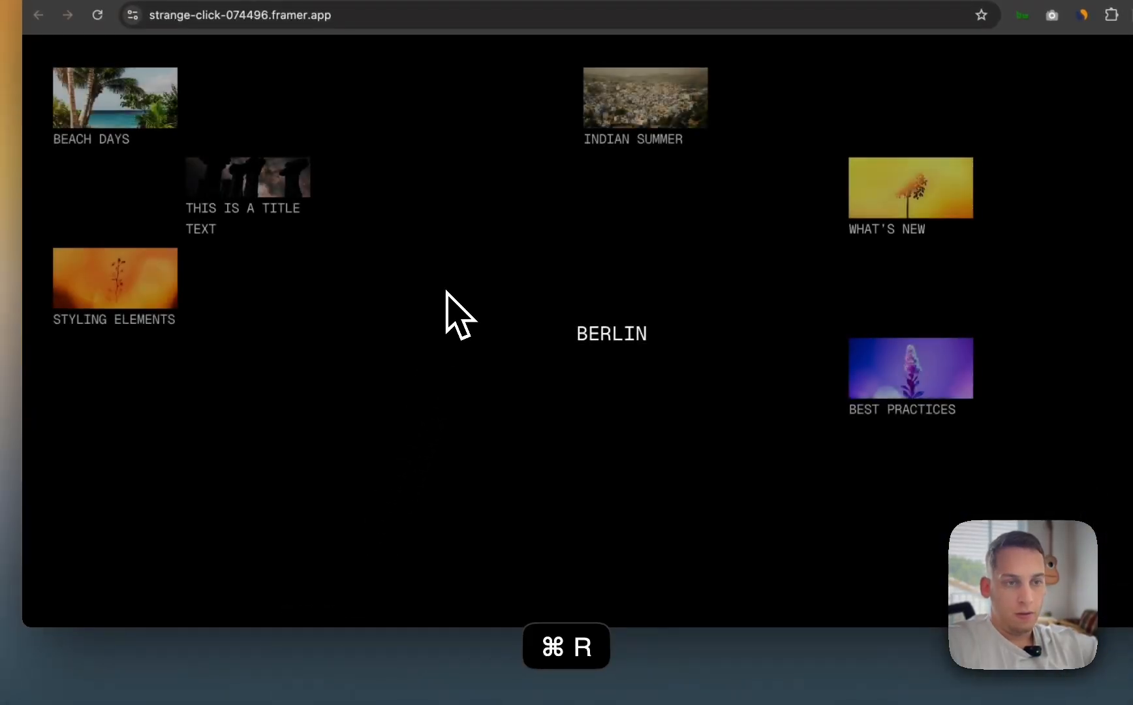
pyautogui.scroll(-5, 447, 291)
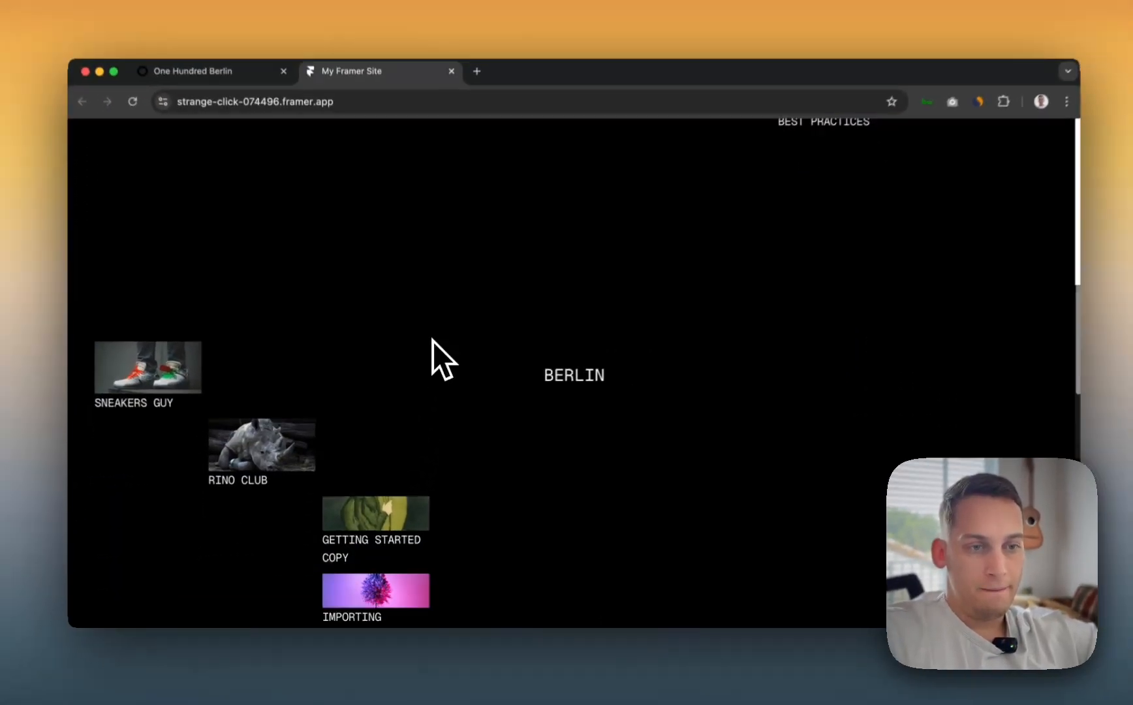
pyautogui.scroll(-10, 432, 339)
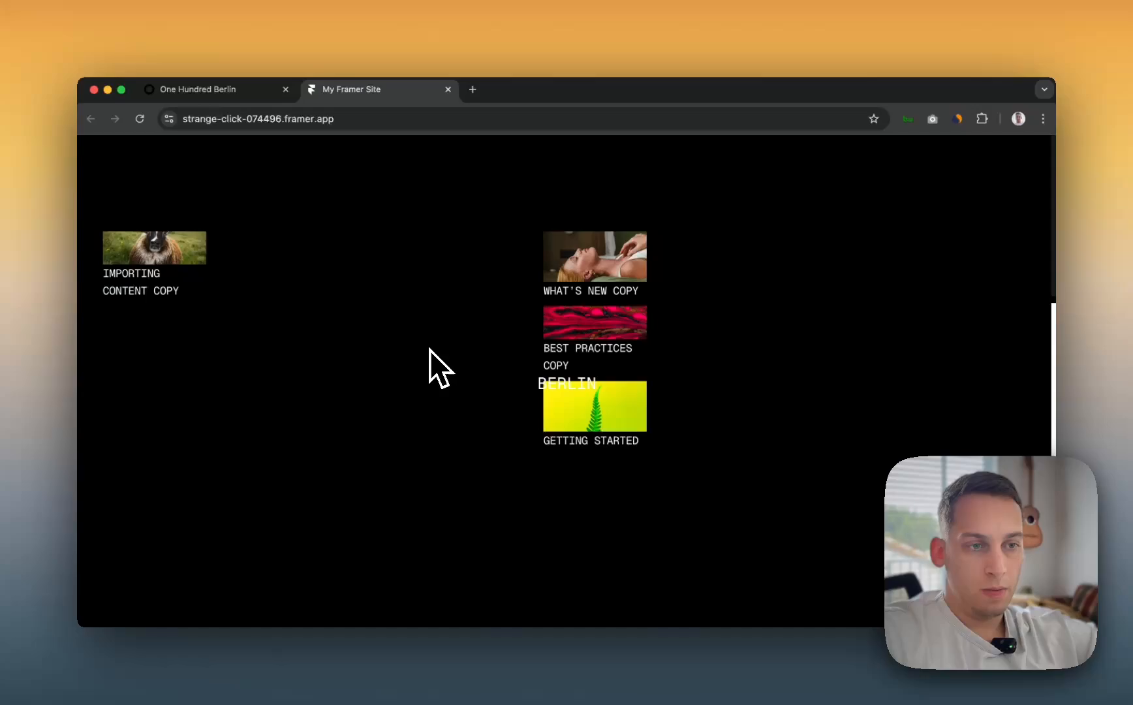
# - Switch to Framer and change the trigger of the first Desktop Grid section's Appear effect to On Scroll
pyautogui.scroll(15, 430, 350)
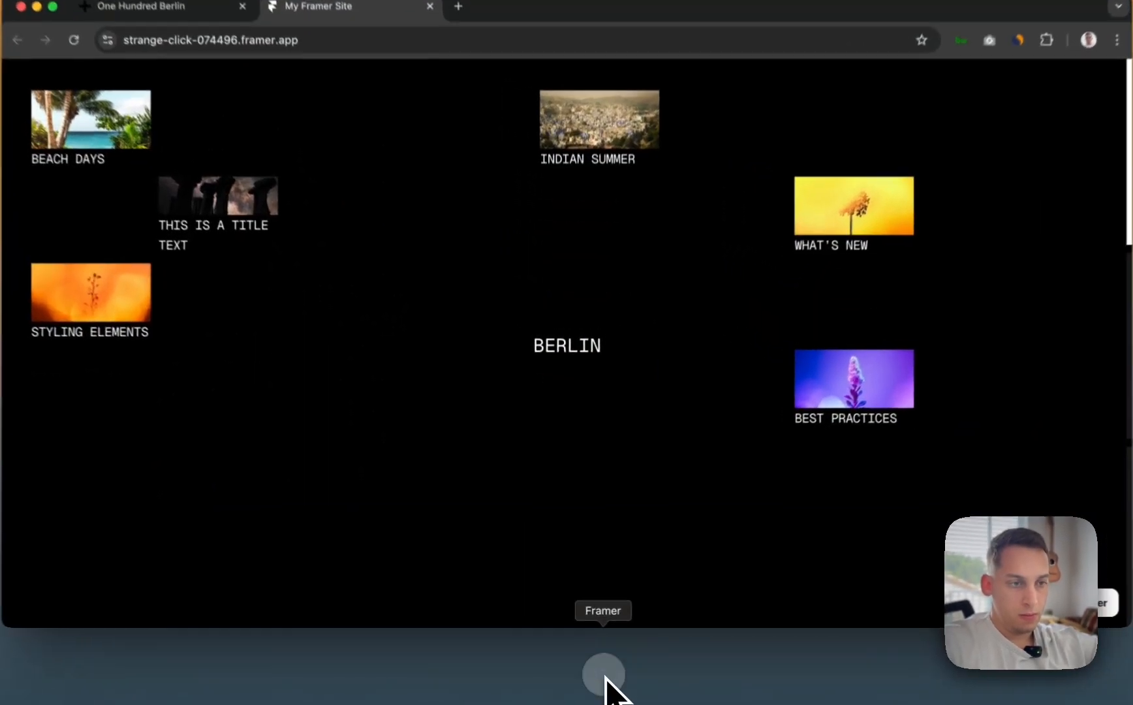
pyautogui.click(598, 686)
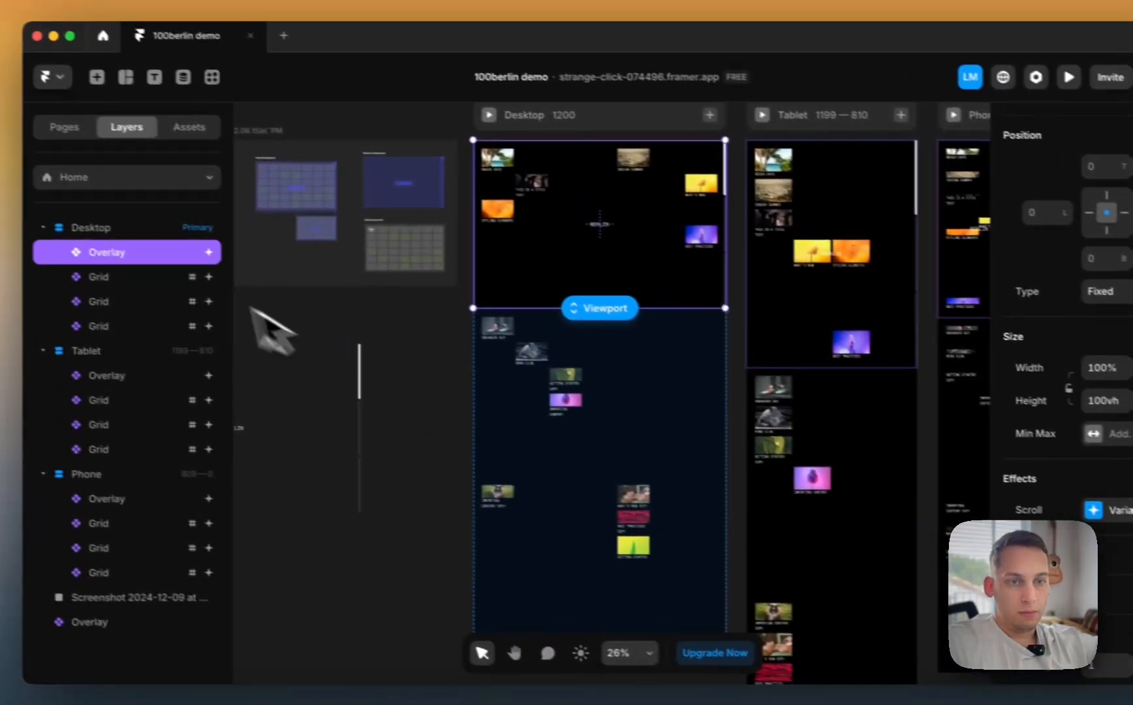
pyautogui.click(141, 278)
pyautogui.click(1042, 359)
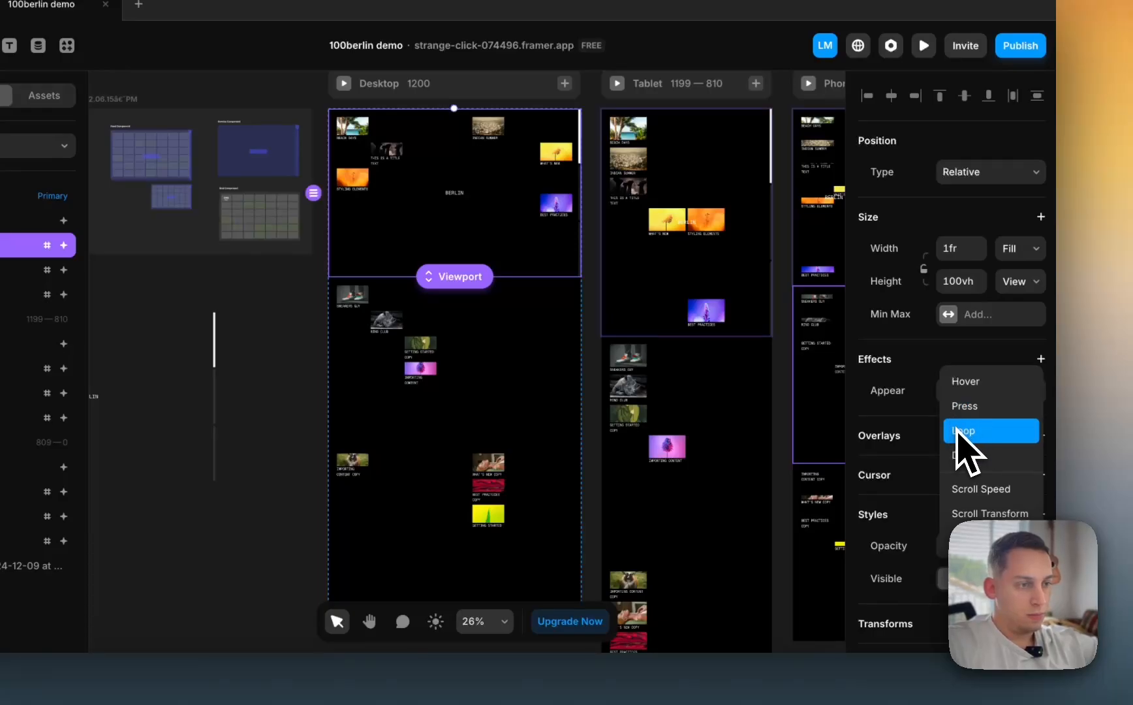
pyautogui.click(1044, 387)
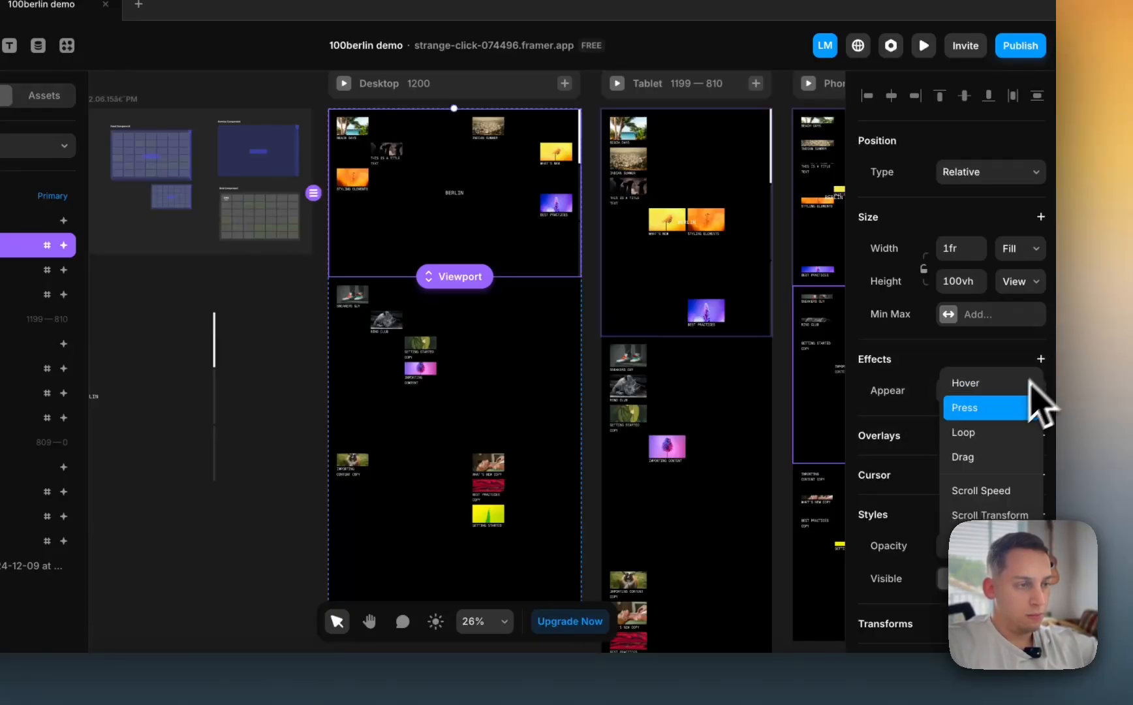
pyautogui.click(914, 400)
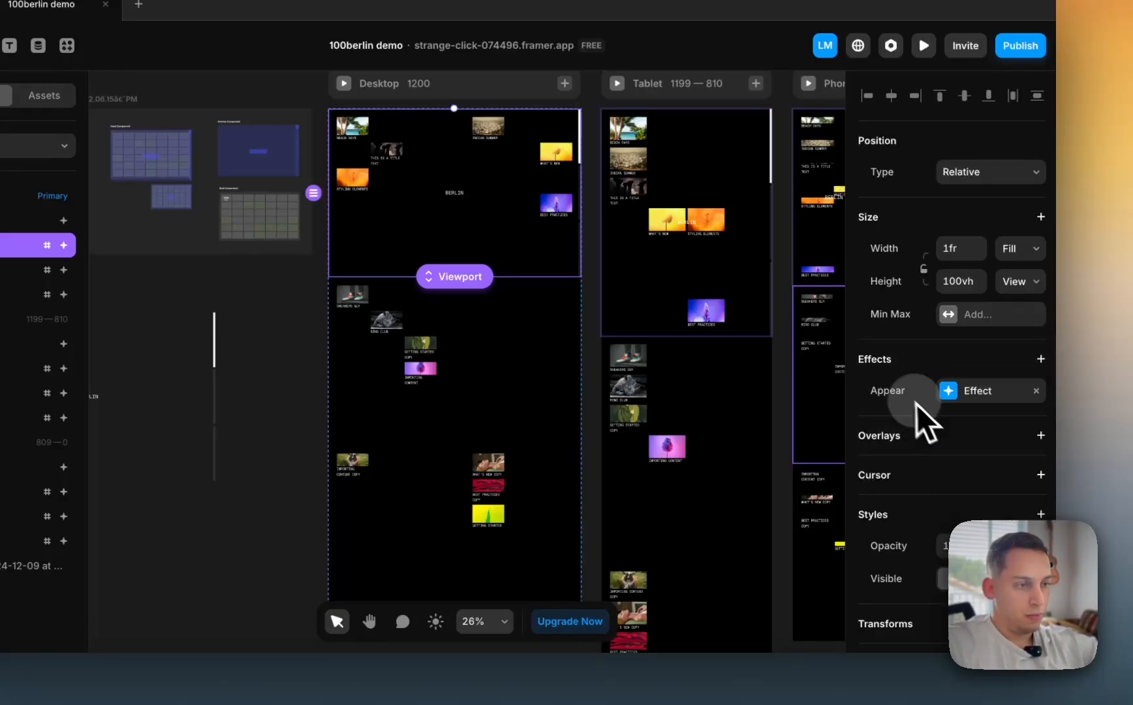
pyautogui.click(951, 393)
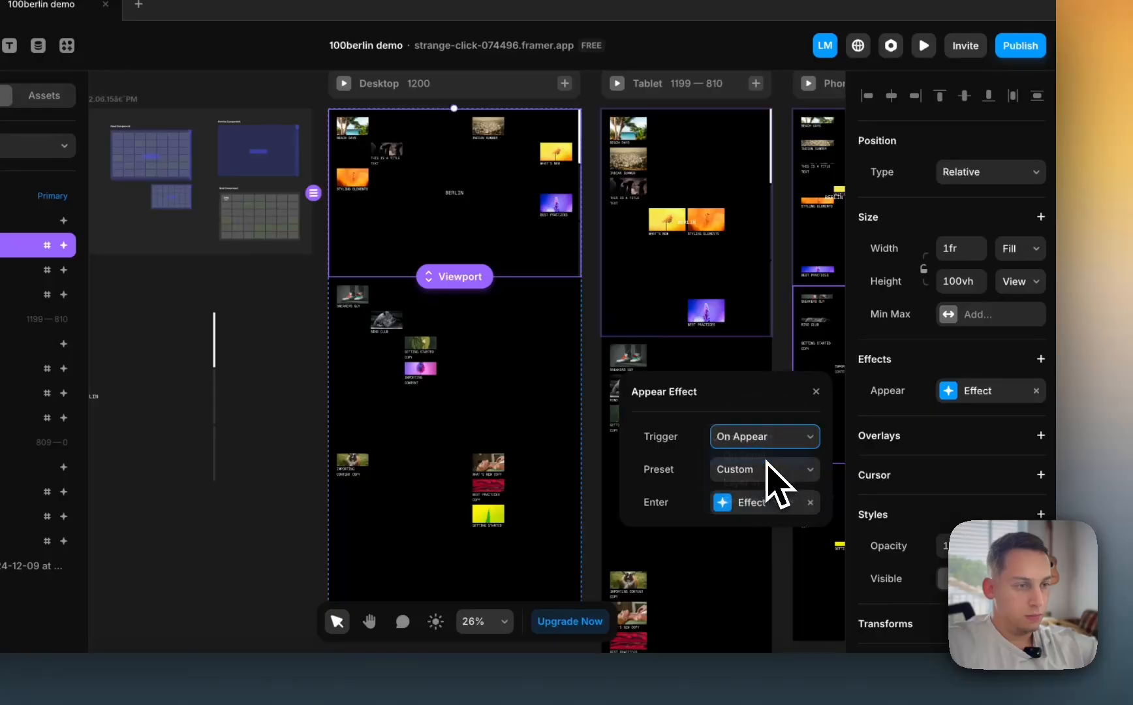
pyautogui.click(777, 479)
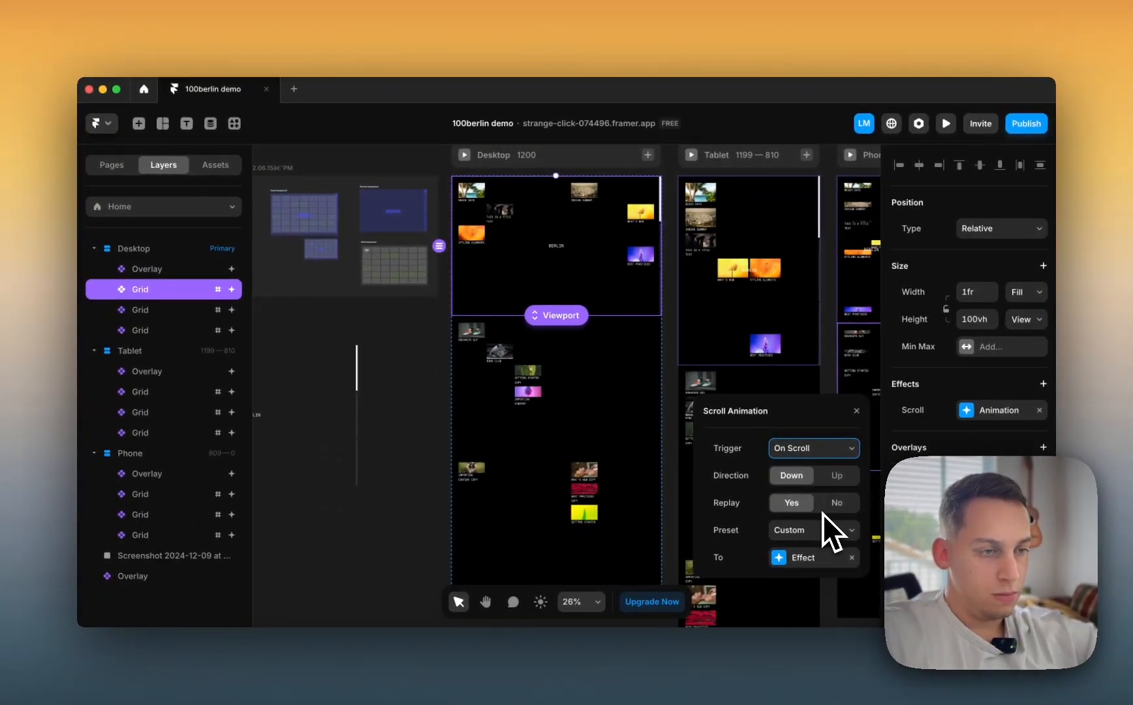
# - Check the preset choices and To effect of the first Grid's scroll animation, and preview the Desktop page while scrolling
pyautogui.click(816, 532)
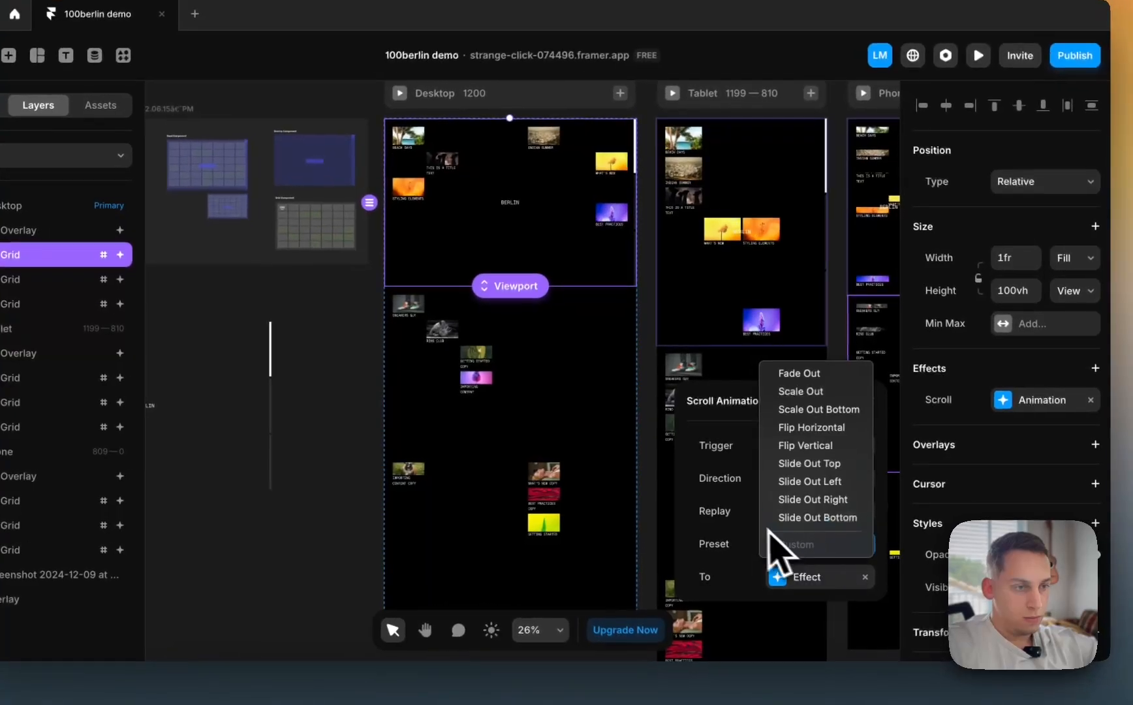
pyautogui.click(743, 525)
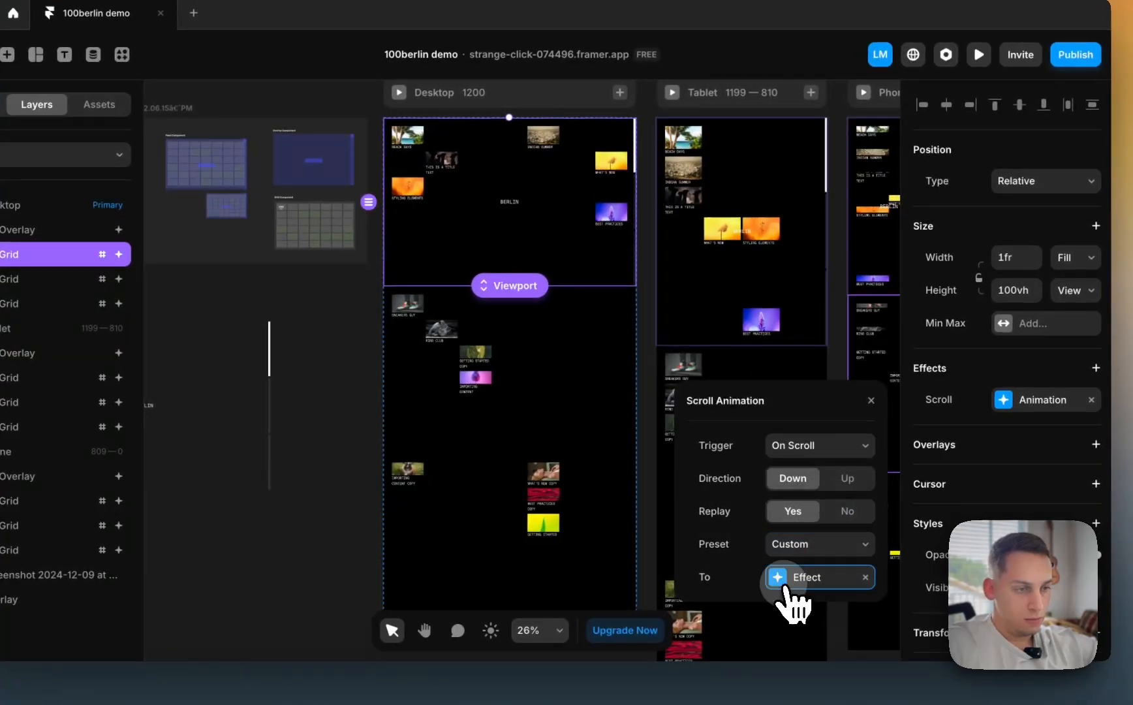
pyautogui.click(792, 587)
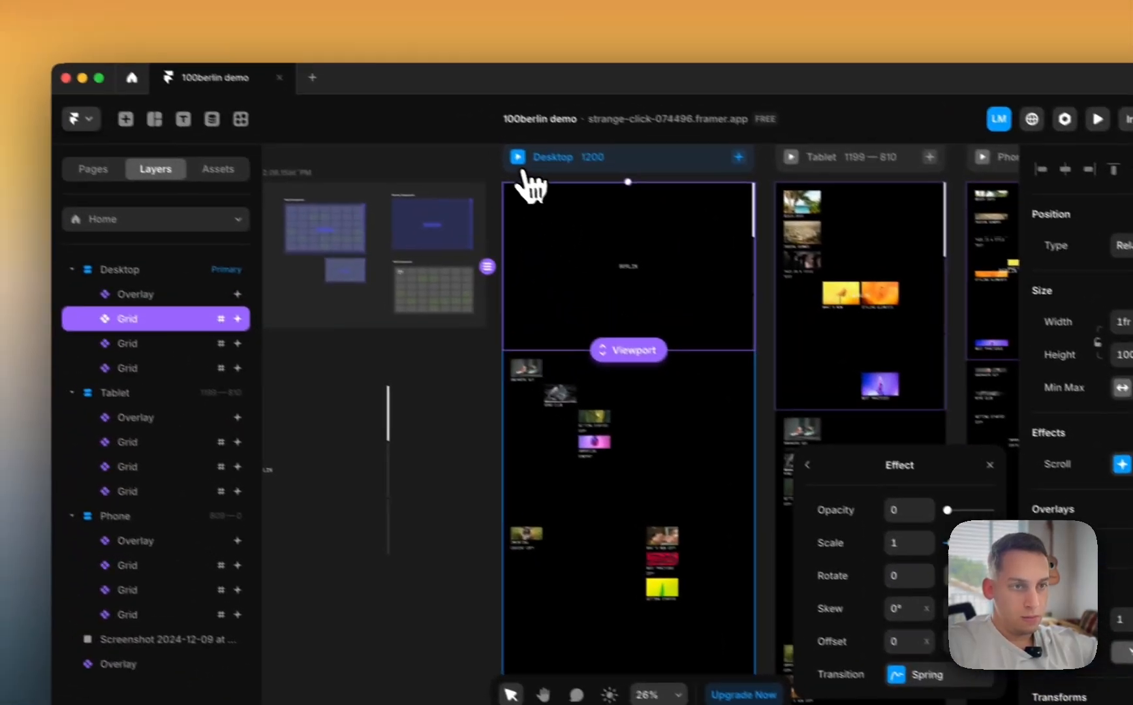
pyautogui.click(399, 92)
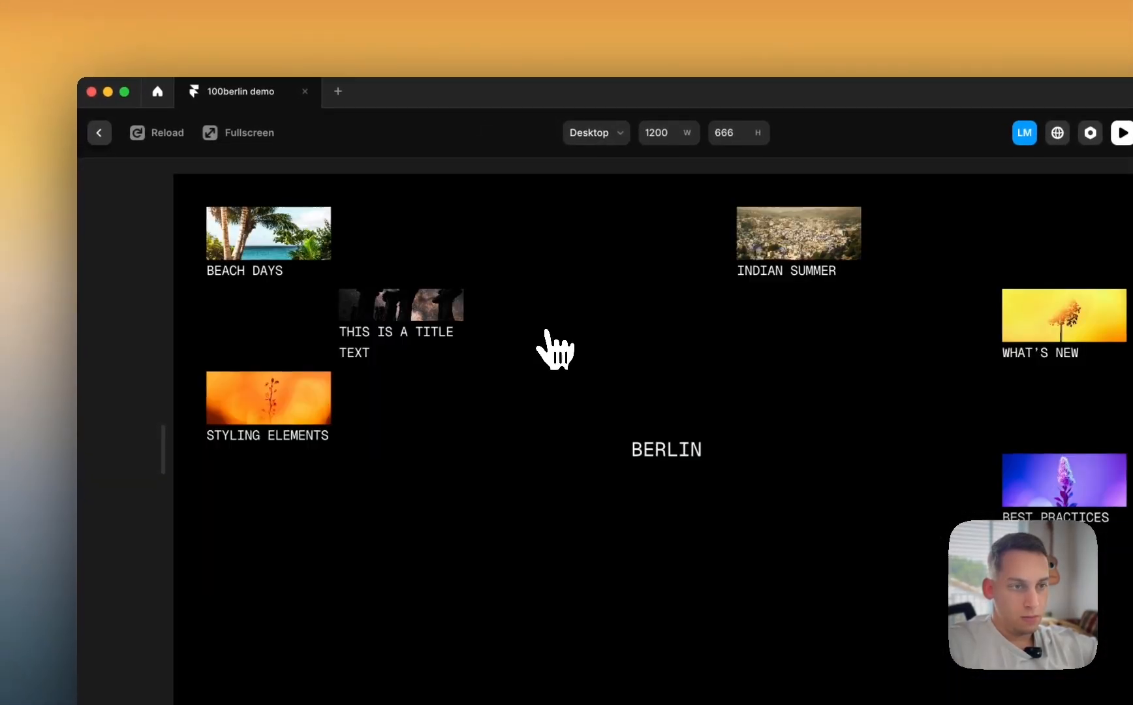
pyautogui.scroll(-10, 555, 349)
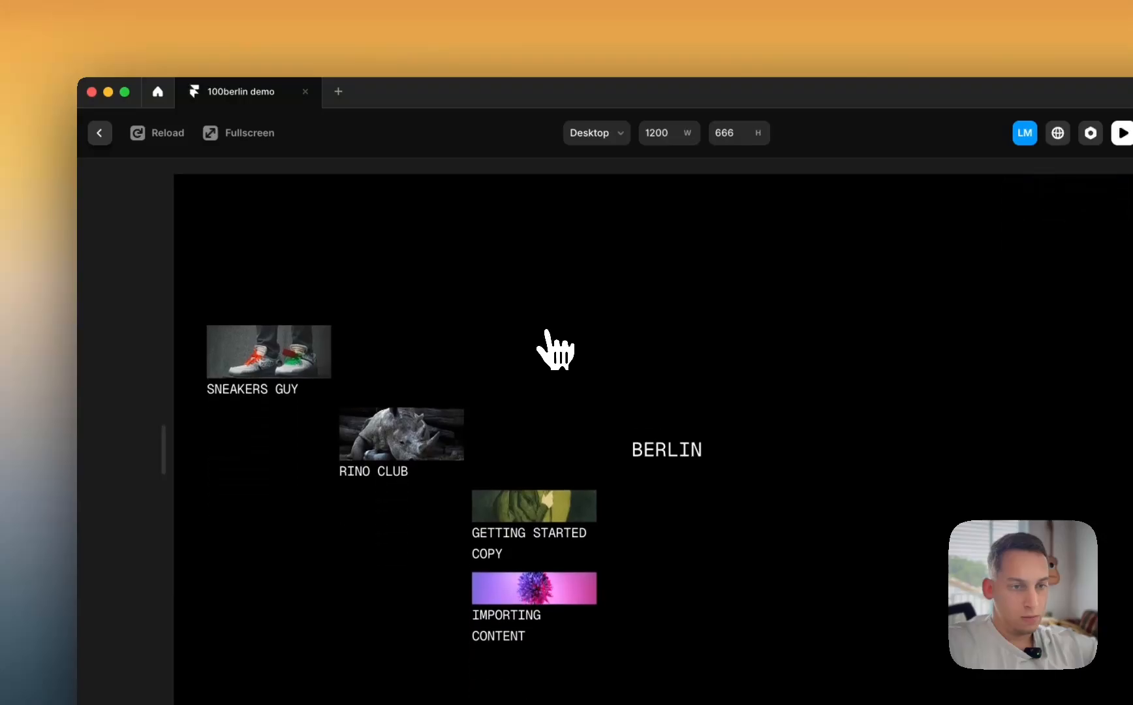
pyautogui.click(100, 132)
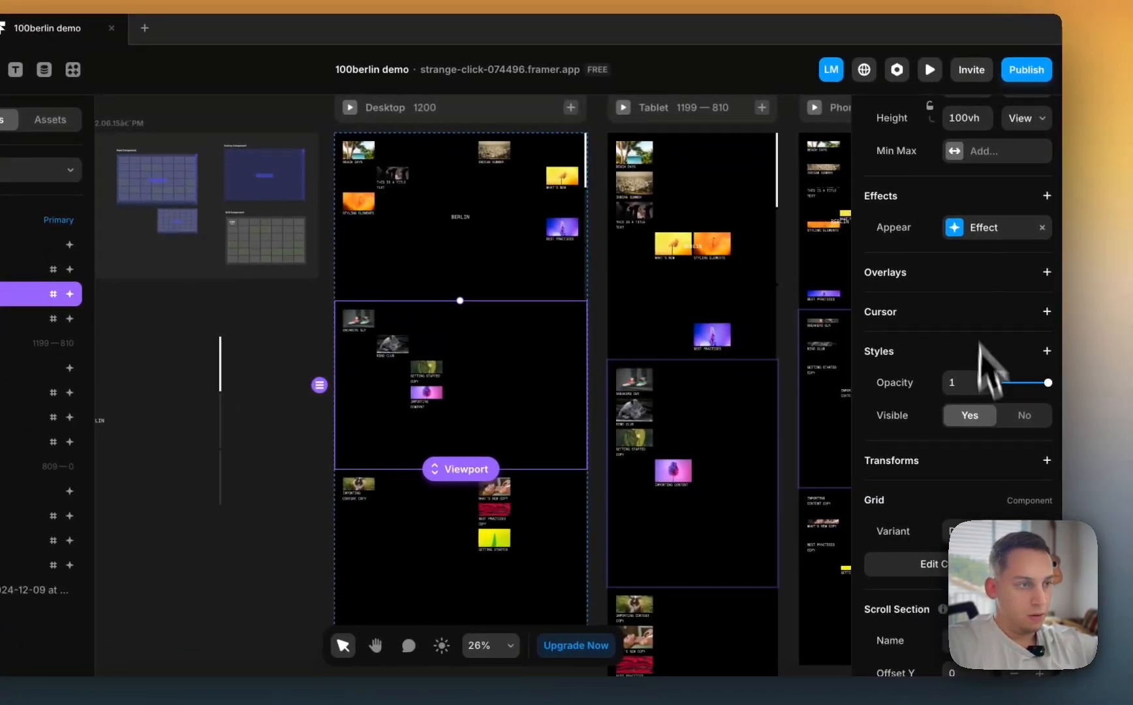
# - Set the second Desktop Grid's effect trigger to Layer in View and check its Enter & Exit settings
pyautogui.click(960, 228)
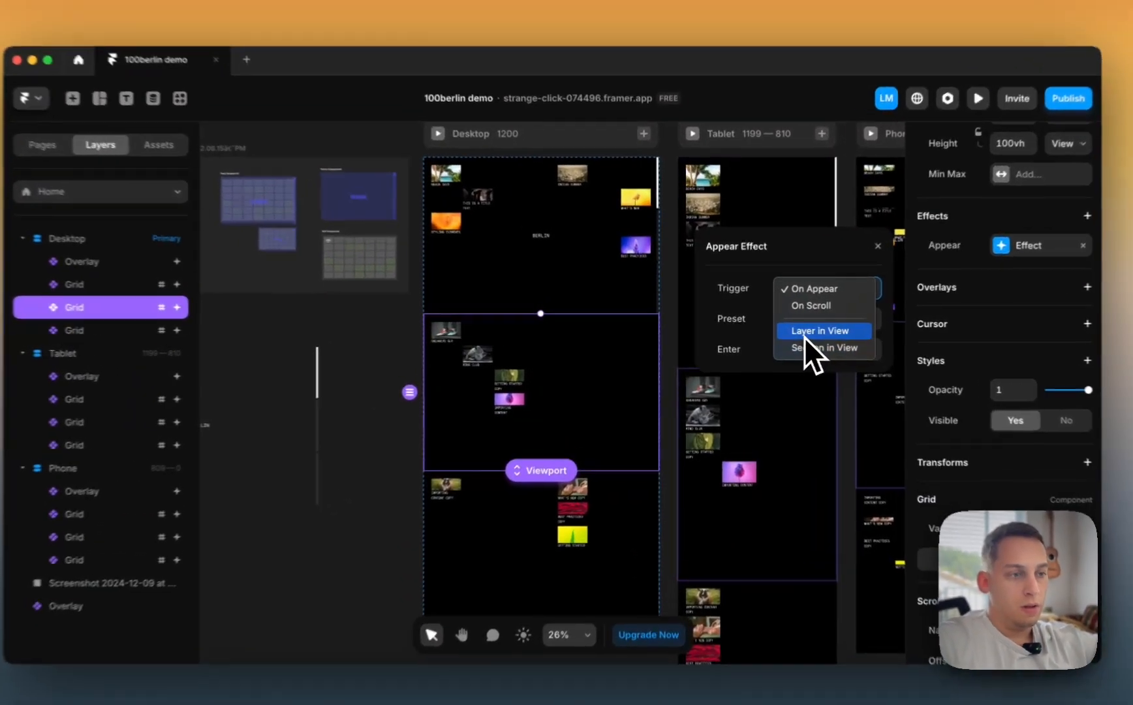
pyautogui.click(805, 337)
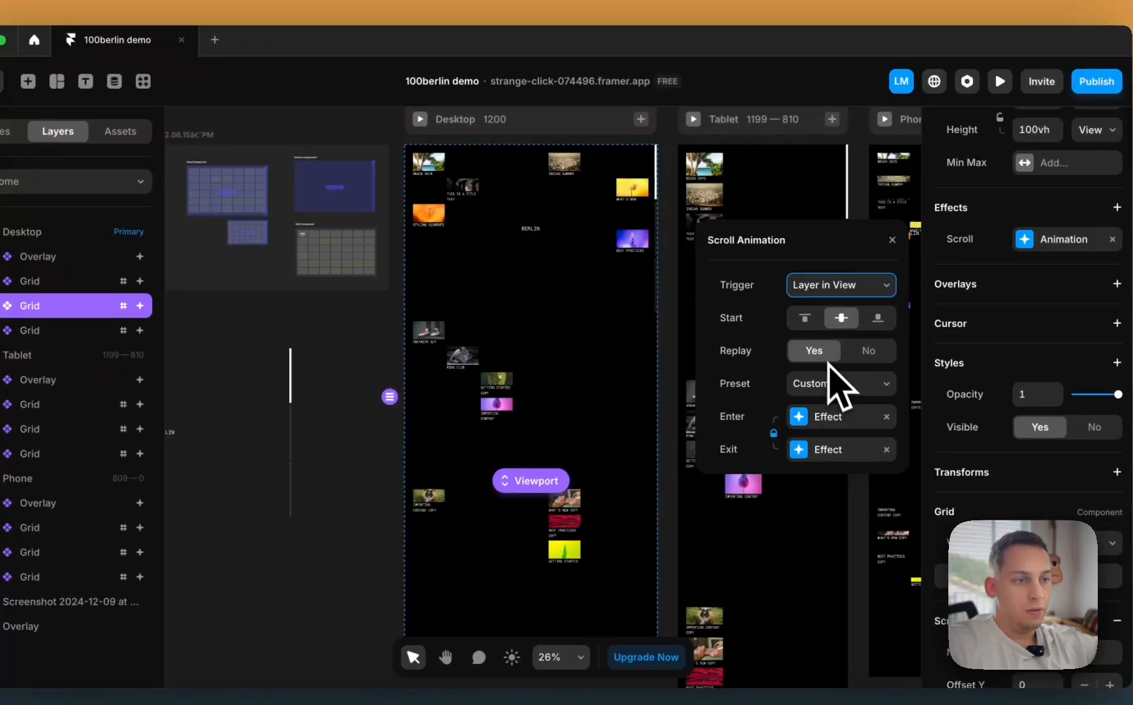
pyautogui.click(824, 417)
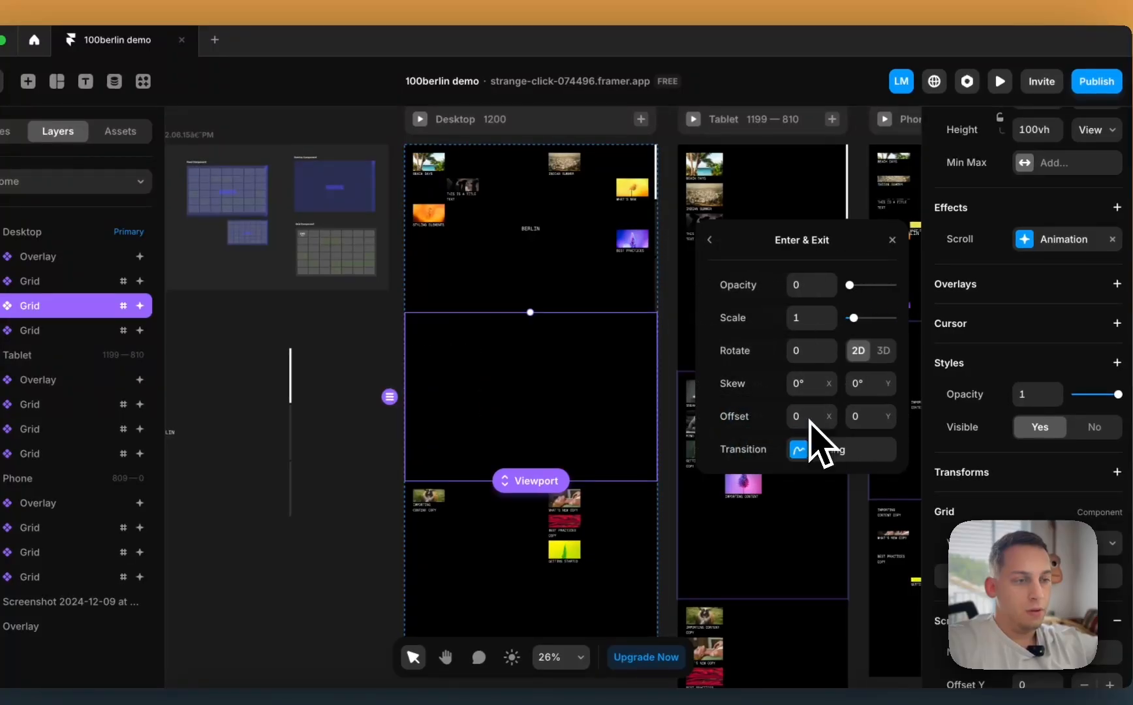
pyautogui.click(721, 247)
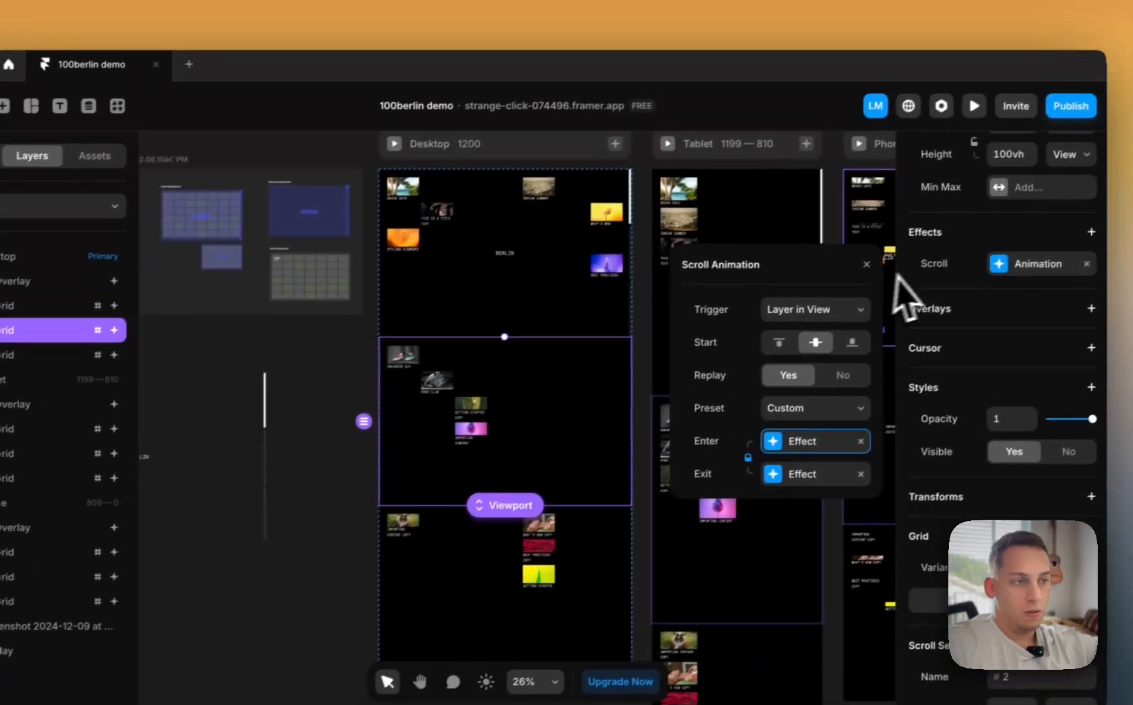
# - Replace the third Desktop Grid's effect with a copy of the second Grid's Layer in View scroll animation
pyautogui.click(922, 266)
pyautogui.rightClick(911, 272)
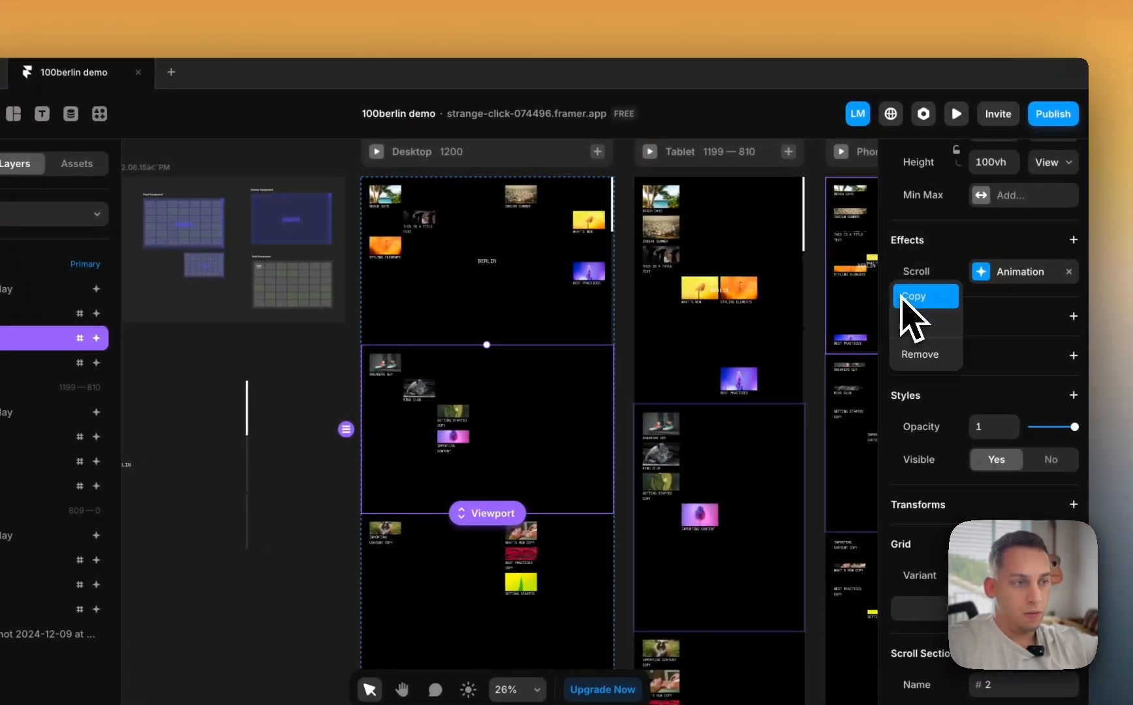
pyautogui.click(904, 297)
pyautogui.click(16, 362)
pyautogui.click(1068, 272)
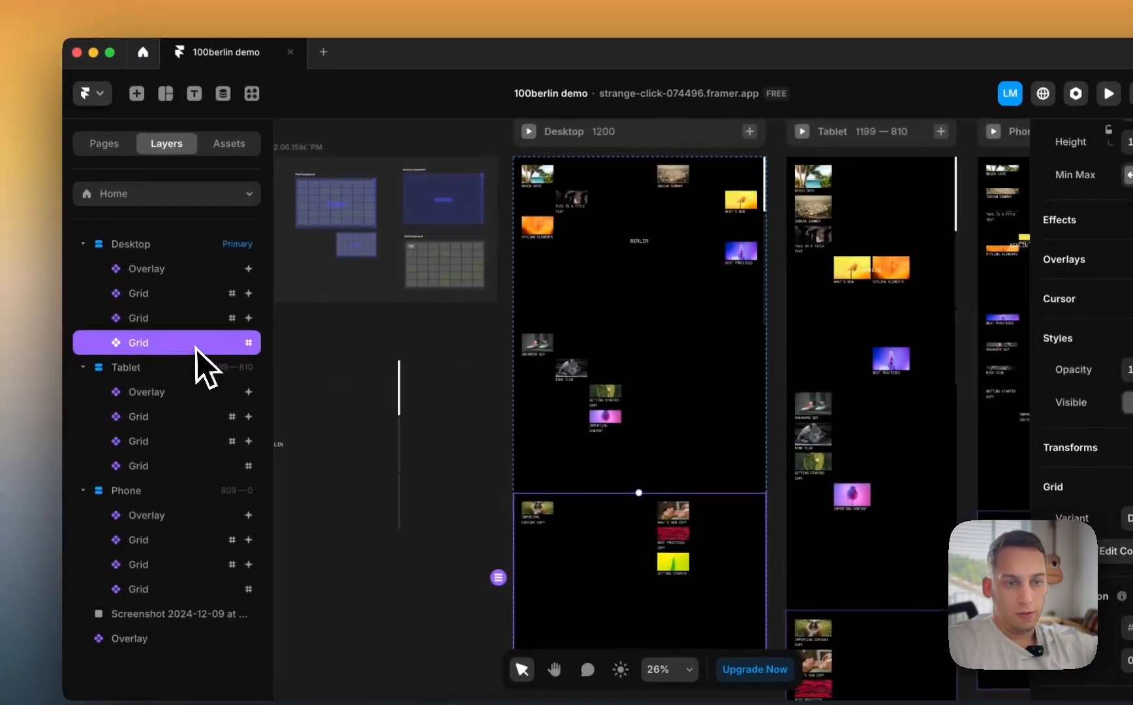
pyautogui.rightClick(13, 355)
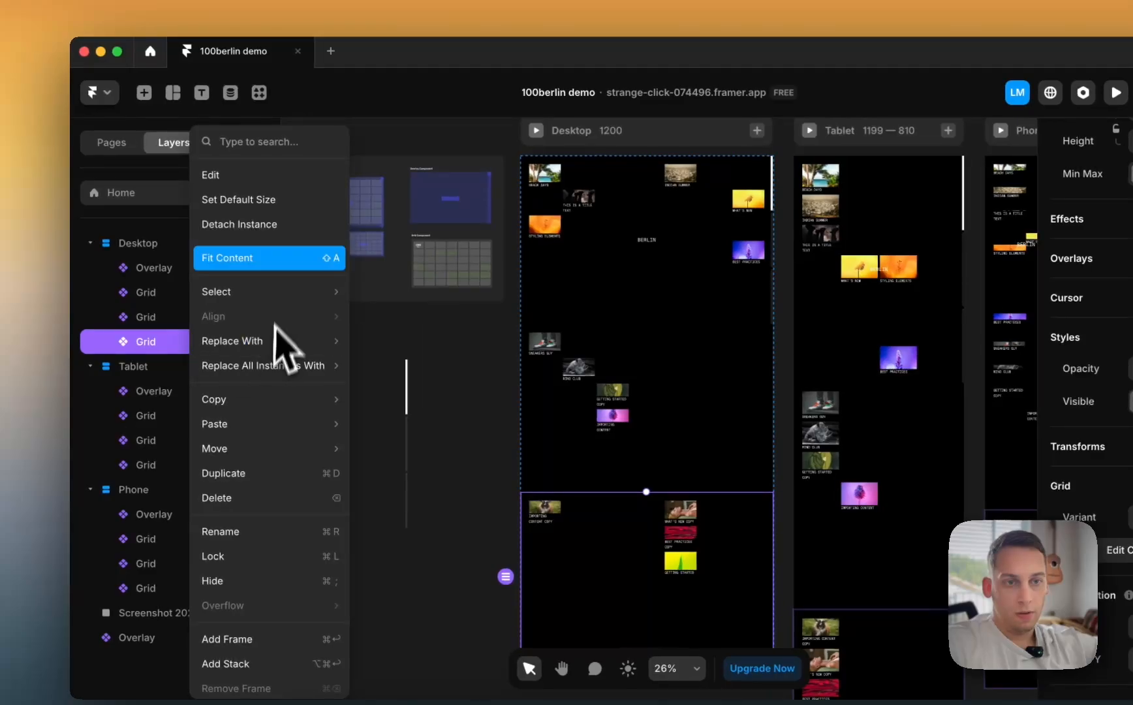
pyautogui.moveTo(281, 423)
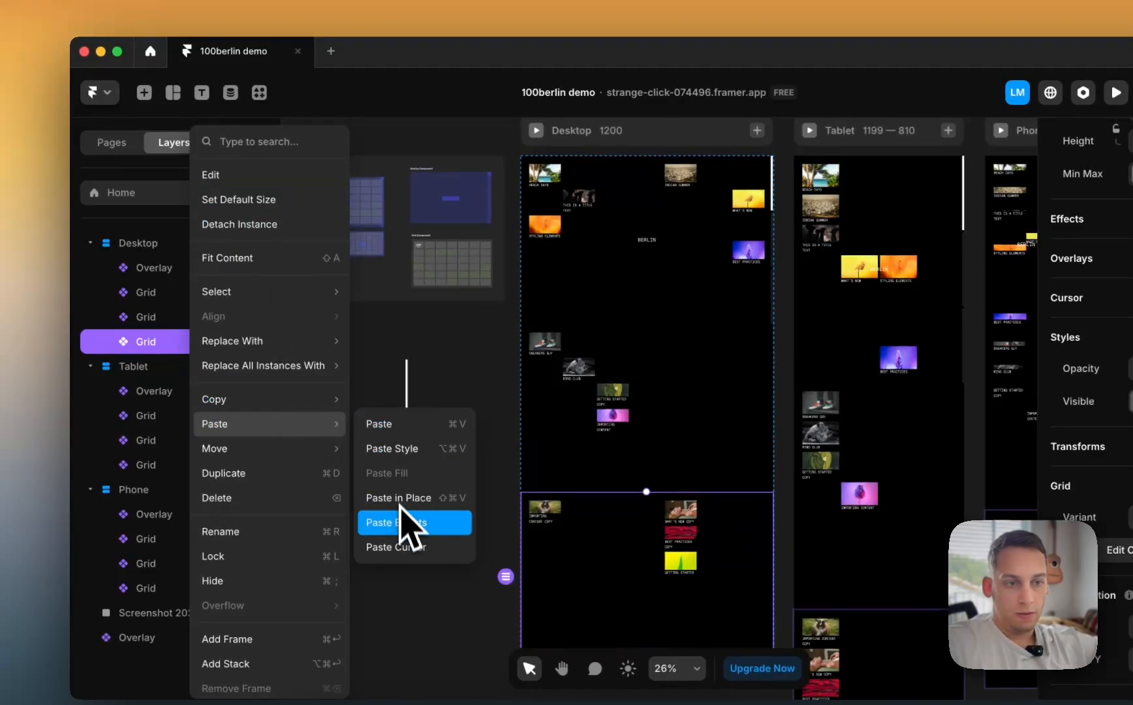
pyautogui.click(411, 522)
# - Preview the Desktop page and check how the three Grid sections fade when scrolling down and back up
pyautogui.click(536, 129)
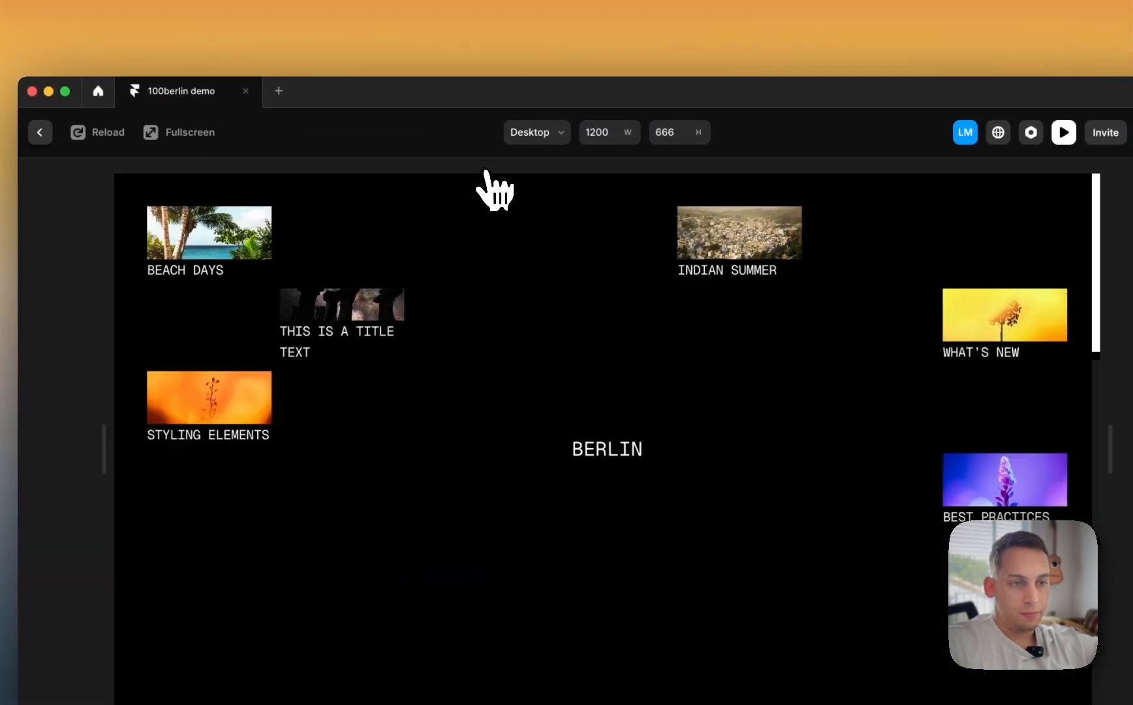
pyautogui.scroll(-10, 503, 314)
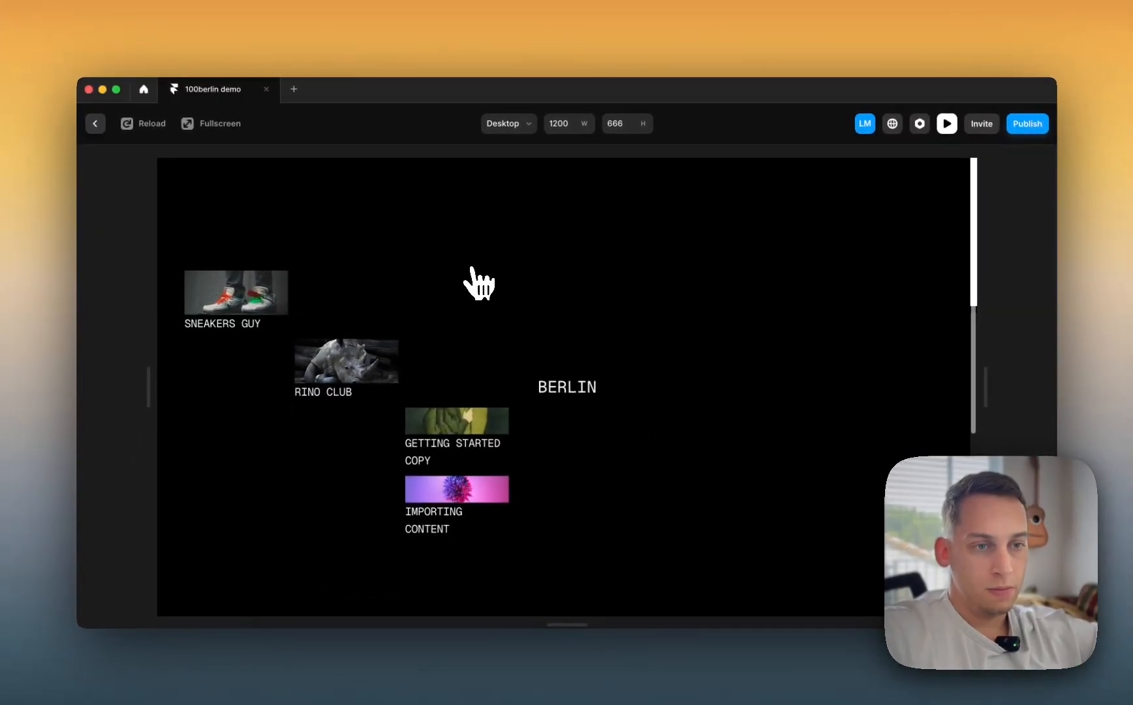
pyautogui.scroll(-5, 494, 312)
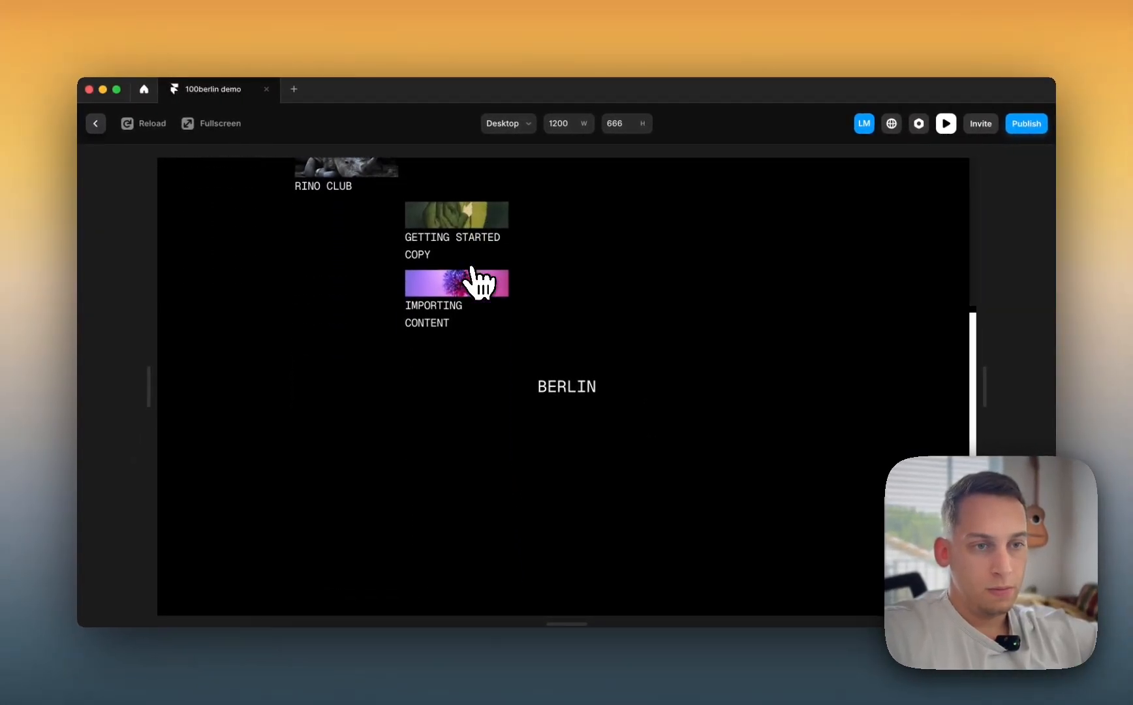
pyautogui.scroll(-2, 479, 283)
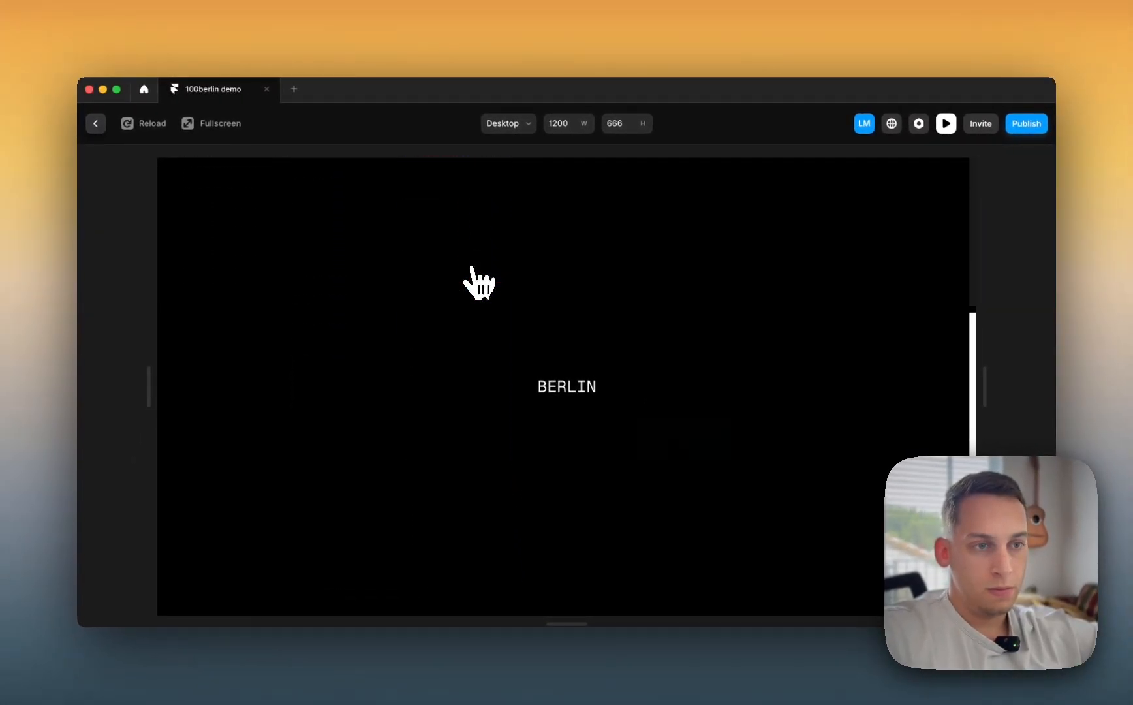
pyautogui.scroll(8, 479, 283)
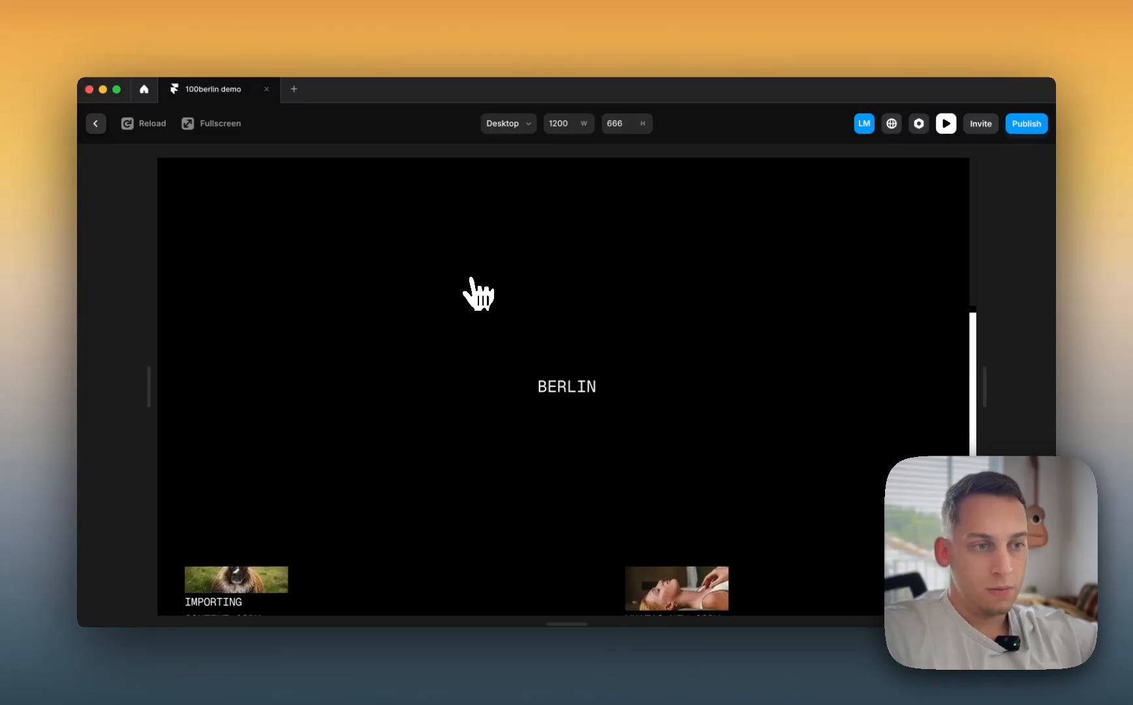
pyautogui.scroll(10, 472, 281)
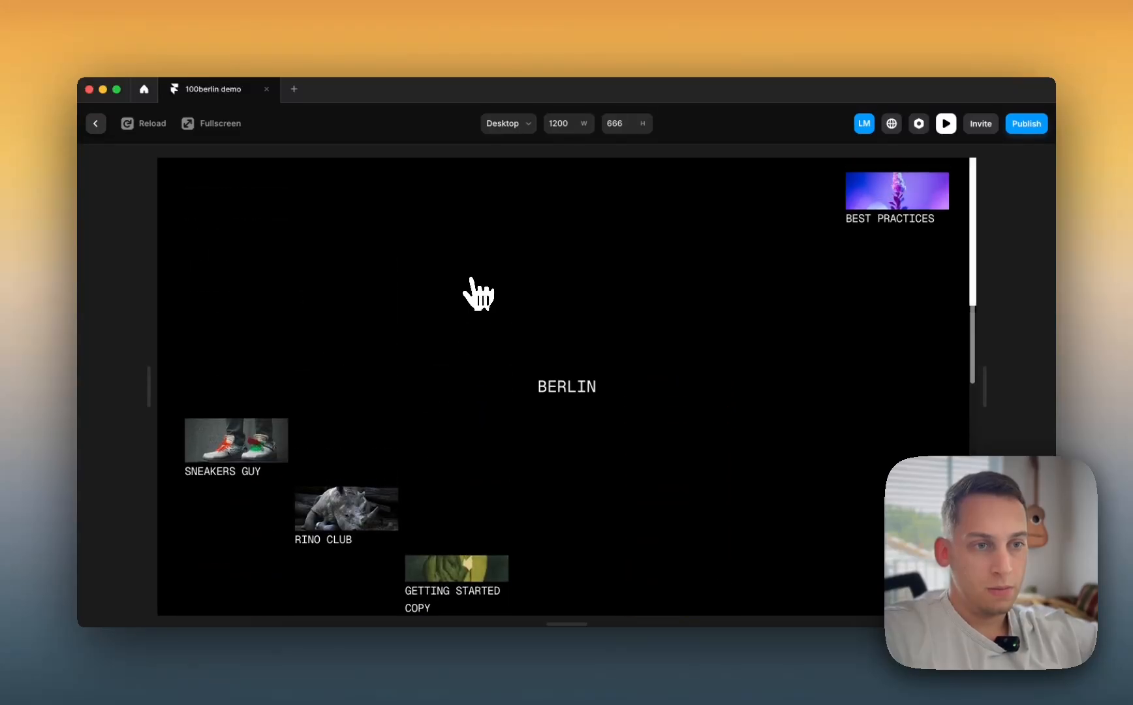
pyautogui.click(95, 123)
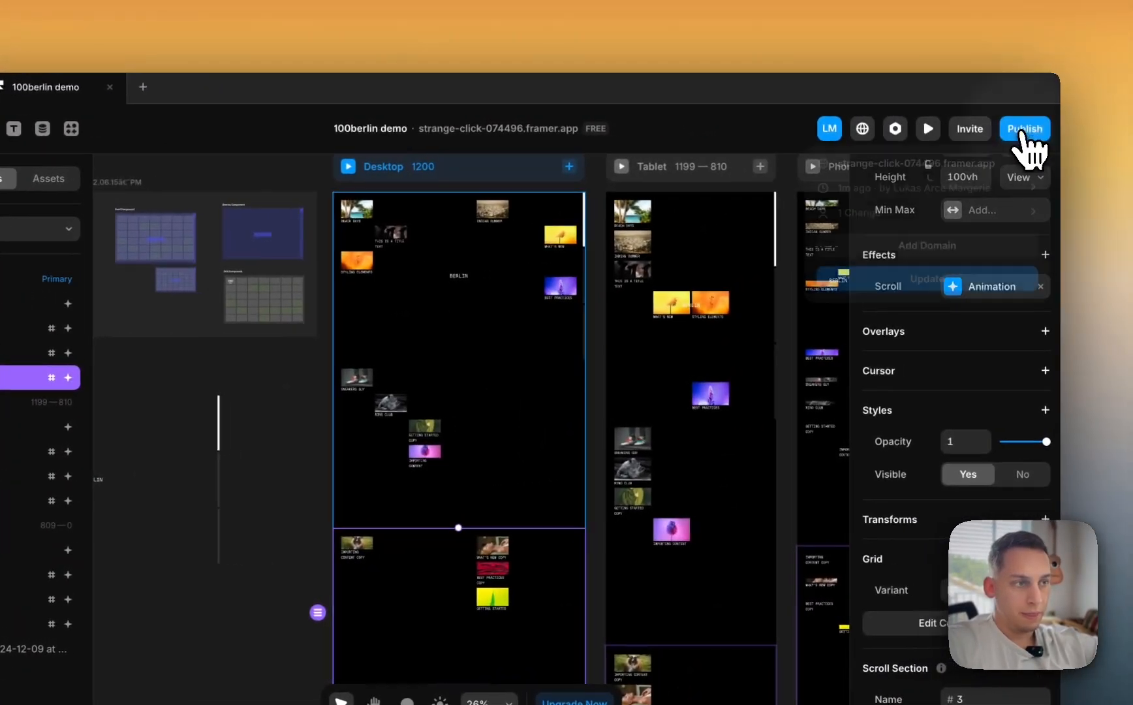
# - Publish the updated site, switch to Chrome and reload the live page
pyautogui.click(1064, 124)
pyautogui.click(970, 282)
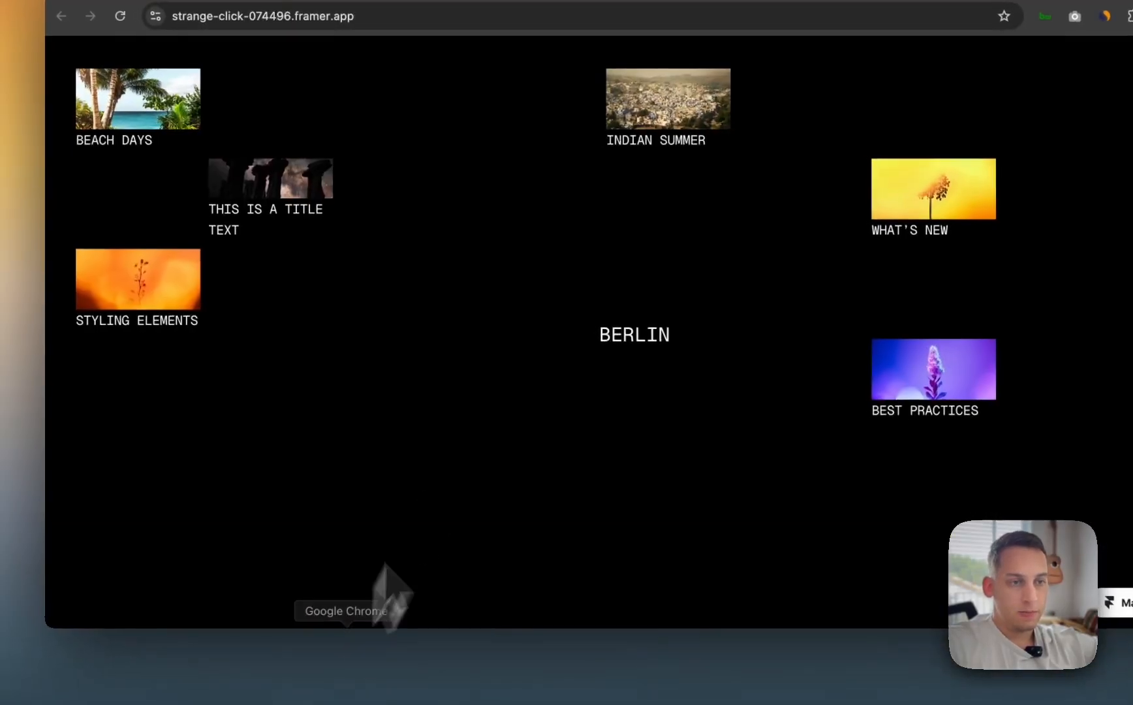
pyautogui.press('super+r')
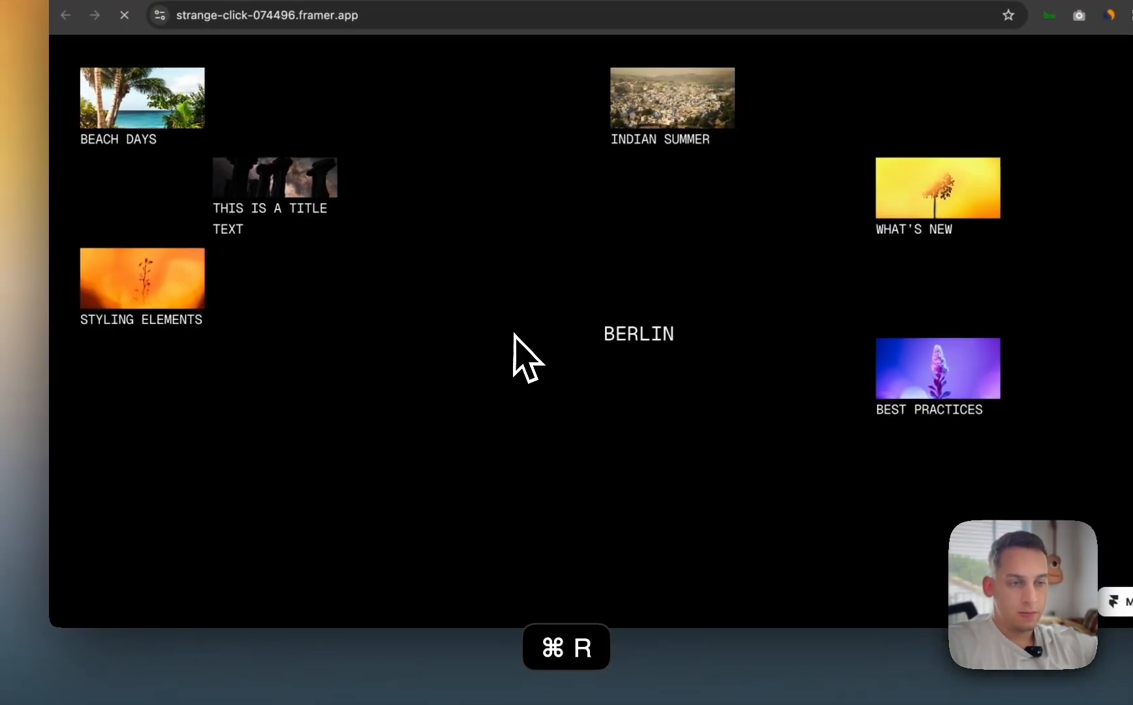
# - Review the fade transitions between the live page's sections in both scroll directions
pyautogui.scroll(-10, 514, 333)
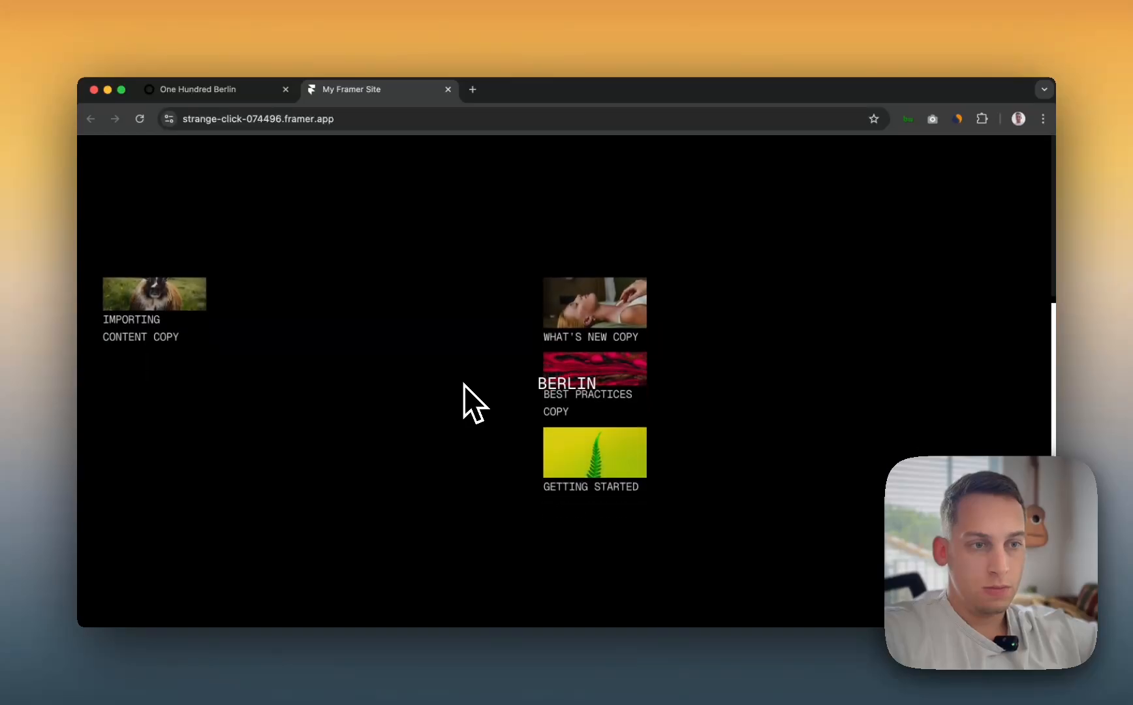
pyautogui.scroll(10, 465, 385)
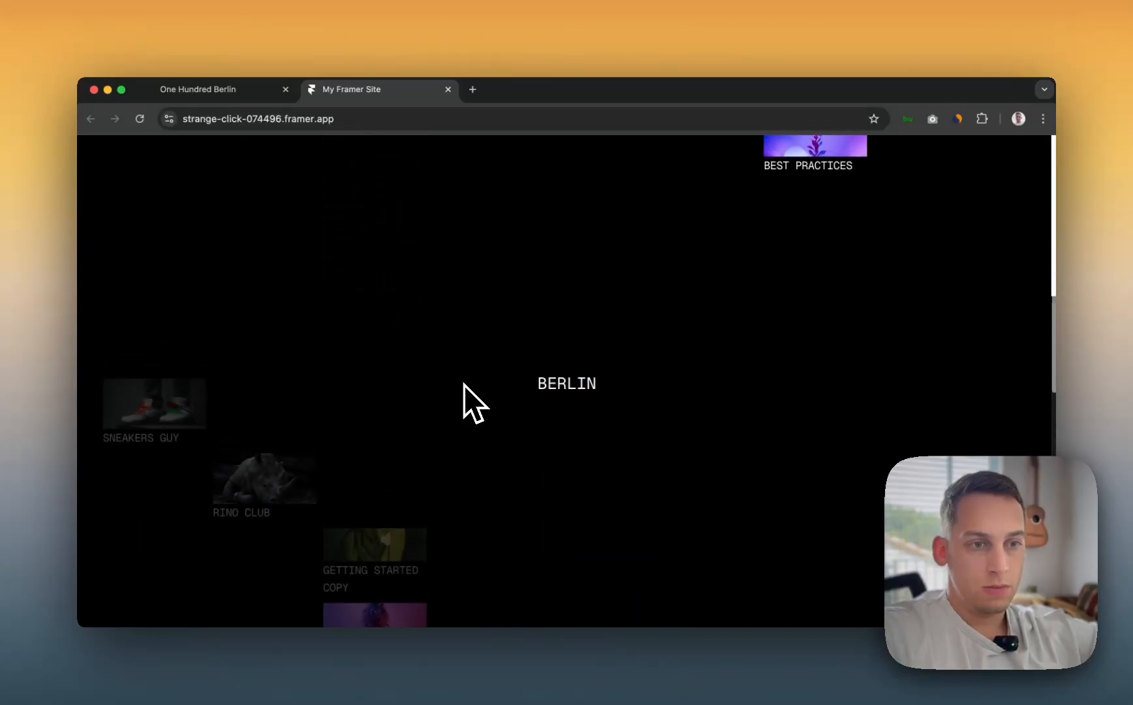
pyautogui.scroll(-10, 464, 385)
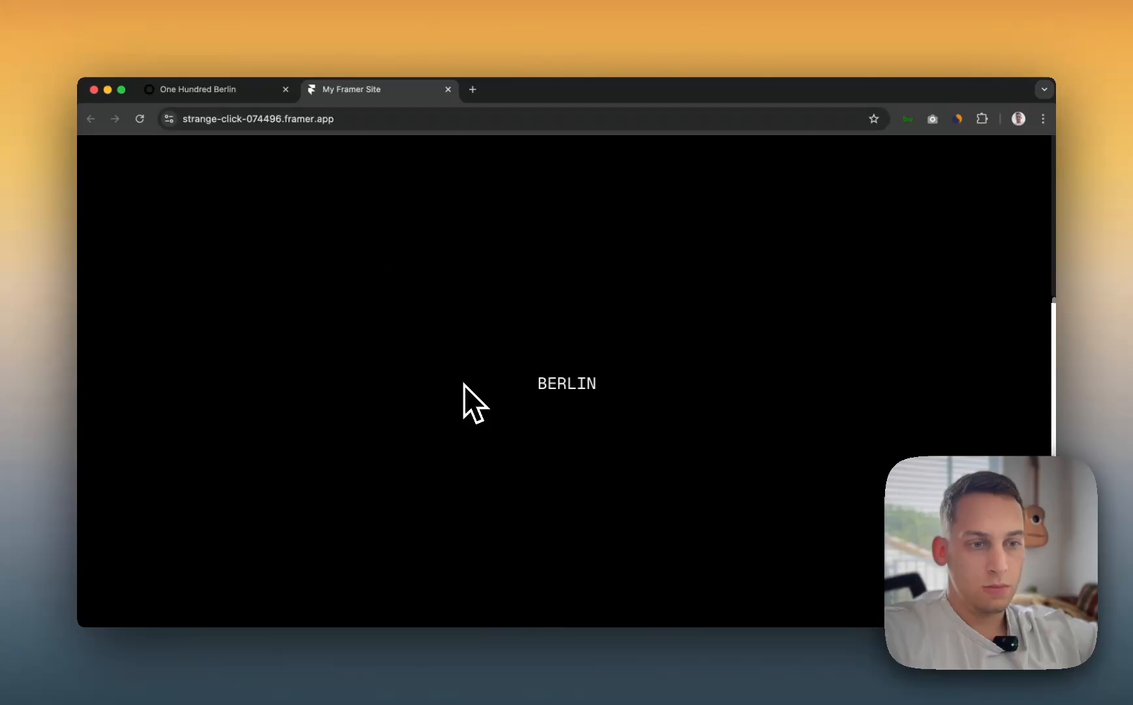
pyautogui.scroll(10, 464, 385)
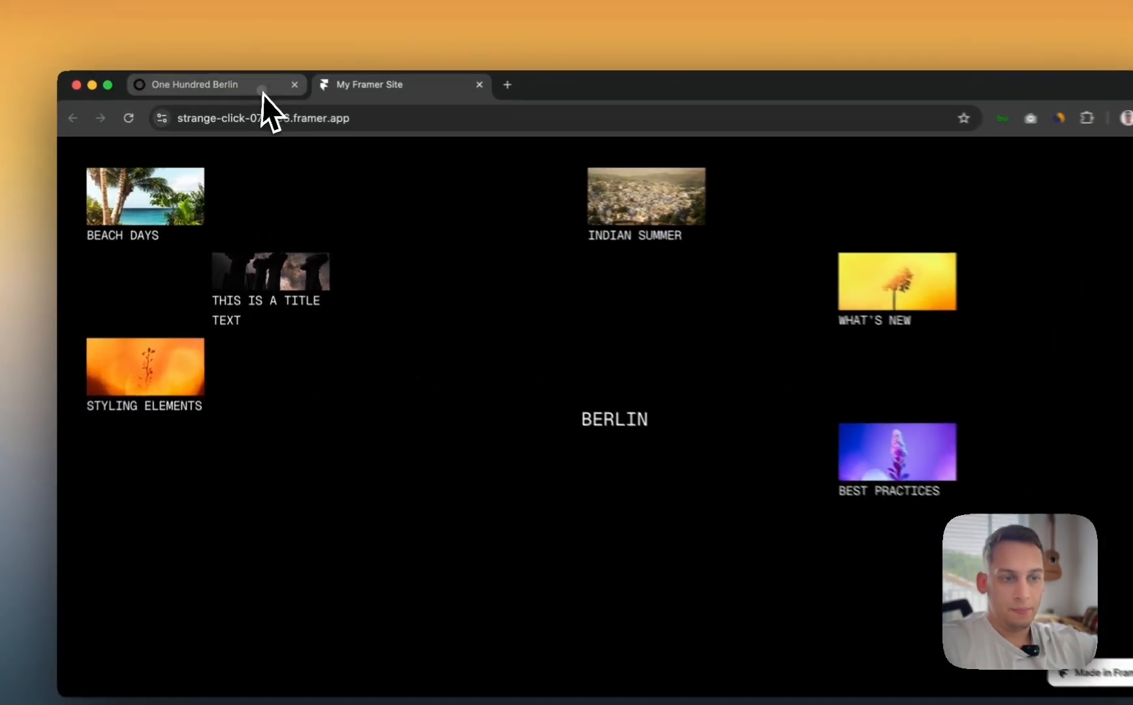
# - Review the One Hundred Berlin reference page with its developer tools closed, and return to Framer
pyautogui.click(261, 90)
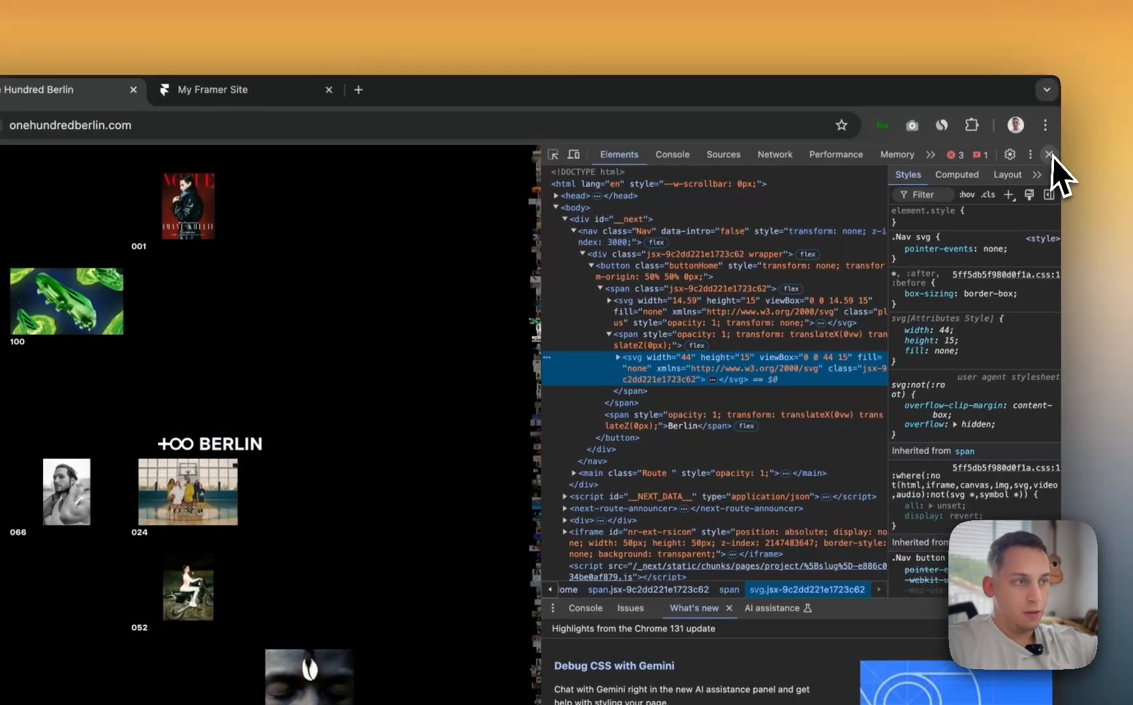
pyautogui.click(1049, 155)
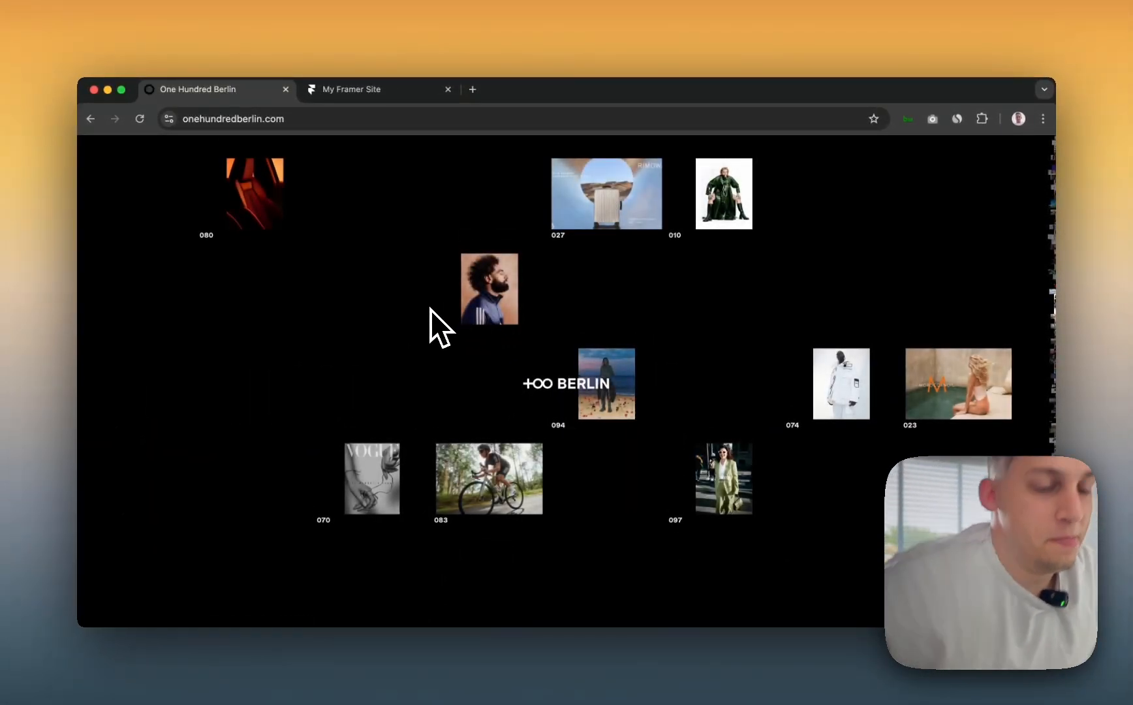
pyautogui.click(592, 662)
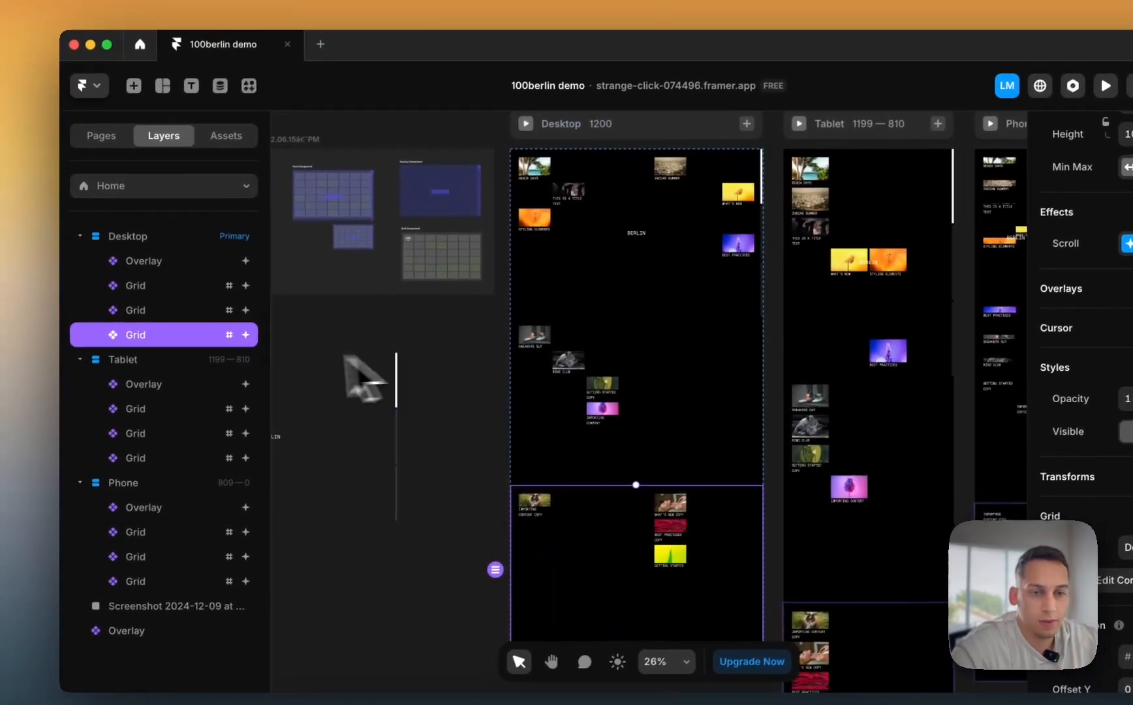
# - Change the first Desktop Grid's scroll effect to an On Appear trigger with the Fade In preset, and preview the page
pyautogui.click(182, 269)
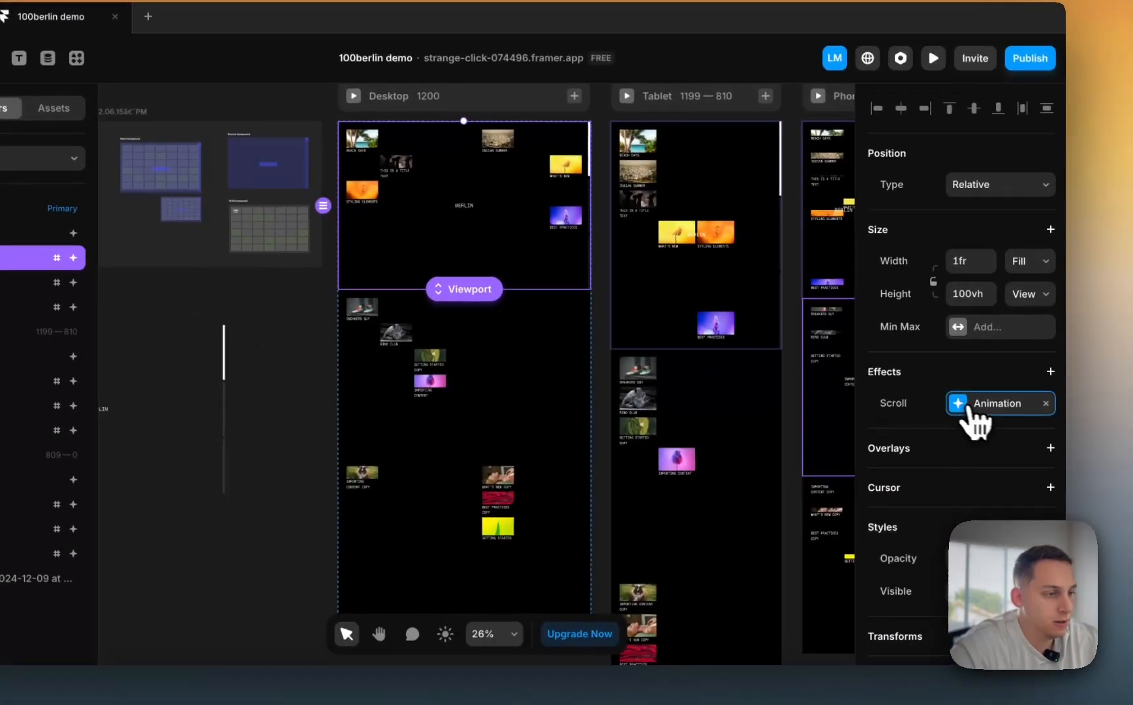
pyautogui.click(972, 404)
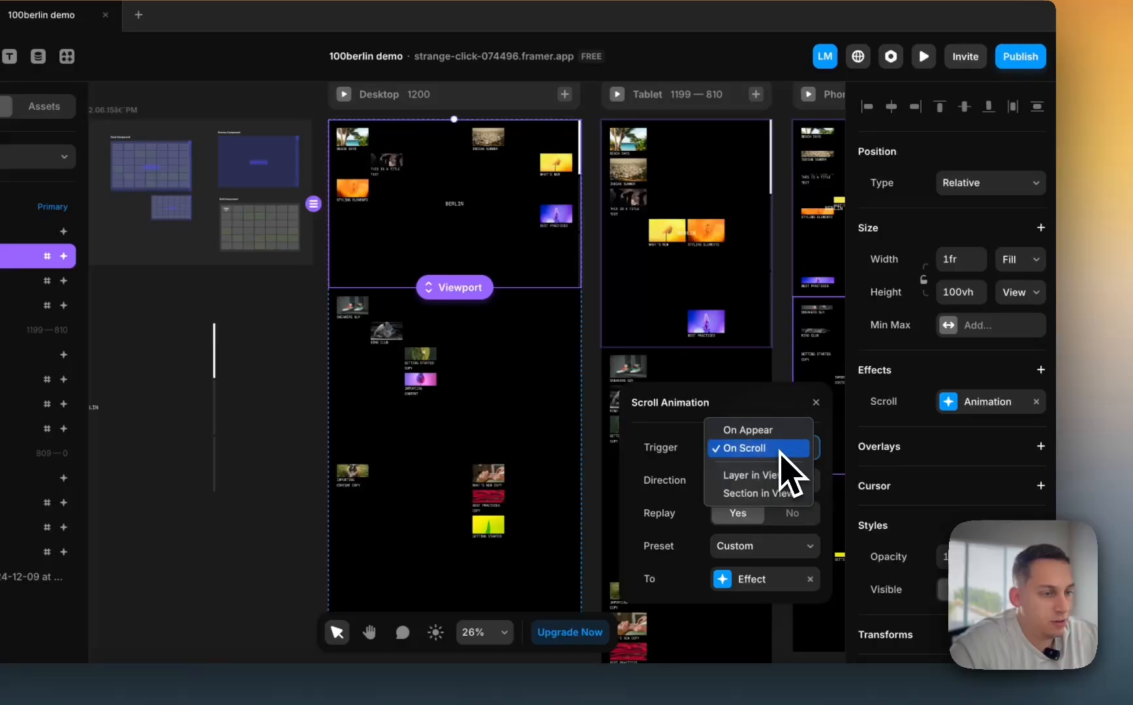
pyautogui.click(767, 432)
pyautogui.click(761, 481)
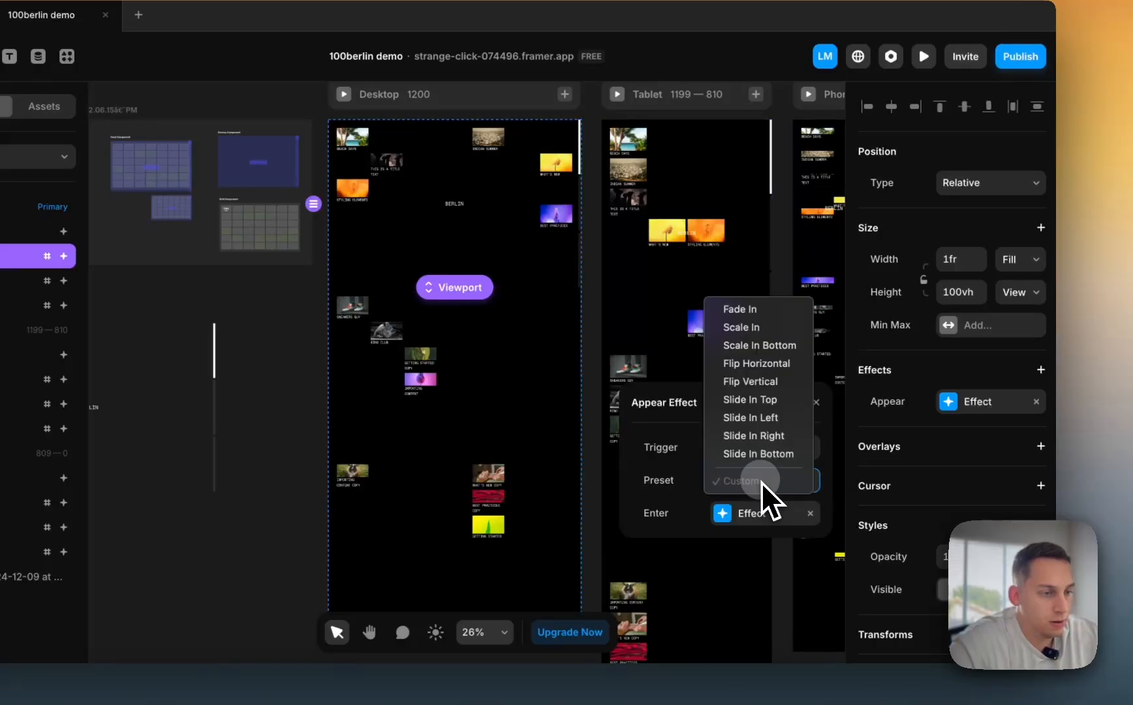
pyautogui.click(686, 460)
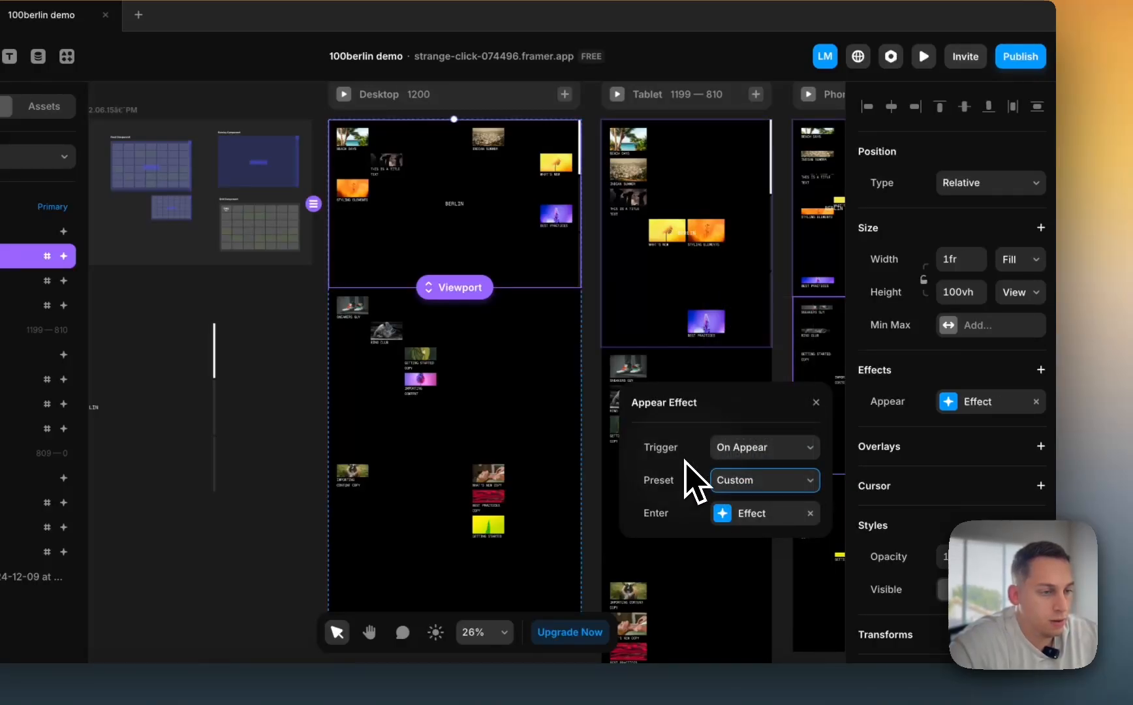
pyautogui.click(729, 483)
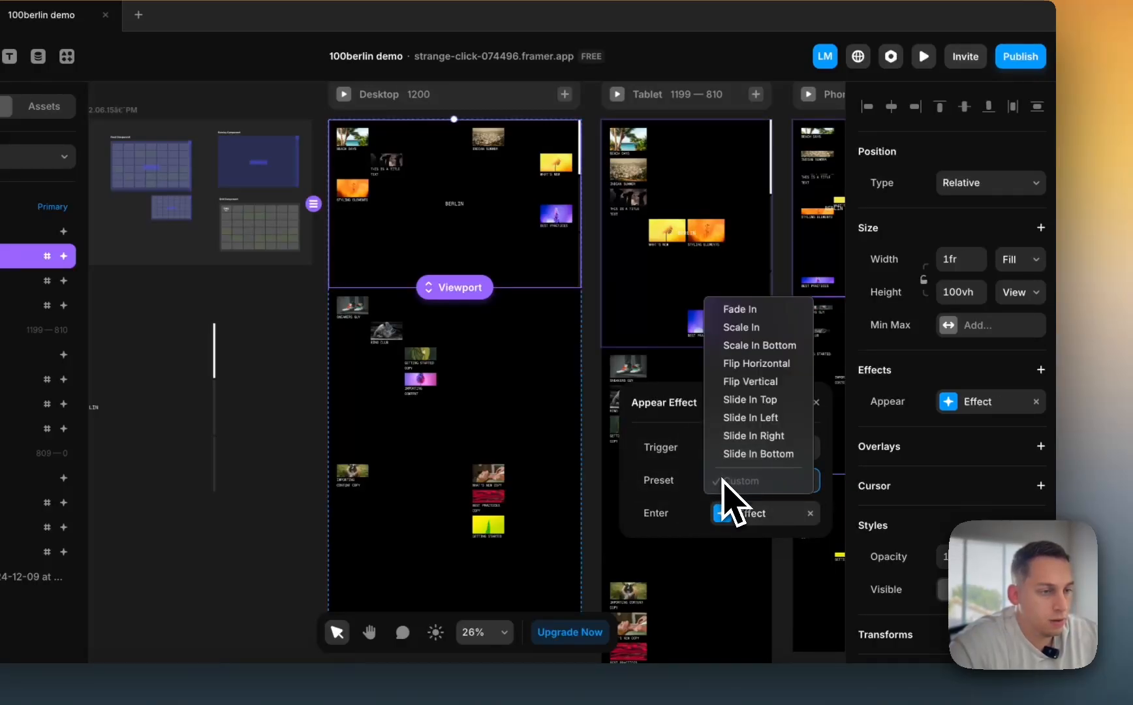
pyautogui.click(748, 314)
pyautogui.press('super+p')
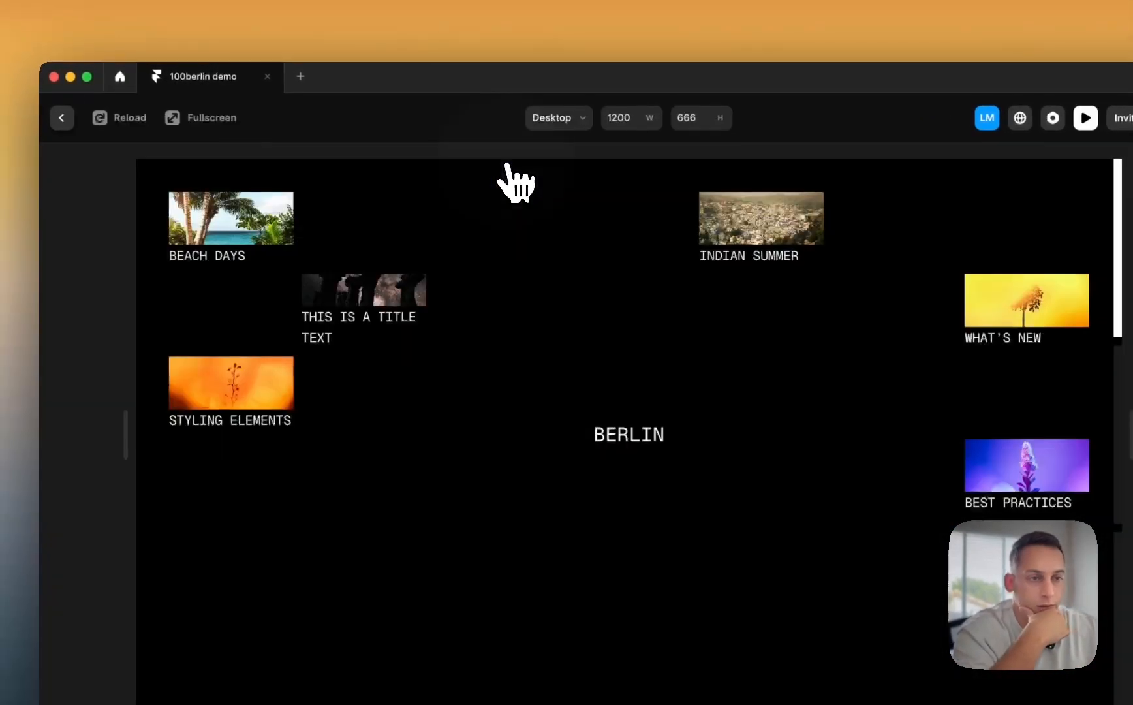
pyautogui.press('super+r')
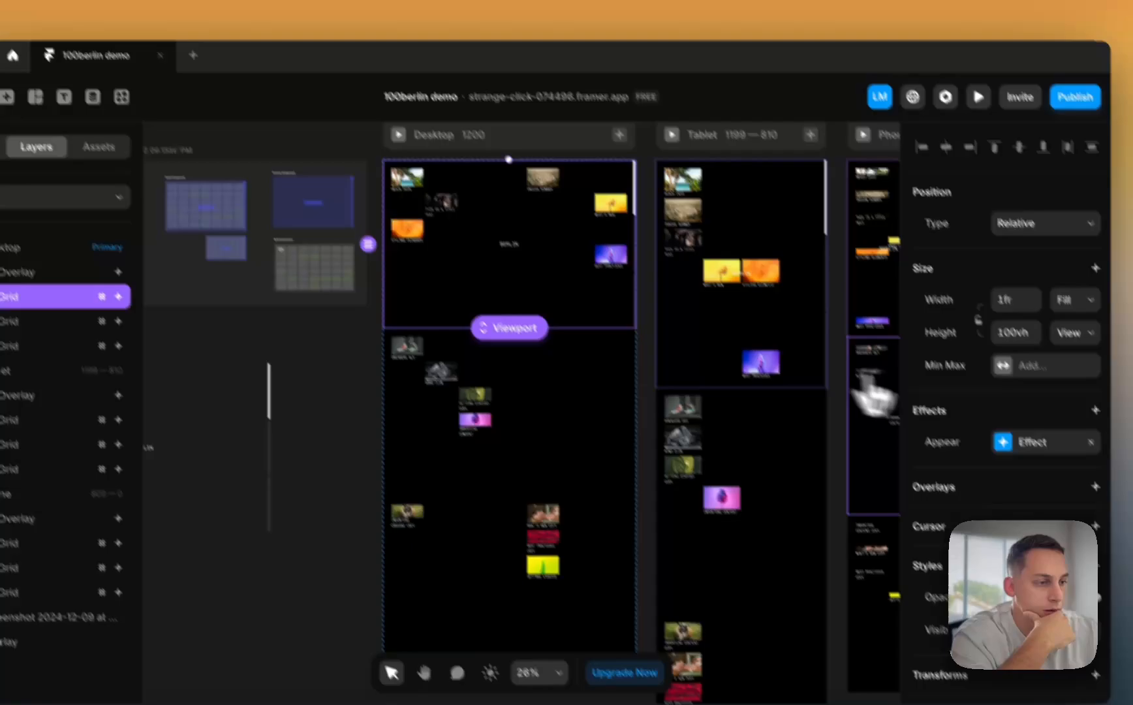
# - Set the first Desktop Grid's Appear transition to a 2.4-second Spring and replay the fade in the Desktop preview
pyautogui.click(1003, 442)
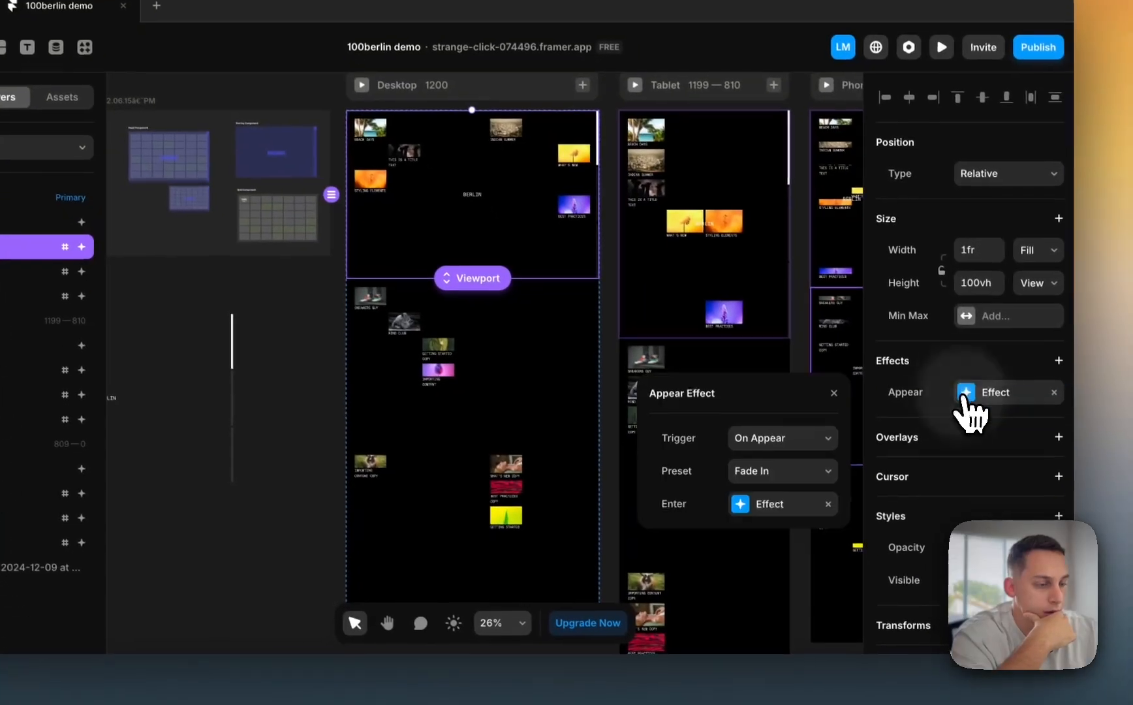
pyautogui.click(842, 558)
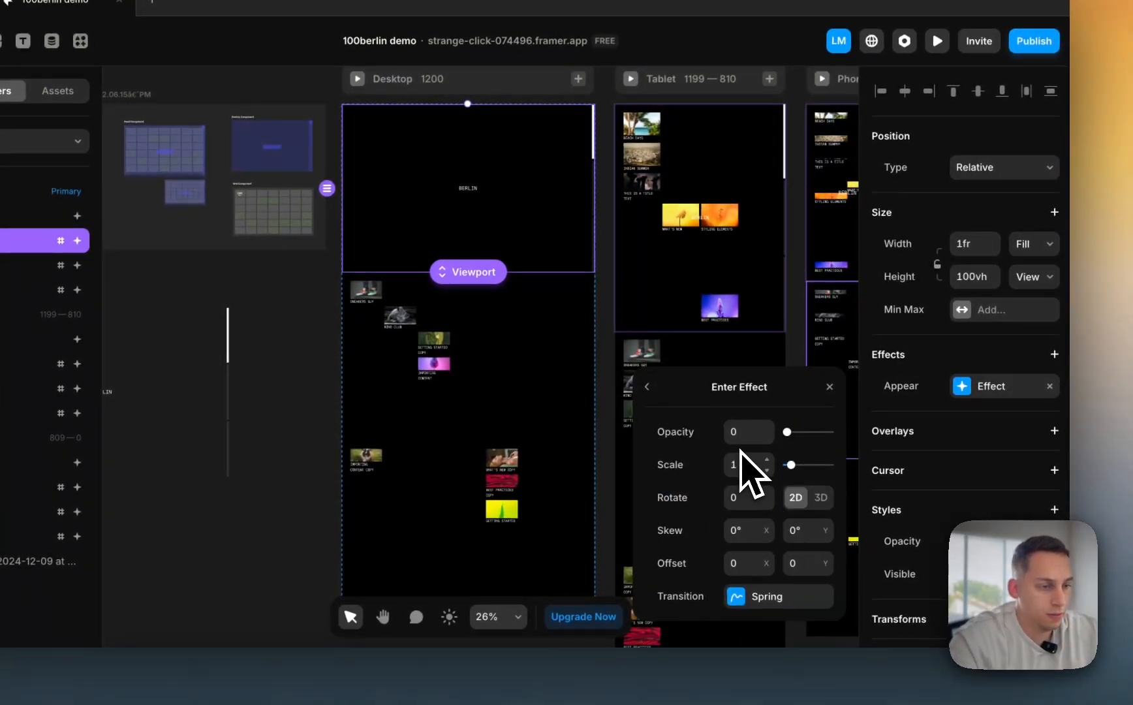
pyautogui.click(751, 596)
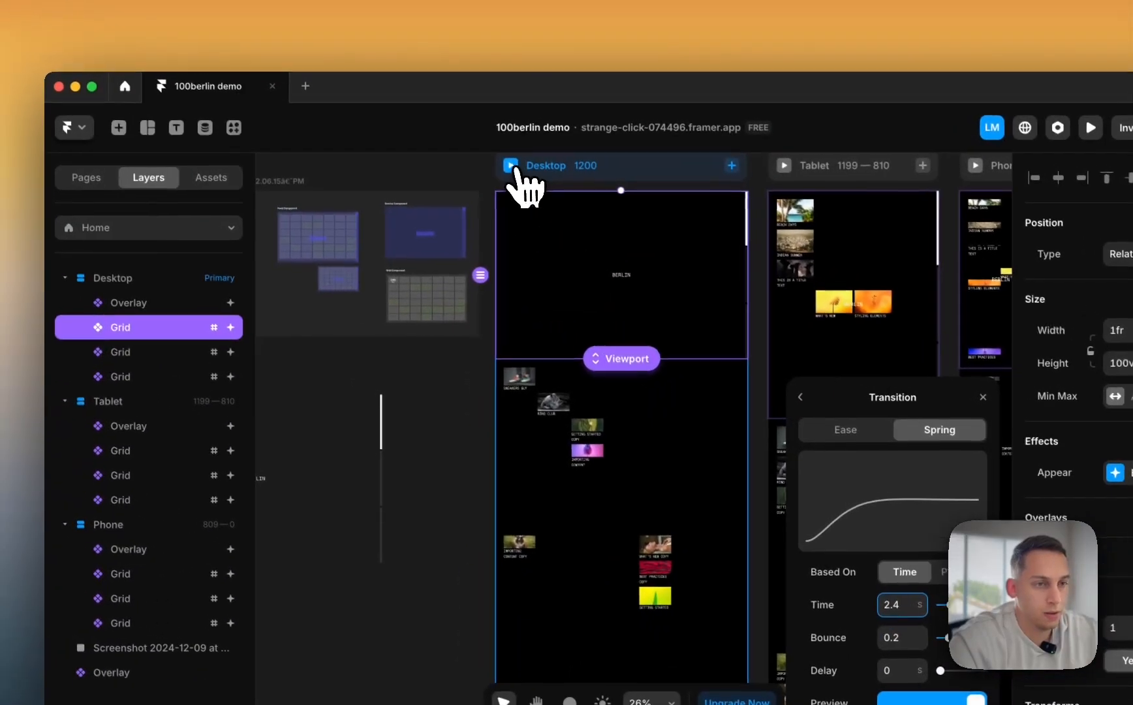
pyautogui.click(357, 78)
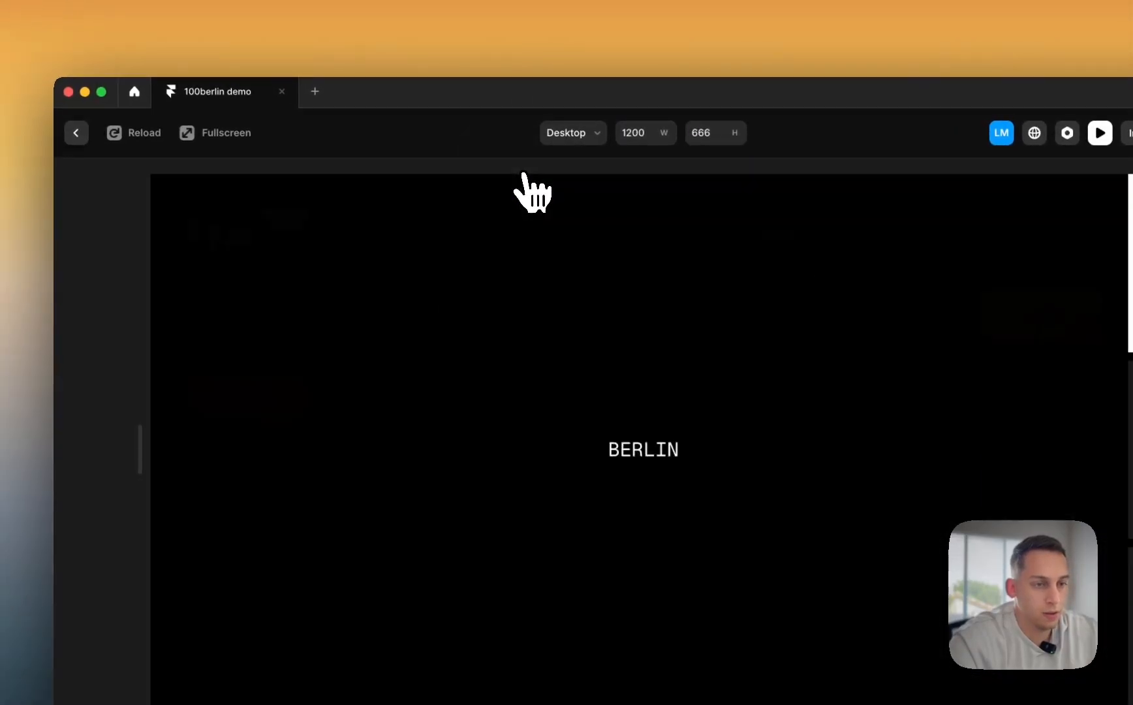
pyautogui.press('super+r')
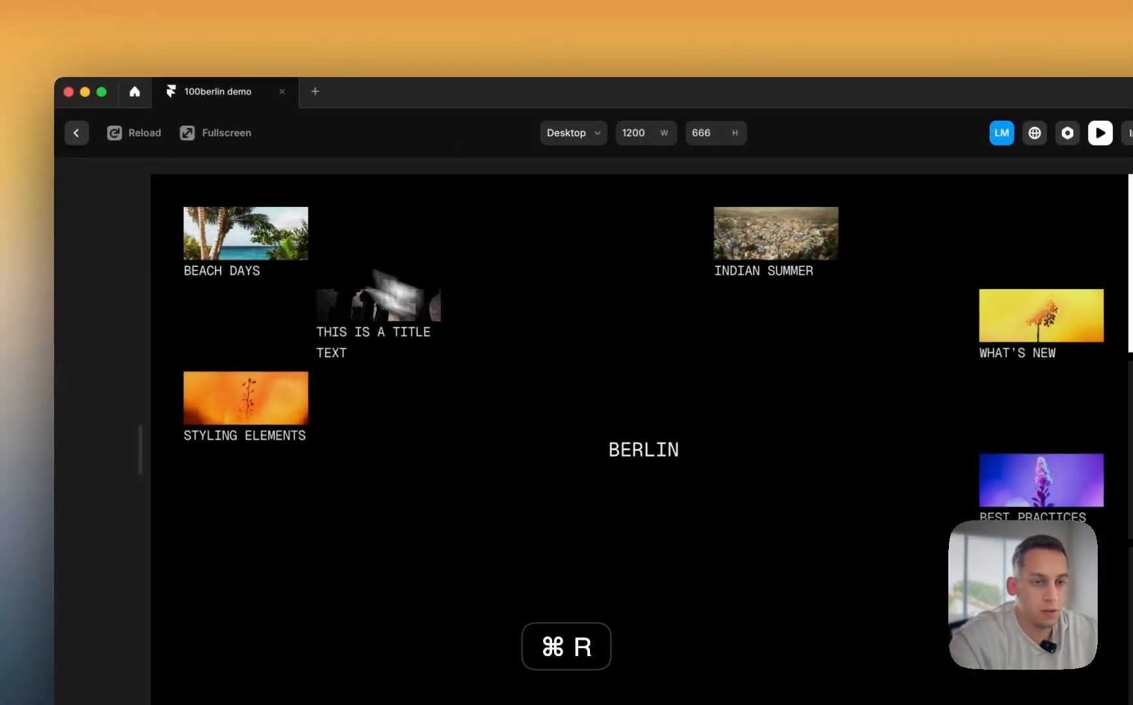
pyautogui.click(77, 132)
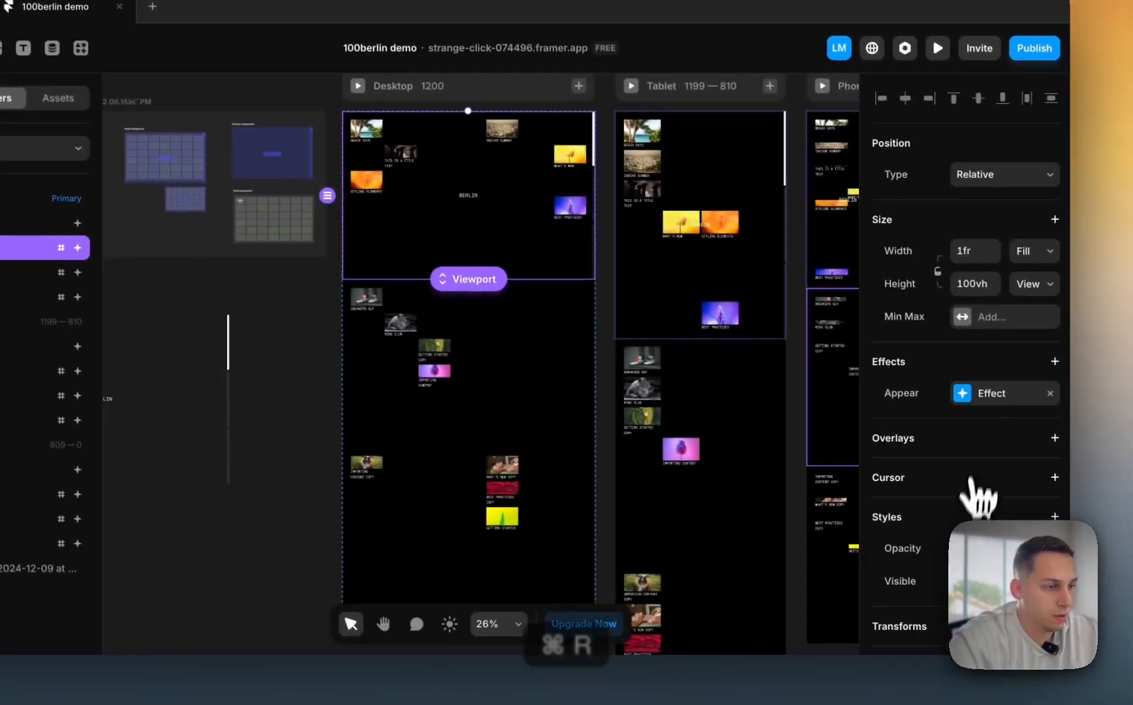
# - Switch the first Desktop Grid's Appear transition to Ease with the Ease In Out curve
pyautogui.click(966, 393)
pyautogui.click(726, 501)
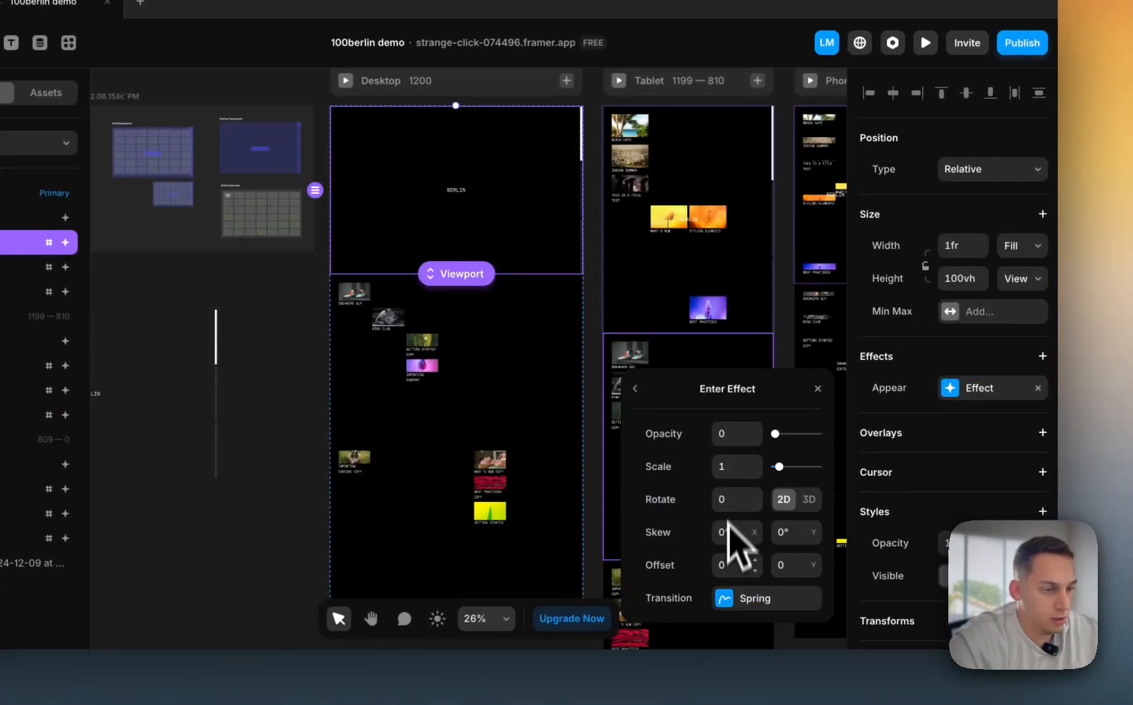
pyautogui.click(735, 521)
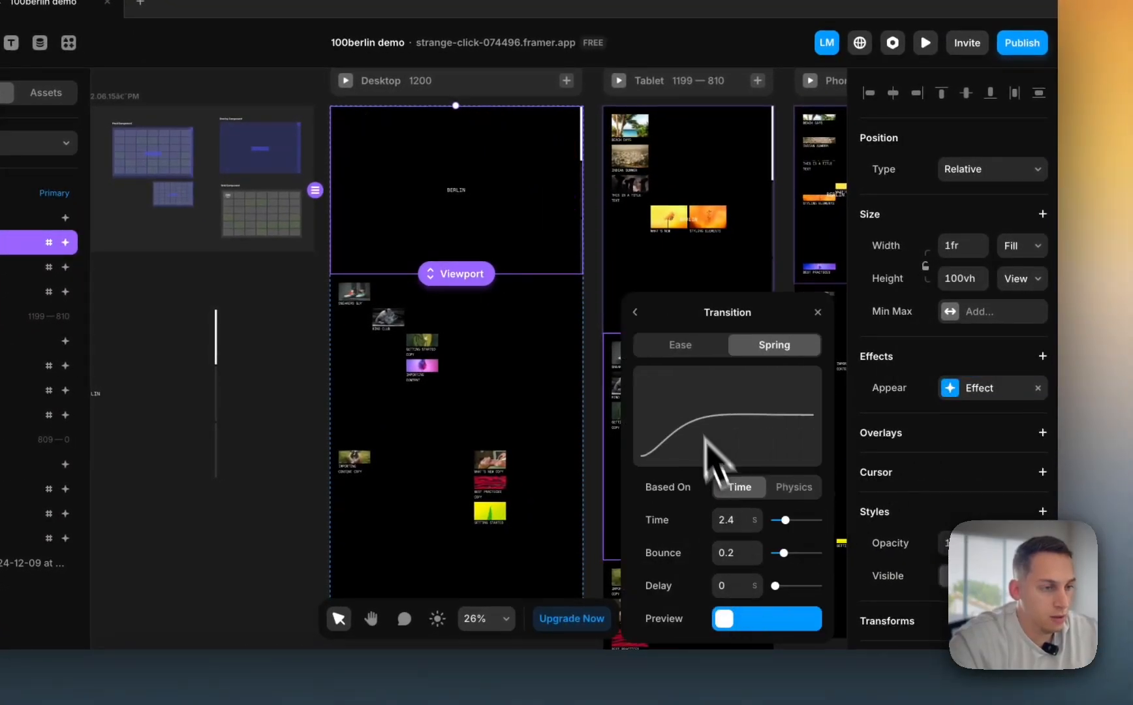
pyautogui.click(670, 346)
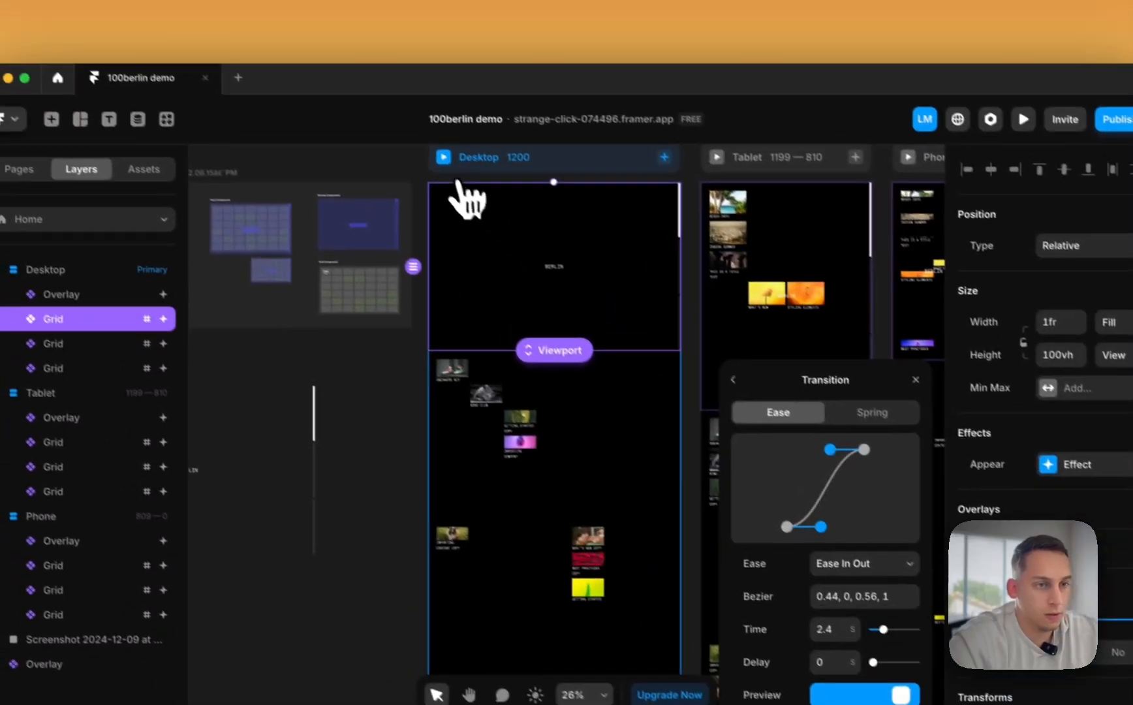
# - Preview the Desktop page, replay the first section's fade and scroll to the second section
pyautogui.click(345, 85)
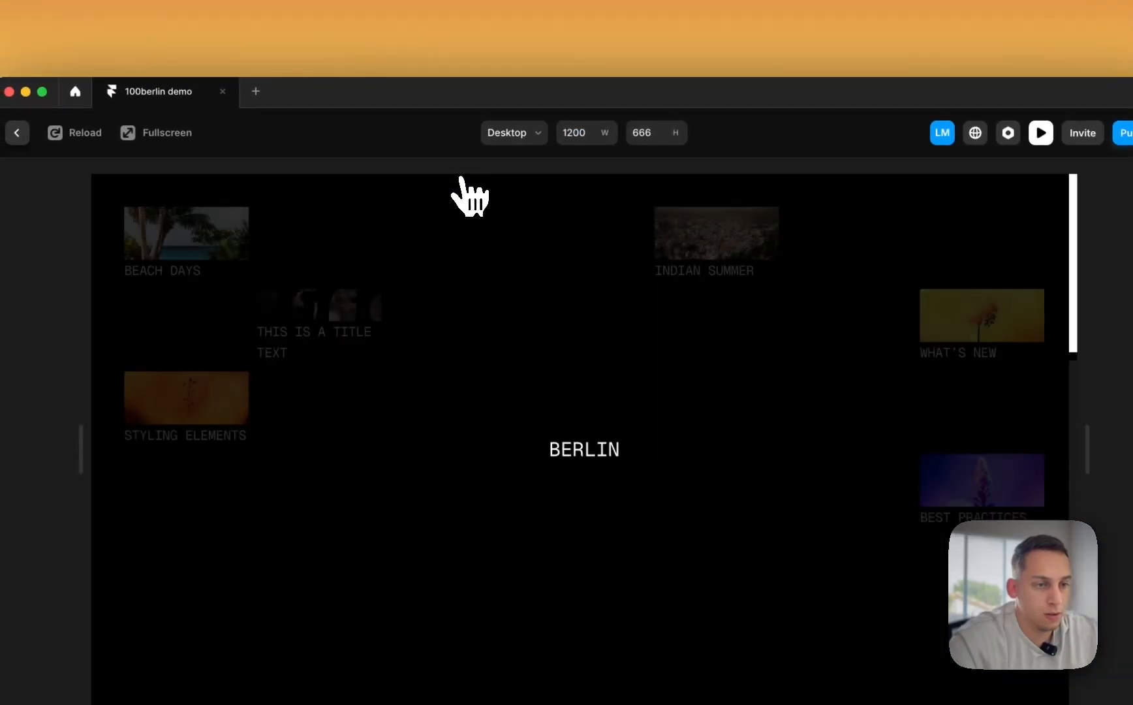
pyautogui.press('super+r')
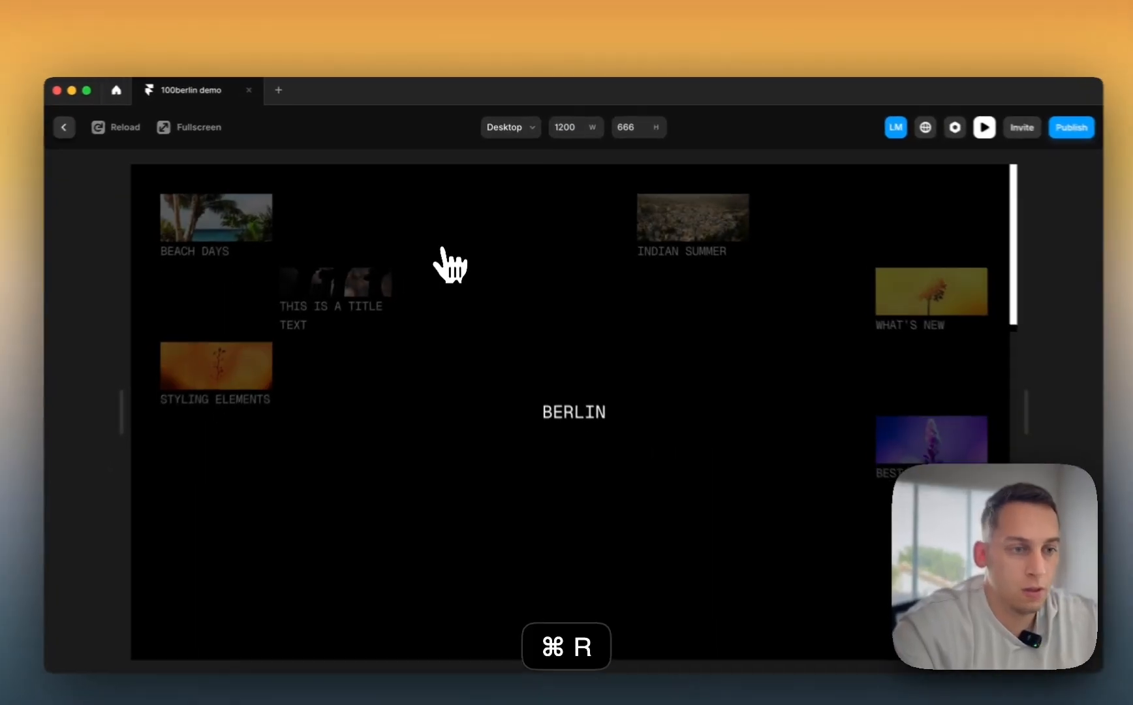
pyautogui.scroll(-5, 431, 320)
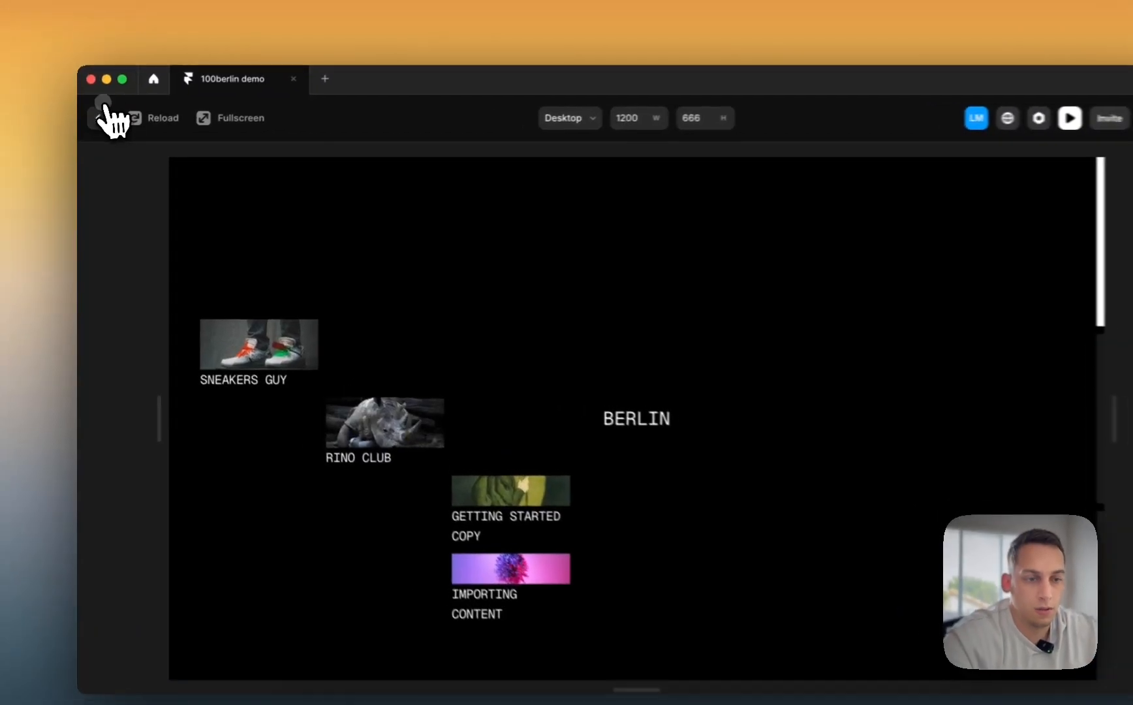
pyautogui.click(104, 113)
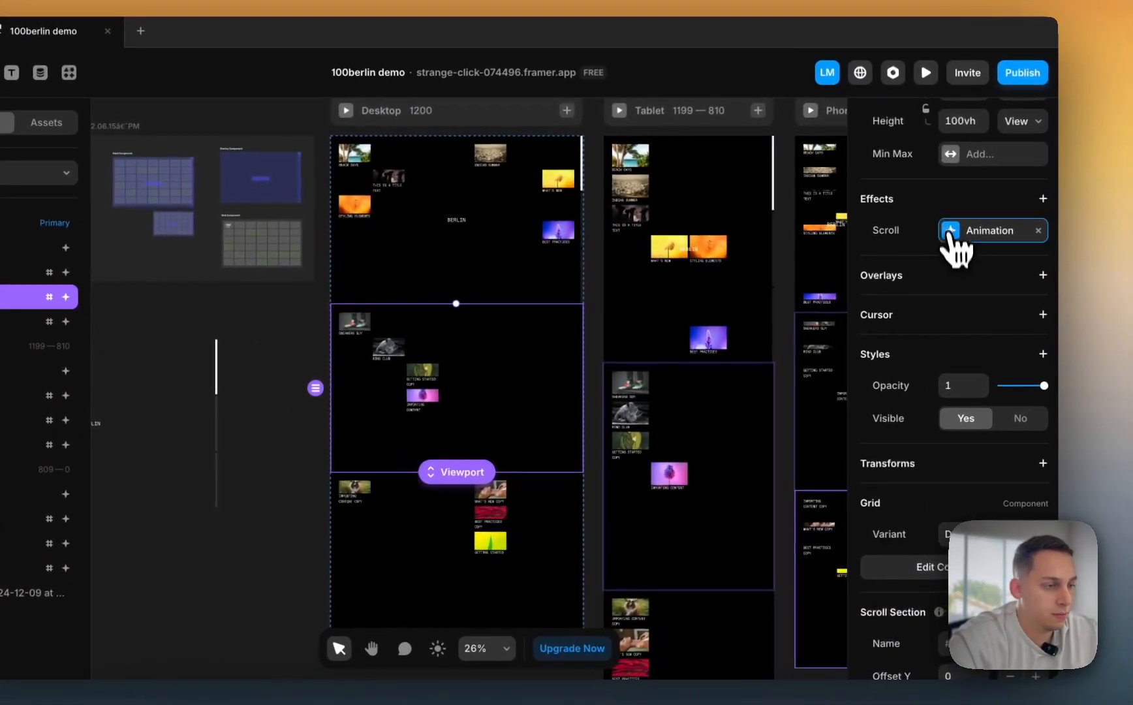
# - Switch the second Desktop Grid's Enter and Exit scroll animation transition to Ease In Out
pyautogui.click(951, 231)
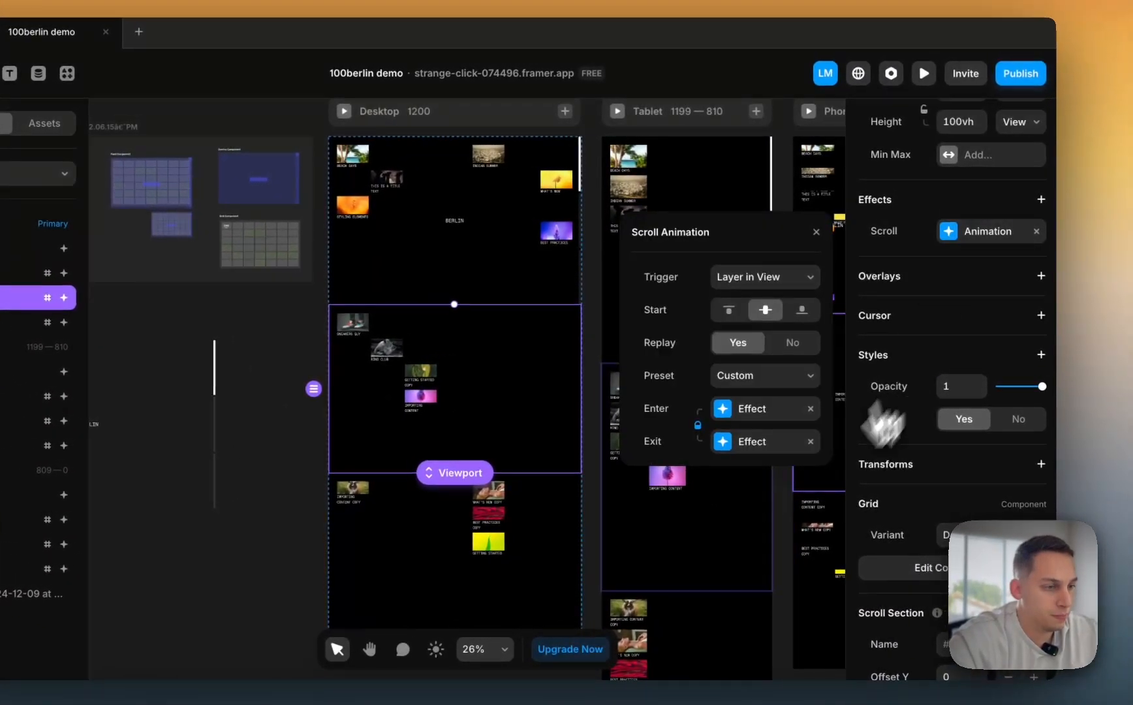
pyautogui.click(724, 439)
pyautogui.click(633, 231)
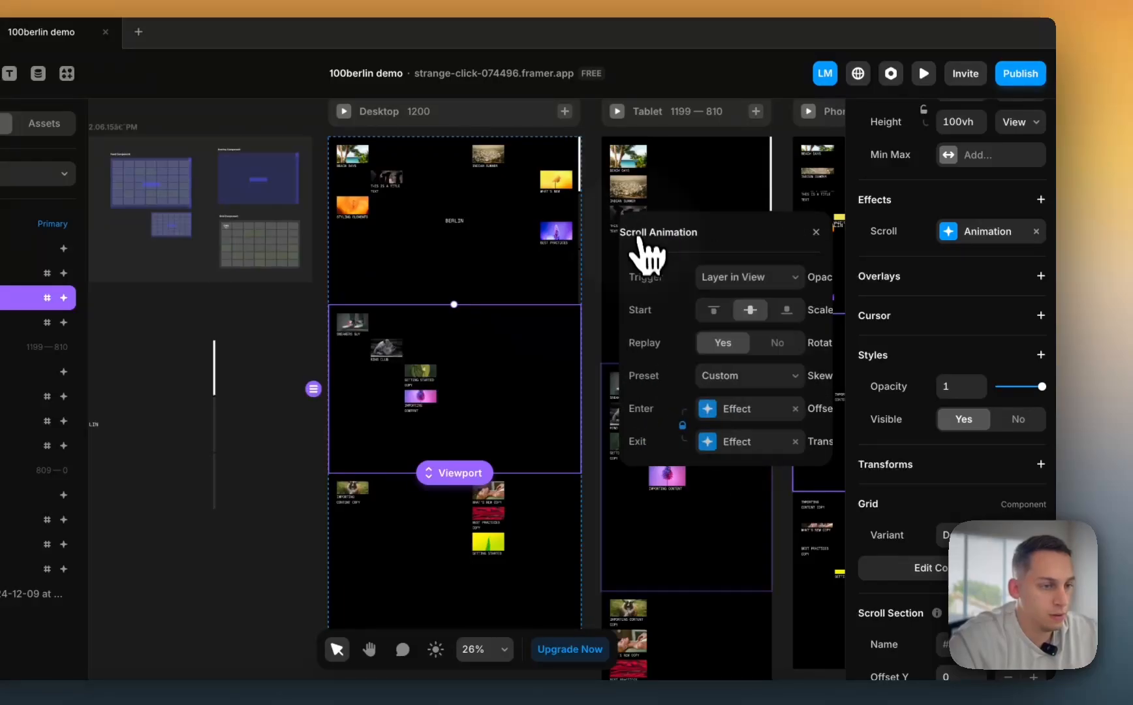
pyautogui.click(726, 437)
pyautogui.click(736, 442)
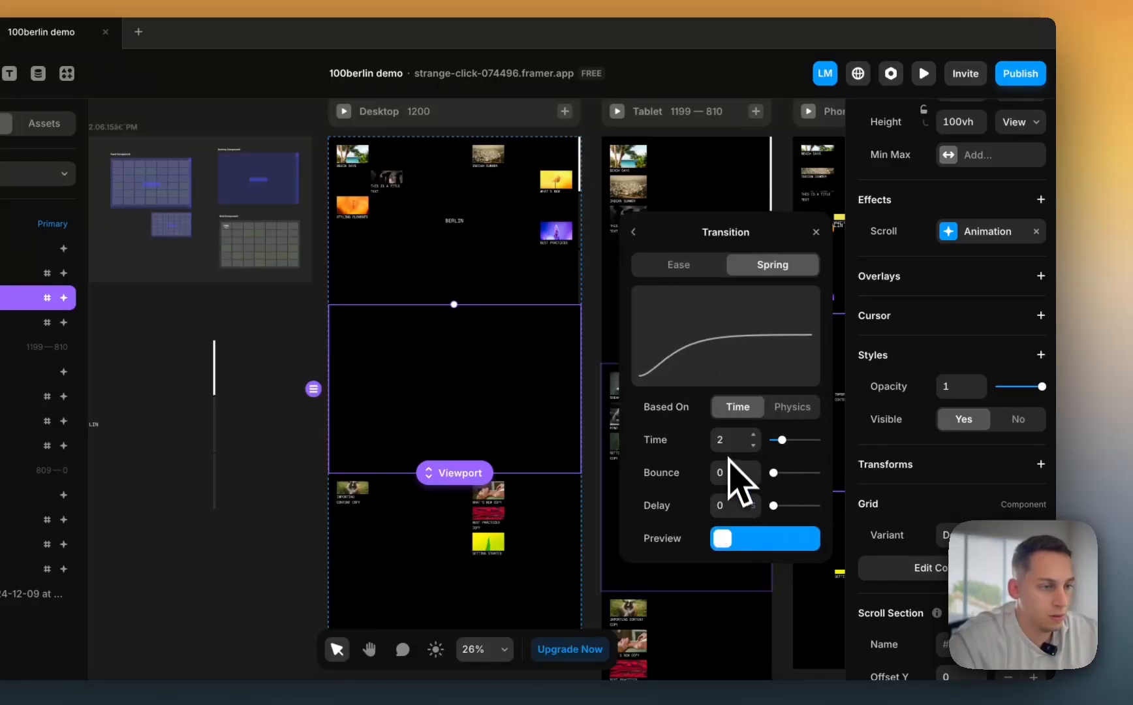
pyautogui.click(647, 261)
pyautogui.click(634, 234)
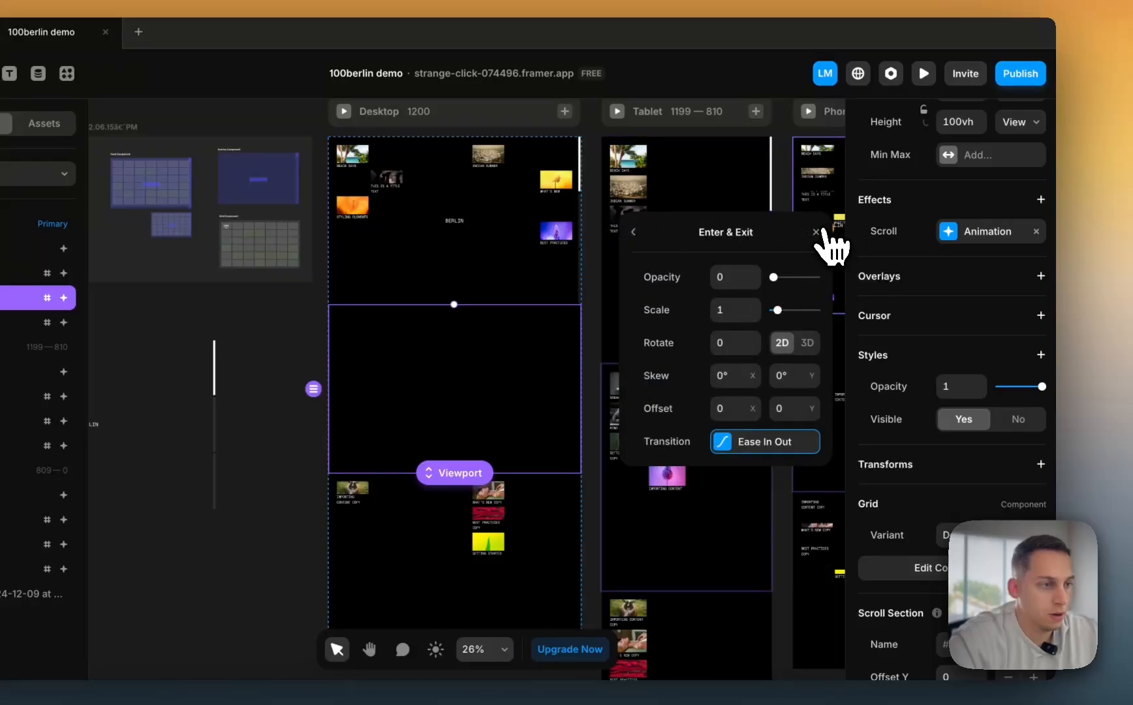
pyautogui.click(817, 232)
# - Replace the second Desktop Grid's scroll animation with a Fade In Appear effect using a 2-second Ease In Out transition
pyautogui.click(1039, 231)
pyautogui.click(1041, 199)
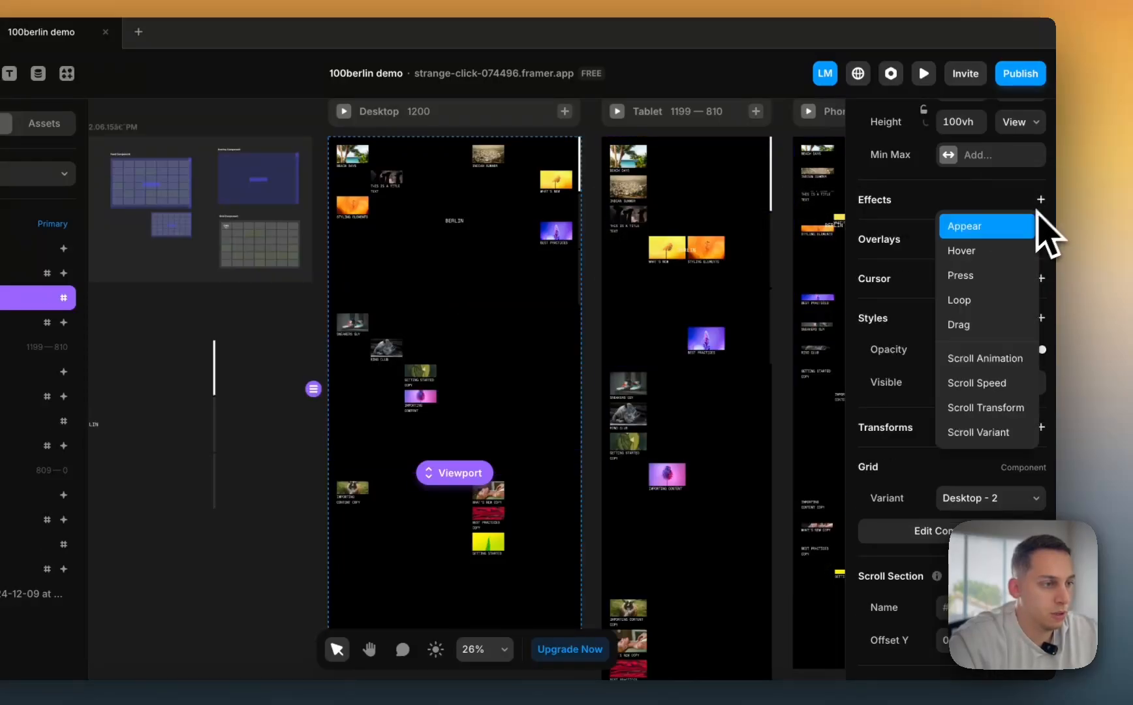
pyautogui.click(1006, 223)
pyautogui.click(770, 312)
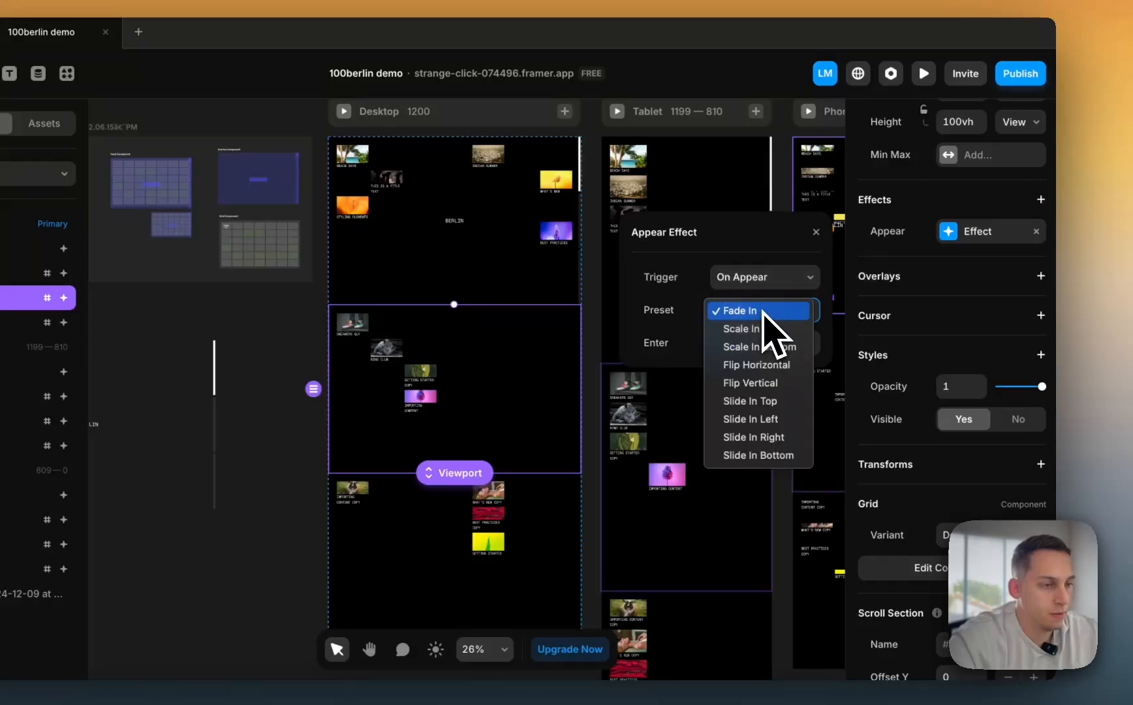
pyautogui.click(744, 309)
pyautogui.click(731, 343)
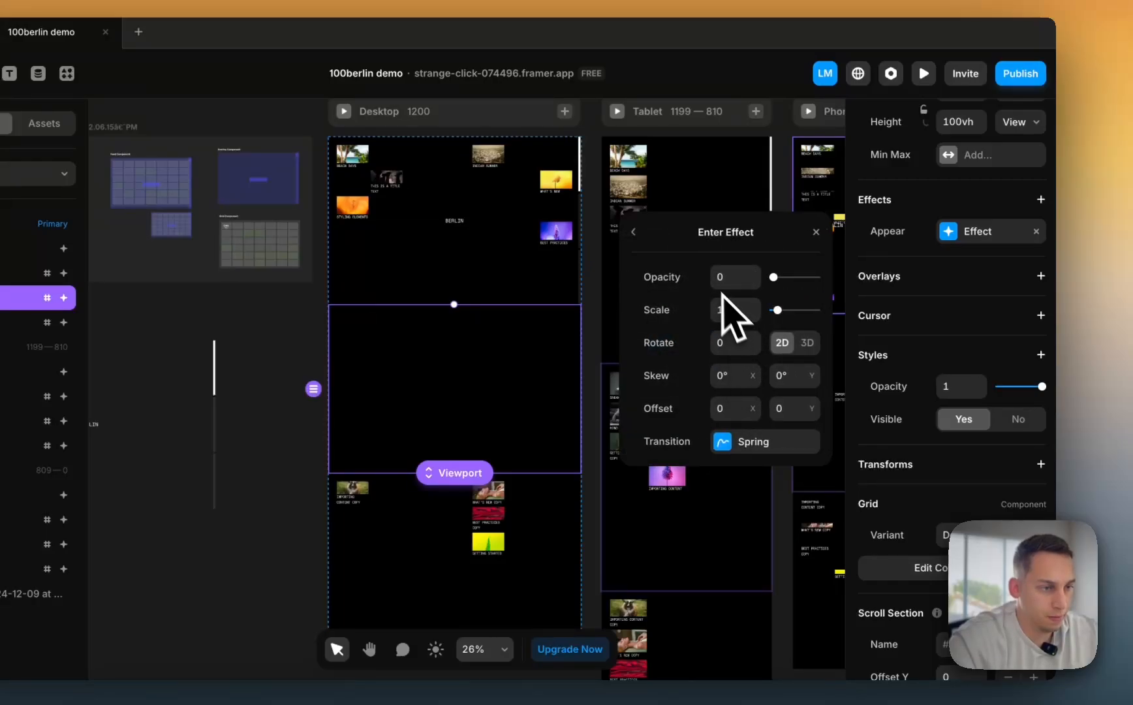
pyautogui.click(734, 442)
pyautogui.click(679, 267)
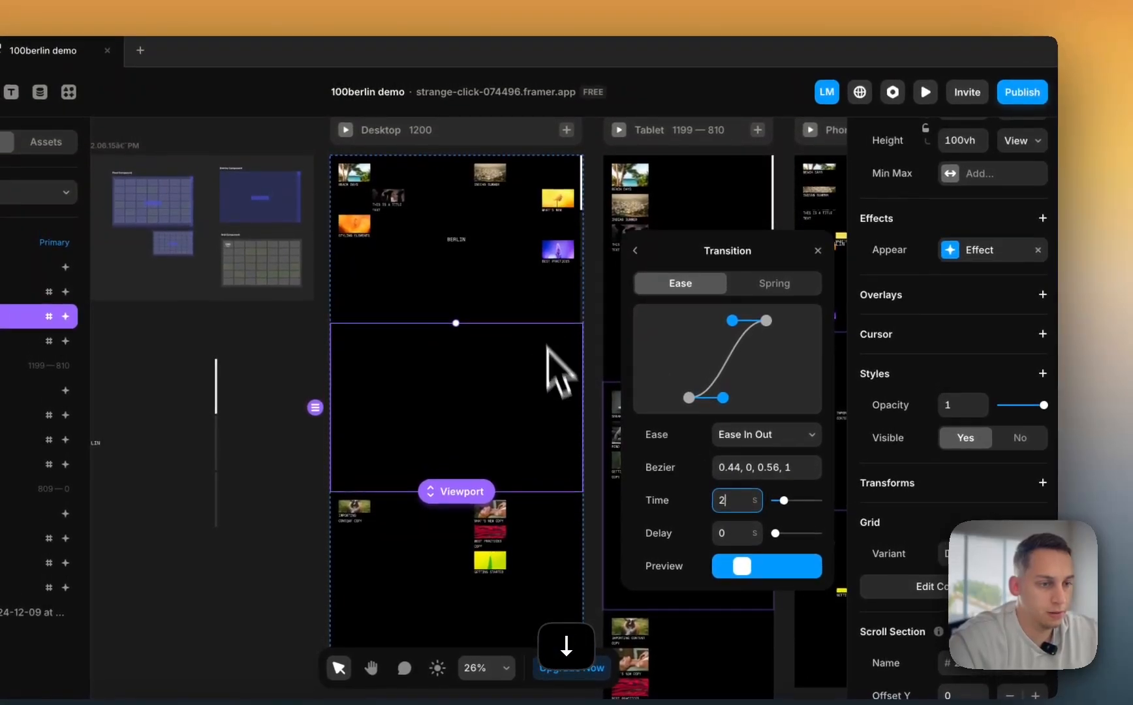
# - Replace the third Desktop Grid's scroll animation with a Fade In effect triggered by Layer in View
pyautogui.scroll(-5, 539, 398)
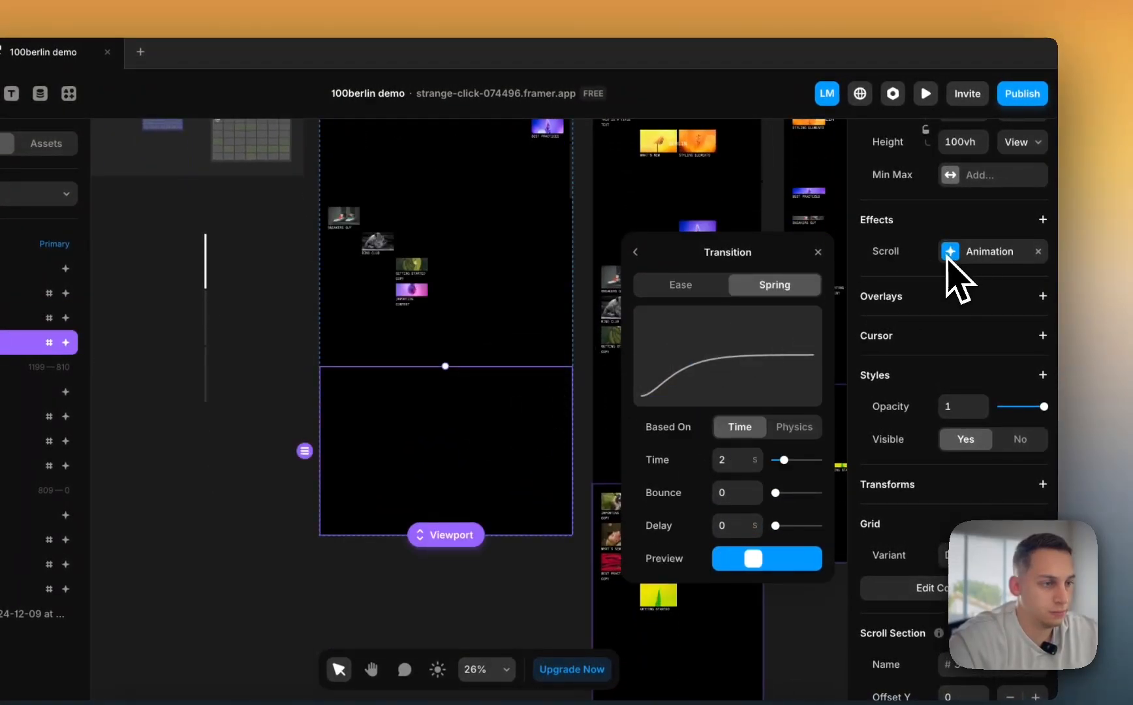
pyautogui.click(1037, 251)
pyautogui.click(1043, 219)
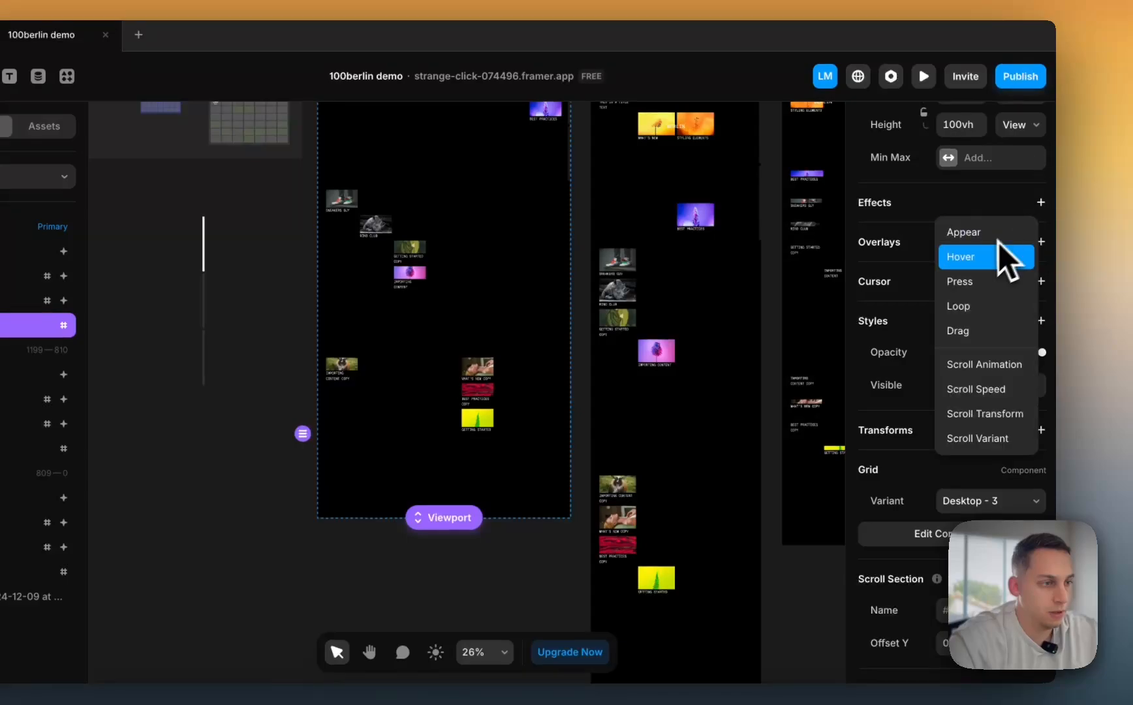
pyautogui.click(984, 234)
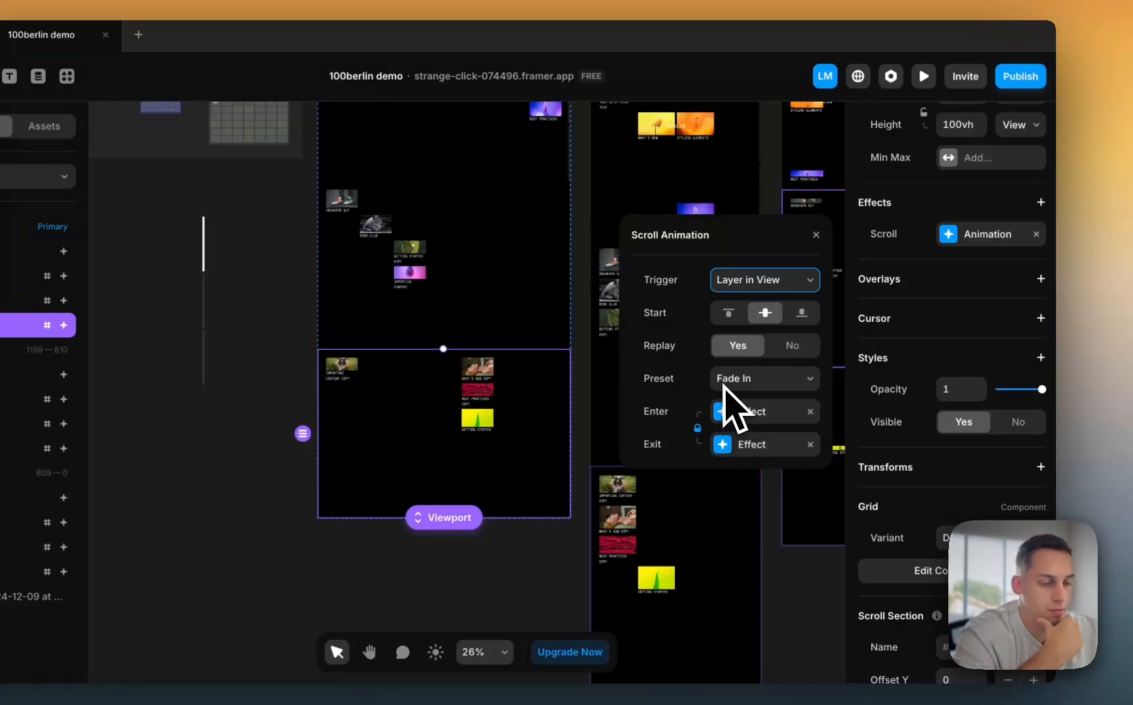
# - Set the third Desktop Grid's Enter and Exit transition to Ease In Out with a time of 2 seconds
pyautogui.click(729, 412)
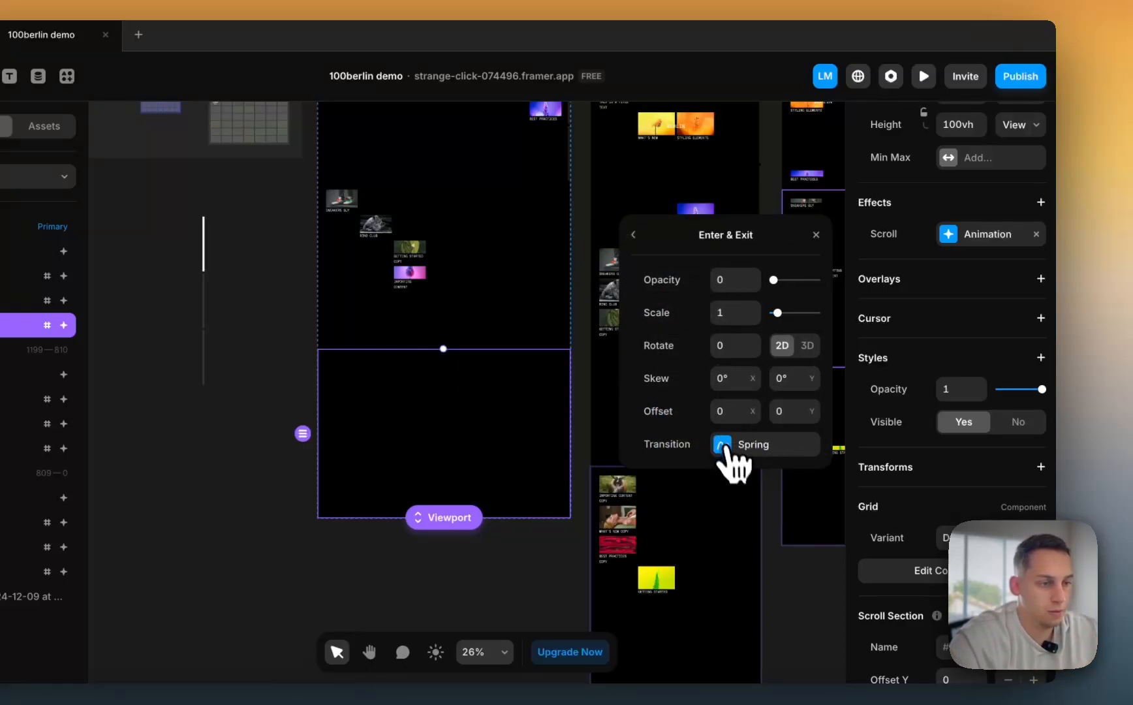
pyautogui.click(731, 457)
pyautogui.click(679, 269)
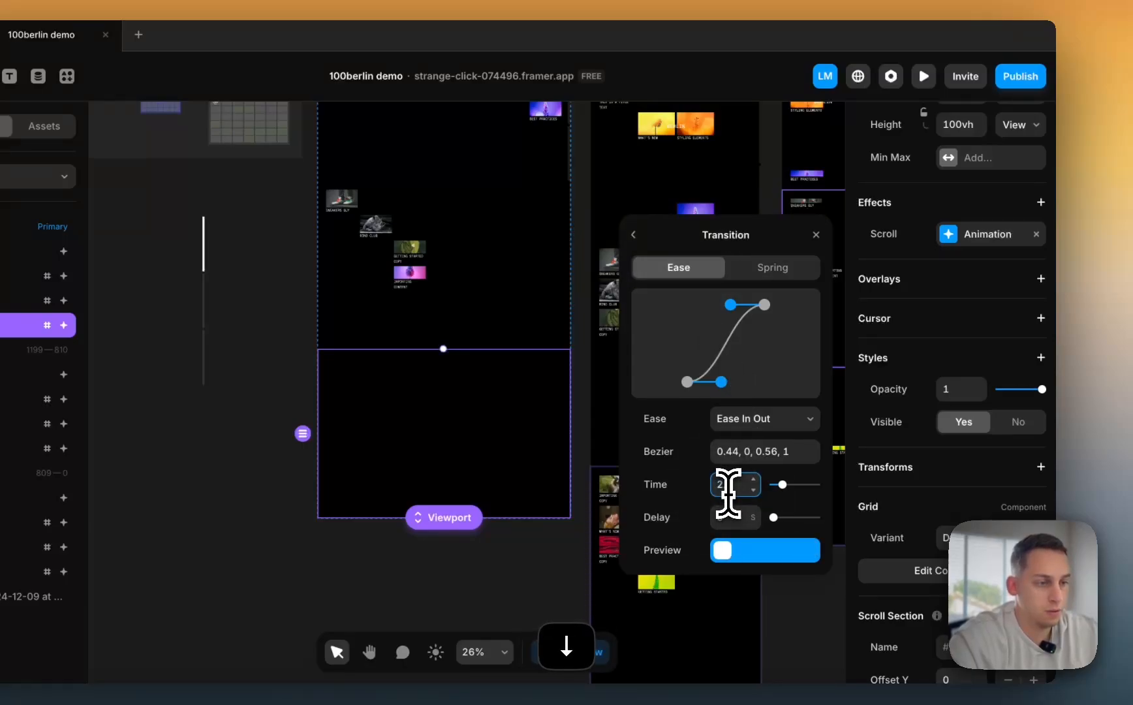
pyautogui.click(633, 235)
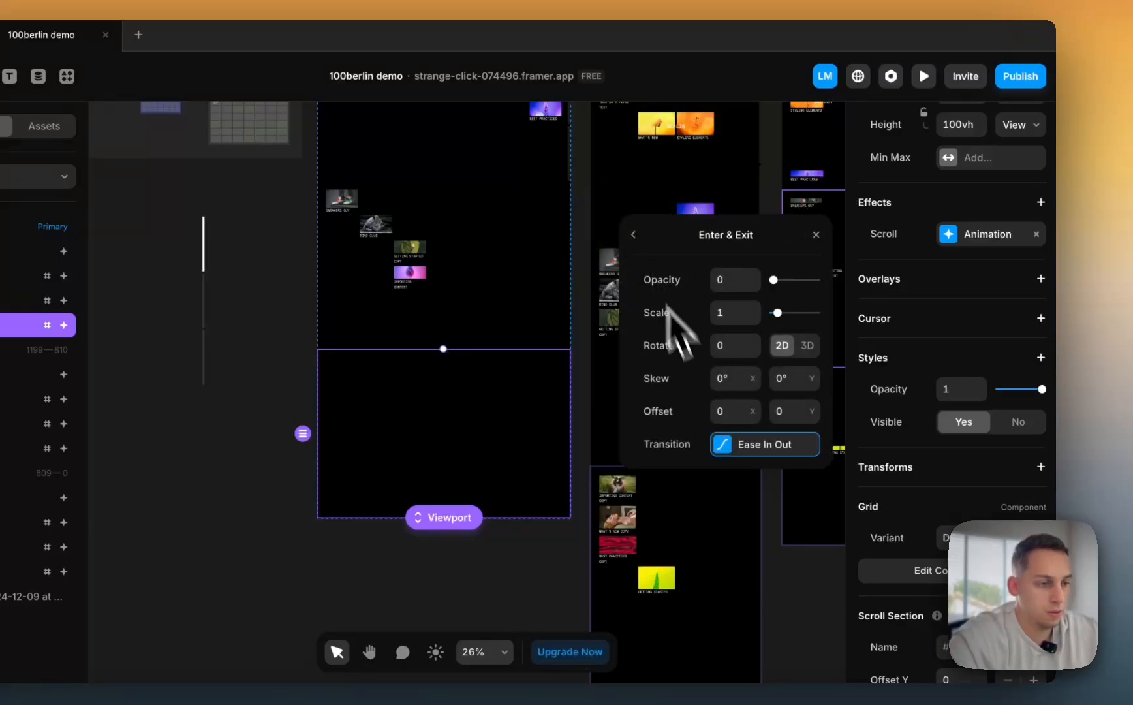
pyautogui.click(633, 235)
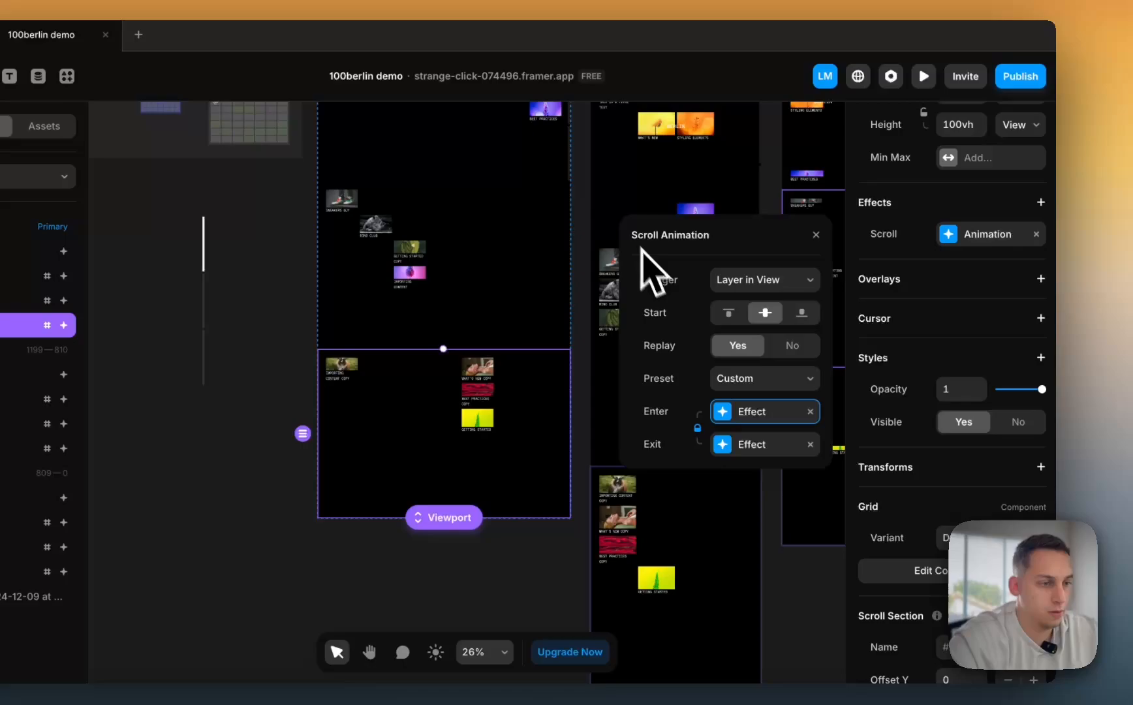
pyautogui.click(715, 421)
pyautogui.click(727, 457)
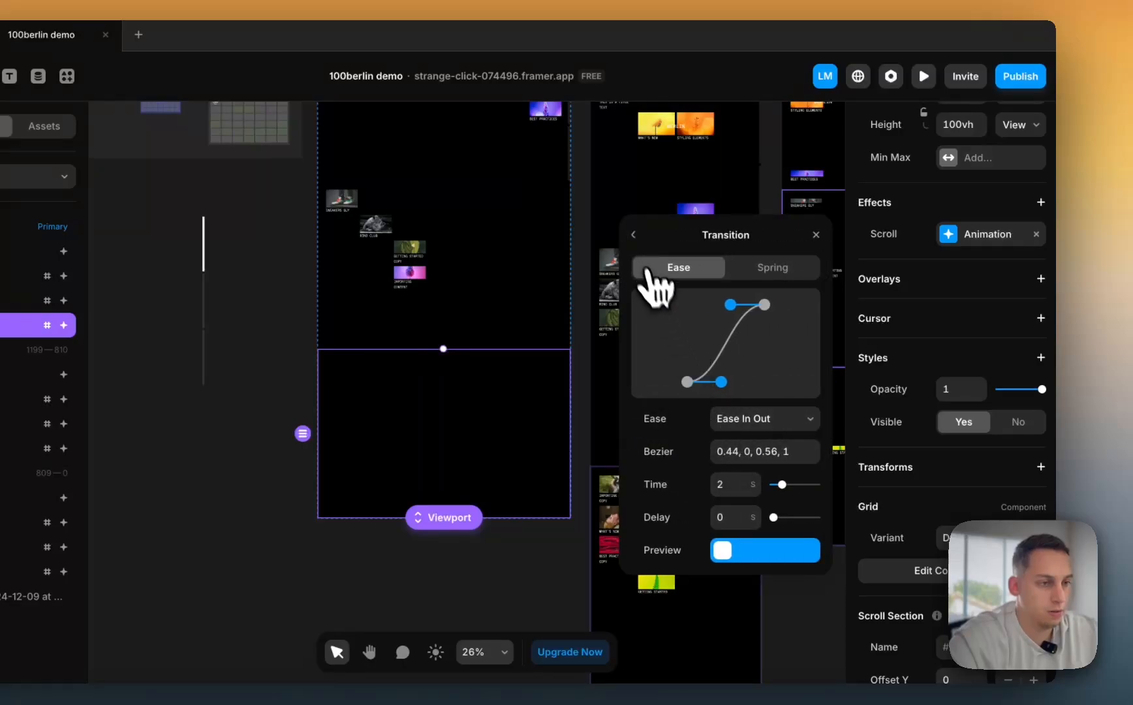
pyautogui.click(634, 235)
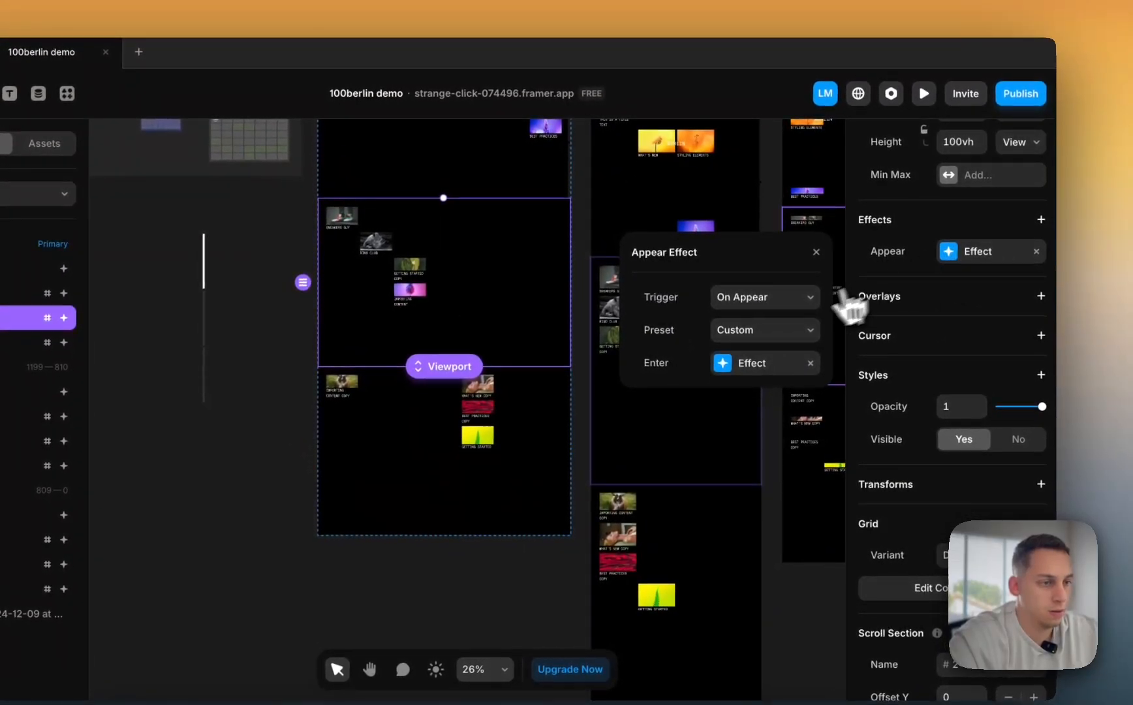
# - Change the second Desktop Grid's effect trigger to Layer in View and check its Enter and Exit transition
pyautogui.click(808, 298)
pyautogui.click(777, 343)
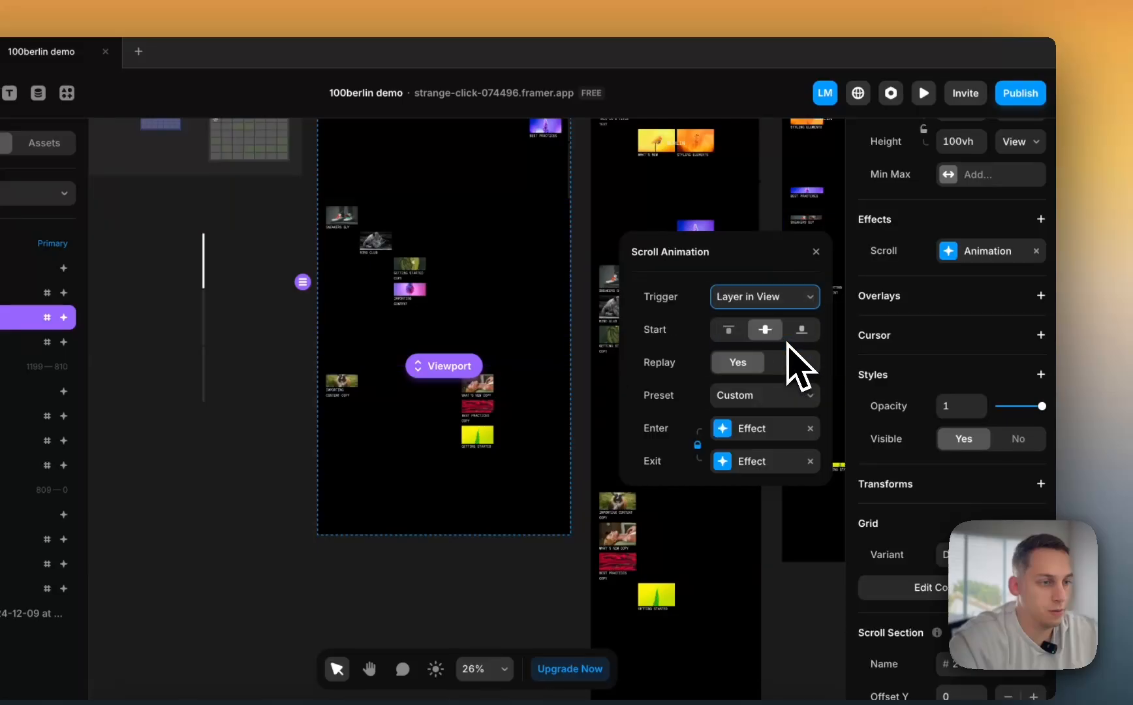
pyautogui.click(745, 428)
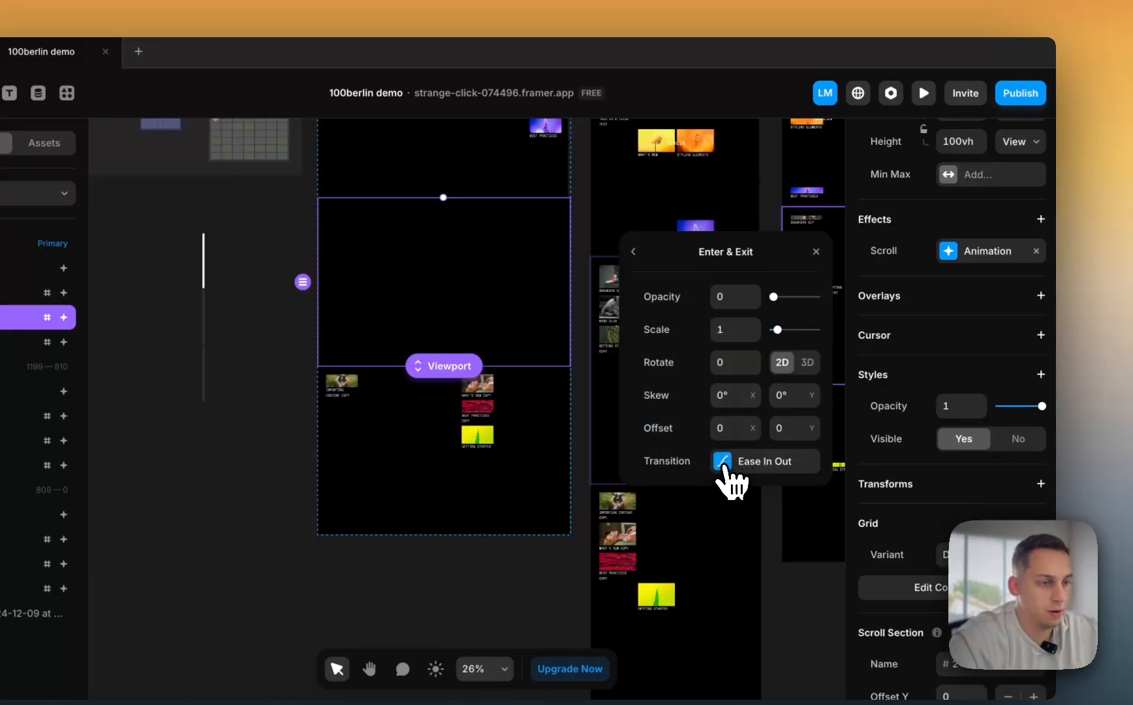
pyautogui.click(724, 463)
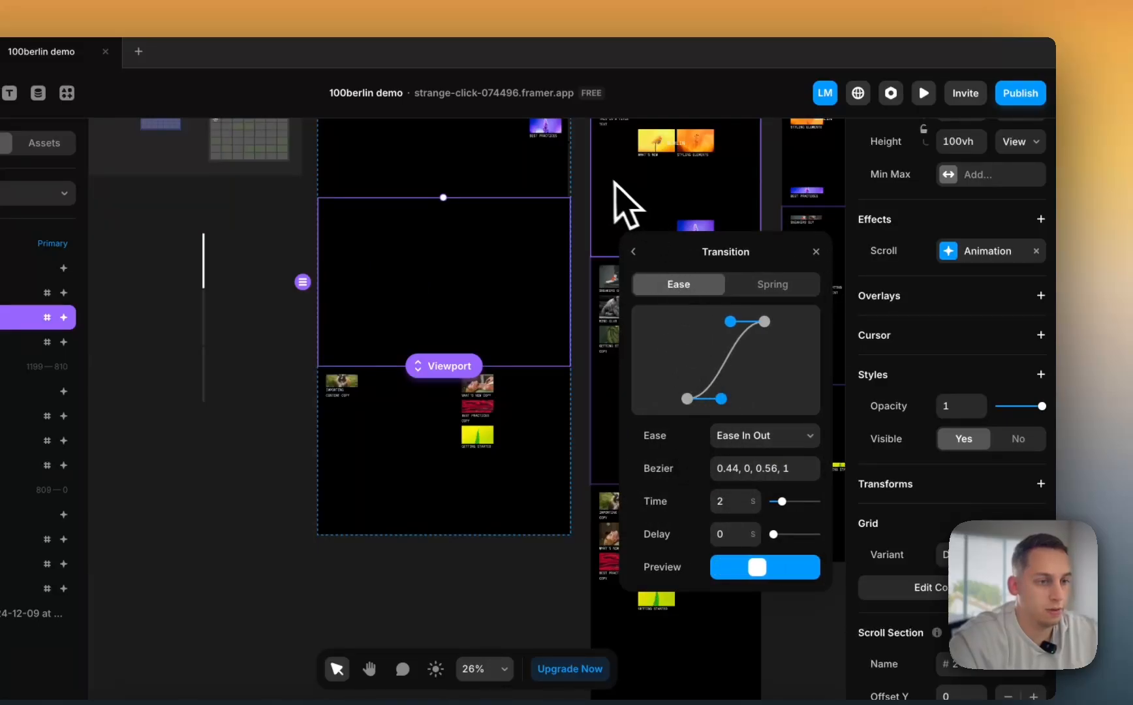
pyautogui.click(590, 182)
# - Publish the update and open the live site, keeping only one tab of it open
pyautogui.scroll(3, 592, 182)
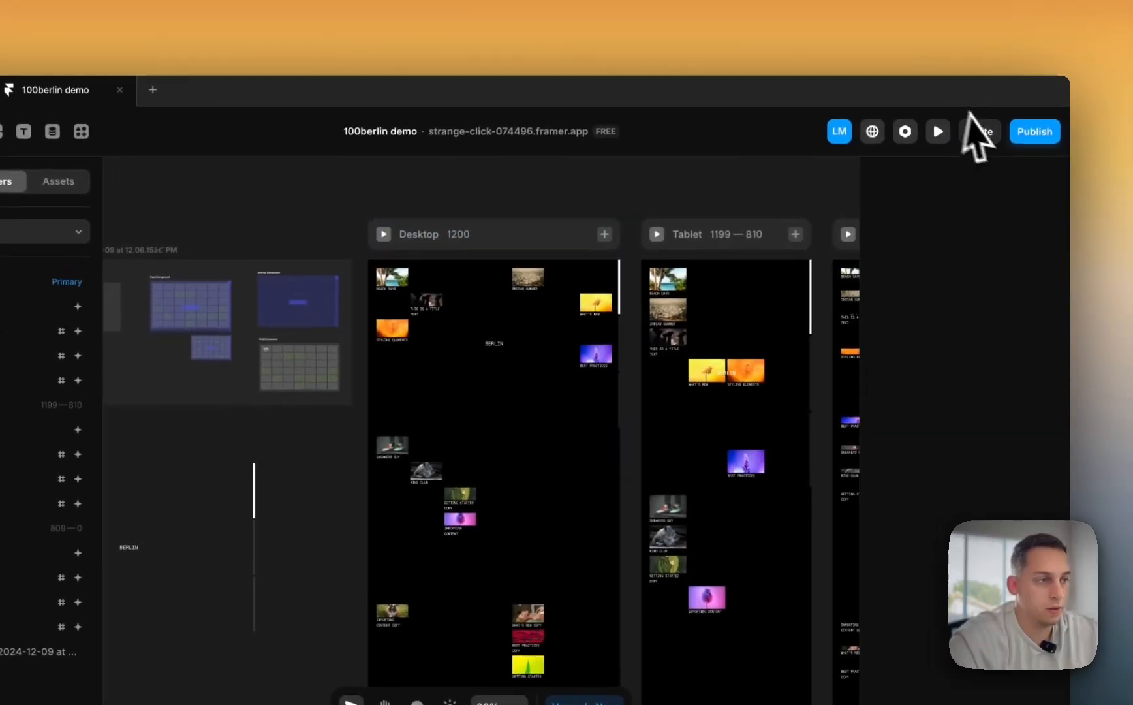
pyautogui.click(1035, 132)
pyautogui.click(927, 285)
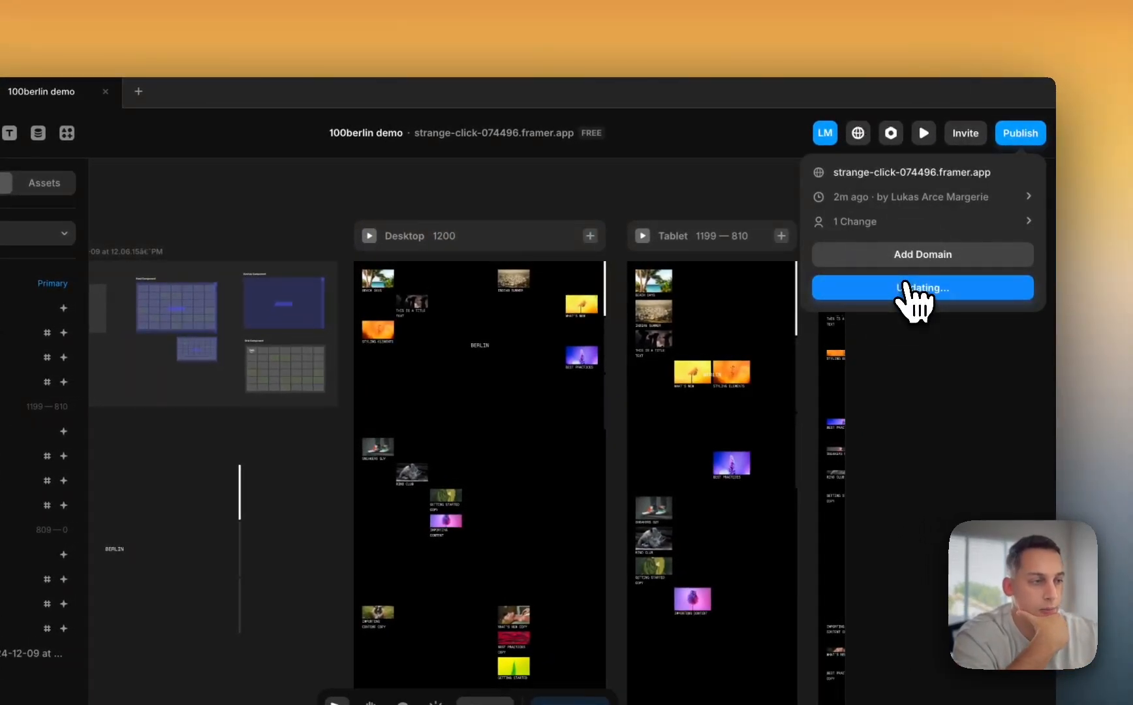
pyautogui.click(885, 195)
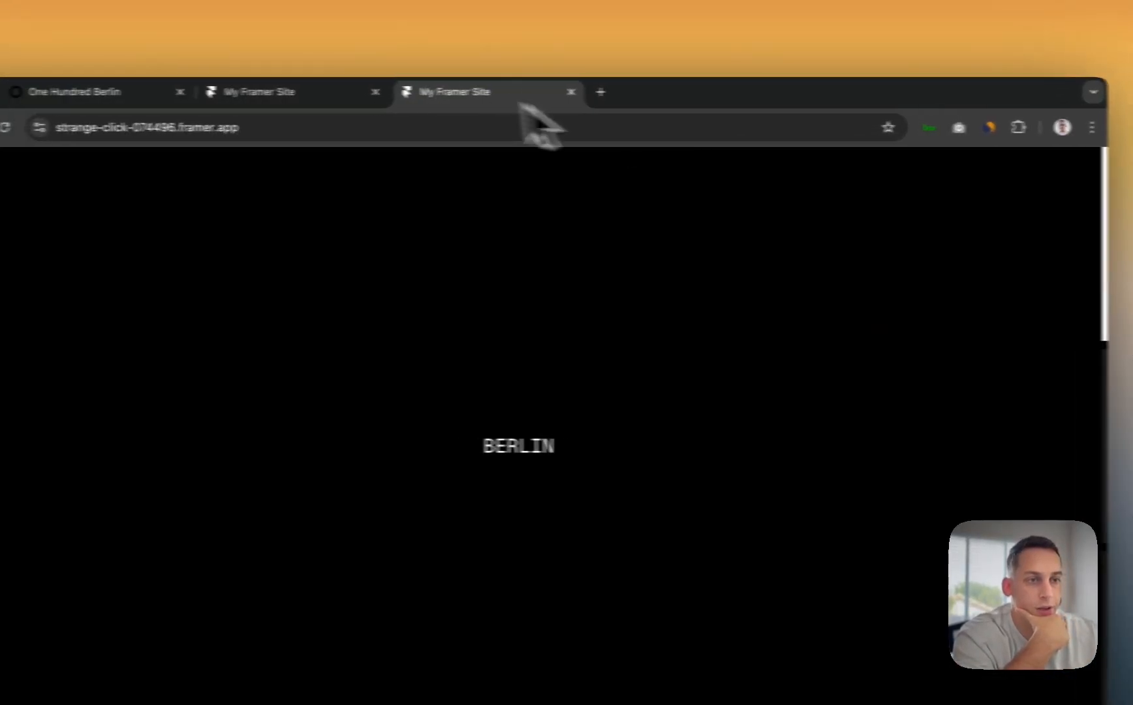
pyautogui.click(444, 92)
# - Check the fades of all sections on the live page and reload it to replay the first section's appearance
pyautogui.scroll(-6, 475, 294)
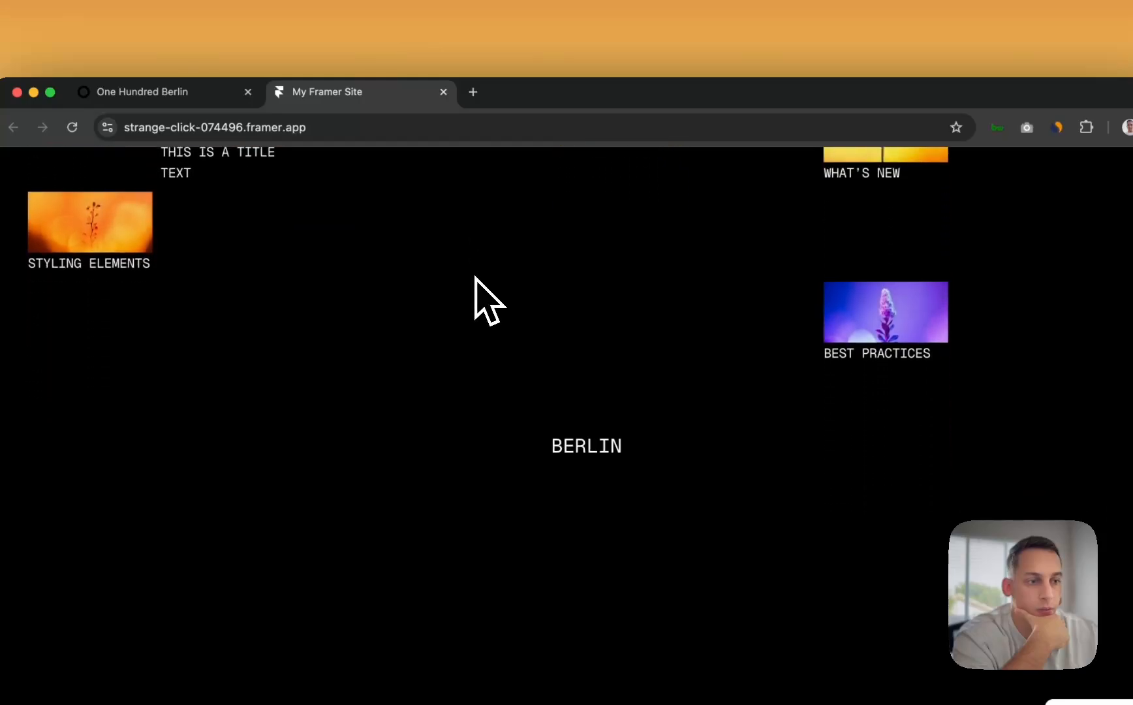
pyautogui.scroll(-5, 475, 274)
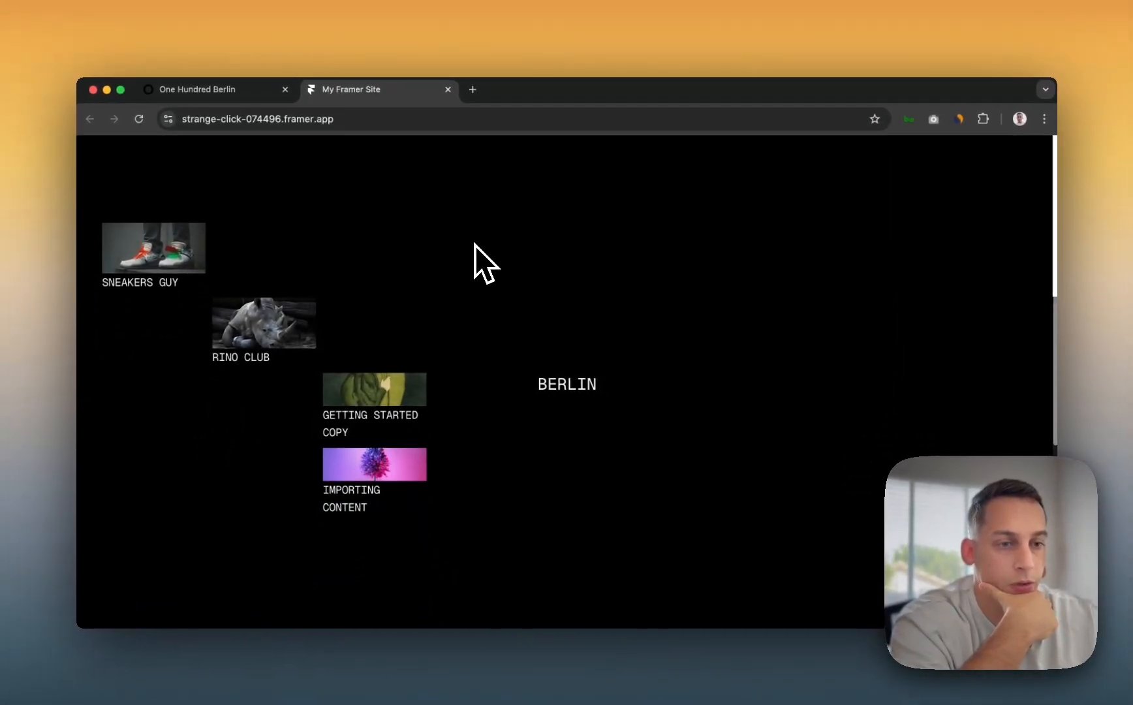
pyautogui.scroll(-5, 474, 244)
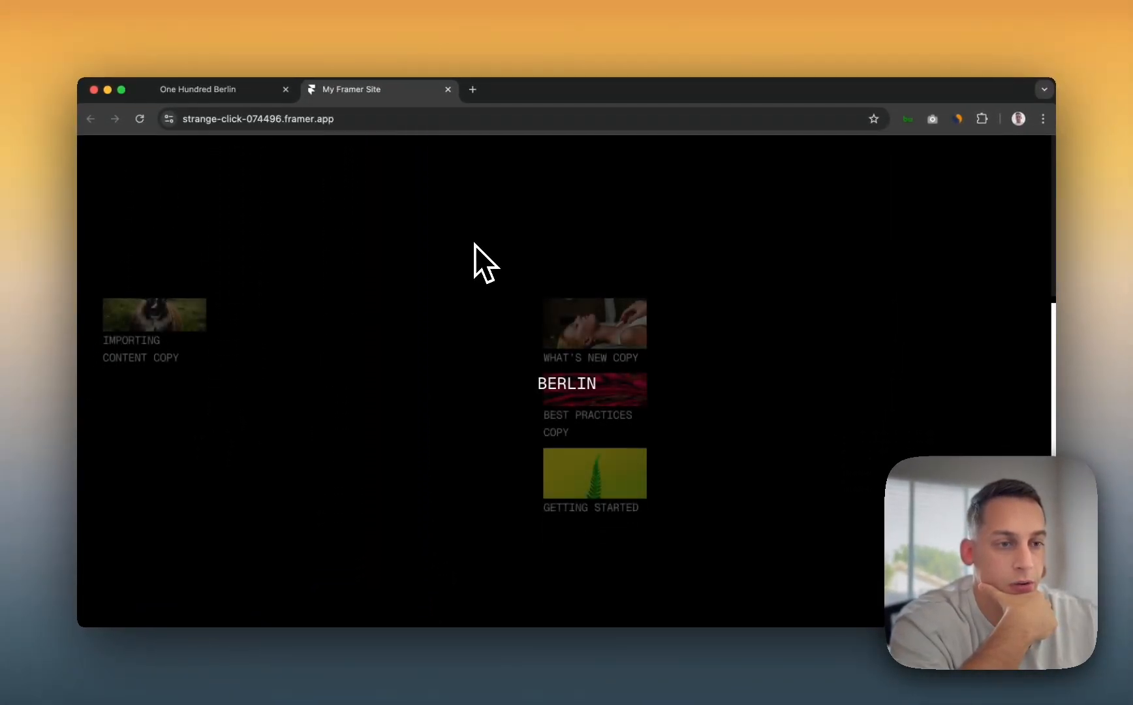
pyautogui.scroll(-5, 474, 244)
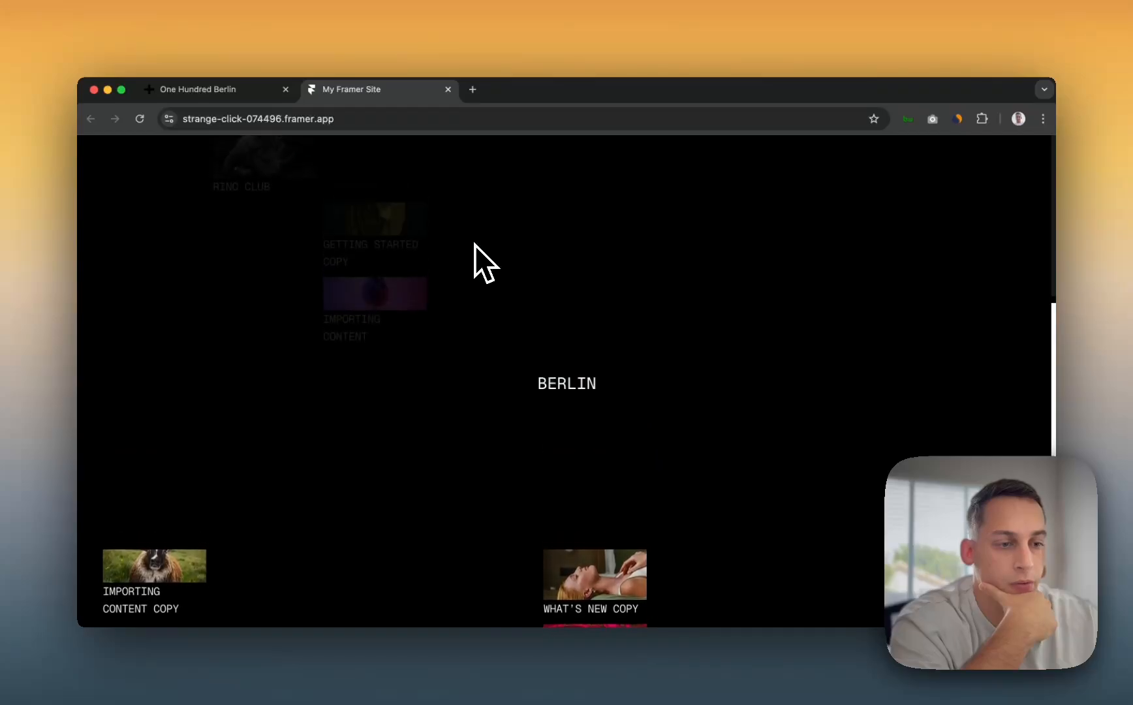
pyautogui.press('super+r')
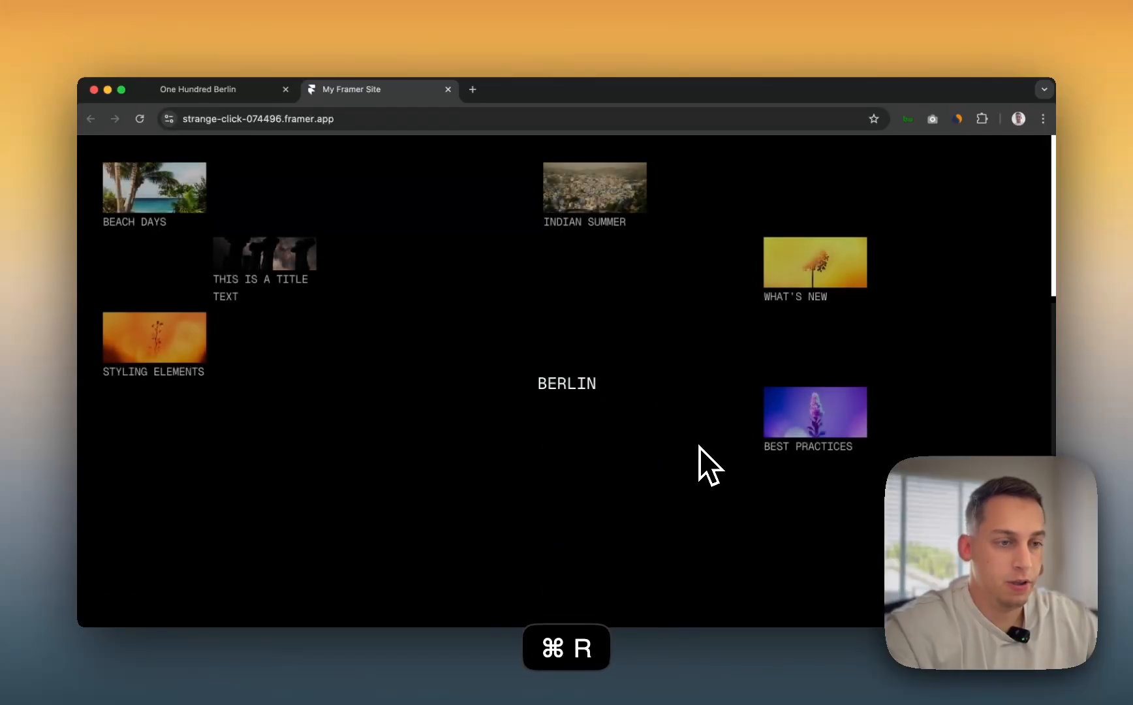
pyautogui.press('super+r')
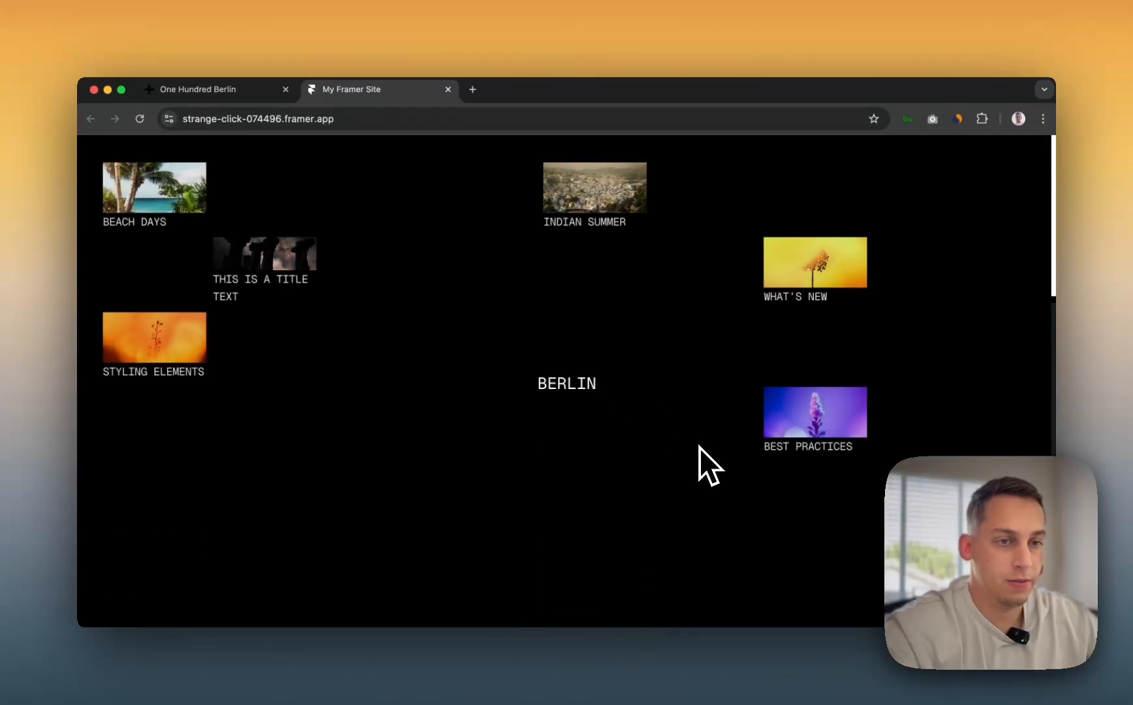
pyautogui.press('super+r')
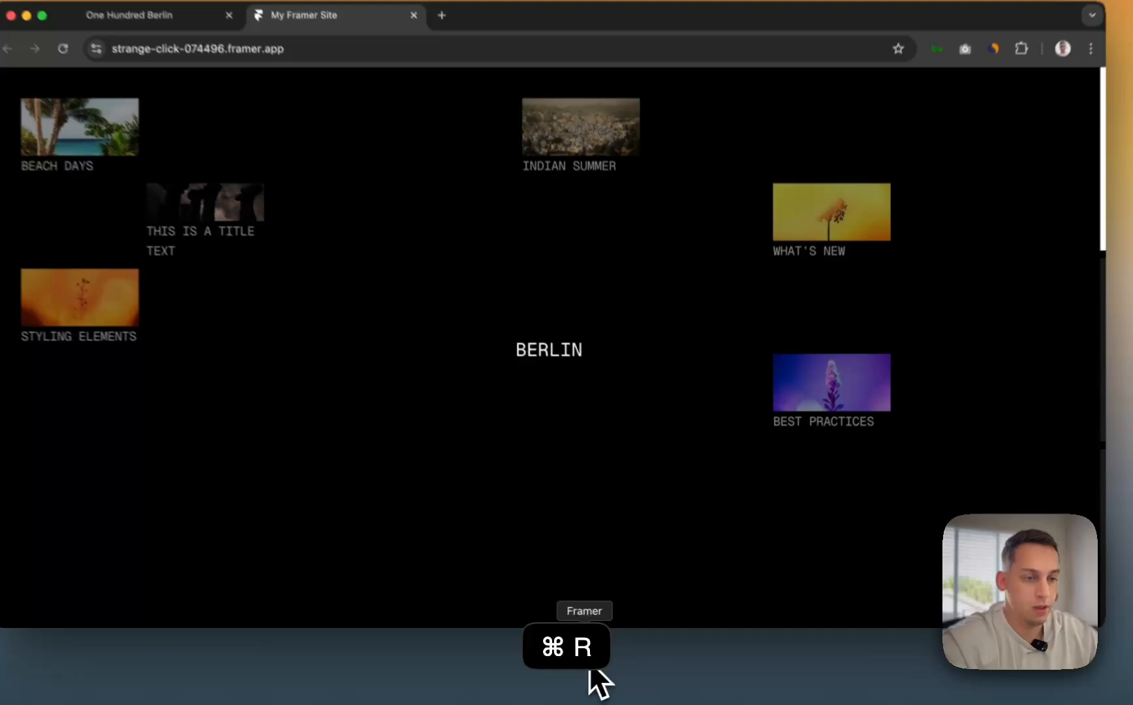
# - Switch to Framer and open the Desktop page's Overlay component for editing
pyautogui.click(595, 676)
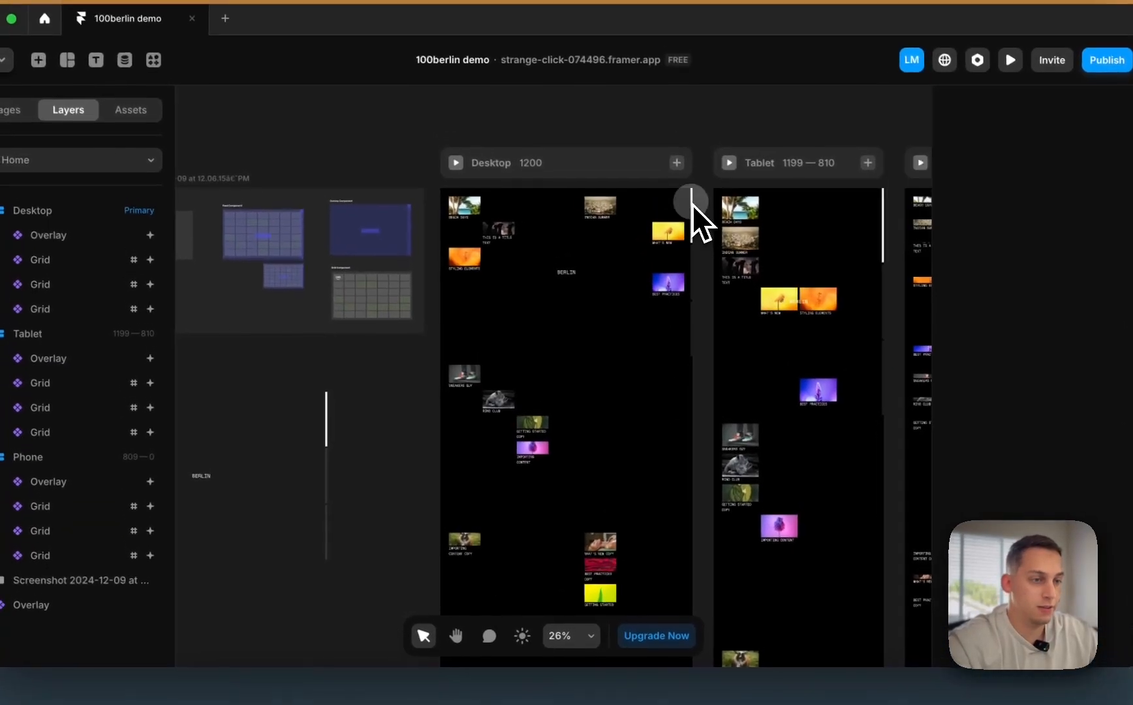
pyautogui.click(692, 204)
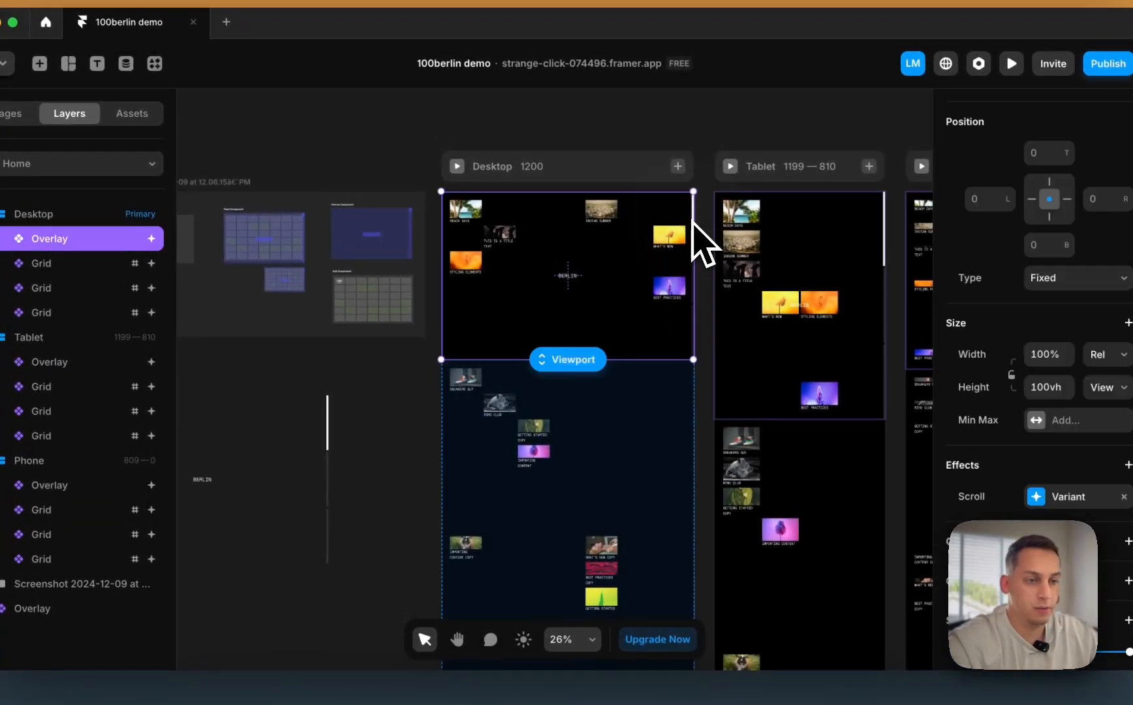
pyautogui.doubleClick(594, 229)
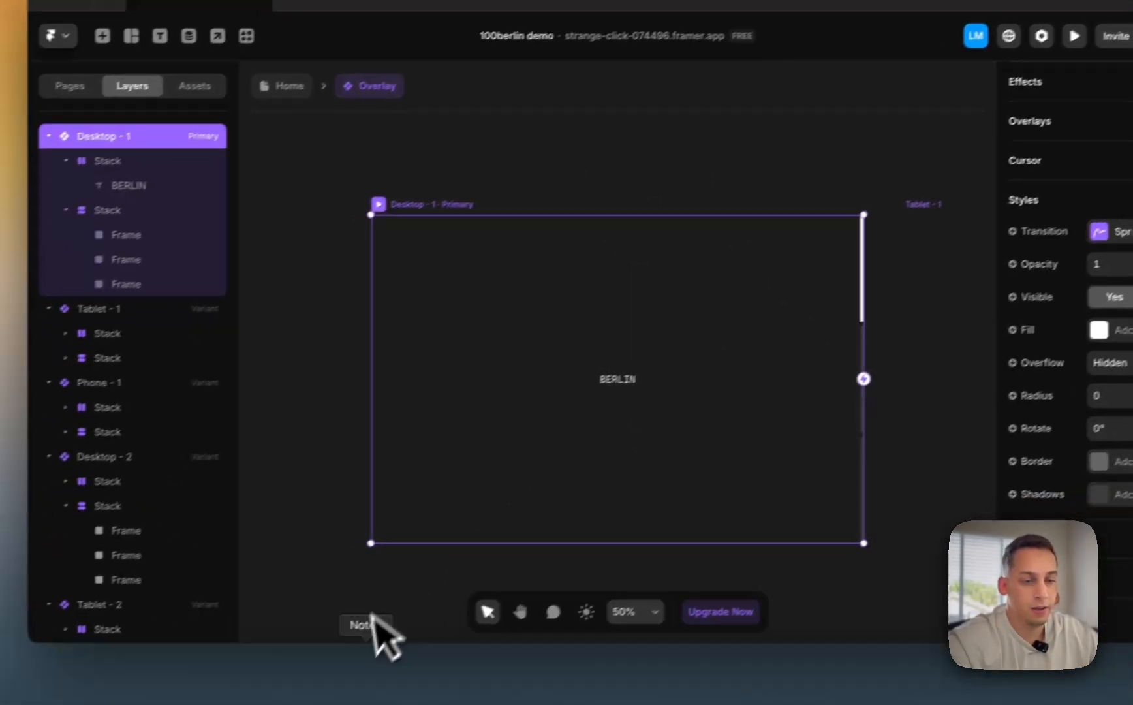
# - Examine the onehundredberlin.com reference site in the browser, including its edge scroll indicator, and return to Framer
pyautogui.click(374, 676)
pyautogui.click(243, 69)
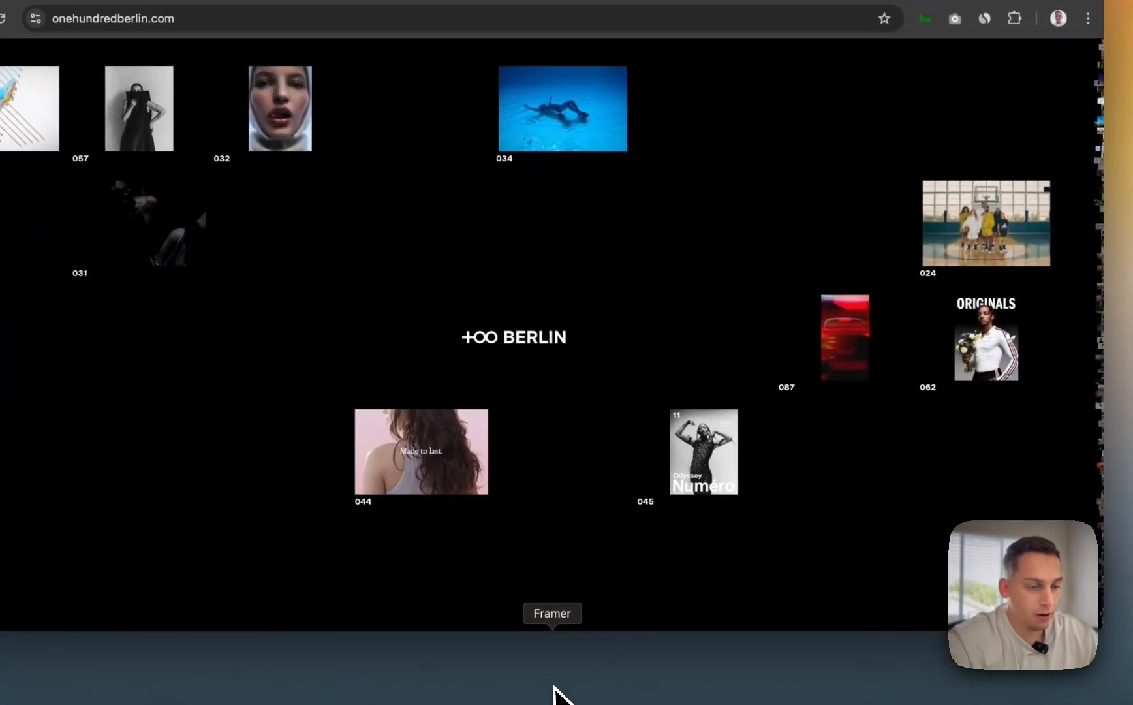
pyautogui.click(553, 694)
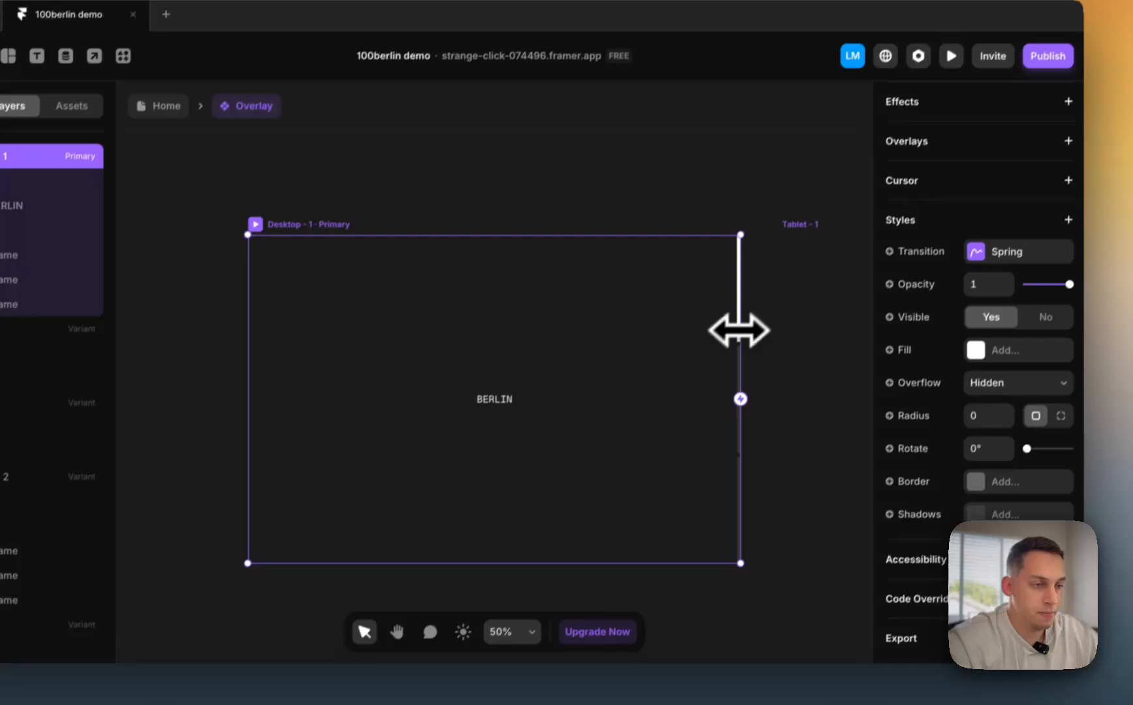
# - Add a layout to the white first bar Frame in the Desktop - 1 variant to turn it into a Stack
pyautogui.scroll(5, 761, 297)
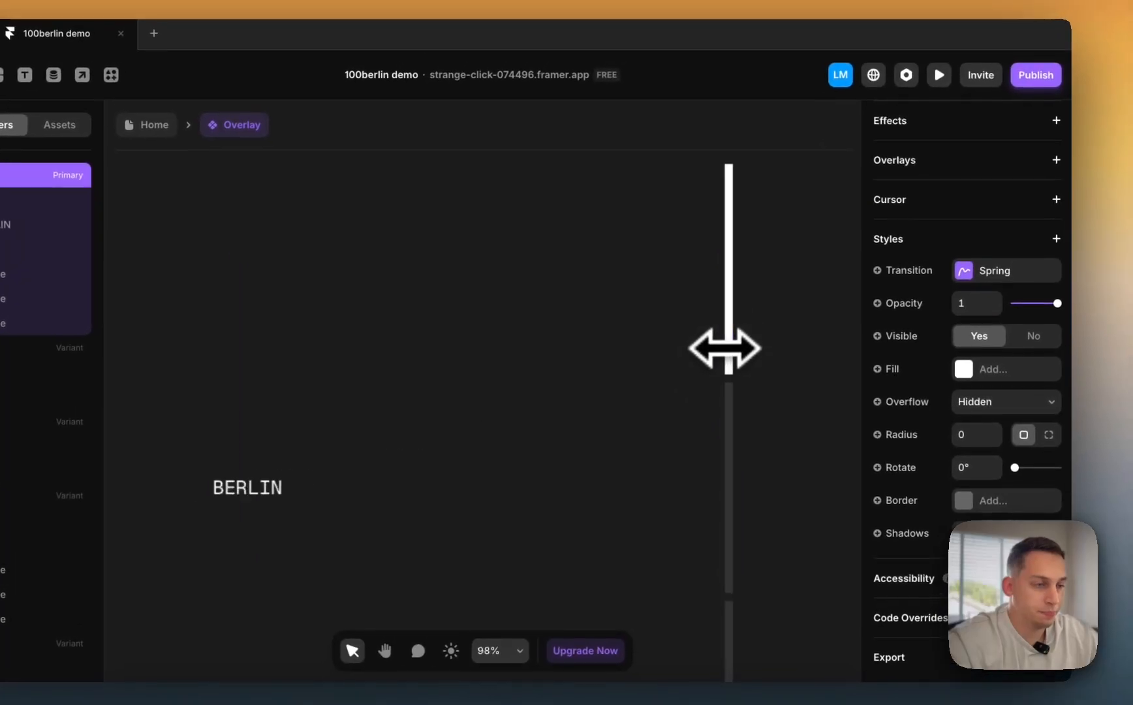
pyautogui.doubleClick(762, 299)
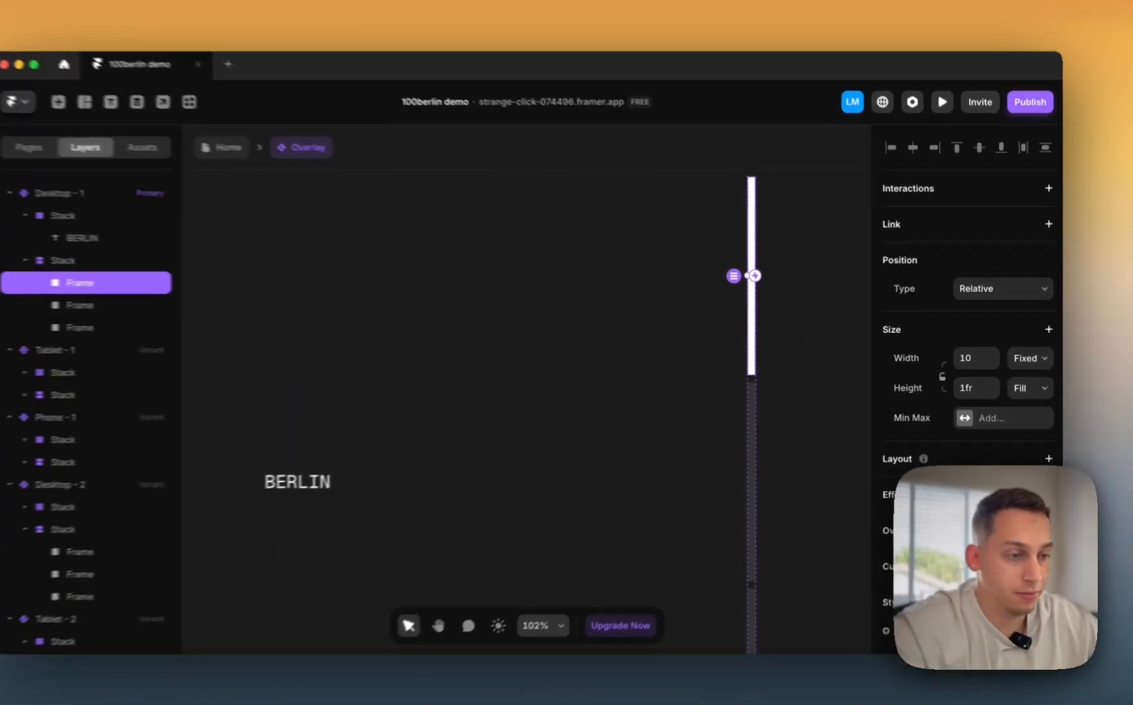
pyautogui.scroll(-2, 972, 555)
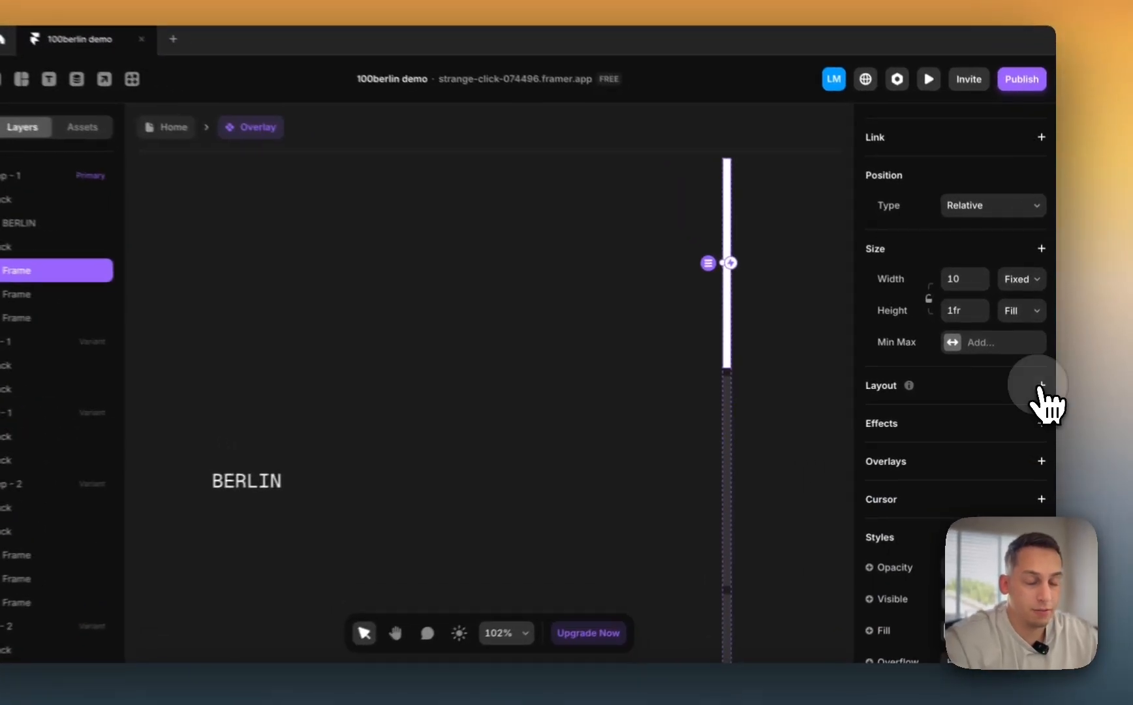
pyautogui.click(1043, 387)
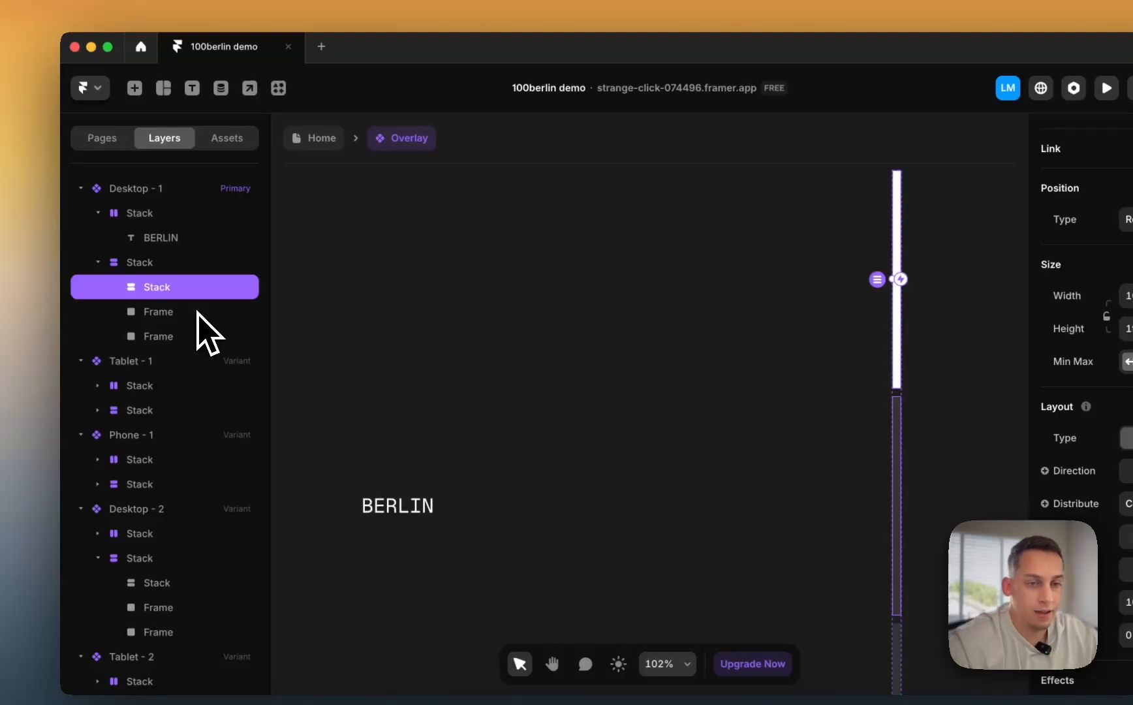
# - Duplicate the gray bar Frame below the new Stack and nest one of the Frames inside that Stack
pyautogui.click(198, 312)
pyautogui.press('super+d')
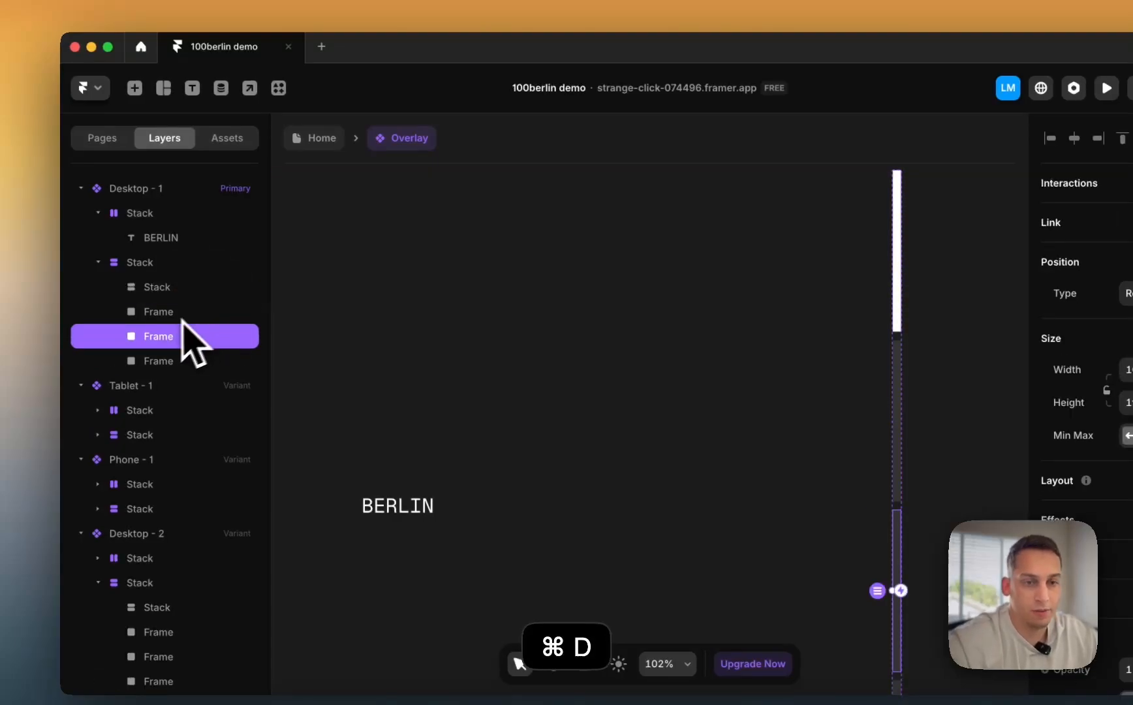
pyautogui.moveTo(163, 285); pyautogui.dragTo(239, 297)
pyautogui.click(165, 287)
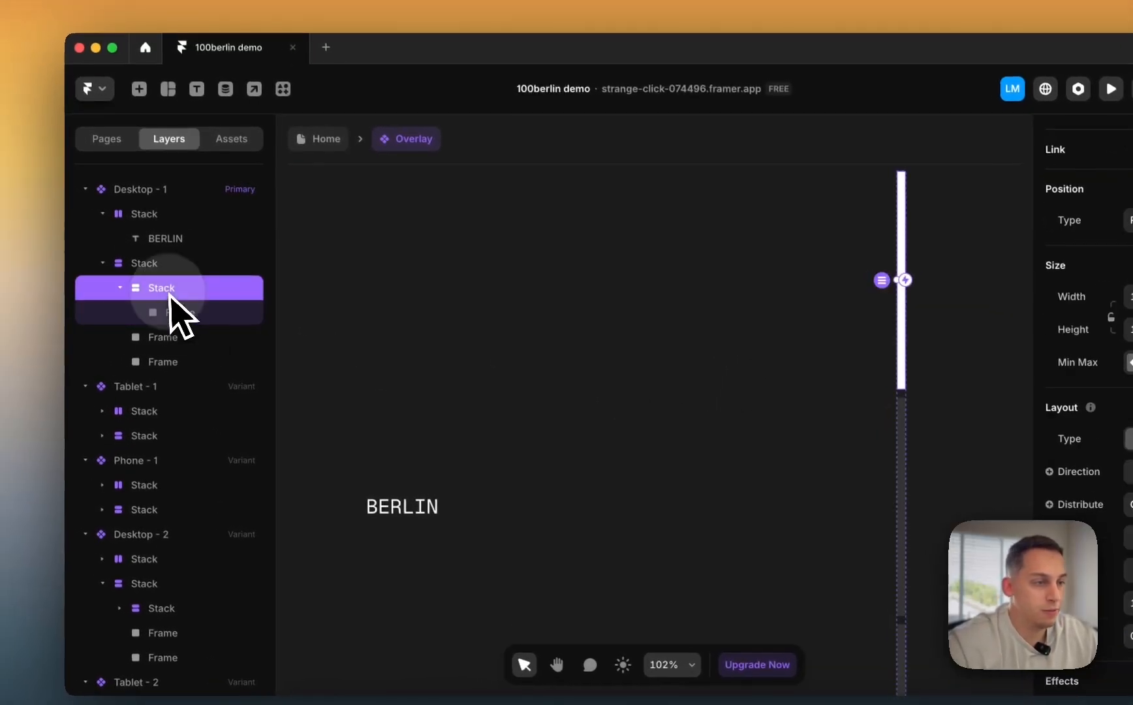
# - Remove the white fill from the Desktop - 1 variant's nested Stack and duplicate the Frame inside it six times
pyautogui.scroll(-7, 1068, 515)
pyautogui.click(1038, 396)
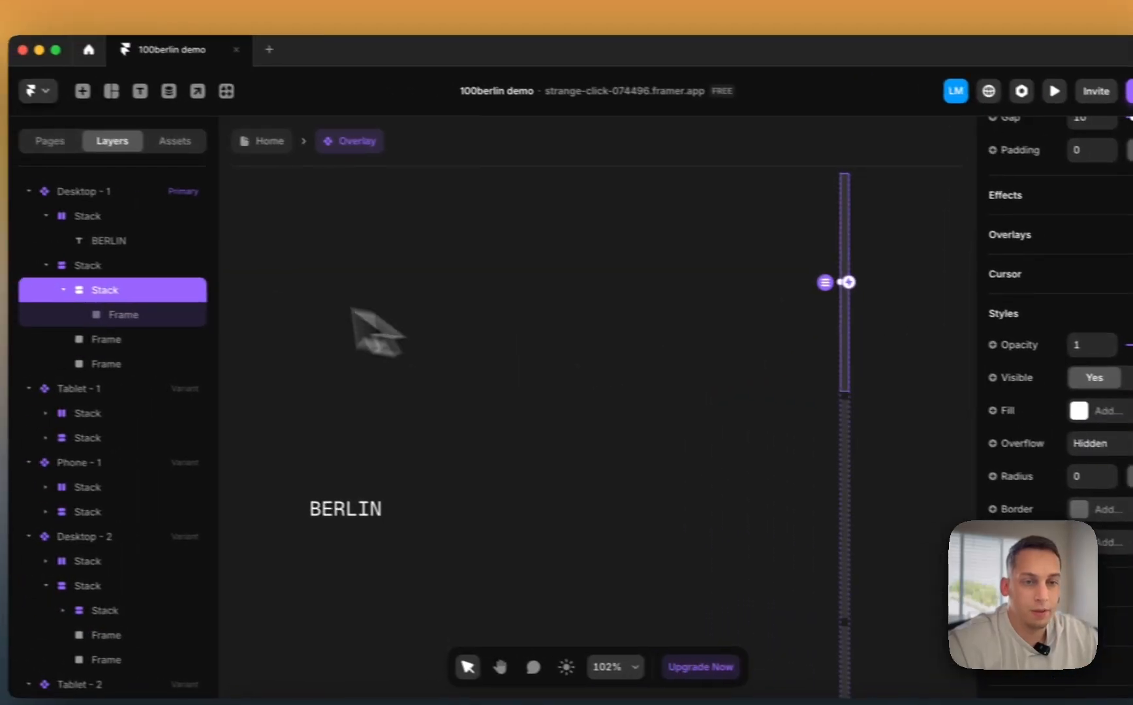
pyautogui.click(207, 317)
pyautogui.press('super+d')
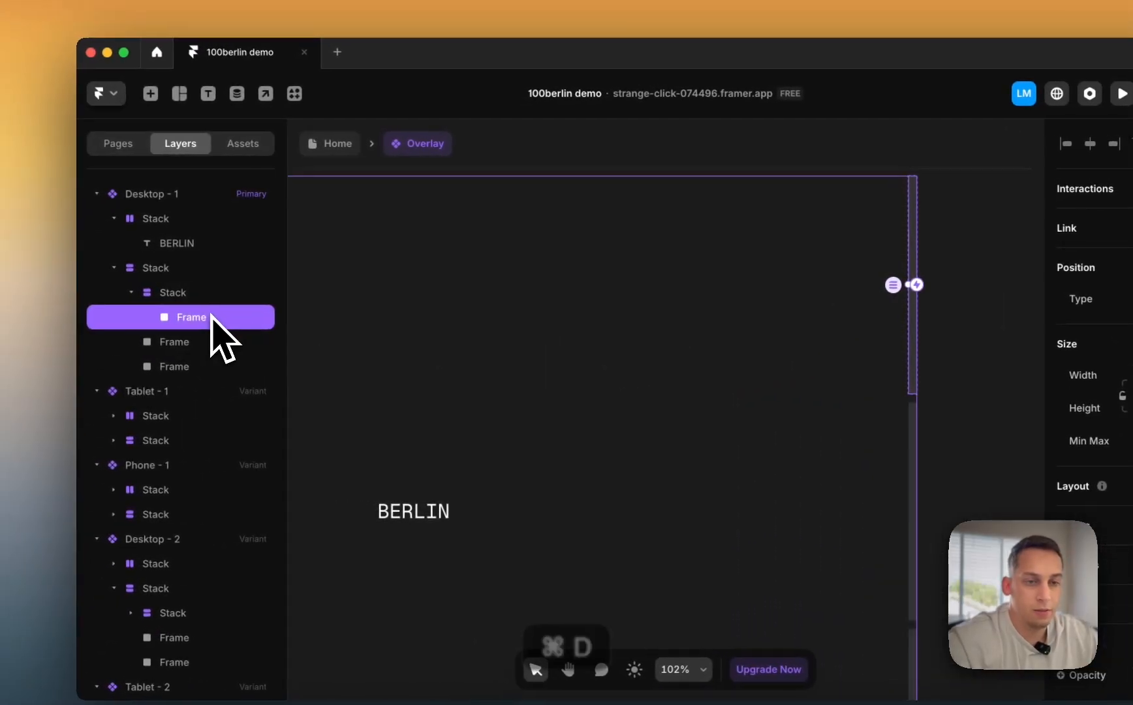
pyautogui.press('super+d')
pyautogui.press('super+d')
pyautogui.press('super+d')
pyautogui.press('super+d')
pyautogui.press('super+d')
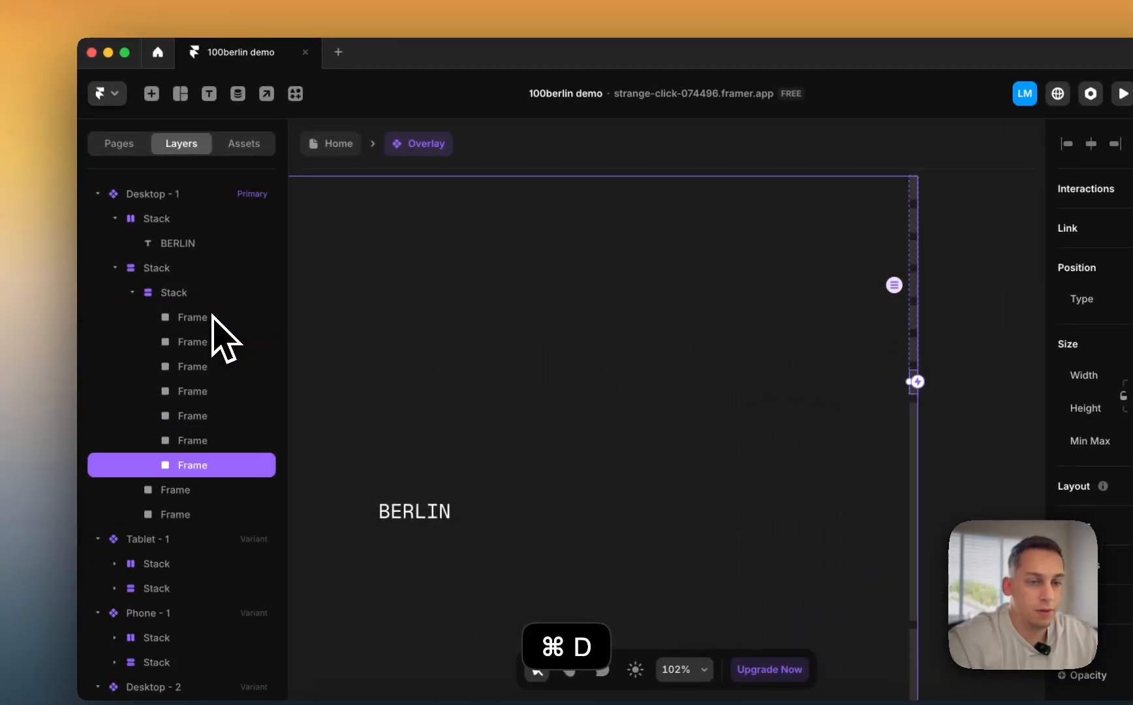
# - Set the nested Stack's gap to 0 and its first Frame's width to 4
pyautogui.click(169, 294)
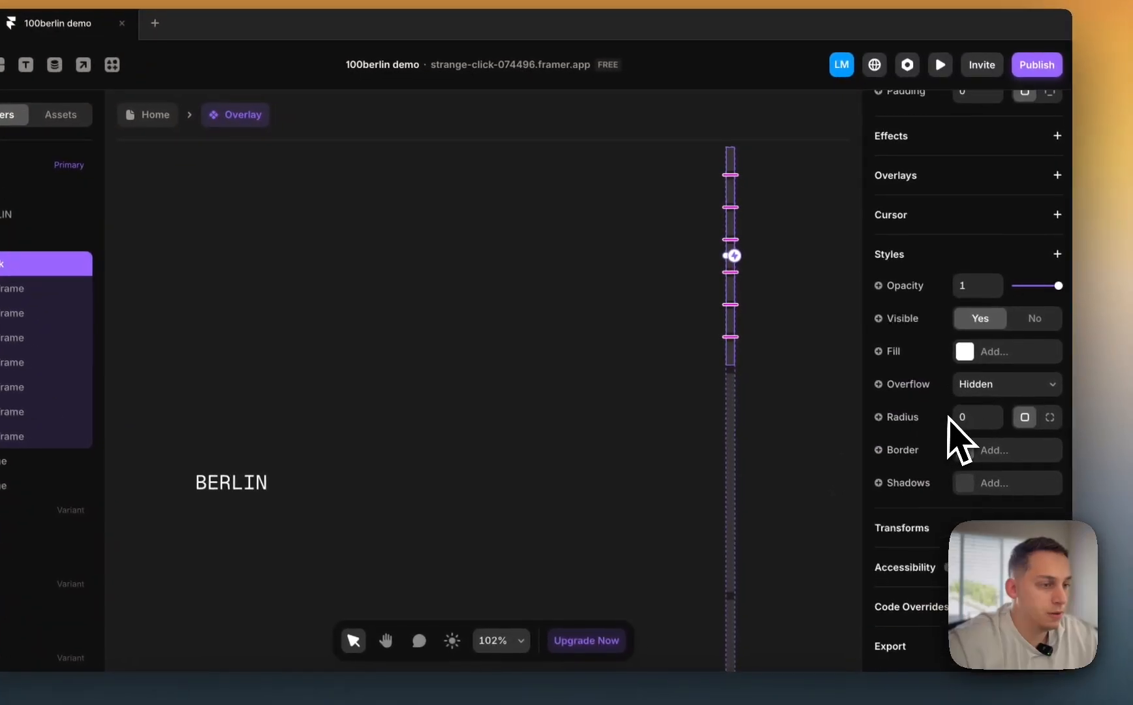
pyautogui.scroll(6, 955, 436)
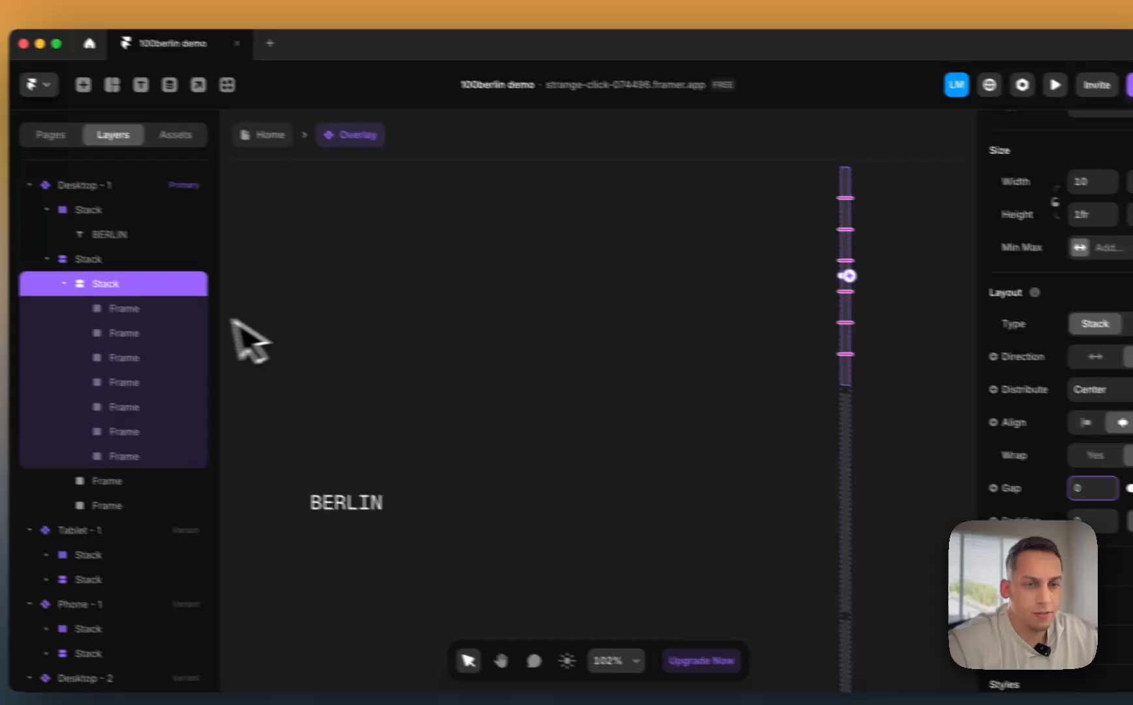
pyautogui.click(8, 288)
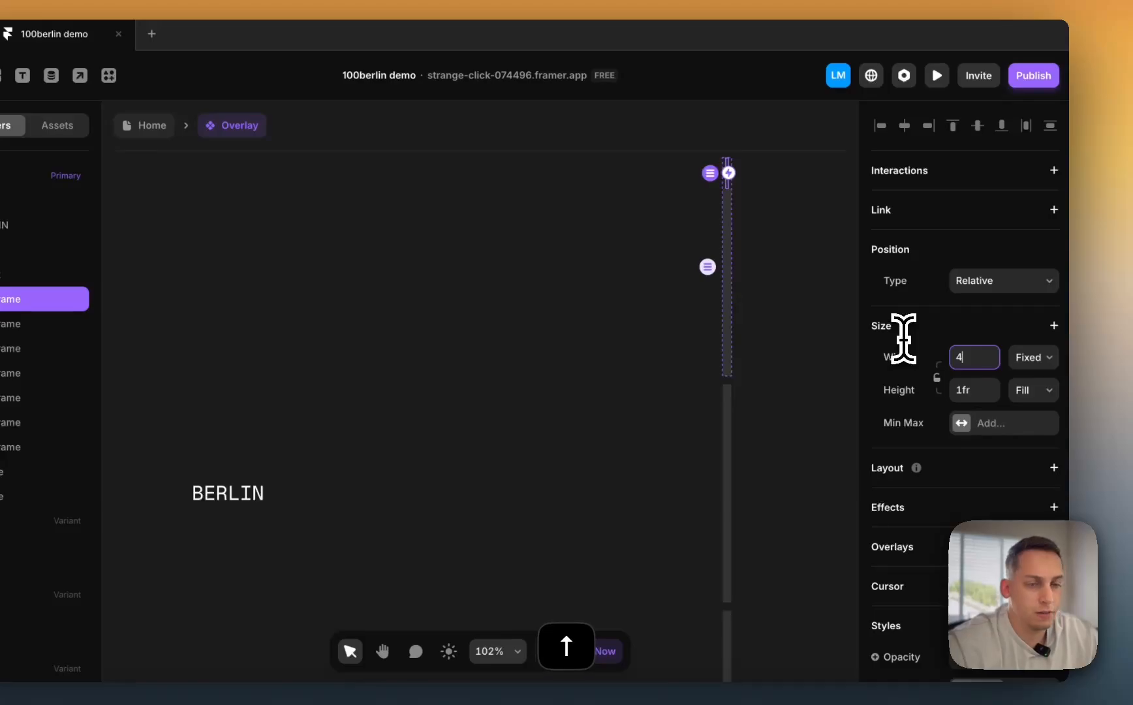
# - Reduce the width of the nested Stack's third Frame and set the fourth Frame's width to 7
pyautogui.click(47, 349)
pyautogui.click(974, 358)
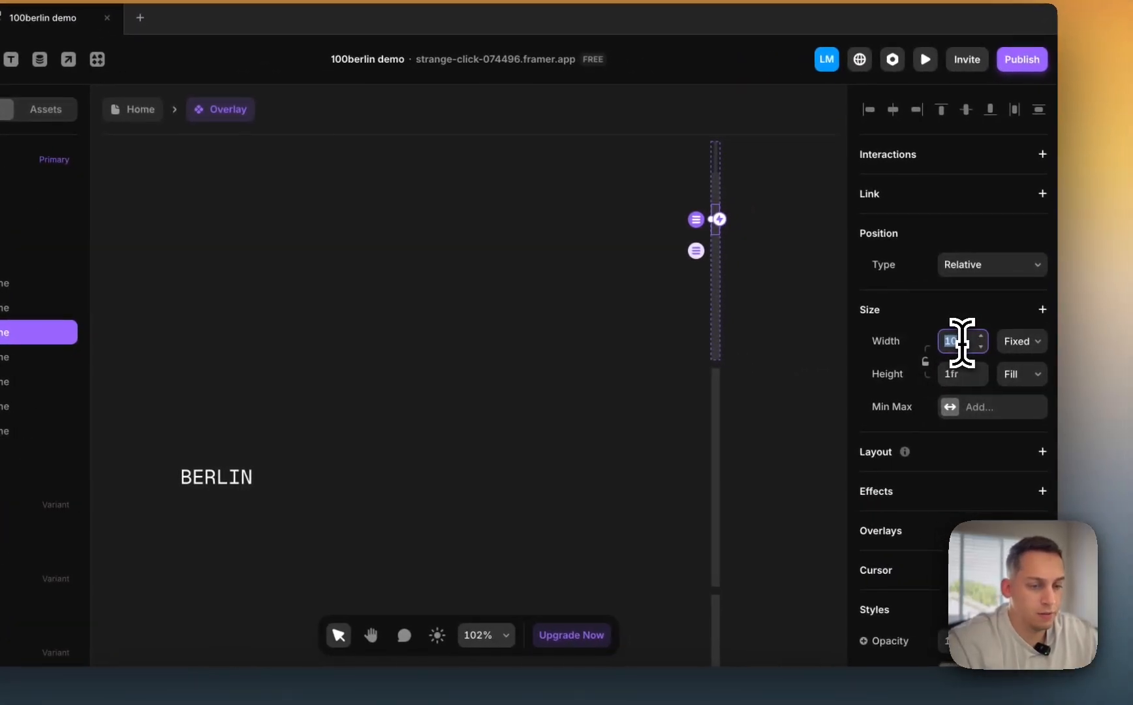
pyautogui.click(44, 357)
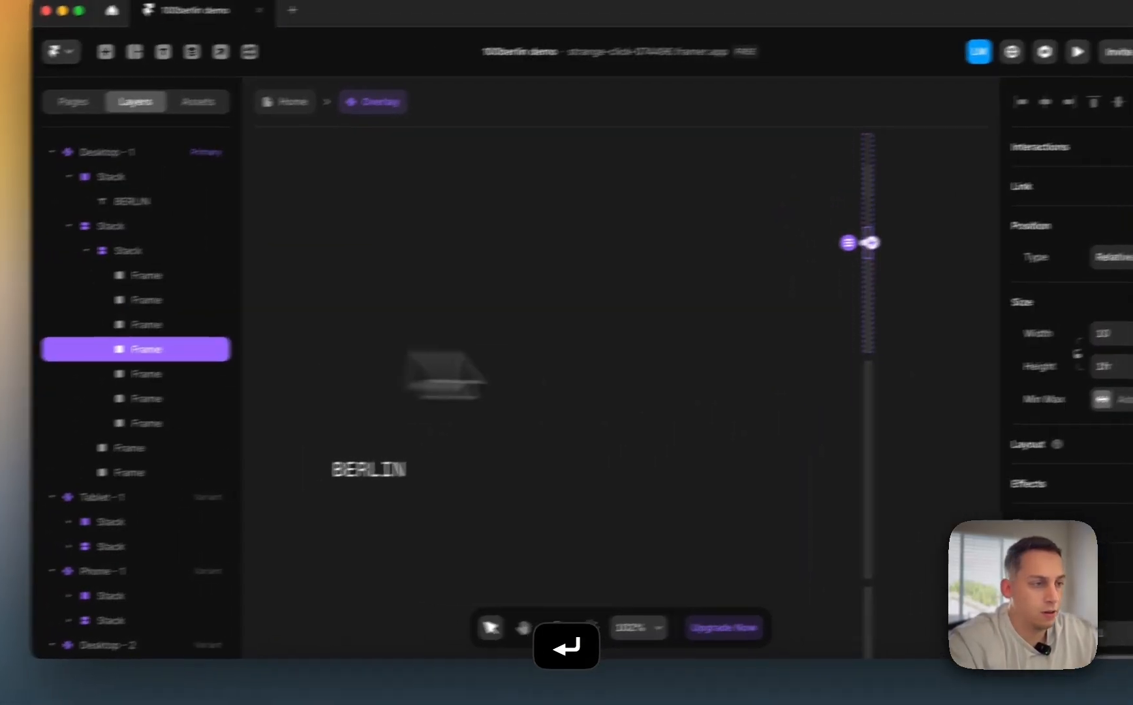
pyautogui.click(956, 343)
pyautogui.write('7')
pyautogui.press('Return')
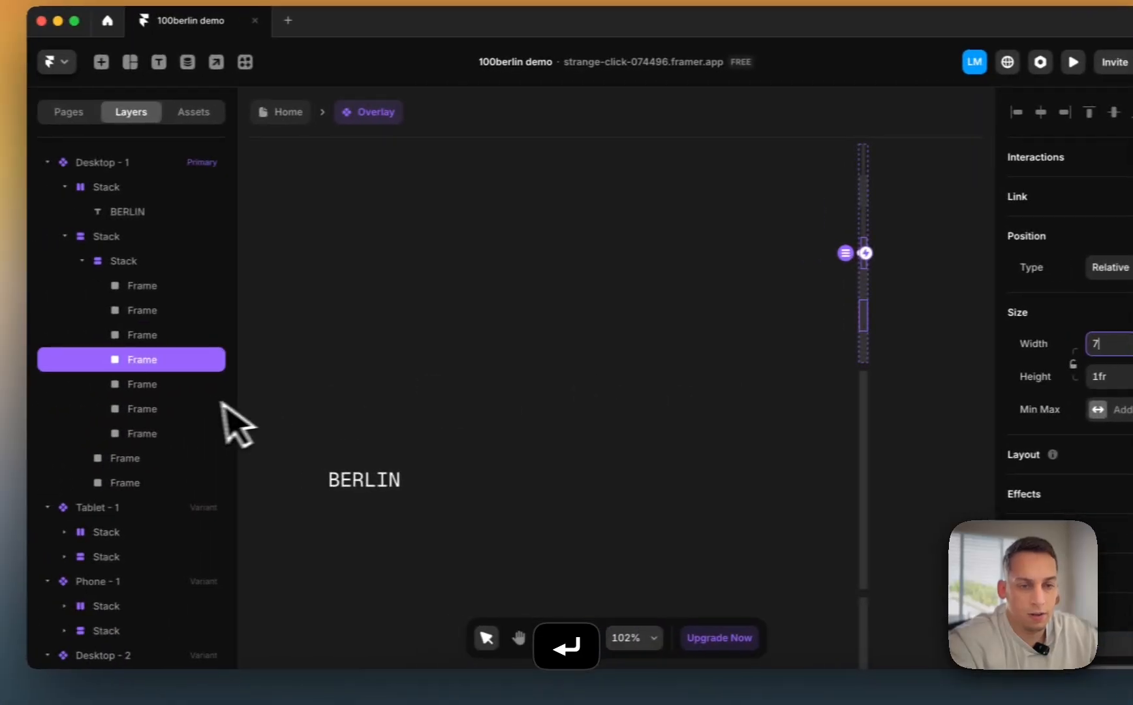
# - Set the width of the nested Stack's fifth Frame to 4 and of the sixth Frame to 2
pyautogui.click(39, 389)
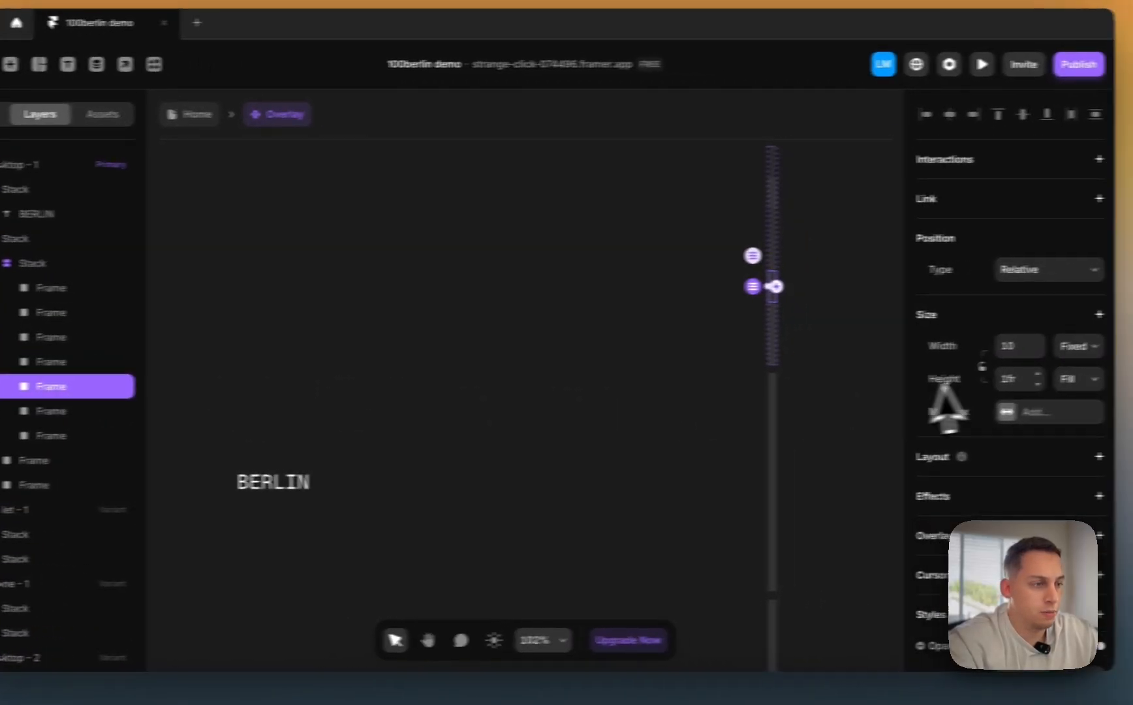
pyautogui.click(1019, 347)
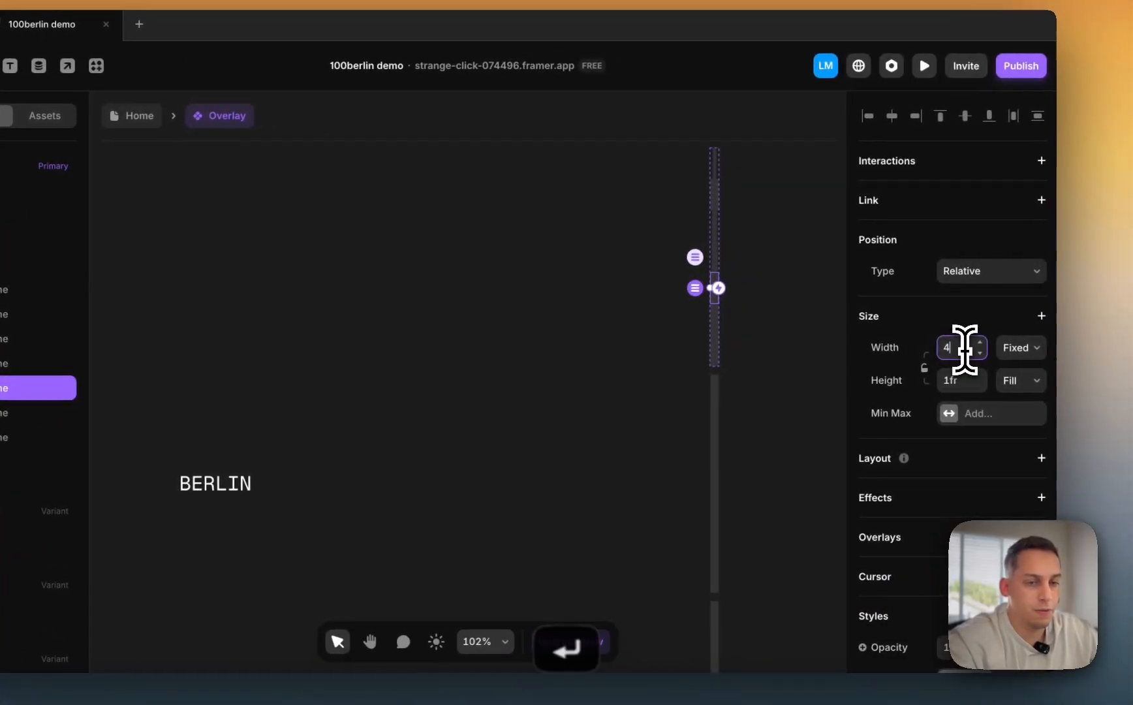
pyautogui.write('4')
pyautogui.press('Return')
pyautogui.click(39, 413)
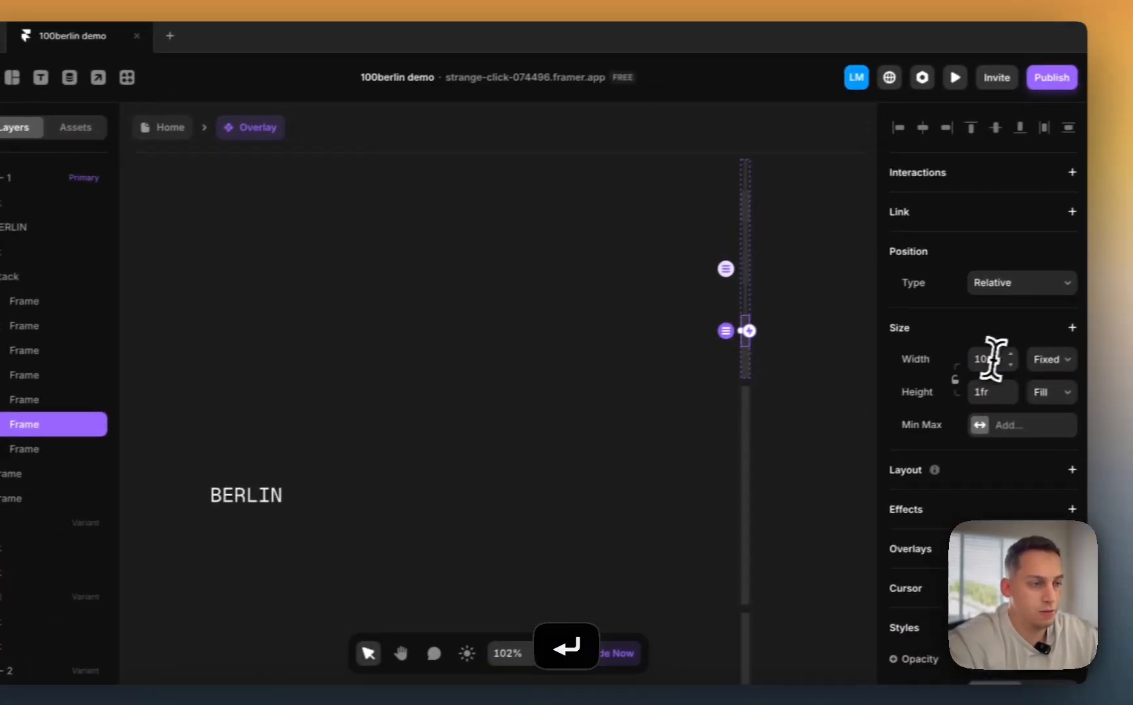
pyautogui.click(992, 357)
pyautogui.write('2')
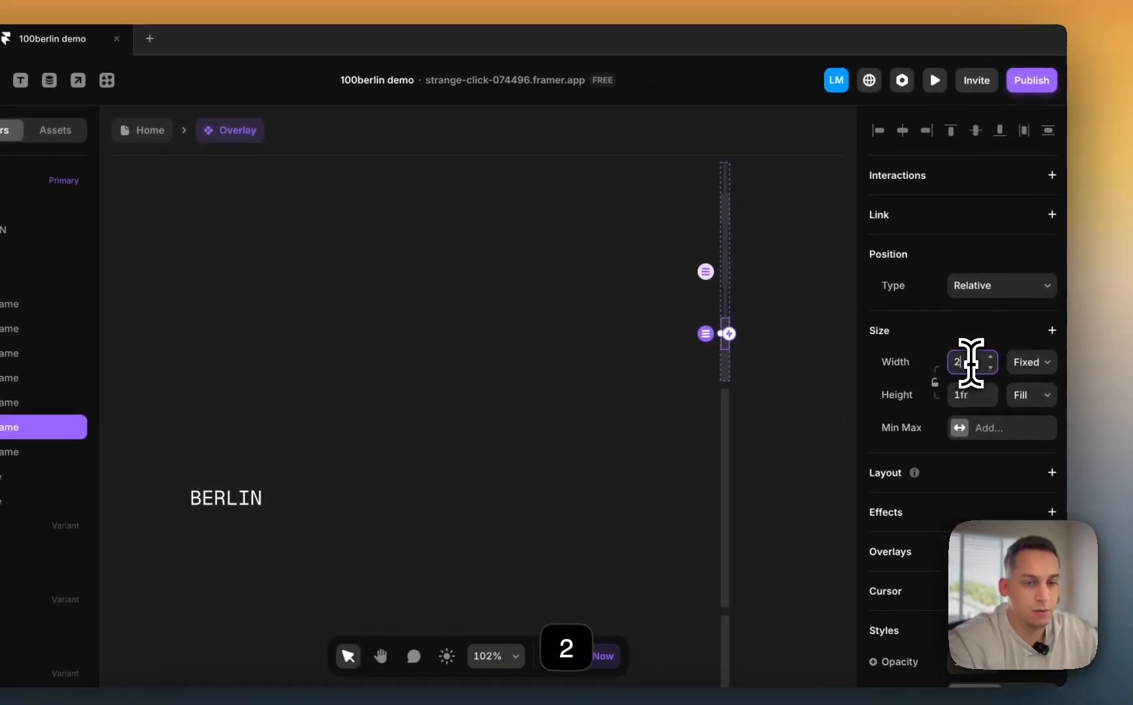
pyautogui.press('Return')
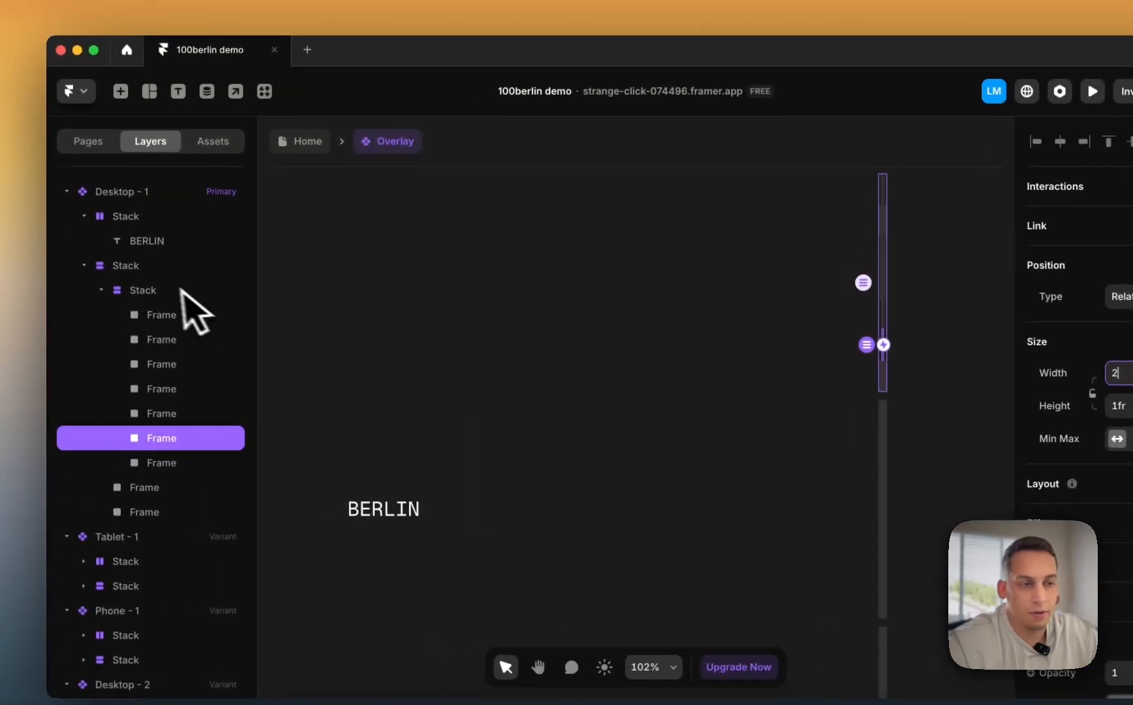
# - Align the Frames inside the nested Stack to its right edge
pyautogui.click(180, 297)
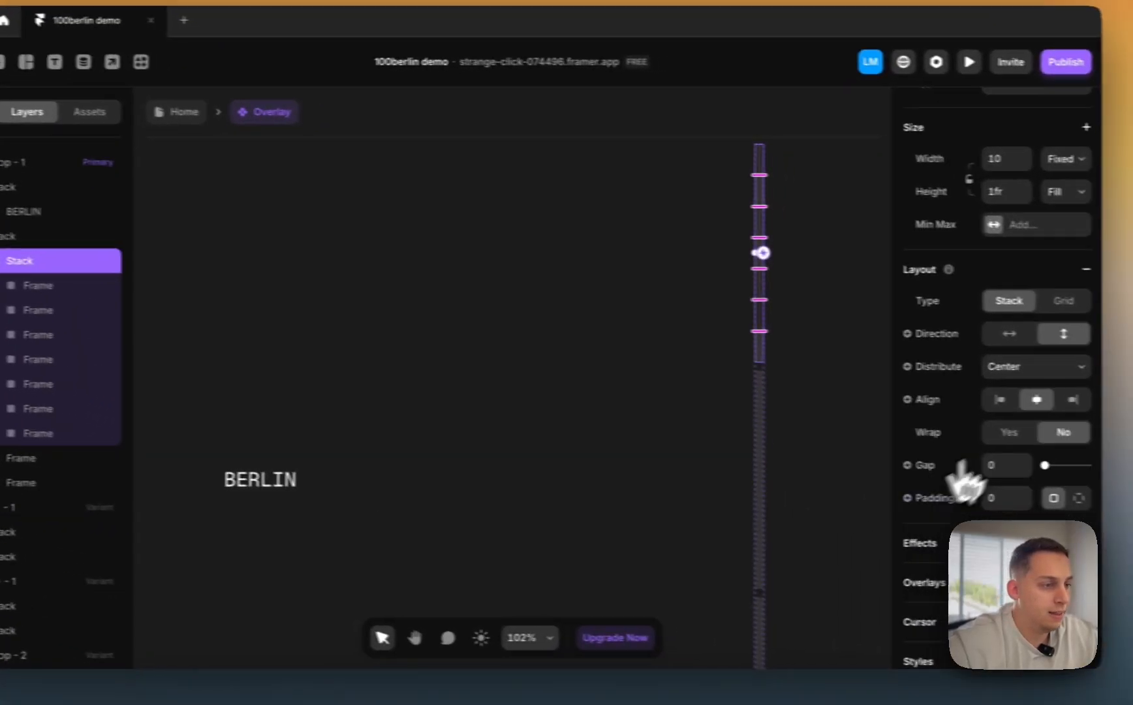
pyautogui.click(850, 320)
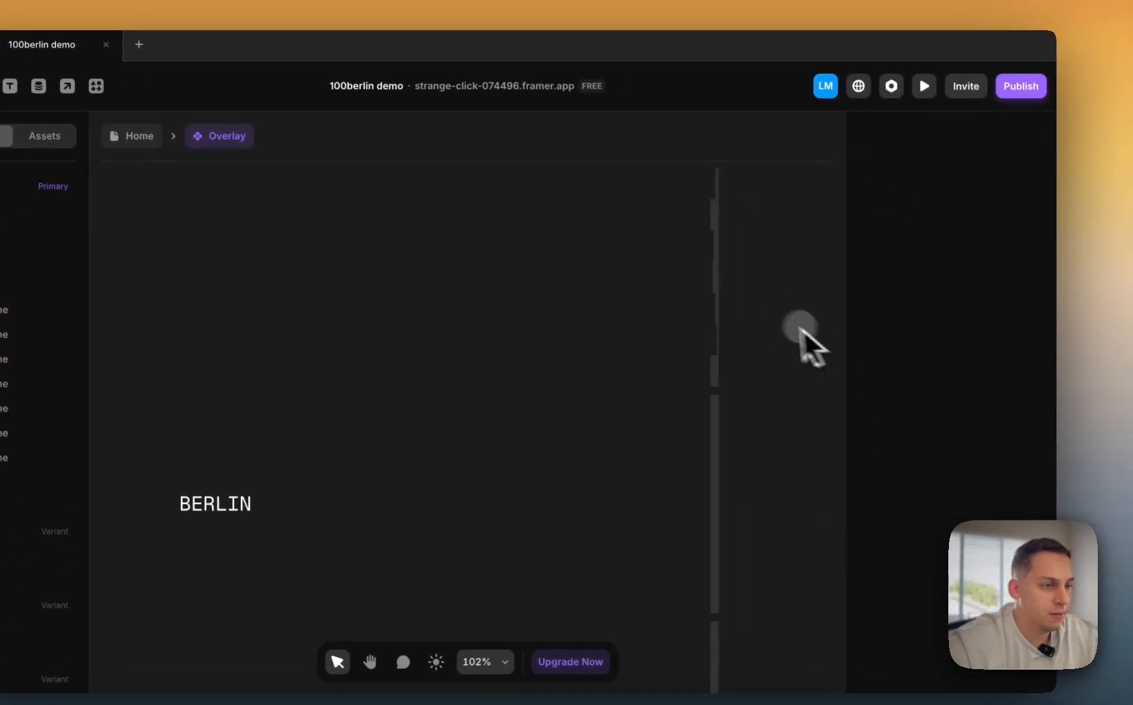
pyautogui.scroll(5, 780, 247)
pyautogui.click(698, 248)
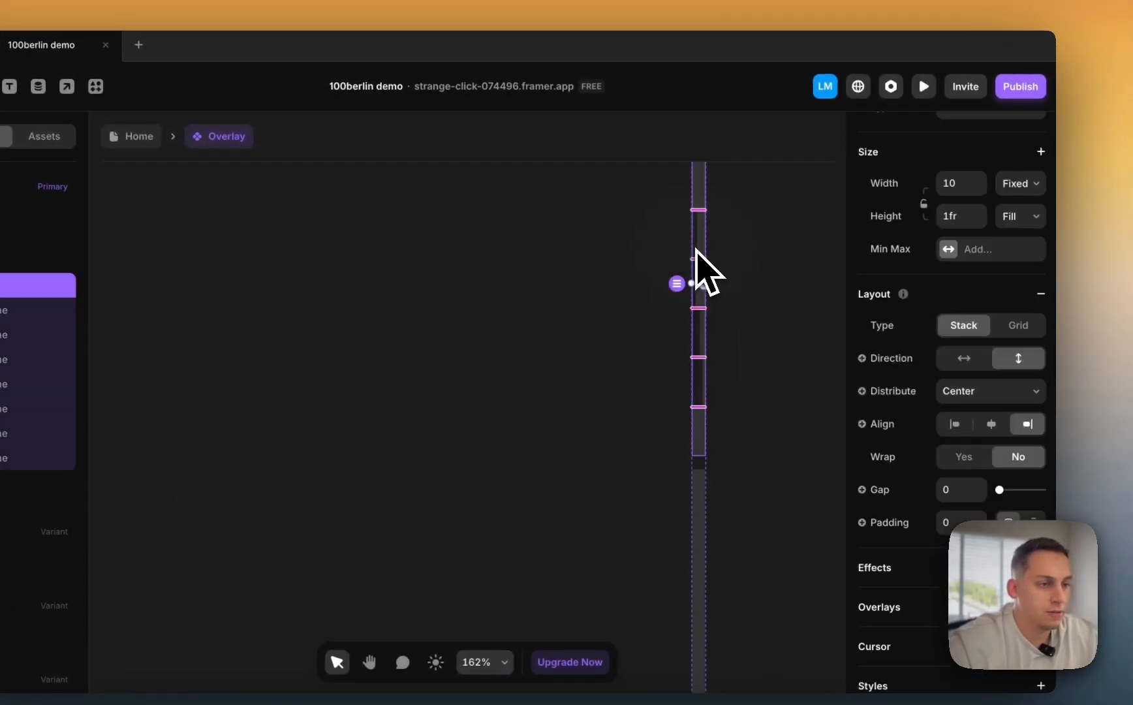
pyautogui.scroll(1, 696, 248)
pyautogui.hscroll(-1, 695, 249)
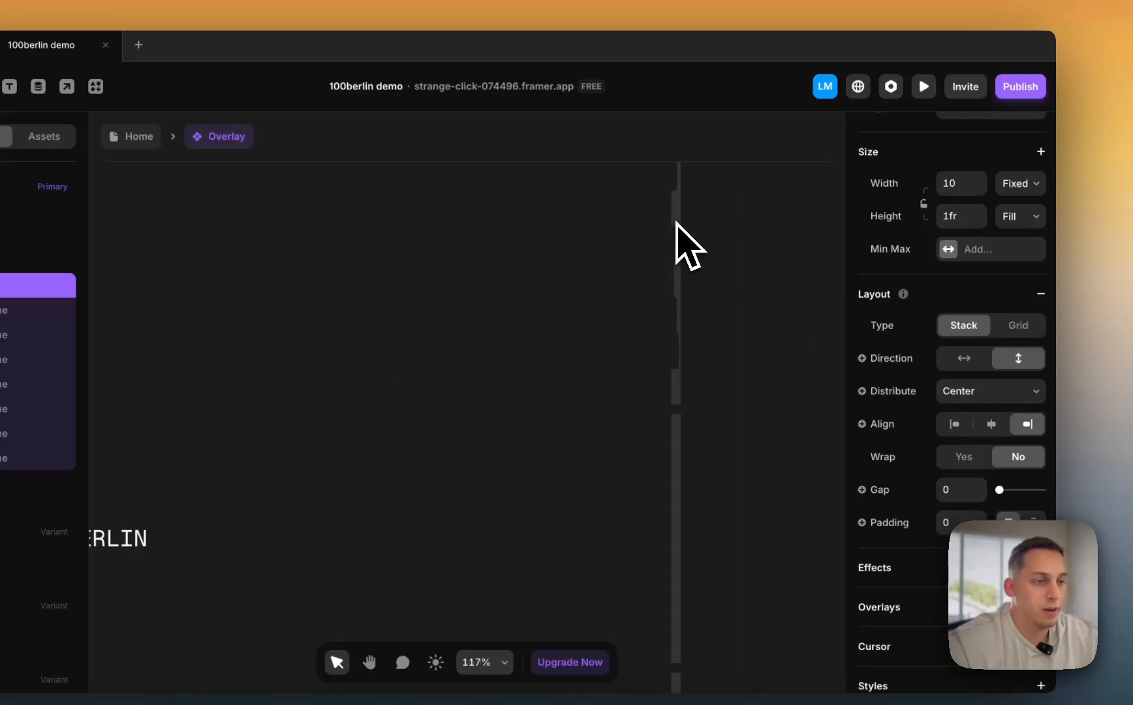
# - Delete the last, full-width Frame from the nested Stack in the Desktop - 1 variant
pyautogui.click(678, 210)
pyautogui.scroll(-4, 931, 463)
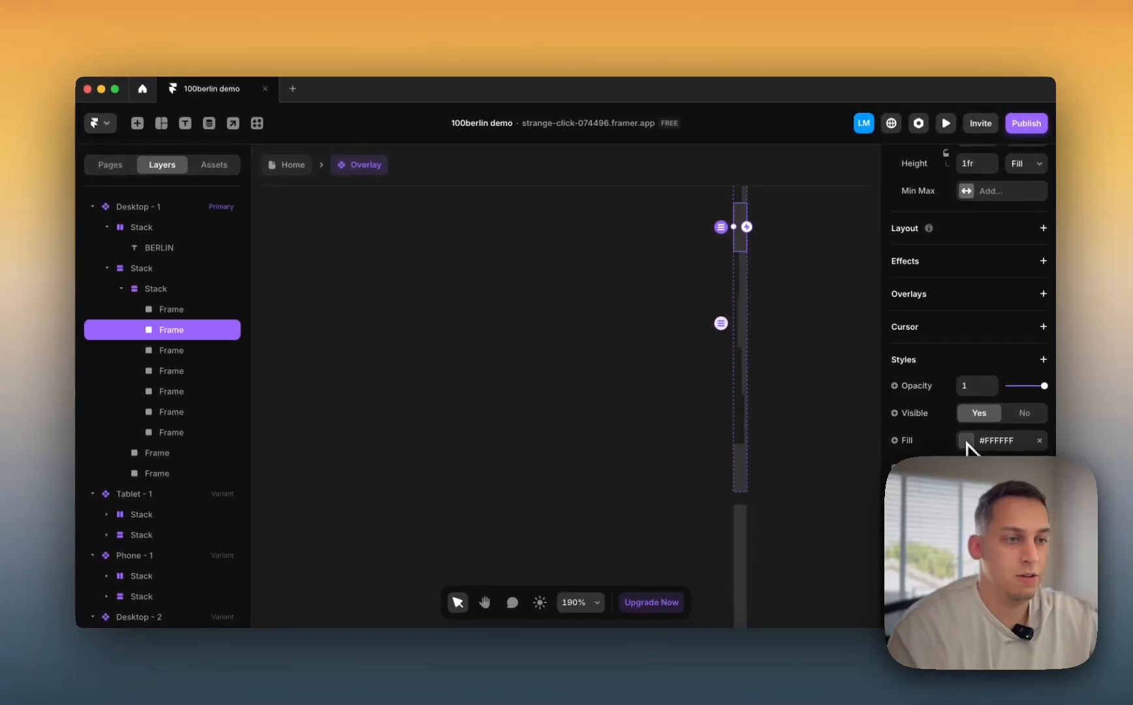
pyautogui.scroll(-5, 876, 408)
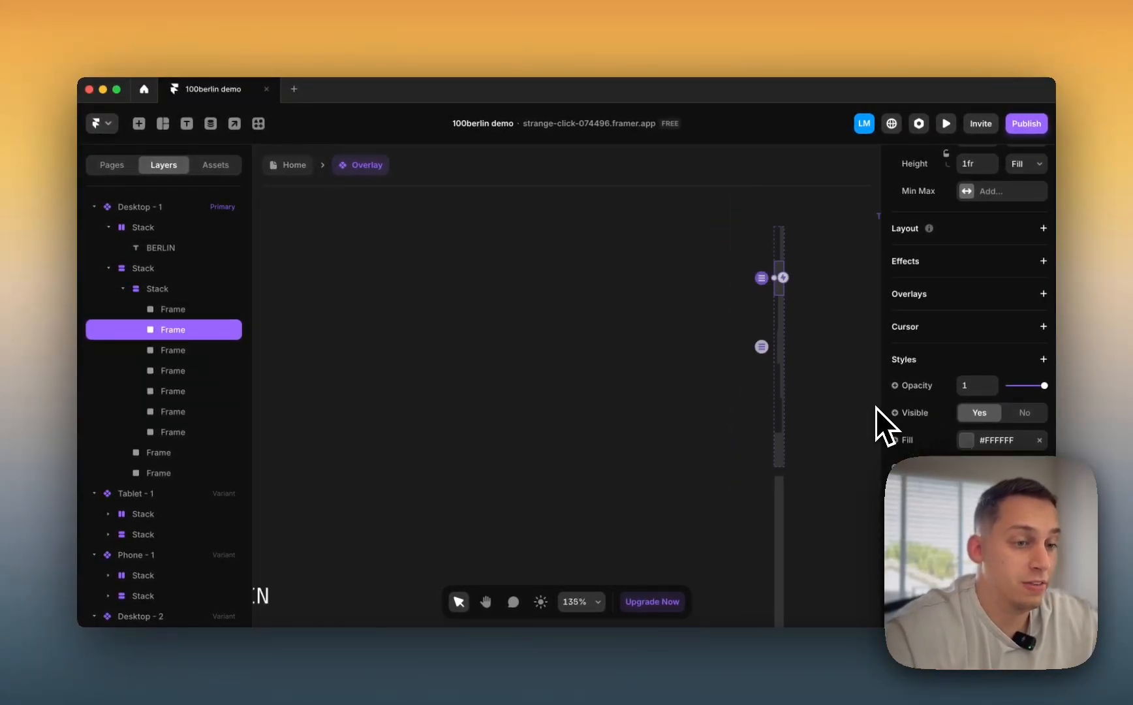
pyautogui.scroll(-2, 690, 333)
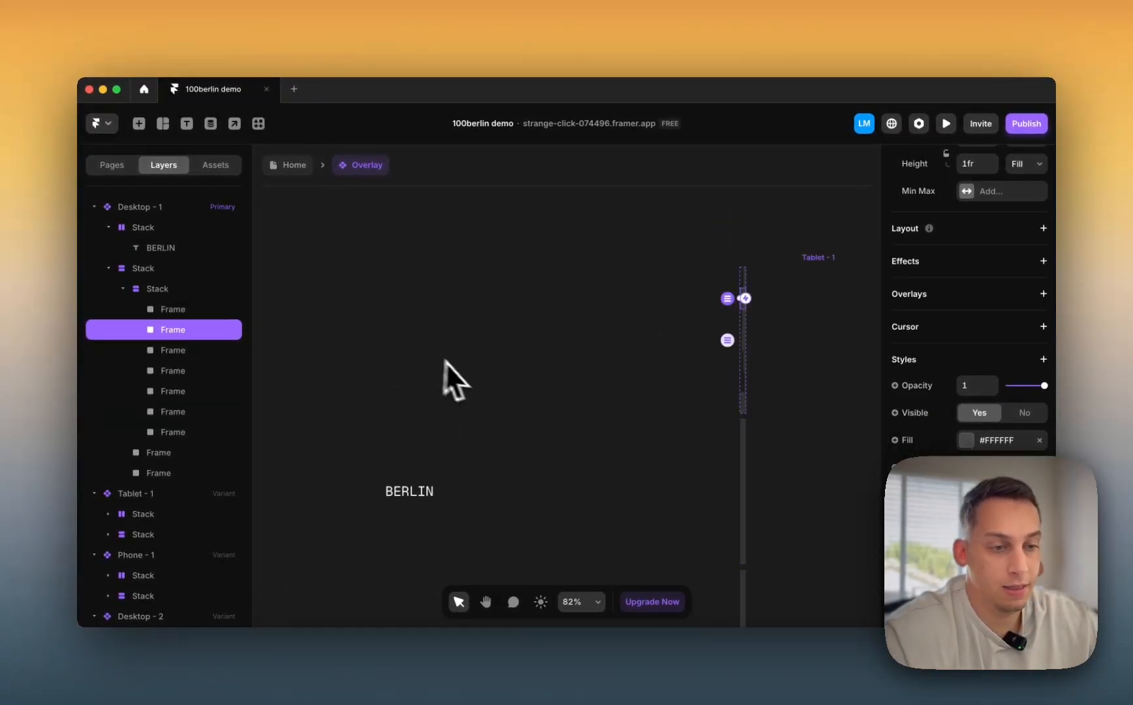
pyautogui.scroll(-3, 444, 361)
pyautogui.hscroll(-3, 444, 360)
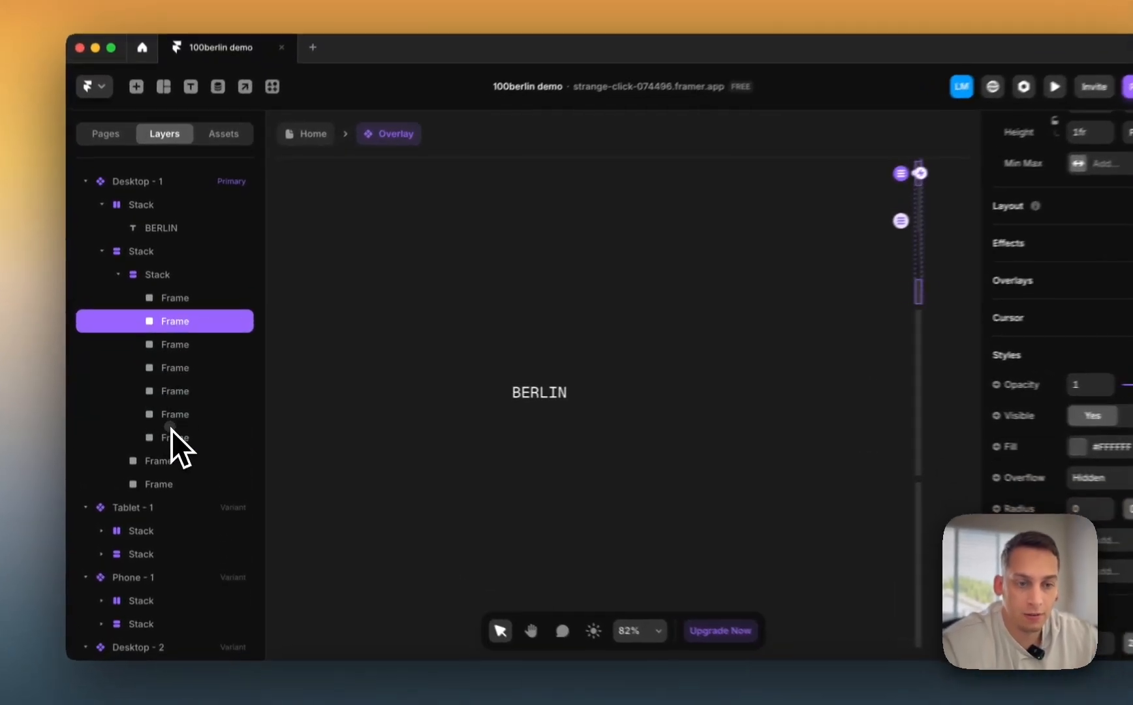
pyautogui.click(169, 431)
pyautogui.press('BackSpace')
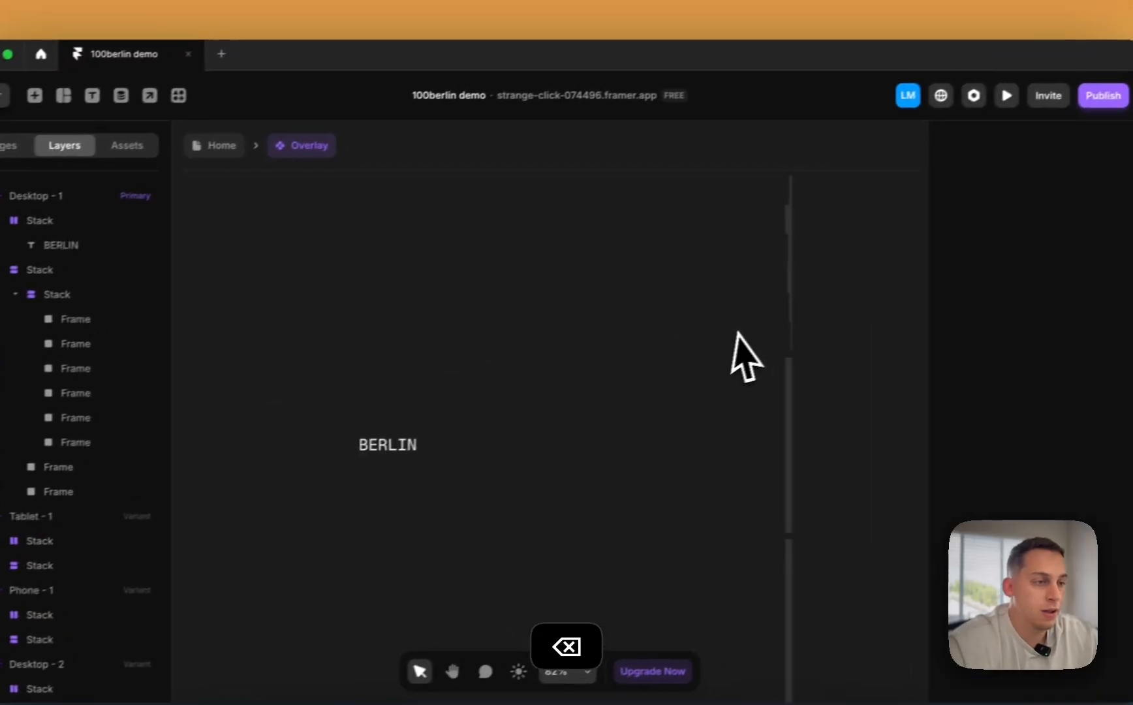
# - Examine the tapered indicator bar in the Overlay component and on the Home page's Desktop breakpoint
pyautogui.scroll(5, 809, 240)
pyautogui.scroll(-6, 699, 265)
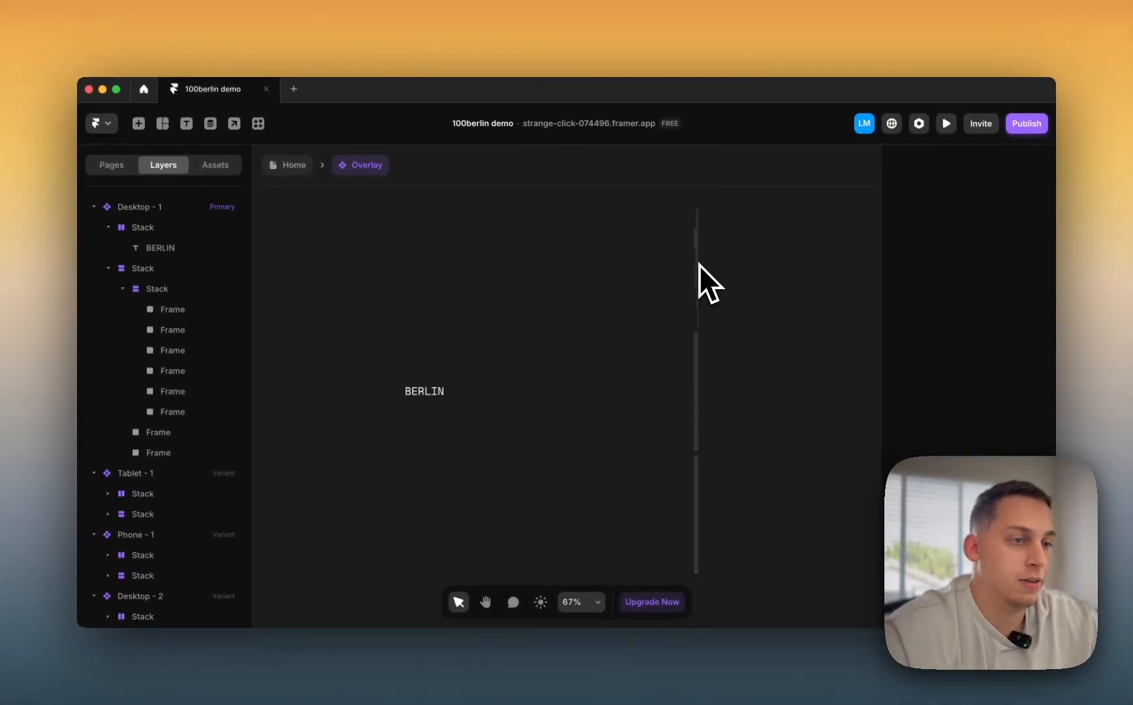
pyautogui.scroll(8, 698, 253)
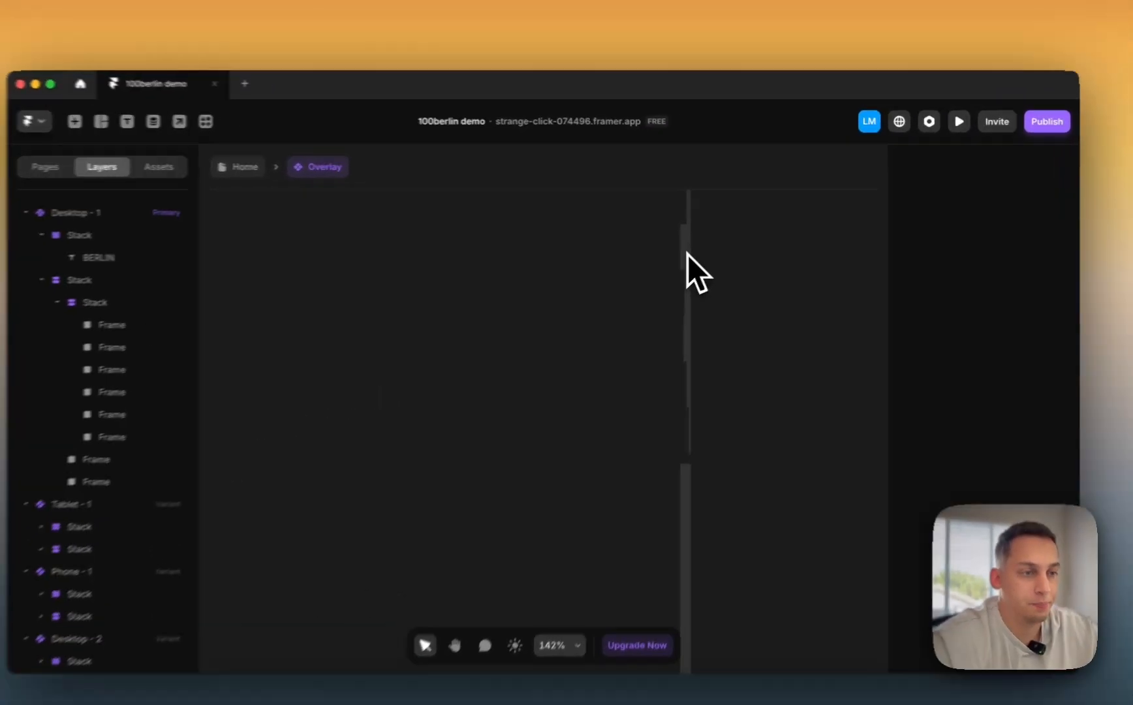
pyautogui.click(686, 249)
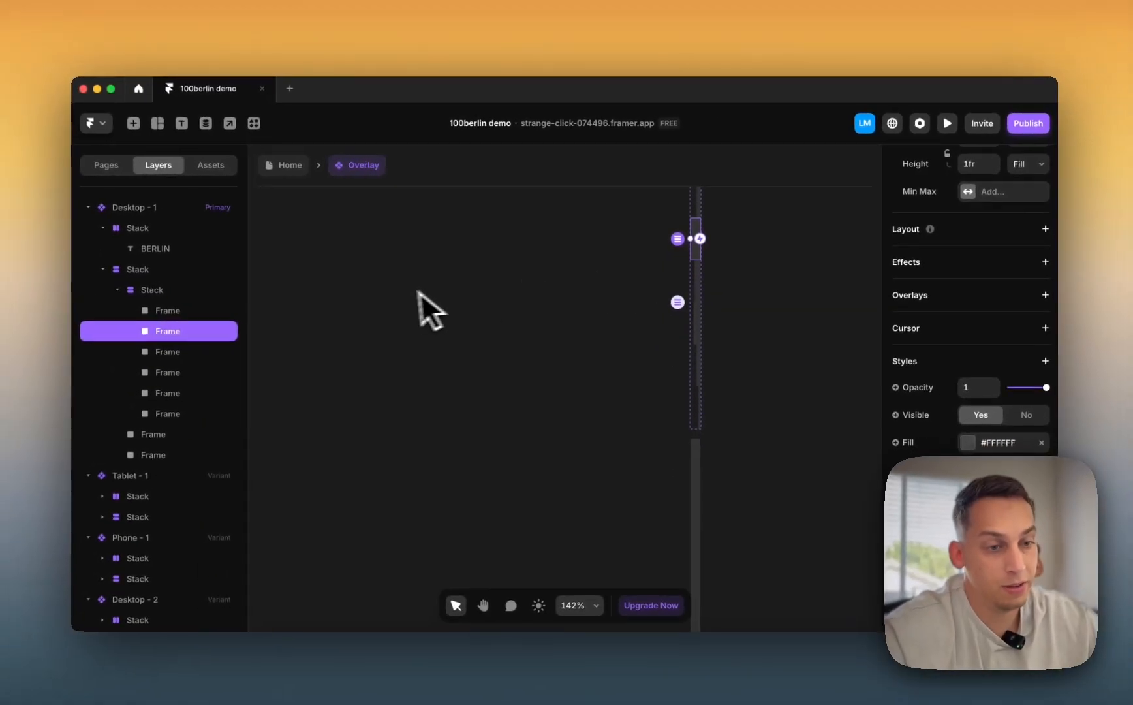
pyautogui.hscroll(-2, 318, 324)
pyautogui.scroll(-1, 316, 324)
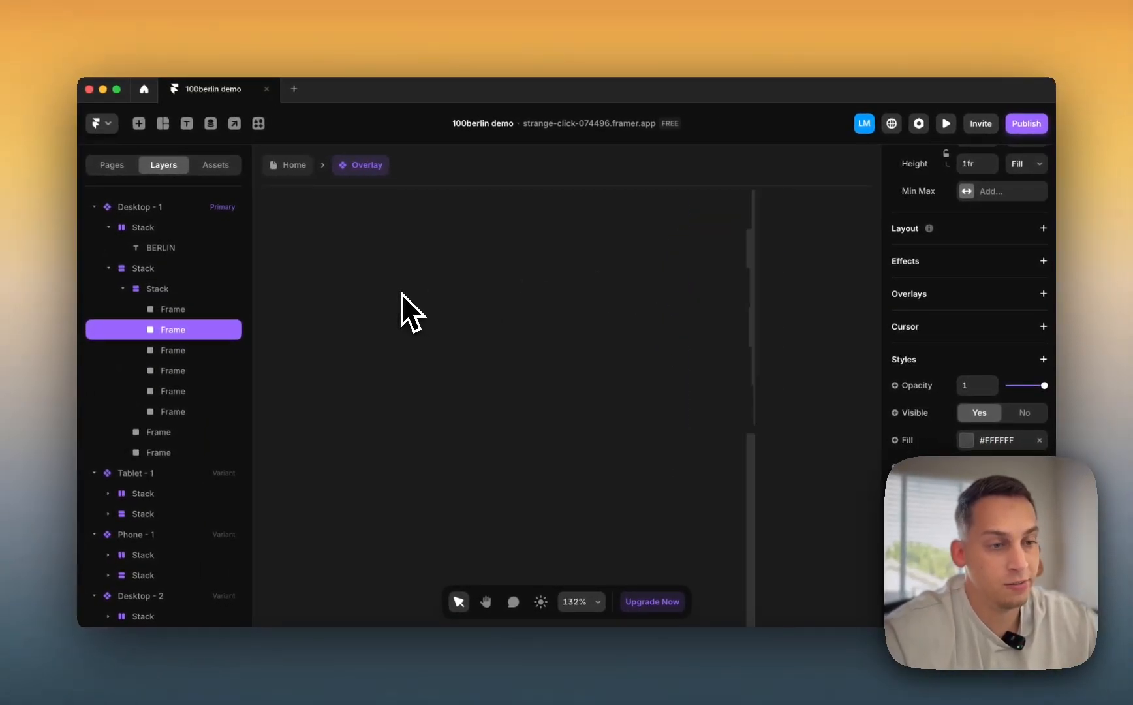
pyautogui.scroll(-10, 401, 294)
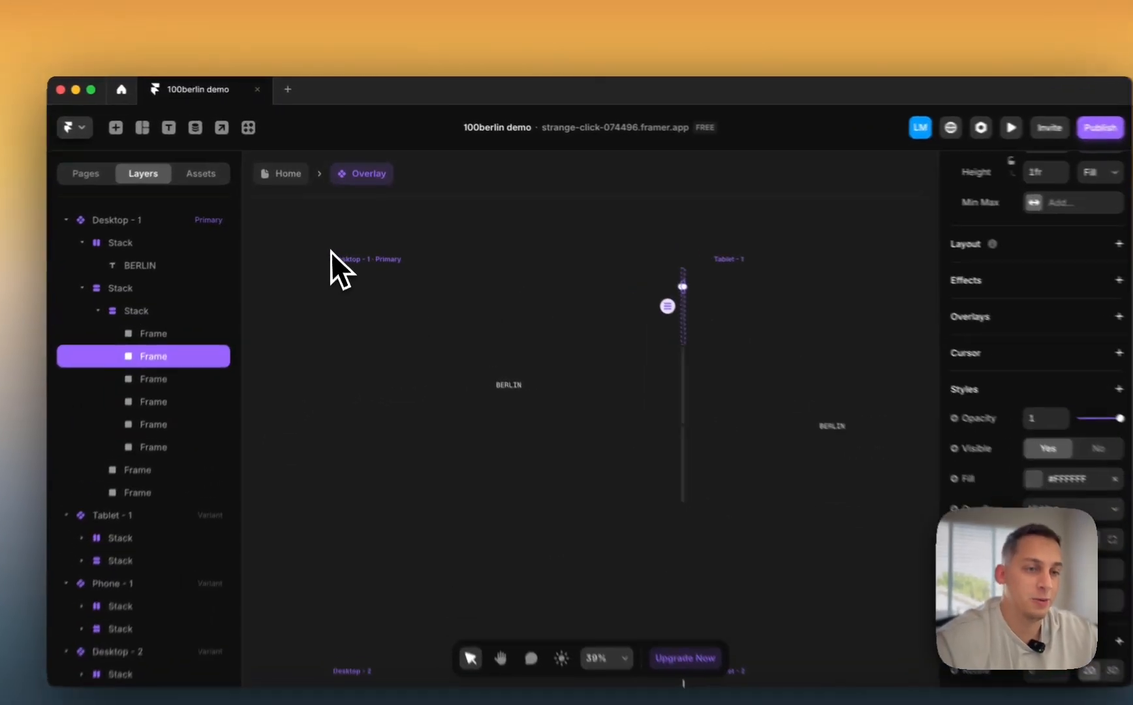
pyautogui.click(331, 231)
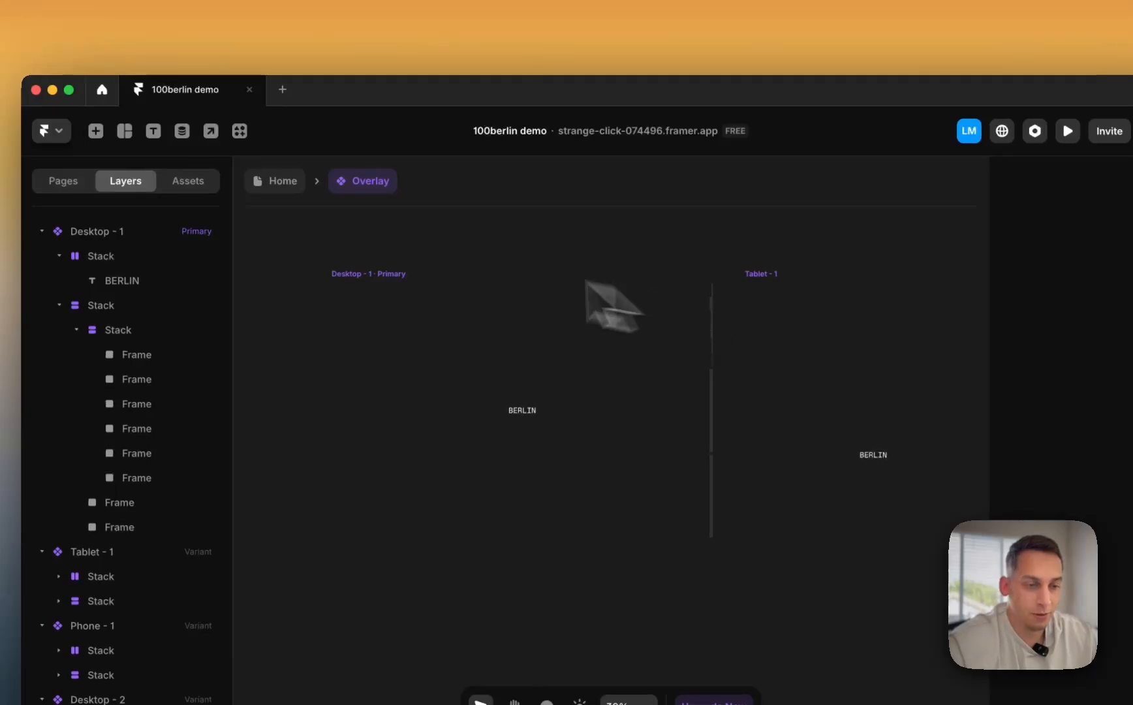
pyautogui.click(268, 183)
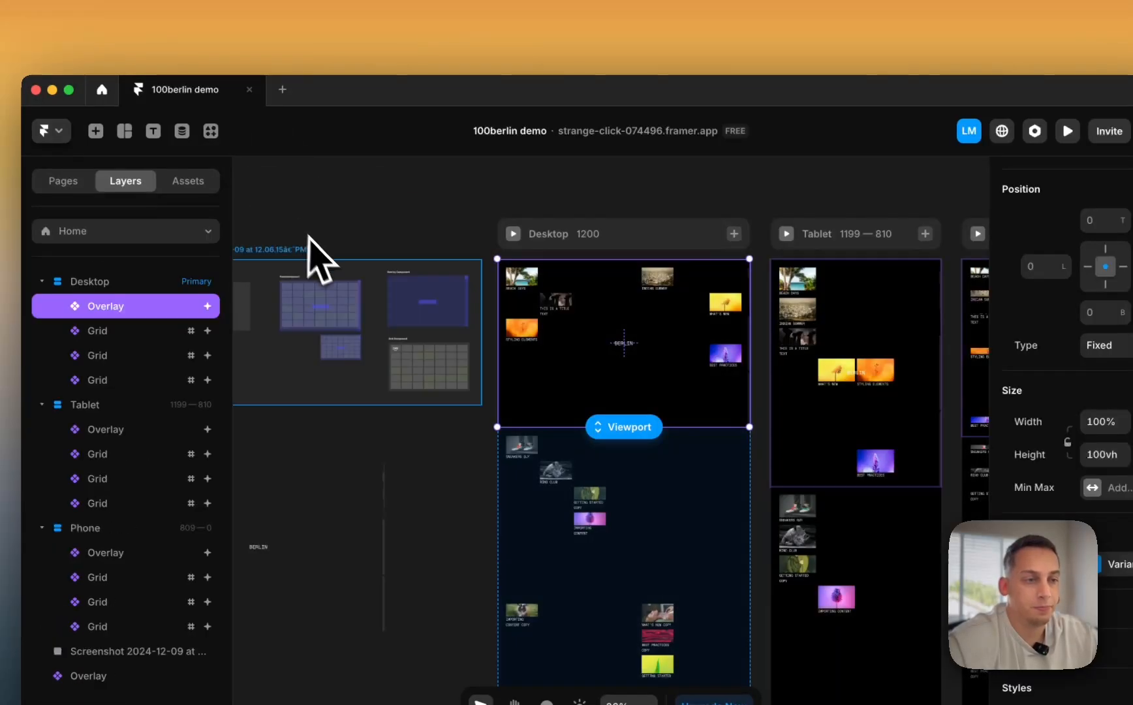
pyautogui.click(413, 248)
pyautogui.scroll(3, 640, 307)
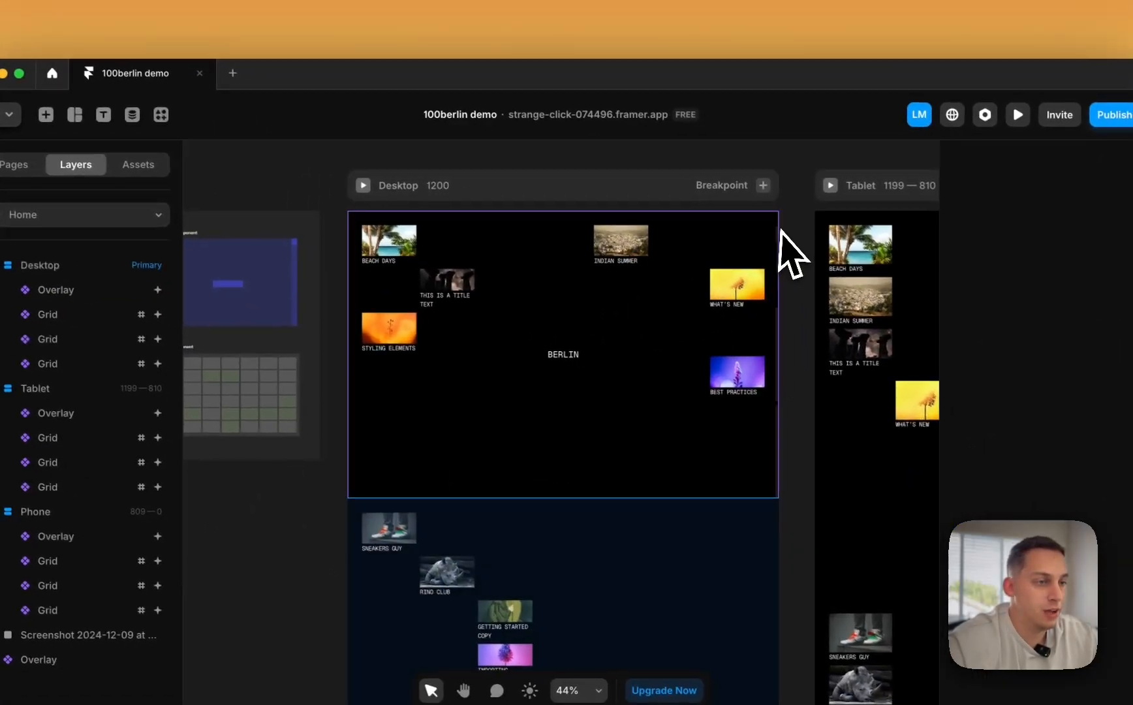
# - In the Overlay component, set the white fill of all six nested Stack Frames in the Desktop - 1 variant to 80% opacity
pyautogui.doubleClick(826, 246)
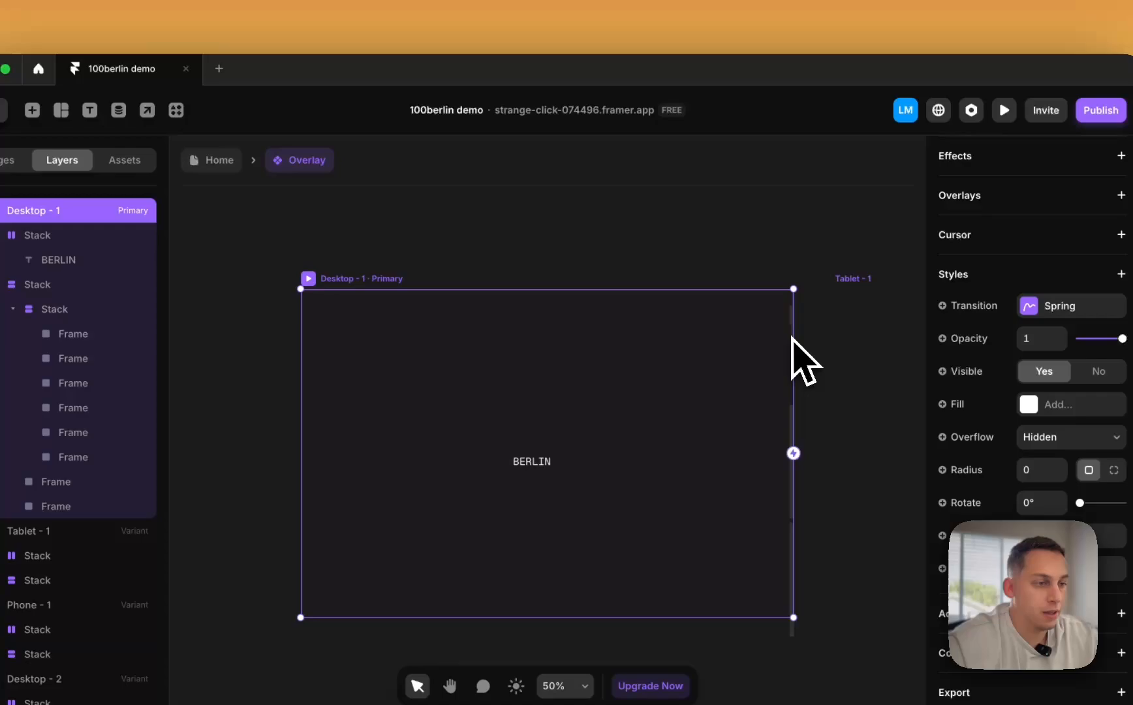
pyautogui.scroll(5, 792, 359)
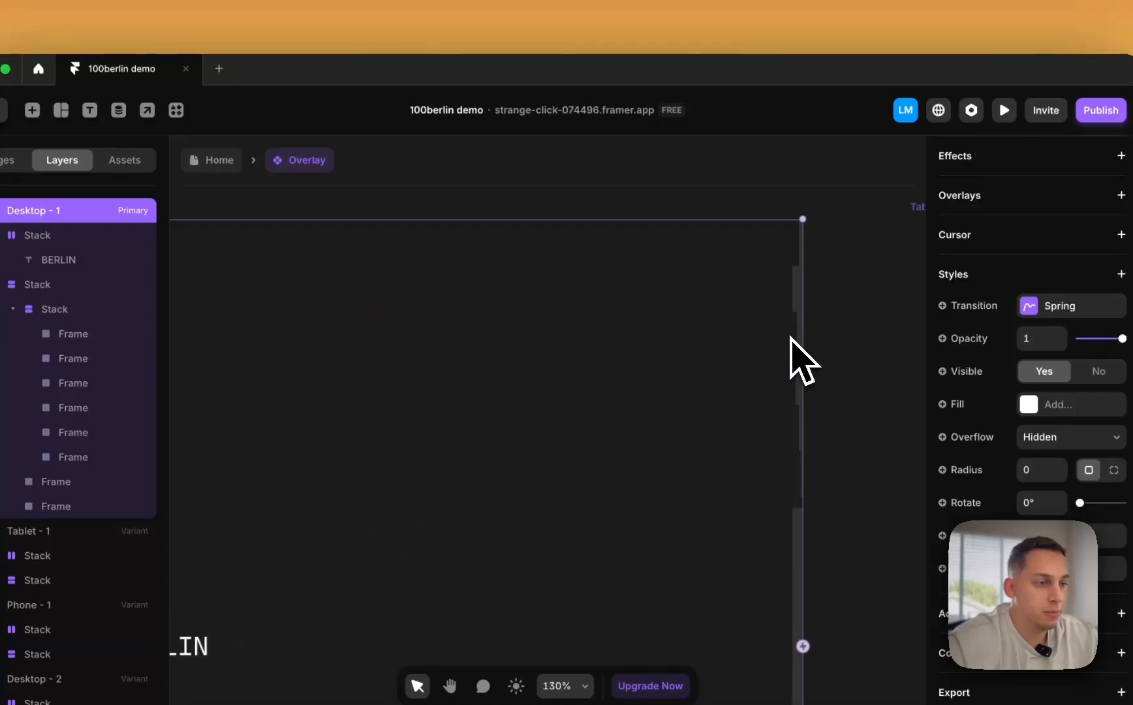
pyautogui.click(797, 334)
pyautogui.click(49, 335)
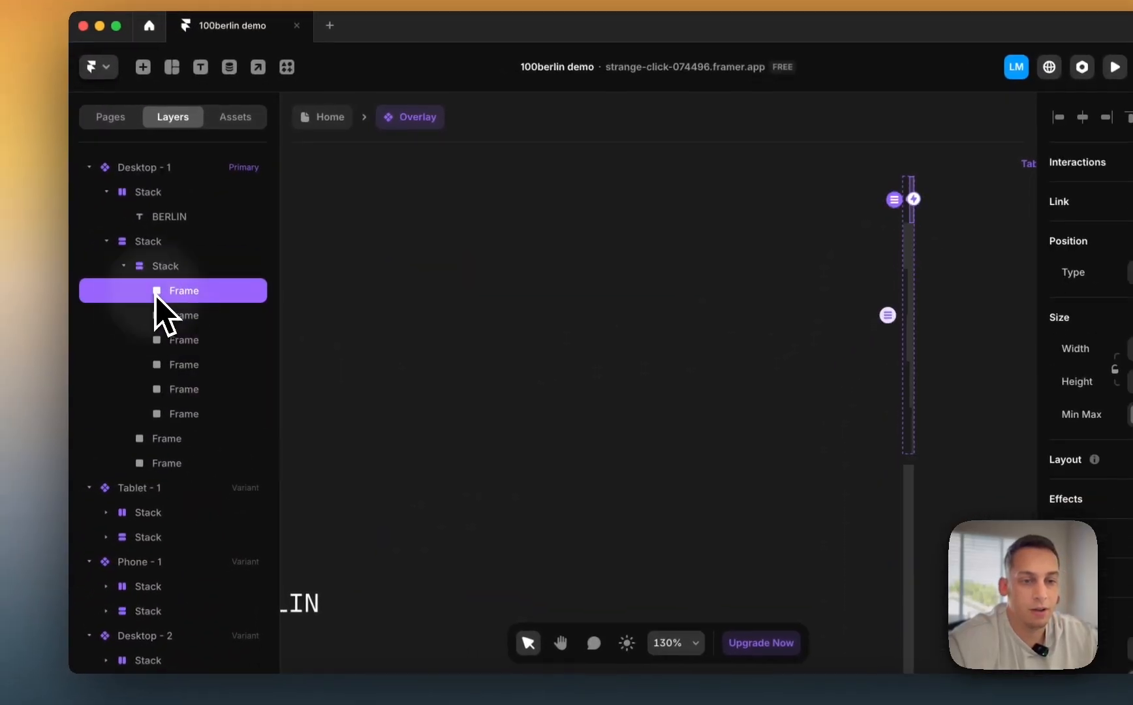
pyautogui.keyDown('shift'); pyautogui.click(198, 423); pyautogui.keyUp('shift')
pyautogui.scroll(-5, 1084, 555)
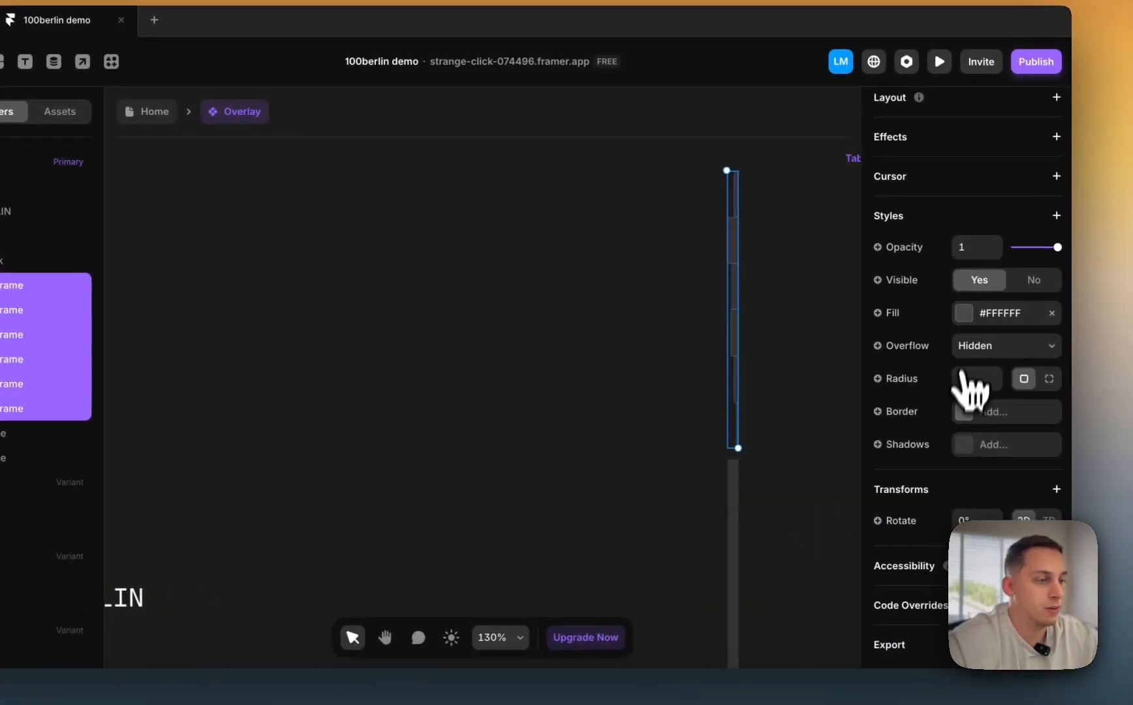
pyautogui.click(962, 315)
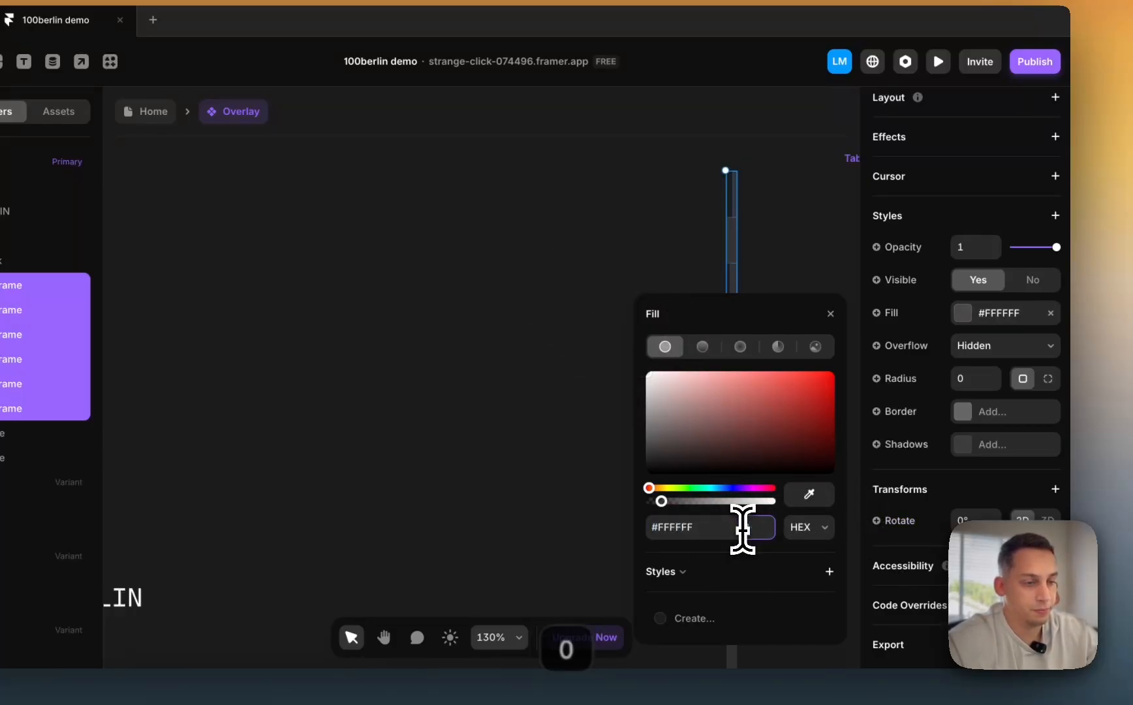
pyautogui.click(696, 229)
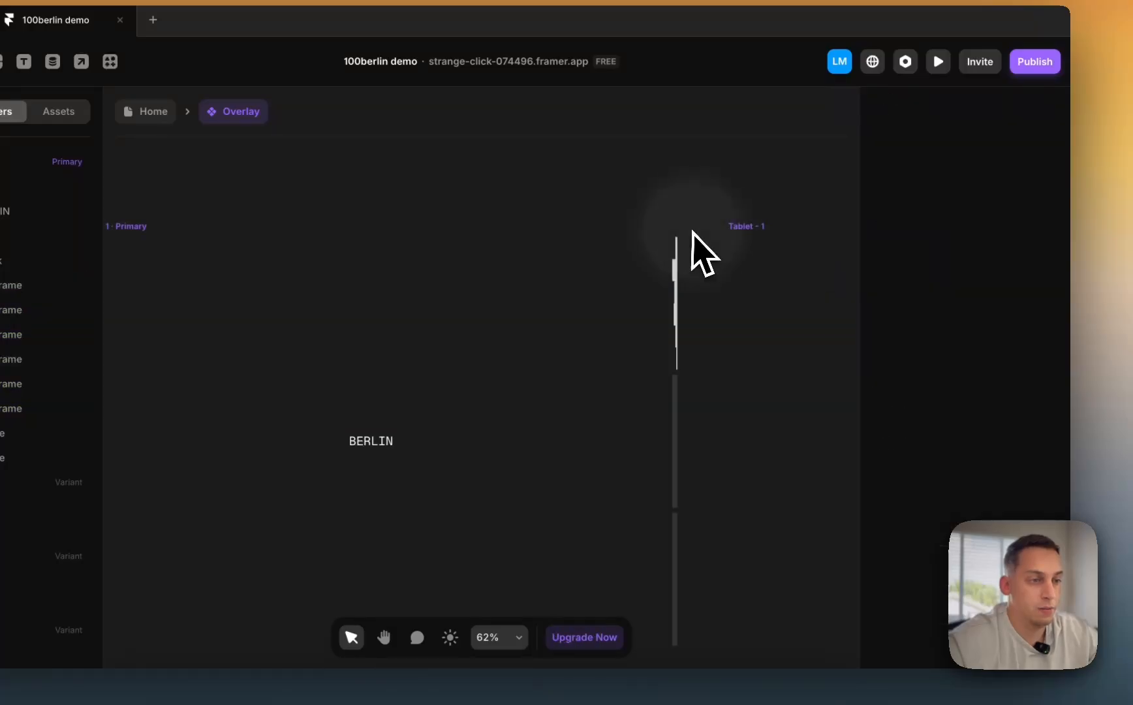
# - Set the white fill of the six nested Stack Frames in the Desktop - 2 variant to 10% opacity
pyautogui.hscroll(4, 696, 228)
pyautogui.scroll(-4, 696, 227)
pyautogui.hscroll(-3, 578, 319)
pyautogui.scroll(-4, 578, 318)
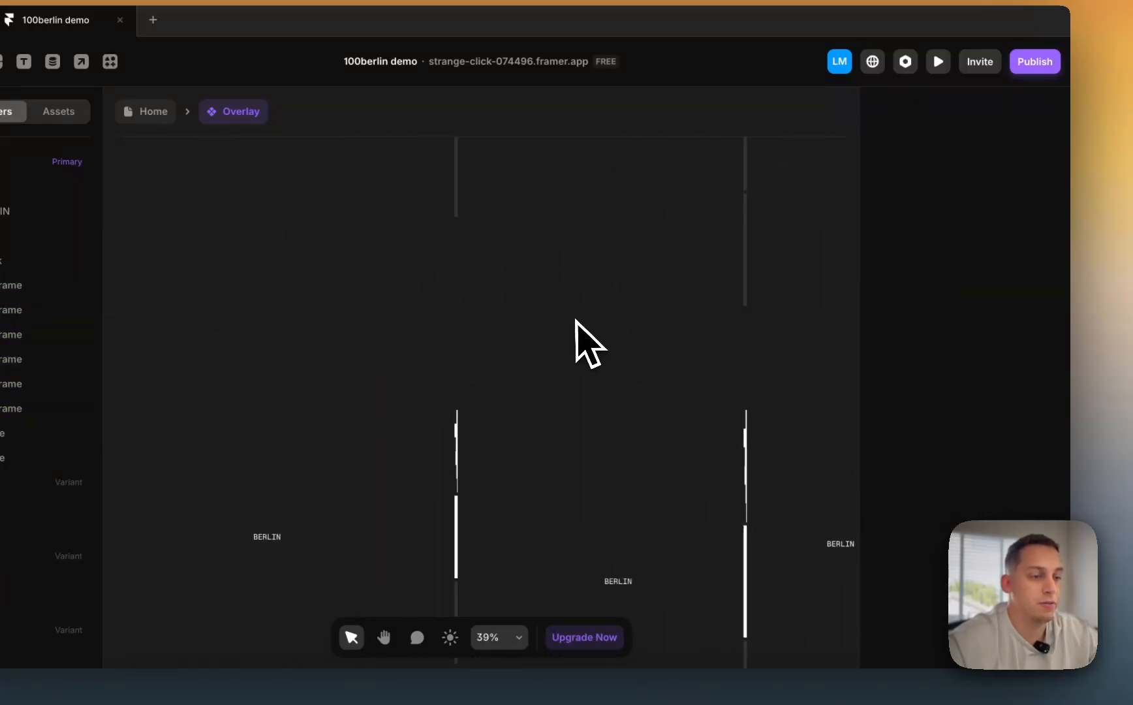
pyautogui.scroll(-3, 577, 321)
pyautogui.scroll(-2, 577, 321)
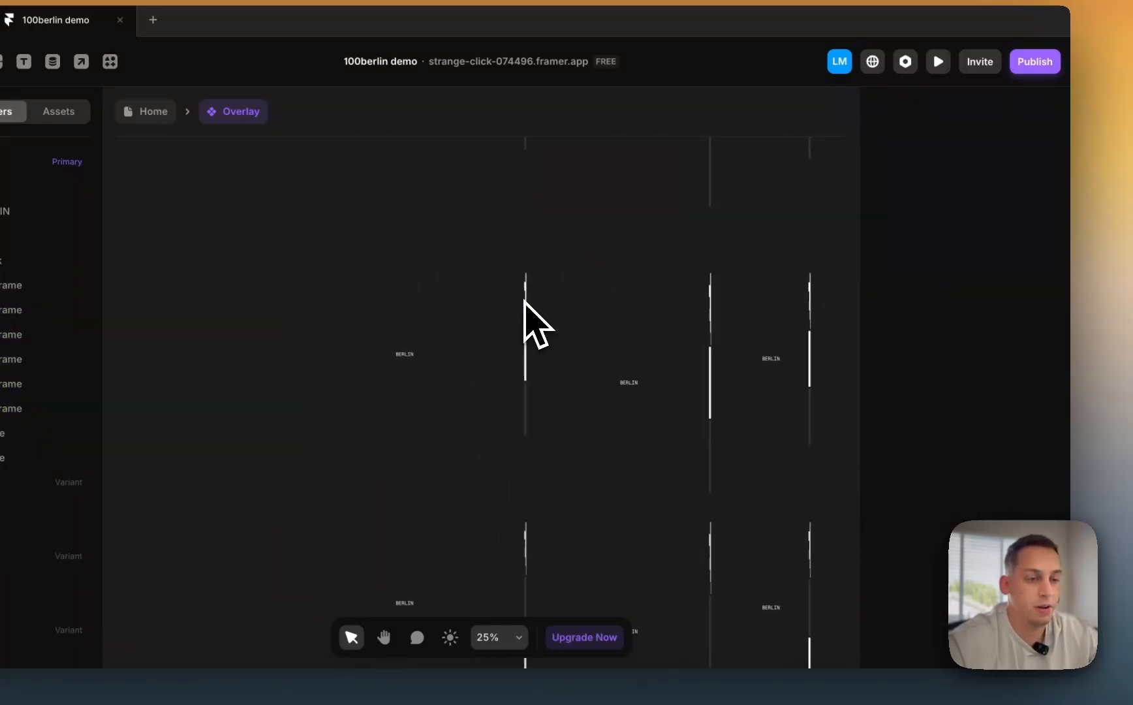
pyautogui.scroll(1, 530, 317)
pyautogui.hscroll(-1, 530, 317)
pyautogui.click(522, 324)
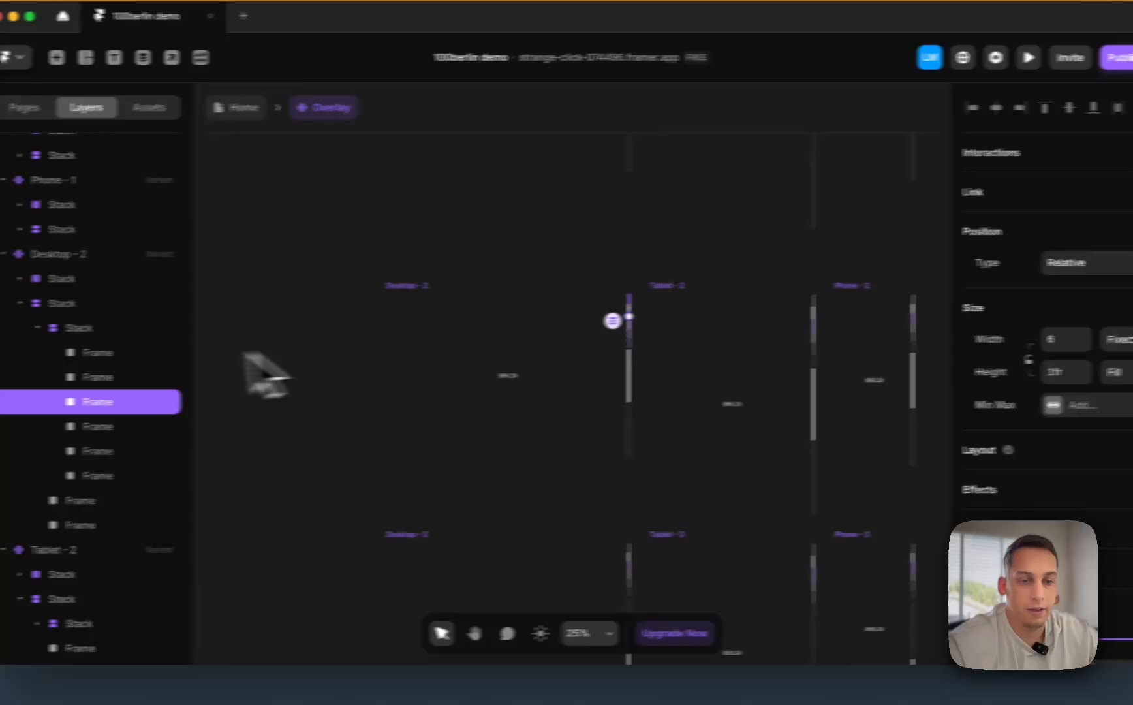
pyautogui.click(100, 353)
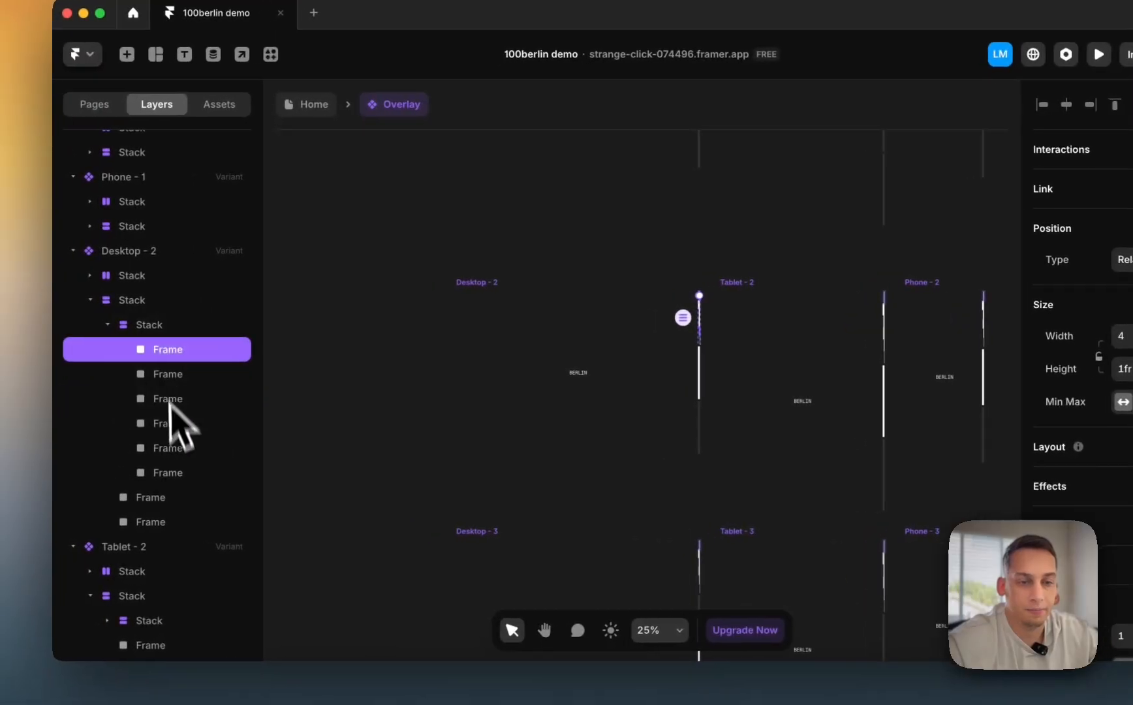
pyautogui.keyDown('shift'); pyautogui.click(104, 475); pyautogui.keyUp('shift')
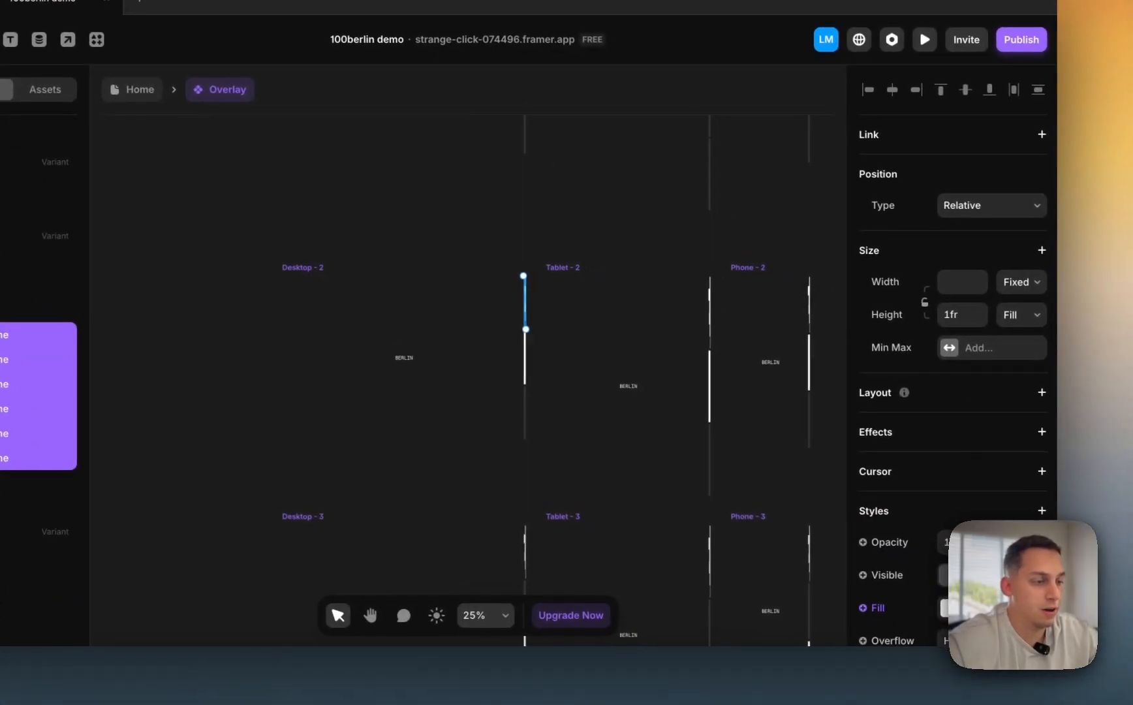
pyautogui.click(962, 610)
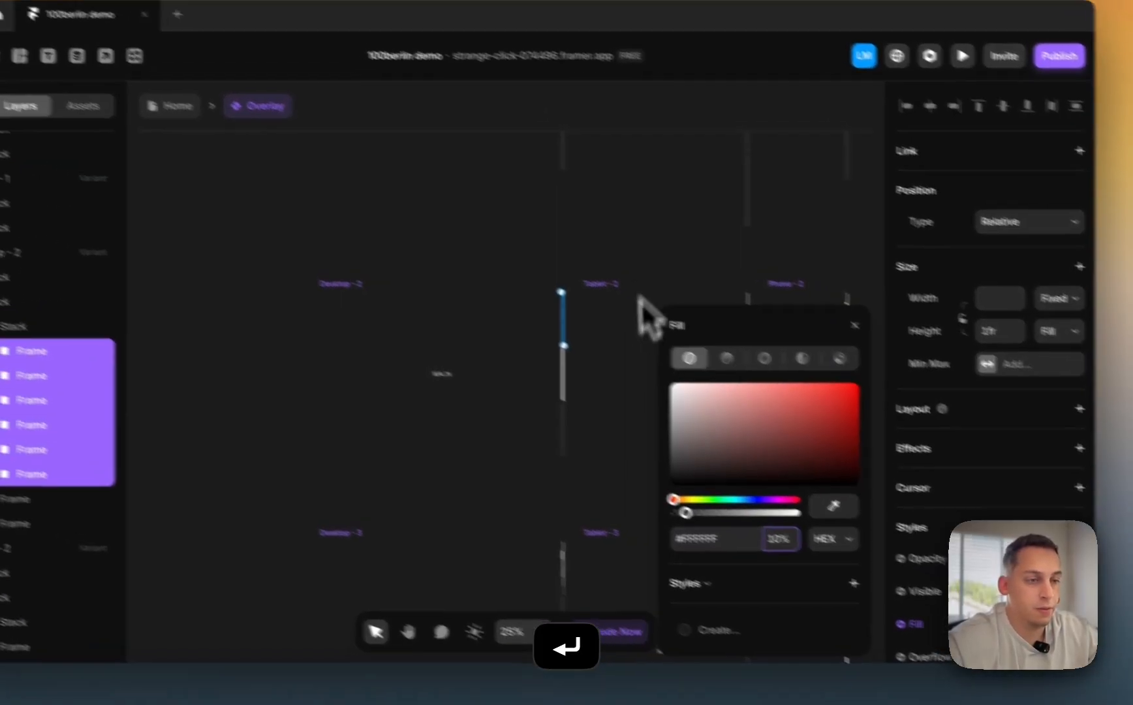
pyautogui.click(603, 274)
# - Set the white fill of the six nested Stack Frames in the Tablet - 2 variant to 10% opacity
pyautogui.hscroll(2, 615, 263)
pyautogui.scroll(-1, 615, 263)
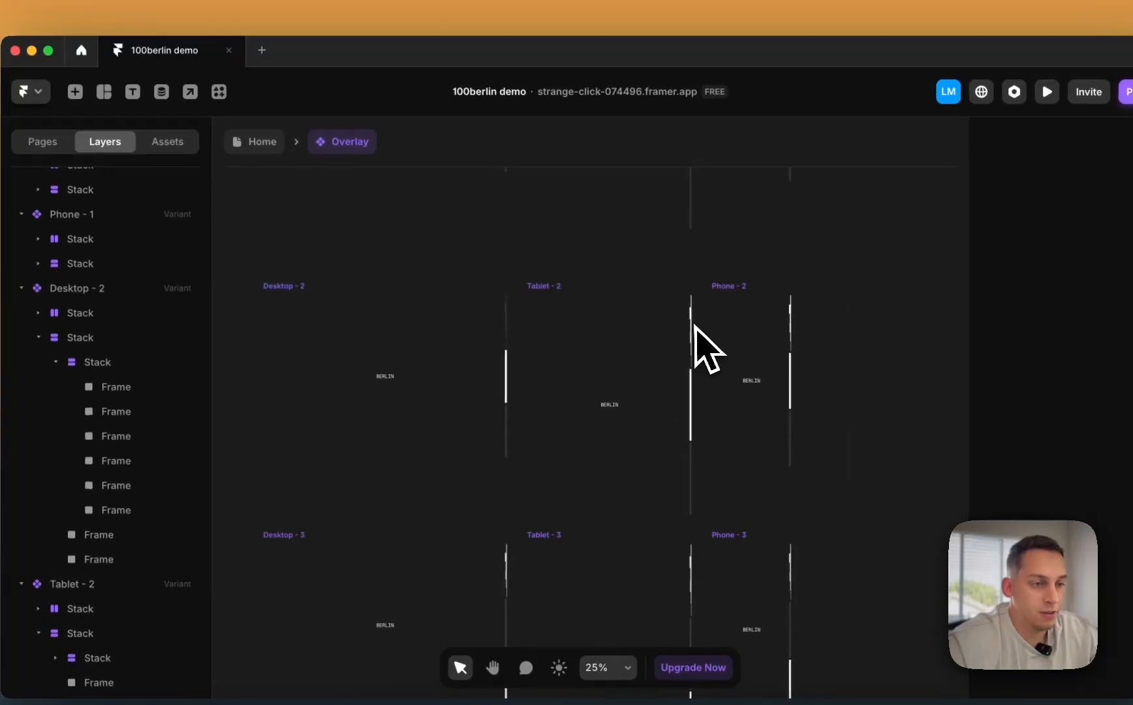
pyautogui.scroll(5, 691, 327)
pyautogui.click(696, 307)
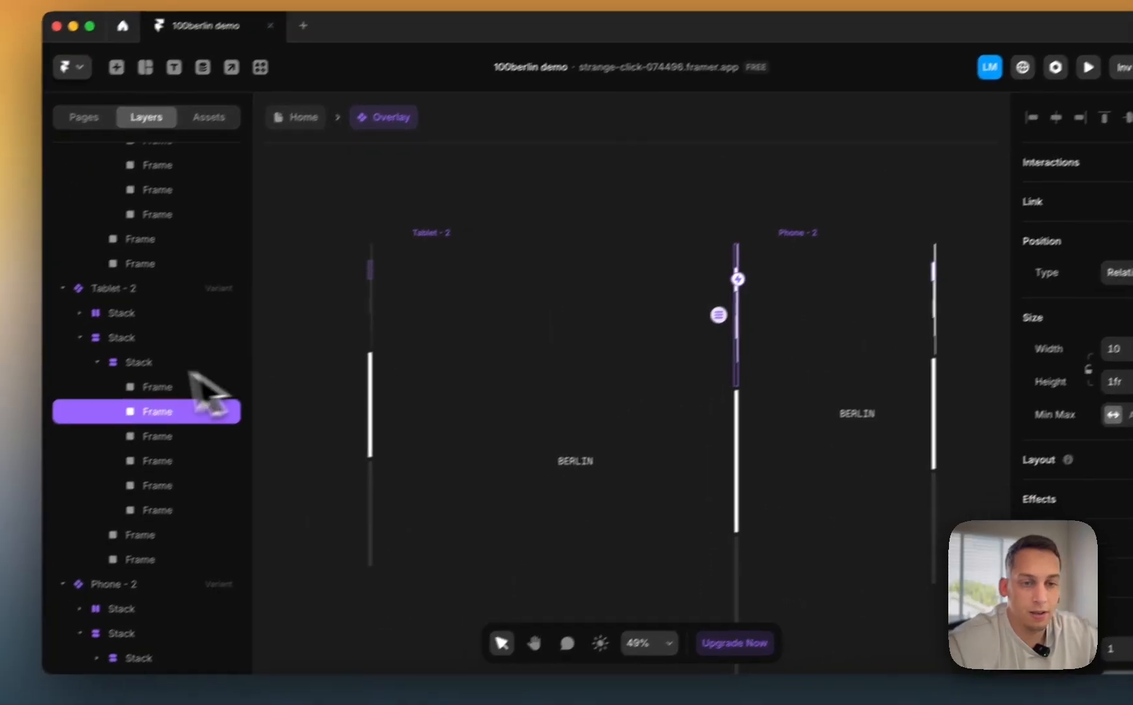
pyautogui.keyDown('shift'); pyautogui.click(190, 491); pyautogui.keyUp('shift')
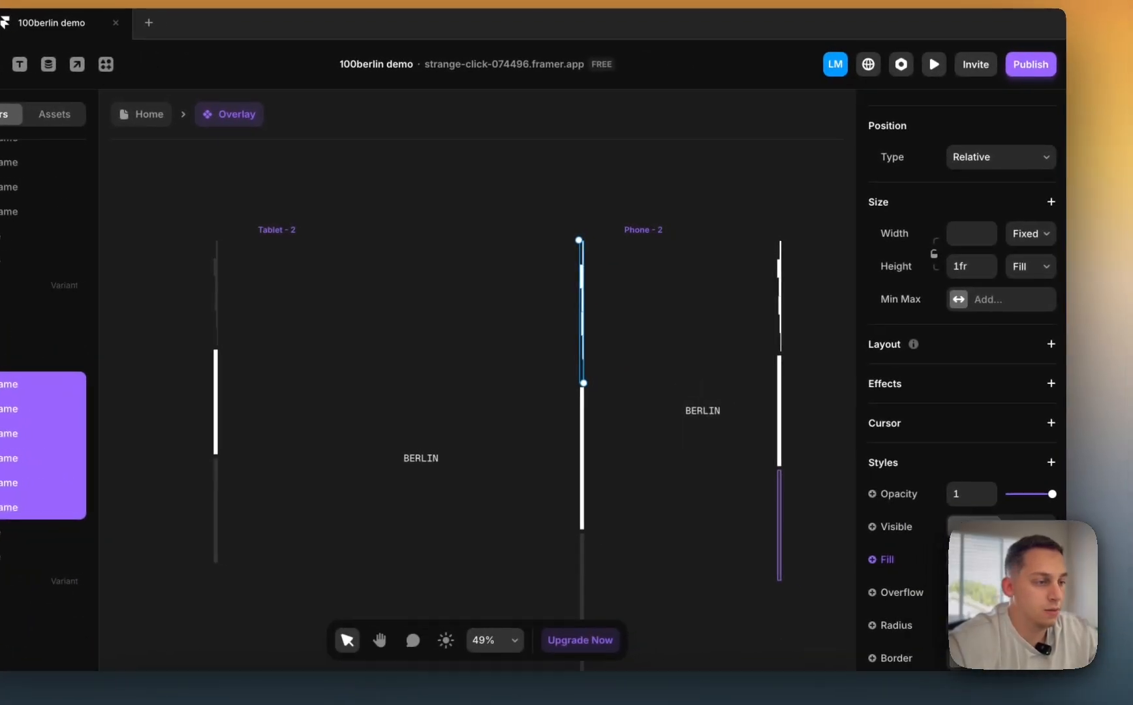
pyautogui.click(959, 559)
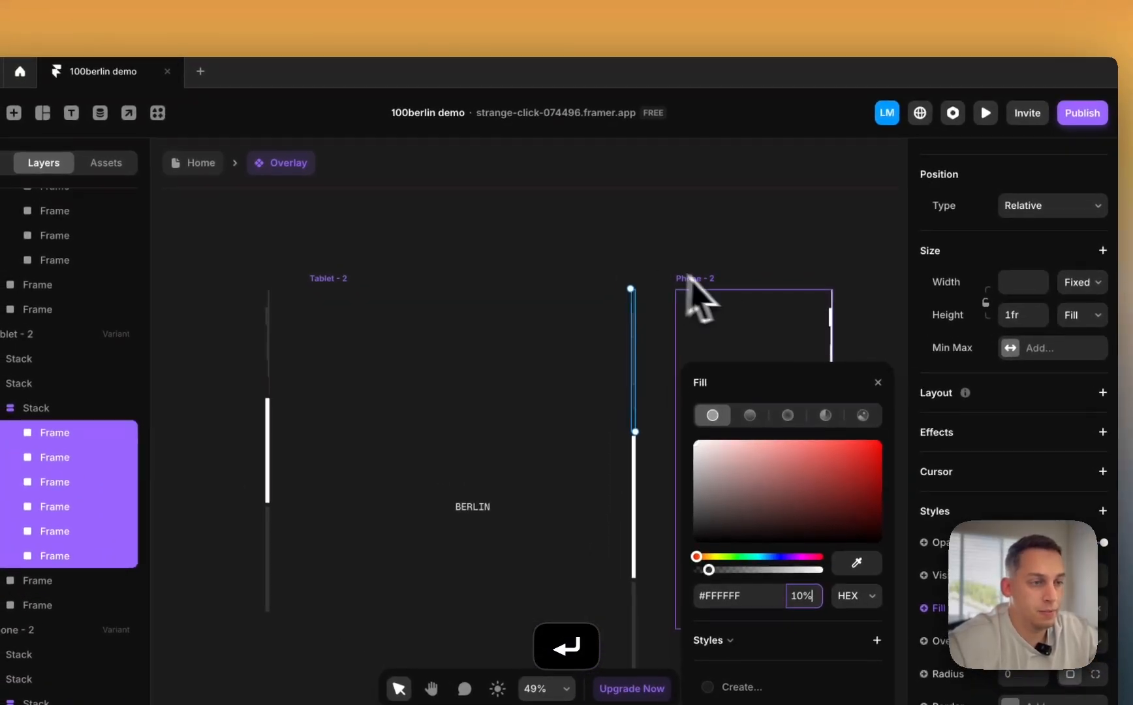
pyautogui.click(763, 284)
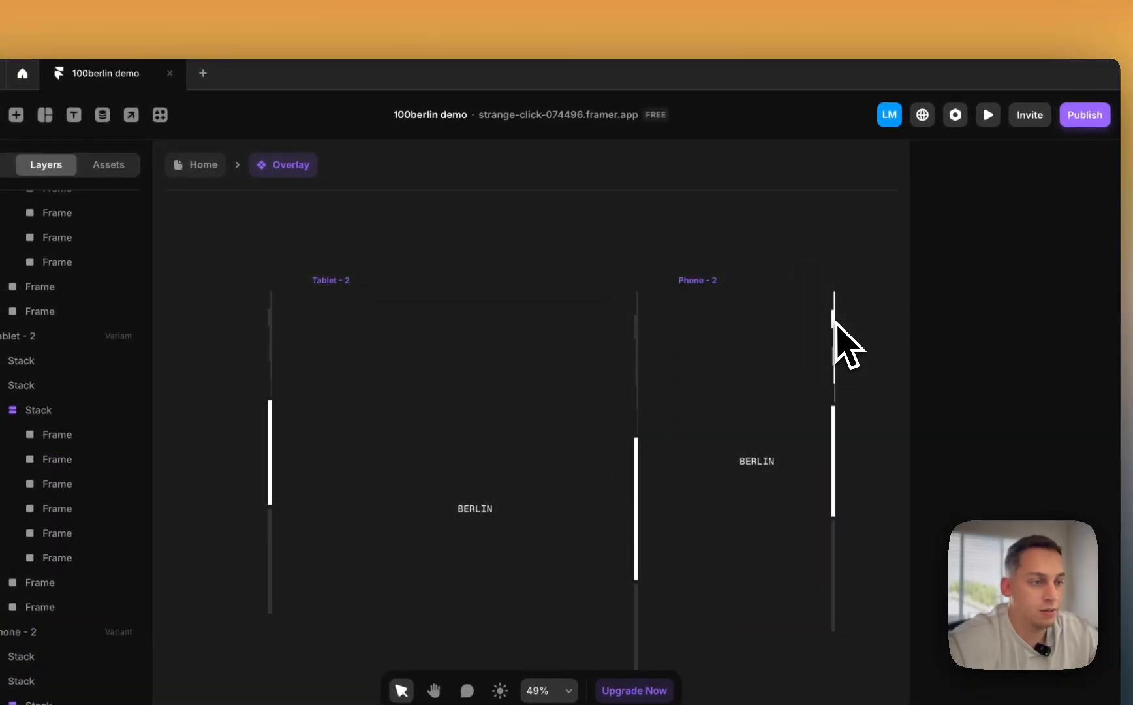
# - Lower the fill opacity of the six nested Stack Frames in the Phone - 2 variant to match Tablet - 2
pyautogui.click(836, 330)
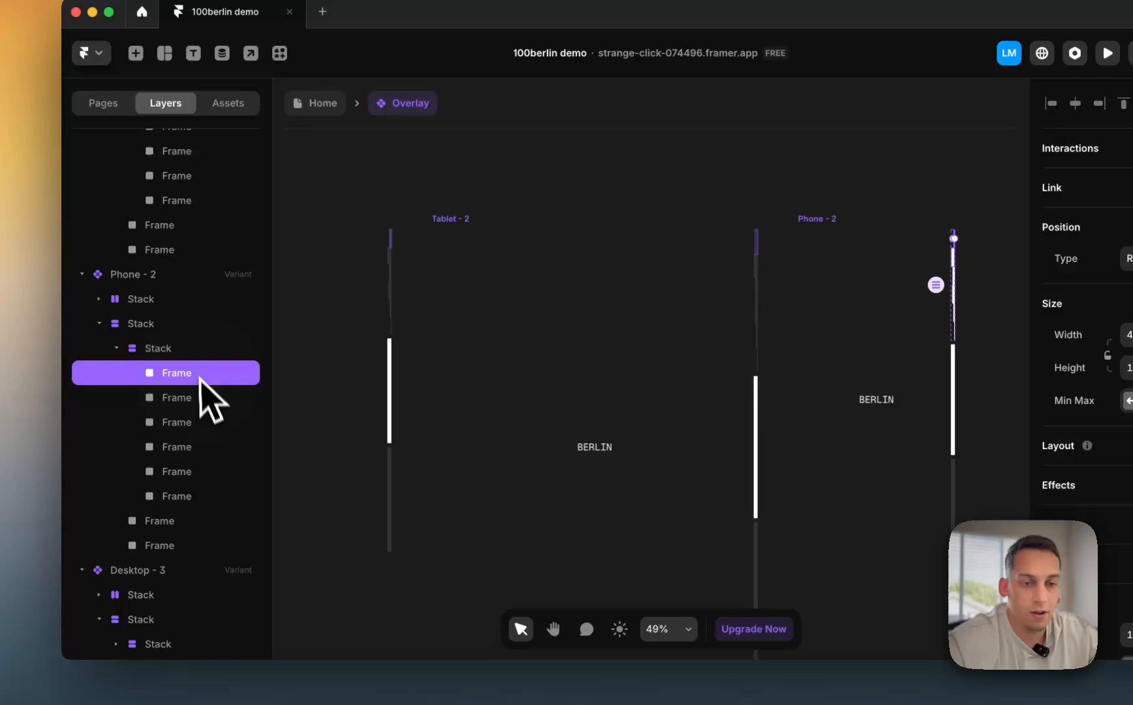
pyautogui.keyDown('shift'); pyautogui.click(195, 496); pyautogui.keyUp('shift')
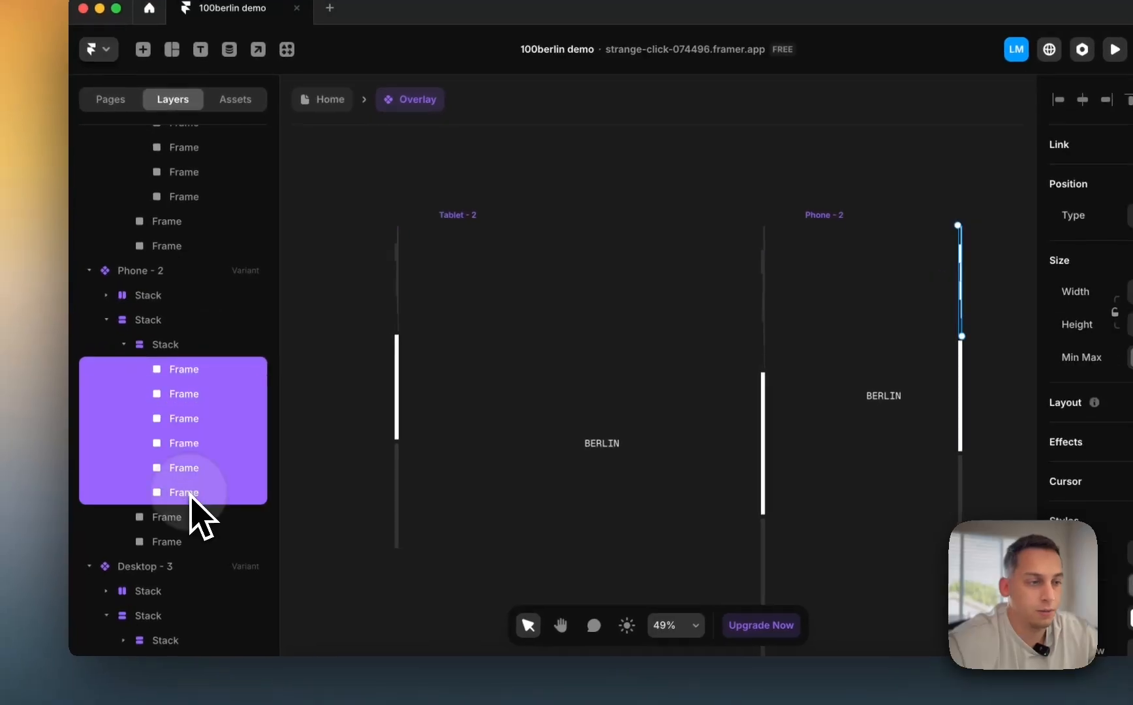
pyautogui.click(883, 523)
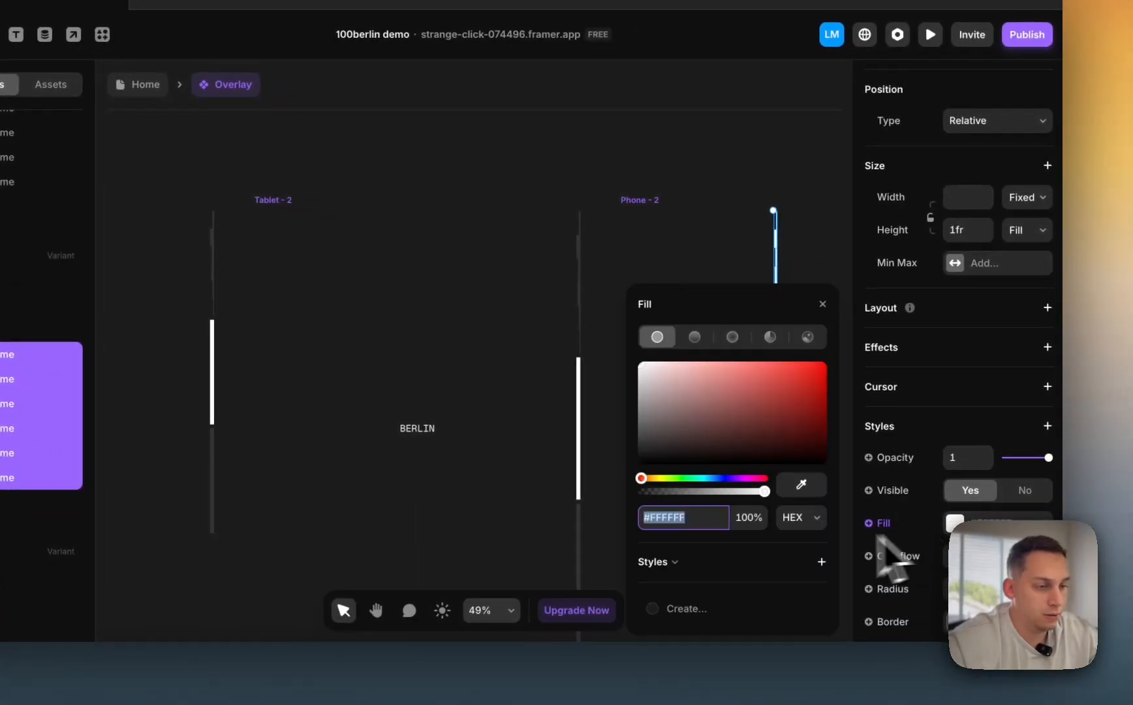
pyautogui.click(490, 246)
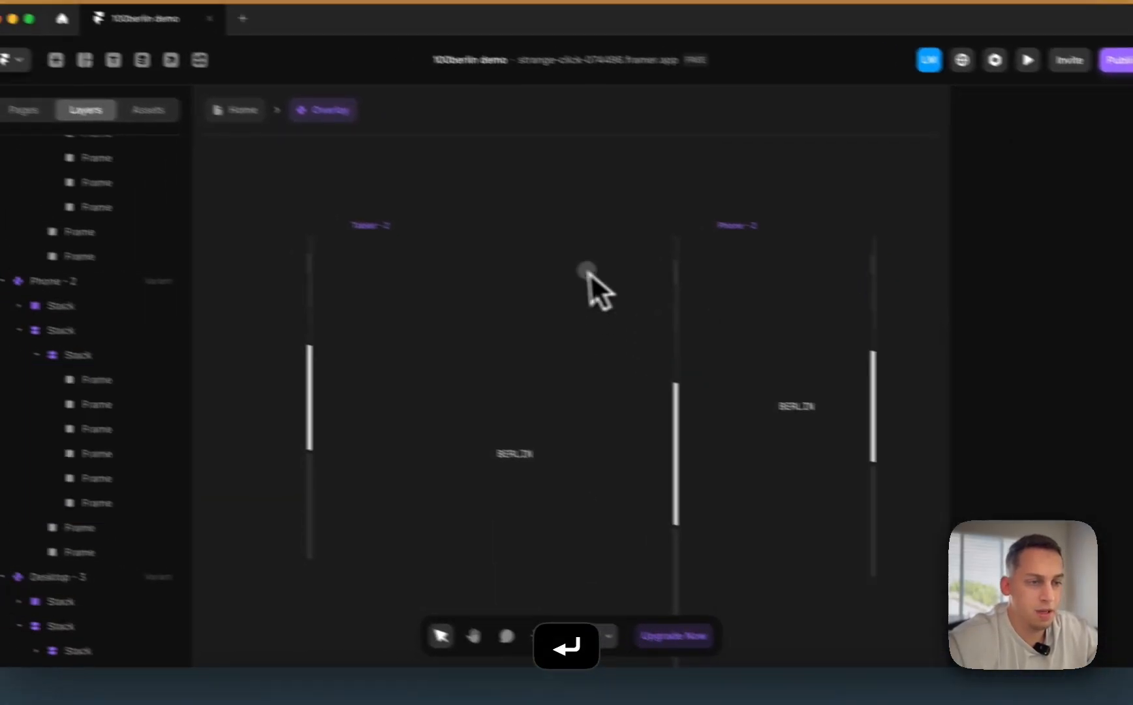
# - Set the white fill of the six nested Stack Frames in the Desktop - 3 variant to 10% opacity
pyautogui.scroll(-4, 477, 232)
pyautogui.scroll(-5, 476, 231)
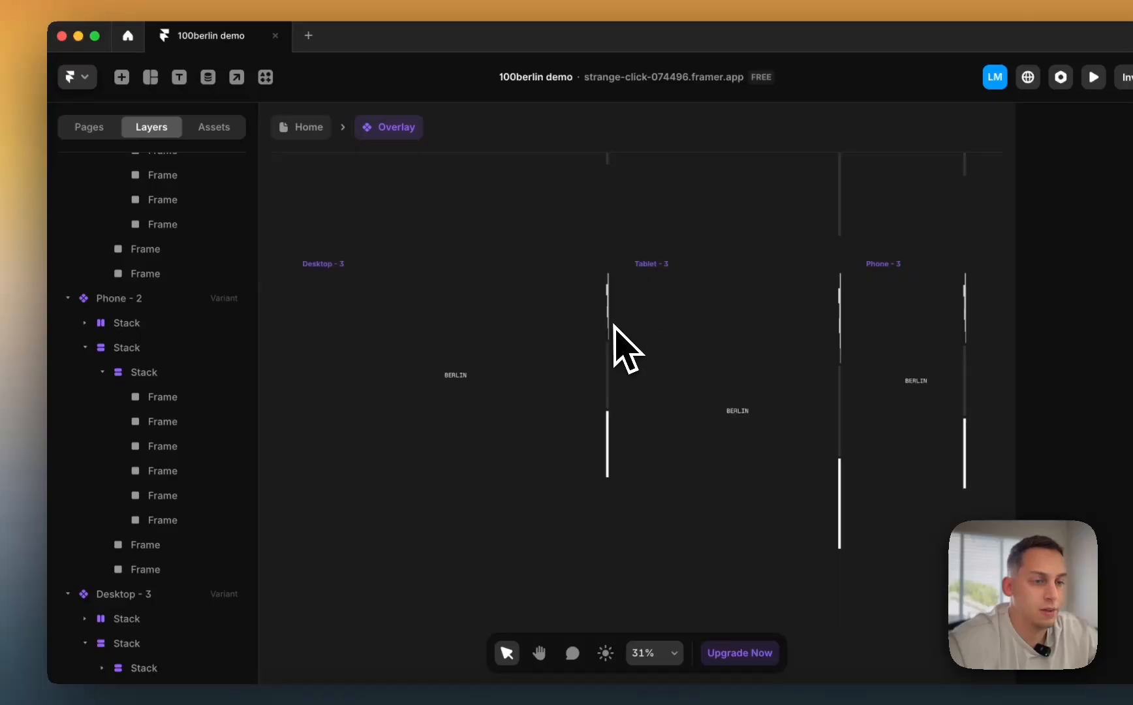
pyautogui.click(609, 322)
pyautogui.click(201, 324)
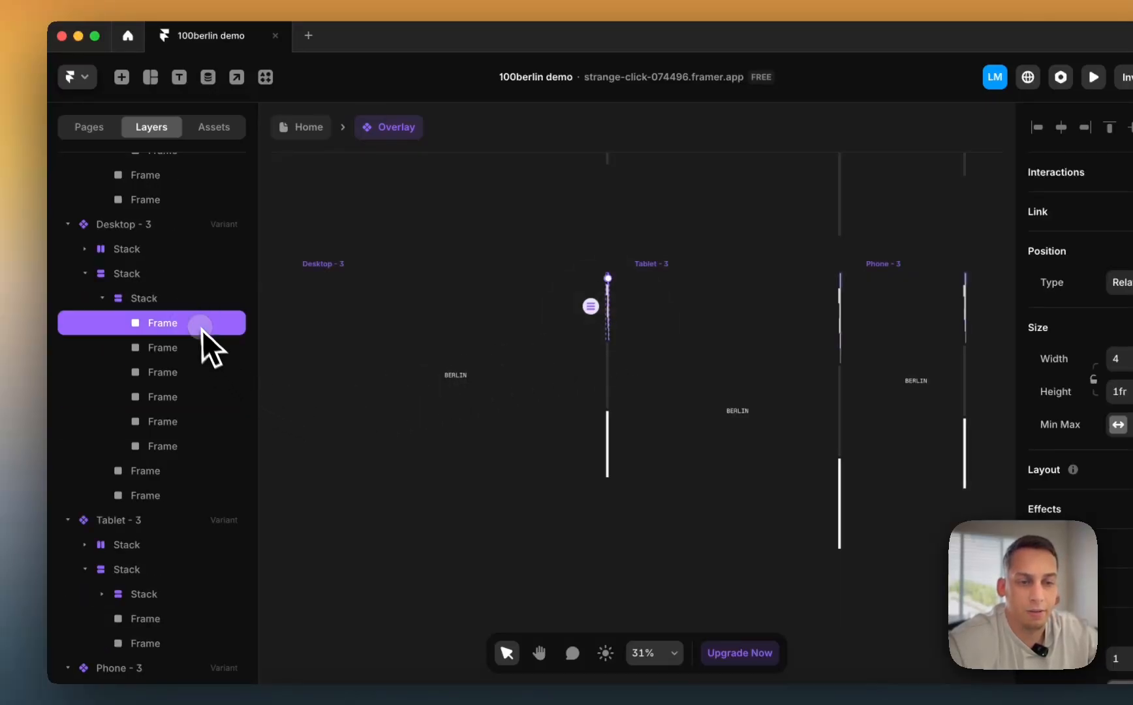
pyautogui.keyDown('shift'); pyautogui.click(203, 446); pyautogui.keyUp('shift')
pyautogui.scroll(-5, 1116, 431)
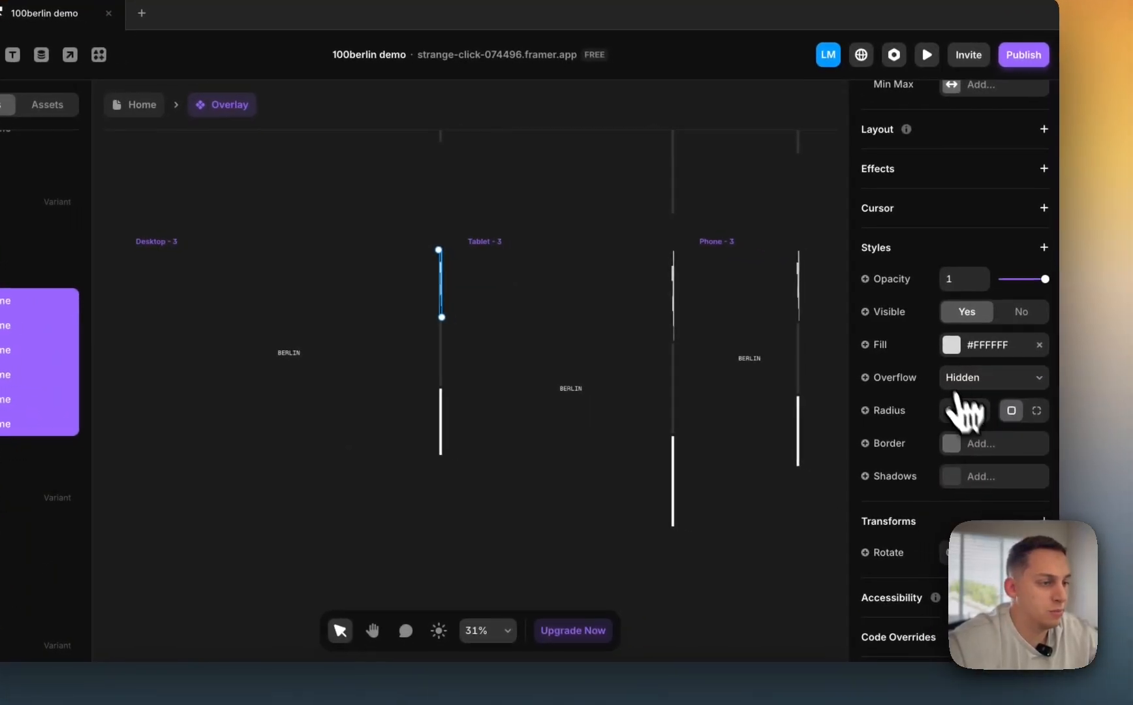
pyautogui.click(1113, 368)
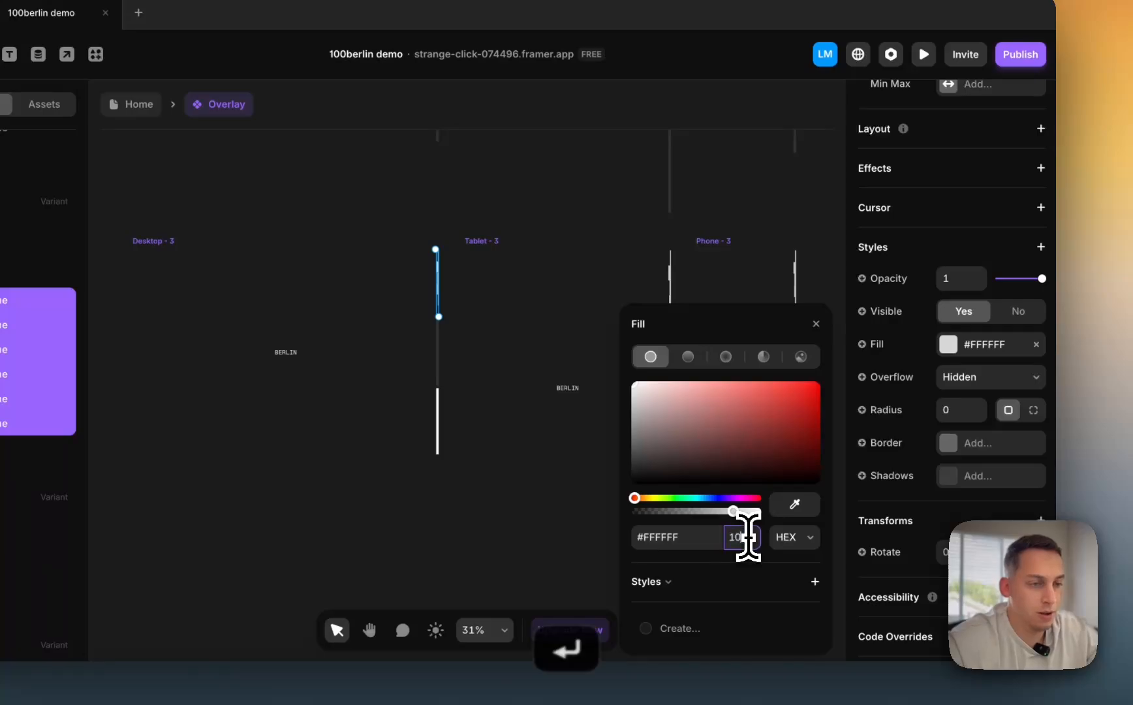
# - Set the white fill of the six nested Stack Frames in the Tablet - 3 variant to 10% opacity
pyautogui.click(671, 271)
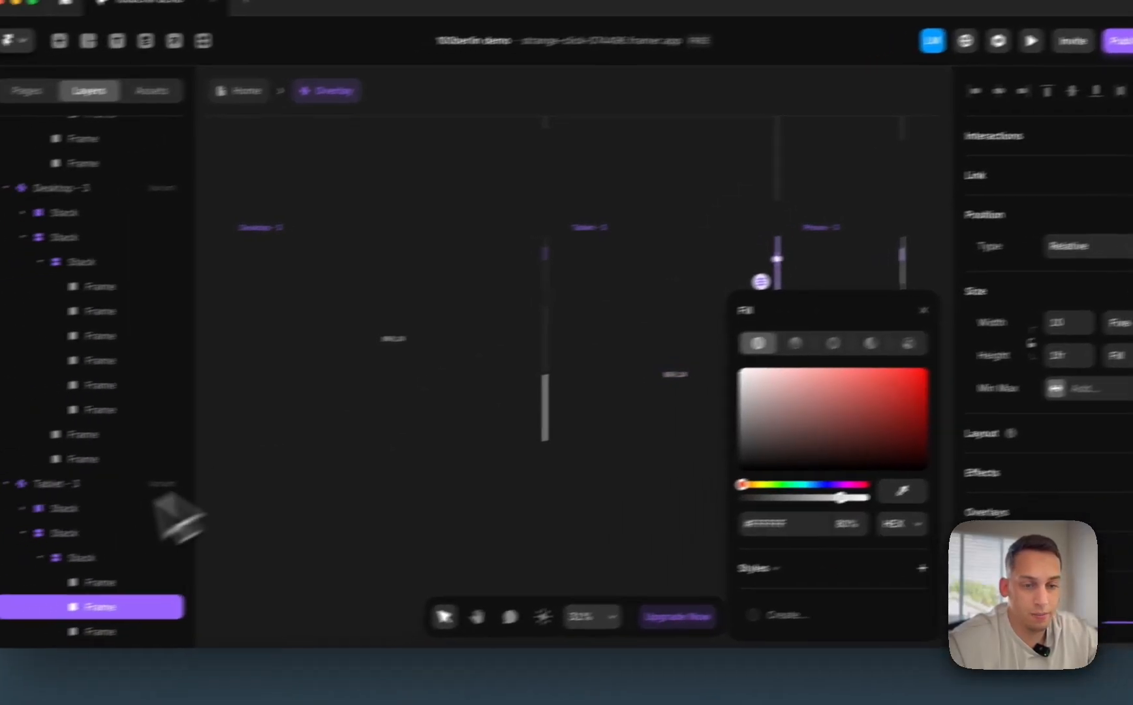
pyautogui.scroll(-4, 209, 551)
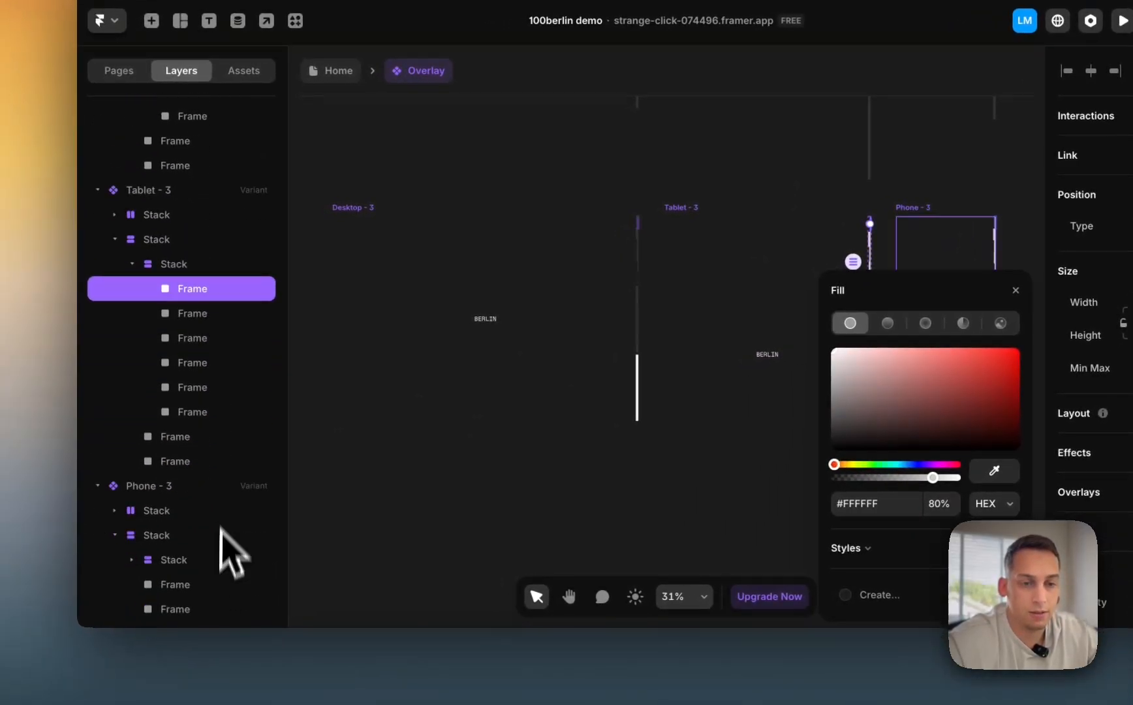
pyautogui.keyDown('shift'); pyautogui.click(216, 407); pyautogui.keyUp('shift')
pyautogui.click(935, 504)
pyautogui.write('10')
pyautogui.press('Return')
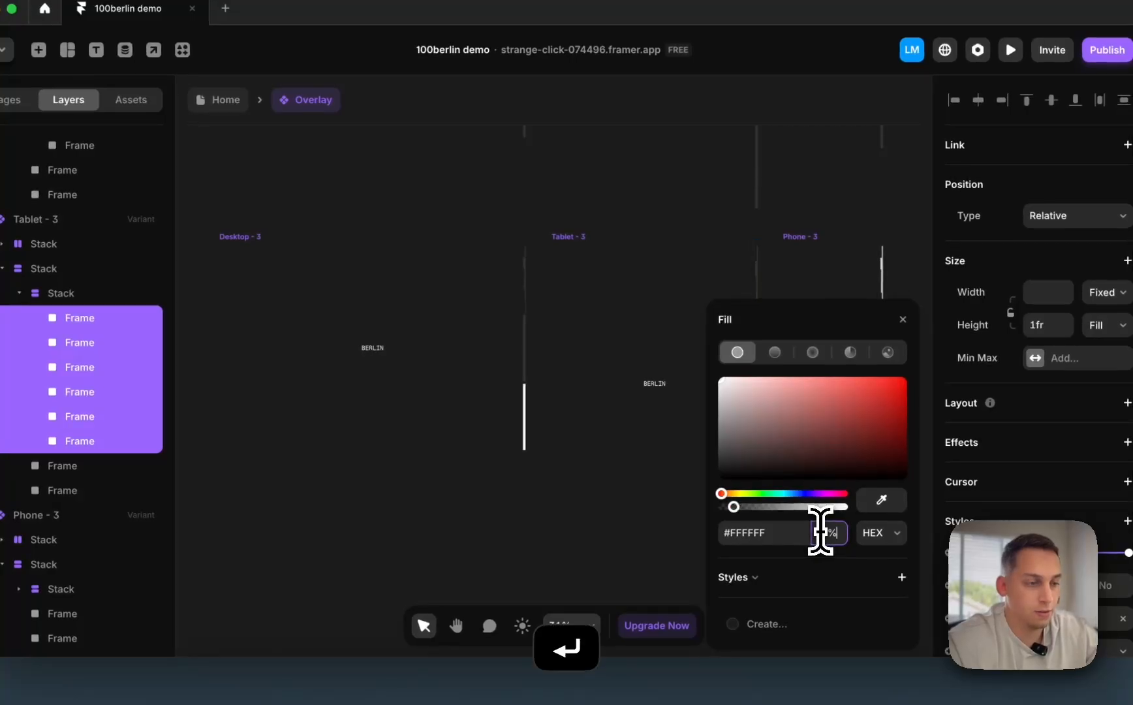
# - Set the white fill of the six nested Stack Frames in the Phone - 3 variant to 10% opacity
pyautogui.hscroll(5, 627, 346)
pyautogui.click(642, 277)
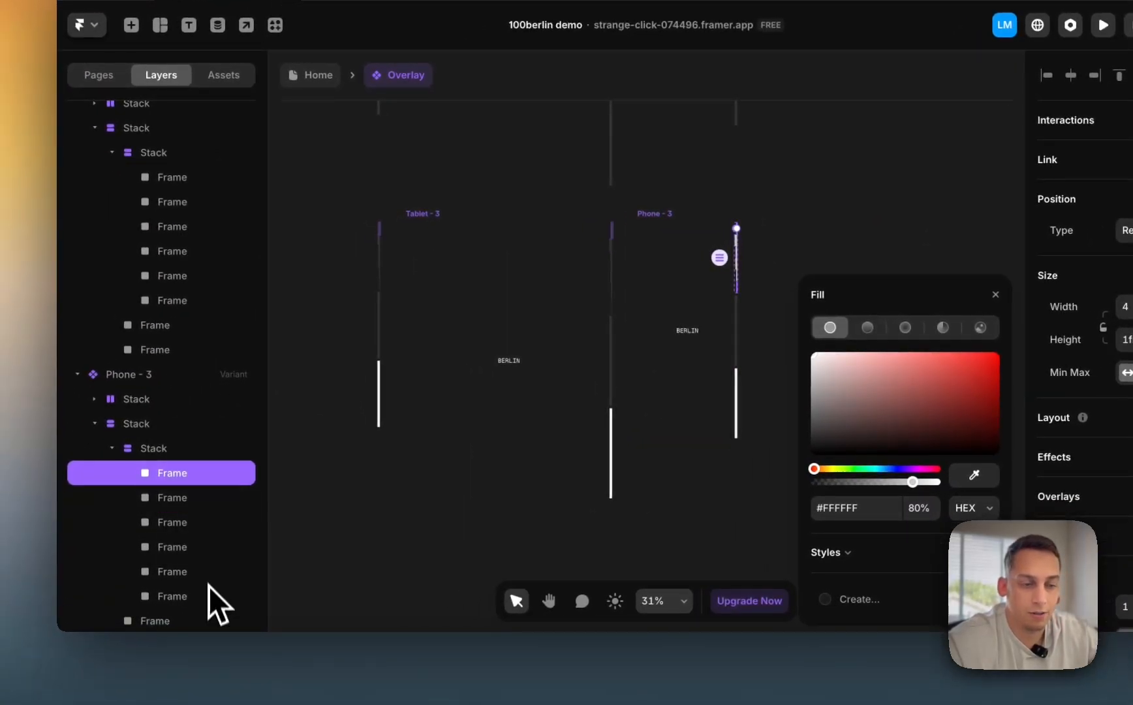
pyautogui.keyDown('shift'); pyautogui.click(215, 596); pyautogui.keyUp('shift')
pyautogui.click(914, 509)
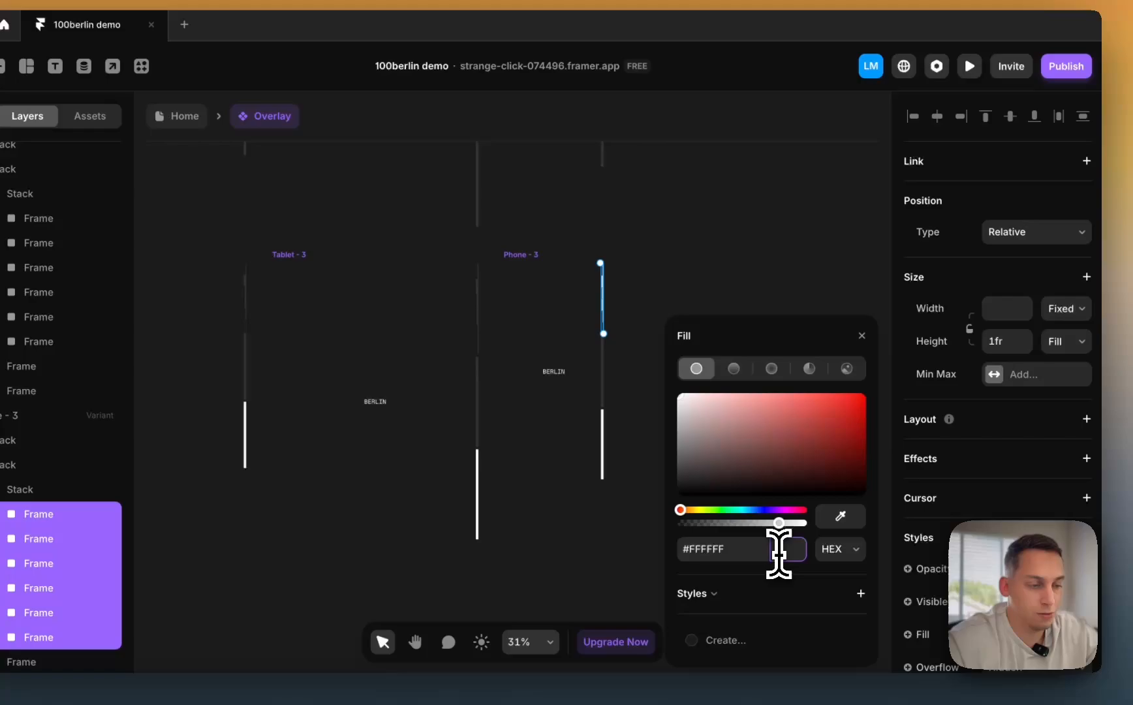
pyautogui.write('10')
pyautogui.press('Return')
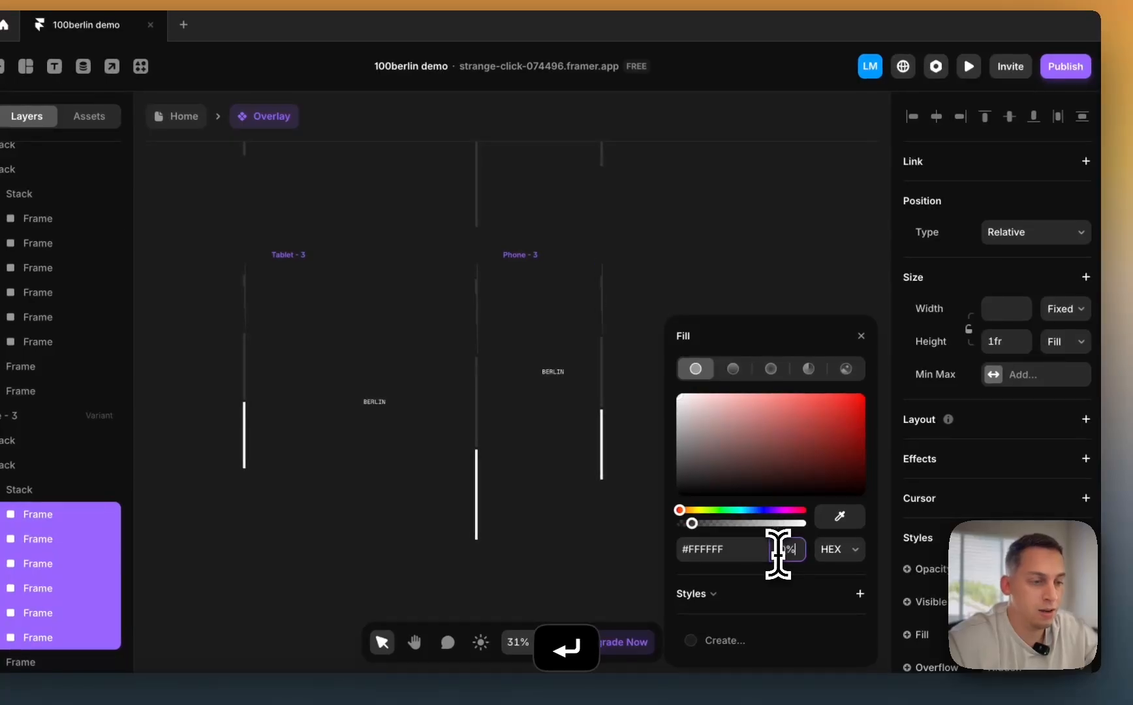
pyautogui.click(712, 180)
# - Return to the Home page and preview its Desktop breakpoint, scrolling through the page to check the tapered scroll indicator
pyautogui.scroll(4, 730, 164)
pyautogui.scroll(-3, 730, 164)
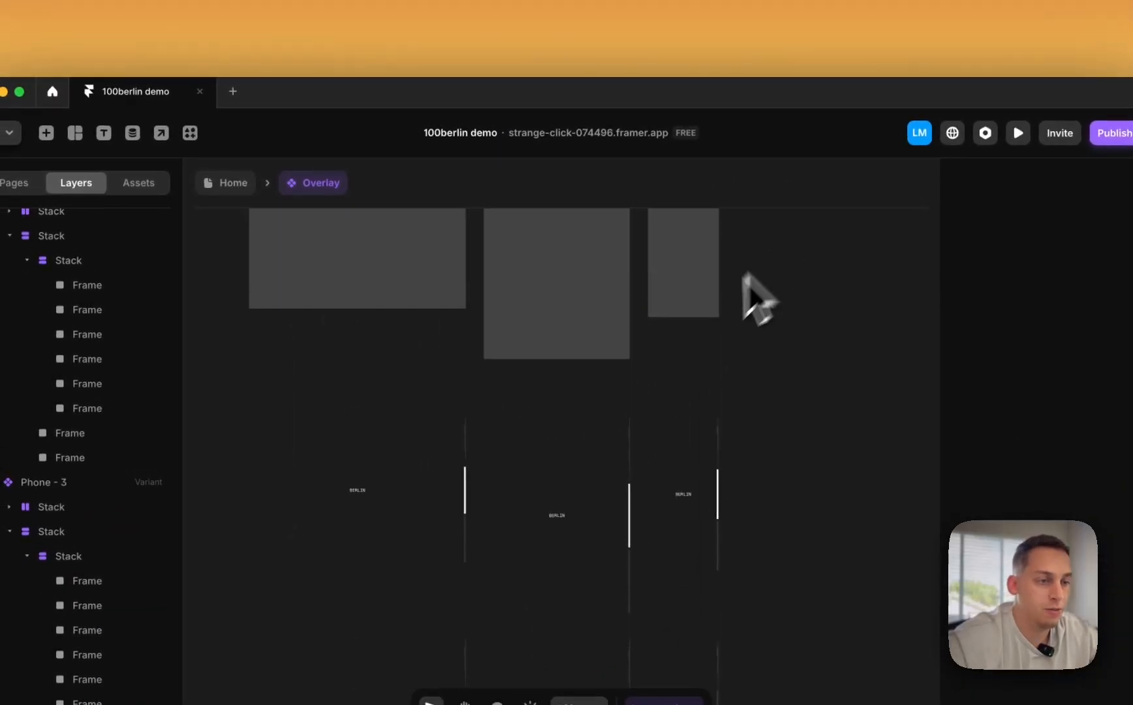
pyautogui.scroll(-3, 741, 296)
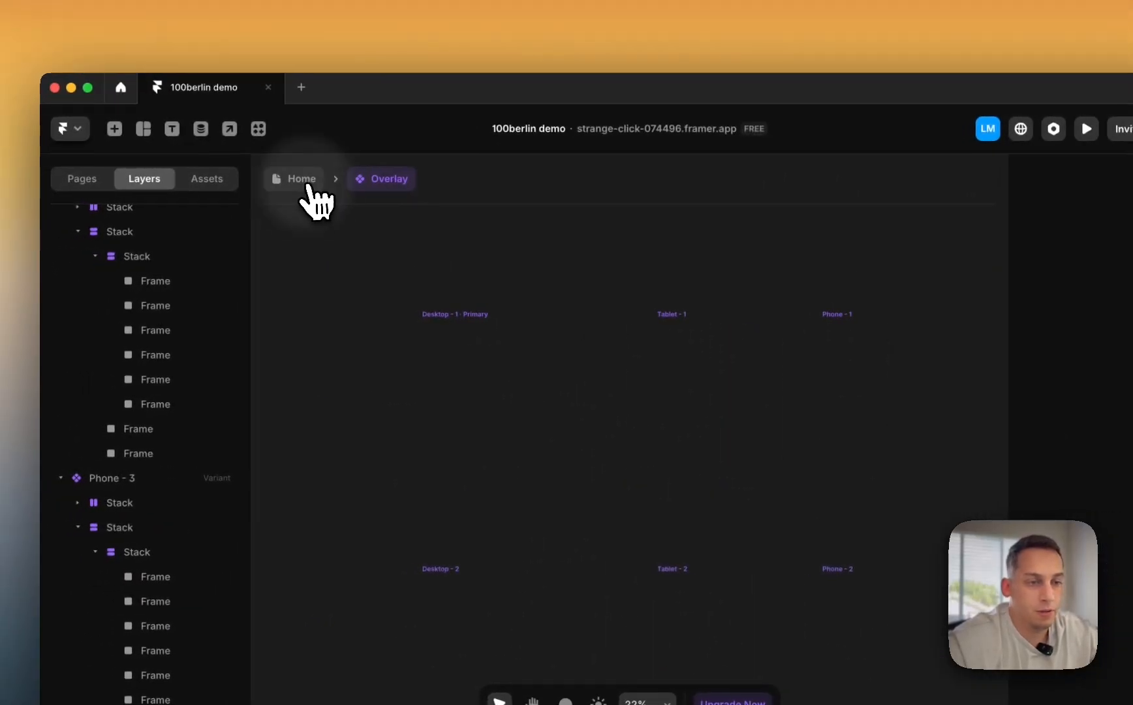
pyautogui.click(233, 182)
pyautogui.click(444, 200)
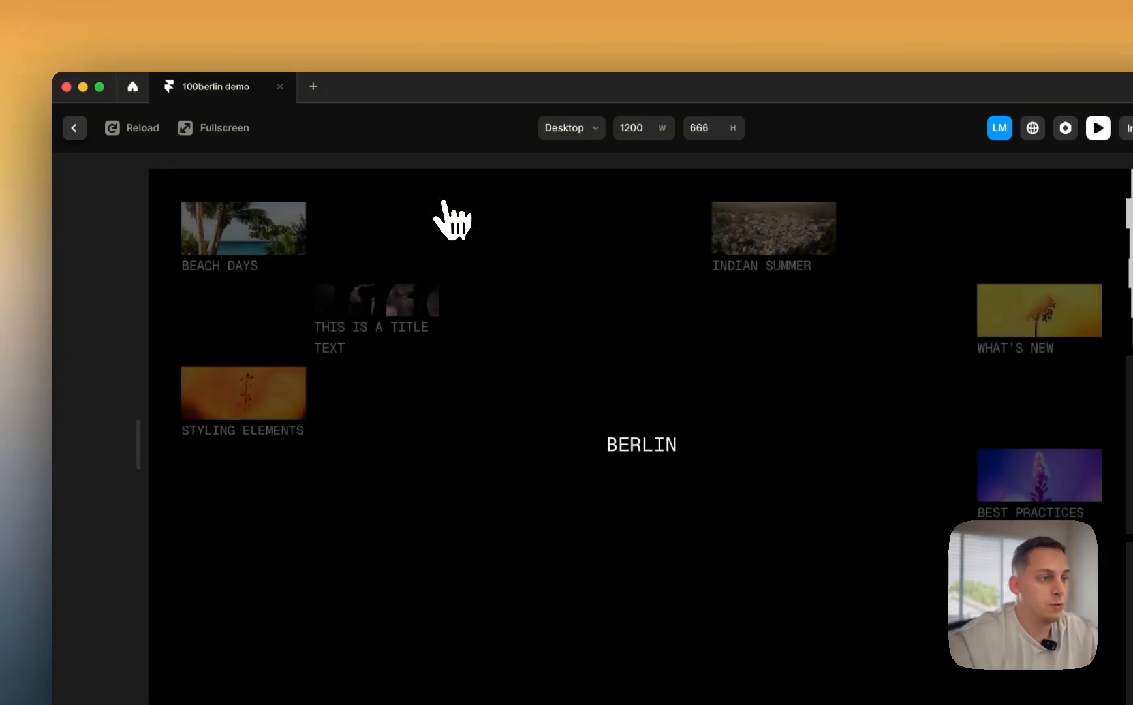
pyautogui.scroll(-10, 484, 333)
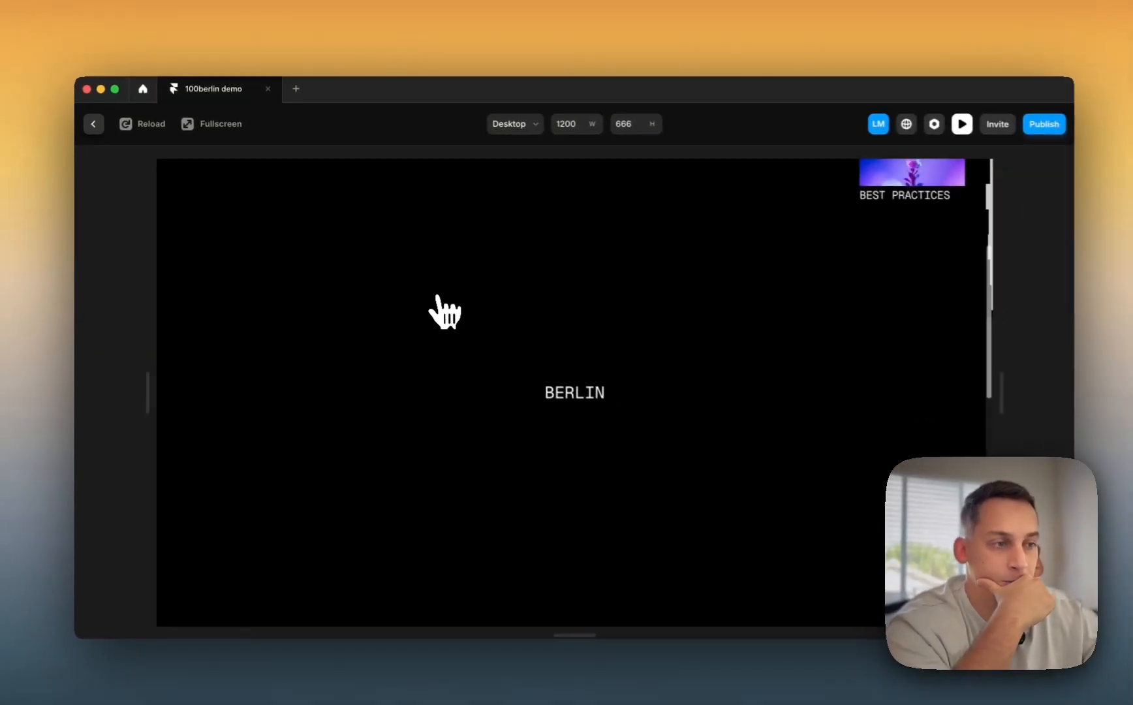
# - Finish scrolling the Desktop preview, and return to the Home page canvas to examine the Overlay across the breakpoints
pyautogui.scroll(-3, 439, 307)
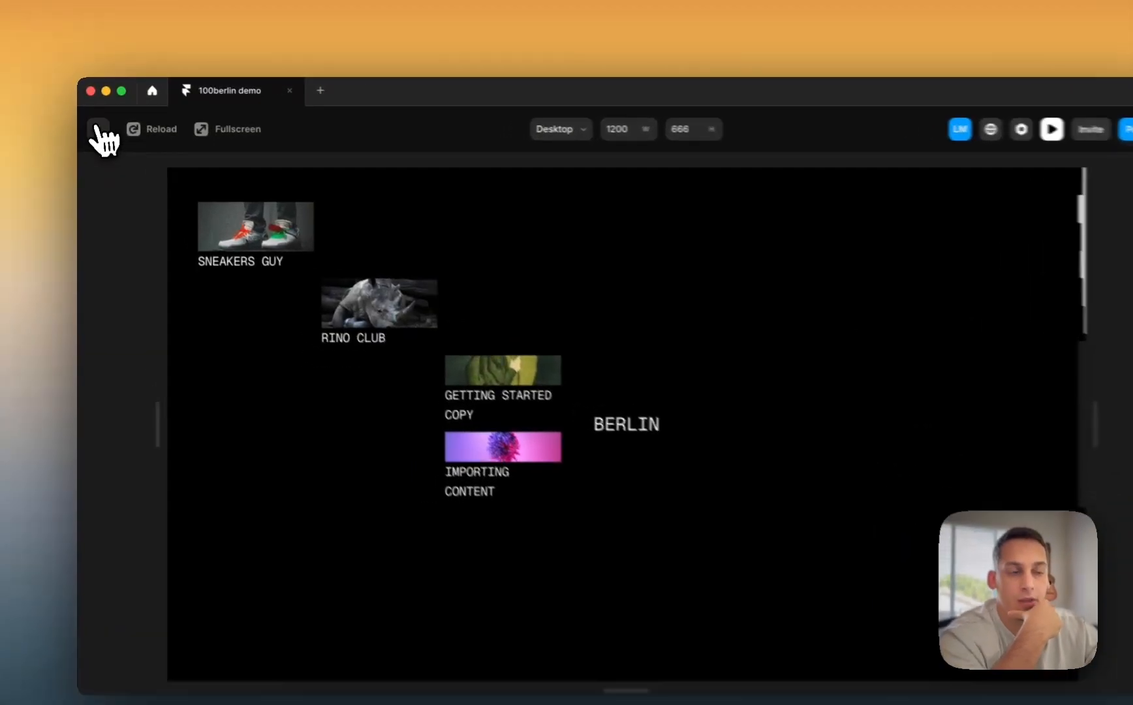
pyautogui.click(95, 123)
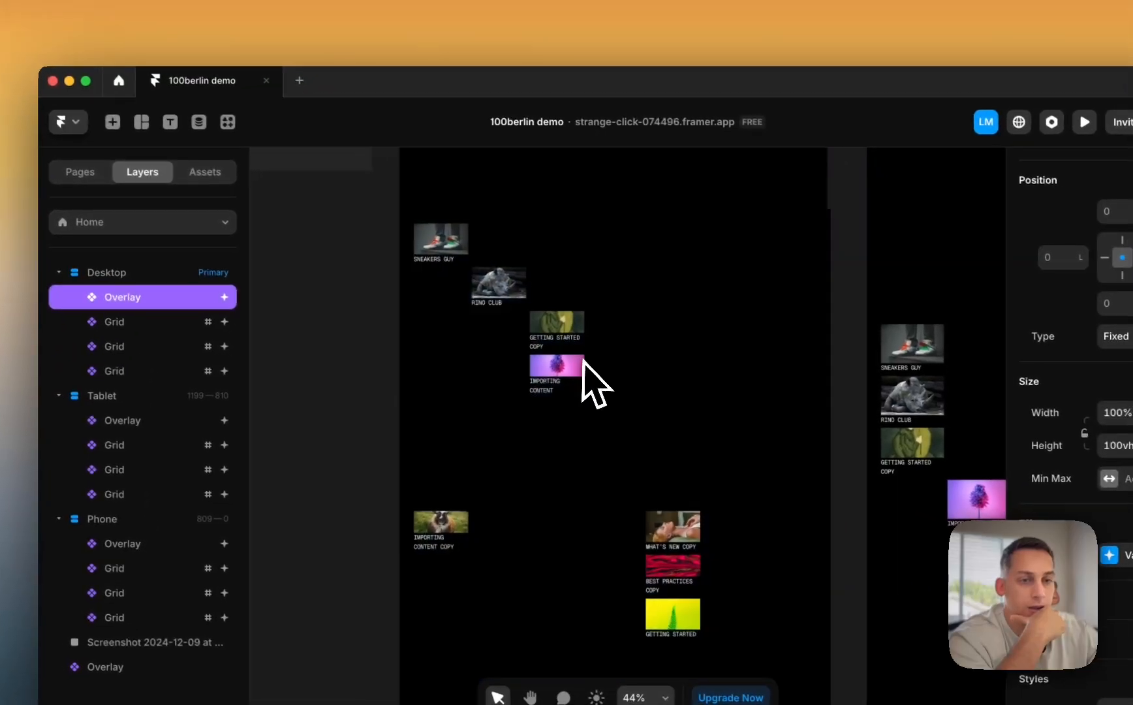
pyautogui.scroll(4, 580, 361)
pyautogui.hscroll(2, 581, 361)
pyautogui.scroll(-3, 566, 283)
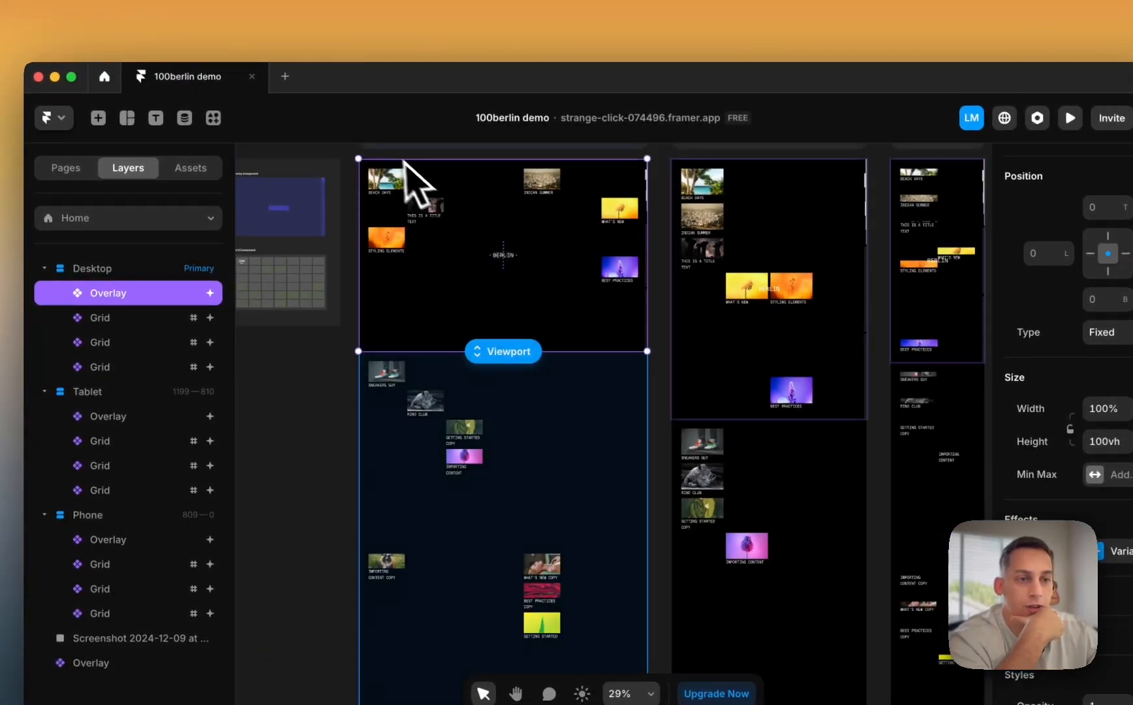
pyautogui.scroll(1, 392, 165)
# - Preview the Desktop breakpoint again, scrolling through its sections to check the scroll indicator, and return to the canvas with nothing selected
pyautogui.press('super+p')
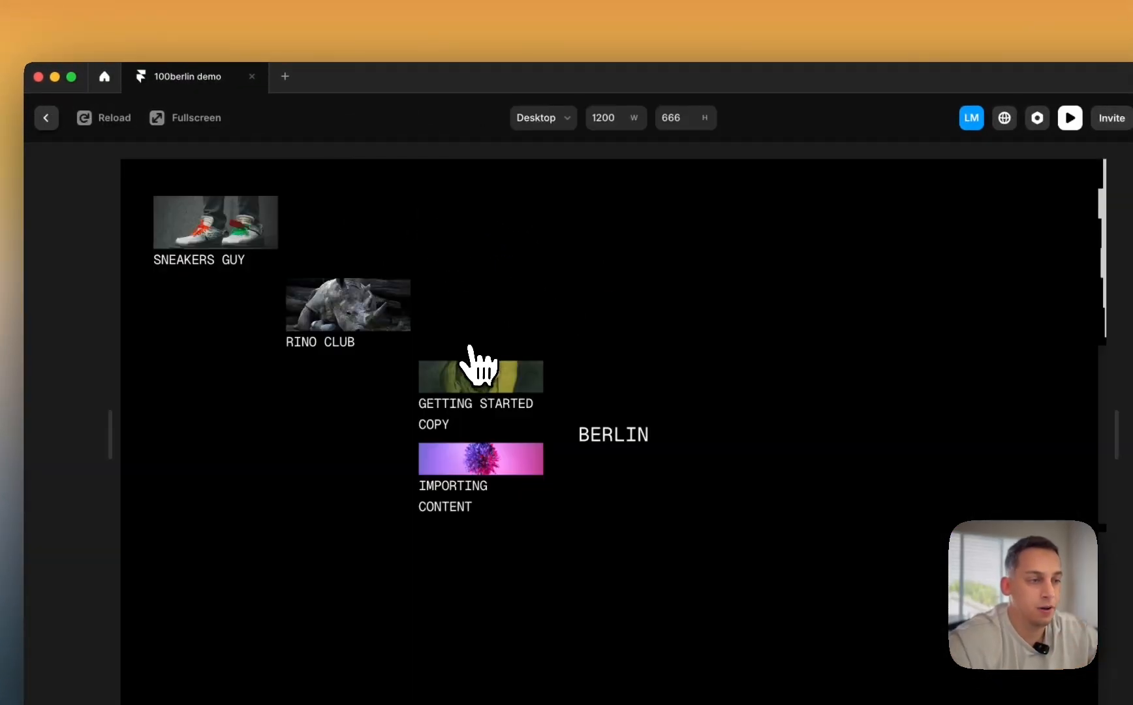
pyautogui.scroll(-5, 472, 369)
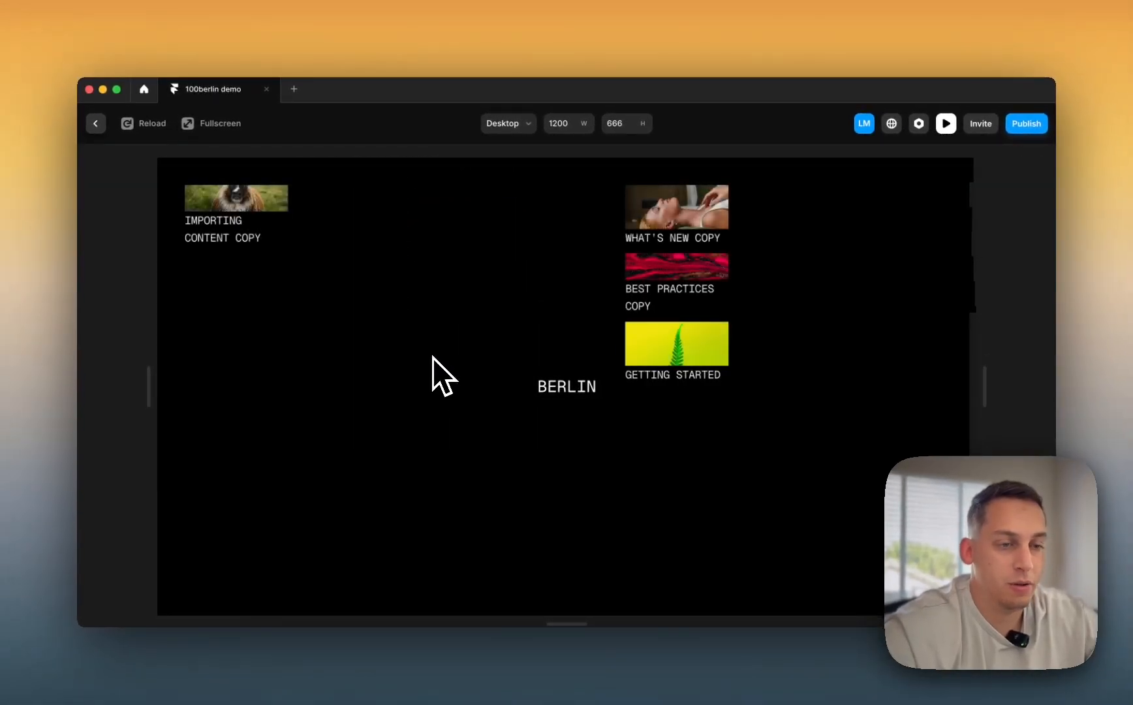
pyautogui.scroll(-5, 433, 358)
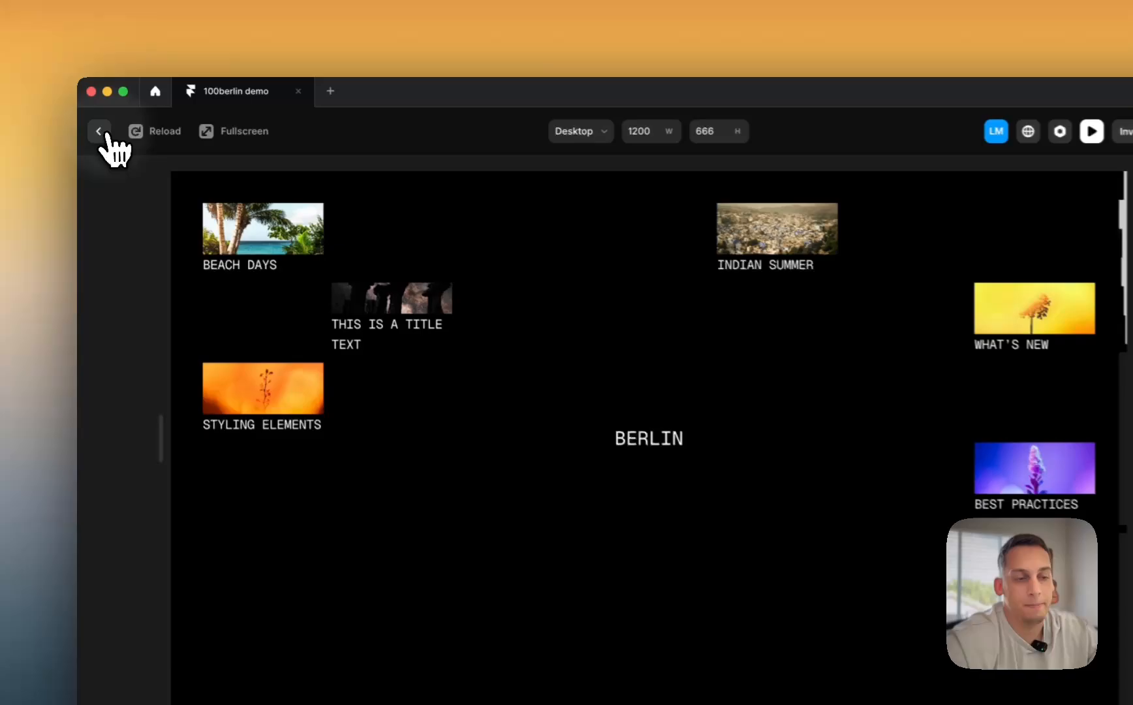
pyautogui.click(96, 124)
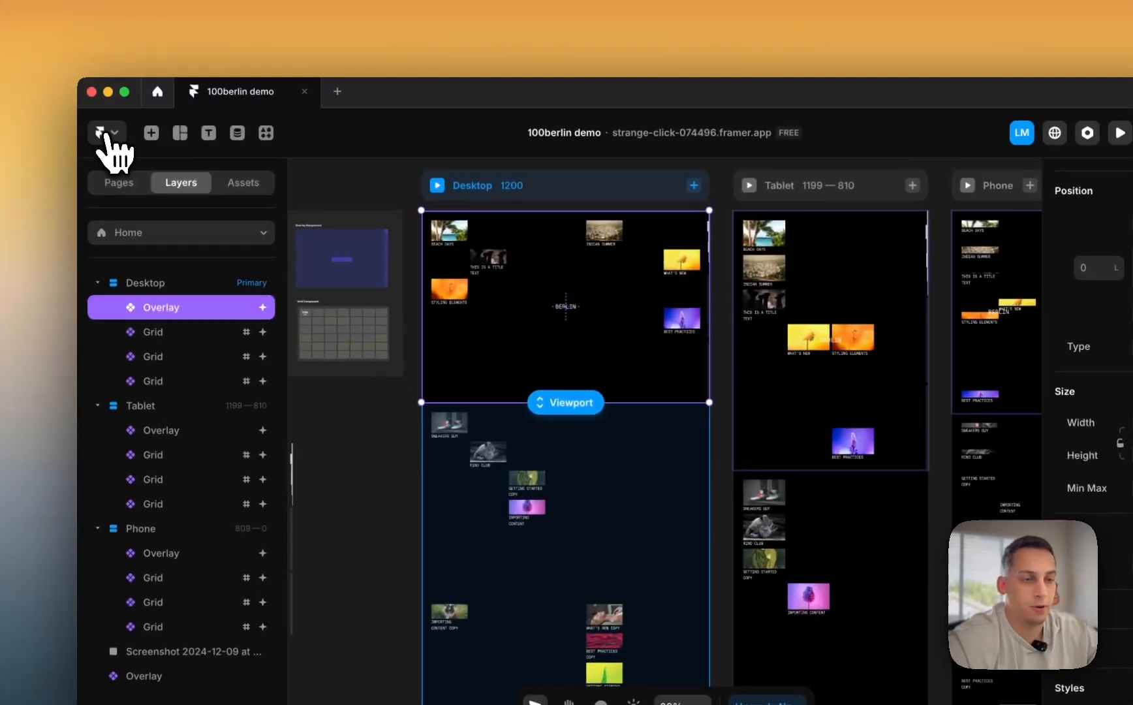
pyautogui.click(336, 172)
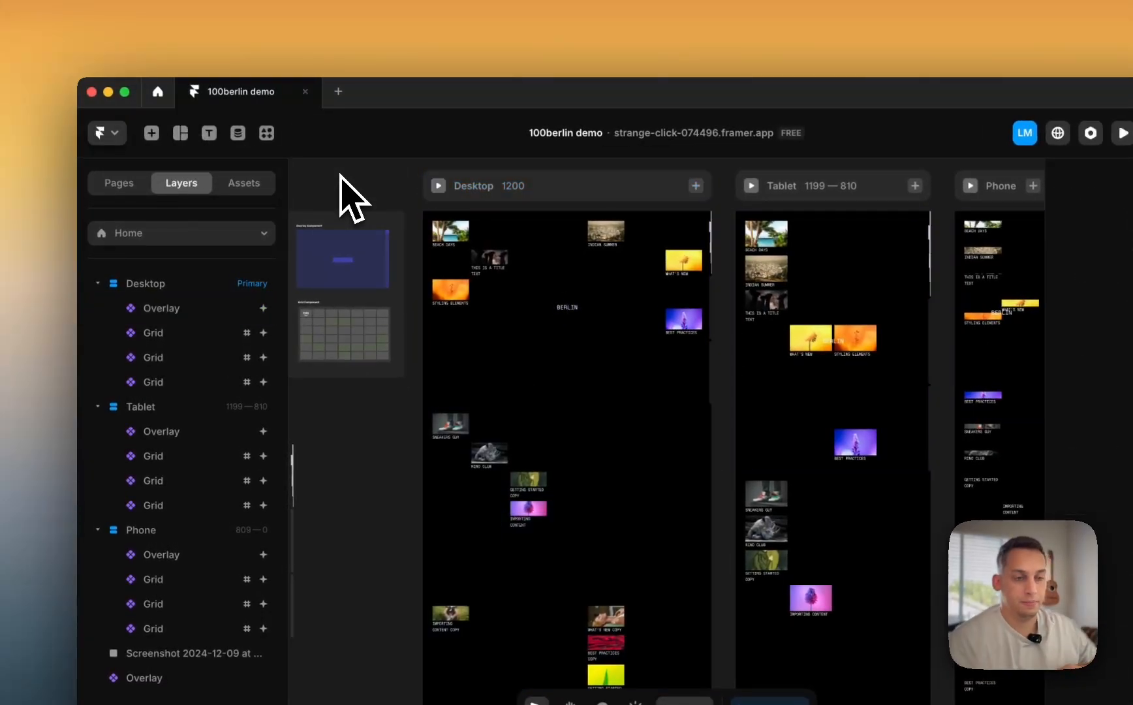